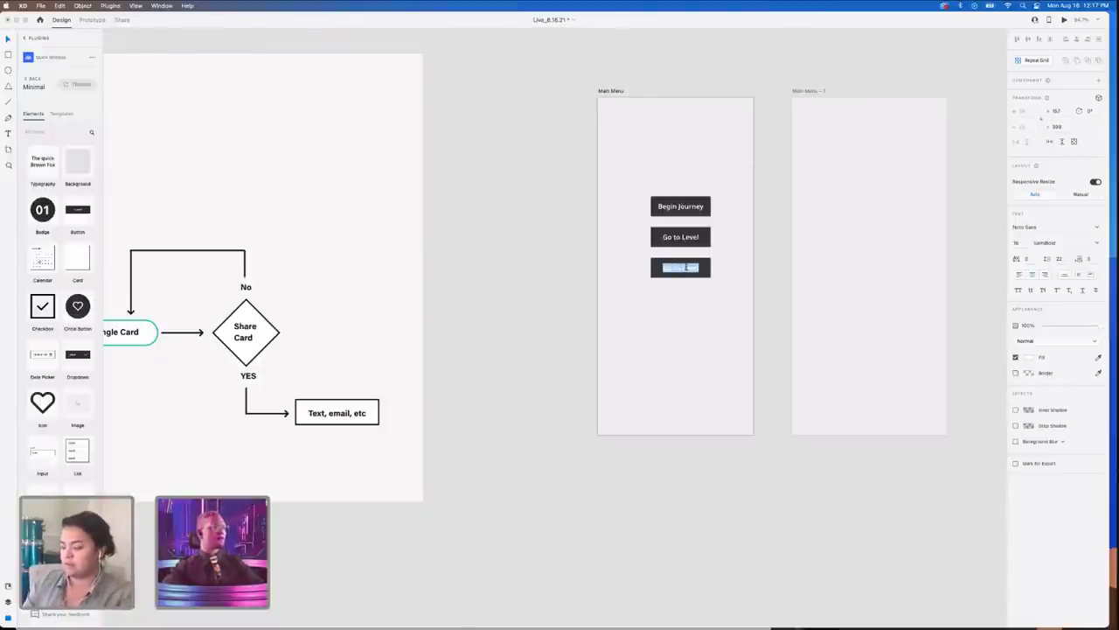
- Label the third button on the Main Menu artboard "Random Card"
text(Random C)
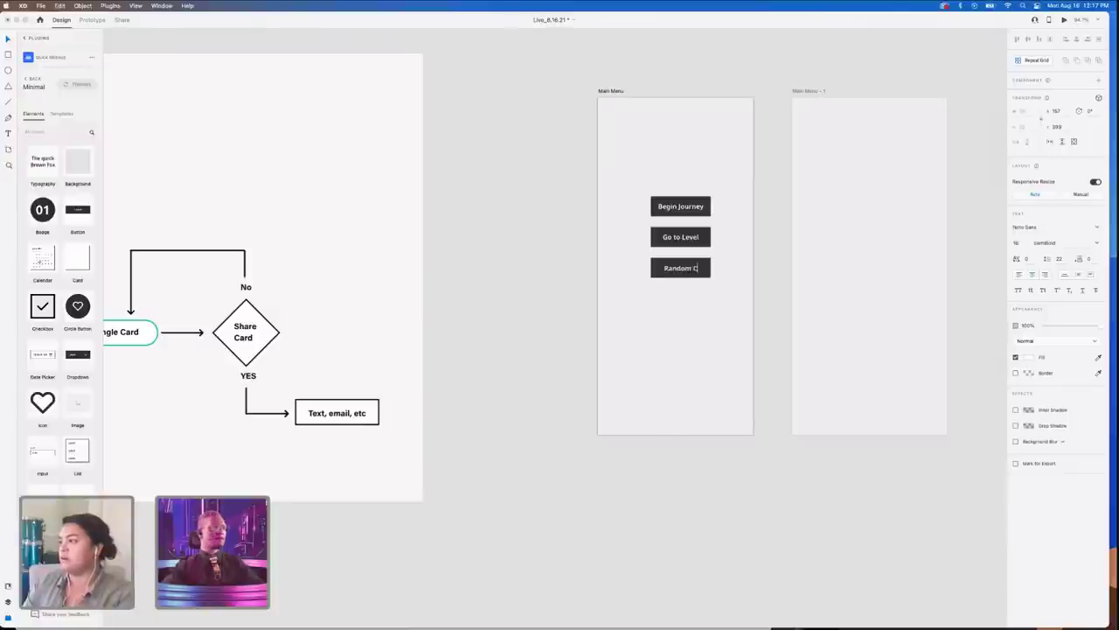
text(ard)
click(696, 309)
- Move the Random Card button down to the lower part of the Main Menu artboard
drag(698, 271, 701, 357)
key(super+z)
click(699, 352)
drag(680, 268, 679, 382)
- Center the Begin Journey and Go to Level buttons together on the Main Menu artboard, and place Random Card just beneath them
click(690, 241)
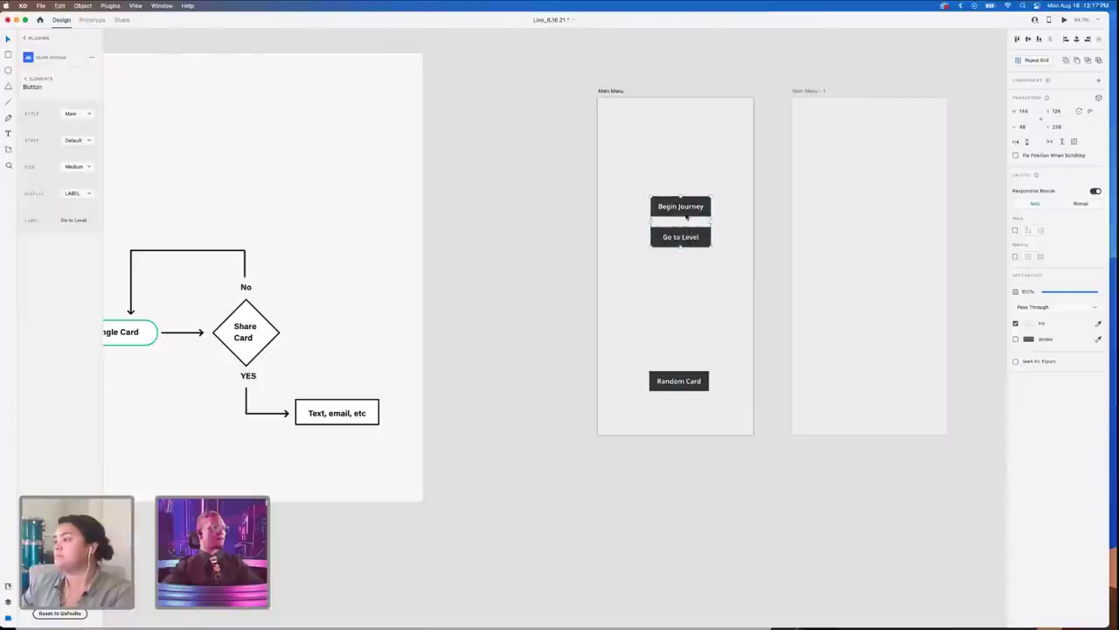
shift+click(693, 209)
drag(693, 209, 689, 213)
click(722, 267)
scroll(722, 267, right, 3)
scroll(723, 268, up, 1)
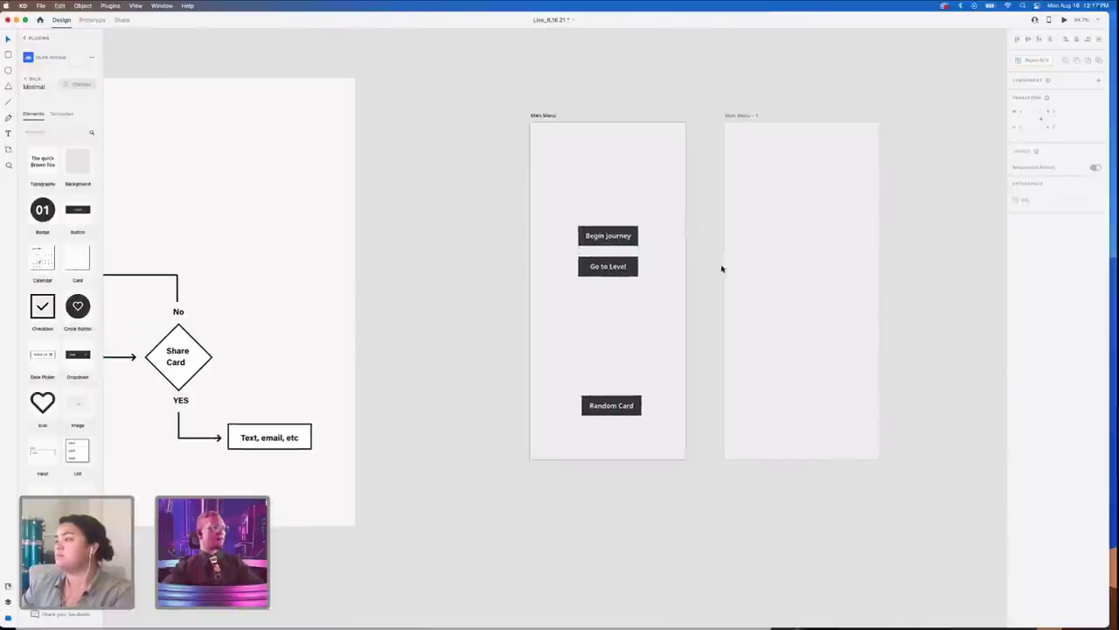
drag(602, 412, 600, 306)
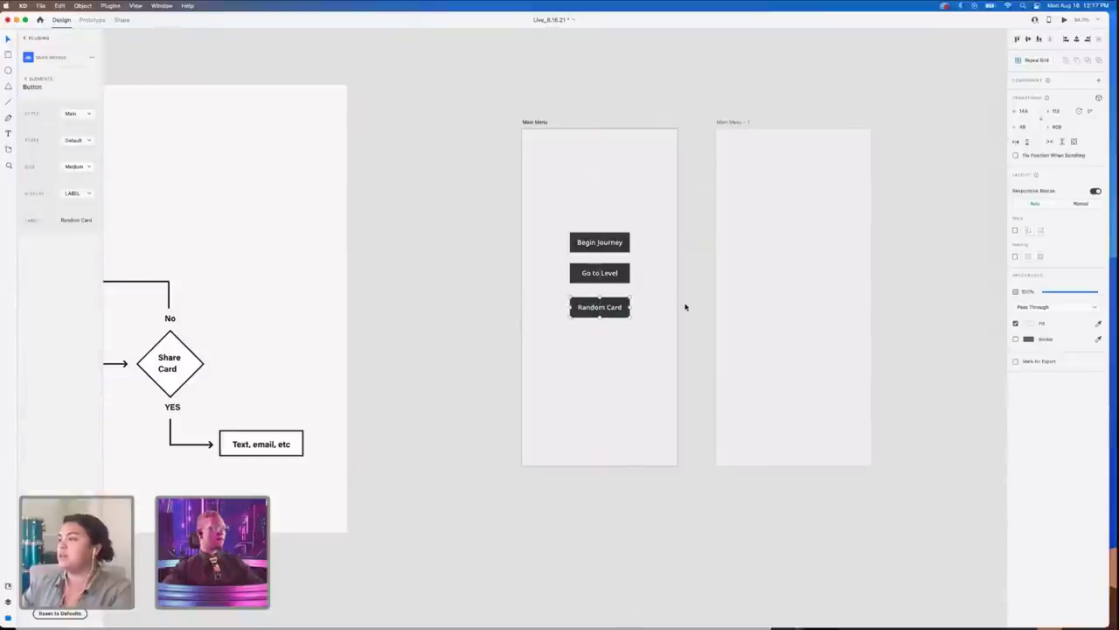
- Examine the Main Flow chart for the screens and options that follow the main menu
scroll(665, 298, right, 3)
scroll(679, 295, left, 10)
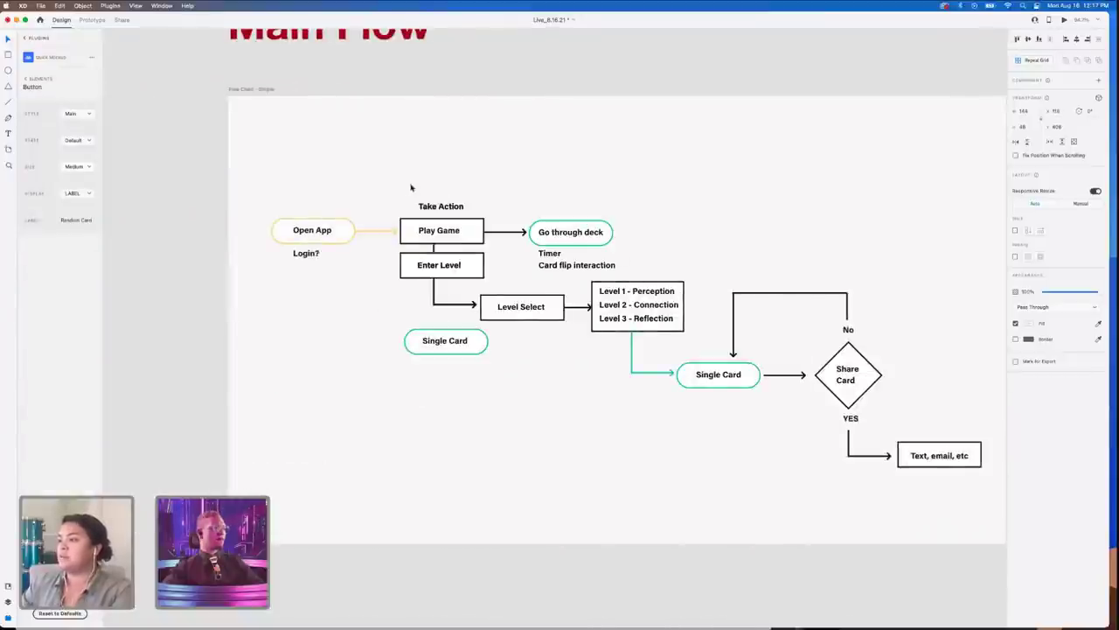
scroll(457, 294, down, 2)
scroll(457, 294, down, 2)
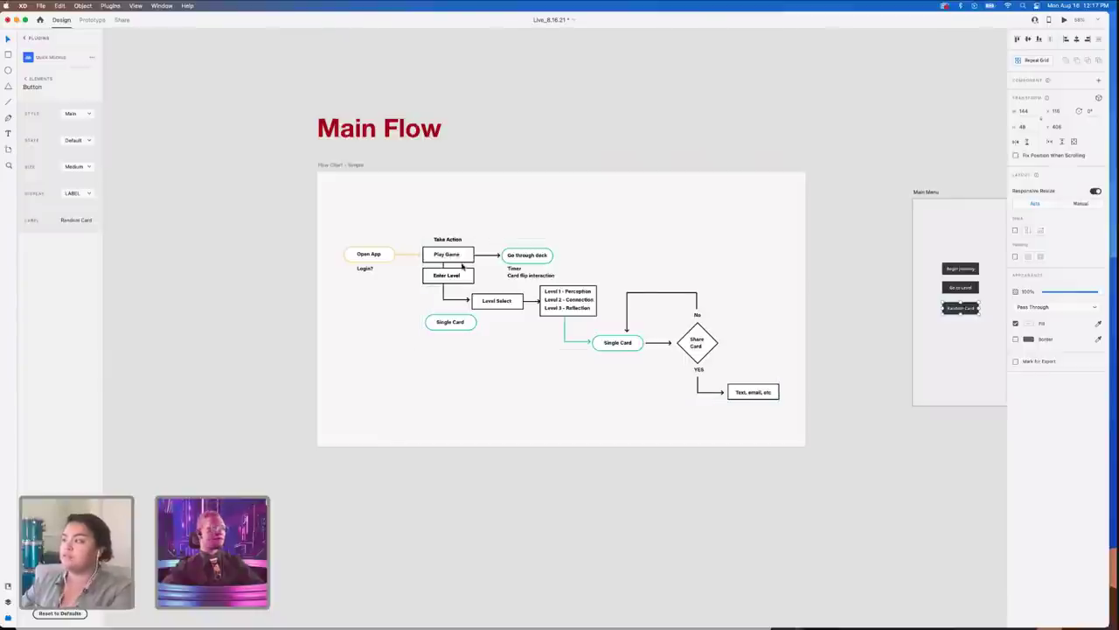
scroll(481, 258, right, 5)
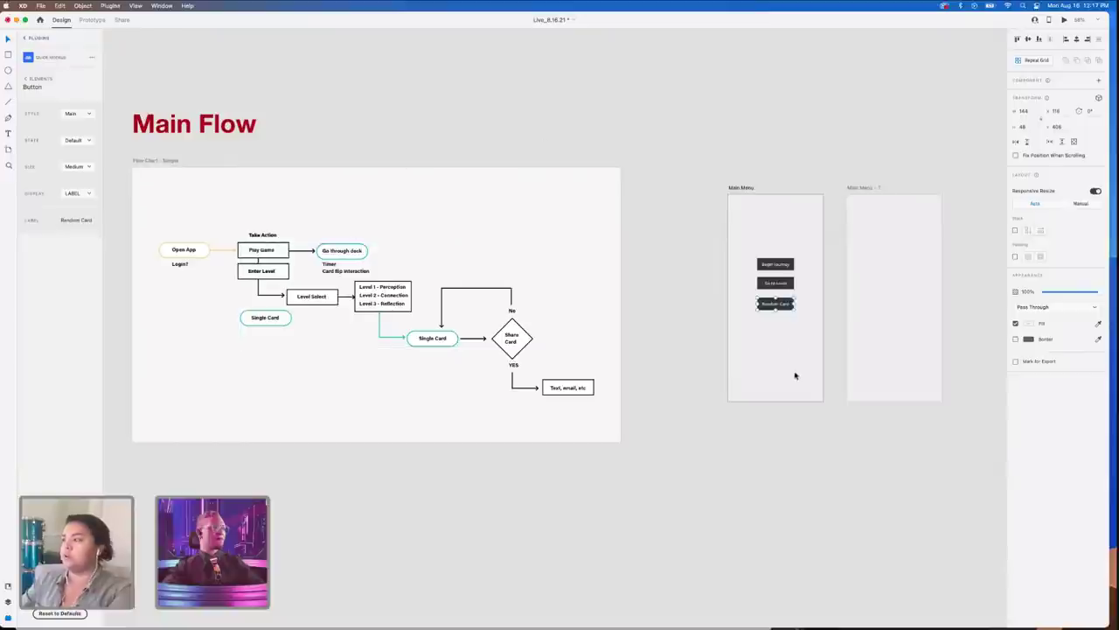
scroll(247, 281, up, 3)
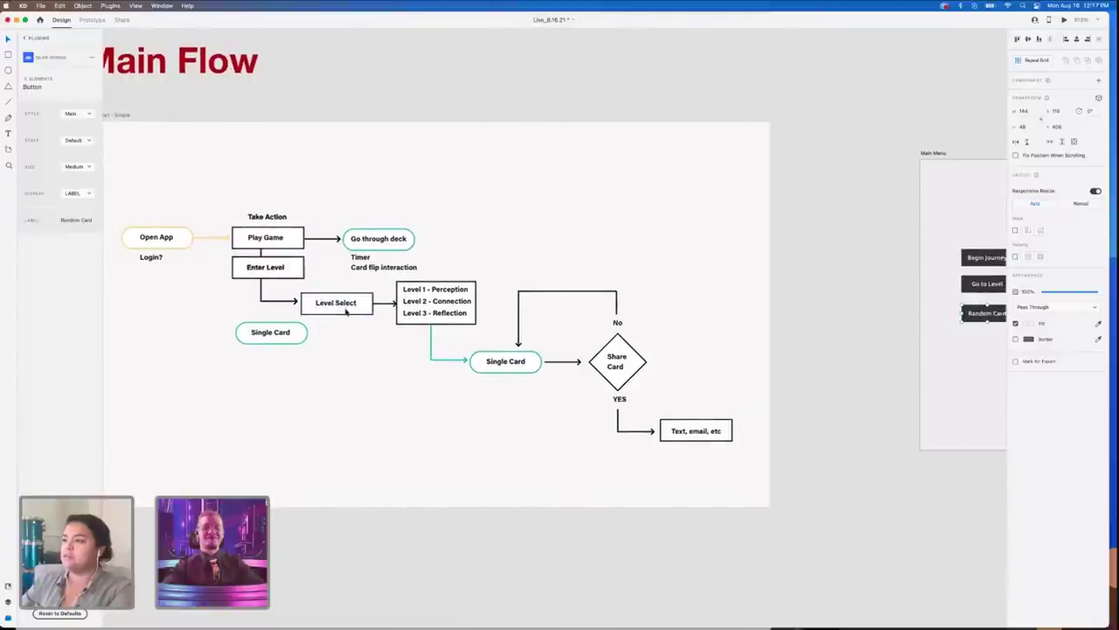
scroll(345, 312, right, 2)
scroll(345, 312, down, 1)
scroll(276, 309, down, 1)
scroll(275, 309, right, 8)
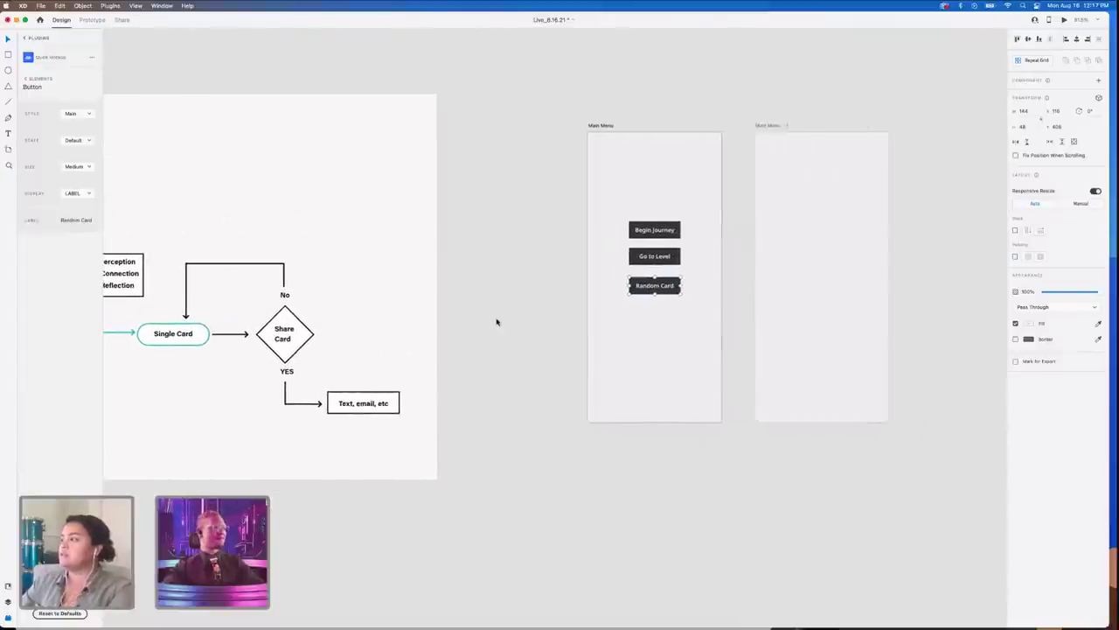
- Rename the second artboard as Levels and copy the Random Card button onto its upper part
click(498, 320)
double_click(769, 125)
text(Levels)
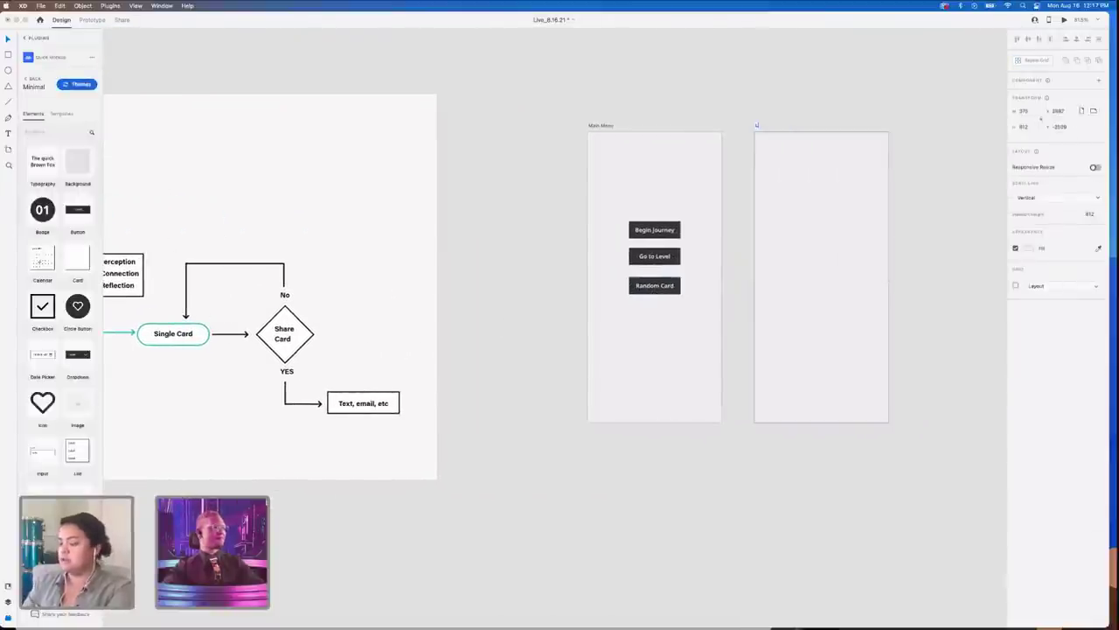
click(656, 286)
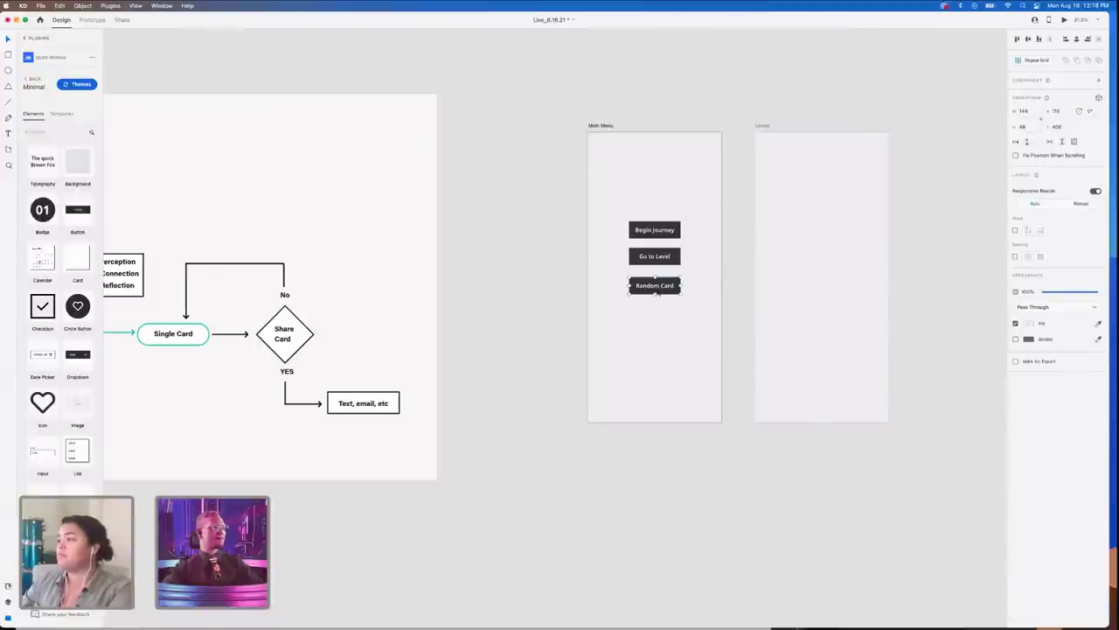
drag(658, 288, 833, 233)
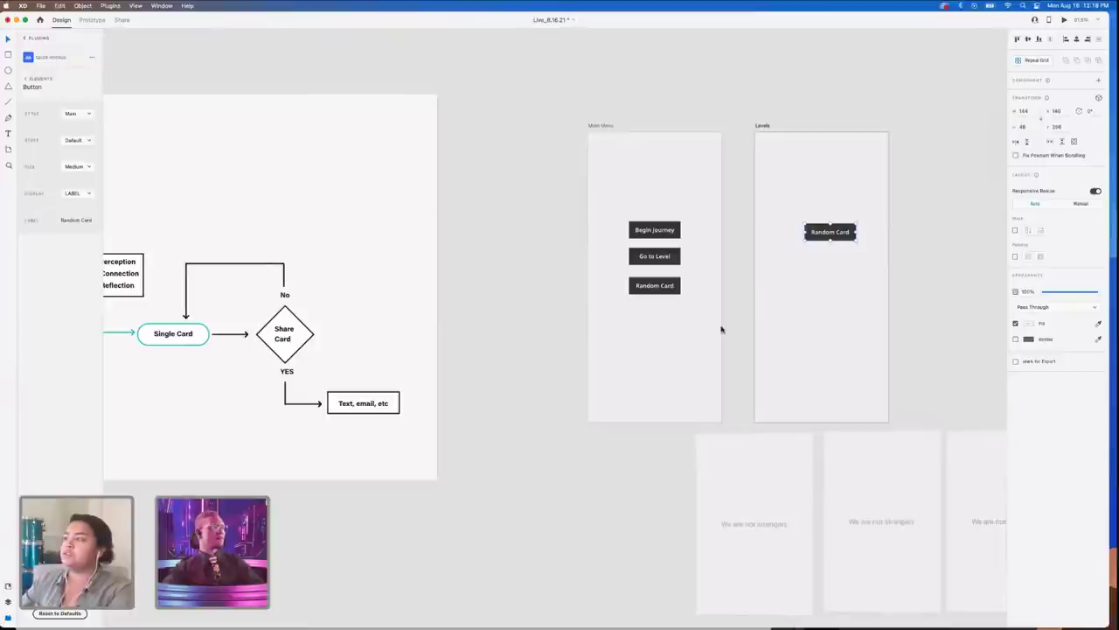
- Browse the Minimal theme's mockup elements
click(660, 234)
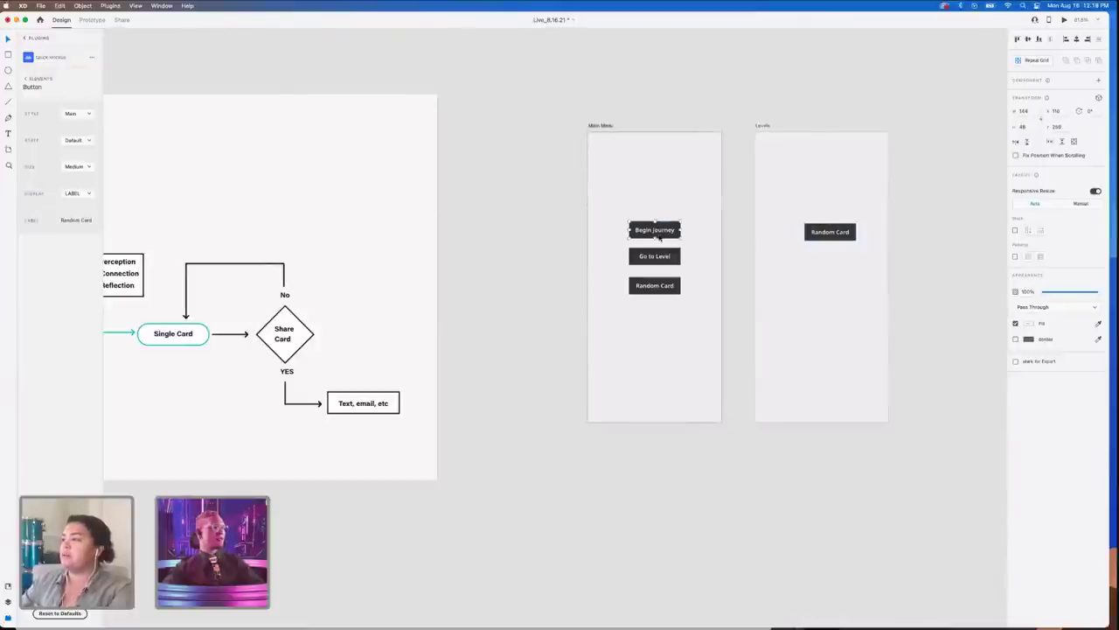
scroll(664, 238, up, 3)
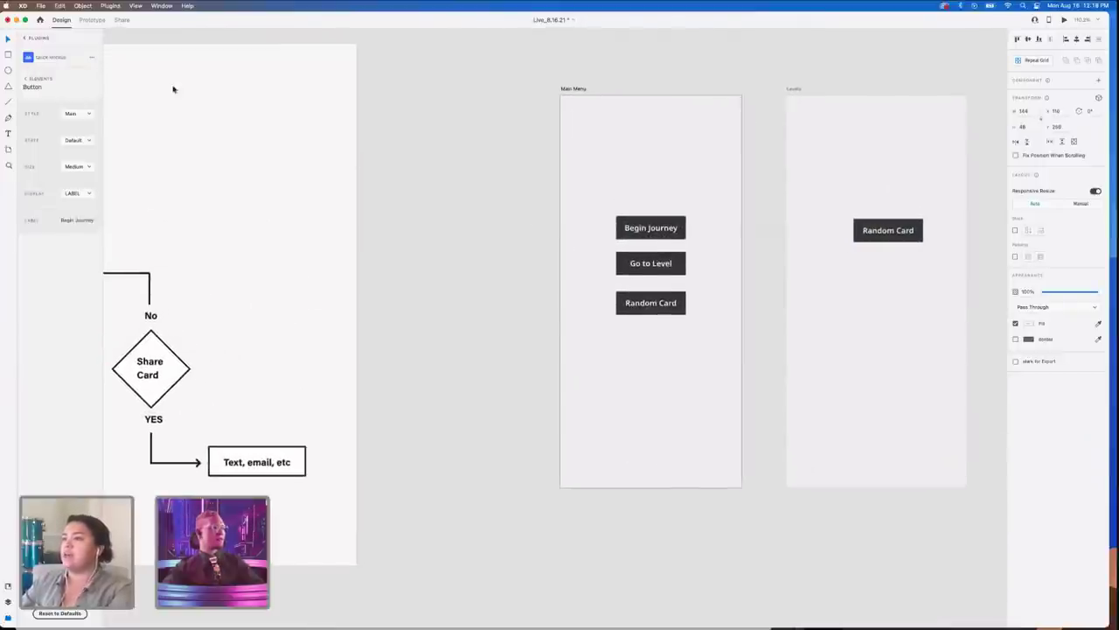
click(31, 80)
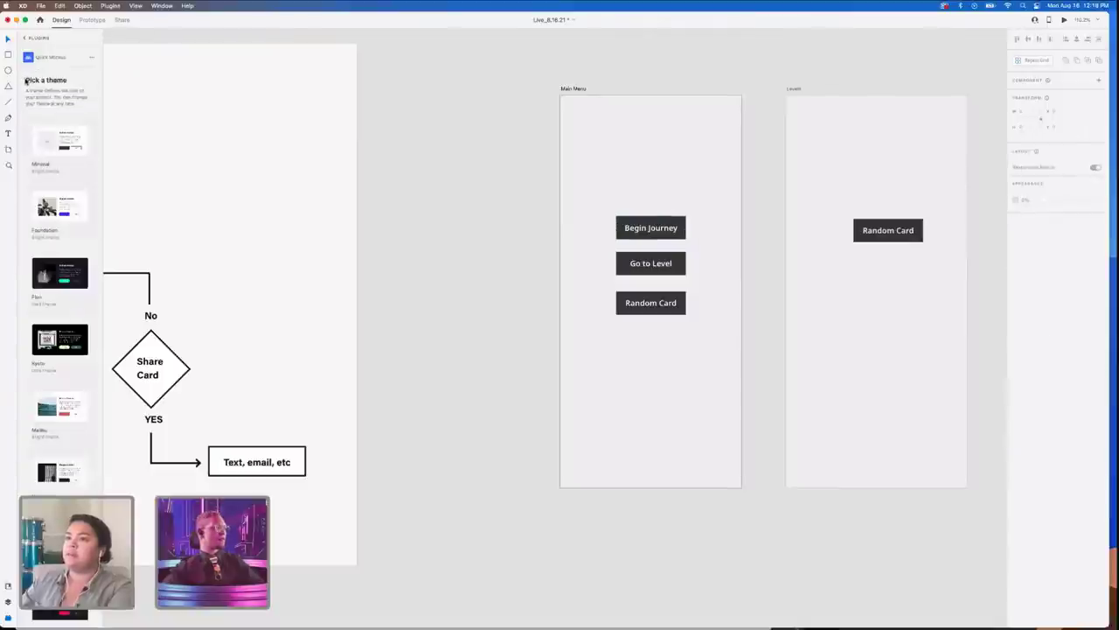
click(57, 145)
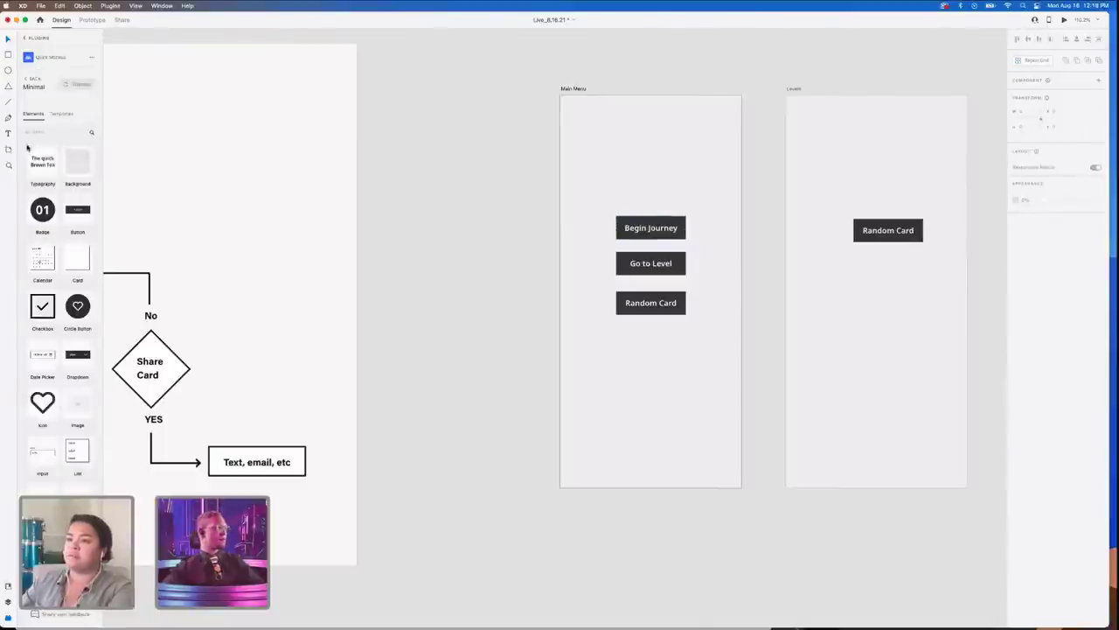
scroll(40, 293, down, 2)
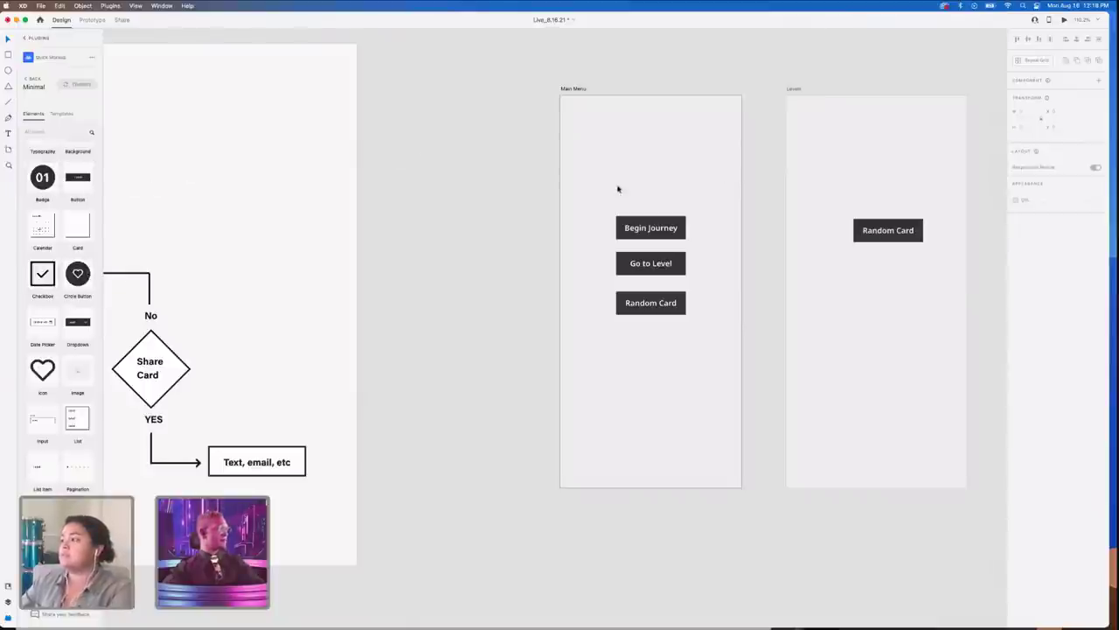
- Try the Primary style on the Begin Journey button and undo it
click(637, 222)
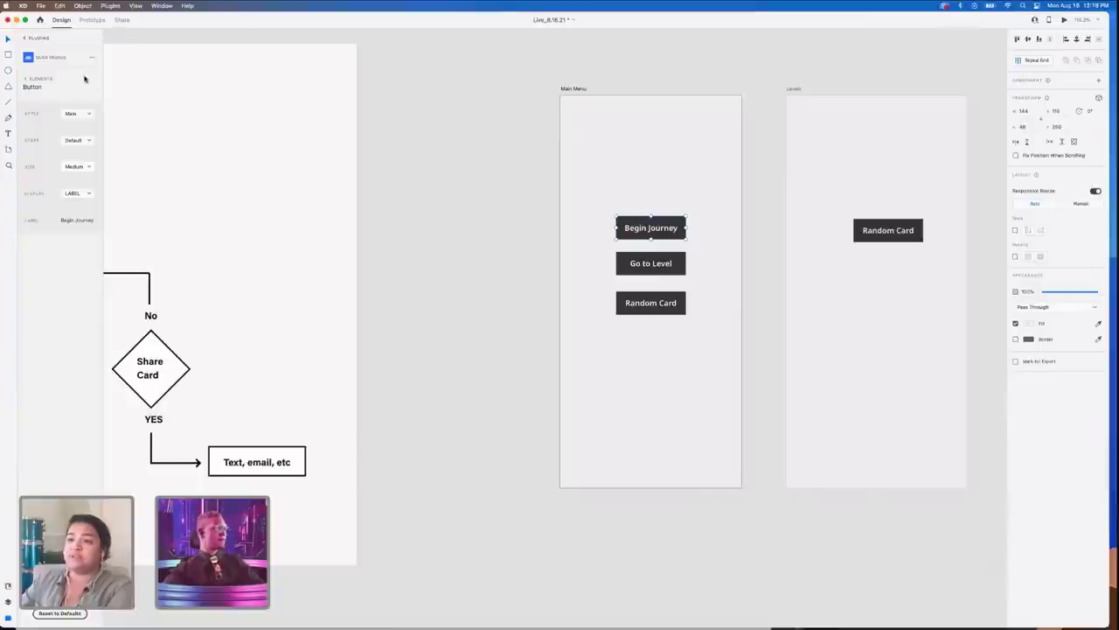
click(88, 114)
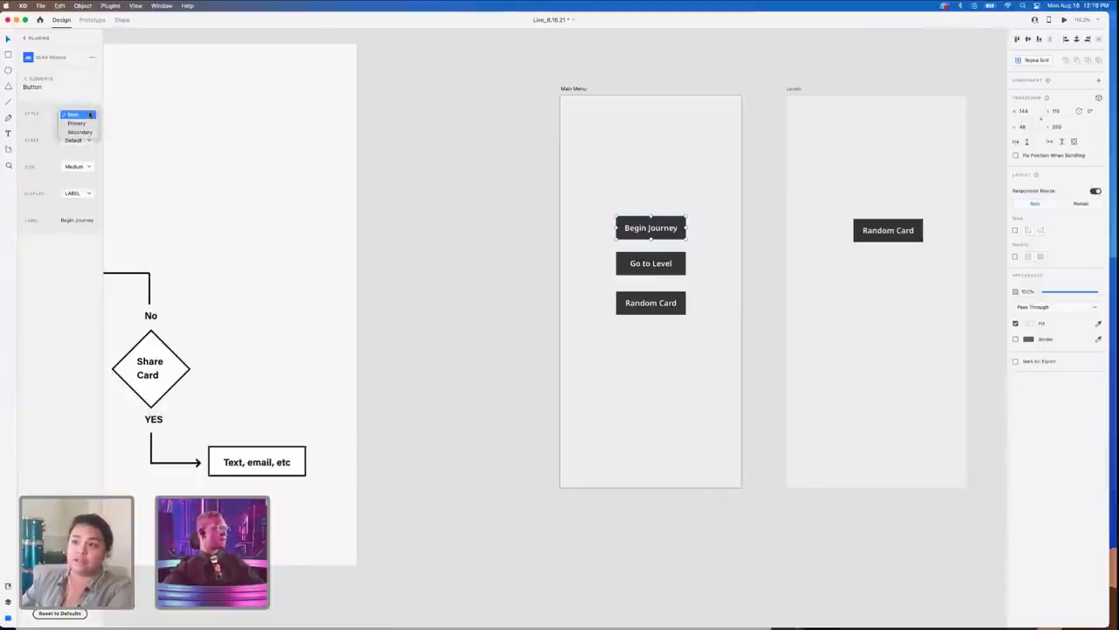
click(88, 126)
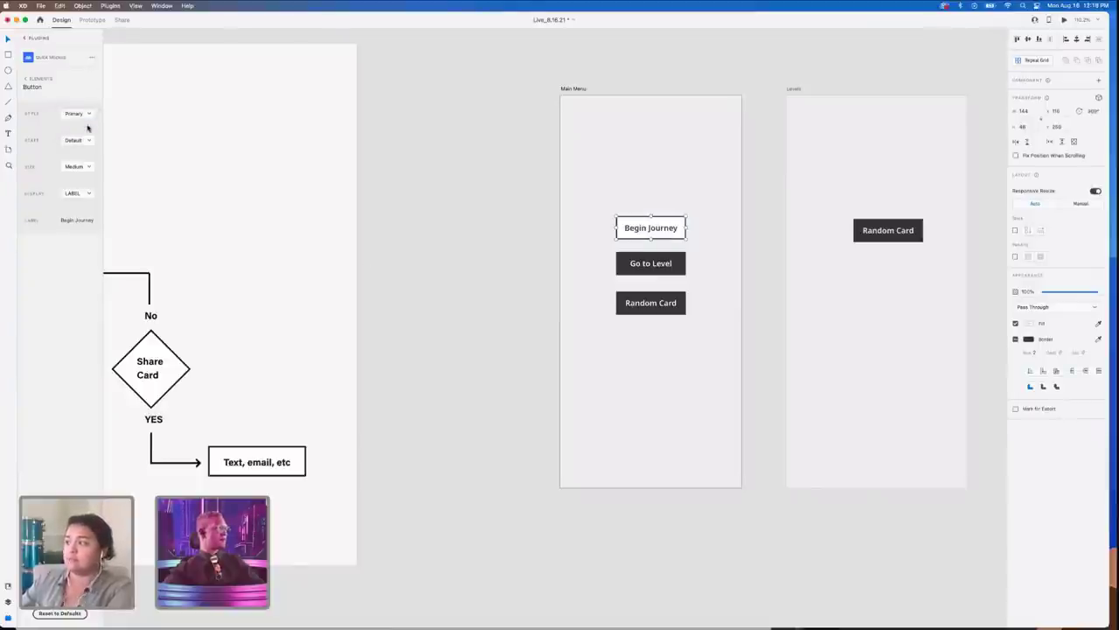
click(650, 264)
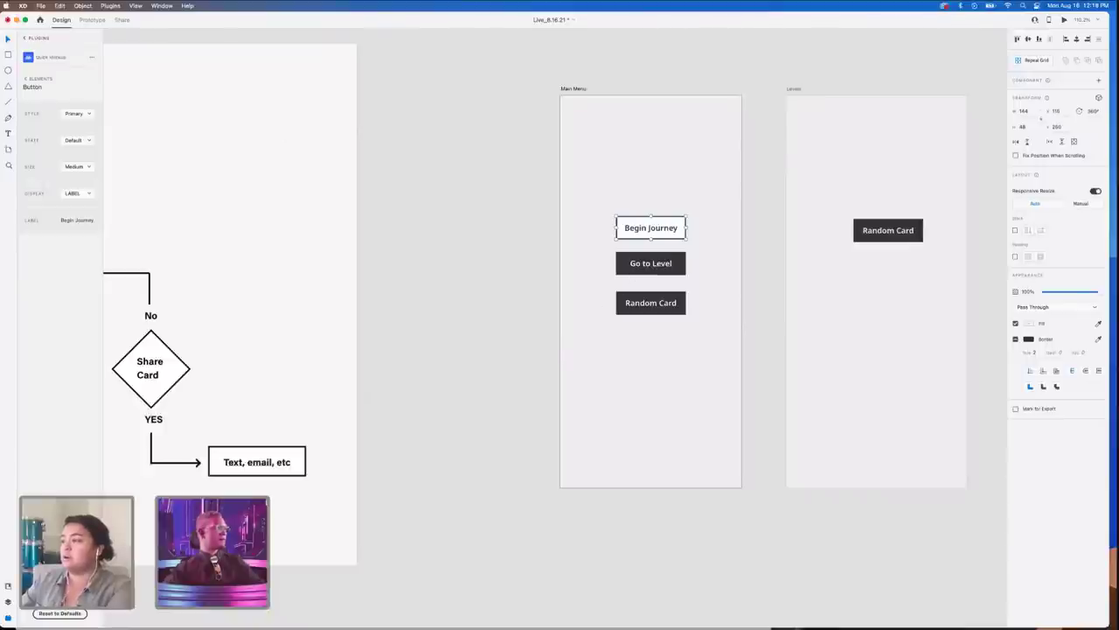
click(577, 280)
scroll(644, 265, up, 3)
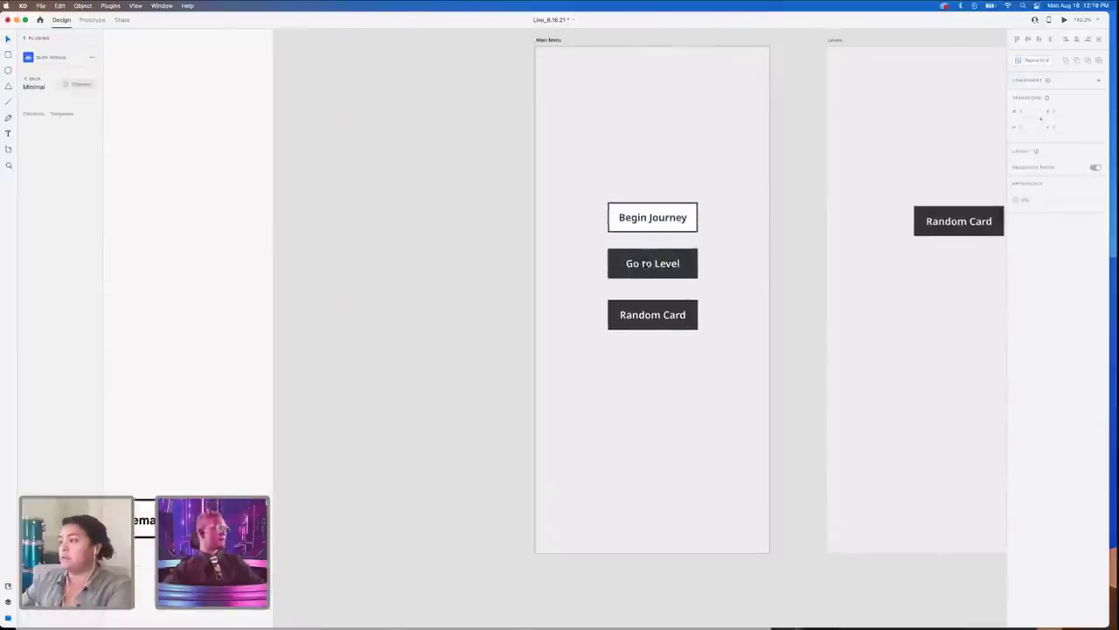
click(619, 218)
key(super+z)
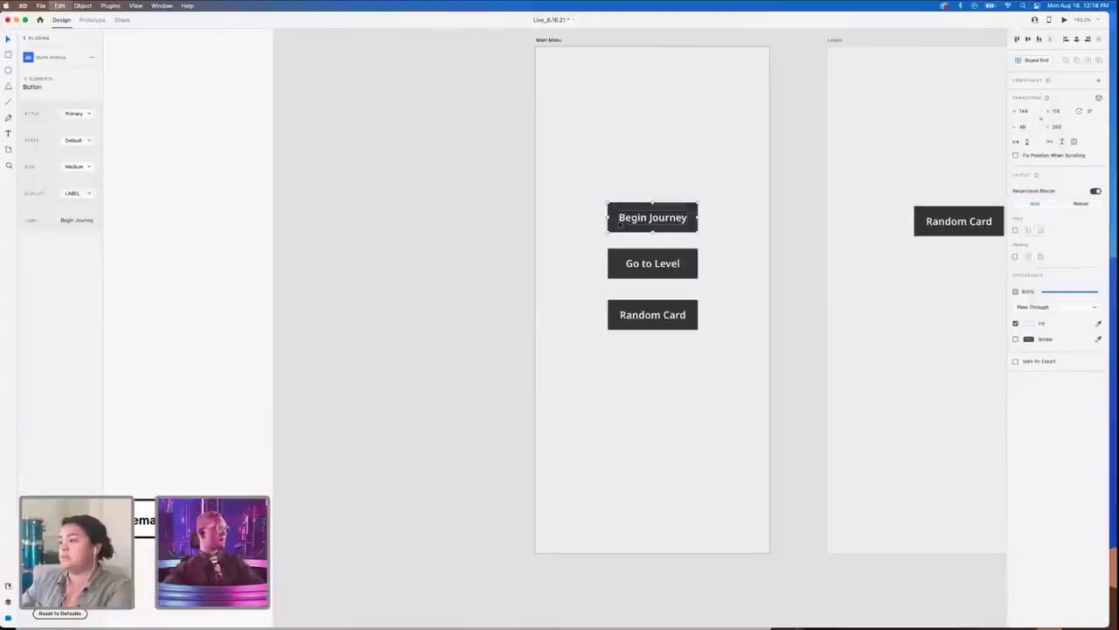
- Try the Secondary style on the Go to Level button
click(652, 263)
shift+click(628, 315)
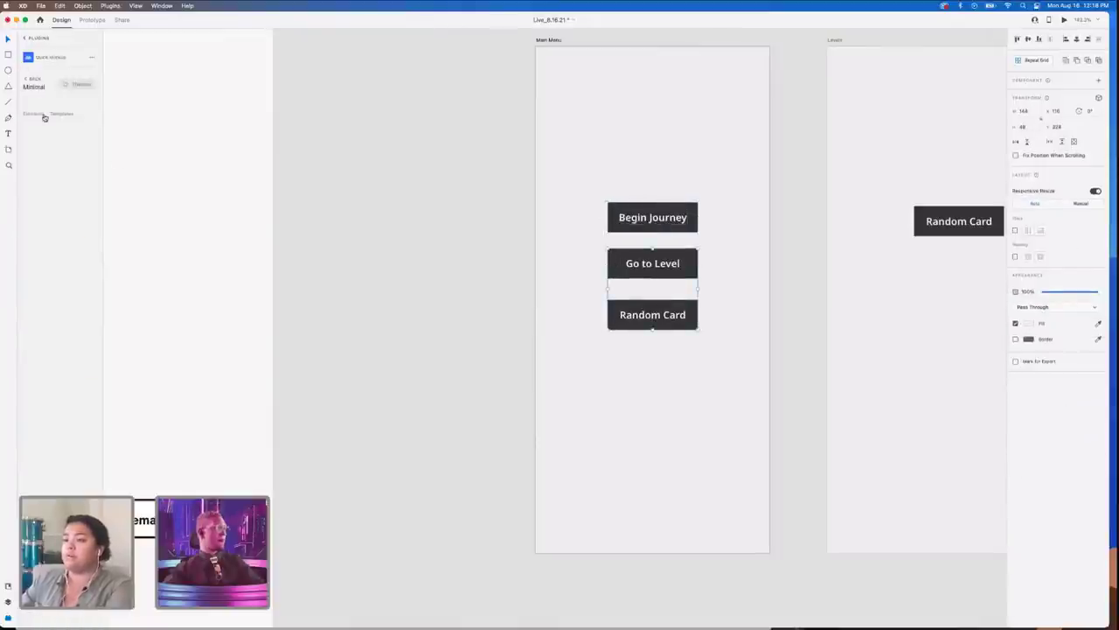
click(498, 350)
click(633, 265)
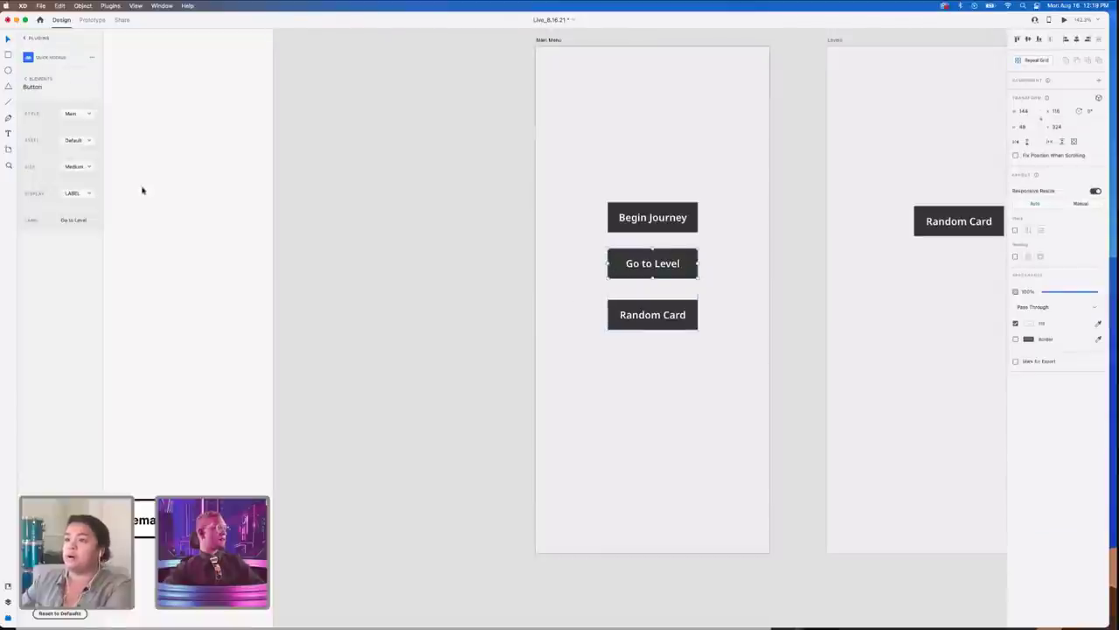
click(71, 115)
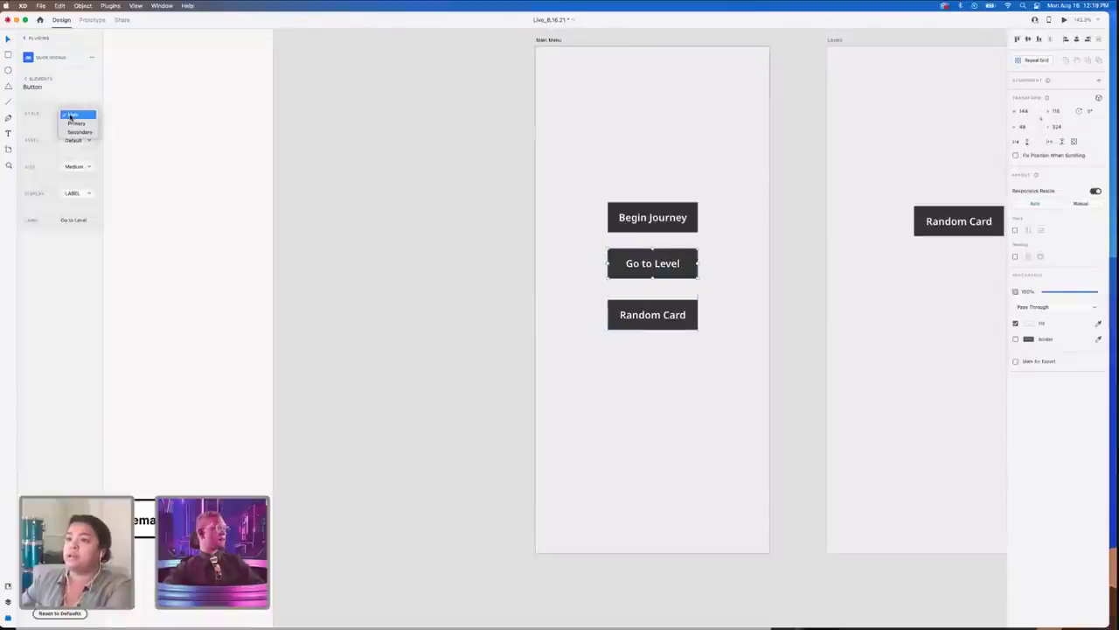
click(66, 132)
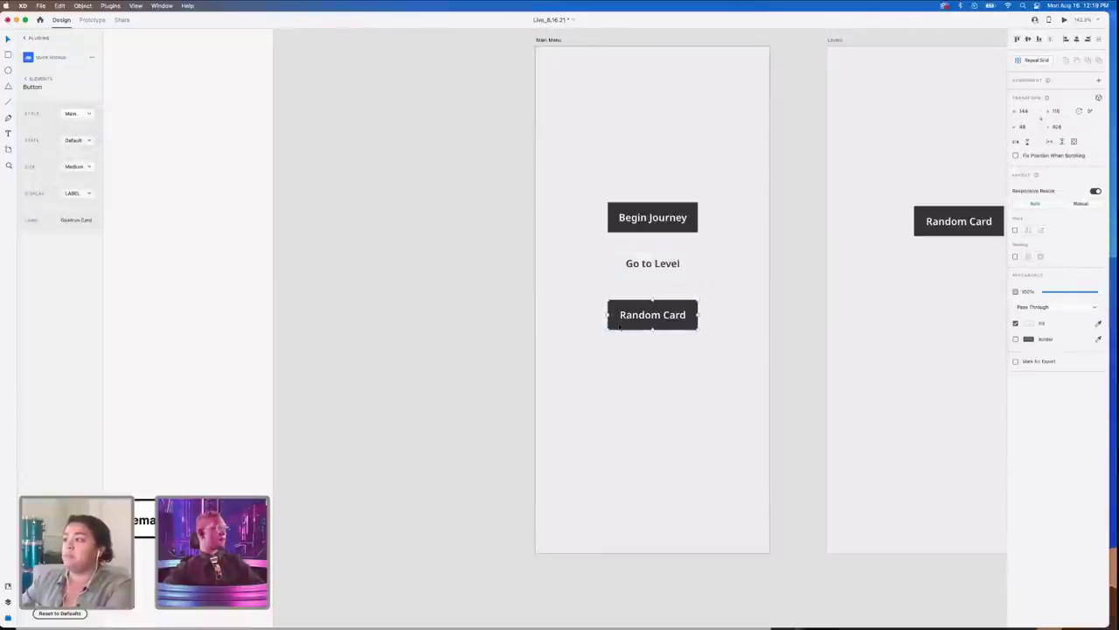
- Set the Begin Journey button's style to Primary
click(645, 229)
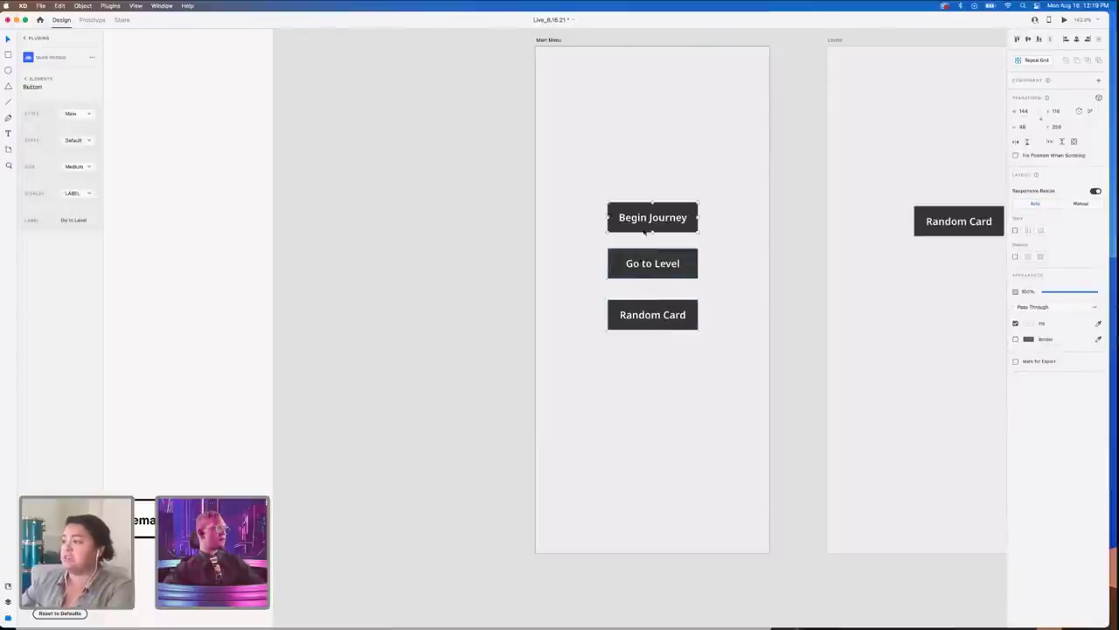
click(73, 123)
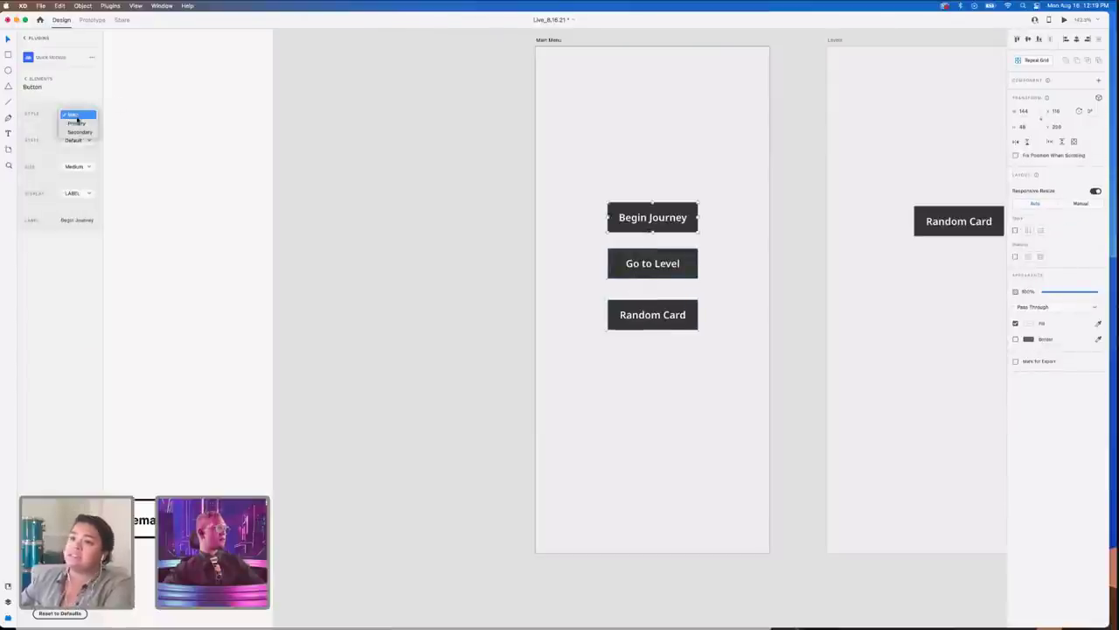
click(75, 120)
click(507, 299)
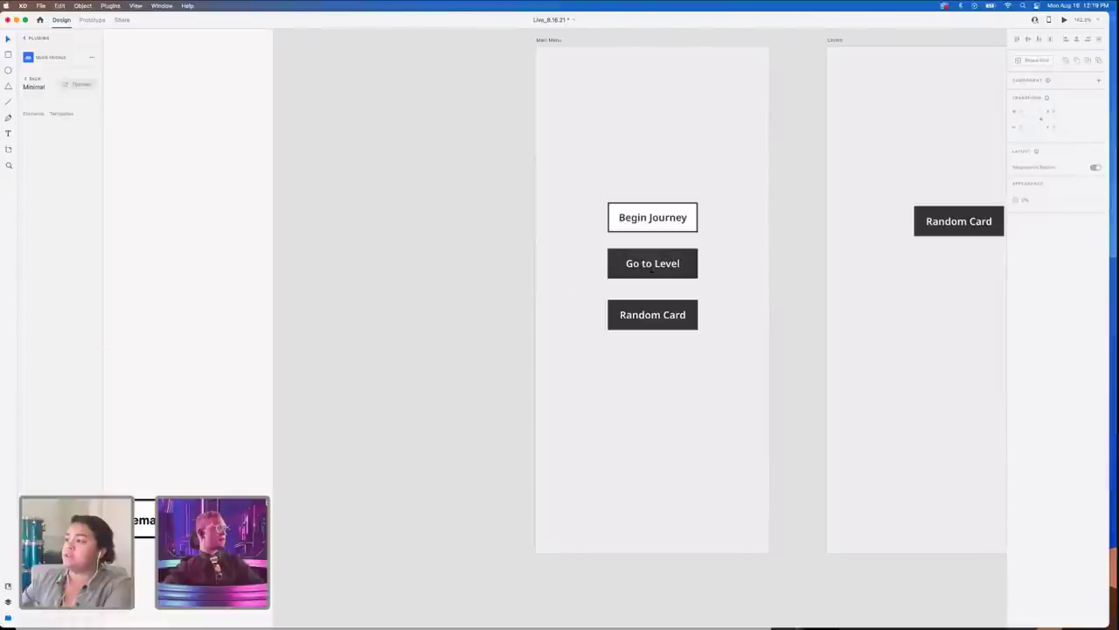
- Move the Go to Level and Random Card buttons together to the lower part of Main Menu, and lower Begin Journey slightly
click(625, 267)
shift+click(625, 313)
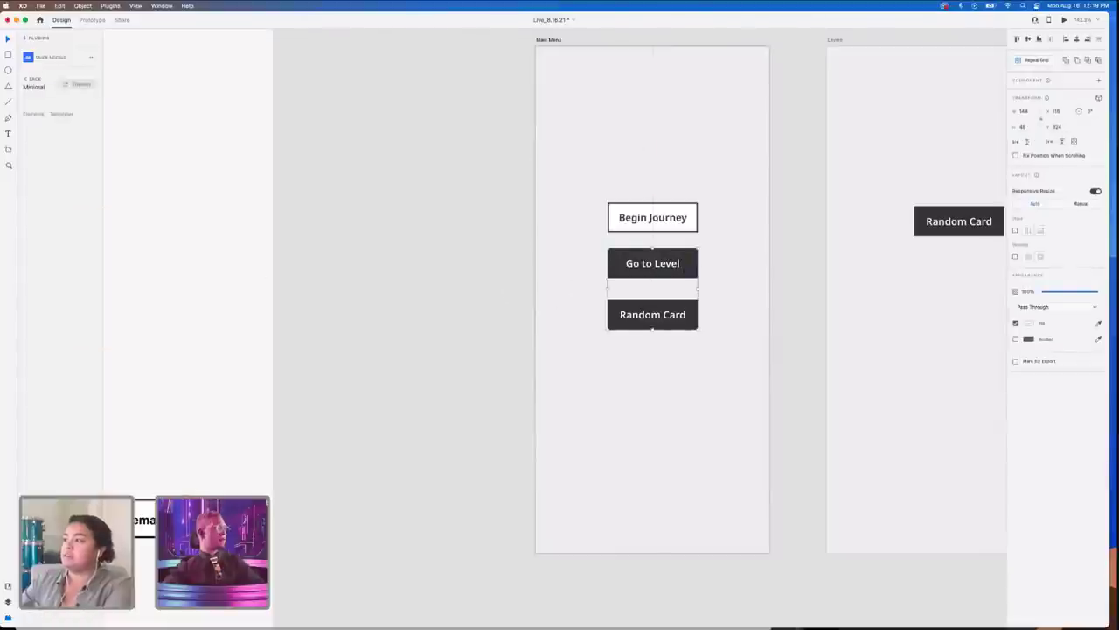
drag(688, 272, 687, 400)
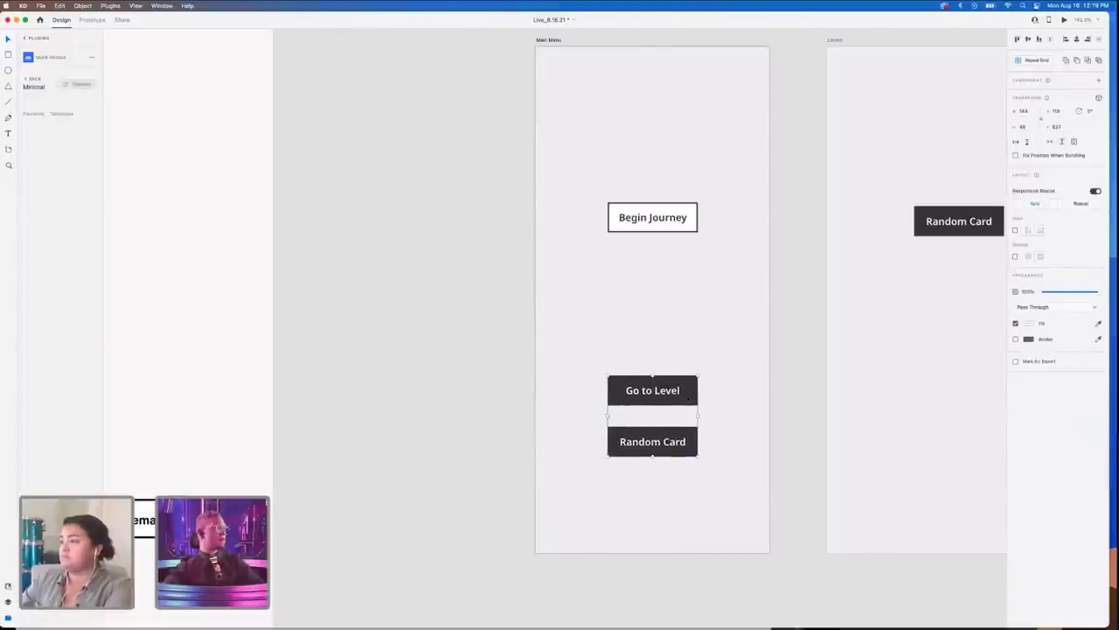
drag(665, 225, 665, 257)
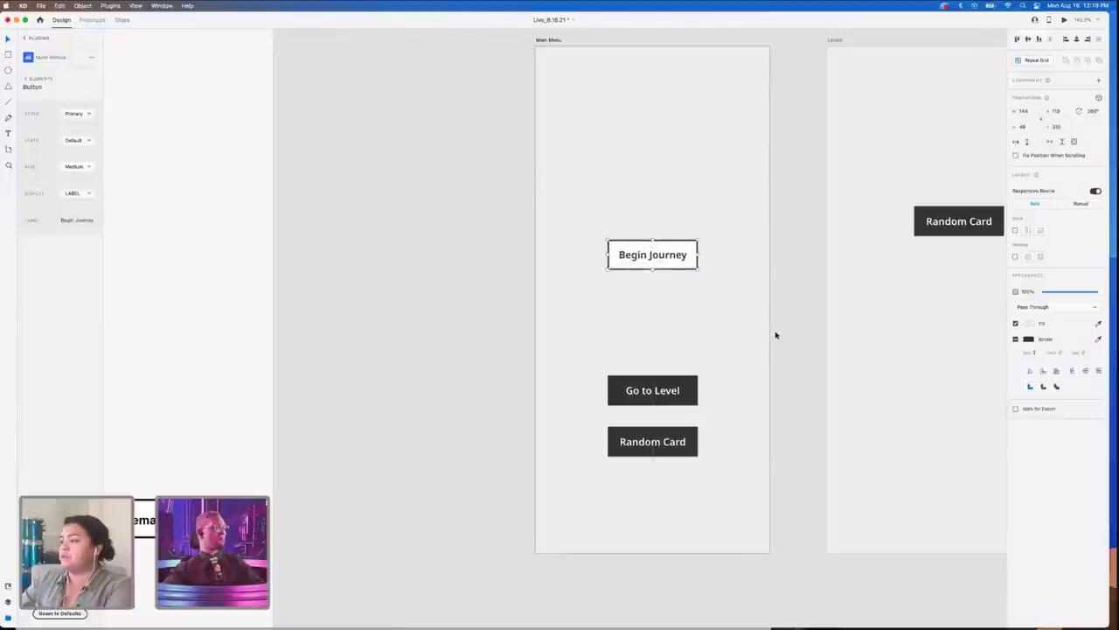
- Move the Random Card button on the Levels artboard slightly up and closer to the artboard's horizontal center
scroll(775, 335, right, 2)
scroll(776, 335, down, 3)
scroll(776, 335, right, 3)
click(644, 338)
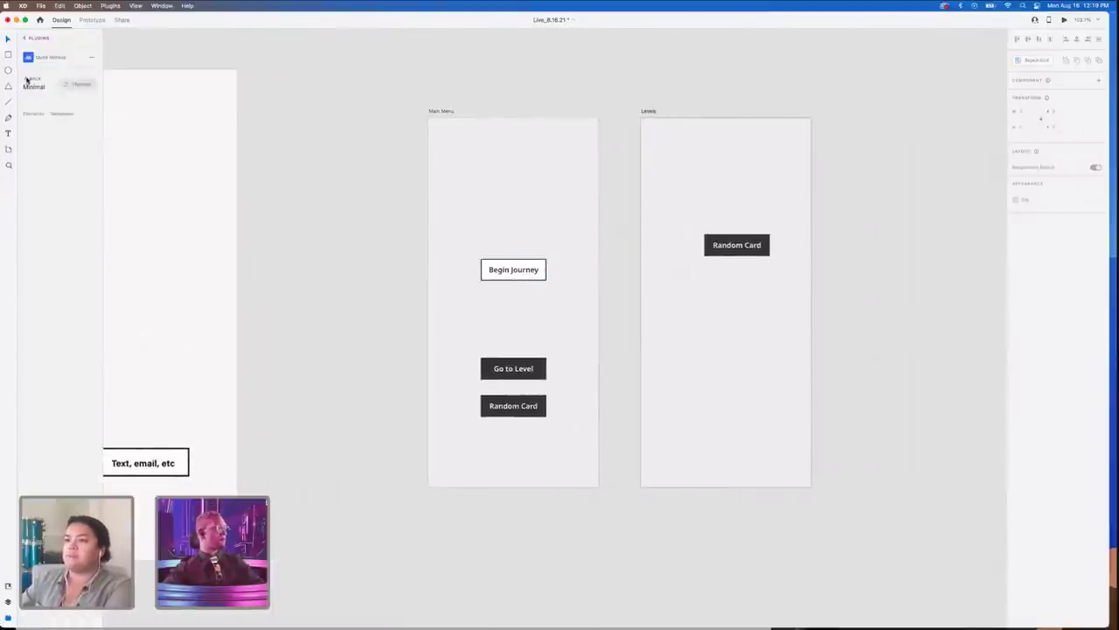
mouse_move(727, 244)
mouse_down()
mouse_move(701, 214)
mouse_move(724, 227)
mouse_up()
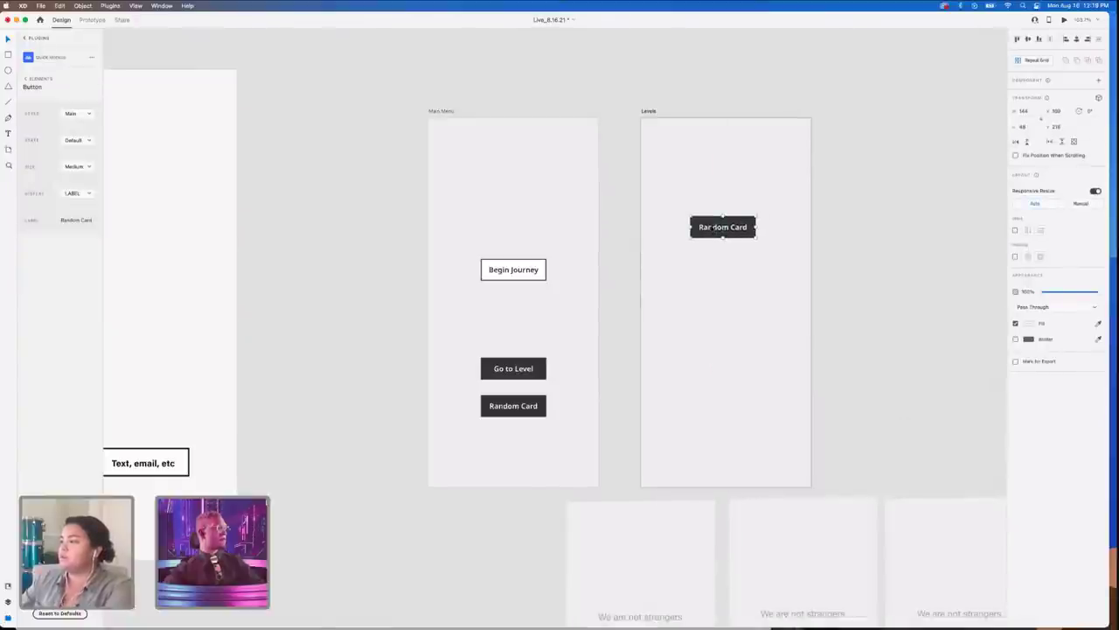
double_click(723, 227)
double_click(711, 227)
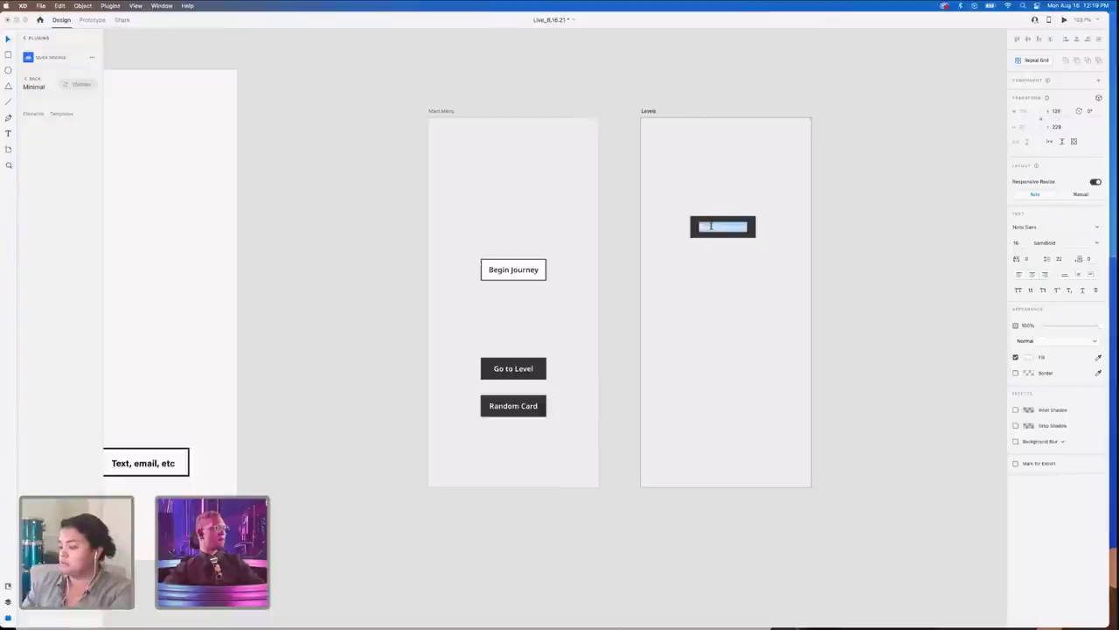
click(743, 254)
drag(726, 231, 897, 222)
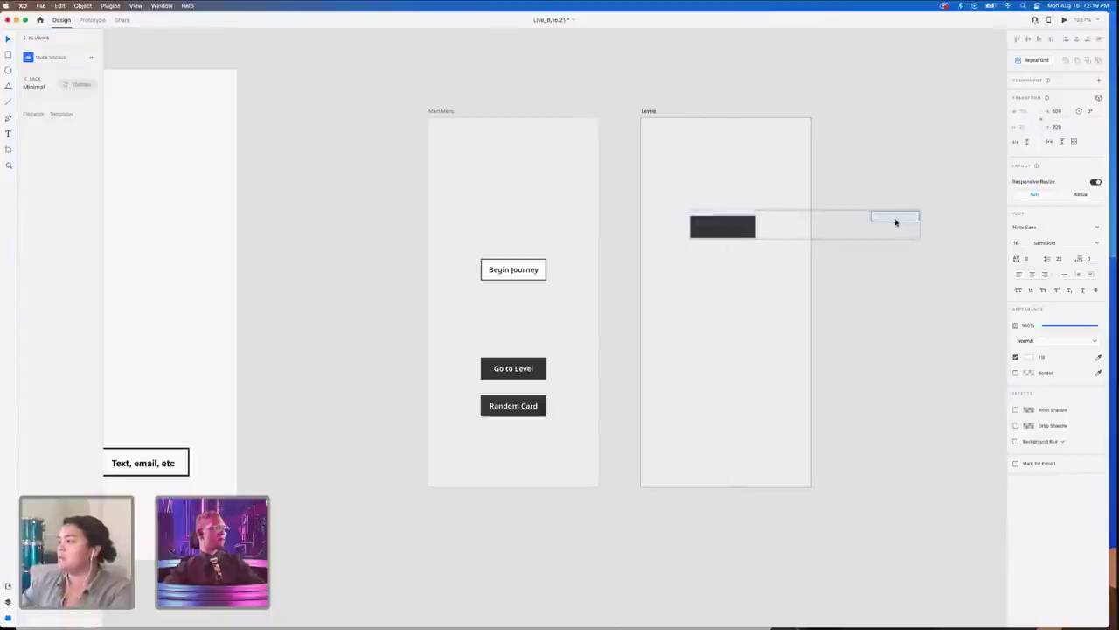
key(super+z)
- Delete the Random Card button from the Levels artboard
click(743, 230)
key(Delete)
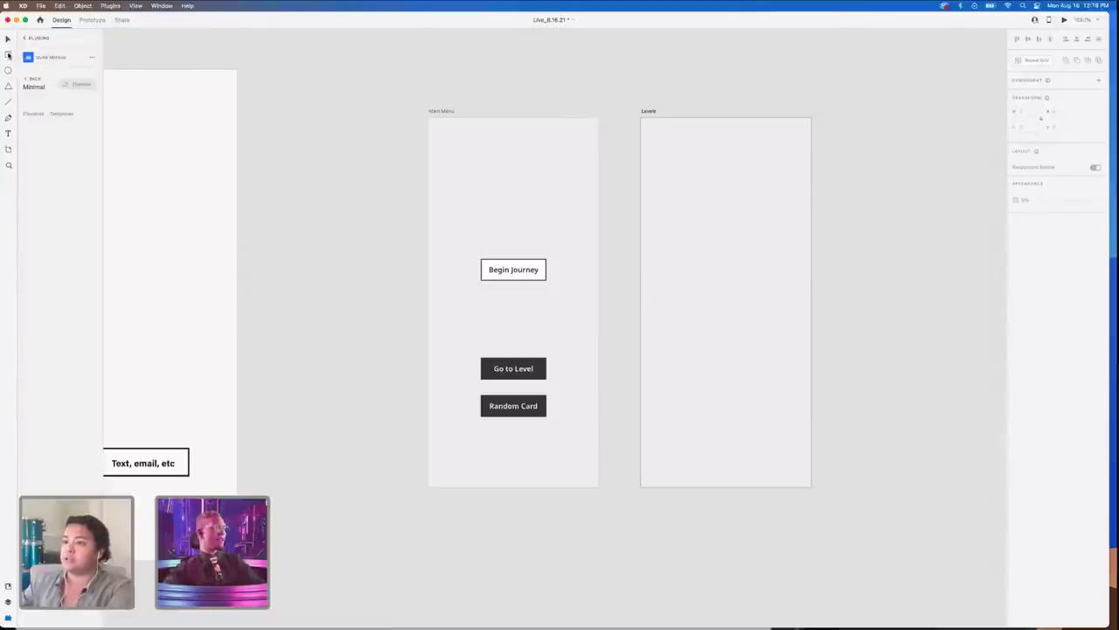
- Insert a Card element from the Minimal theme, place it on the Levels artboard and resize it to a wide, short rectangle
click(27, 38)
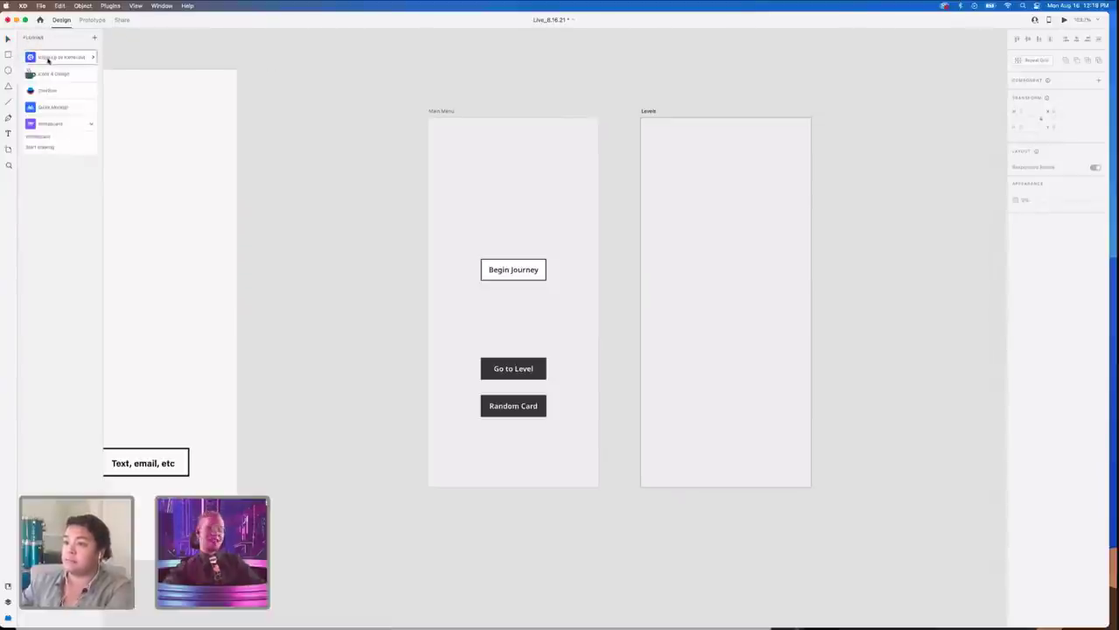
click(51, 109)
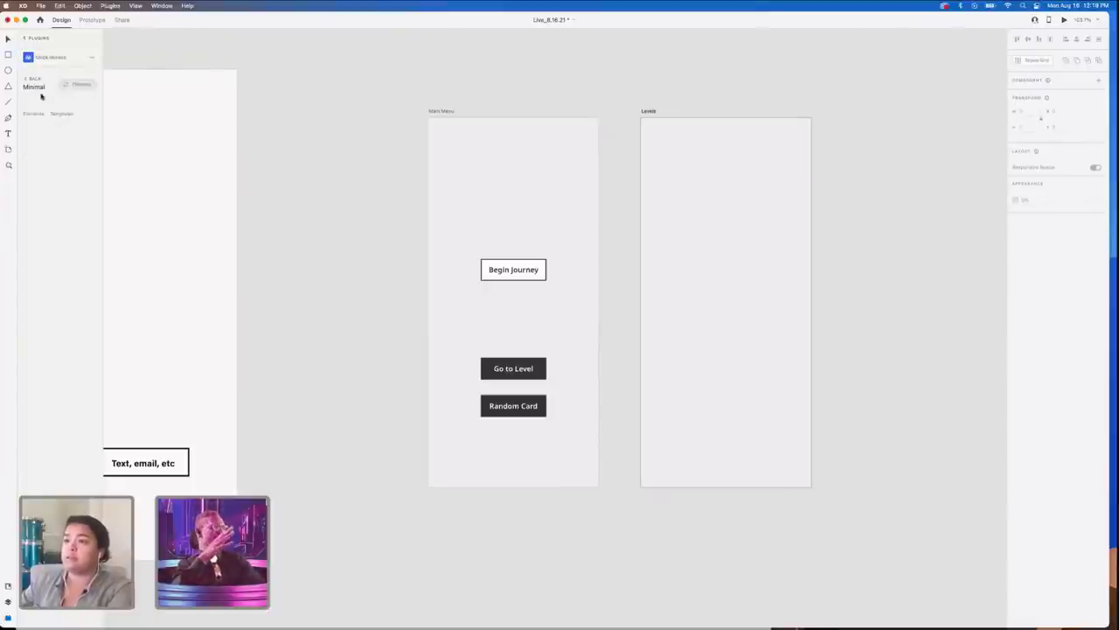
click(33, 87)
click(39, 135)
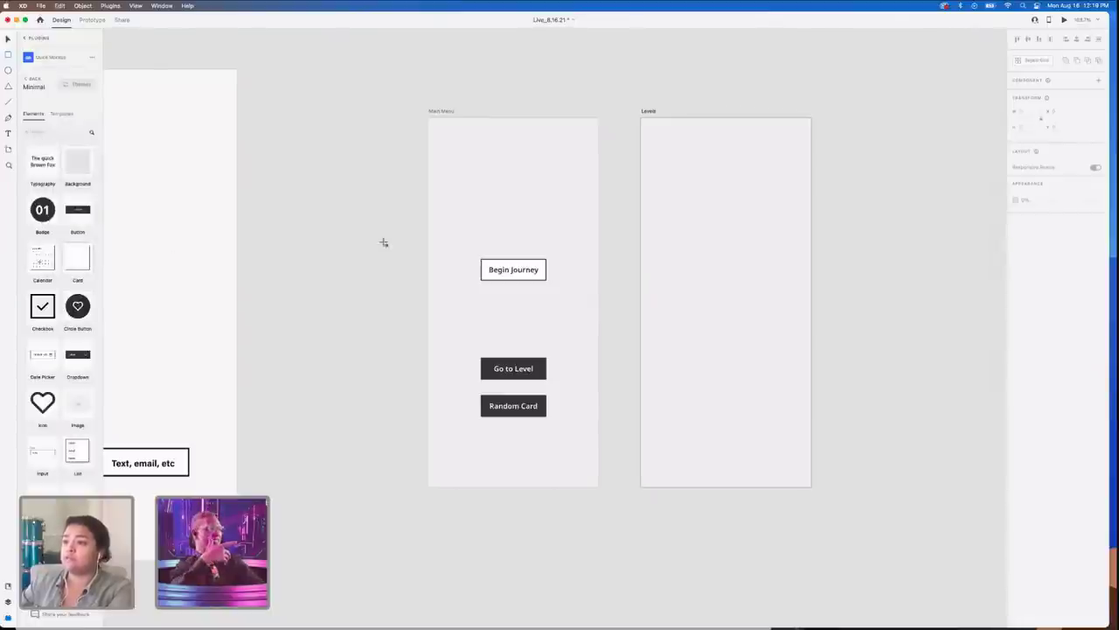
click(77, 256)
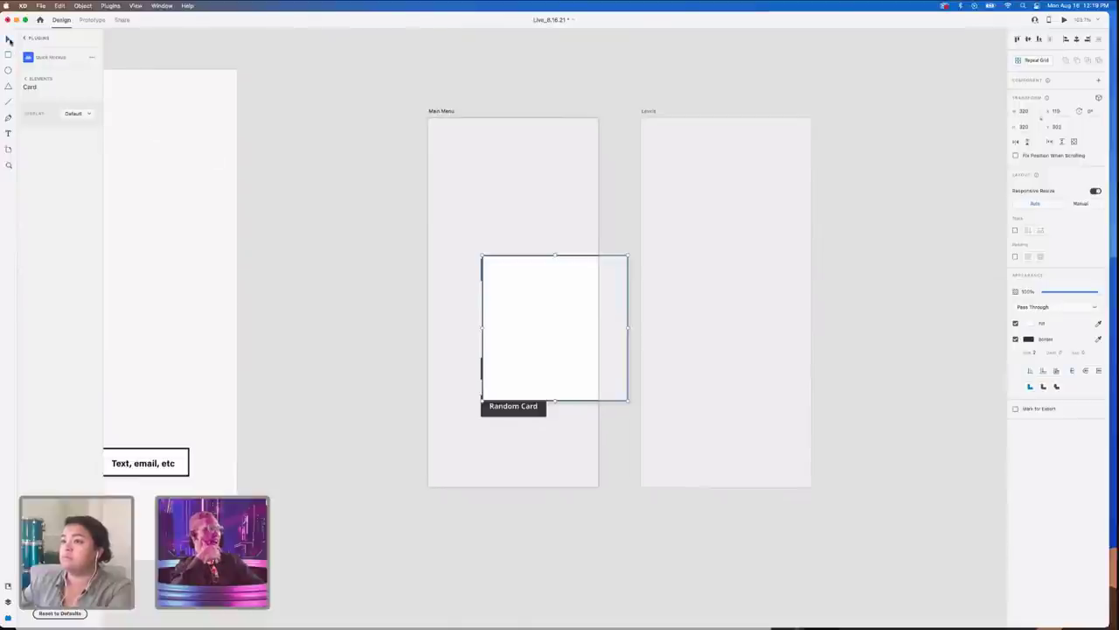
drag(489, 289, 699, 220)
drag(803, 298, 729, 383)
- Repeat the card into a vertical grid of three with wider gaps, and center the grid on the Levels artboard
click(1037, 61)
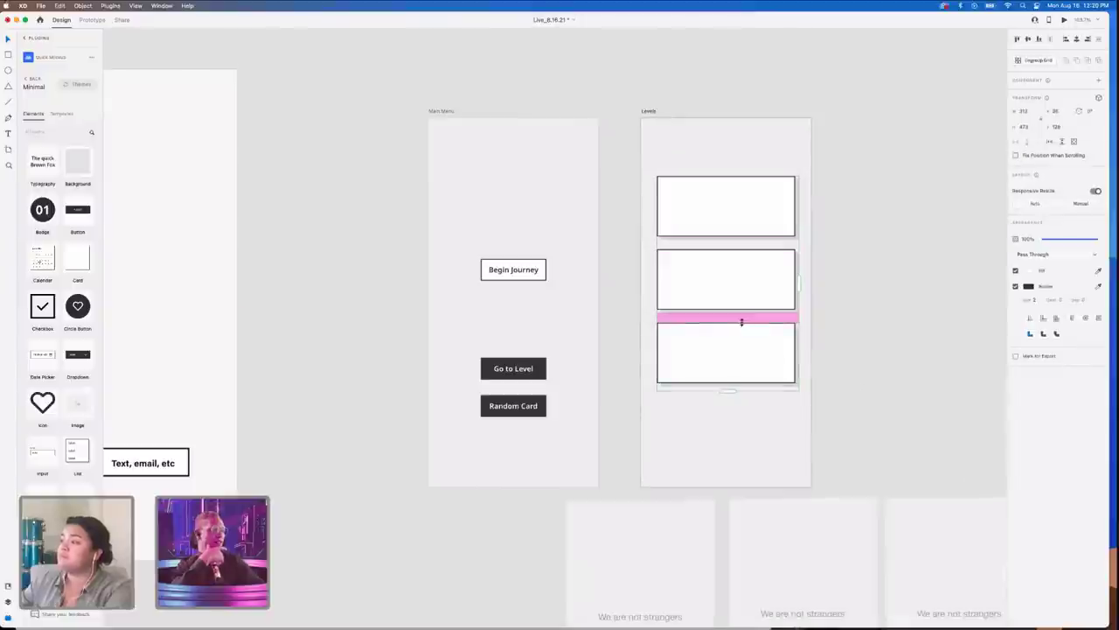
drag(734, 317, 735, 335)
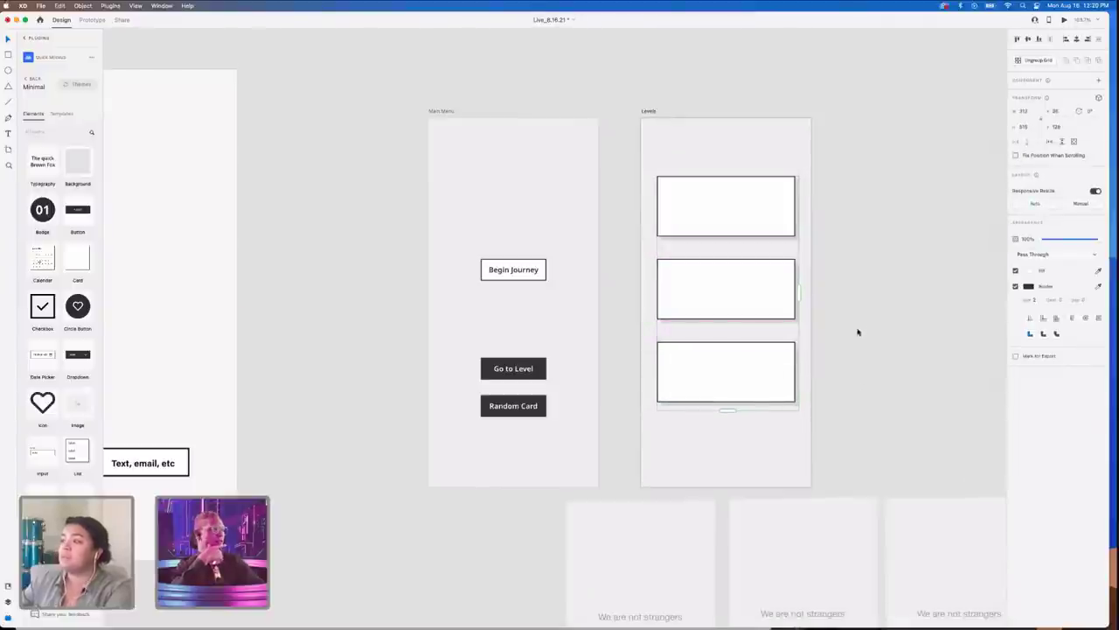
drag(734, 289, 730, 305)
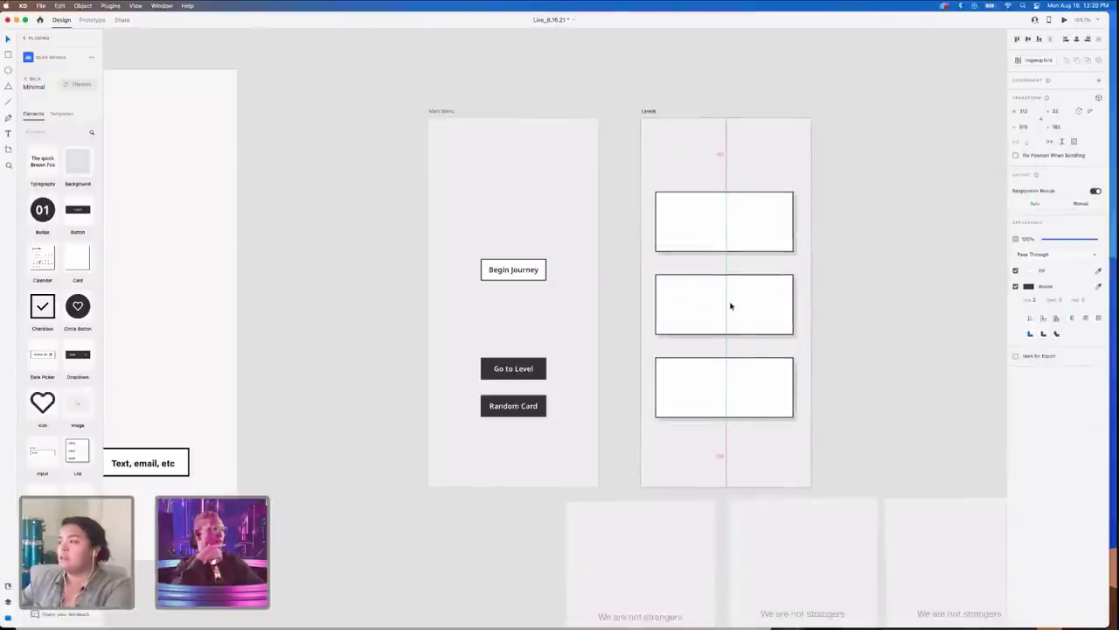
click(511, 261)
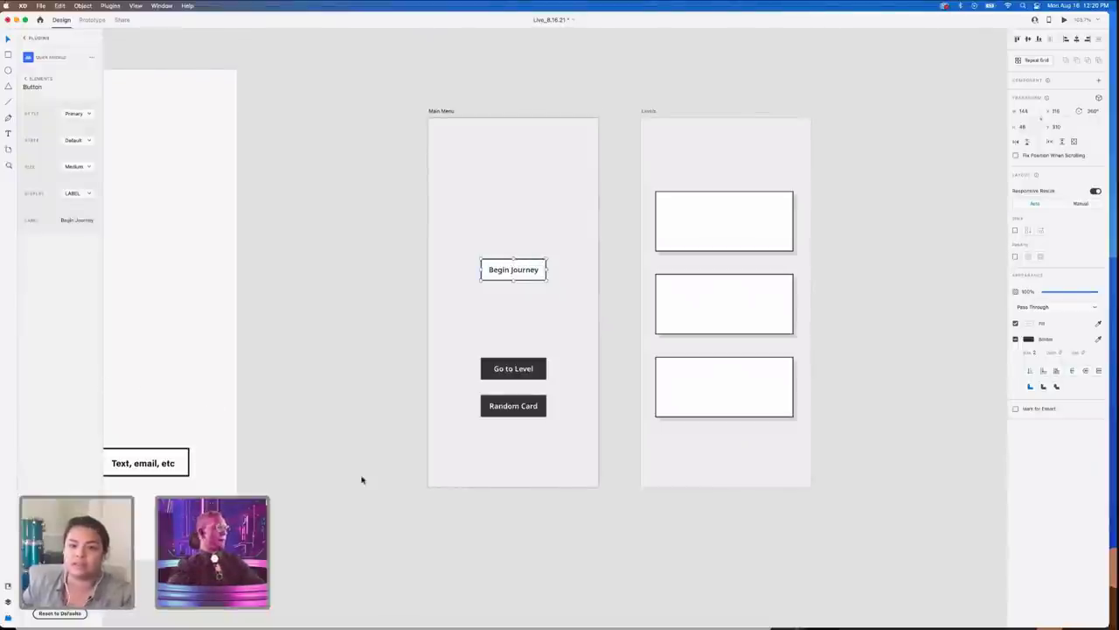
click(535, 369)
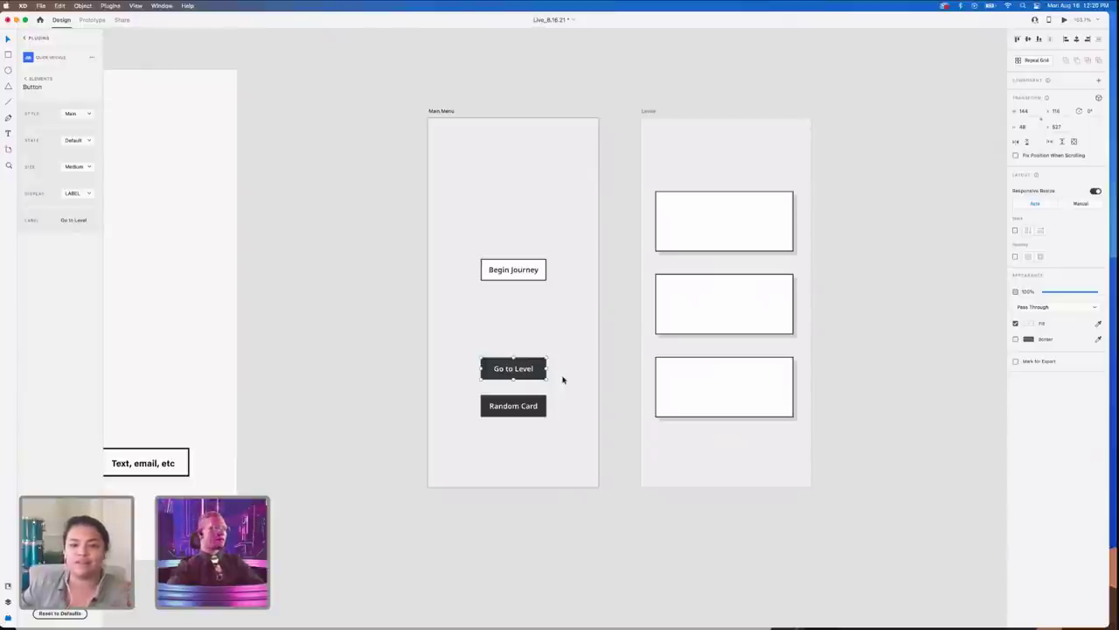
click(539, 263)
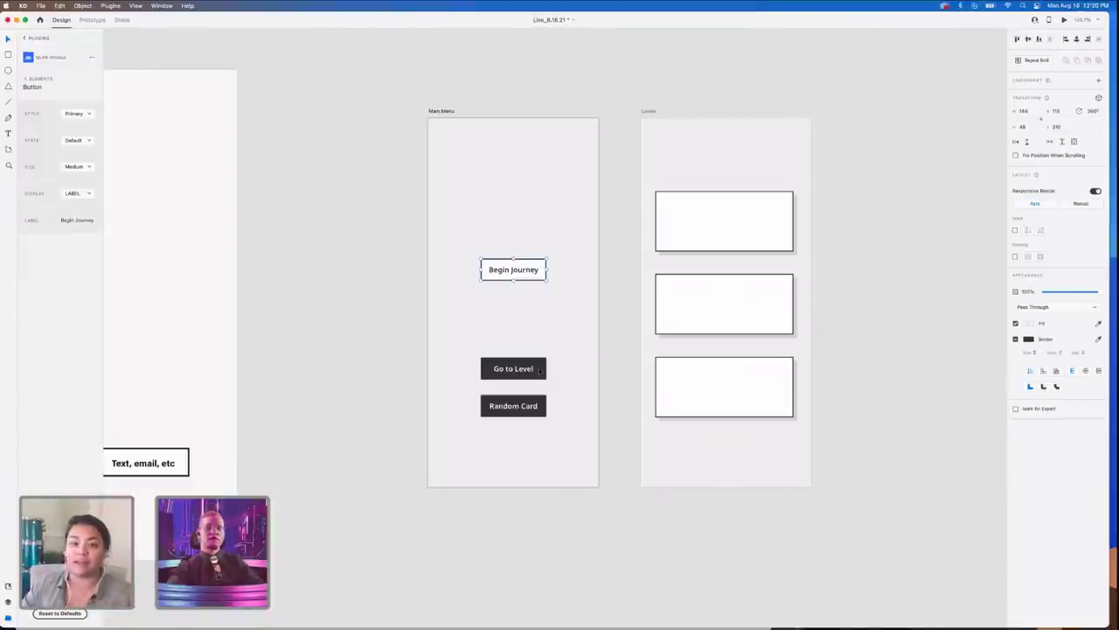
click(463, 252)
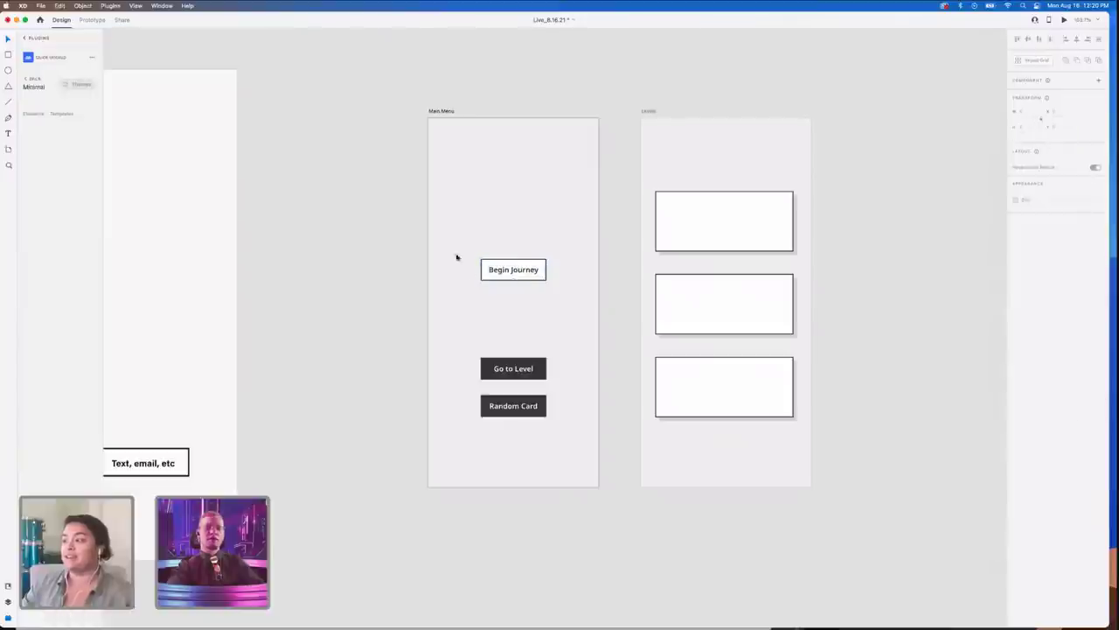
- Review the Main Flow chart's steps and levels against the Main Menu and Levels artboards
scroll(525, 279, up, 2)
scroll(525, 279, up, 1)
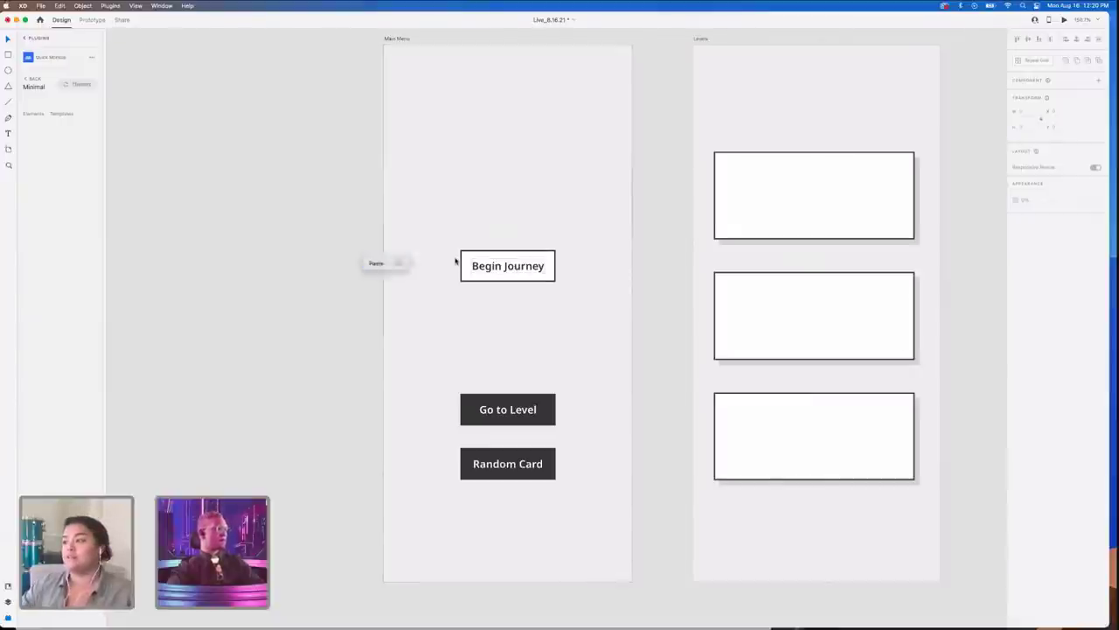
scroll(376, 262, down, 5)
scroll(418, 263, left, 10)
scroll(417, 263, left, 5)
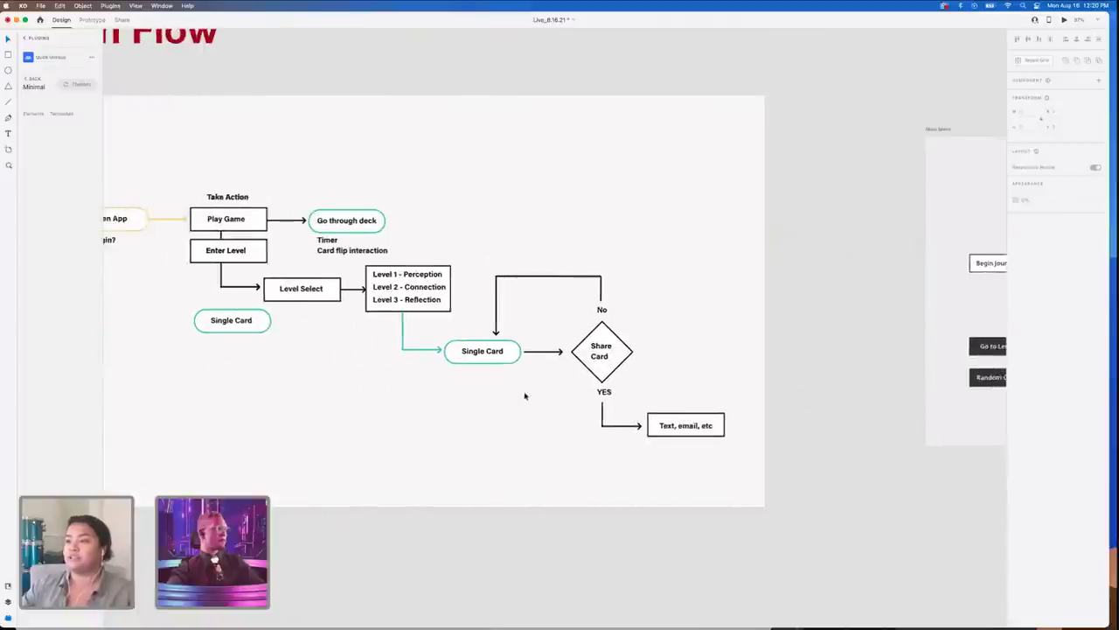
scroll(525, 392, down, 5)
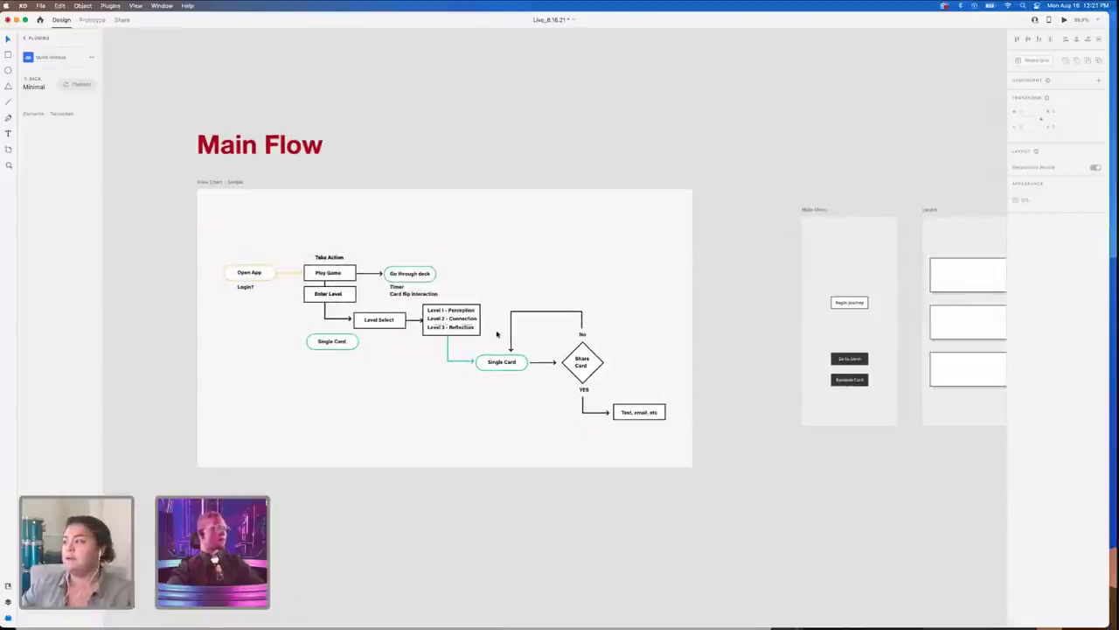
scroll(597, 333, down, 3)
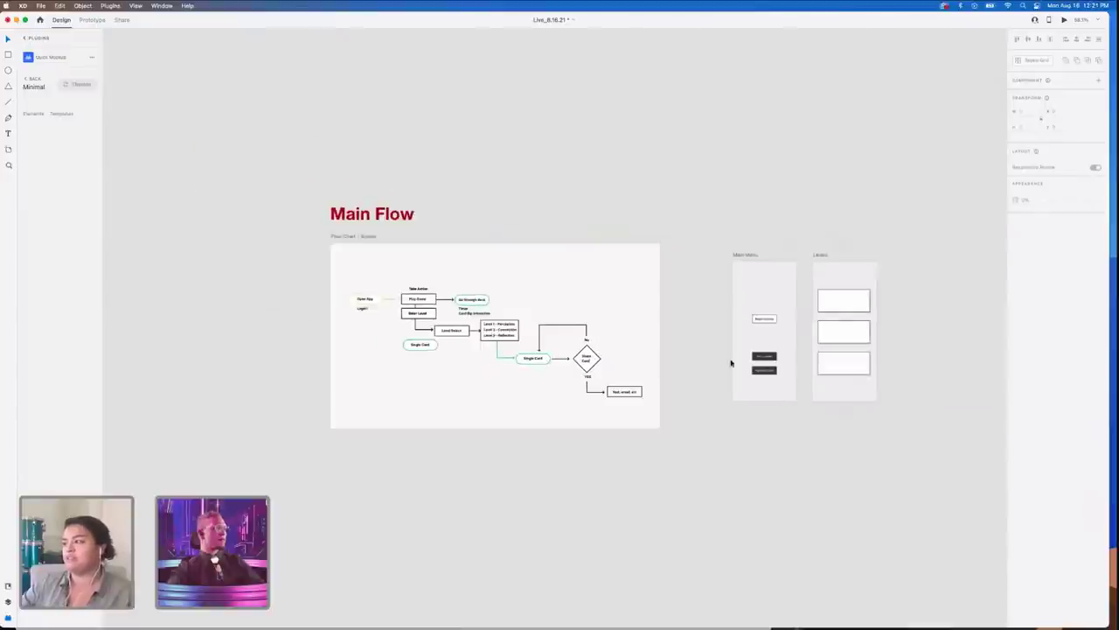
scroll(767, 317, up, 5)
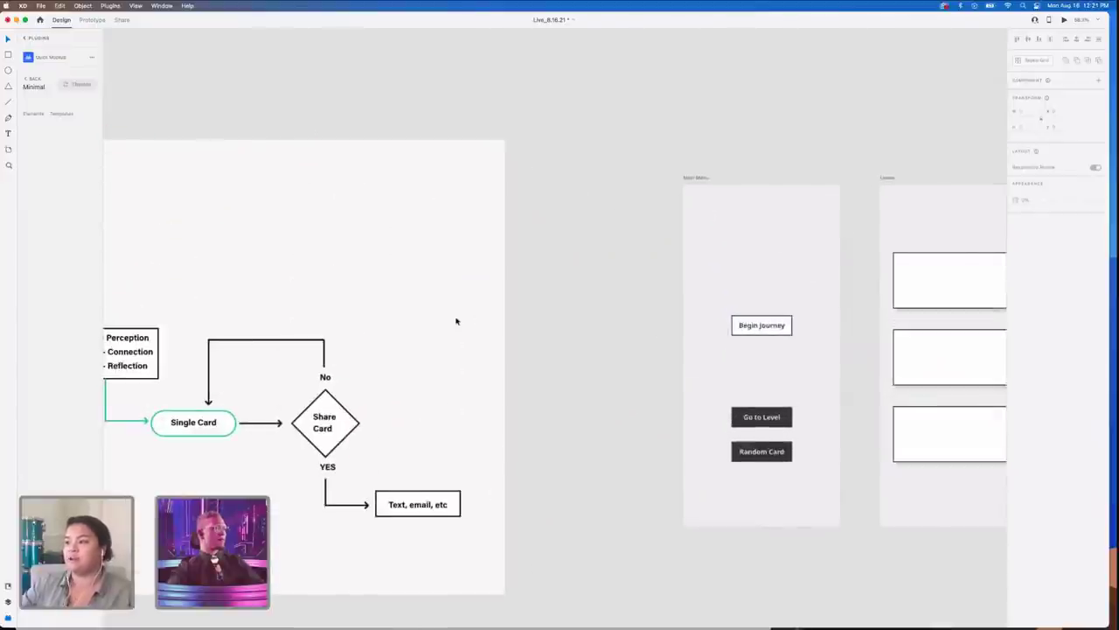
scroll(456, 322, left, 10)
scroll(455, 322, left, 3)
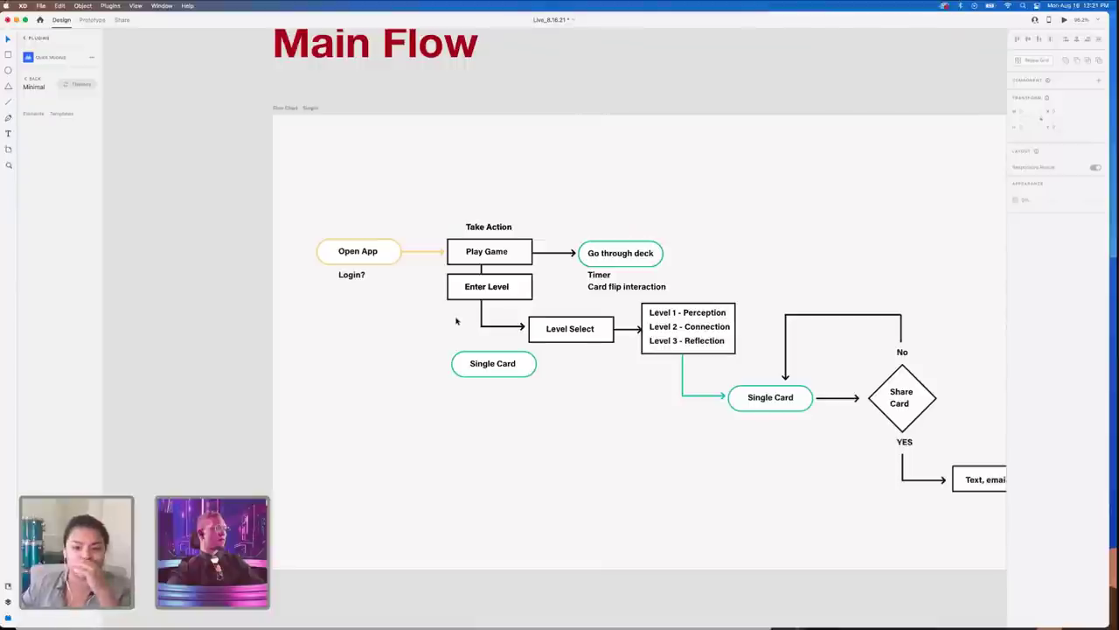
scroll(456, 321, right, 20)
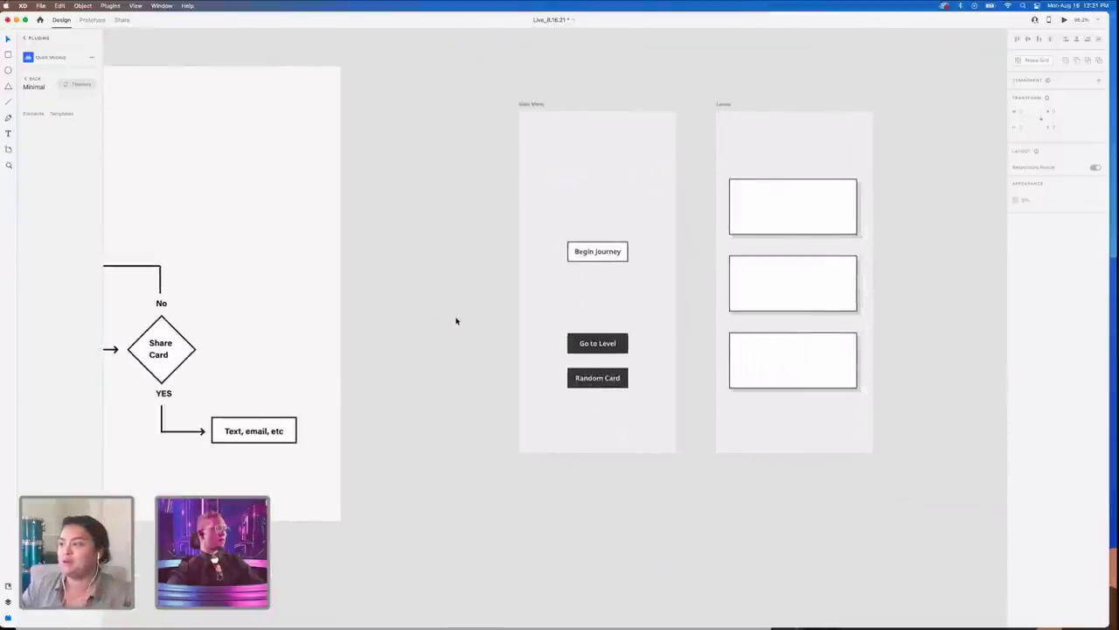
scroll(456, 321, right, 2)
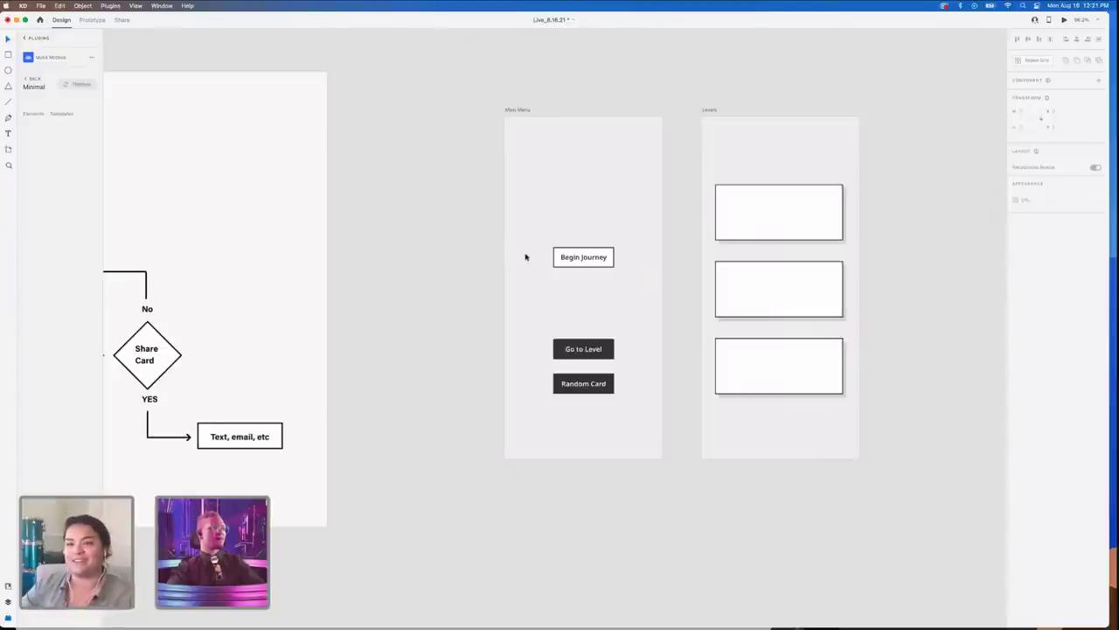
scroll(577, 272, up, 5)
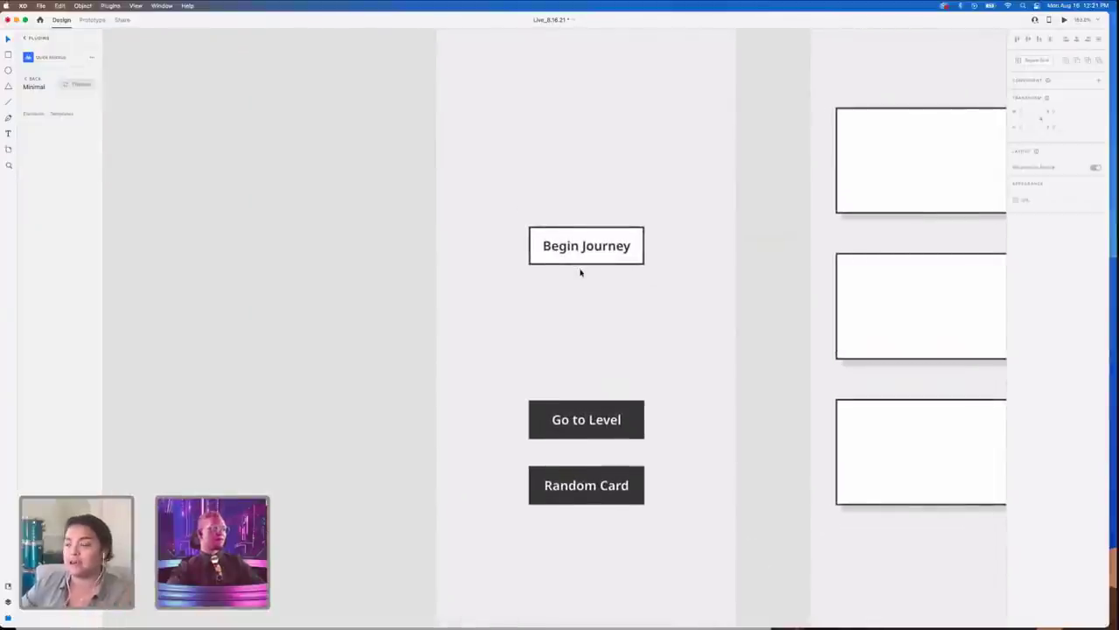
scroll(579, 272, down, 4)
scroll(580, 271, right, 5)
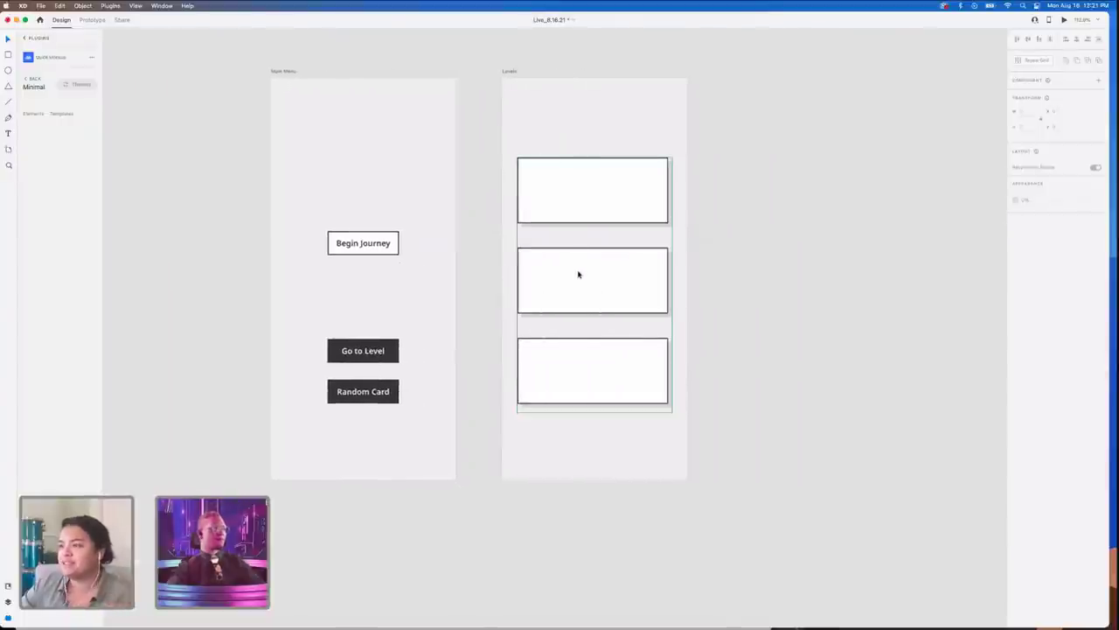
- Insert a Typography element from the Minimal theme onto the Levels artboard
click(24, 78)
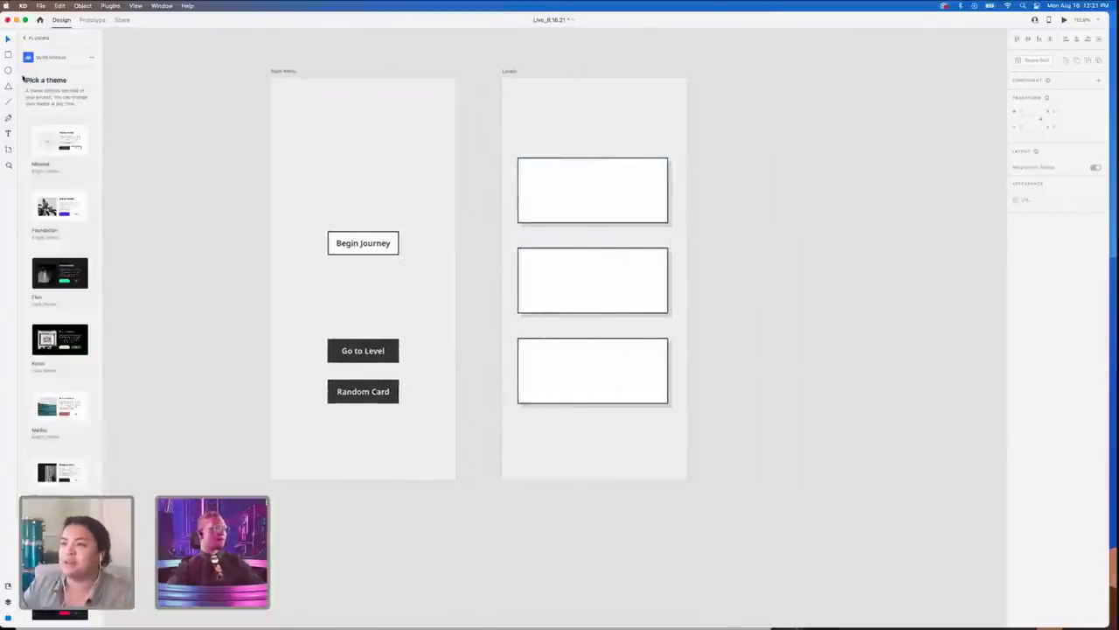
click(43, 151)
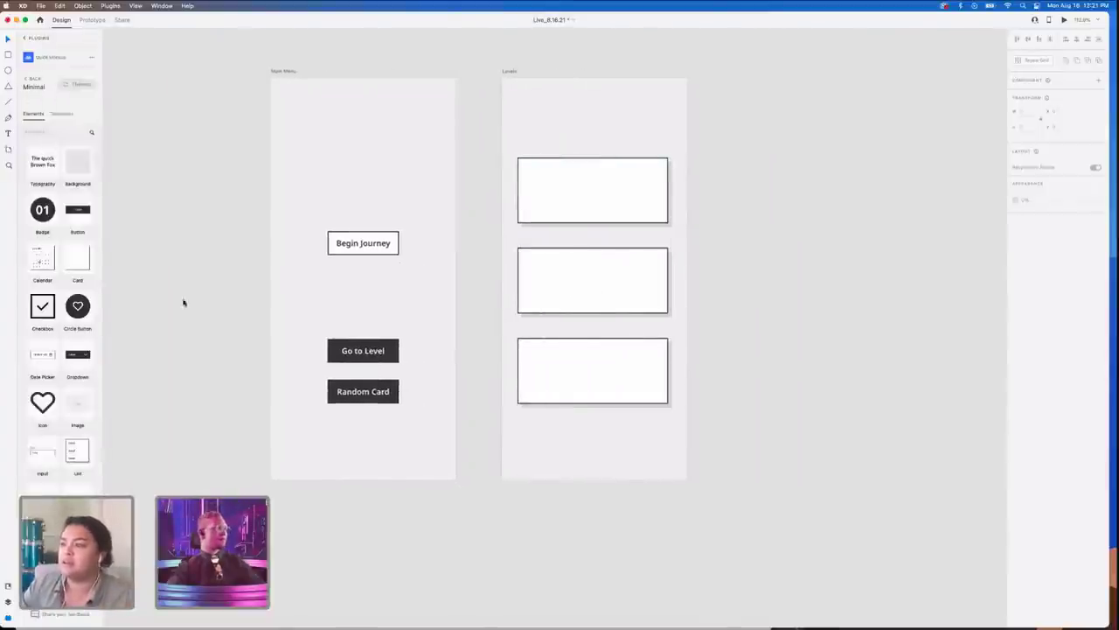
scroll(185, 304, down, 3)
scroll(86, 319, down, 3)
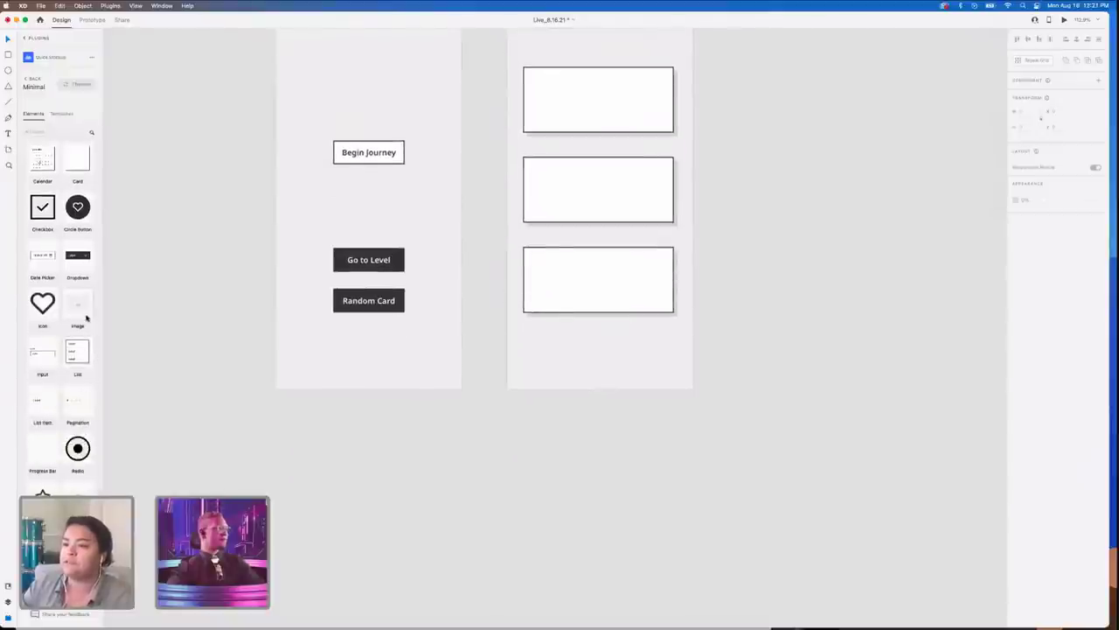
scroll(207, 320, up, 3)
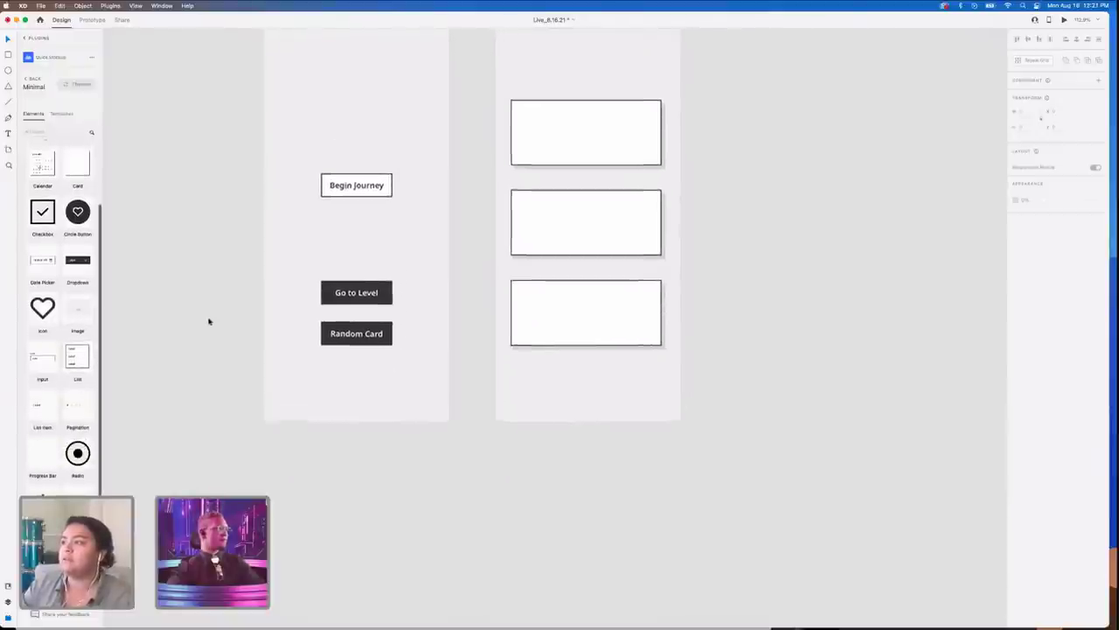
click(8, 134)
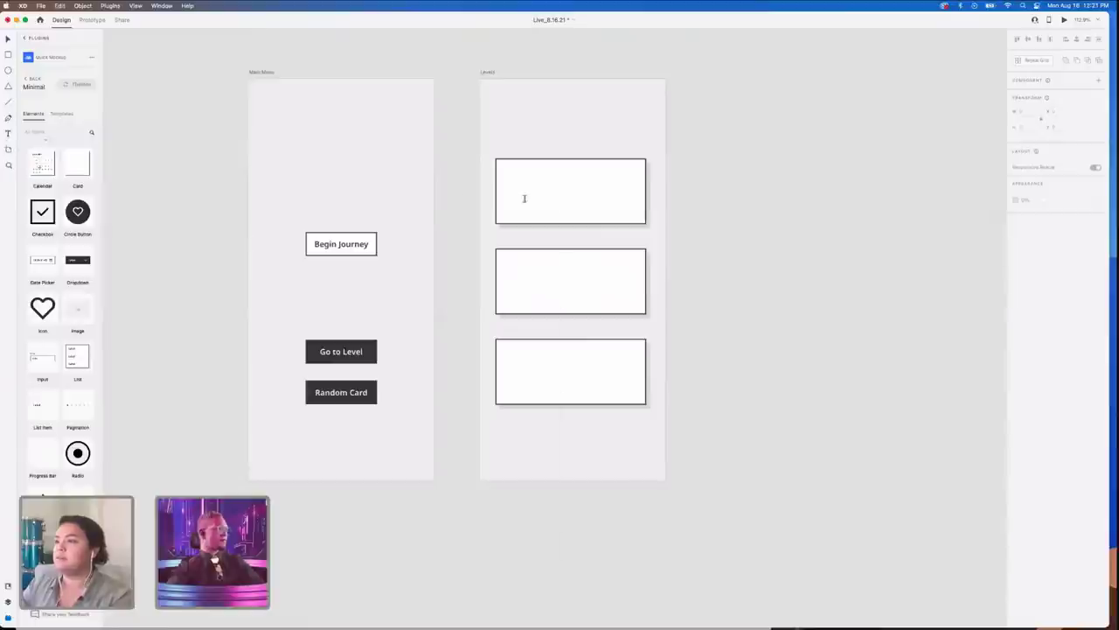
scroll(85, 372, up, 3)
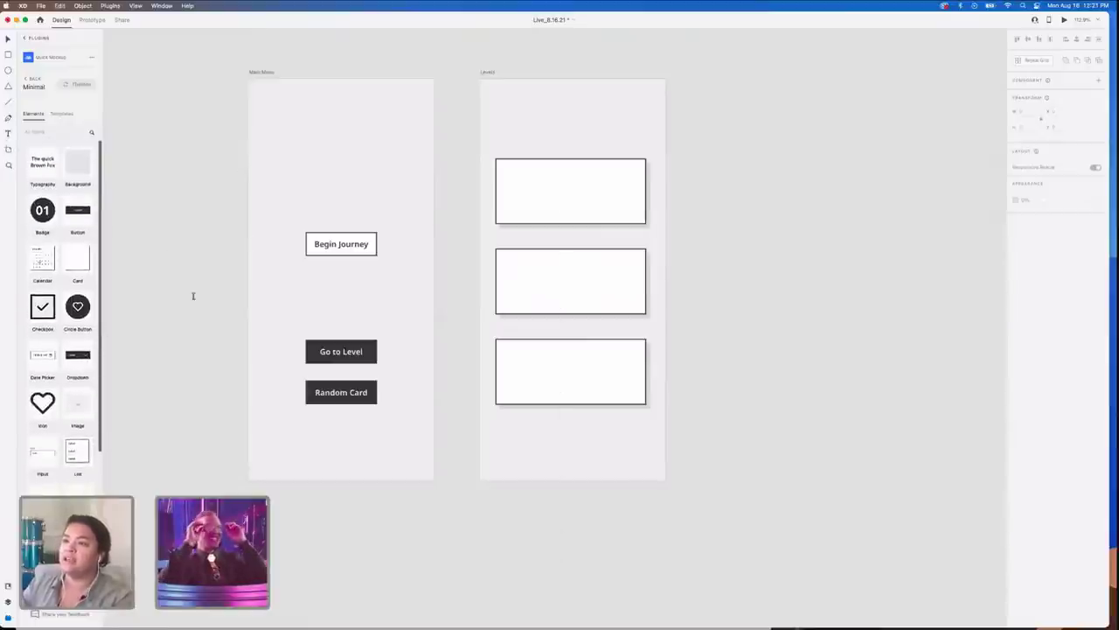
click(175, 160)
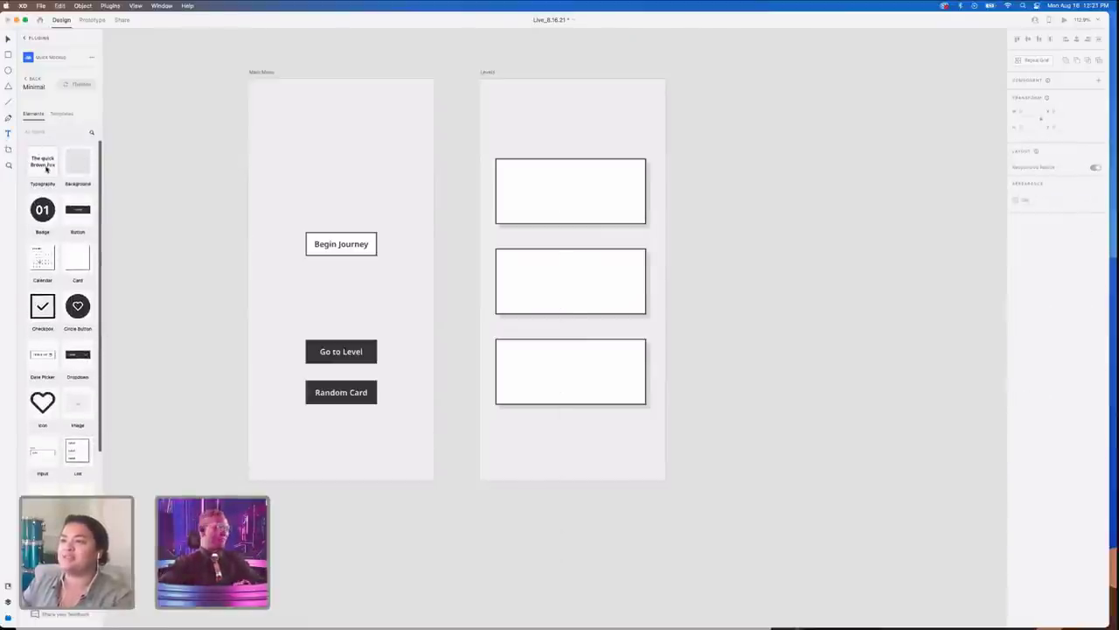
click(45, 167)
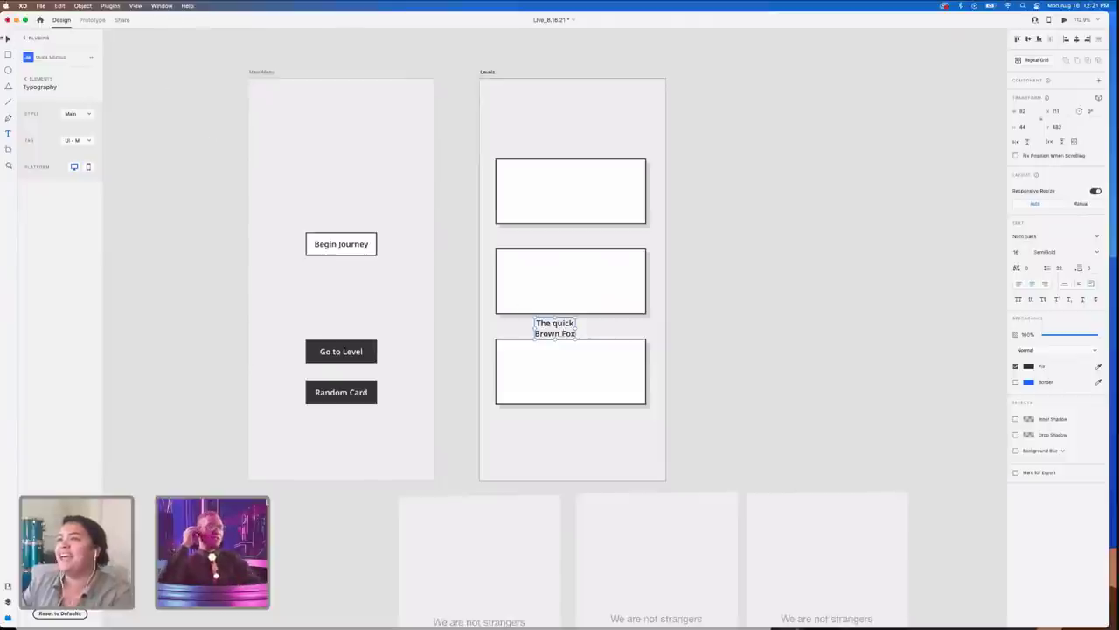
- Delete the three leftover "We are not strangers" cards below the Levels artboard
click(444, 503)
shift+click(597, 517)
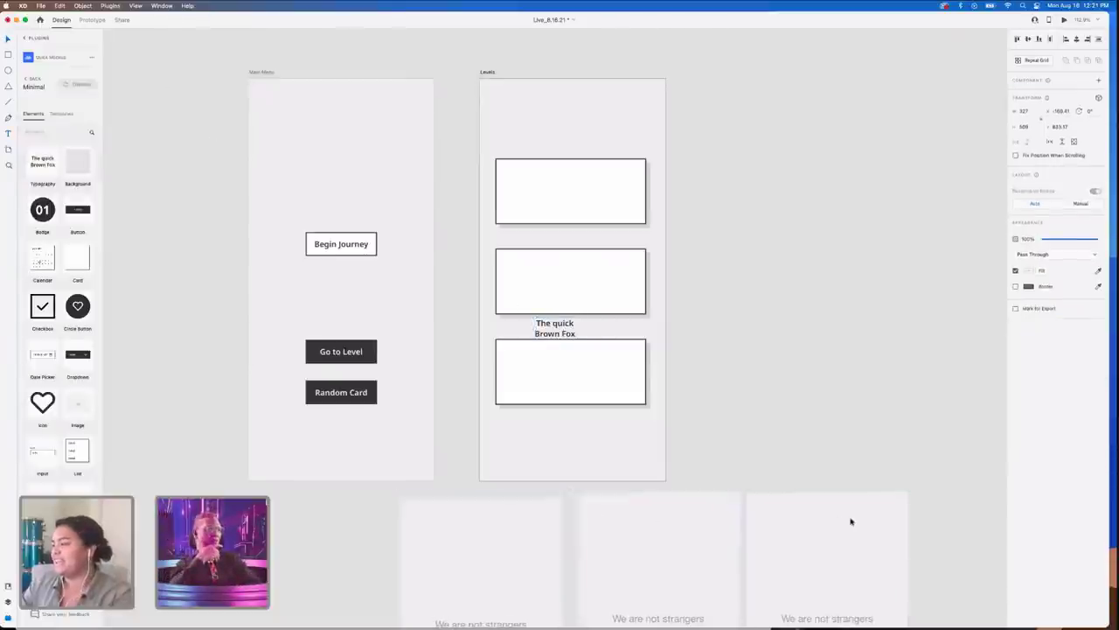
shift+click(850, 522)
key(Delete)
- Place the text element on the top card of the Levels artboard and replace its text with "Level 1"
drag(552, 331, 541, 195)
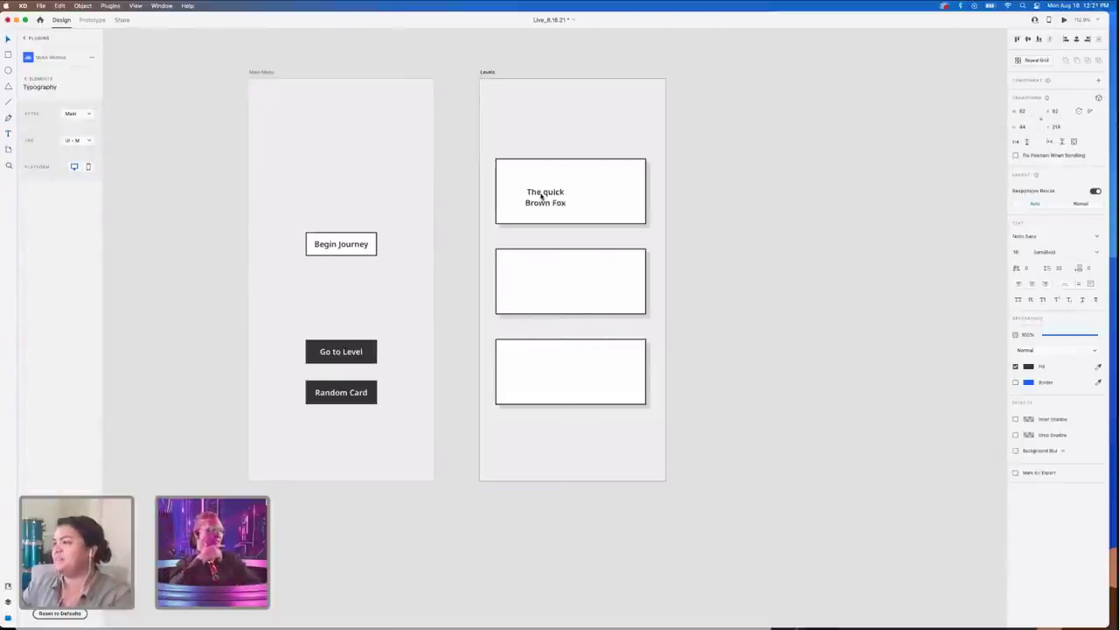
triple_click(541, 194)
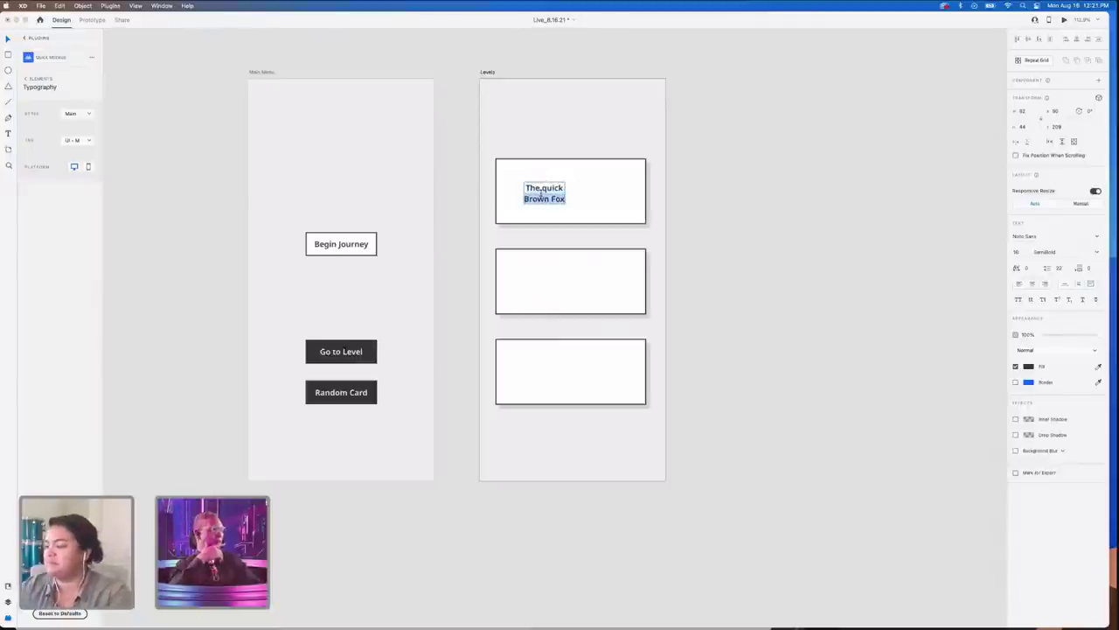
text(Lev)
key(super+a)
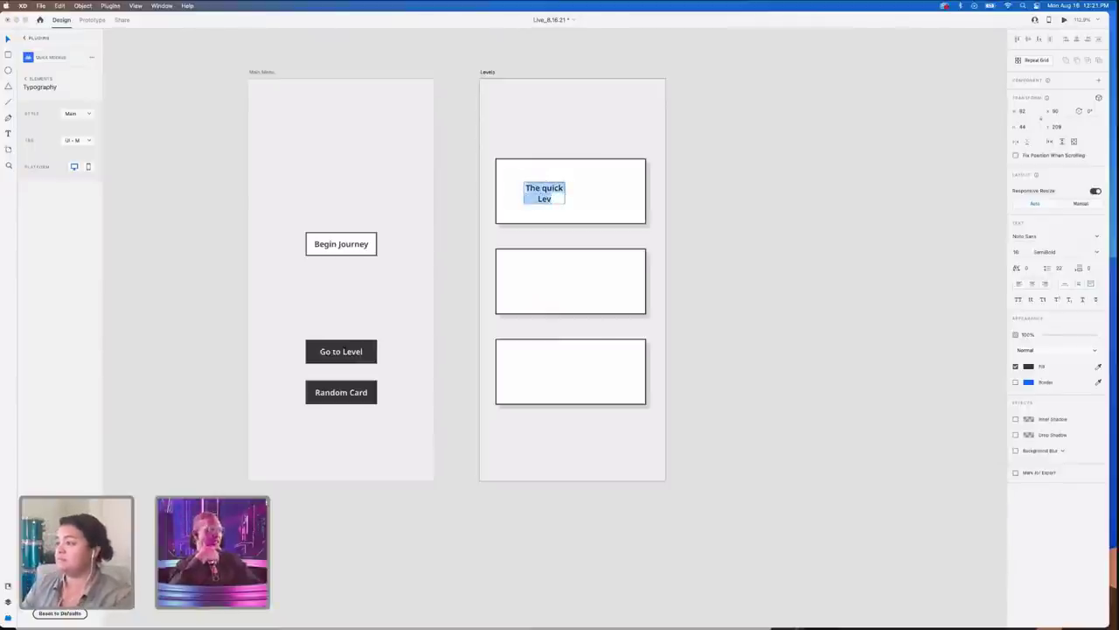
text(Level 1)
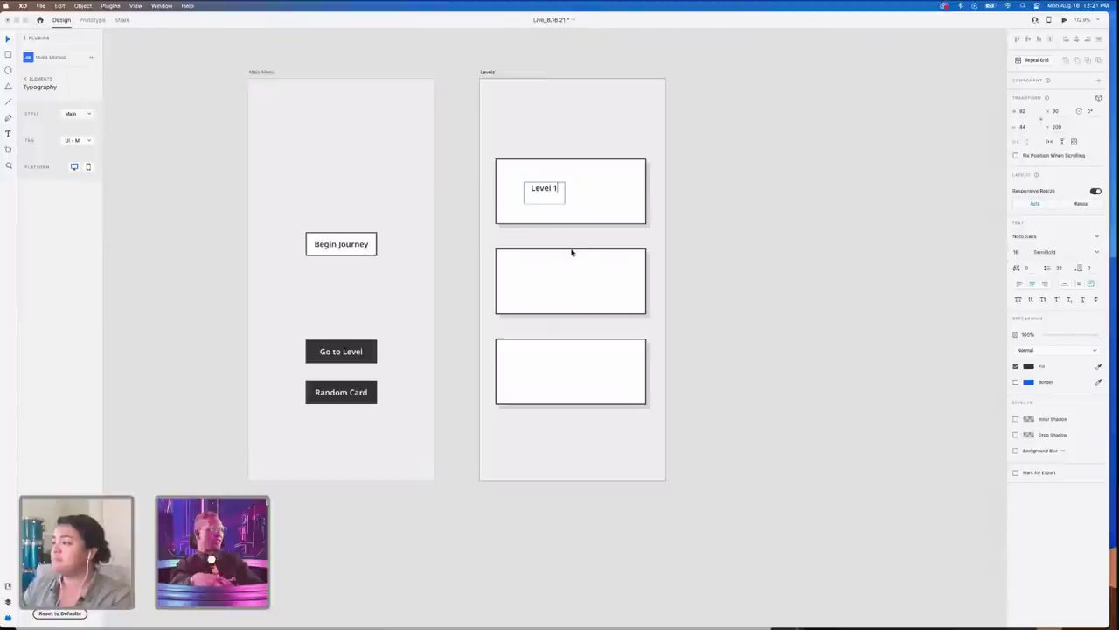
- Set the "Level 1" text box to auto height and reposition it within the top card
drag(565, 203, 571, 197)
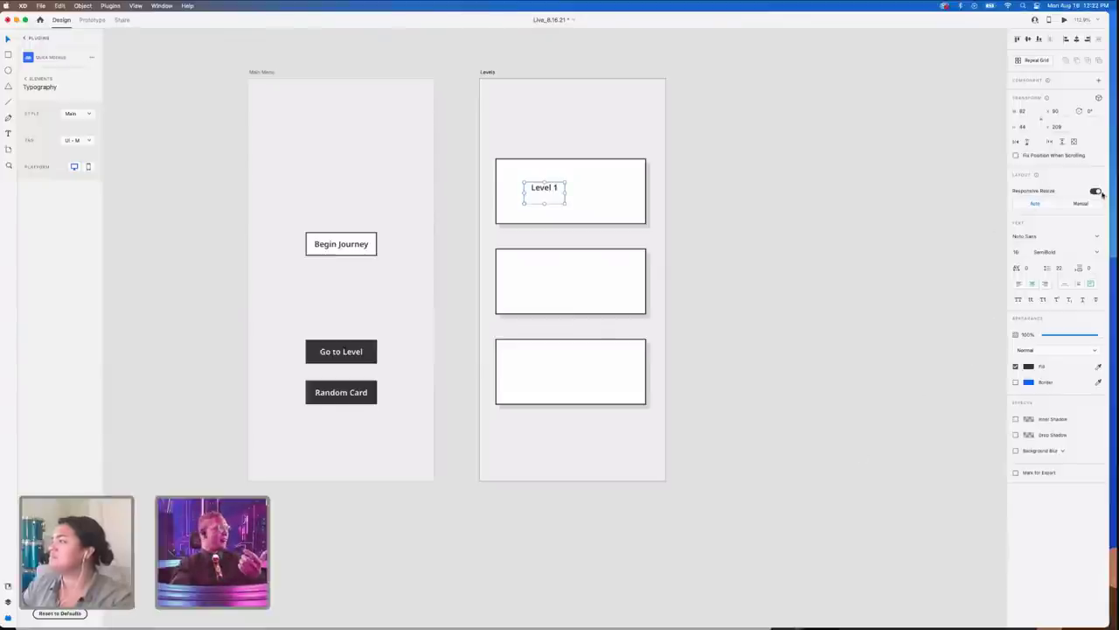
click(1078, 286)
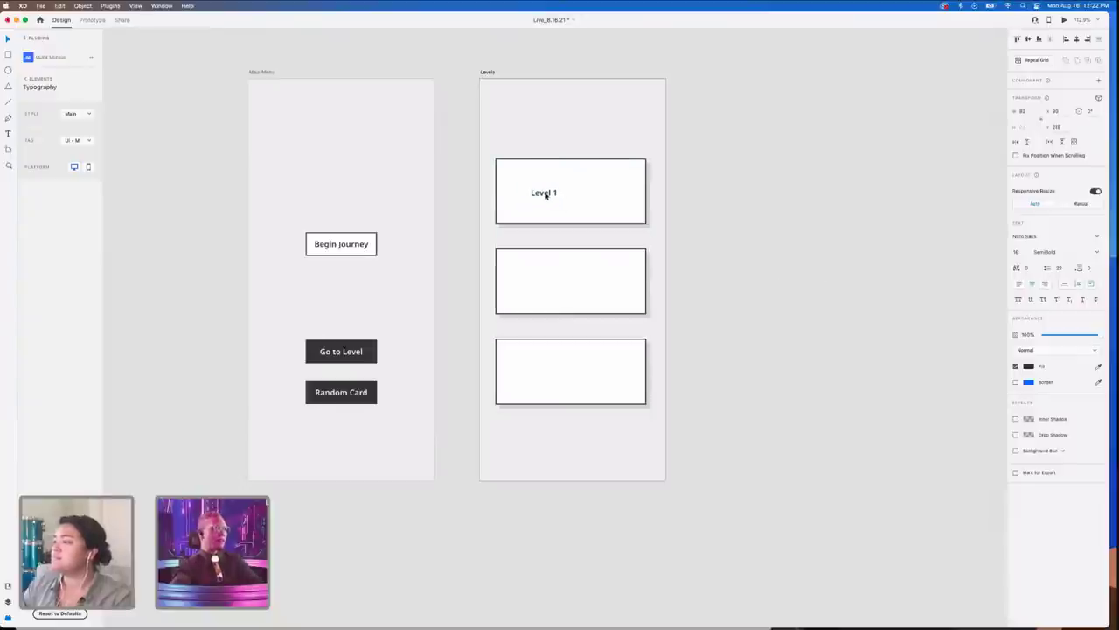
drag(544, 188, 541, 280)
- Shrink the repeat grid of blank cards to a single card and ungroup the grid
key(Delete)
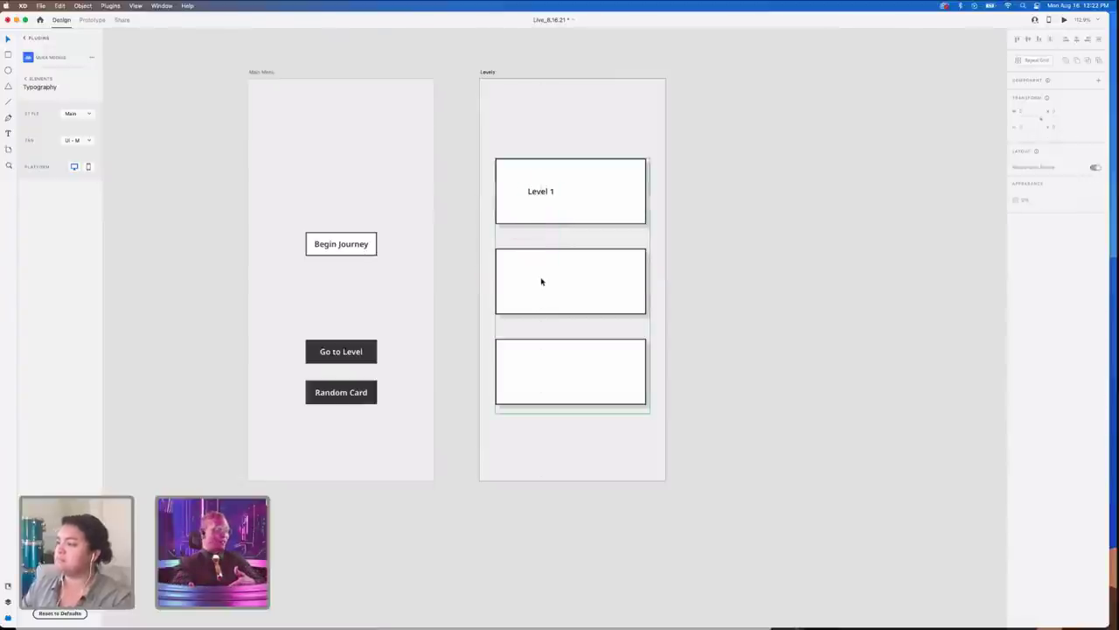
click(541, 281)
drag(574, 414, 578, 232)
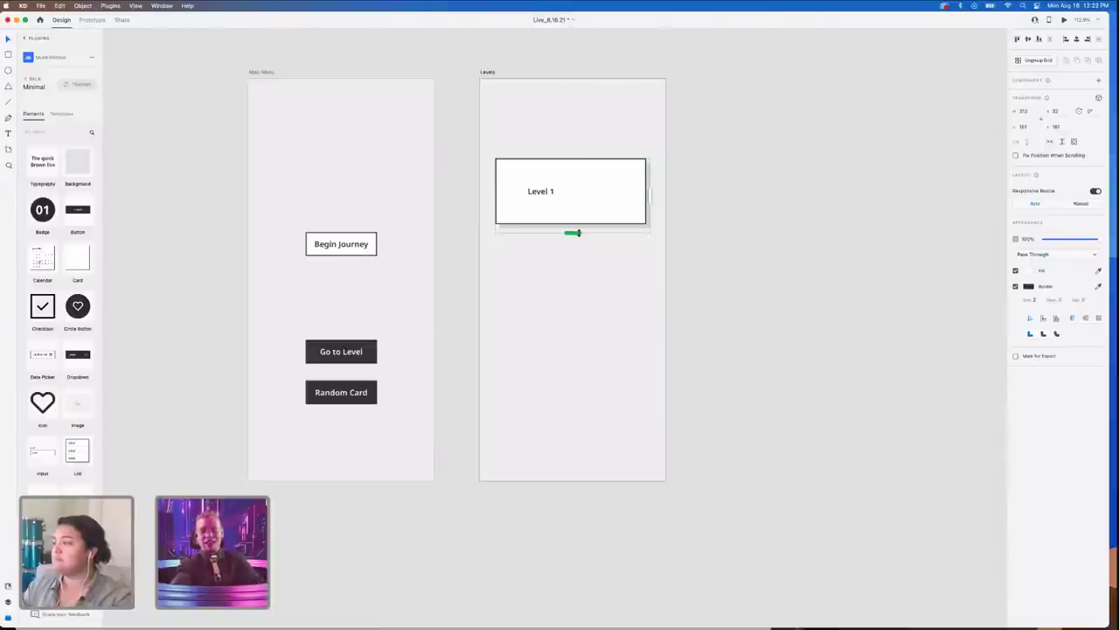
click(1038, 60)
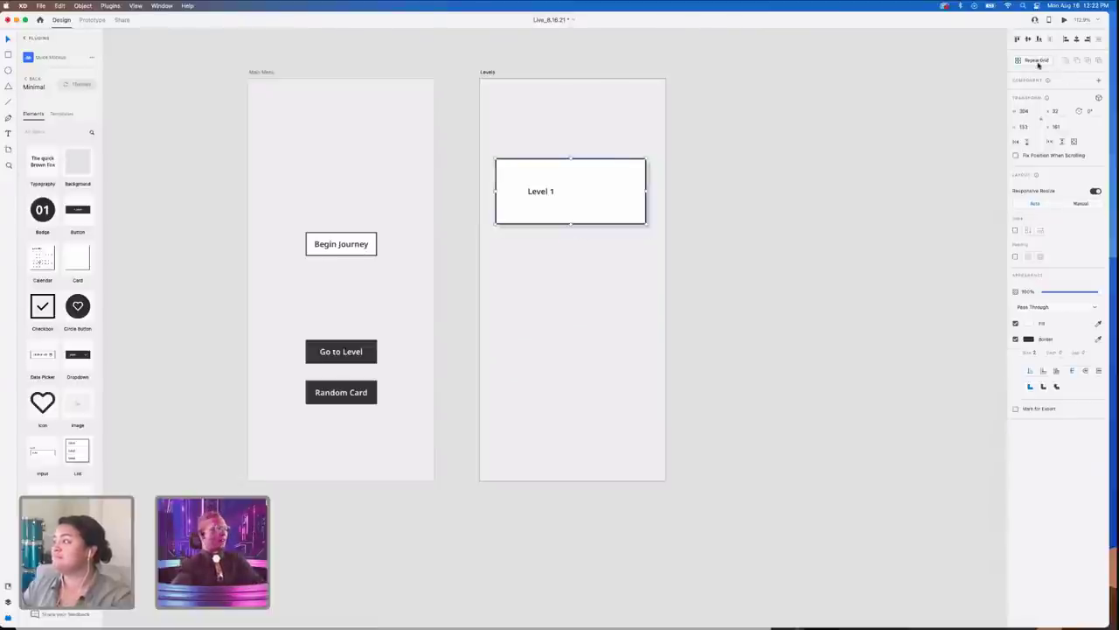
- Turn the remaining card into a repeat grid and place the "Level 1" text inside it, centered on the card
click(545, 192)
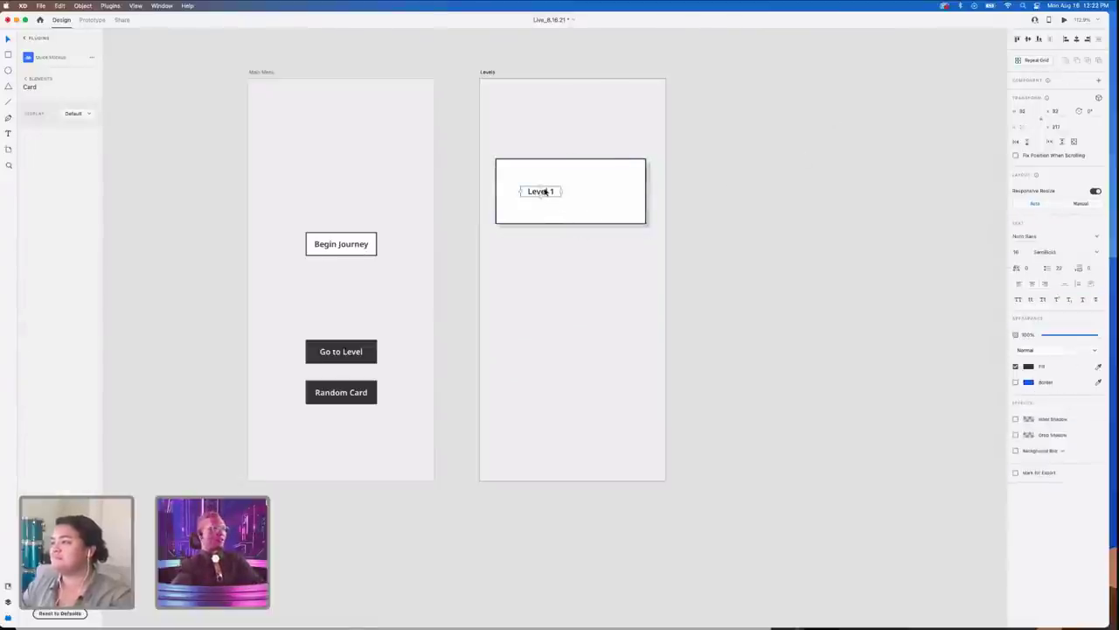
click(600, 223)
click(1023, 60)
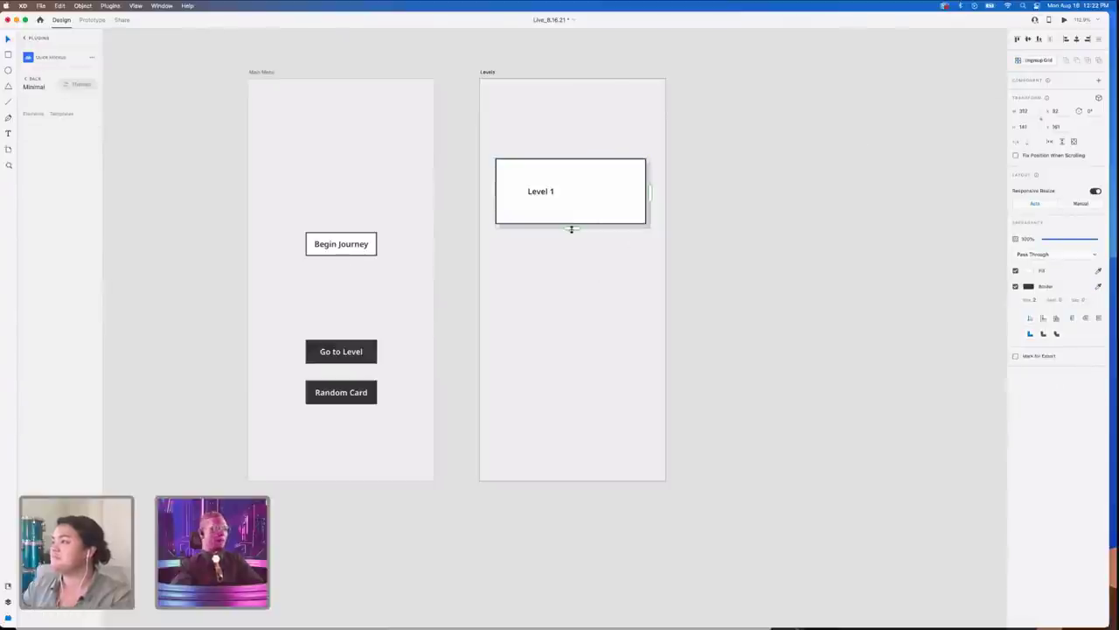
drag(572, 229, 567, 360)
key(super+z)
double_click(549, 201)
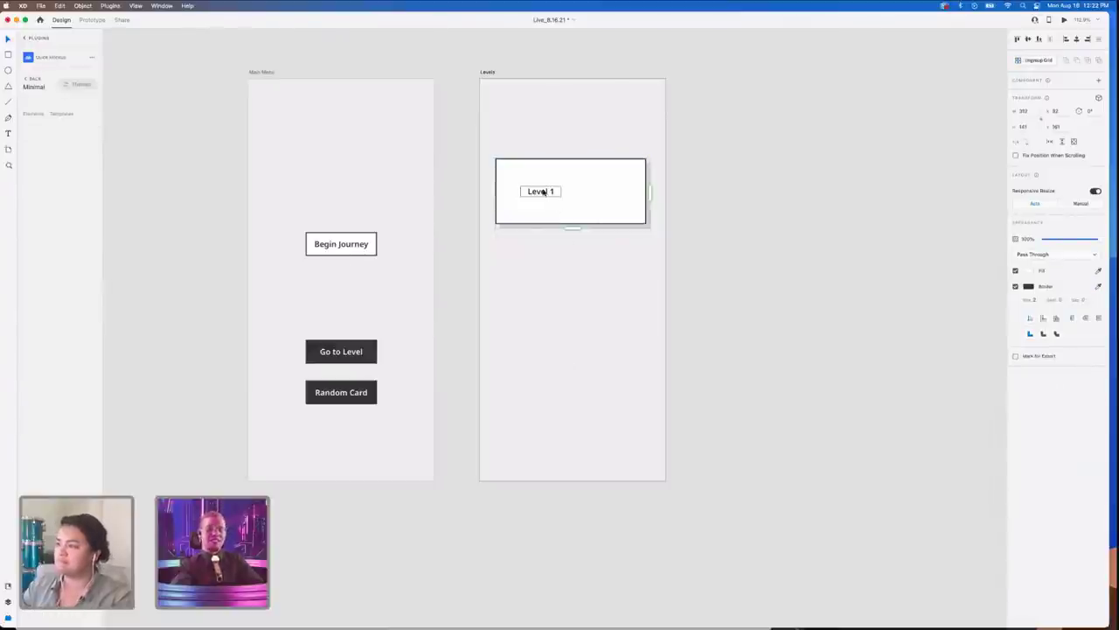
key(Delete)
click(542, 191)
key(super+z)
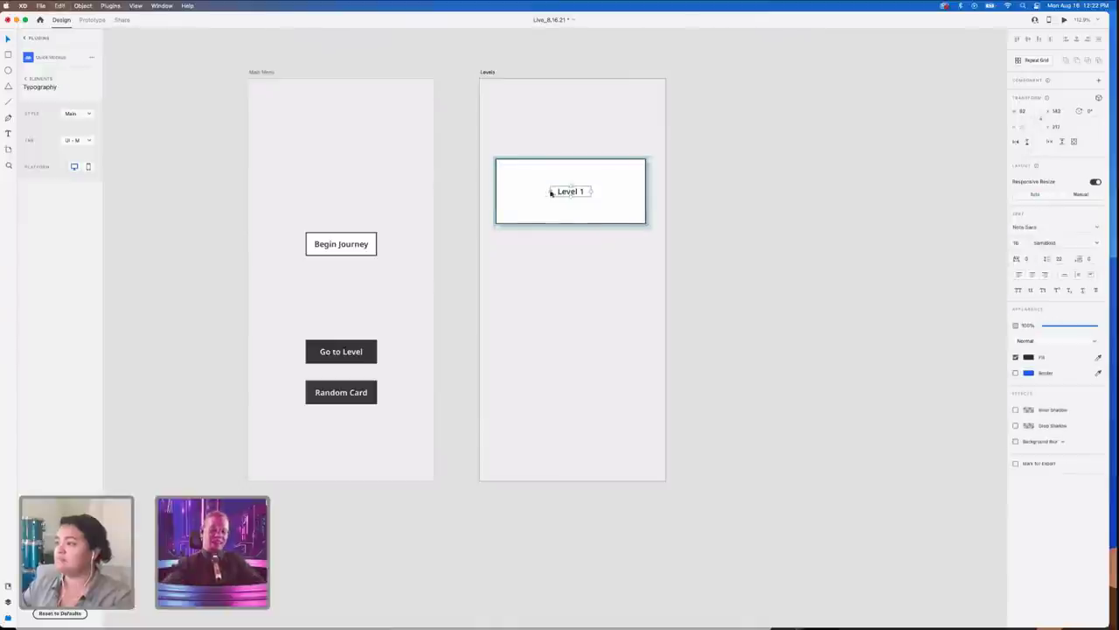
mouse_move(568, 192)
mouse_down()
mouse_move(555, 190)
mouse_move(563, 194)
mouse_up()
key(super+z)
click(565, 215)
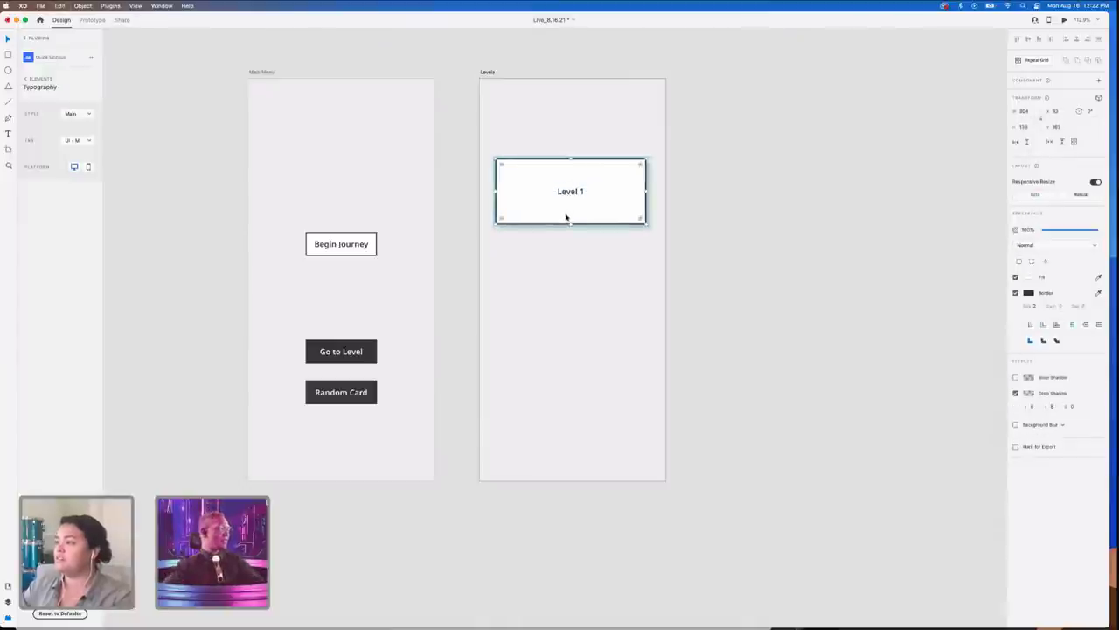
click(1031, 60)
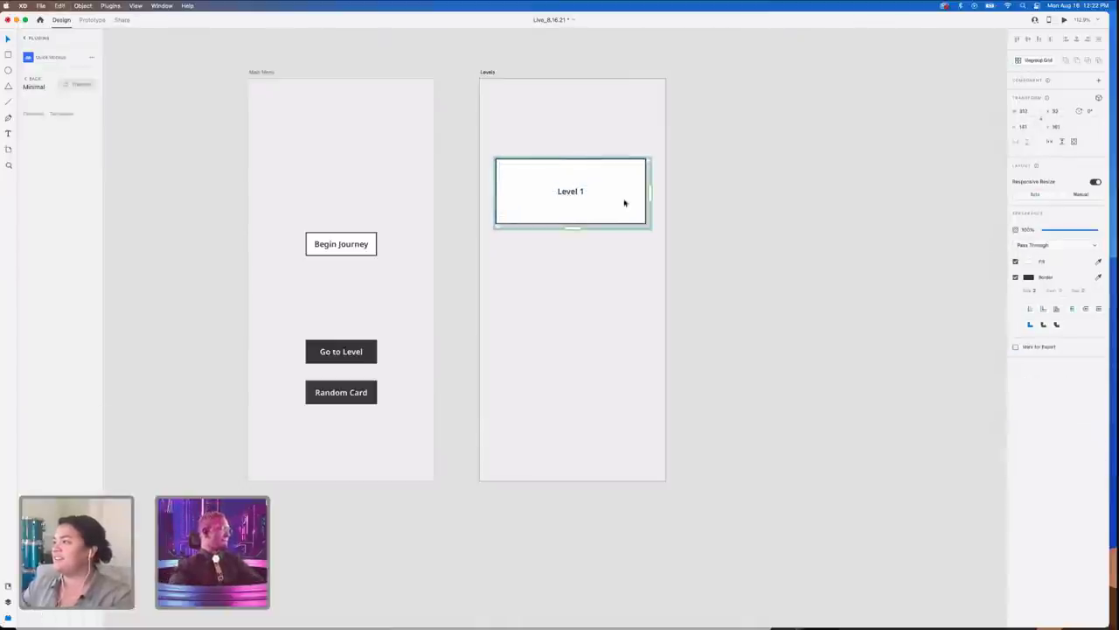
drag(576, 229, 586, 336)
key(super+z)
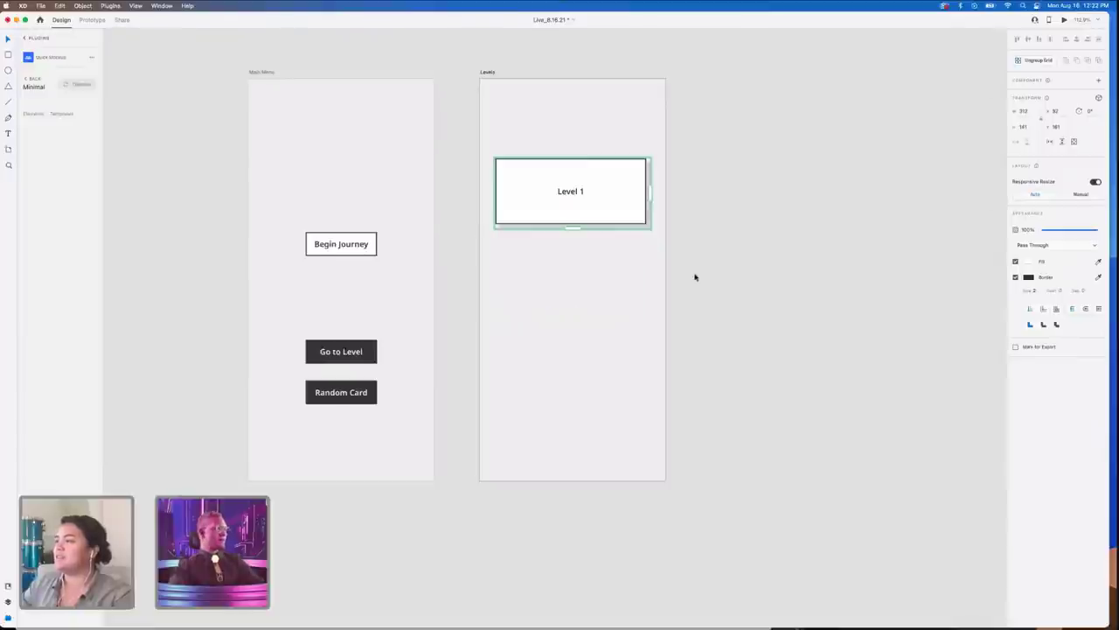
- Extend the repeat grid downward to three stacked "Level 1" cards on the Levels artboard
click(697, 278)
drag(572, 227, 580, 390)
click(584, 401)
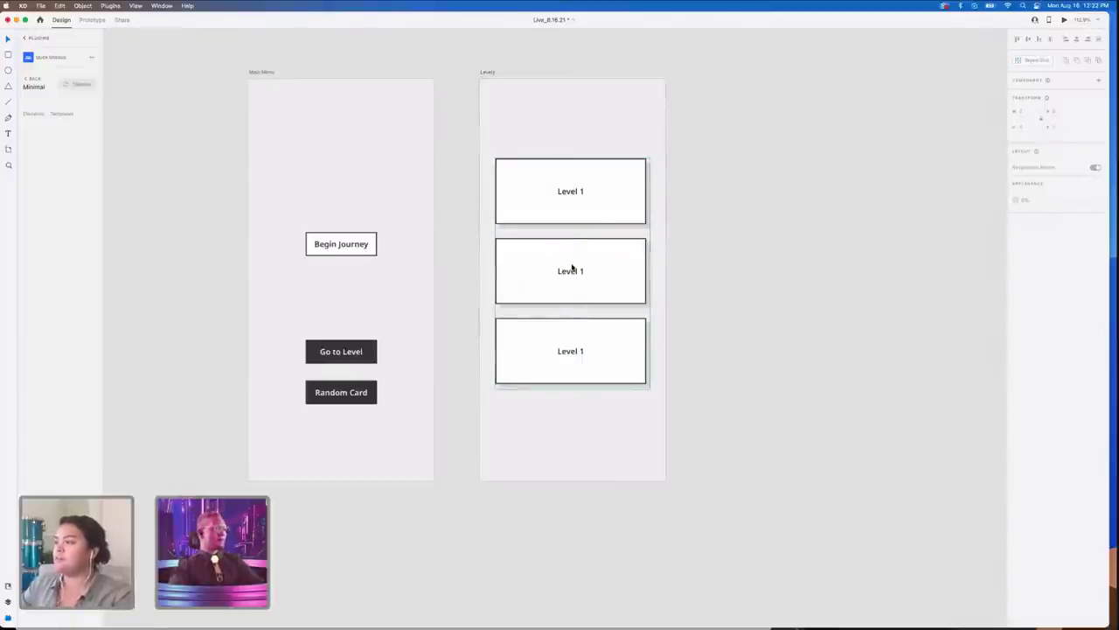
- Change the middle card's label to "Level 2"
click(573, 198)
double_click(571, 194)
double_click(570, 192)
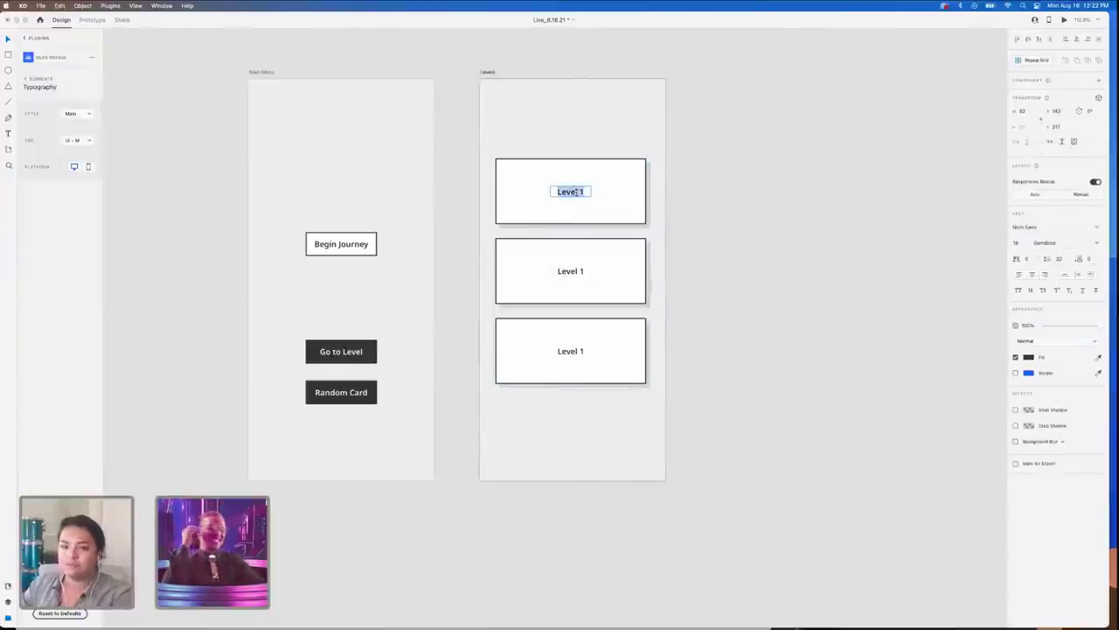
double_click(576, 191)
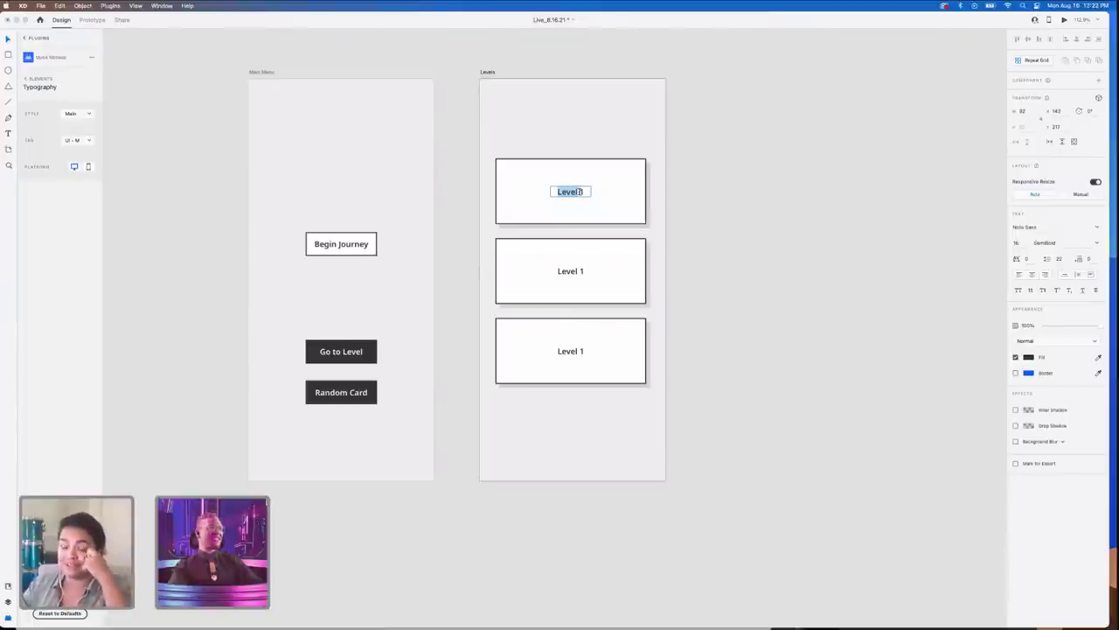
click(592, 191)
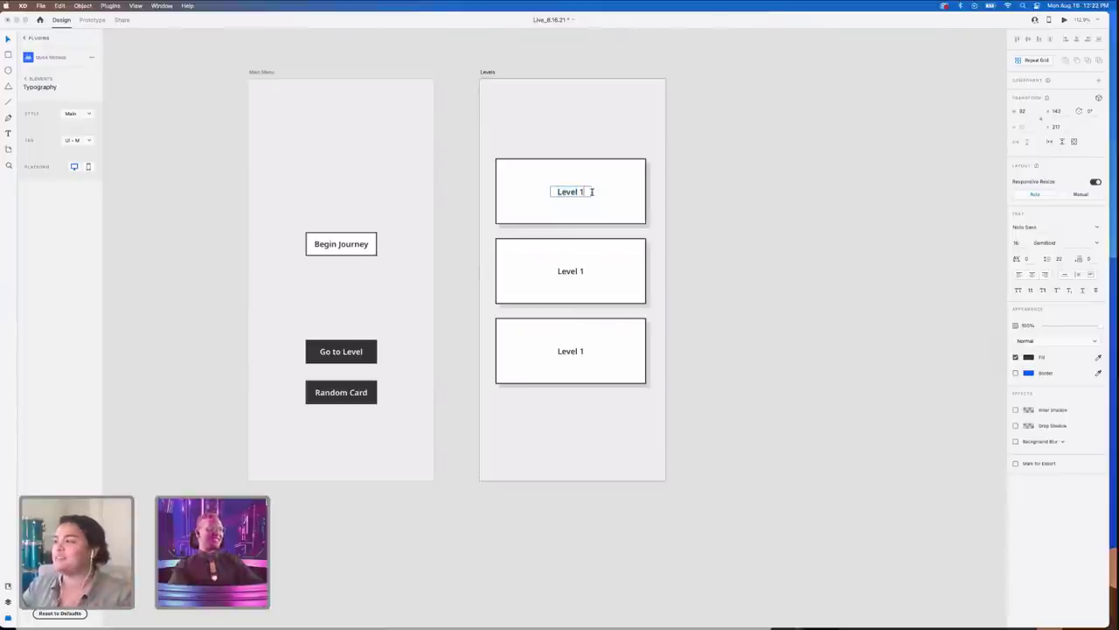
double_click(577, 271)
double_click(581, 271)
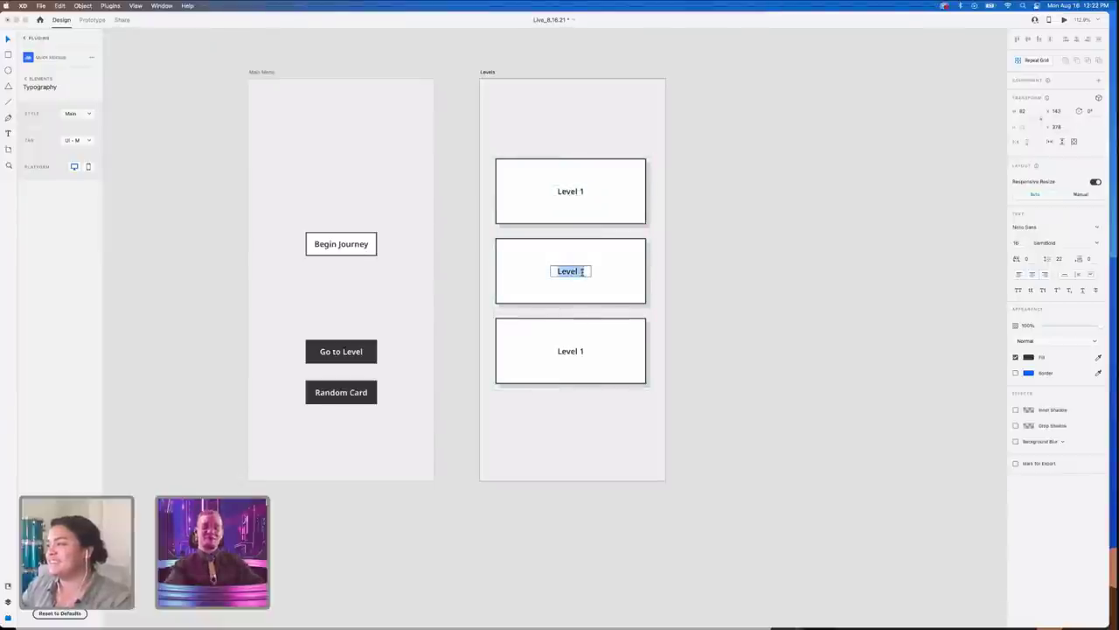
click(583, 274)
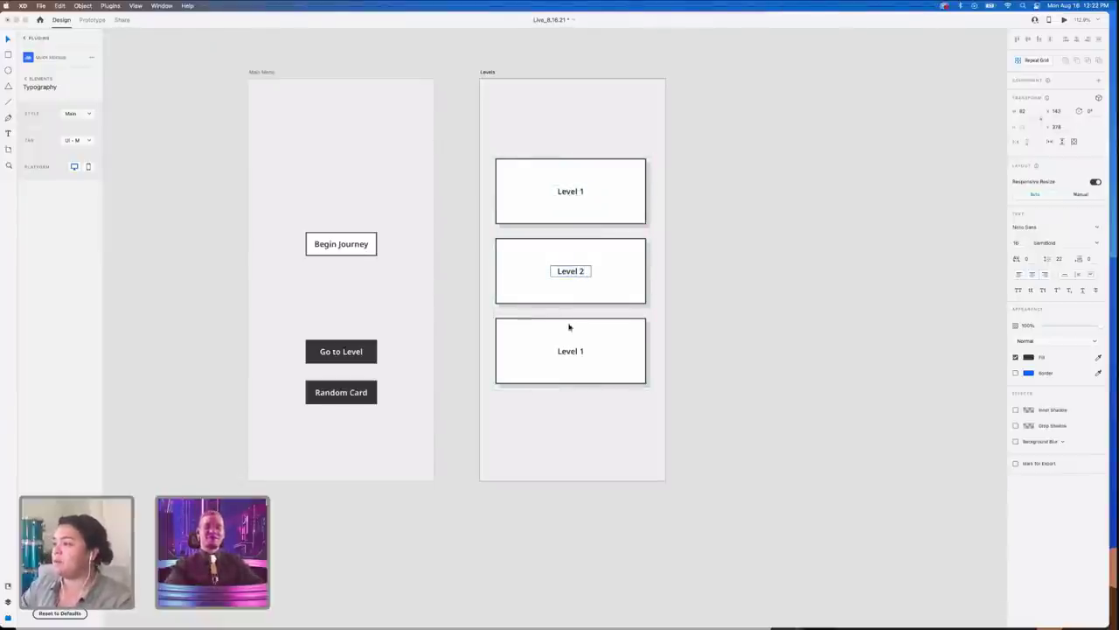
- Change the bottom card's label to "Level 3" and deselect the grid
double_click(577, 351)
click(582, 351)
key(BackSpace)
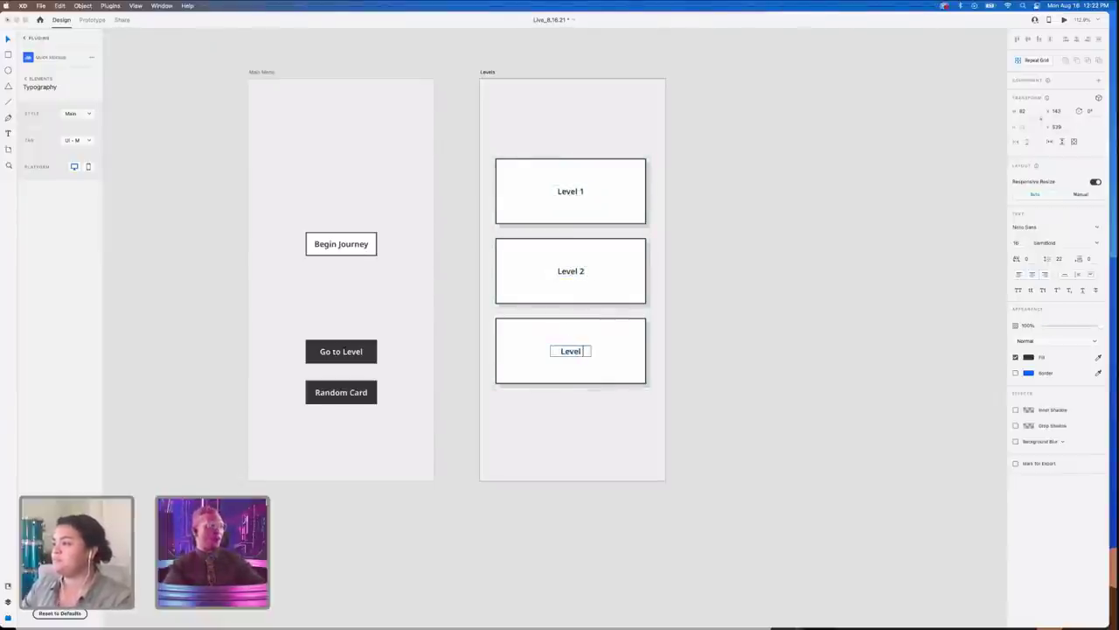
text(3)
key(Escape)
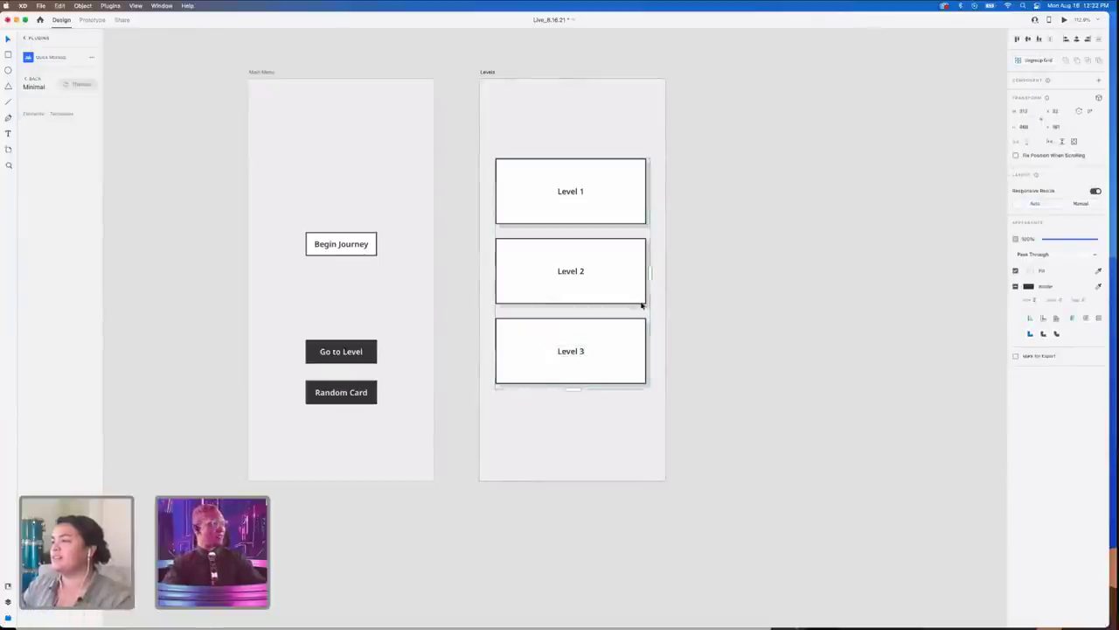
click(776, 311)
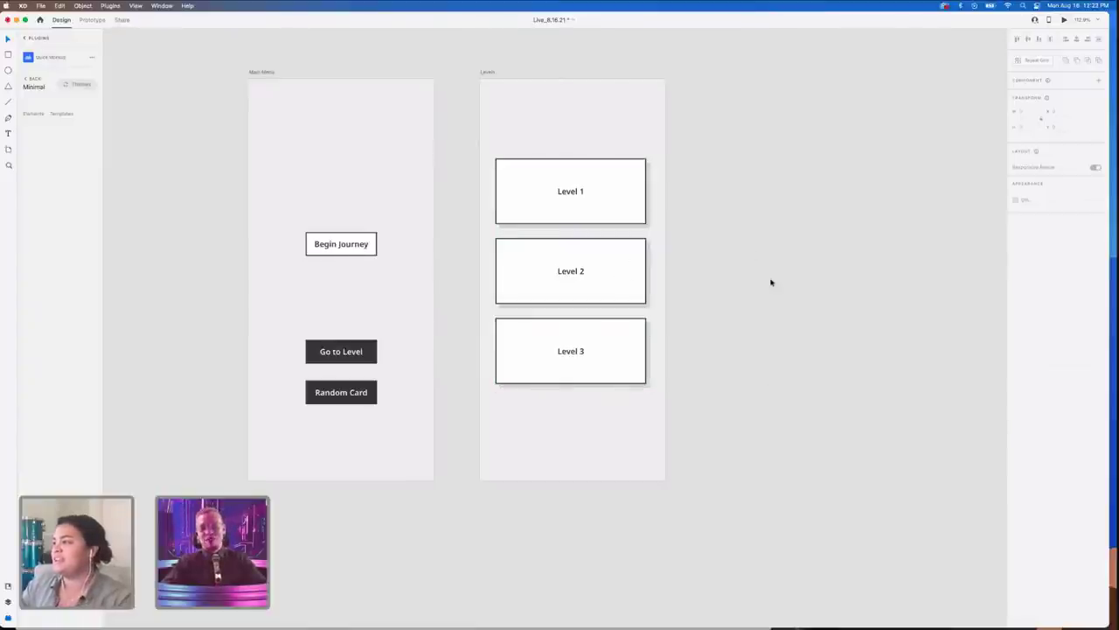
- Shift the level labels toward the left side of their cards by moving the "Level 1" text
double_click(581, 270)
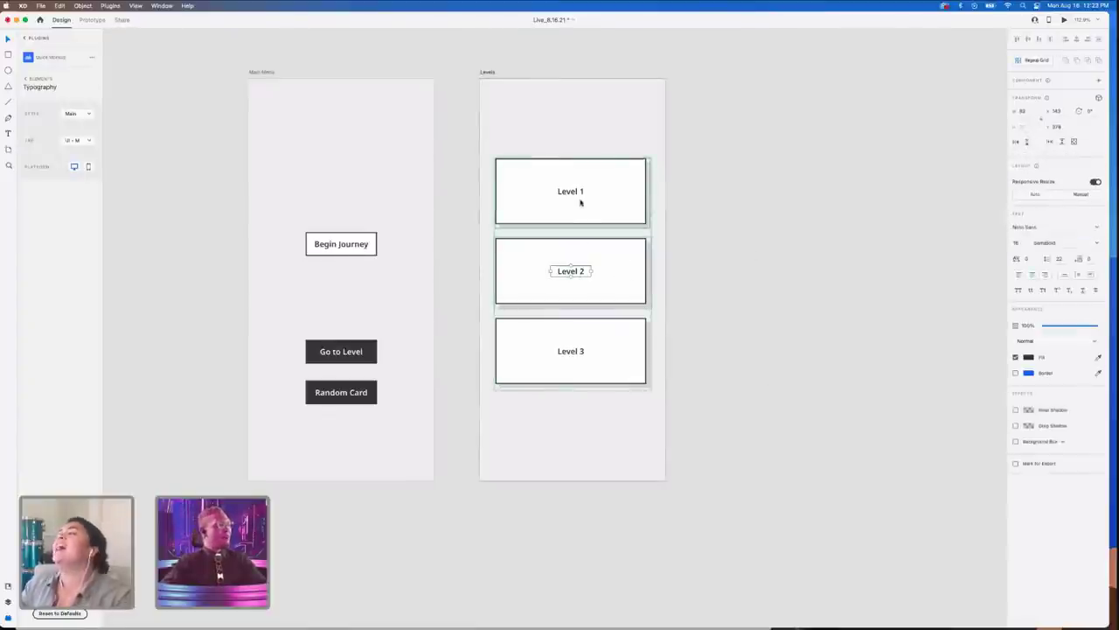
click(580, 194)
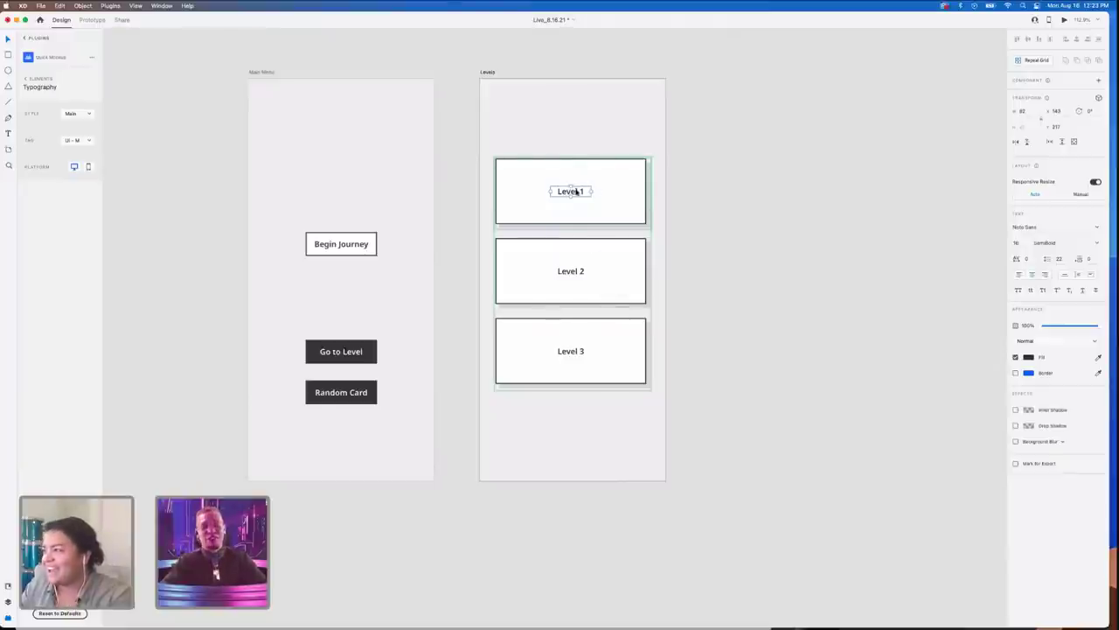
drag(570, 189, 535, 194)
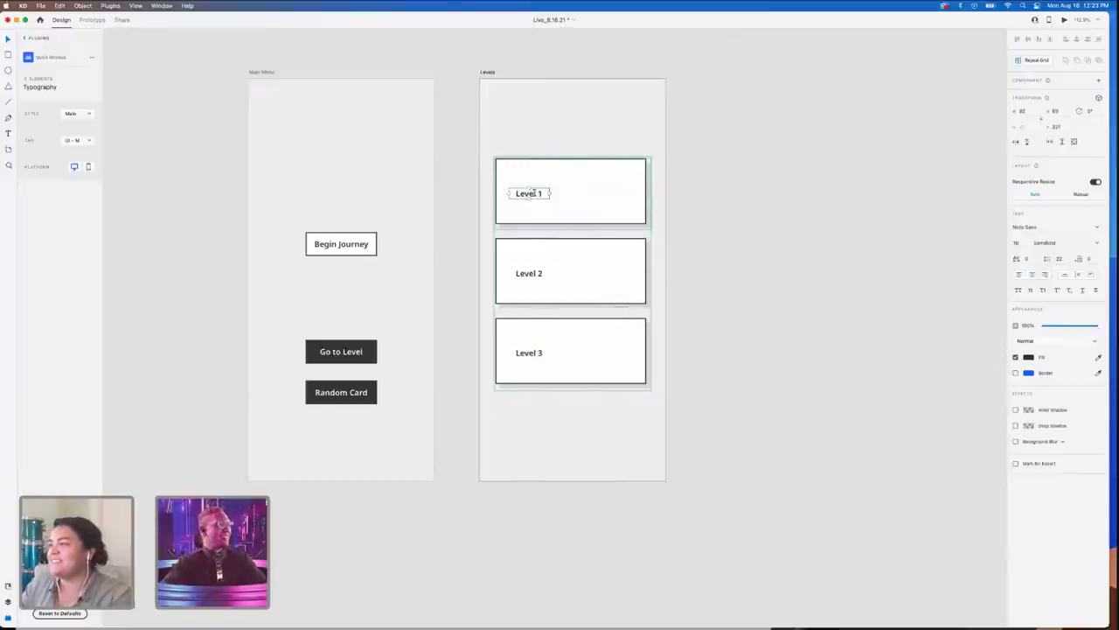
- Extend the top card's label to "Level 1: Perception" and widen its text box so it fits on one line
double_click(542, 194)
key(Right)
text(: )
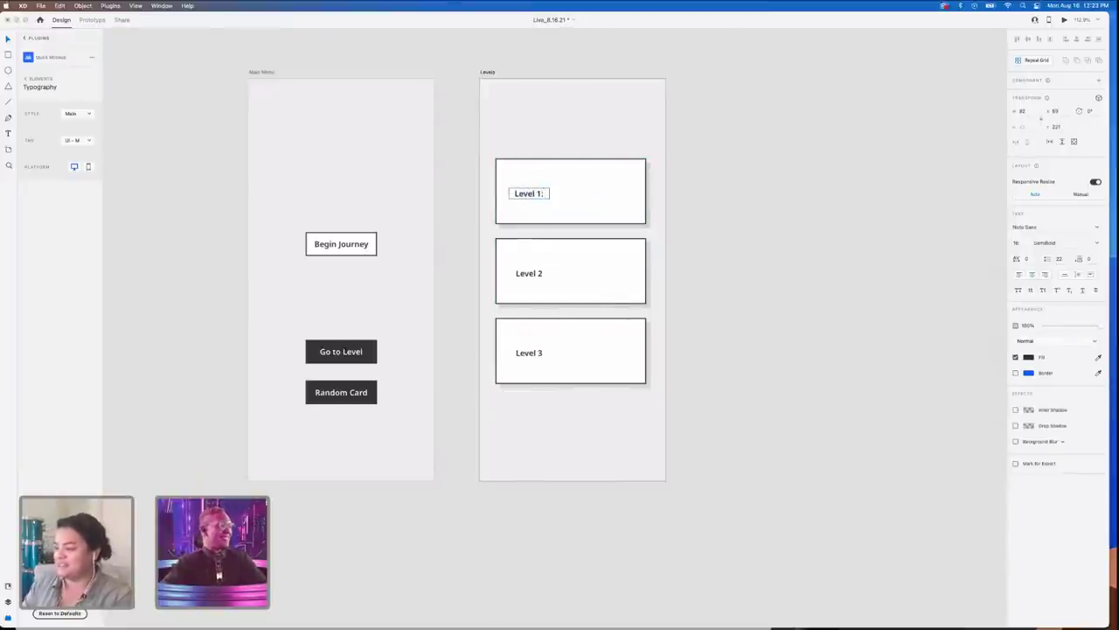
text( Perce)
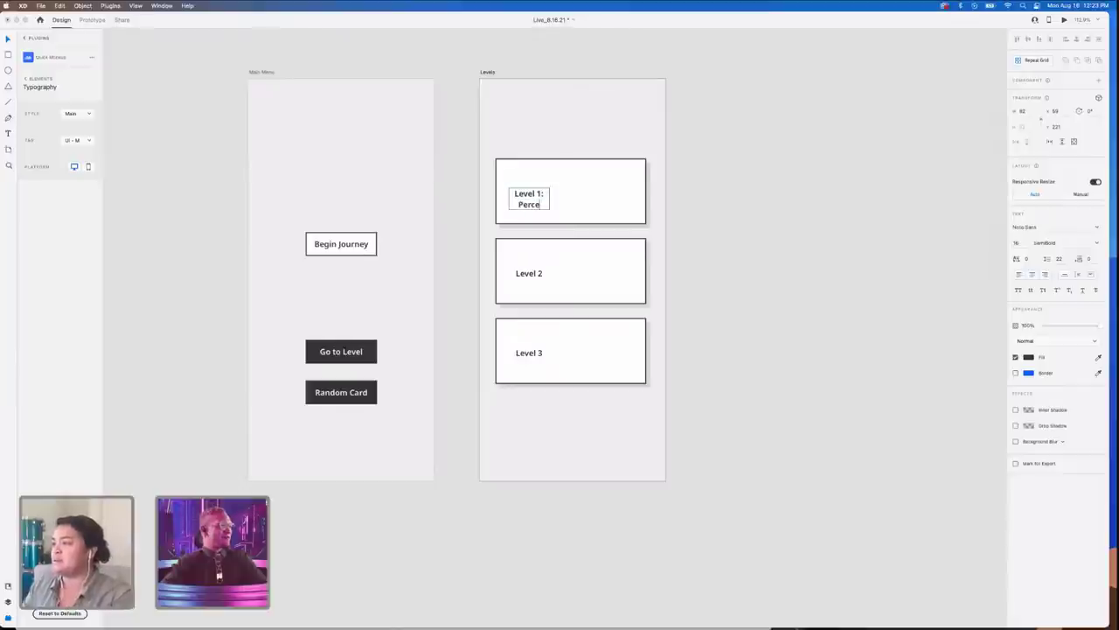
text(ption)
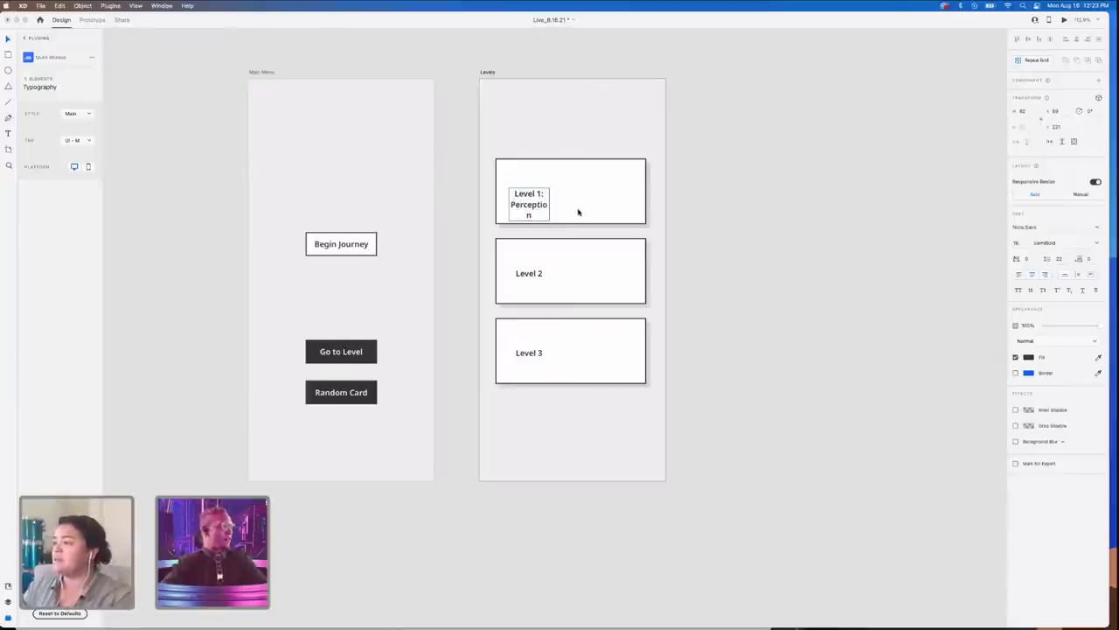
key(Escape)
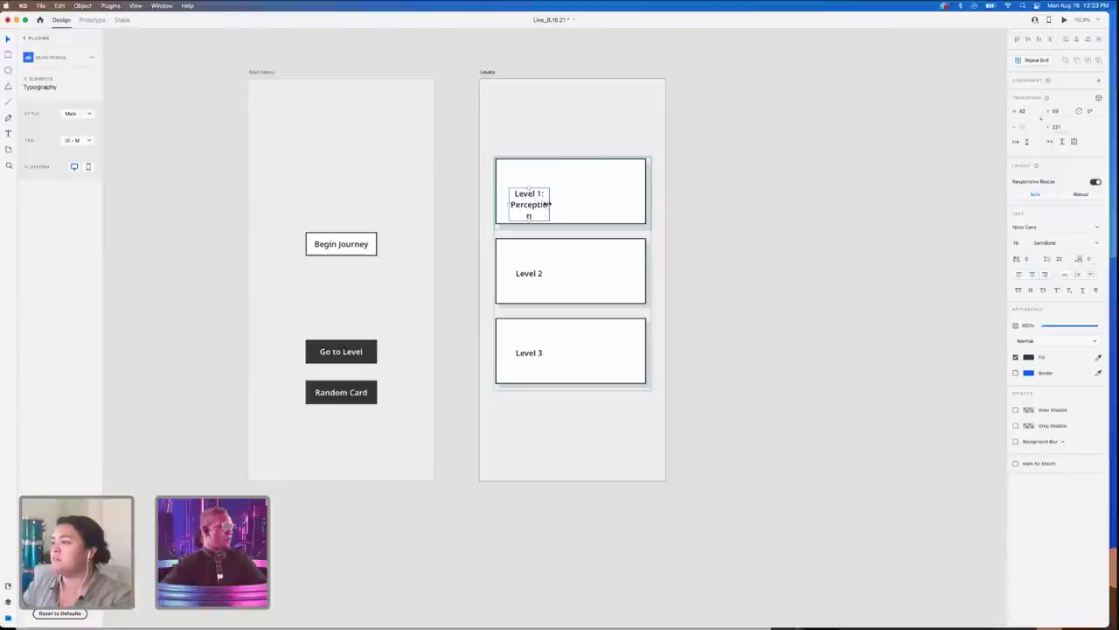
drag(550, 203, 579, 198)
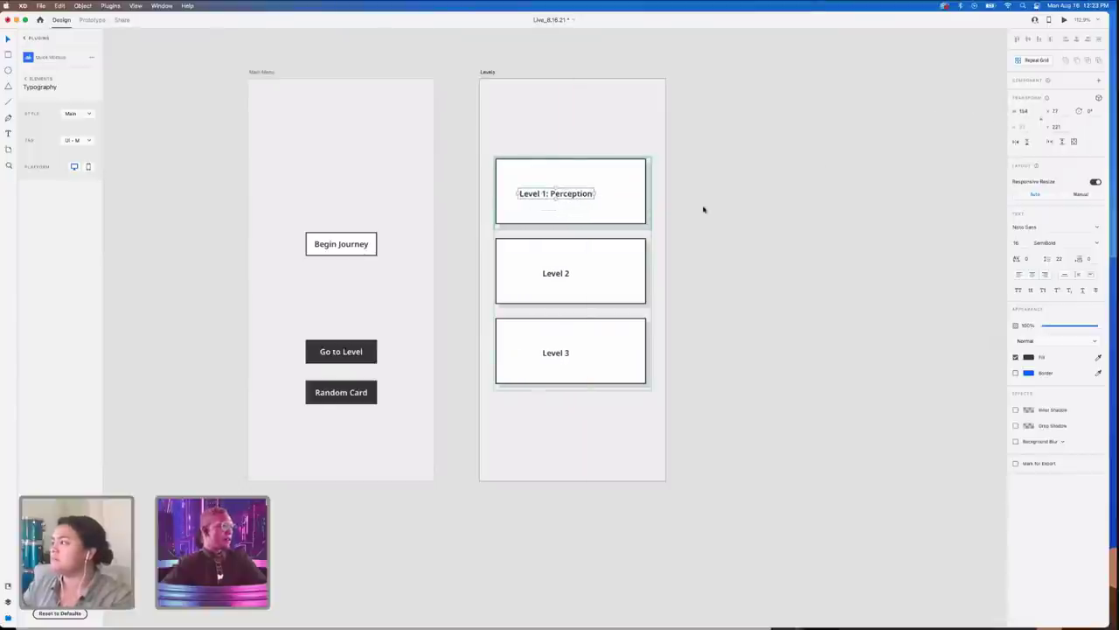
- Extend the middle card's label to "Level 2: Connection"
click(568, 274)
double_click(569, 275)
click(575, 274)
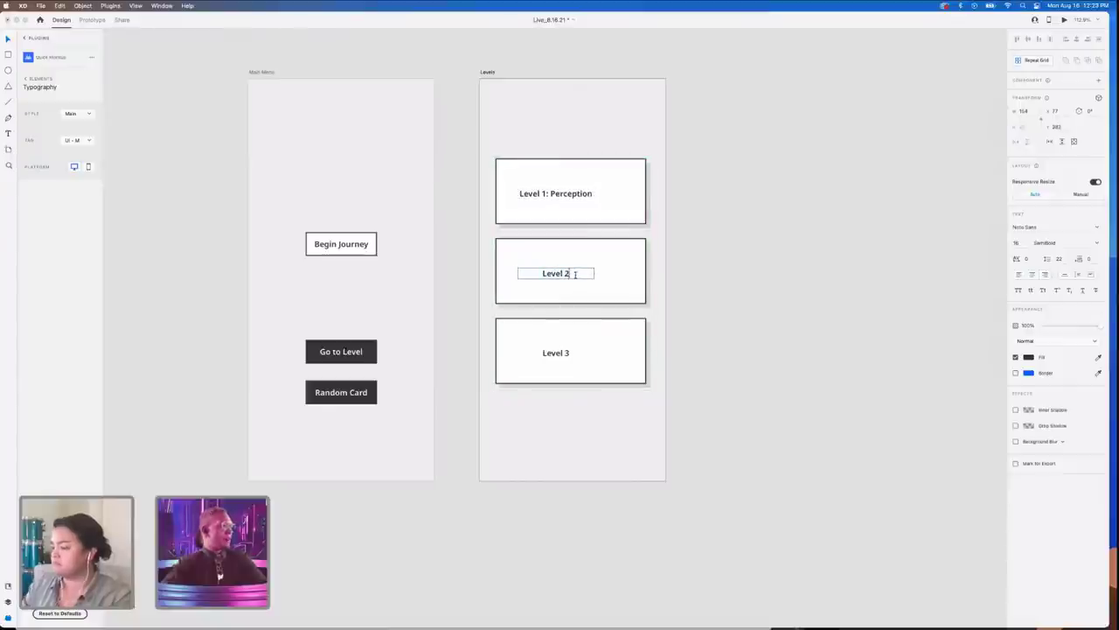
text(: Connection)
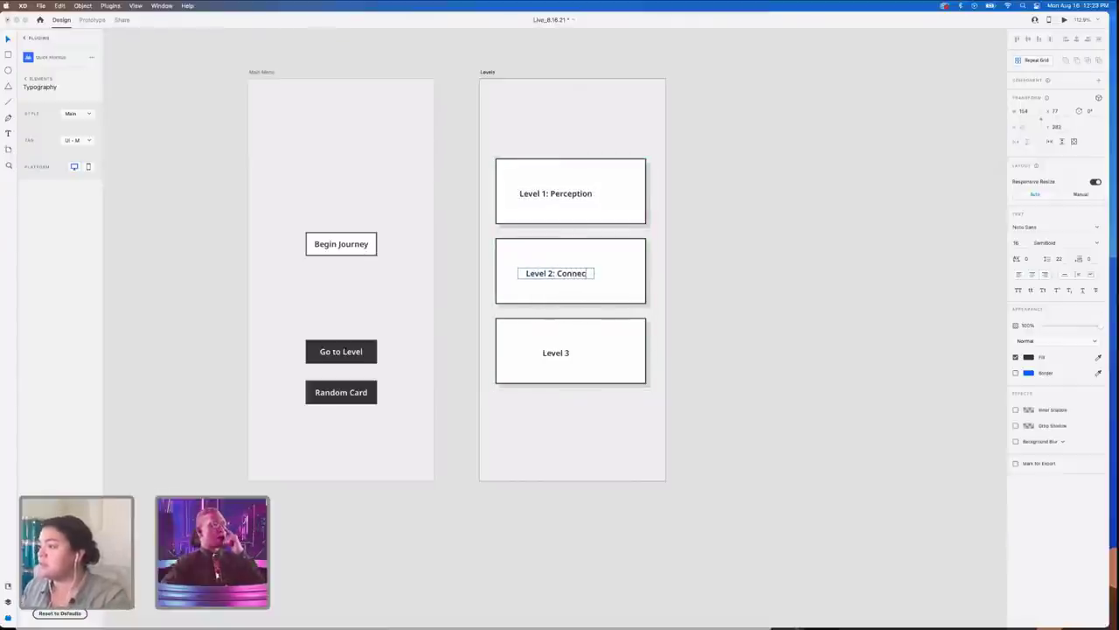
- Extend the bottom card's label to "Level 3: Reflection" and deselect it
double_click(566, 354)
click(570, 353)
text(:)
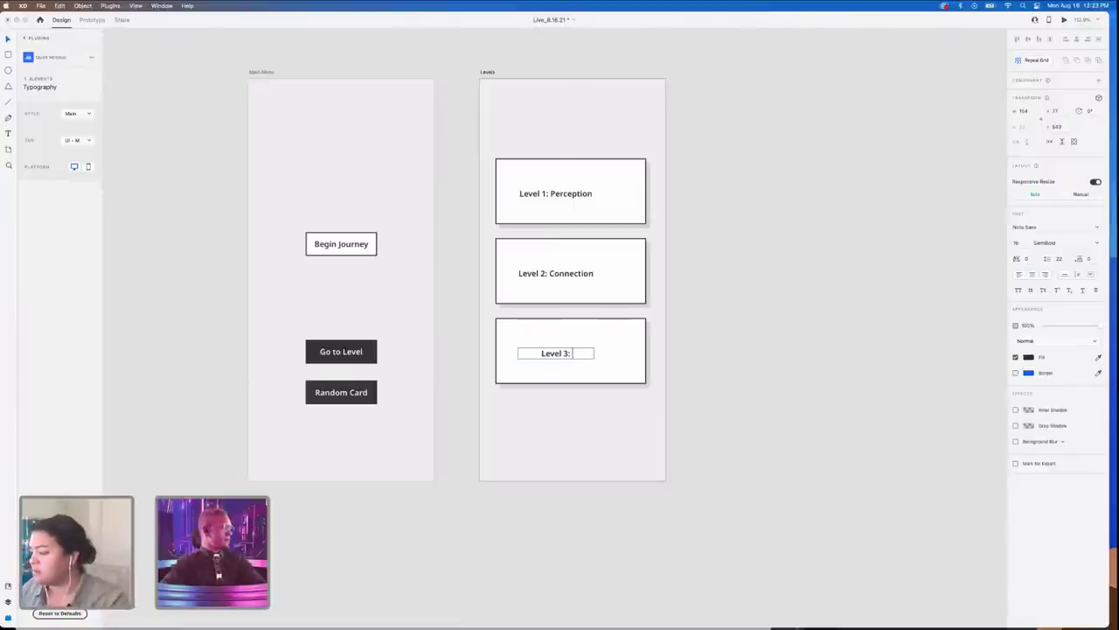
text( Reflecti)
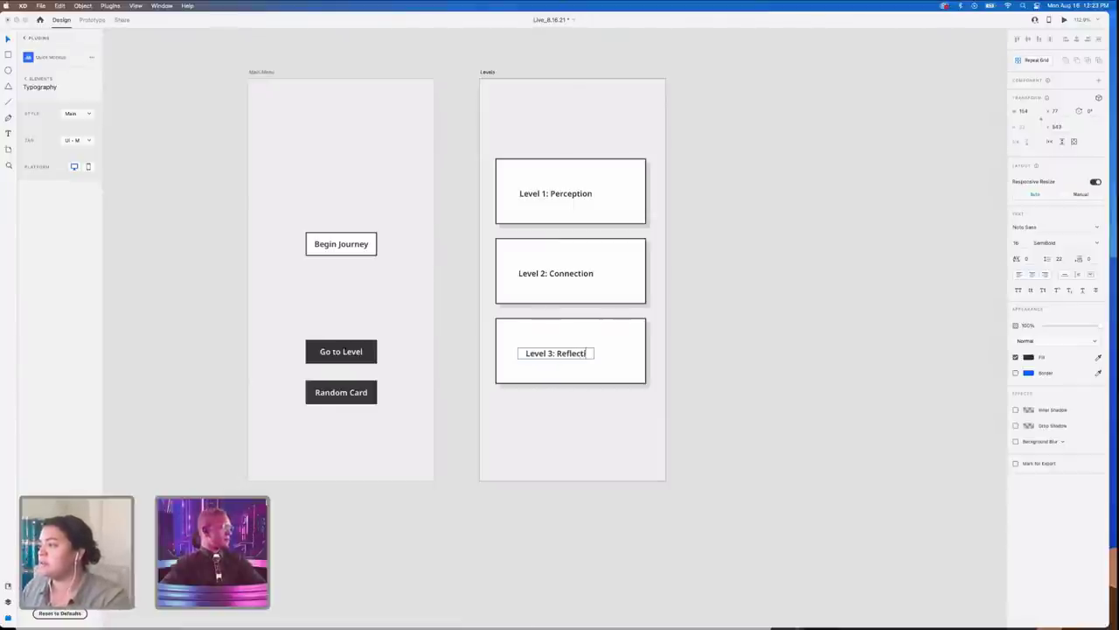
text(on)
key(Escape)
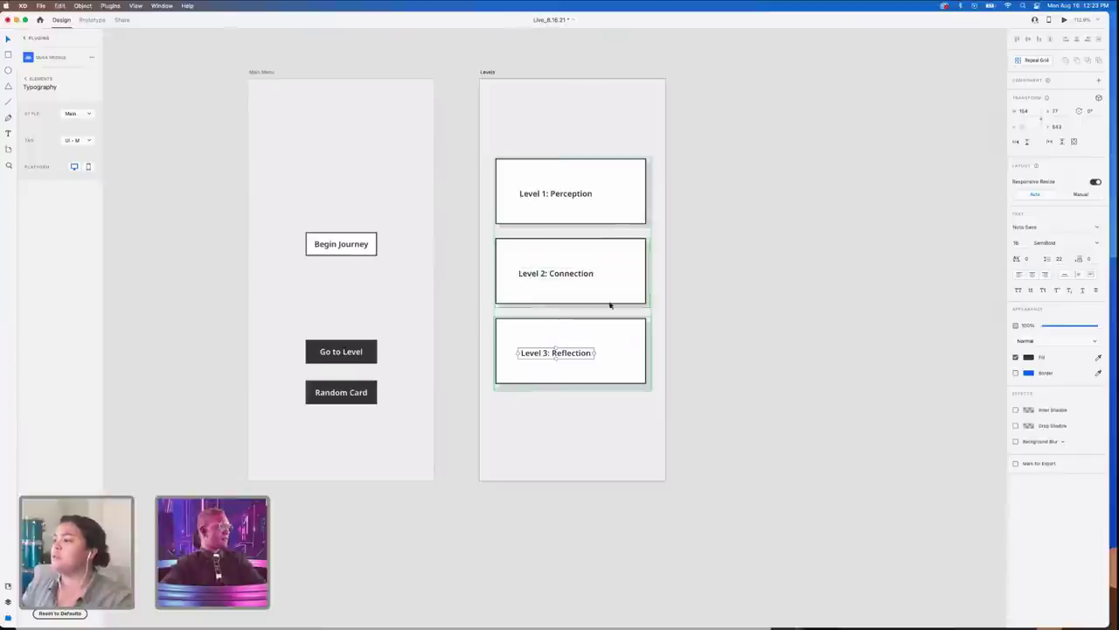
click(692, 340)
- Duplicate the Main Menu artboard and place the copy directly below the Levels artboard
scroll(691, 340, down, 5)
scroll(529, 368, left, 2)
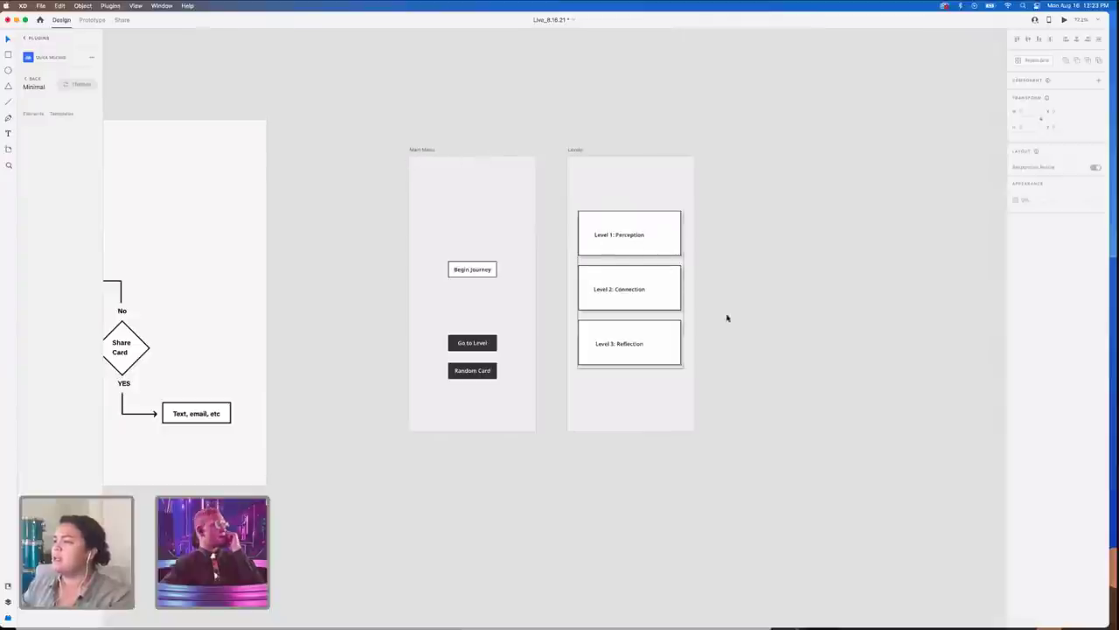
scroll(719, 313, down, 2)
scroll(719, 314, right, 1)
drag(404, 86, 544, 382)
scroll(589, 460, down, 2)
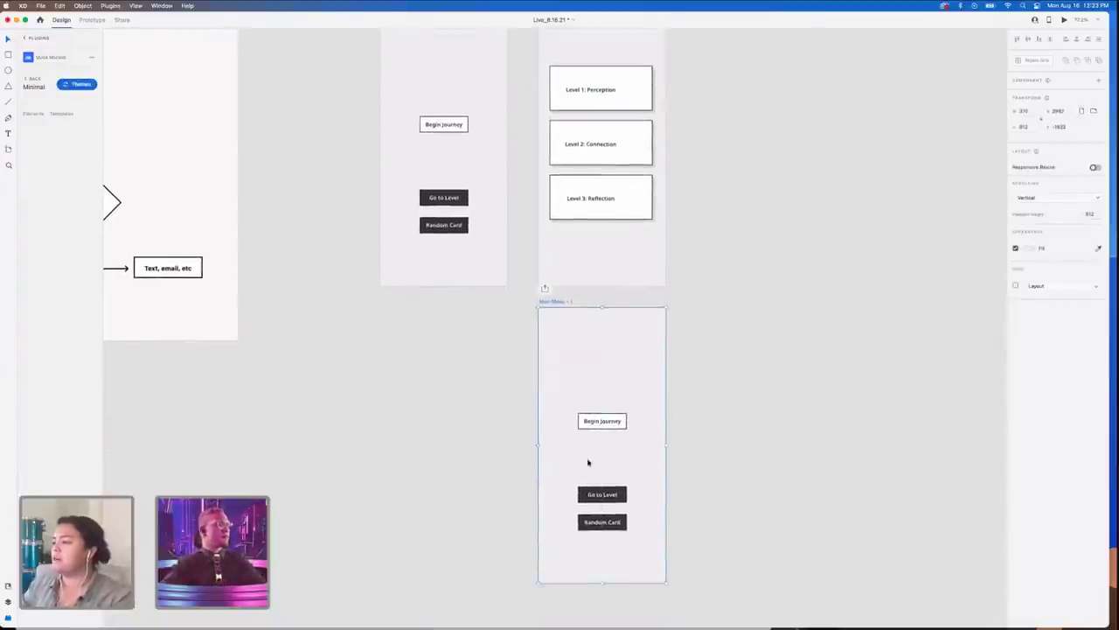
- Delete all three buttons from the duplicated artboard and rename it "Random Card"
click(602, 494)
shift+click(609, 425)
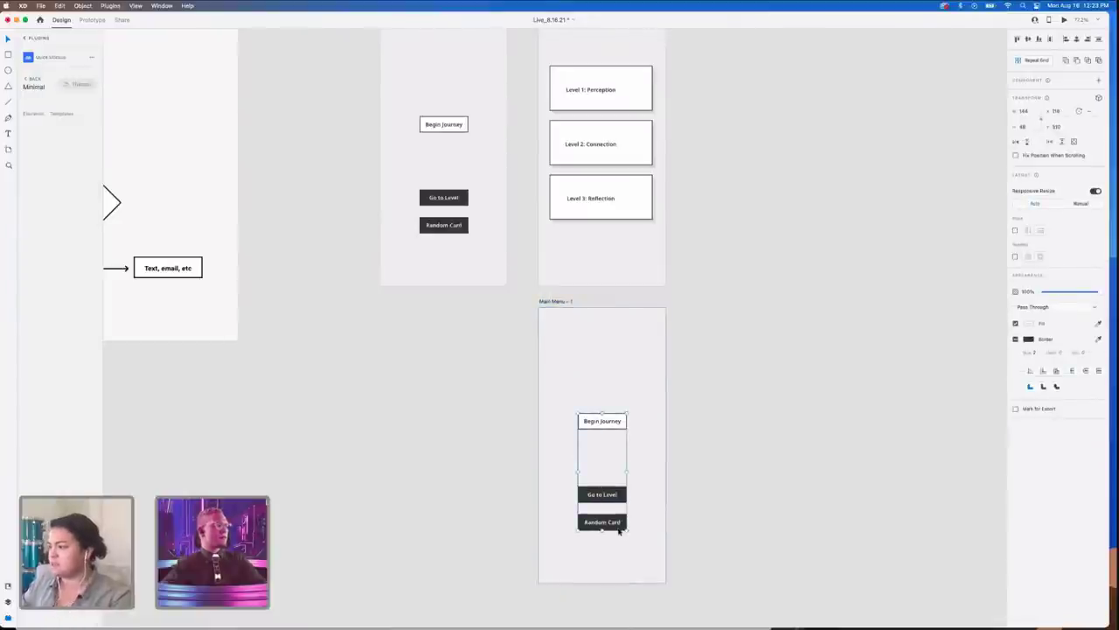
key(Delete)
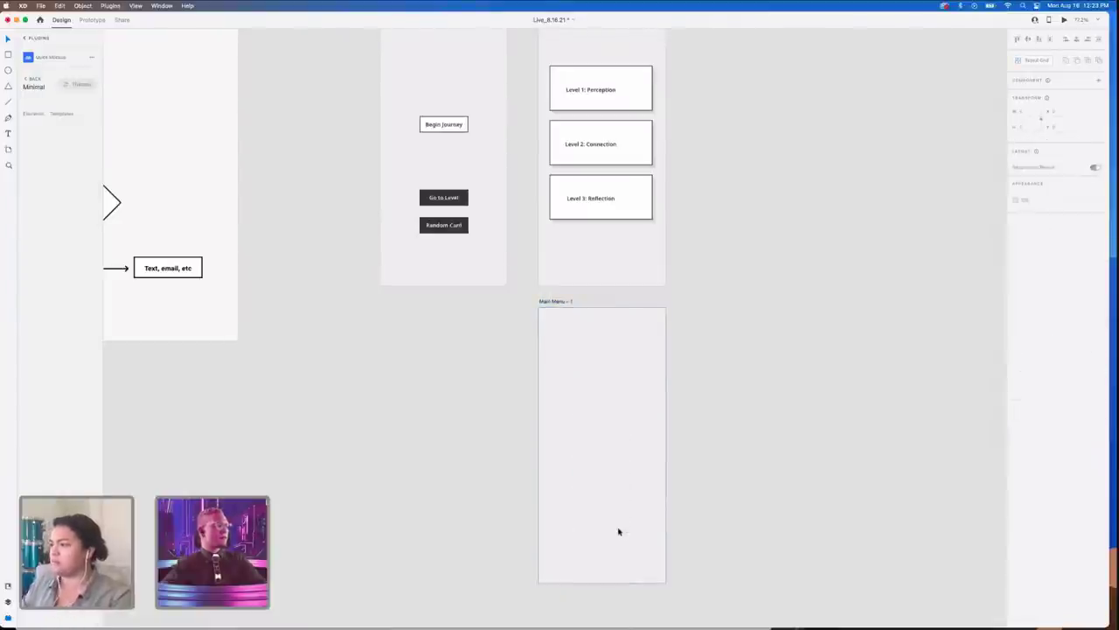
double_click(556, 301)
text(Random Card)
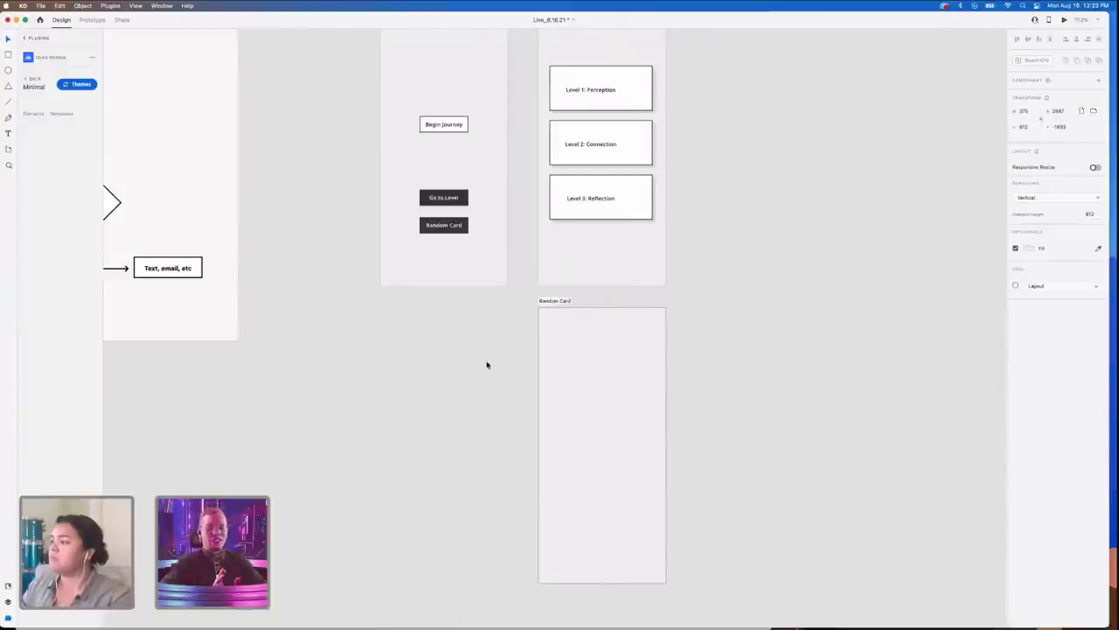
- Copy the "We are not strangers" card from the second Interaction Models artboard and paste it into the Random Card artboard
scroll(487, 365, down, 5)
scroll(487, 364, left, 6)
scroll(481, 372, down, 4)
scroll(536, 504, down, 1)
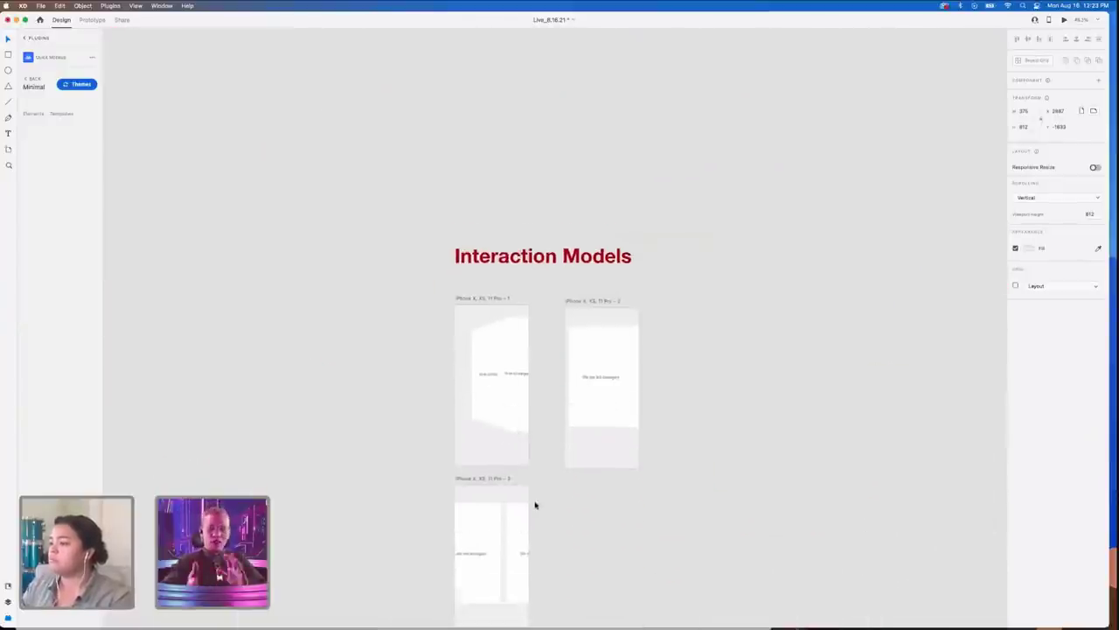
scroll(535, 504, down, 1)
click(619, 350)
scroll(619, 349, up, 5)
scroll(619, 350, right, 5)
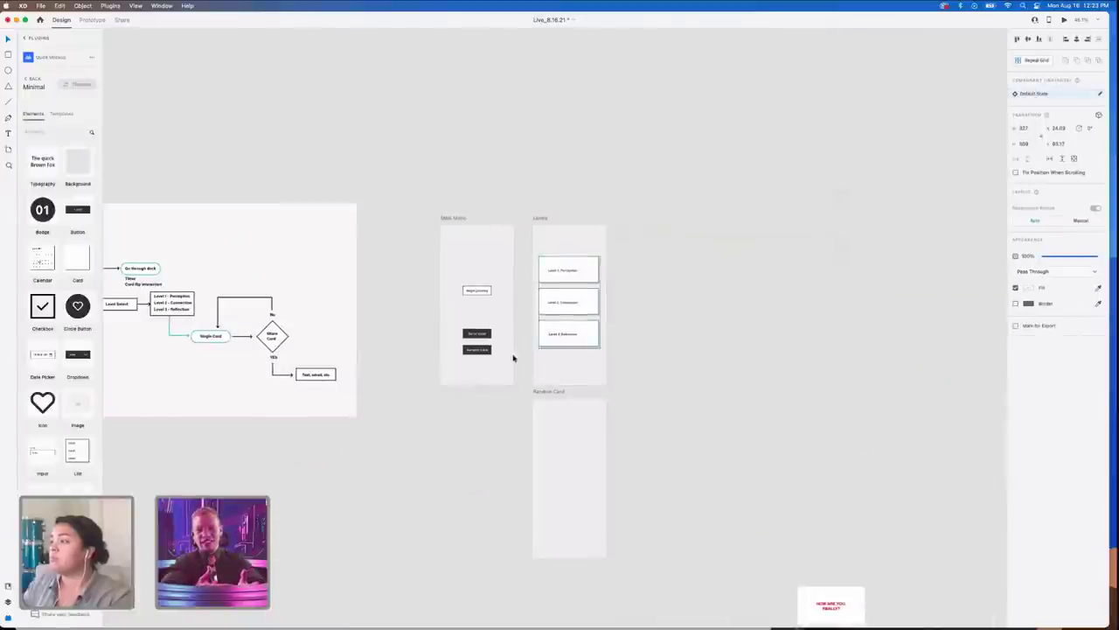
right_click(569, 456)
click(569, 455)
scroll(570, 456, up, 5)
key(super+v)
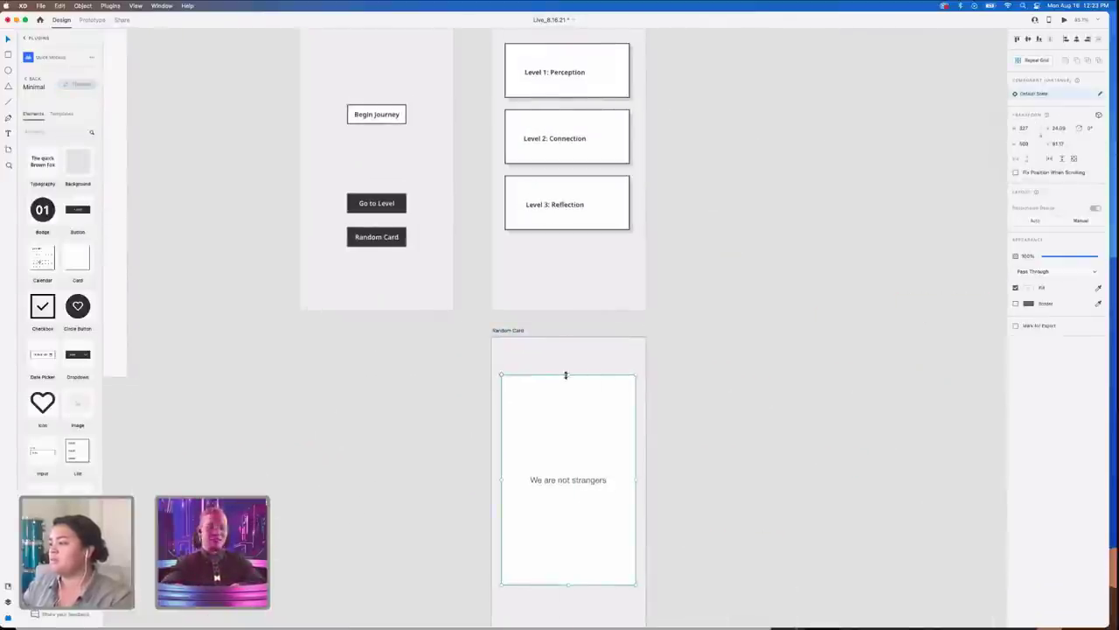
- Shorten the pasted card to about 173 px high and change its text to "Card Example"
drag(568, 375, 577, 442)
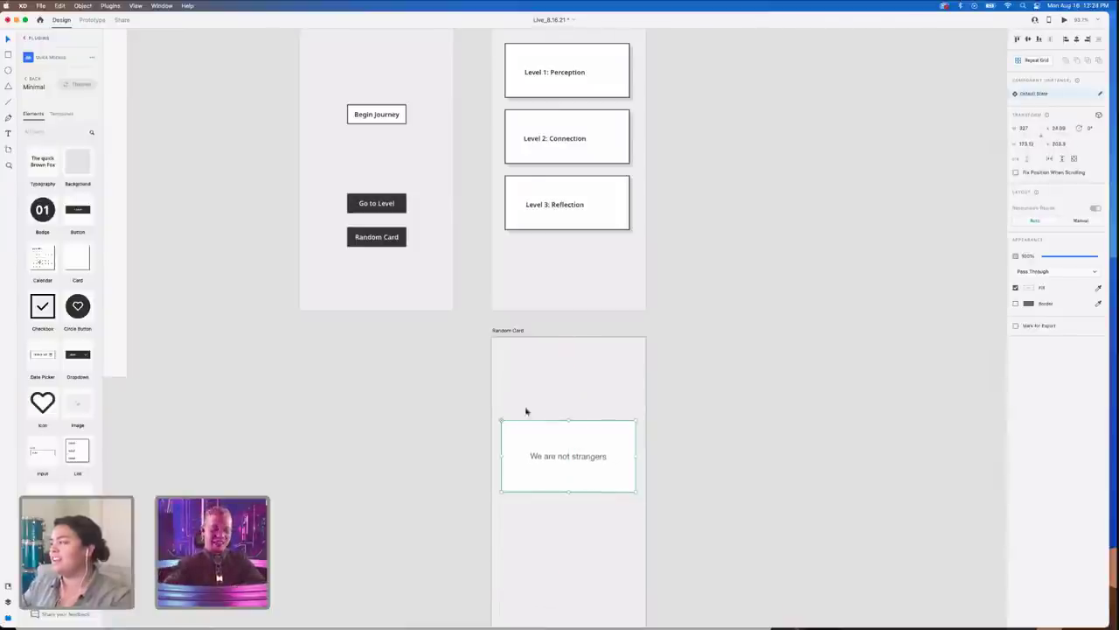
scroll(384, 402, down, 2)
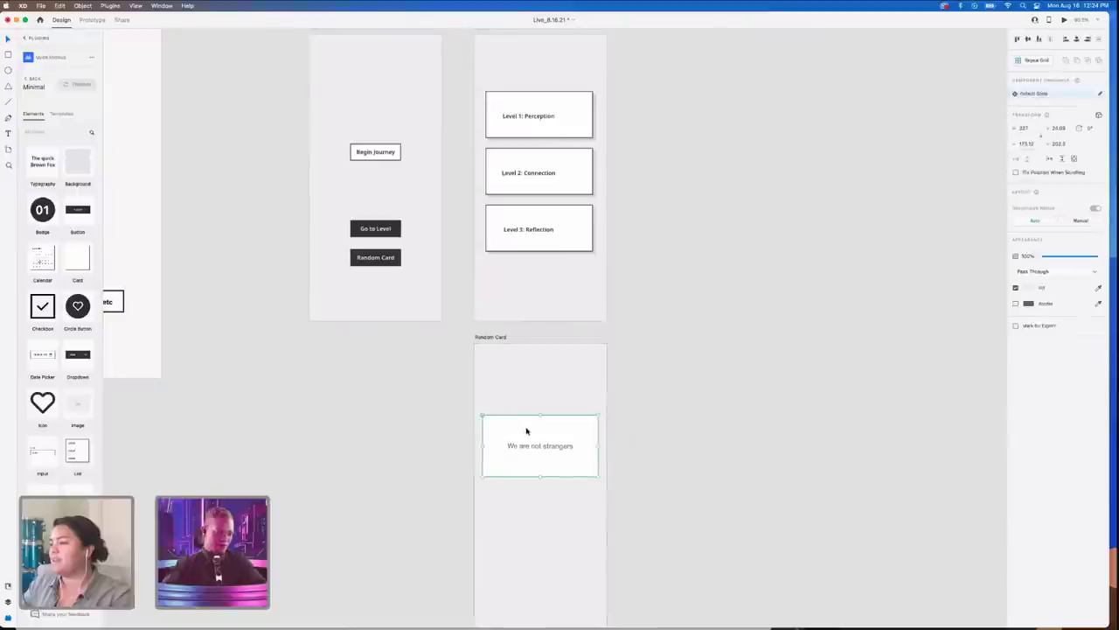
double_click(527, 430)
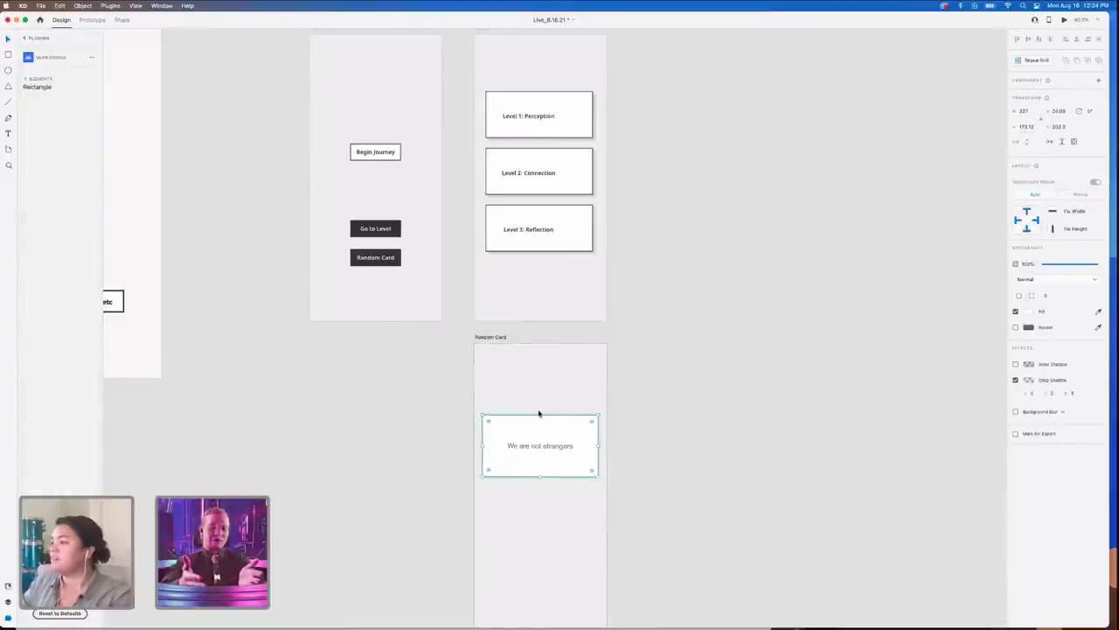
double_click(543, 444)
key(super+a)
text(C)
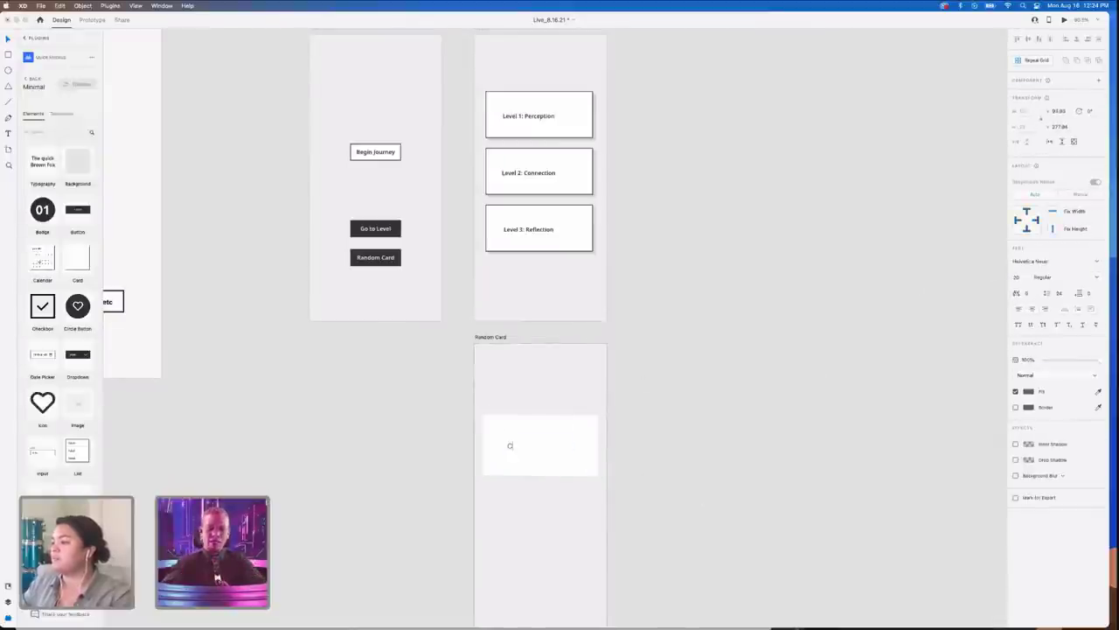
text(ard Example)
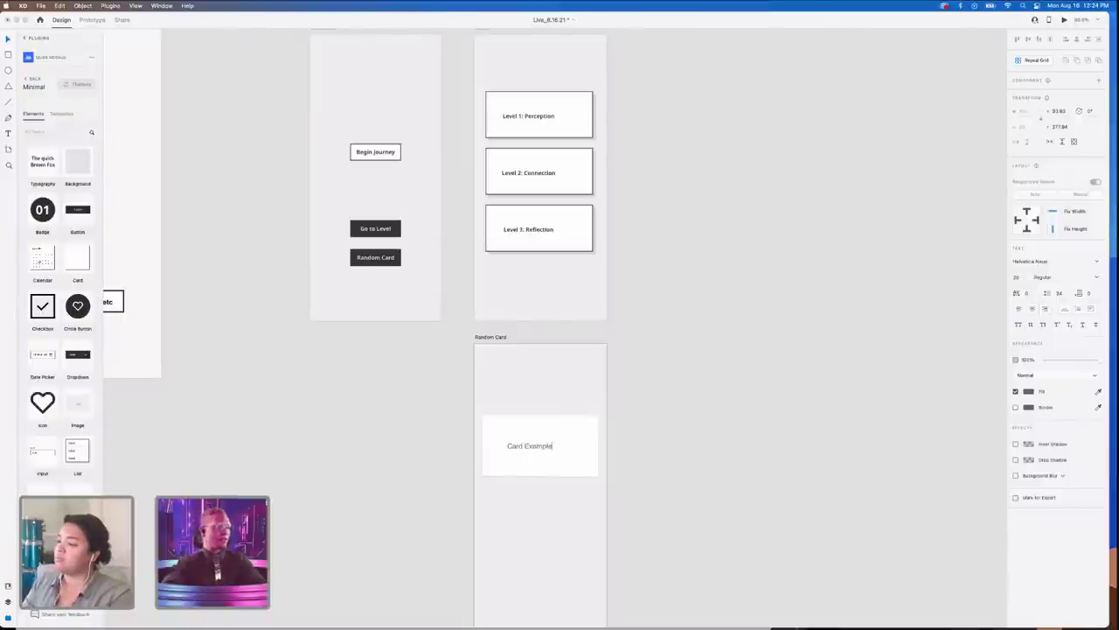
- Center the "Card Example" text on its card and shift the card slightly upward to about Y 181
drag(534, 446, 543, 446)
click(697, 484)
scroll(697, 481, down, 5)
mouse_move(627, 463)
mouse_down()
mouse_move(625, 492)
mouse_move(629, 461)
mouse_up()
key(super+z)
click(702, 497)
scroll(737, 517, down, 2)
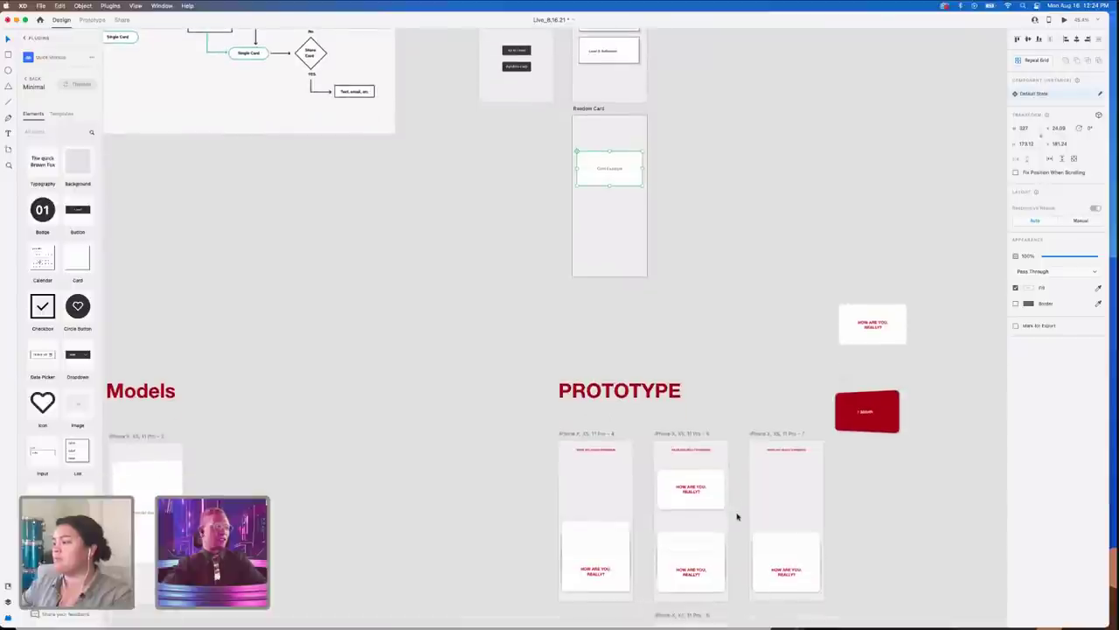
scroll(672, 365, up, 3)
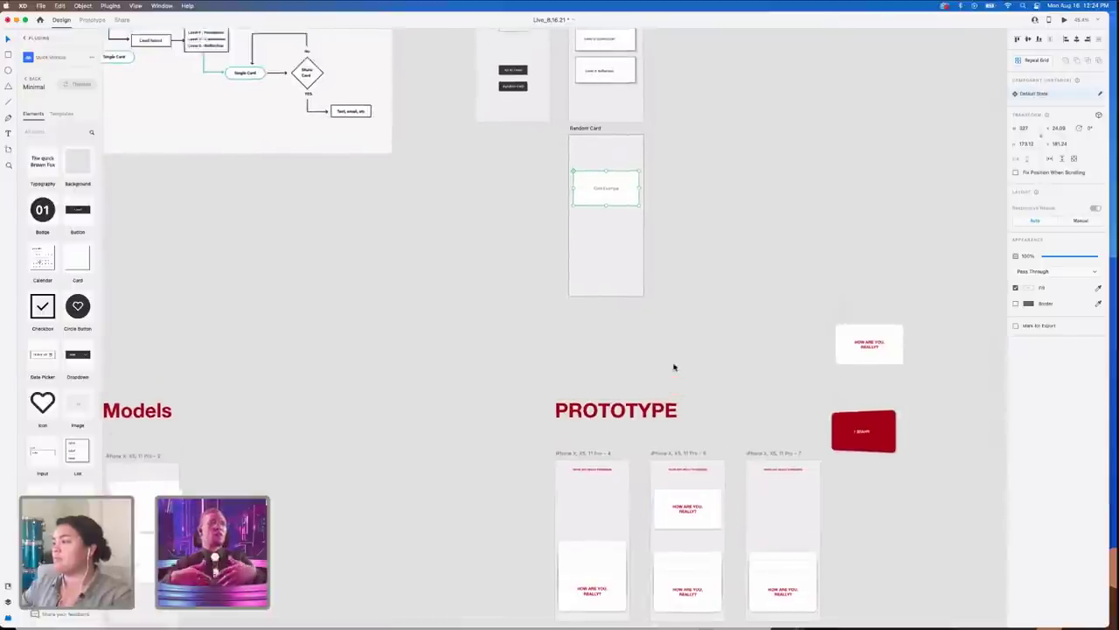
scroll(600, 243, up, 6)
scroll(475, 157, up, 5)
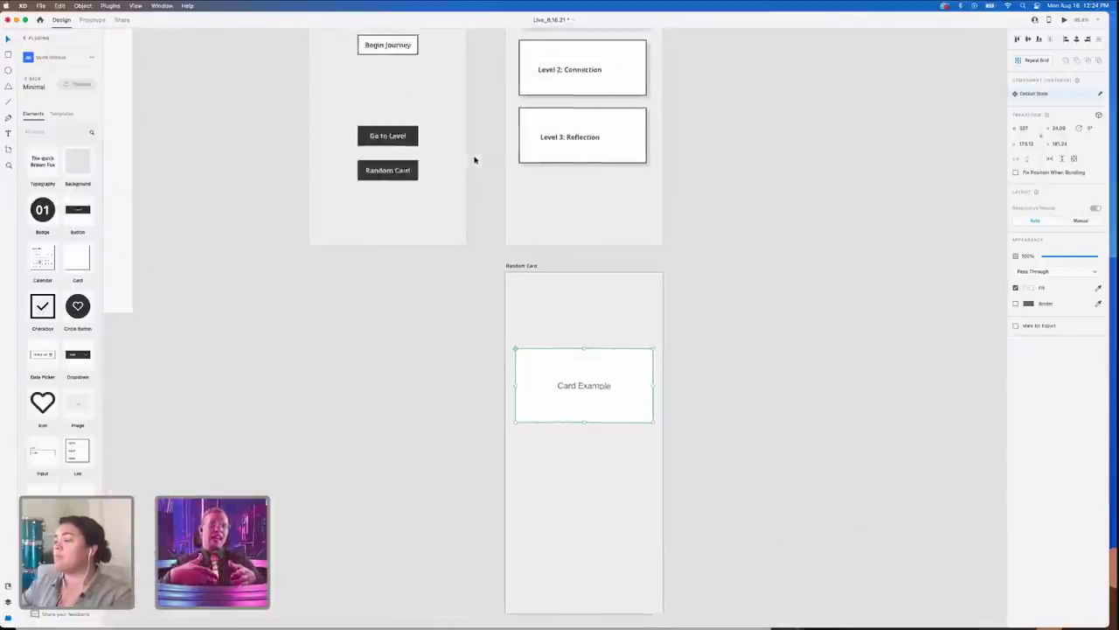
click(570, 216)
scroll(399, 213, down, 3)
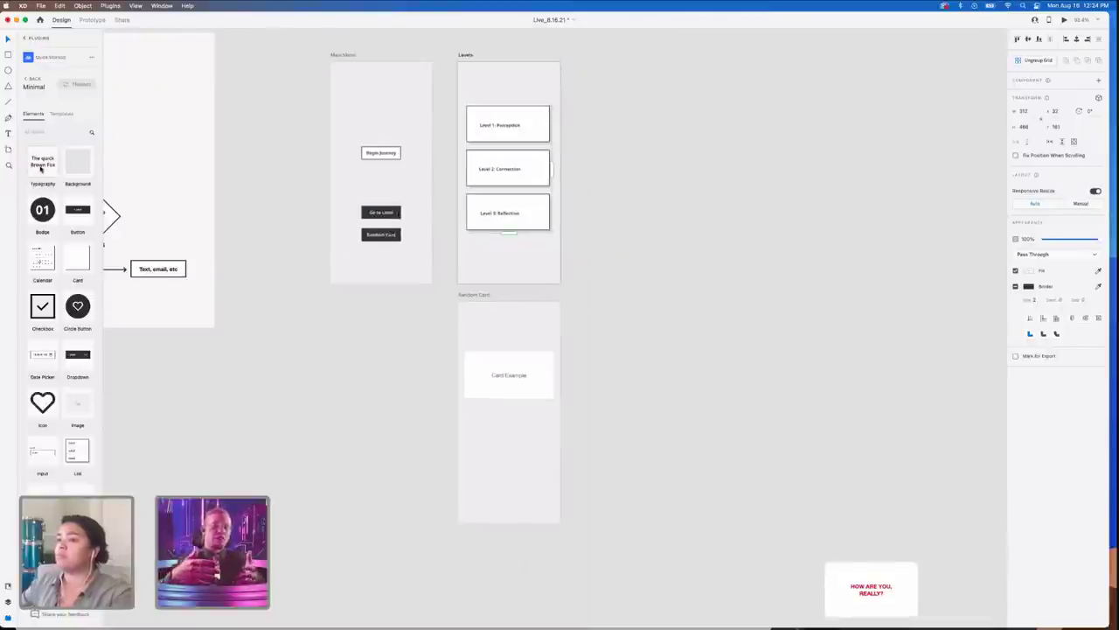
- Add a Typography text element reading "We're not really strangers", centered above the card near the top of the Random Card artboard
drag(41, 168, 542, 313)
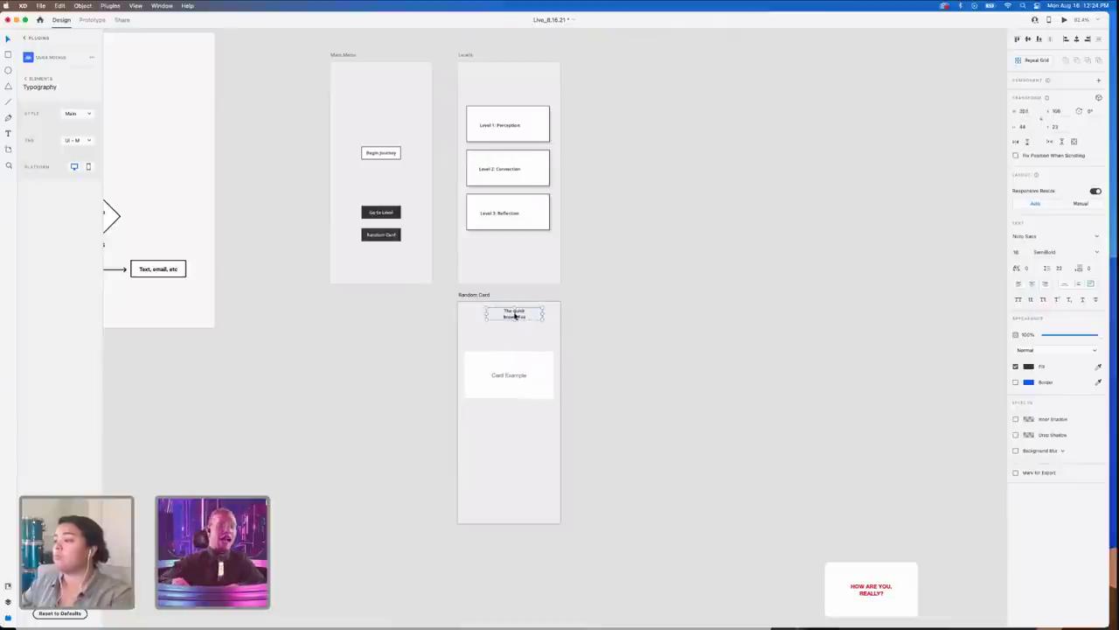
double_click(515, 315)
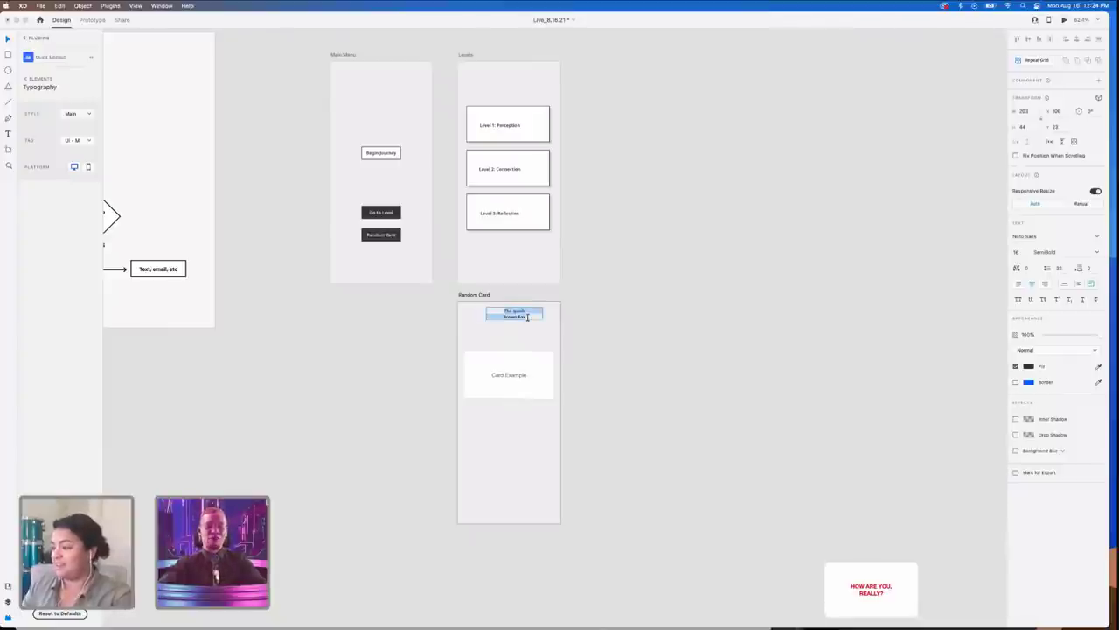
text(We)
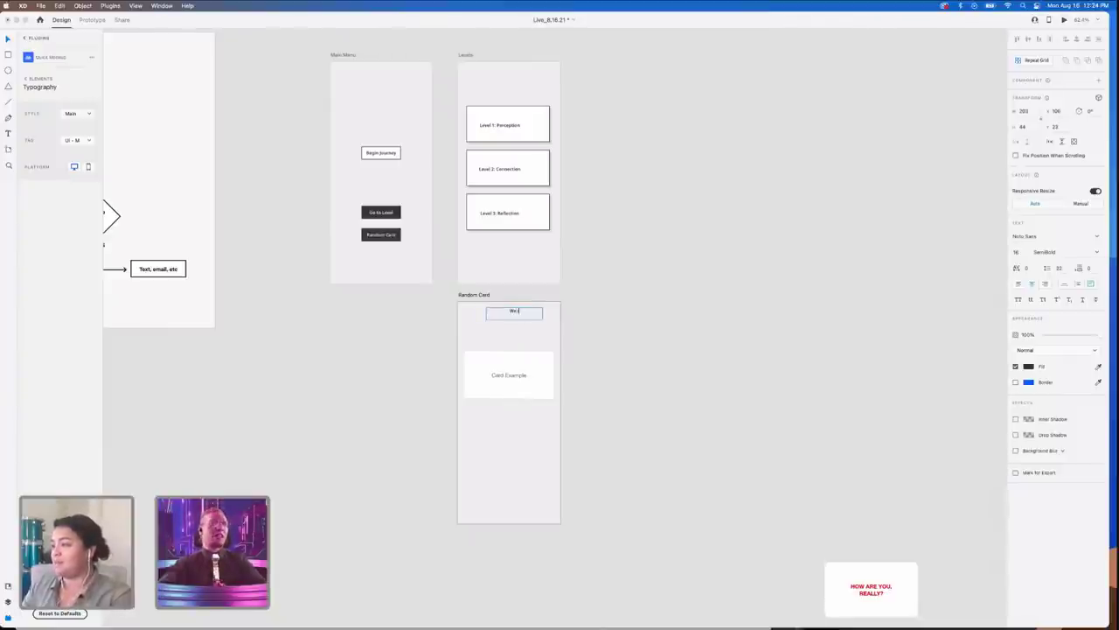
text('re not really strangers)
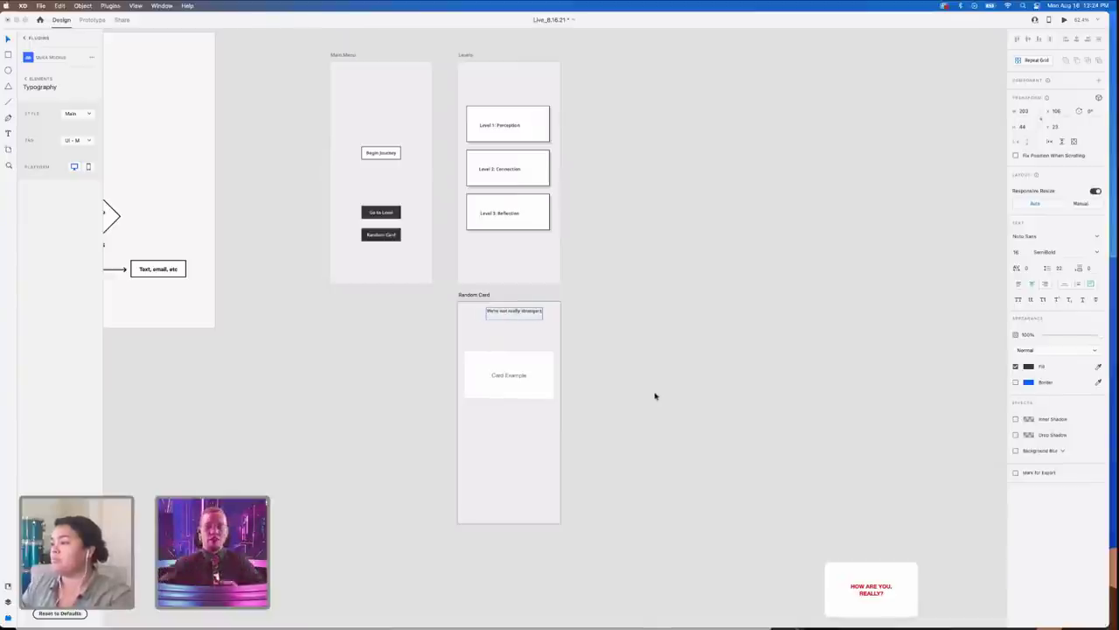
key(Escape)
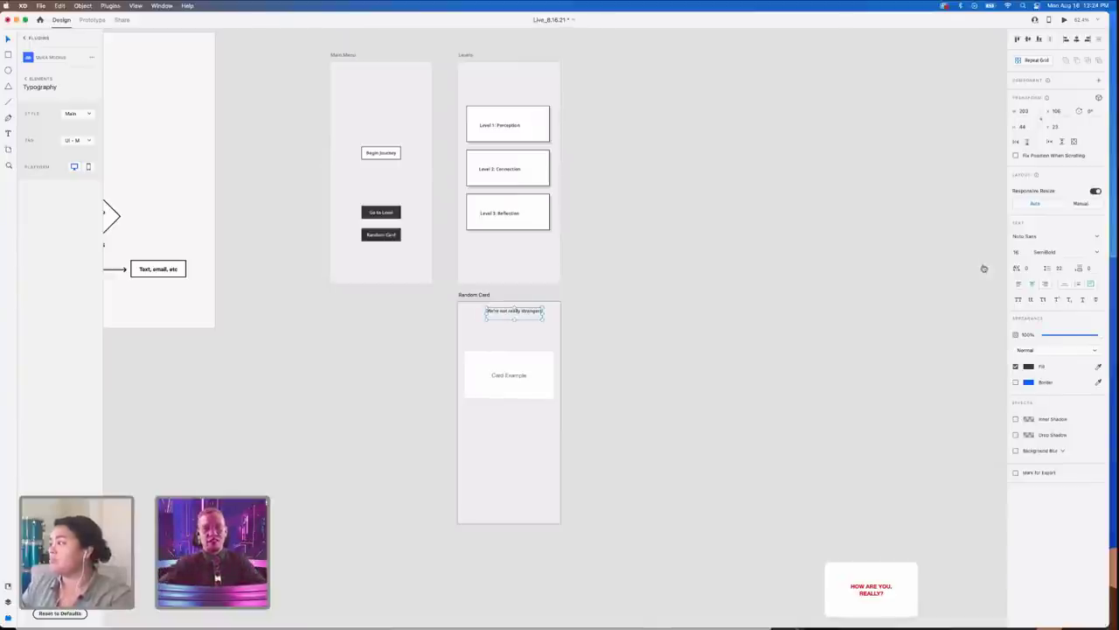
click(863, 306)
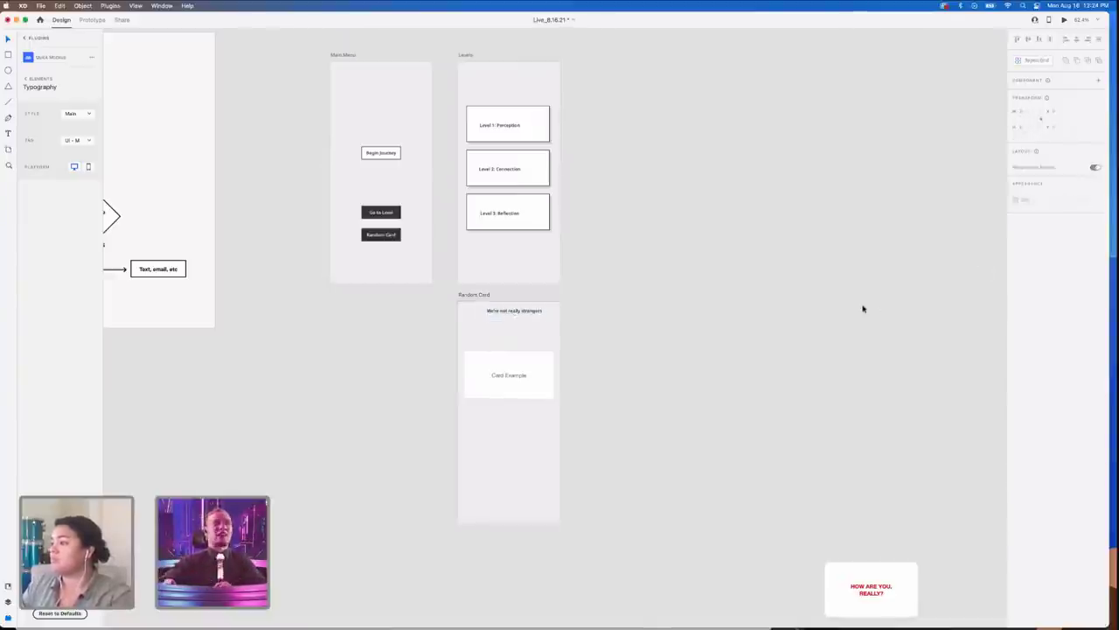
drag(508, 312, 504, 317)
click(622, 377)
- Replace the heading text above the card on the Random Card artboard with "Title Element"
double_click(508, 315)
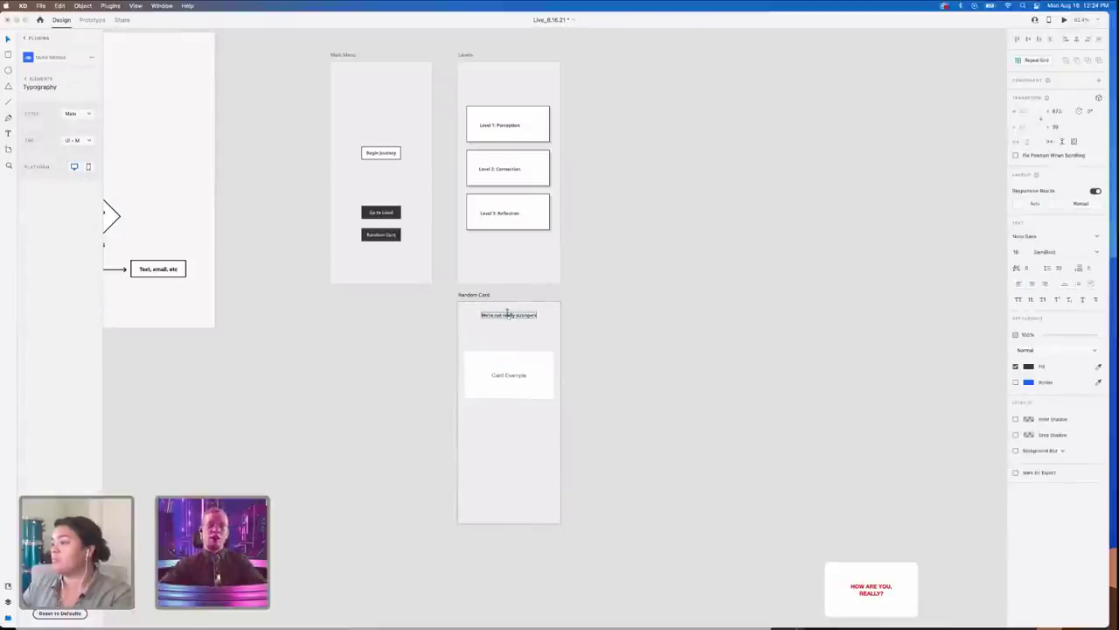
key(super+a)
text(TiTitle)
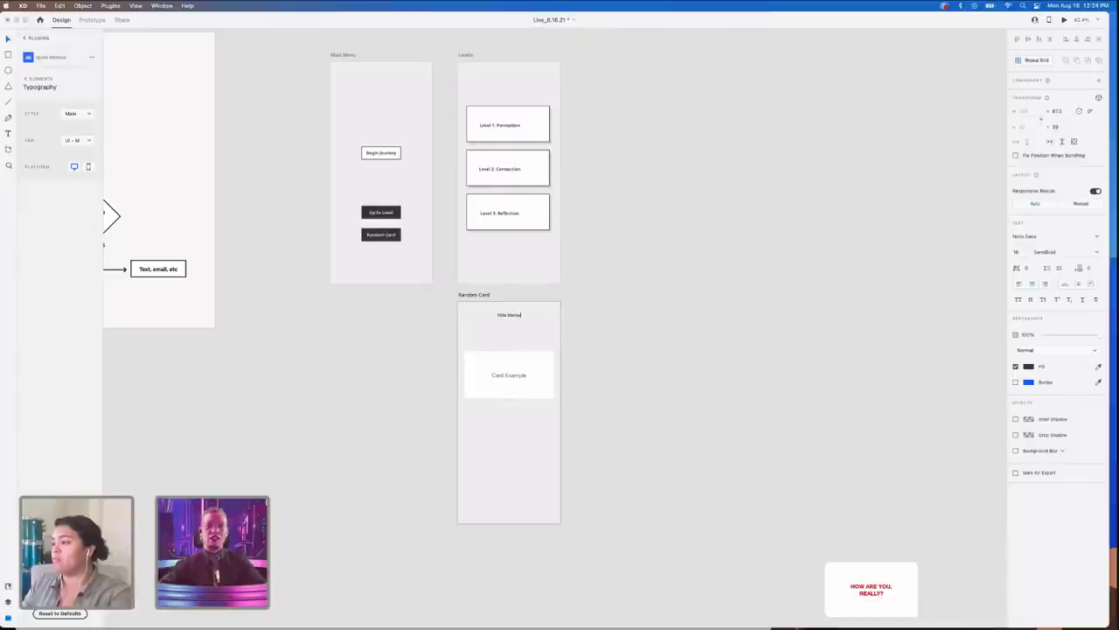
text( Element)
key(Escape)
- Duplicate the Levels artboard and place the copy to the right of the original
scroll(626, 407, down, 2)
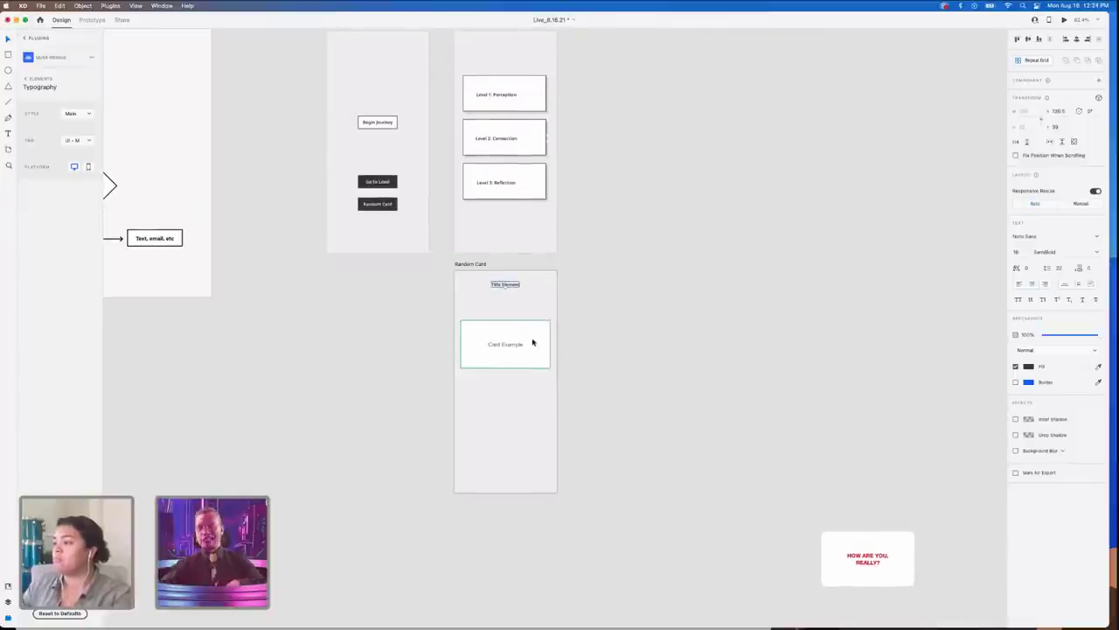
scroll(618, 355, up, 5)
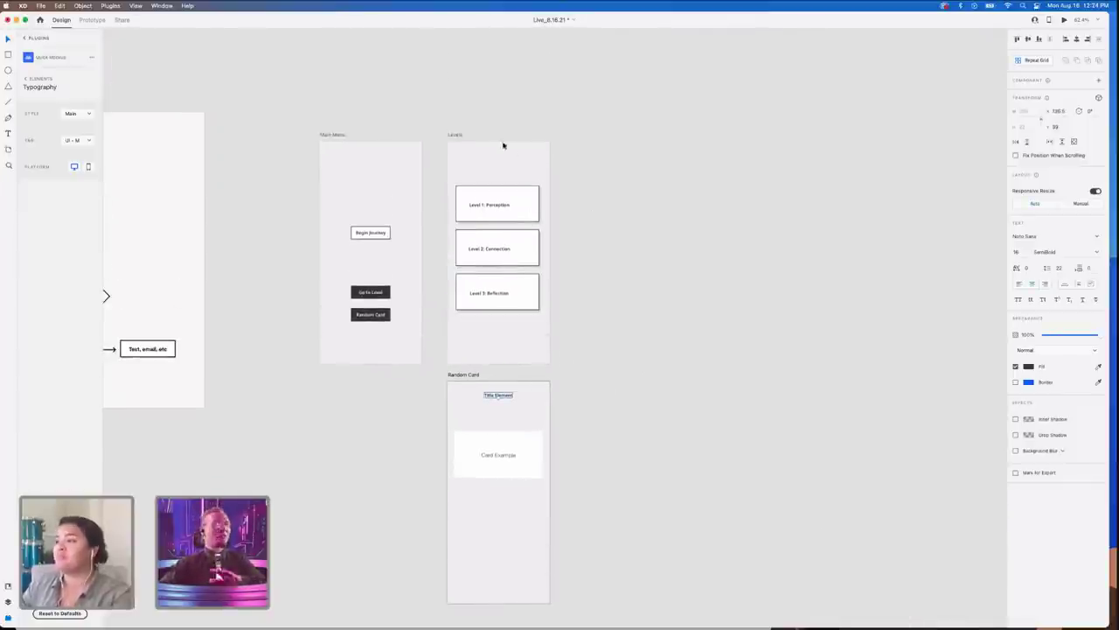
click(452, 135)
drag(451, 136, 580, 135)
- Reduce the duplicated artboard's repeat grid to the single "Level 1: Perception" card and move the Random Card artboard farther down
click(644, 290)
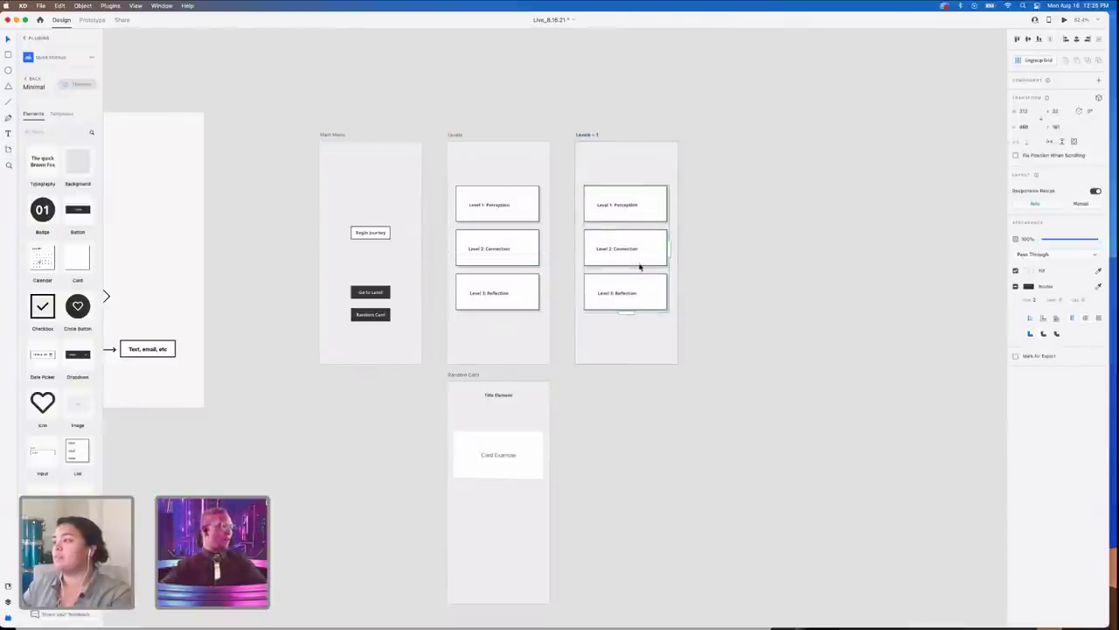
drag(625, 313, 626, 228)
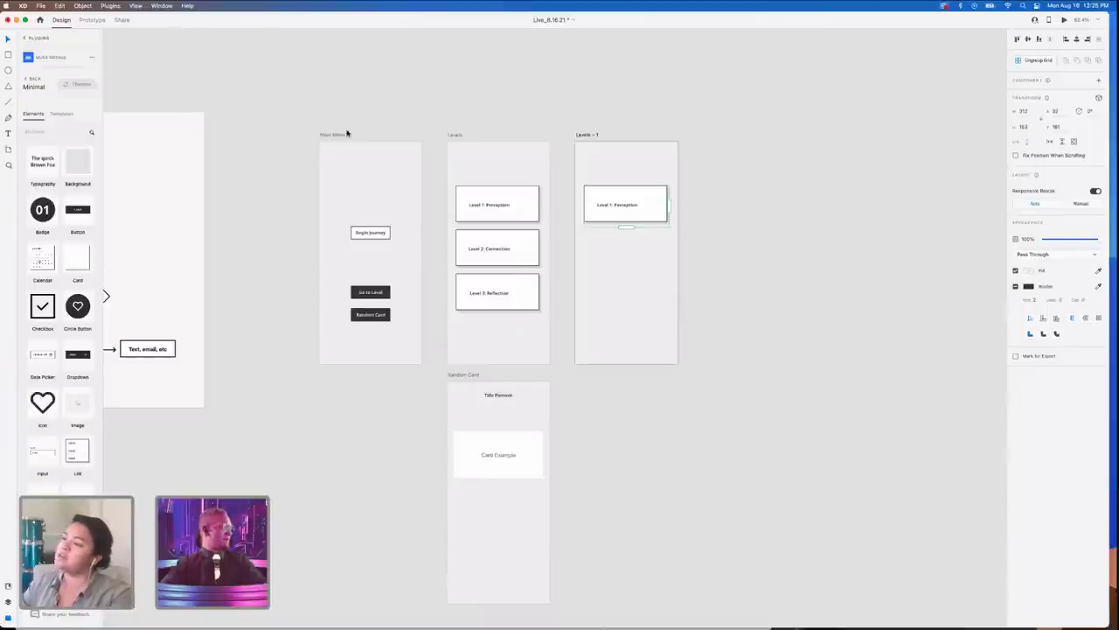
drag(452, 376, 455, 401)
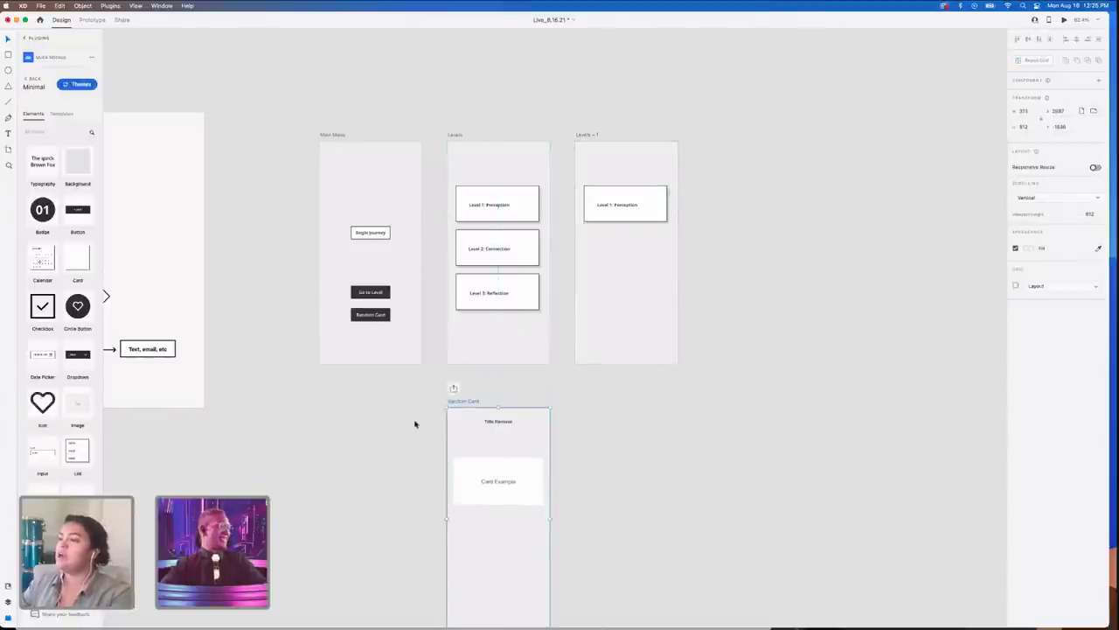
- Compare the Main Flow chart's level and single-card branches with the wireframe artboards
scroll(416, 424, down, 2)
scroll(415, 423, left, 3)
scroll(415, 423, left, 5)
scroll(415, 423, up, 1)
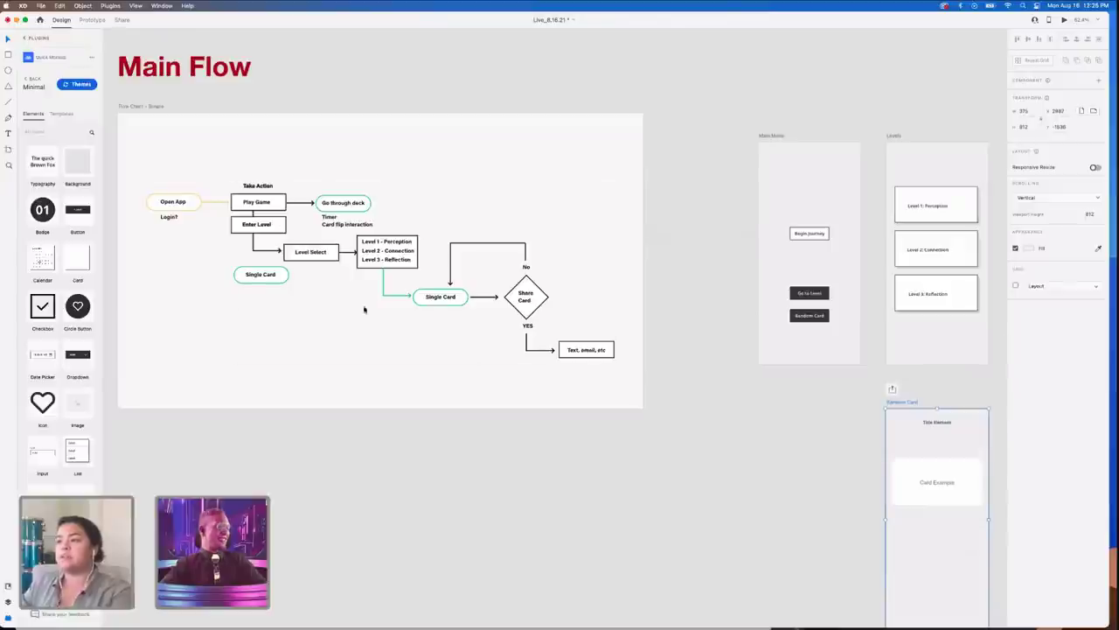
scroll(656, 451, right, 10)
scroll(656, 451, down, 1)
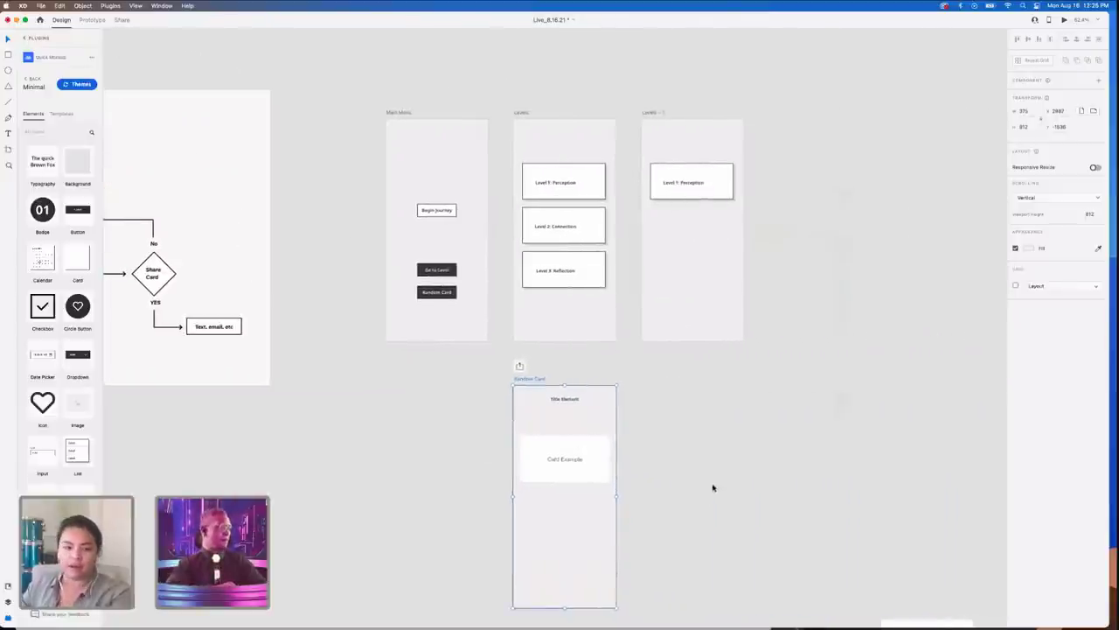
scroll(709, 200, left, 5)
scroll(709, 200, down, 1)
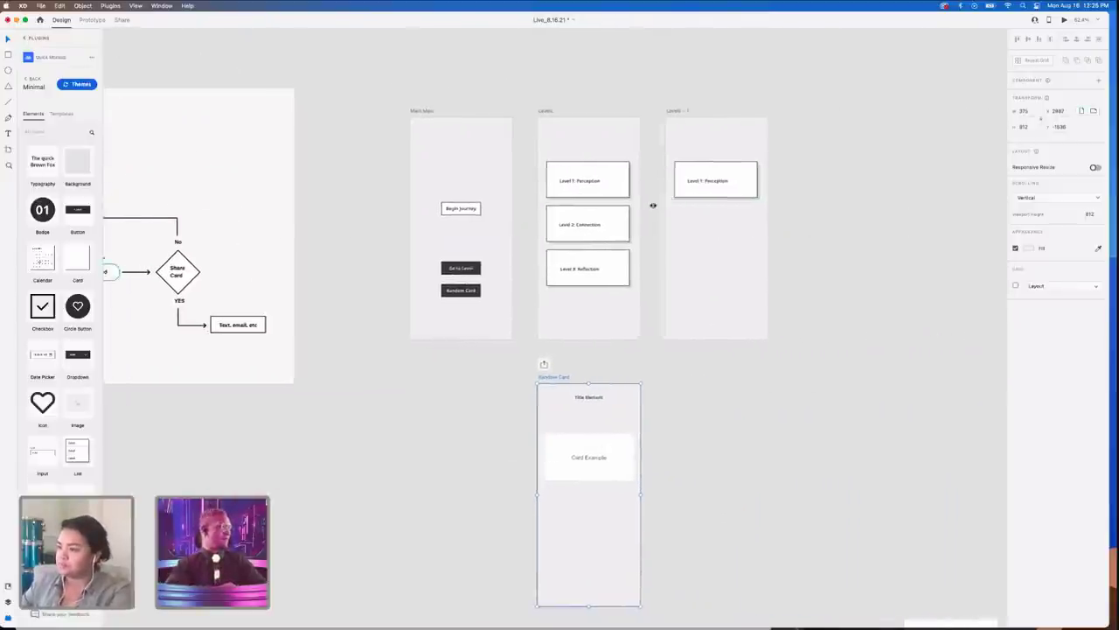
scroll(633, 262, left, 5)
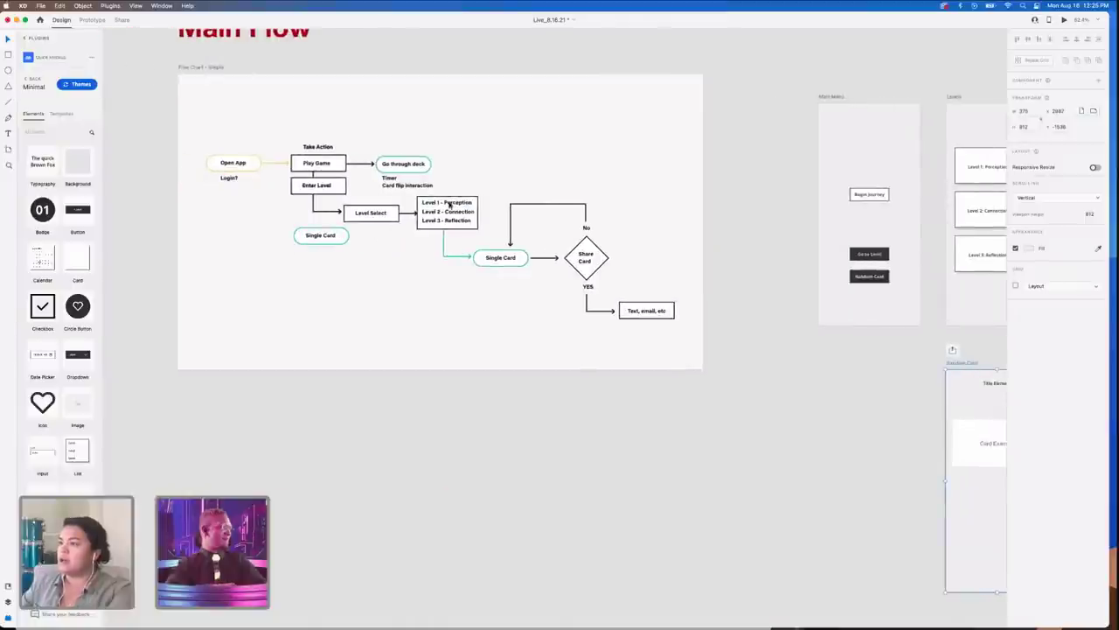
- Delete the "Level 1: Perception" card from the Levels – 1 artboard
scroll(511, 299, right, 6)
scroll(511, 299, up, 1)
click(796, 181)
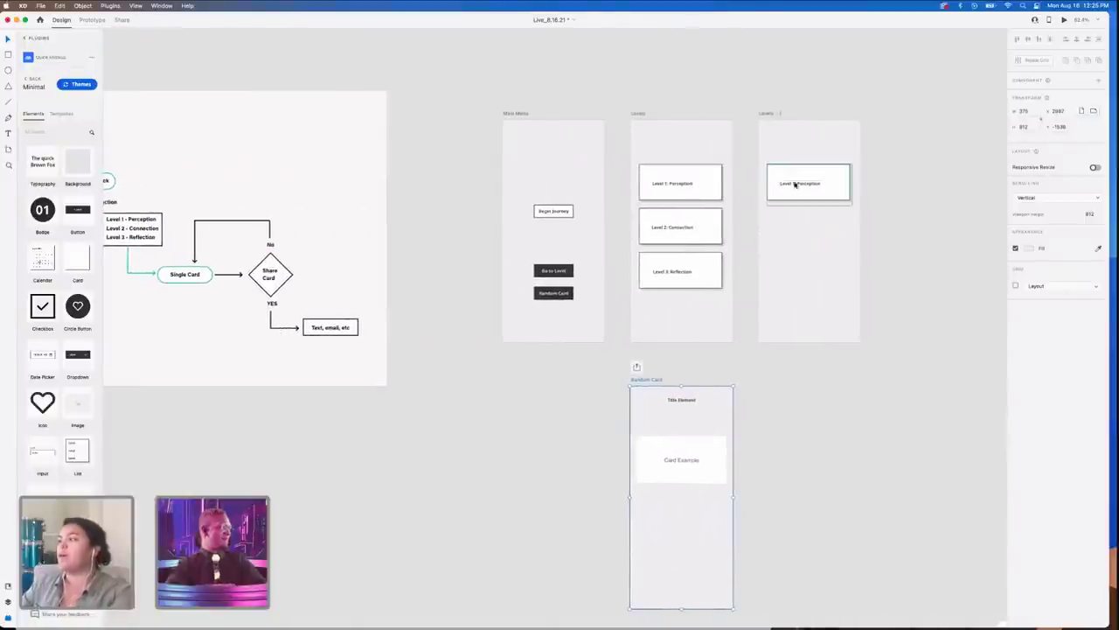
key(Delete)
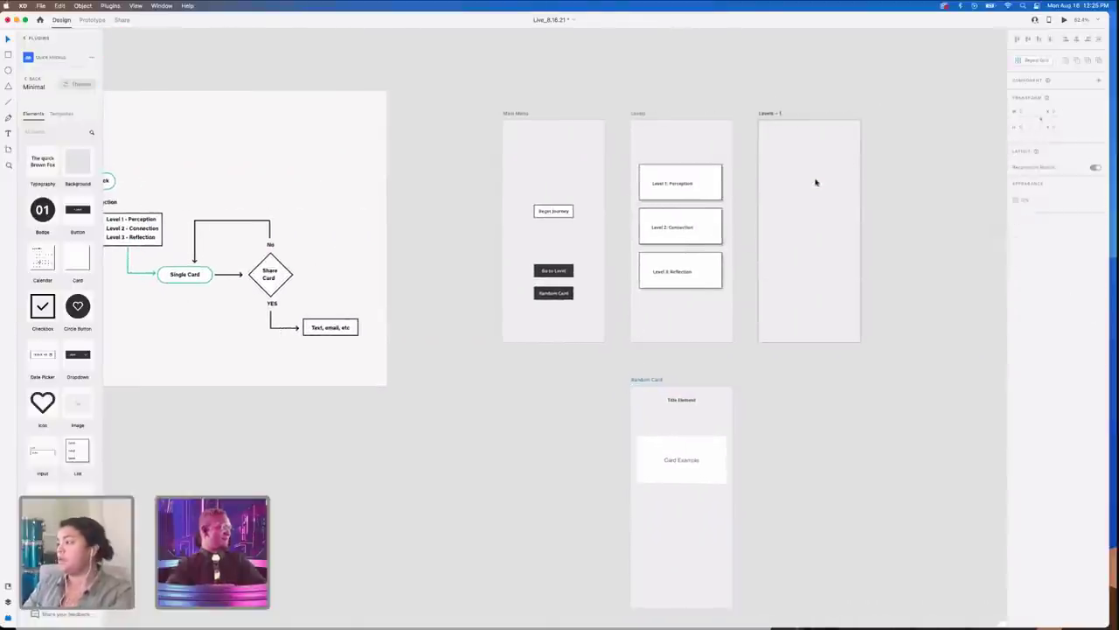
- Add a small Image placeholder beside the label on the Level 2: Connection card and copy it onto the Level 1 and Level 3 cards
click(683, 208)
ctrl+scroll(707, 172, up, 3)
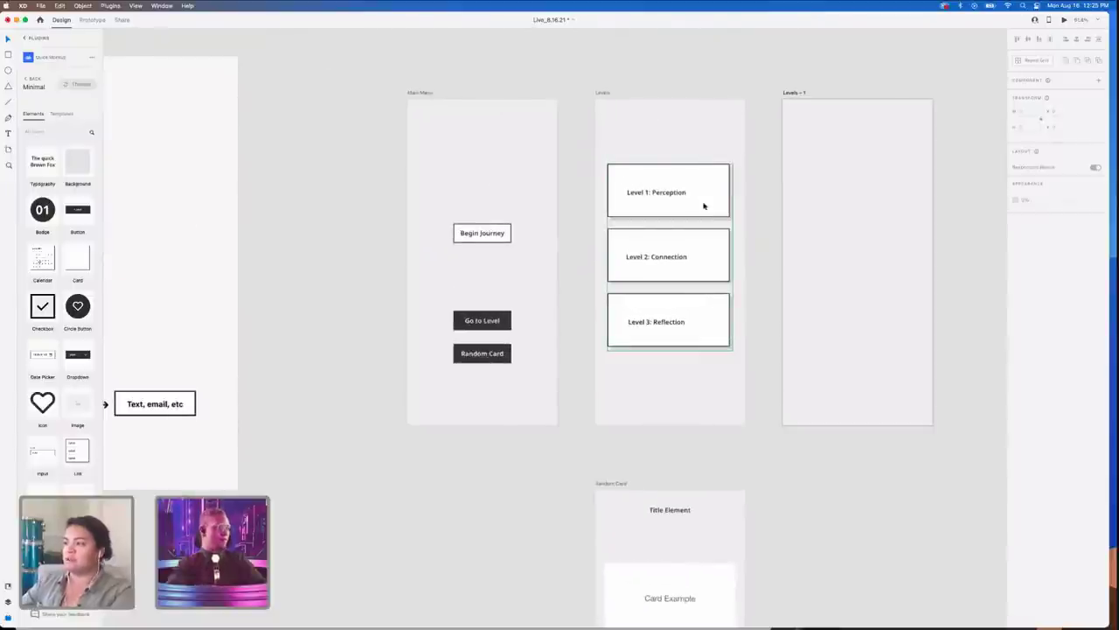
ctrl+scroll(712, 249, up, 2)
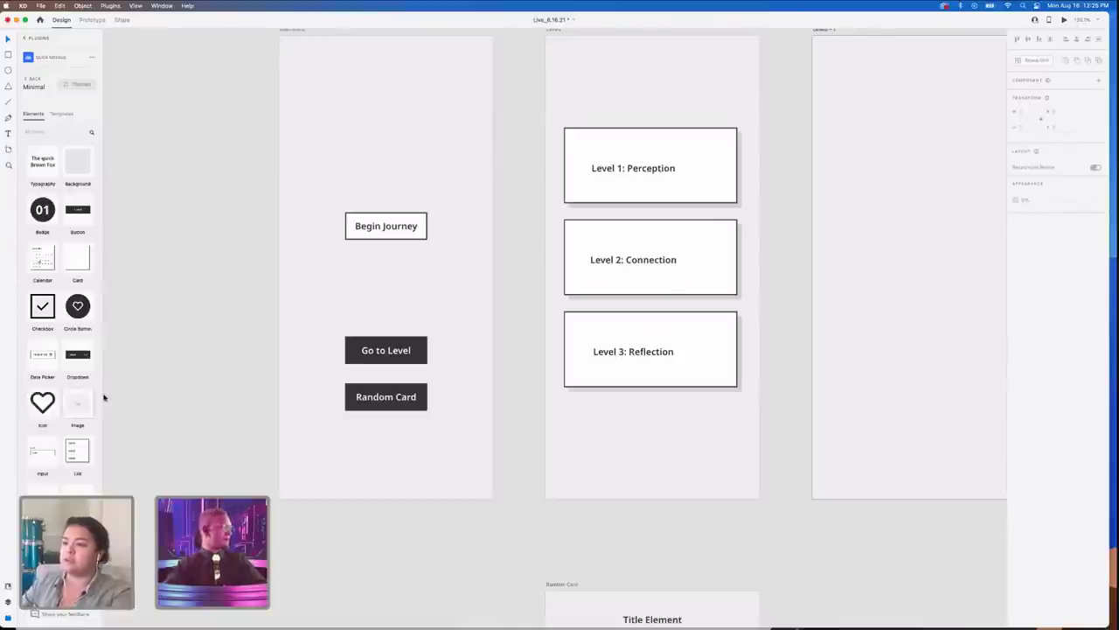
drag(103, 398, 554, 328)
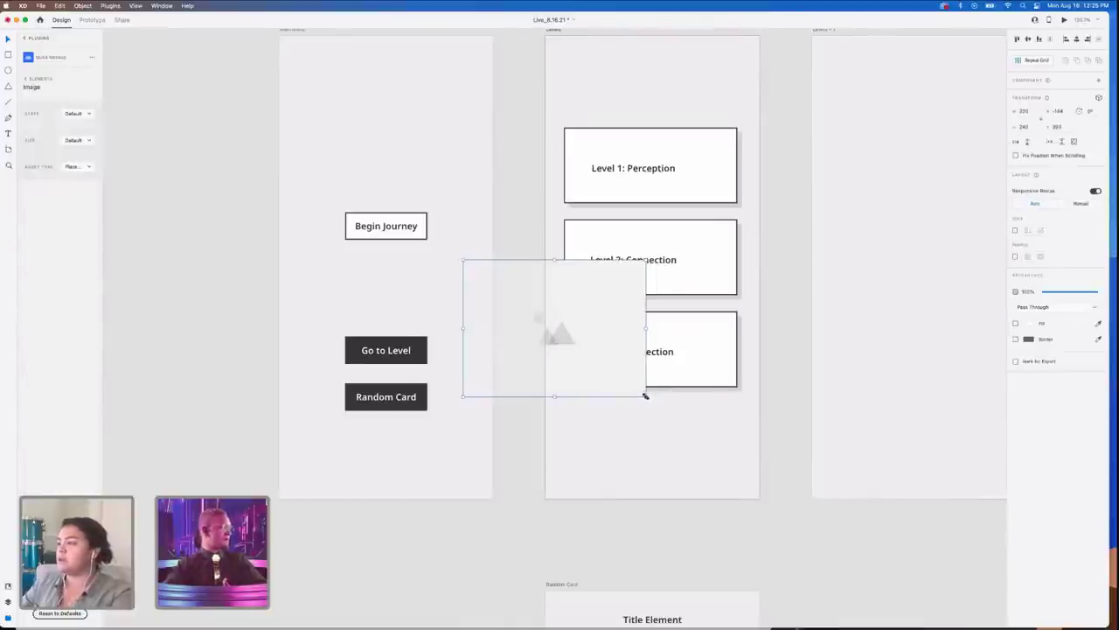
drag(645, 396, 712, 257)
click(793, 275)
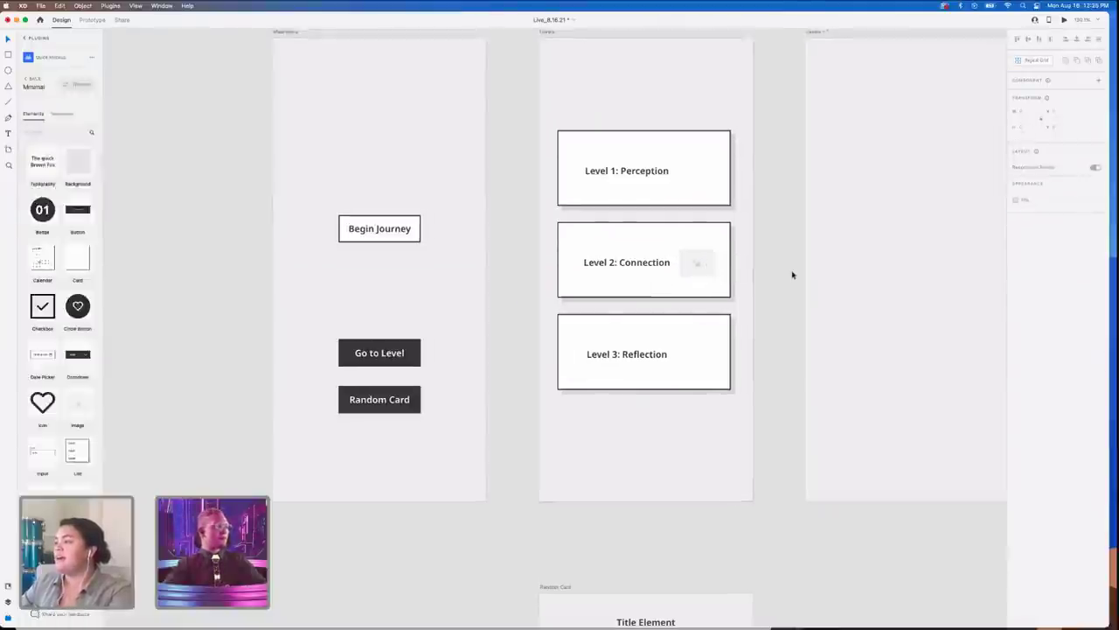
scroll(793, 274, right, 3)
drag(572, 302, 573, 213)
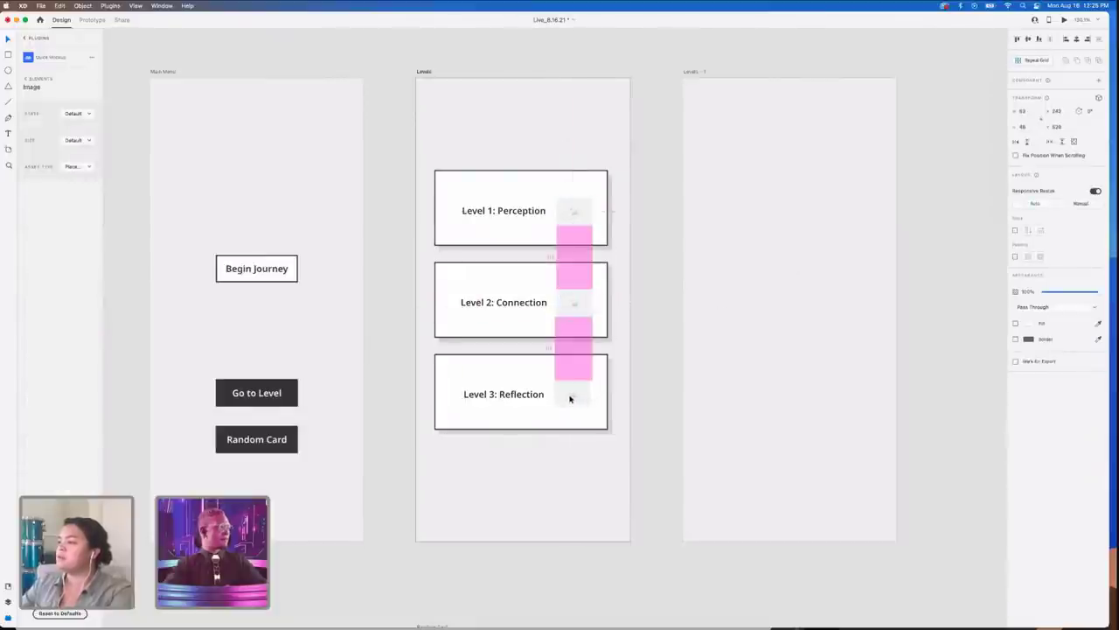
scroll(682, 392, down, 5)
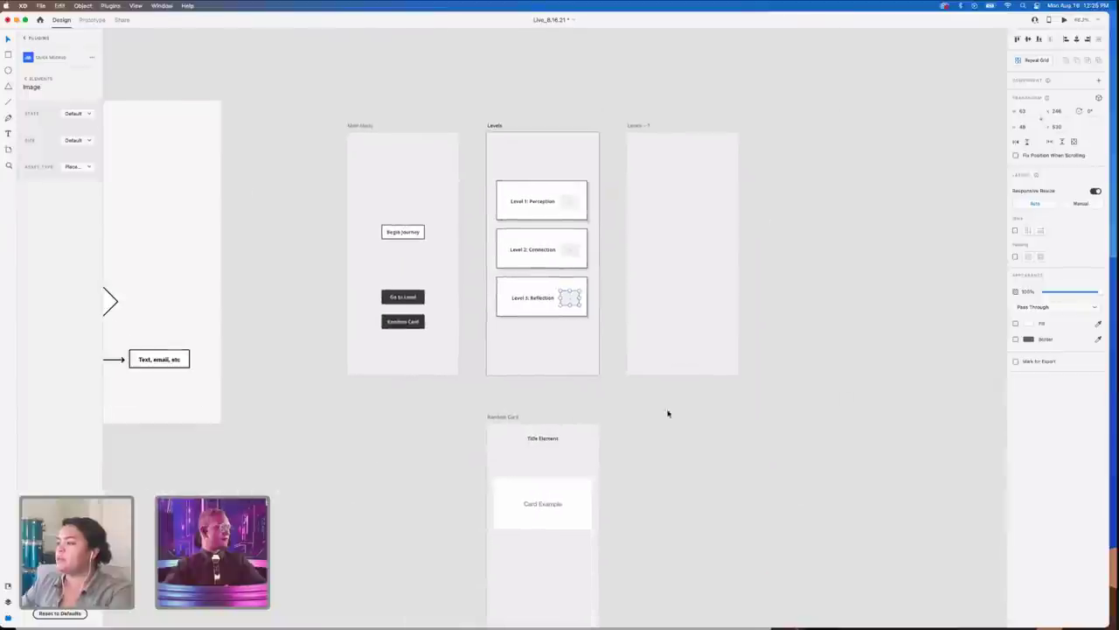
click(569, 503)
drag(578, 507, 717, 214)
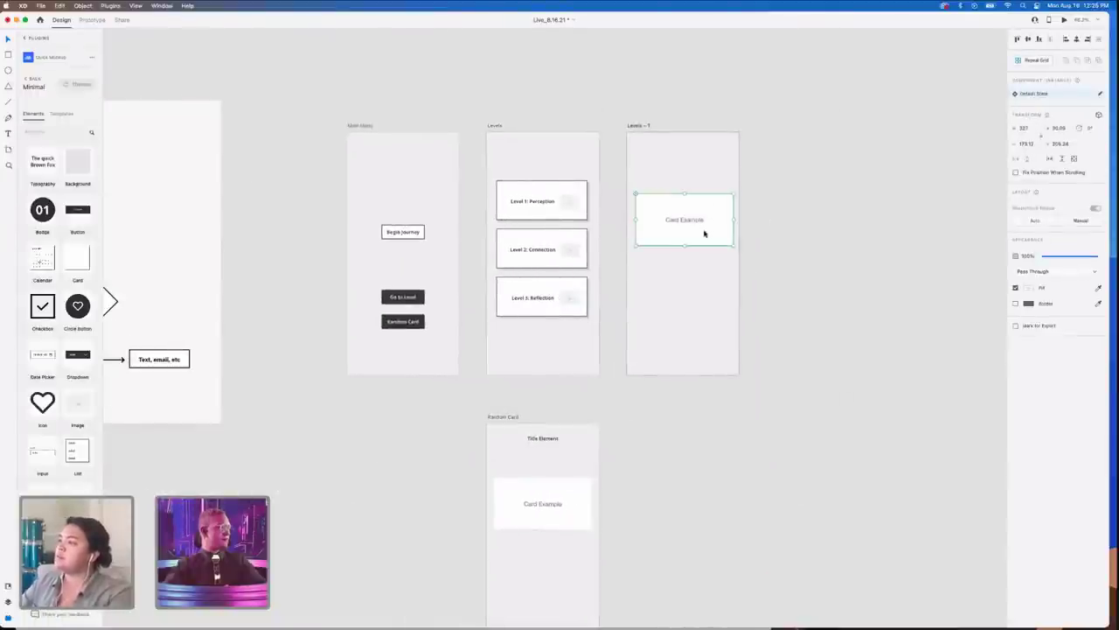
drag(664, 239, 662, 239)
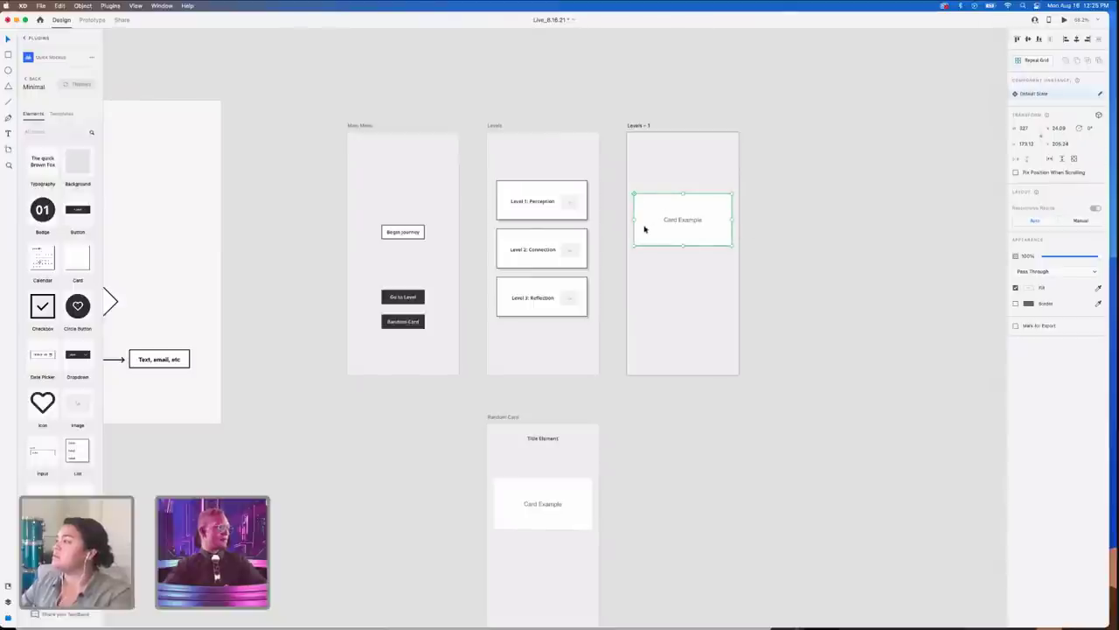
double_click(646, 229)
click(817, 233)
double_click(704, 229)
key(Delete)
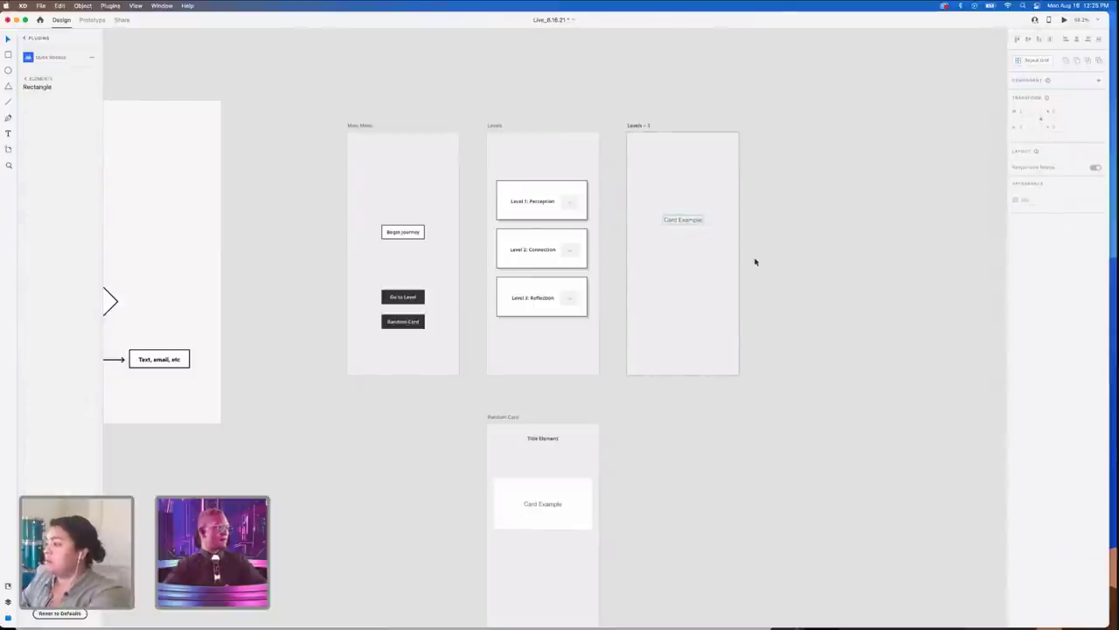
click(691, 219)
key(Delete)
- Copy the "HOW ARE YOU, REALLY?" card from the PROTOTYPE section and place it in the upper half of the Levels – 1 artboard
scroll(671, 347, down, 5)
scroll(672, 348, left, 6)
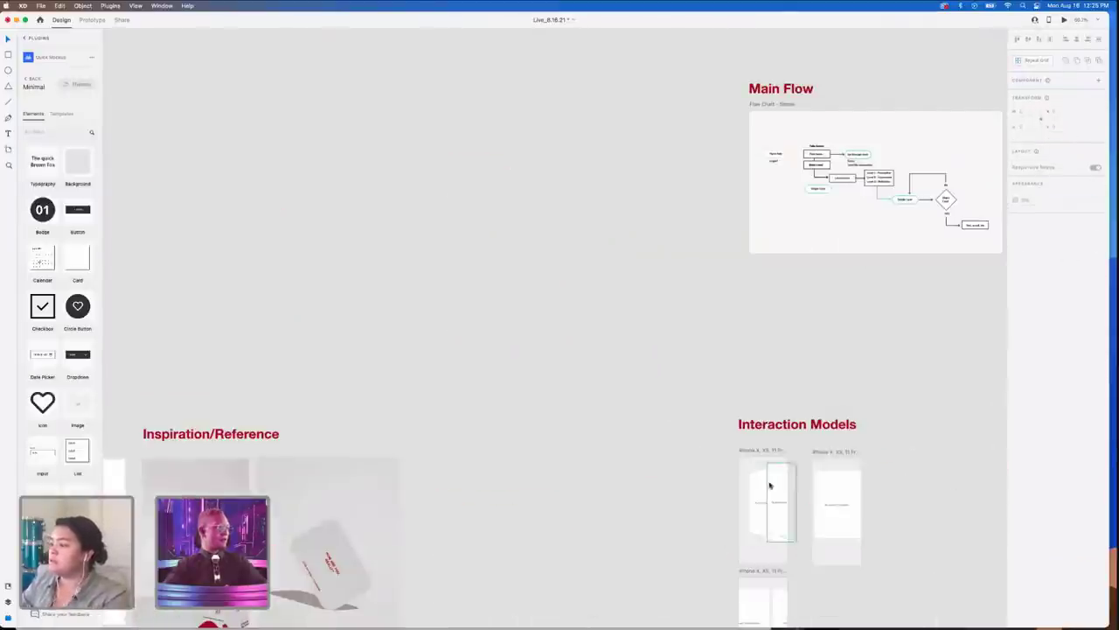
scroll(770, 486, up, 2)
scroll(769, 482, down, 5)
scroll(904, 460, right, 8)
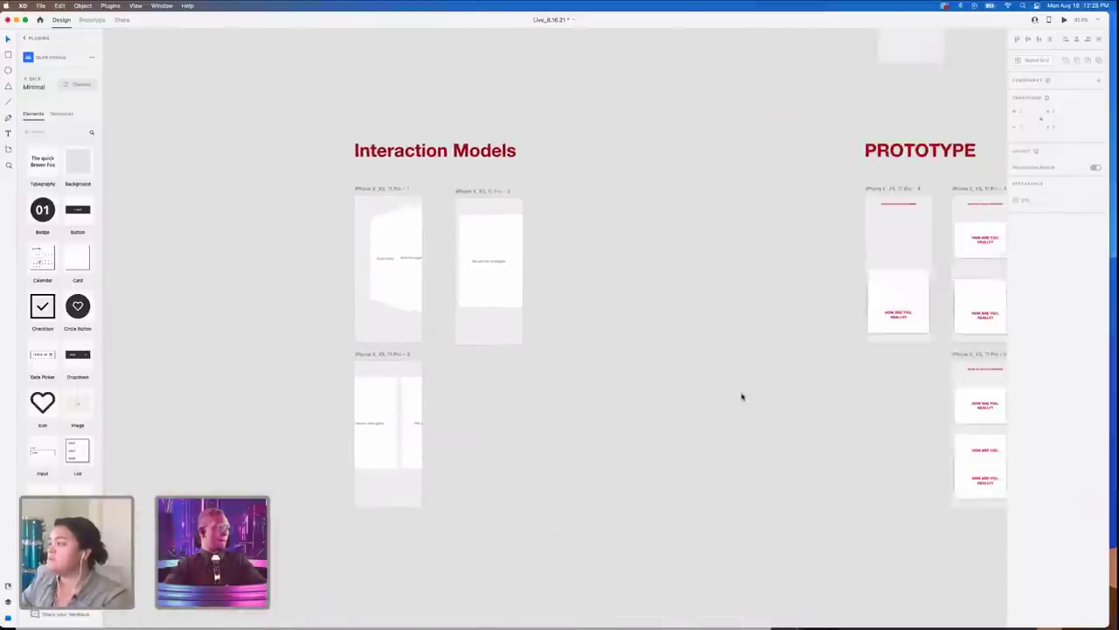
scroll(865, 277, right, 3)
click(900, 242)
scroll(901, 242, up, 8)
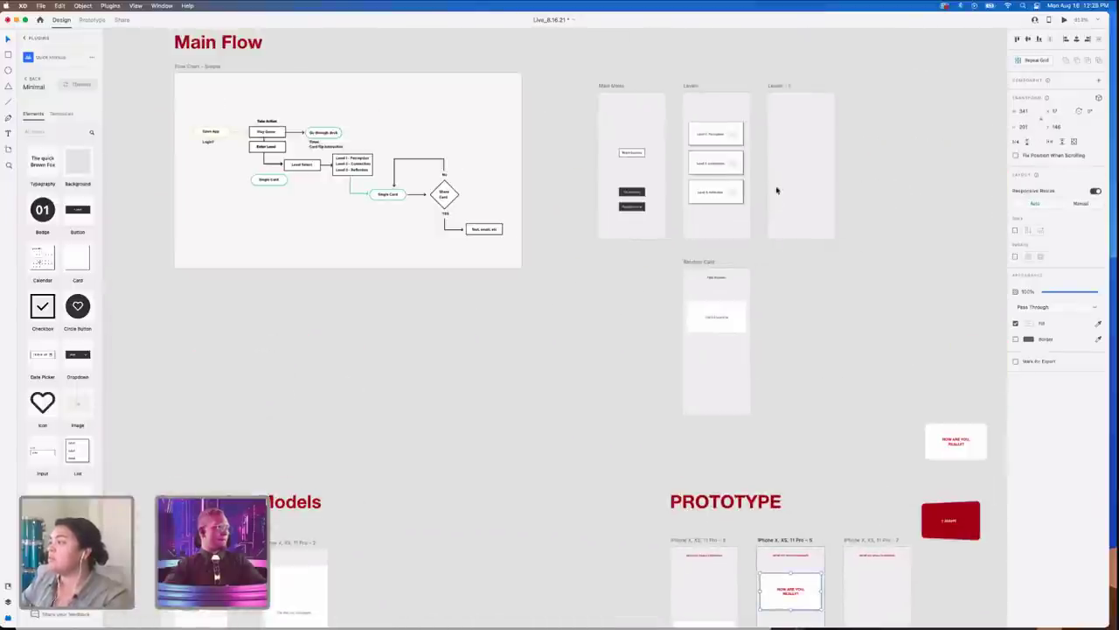
scroll(776, 190, up, 3)
scroll(777, 190, right, 2)
scroll(756, 257, up, 5)
key(super+v)
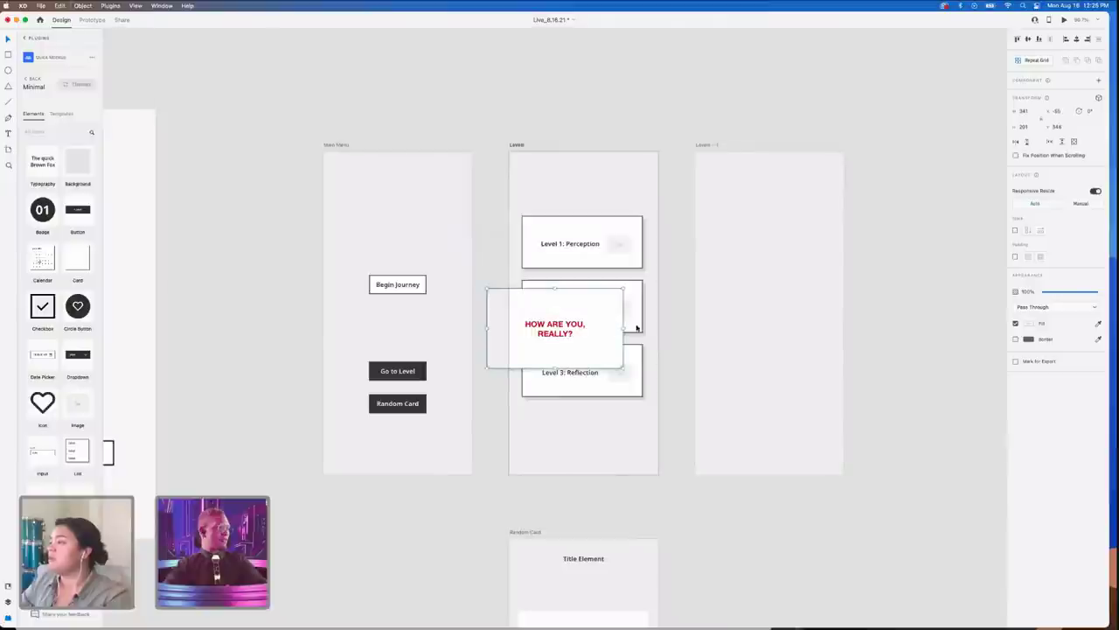
drag(637, 327, 801, 273)
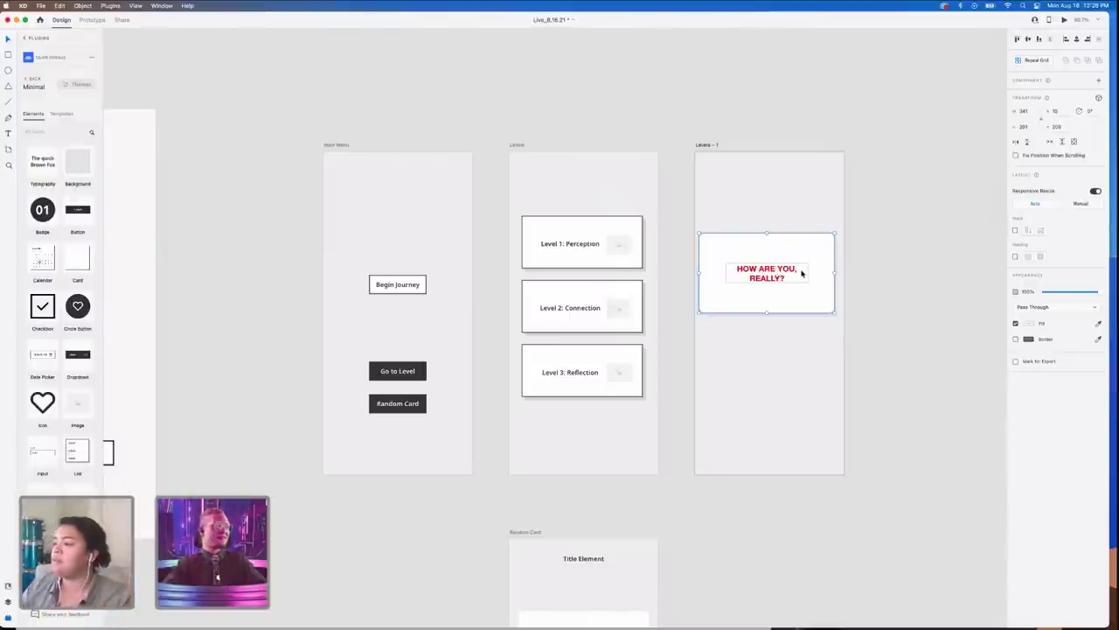
- Examine the Inspiration/Reference images for the card, box and brand styling of the game
scroll(802, 274, down, 5)
scroll(635, 474, left, 5)
scroll(439, 447, down, 3)
scroll(440, 447, up, 5)
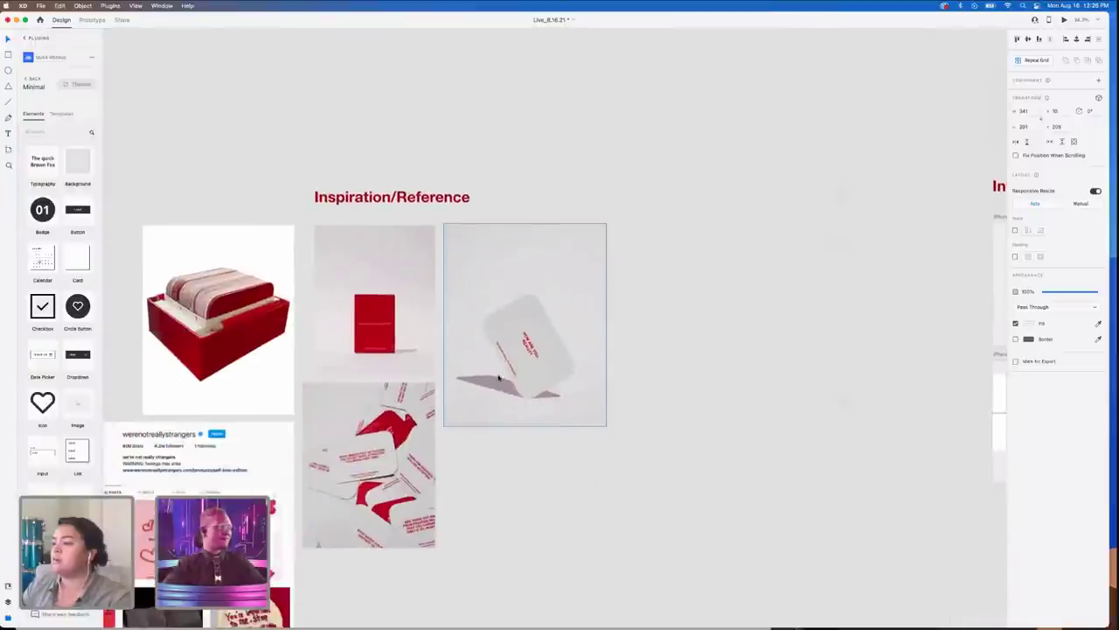
scroll(498, 378, up, 3)
scroll(355, 515, left, 5)
scroll(355, 515, down, 3)
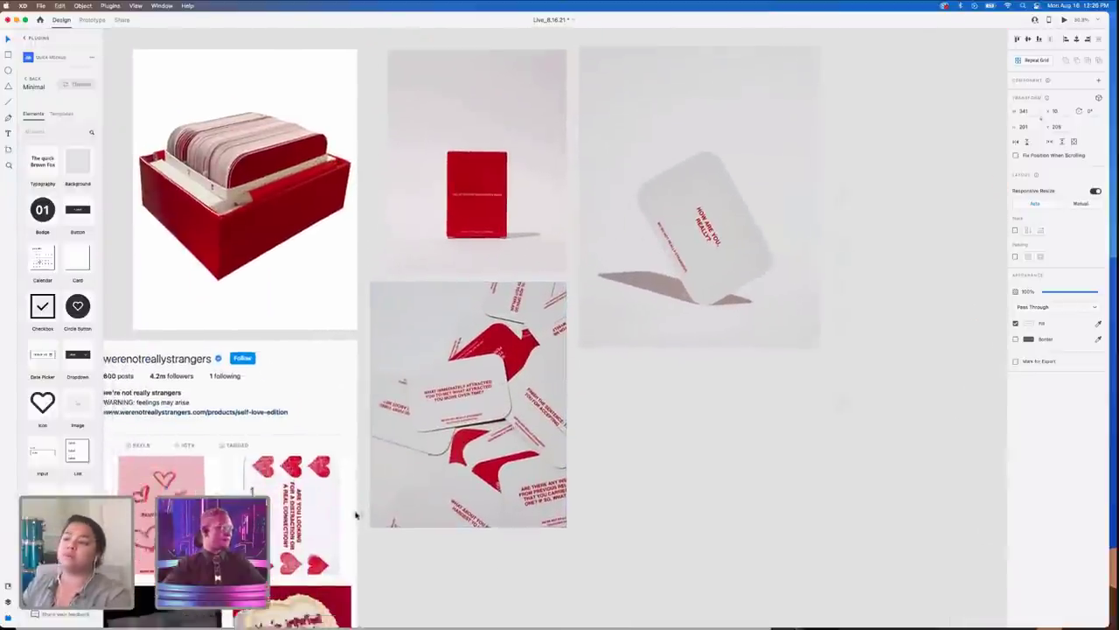
scroll(355, 515, left, 3)
scroll(355, 515, down, 1)
scroll(355, 515, left, 5)
scroll(355, 515, down, 2)
scroll(355, 515, right, 2)
scroll(355, 515, up, 2)
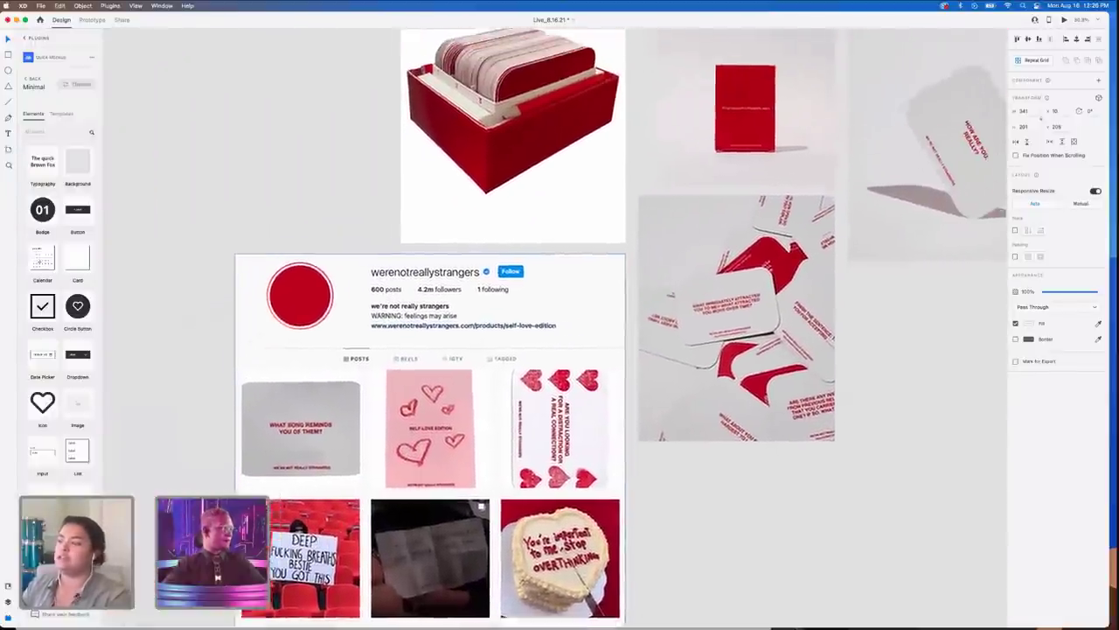
scroll(394, 500, up, 3)
scroll(394, 499, right, 2)
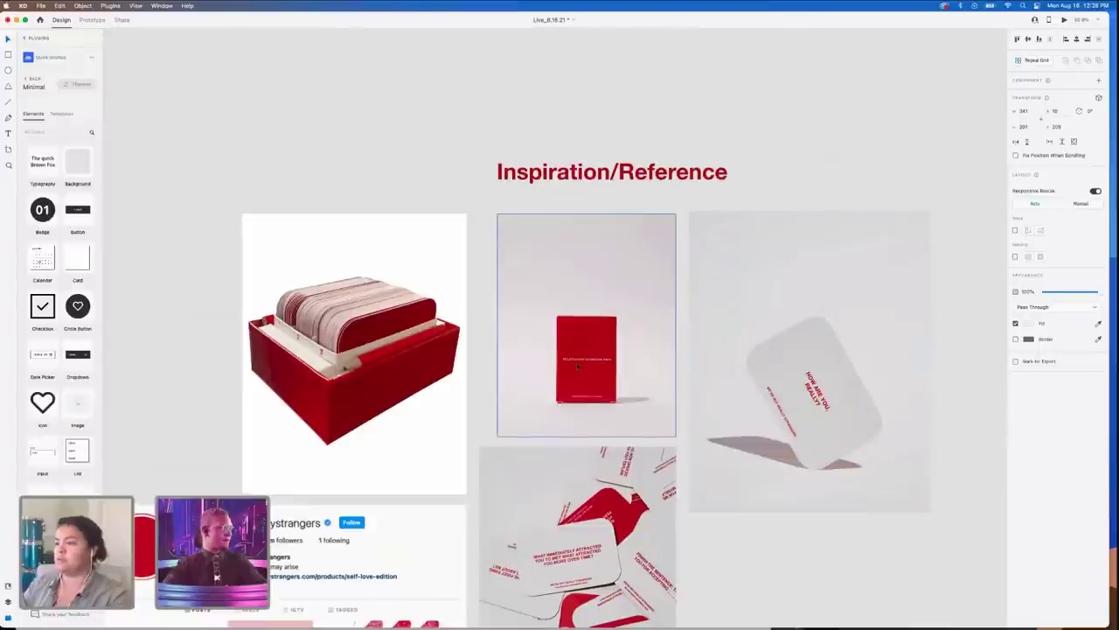
scroll(662, 412, down, 5)
scroll(675, 395, up, 2)
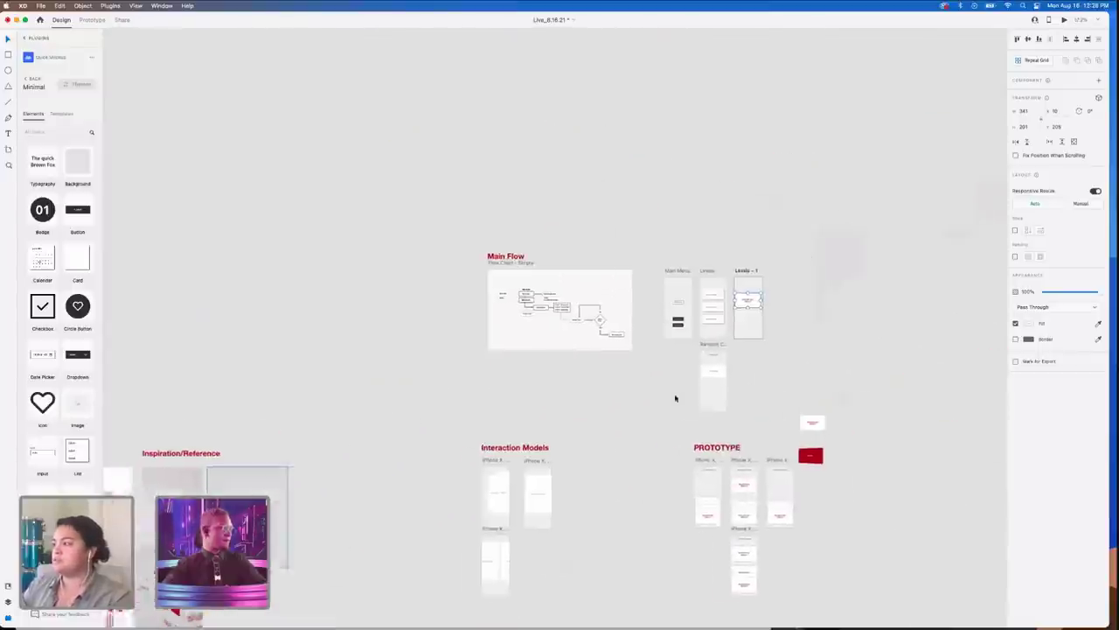
- Change the fill of the "HOW ARE YOU, REALLY?" text on the Levels – 1 artboard to black
scroll(690, 347, up, 5)
scroll(635, 277, right, 2)
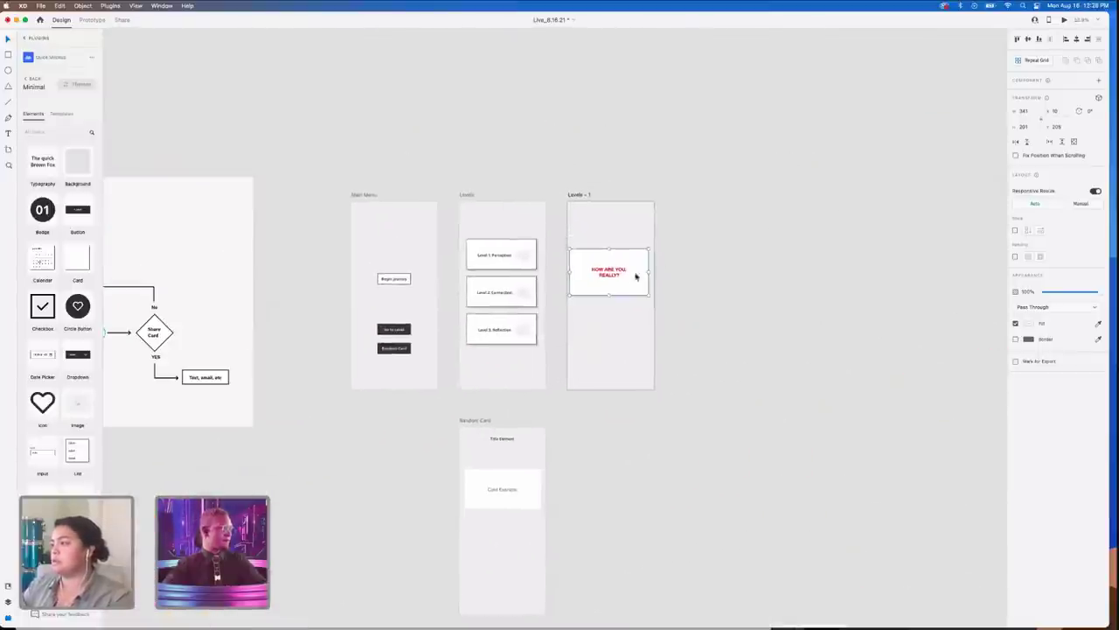
double_click(608, 275)
click(1027, 358)
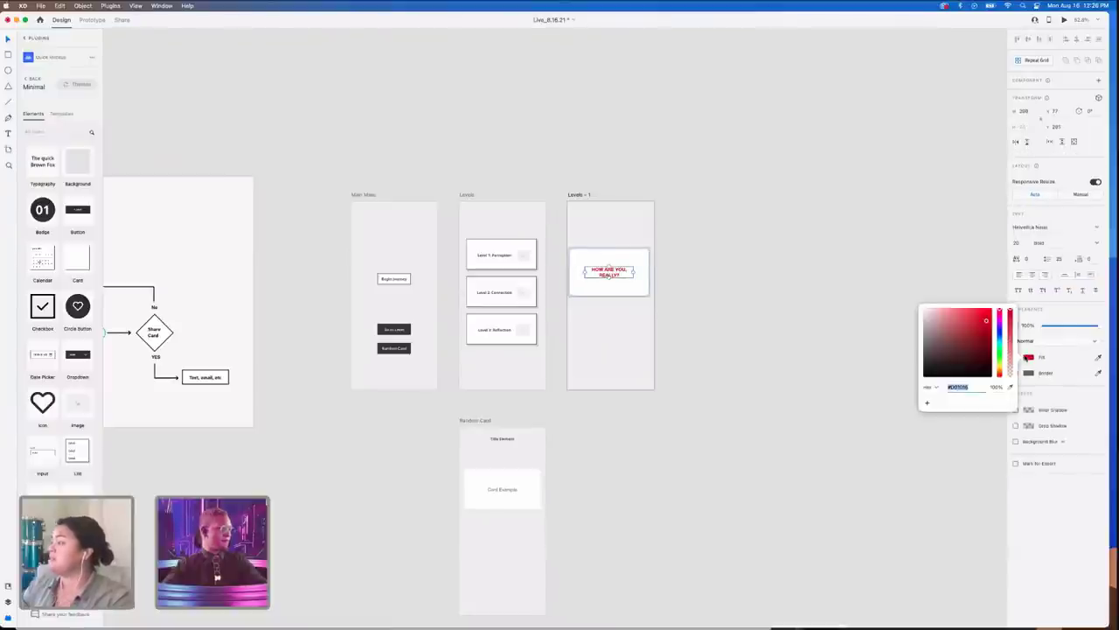
drag(950, 355, 847, 410)
click(846, 409)
- Replace the "Card Example" card on the Random Card artboard with a copy of the "HOW ARE YOU, REALLY?" card
scroll(692, 287, up, 3)
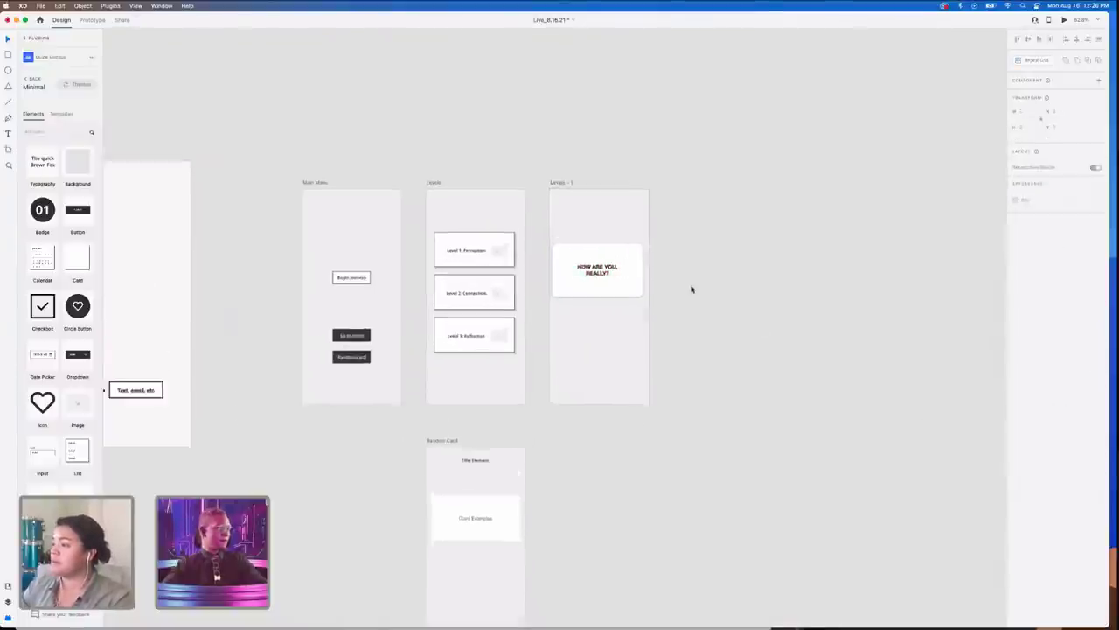
click(614, 289)
drag(615, 290, 476, 569)
click(447, 575)
key(Delete)
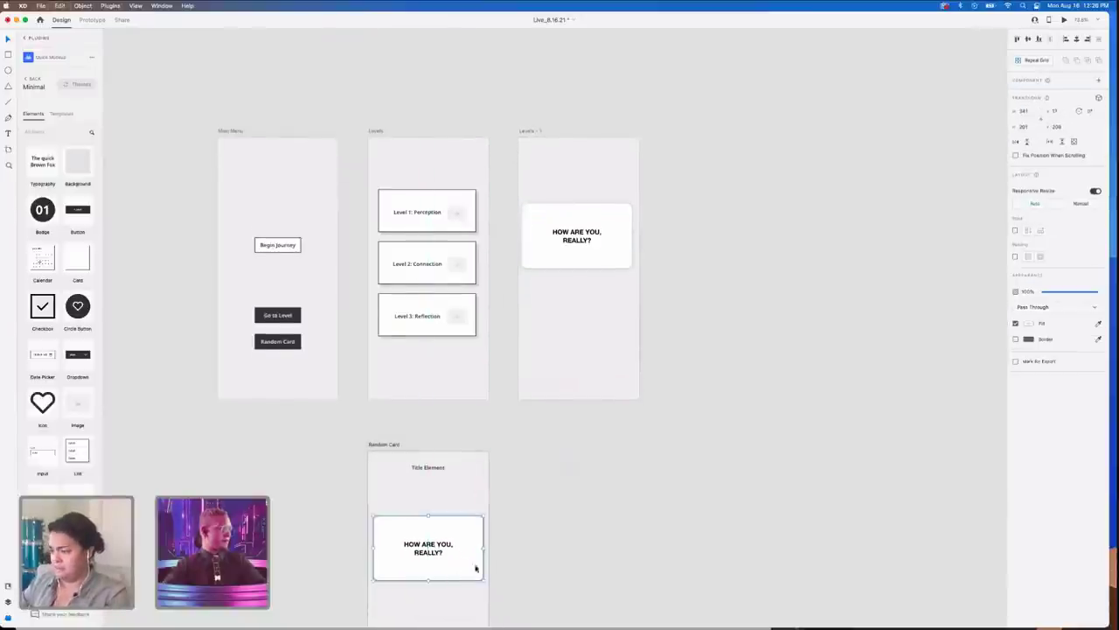
- Center the "HOW ARE YOU, REALLY?" card horizontally on the Levels – 1 artboard and move it down to about Y 251
click(622, 239)
drag(617, 240, 620, 242)
click(714, 298)
scroll(713, 298, left, 10)
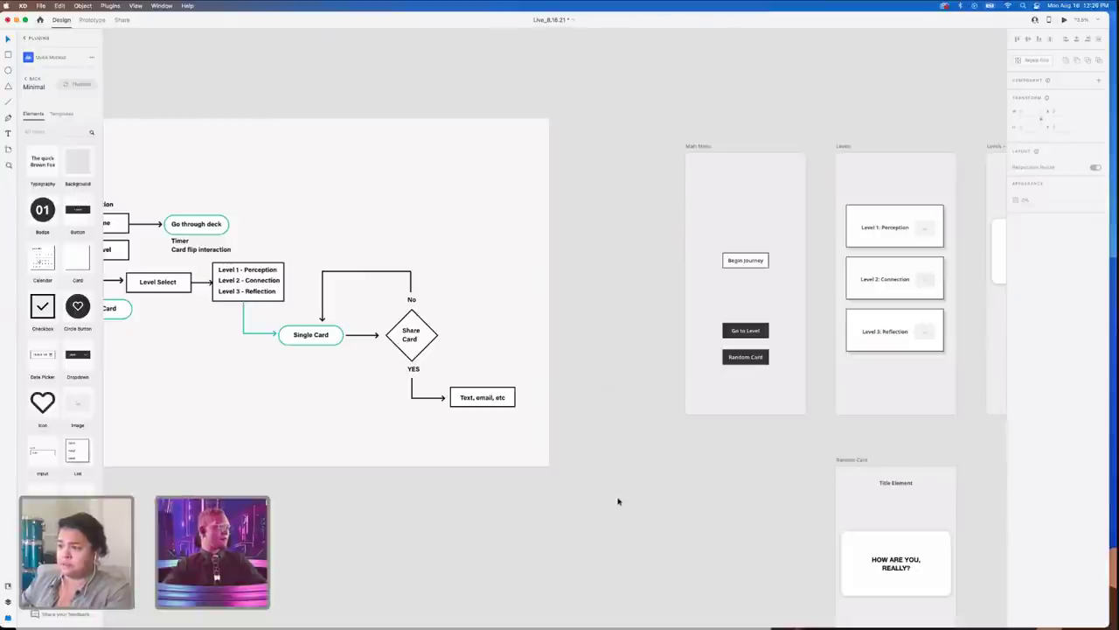
scroll(617, 501, right, 10)
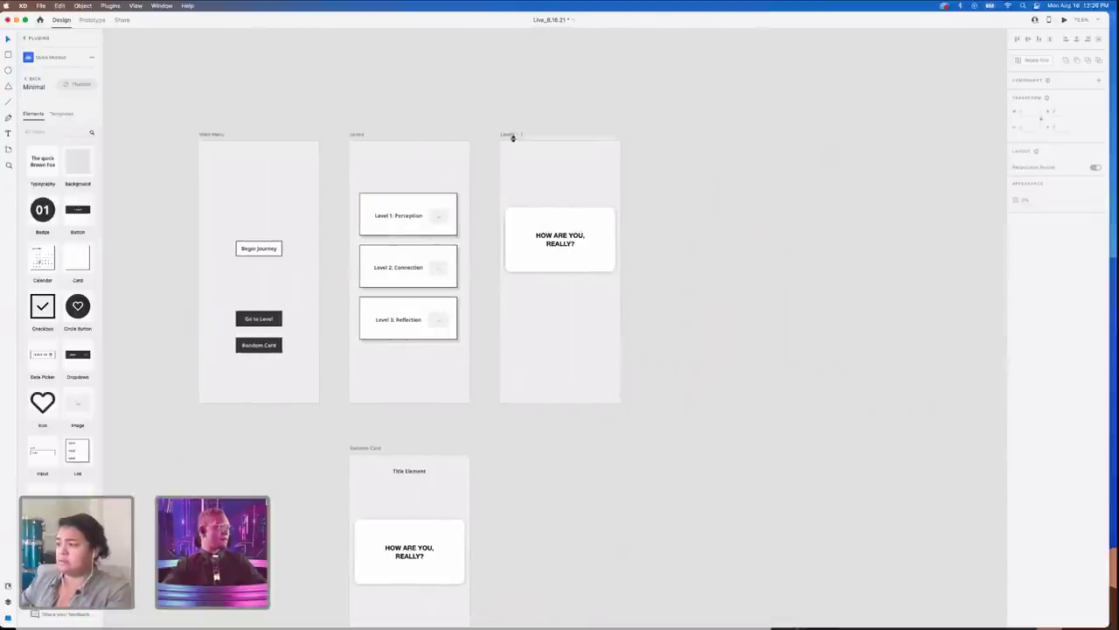
mouse_move(600, 257)
mouse_down()
mouse_move(600, 294)
mouse_move(600, 275)
mouse_up()
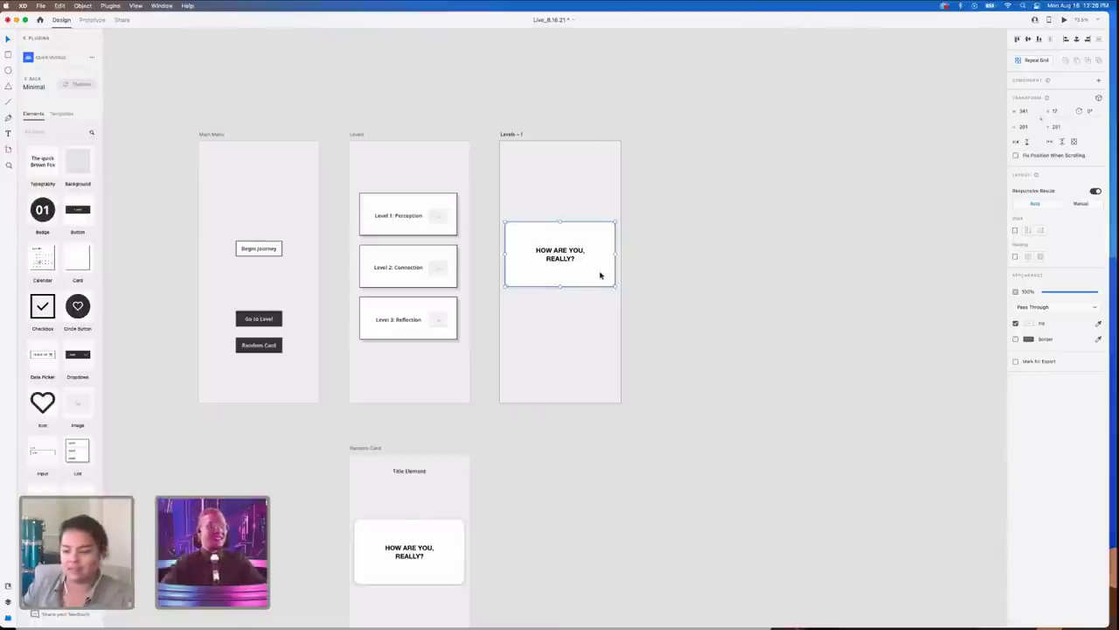
click(673, 325)
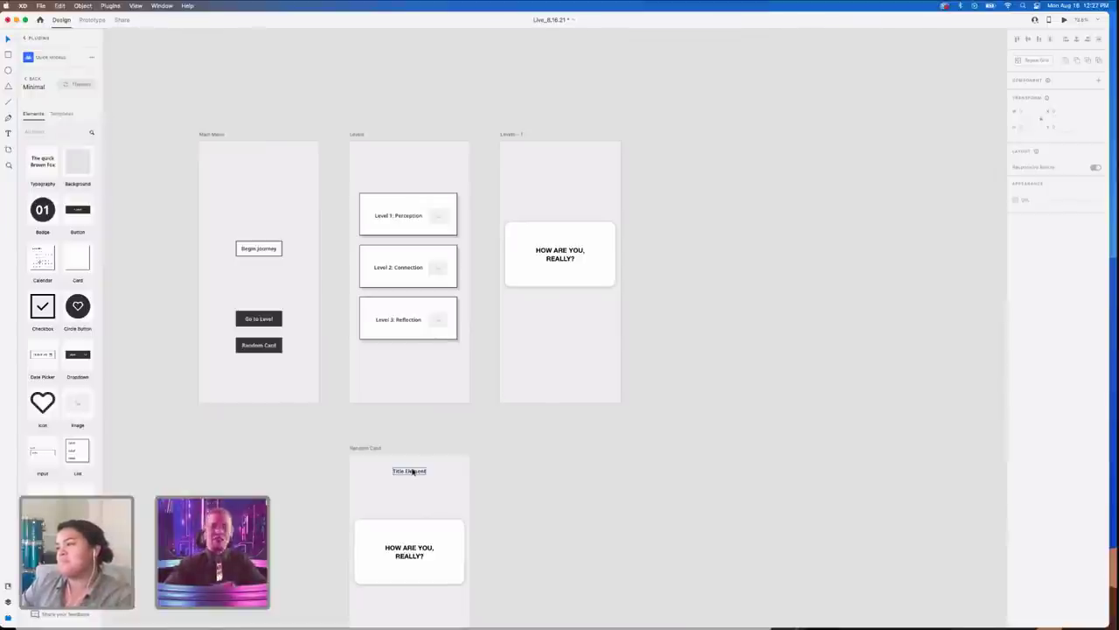
- Preview the card transition prototype starting from the iPhone X, XS, 11 Pro – 1 artboard under Interaction Models
scroll(413, 472, left, 3)
scroll(412, 472, down, 2)
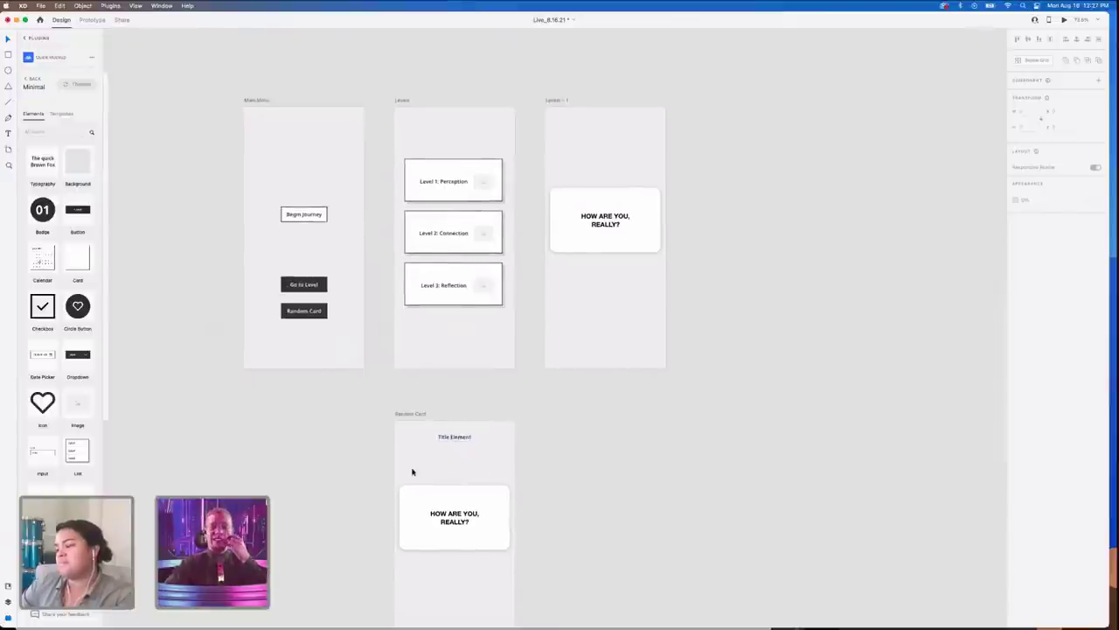
scroll(413, 471, down, 5)
scroll(413, 471, down, 8)
scroll(413, 471, left, 6)
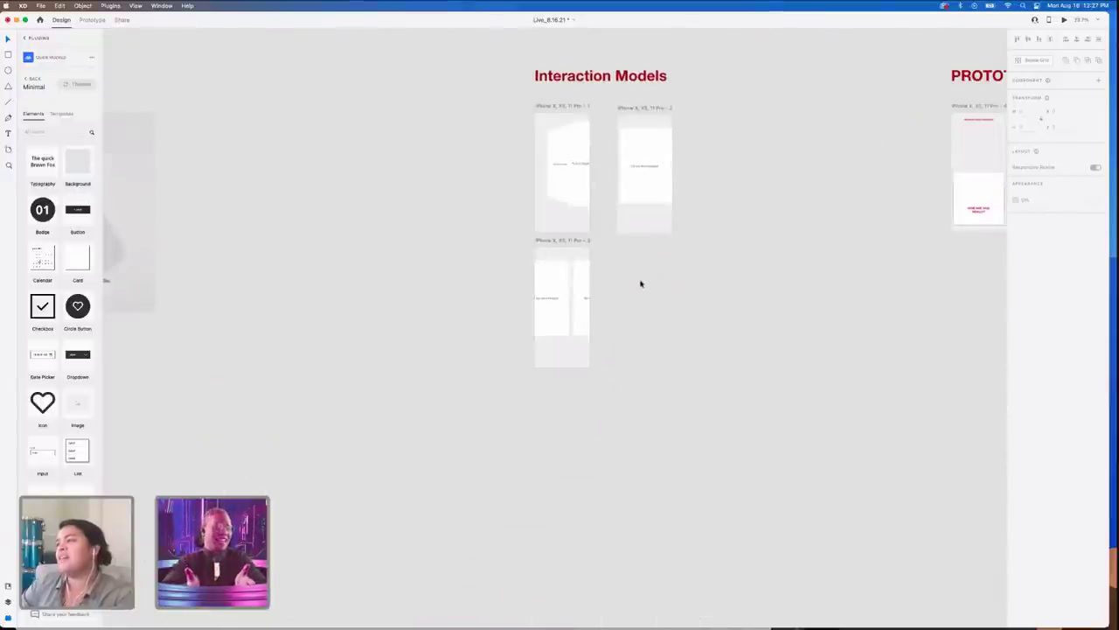
scroll(640, 283, up, 5)
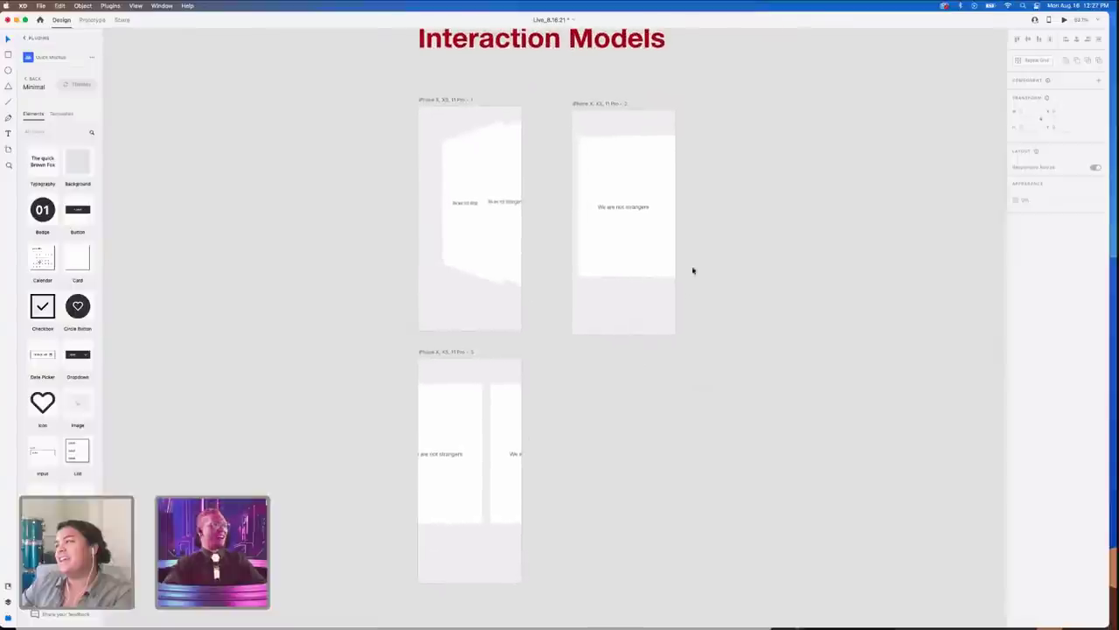
click(458, 100)
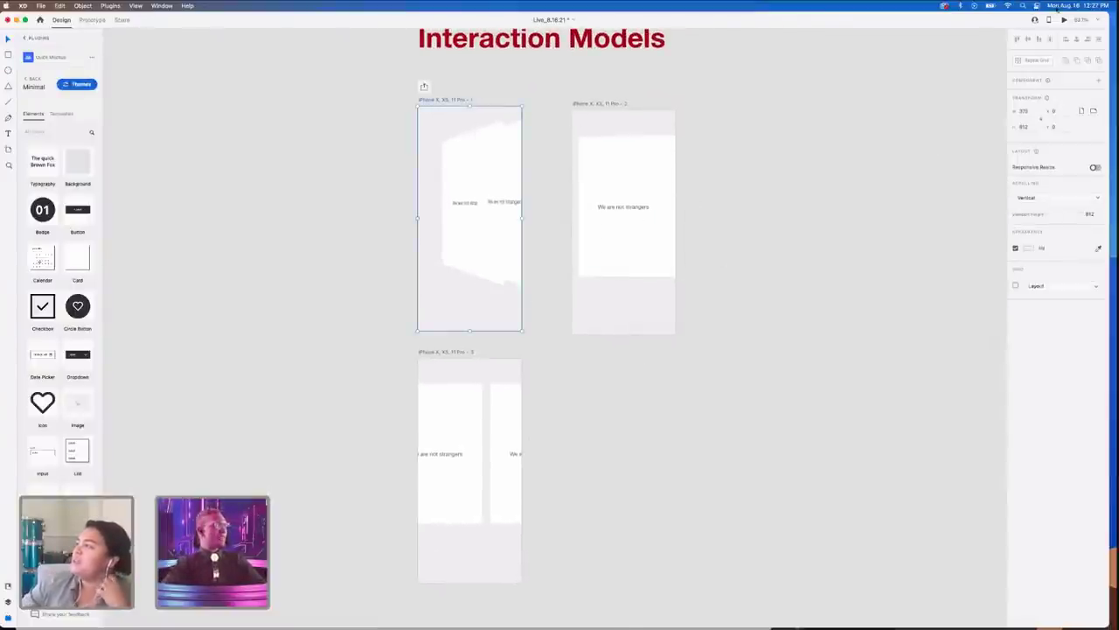
click(98, 21)
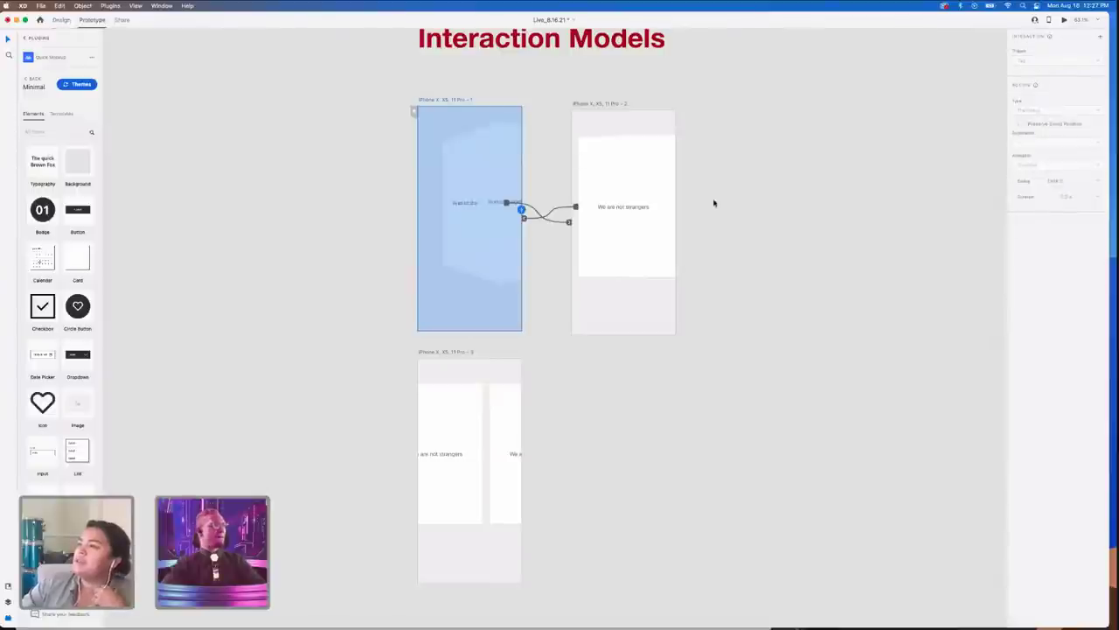
click(1063, 20)
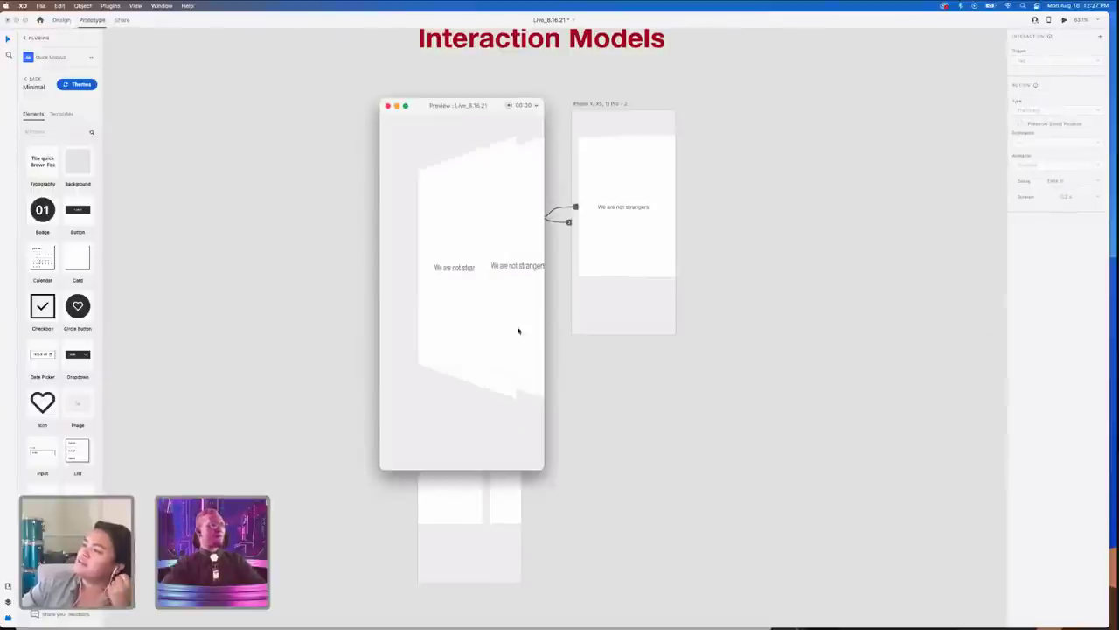
click(431, 312)
drag(491, 321, 549, 327)
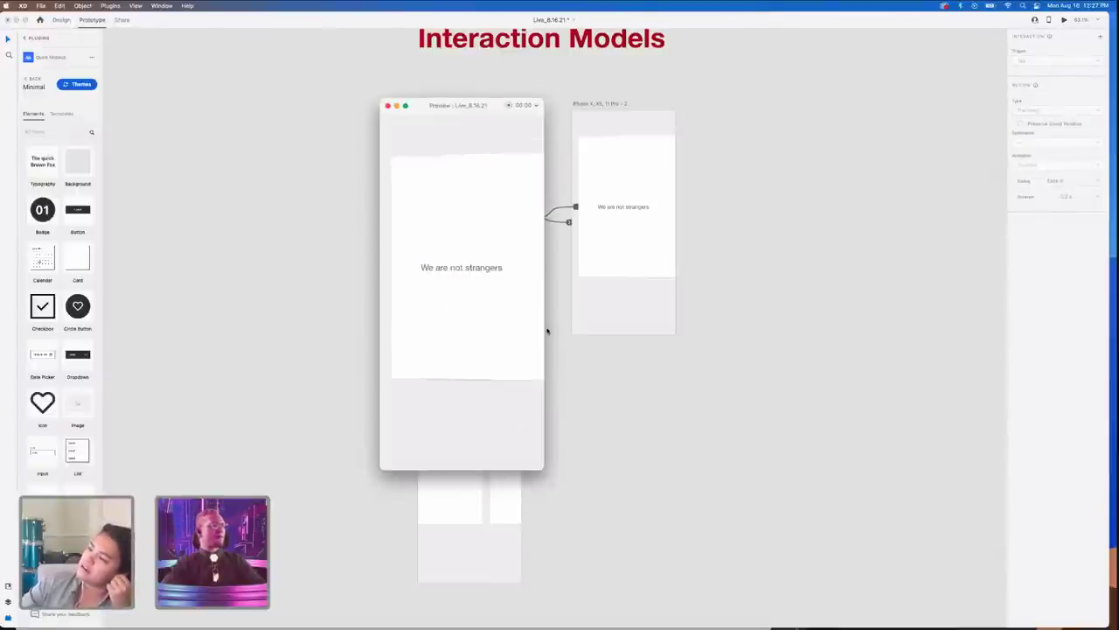
click(388, 106)
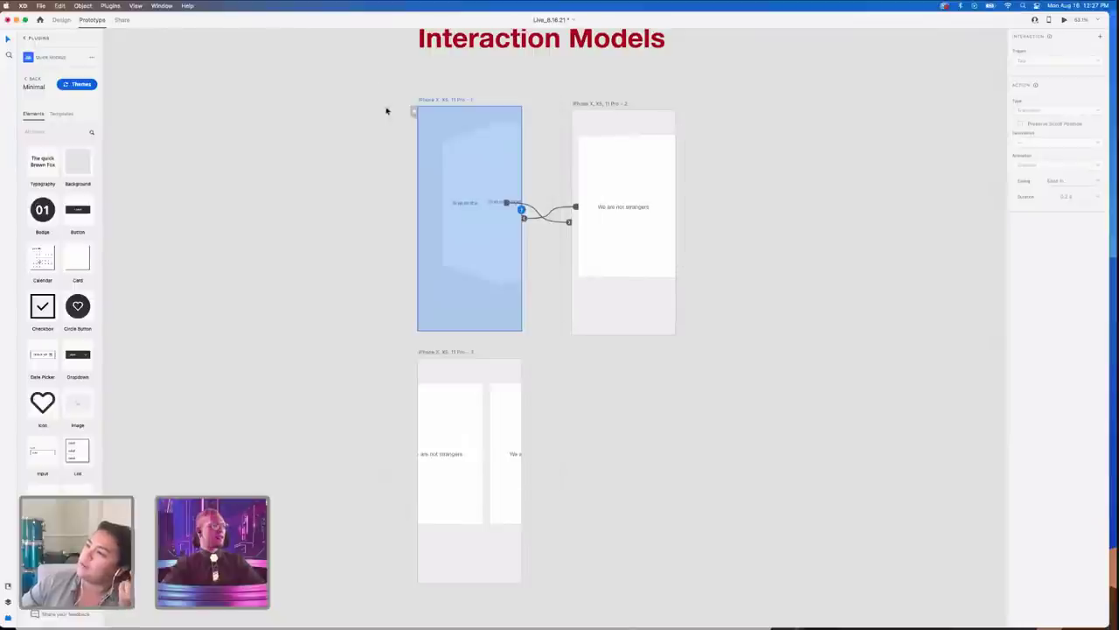
click(452, 352)
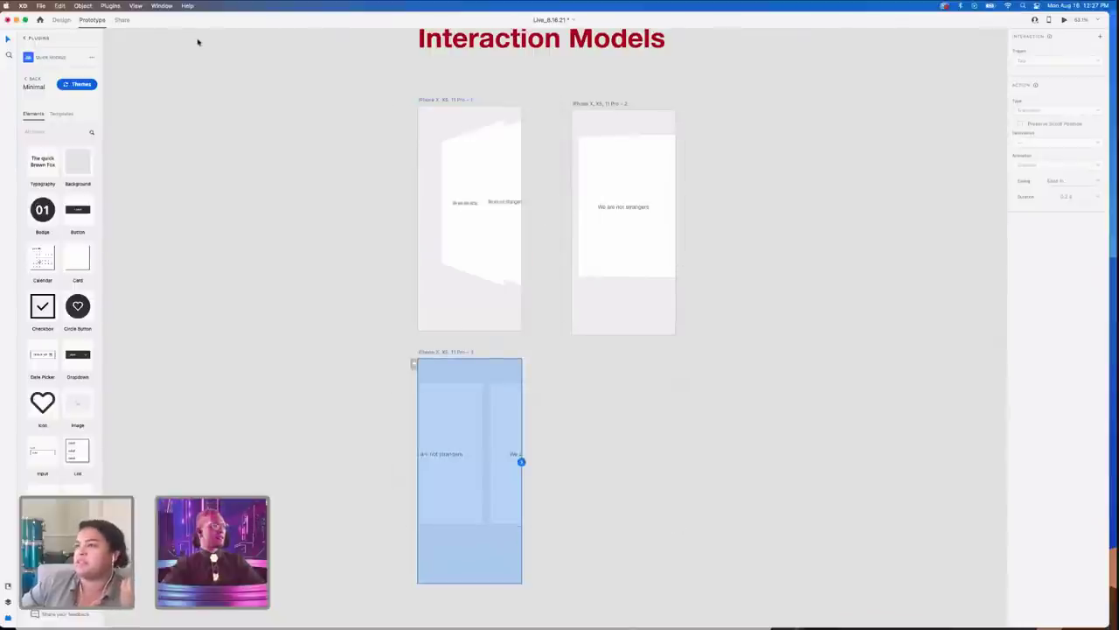
click(61, 19)
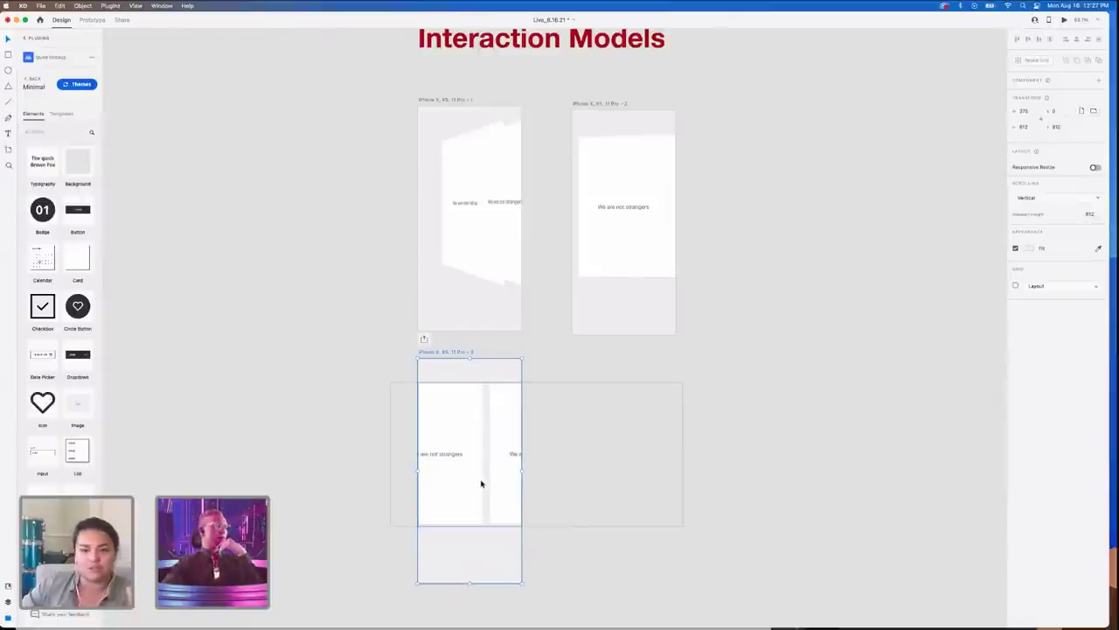
- Rearrange the stacked "We are not strangers" cards on the iPhone X, XS, 11 Pro – 2 artboard, moving the rear cards below the front one
scroll(537, 478, right, 2)
scroll(537, 478, up, 1)
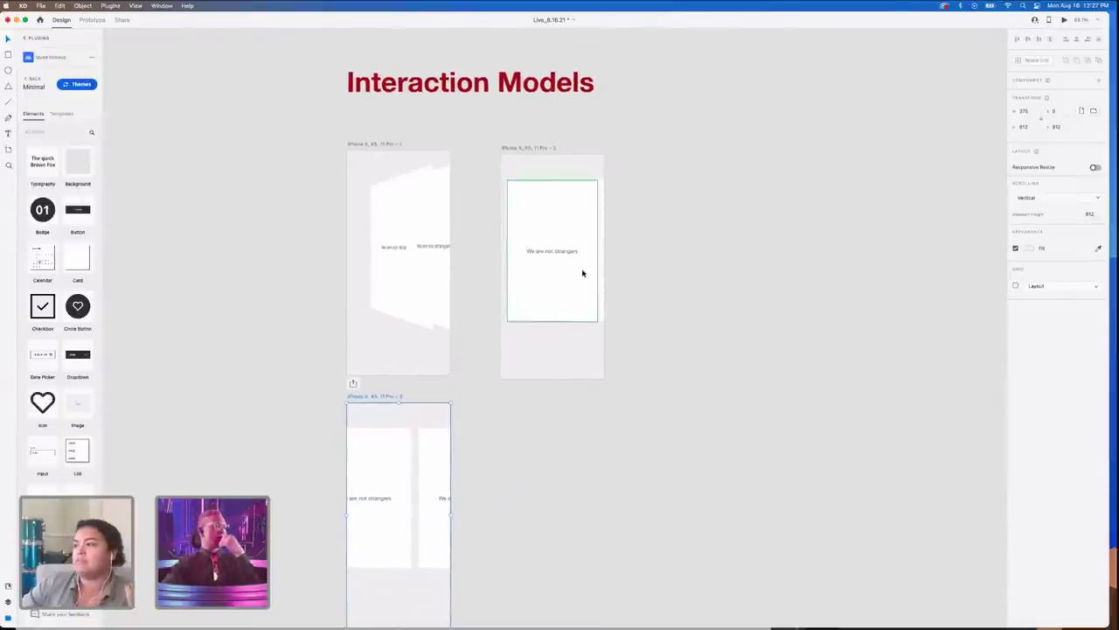
scroll(581, 274, up, 4)
scroll(577, 275, up, 1)
click(506, 298)
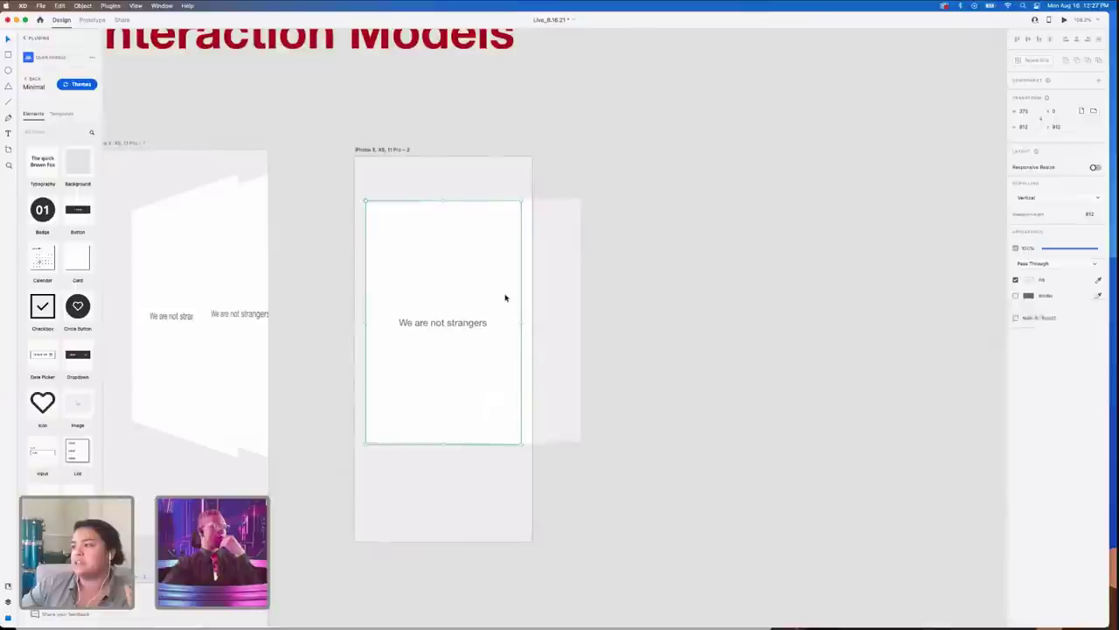
click(567, 401)
drag(567, 400, 507, 543)
drag(515, 534, 510, 536)
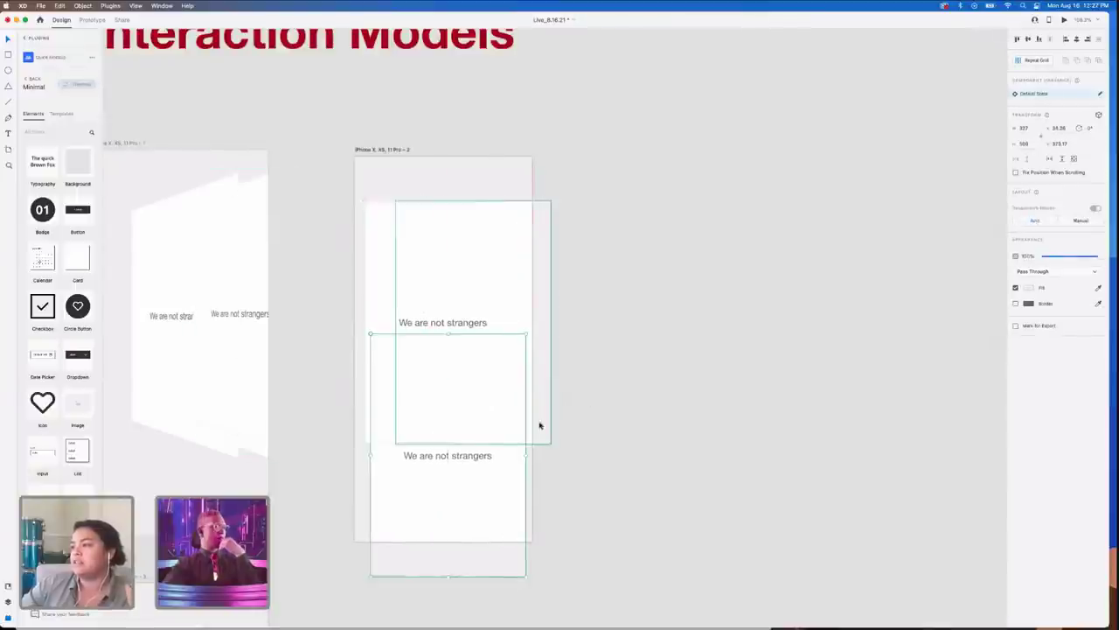
drag(539, 425, 521, 625)
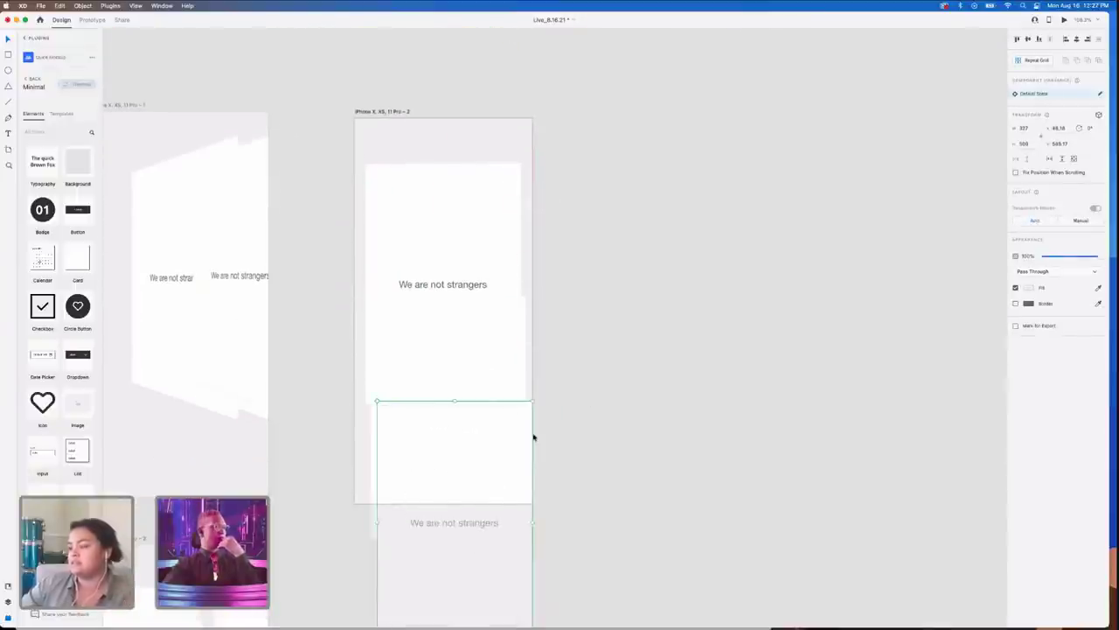
key(super+z)
drag(470, 462, 482, 598)
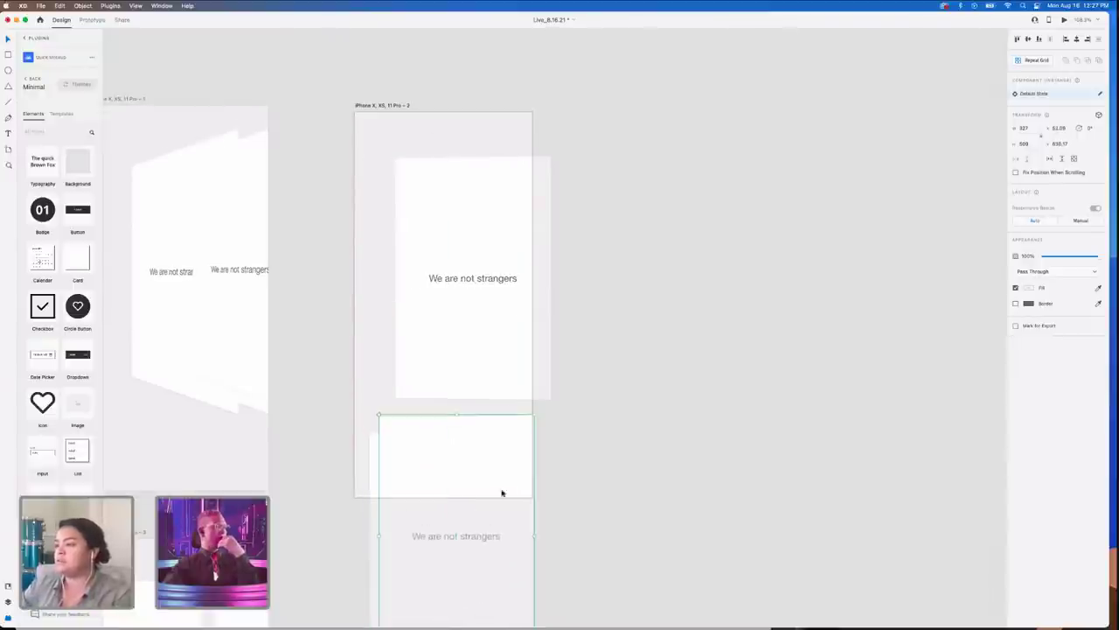
drag(500, 382, 472, 365)
click(596, 428)
- Add a stack of three overlapping "HOW ARE YOU, REALLY?" card copies at the bottom of the Levels – 1 artboard, starting at about Y 566
scroll(598, 429, down, 4)
scroll(597, 429, down, 2)
scroll(597, 428, left, 1)
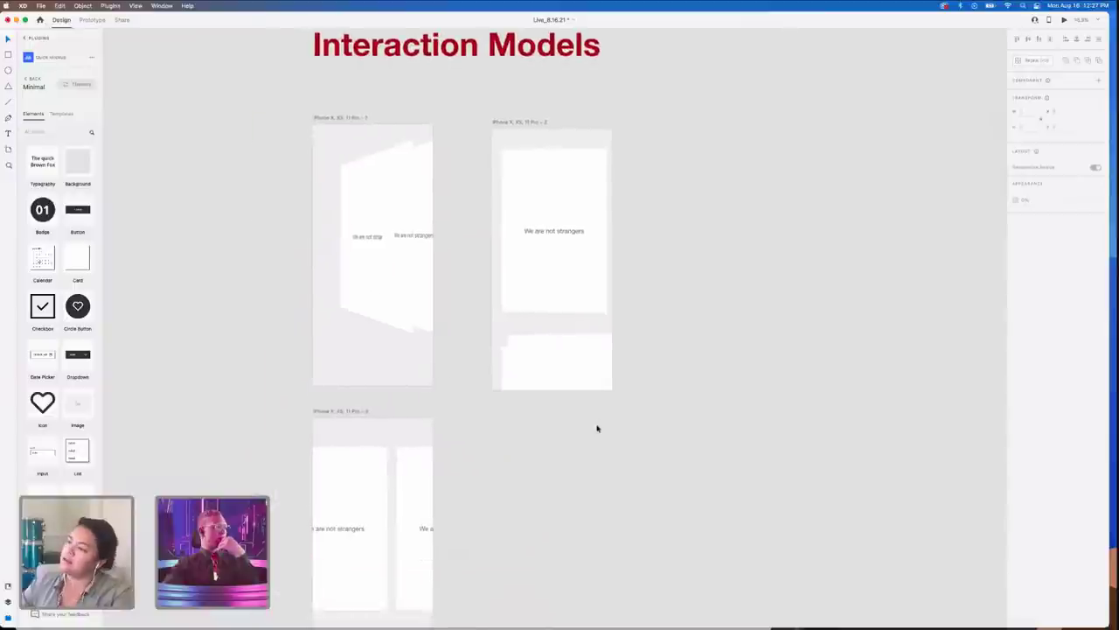
scroll(462, 515, right, 5)
scroll(462, 515, up, 3)
scroll(444, 507, right, 10)
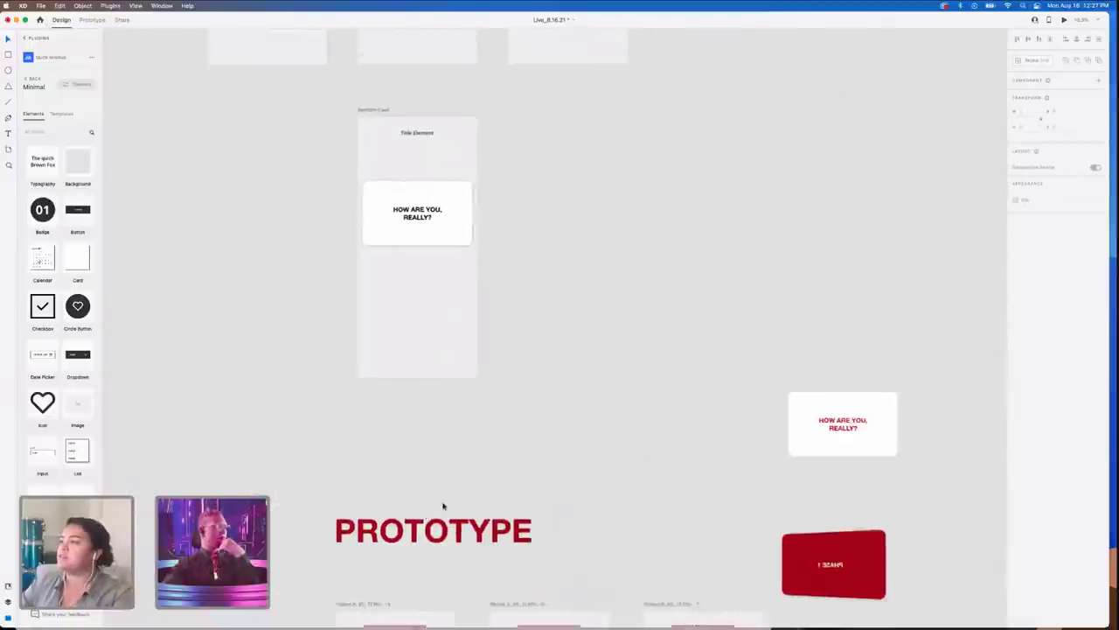
scroll(444, 507, up, 8)
click(502, 210)
drag(502, 220, 501, 332)
click(606, 336)
drag(487, 282, 487, 288)
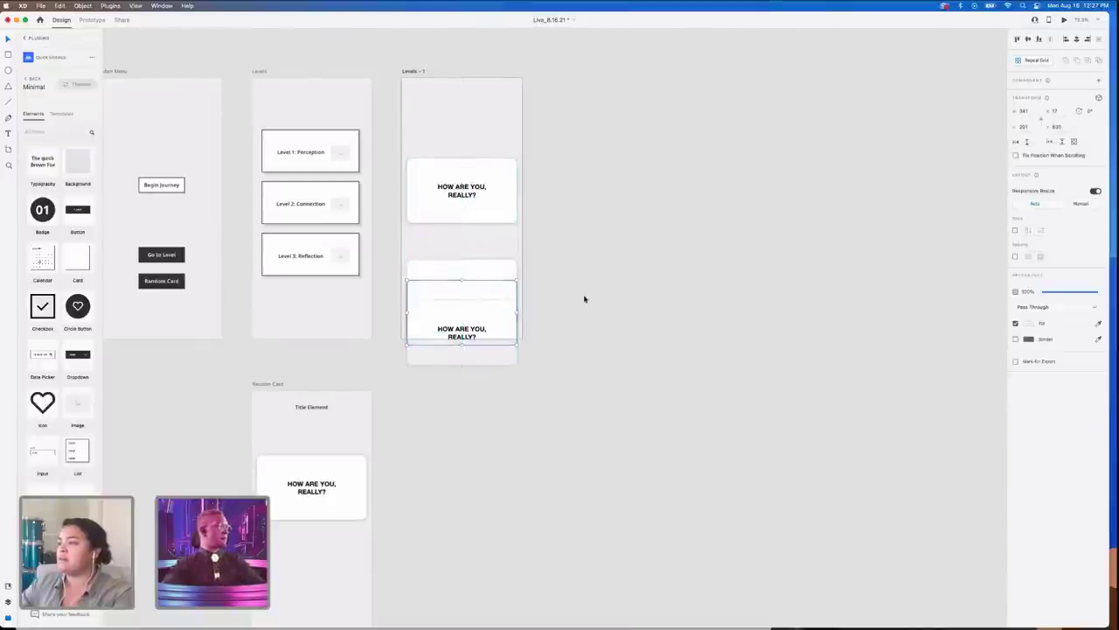
- Duplicate the Levels – 1 artboard beside the original and move the front two stacked cards out of the copy
click(585, 299)
alt+drag(414, 74, 554, 72)
click(565, 283)
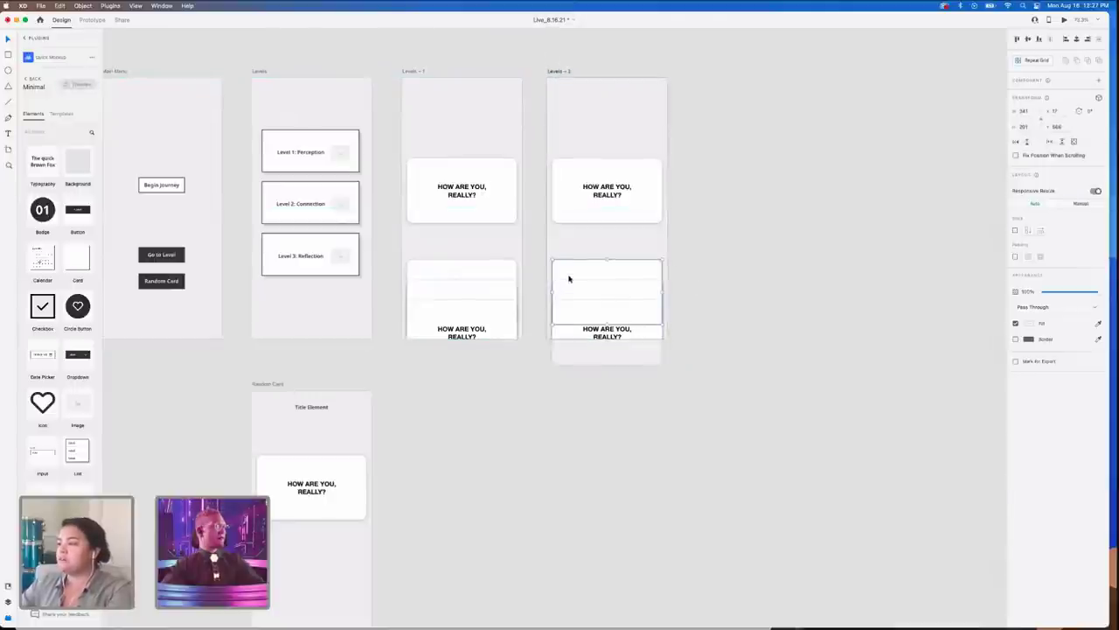
shift+click(580, 311)
click(584, 348)
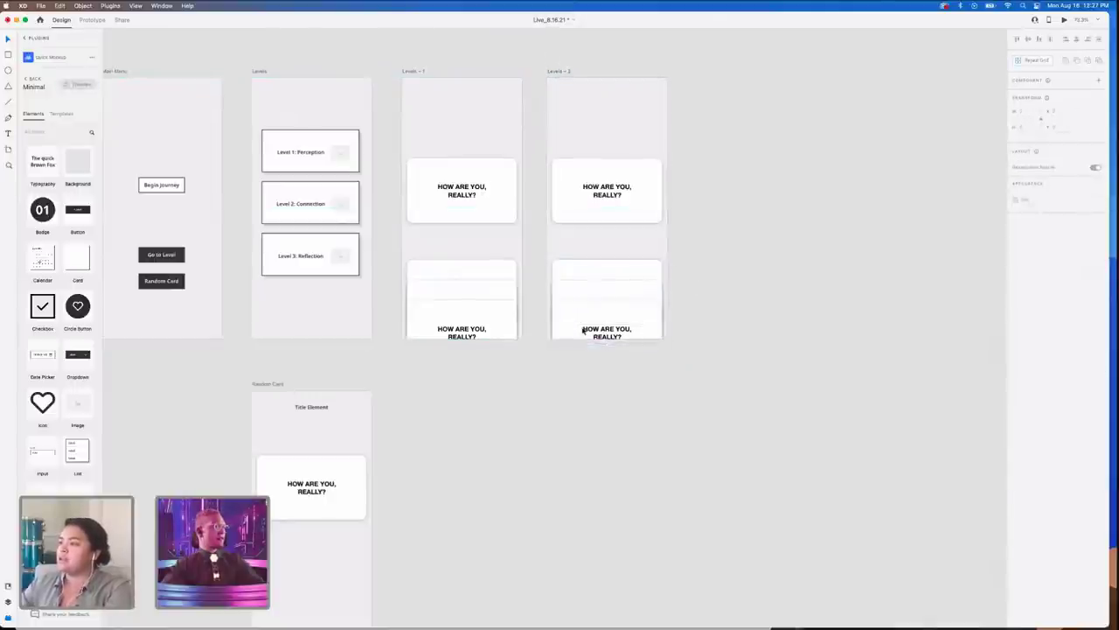
click(589, 308)
shift+click(590, 297)
drag(590, 298, 719, 181)
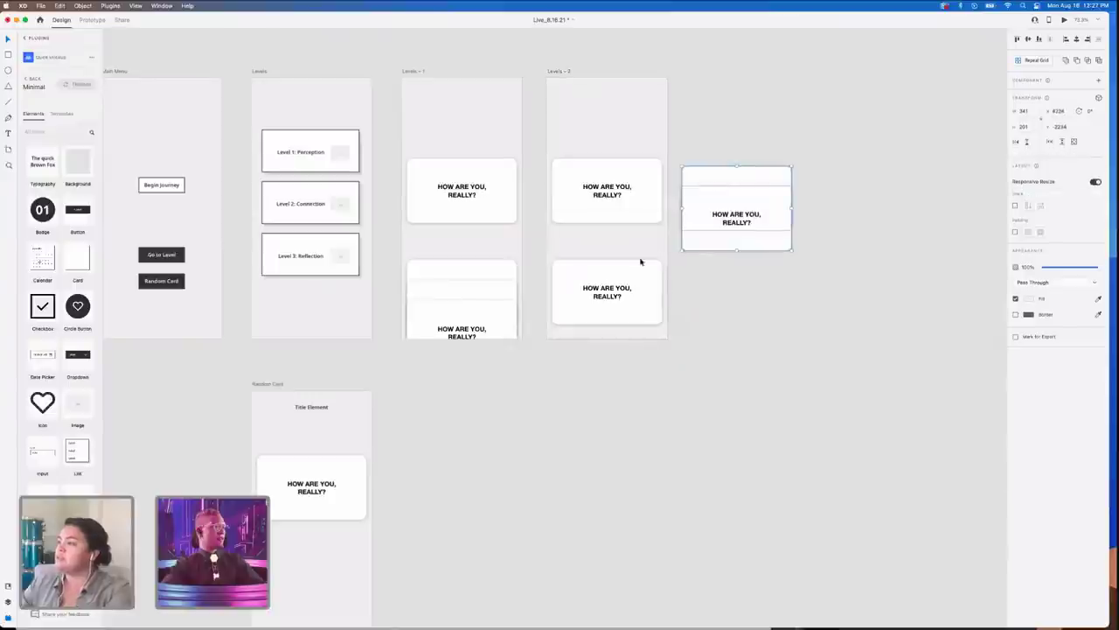
- Arrange the four "HOW ARE YOU, REALLY?" cards in an evenly spaced vertical column on the Levels – 2 artboard
drag(632, 272, 632, 85)
drag(742, 204, 614, 245)
drag(607, 125, 607, 140)
click(754, 205)
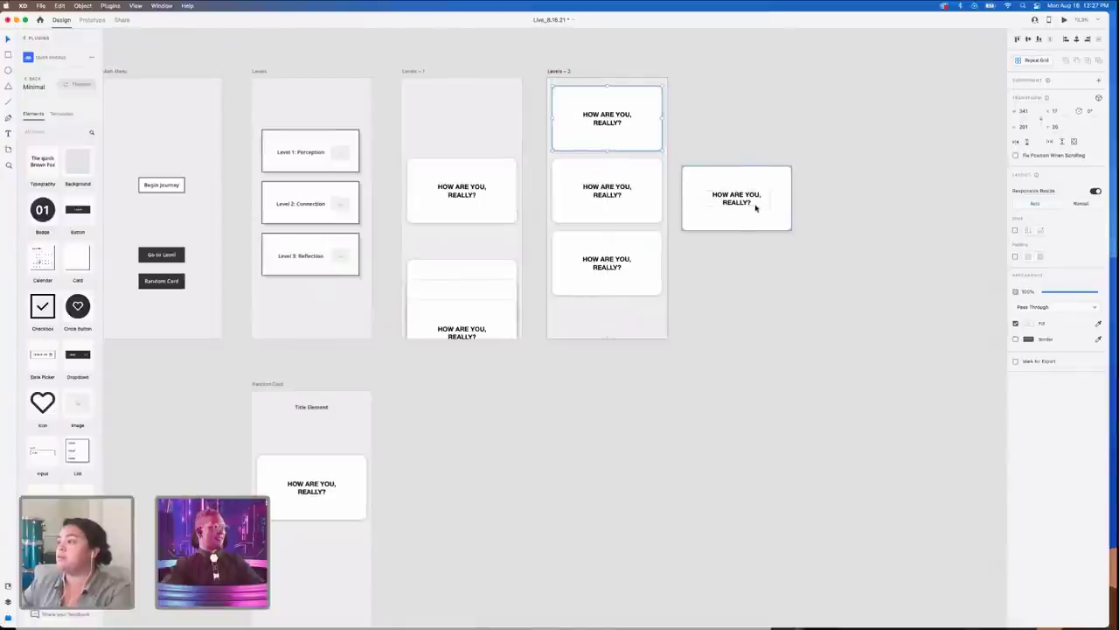
drag(755, 205, 632, 342)
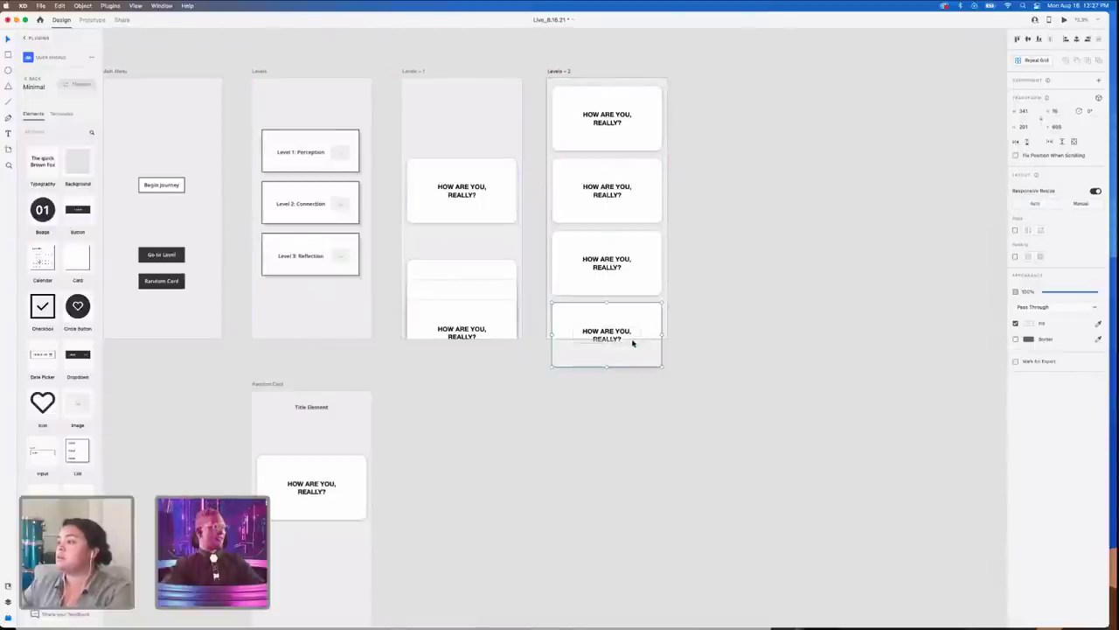
- Reduce the opacity of the first, third and fourth cards on the Levels – 2 artboard to about 33%
shift+click(639, 283)
shift+click(628, 93)
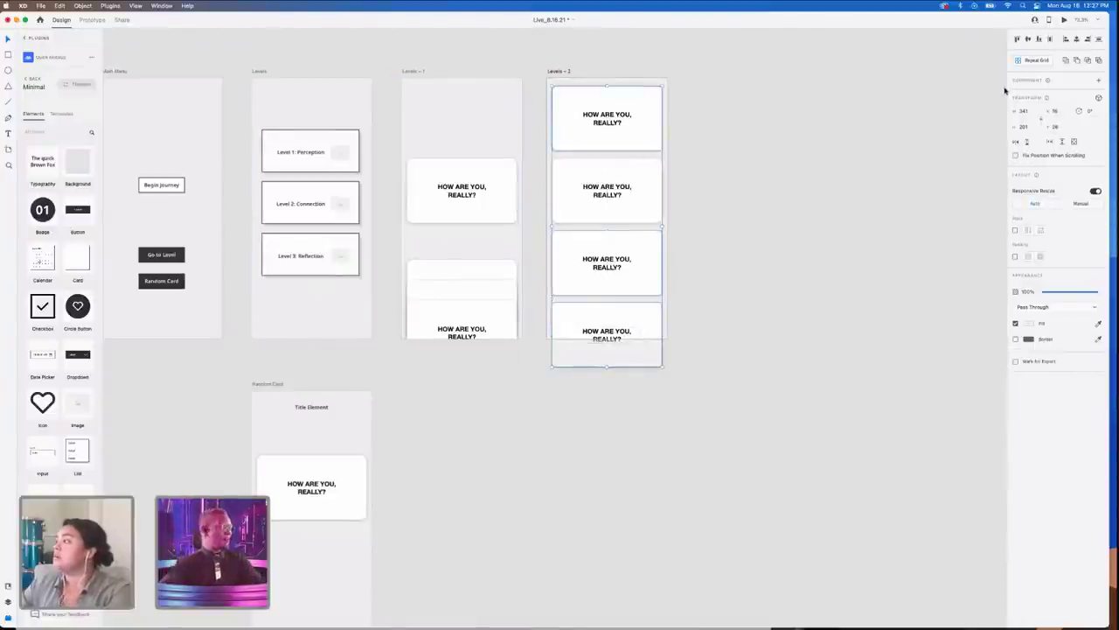
click(1063, 291)
click(867, 277)
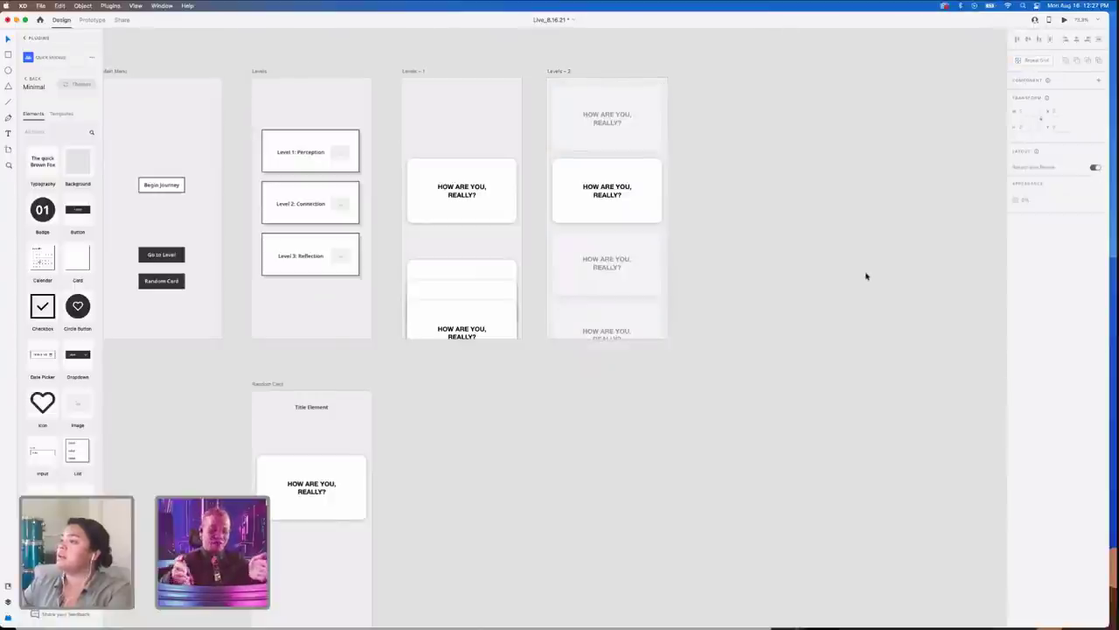
- Duplicate the Levels – 2 artboard, delete the faded cards from the copy and place a second card beside the remaining one, peeking over the edge
drag(557, 73, 693, 73)
click(783, 260)
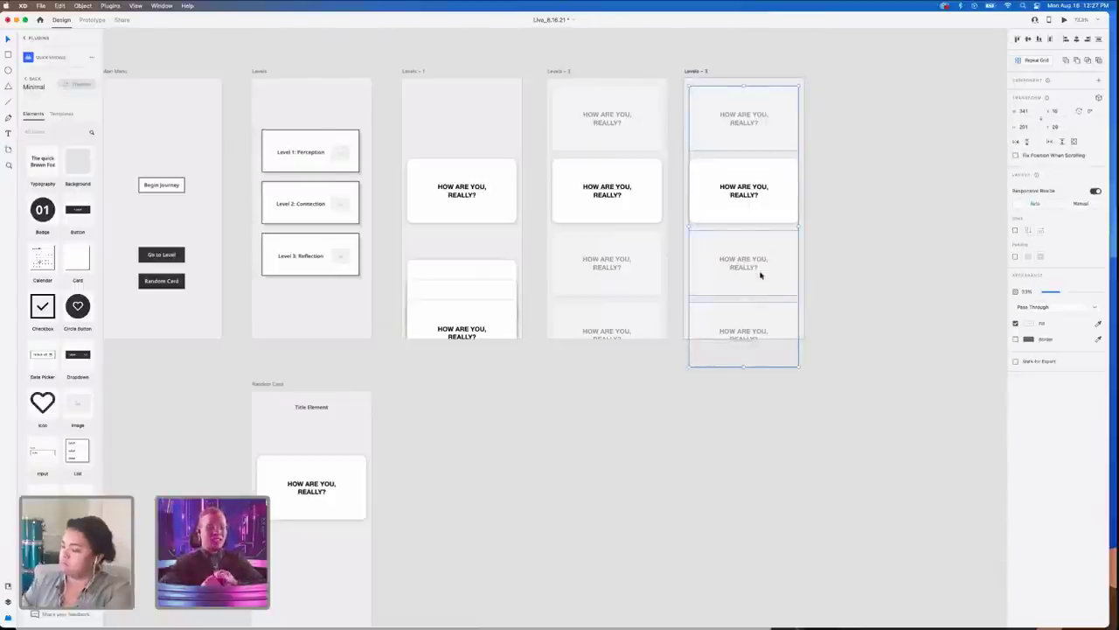
key(Delete)
drag(781, 204, 895, 201)
key(Delete)
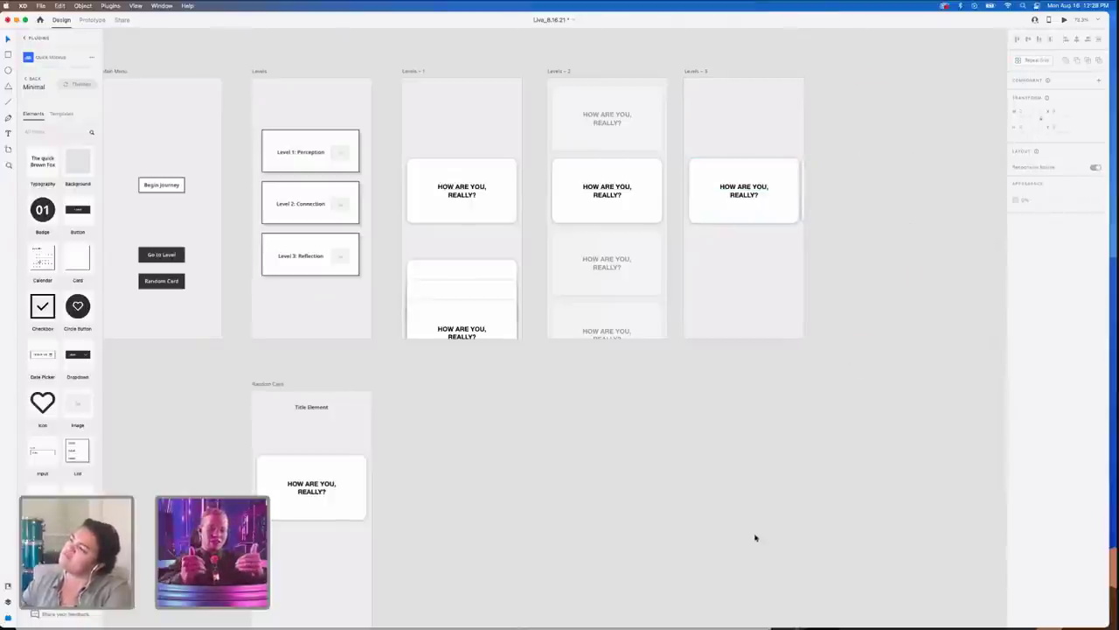
- Review the three card layouts on the Levels – 1, Levels – 2 and Levels – 3 artboards alongside the Main Flow chart
scroll(960, 223, up, 2)
scroll(959, 222, right, 1)
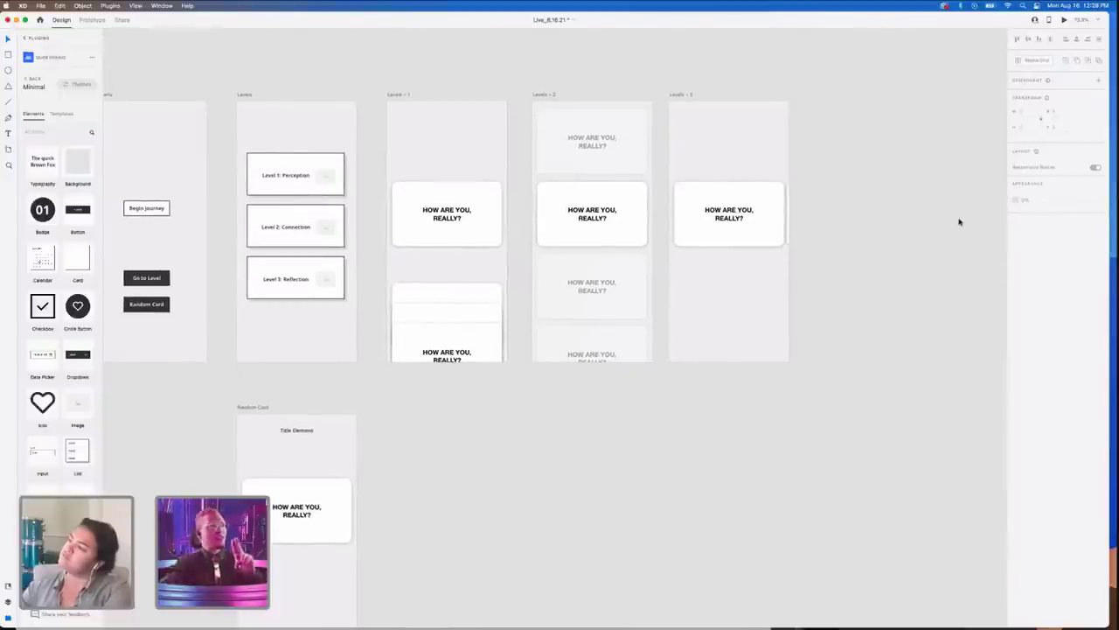
scroll(959, 222, up, 1)
scroll(959, 222, left, 1)
scroll(959, 222, left, 1)
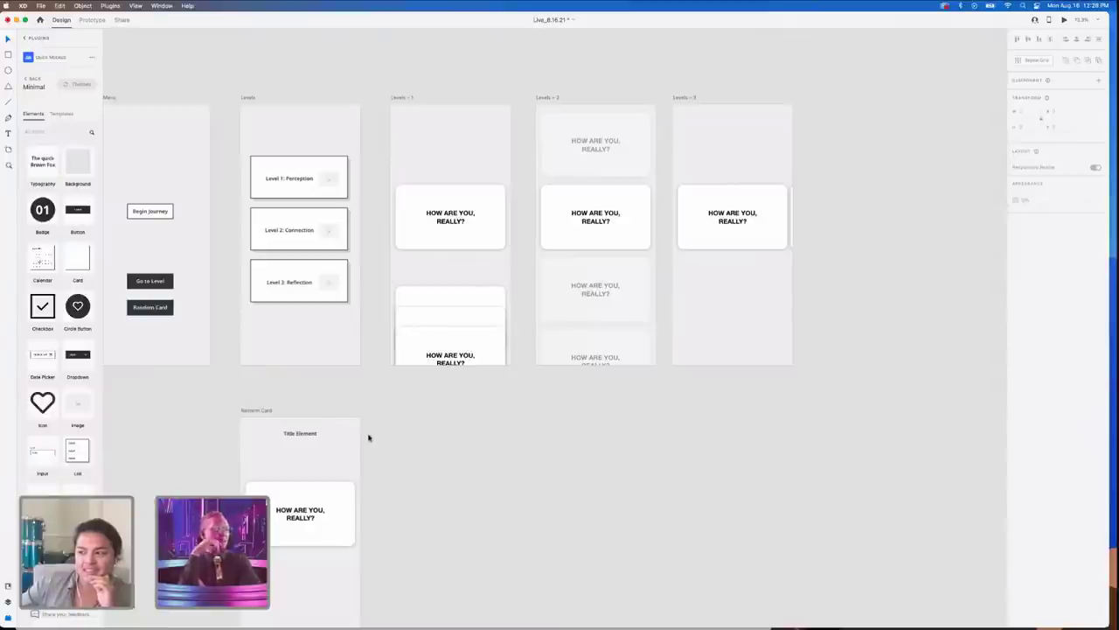
scroll(467, 294, up, 5)
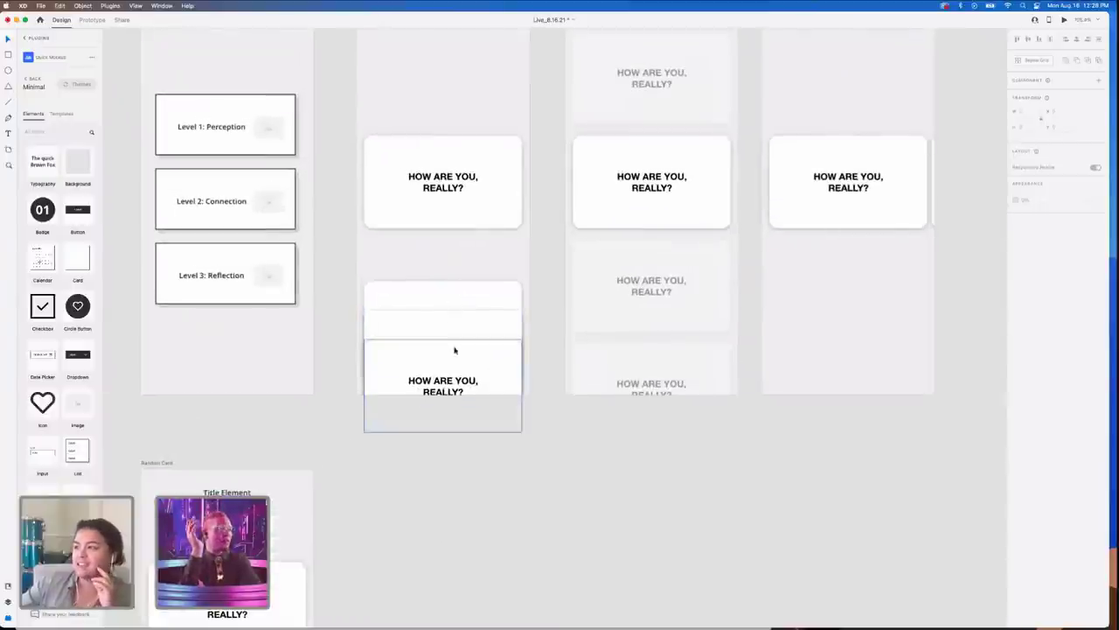
scroll(544, 485, down, 5)
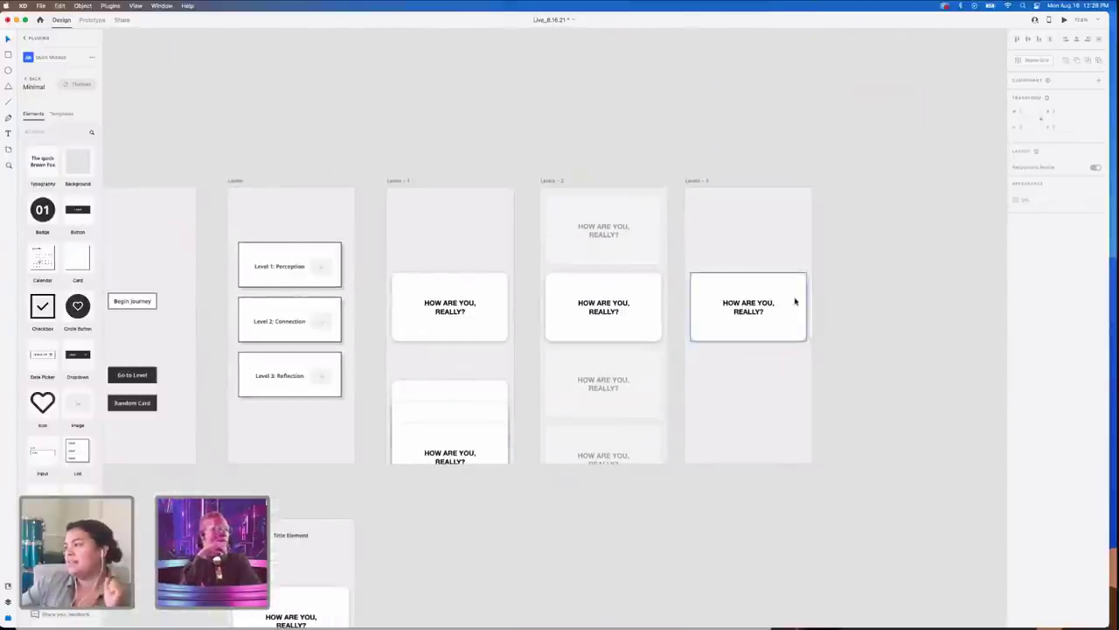
scroll(545, 175, down, 3)
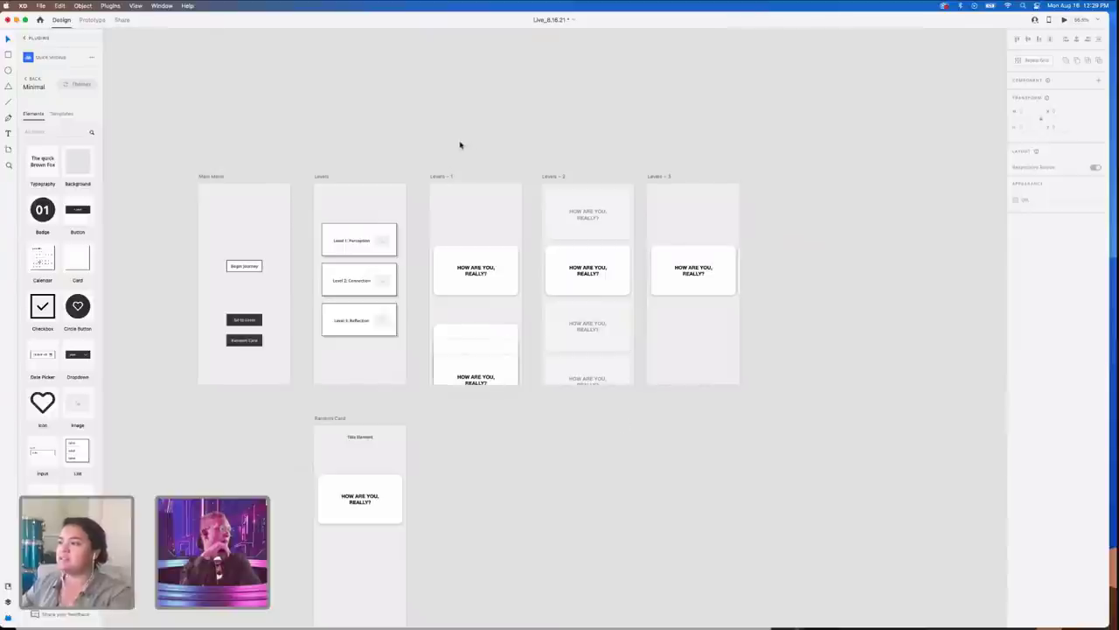
click(447, 178)
shift+click(554, 177)
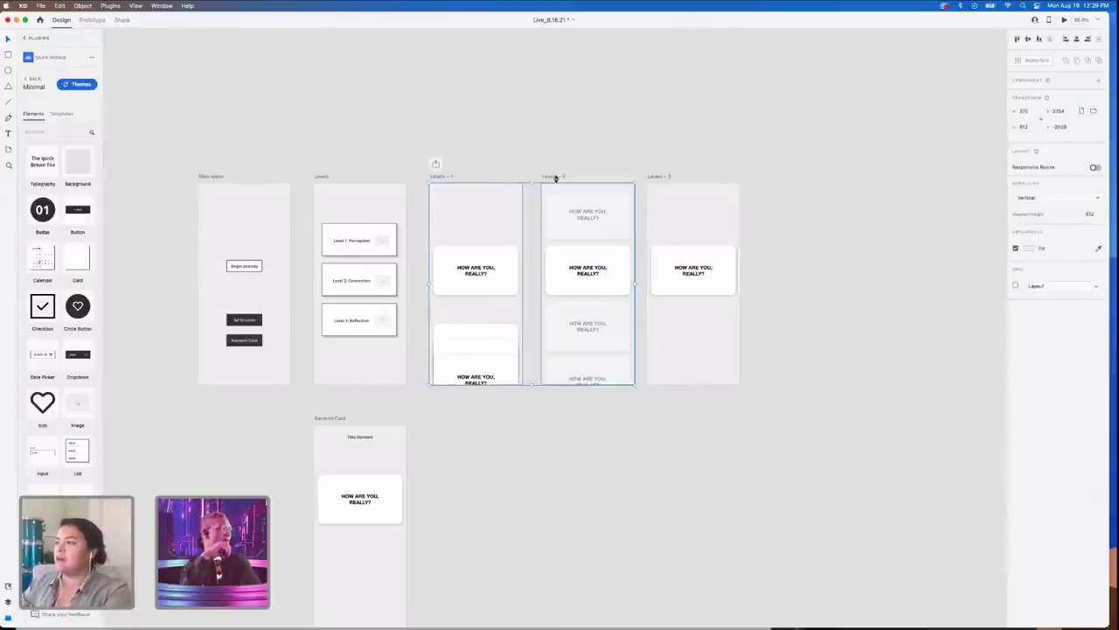
shift+click(668, 176)
click(749, 453)
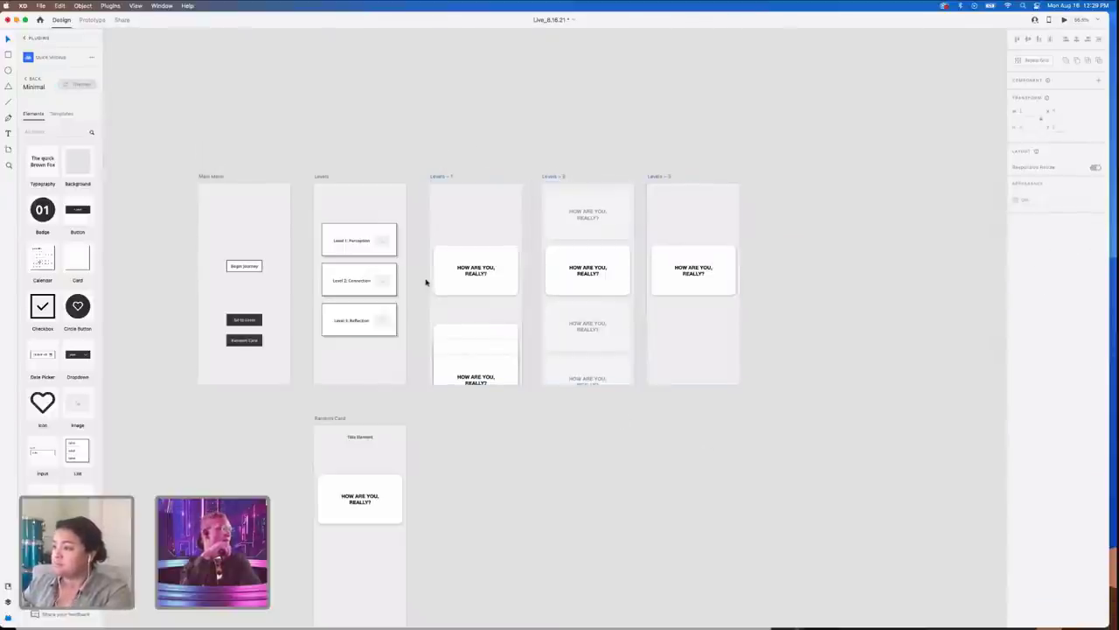
click(385, 246)
scroll(512, 455, down, 5)
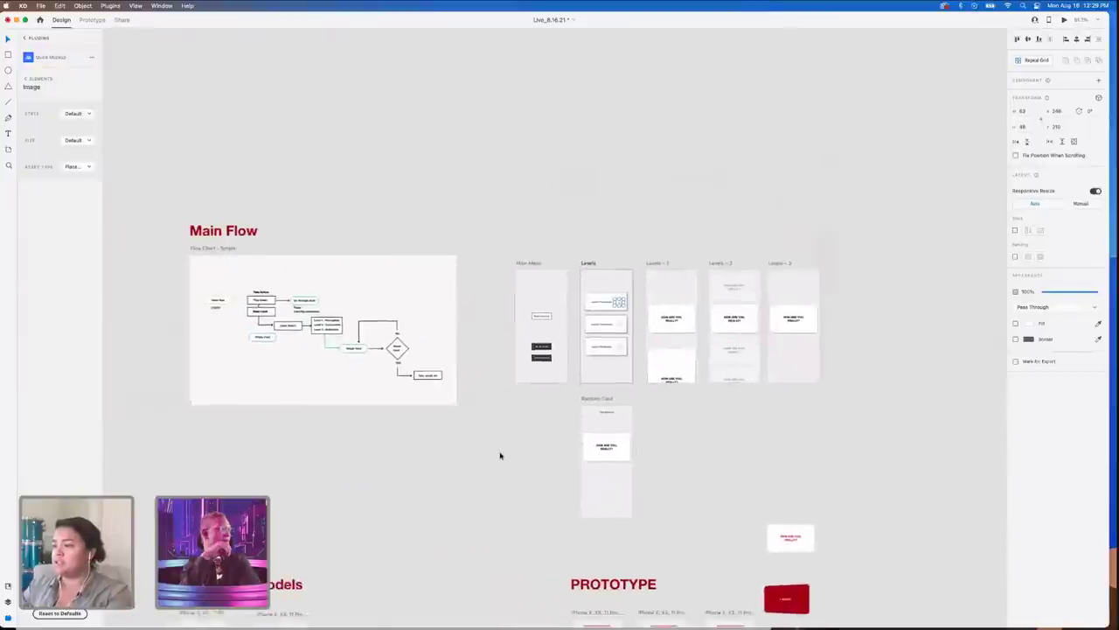
- Return the Quick Mockup plugin to its theme list
scroll(313, 304, up, 5)
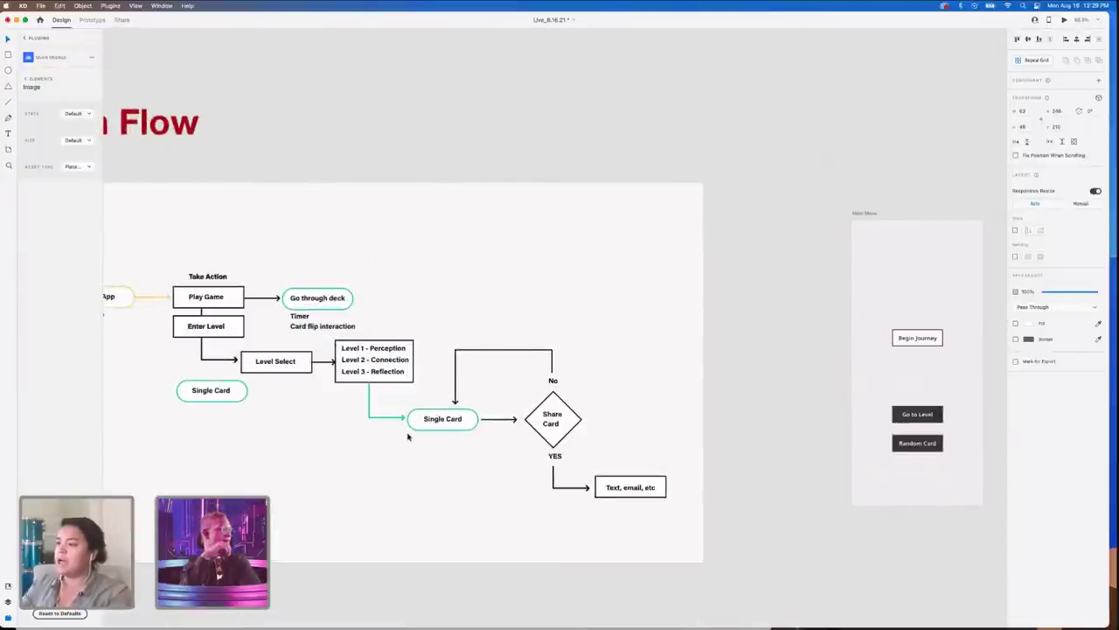
scroll(380, 439, left, 5)
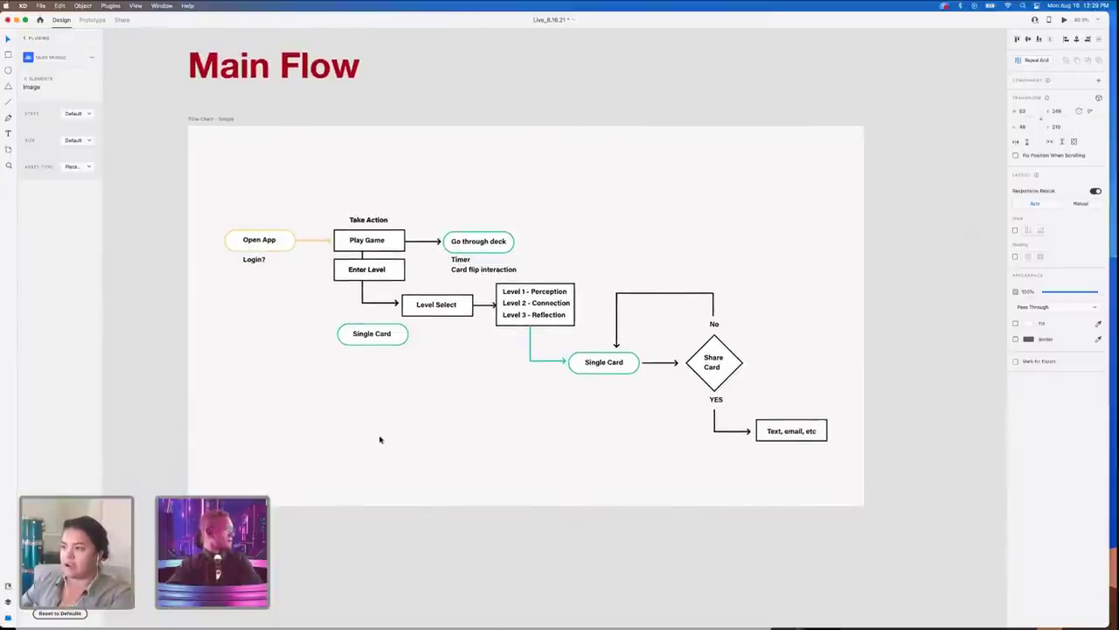
scroll(394, 480, down, 5)
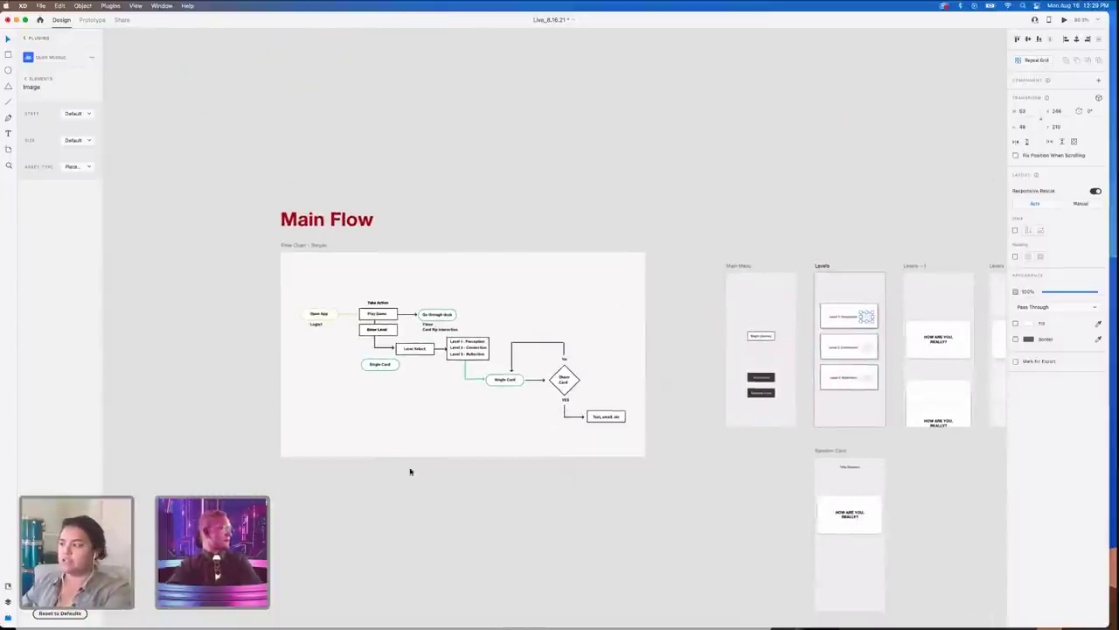
click(755, 338)
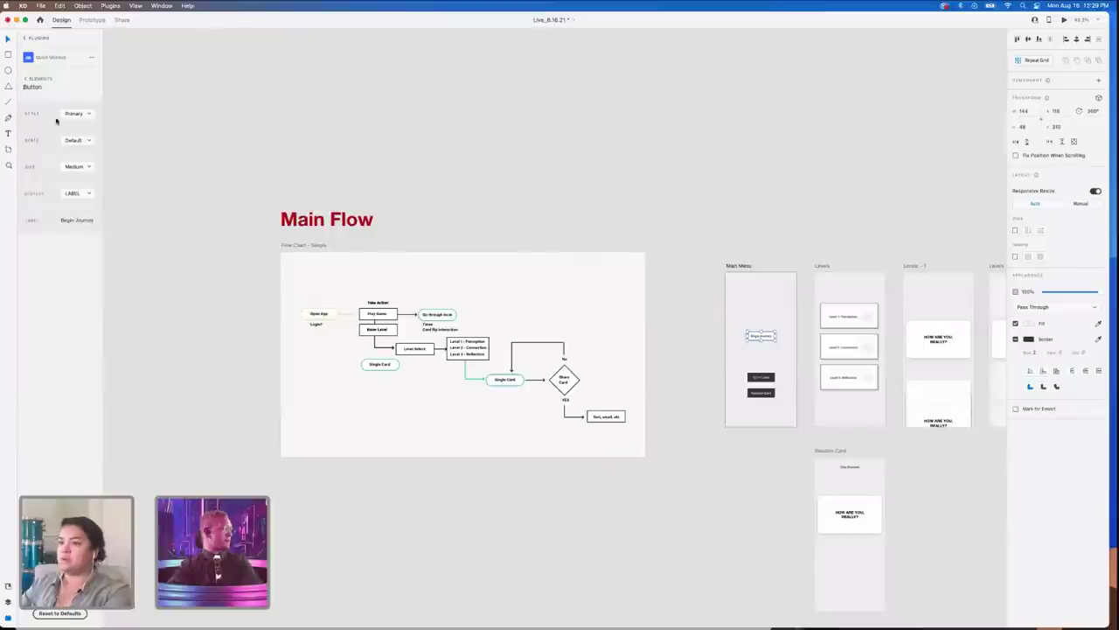
click(31, 78)
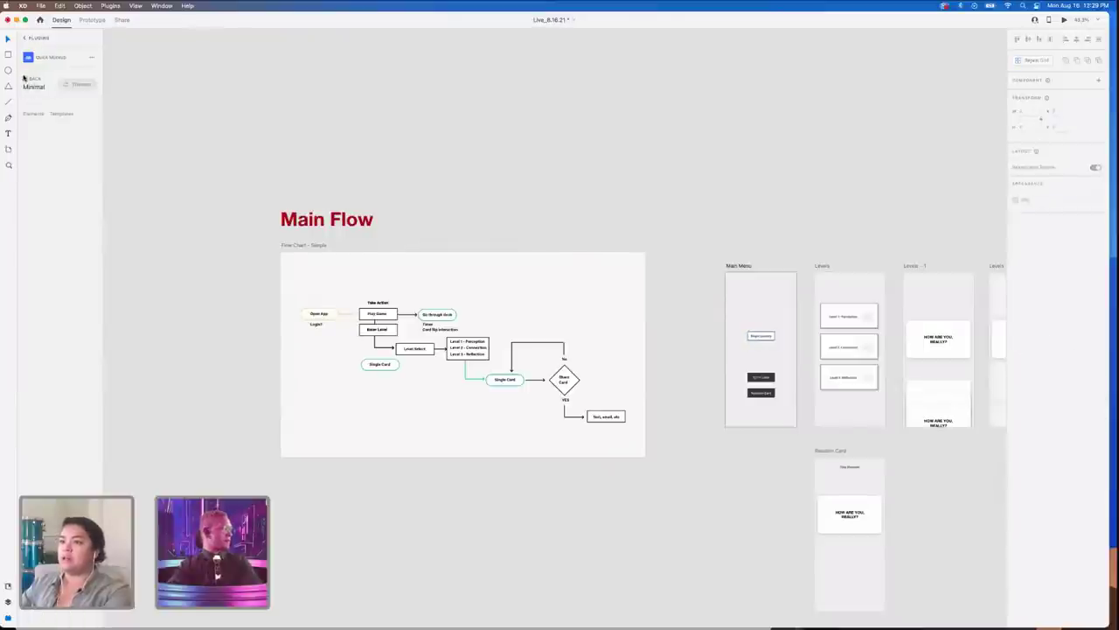
click(24, 79)
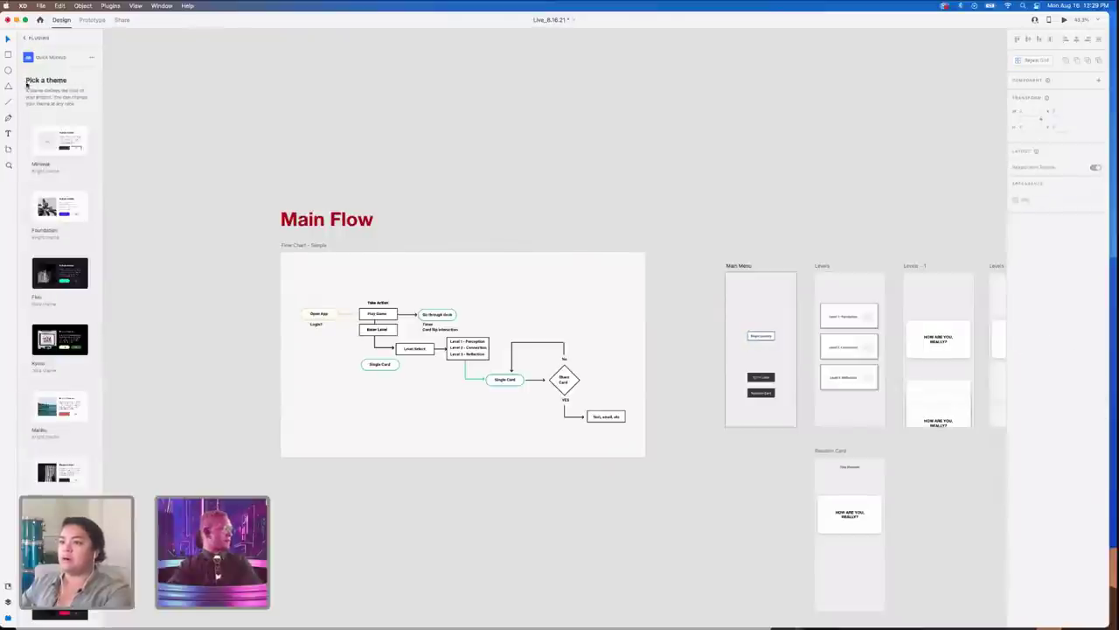
- Add an area text box in the empty lower part of the flow chart artboard reading "Goals: Share"
click(8, 132)
scroll(357, 440, up, 5)
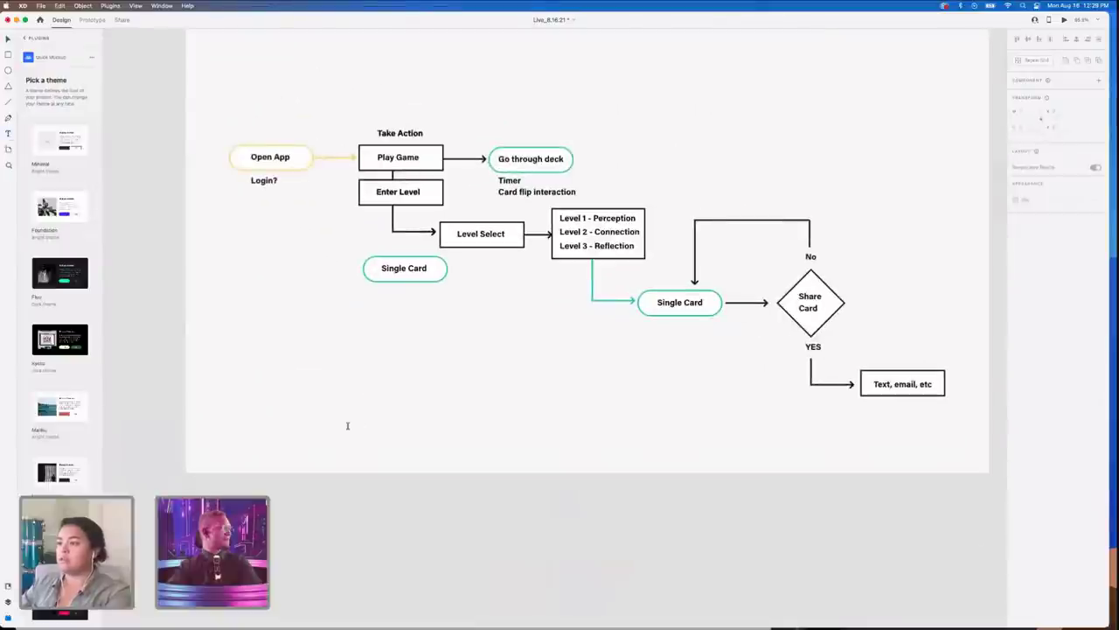
drag(331, 399, 550, 457)
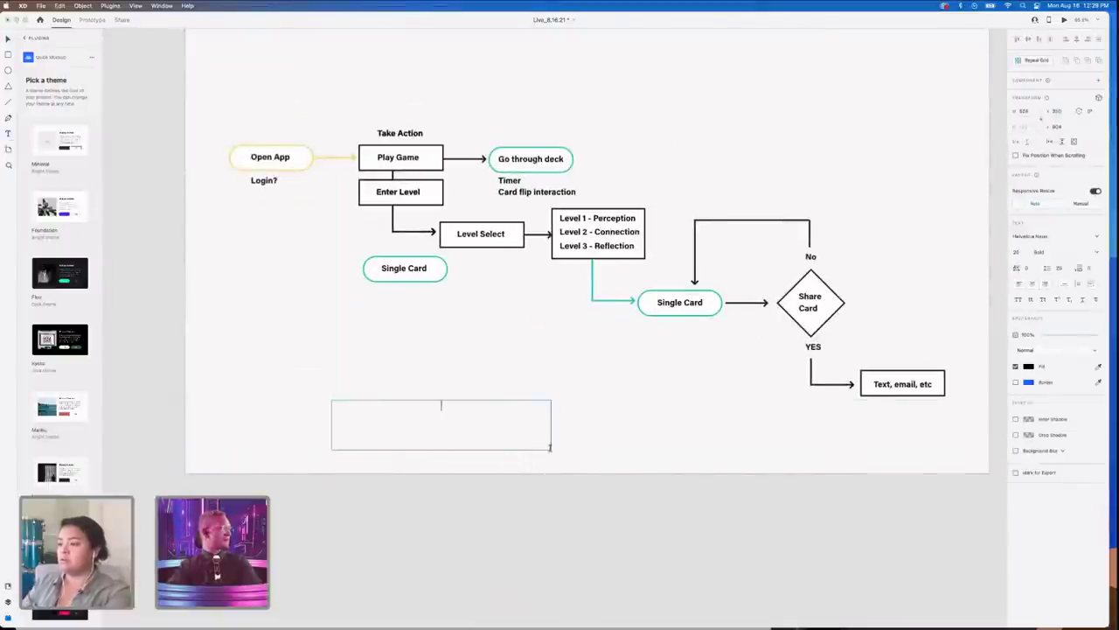
text(Gp)
text(oal)
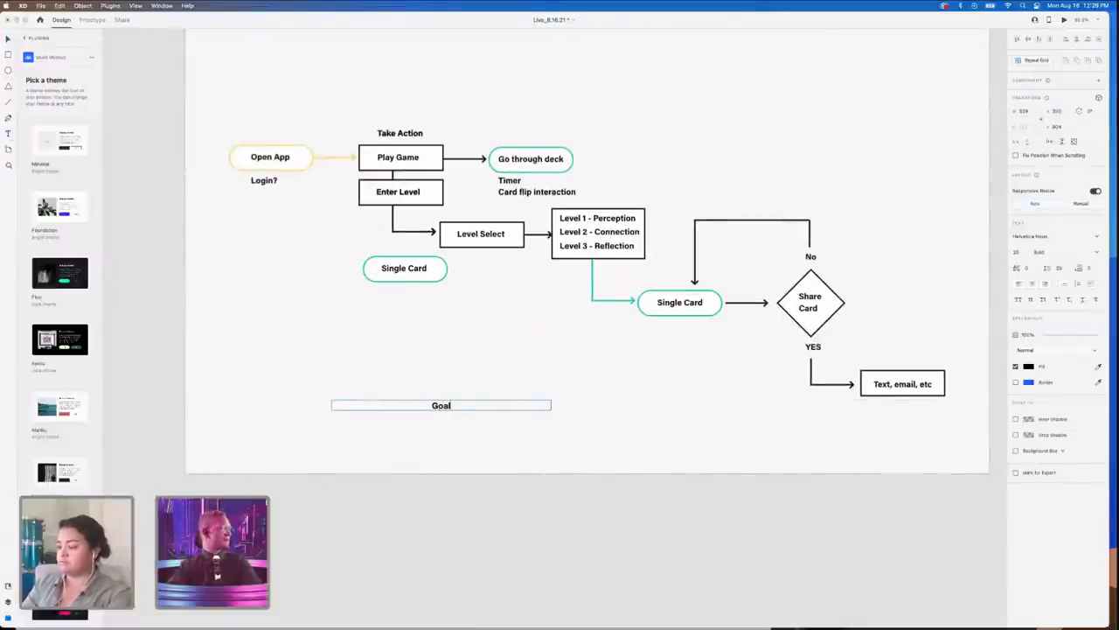
text(:)
key(BackSpace)
text(s: Share)
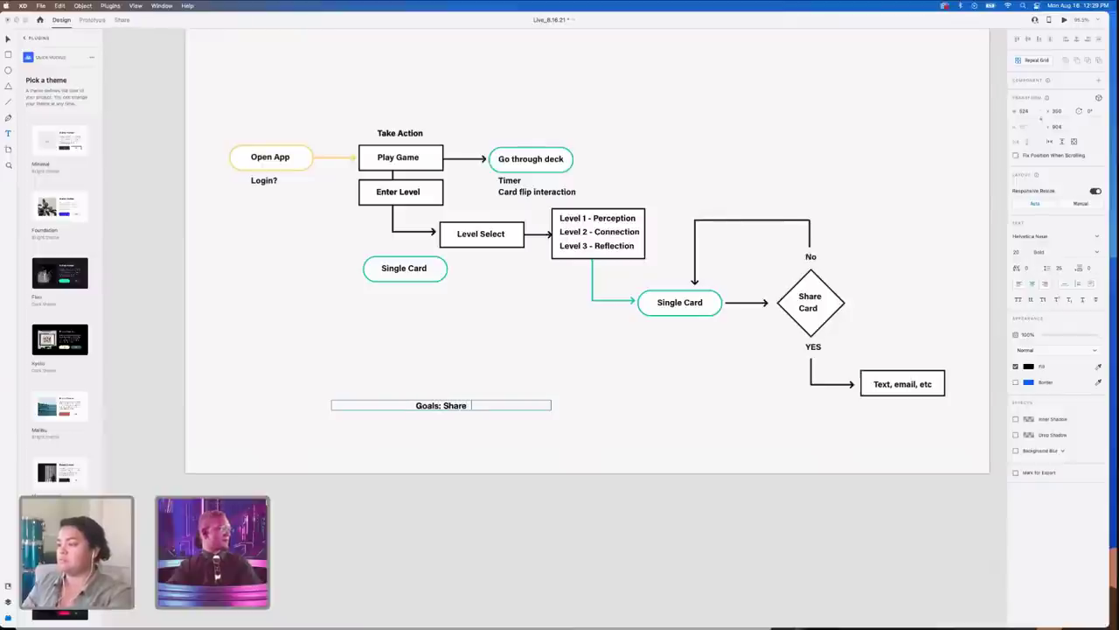
- Extend the note to read "Goals: Share experience" and start a second line
key(BackSpace)
key(BackSpace)
key(BackSpace)
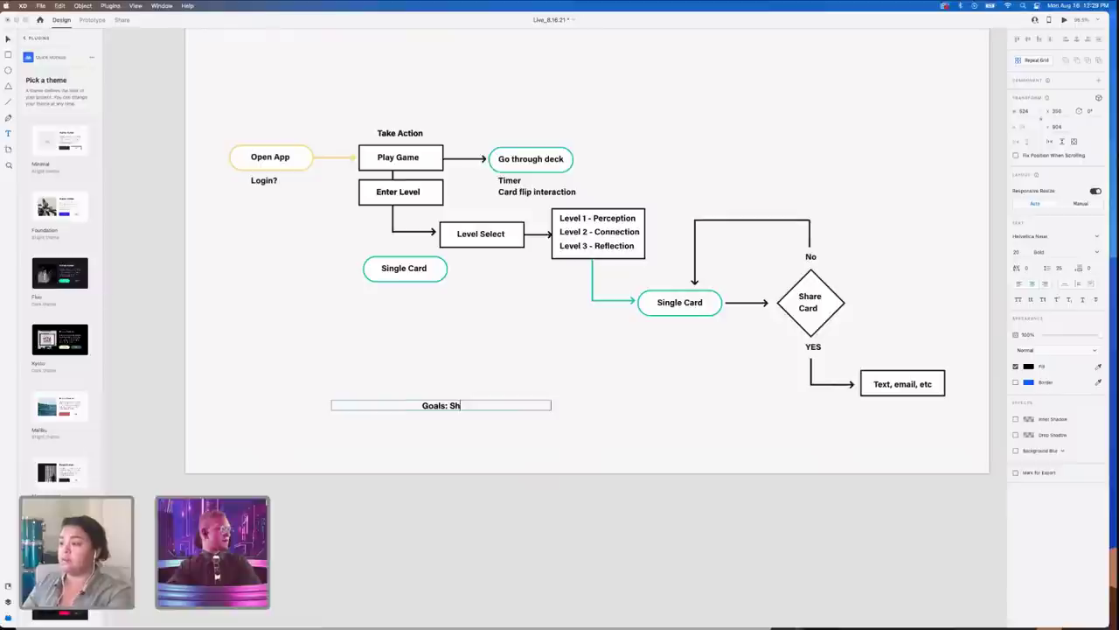
text(are exp)
text(erience)
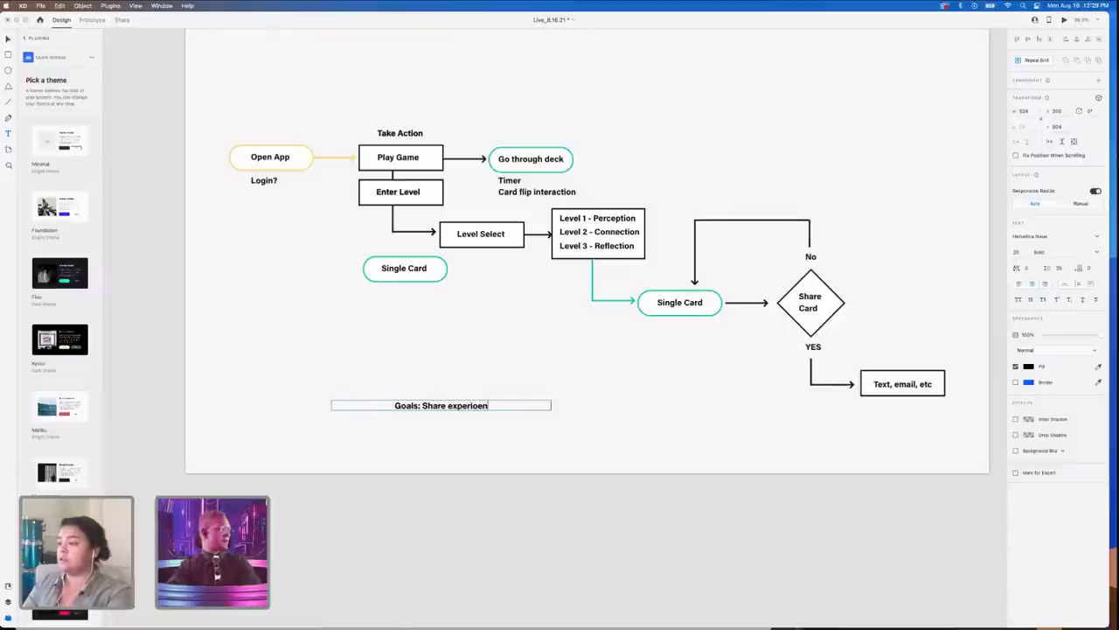
key(Return)
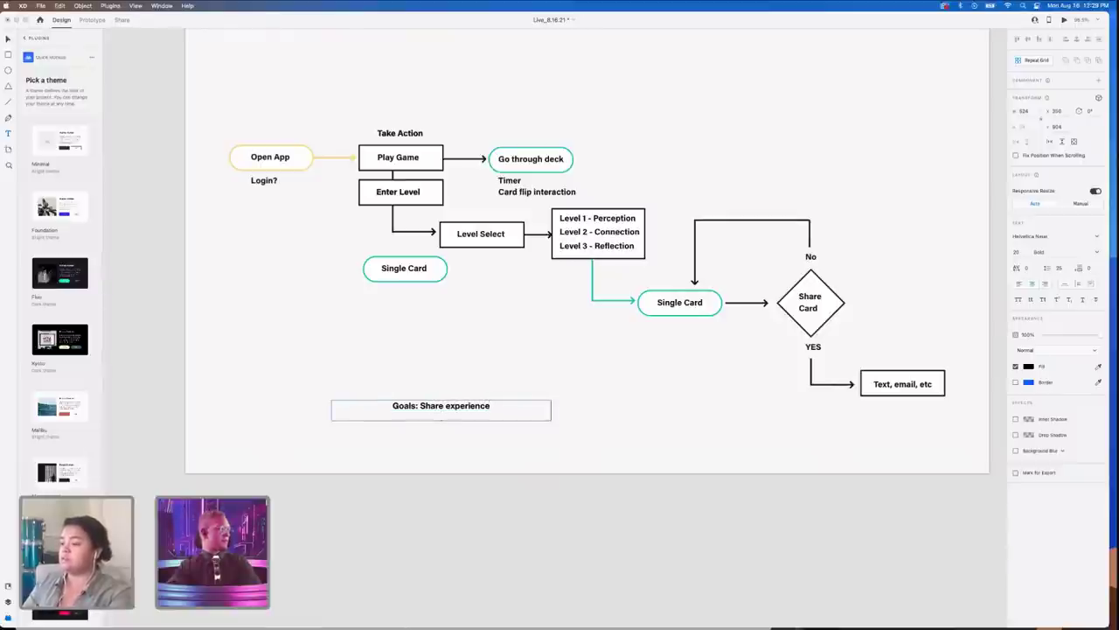
text(E)
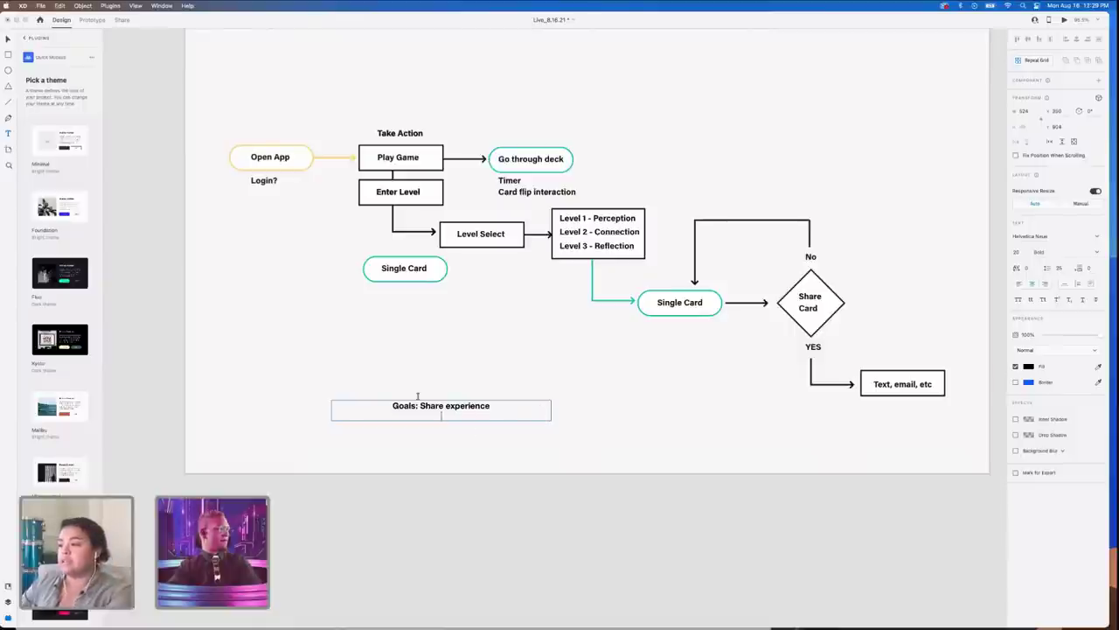
- Replace "Goals:" with "HMW" and make "share" lowercase so the note's first line reads "HMW share experience"
drag(419, 405, 378, 403)
text(H)
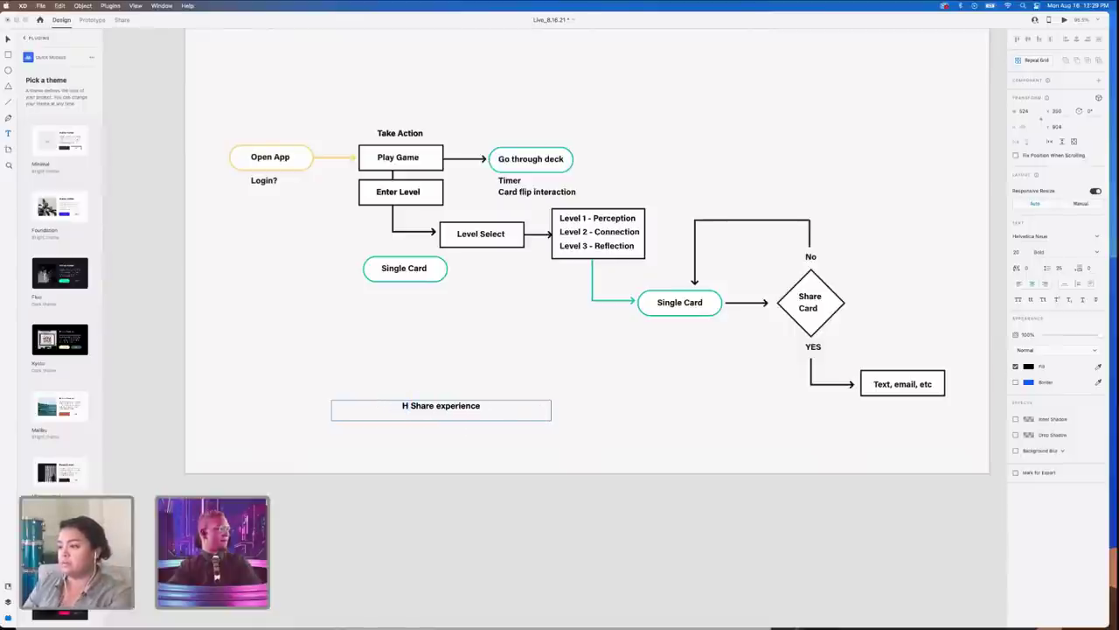
text(MW)
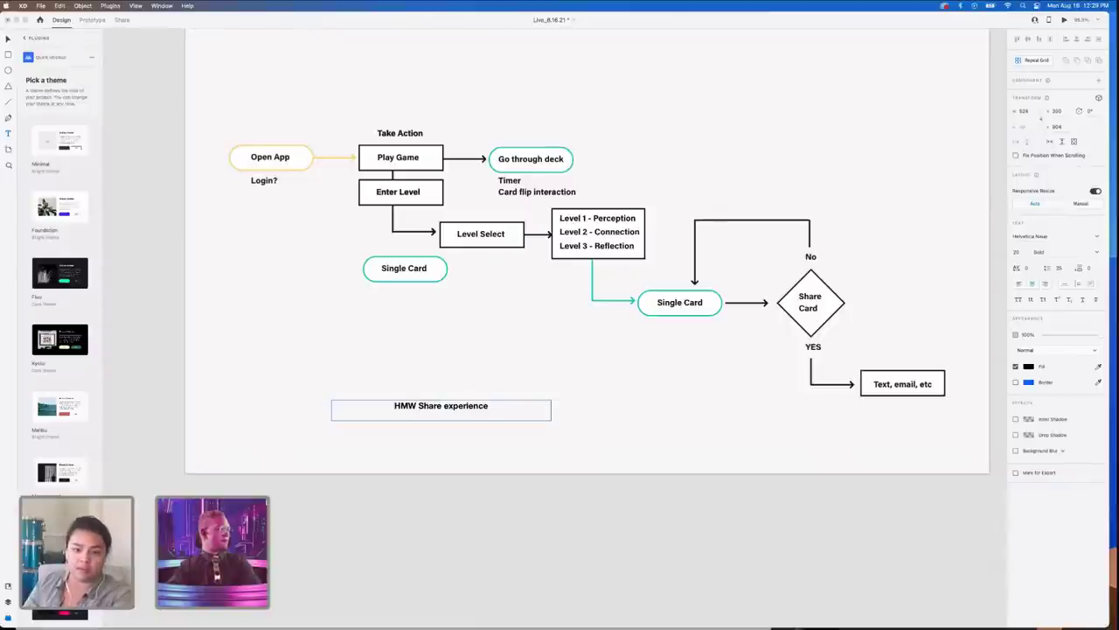
click(423, 405)
key(BackSpace)
text(s)
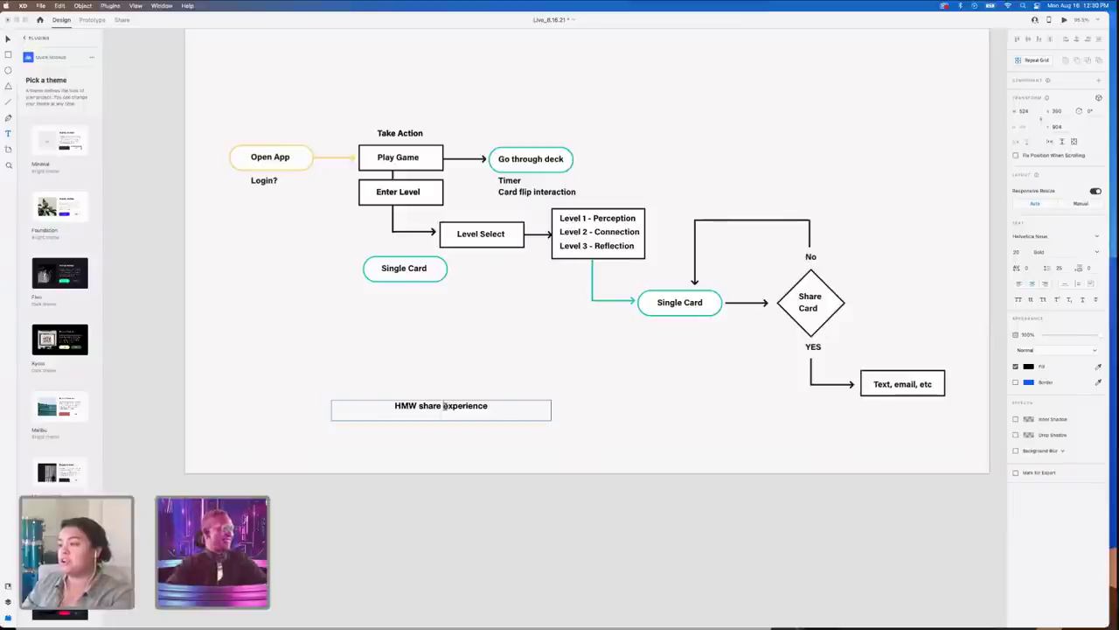
- Insert "a singular" before "experience" in the first line of the note
text(a sin)
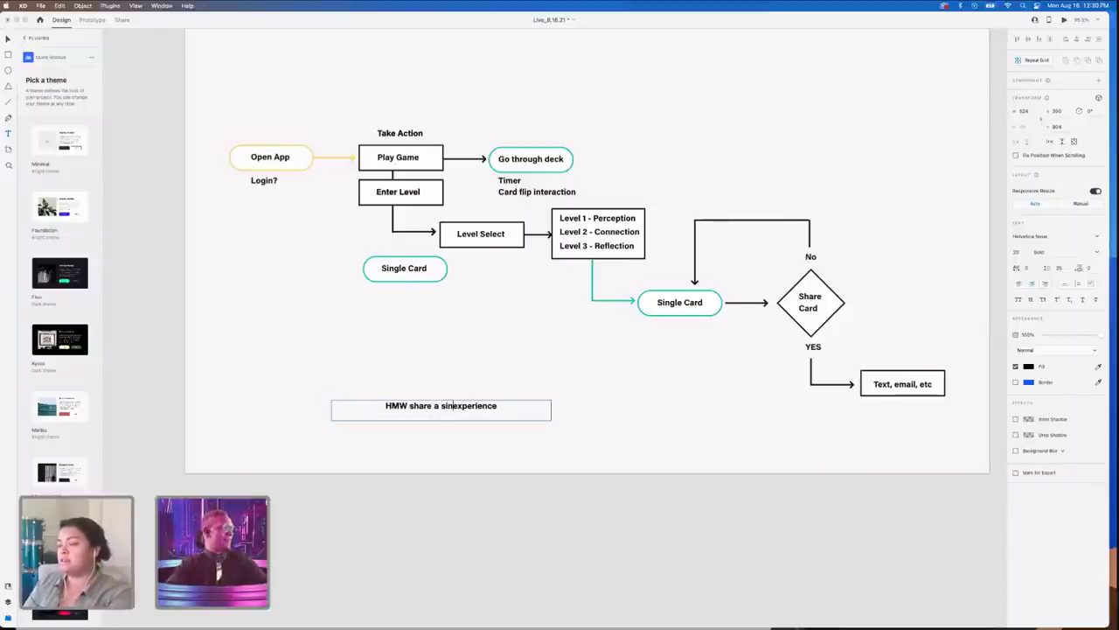
text(gular)
key(BackSpace)
key(BackSpace)
key(BackSpace)
key(BackSpace)
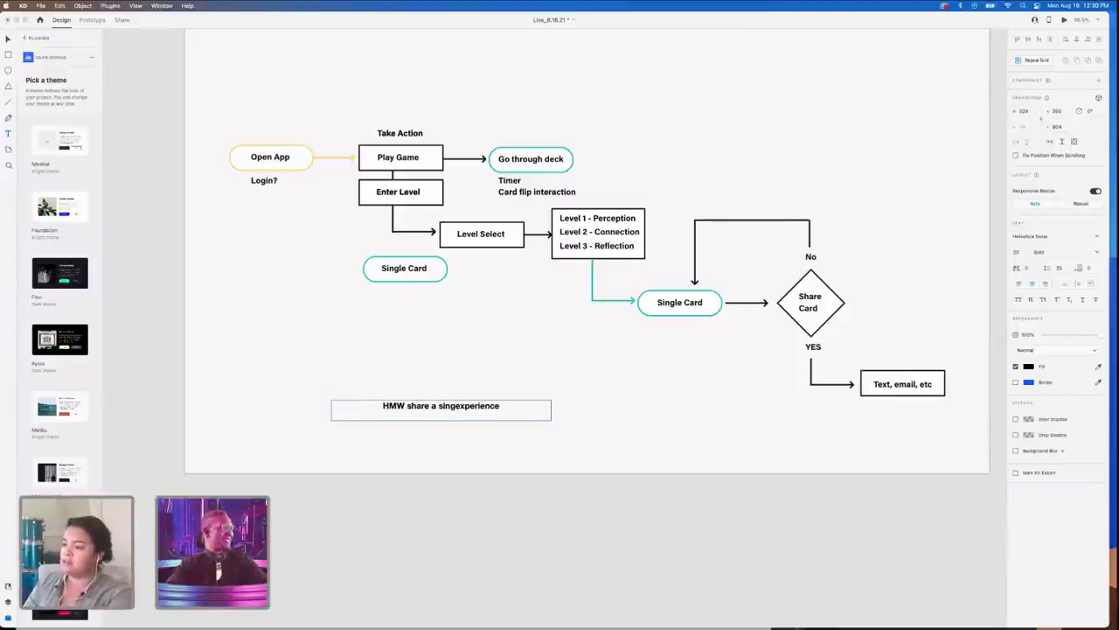
text(ula)
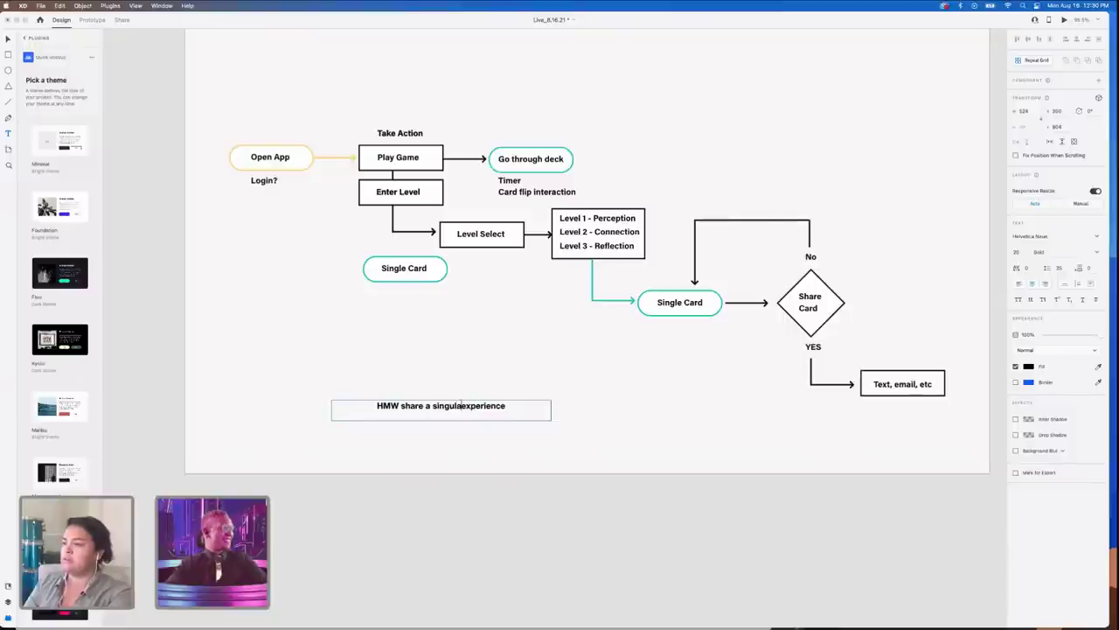
text(r)
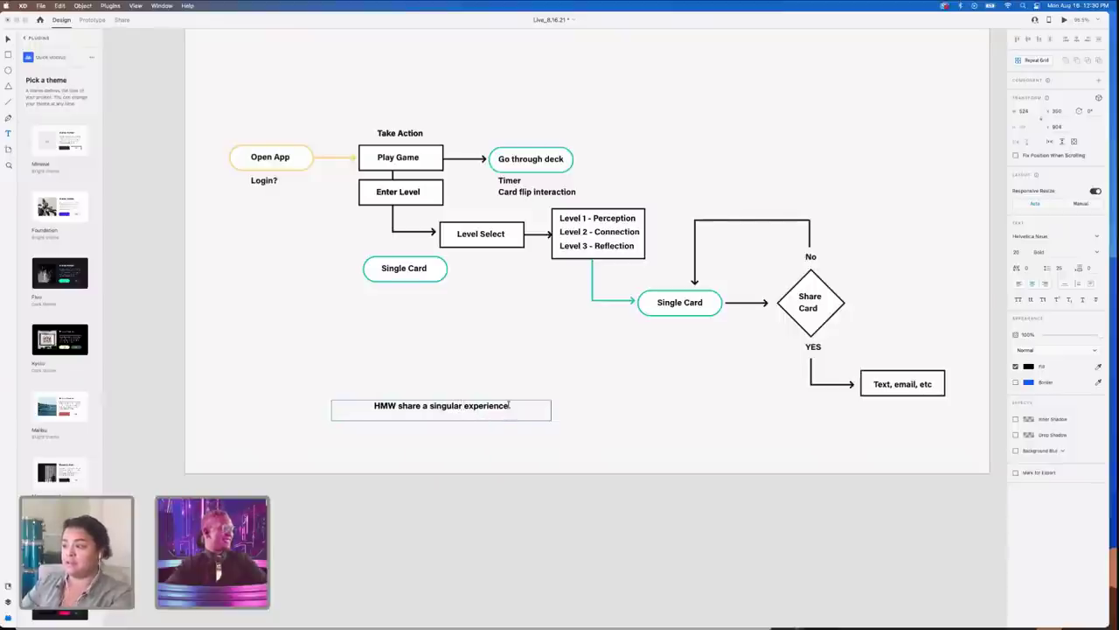
- Start the note's second line with "HMW"
click(508, 404)
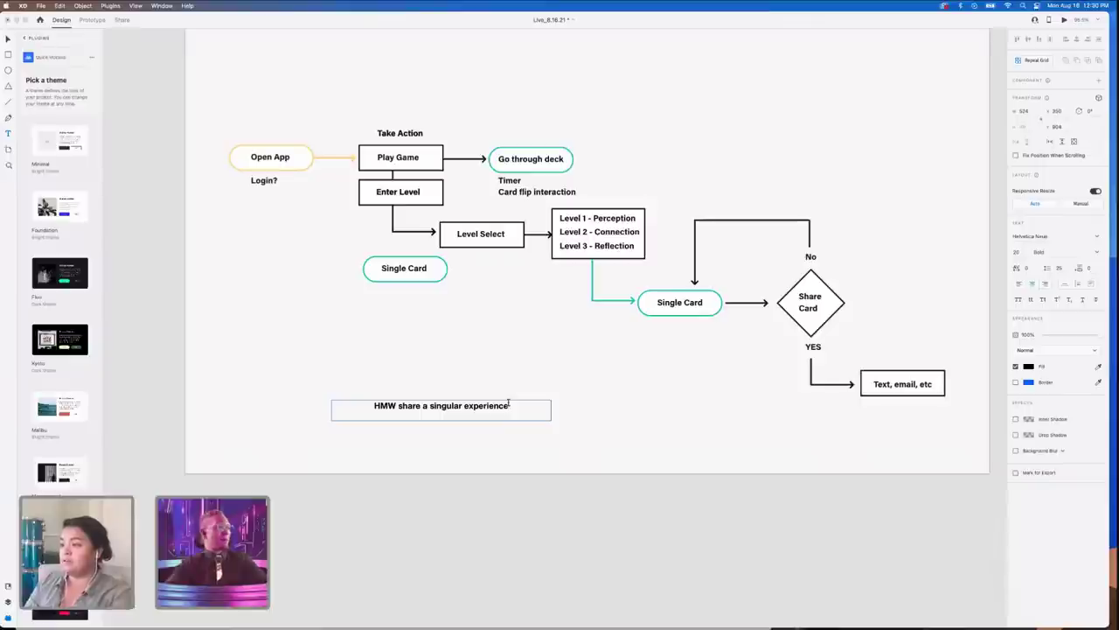
key(Return)
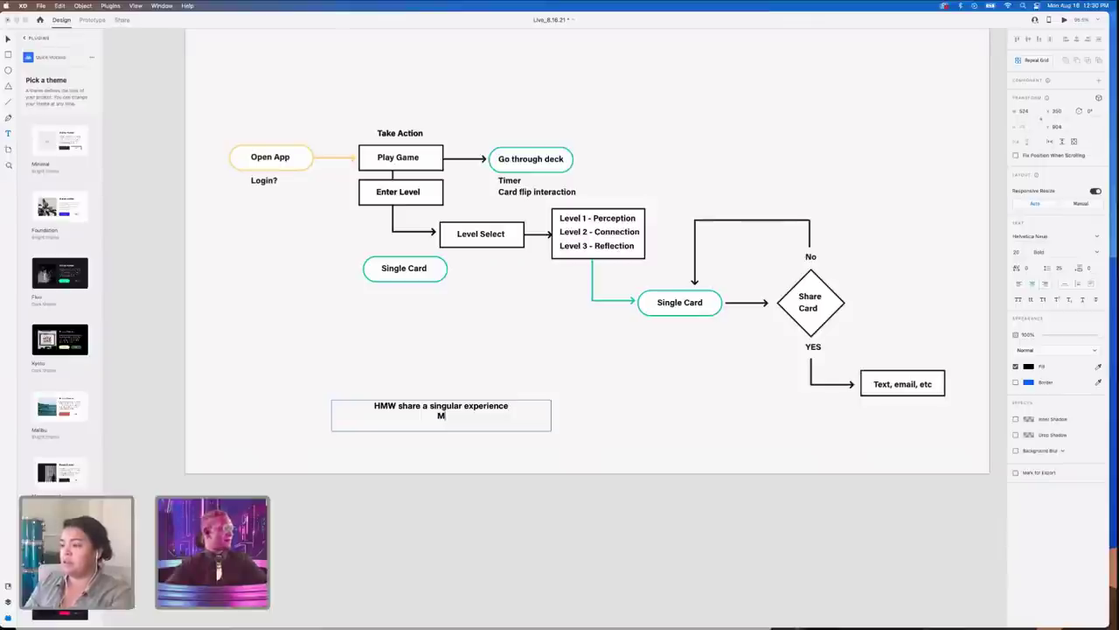
text(HMU)
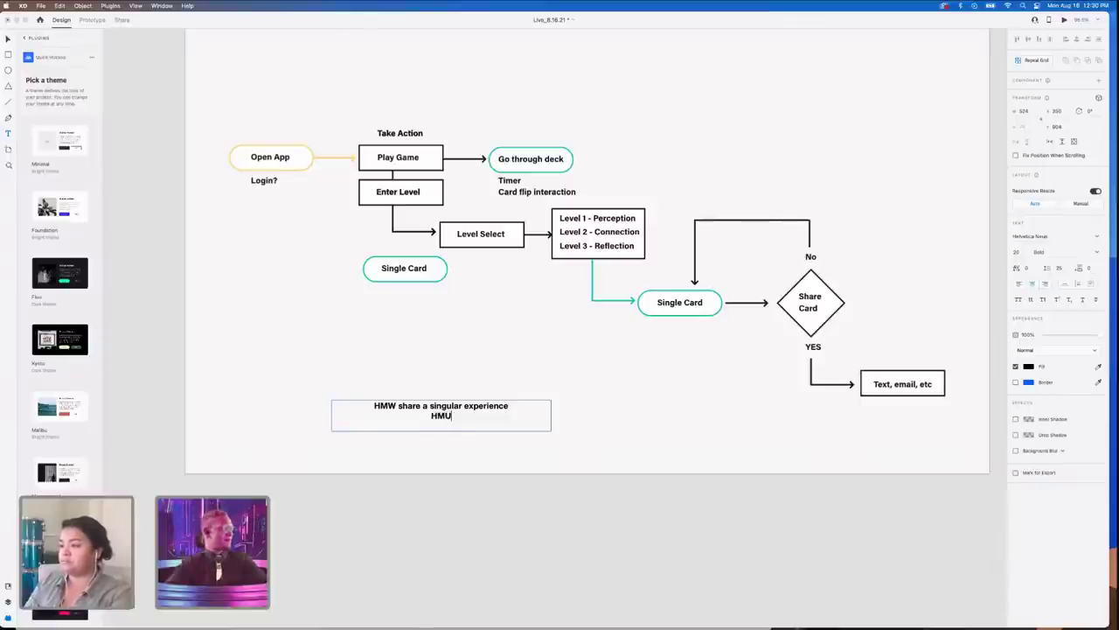
key(BackSpace)
text(W)
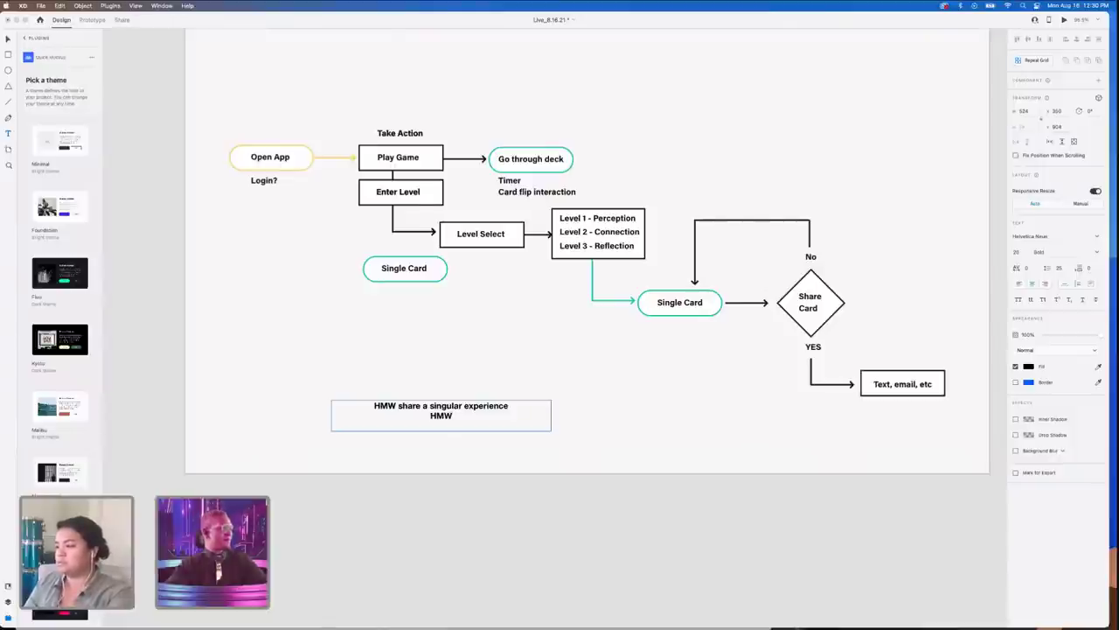
- Add "with others" to the end of the note's first line and return to the end of the second line
click(523, 403)
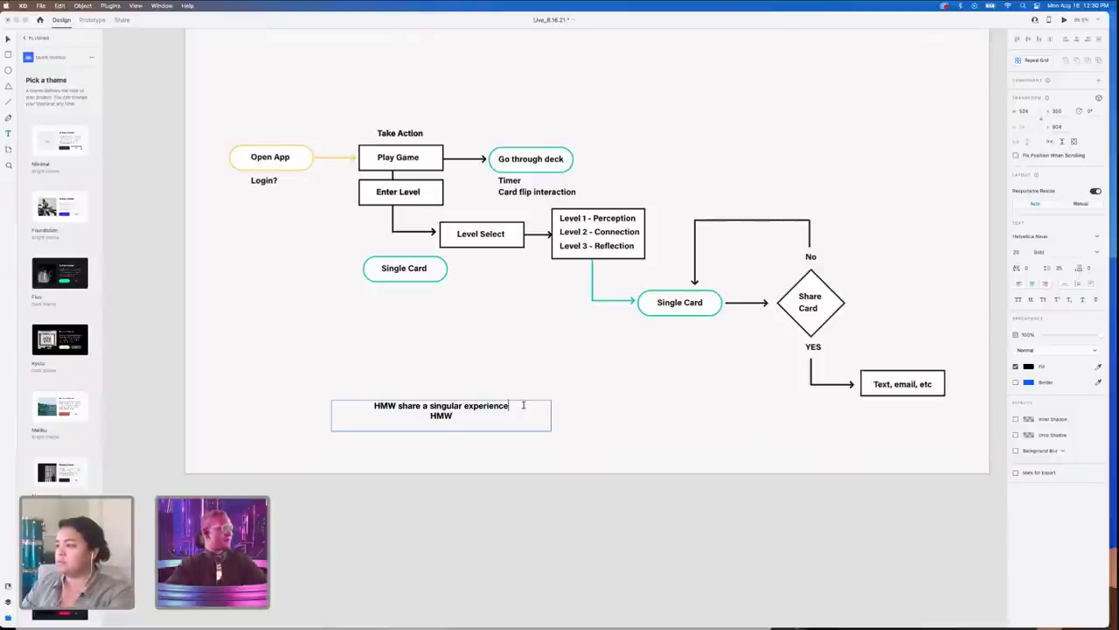
text(with )
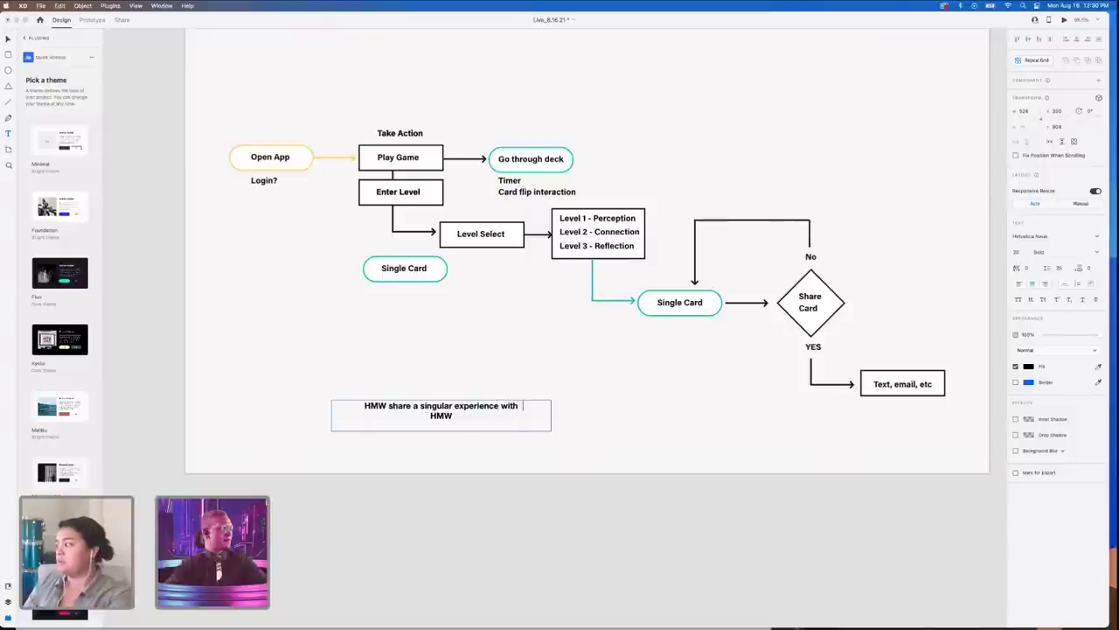
text(others)
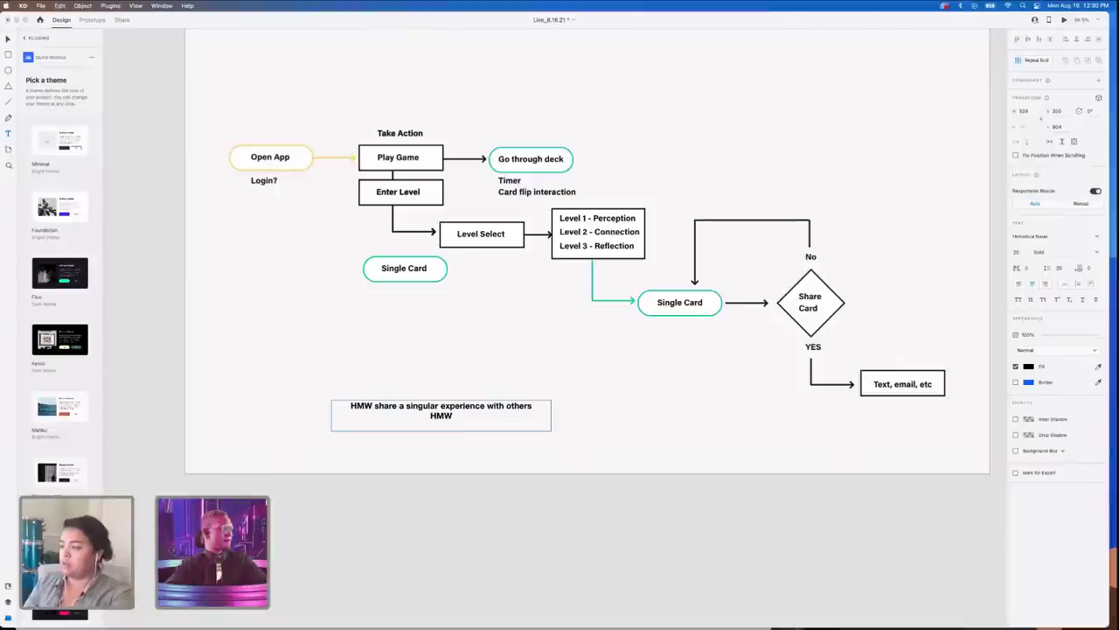
text( HMW )
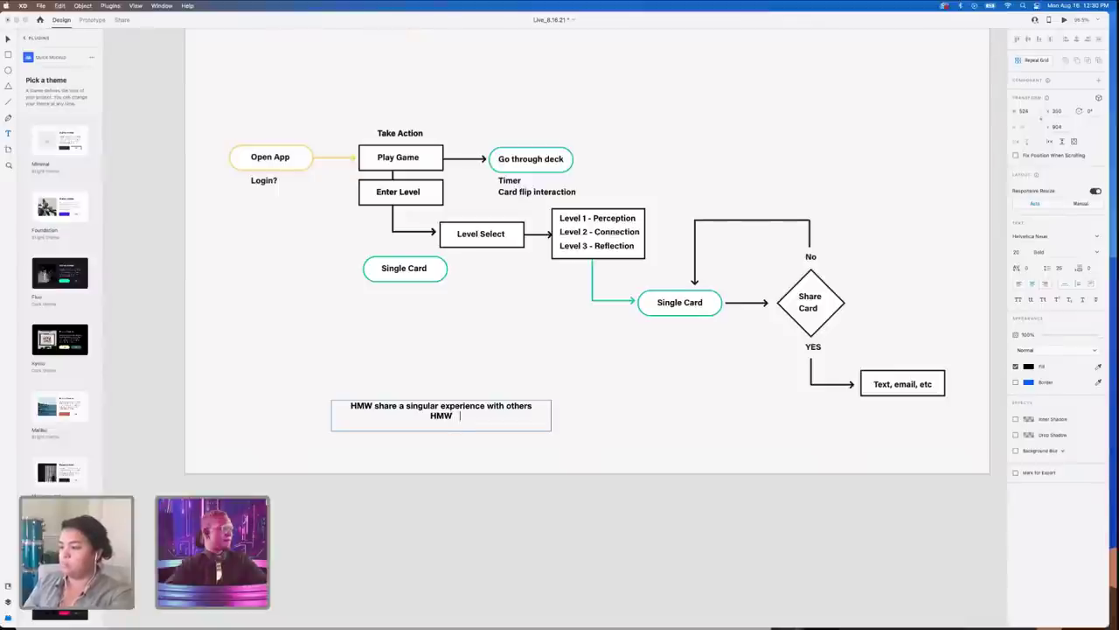
text(embrace)
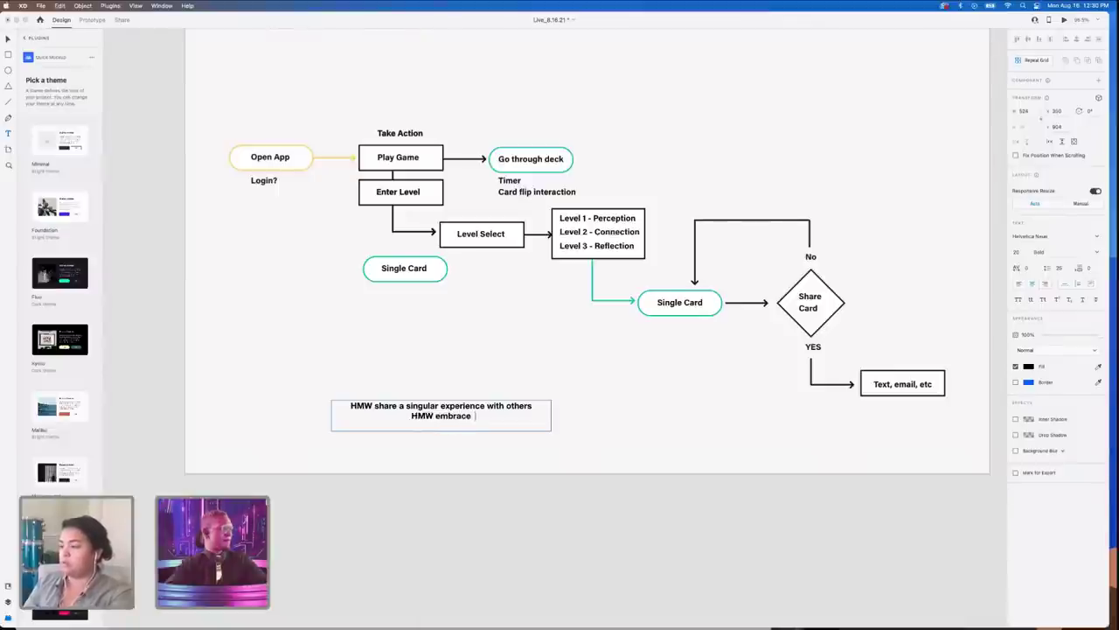
key(BackSpace)
key(BackSpace)
key(BackSpace)
key(BackSpace)
key(BackSpace)
key(BackSpace)
key(BackSpace)
key(BackSpace)
- Complete the note's second line as "HMW play a game in real time" and begin a third line
text(play a )
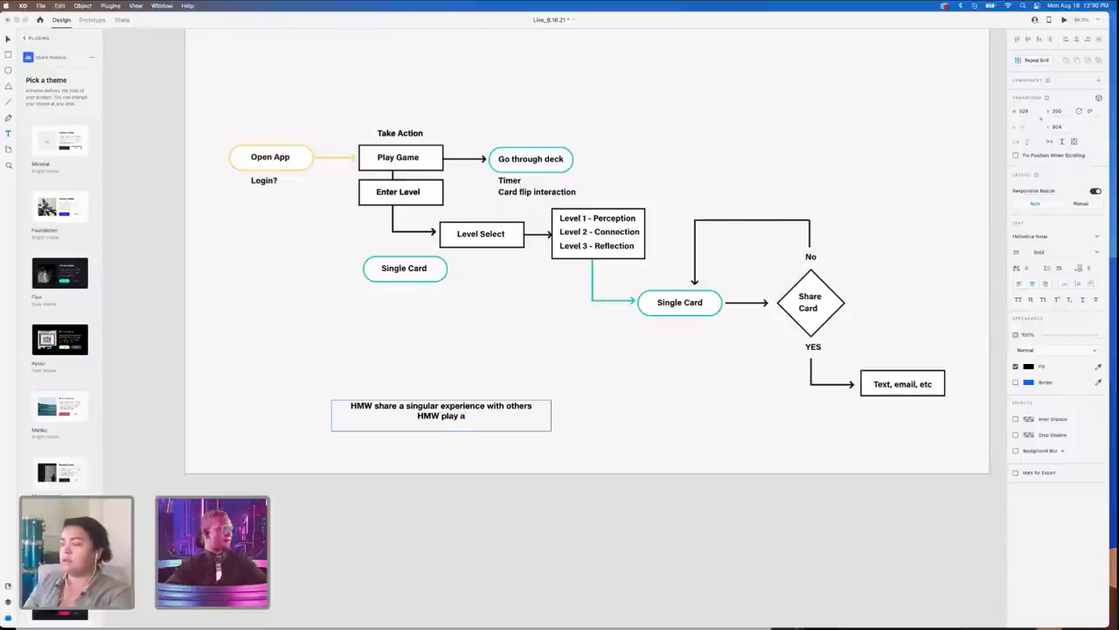
text(game)
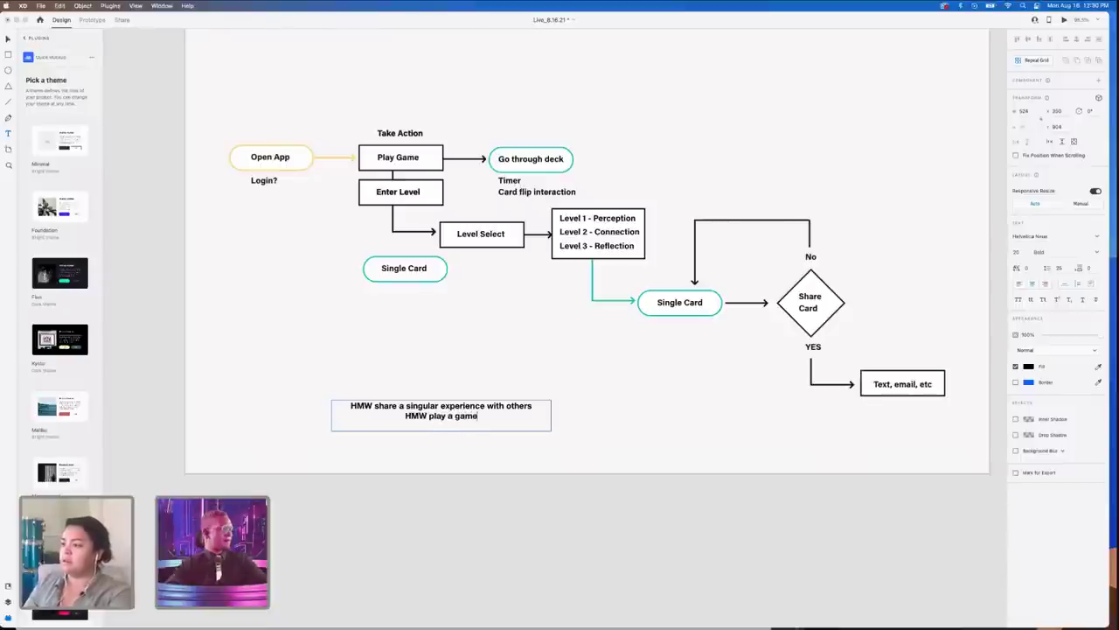
text( in )
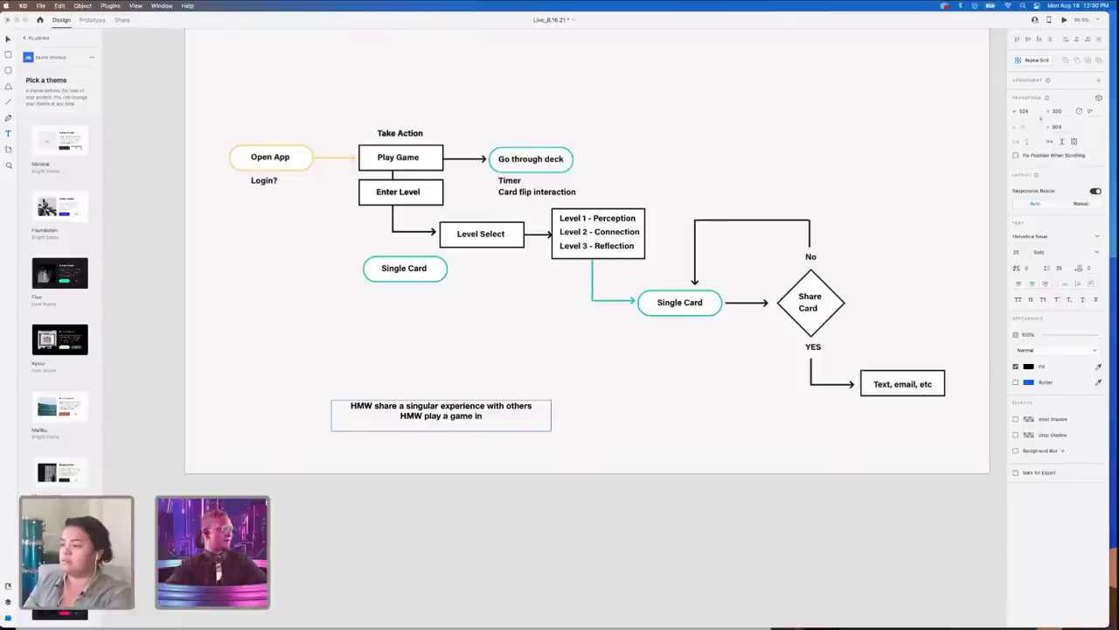
text(real time)
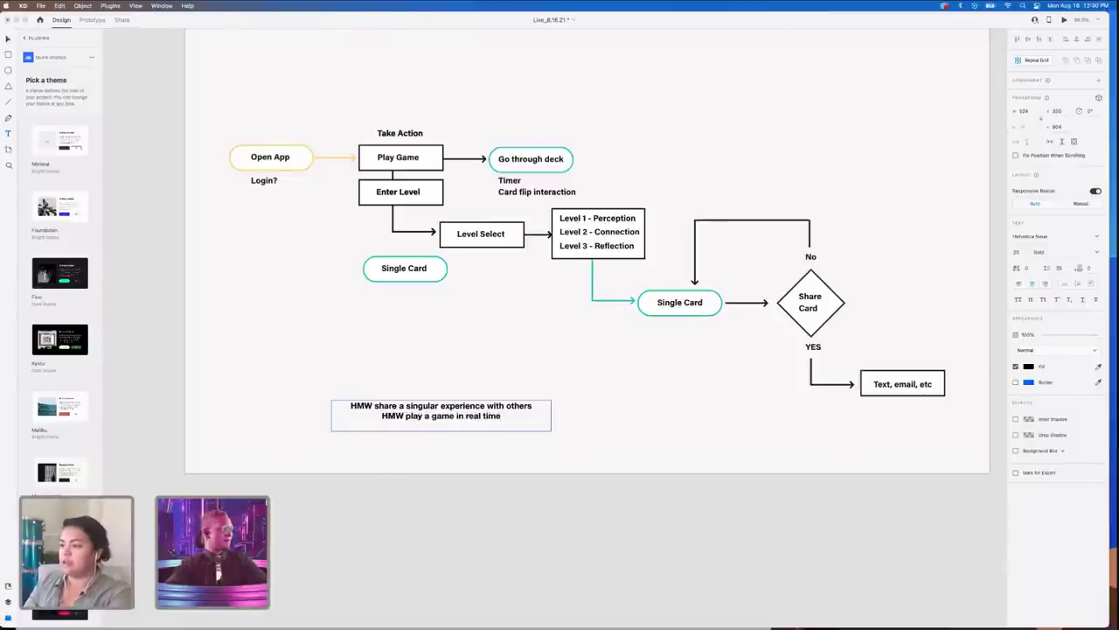
key(Return)
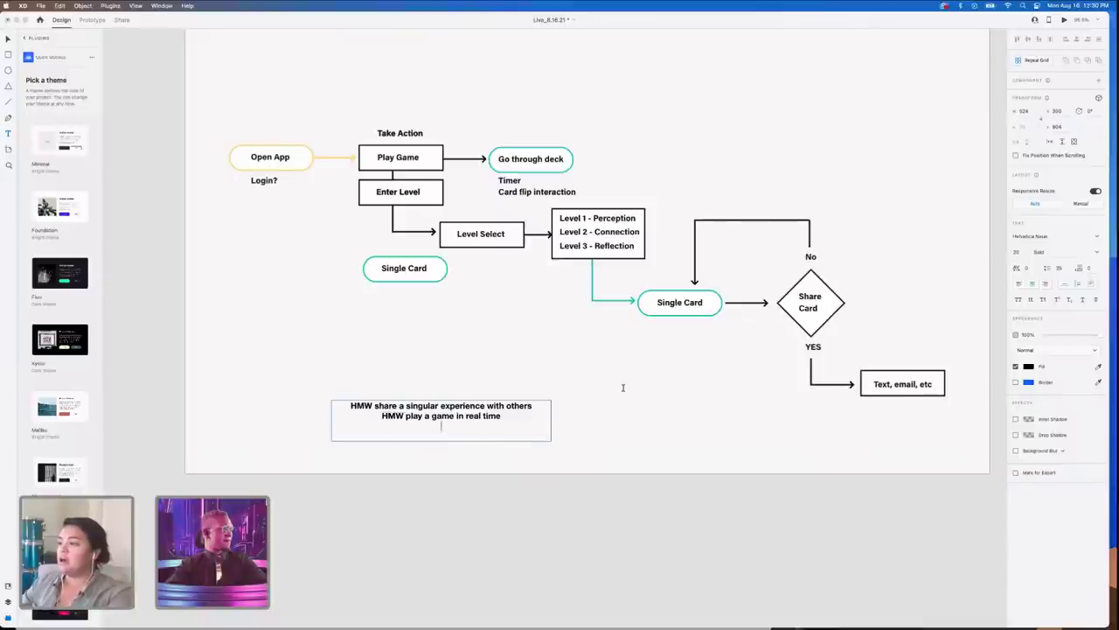
- Write "HMW extend a card game experience" as the note's third line, correcting the spelling of "experience"
click(670, 334)
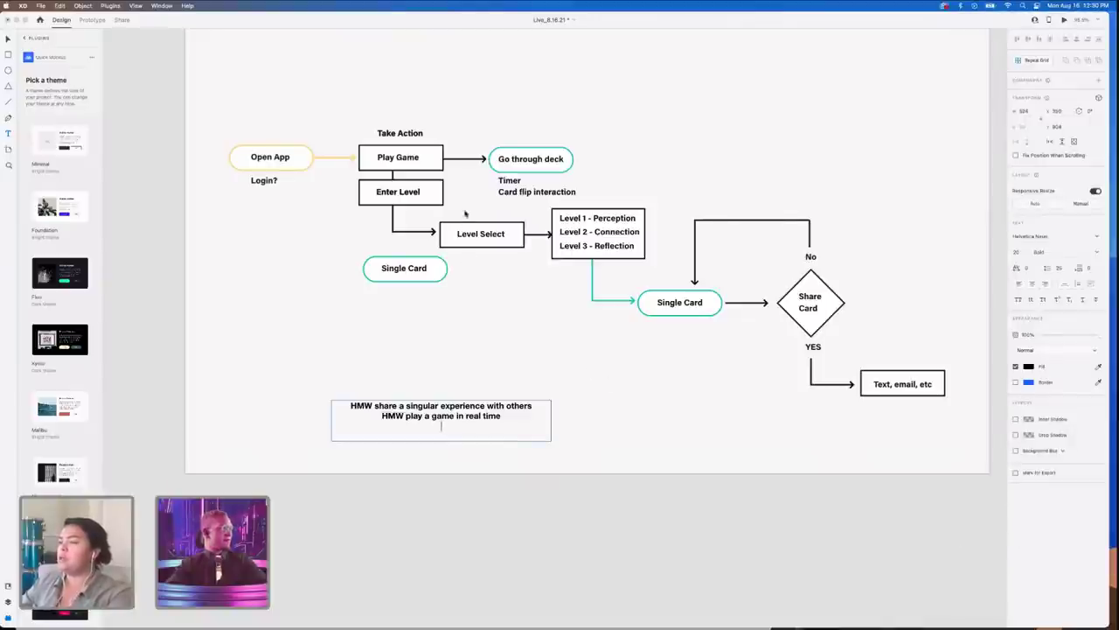
text(HM)
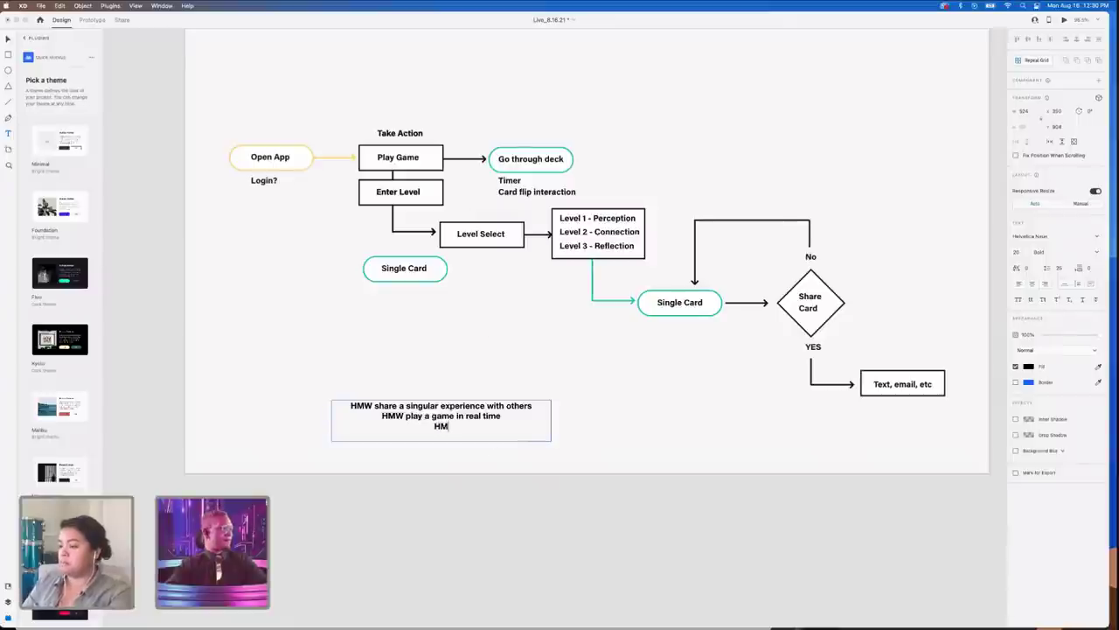
text(W ex)
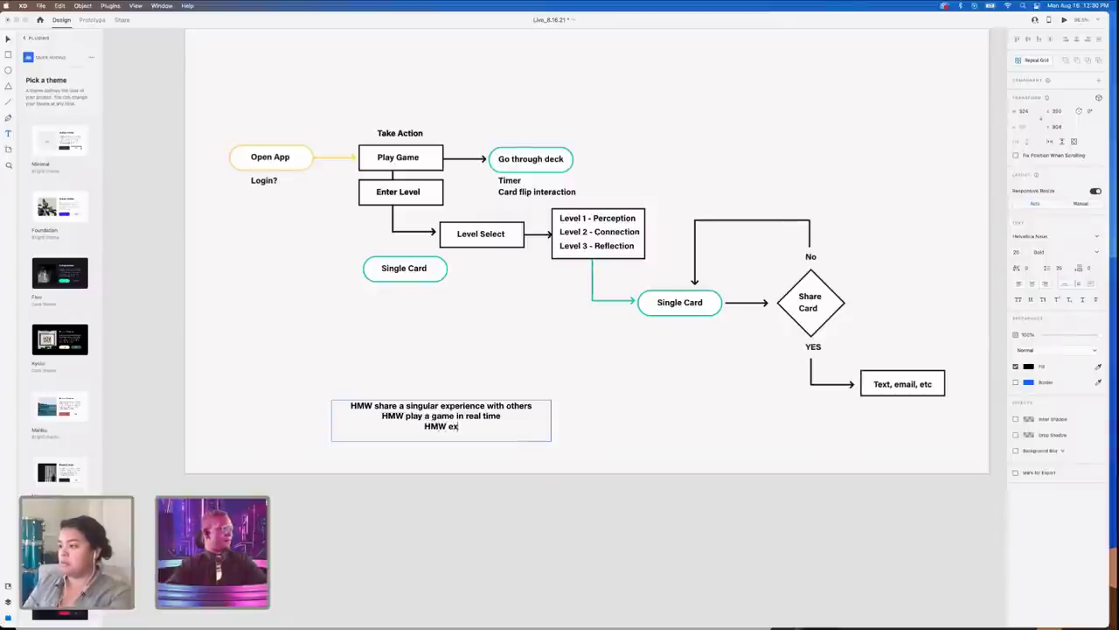
text(tend a )
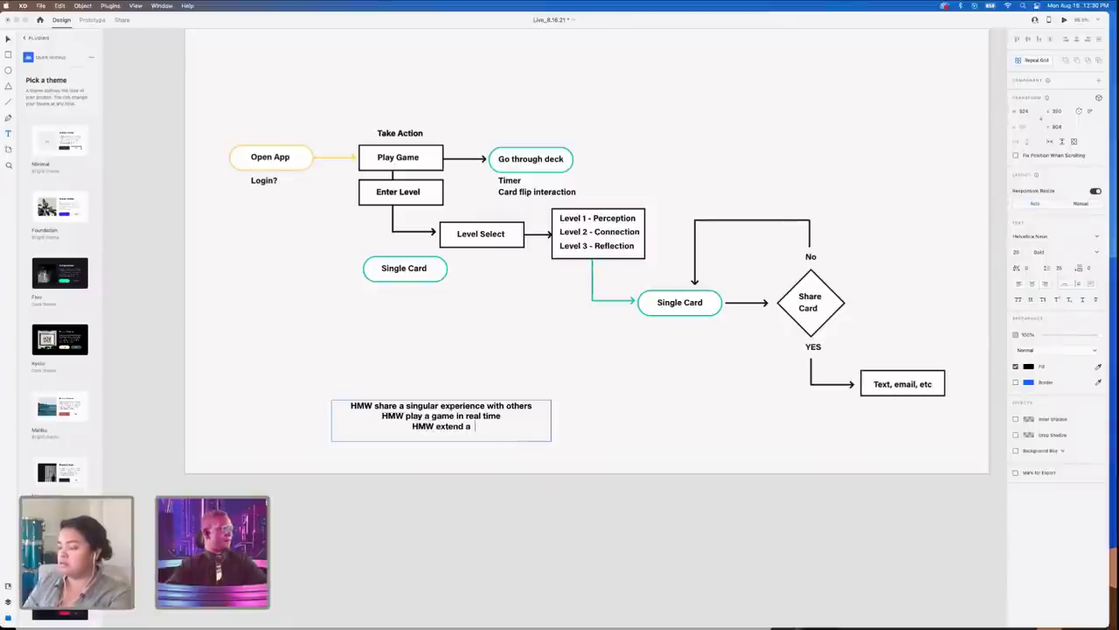
text(card g)
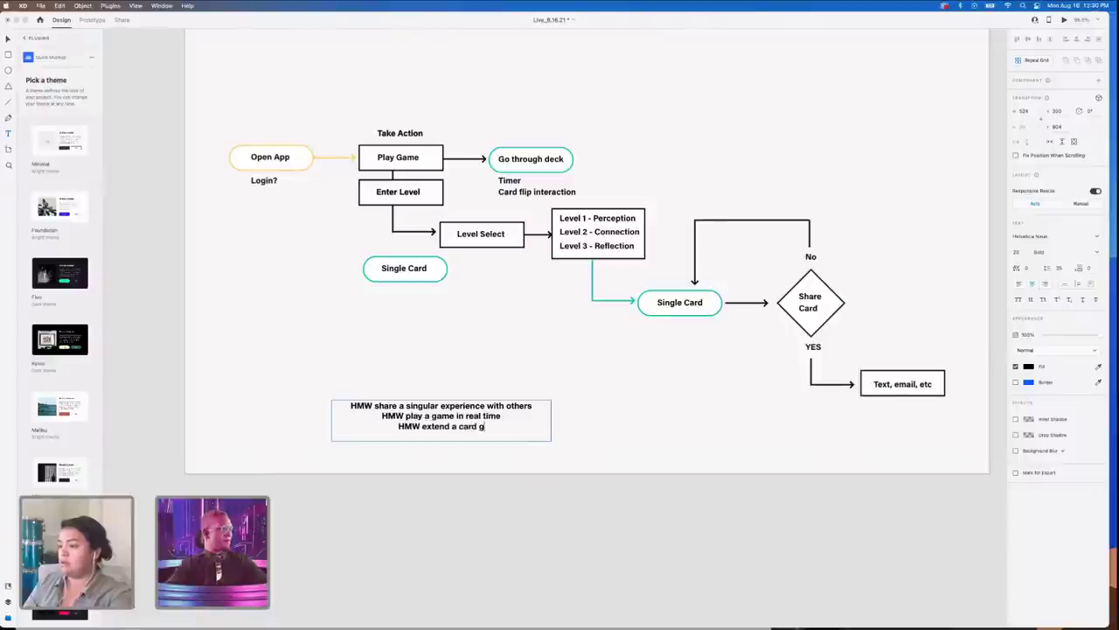
key(BackSpace)
text(game e)
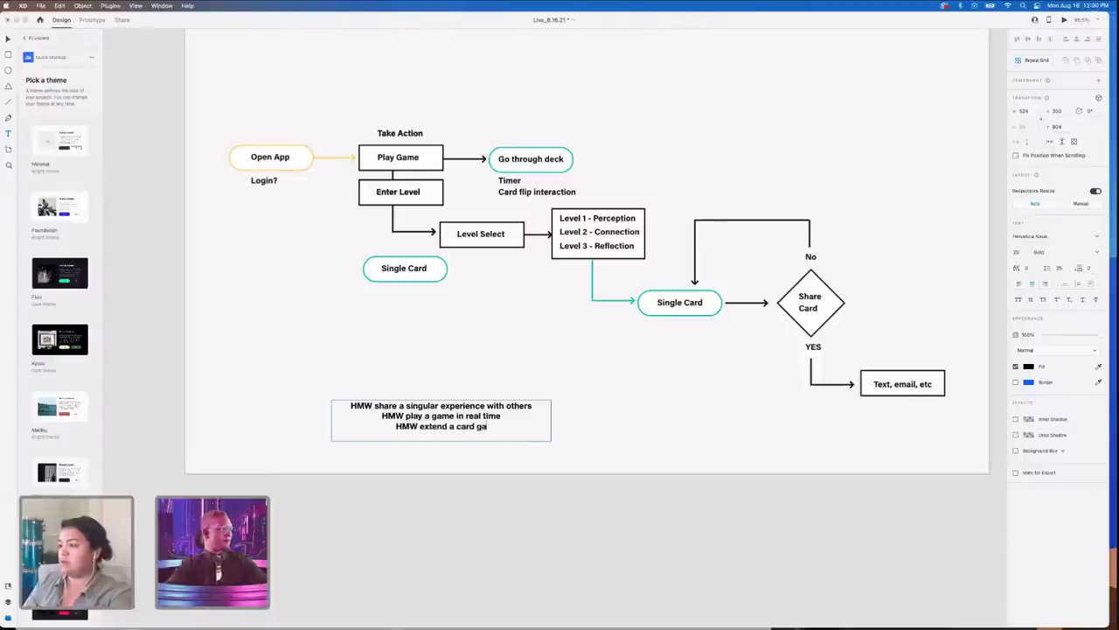
text(irience)
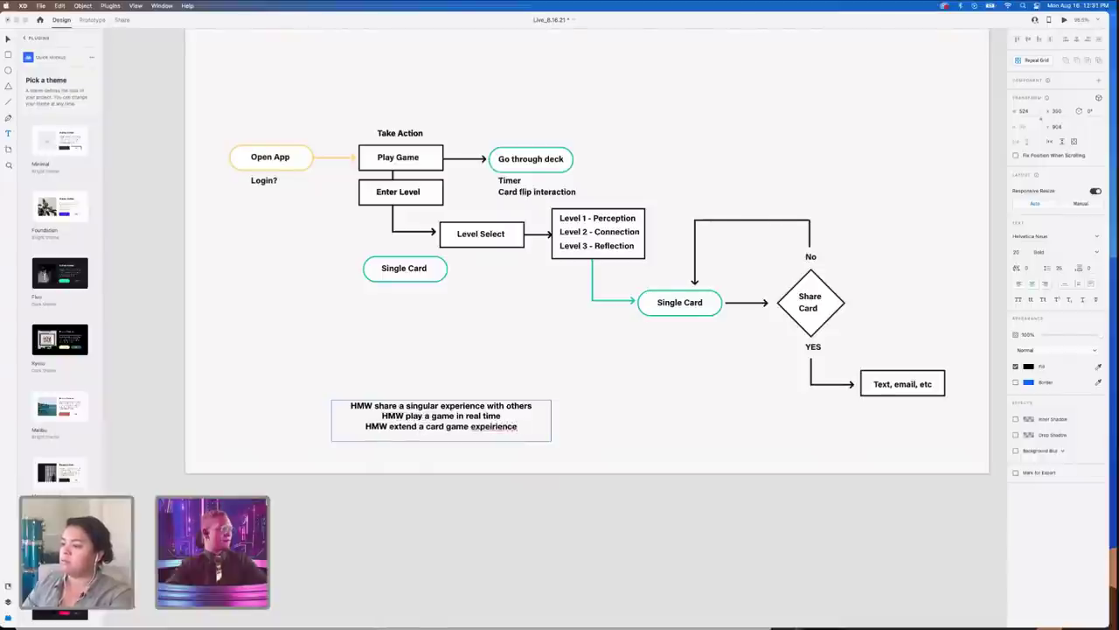
right_click(496, 426)
click(524, 430)
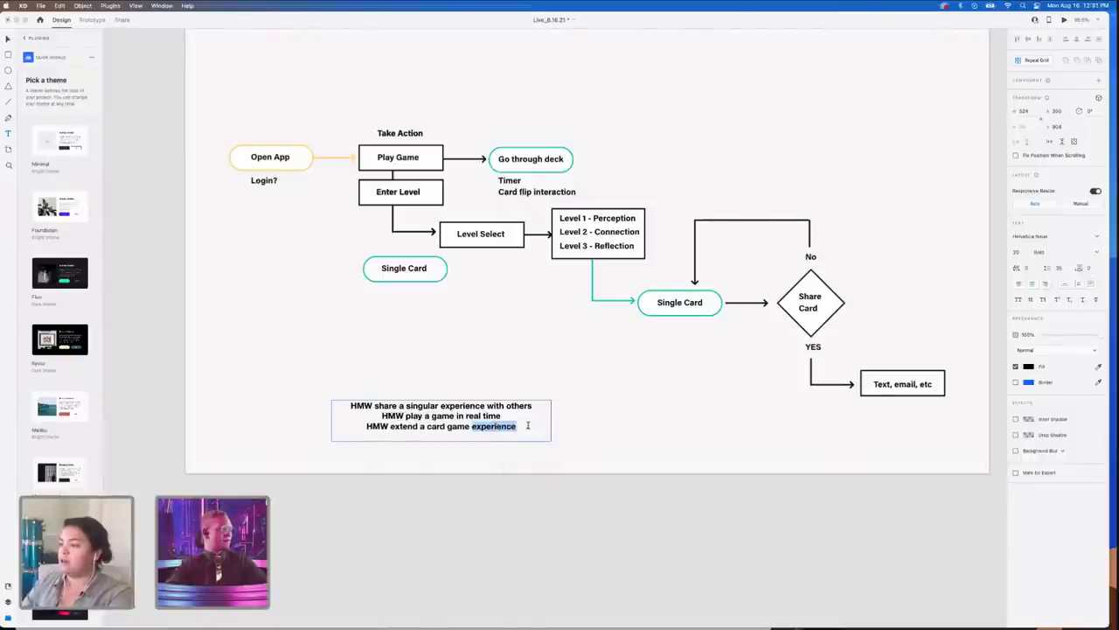
- Complete the note's third line by adding "to the digital world" after "experience"
click(528, 425)
text(w)
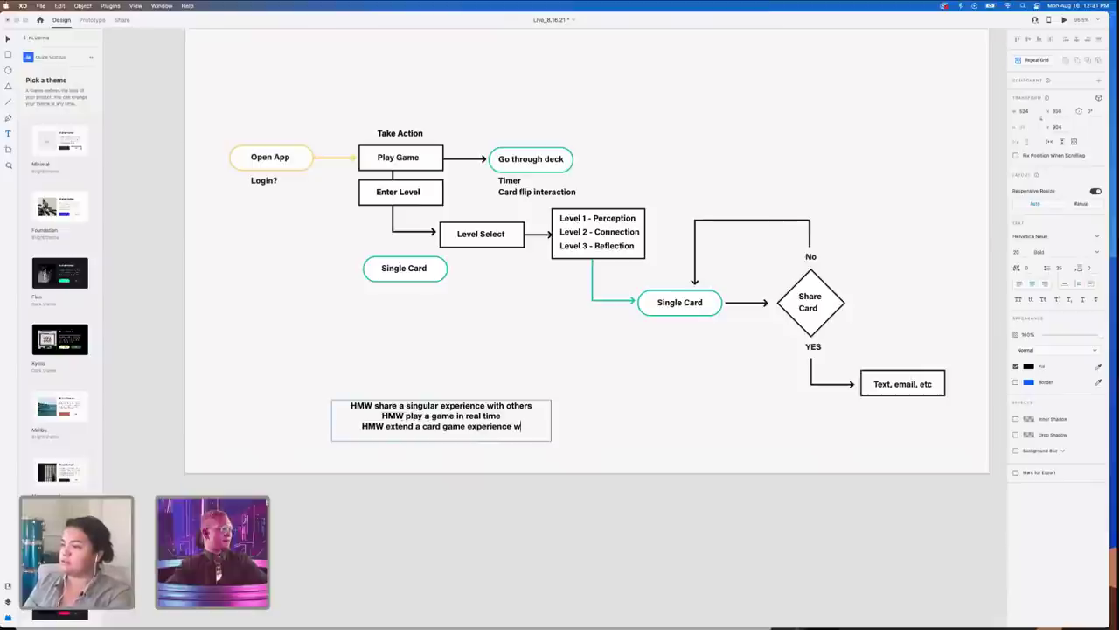
key(BackSpace)
text(to )
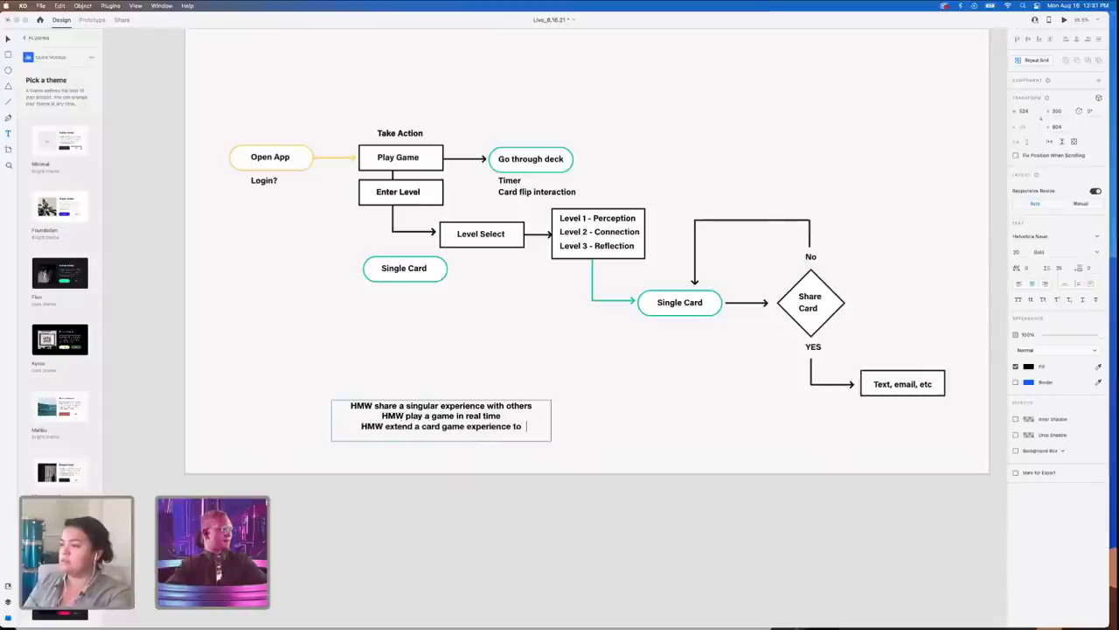
text(digital)
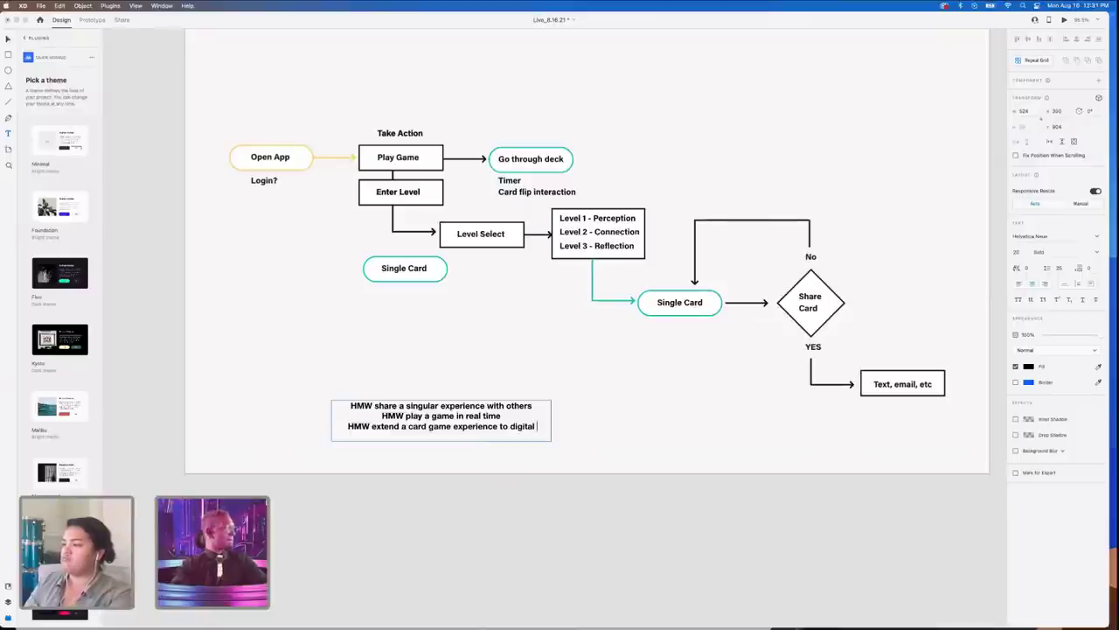
click(511, 426)
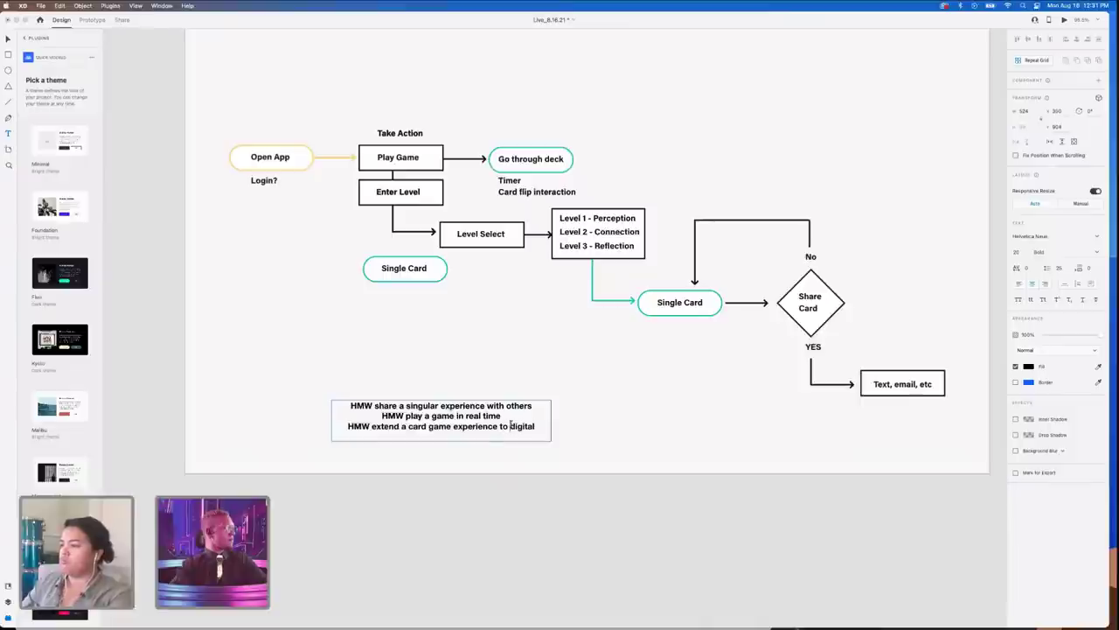
text(th)
key(BackSpace)
text(he digital)
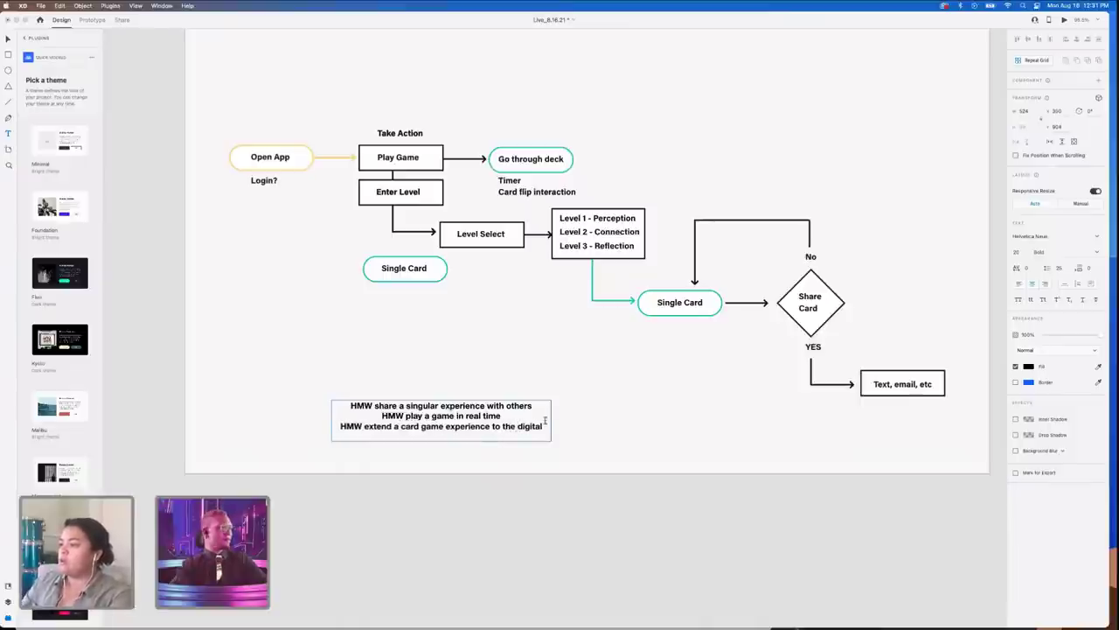
text( world)
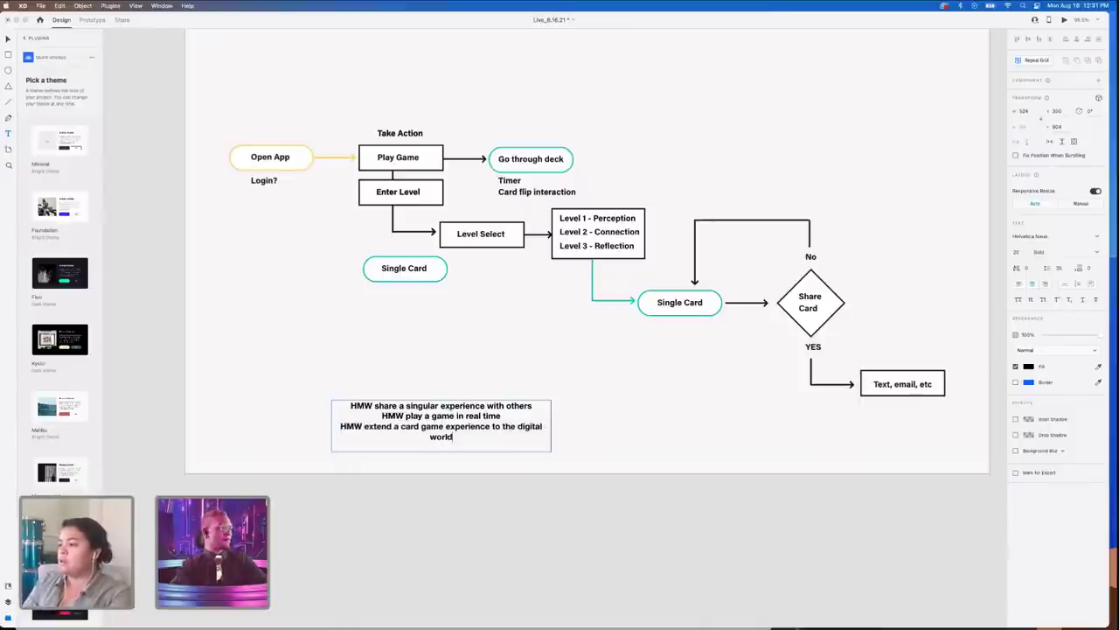
- Widen the HMW note's text box so its third line fits on one row, and shift the note toward the flow chart's left edge
key(Escape)
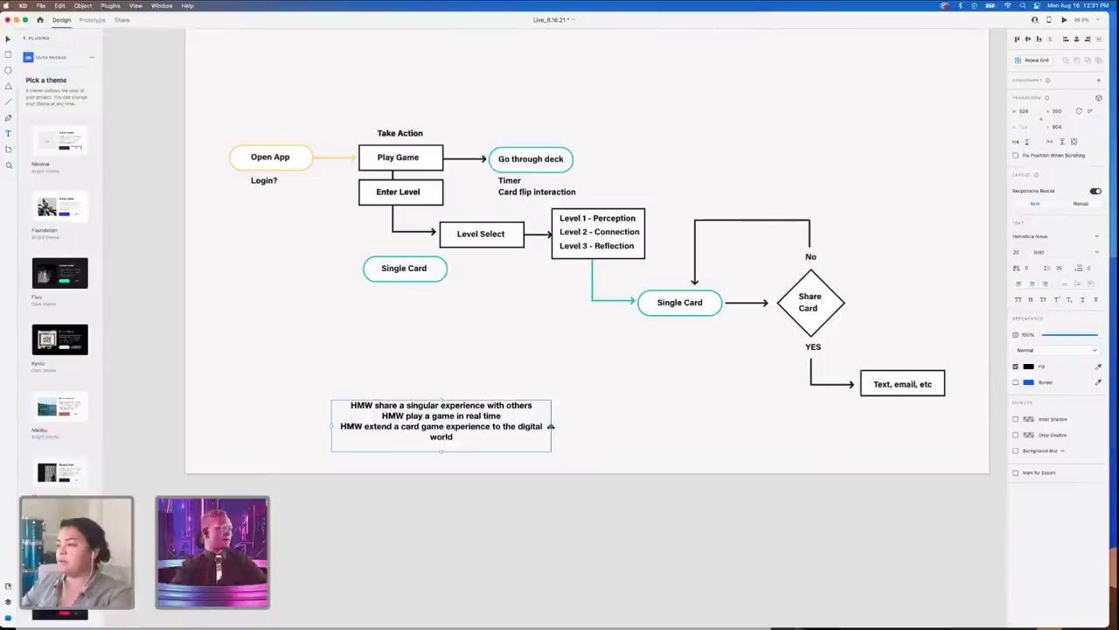
drag(551, 426, 602, 426)
click(632, 438)
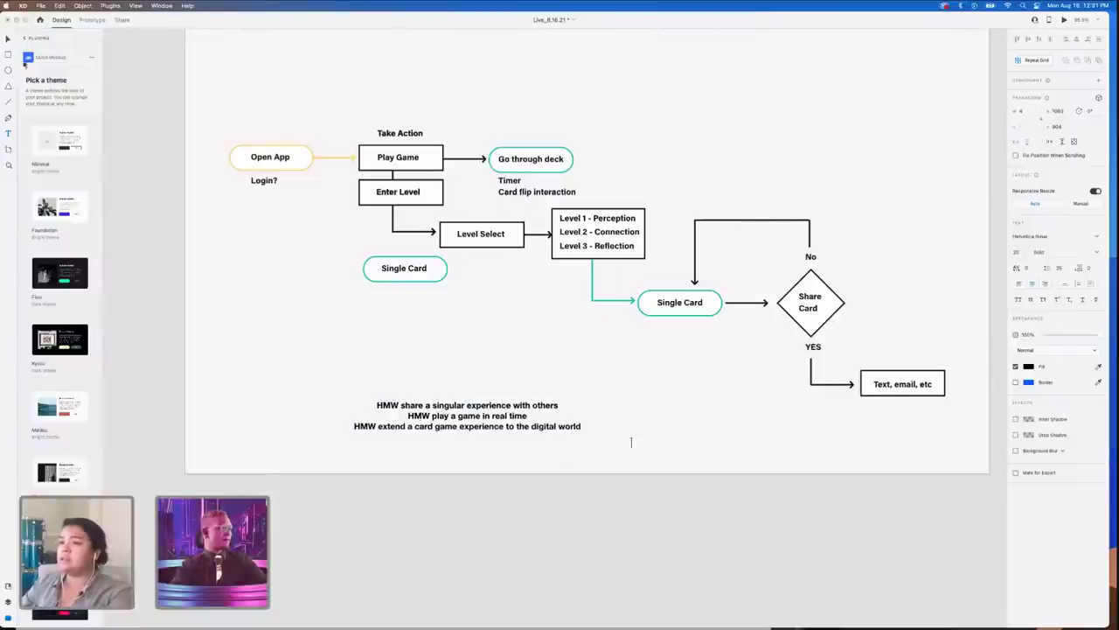
scroll(338, 410, down, 3)
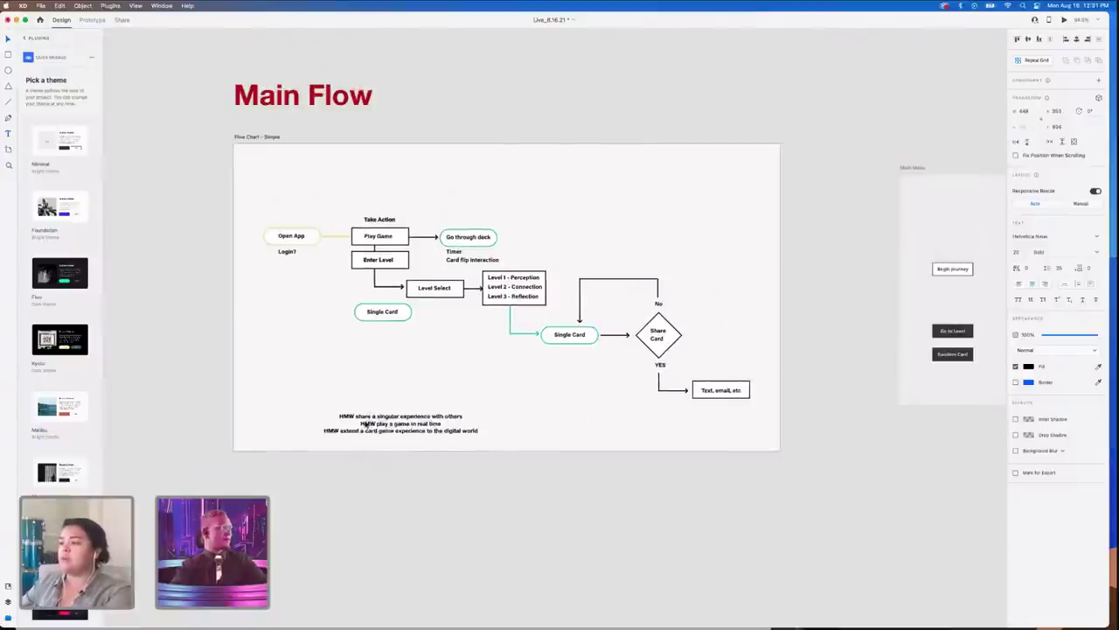
- Move the HMW note slightly lower into the bottom-left corner of the flow chart artboard
scroll(519, 462, right, 15)
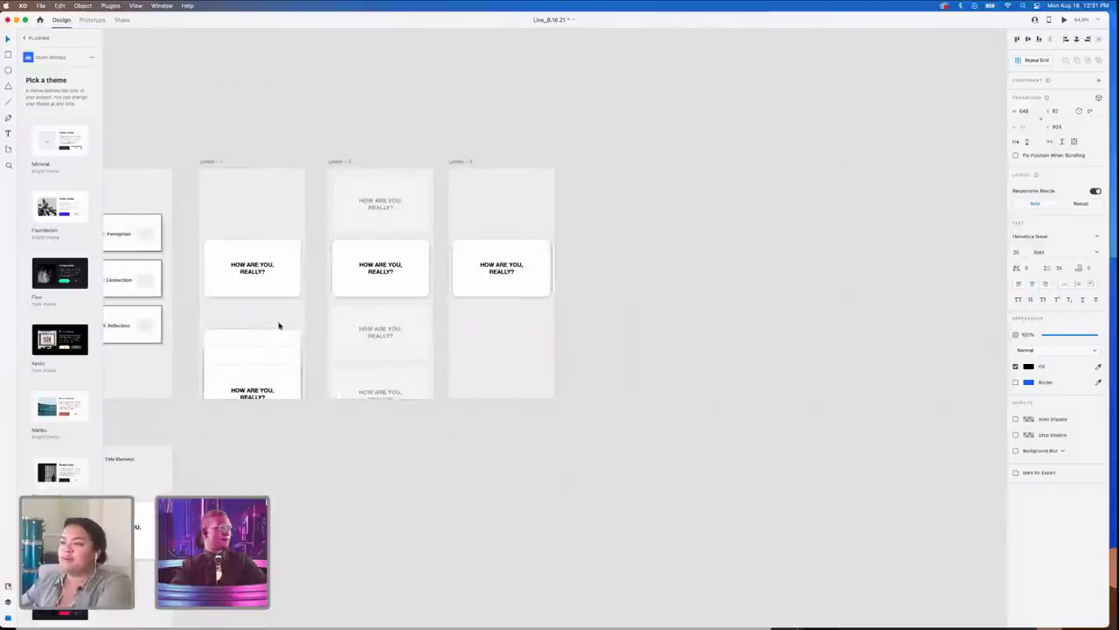
scroll(387, 408, up, 1)
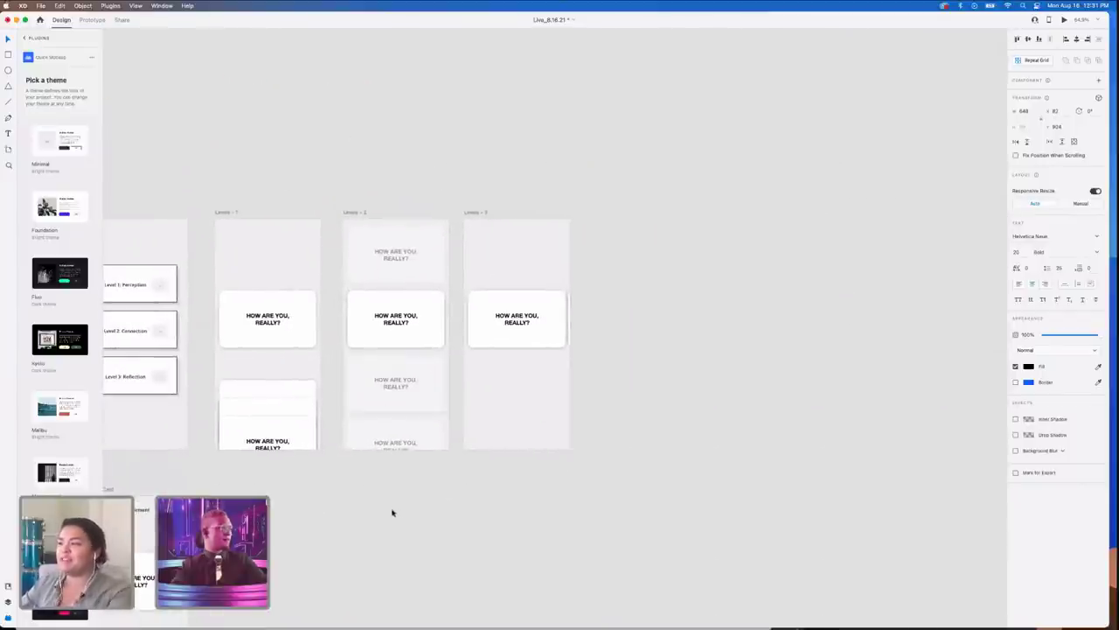
scroll(482, 450, left, 10)
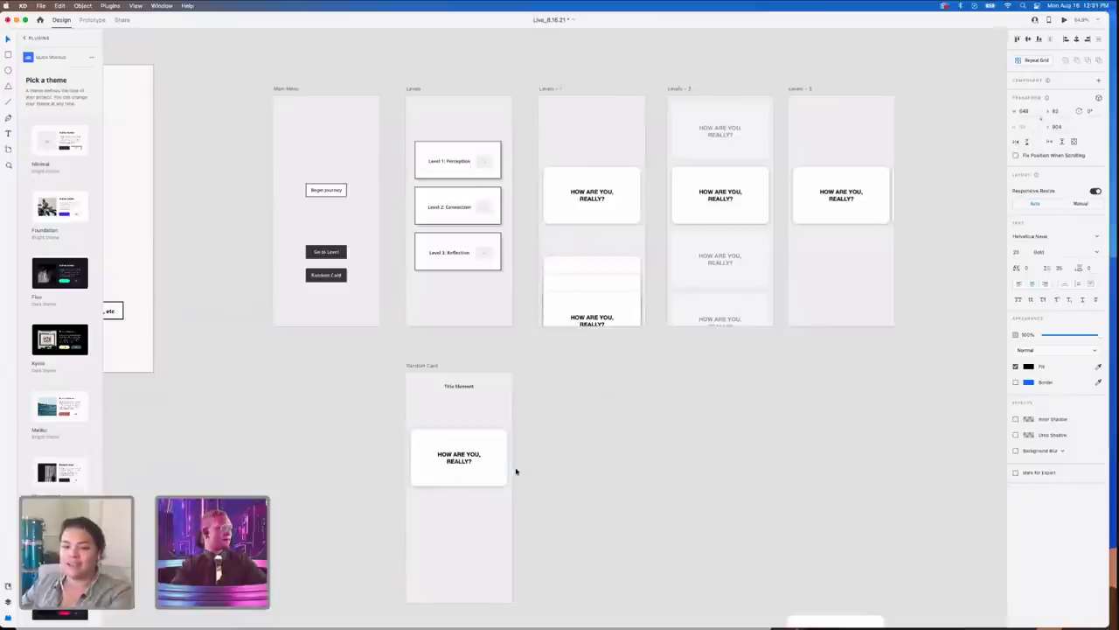
scroll(515, 469, left, 10)
scroll(516, 471, left, 1)
click(176, 374)
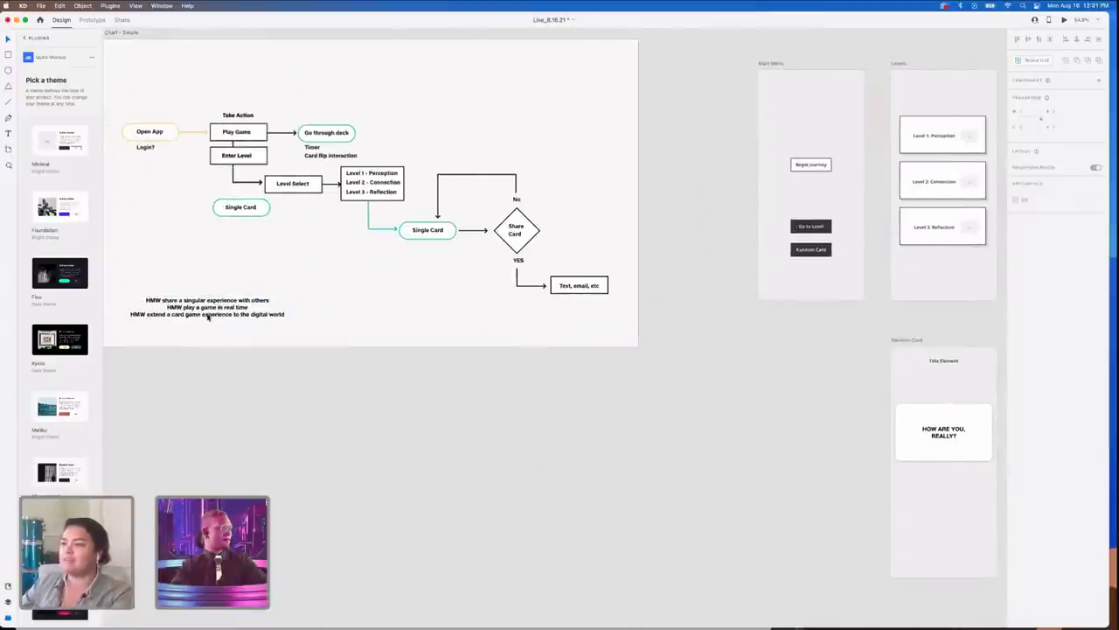
drag(209, 307, 210, 319)
scroll(210, 319, up, 5)
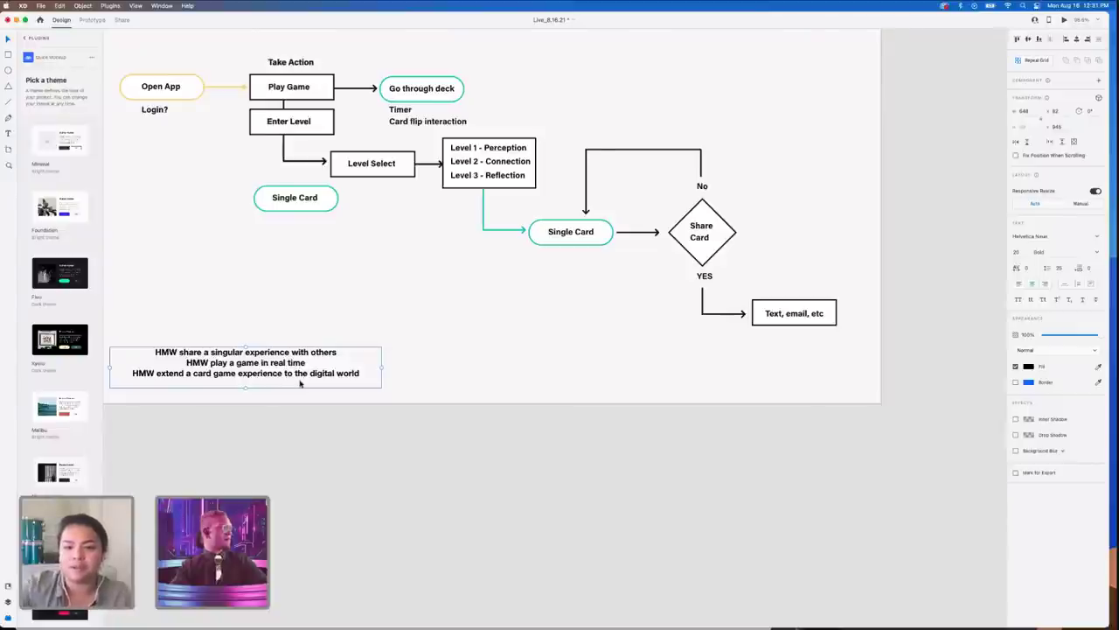
click(474, 454)
- Place a copy of the HMW note just below the rightmost level card artboard
scroll(474, 454, down, 5)
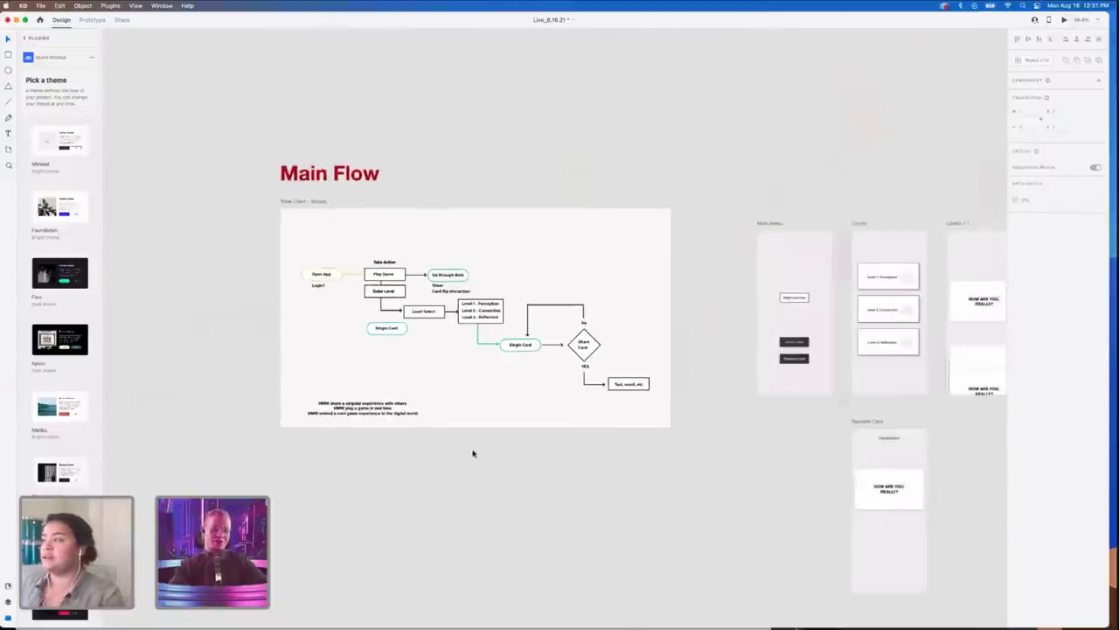
scroll(474, 454, right, 2)
scroll(692, 505, right, 2)
scroll(691, 505, right, 5)
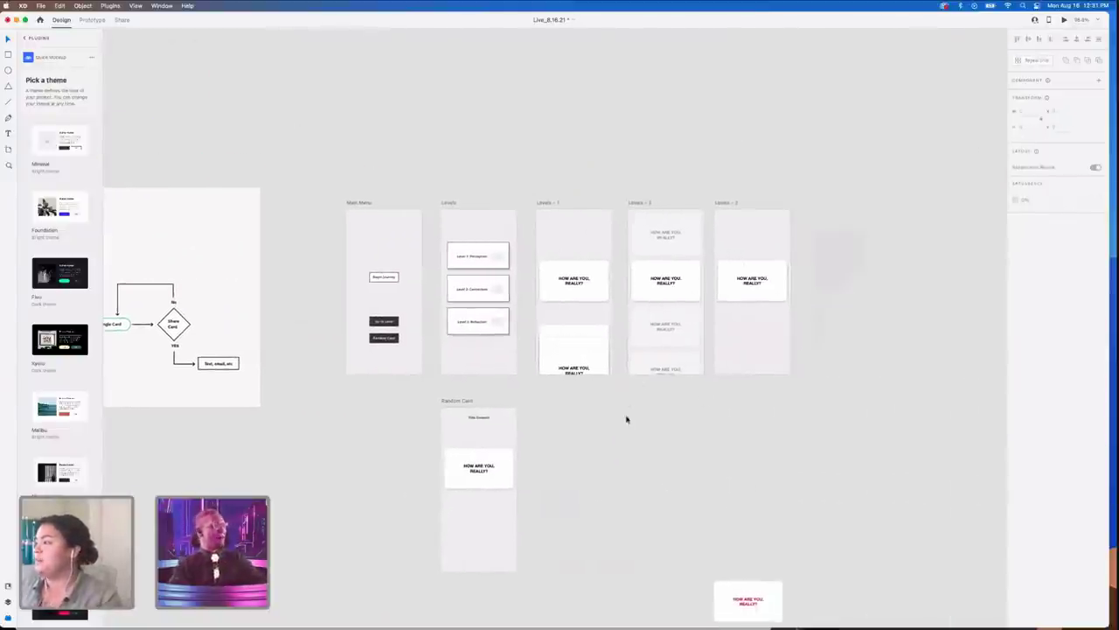
scroll(617, 467, down, 3)
scroll(618, 469, up, 3)
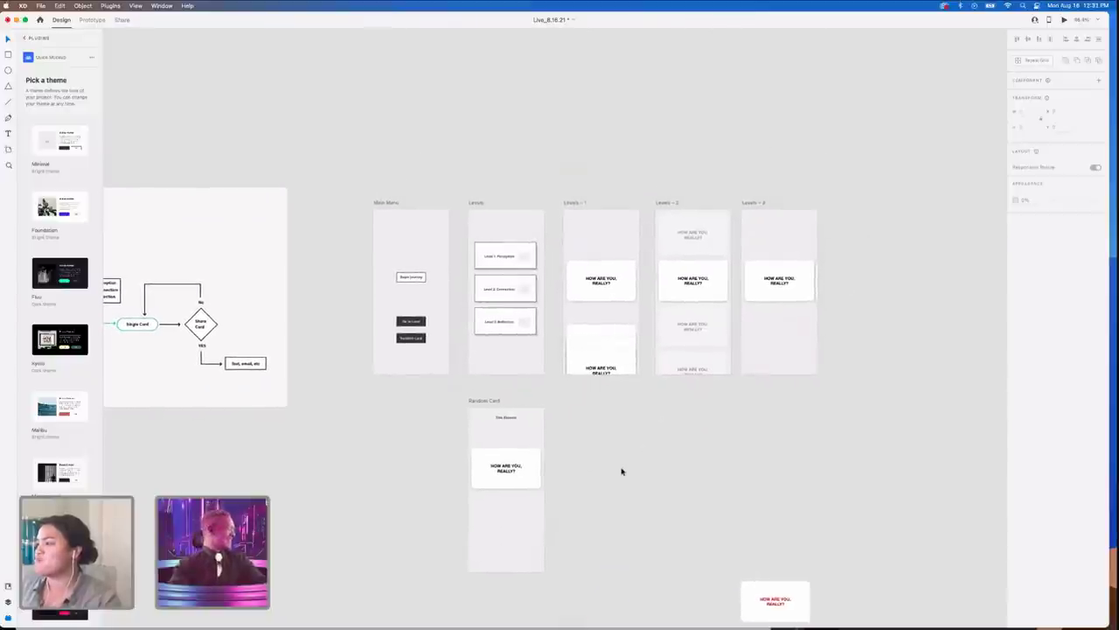
scroll(639, 394, left, 5)
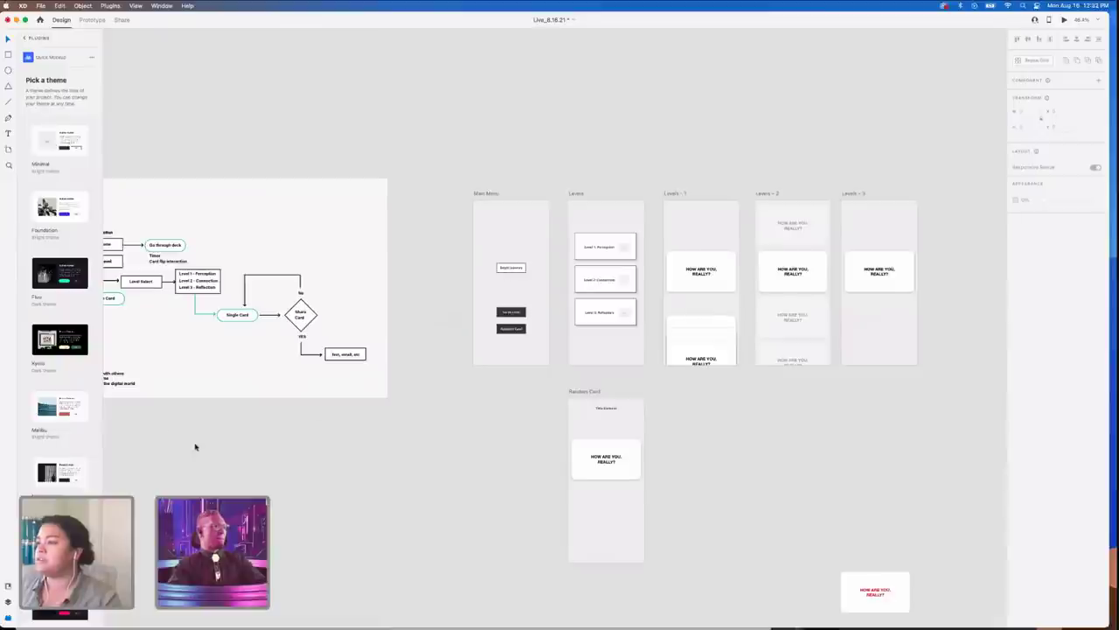
drag(125, 391, 917, 394)
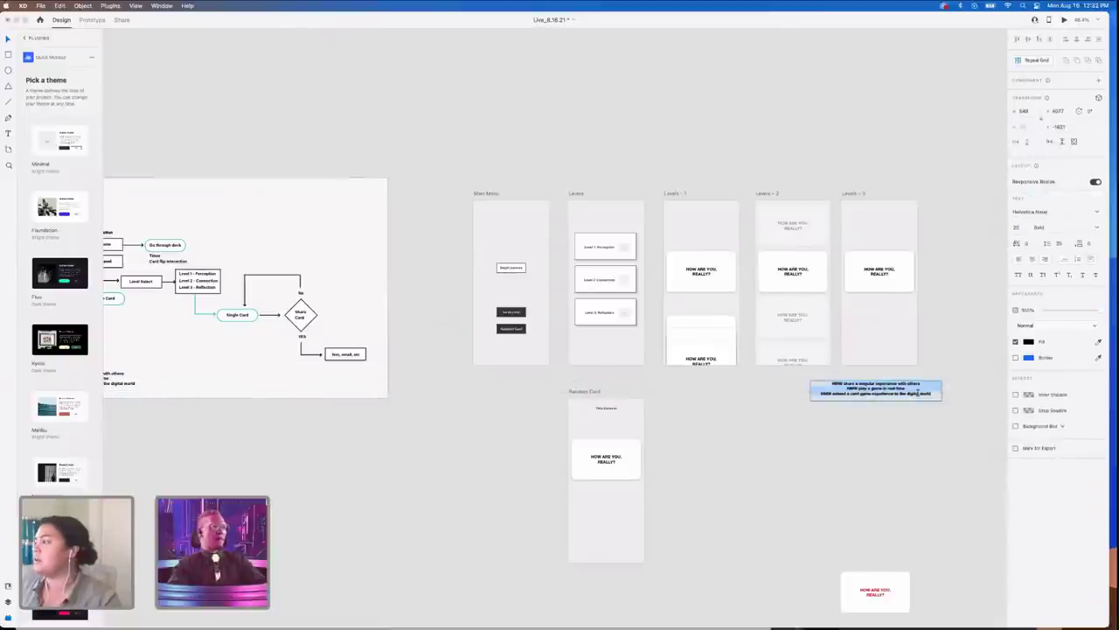
- Replace the copied note's text with "Flip interaction" beneath the rightmost level card artboard
key(super+a)
key(BackSpace)
text(ad)
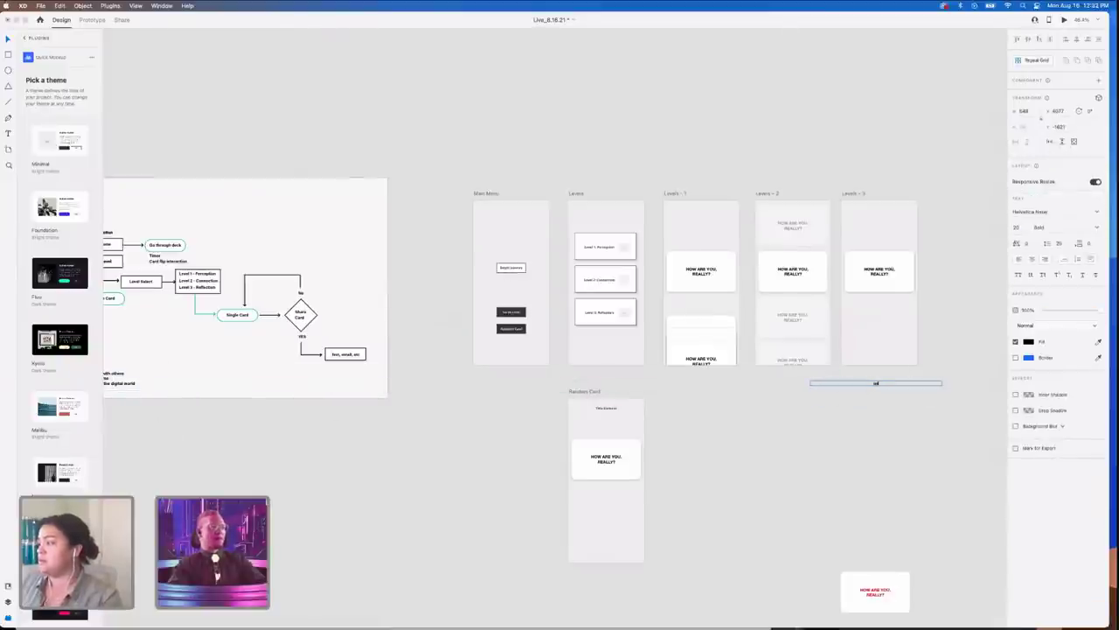
text(teraction)
key(super+a)
text(Hi)
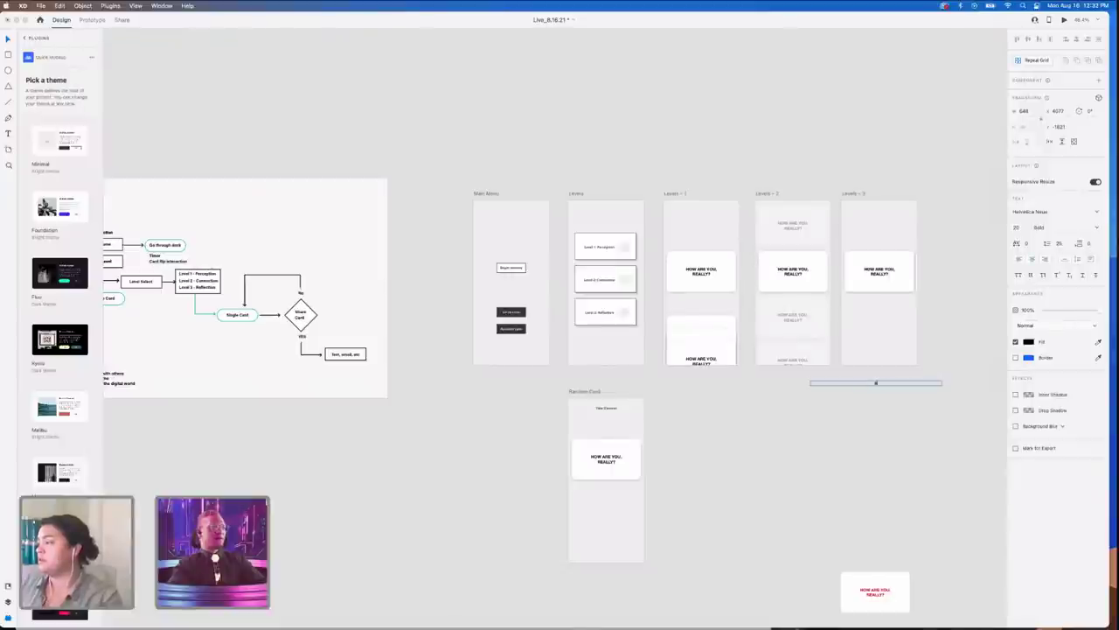
text(p interaction)
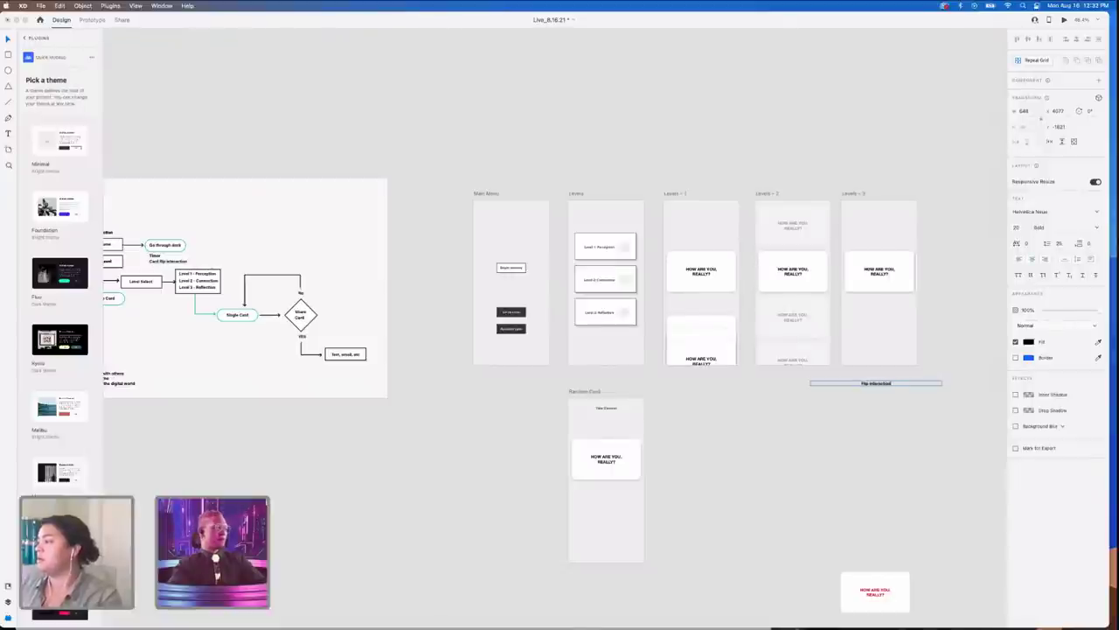
key(Escape)
drag(932, 439, 881, 385)
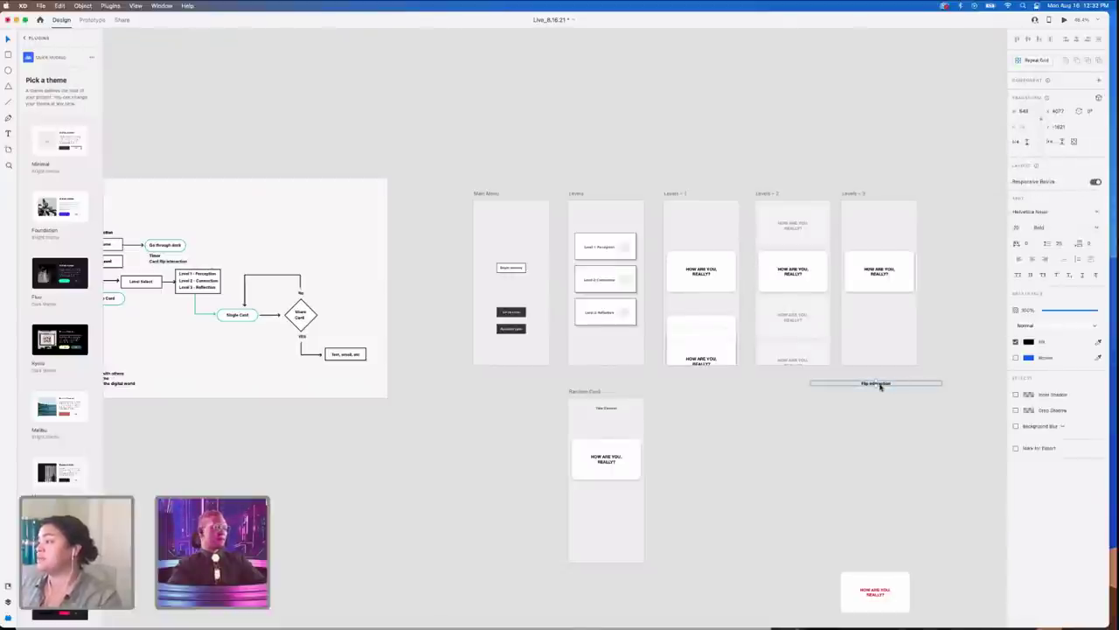
- Examine the card photos in the Inspiration/Reference section up close and in overview
scroll(665, 482, left, 20)
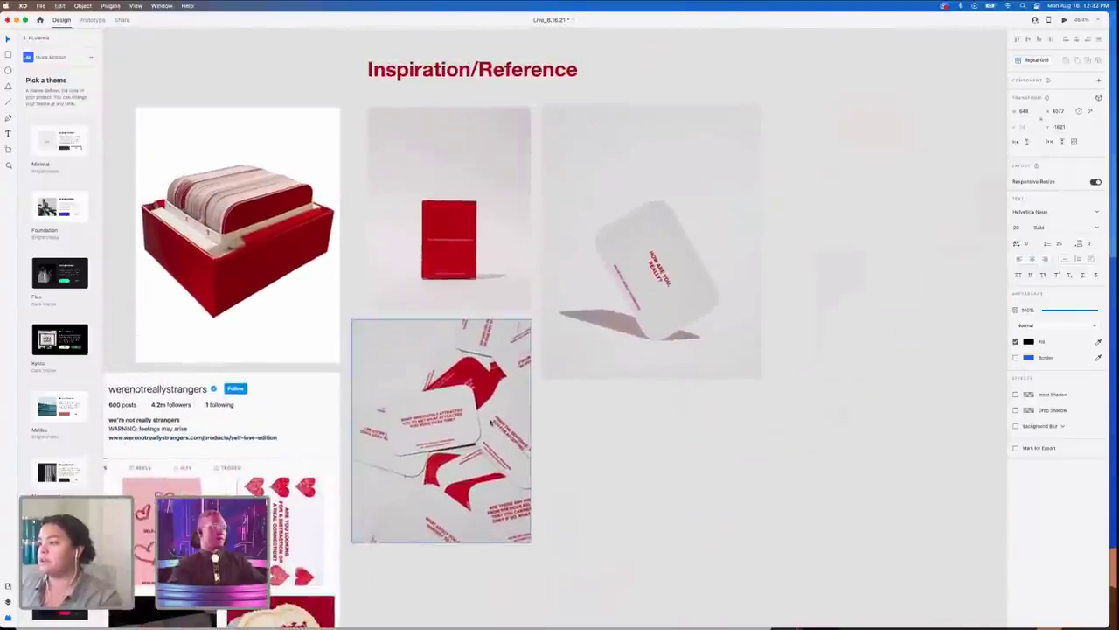
scroll(405, 376, up, 5)
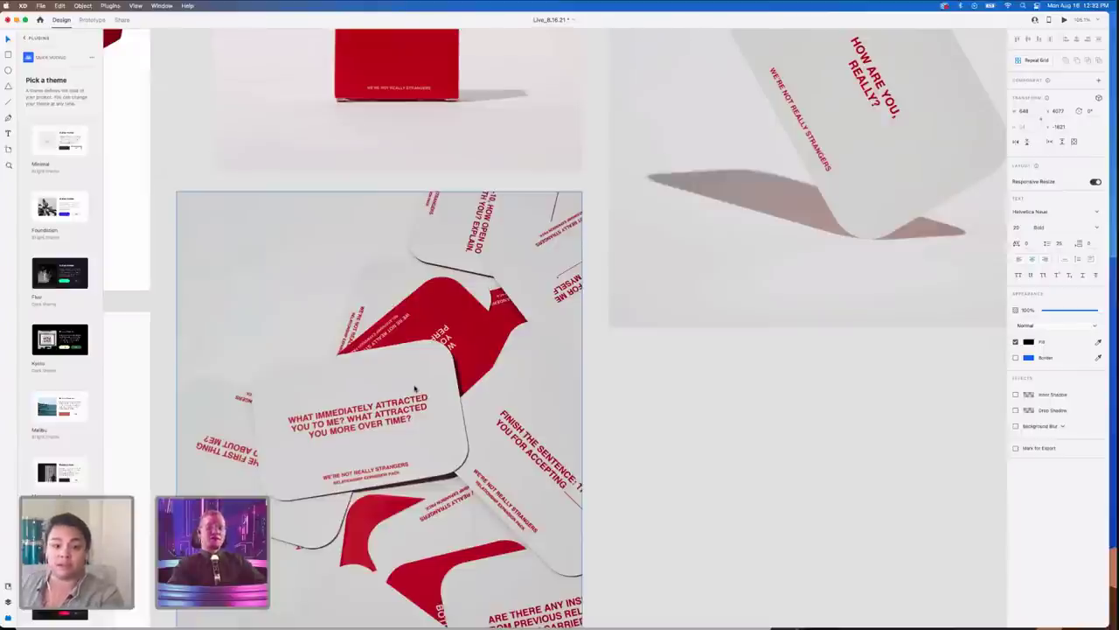
scroll(615, 407, down, 5)
scroll(645, 438, down, 2)
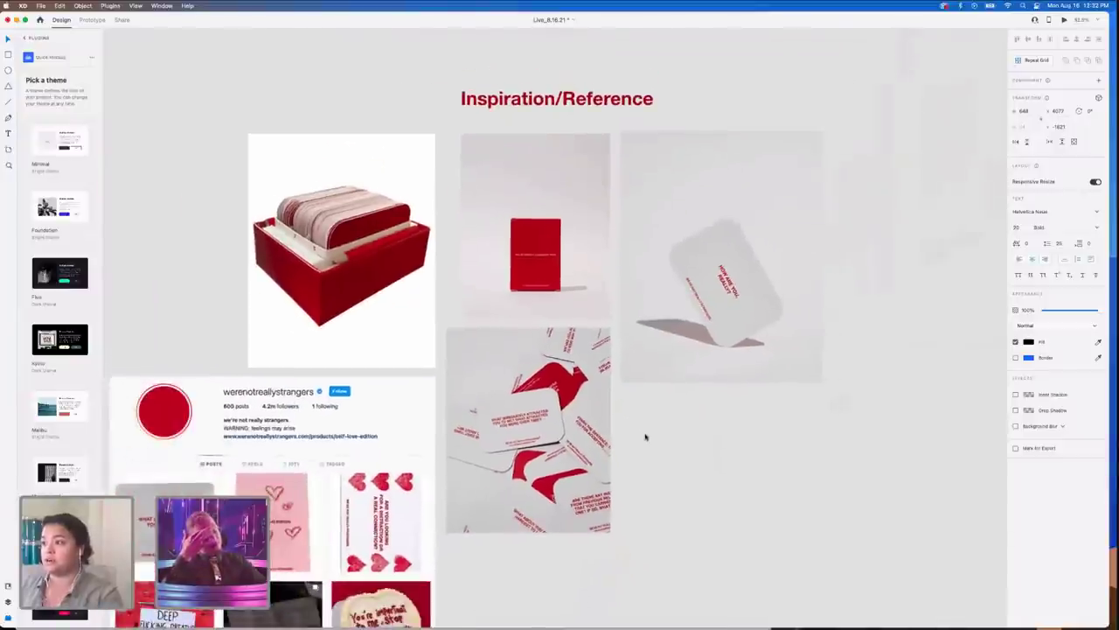
scroll(644, 438, down, 5)
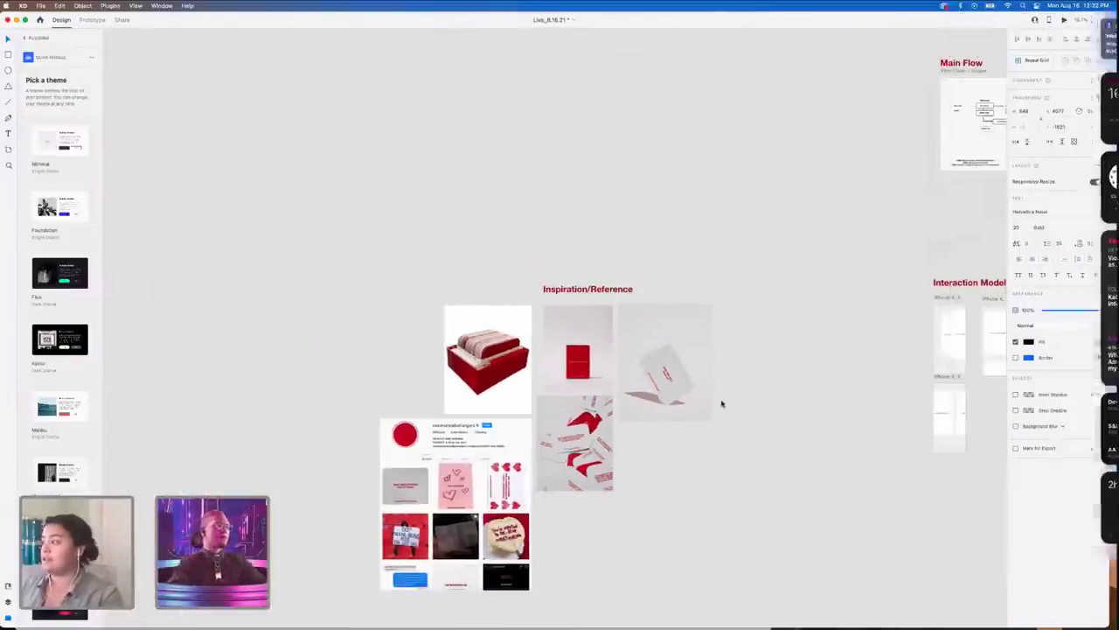
- Narrow the "Flip Interaction" label's text box and centre it just below the Levels – 3 artboard
scroll(719, 400, down, 2)
scroll(691, 350, right, 5)
scroll(657, 282, up, 6)
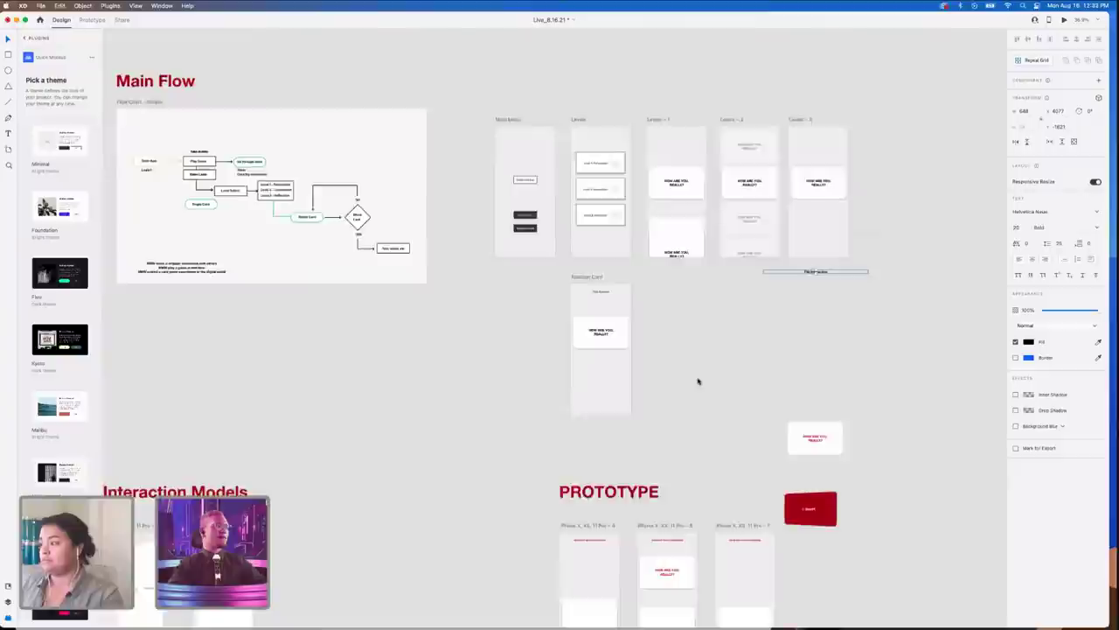
scroll(698, 380, down, 2)
scroll(697, 380, up, 8)
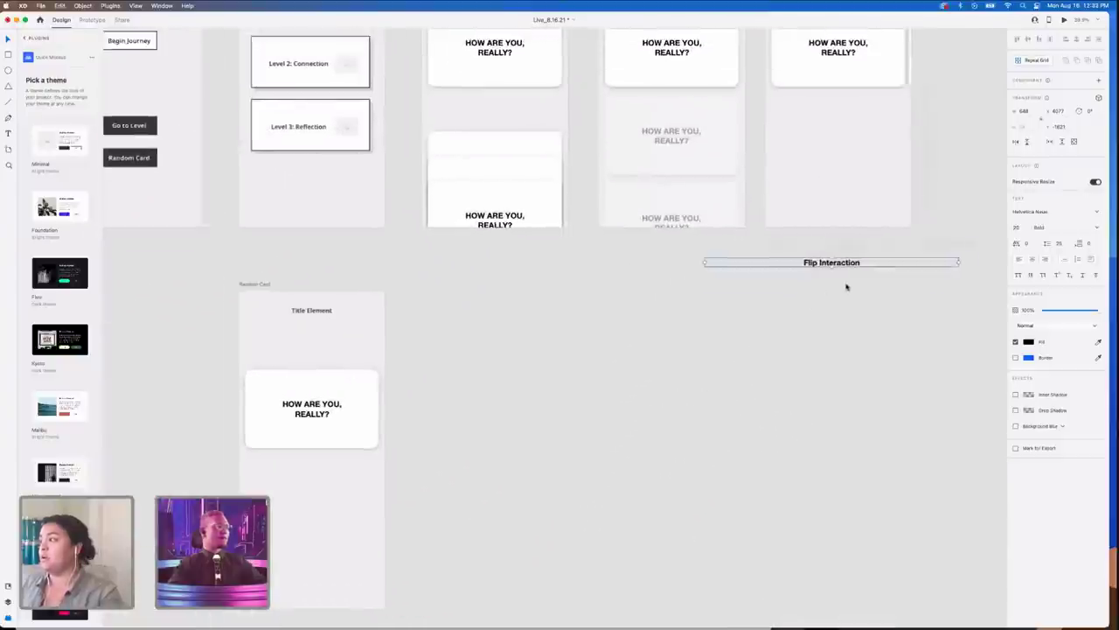
scroll(687, 342, right, 2)
scroll(688, 342, up, 5)
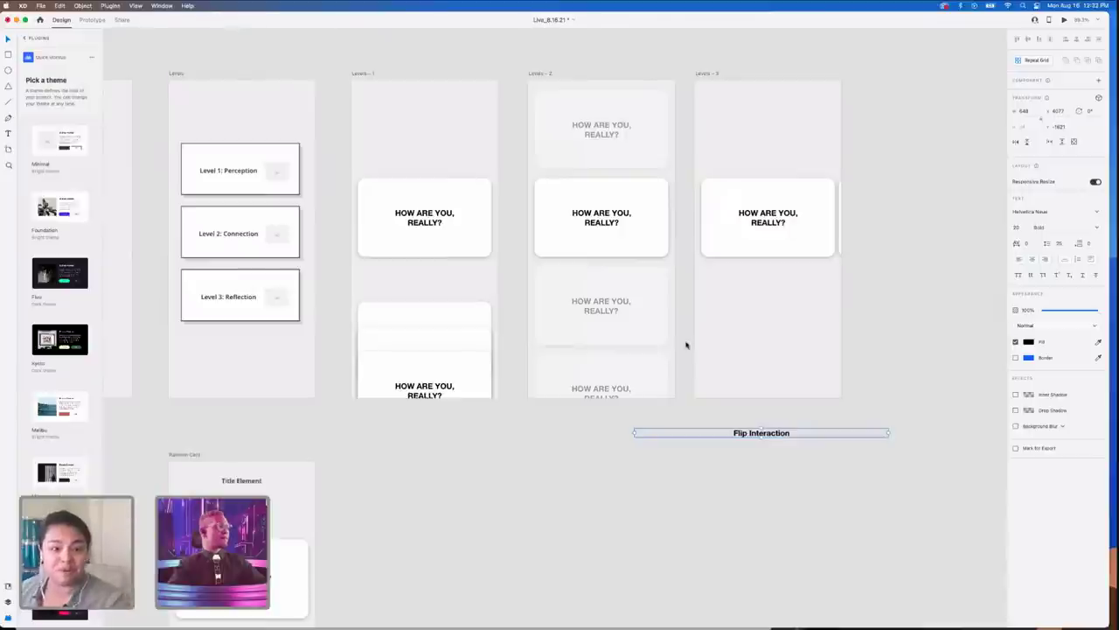
scroll(729, 360, right, 1)
scroll(729, 360, right, 1)
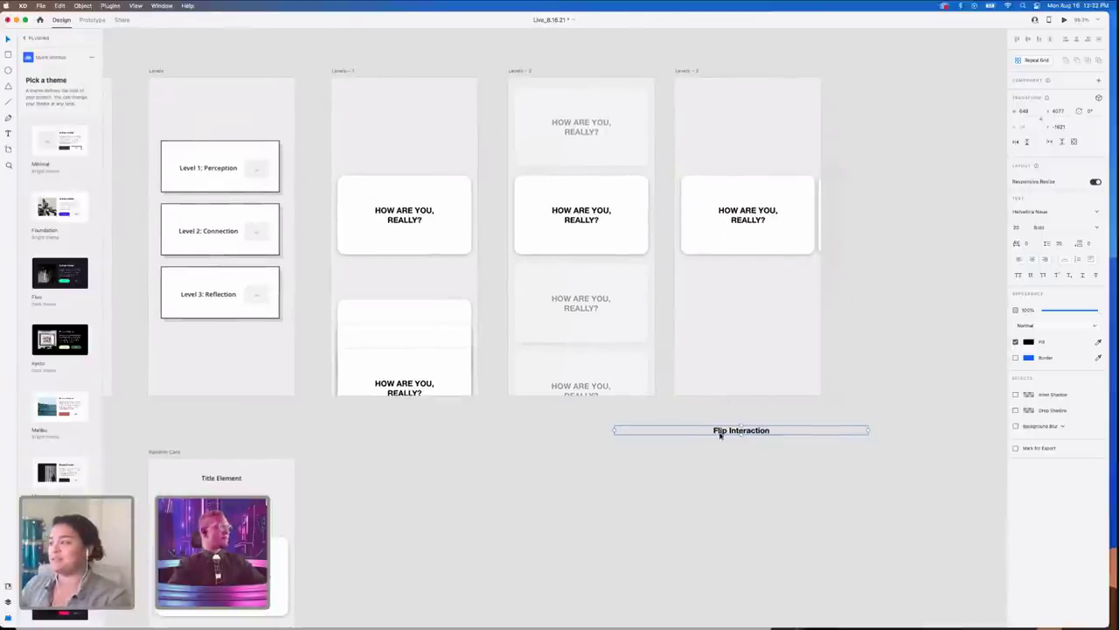
double_click(764, 430)
click(776, 430)
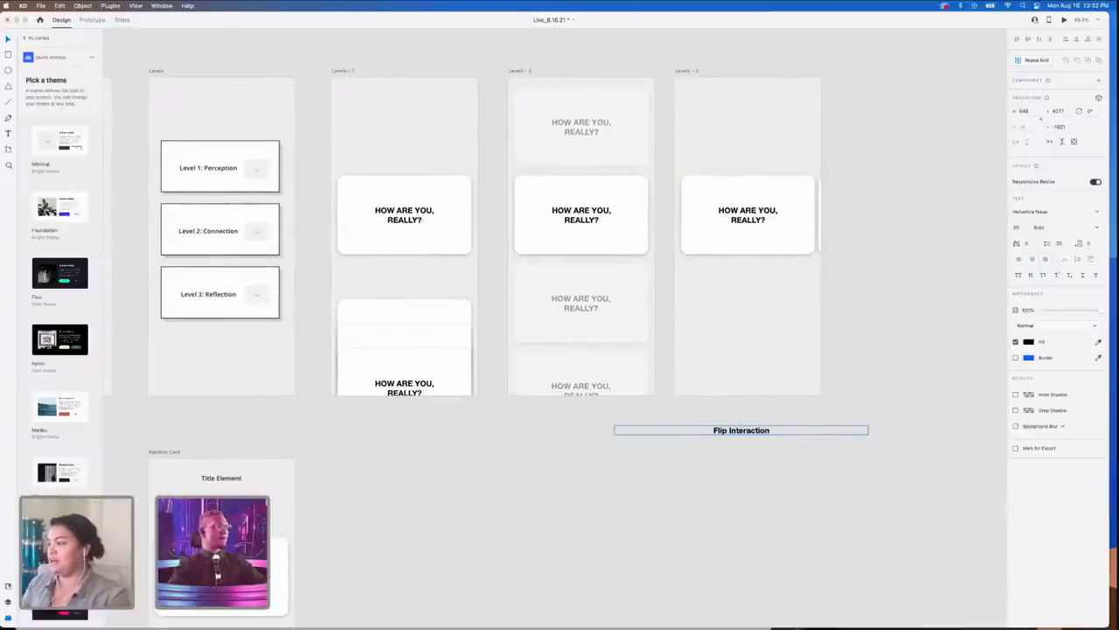
key(Escape)
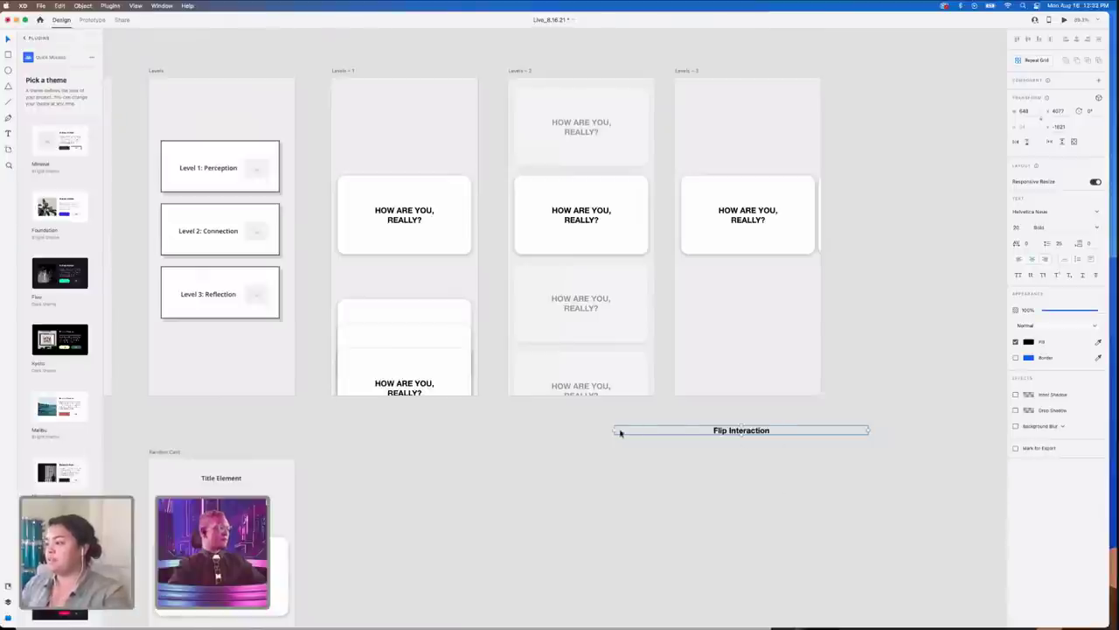
drag(614, 430, 724, 422)
click(727, 461)
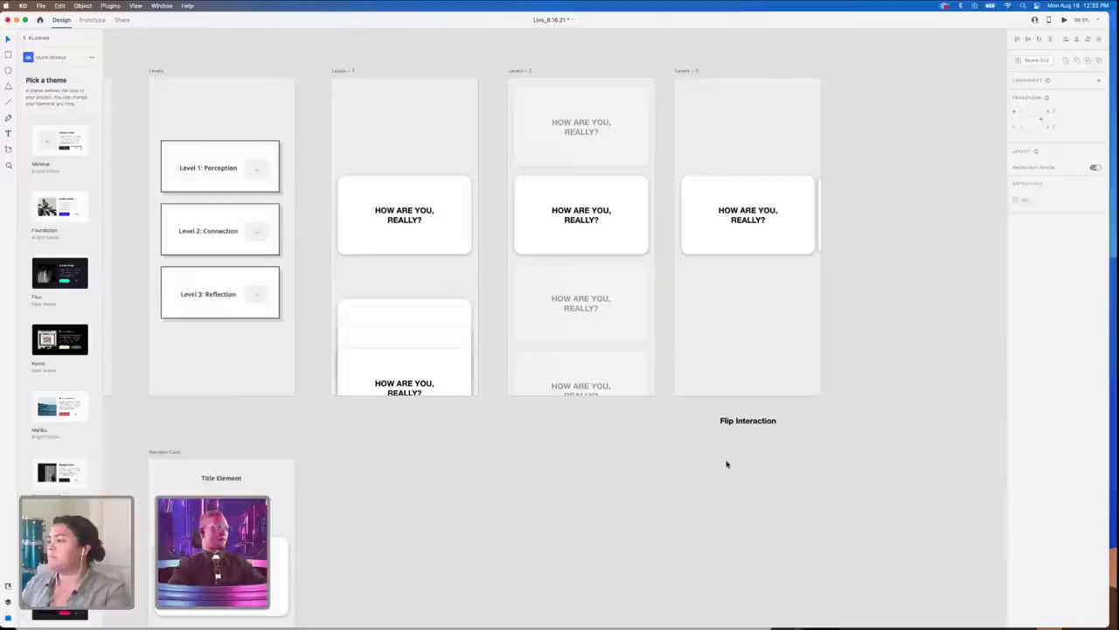
- Rename the Random Card artboard as "Single Random Card" and centre its question card vertically in the artboard
scroll(727, 464, down, 5)
scroll(727, 463, right, 3)
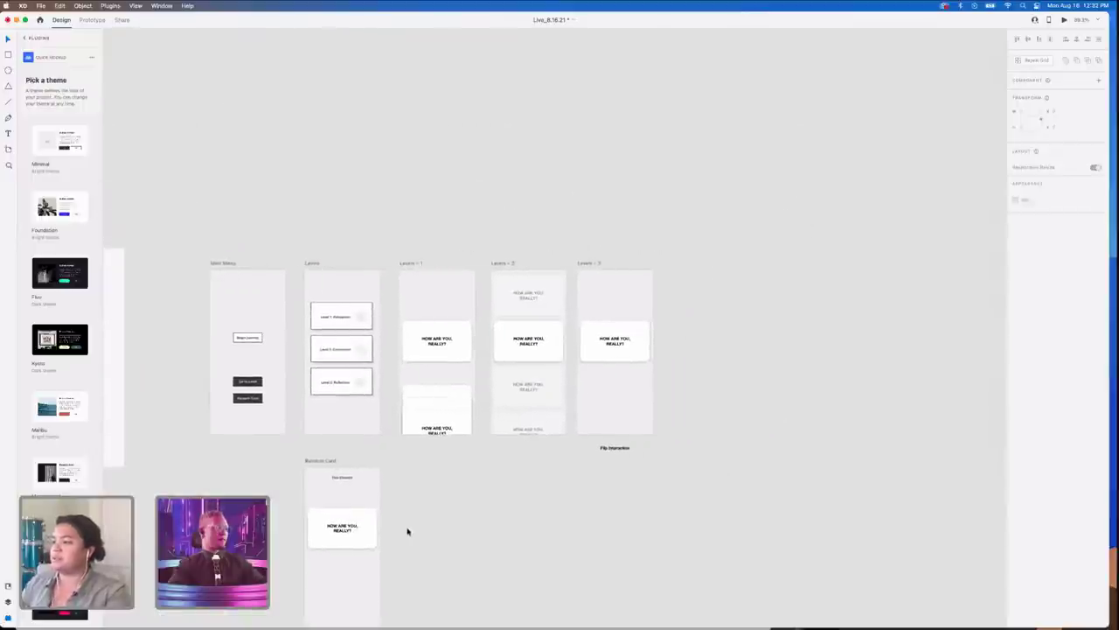
scroll(407, 531, down, 2)
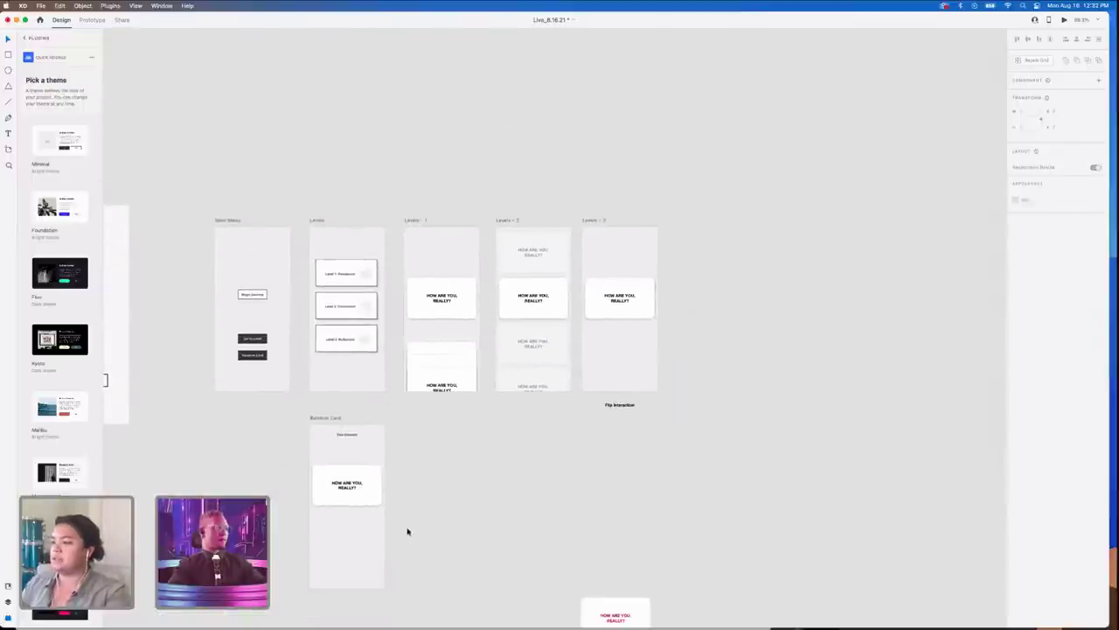
click(322, 419)
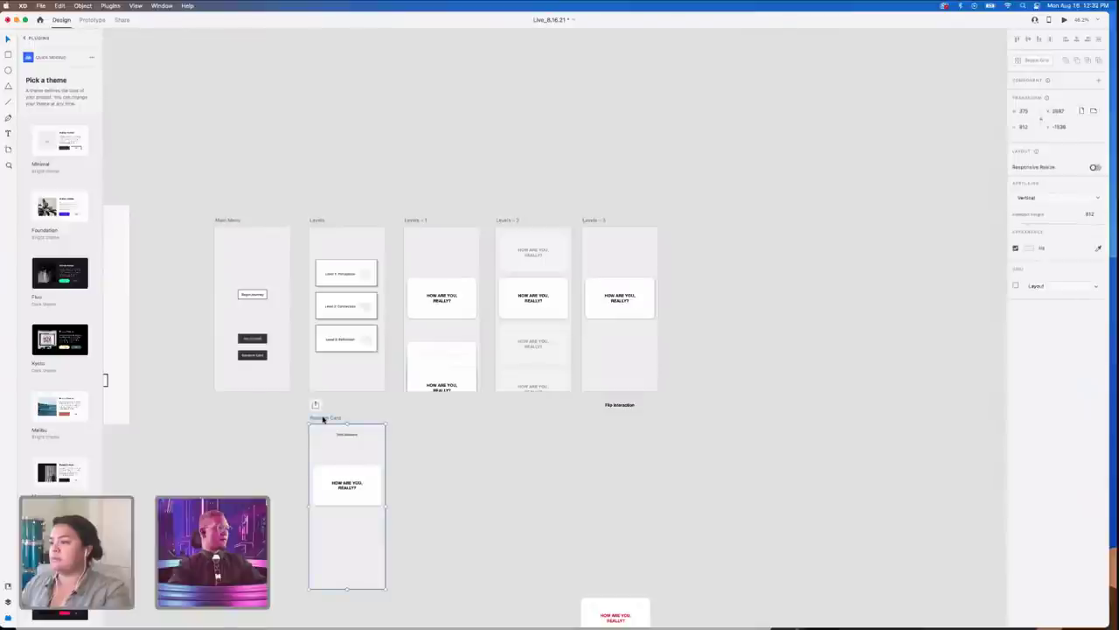
double_click(322, 419)
text(Single R)
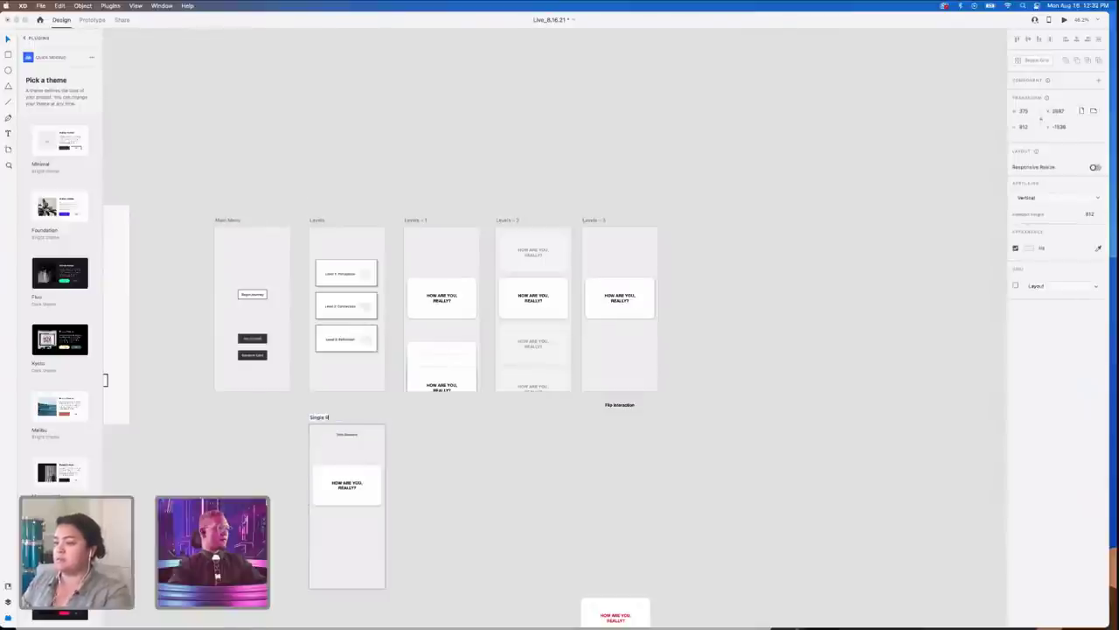
text(andom Card)
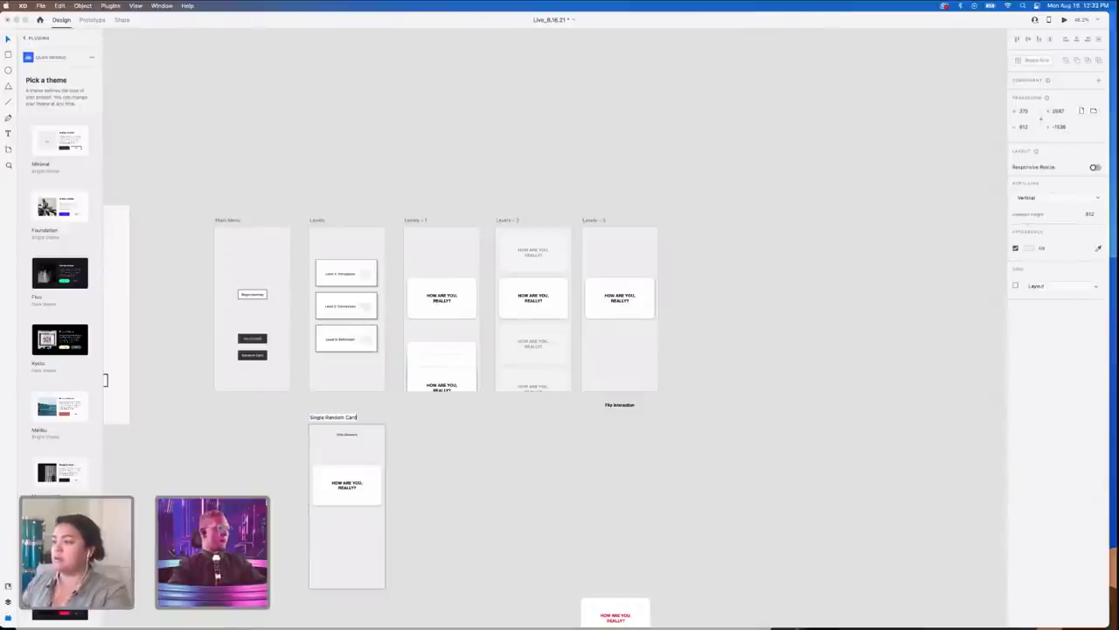
key(Return)
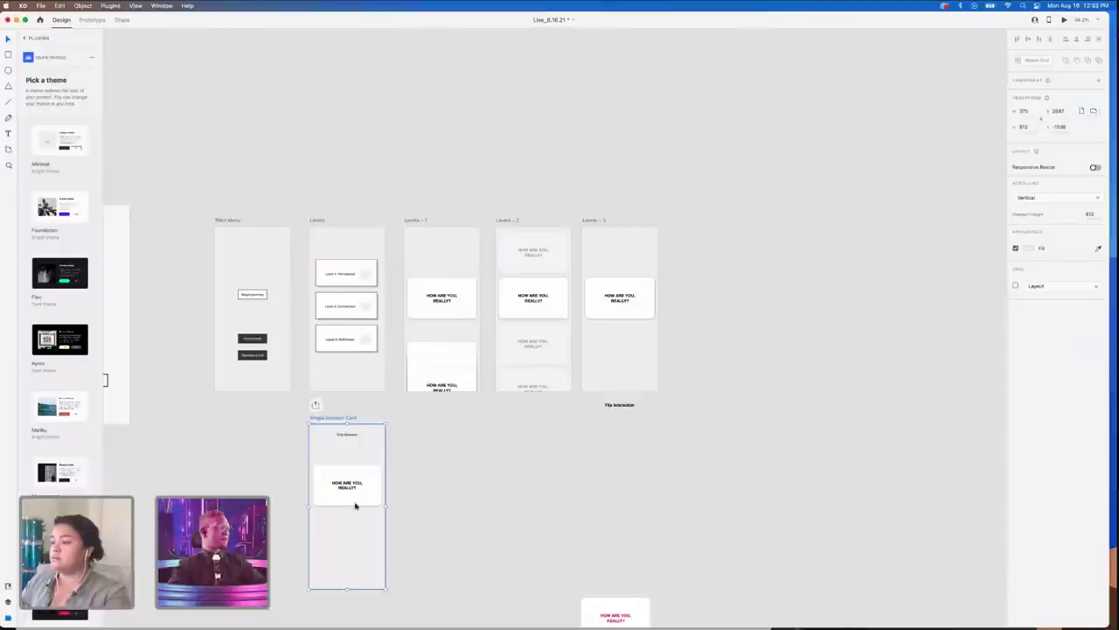
drag(370, 488, 368, 514)
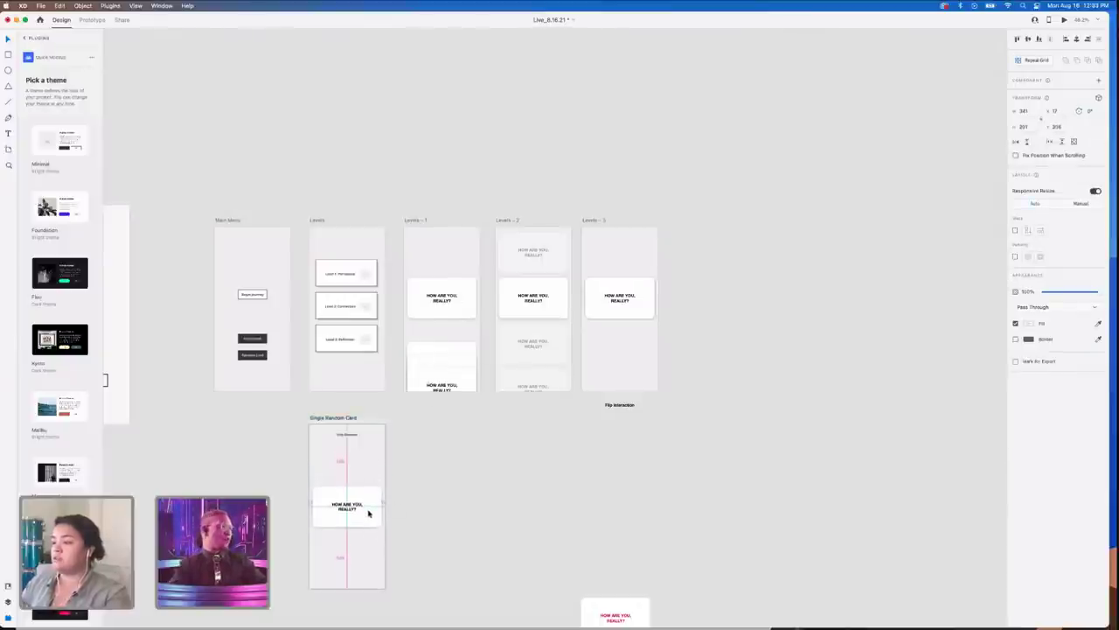
click(466, 520)
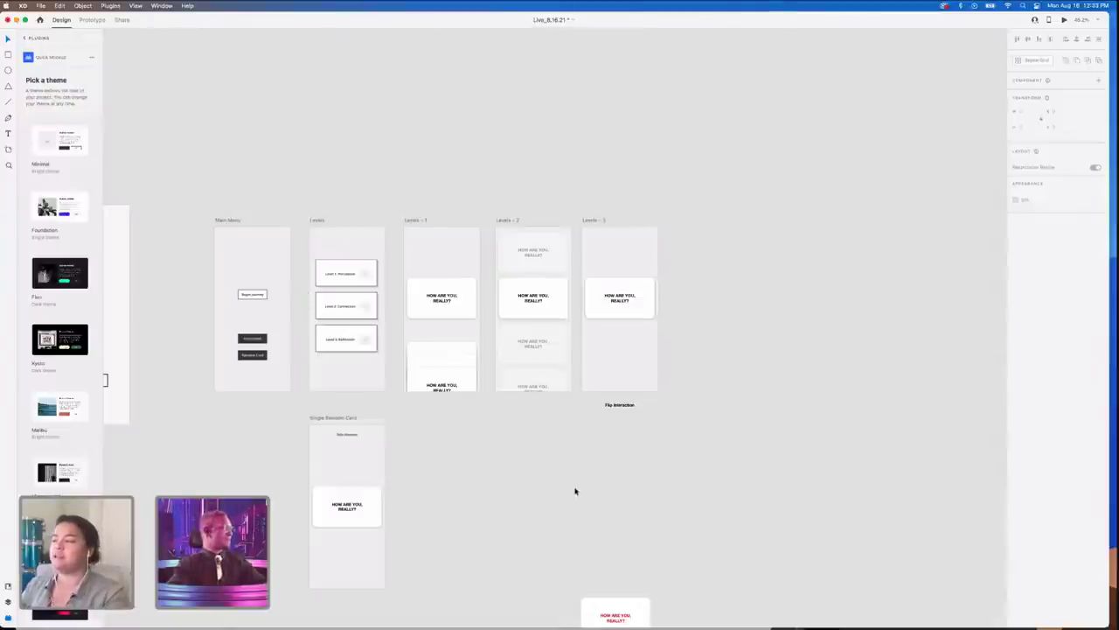
- Move the loose white card with red text directly below the red card, beside the PROTOTYPE artboards
scroll(575, 491, down, 5)
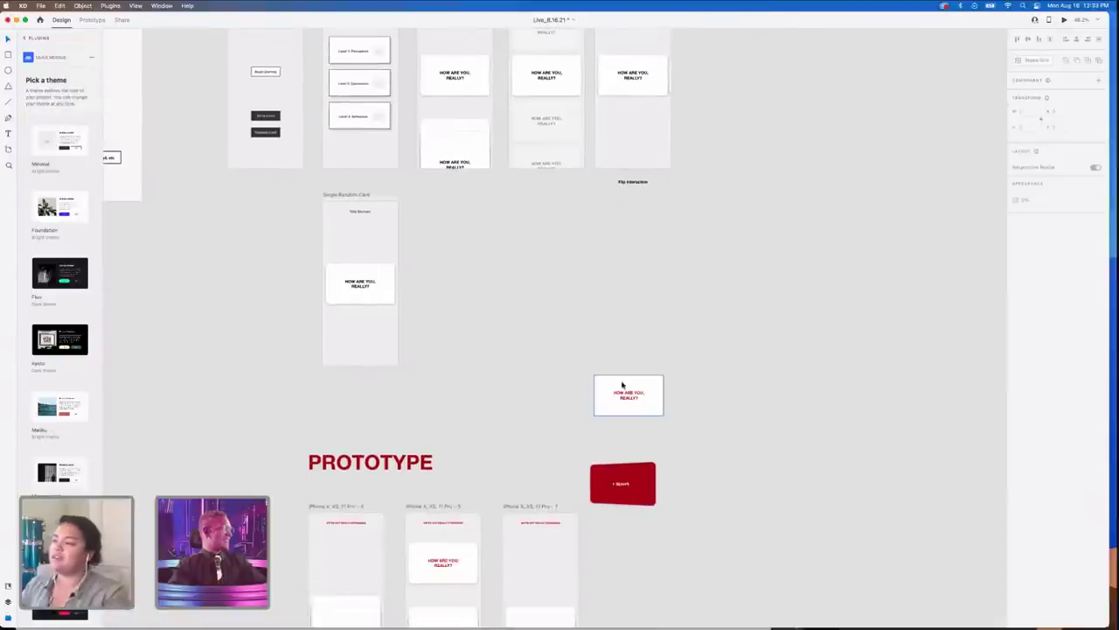
drag(622, 385, 603, 516)
scroll(573, 352, up, 2)
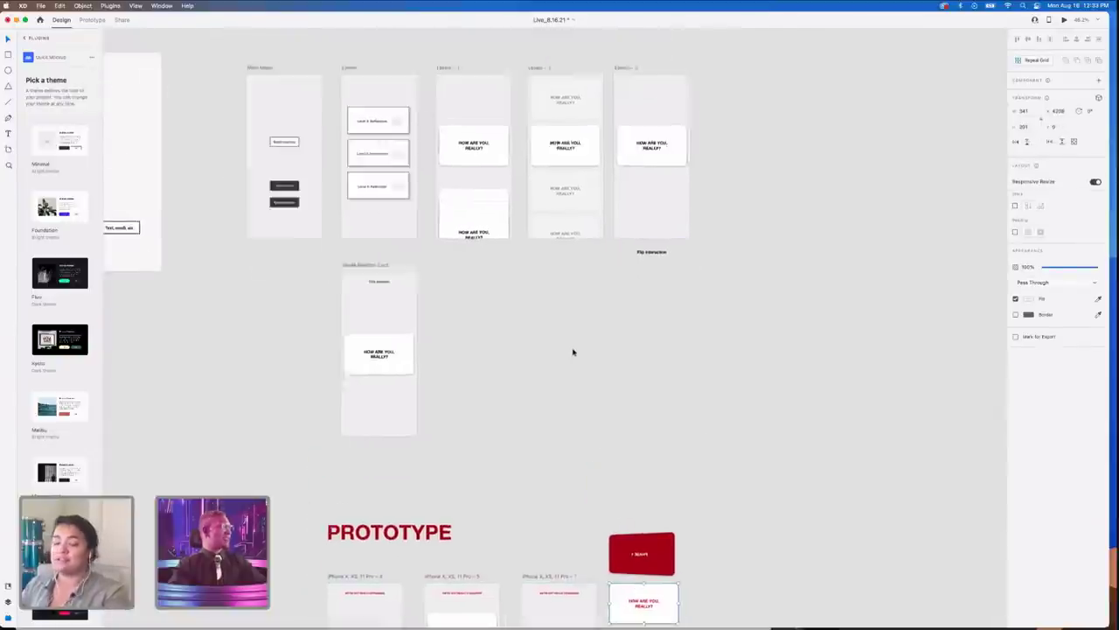
scroll(573, 352, up, 4)
scroll(612, 446, left, 5)
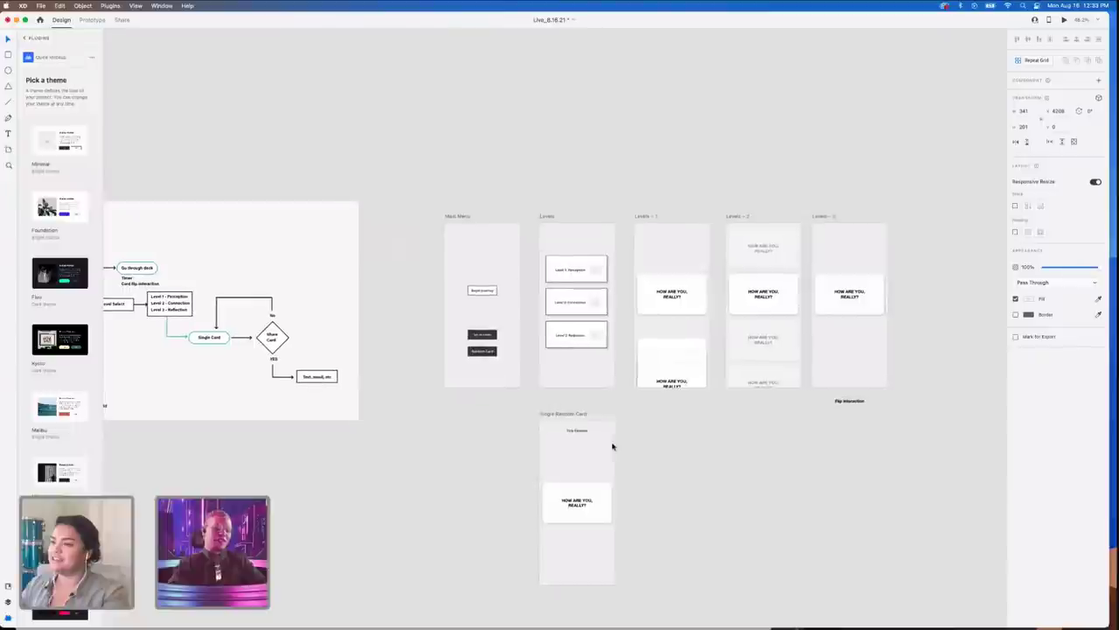
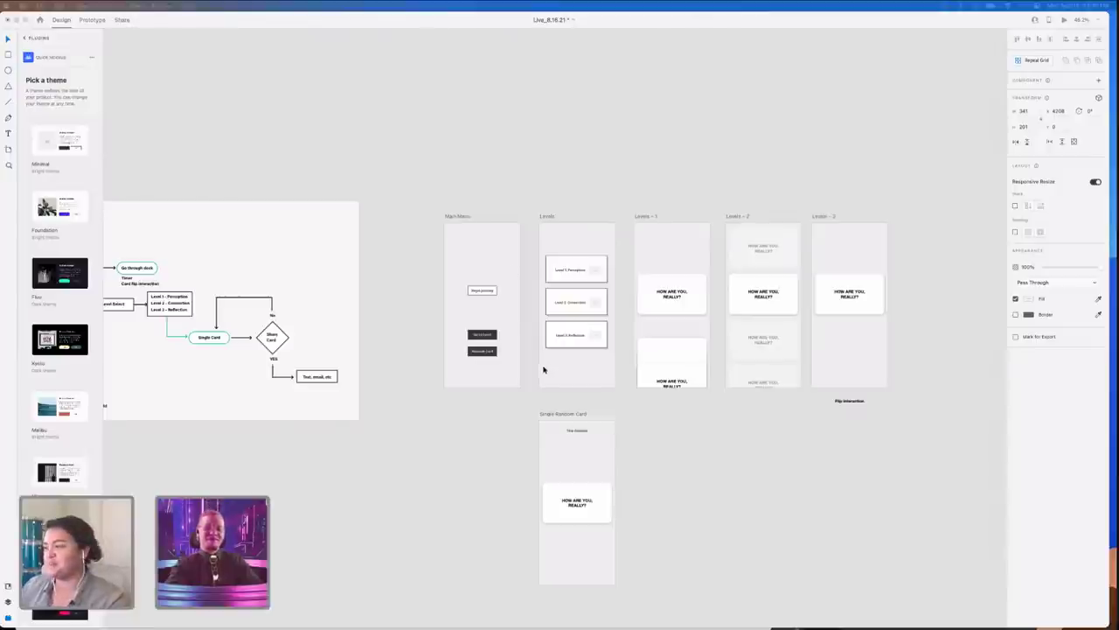
scroll(571, 431, right, 1)
scroll(571, 431, down, 1)
scroll(571, 431, right, 3)
scroll(571, 431, down, 2)
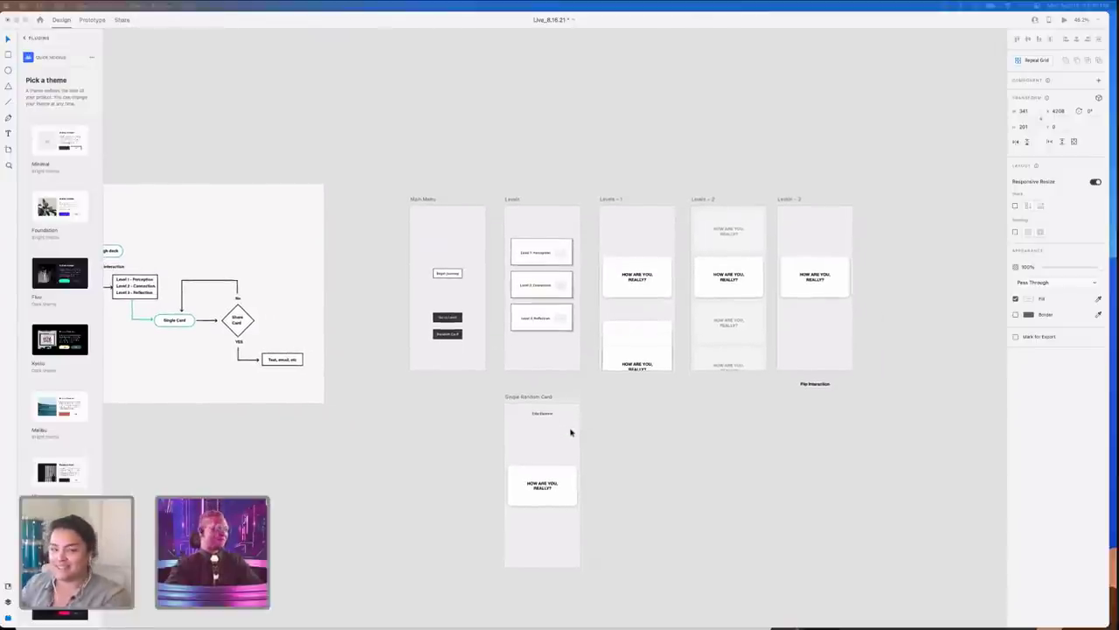
scroll(633, 444, right, 7)
scroll(632, 444, down, 1)
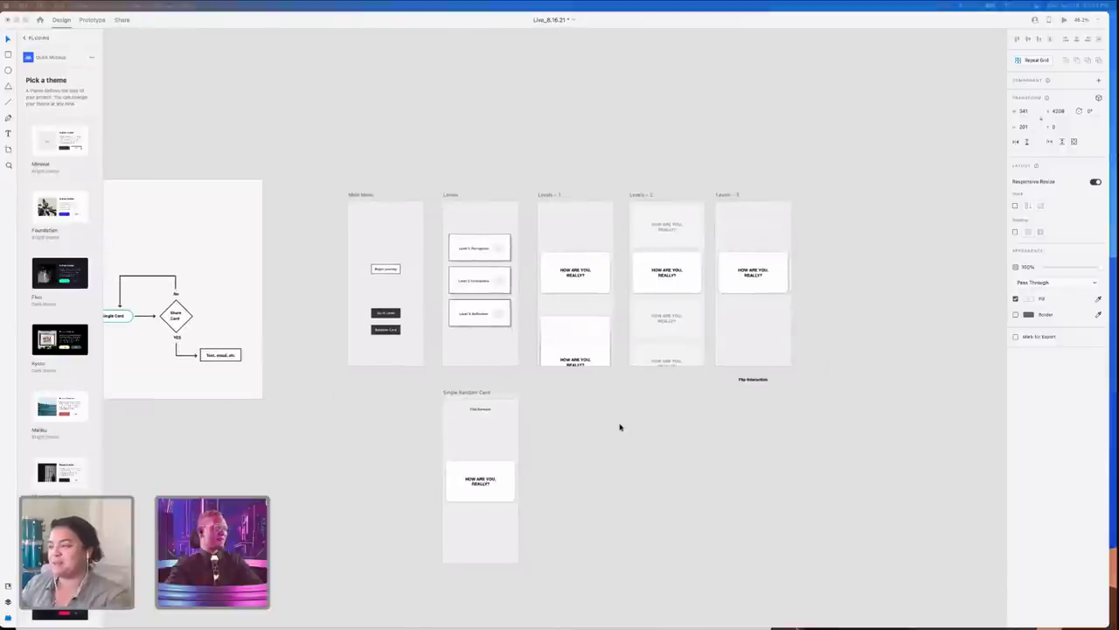
scroll(626, 429, left, 9)
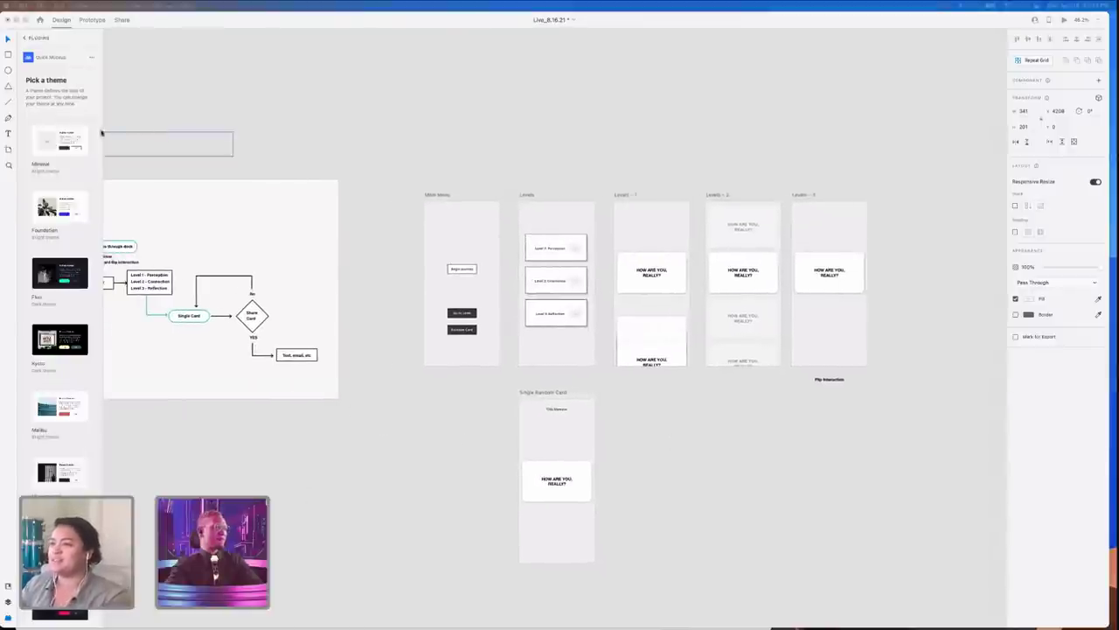
- Insert a Pagination element from the Minimal theme and place it below the card on the Levels – 3 artboard
click(63, 149)
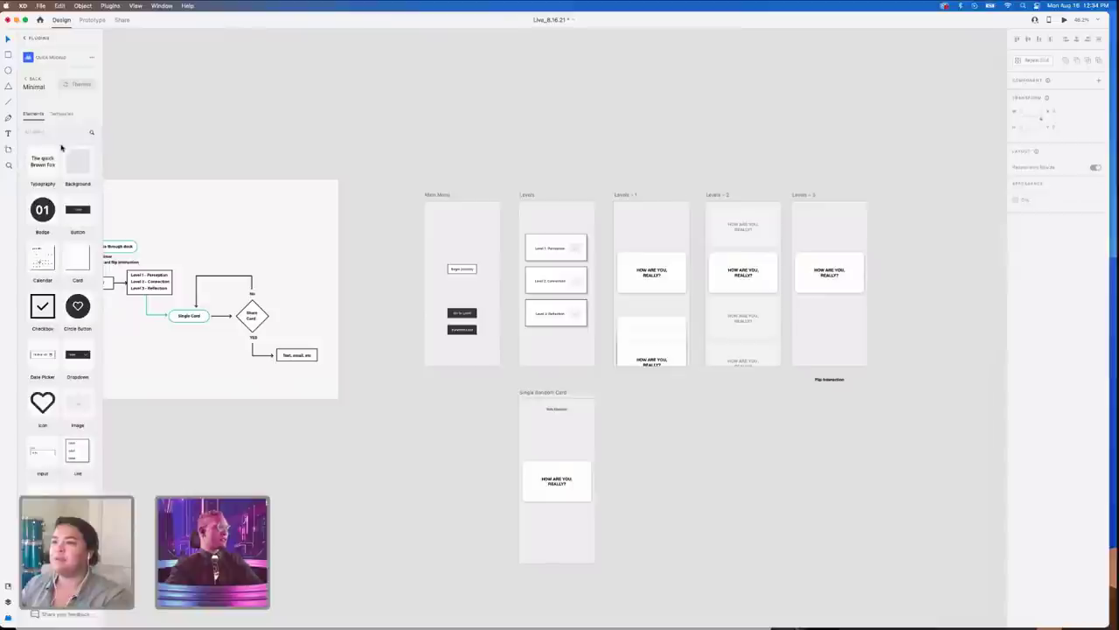
scroll(121, 328, right, 2)
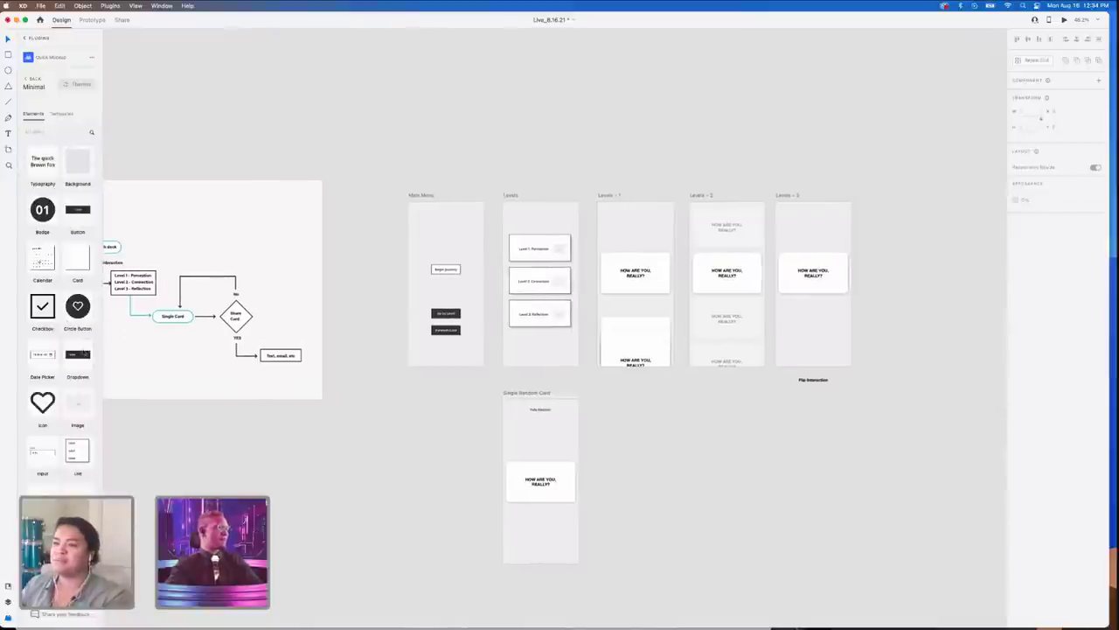
scroll(73, 411, down, 3)
scroll(73, 429, down, 6)
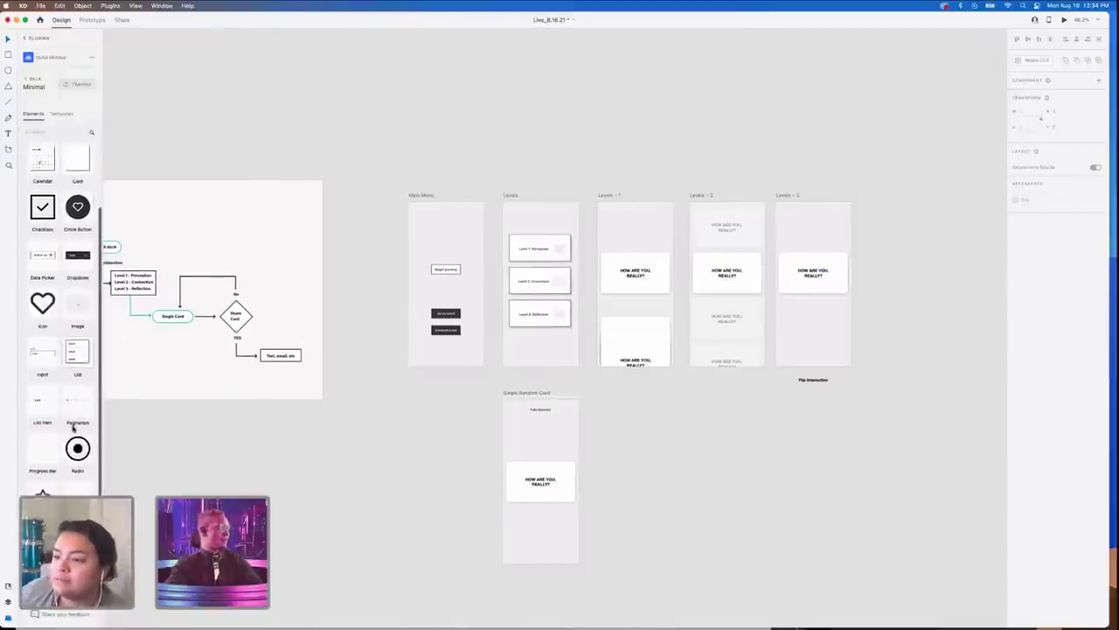
scroll(74, 429, down, 1)
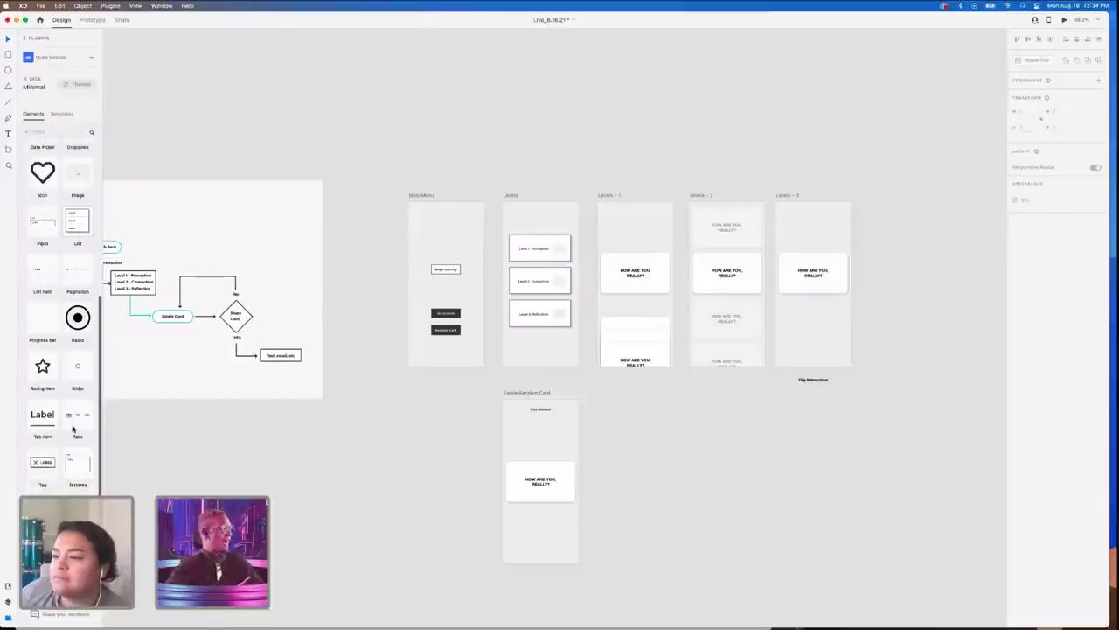
scroll(74, 429, up, 1)
scroll(74, 428, up, 2)
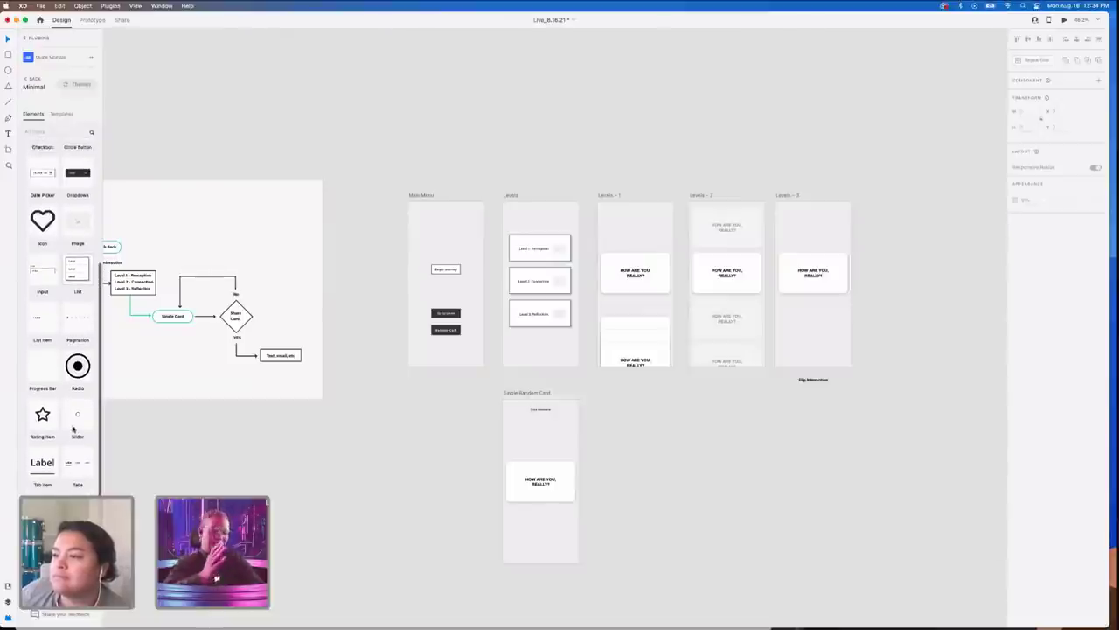
click(82, 325)
scroll(521, 343, up, 5)
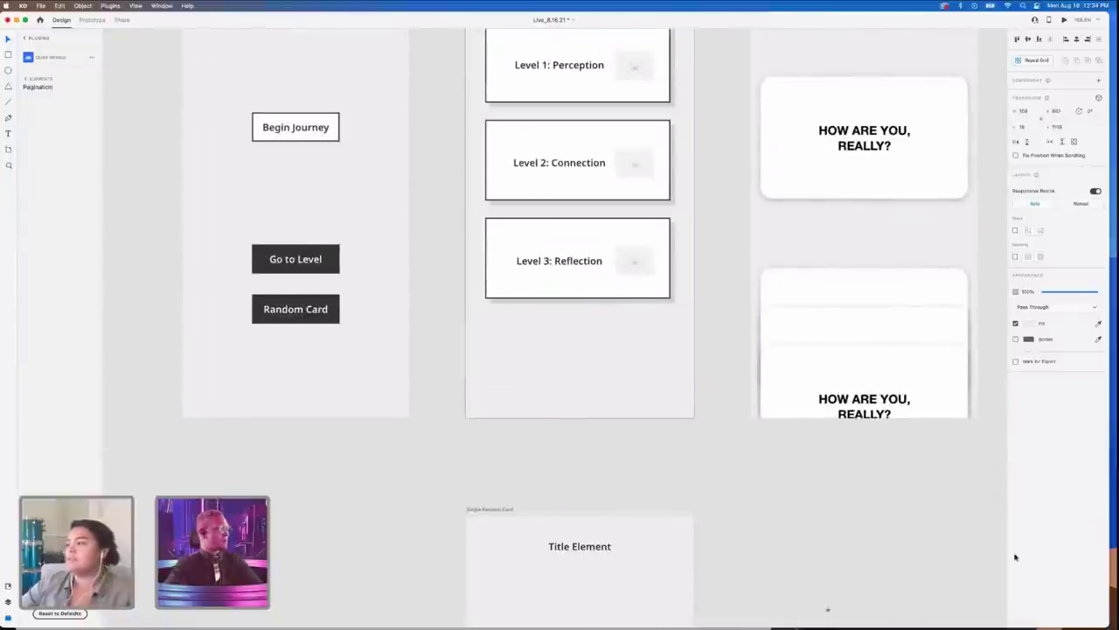
drag(1015, 557, 892, 481)
drag(893, 477, 707, 263)
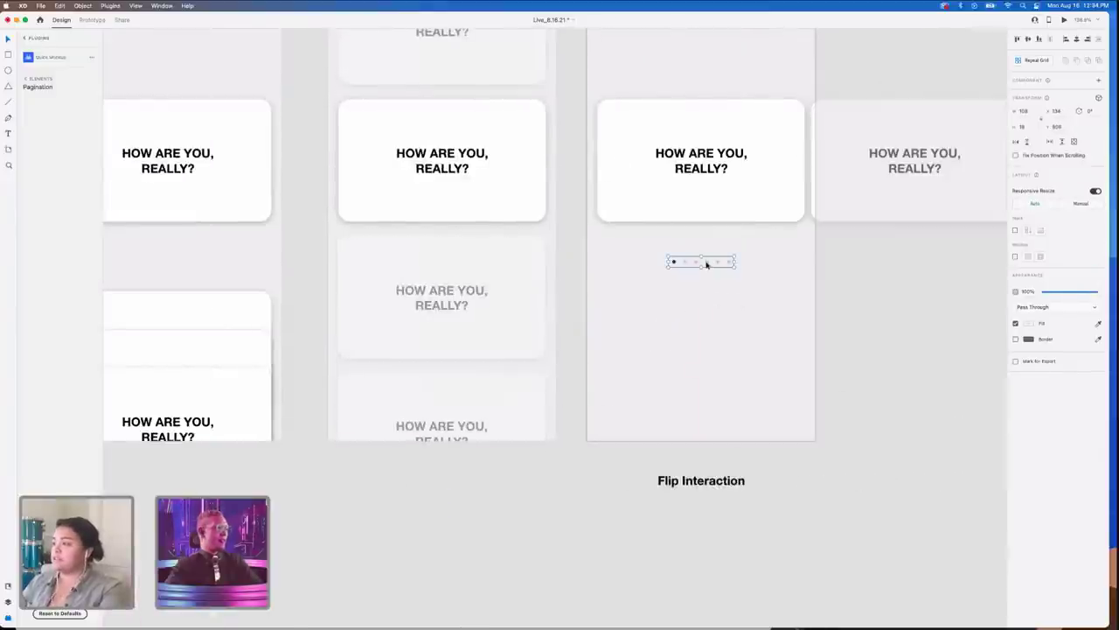
- Delete the last three pagination dots and centre the remaining three beneath the Levels – 3 card
double_click(707, 264)
shift+click(716, 263)
shift+click(729, 263)
key(Delete)
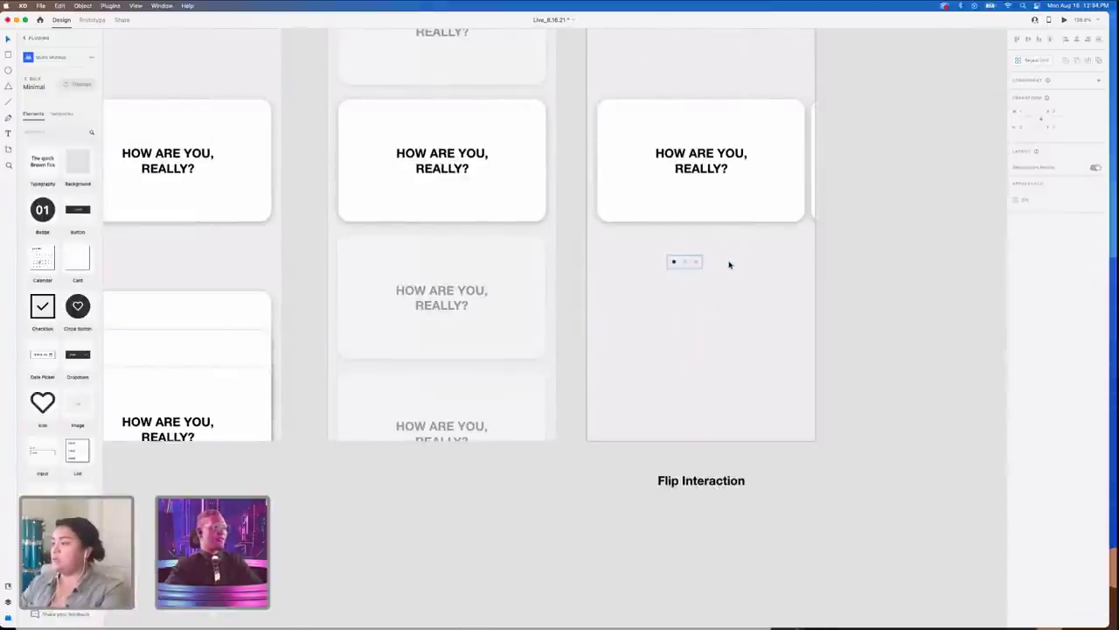
drag(685, 265, 701, 262)
- Shift both side-by-side cards on the Levels – 3 artboard left so more of the second card peeks in
scroll(739, 294, up, 3)
scroll(739, 295, right, 2)
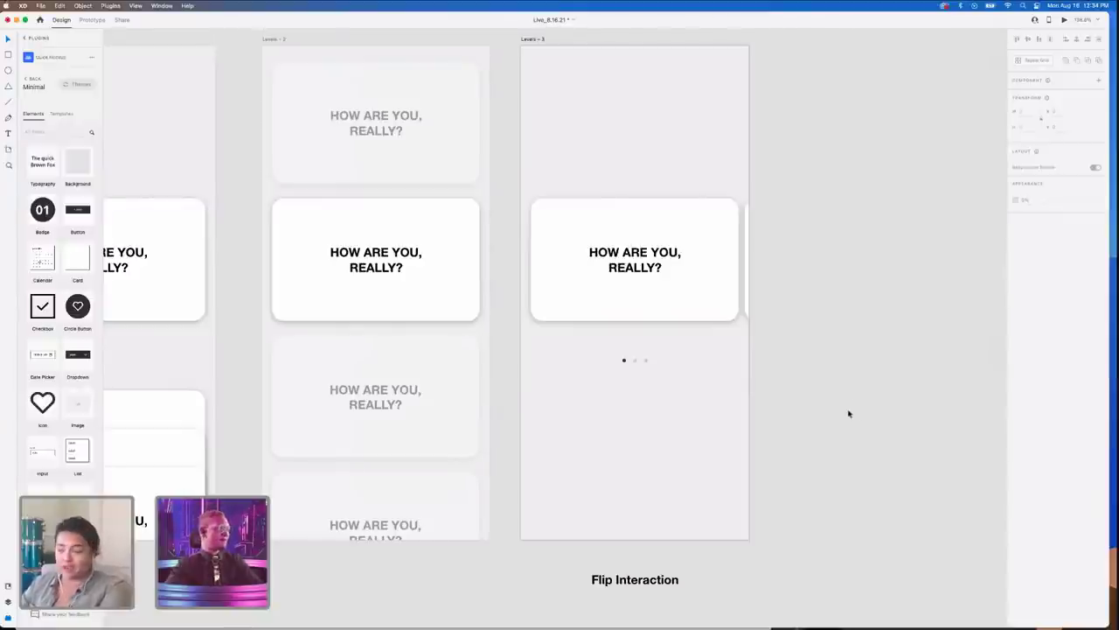
scroll(875, 445, down, 3)
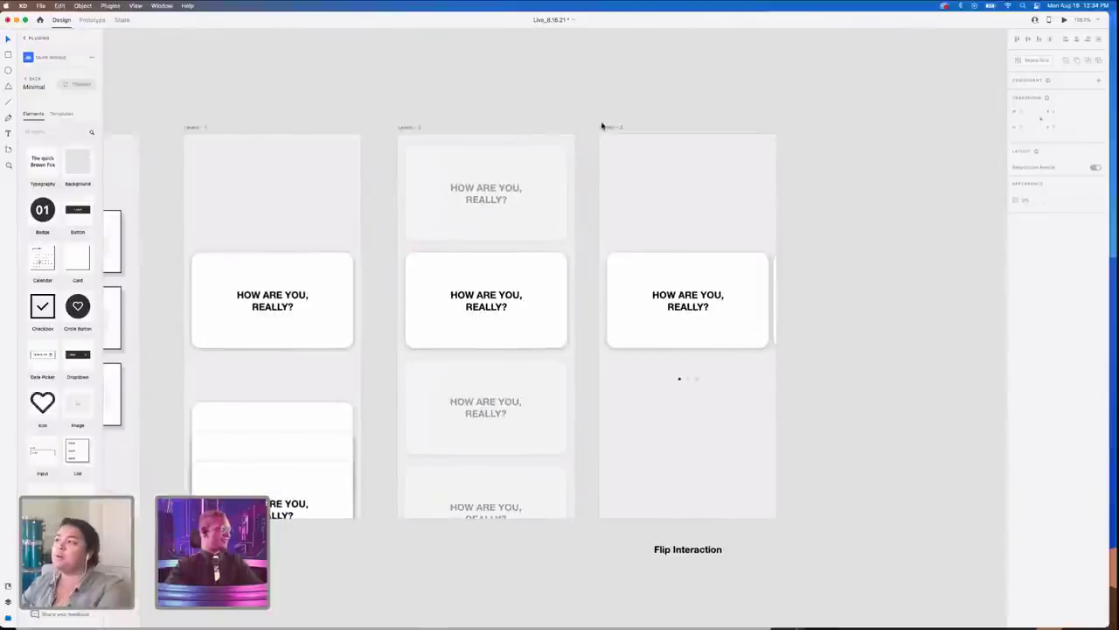
click(778, 303)
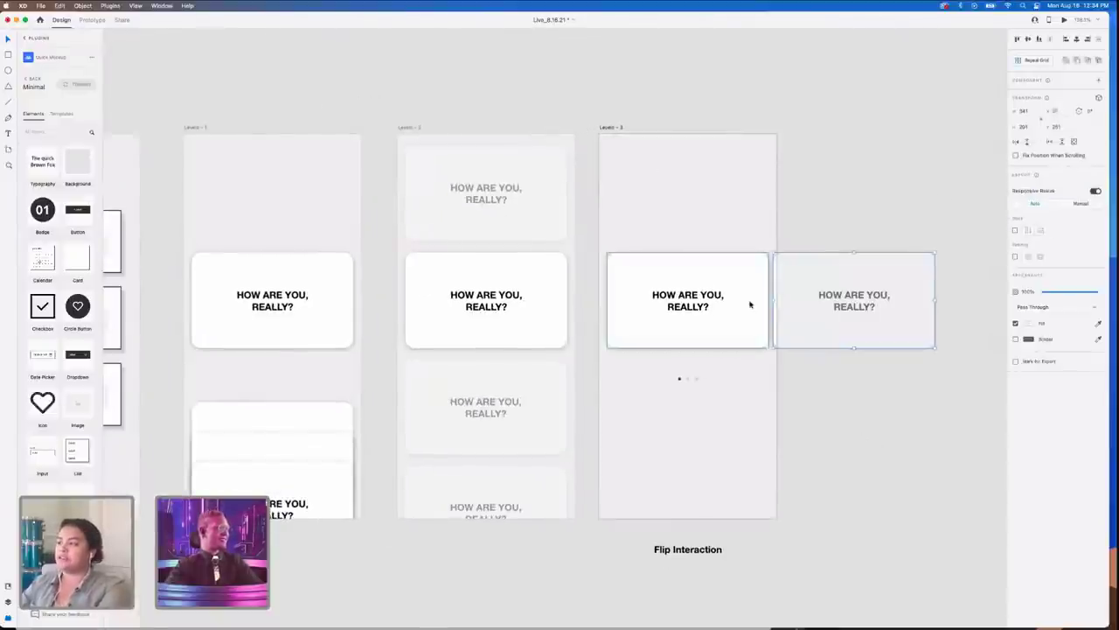
drag(755, 309, 727, 307)
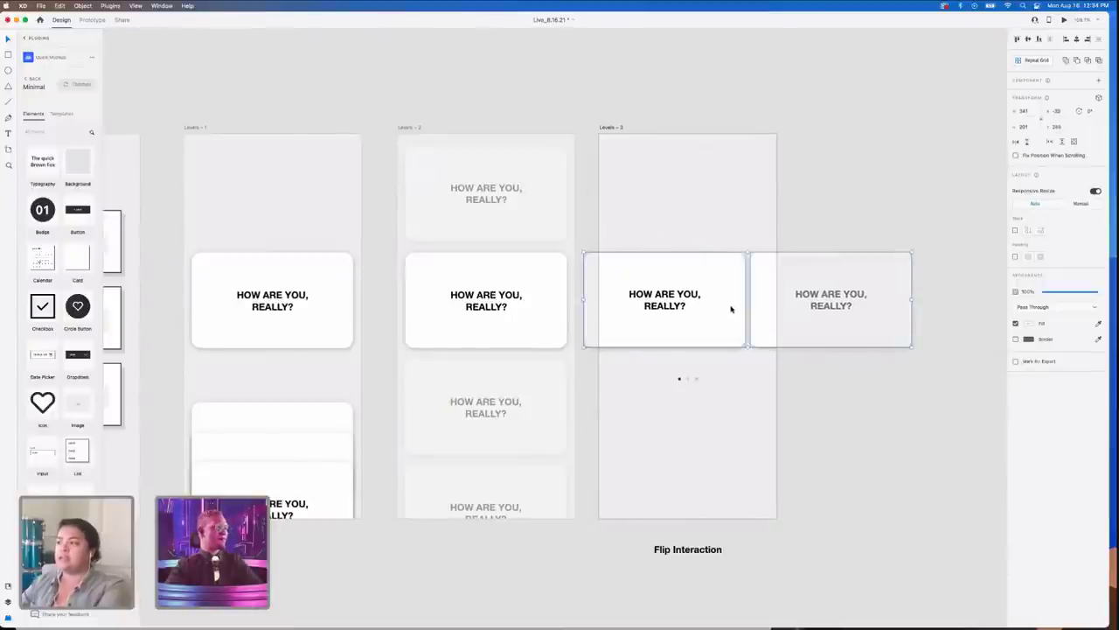
click(858, 401)
scroll(858, 401, down, 5)
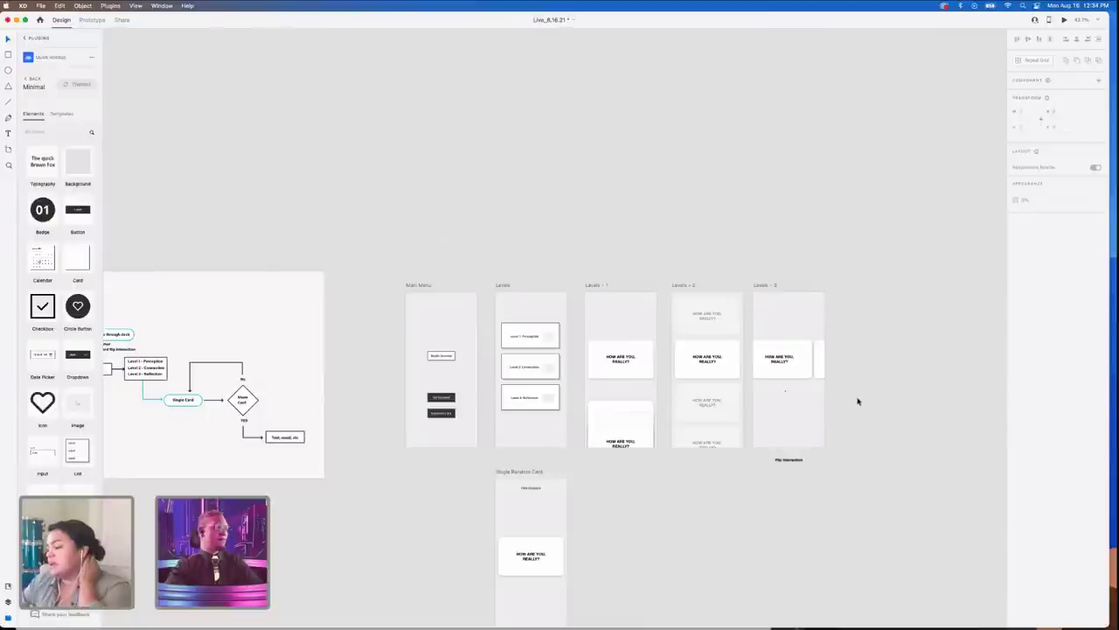
- Review the Main Flow chart and its HMW statements against the menu, levels and single card wireframes
scroll(857, 401, up, 4)
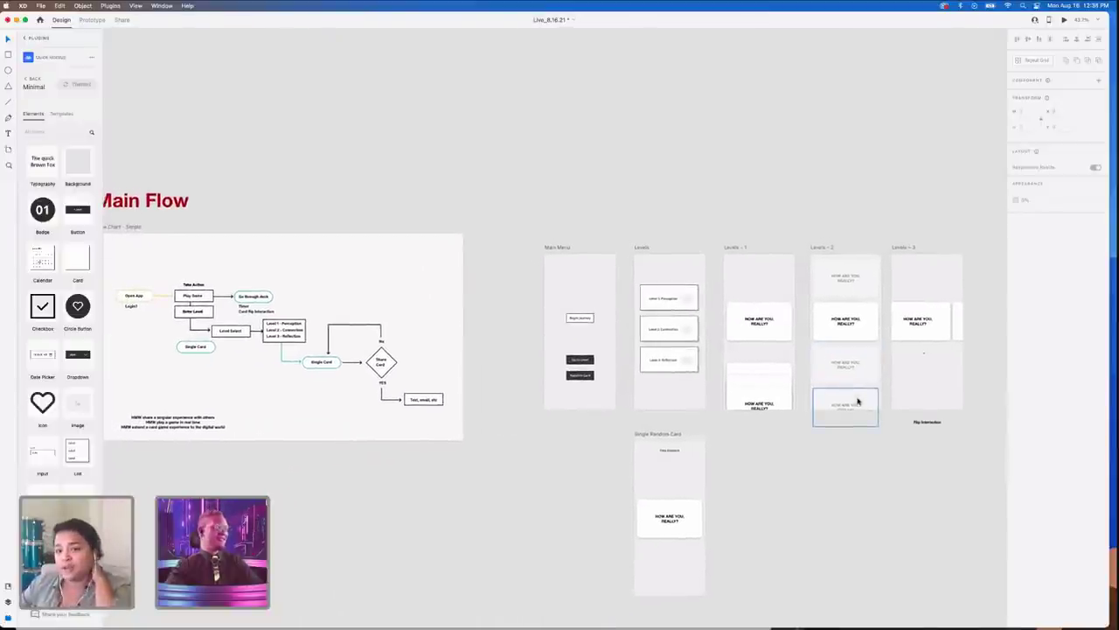
scroll(858, 401, up, 1)
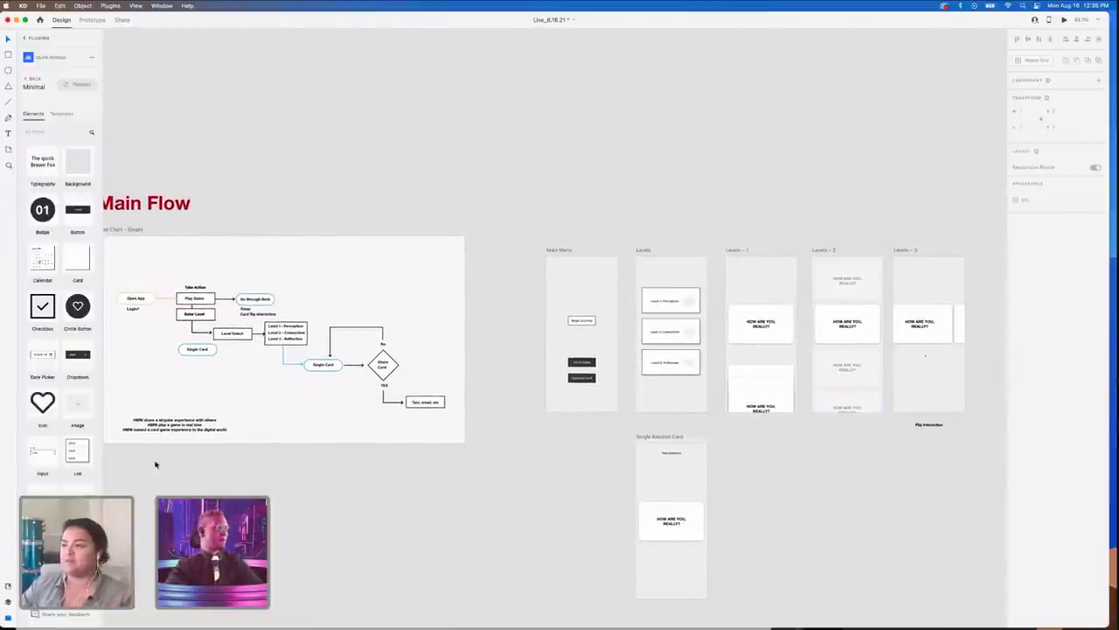
scroll(156, 464, up, 3)
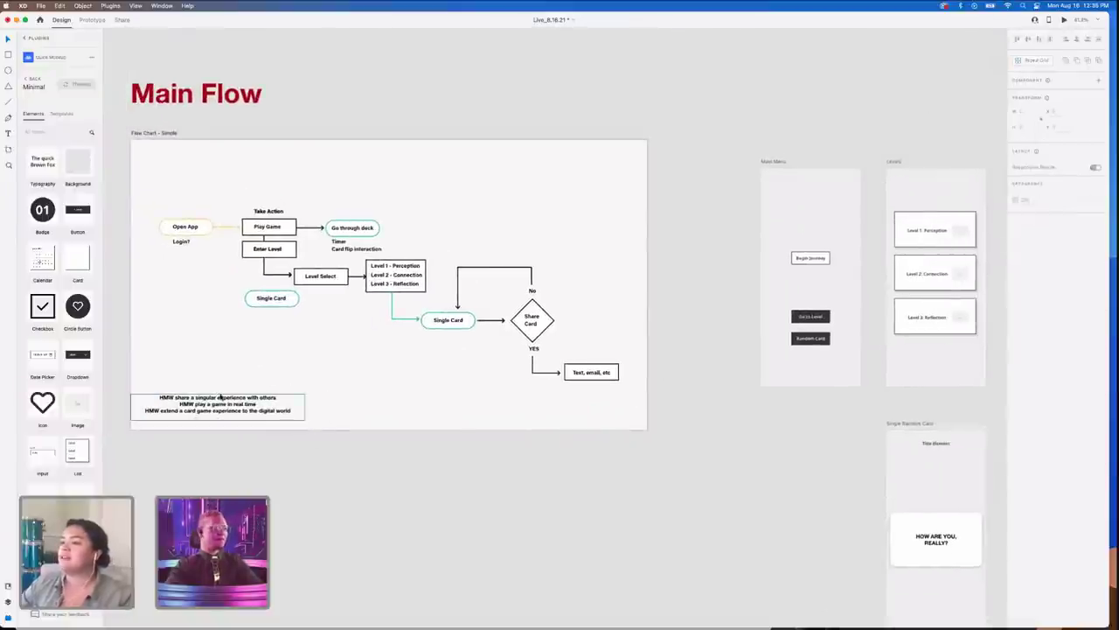
drag(221, 395, 236, 400)
scroll(531, 495, right, 10)
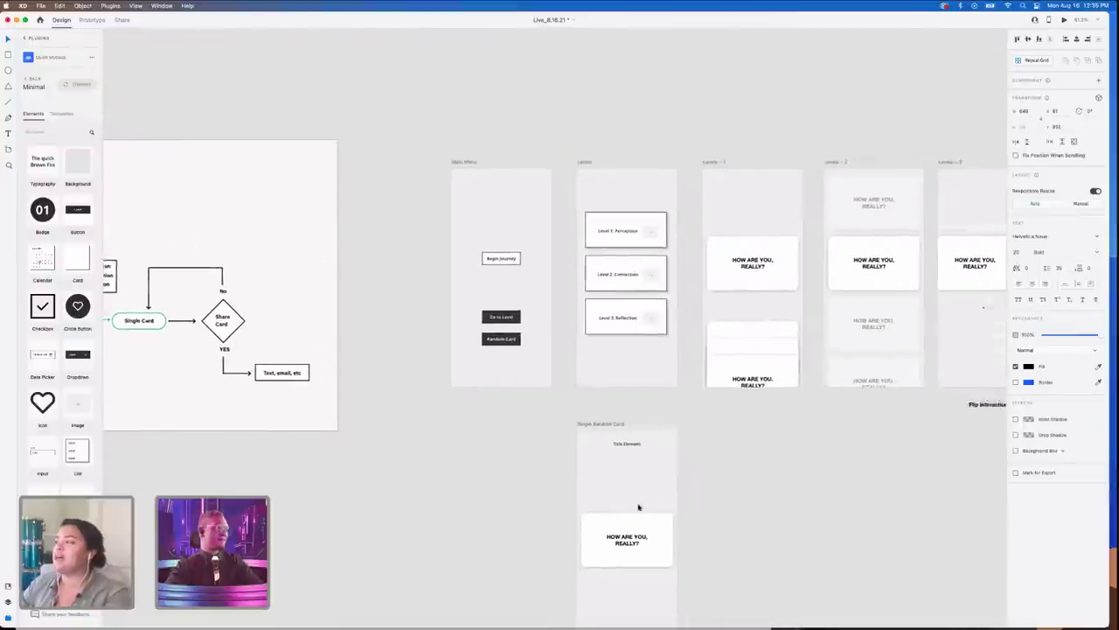
scroll(658, 512, down, 3)
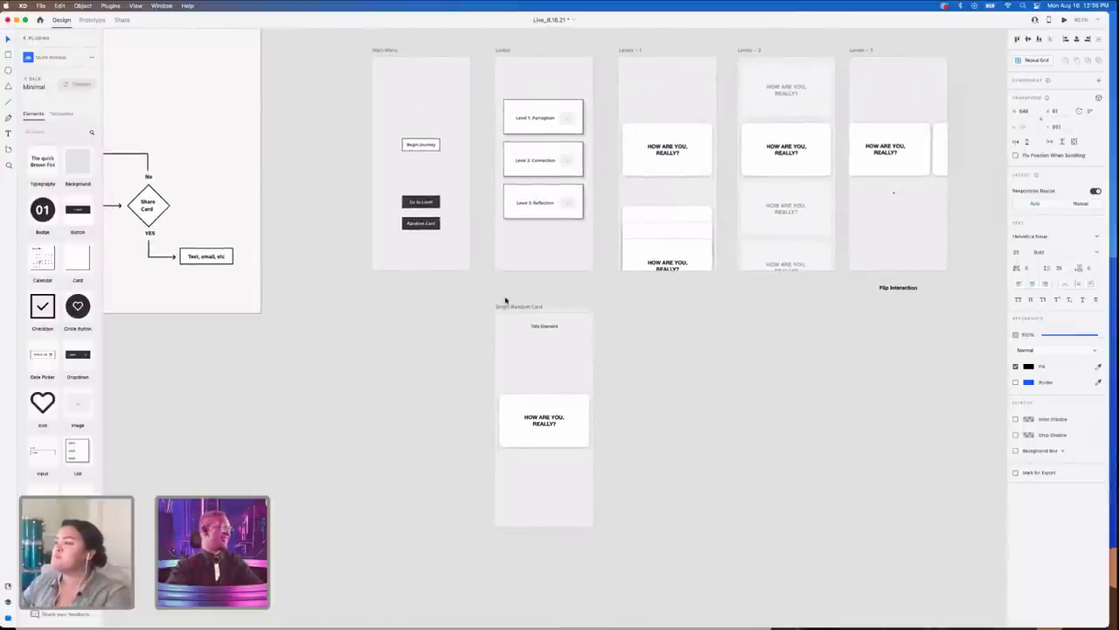
scroll(464, 339, up, 2)
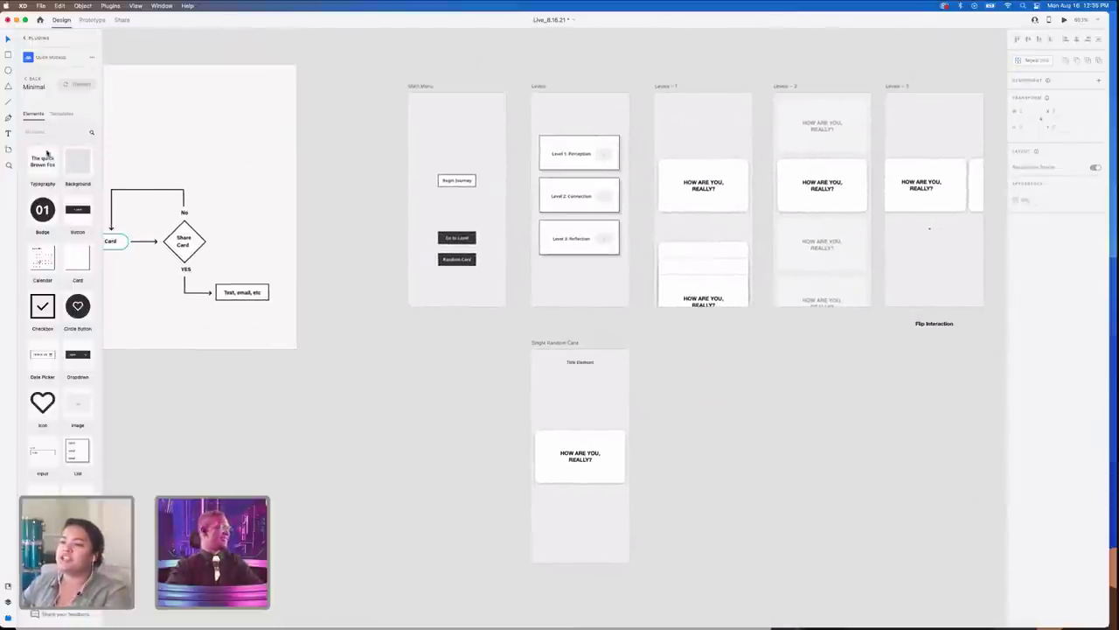
- Search the Minimal theme elements for "sl", clear the search and browse the element list
click(50, 130)
text(sl)
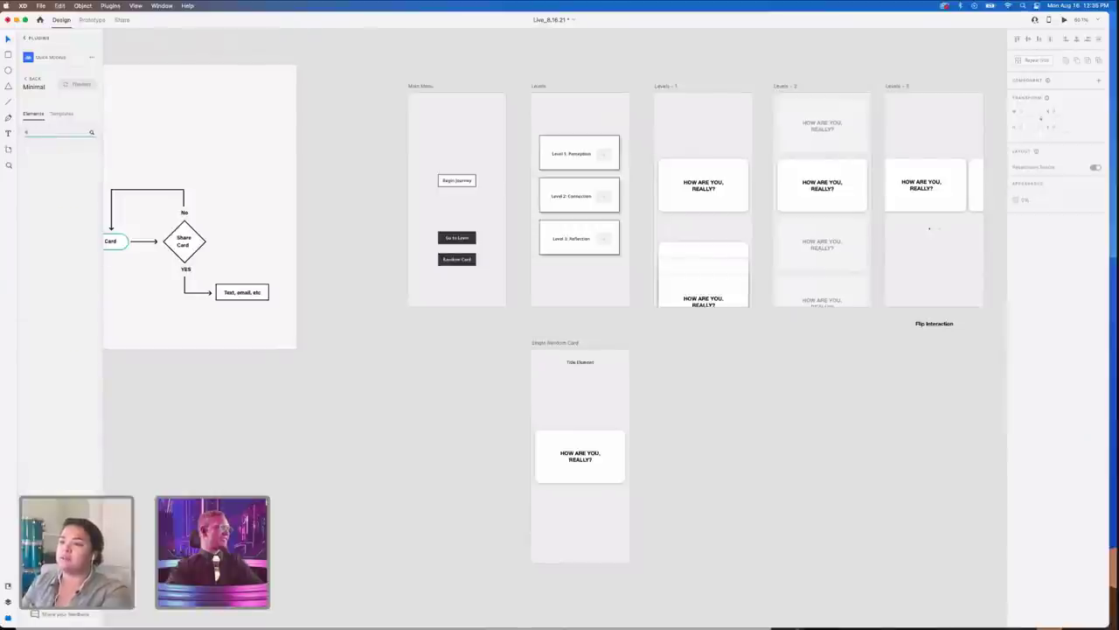
key(BackSpace)
key(BackSpace)
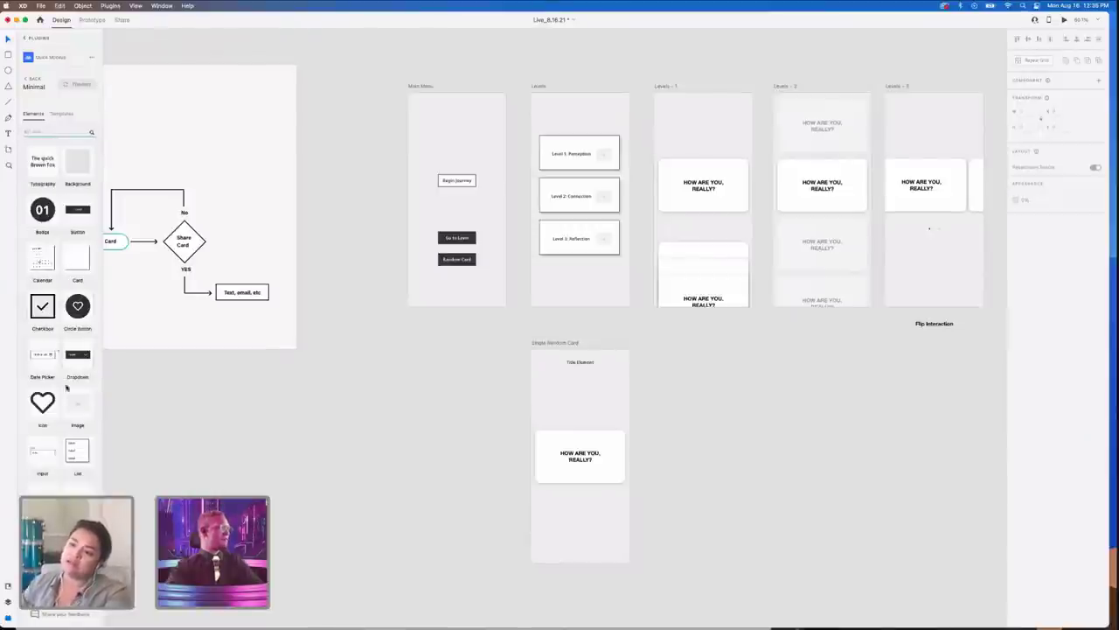
scroll(66, 387, down, 5)
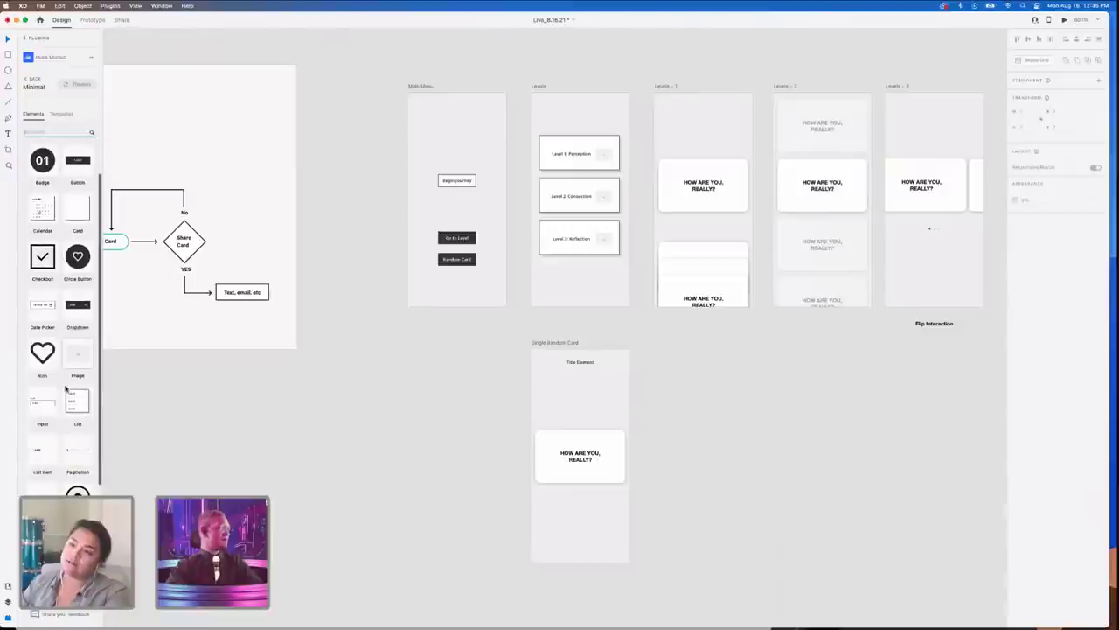
- Switch to the Icons 4 Design plugin and search its icon sets for "share"
click(25, 39)
click(56, 76)
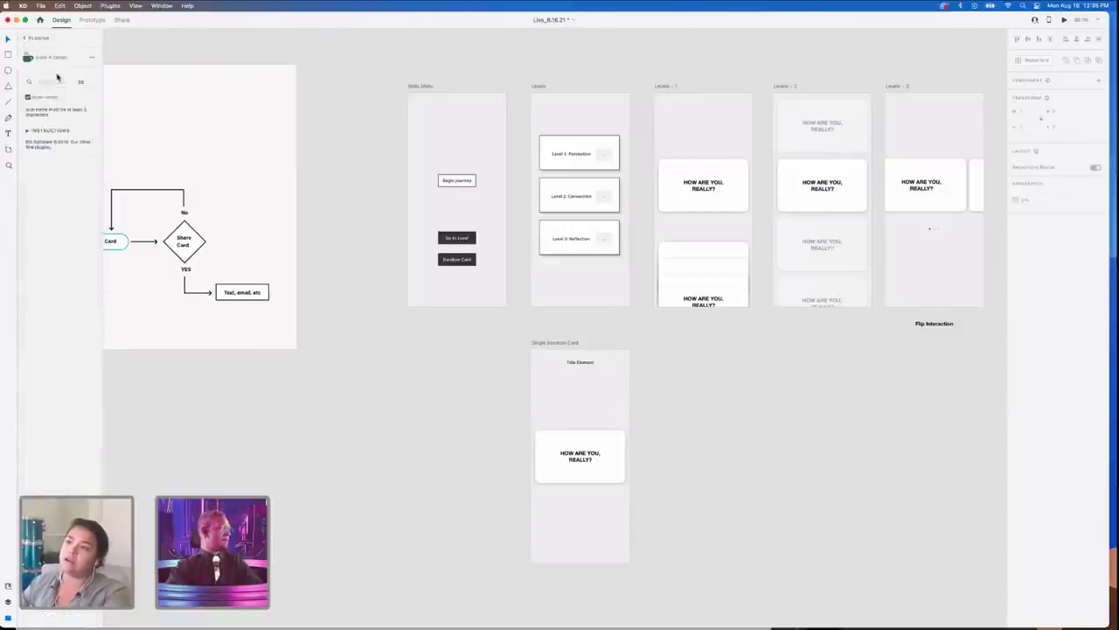
text(share)
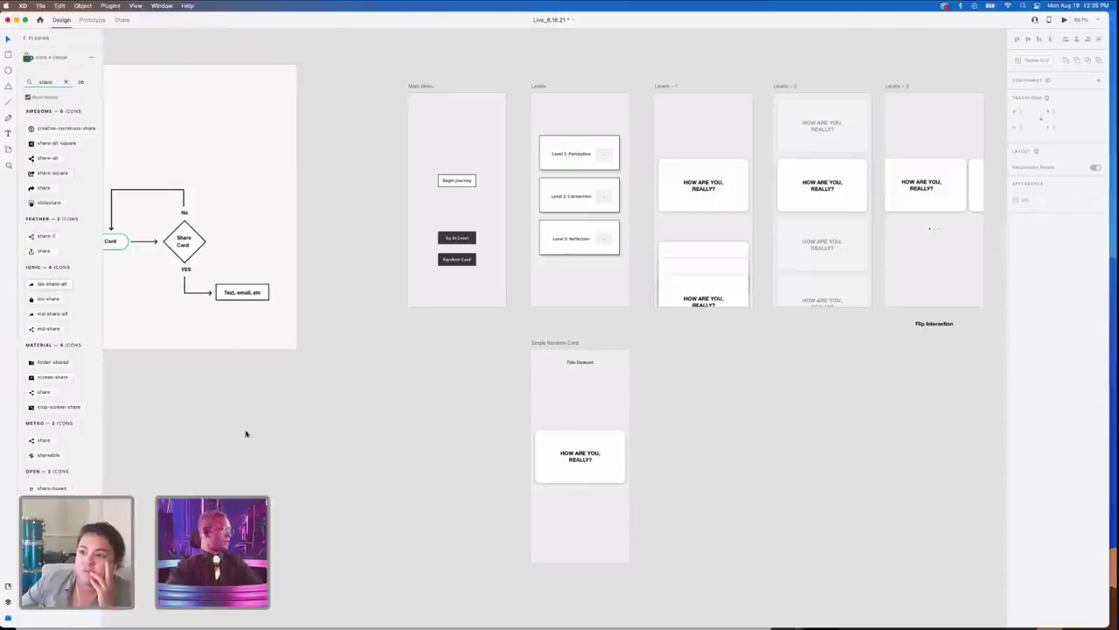
- Try the Ionic ios-share-alt icon below the card's left edge on the Single Random Card artboard and remove it
click(33, 288)
key(super+3)
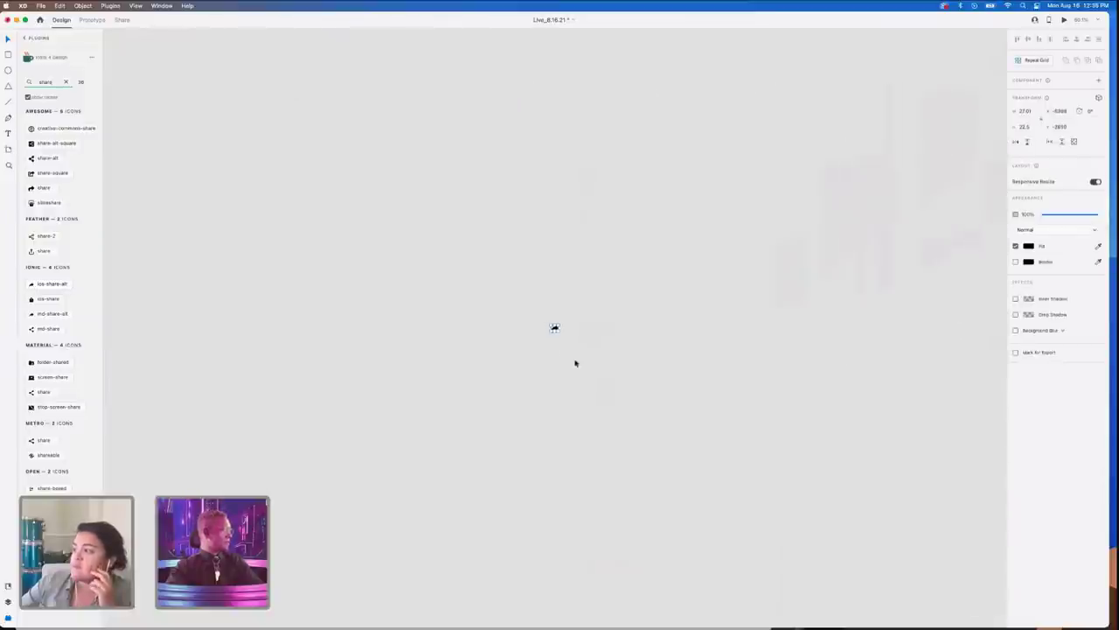
drag(554, 327, 471, 307)
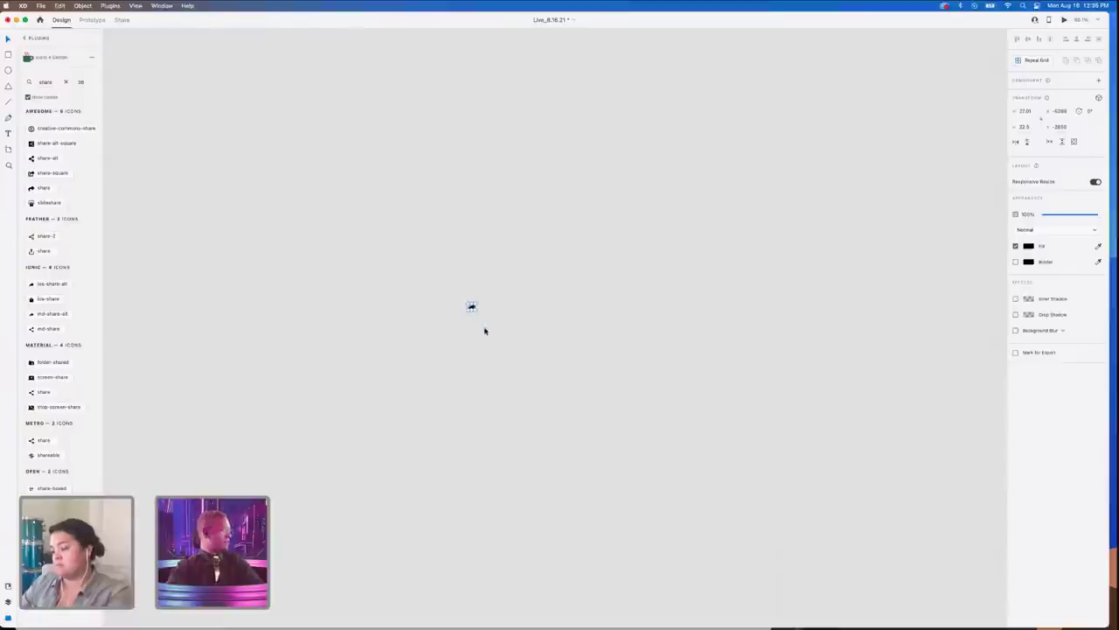
key(super+x)
scroll(485, 331, down, 5)
scroll(485, 331, right, 4)
scroll(486, 331, down, 3)
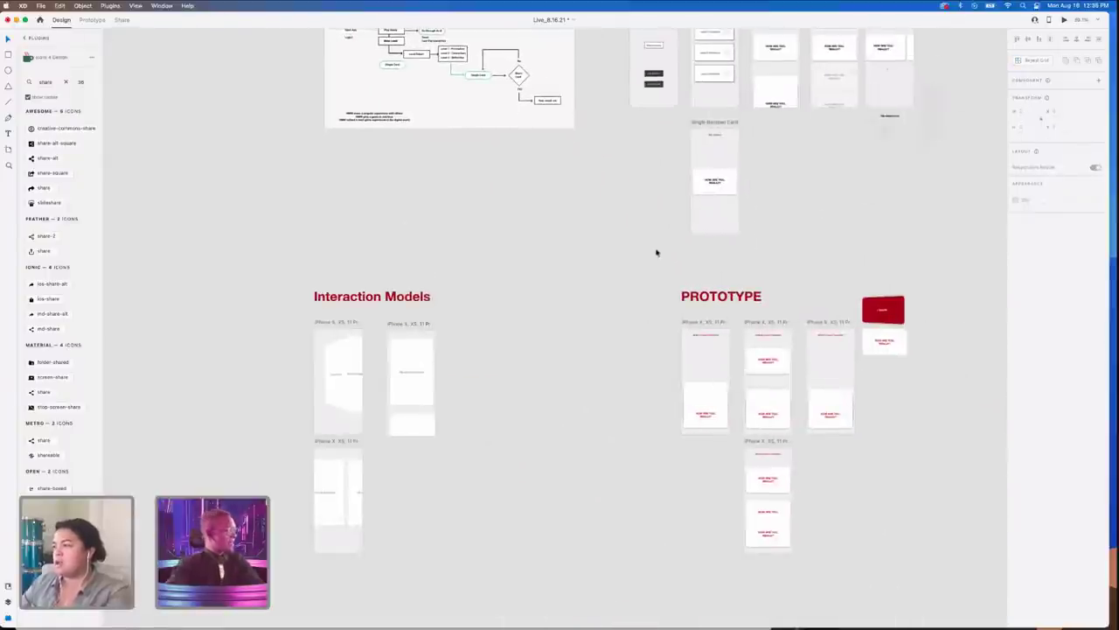
scroll(760, 179, up, 5)
scroll(751, 175, up, 2)
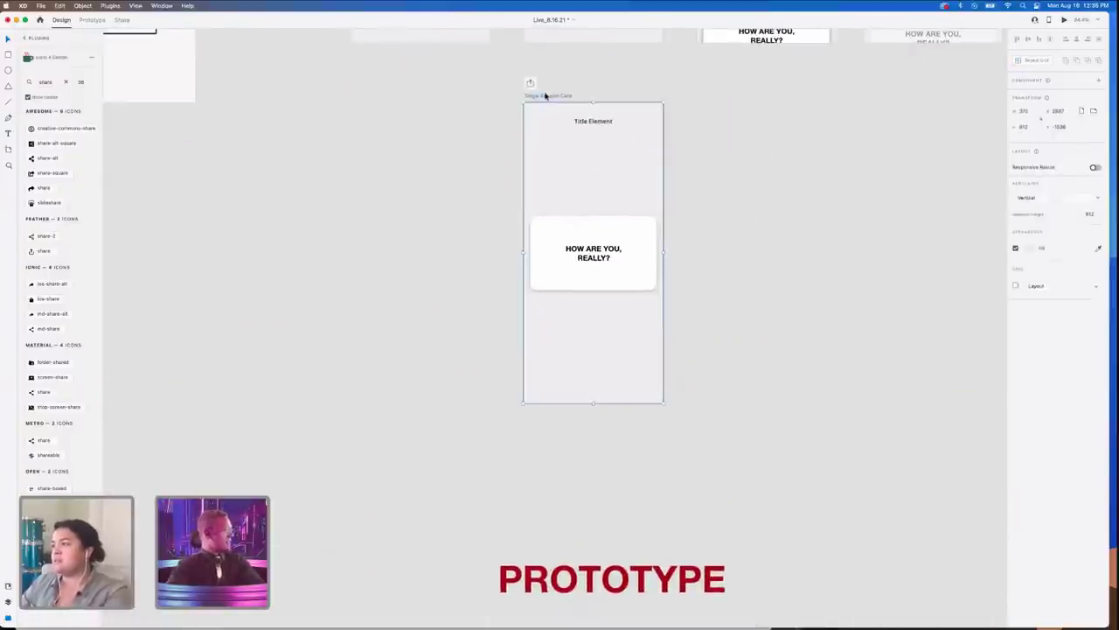
drag(593, 255, 541, 306)
double_click(542, 308)
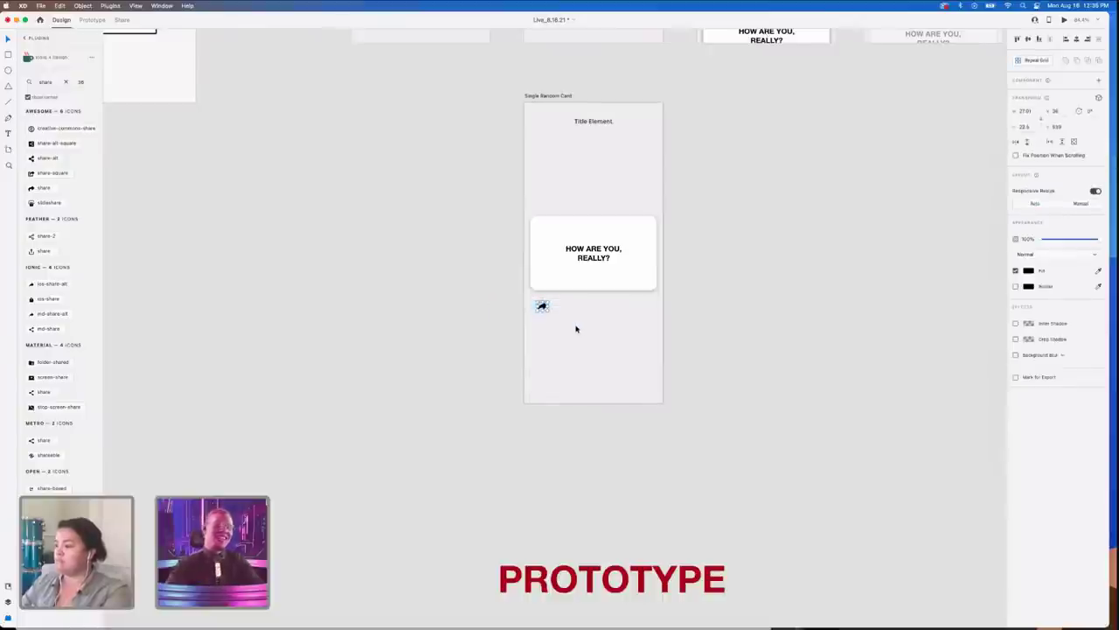
key(Delete)
- Examine the Inspiration/Reference and UX/UI Inspo boards, and return to the Main Flow wireframes
scroll(576, 328, down, 5)
scroll(576, 329, down, 5)
scroll(576, 329, left, 5)
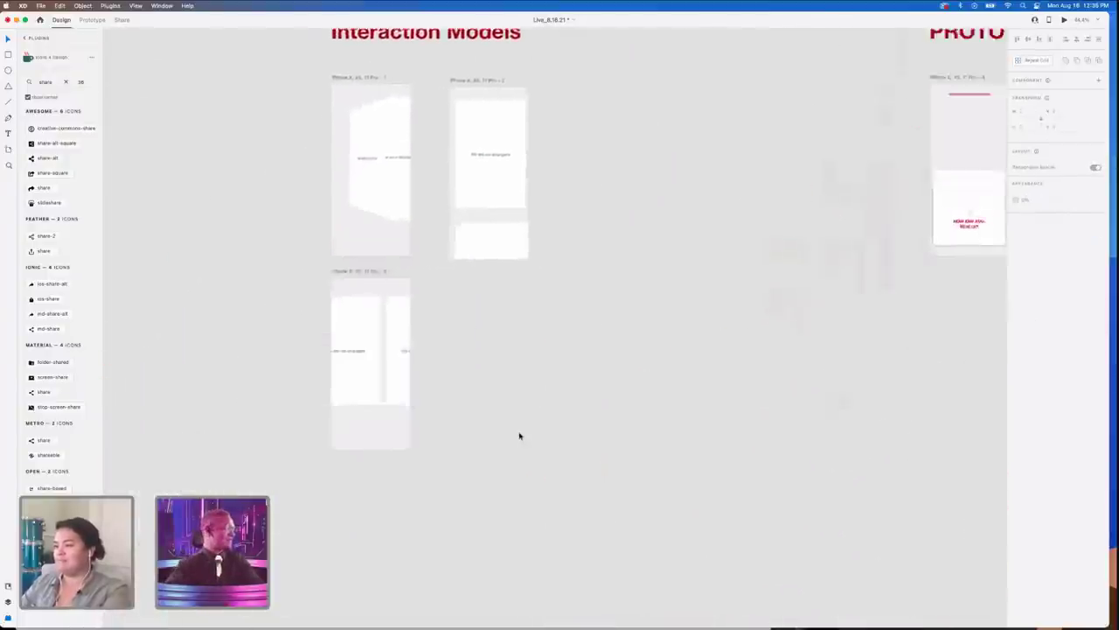
scroll(519, 435, left, 15)
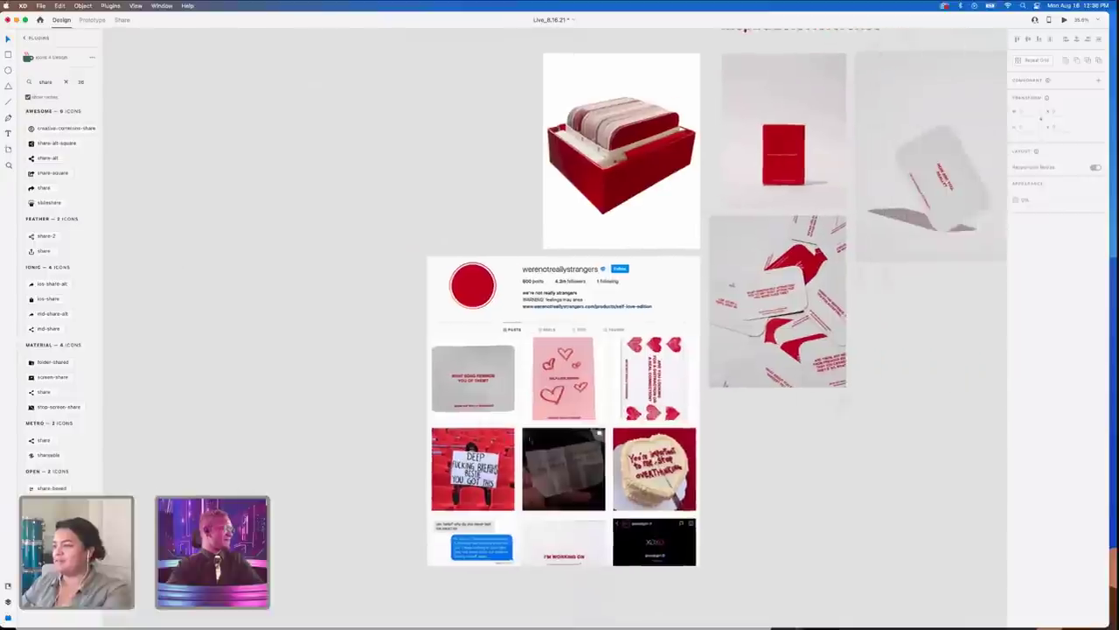
scroll(509, 492, right, 3)
scroll(509, 492, down, 10)
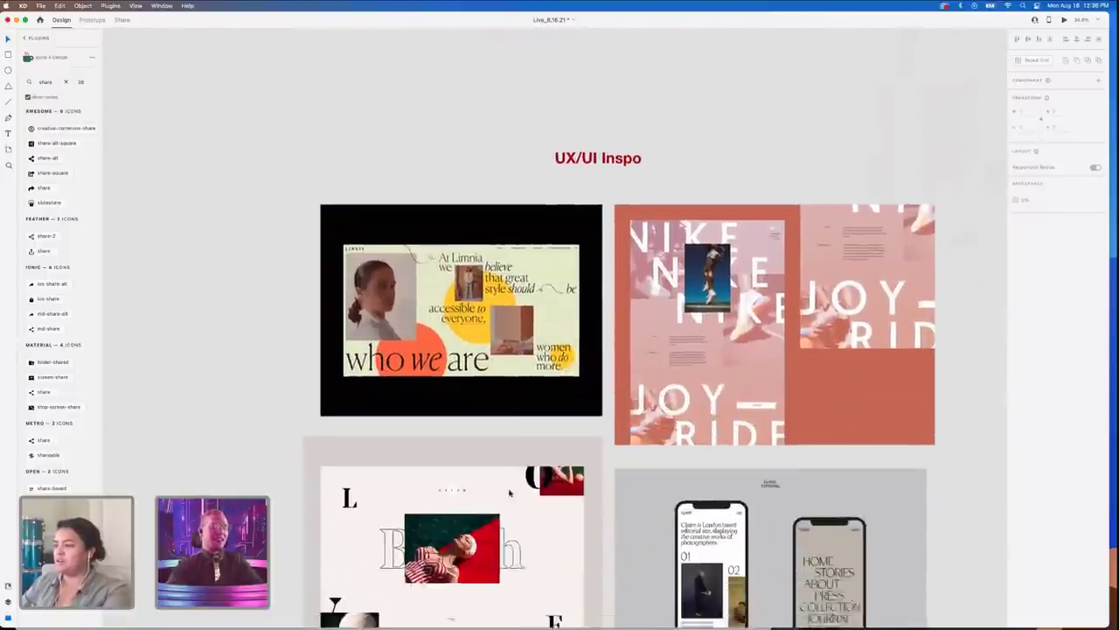
scroll(510, 492, down, 3)
scroll(509, 492, up, 10)
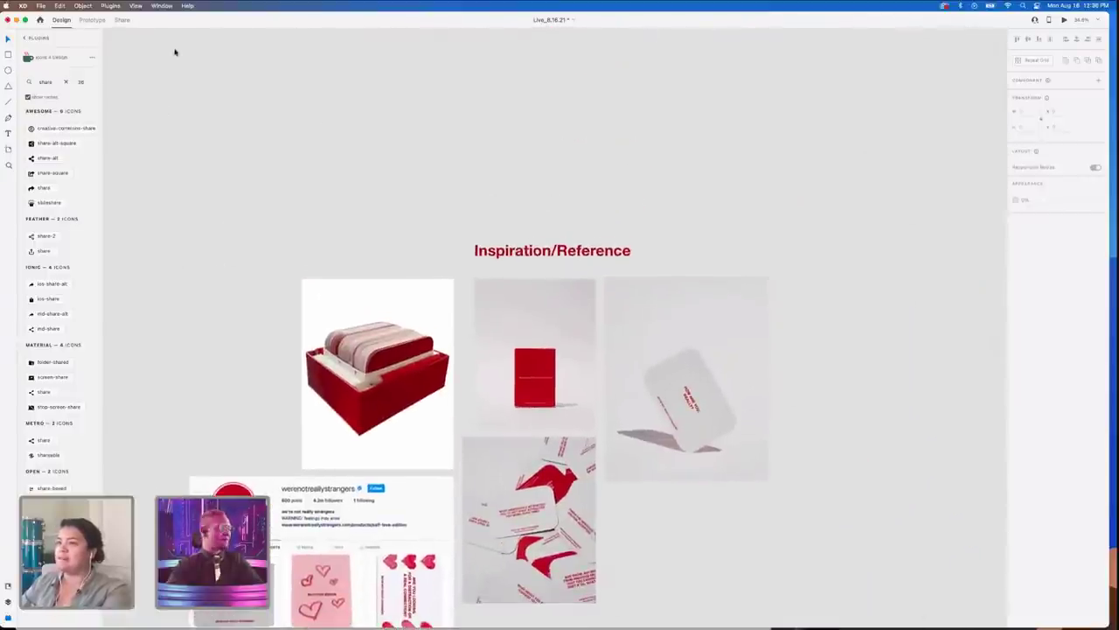
drag(179, 19, 264, 61)
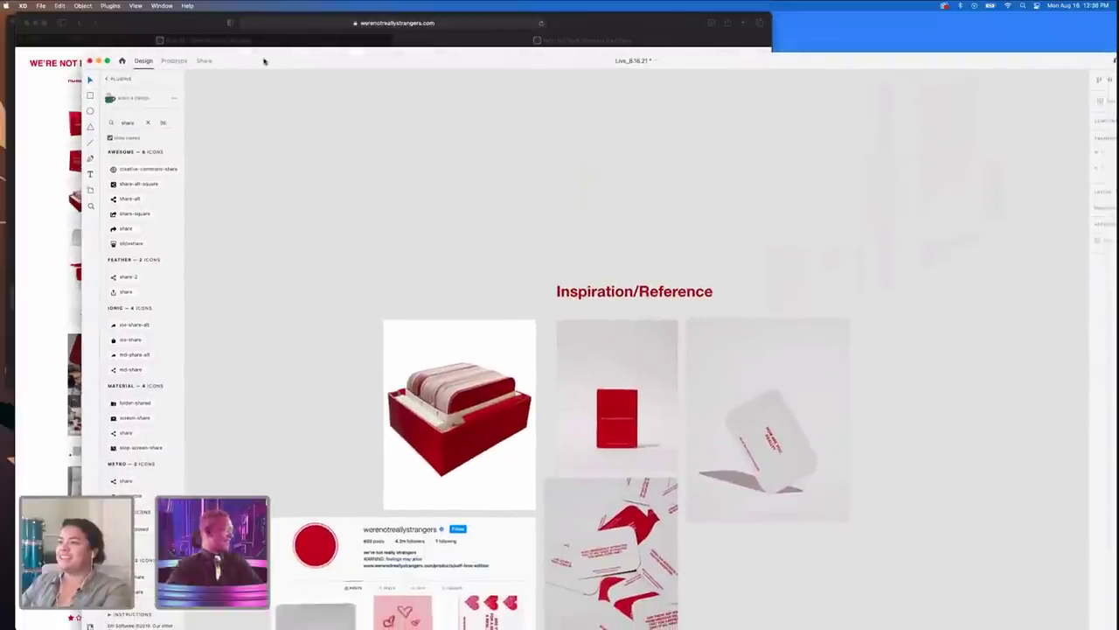
double_click(281, 65)
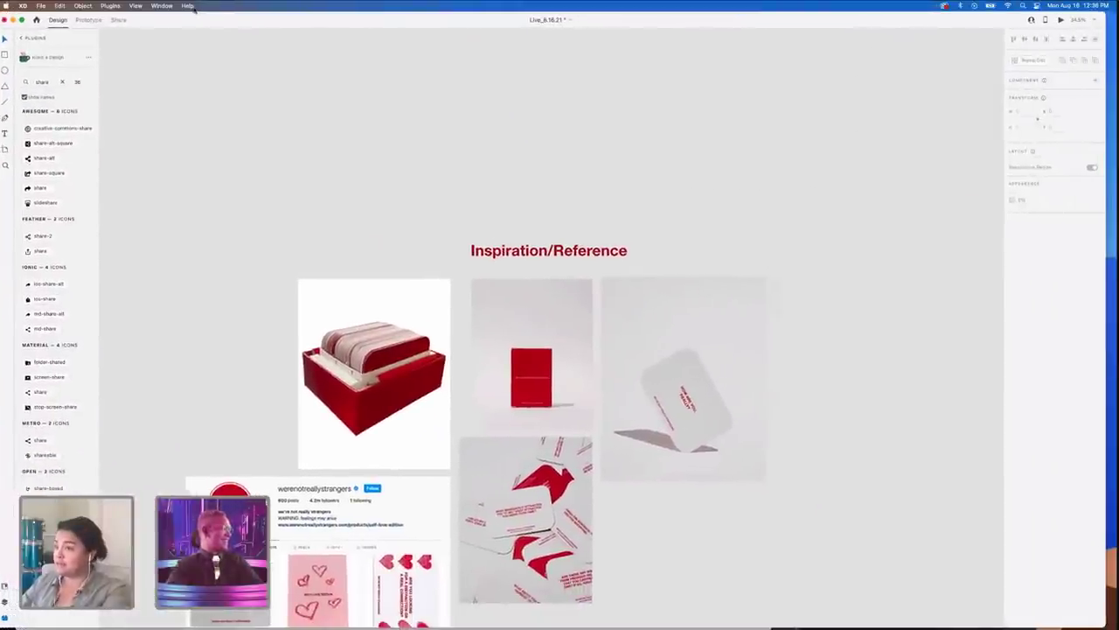
scroll(575, 455, right, 5)
scroll(575, 455, down, 3)
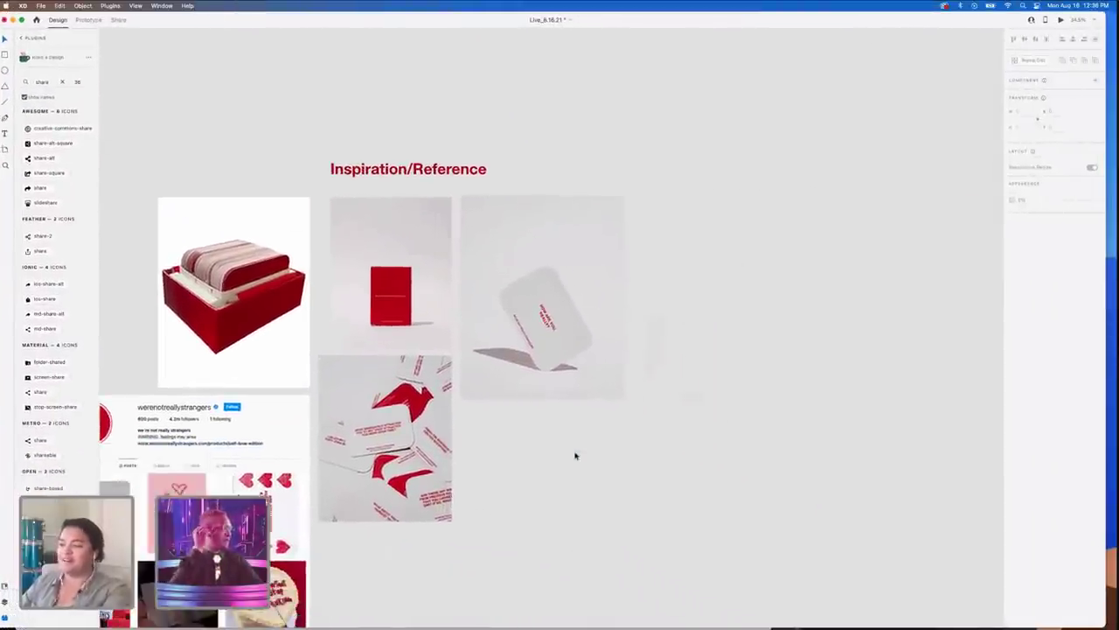
scroll(575, 455, down, 5)
scroll(575, 455, right, 10)
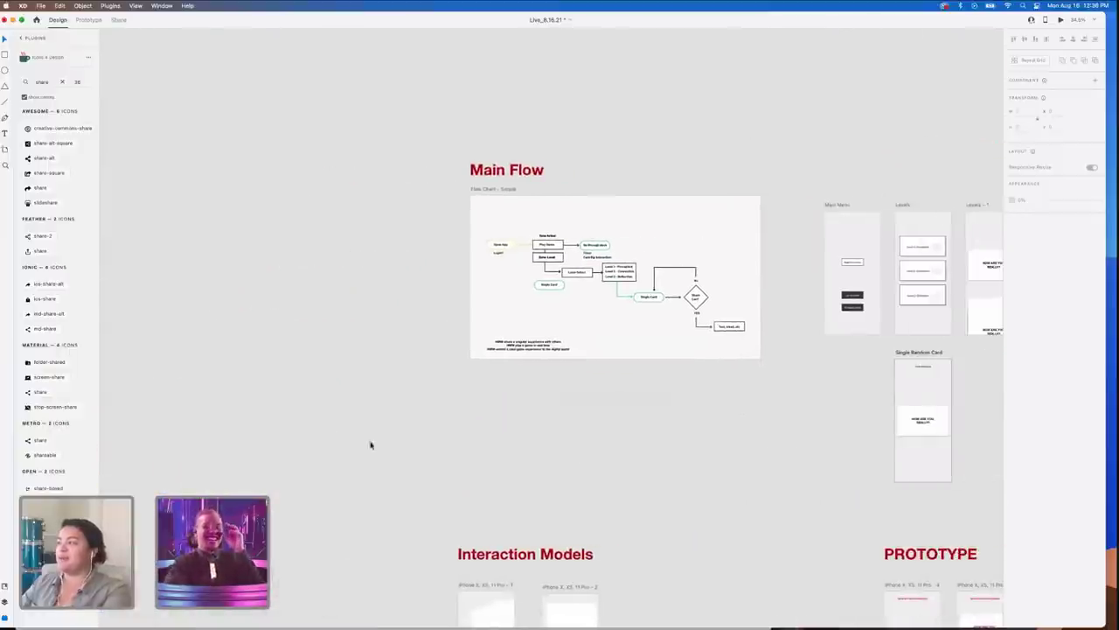
scroll(618, 459, right, 2)
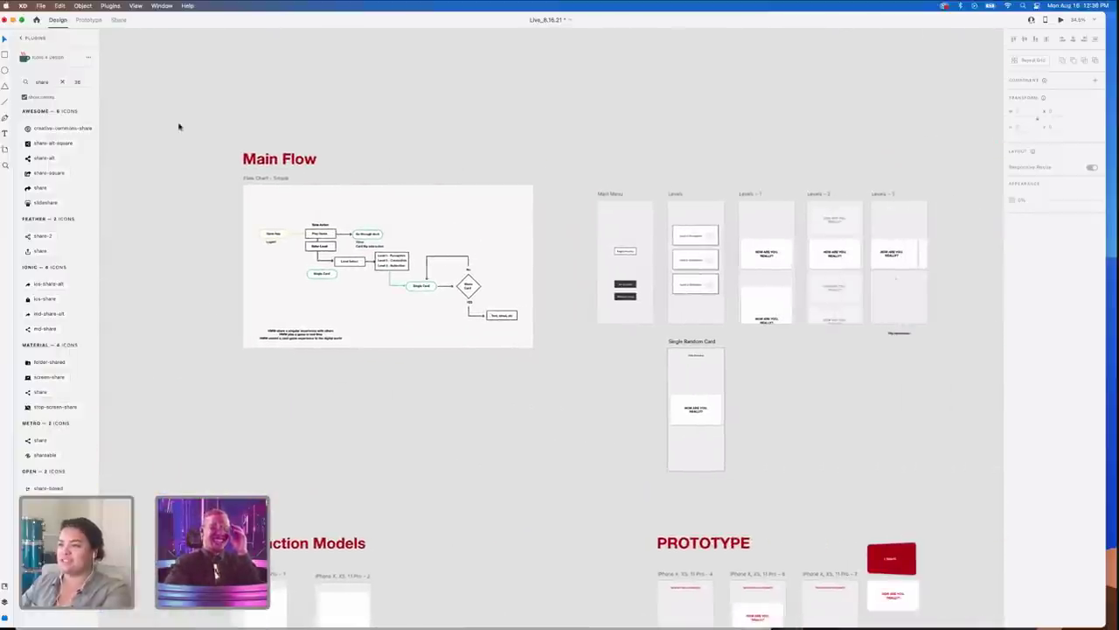
- Try the Feather share icon centred beneath the card on the Single Random Card artboard and delete it
click(22, 39)
click(52, 75)
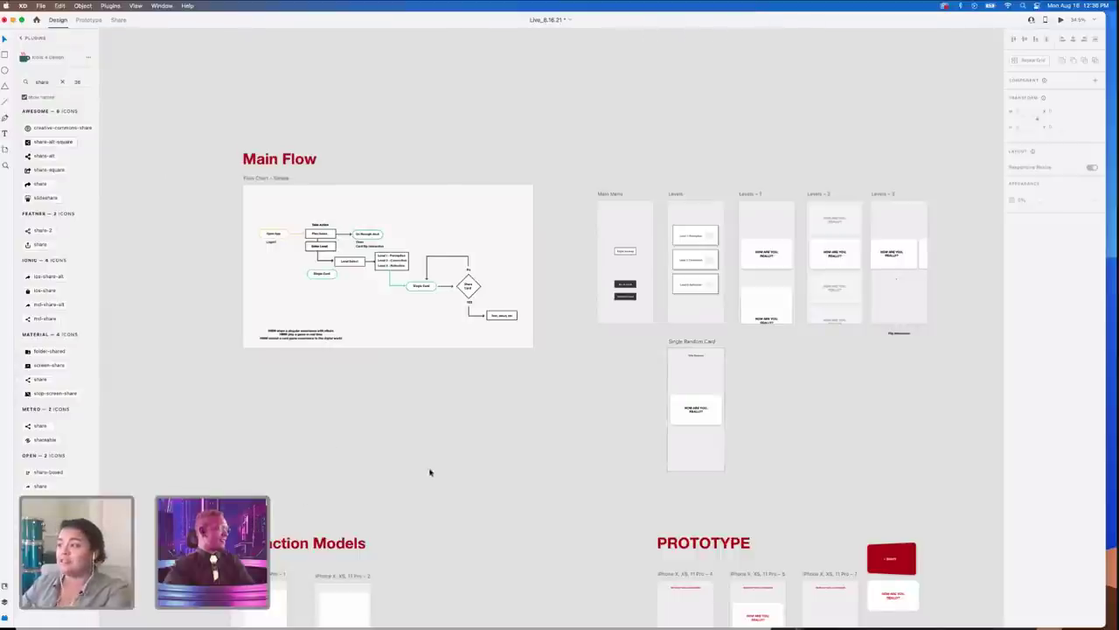
scroll(601, 390, right, 5)
scroll(602, 390, down, 2)
scroll(591, 370, up, 3)
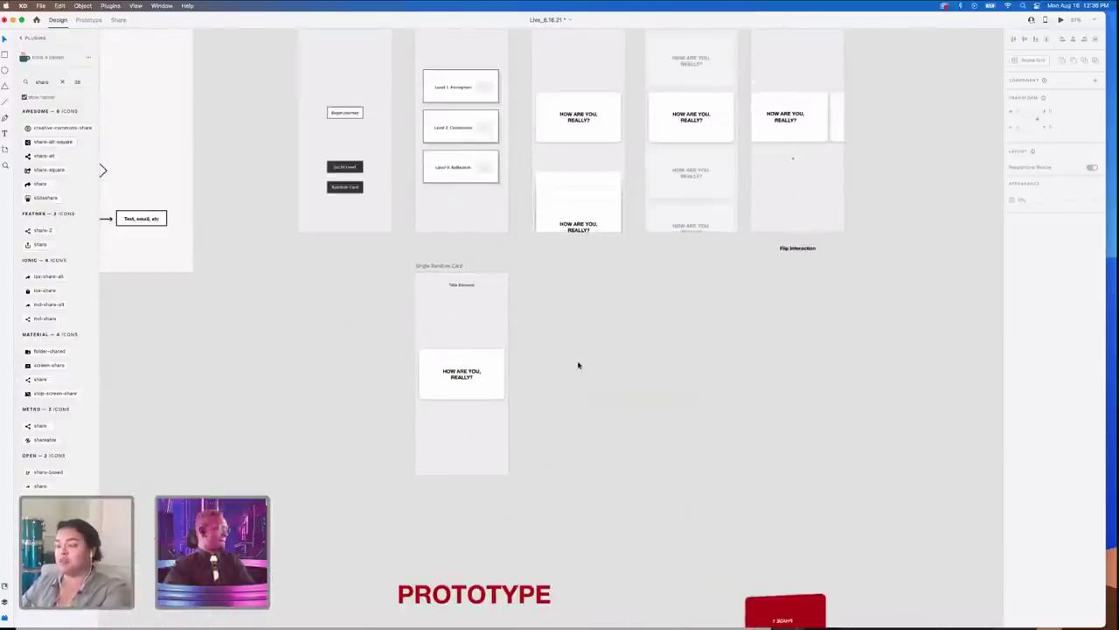
click(28, 245)
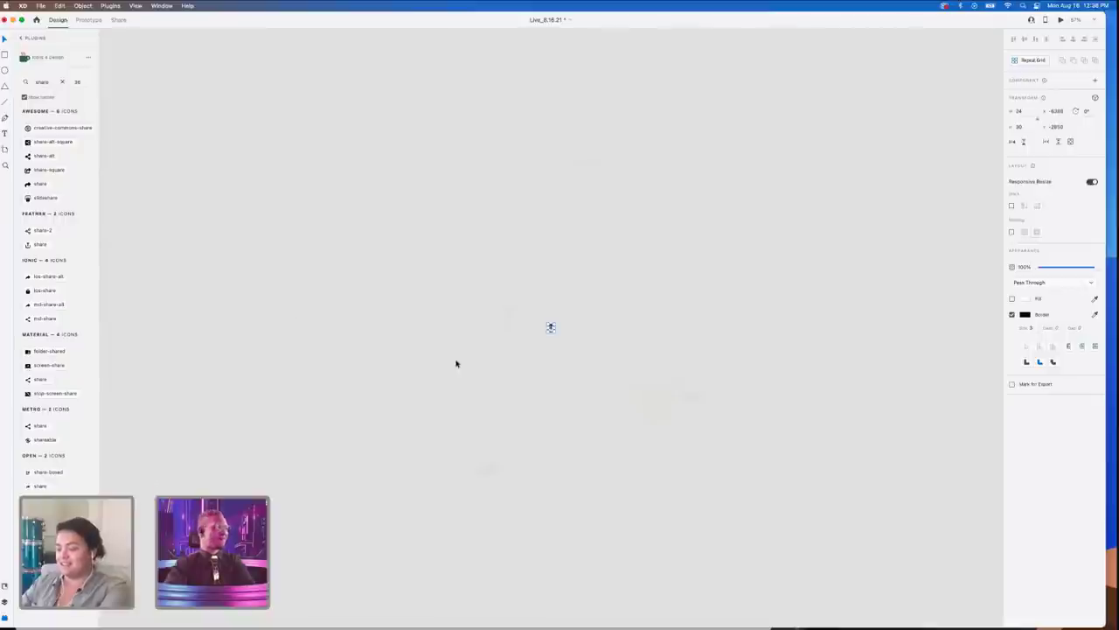
key(super+x)
scroll(555, 407, down, 15)
scroll(555, 407, right, 15)
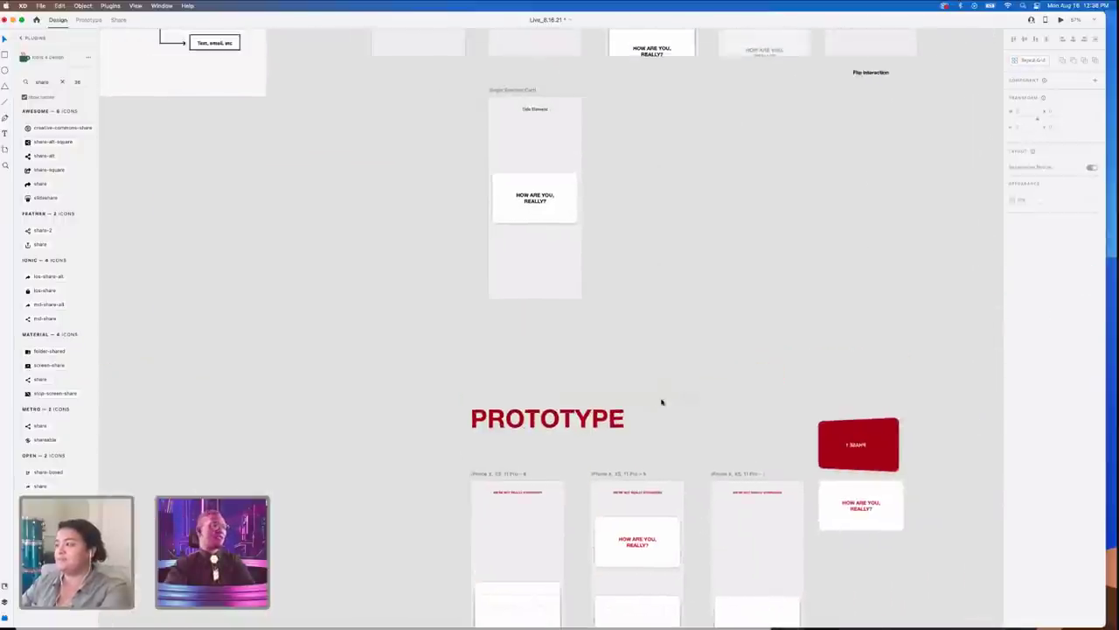
scroll(662, 403, up, 3)
scroll(512, 210, up, 5)
key(super+v)
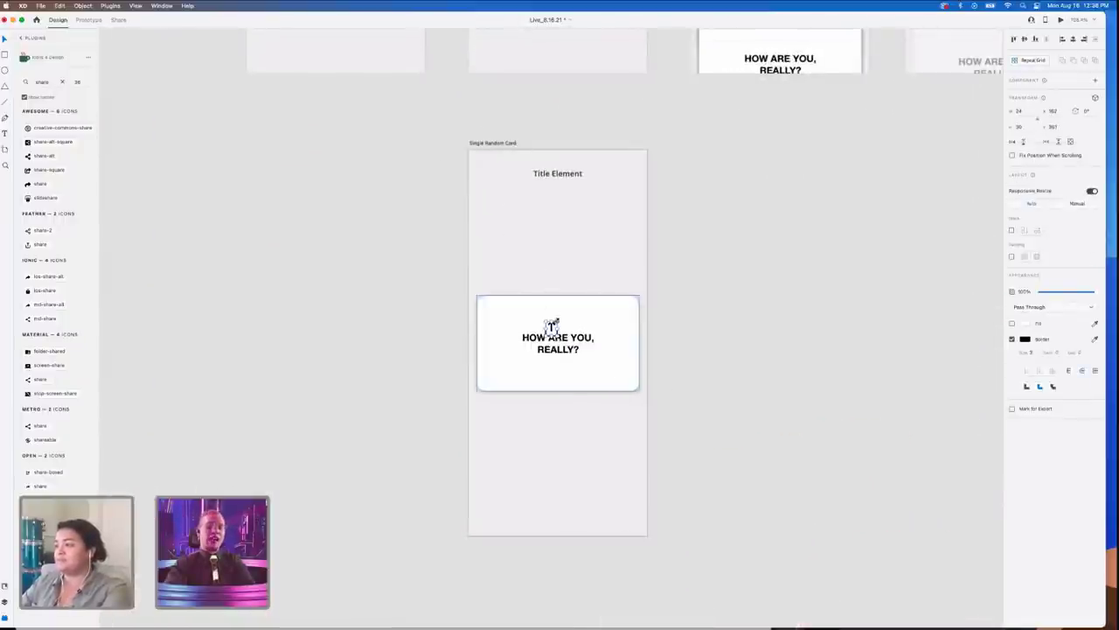
drag(551, 327, 558, 423)
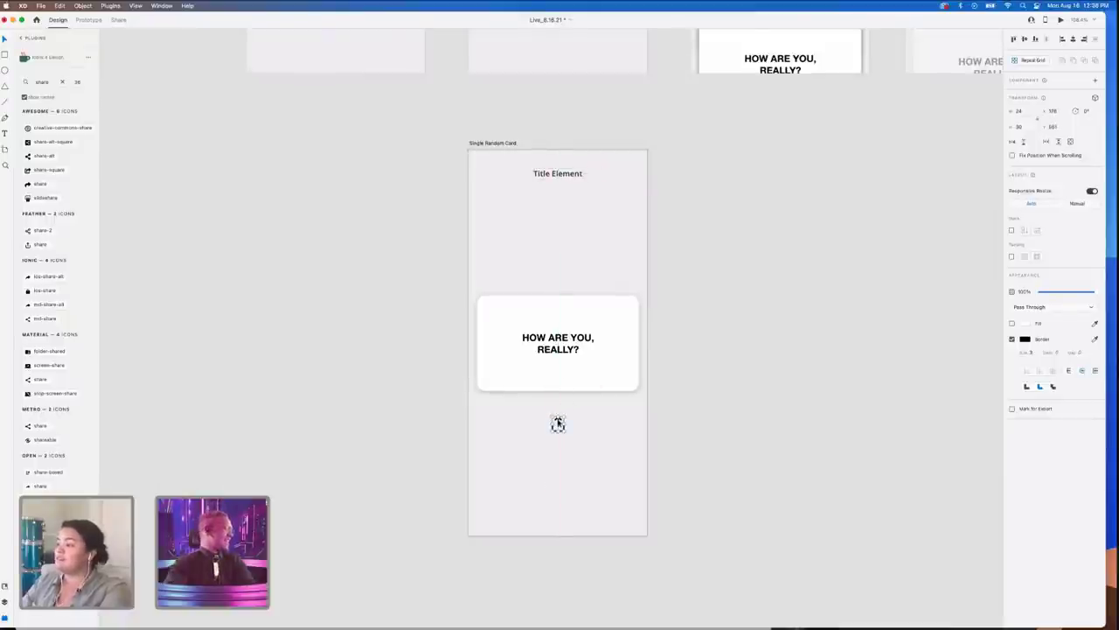
key(Escape)
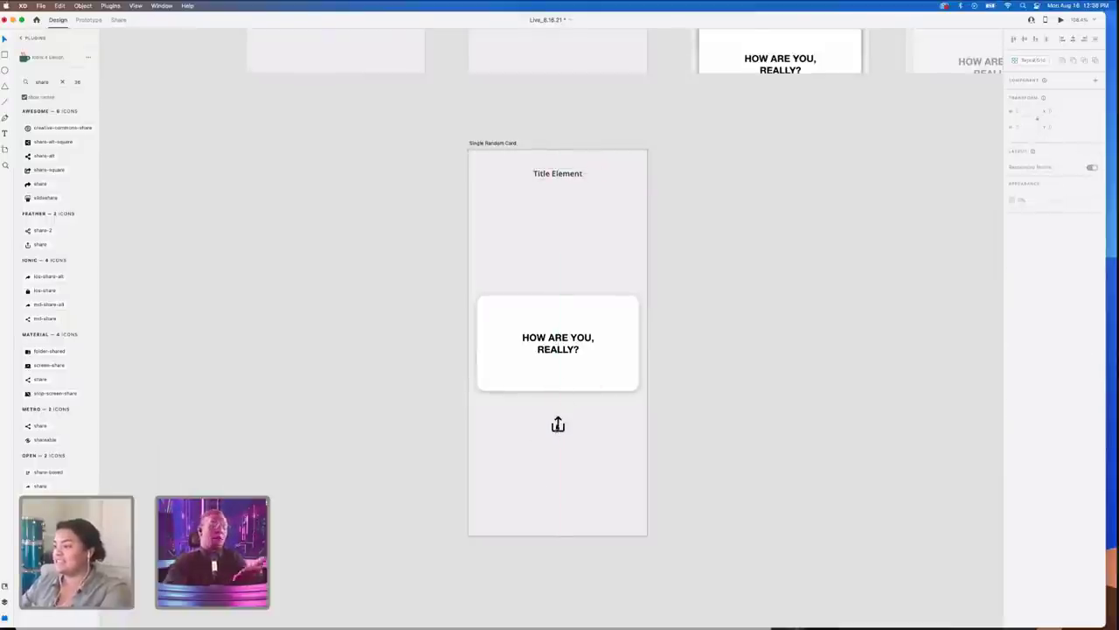
click(558, 424)
key(Delete)
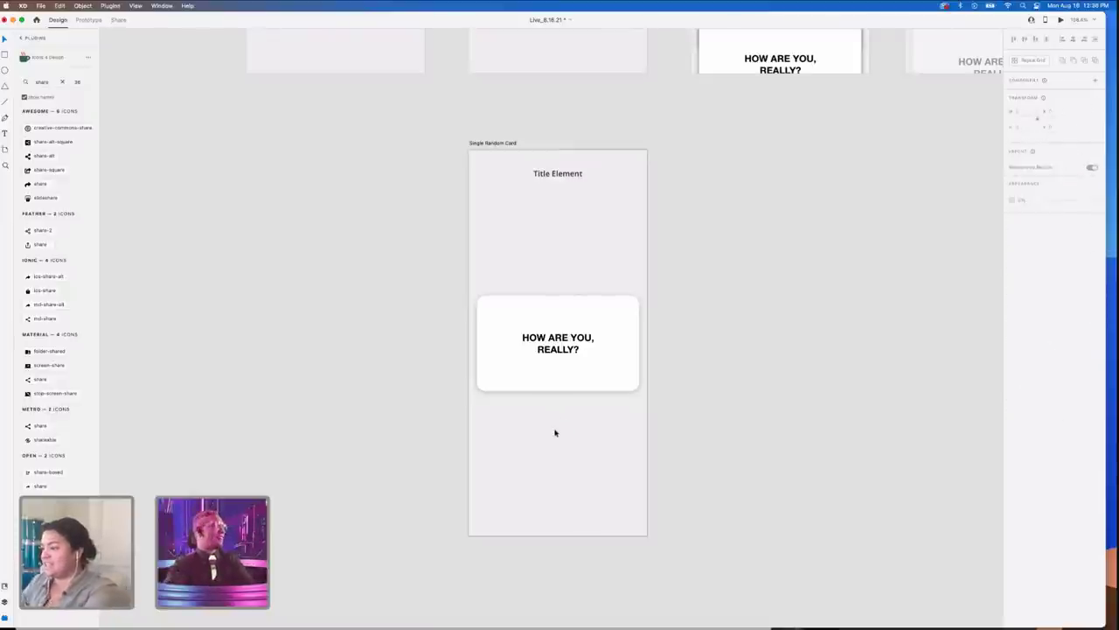
- Switch back to the Quick Mockup plugin with the Minimal theme elements
scroll(556, 432, down, 5)
scroll(555, 432, left, 4)
scroll(555, 432, up, 2)
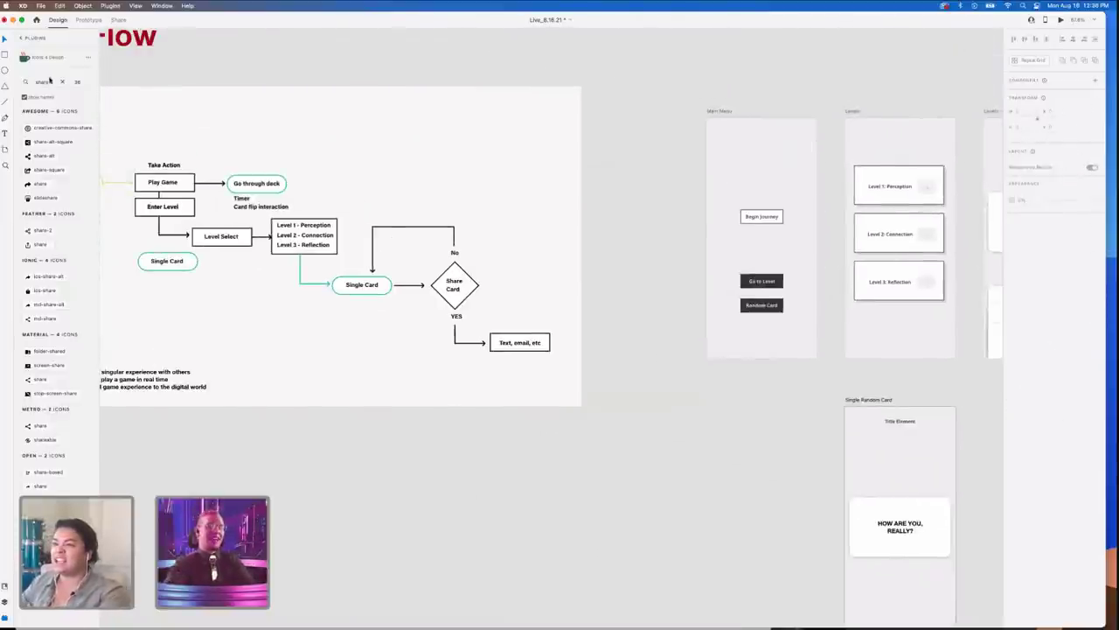
click(22, 37)
click(47, 108)
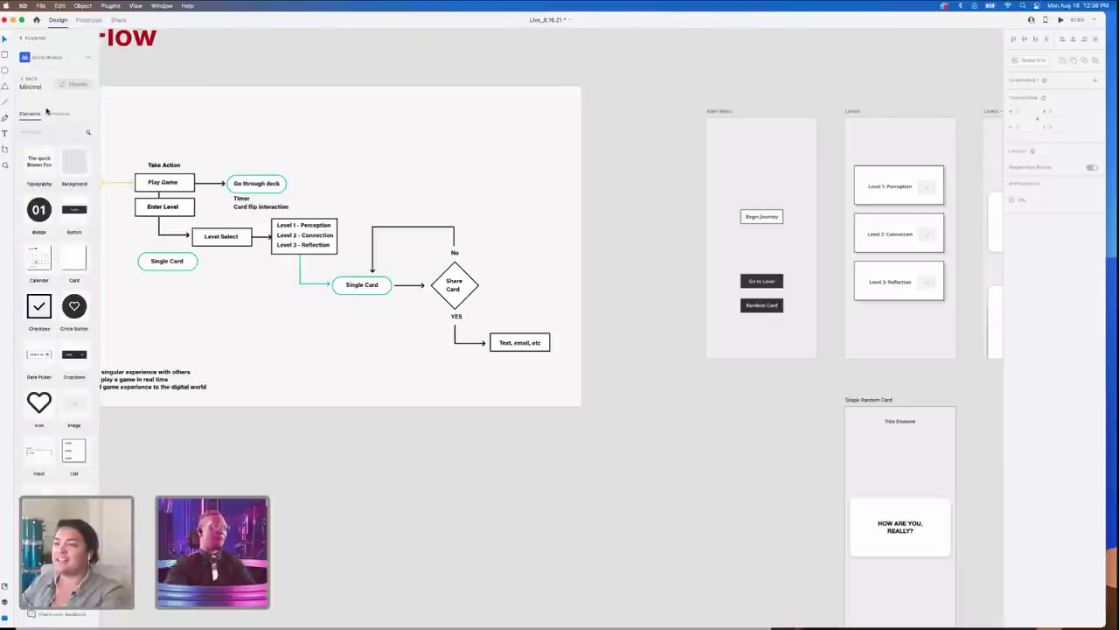
- Add a Minimal theme Button element and place it beneath the card on the Single Random Card artboard
scroll(43, 459, down, 1)
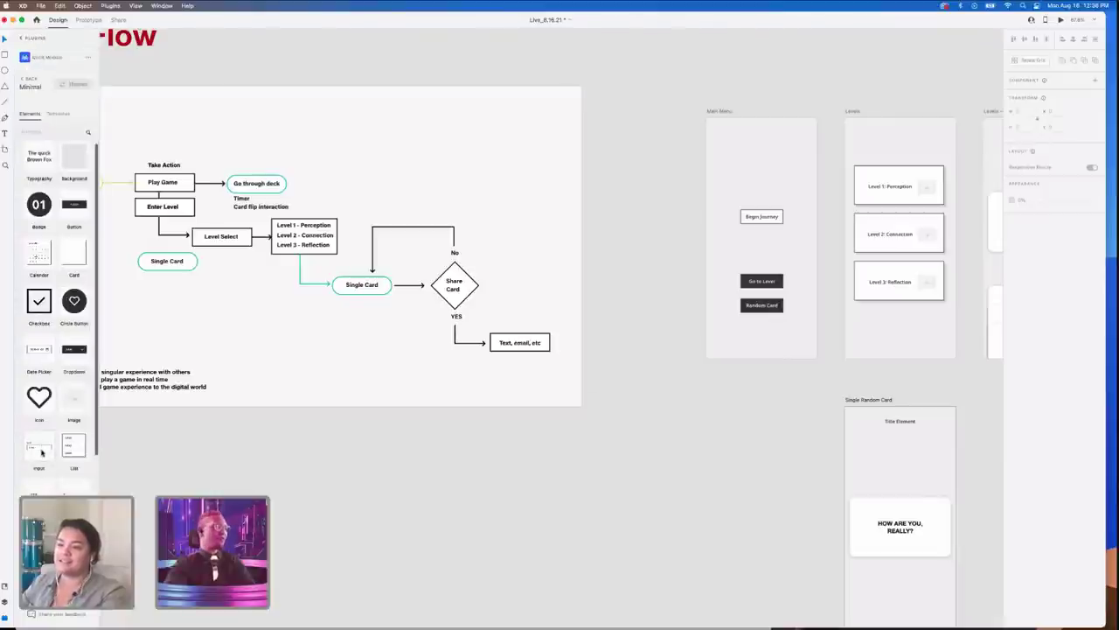
scroll(41, 452, down, 2)
scroll(41, 452, down, 2)
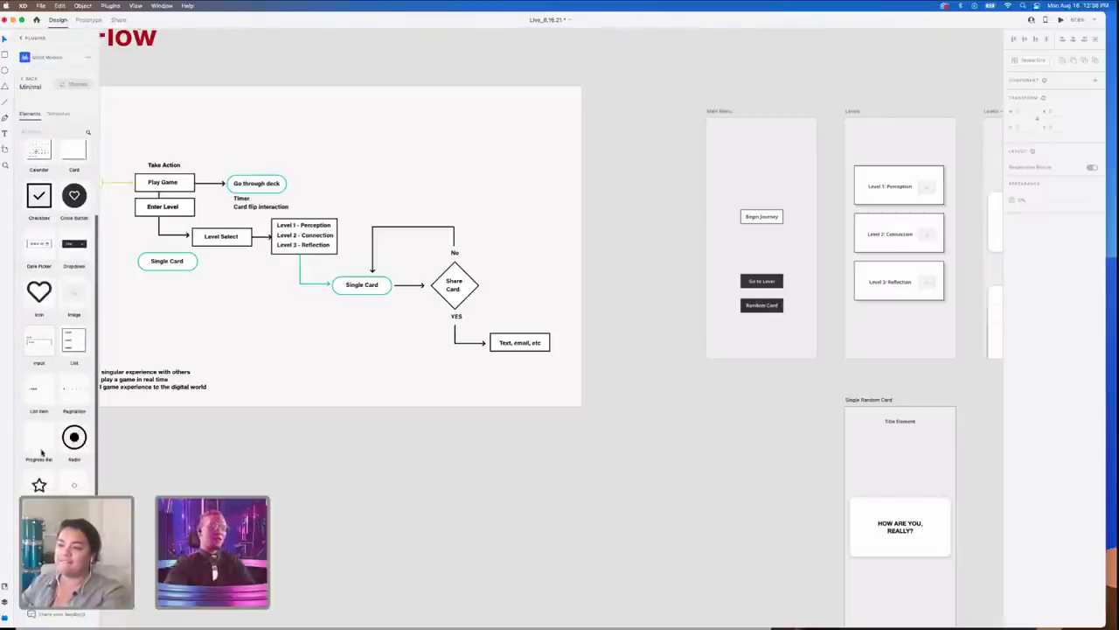
scroll(41, 452, down, 1)
scroll(44, 350, up, 5)
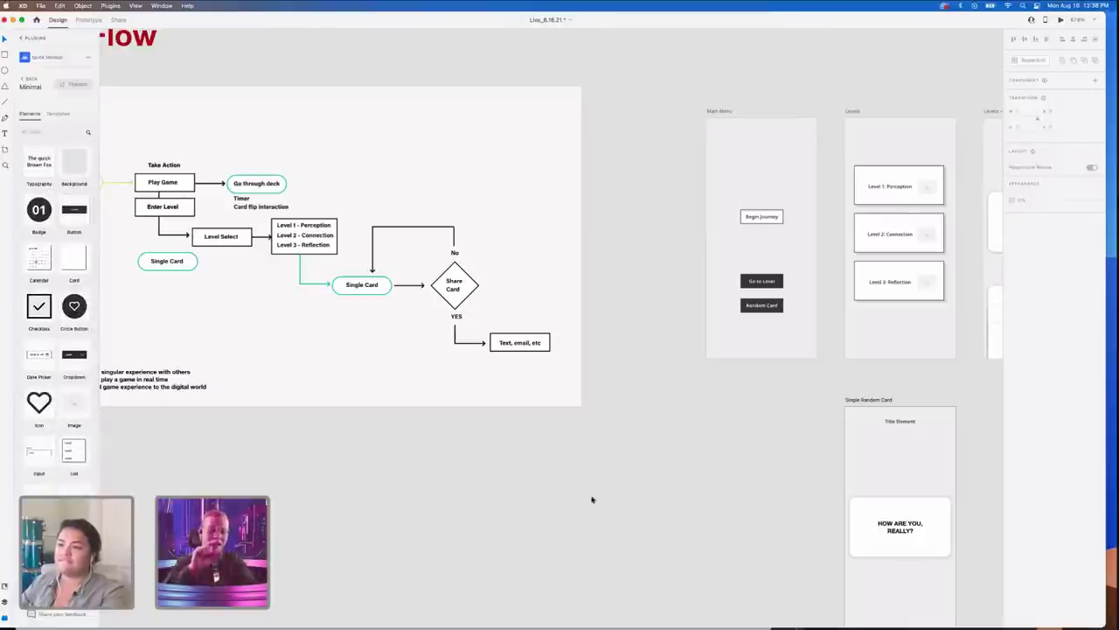
click(82, 221)
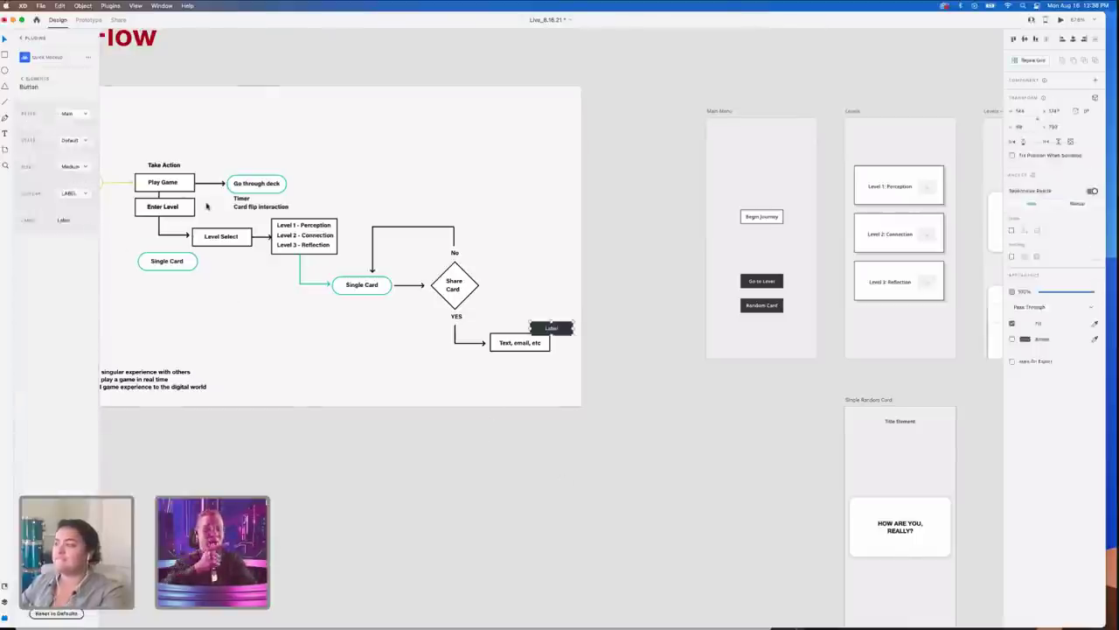
drag(570, 332, 911, 554)
scroll(817, 546, right, 2)
scroll(816, 546, down, 1)
scroll(817, 546, right, 2)
scroll(816, 546, down, 1)
- Change the label of the button beneath the card on the Single Random Card artboard to "Share"
double_click(733, 503)
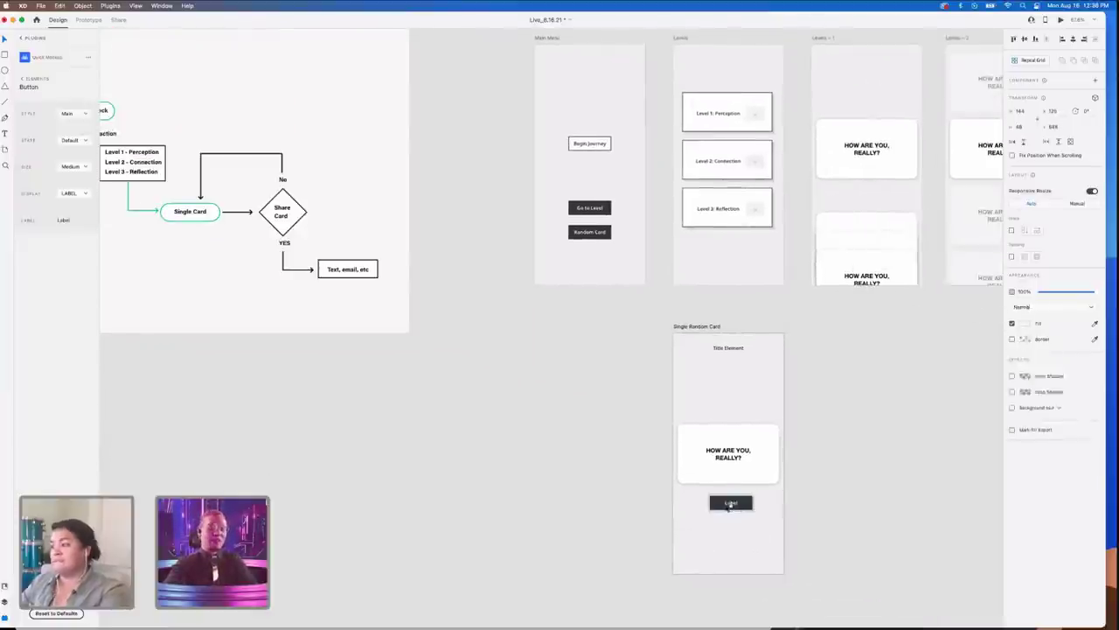
double_click(732, 503)
double_click(734, 503)
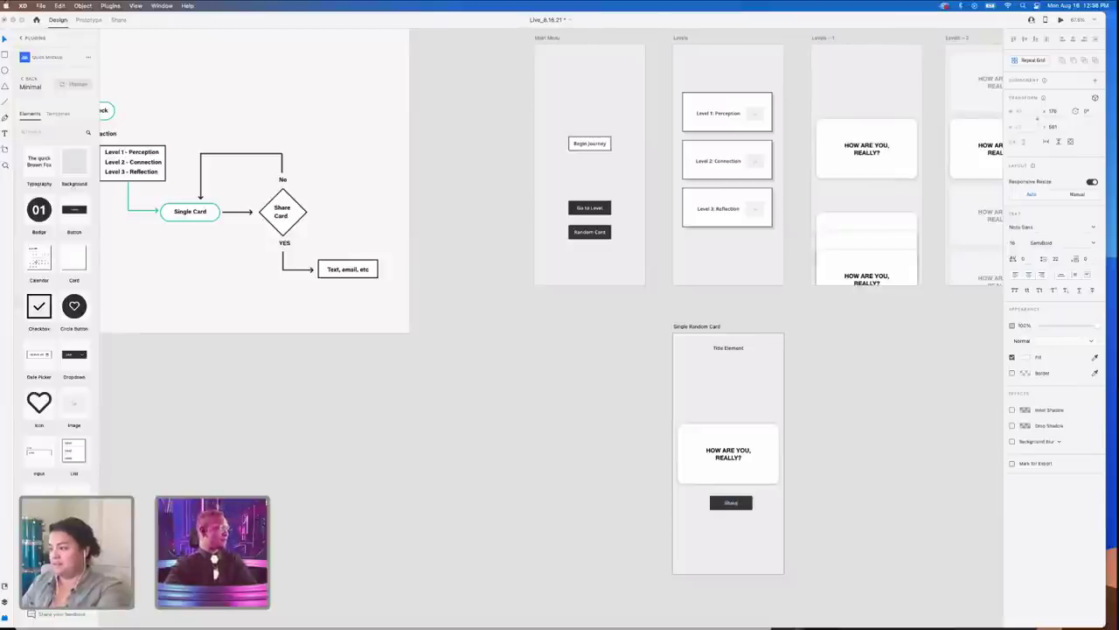
key(super+a)
text(Sh)
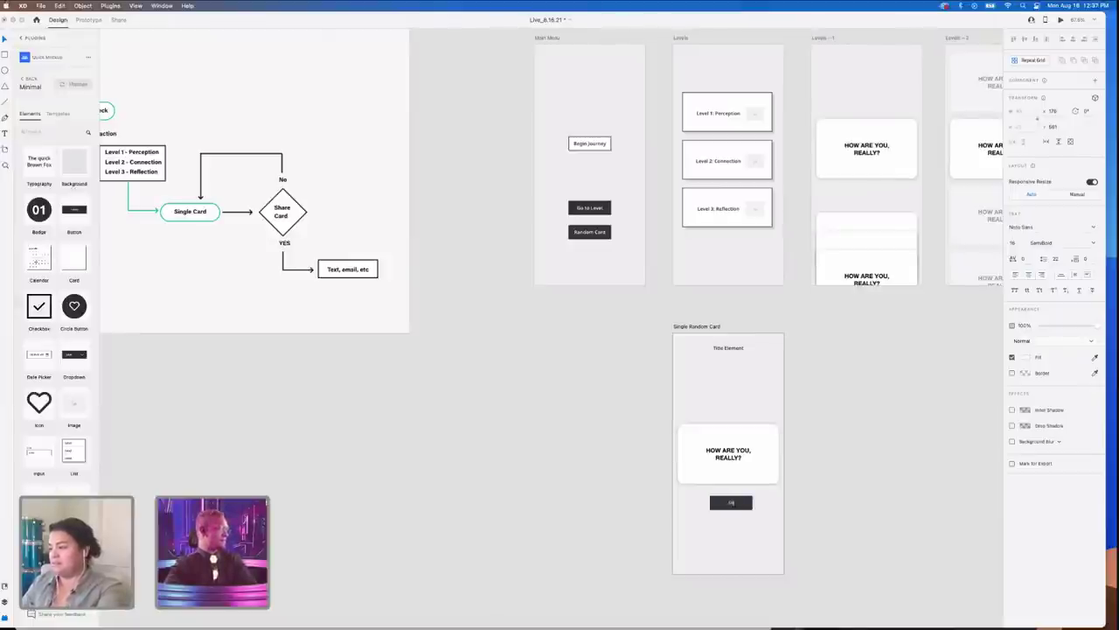
text(are)
click(665, 511)
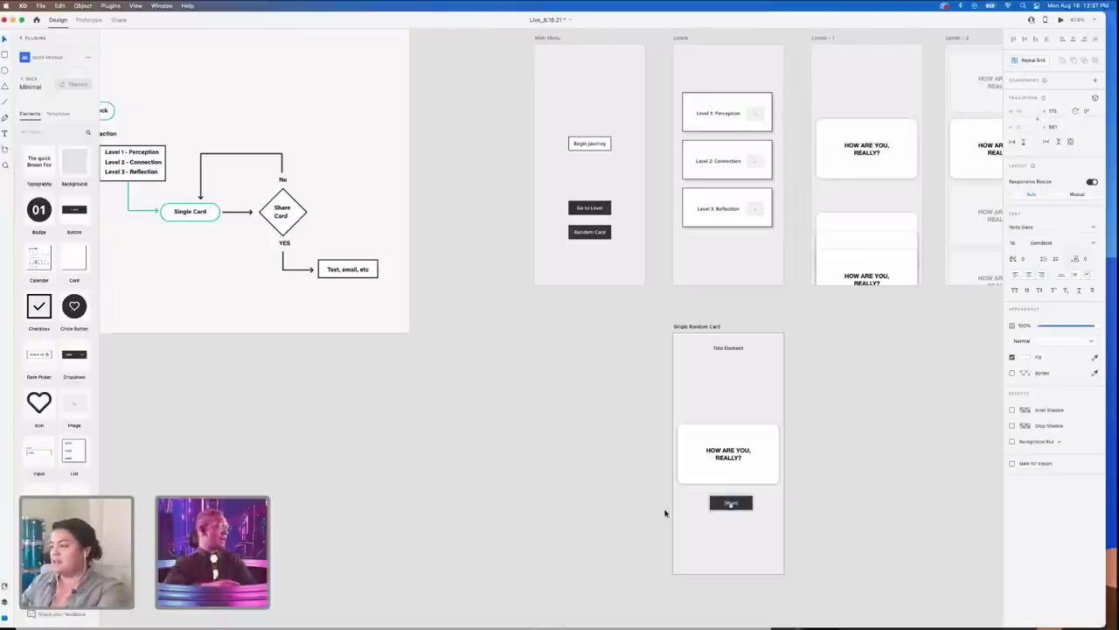
- Select the repeat grid of level cards on the Levels artboard
scroll(621, 511, right, 2)
click(622, 511)
scroll(549, 335, down, 2)
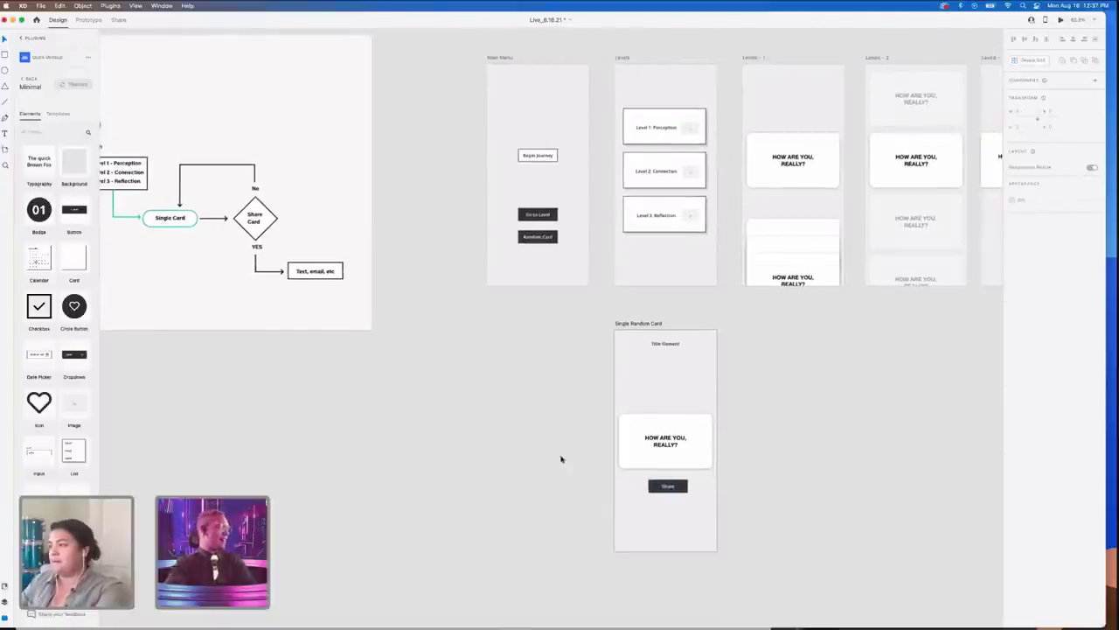
click(677, 212)
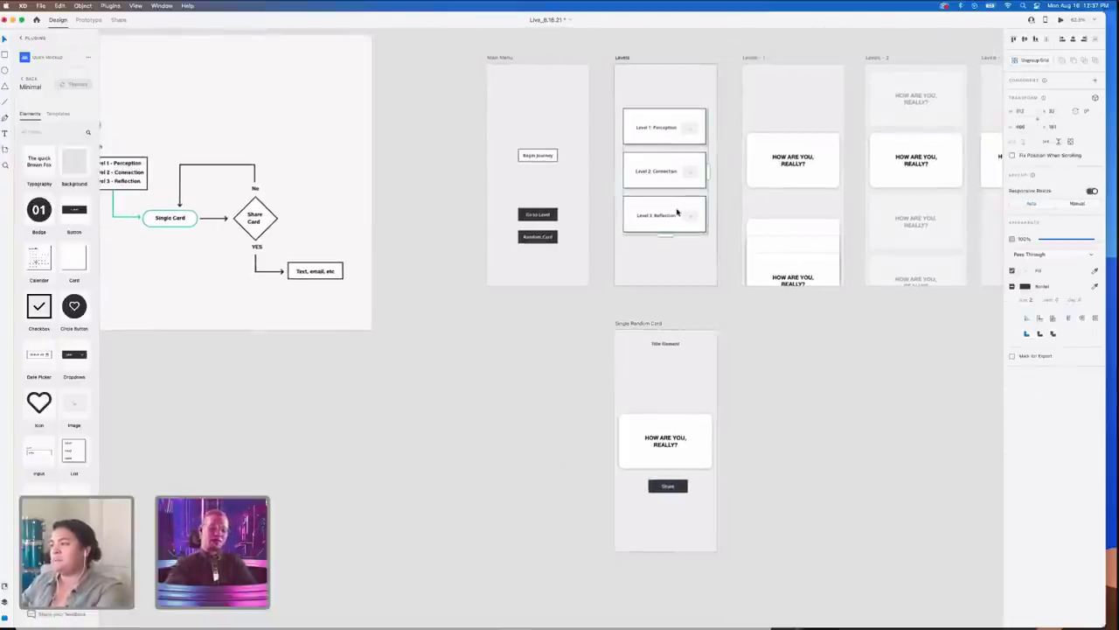
- Examine the Main Flow chart alongside the level wireframes and look through the Quick Mockup elements
click(791, 166)
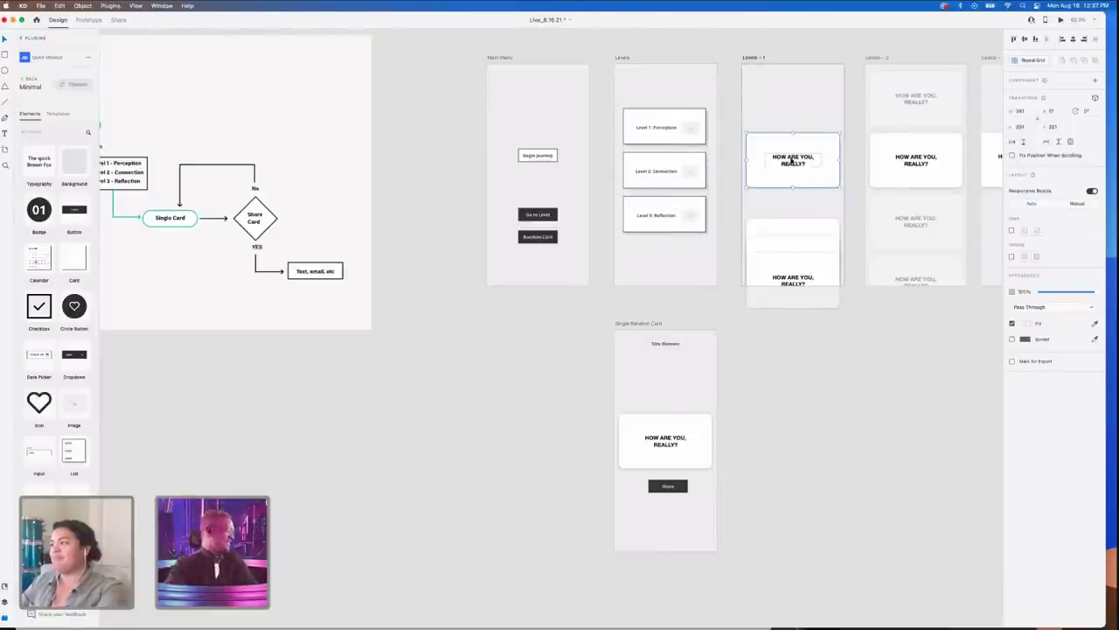
mouse_move(794, 162)
mouse_down()
mouse_move(674, 93)
mouse_move(792, 164)
mouse_up()
scroll(472, 210, left, 10)
scroll(473, 210, up, 5)
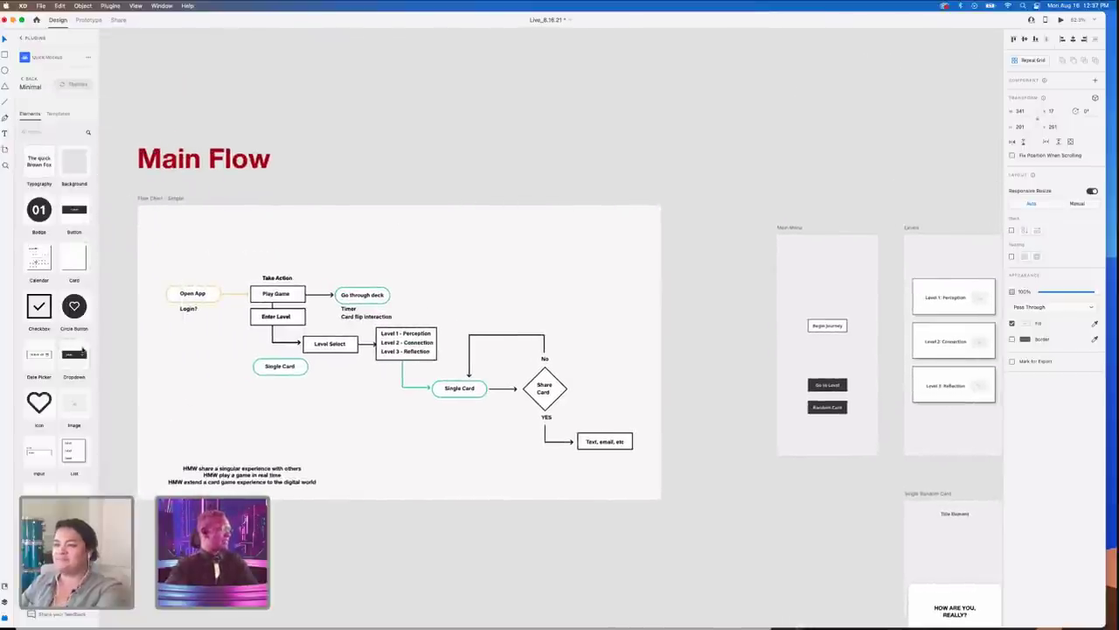
scroll(74, 407, down, 2)
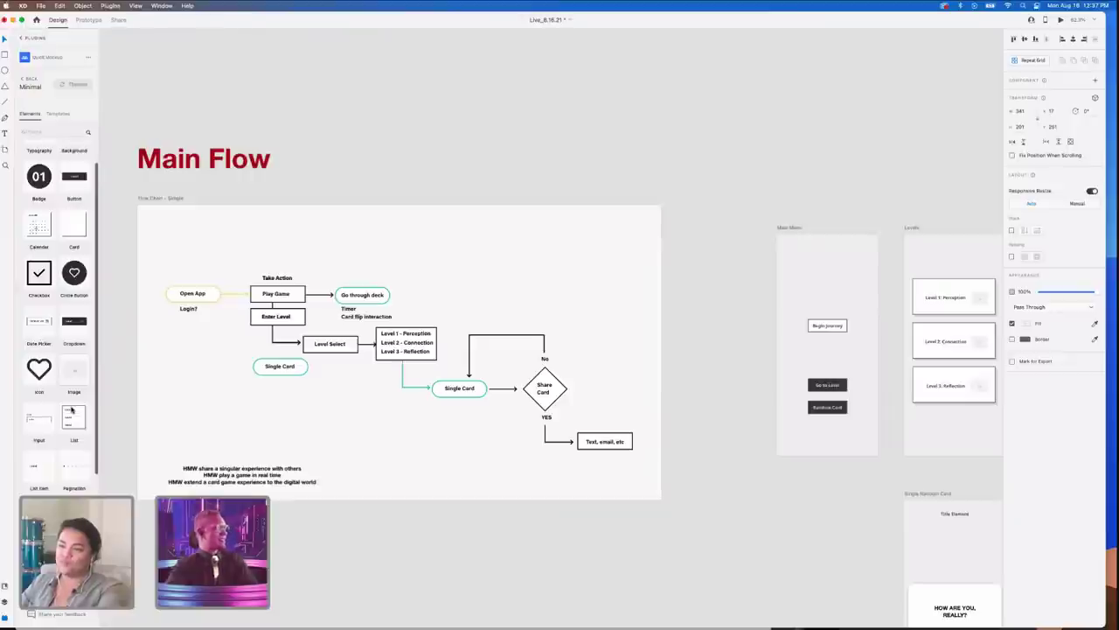
scroll(76, 480, down, 10)
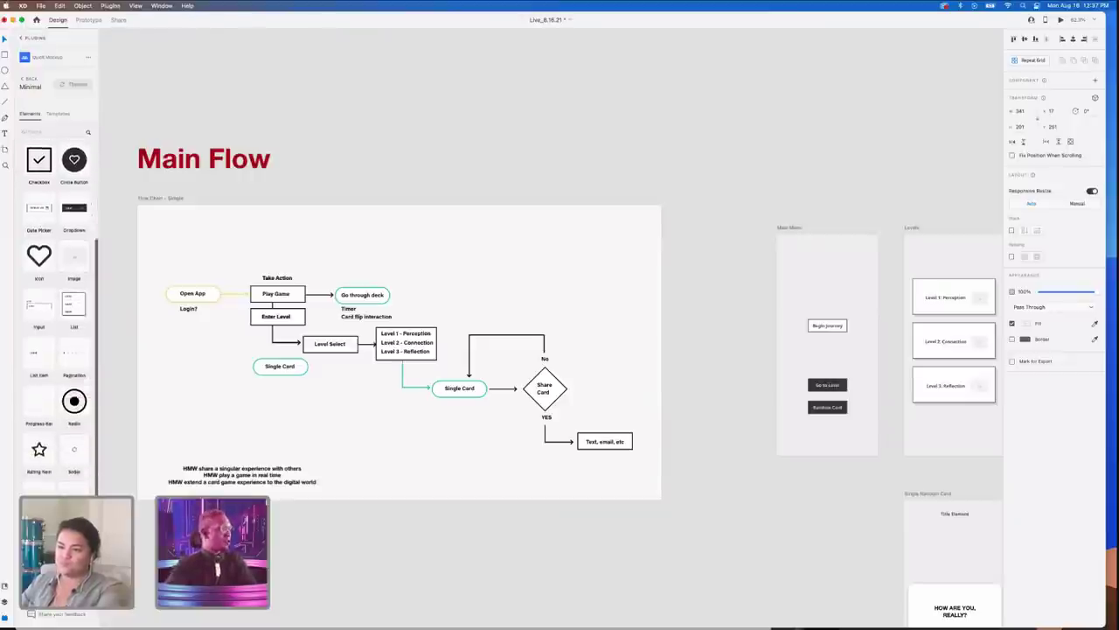
scroll(324, 588, right, 10)
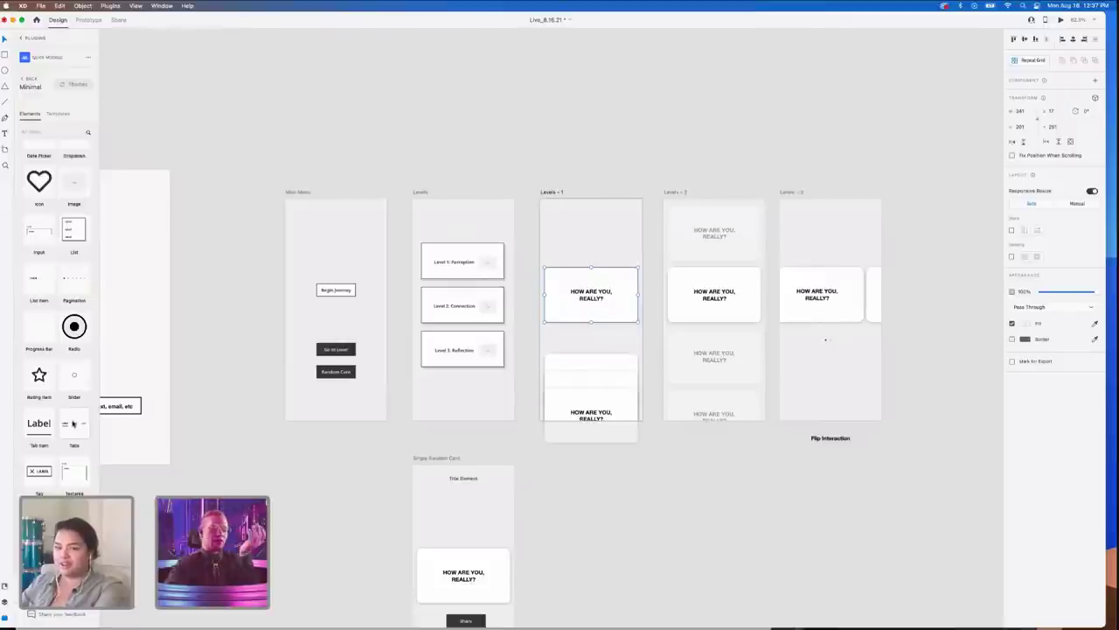
scroll(560, 350, left, 5)
scroll(560, 350, up, 2)
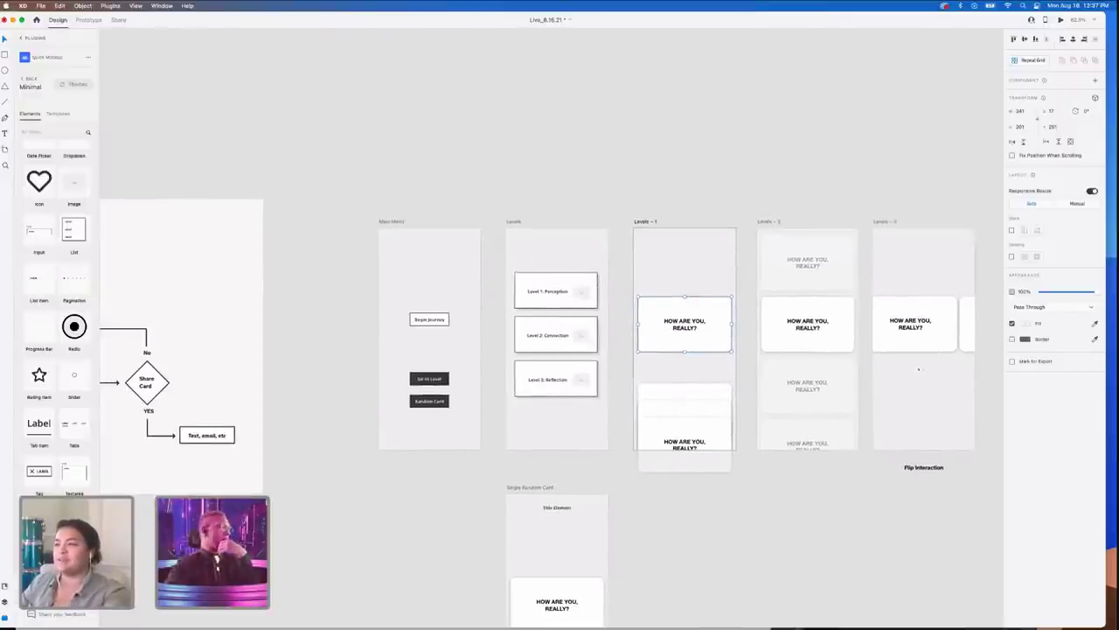
scroll(79, 507, down, 2)
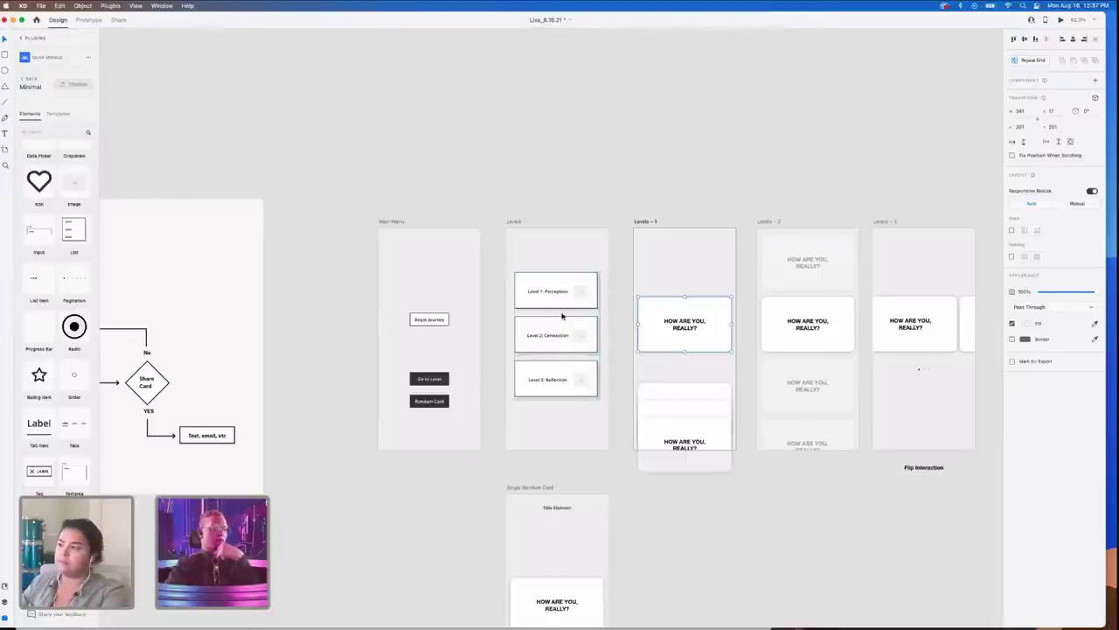
- Compare the Main Menu and Levels artboards with the flow chart's single-card branch and recheck the mockup element library
key(super+equal)
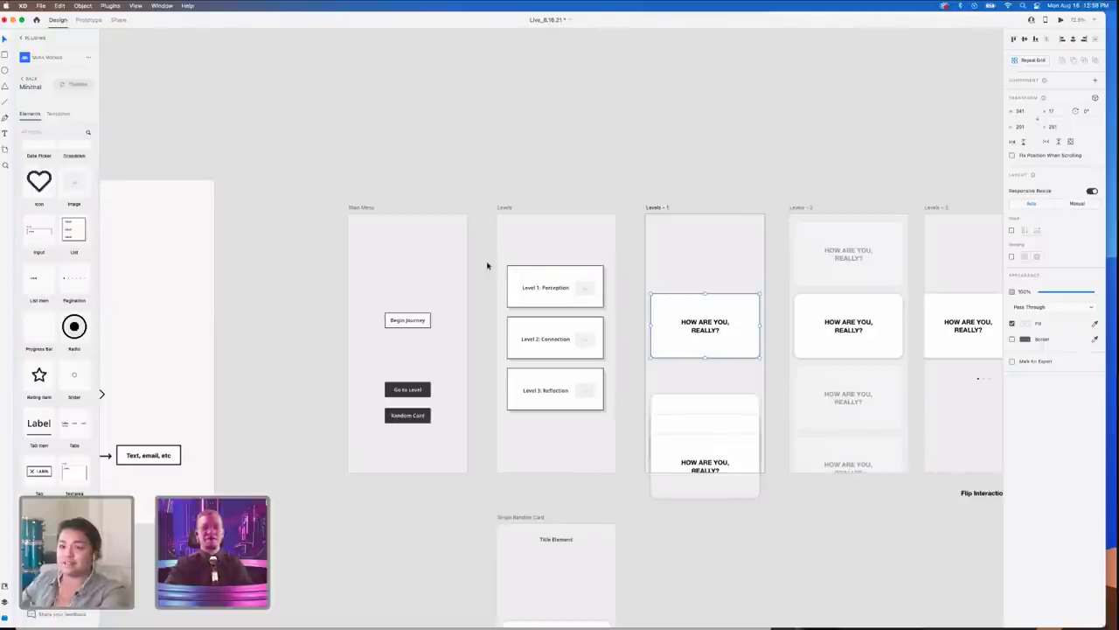
click(595, 167)
scroll(560, 280, left, 5)
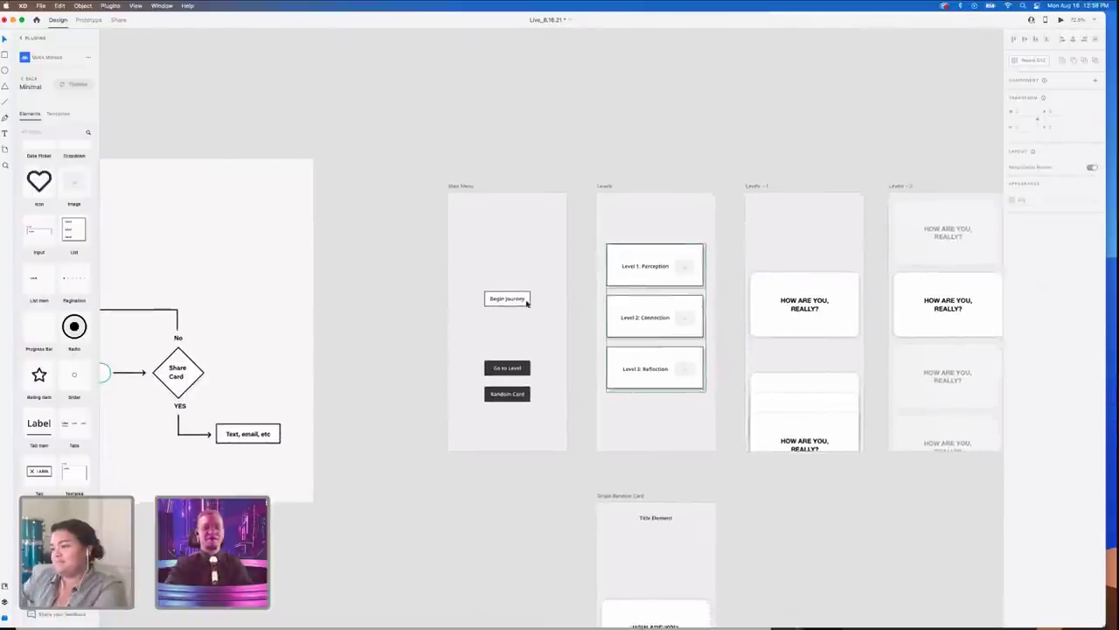
scroll(470, 337, left, 5)
scroll(472, 339, left, 5)
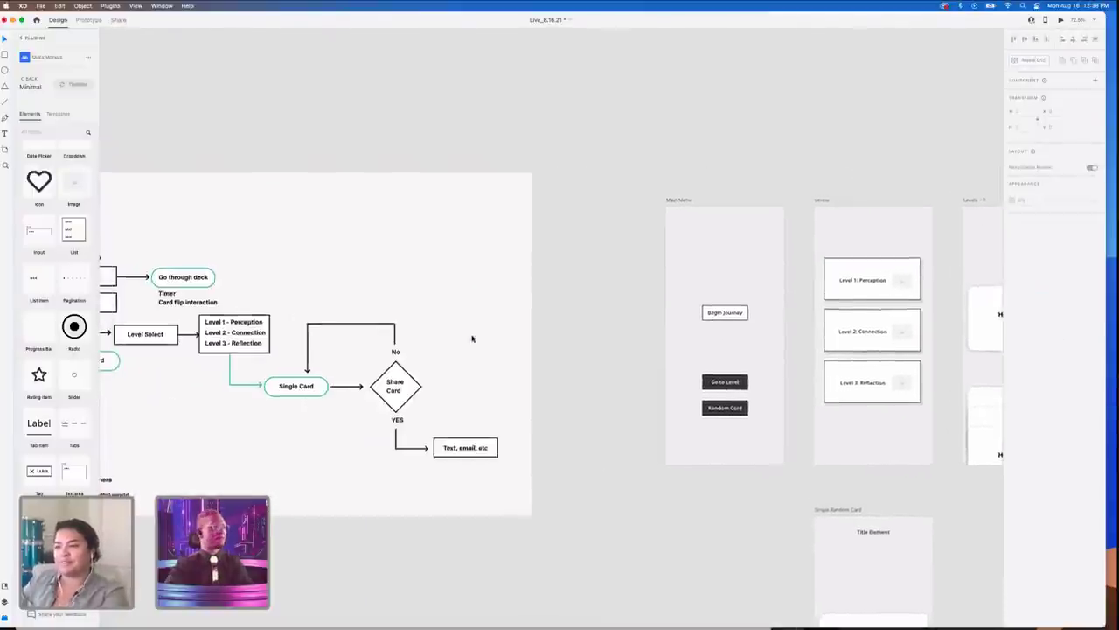
scroll(74, 244, up, 2)
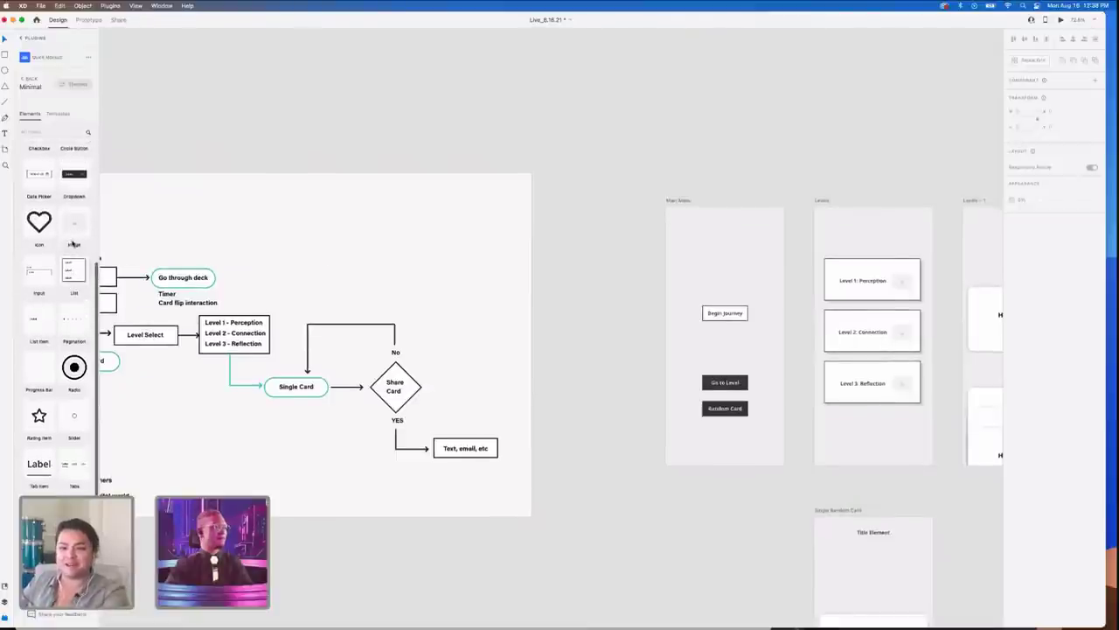
scroll(73, 247, up, 4)
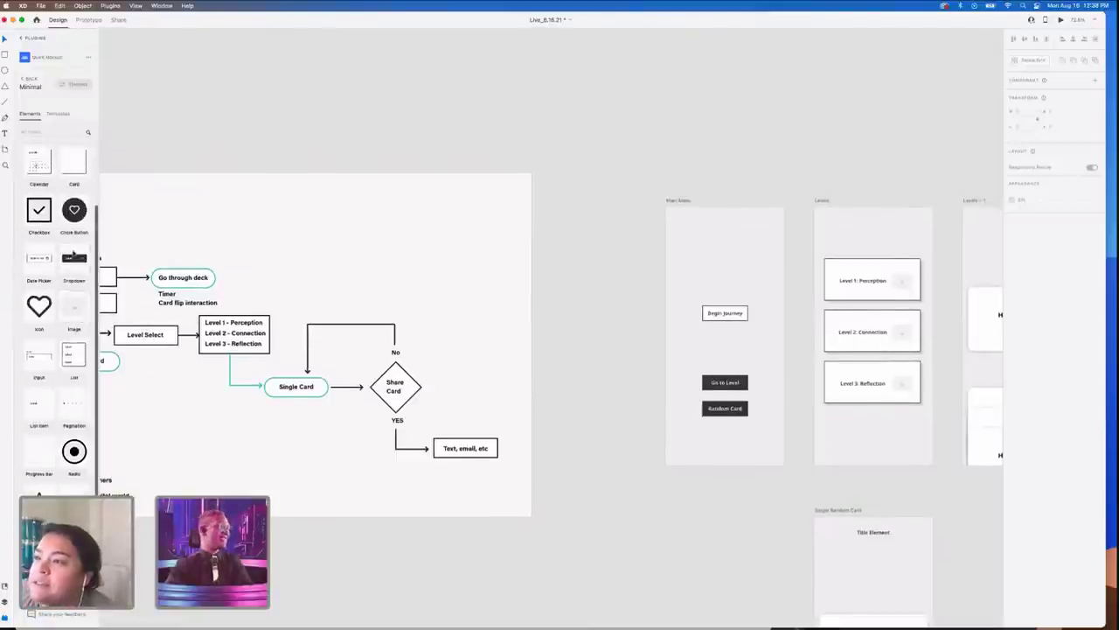
scroll(73, 254, up, 5)
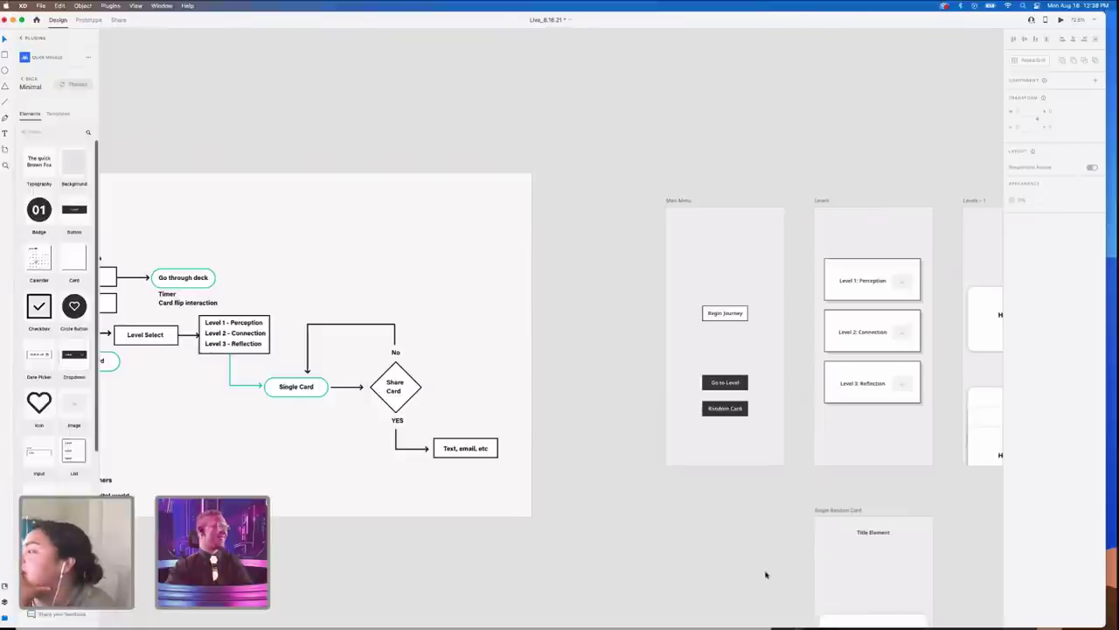
scroll(766, 575, down, 5)
scroll(766, 574, right, 5)
scroll(720, 538, up, 5)
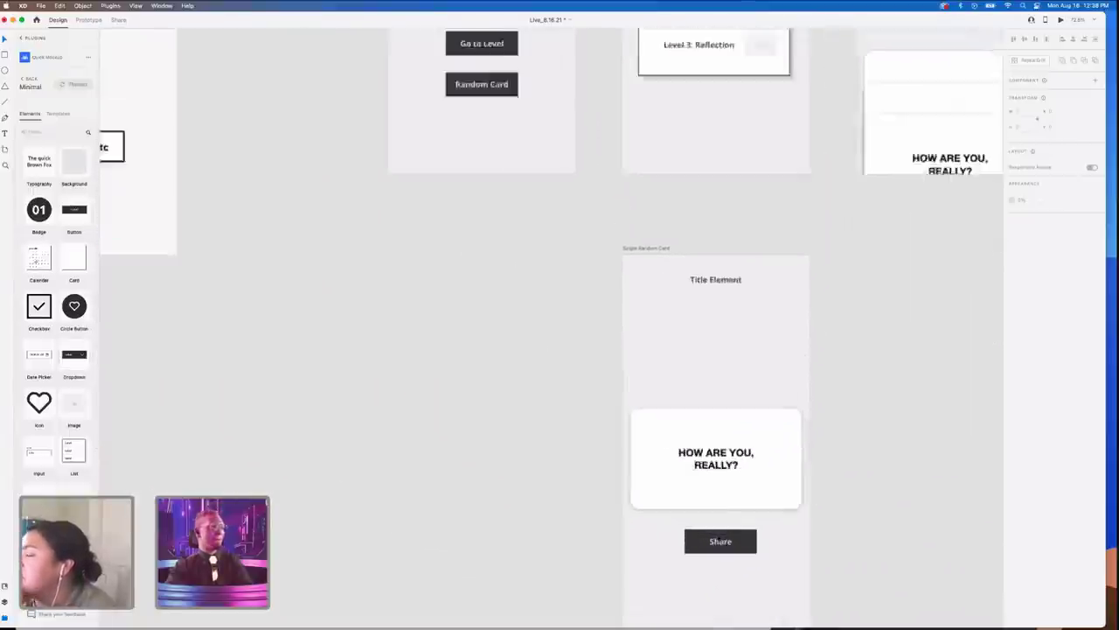
double_click(723, 542)
double_click(724, 541)
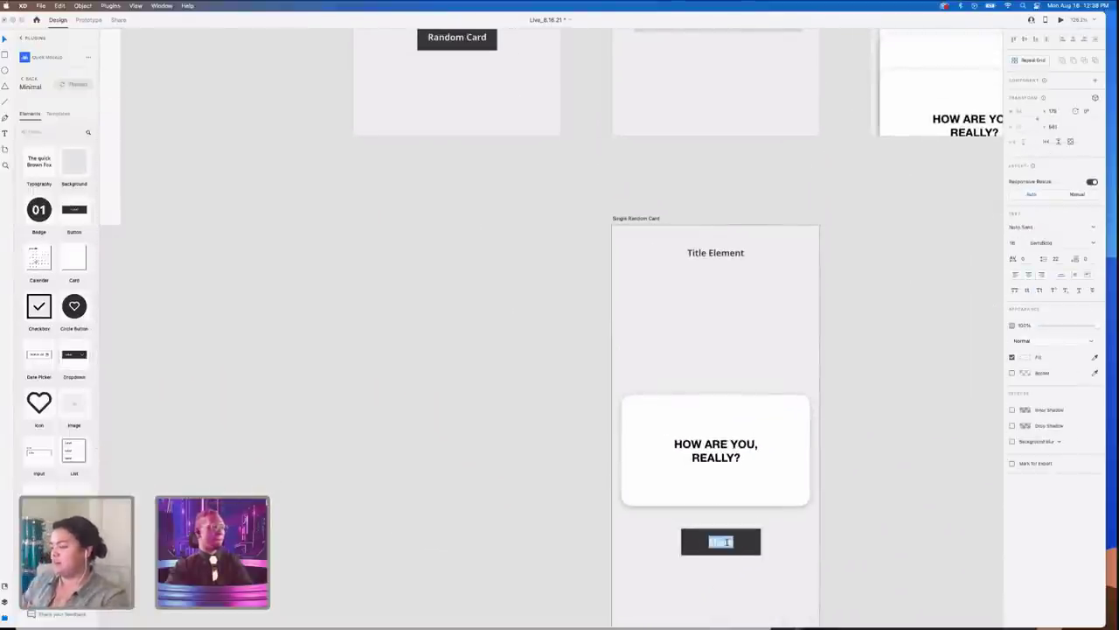
click(264, 380)
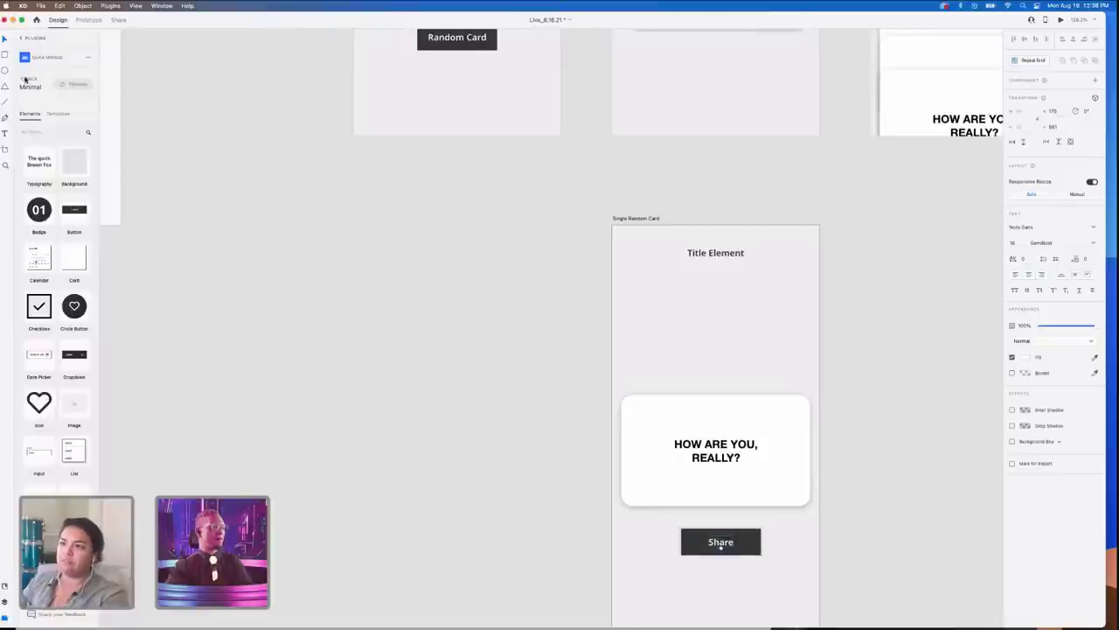
- Leave the Quick Mockup plugin, open the Icons 4 Design plugin and deselect the Share label
click(24, 79)
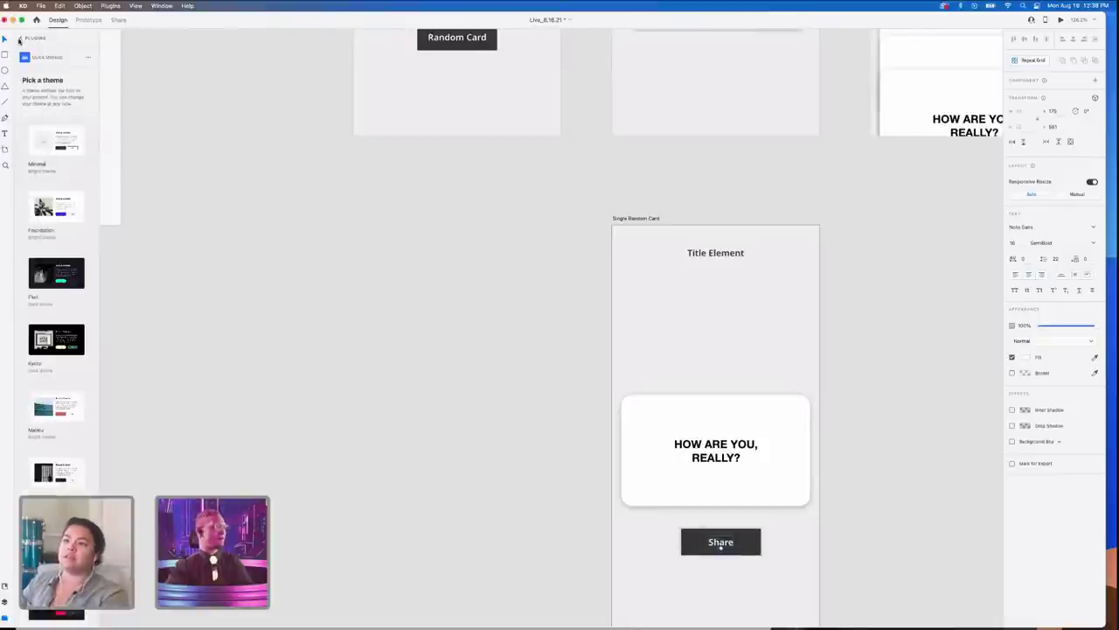
click(19, 39)
click(51, 75)
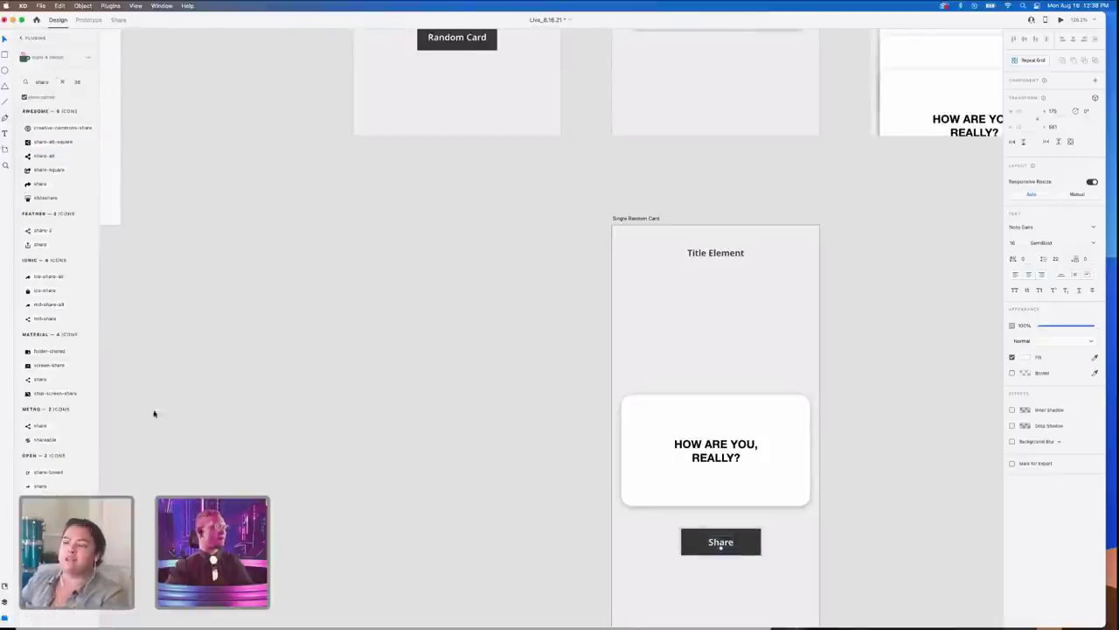
scroll(385, 437, right, 3)
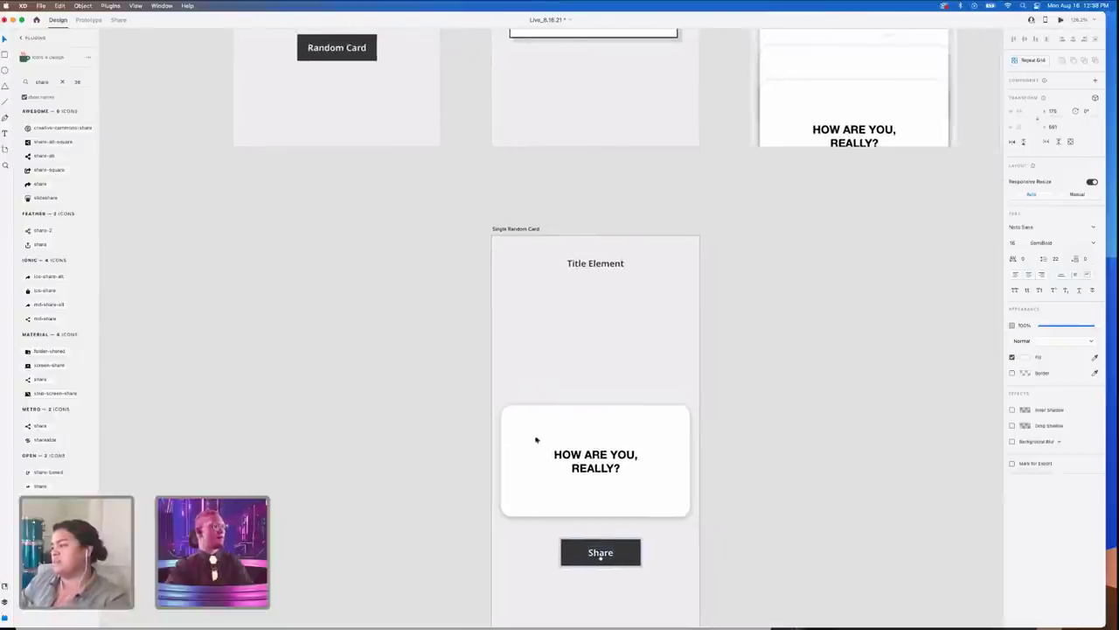
click(704, 418)
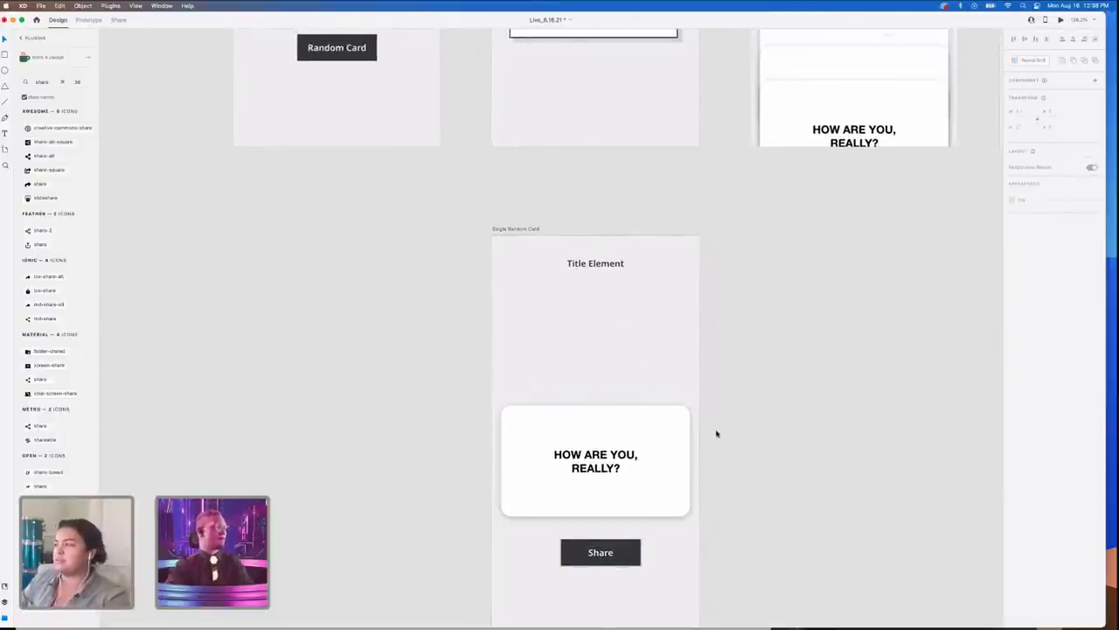
- Relabel the Share button beneath the card on the Single Random Card artboard as "Send"
scroll(716, 432, left, 3)
scroll(717, 432, up, 2)
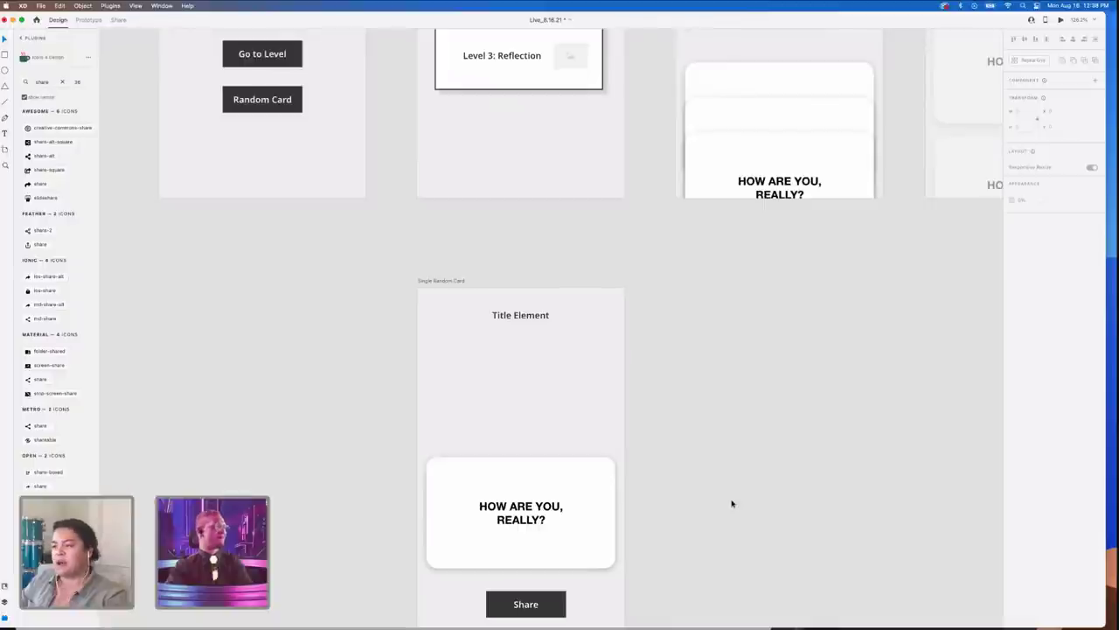
scroll(697, 504, down, 2)
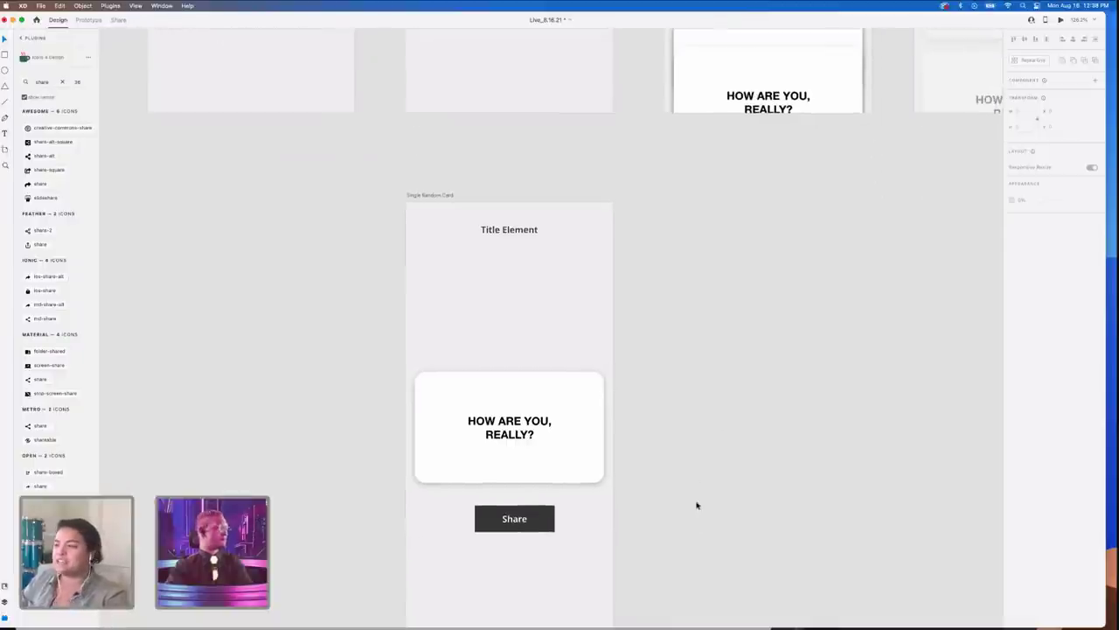
click(514, 520)
click(518, 525)
double_click(514, 522)
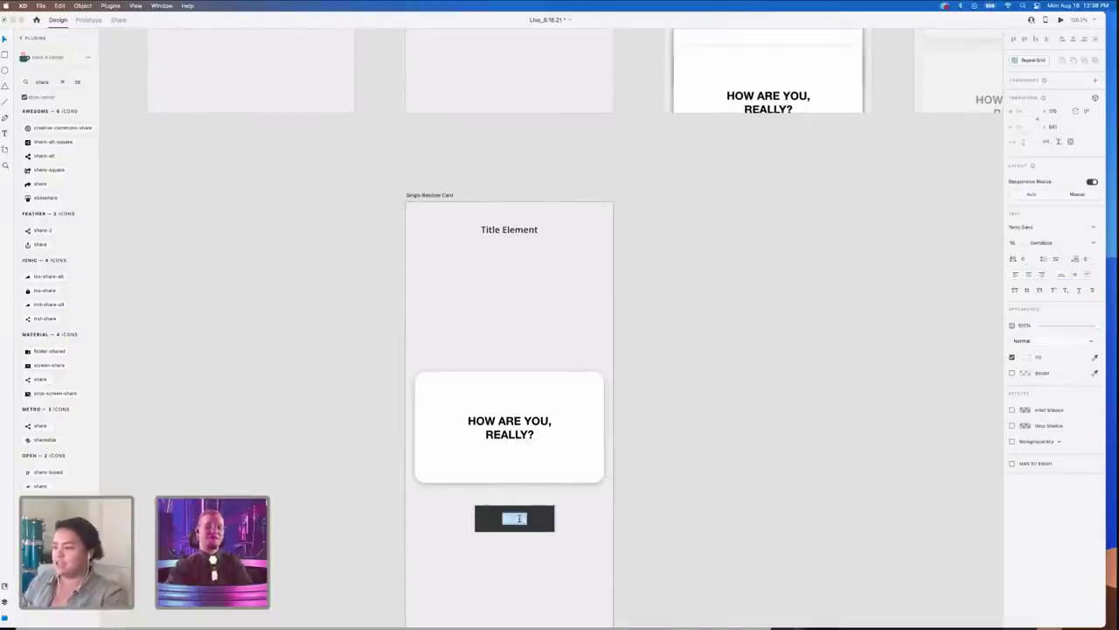
click(516, 522)
key(super+a)
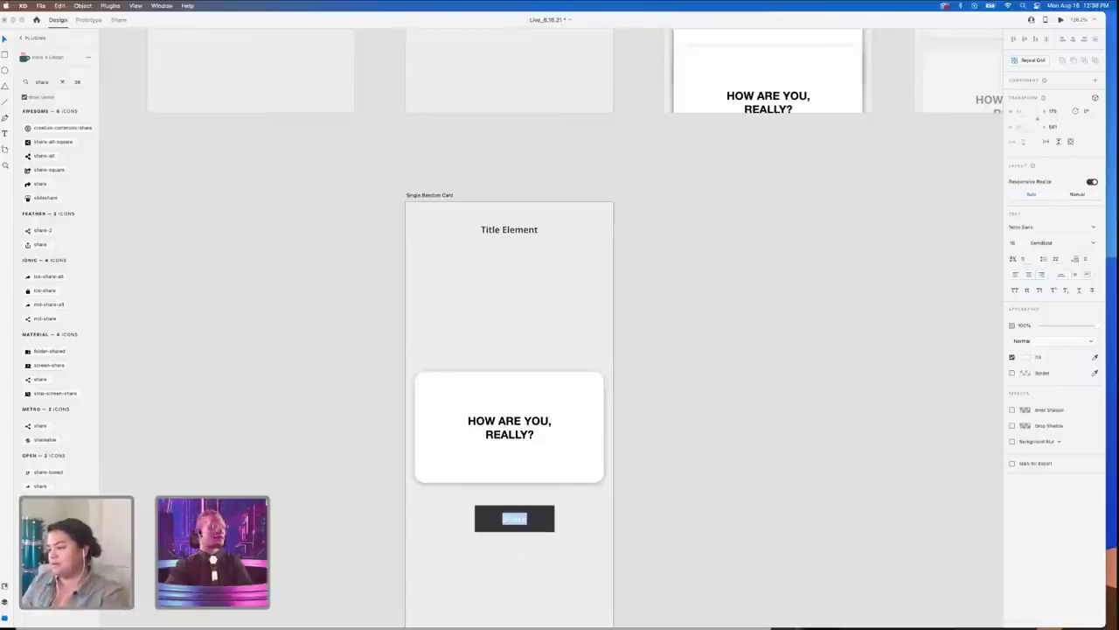
text(Sen)
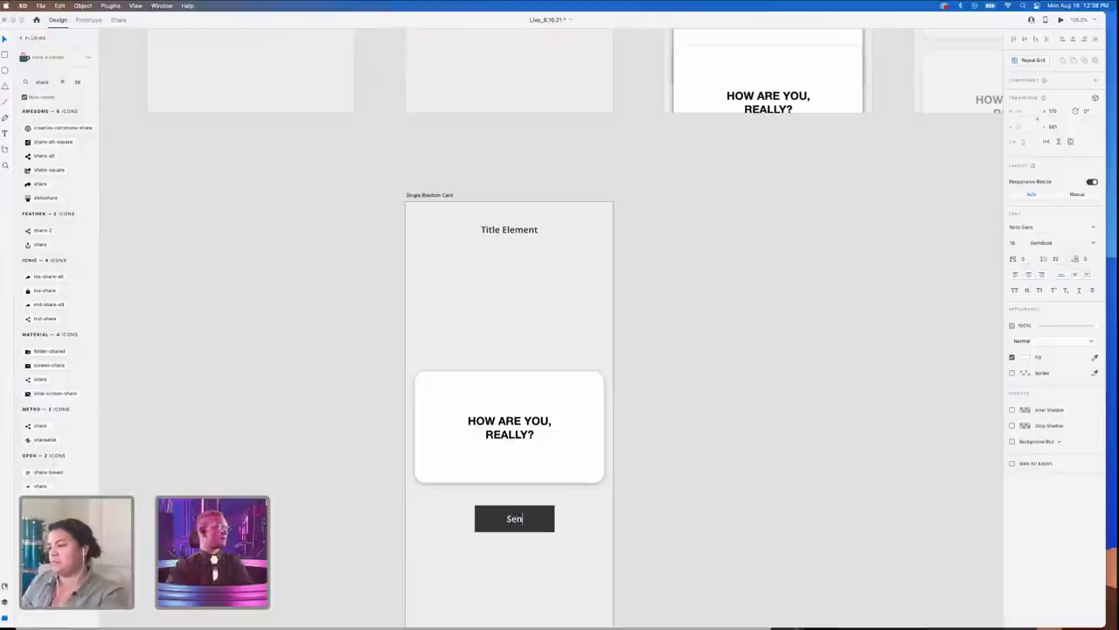
text(d to F)
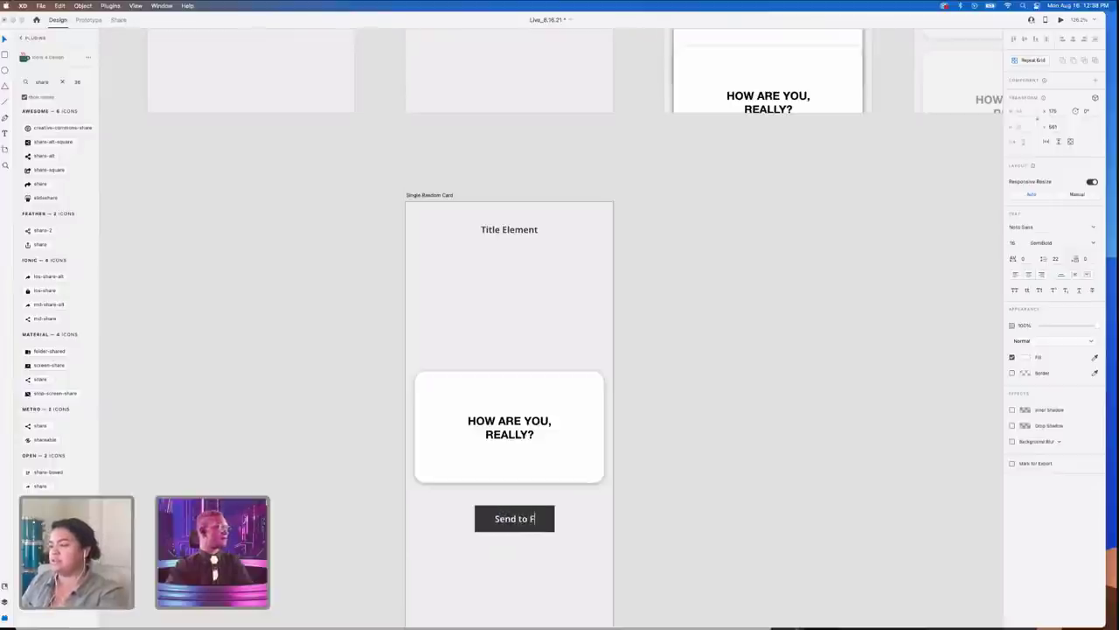
key(BackSpace)
key(BackSpace)
key(BackSpace)
key(BackSpace)
key(BackSpace)
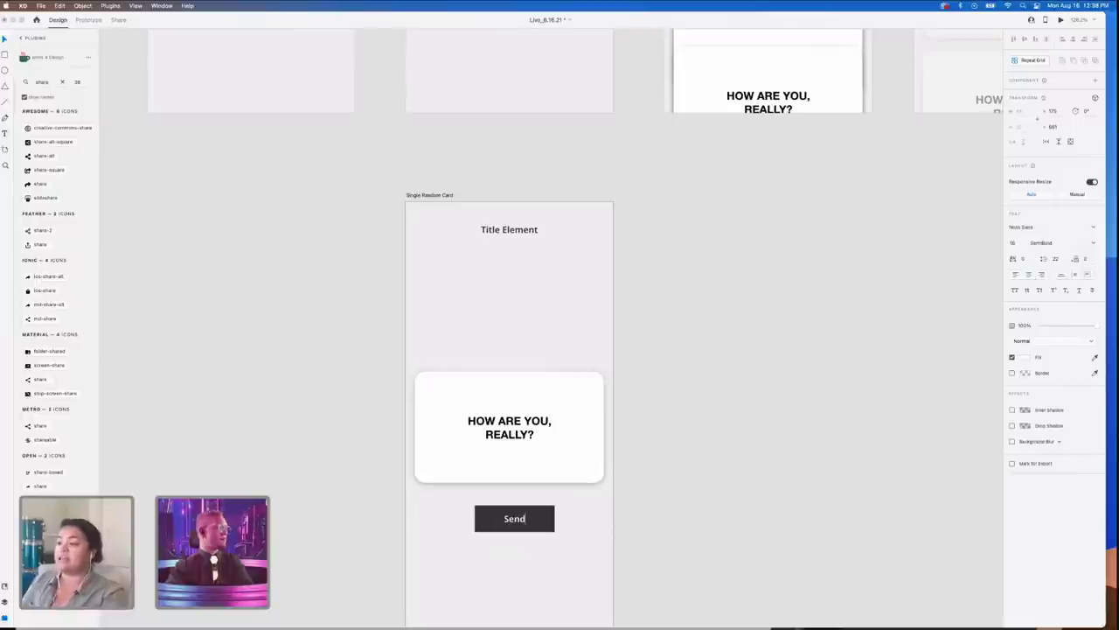
scroll(870, 515, down, 1)
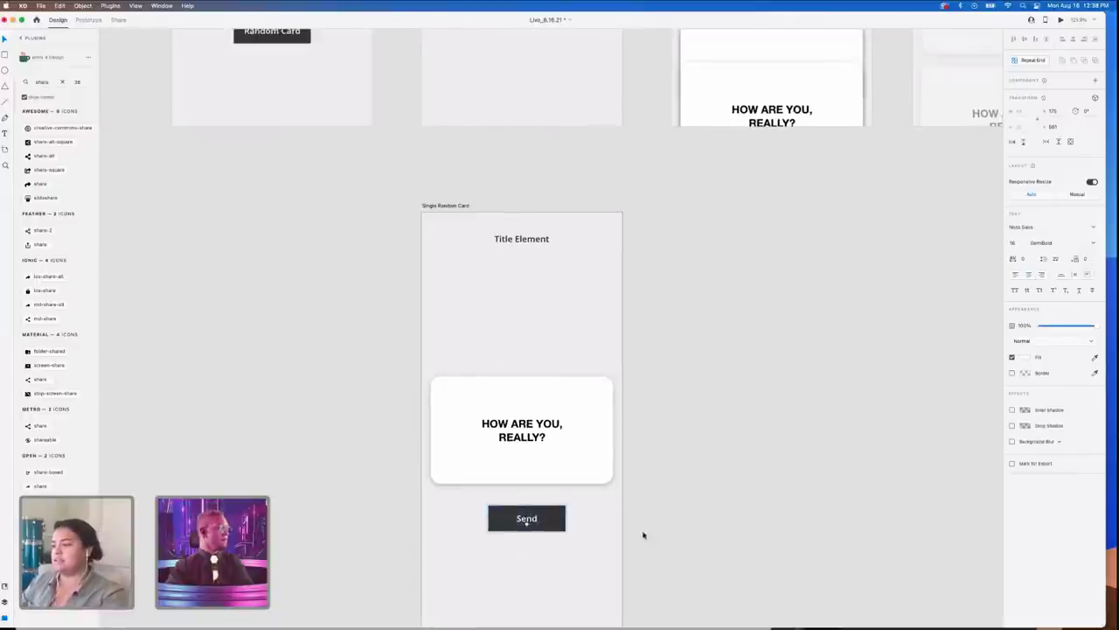
click(729, 561)
- Place a copy of the "Flip Interaction" note centred below the Single Random Card artboard
scroll(729, 560, down, 5)
scroll(729, 560, right, 5)
scroll(557, 390, up, 3)
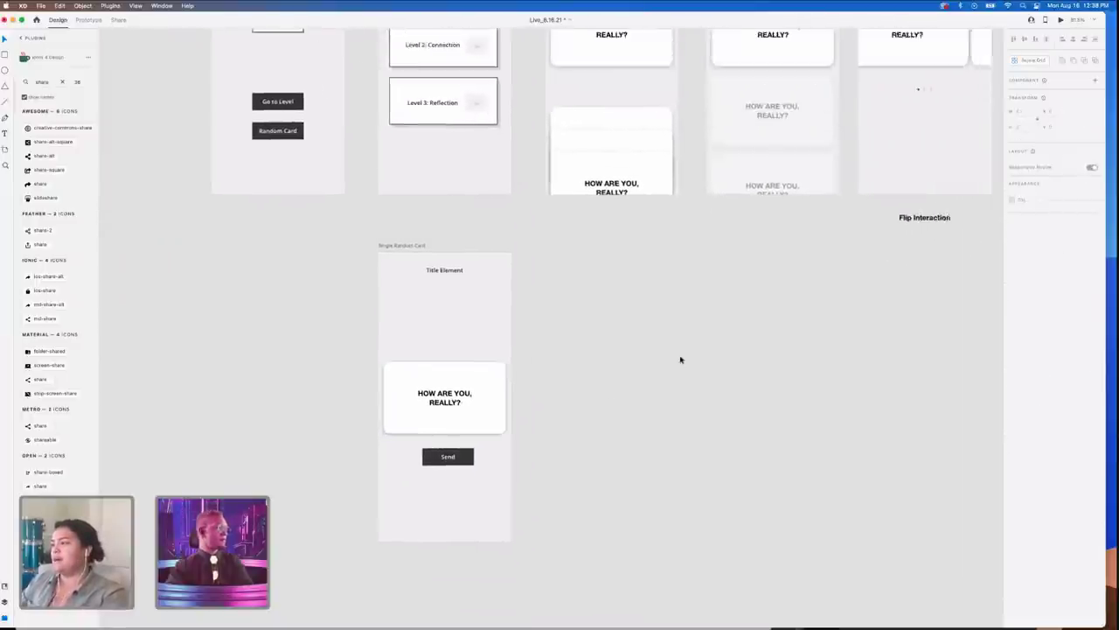
scroll(560, 502, up, 1)
scroll(559, 502, right, 2)
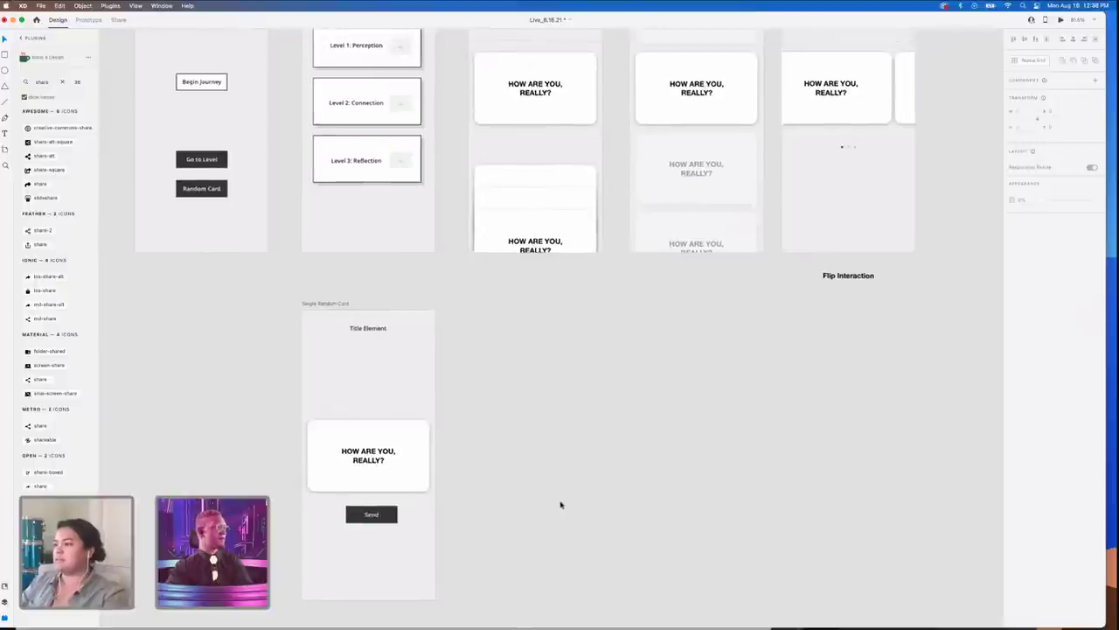
click(827, 291)
drag(799, 391, 354, 577)
click(513, 526)
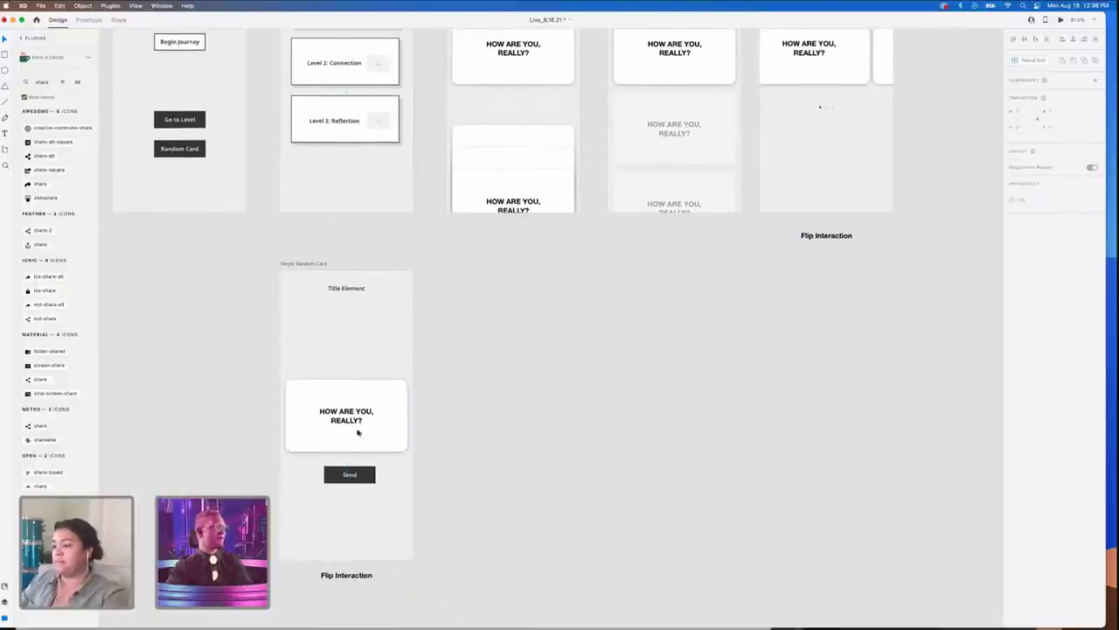
- Duplicate the Single Random Card artboard to its right and delete the Send button from the original
click(359, 476)
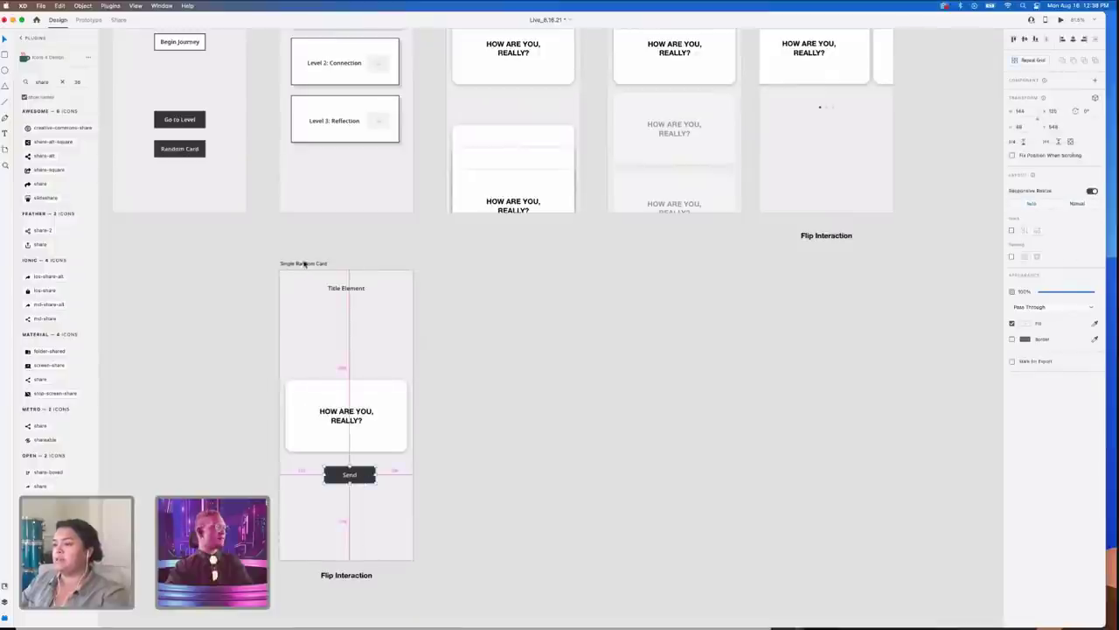
drag(293, 263, 456, 262)
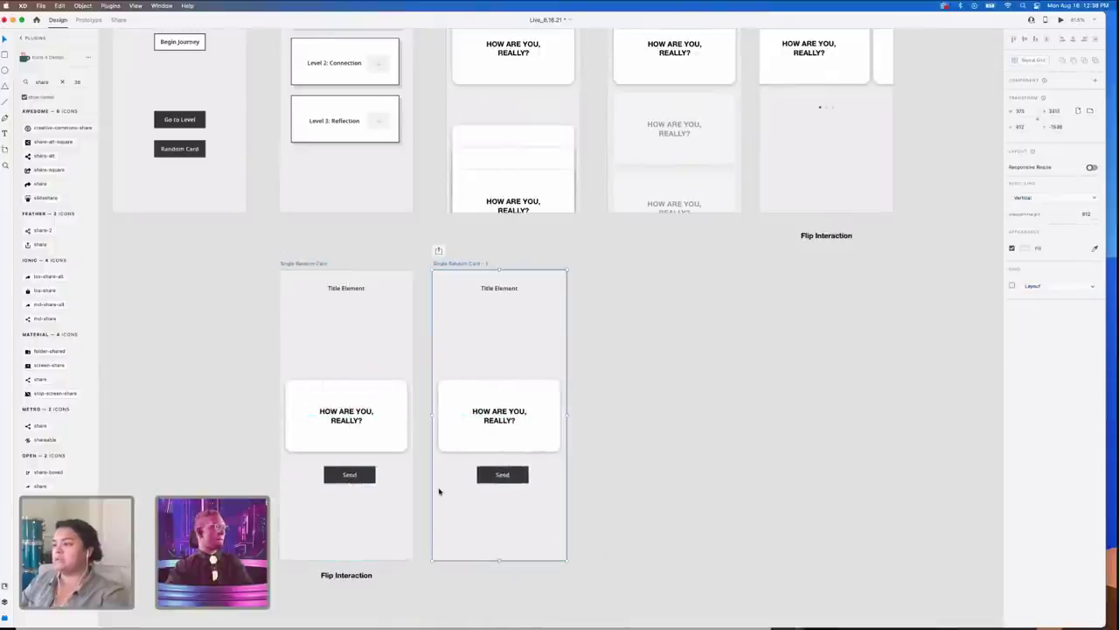
click(354, 475)
key(Delete)
- Replace the card text on the original Single Random Card artboard with "Front"
click(550, 440)
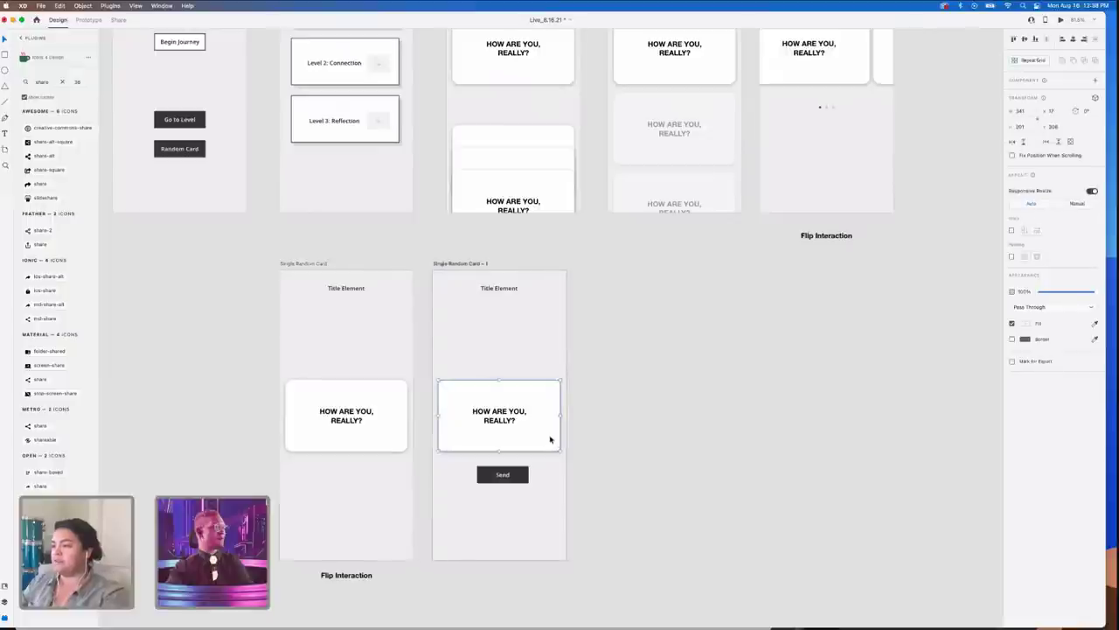
double_click(467, 416)
double_click(499, 416)
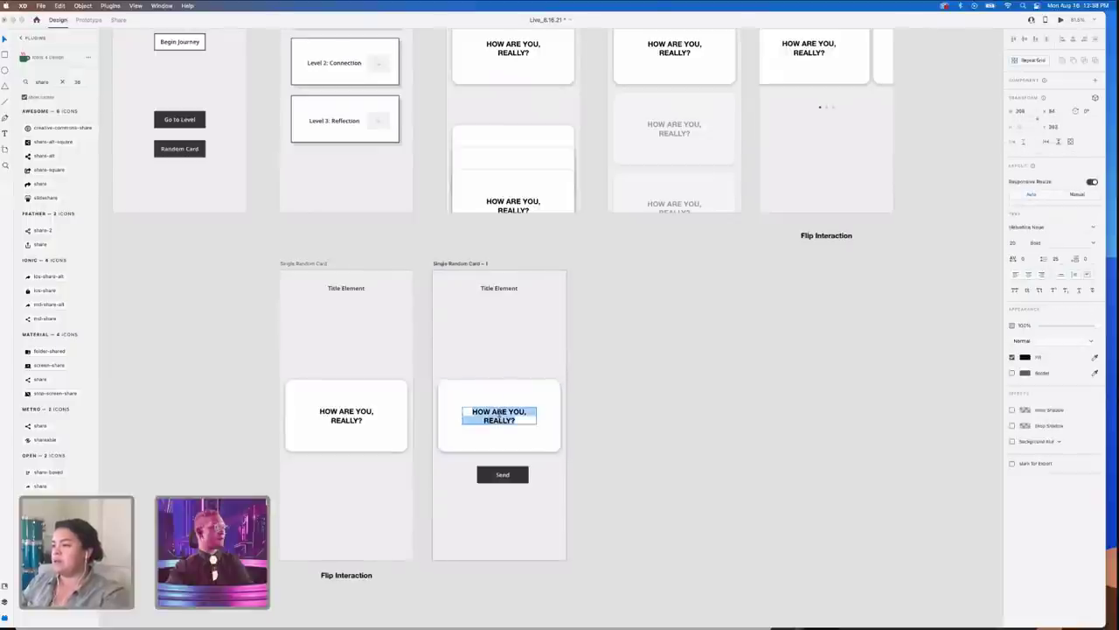
click(331, 409)
double_click(341, 414)
double_click(343, 416)
text(F)
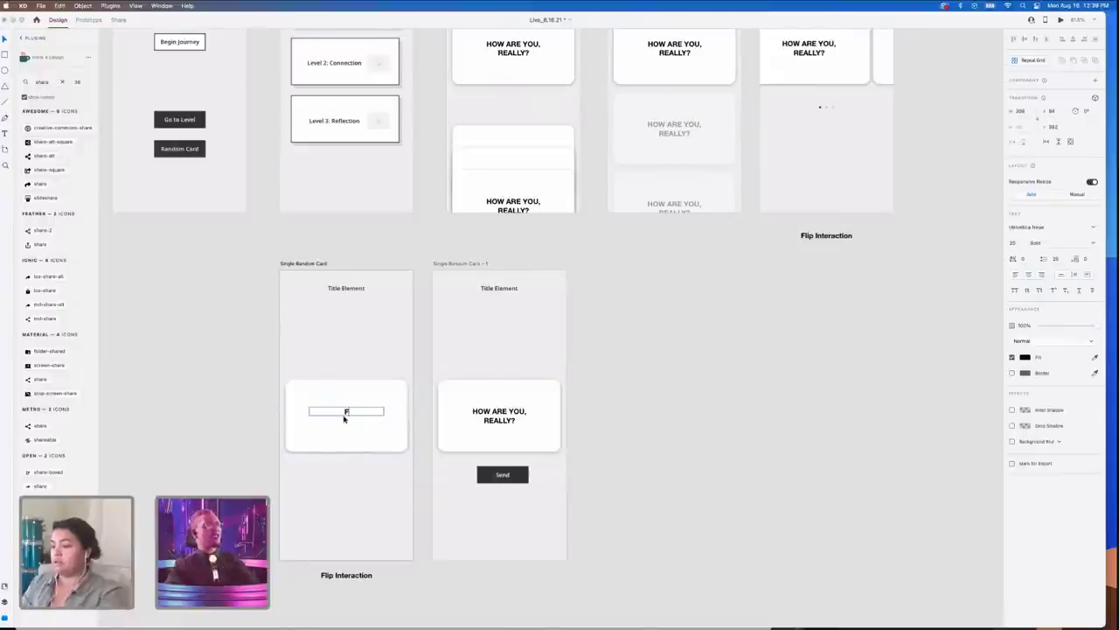
text(ront)
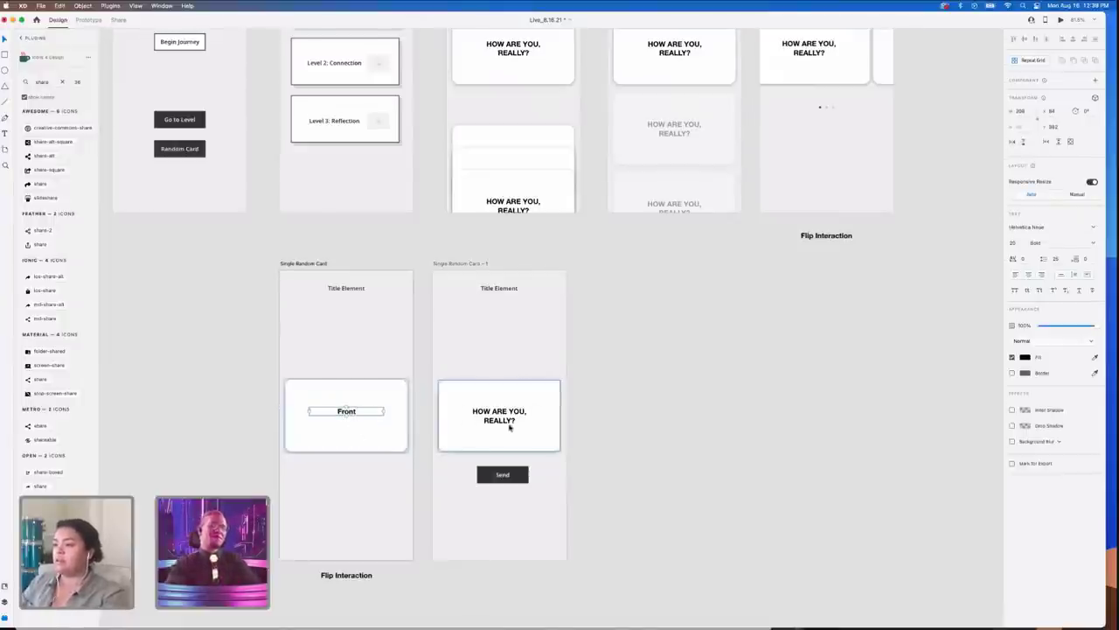
- Replace the card text on the duplicated Single Random Card artboard with "Back"
double_click(501, 421)
double_click(500, 415)
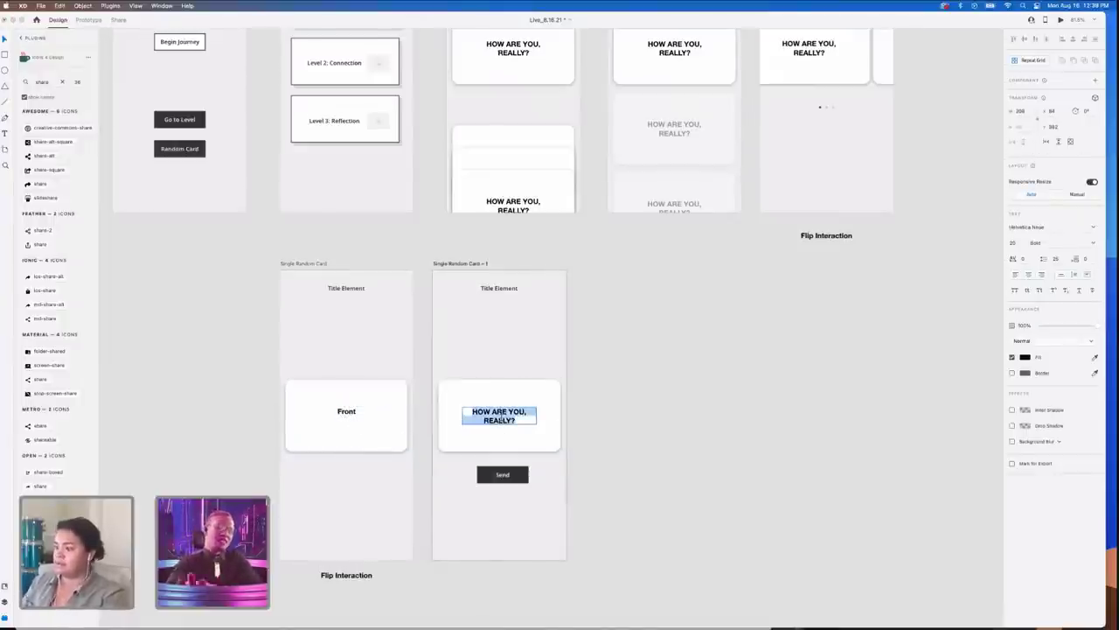
text(Back)
key(Escape)
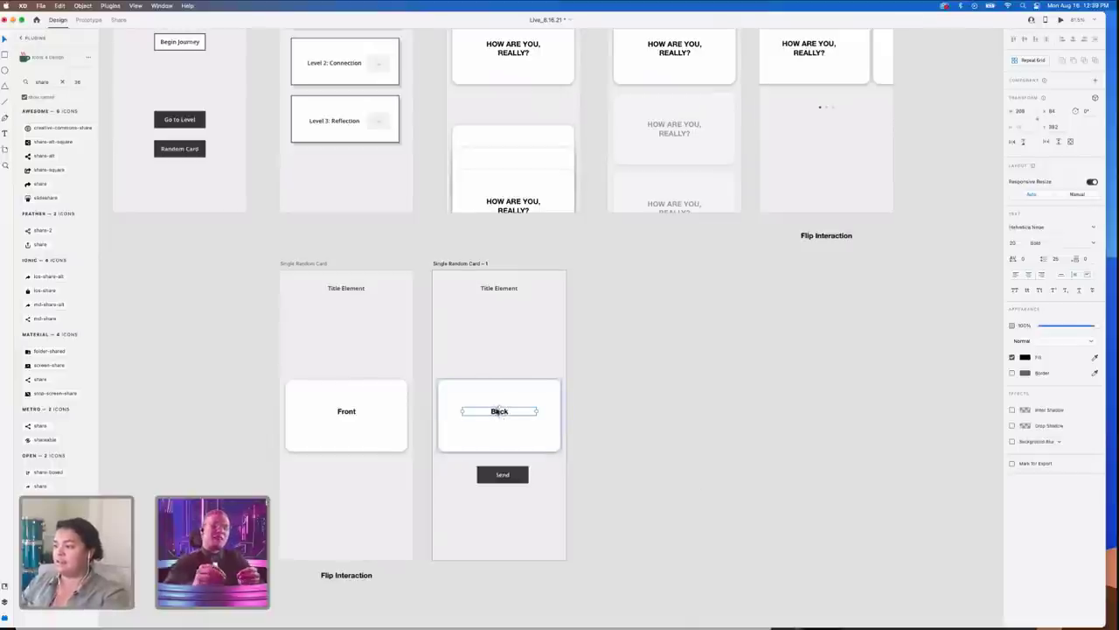
- Centre the "Front" and "Back" labels within their cards on the two Single Random Card artboards
drag(500, 412, 501, 417)
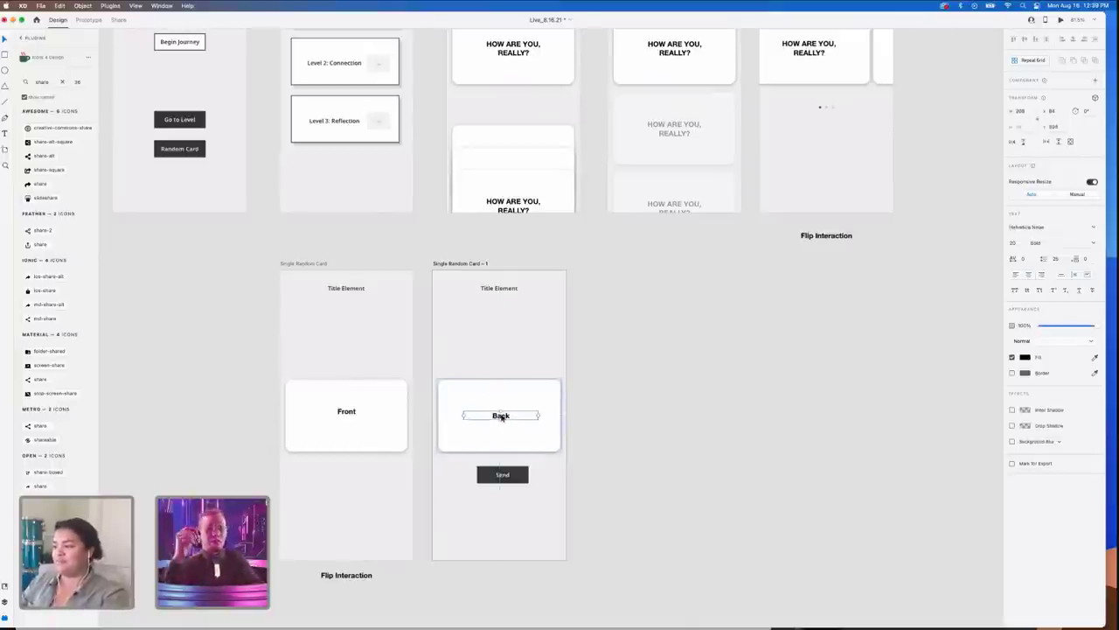
click(345, 416)
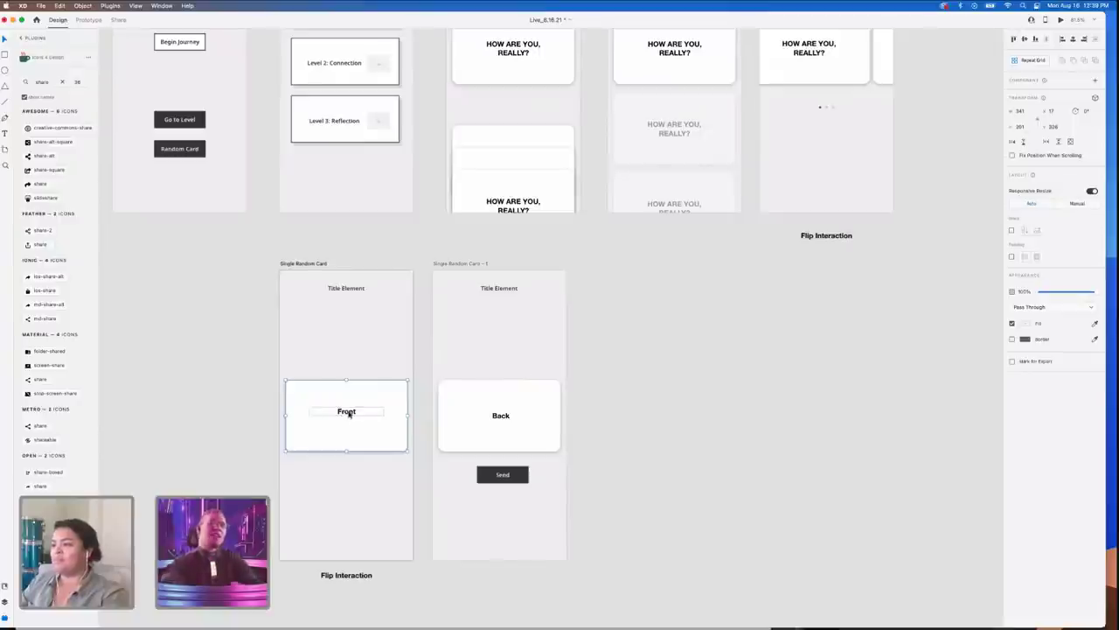
double_click(349, 413)
drag(348, 414, 346, 417)
drag(503, 417, 501, 419)
double_click(500, 417)
click(653, 446)
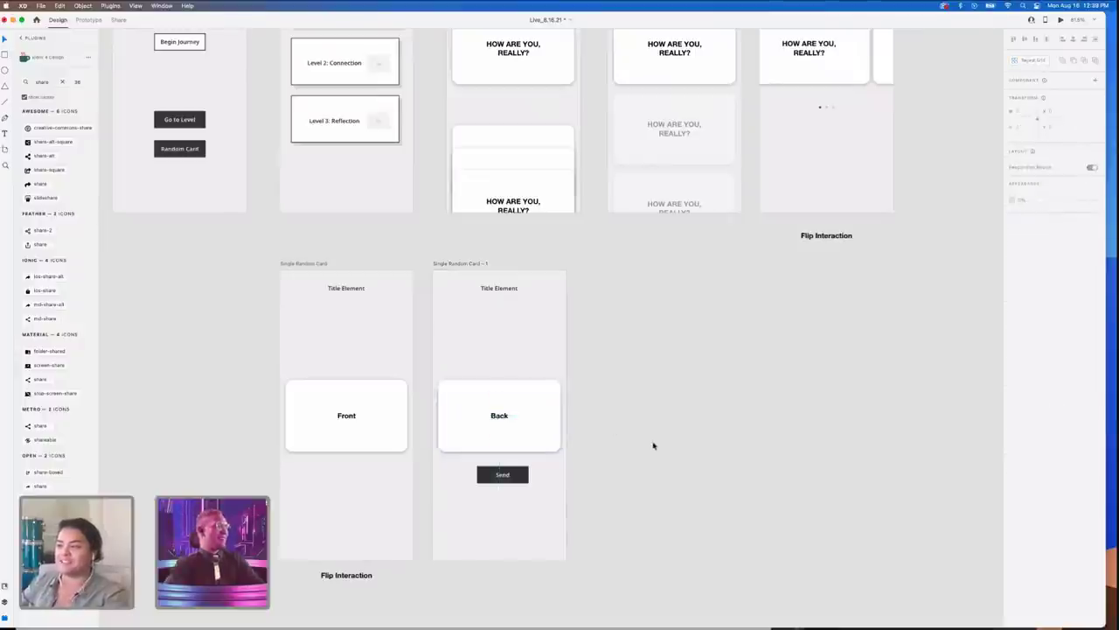
- Centre the Send button horizontally beneath the "Back" card on the duplicated artboard
drag(503, 475, 499, 474)
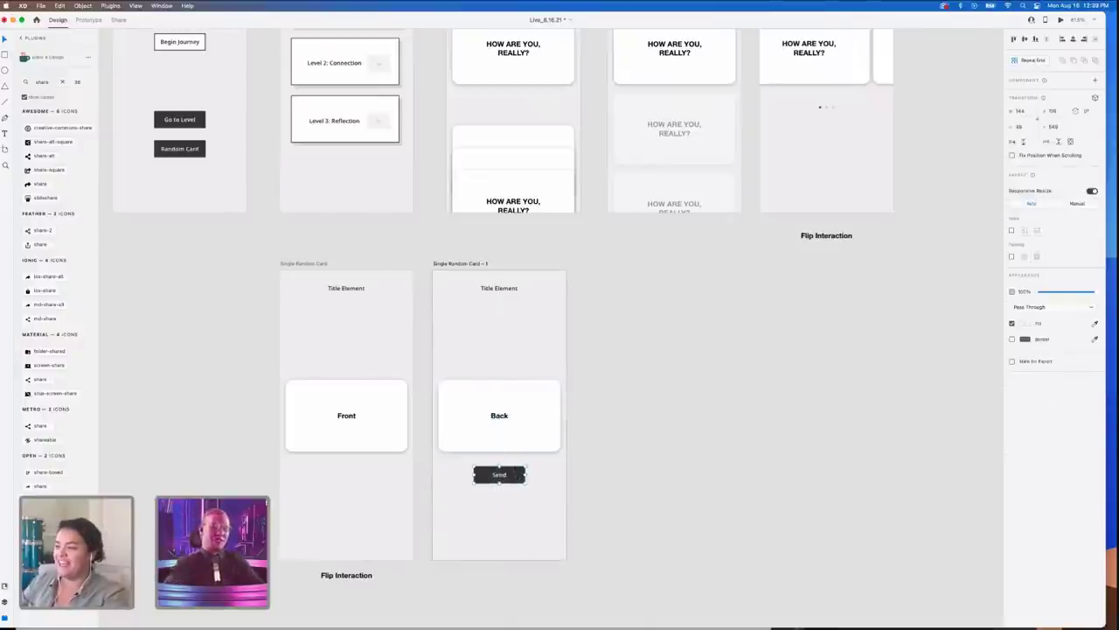
drag(499, 417, 505, 418)
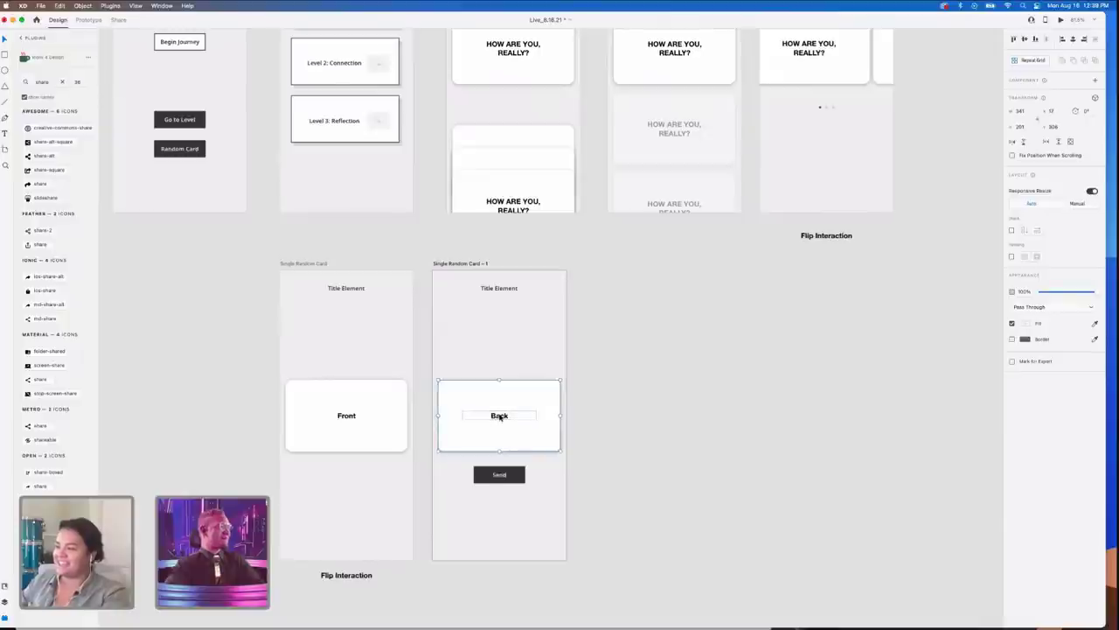
click(617, 447)
- Examine the tilted "How are you, really?" card photo in the Inspiration/Reference section
scroll(626, 450, down, 5)
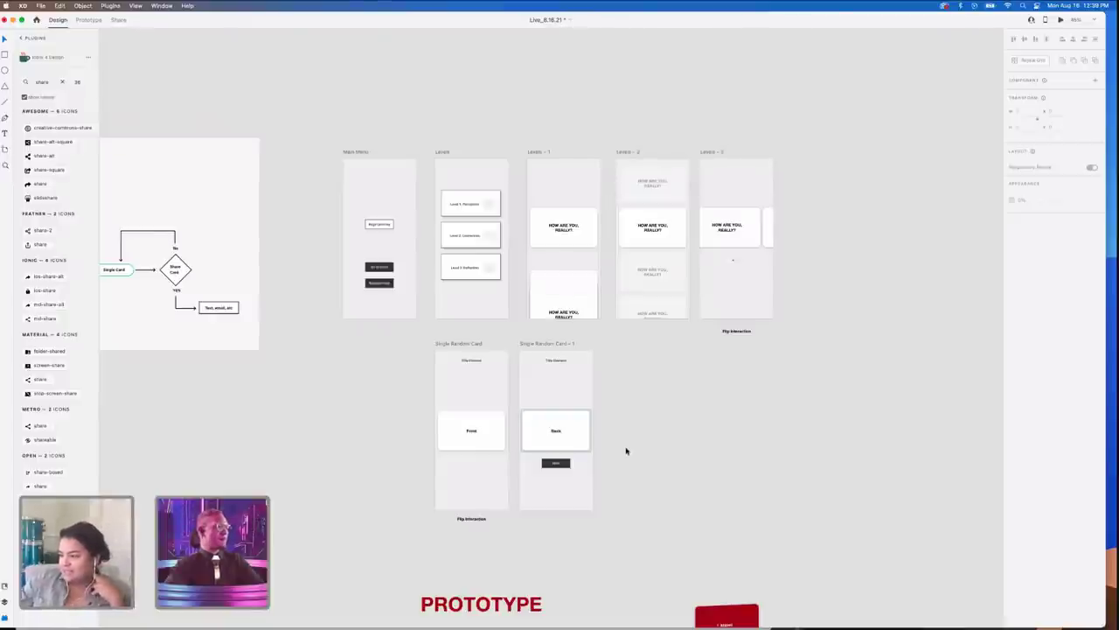
scroll(626, 451, up, 1)
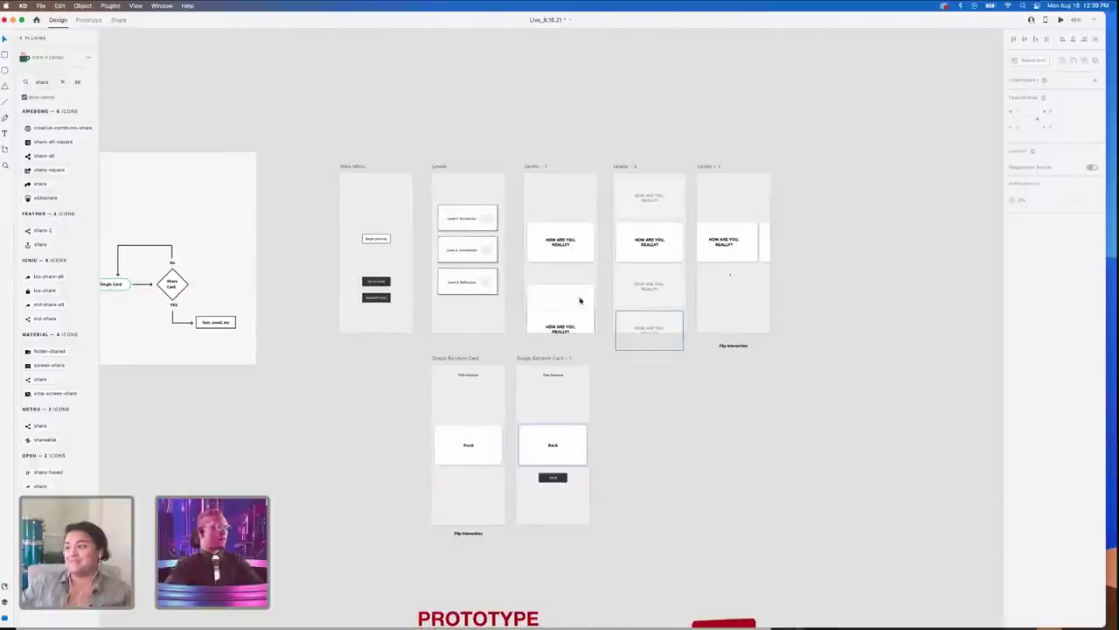
scroll(635, 390, down, 10)
scroll(635, 390, left, 6)
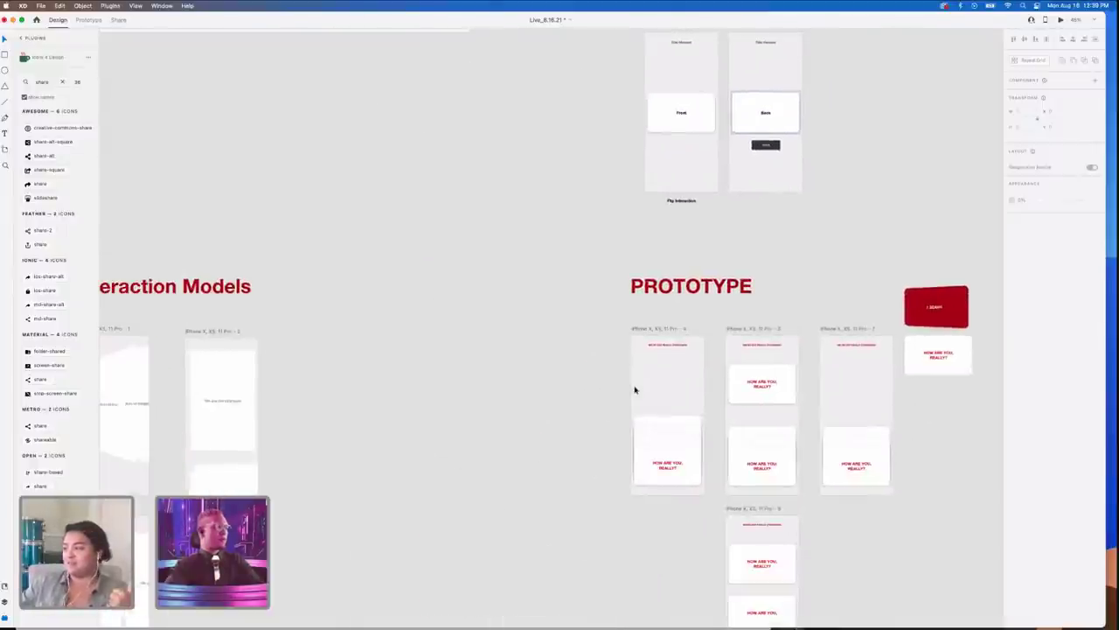
scroll(635, 390, left, 15)
scroll(635, 390, up, 2)
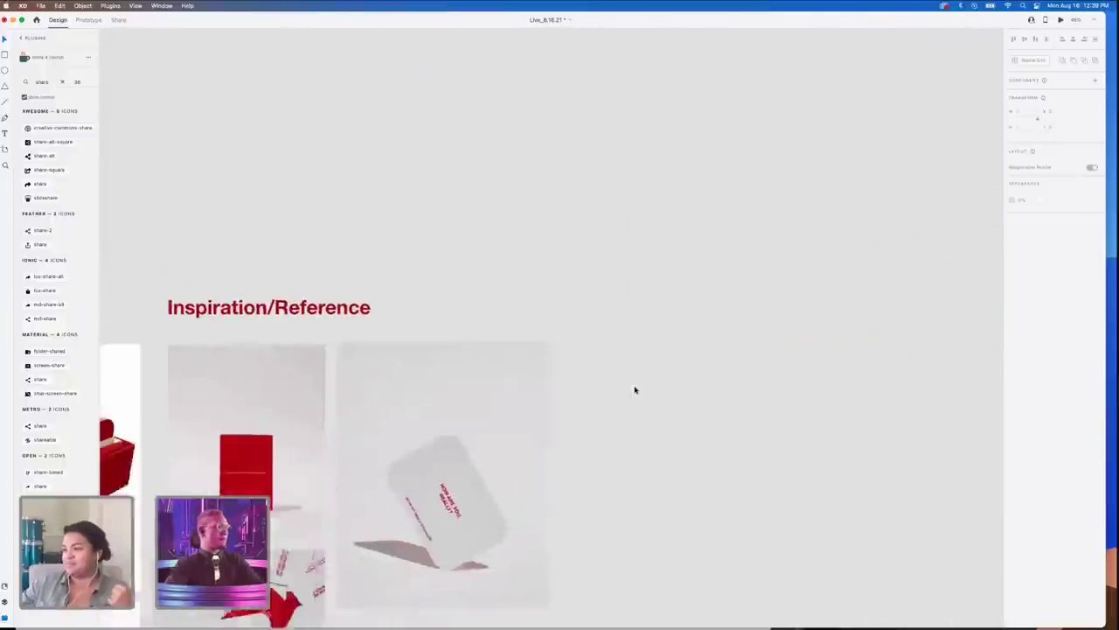
scroll(635, 390, left, 5)
scroll(624, 452, up, 3)
scroll(624, 452, down, 2)
scroll(625, 452, up, 4)
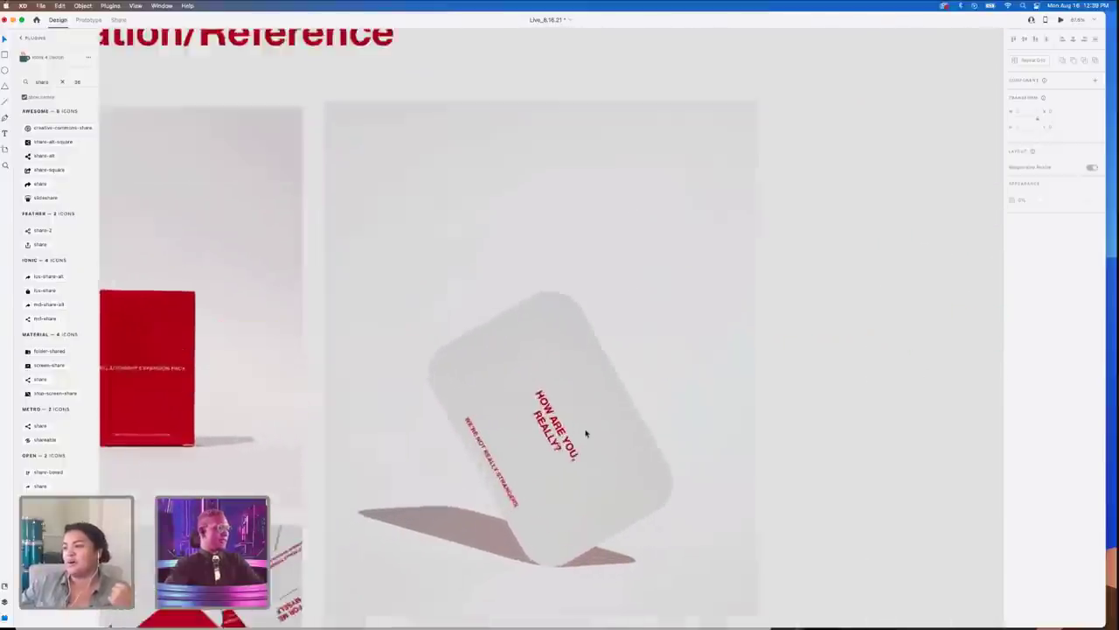
scroll(582, 438, up, 4)
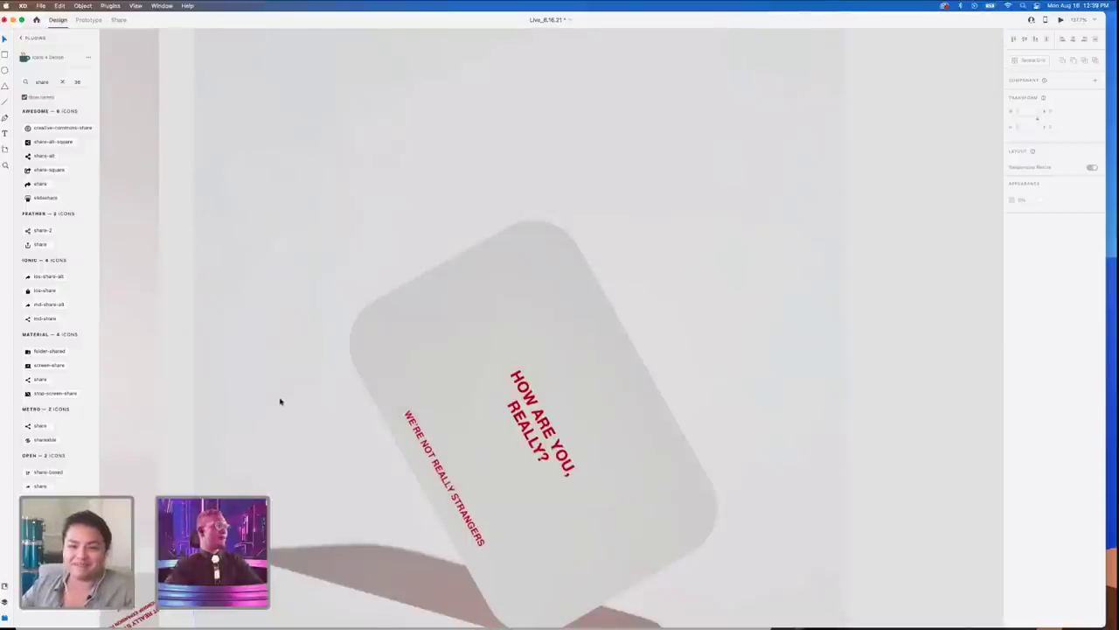
scroll(534, 219, down, 5)
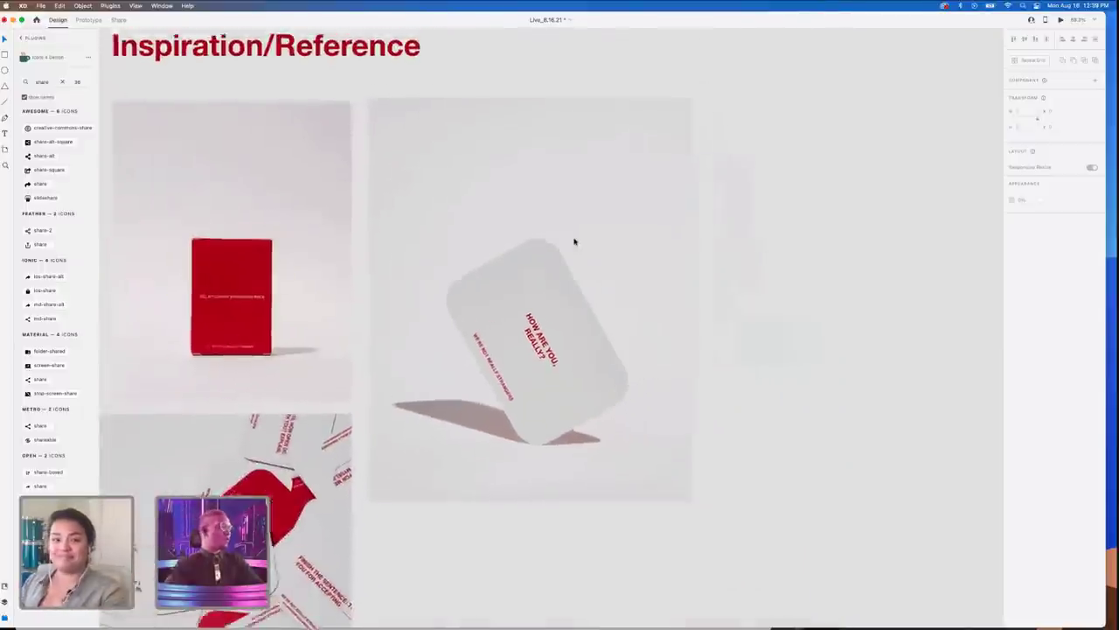
- Review the Levels and Single Random Card wireframe artboards together
scroll(575, 242, down, 2)
scroll(575, 241, right, 8)
scroll(574, 241, down, 4)
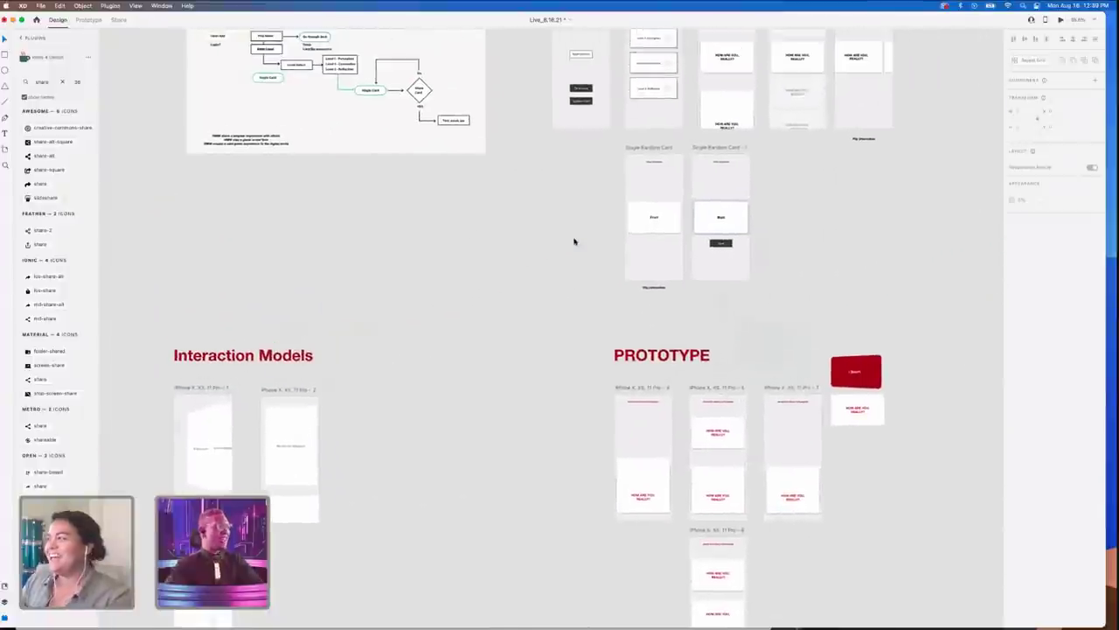
scroll(657, 267, up, 5)
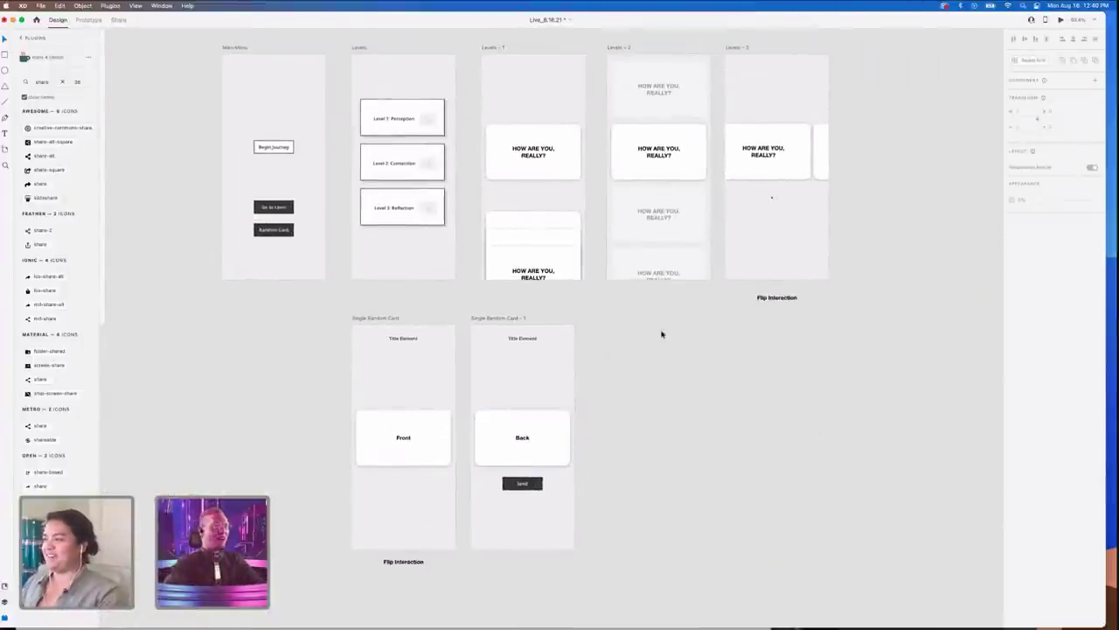
scroll(639, 320, up, 2)
scroll(639, 320, right, 1)
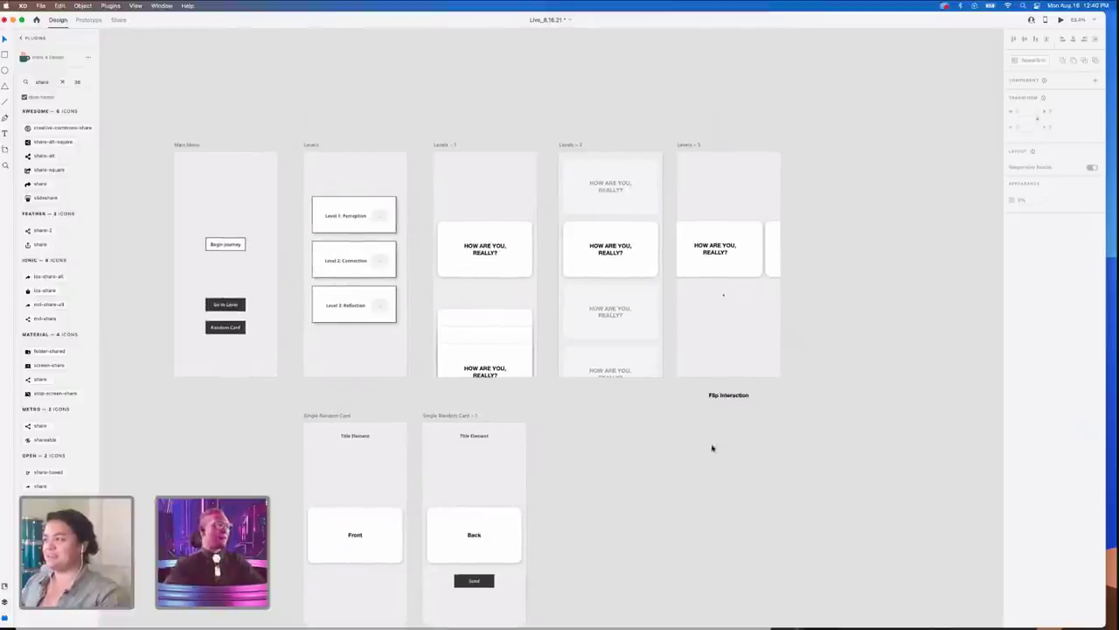
scroll(704, 453, down, 3)
scroll(704, 452, left, 3)
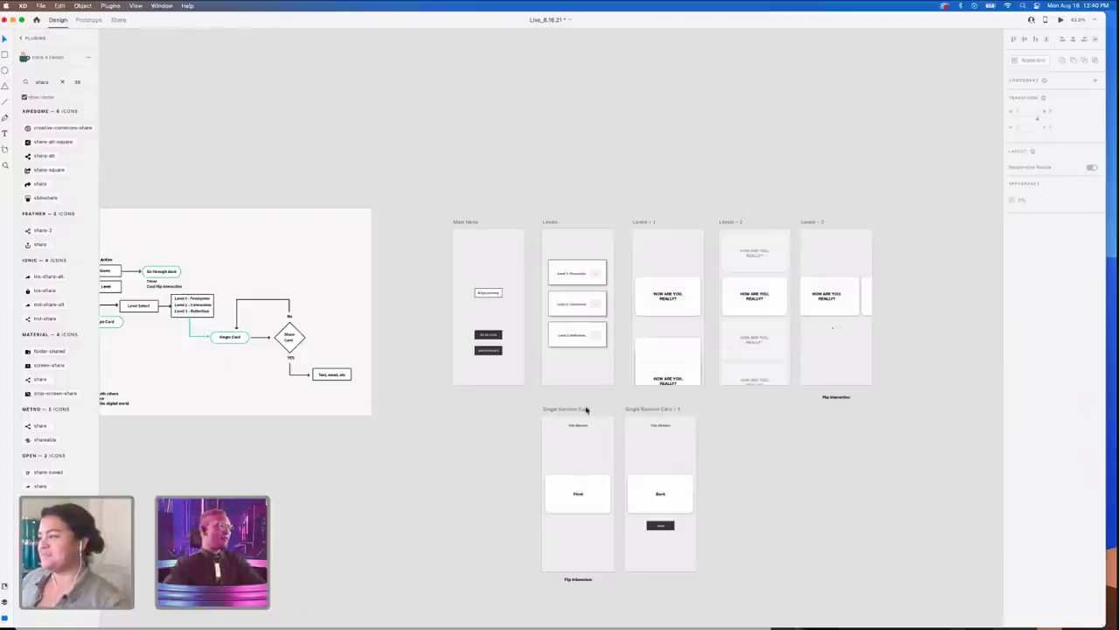
drag(579, 411, 817, 461)
key(Delete)
scroll(709, 237, right, 3)
scroll(709, 237, up, 1)
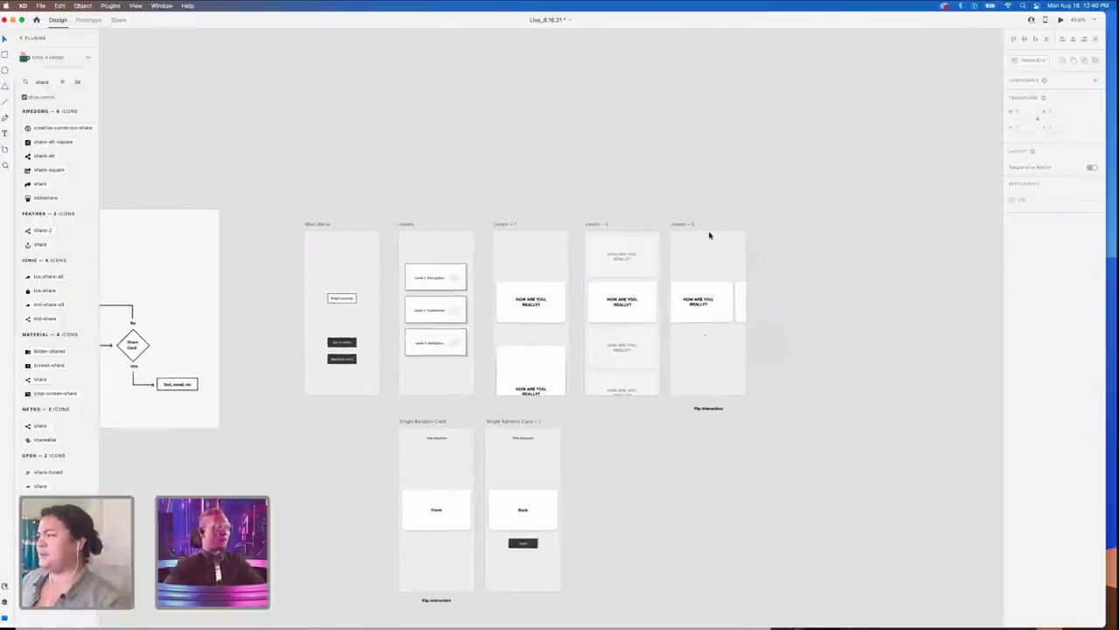
- Compare the Main Flow chart's level, single card and share paths with the wireframe artboards
scroll(708, 237, left, 3)
scroll(706, 236, left, 5)
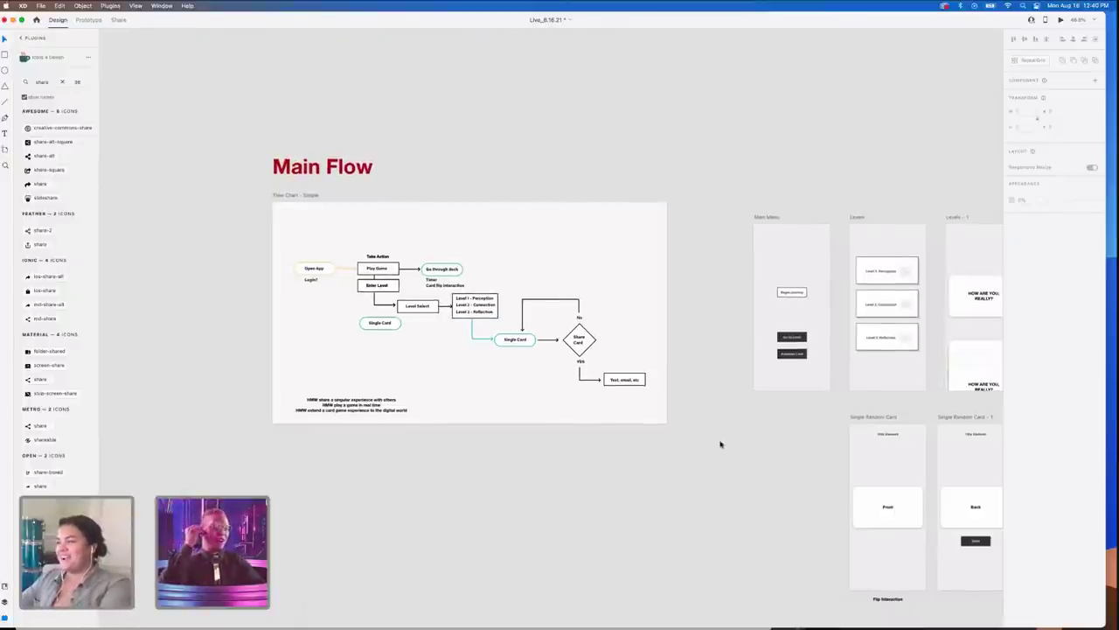
scroll(720, 444, right, 1)
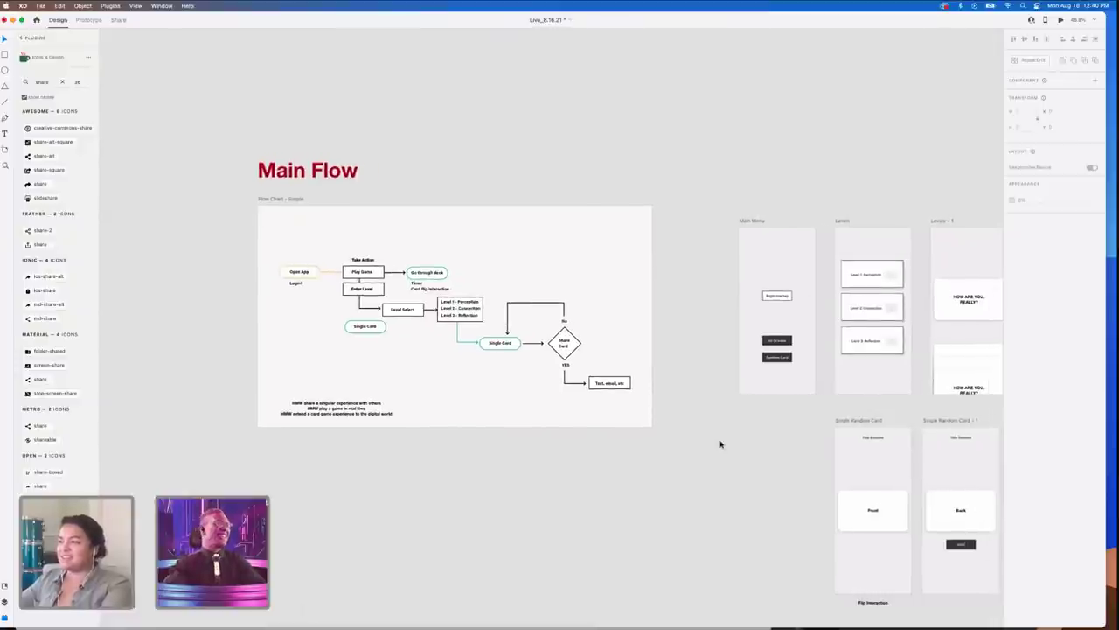
scroll(720, 444, right, 3)
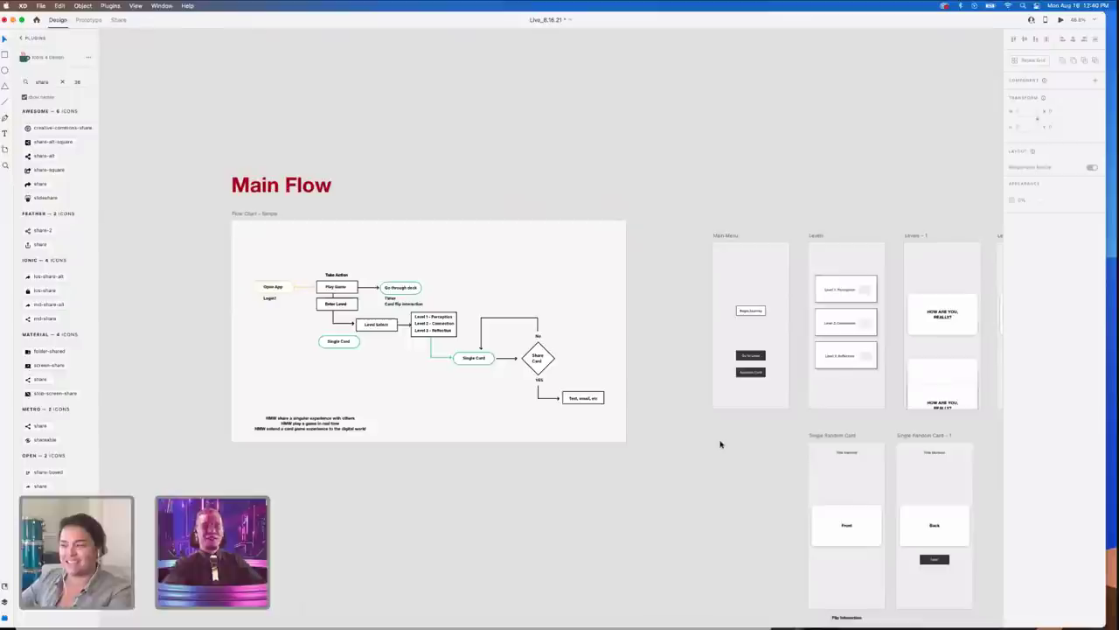
scroll(721, 444, right, 2)
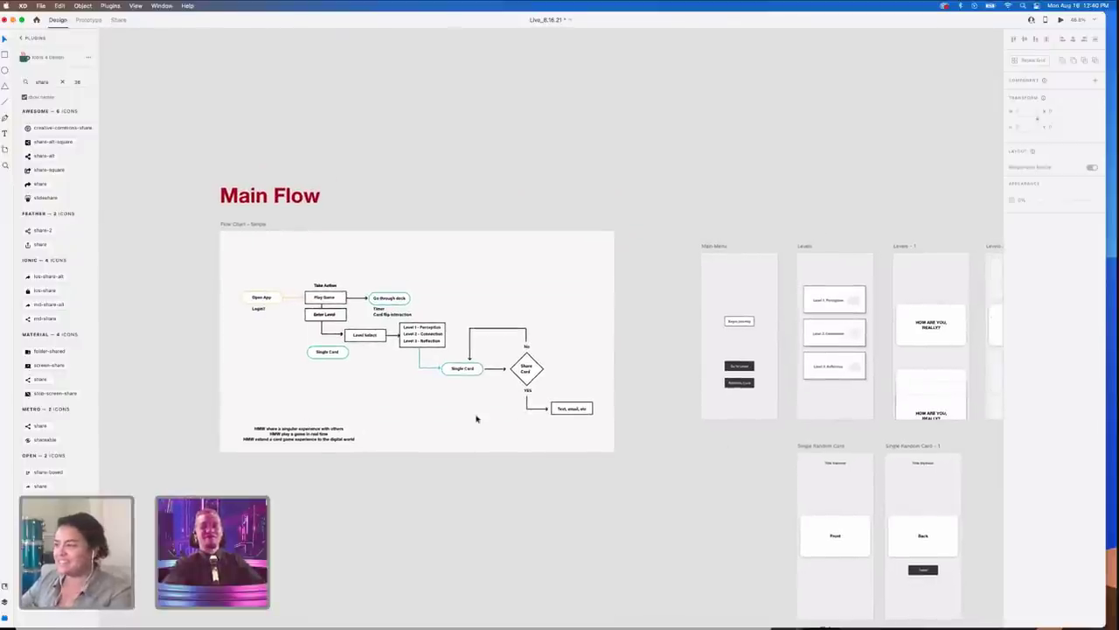
scroll(641, 459, right, 1)
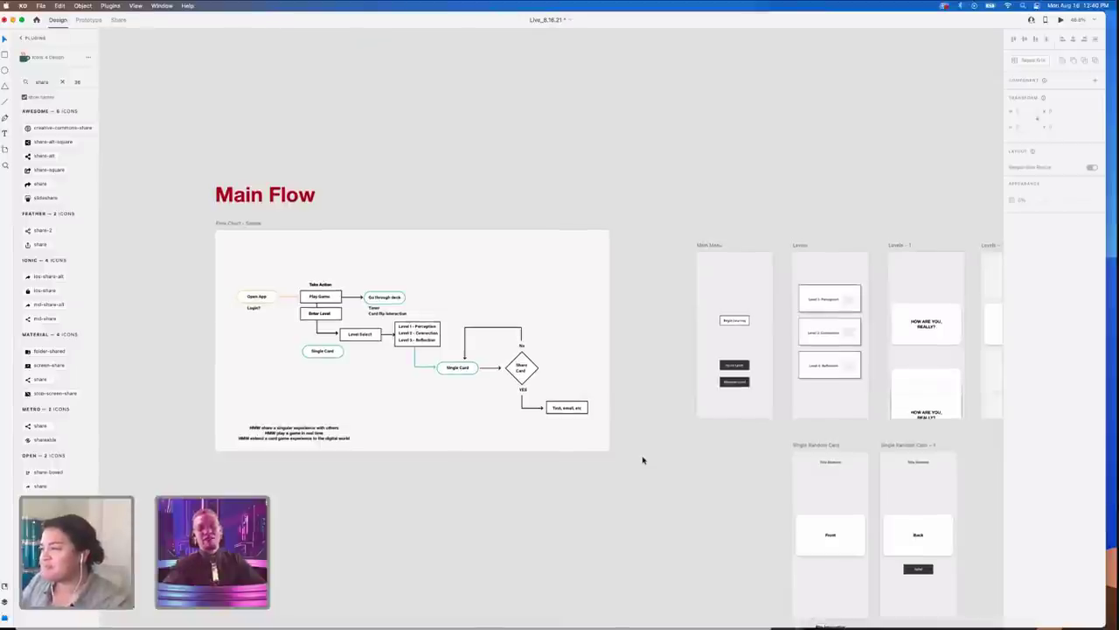
scroll(642, 460, right, 10)
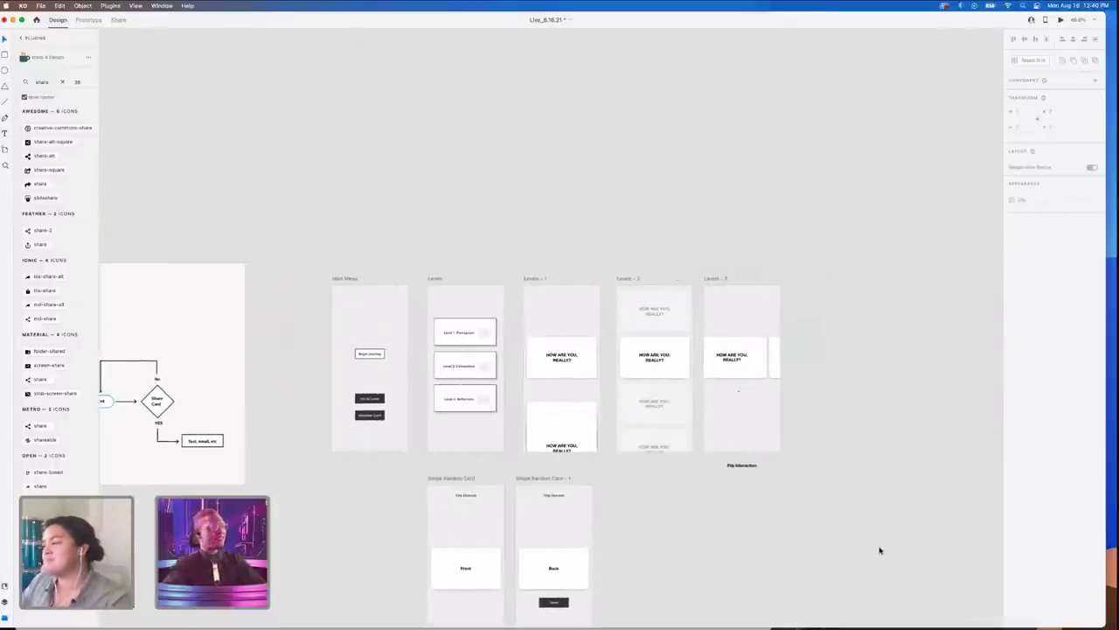
scroll(880, 550, right, 1)
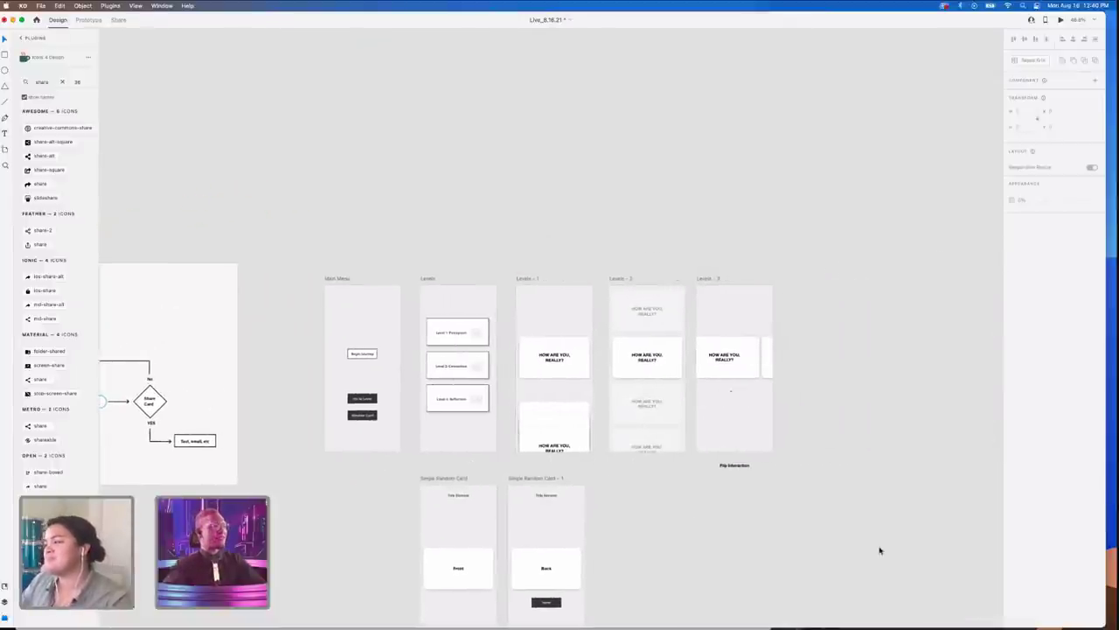
- Place copies of both Single Random Card artboards in the upper row, after the last Levels artboard
click(538, 479)
shift+click(433, 478)
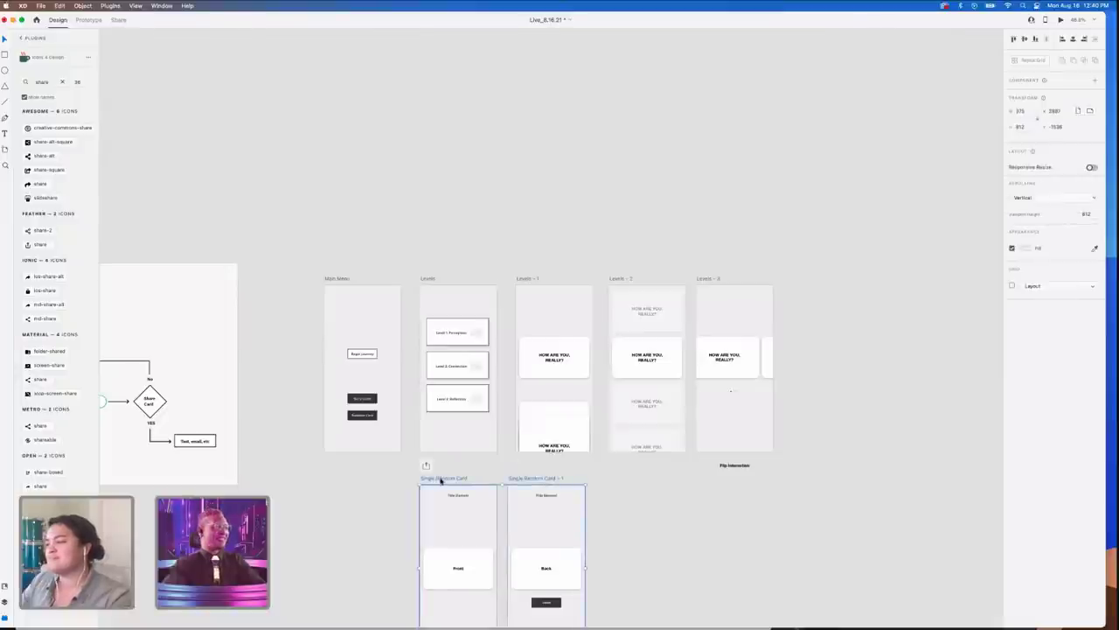
drag(441, 480, 849, 280)
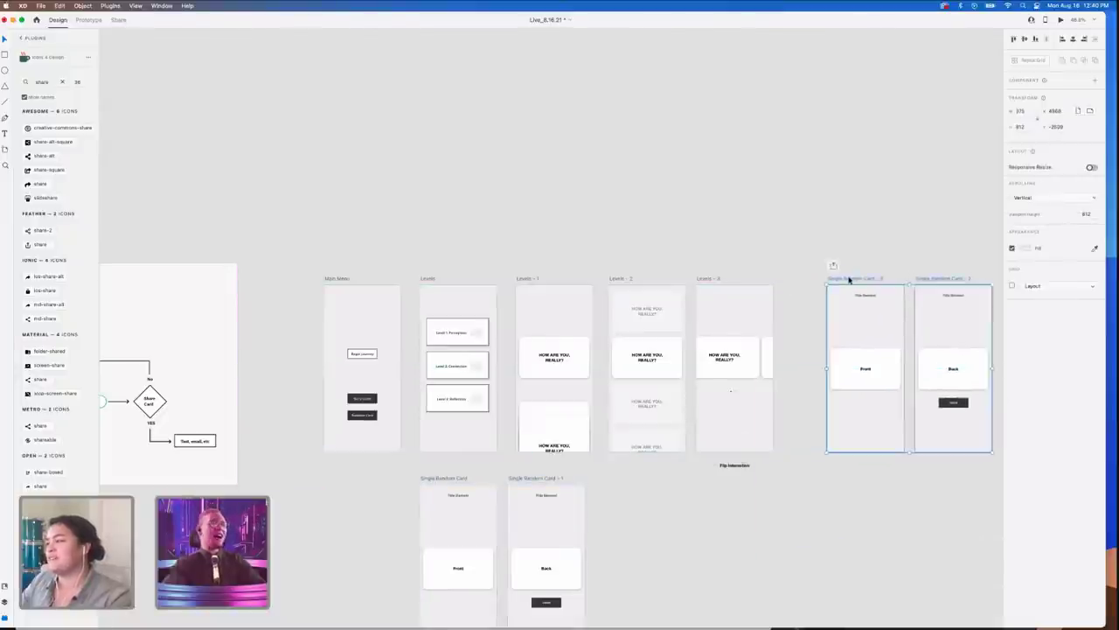
scroll(848, 262, right, 3)
scroll(832, 294, up, 5)
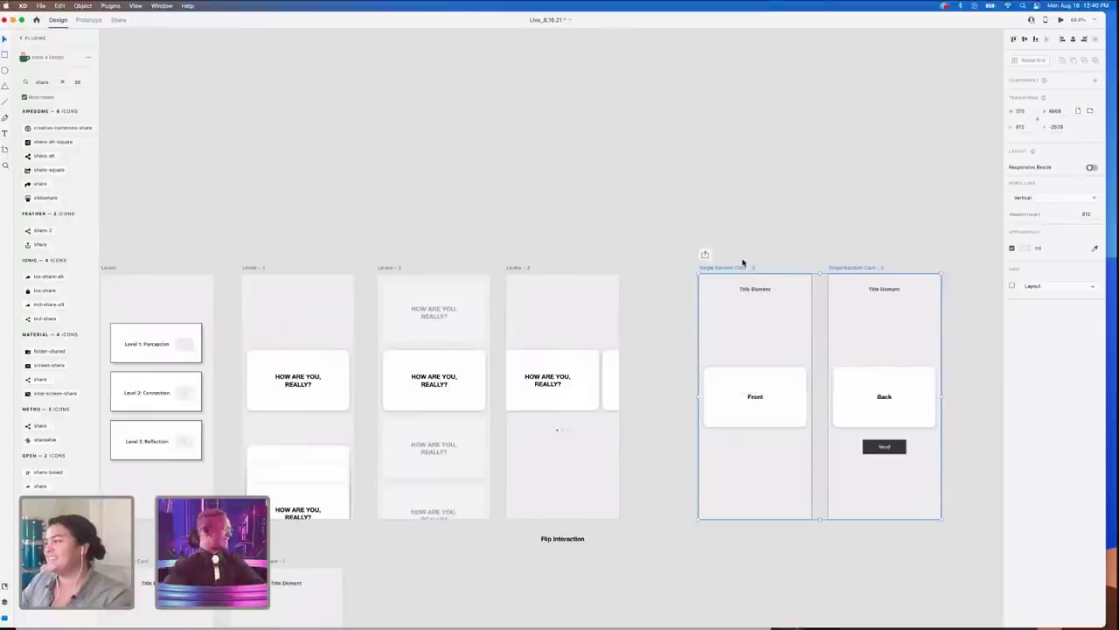
drag(742, 266, 744, 266)
click(771, 244)
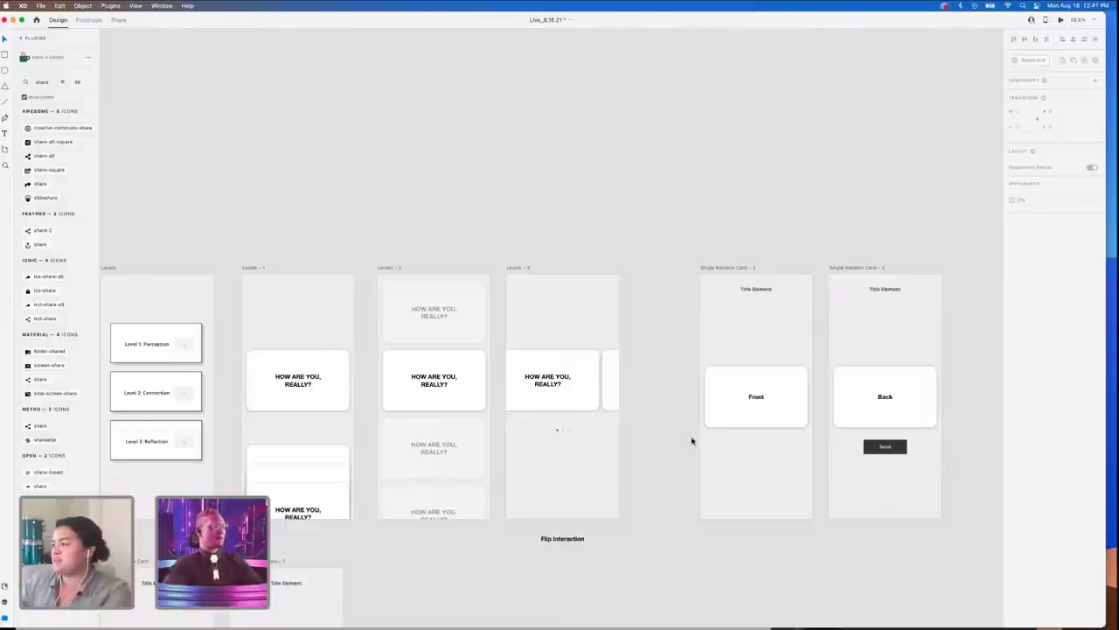
scroll(692, 441, up, 6)
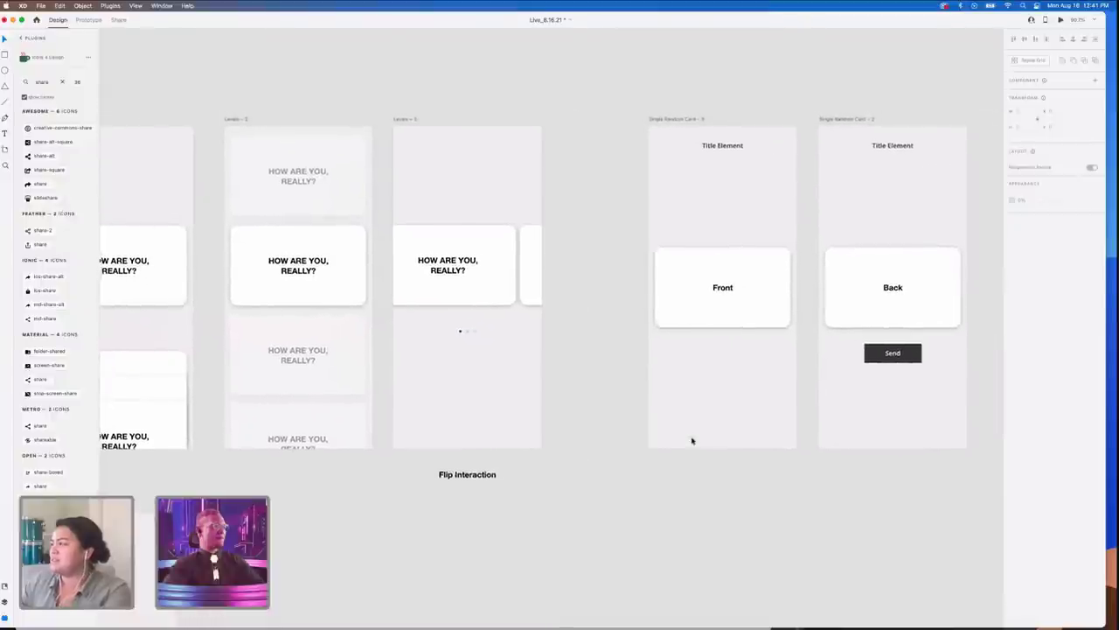
click(19, 39)
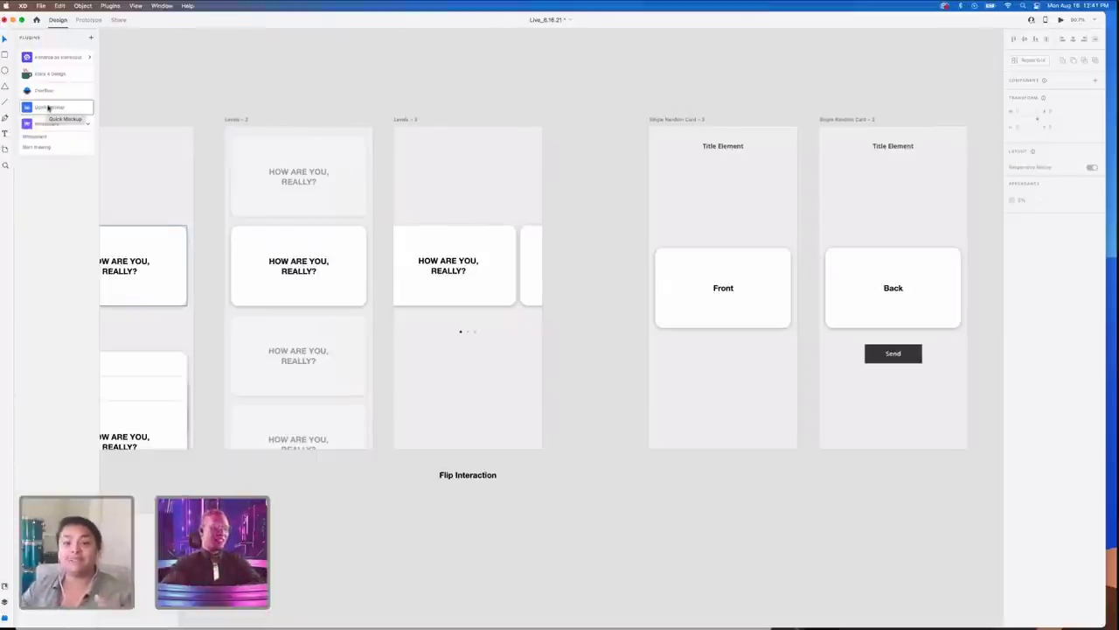
scroll(637, 351, down, 2)
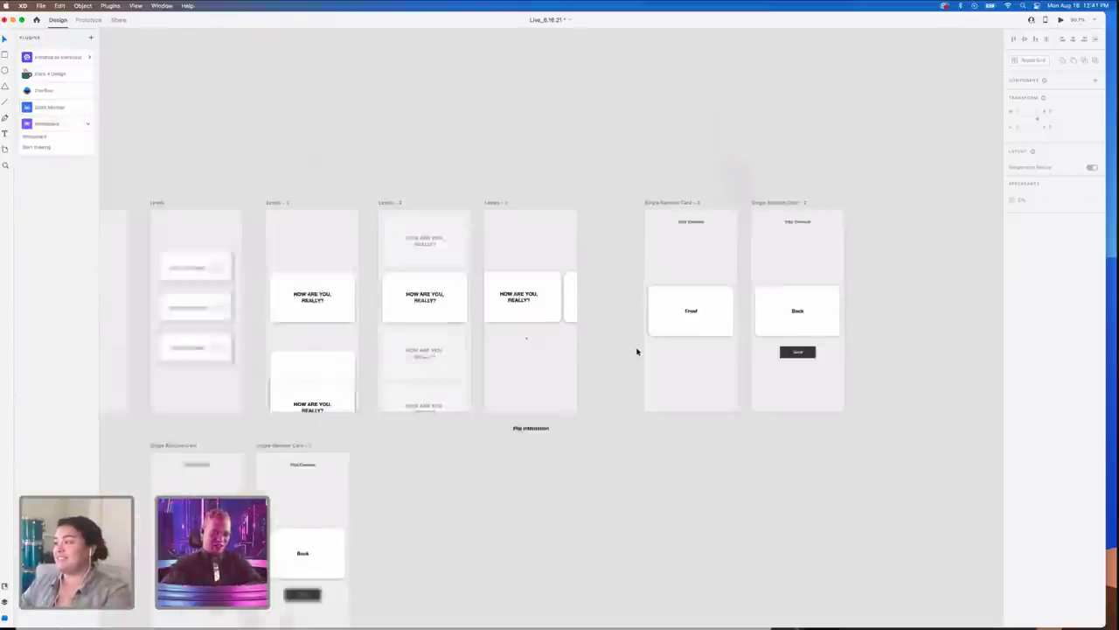
scroll(636, 352, down, 1)
scroll(622, 422, down, 1)
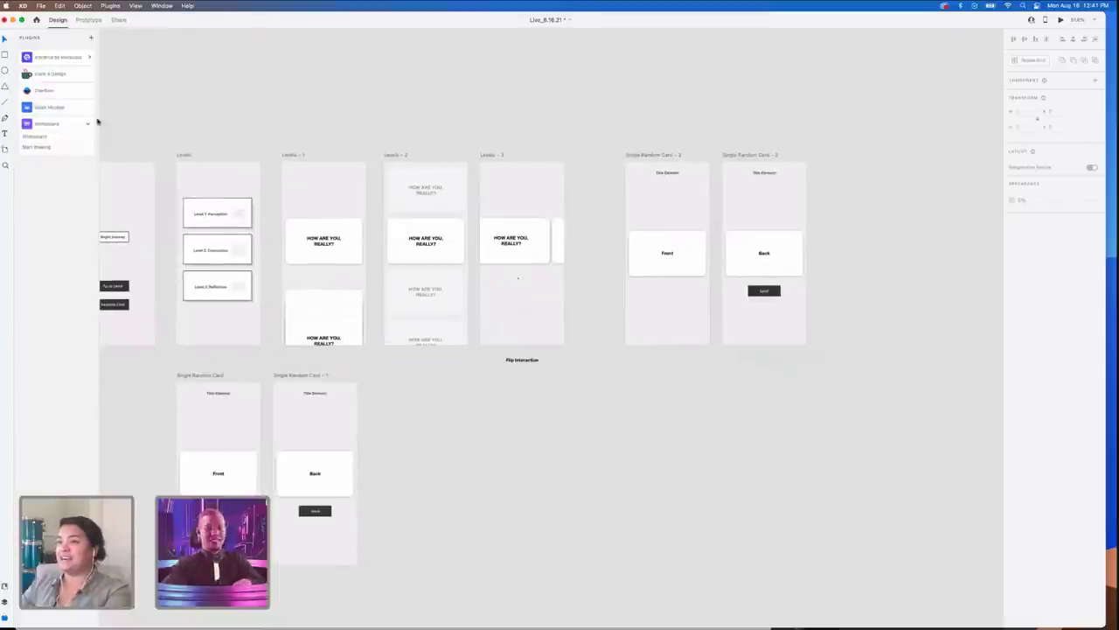
click(78, 78)
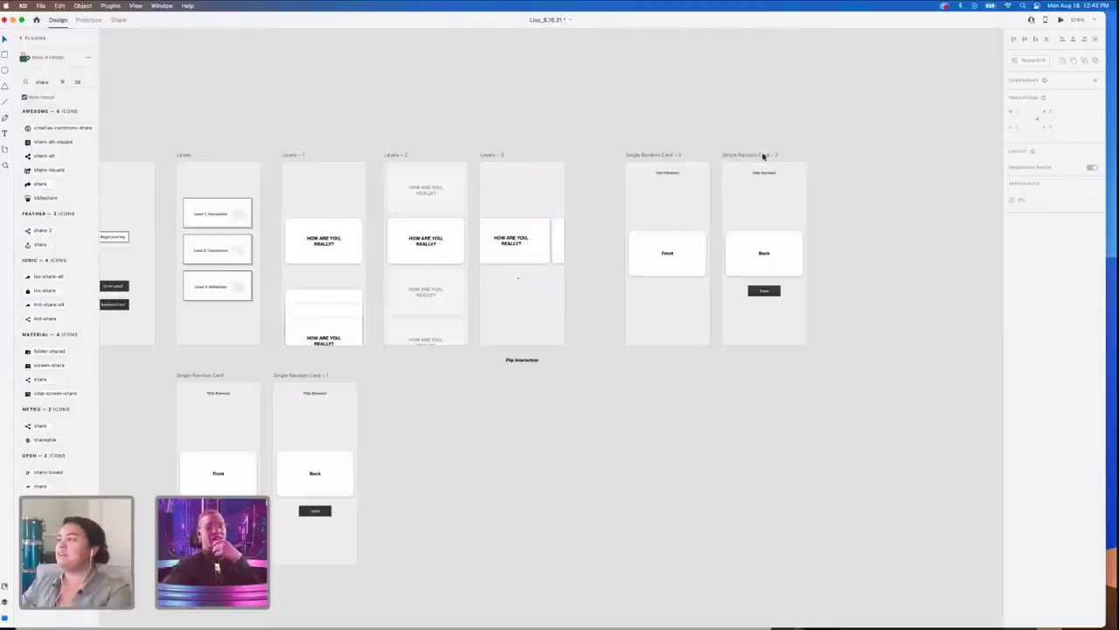
- Duplicate the upper row's Back card artboard to its right and draw a 341 by 341 square over the copy's lower half
drag(763, 156, 865, 156)
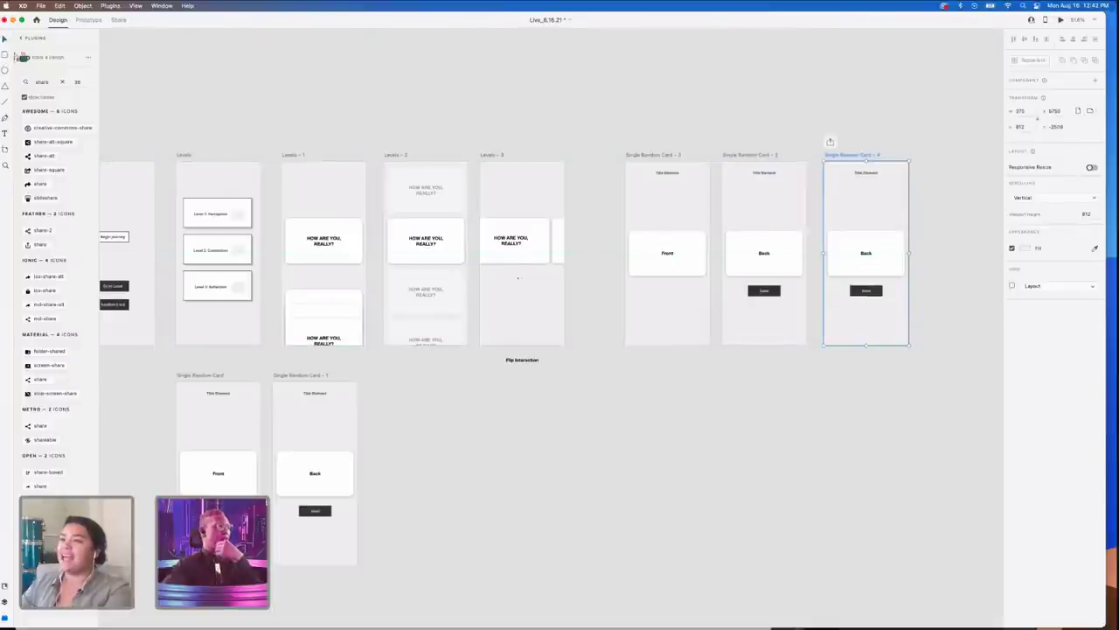
scroll(527, 230, right, 5)
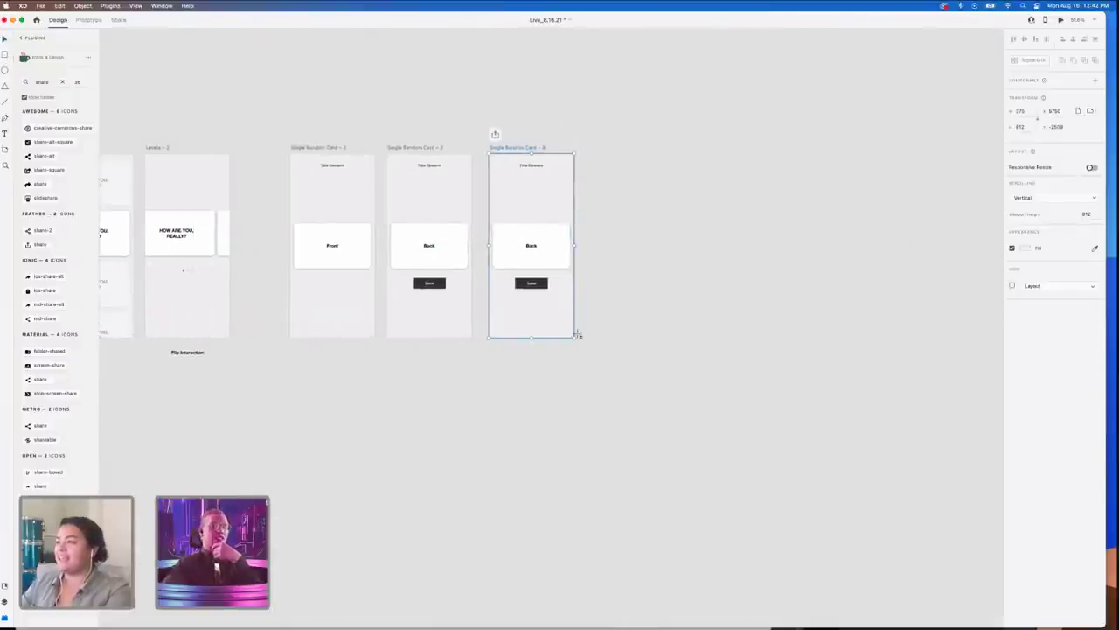
drag(570, 334, 492, 245)
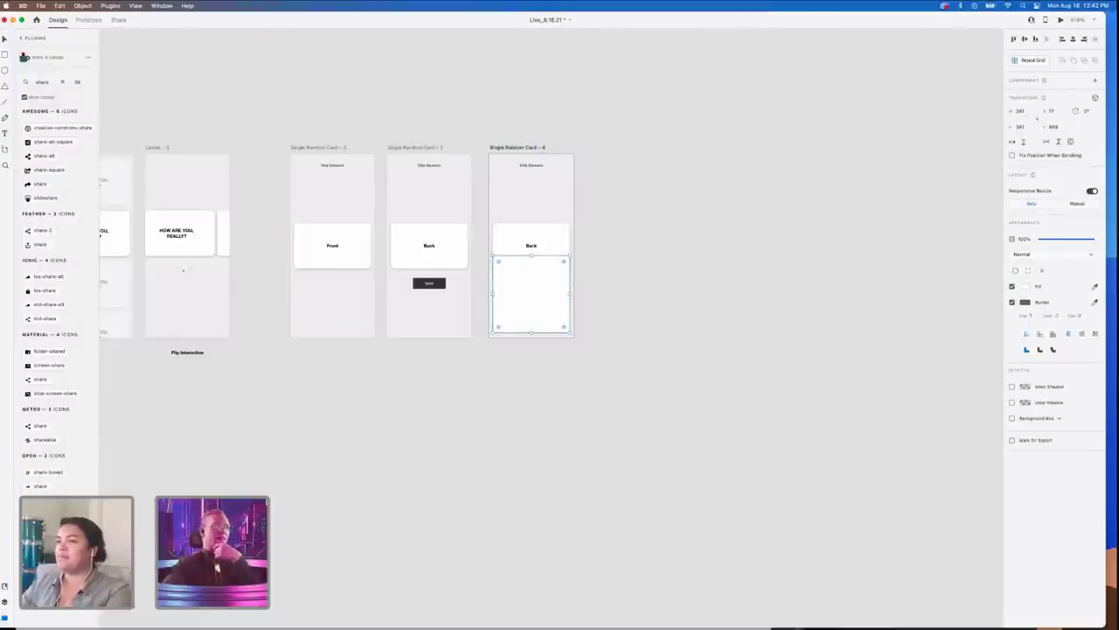
- Copy the square, enlarge the copy to 375 by 812 to match the new artboard, and move it off to the artboard's side
drag(528, 308, 522, 200)
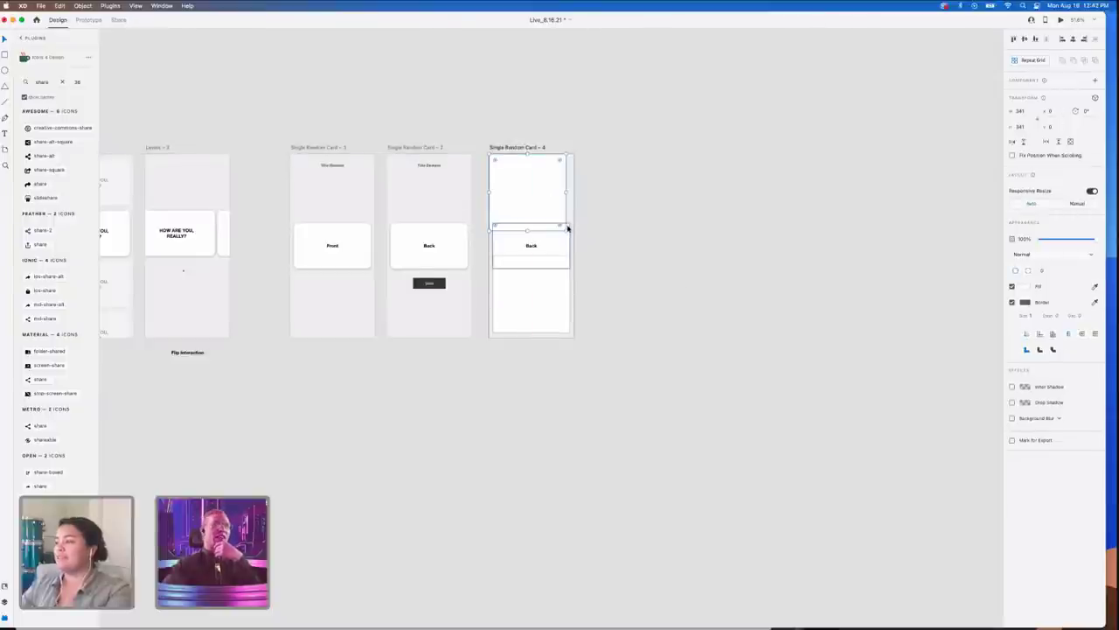
scroll(567, 229, down, 1)
drag(565, 231, 574, 331)
right_click(539, 201)
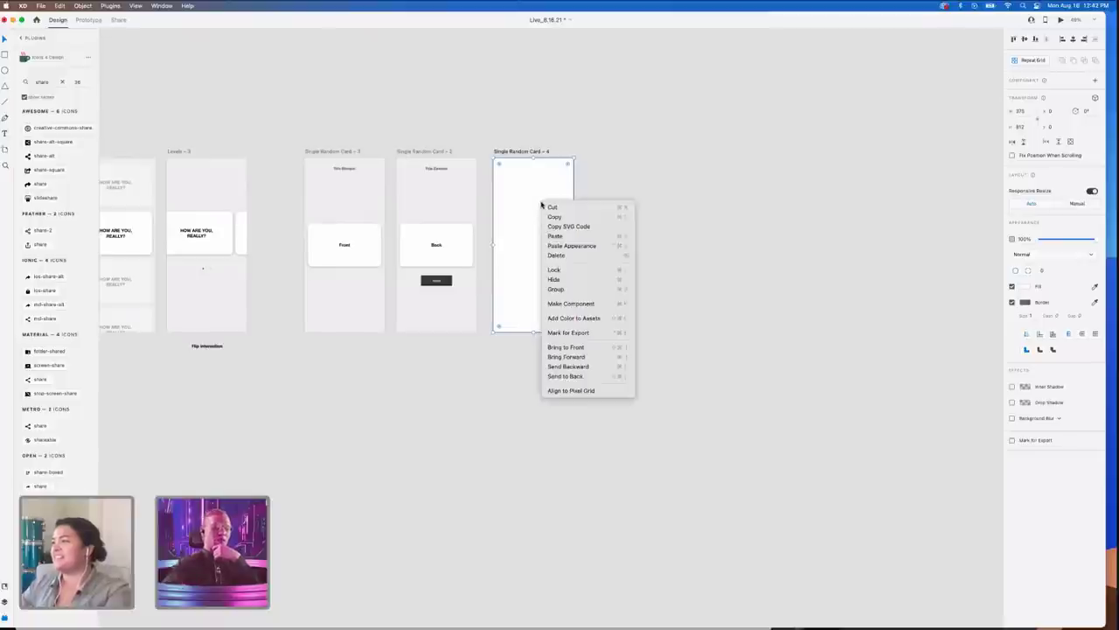
click(673, 215)
drag(579, 243, 671, 241)
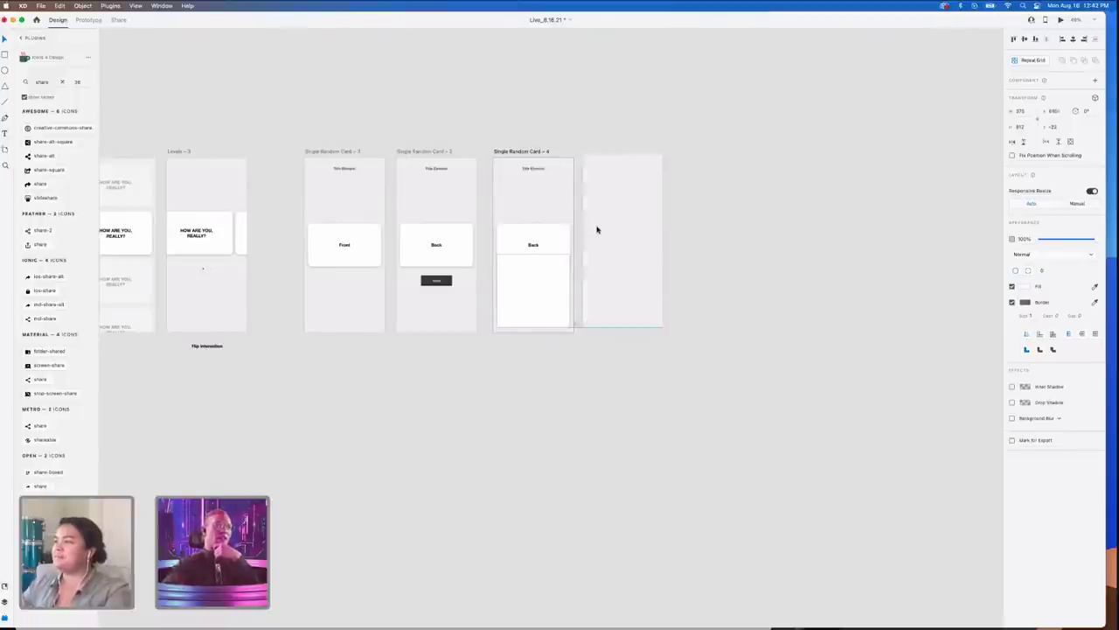
- Bring the smaller square to the front and shift the full-size rectangle partly back over the new artboard
click(547, 270)
right_click(546, 276)
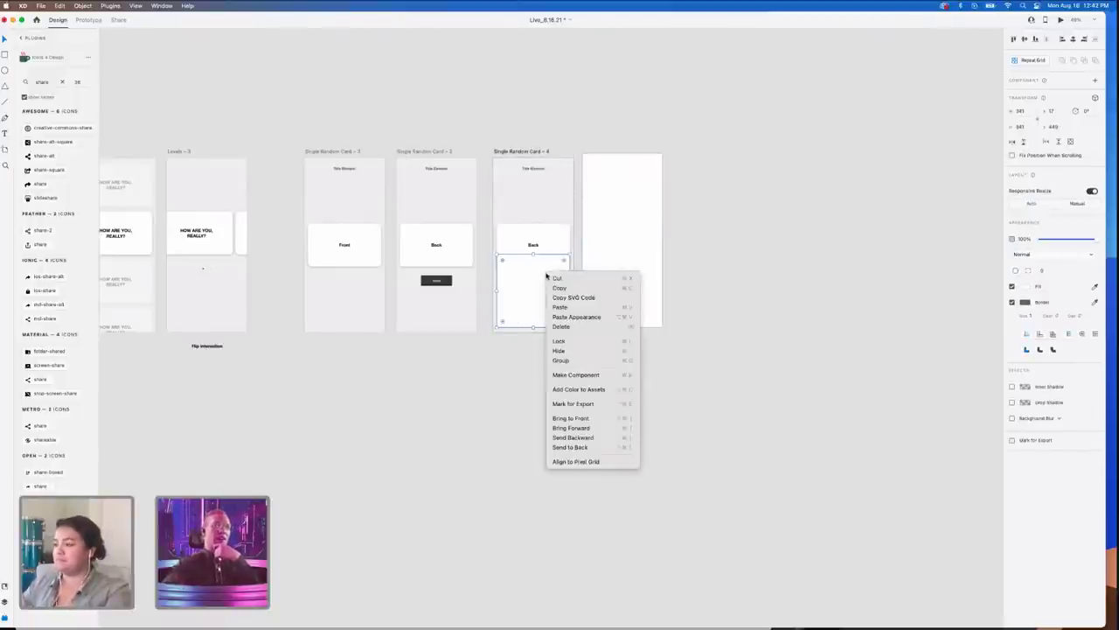
click(570, 418)
mouse_move(632, 237)
mouse_down()
mouse_move(563, 243)
mouse_move(633, 253)
mouse_up()
- Give the smaller square a light gray fill, no border and rounded corners with a radius of about 45
click(526, 276)
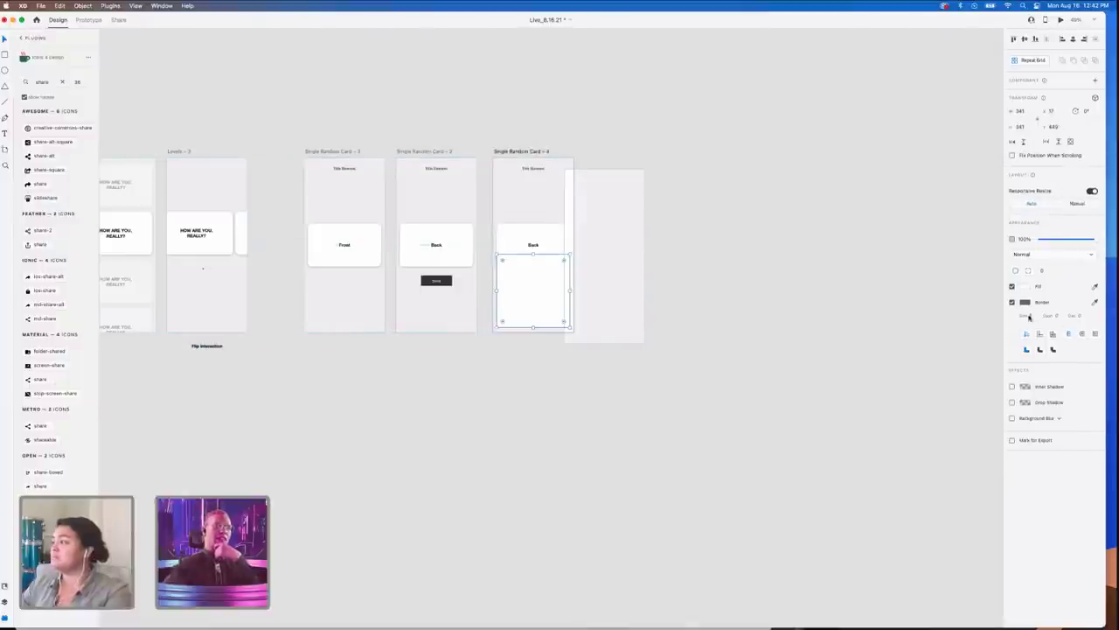
click(1025, 287)
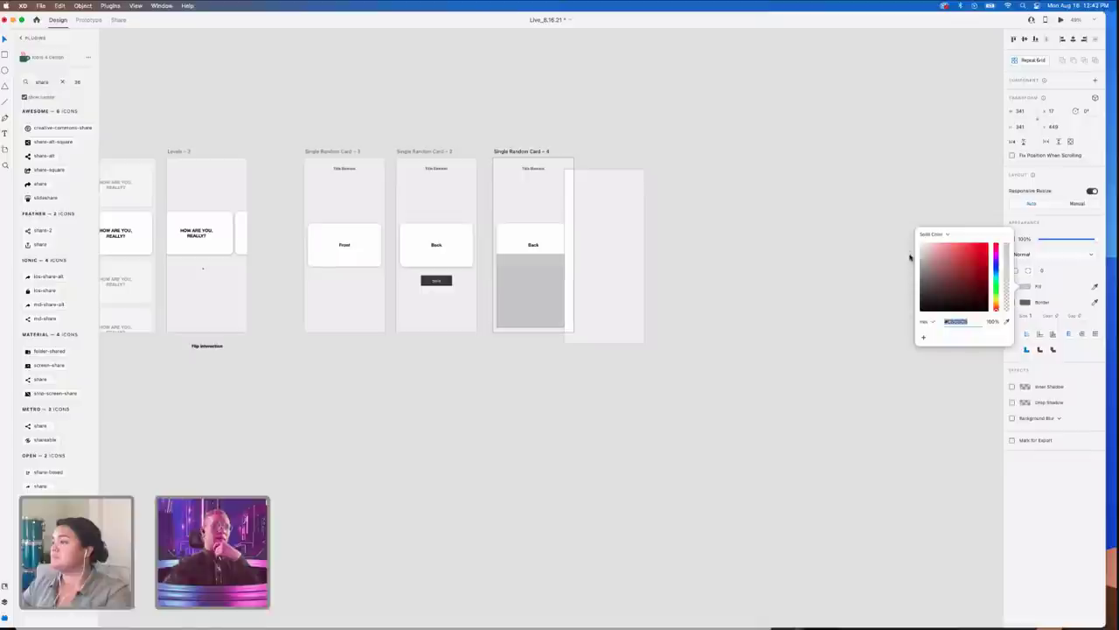
drag(910, 257, 910, 253)
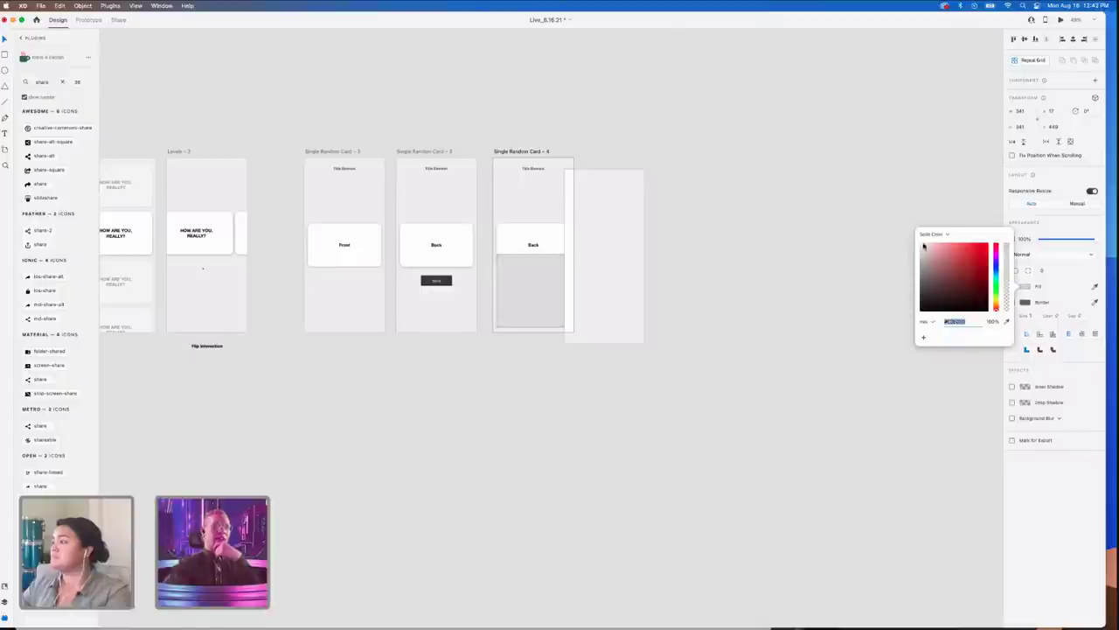
click(1037, 302)
click(1013, 302)
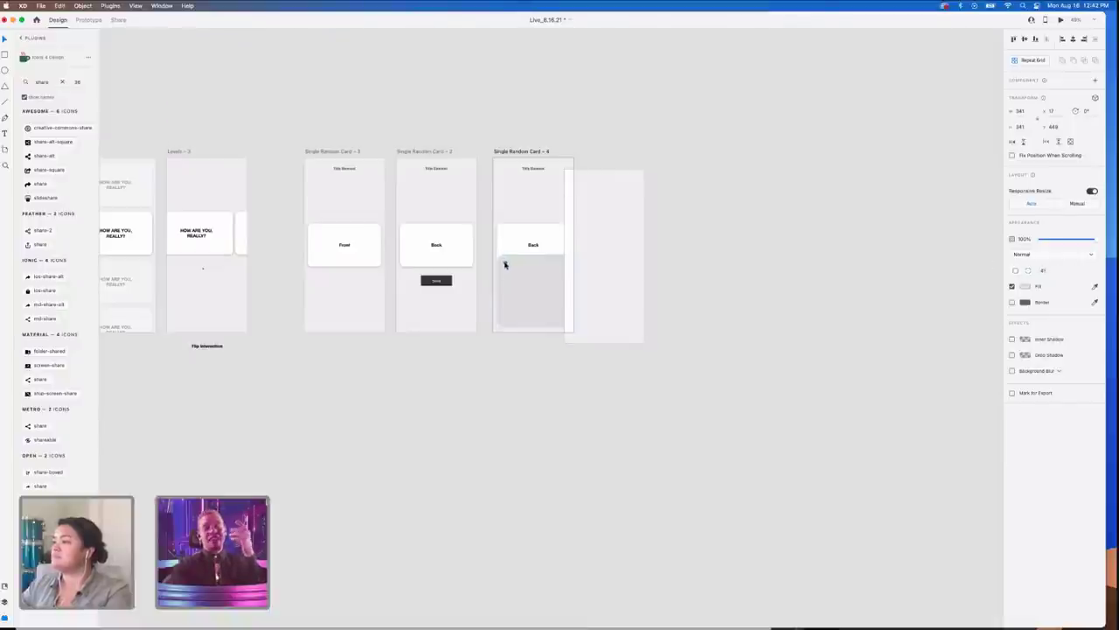
- Bring the rounded gray panel in front of the full-size rectangle and align that rectangle exactly over the new artboard
drag(604, 270, 565, 264)
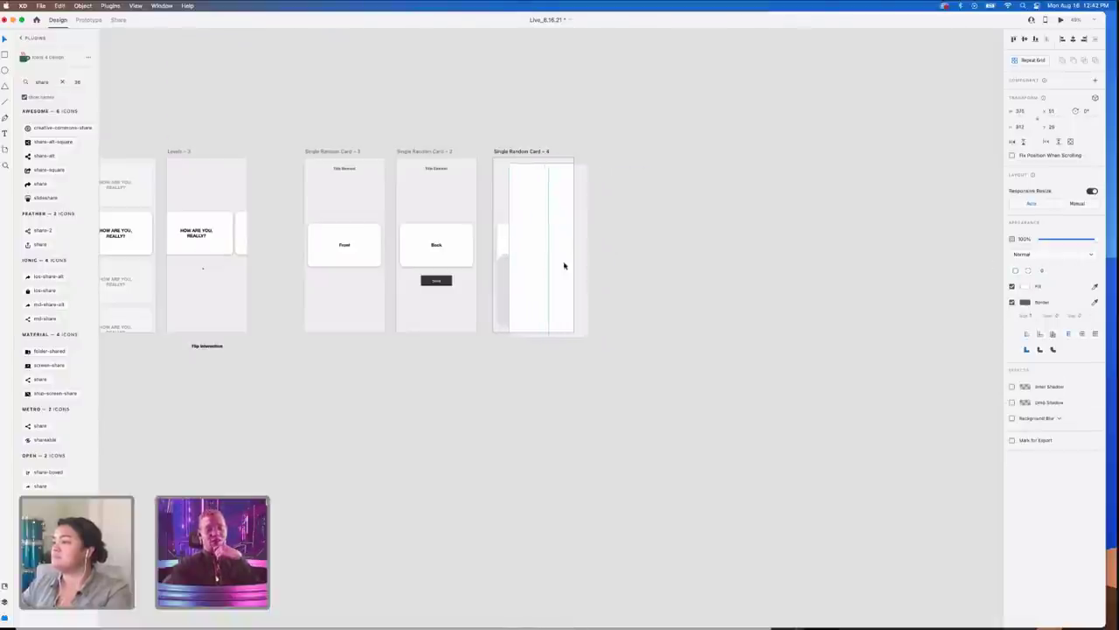
key(super+z)
click(517, 280)
right_click(512, 286)
click(506, 289)
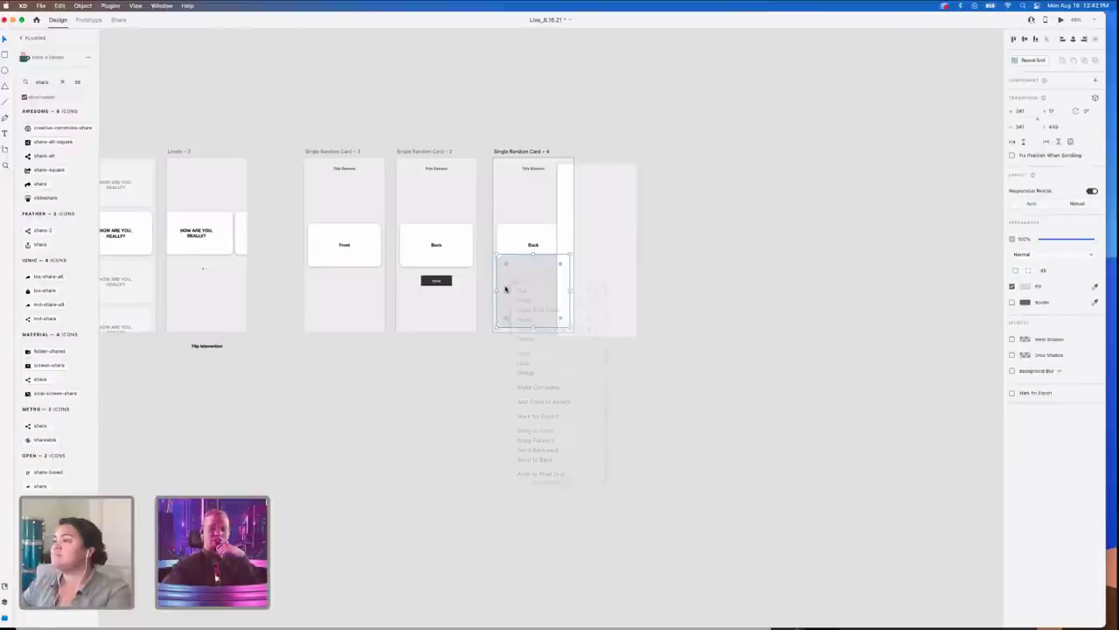
right_click(507, 286)
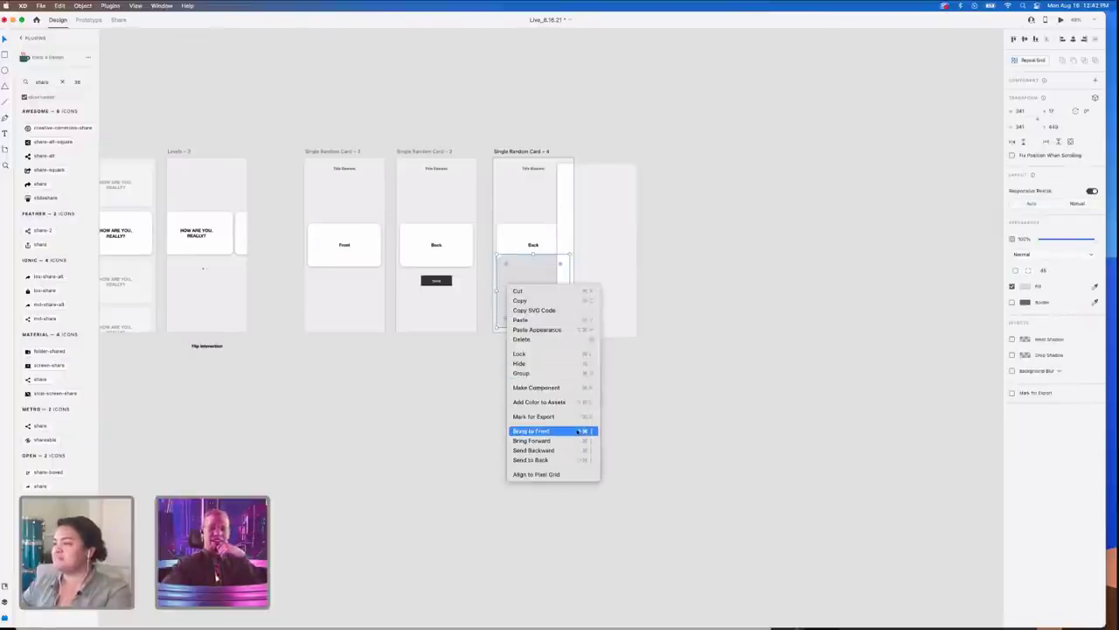
click(578, 431)
drag(613, 271, 550, 264)
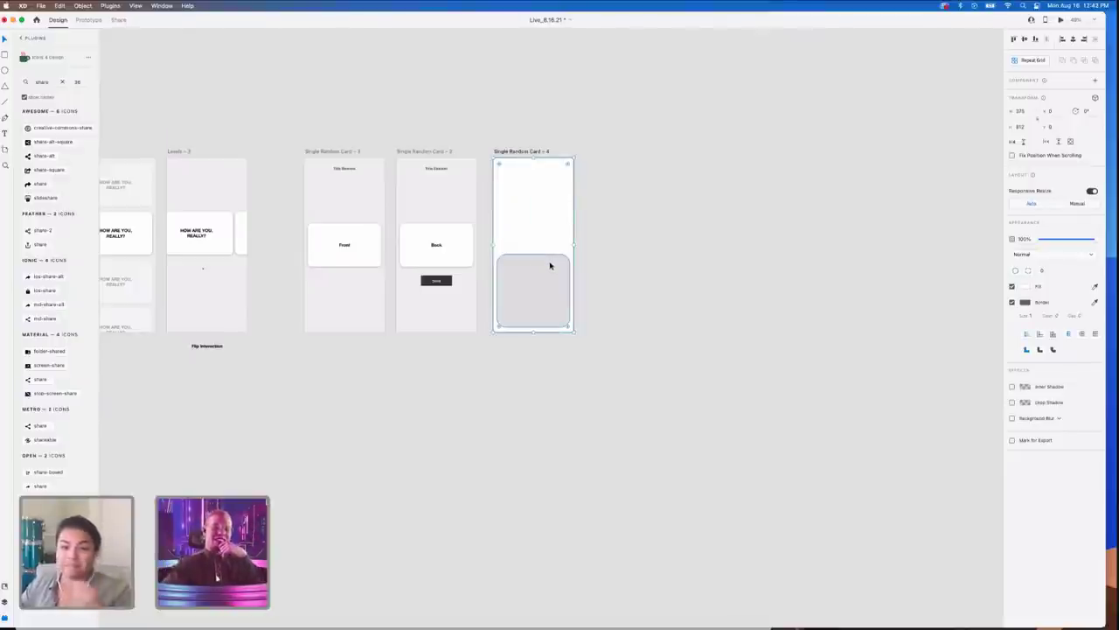
- Turn the full-size rectangle into a dimming overlay with no border, a black fill and about 26% opacity
click(1012, 303)
click(1024, 287)
drag(953, 293, 870, 321)
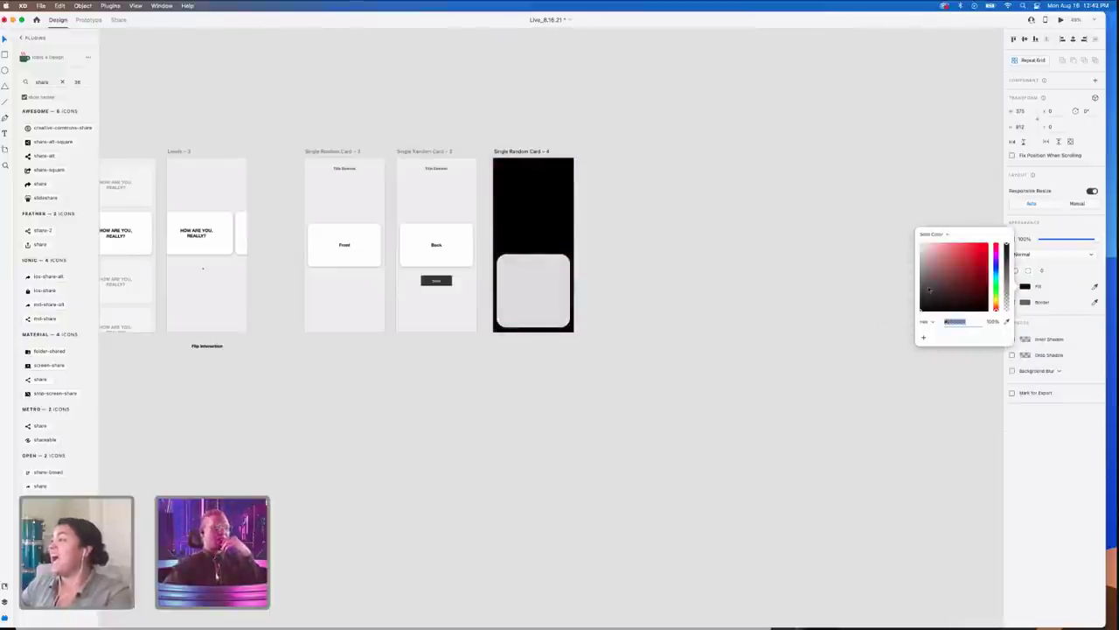
click(1055, 239)
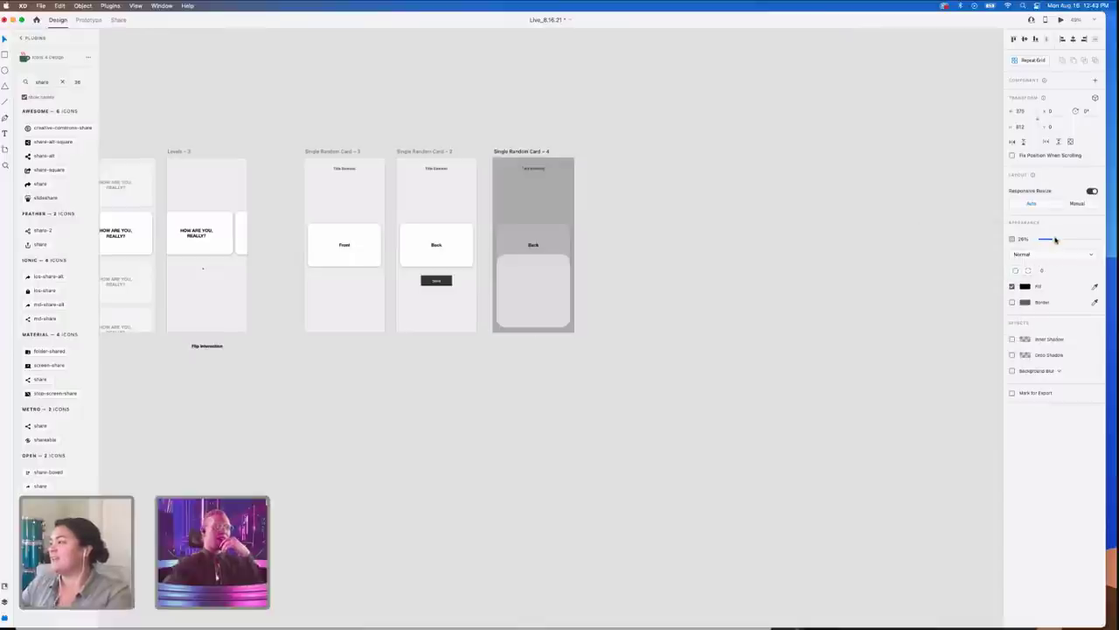
drag(1054, 239, 1055, 241)
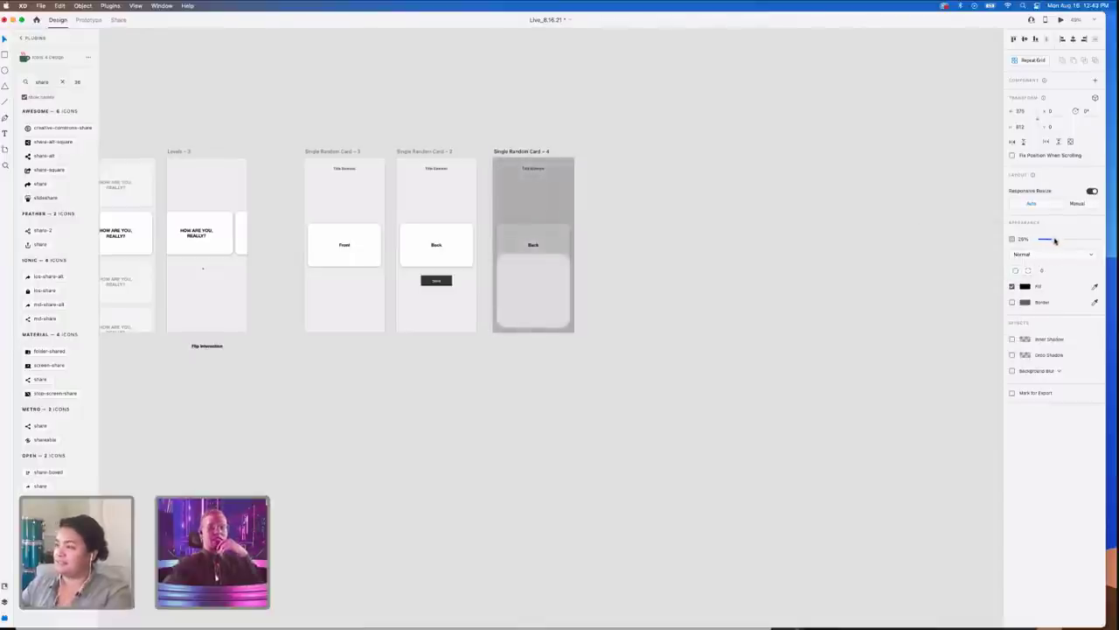
- Fill the rounded panel white and move it down so its lower edge runs past the artboard's bottom
click(555, 302)
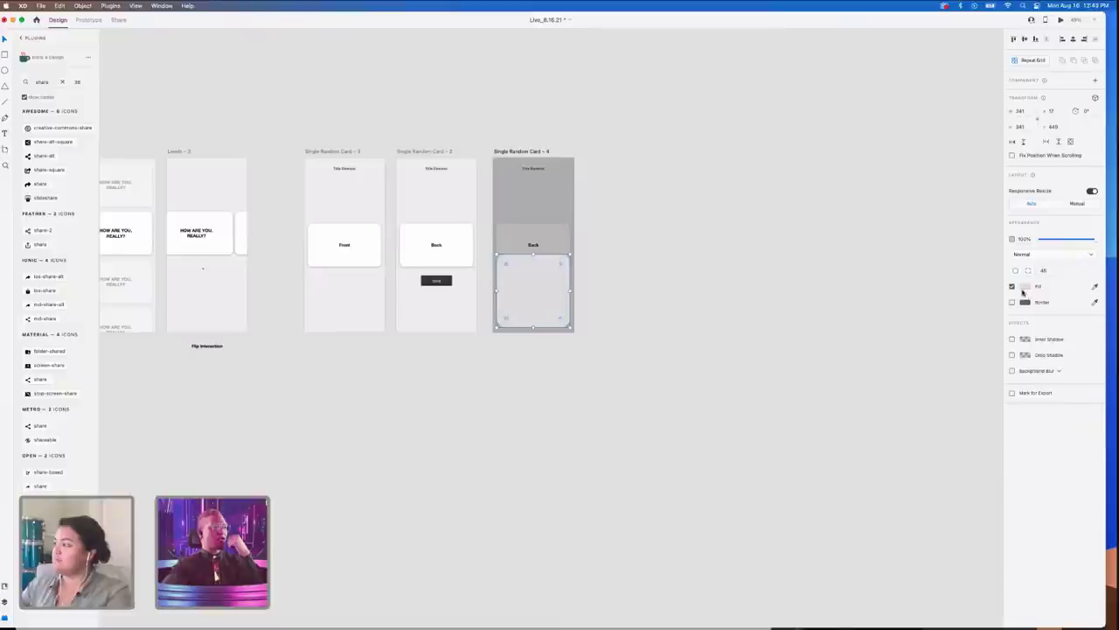
click(1025, 287)
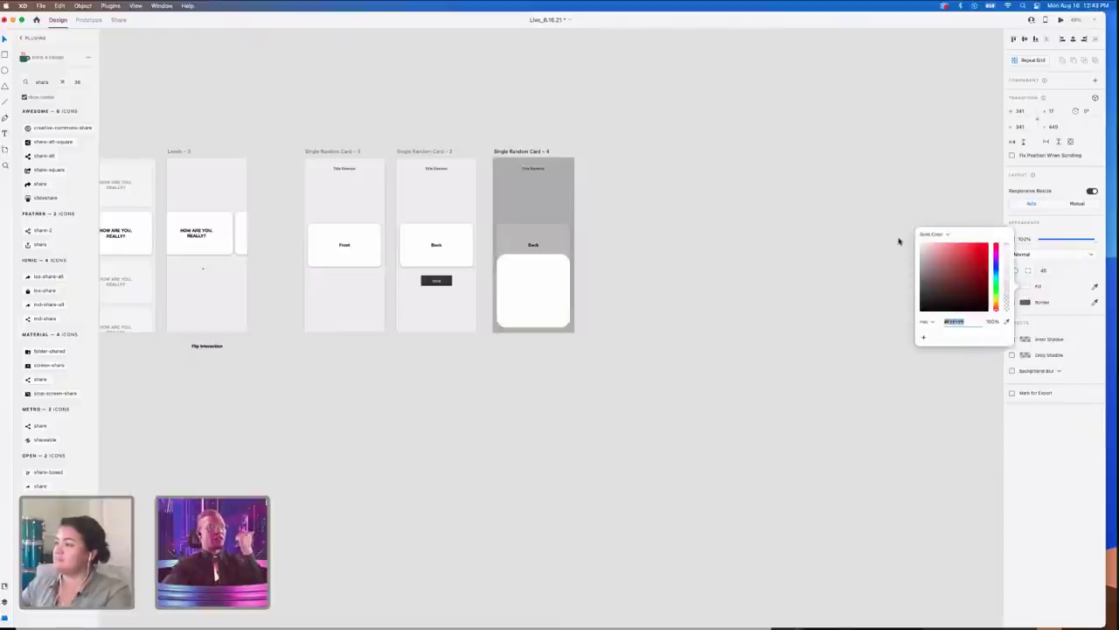
click(727, 262)
click(549, 287)
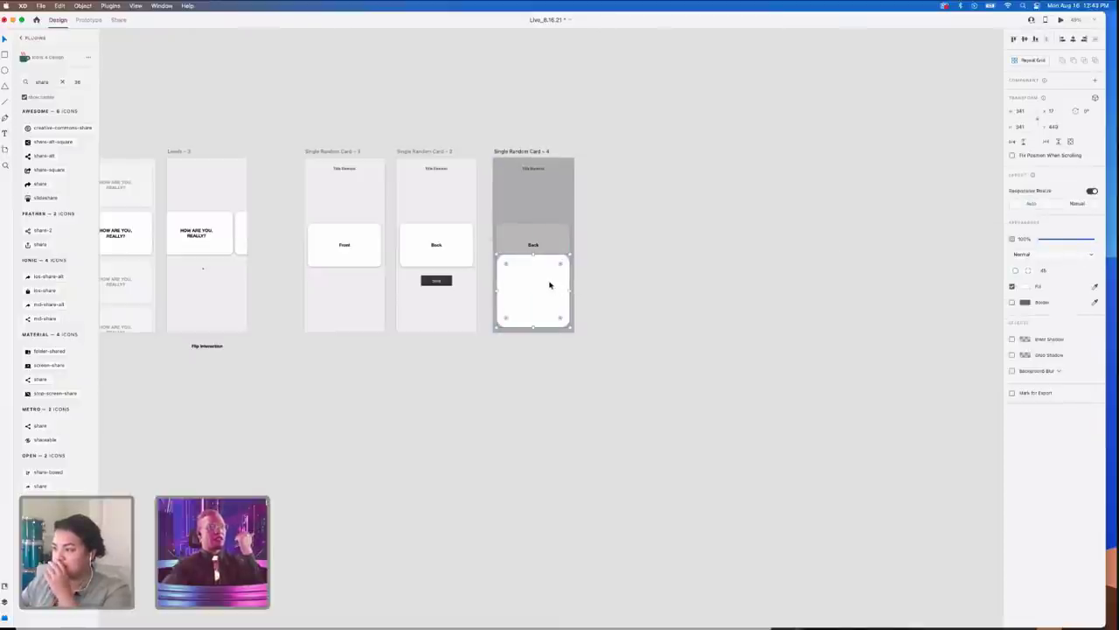
drag(549, 291, 551, 303)
scroll(639, 315, up, 3)
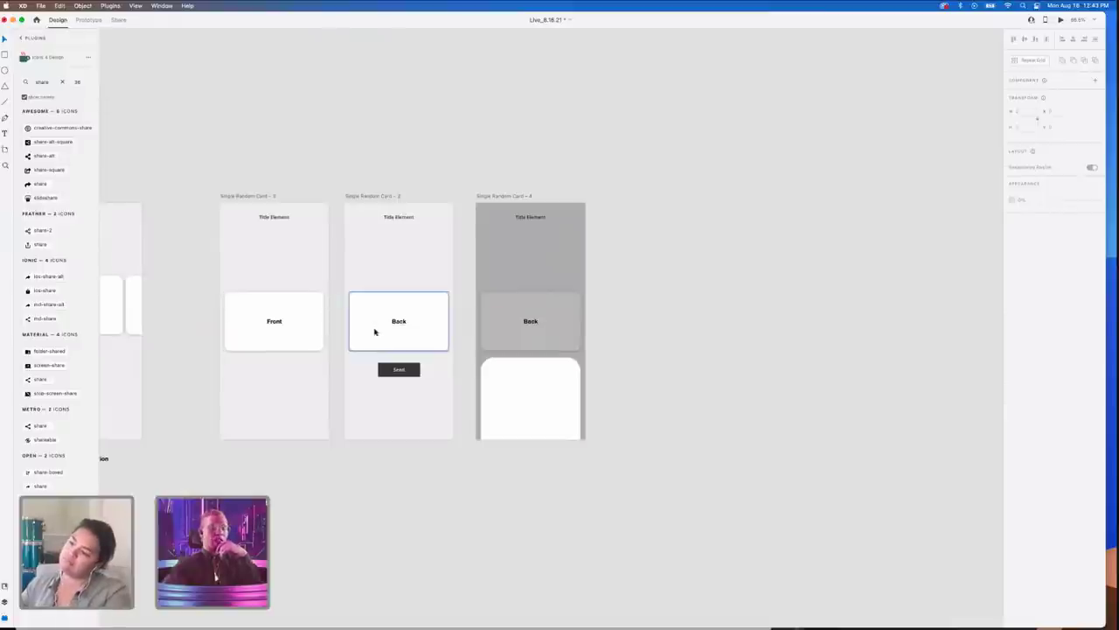
- Review the Main Flow chart's Share Card branch against the extended row of wireframe artboards
click(398, 328)
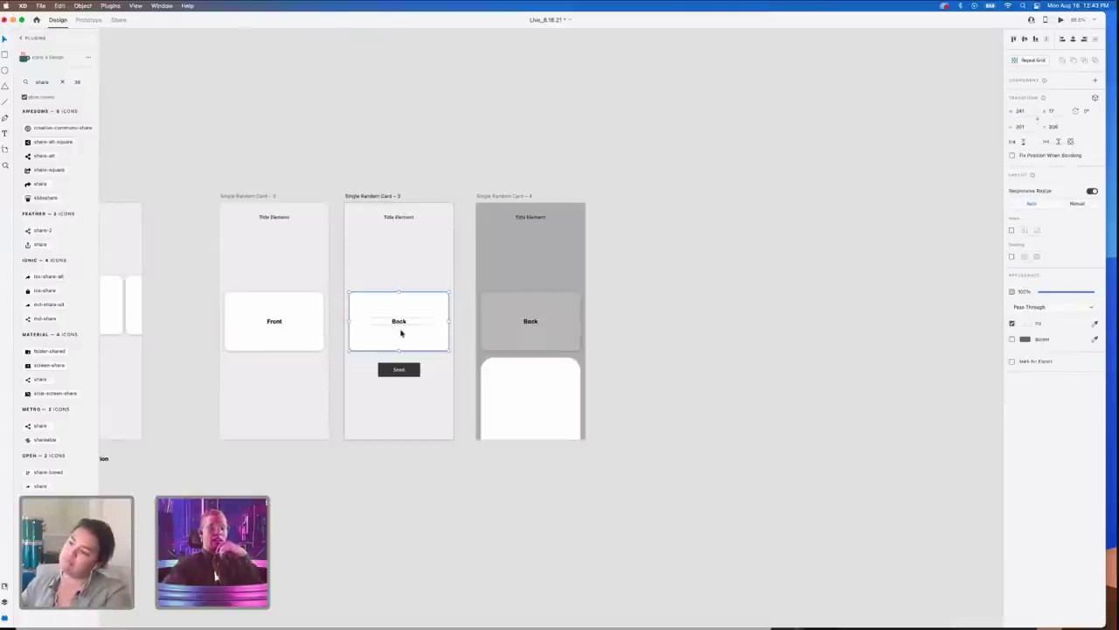
click(22, 38)
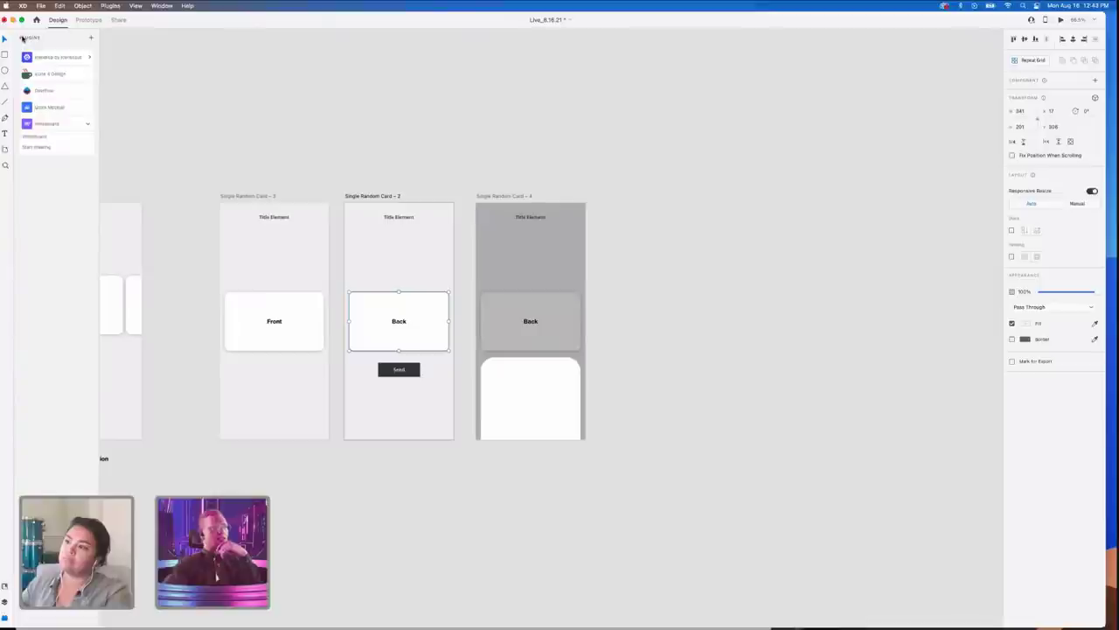
click(289, 69)
scroll(290, 70, down, 2)
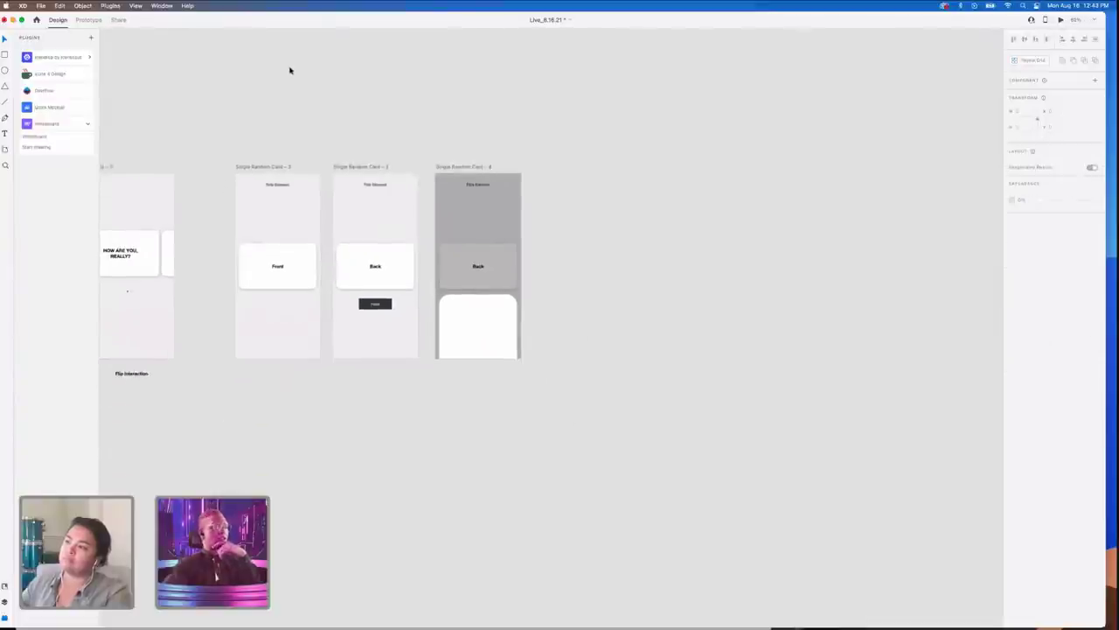
scroll(290, 70, left, 15)
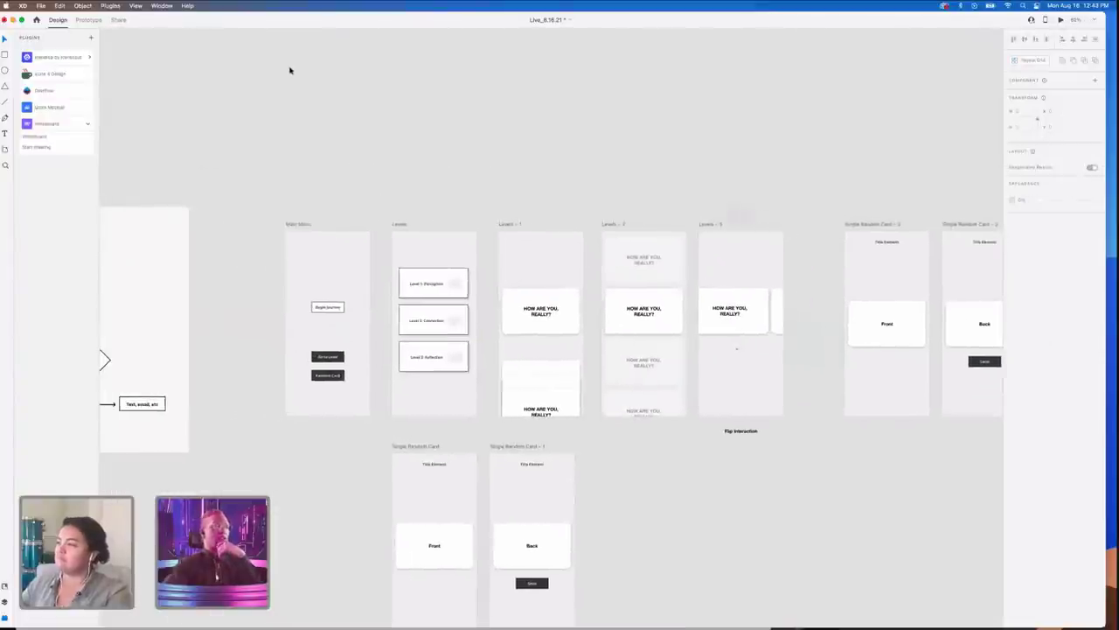
scroll(290, 70, left, 10)
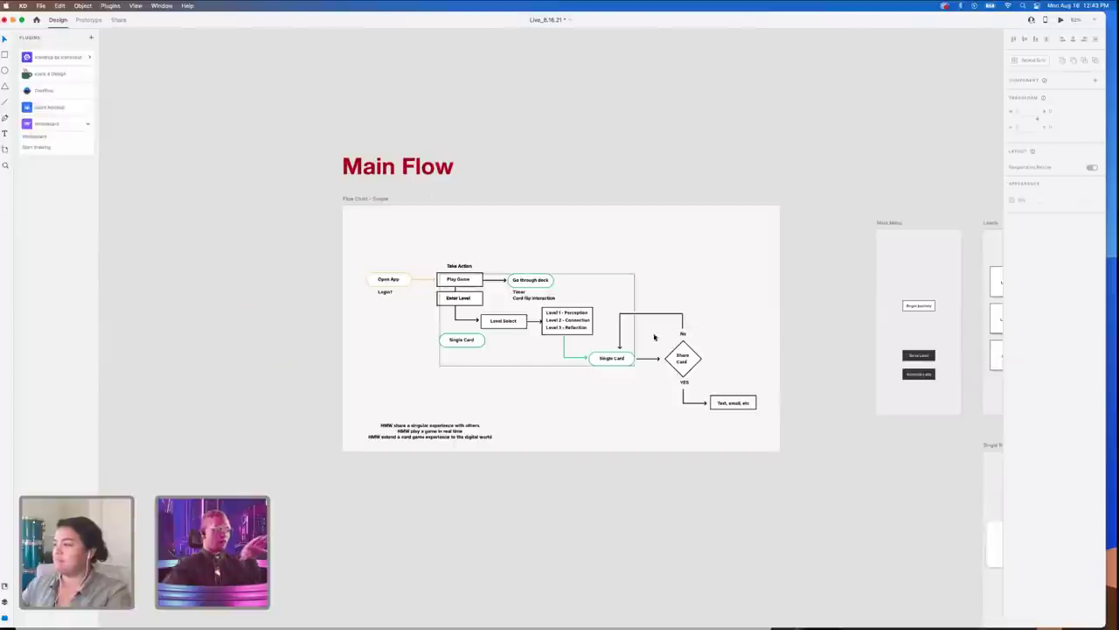
scroll(757, 445, right, 10)
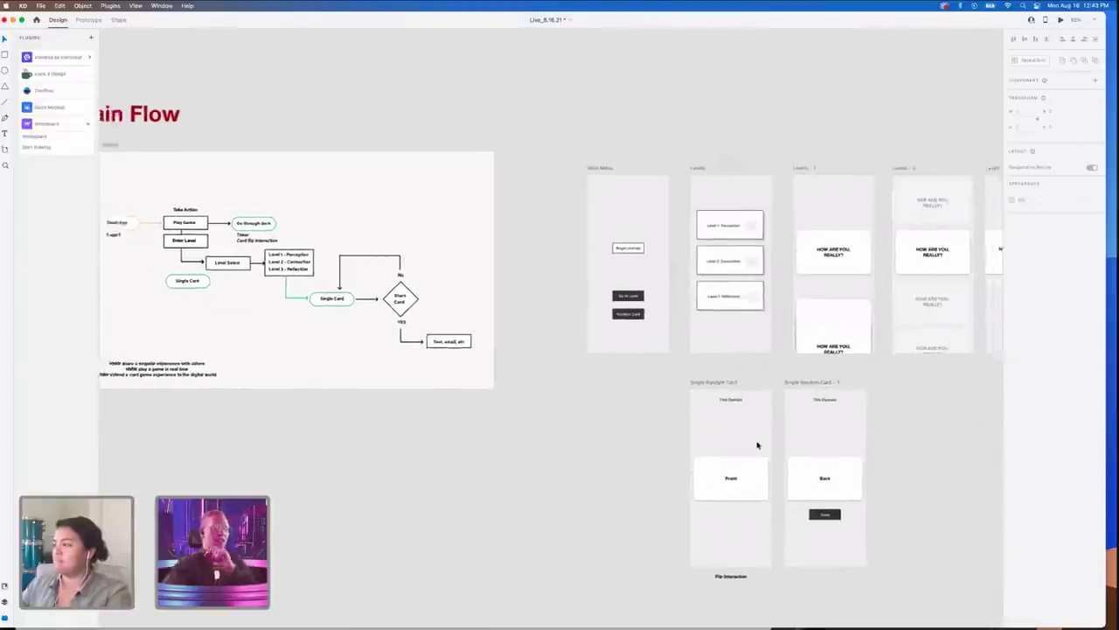
scroll(757, 445, down, 2)
scroll(757, 445, right, 8)
scroll(758, 445, down, 1)
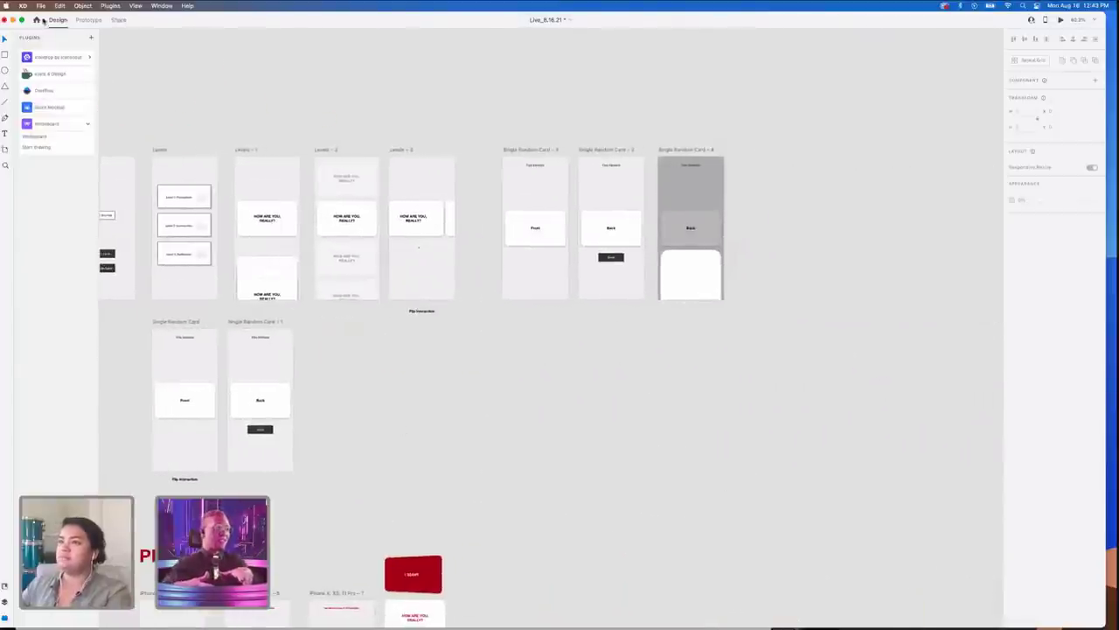
- Open the Apple Design Resources page in the browser through the Apple UI kit link
click(40, 6)
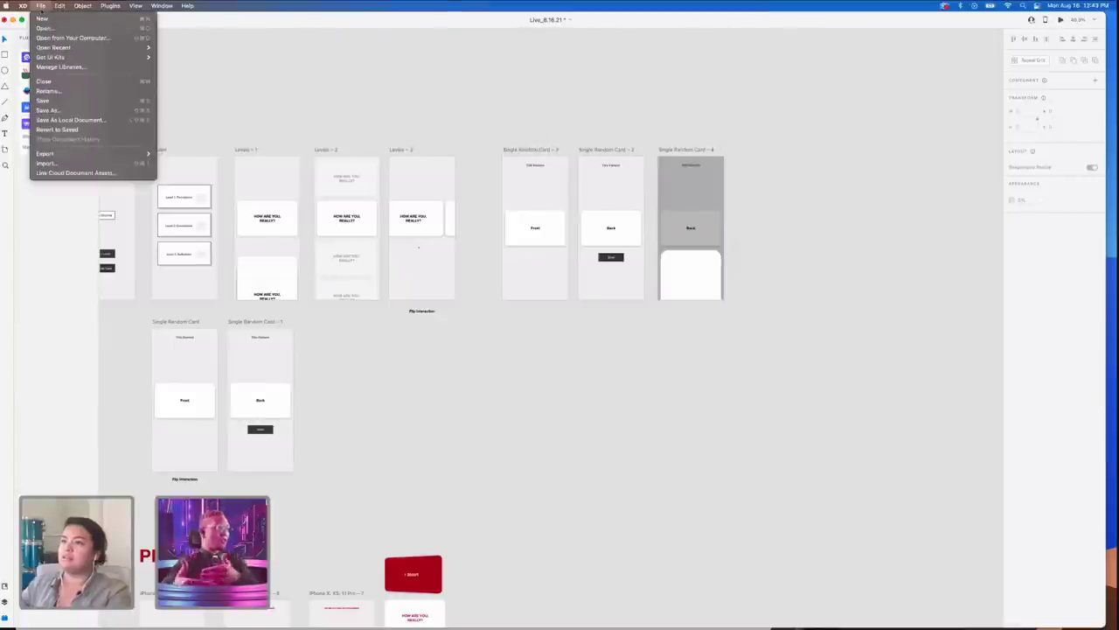
mouse_move(70, 58)
click(191, 59)
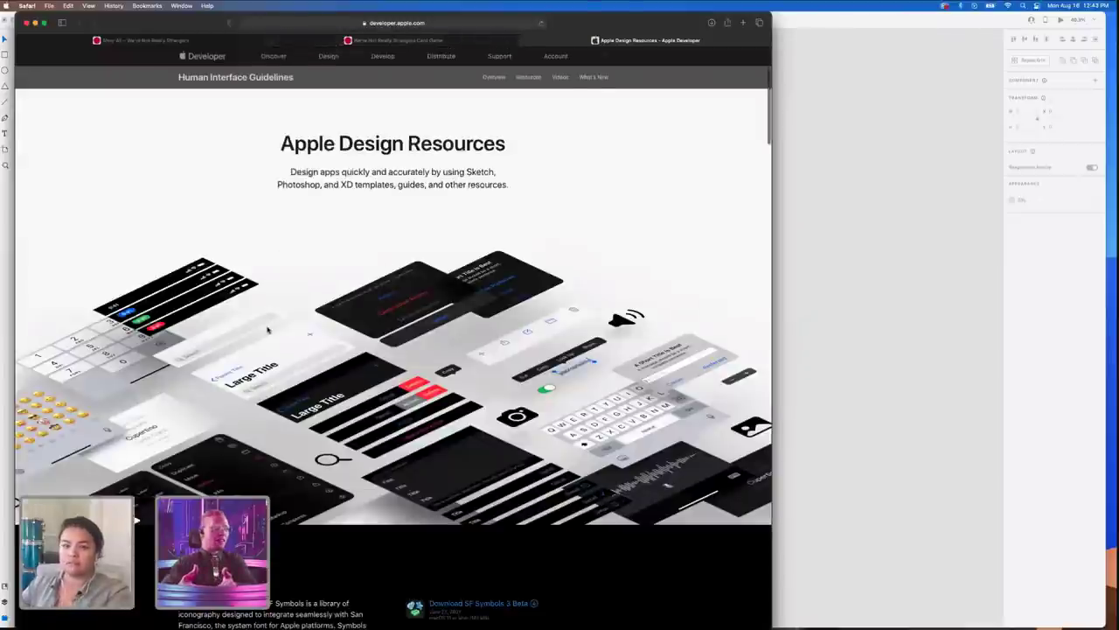
- Download the iOS 14 and iPadOS 14 XD Kit and allow downloads from developer.apple.com
scroll(268, 330, down, 10)
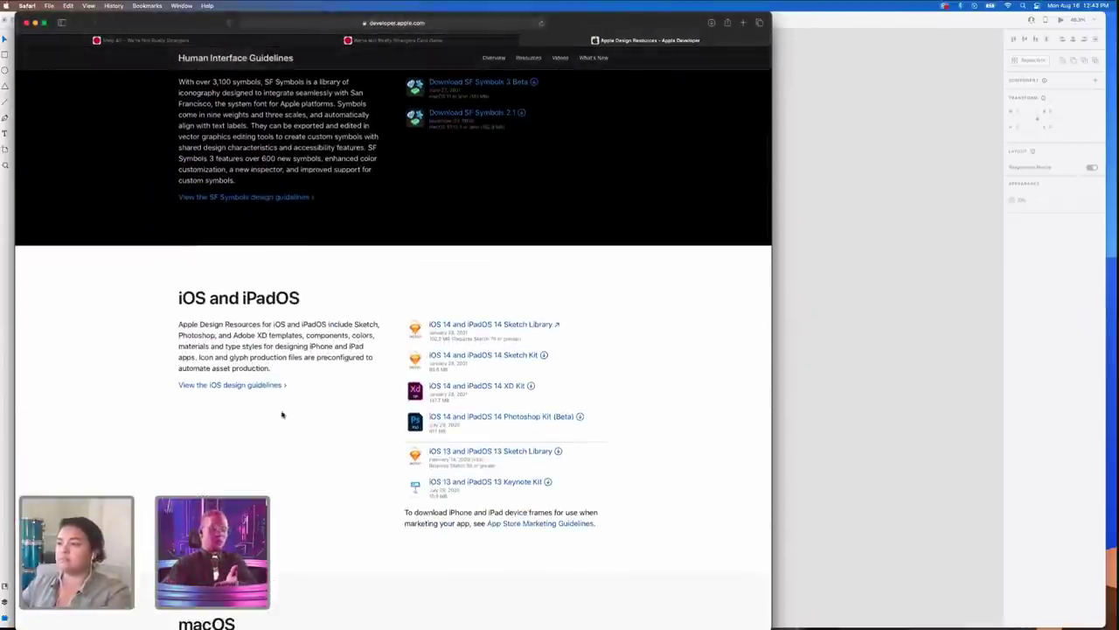
click(442, 391)
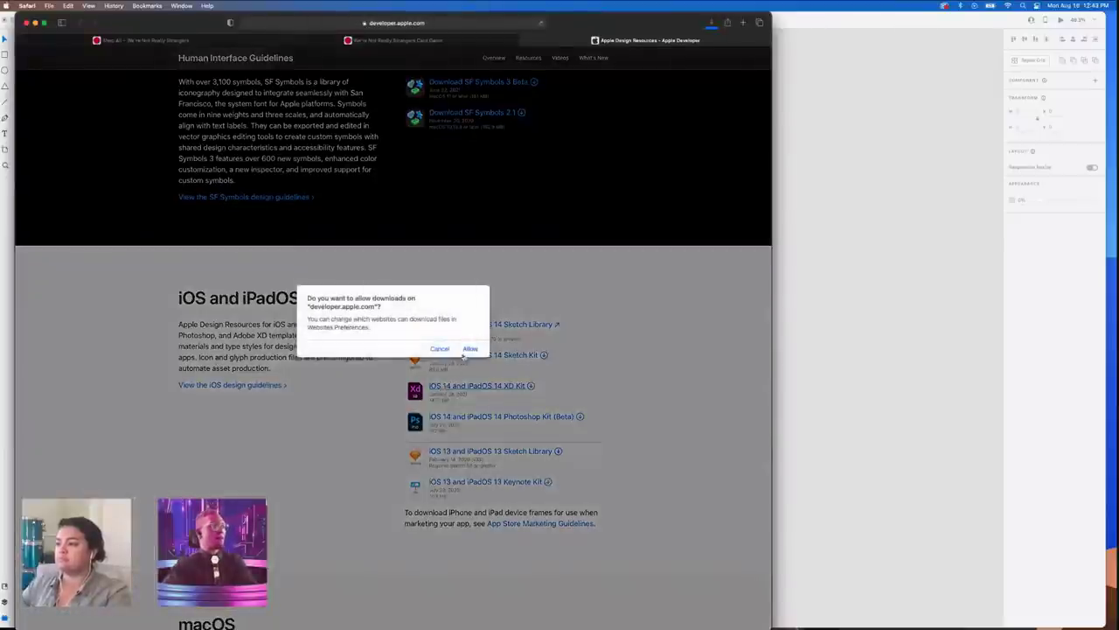
click(470, 349)
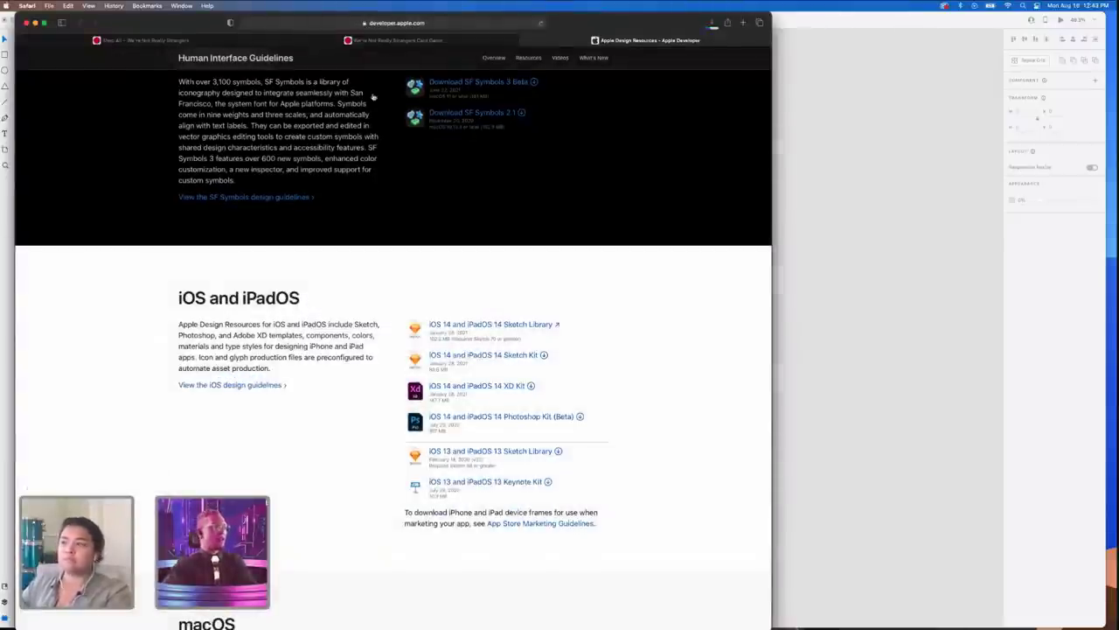
click(435, 41)
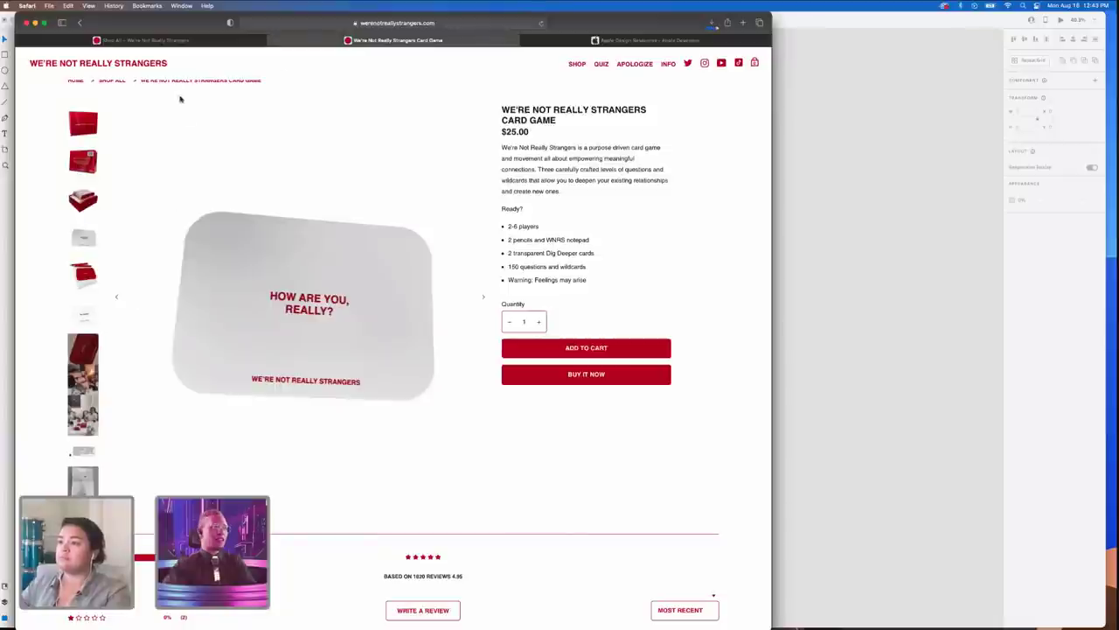
click(179, 41)
scroll(243, 208, up, 4)
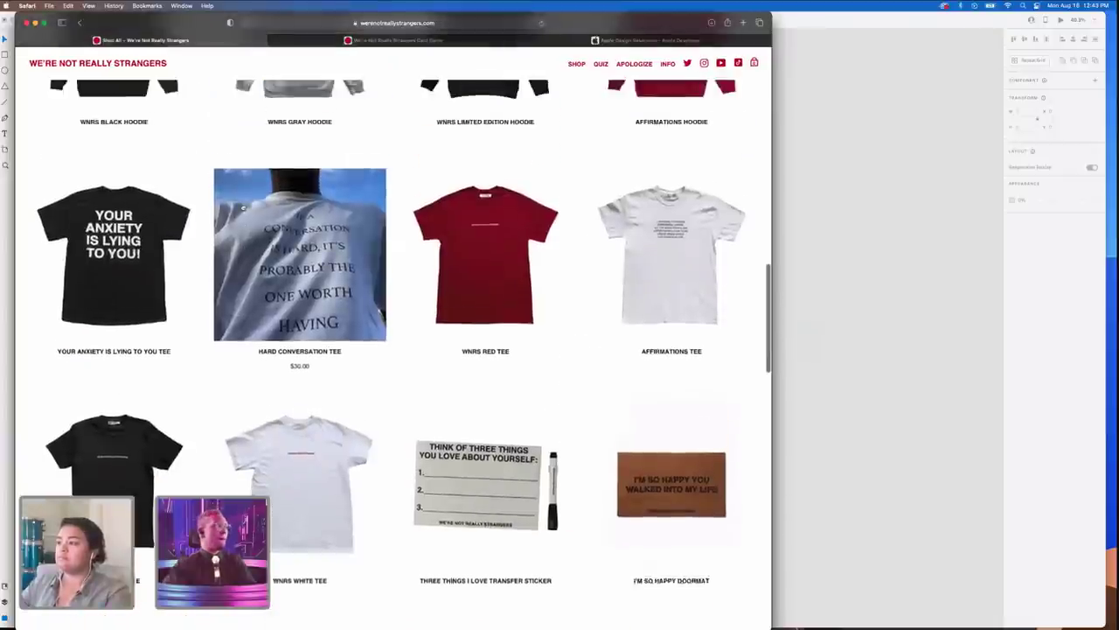
click(428, 42)
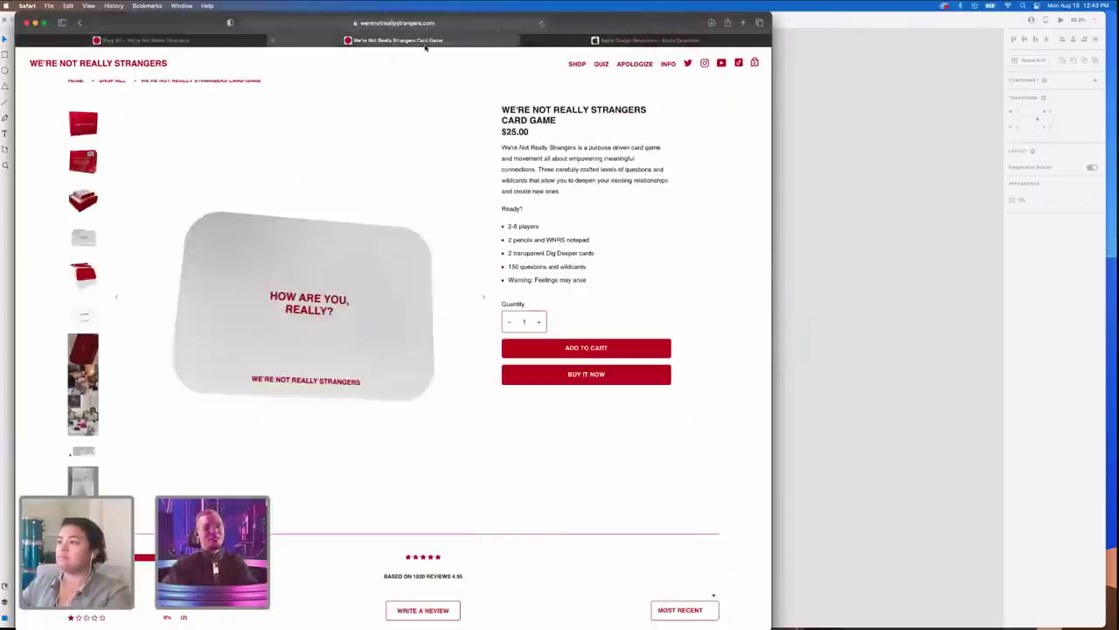
drag(429, 42, 414, 42)
- Switch back to the Adobe XD wireframes and move the UI kit's licence and loading document windows off to the other display
click(839, 155)
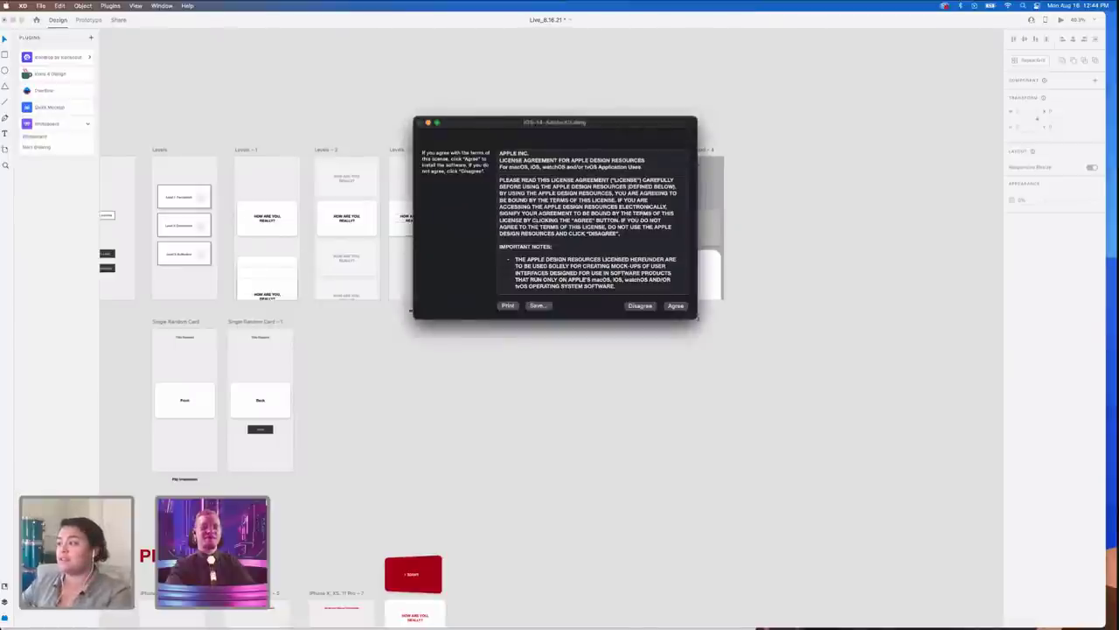
drag(615, 123, 0, 179)
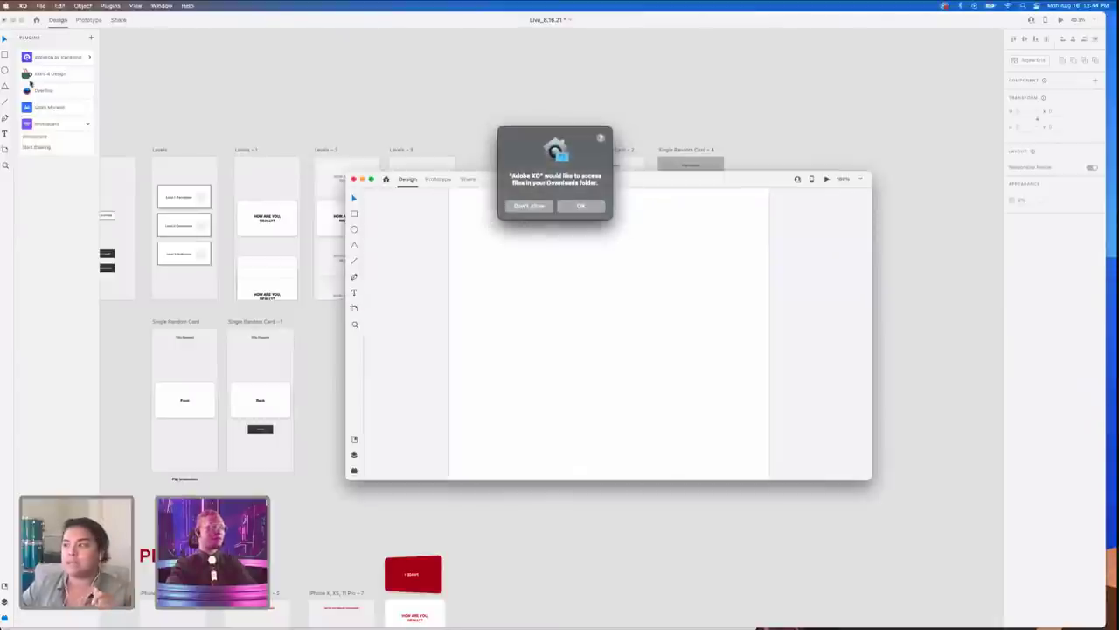
drag(575, 136, 407, 186)
click(427, 261)
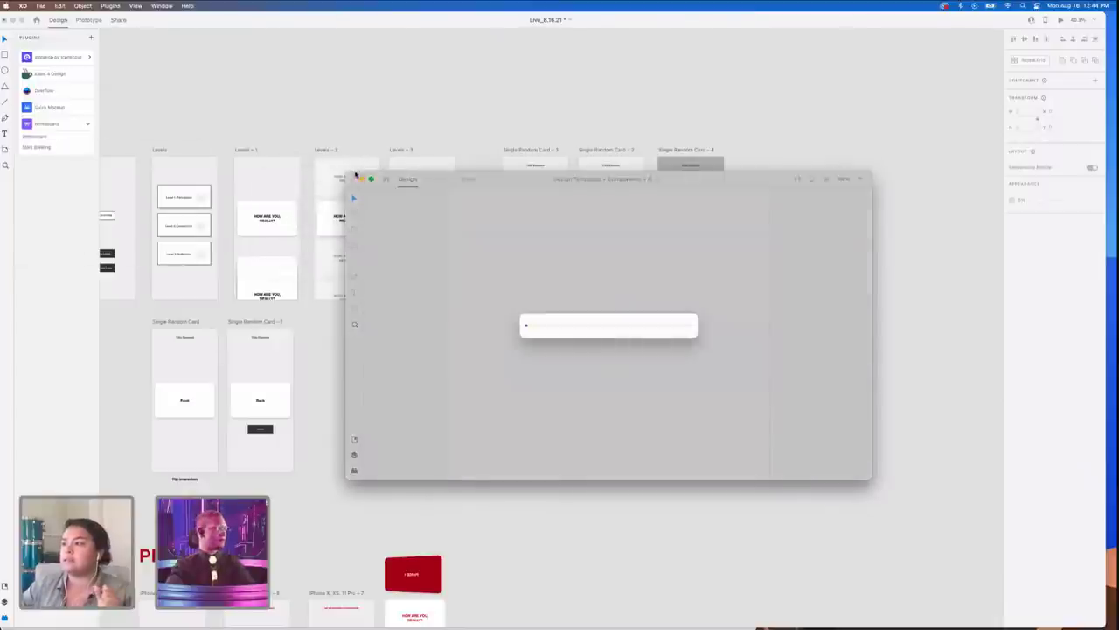
drag(562, 181, 1, 254)
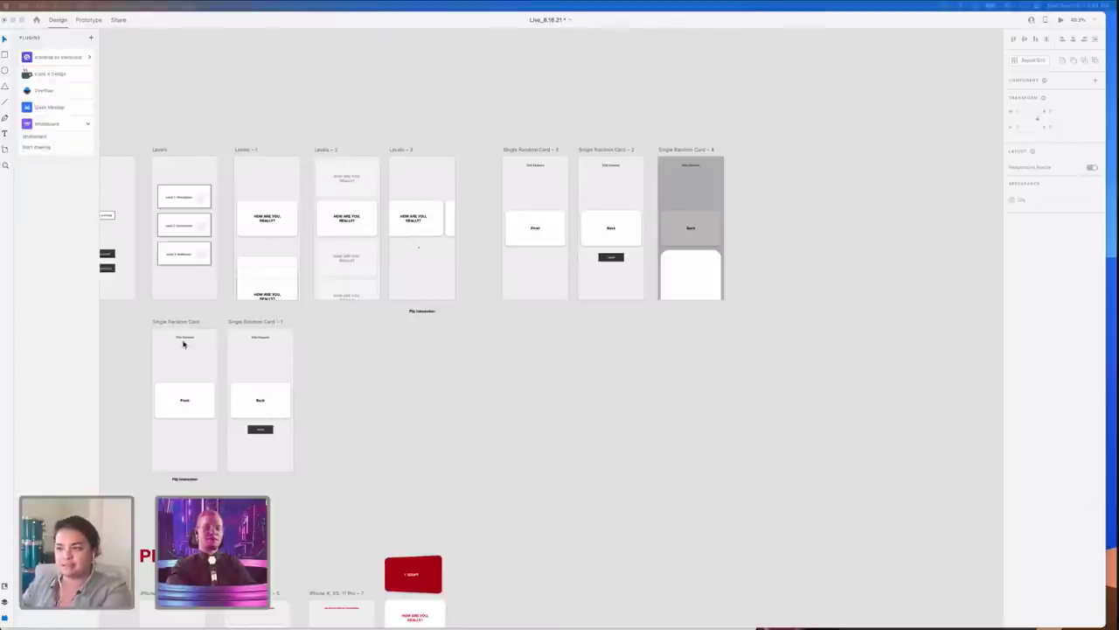
- Bring the iPad design templates document over the wireframes, enlarge its window, and examine its layout templates and UI elements
scroll(385, 455, up, 5)
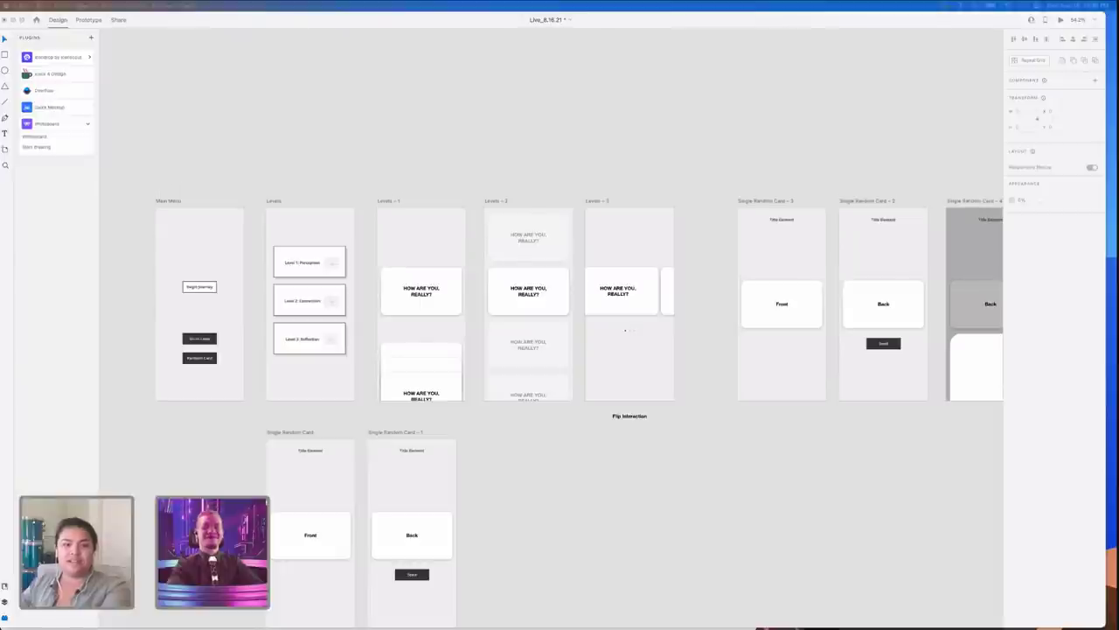
drag(0, 58, 249, 45)
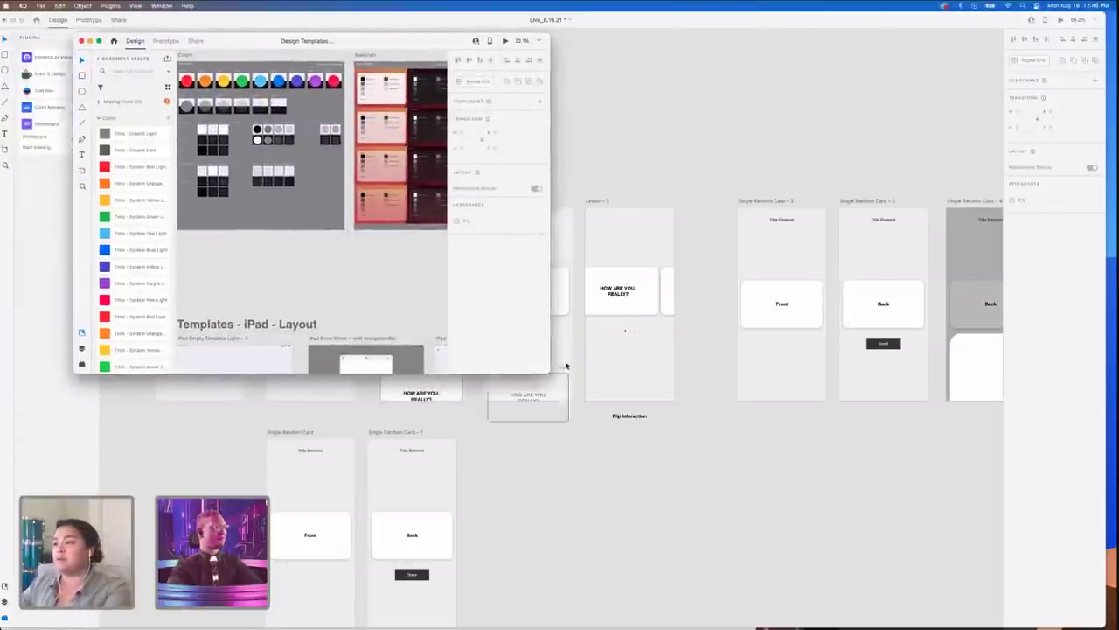
drag(550, 372, 940, 578)
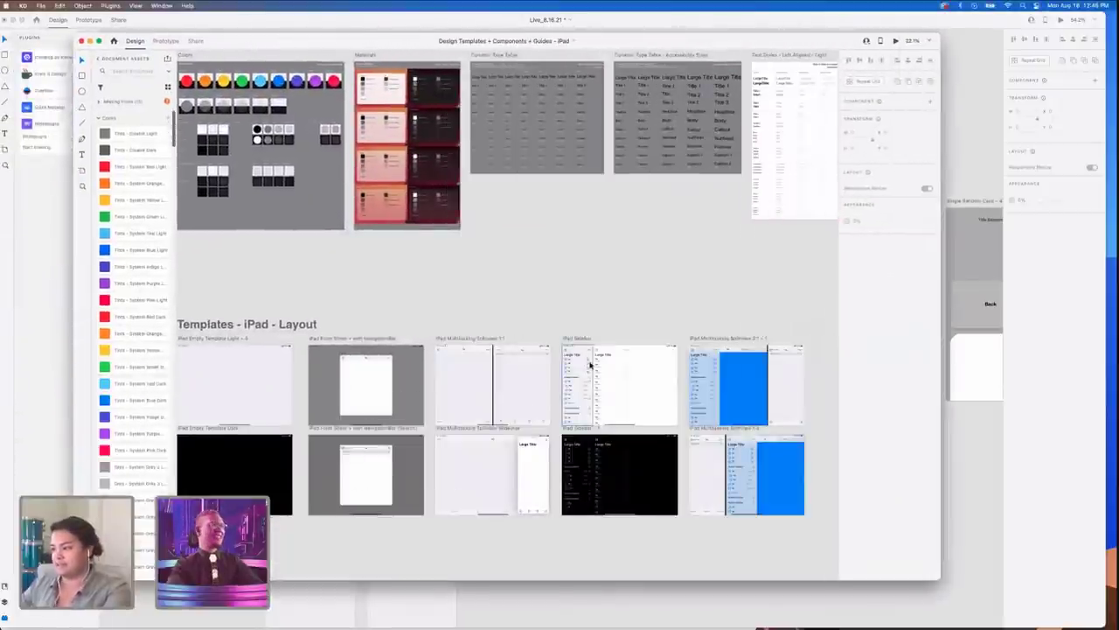
scroll(592, 365, up, 5)
scroll(592, 364, down, 10)
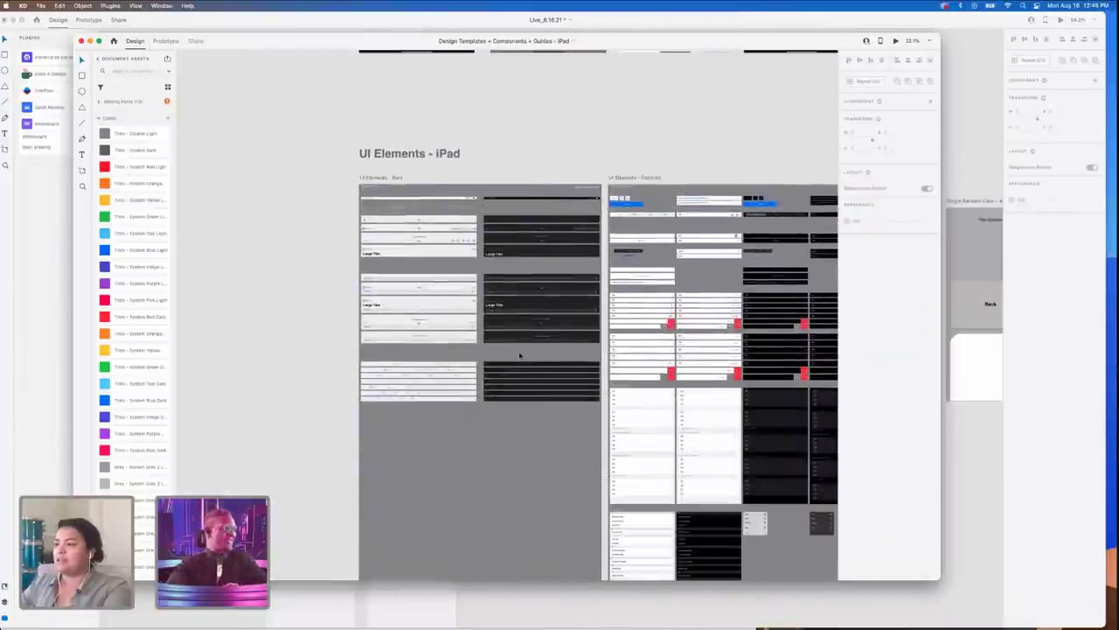
scroll(519, 356, down, 10)
scroll(520, 355, up, 3)
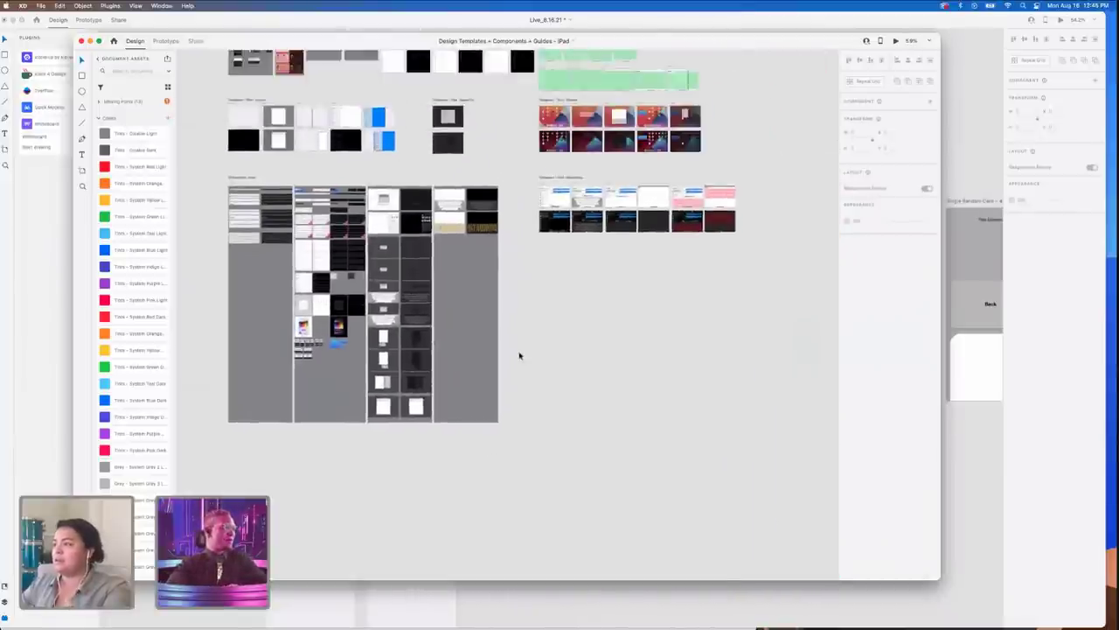
scroll(518, 354, up, 1)
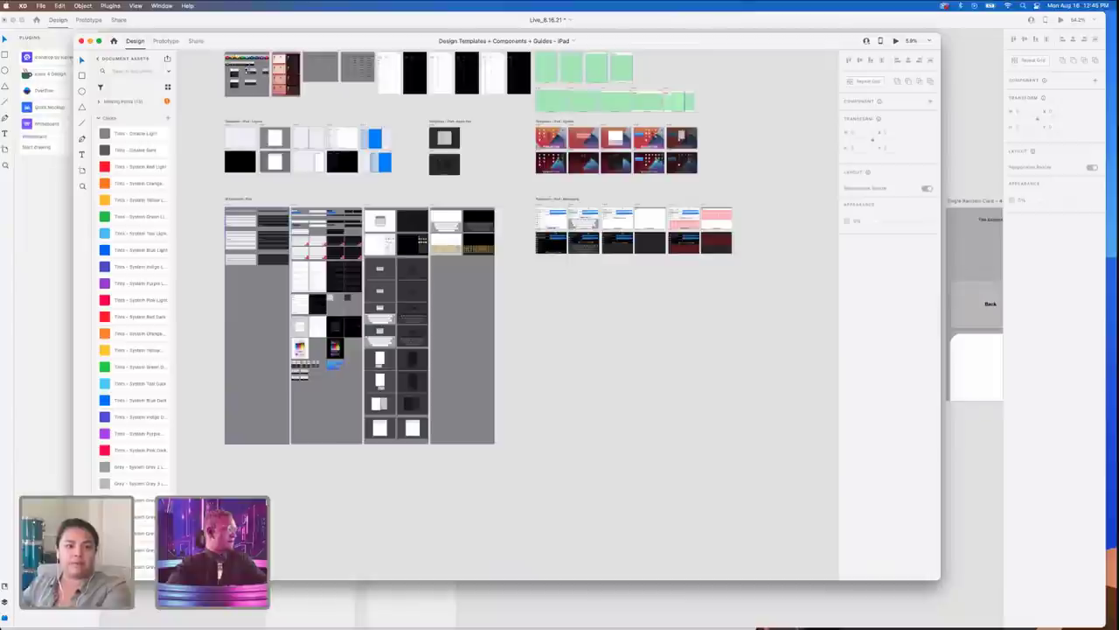
key(super+Tab)
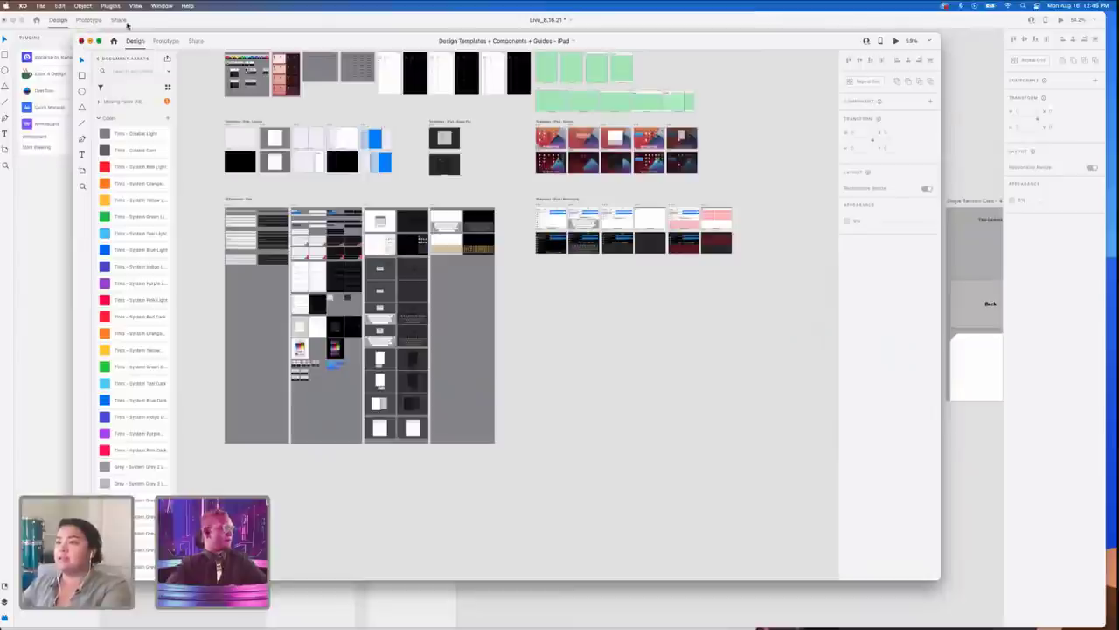
- Move the iPad templates window off to the other display and place the other loading design templates window over the wireframes
drag(229, 41, 0, 234)
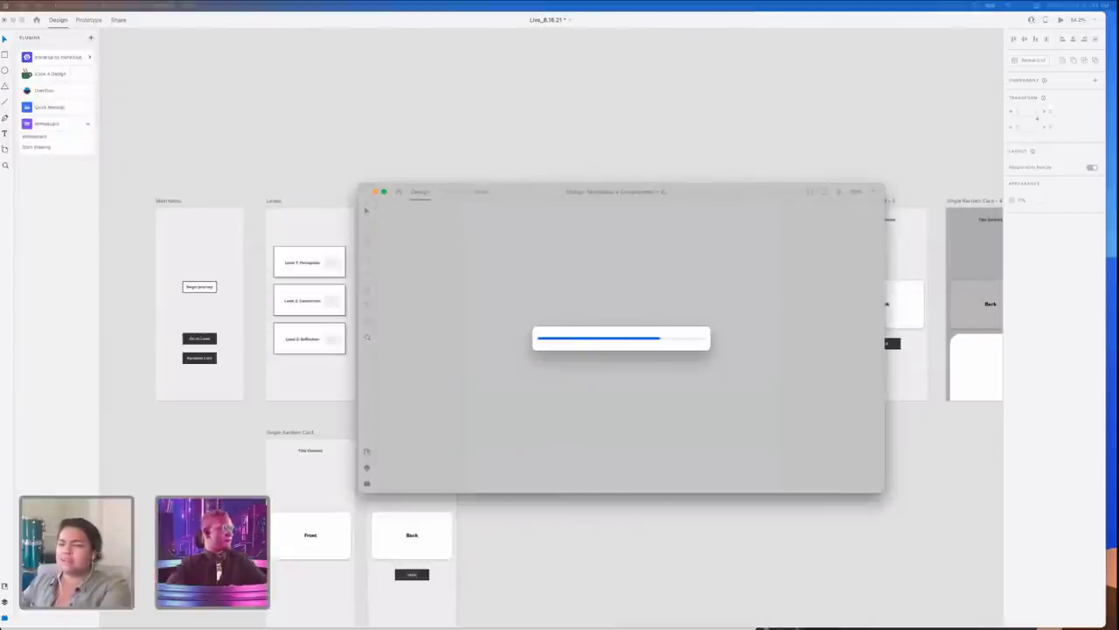
drag(529, 192, 343, 70)
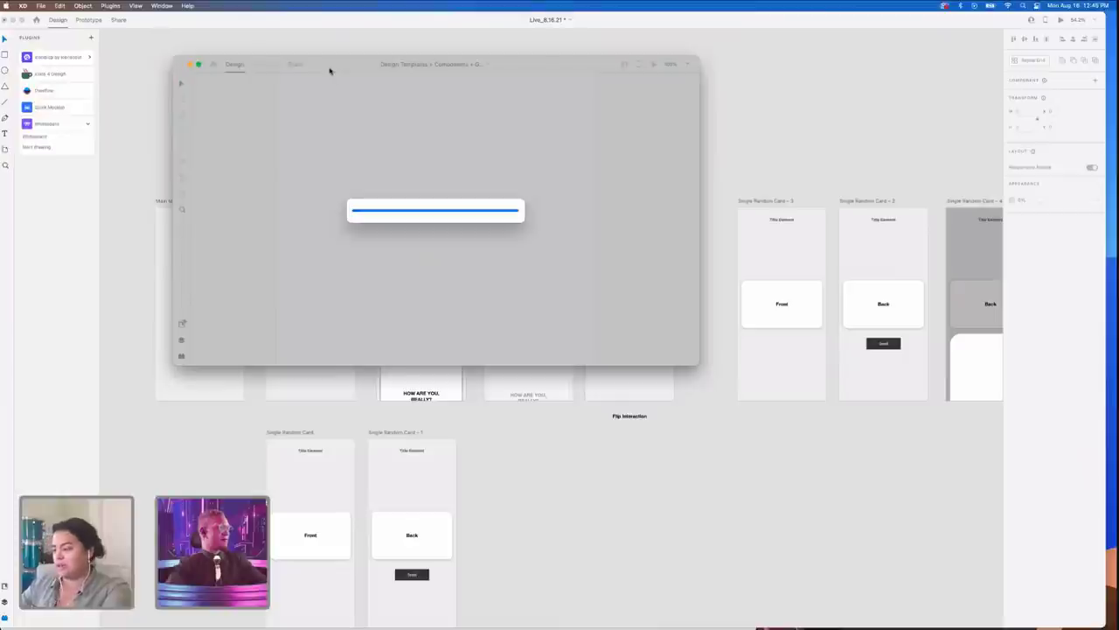
drag(338, 65, 356, 126)
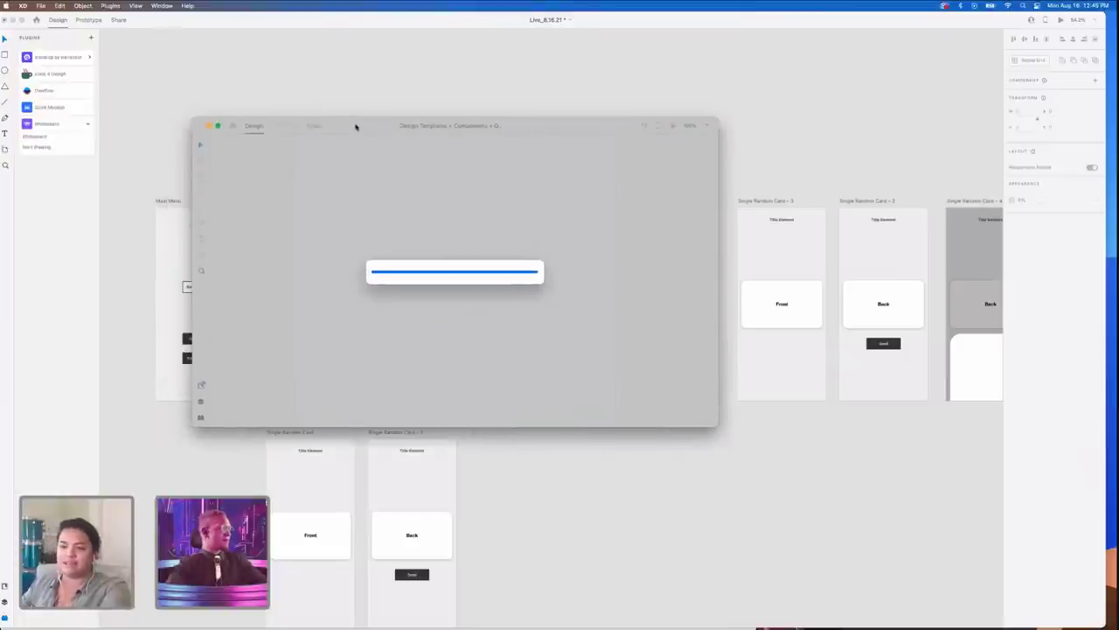
- Switch to the browser's Apple Design Resources page and review the kits offered for iOS, macOS, watchOS, tvOS and the Technologies section
drag(234, 19, 244, 140)
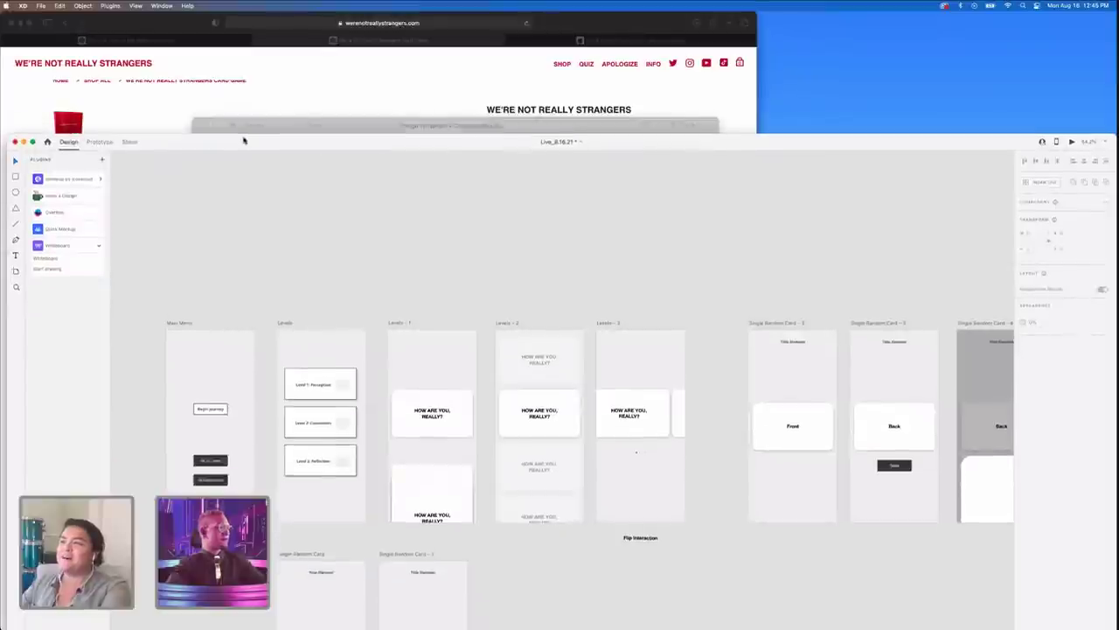
click(539, 42)
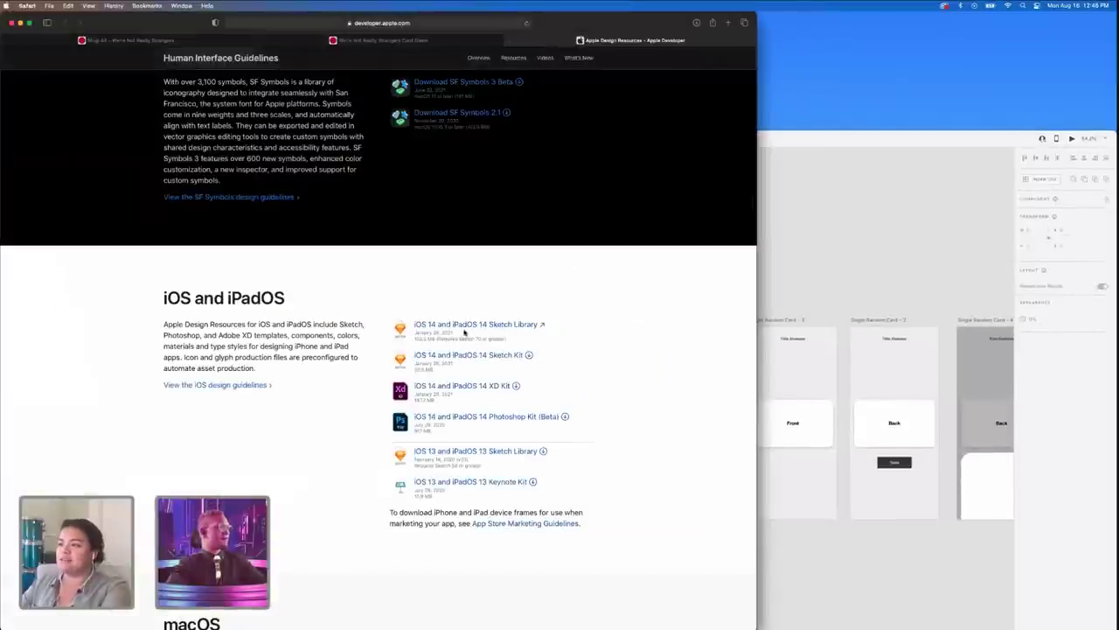
scroll(465, 331, up, 5)
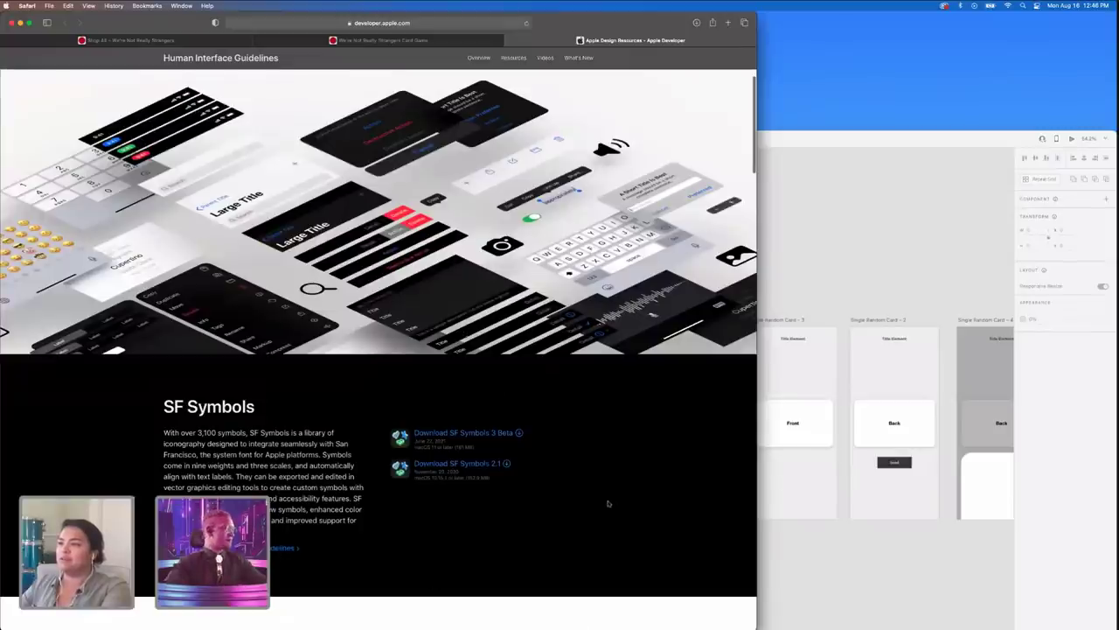
scroll(608, 503, up, 3)
scroll(608, 503, up, 2)
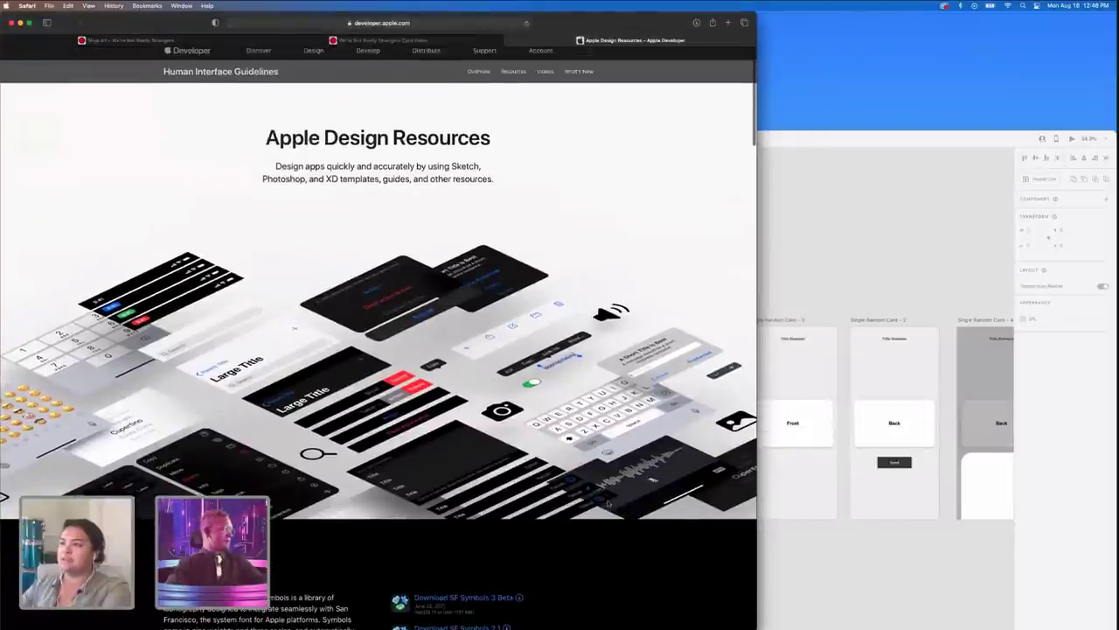
scroll(608, 503, down, 8)
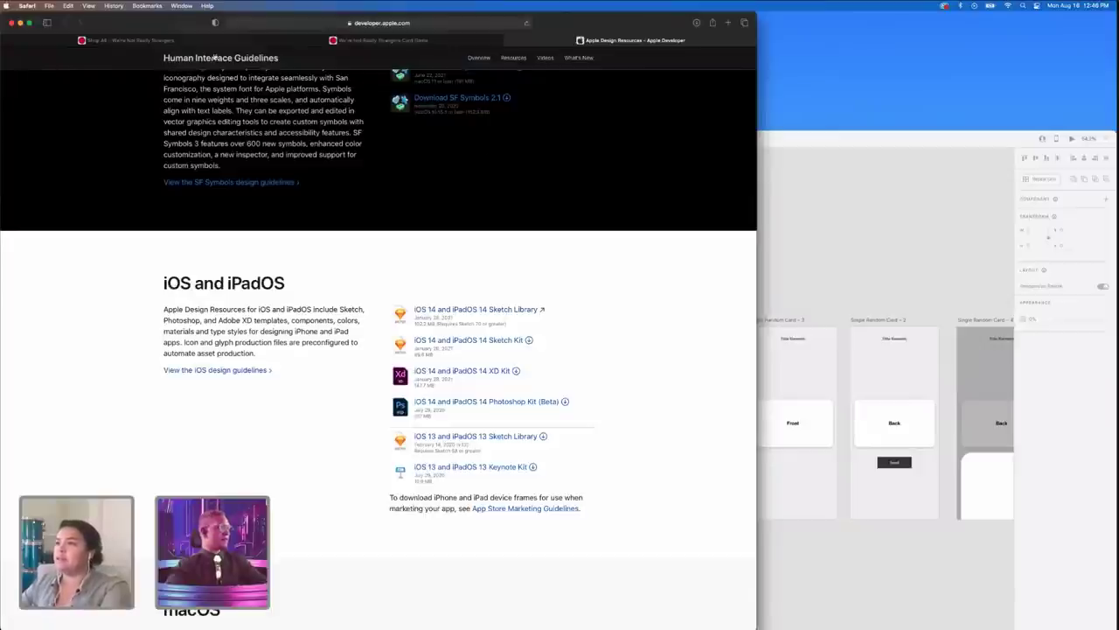
scroll(420, 295, down, 2)
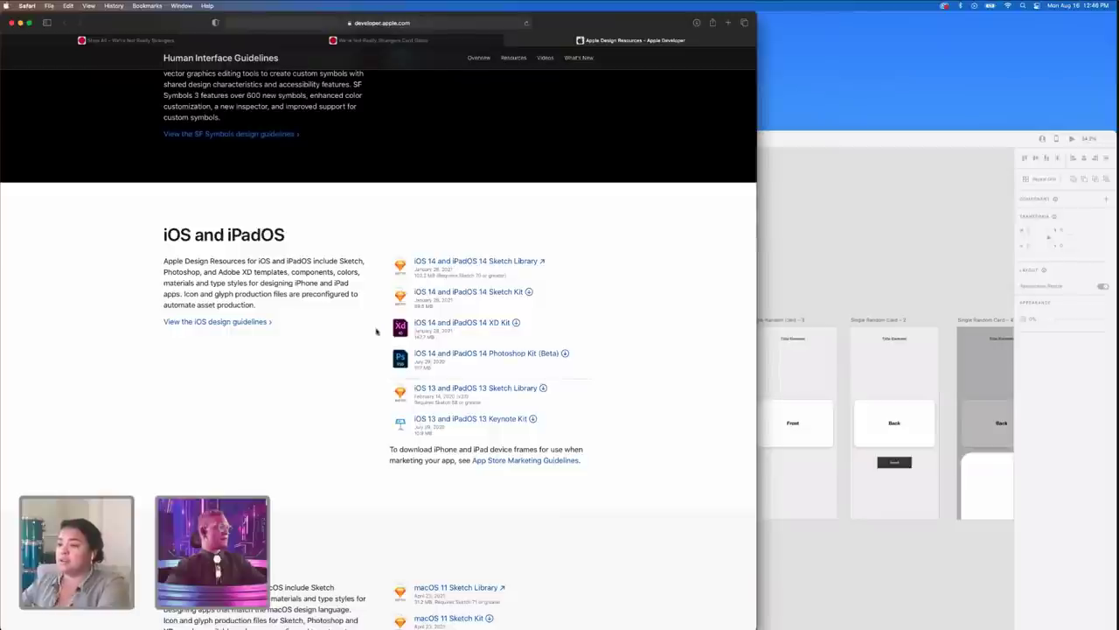
scroll(372, 473, down, 1)
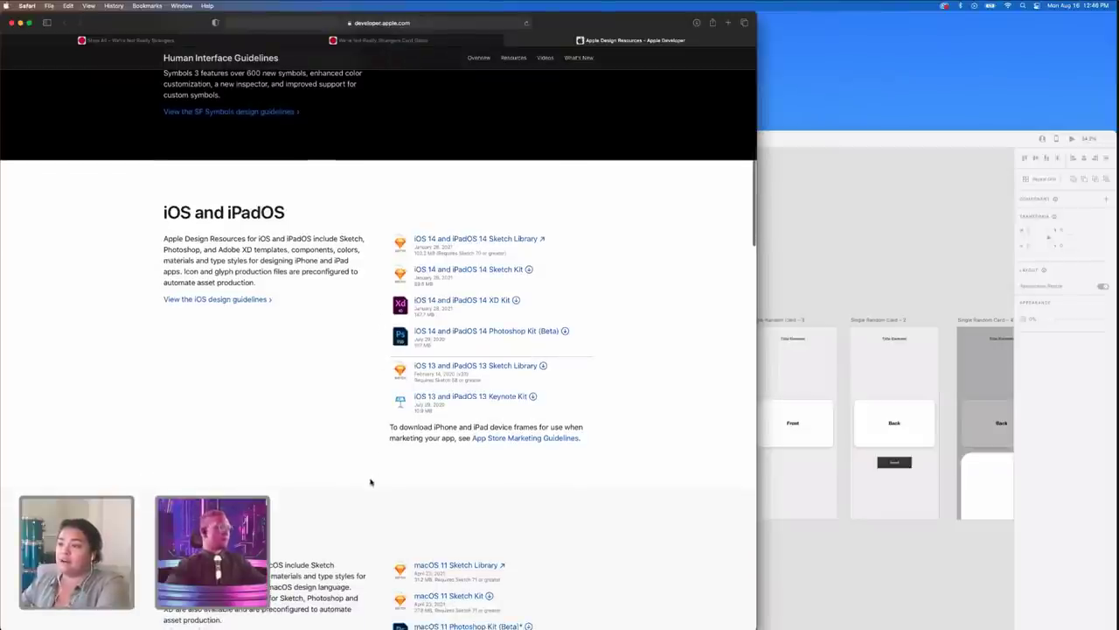
scroll(373, 518, down, 10)
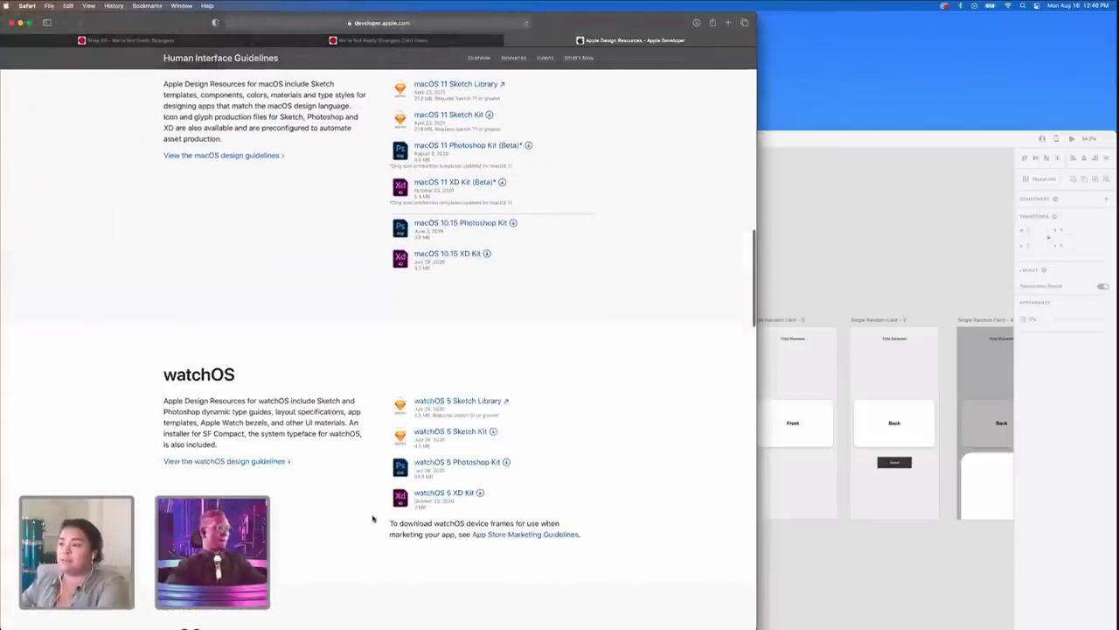
scroll(372, 517, down, 5)
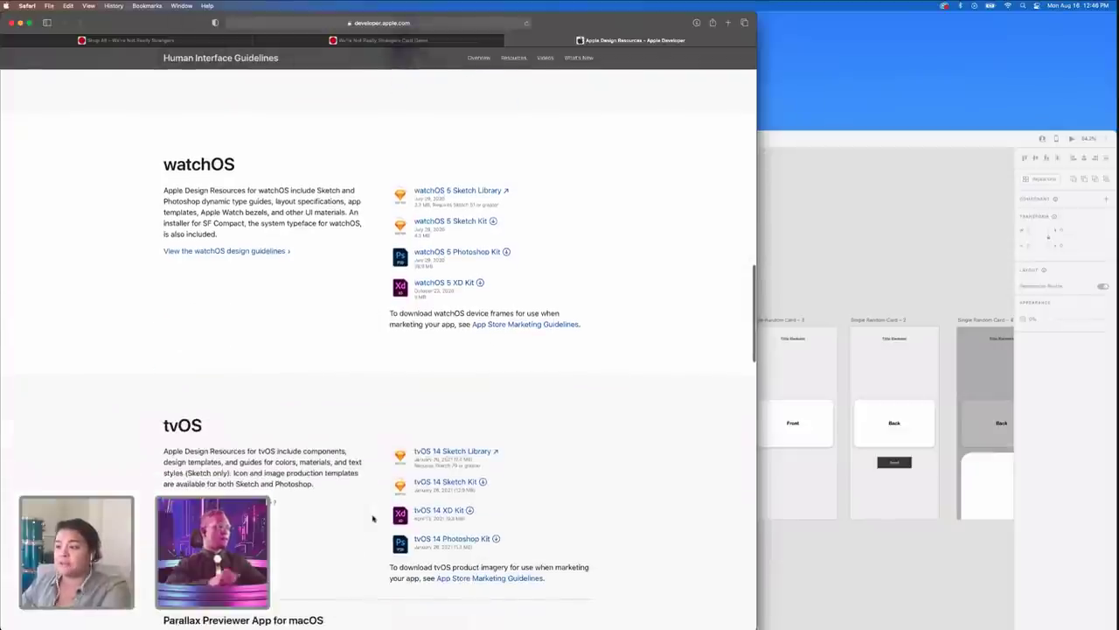
scroll(355, 532, down, 9)
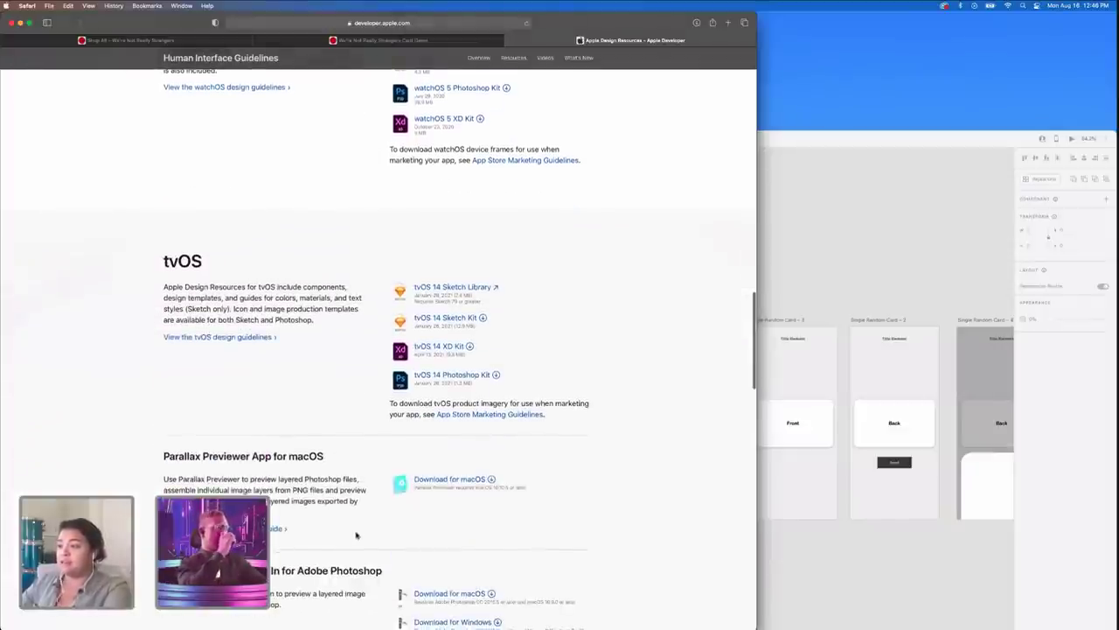
scroll(355, 535, down, 4)
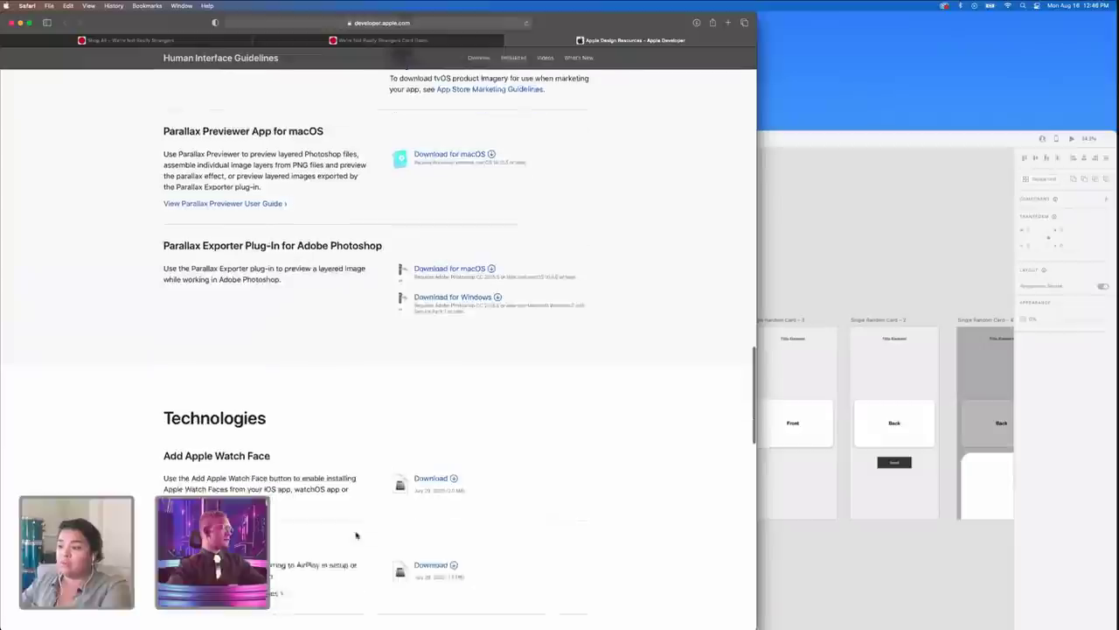
scroll(358, 263, down, 2)
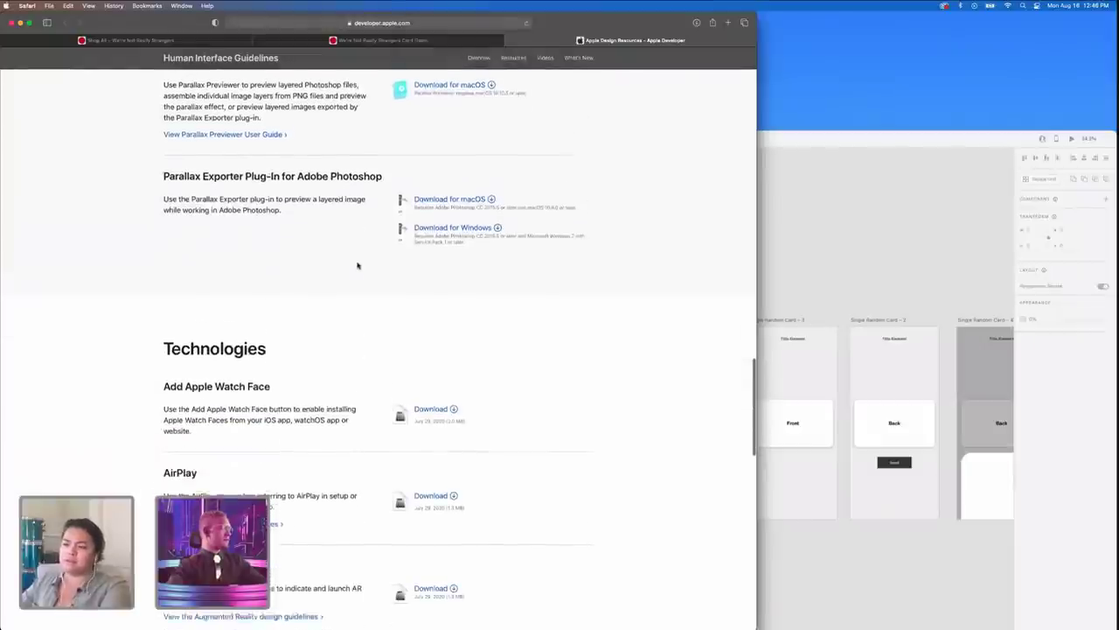
scroll(405, 492, up, 14)
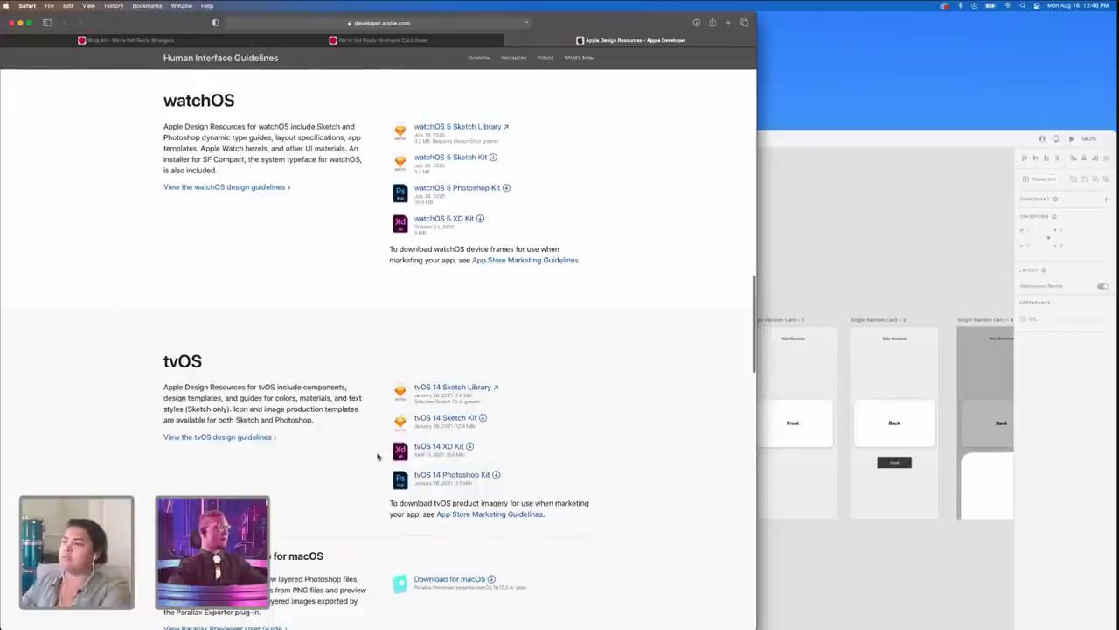
scroll(292, 351, up, 9)
scroll(293, 350, up, 9)
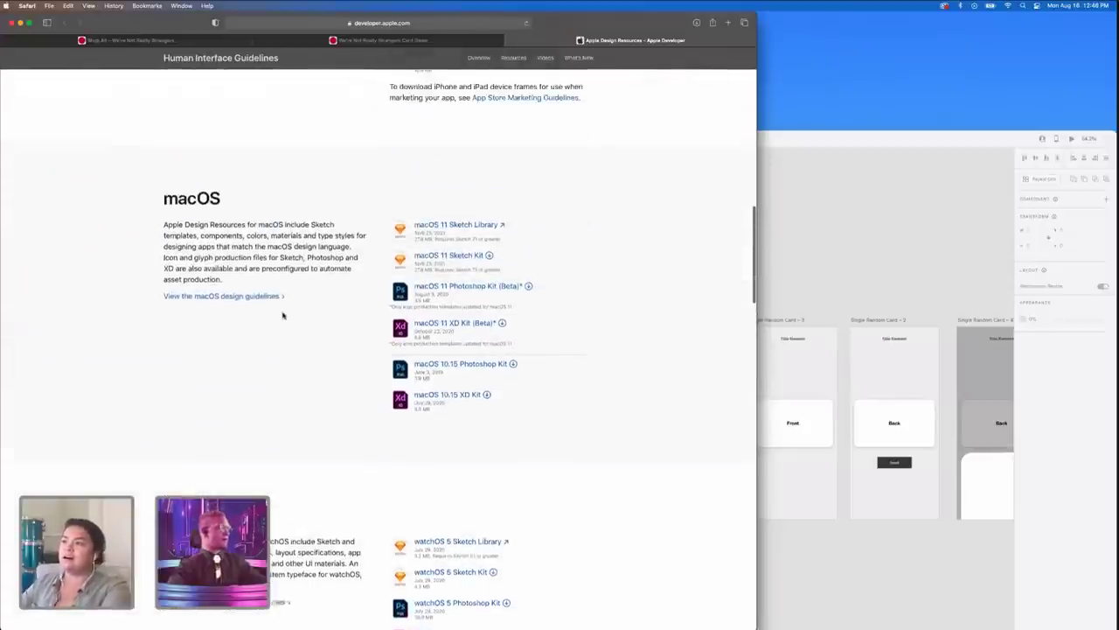
scroll(283, 315, up, 1)
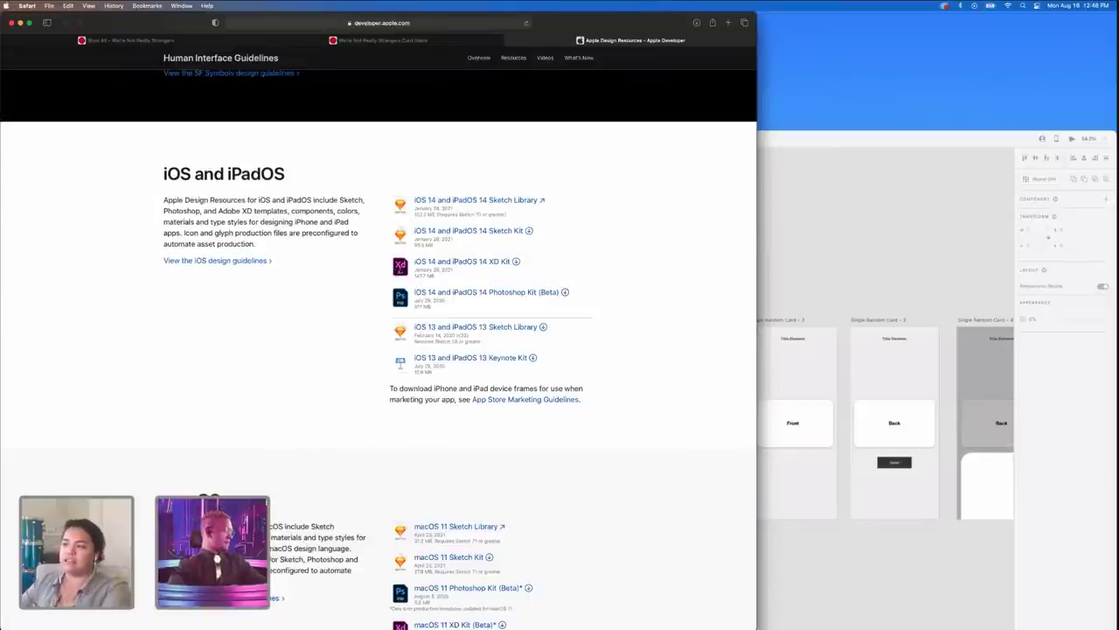
- Return to the Adobe XD wireframes, bring the iPhone design templates document over them, and enlarge its window
click(927, 240)
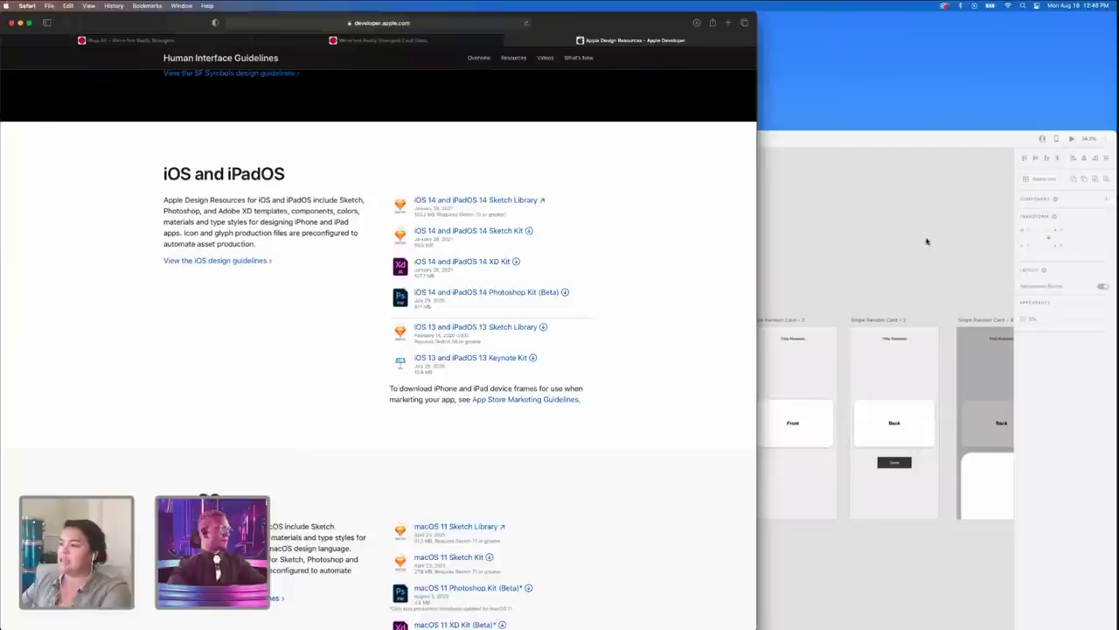
drag(884, 140, 865, 21)
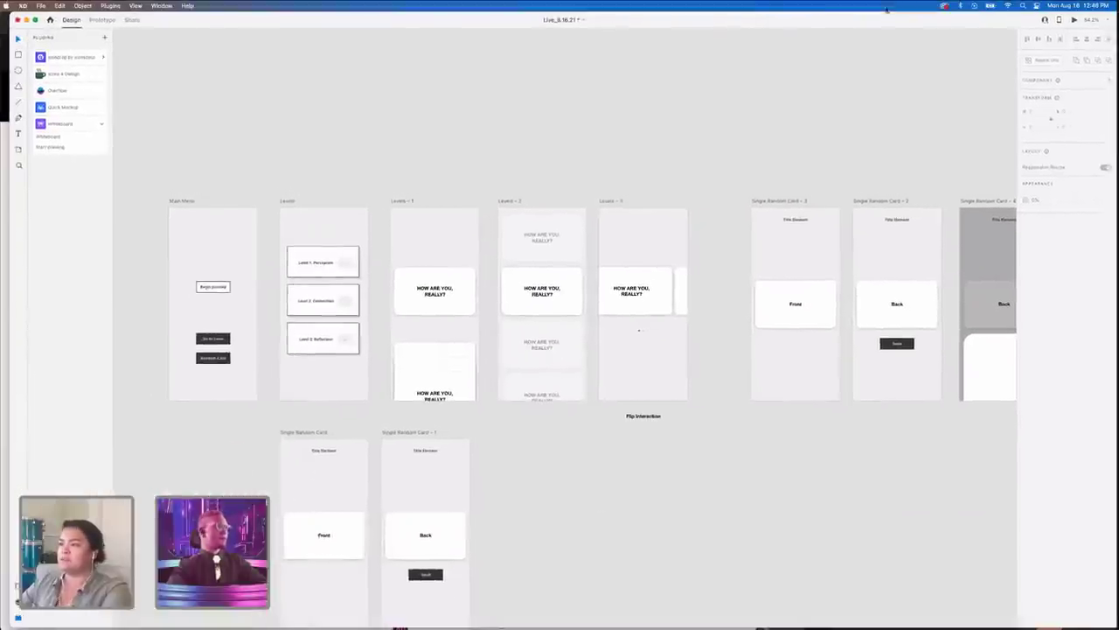
key(super+grave)
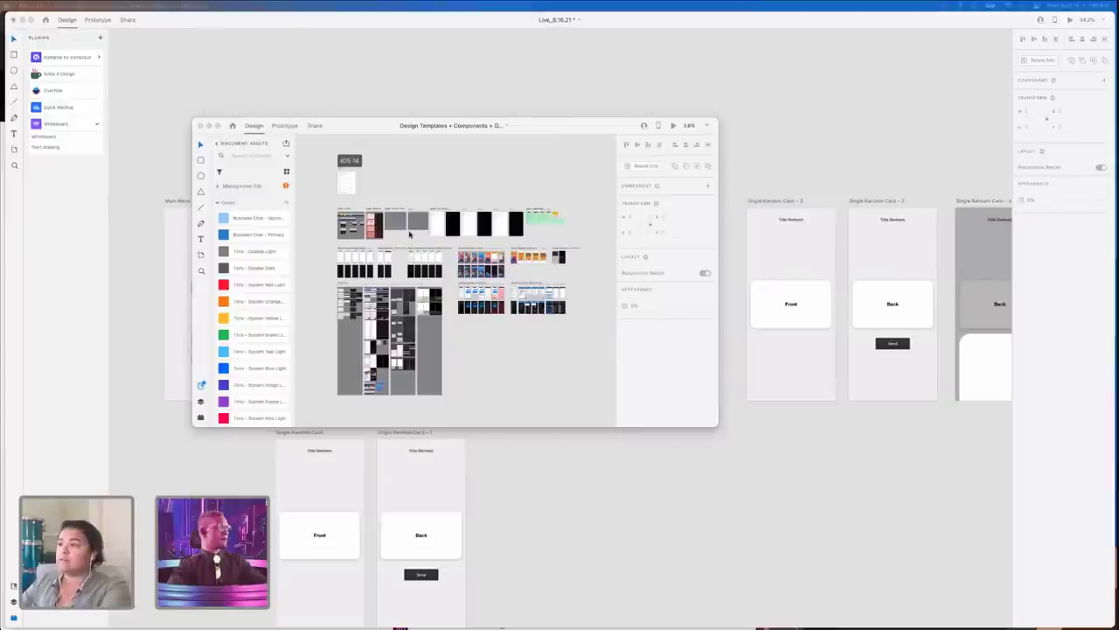
drag(320, 131, 250, 83)
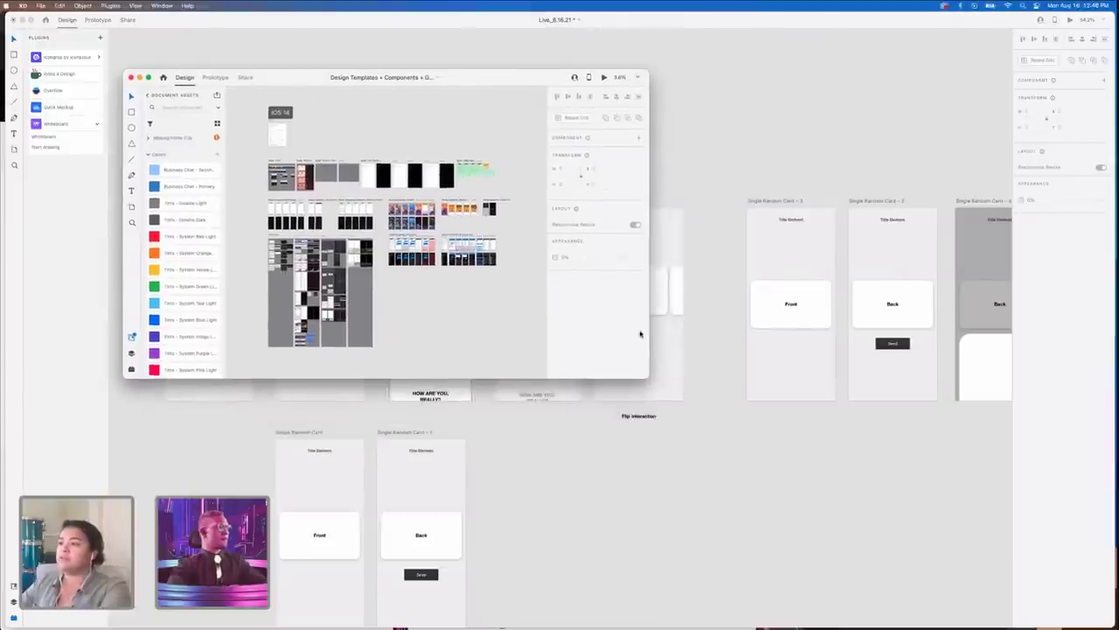
drag(644, 376, 957, 535)
- Copy the light Transcript artboards with the keyboard collapsed and the keyboard expanded from the iPhone kit's Messaging templates
scroll(633, 200, up, 5)
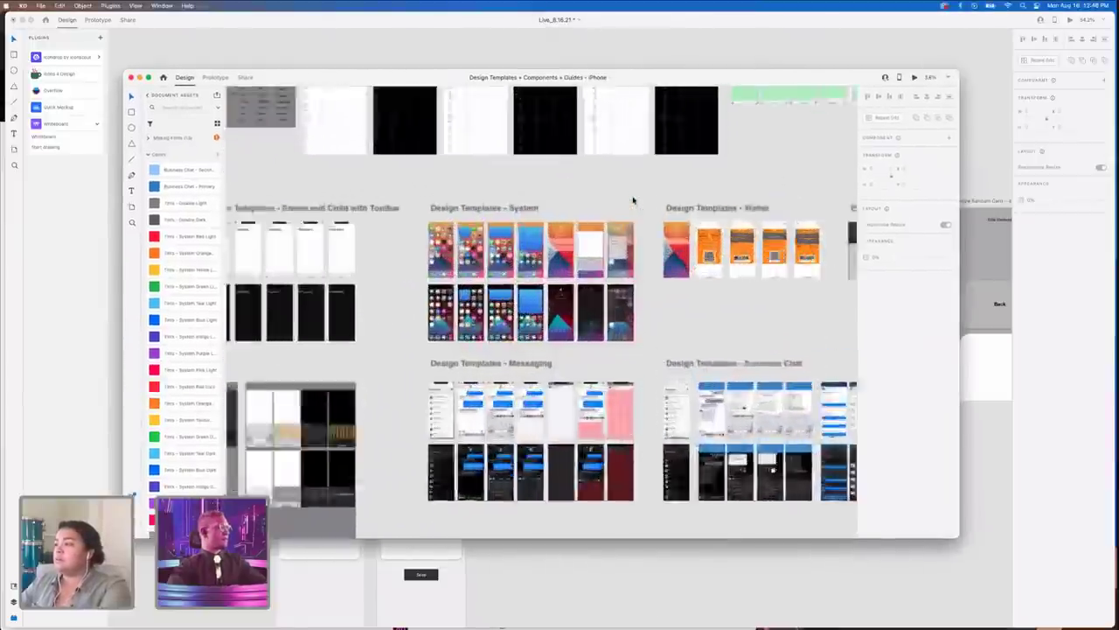
scroll(633, 200, left, 5)
scroll(633, 199, up, 2)
scroll(633, 199, right, 3)
scroll(633, 199, down, 3)
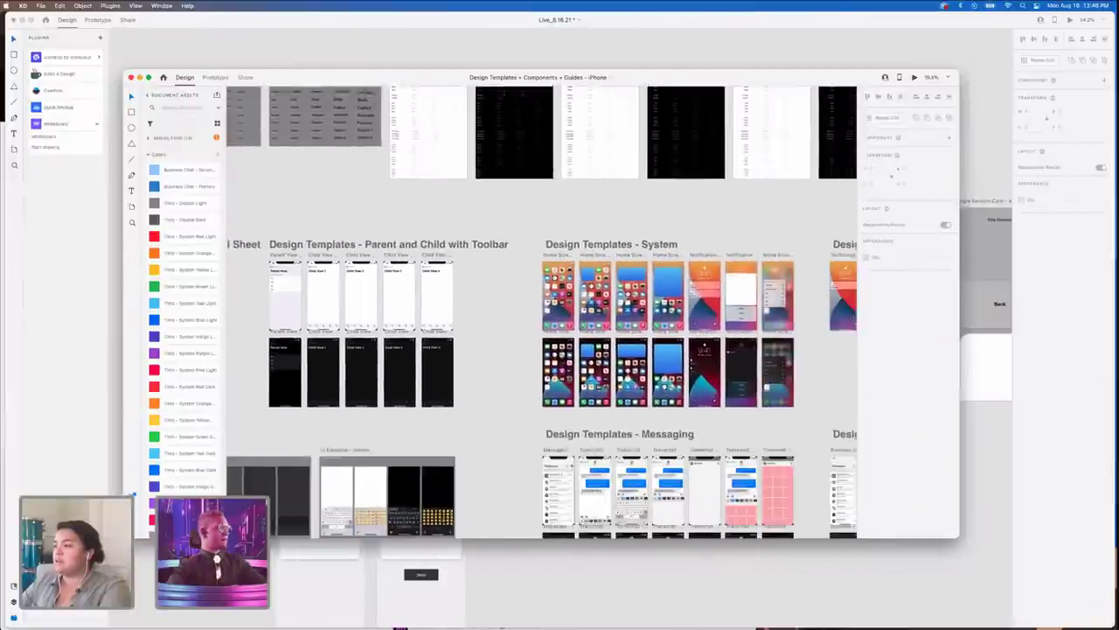
scroll(602, 426, up, 5)
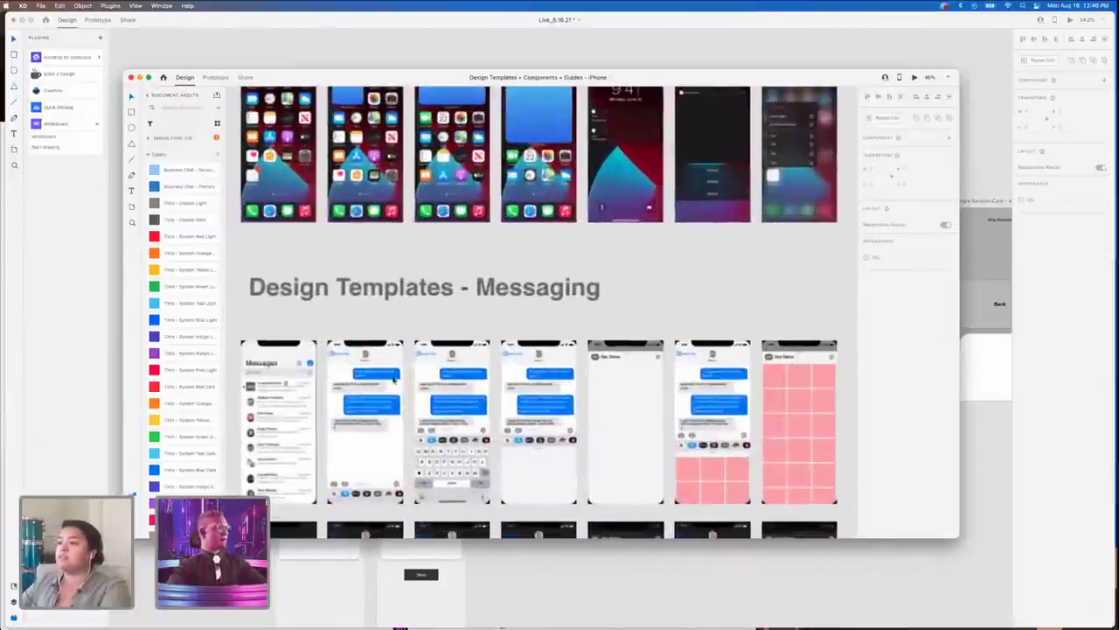
click(345, 334)
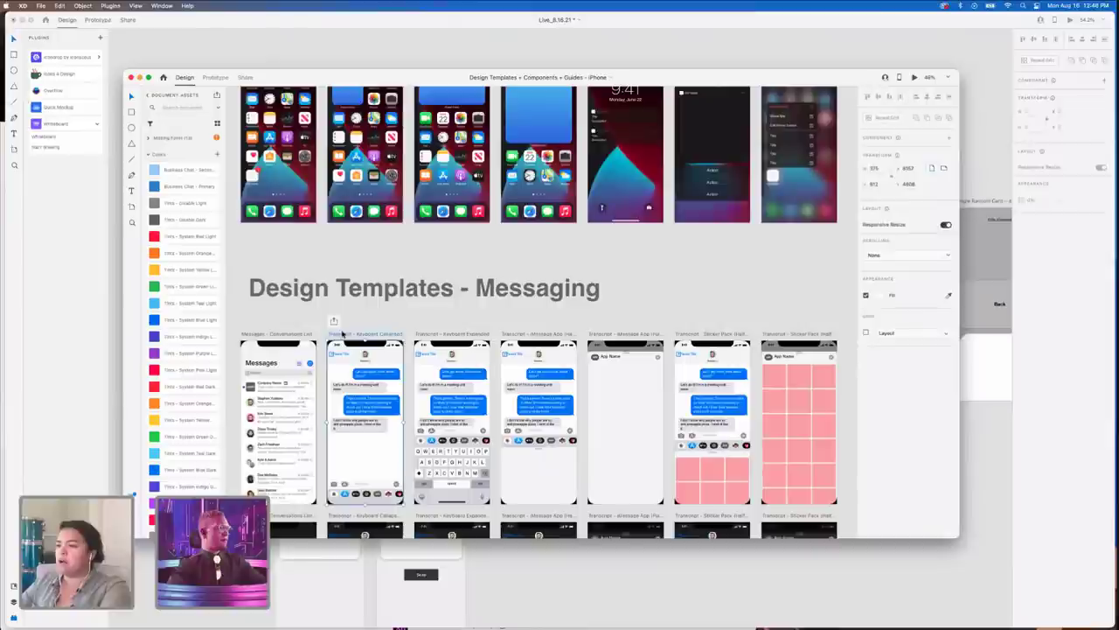
click(456, 334)
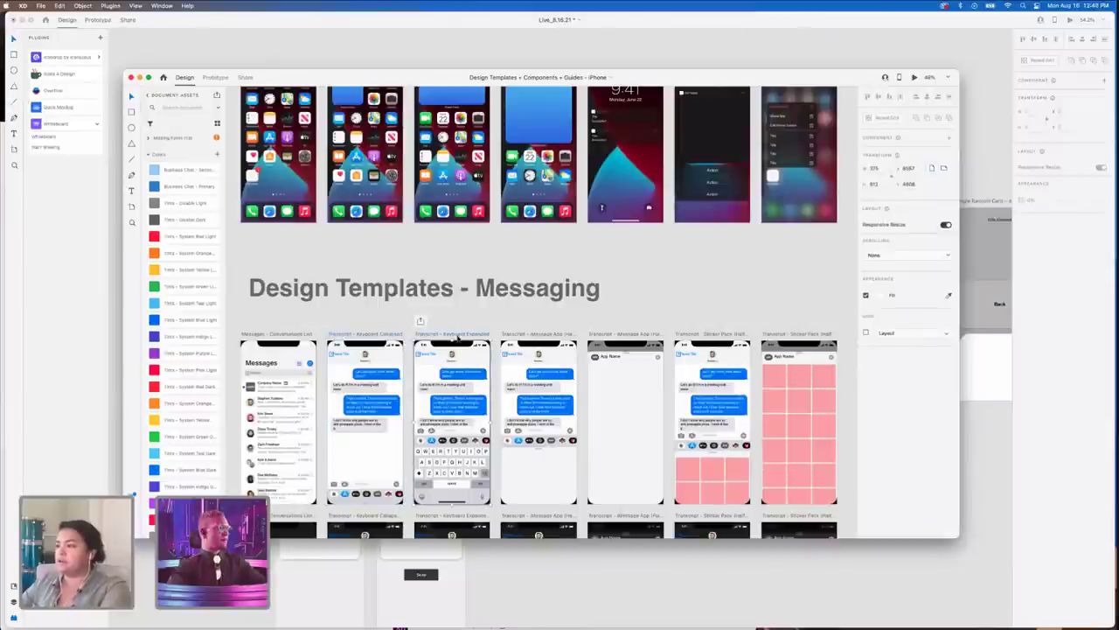
click(350, 334)
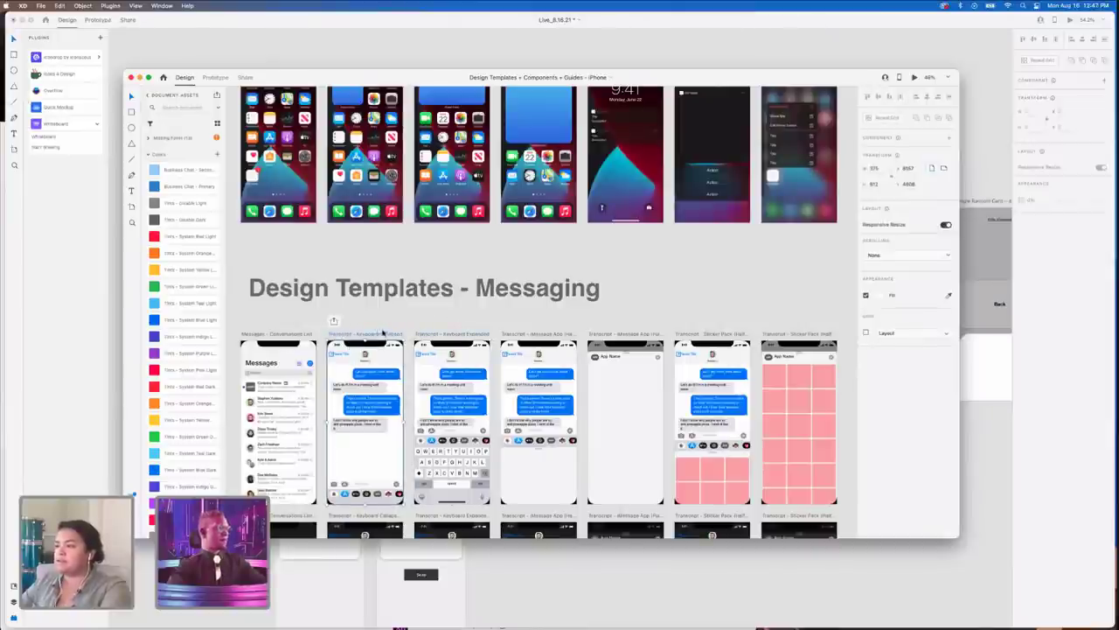
shift+click(433, 333)
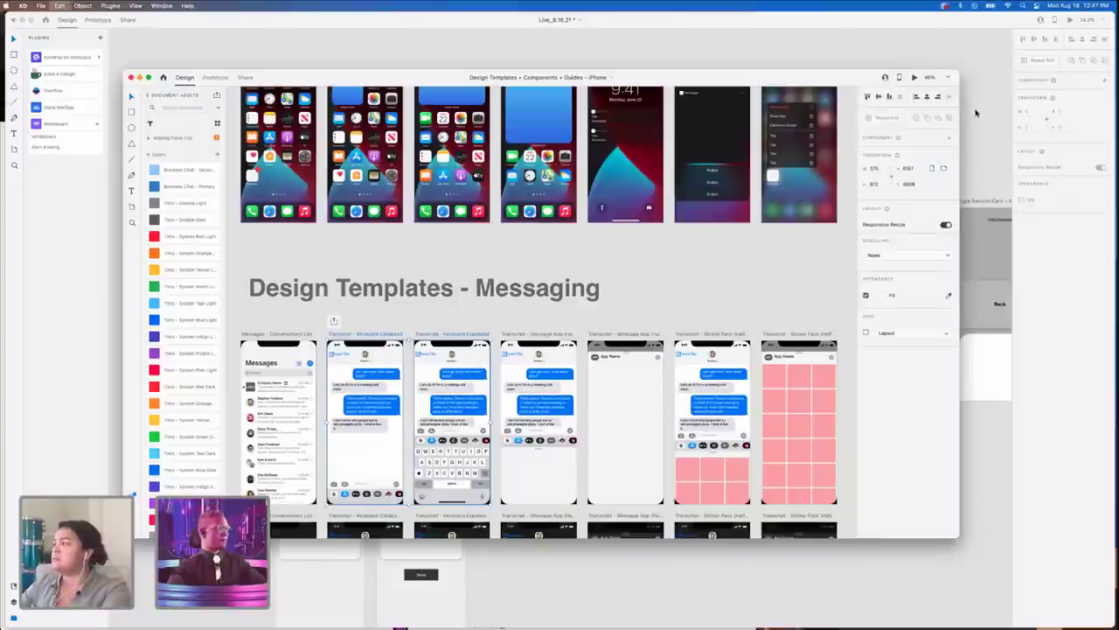
- Paste the two Transcript artboards into the wireframes document and space them away from the last Single Random Card artboard
click(976, 112)
scroll(974, 110, right, 8)
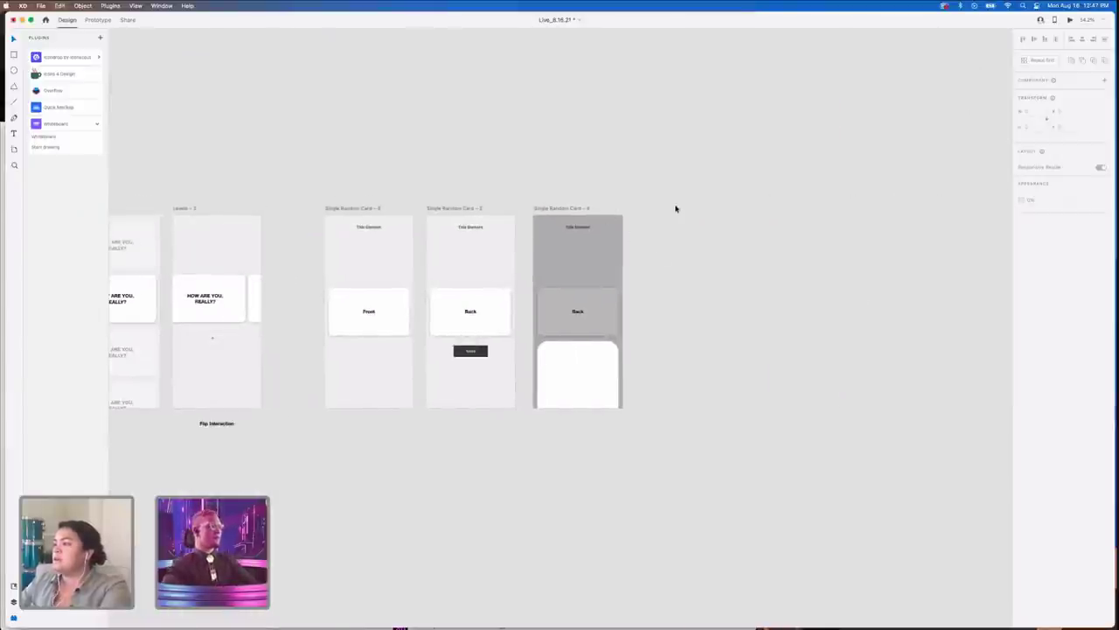
key(super+v)
scroll(675, 209, down, 3)
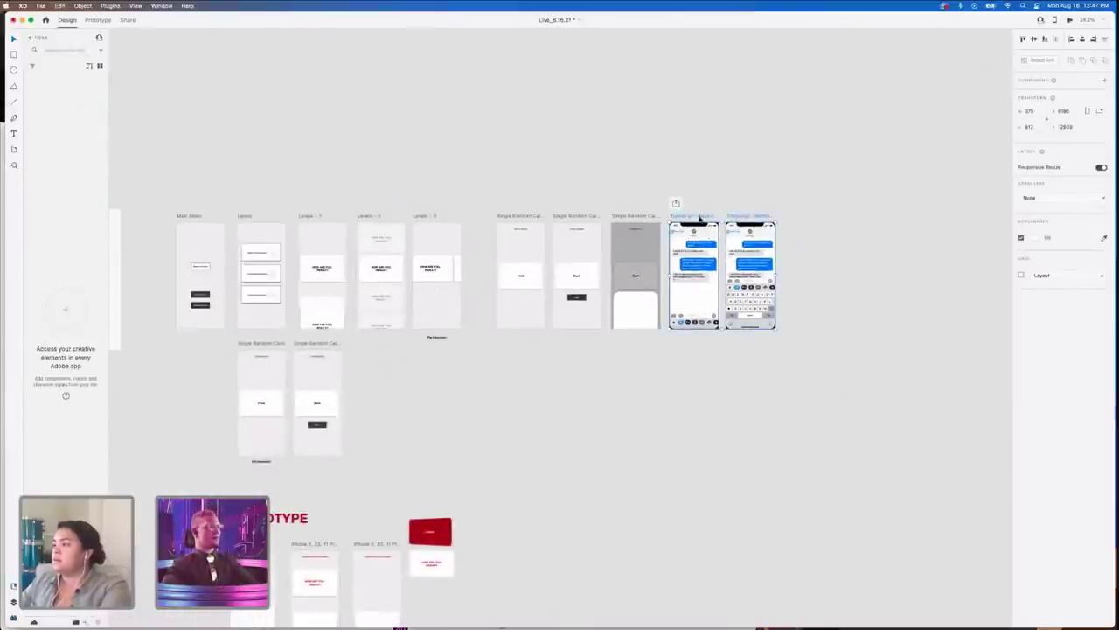
drag(700, 219, 731, 218)
- Examine the Main Flow chart's share card path and compare it with the single random card and message transcript screens
scroll(647, 335, left, 5)
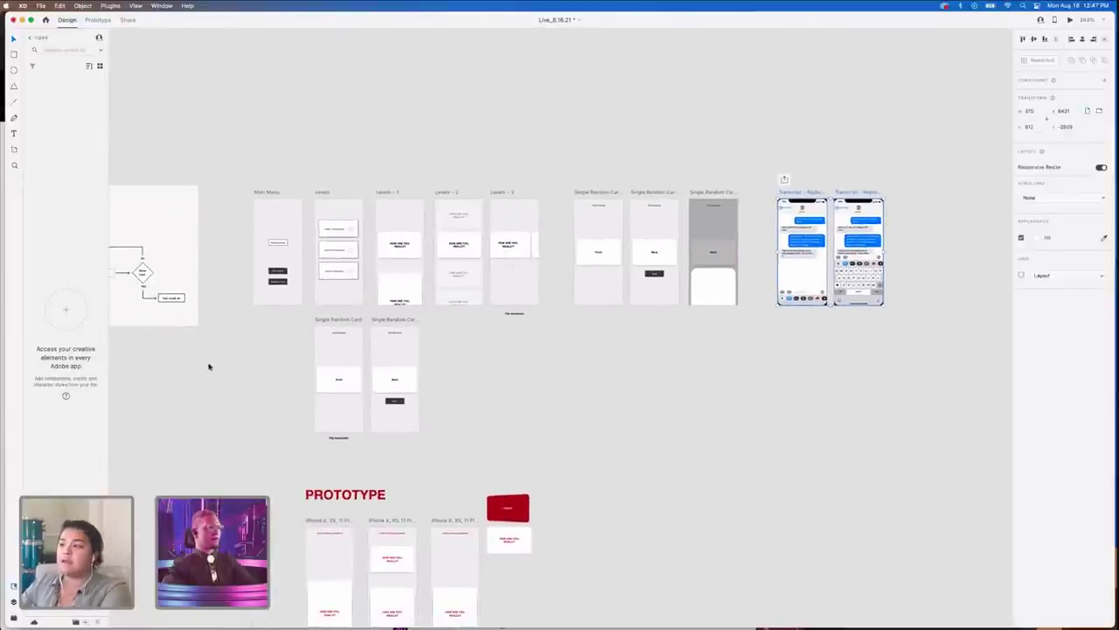
scroll(208, 366, left, 3)
scroll(218, 257, up, 5)
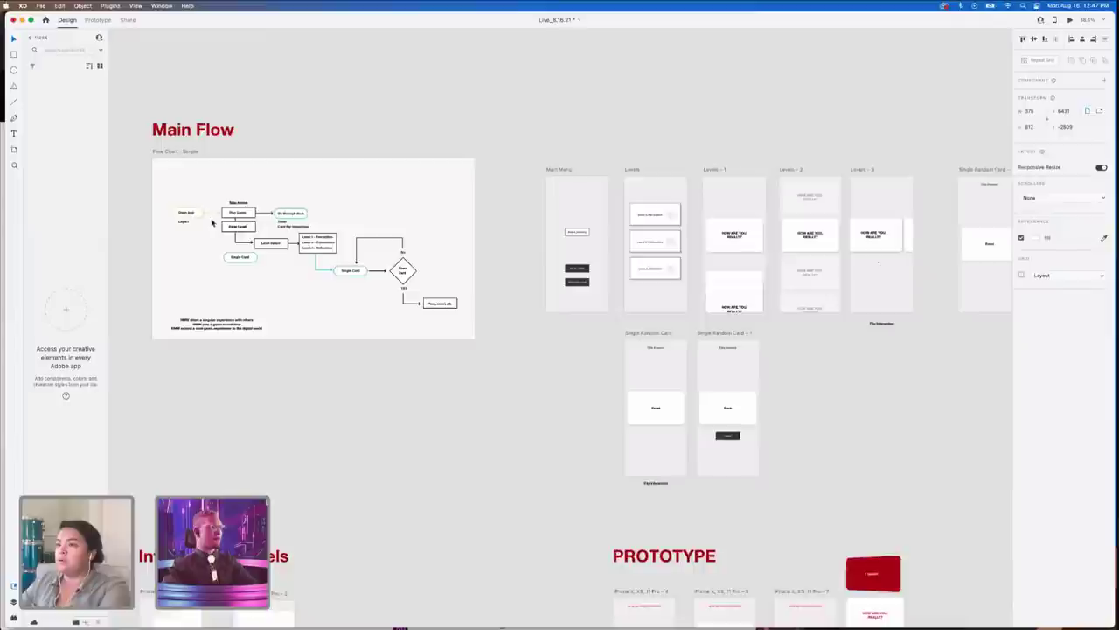
scroll(212, 223, up, 3)
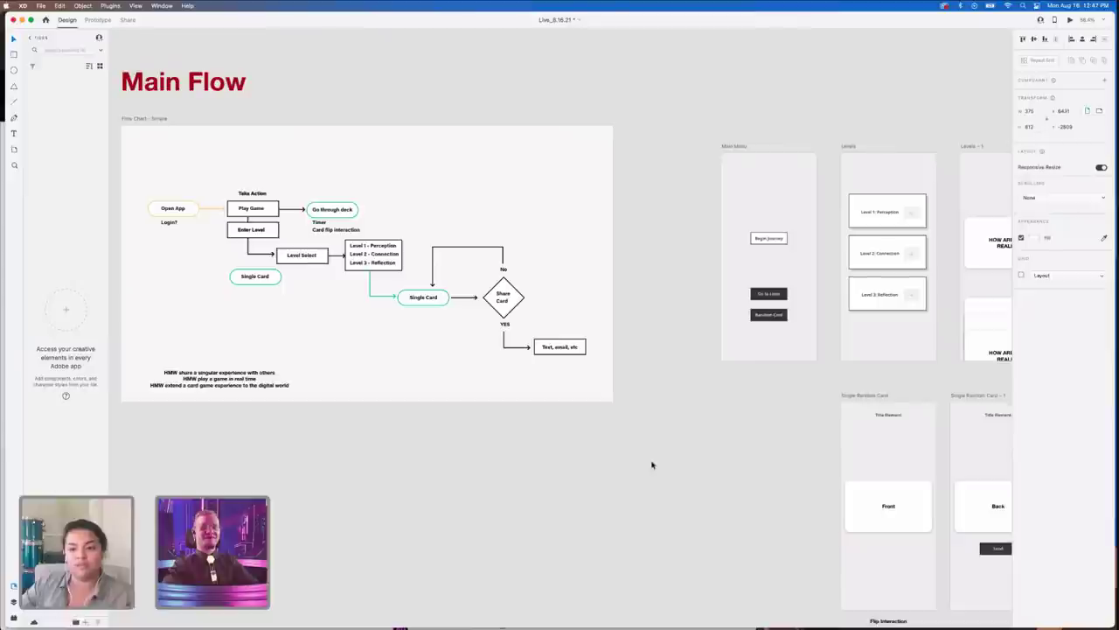
scroll(652, 464, right, 15)
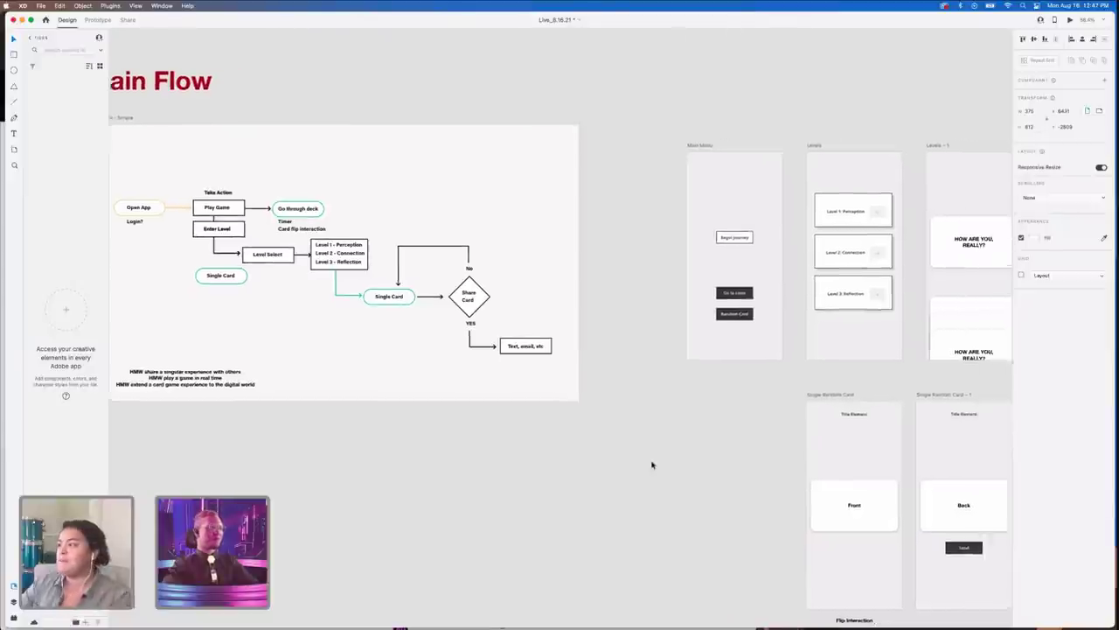
scroll(665, 465, right, 5)
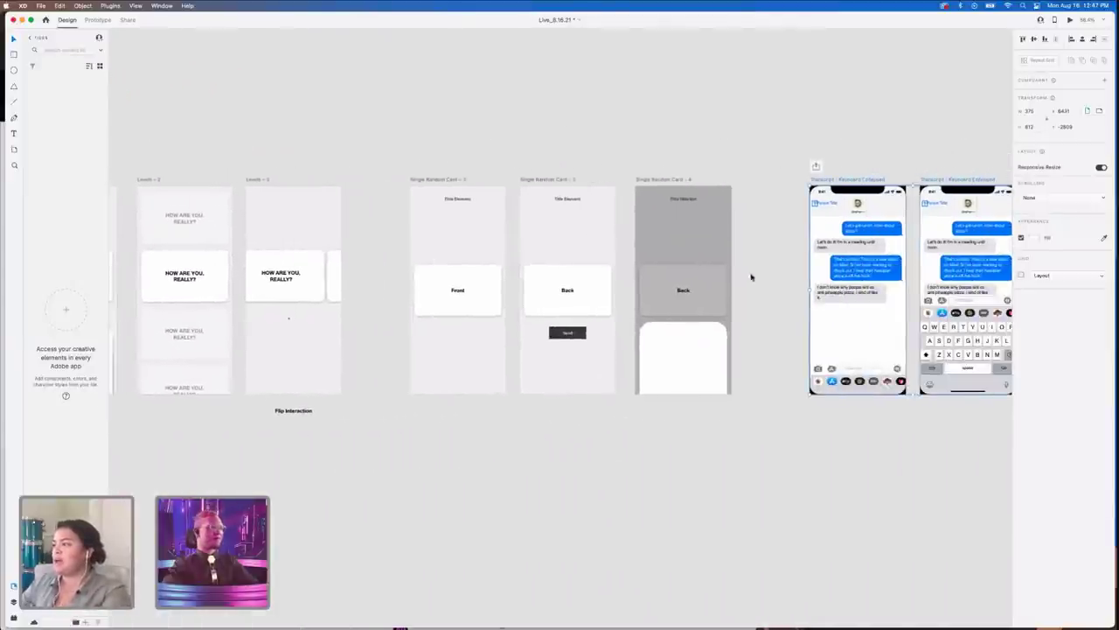
scroll(844, 287, up, 1)
scroll(844, 287, up, 3)
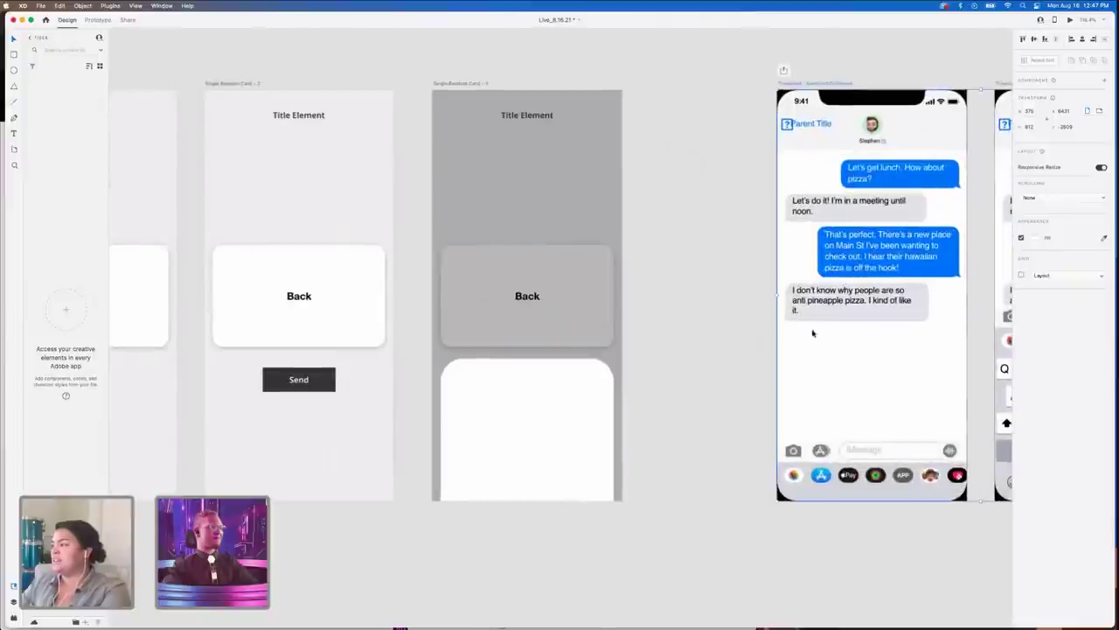
scroll(589, 337, down, 4)
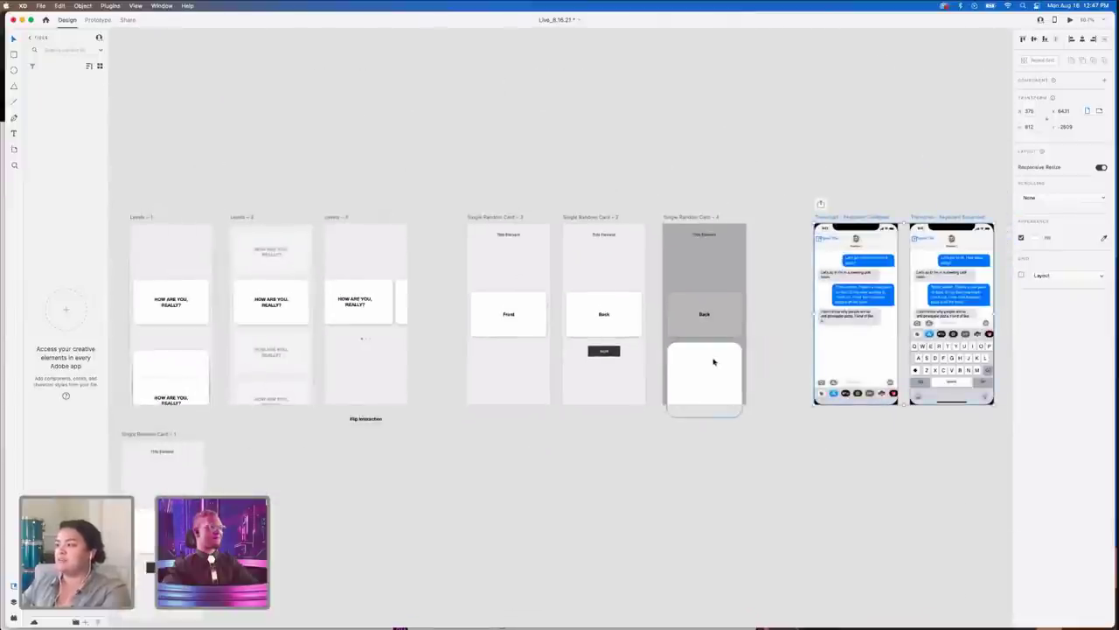
- Bring the iPhone templates document in front of the wireframes and inspect the light two-action sheet among its UI Elements views
drag(308, 66, 319, 103)
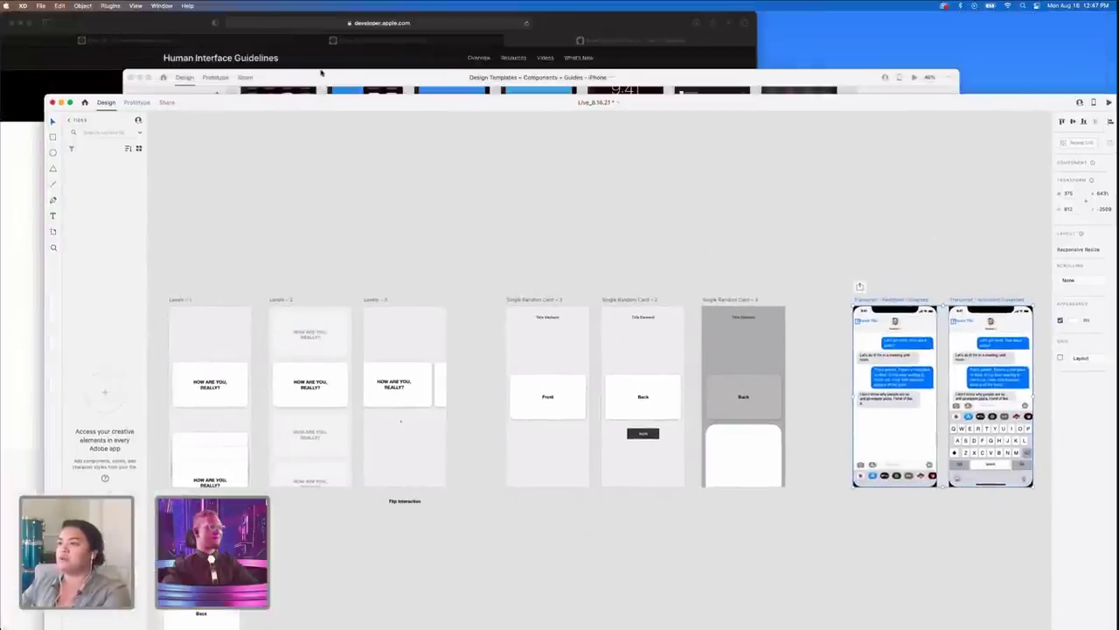
click(320, 74)
scroll(499, 339, down, 5)
scroll(572, 297, right, 3)
scroll(572, 297, up, 2)
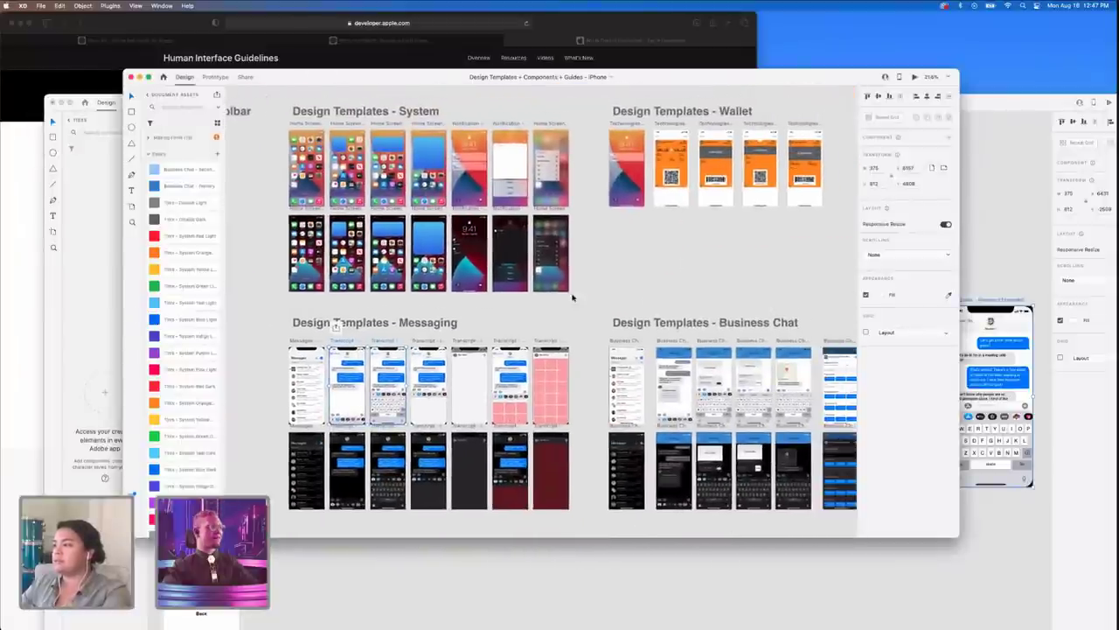
scroll(572, 297, left, 8)
scroll(572, 298, down, 10)
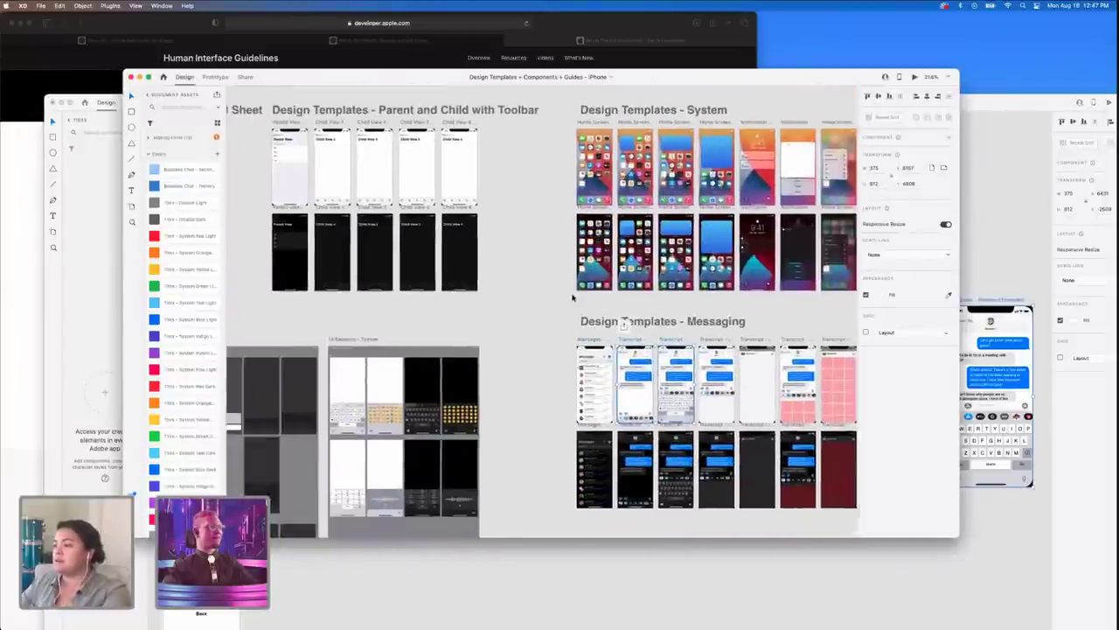
scroll(428, 431, down, 5)
scroll(429, 432, left, 2)
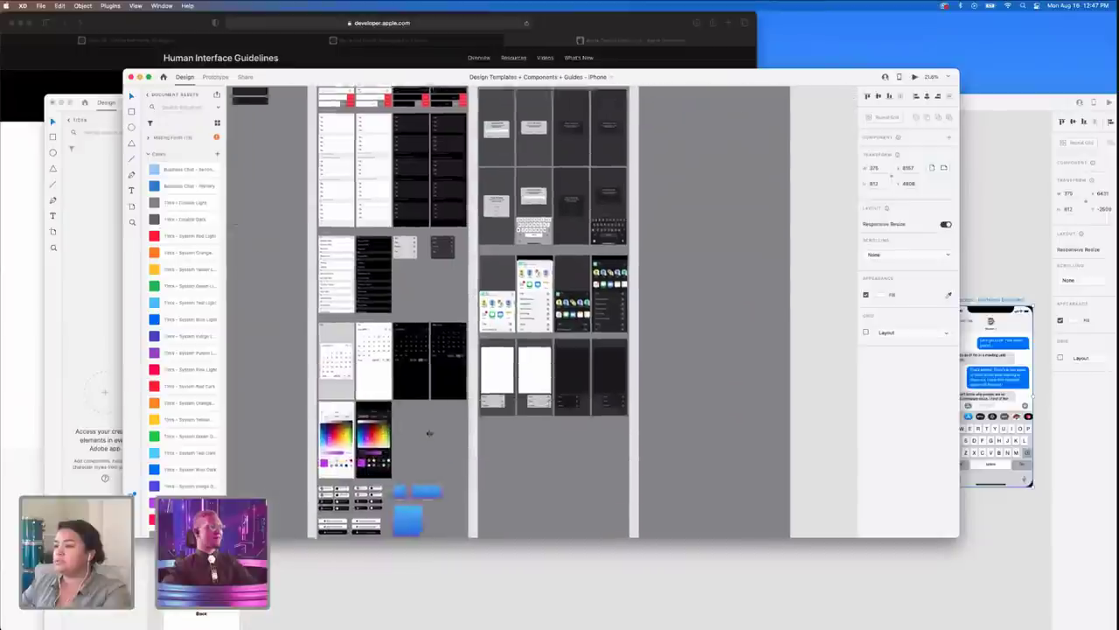
scroll(430, 437, up, 5)
scroll(641, 289, up, 10)
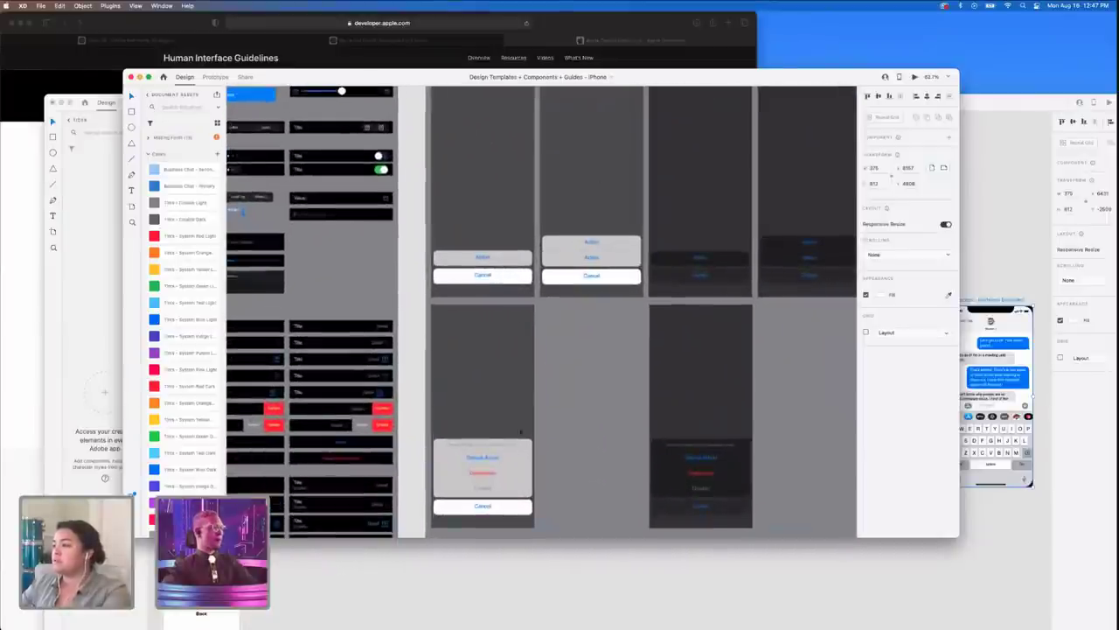
click(593, 242)
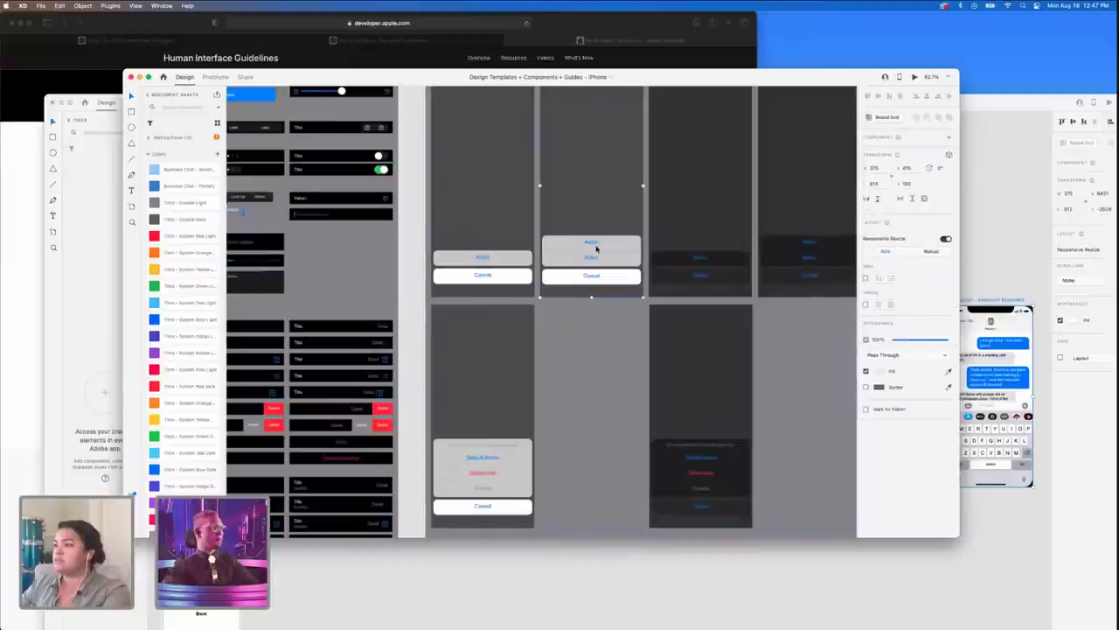
double_click(596, 248)
- Examine the iPhone kit's UI Elements, Guide sections and Tabbed App and Modal Sheet templates for a suitable share overlay
scroll(596, 282, down, 8)
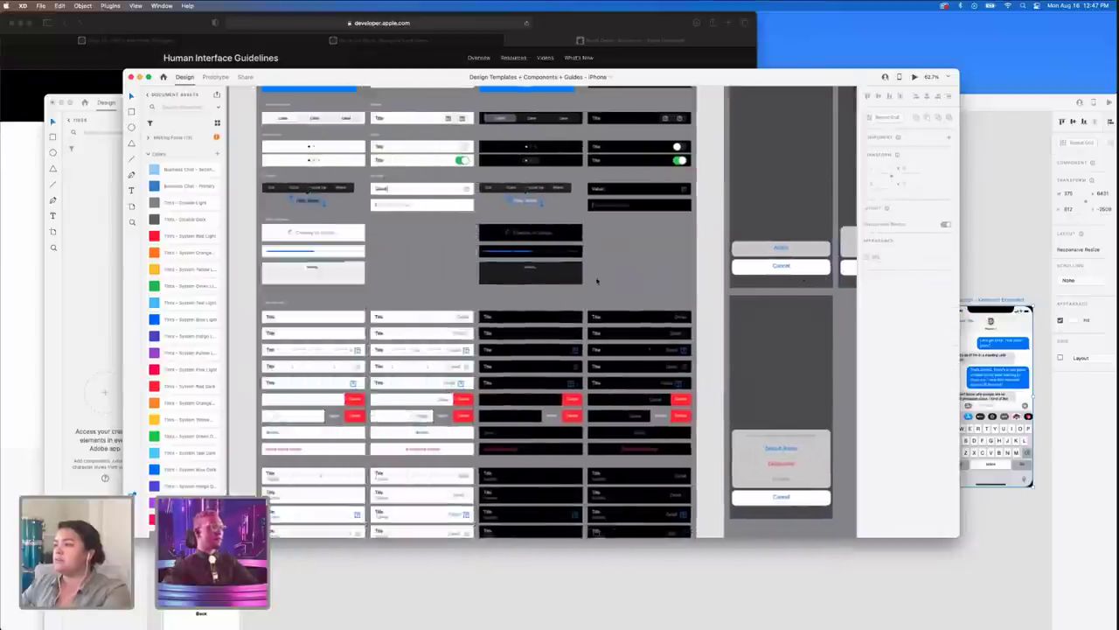
scroll(389, 437, up, 5)
scroll(389, 437, right, 2)
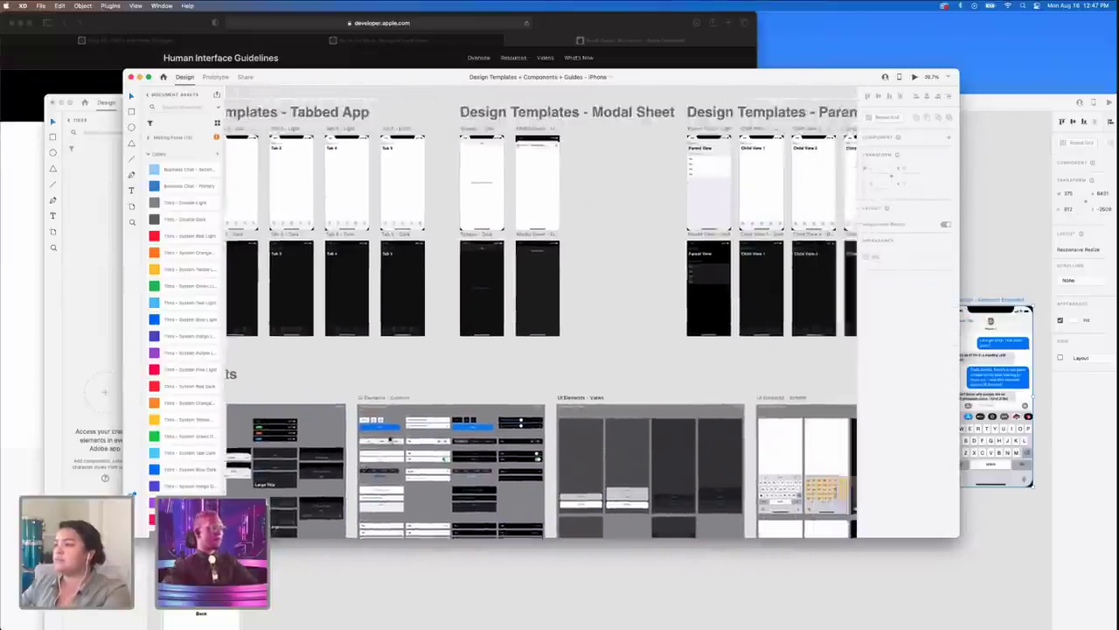
scroll(389, 437, down, 8)
scroll(389, 438, right, 5)
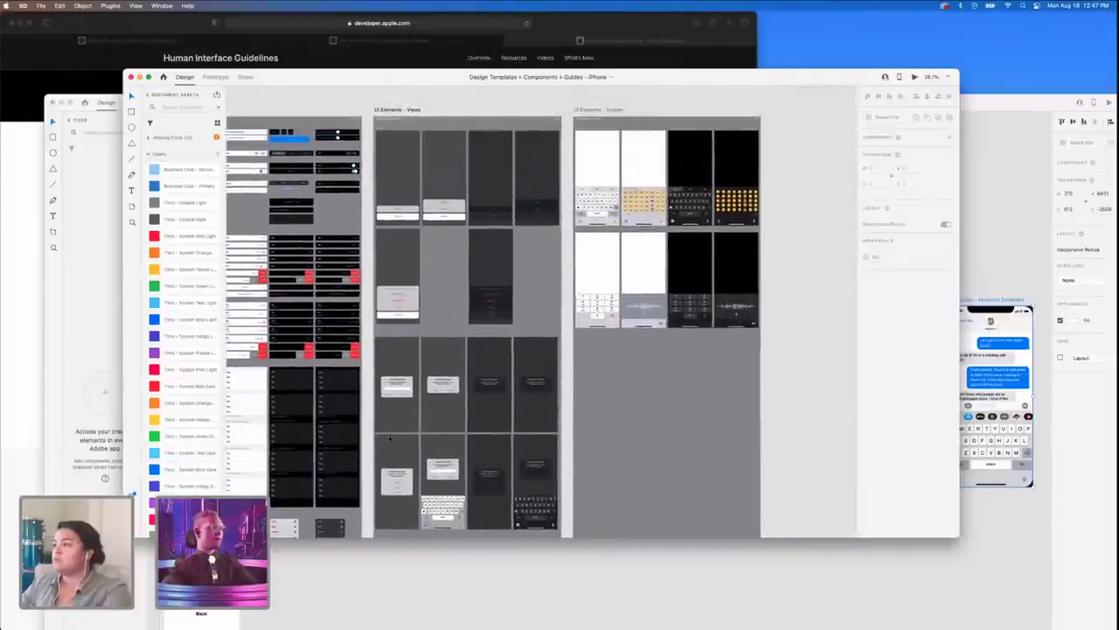
scroll(389, 438, down, 6)
scroll(389, 438, left, 2)
scroll(389, 438, down, 10)
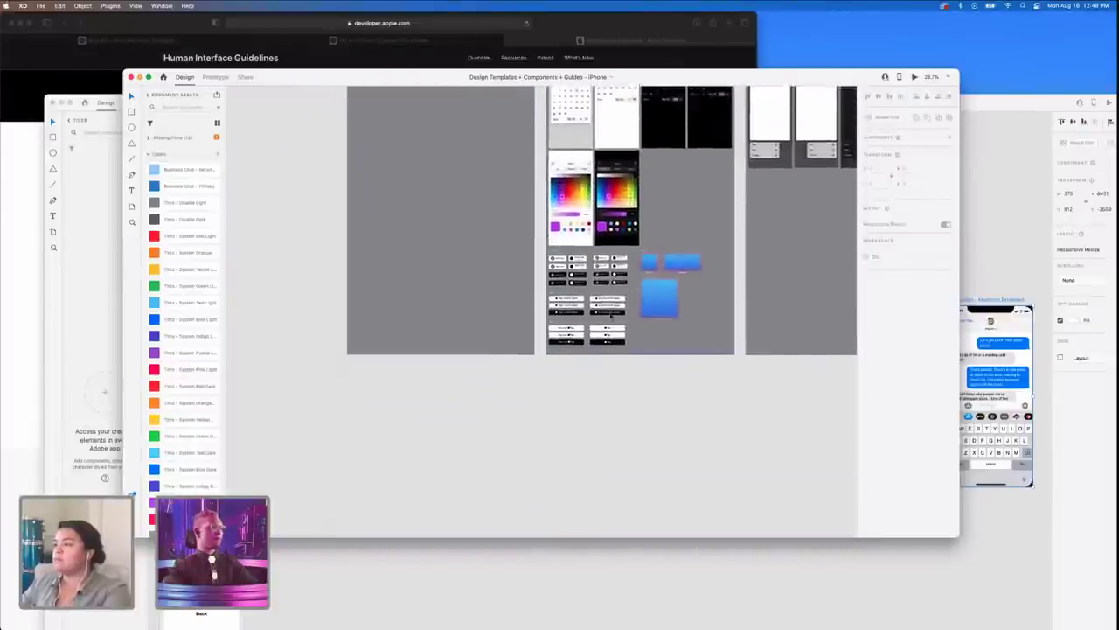
scroll(611, 318, up, 6)
scroll(611, 319, right, 3)
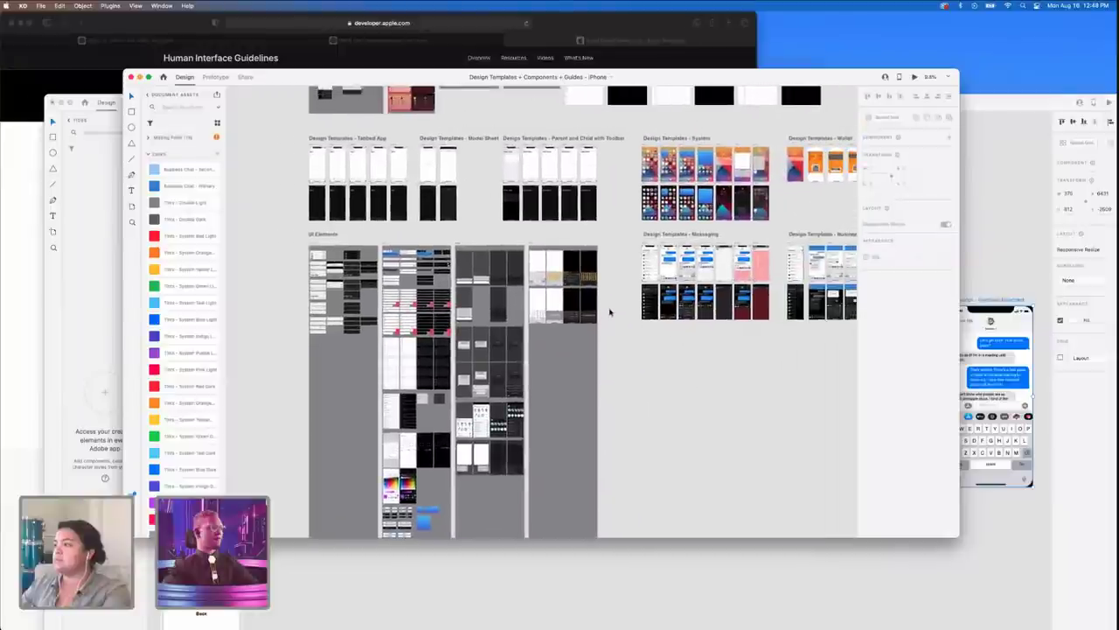
scroll(384, 219, up, 5)
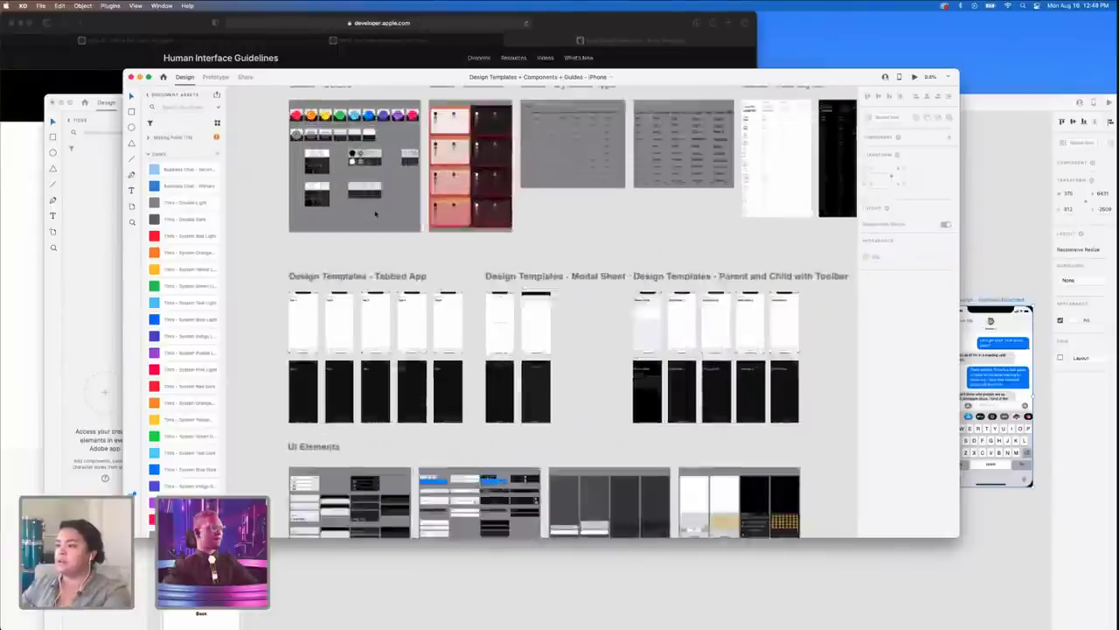
scroll(386, 242, up, 5)
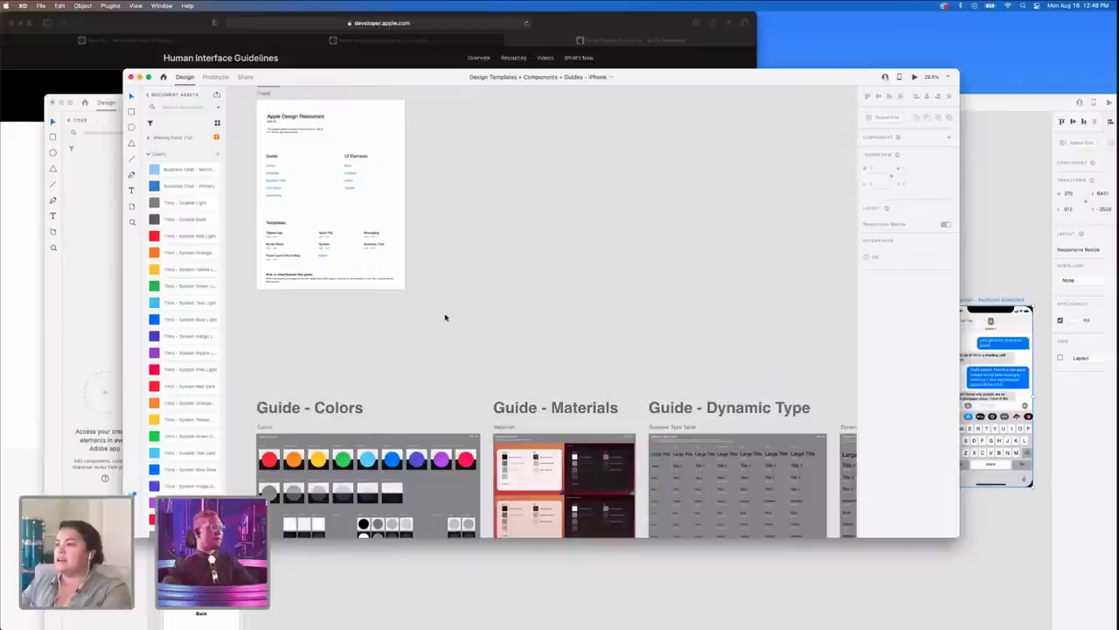
scroll(444, 318, down, 10)
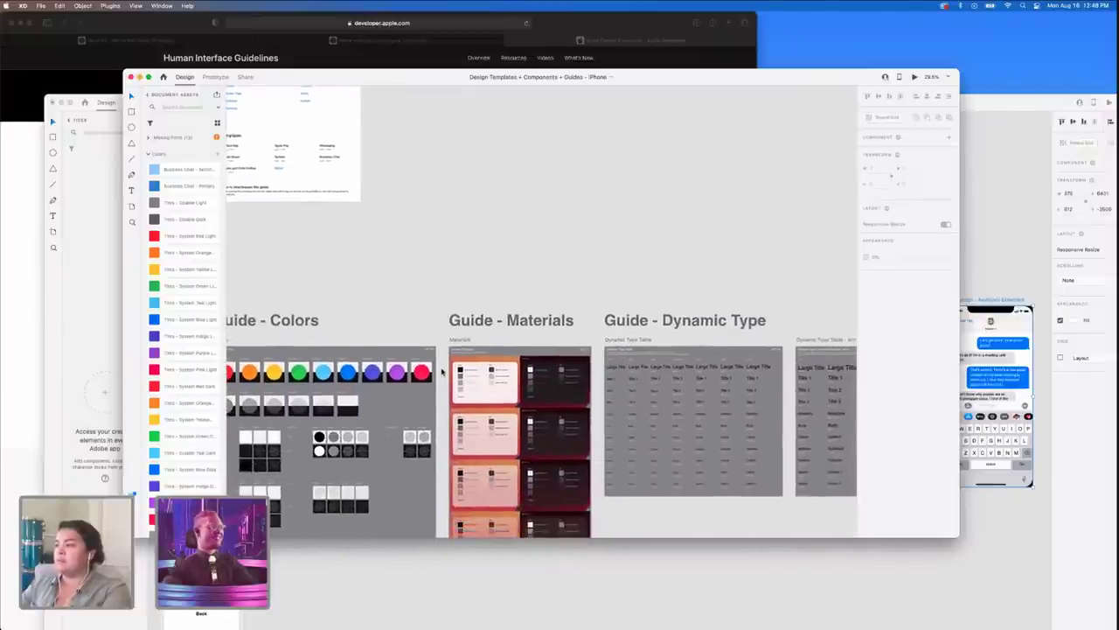
scroll(441, 372, down, 15)
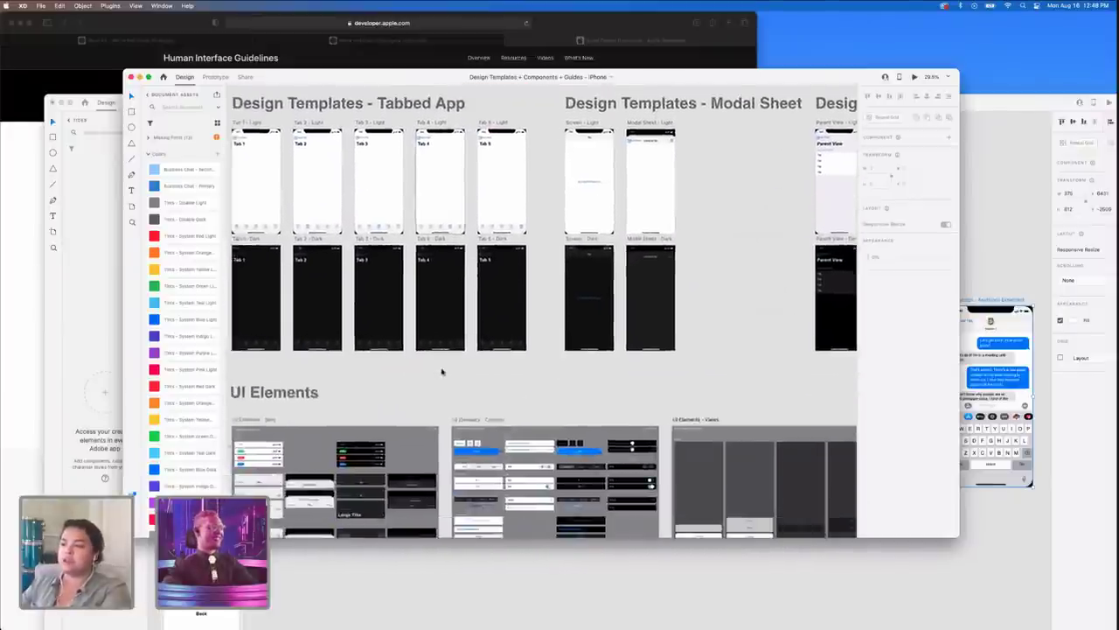
scroll(551, 314, down, 5)
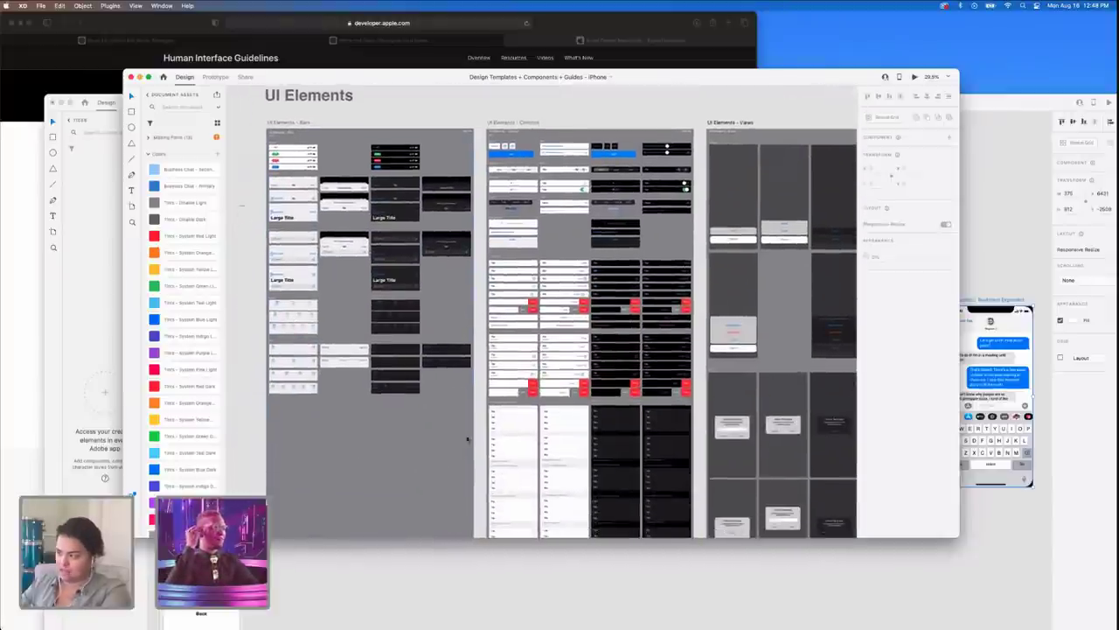
scroll(628, 284, up, 10)
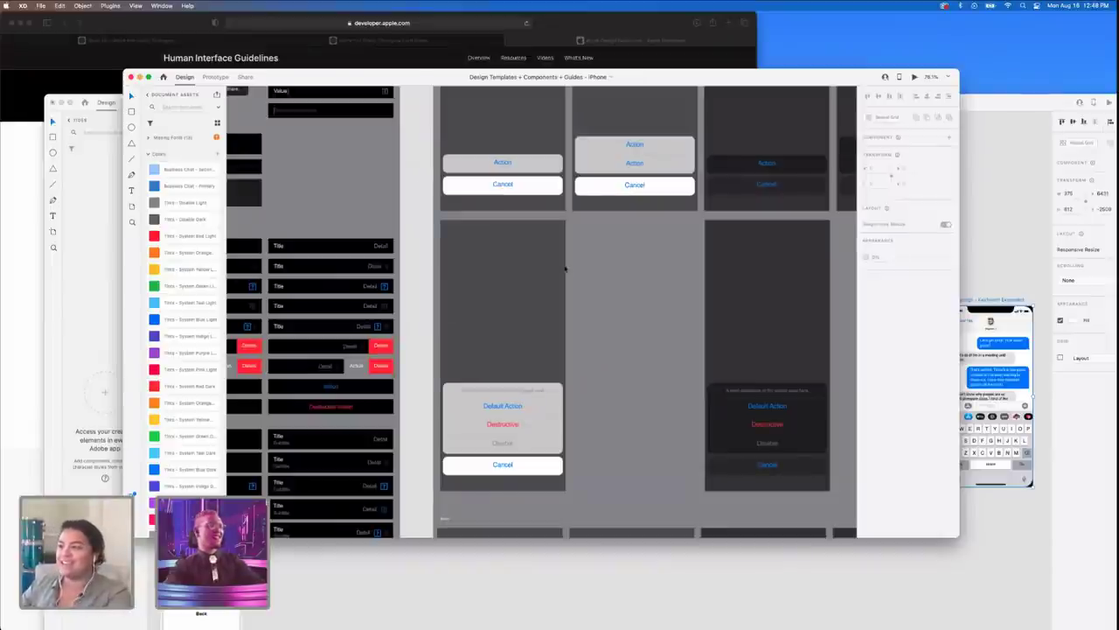
- Copy the light action sheet with Default Action, Destructive, Disable and Cancel from the kit's UI Elements views
scroll(634, 332, up, 3)
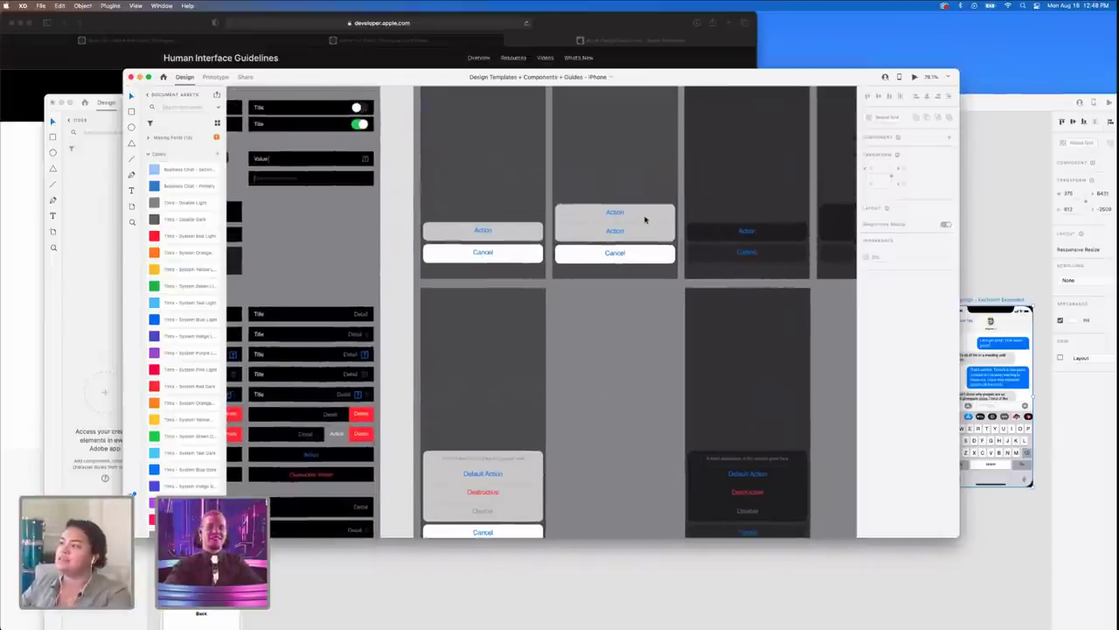
click(644, 218)
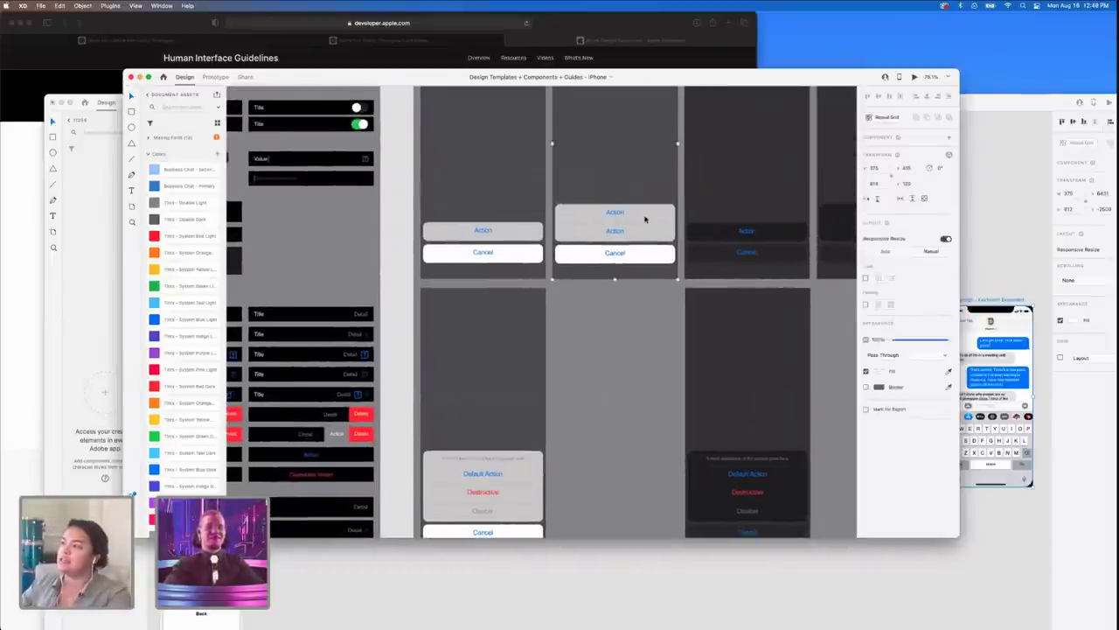
click(498, 467)
scroll(495, 463, down, 3)
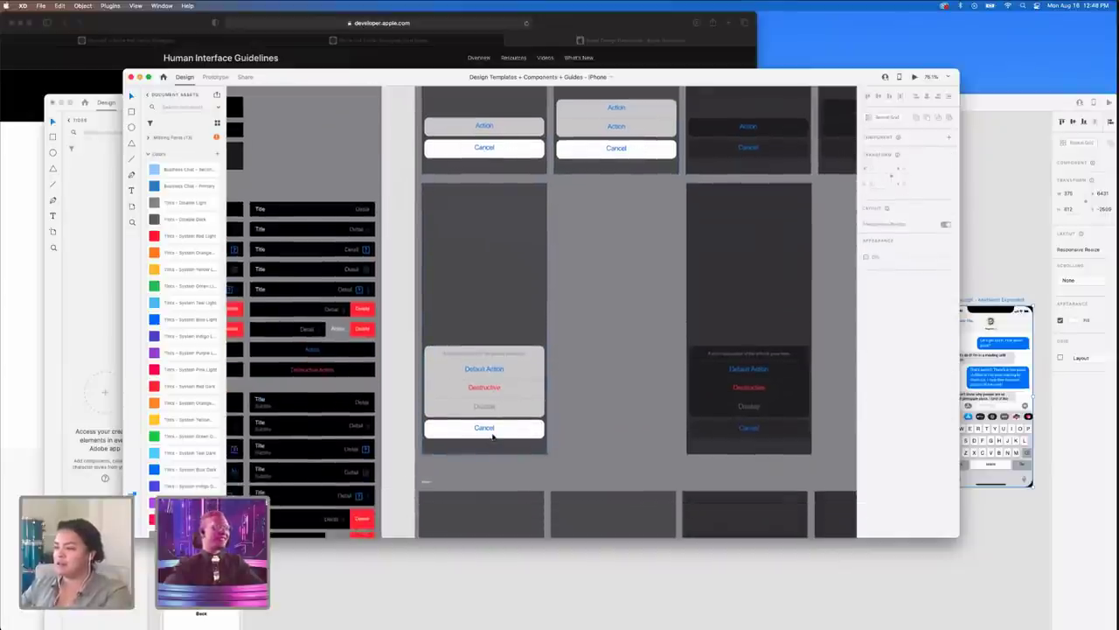
click(490, 390)
- Switch to the Live_8.16.21 wireframes document, paste the action sheet and move the pasted copies onto the empty canvas below the artboards
click(994, 215)
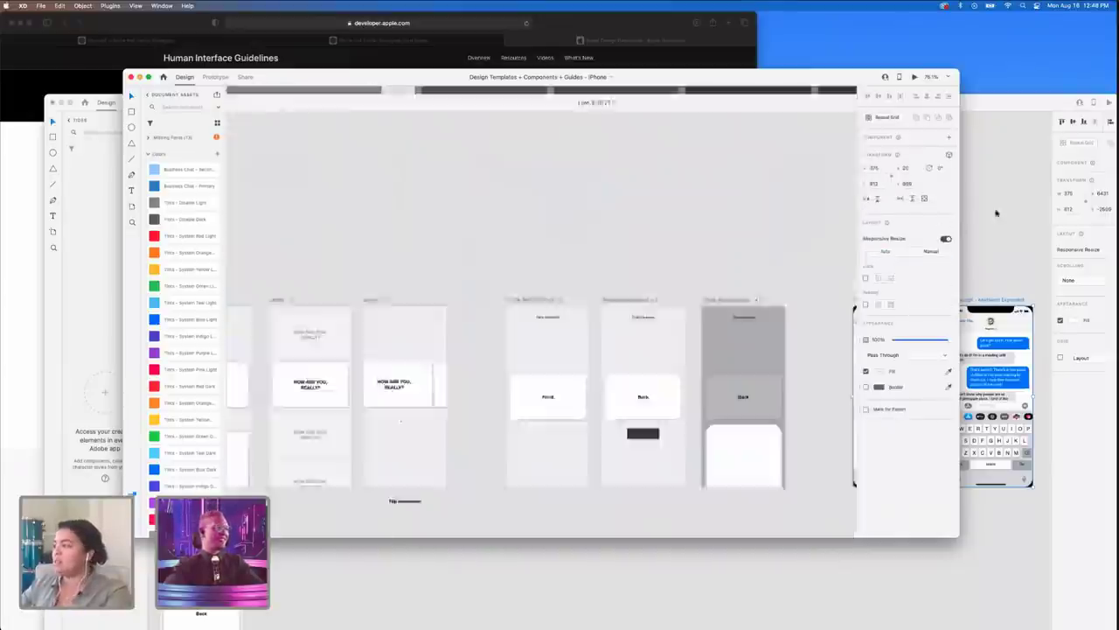
scroll(728, 398, up, 3)
scroll(791, 446, right, 3)
key(super+v)
scroll(717, 464, right, 3)
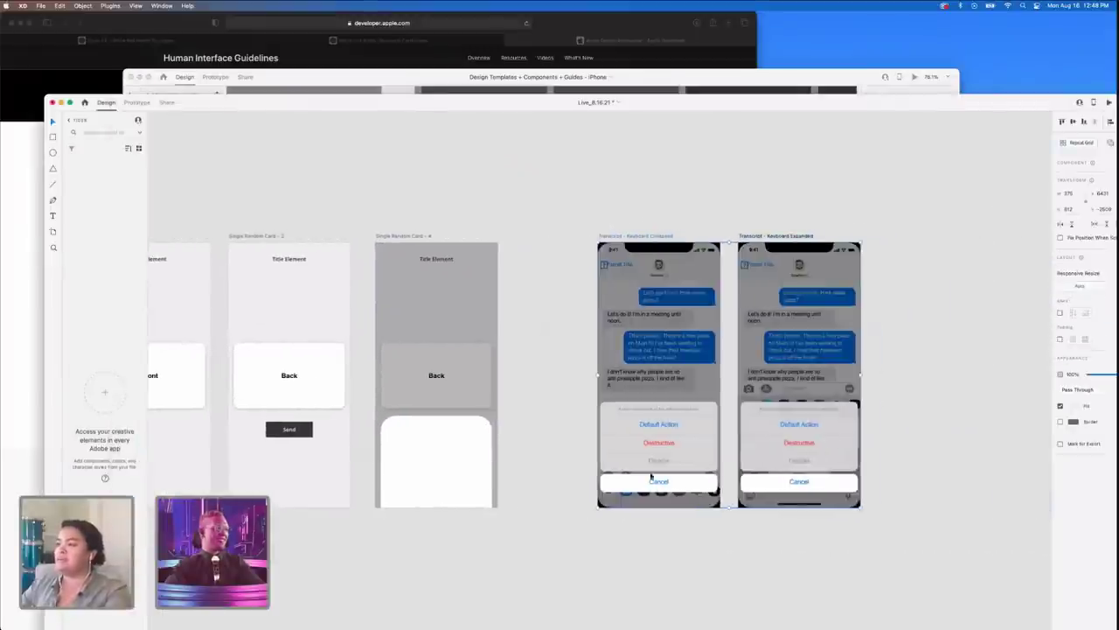
drag(675, 407, 470, 476)
scroll(473, 476, down, 5)
drag(494, 320, 465, 550)
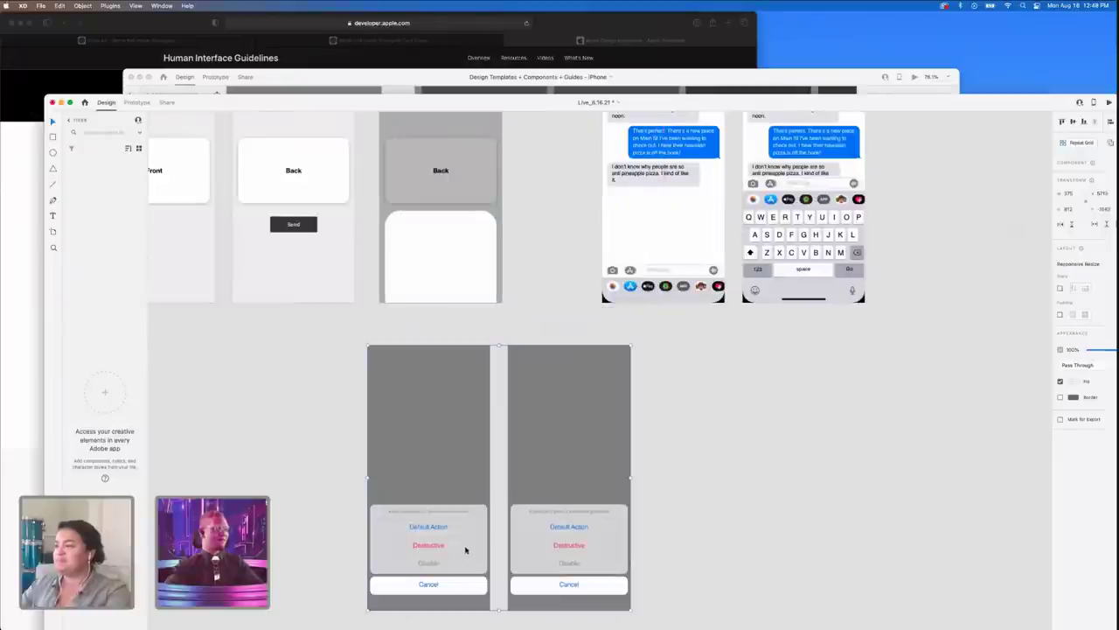
- Delete the extra action sheet copy and place the remaining one directly below the Single Random Card – 4 artboard
click(715, 537)
click(595, 511)
key(Delete)
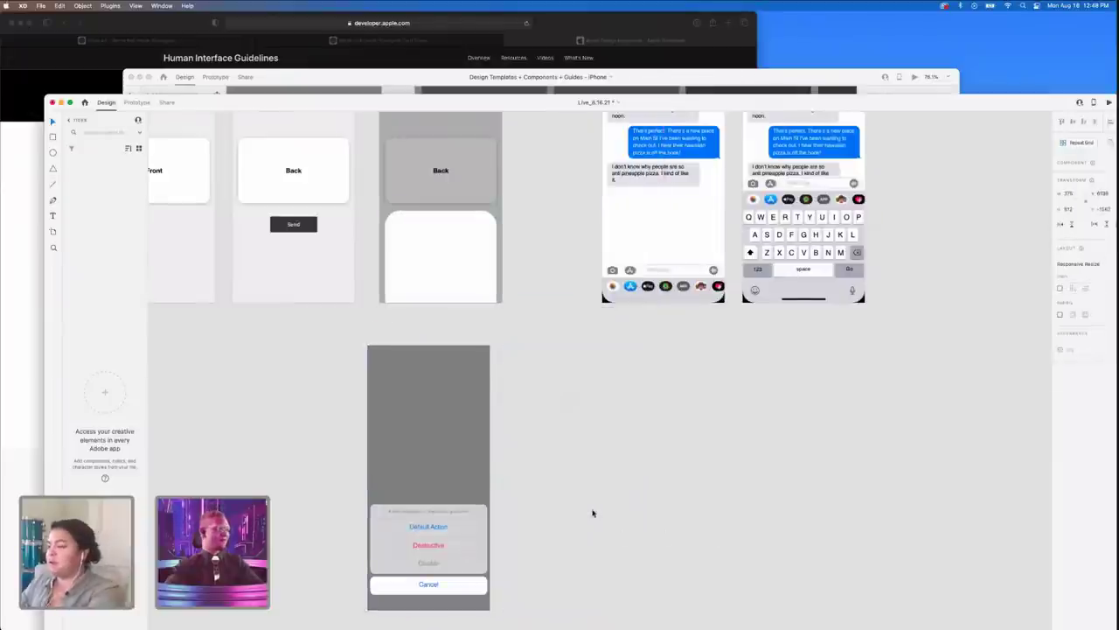
scroll(534, 485, up, 1)
scroll(534, 485, left, 1)
drag(499, 475, 512, 444)
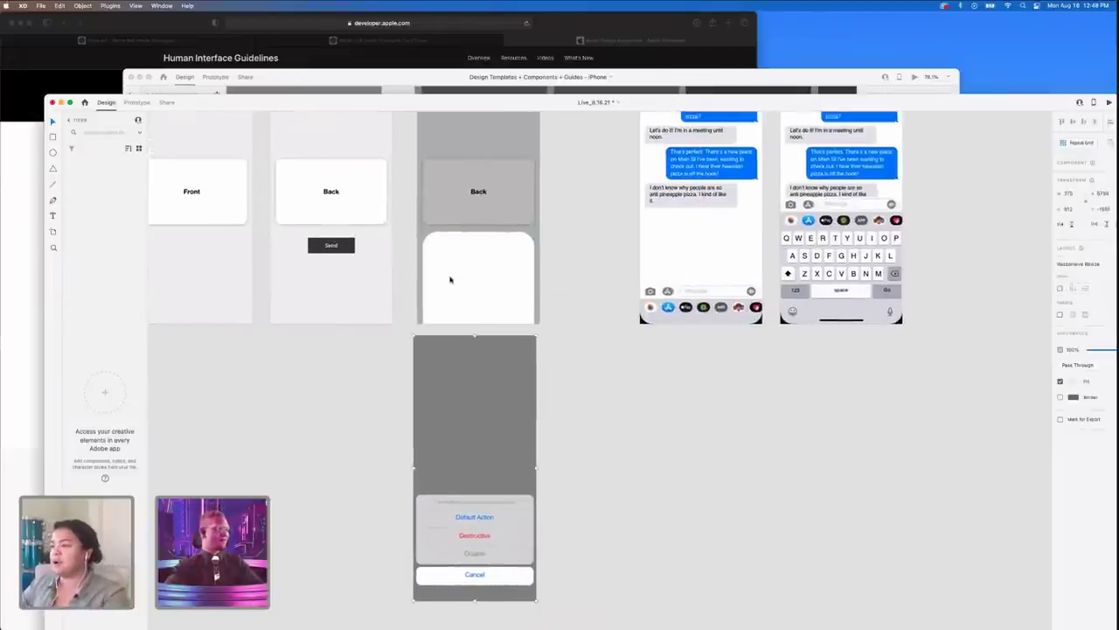
- Delete the white rounded sheet and the grey overlay from the Single Random Card – 4 artboard
click(446, 267)
key(Delete)
click(447, 267)
key(Delete)
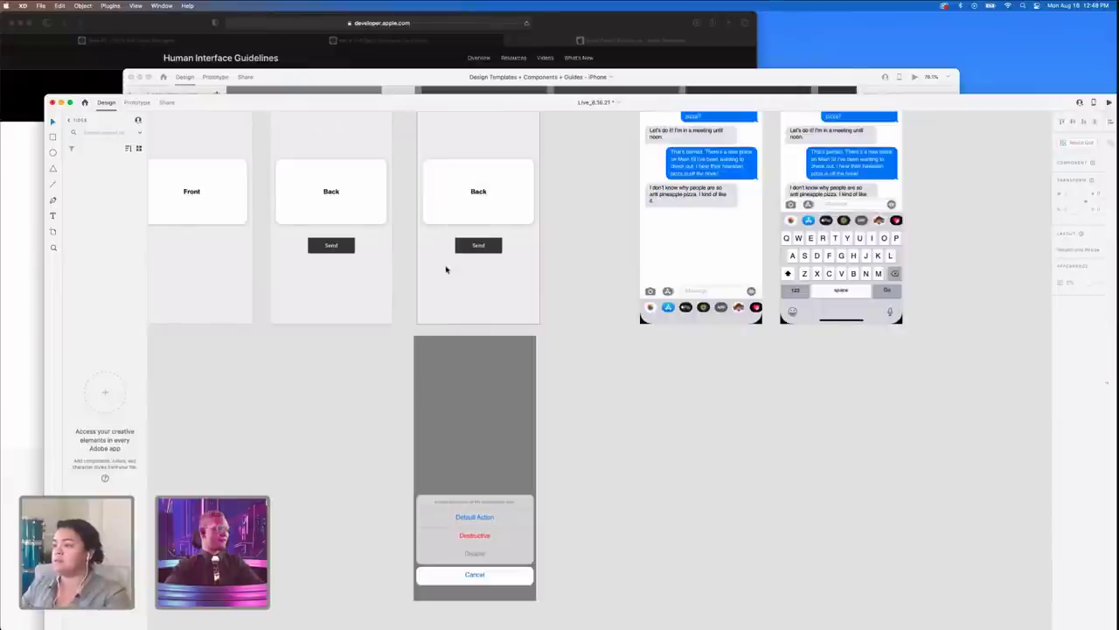
- Move the action sheet onto the Single Random Card – 4 artboard so it covers the whole screen at 0, 0
scroll(449, 282, up, 5)
scroll(450, 281, right, 1)
drag(456, 498, 459, 223)
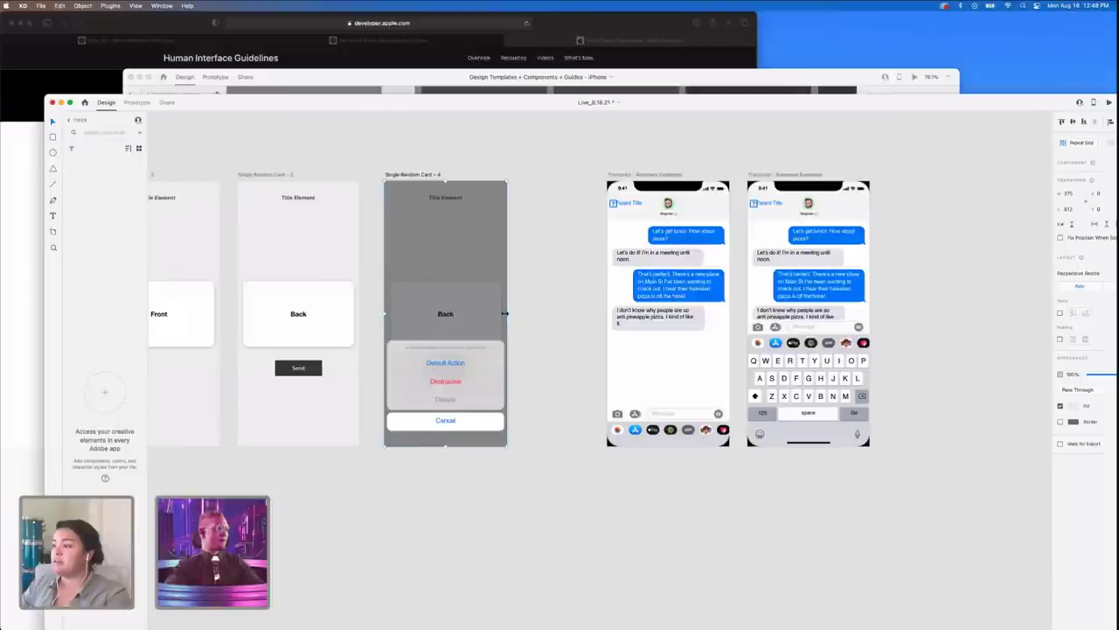
click(567, 329)
- Select the short description text above Default Action in the action sheet on Single Random Card – 4
scroll(422, 372, up, 1)
scroll(422, 371, up, 2)
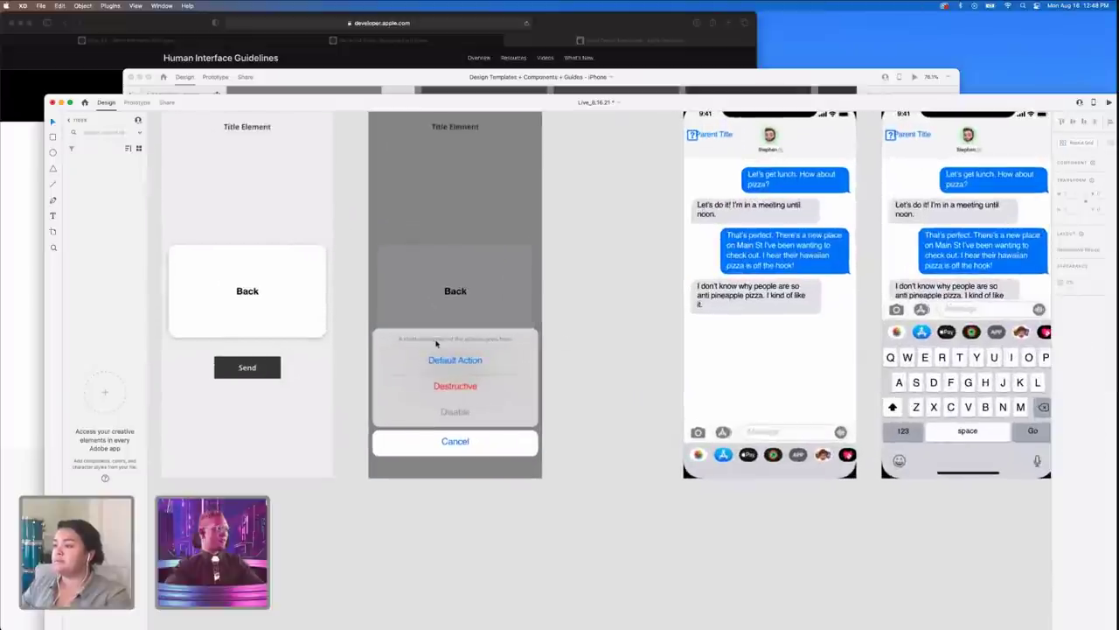
click(439, 341)
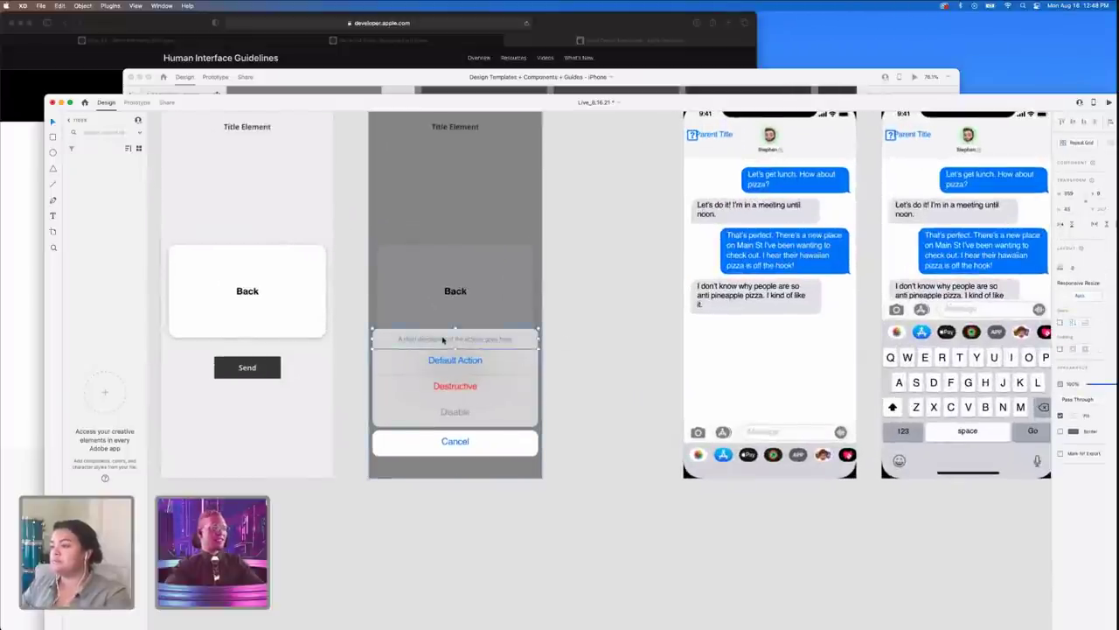
double_click(442, 340)
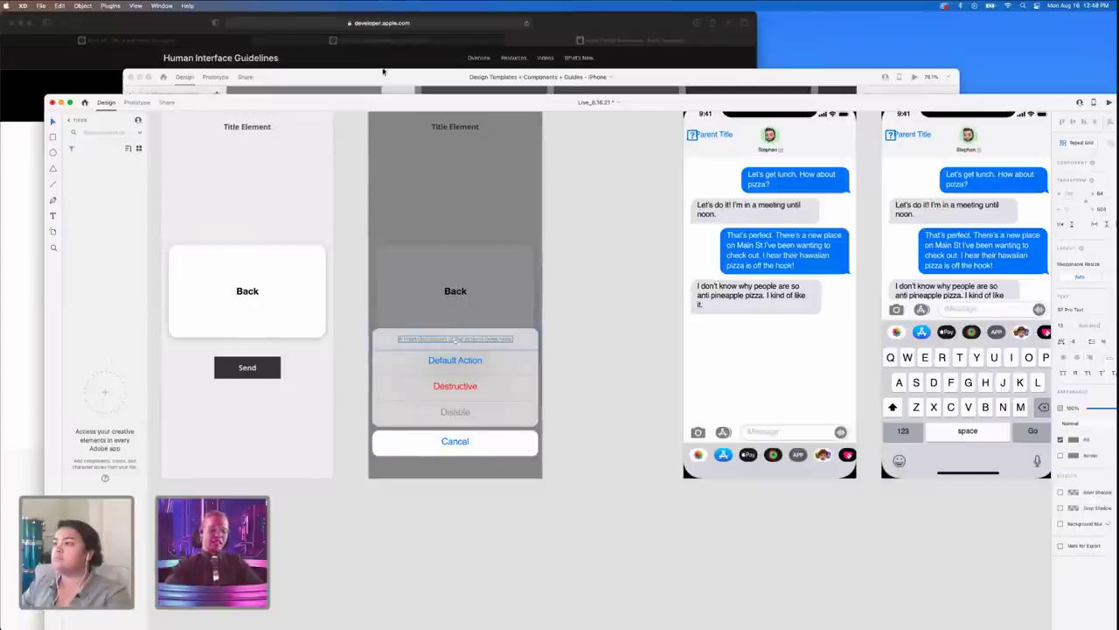
- Switch to the iPhone templates document and examine its System, Wallet, Business Chat and Messaging templates for usable sharing screens
click(383, 74)
scroll(560, 297, up, 3)
scroll(567, 306, down, 5)
scroll(569, 307, right, 10)
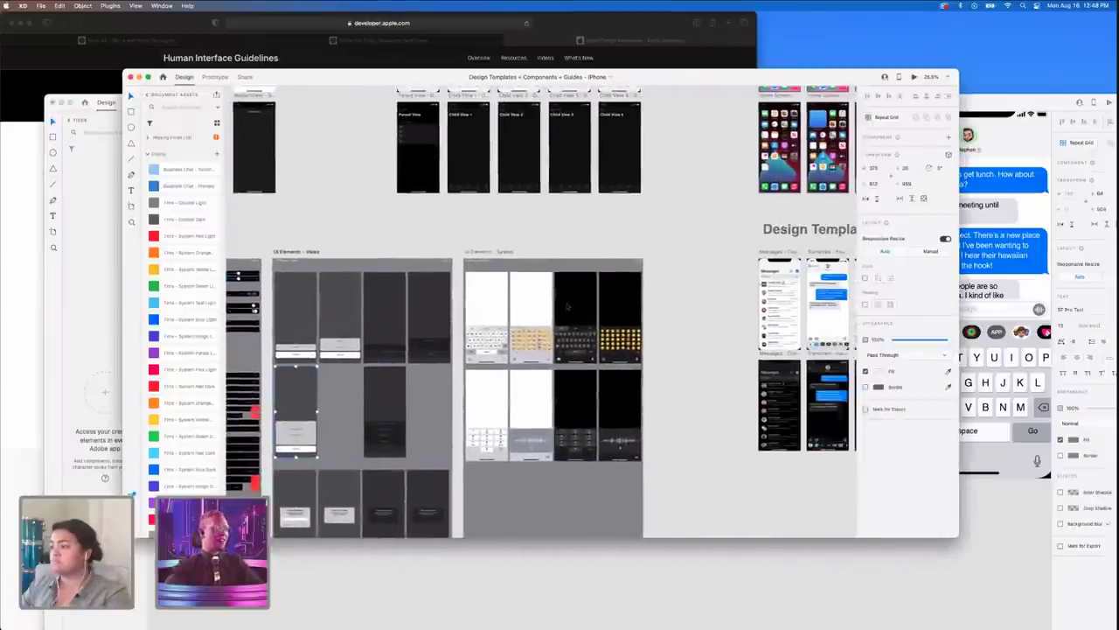
scroll(676, 357, right, 4)
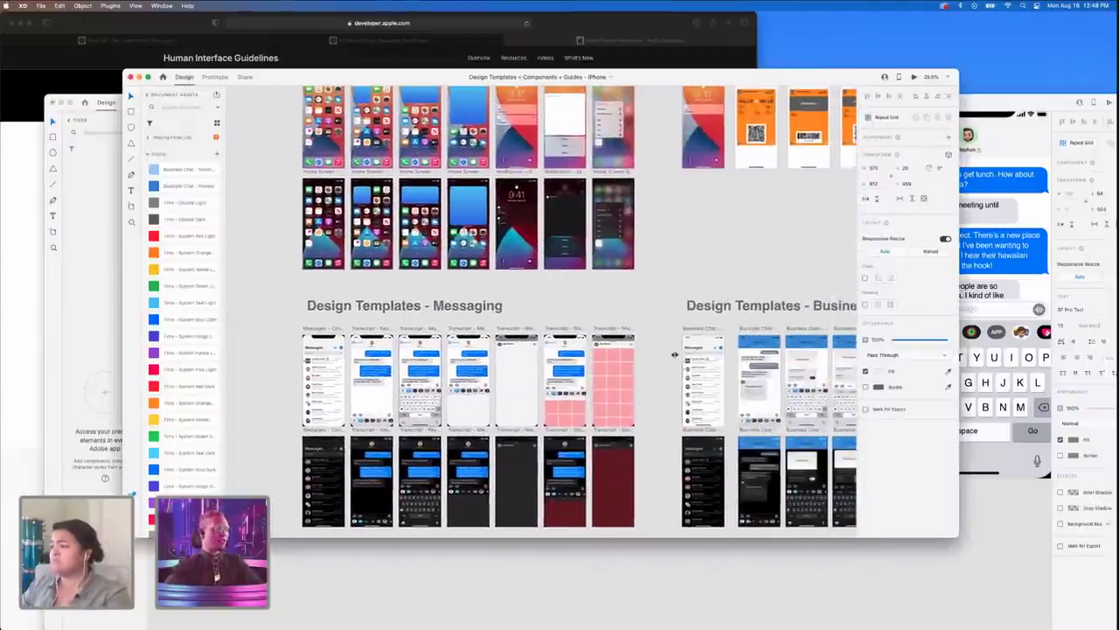
scroll(675, 358, right, 6)
scroll(674, 357, right, 3)
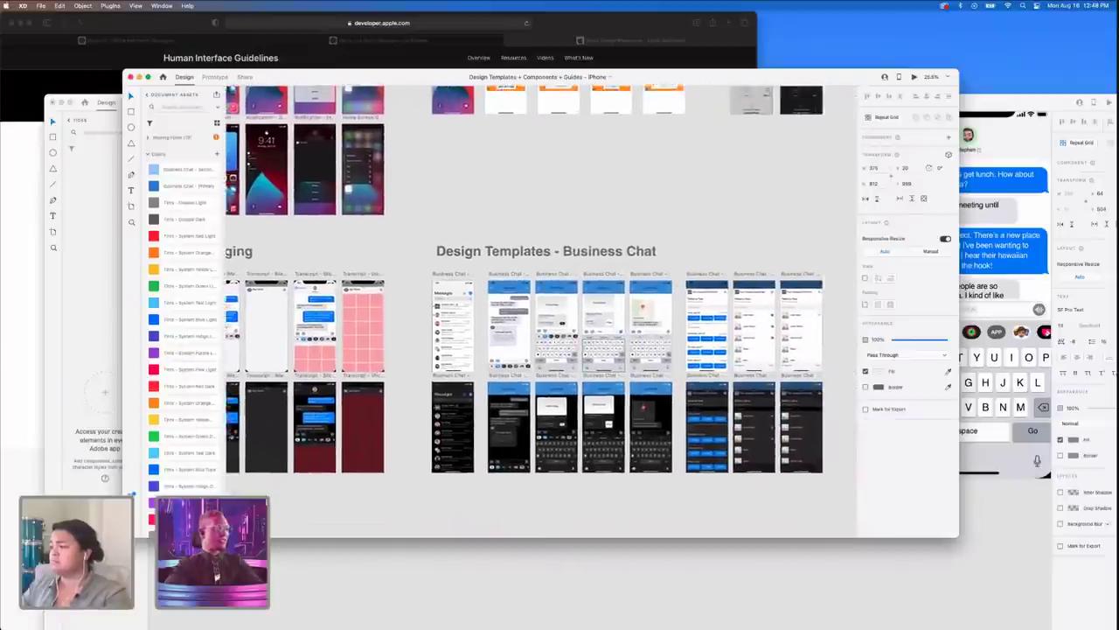
scroll(675, 358, up, 5)
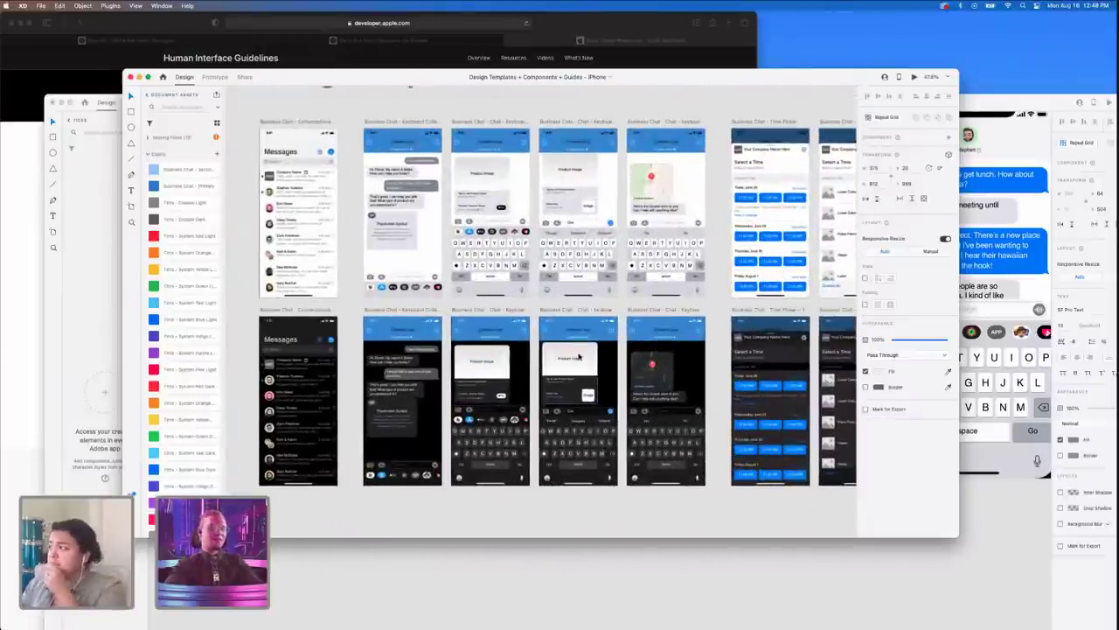
scroll(578, 356, right, 6)
scroll(578, 356, up, 1)
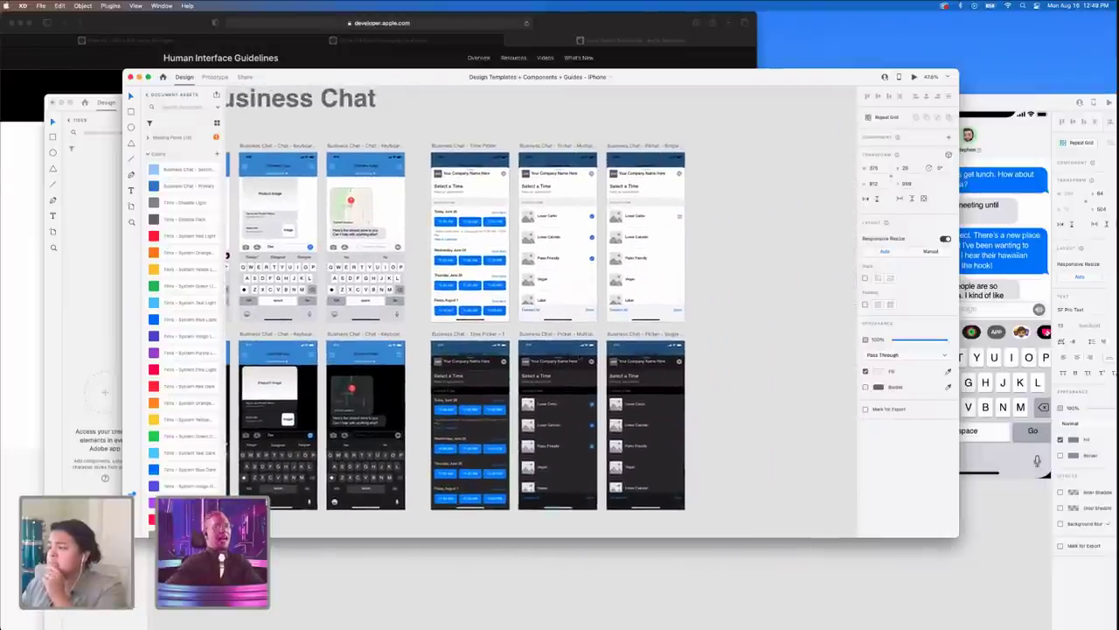
scroll(580, 355, down, 5)
scroll(580, 355, up, 3)
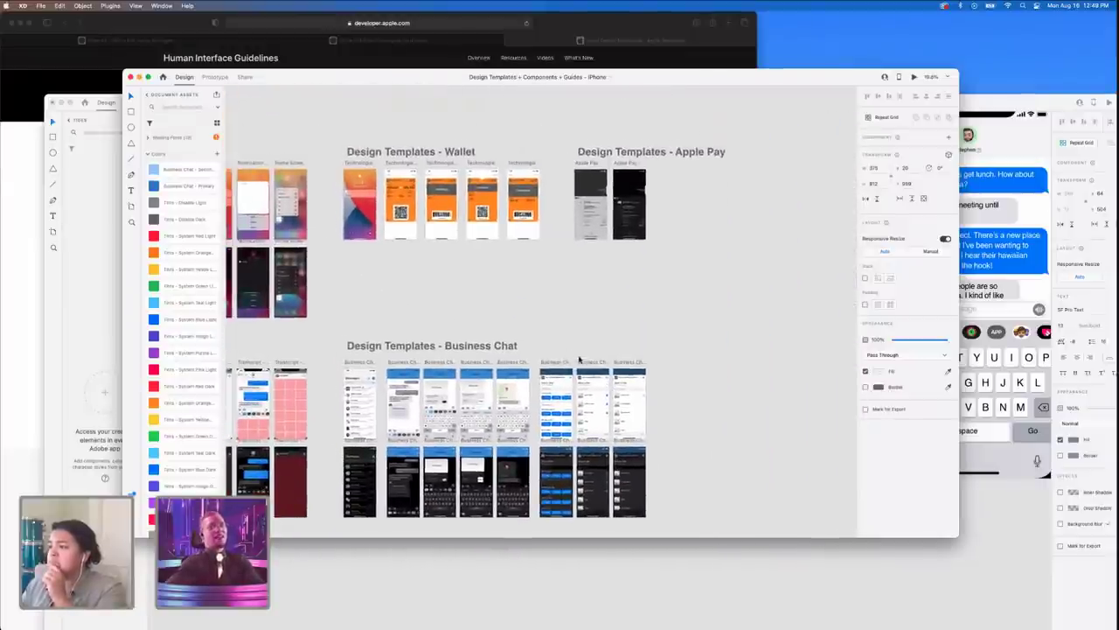
scroll(530, 336, left, 3)
scroll(530, 335, up, 2)
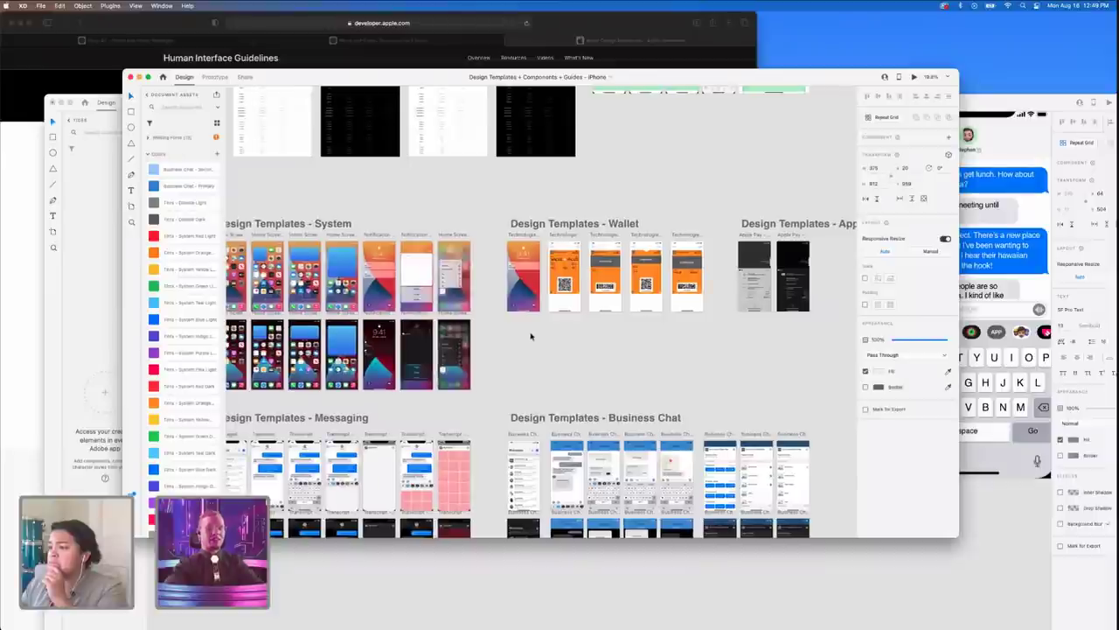
scroll(529, 336, down, 4)
scroll(530, 336, left, 3)
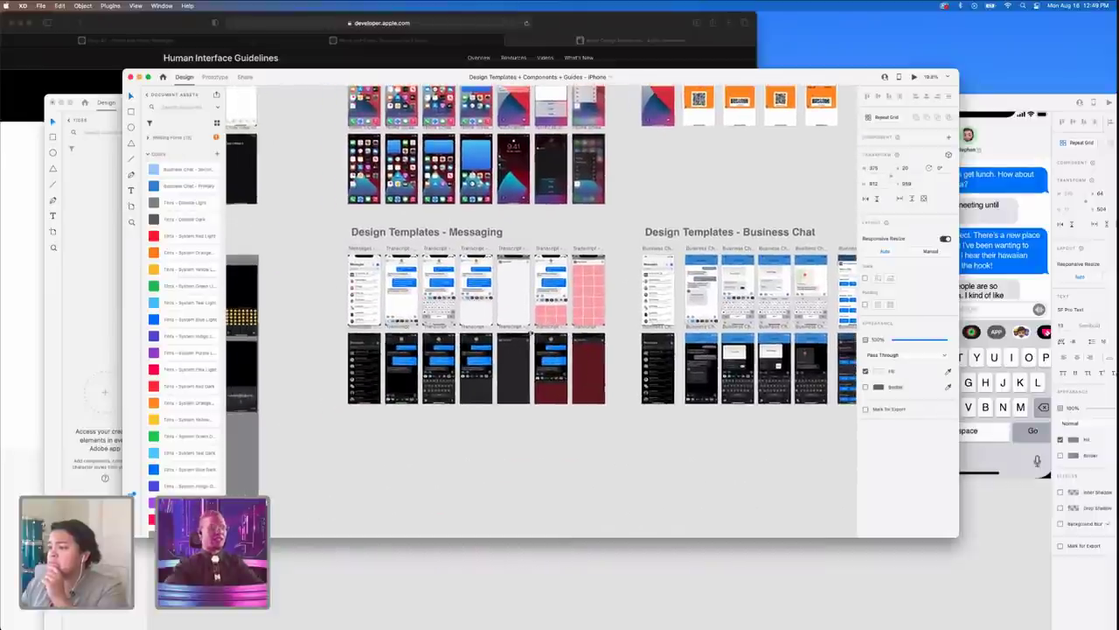
scroll(342, 351, up, 5)
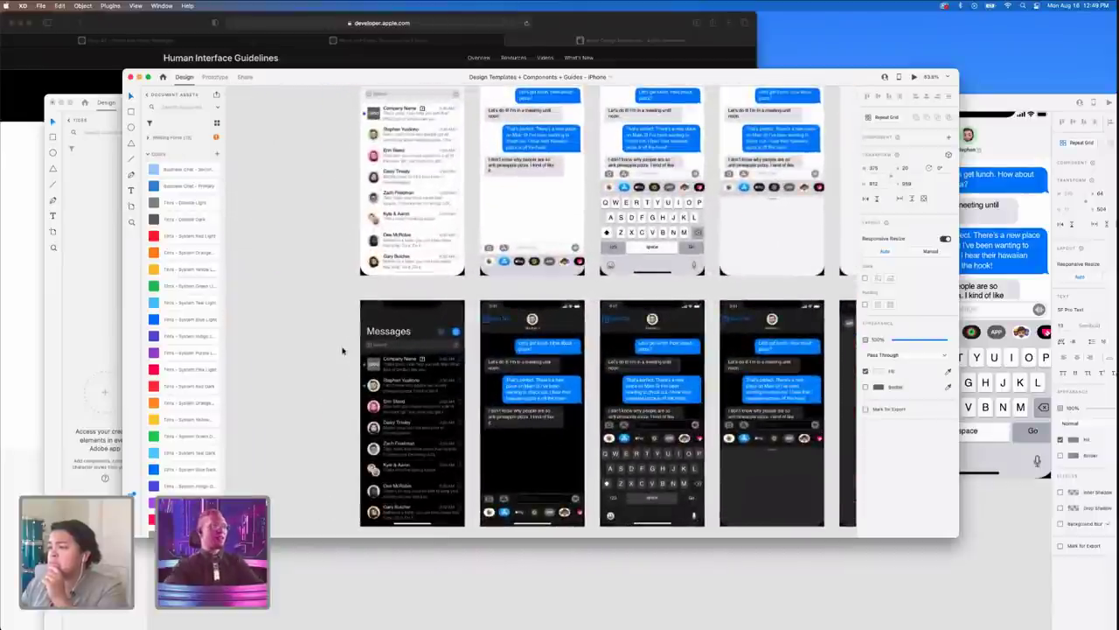
scroll(342, 351, up, 2)
scroll(341, 350, right, 1)
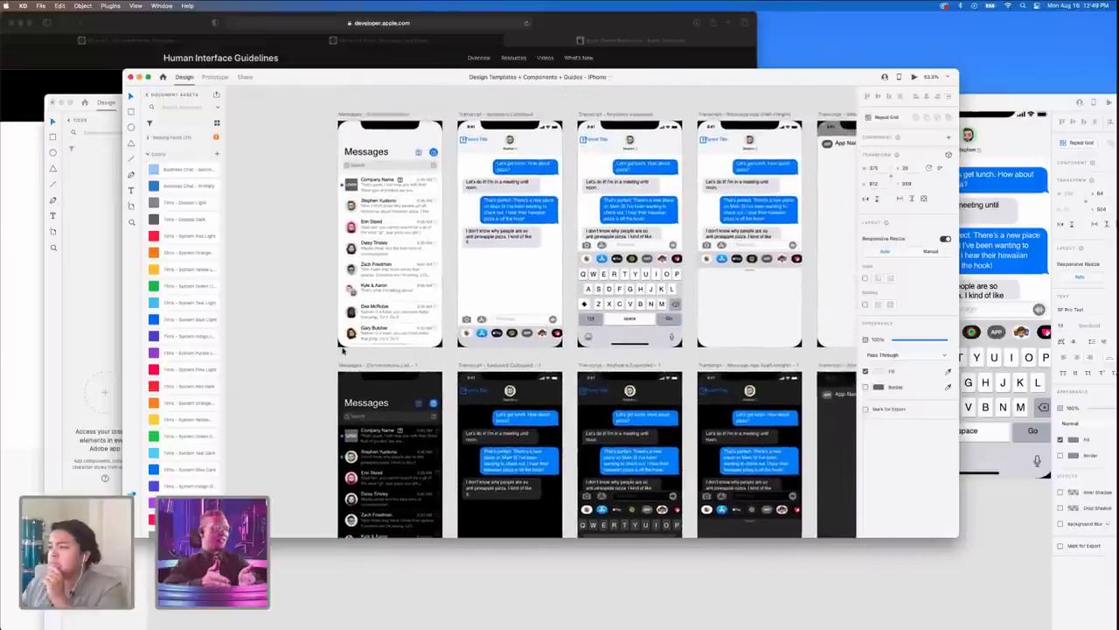
scroll(342, 350, down, 2)
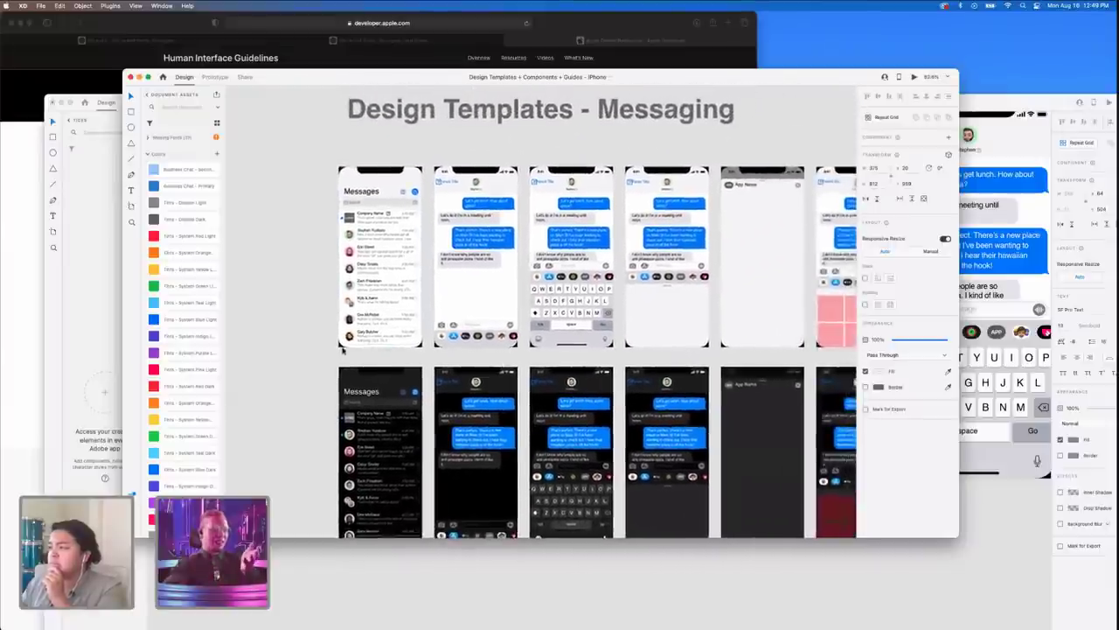
- Examine the Messaging sticker pack and Business Chat screens in the iPhone templates, including the Business Chat – Keyboard Collapsed artboard
scroll(342, 351, down, 1)
scroll(540, 311, right, 10)
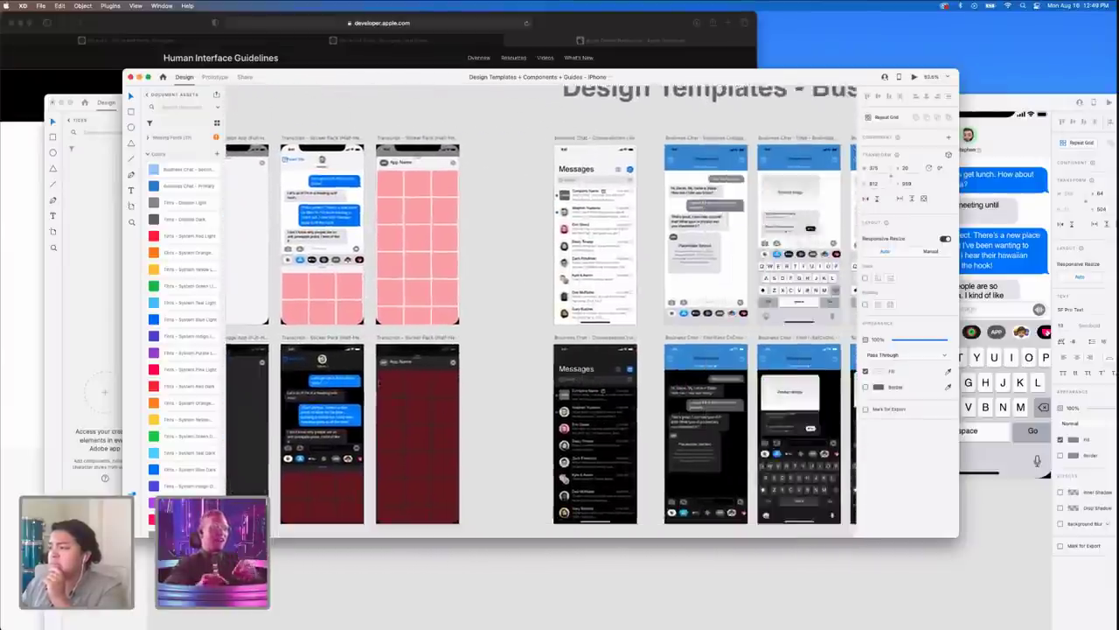
scroll(380, 383, right, 4)
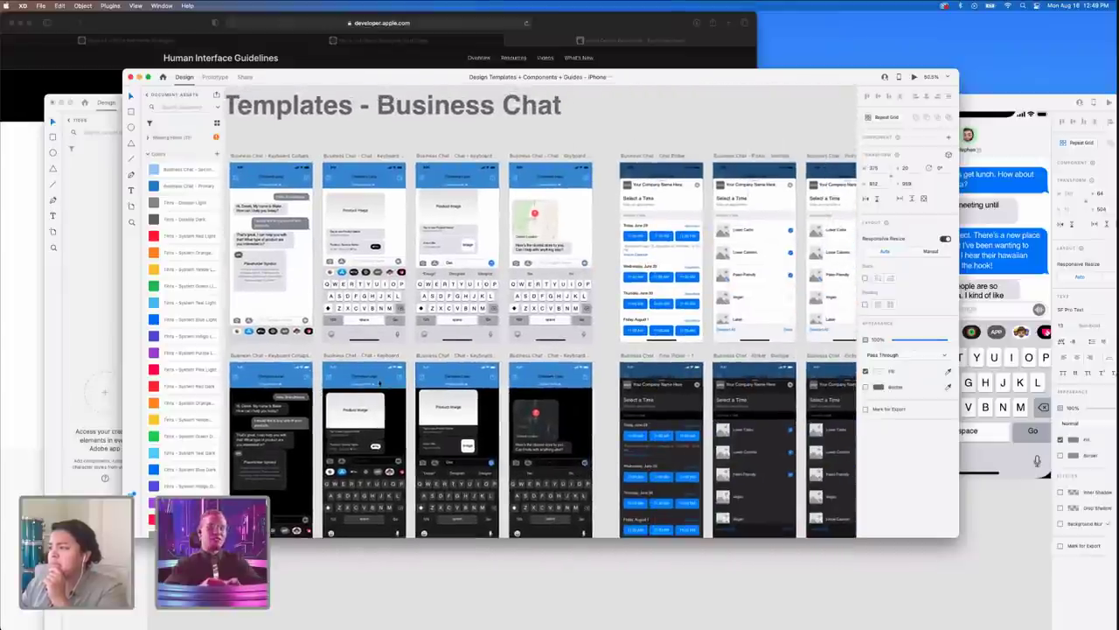
scroll(379, 383, down, 3)
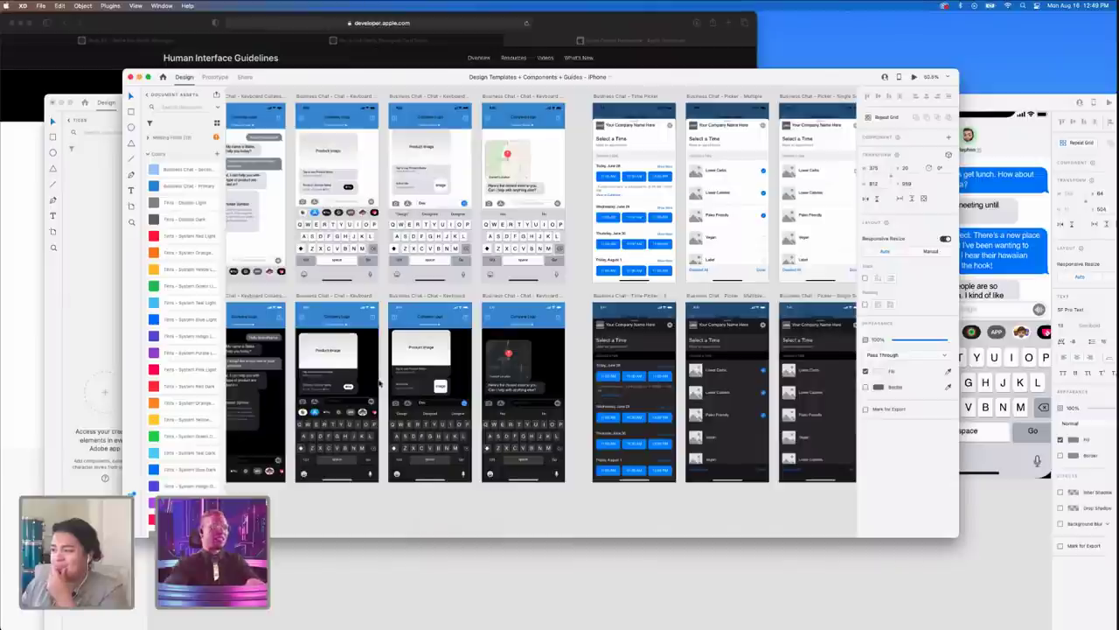
scroll(380, 383, left, 2)
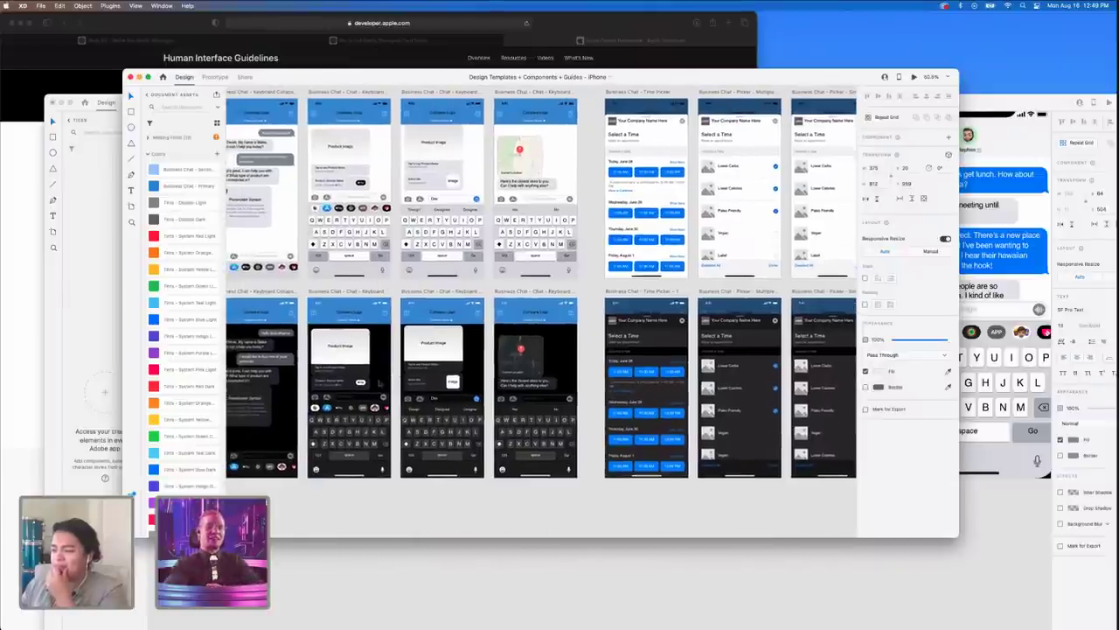
scroll(379, 383, left, 1)
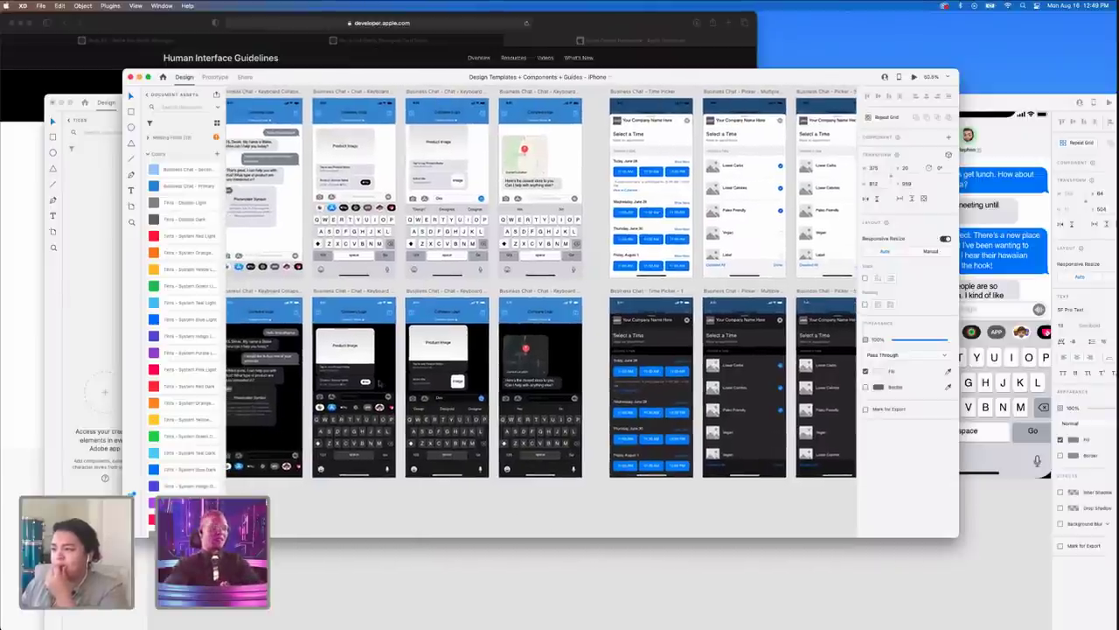
scroll(378, 383, right, 3)
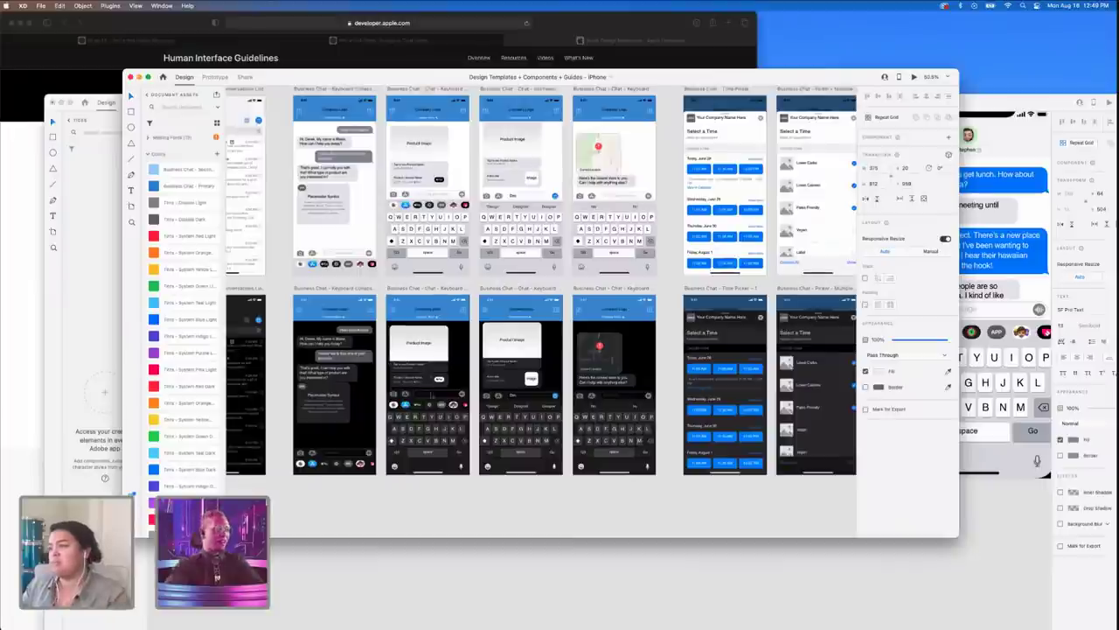
click(323, 404)
scroll(323, 409, up, 3)
scroll(330, 407, up, 5)
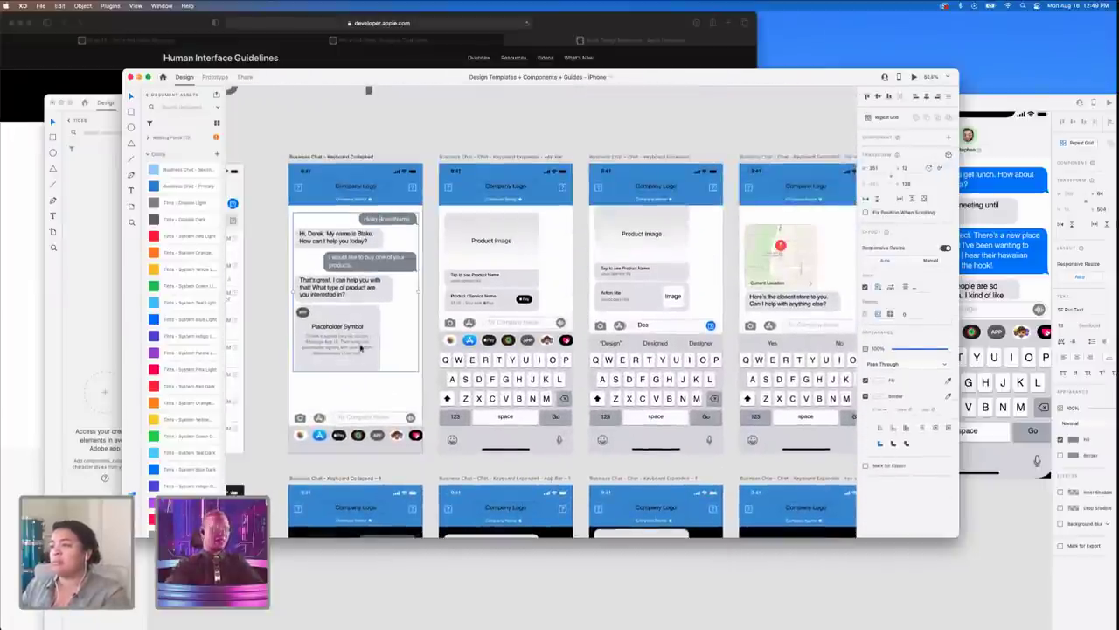
click(385, 404)
scroll(385, 404, down, 5)
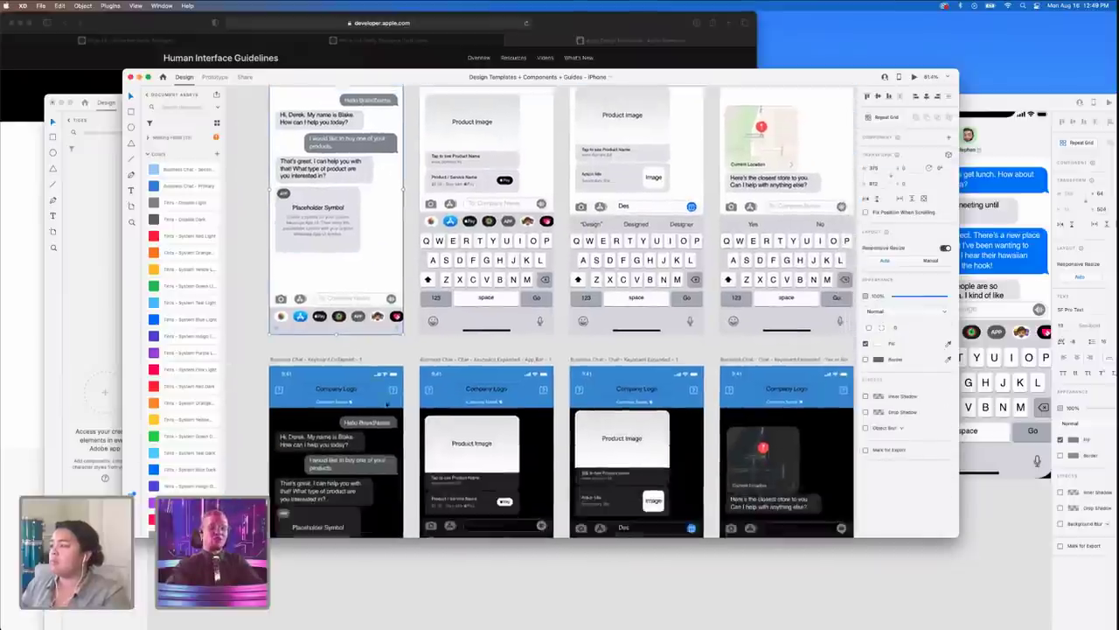
- Return to the Live_8.16.21 document and open the description and Default Action texts in the action sheet on Single Random Card – 4
click(991, 624)
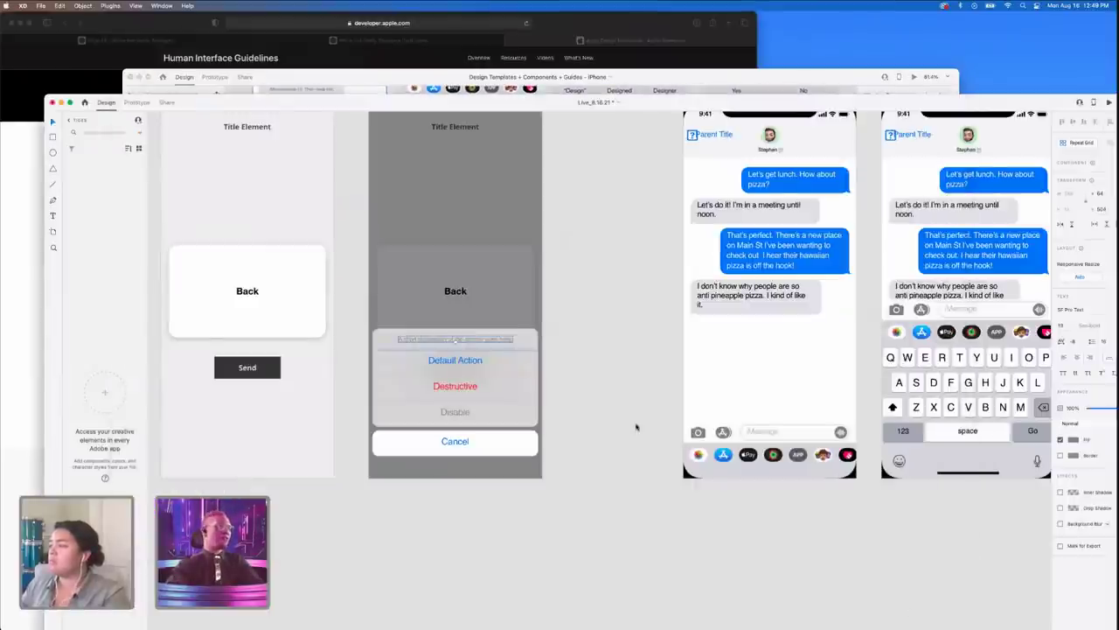
scroll(401, 429, left, 2)
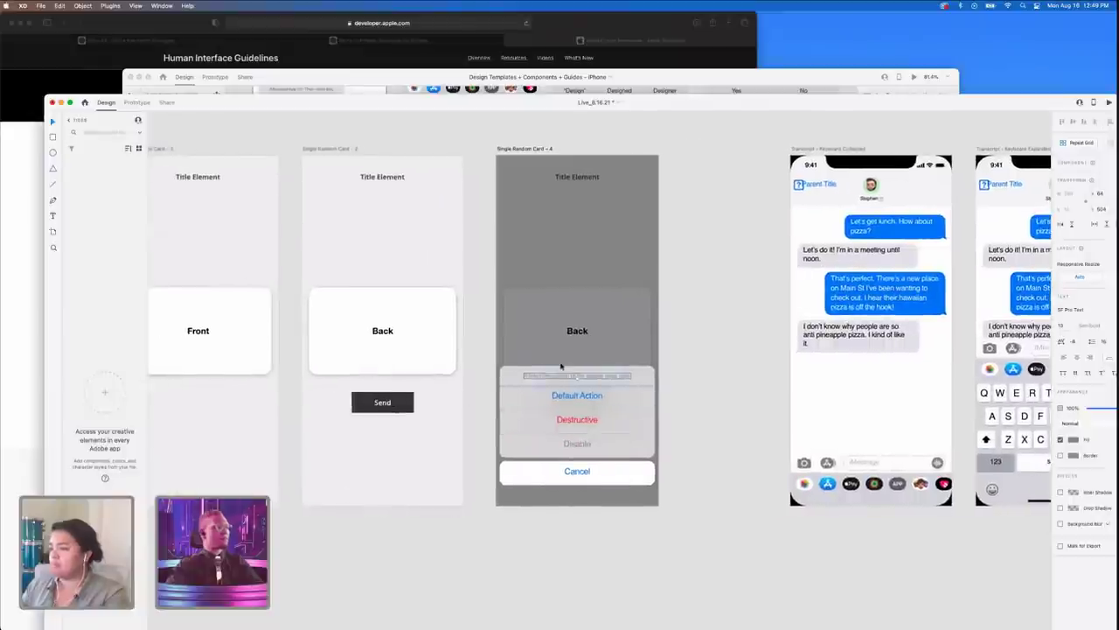
double_click(552, 376)
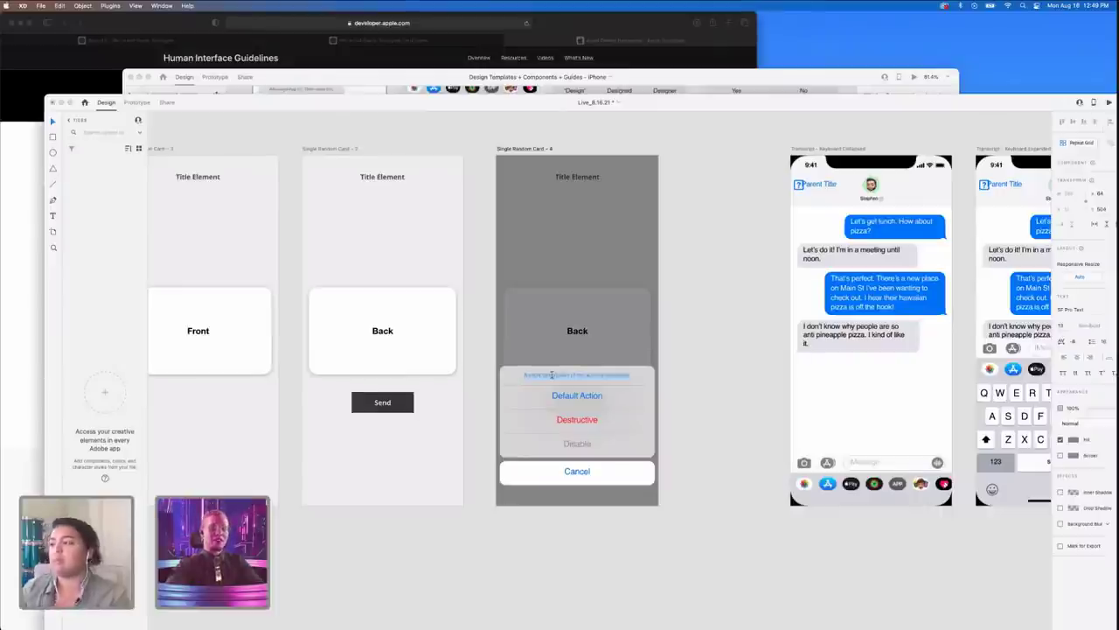
key(Escape)
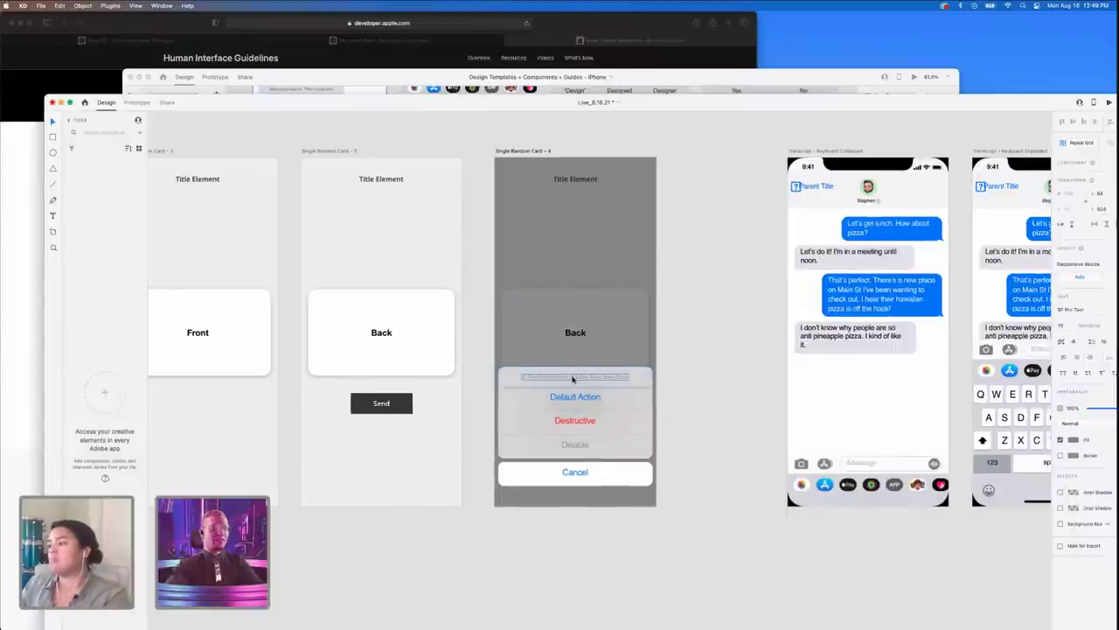
double_click(573, 378)
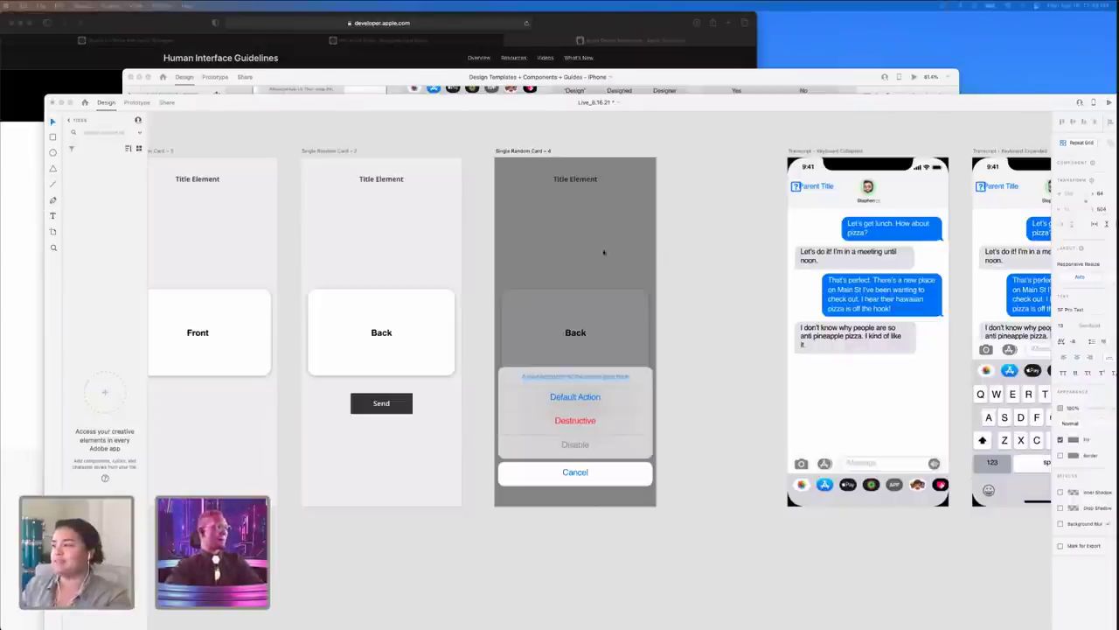
click(553, 382)
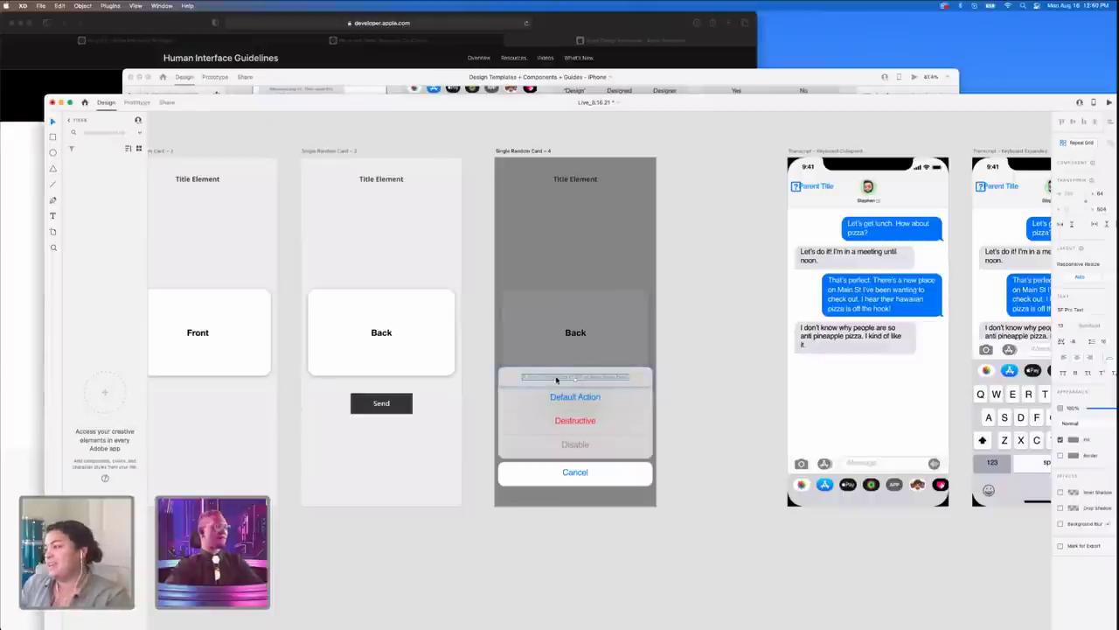
click(576, 399)
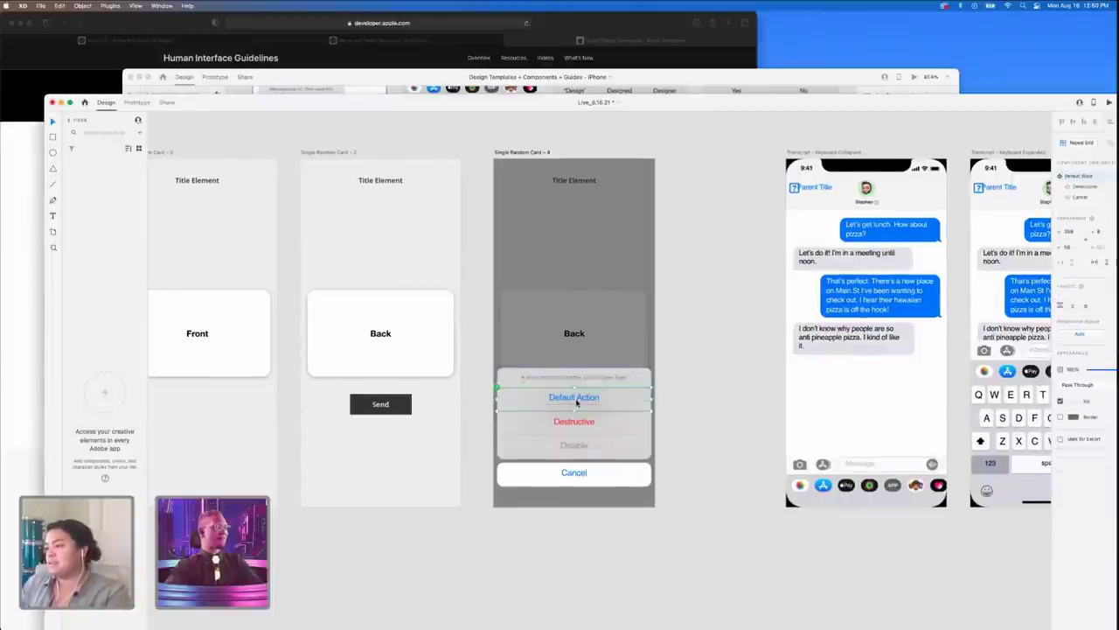
double_click(576, 401)
double_click(577, 399)
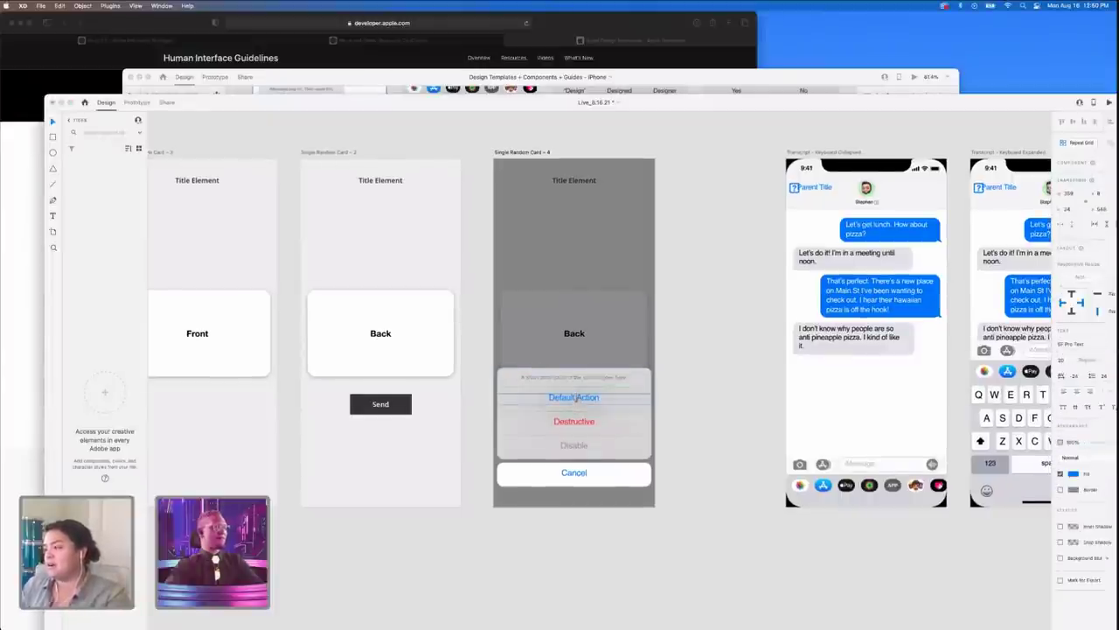
- Review the Main Flow chart against the level, single random card and message transcript artboards
scroll(731, 452, down, 5)
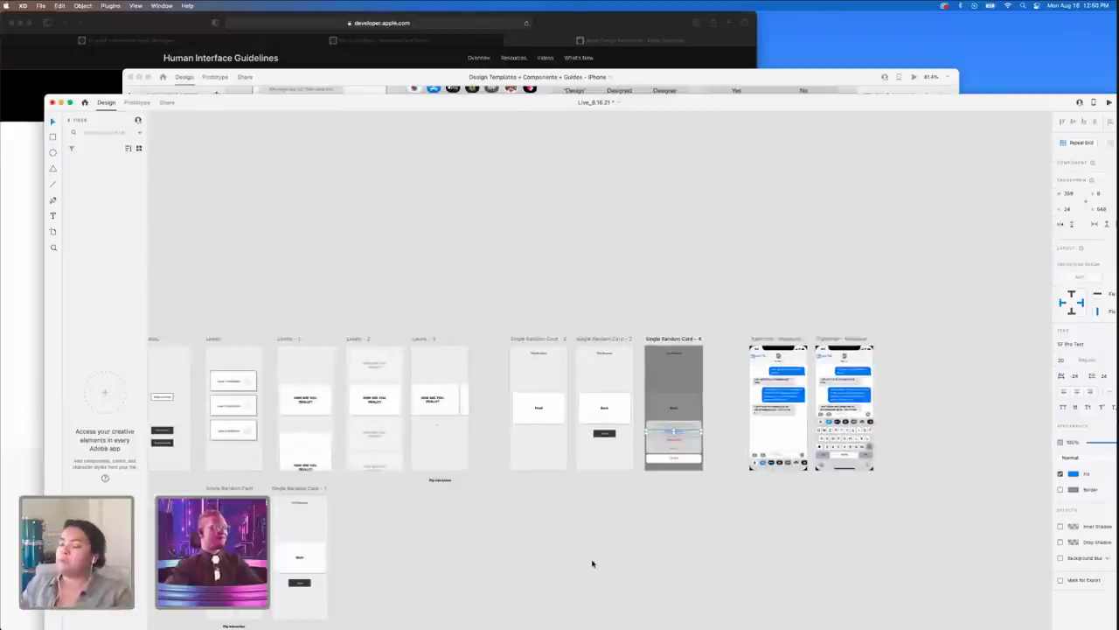
scroll(592, 563, left, 5)
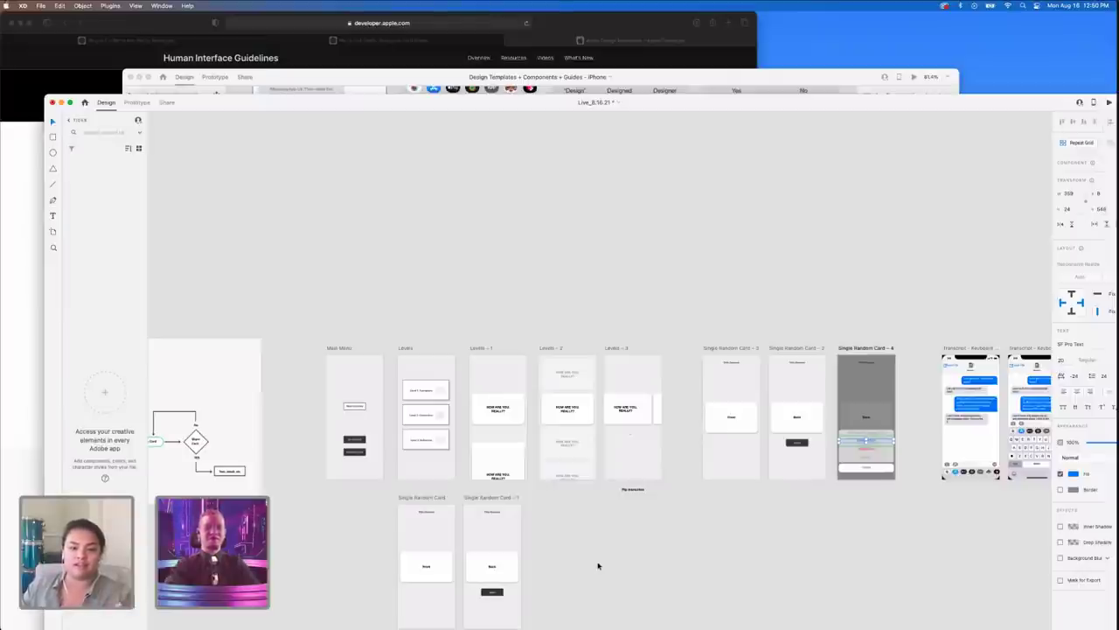
scroll(598, 566, down, 5)
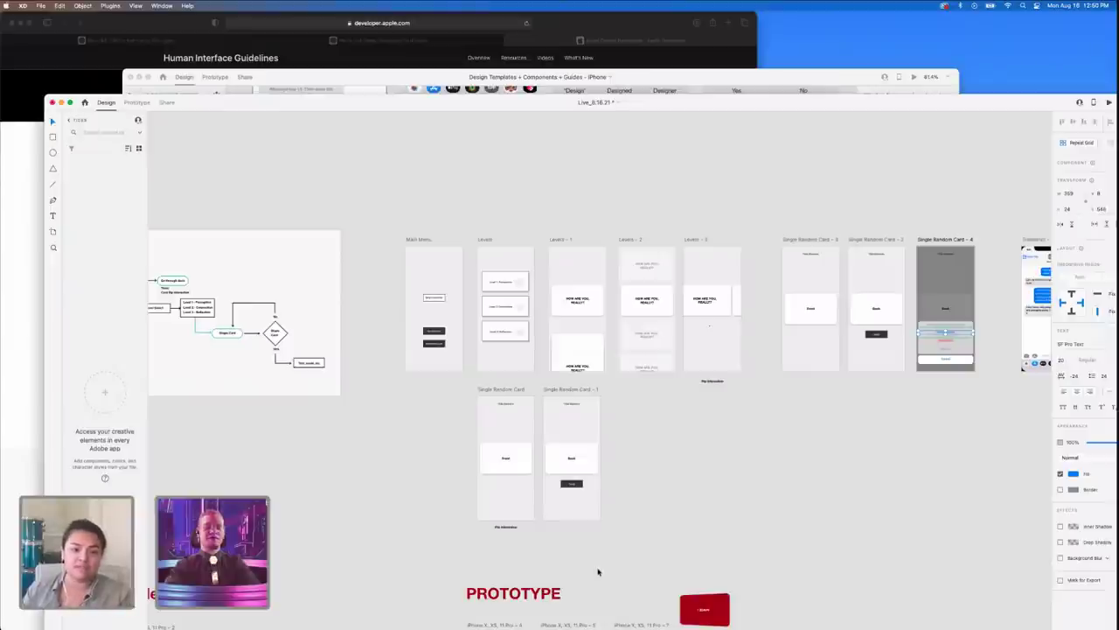
scroll(442, 553, left, 5)
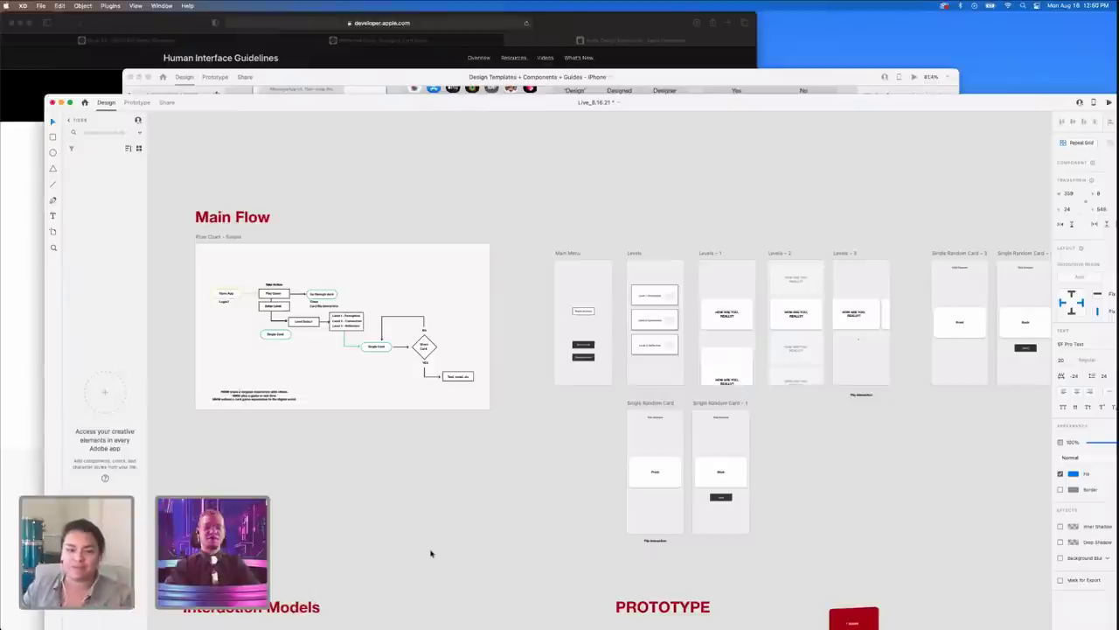
scroll(430, 552, up, 2)
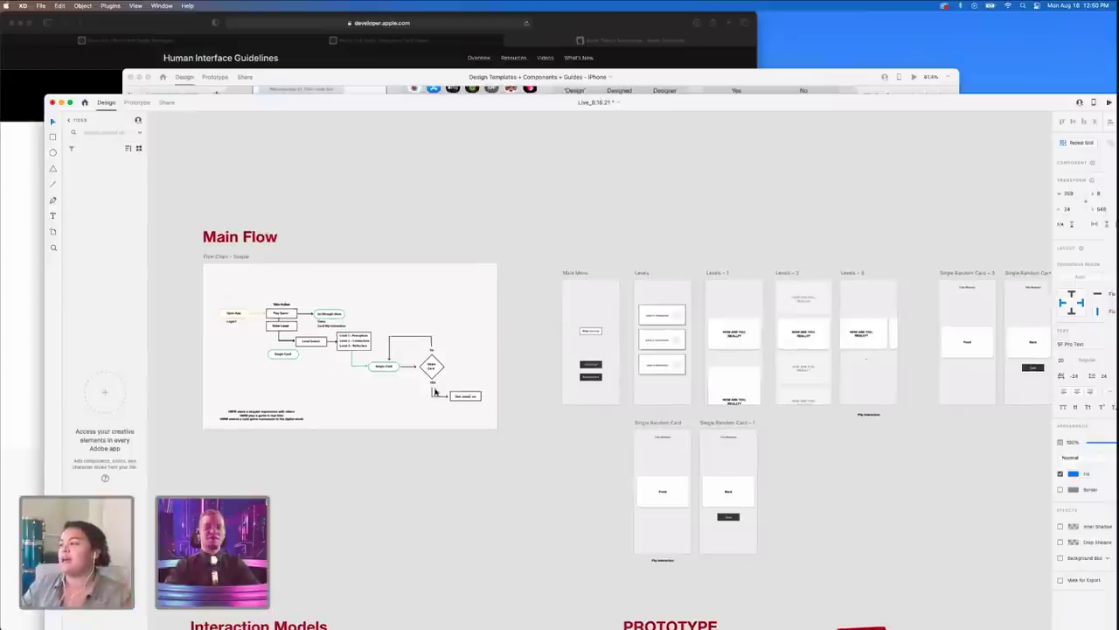
scroll(431, 388, right, 5)
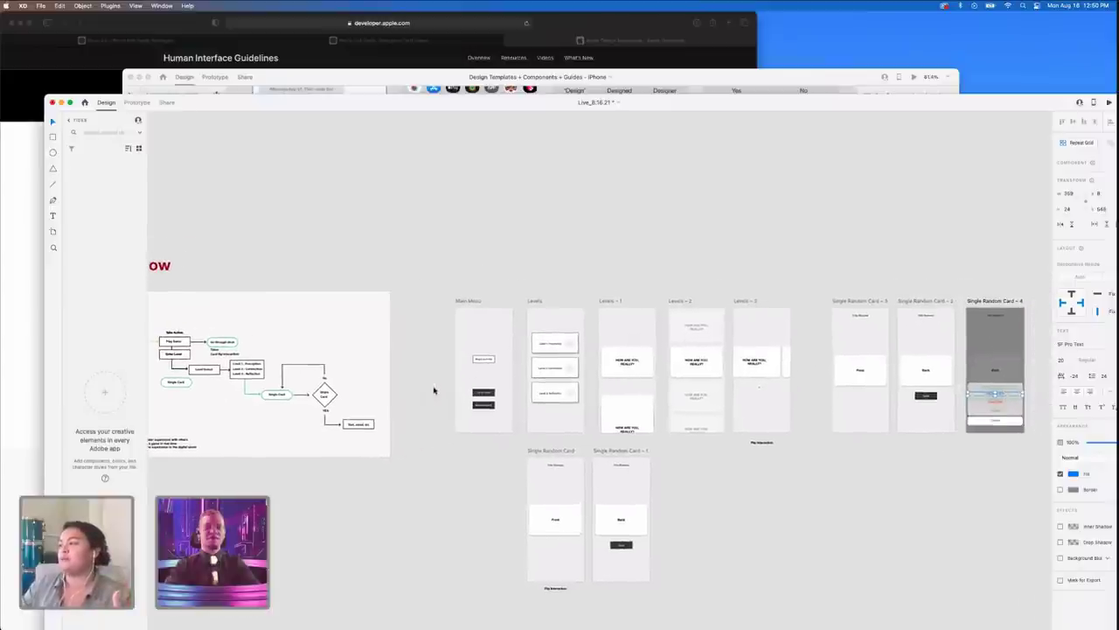
scroll(717, 473, right, 5)
click(724, 477)
scroll(876, 368, up, 6)
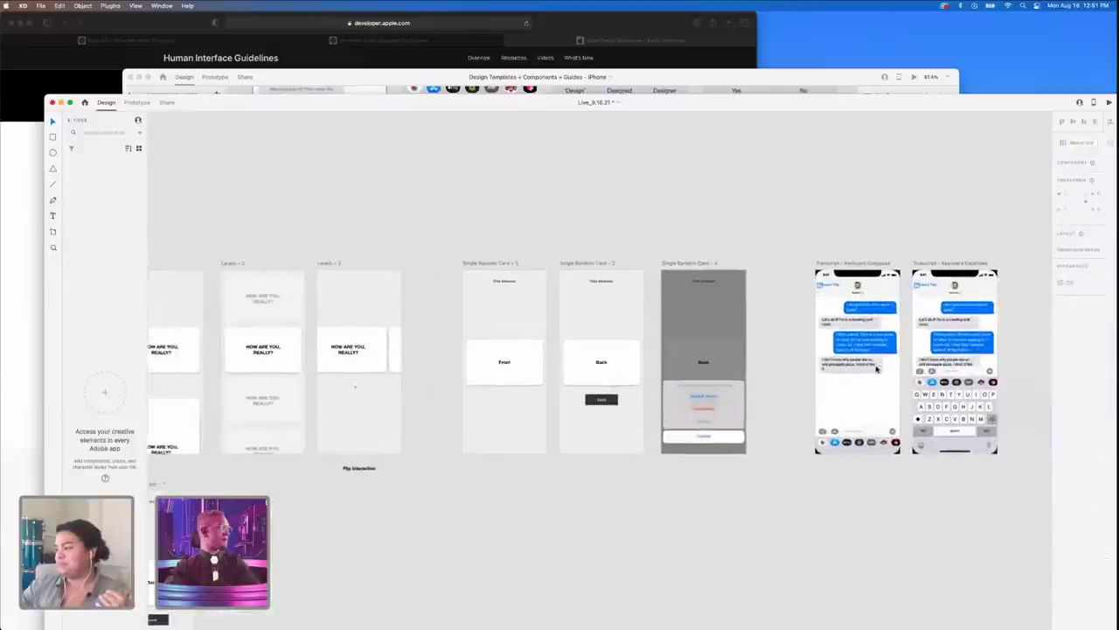
click(740, 239)
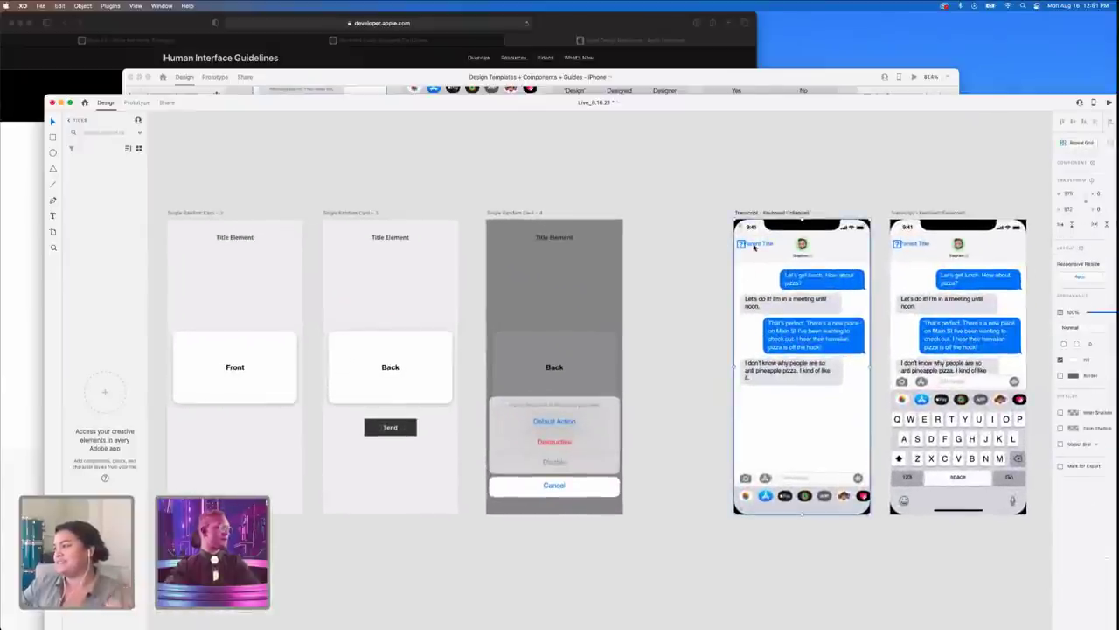
click(712, 292)
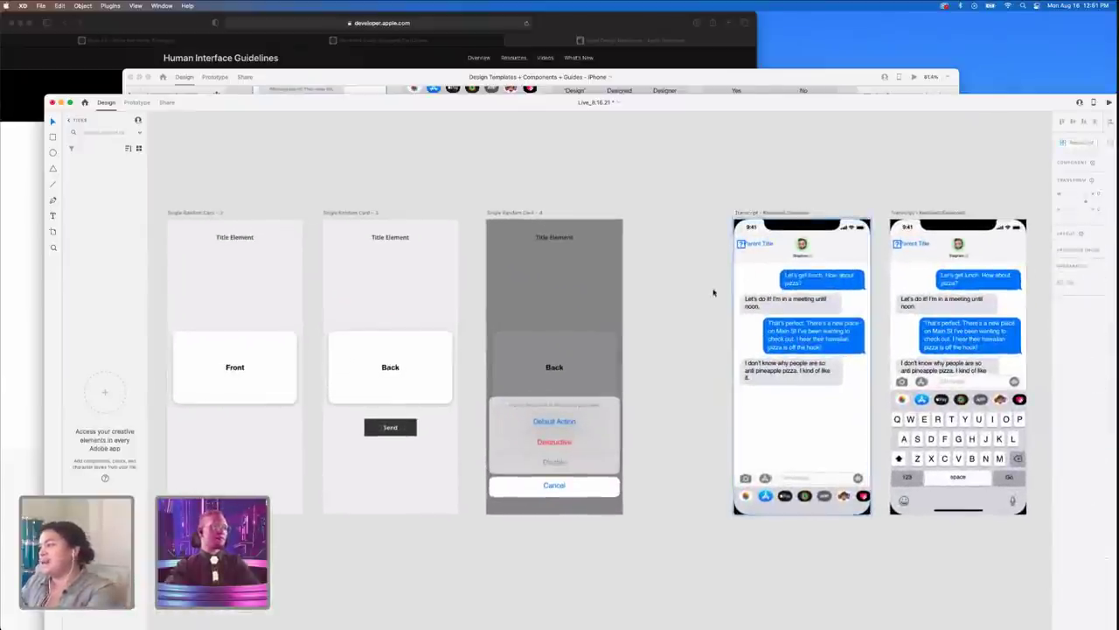
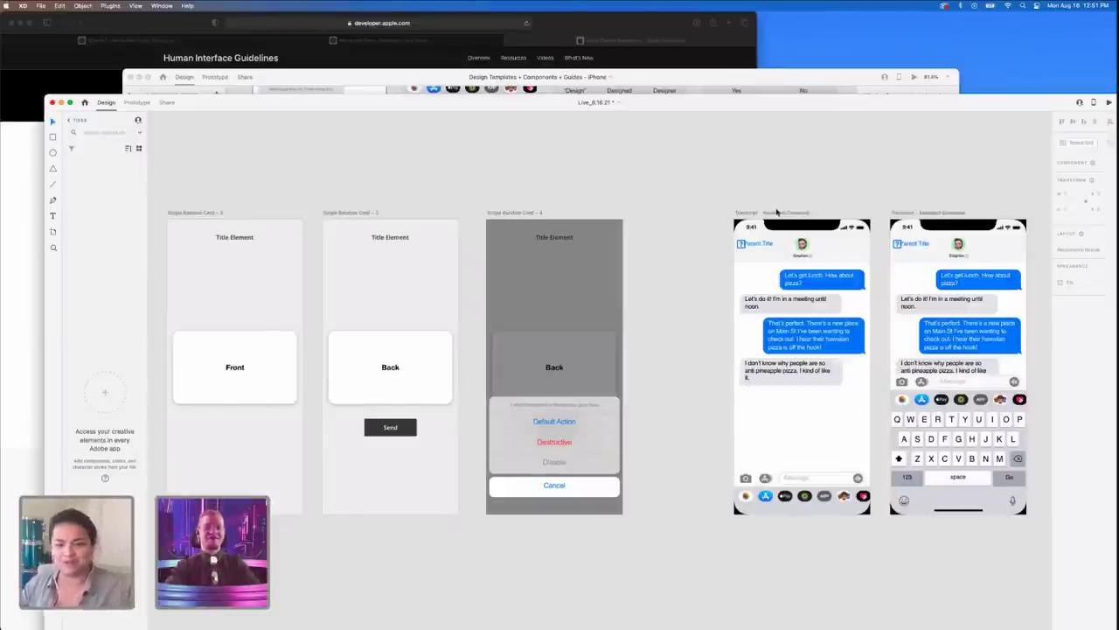
- Trace the wireframes back from Single Random Card – 4 to the flow chart's Share Card branch
scroll(589, 182, left, 5)
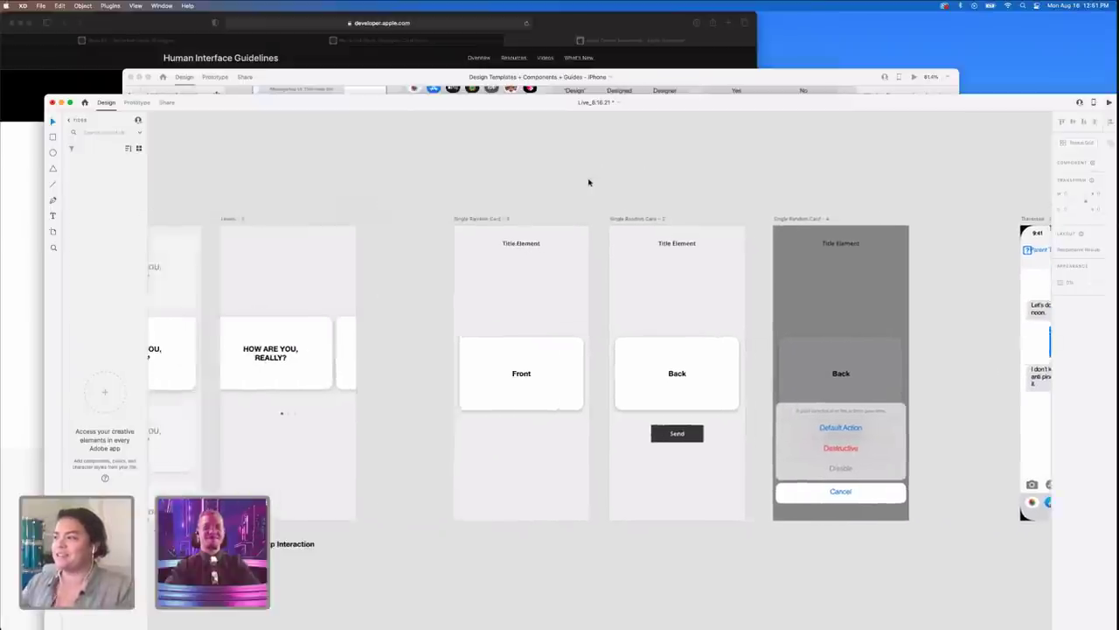
scroll(588, 182, left, 5)
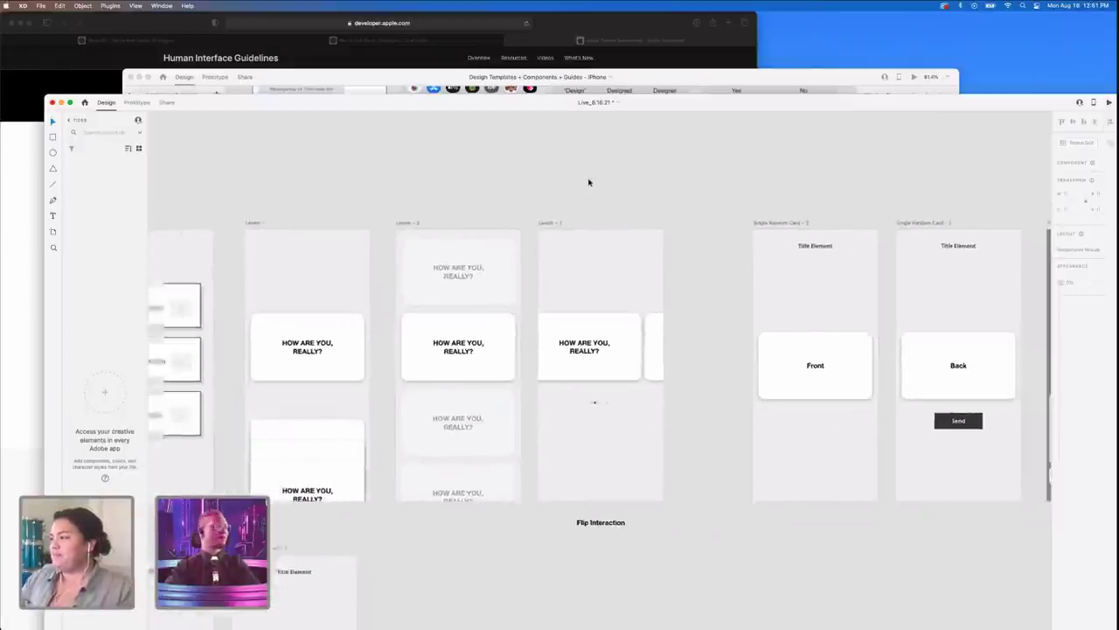
scroll(588, 182, left, 10)
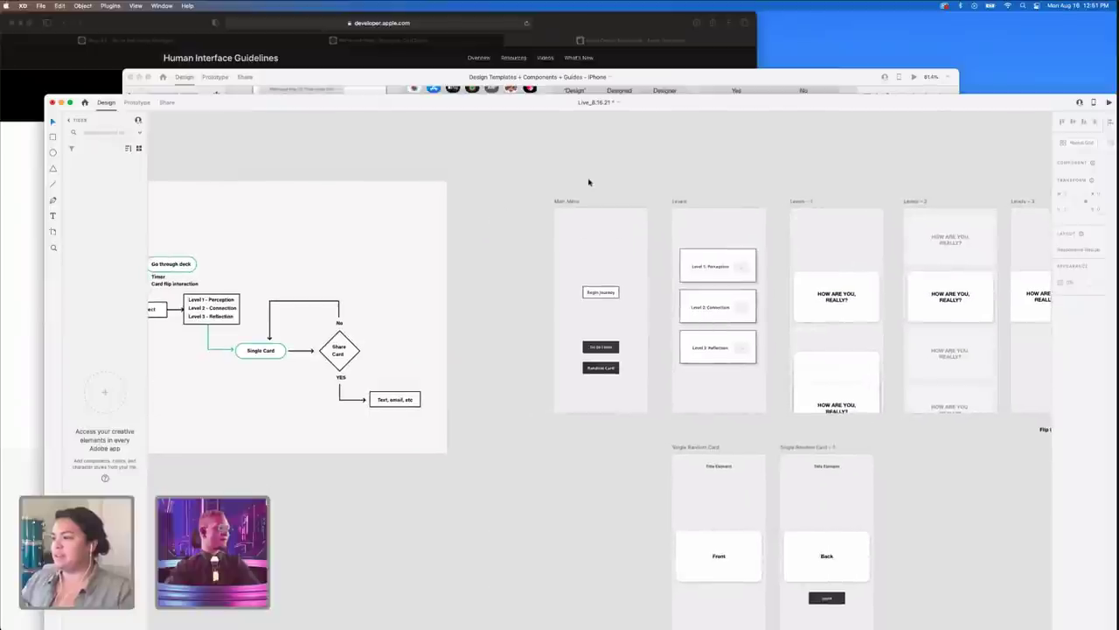
scroll(513, 404, left, 5)
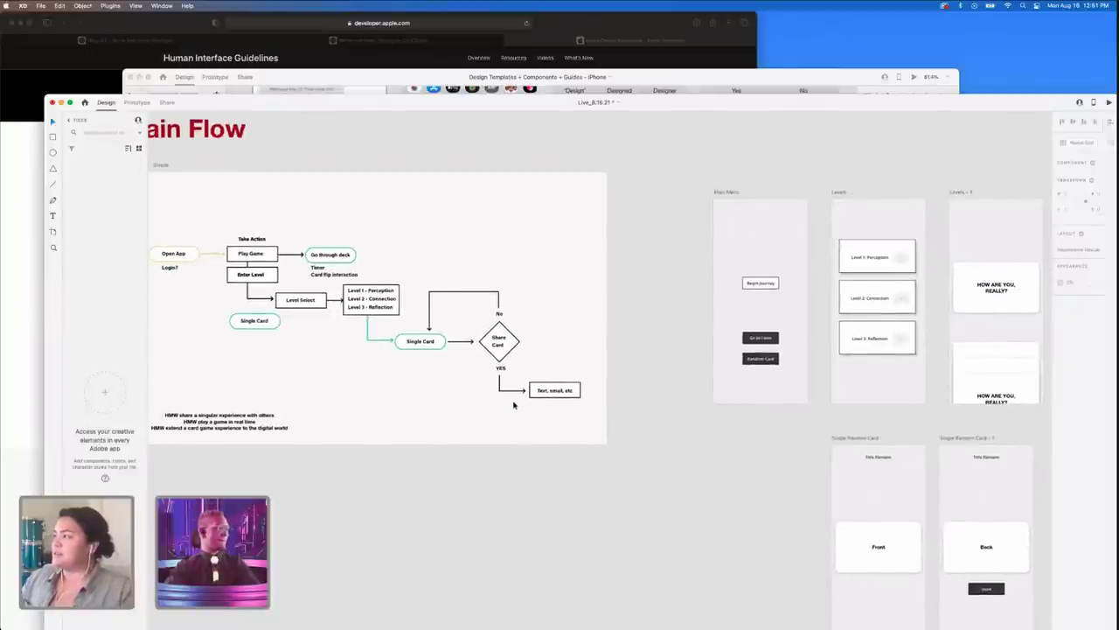
scroll(354, 445, down, 5)
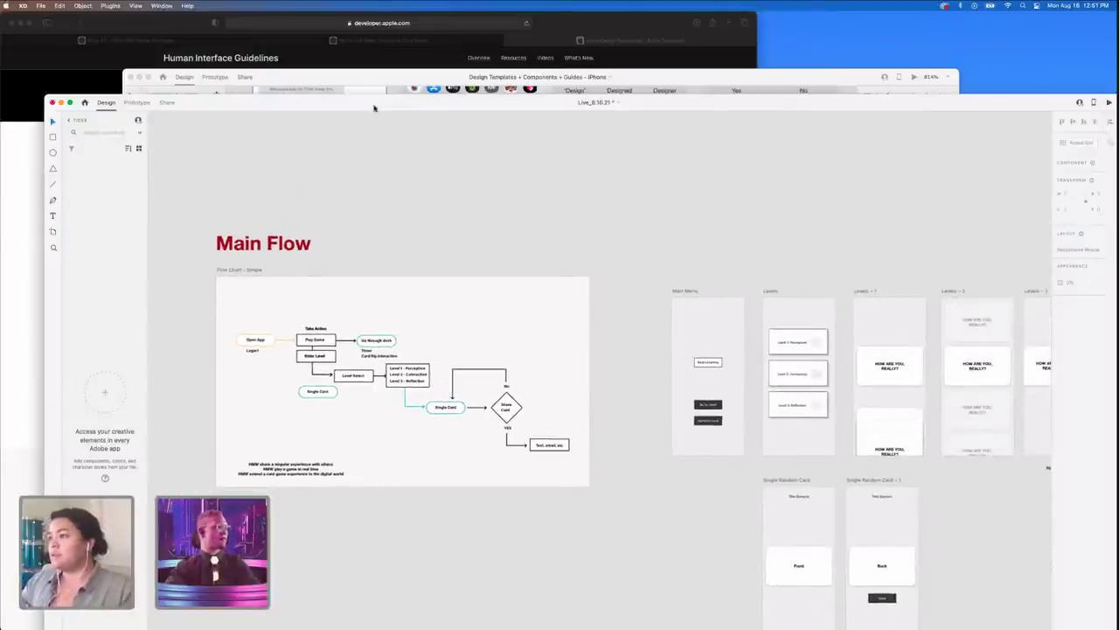
- Move the Live_8.16.21 window so more of its canvas fits on screen, and select the Levels artboard
drag(373, 108, 355, 35)
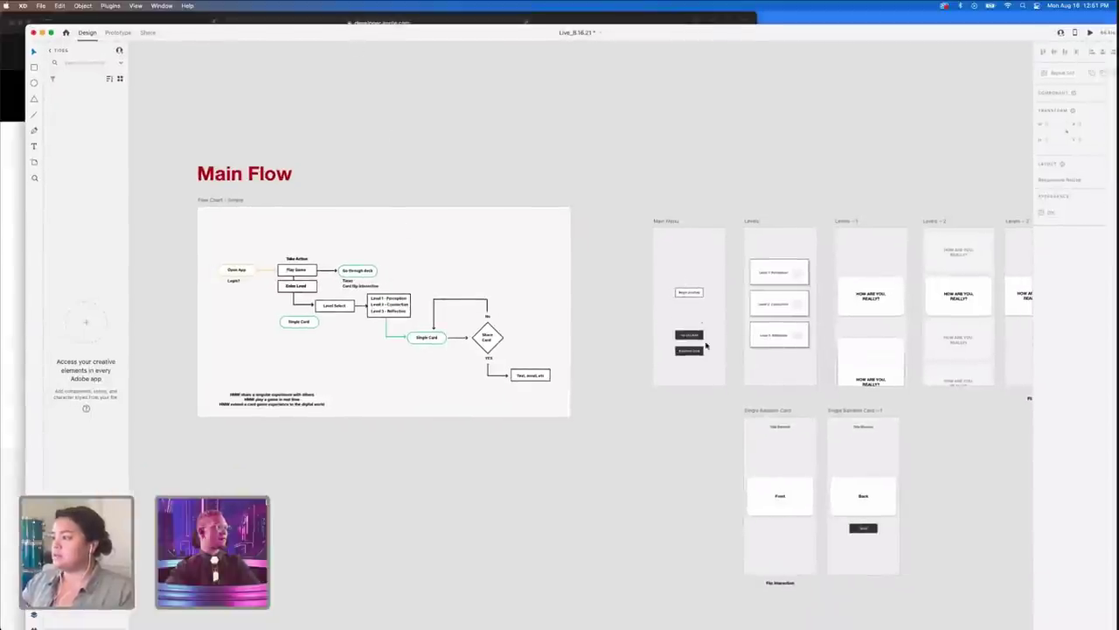
scroll(707, 347, right, 1)
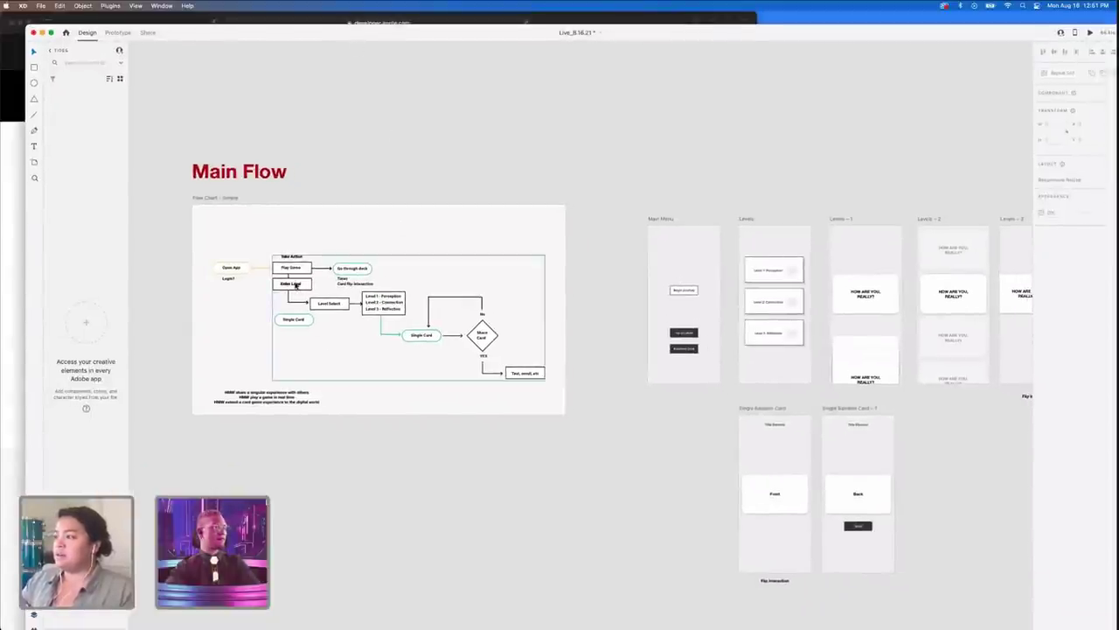
scroll(700, 343, up, 2)
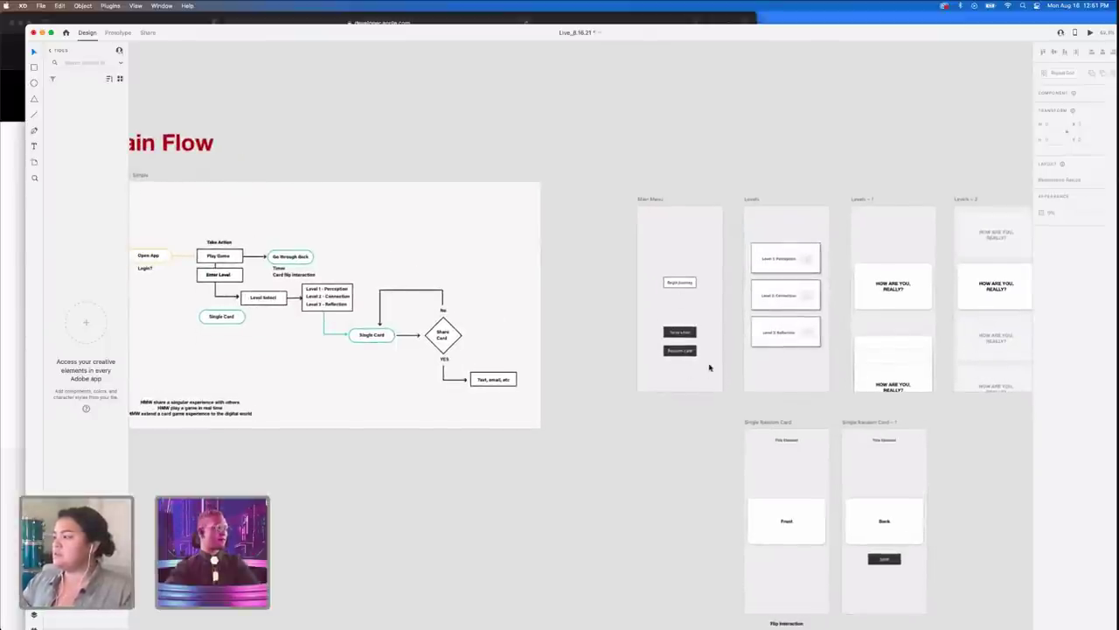
click(752, 199)
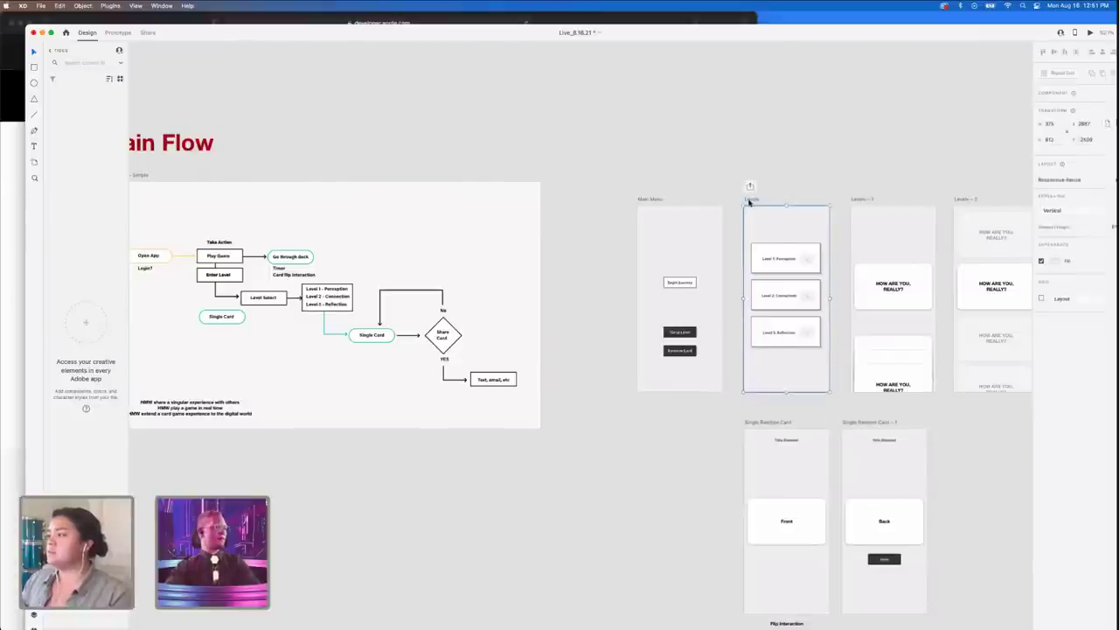
- Duplicate the Levels artboard directly above the original and delete the three level buttons from the copy
scroll(674, 207, right, 3)
drag(682, 201, 682, 55)
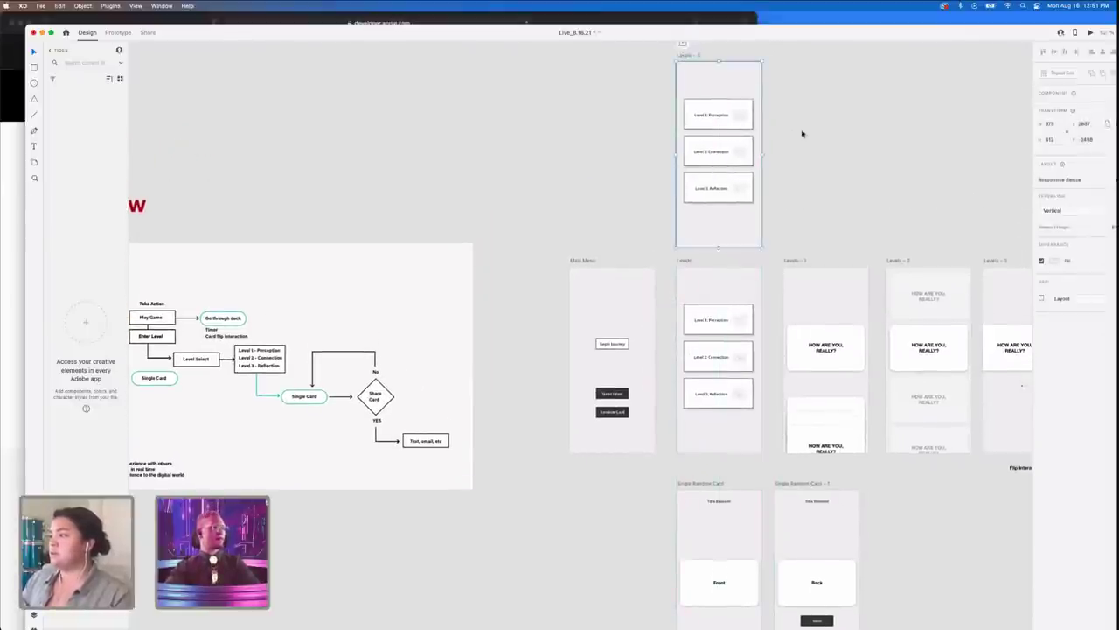
click(724, 151)
key(Delete)
scroll(734, 149, left, 3)
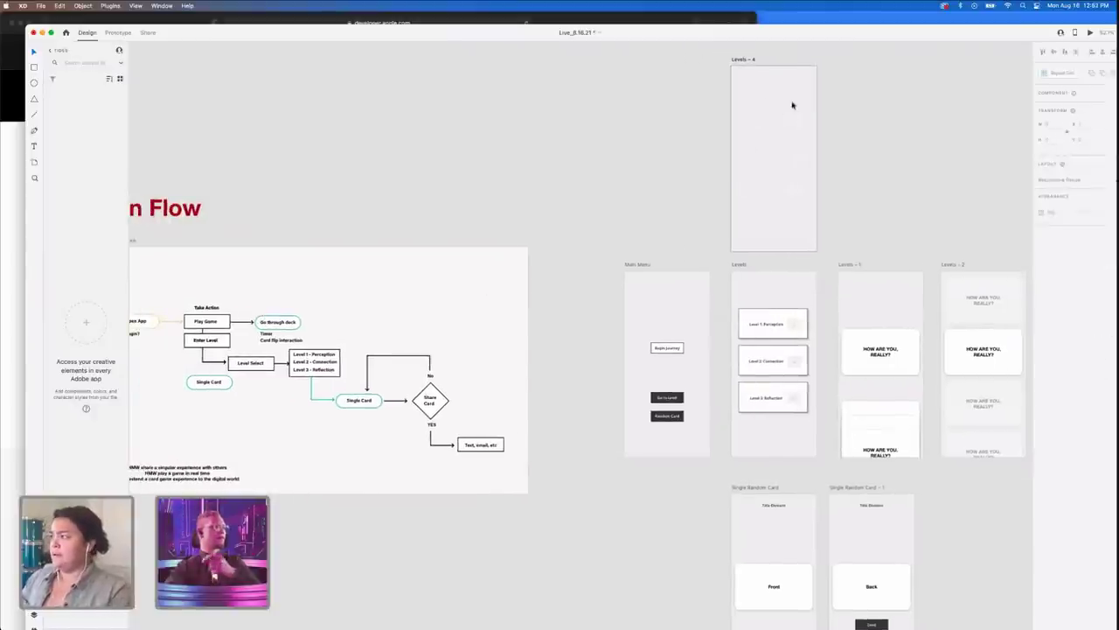
drag(794, 114, 796, 159)
key(Delete)
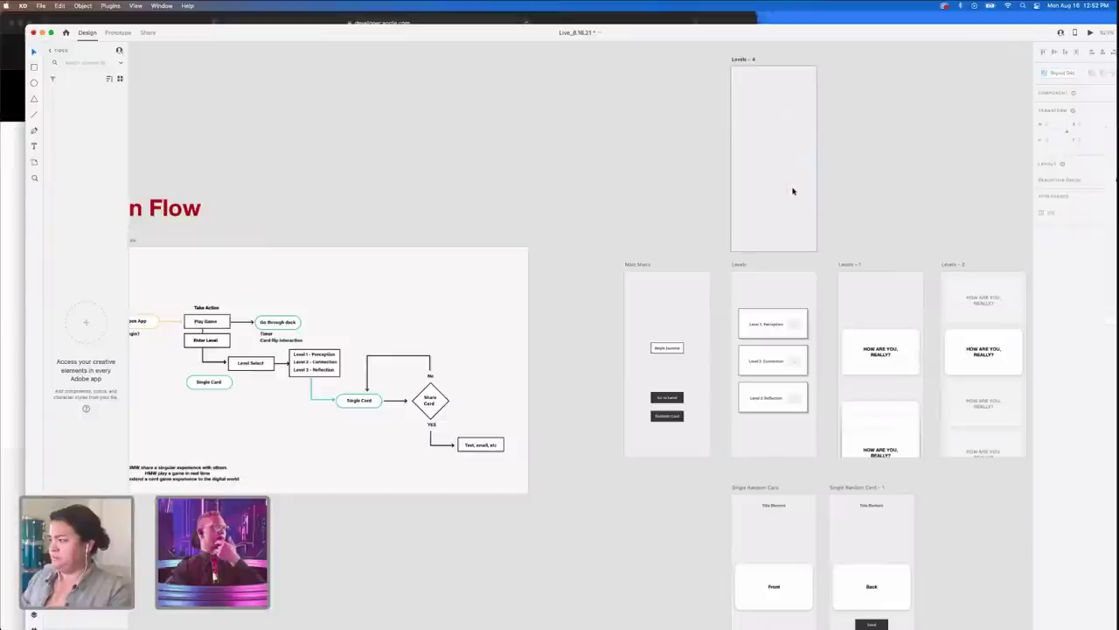
- Add the timer text 1:23 at size 100 to the empty Levels – 4 artboard and centre it near the artboard's top
scroll(787, 193, right, 3)
scroll(787, 192, up, 2)
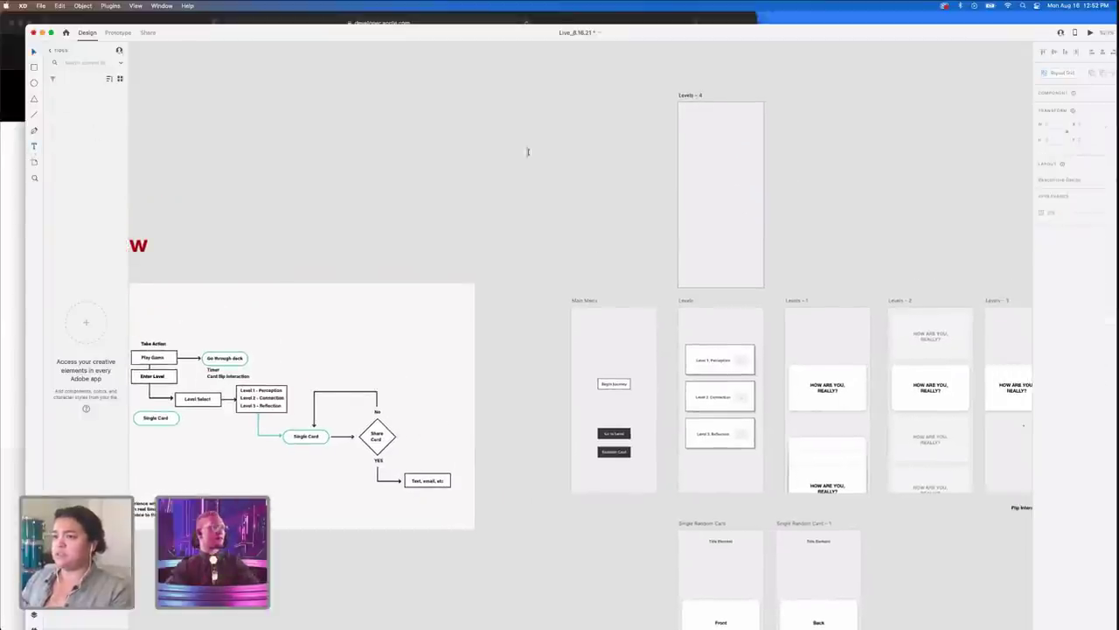
drag(694, 125, 746, 172)
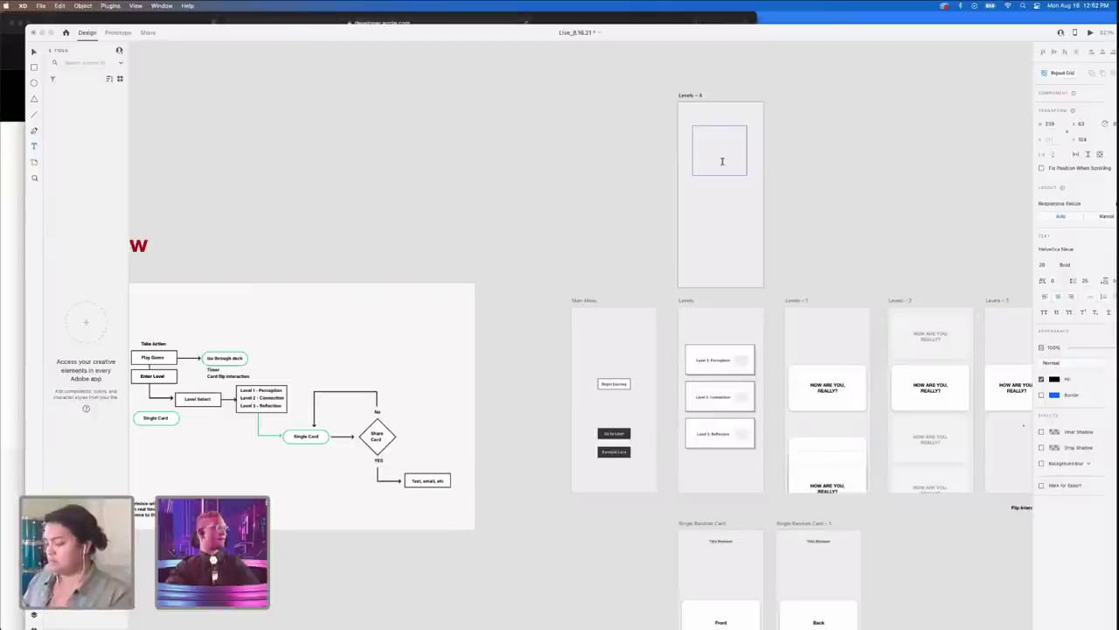
text(1:00)
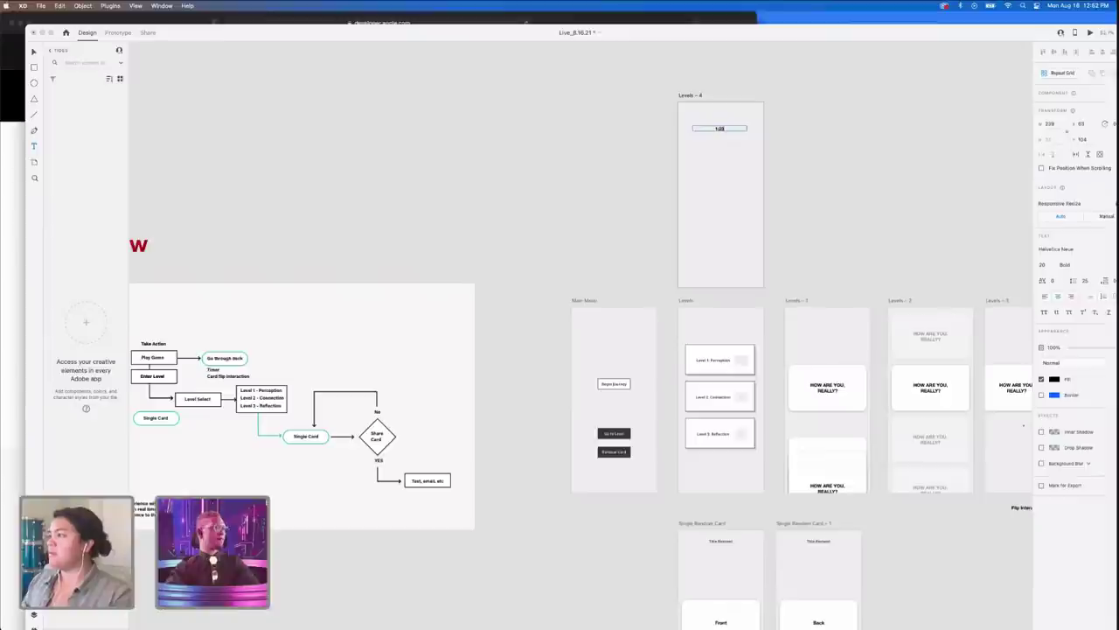
click(805, 200)
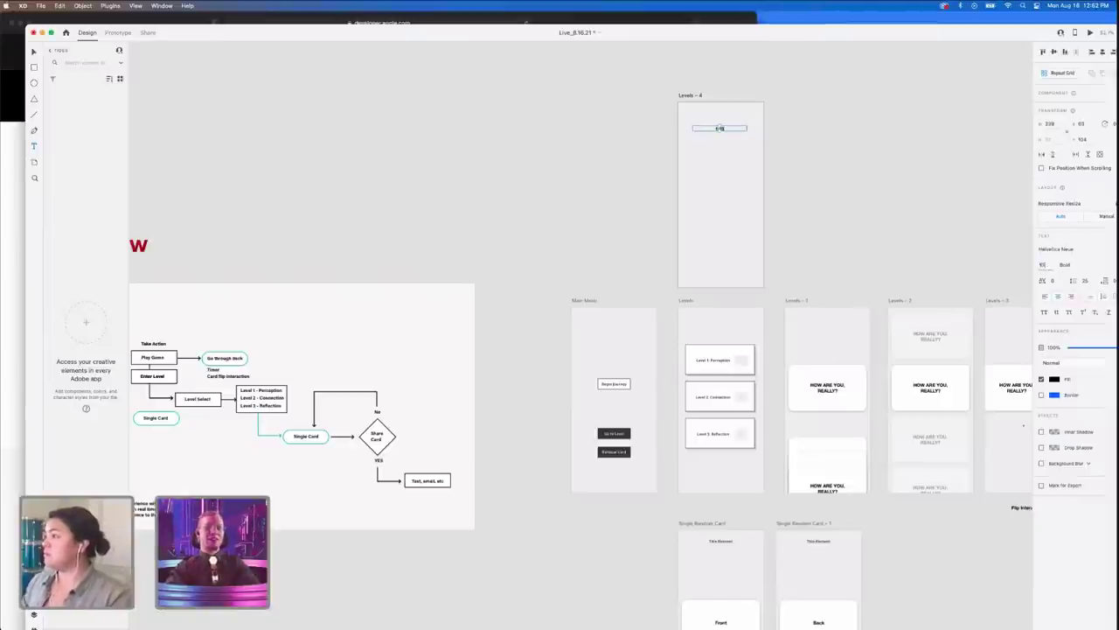
text(100)
key(Return)
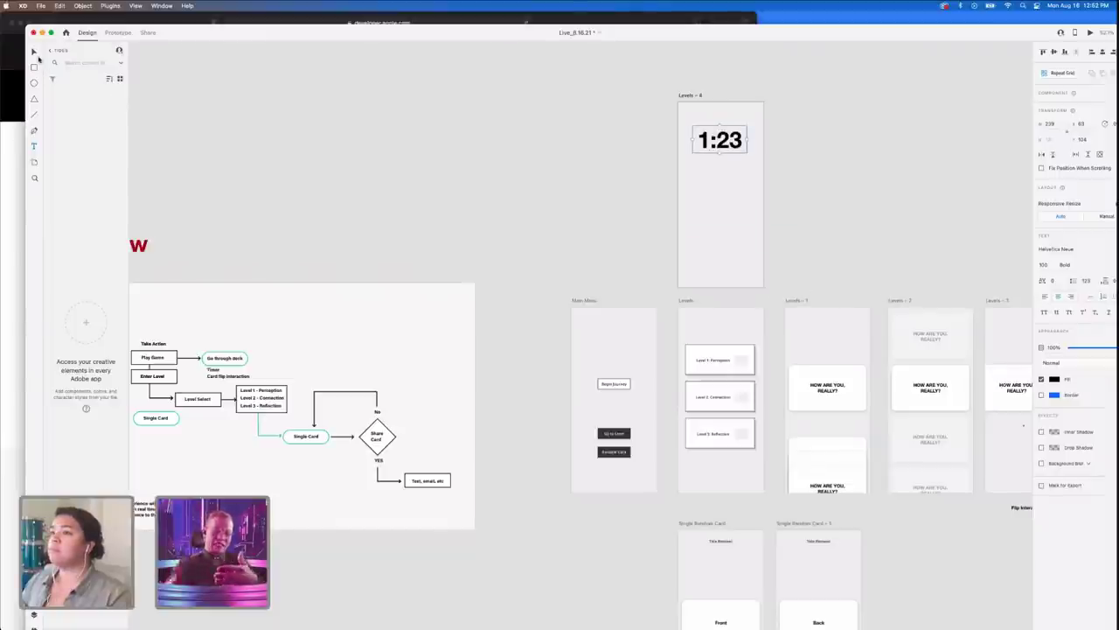
click(35, 52)
click(607, 109)
drag(716, 135, 715, 141)
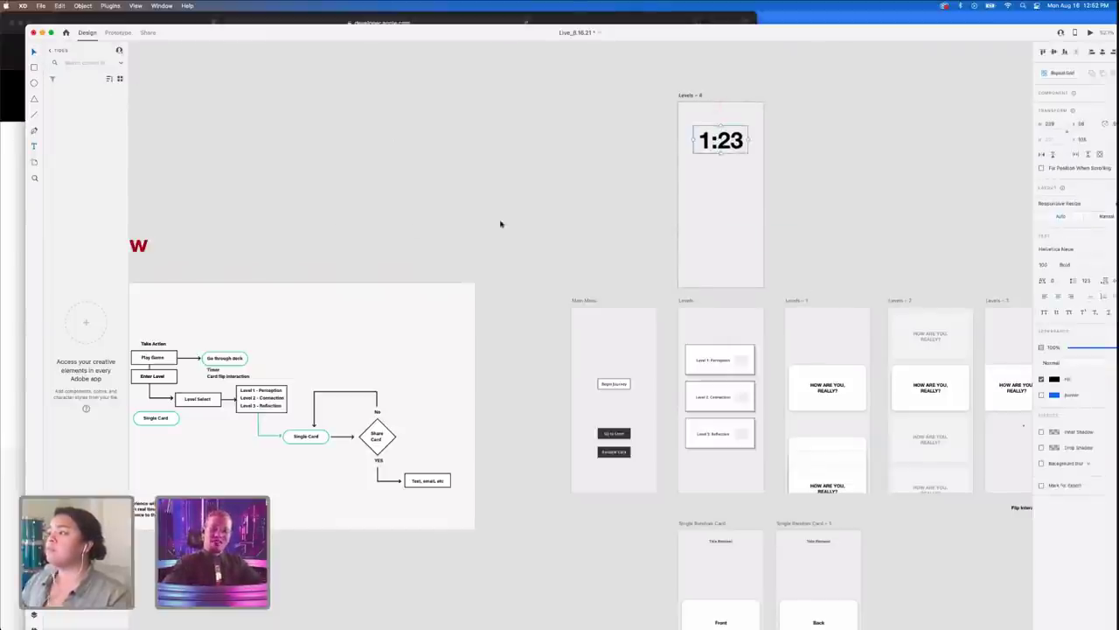
- Copy the stacked cards from Levels – 1 onto Levels – 4 and place them at that artboard's bottom edge
scroll(500, 224, right, 5)
scroll(500, 224, down, 2)
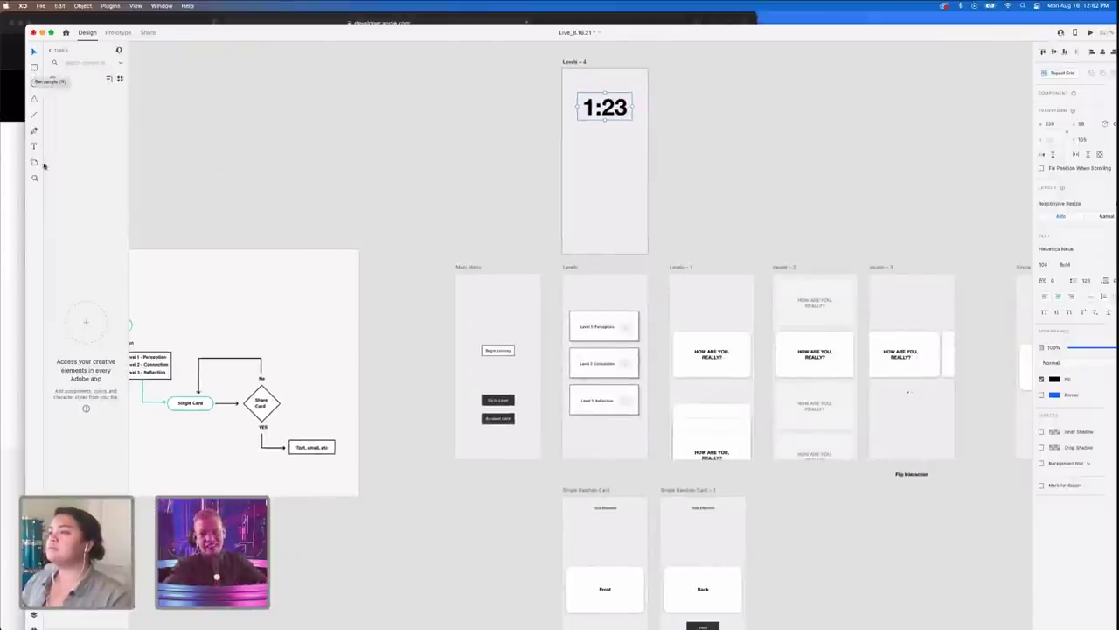
scroll(503, 405, left, 8)
scroll(503, 405, down, 3)
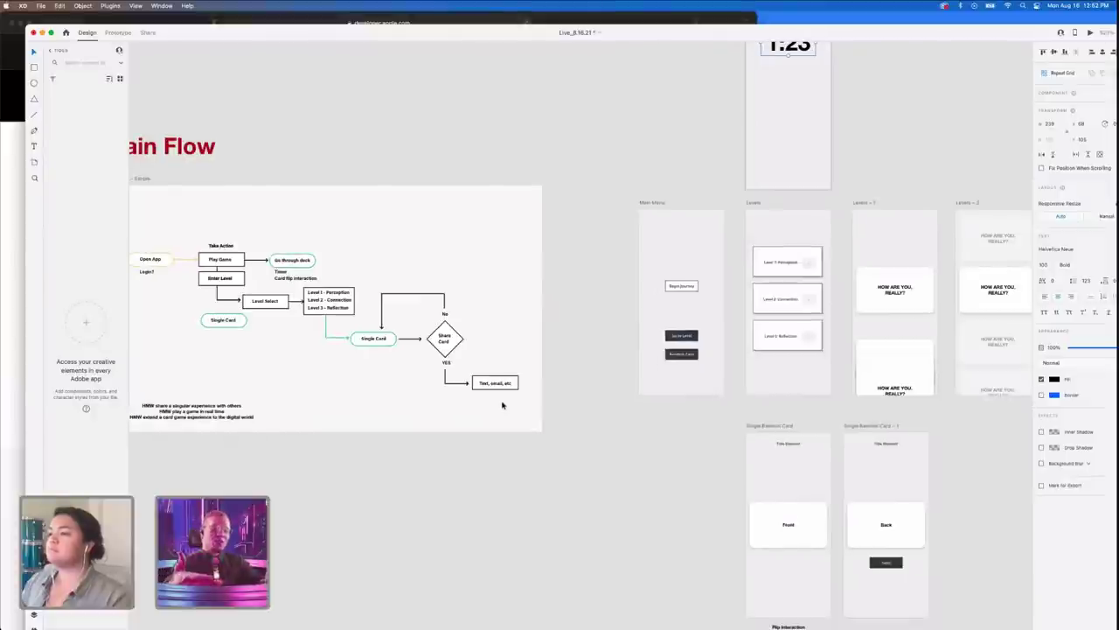
scroll(700, 376, up, 4)
scroll(700, 376, right, 2)
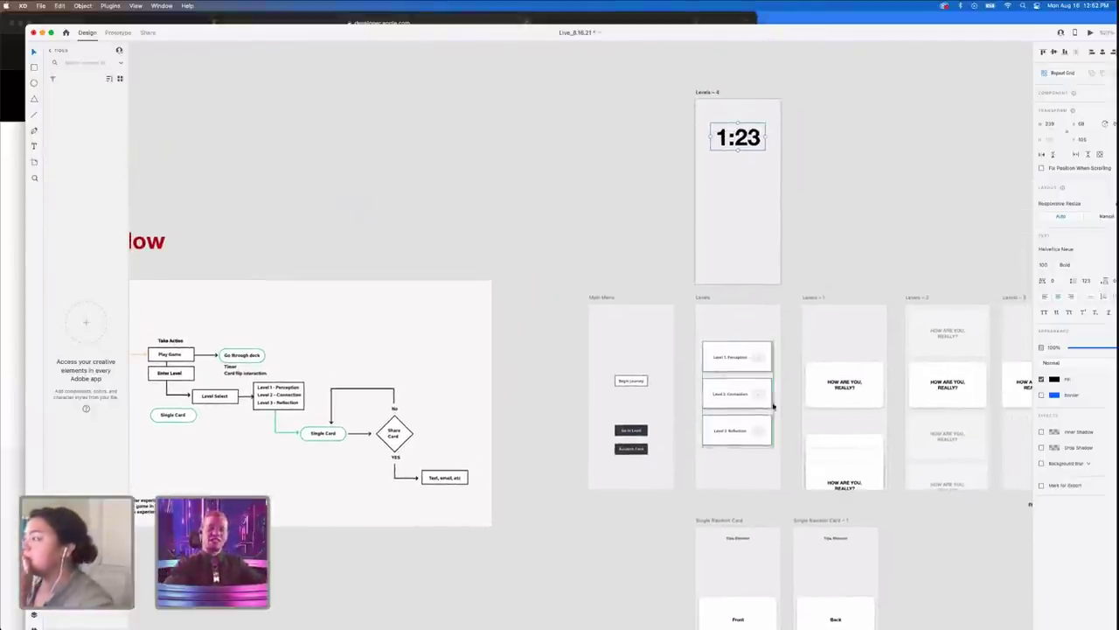
click(892, 503)
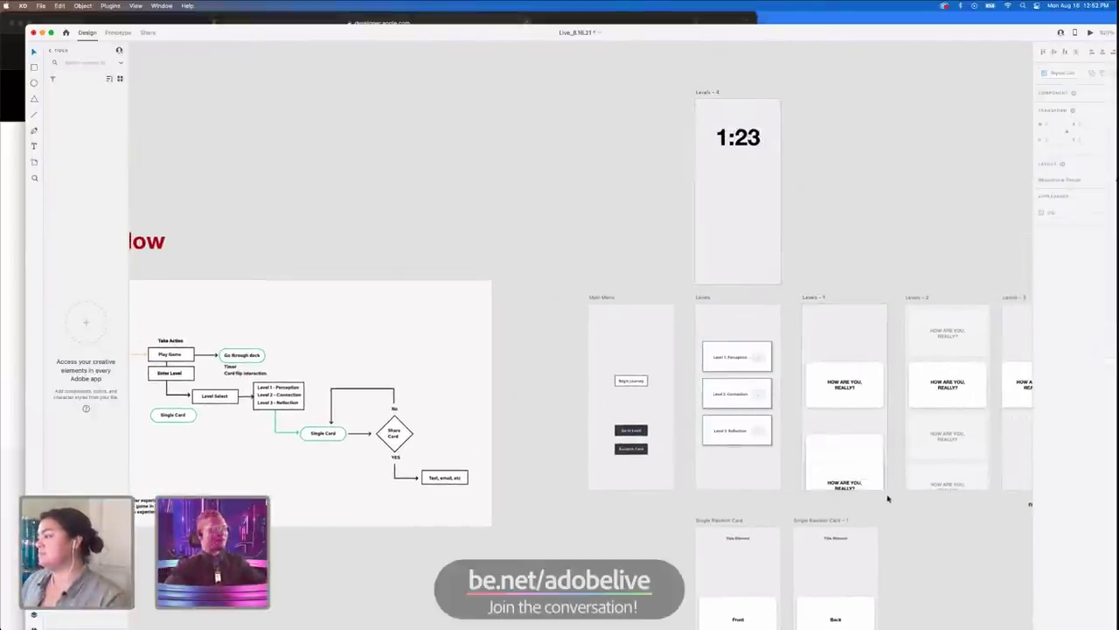
drag(887, 498, 718, 186)
click(847, 194)
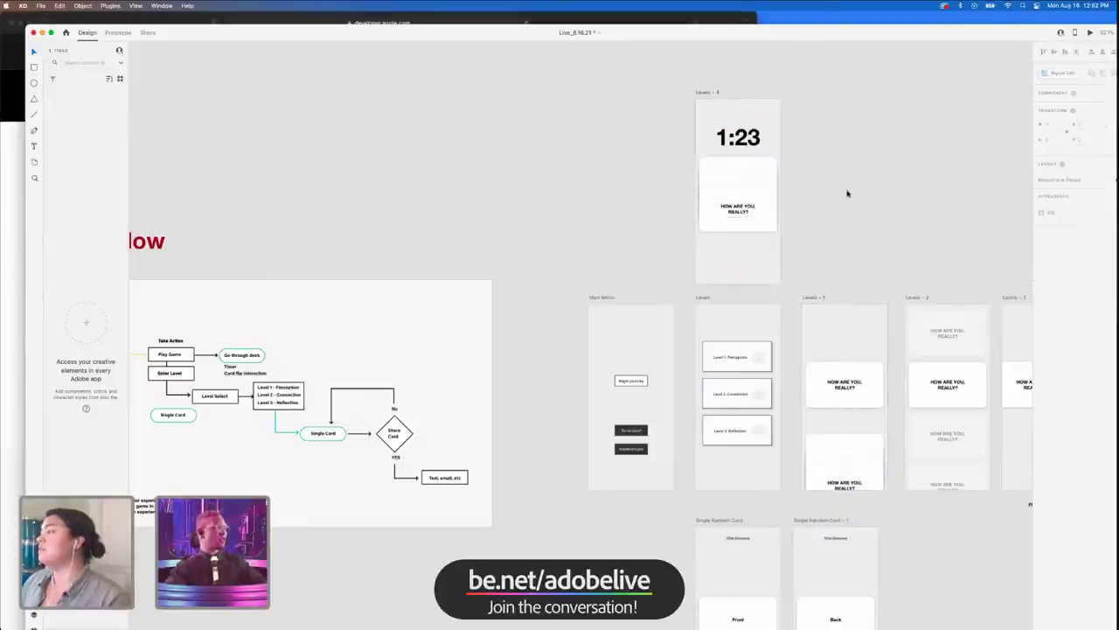
drag(666, 161, 772, 277)
click(807, 245)
- Move the 1:23 timer on Levels – 4 up closer to the artboard's top edge
click(730, 125)
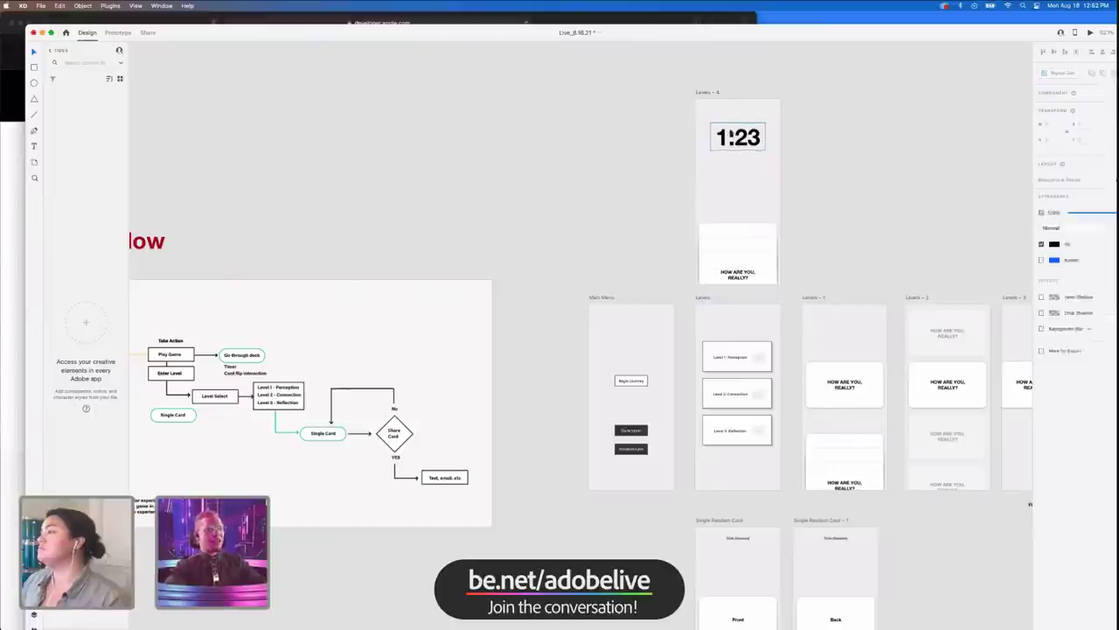
drag(730, 123, 730, 125)
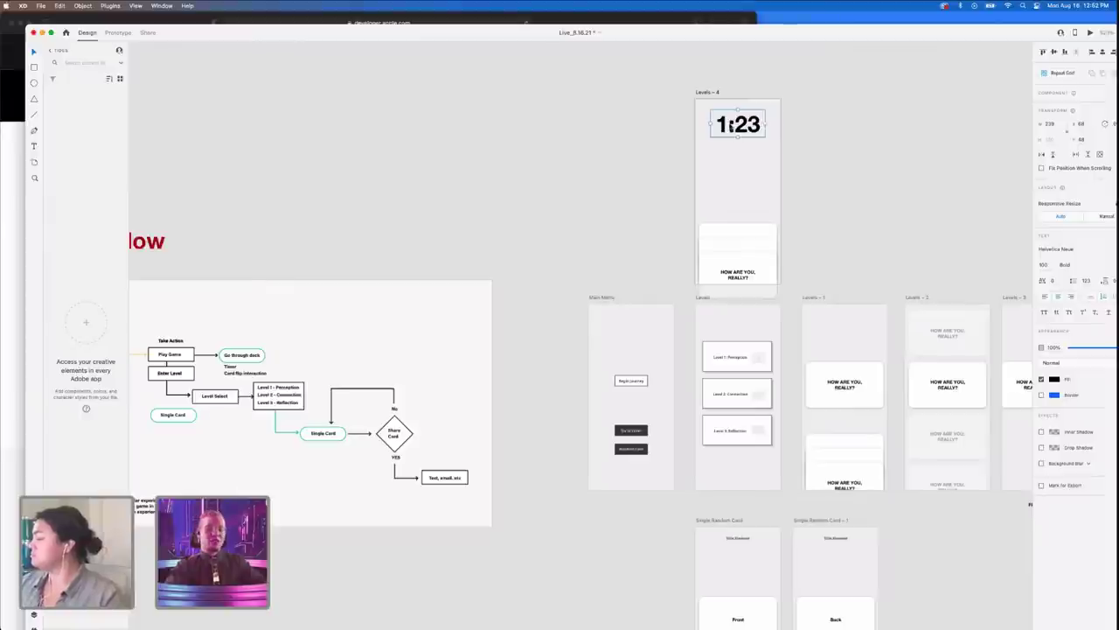
click(845, 179)
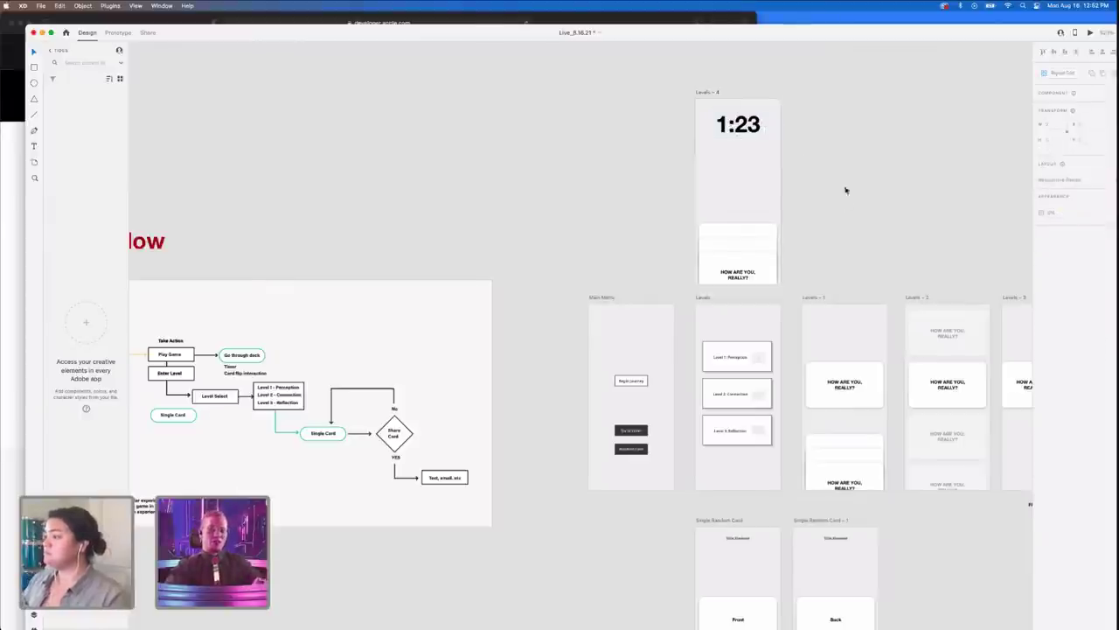
- Move the Go to Level and Random Card buttons on Main Menu up to sit directly beneath Begin Journey
scroll(846, 189, down, 2)
scroll(846, 189, right, 1)
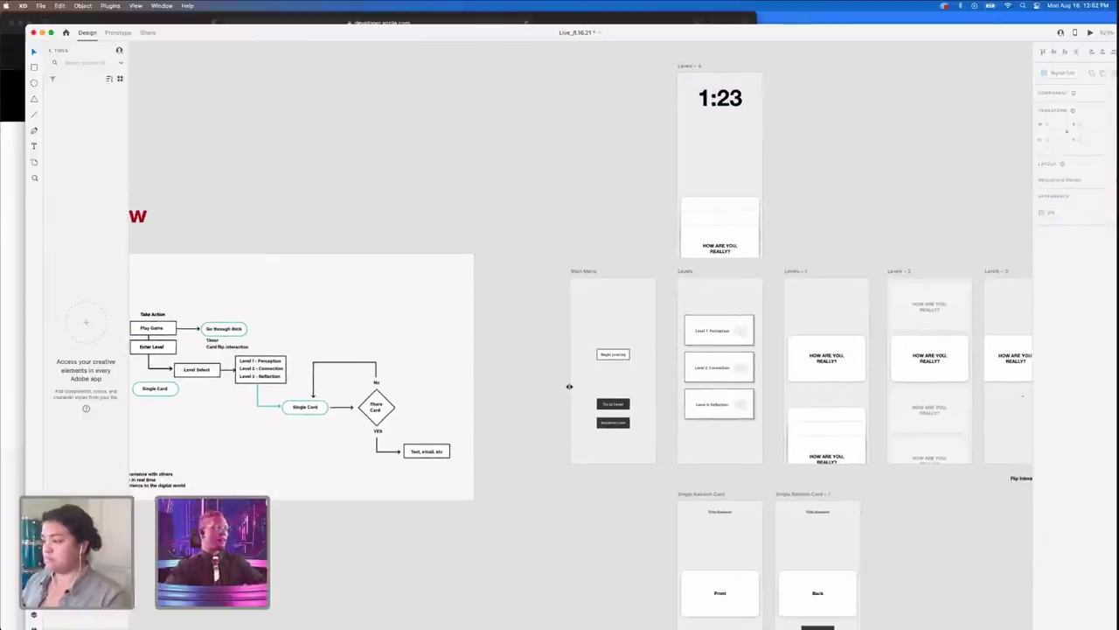
drag(550, 387, 653, 444)
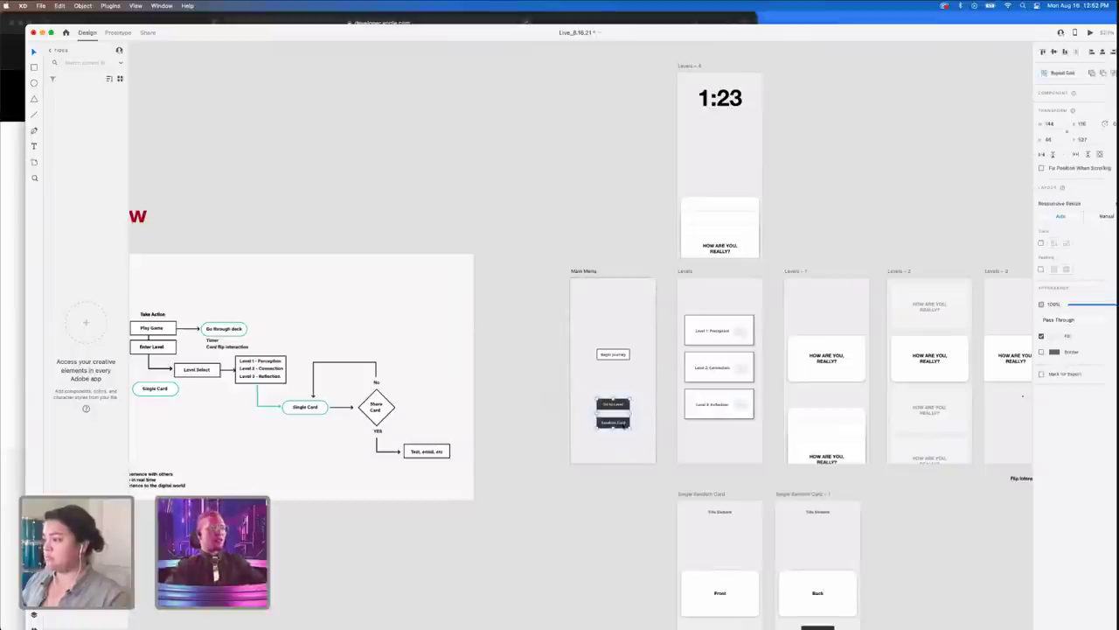
drag(613, 413, 613, 385)
click(488, 418)
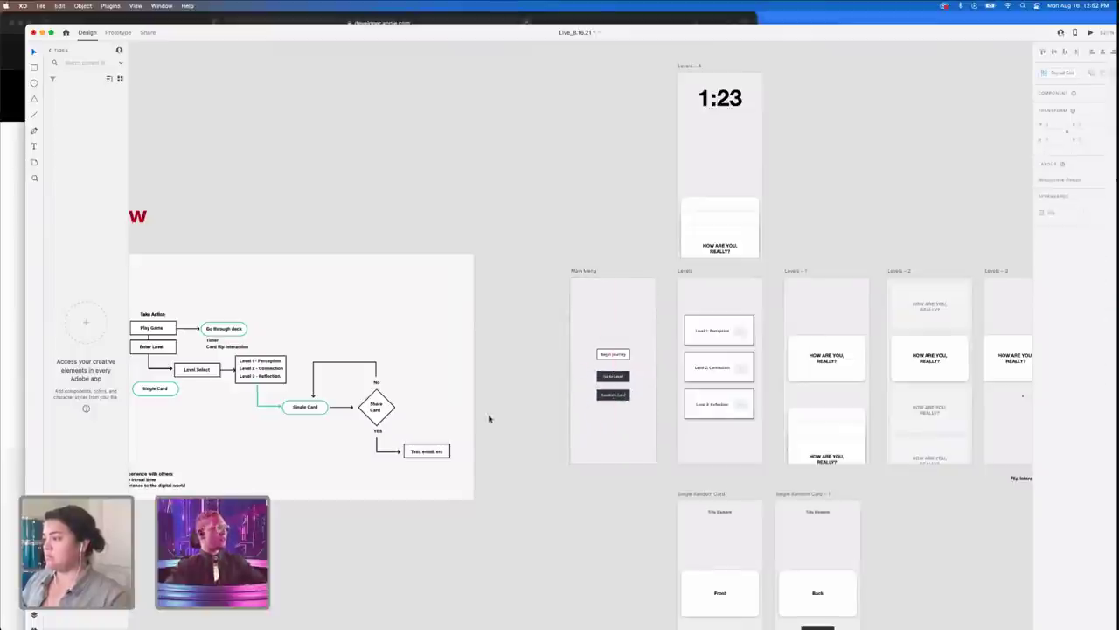
- Copy the single HOW ARE YOU, REALLY? card from Levels – 1 onto Levels – 4, between the timer and the card stack
scroll(489, 419, up, 3)
scroll(489, 419, right, 1)
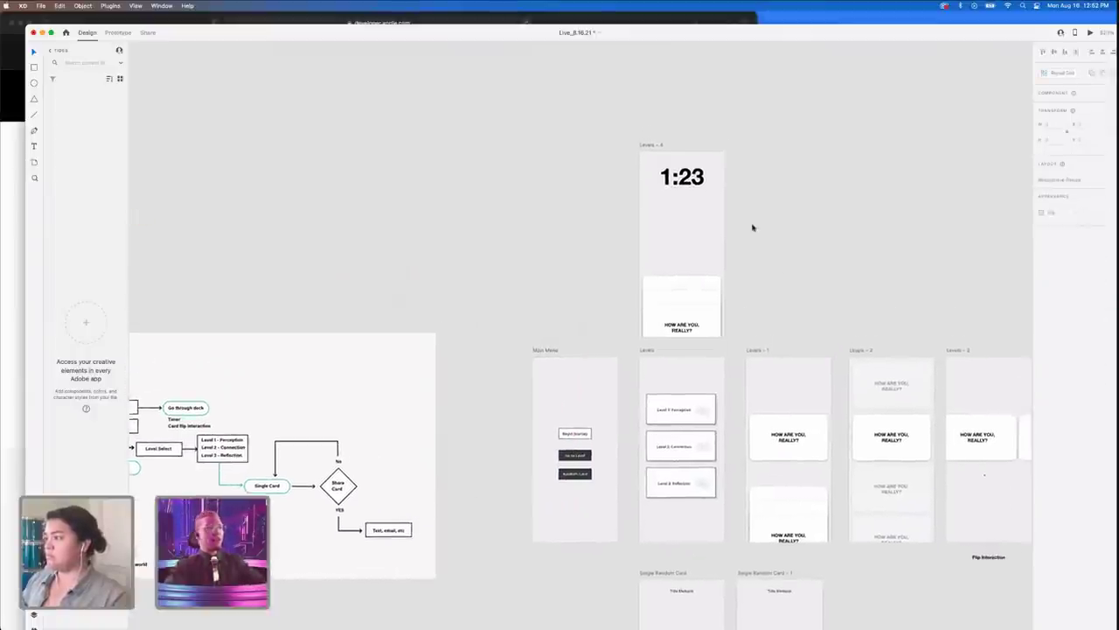
drag(795, 423, 690, 213)
click(783, 240)
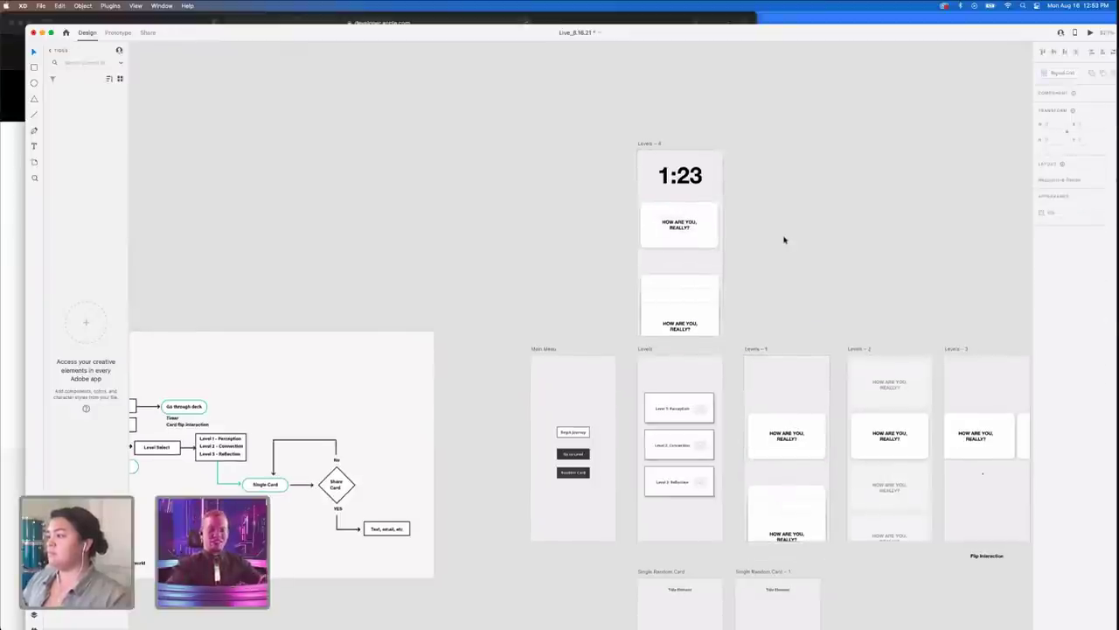
- Review the wireframes from the Main Flow chart and Main Menu across to the single random card and action sheet artboards
scroll(787, 239, right, 1)
scroll(787, 240, down, 1)
scroll(788, 254, right, 2)
scroll(789, 277, down, 2)
scroll(699, 332, down, 2)
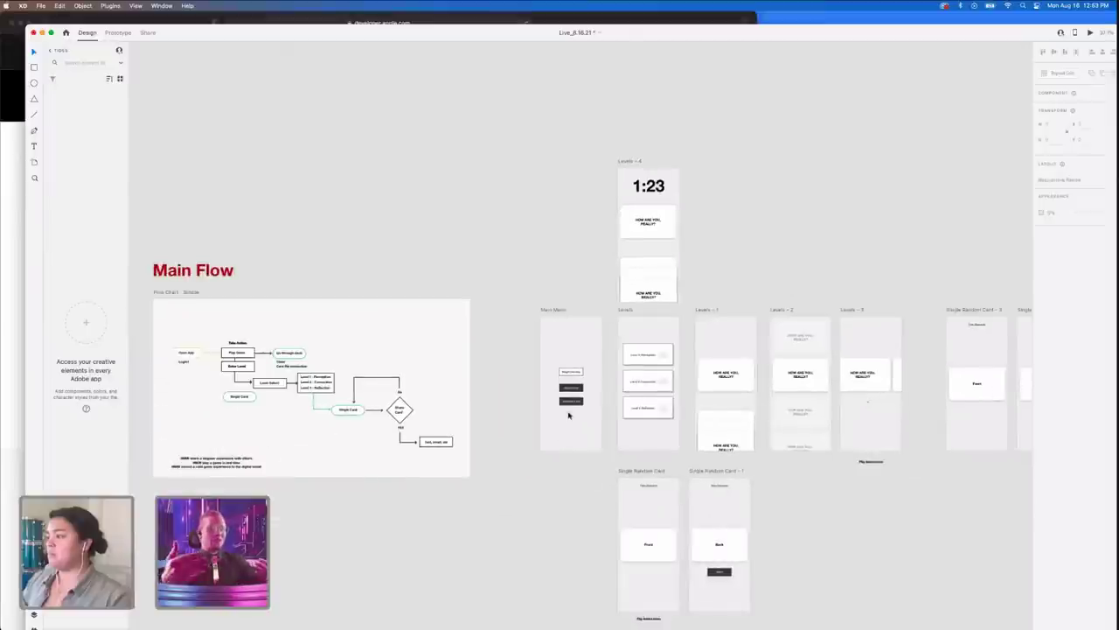
scroll(574, 410, up, 2)
scroll(575, 410, up, 3)
scroll(574, 410, down, 3)
scroll(575, 410, right, 1)
scroll(575, 410, down, 2)
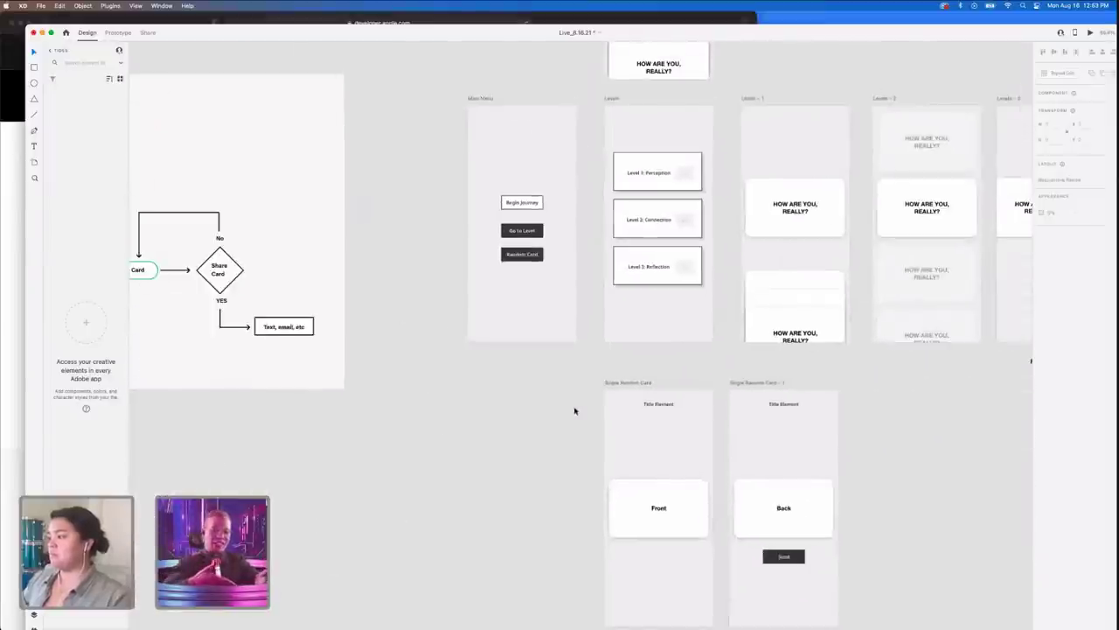
scroll(574, 410, right, 10)
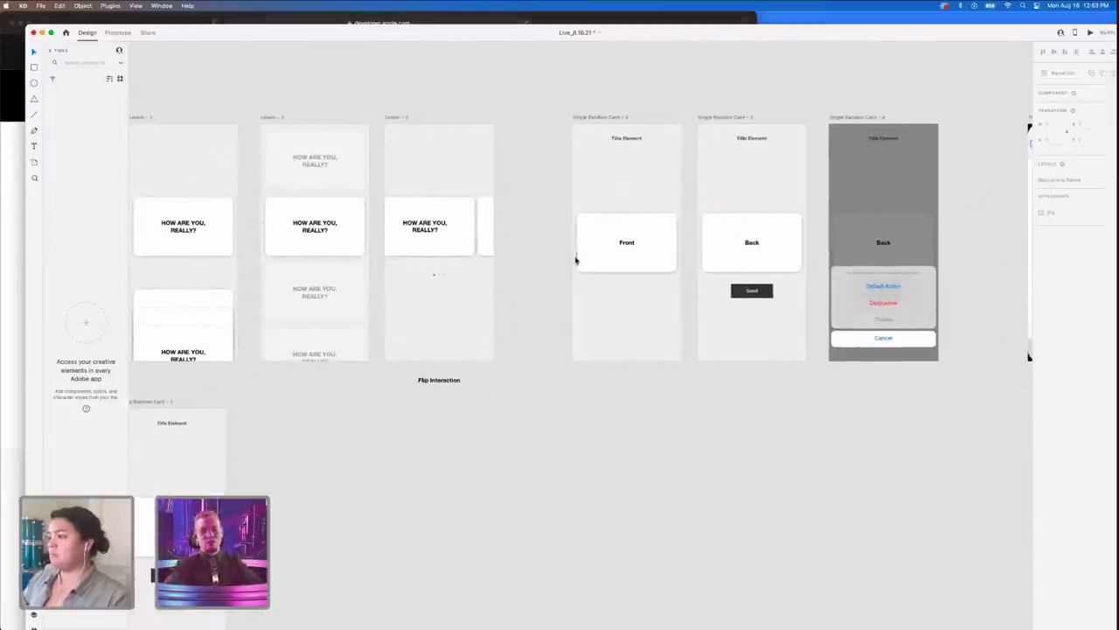
- Select the single random card artboard showing the Front card beside Levels – 3, and open the icon search plugin
double_click(615, 117)
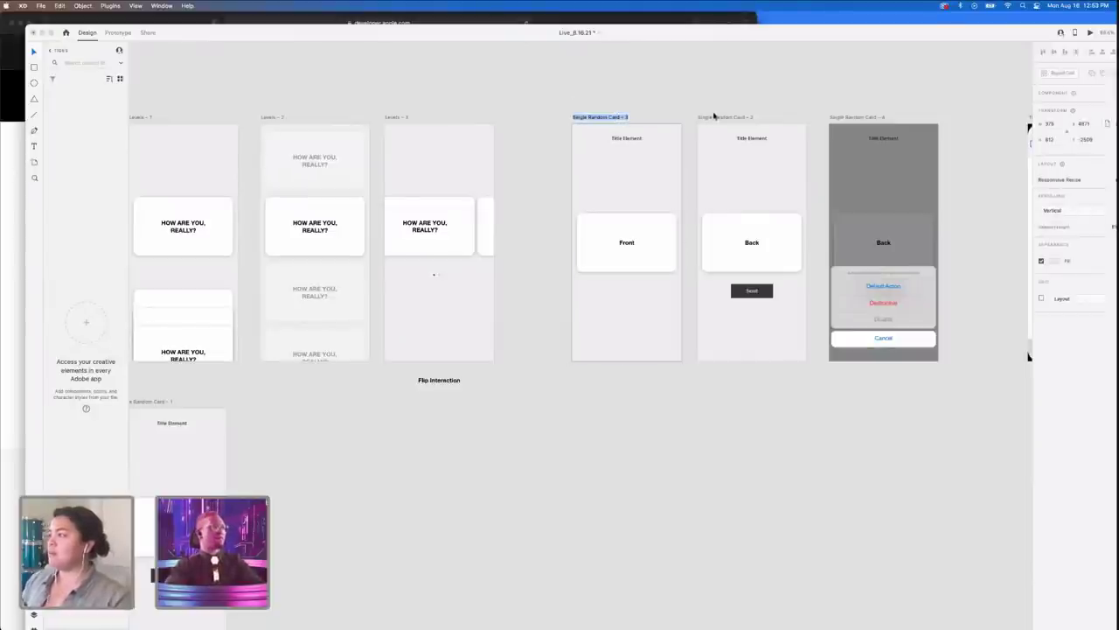
key(Return)
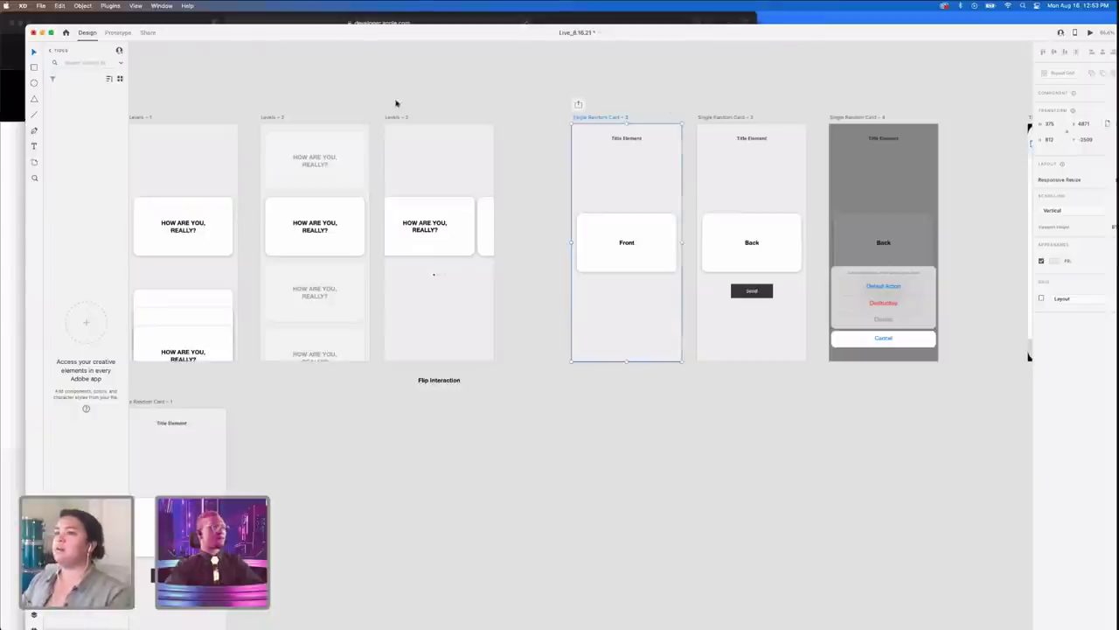
click(52, 53)
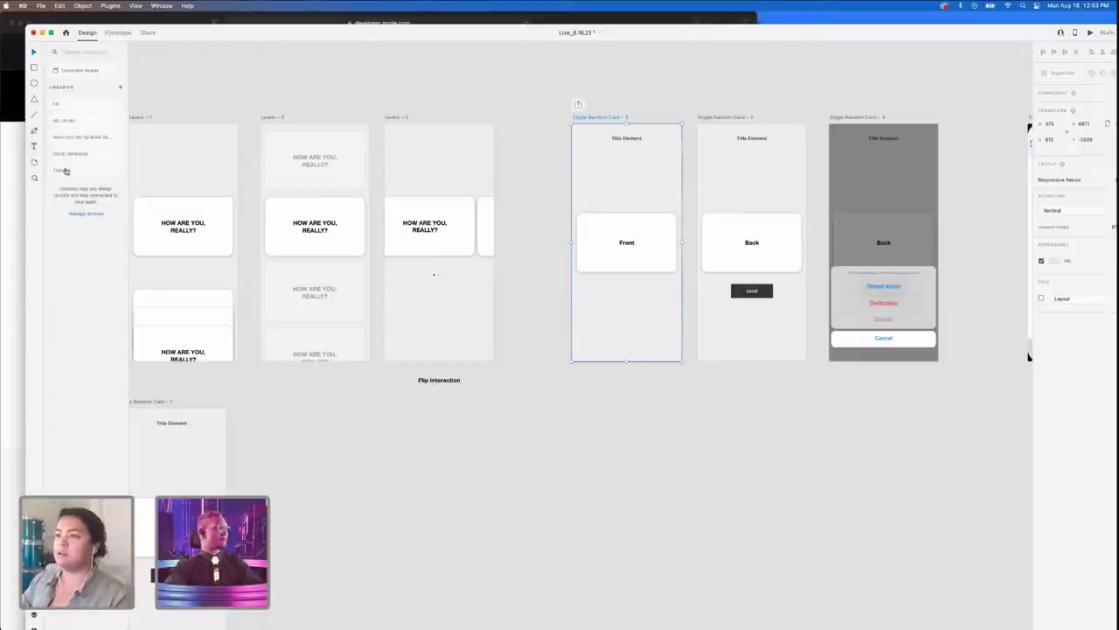
click(35, 617)
click(33, 624)
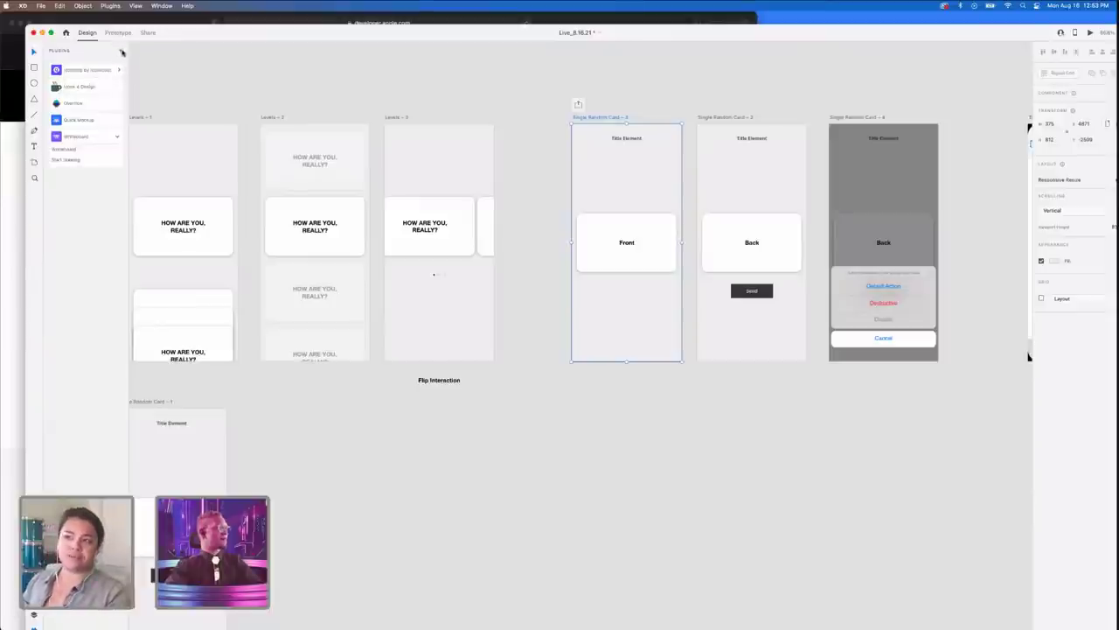
click(105, 88)
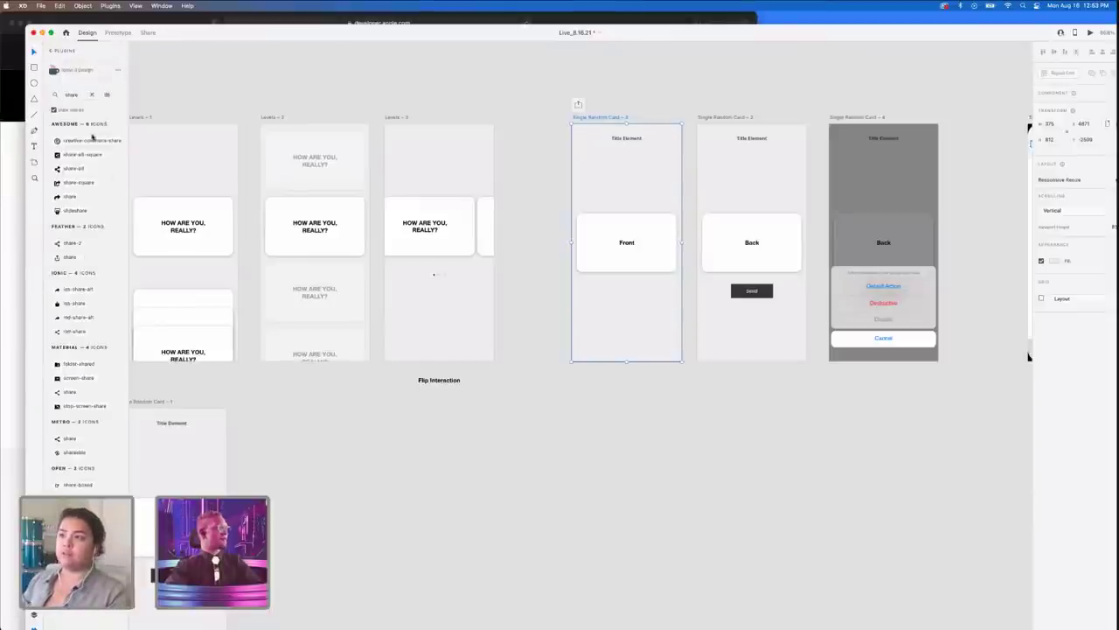
- Search the icon plugin for "instagram" and insert the Awesome set's Instagram icon on the selected Front card artboard
click(72, 94)
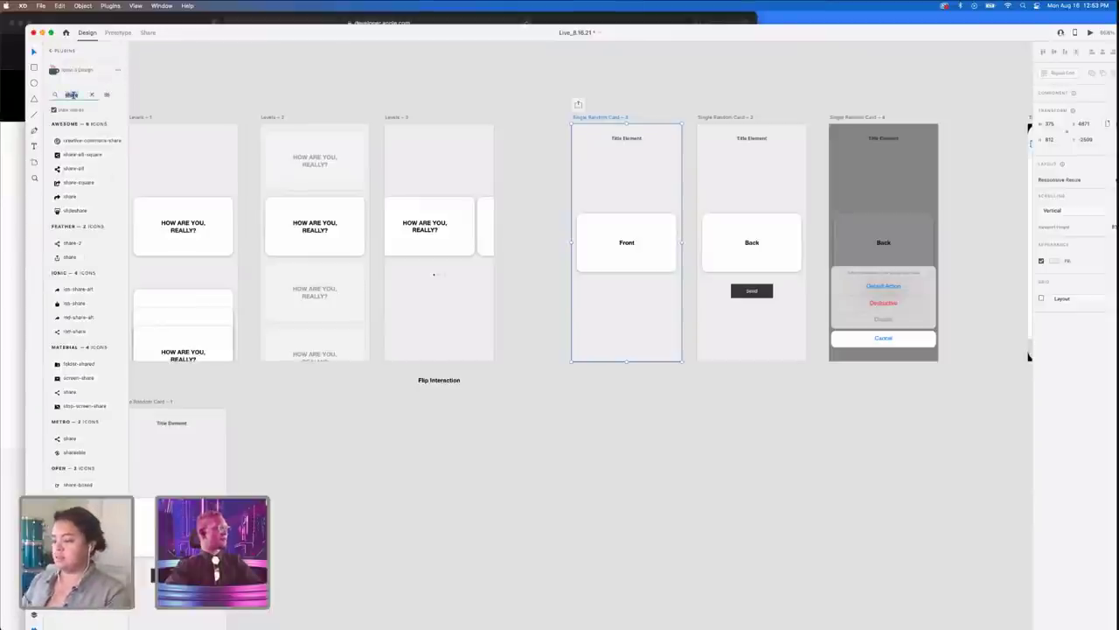
text(tim)
text(sh)
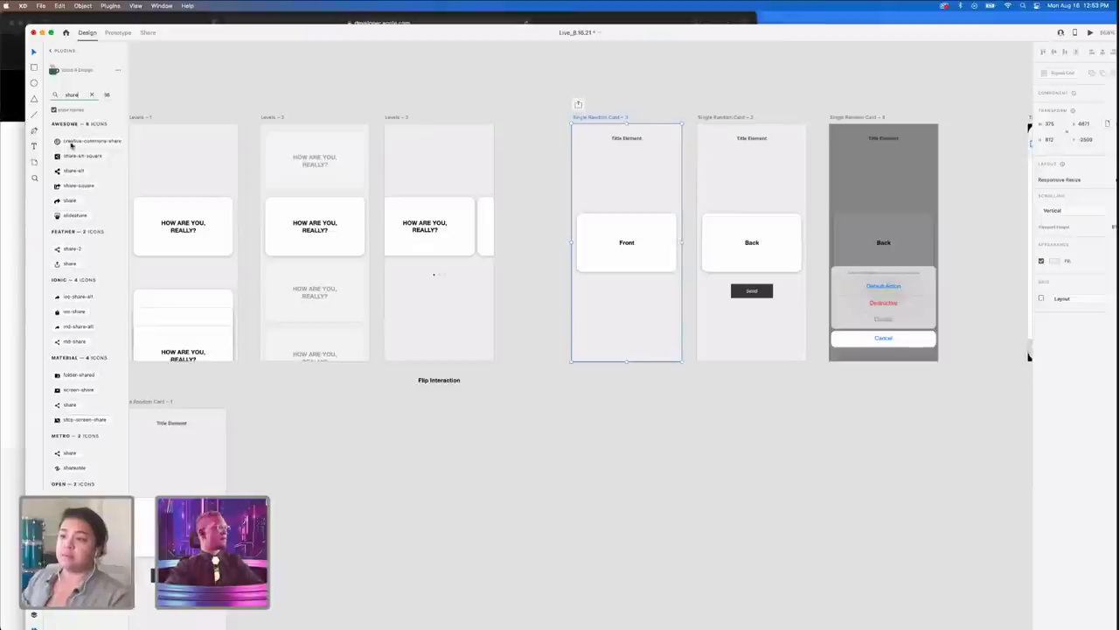
double_click(73, 94)
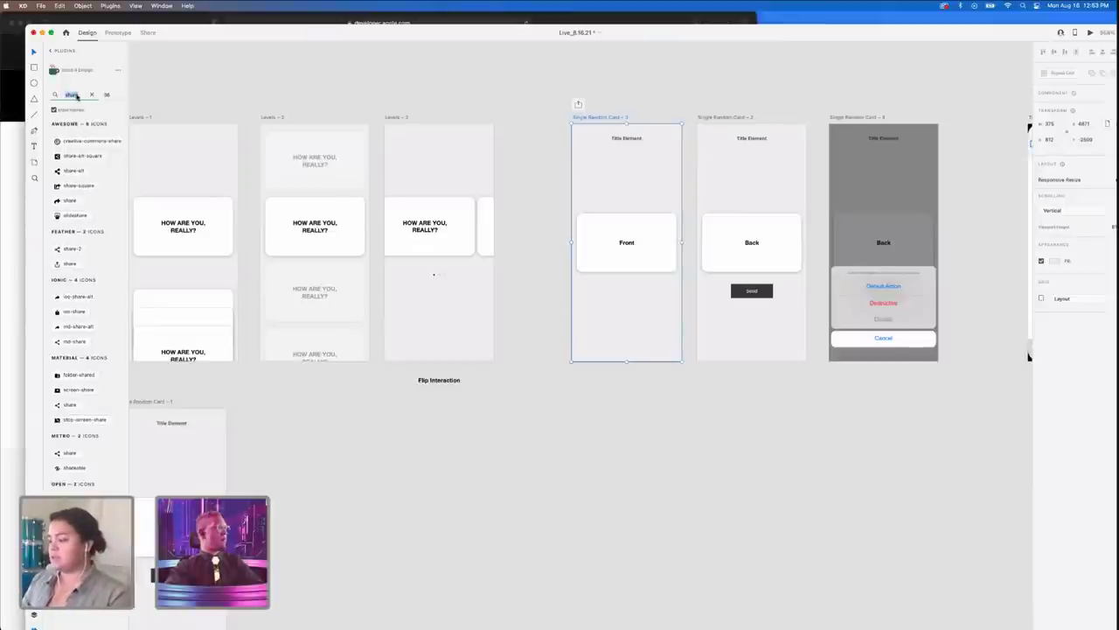
text(yes)
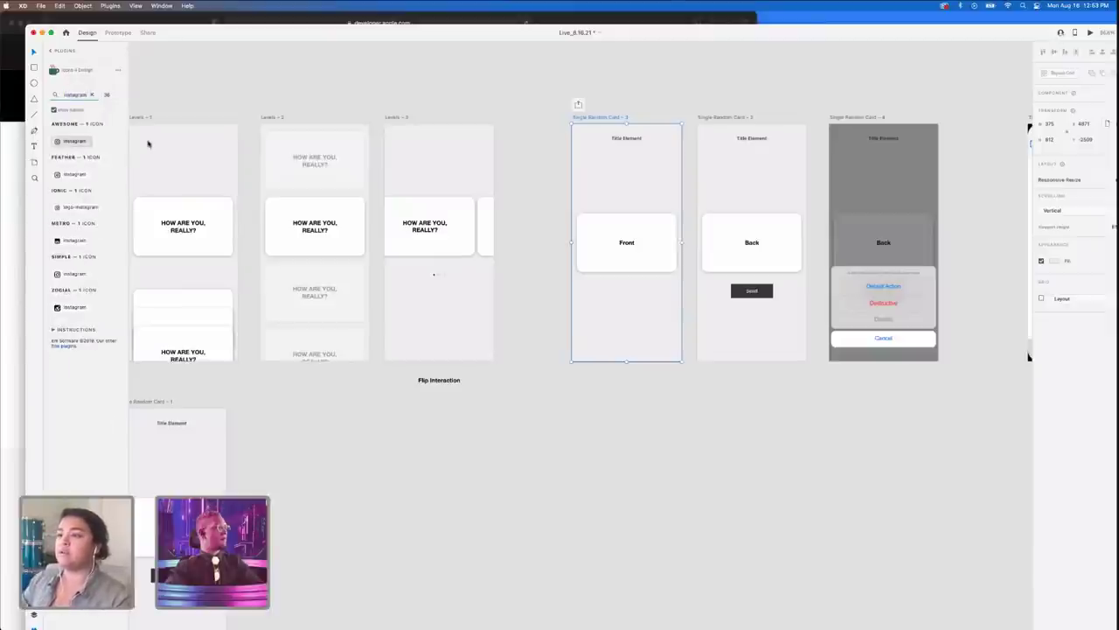
click(74, 141)
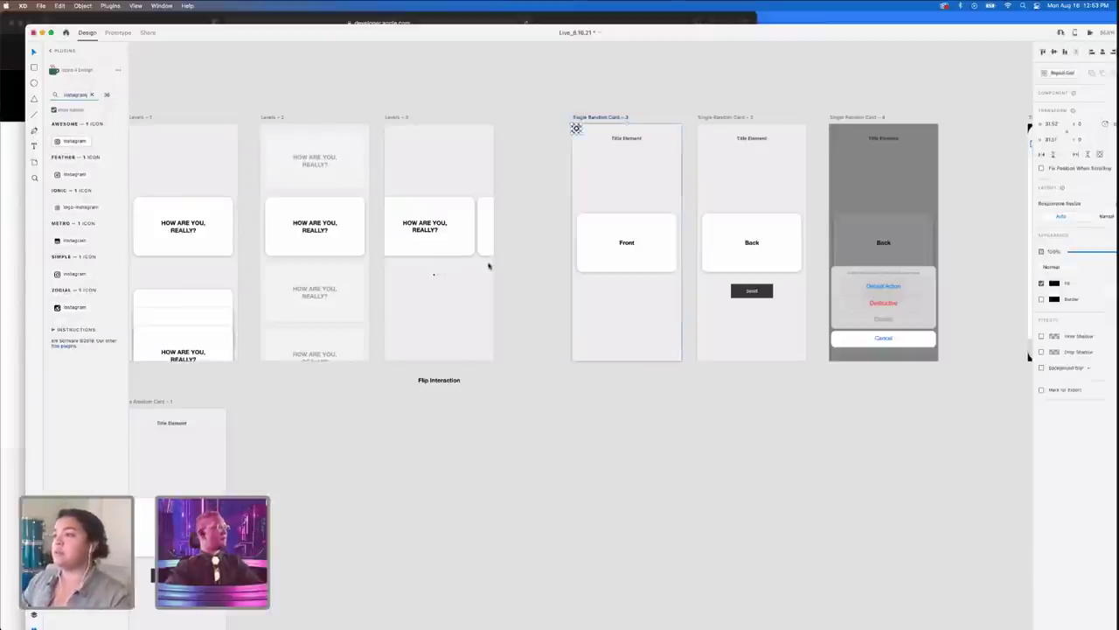
- Delete the inserted Instagram icon from the Front card artboard and return to the list of installed plugins
scroll(571, 138, up, 5)
drag(584, 121, 527, 117)
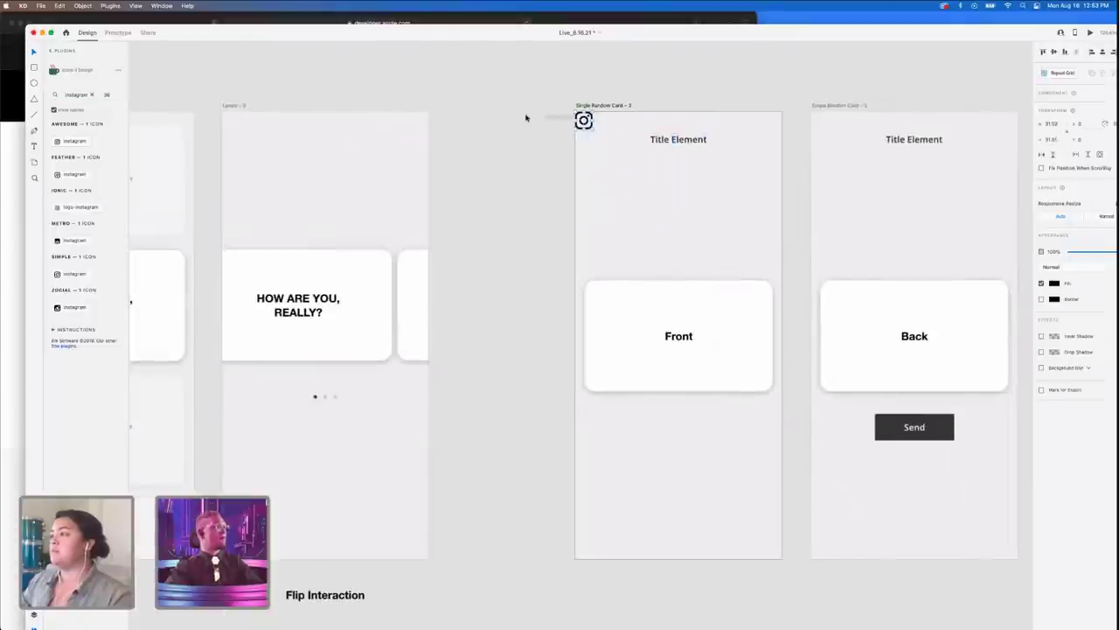
click(580, 106)
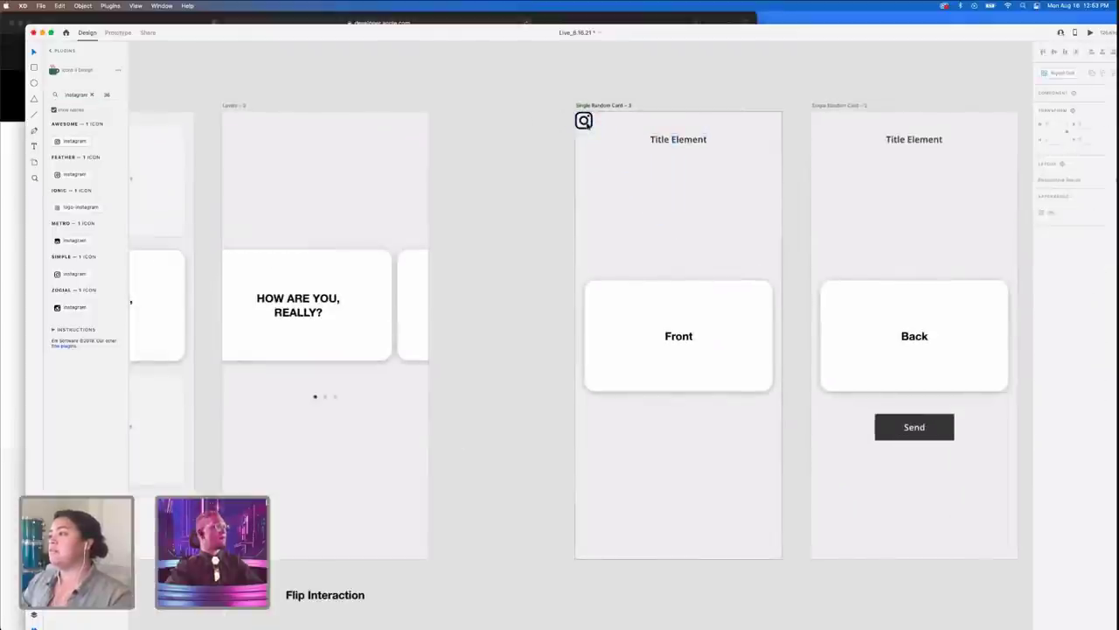
drag(584, 122, 433, 165)
click(497, 193)
key(Delete)
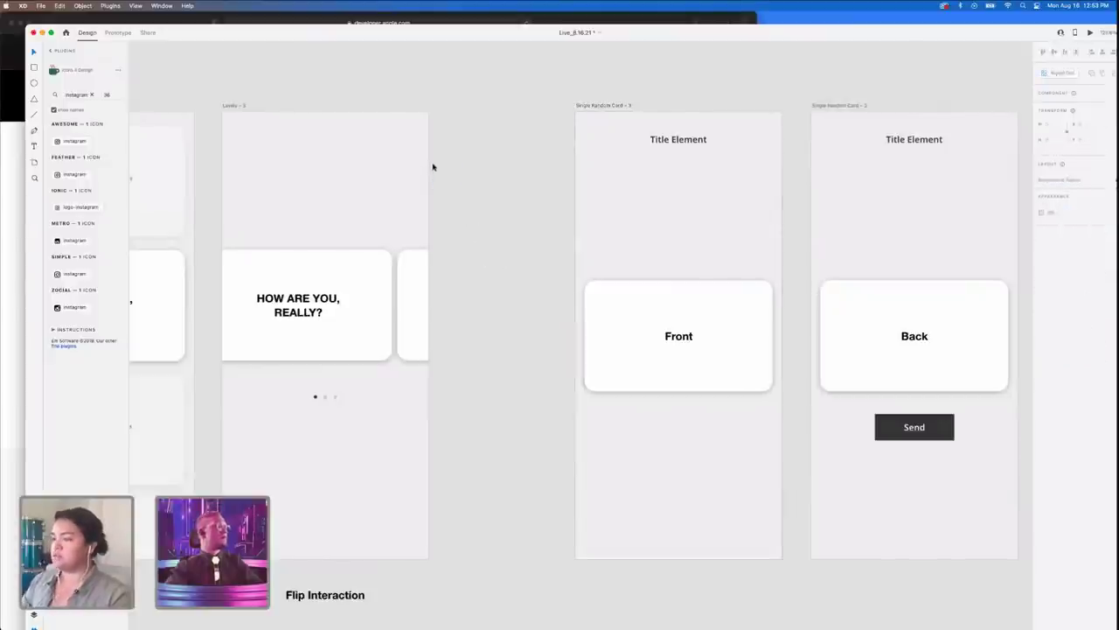
click(52, 49)
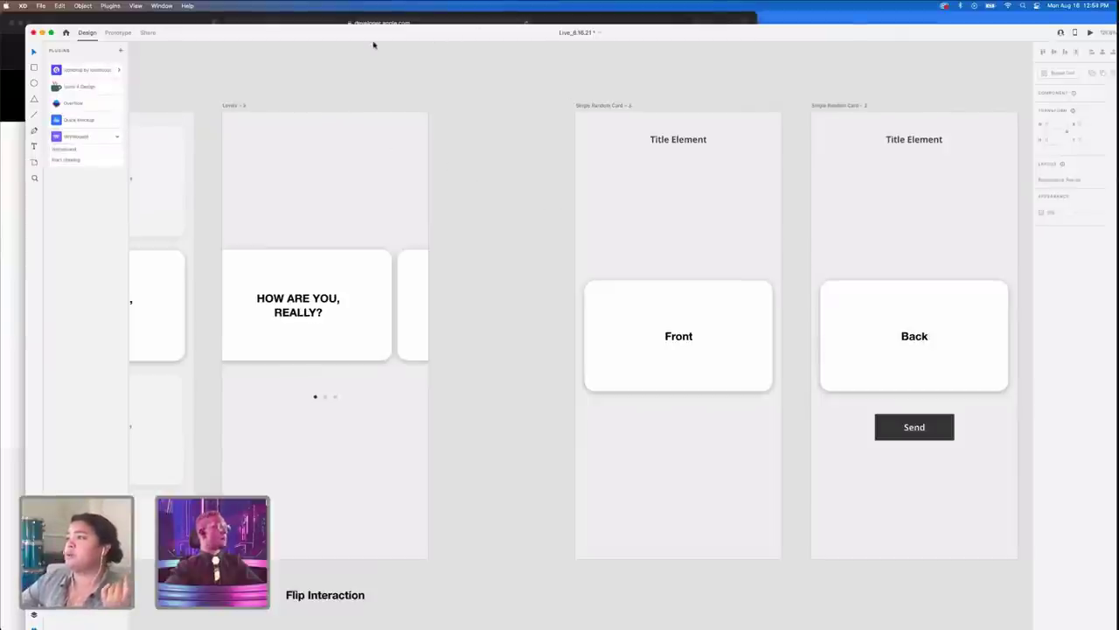
- Browse the Whiteboard plugin's templates and insert the Sketching Wireframes - Mobile App/Page template
drag(348, 35, 339, 23)
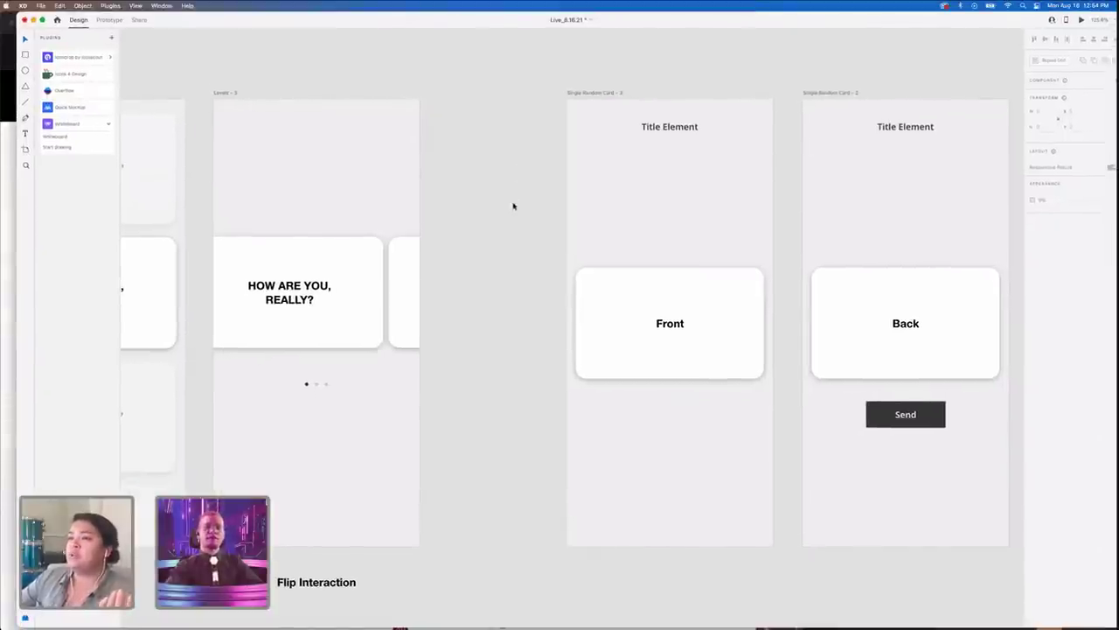
scroll(513, 205, down, 10)
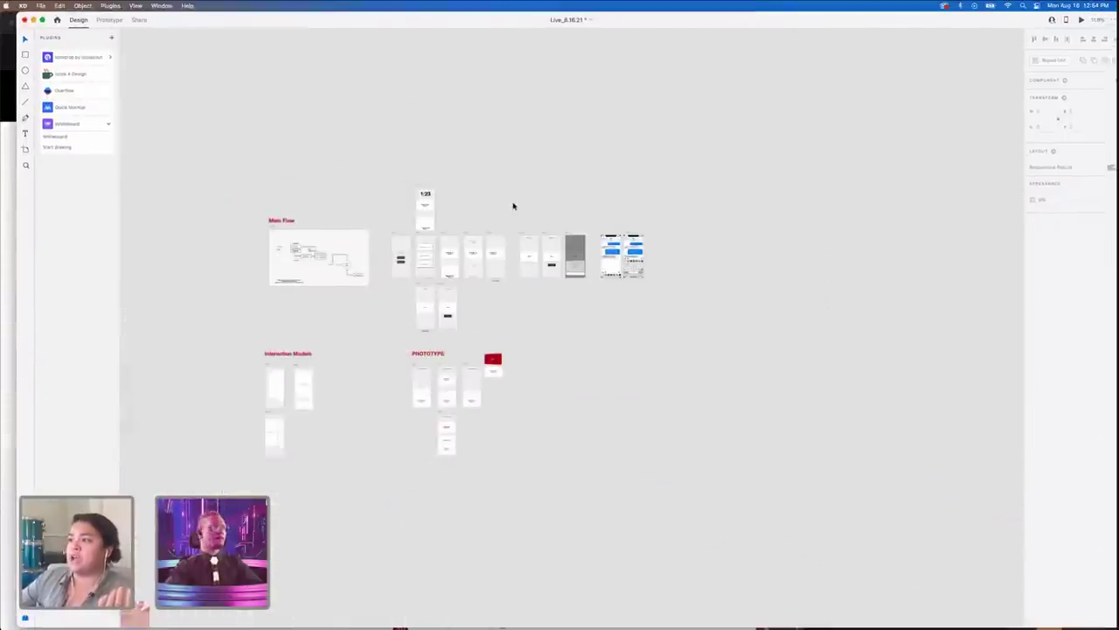
scroll(513, 206, up, 3)
scroll(524, 222, up, 3)
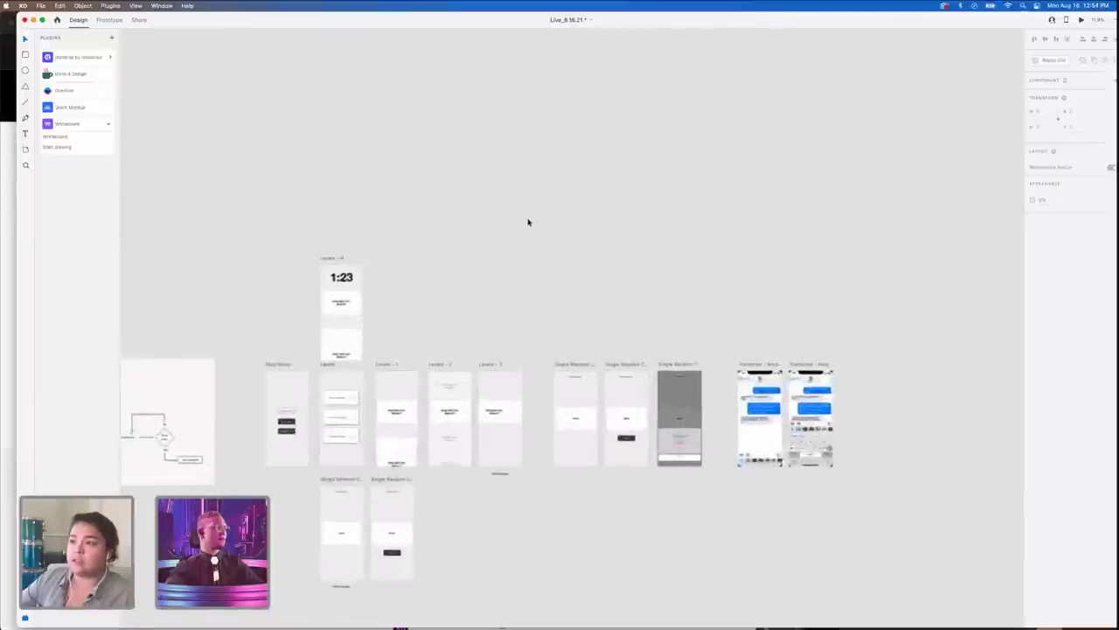
click(84, 137)
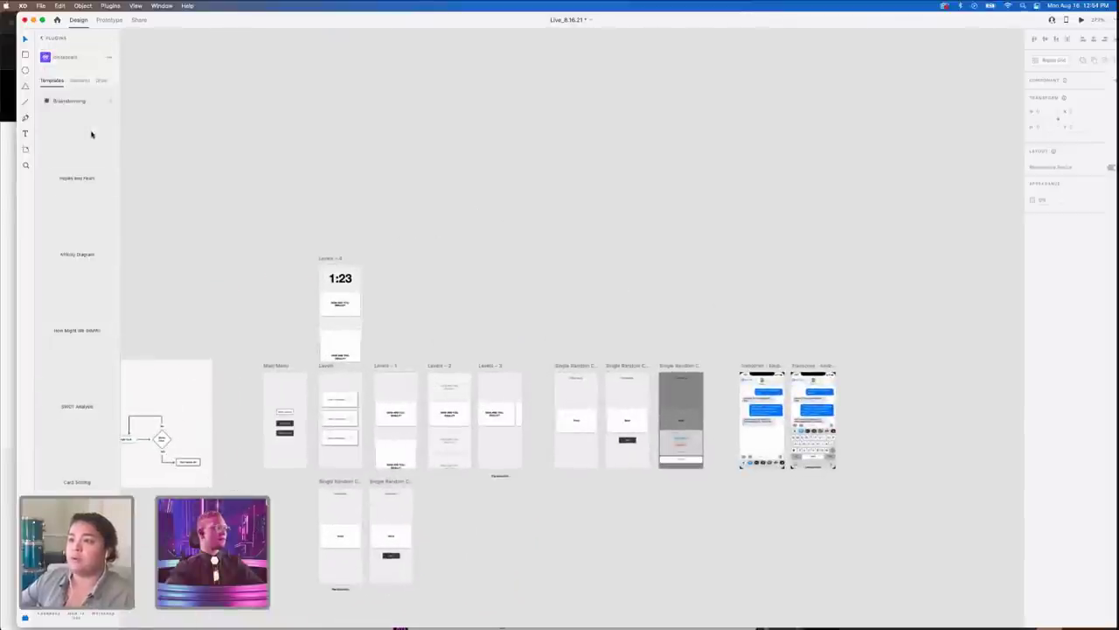
scroll(87, 370, down, 6)
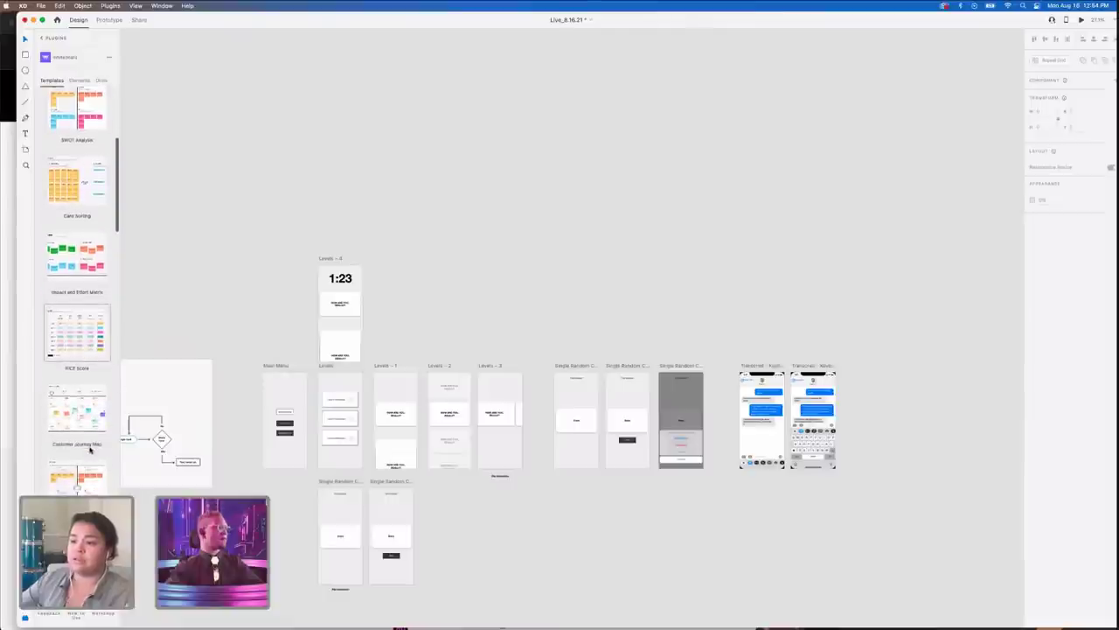
scroll(90, 449, down, 3)
scroll(90, 449, down, 3)
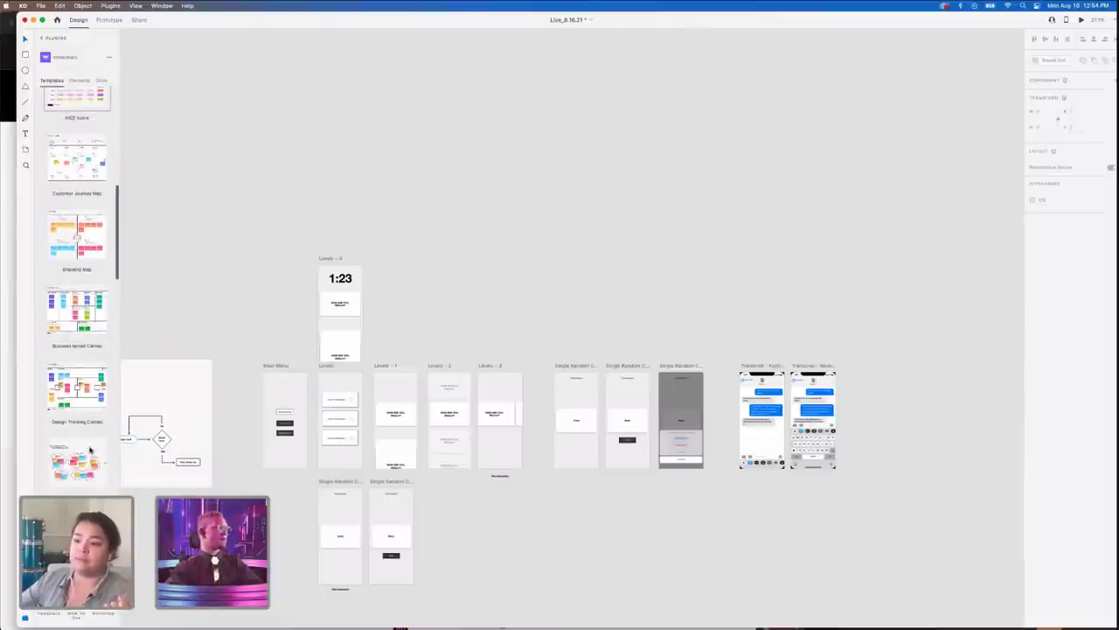
scroll(90, 450, down, 3)
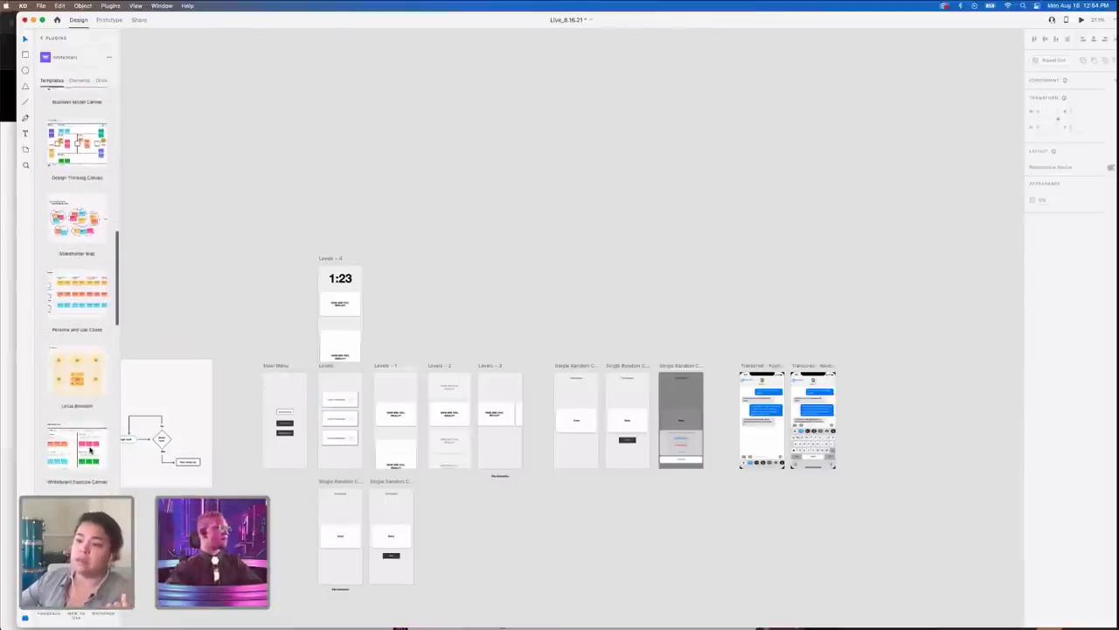
scroll(103, 450, down, 10)
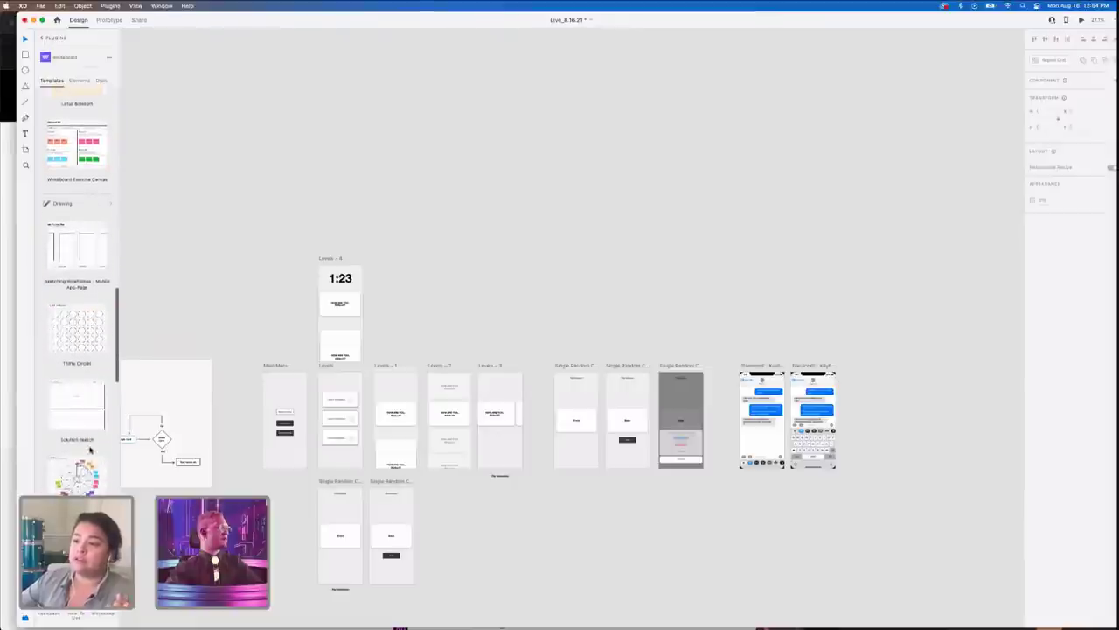
click(67, 260)
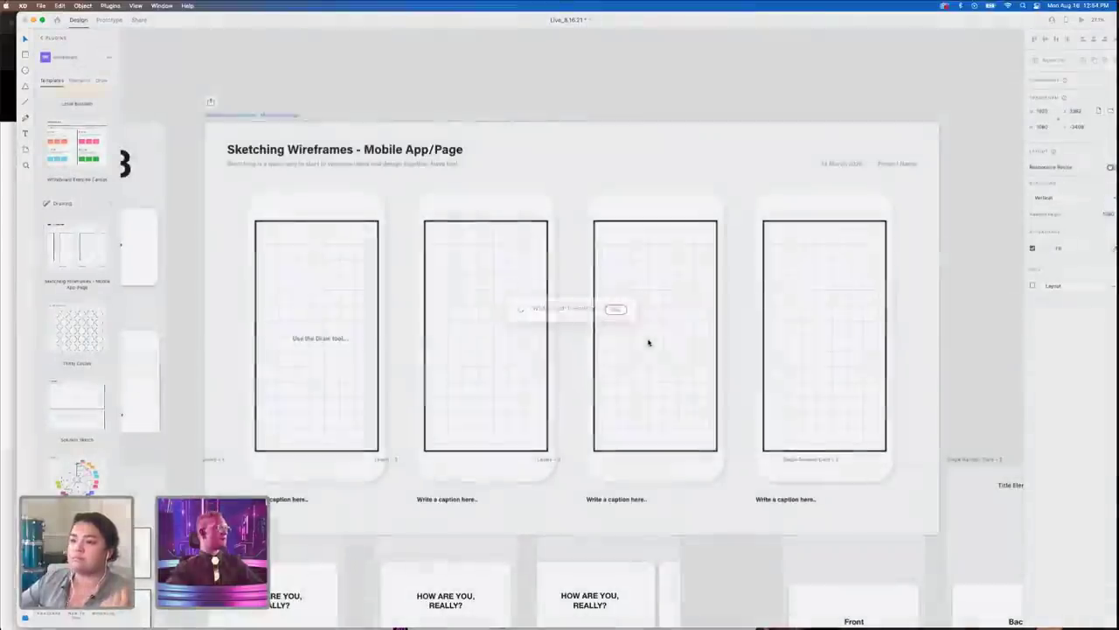
- Move the Sketching Wireframes template artboard above the wireframe rows and examine its four phone frames
scroll(253, 153, down, 5)
drag(263, 124, 278, 63)
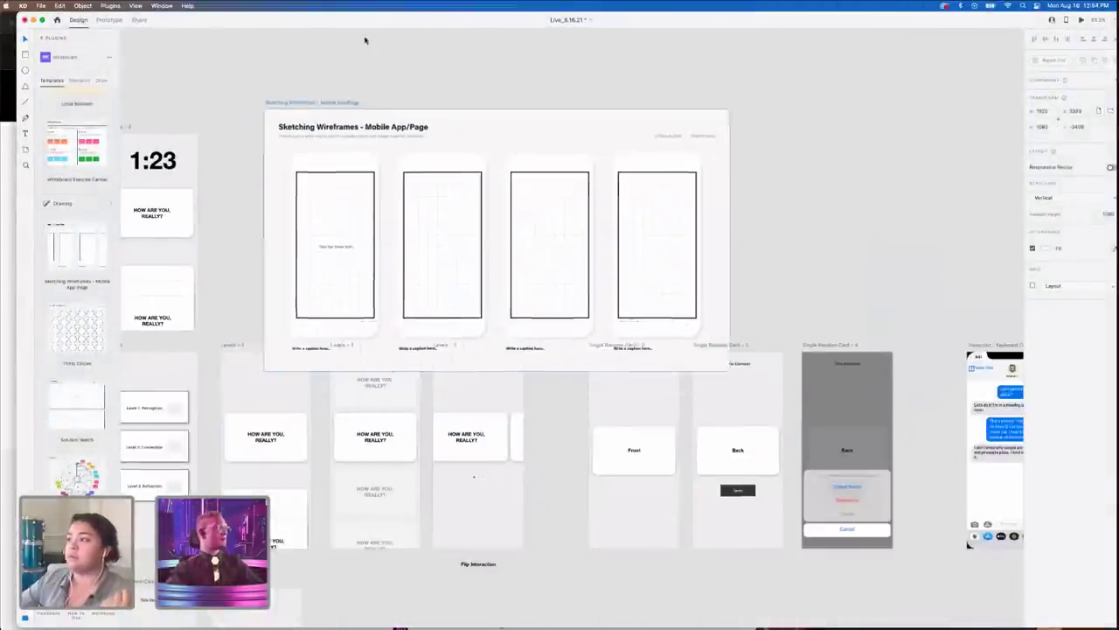
scroll(294, 156, up, 3)
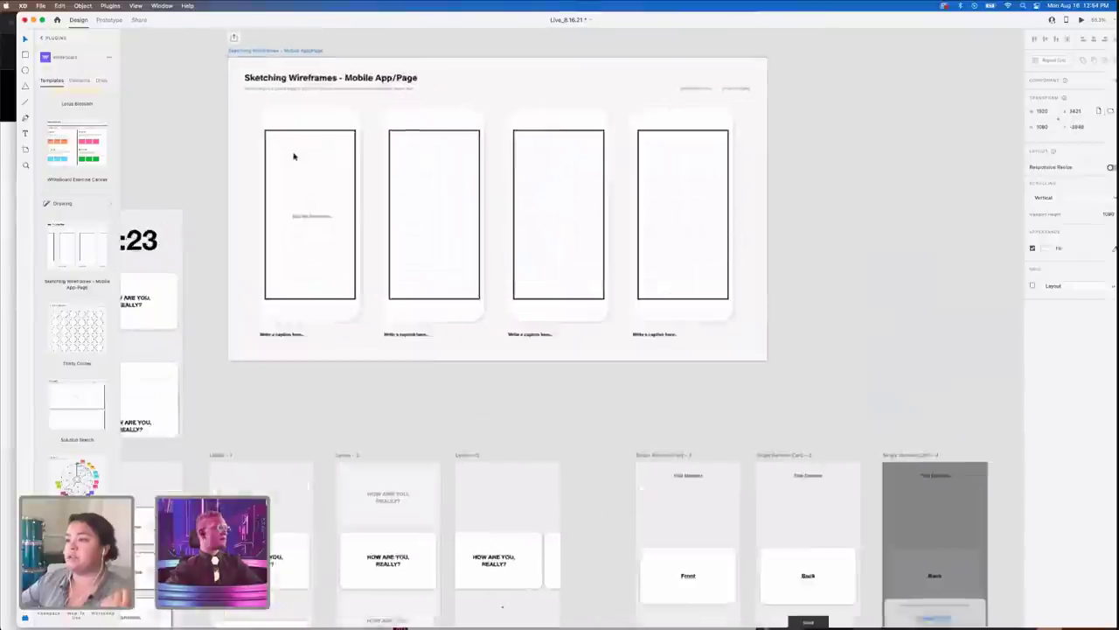
scroll(302, 171, up, 3)
scroll(402, 425, up, 1)
click(287, 361)
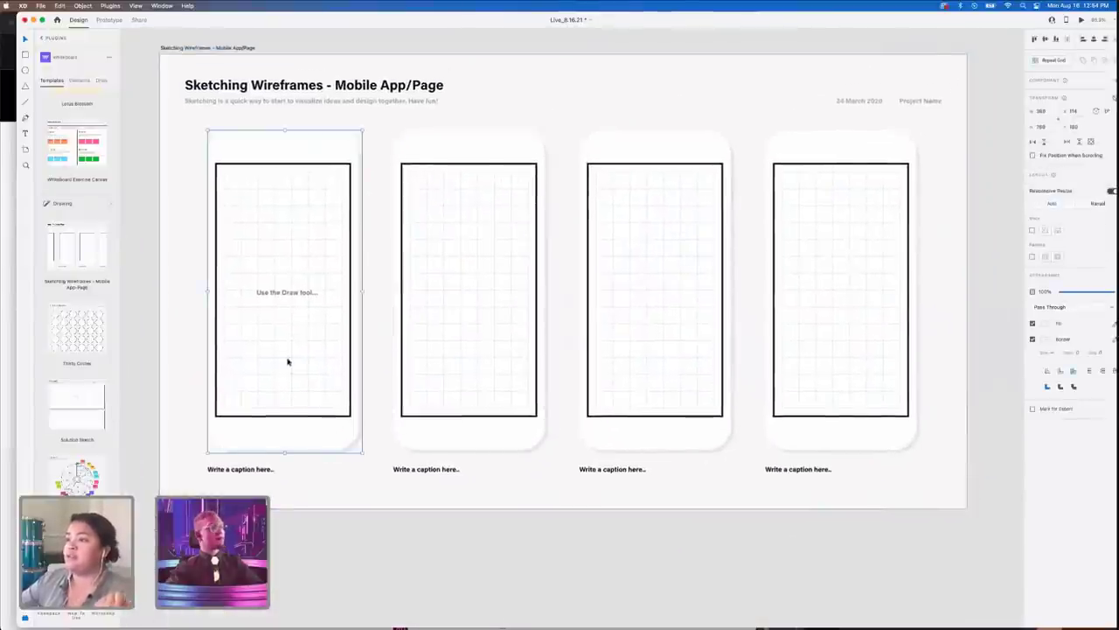
- Delete the whole Sketching Wireframes - Mobile App/Page artboard and leave the Whiteboard plugin
click(225, 49)
scroll(193, 131, right, 2)
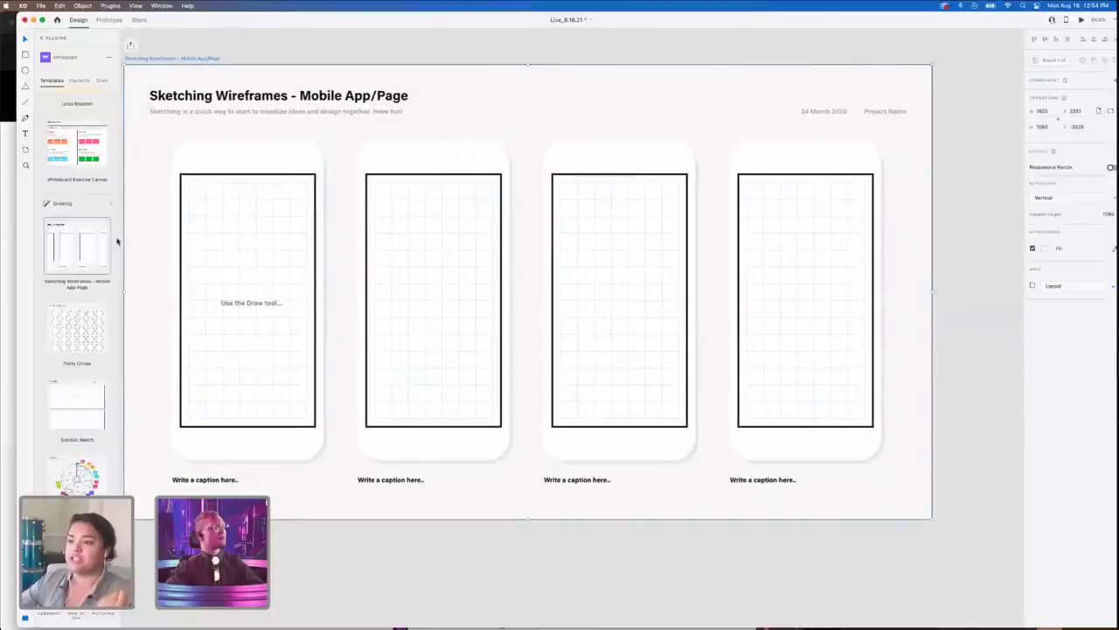
scroll(96, 262, down, 3)
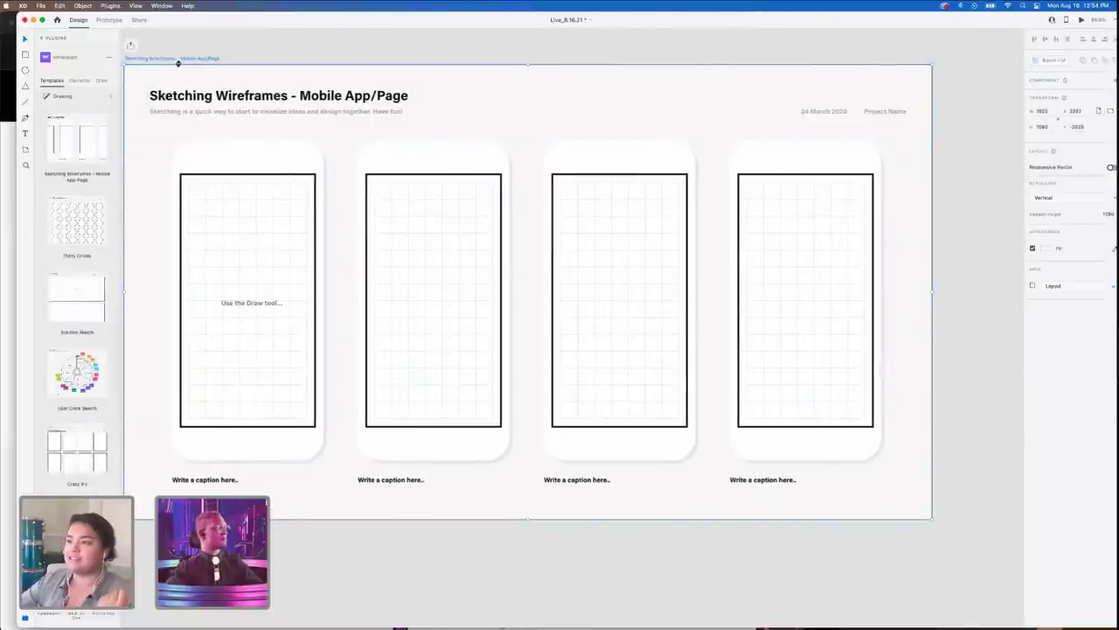
key(Delete)
scroll(317, 190, down, 10)
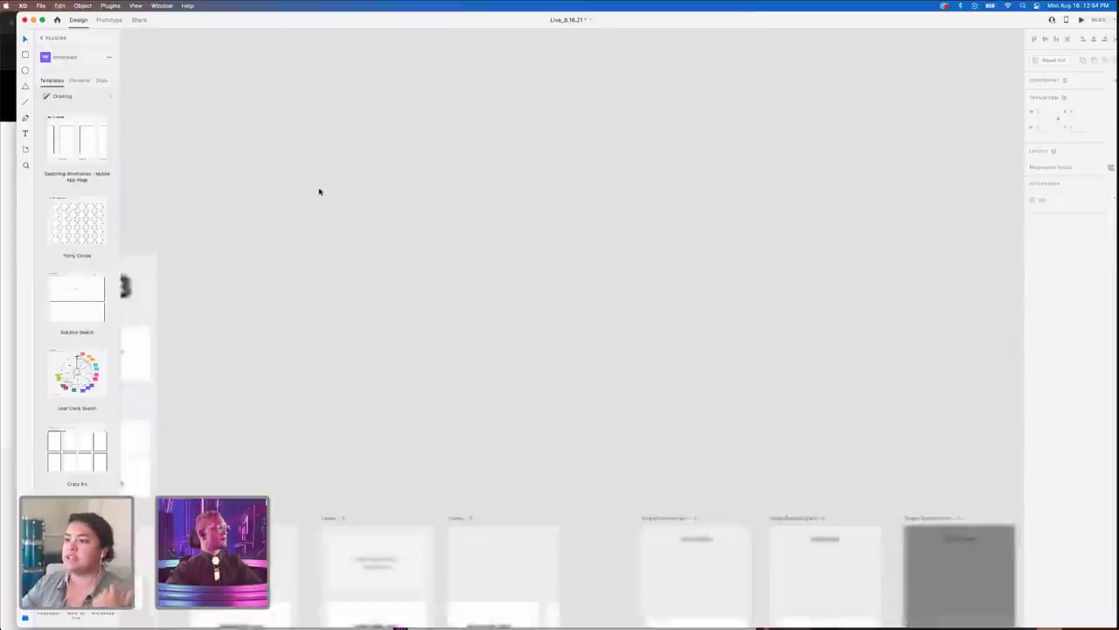
click(42, 39)
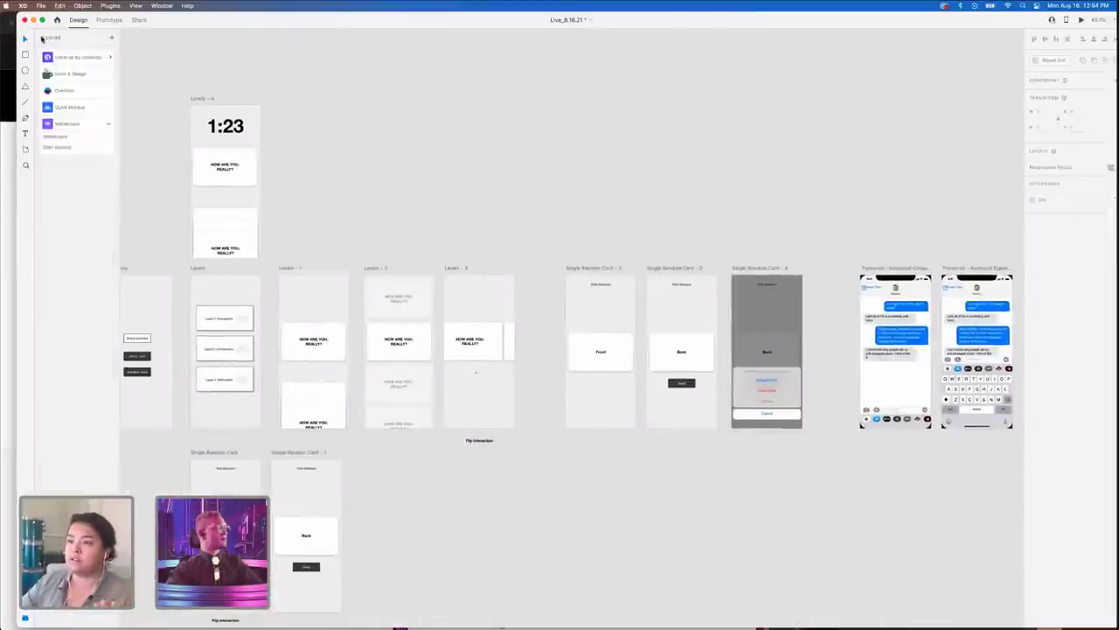
- Insert the Icon element from Quick Mockup's Minimal theme onto the Front card artboard, Single Random Card – 3
click(98, 106)
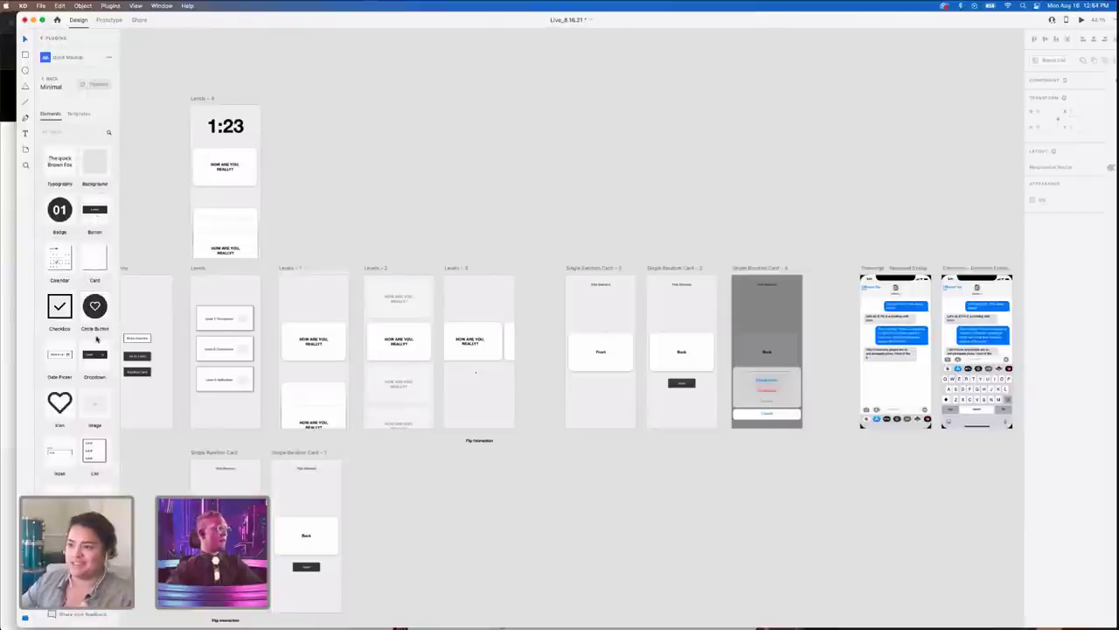
scroll(98, 288, down, 3)
scroll(100, 371, down, 5)
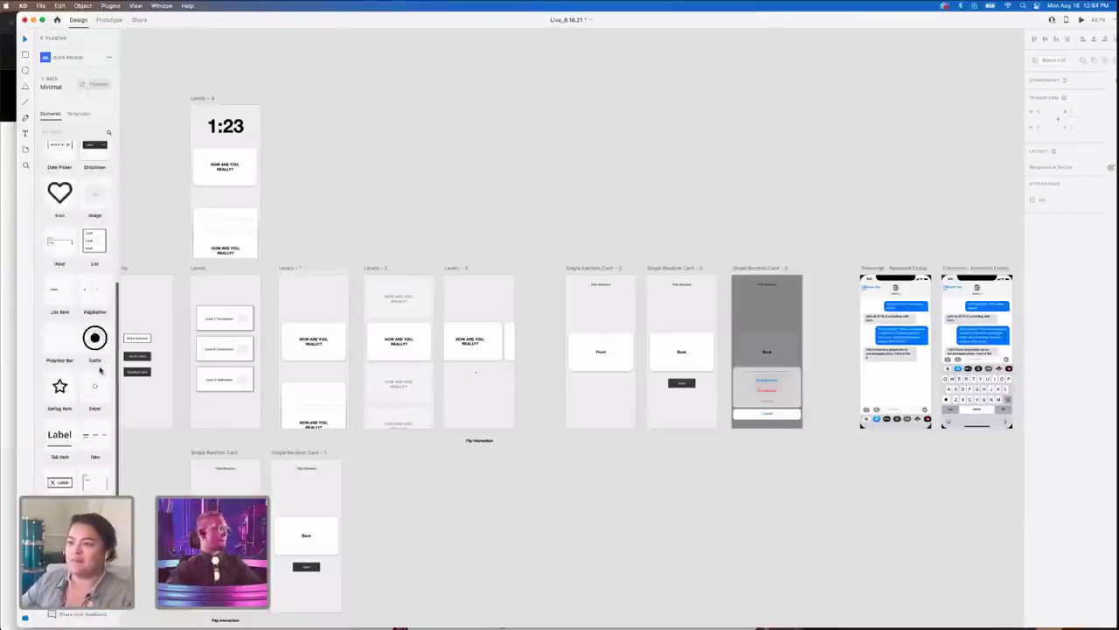
scroll(93, 354, up, 3)
click(62, 287)
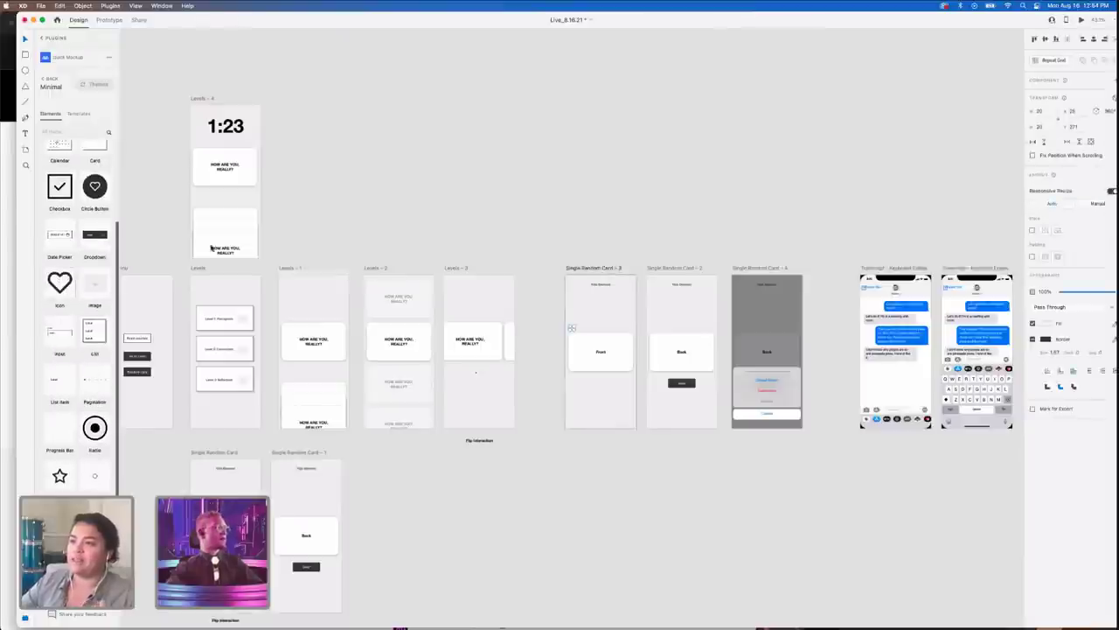
- Look through the available icons for the Quick Mockup Icon element, then exit to the list of installed plugins
click(58, 289)
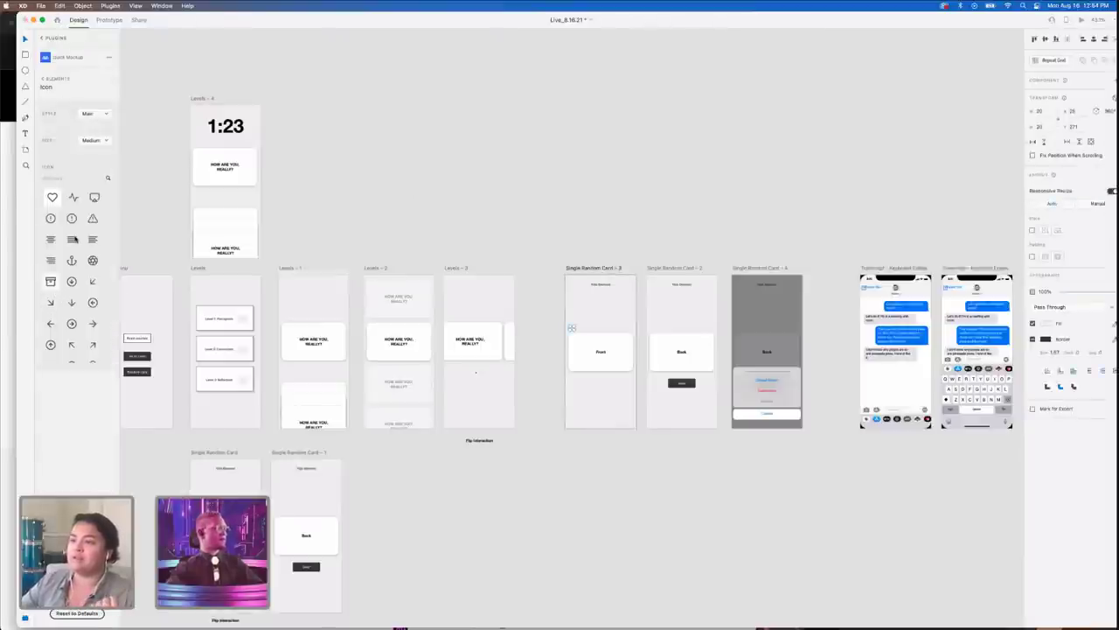
scroll(70, 291, down, 1)
scroll(70, 291, up, 2)
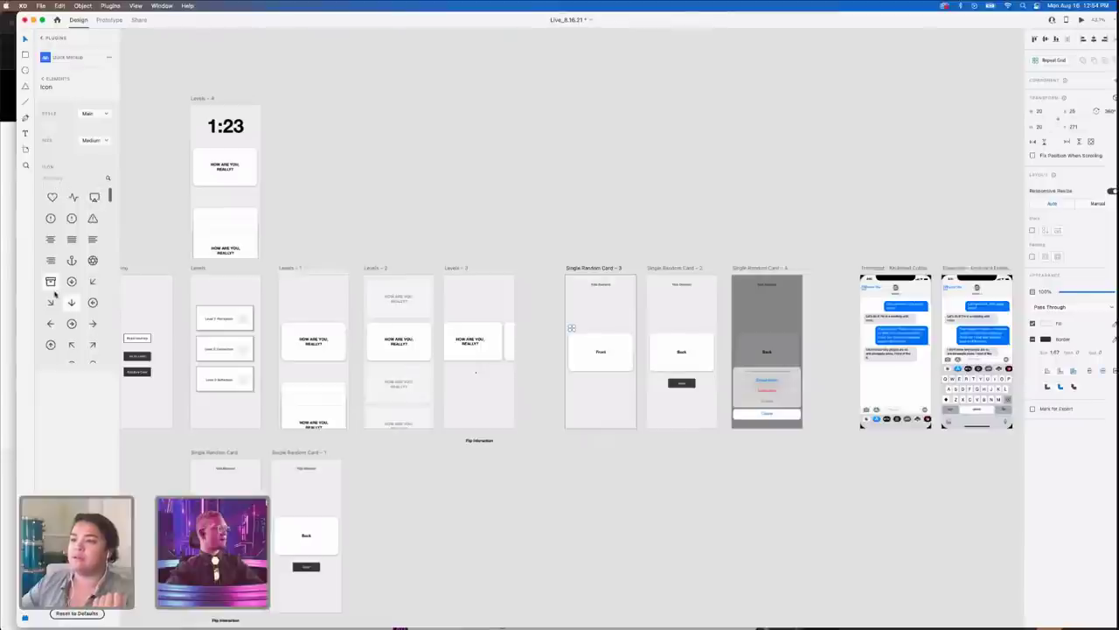
click(42, 79)
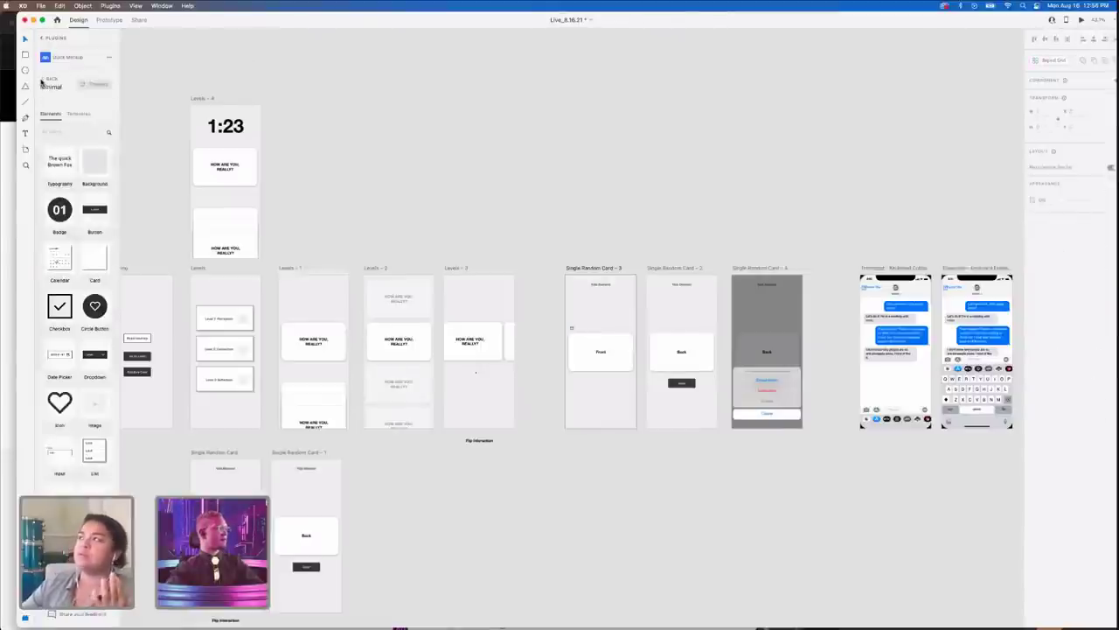
click(42, 79)
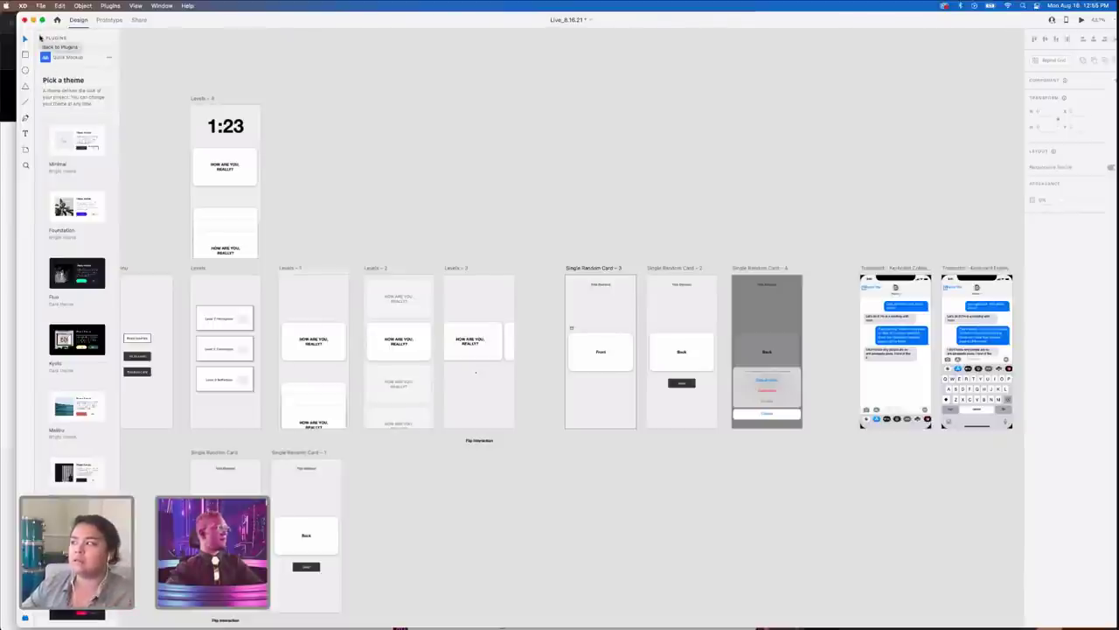
click(41, 38)
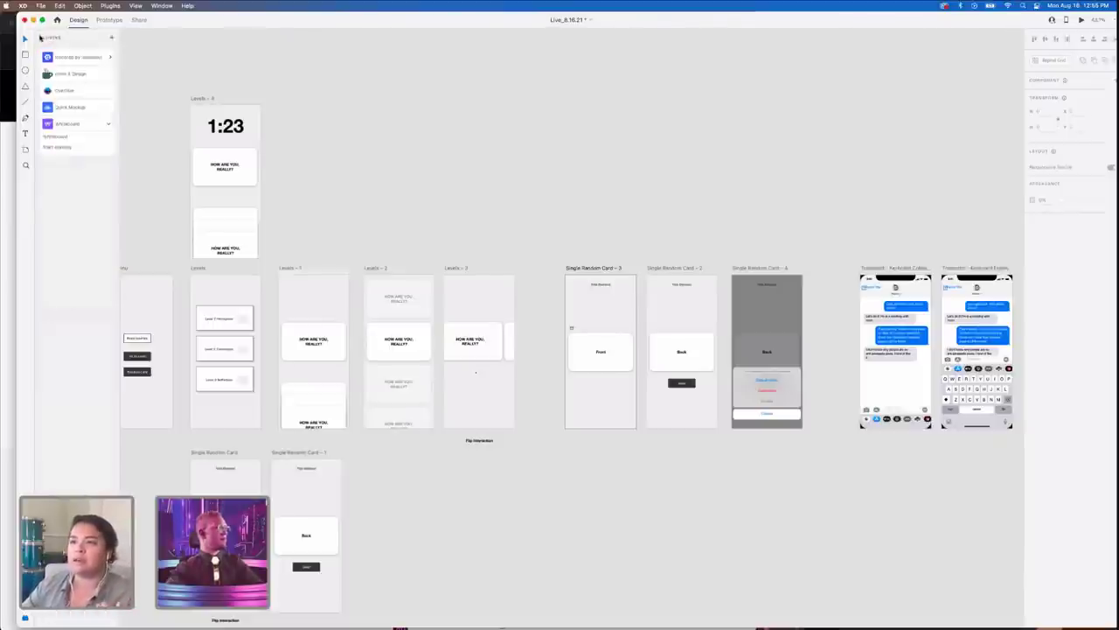
- Open the plugin marketplace, move its window clear, and look through the Discover page's essential plugins and collections
click(110, 39)
drag(208, 215, 268, 87)
scroll(331, 255, down, 10)
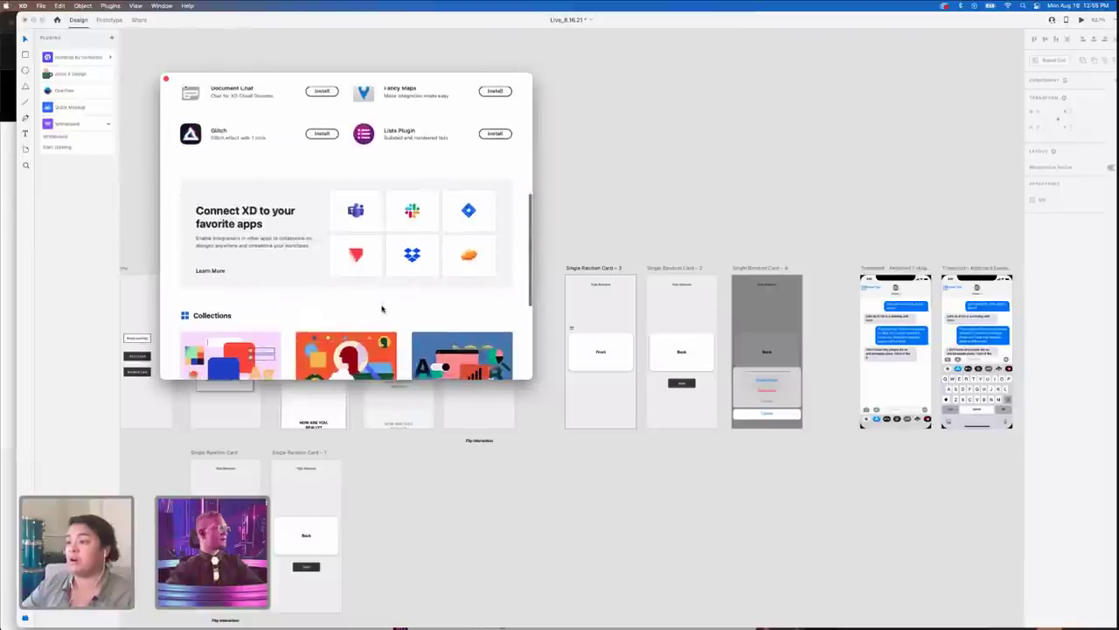
scroll(381, 308, down, 5)
scroll(382, 308, up, 15)
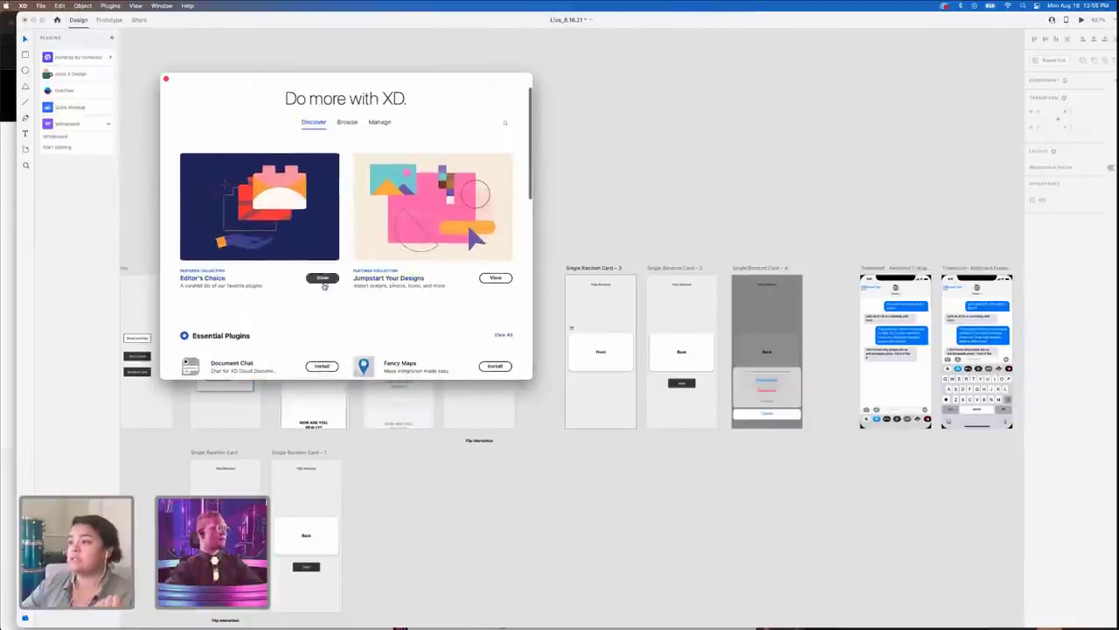
- Examine the plugins in the Jumpstart Your Designs collection and open the Editor's Choice collection
click(495, 277)
scroll(394, 345, down, 4)
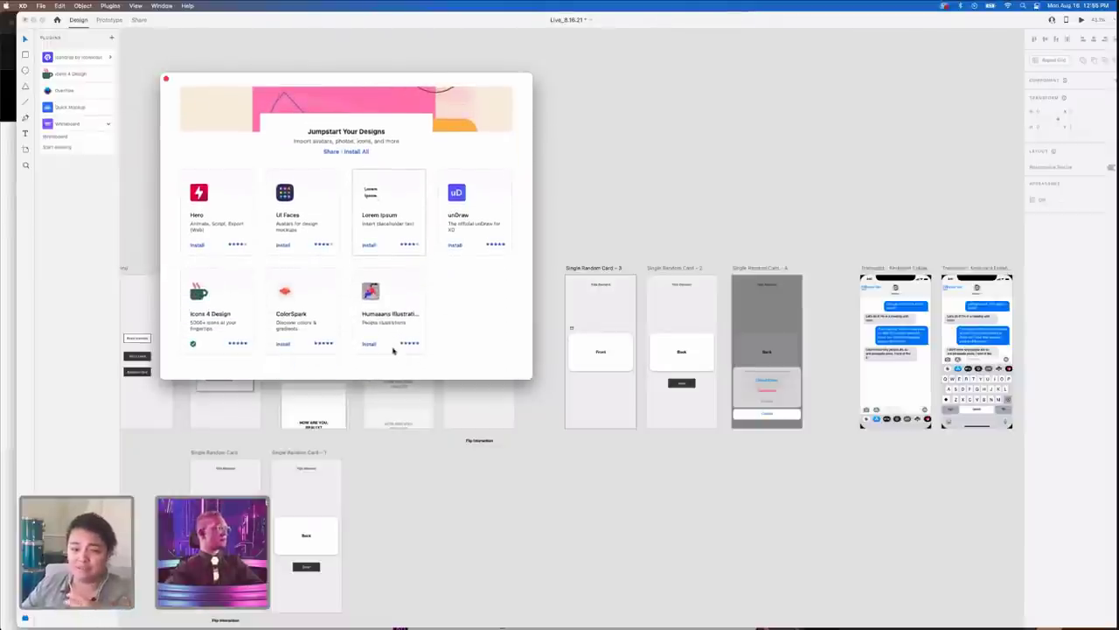
scroll(392, 351, down, 1)
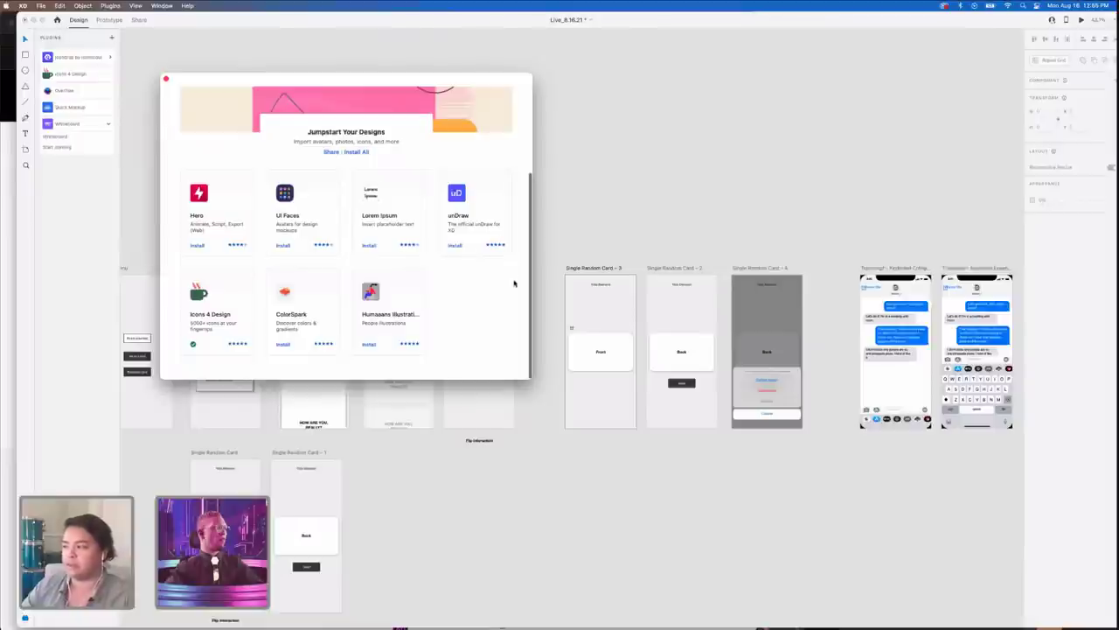
scroll(490, 286, up, 5)
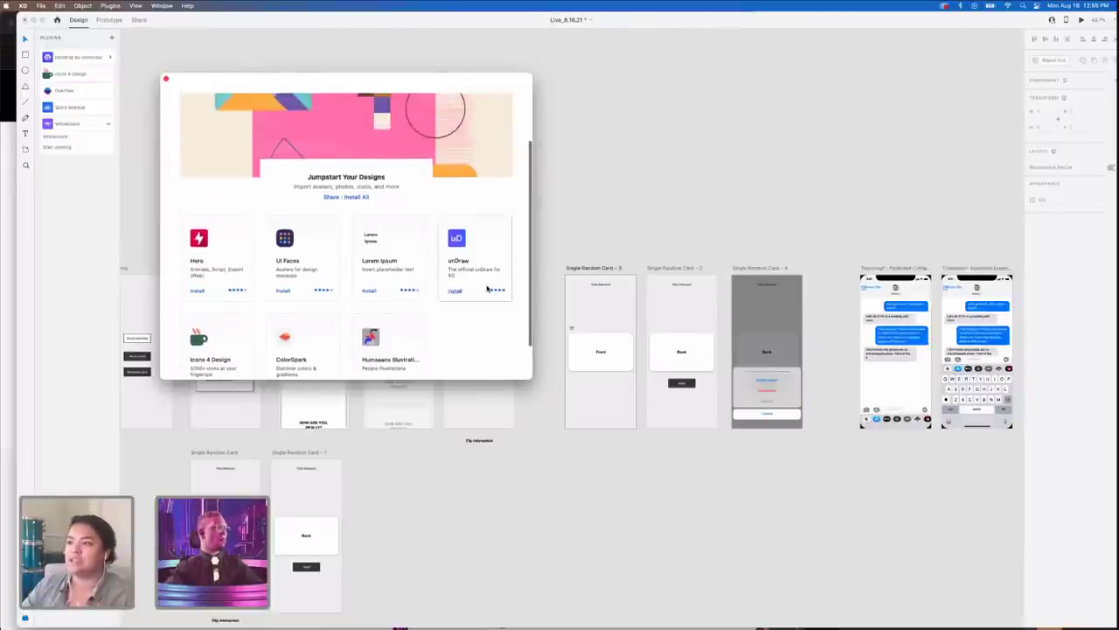
click(197, 154)
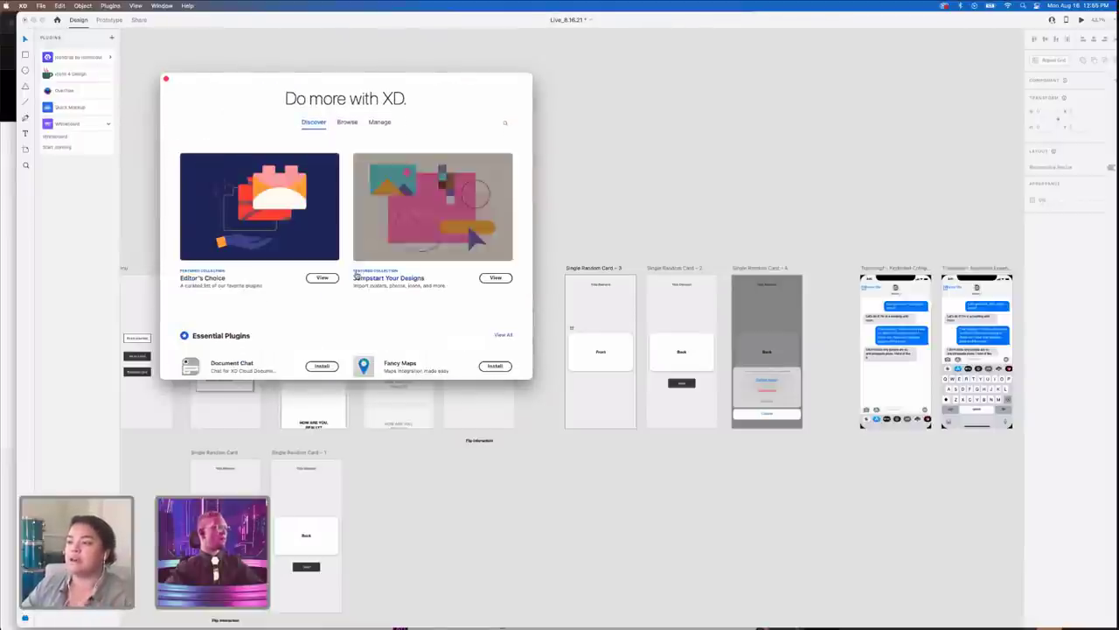
click(322, 279)
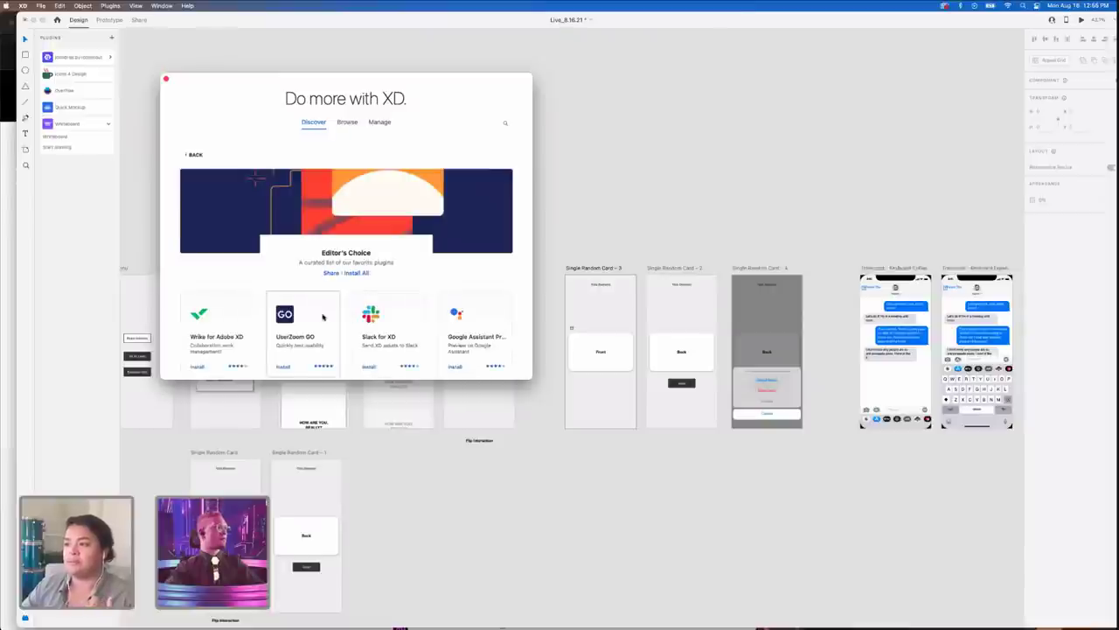
- Look through all the plugins listed in the Editor's Choice collection
scroll(323, 313, down, 3)
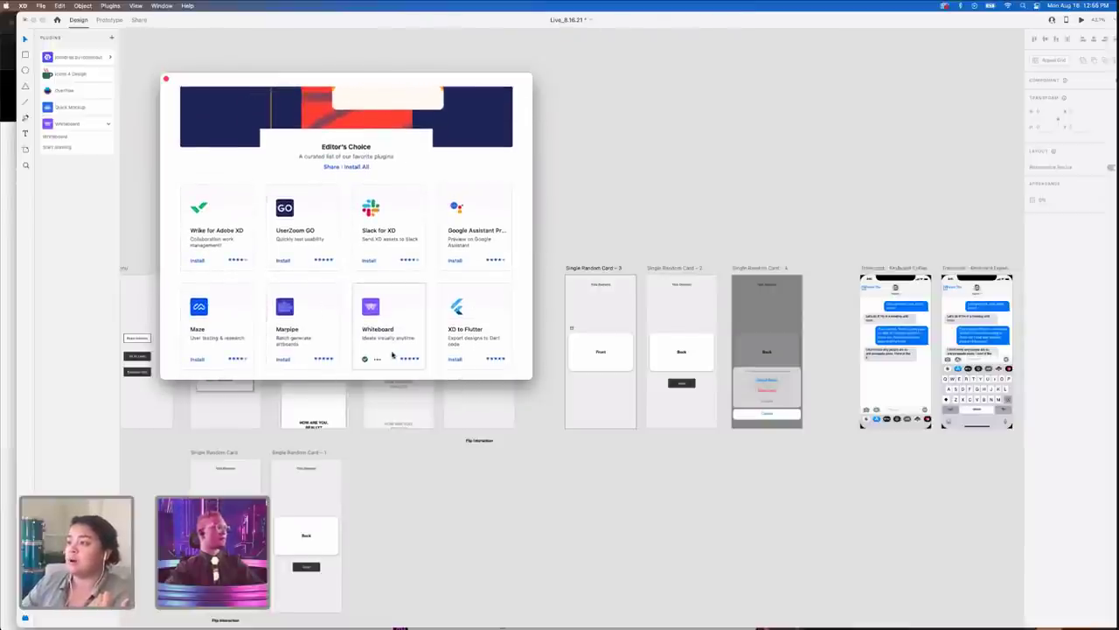
scroll(392, 354, down, 3)
scroll(391, 354, down, 3)
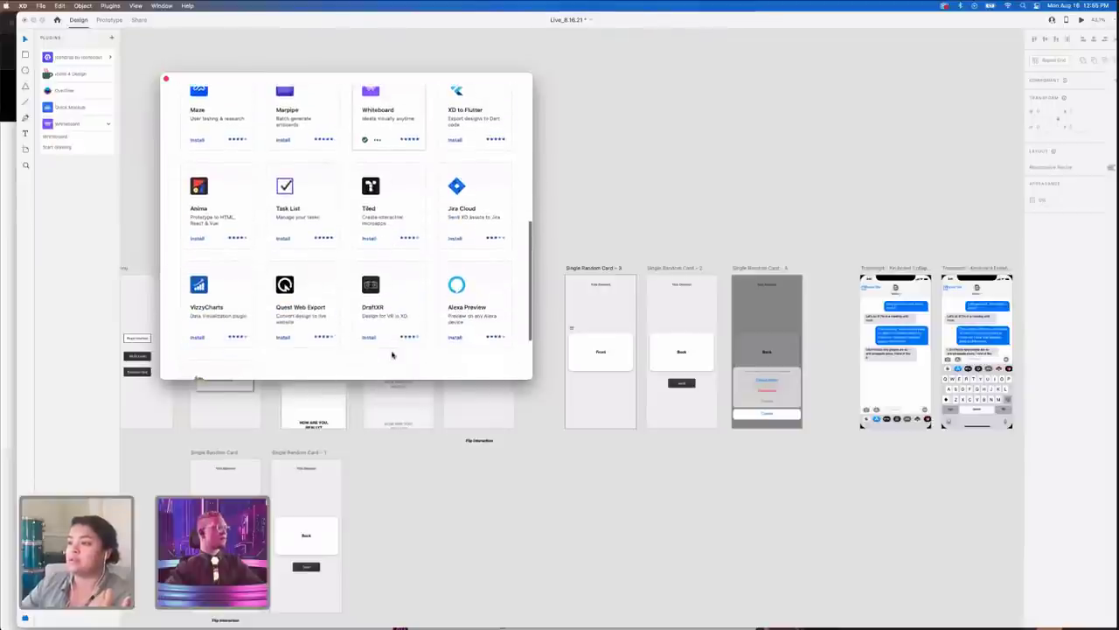
scroll(392, 354, down, 1)
scroll(392, 354, up, 10)
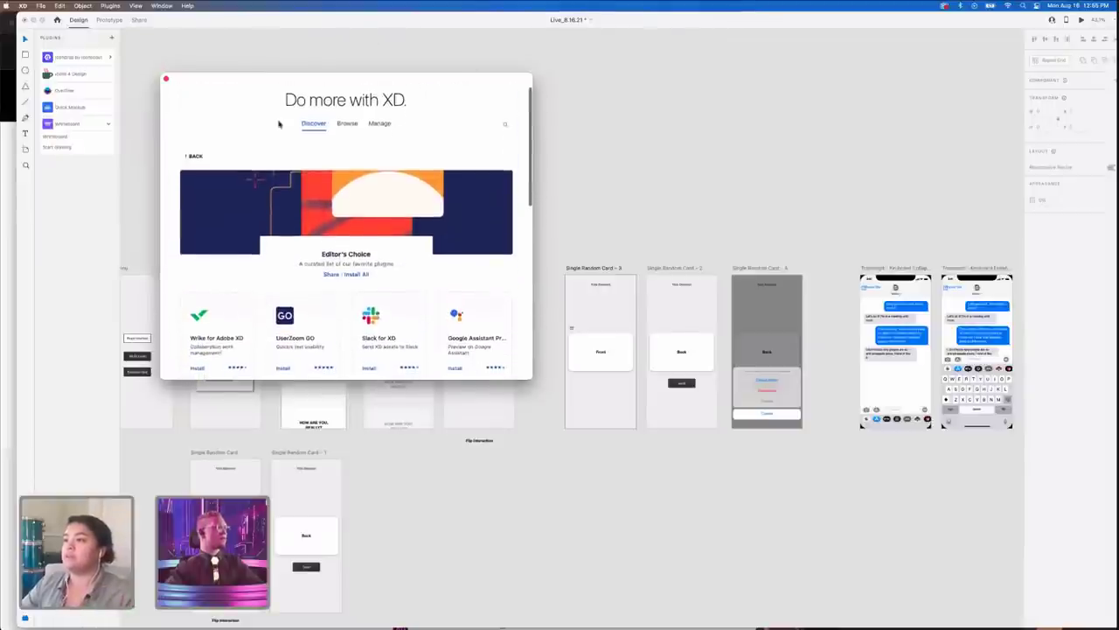
- Switch to browsing the marketplace and look through the full plugin list sorted by Most Popular
click(507, 123)
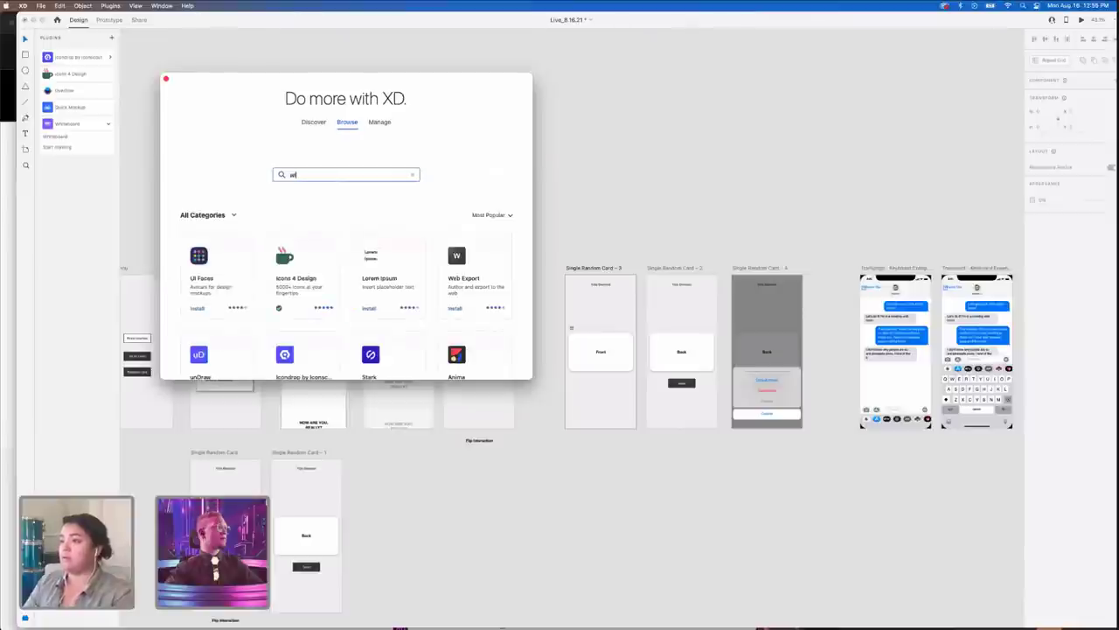
double_click(296, 175)
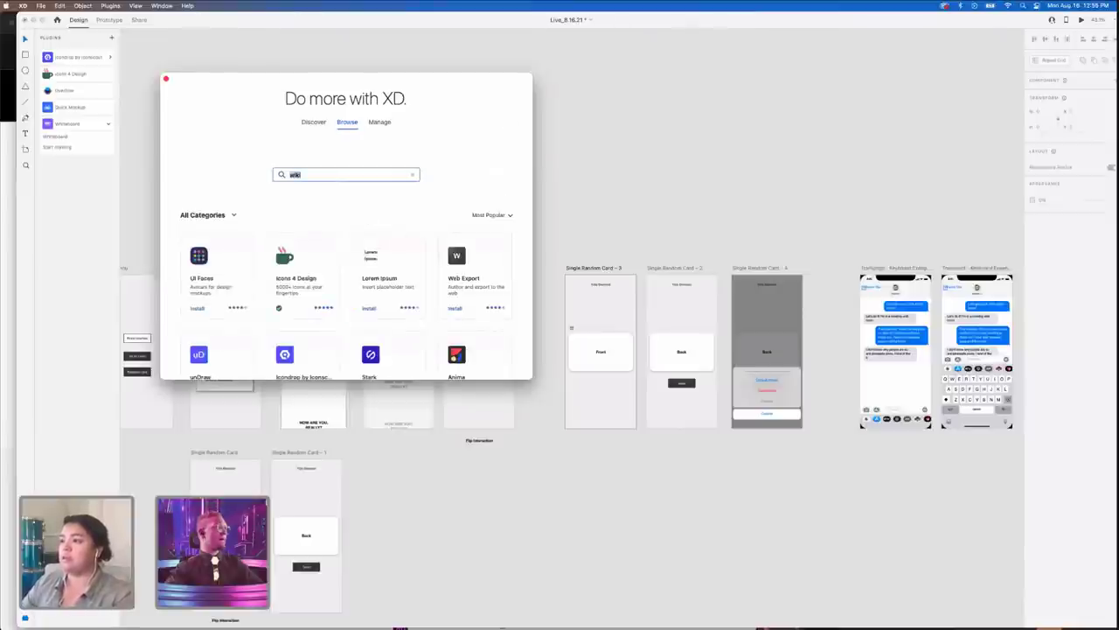
scroll(325, 274, down, 8)
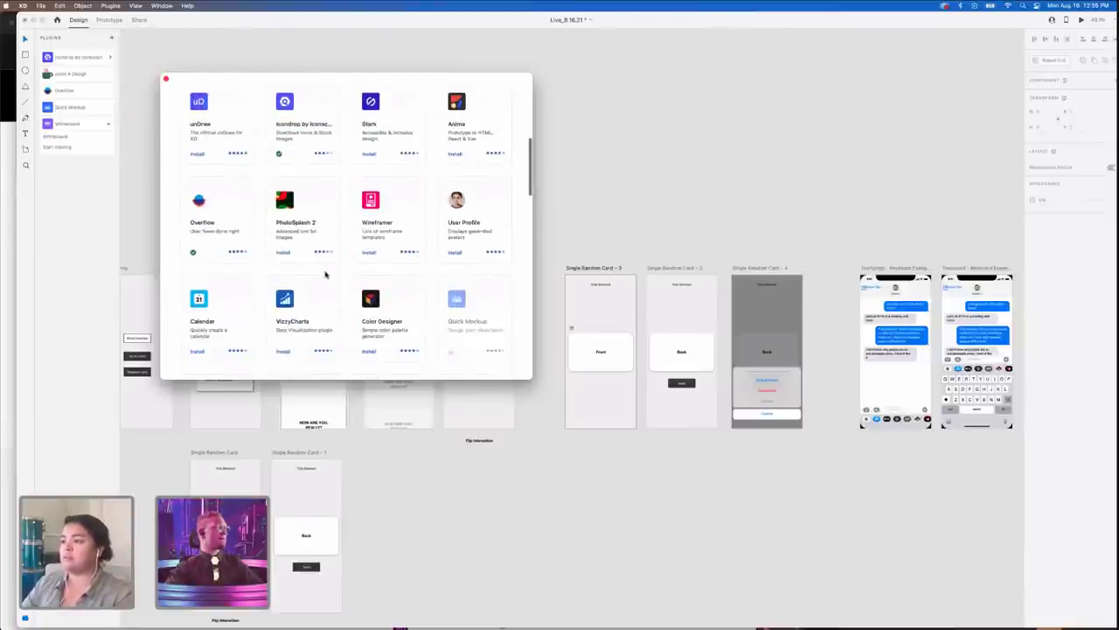
scroll(325, 274, down, 6)
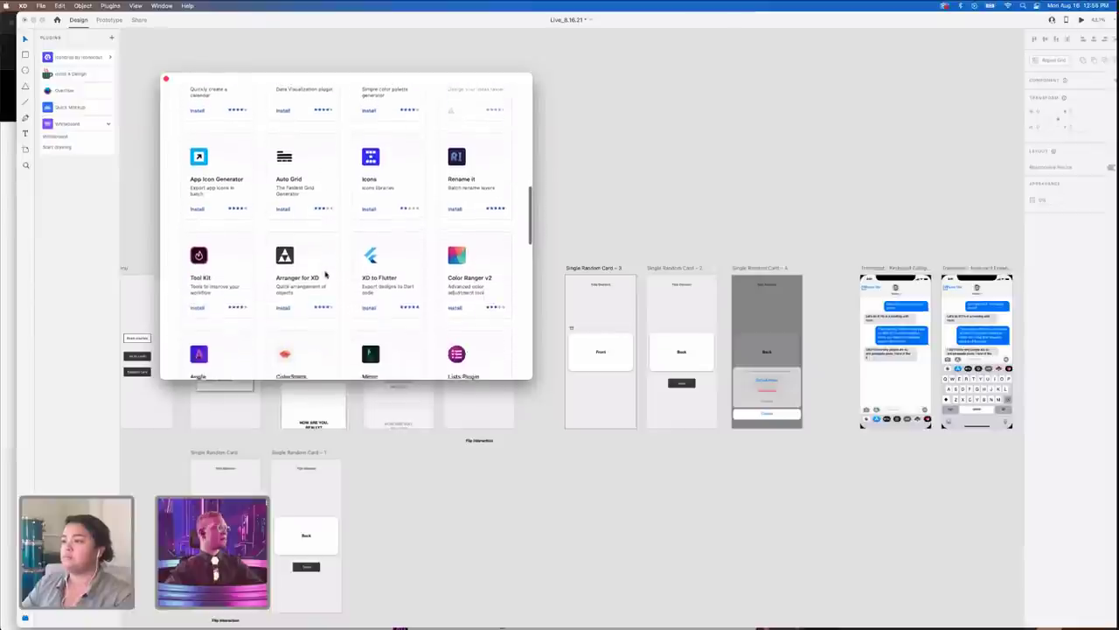
scroll(326, 275, down, 6)
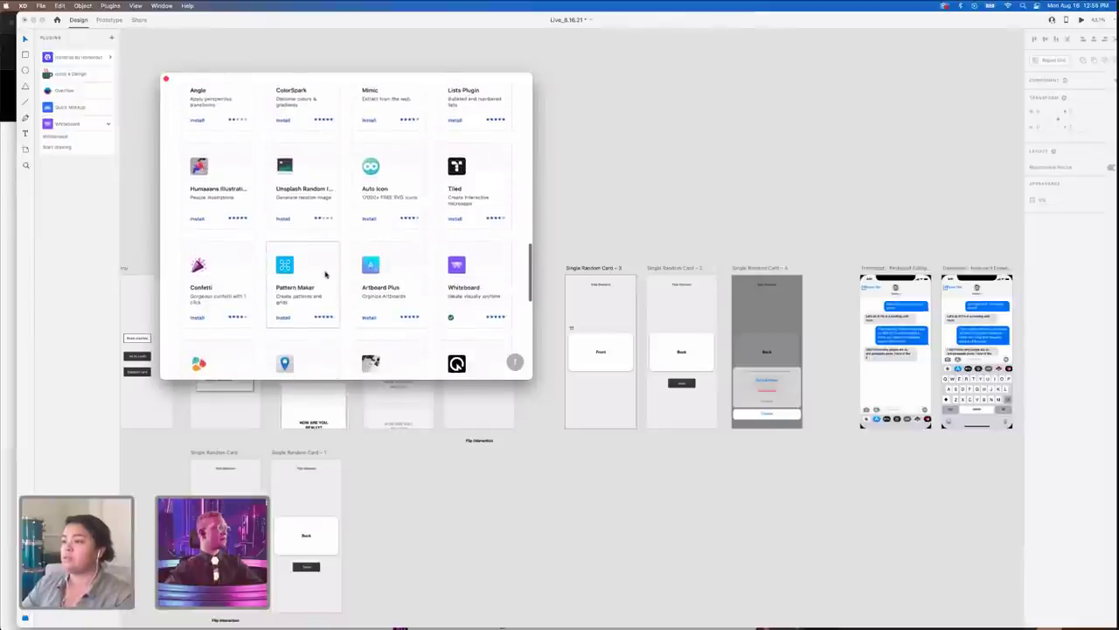
scroll(326, 274, down, 5)
scroll(326, 272, down, 8)
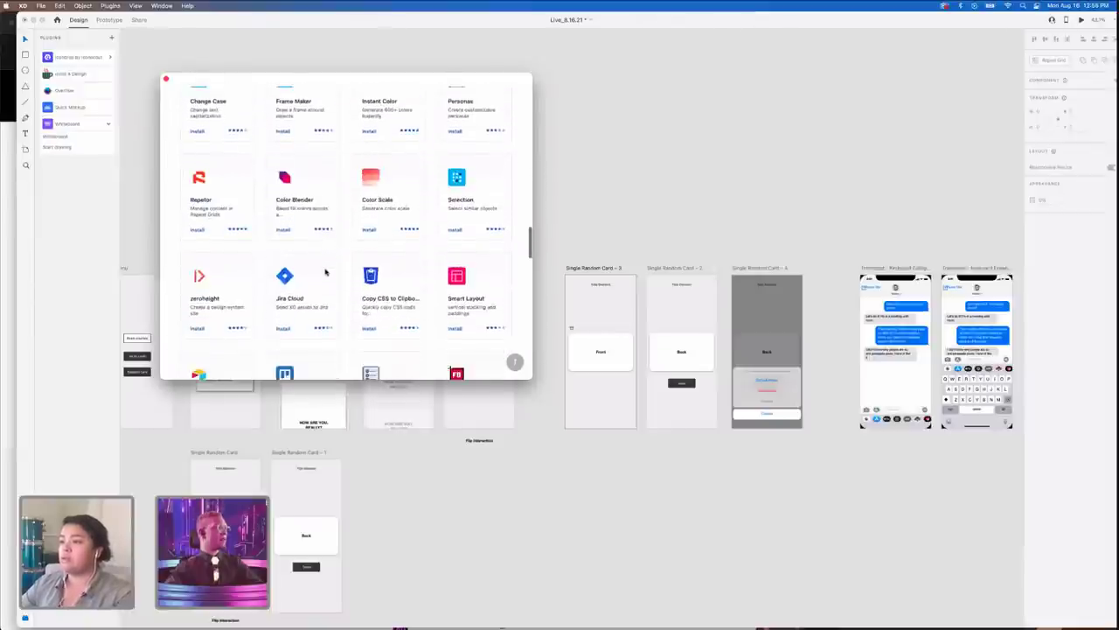
scroll(326, 272, up, 5)
scroll(325, 272, up, 6)
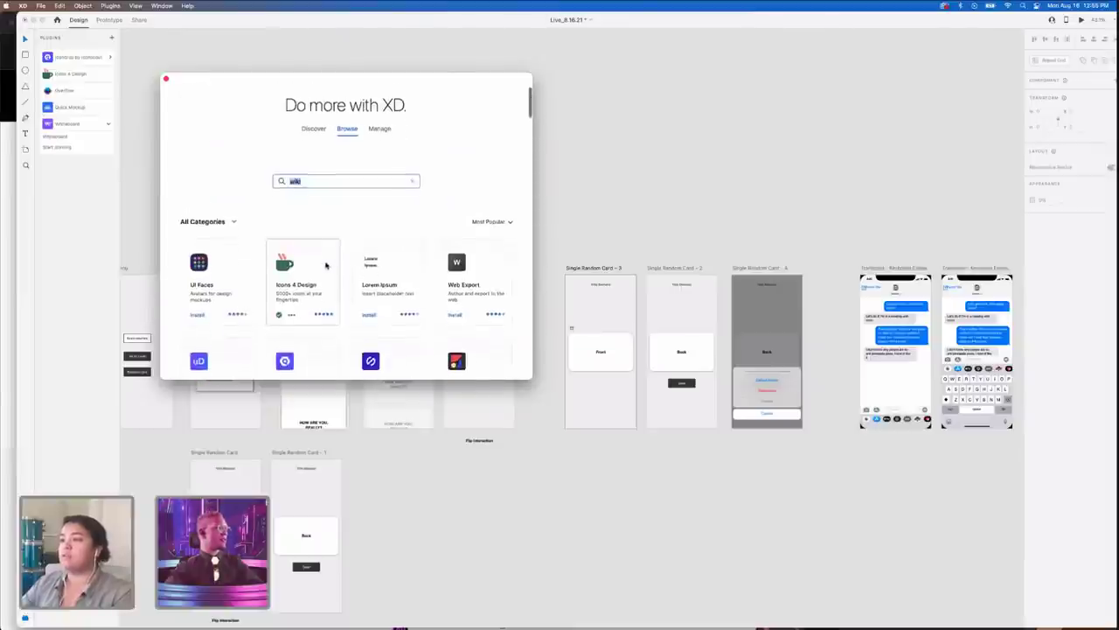
- Search the plugin marketplace for "wiki", install the Wikify plugin and close the marketplace window
click(313, 123)
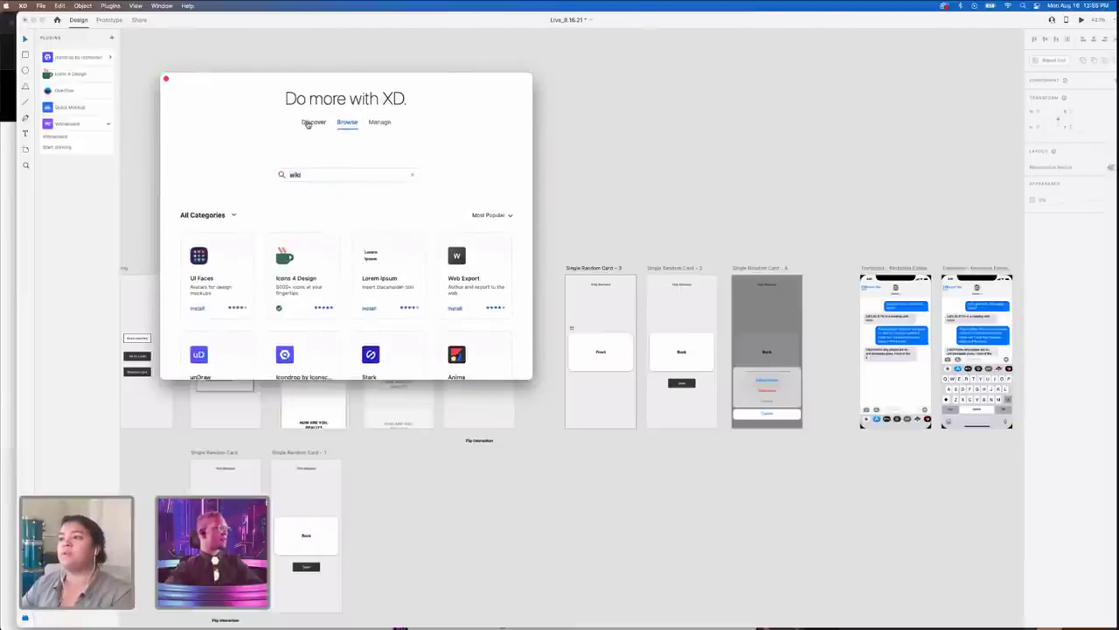
click(506, 123)
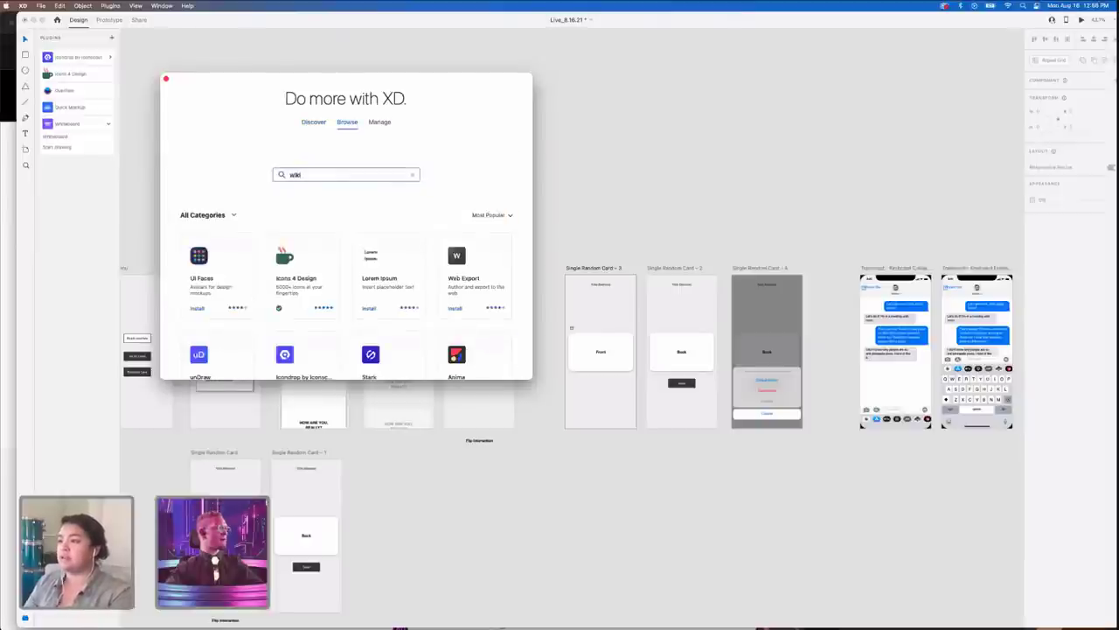
key(Return)
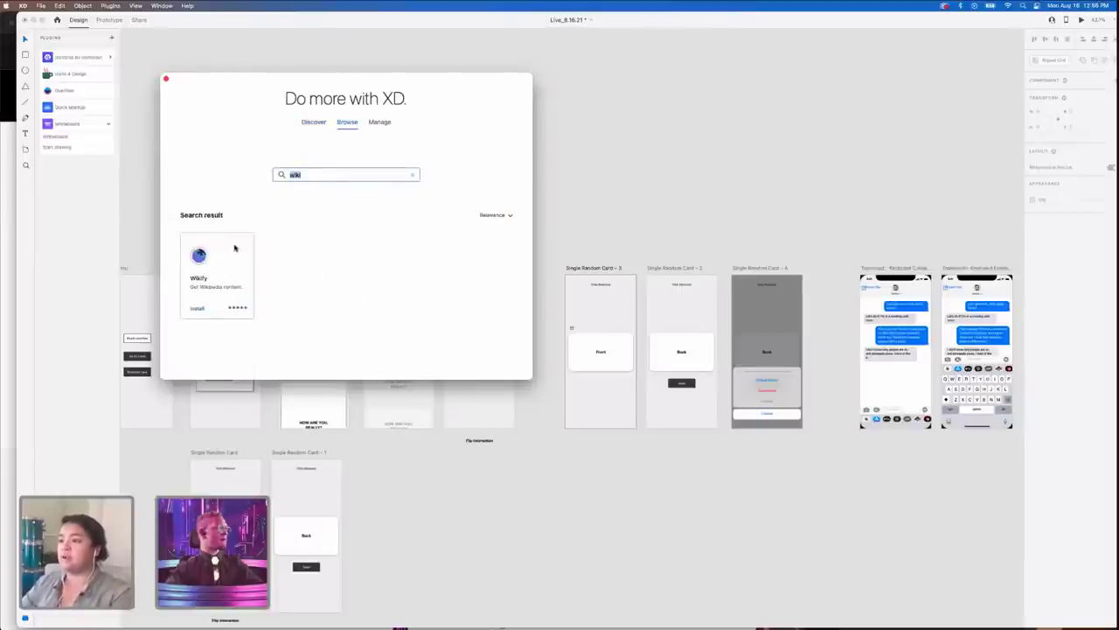
click(235, 248)
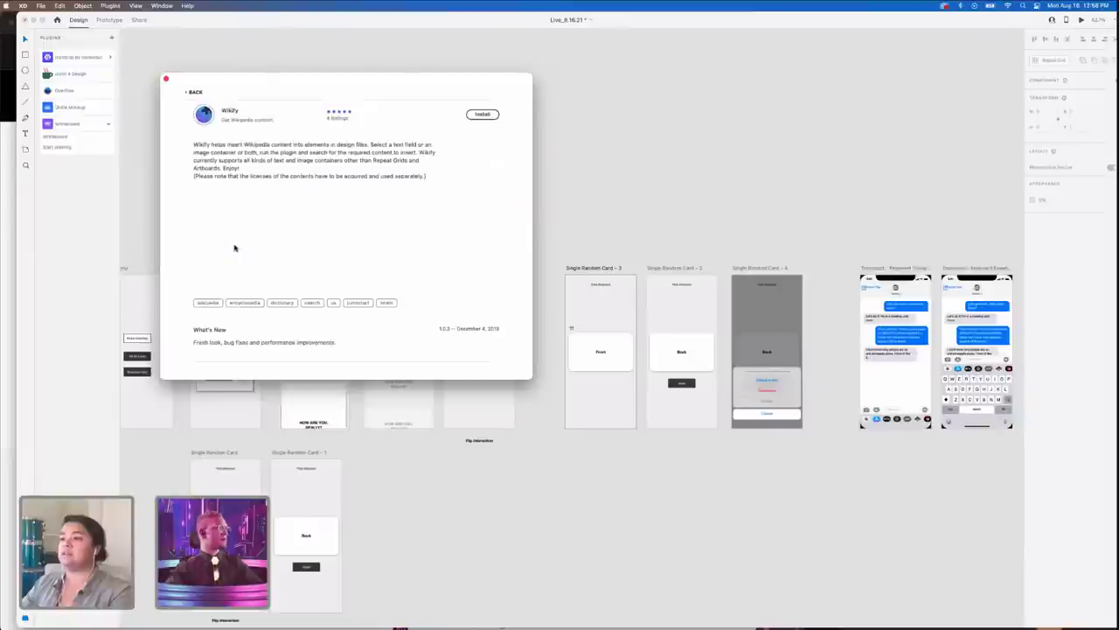
click(483, 114)
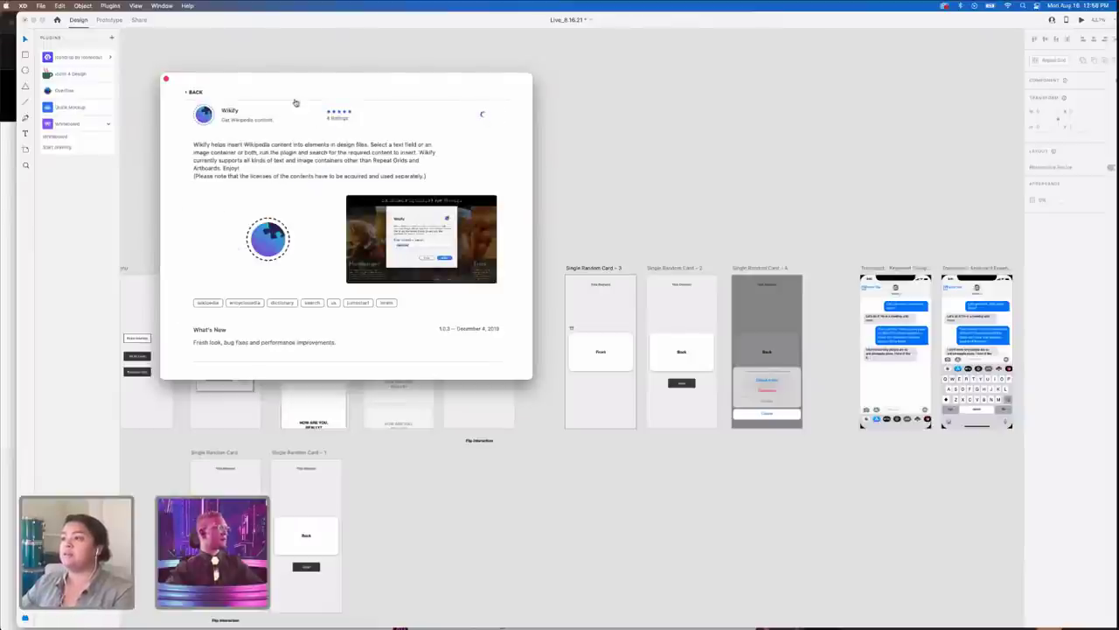
click(166, 80)
- Try to duplicate the HOW ARE YOU, REALLY? card text from the Levels – 1 artboard, then undo the attempt
scroll(337, 313, up, 3)
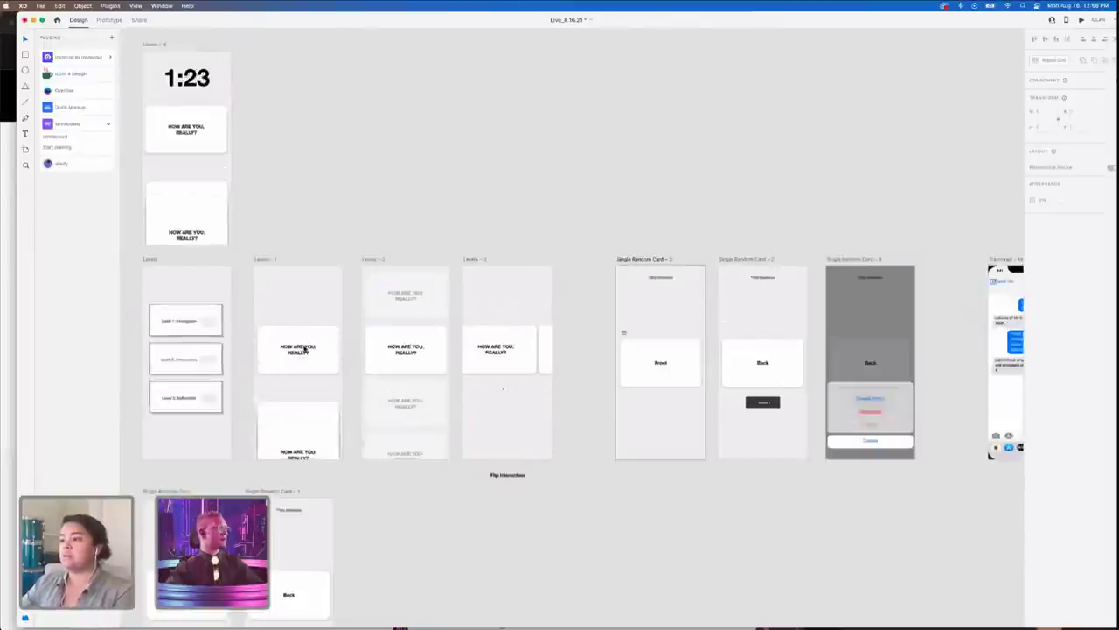
click(293, 355)
scroll(297, 355, up, 5)
double_click(302, 345)
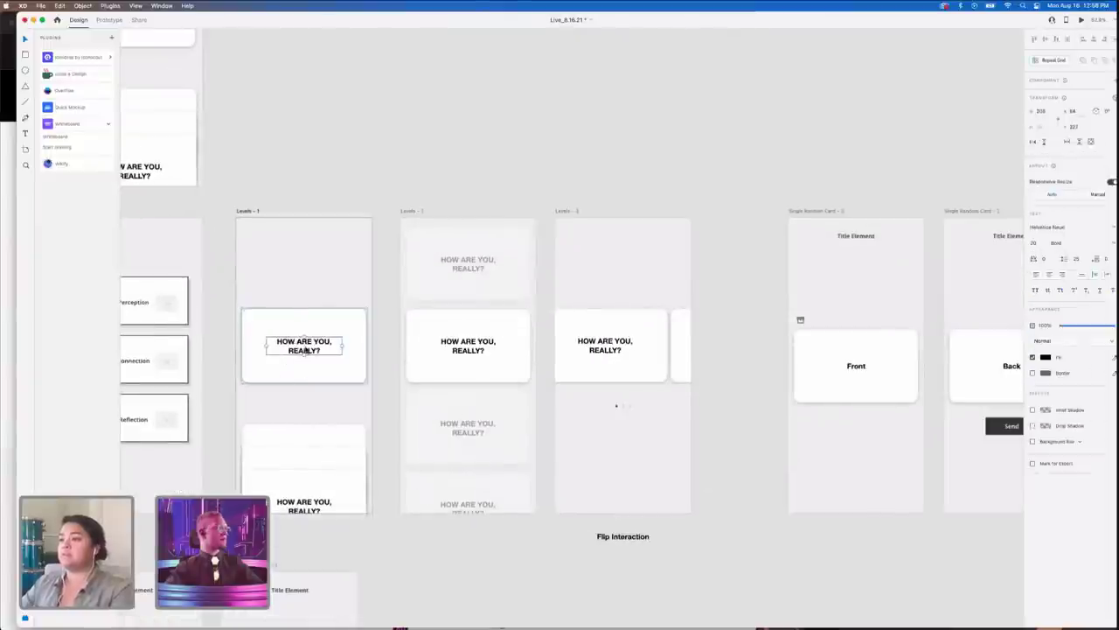
key(super+d)
drag(305, 350, 348, 106)
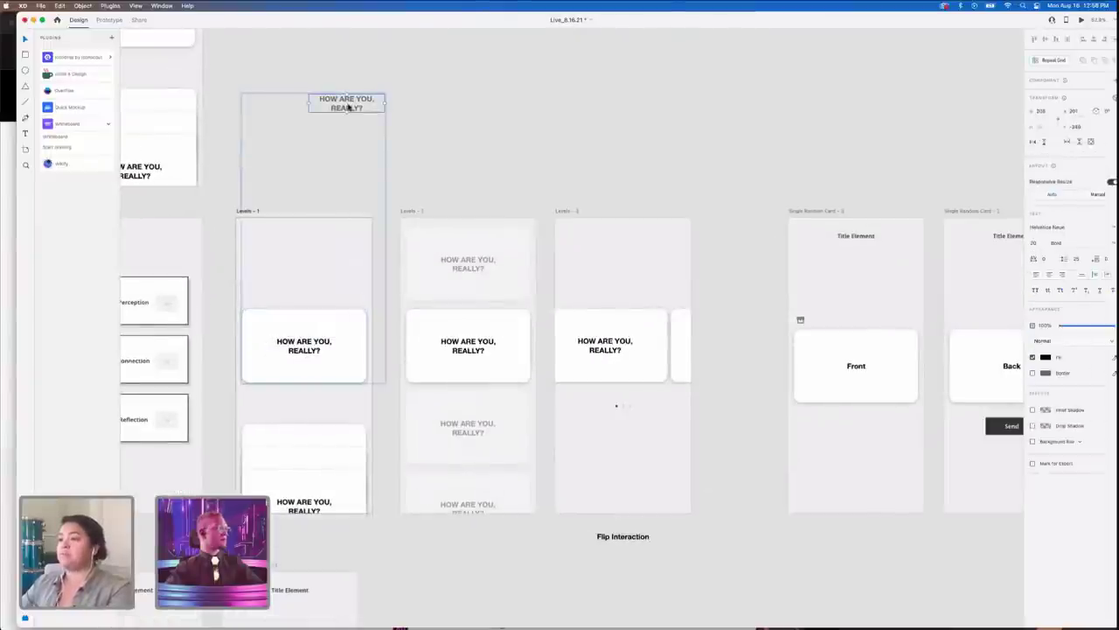
key(super+z)
click(348, 107)
key(super+z)
click(355, 139)
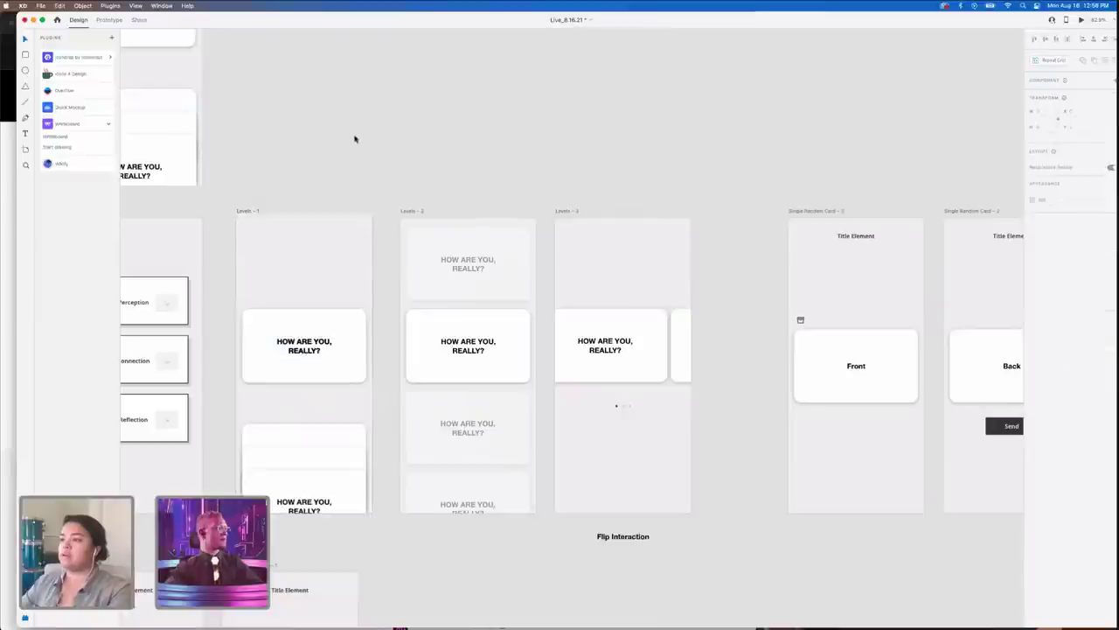
- Place a copy of the Levels – 1 card text on the empty canvas above and fill it with Wikipedia card game content using Wikify
drag(304, 346, 381, 117)
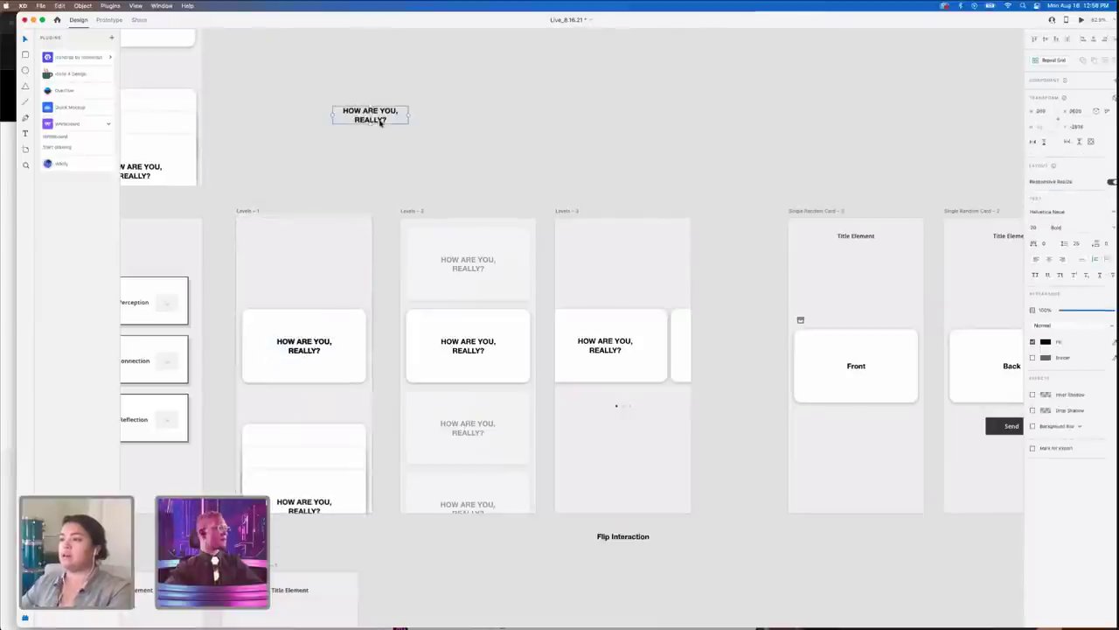
click(83, 167)
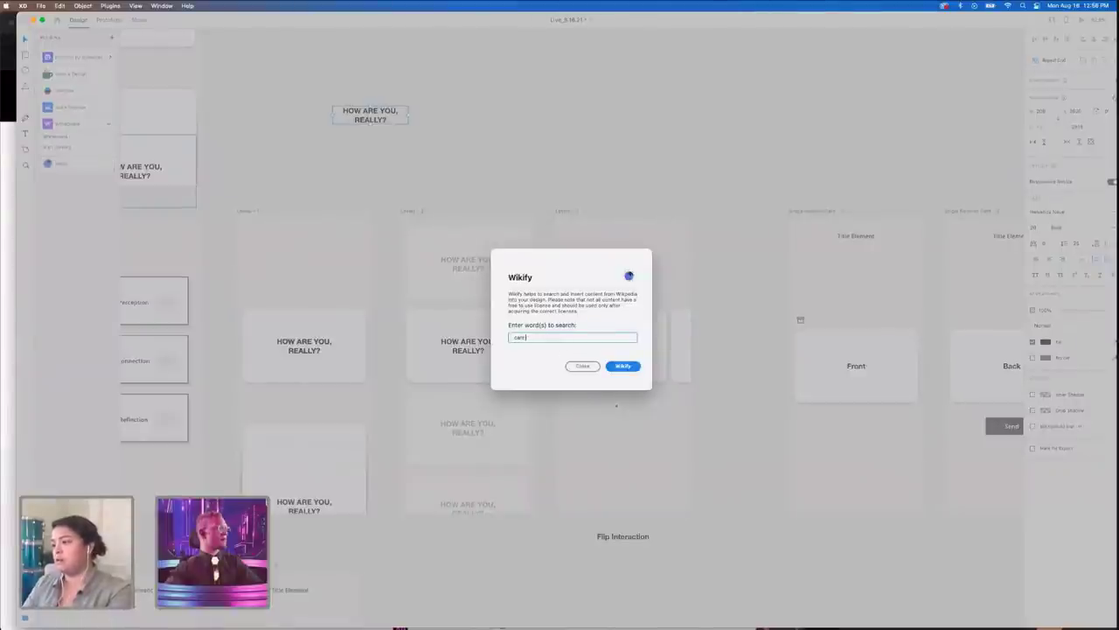
click(623, 365)
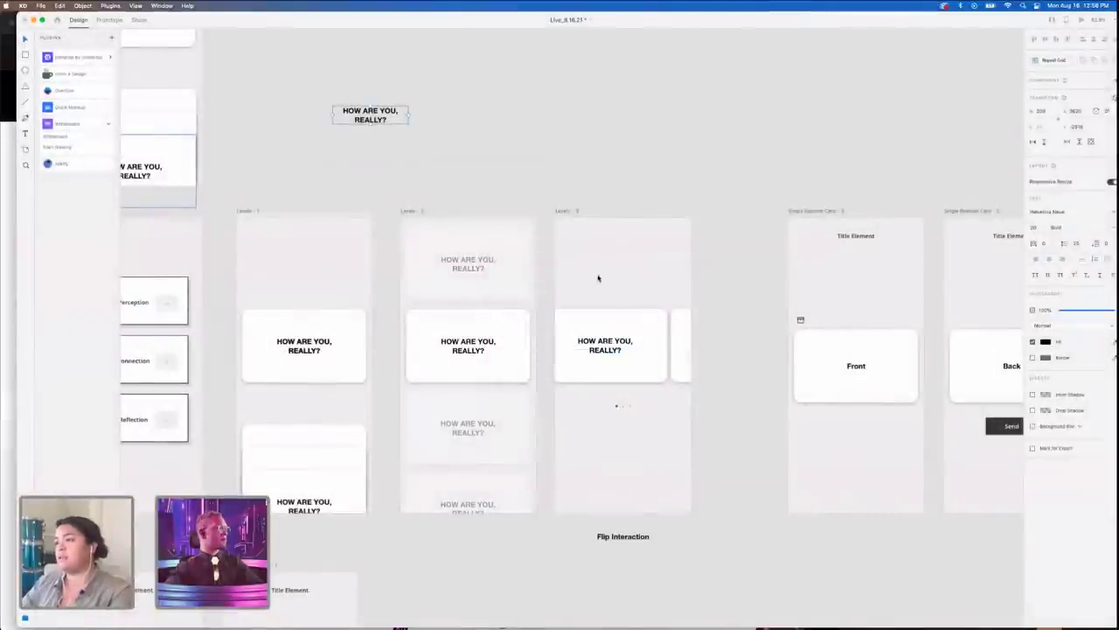
- Move the Wikipedia text block below the Single Random Card artboards, widen it to about 1236 and left-align its paragraphs
scroll(443, 154, down, 5)
drag(414, 140, 638, 394)
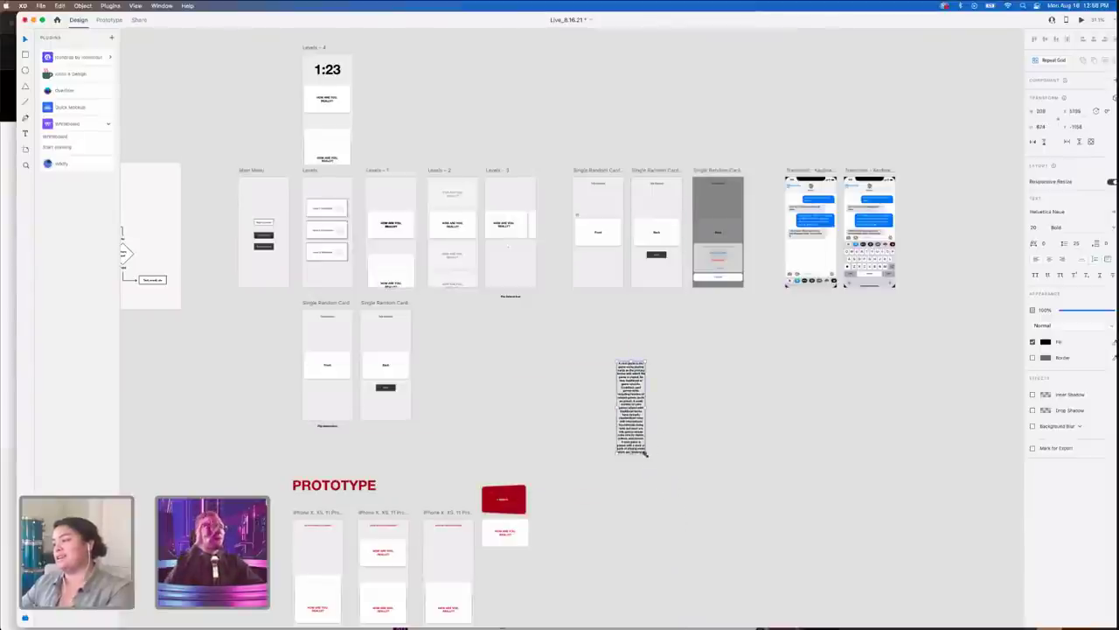
drag(645, 453, 786, 421)
scroll(726, 390, up, 5)
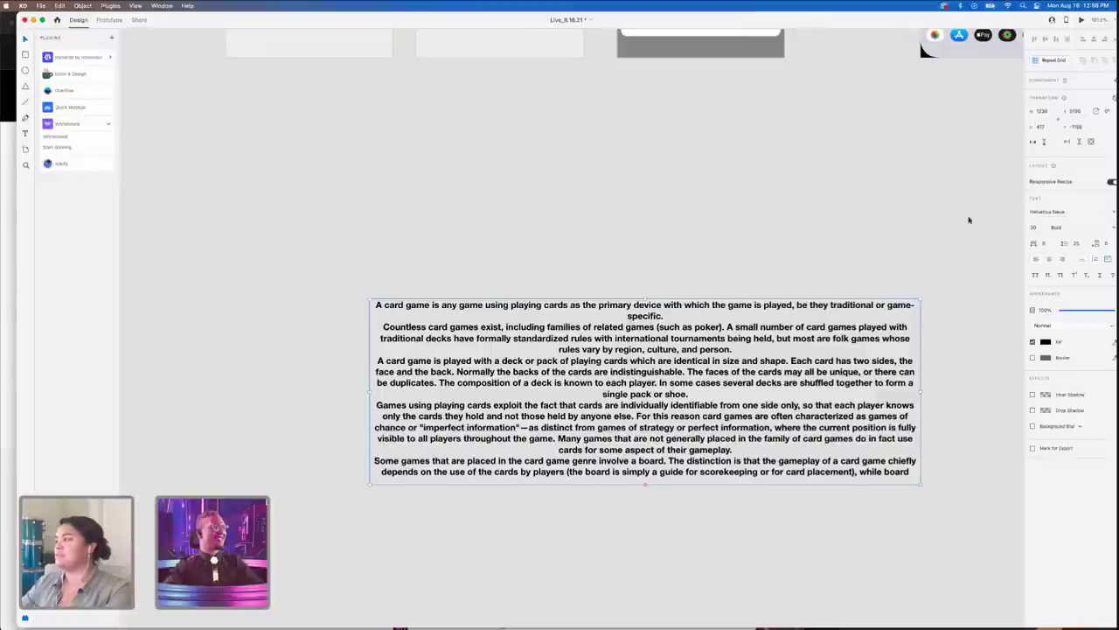
click(1036, 260)
key(Escape)
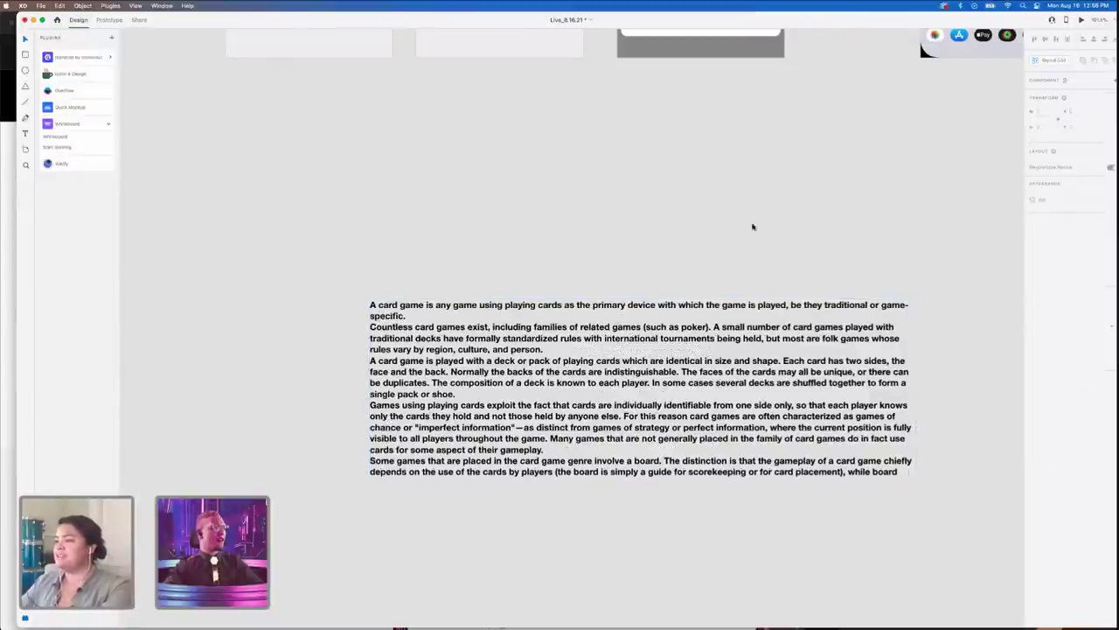
- Check the second paragraph of the Wikipedia card game text, then delete the whole text block from the canvas
triple_click(458, 329)
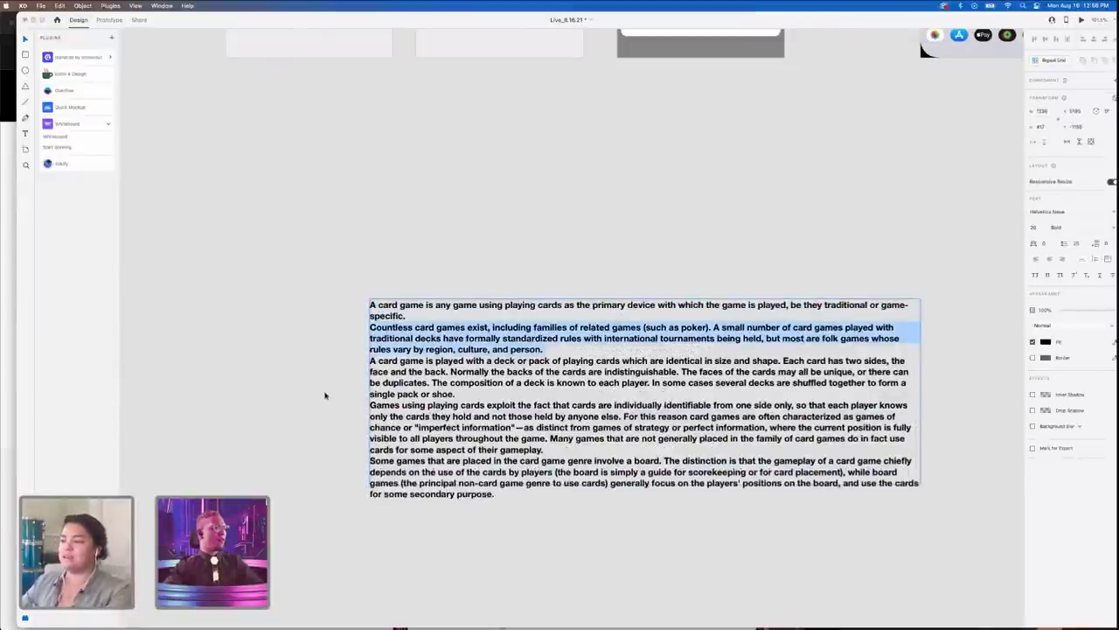
key(Escape)
scroll(320, 393, down, 5)
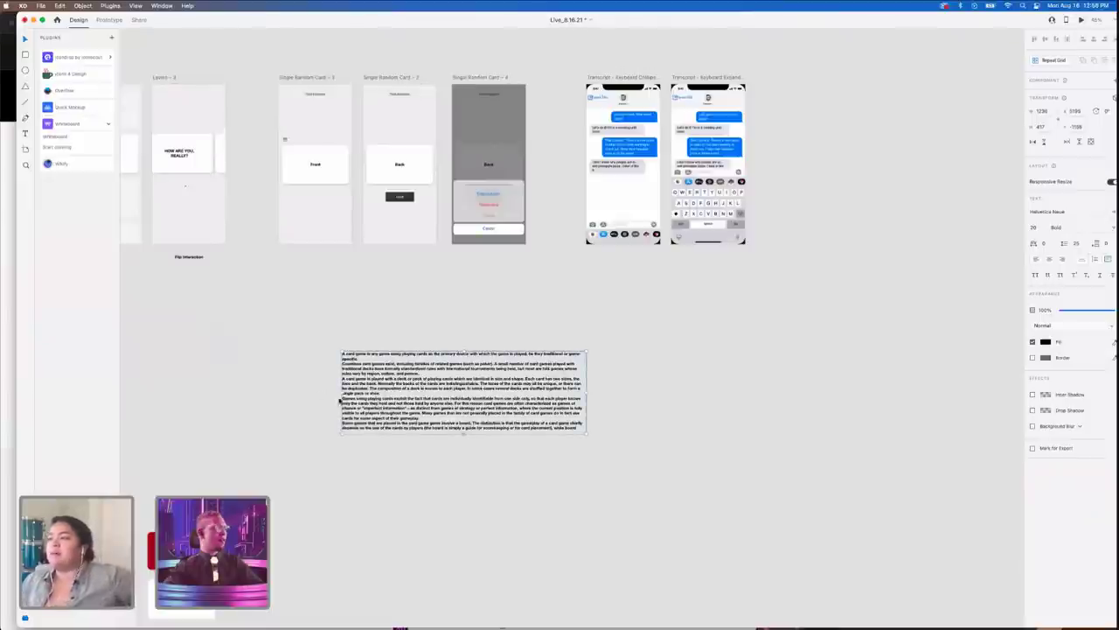
click(389, 473)
click(444, 367)
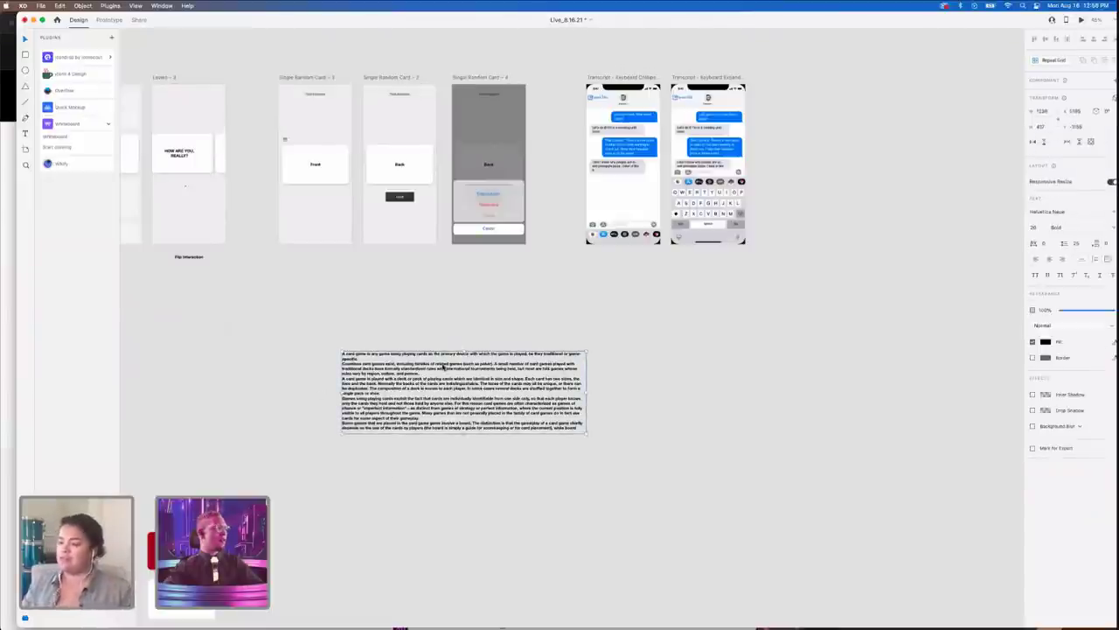
key(BackSpace)
- Try running the Wikify plugin without any element selected and dismiss its dialog
scroll(442, 367, down, 5)
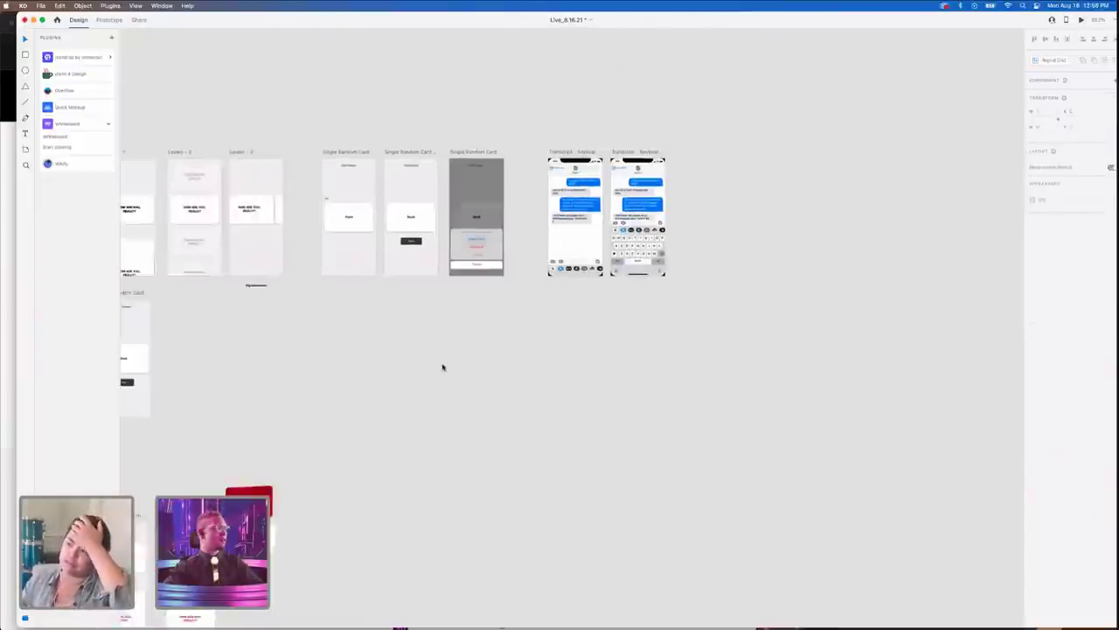
click(83, 163)
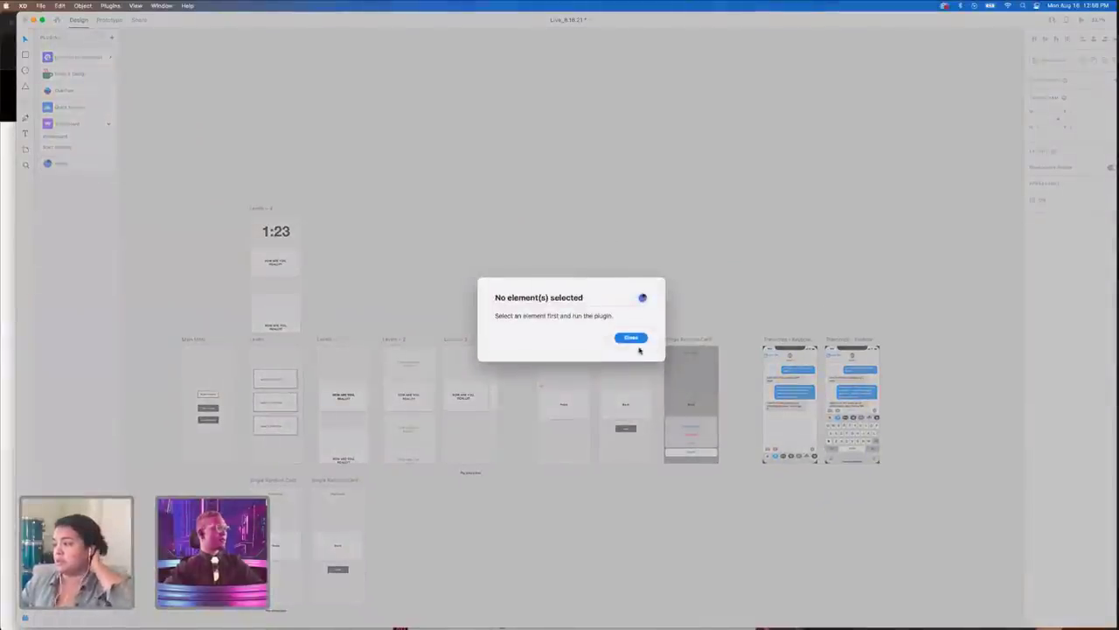
click(631, 338)
- Add a heart icon from Quick Mockup's Minimal theme and place it on the empty canvas beside the Levels – 4 artboard
scroll(382, 304, up, 5)
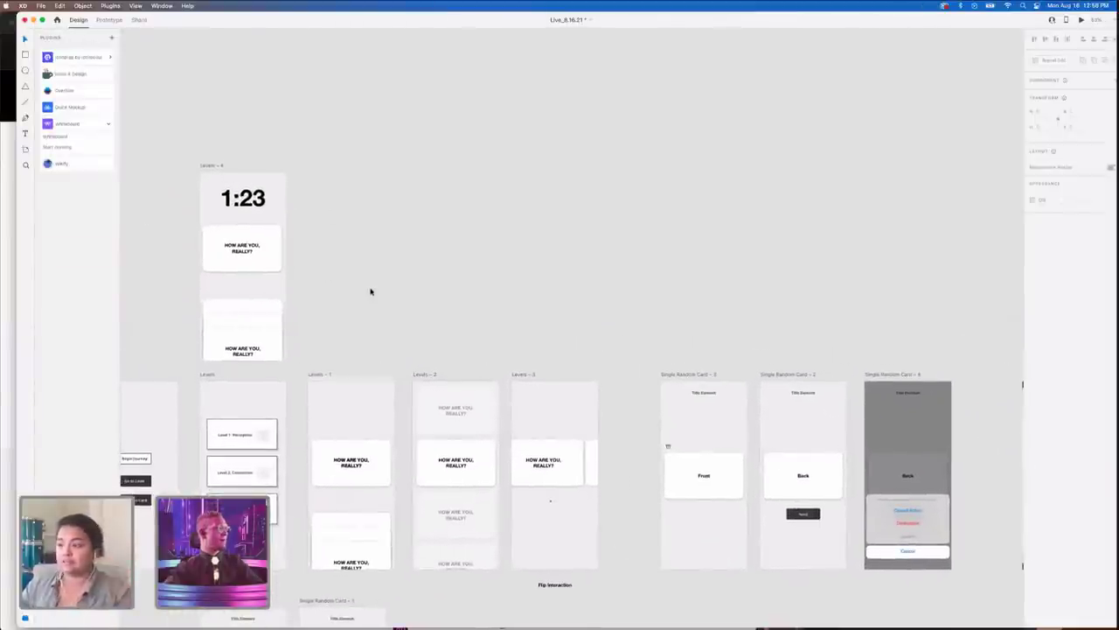
scroll(371, 291, up, 2)
scroll(370, 292, left, 5)
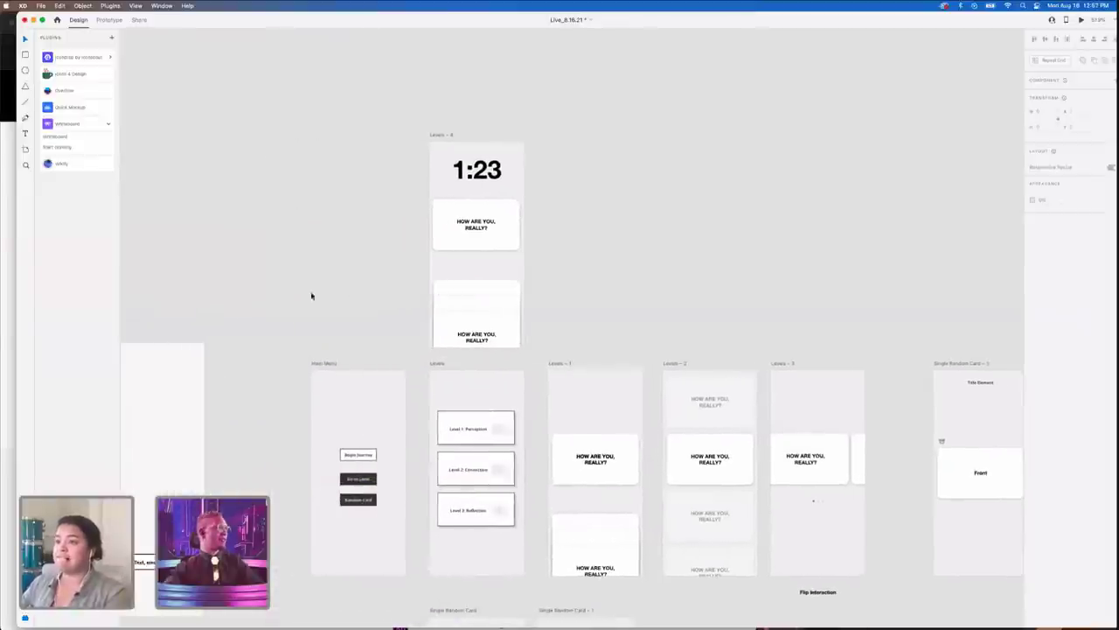
click(67, 107)
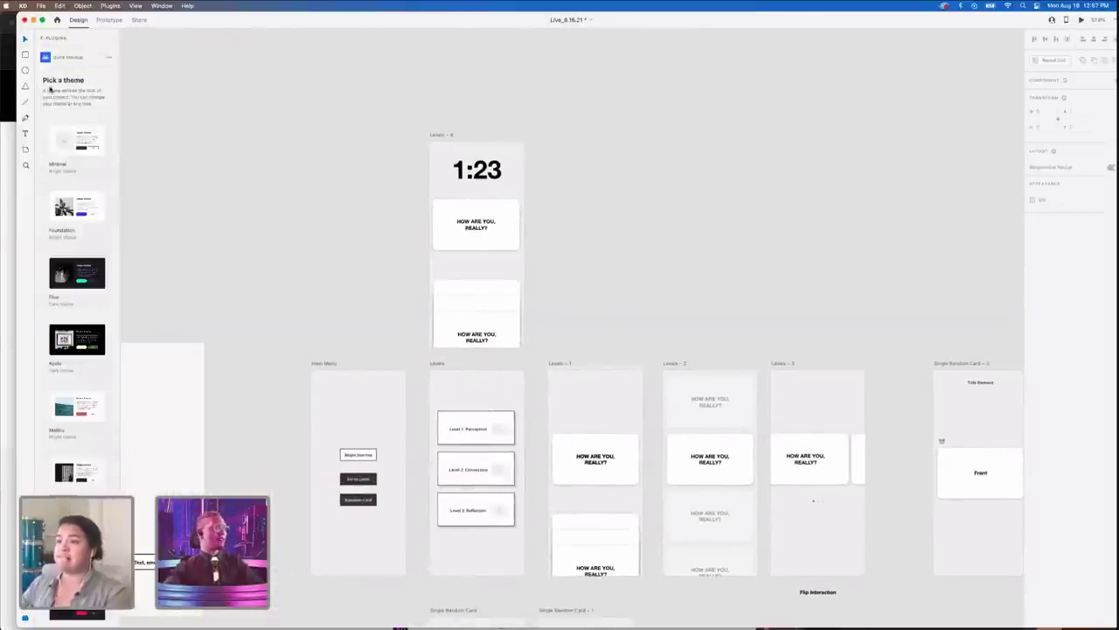
click(80, 140)
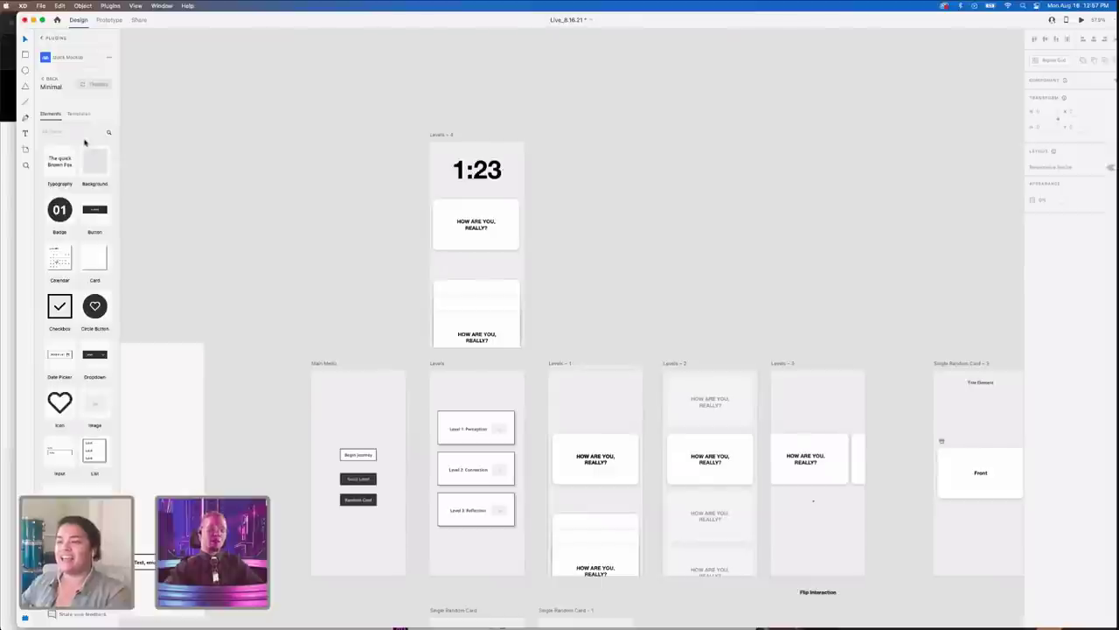
scroll(92, 324, down, 2)
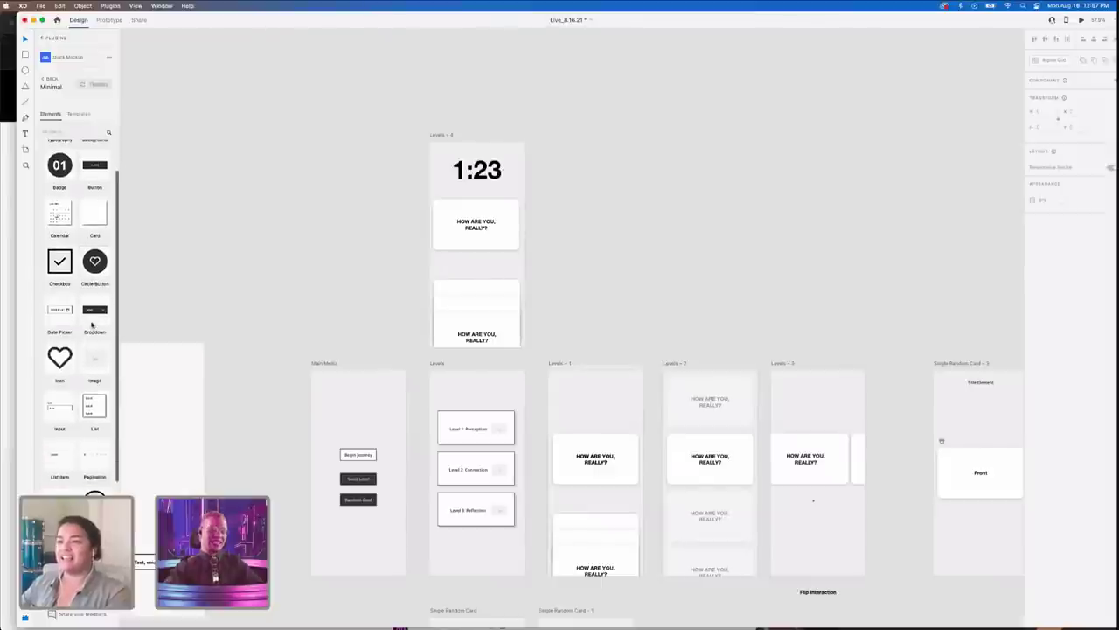
click(60, 367)
scroll(584, 327, up, 6)
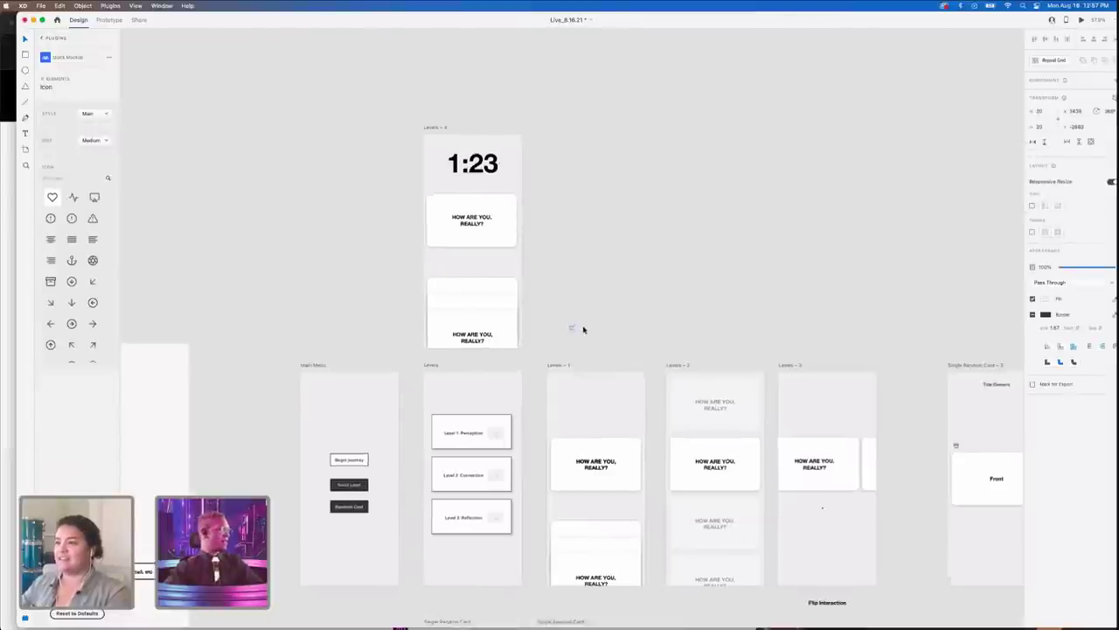
drag(535, 330, 439, 220)
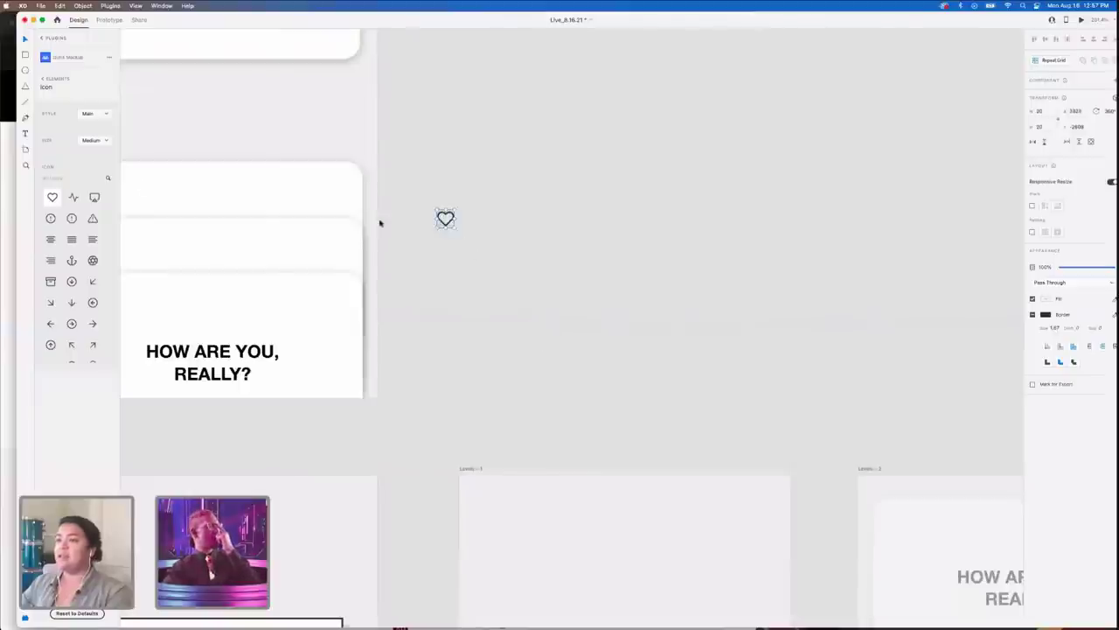
- Try a heart circle button from Quick Mockup's Foundation theme near the Levels – 4 artboard and delete it
click(40, 78)
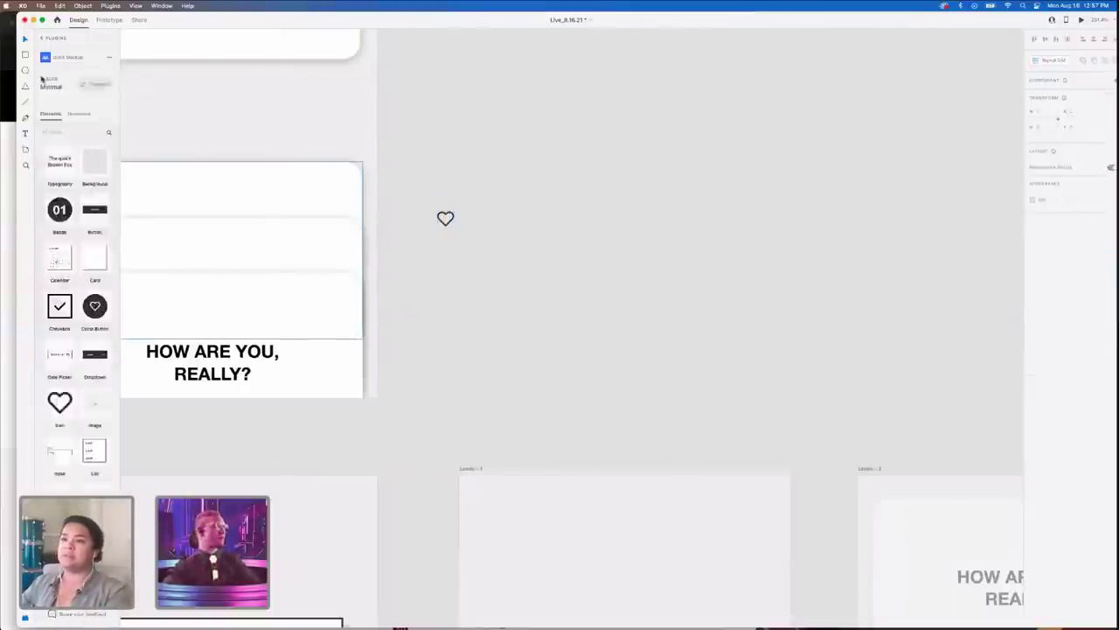
click(42, 79)
click(91, 215)
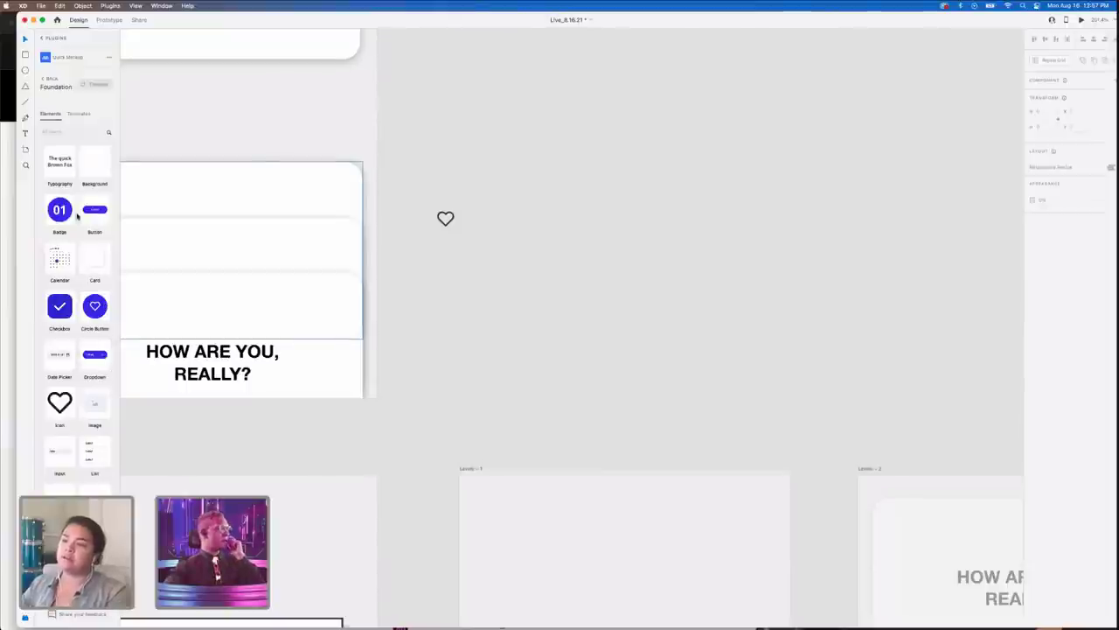
scroll(76, 407, down, 1)
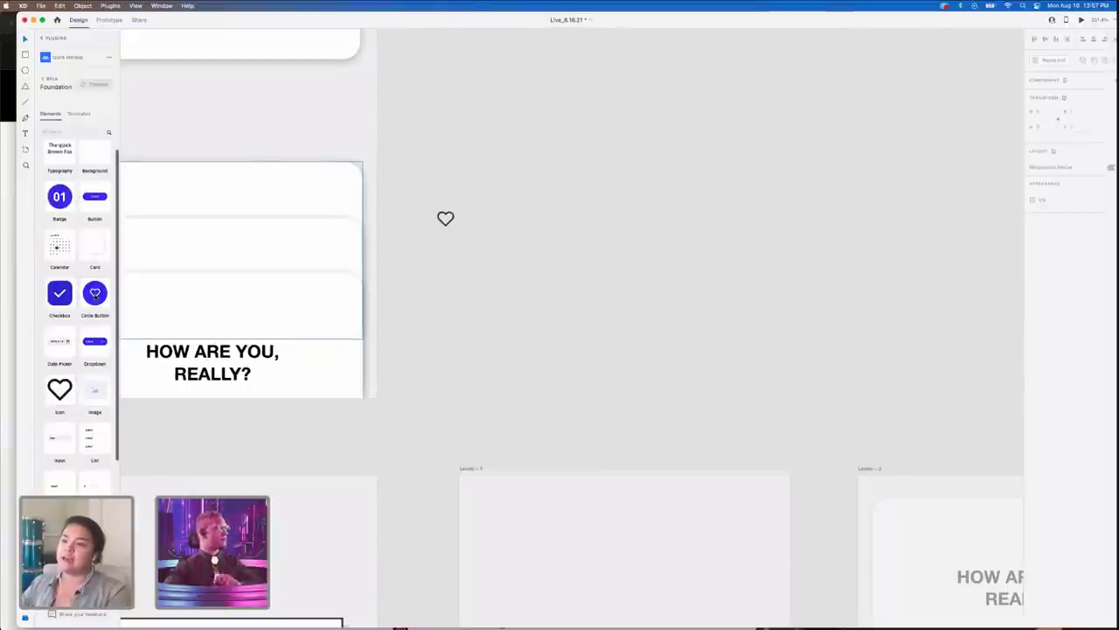
click(95, 294)
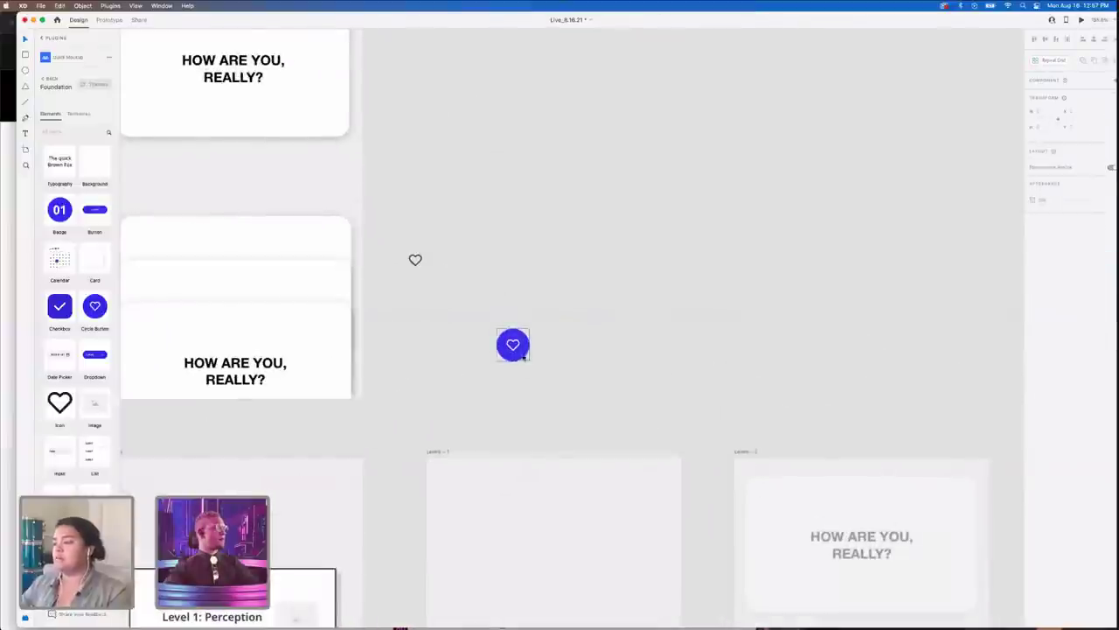
drag(524, 357, 455, 386)
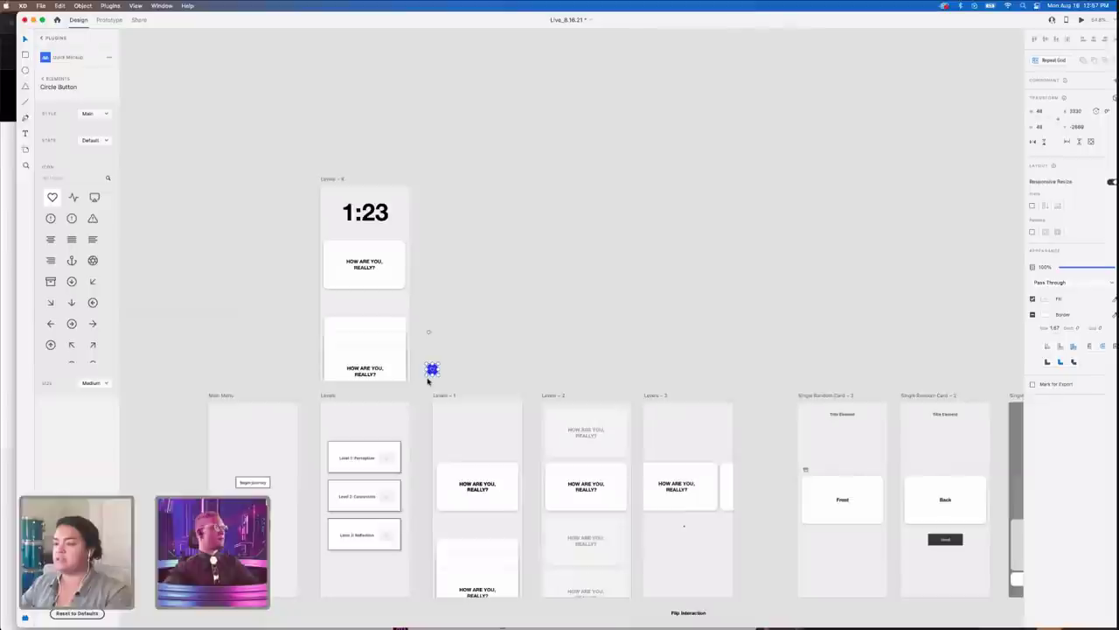
key(Delete)
- Position the heart icon in the lower-left corner of the upper HOW ARE YOU, REALLY? card on the Levels – 4 artboard
scroll(428, 332, up, 5)
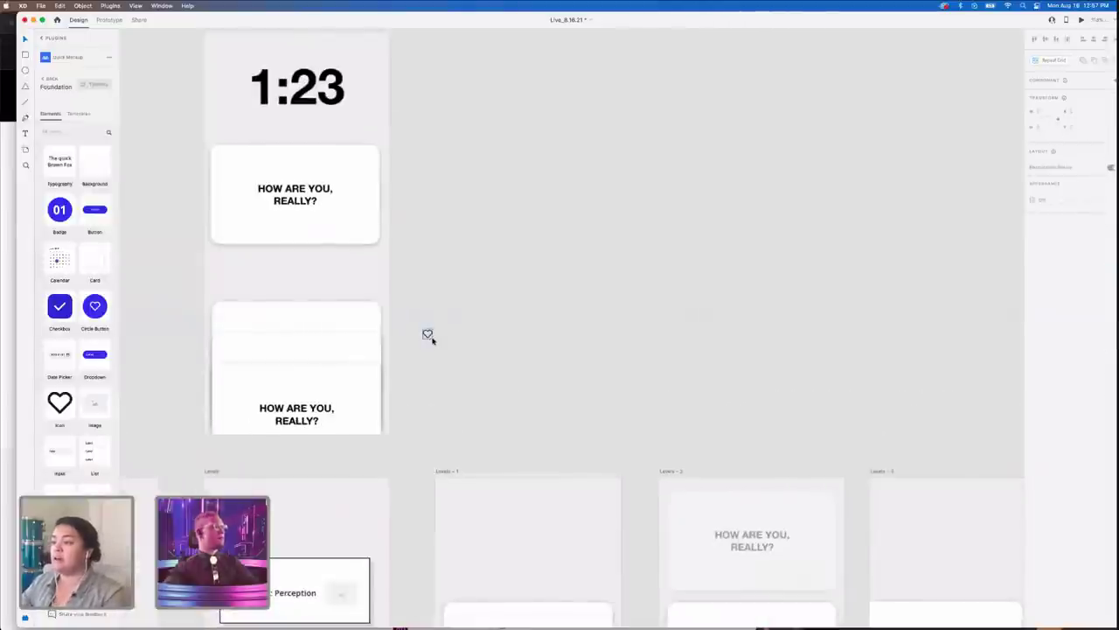
drag(428, 335, 391, 318)
drag(279, 237, 362, 201)
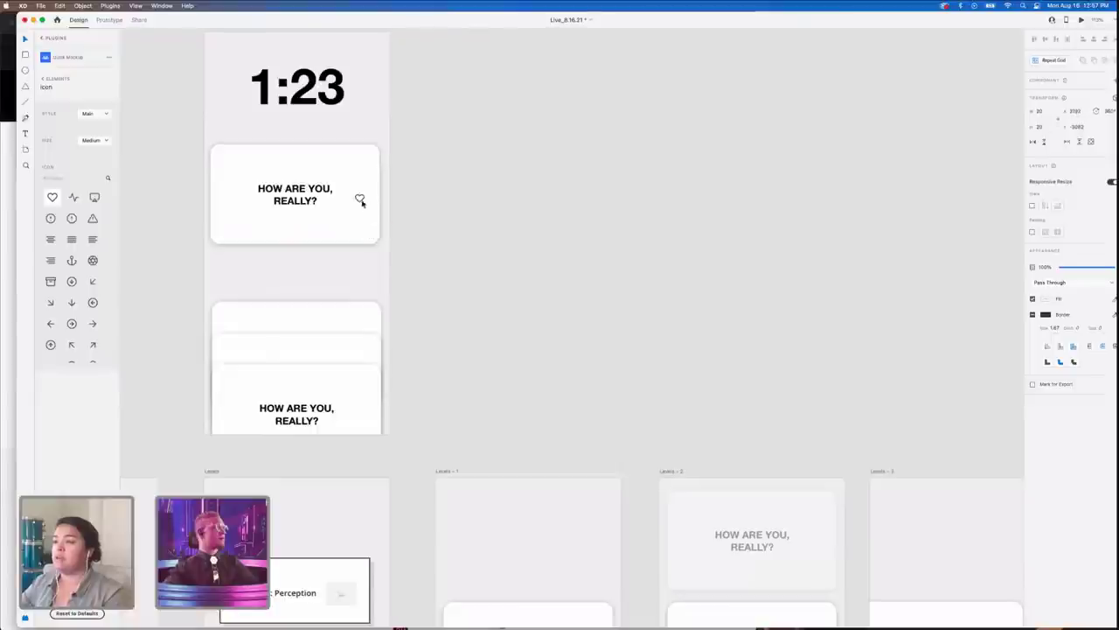
scroll(517, 320, down, 5)
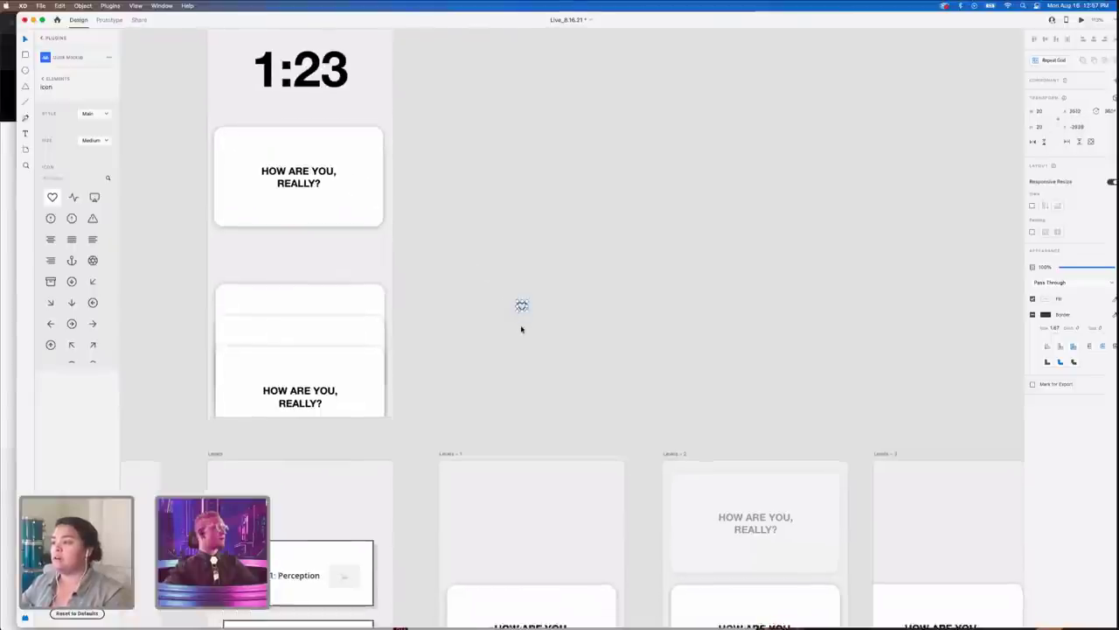
click(452, 266)
scroll(562, 318, up, 5)
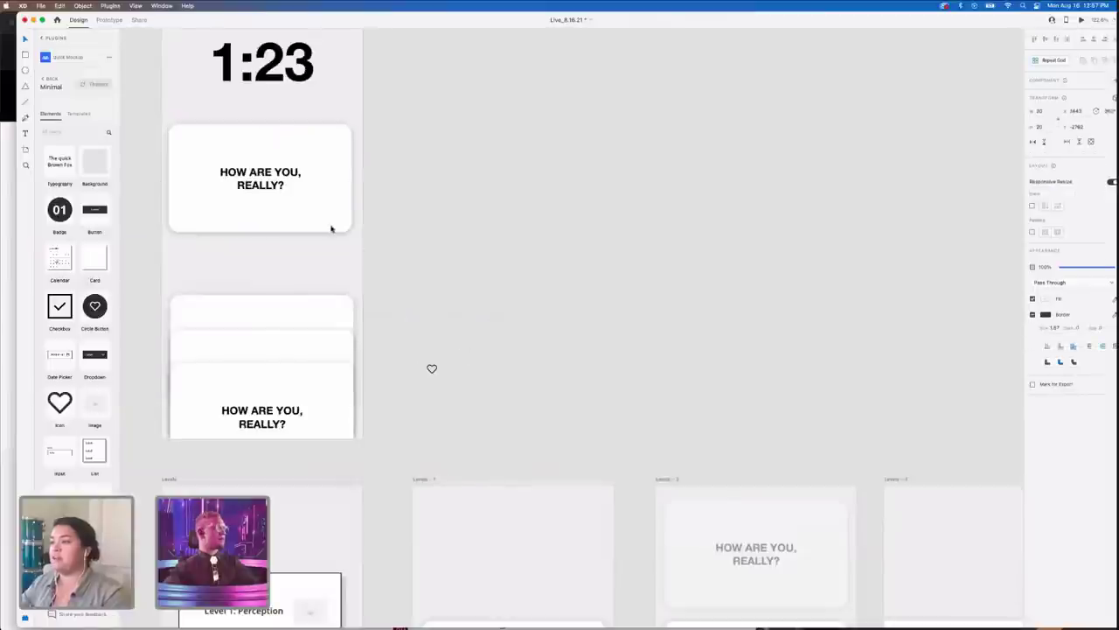
drag(333, 227, 182, 221)
scroll(182, 218, up, 5)
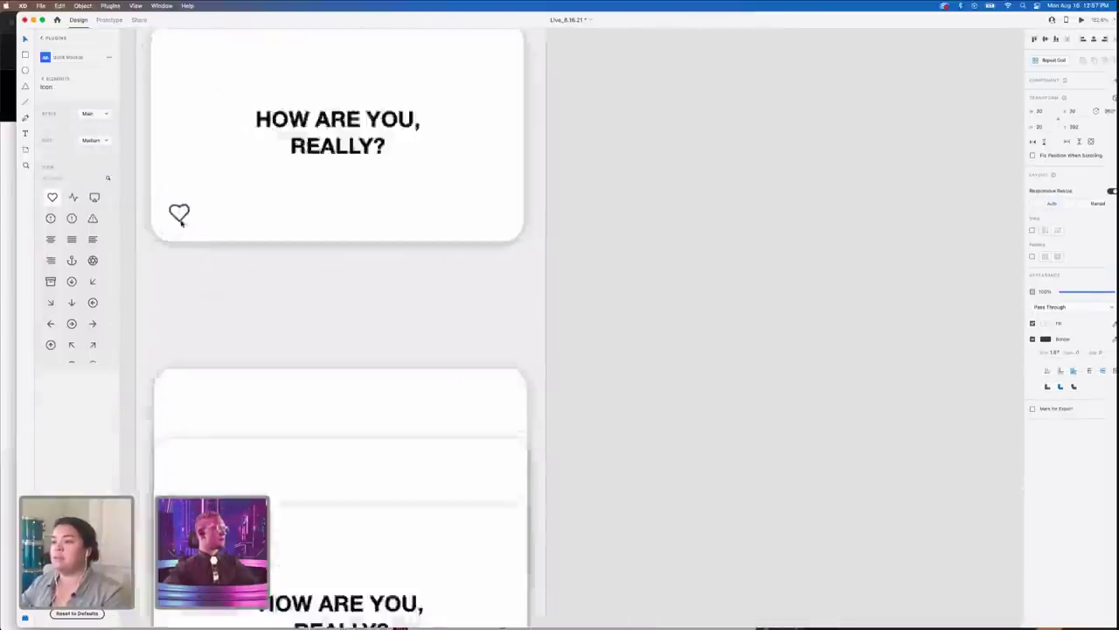
scroll(72, 330, down, 5)
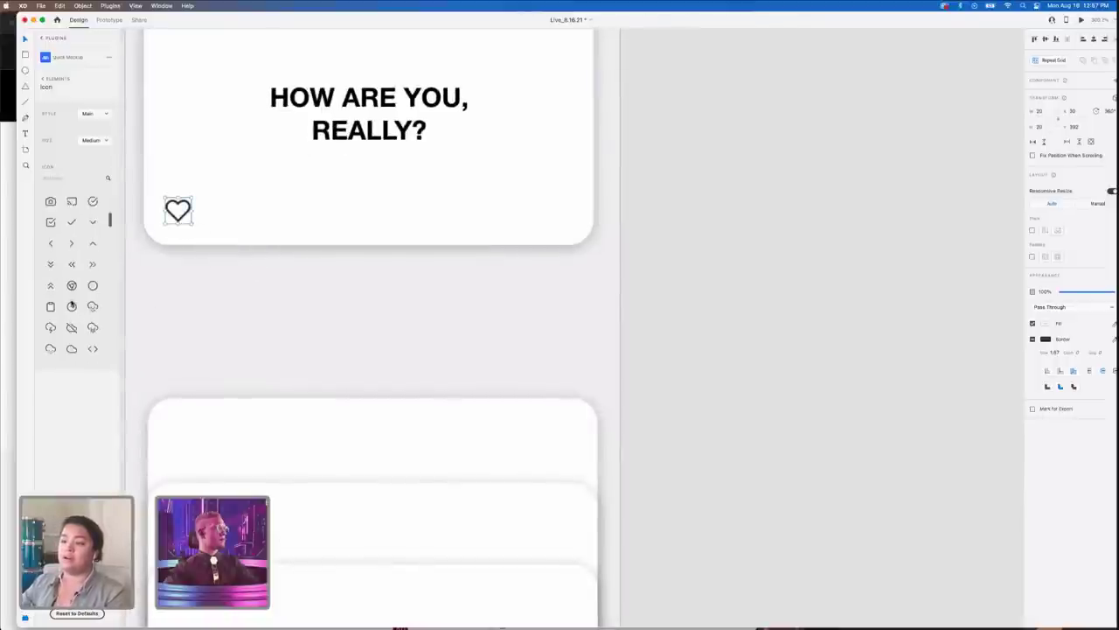
key(super+0)
scroll(647, 332, up, 5)
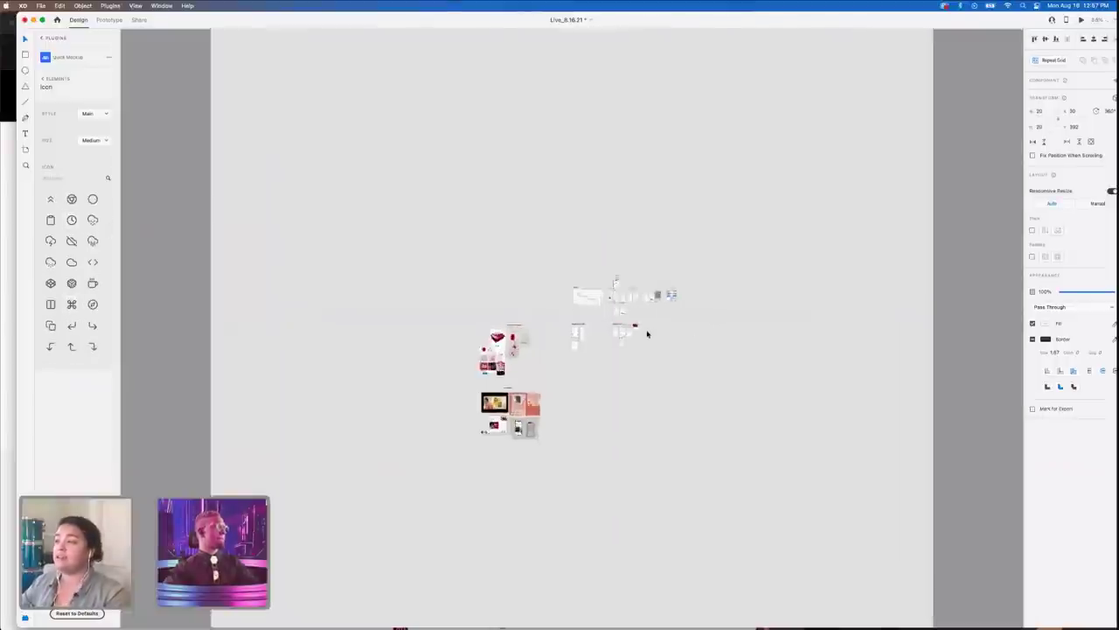
scroll(548, 131, up, 5)
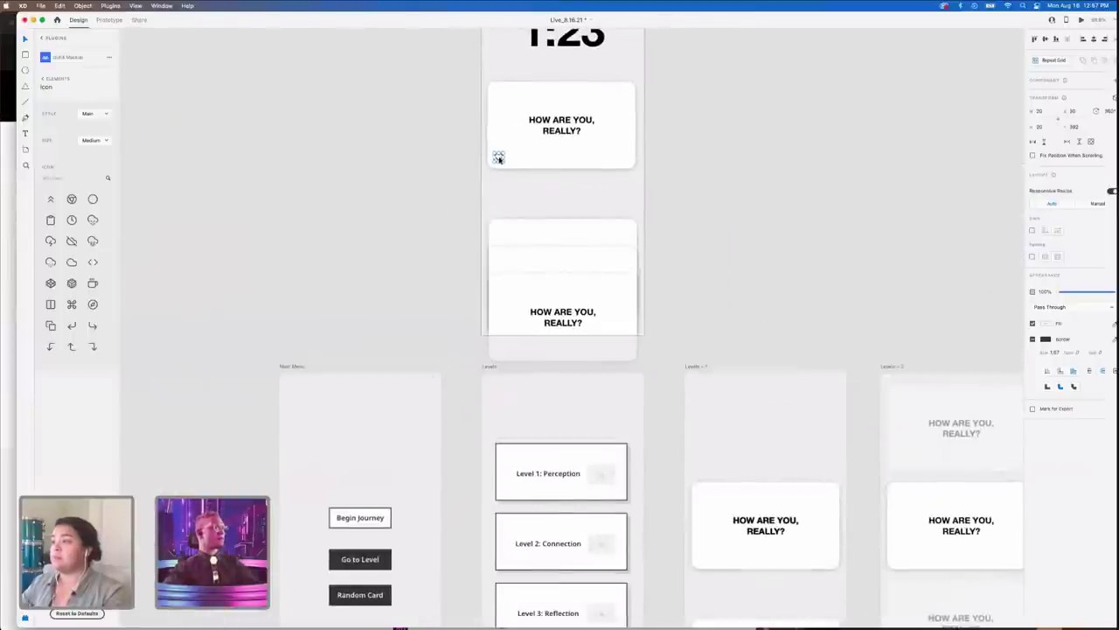
- Copy the "HOW ARE YOU, REALLY?" card from the Levels – 1 artboard onto the empty canvas beside the timer artboard
scroll(498, 158, up, 1)
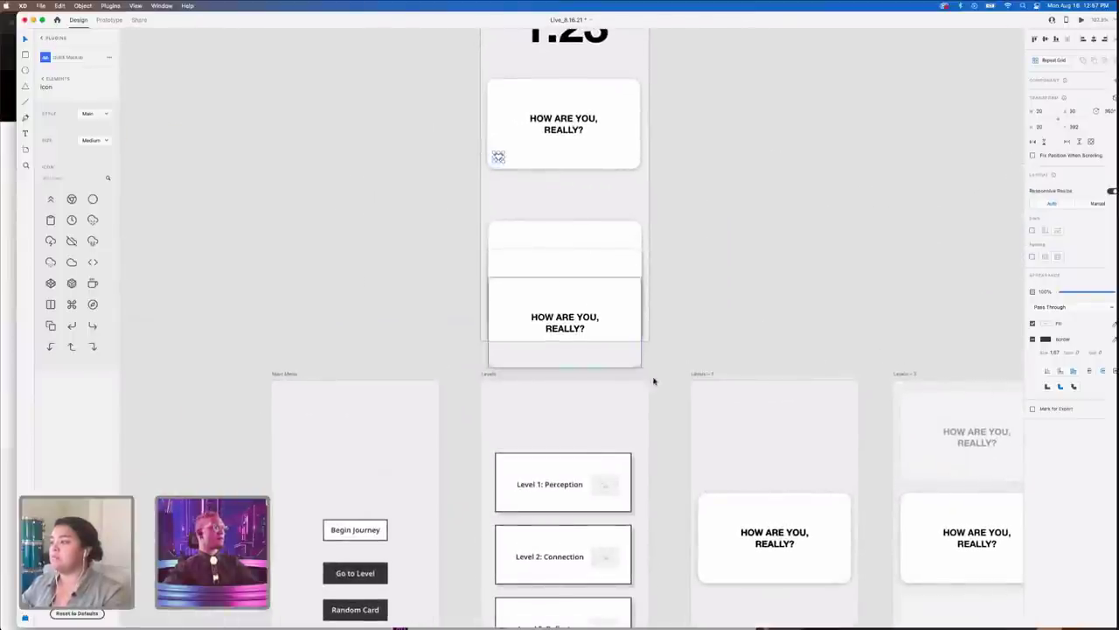
drag(715, 522, 766, 115)
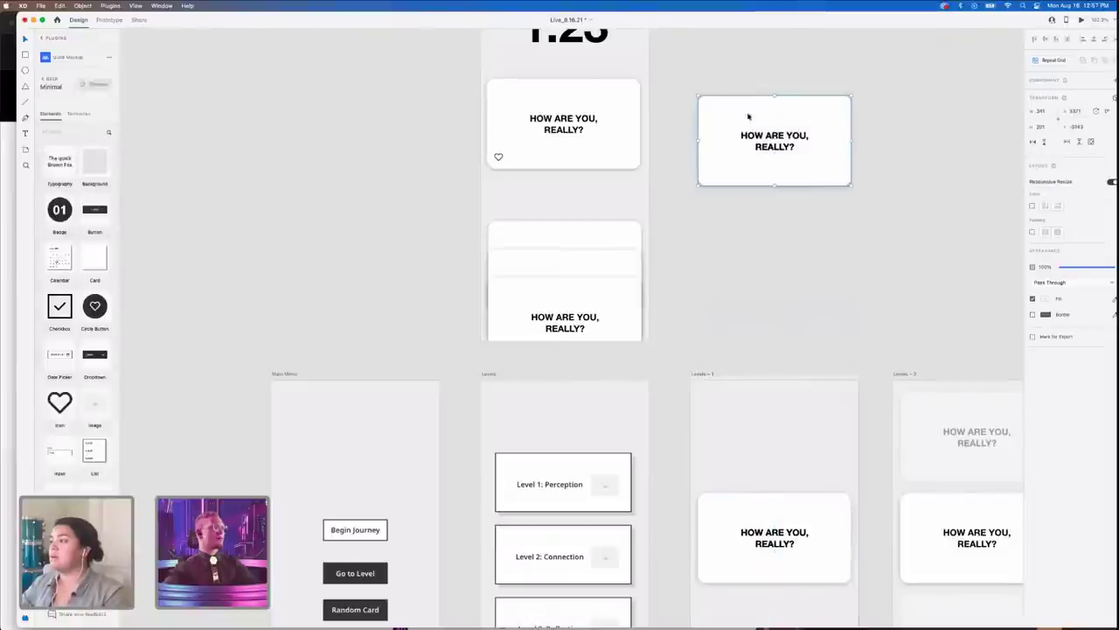
- Move the heart icon from the timer artboard's card into the lower-left corner of the copied card on the canvas
click(499, 157)
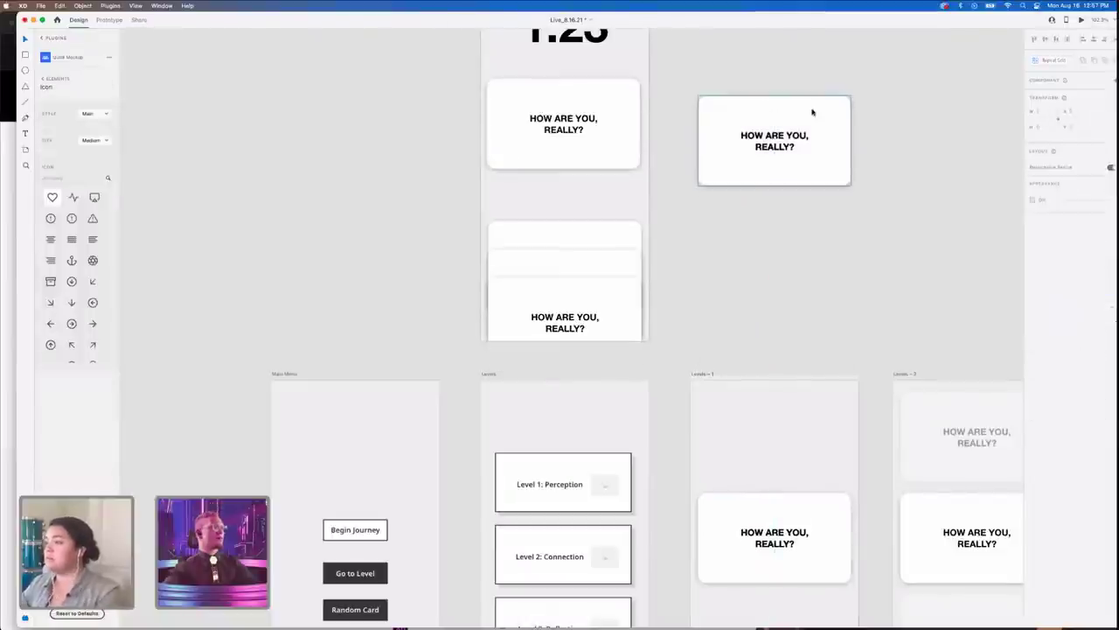
scroll(774, 120, up, 5)
click(741, 112)
click(607, 299)
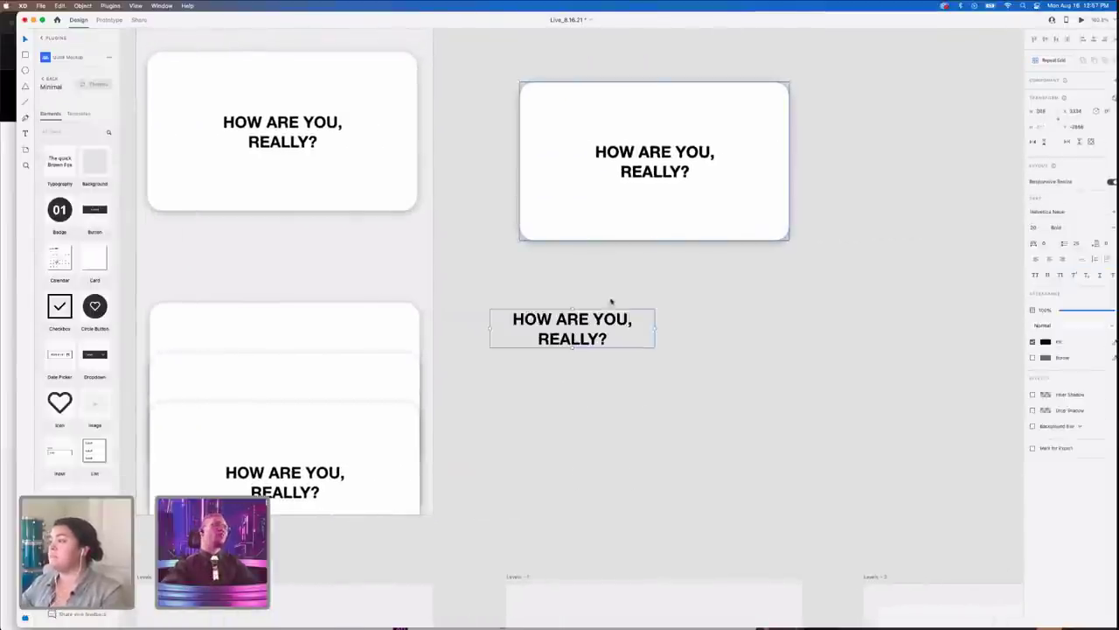
click(64, 404)
click(571, 328)
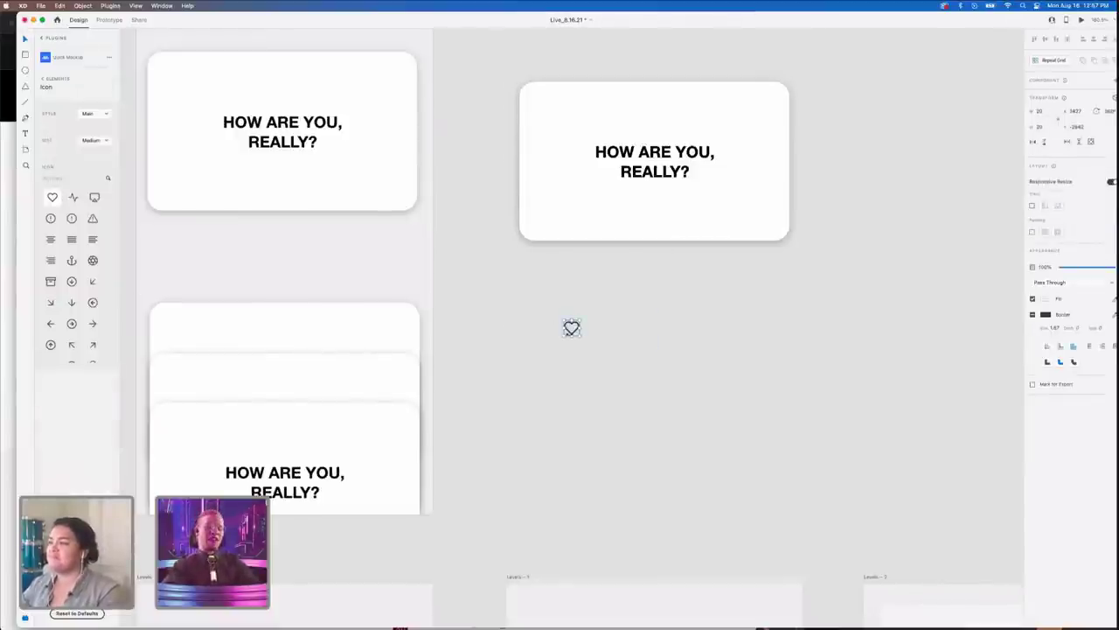
drag(569, 331, 542, 220)
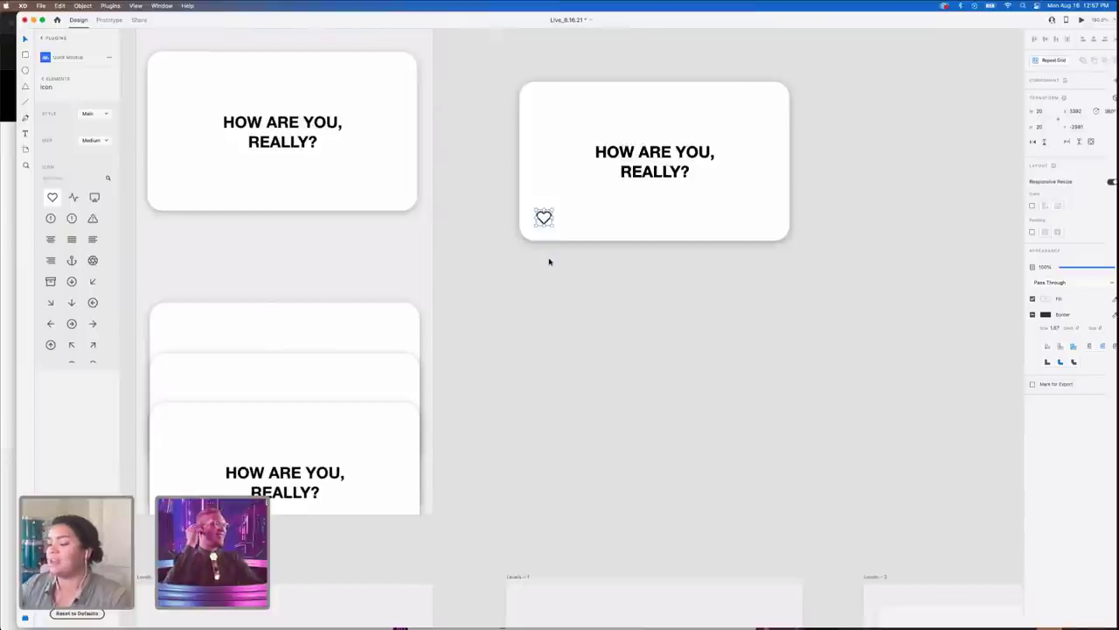
click(762, 292)
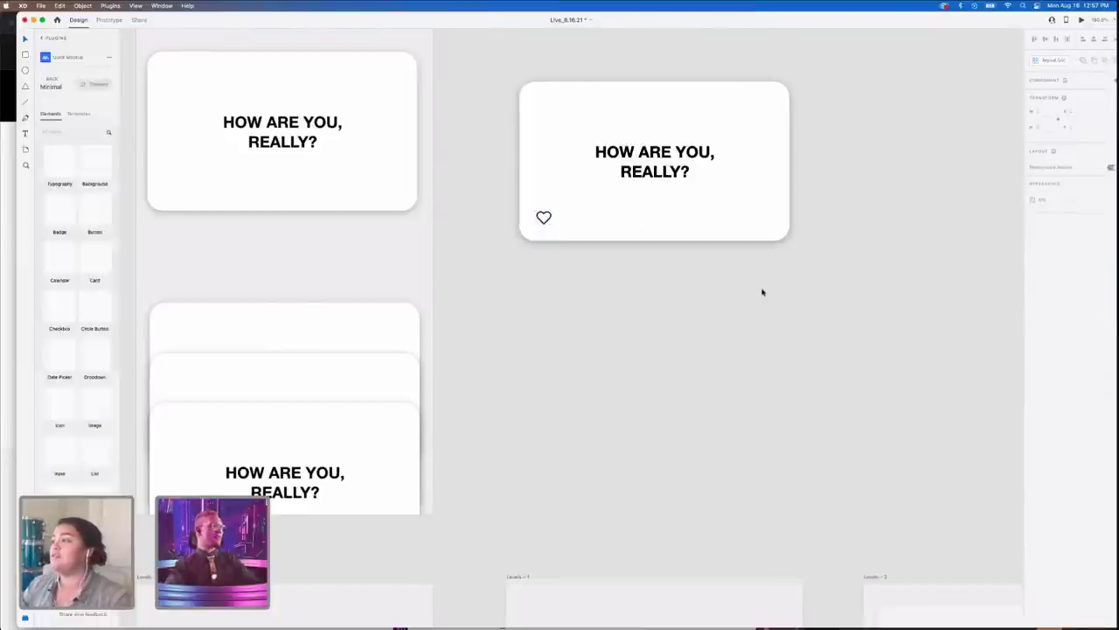
scroll(761, 292, down, 5)
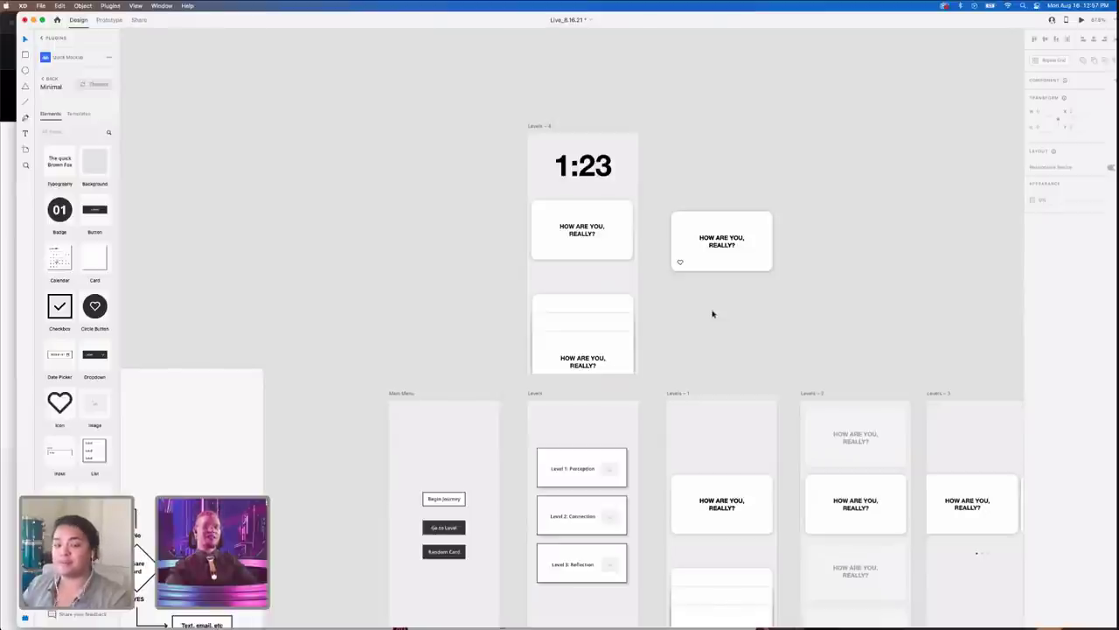
scroll(732, 291, up, 5)
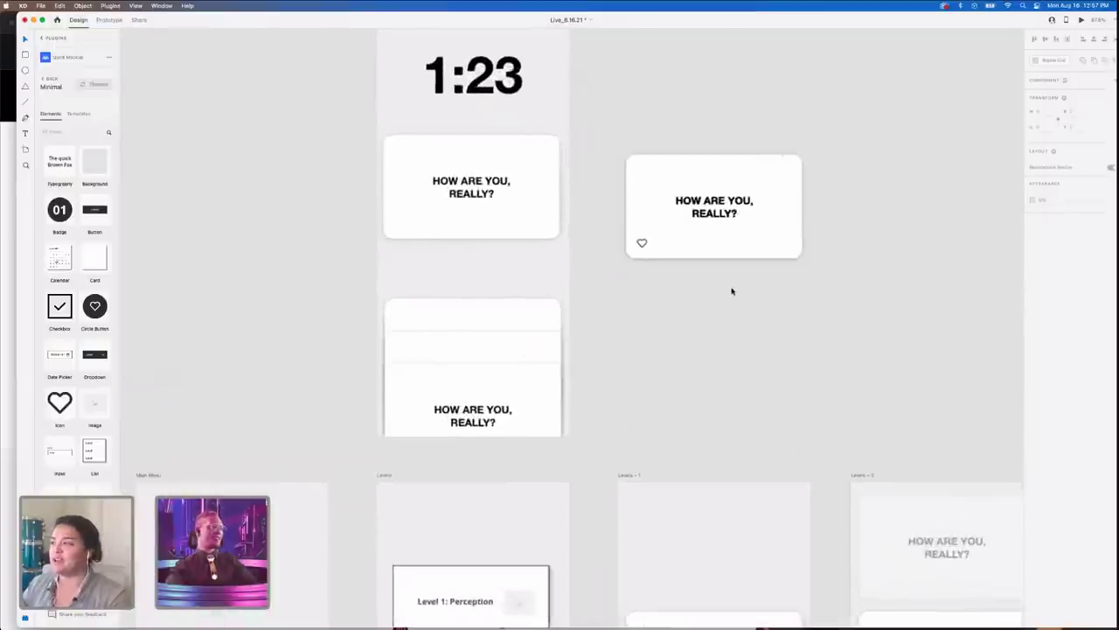
double_click(725, 209)
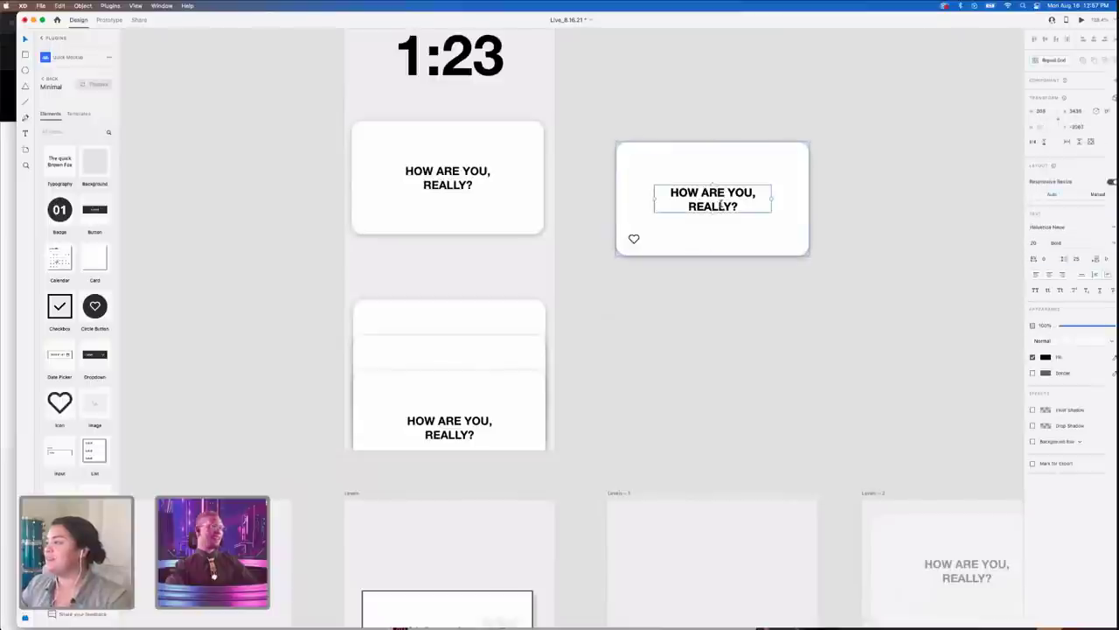
double_click(723, 209)
text(Describe your pef)
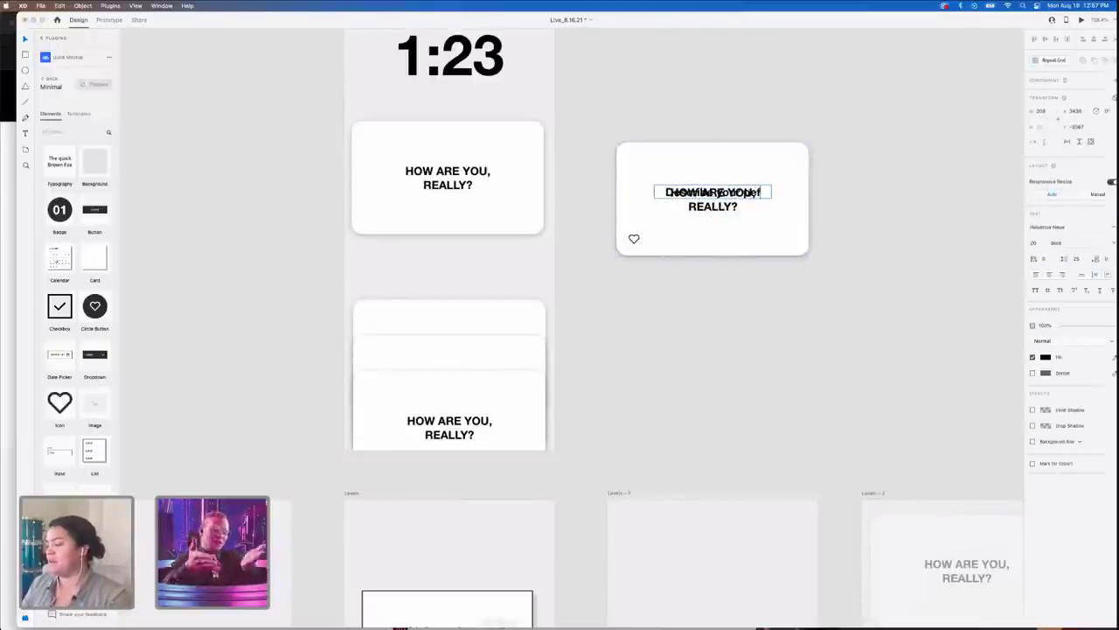
key(BackSpace)
text(ribe your per)
key(super+a)
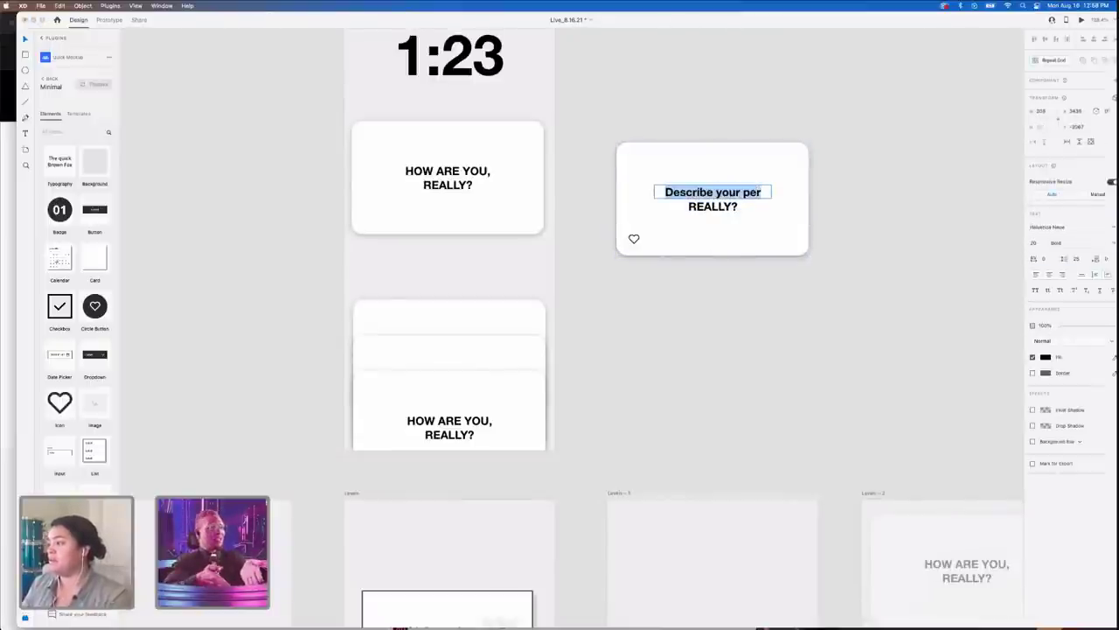
click(763, 368)
- Replace the text on the standalone card with "DESCRIBE YOUR PERFECT DAY!" in capitals and deselect it
double_click(712, 192)
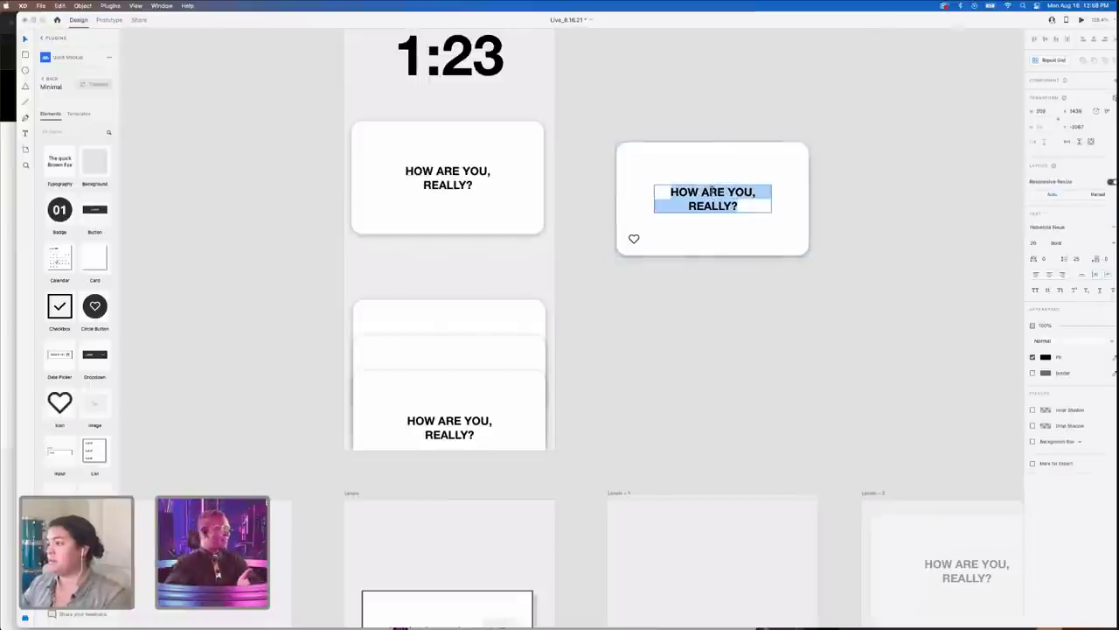
text(Descri)
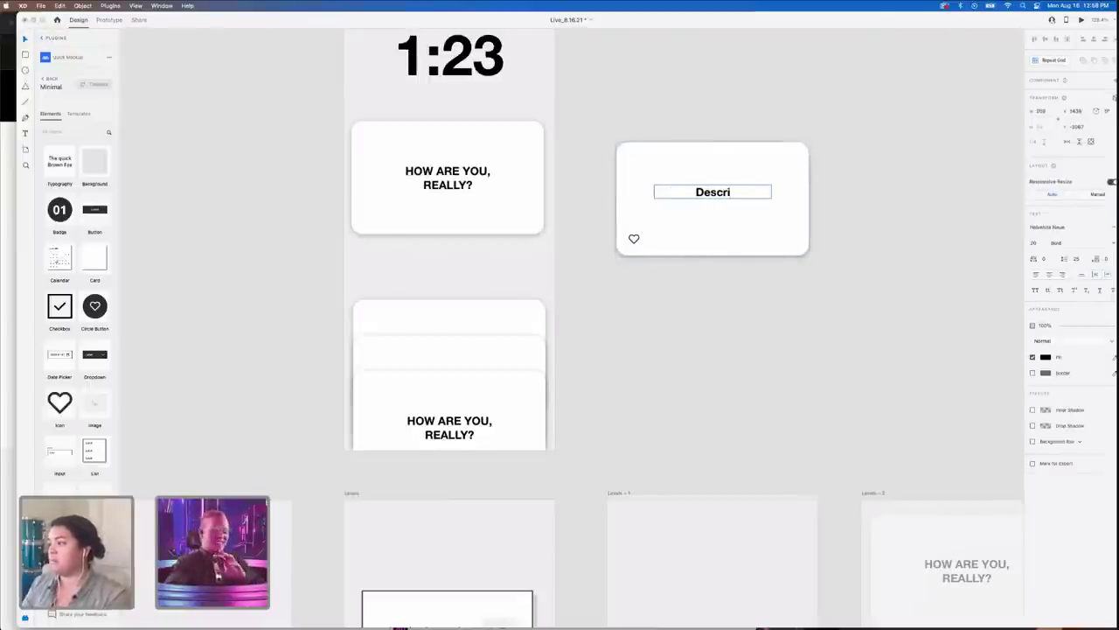
key(BackSpace)
text(D)
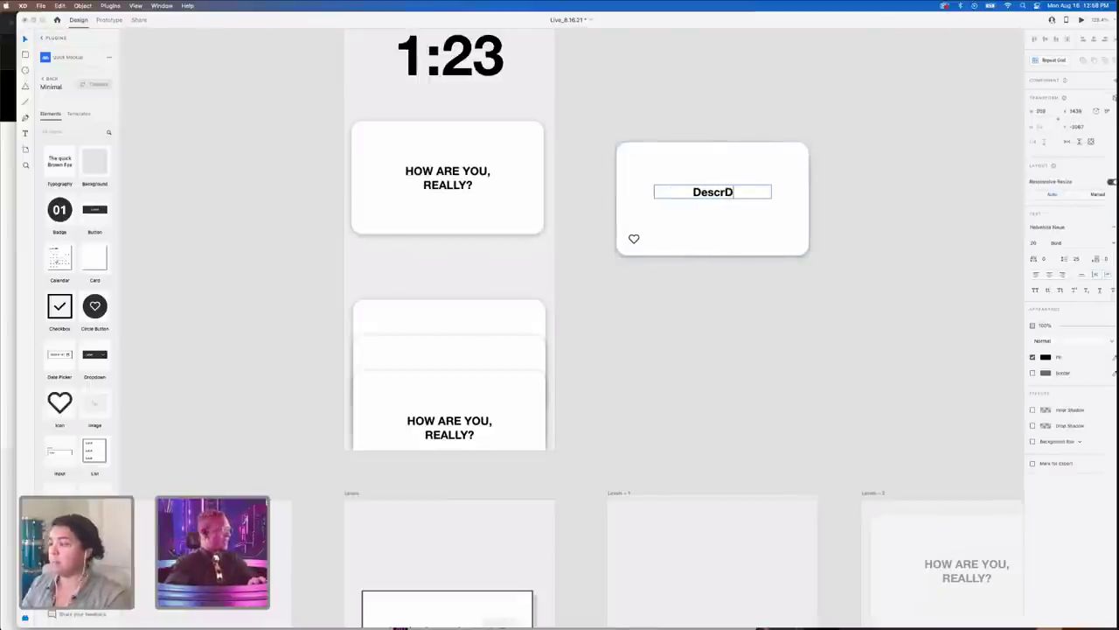
key(super+a)
text(DESC)
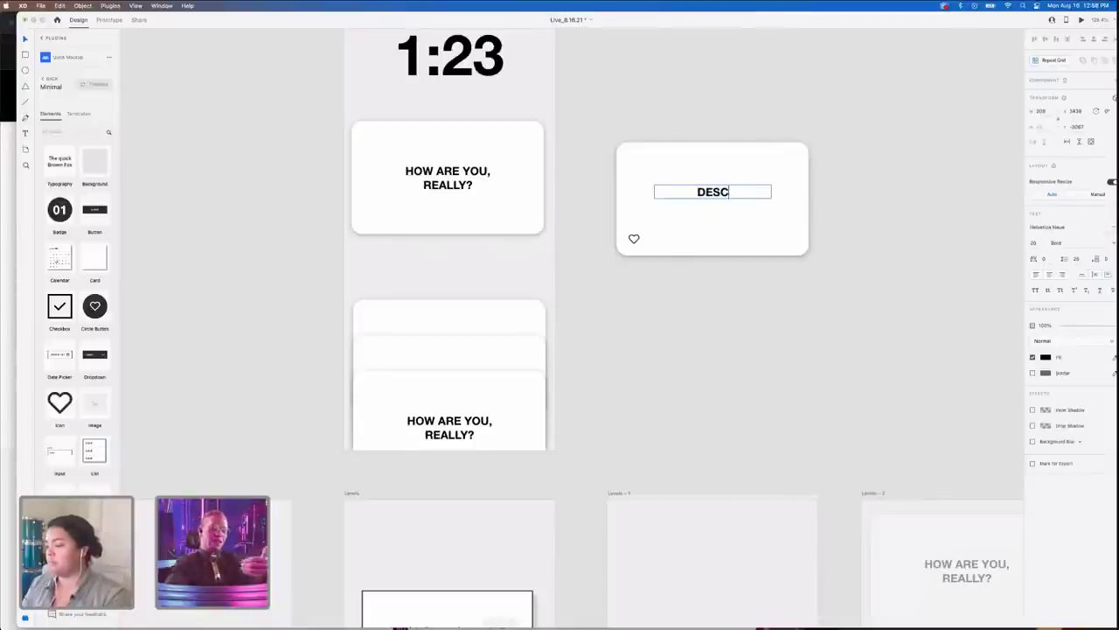
text(RIBE YOUR PER)
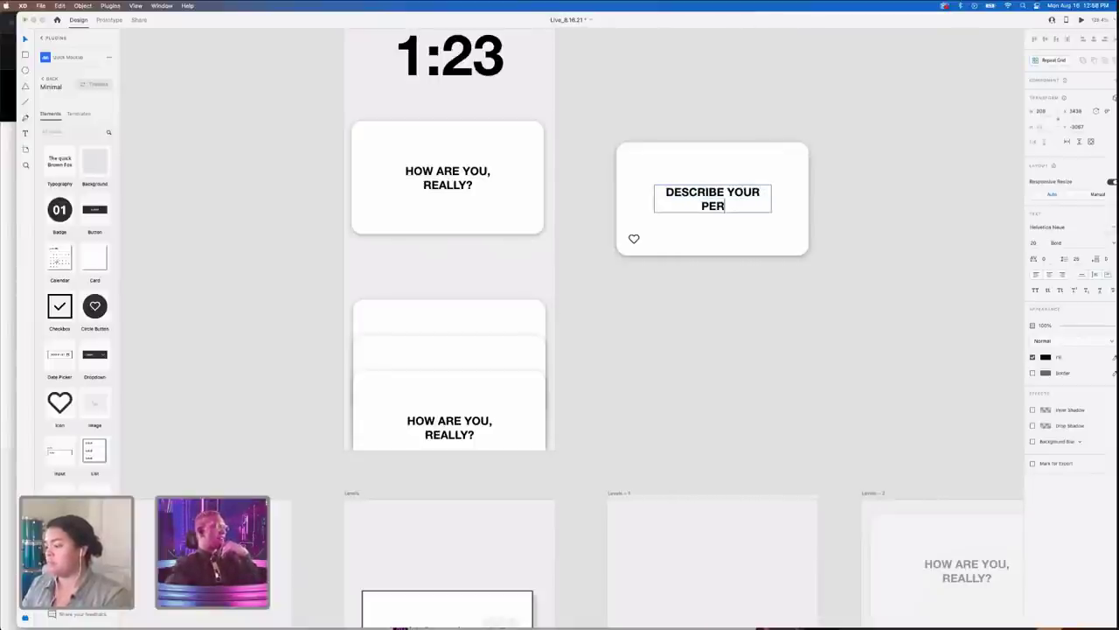
text(FECT DAY!)
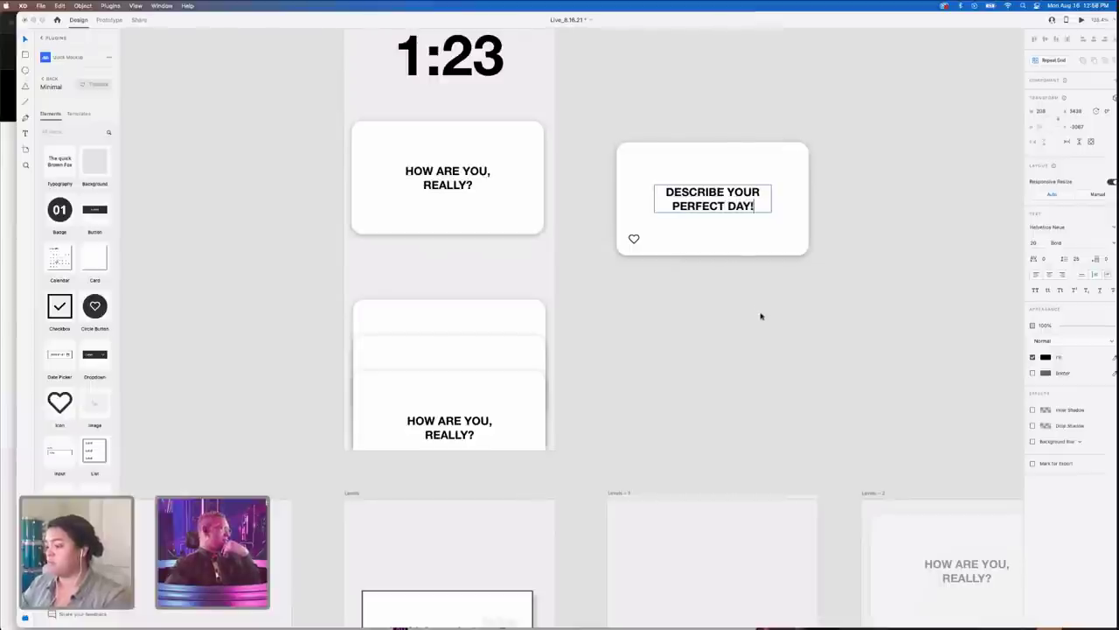
key(Escape)
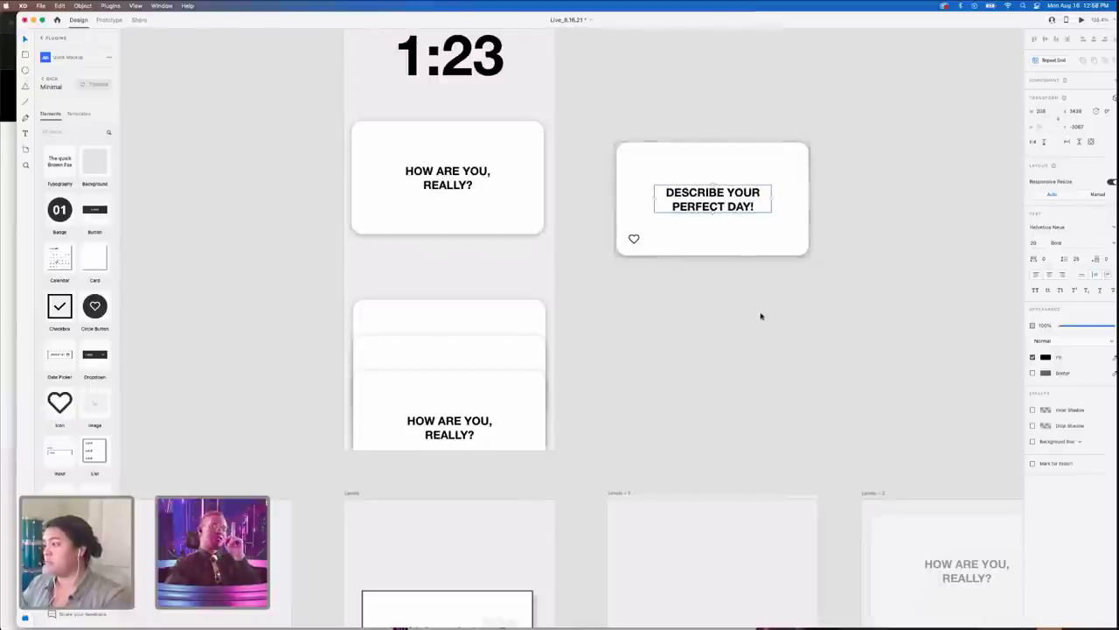
scroll(760, 317, down, 5)
scroll(782, 336, up, 2)
click(781, 336)
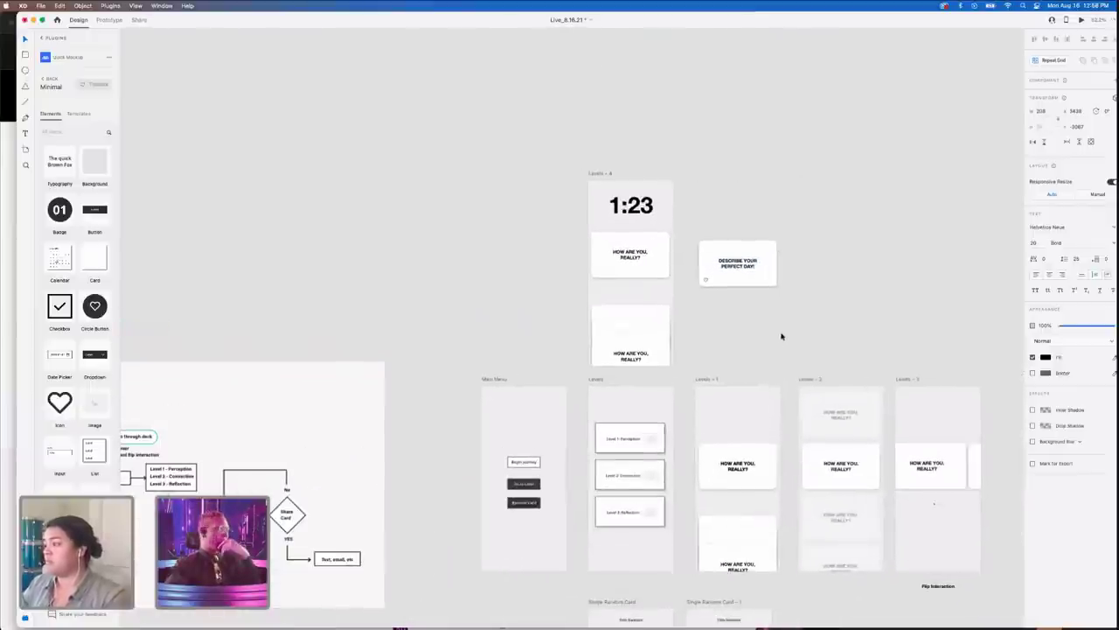
- Browse the plugin's icon library for options for the icon on the Levels artboard
scroll(782, 335, down, 2)
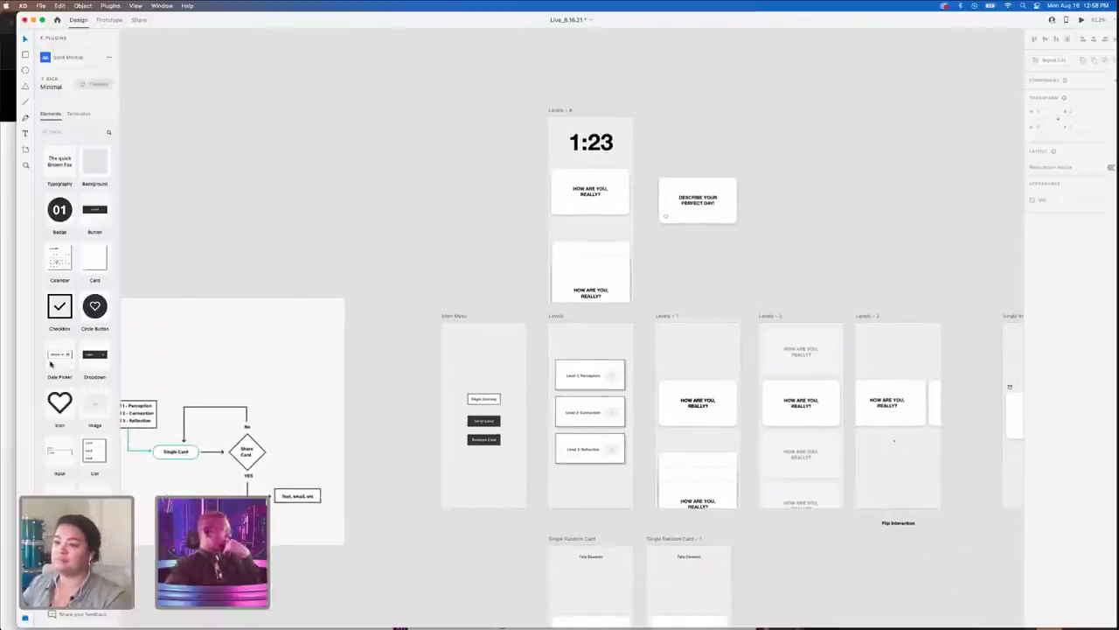
click(571, 327)
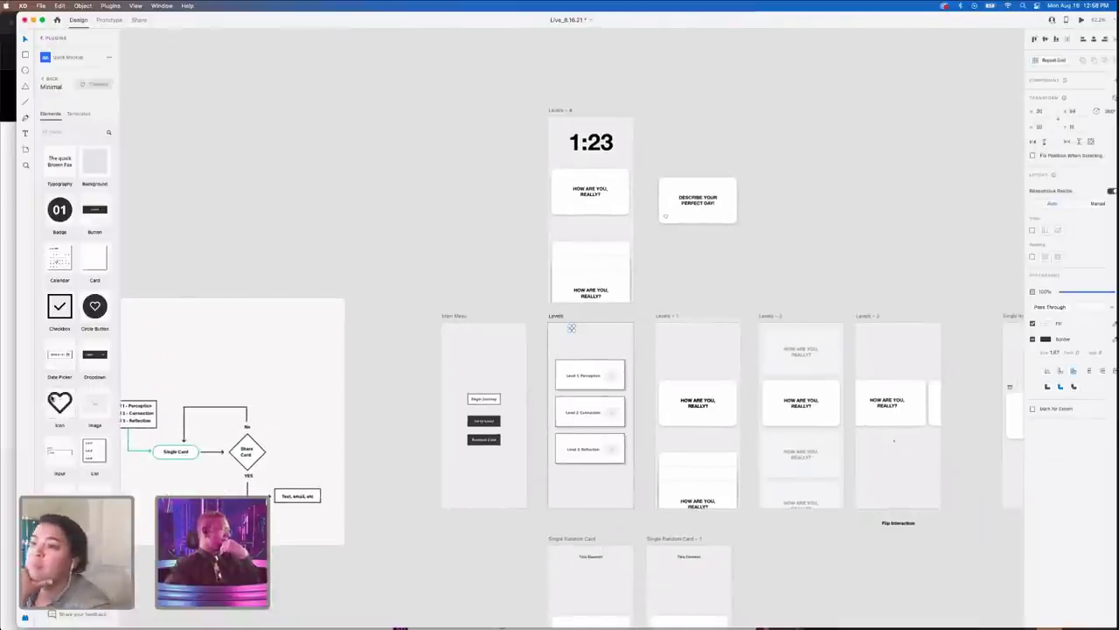
click(60, 402)
scroll(65, 322, down, 5)
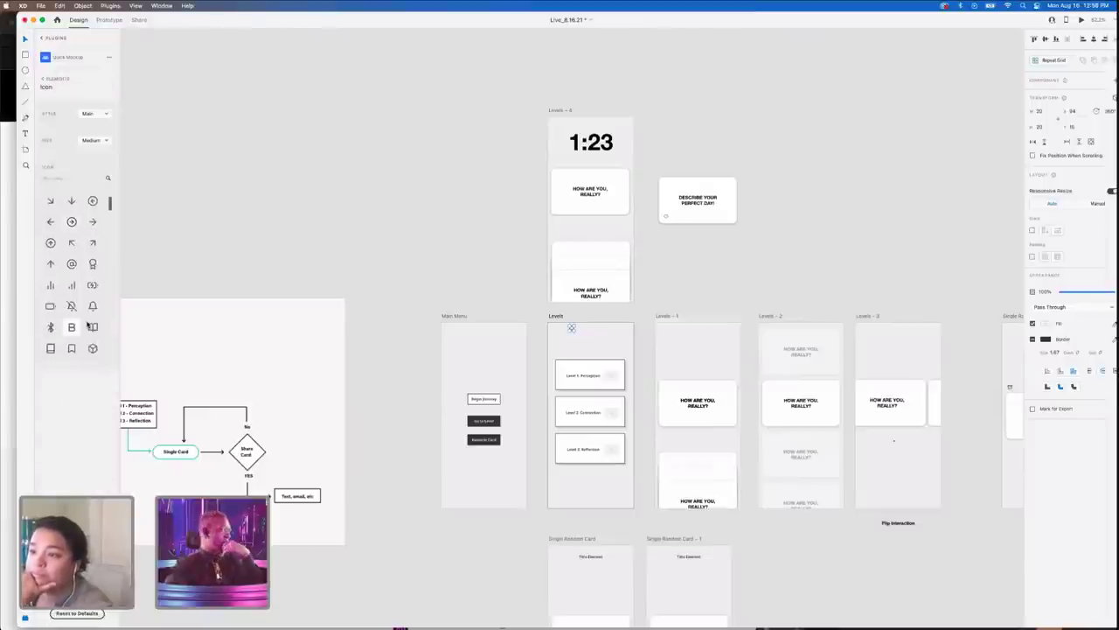
scroll(77, 331, down, 2)
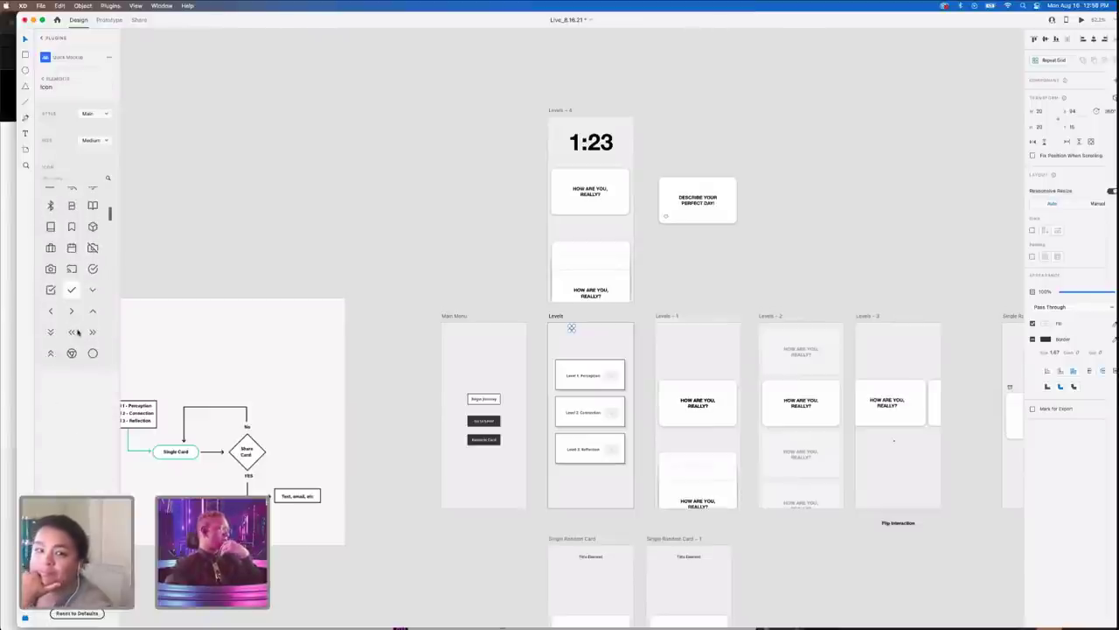
scroll(78, 332, down, 5)
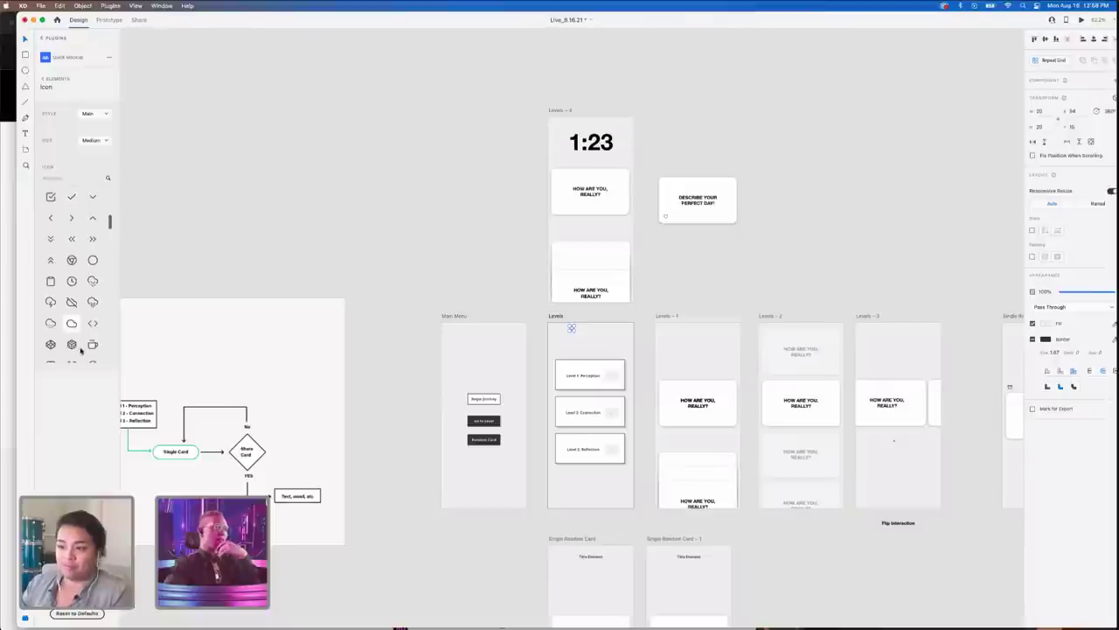
scroll(81, 350, down, 6)
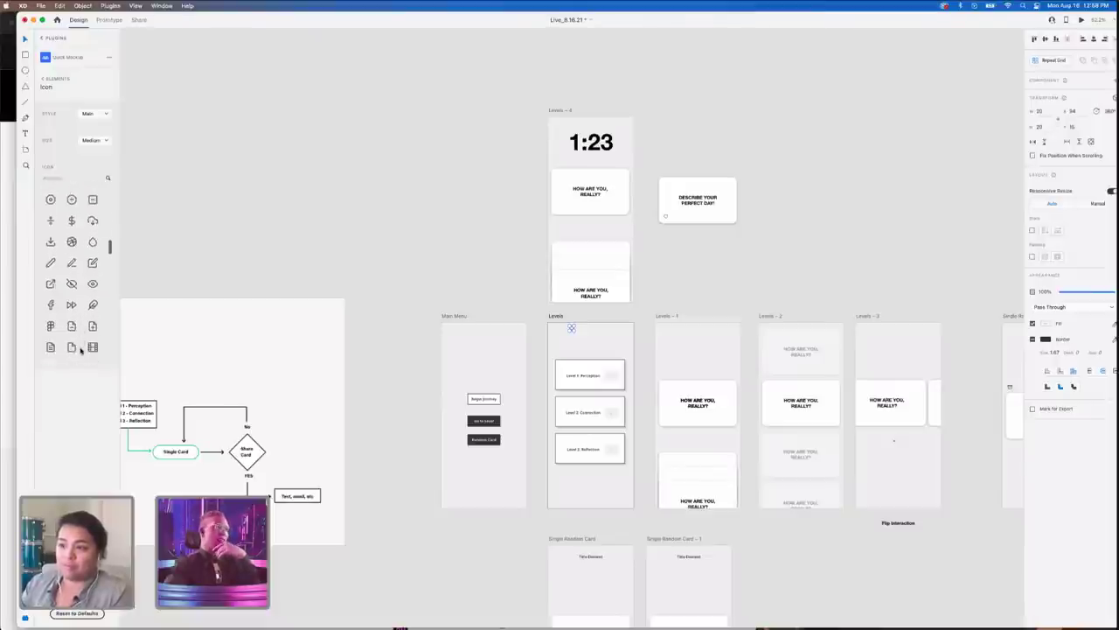
scroll(80, 350, down, 5)
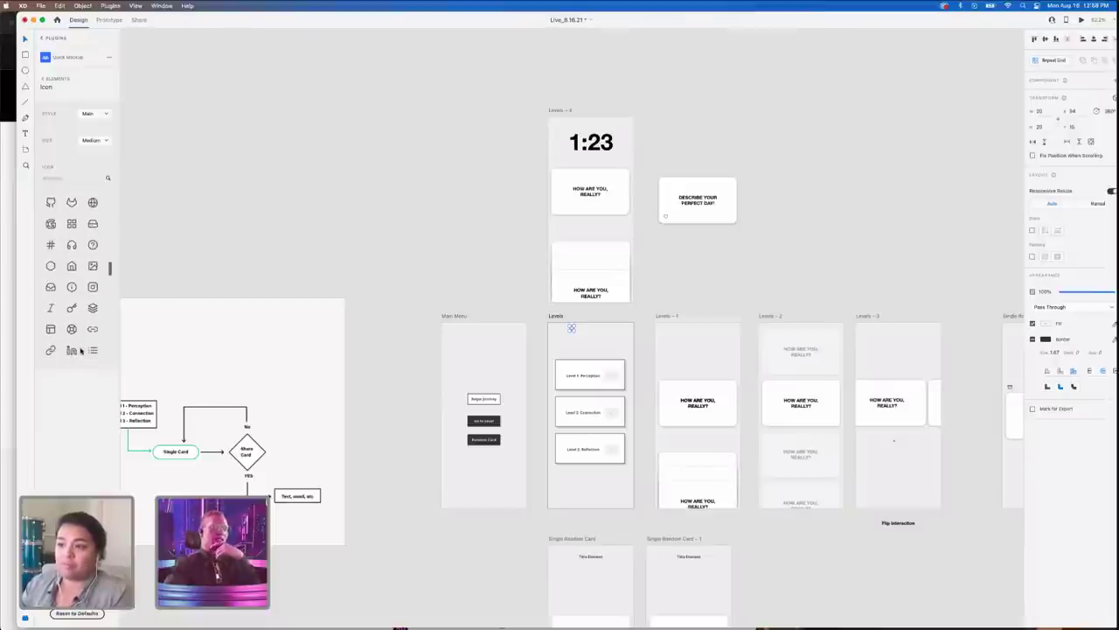
scroll(80, 350, down, 4)
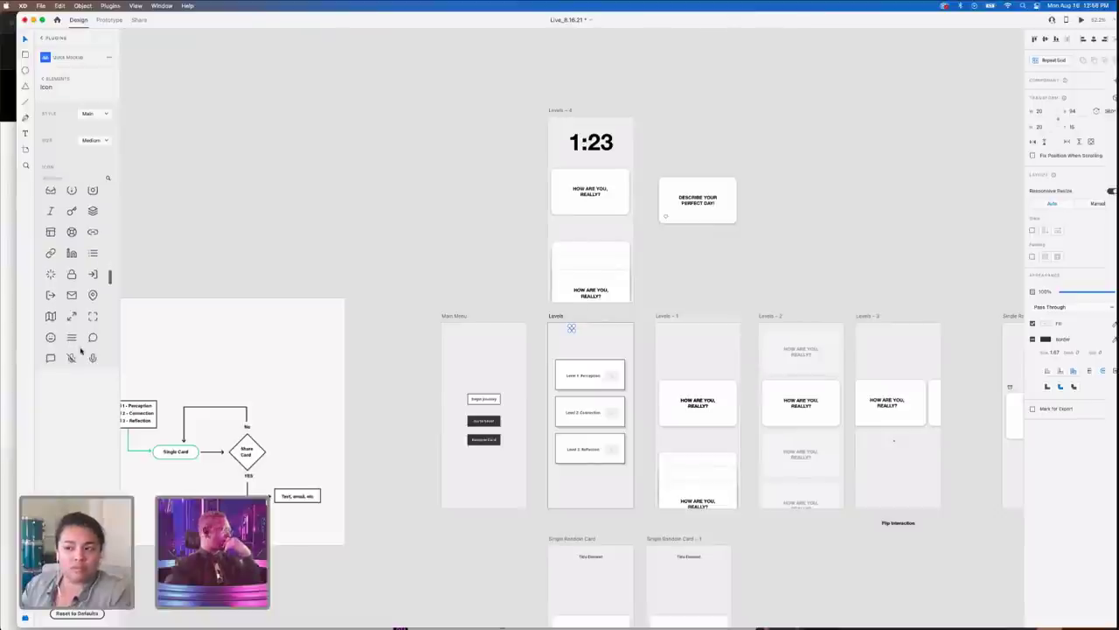
scroll(81, 350, down, 1)
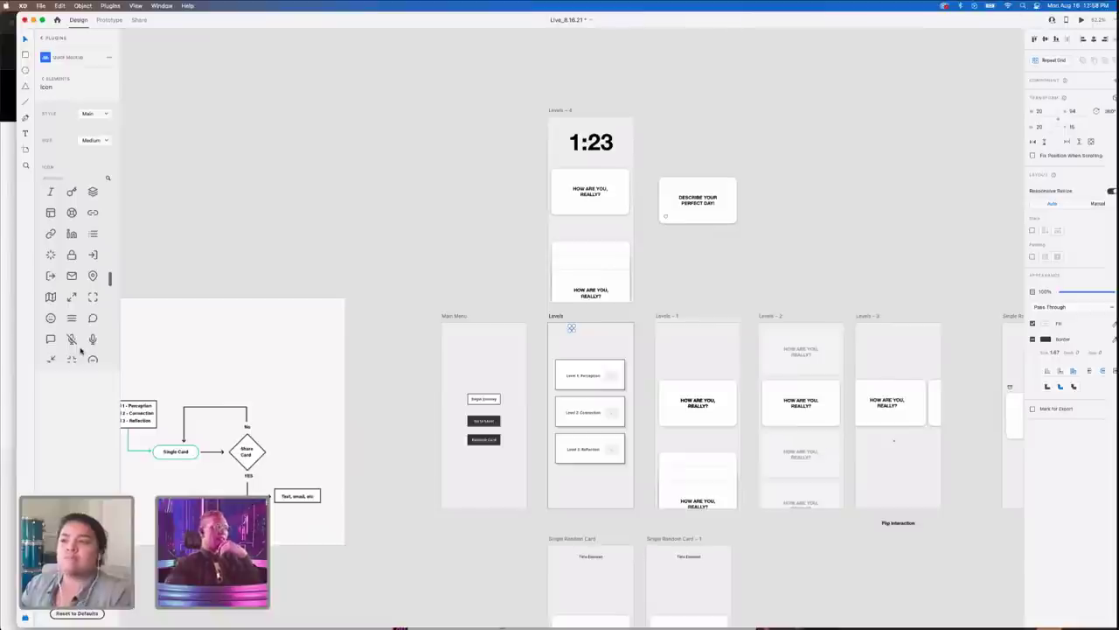
click(305, 198)
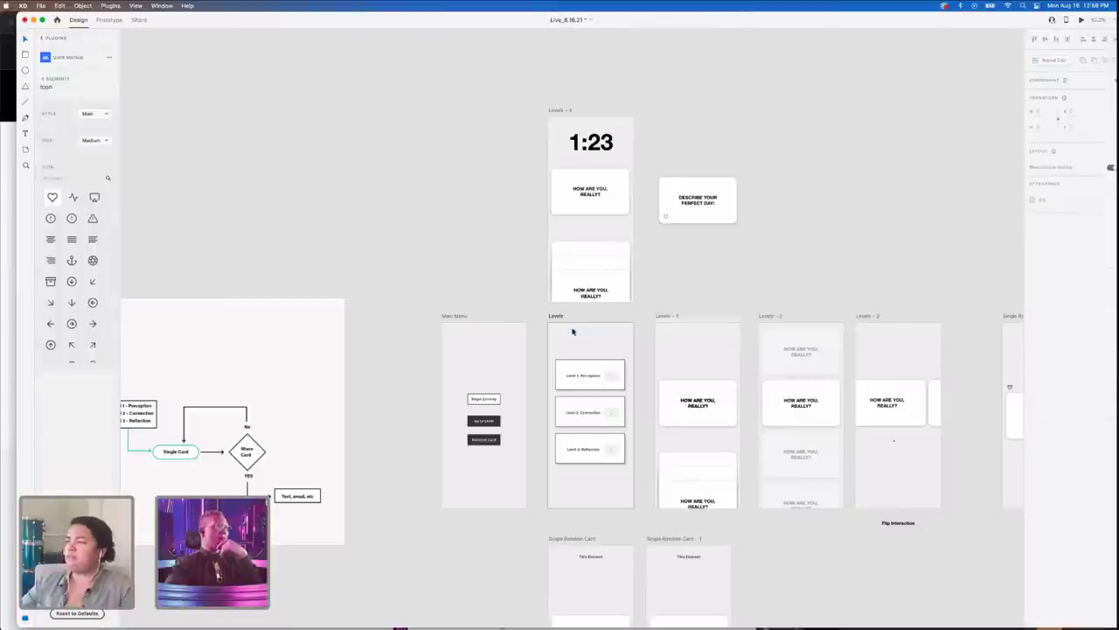
- Look over the wireframe artboards, including the Levels screens, the Main Flow chart and the Single Random Card screens
scroll(483, 255, down, 3)
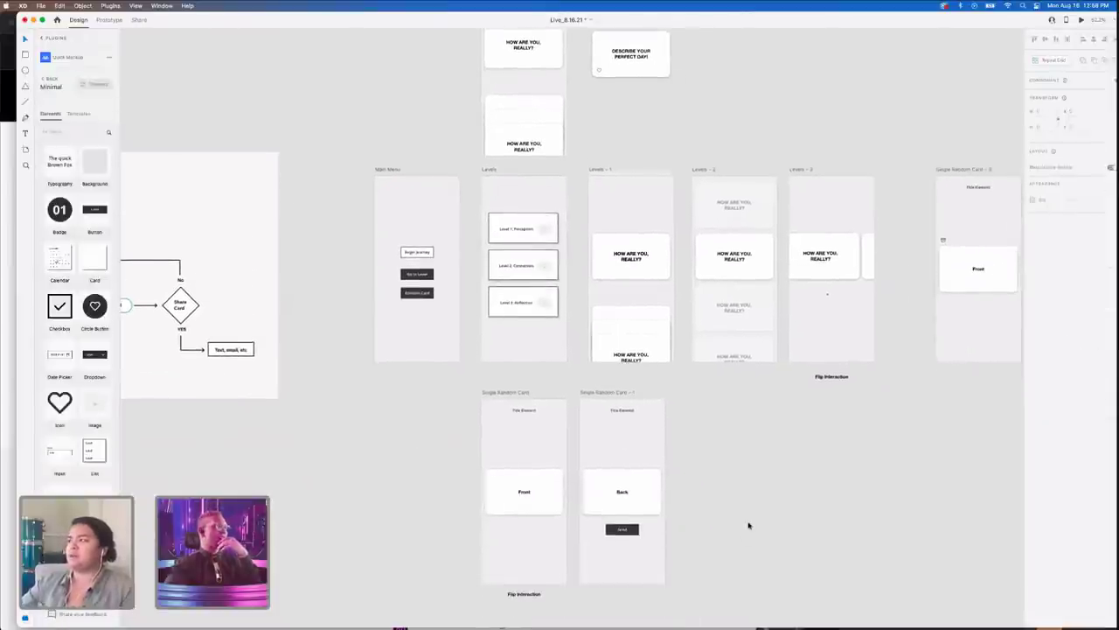
scroll(746, 525, right, 5)
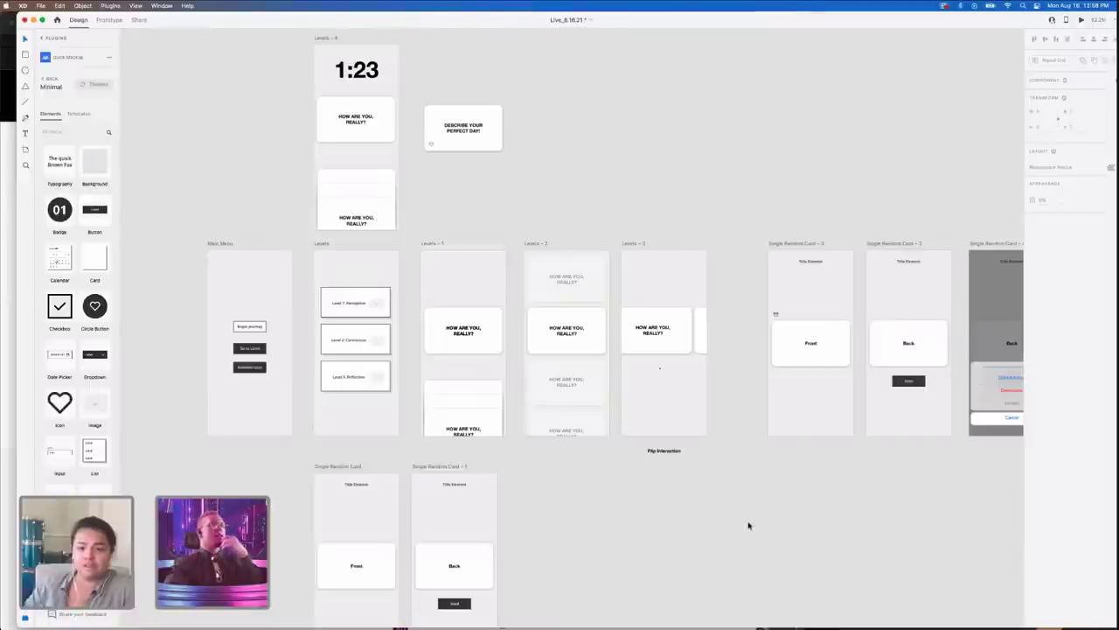
scroll(367, 394, up, 1)
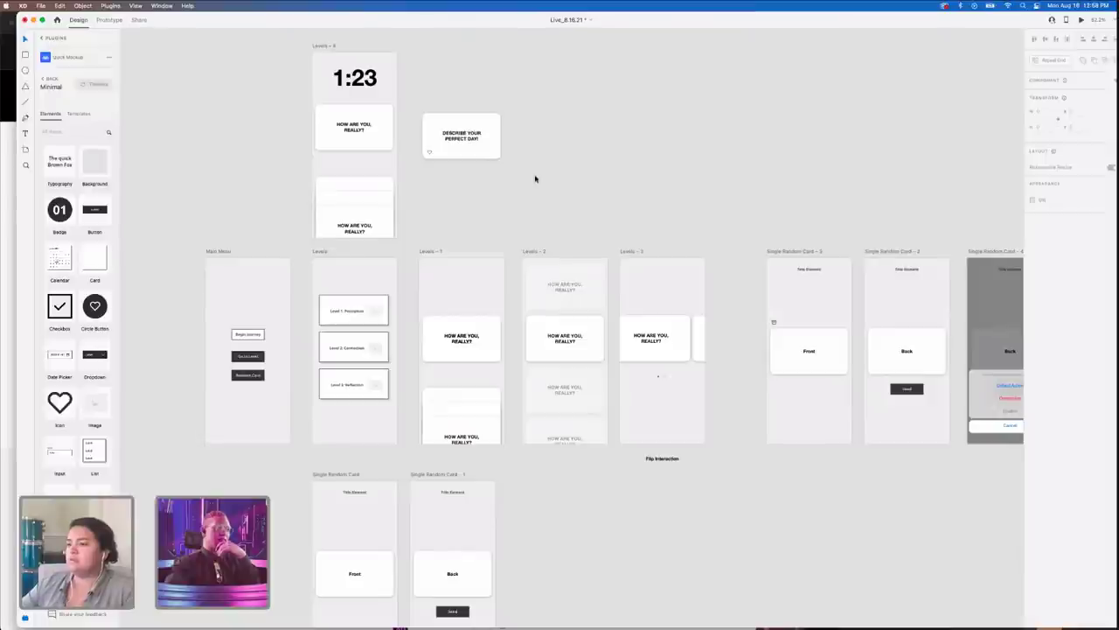
scroll(535, 179, down, 3)
scroll(536, 178, up, 3)
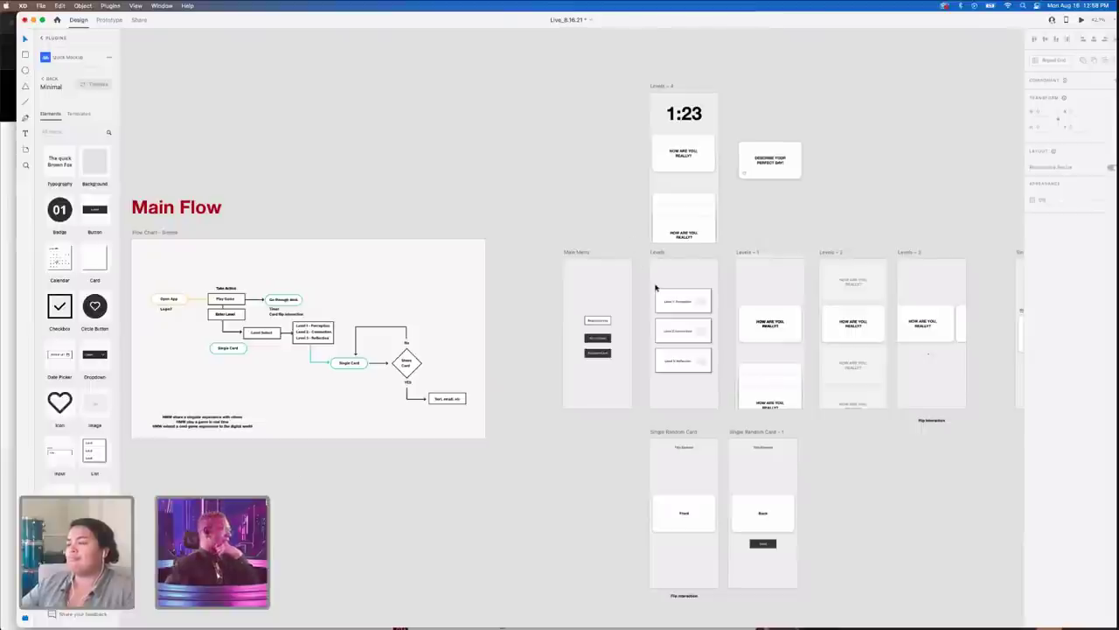
scroll(656, 287, right, 6)
scroll(655, 287, down, 4)
click(438, 274)
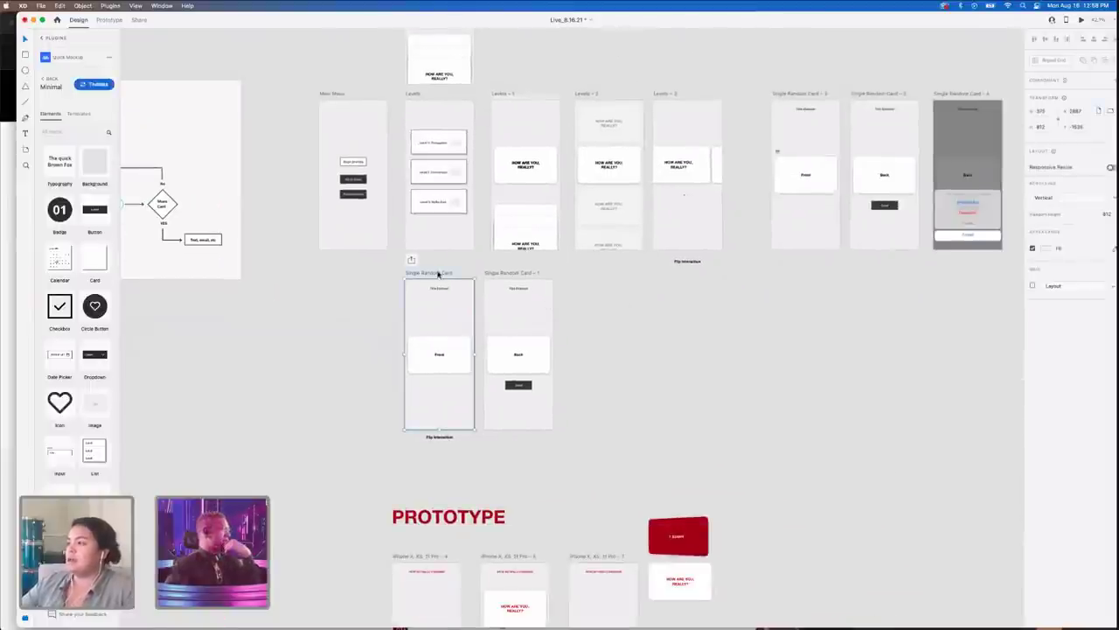
scroll(571, 470, left, 8)
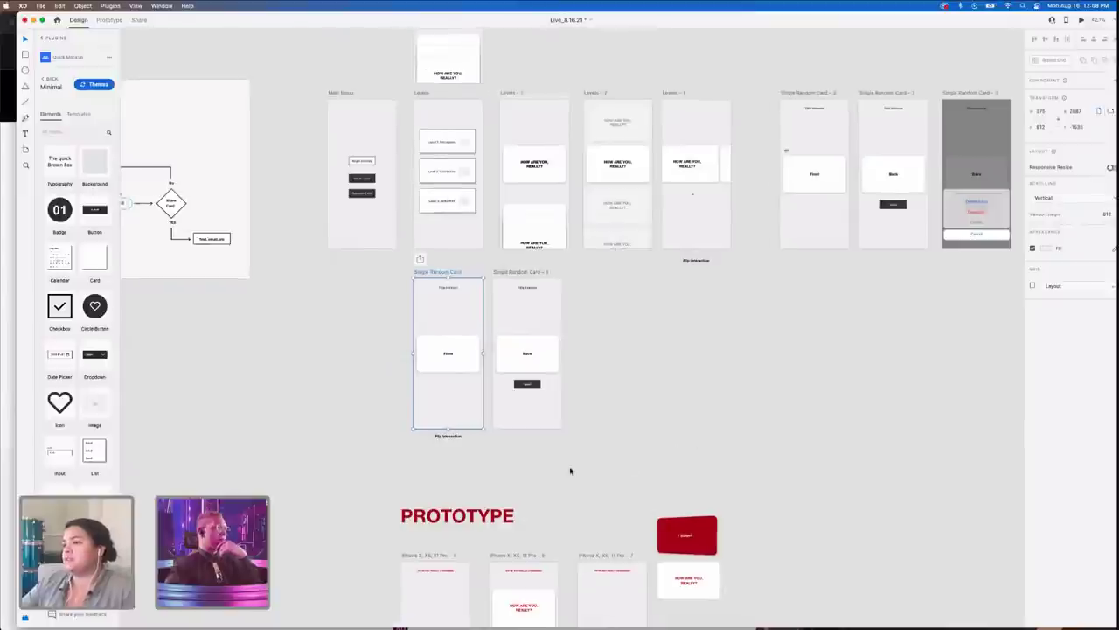
- Duplicate the tilted white card photo from Inspiration/Reference onto the empty canvas above it, scaled down to 313 px wide
scroll(570, 471, down, 3)
scroll(570, 471, down, 3)
scroll(570, 471, left, 8)
click(550, 482)
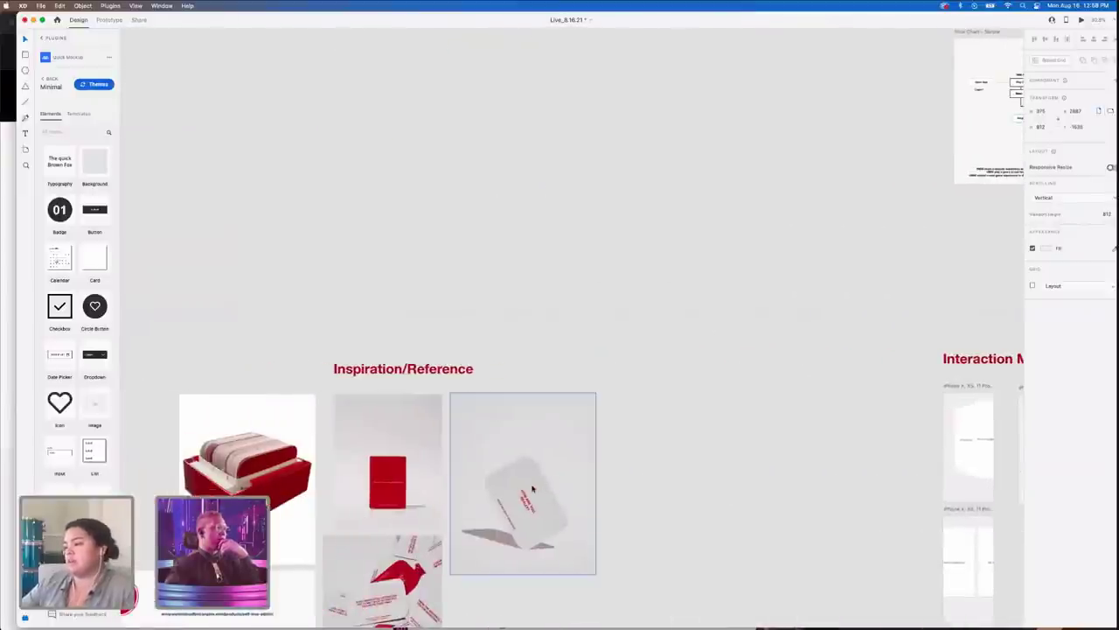
scroll(531, 490, down, 2)
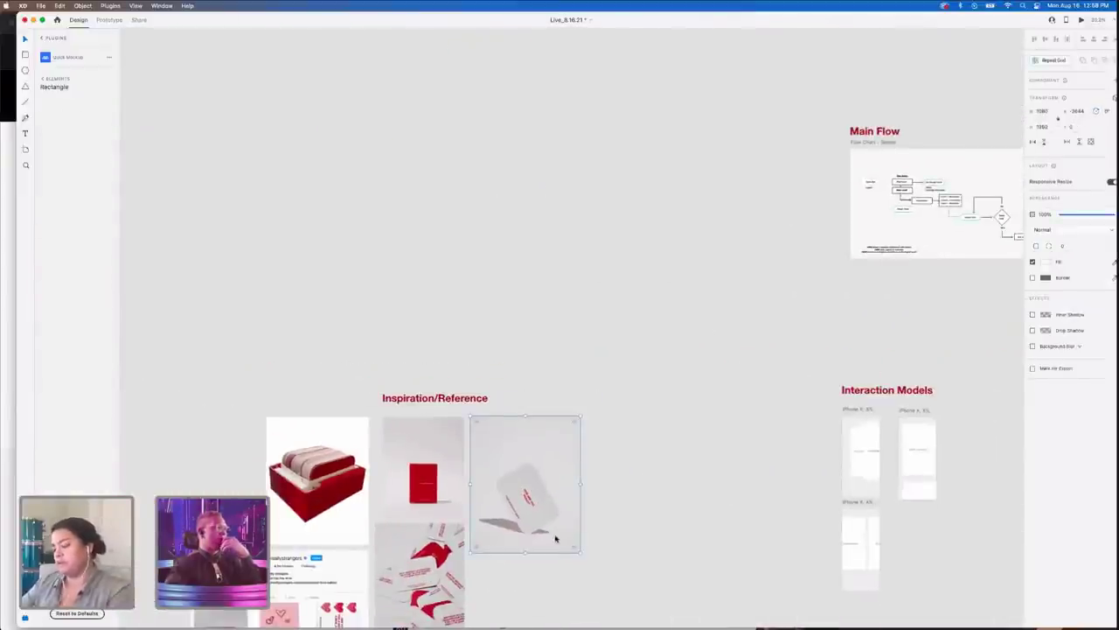
drag(555, 539, 687, 302)
scroll(602, 285, right, 2)
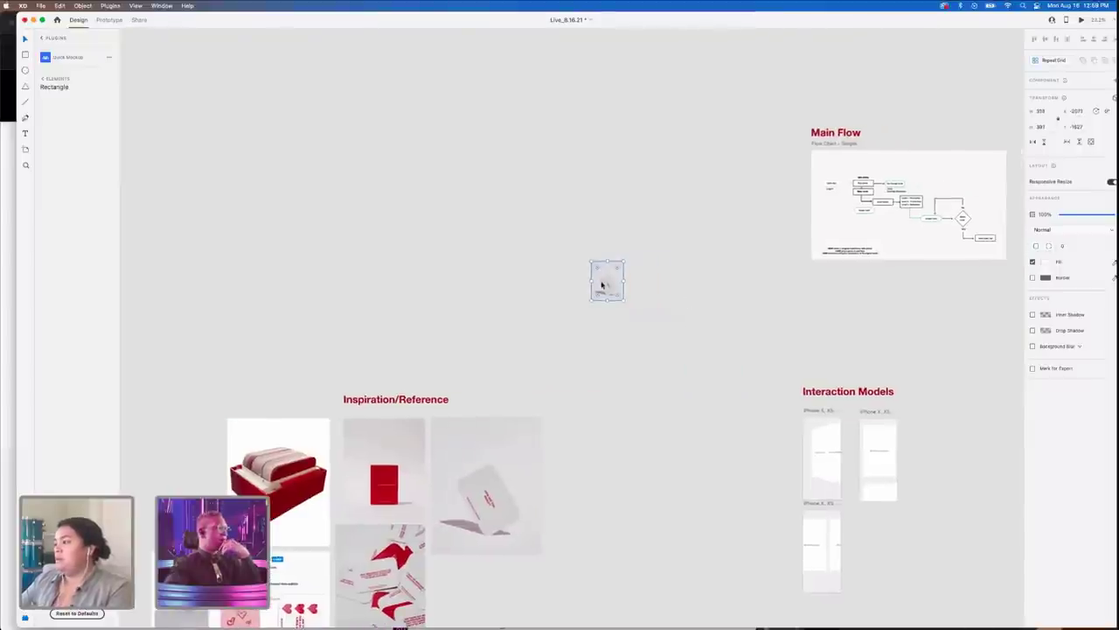
scroll(595, 280, up, 3)
- Move the small card photo across the canvas to the empty area beside the Single Random Card artboard
drag(594, 280, 760, 453)
scroll(493, 325, right, 5)
scroll(494, 324, down, 1)
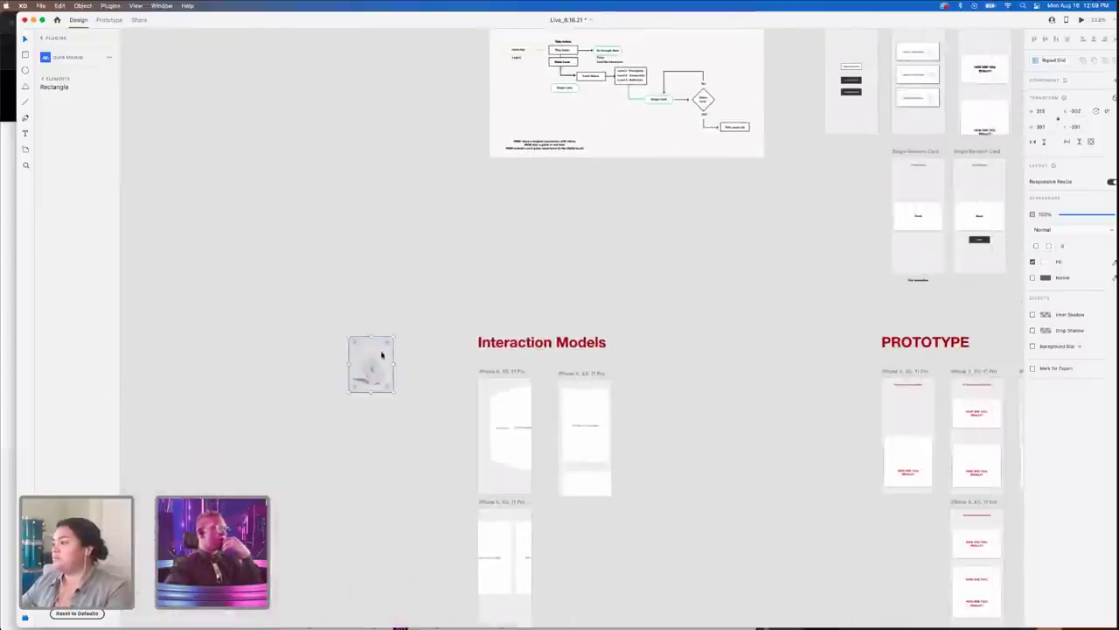
drag(361, 366, 814, 388)
scroll(814, 387, right, 4)
drag(611, 379, 612, 232)
- Duplicate the Single Random Card artboard onto the empty canvas above Interaction Models and delete its Front card
drag(710, 153, 496, 239)
click(505, 326)
click(521, 308)
key(Delete)
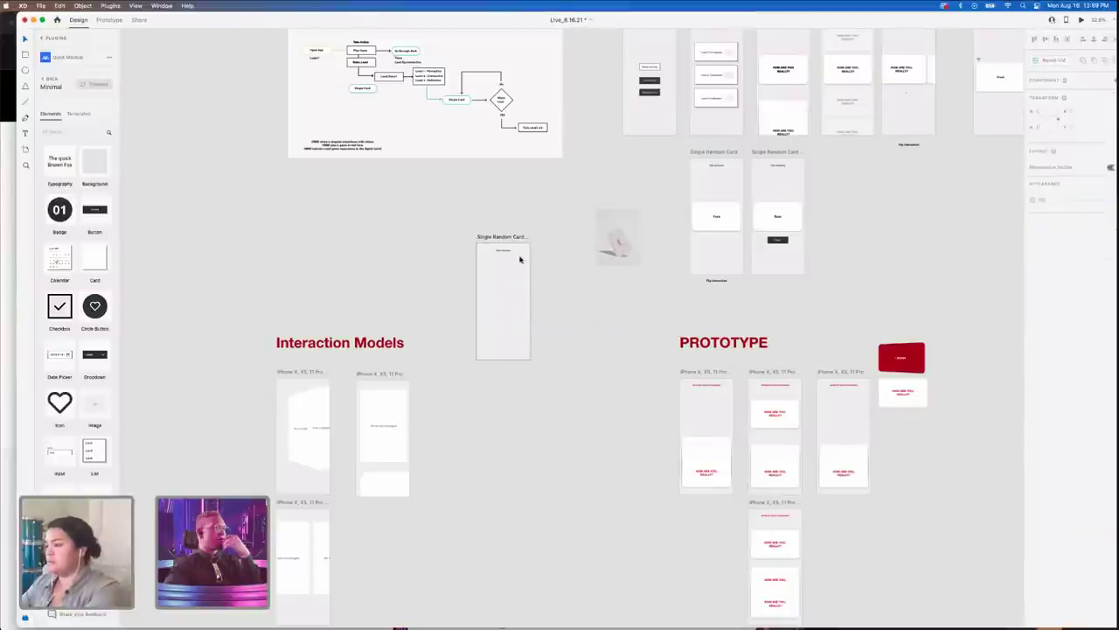
- Place the small card photo in the duplicated artboard, centred horizontally, and select the artboard
drag(617, 236, 512, 280)
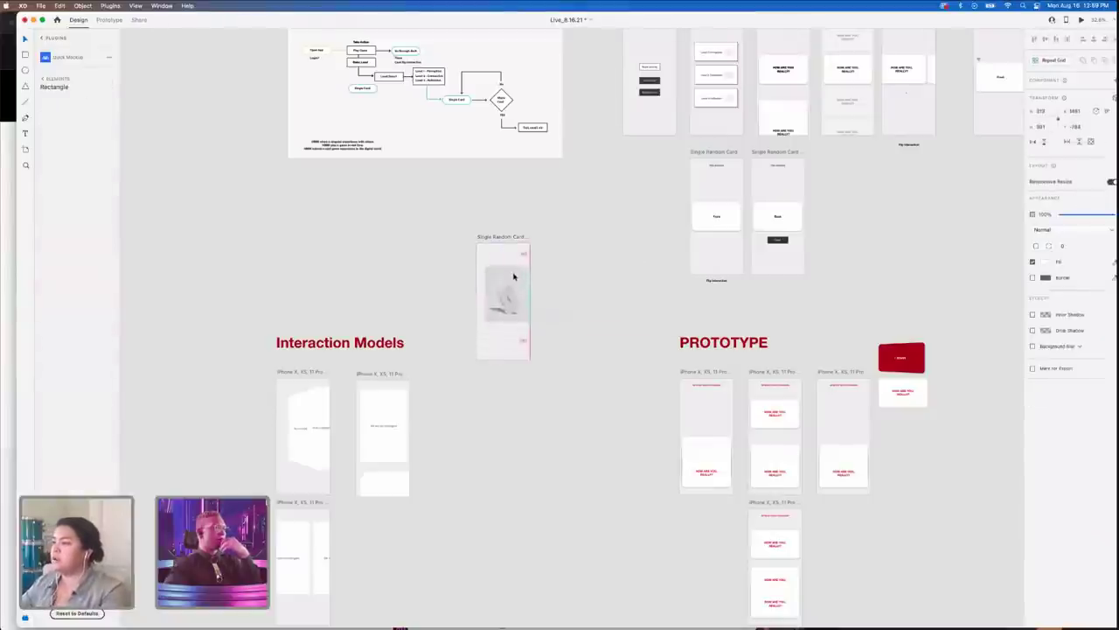
click(507, 237)
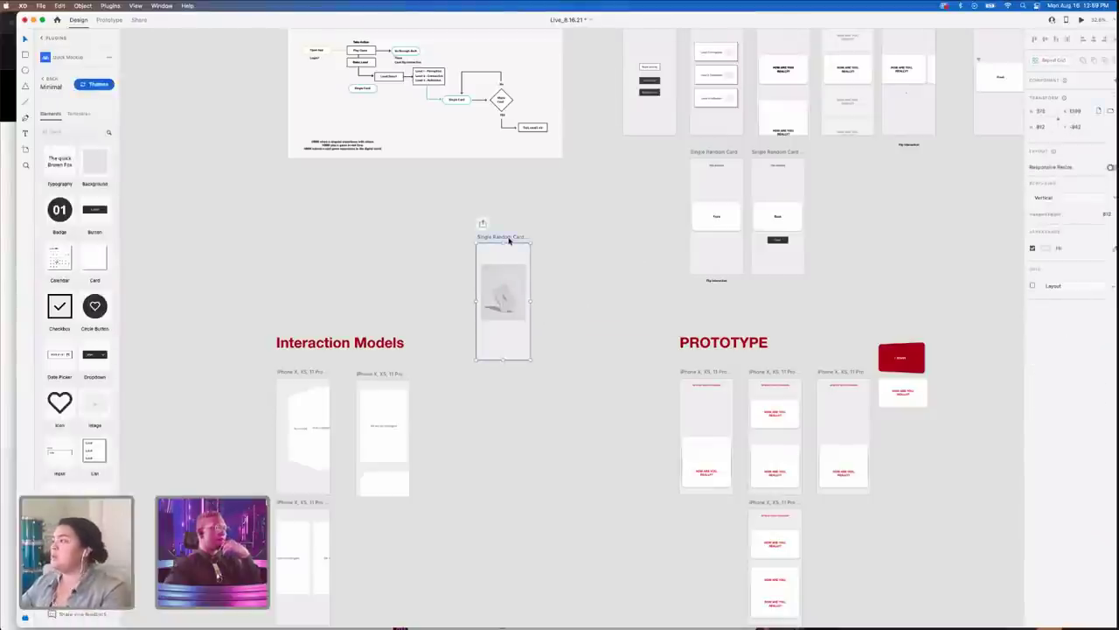
scroll(510, 238, up, 3)
scroll(510, 239, up, 2)
scroll(454, 210, down, 2)
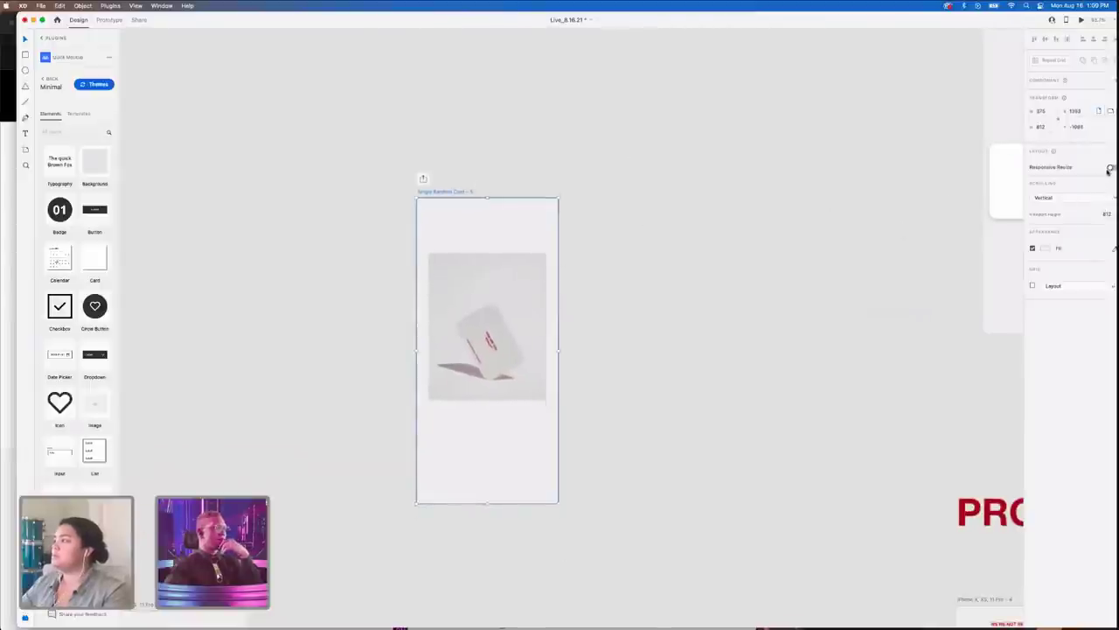
- Add a new blank artboard using the iPad Pro 12.9in size preset
scroll(692, 290, down, 2)
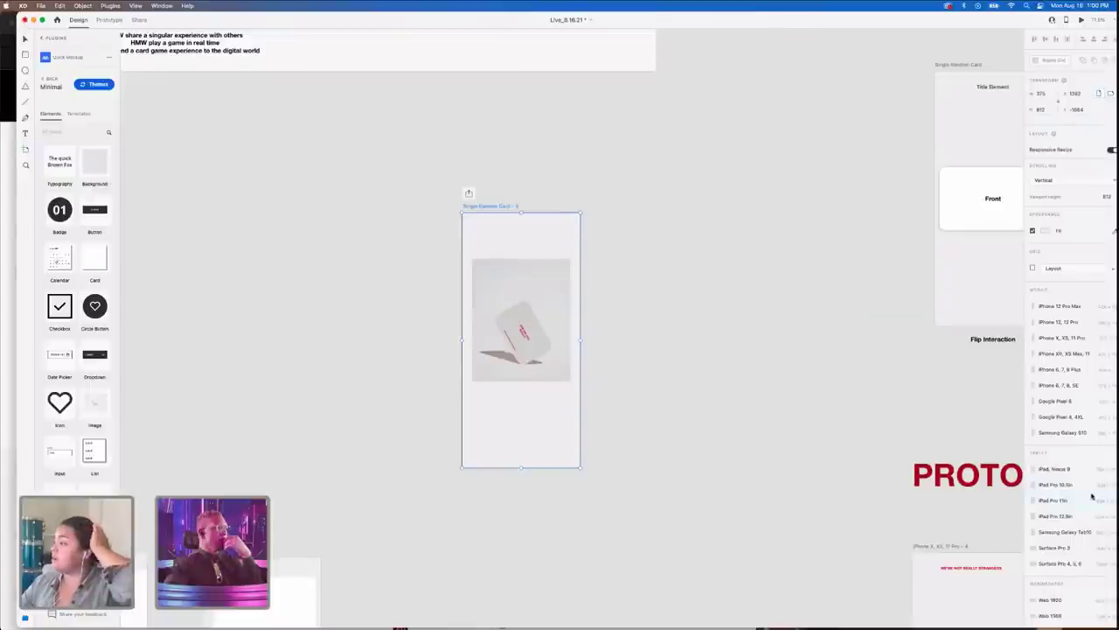
scroll(1091, 494, down, 2)
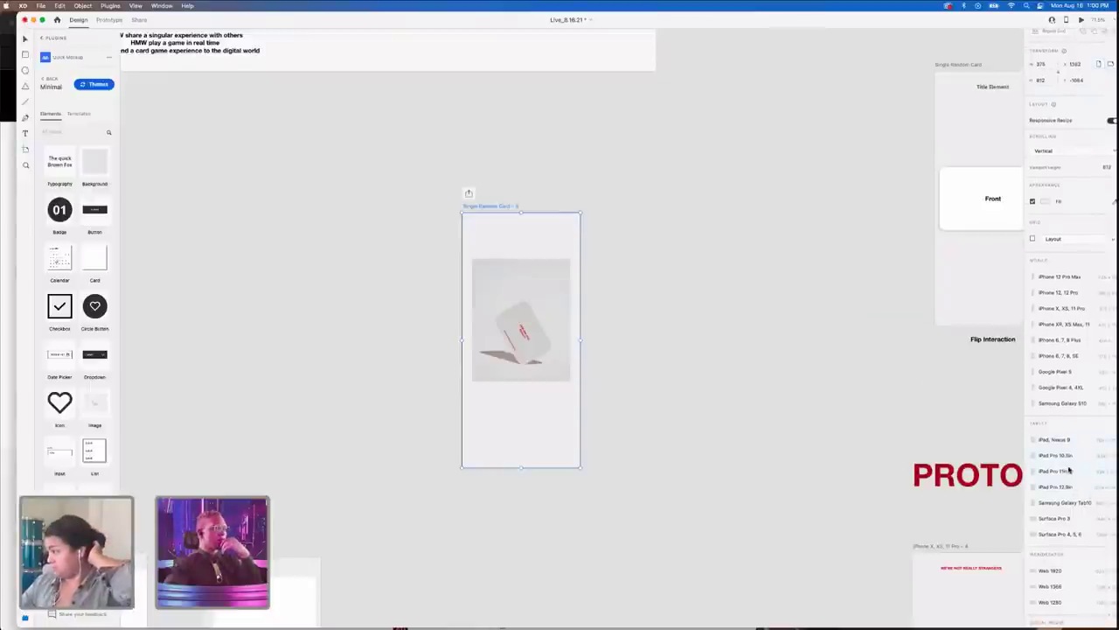
click(1069, 486)
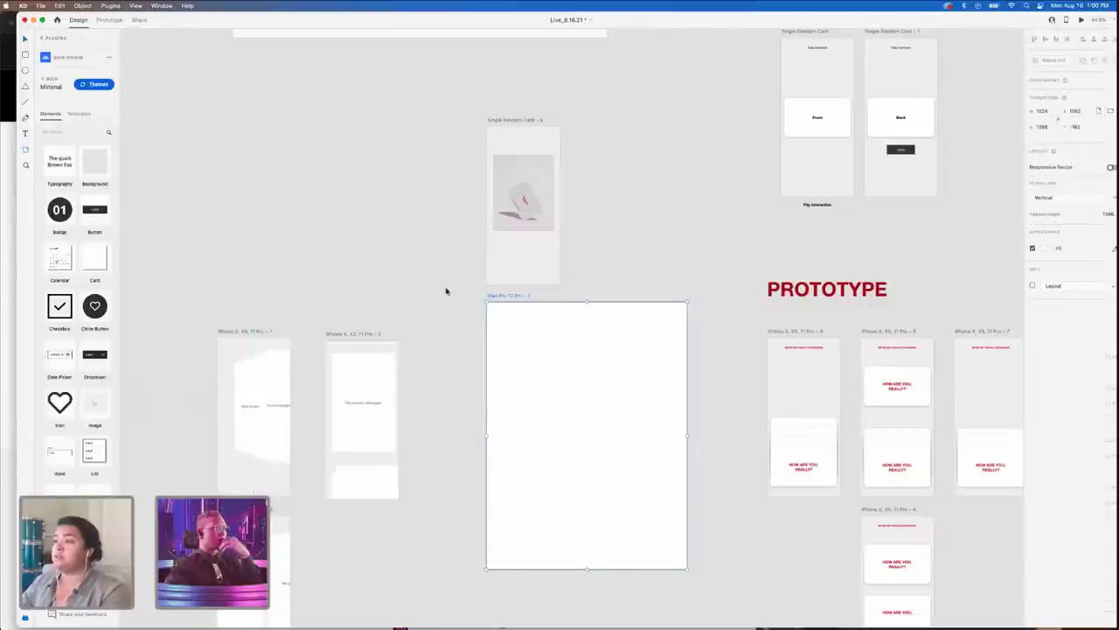
- Move the phone artboard with the photo and the iPad artboard together to the empty canvas beyond the message screens
shift+click(518, 119)
scroll(542, 334, down, 10)
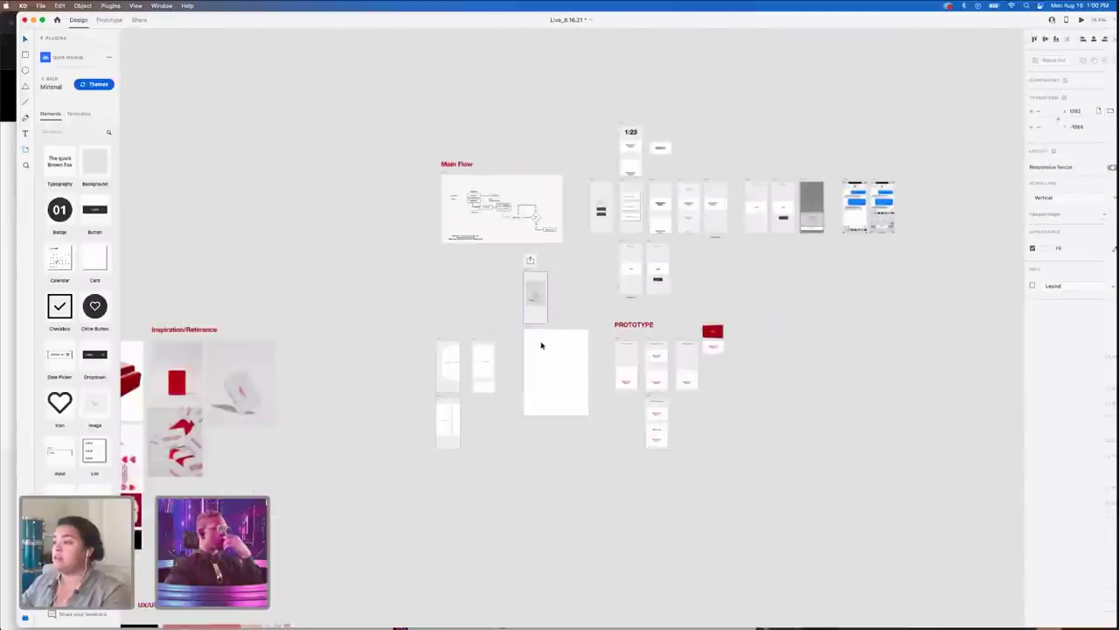
drag(542, 341, 947, 201)
scroll(858, 225, right, 3)
scroll(859, 226, up, 2)
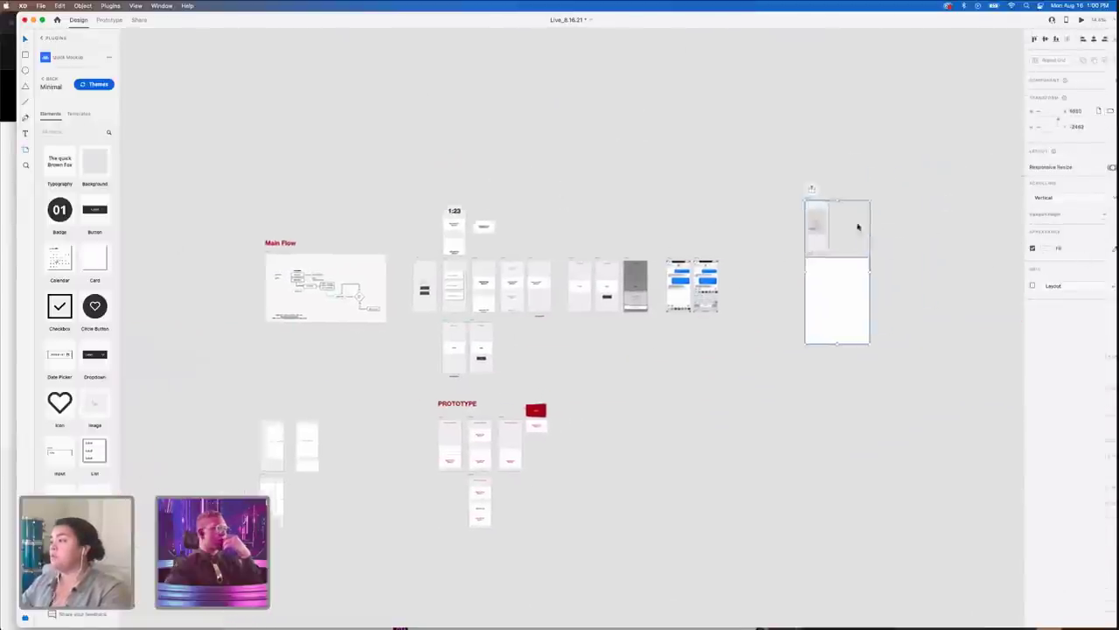
- Reposition the phone artboard so it sits beside the iPad artboard, with their upper edges roughly level
scroll(853, 228, up, 10)
click(839, 225)
drag(596, 194, 464, 423)
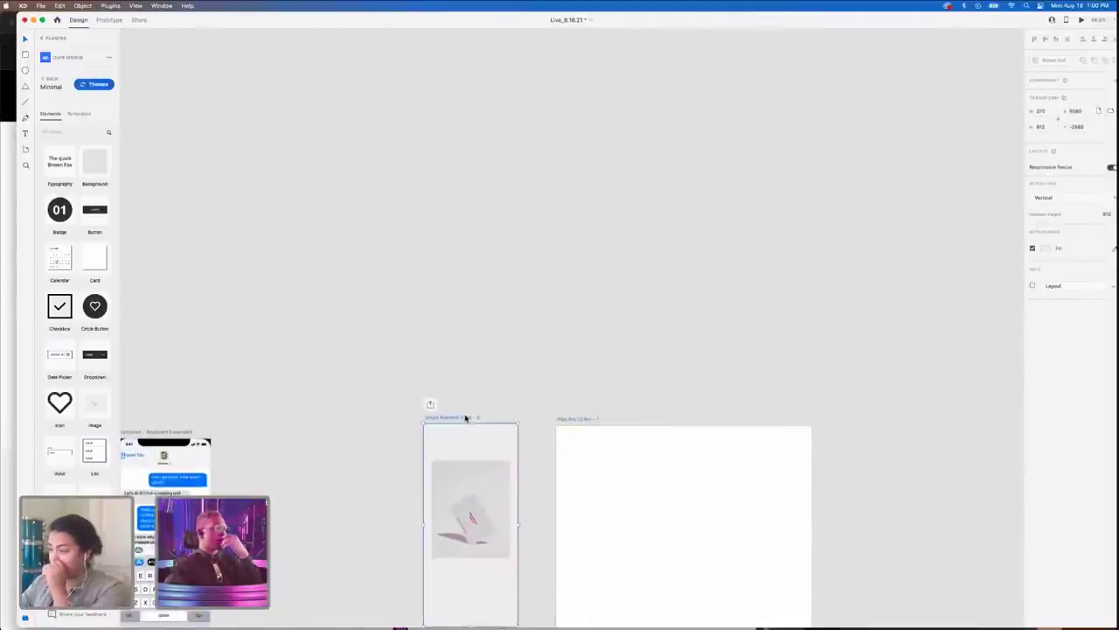
scroll(540, 402, down, 2)
scroll(540, 403, right, 1)
scroll(524, 355, up, 4)
scroll(510, 368, down, 3)
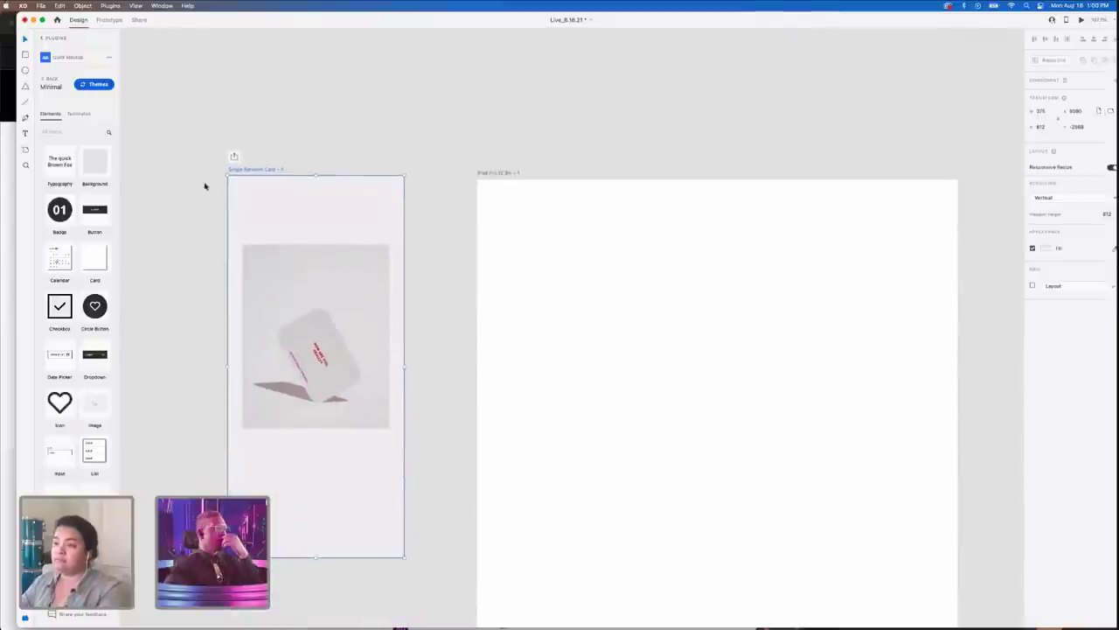
- Add a bold text box reading "A GREAT THING HERE" below the photo on the phone artboard, starting at the photo's left edge
drag(181, 19, 172, 25)
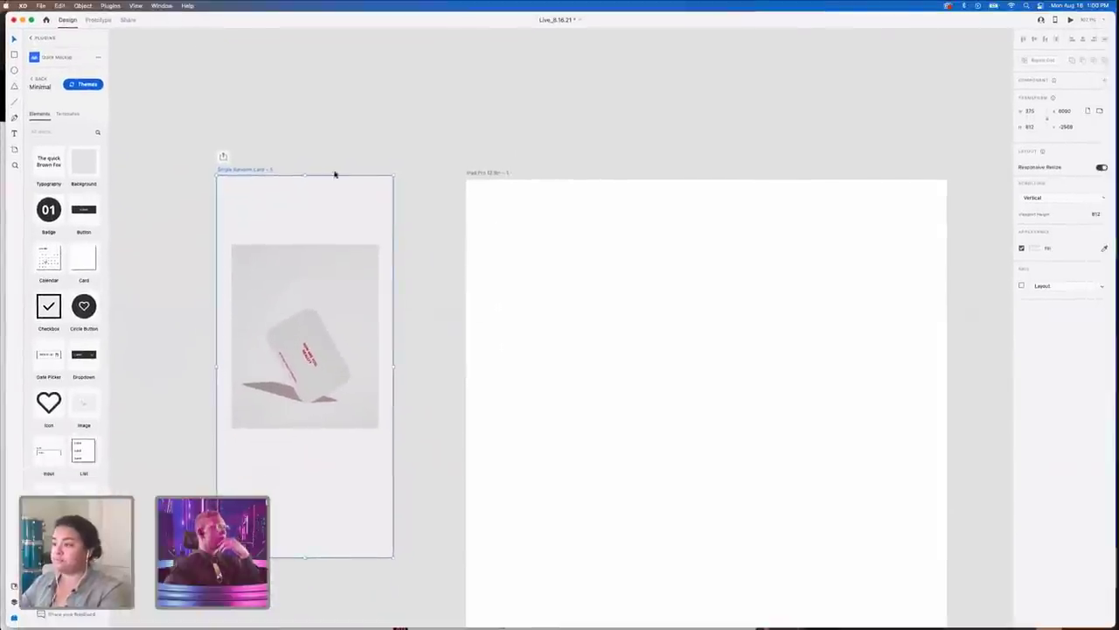
click(320, 280)
scroll(349, 332, up, 2)
scroll(338, 365, left, 1)
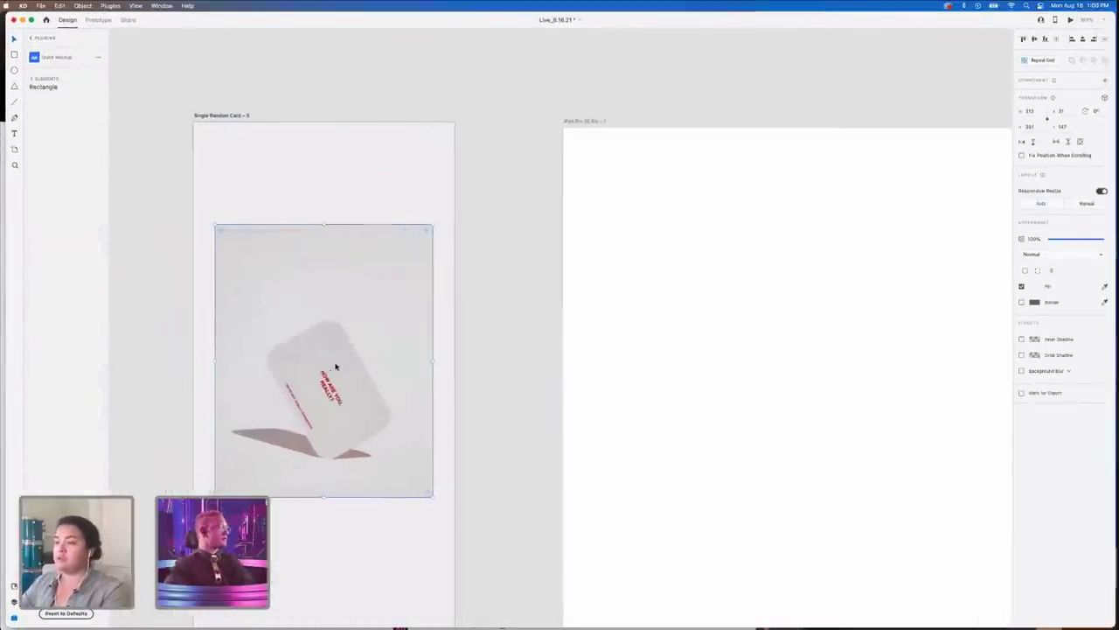
scroll(340, 367, down, 5)
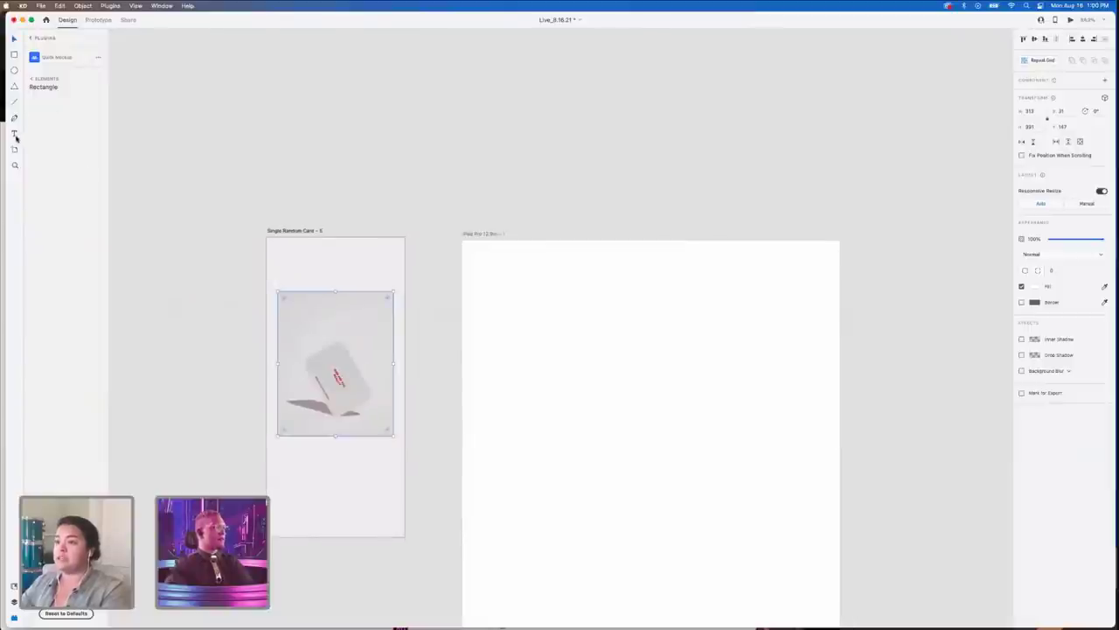
drag(275, 451, 342, 469)
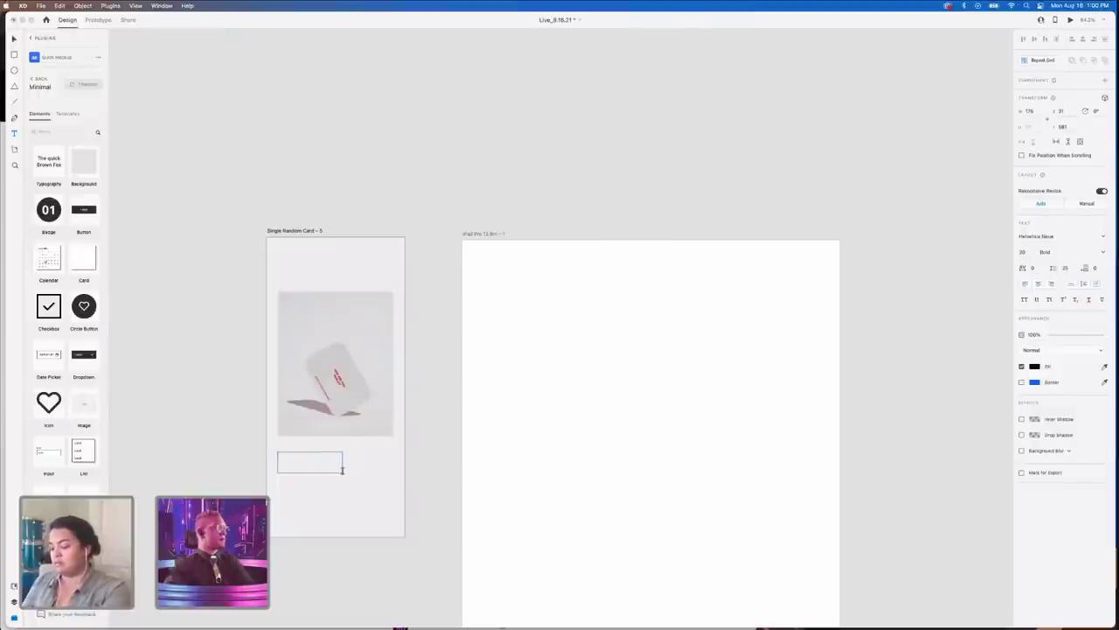
text(A GREAT THI)
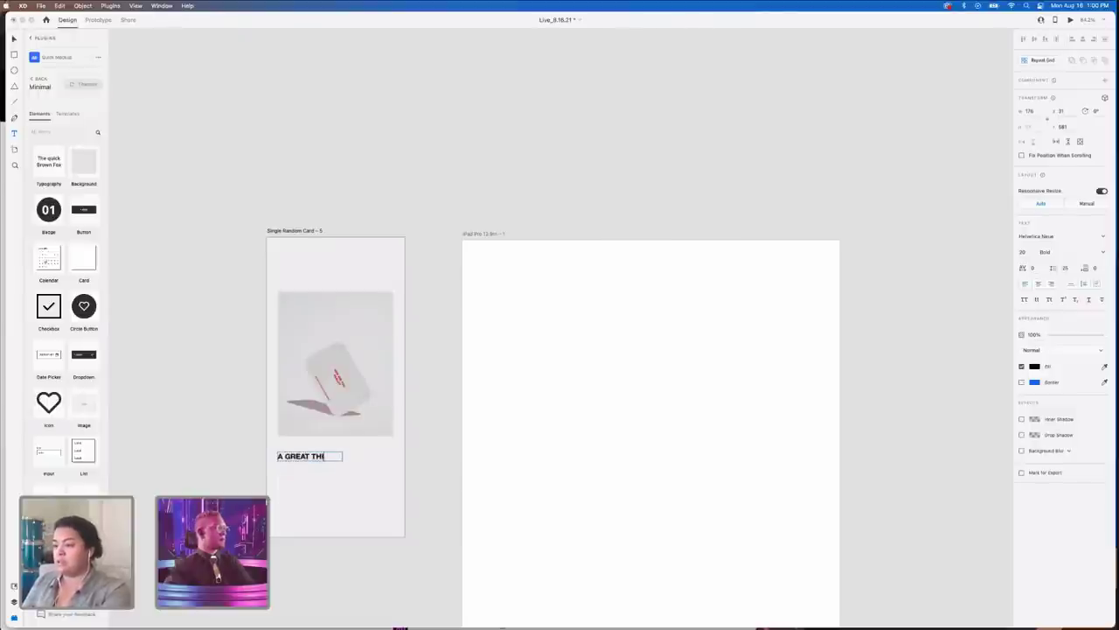
text(NG HERE)
click(263, 482)
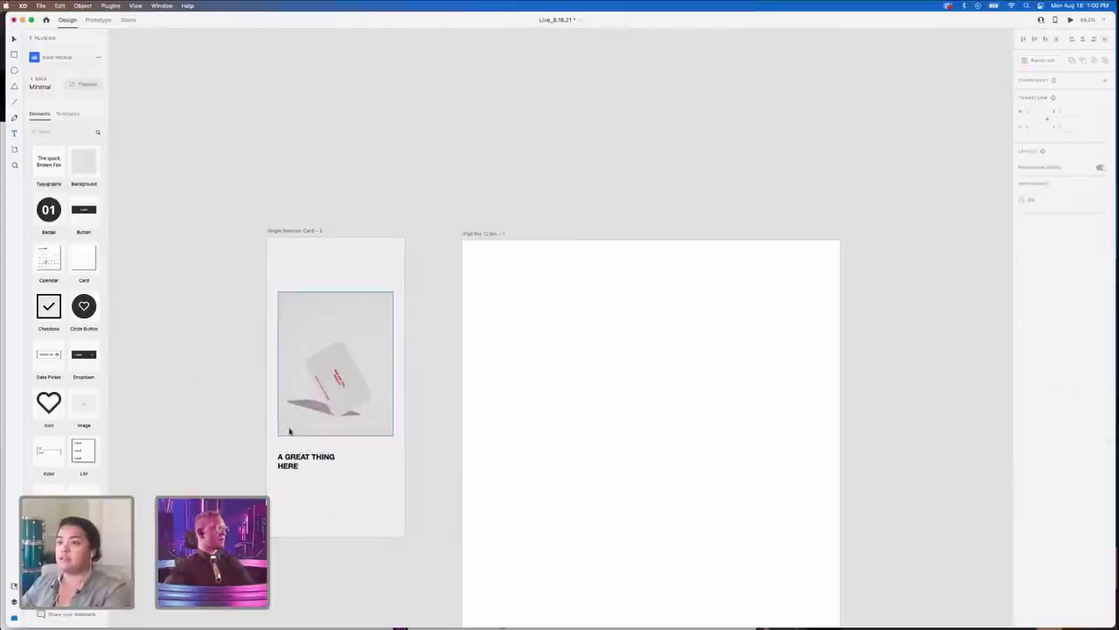
click(289, 464)
drag(290, 464, 287, 490)
double_click(287, 490)
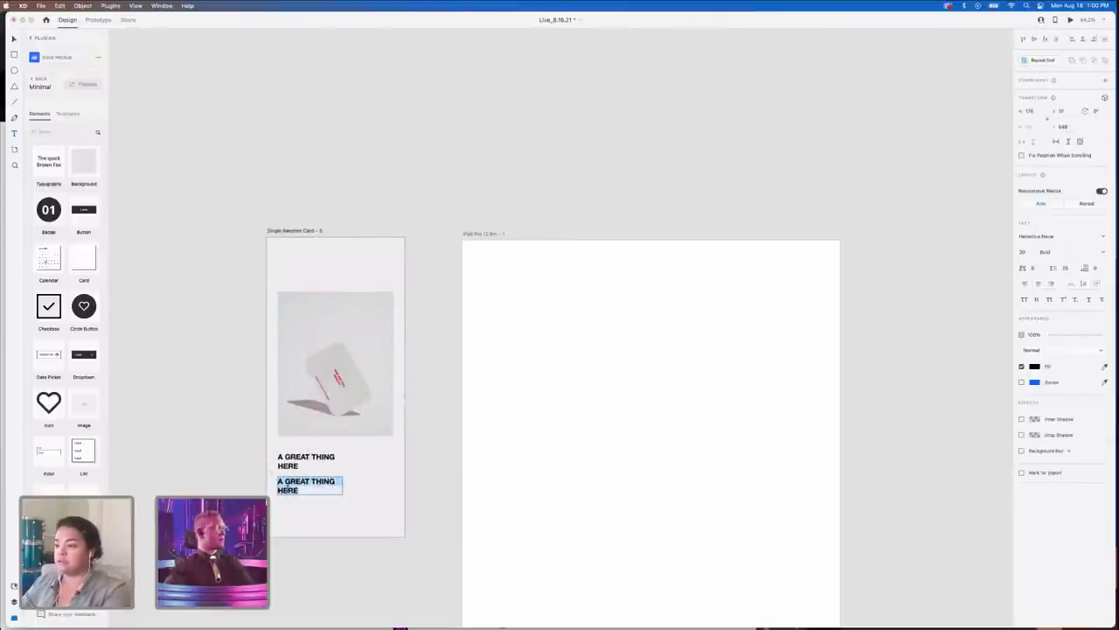
key(BackSpace)
click(204, 468)
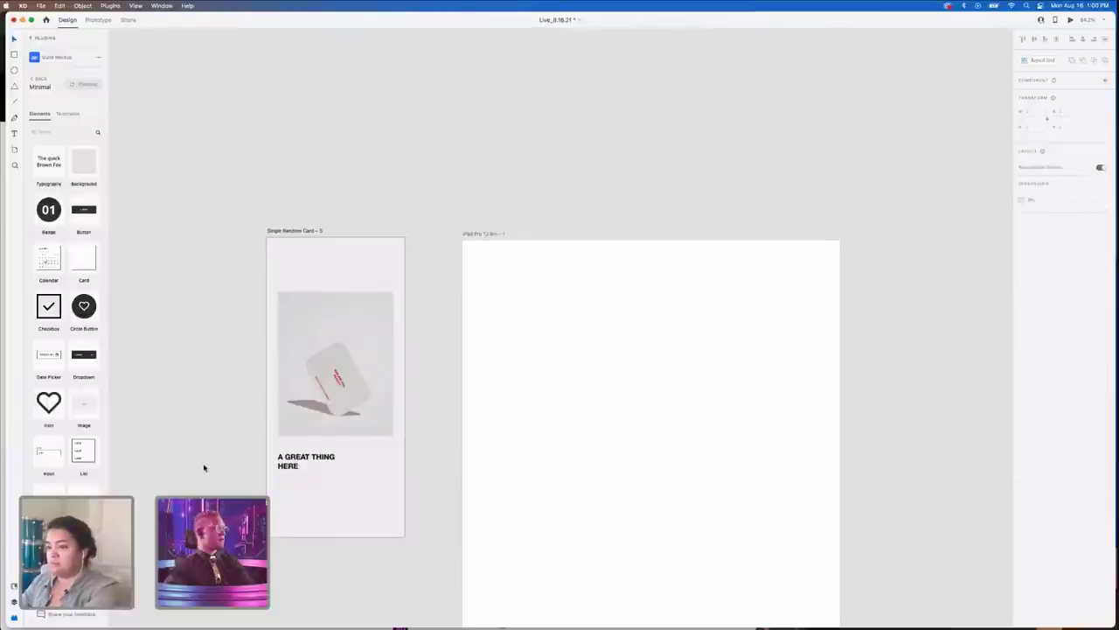
- Insert a heart icon from the plugin and place it beside the "A GREAT THING HERE" text, below the photo's right corner
click(46, 405)
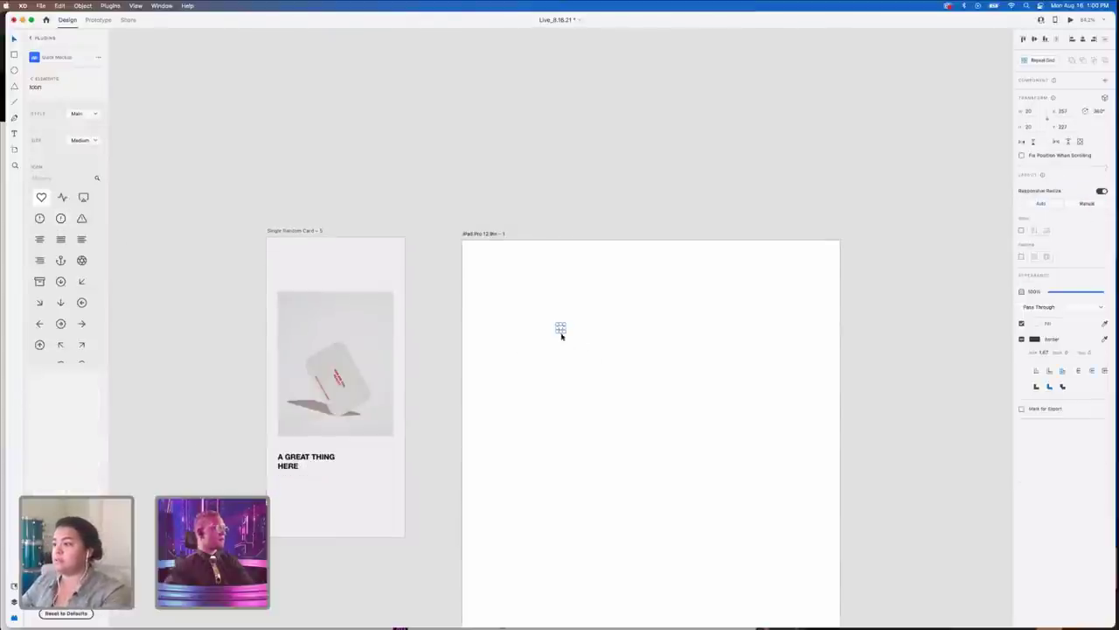
scroll(560, 334, up, 2)
drag(555, 324, 335, 486)
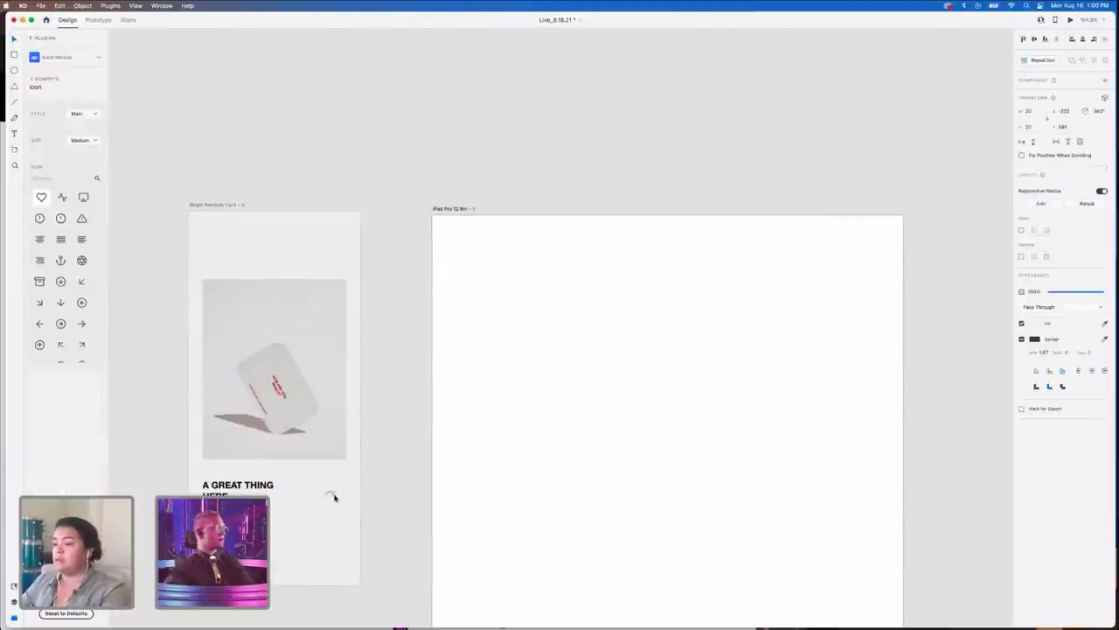
click(385, 490)
scroll(385, 490, up, 2)
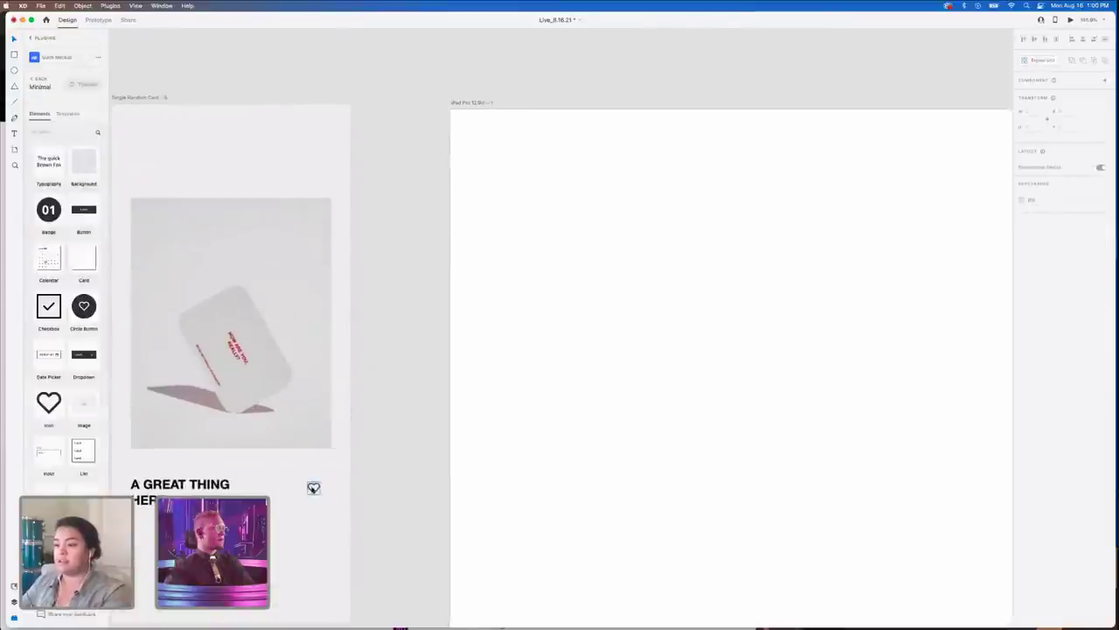
- Move the iPad artboard farther away from the phone artboard and slightly higher on the canvas
click(313, 487)
click(216, 426)
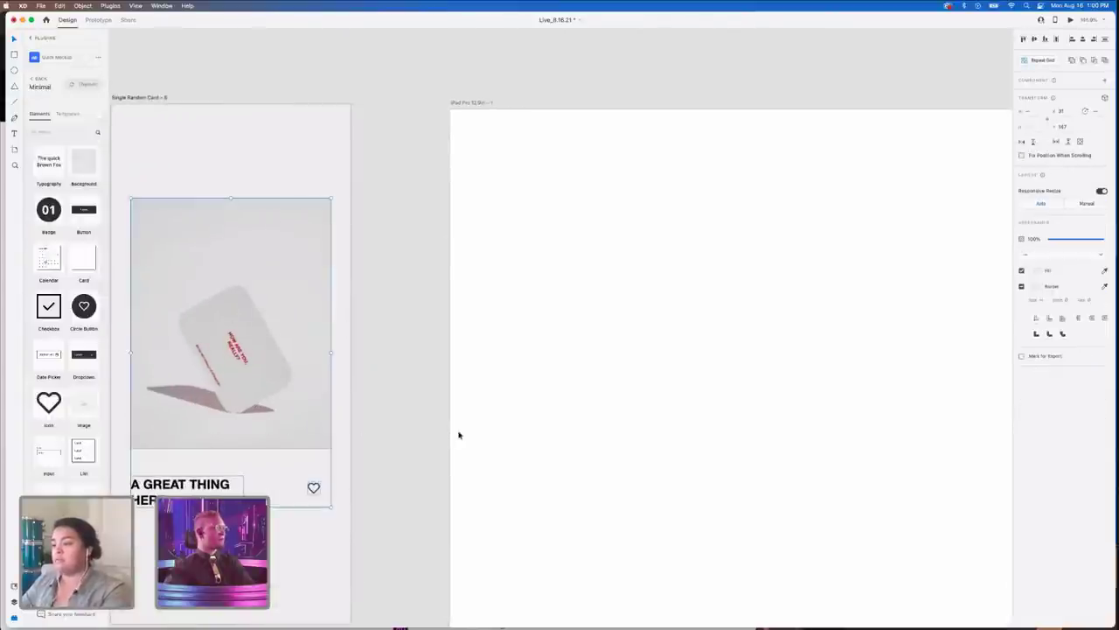
scroll(458, 435, down, 3)
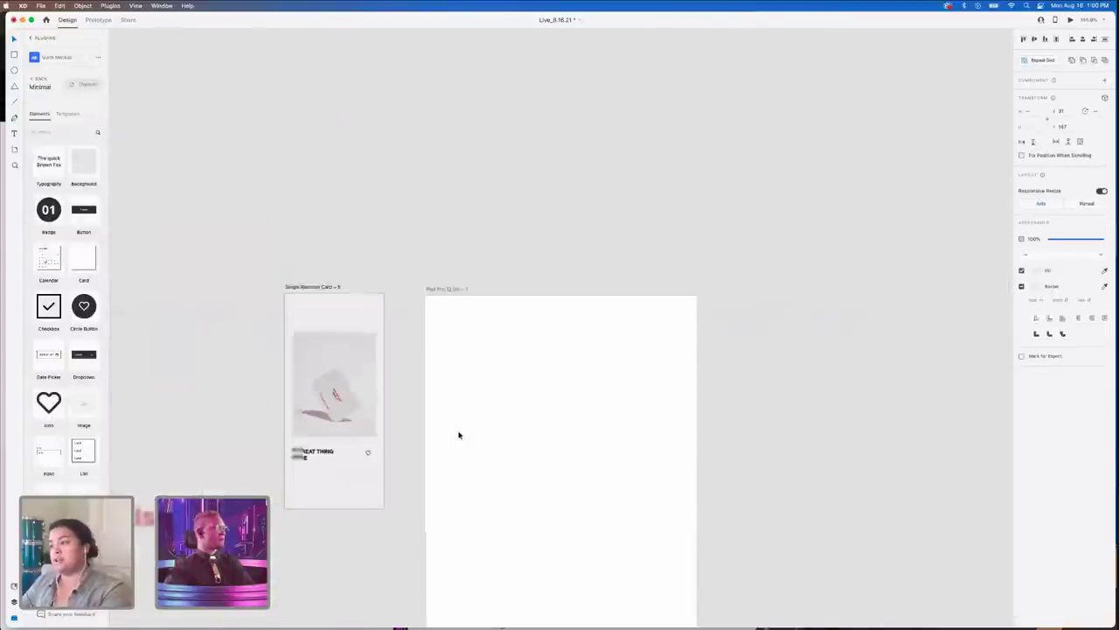
click(318, 288)
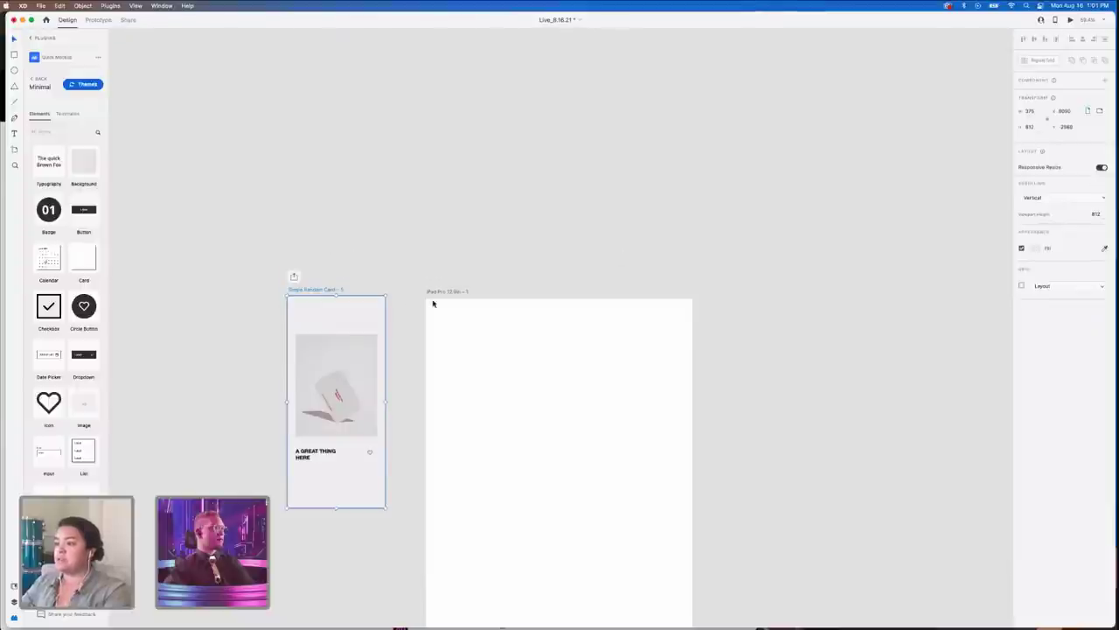
drag(452, 293, 622, 242)
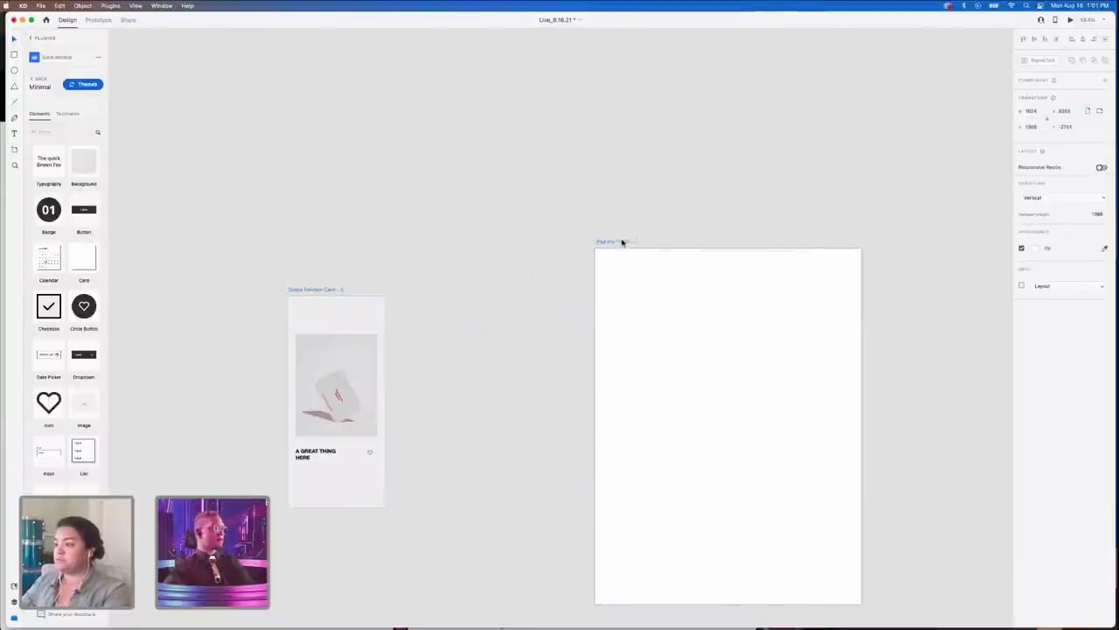
- Try widening the phone artboard slightly to test how its contents respond, and undo the resize
click(296, 289)
drag(386, 402, 420, 403)
key(super+z)
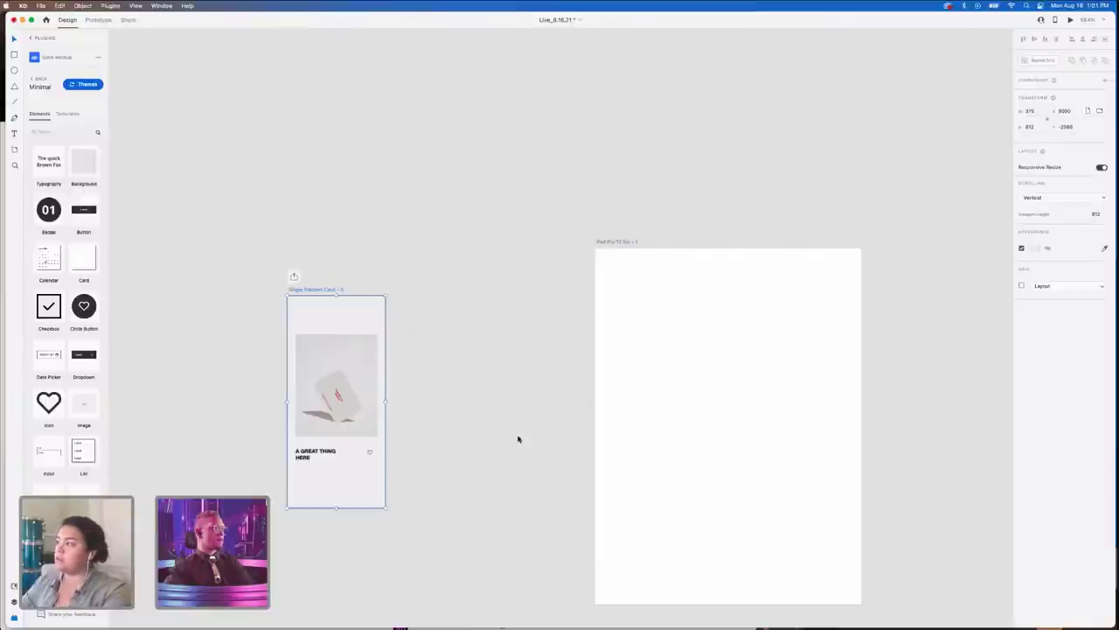
- Check the Responsive Resize settings of the photo, the text, the heart icon and the phone artboard itself
drag(464, 487, 261, 321)
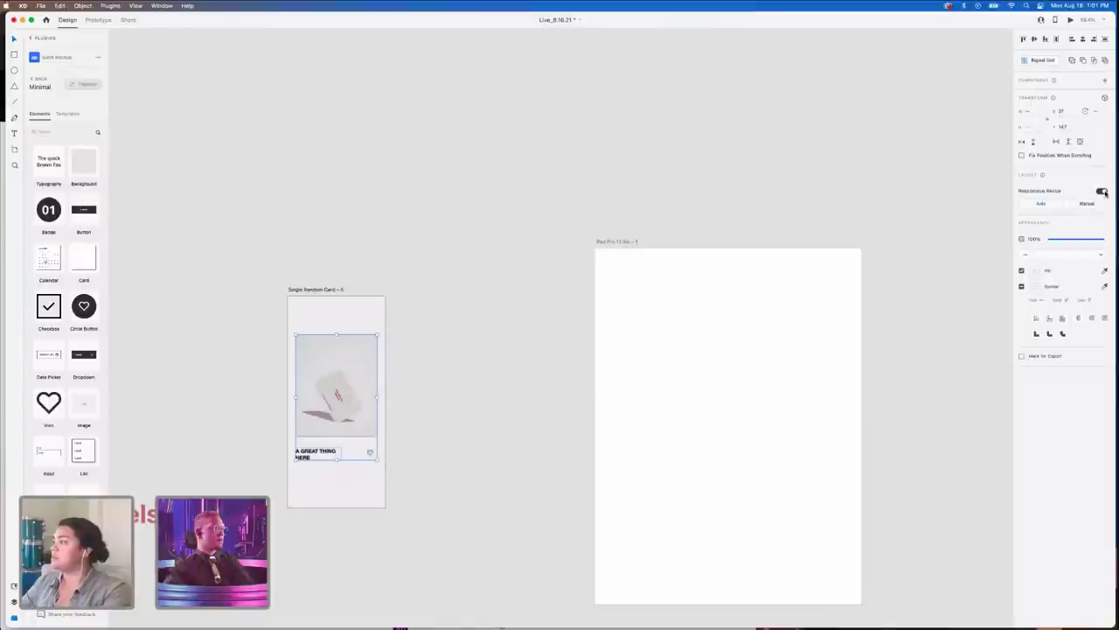
click(440, 370)
click(352, 383)
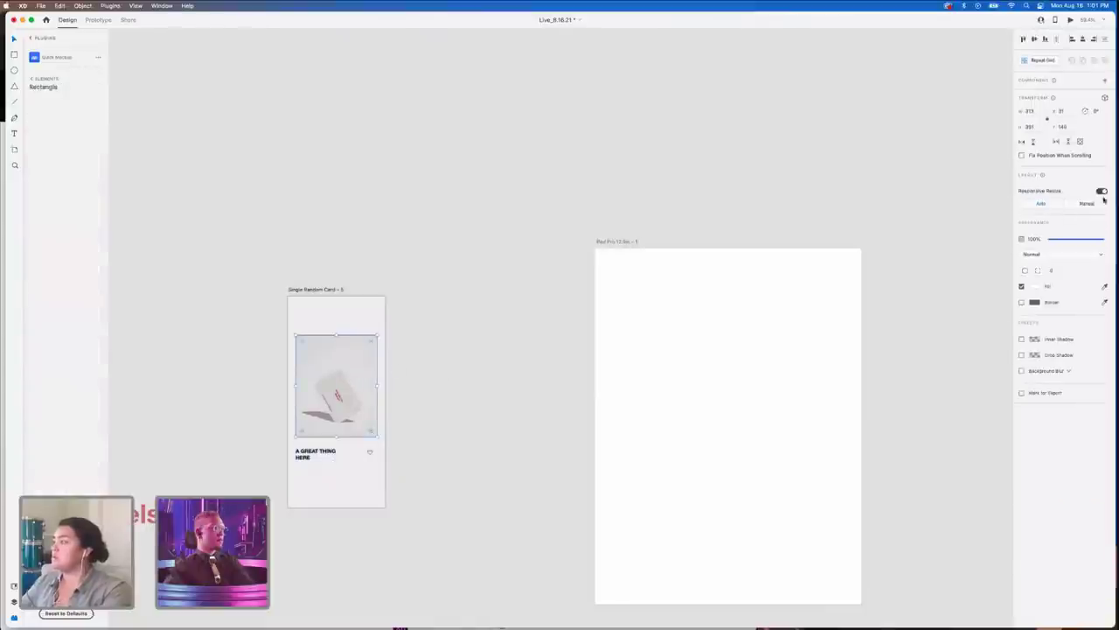
click(318, 449)
click(356, 451)
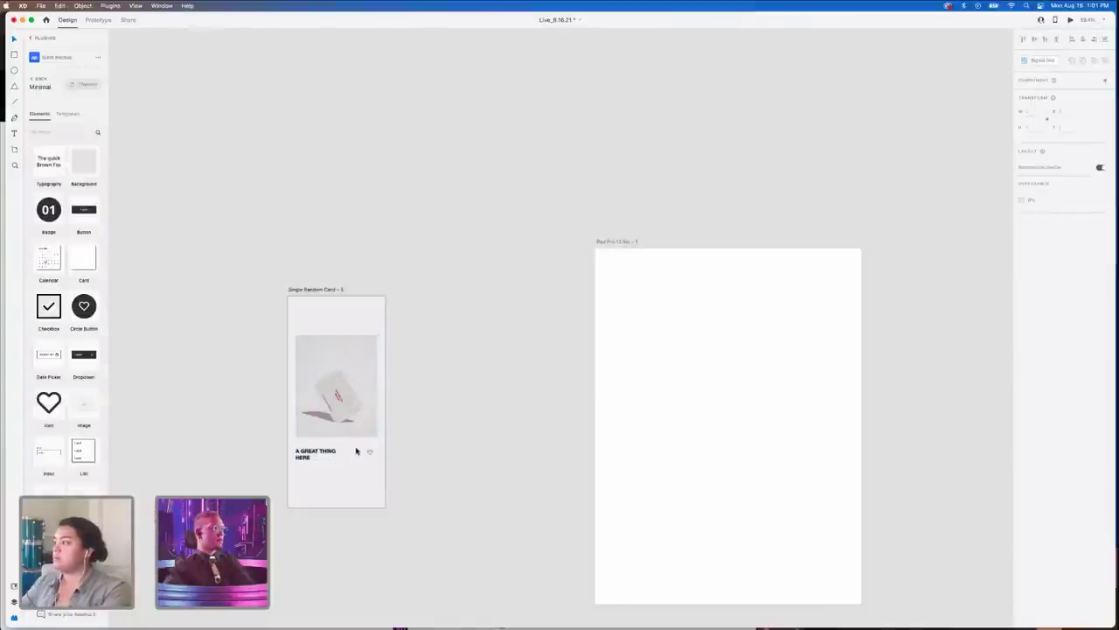
click(369, 452)
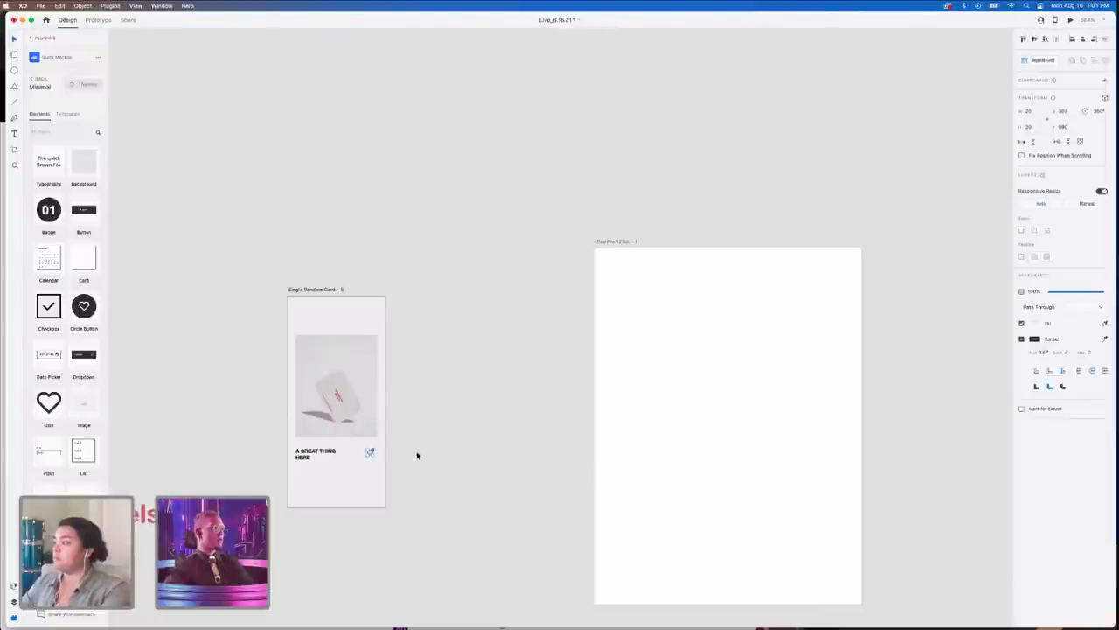
click(370, 394)
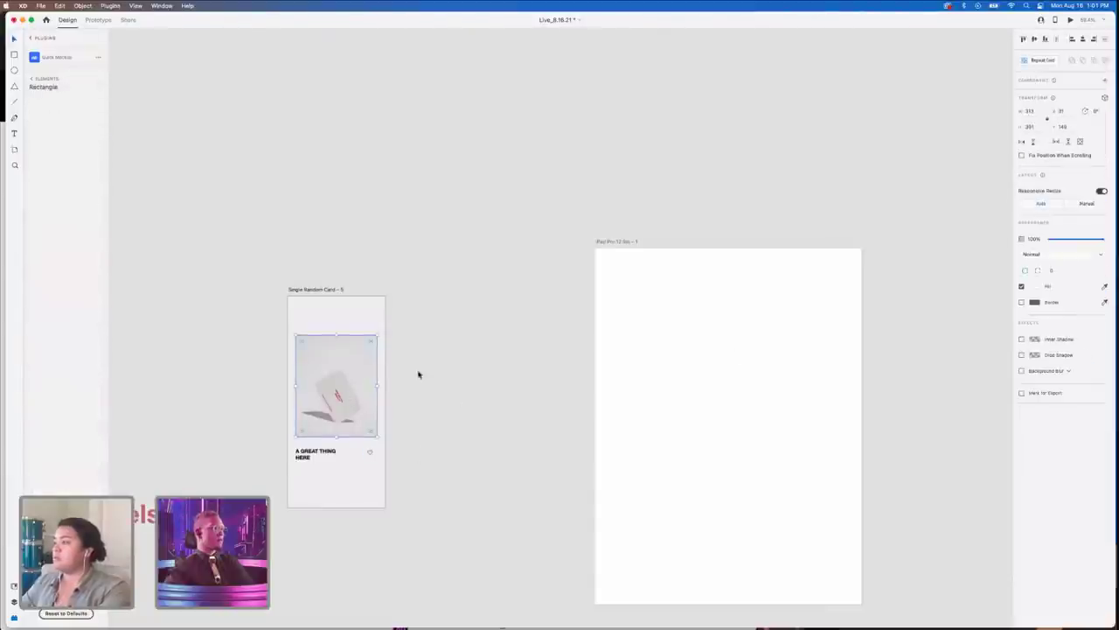
click(320, 291)
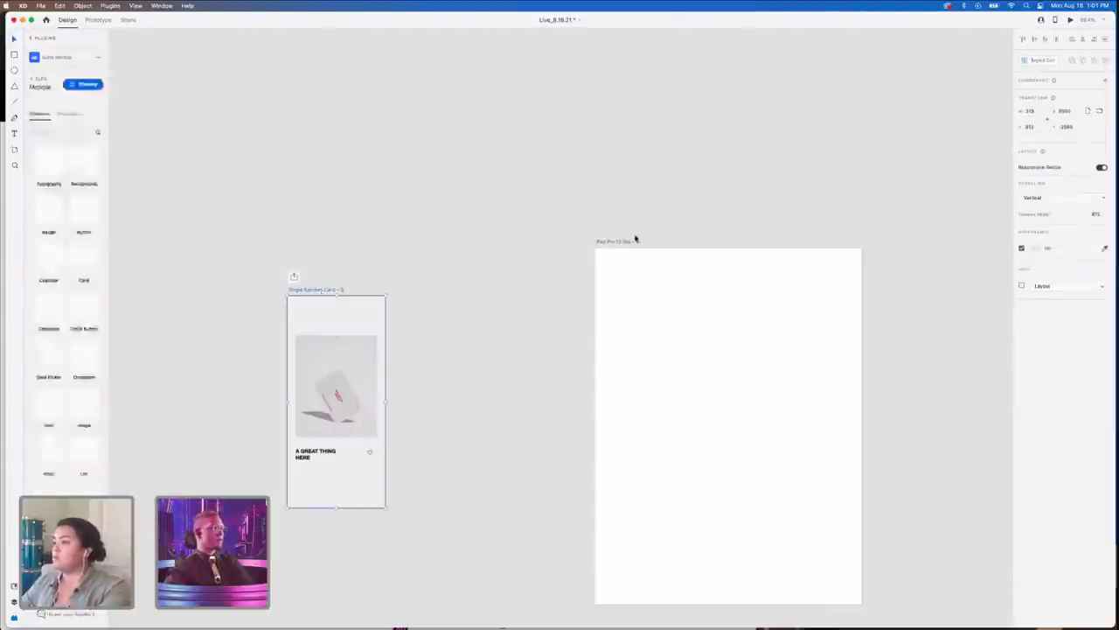
click(408, 530)
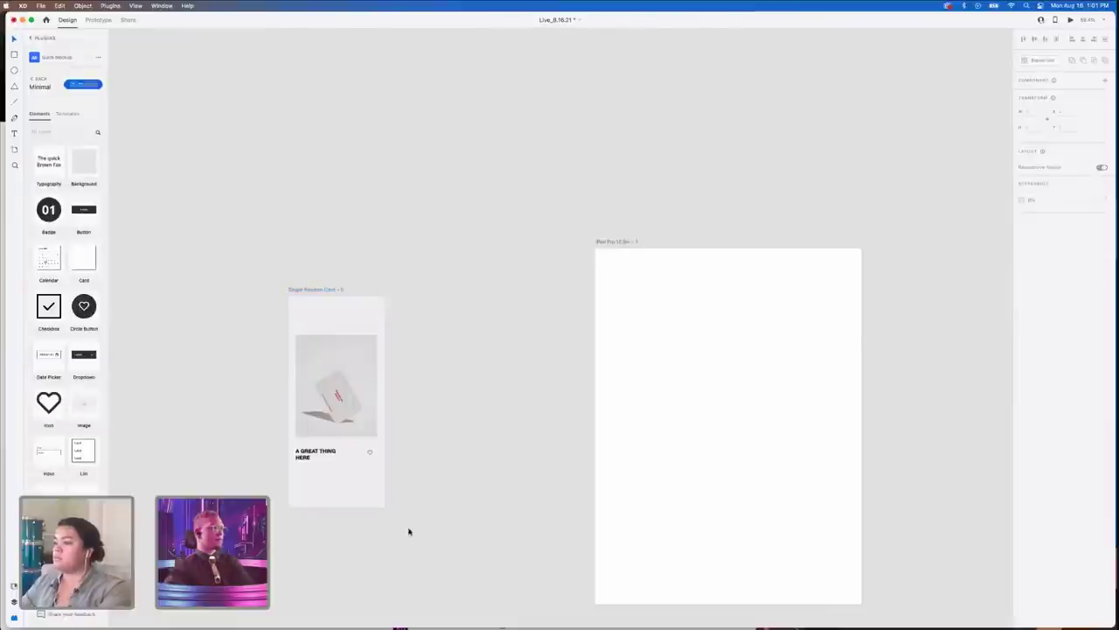
- Widen the phone artboard to about 1017 px and move it so its upper edge lines up with the iPad artboard
click(327, 307)
drag(382, 505, 552, 506)
drag(310, 290, 331, 247)
click(316, 226)
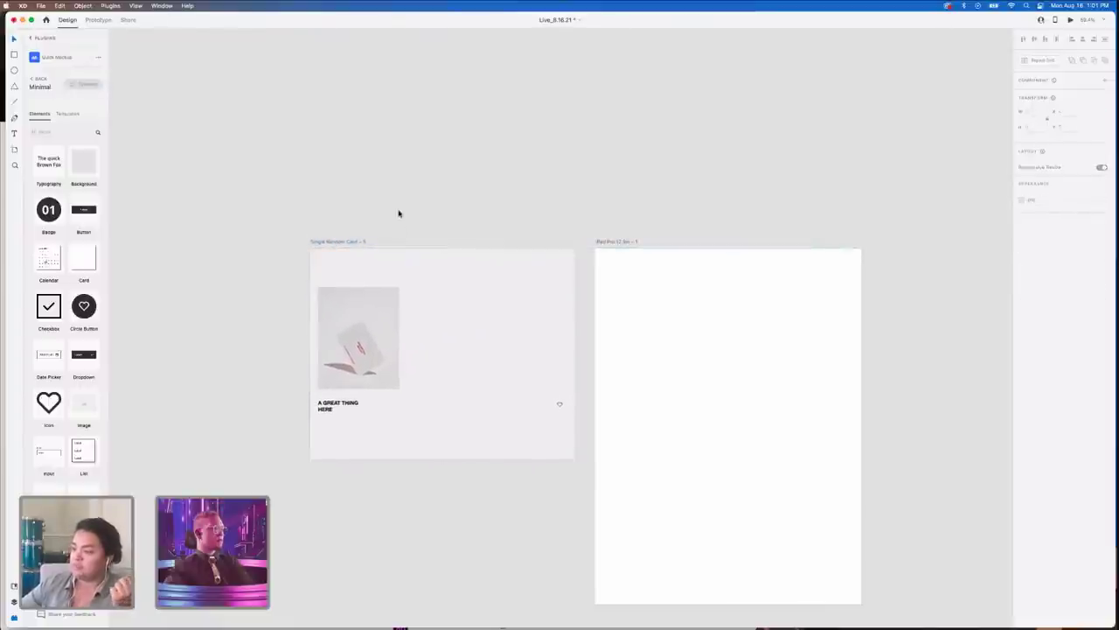
scroll(378, 382, up, 3)
click(318, 428)
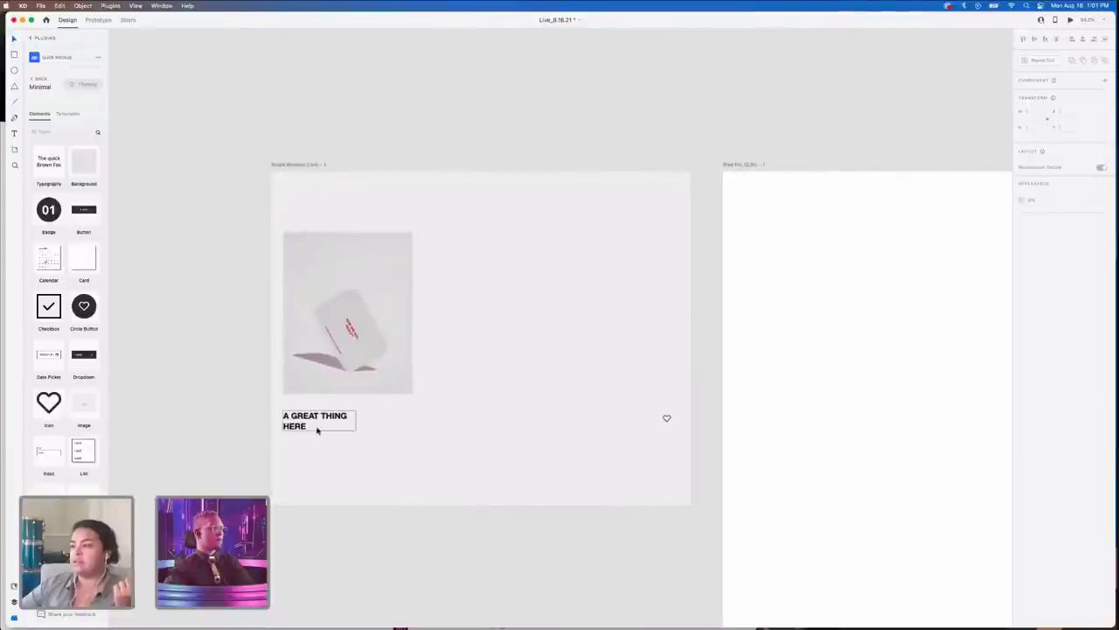
click(289, 165)
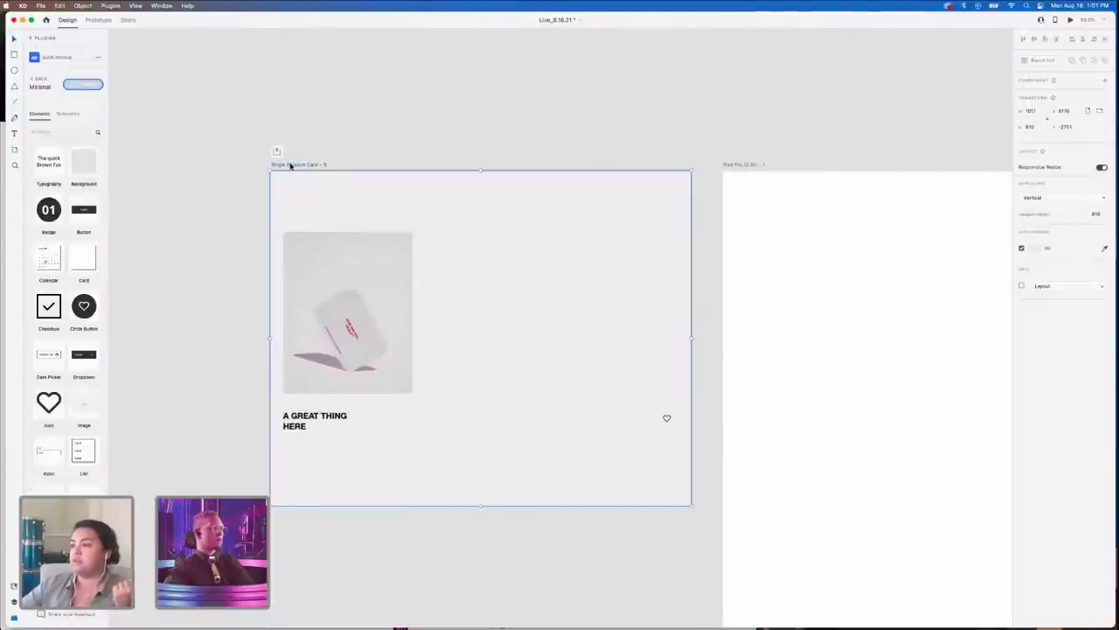
click(358, 298)
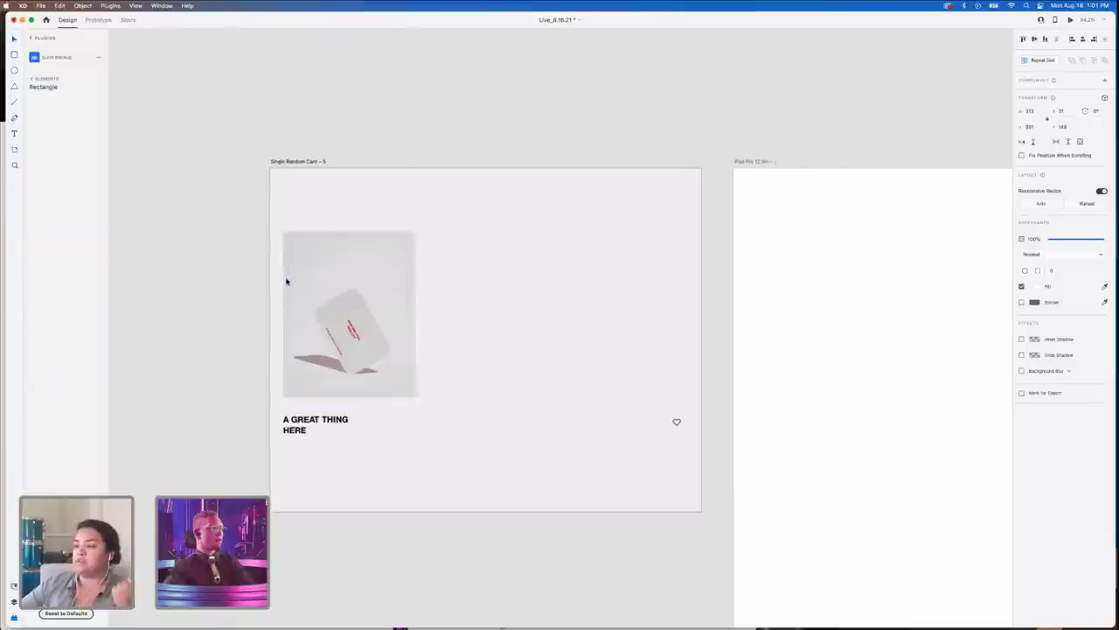
scroll(285, 279, up, 2)
- Move the "Interaction Models" heading below the message screens and shift the iPad artboard farther from the widened artboard
scroll(754, 474, down, 5)
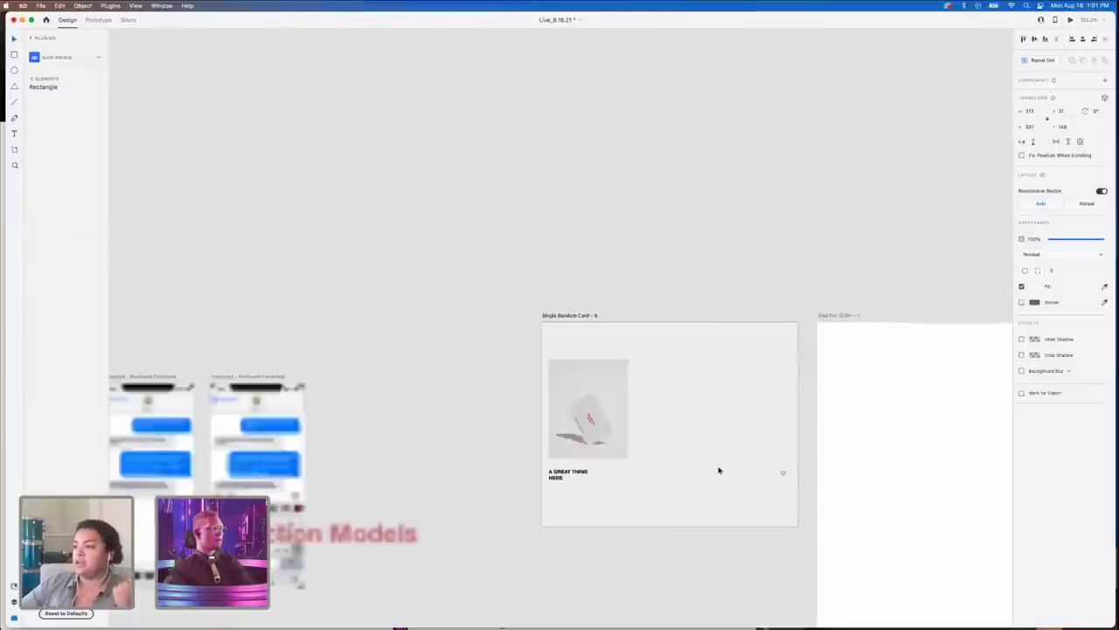
scroll(607, 429, down, 2)
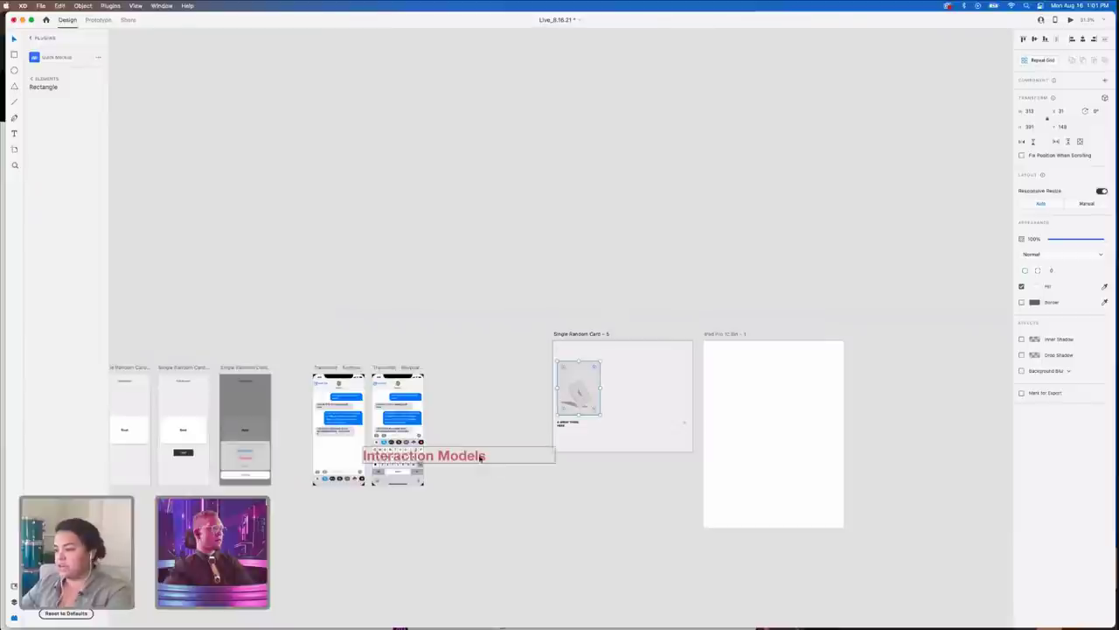
drag(480, 458, 458, 528)
scroll(457, 527, right, 2)
scroll(457, 527, down, 2)
drag(540, 176, 644, 171)
- Duplicate the widened artboard directly below the original and set the copy's photo to Manual responsive resize
click(387, 170)
drag(388, 170, 387, 292)
click(391, 358)
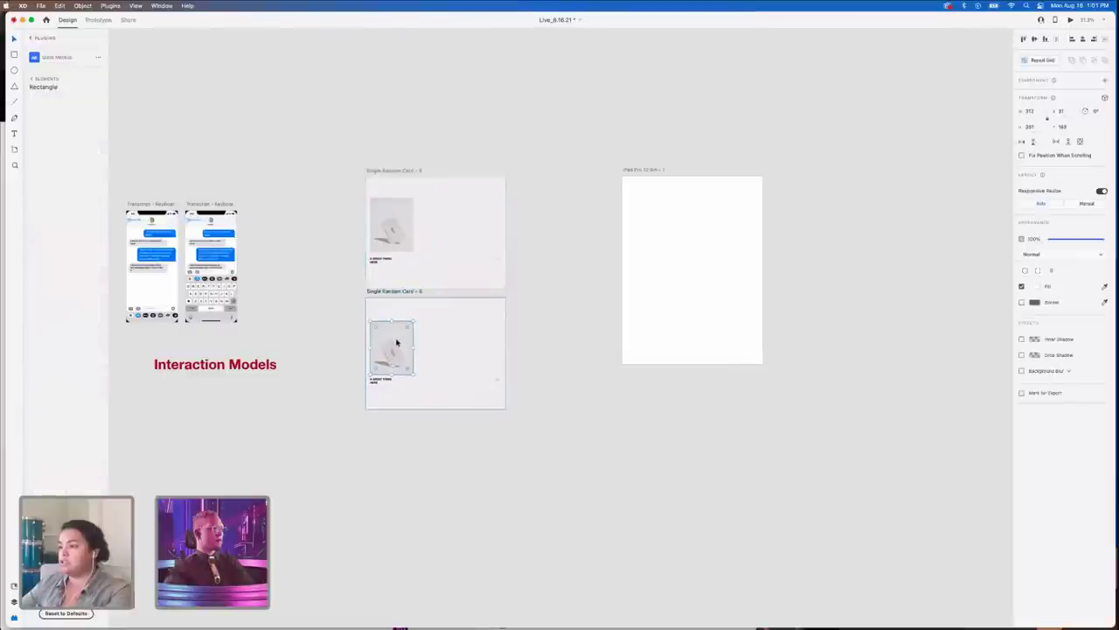
click(1087, 204)
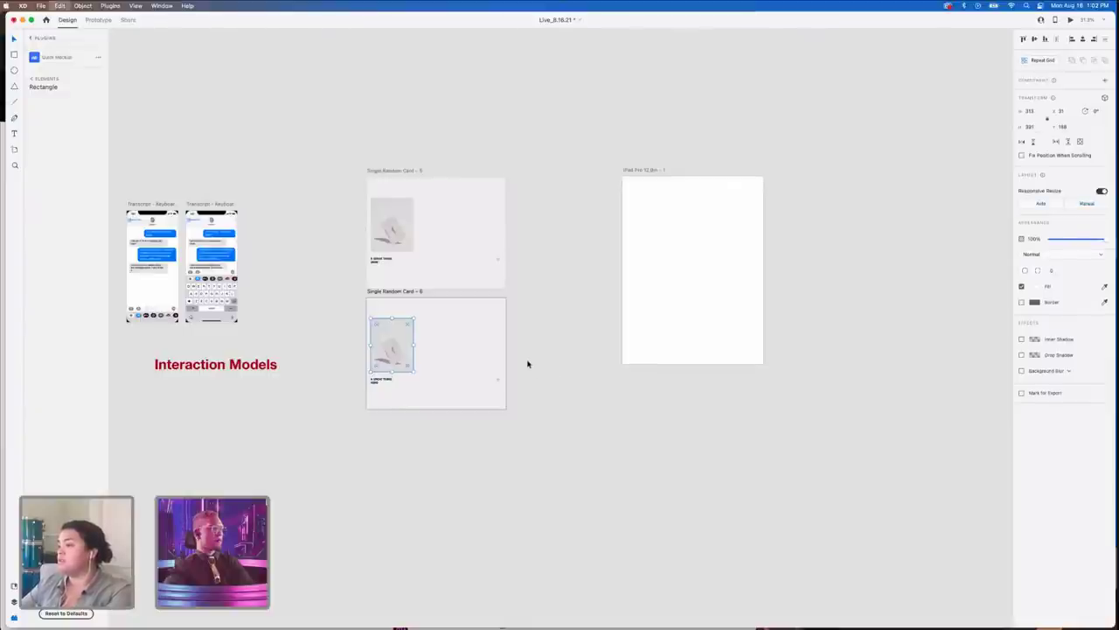
- Undo the Manual resize setting, the duplicated artboard and the recent heading and artboard moves
key(super+z)
key(super+z)
key(super+z)
key(super+z)
key(super+z)
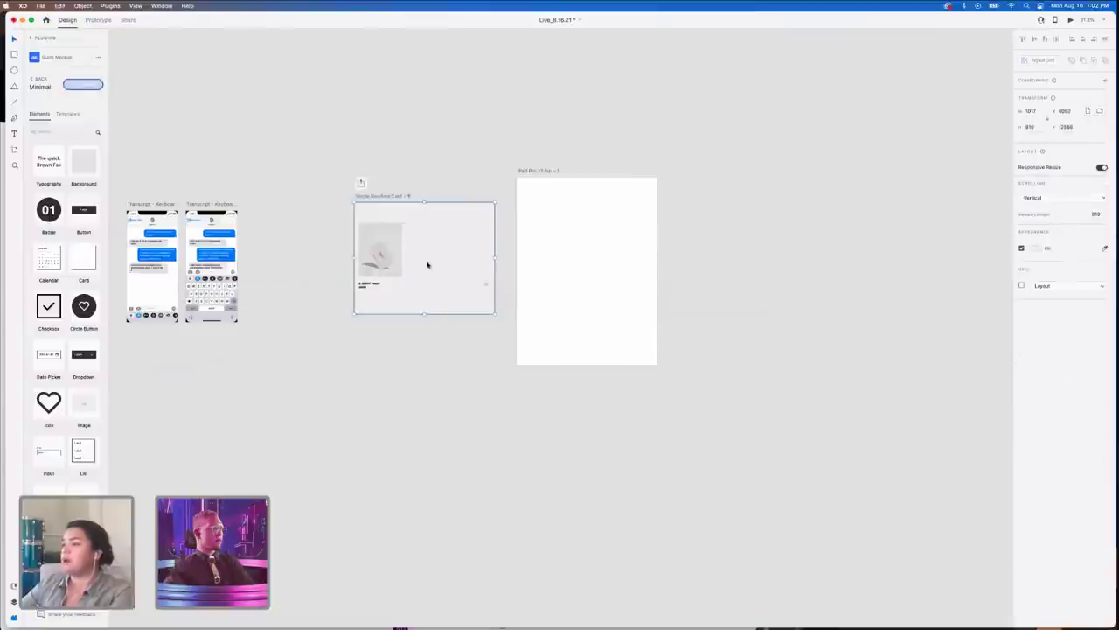
- Move the heart icon on the widened artboard back beside the text, below the photo's right corner
scroll(362, 202, up, 2)
scroll(362, 203, up, 2)
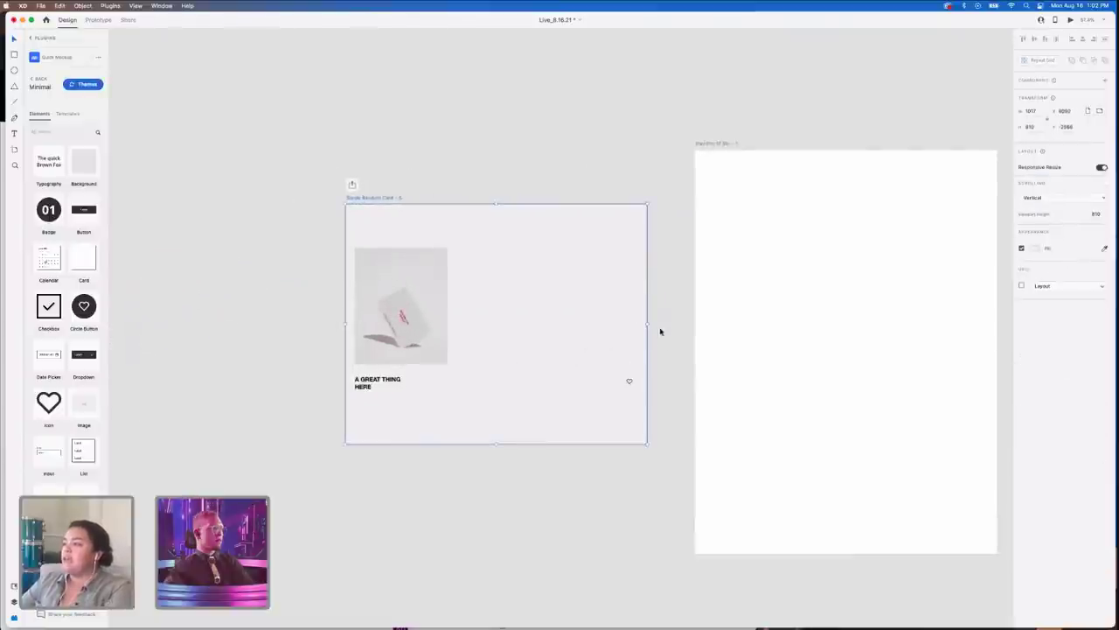
drag(507, 383, 443, 386)
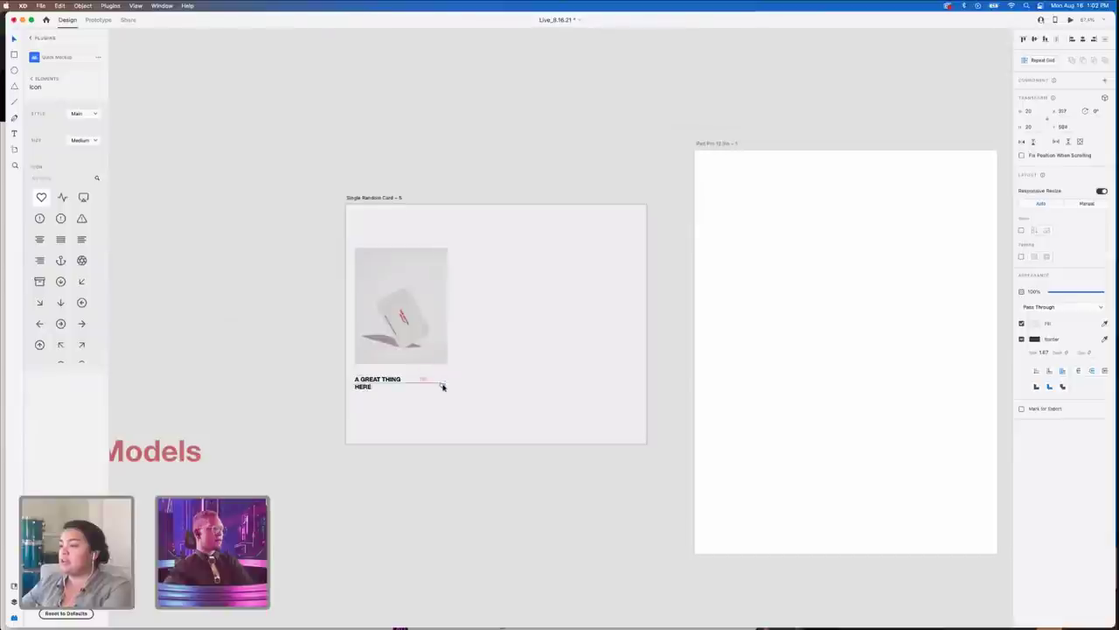
- Narrow the widened artboard to roughly phone width around the photo and move it higher on the canvas
click(374, 198)
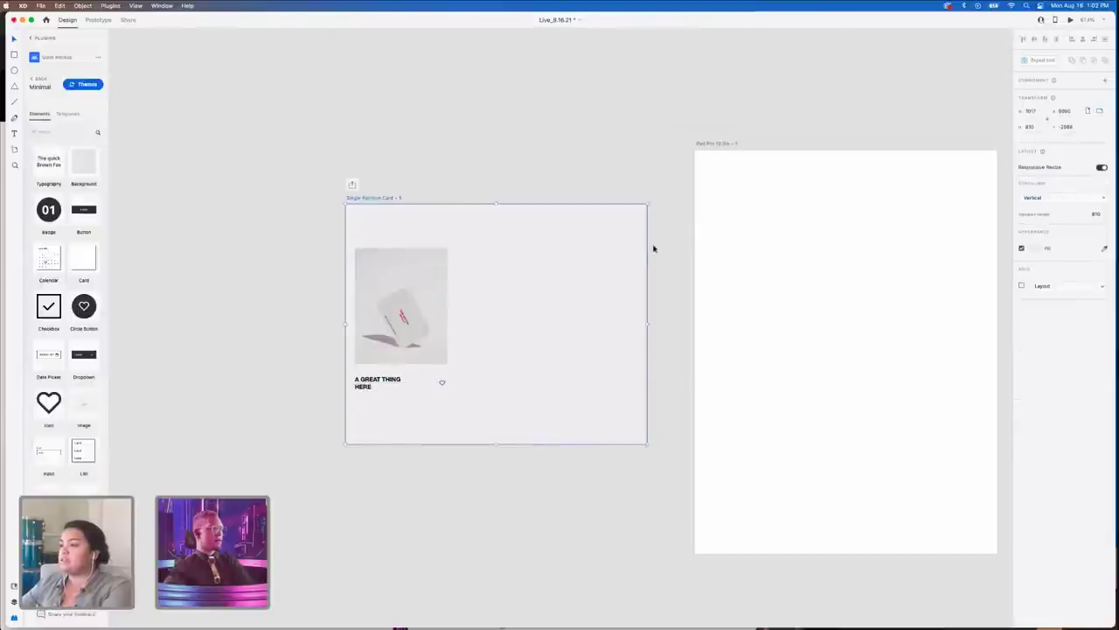
drag(645, 323, 452, 325)
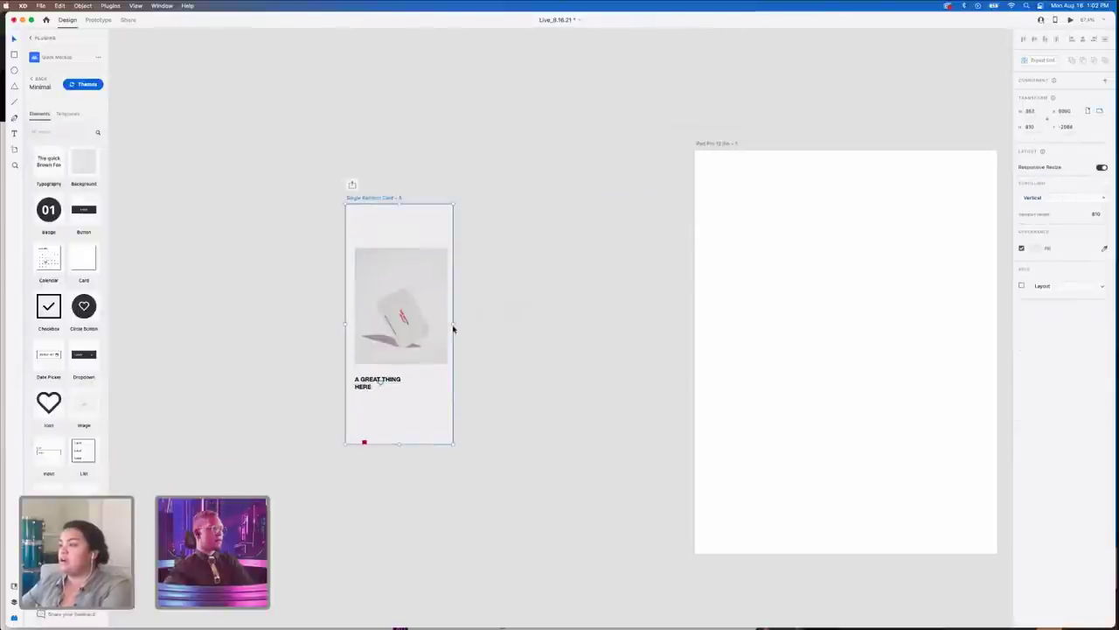
click(323, 187)
mouse_move(383, 195)
mouse_down()
mouse_move(506, 141)
mouse_move(432, 118)
mouse_up()
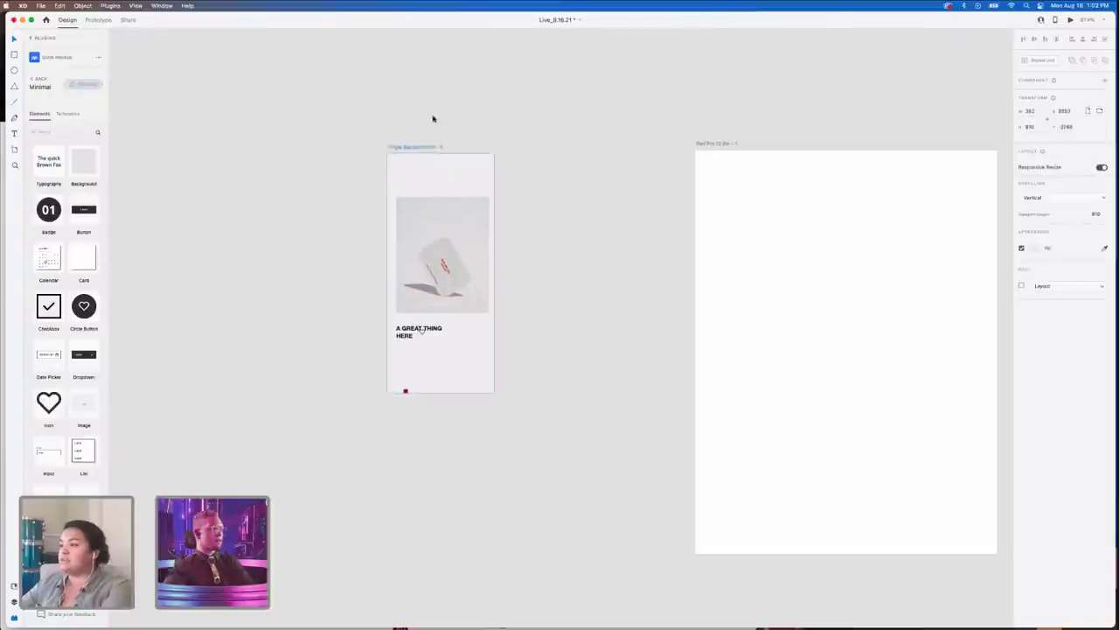
- Undo the artboard resizing, icon moves and artboard moves back to the original phone layout beside the iPad artboard
key(super+z)
key(super+z)
key(super+z)
key(super+z)
key(super+z)
key(super+z)
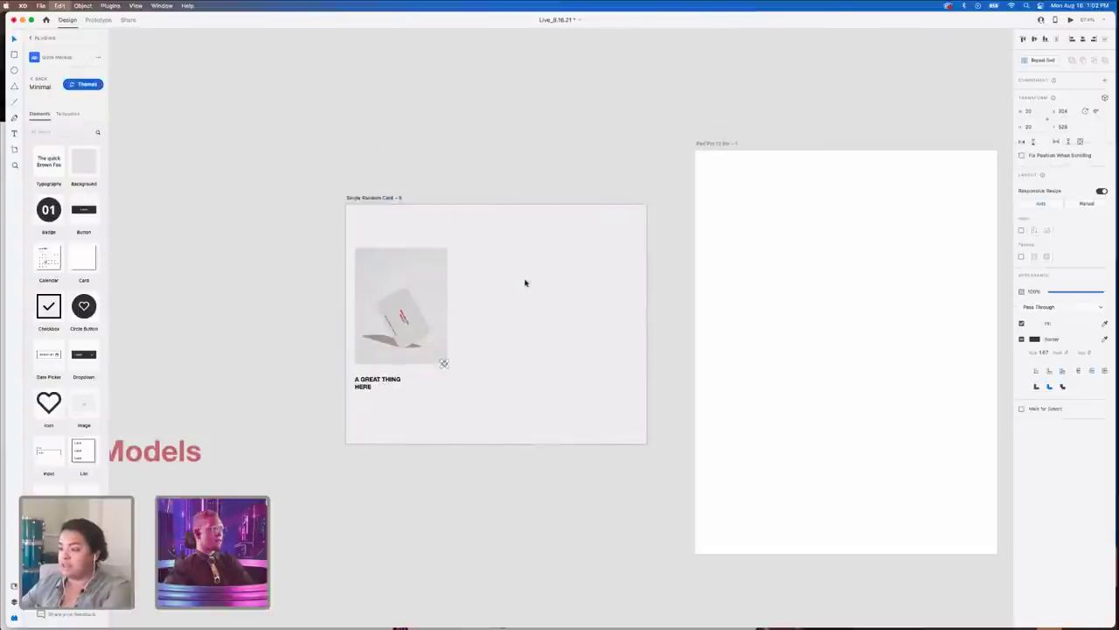
click(474, 412)
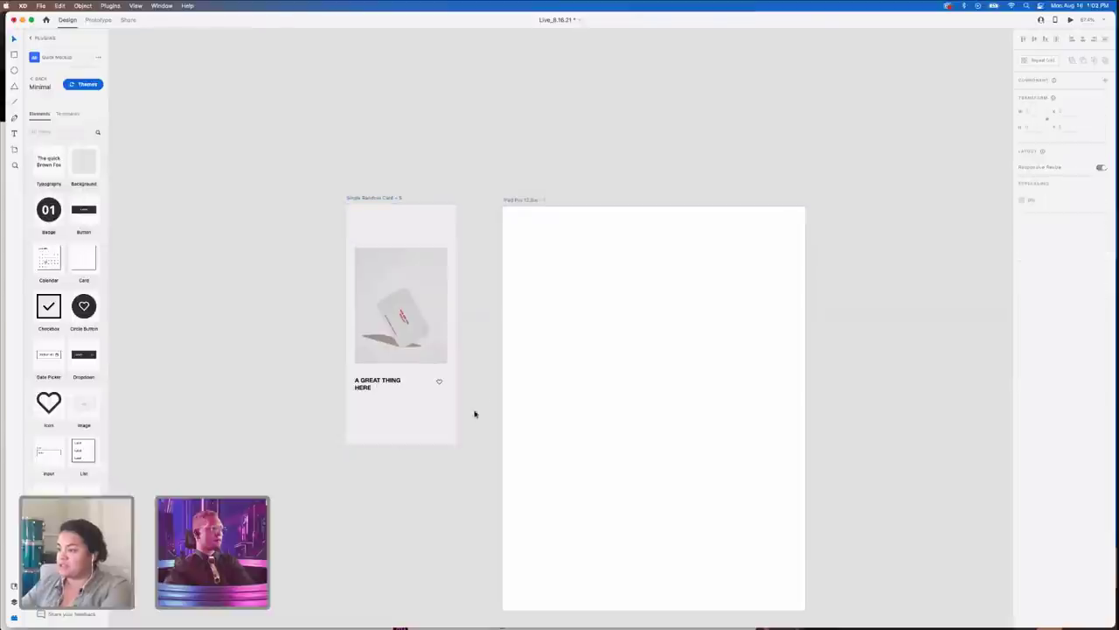
- Delete the empty iPad artboard beside the phone artboard
click(520, 200)
key(Delete)
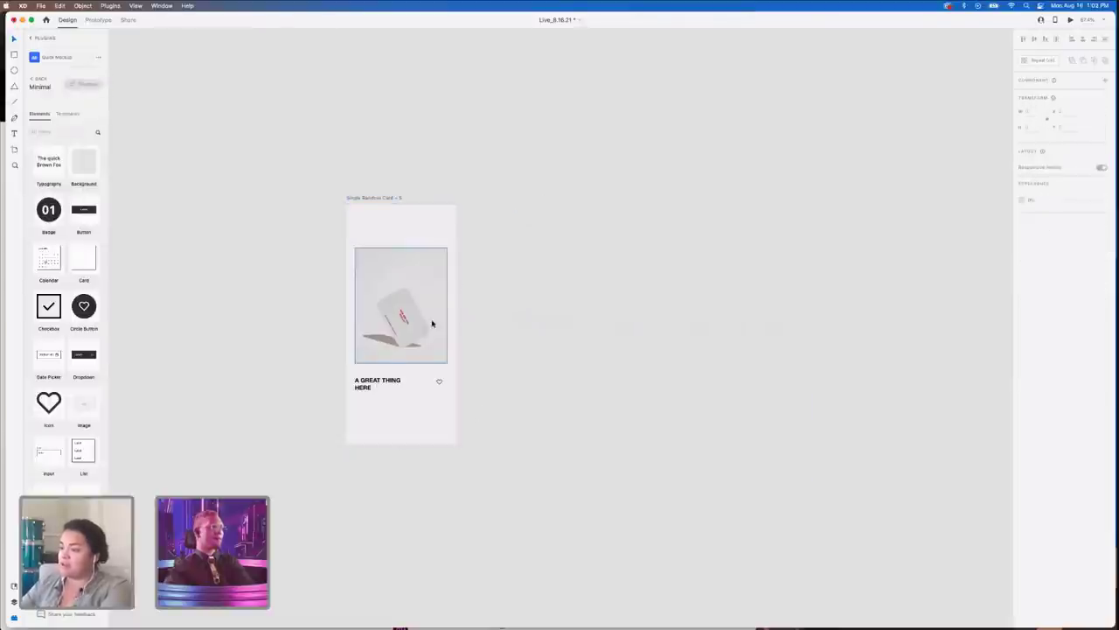
- Set the photo's responsive resize to Manual, test it by widening the phone artboard, and undo the widening
scroll(429, 325, up, 2)
scroll(542, 345, down, 2)
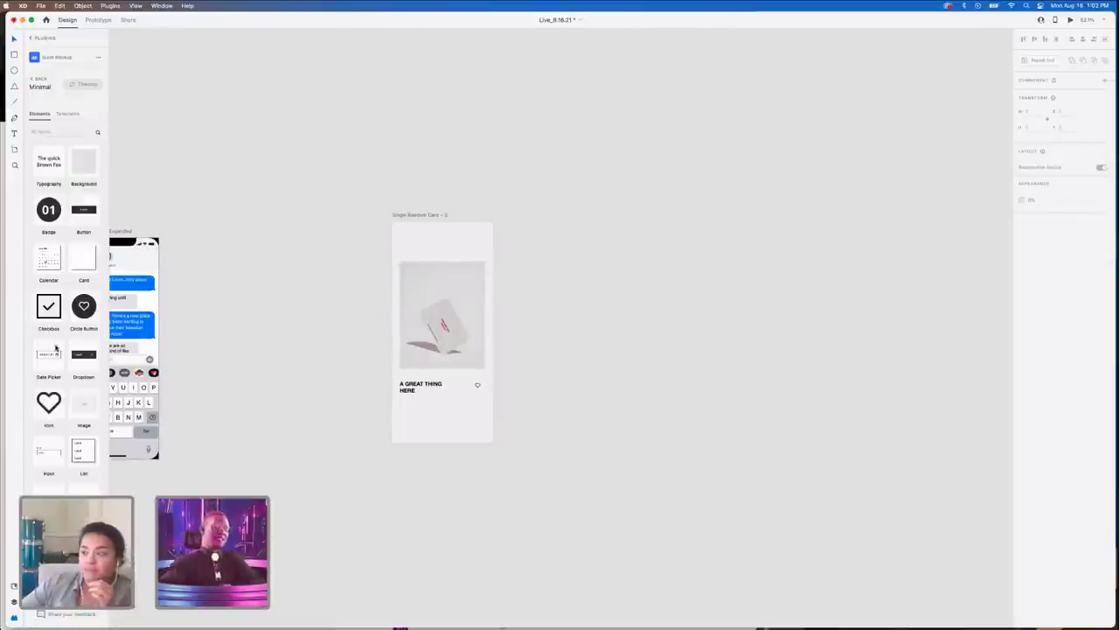
click(463, 305)
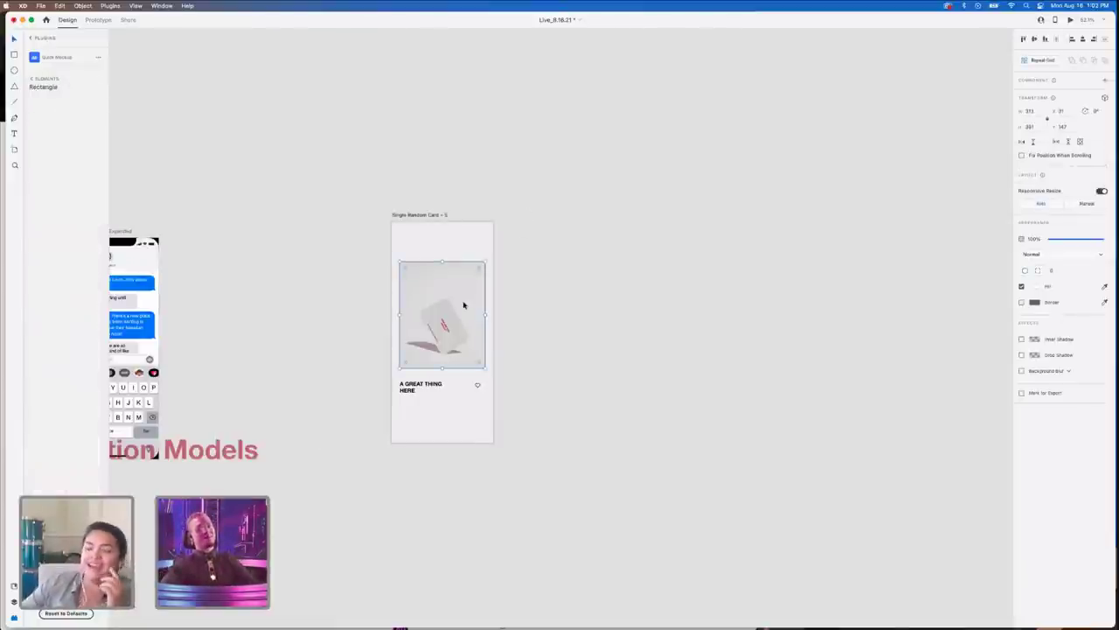
click(1084, 202)
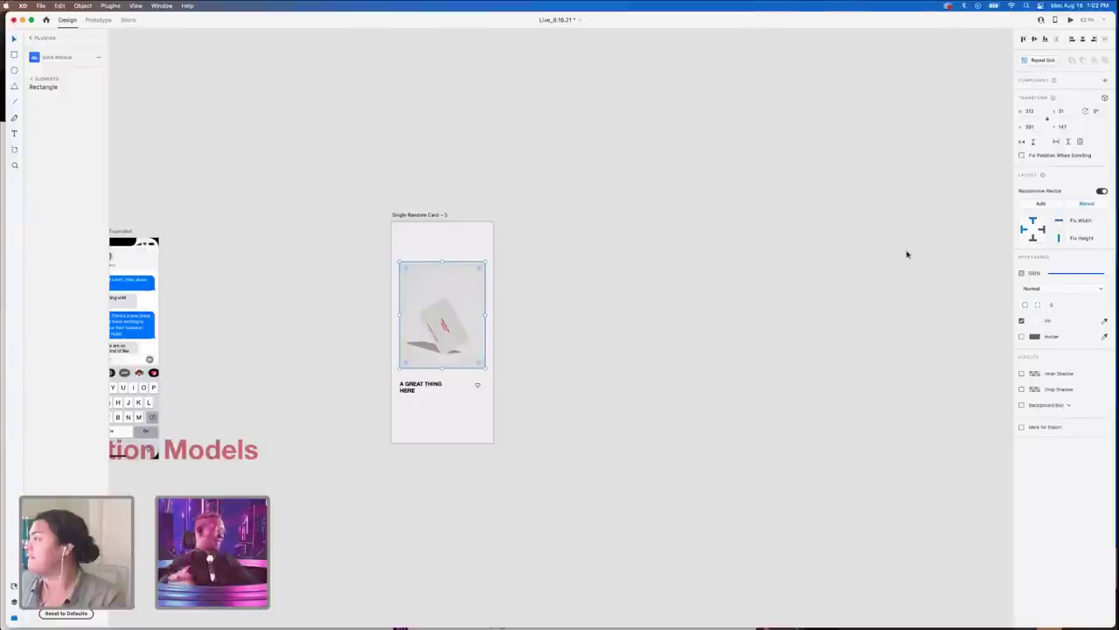
click(394, 215)
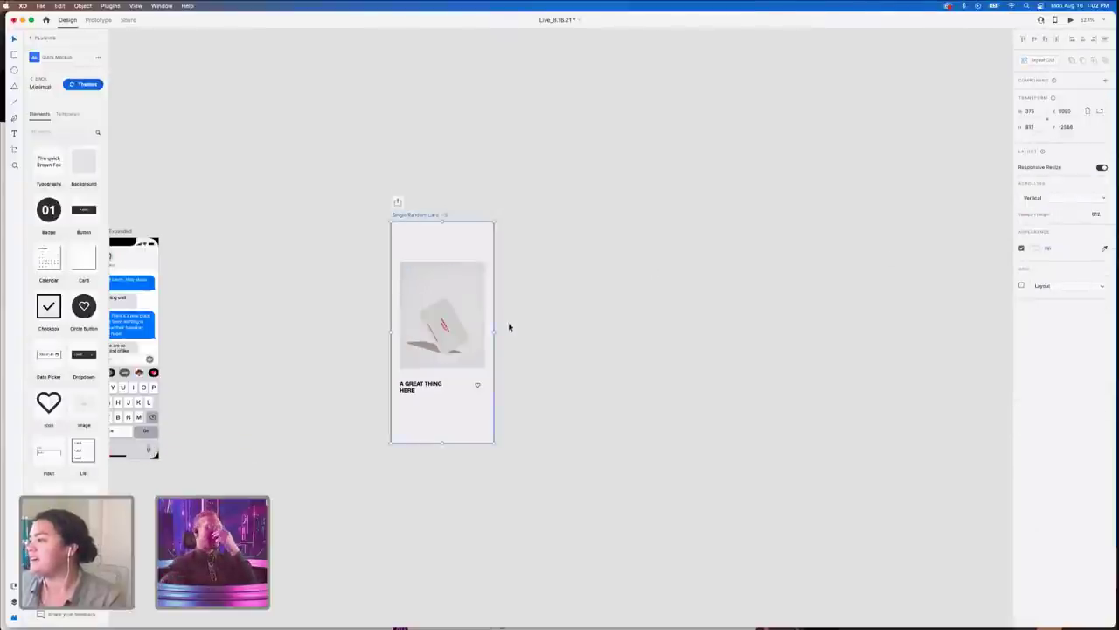
drag(495, 332, 610, 328)
key(super+z)
- Switch the photo's responsive resize mode back to Auto
click(463, 326)
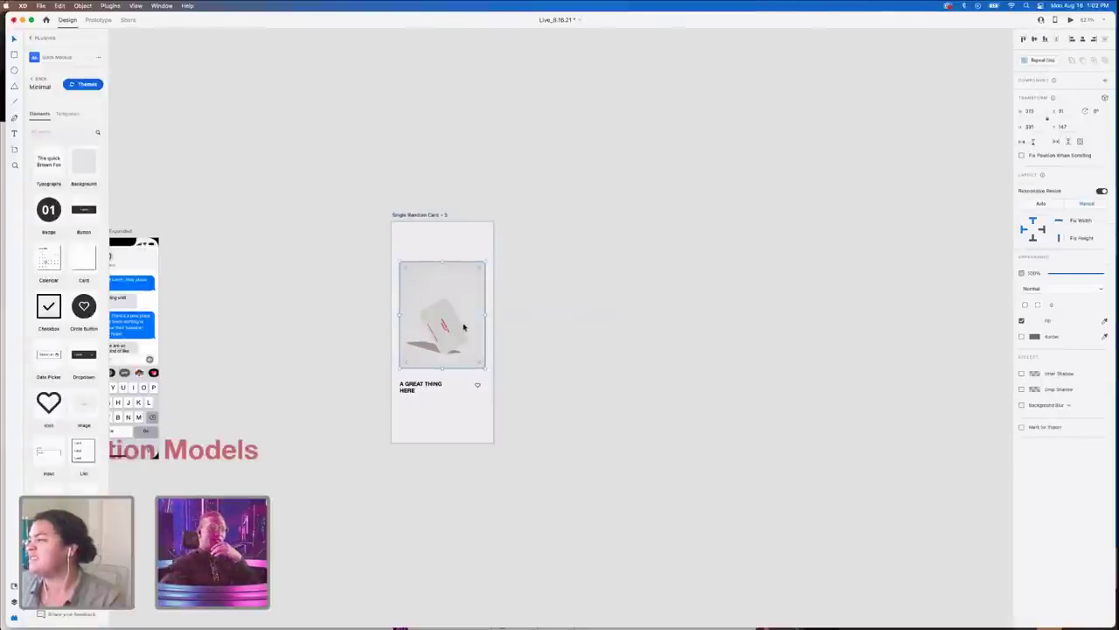
click(1049, 204)
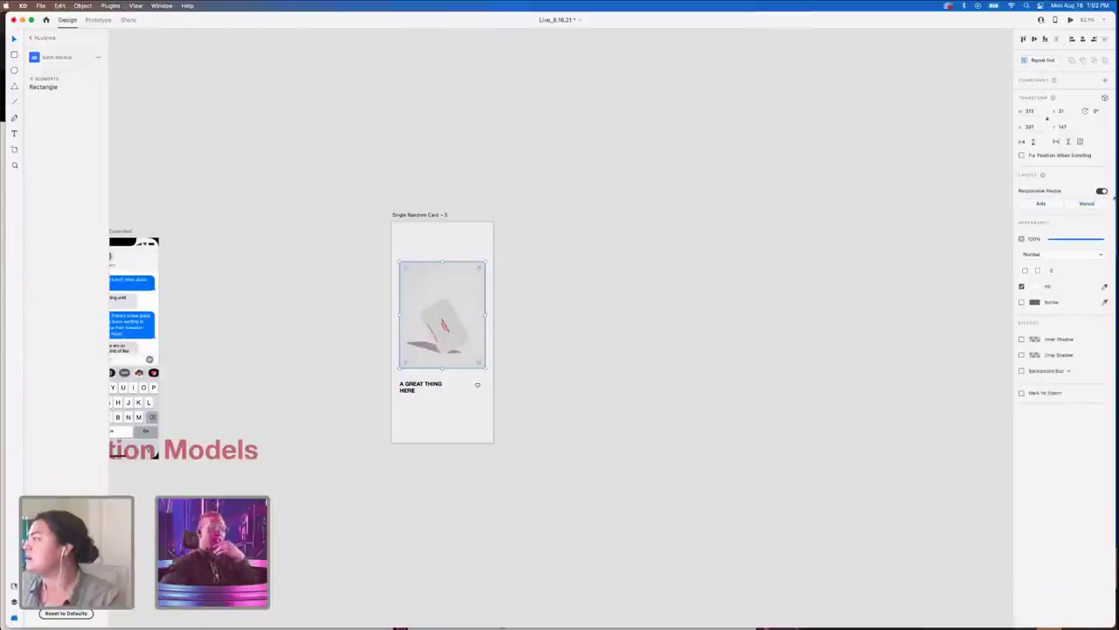
- Toggle the photo's responsive resize off and on, then enlarge the phone artboard to test it and undo the enlargement
click(1101, 192)
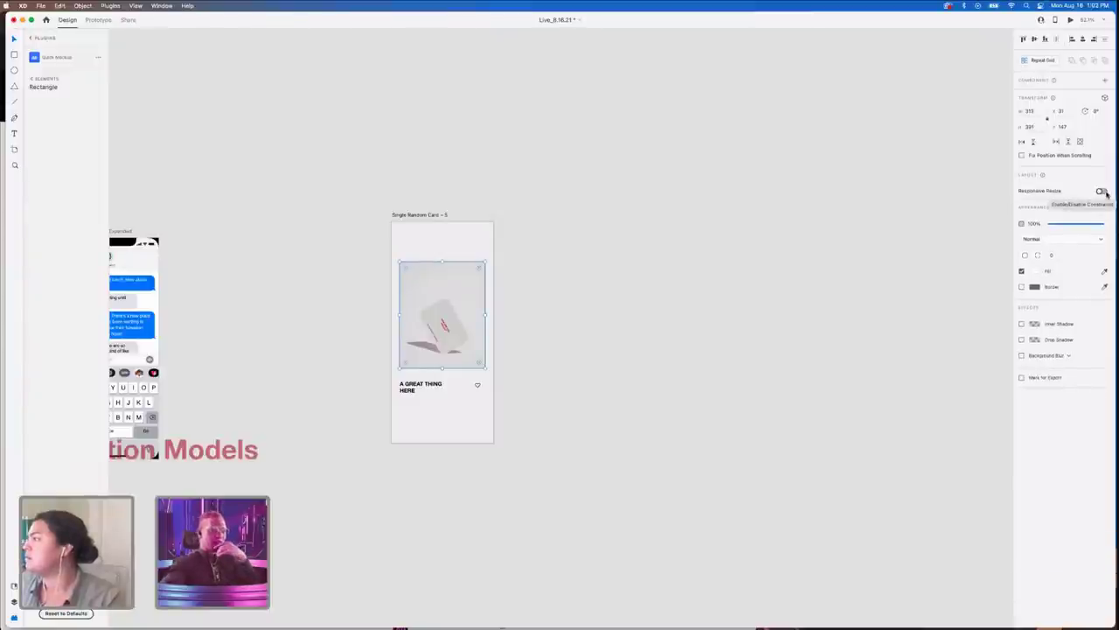
click(1102, 191)
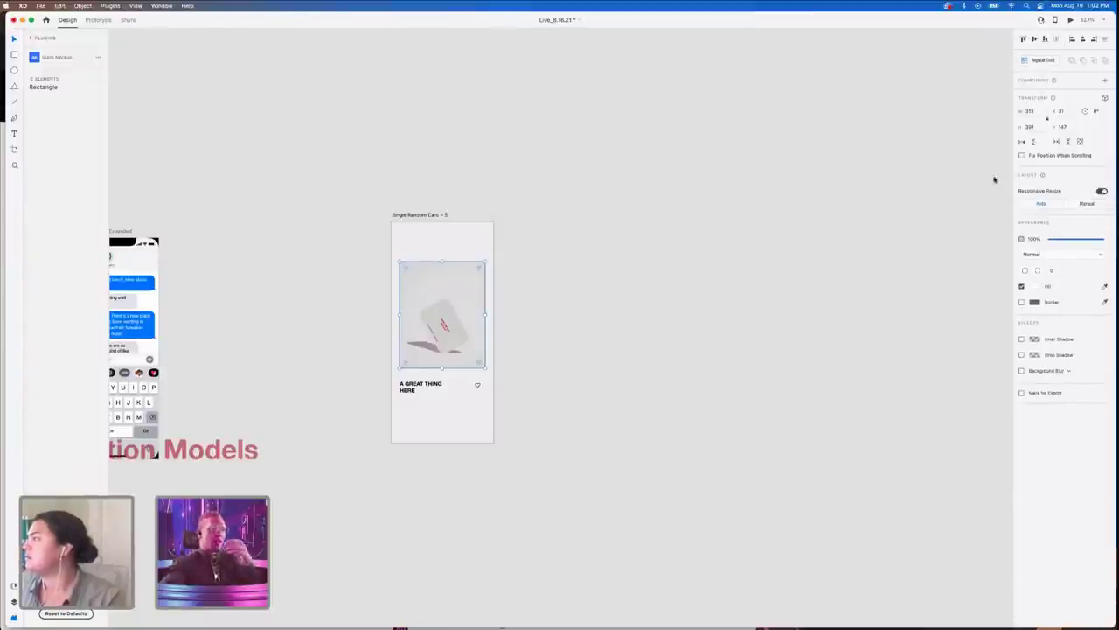
click(450, 213)
drag(495, 443, 593, 463)
key(super+z)
- Look over the whole board of flow chart, wireframes, prototype screens and reference images, ending at the card and message transcript screens
scroll(490, 497, left, 6)
scroll(489, 498, down, 5)
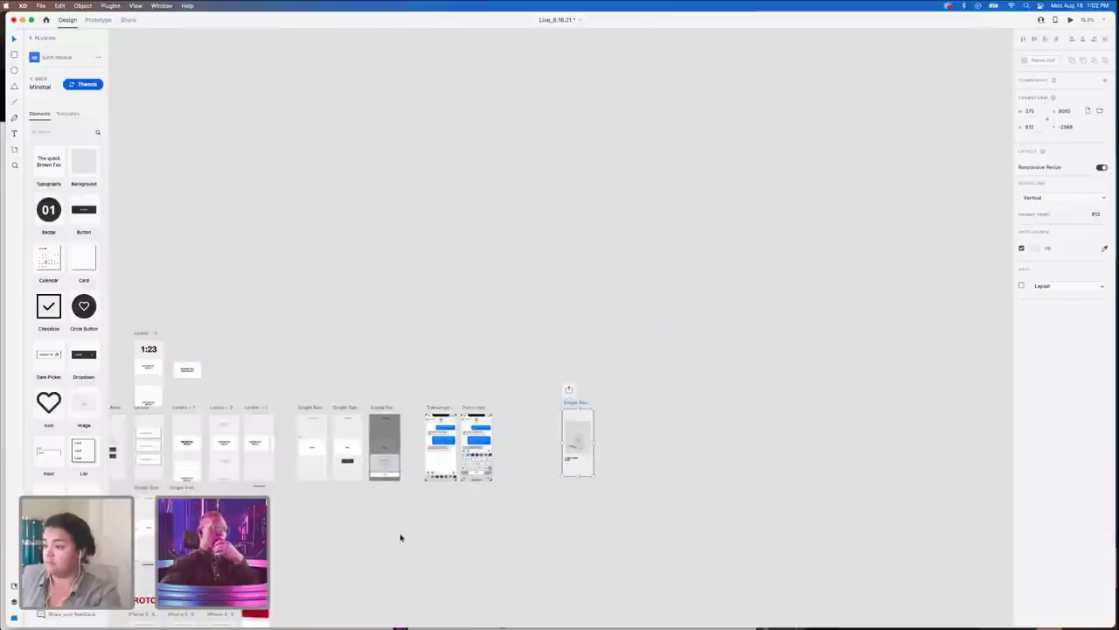
scroll(400, 532, up, 3)
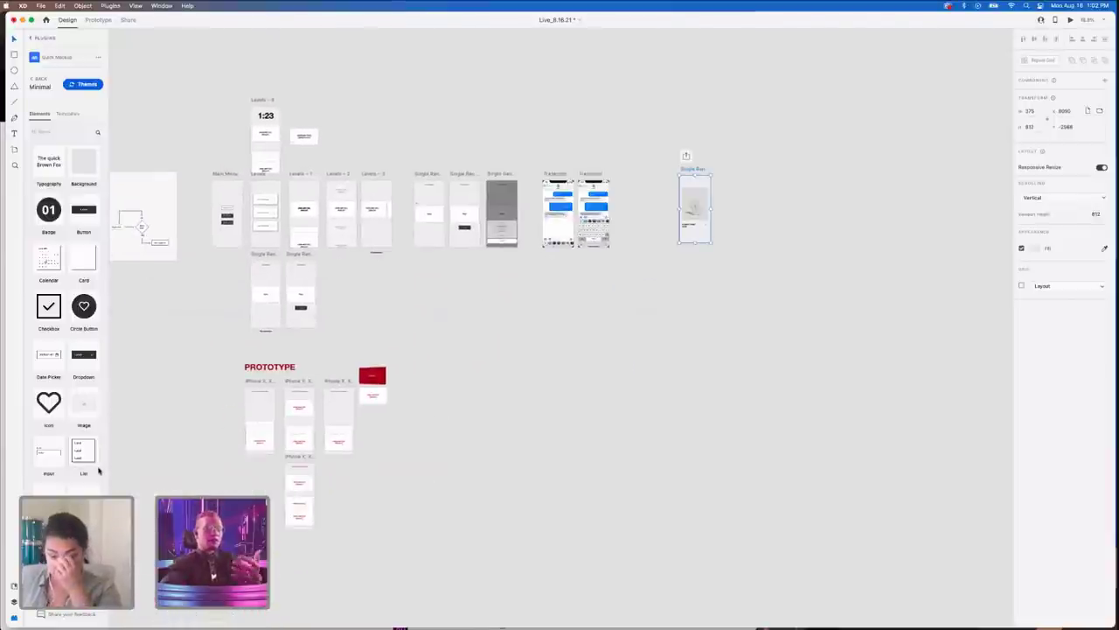
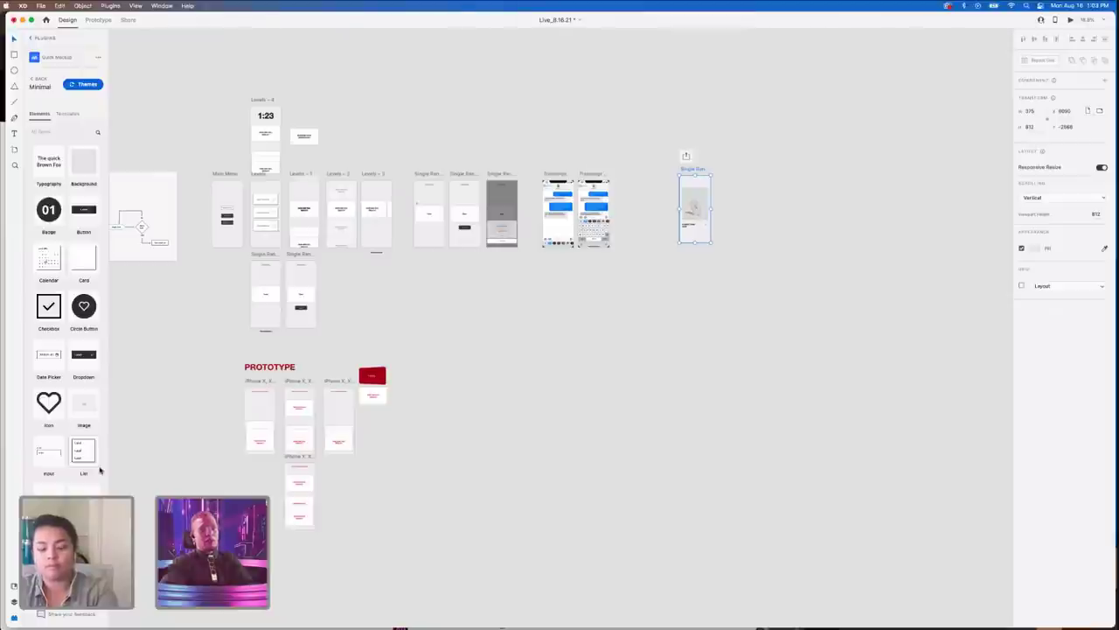
click(587, 399)
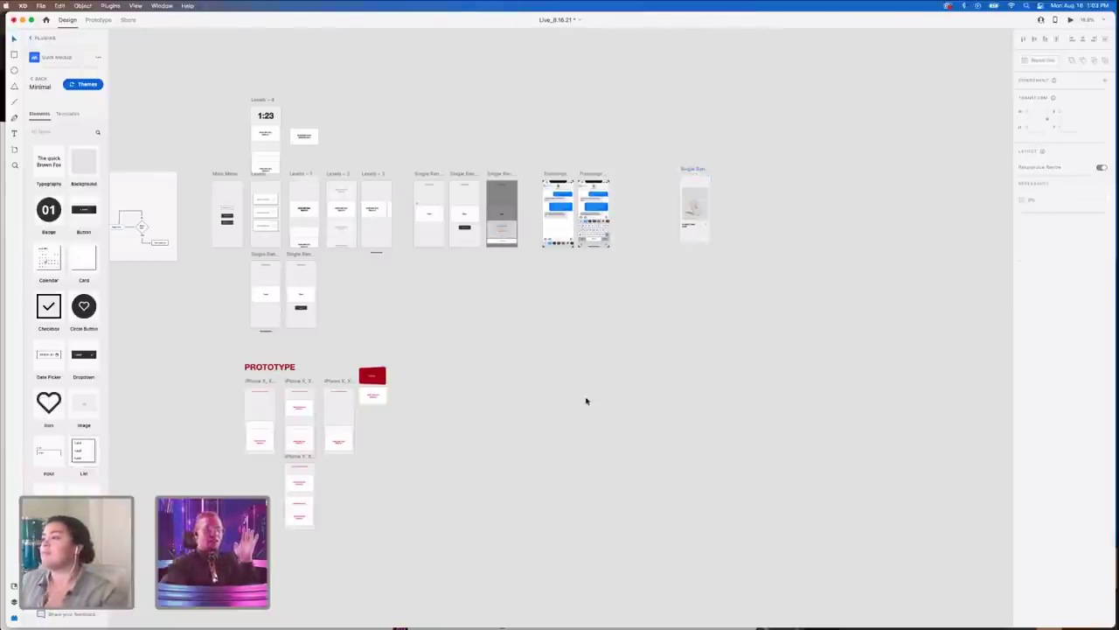
scroll(549, 357, left, 3)
scroll(550, 357, left, 10)
scroll(372, 330, down, 4)
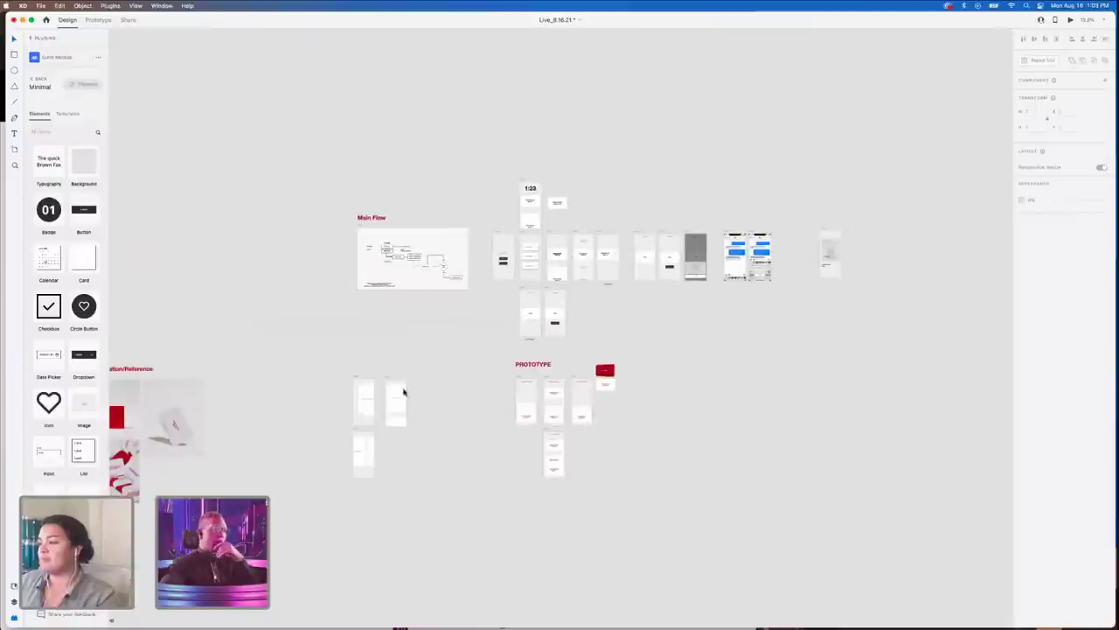
scroll(402, 404, left, 9)
scroll(401, 406, down, 4)
scroll(402, 407, left, 4)
scroll(401, 406, down, 2)
scroll(545, 352, right, 6)
scroll(545, 353, up, 5)
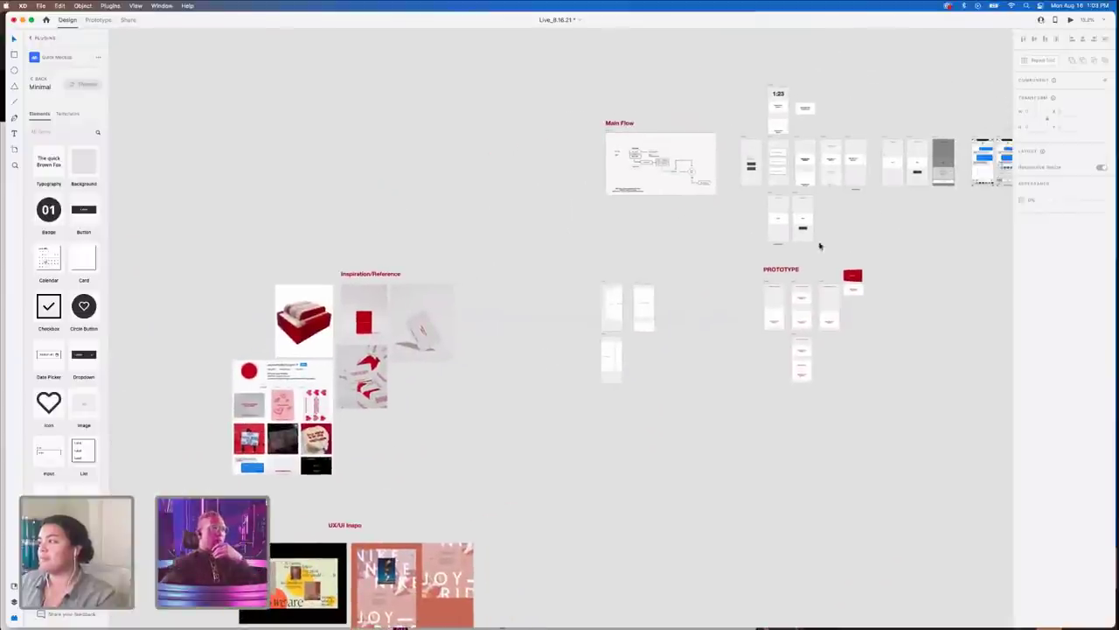
scroll(807, 183, up, 6)
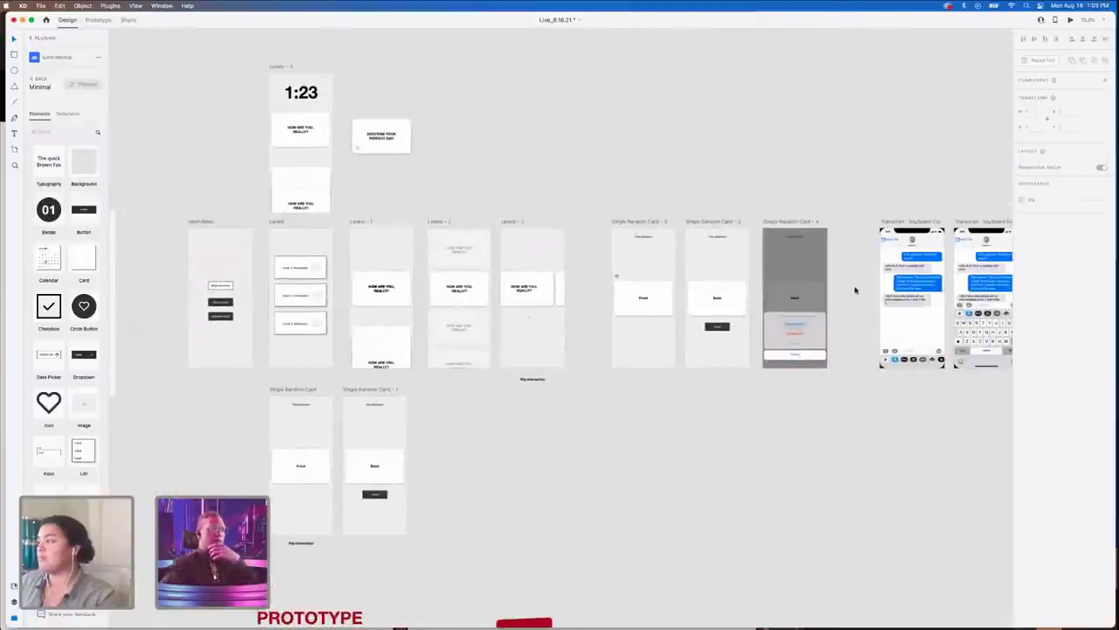
scroll(855, 290, right, 5)
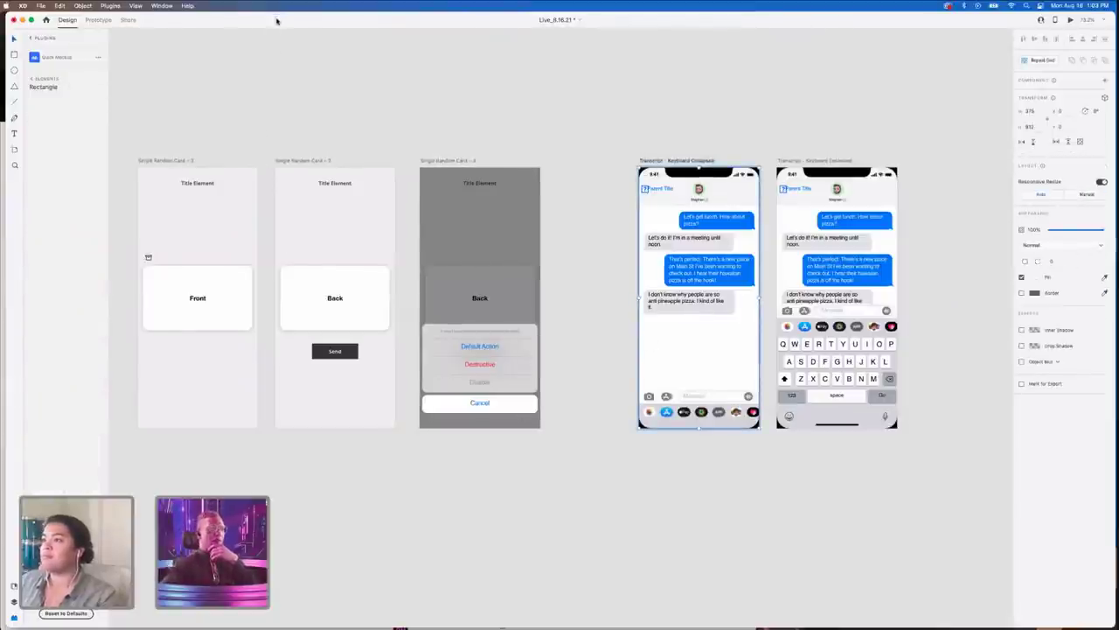
- Switch to the iPhone design templates document and copy the product image message from the Business Chat Keyboard Expanded template
drag(277, 21, 348, 113)
click(348, 74)
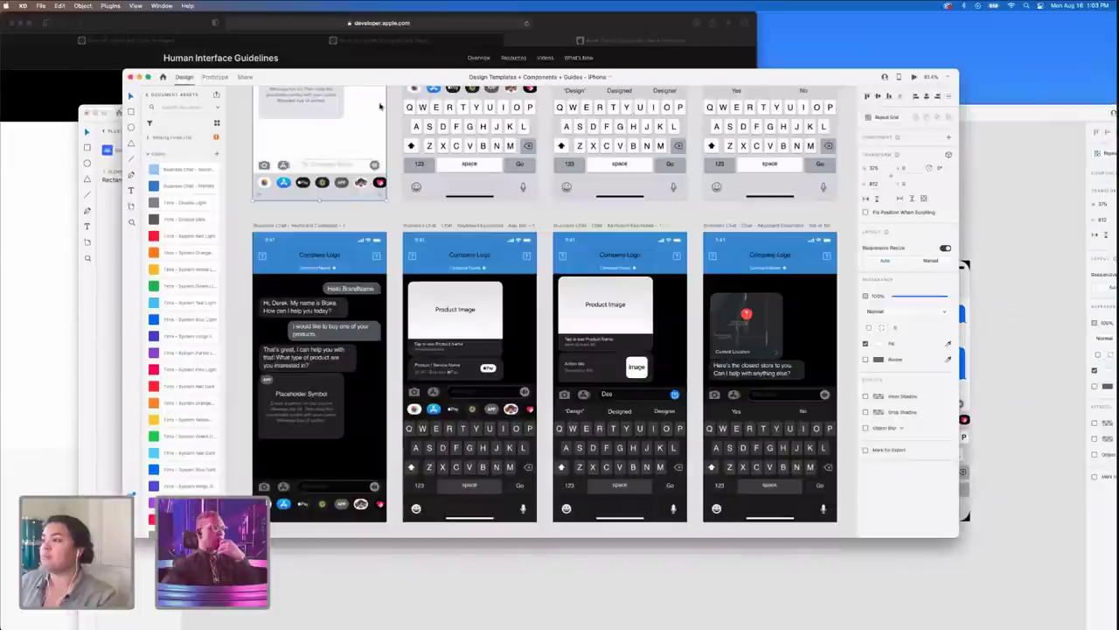
click(456, 329)
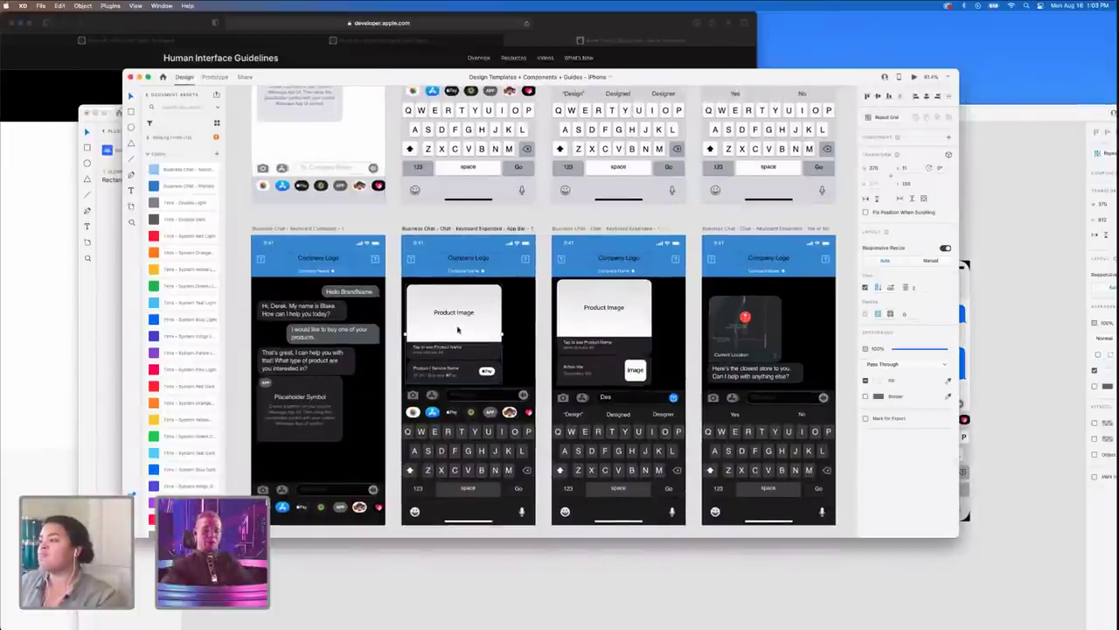
click(581, 319)
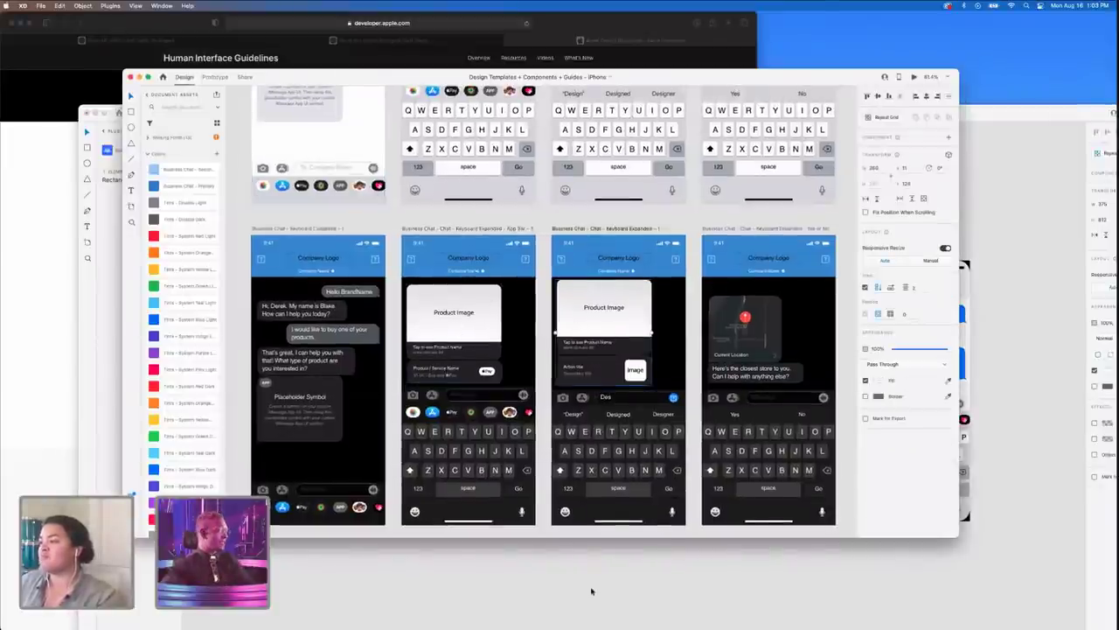
scroll(582, 319, up, 5)
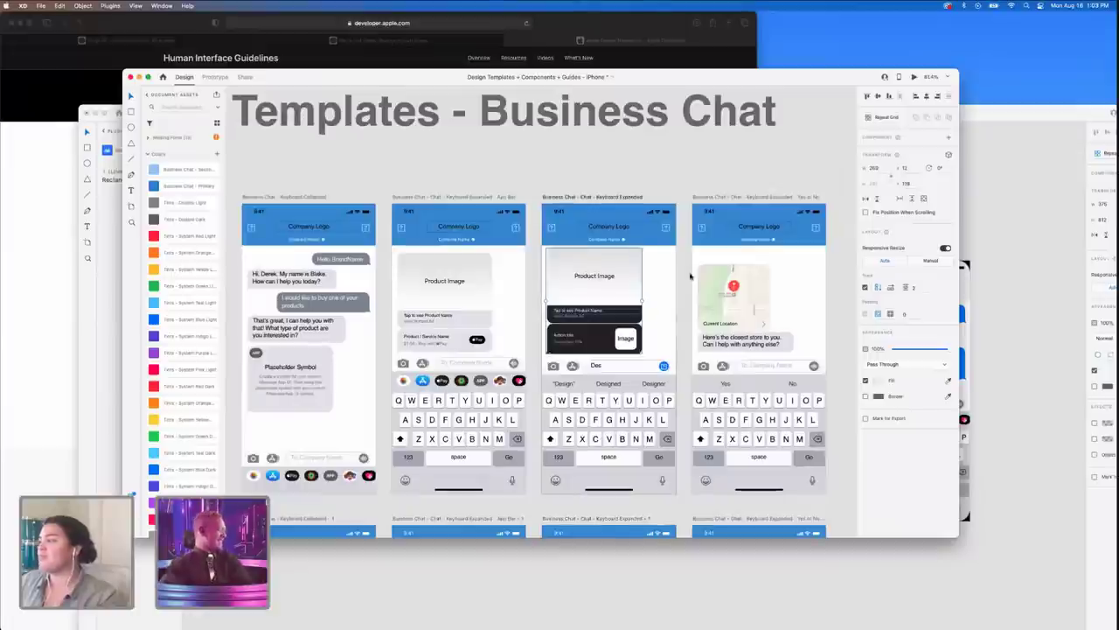
click(1020, 278)
- In the live document, inspect the Display Shape group and its reference layer in the Transcript - Keyboard Collapsed artboard
scroll(938, 354, up, 3)
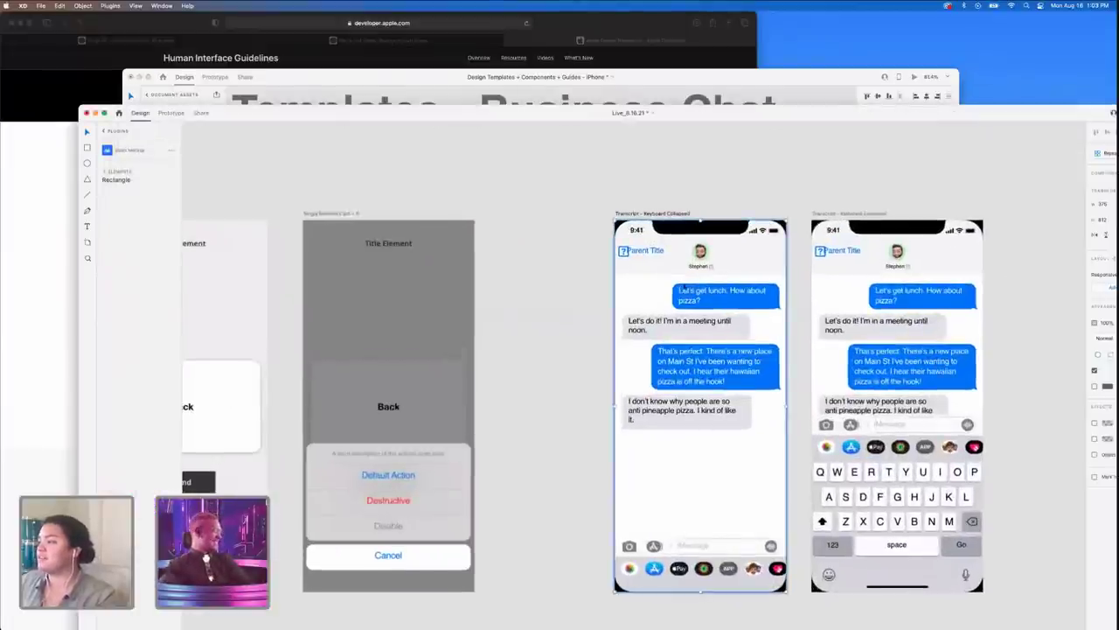
click(650, 212)
click(662, 419)
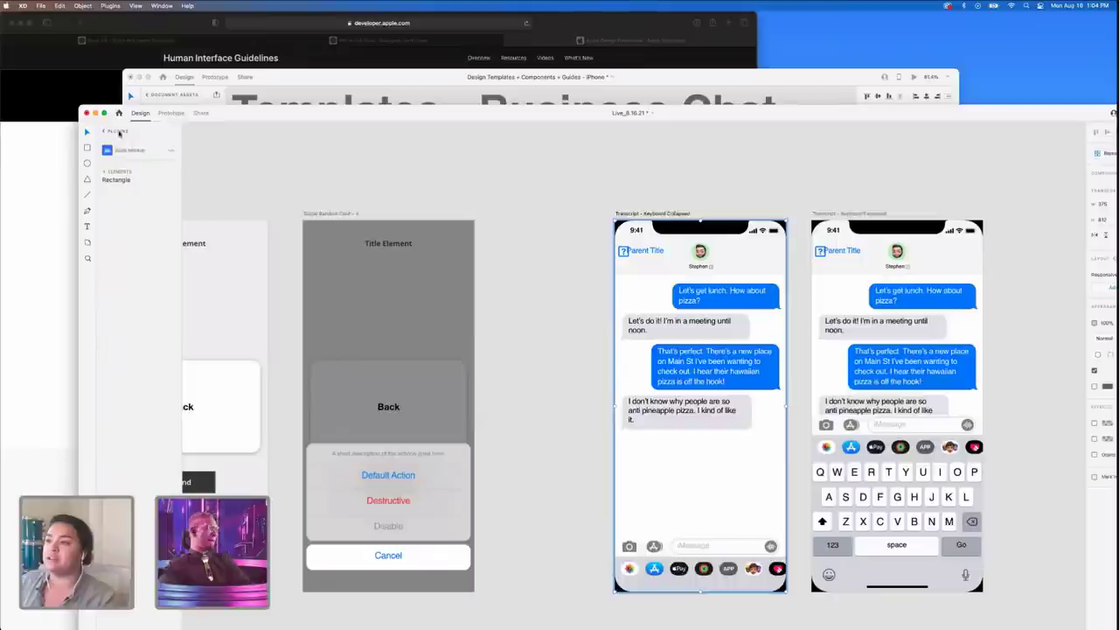
drag(278, 112, 222, 19)
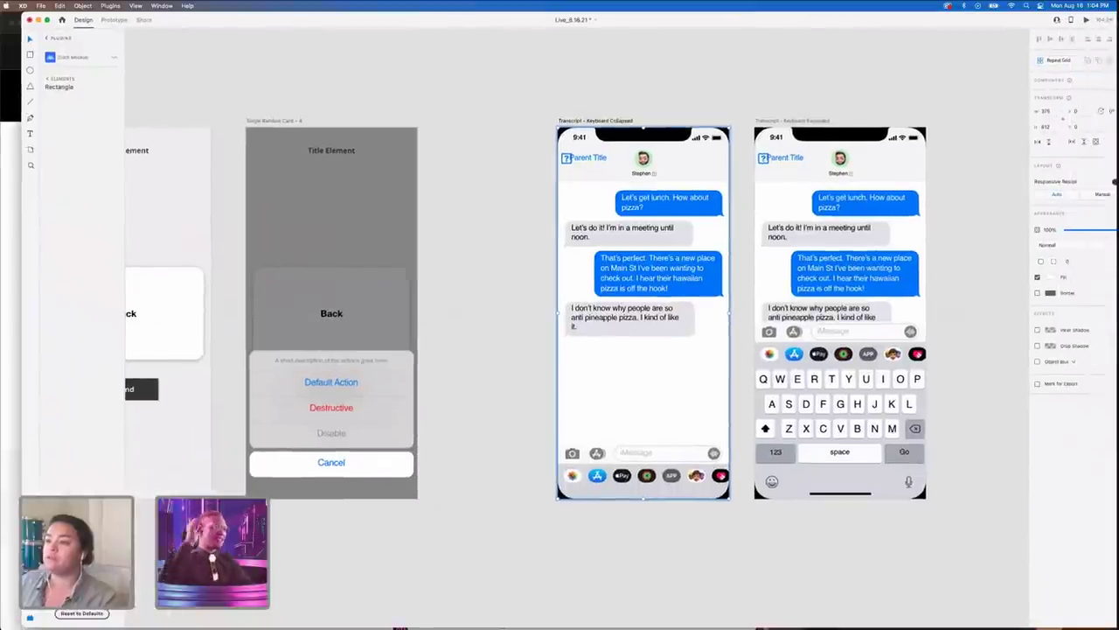
click(29, 601)
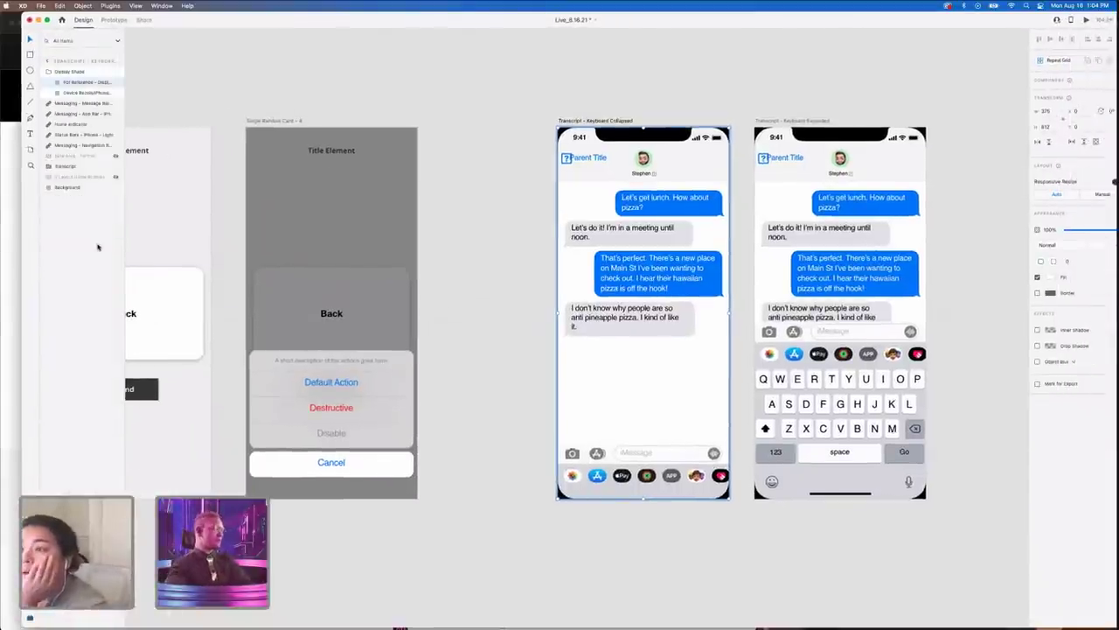
click(75, 72)
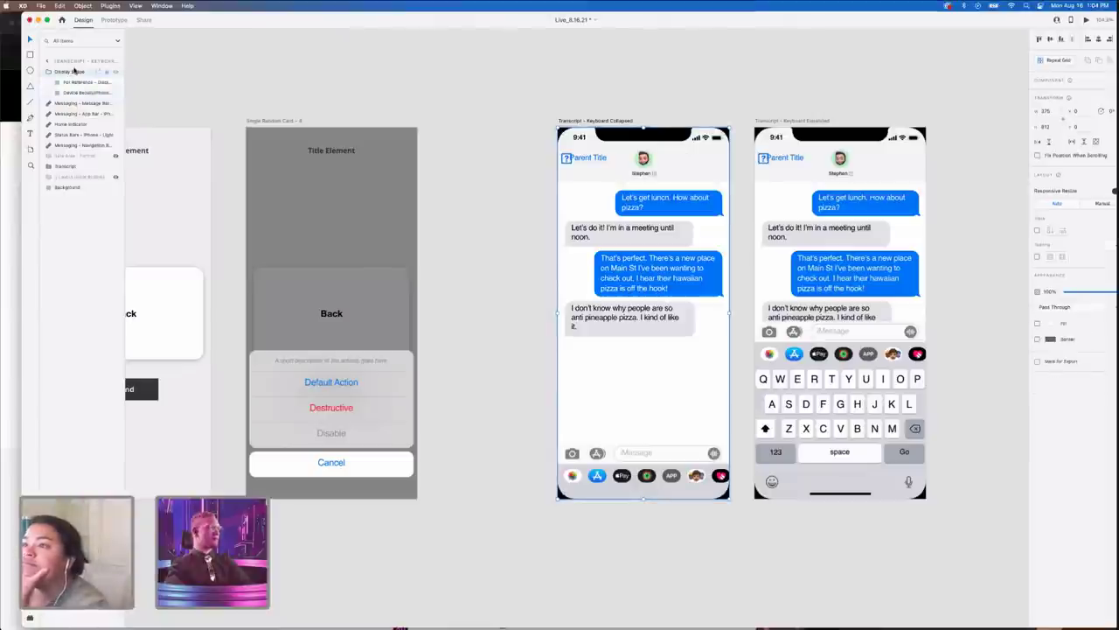
click(75, 84)
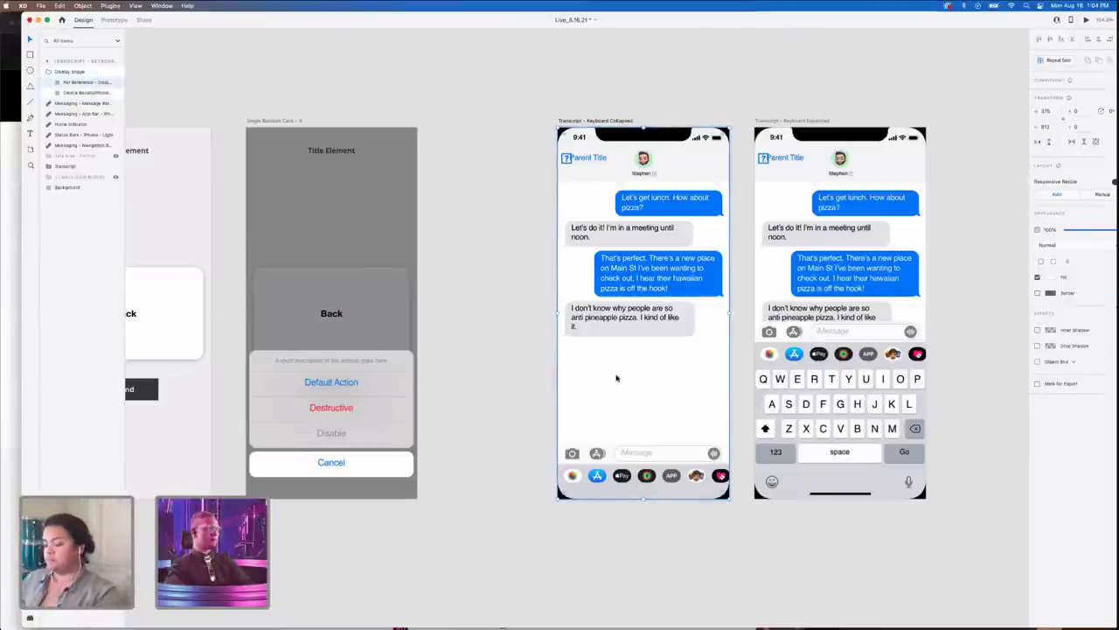
- Try pasting the product image message into the Transcript - Keyboard Collapsed artboard, then undo the paste
key(super+v)
scroll(617, 338, down, 5)
drag(616, 308, 564, 482)
key(super+z)
click(613, 173)
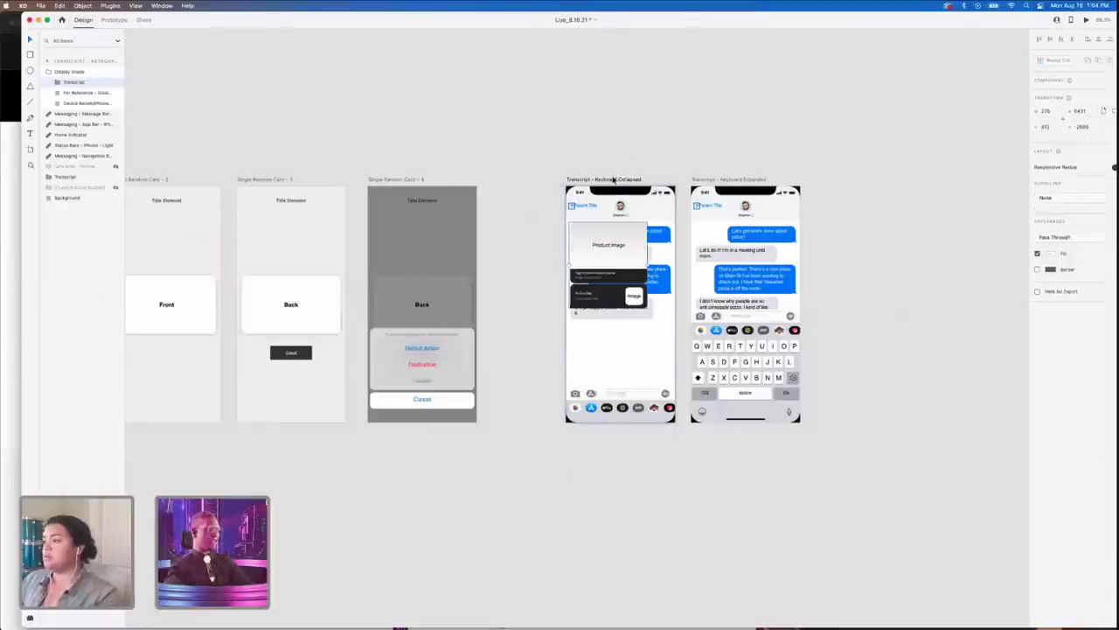
shift+click(712, 179)
click(604, 248)
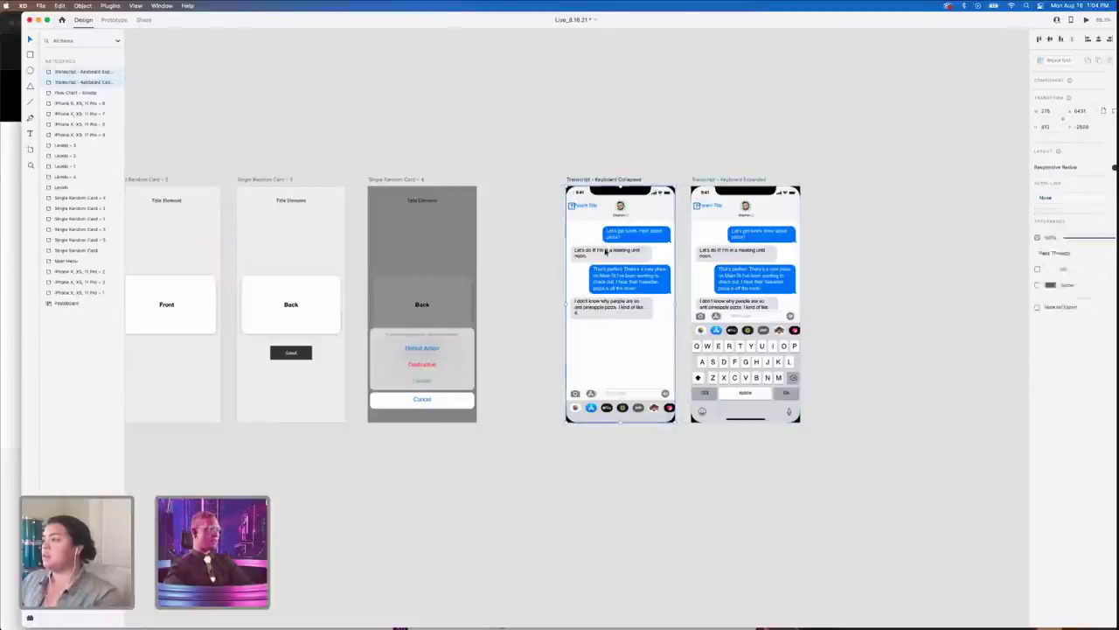
- Move both Transcript artboards up and farther right of the Single Random Card screens
click(611, 180)
shift+click(718, 180)
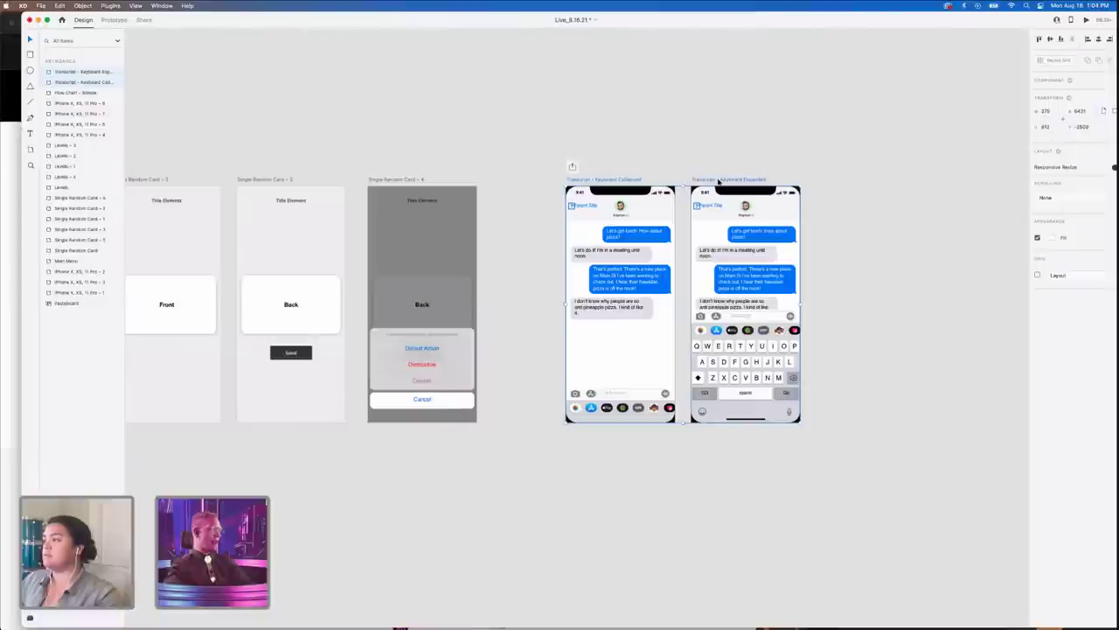
drag(719, 180, 837, 144)
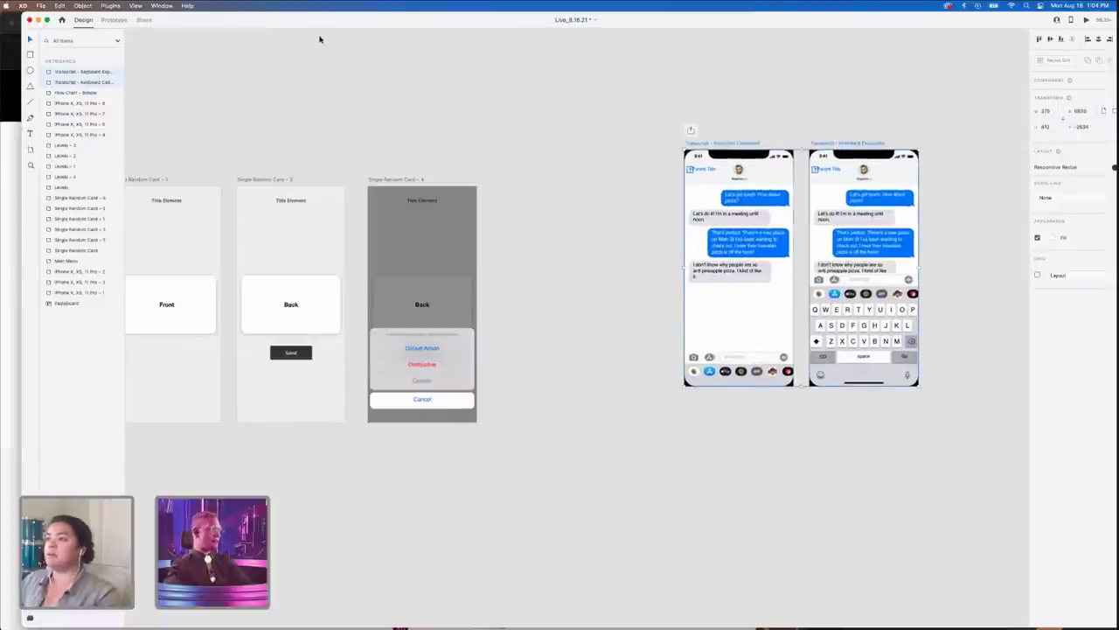
- Copy the chat message group from the Business Chat Keyboard Collapsed template and paste it into the live document beside the Transcript artboards
drag(319, 19, 446, 190)
click(417, 138)
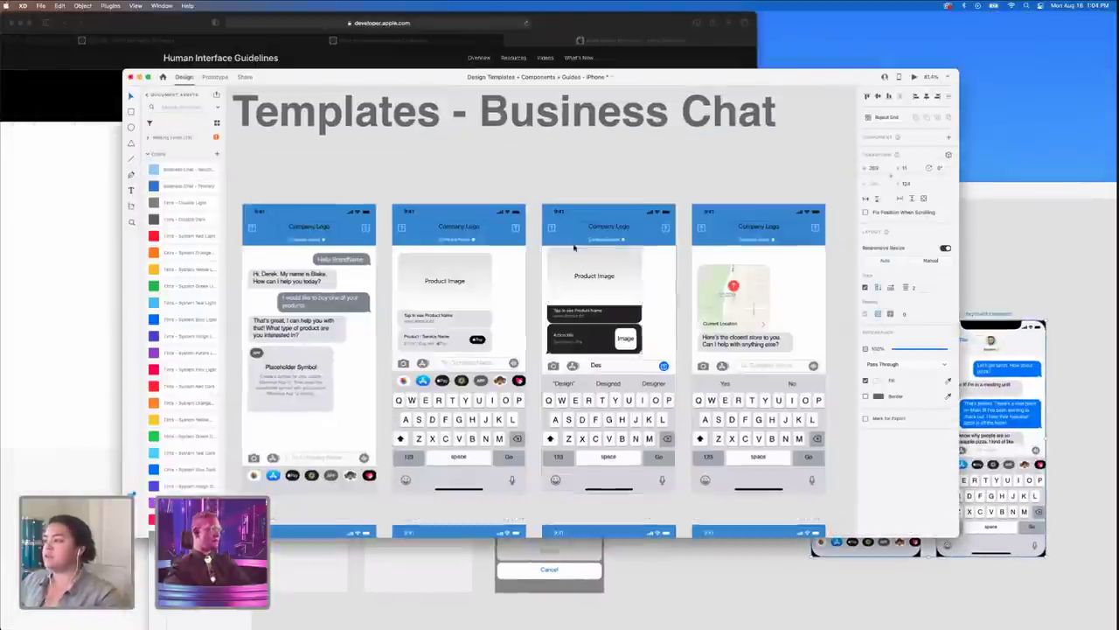
scroll(574, 248, down, 5)
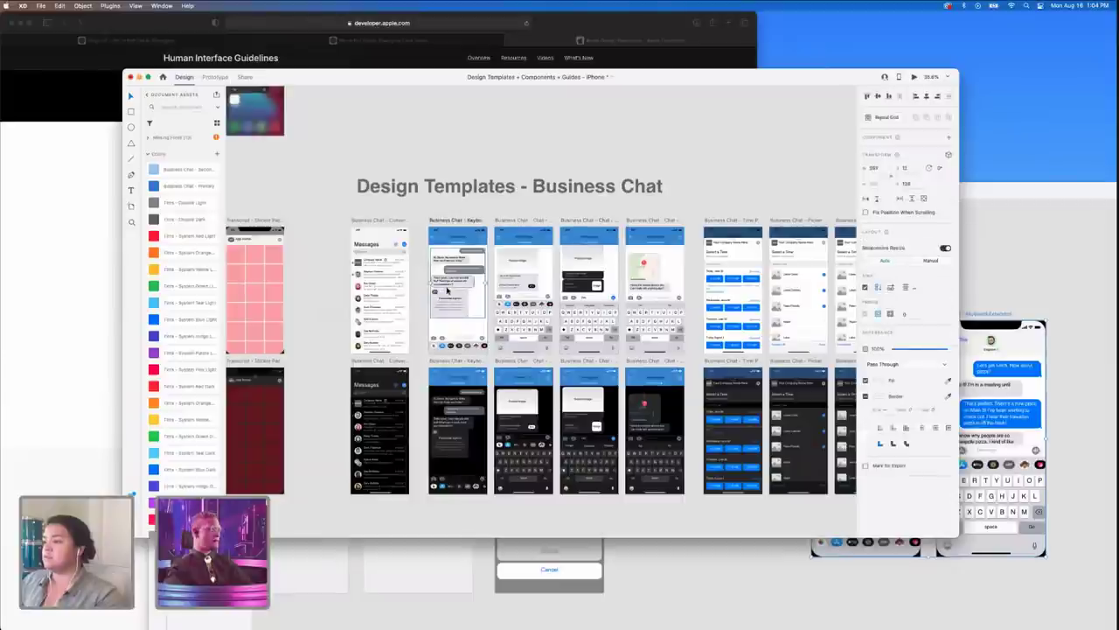
click(1021, 308)
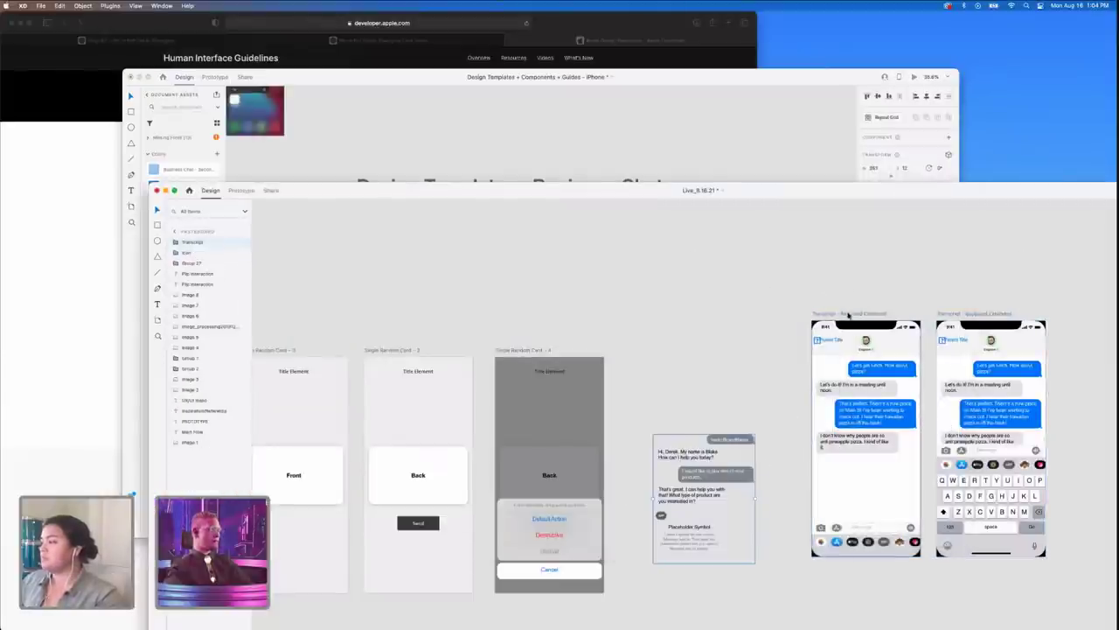
- Delete the Transcript - Keyboard Collapsed and Transcript - Keyboard Expanded artboards
double_click(871, 413)
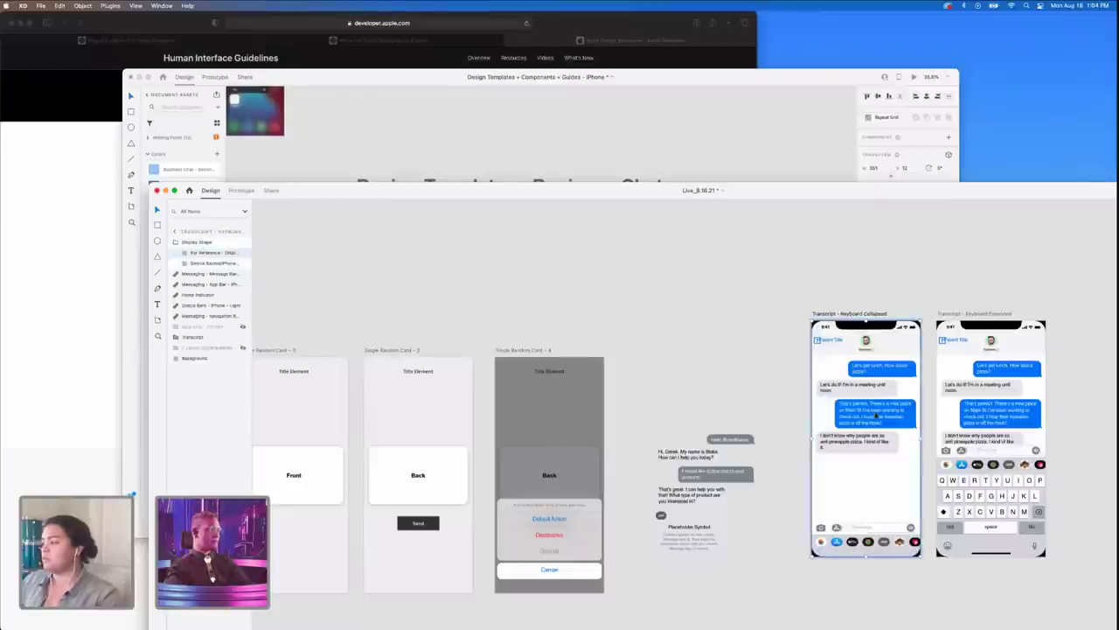
shift+click(973, 313)
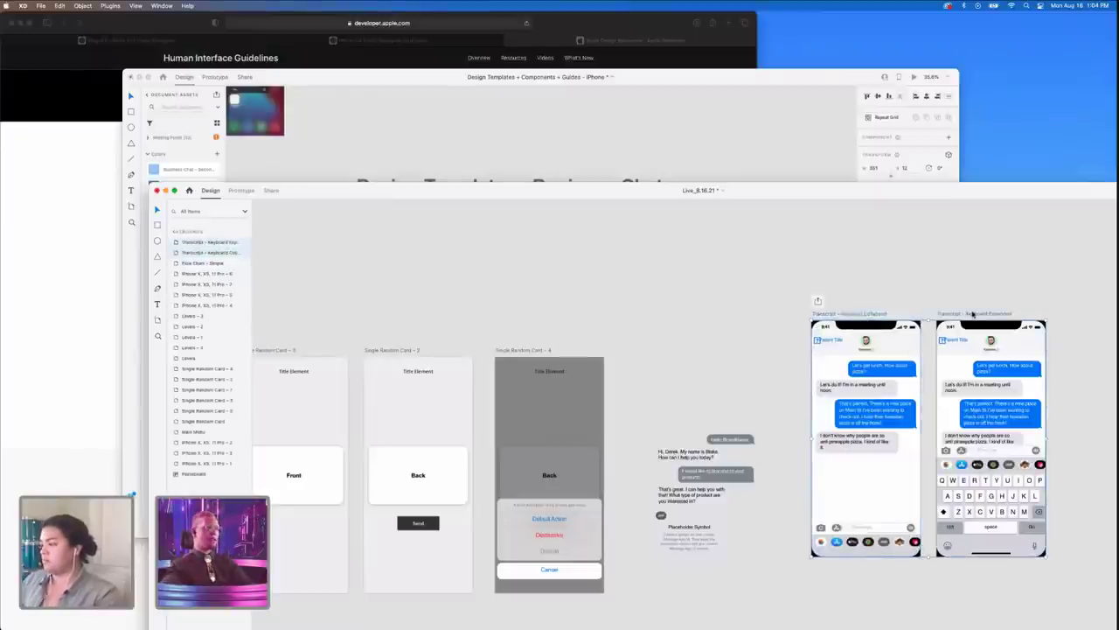
key(Delete)
- Switch to the design templates document and examine the company logo and name in the Business Chat Keyboard Expanded header
click(555, 113)
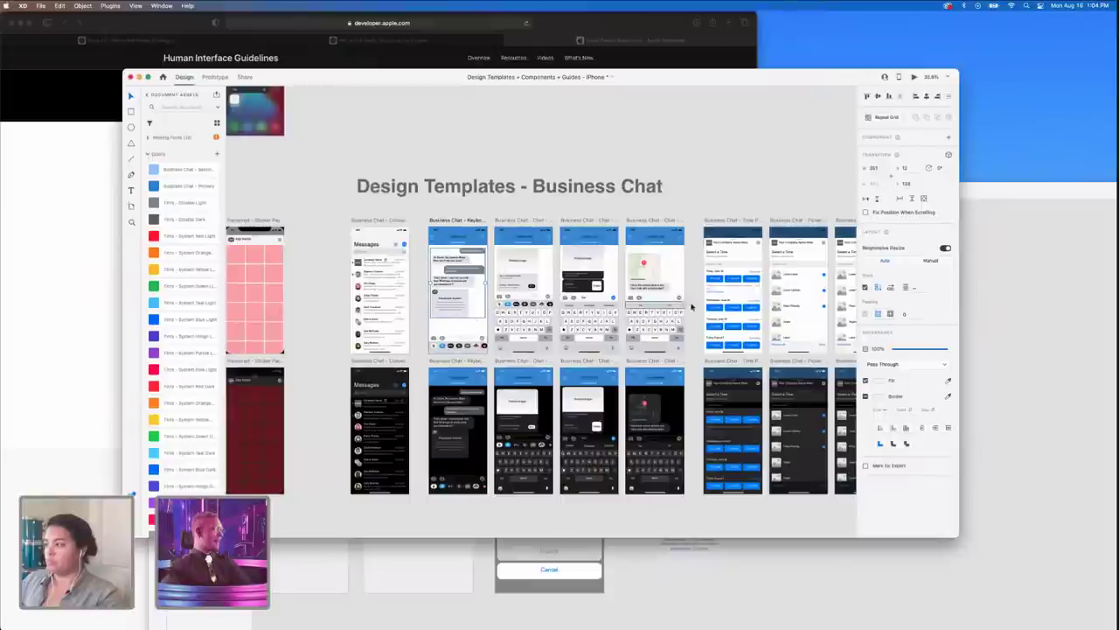
scroll(678, 337, right, 2)
scroll(678, 337, right, 1)
scroll(518, 264, up, 10)
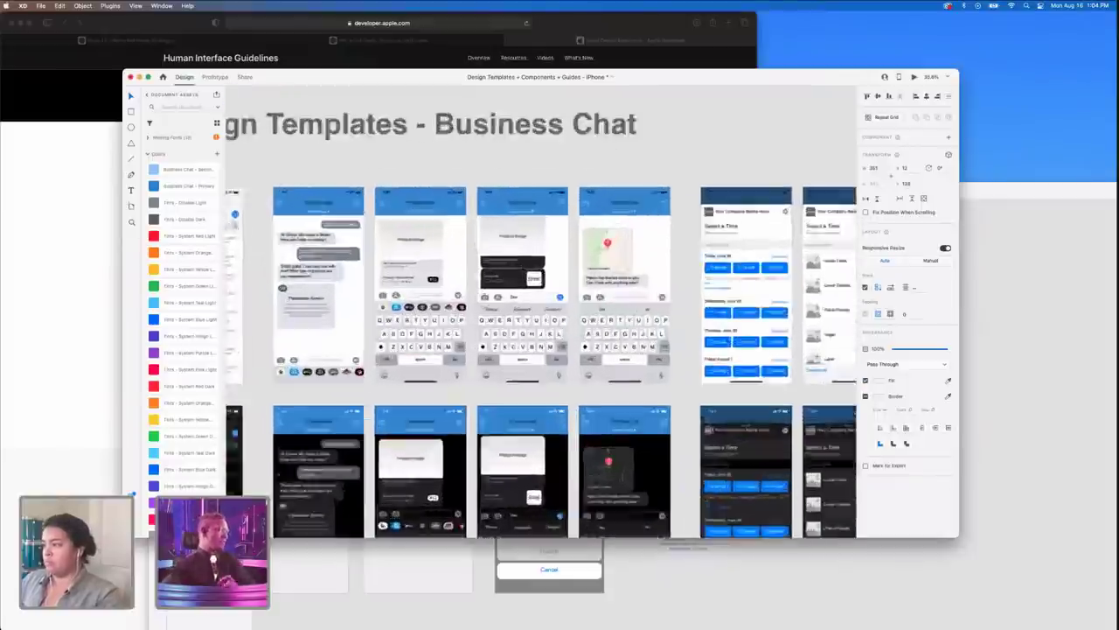
click(514, 145)
double_click(523, 143)
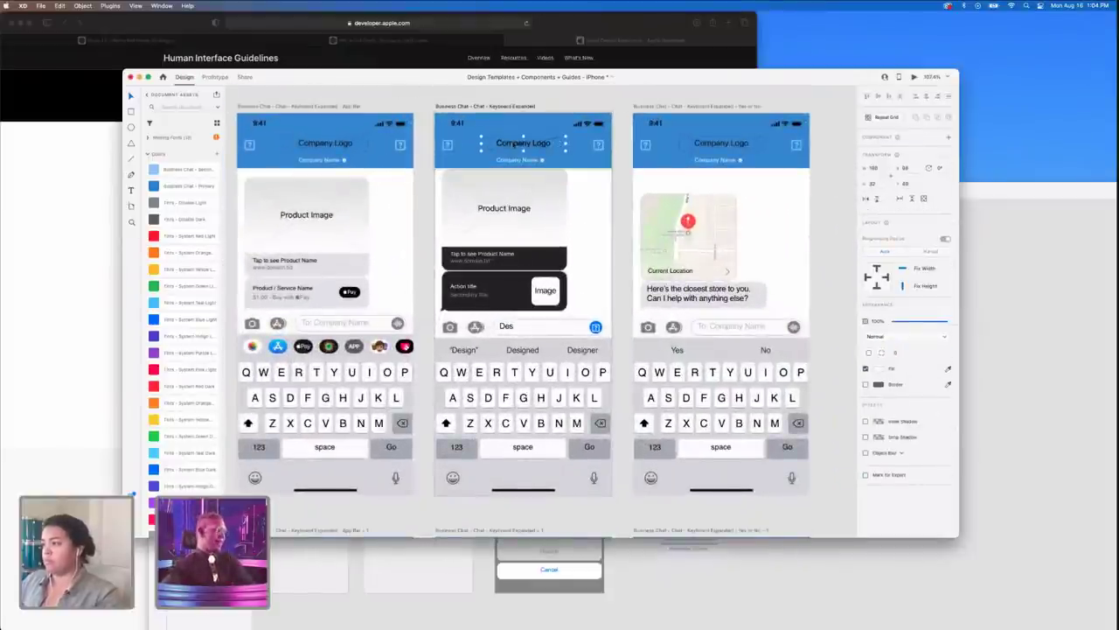
click(527, 162)
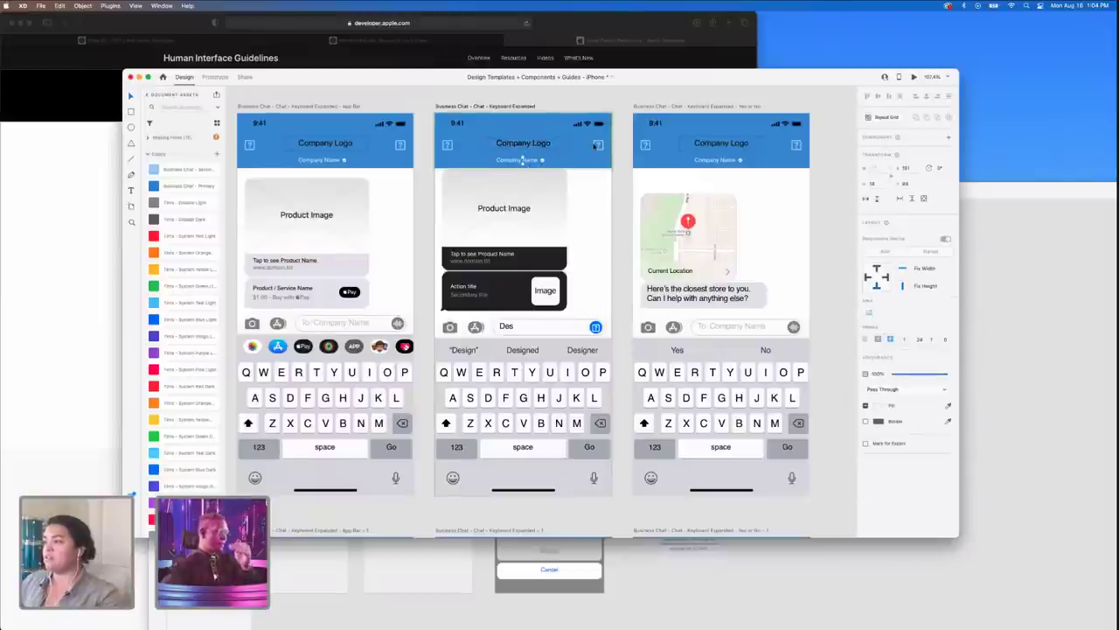
- Delete the company logo, company name and question-mark icons from the light Business Chat Keyboard Collapsed artboard's header
scroll(595, 146, down, 5)
scroll(594, 146, left, 3)
scroll(430, 143, up, 2)
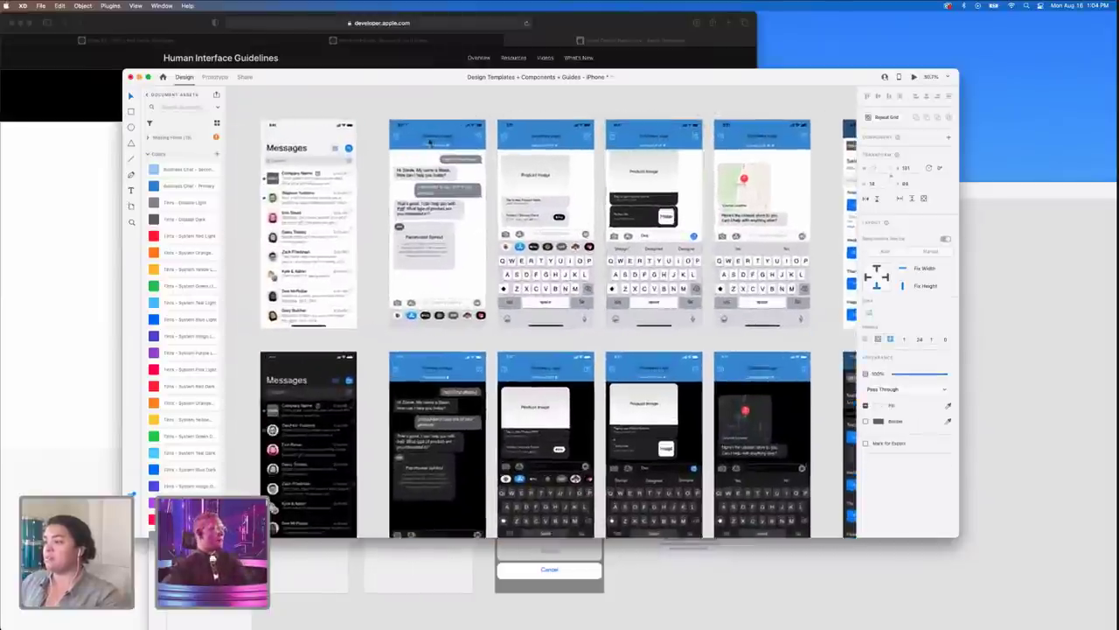
scroll(429, 142, up, 5)
click(453, 137)
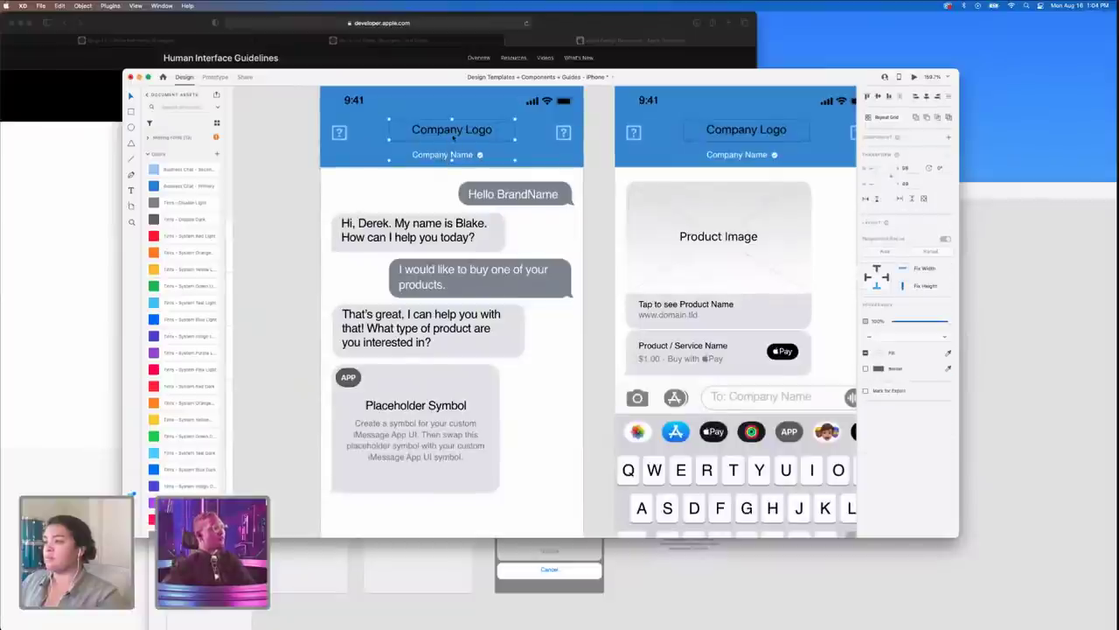
double_click(453, 135)
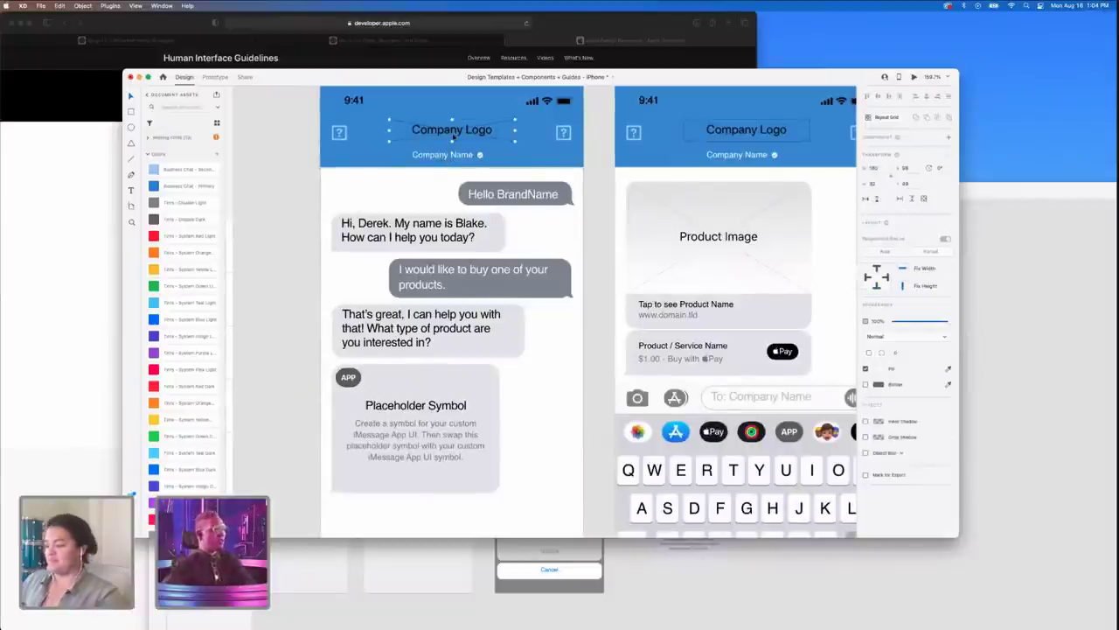
key(Delete)
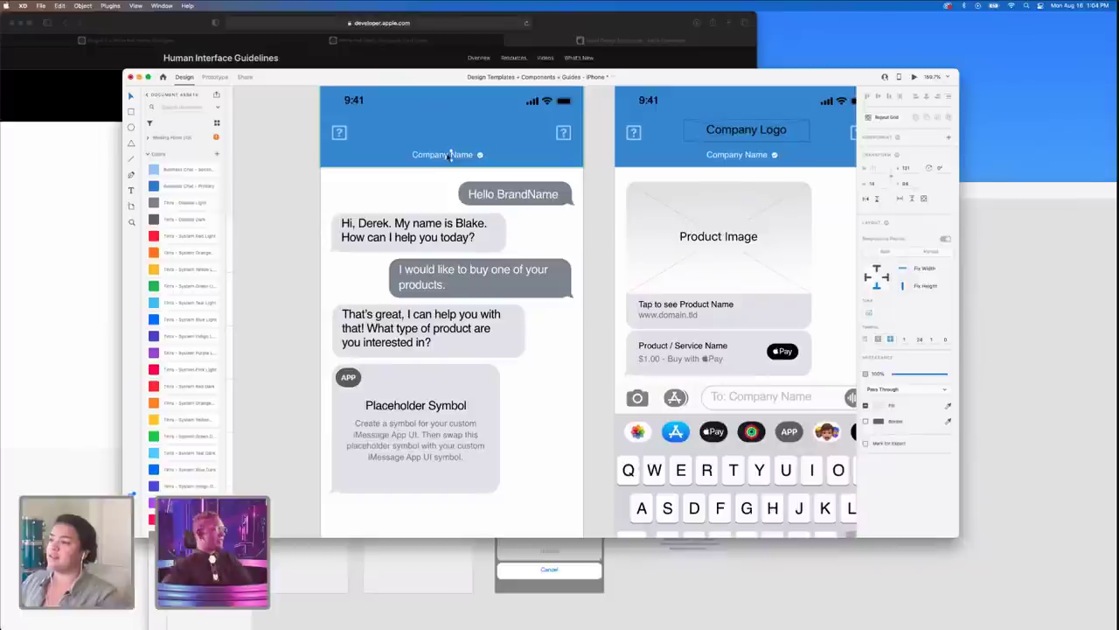
click(337, 136)
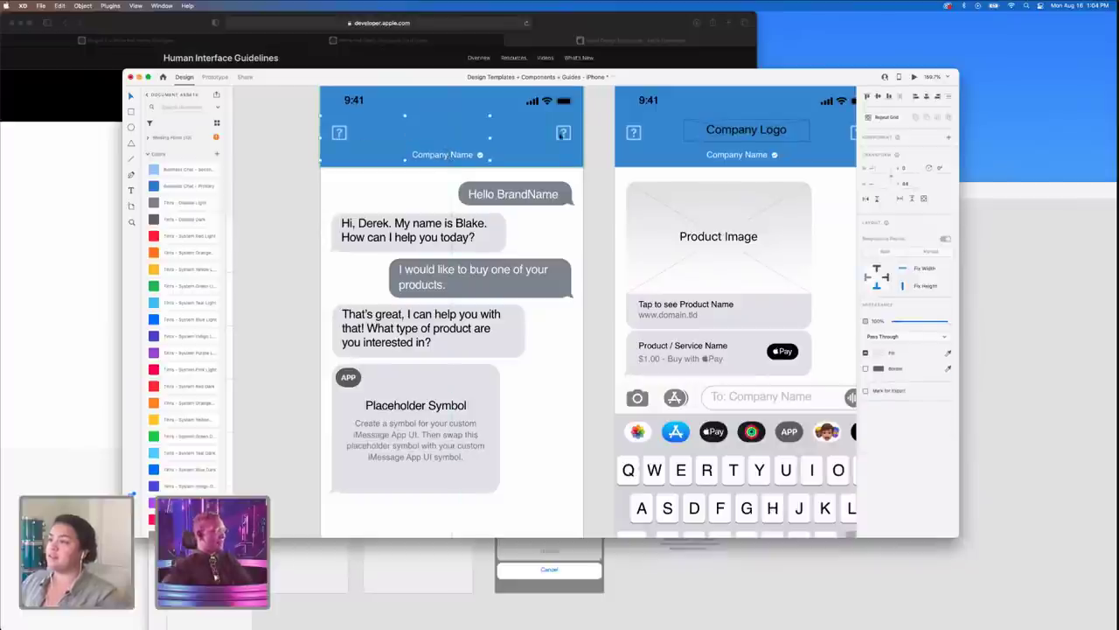
key(Delete)
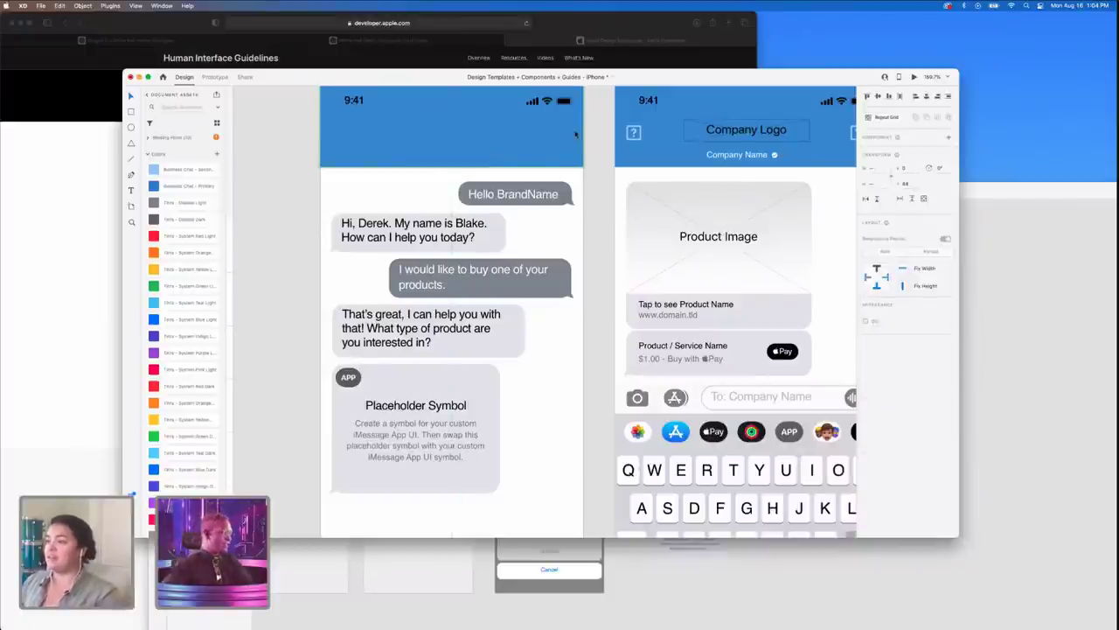
- Move the chat message group out of the Keyboard Collapsed artboard onto the pasteboard above the Business Chat heading
scroll(491, 231, down, 5)
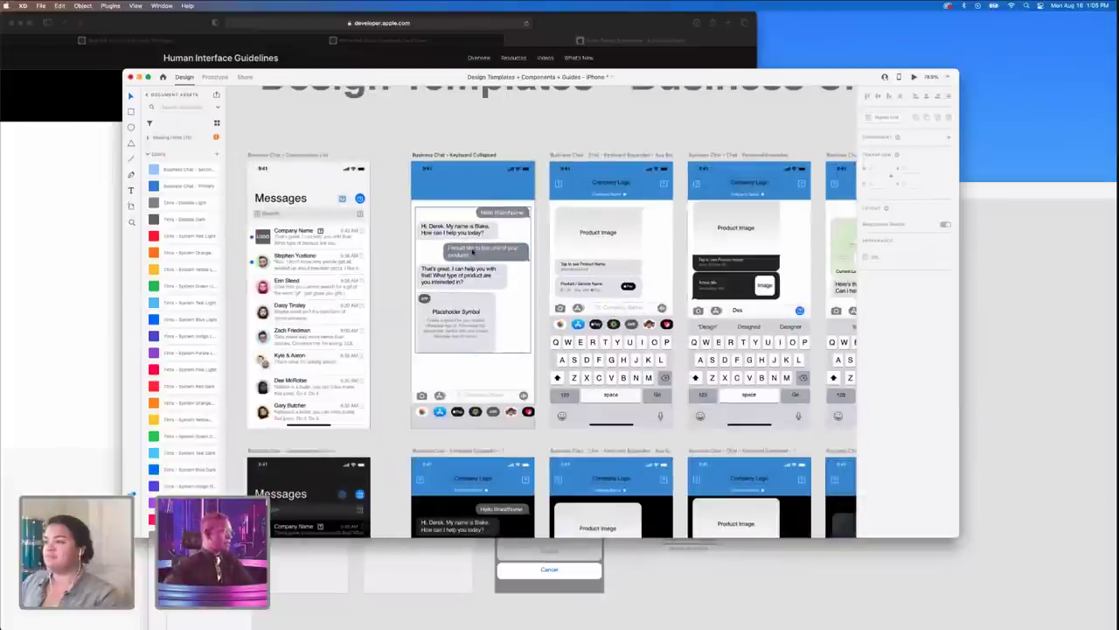
click(437, 155)
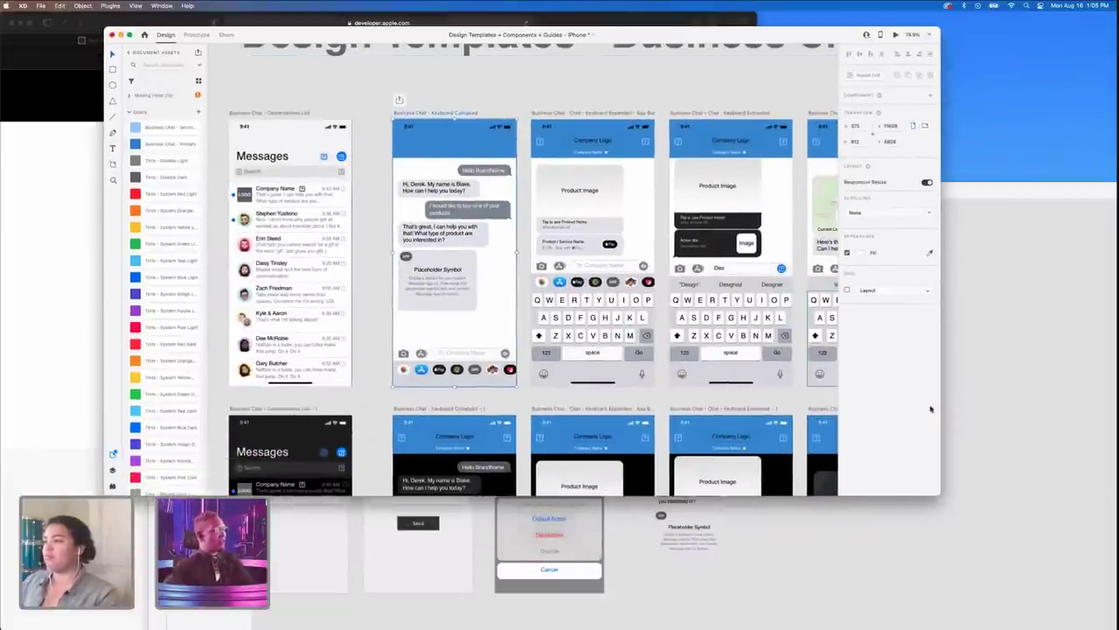
click(442, 235)
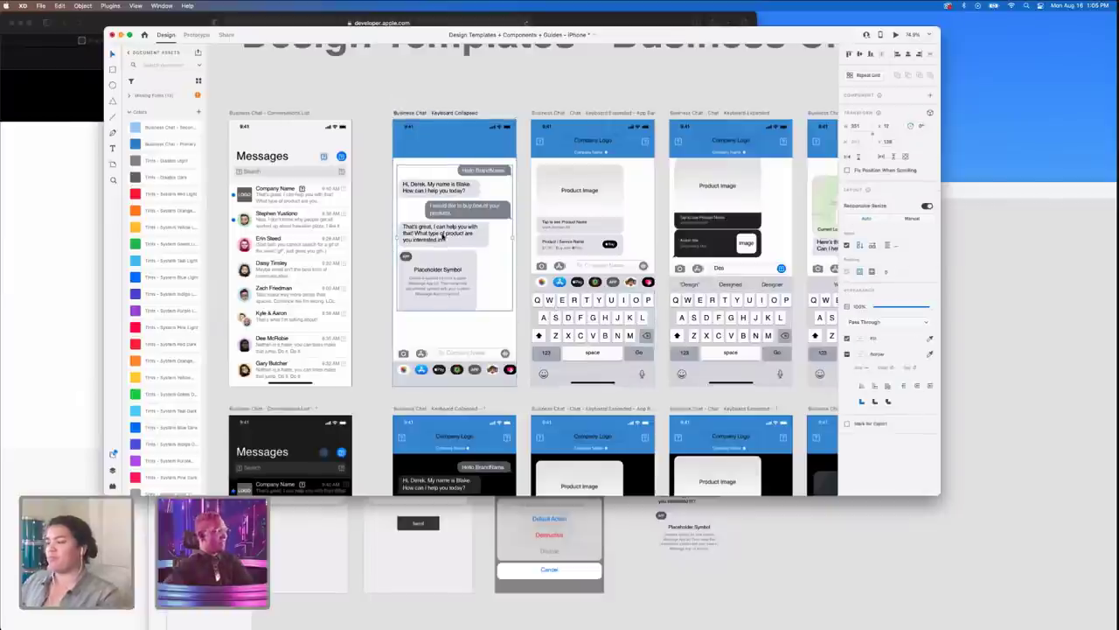
scroll(444, 235, down, 5)
drag(443, 234, 448, 77)
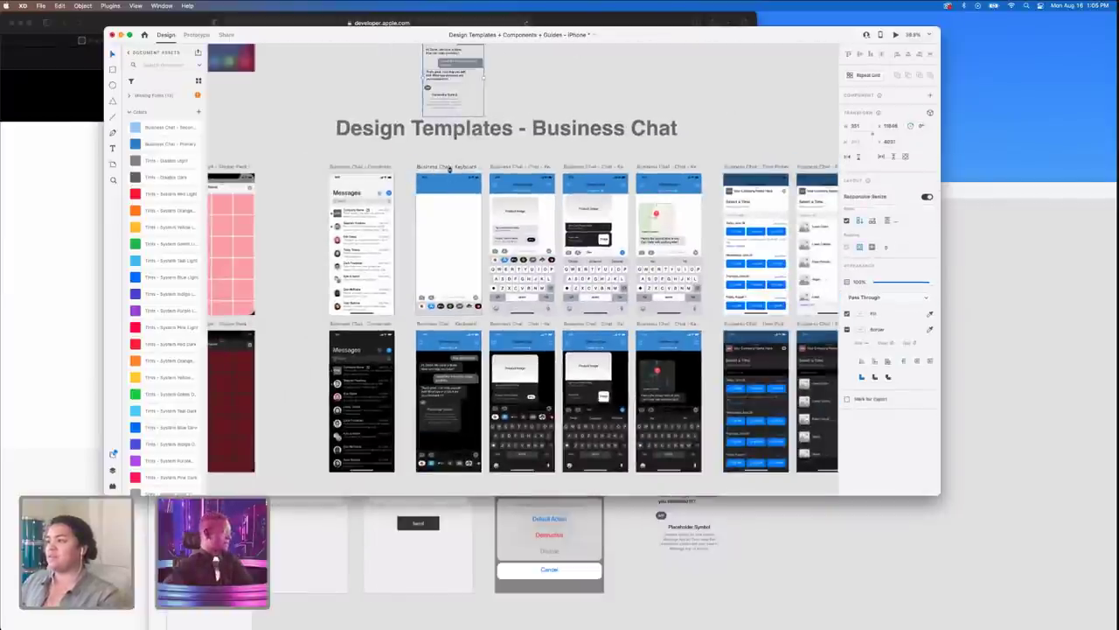
- Copy the emptied Business Chat Keyboard Collapsed artboard into the live document and place it beside the chat message group
click(451, 168)
click(952, 355)
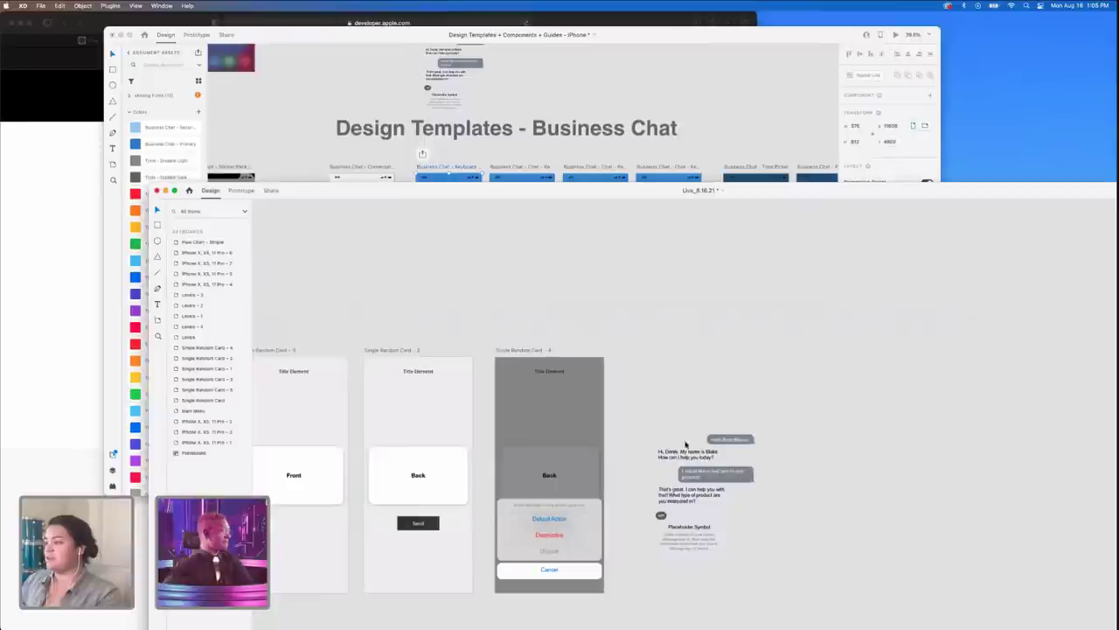
scroll(683, 401, right, 10)
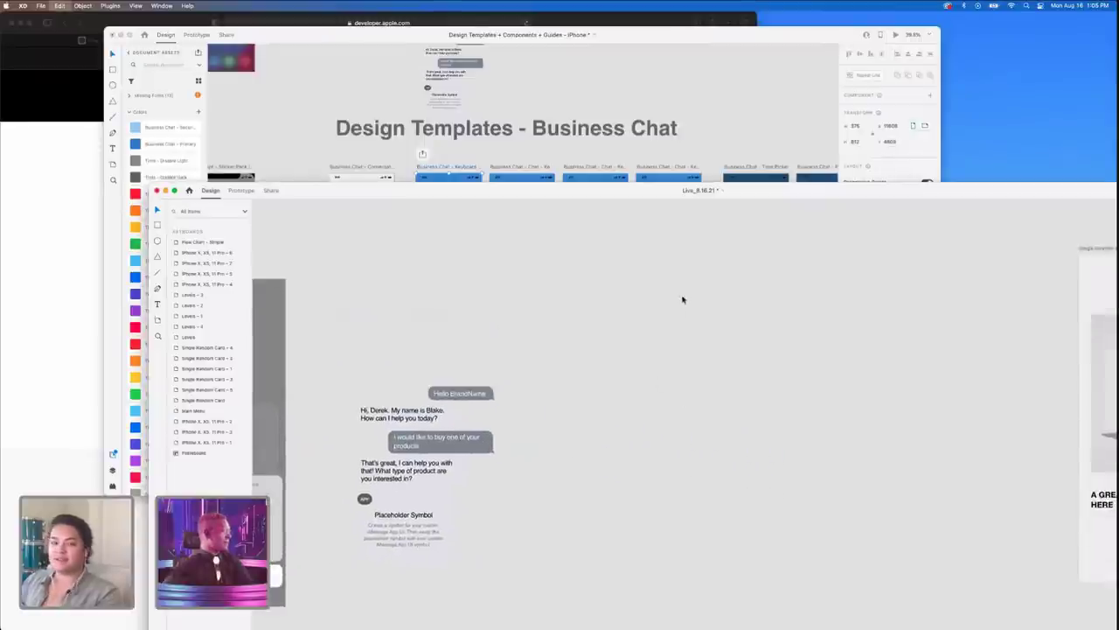
key(super+v)
scroll(643, 272, left, 3)
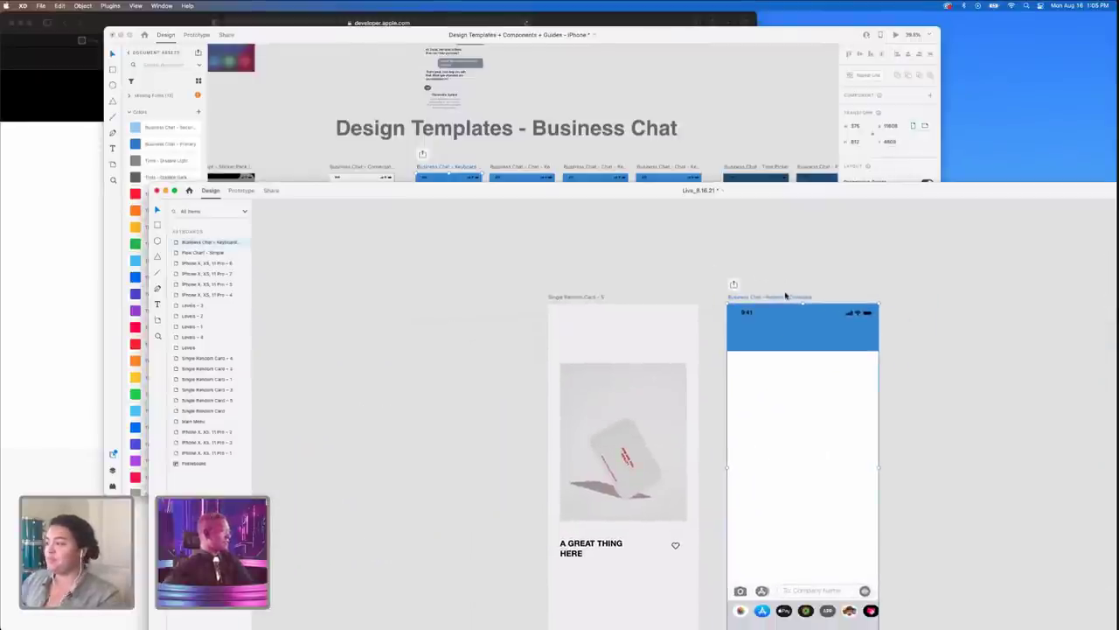
drag(785, 296, 154, 276)
key(super+v)
scroll(518, 308, left, 5)
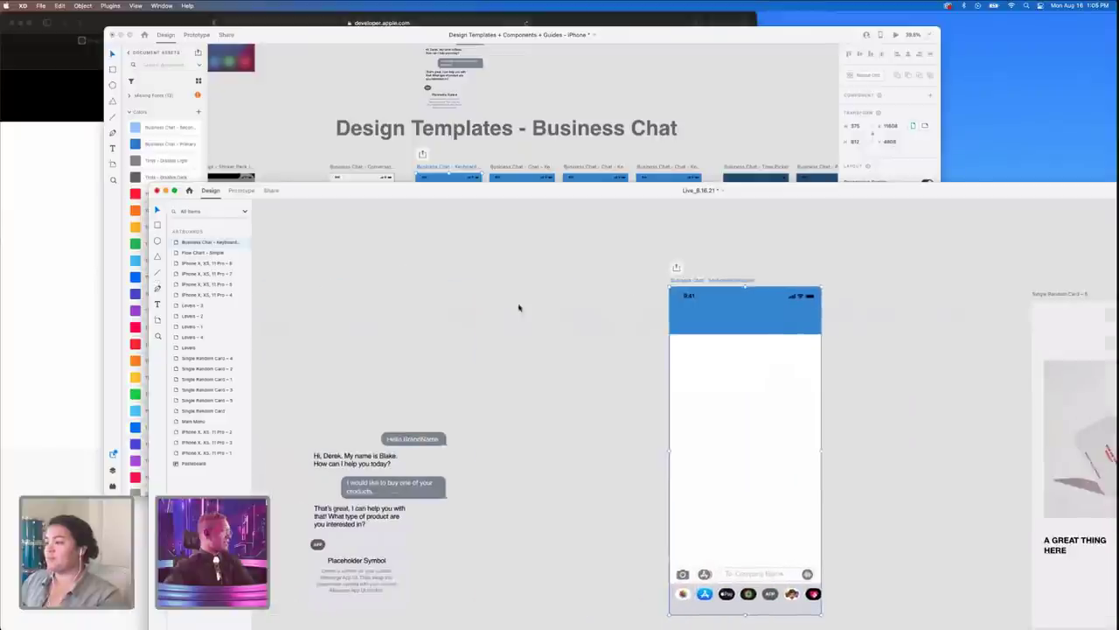
drag(676, 280, 499, 283)
- Copy the white HOW ARE YOU, REALLY? card from the PROTOTYPE section and paste it below the chat message group
click(335, 469)
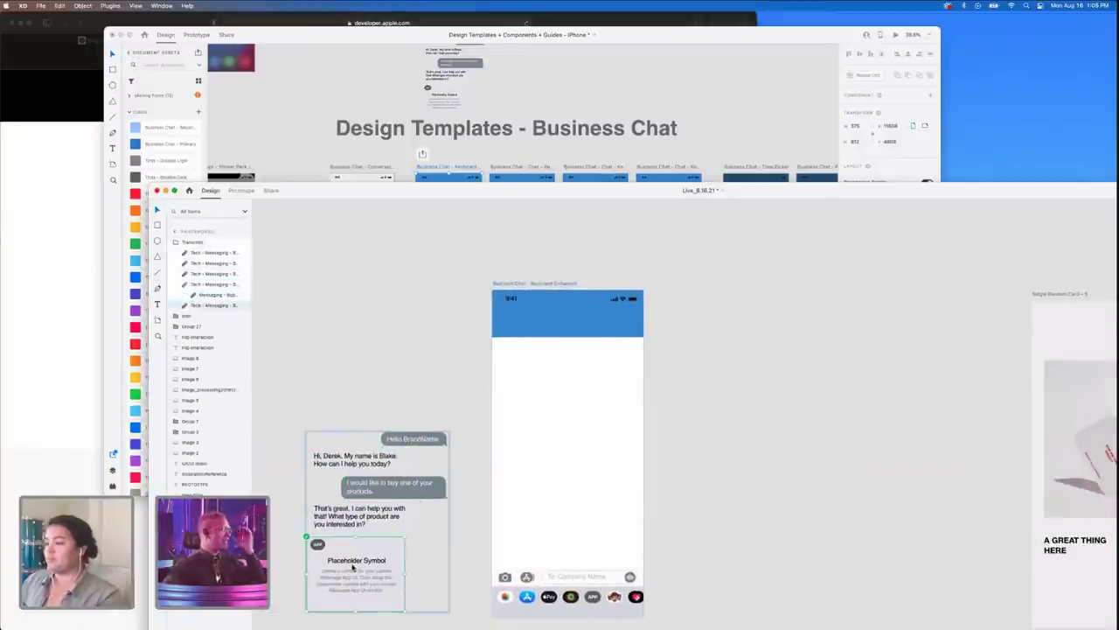
scroll(352, 566, down, 3)
scroll(435, 428, left, 5)
scroll(434, 425, down, 3)
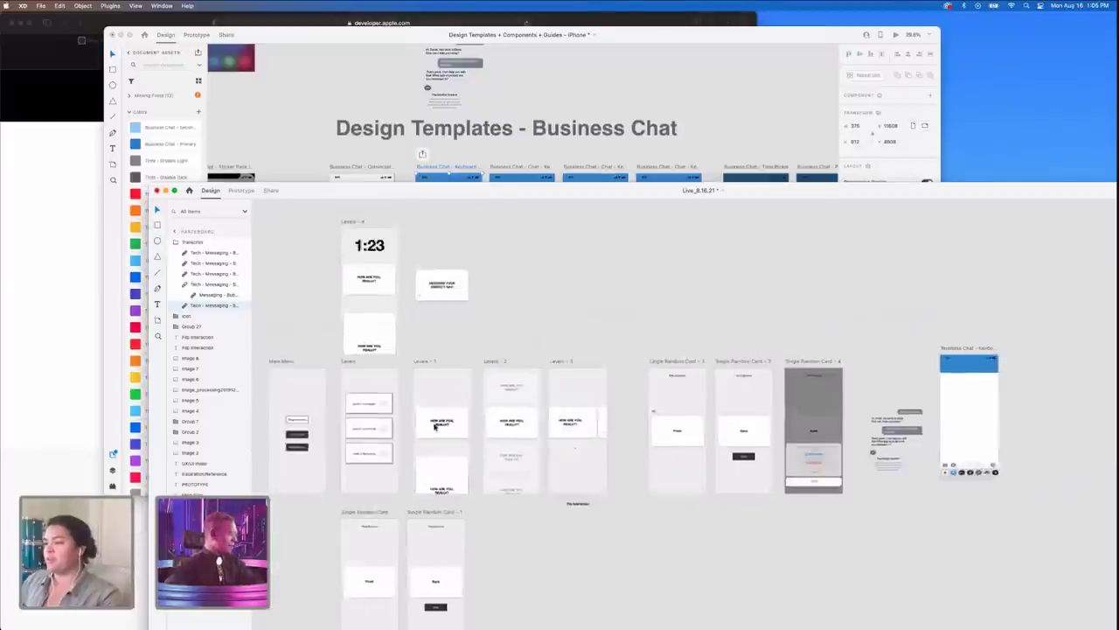
scroll(559, 490, down, 3)
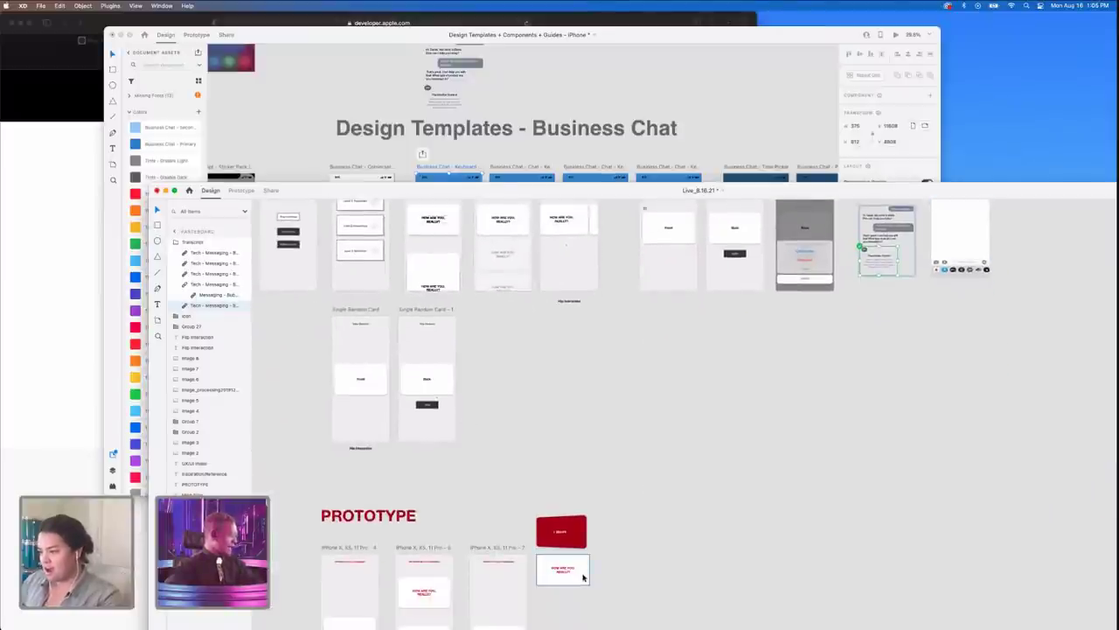
scroll(762, 362, up, 10)
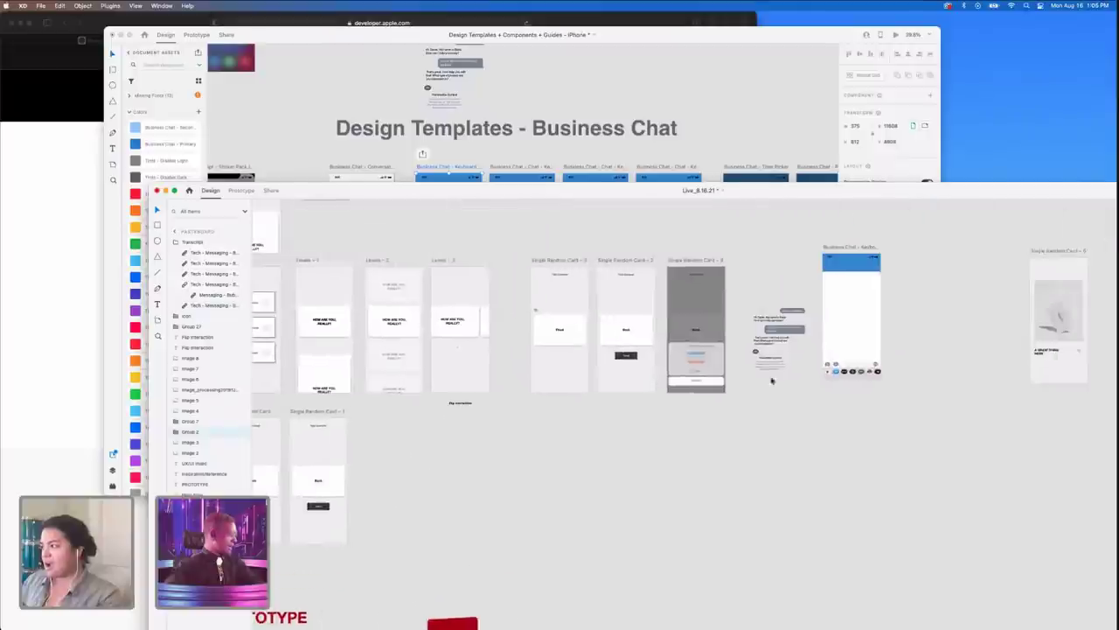
scroll(787, 408, up, 5)
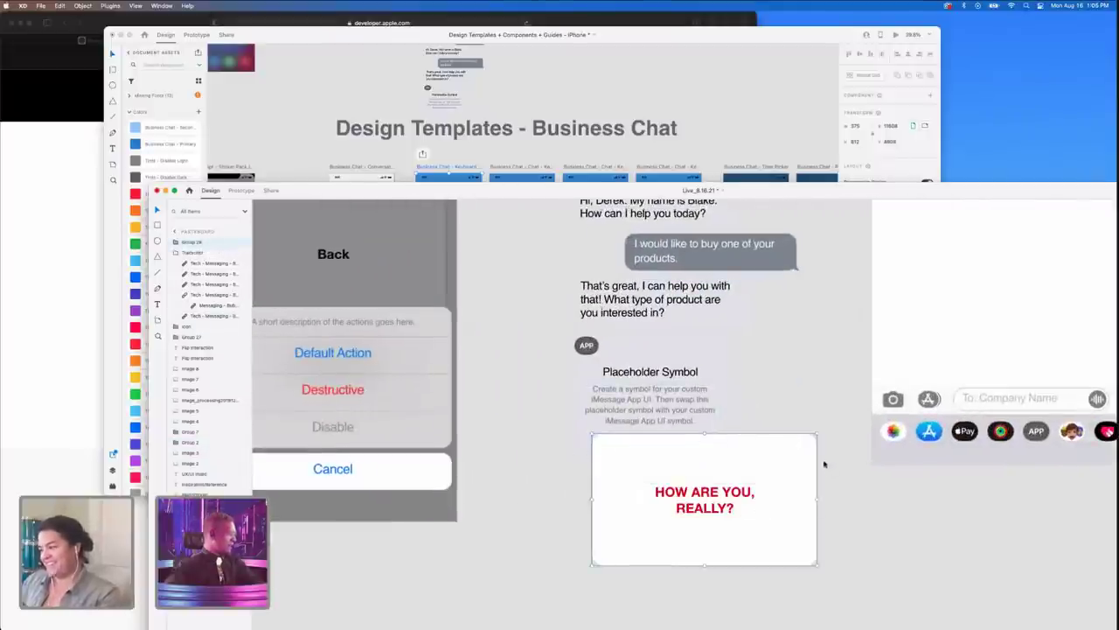
- Shrink the pasted card to about 250 by 150 and replace its text with WNRS, centered vertically on the card
drag(816, 432, 757, 467)
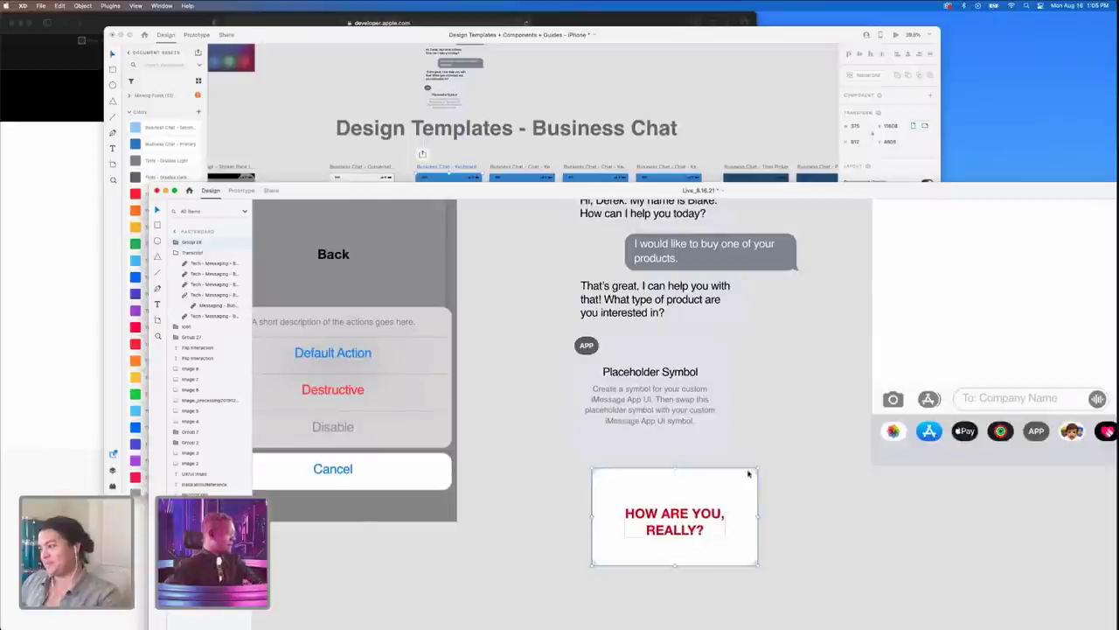
double_click(680, 527)
double_click(680, 525)
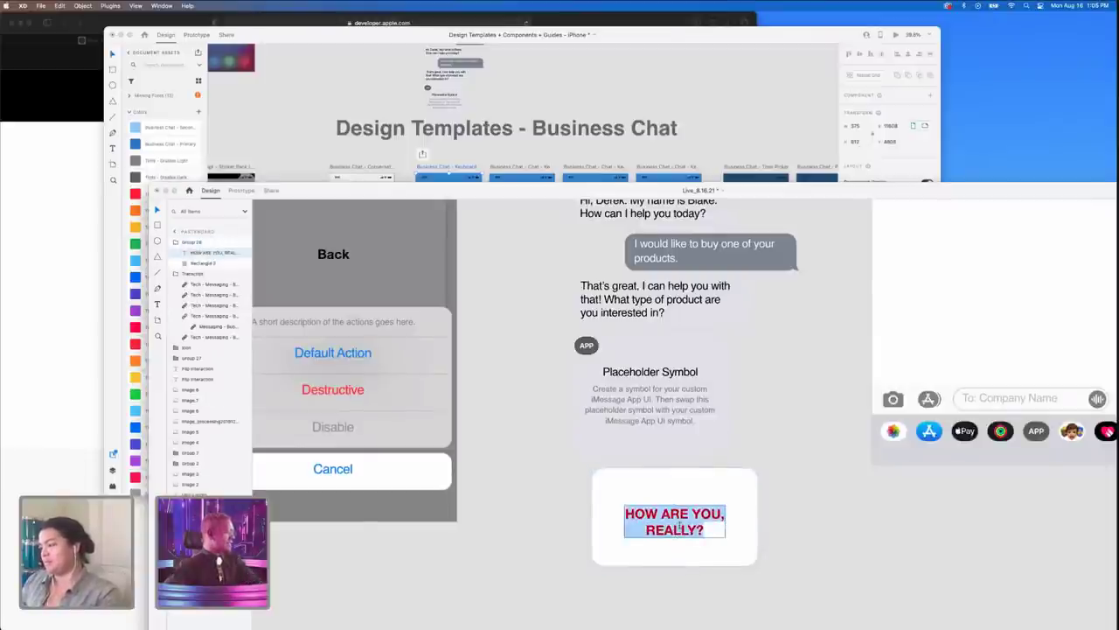
text(H)
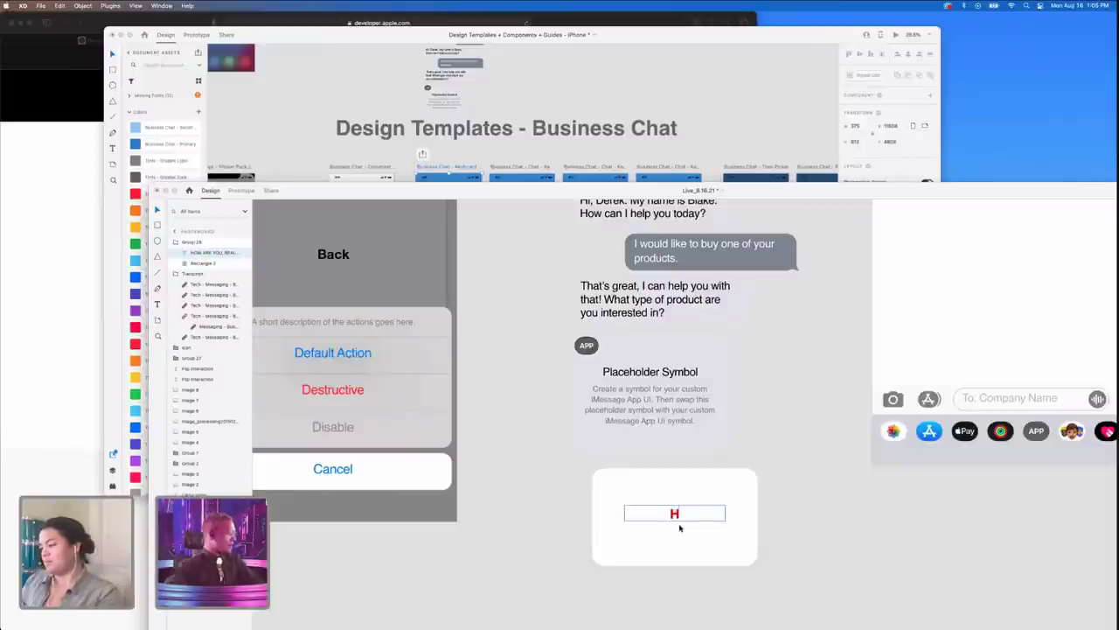
text(OW A)
key(BackSpace)
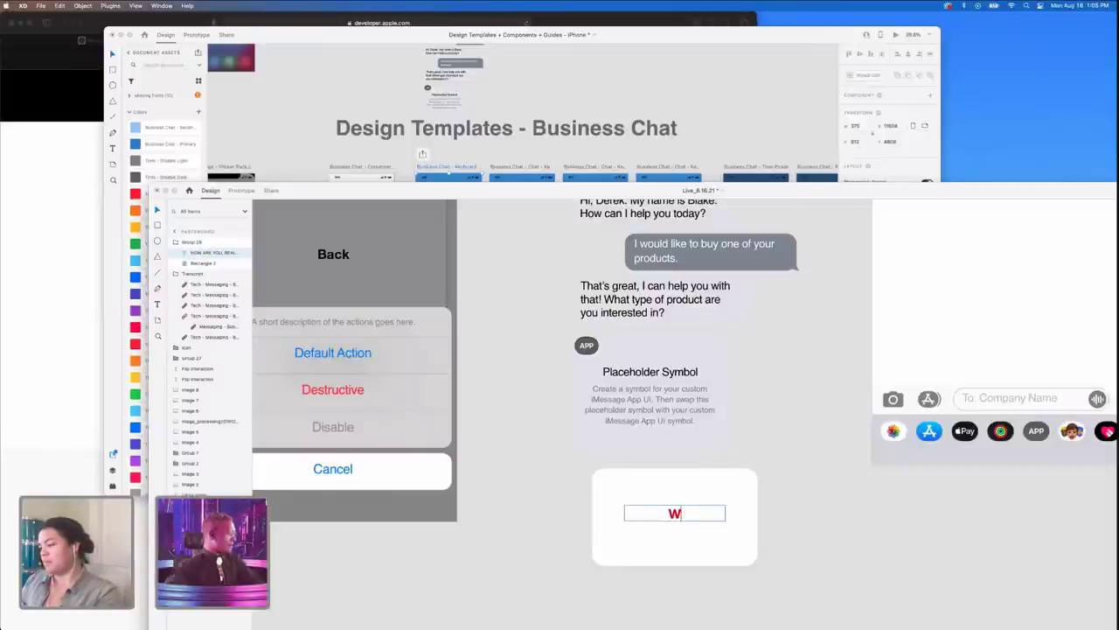
text(NRS)
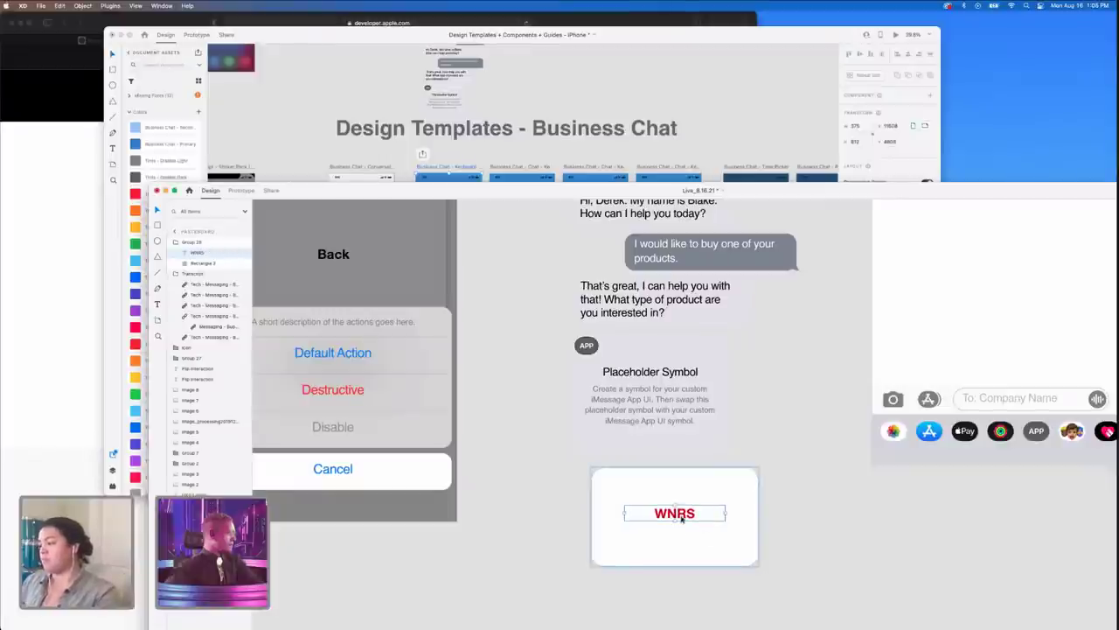
drag(674, 512, 681, 519)
click(767, 530)
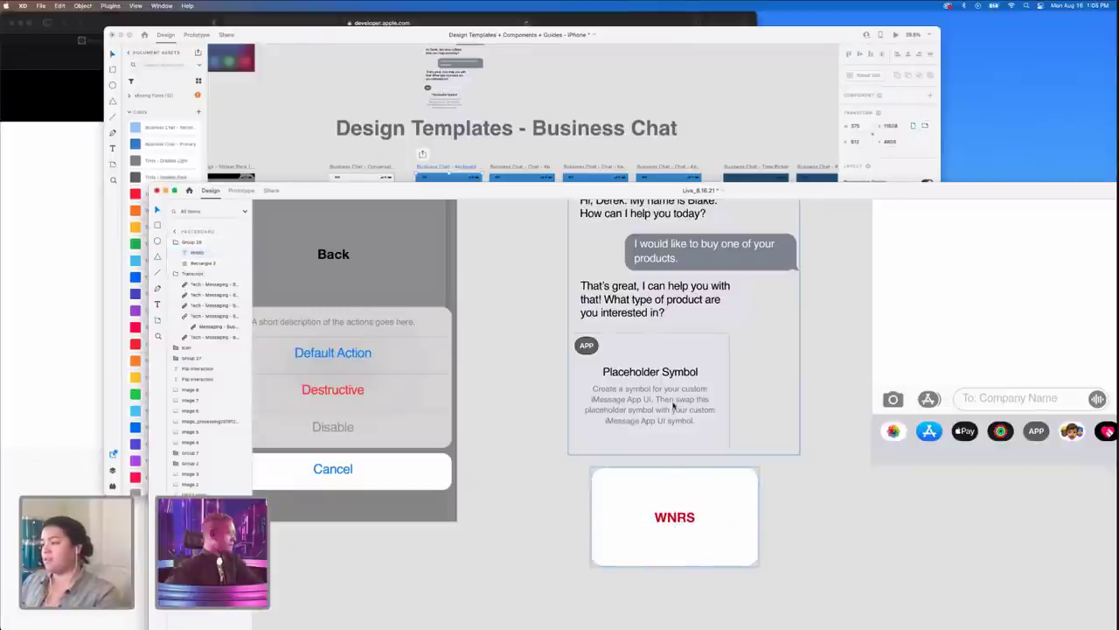
- Replace the Placeholder Symbol bubble in the chat message group with the WNRS card
click(639, 371)
click(695, 509)
key(super+x)
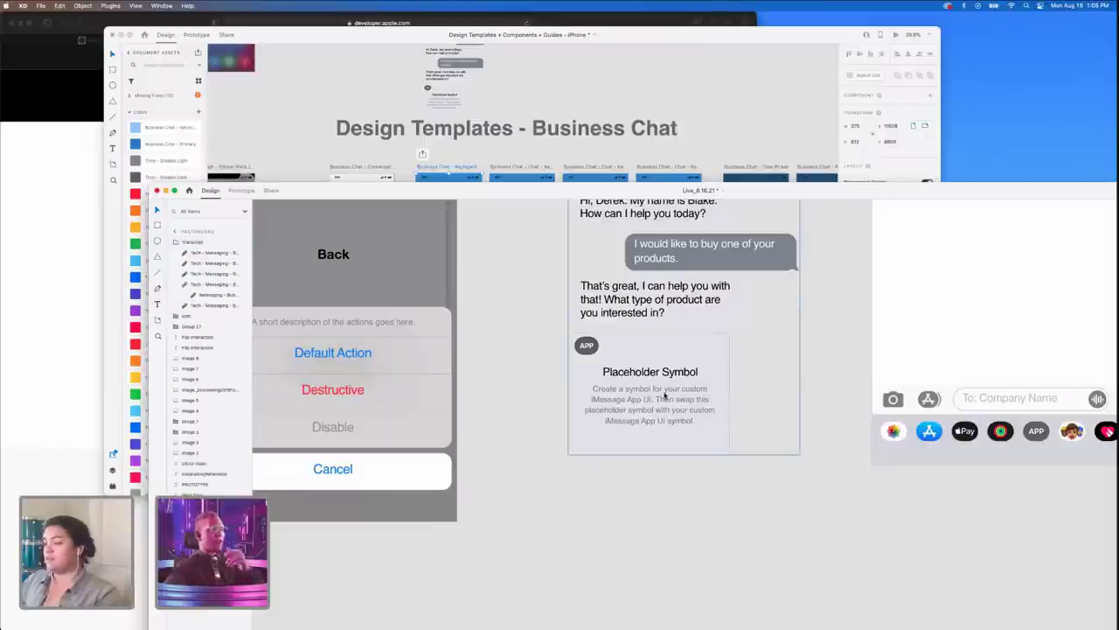
double_click(665, 383)
key(super+v)
click(664, 380)
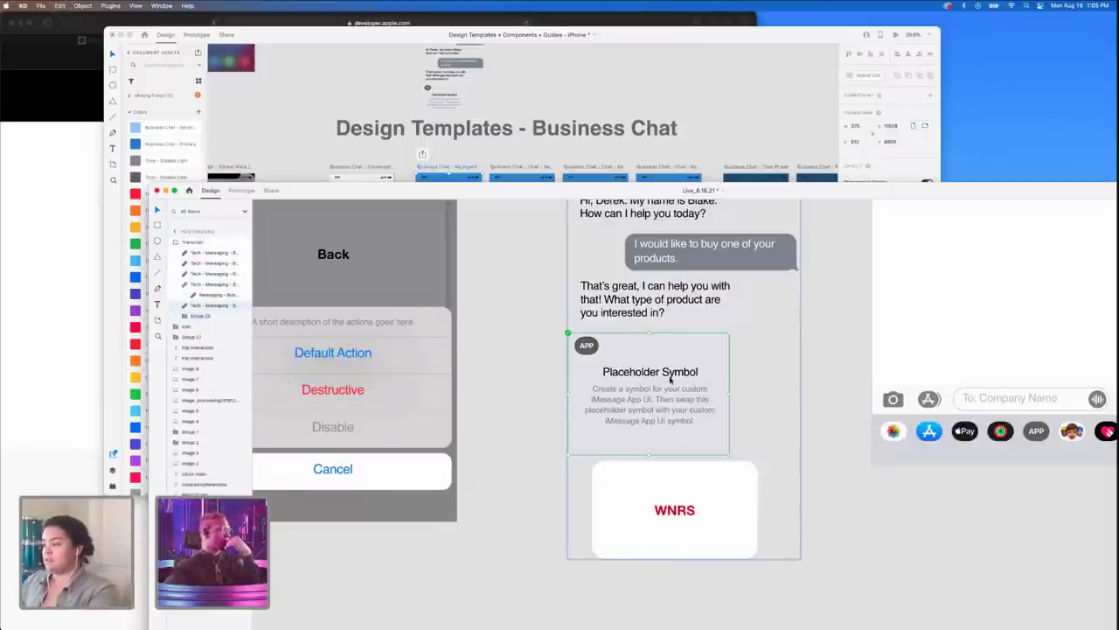
key(Delete)
drag(727, 405, 712, 405)
click(707, 480)
scroll(707, 480, down, 5)
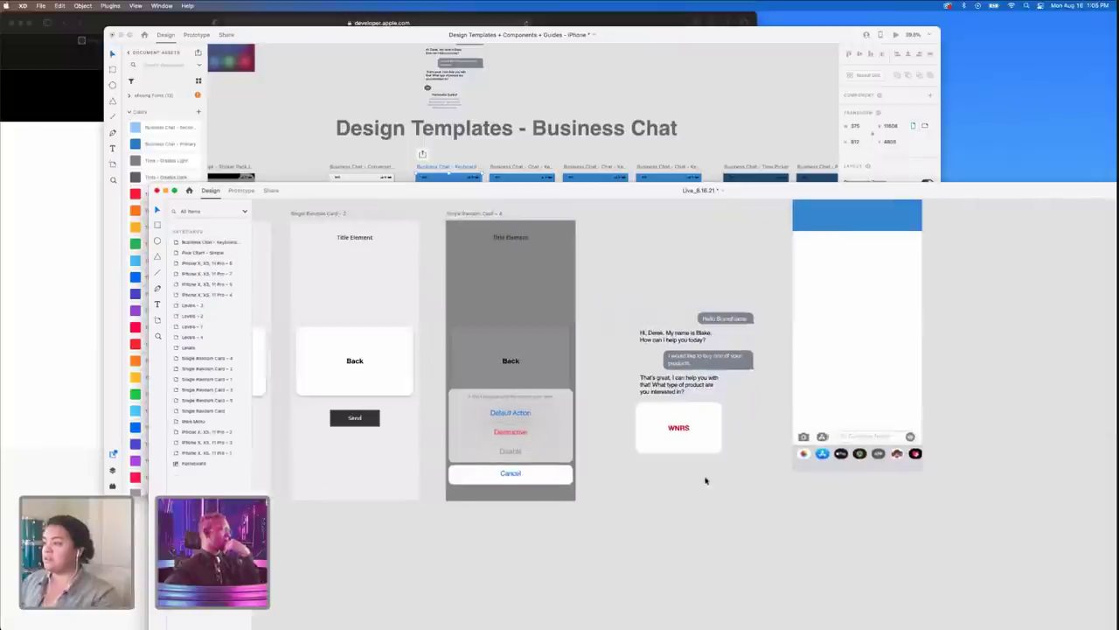
- Rearrange the live document window to fill the screen and examine the WNRS card in the chat message group
click(707, 415)
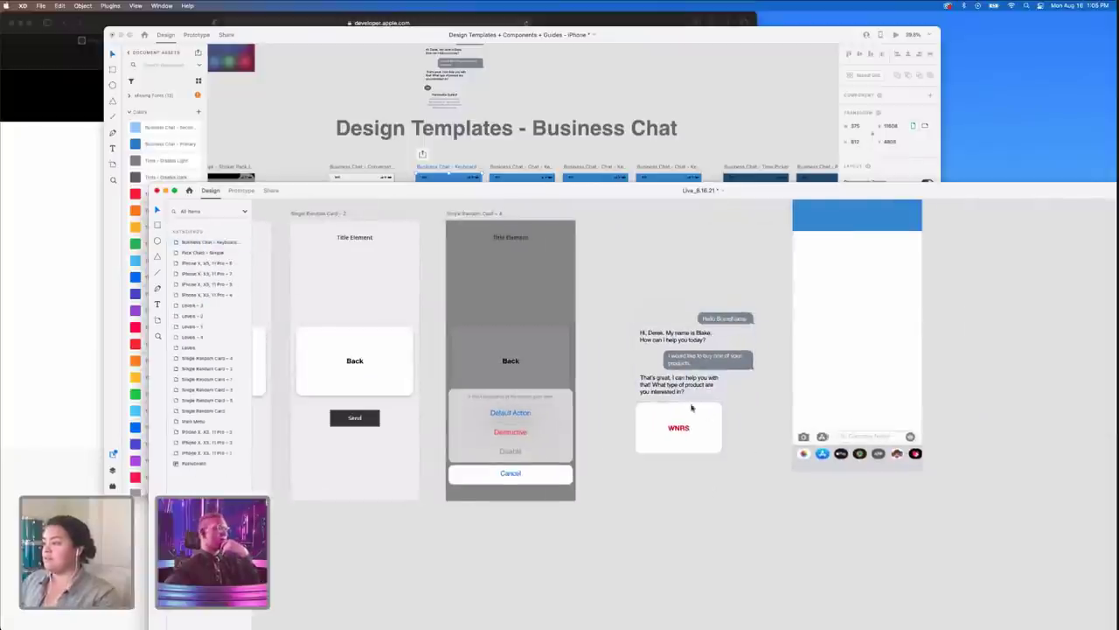
double_click(705, 418)
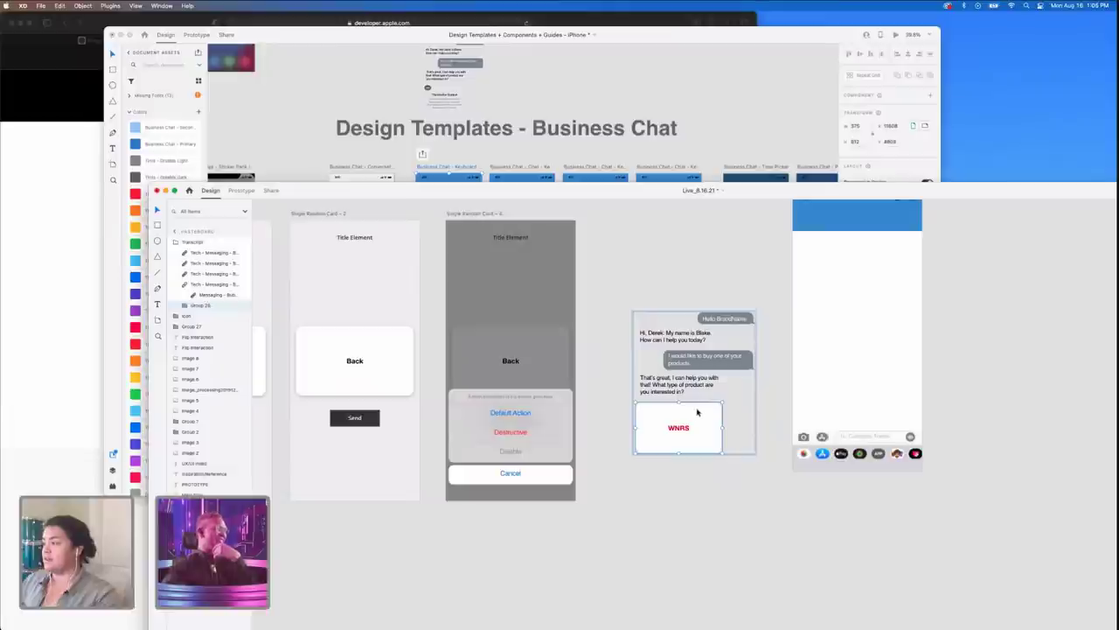
drag(620, 200, 490, 33)
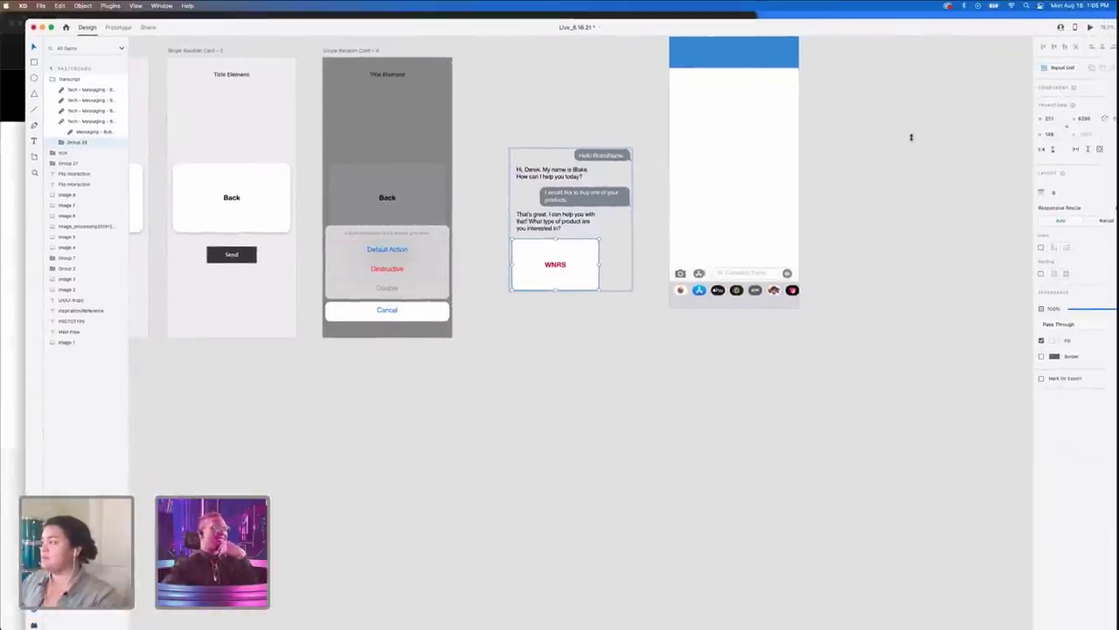
drag(901, 26, 881, 10)
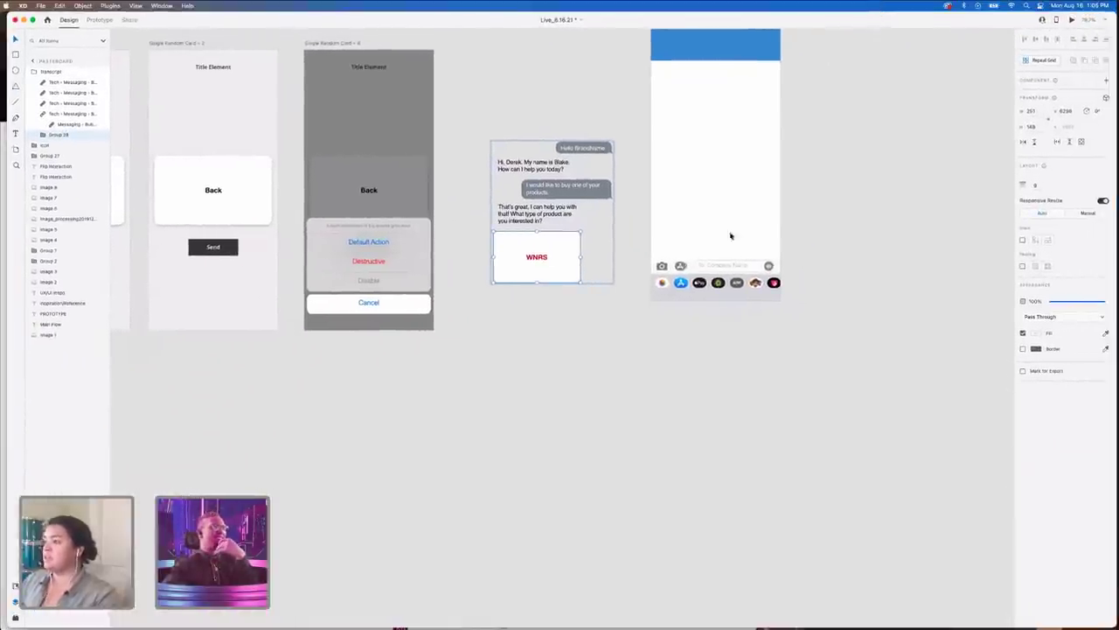
double_click(566, 260)
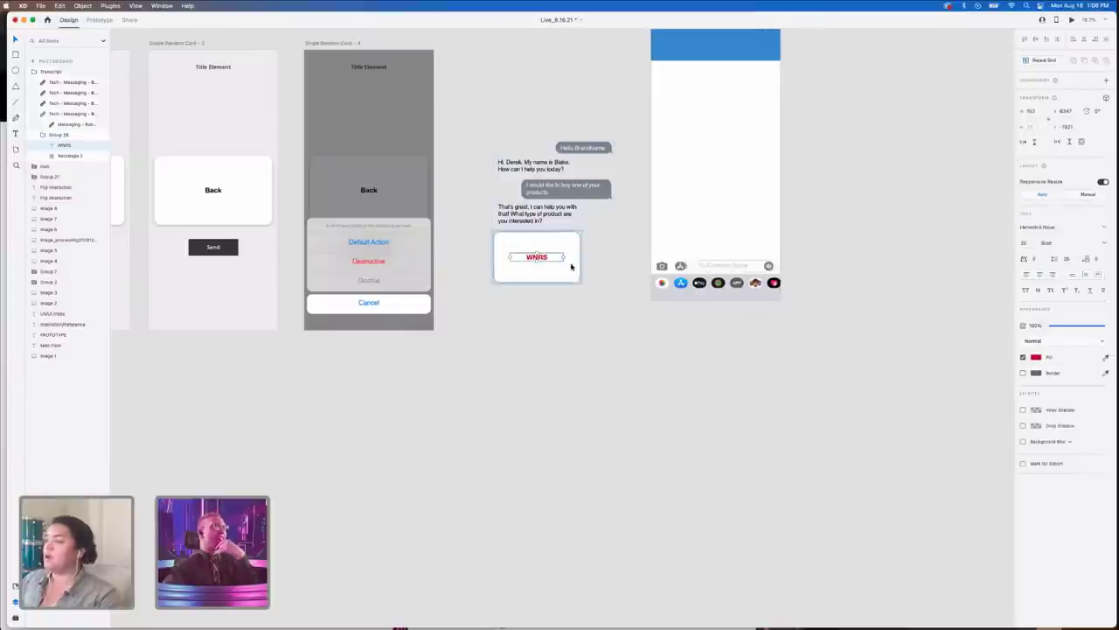
click(574, 403)
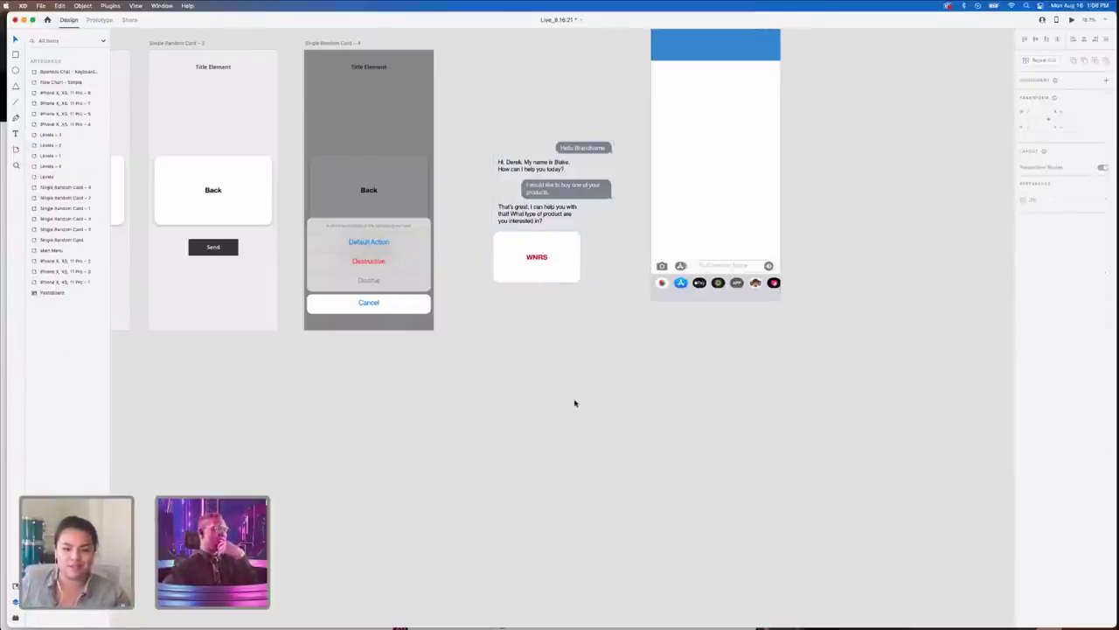
scroll(592, 368, up, 5)
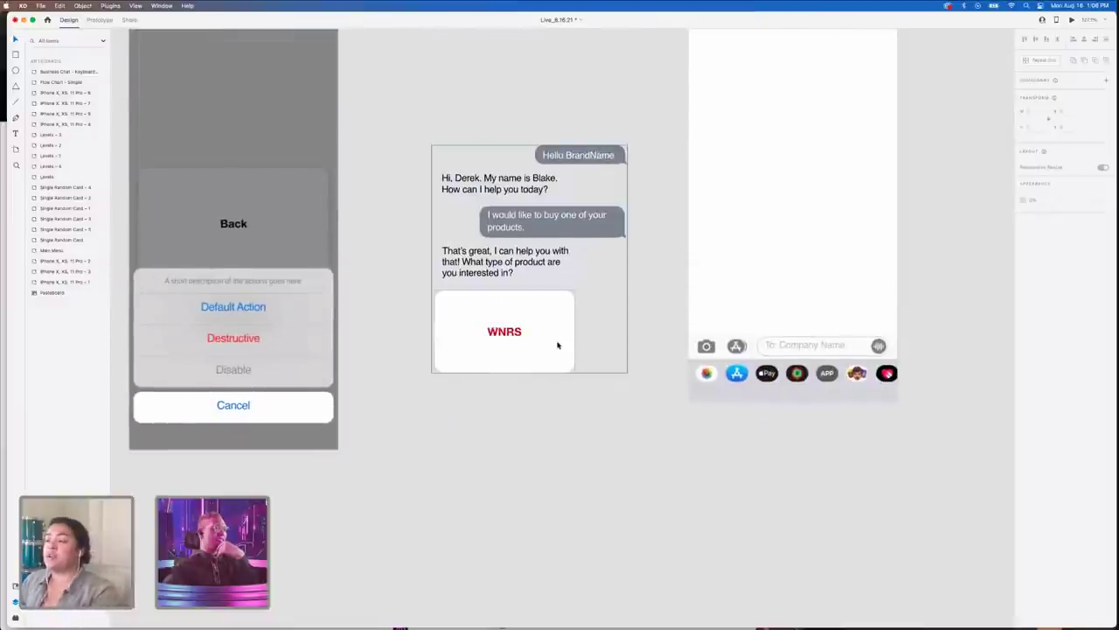
- Fill the WNRS card's rectangle with the red sampled from its WNRS text
scroll(563, 292, up, 1)
scroll(579, 310, down, 8)
drag(564, 312, 480, 288)
double_click(537, 295)
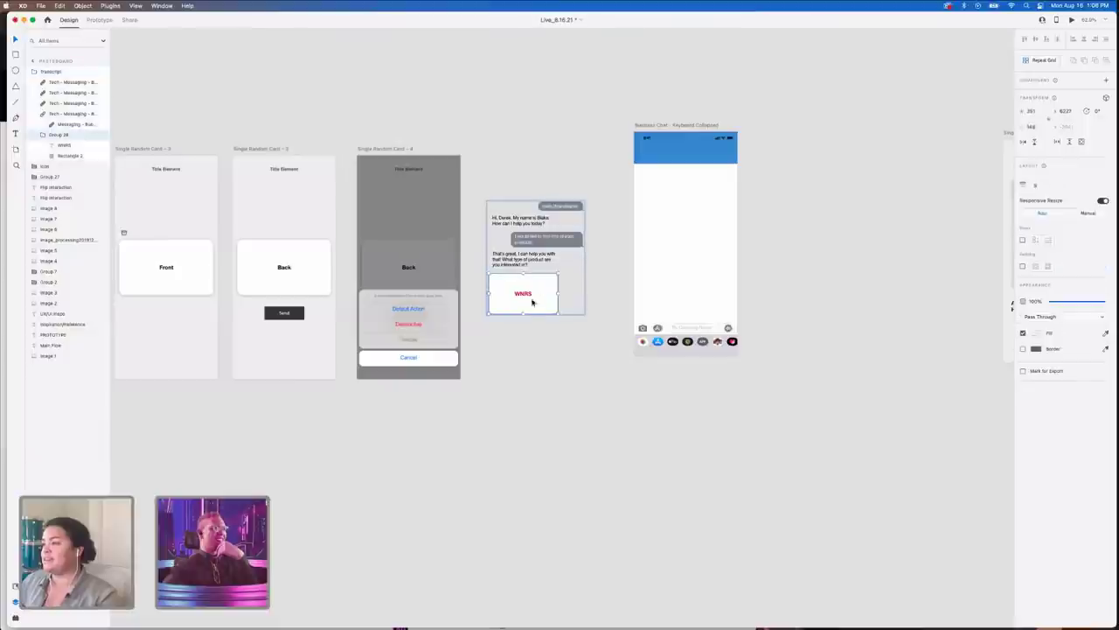
double_click(526, 298)
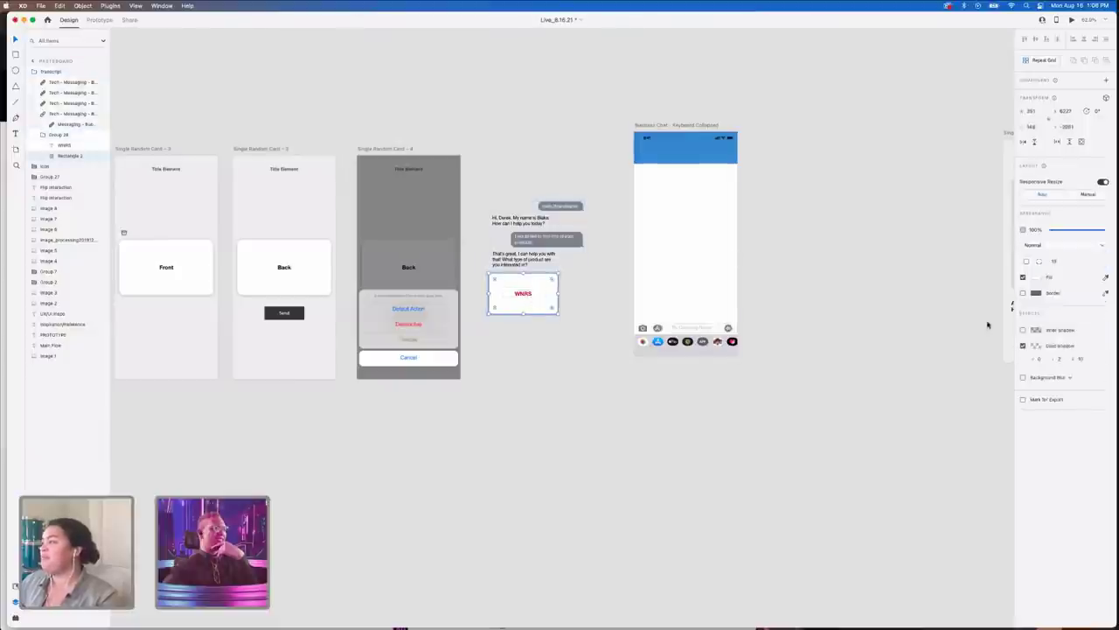
click(1038, 278)
drag(936, 260, 994, 240)
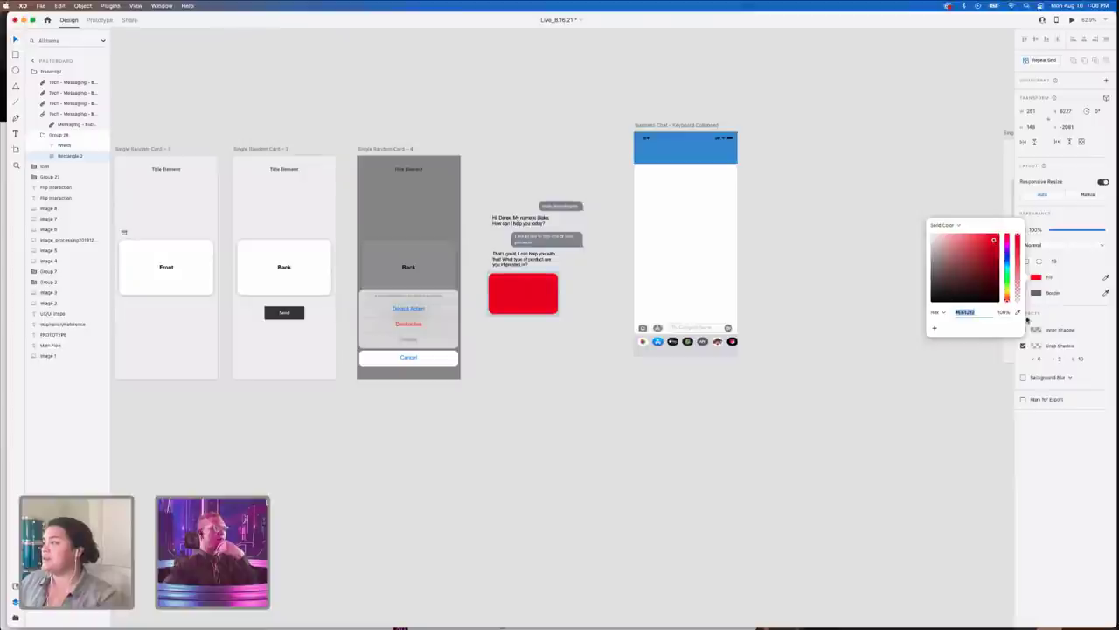
click(1018, 312)
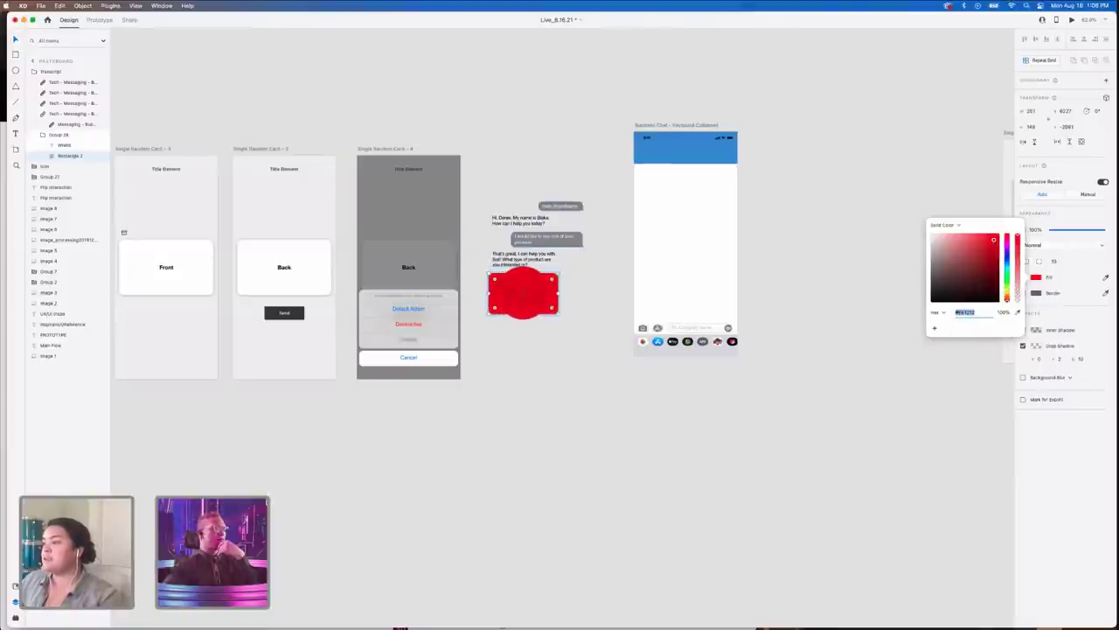
click(523, 295)
- Change the fill of the card's WNRS text to white
double_click(523, 295)
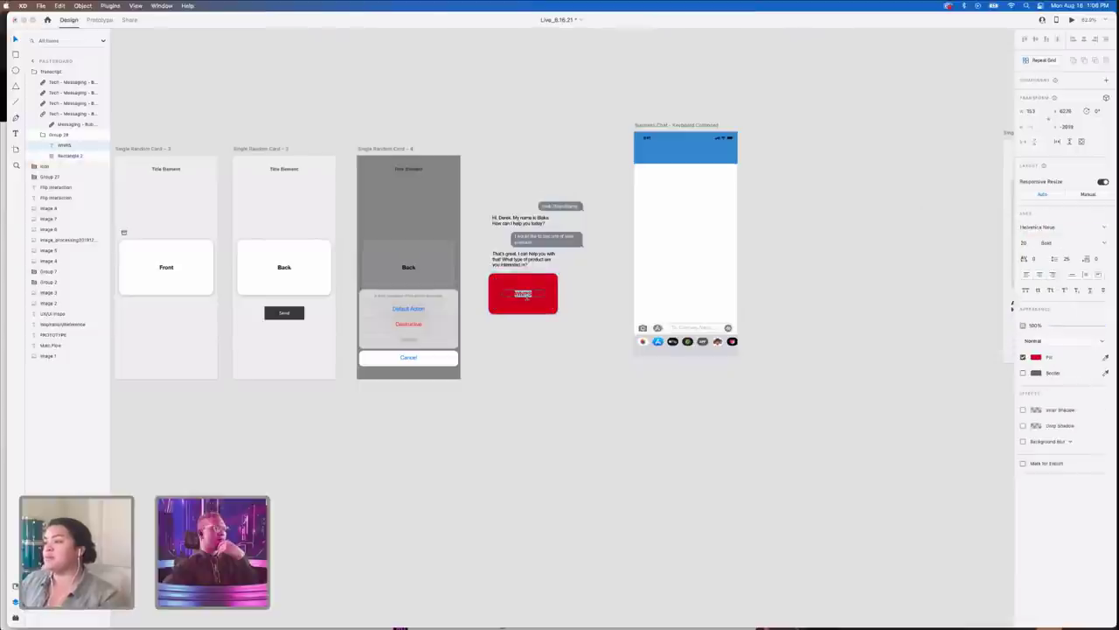
click(1036, 357)
click(902, 284)
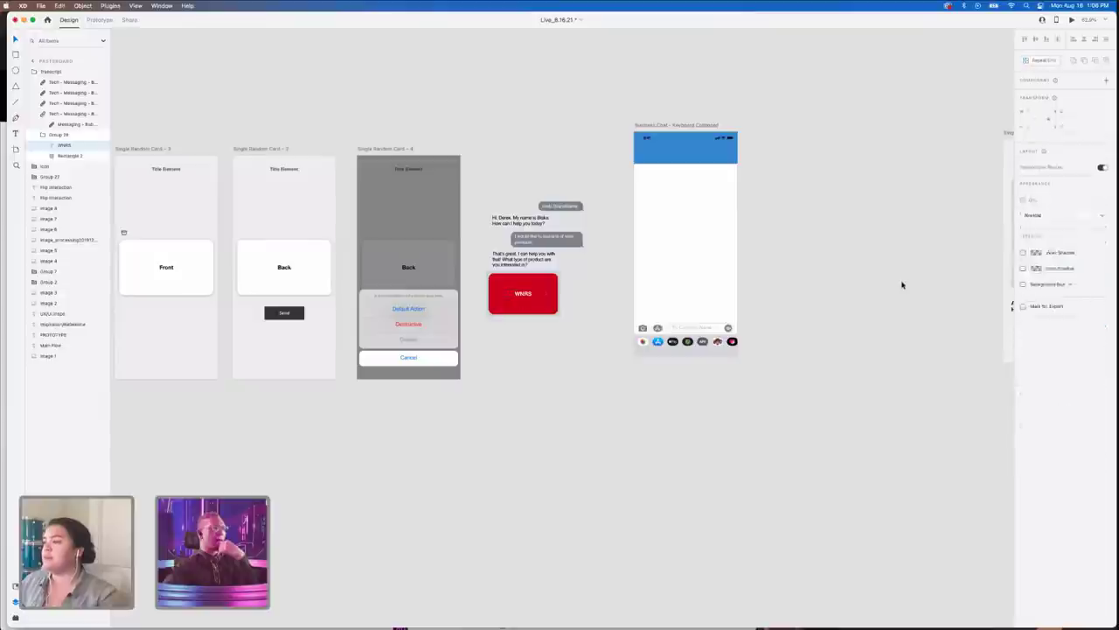
- Remove the WNRS text from the red card in the chat message group
click(522, 298)
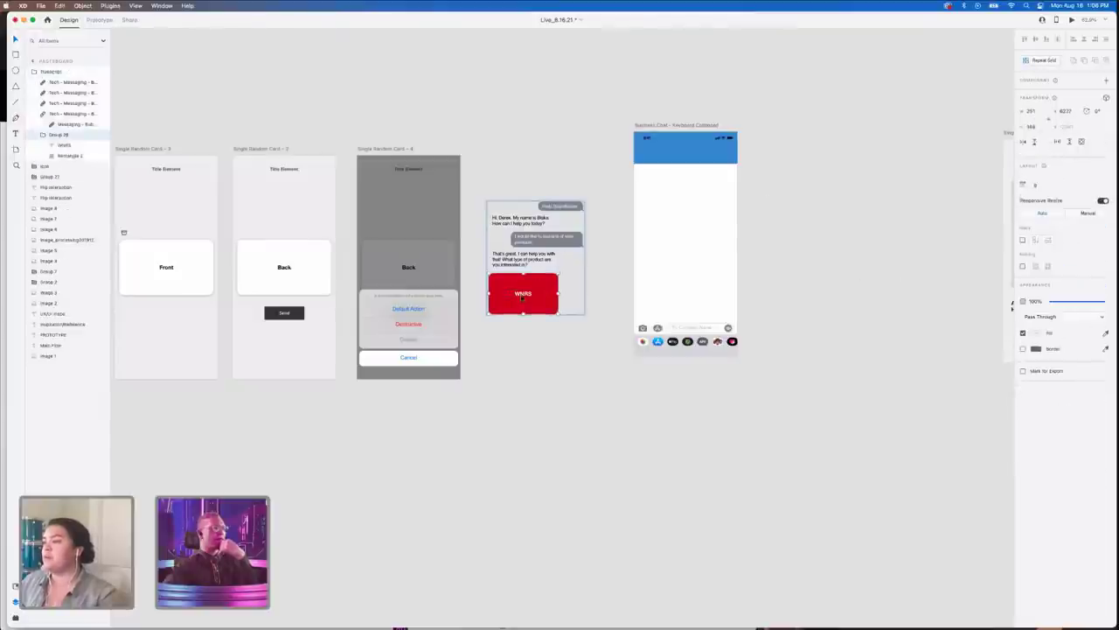
double_click(523, 295)
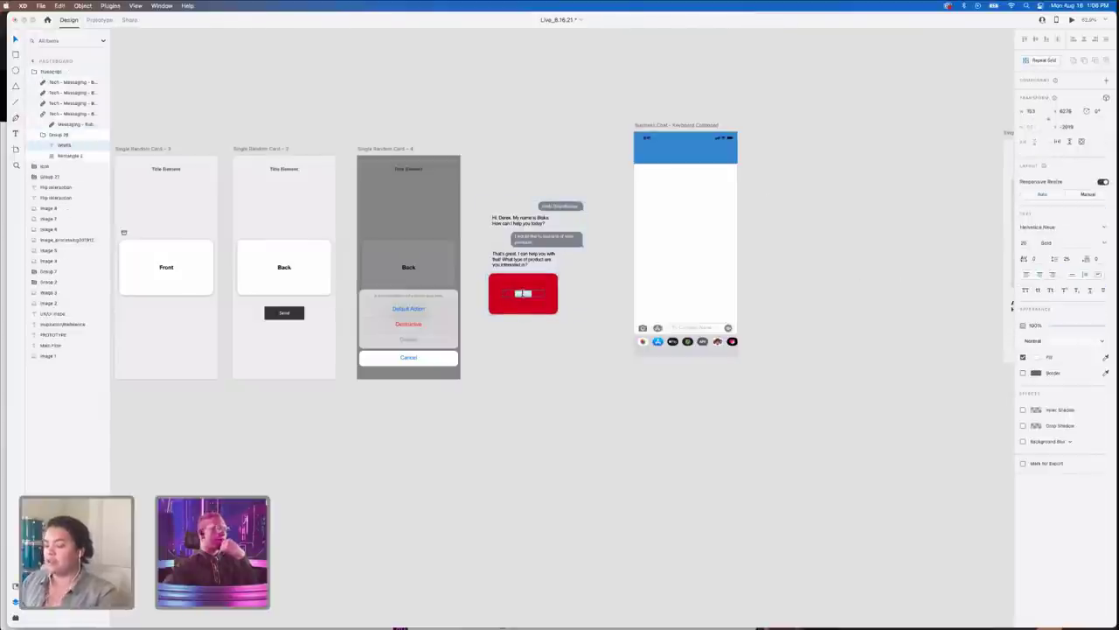
text(FLIP)
key(BackSpace)
key(BackSpace)
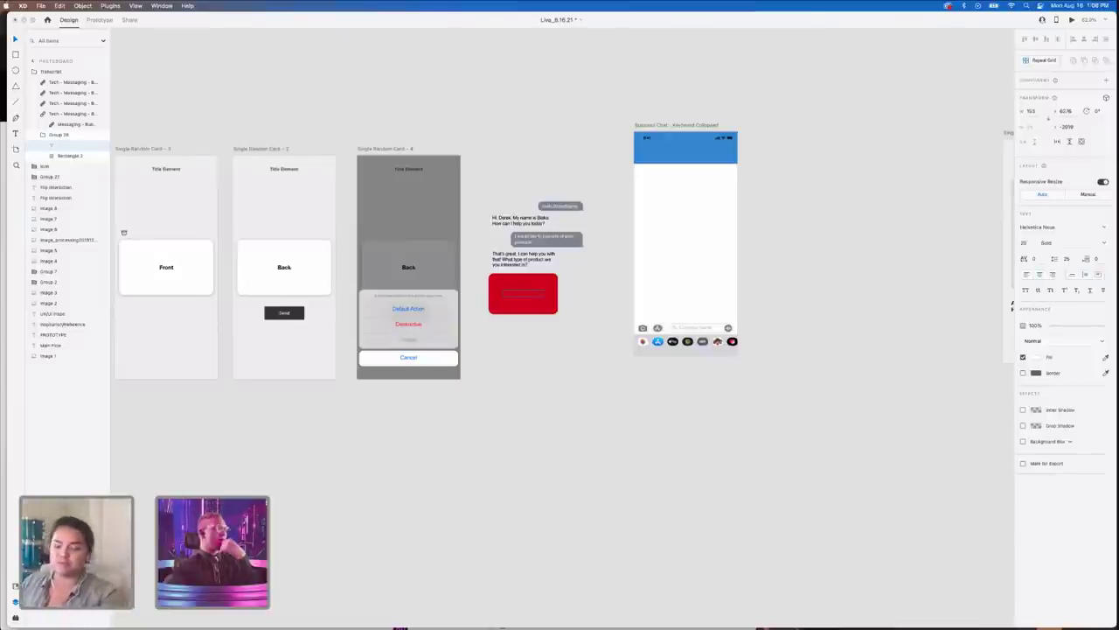
- Place the chat message group with the red card inside the Business Chat - Keyboard Collapsed artboard
scroll(599, 303, up, 5)
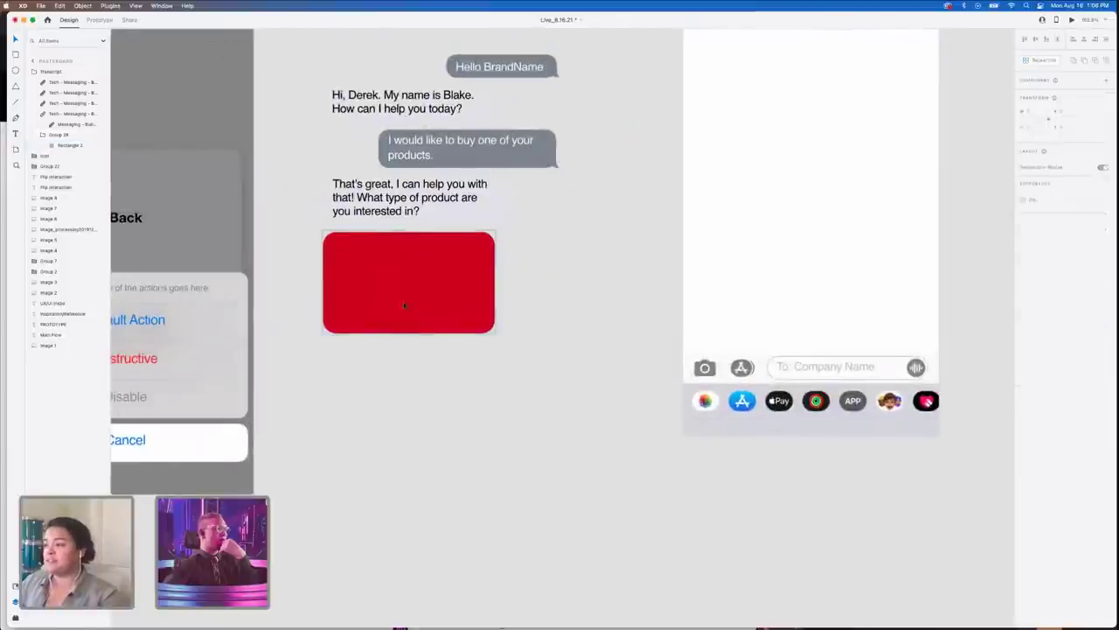
scroll(405, 305, up, 3)
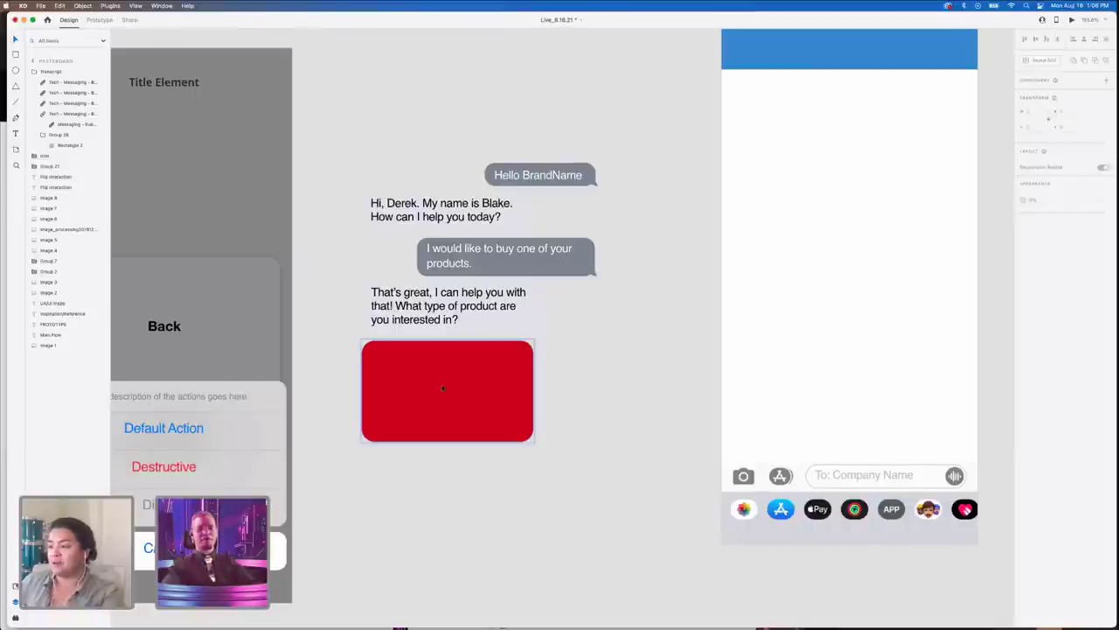
scroll(443, 388, up, 3)
click(442, 394)
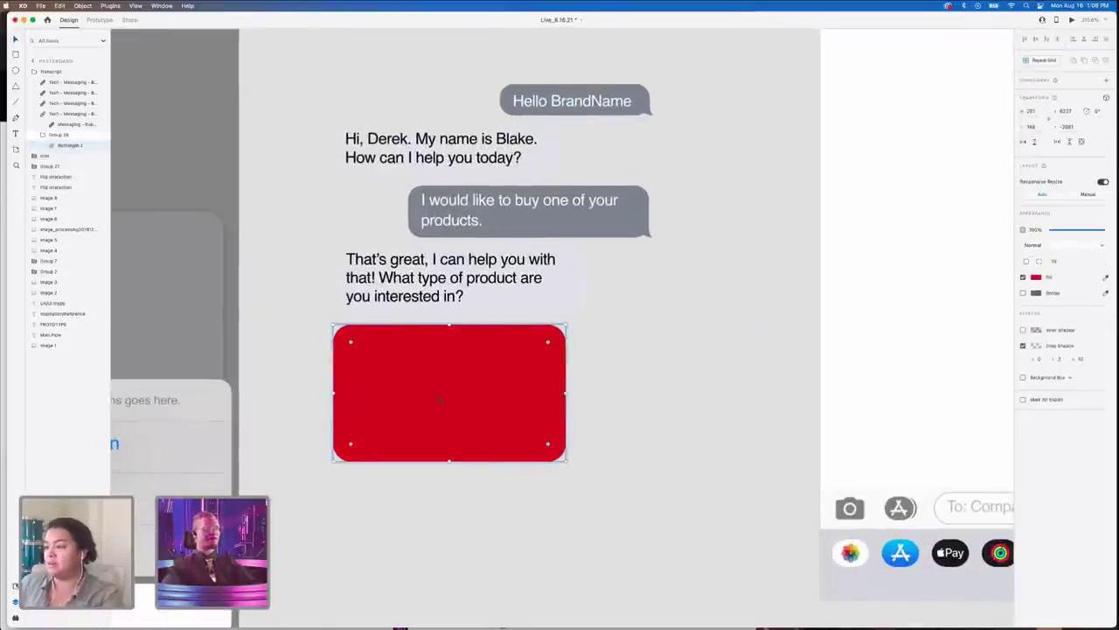
click(57, 136)
click(317, 253)
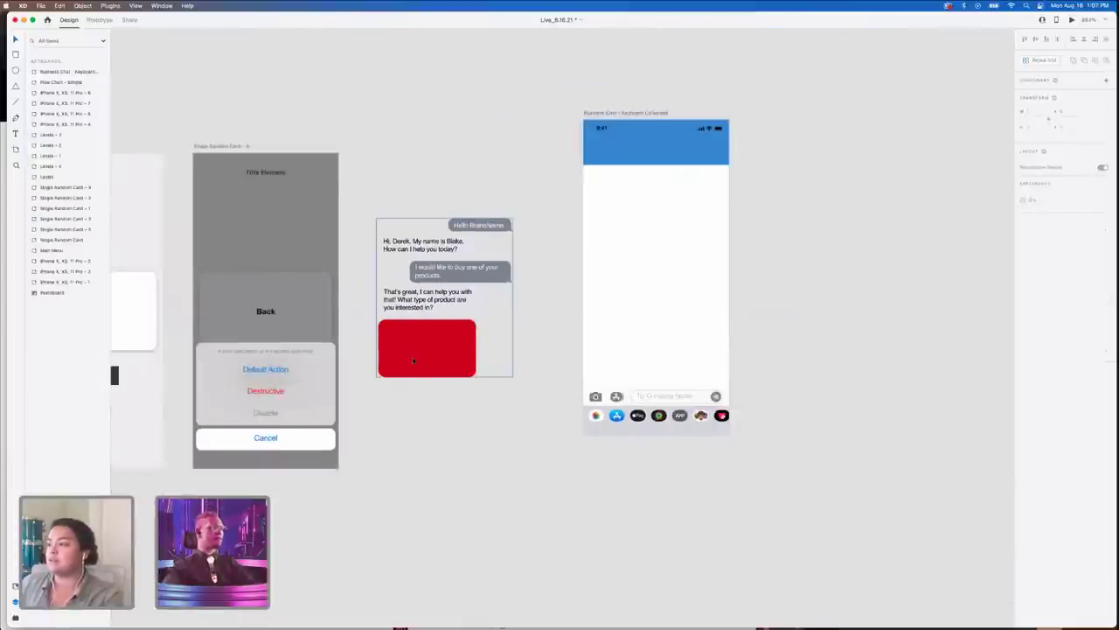
click(413, 357)
drag(413, 357, 623, 333)
- Replace the text of the message above the red card with "Hey, thinking about you..."
double_click(619, 272)
double_click(618, 272)
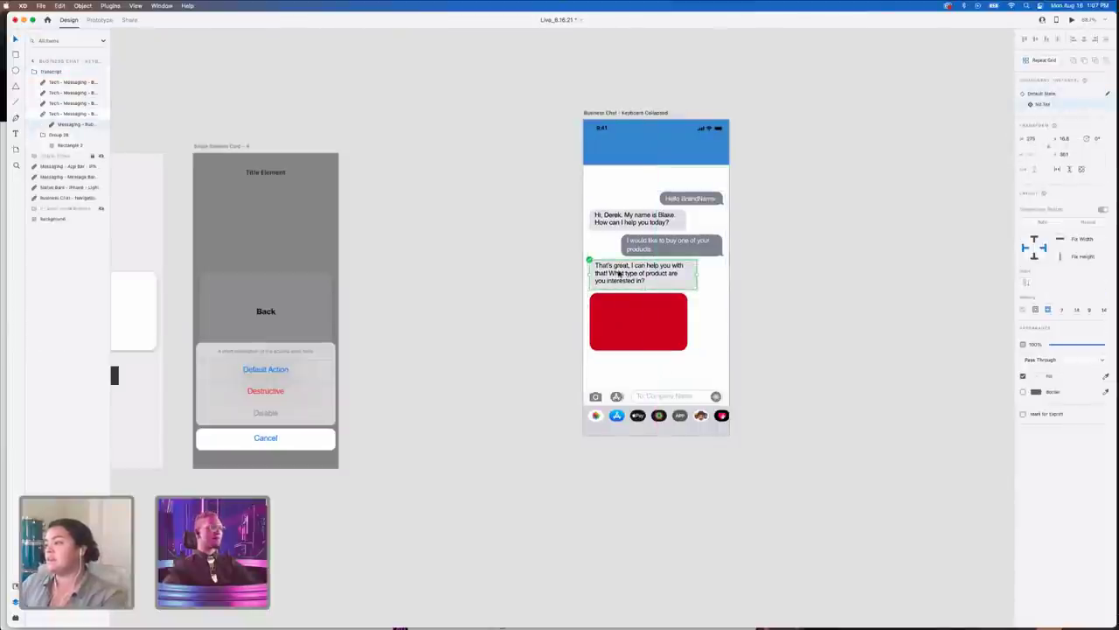
double_click(618, 271)
double_click(618, 271)
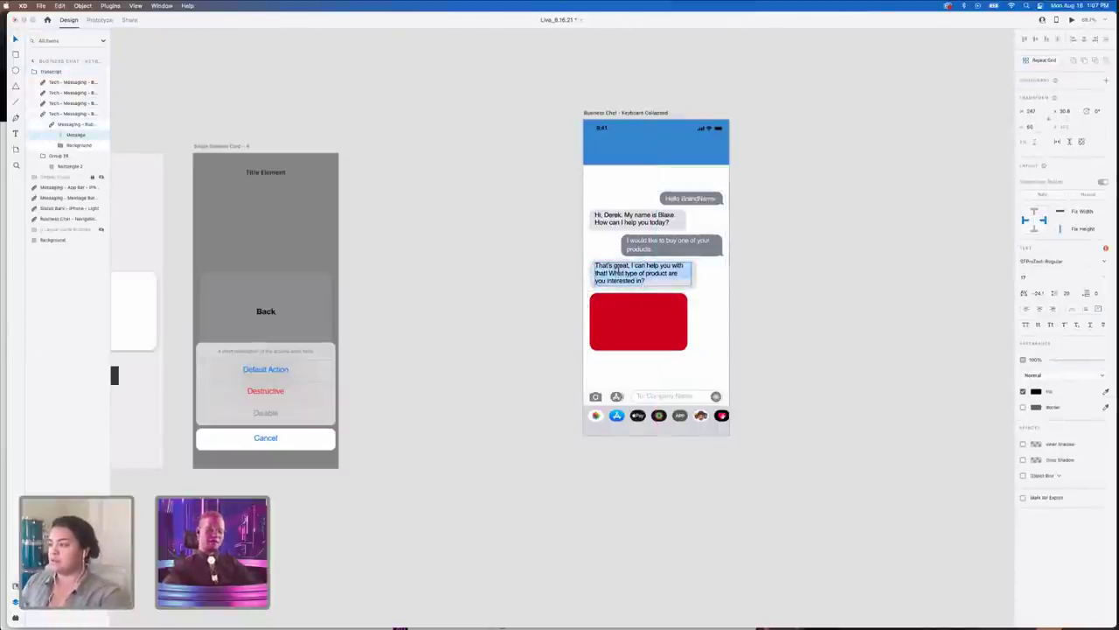
text(H)
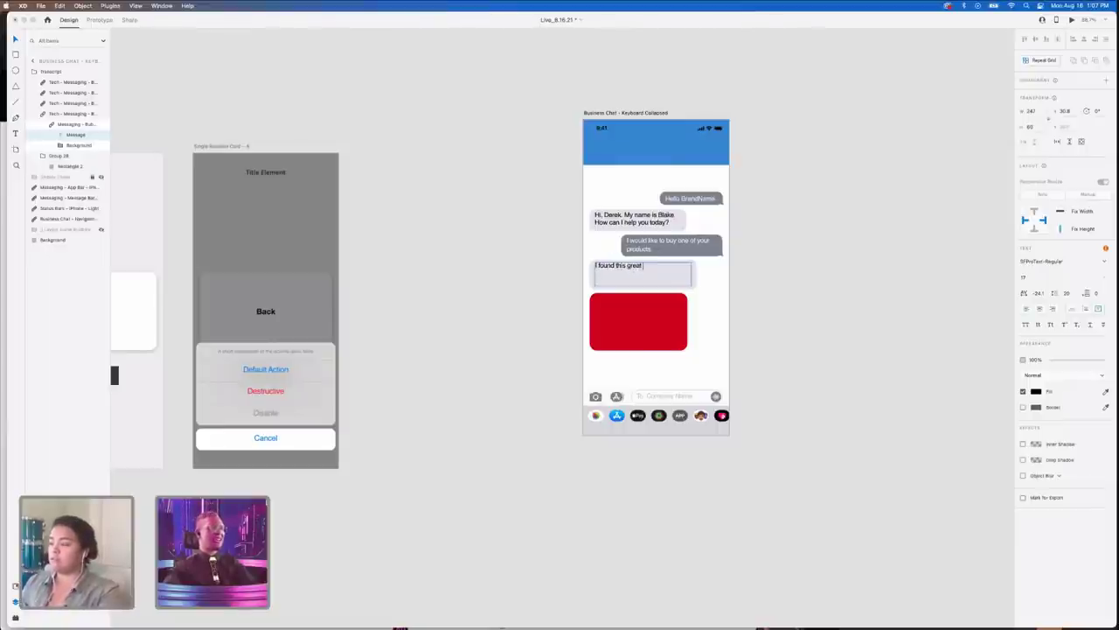
key(super+a)
text(I th)
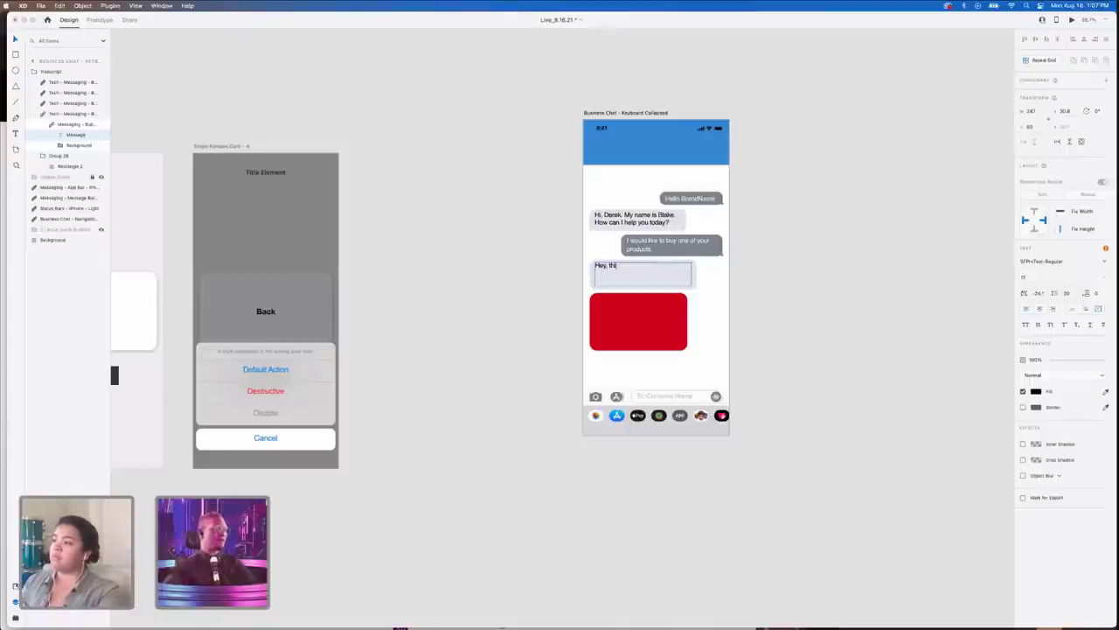
text(out you)
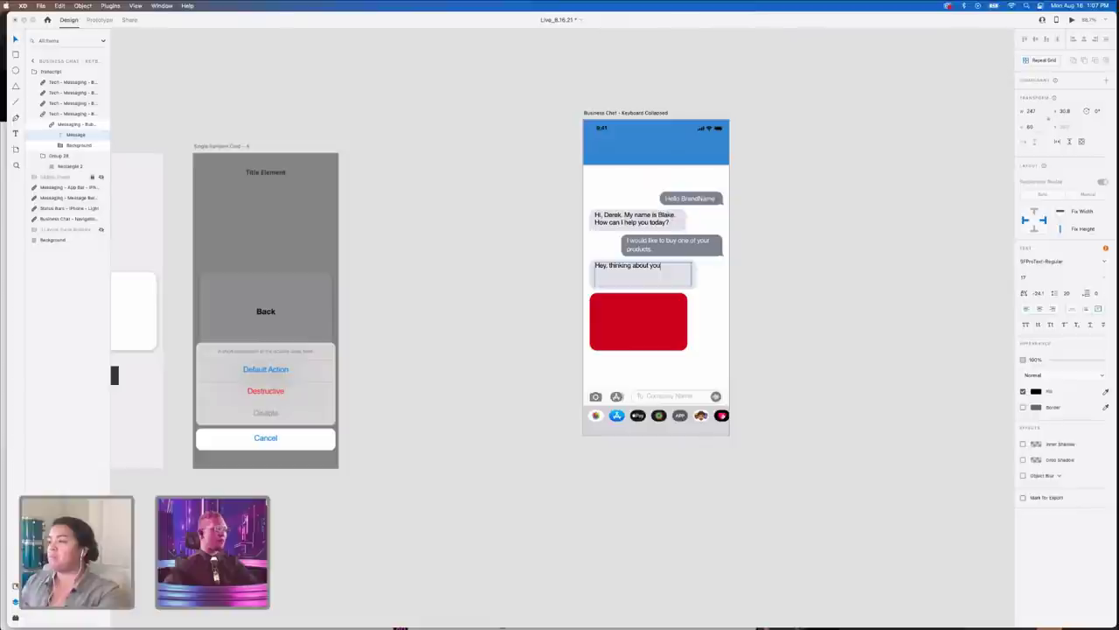
text(...)
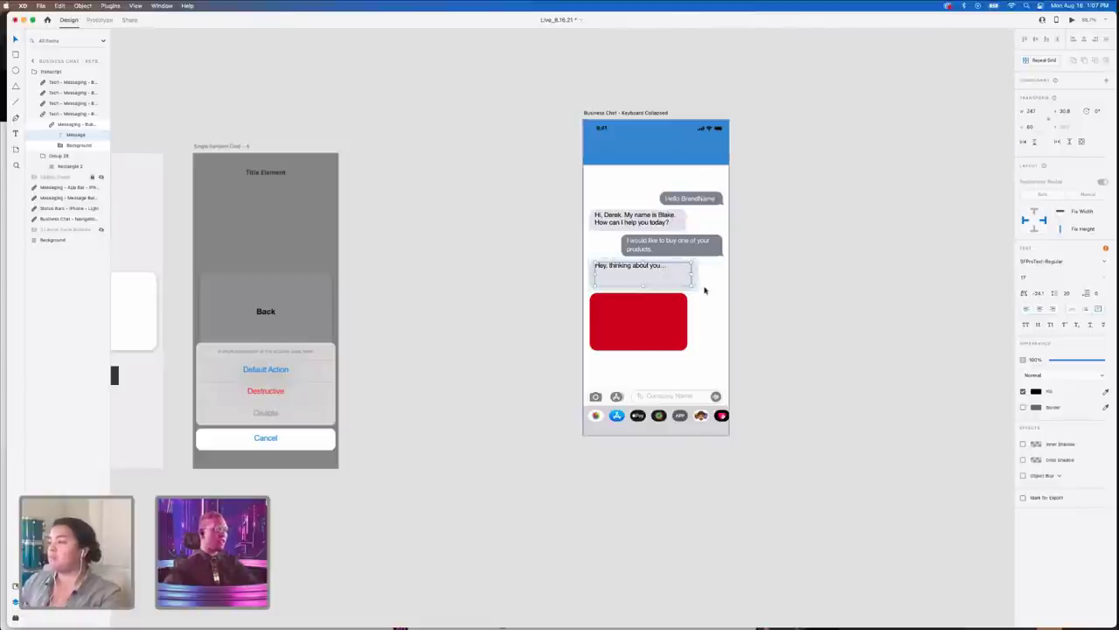
- Shorten the bubble background behind "Hey, thinking about you..." to about 33 high so it fits one line
click(651, 290)
drag(650, 291, 645, 275)
scroll(644, 276, up, 5)
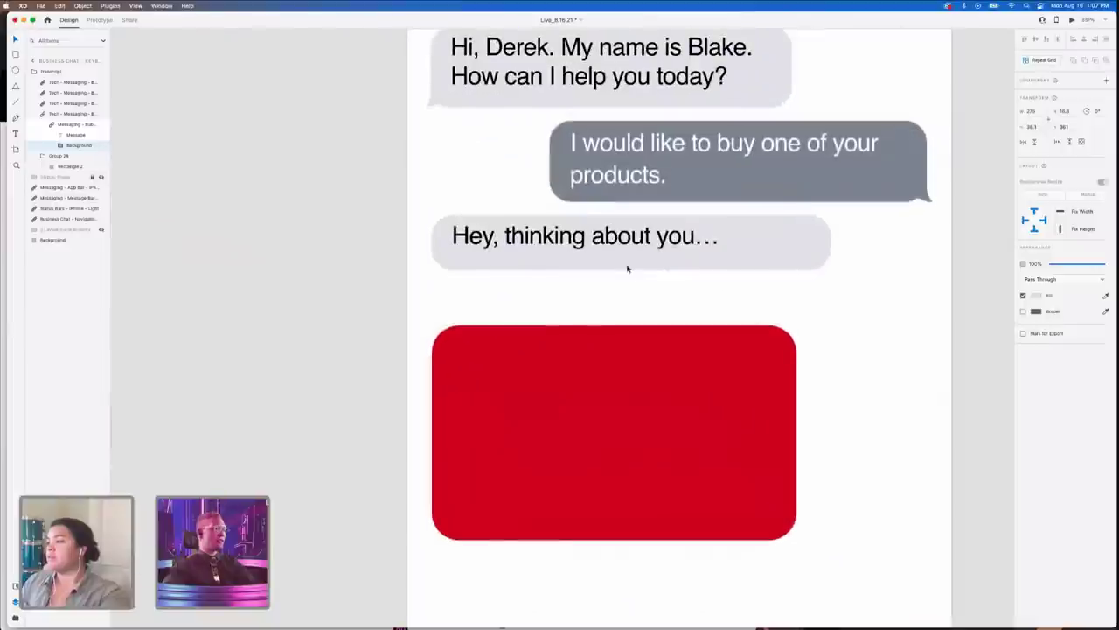
click(633, 274)
double_click(633, 269)
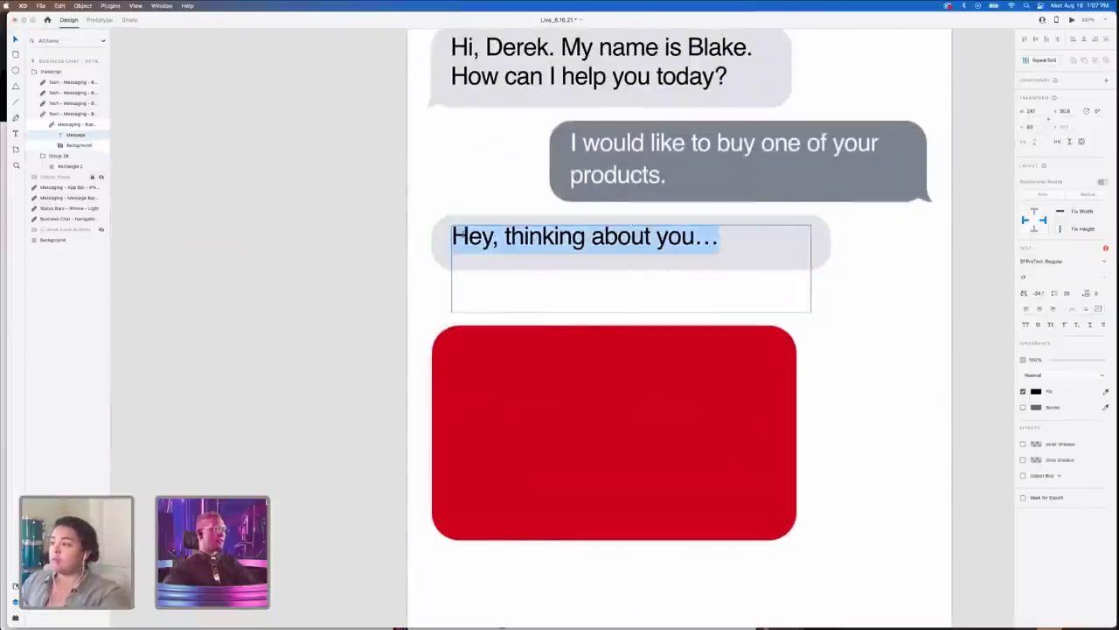
key(Escape)
double_click(441, 243)
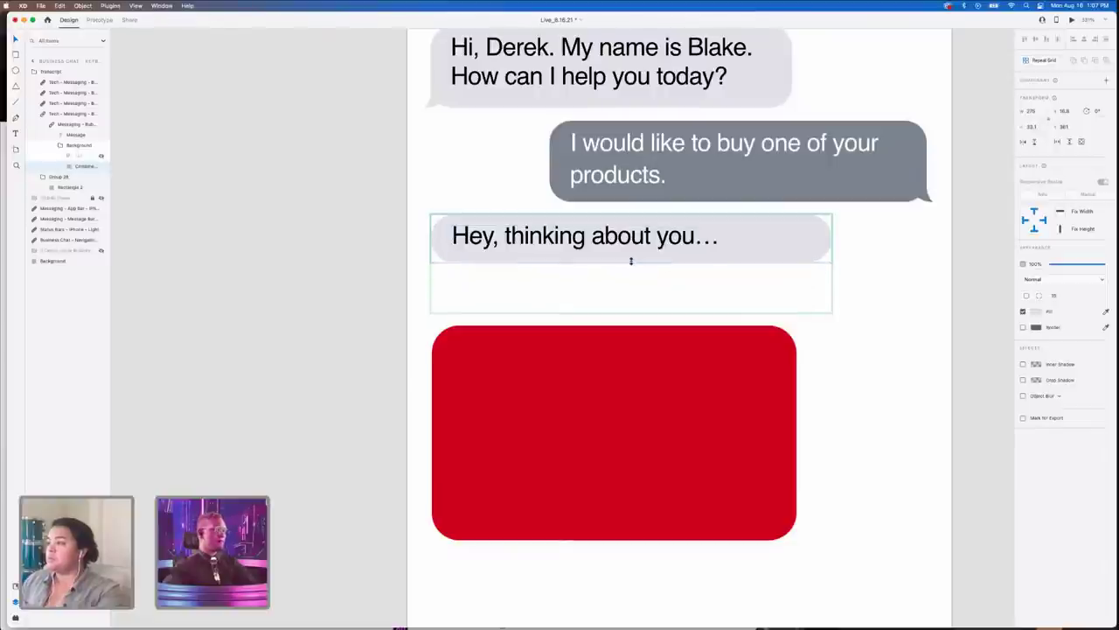
scroll(926, 273, down, 2)
scroll(927, 273, down, 3)
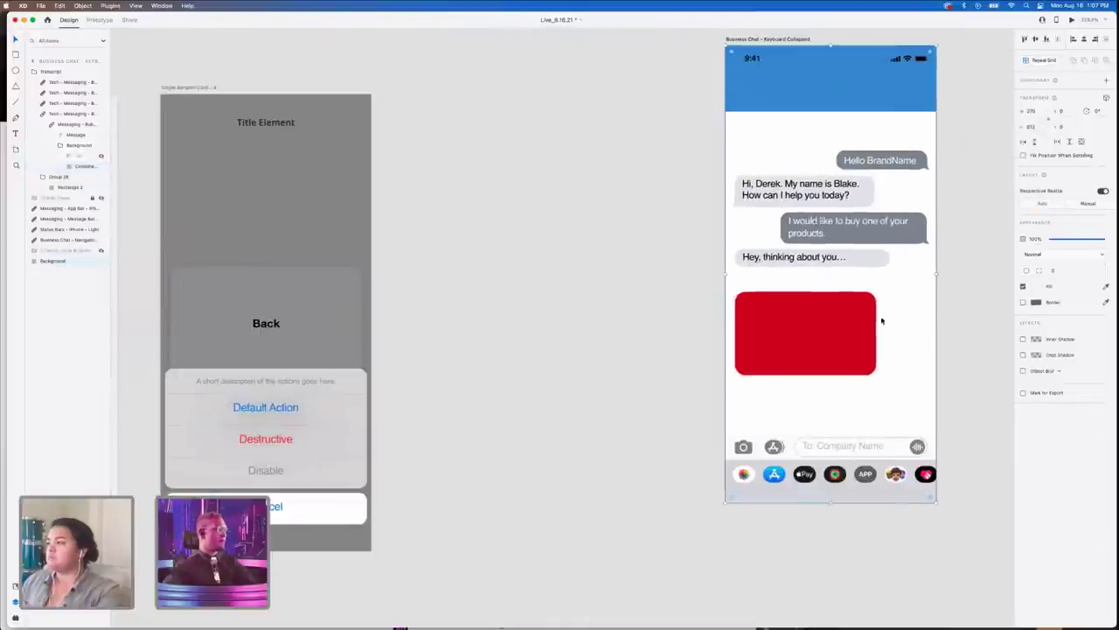
- Try to close the gap above the red card by nudging it and shortening the message's frame and text box
click(829, 327)
drag(830, 327, 830, 319)
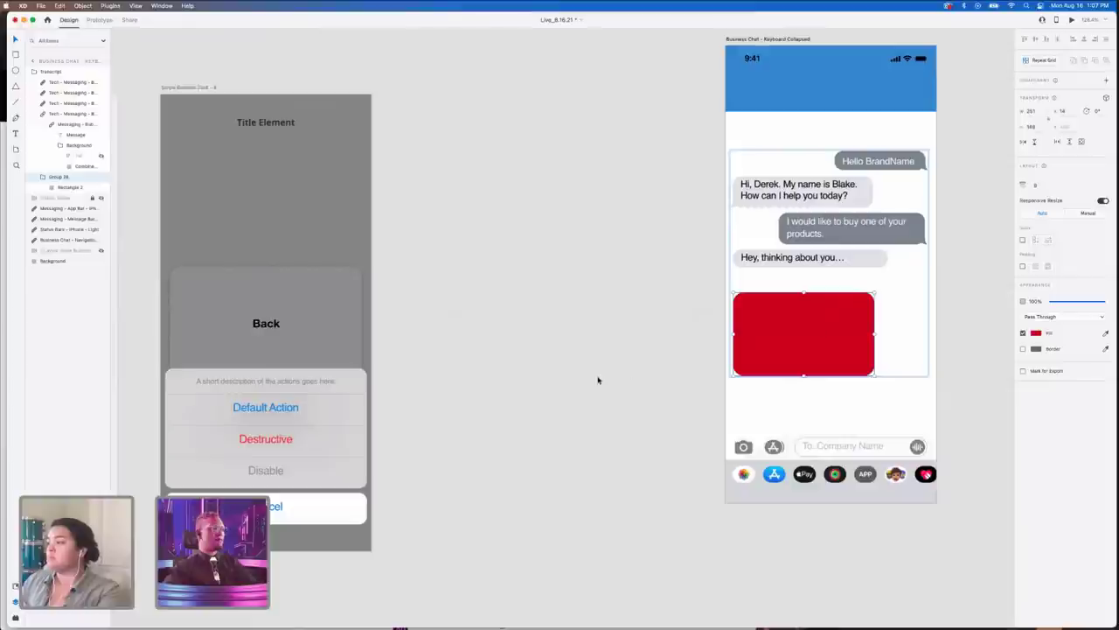
click(599, 379)
click(826, 272)
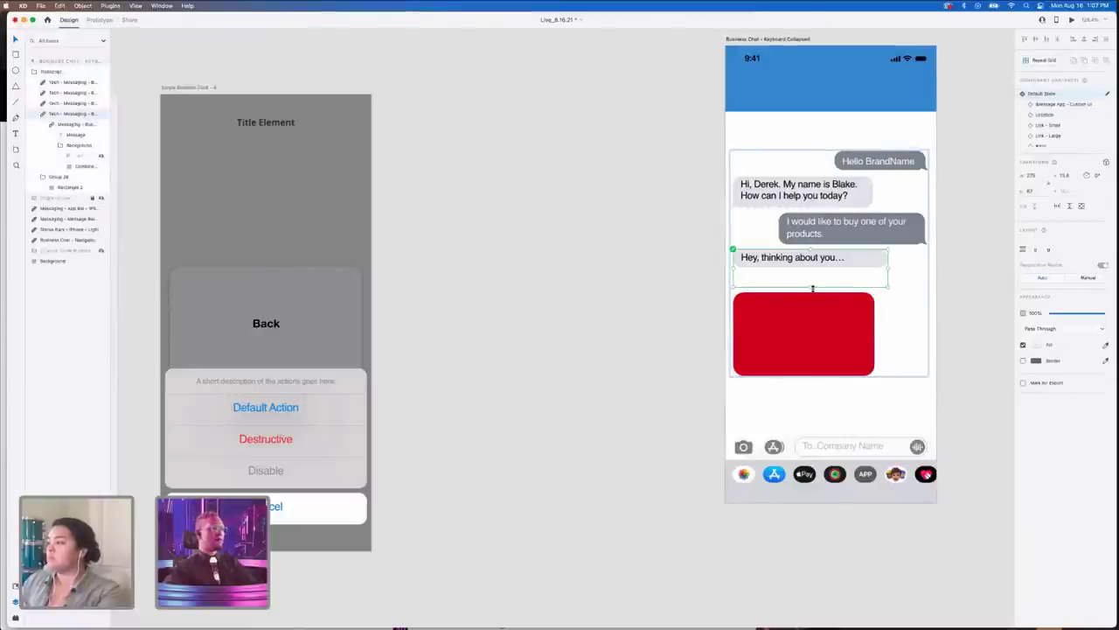
drag(809, 285, 812, 278)
drag(813, 296, 817, 282)
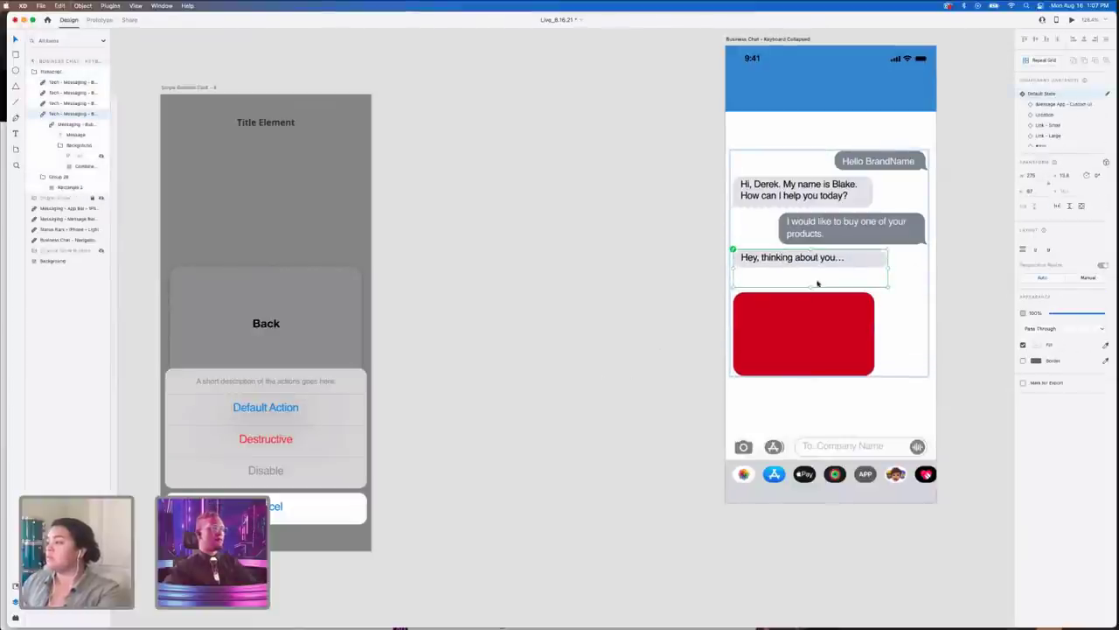
click(817, 287)
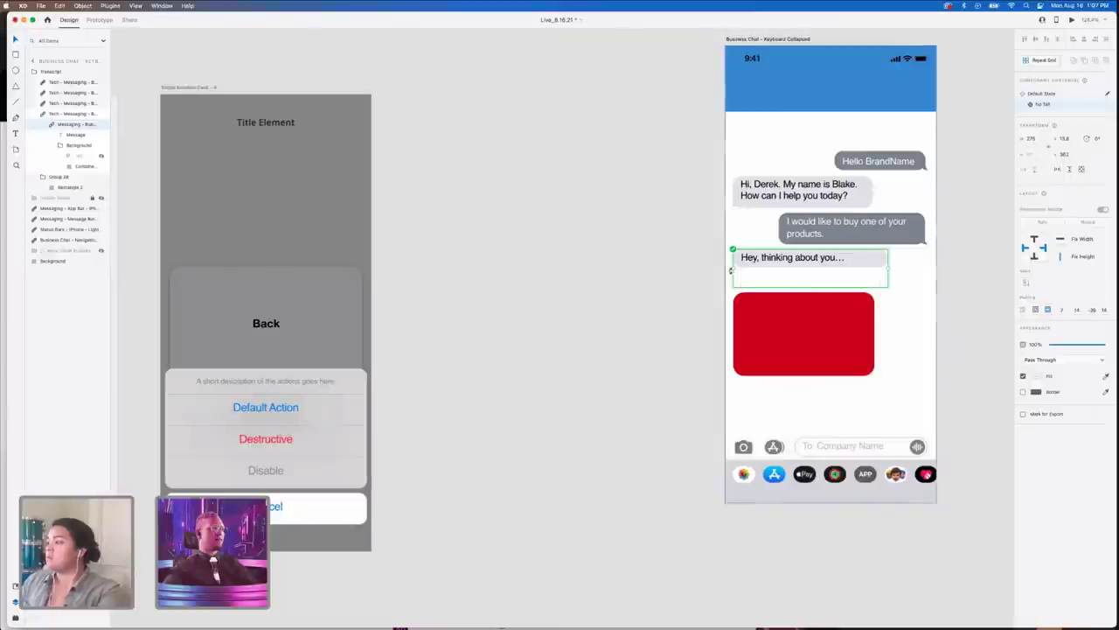
double_click(872, 283)
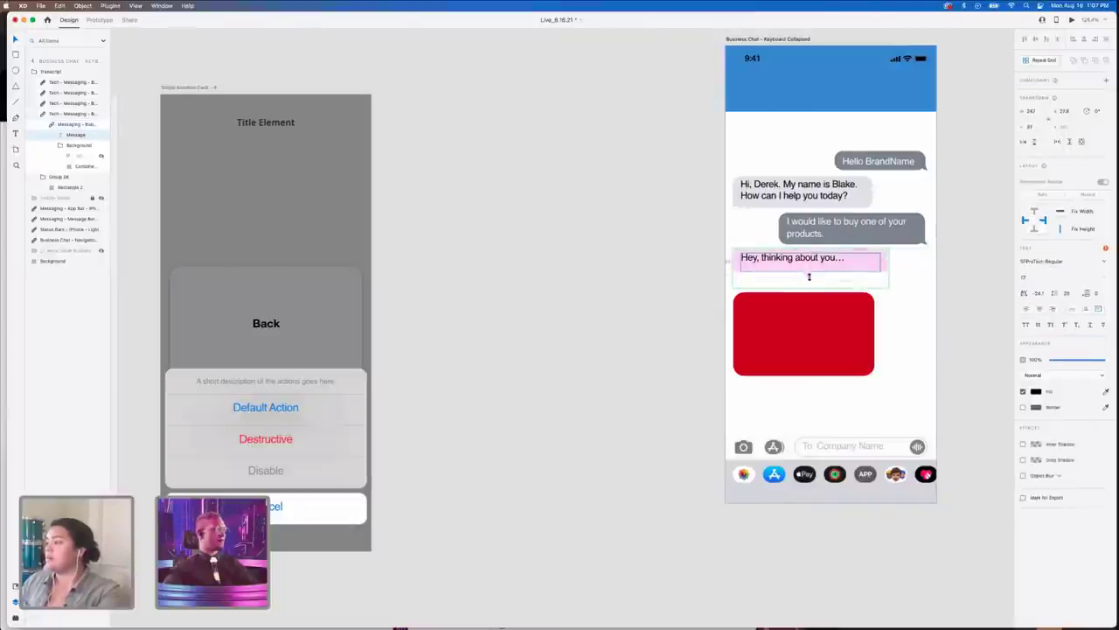
- Move the Business Chat artboard directly beside Single Random Card - 4, aligned with its row
scroll(809, 270, down, 5)
click(681, 344)
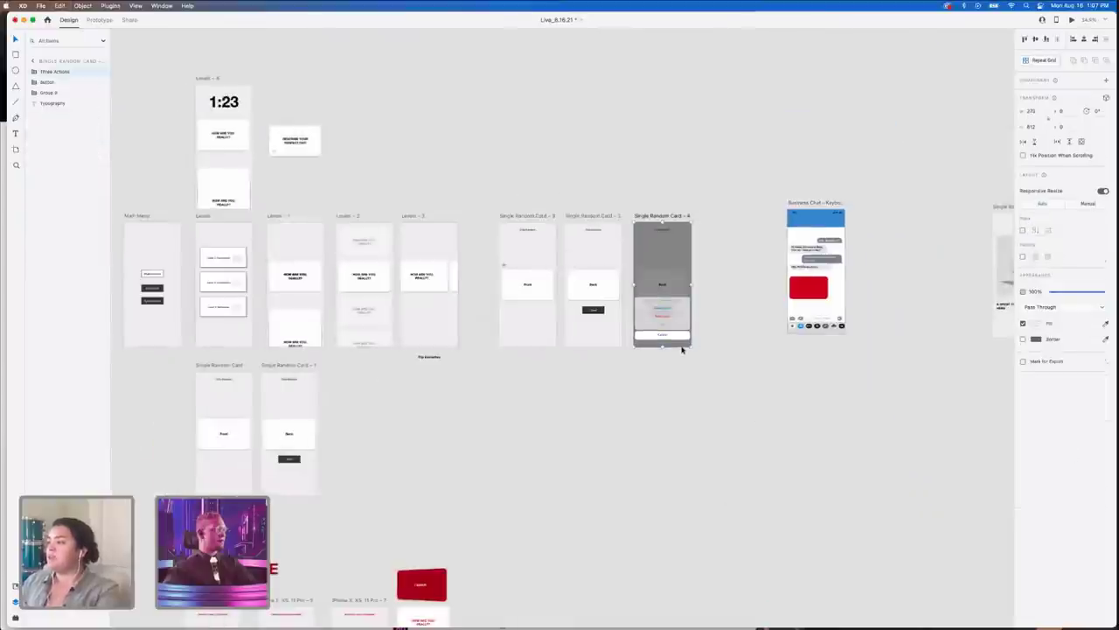
drag(814, 203, 726, 216)
click(709, 393)
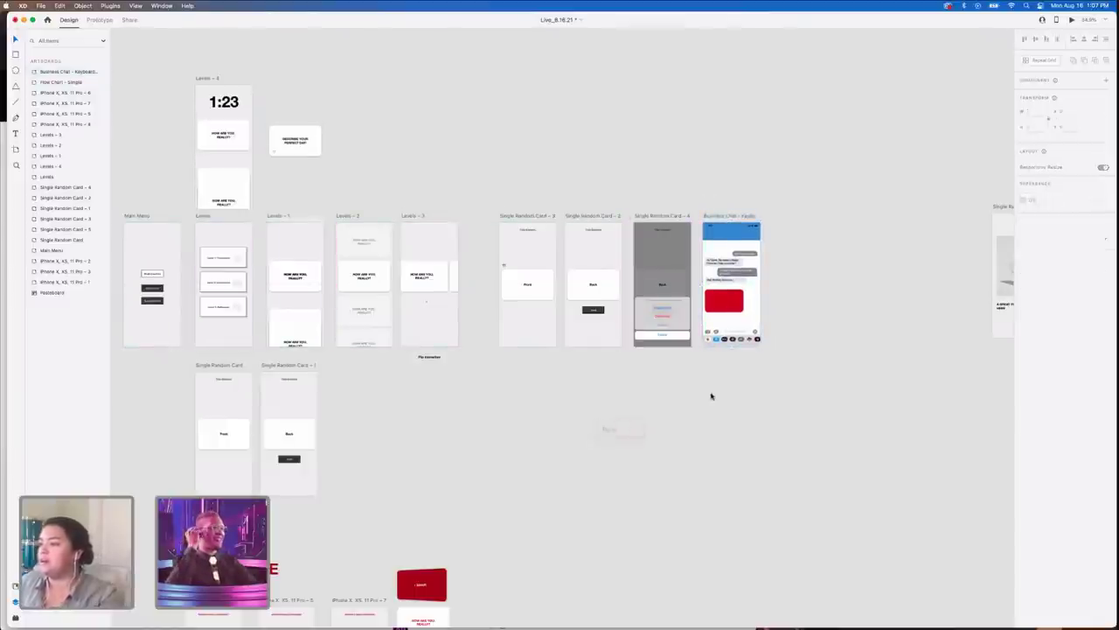
- Rename the Default Action label in the Single Random Card - 4 action sheet to "Send Text"
scroll(711, 396, left, 5)
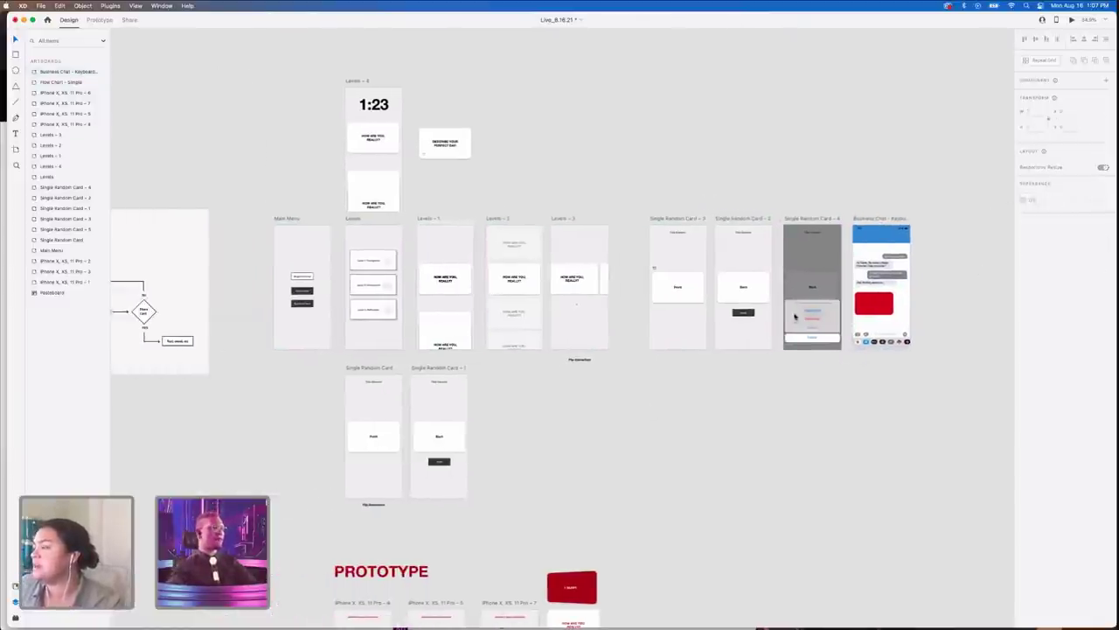
scroll(814, 320, up, 5)
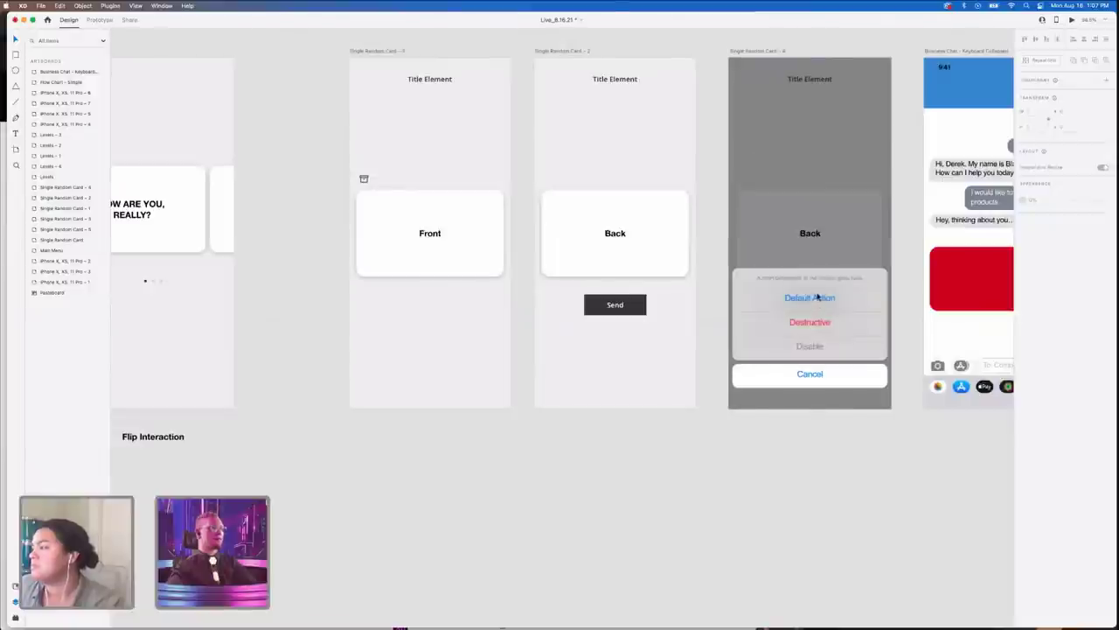
double_click(818, 297)
double_click(818, 296)
double_click(816, 299)
double_click(816, 300)
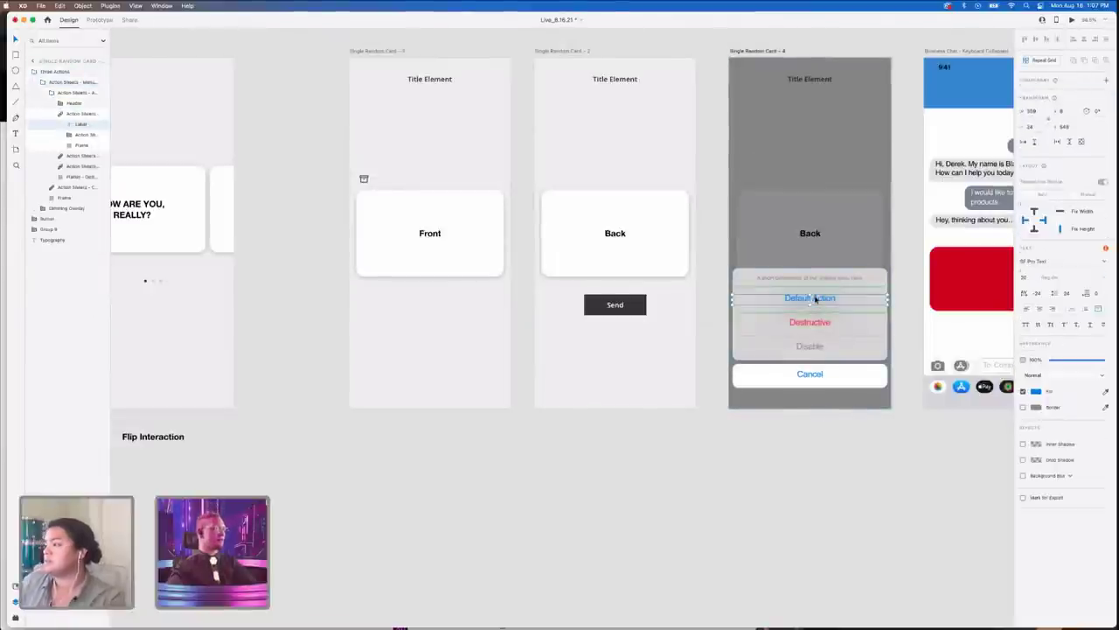
key(super+a)
text(Send)
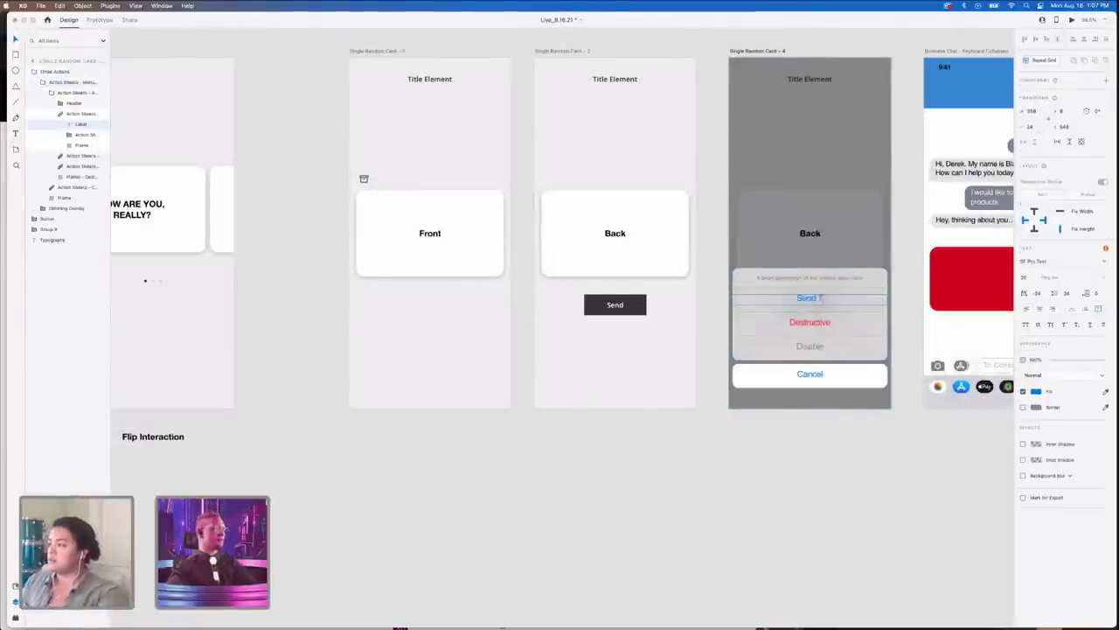
text( Text)
- Try clearing the Destructive label and deleting the description header from the Single Random Card - 4 action sheet
click(813, 320)
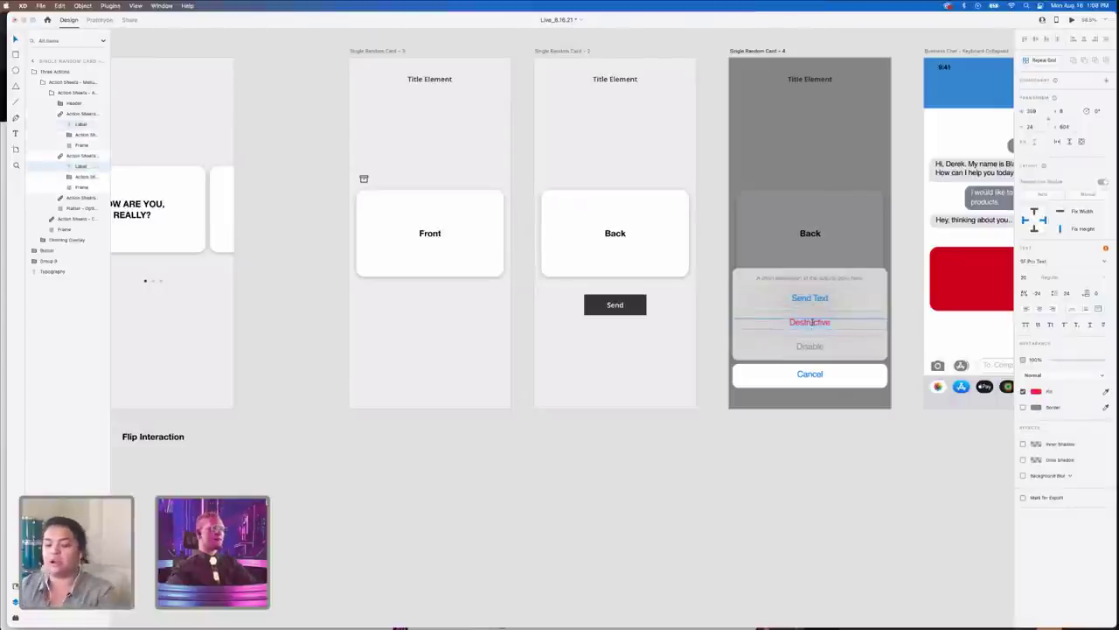
double_click(811, 322)
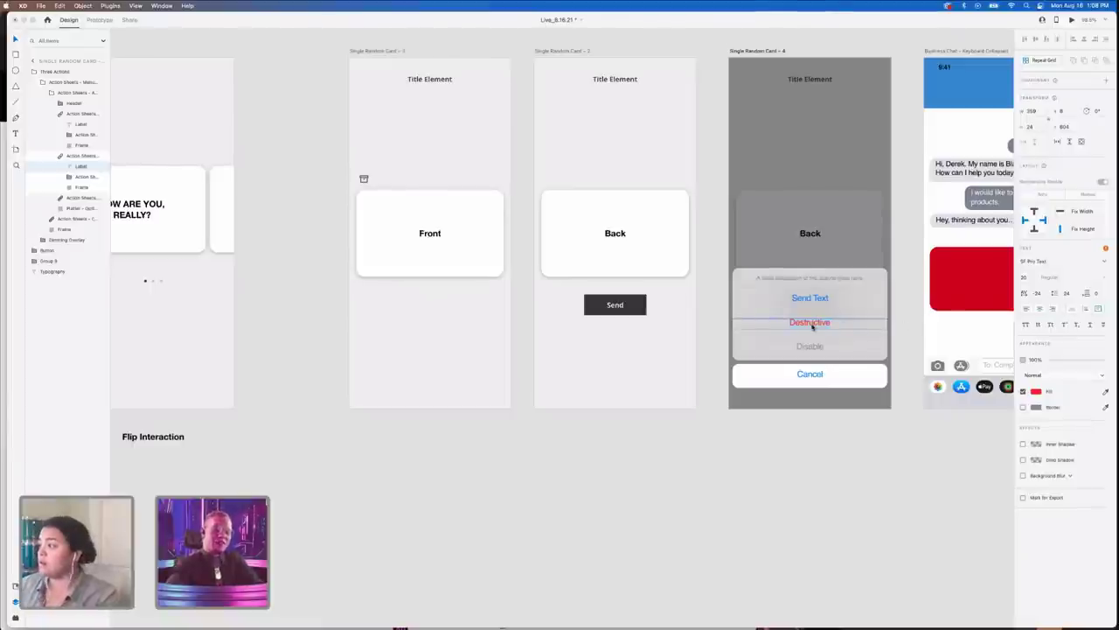
double_click(811, 322)
key(BackSpace)
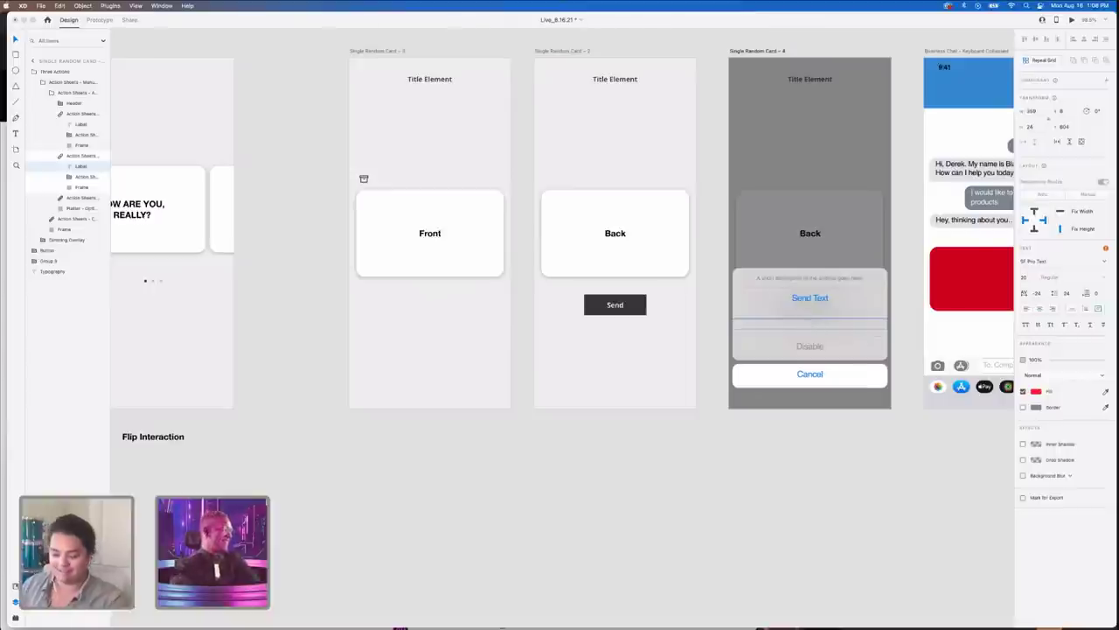
click(838, 279)
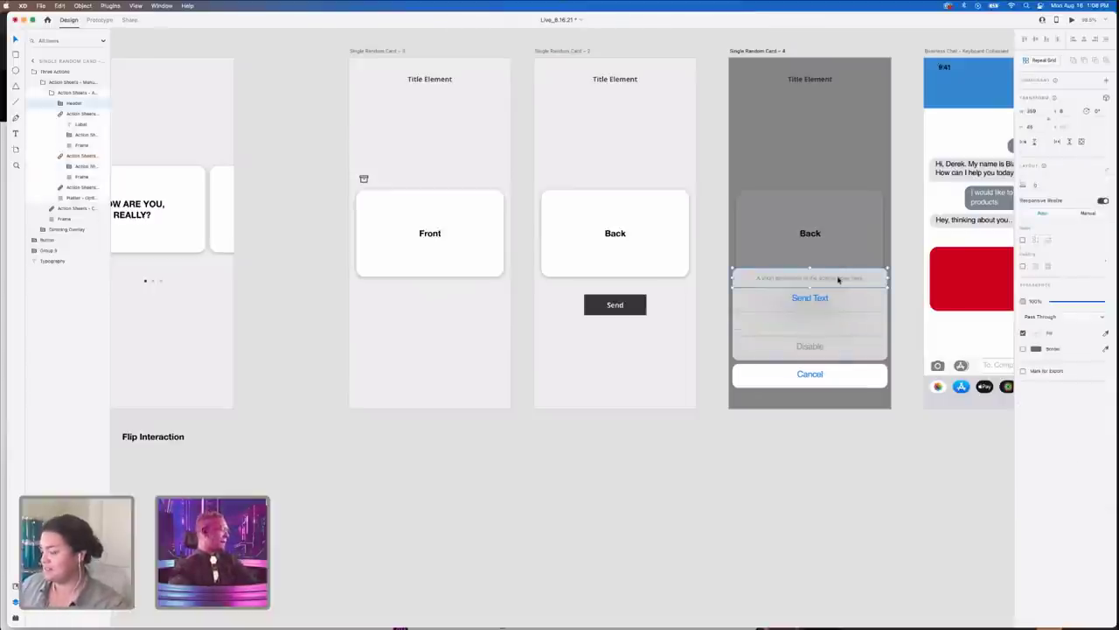
key(BackSpace)
- Replace the action sheet's Send Text label with "Share to..."
click(812, 279)
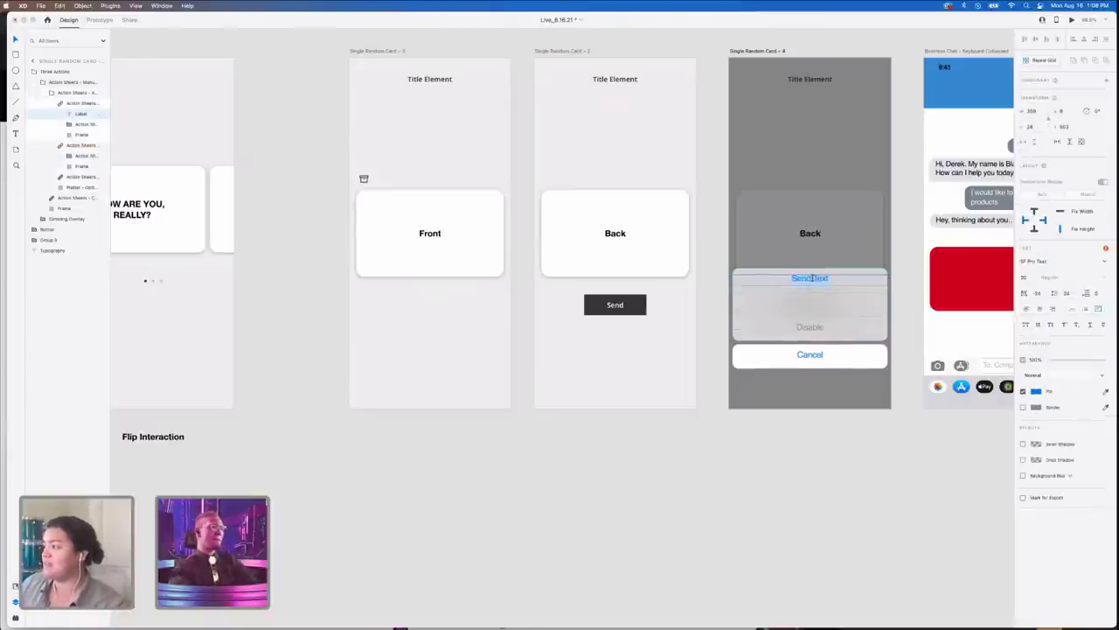
text(Share)
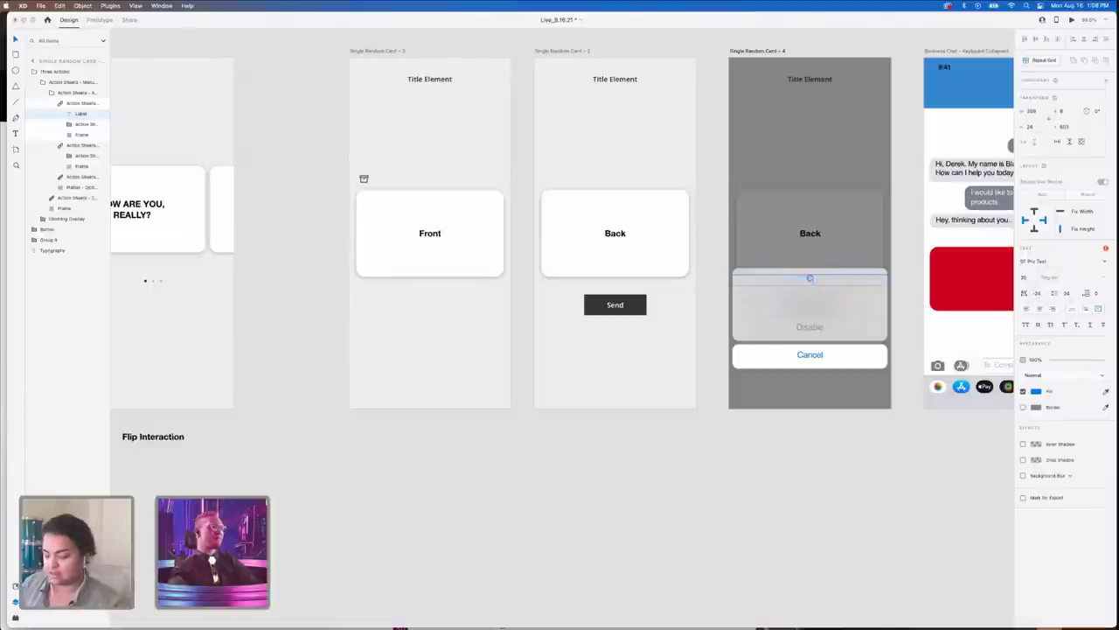
text( to...)
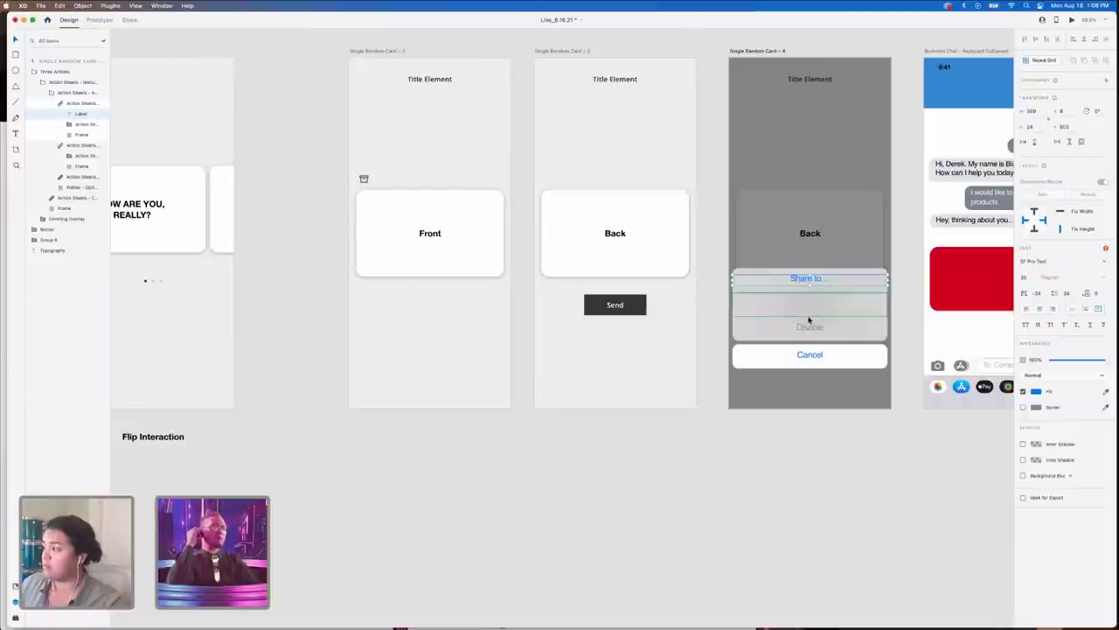
key(Escape)
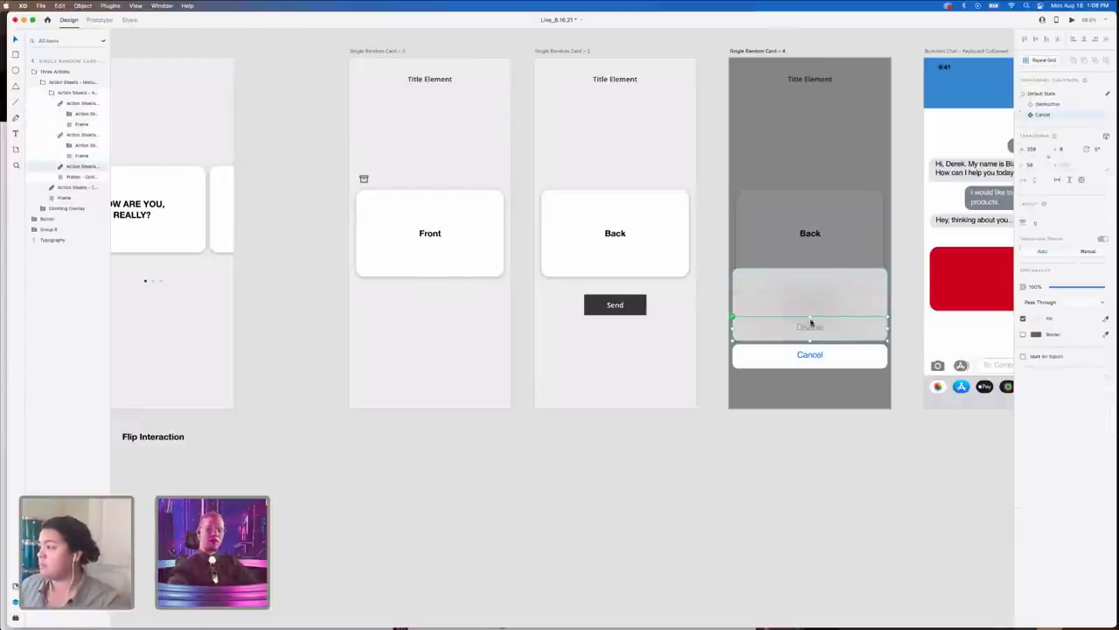
- Undo the action sheet edits back to the original header and the Default Action and Destructive labels
key(super+z)
key(super+z)
key(super+z)
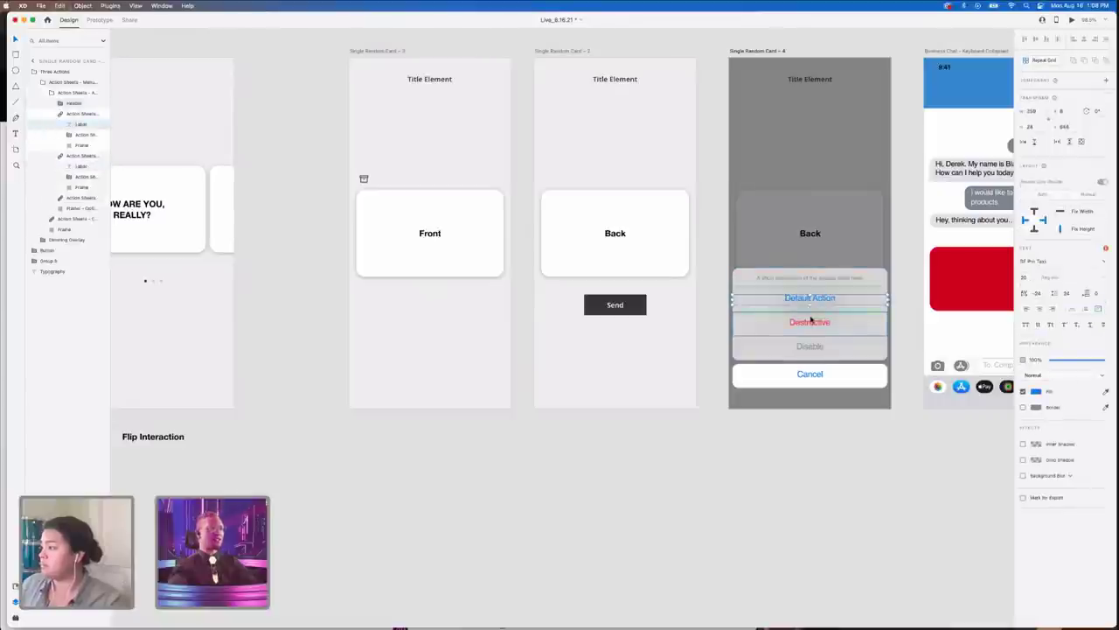
- Delete the Destructive and Disable rows from the Single Random Card - 4 action sheet
click(814, 349)
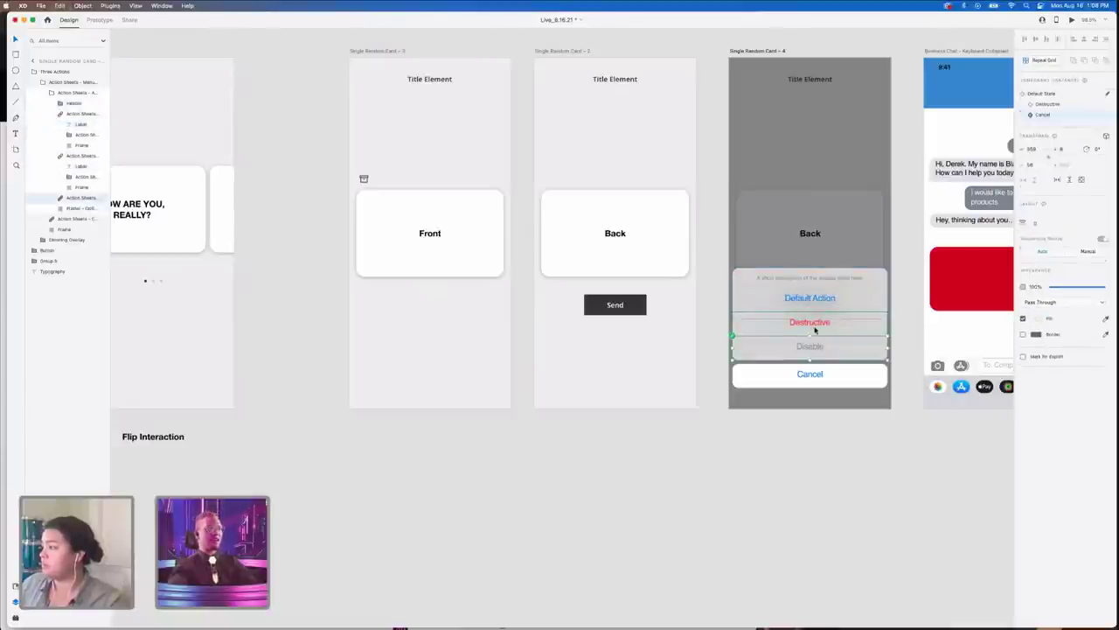
click(814, 330)
key(Delete)
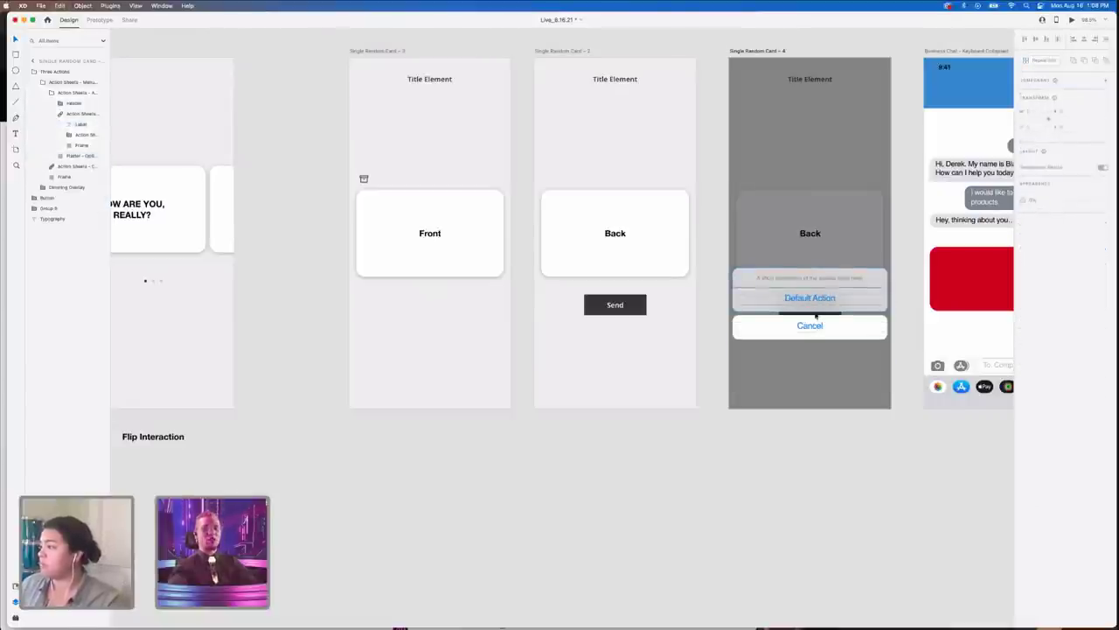
- Try moving the Default Action group down within the action sheet, and undo the move
click(823, 333)
click(831, 297)
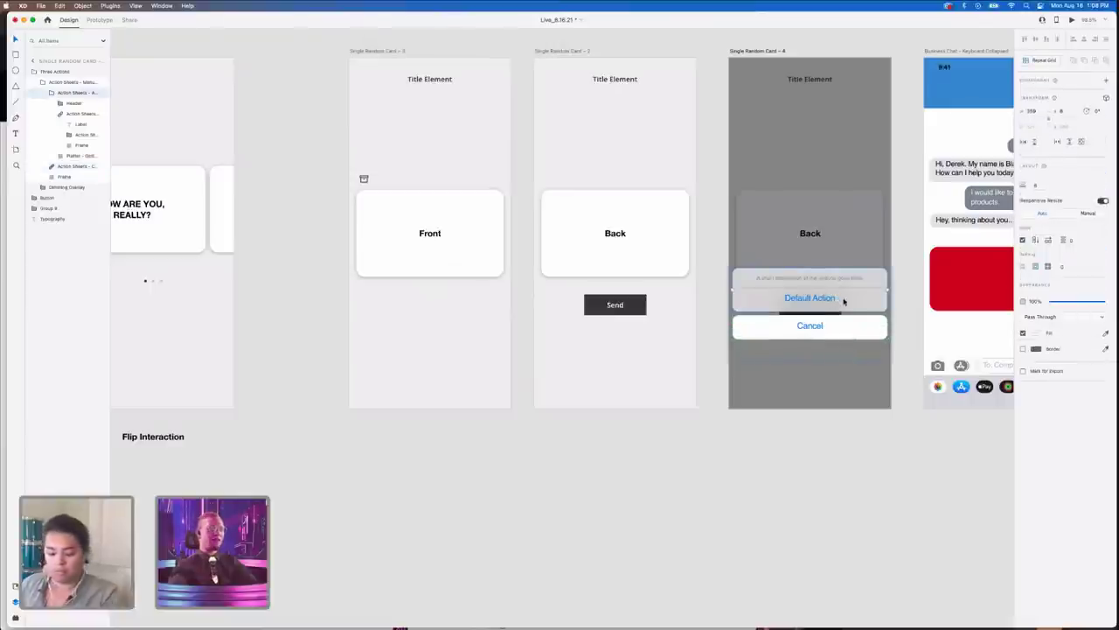
drag(847, 292, 849, 330)
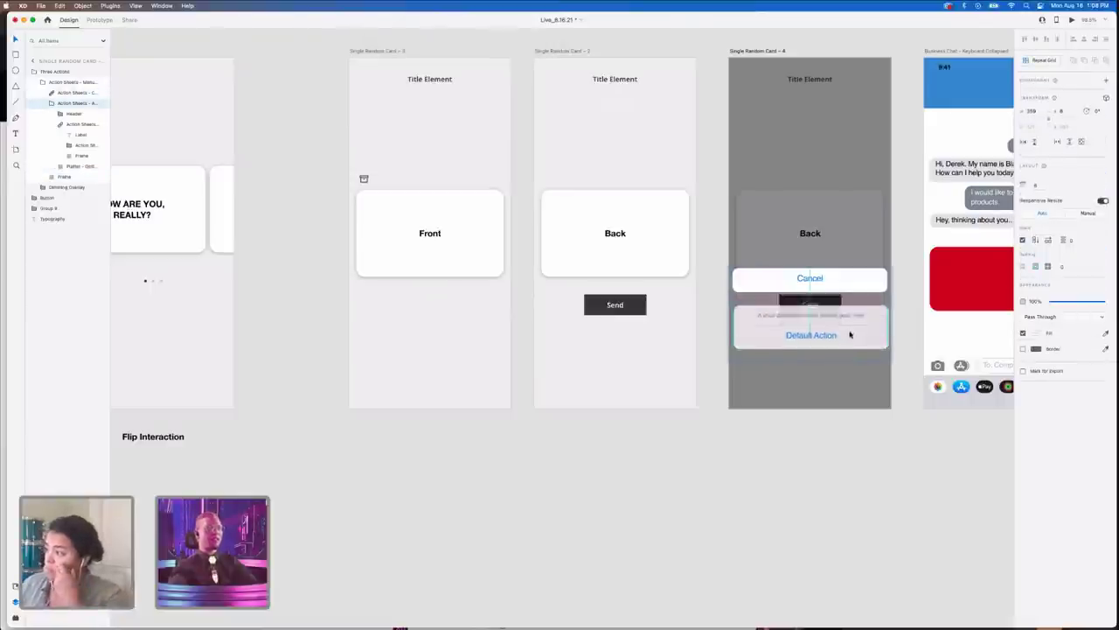
key(super+z)
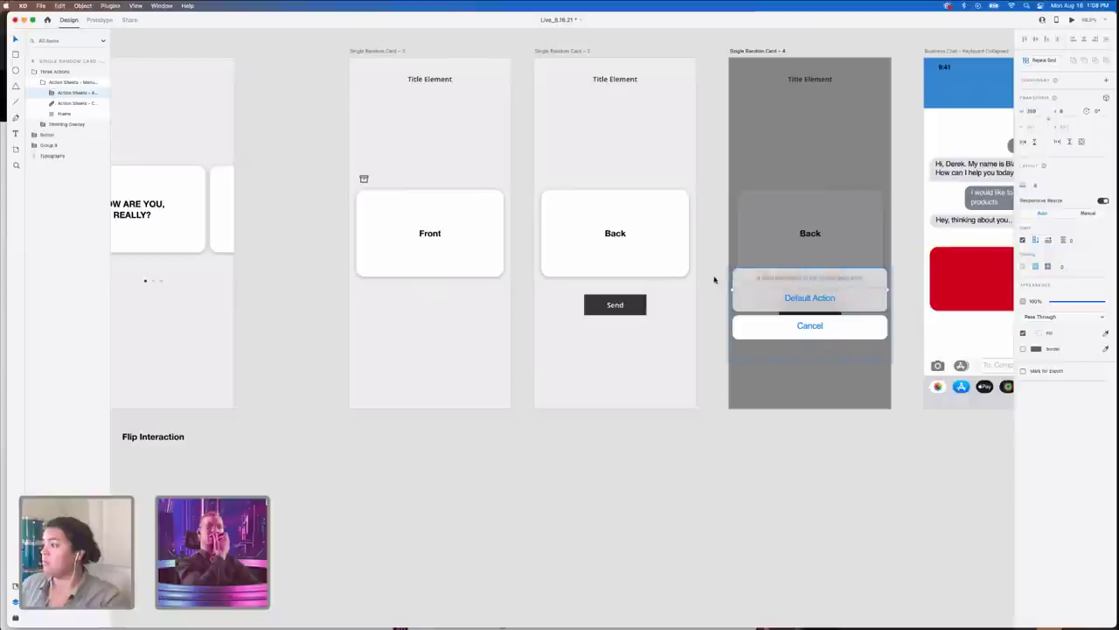
- Move the whole action sheet, including Cancel, down to the lower edge of the Single Random Card - 4 artboard
click(714, 280)
click(799, 302)
drag(839, 289, 846, 339)
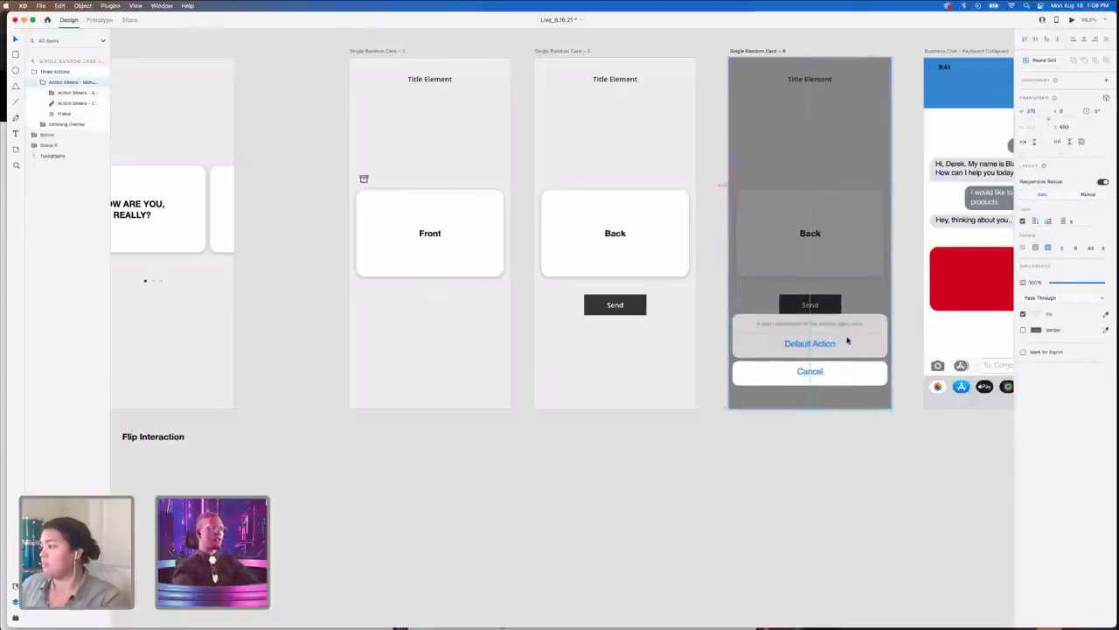
- Rename the action sheet's Default Action label to "Share to..."
double_click(811, 345)
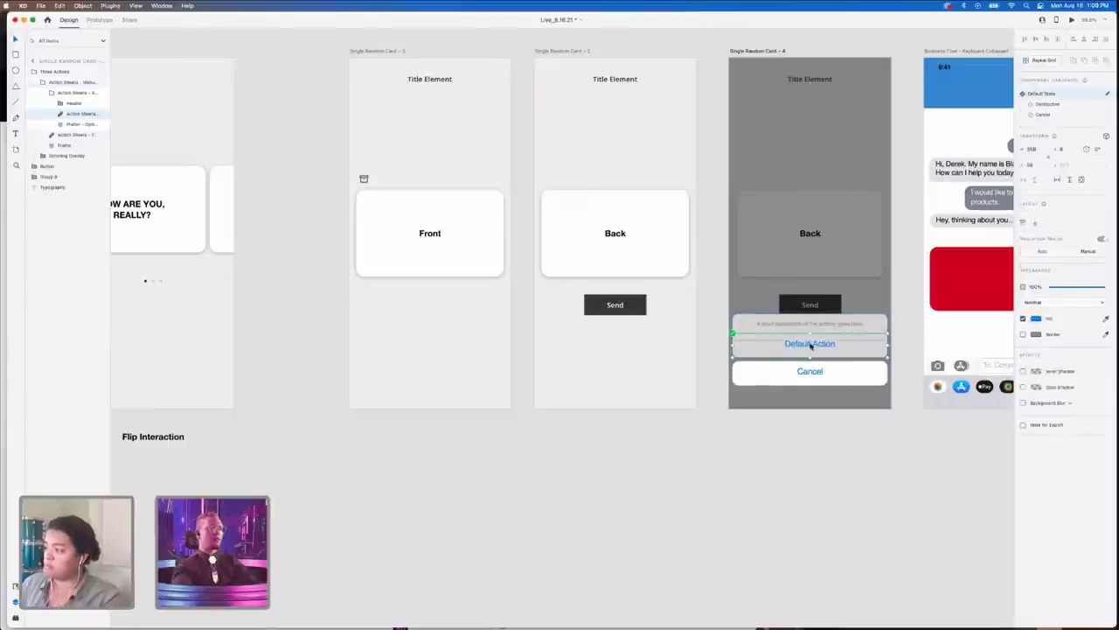
double_click(811, 342)
double_click(817, 346)
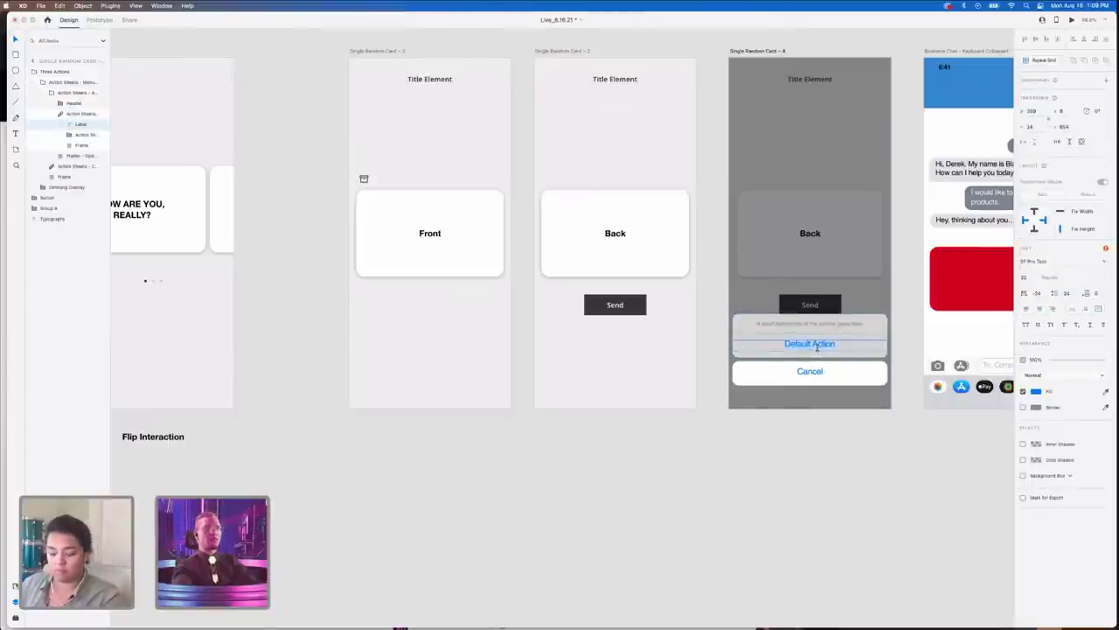
text(S)
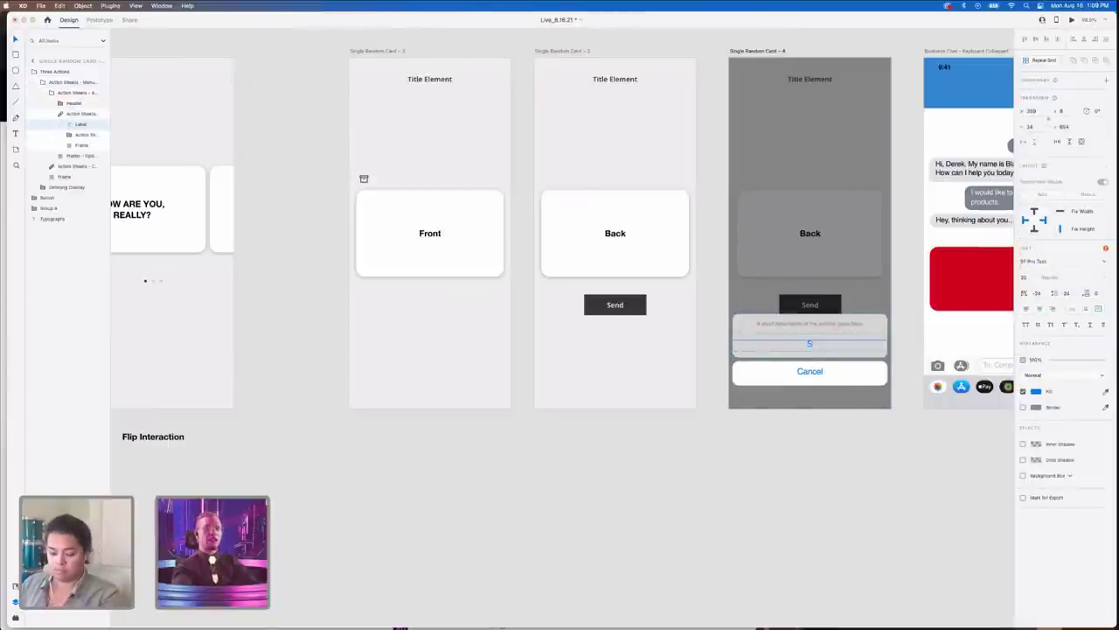
text(hare)
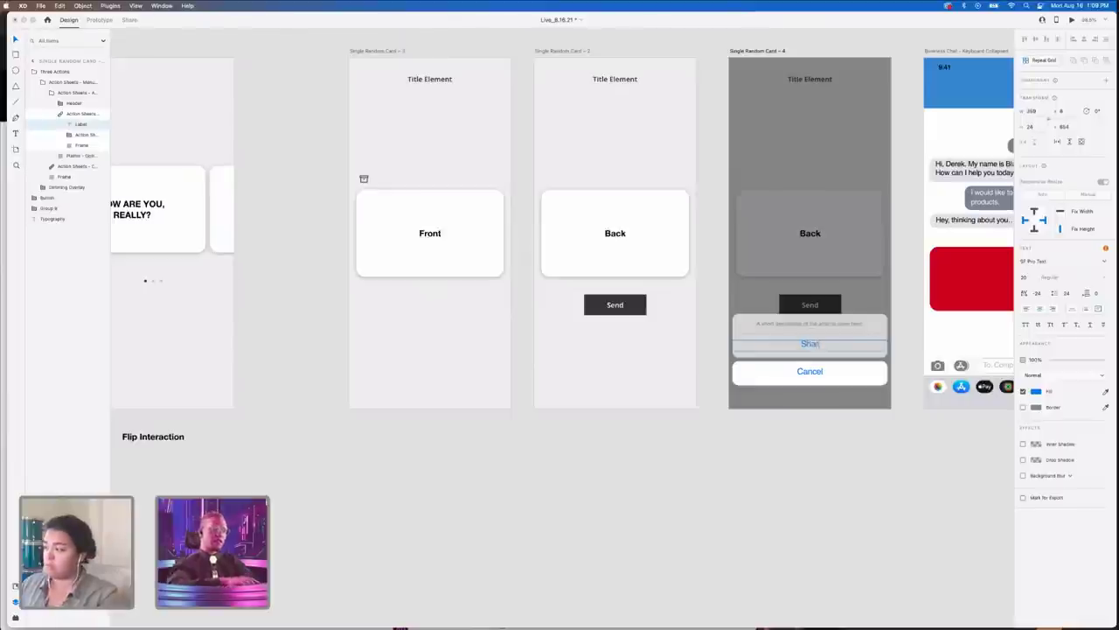
text( to)
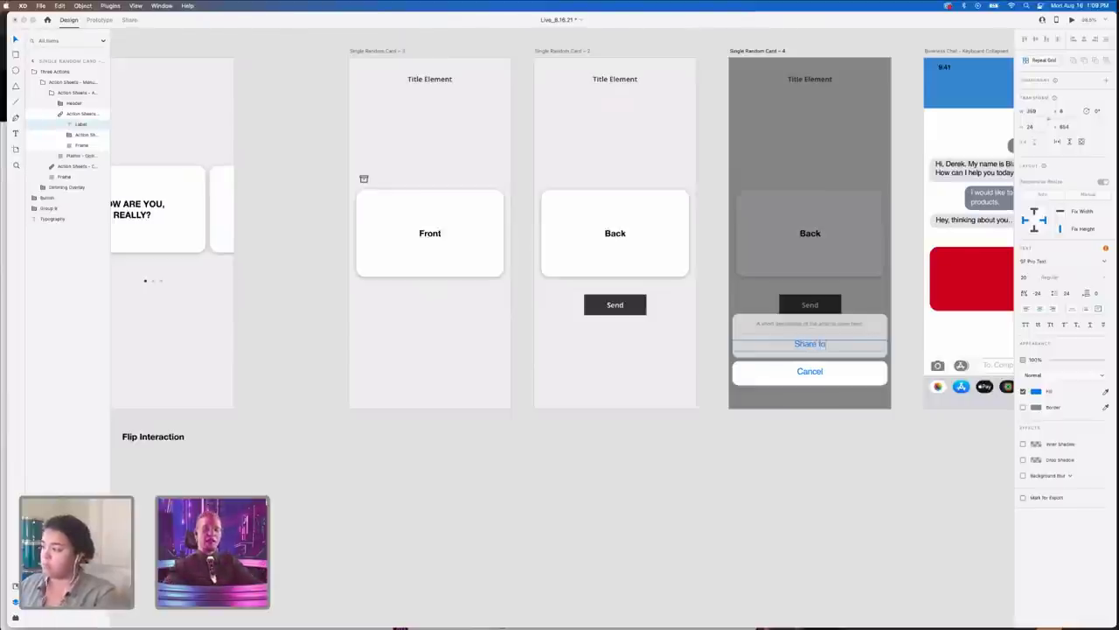
text(...)
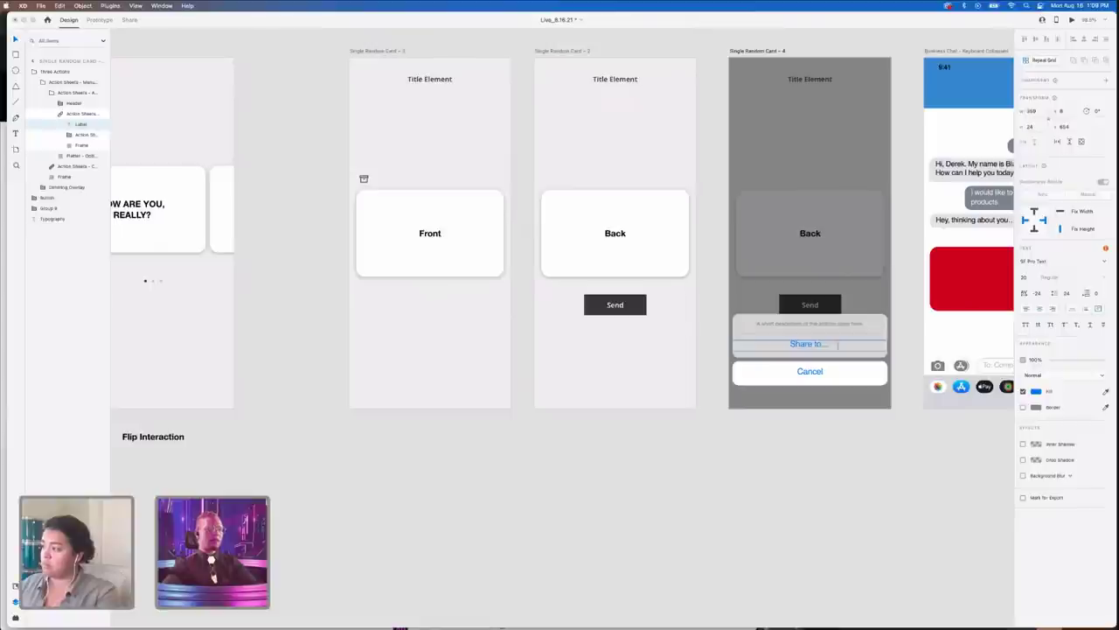
key(Escape)
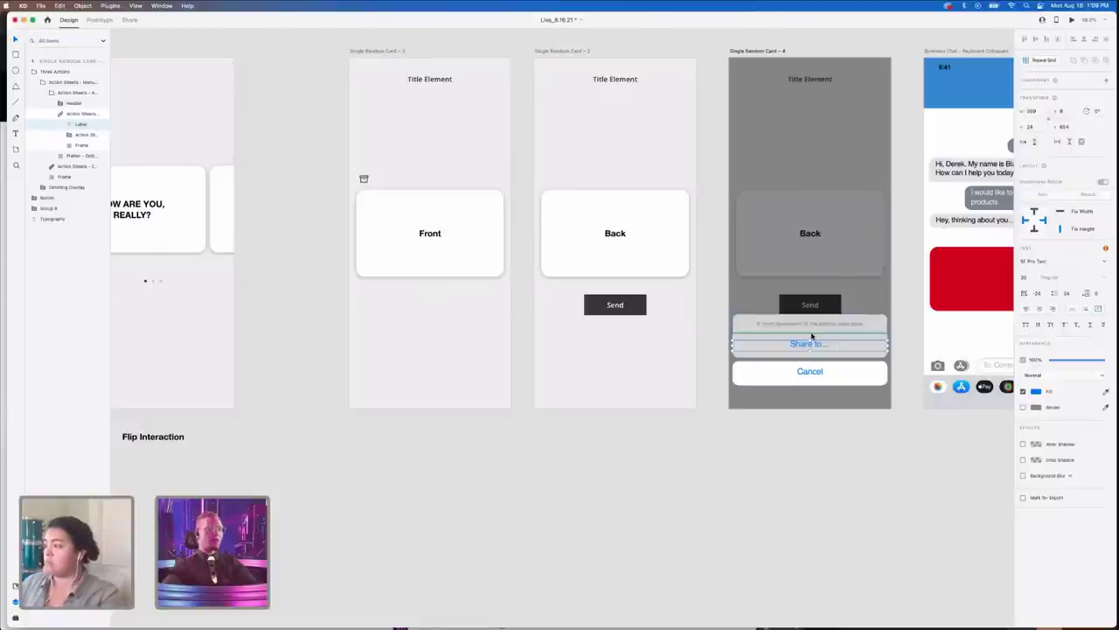
- Duplicate the "Share to..." row so the action sheet has a second option above Cancel
key(super+d)
click(839, 381)
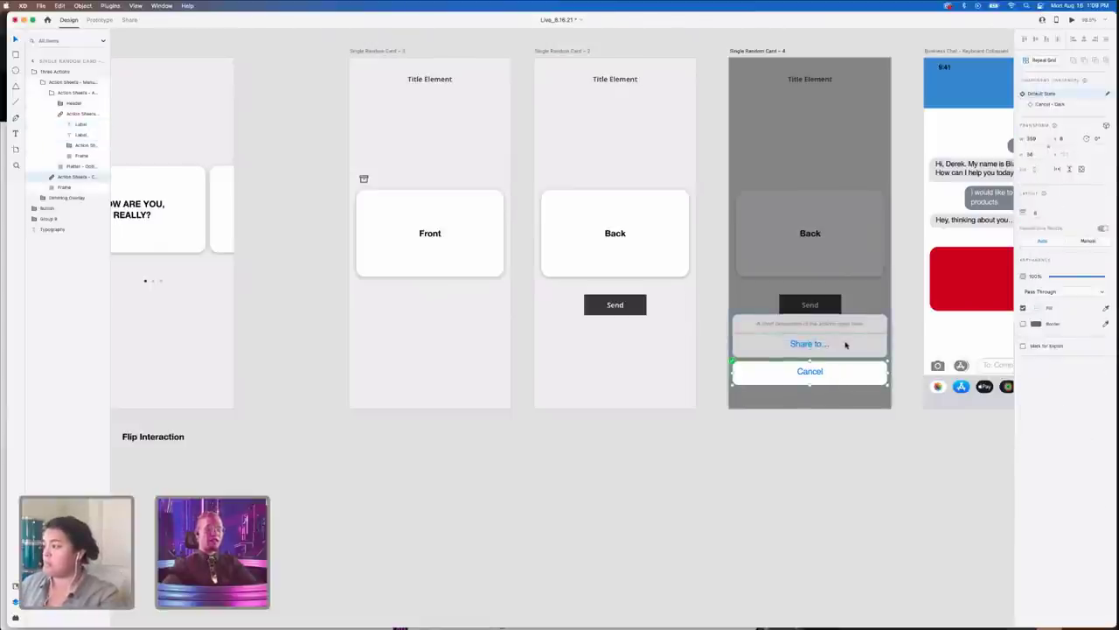
click(845, 345)
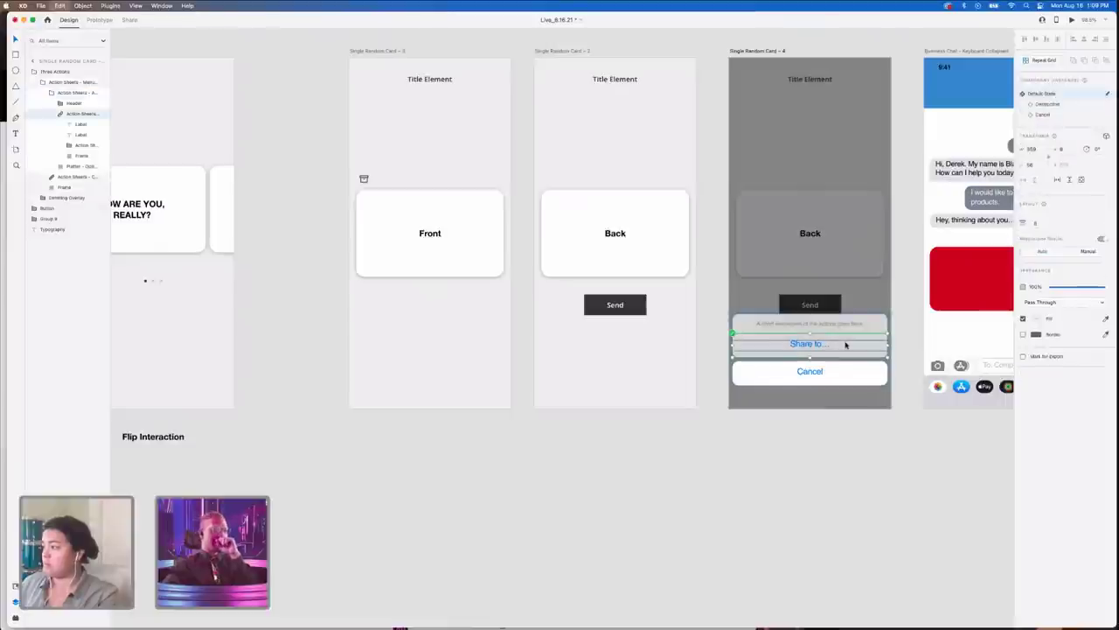
key(super+d)
key(Escape)
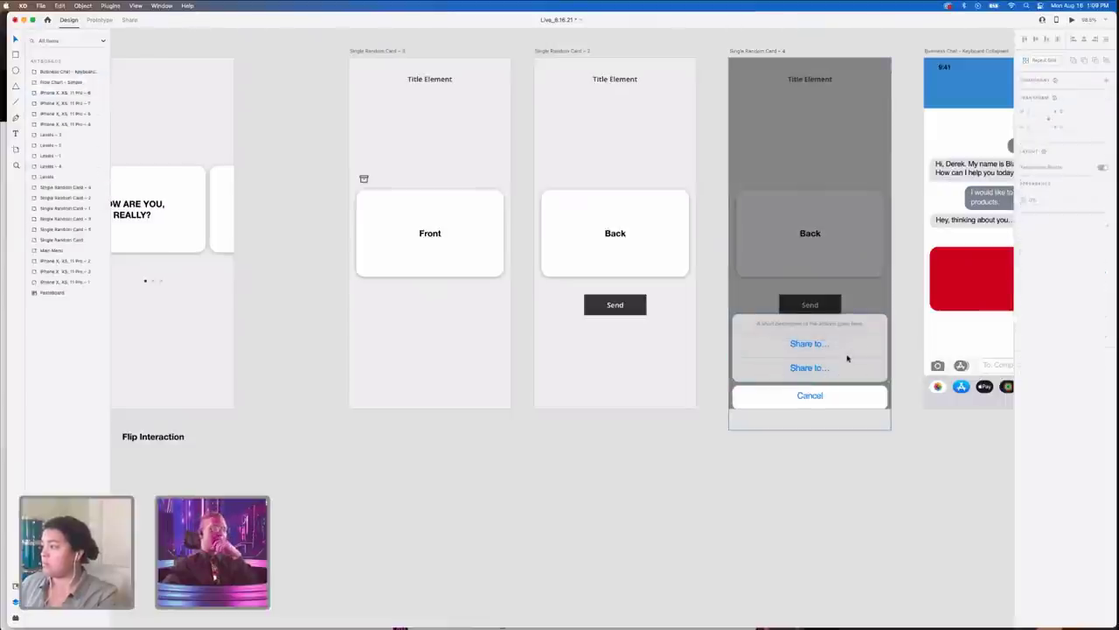
- Move the enlarged action sheet up so it fits inside the Single Random Card - 4 artboard
click(846, 349)
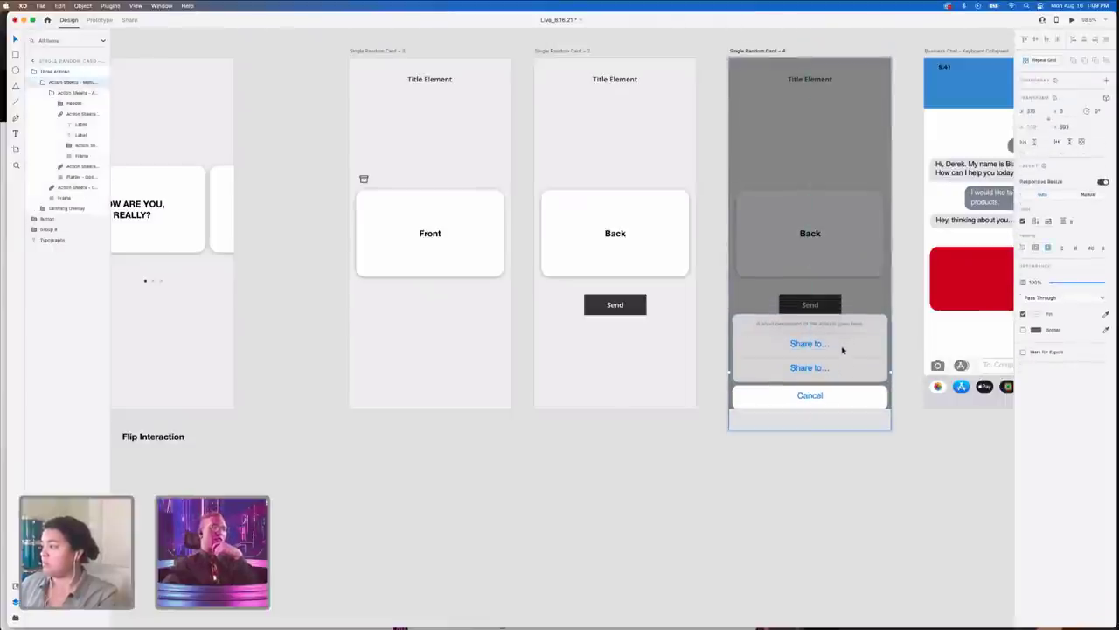
double_click(845, 365)
click(909, 394)
double_click(830, 387)
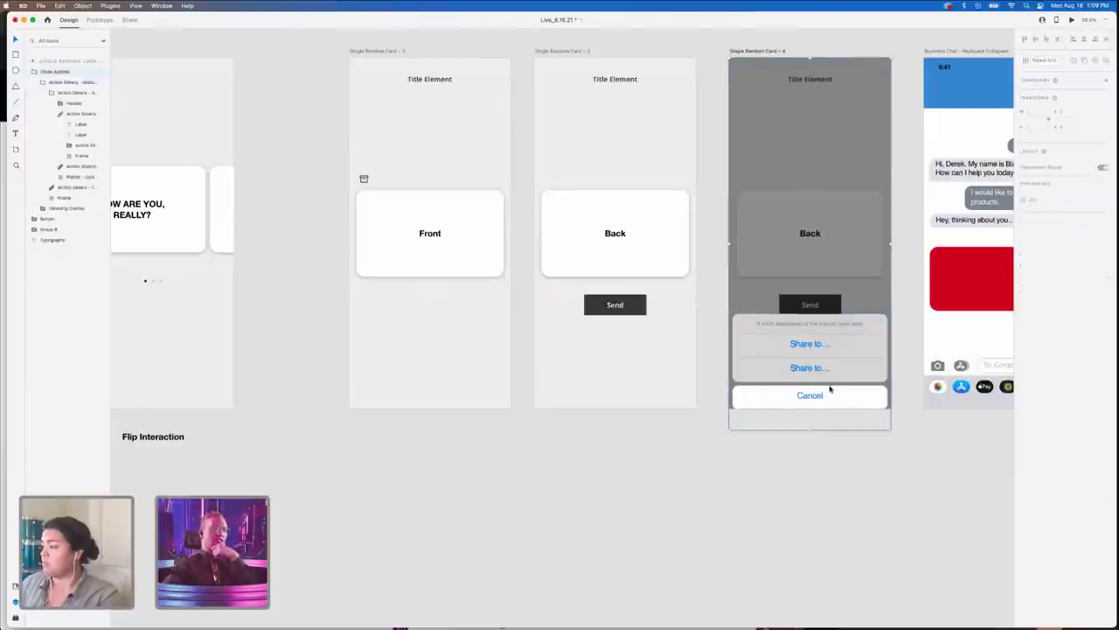
drag(833, 397, 834, 375)
- Remove the overlapping duplicate label from the second "Share to..." row
double_click(809, 347)
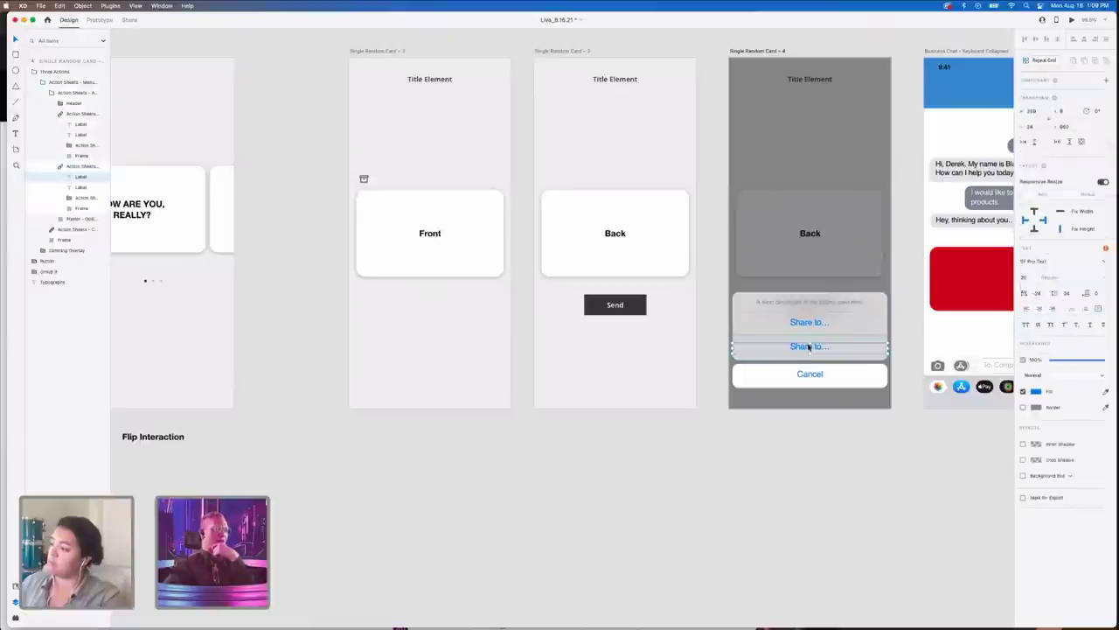
key(super+a)
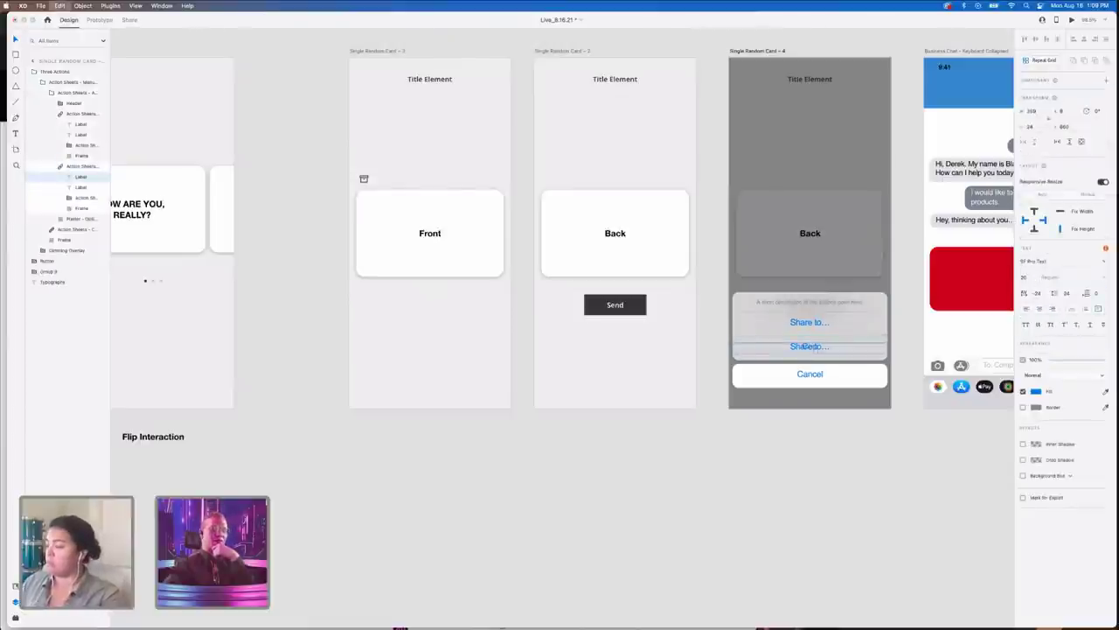
text(Copy)
key(Escape)
key(Delete)
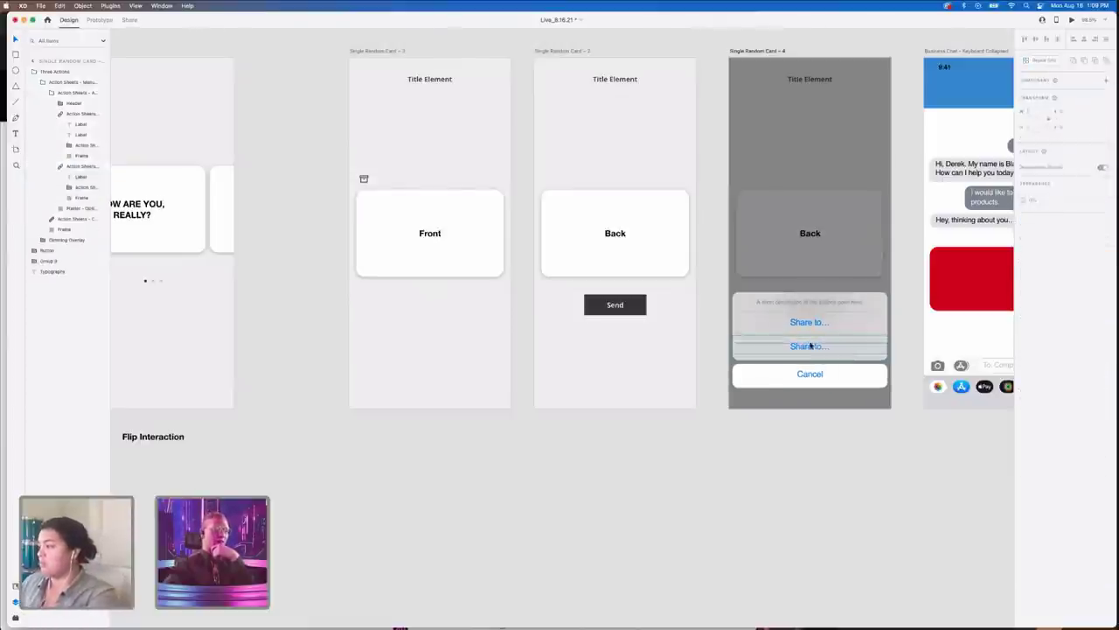
- Rename the label of the action sheet's second row to "Copy Card"
click(810, 346)
double_click(810, 347)
key(BackSpace)
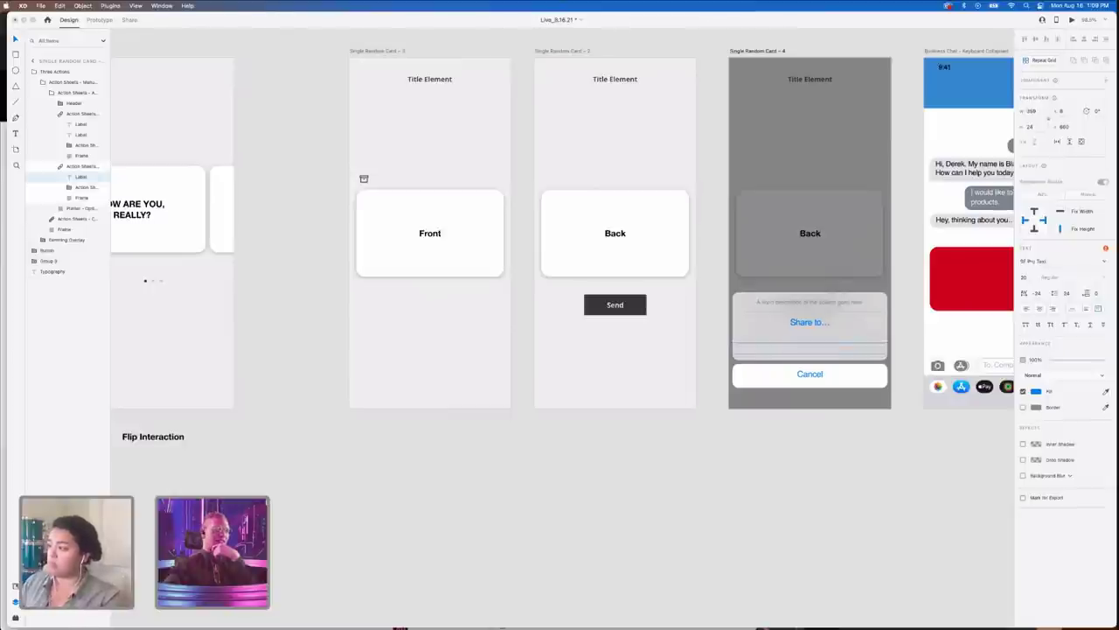
text(Cop)
key(Escape)
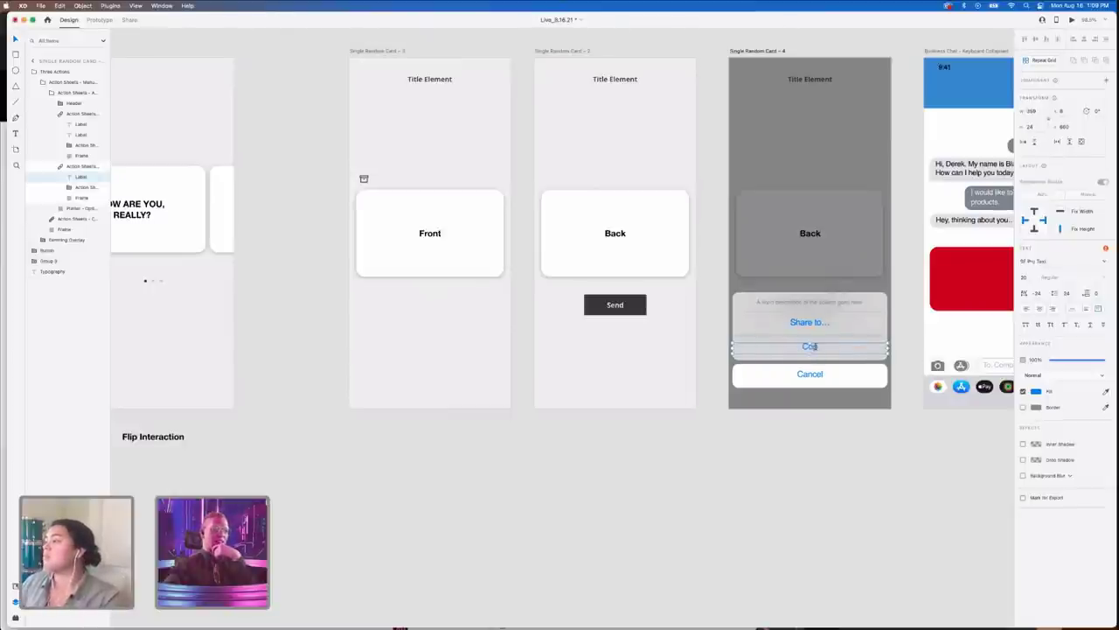
text(y Card)
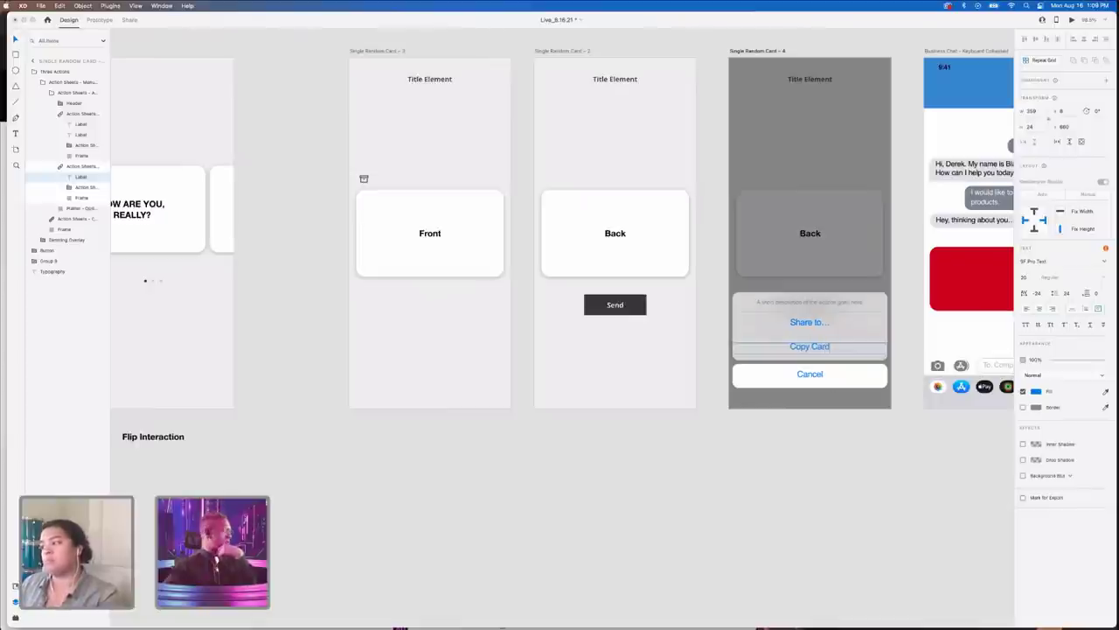
key(Escape)
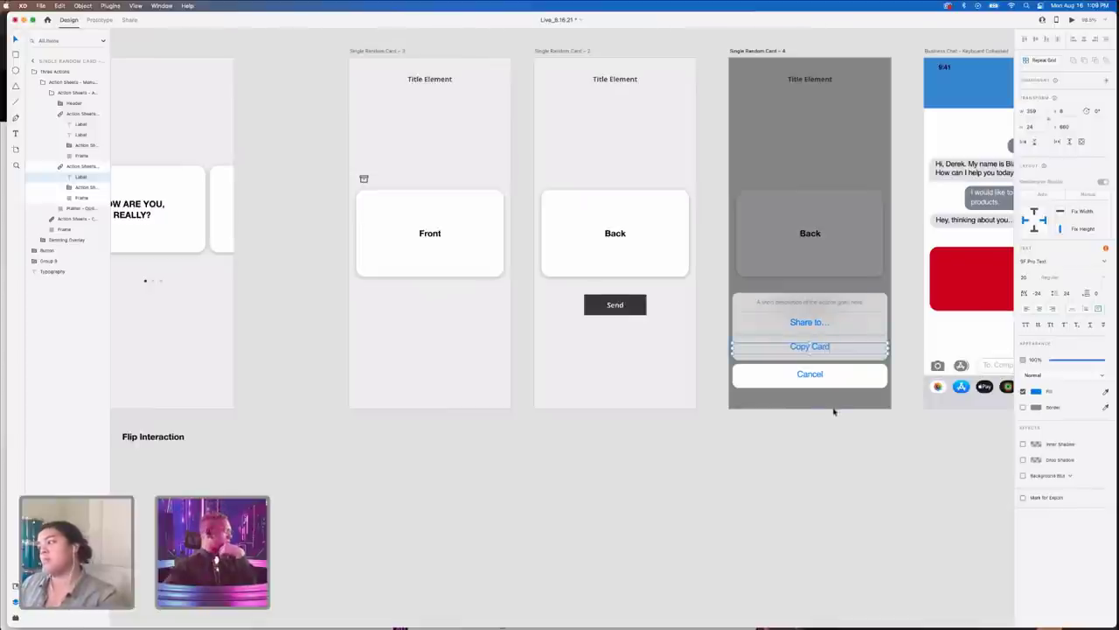
- Replace the action sheet's header description on Single Random Card - 4 with "Archive"
scroll(780, 308, right, 1)
click(780, 308)
double_click(781, 306)
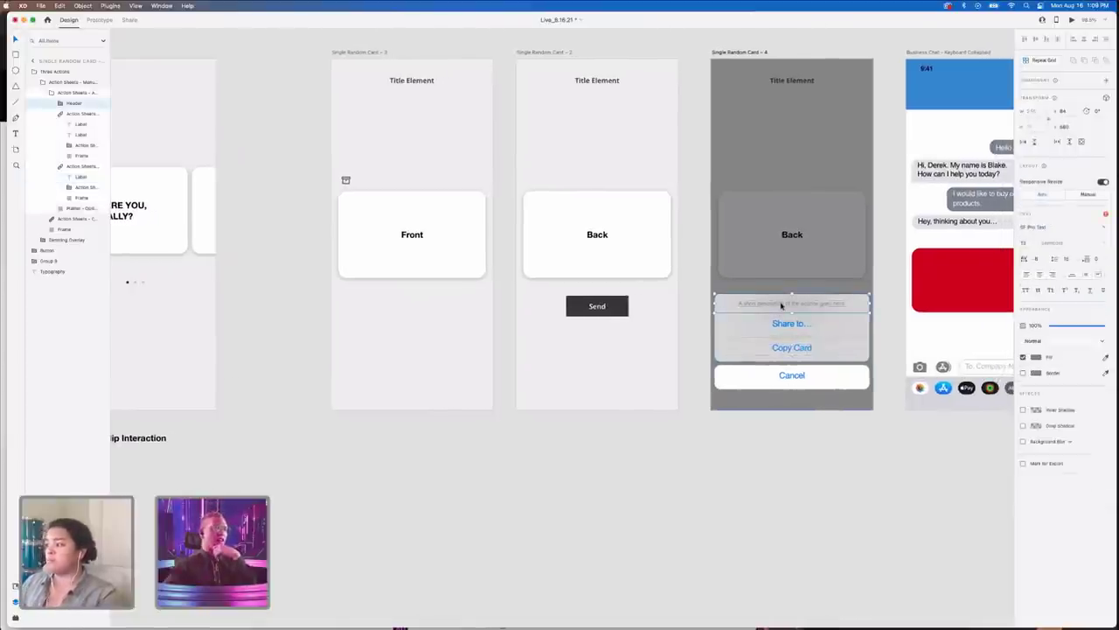
double_click(782, 303)
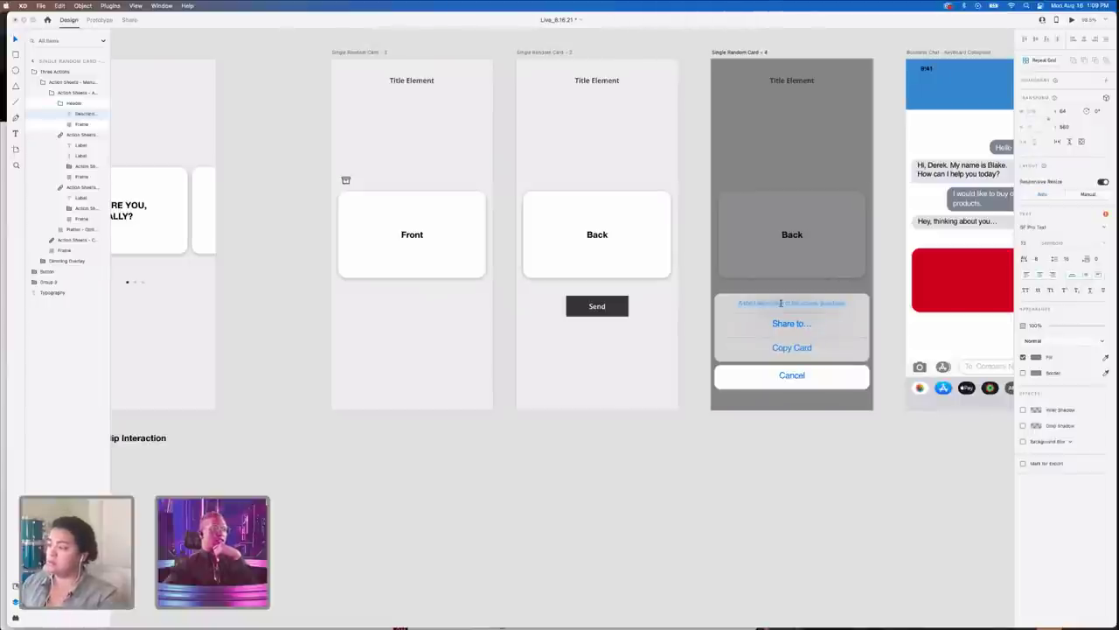
key(BackSpace)
text(Arc)
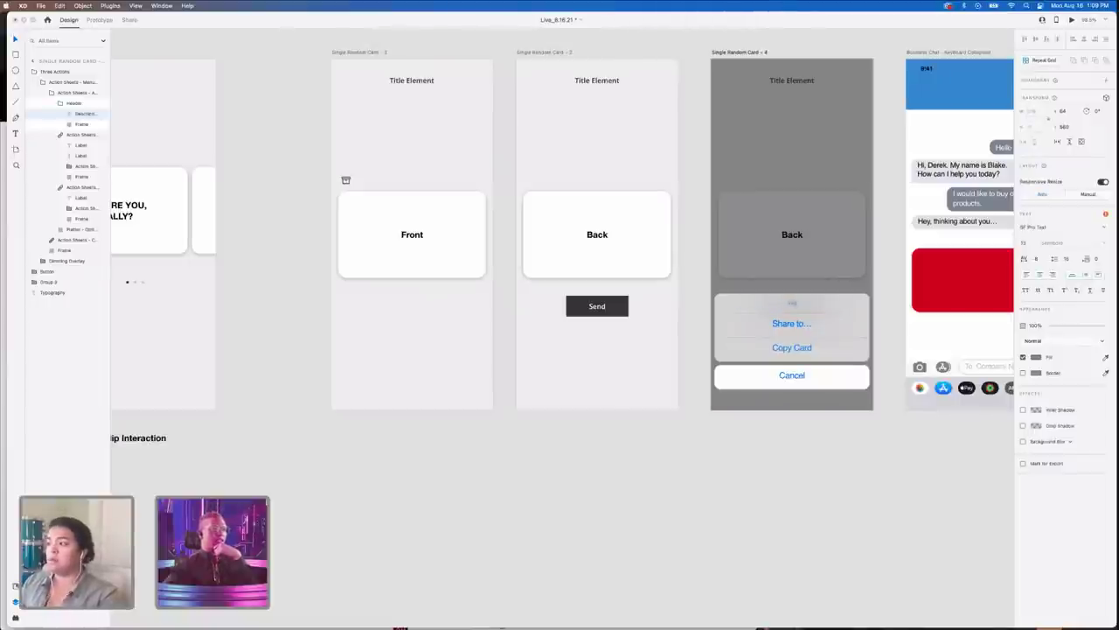
text(hive)
- Replace the word "Archive" in the action sheet's header description with "Get"
key(super+a)
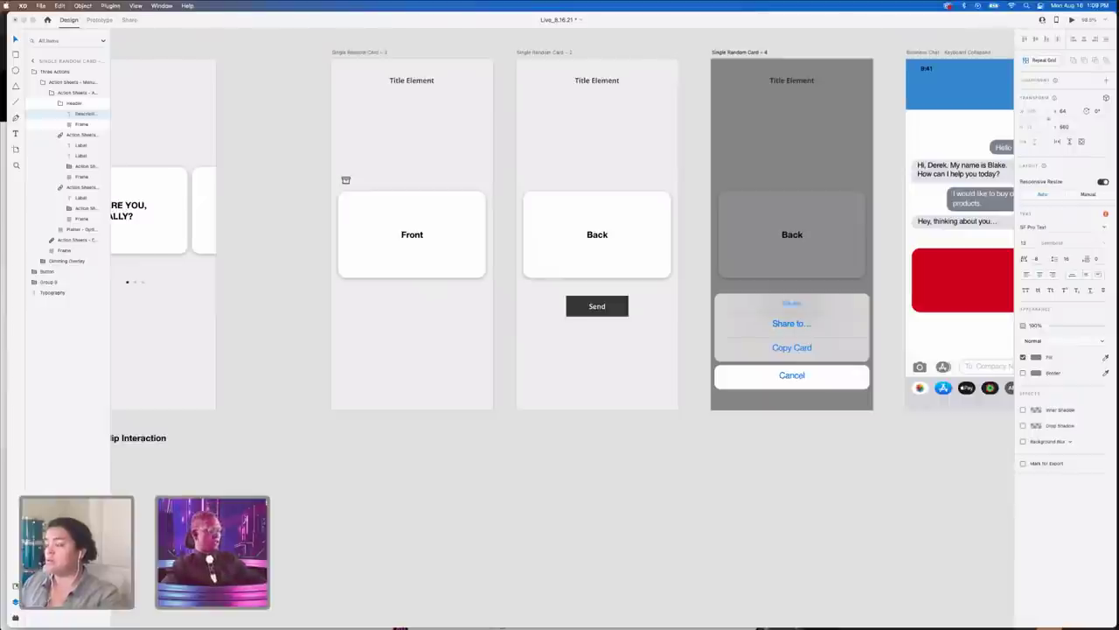
key(BackSpace)
text(Use the)
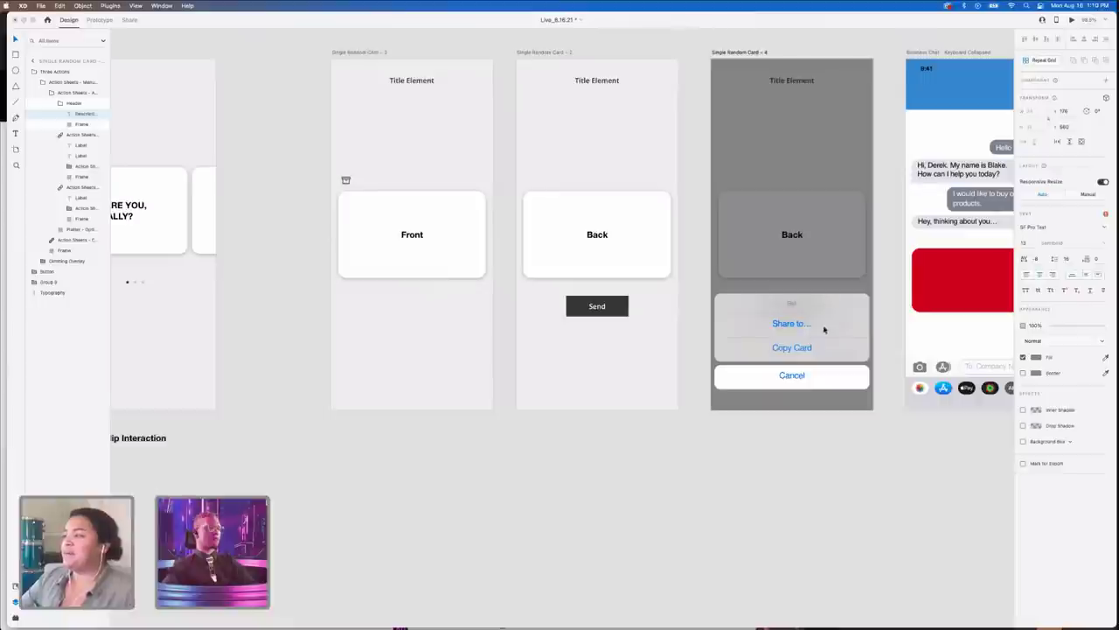
scroll(824, 329, up, 2)
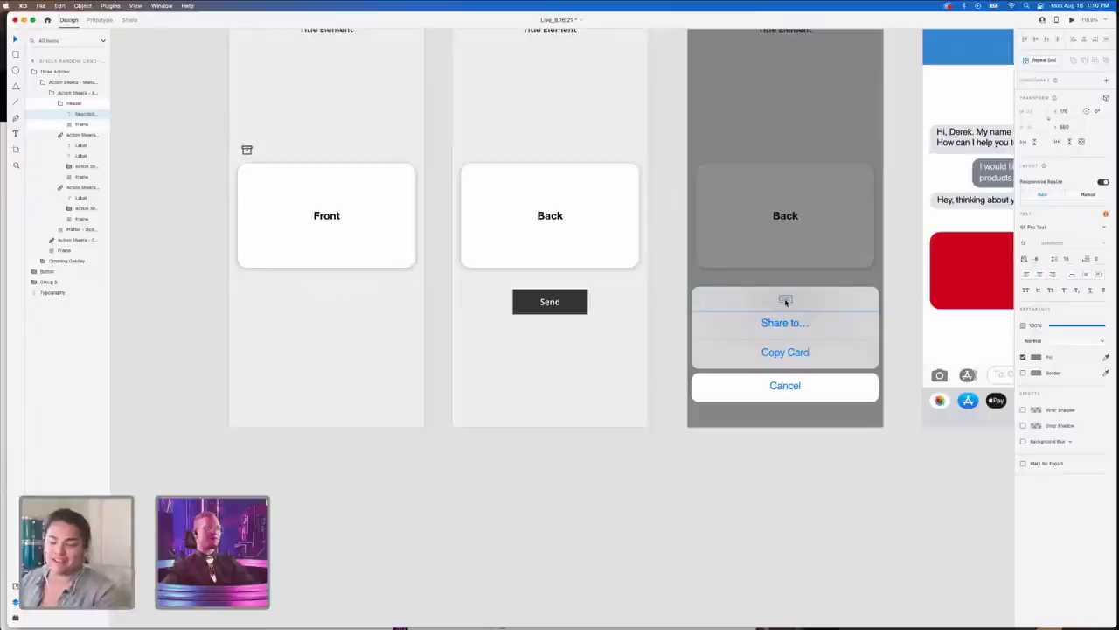
scroll(785, 301, up, 3)
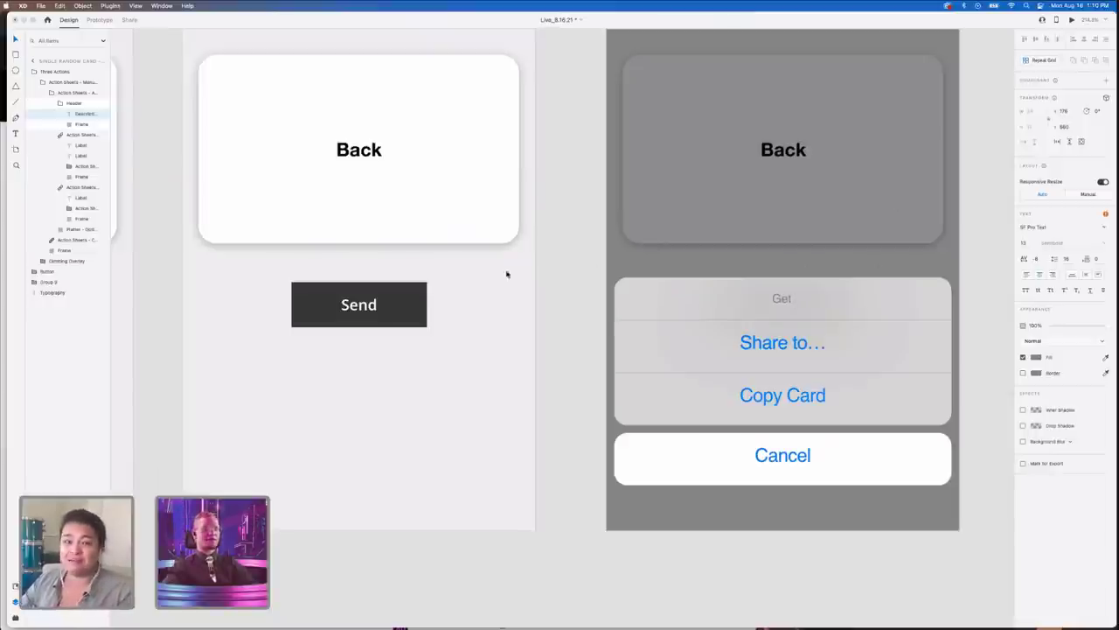
- Review the wireframe rows from the Main Menu and Levels artboards to the single card and Business Chat screens
scroll(502, 335, down, 5)
scroll(503, 336, left, 4)
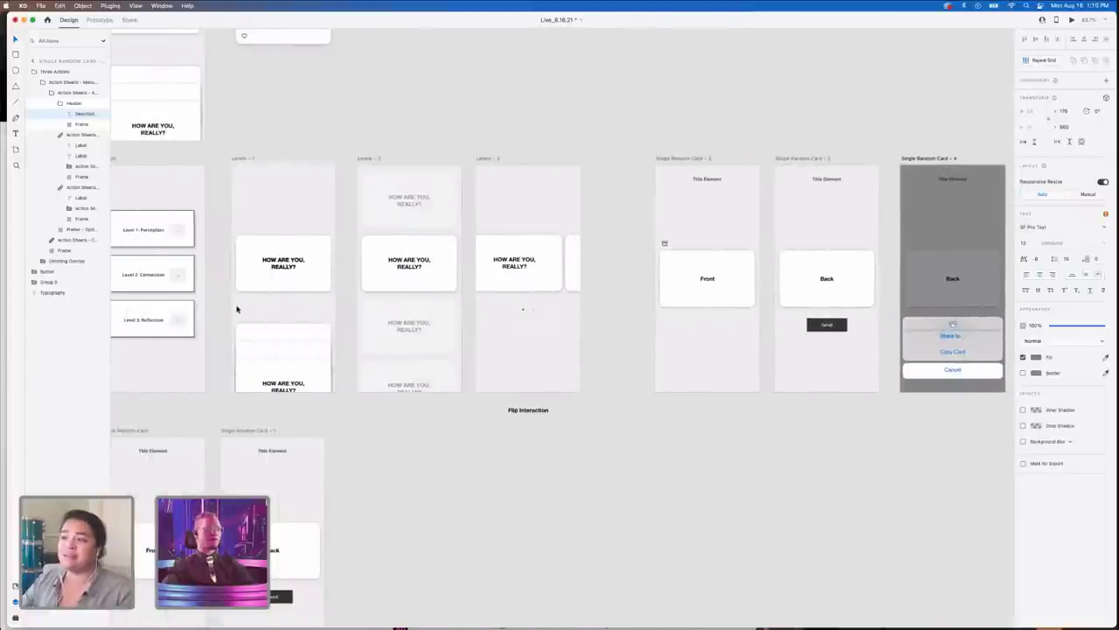
scroll(280, 280, left, 5)
scroll(427, 364, down, 4)
scroll(427, 365, right, 3)
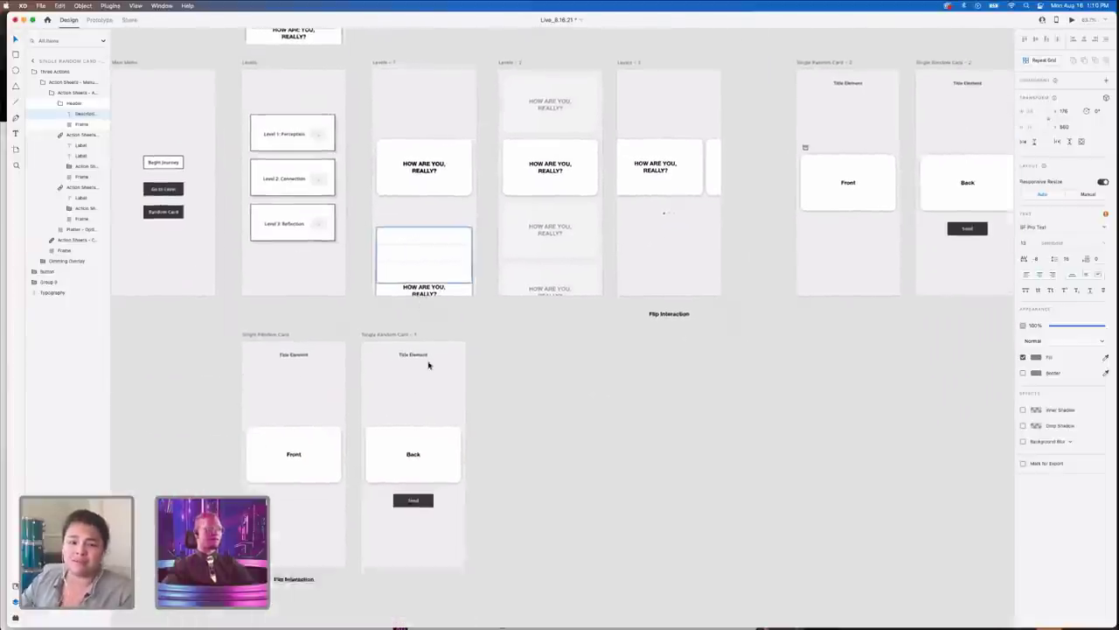
scroll(428, 365, down, 2)
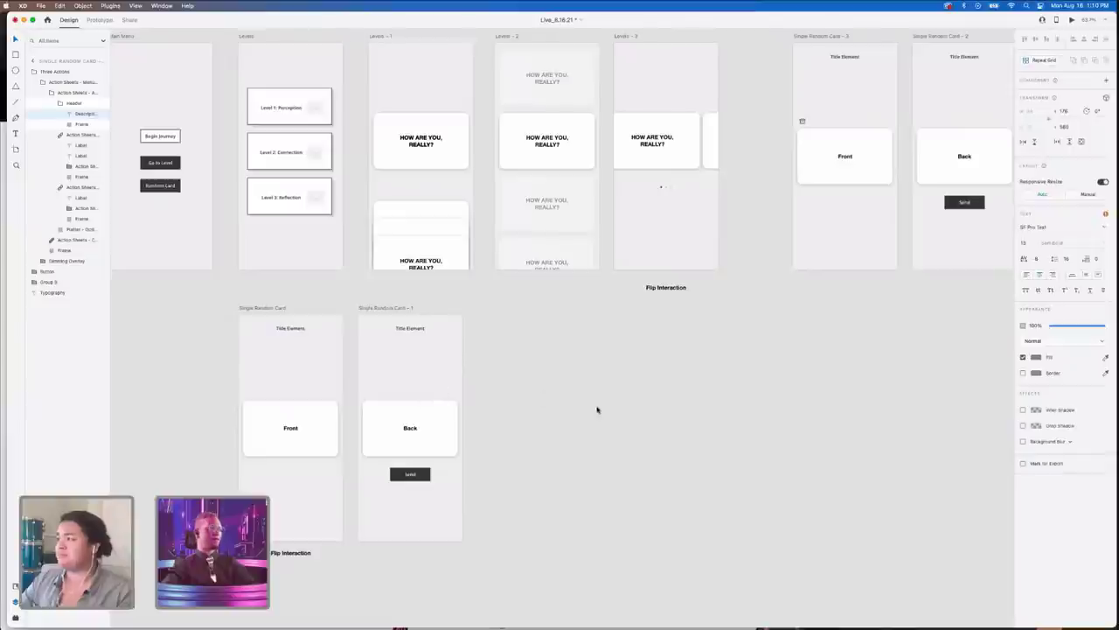
scroll(598, 409, right, 10)
scroll(598, 409, up, 2)
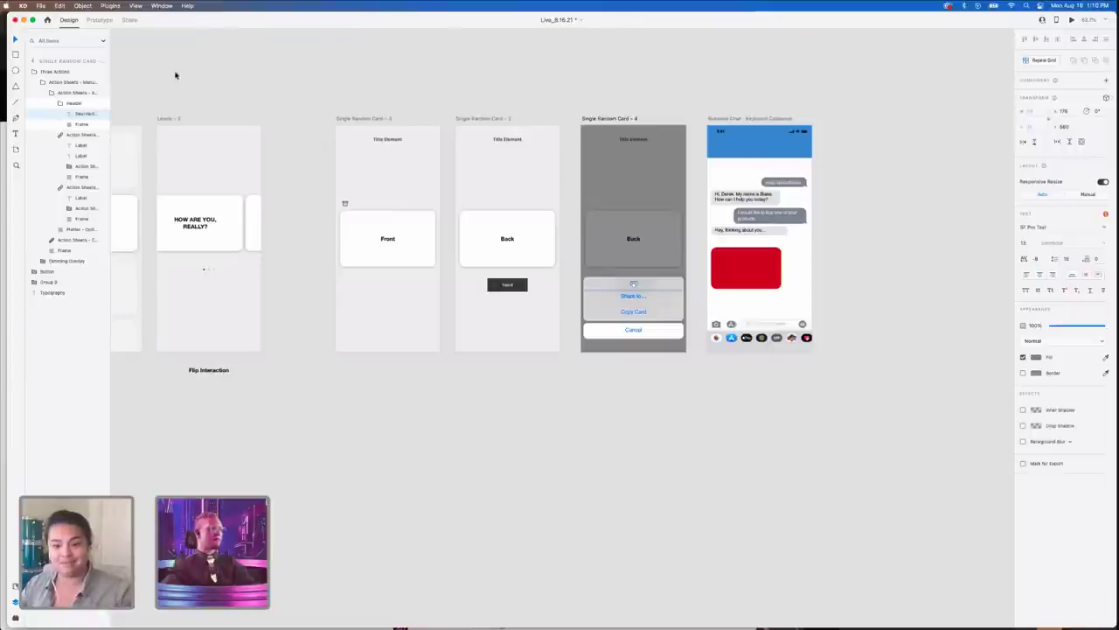
click(297, 390)
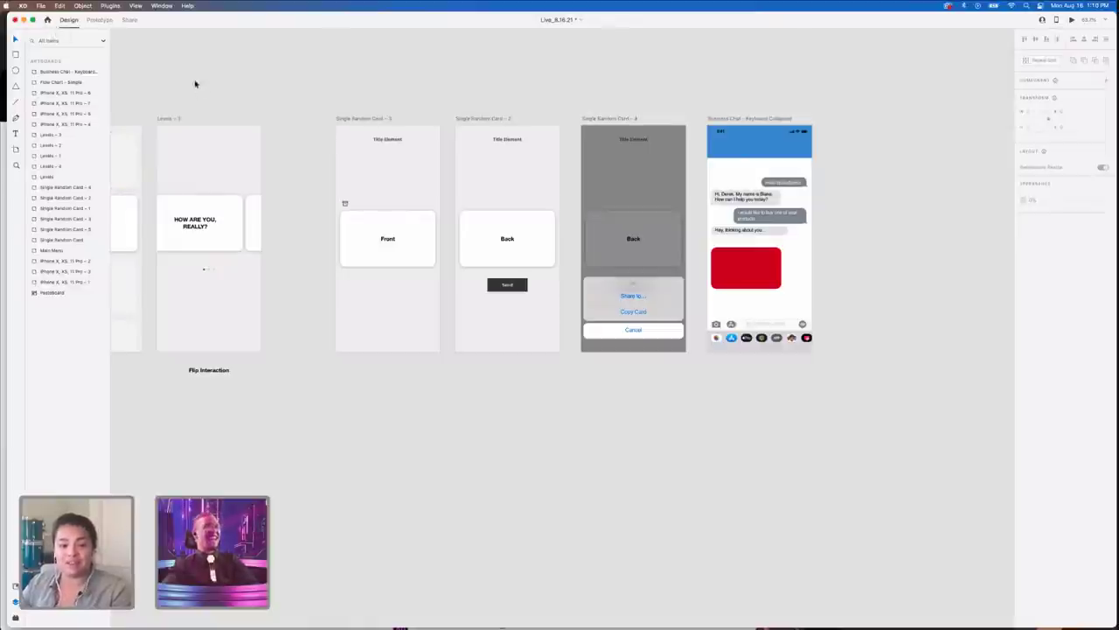
- Examine the Main Flow chart and compare its steps with the wireframe artboards
scroll(187, 67, left, 3)
scroll(187, 66, left, 10)
scroll(187, 67, up, 5)
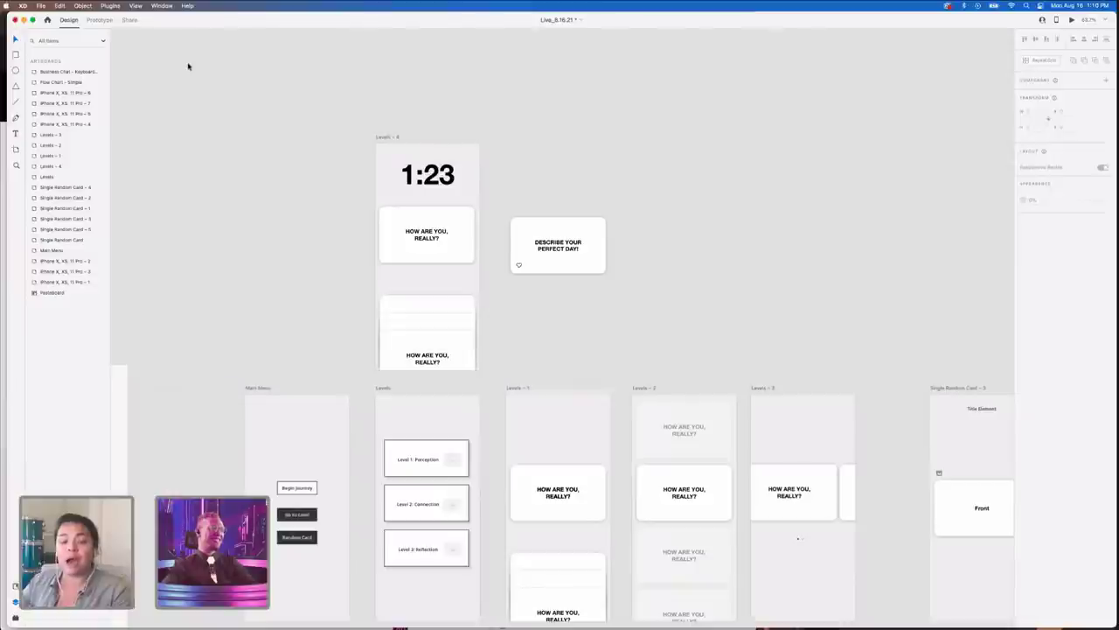
scroll(187, 67, left, 10)
scroll(188, 67, down, 3)
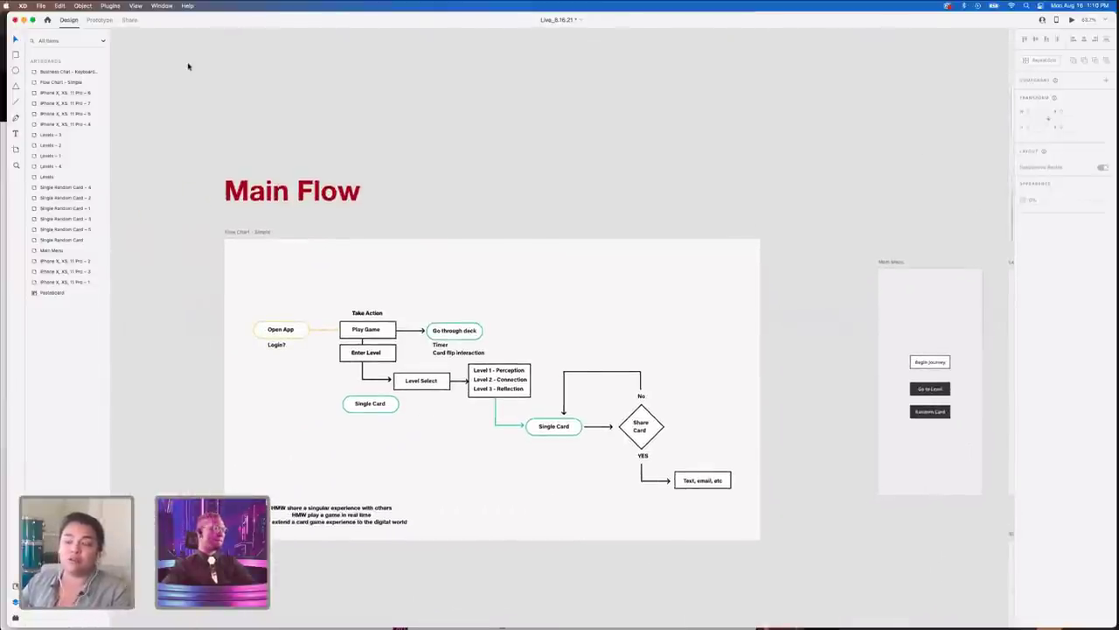
scroll(188, 66, left, 1)
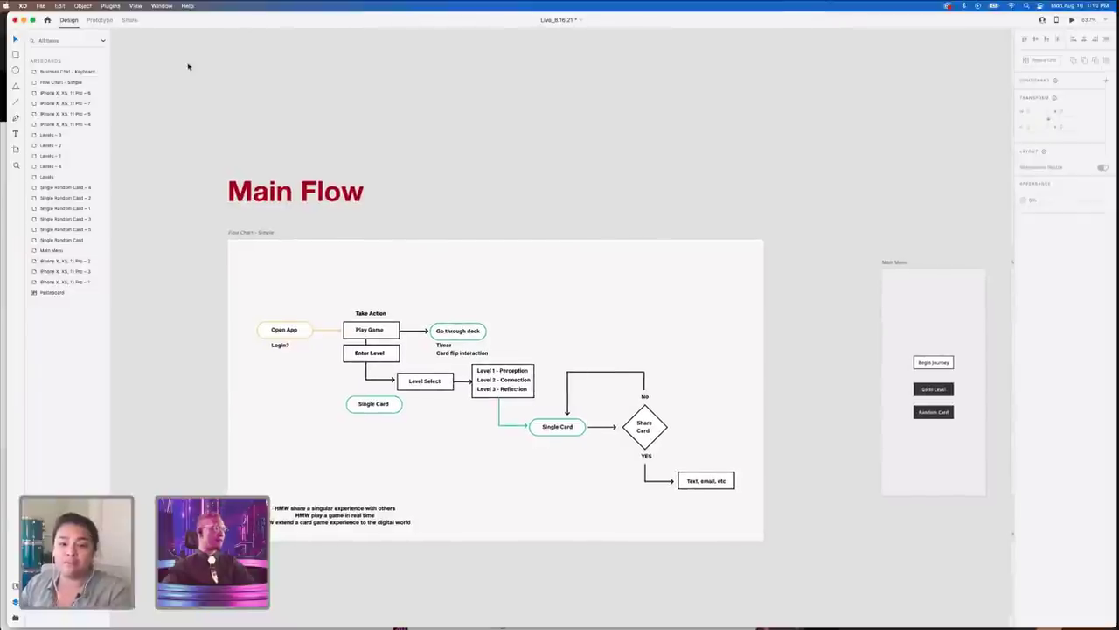
scroll(188, 67, up, 1)
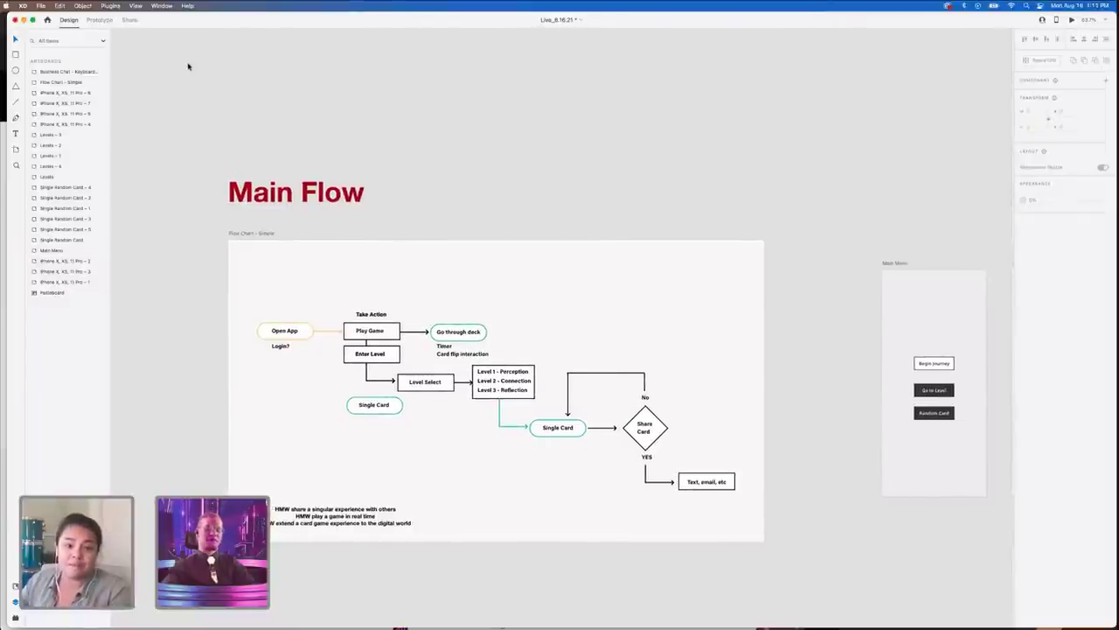
scroll(188, 67, right, 1)
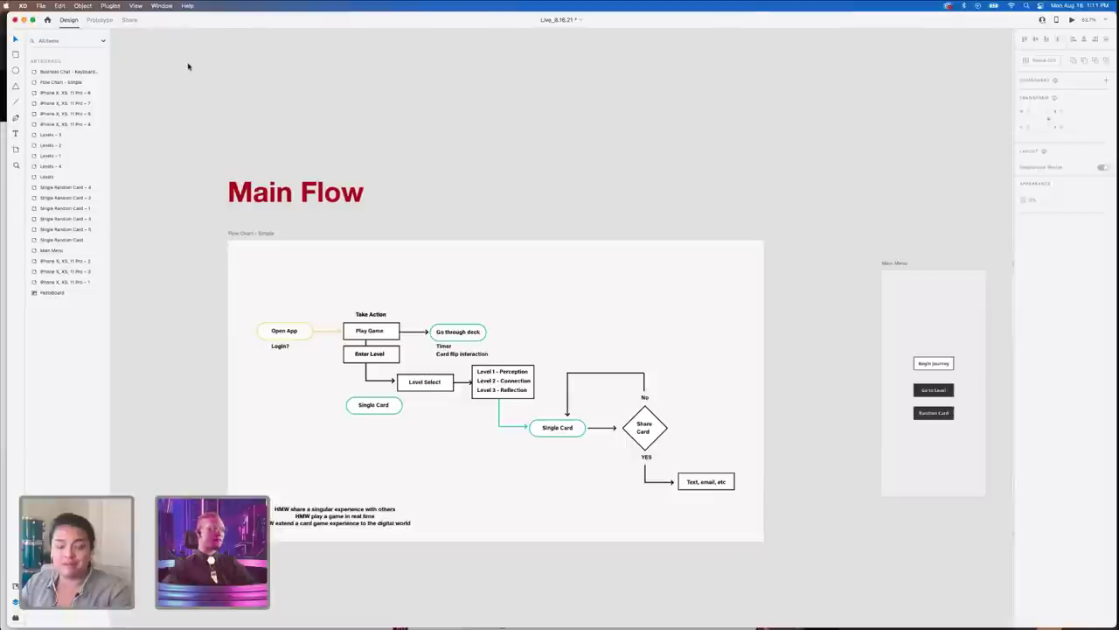
scroll(187, 67, down, 5)
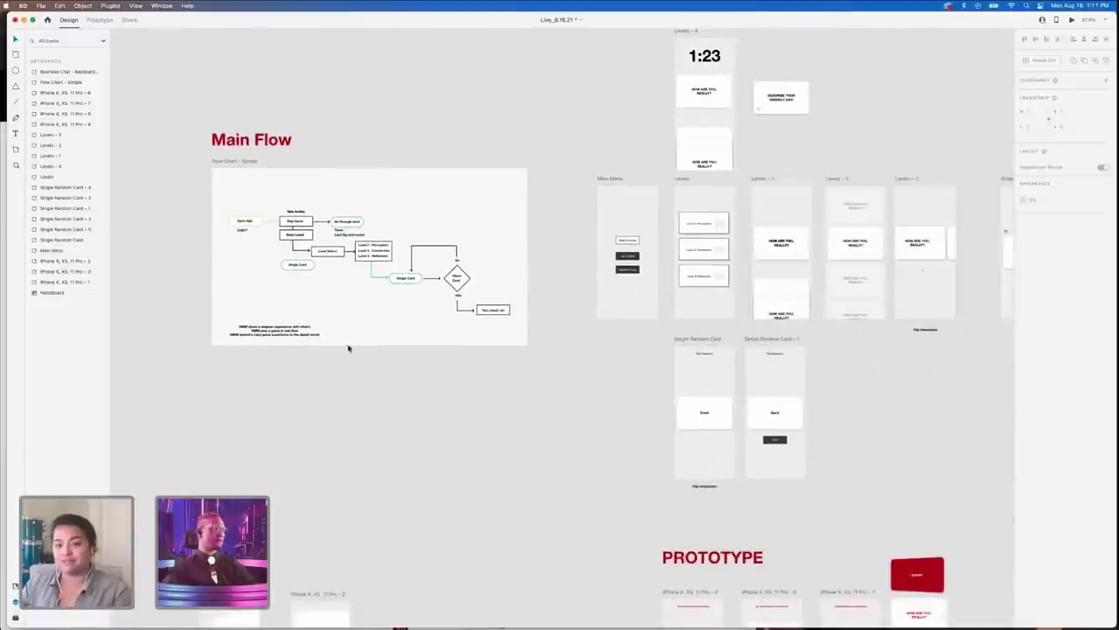
scroll(387, 429, right, 10)
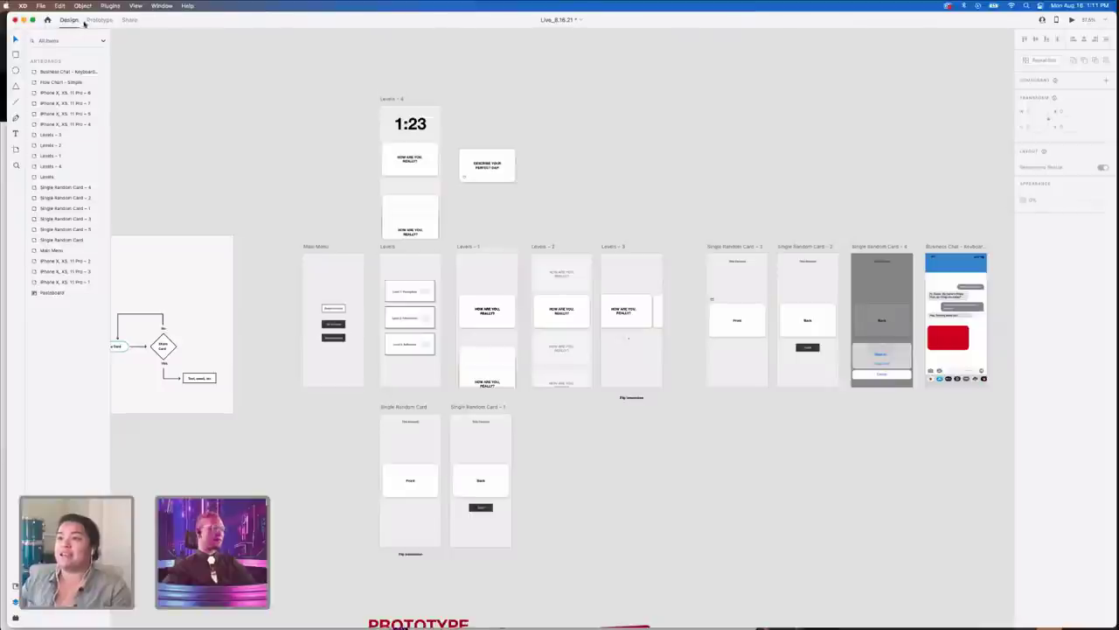
- Browse the elements offered by the mockup plugin's Foundation and Malibu themes
click(15, 618)
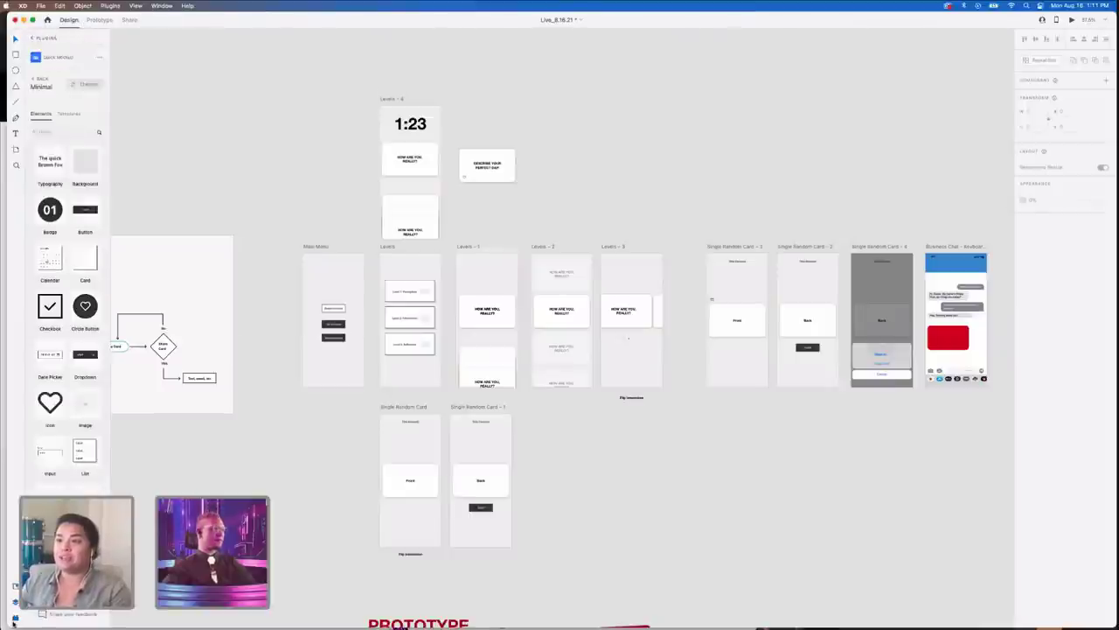
click(34, 79)
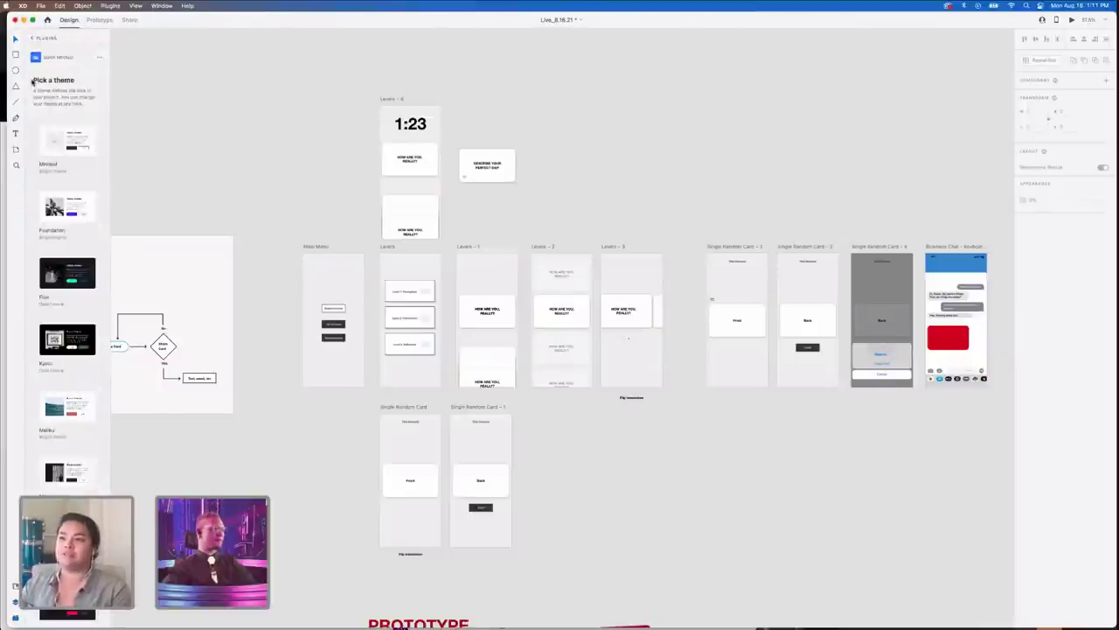
click(81, 220)
scroll(63, 414, down, 10)
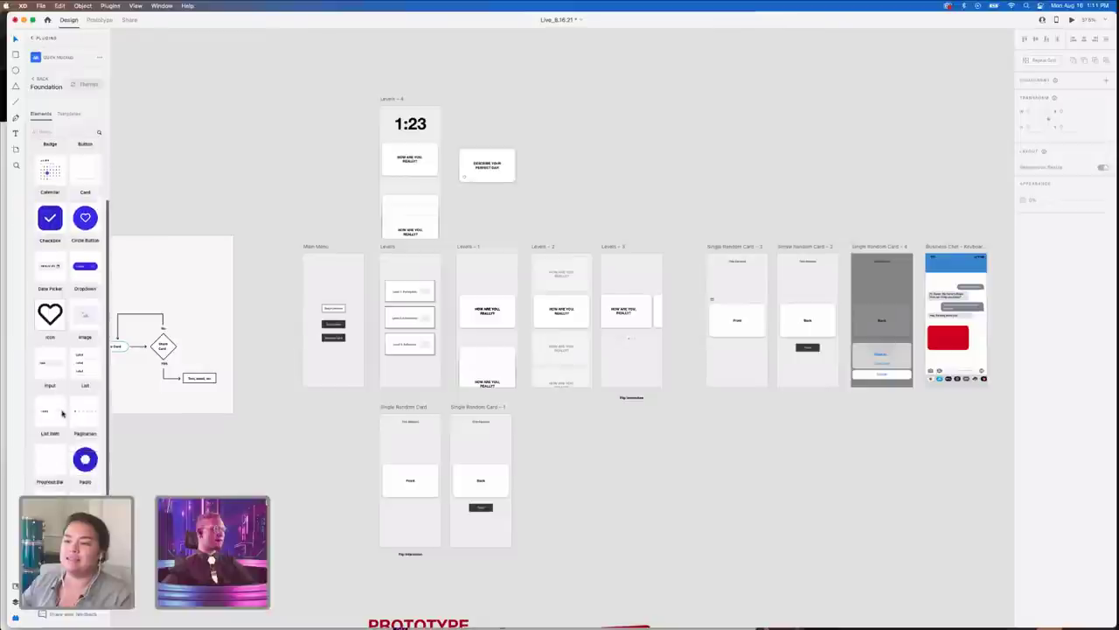
scroll(62, 414, up, 5)
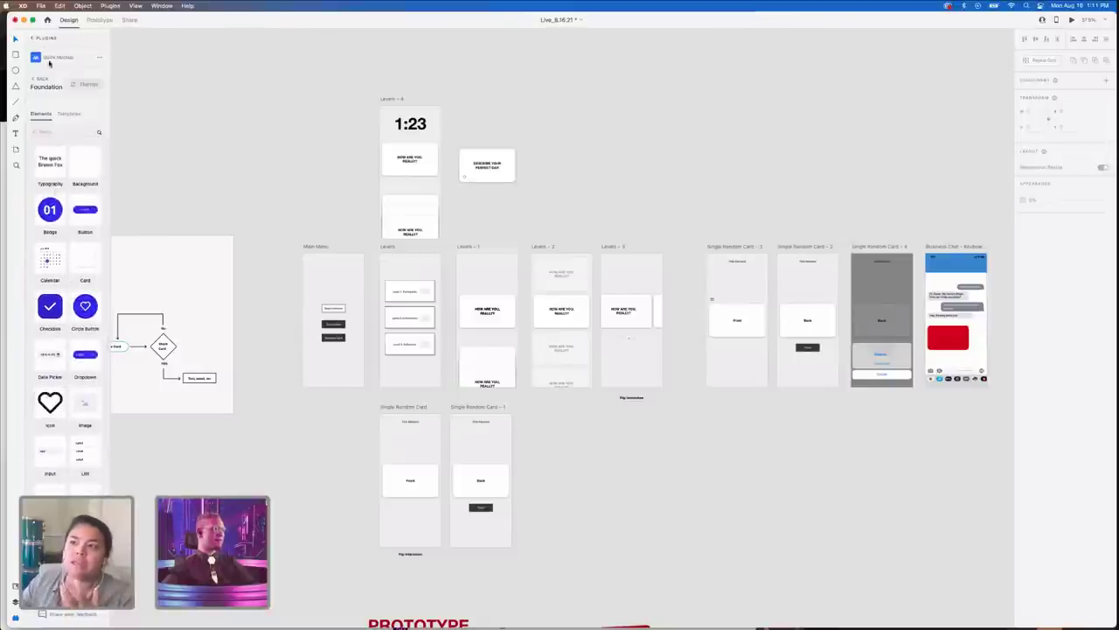
click(35, 79)
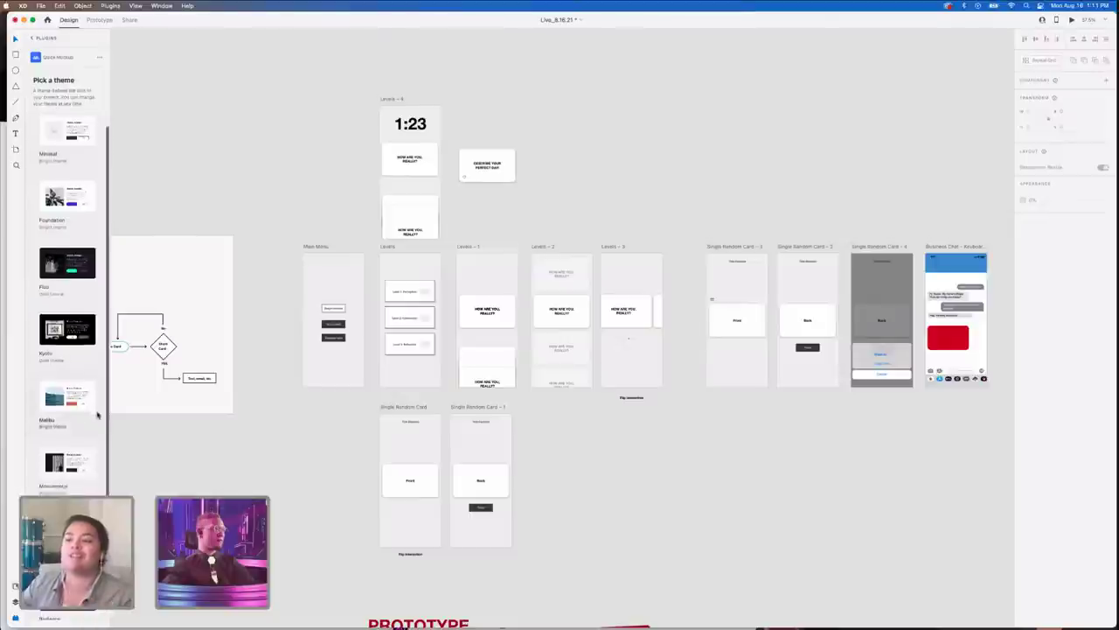
click(92, 396)
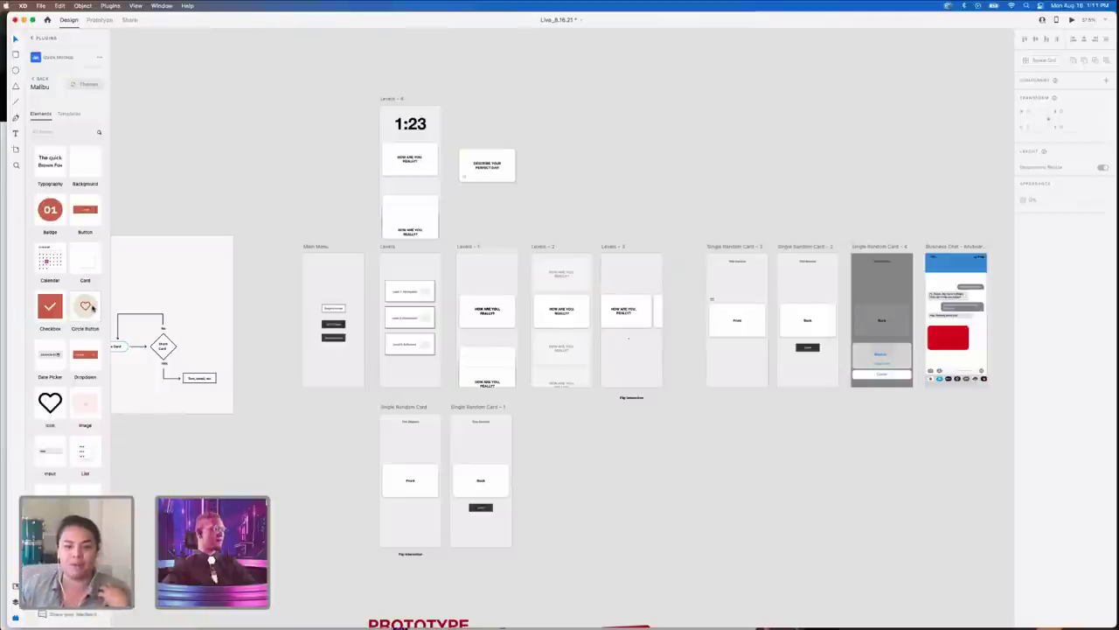
scroll(86, 339, down, 5)
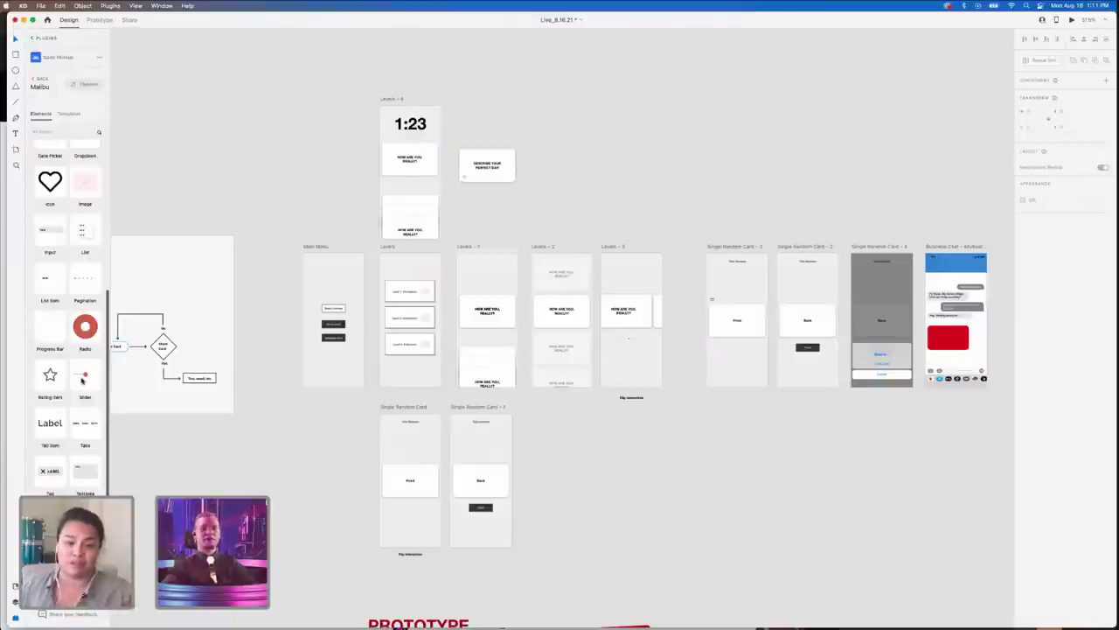
scroll(82, 380, up, 1)
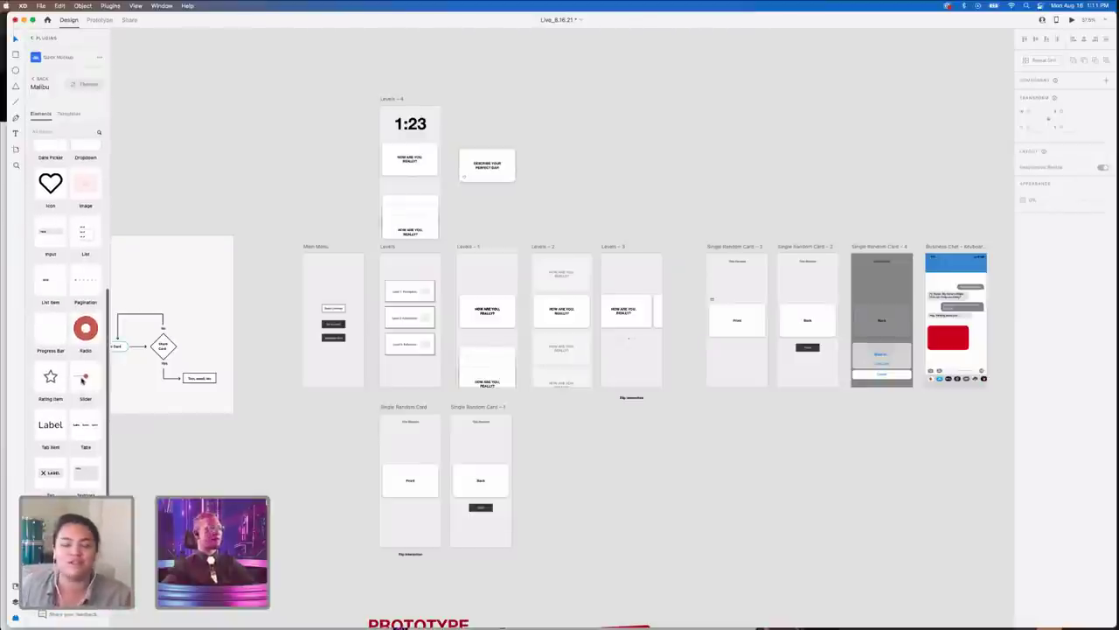
scroll(81, 379, down, 1)
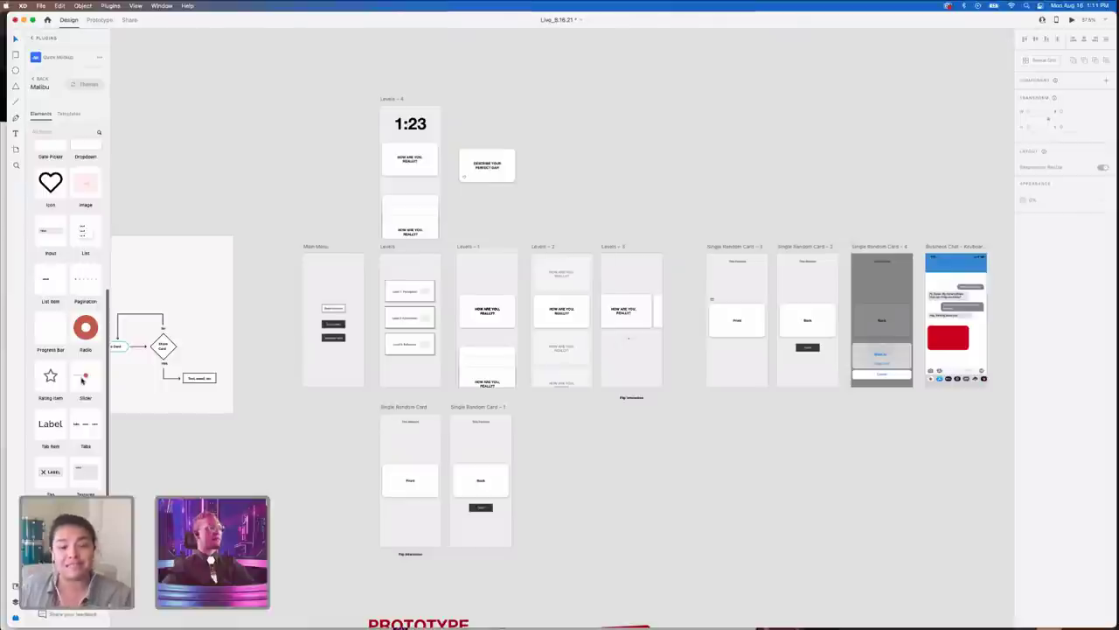
scroll(81, 379, down, 1)
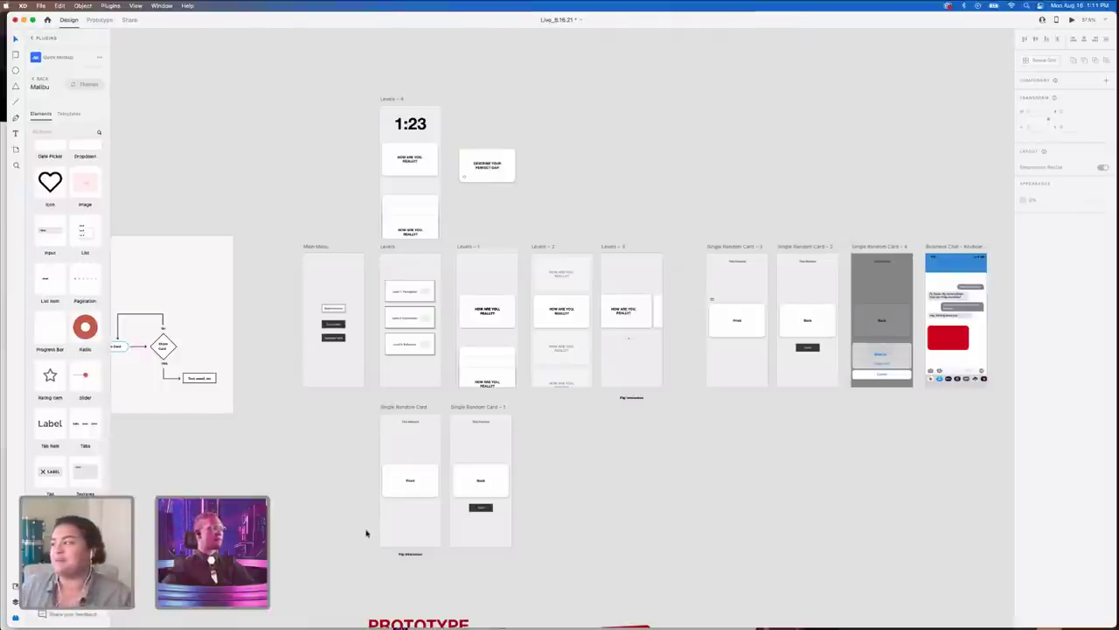
- Delete the small archive icon above the Front card on Single Random Card - 3
scroll(662, 463, right, 2)
scroll(729, 404, up, 3)
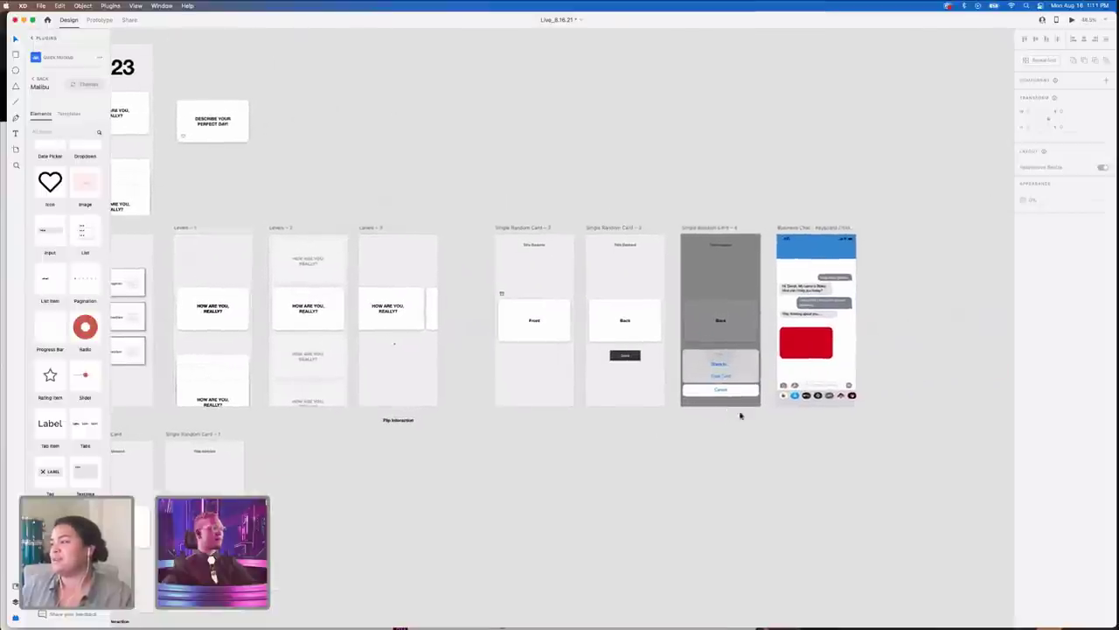
scroll(502, 295, up, 3)
click(500, 293)
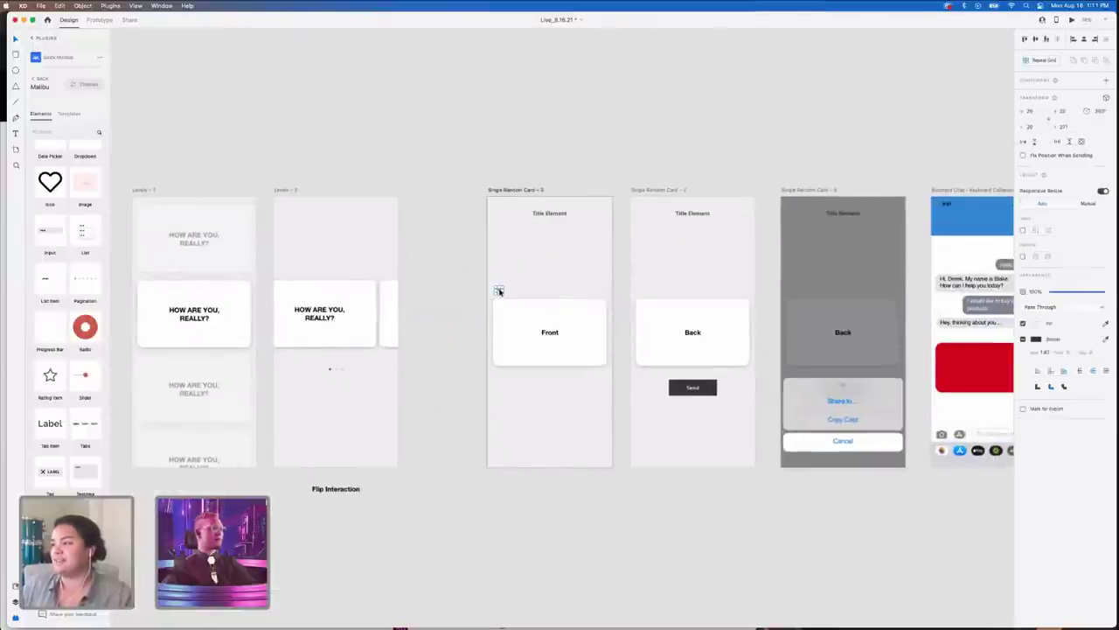
key(Delete)
- Rewrite the action sheet's header description on Single Random Card - 4 as a longer phrase above the "Share to..." option
scroll(509, 295, right, 2)
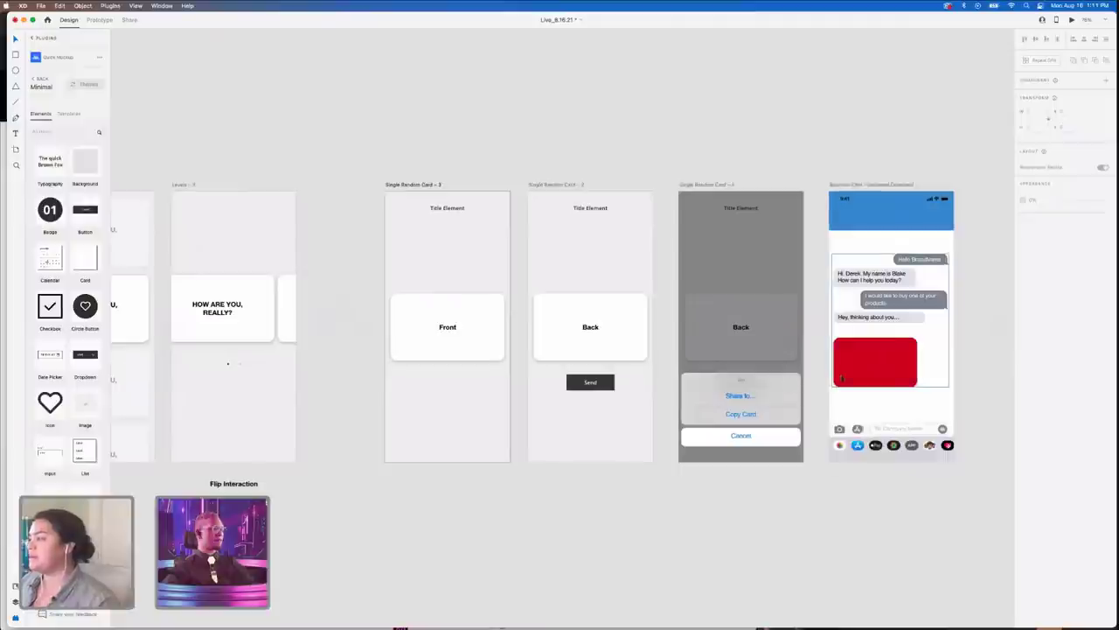
scroll(740, 385, up, 2)
click(721, 383)
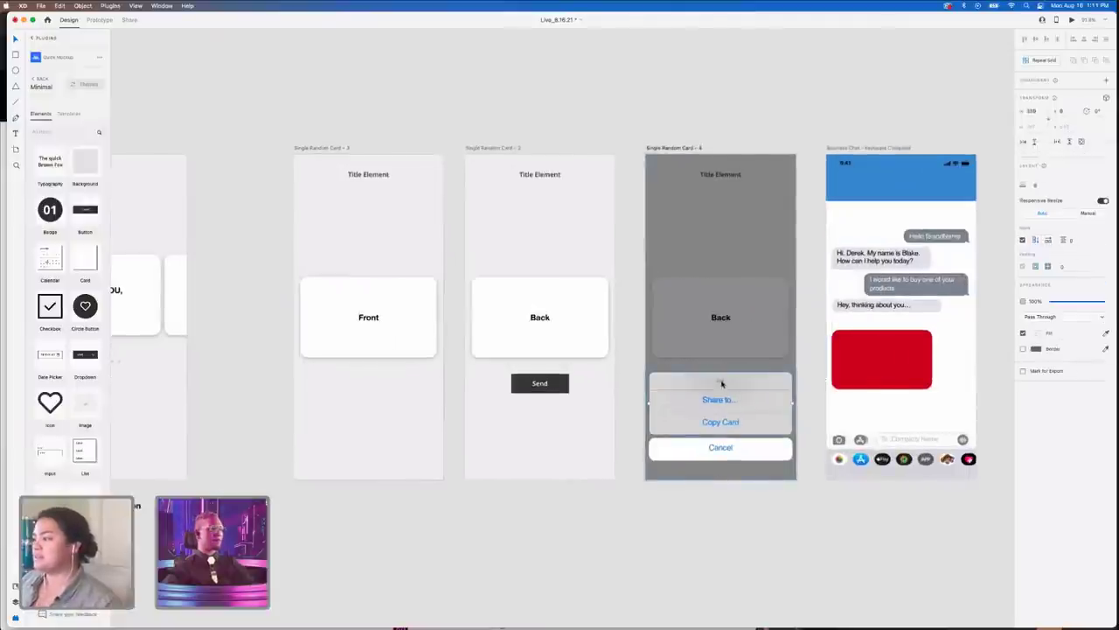
double_click(722, 383)
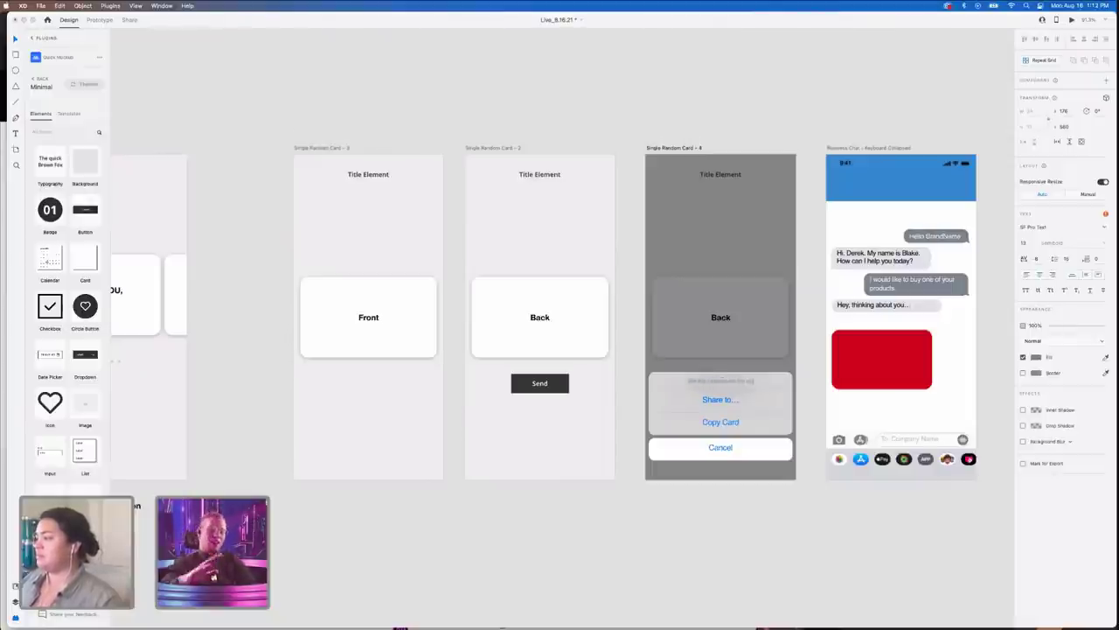
key(super+a)
scroll(762, 539, down, 5)
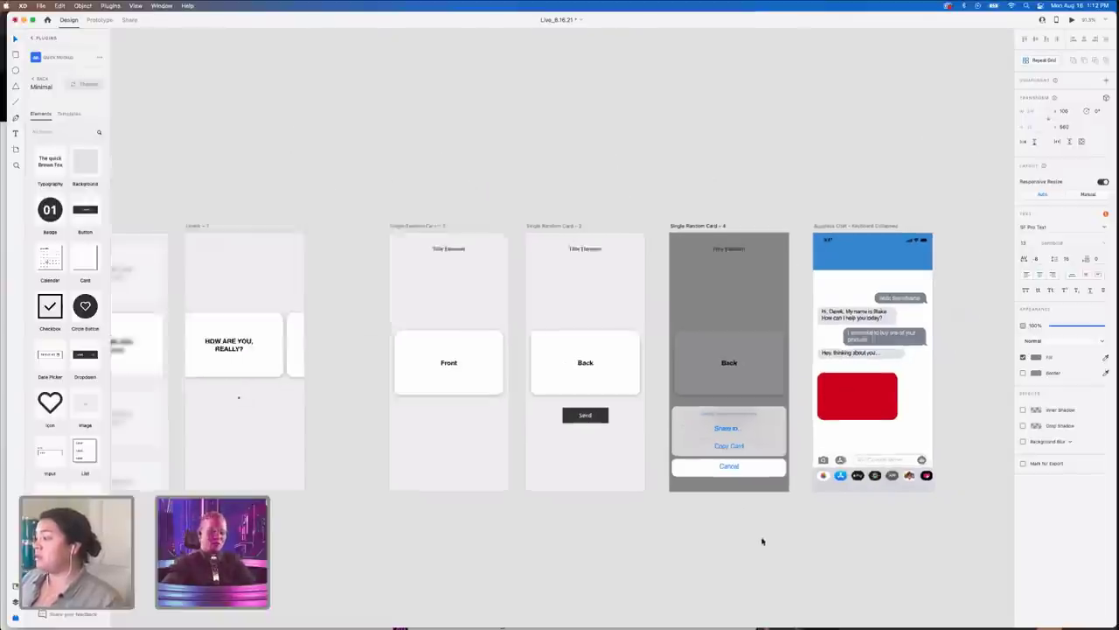
- Change the first message bubble's text on the Business Chat - Keyboard Collapsed artboard to "Hey"
scroll(830, 353, down, 3)
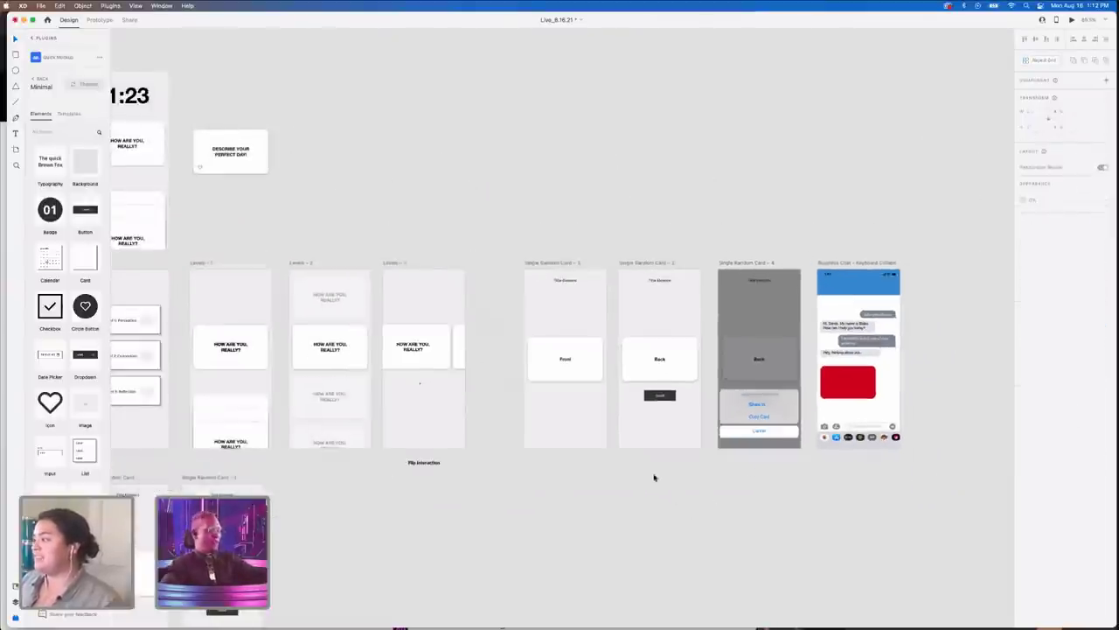
click(887, 315)
scroll(894, 320, up, 5)
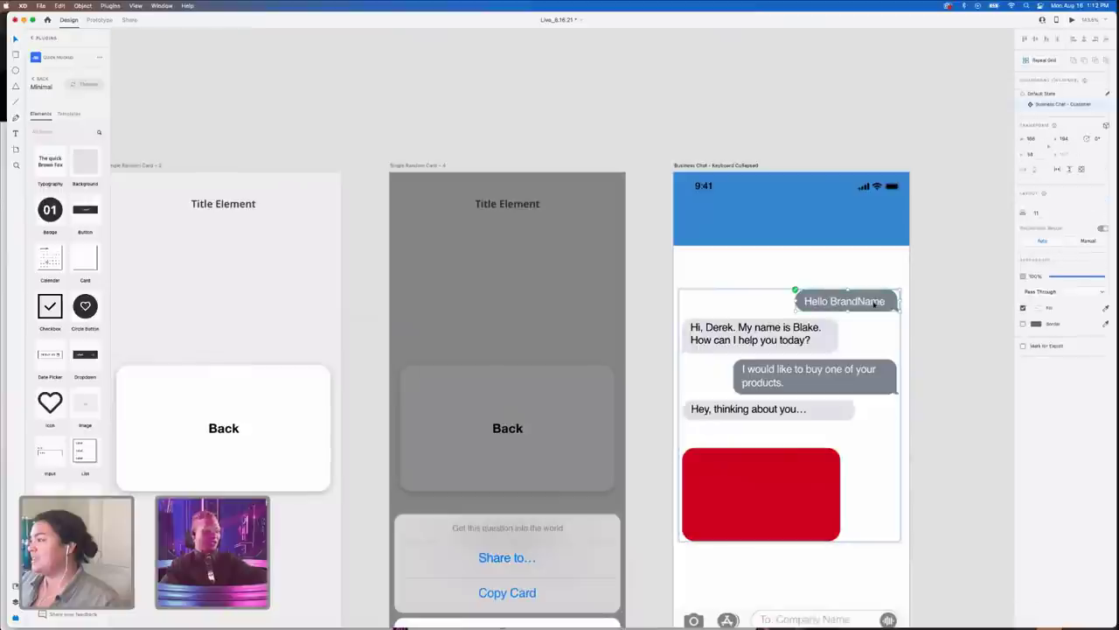
double_click(874, 304)
double_click(874, 305)
key(super+a)
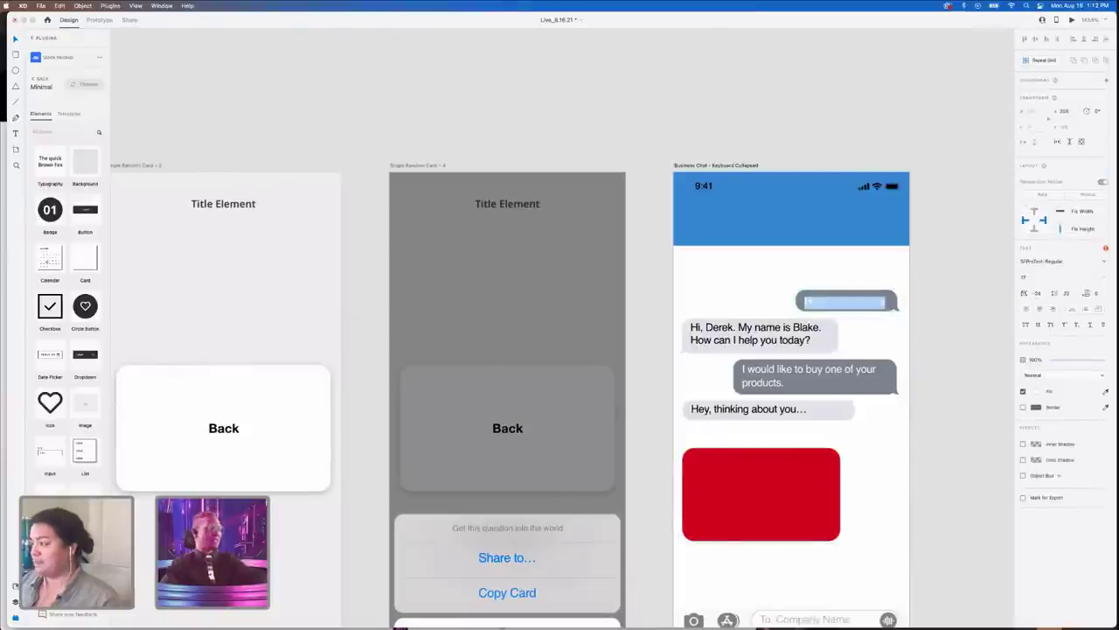
text(Hey)
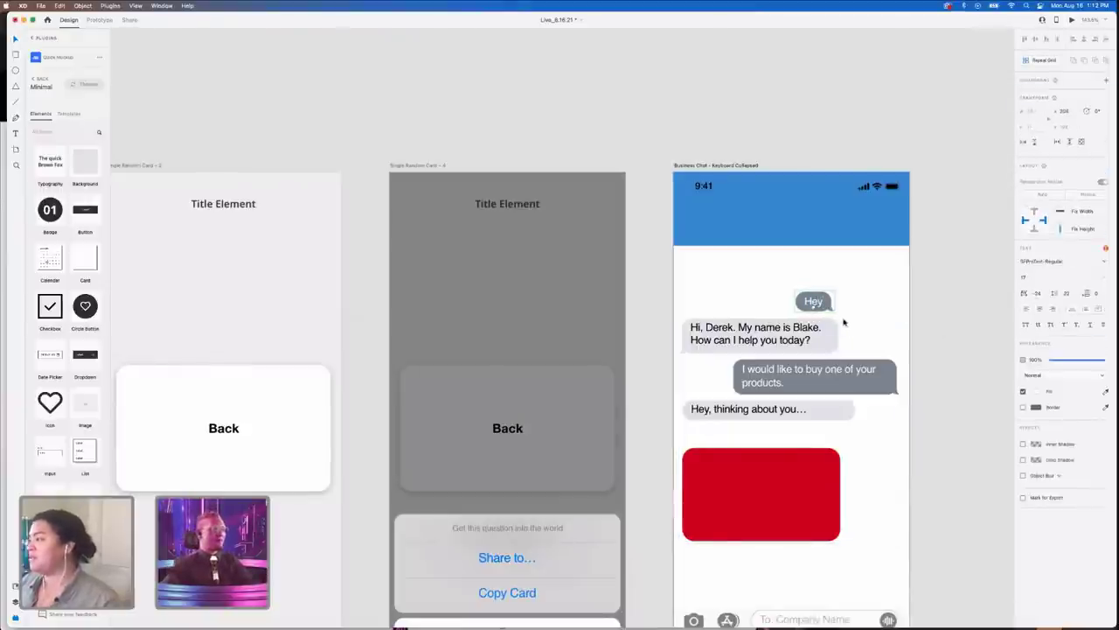
- Try to align the group of chat messages with the right edge of the Business Chat artboard
drag(831, 301, 854, 303)
key(super+z)
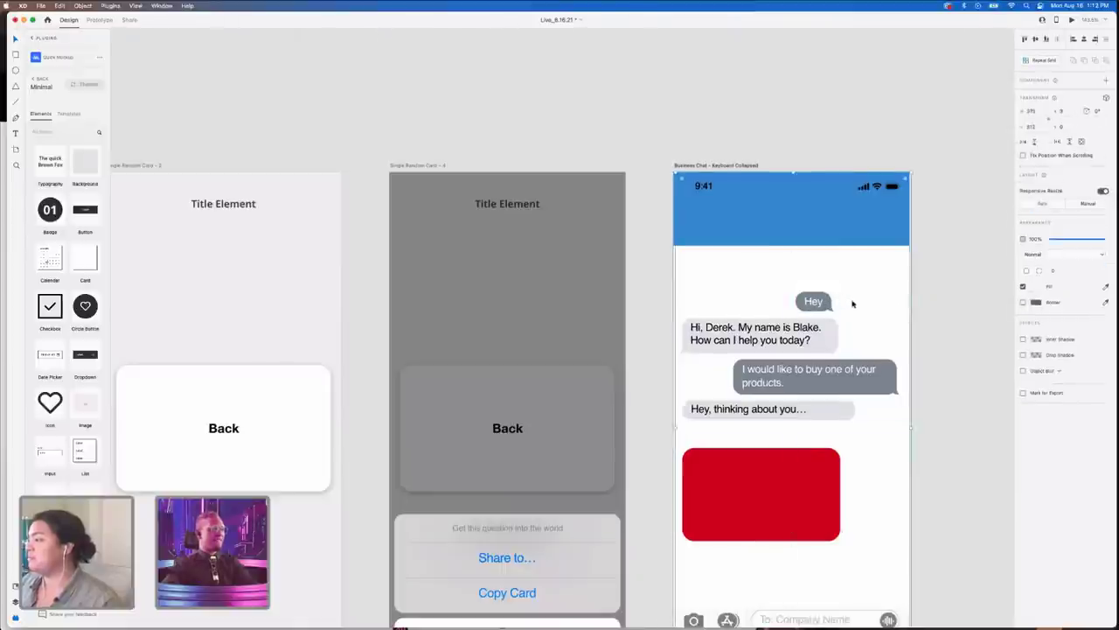
key(Escape)
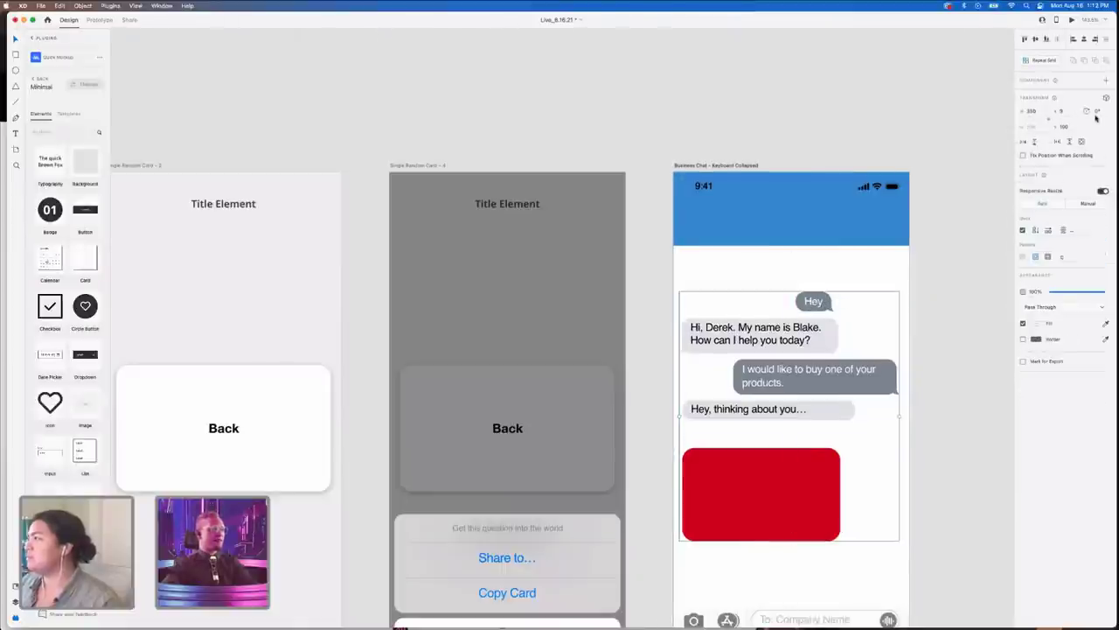
click(1094, 39)
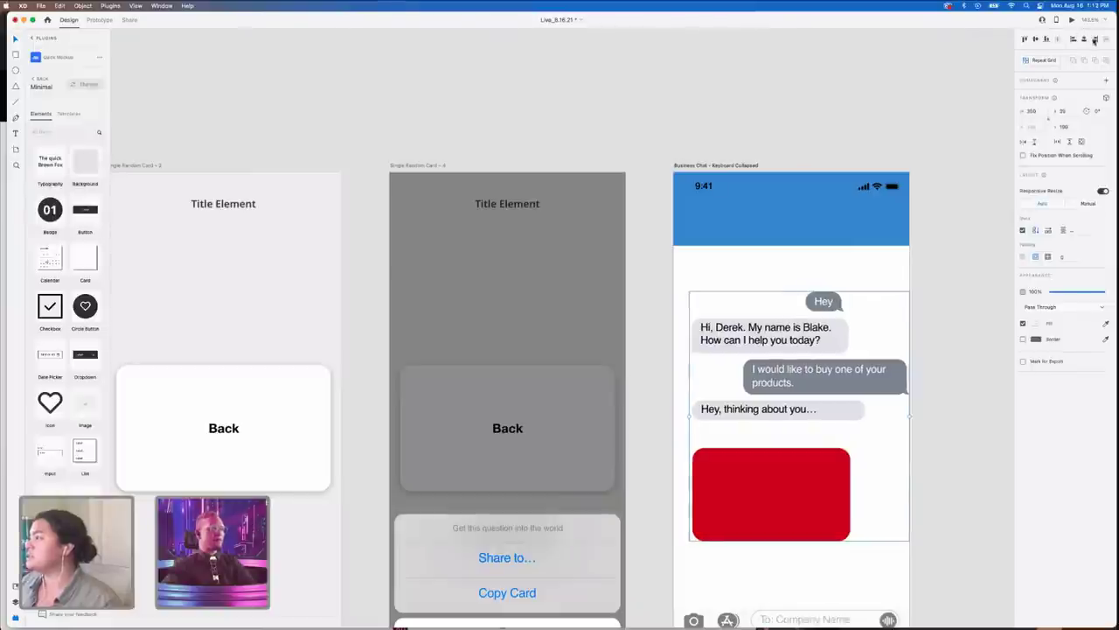
key(super+z)
- Move the "Hey" bubble over to the right edge of the chat conversation
double_click(824, 301)
drag(824, 301, 892, 302)
click(969, 318)
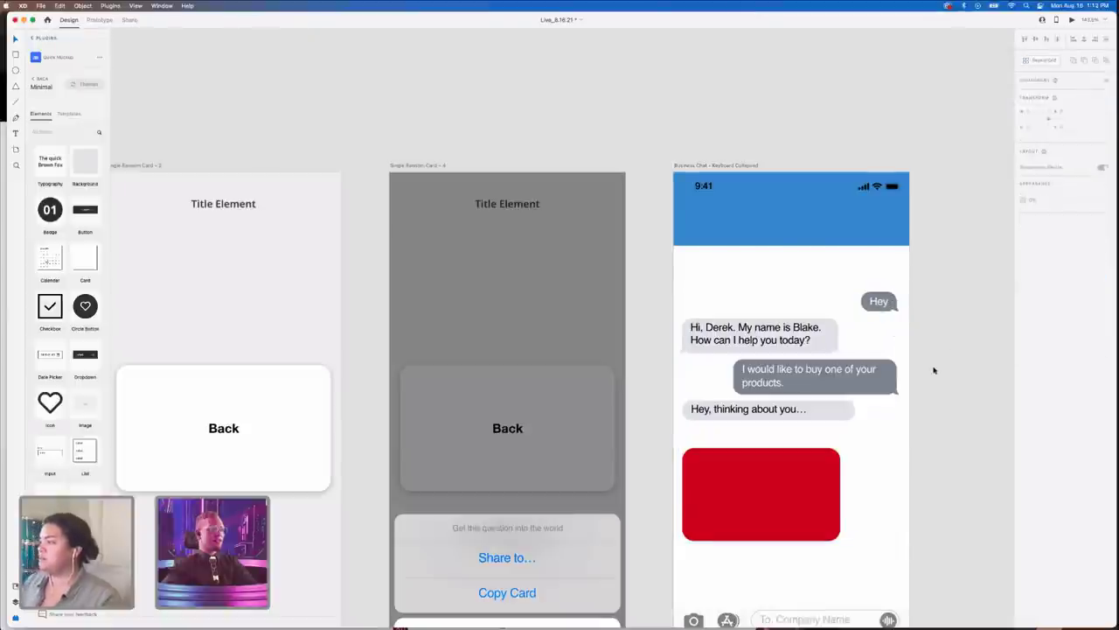
- Shorten the first grey reply to only its opening greeting and shrink its text box to fit one short line
click(829, 385)
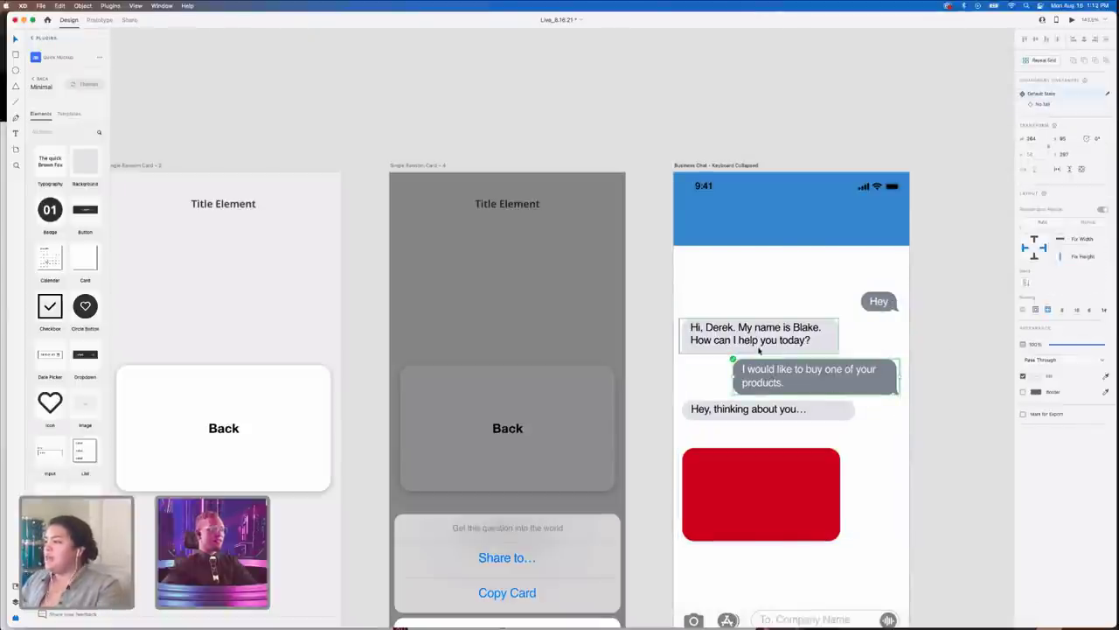
click(760, 343)
double_click(759, 344)
double_click(760, 342)
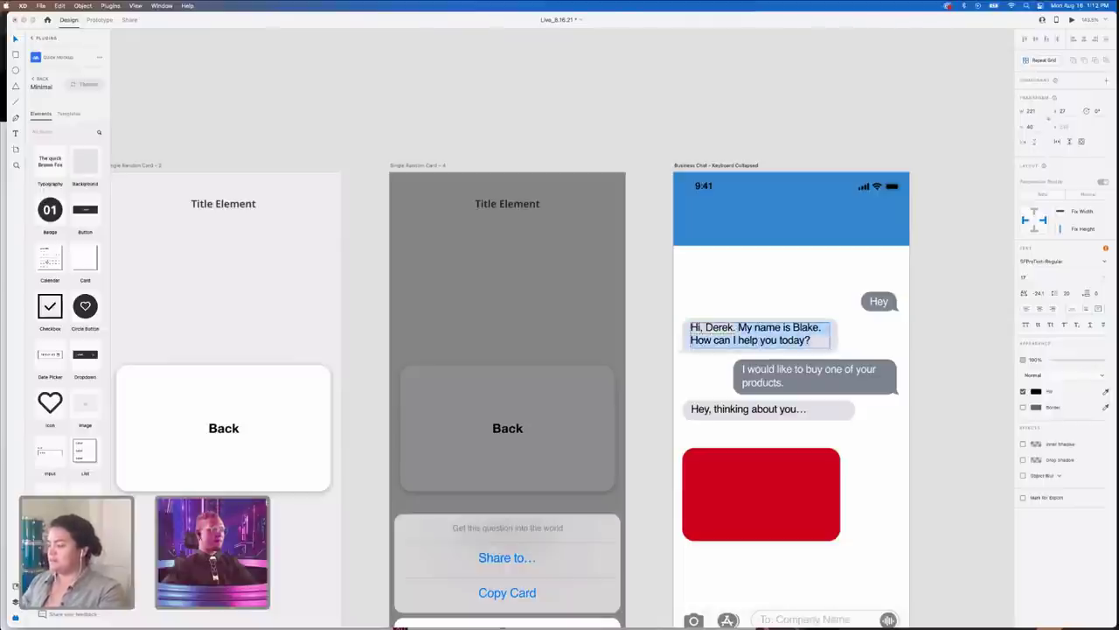
key(BackSpace)
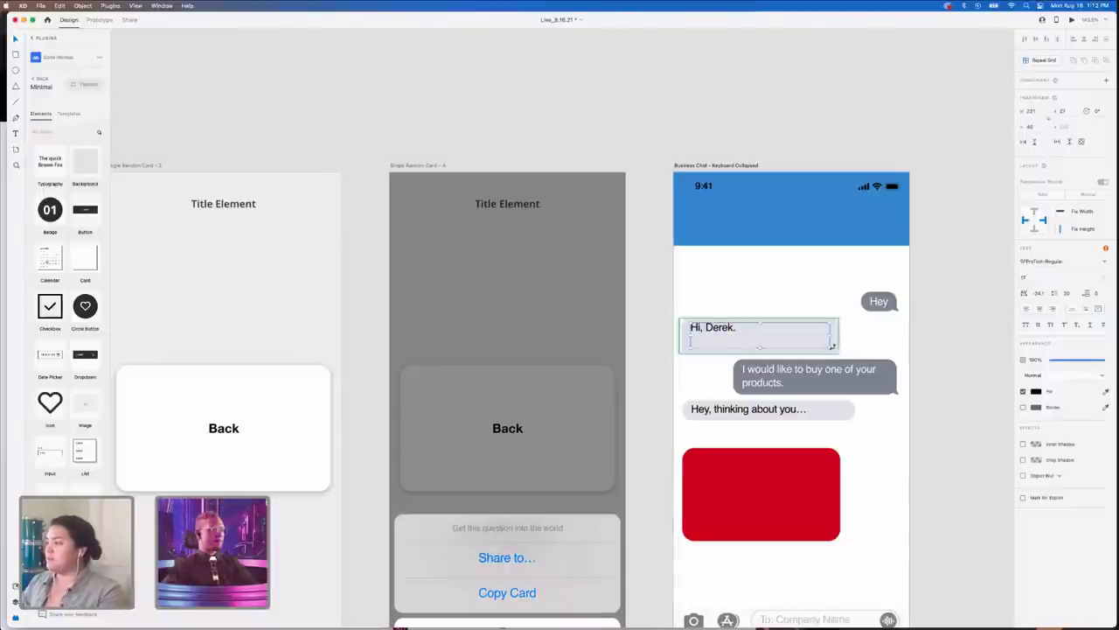
drag(829, 346, 750, 332)
- Delete the "I would like to buy one of your products." message bubble from the chat
click(817, 376)
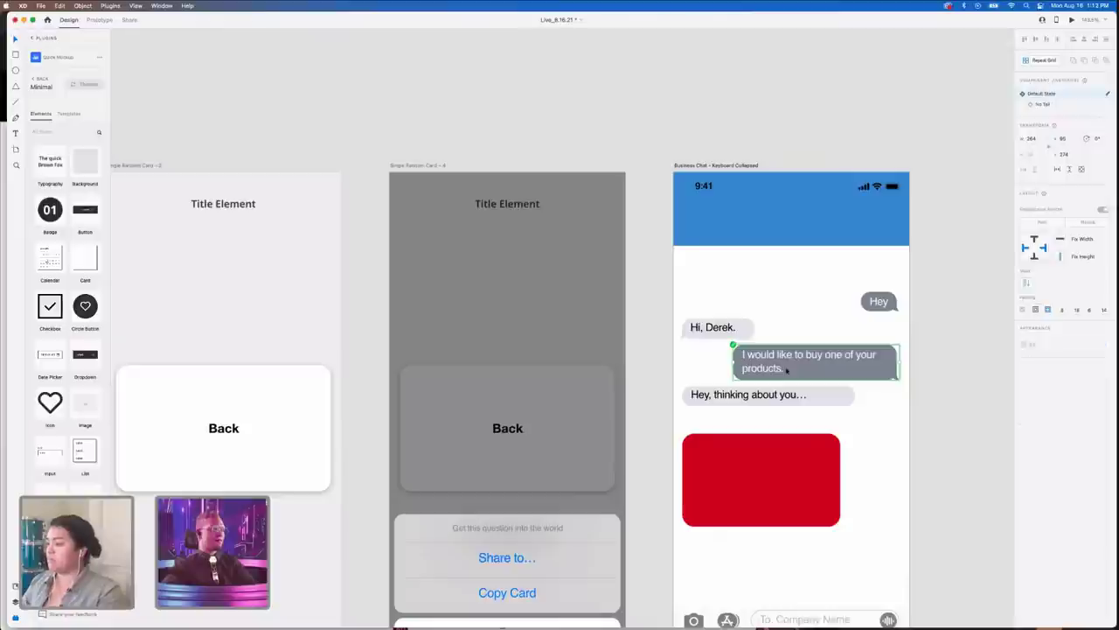
key(Delete)
click(781, 365)
double_click(781, 365)
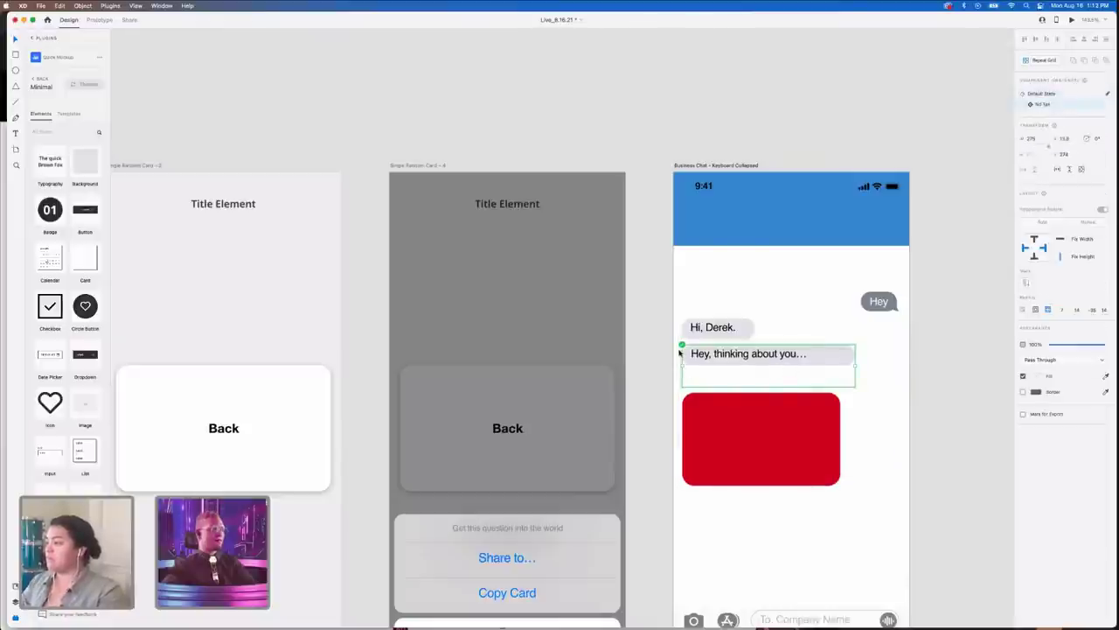
- Remove the word "Hey," from the message above the red card so it reads "thinking about you…"
click(662, 353)
double_click(704, 354)
double_click(707, 356)
double_click(707, 356)
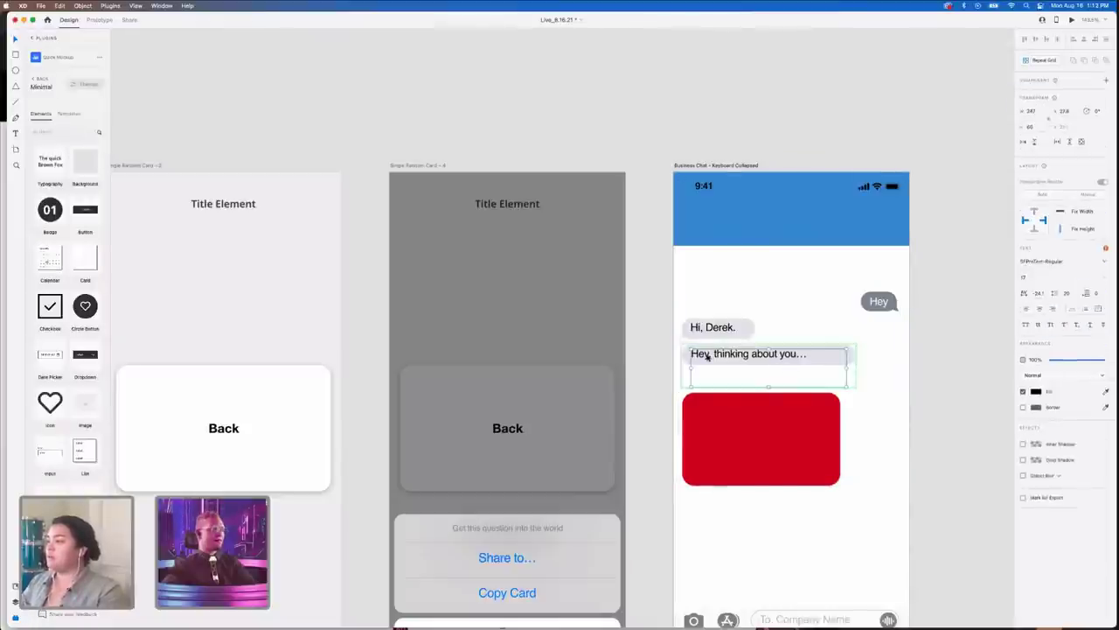
click(709, 354)
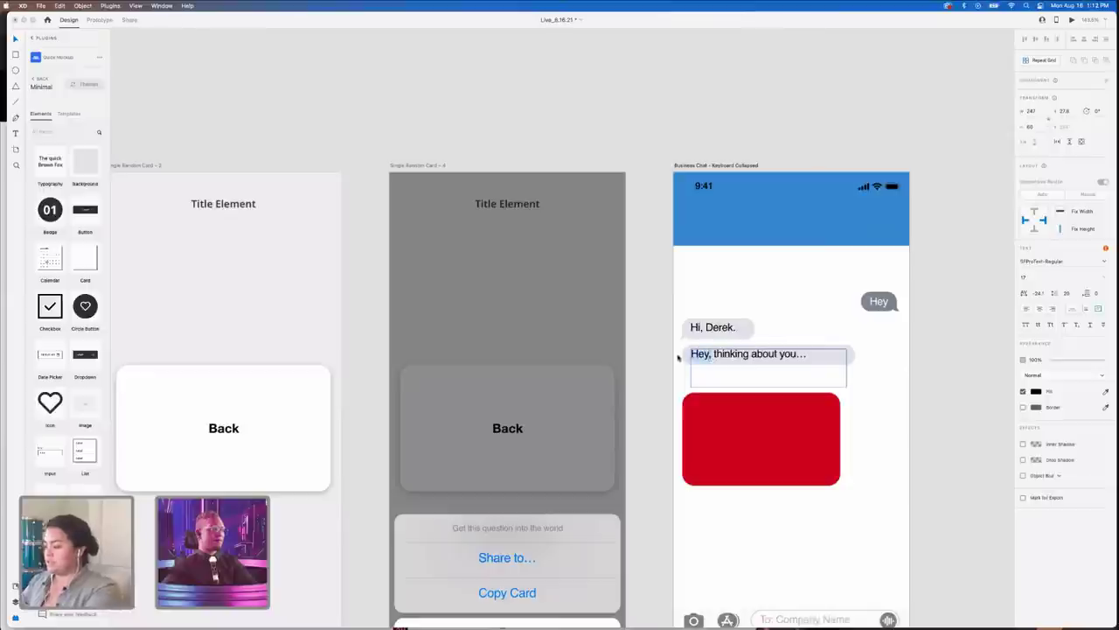
key(BackSpace)
key(Escape)
click(749, 440)
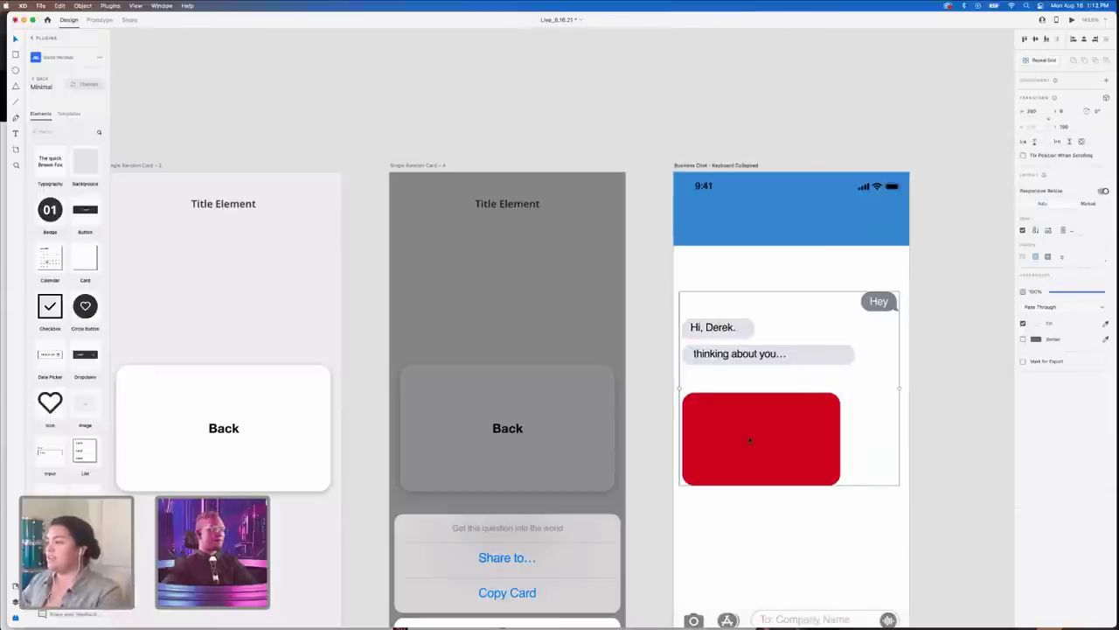
- Link the Main Menu artboard to the Levels artboard in prototype mode
scroll(750, 440, down, 10)
scroll(757, 441, left, 7)
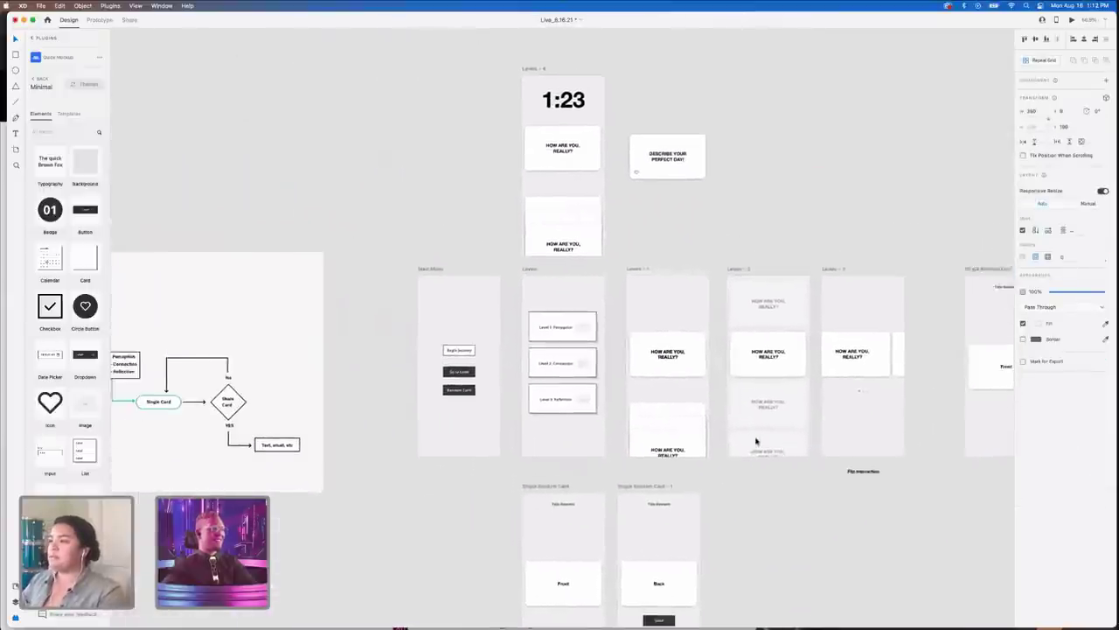
scroll(757, 442, down, 3)
click(476, 156)
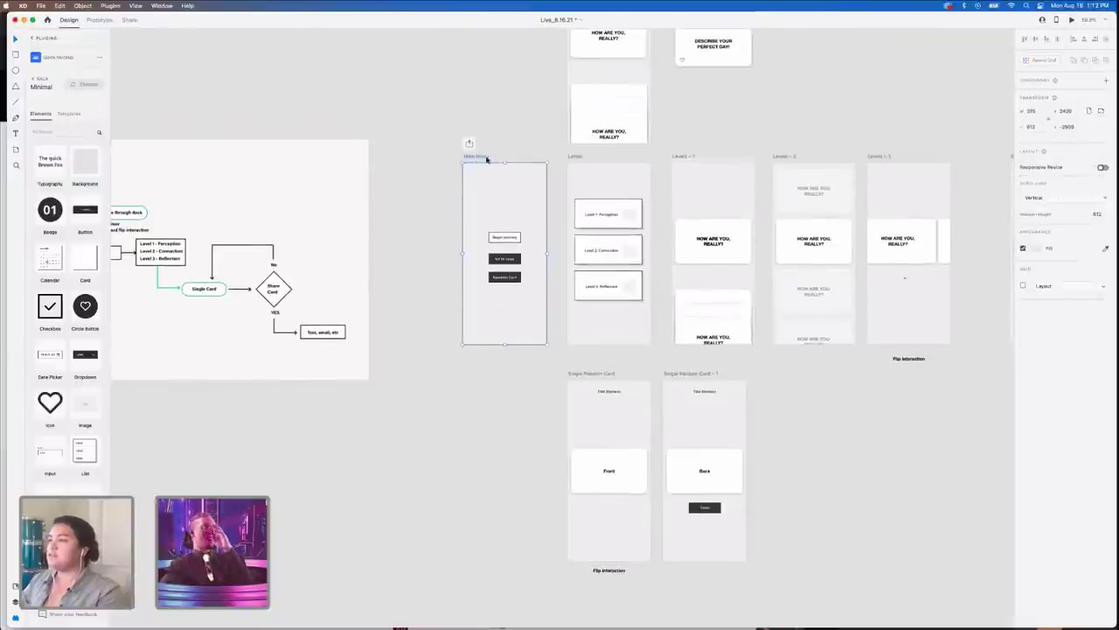
click(100, 20)
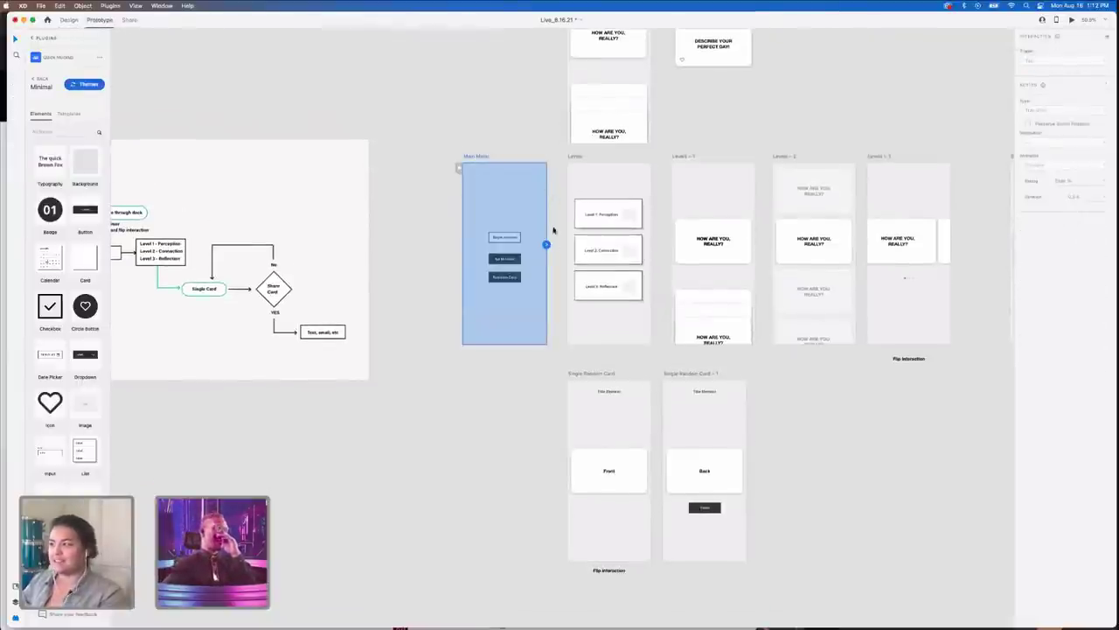
drag(546, 244, 581, 247)
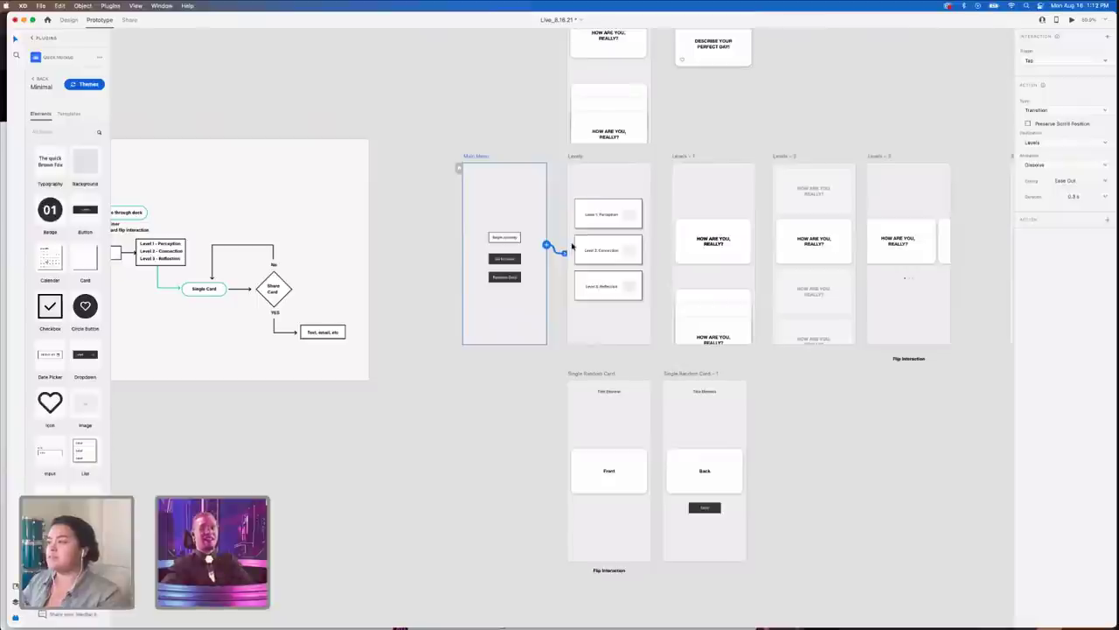
- Examine the Inspiration/Reference images, especially the card game's social media posts, and the UX/UI Inspo samples below them
scroll(577, 249, left, 10)
scroll(568, 258, down, 10)
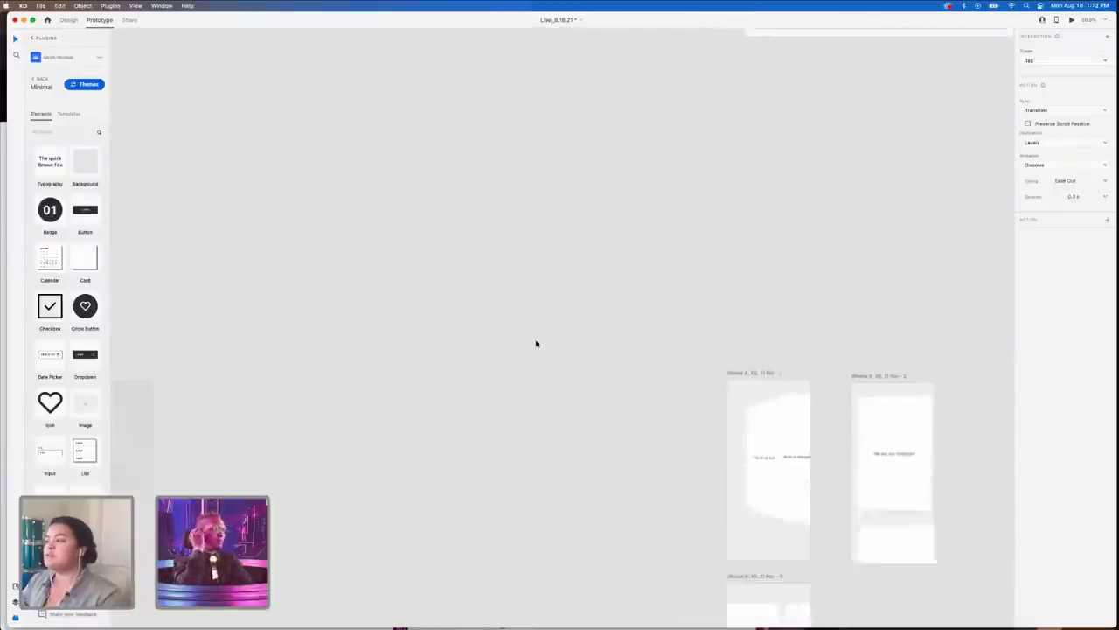
scroll(534, 345, left, 8)
scroll(536, 344, down, 5)
scroll(536, 344, left, 8)
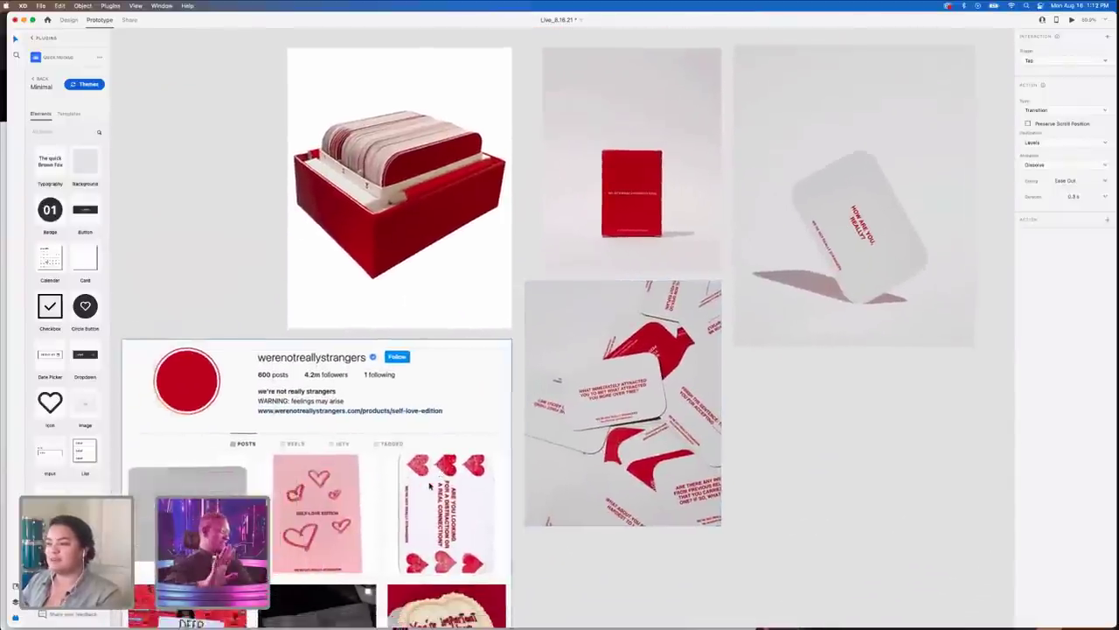
scroll(430, 487, down, 5)
scroll(429, 486, left, 8)
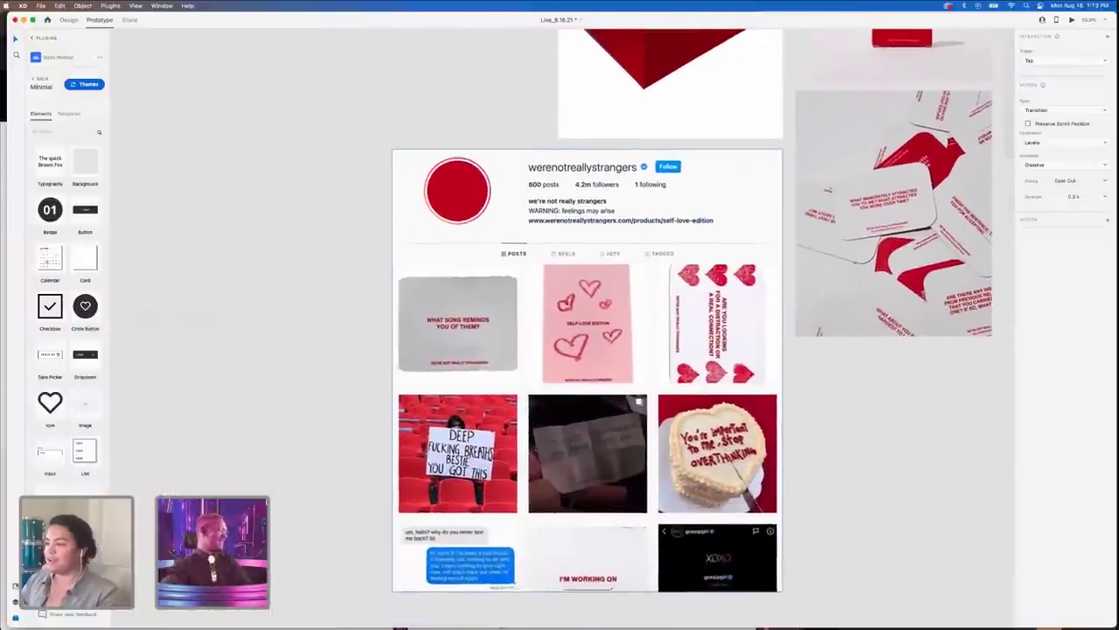
scroll(429, 485, down, 3)
scroll(428, 485, right, 3)
scroll(428, 485, left, 1)
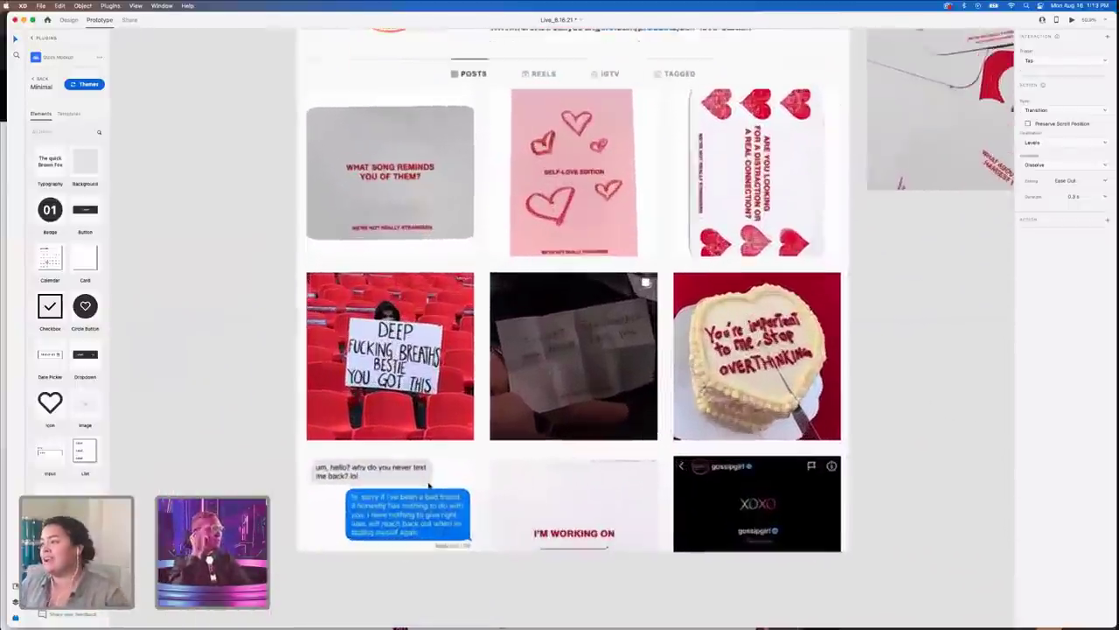
scroll(429, 485, up, 5)
scroll(429, 485, up, 4)
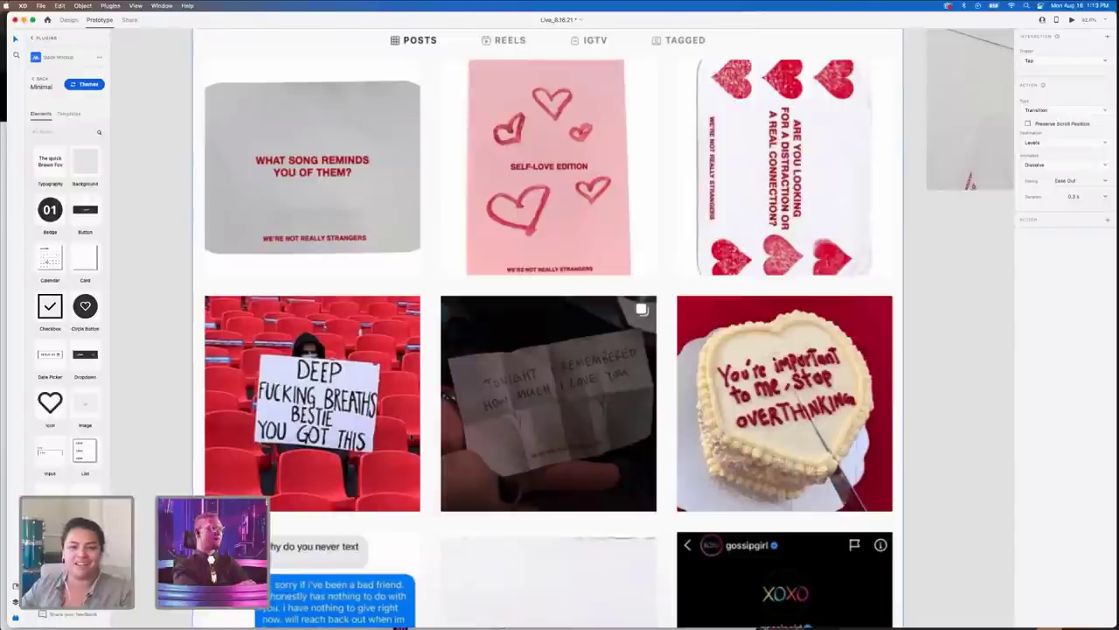
scroll(410, 438, down, 3)
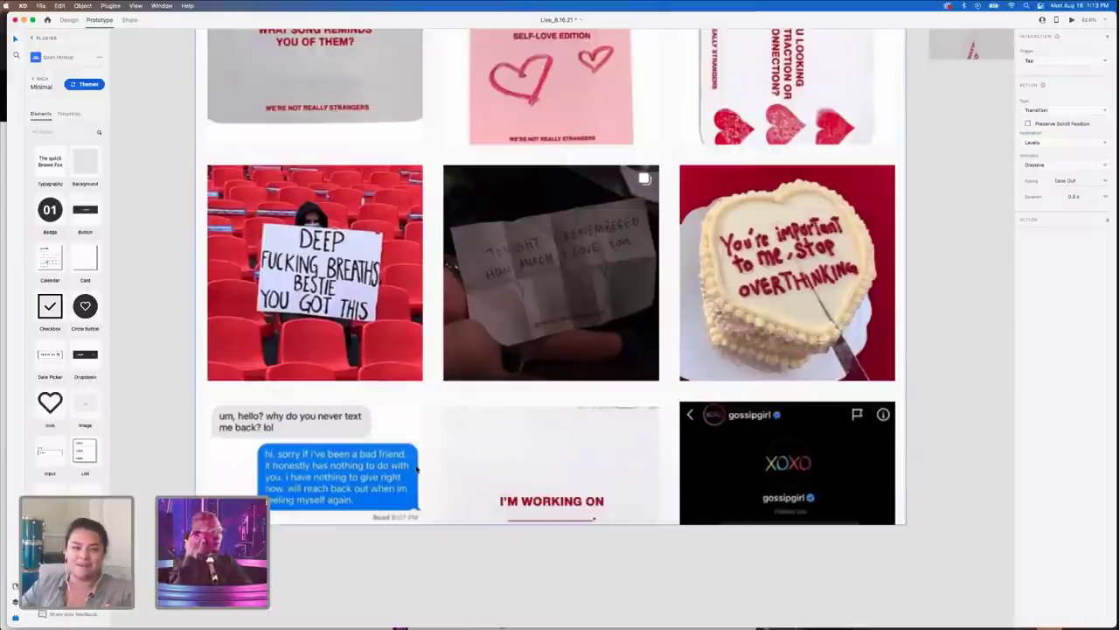
scroll(417, 470, up, 1)
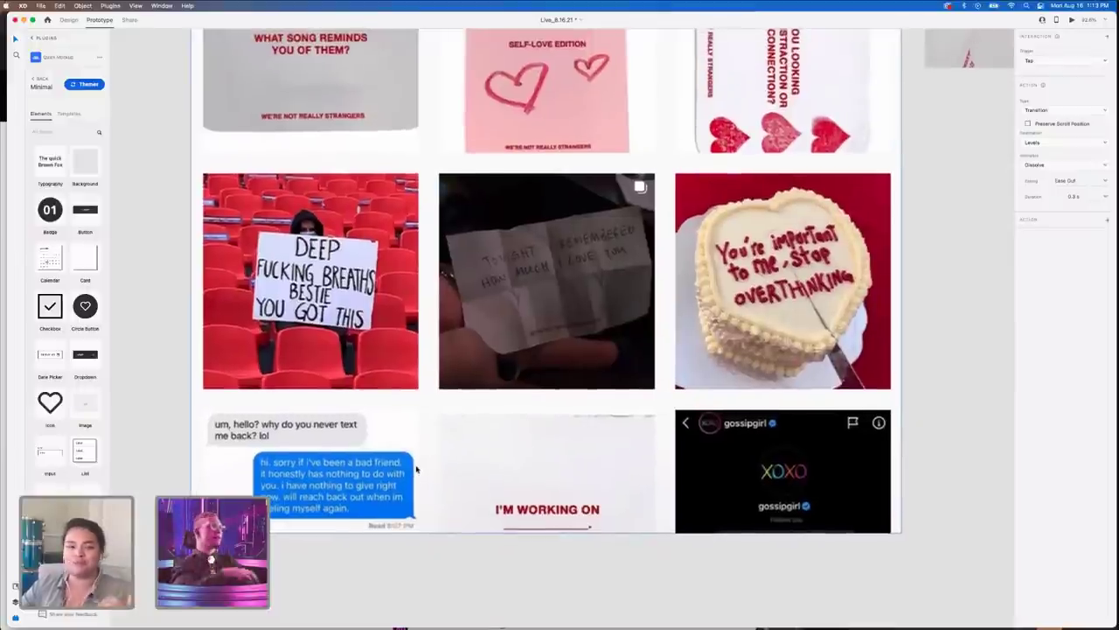
scroll(416, 470, up, 5)
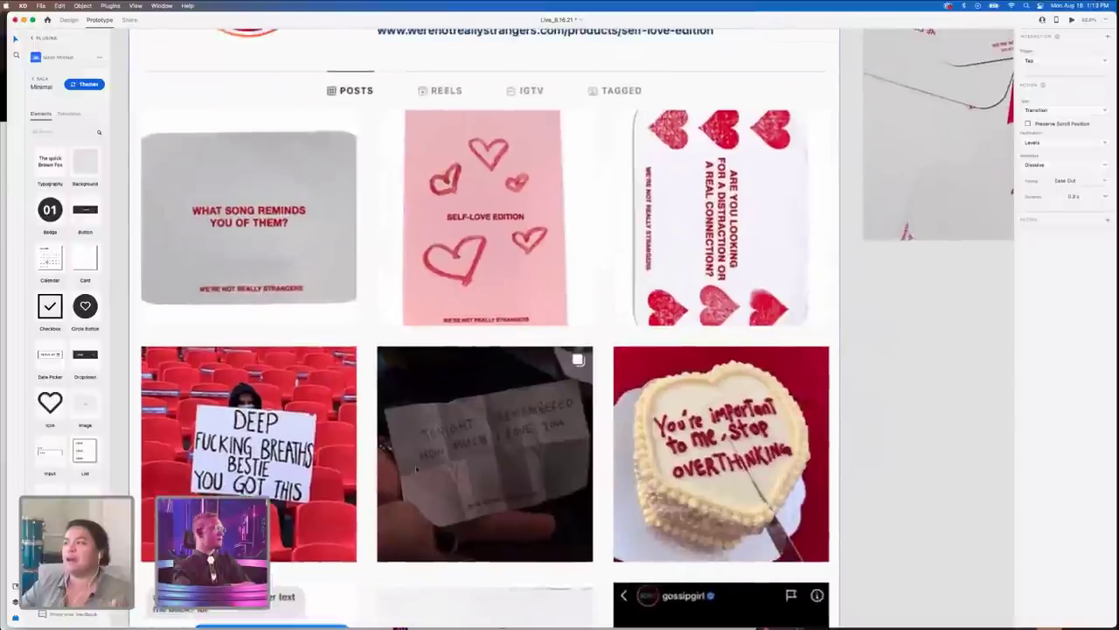
scroll(416, 470, down, 10)
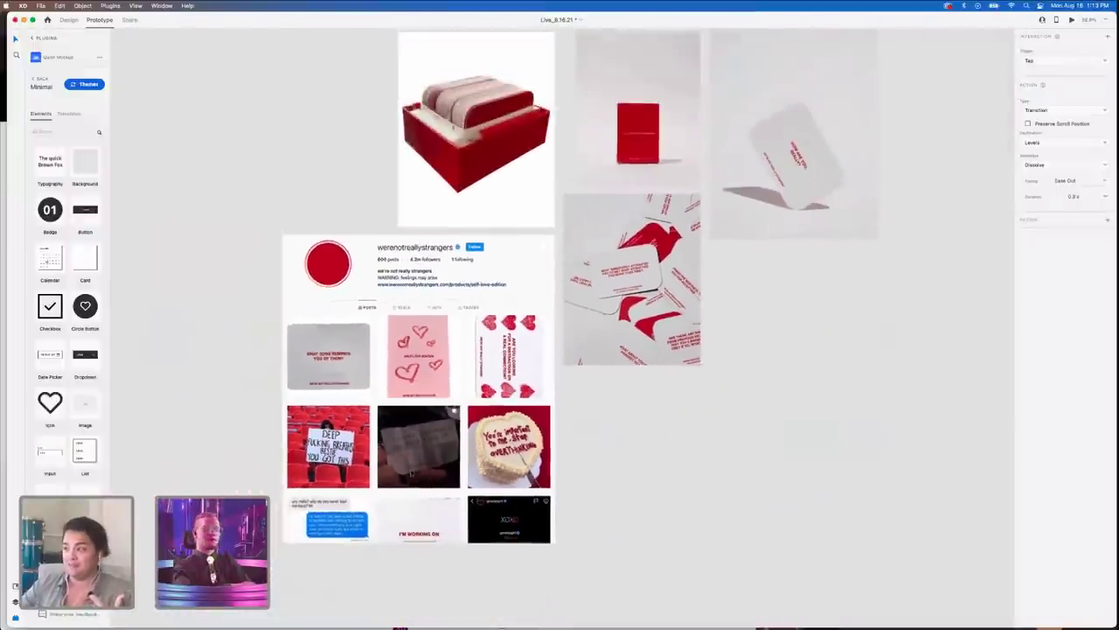
scroll(411, 470, down, 5)
scroll(411, 470, up, 6)
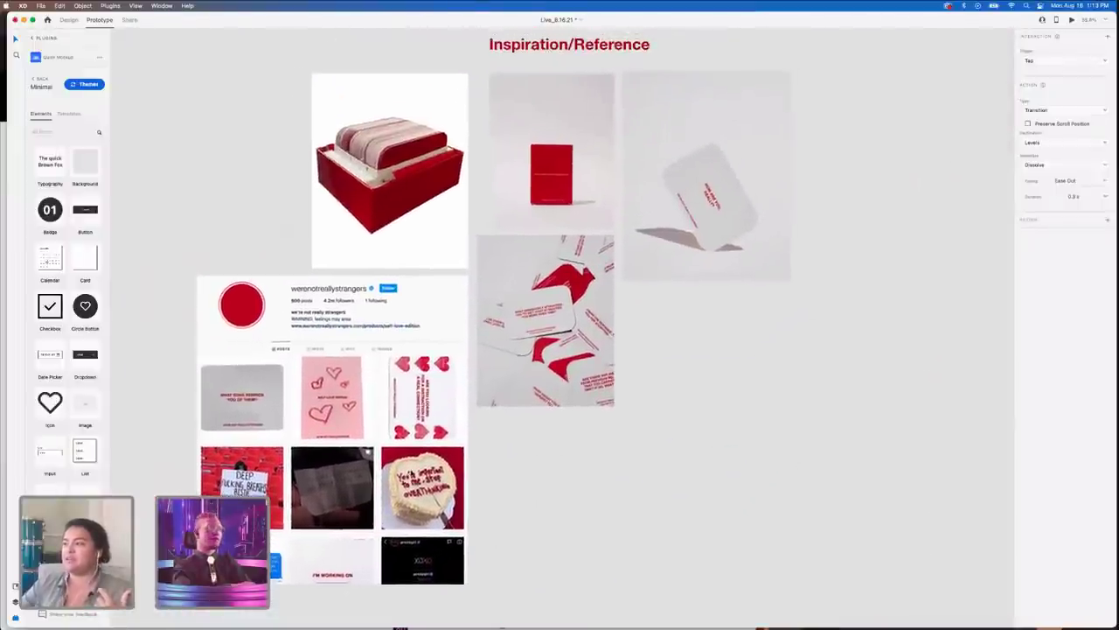
scroll(411, 470, down, 2)
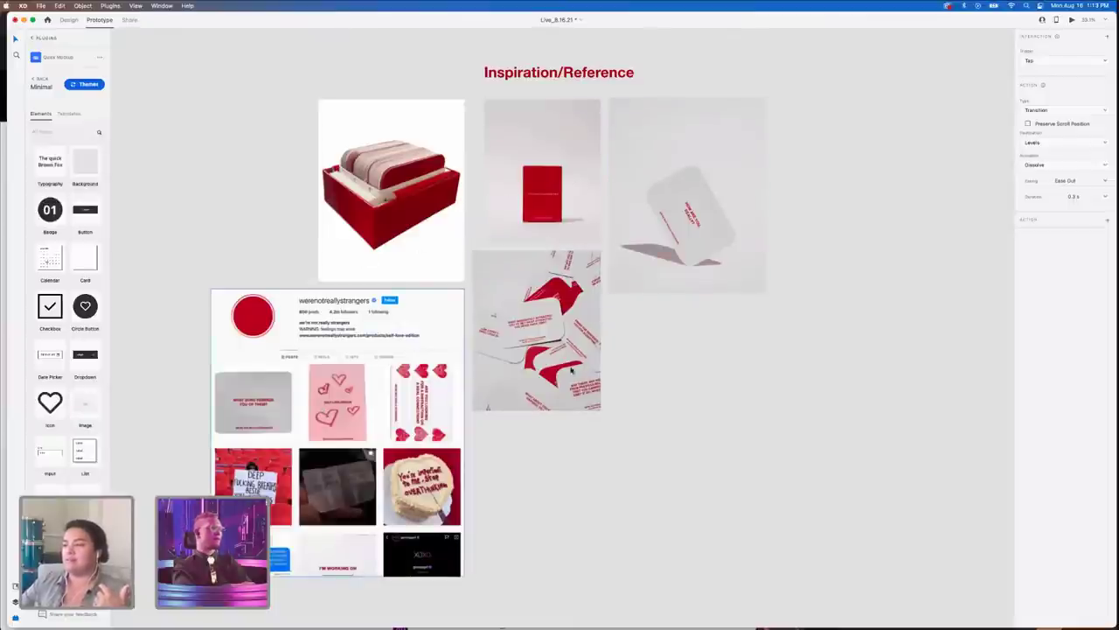
scroll(605, 359, down, 2)
scroll(608, 360, down, 3)
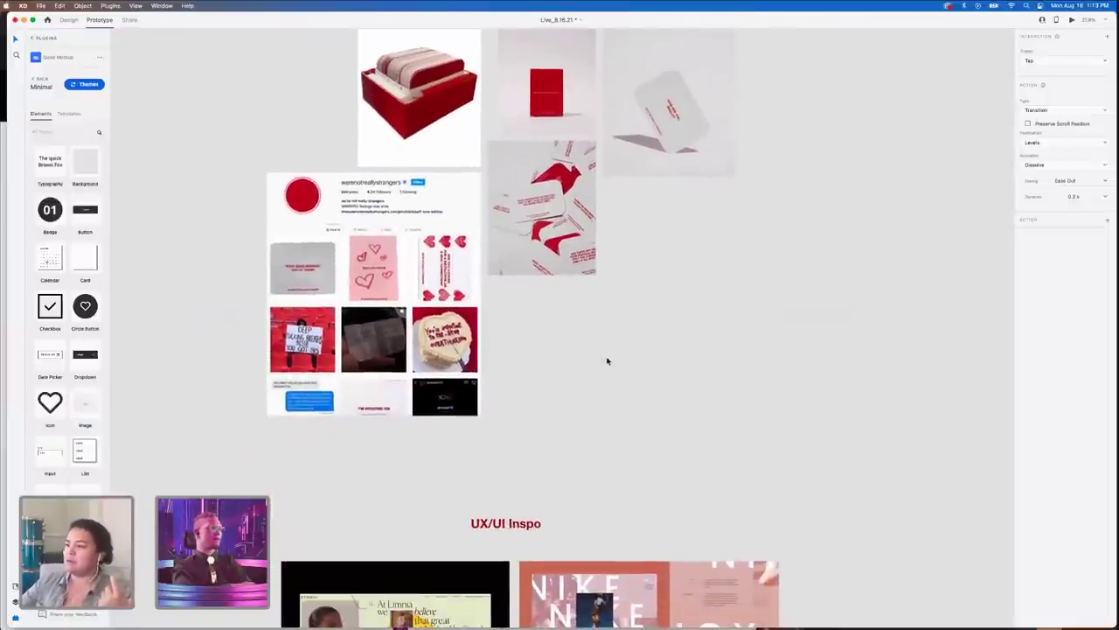
scroll(607, 360, down, 5)
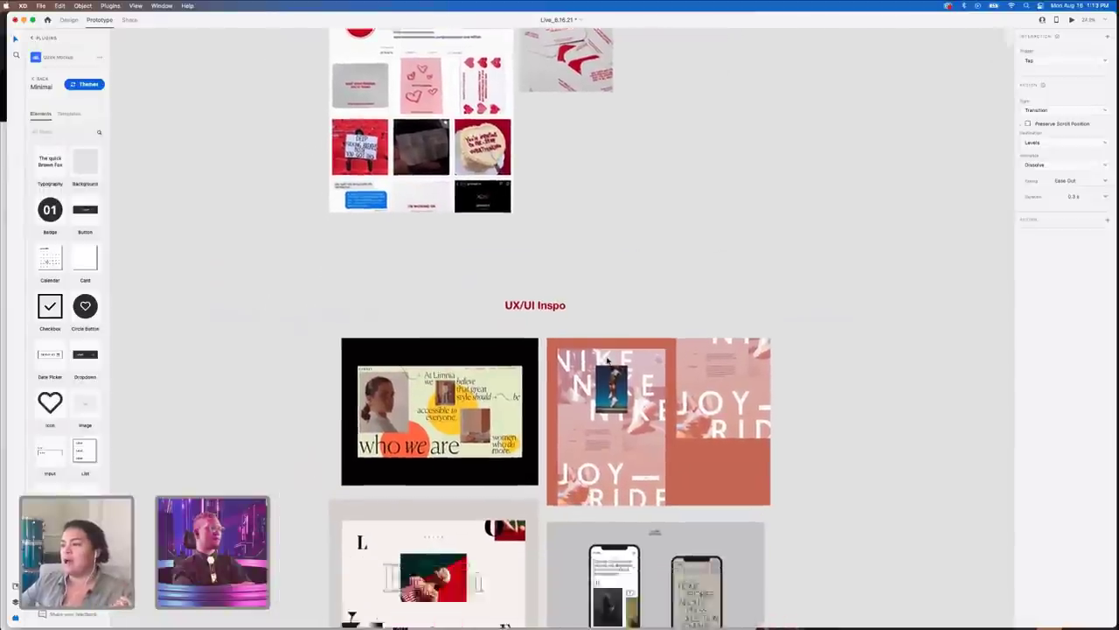
scroll(608, 360, down, 2)
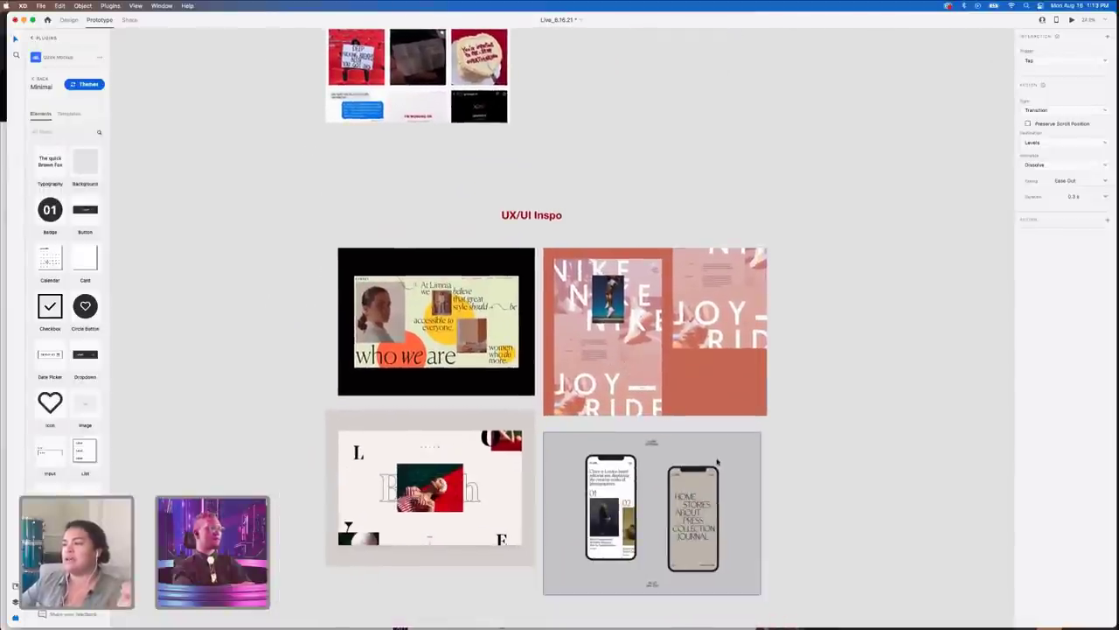
scroll(527, 153, up, 7)
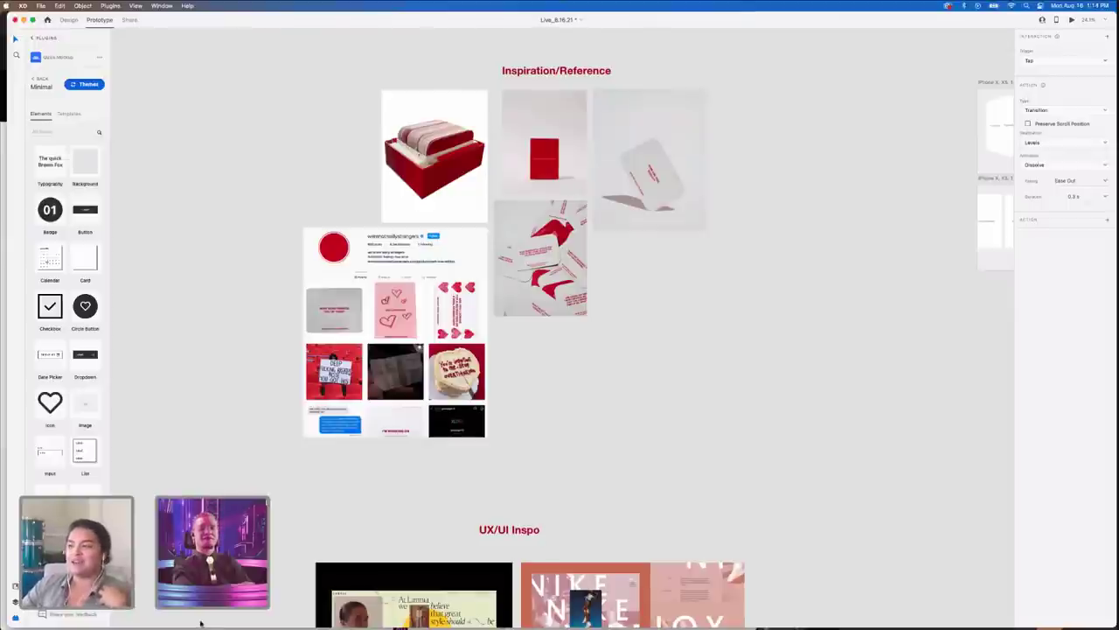
- Look over the four UX/UI Inspo samples, including the editorial web layouts and the phone mockups
scroll(513, 532, down, 5)
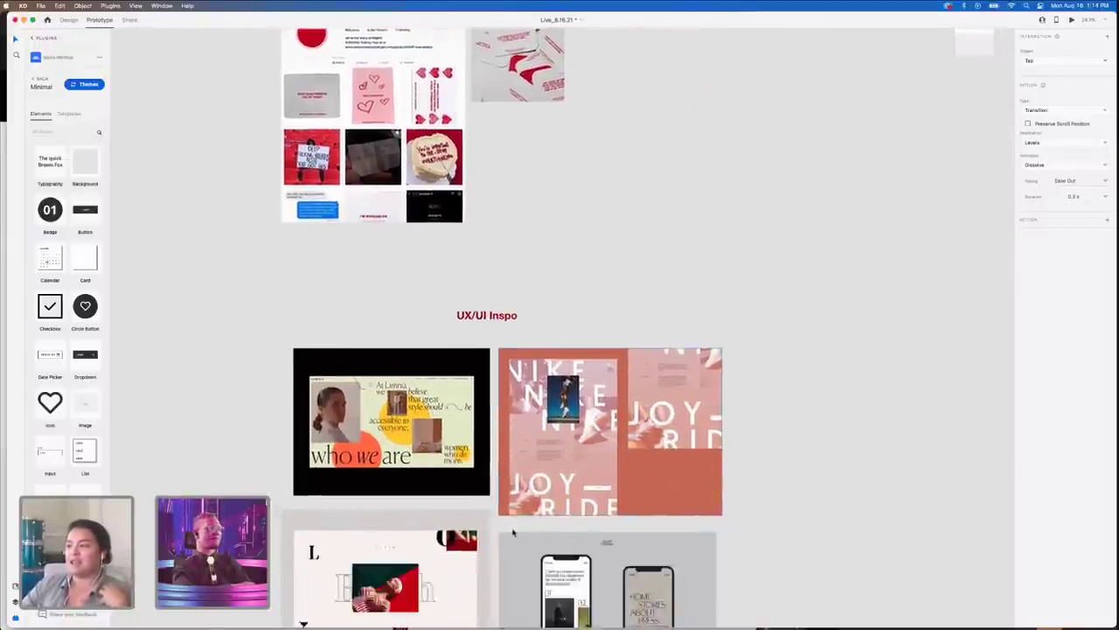
scroll(513, 533, down, 2)
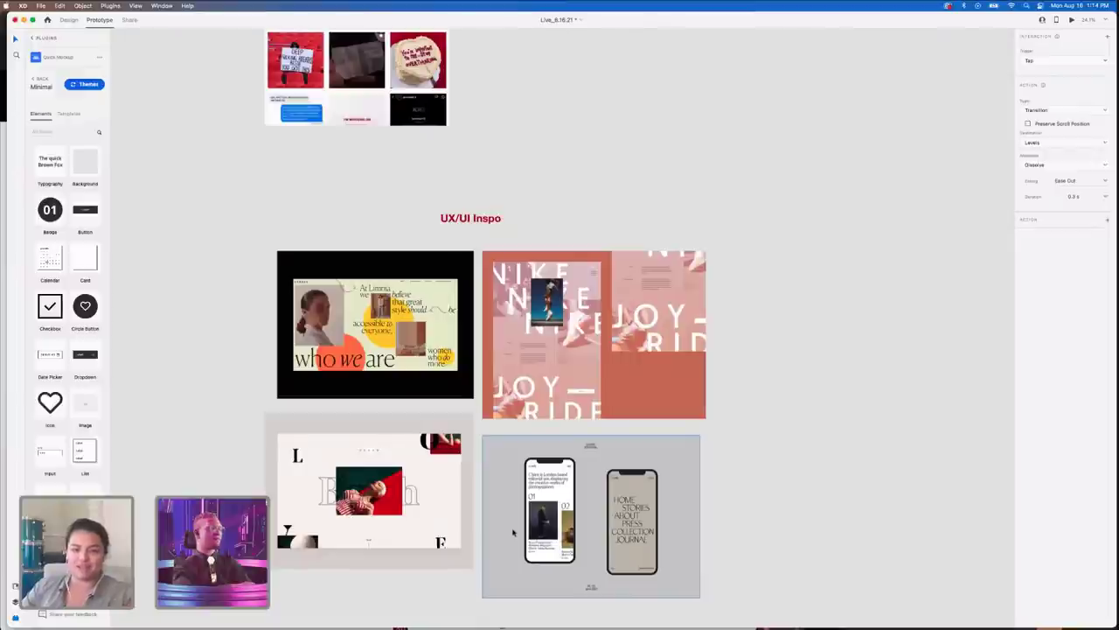
scroll(515, 531, up, 2)
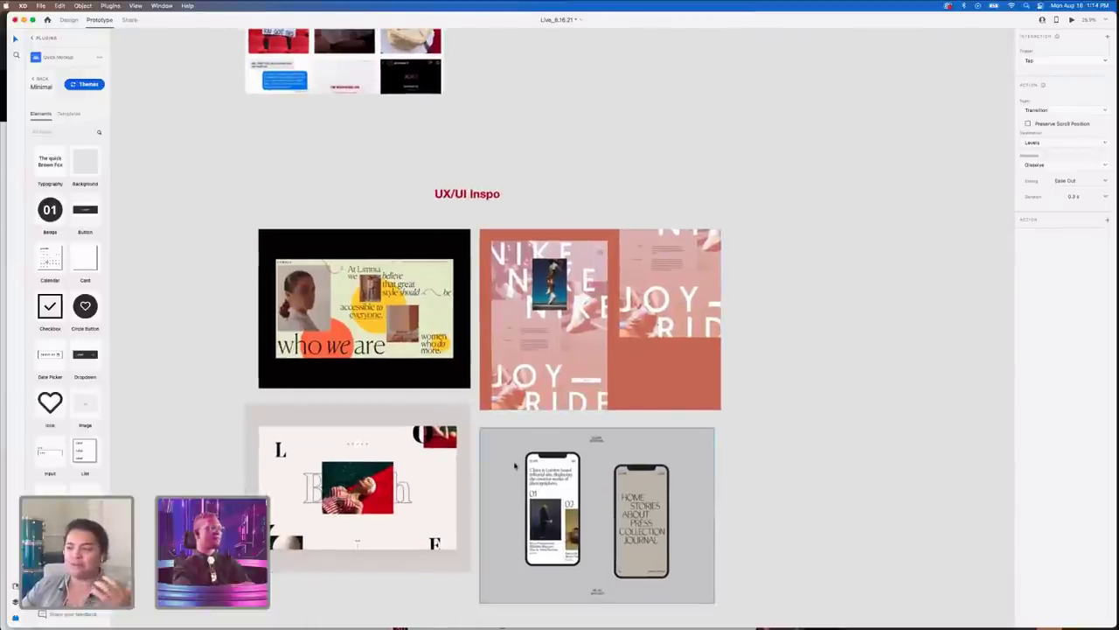
scroll(500, 429, down, 3)
scroll(463, 420, up, 3)
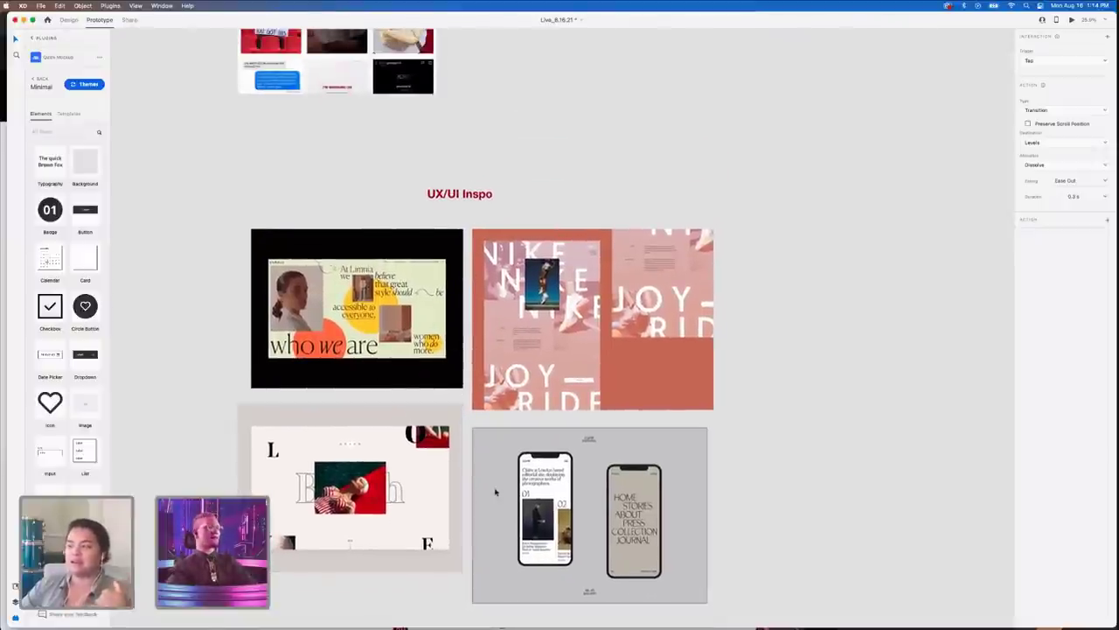
scroll(495, 493, down, 3)
scroll(495, 493, left, 2)
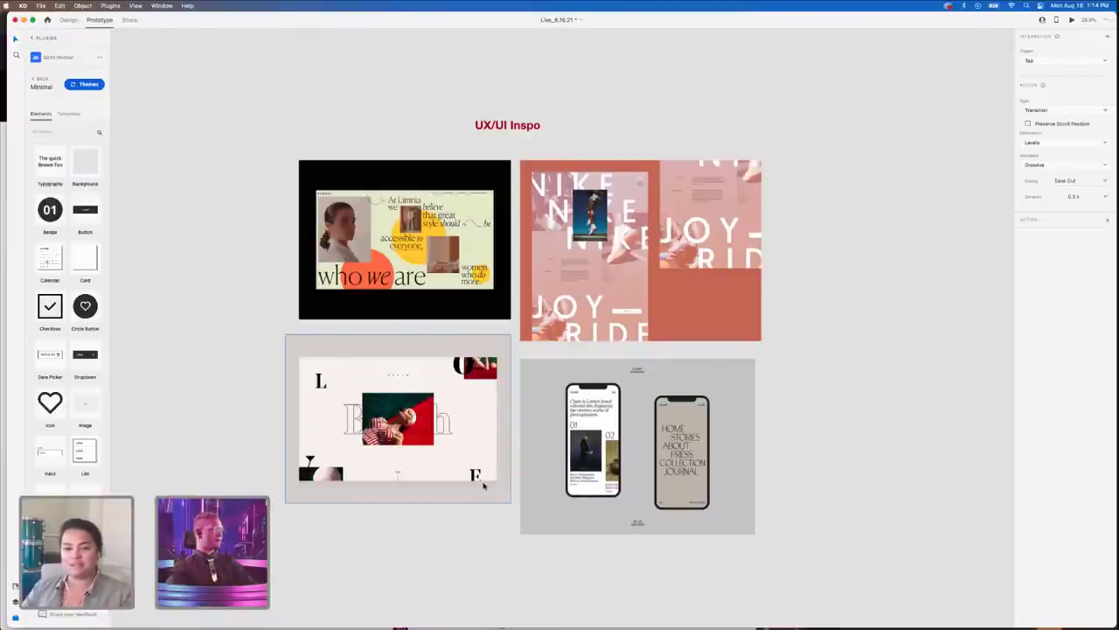
- Return to the wireframes and open a prototype preview of the Main Menu, placing its window beside the artboards
scroll(484, 487, down, 10)
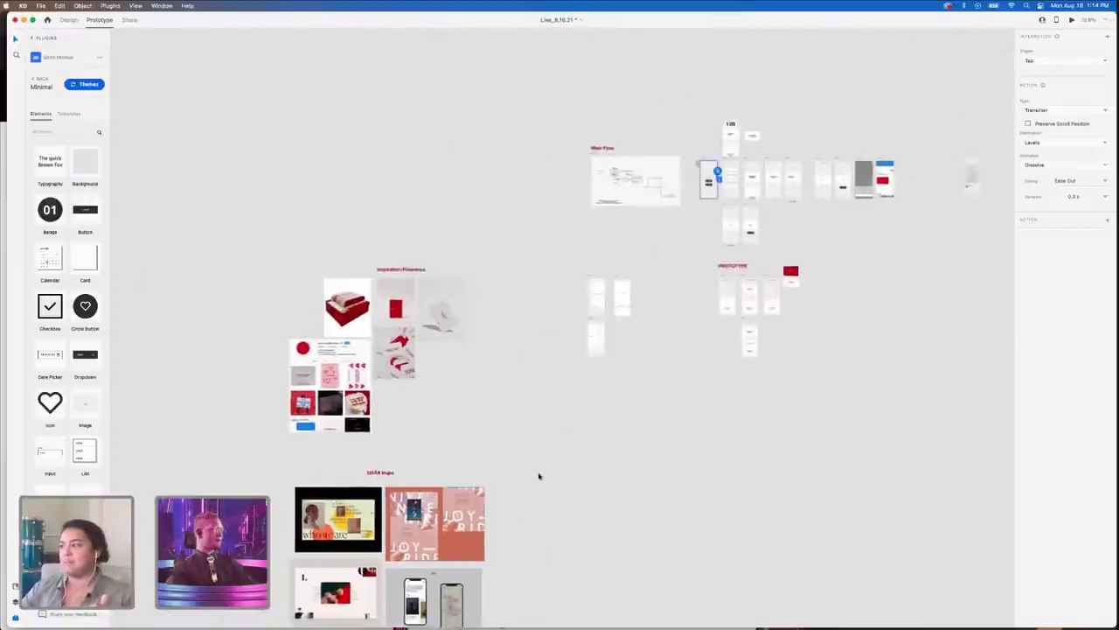
scroll(555, 282, up, 10)
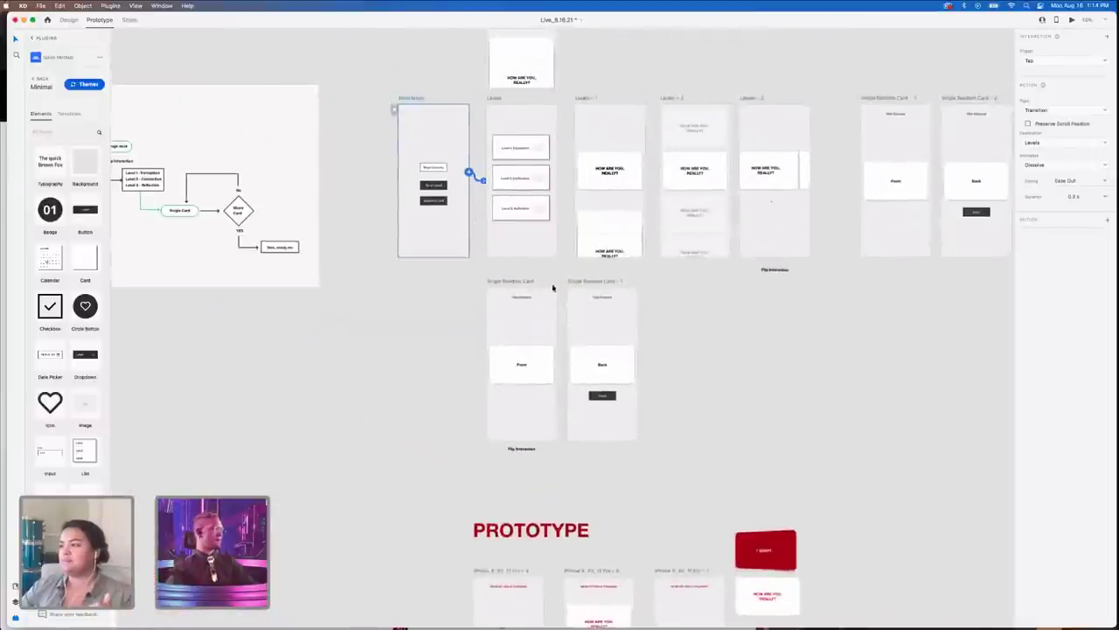
scroll(404, 184, up, 10)
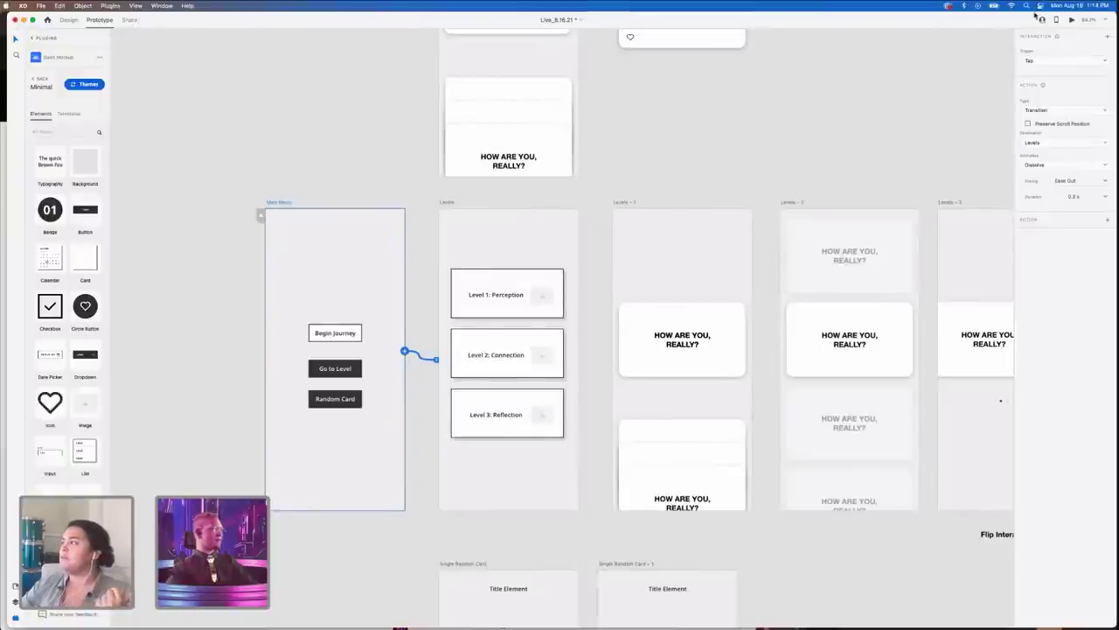
click(1072, 20)
drag(491, 103, 171, 25)
- Link the Go to Level button on the Main Menu to the Levels artboard
click(503, 278)
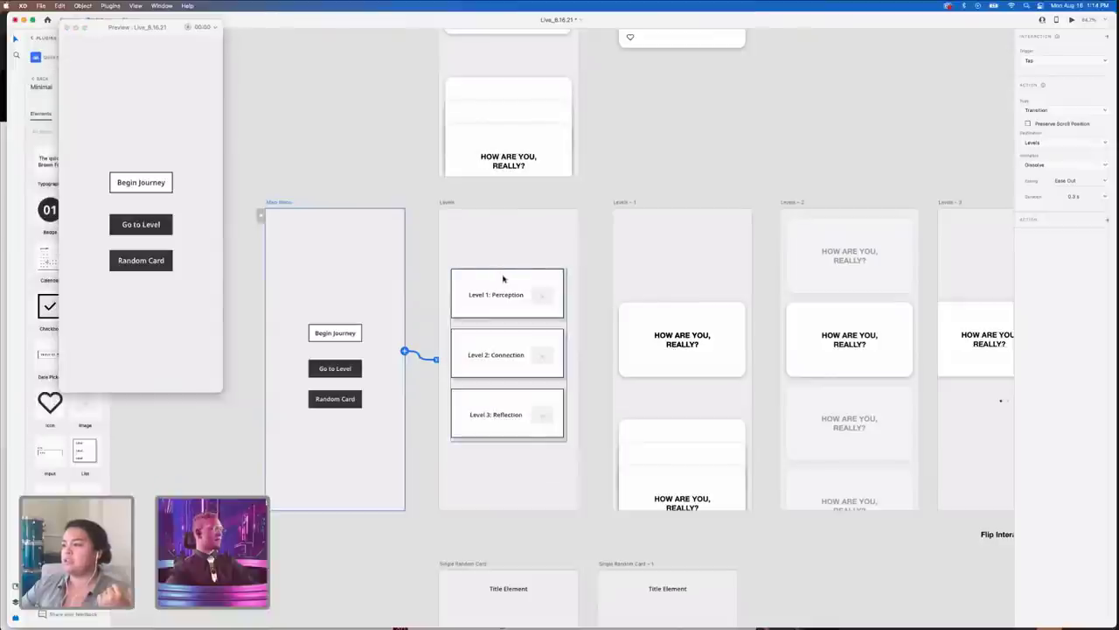
click(542, 292)
click(387, 337)
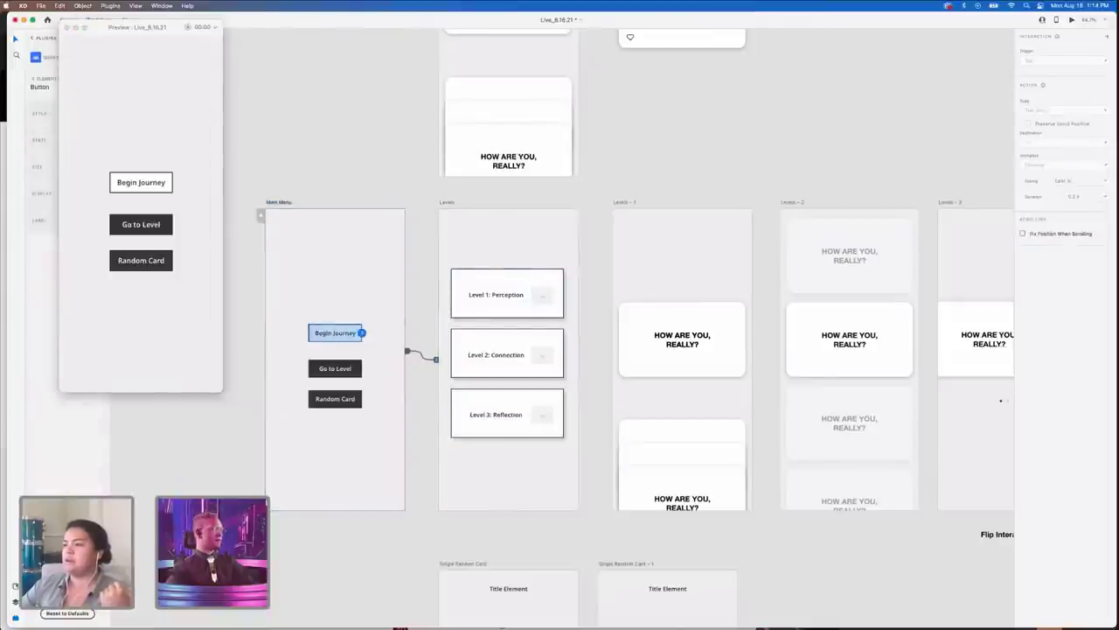
click(338, 368)
scroll(349, 452, down, 3)
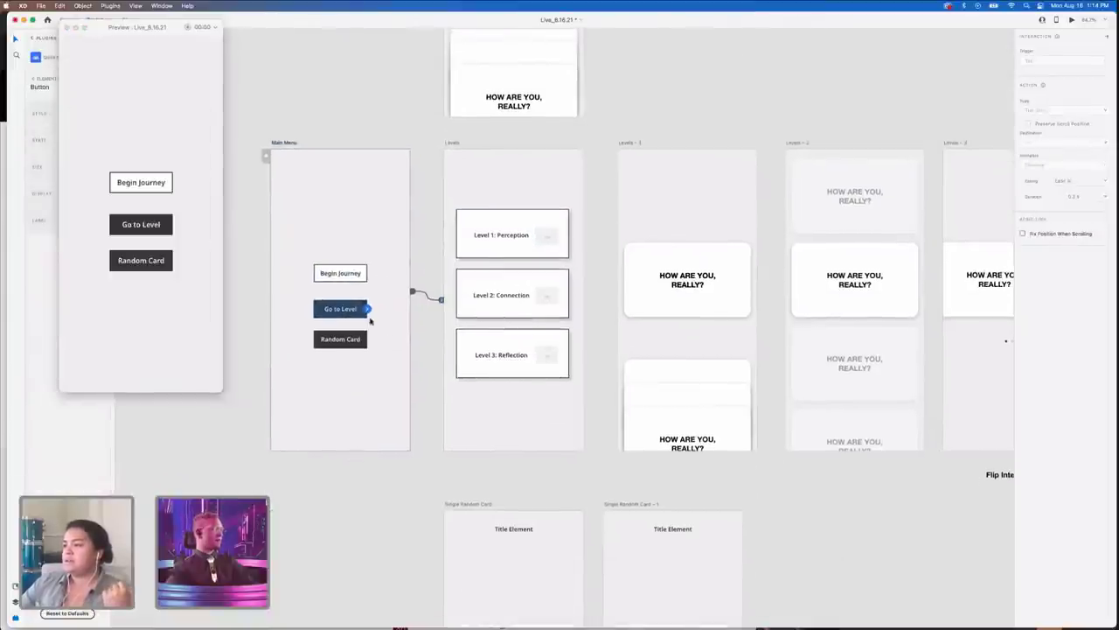
drag(369, 309, 461, 325)
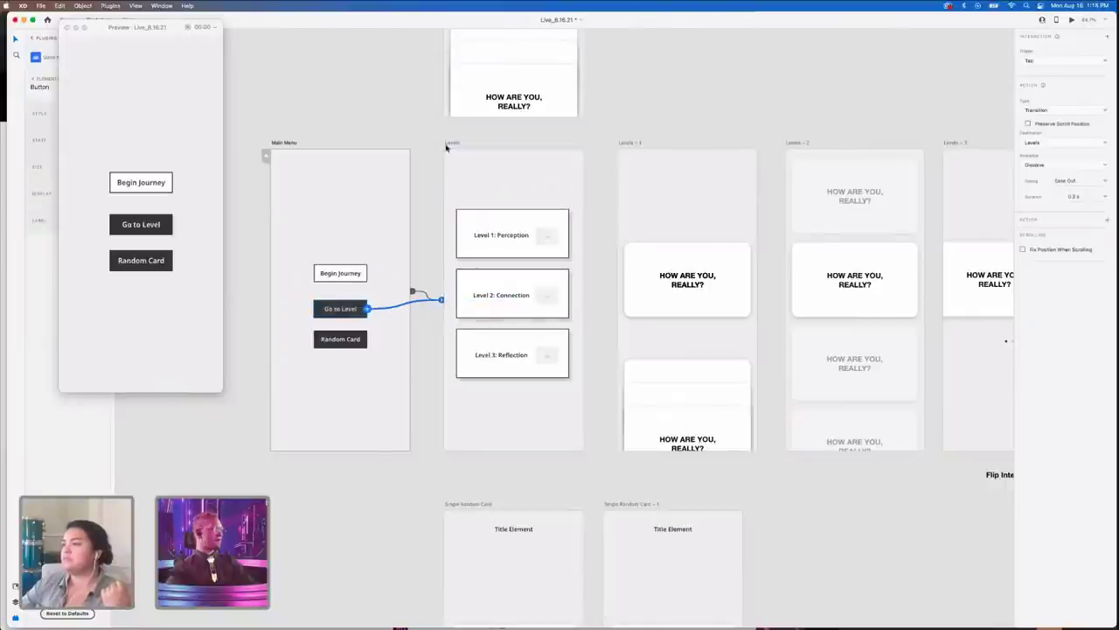
- Link the Levels artboard to the Levels – 1 card stack artboard with a tap transition
click(446, 143)
scroll(451, 145, right, 3)
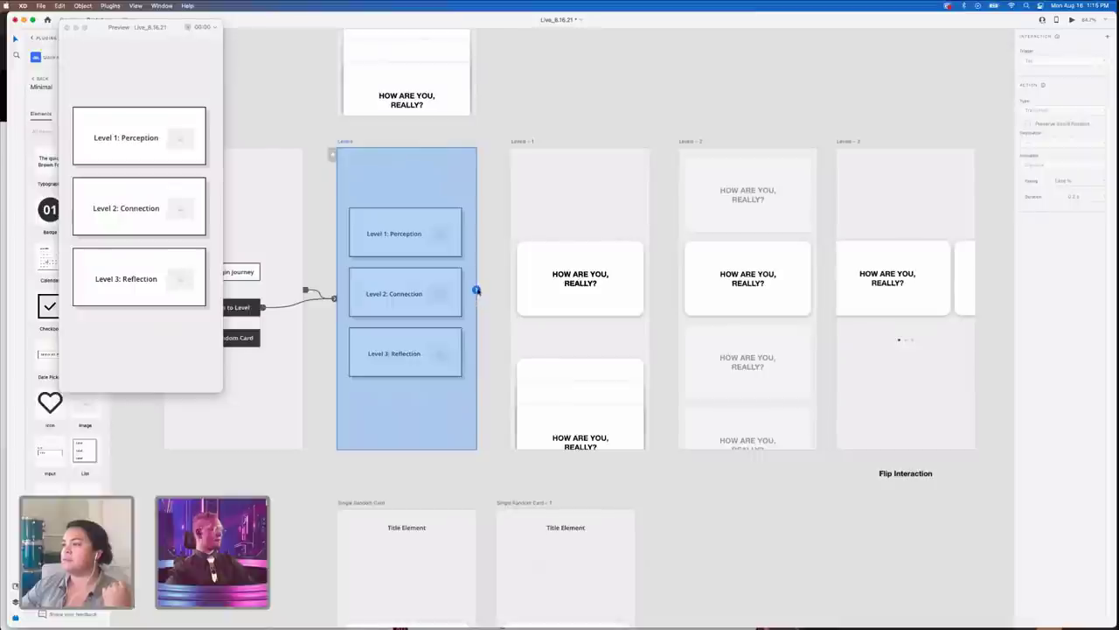
drag(476, 290, 516, 306)
scroll(524, 312, right, 5)
scroll(525, 312, right, 5)
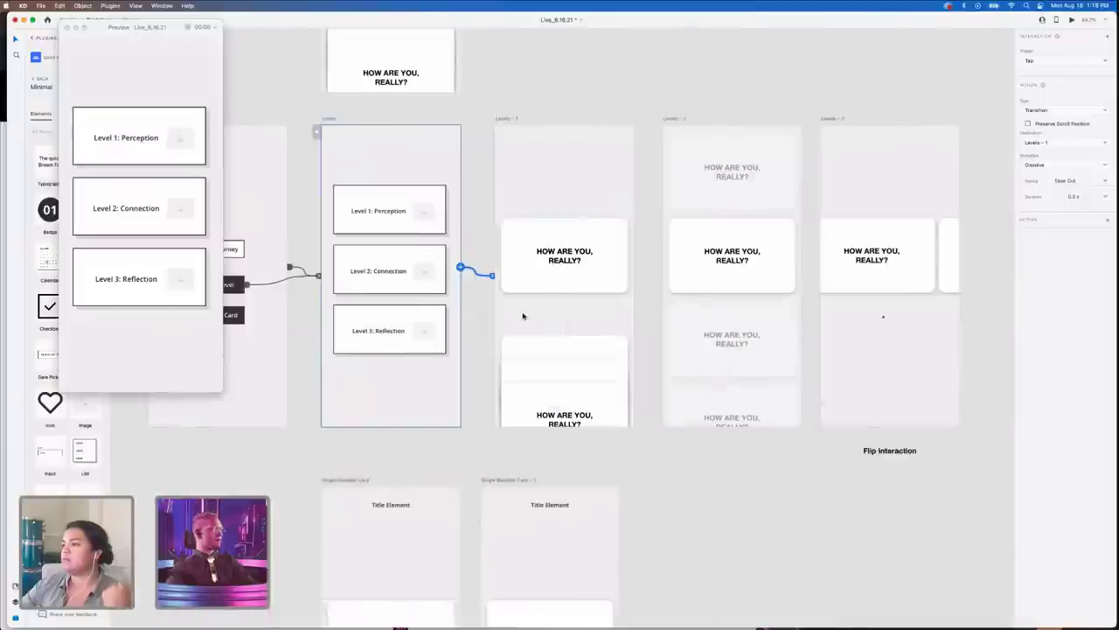
scroll(523, 316, left, 2)
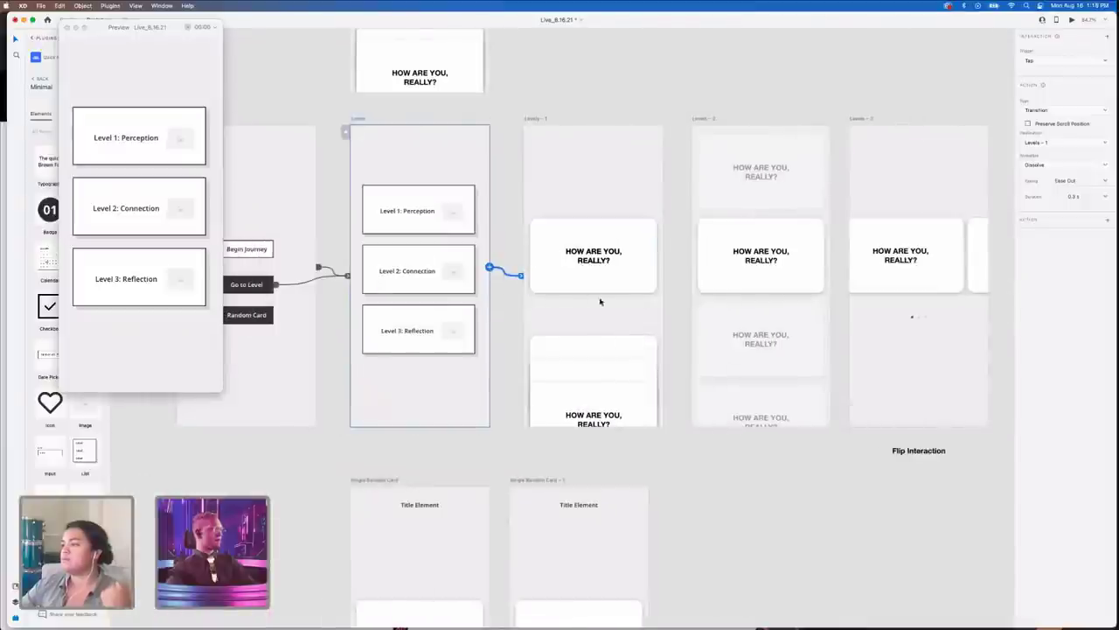
- Link the Levels – 1 artboard to the Single Random Card – 3 artboard showing the card front
click(600, 308)
scroll(664, 276, right, 3)
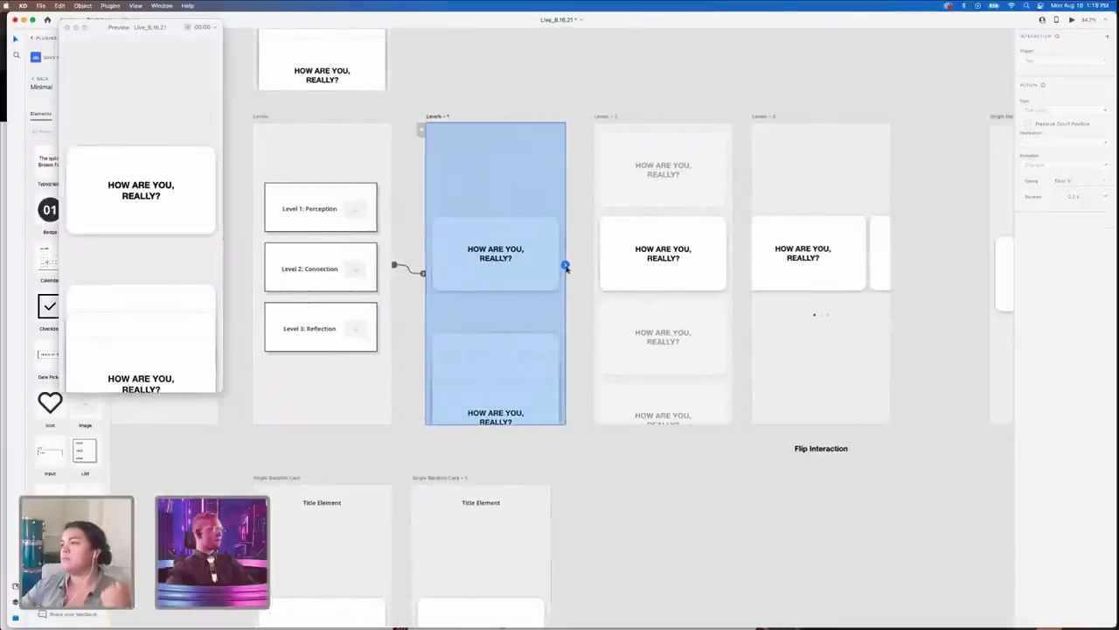
drag(565, 265, 990, 284)
scroll(990, 284, right, 2)
scroll(991, 284, right, 10)
scroll(845, 342, left, 10)
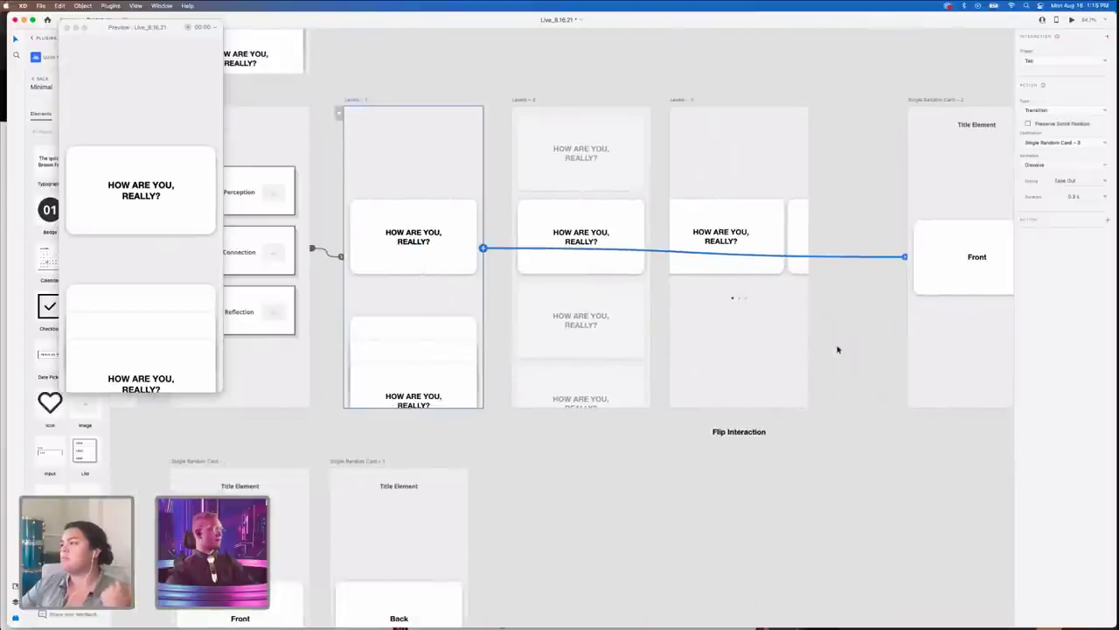
scroll(533, 327, right, 8)
scroll(534, 332, right, 5)
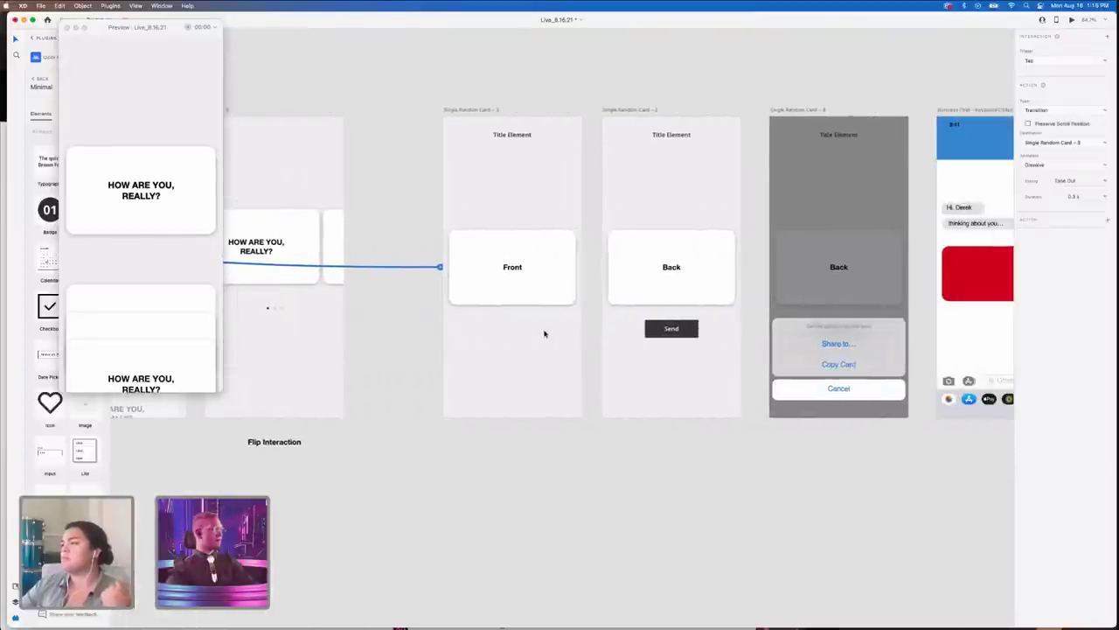
- Link the Back card on Single Random Card – 2 to the Single Random Card – 4 share screen
click(521, 274)
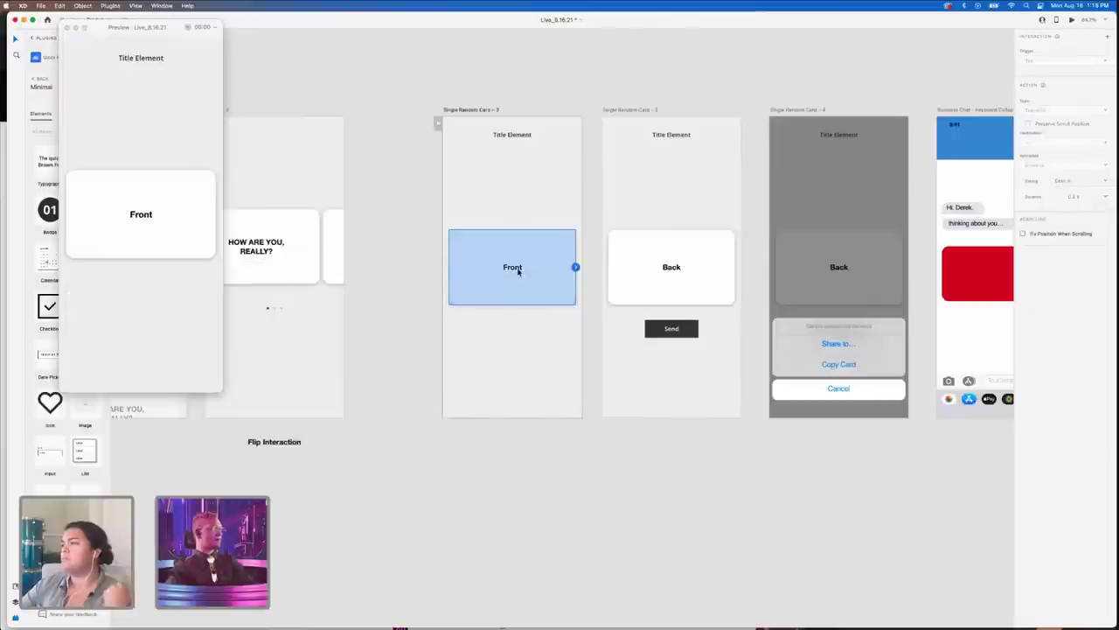
click(557, 212)
scroll(557, 213, down, 5)
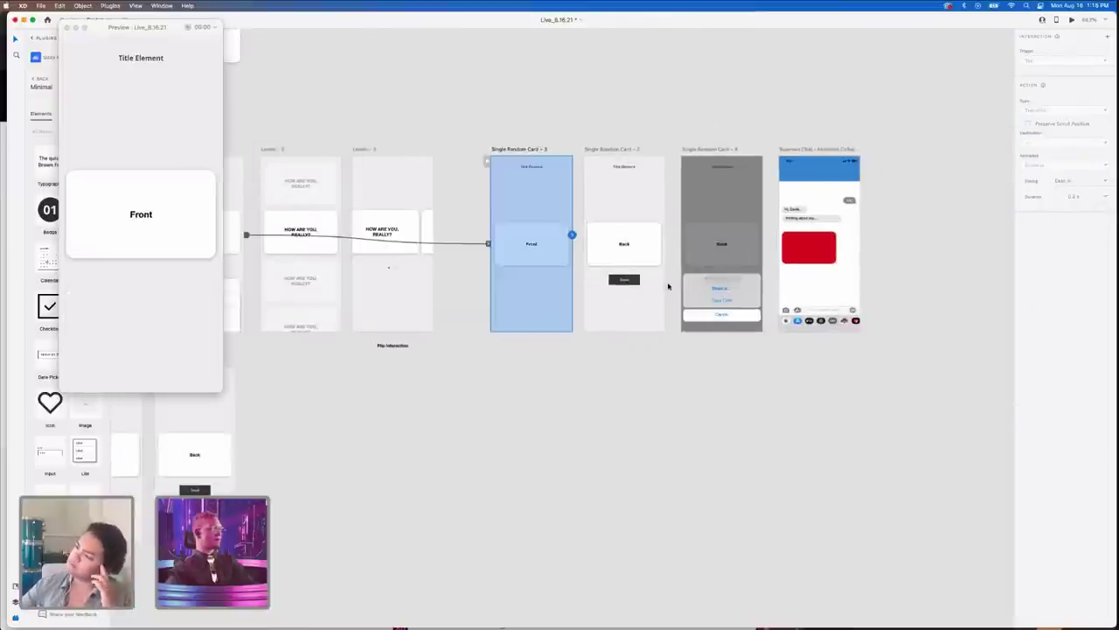
click(667, 285)
click(566, 229)
drag(573, 234, 707, 247)
click(624, 240)
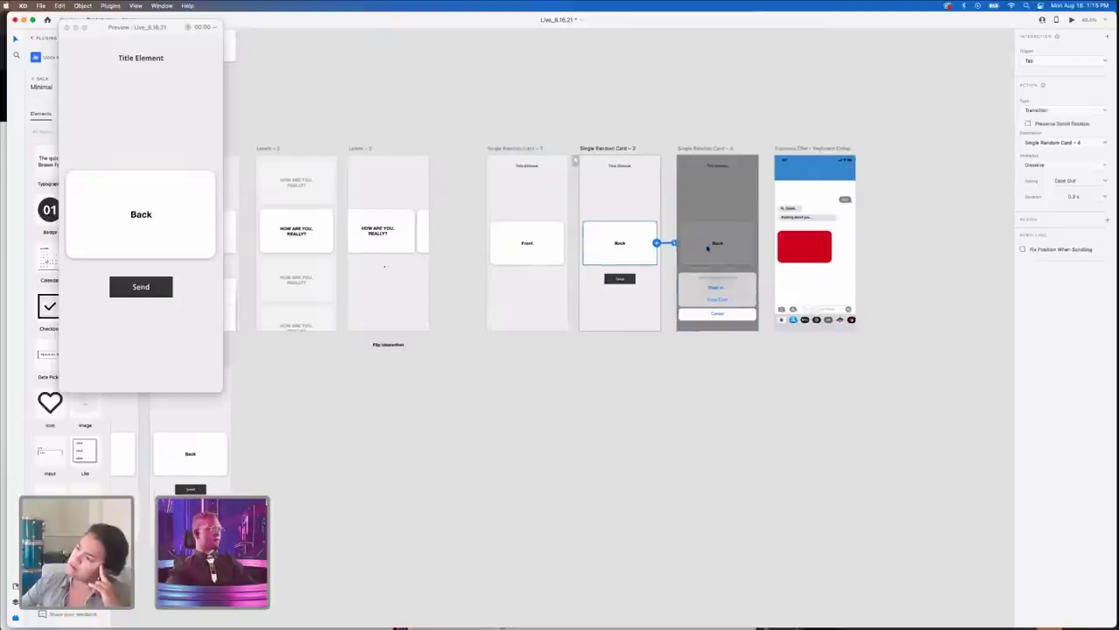
- Link the Single Random Card – 4 share screen to the Business Chat artboard
scroll(615, 280, right, 4)
scroll(614, 279, up, 3)
scroll(614, 280, up, 2)
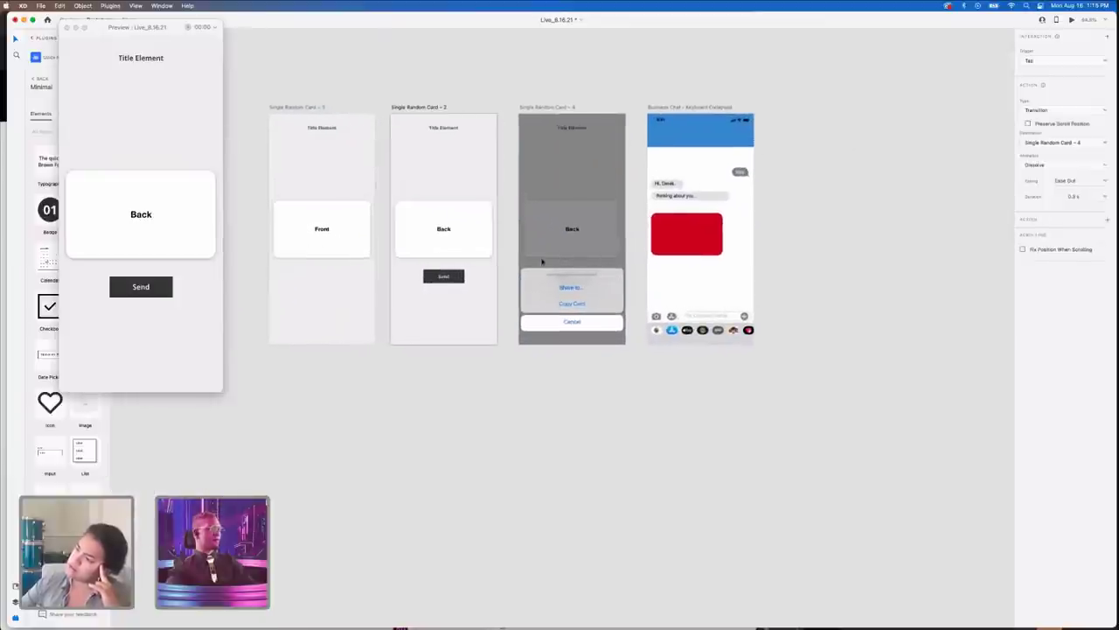
scroll(569, 290, right, 2)
click(577, 235)
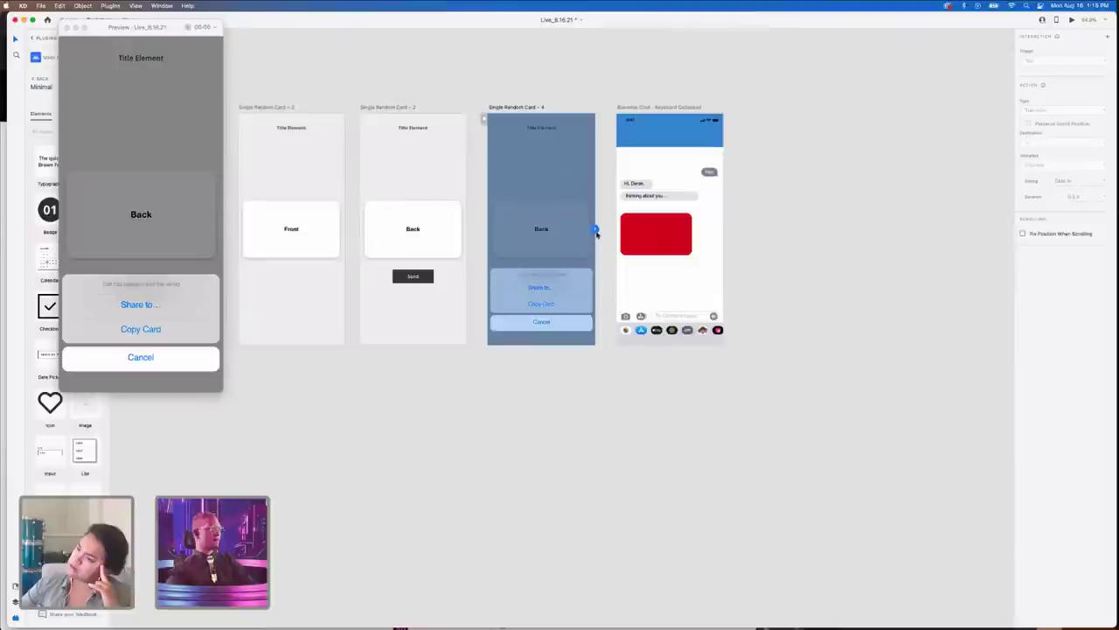
drag(595, 229, 623, 240)
click(620, 297)
- Reopen the prototype preview and restart it from the Main Menu artboard
scroll(620, 300, left, 6)
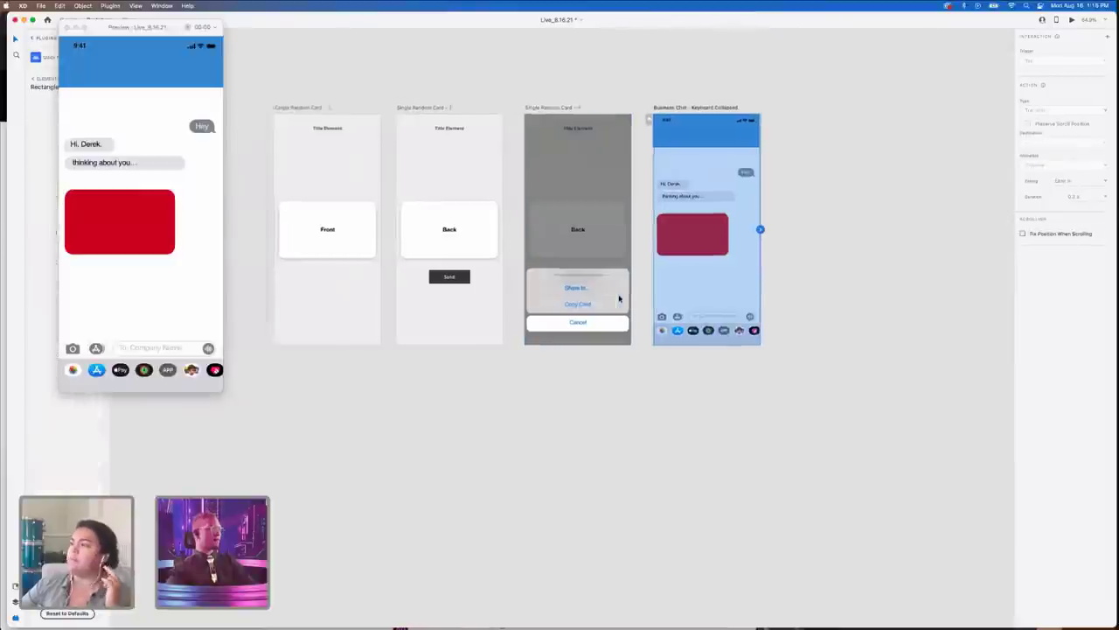
click(68, 27)
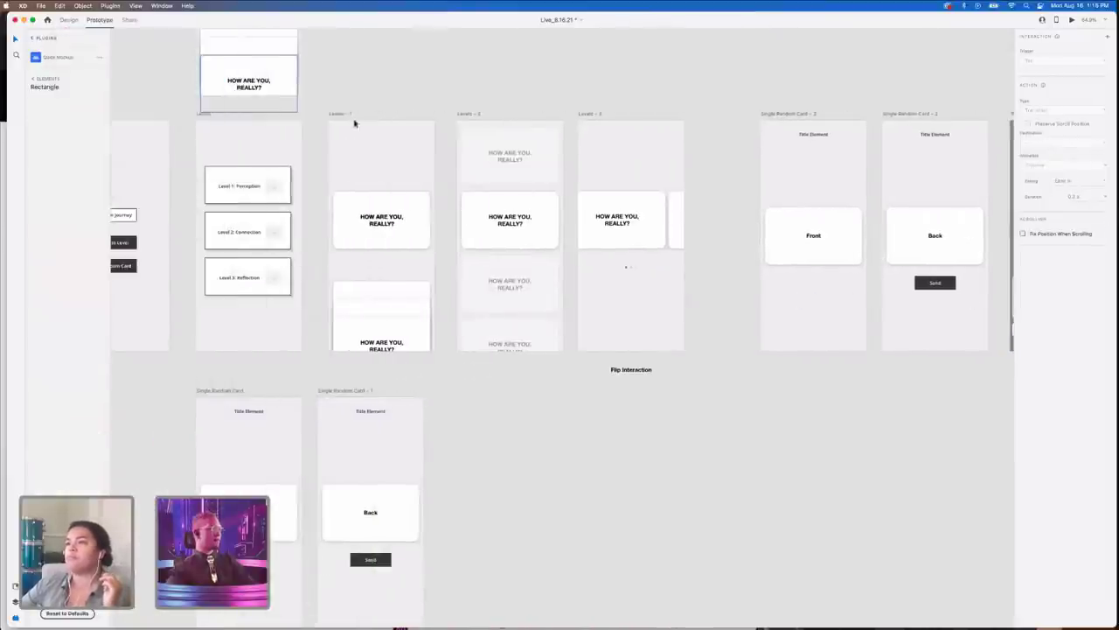
click(1071, 21)
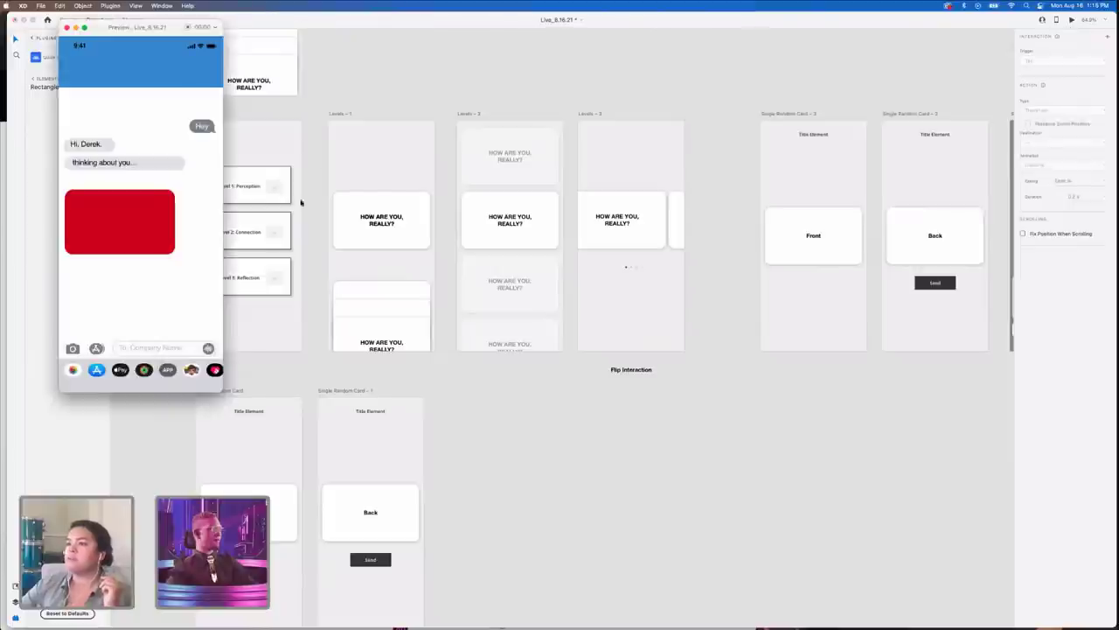
scroll(369, 88, left, 10)
click(570, 117)
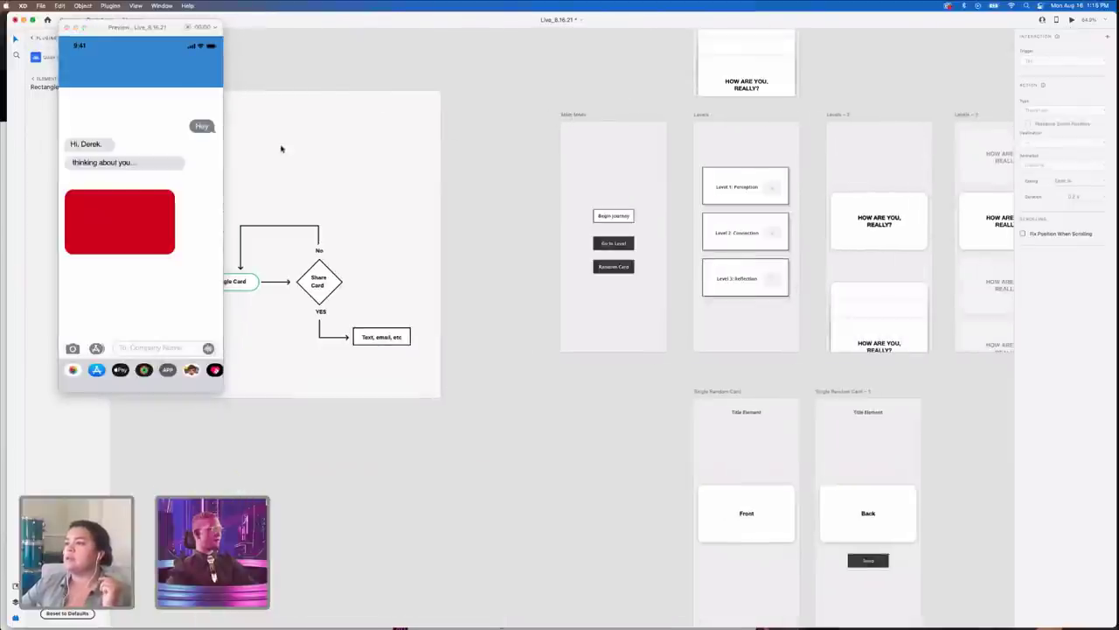
click(576, 115)
- Reposition the preview window and test the path from Go to Level through Level 1: Perception
drag(97, 31, 260, 106)
mouse_move(383, 467)
mouse_down()
mouse_move(447, 512)
mouse_move(380, 465)
mouse_up()
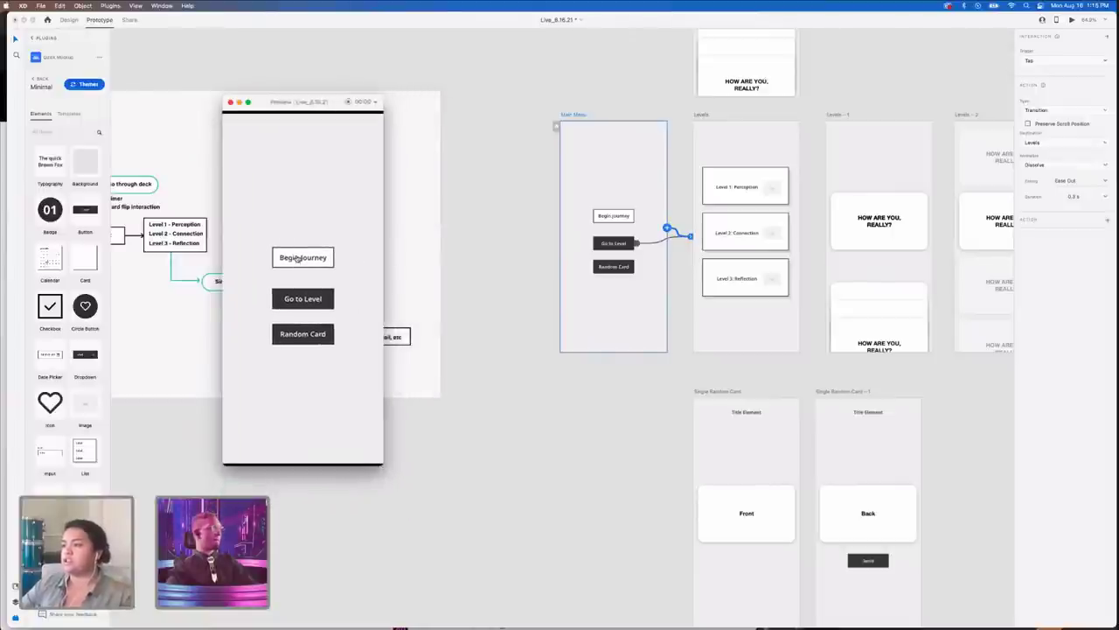
click(306, 300)
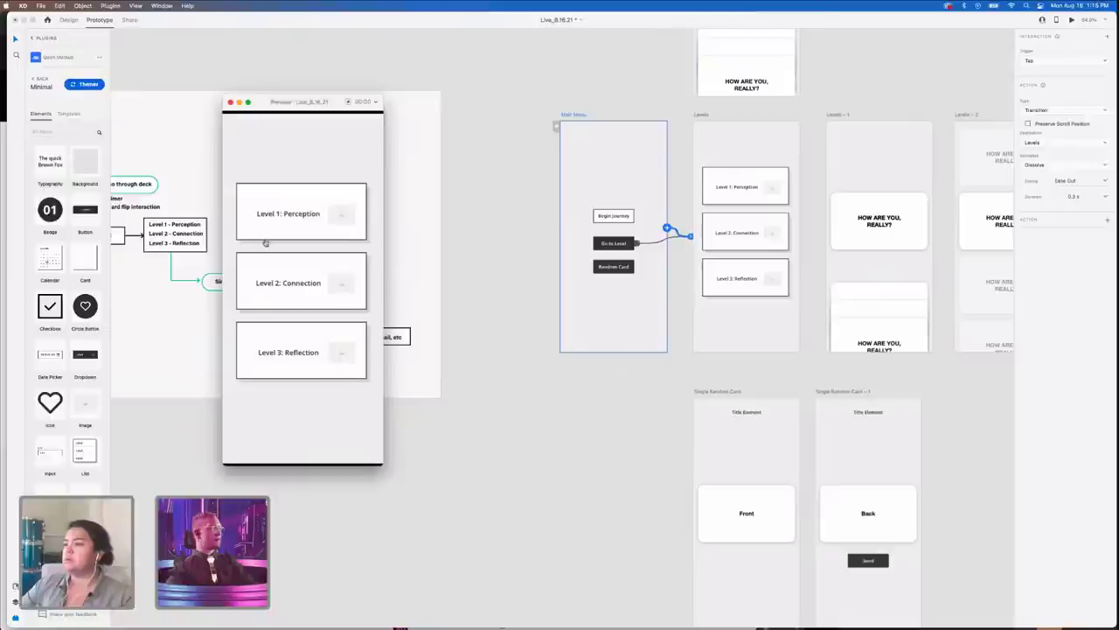
click(309, 215)
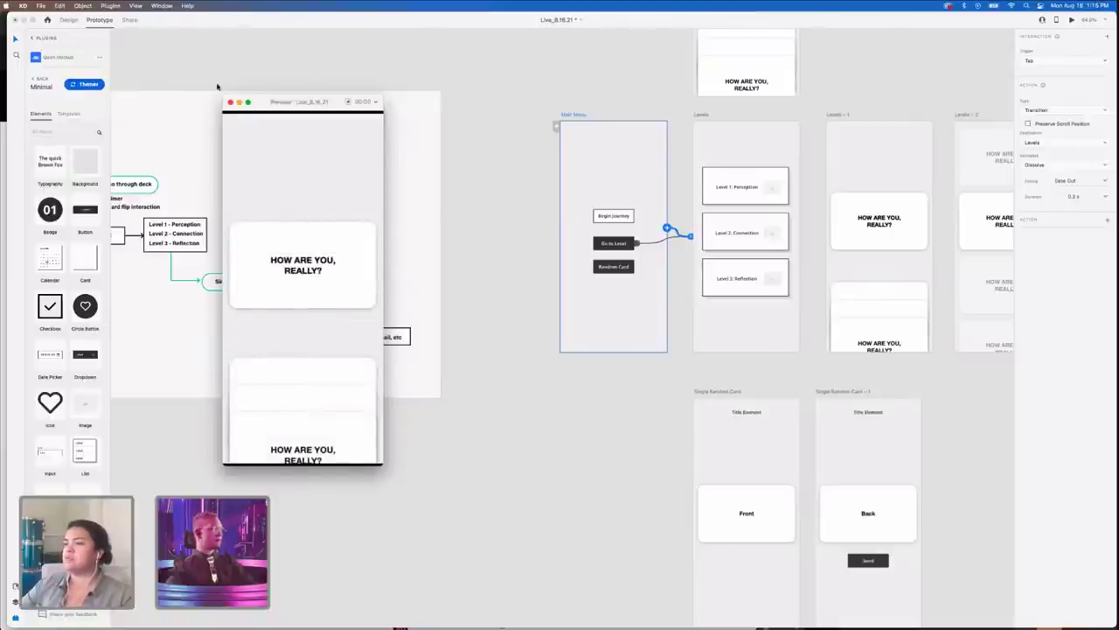
- Copy the Title Element text from the card front artboard above the cards on Levels – 1 and change it to "Level Name"
scroll(560, 175, right, 10)
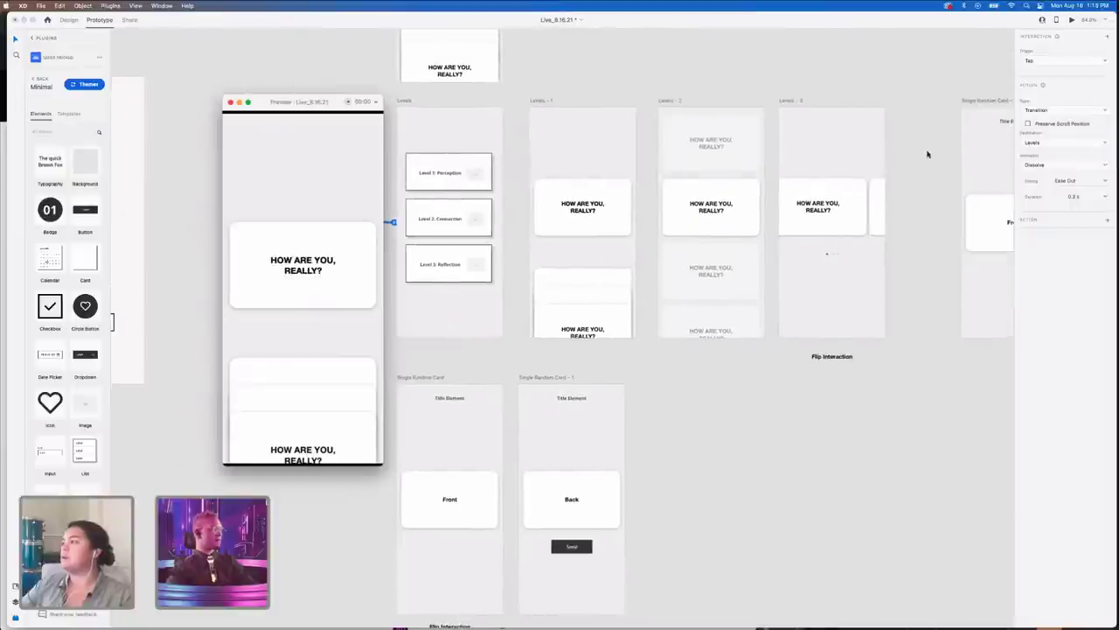
click(1004, 122)
drag(1005, 121, 573, 124)
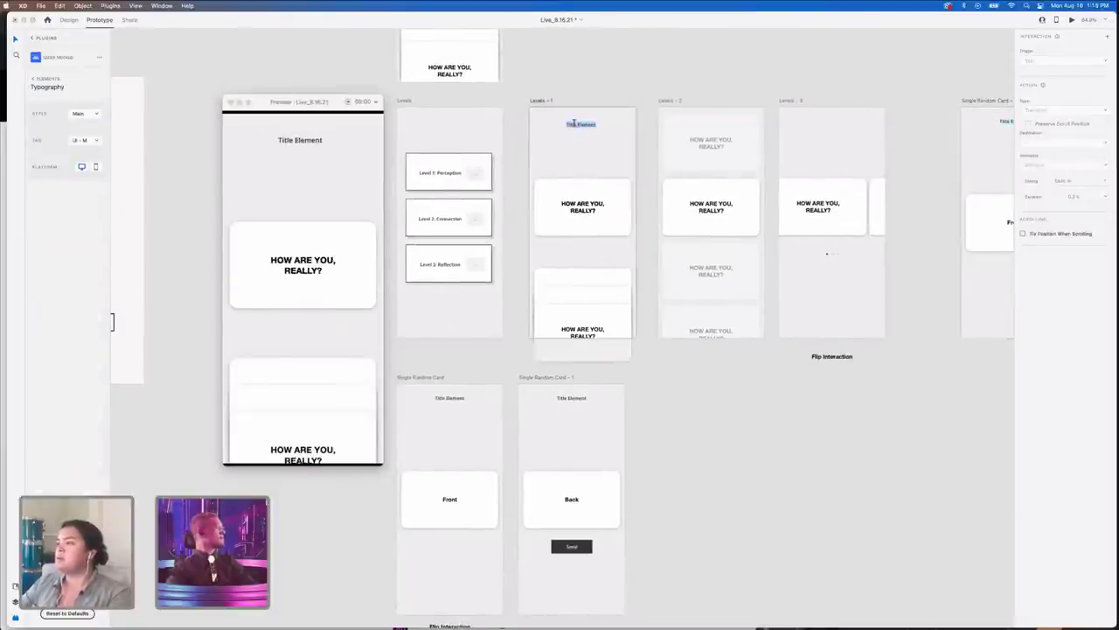
text(Level)
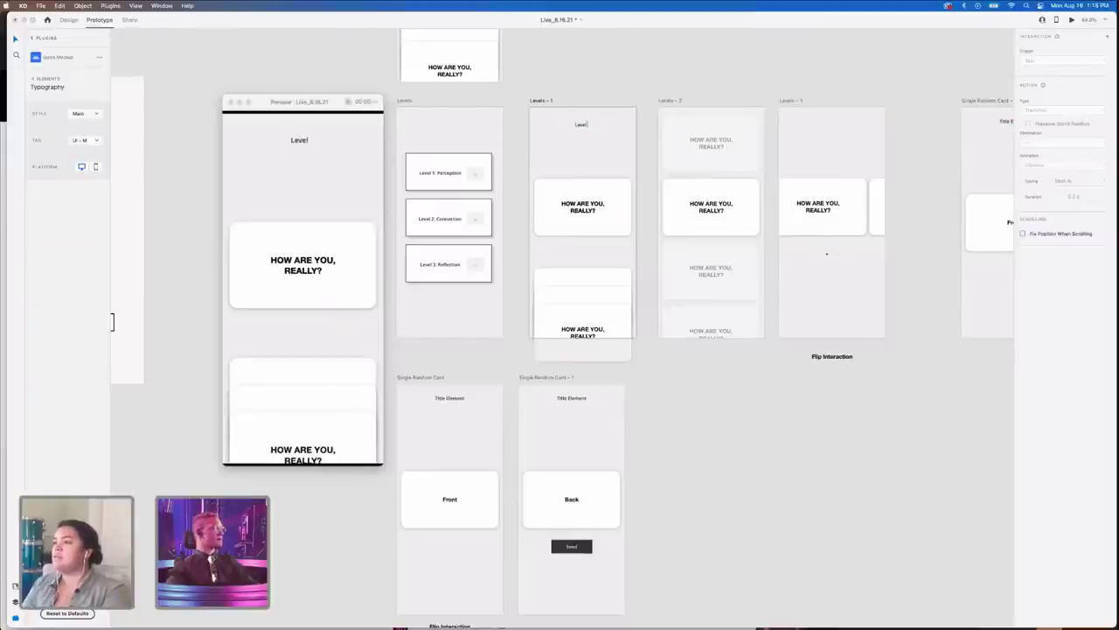
text( Name)
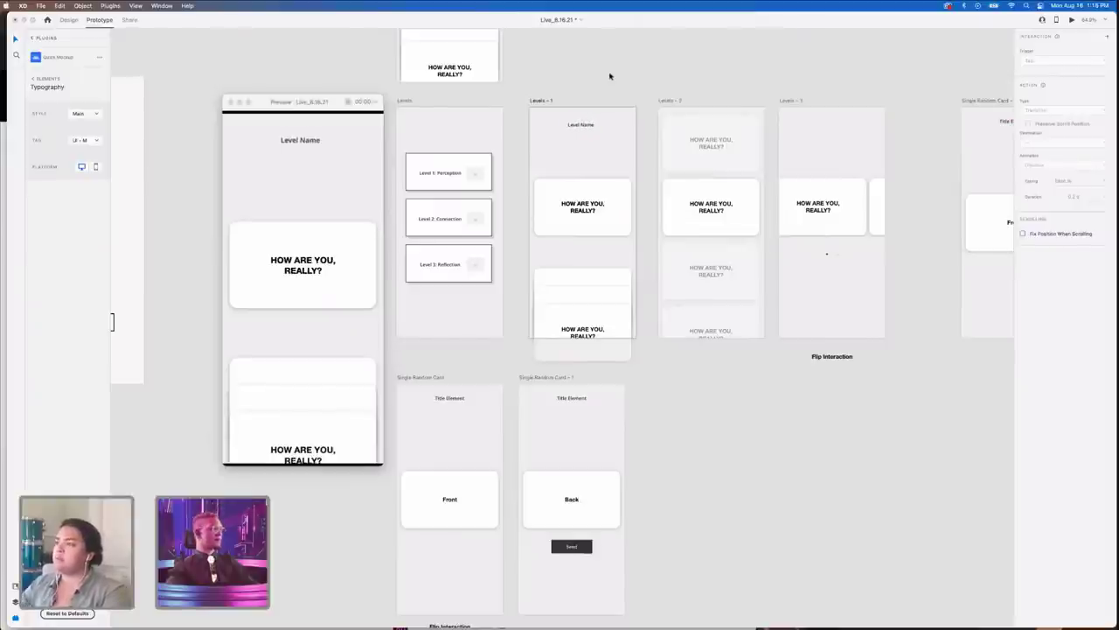
click(594, 124)
drag(578, 126, 579, 126)
scroll(592, 186, left, 1)
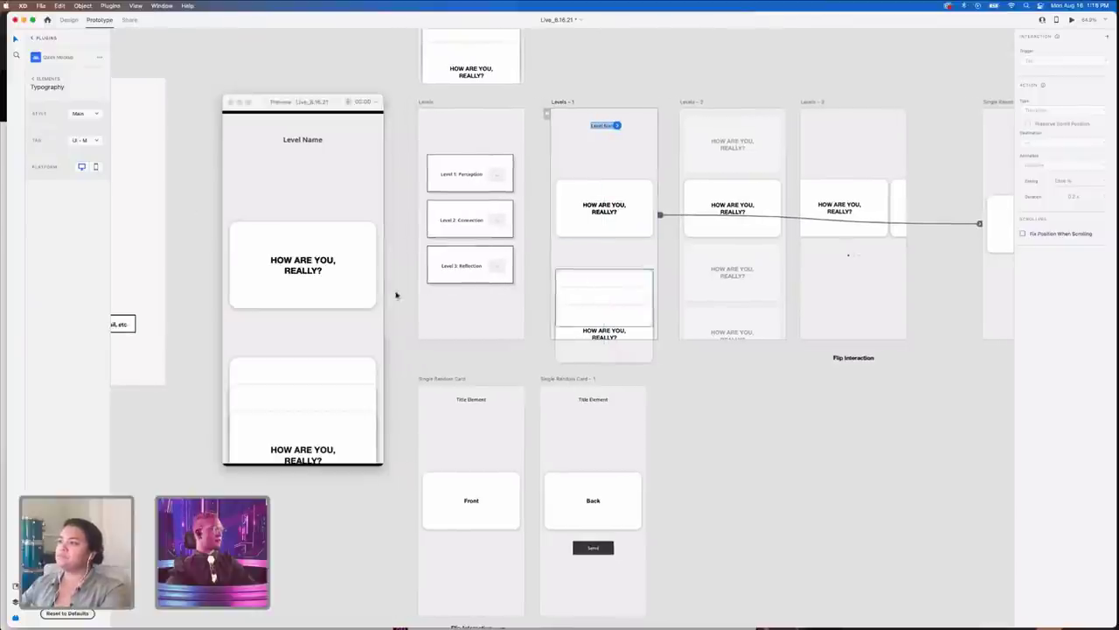
click(319, 260)
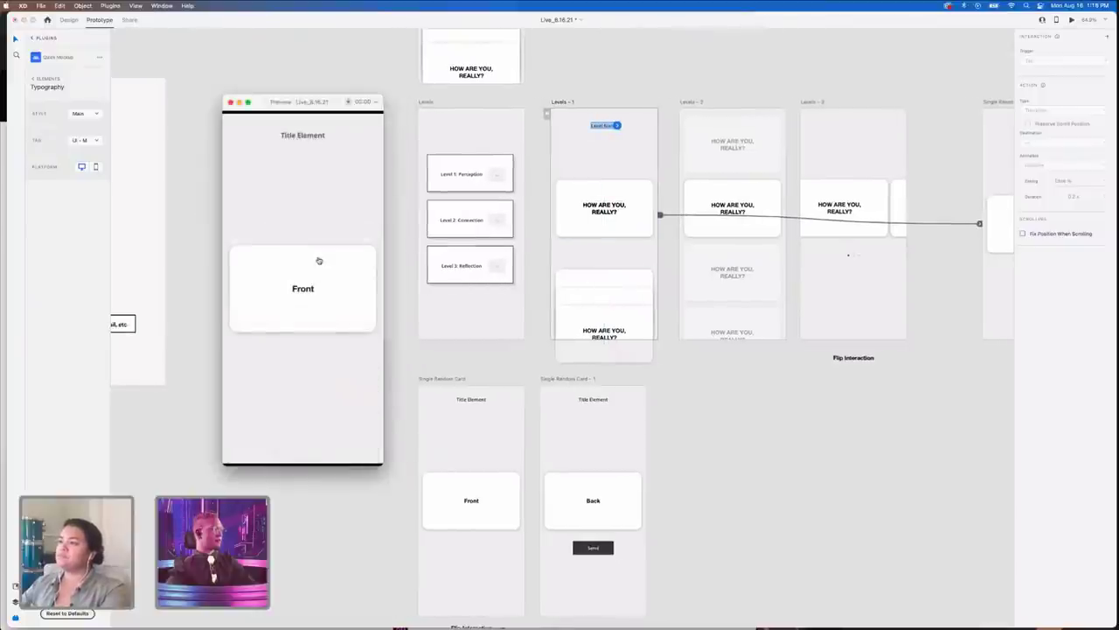
click(606, 217)
double_click(606, 214)
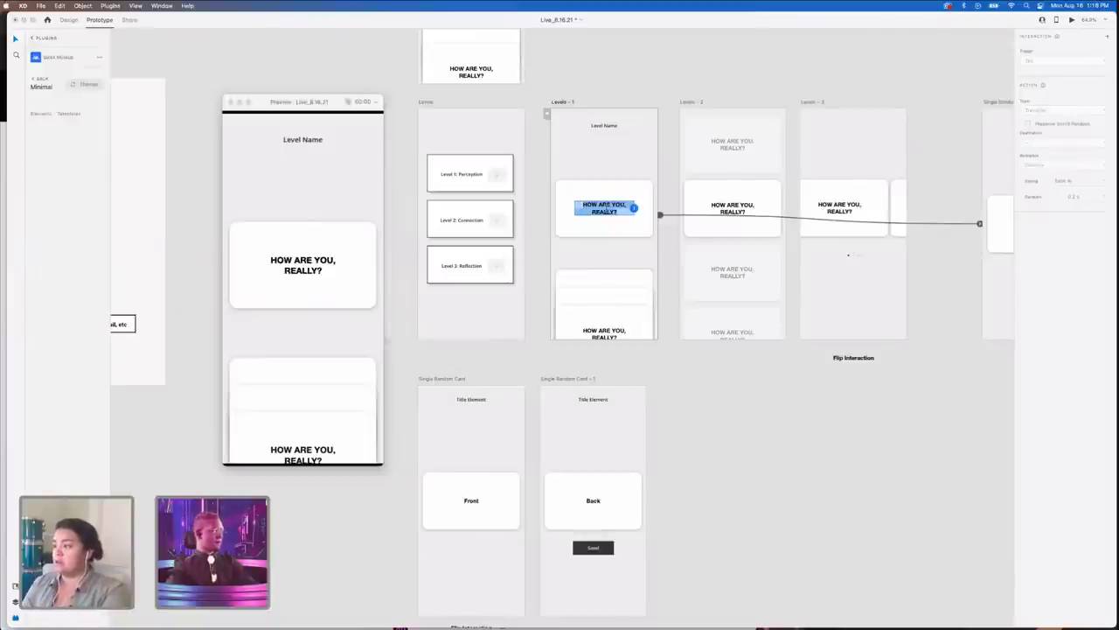
text(What)
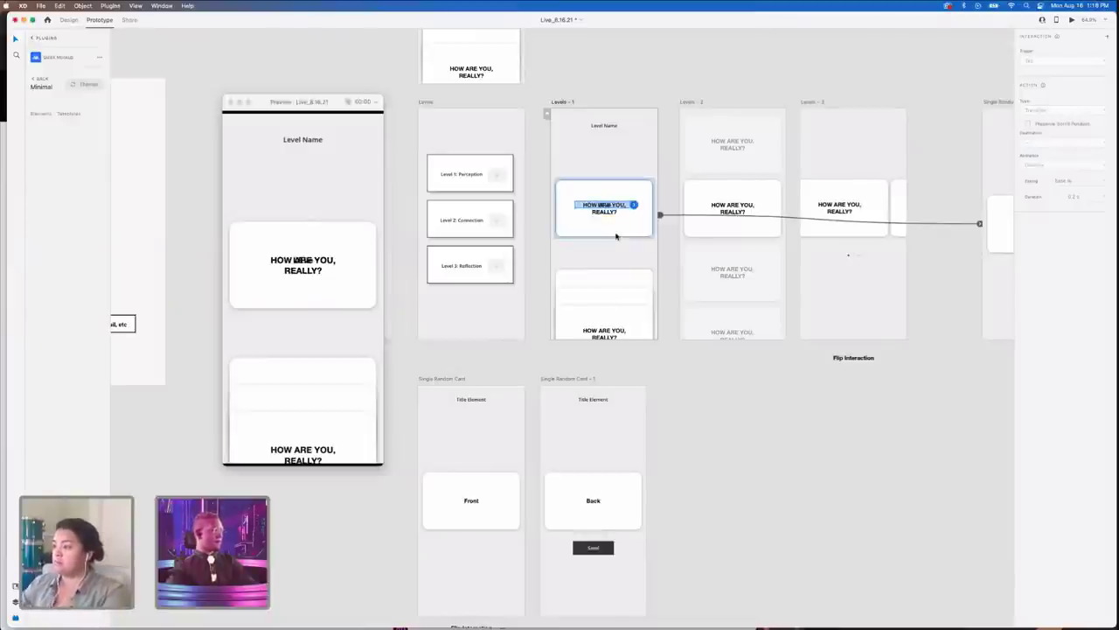
key(Delete)
- Change the upper card's text on the Levels – 1 artboard to "LEVEL 2 (CONNECTION)" on two lines
double_click(614, 209)
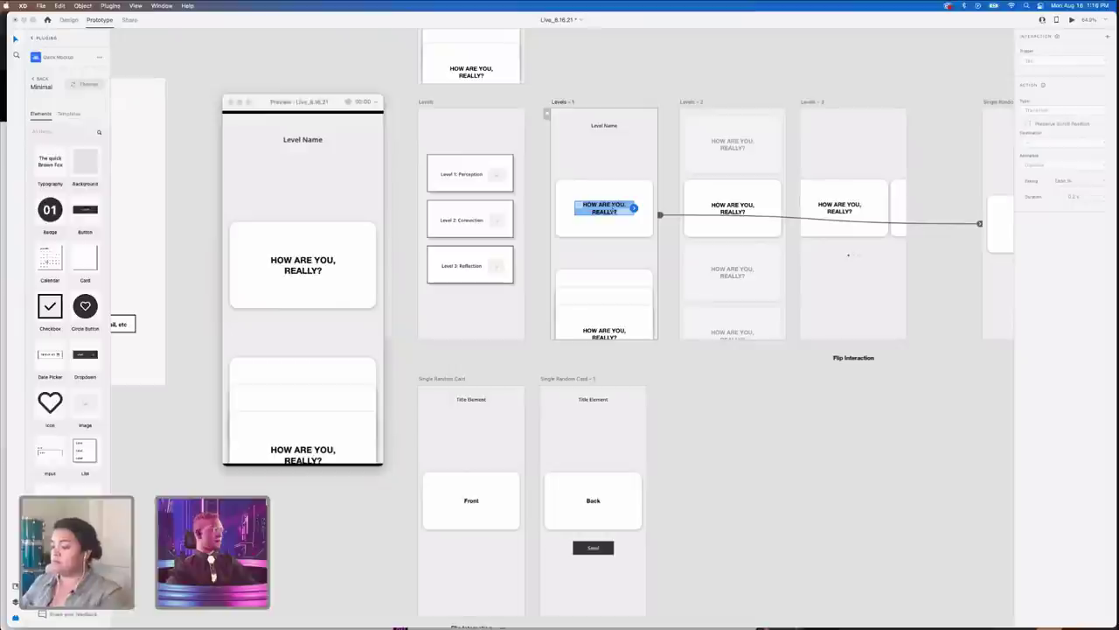
text(Level)
text(LEVEL 2)
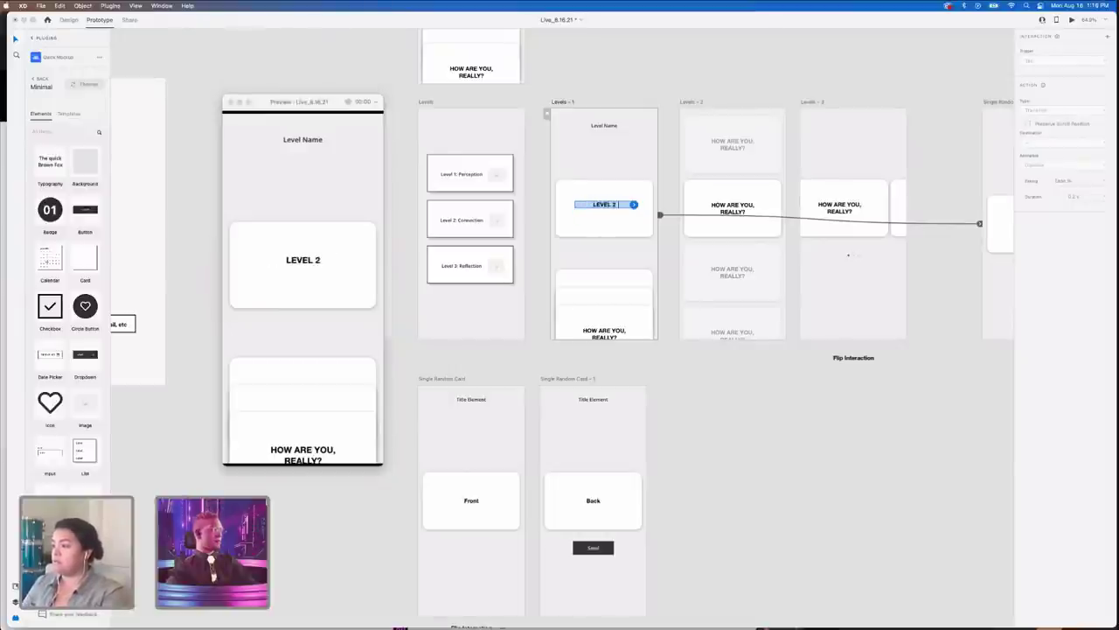
key(Return)
text((CONNECTI)
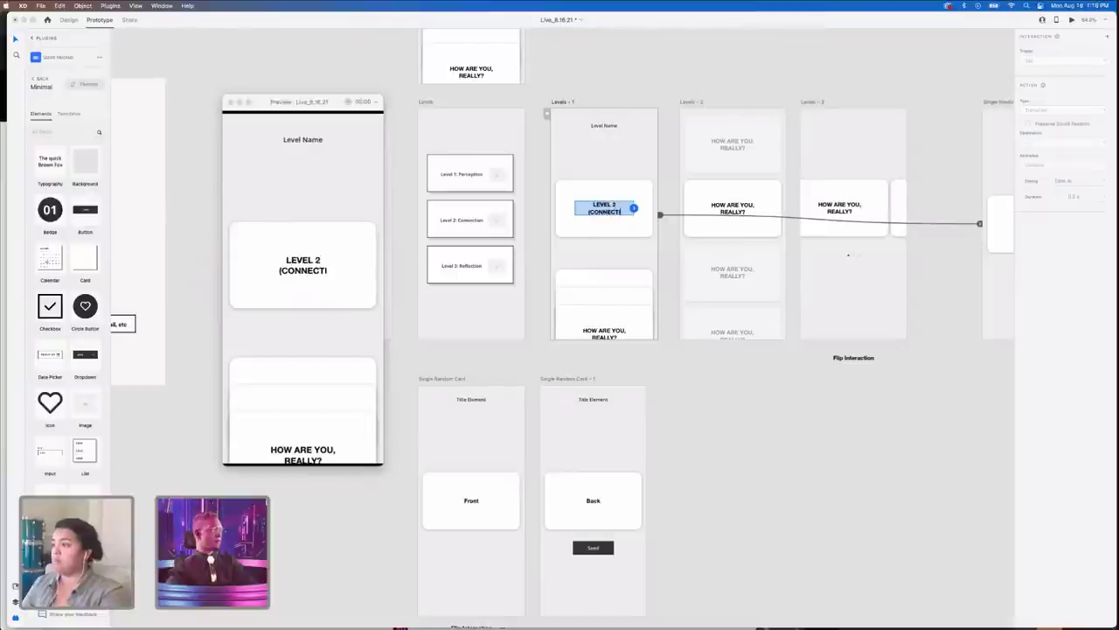
text(ON))
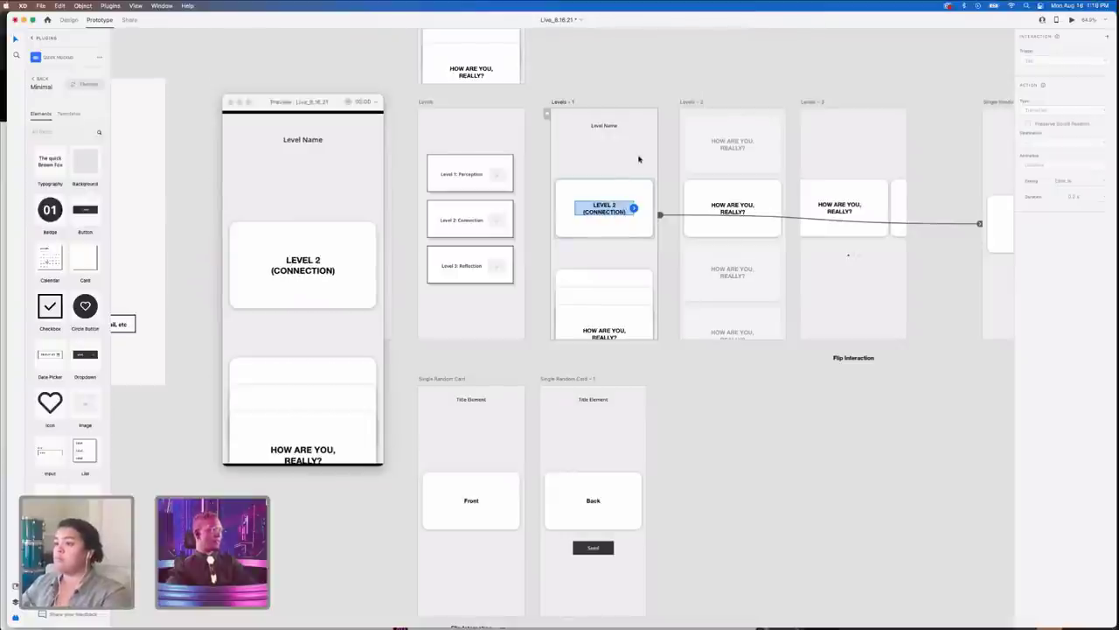
- Test the relabelled card's transition from Levels – 1 to the card front screen in the preview
click(364, 225)
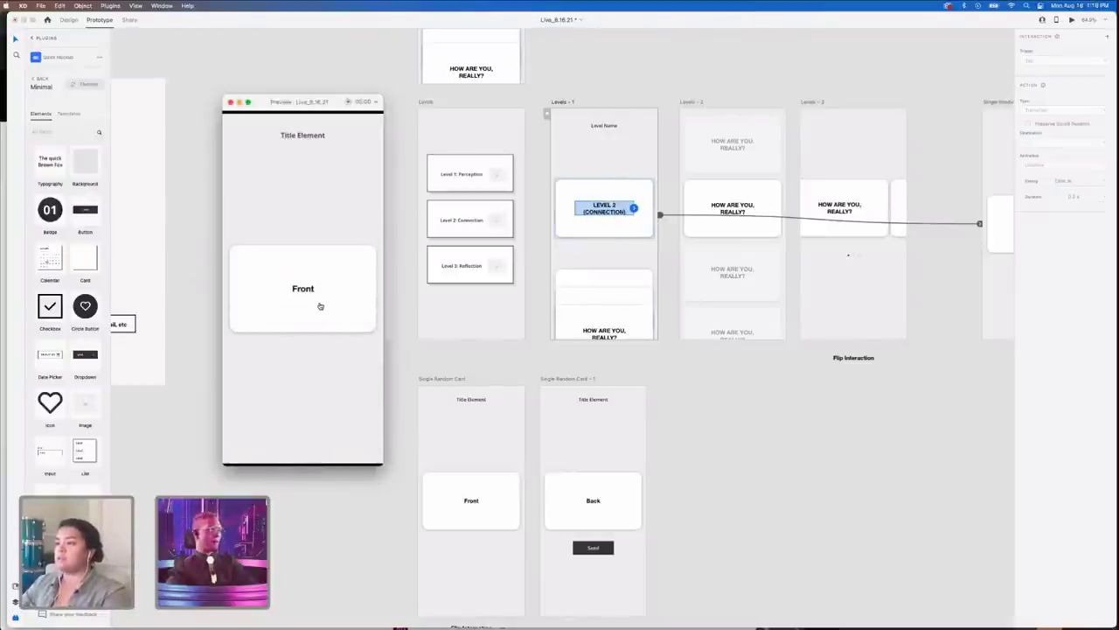
scroll(670, 260, right, 5)
scroll(434, 224, left, 3)
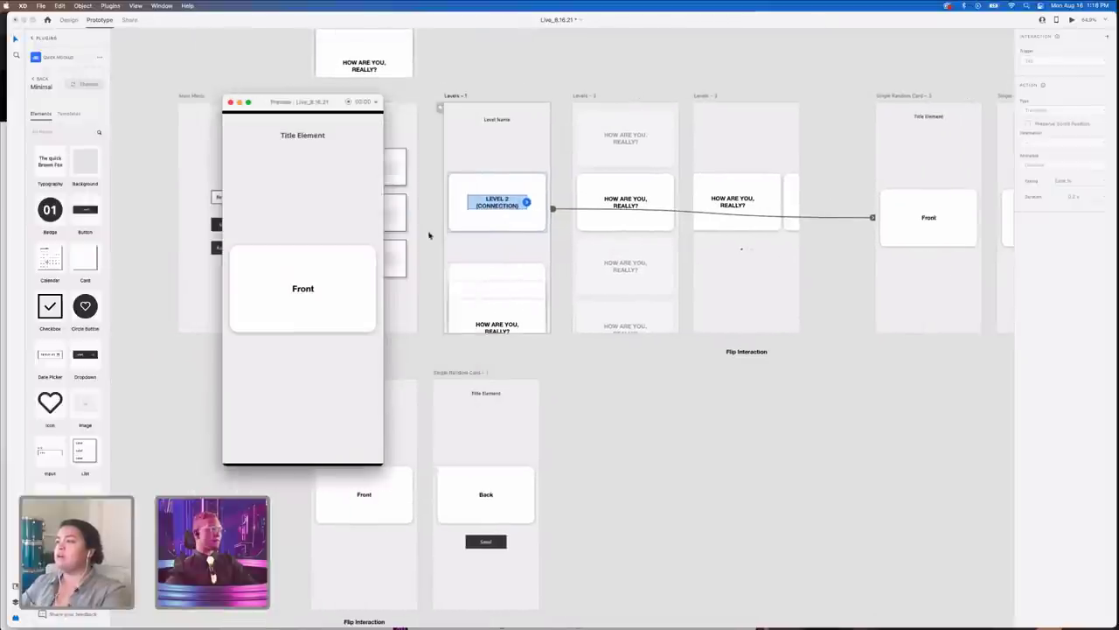
- Move the LEVEL 2 (CONNECTION) card down onto the card stack on Levels – 1 and test its transition in the preview
click(480, 286)
click(515, 252)
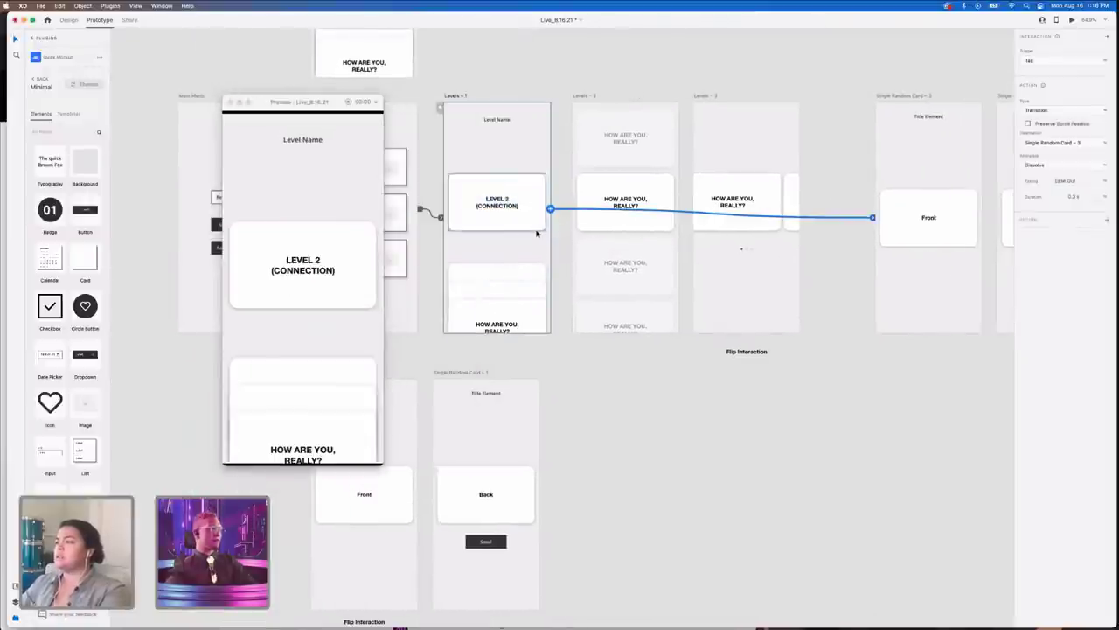
click(539, 230)
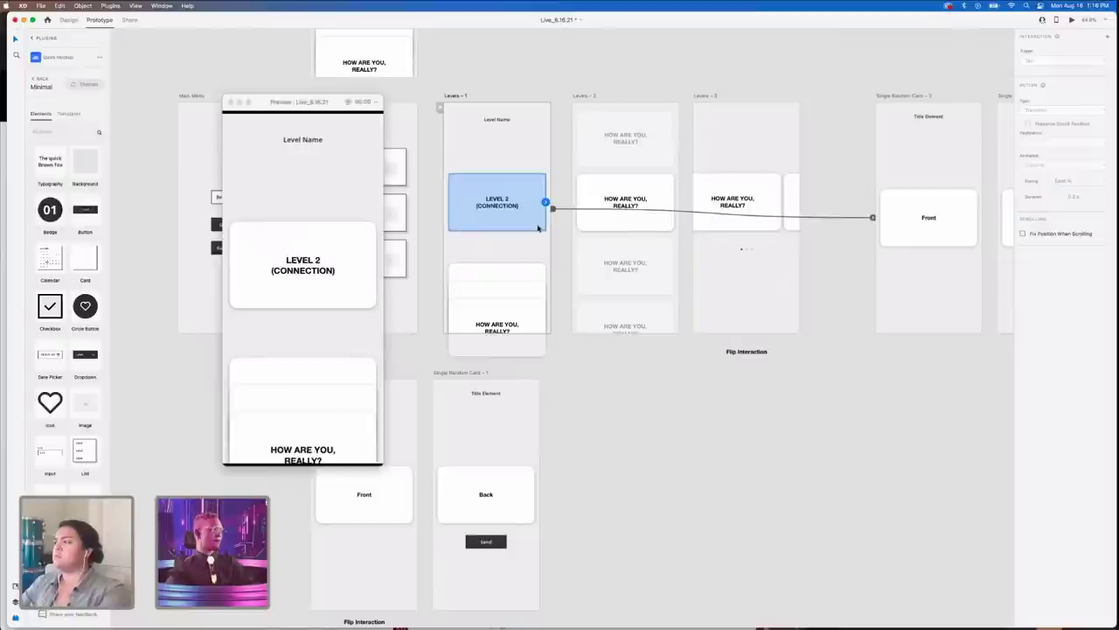
drag(538, 227, 538, 273)
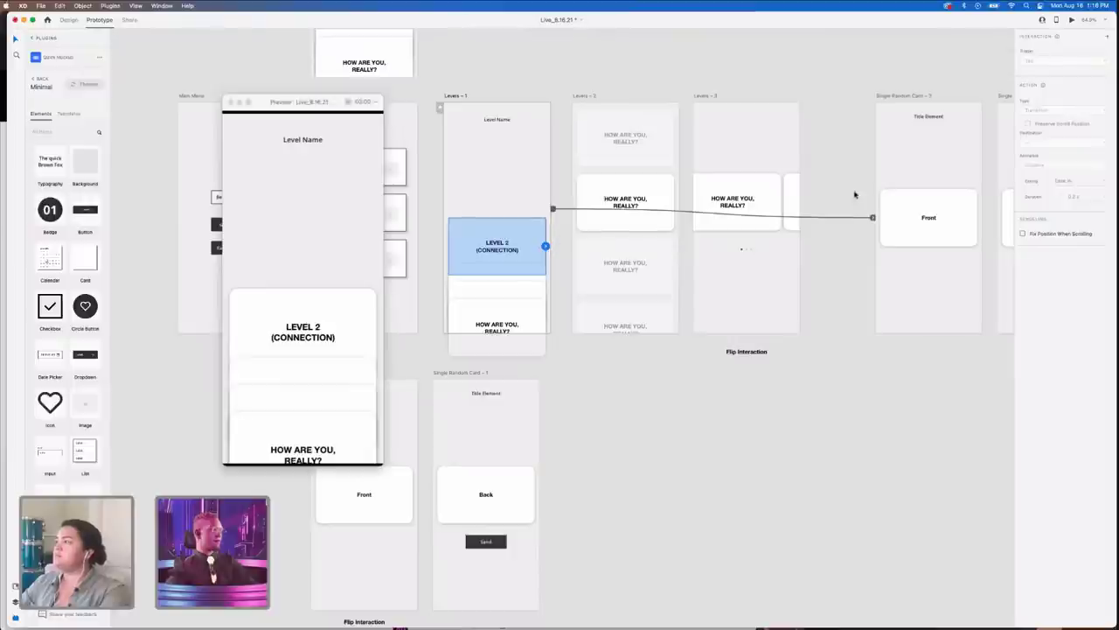
click(308, 285)
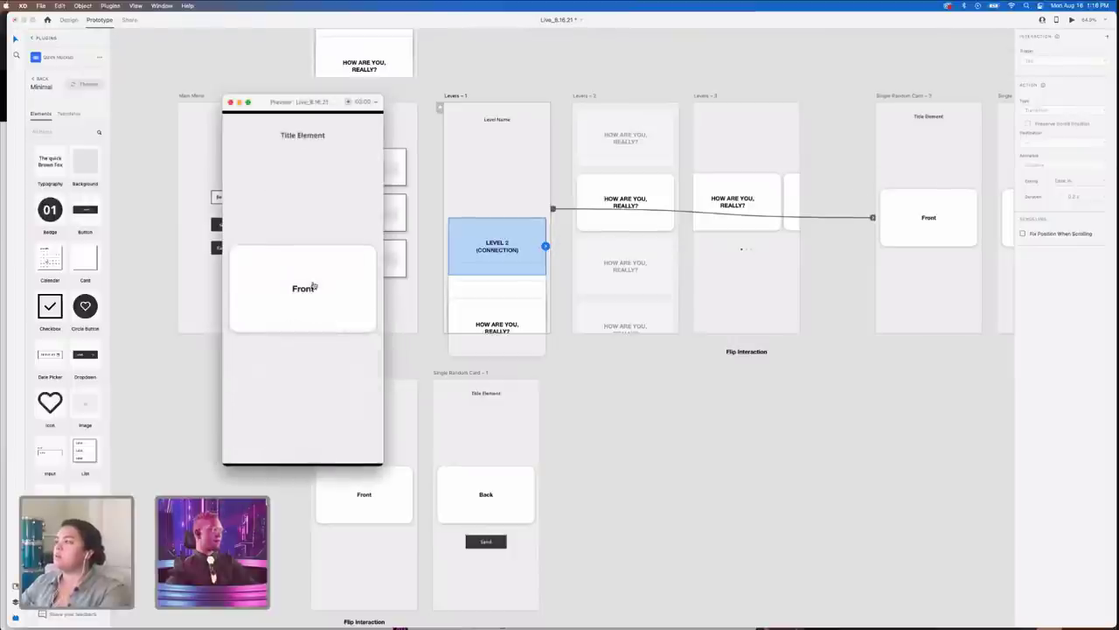
click(513, 242)
- Set the Levels – 1 tap interaction's action type to Auto-Animate and test it in the preview
click(456, 97)
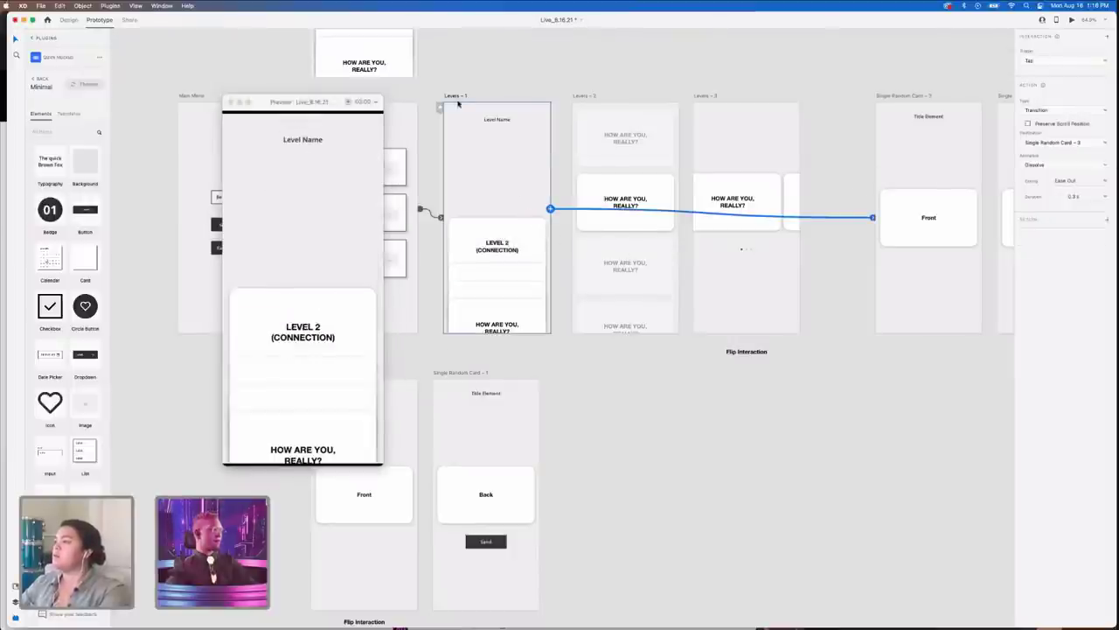
click(1085, 112)
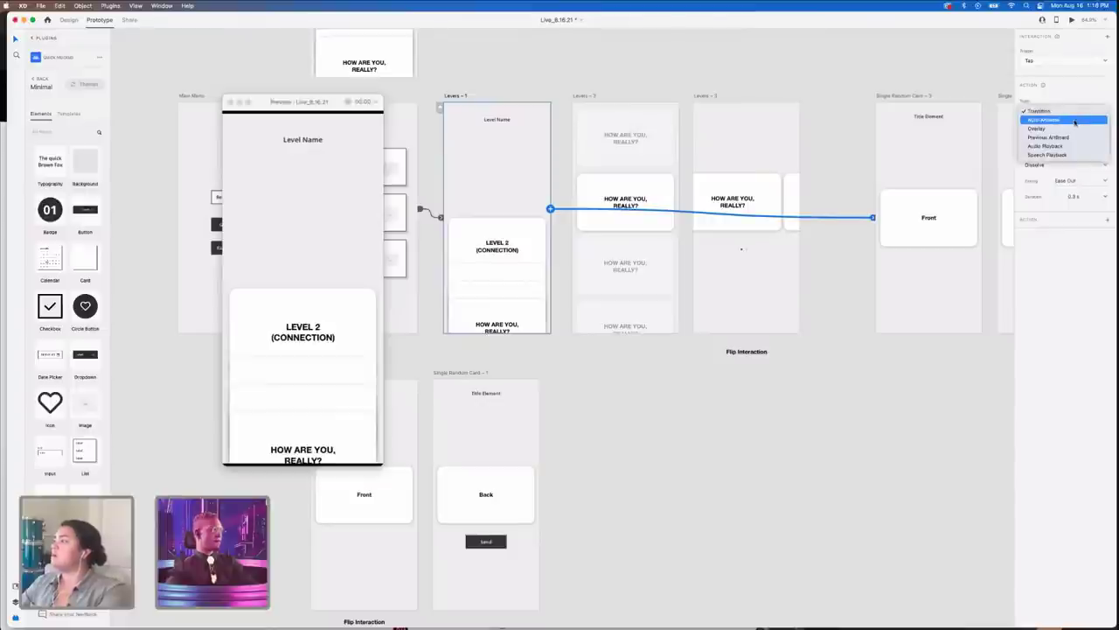
click(1079, 117)
click(327, 328)
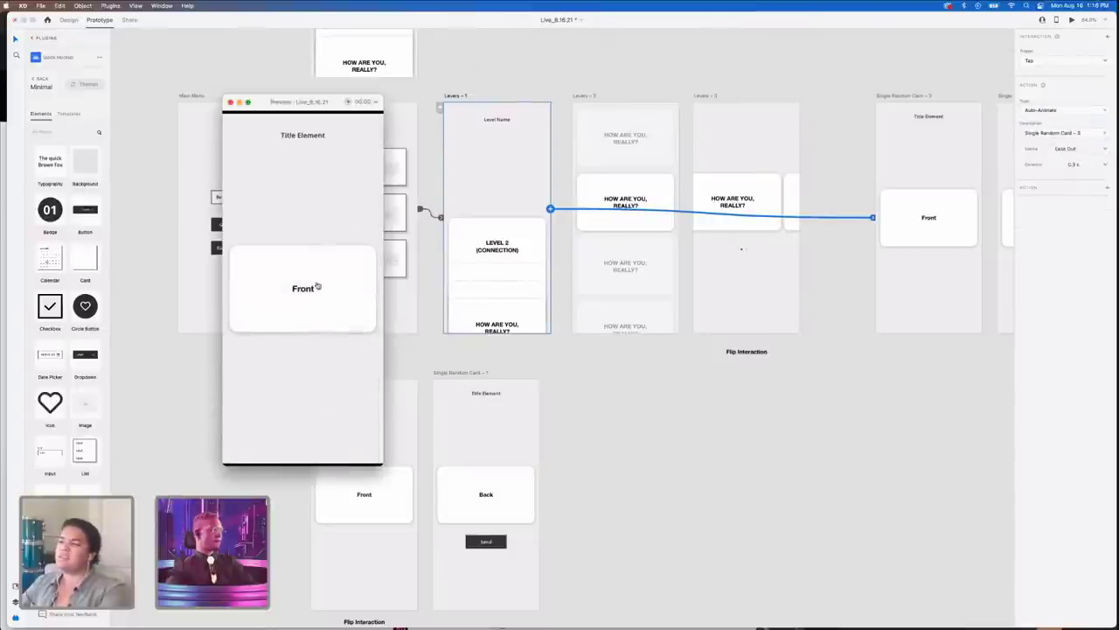
click(512, 250)
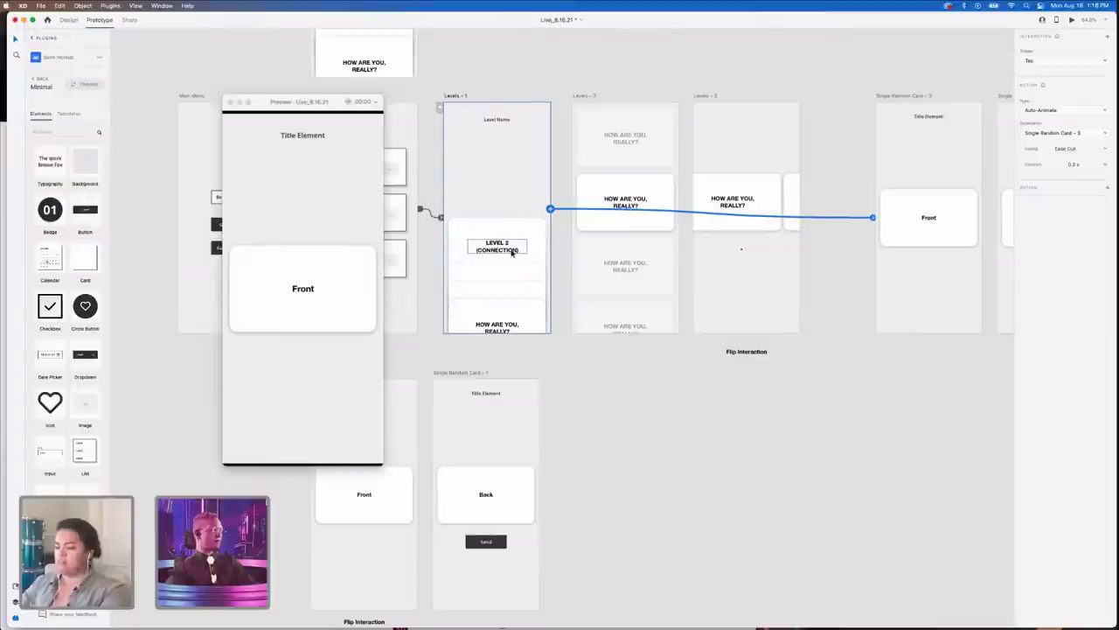
- Delete the Front card from the Single Random Card – 3 artboard
scroll(513, 251, right, 2)
scroll(512, 252, right, 10)
click(514, 214)
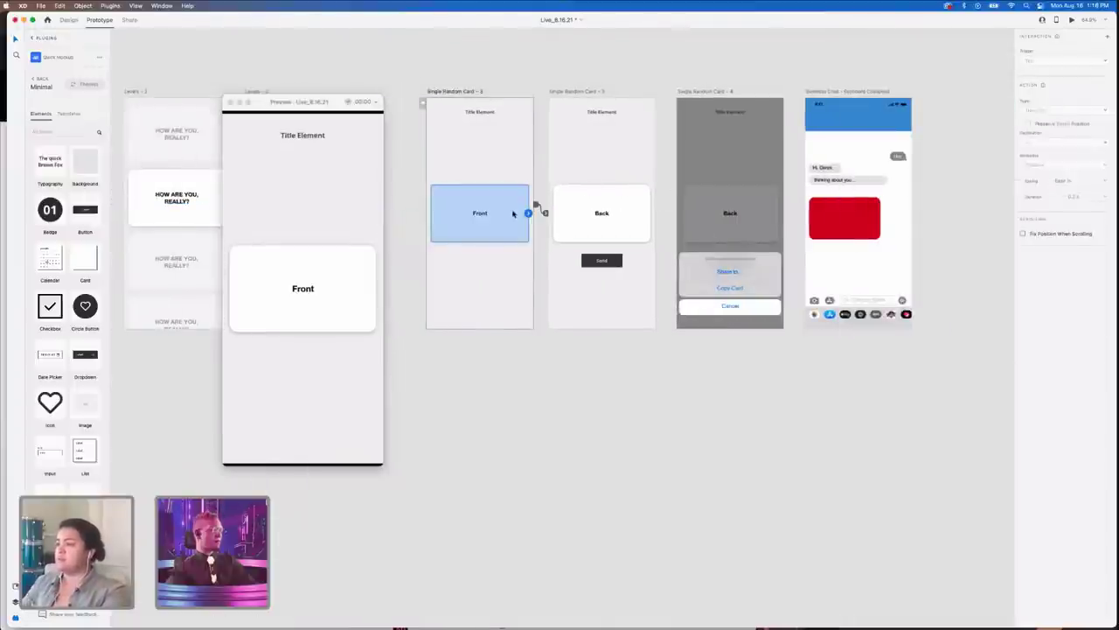
key(Delete)
click(438, 91)
key(super+v)
key(super+z)
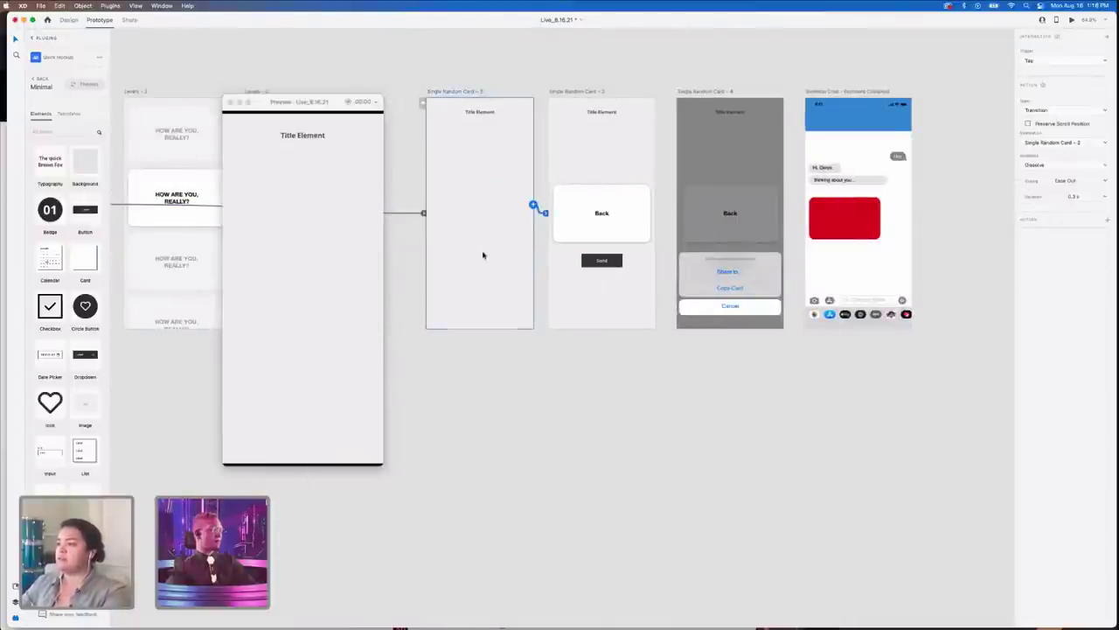
- Copy the LEVEL 2 (CONNECTION) card from Levels – 1 into Single Random Card – 3 and move it to the artboard's upper half
scroll(483, 254, left, 10)
click(628, 244)
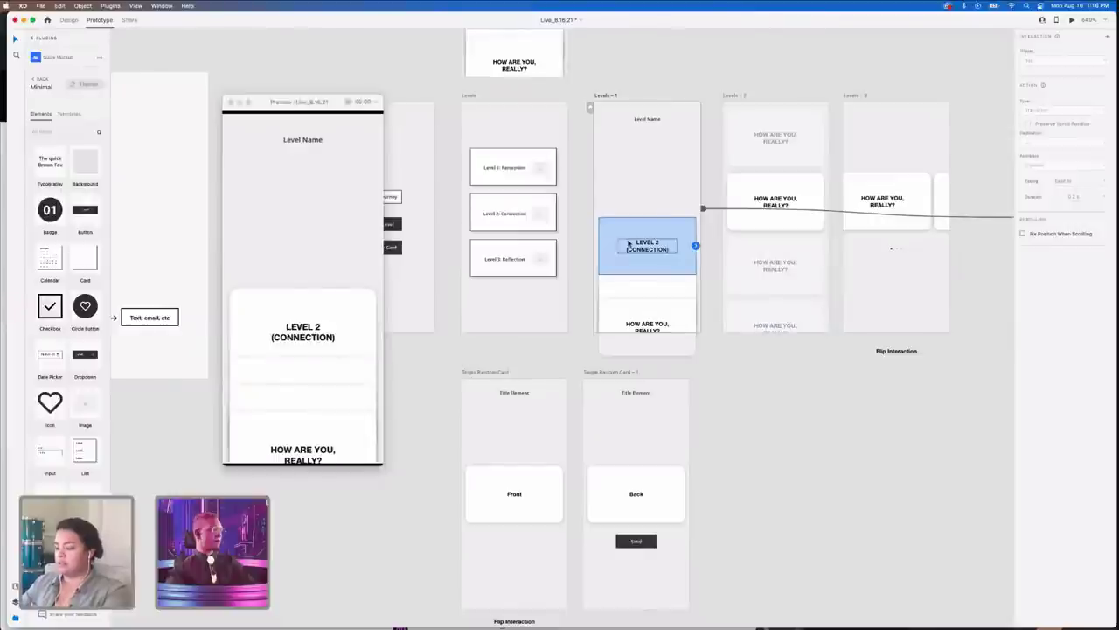
key(super+c)
scroll(687, 226, right, 8)
click(767, 94)
key(super+v)
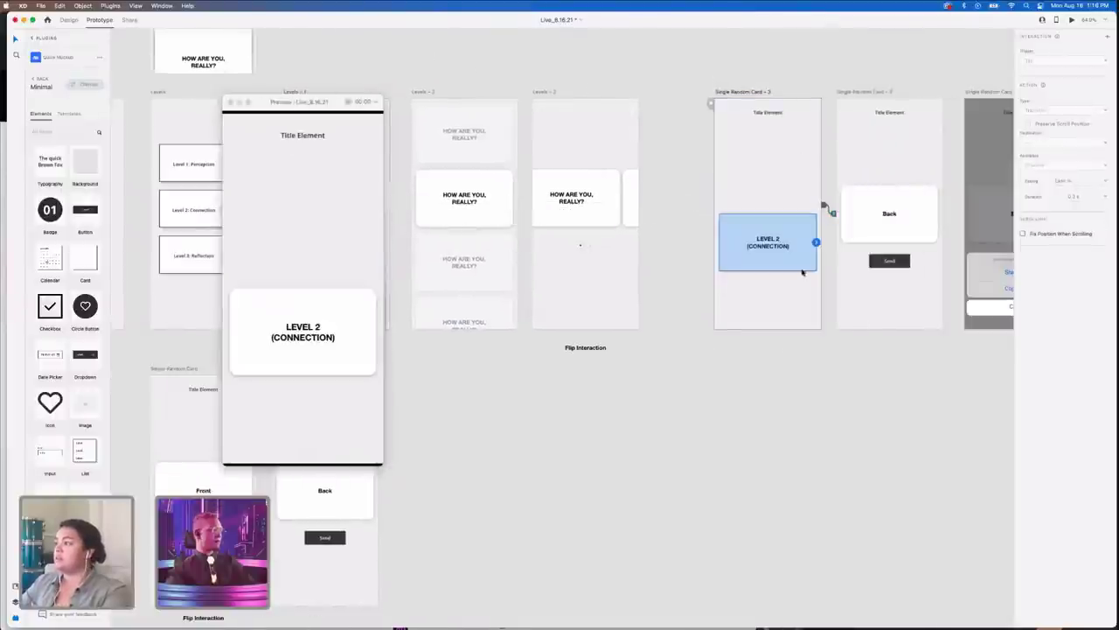
drag(801, 272, 802, 210)
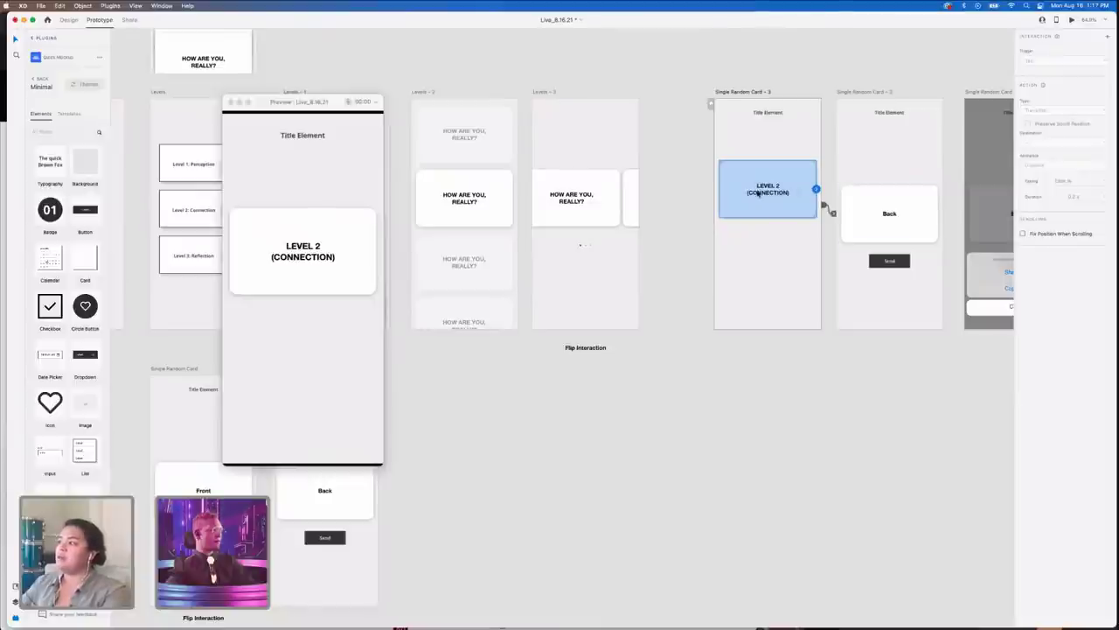
- Replace the Back card on Single Random Card – 2 with the copied LEVEL 2 (CONNECTION) card, placed level with the neighbouring artboard's card
click(884, 198)
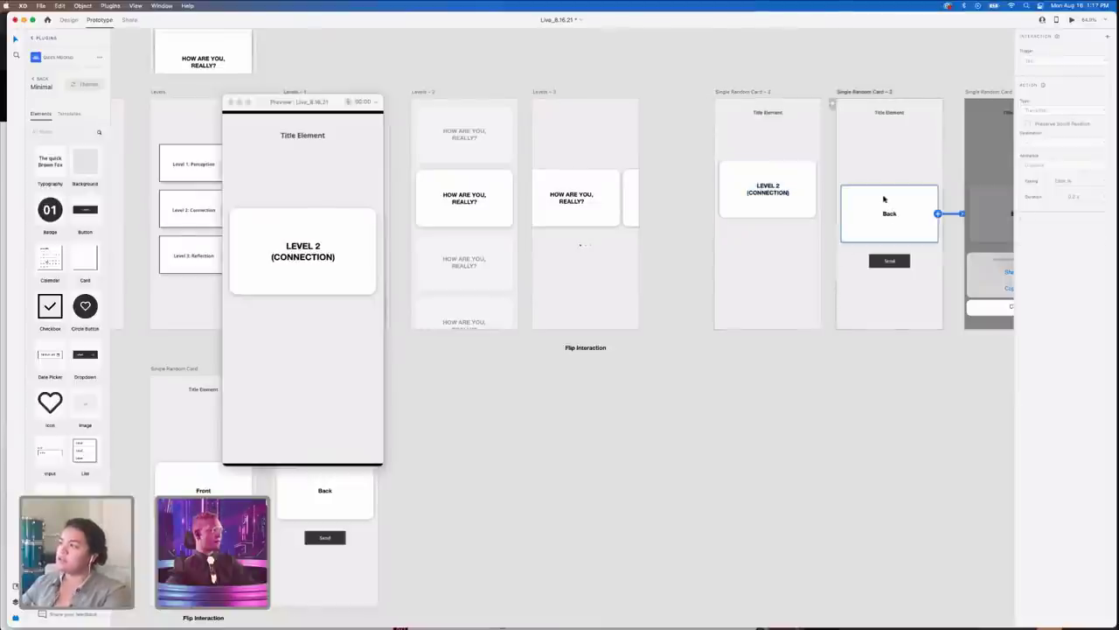
drag(883, 199, 883, 175)
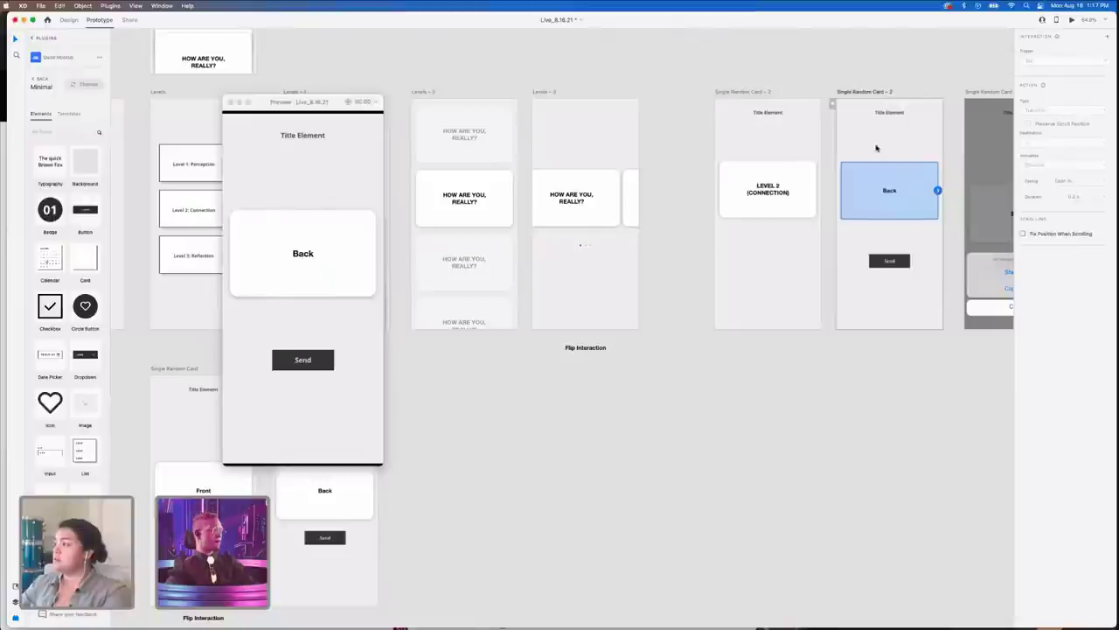
click(874, 155)
click(874, 184)
key(Delete)
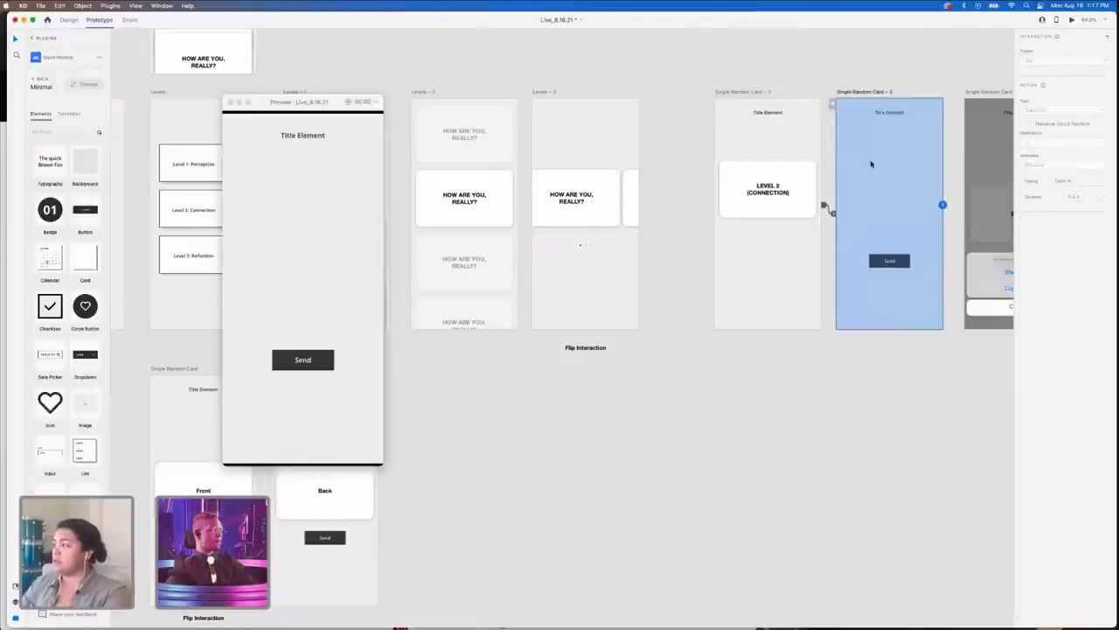
key(cmd+v)
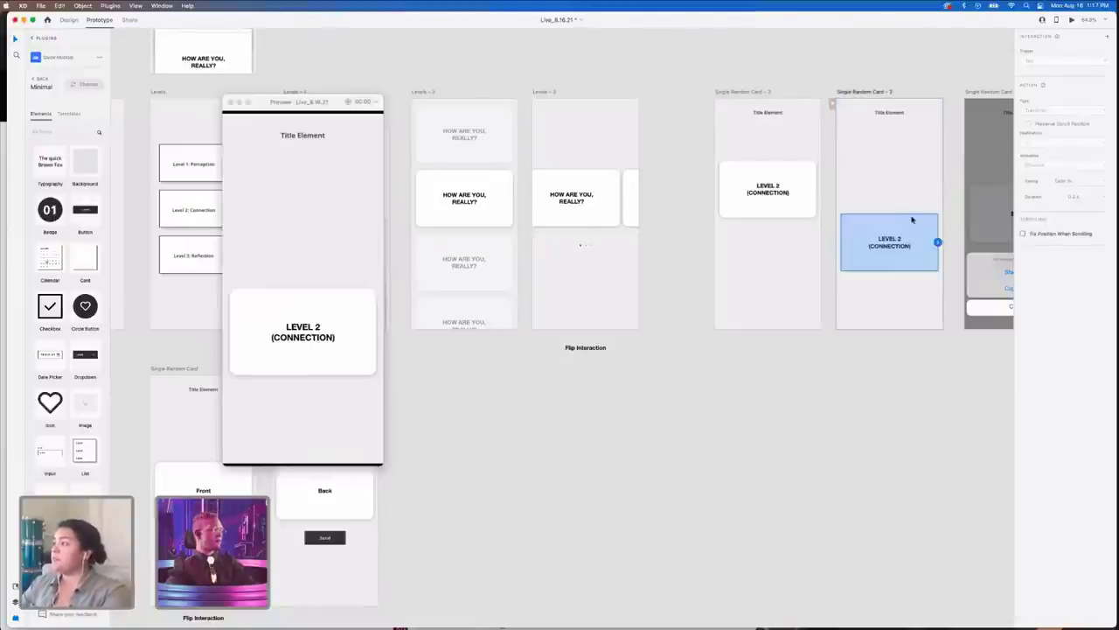
drag(912, 218, 911, 170)
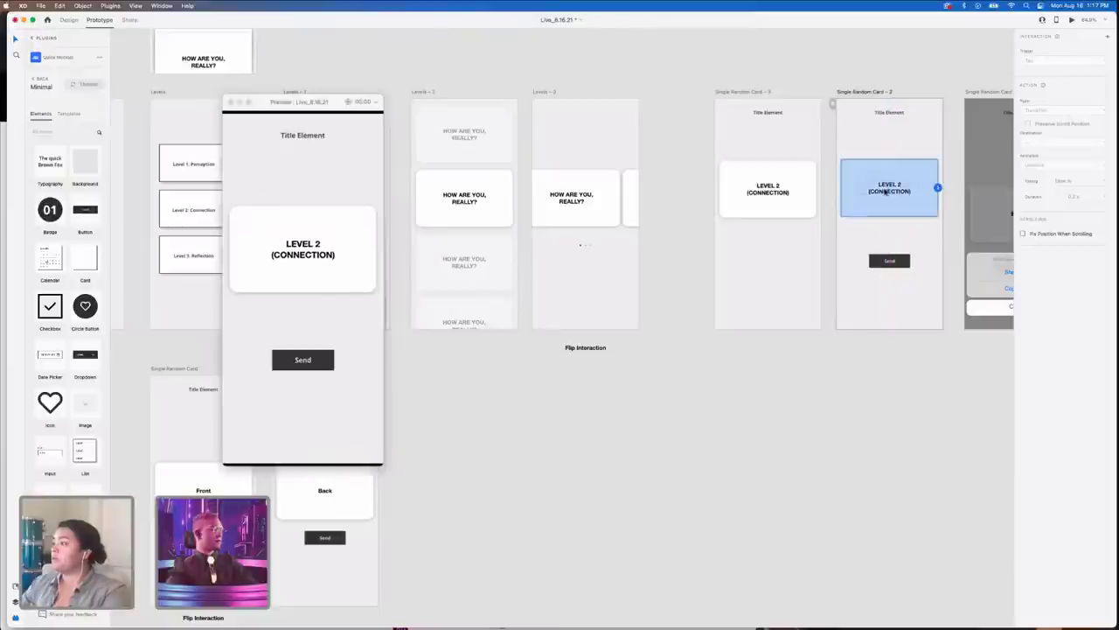
- Change the card text on Single Random Card – 2 to "DESCRIBE YOUR PERFECT DAY!"
double_click(884, 189)
double_click(884, 188)
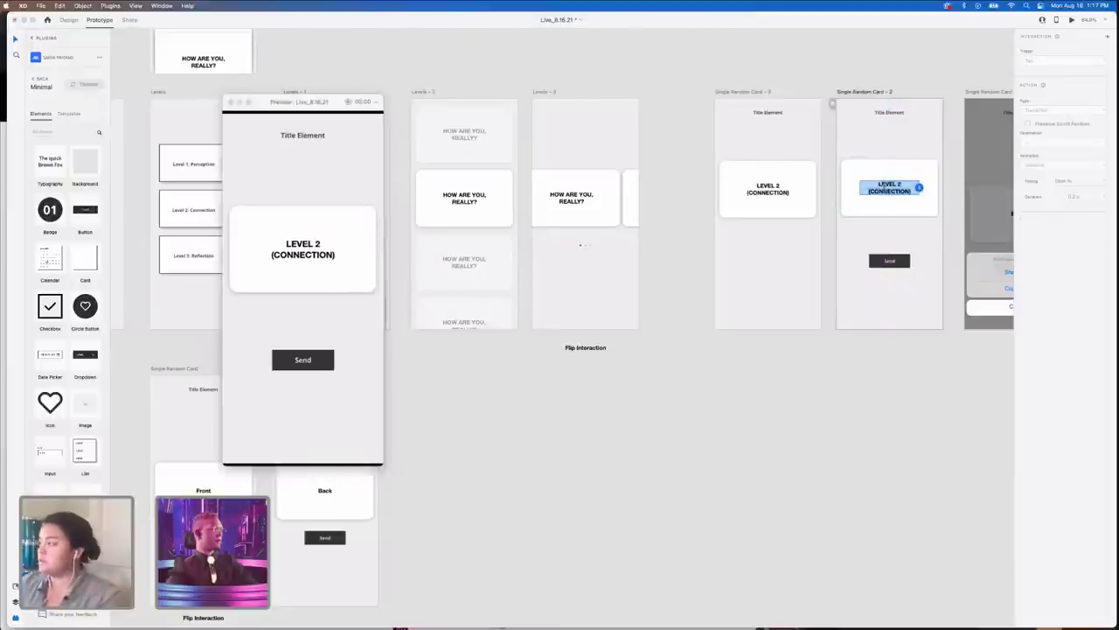
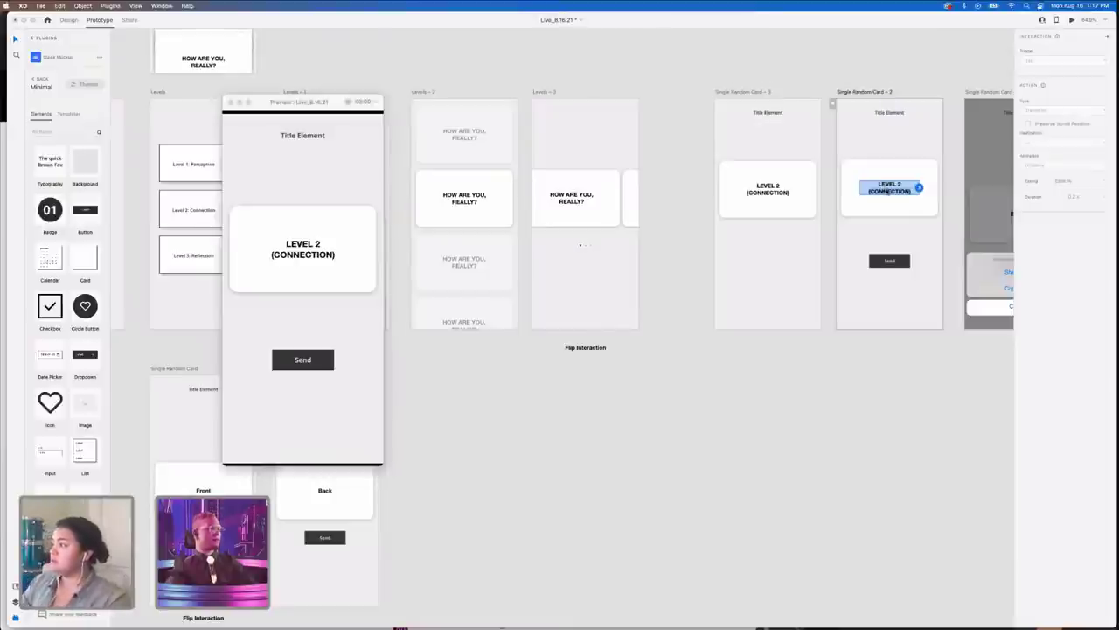
text(D)
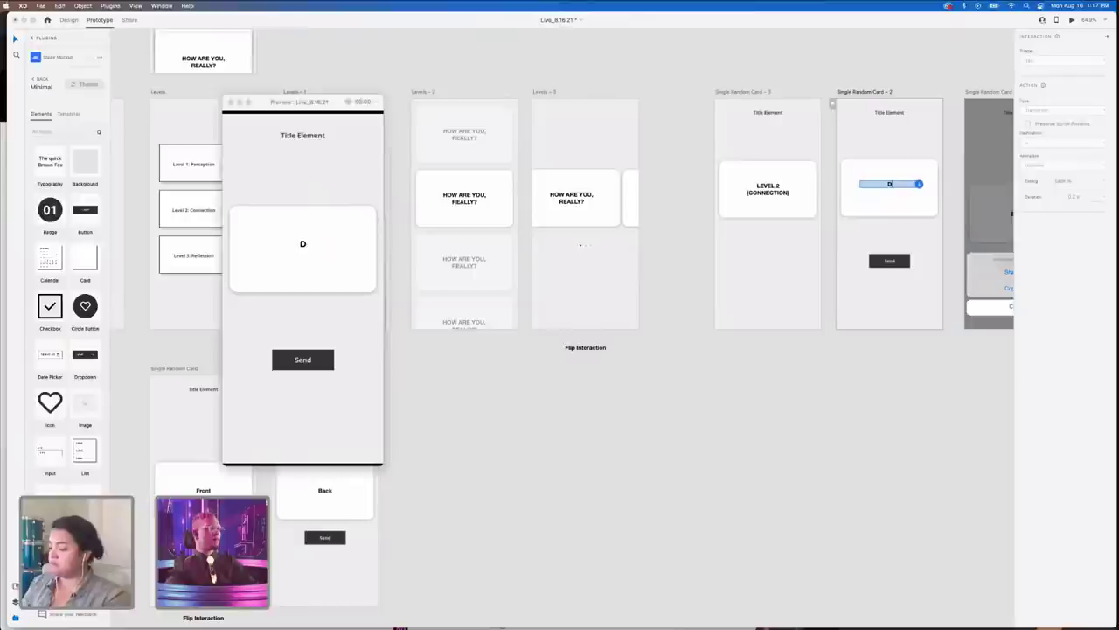
text(ESCRIBE YOUR P)
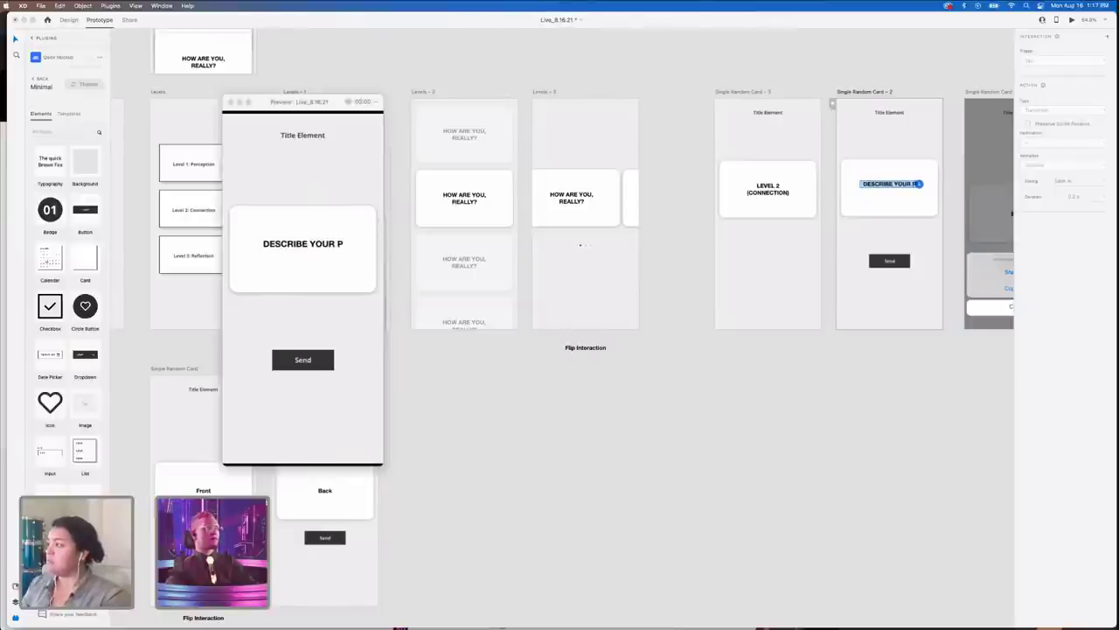
text(ERFECT DAY)
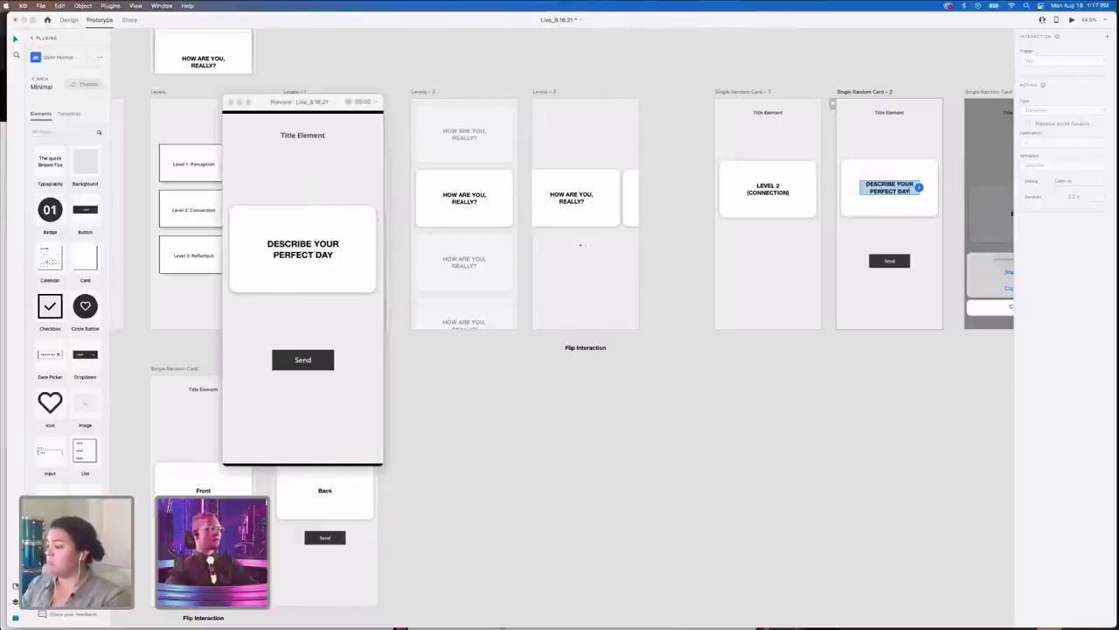
text(!)
key(Escape)
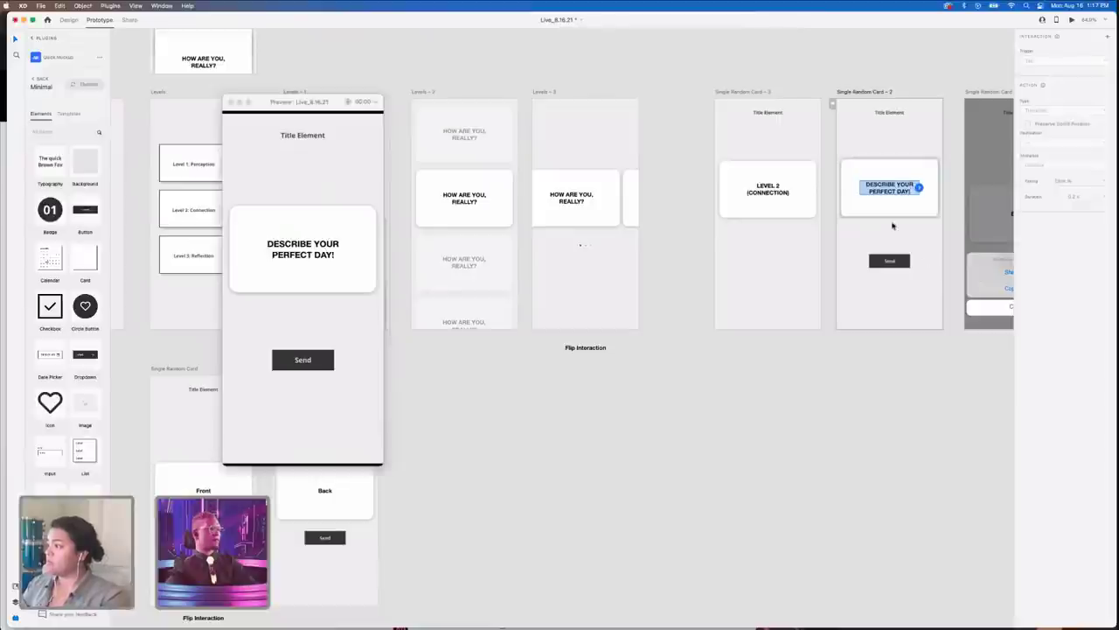
- Move the Send button on Single Random Card – 2 up closer to the card
click(841, 244)
scroll(841, 245, right, 5)
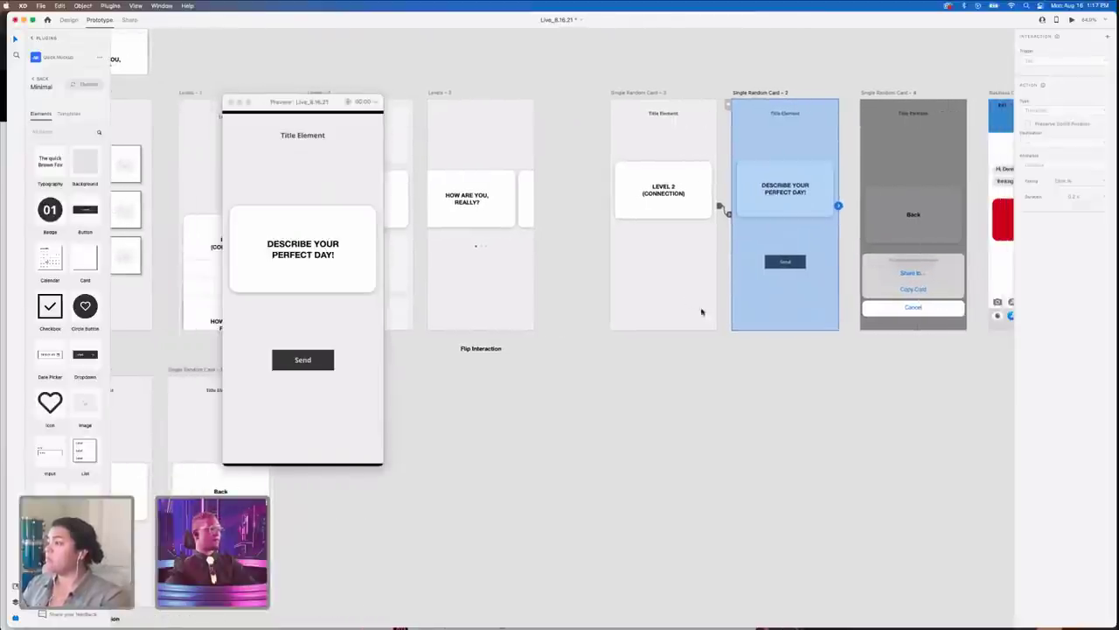
drag(800, 265, 799, 242)
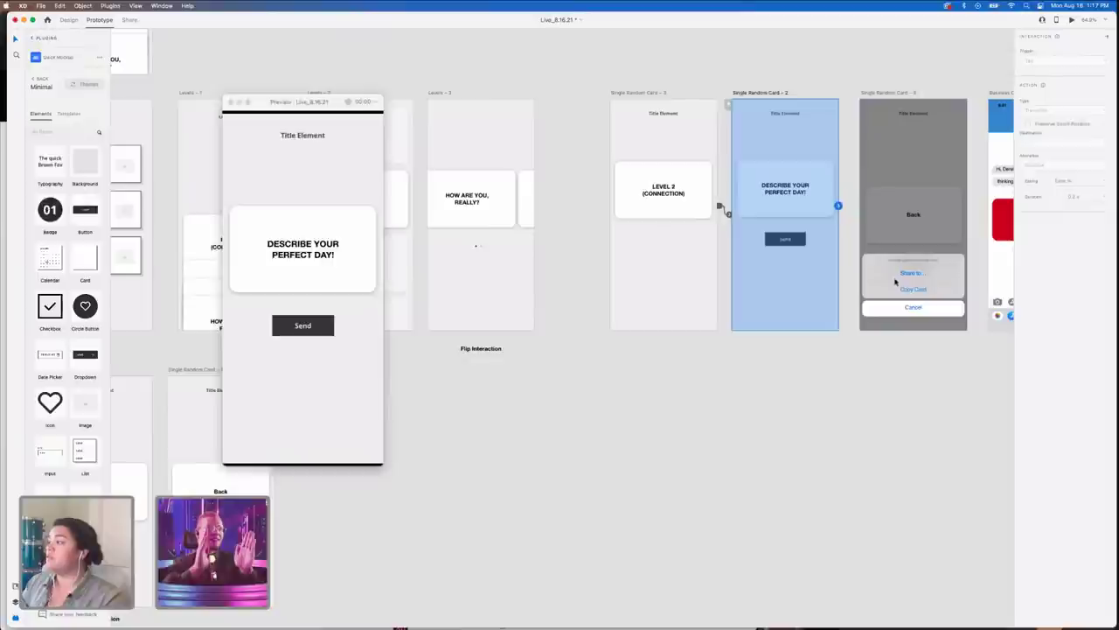
- Move the share-sheet overlay from Single Random Card – 4 to below Single Random Card – 2 and remove its link to the Business Chat artboard
click(901, 234)
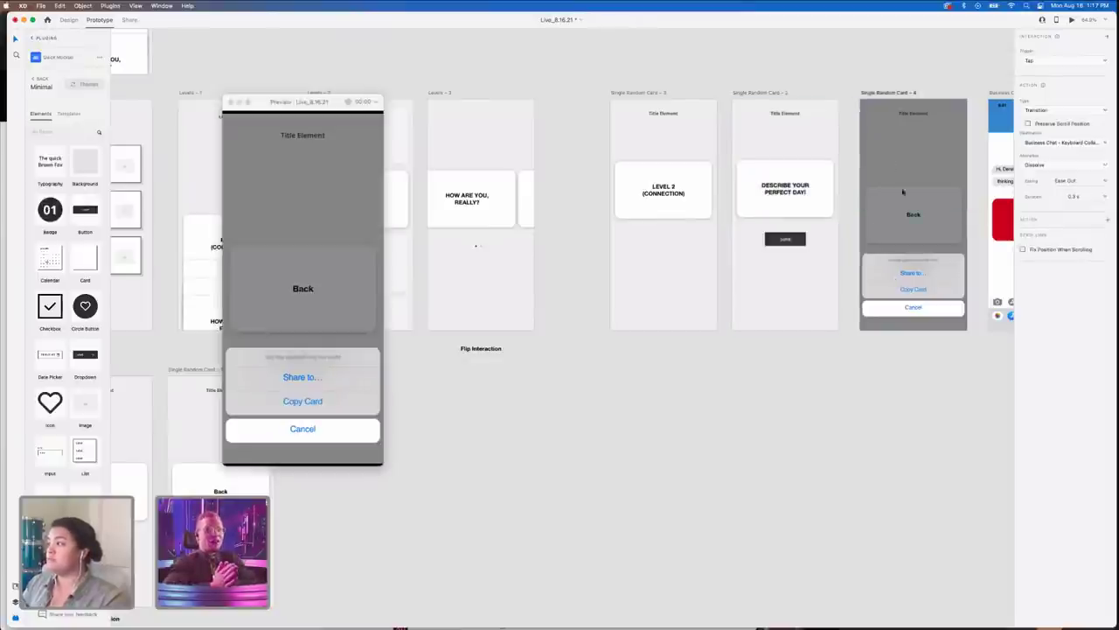
drag(892, 163, 768, 410)
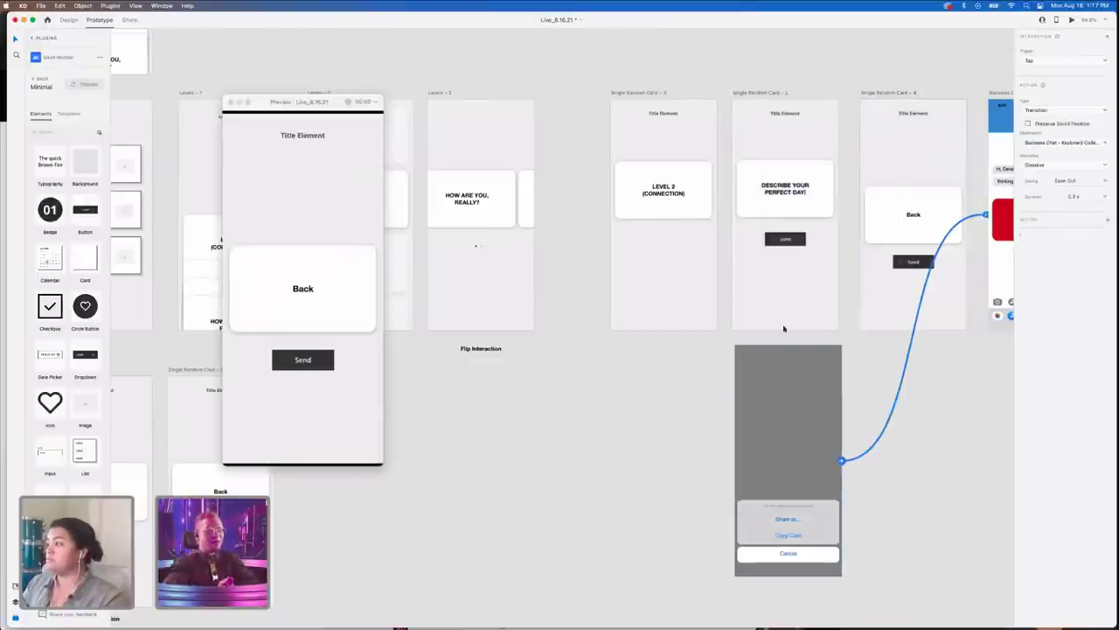
drag(986, 215, 968, 250)
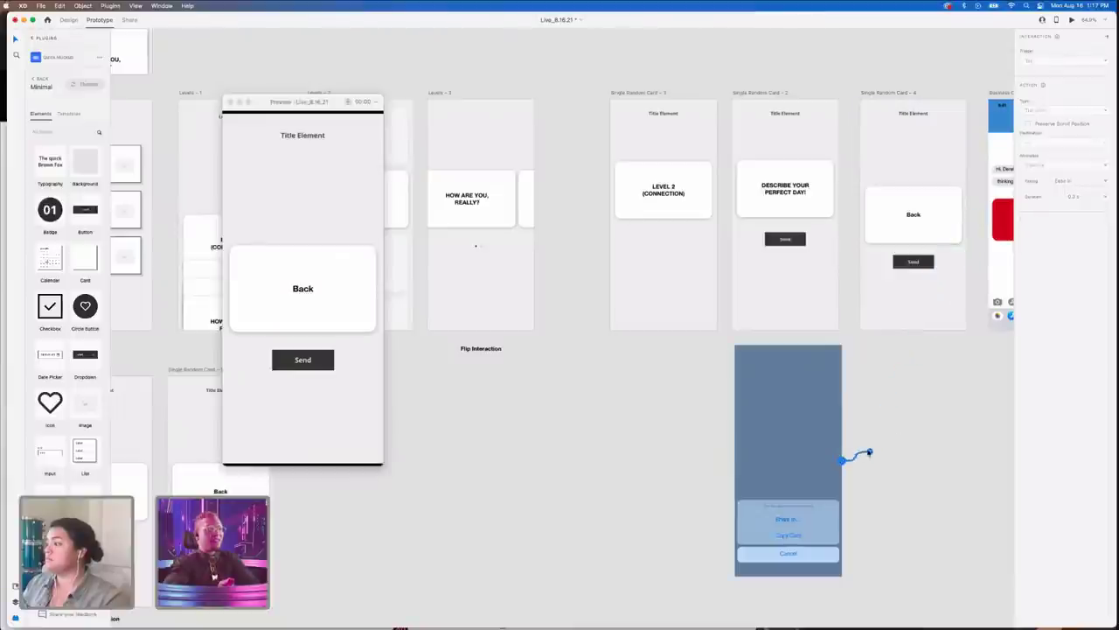
click(795, 310)
click(785, 365)
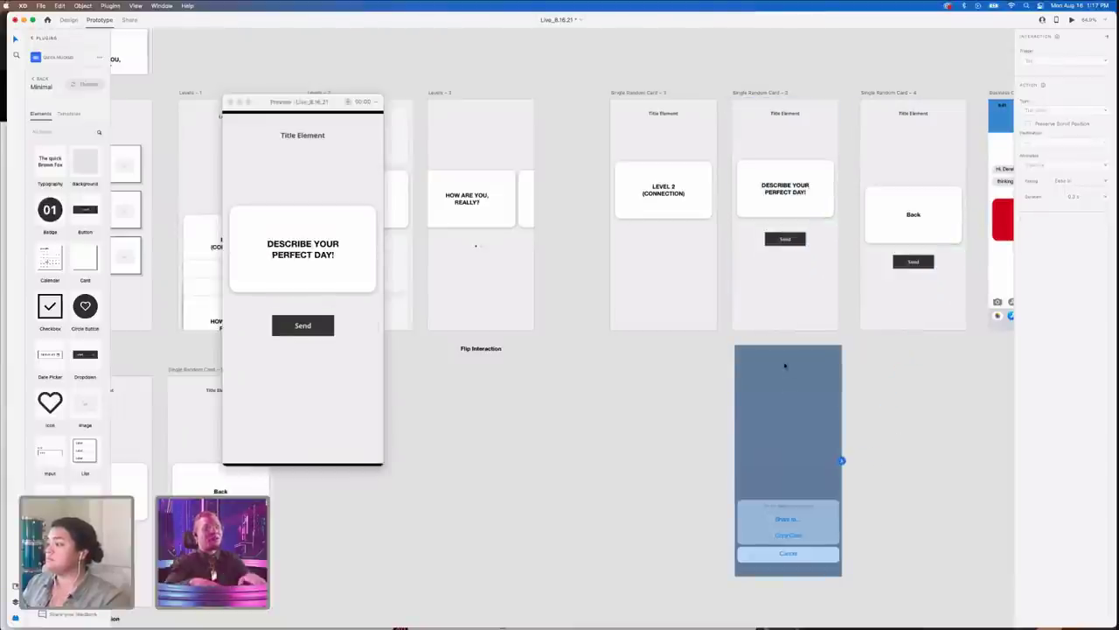
click(770, 131)
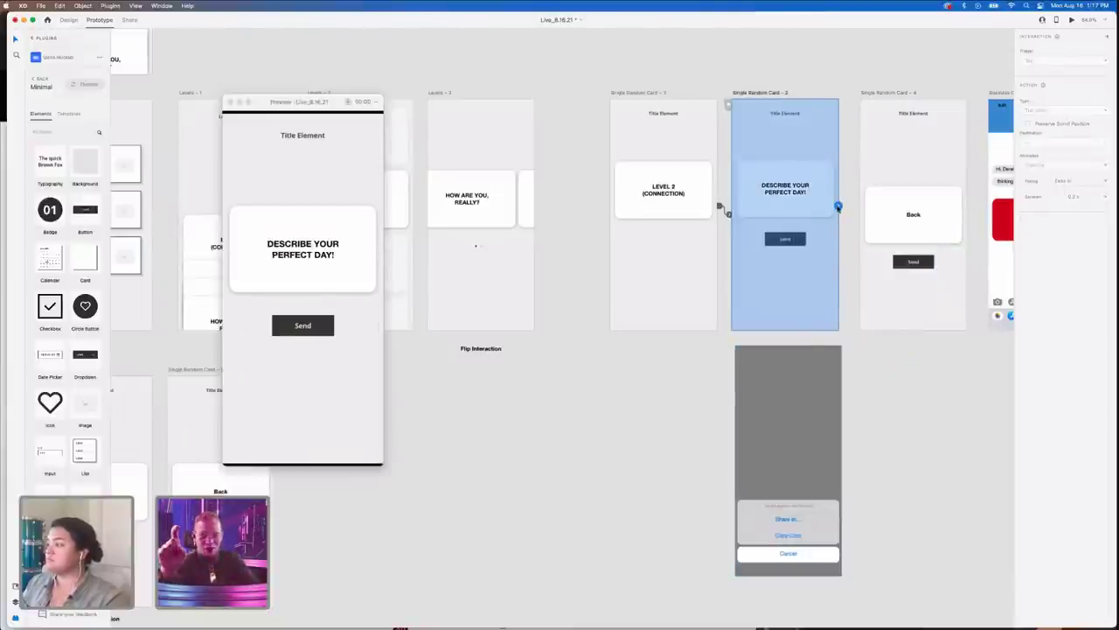
drag(777, 366, 767, 361)
- Try to link the Send button on Single Random Card – 2 to the share-sheet overlay
click(785, 238)
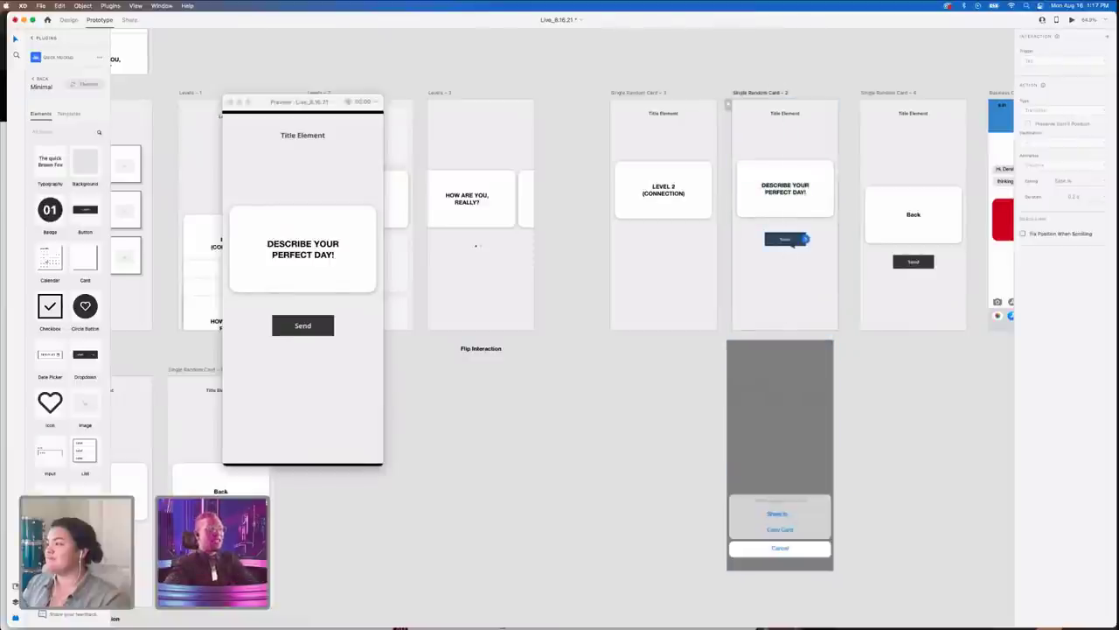
mouse_move(806, 239)
mouse_down()
mouse_move(805, 412)
mouse_move(796, 405)
mouse_up()
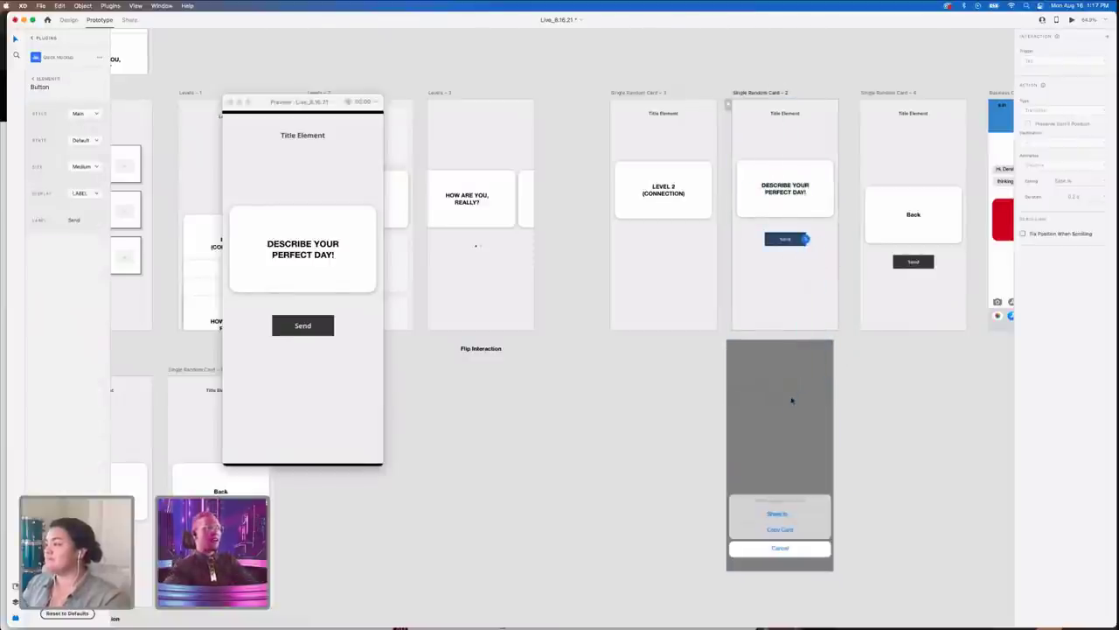
click(793, 401)
- Close the prototype preview window and align the share-sheet overlay directly beneath Single Random Card – 2
scroll(792, 398, down, 3)
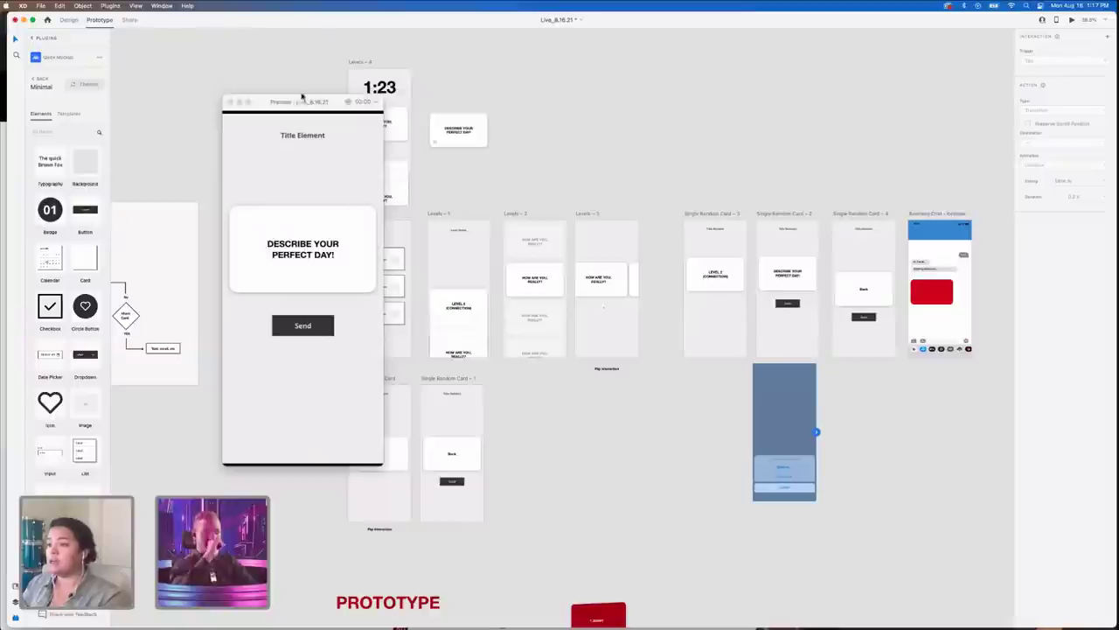
click(229, 102)
scroll(727, 362, right, 2)
scroll(787, 367, up, 3)
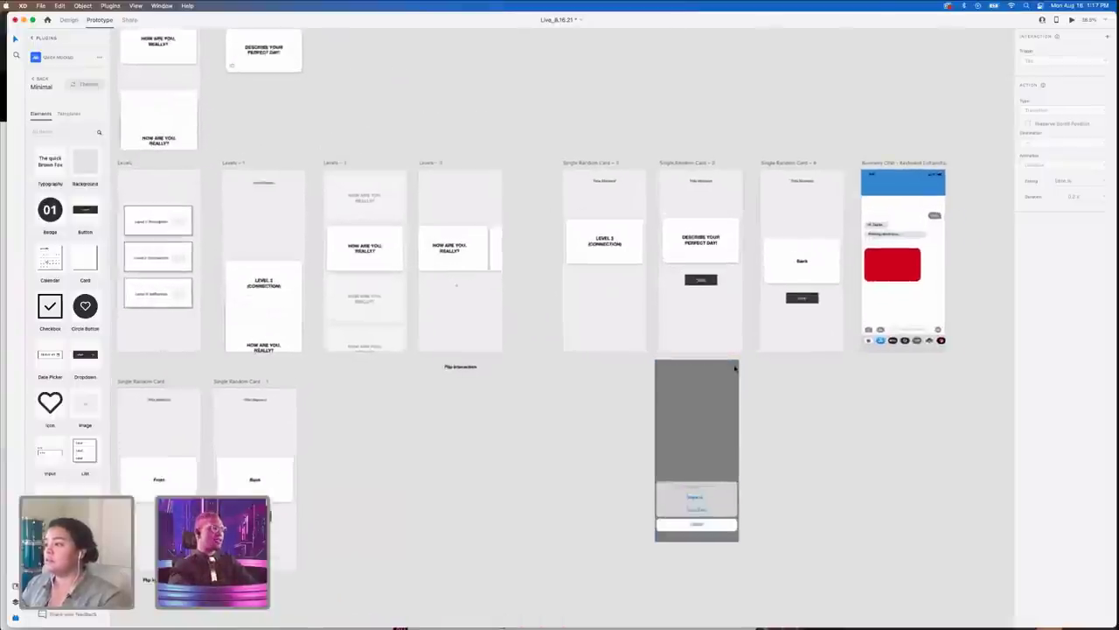
drag(713, 396, 717, 395)
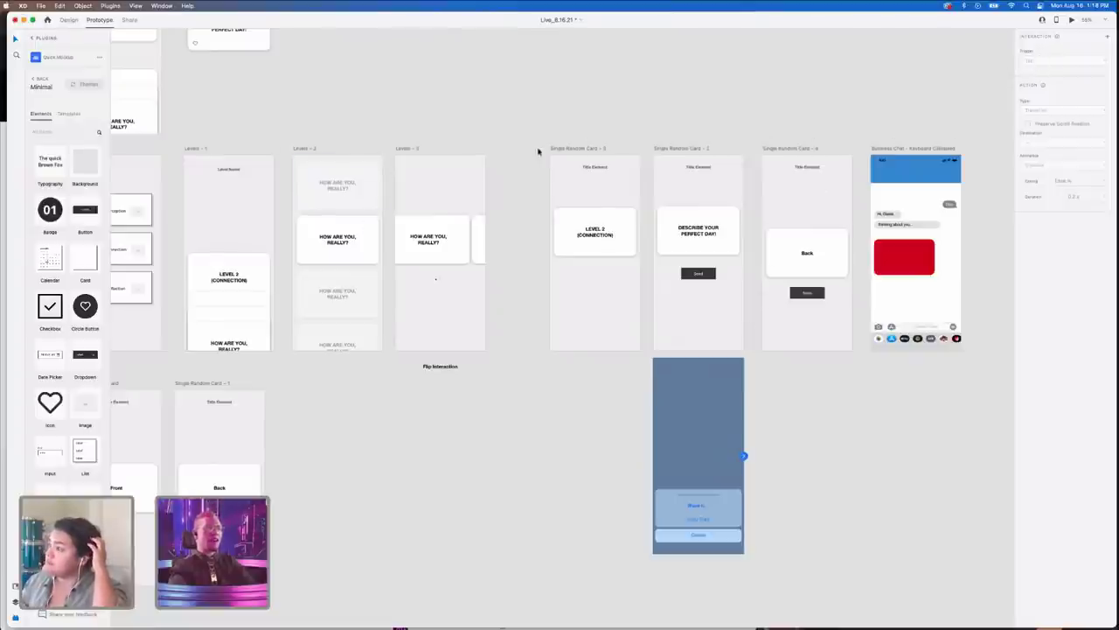
- Add a Tap-triggered Auto-Animate interaction to the Send button on Single Random Card – 2 and show the available action types
click(714, 273)
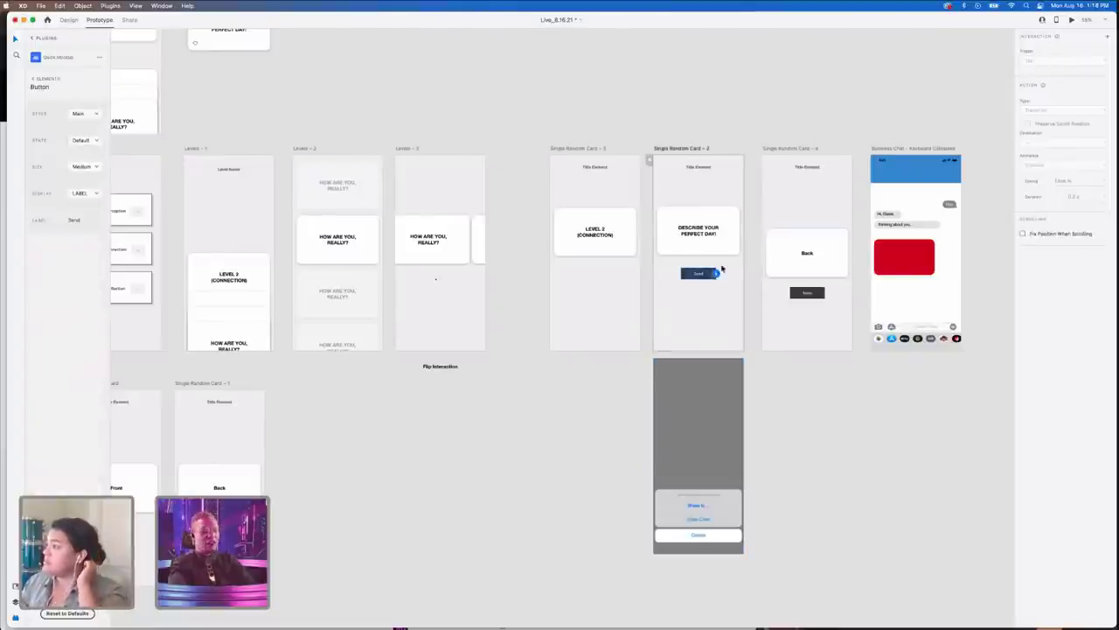
drag(721, 273, 715, 274)
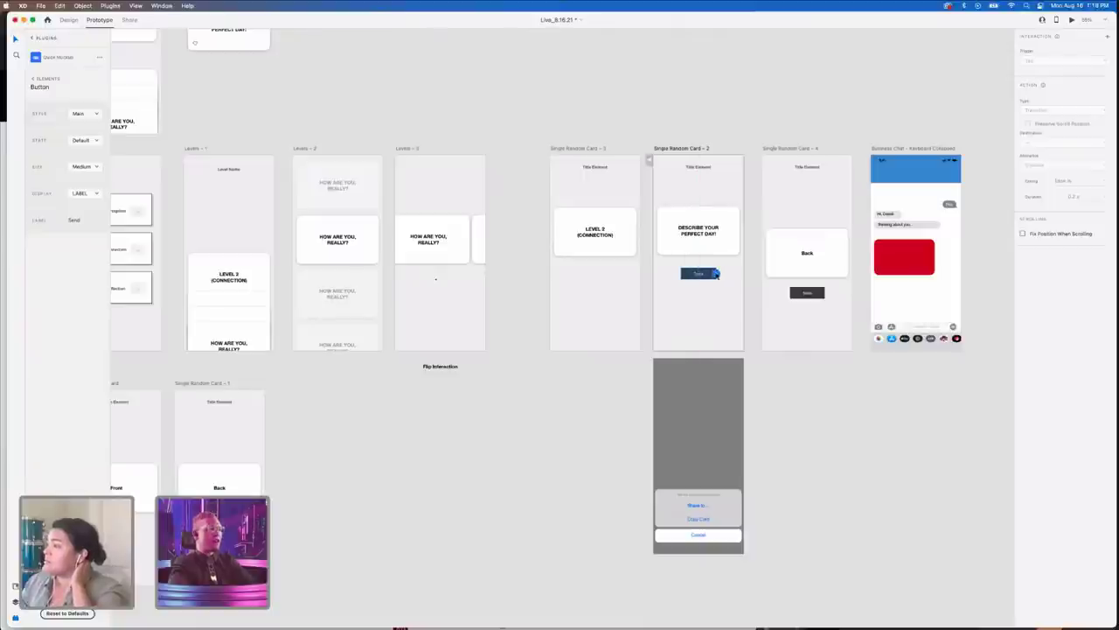
click(715, 274)
click(1078, 60)
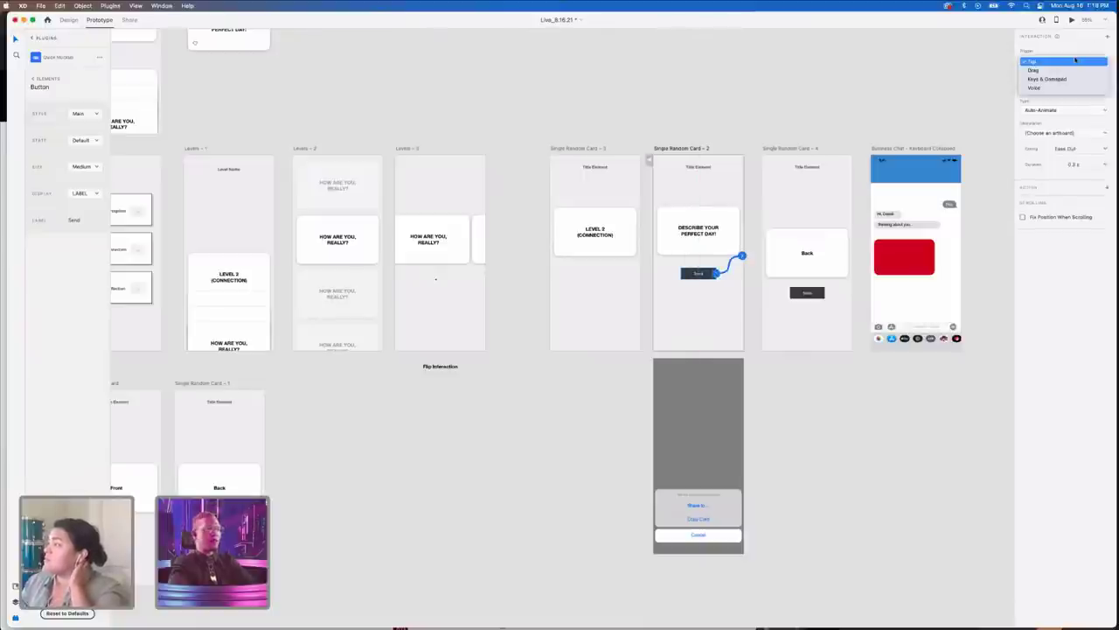
click(1076, 59)
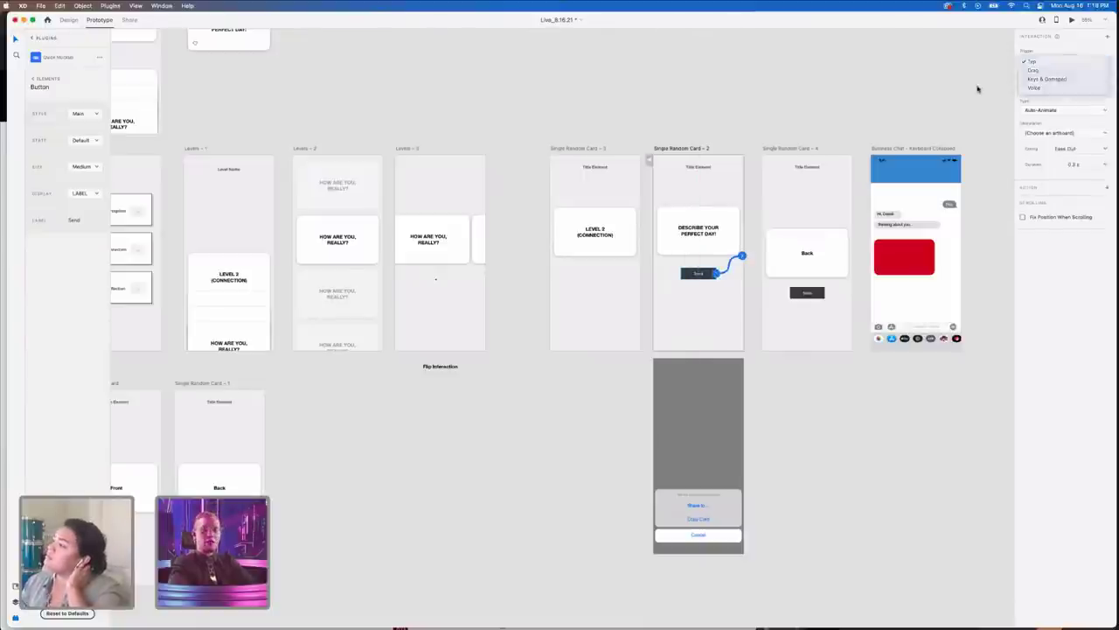
click(1070, 110)
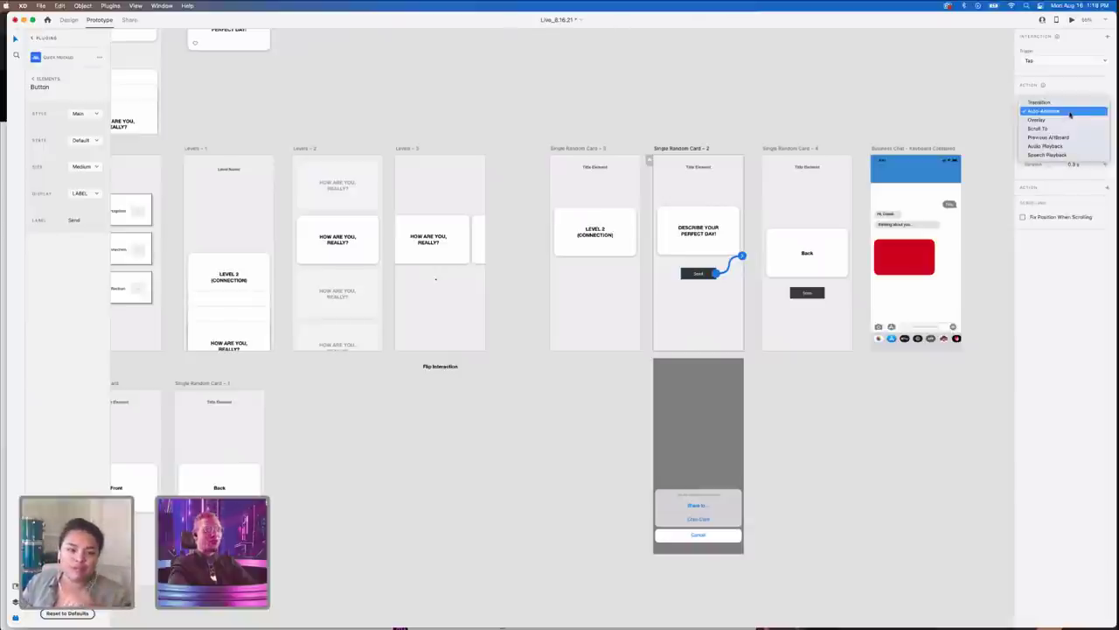
- Leave the button element's plugin settings and return to the list of installed plugins
click(33, 40)
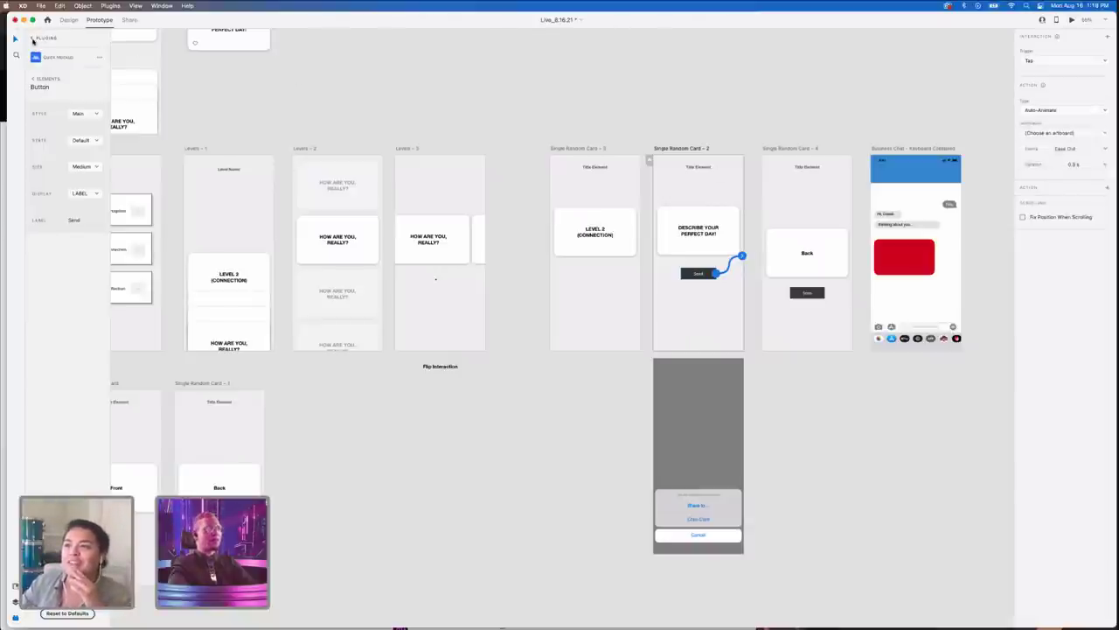
click(33, 39)
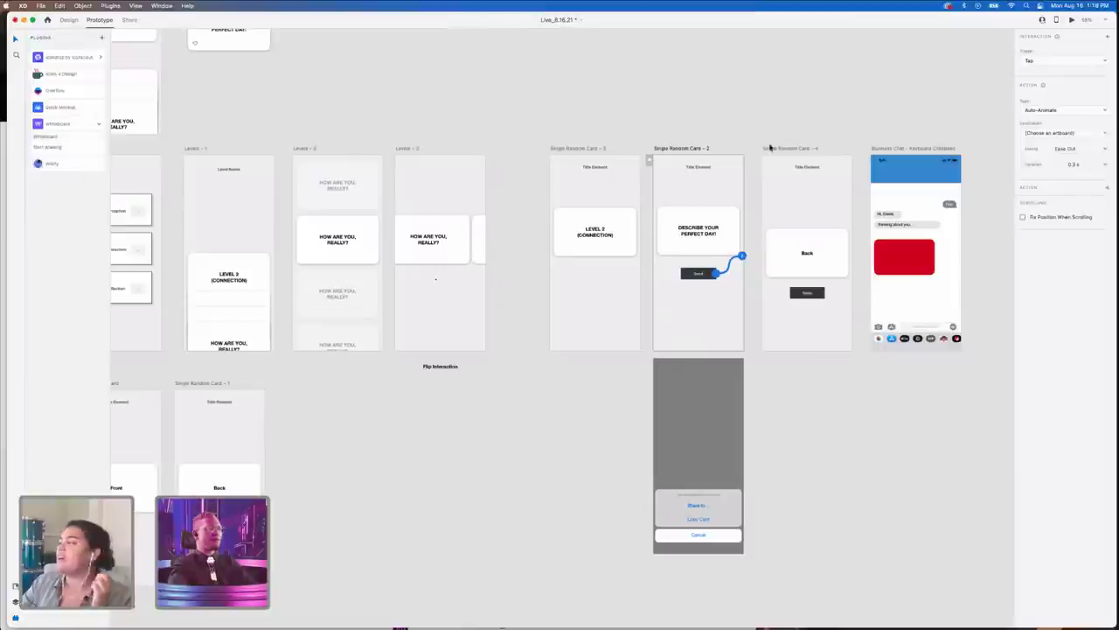
- Change the Send button's action type to Overlay and try to make the share sheet its destination
click(1078, 112)
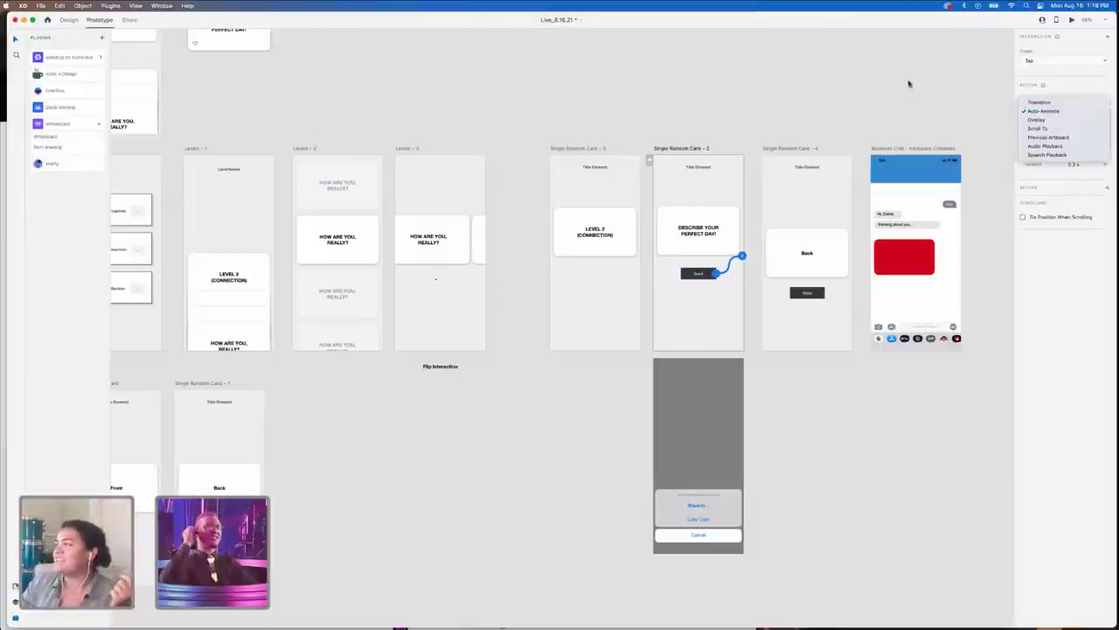
click(1049, 120)
click(1051, 132)
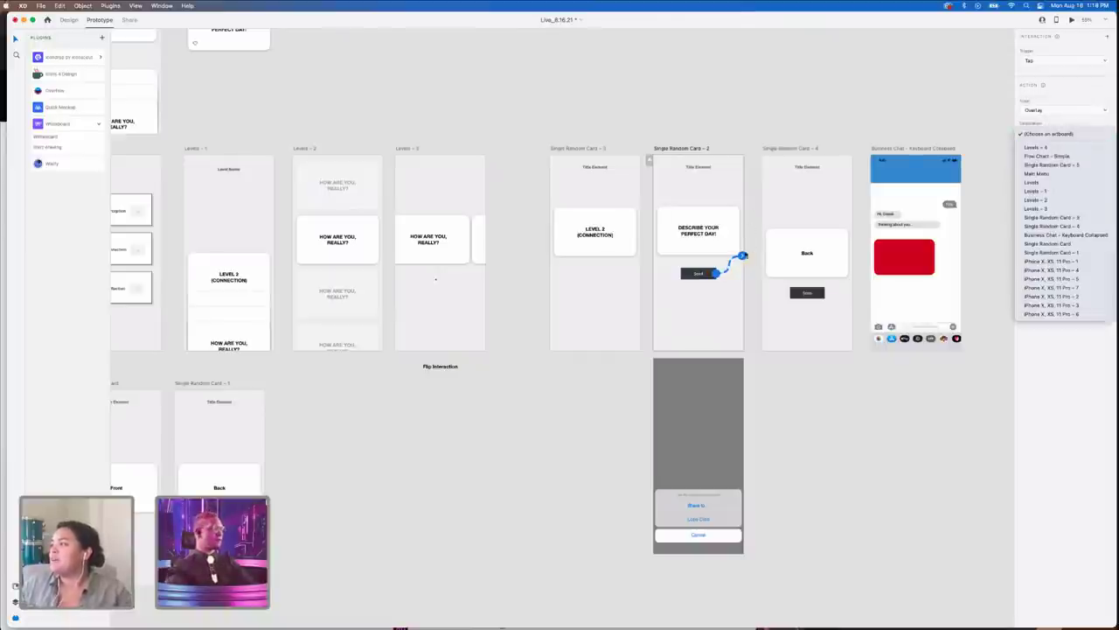
click(736, 346)
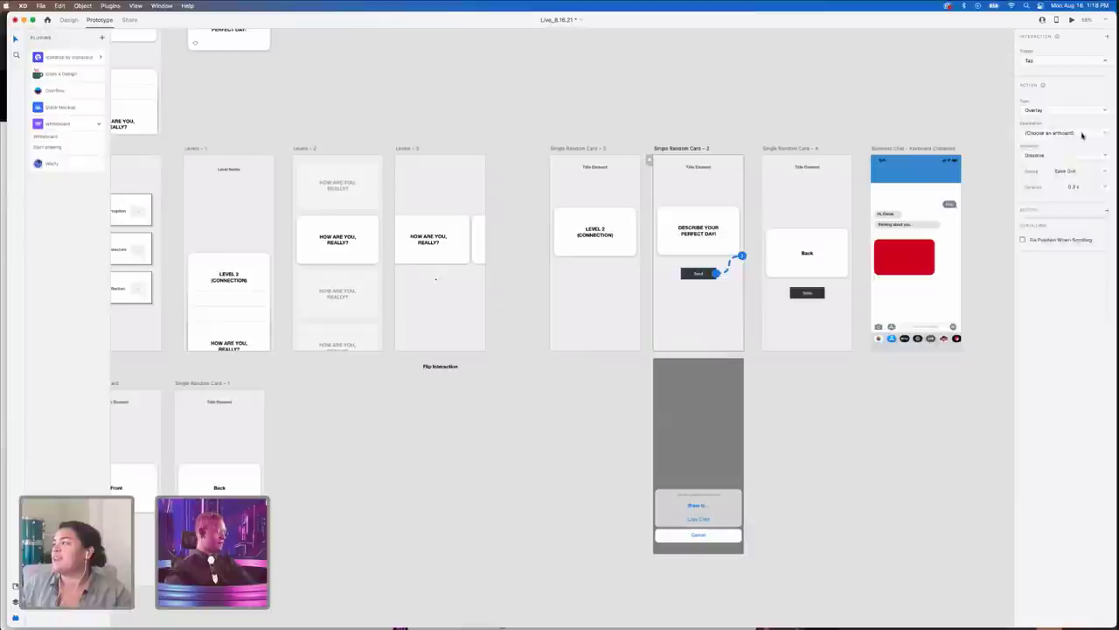
click(1081, 135)
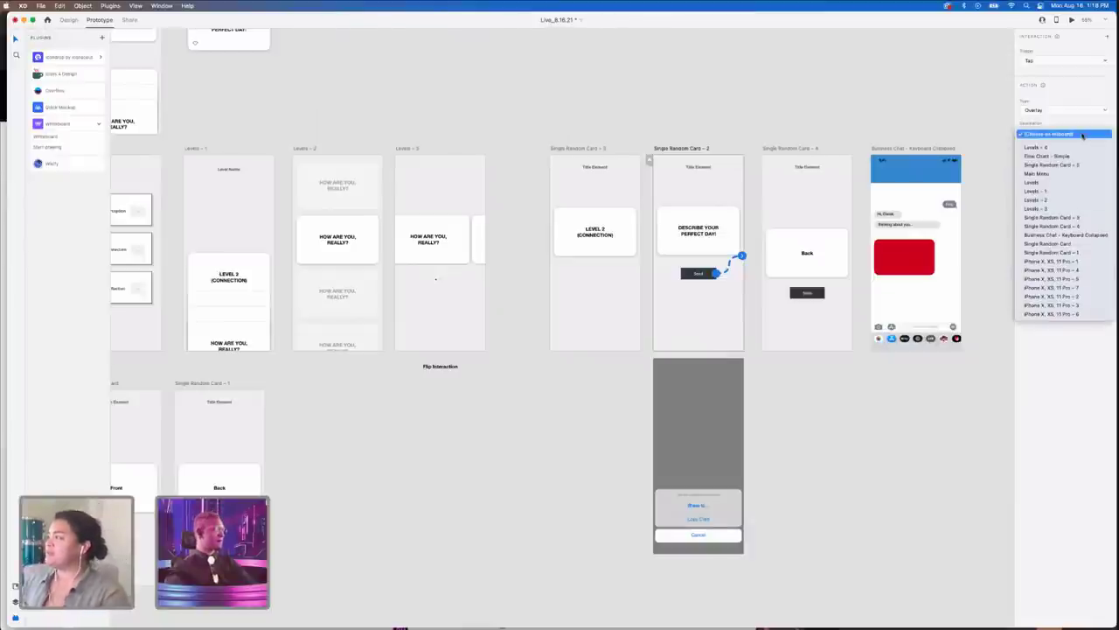
click(945, 402)
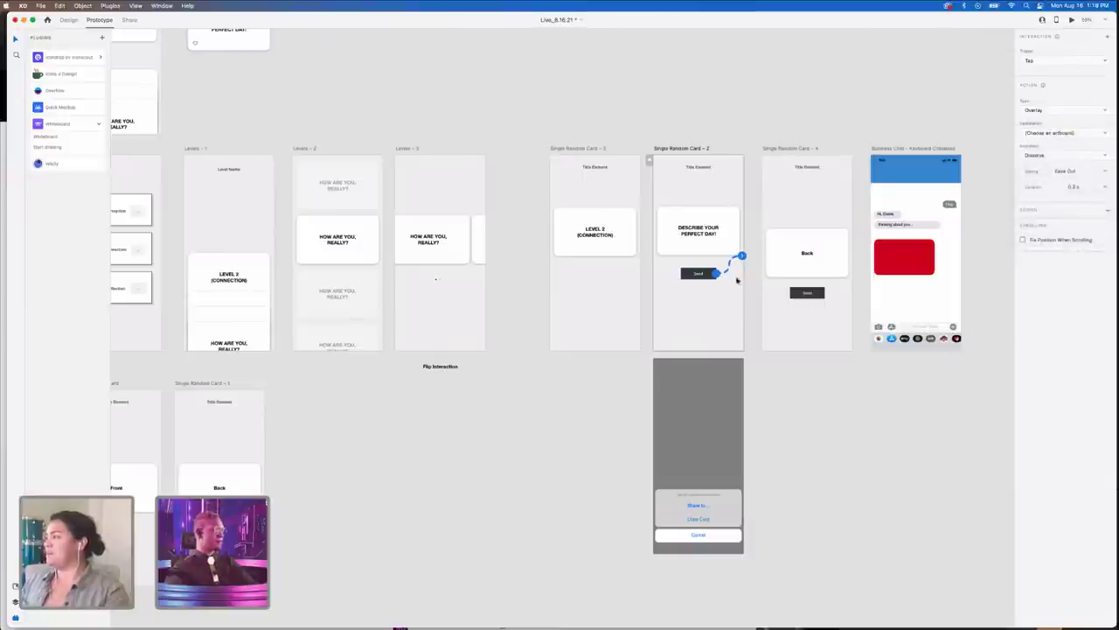
click(705, 477)
click(717, 273)
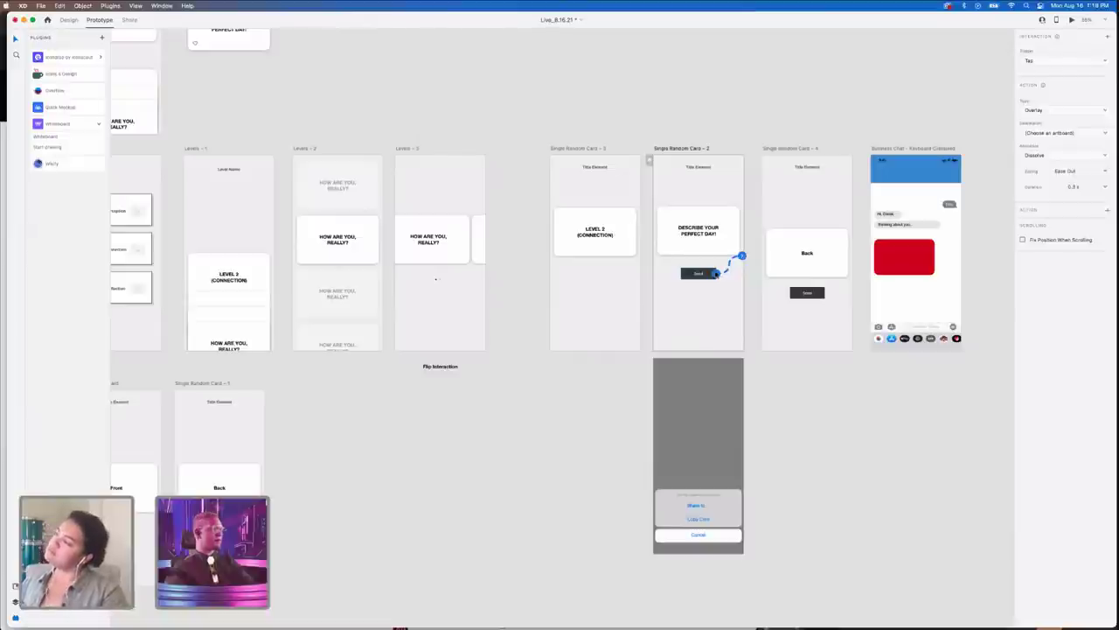
click(644, 449)
- Move the title, Back card and button out above the Single Random Card – 4 artboard and place the share sheet inside it
click(808, 232)
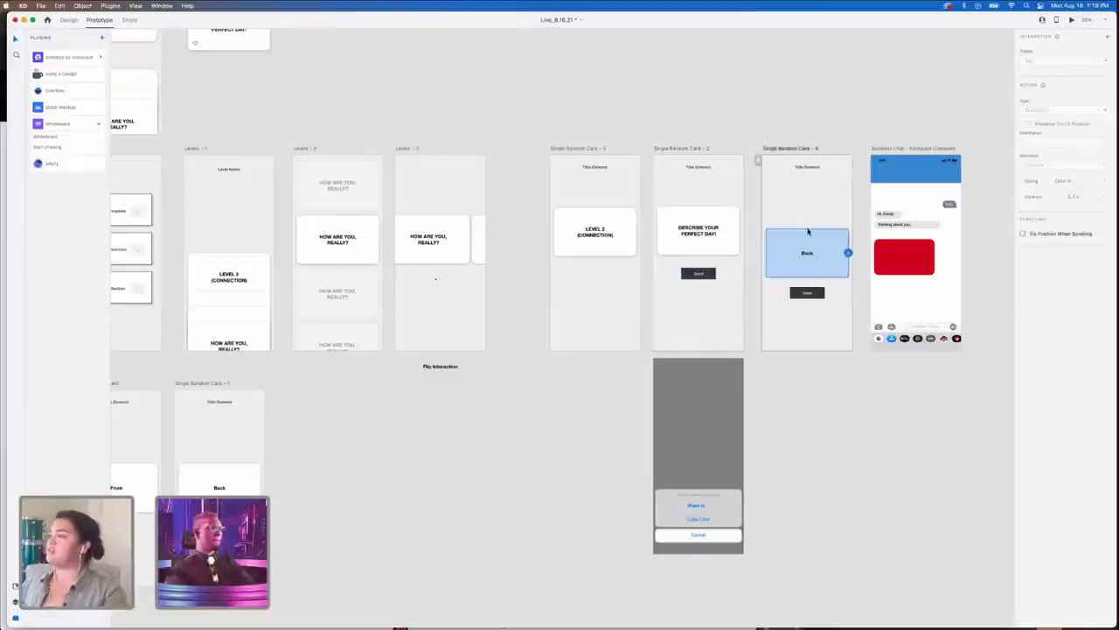
shift+click(812, 294)
shift+click(806, 167)
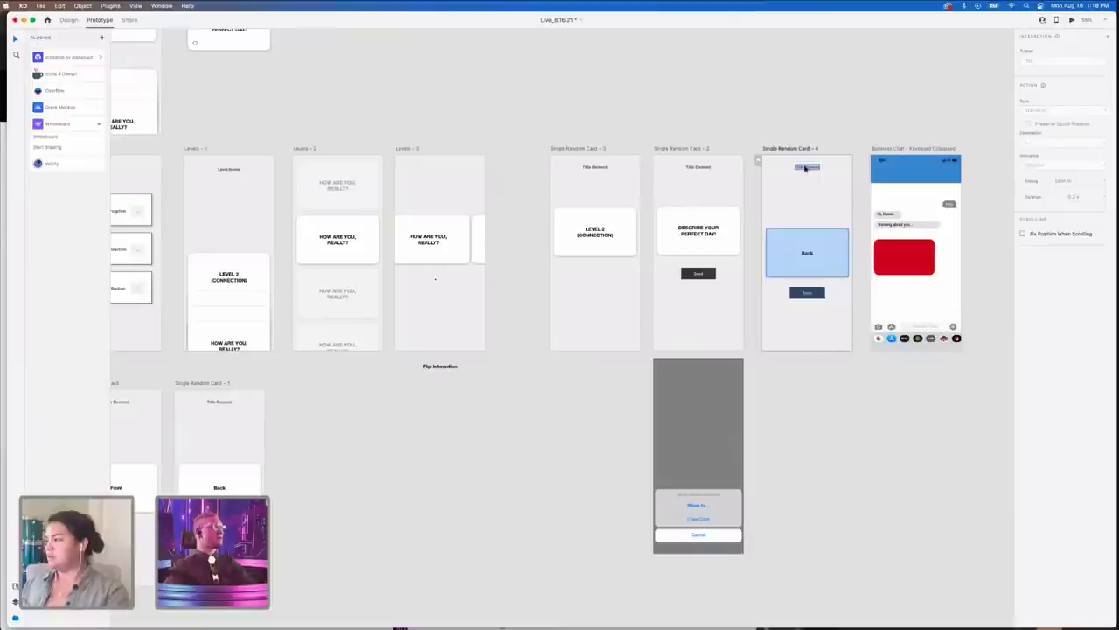
scroll(799, 224, down, 3)
drag(809, 232, 811, 94)
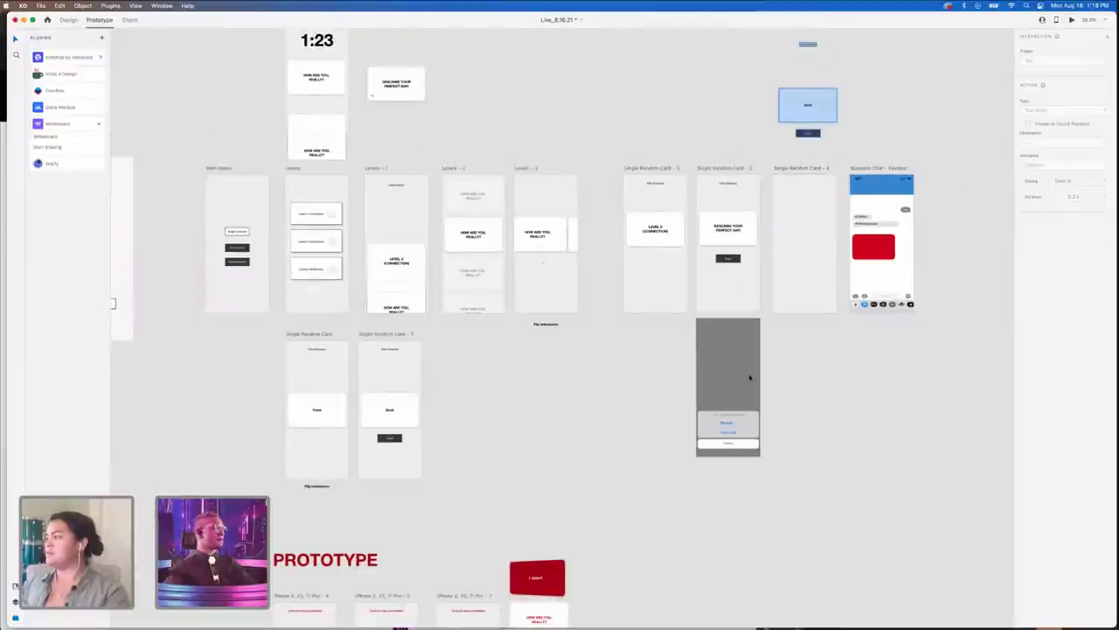
click(725, 393)
drag(724, 393, 802, 250)
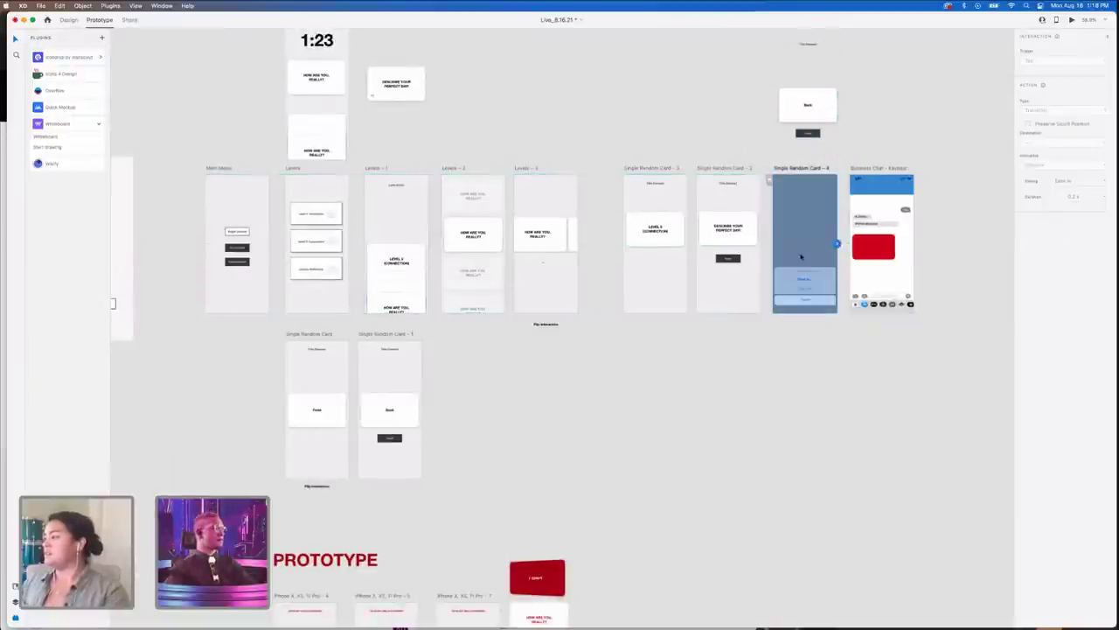
click(734, 331)
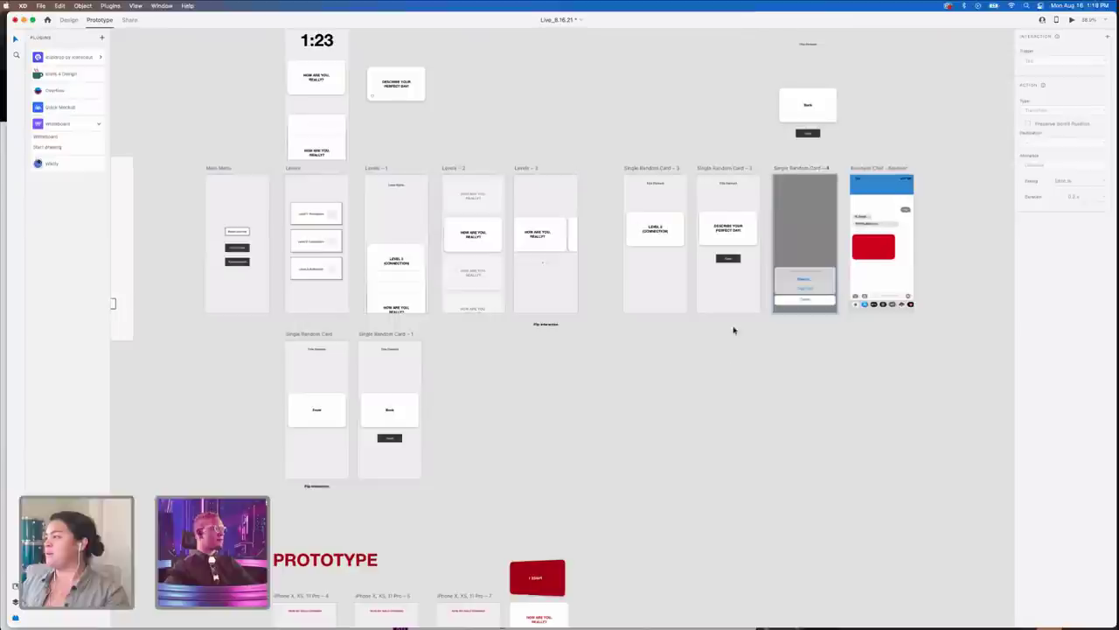
- Set the Send button's overlay destination to Single Random Card – 4, keeping the Dissolve animation
click(730, 261)
drag(740, 258, 766, 240)
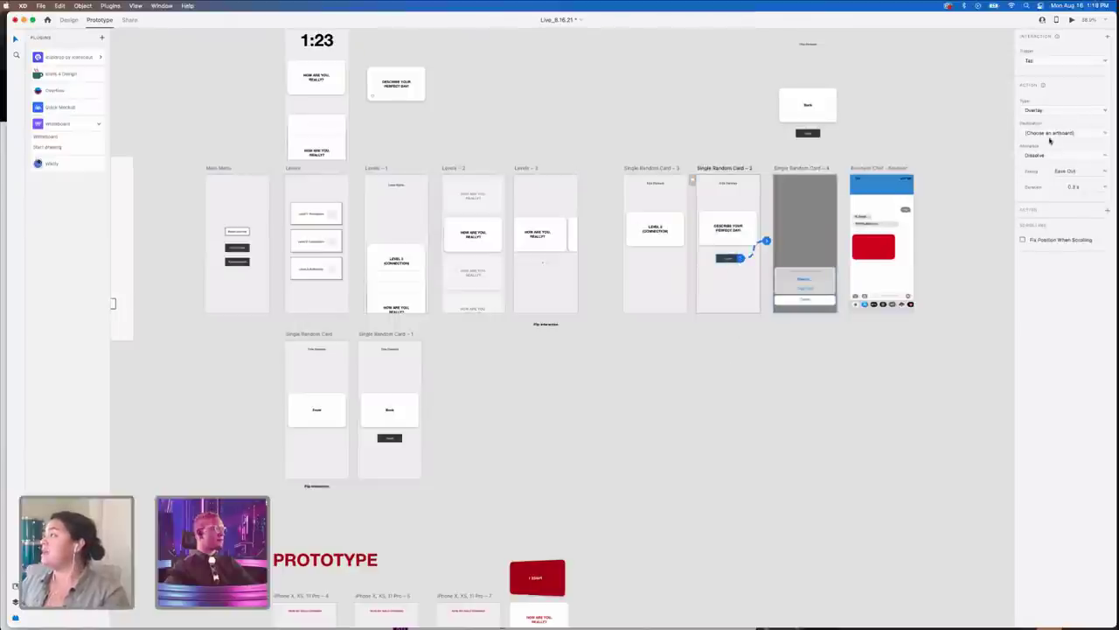
click(1052, 134)
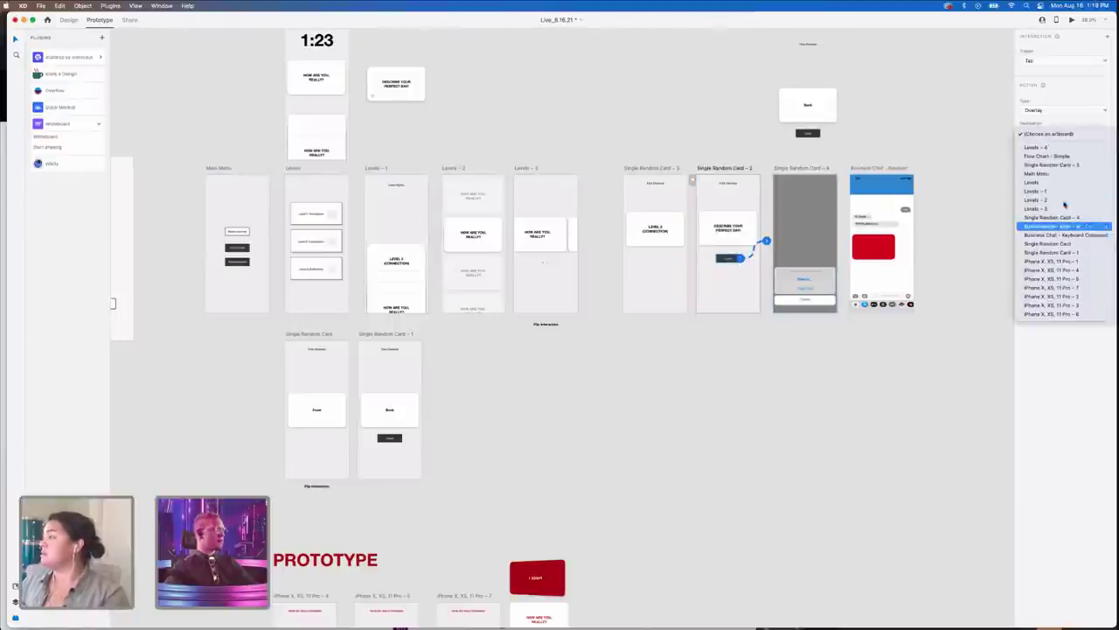
click(1073, 225)
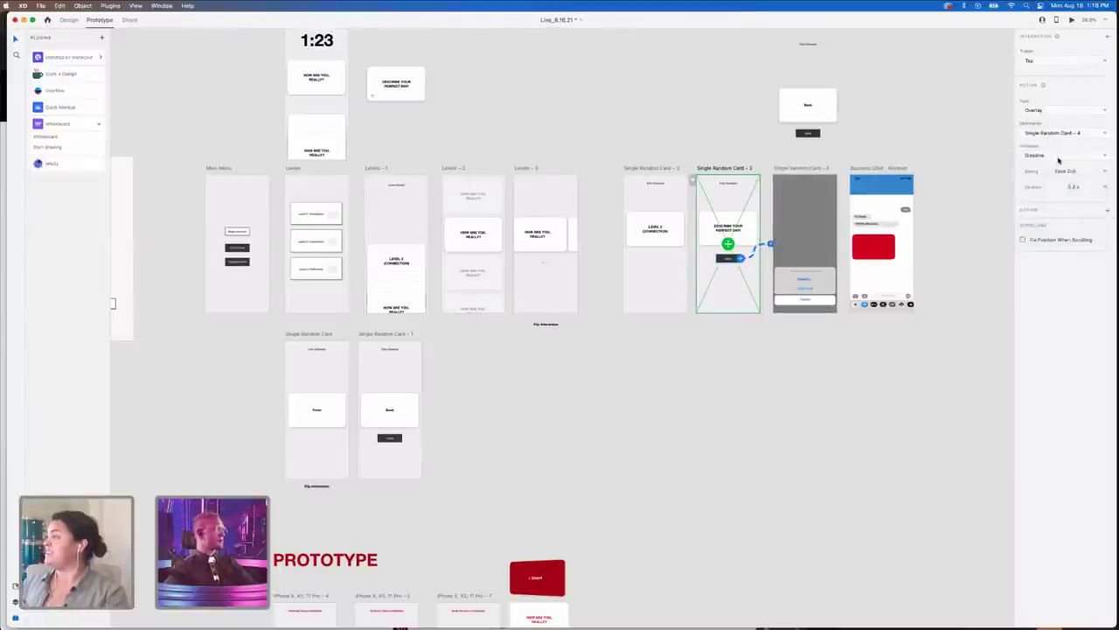
click(1058, 158)
click(937, 150)
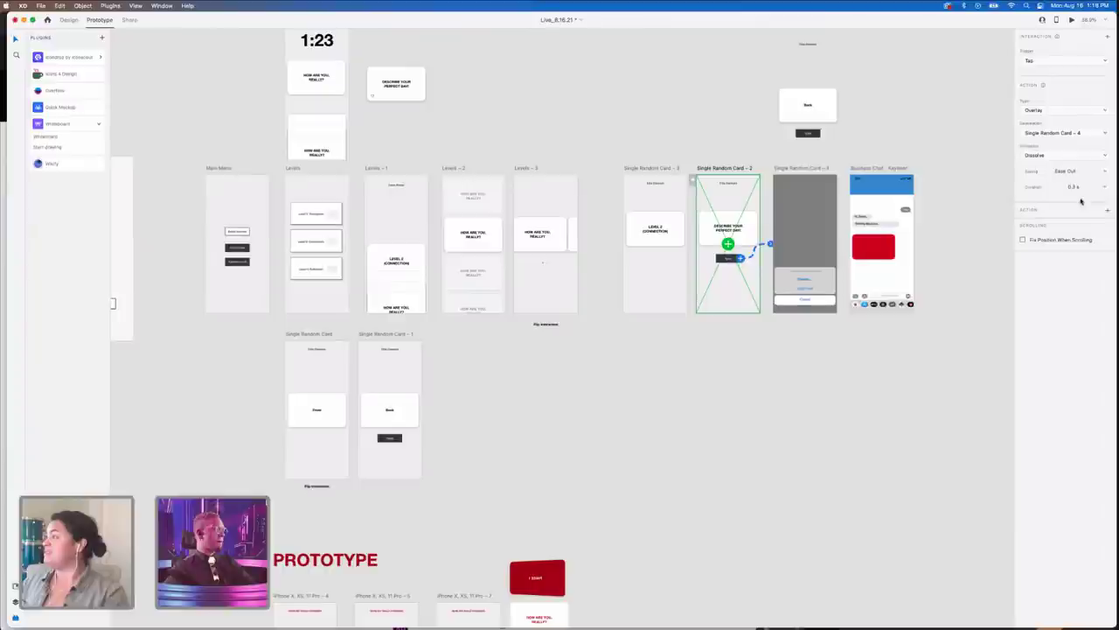
- Preview the question card, test the Send button's share overlay, check the Single Random Card – 4 artboard and close the preview
click(1071, 19)
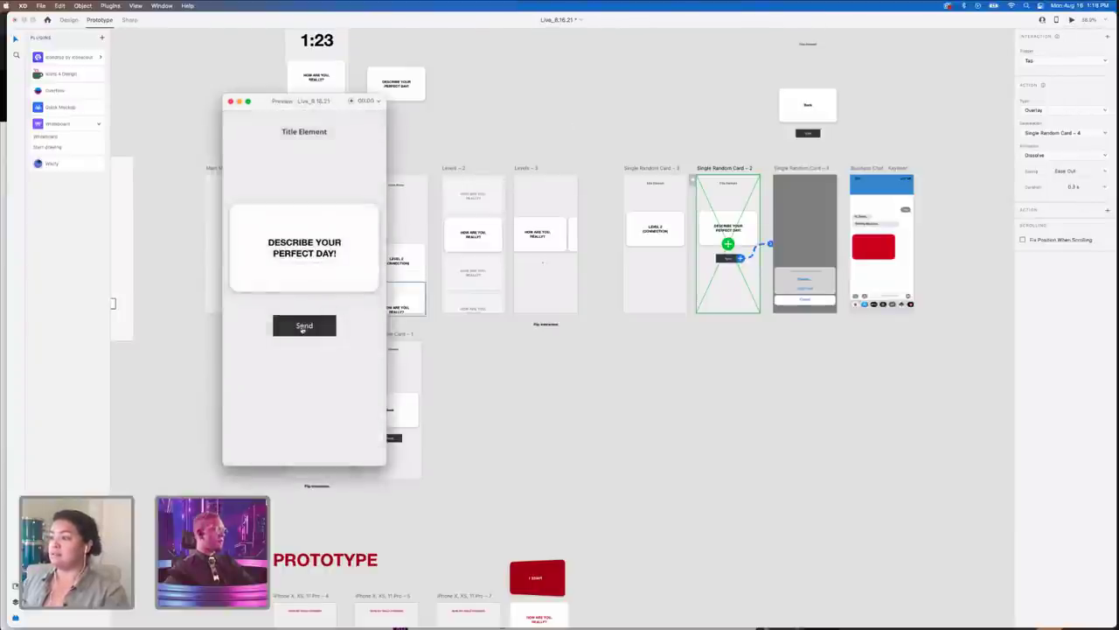
click(303, 326)
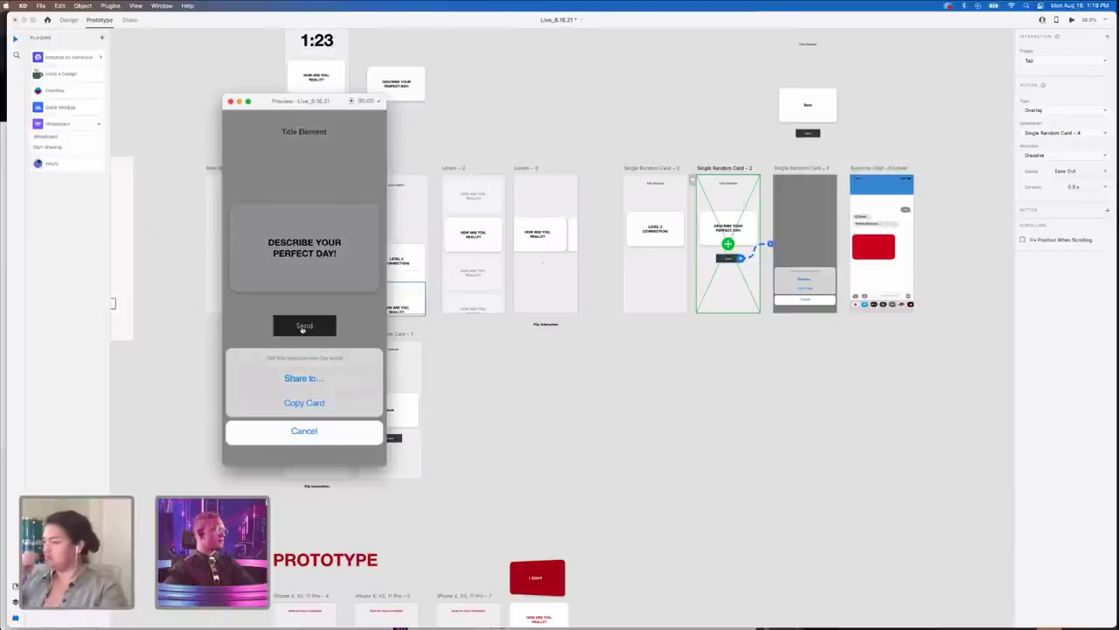
click(677, 403)
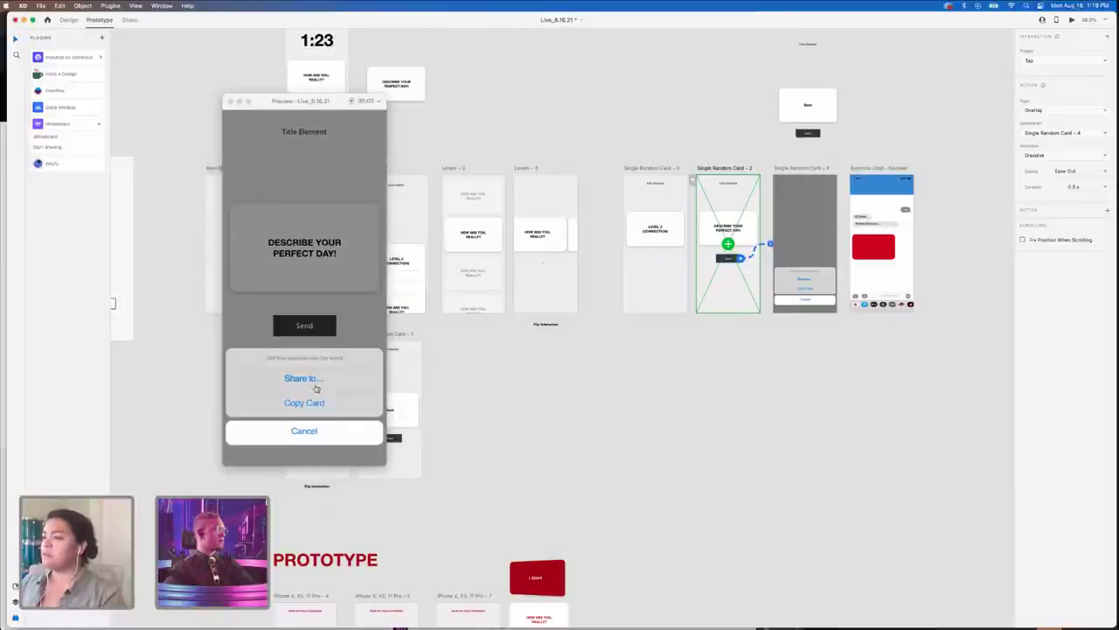
click(813, 303)
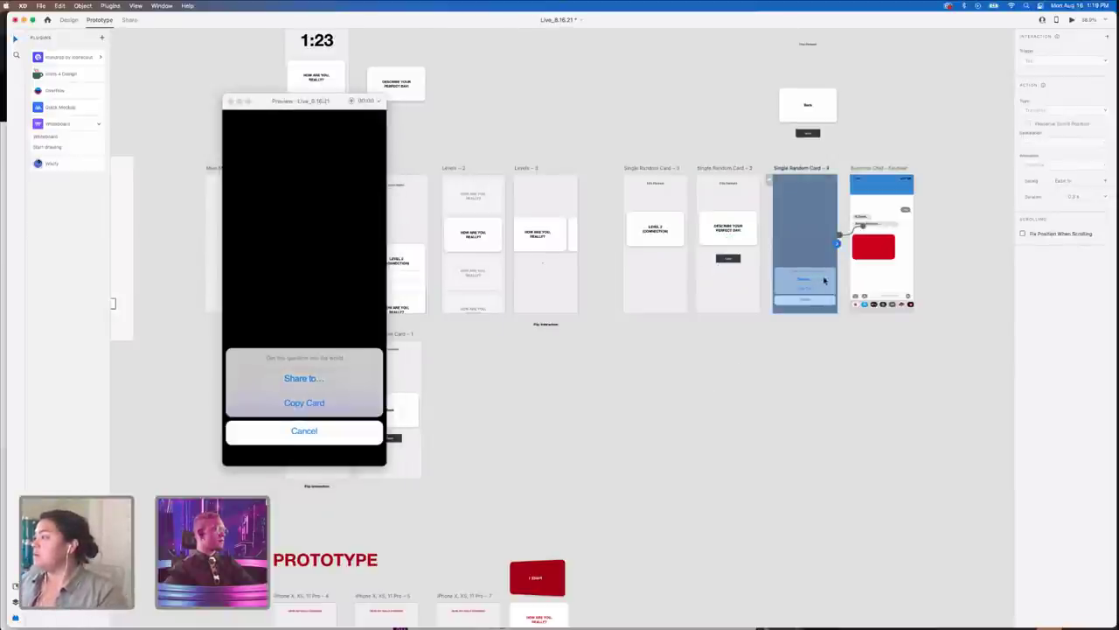
click(823, 286)
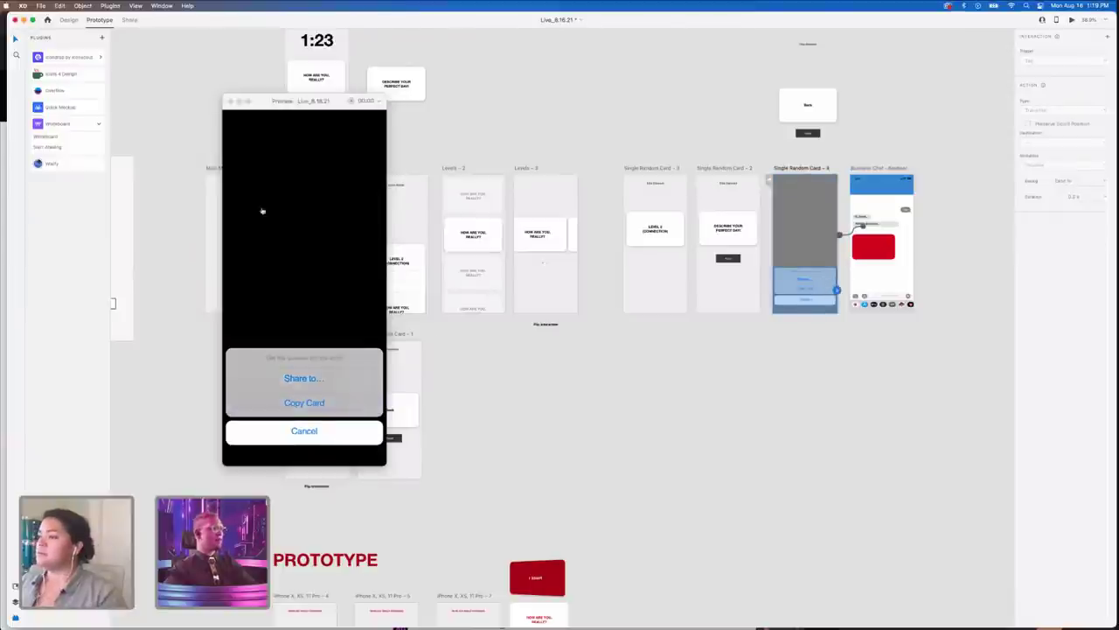
click(230, 101)
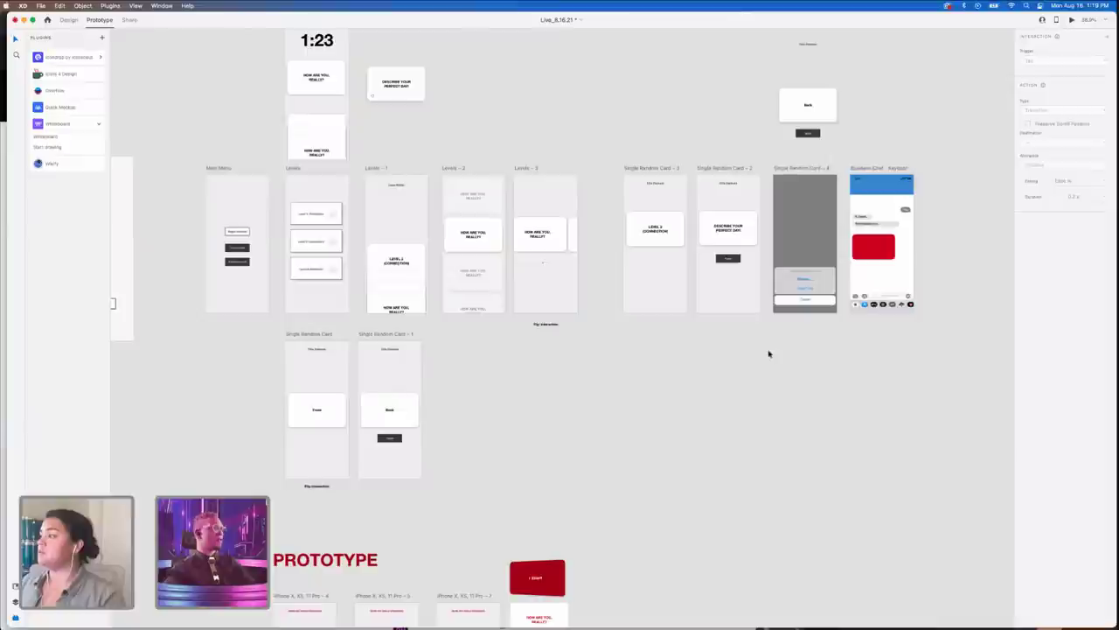
- Review the wireframe artboards and preview the prototype starting from the Main Menu artboard
scroll(767, 352, left, 5)
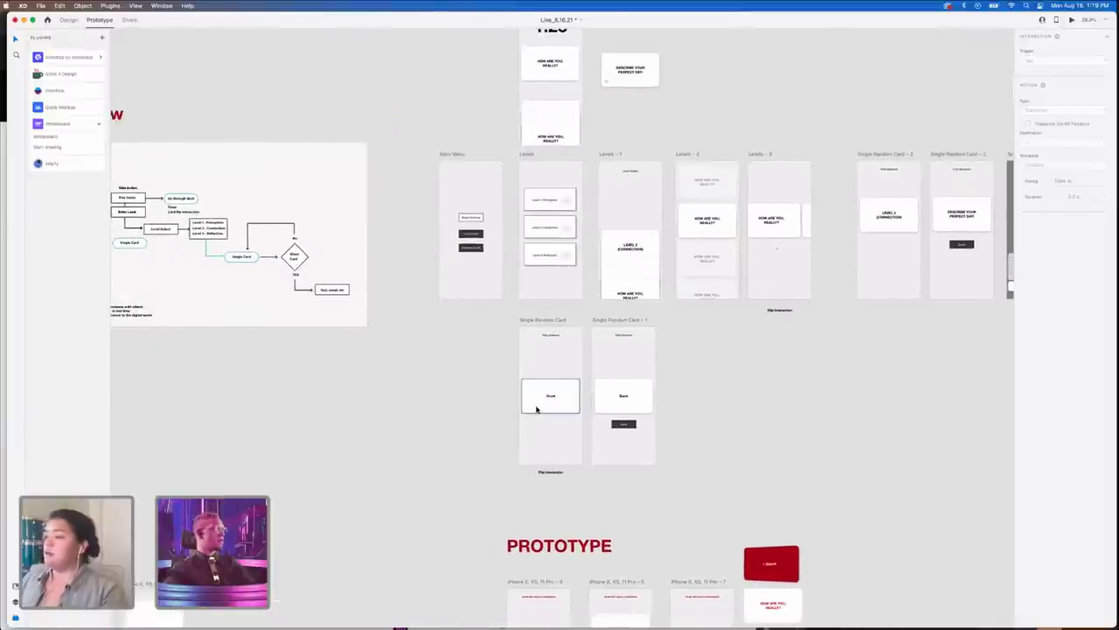
scroll(542, 320, up, 5)
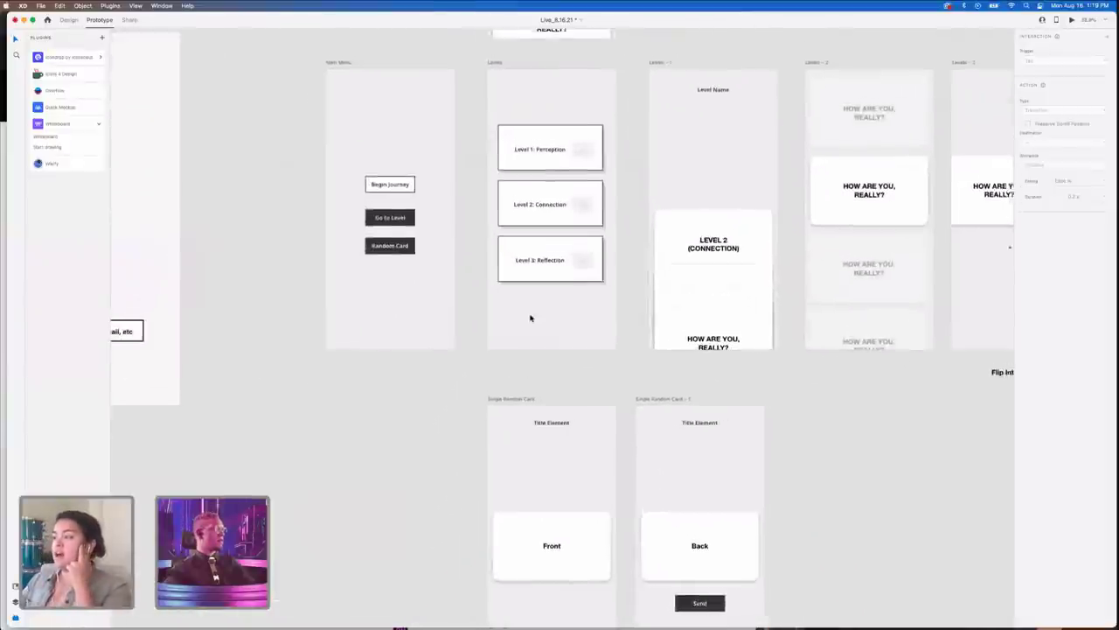
scroll(529, 318, up, 4)
scroll(530, 317, right, 2)
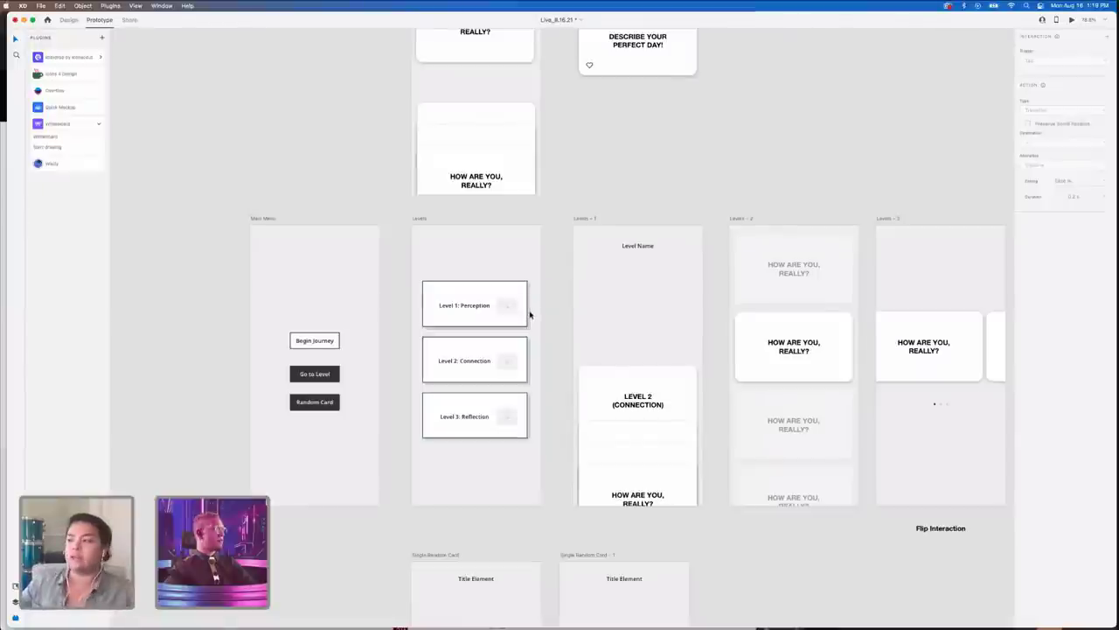
scroll(530, 315, down, 3)
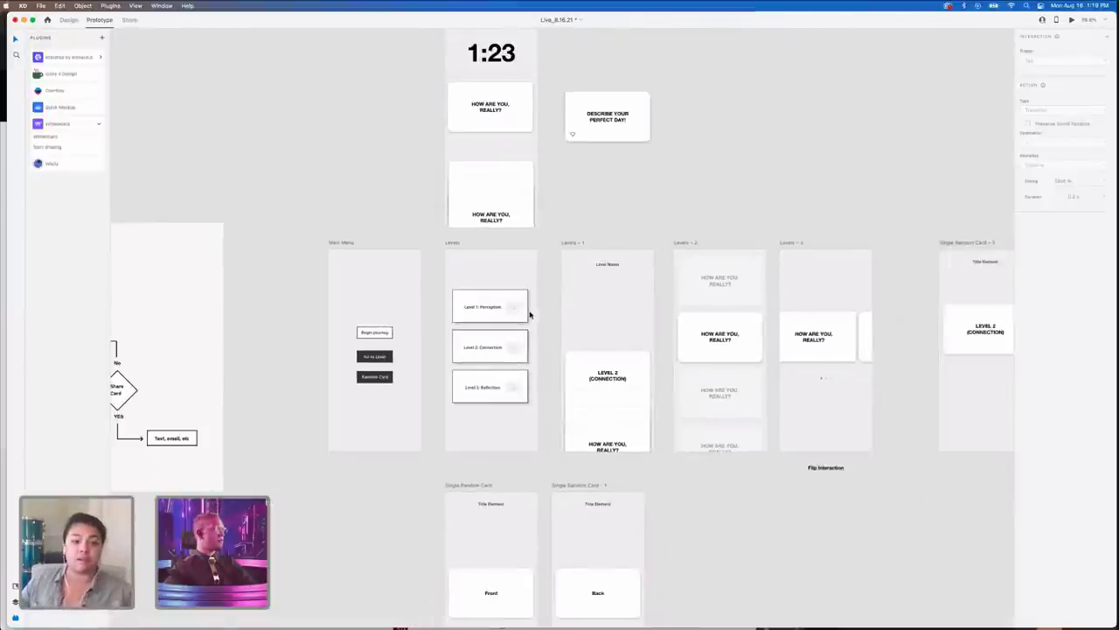
click(1072, 19)
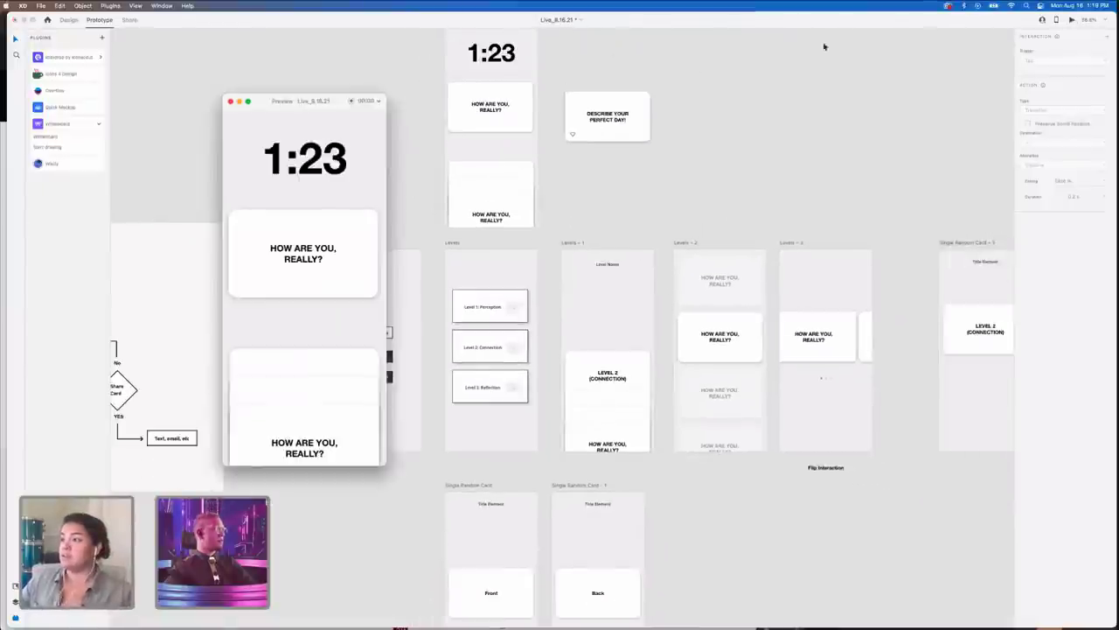
click(230, 102)
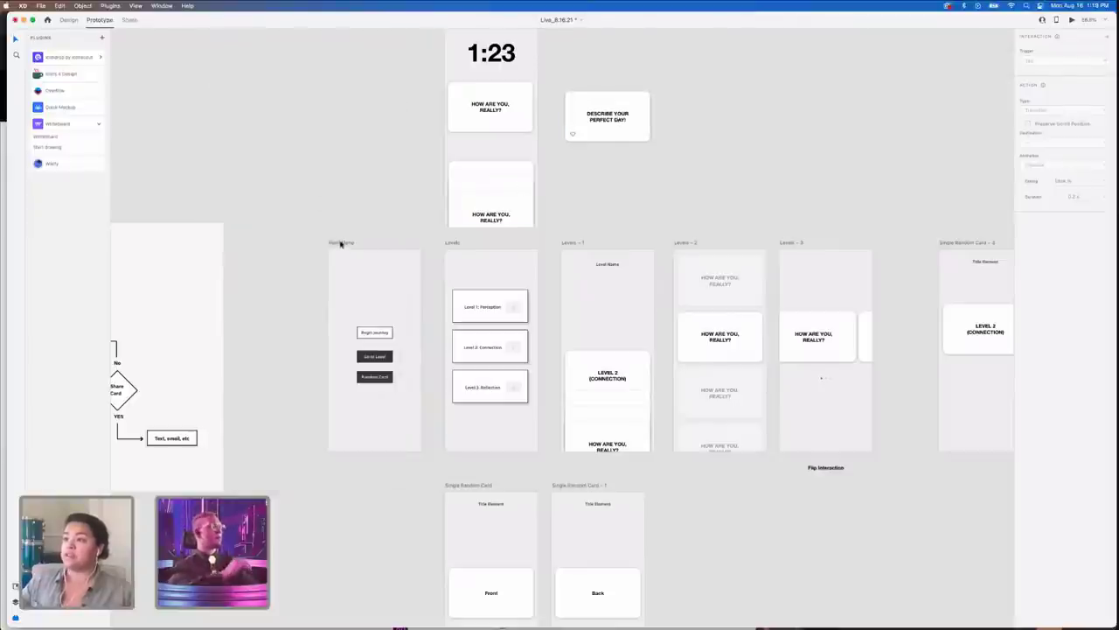
click(341, 243)
click(1071, 19)
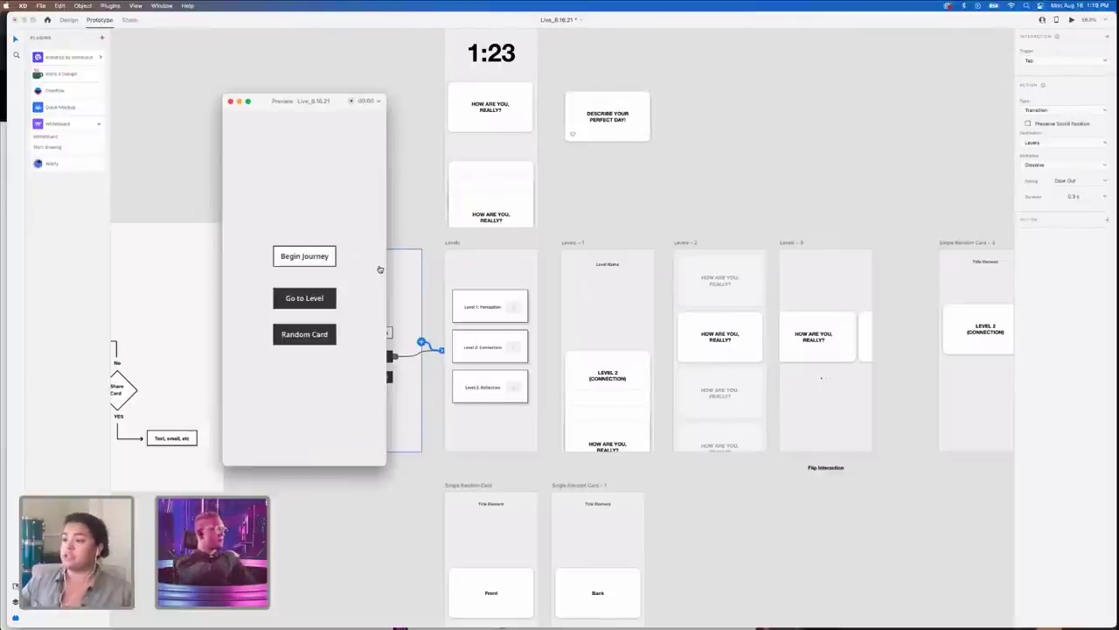
scroll(389, 263, left, 3)
click(229, 102)
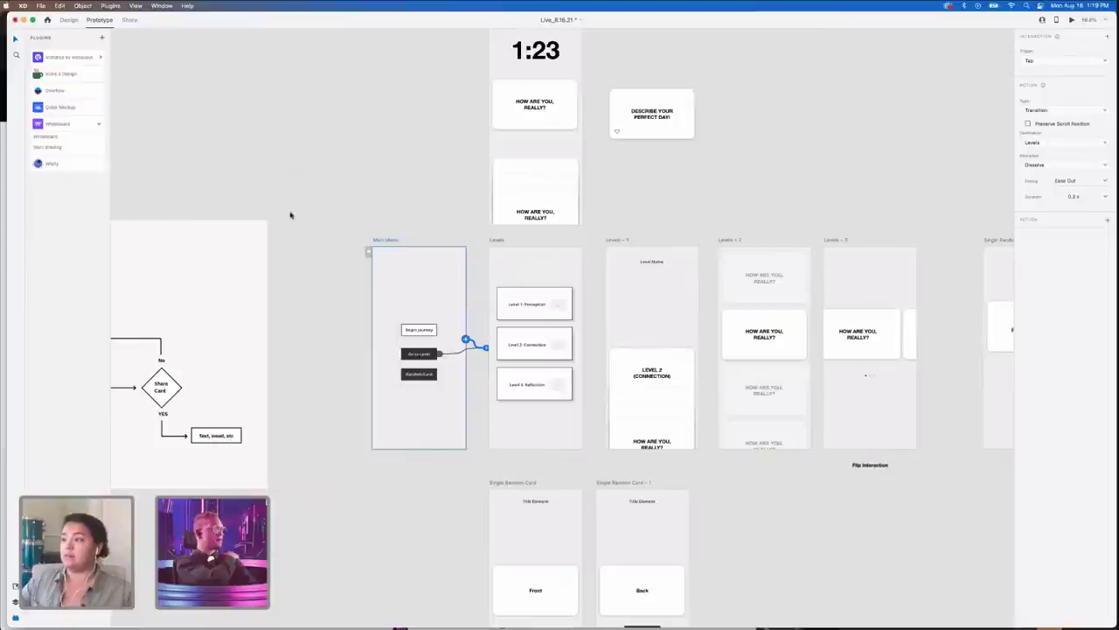
- Duplicate the Take Action label above itself in the Main Flow chart and change the copy's text to MENU
scroll(461, 209, left, 10)
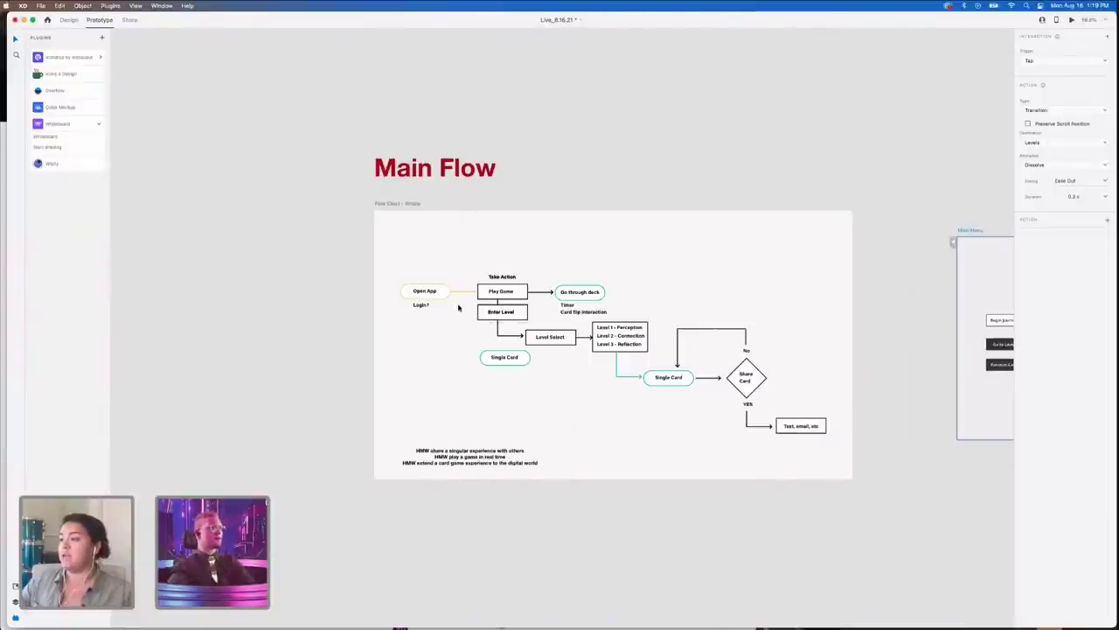
scroll(772, 400, right, 5)
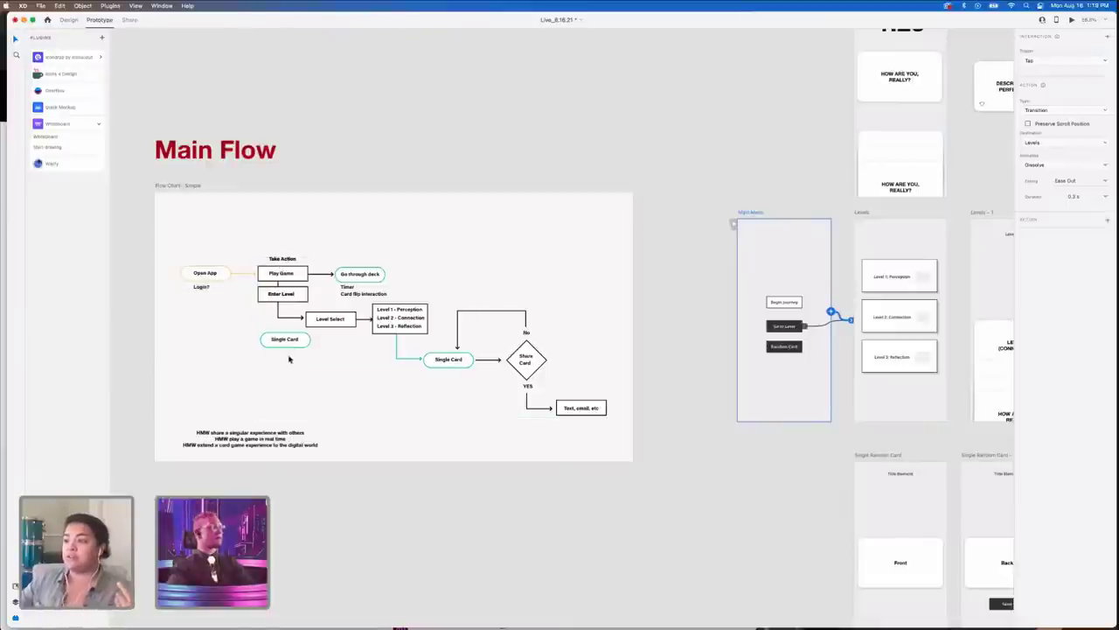
double_click(282, 258)
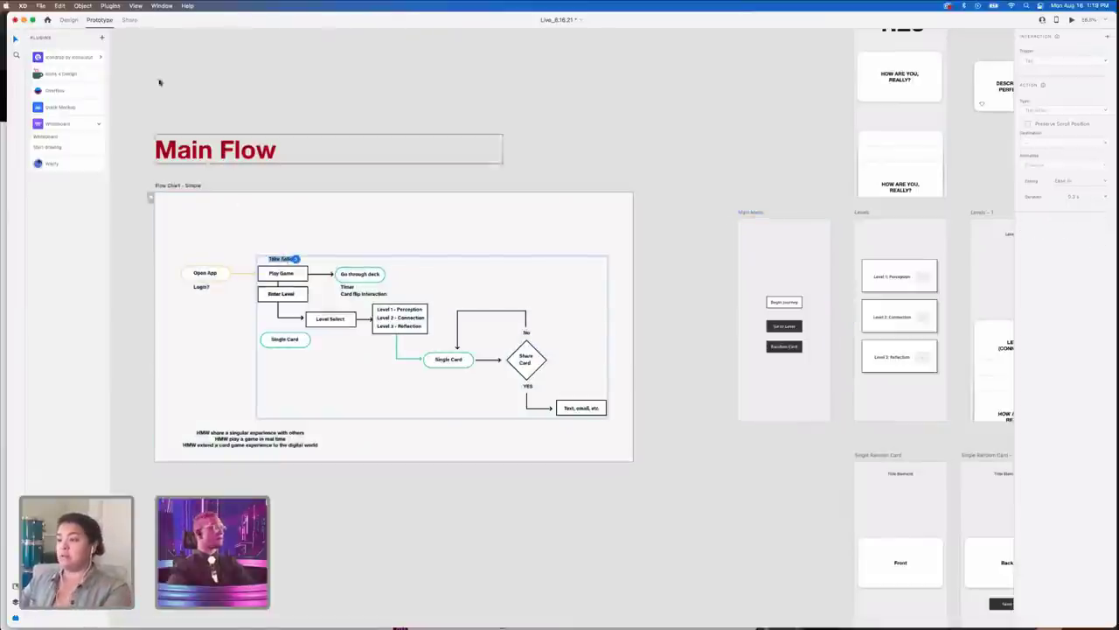
click(68, 20)
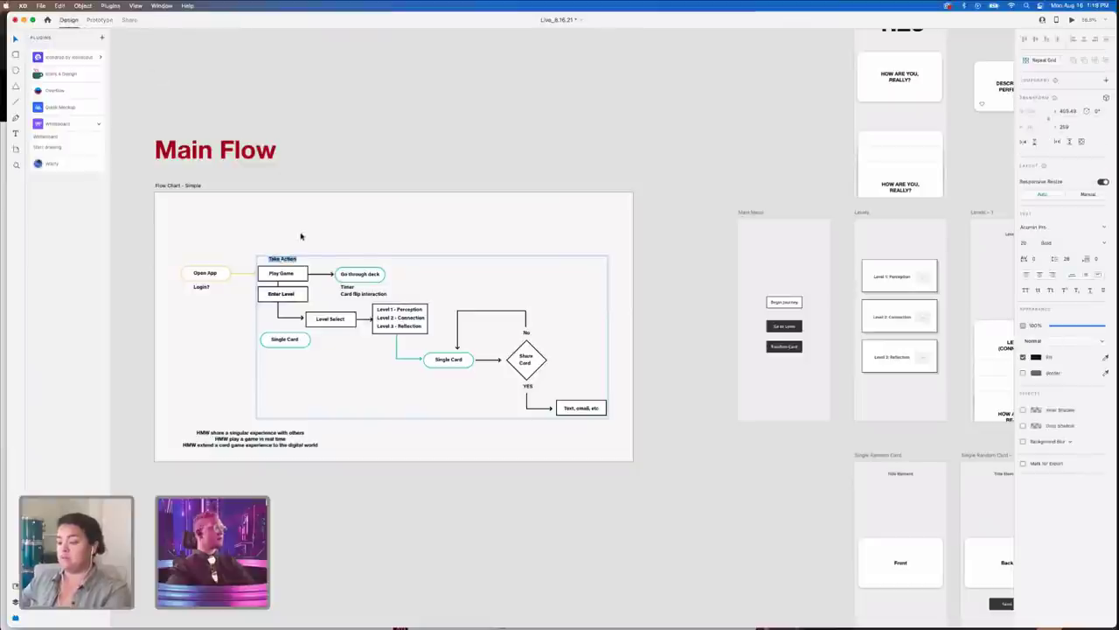
click(302, 236)
key(super+v)
drag(281, 259, 277, 233)
double_click(277, 233)
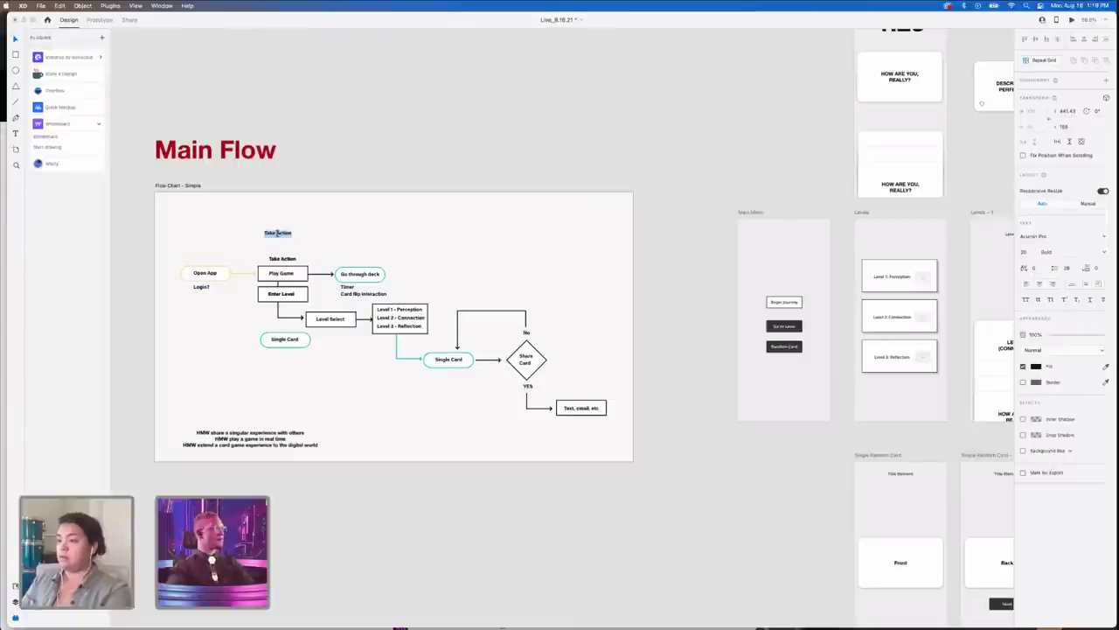
text(MAIN M)
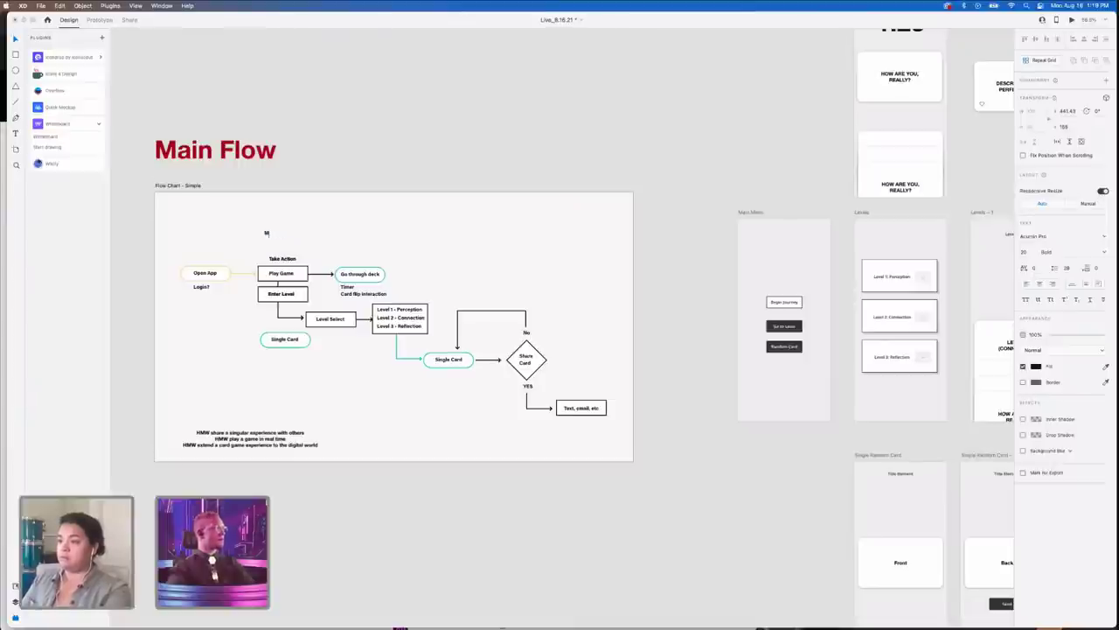
key(Escape)
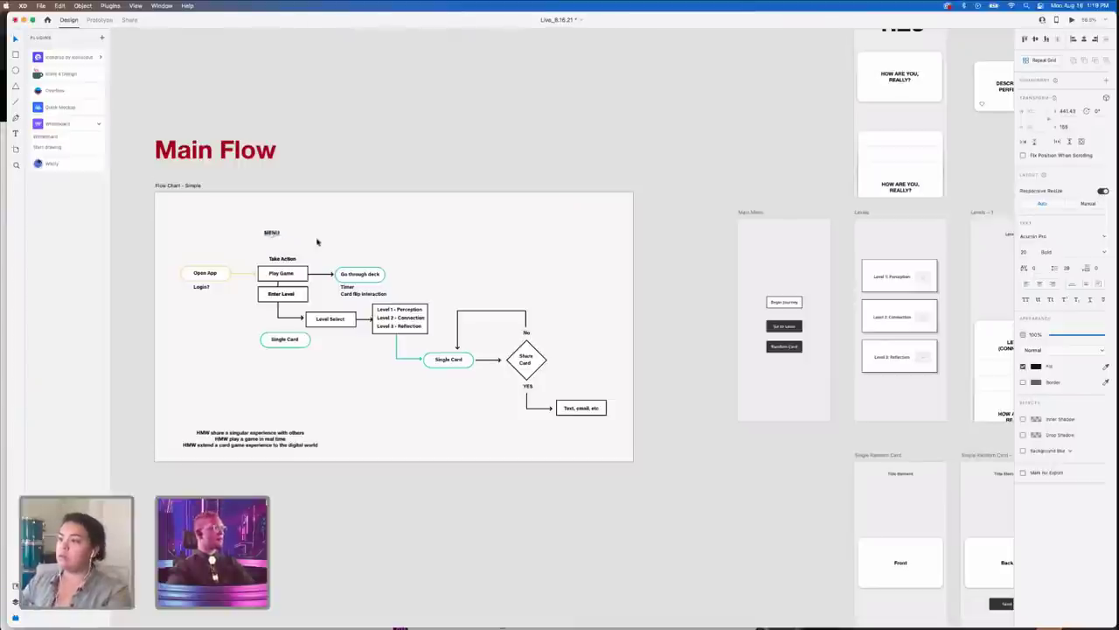
- Duplicate the MENU label beside itself, change the copy's text to LEVELS and align it above the Level Select box
scroll(301, 248, right, 5)
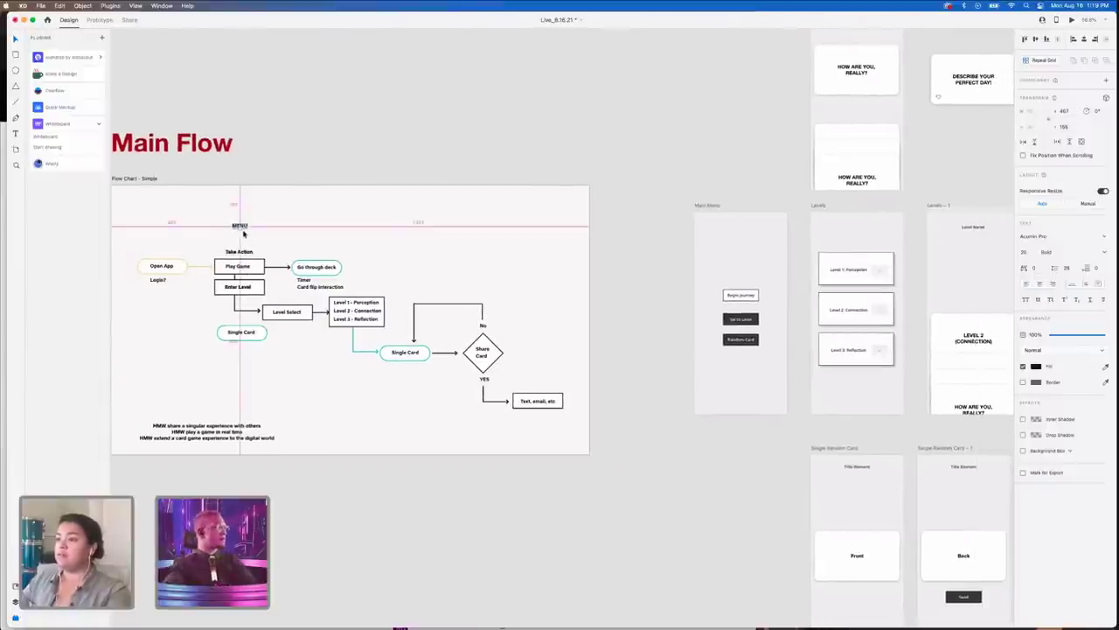
drag(245, 228, 291, 228)
double_click(290, 228)
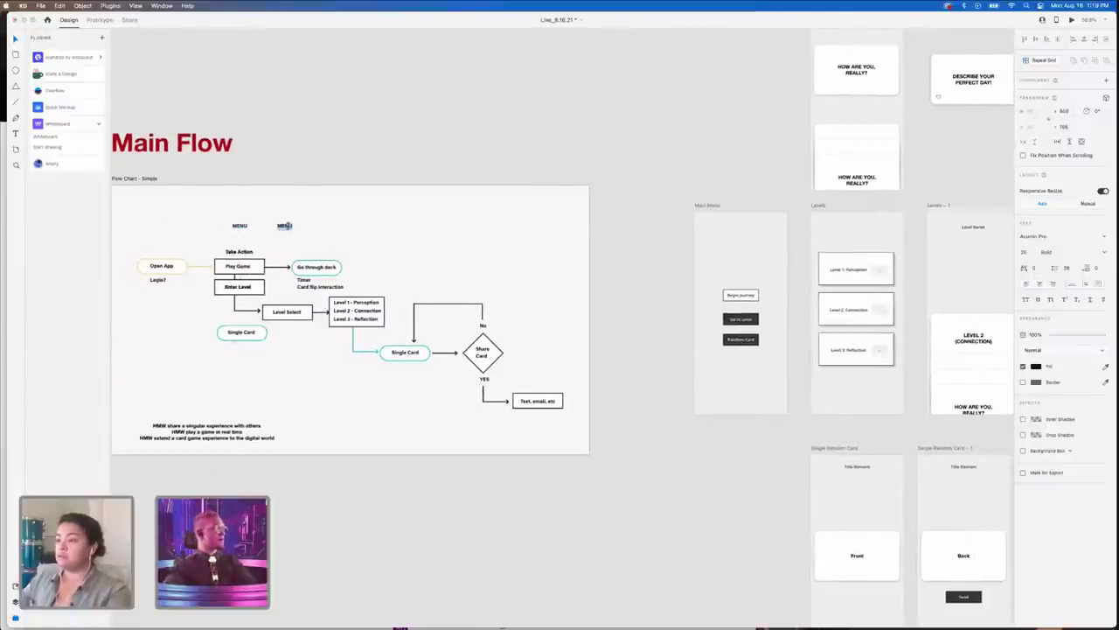
text(LEVELS)
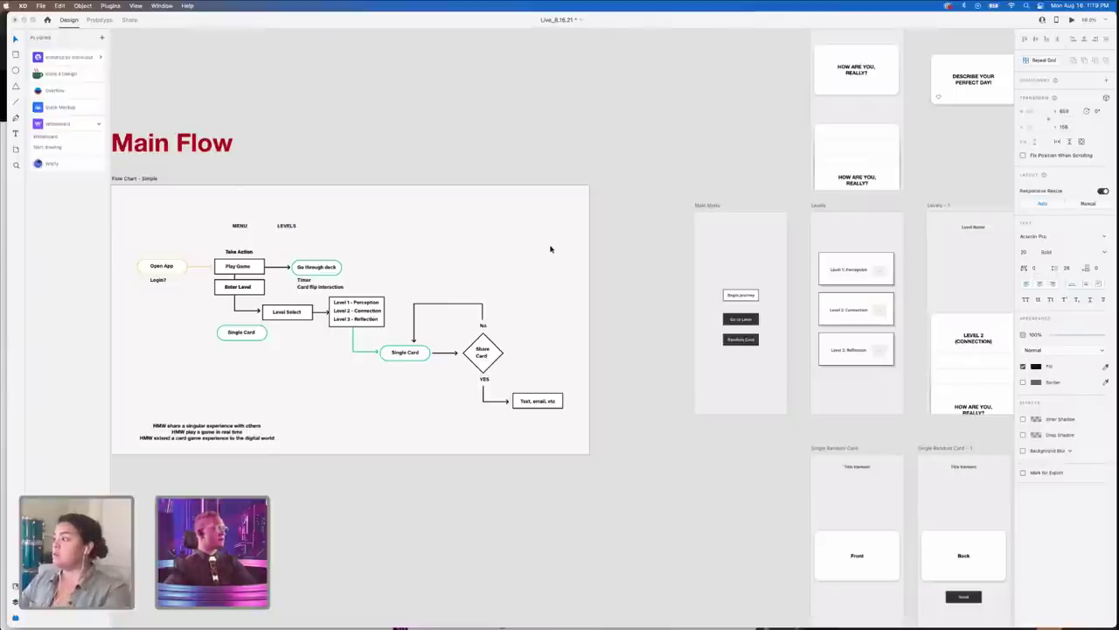
scroll(657, 332, right, 5)
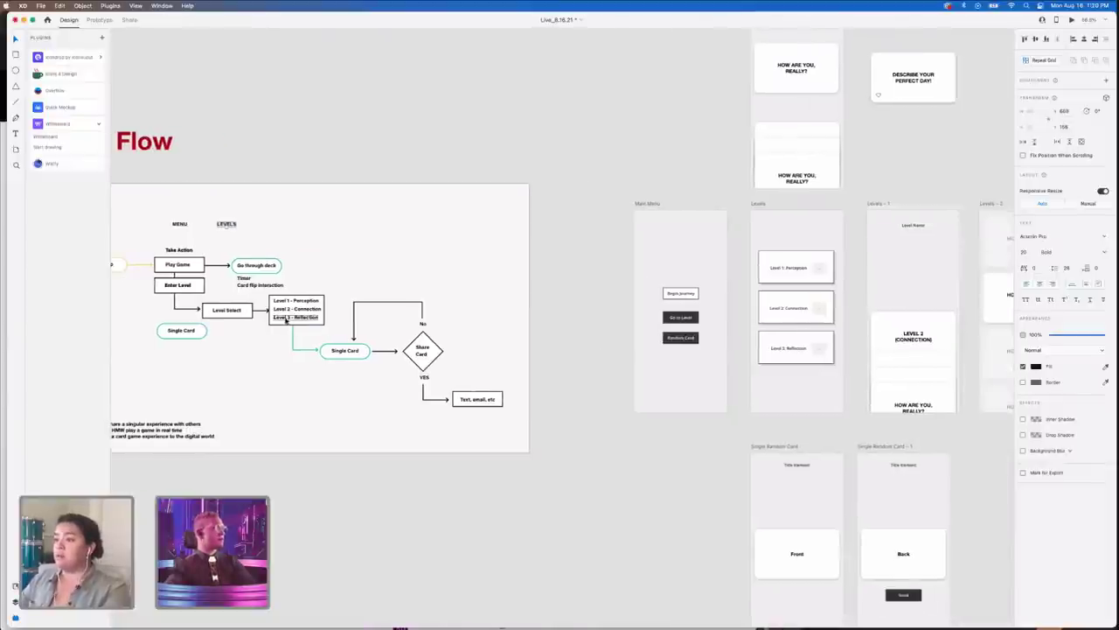
mouse_move(227, 225)
mouse_down()
mouse_move(281, 224)
mouse_move(224, 225)
mouse_up()
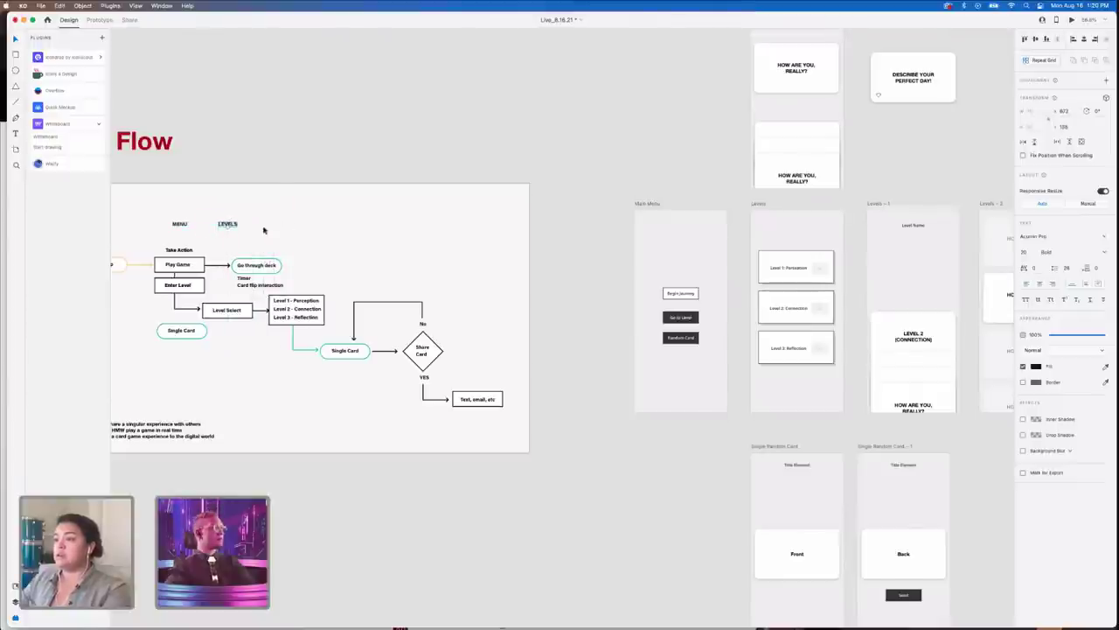
- Examine the flow chart and the wireframe artboards through to the business chat screen, with the Quick Mockup element library open
scroll(370, 277, right, 8)
scroll(732, 512, left, 12)
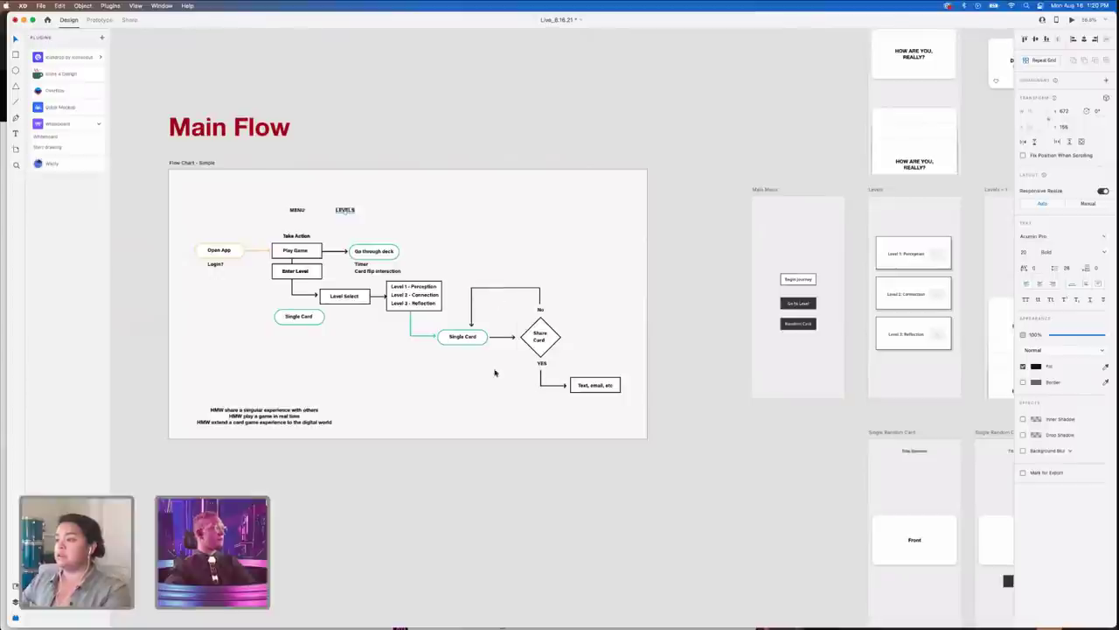
scroll(696, 438, right, 20)
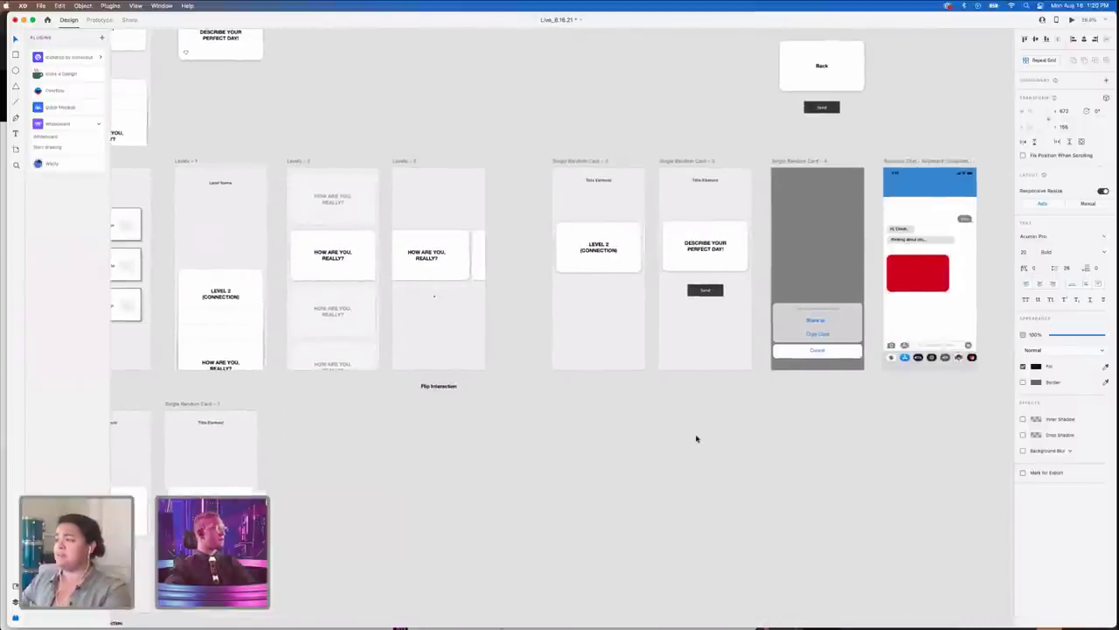
scroll(530, 289, left, 4)
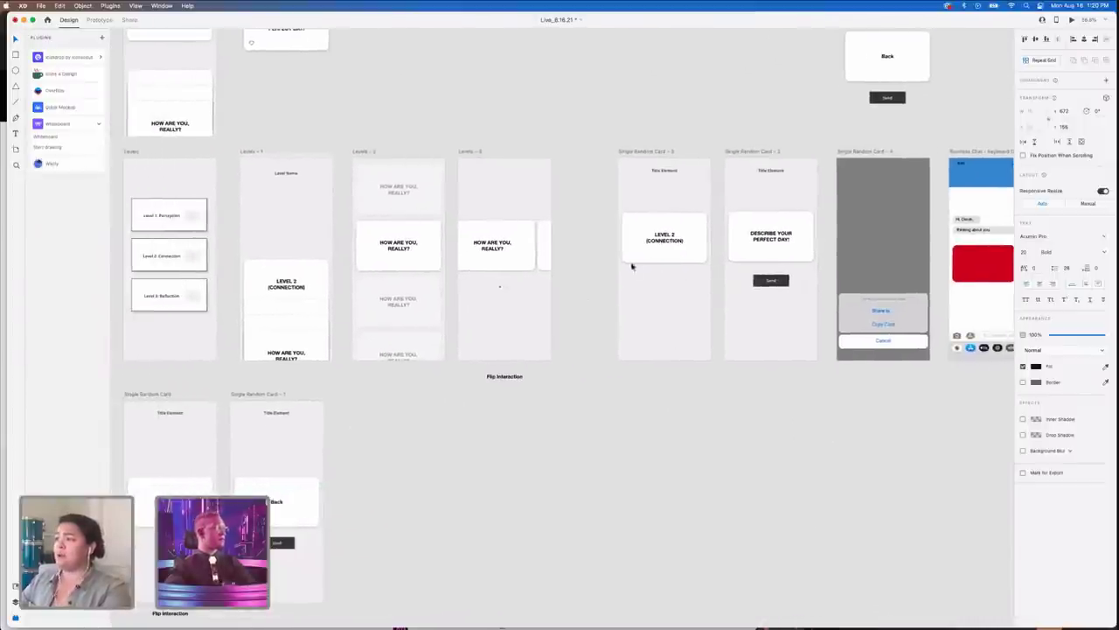
click(61, 107)
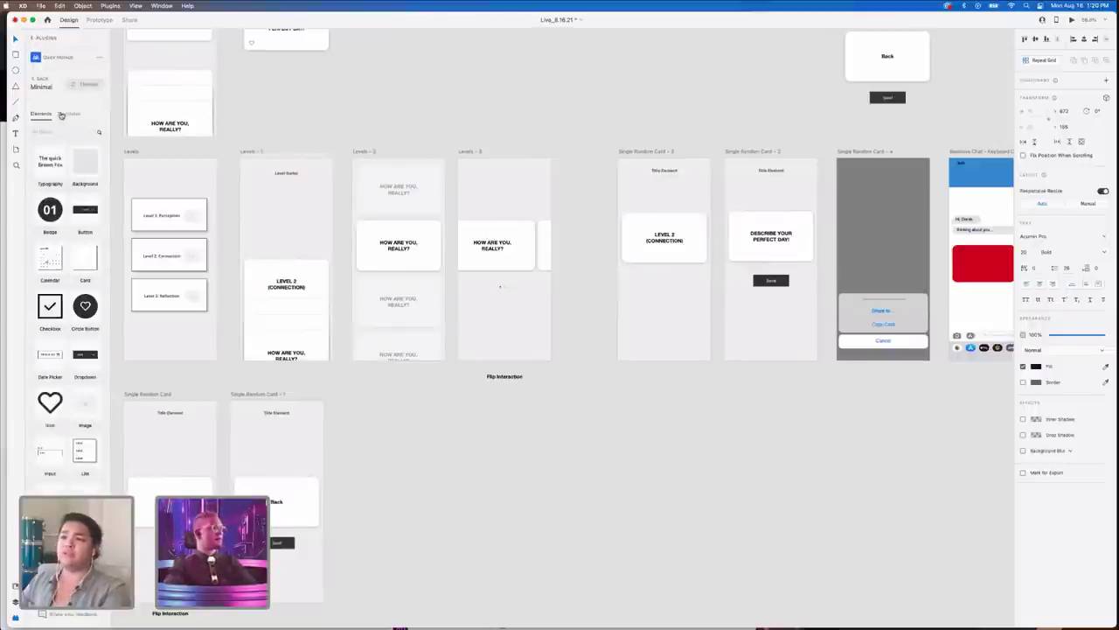
scroll(478, 421, left, 15)
scroll(477, 421, up, 2)
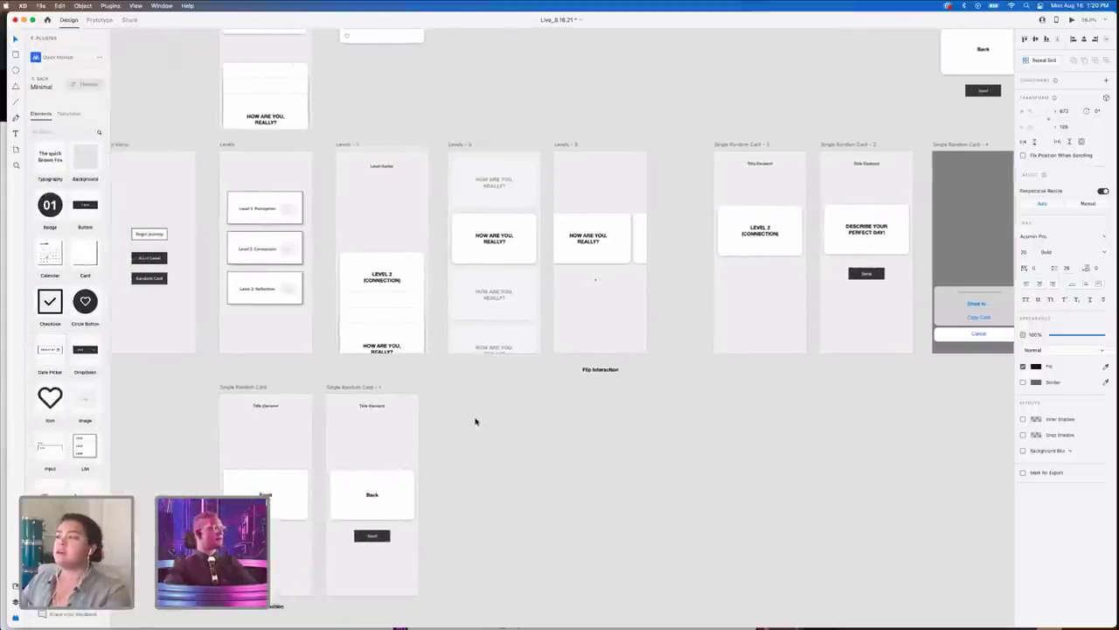
scroll(475, 421, down, 3)
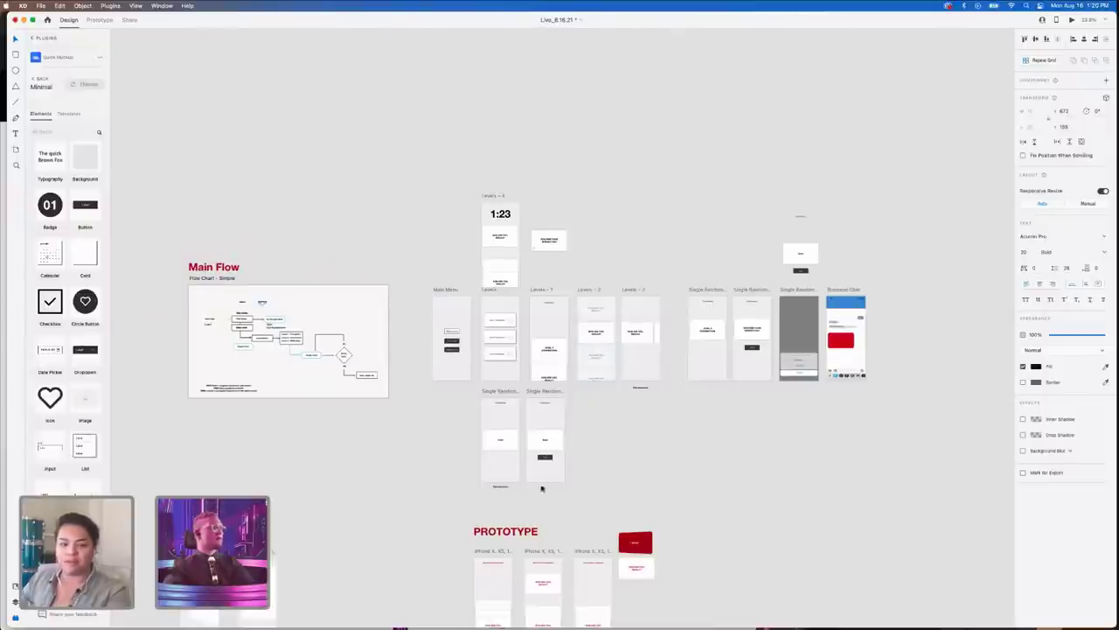
scroll(533, 434, up, 5)
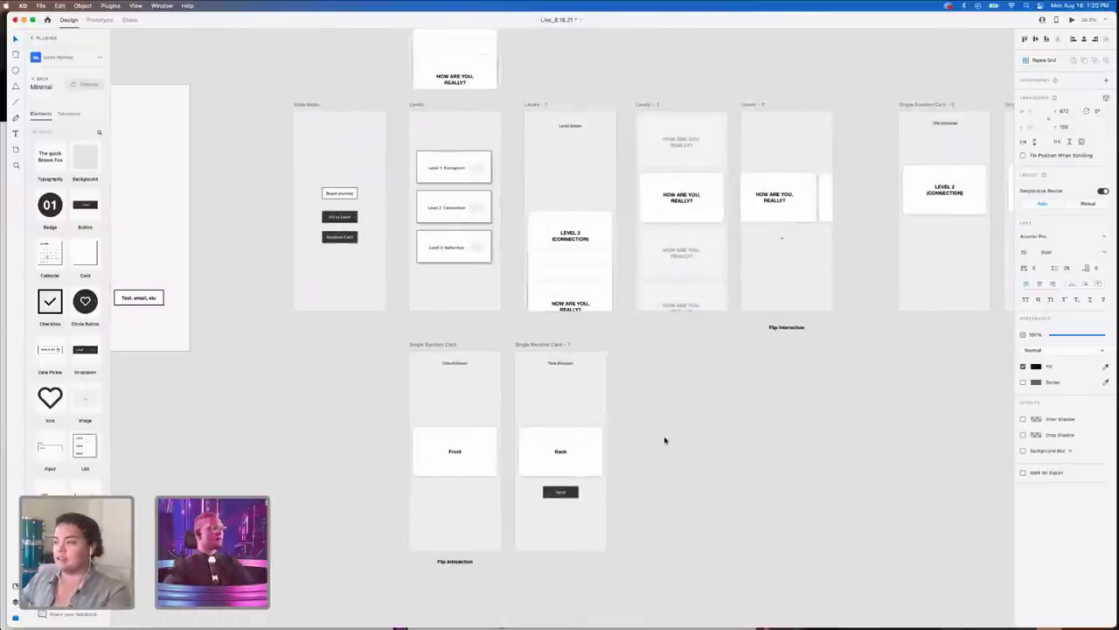
scroll(642, 483, right, 6)
scroll(691, 442, up, 2)
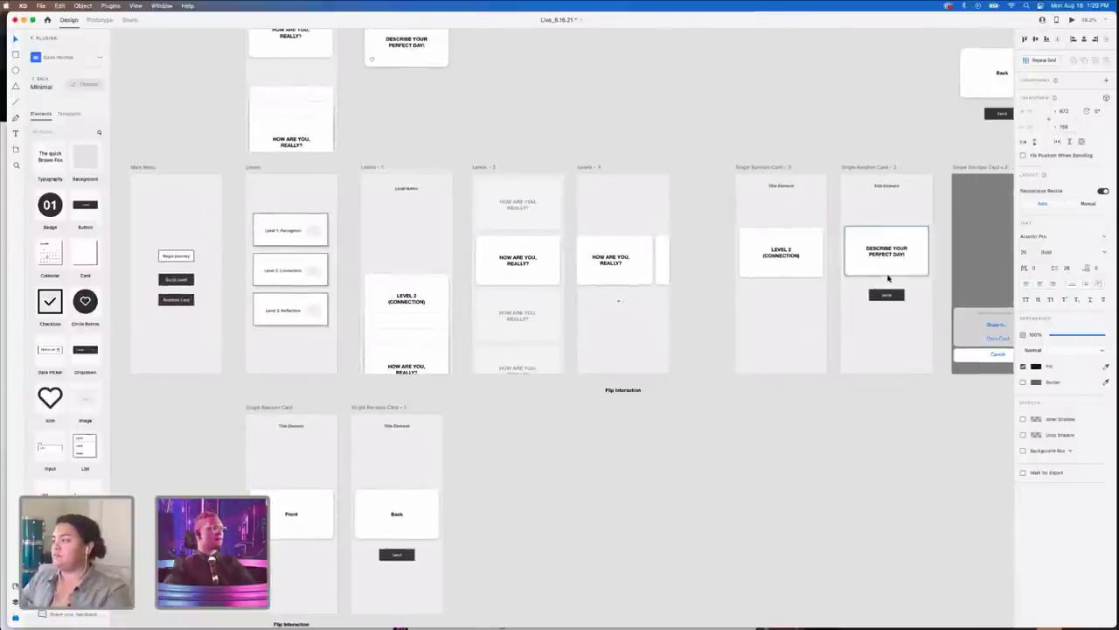
scroll(883, 284, right, 4)
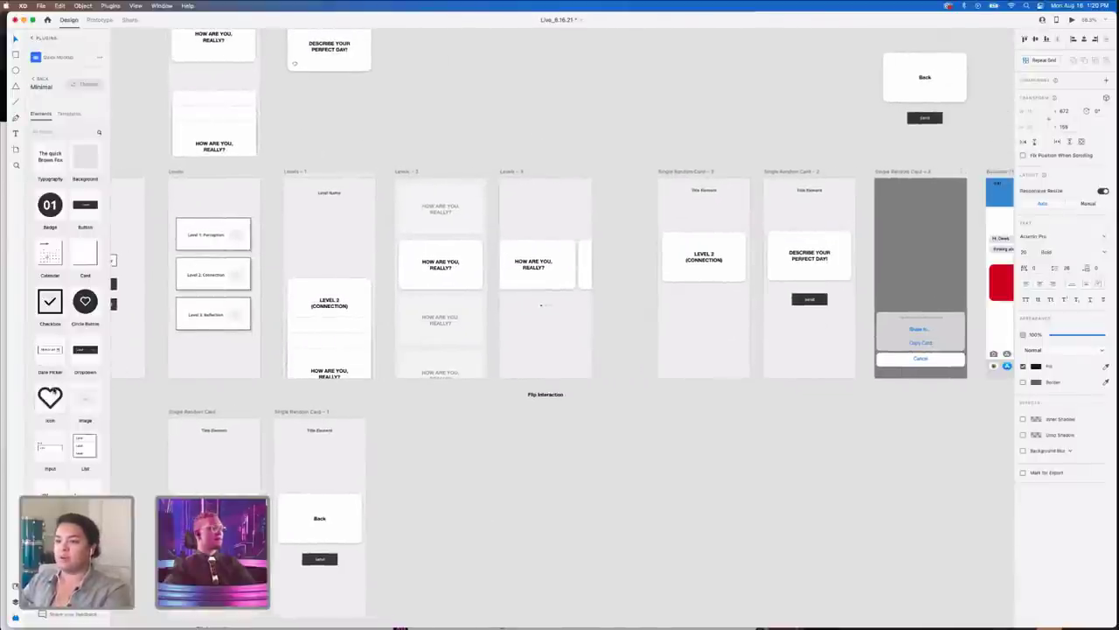
- Insert a heart icon on the Levels – 3 artboard, keeping the Main style and Medium size
click(51, 395)
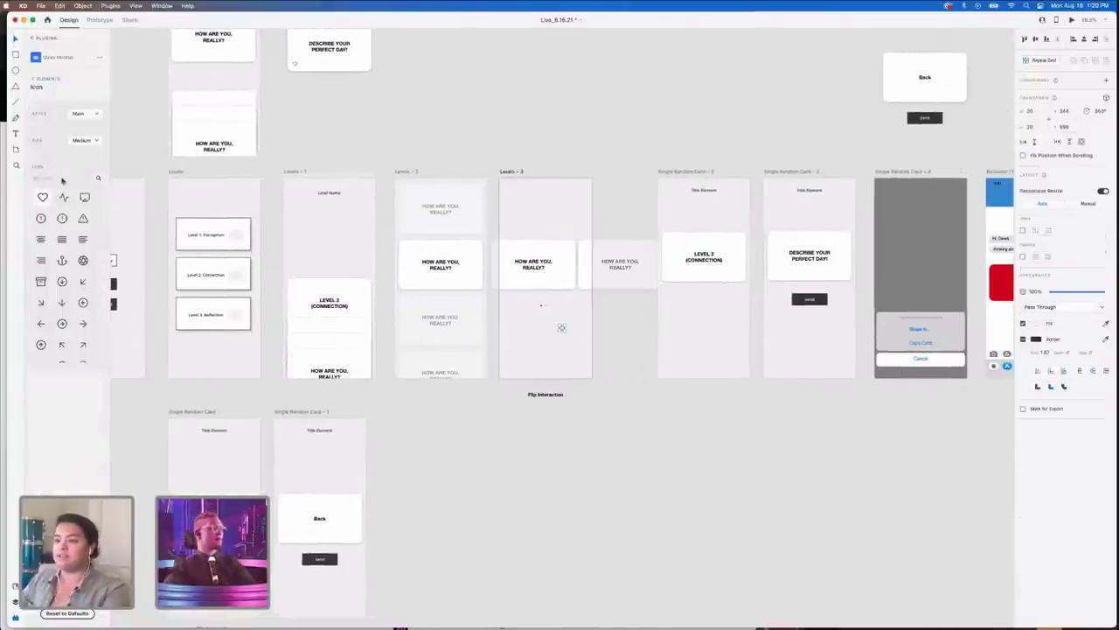
click(83, 116)
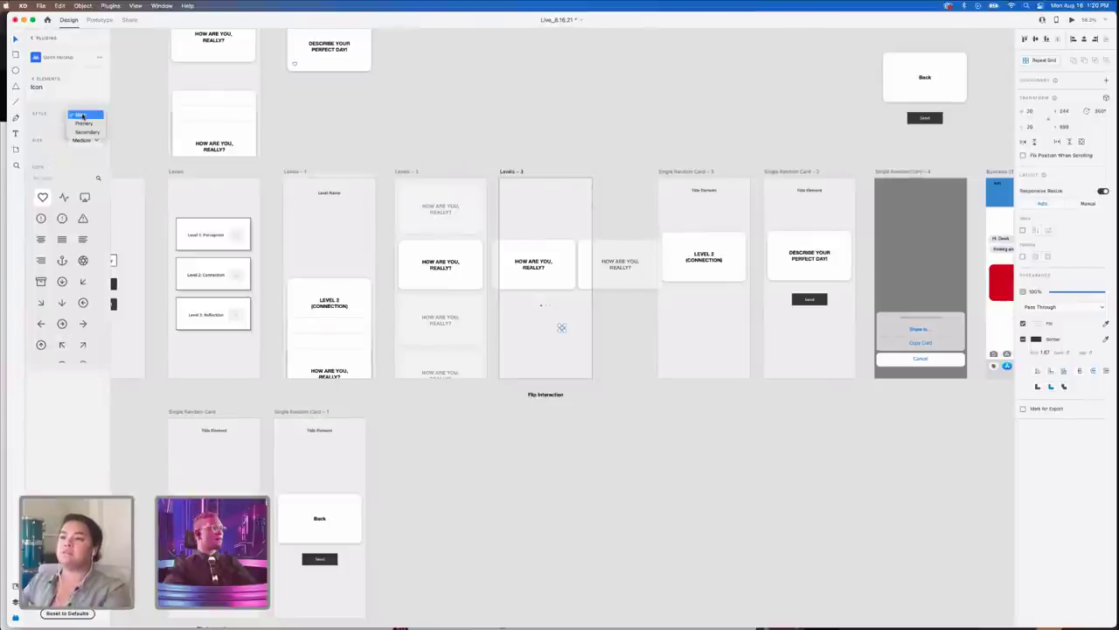
click(85, 117)
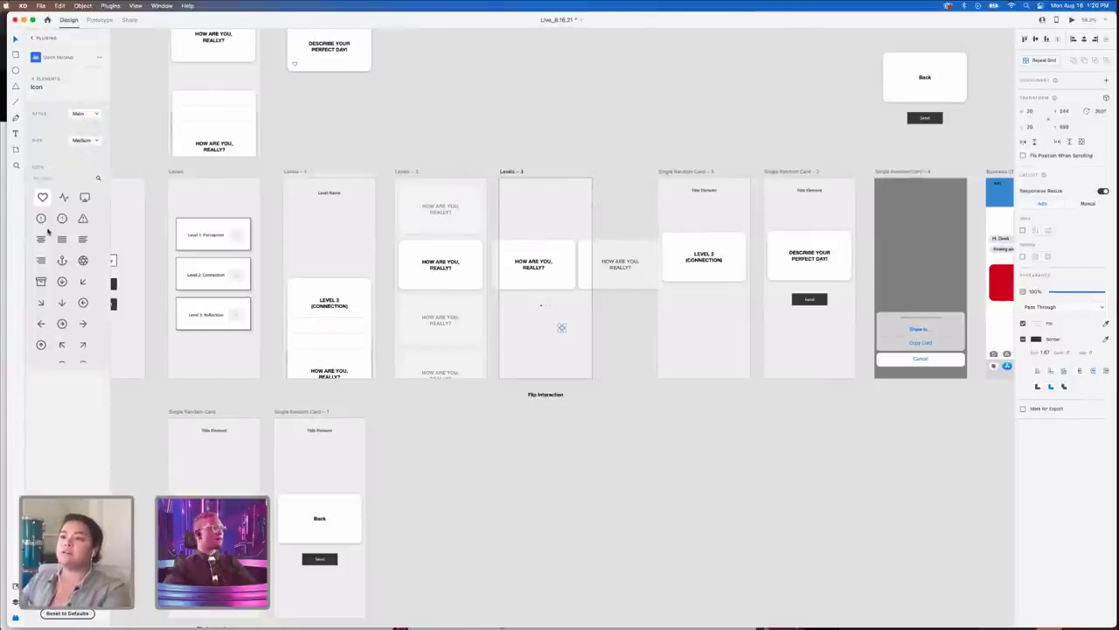
- Search the Quick Mockup icons for BACK and arro, clear the search and deselect the heart icon
click(59, 176)
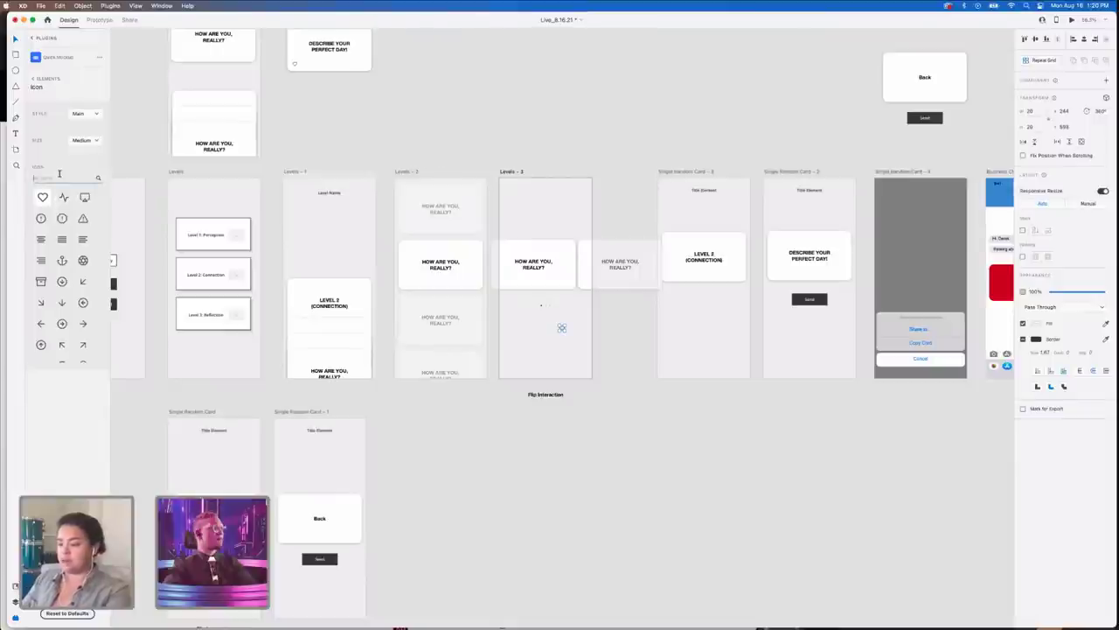
text(BACK)
key(super+a)
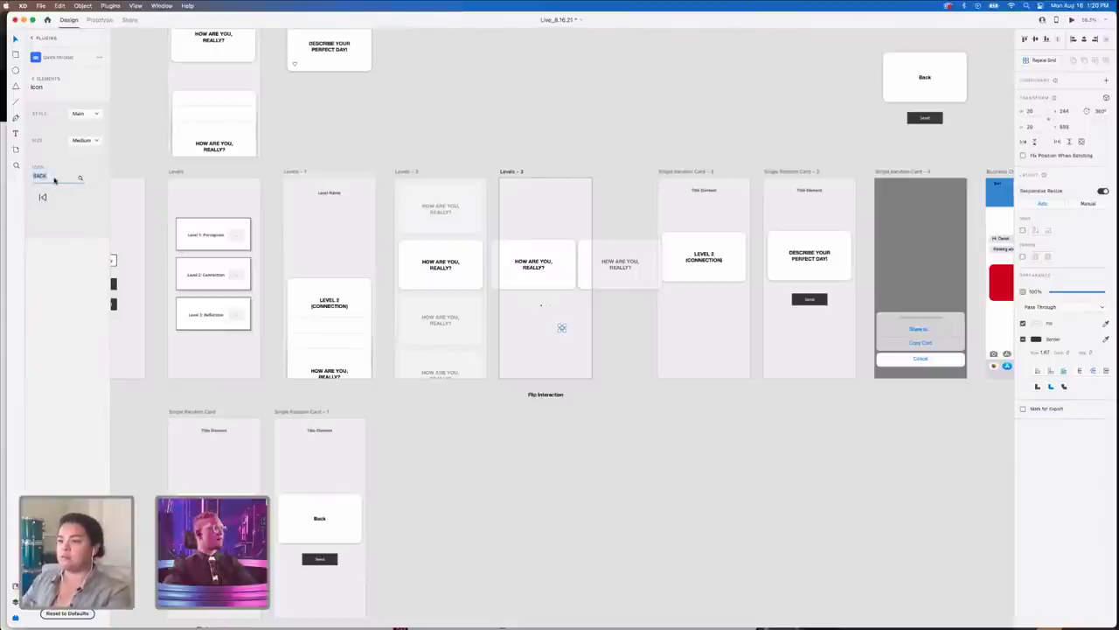
key(BackSpace)
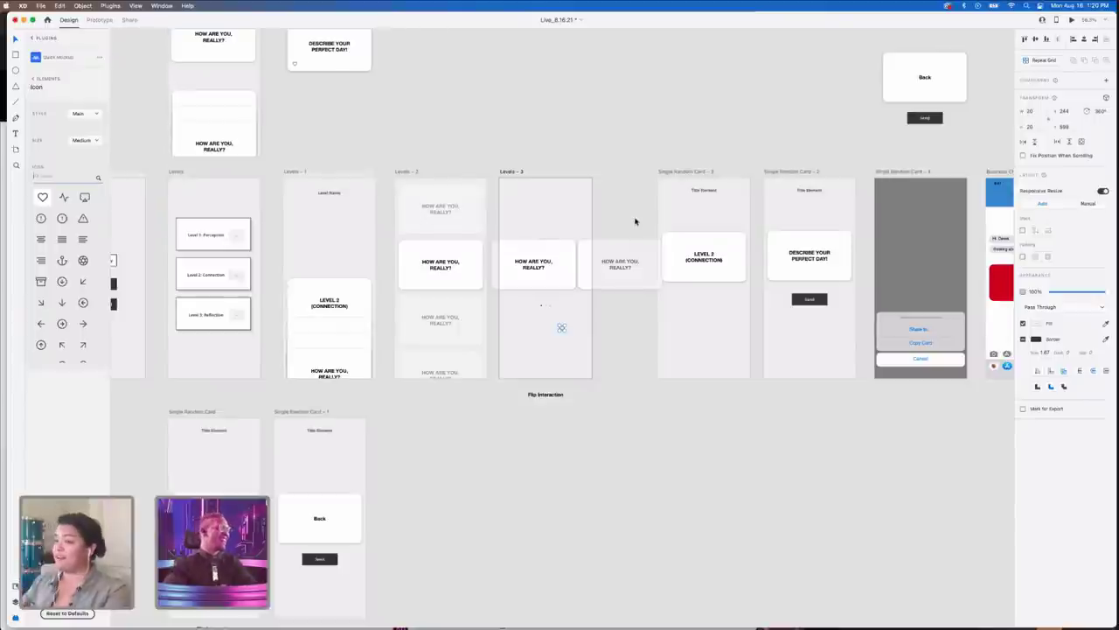
text(arro)
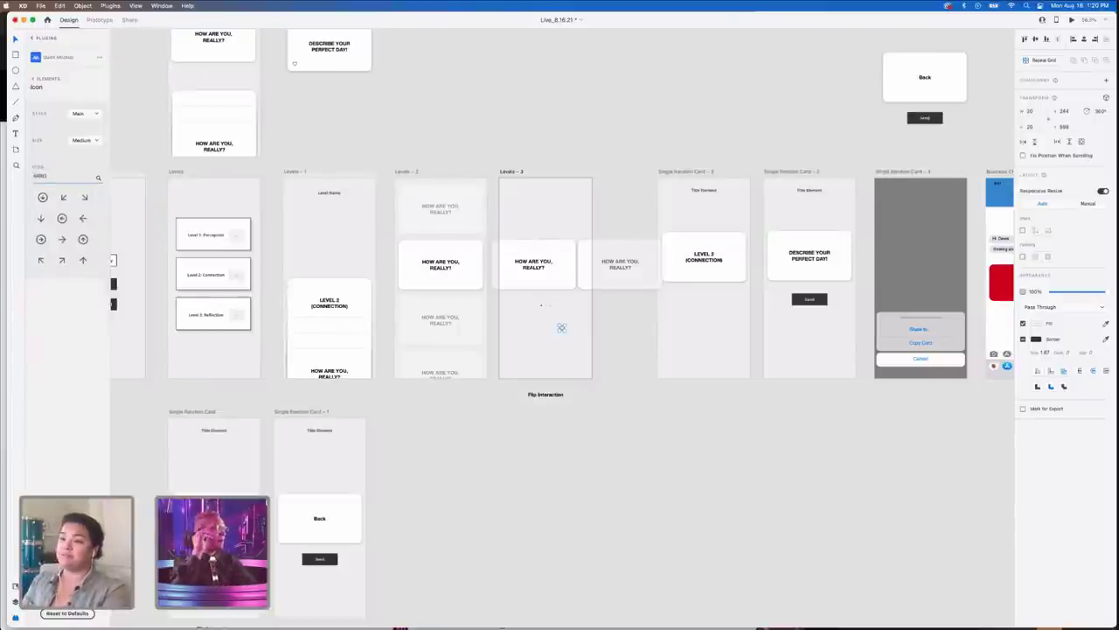
key(BackSpace)
key(BackSpace)
key(BackSpace)
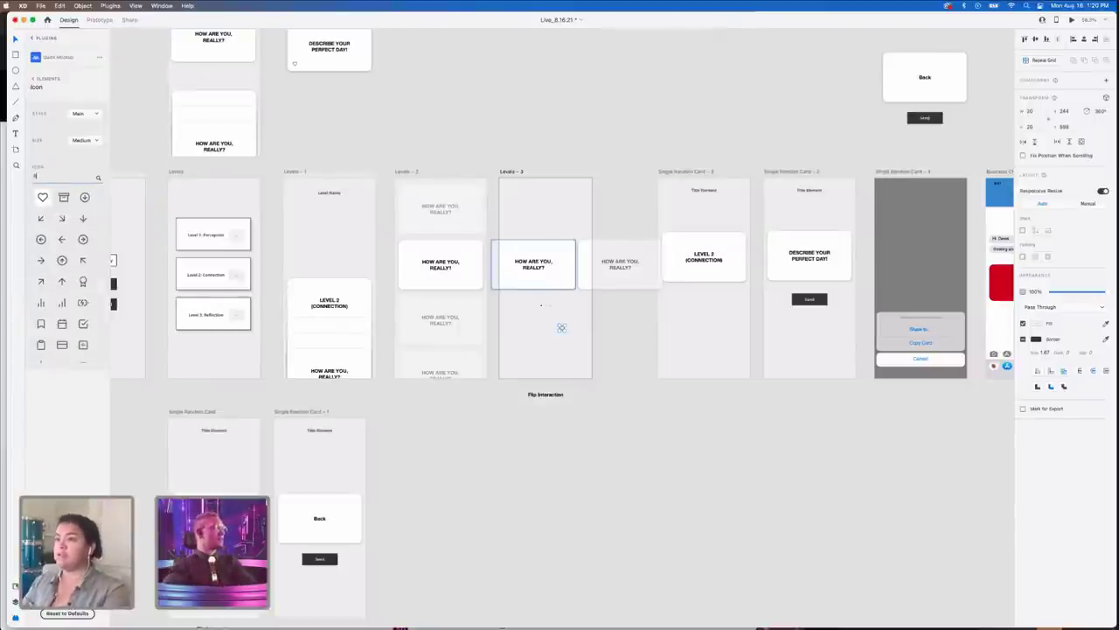
click(638, 208)
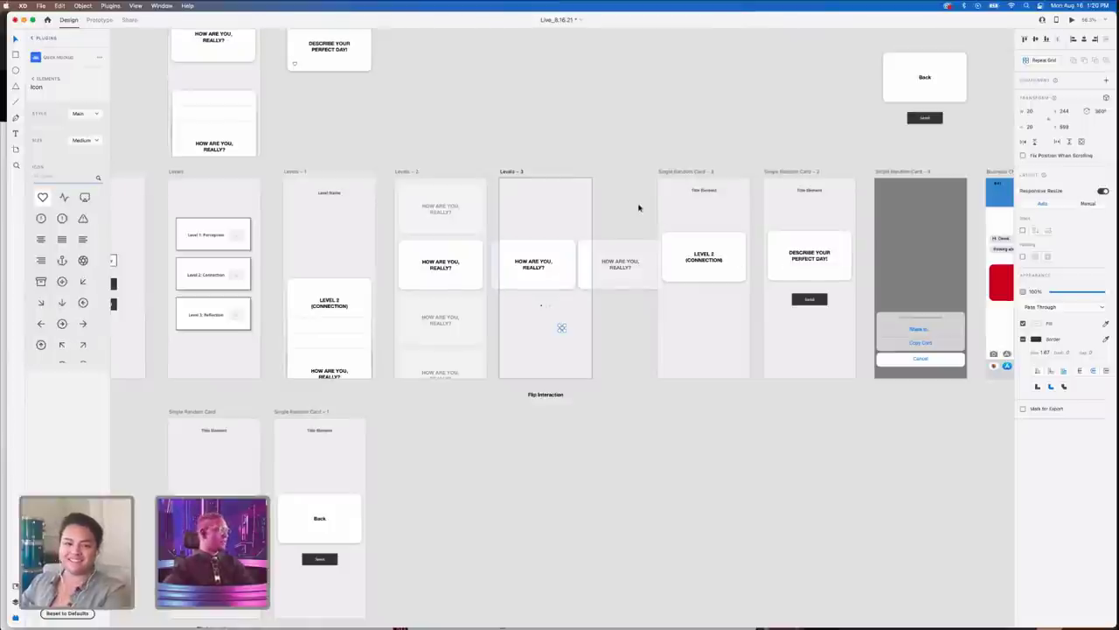
click(630, 202)
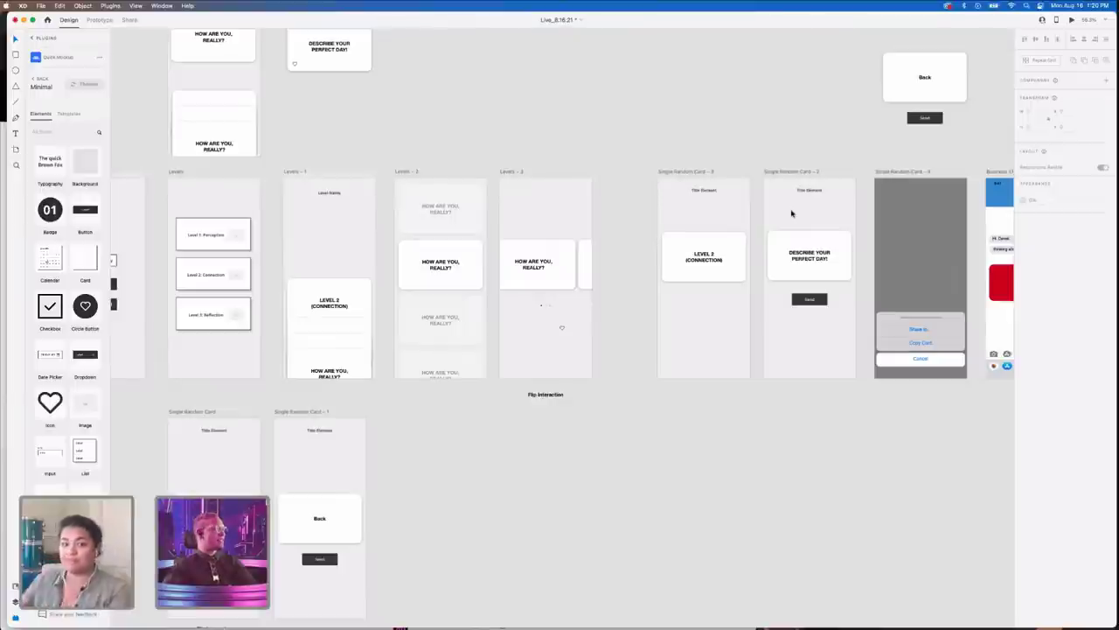
- Switch to the Icons 4 Design plugin and search its icons for BACK
click(38, 38)
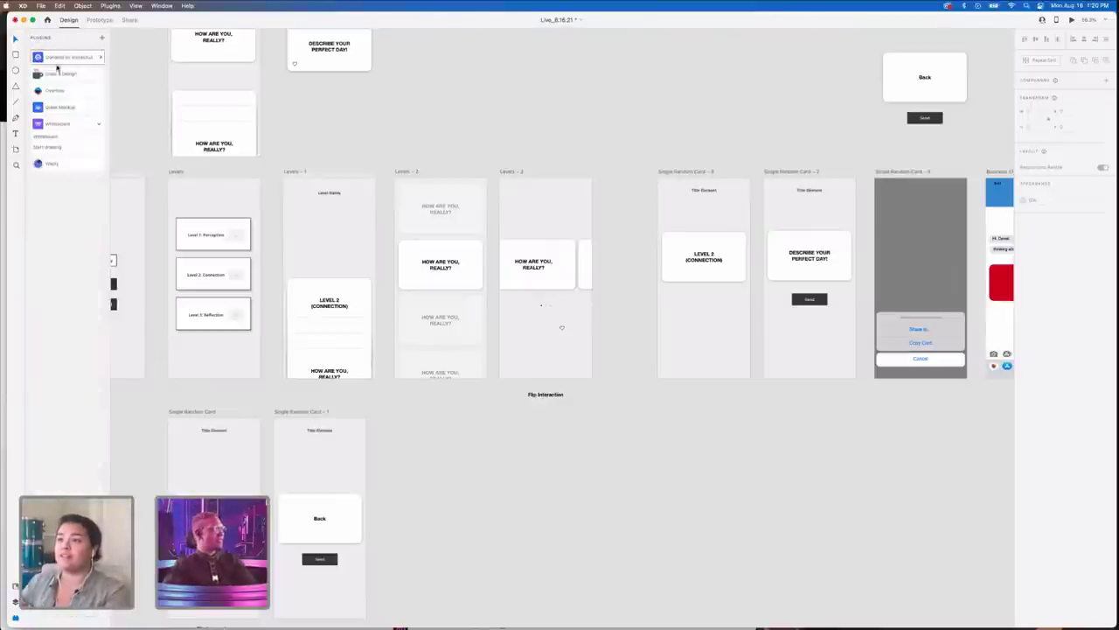
click(61, 73)
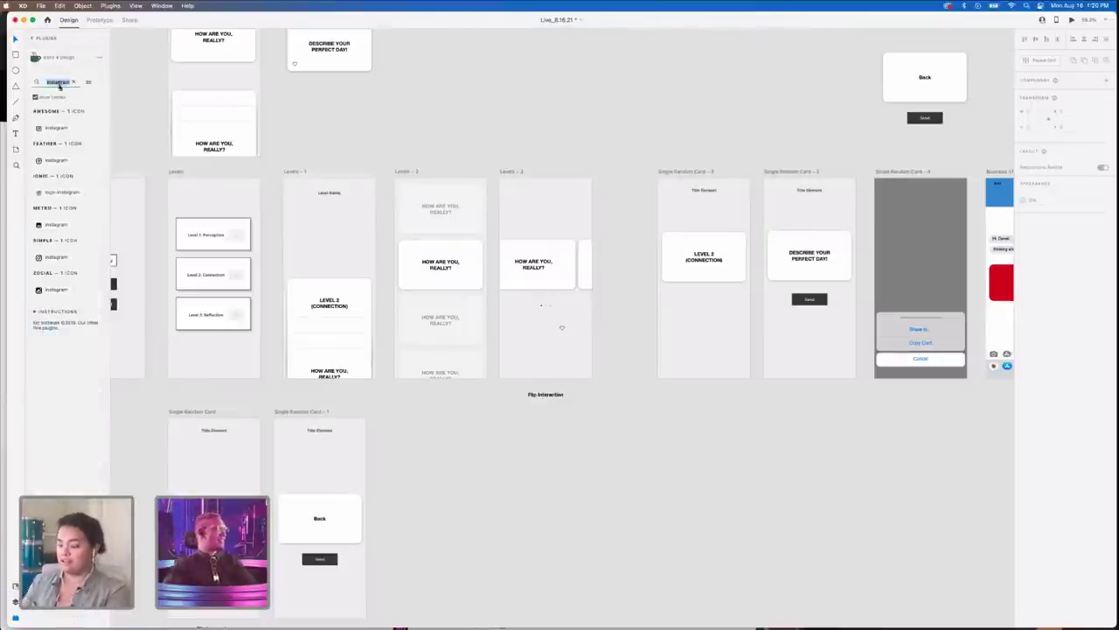
text(back)
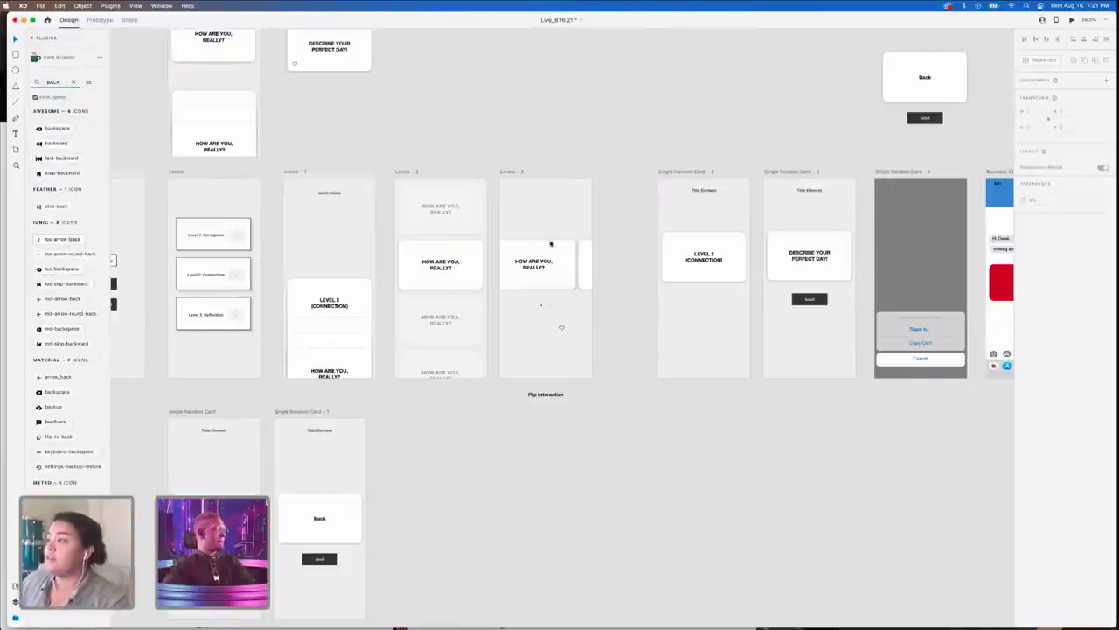
drag(716, 175, 808, 171)
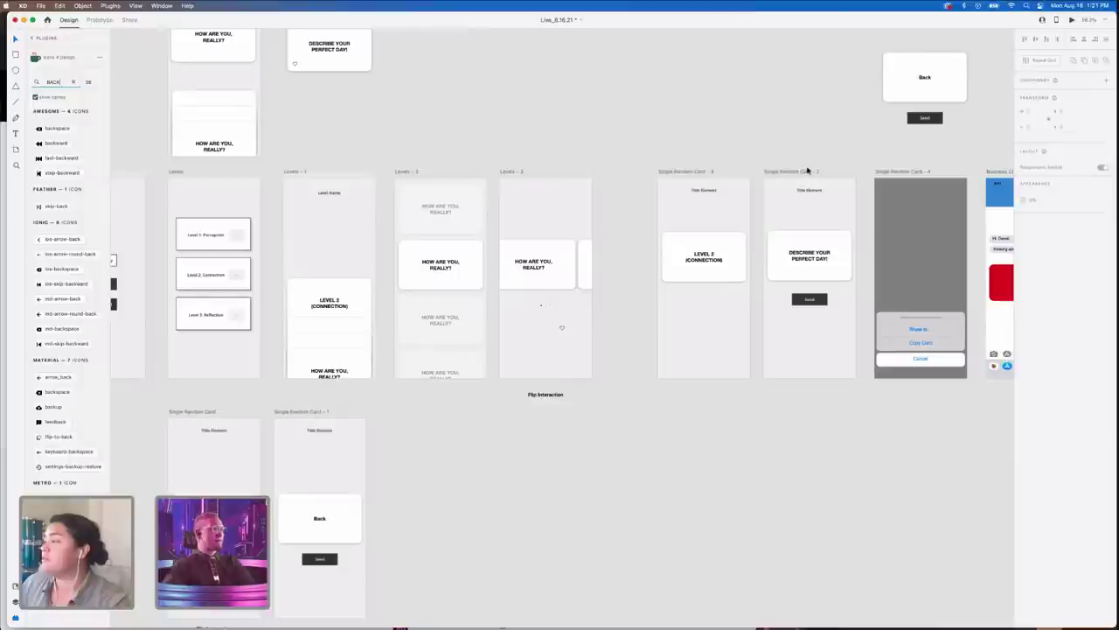
- Insert the Ionic ios-arrow-back icon on the Single Random Card – 3 artboard and place it left of the title, level with it
click(675, 171)
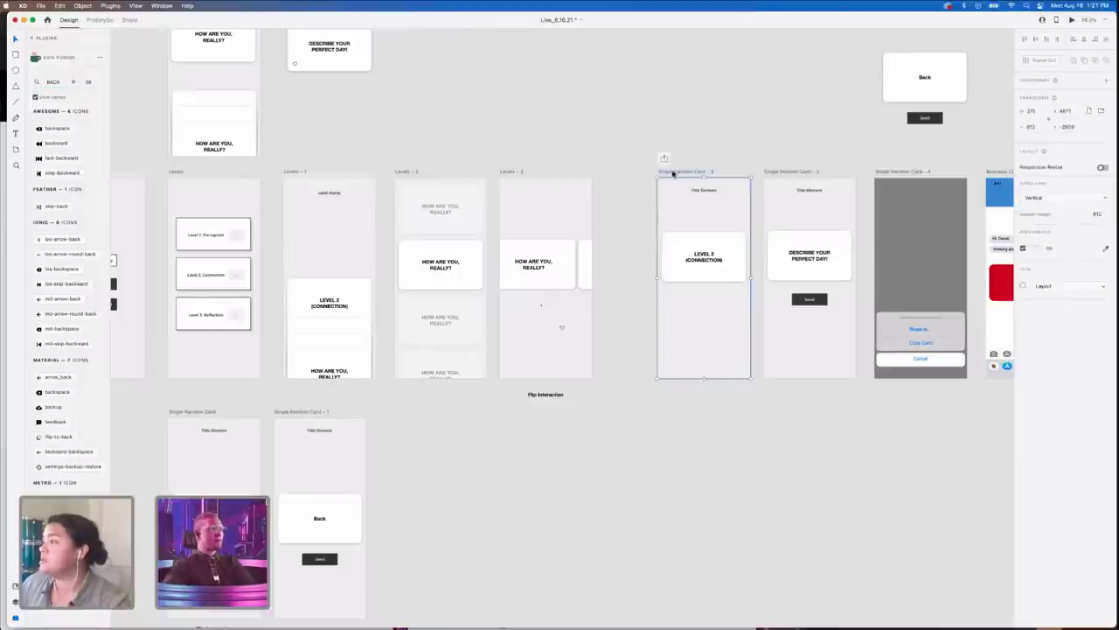
click(41, 241)
scroll(693, 255, up, 4)
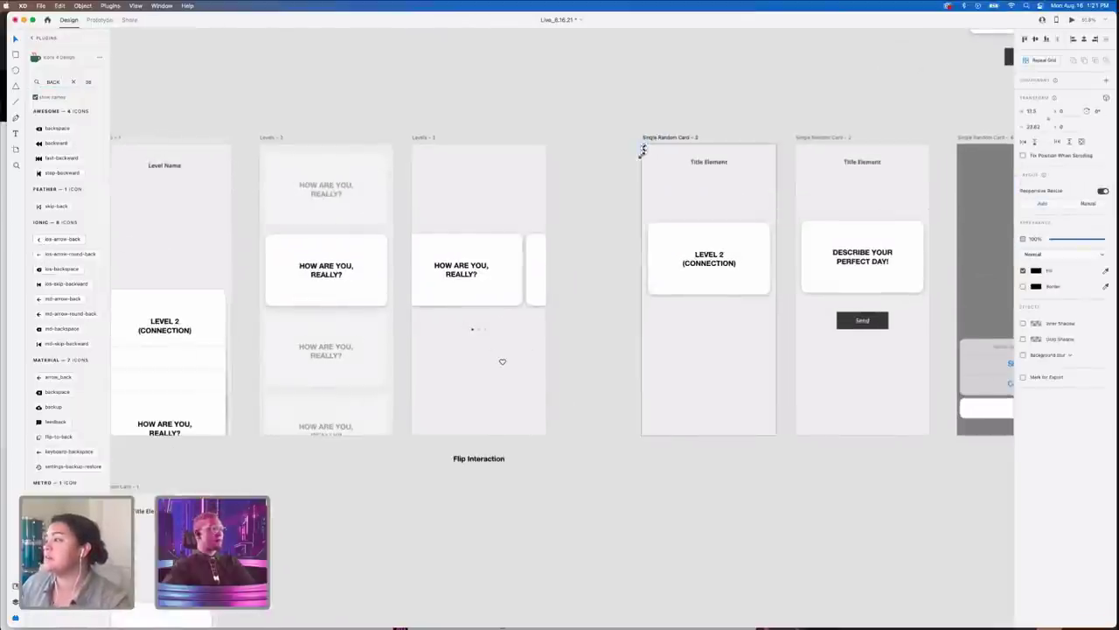
scroll(660, 163, up, 3)
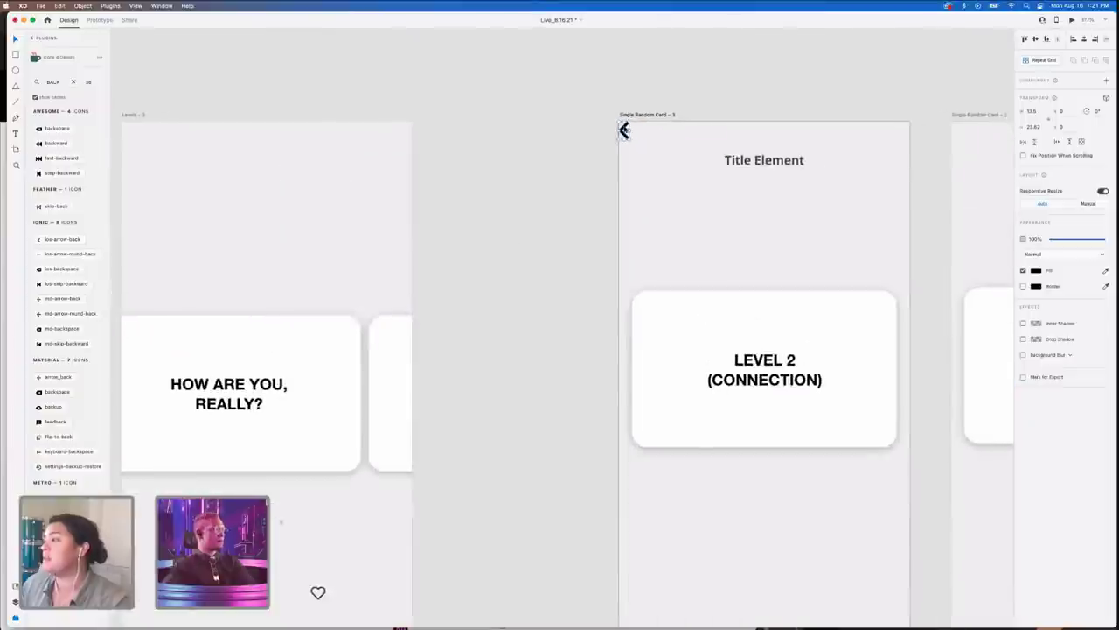
drag(625, 130, 651, 159)
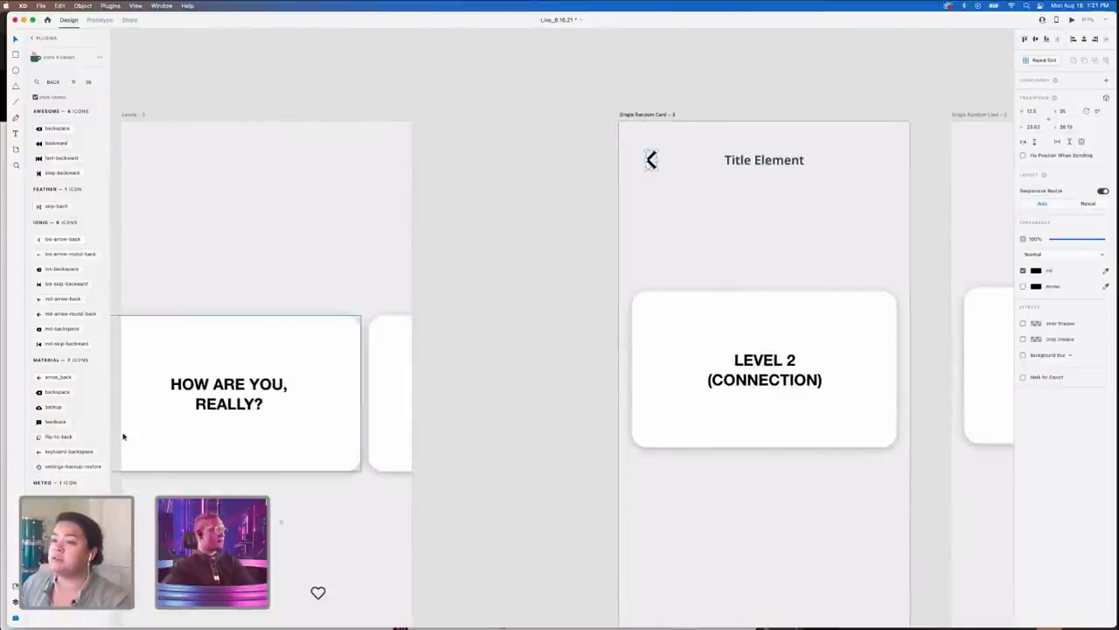
- Search the icons for MENU, insert the Feather menu icon on Single Random Card – 3 and place it right of the title
double_click(57, 81)
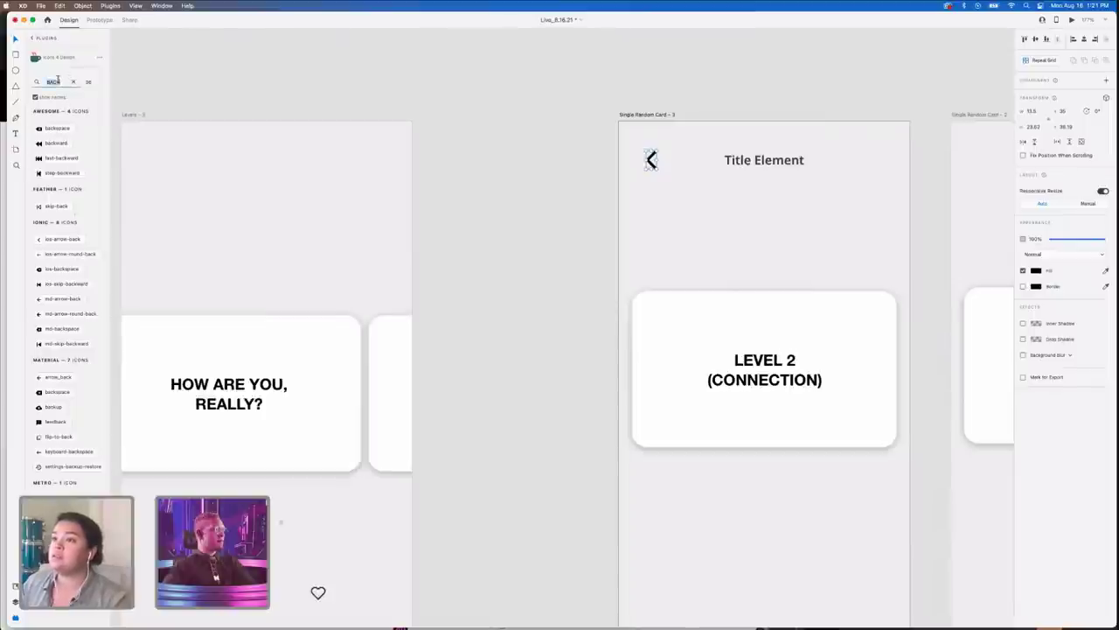
text(MENU)
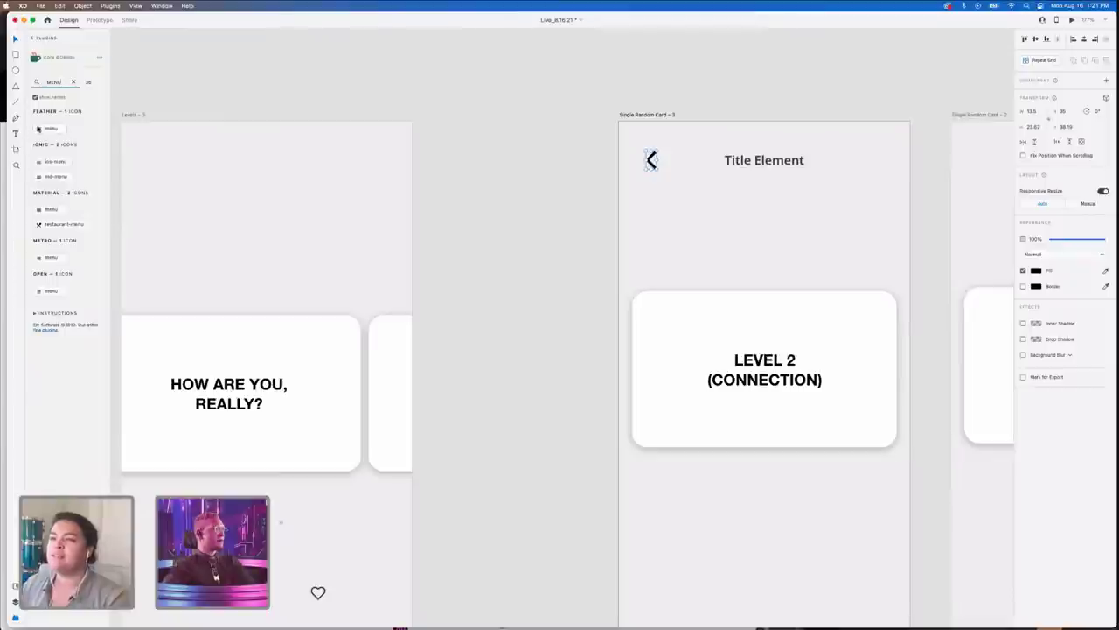
click(633, 114)
click(49, 129)
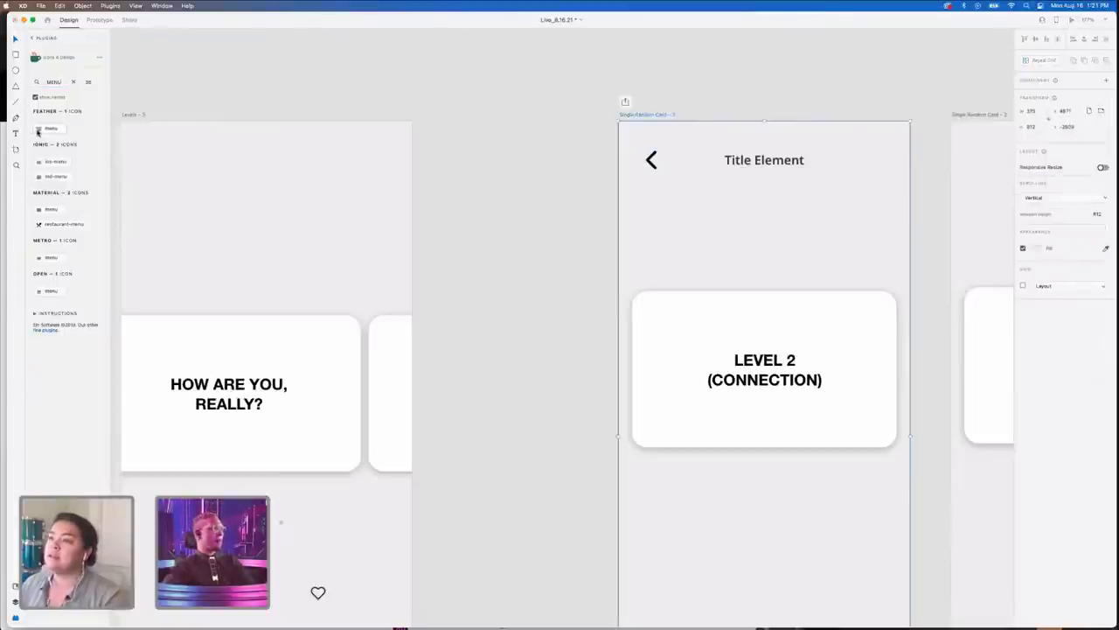
drag(630, 128, 881, 162)
- Nudge the back arrow, title and menu icon on Single Random Card – 3 together slightly left and down, and group them as one header
shift+click(773, 162)
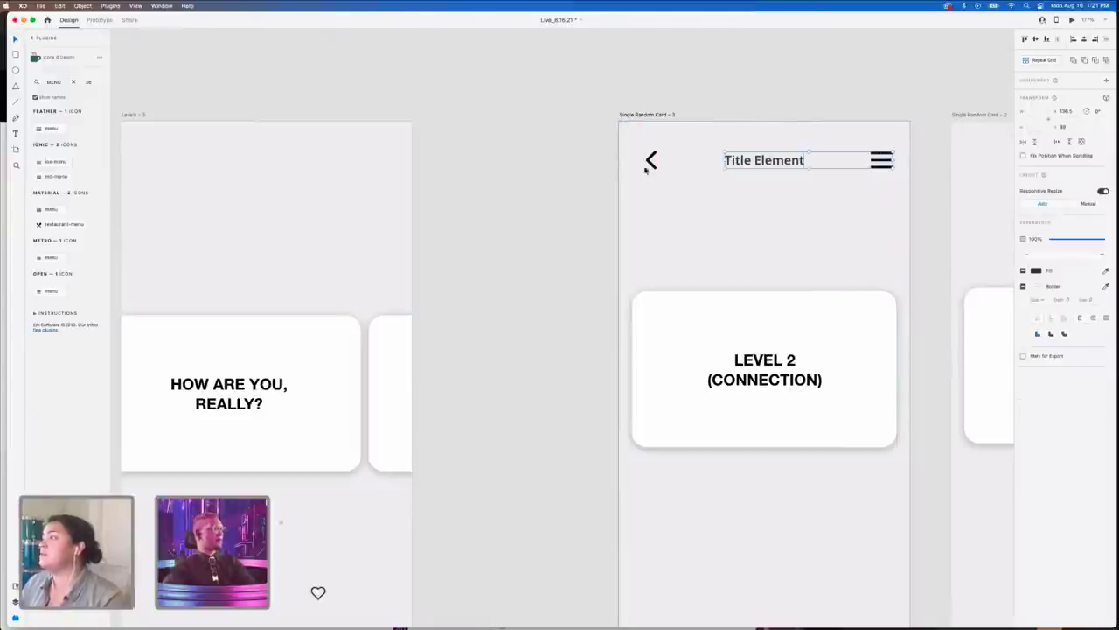
shift+click(649, 160)
drag(748, 161, 744, 162)
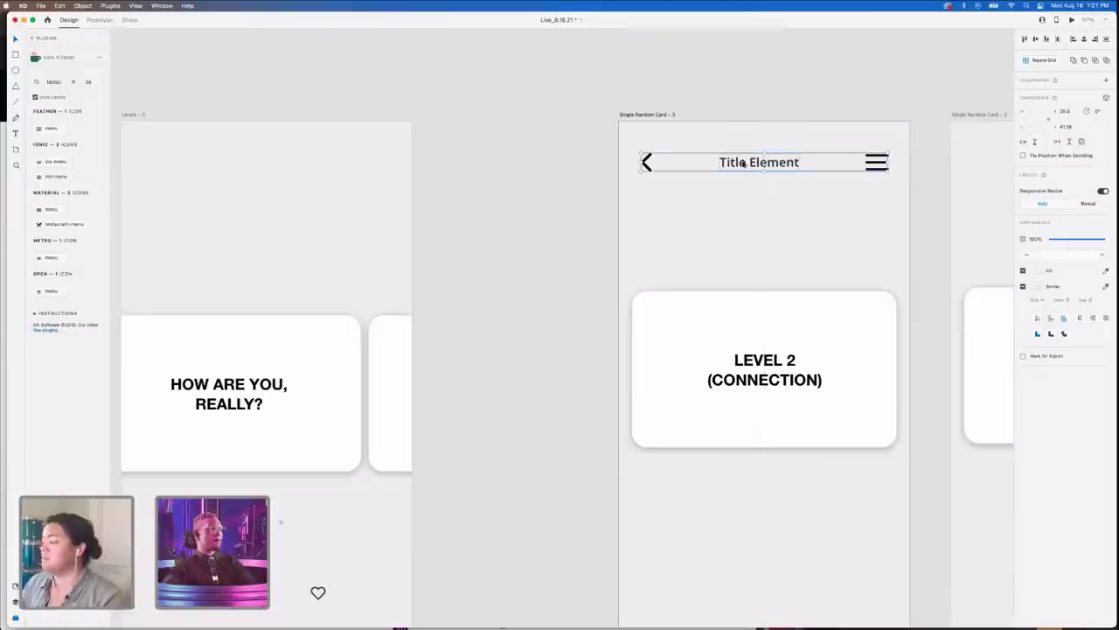
right_click(743, 163)
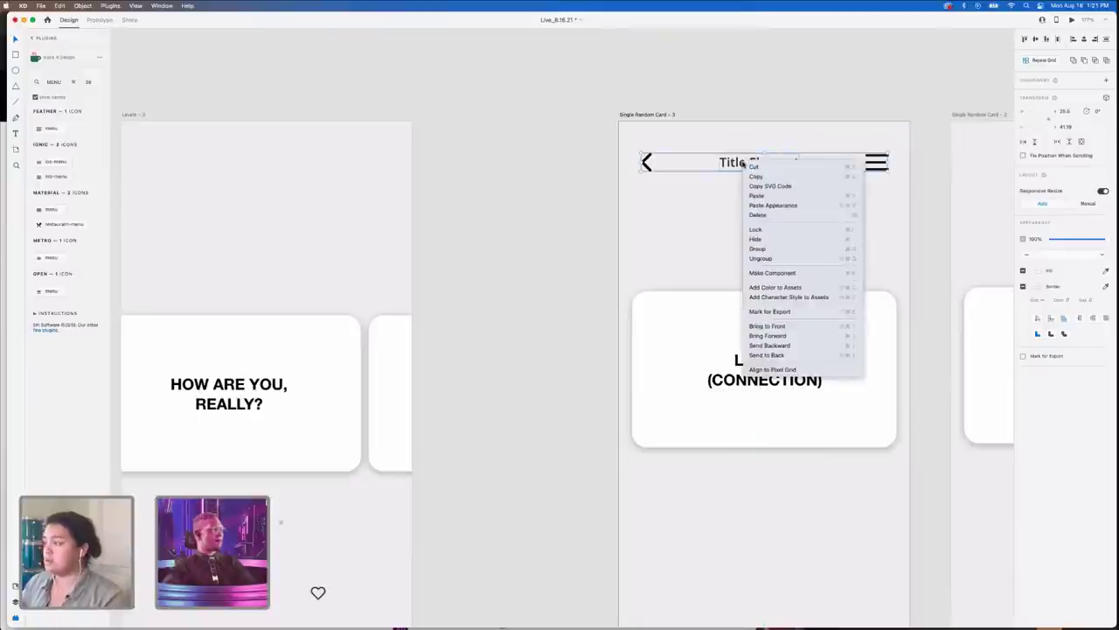
click(781, 248)
scroll(781, 248, down, 5)
click(674, 242)
- Replace the title on the Single Random Card – 2 artboard with a copy of the header group from Single Random Card – 3
scroll(674, 242, right, 3)
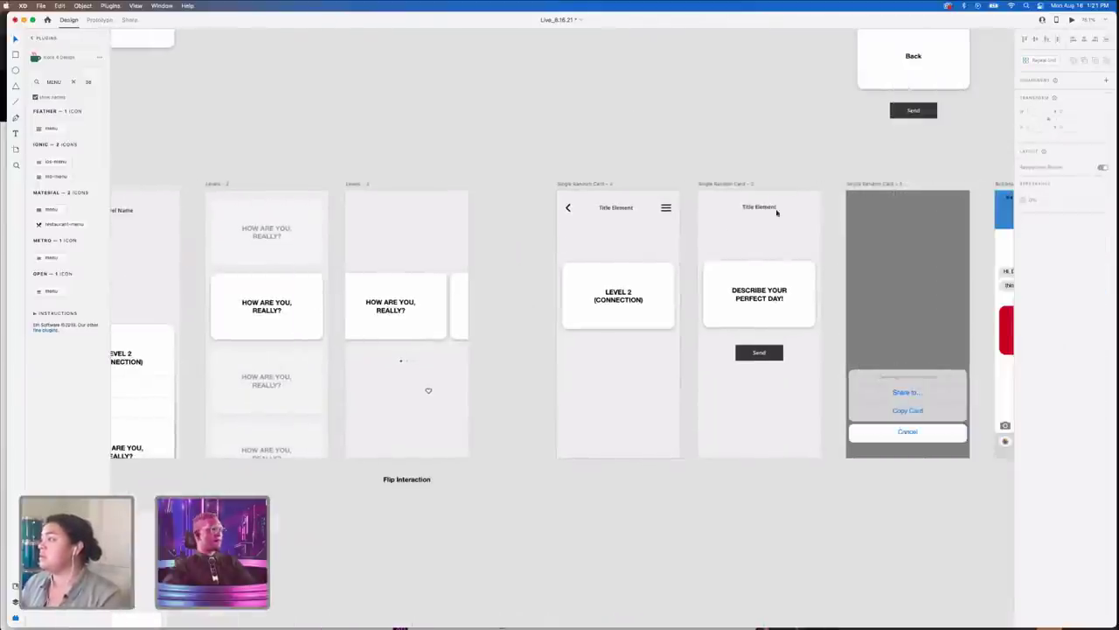
click(773, 208)
key(Delete)
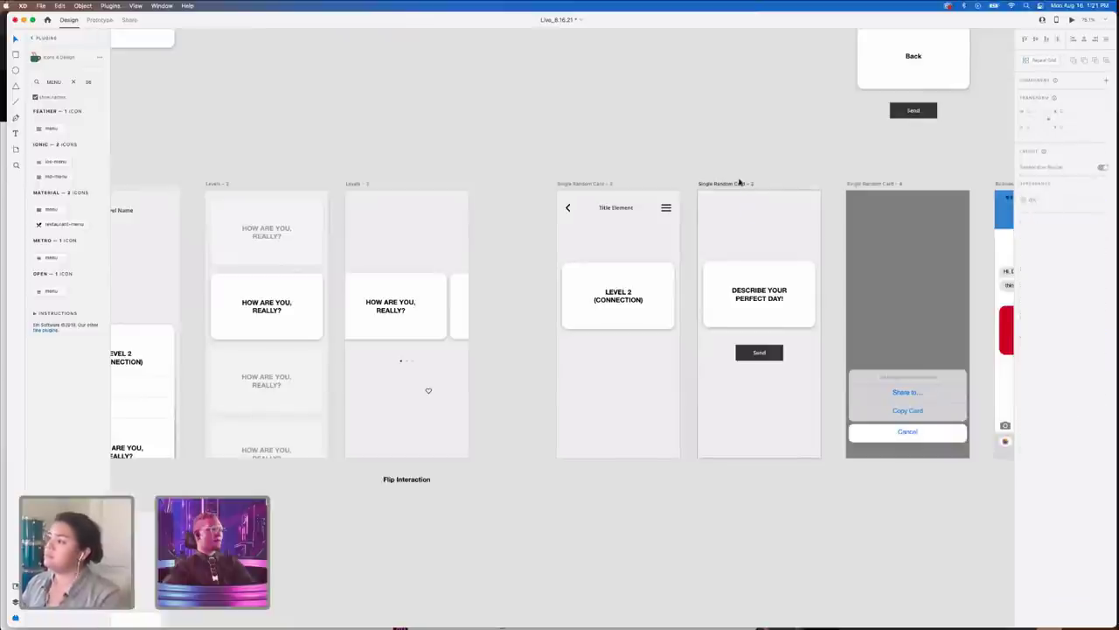
click(739, 183)
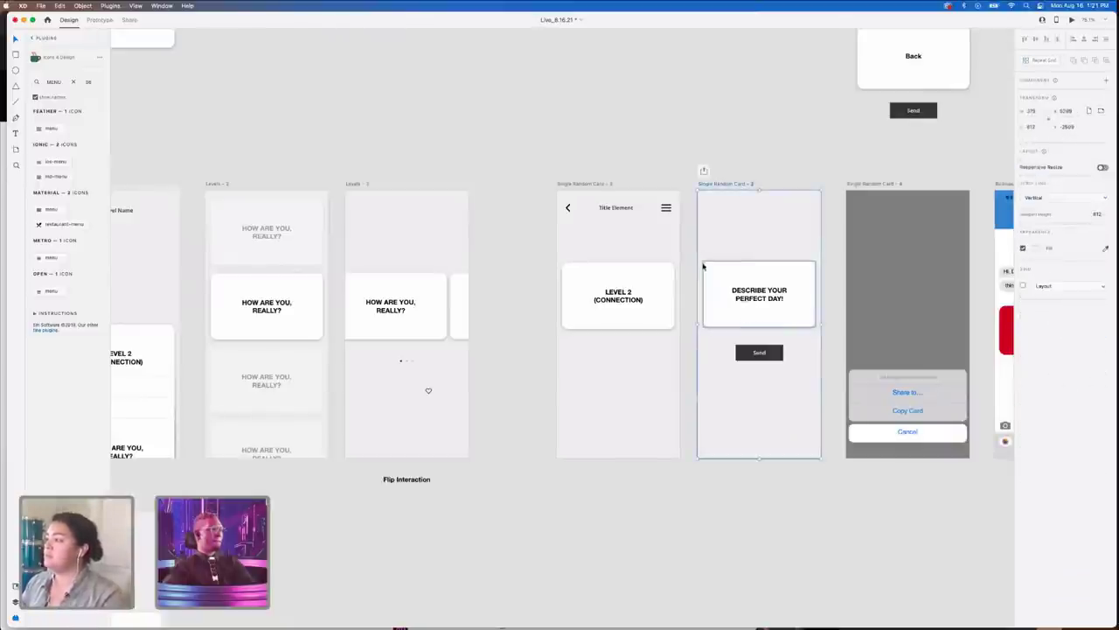
click(617, 208)
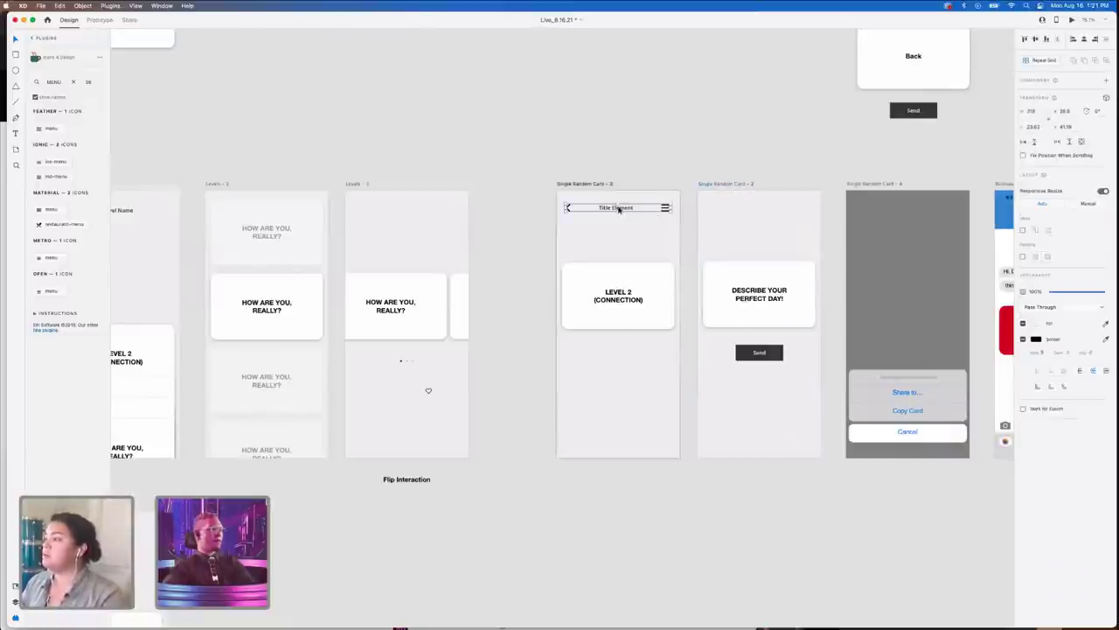
click(709, 185)
key(ctrl+v)
- Paste the header group onto the Levels artboard above the three level buttons
scroll(685, 262, left, 10)
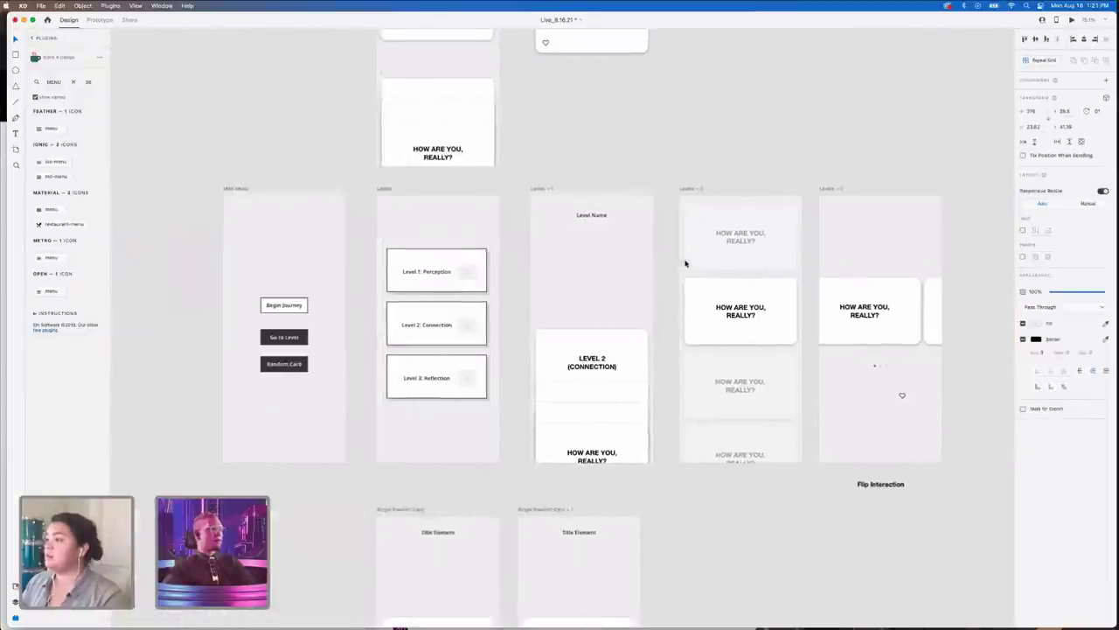
scroll(685, 262, left, 5)
click(498, 190)
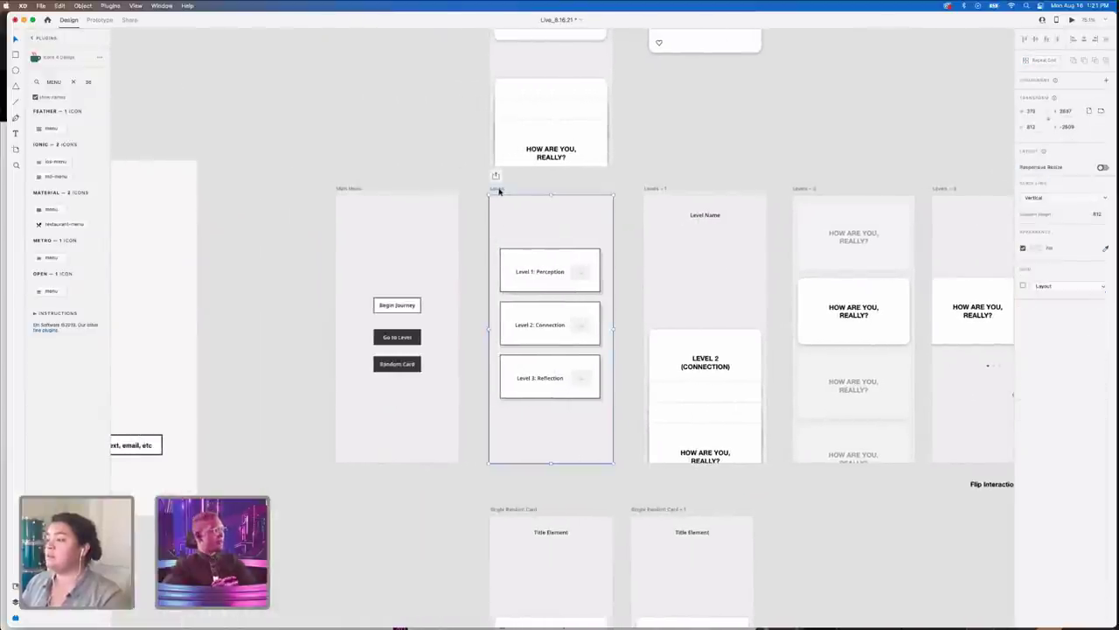
key(ctrl+v)
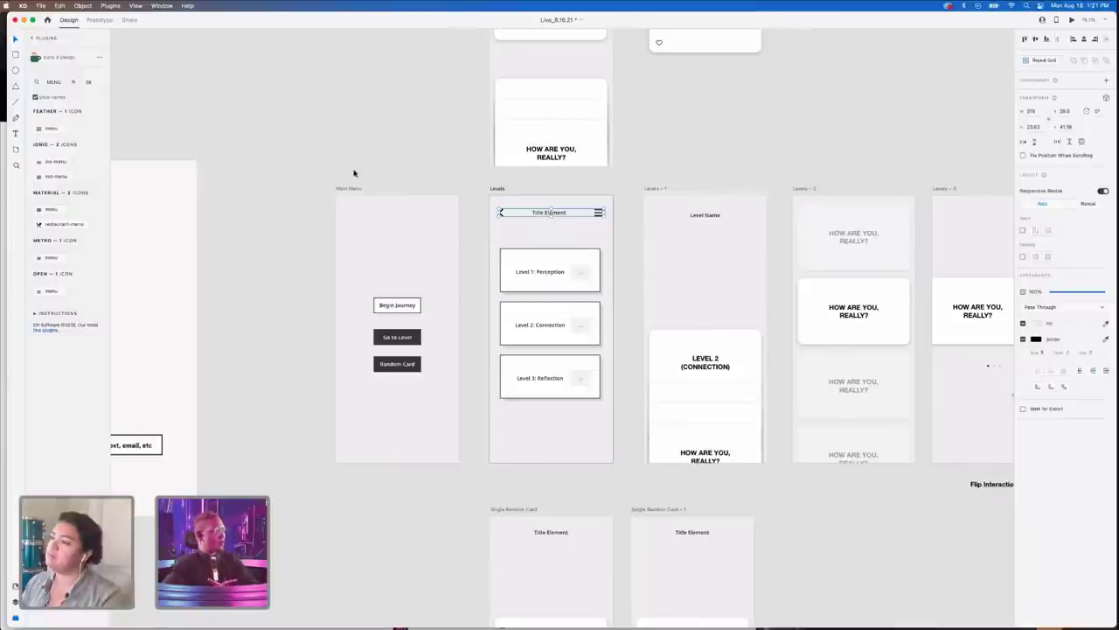
- Delete the plain titles on the Single Random Card and Single Random Card – 1 artboards and paste the header group onto both
scroll(475, 300, down, 5)
scroll(515, 357, up, 8)
scroll(515, 357, right, 2)
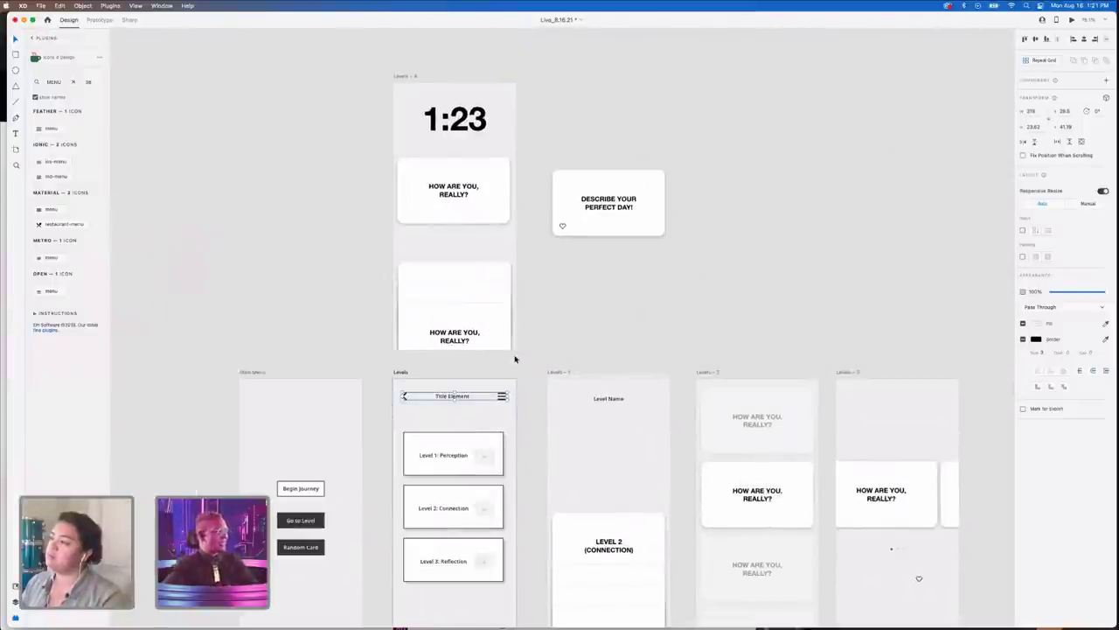
scroll(515, 358, down, 8)
click(460, 372)
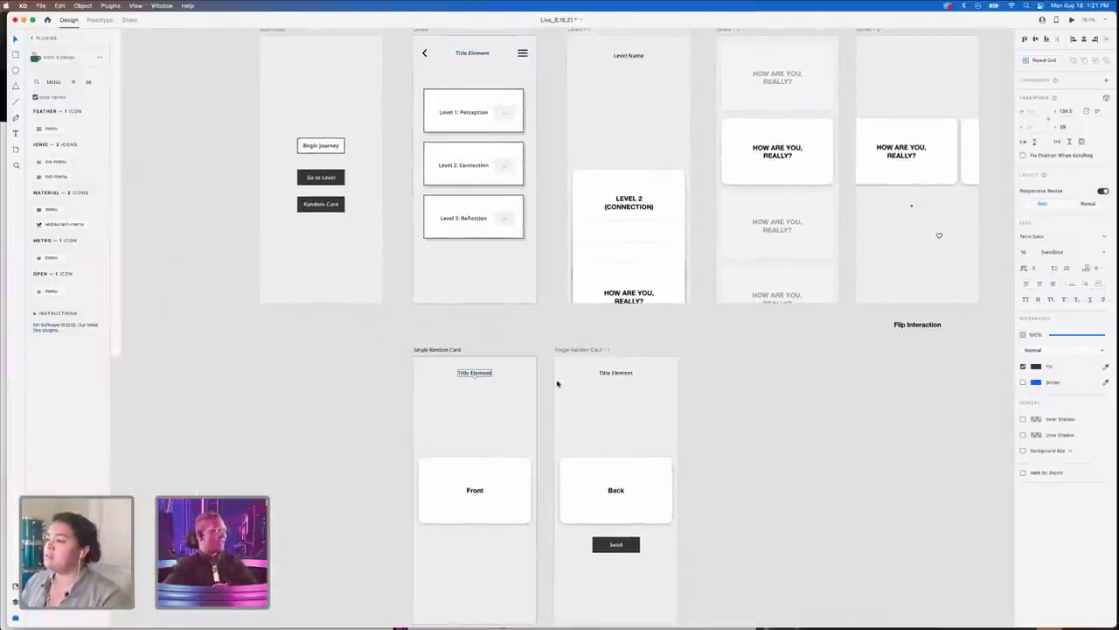
shift+click(617, 372)
key(Delete)
click(431, 350)
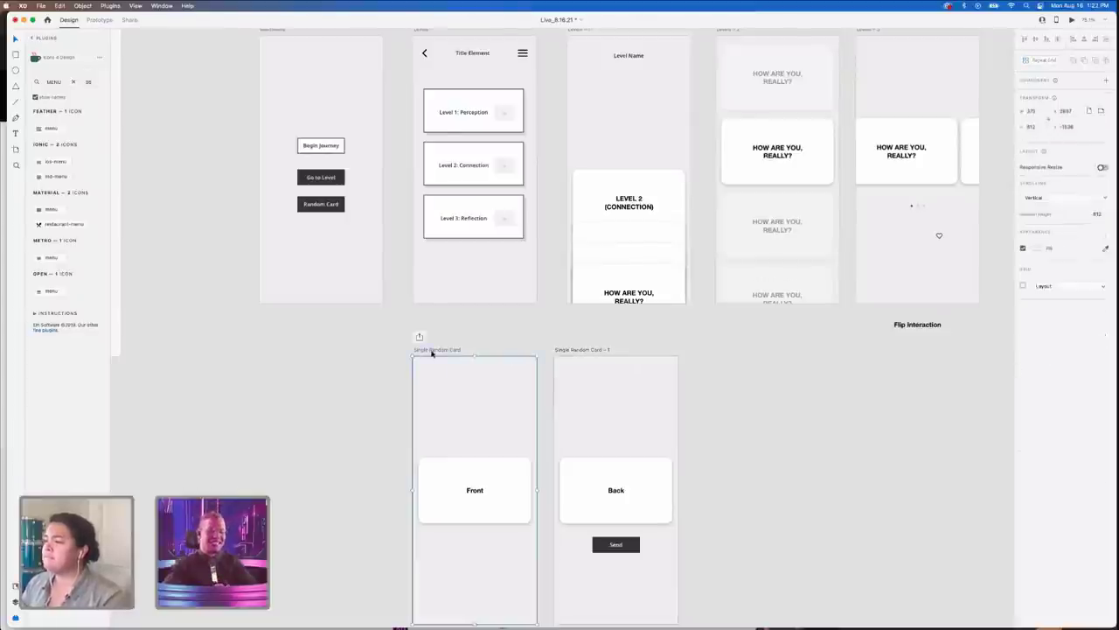
key(ctrl+v)
click(583, 350)
key(ctrl+v)
- Examine the wireframe rows, the flow chart and the PROTOTYPE section to check the header placement across the screens
scroll(769, 385, right, 4)
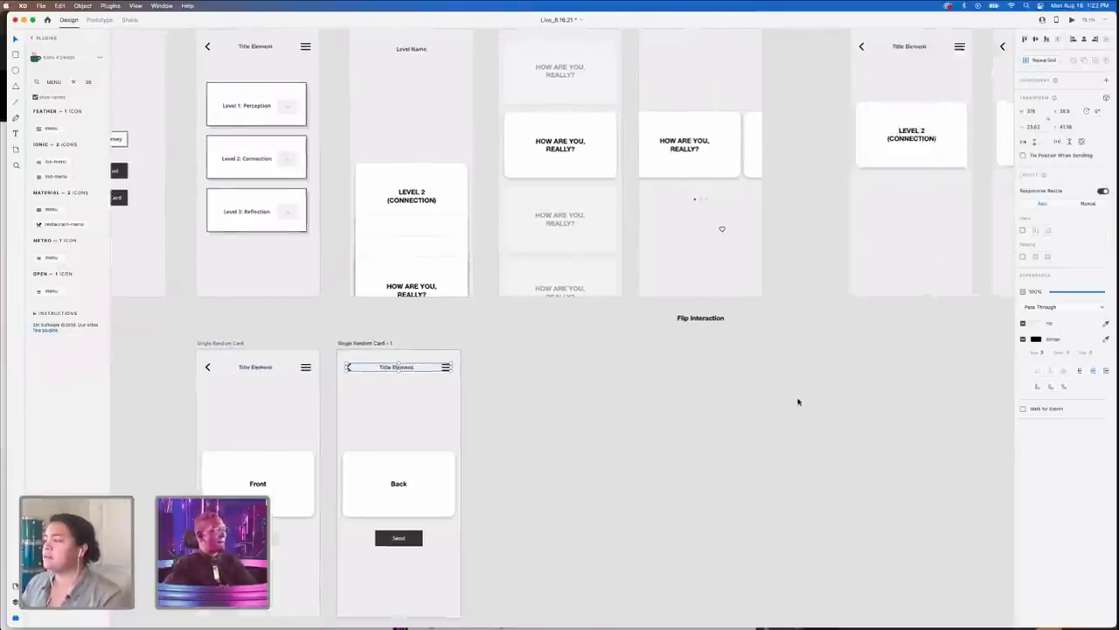
scroll(797, 401, down, 5)
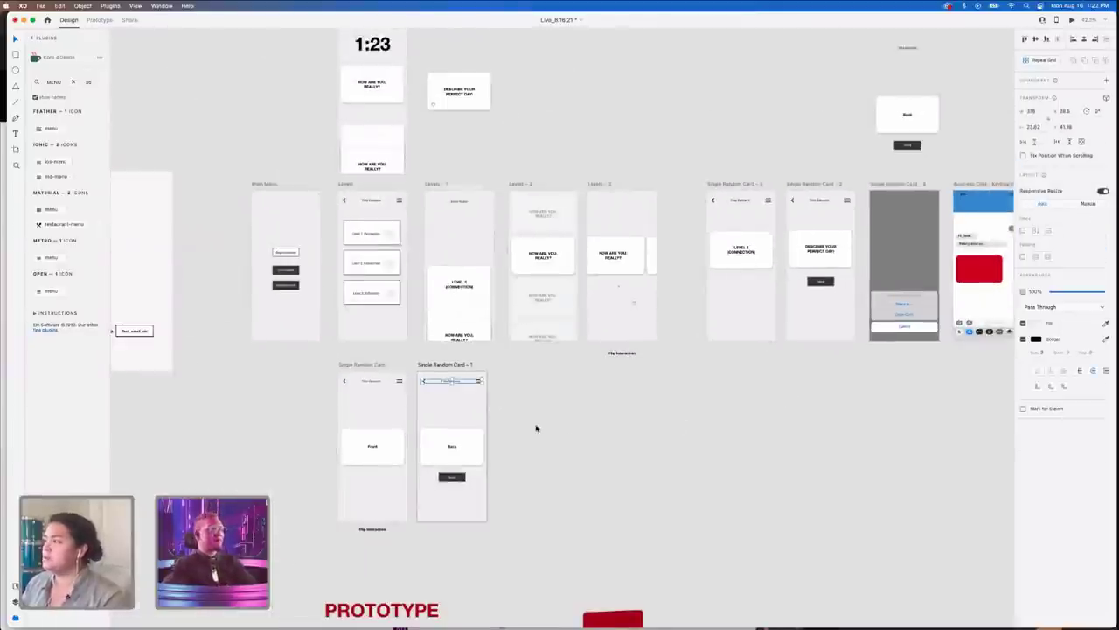
scroll(536, 428, down, 5)
scroll(536, 428, left, 5)
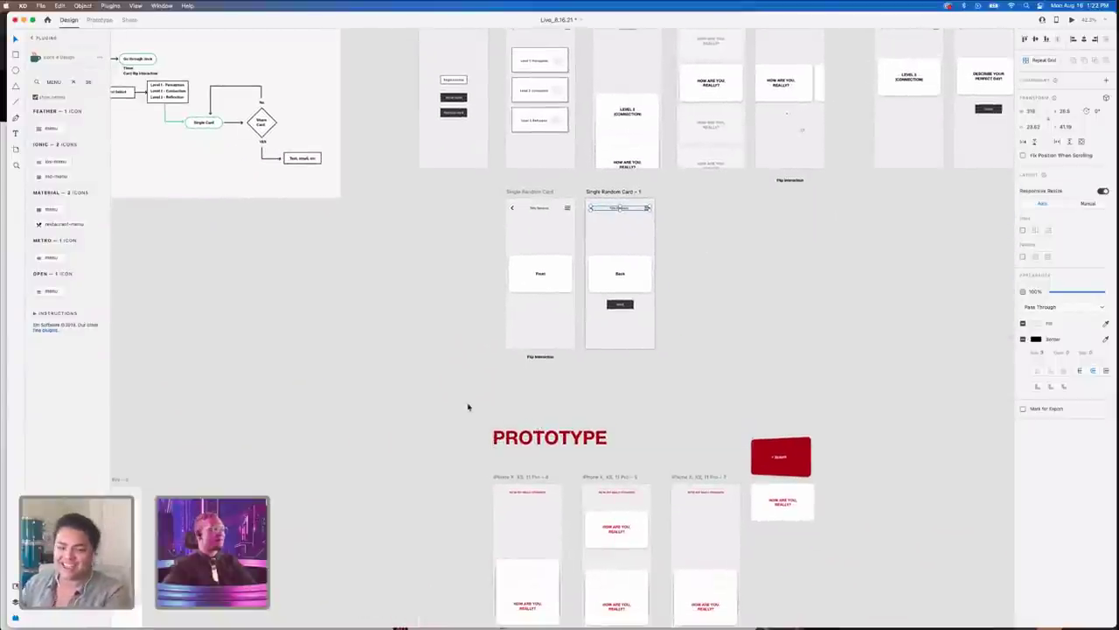
scroll(463, 407, up, 4)
scroll(463, 406, right, 2)
click(701, 380)
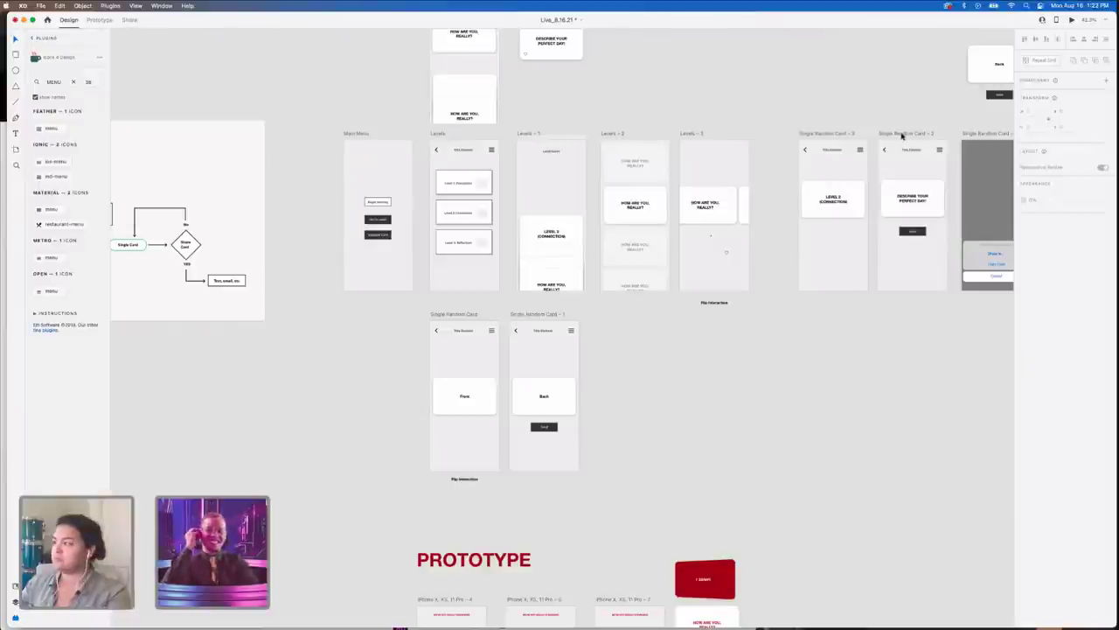
- Narrow the "thinking about you…" message bubble on the business chat artboard so it fits closely around its text
scroll(902, 125, right, 5)
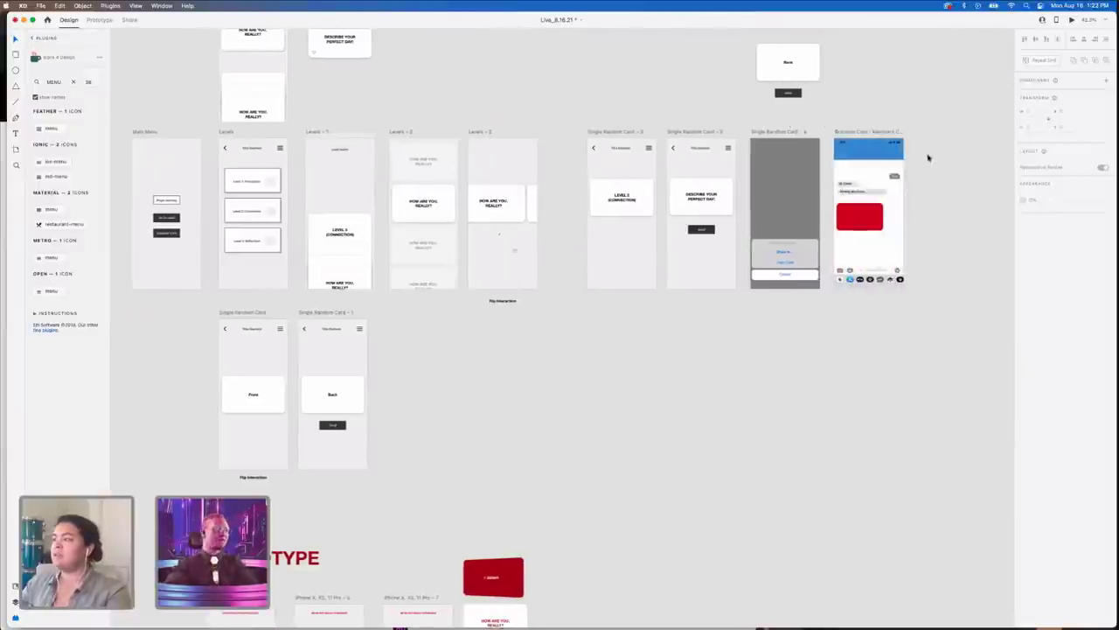
click(868, 194)
scroll(870, 196, up, 5)
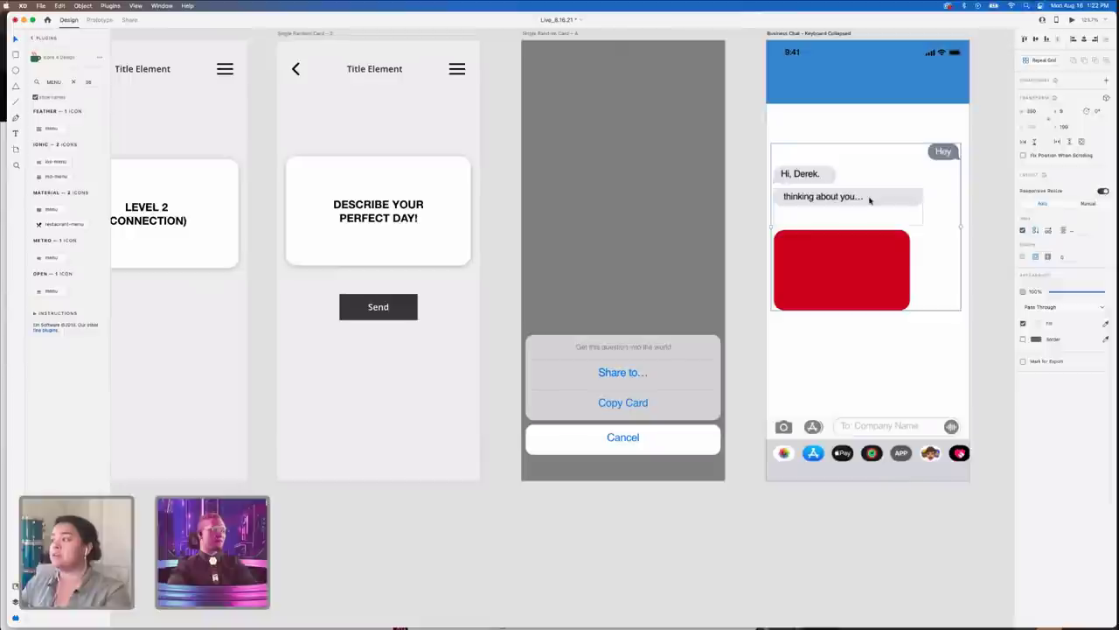
double_click(869, 197)
drag(923, 207, 879, 207)
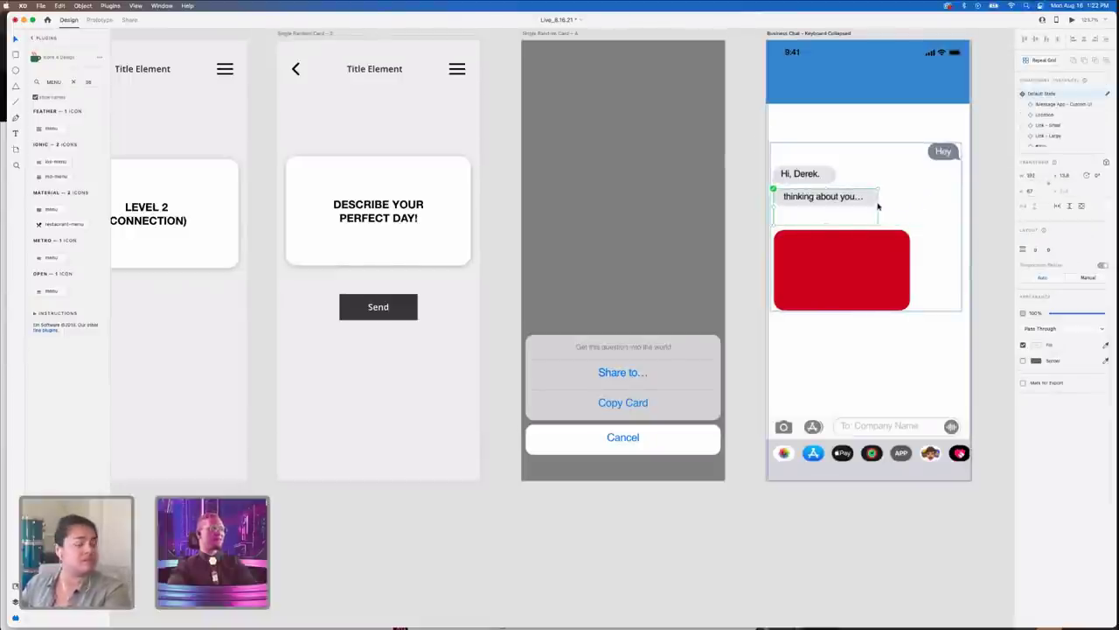
click(744, 283)
- Move the heart icon from the Levels – 3 artboard onto the upper-right corner of the LEVEL 2 (CONNECTION) card on Single Random Card – 3
scroll(745, 282, up, 3)
scroll(745, 282, left, 2)
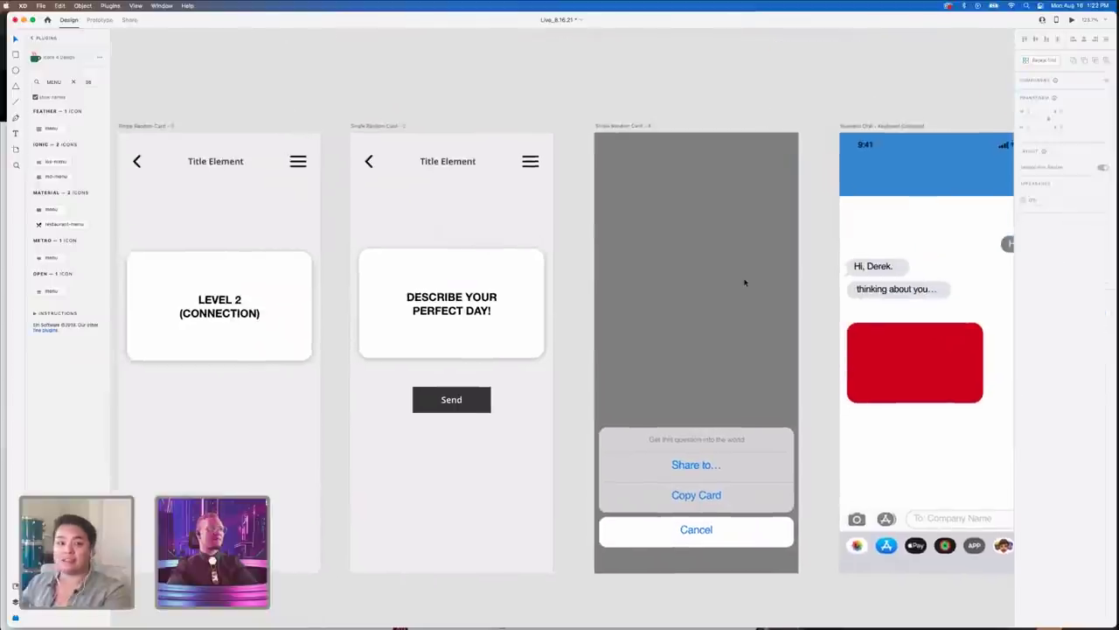
scroll(744, 281, left, 3)
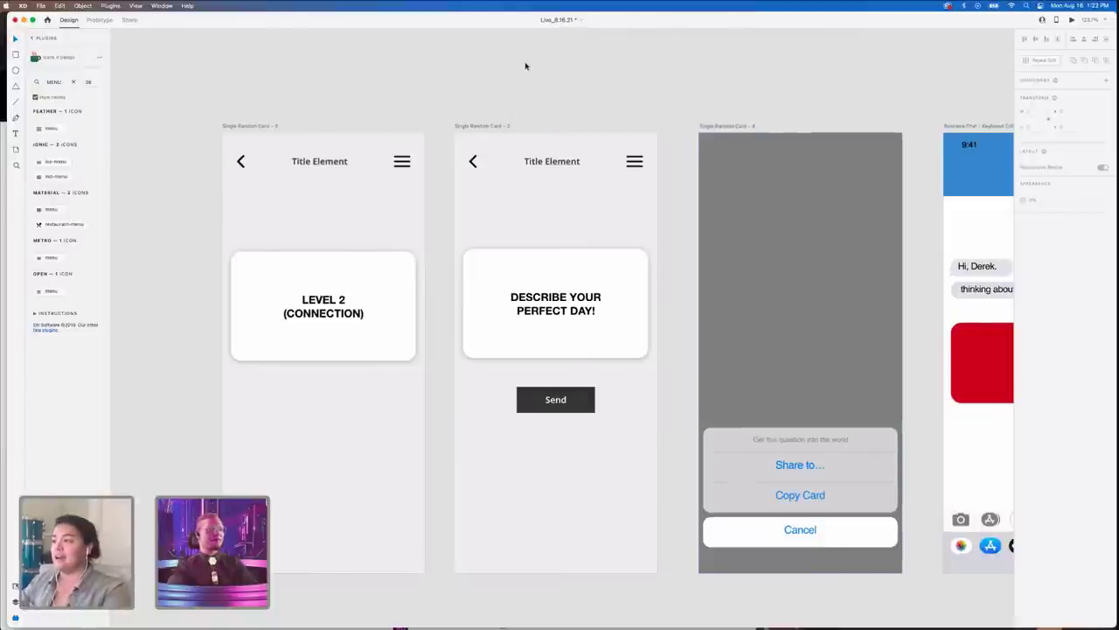
scroll(526, 66, down, 3)
scroll(525, 65, left, 5)
scroll(525, 66, left, 3)
scroll(526, 65, up, 2)
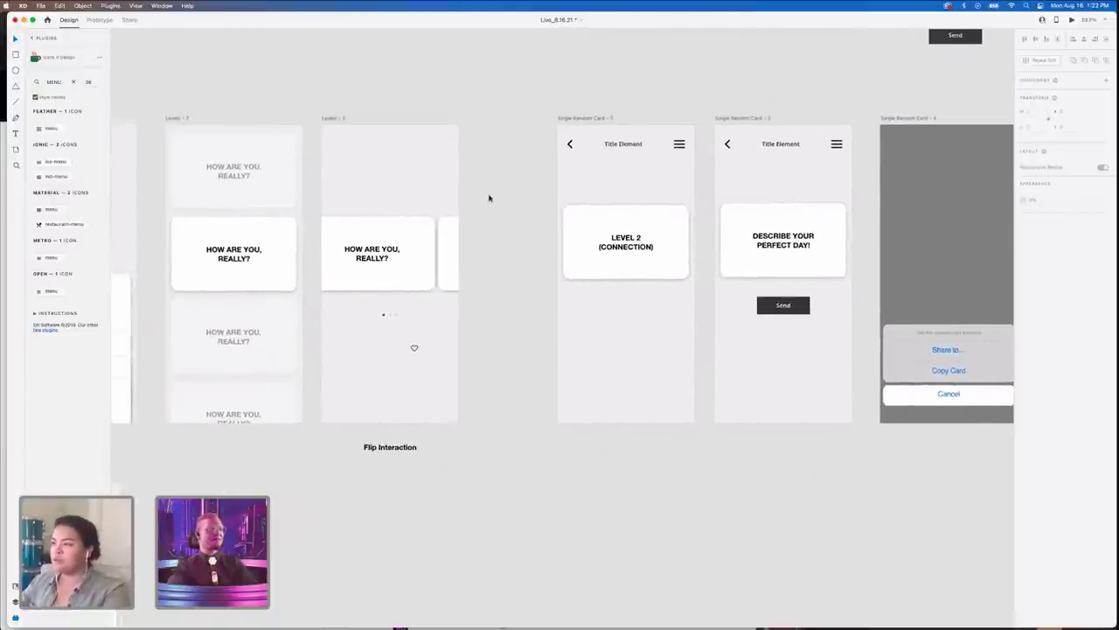
drag(416, 347, 514, 332)
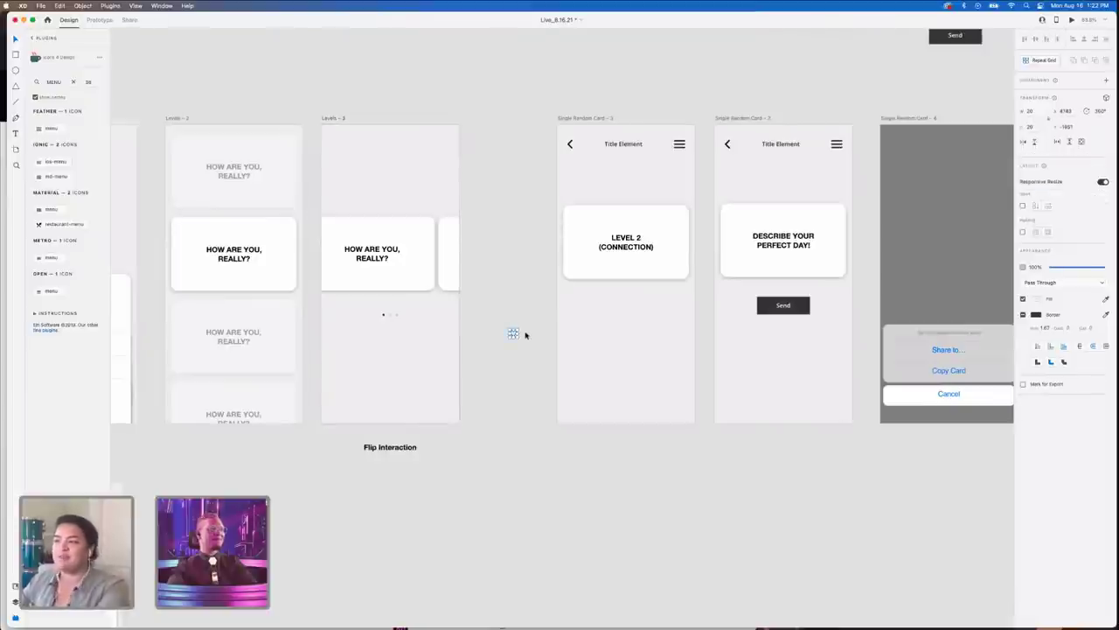
scroll(526, 335, up, 3)
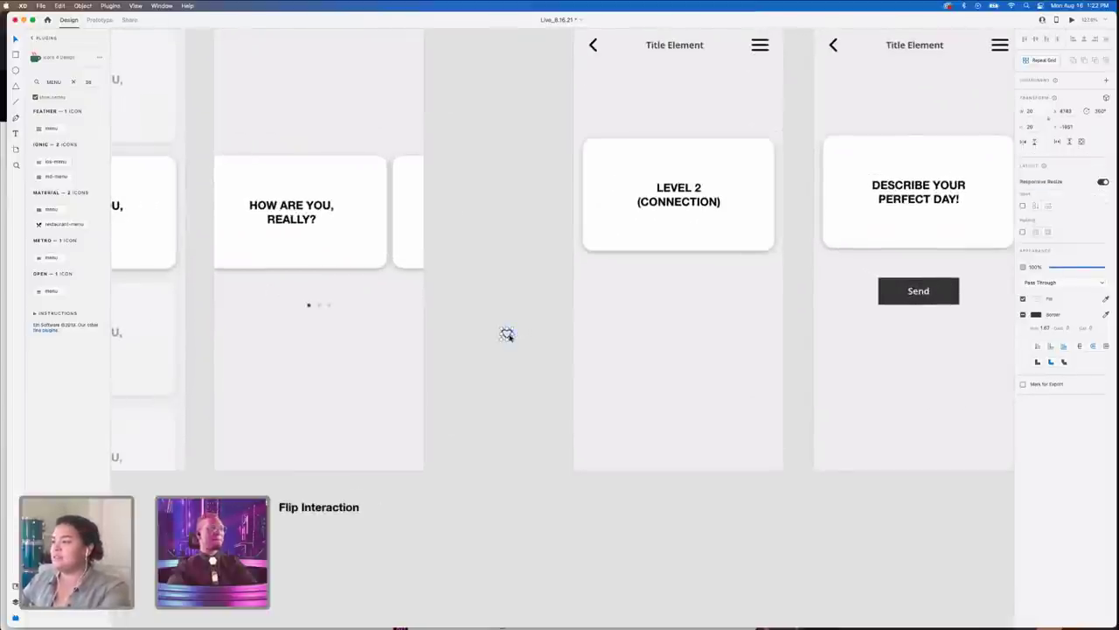
drag(507, 335, 757, 157)
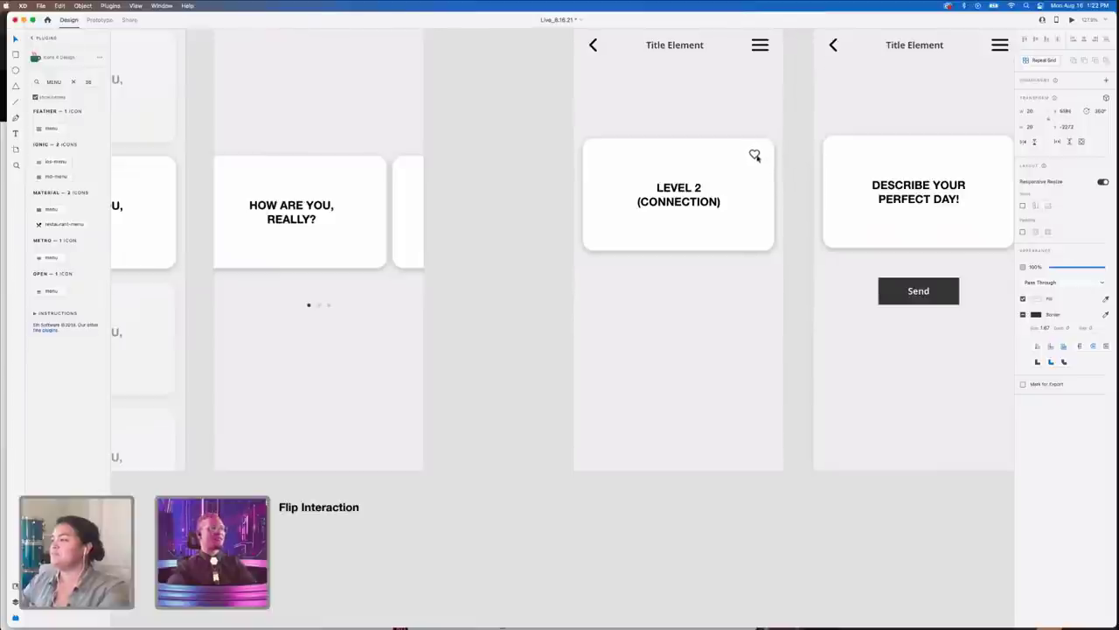
scroll(757, 157, up, 3)
scroll(758, 157, right, 4)
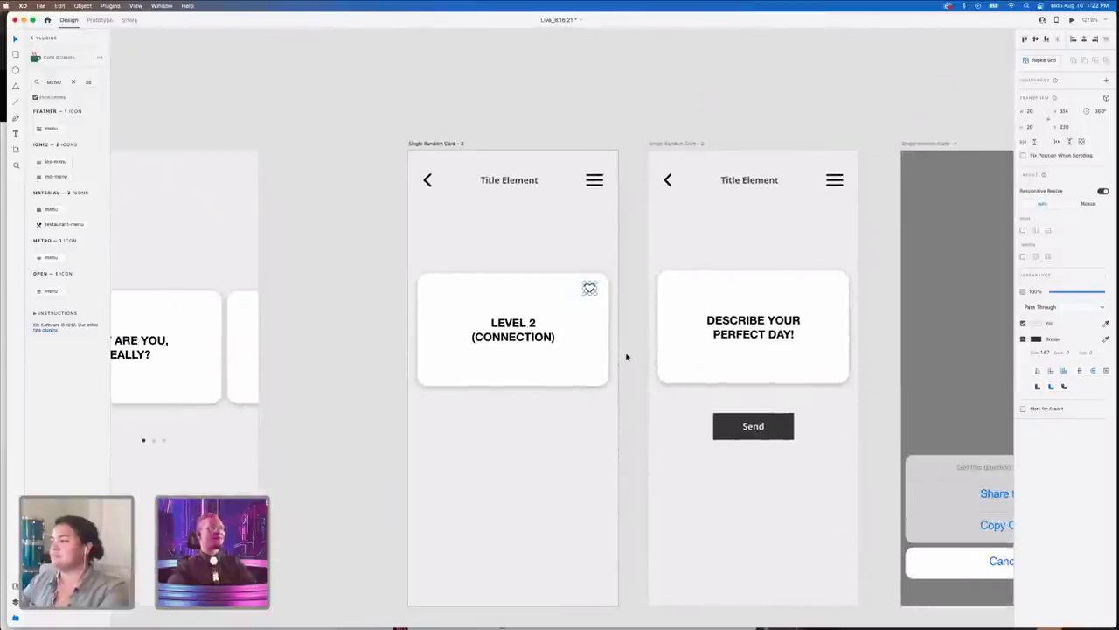
scroll(626, 357, down, 5)
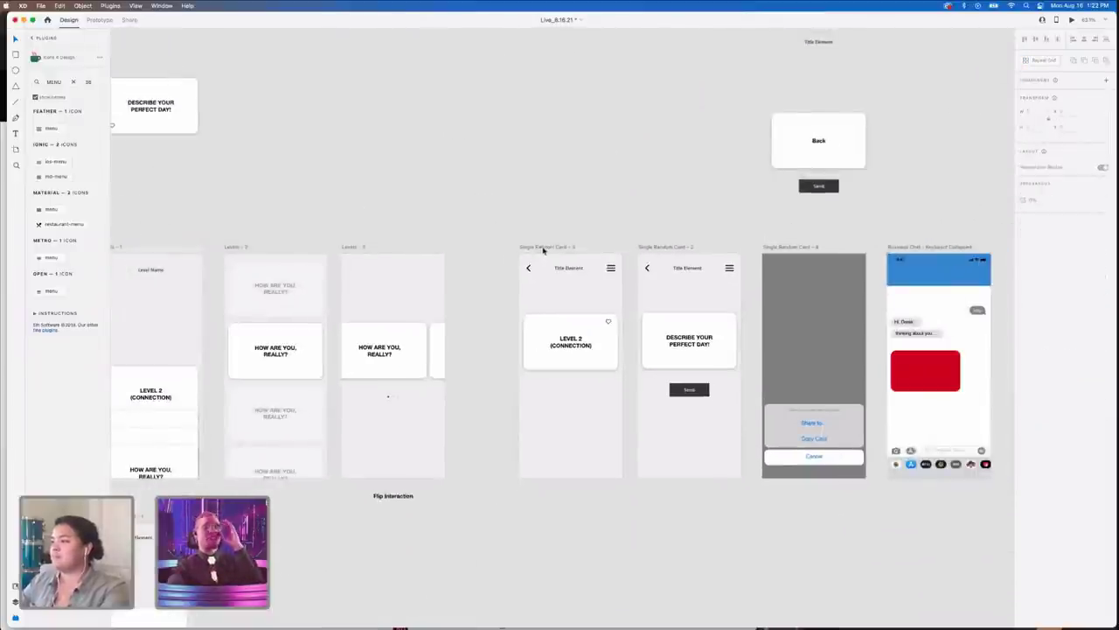
click(543, 248)
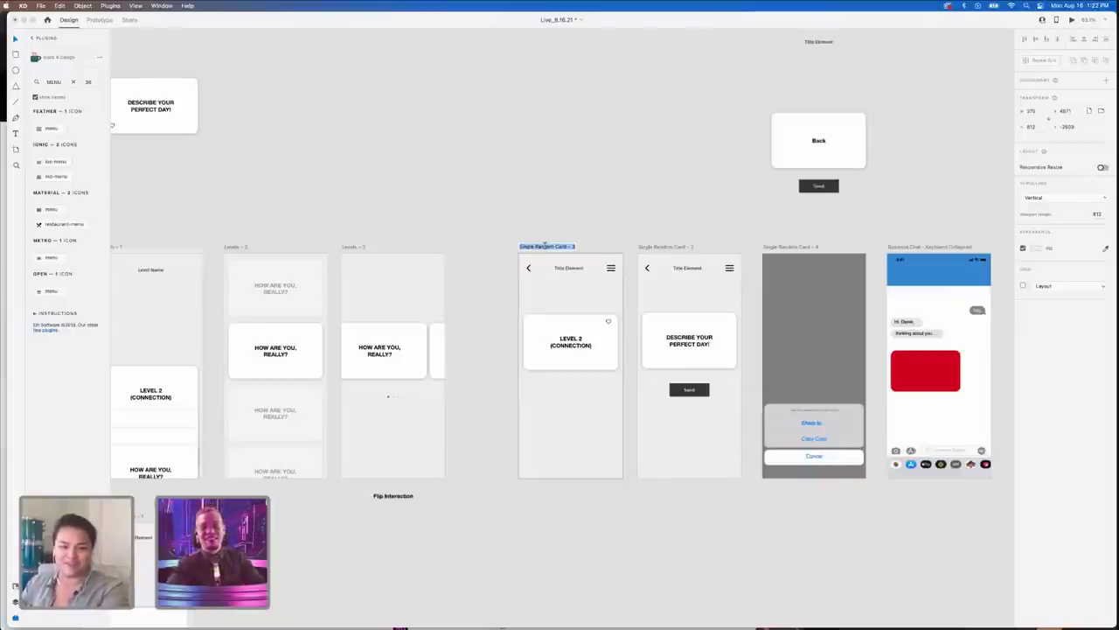
key(Return)
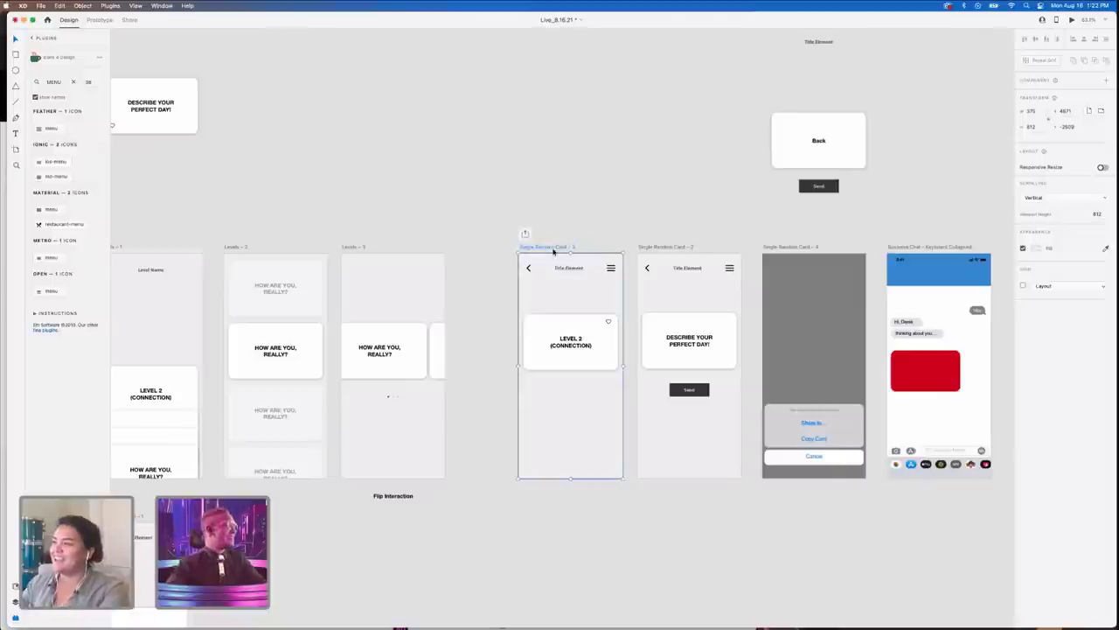
double_click(553, 249)
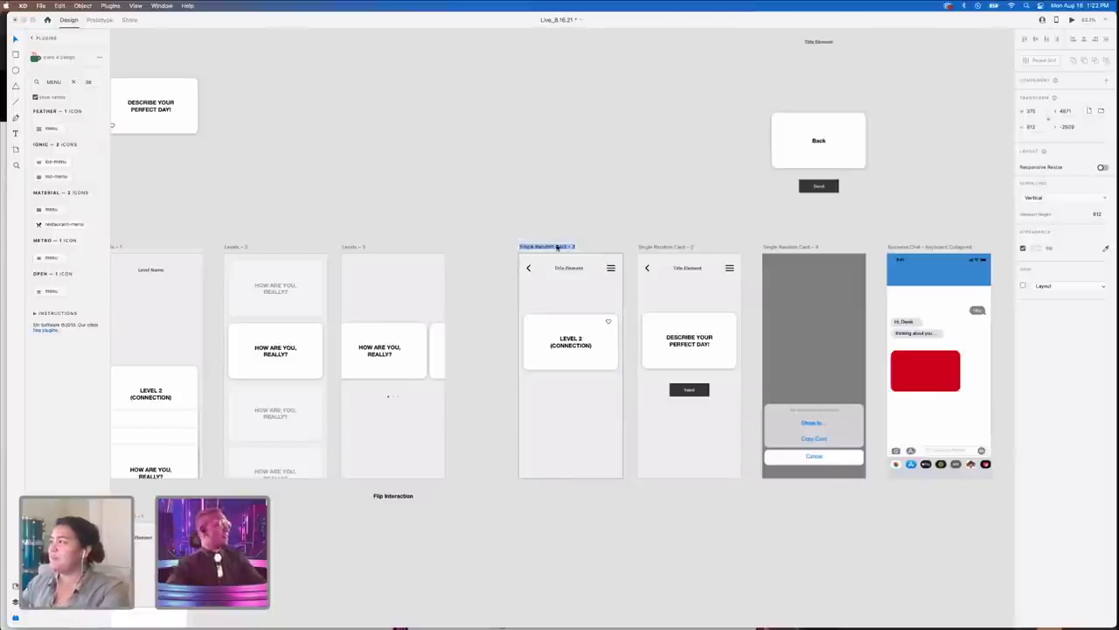
key(Return)
- Examine the Main Flow chart from opening the app to sharing a card and compare it with the wireframe screens
scroll(557, 248, down, 5)
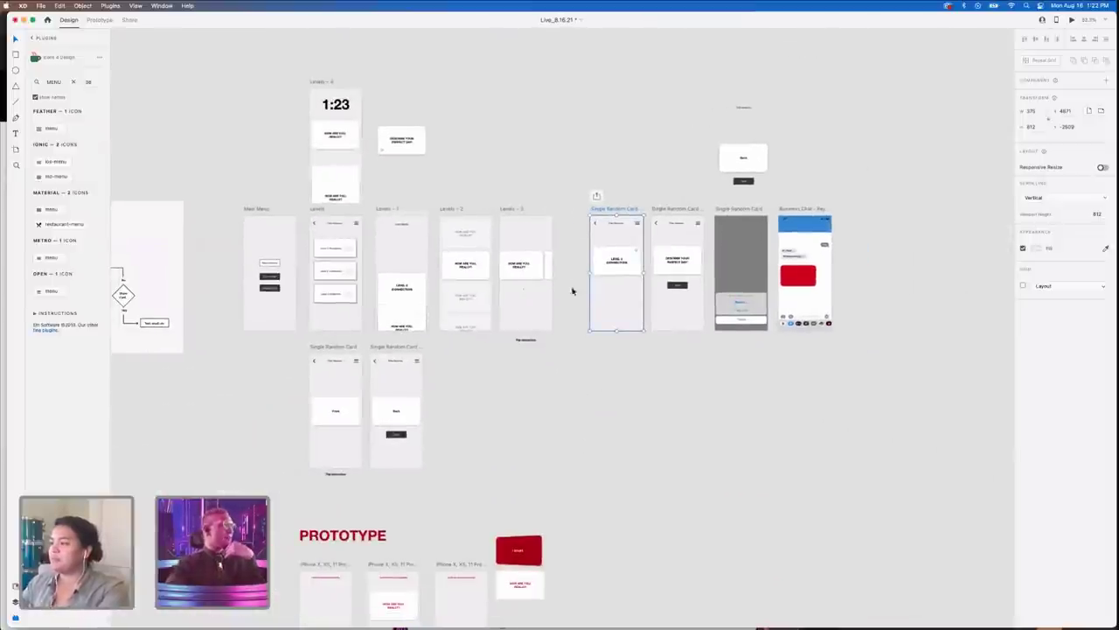
scroll(595, 419, up, 3)
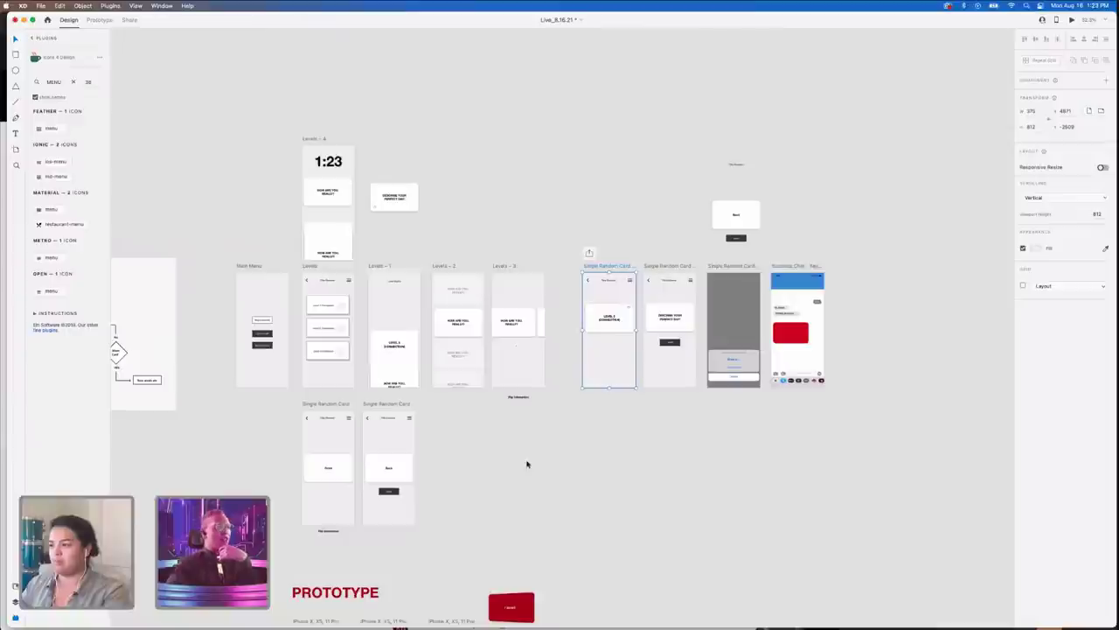
scroll(526, 463, left, 3)
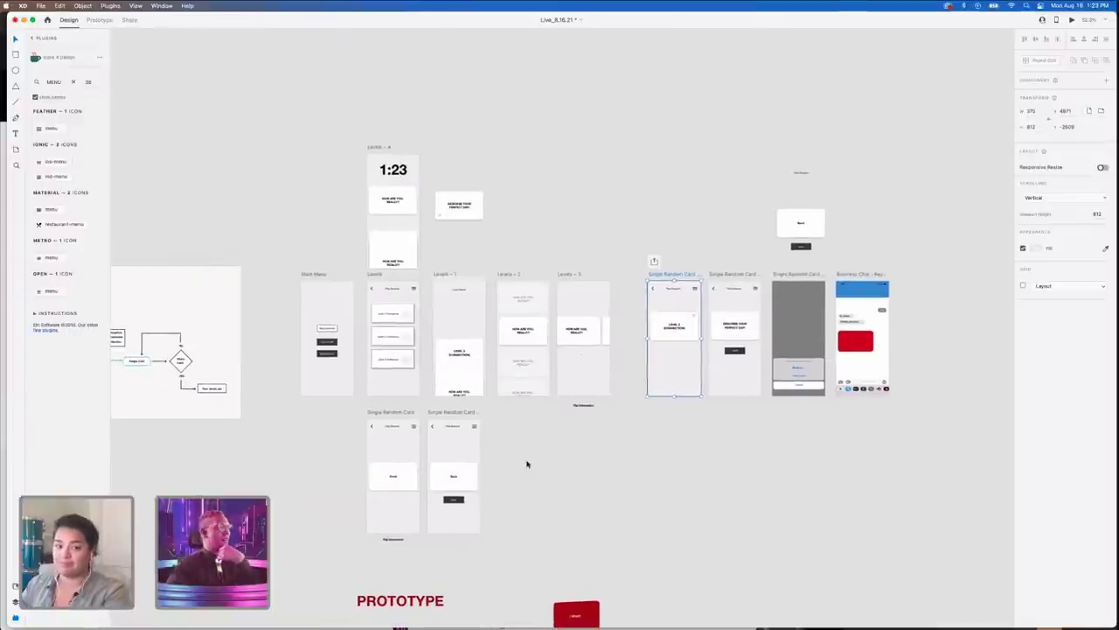
scroll(526, 463, left, 3)
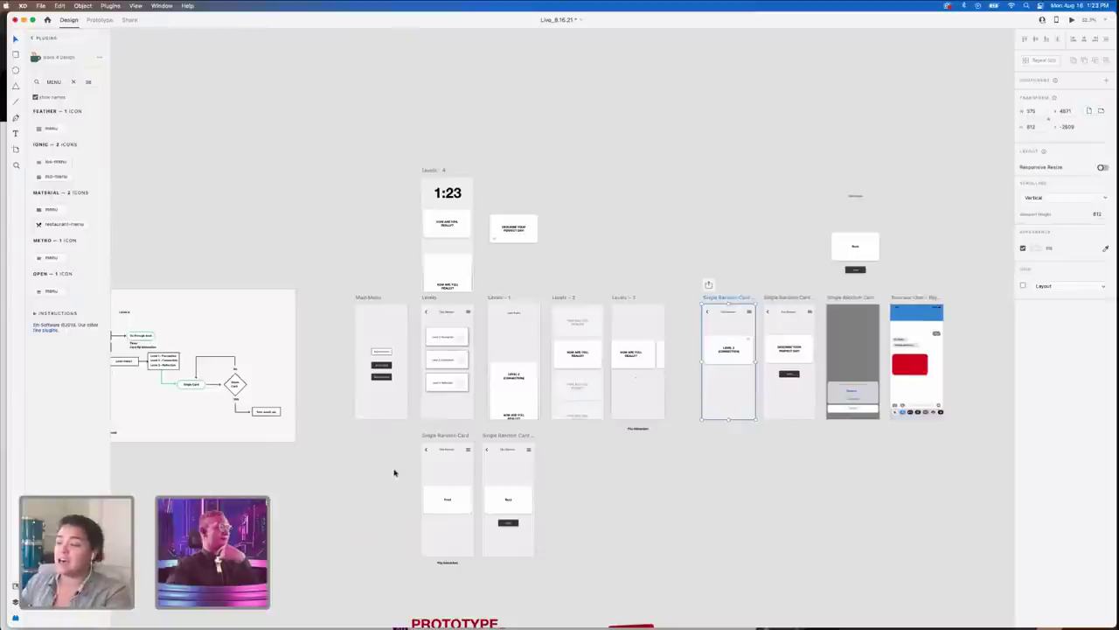
scroll(393, 472, up, 2)
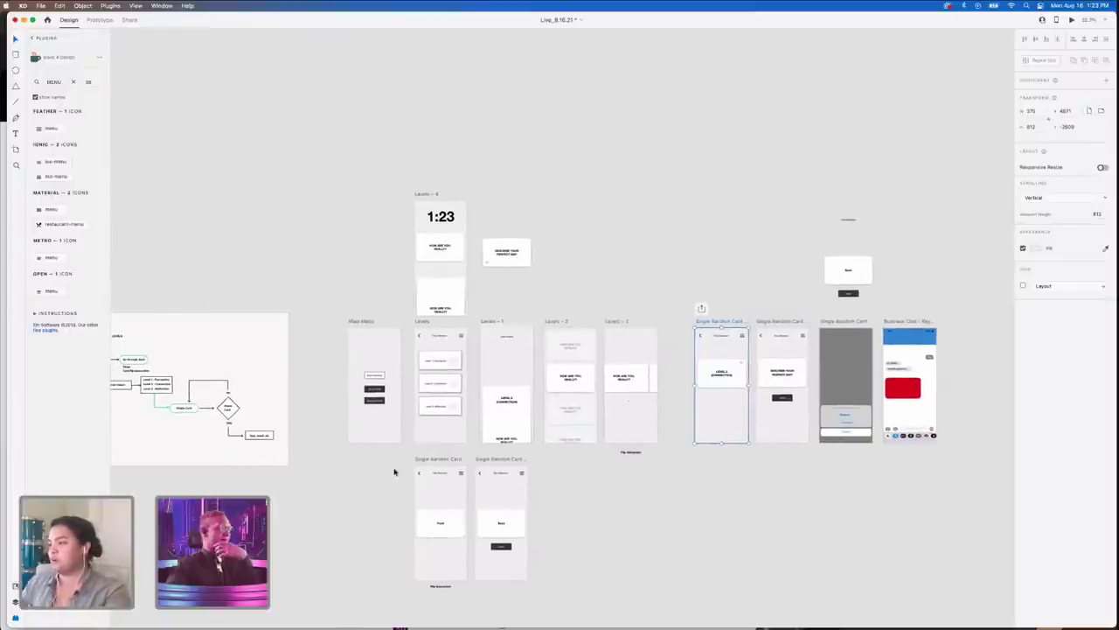
scroll(393, 472, up, 5)
scroll(394, 472, left, 10)
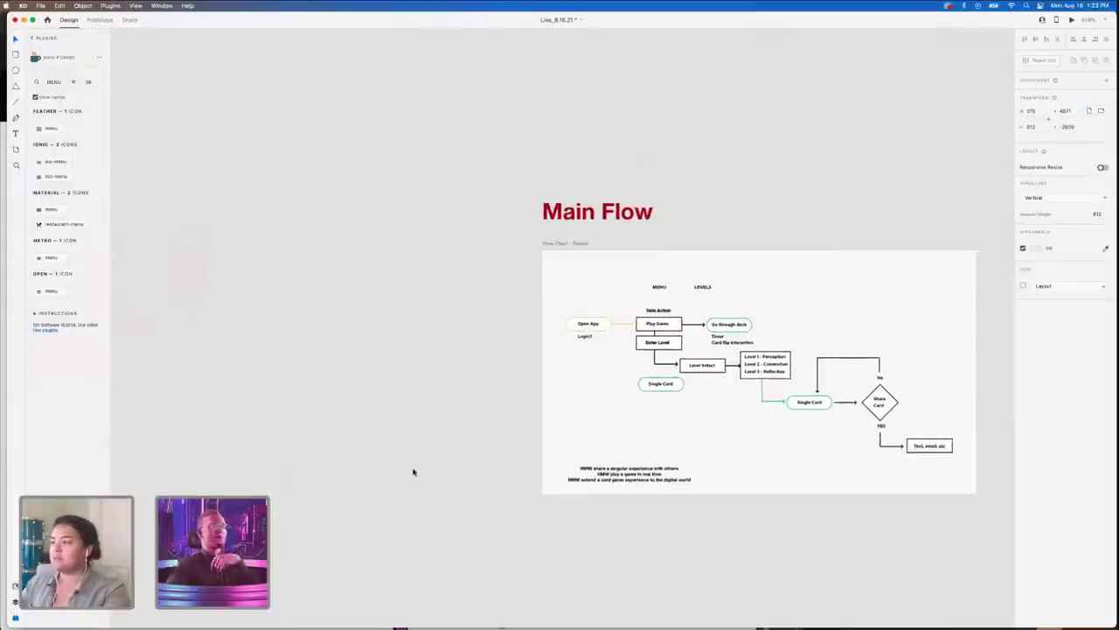
scroll(413, 472, right, 5)
scroll(413, 472, right, 2)
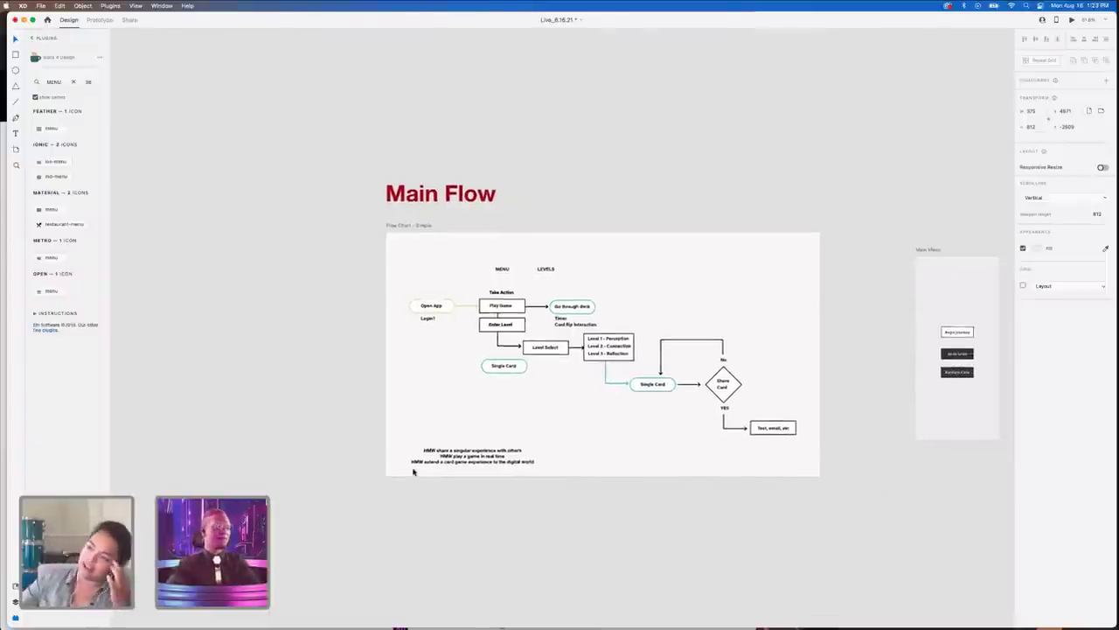
scroll(414, 472, right, 10)
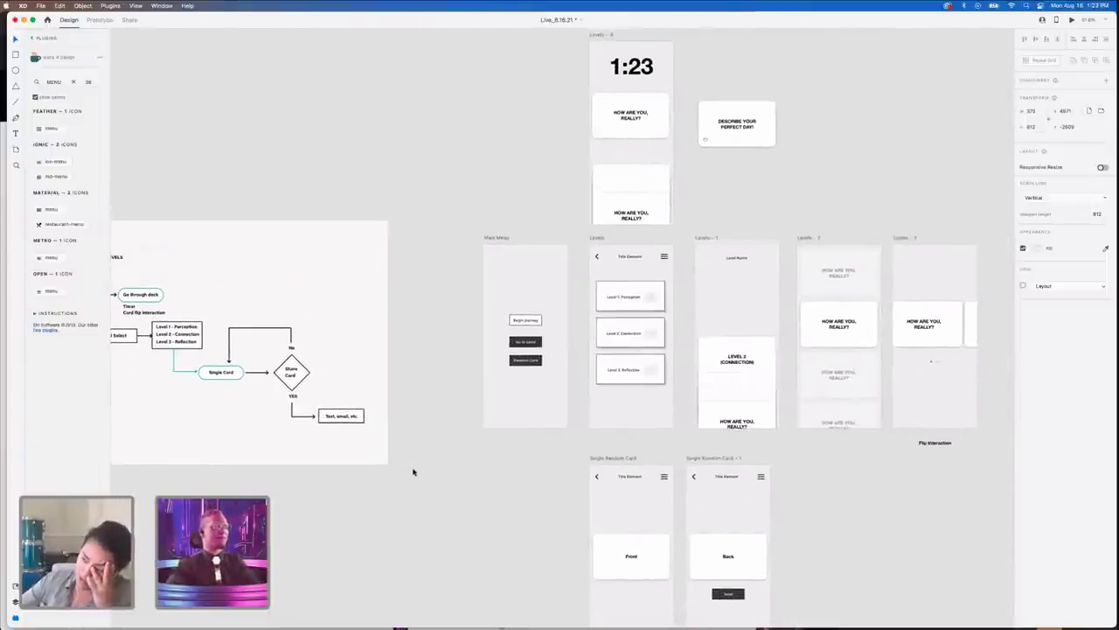
scroll(413, 472, right, 5)
scroll(414, 472, up, 1)
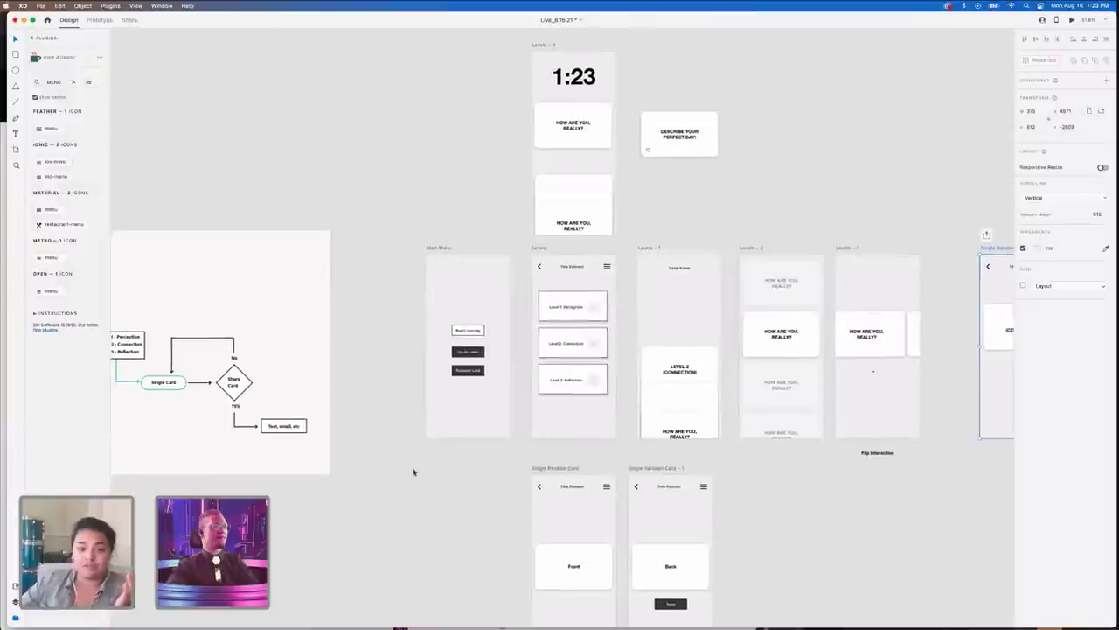
scroll(414, 472, down, 1)
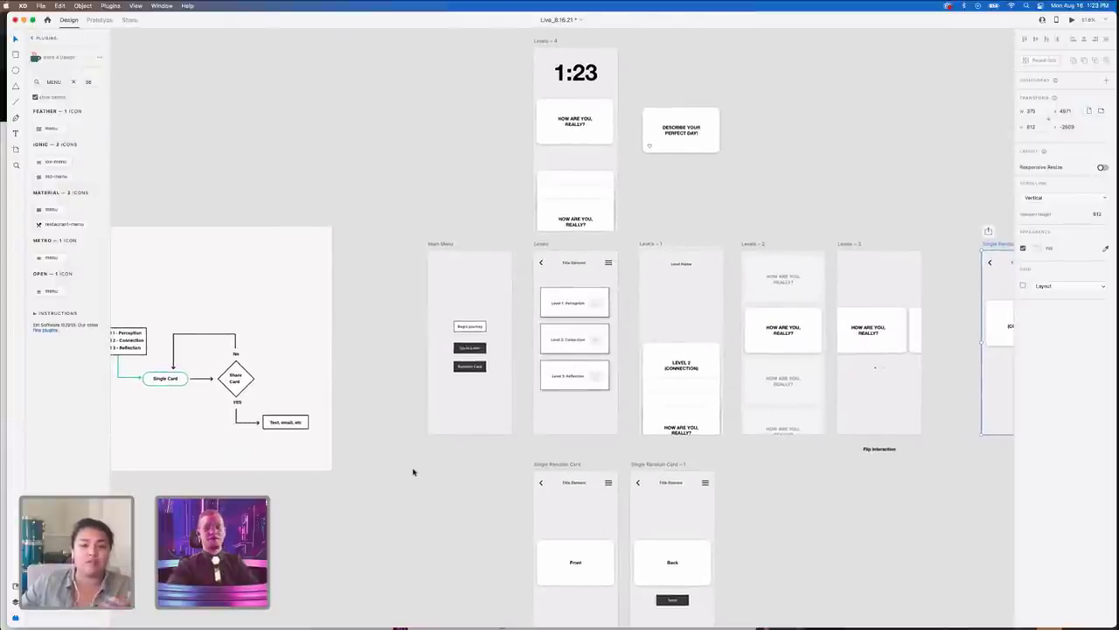
scroll(414, 472, left, 1)
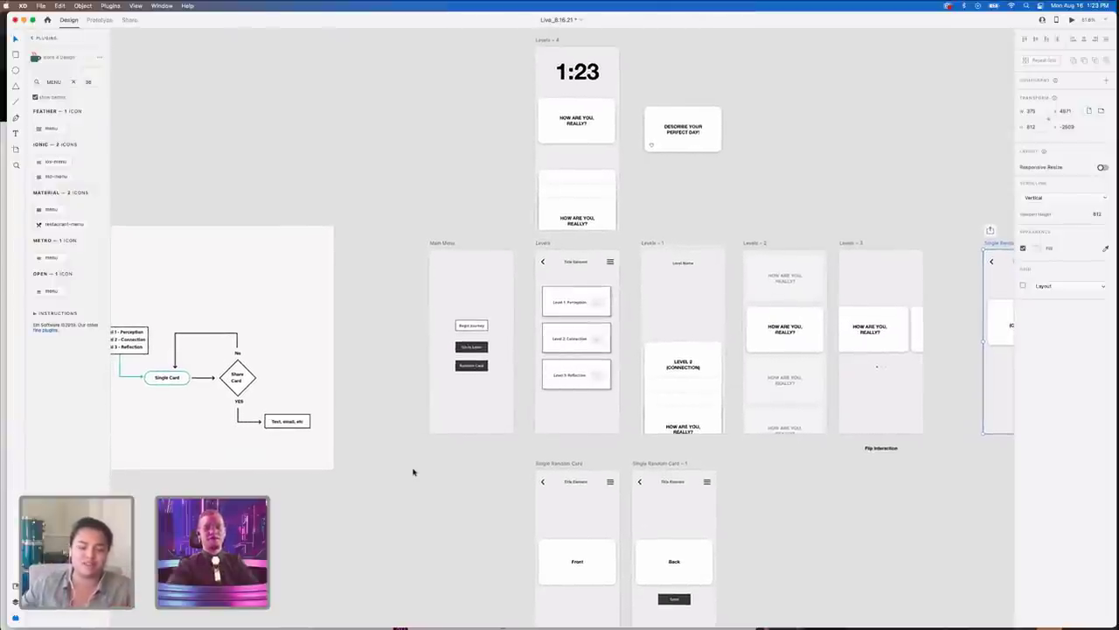
scroll(414, 472, right, 1)
scroll(413, 472, down, 1)
scroll(413, 472, right, 1)
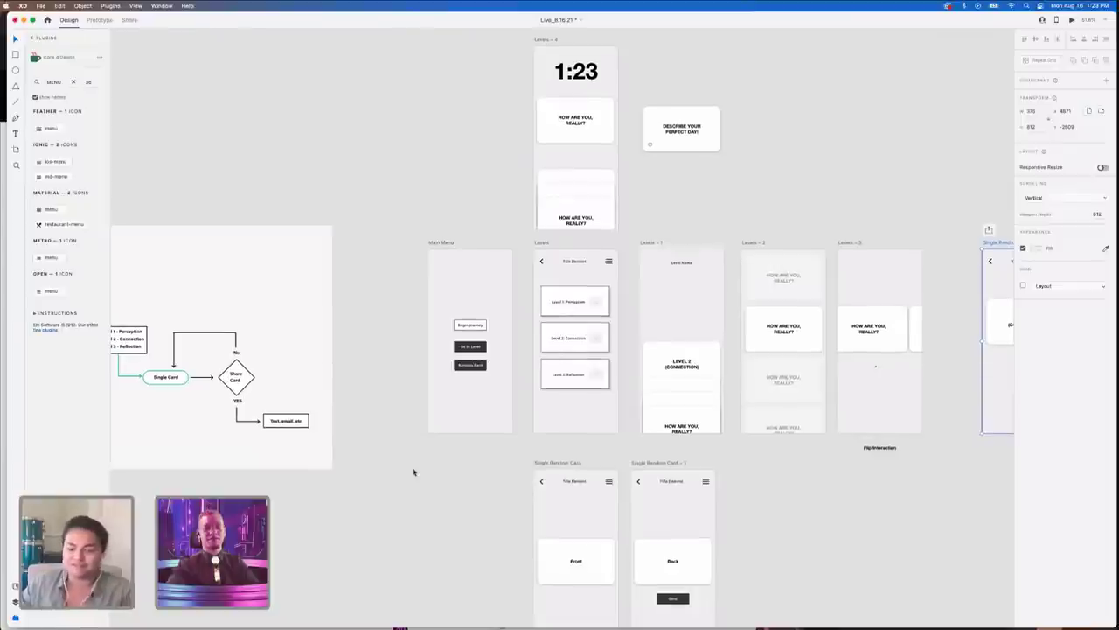
scroll(413, 473, left, 1)
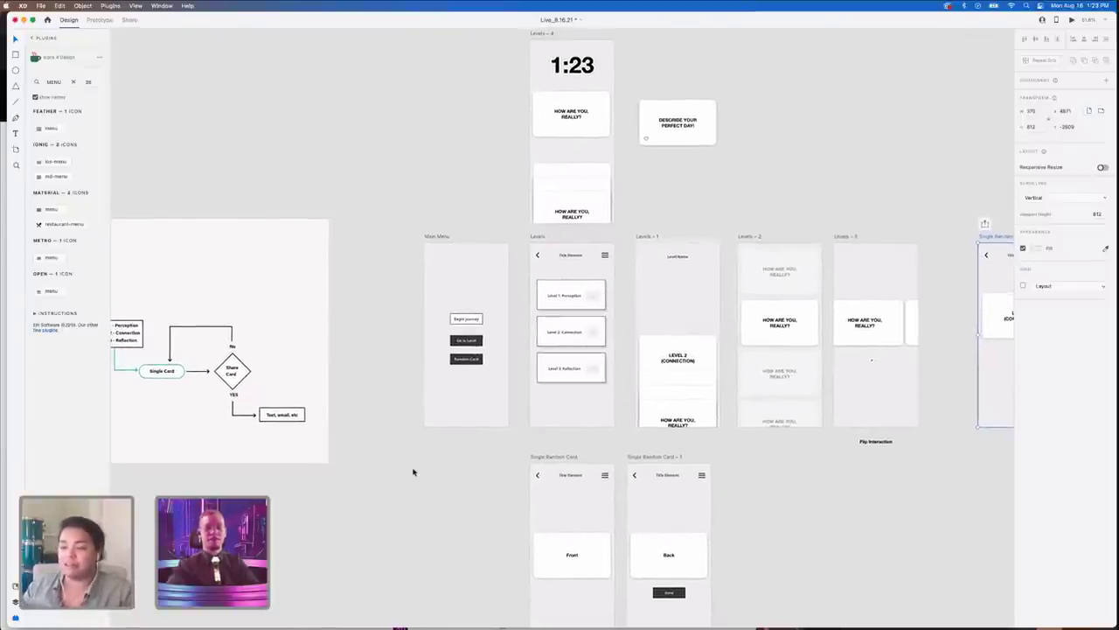
- Review the wireframe rows from Main Menu and Levels through the single random card screens to the business chat share screen
scroll(414, 472, right, 5)
scroll(414, 472, right, 8)
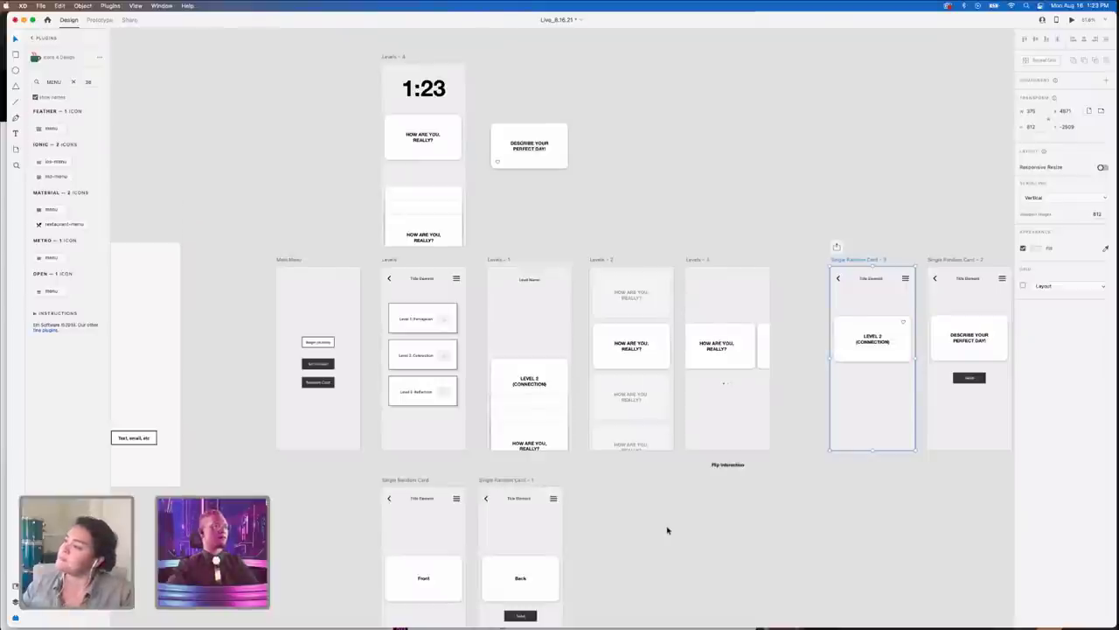
key(Escape)
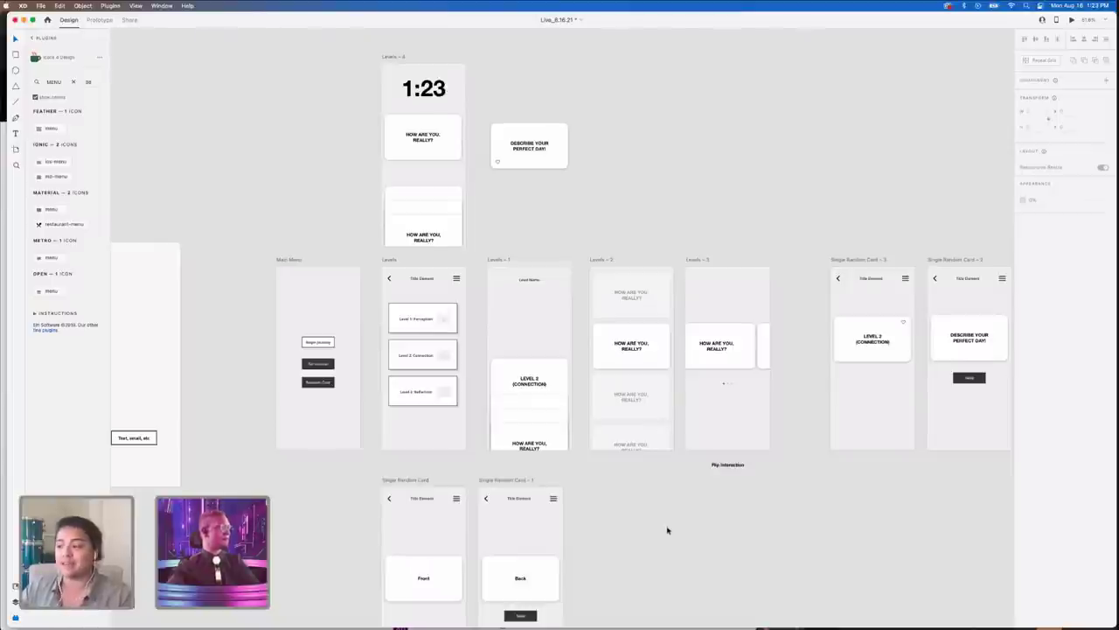
scroll(686, 539, right, 3)
scroll(686, 539, right, 8)
scroll(686, 539, down, 5)
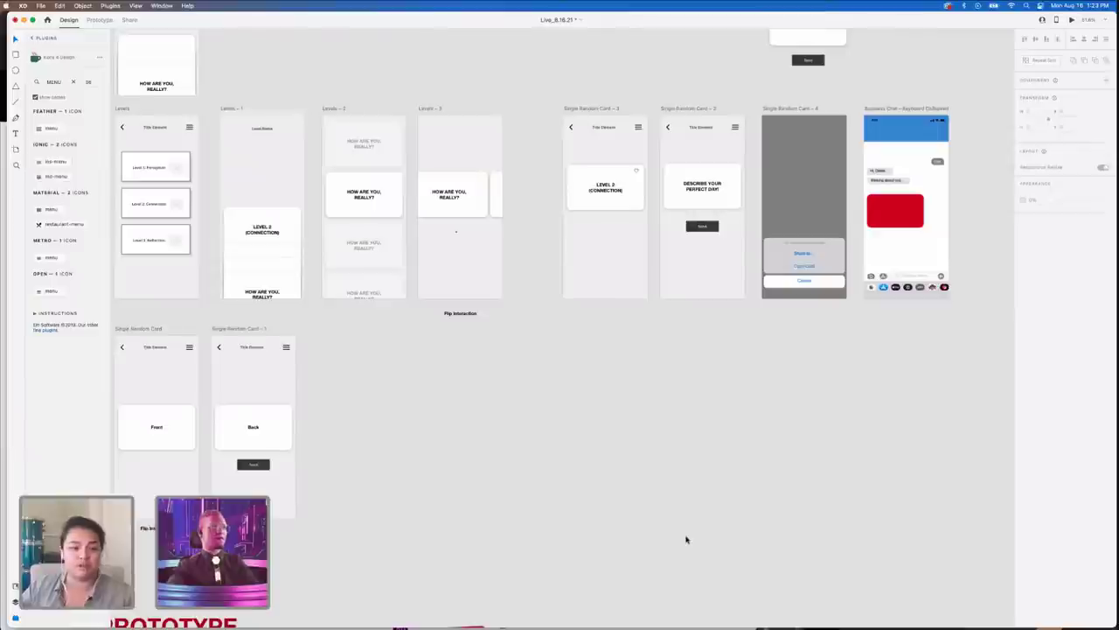
scroll(686, 539, left, 3)
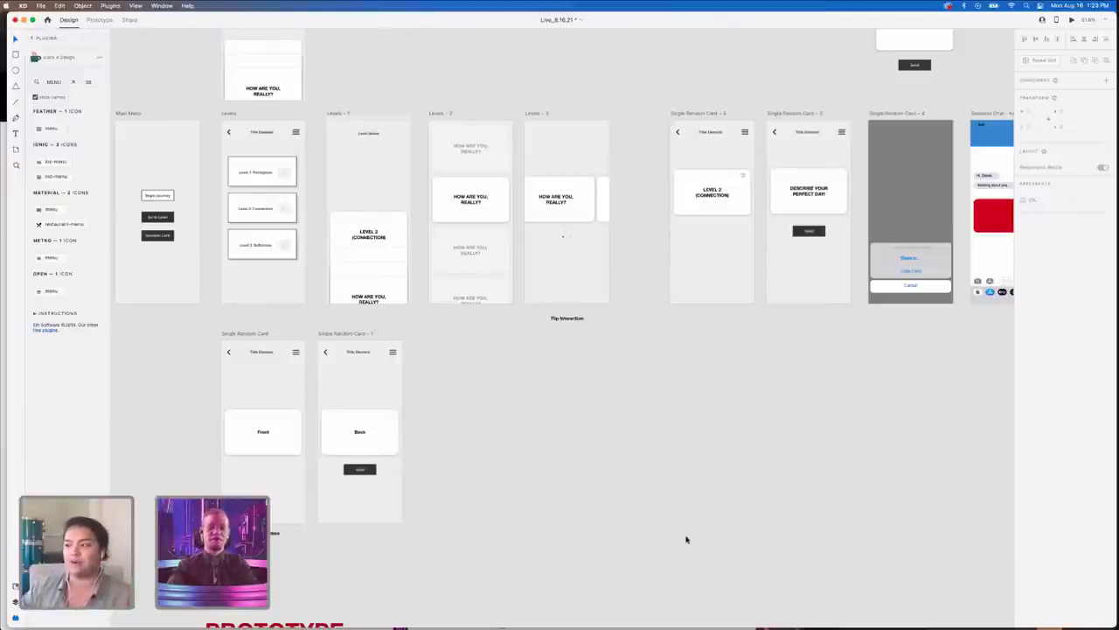
scroll(520, 449, left, 3)
scroll(520, 449, up, 2)
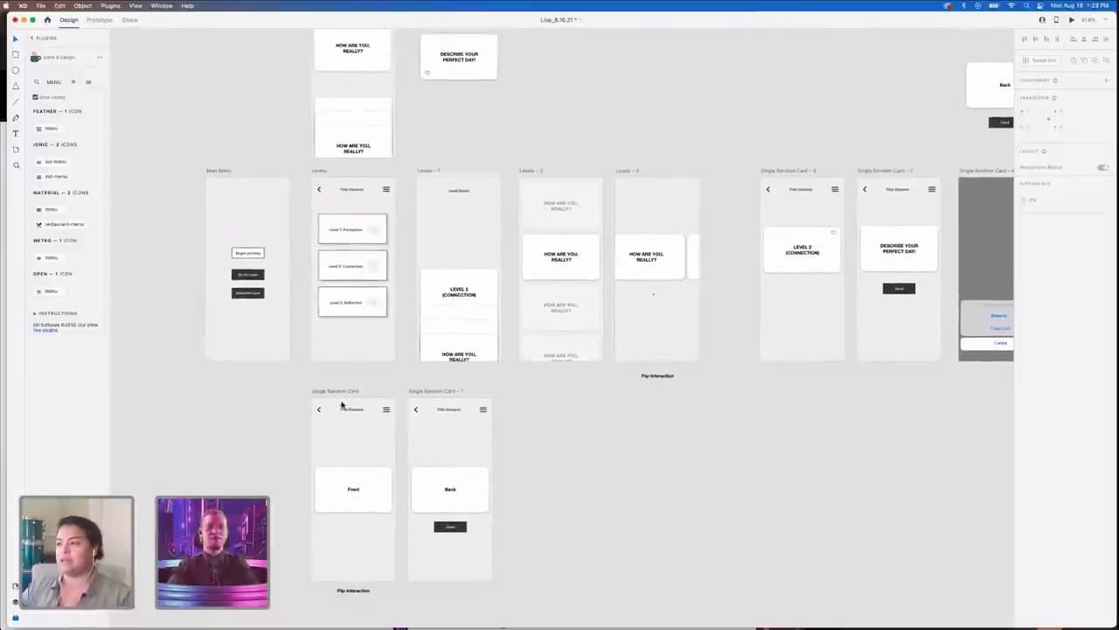
scroll(302, 425, up, 3)
scroll(300, 426, up, 2)
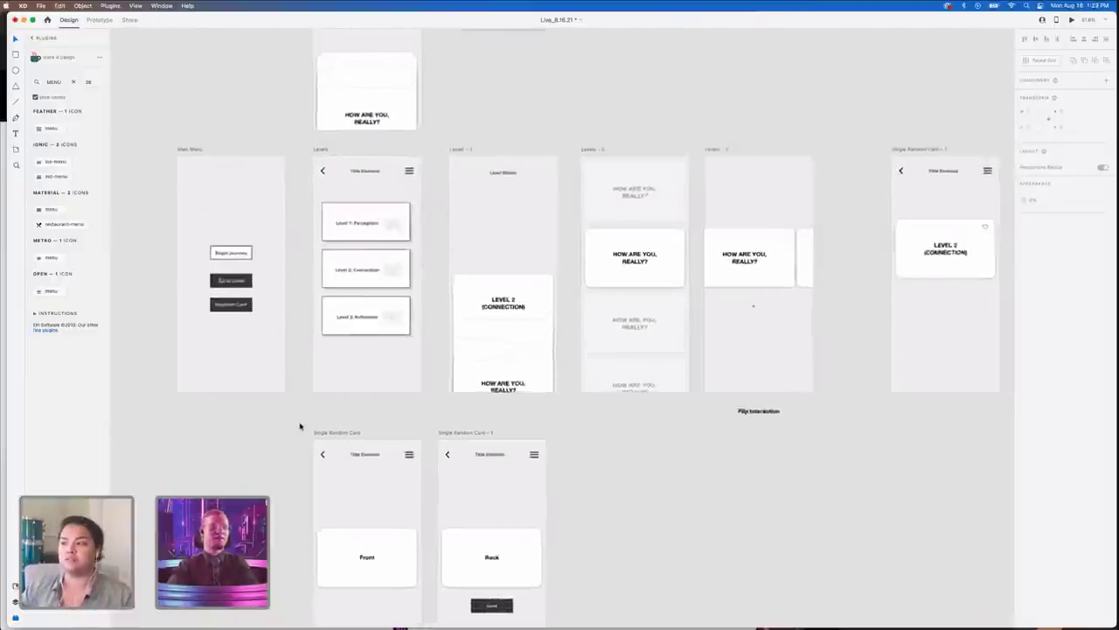
scroll(300, 426, down, 2)
scroll(292, 423, down, 3)
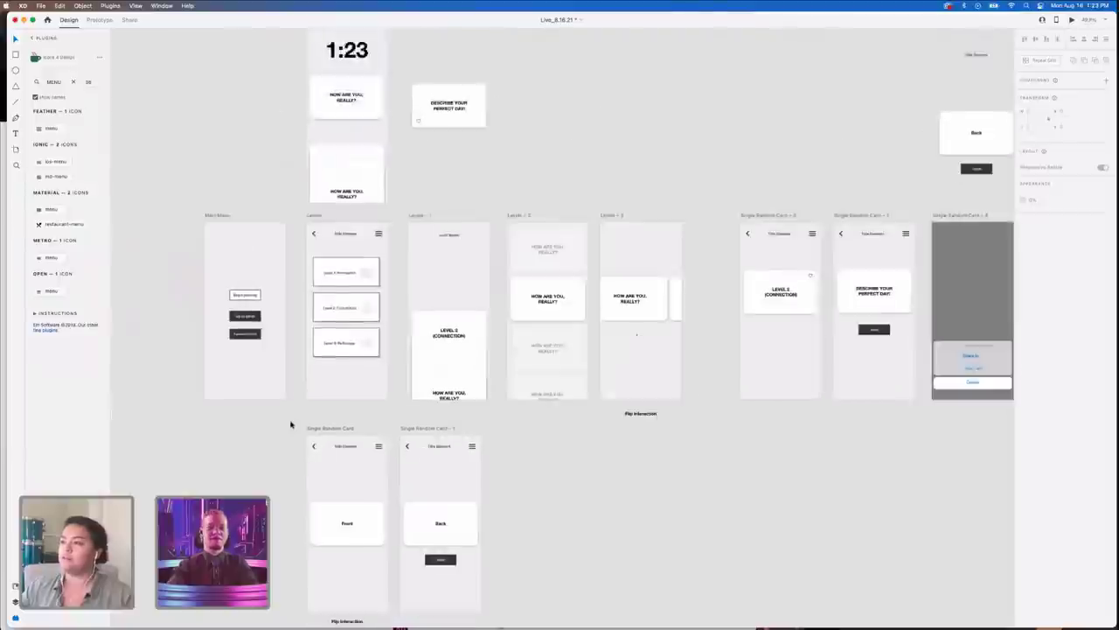
- Examine the reference images, including the werenotreallystrangers profile, the card photos and the UX/UI Inspo section
scroll(292, 424, left, 20)
scroll(291, 424, down, 9)
scroll(291, 424, up, 1)
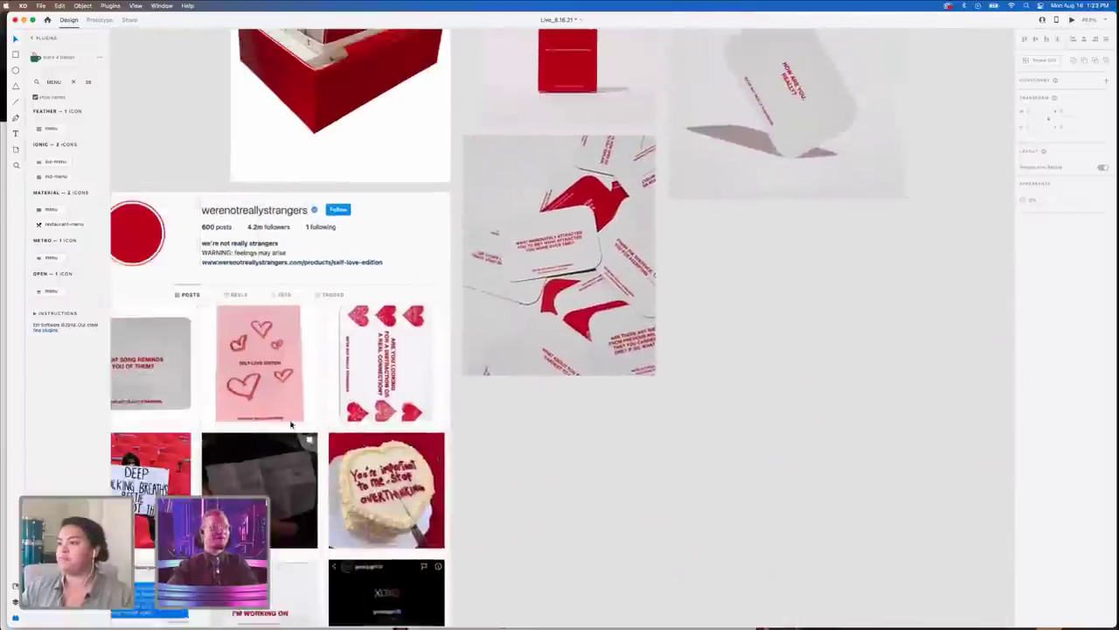
scroll(291, 424, left, 5)
scroll(291, 424, up, 2)
scroll(291, 424, down, 15)
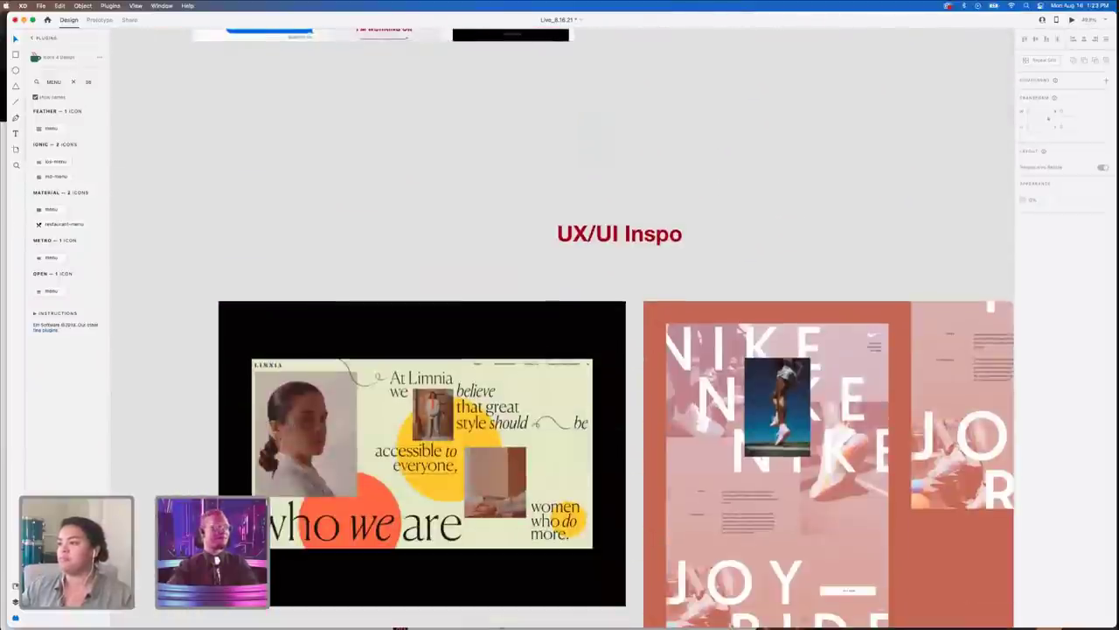
scroll(291, 424, up, 10)
scroll(288, 273, up, 3)
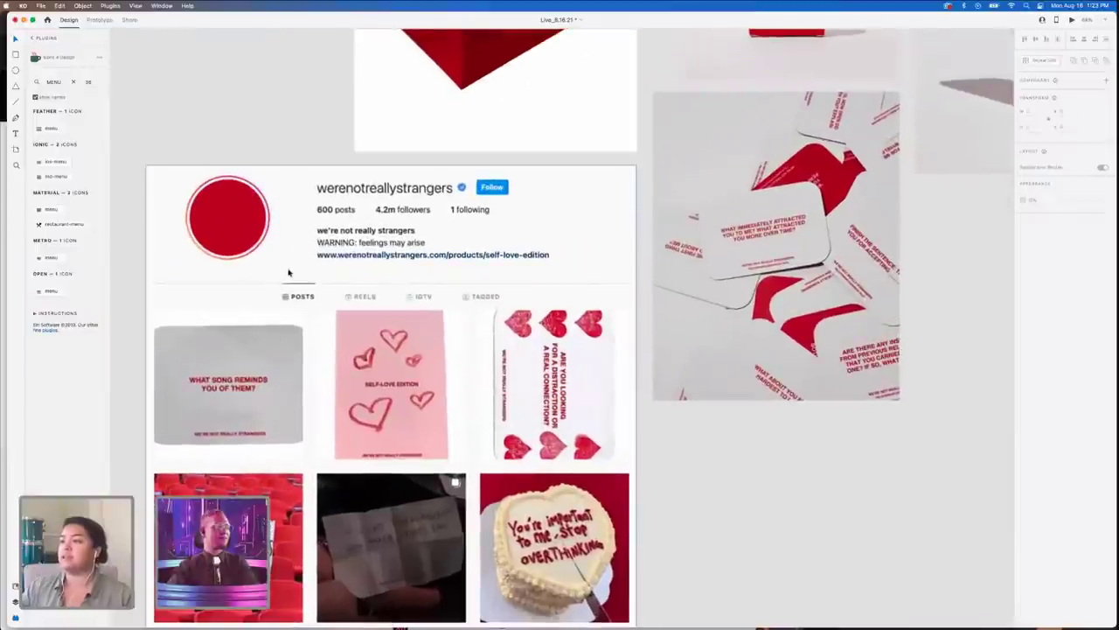
scroll(260, 379, down, 2)
scroll(260, 379, left, 2)
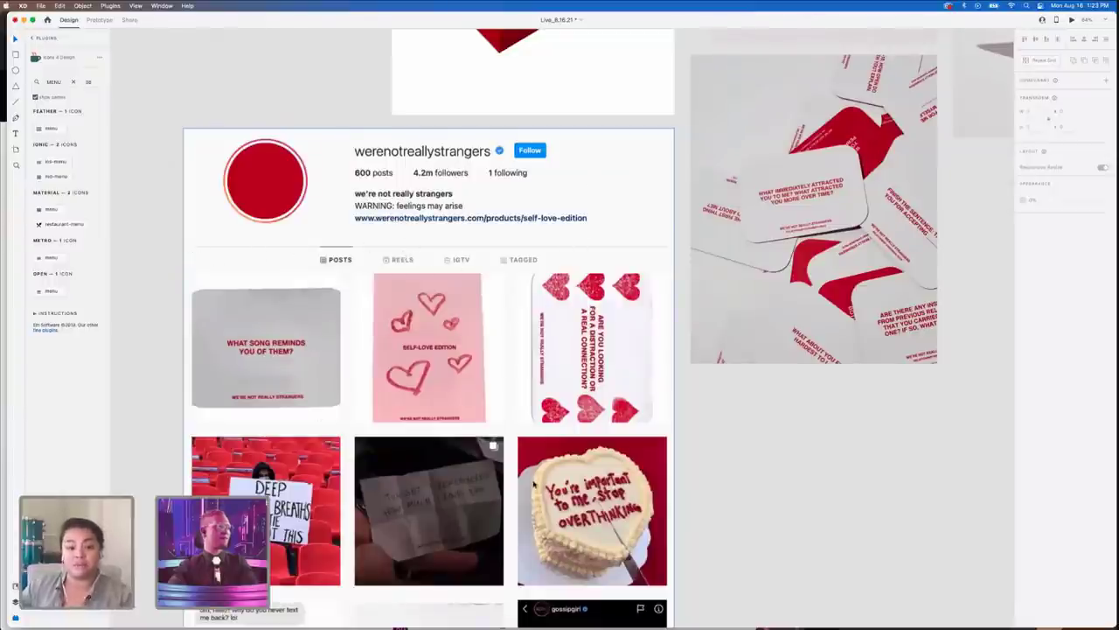
- Move the Inspiration/Reference heading so it starts above the red card box image at the beginning of the reference collage
scroll(533, 484, down, 6)
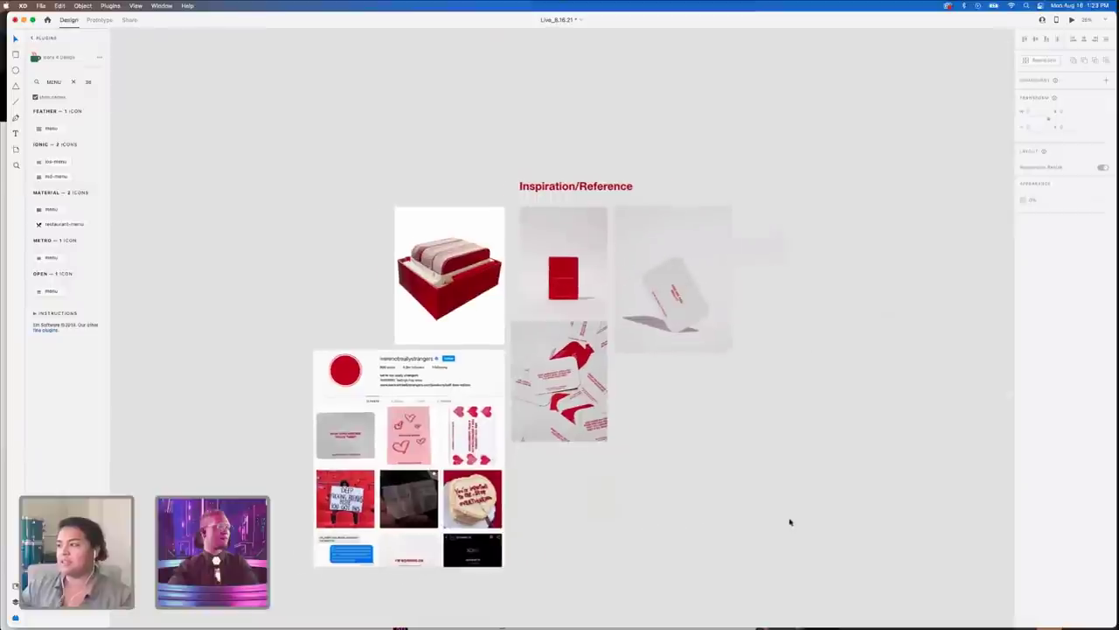
scroll(791, 522, right, 1)
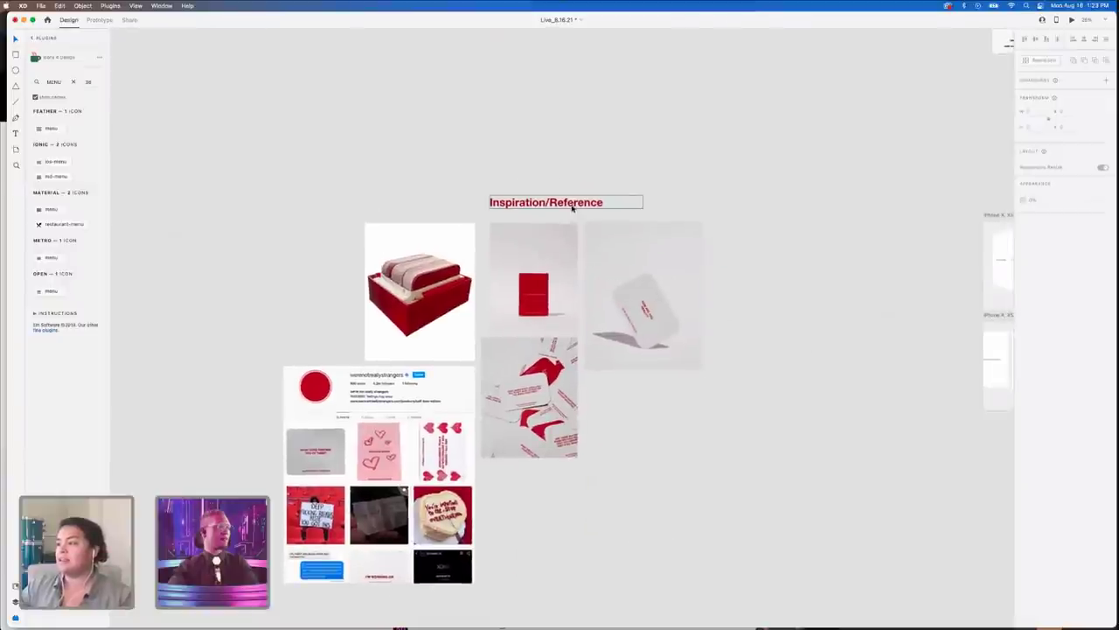
drag(572, 208, 454, 211)
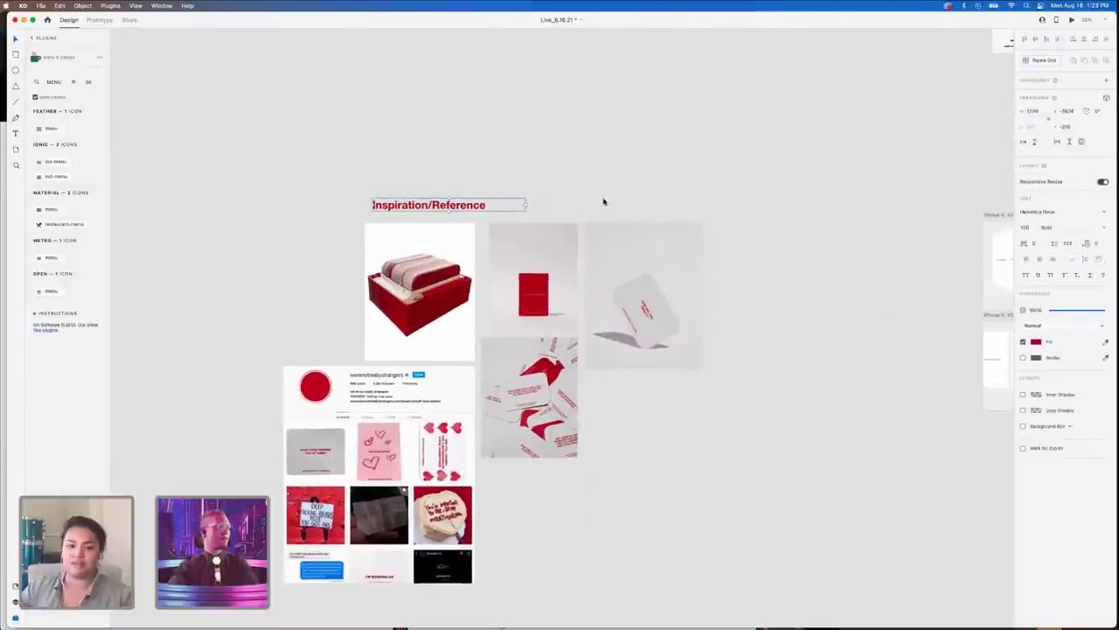
scroll(603, 201, up, 3)
scroll(603, 201, right, 2)
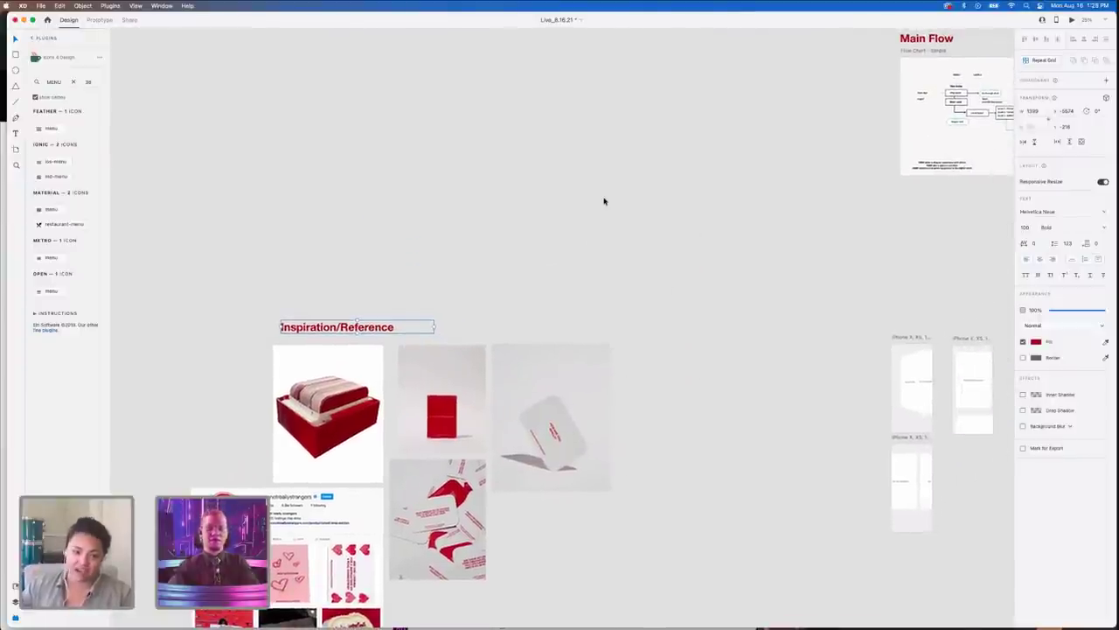
scroll(603, 201, left, 1)
scroll(603, 201, down, 1)
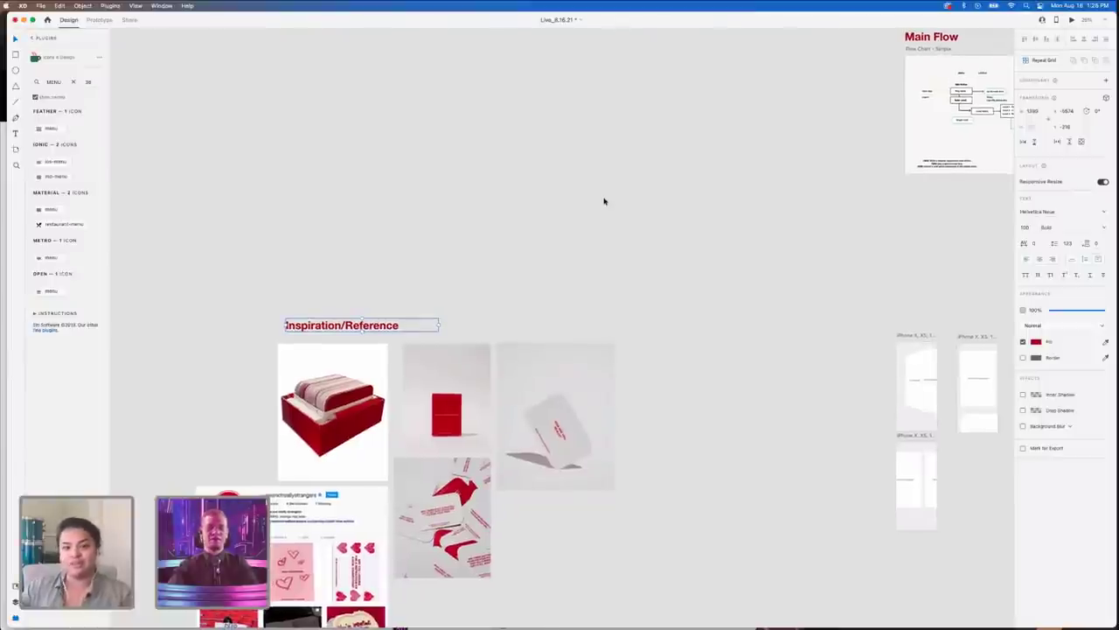
scroll(603, 201, left, 1)
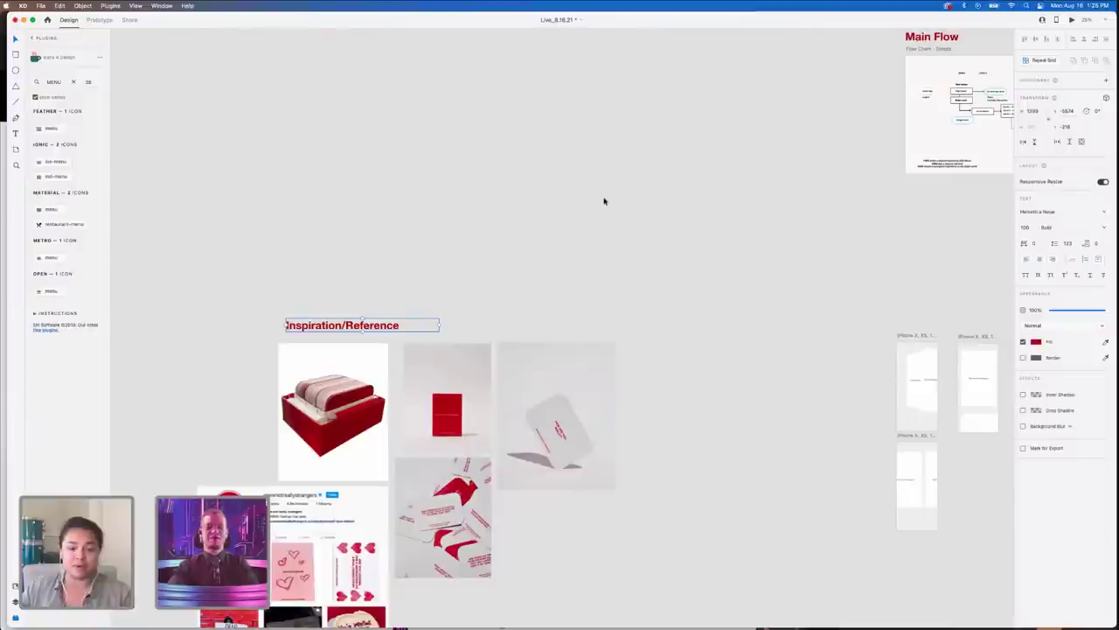
scroll(603, 201, down, 1)
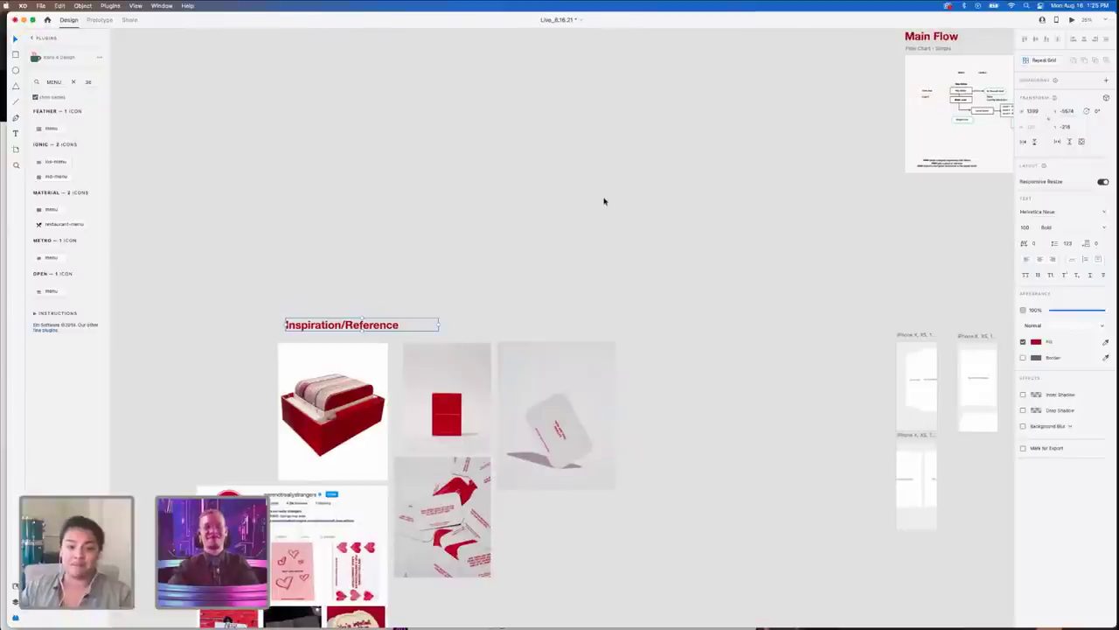
scroll(604, 201, right, 1)
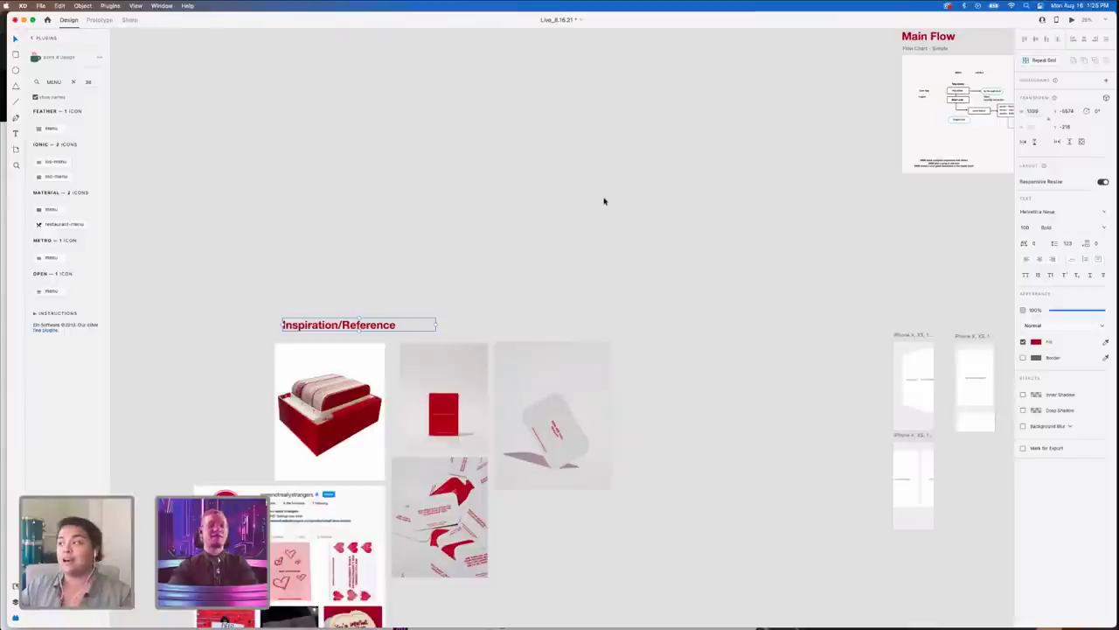
- Review the wireframe row from the Levels screens to the Single Random Card screens, checking the headers, heart icon and card layouts up close
scroll(603, 201, right, 10)
scroll(604, 202, up, 3)
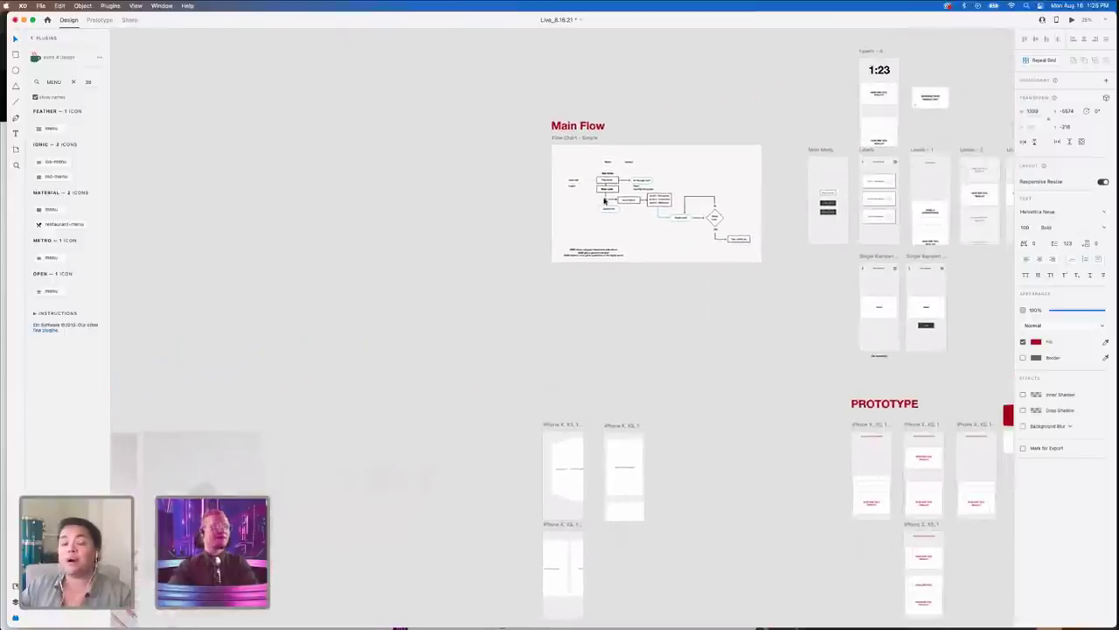
scroll(714, 307, right, 10)
scroll(715, 307, up, 3)
scroll(787, 400, right, 6)
scroll(787, 400, up, 1)
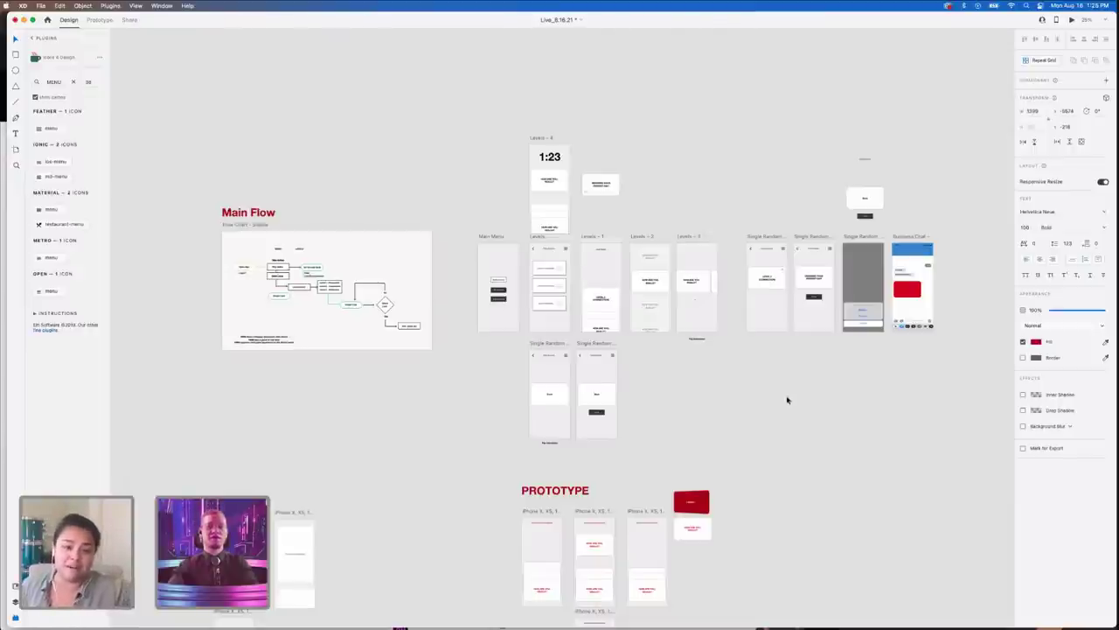
scroll(787, 400, up, 1)
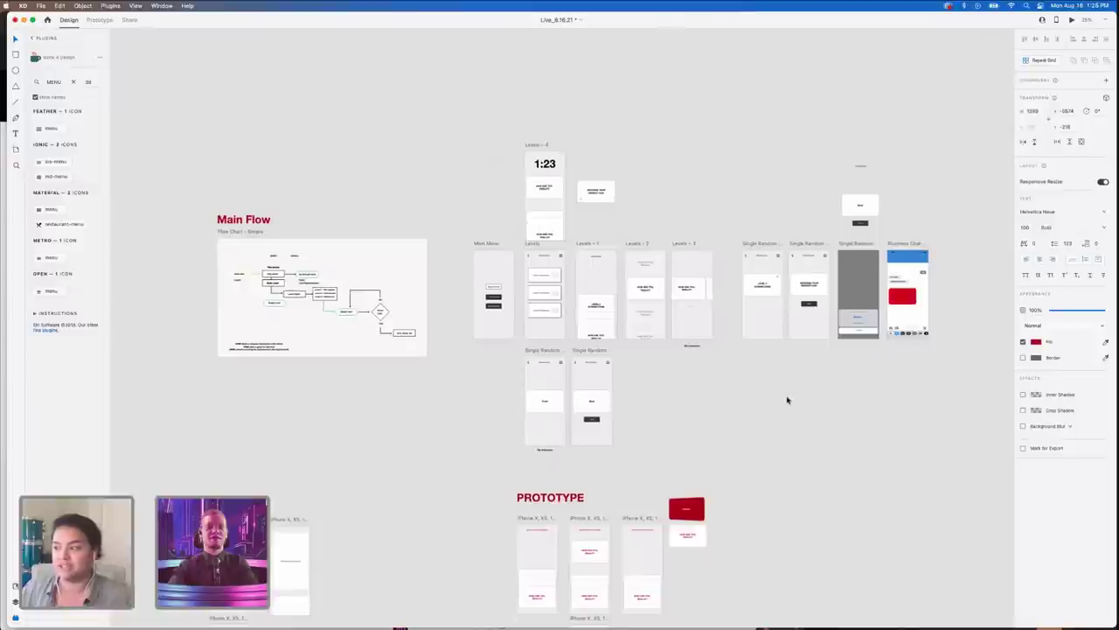
scroll(709, 411, up, 5)
scroll(709, 411, up, 3)
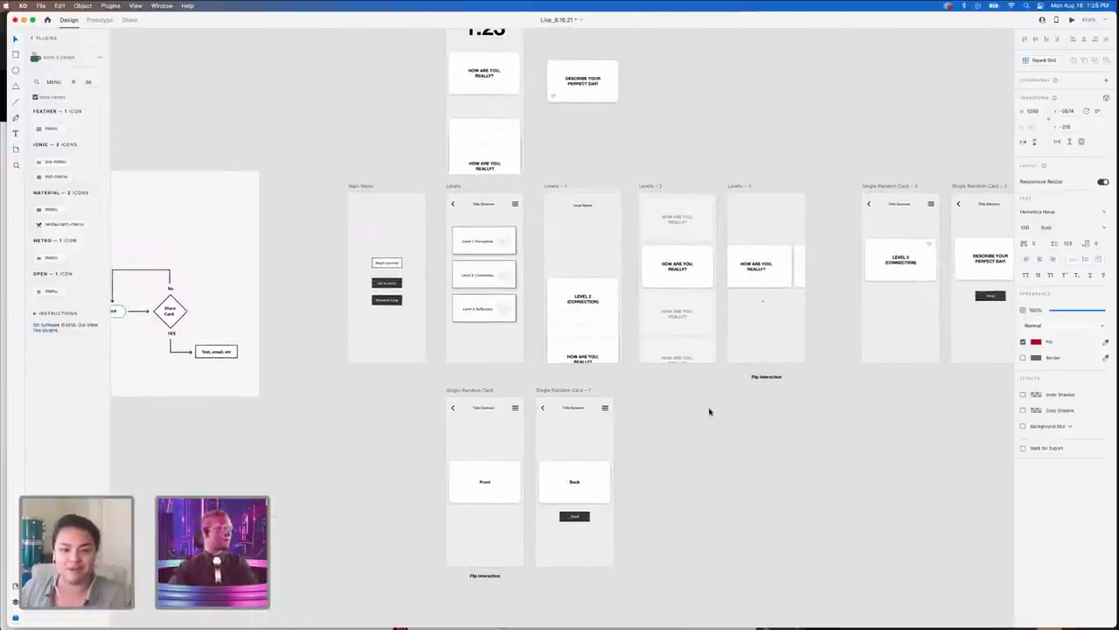
scroll(709, 411, up, 4)
scroll(691, 404, up, 6)
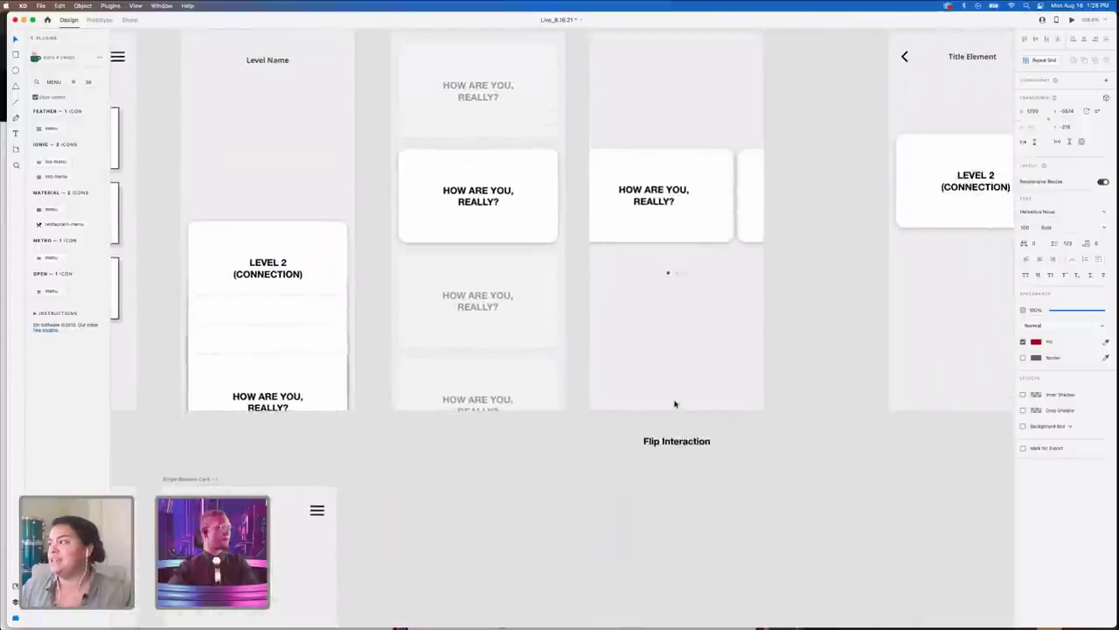
scroll(655, 130, up, 4)
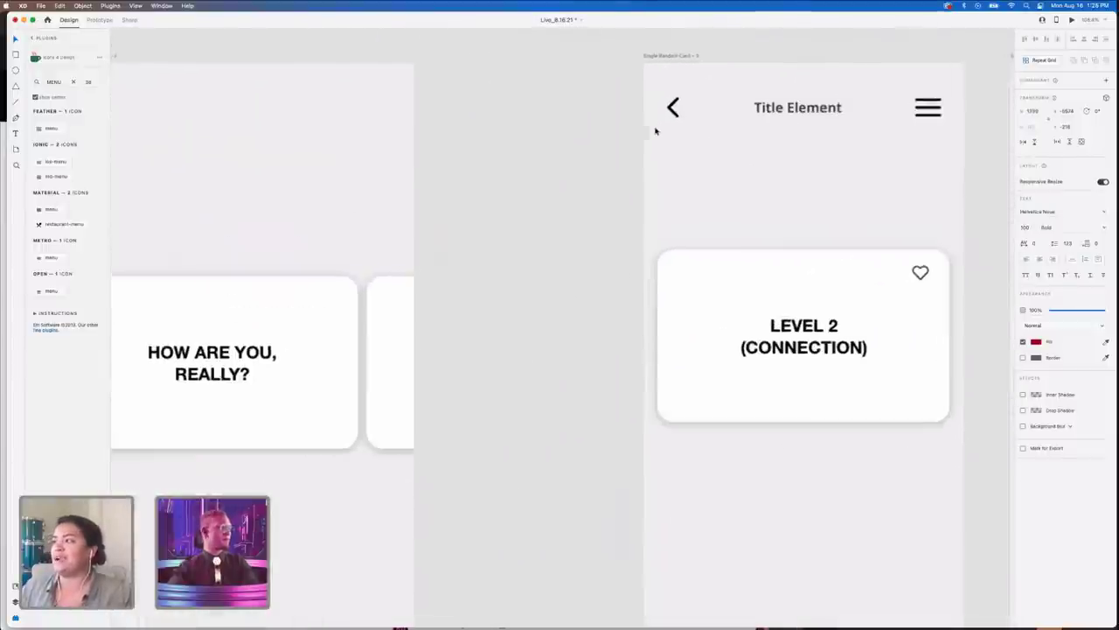
scroll(721, 176, down, 4)
scroll(722, 176, down, 1)
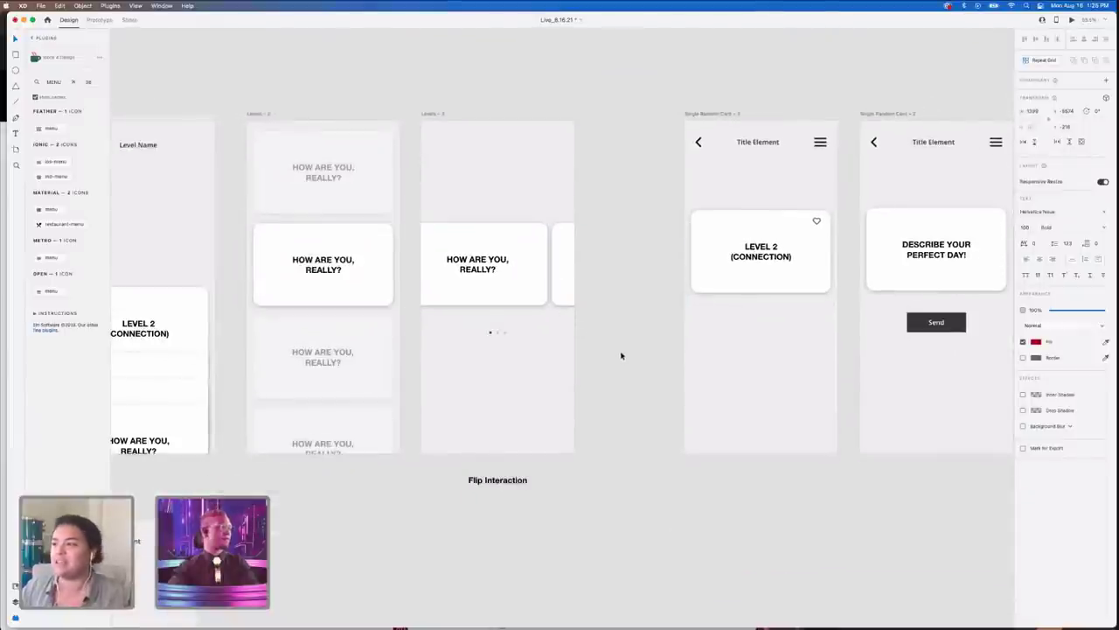
scroll(618, 355, left, 5)
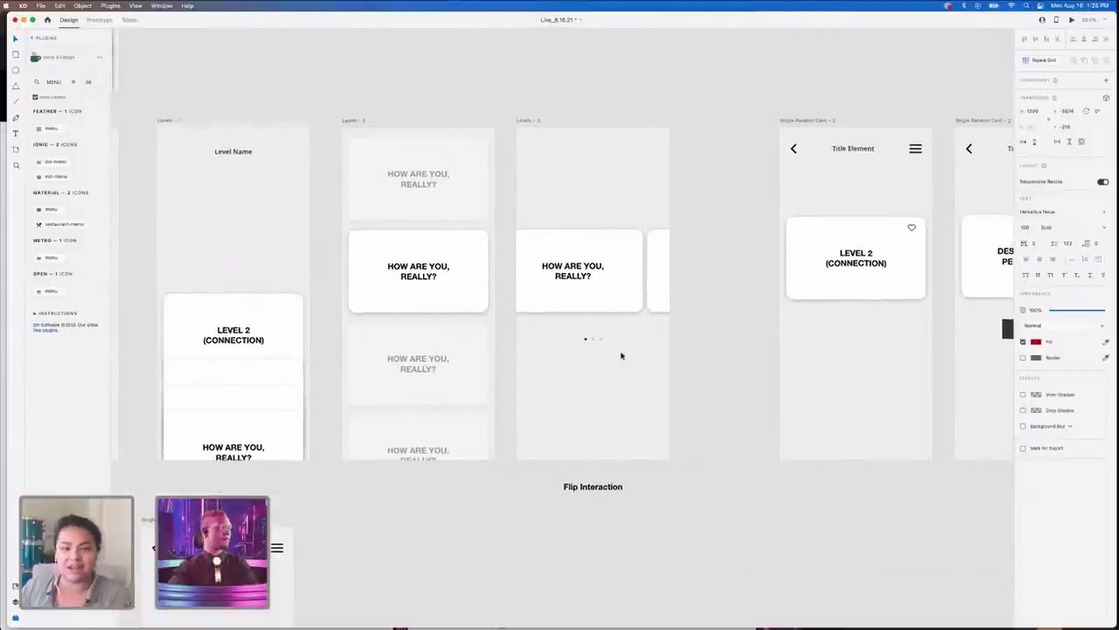
scroll(621, 355, down, 2)
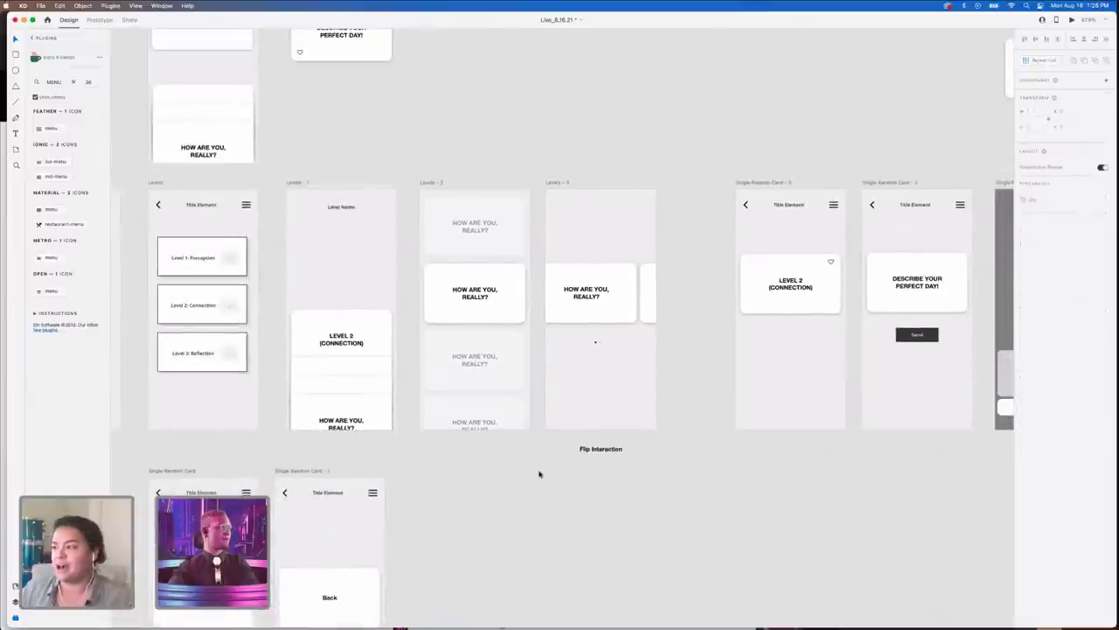
- Compare the Main Flow chart with the Main Menu, Levels and Single Random Card wireframes through to the business chat screen
scroll(547, 463, left, 10)
scroll(546, 464, up, 3)
scroll(377, 530, left, 9)
scroll(378, 529, down, 2)
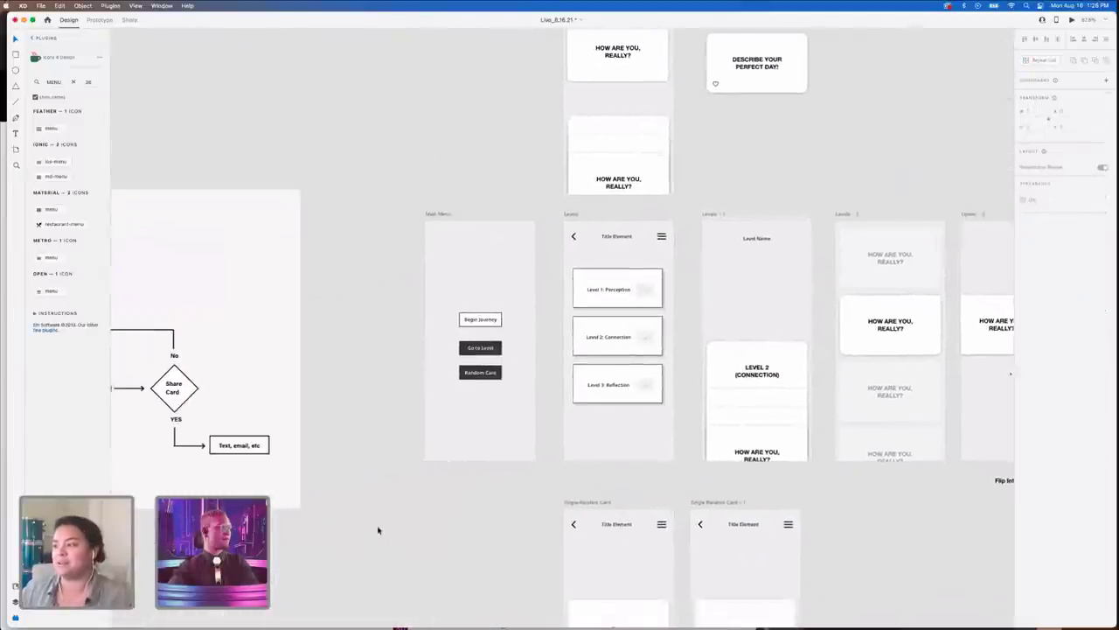
scroll(385, 530, down, 3)
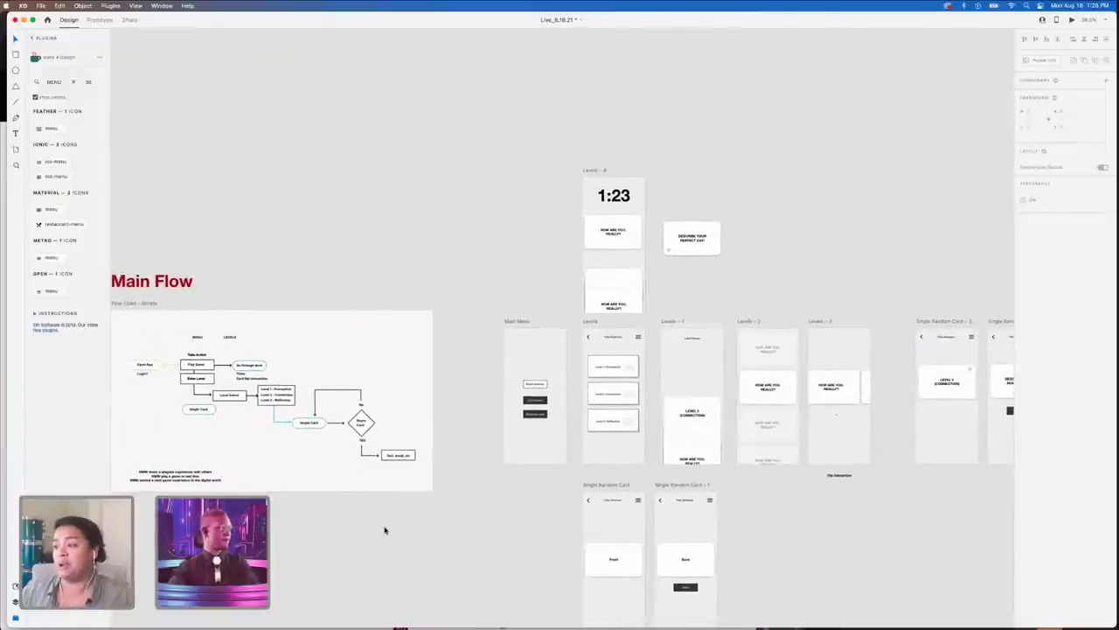
scroll(385, 529, down, 1)
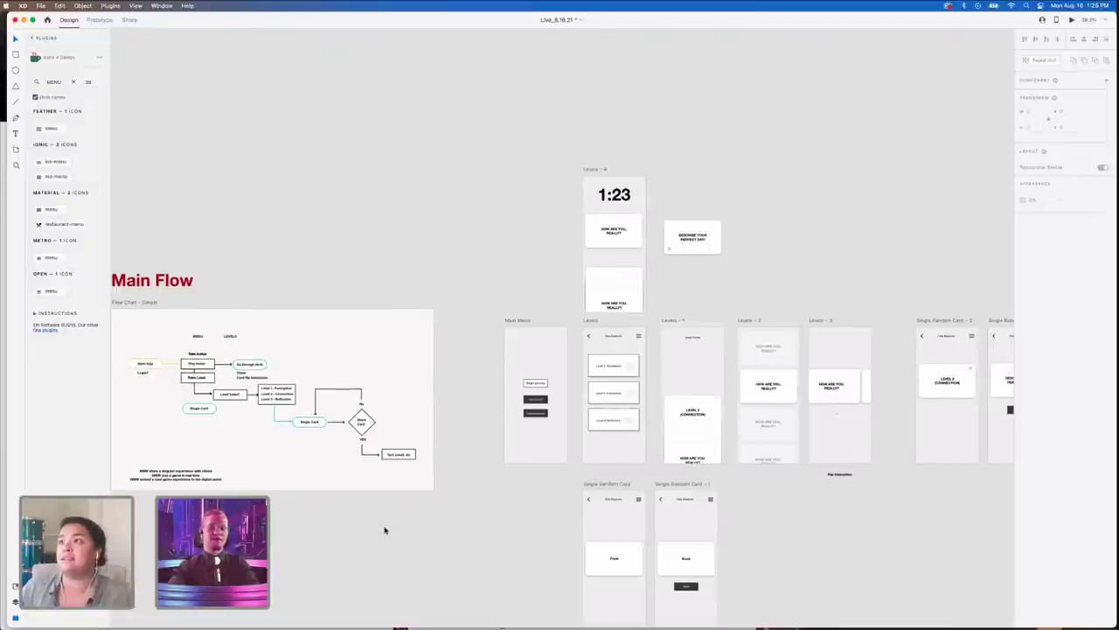
scroll(385, 529, left, 1)
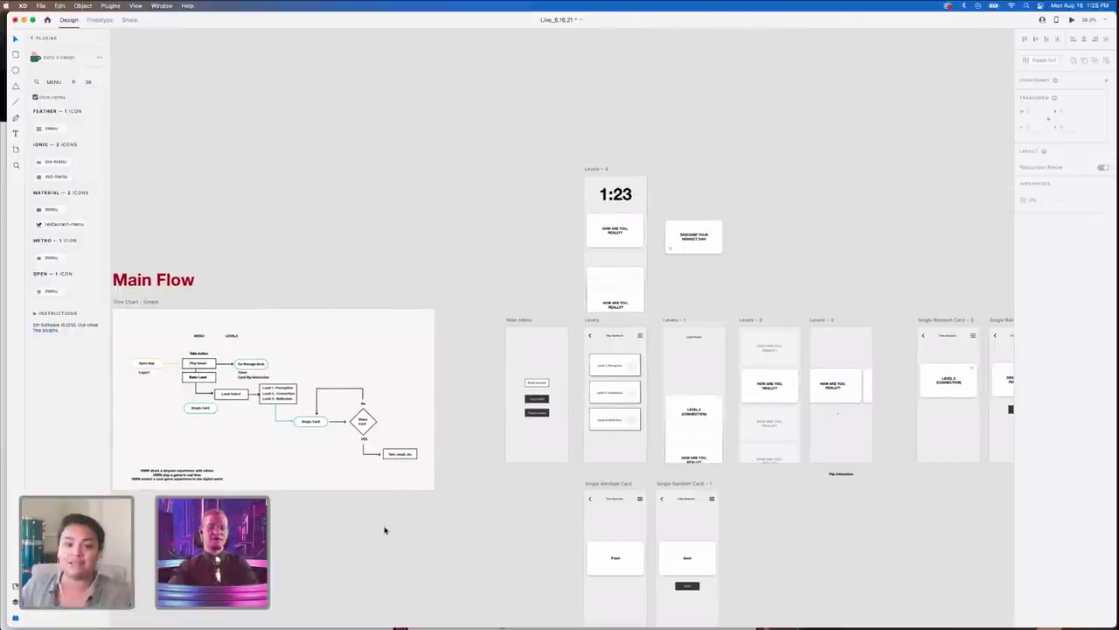
scroll(385, 530, left, 1)
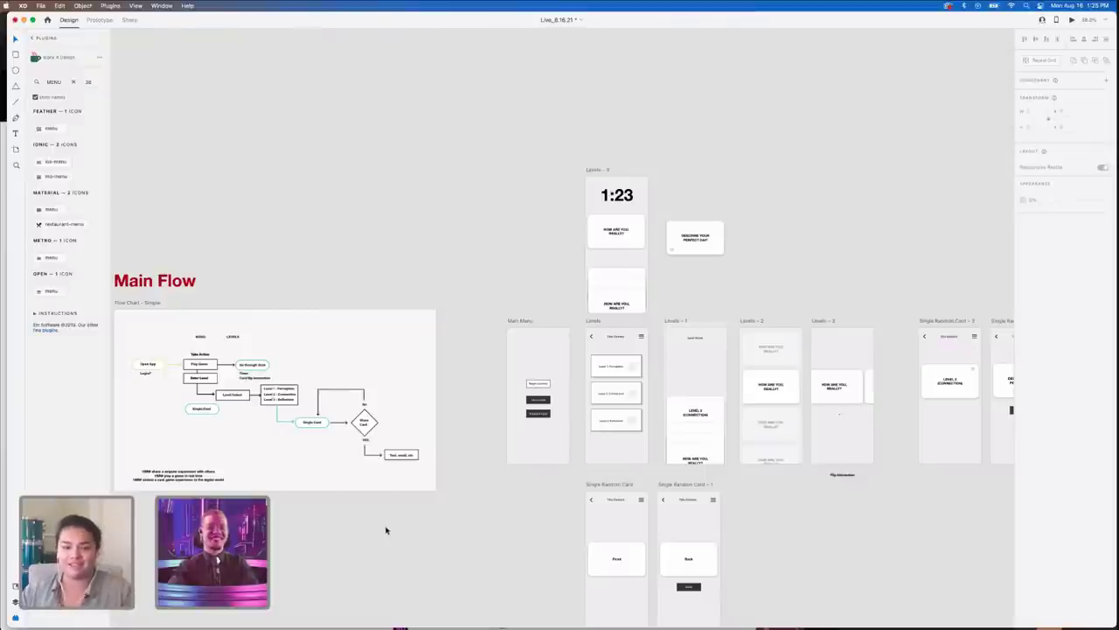
scroll(384, 528, right, 10)
scroll(384, 528, down, 3)
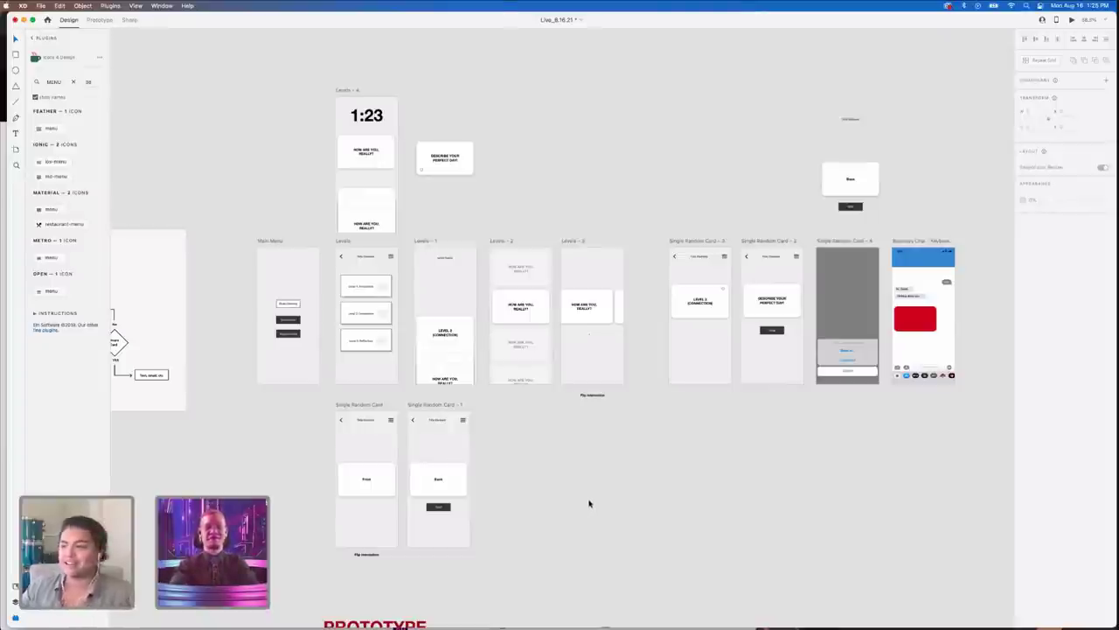
- Examine the PROTOTYPE section's phone artboards with stacked question cards and the separate red and white card pieces
scroll(589, 504, left, 3)
scroll(589, 503, down, 5)
scroll(590, 504, left, 2)
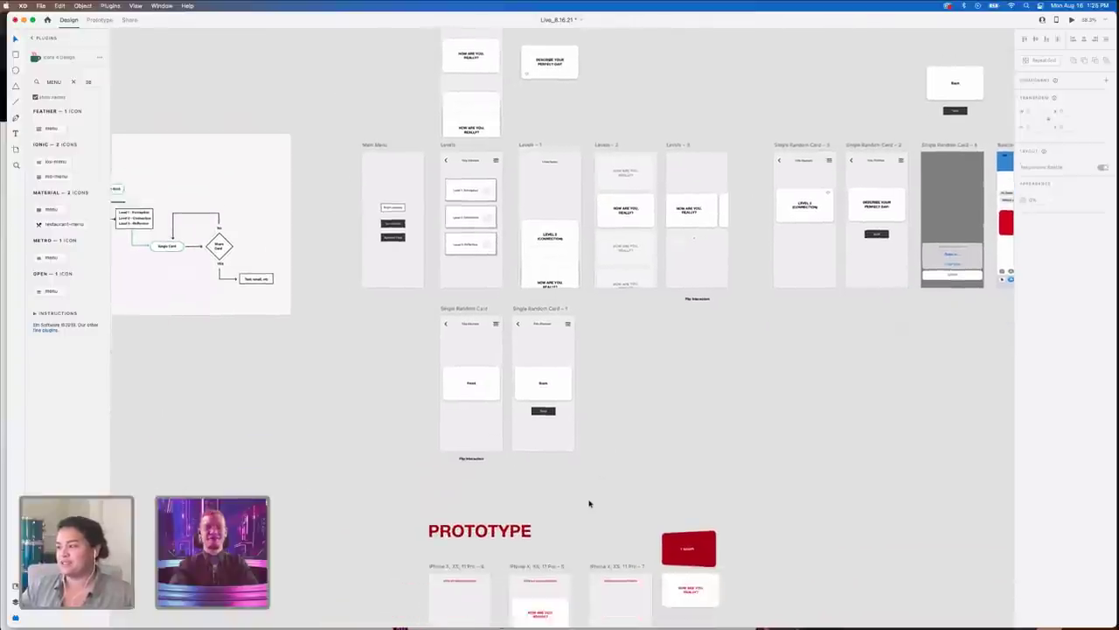
scroll(589, 503, down, 3)
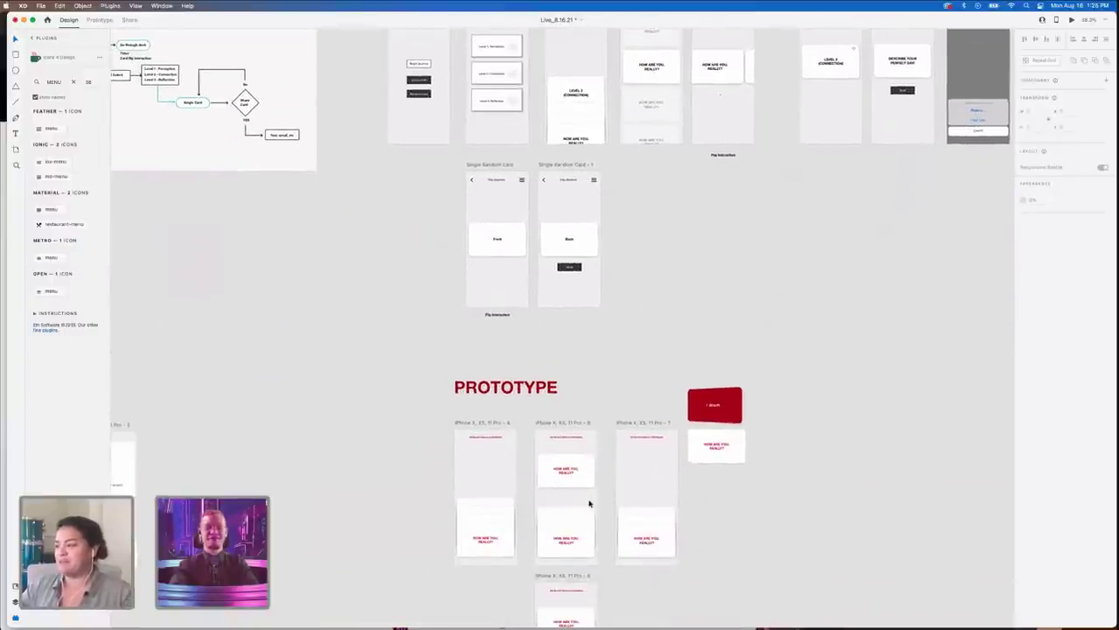
scroll(589, 504, down, 2)
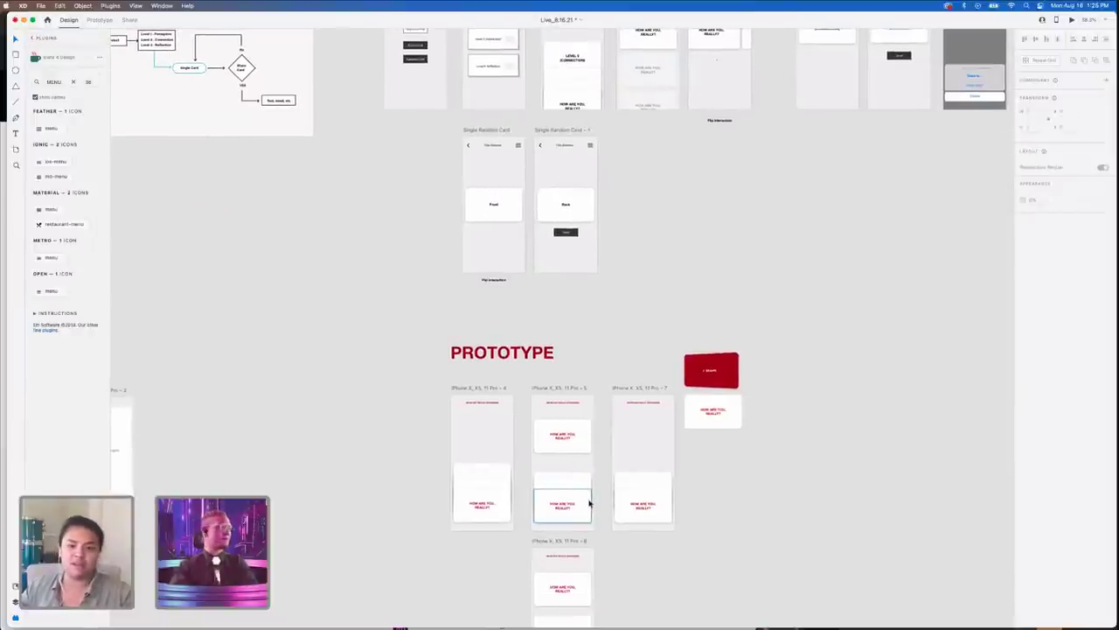
scroll(589, 504, down, 3)
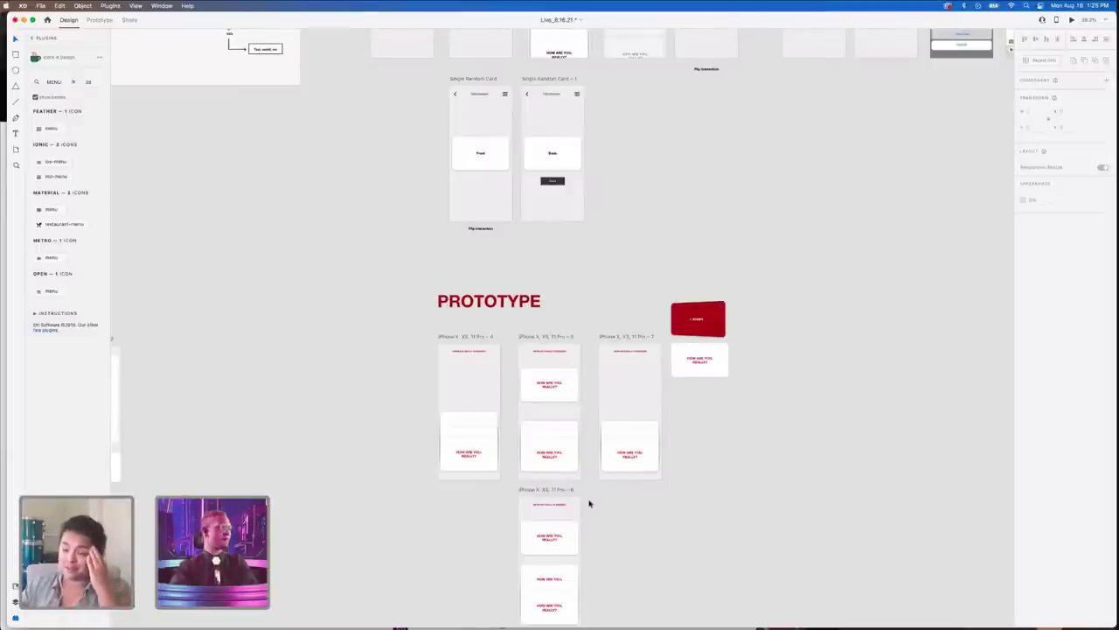
scroll(589, 503, down, 2)
scroll(589, 503, up, 3)
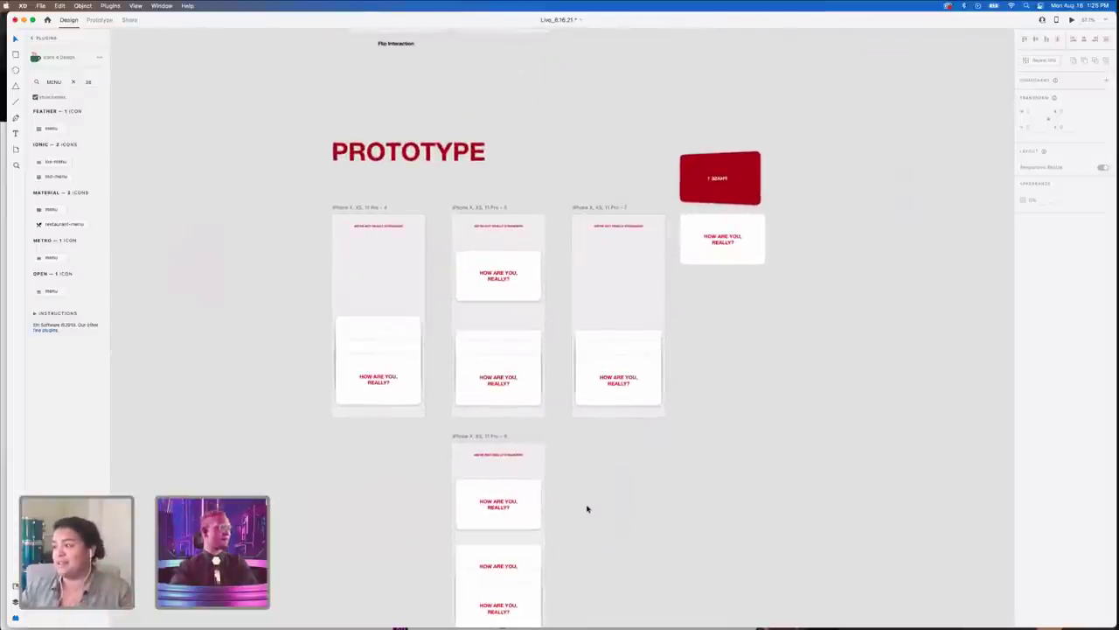
scroll(586, 508, down, 3)
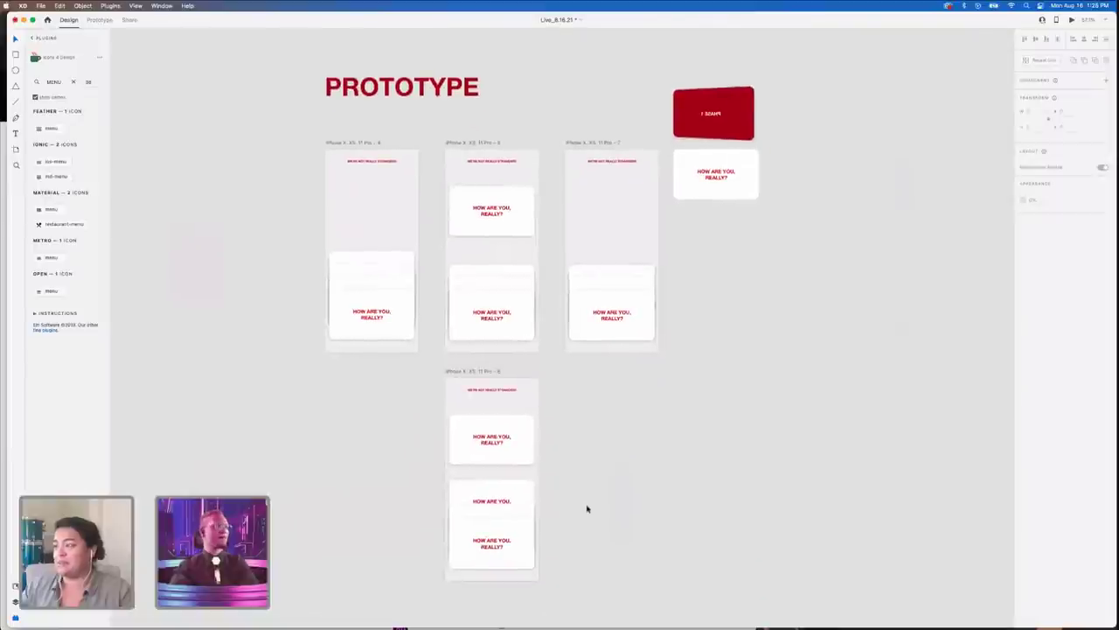
click(359, 143)
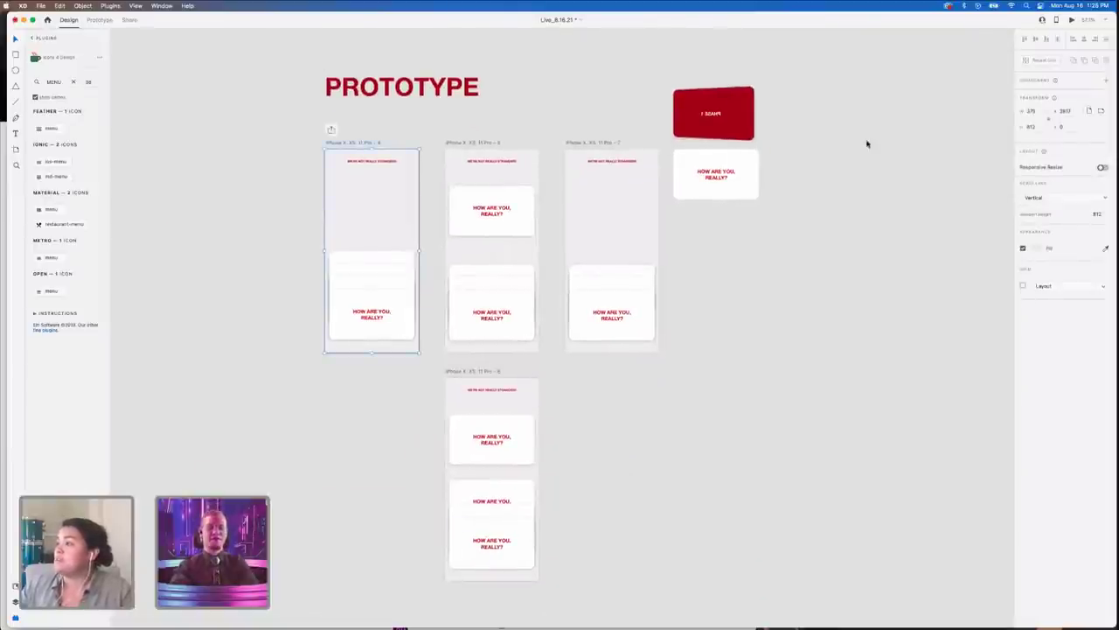
scroll(867, 143, down, 1)
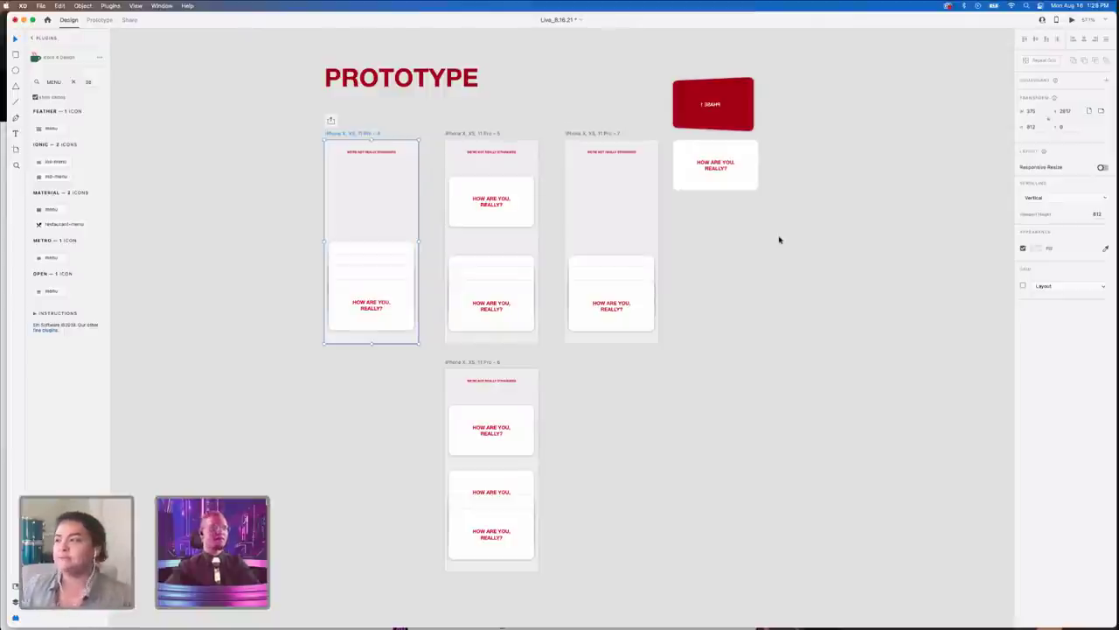
click(782, 254)
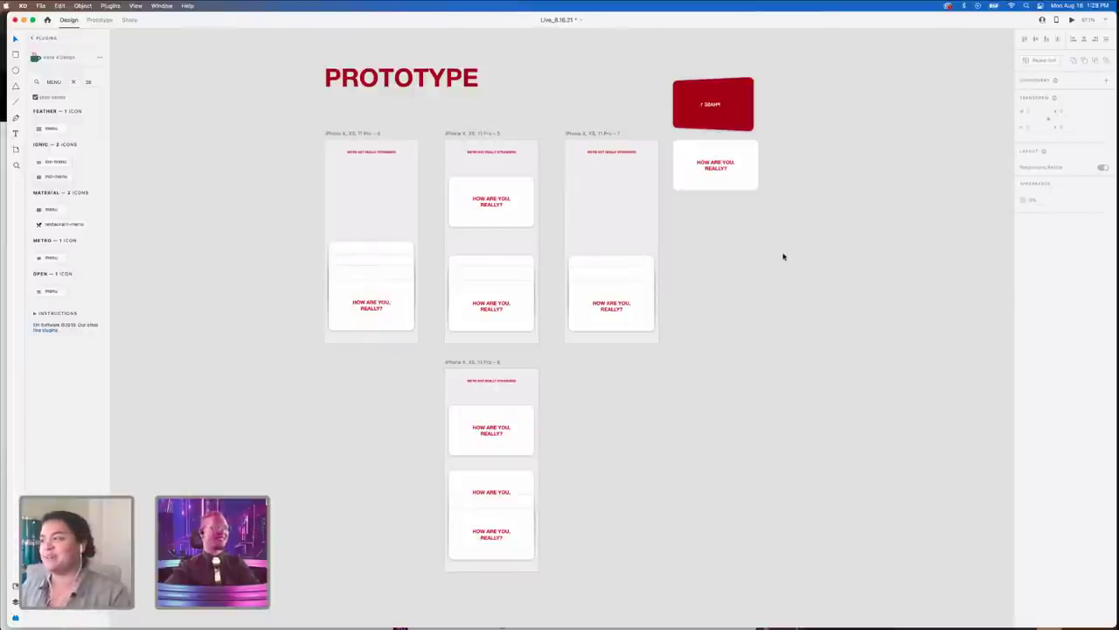
scroll(783, 256, up, 2)
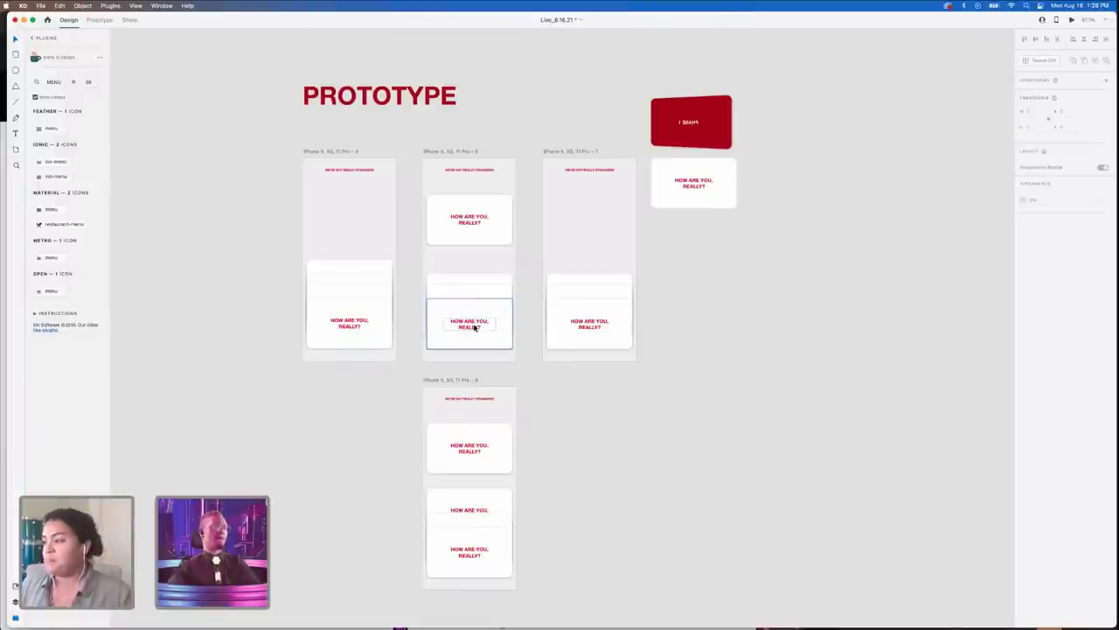
scroll(402, 386, up, 1)
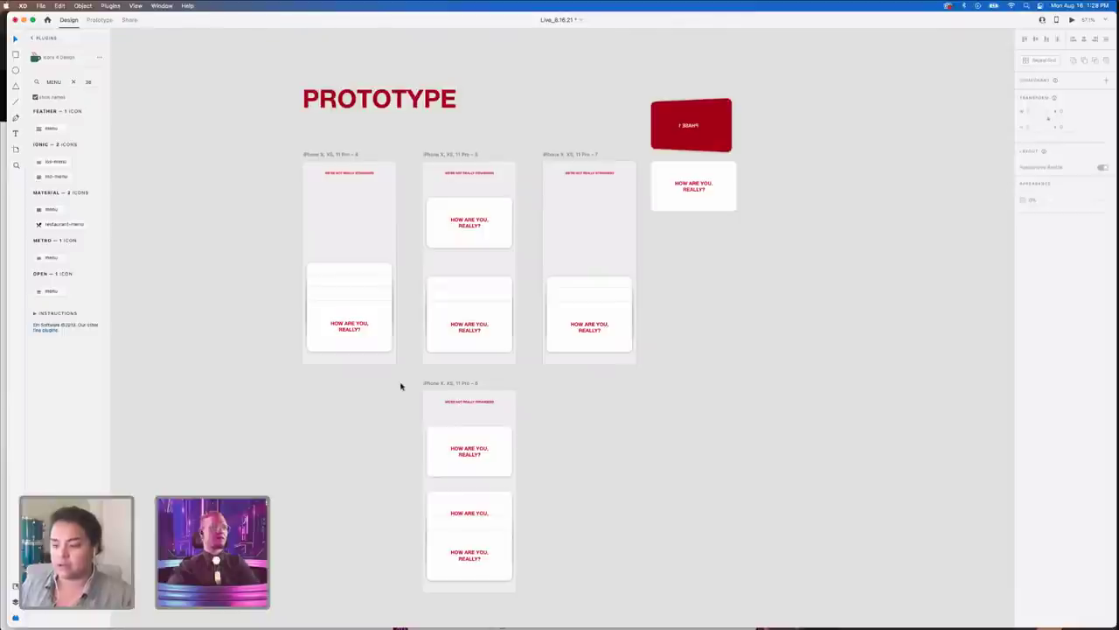
- Shift the first artboard in the PROTOTYPE section up slightly, to a Y position of -8
scroll(401, 385, down, 2)
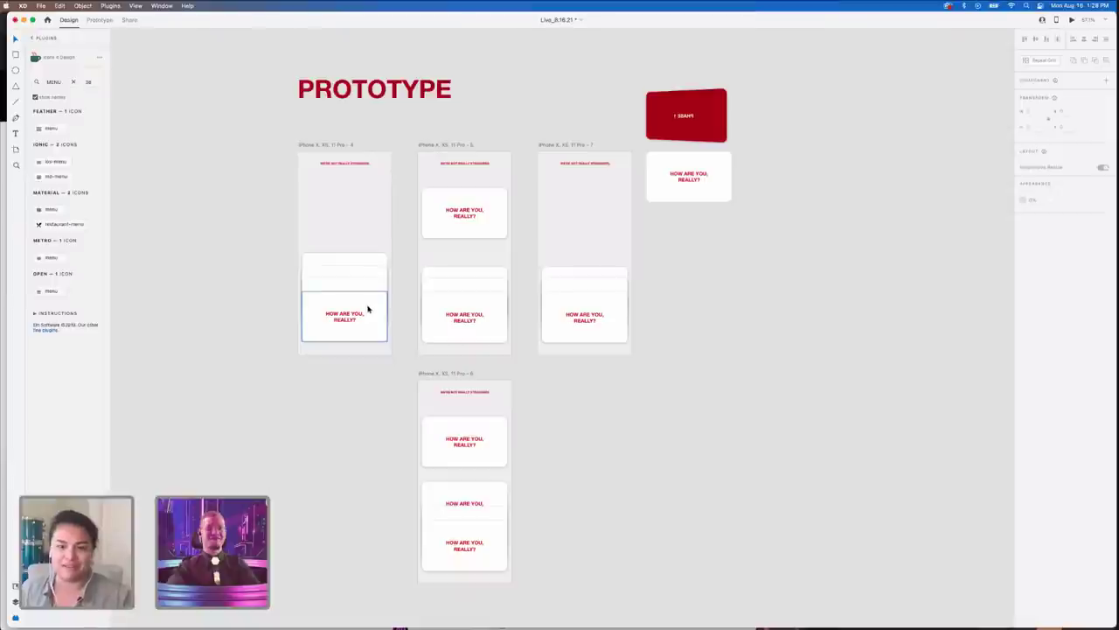
scroll(411, 364, up, 2)
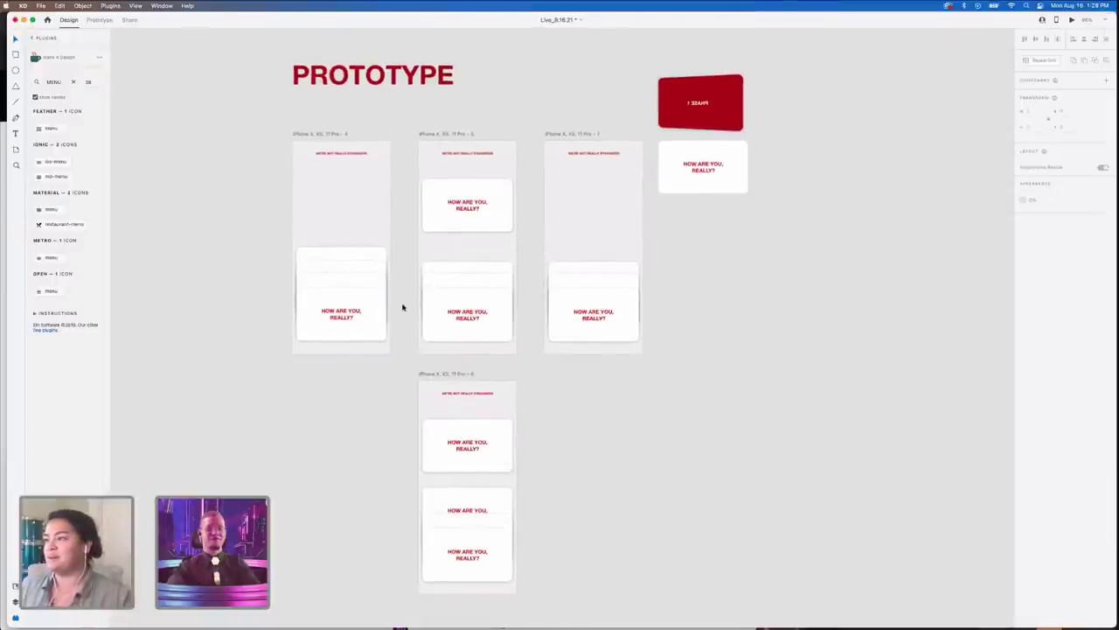
click(347, 136)
click(347, 134)
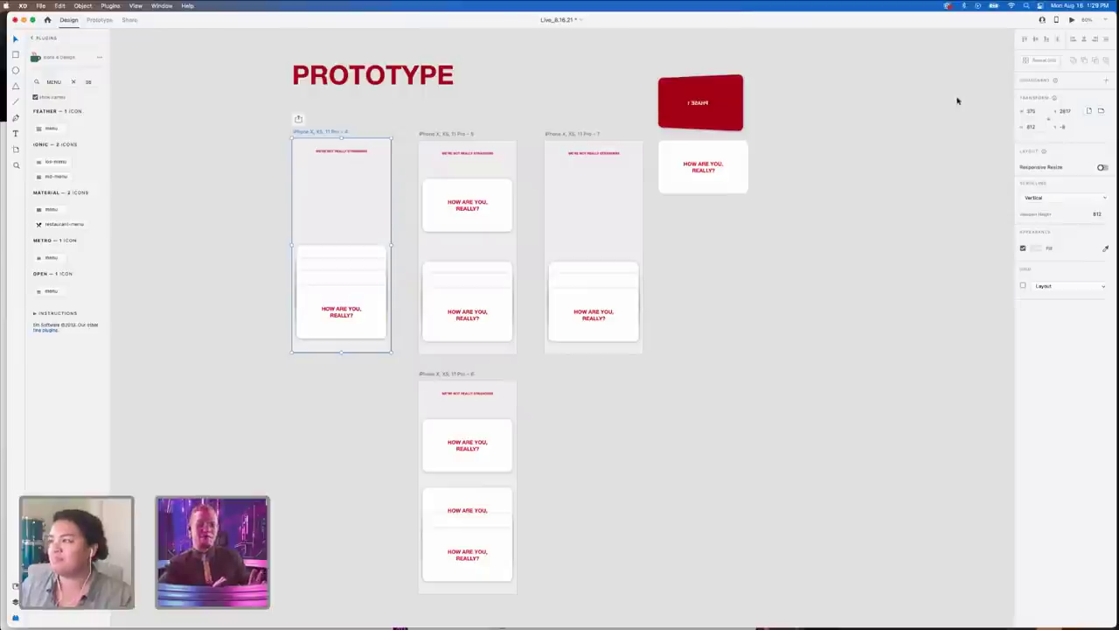
- Survey the overall board, comparing the Main Flow chart and wireframe rows with the PROTOTYPE section below them
scroll(958, 100, down, 5)
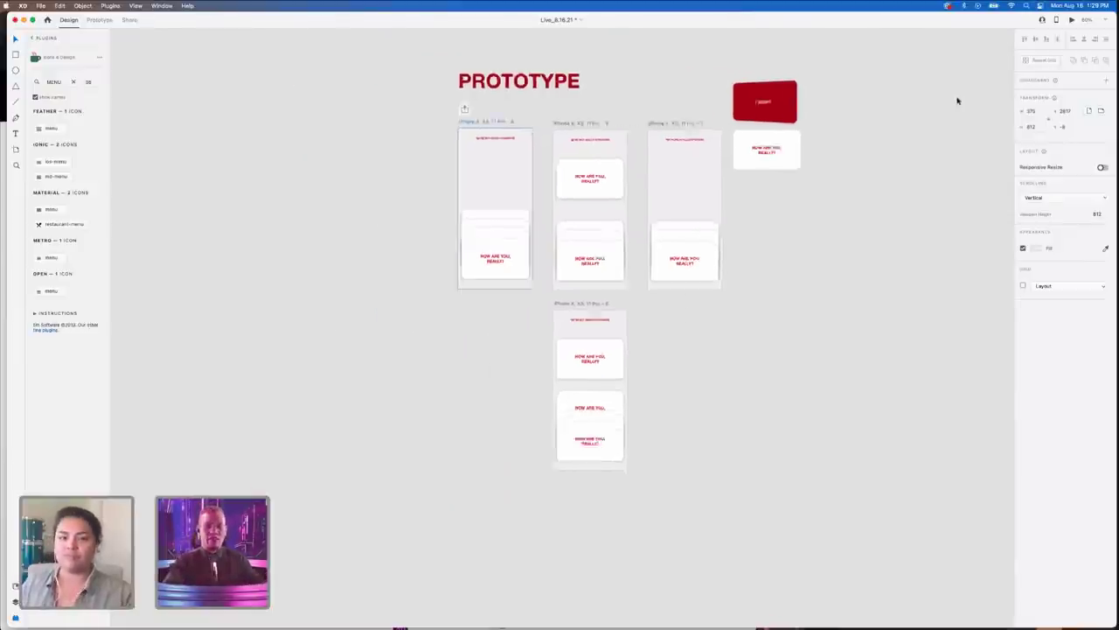
scroll(957, 100, up, 5)
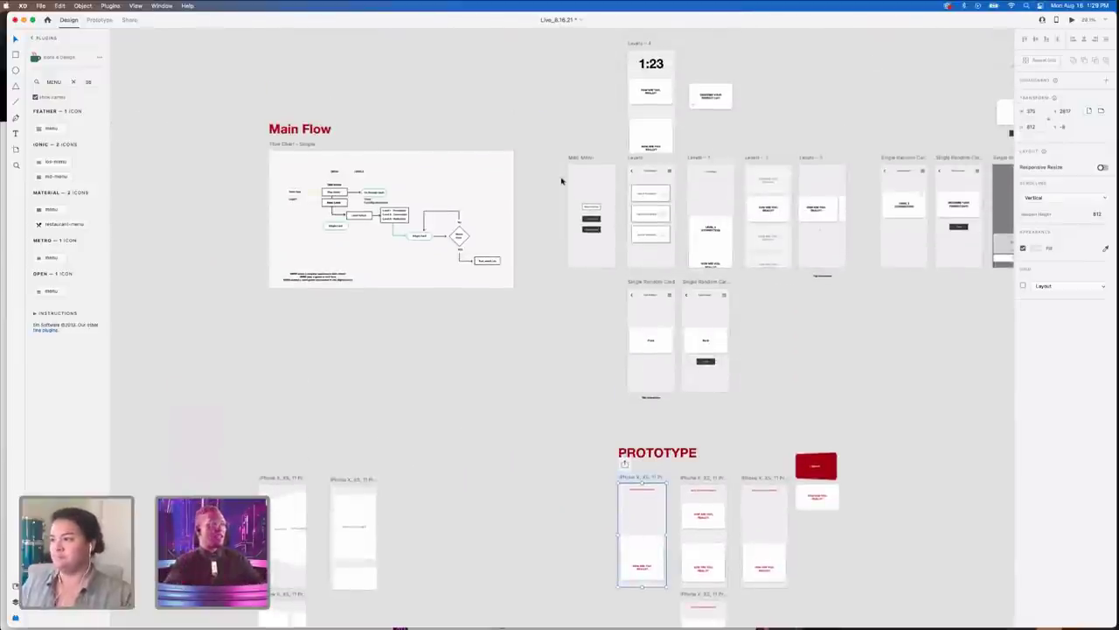
scroll(561, 181, up, 2)
scroll(562, 181, right, 2)
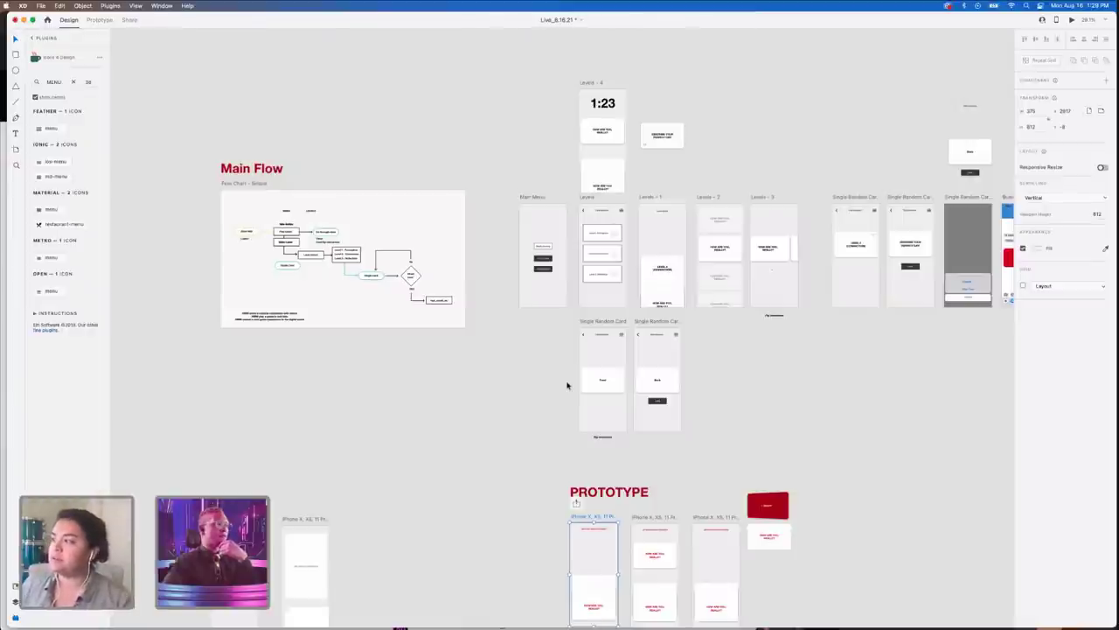
scroll(567, 385, down, 2)
scroll(566, 384, right, 2)
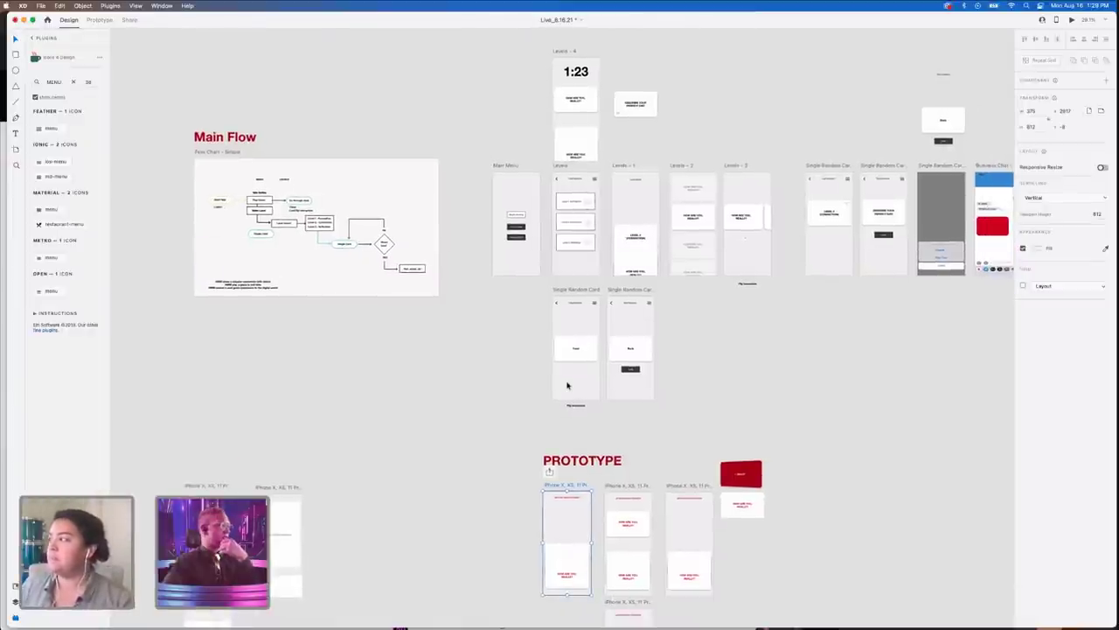
scroll(582, 425, down, 4)
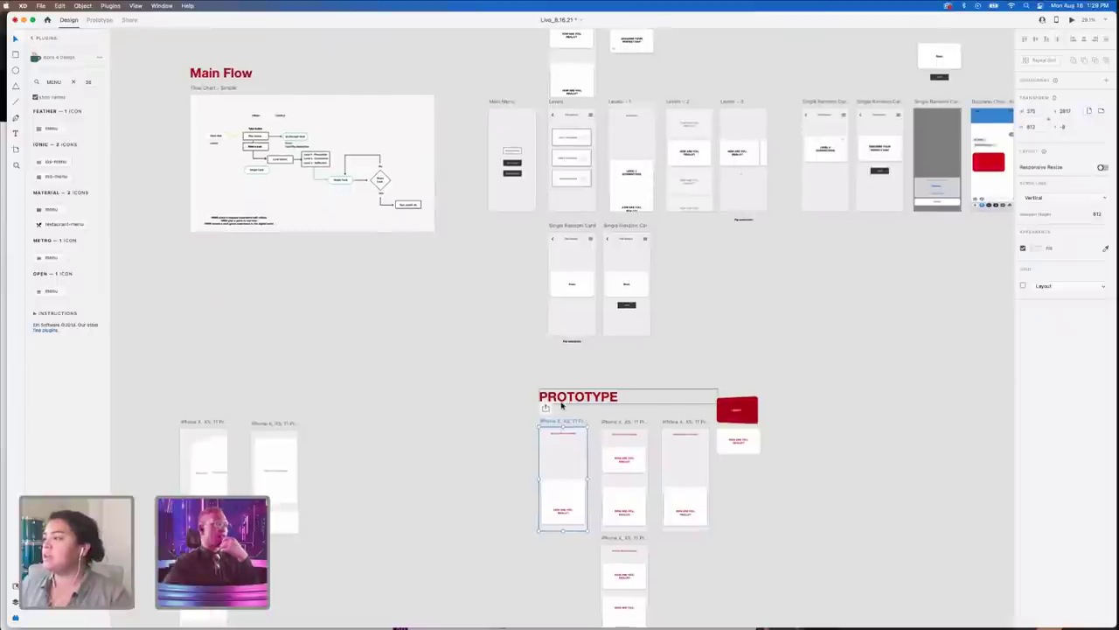
scroll(602, 301, up, 4)
scroll(602, 302, right, 2)
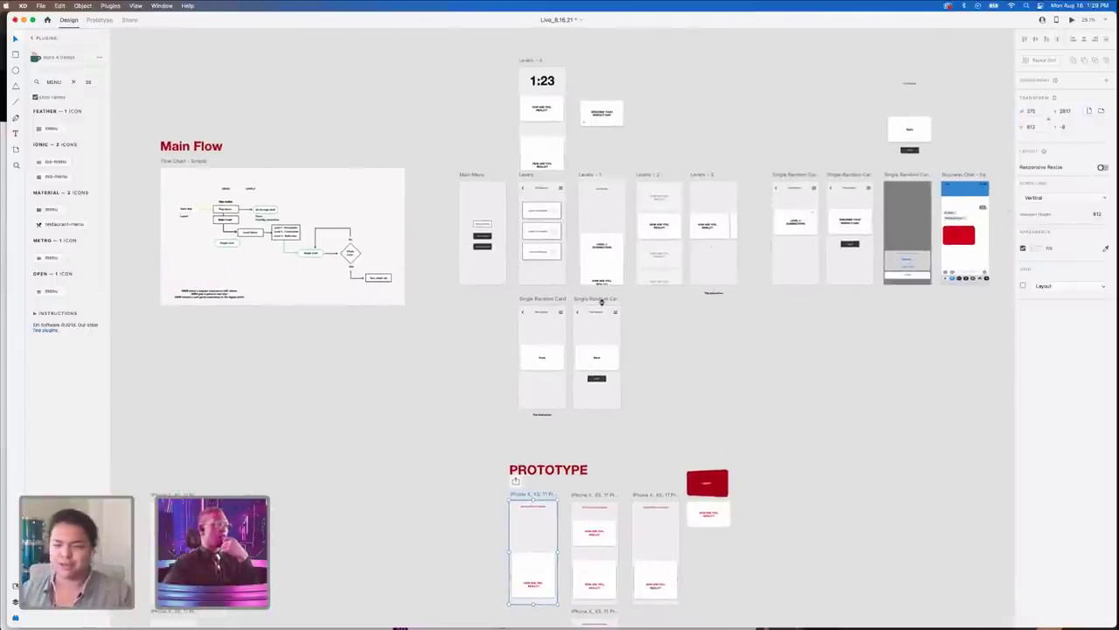
- Duplicate the Main Menu artboard to its left and shift the Main Flow title and flow chart away from the copy
scroll(812, 183, up, 3)
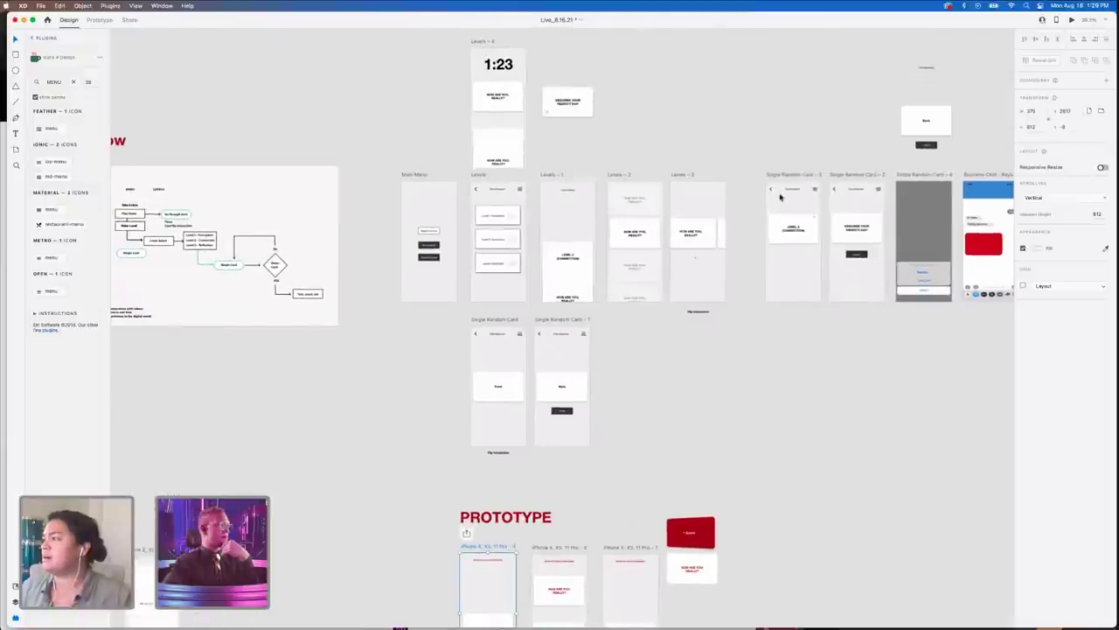
scroll(464, 200, up, 3)
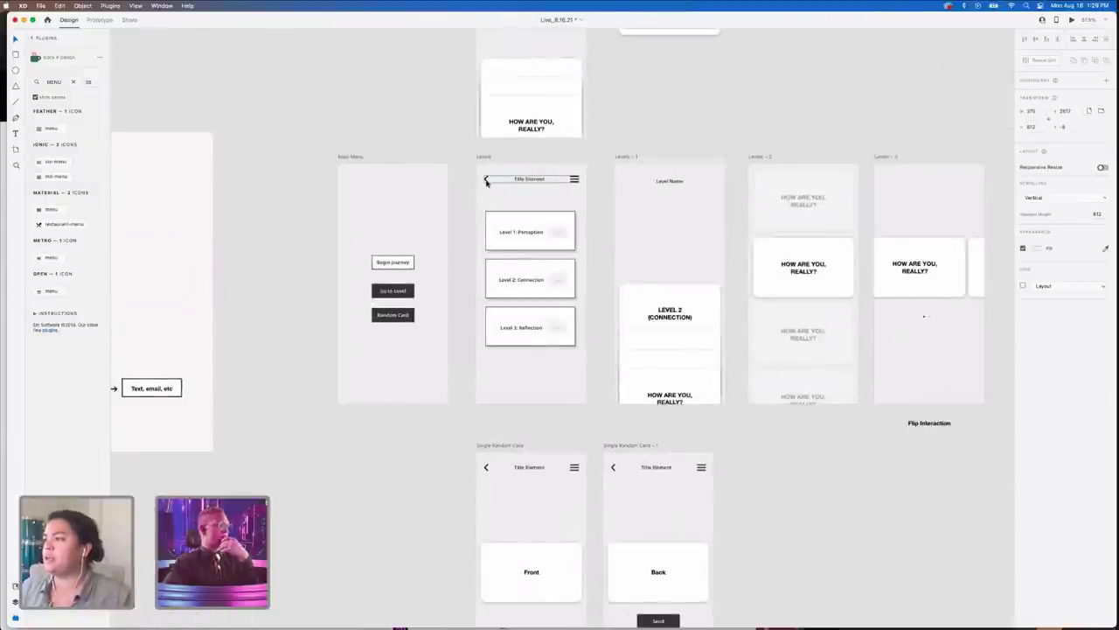
scroll(487, 183, left, 3)
scroll(486, 183, left, 5)
scroll(362, 200, down, 2)
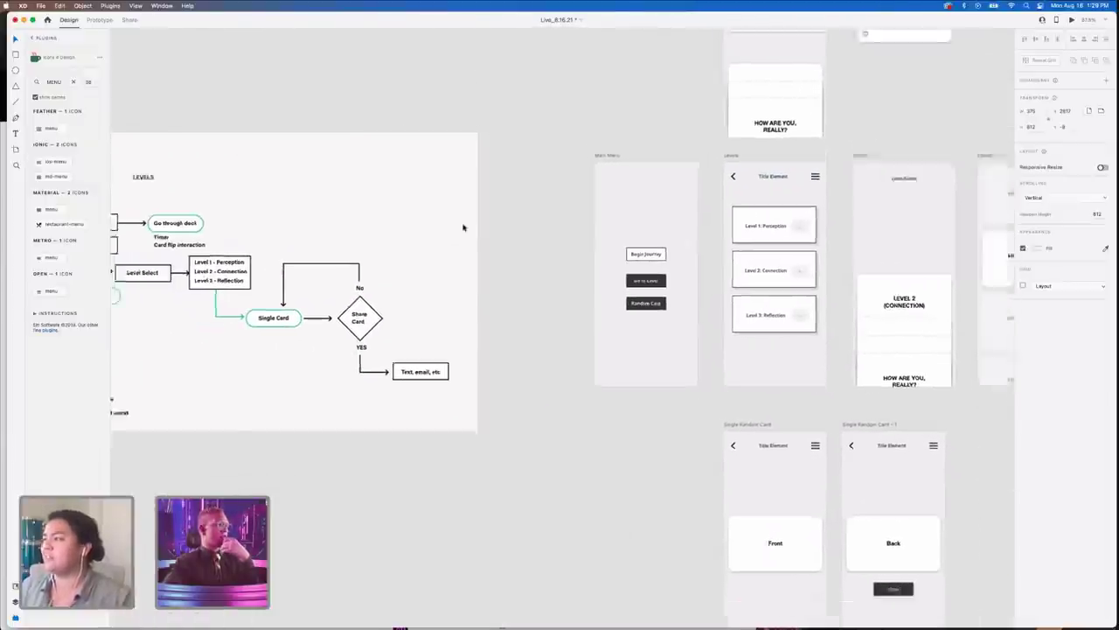
click(602, 161)
drag(602, 161, 493, 158)
scroll(487, 158, left, 3)
scroll(487, 158, down, 2)
scroll(487, 158, down, 1)
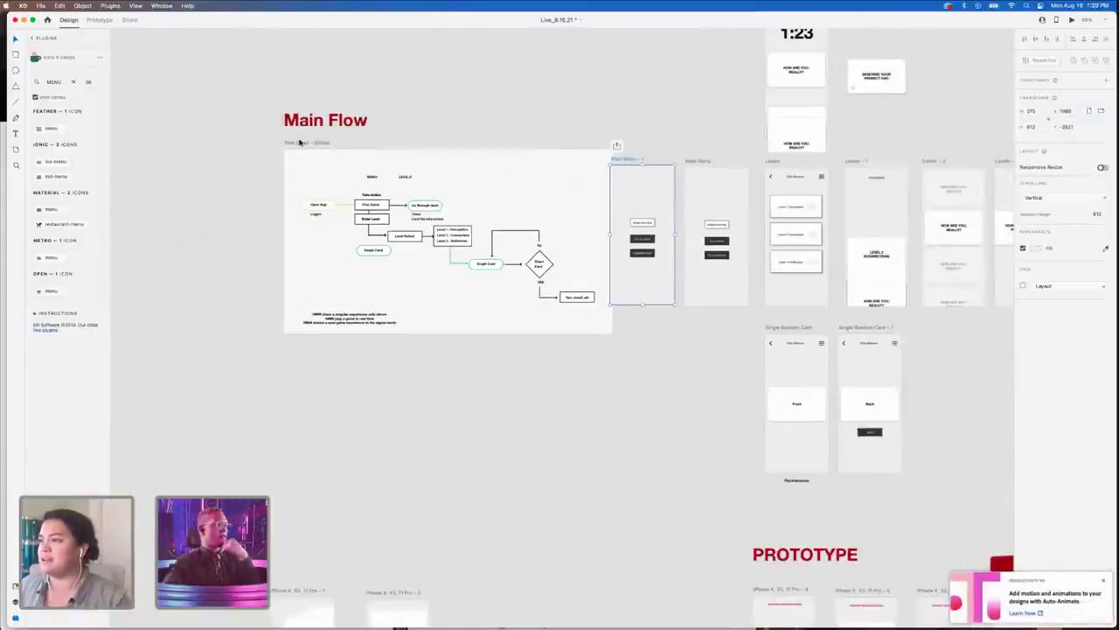
drag(301, 142, 270, 117)
- Clear the buttons from the duplicated Main Menu artboard and rename it LOGIN
click(637, 214)
drag(638, 213, 662, 267)
key(Delete)
double_click(623, 158)
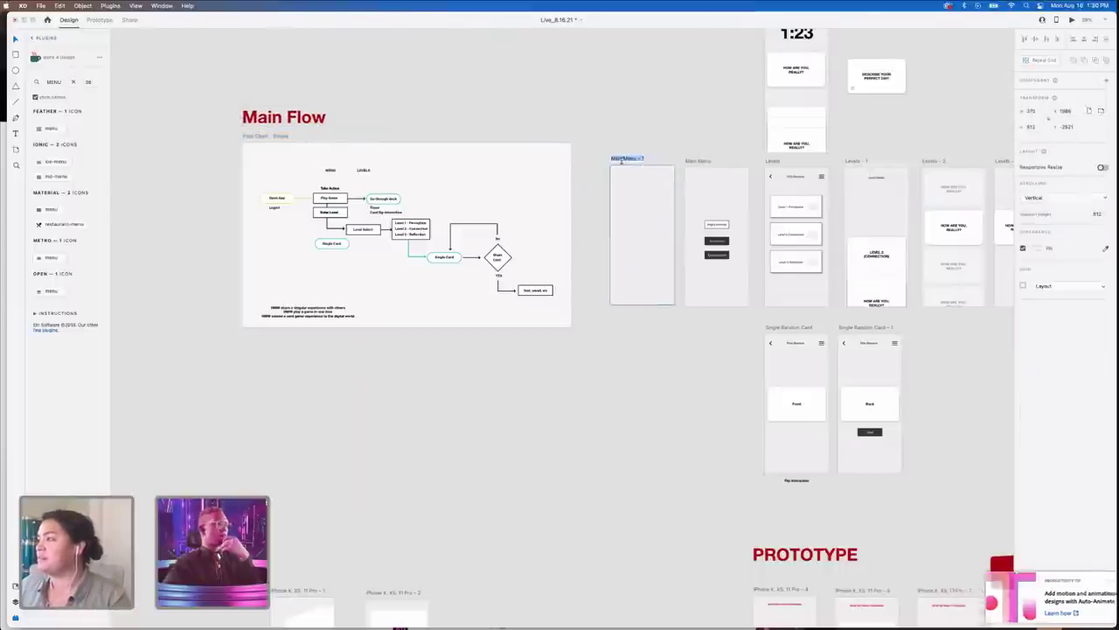
text(LOGIN)
key(Return)
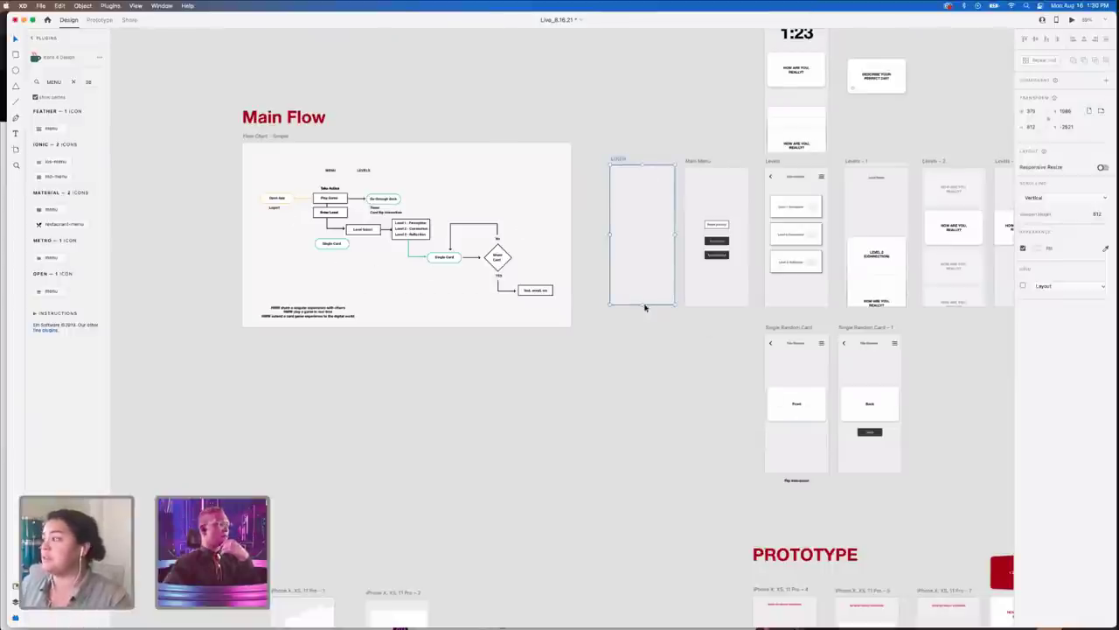
- Add an input element from the Quick Mockup plugin to the LOGIN artboard and duplicate it just below
click(869, 435)
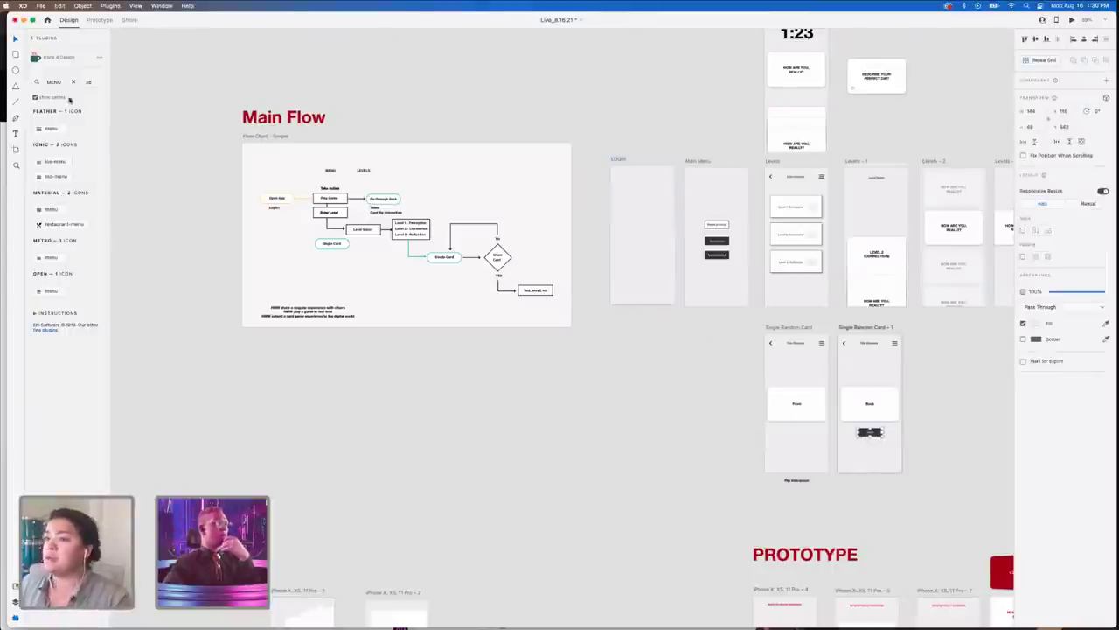
click(38, 38)
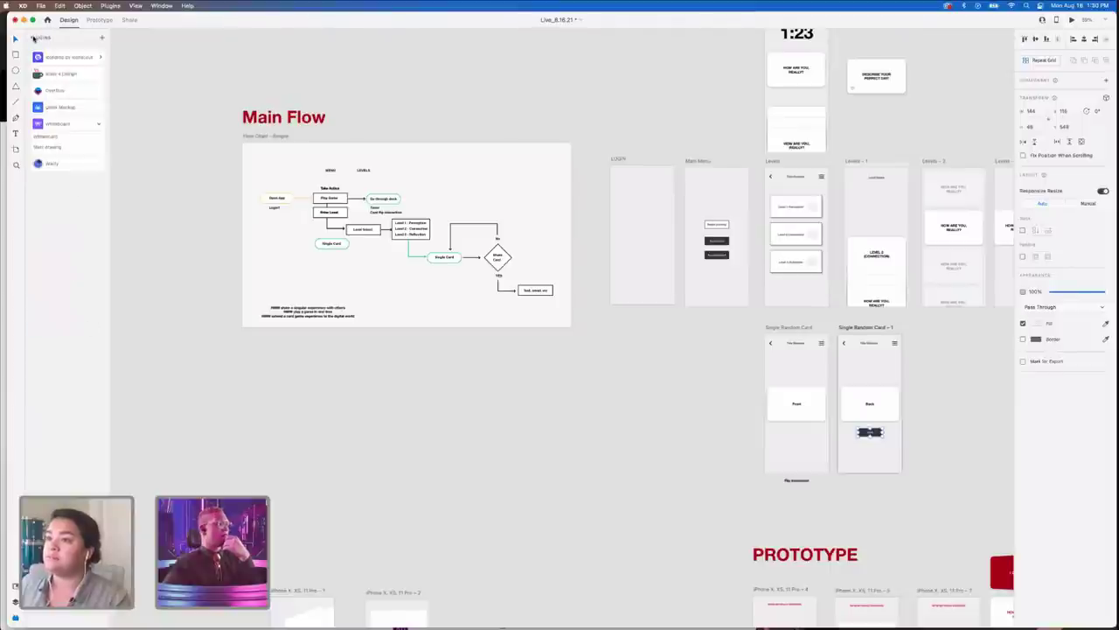
click(60, 107)
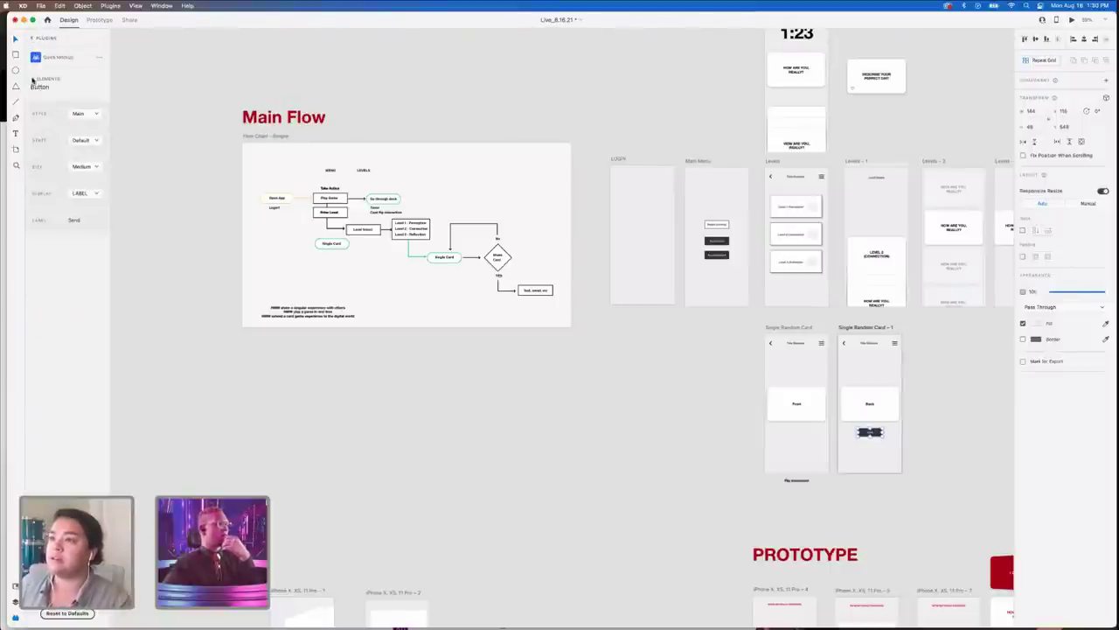
click(31, 80)
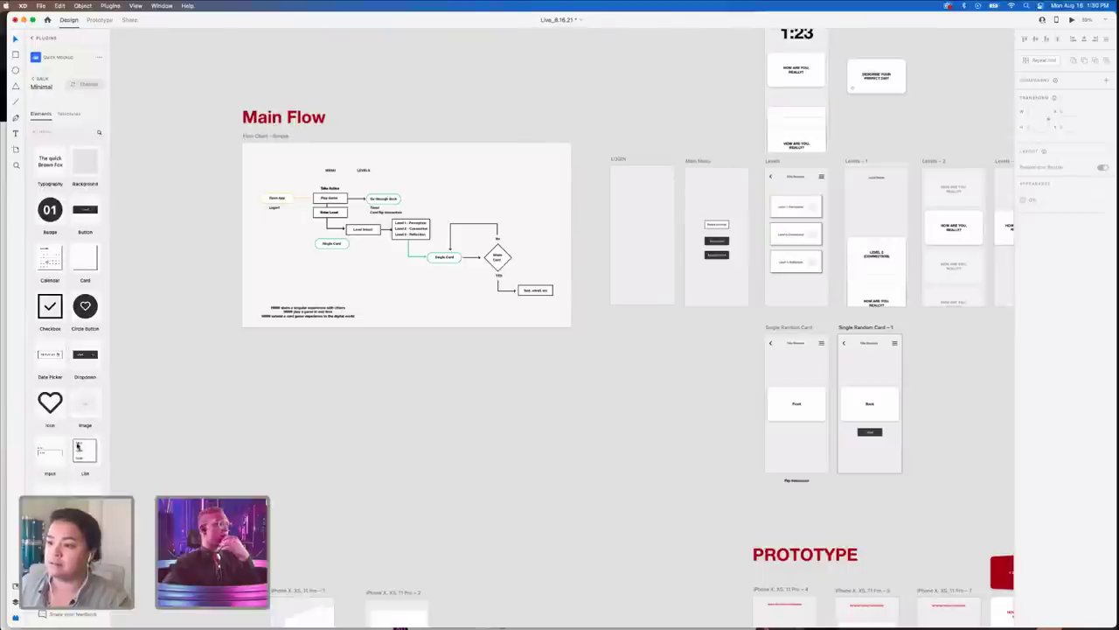
scroll(76, 446, down, 1)
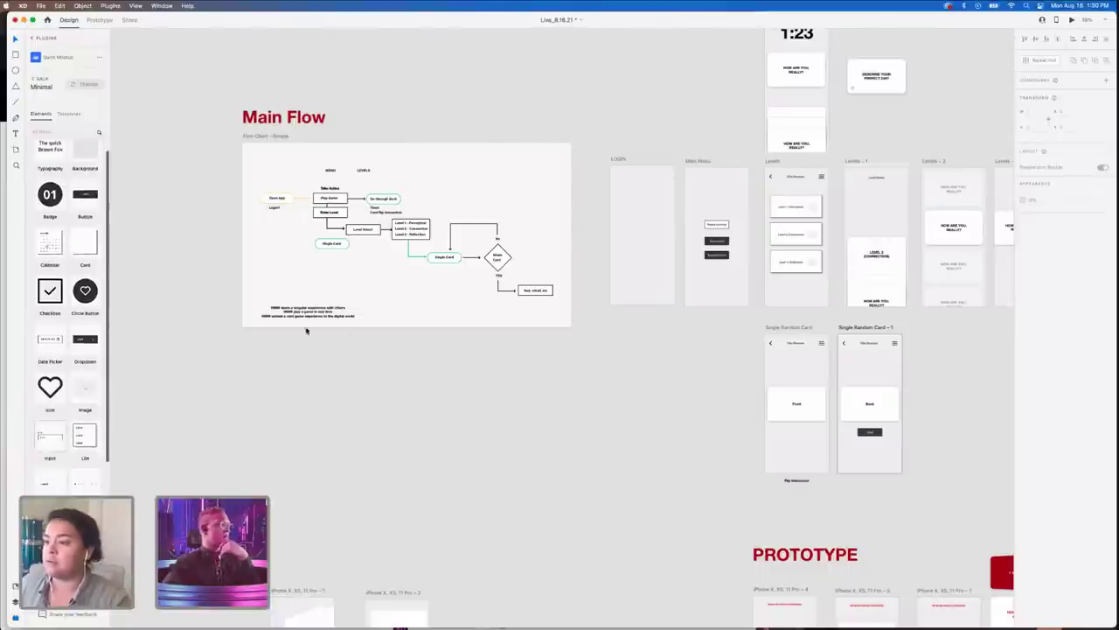
click(46, 434)
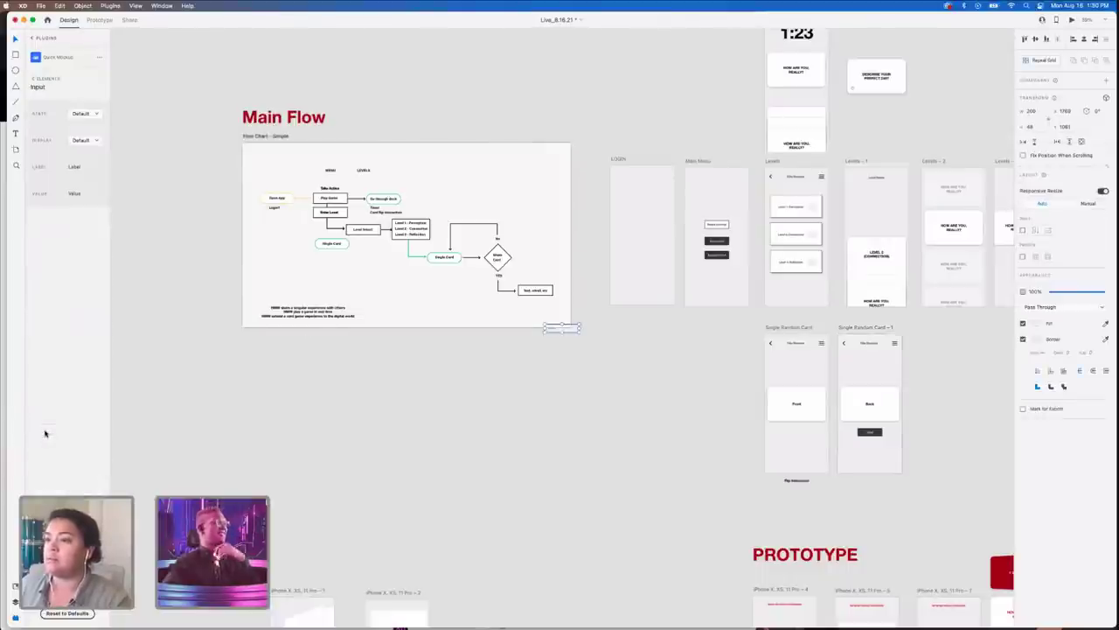
drag(560, 327, 635, 239)
scroll(635, 229, up, 5)
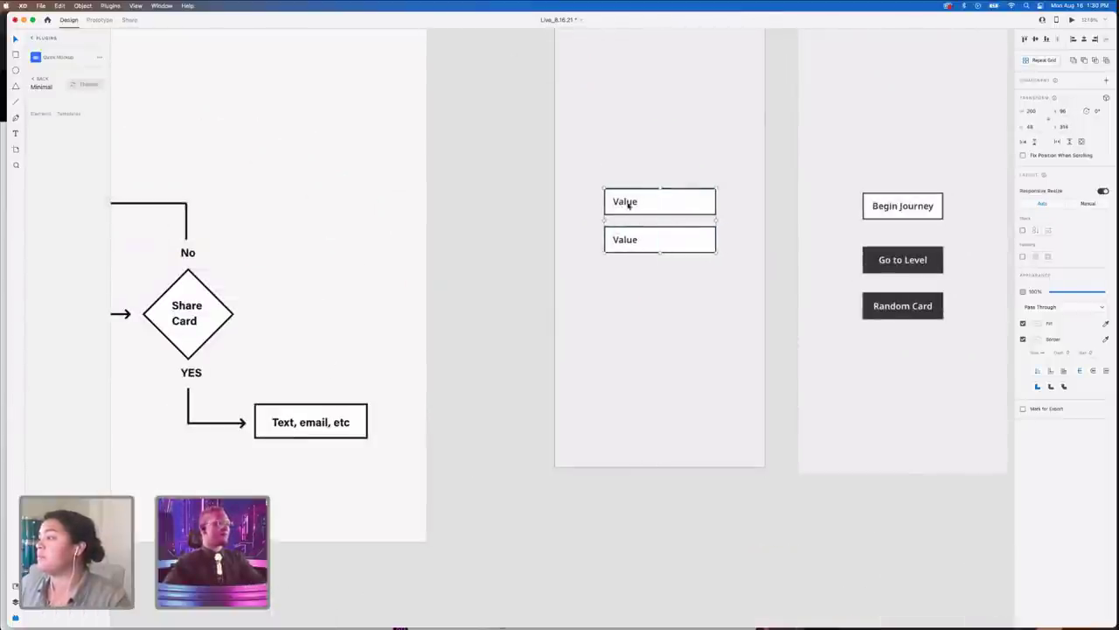
- Replace the placeholder text in the LOGIN artboard's upper input with "Email"
double_click(626, 203)
text(EMAIL)
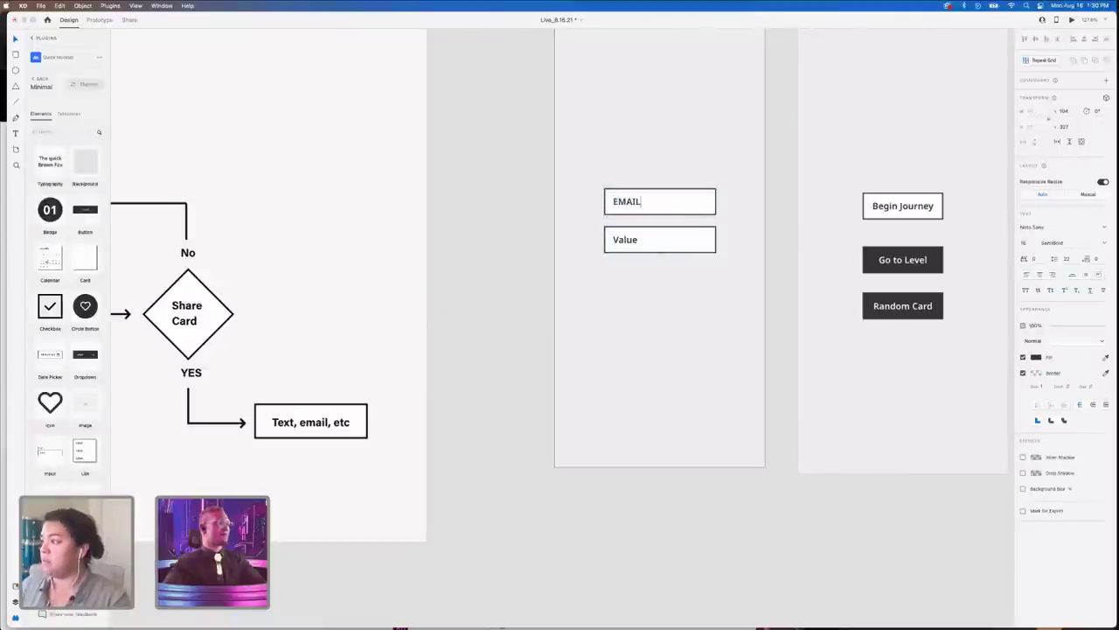
key(BackSpace)
key(BackSpace)
key(BackSpace)
key(BackSpace)
key(BackSpace)
text(Email)
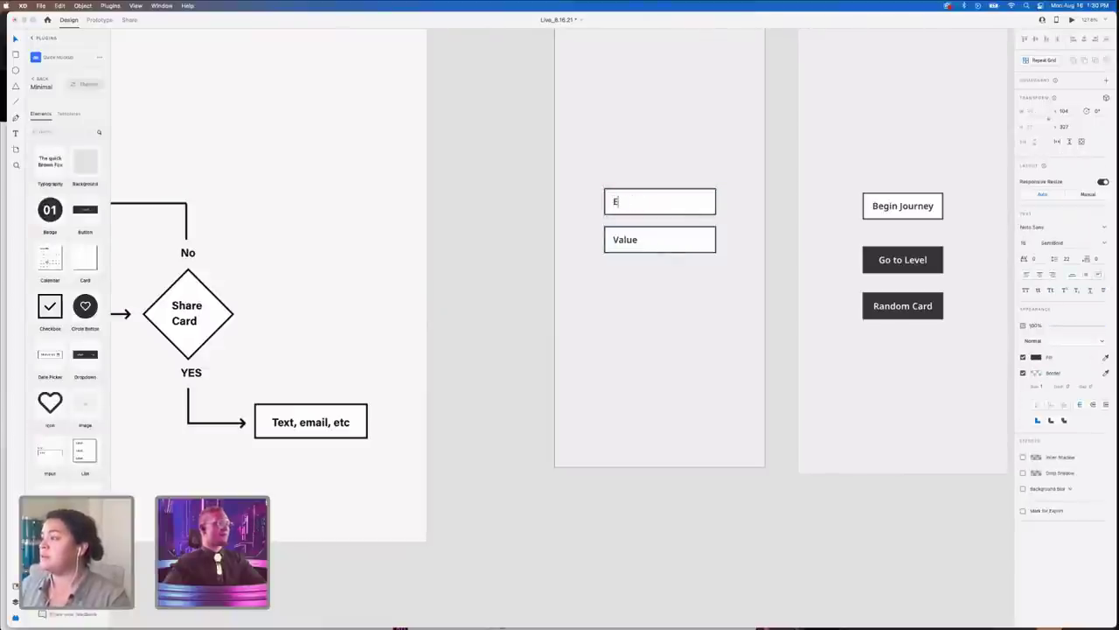
- Replace the placeholder text in the LOGIN artboard's lower input with "Password"
click(625, 241)
double_click(624, 240)
text(Passw)
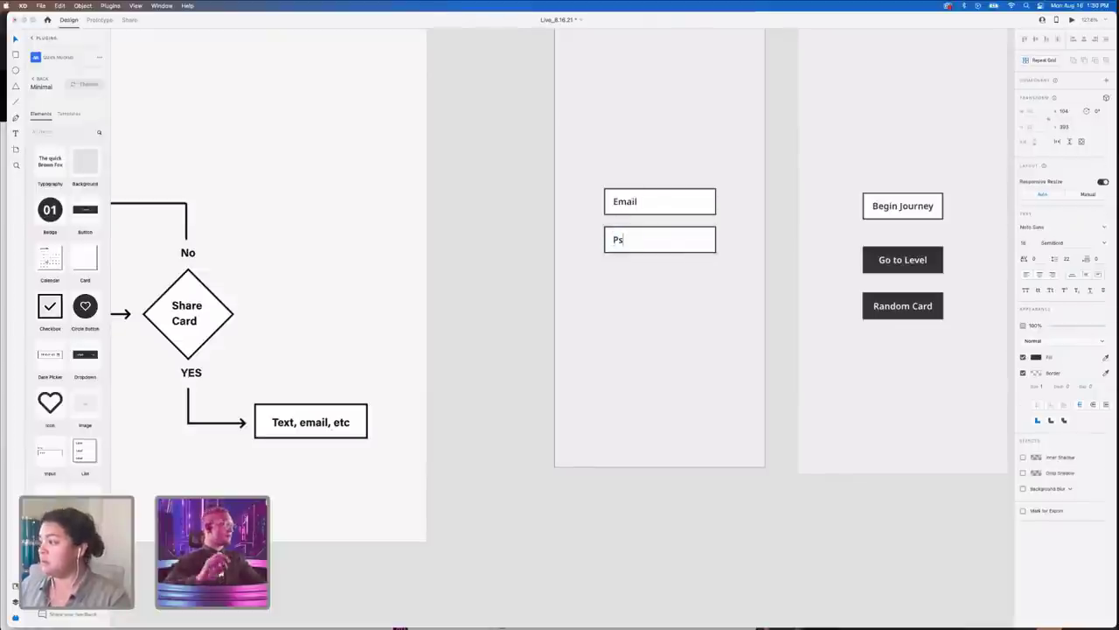
text(ord)
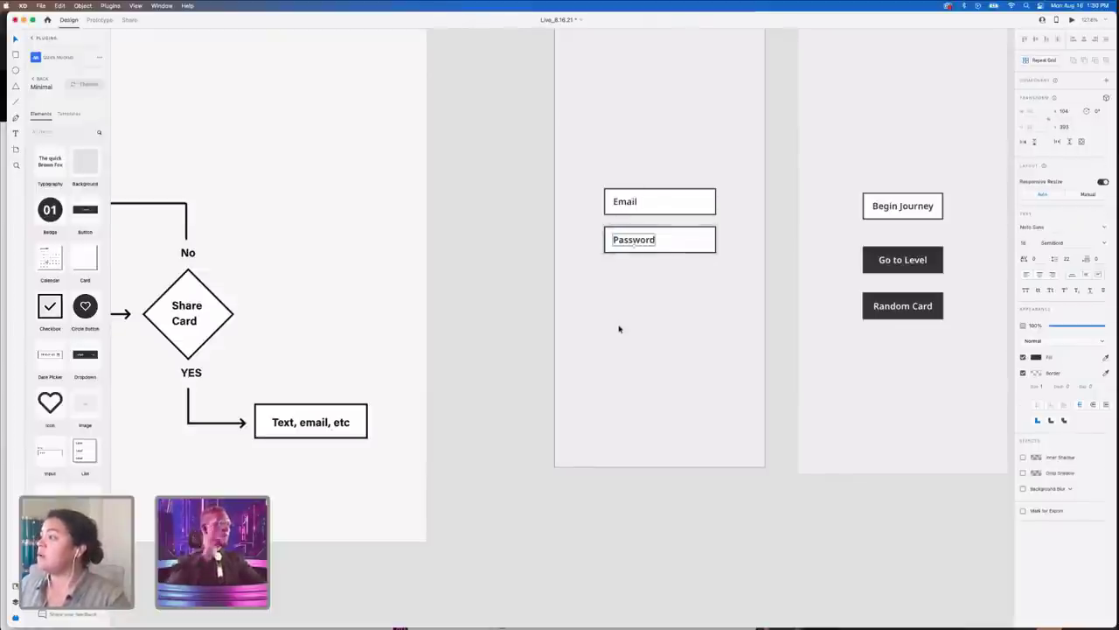
- Review the LOGIN artboard alongside the Main Flow chart, the wireframe rows and the business chat screen
scroll(635, 334, down, 5)
scroll(636, 334, right, 3)
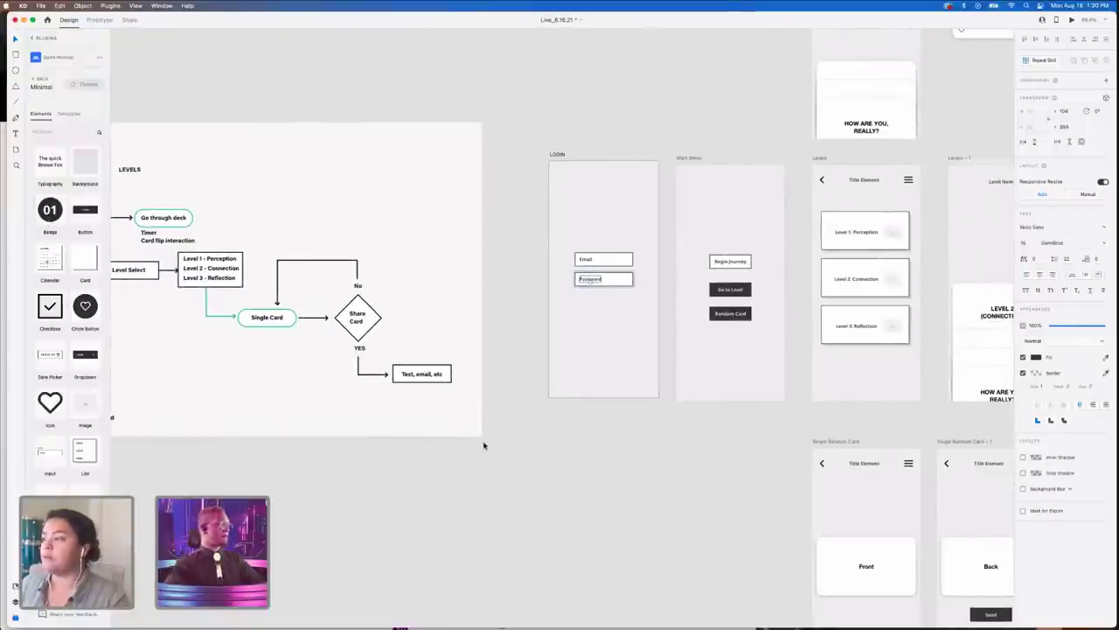
scroll(524, 449, down, 3)
scroll(538, 376, up, 2)
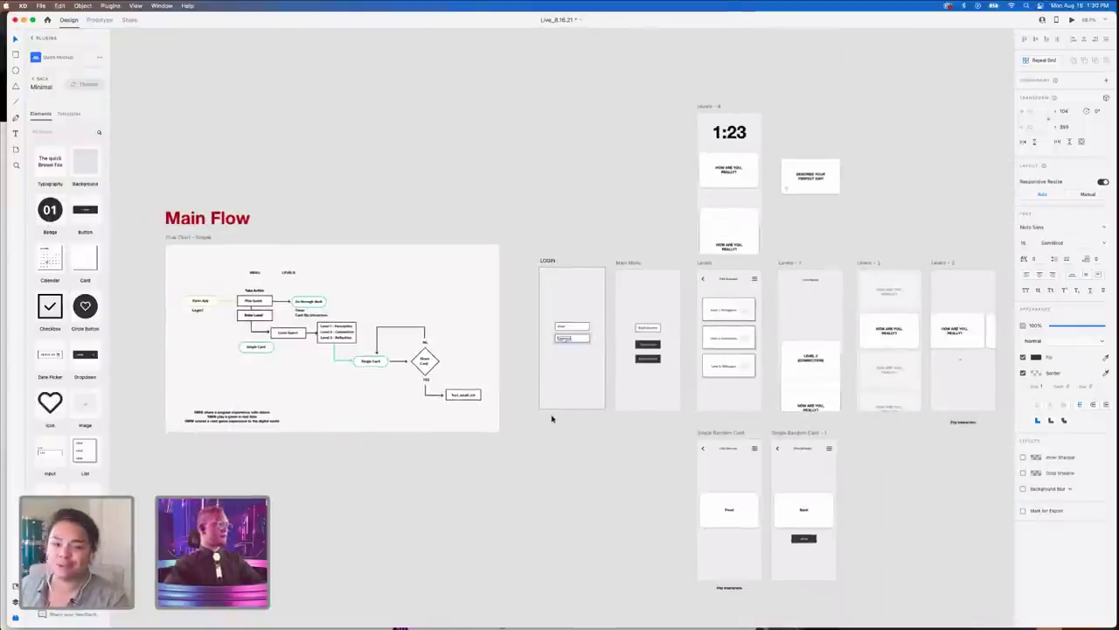
scroll(555, 420, down, 3)
scroll(586, 462, right, 4)
scroll(586, 461, down, 1)
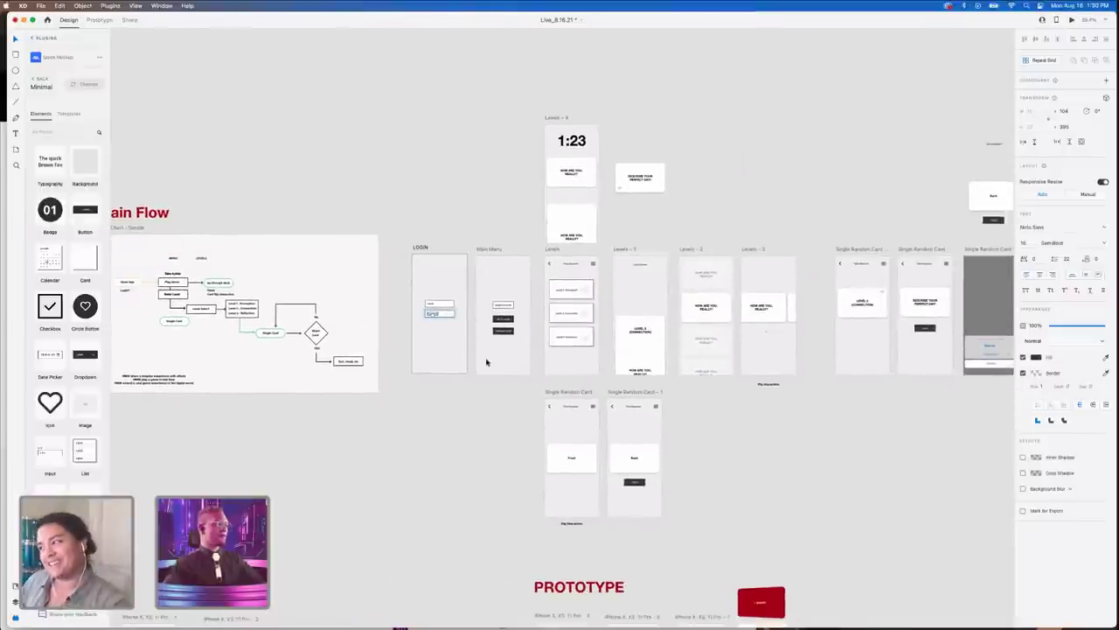
scroll(485, 362, down, 4)
scroll(484, 362, right, 3)
scroll(375, 275, up, 3)
scroll(375, 275, right, 2)
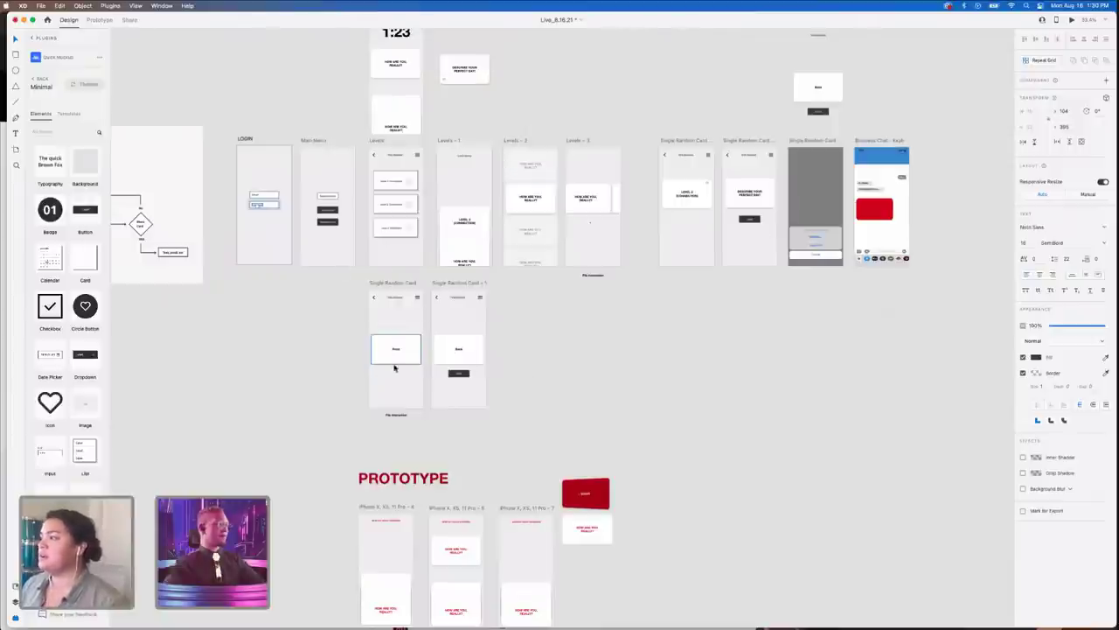
- Preview the first artboard in the PROTOTYPE section and trigger its card transition
click(540, 394)
scroll(539, 398, down, 1)
scroll(540, 398, left, 1)
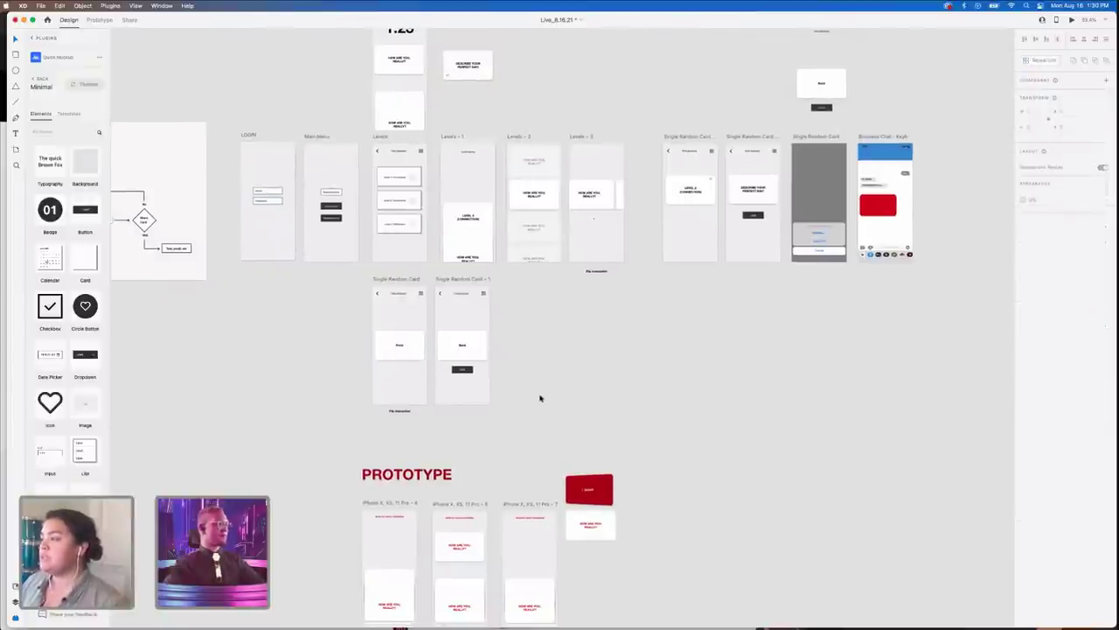
scroll(540, 398, down, 5)
scroll(540, 398, left, 3)
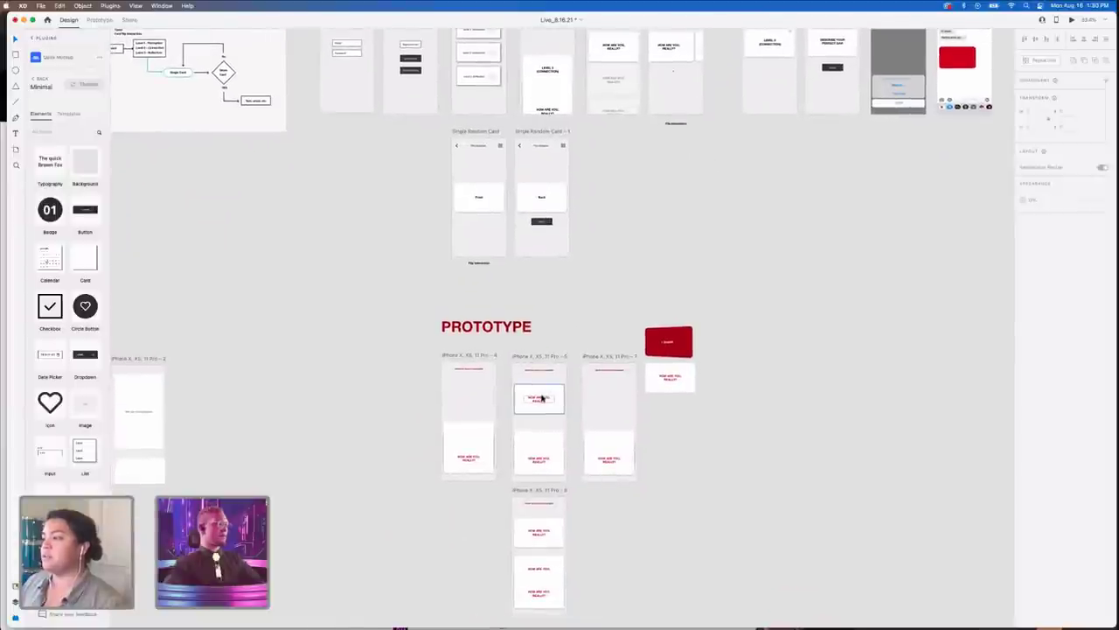
scroll(542, 398, up, 2)
scroll(542, 393, down, 4)
scroll(542, 393, right, 1)
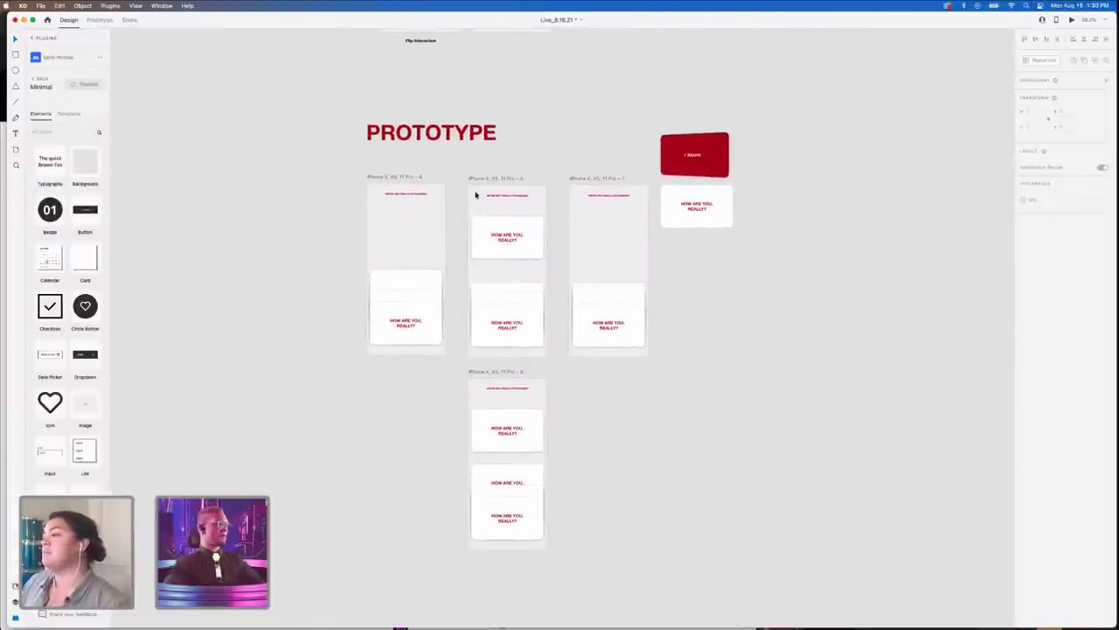
click(384, 181)
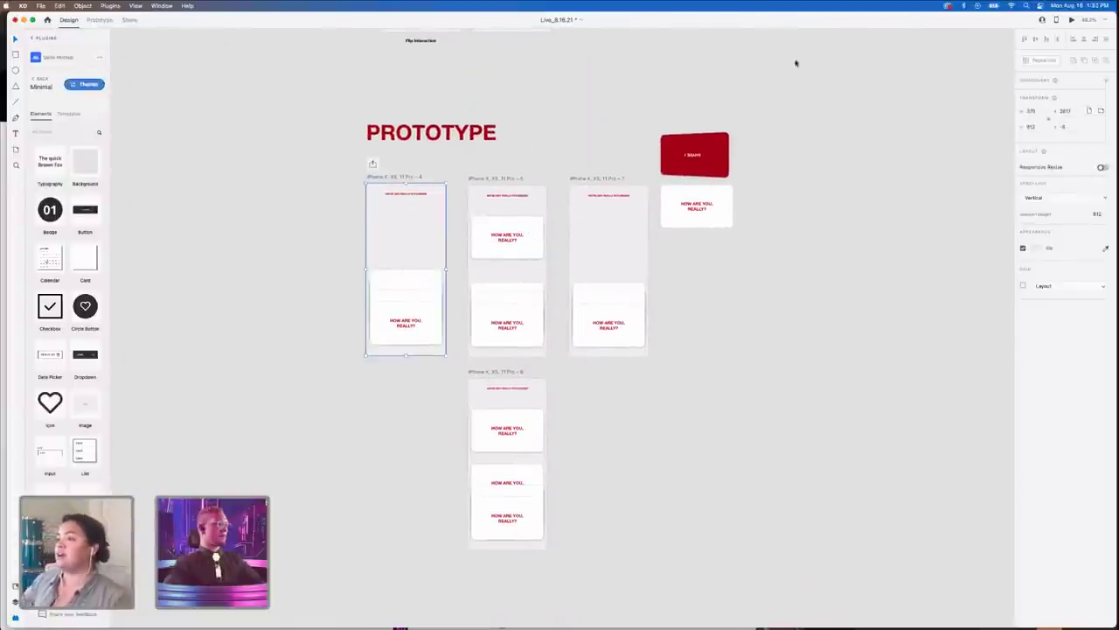
click(1071, 19)
click(289, 297)
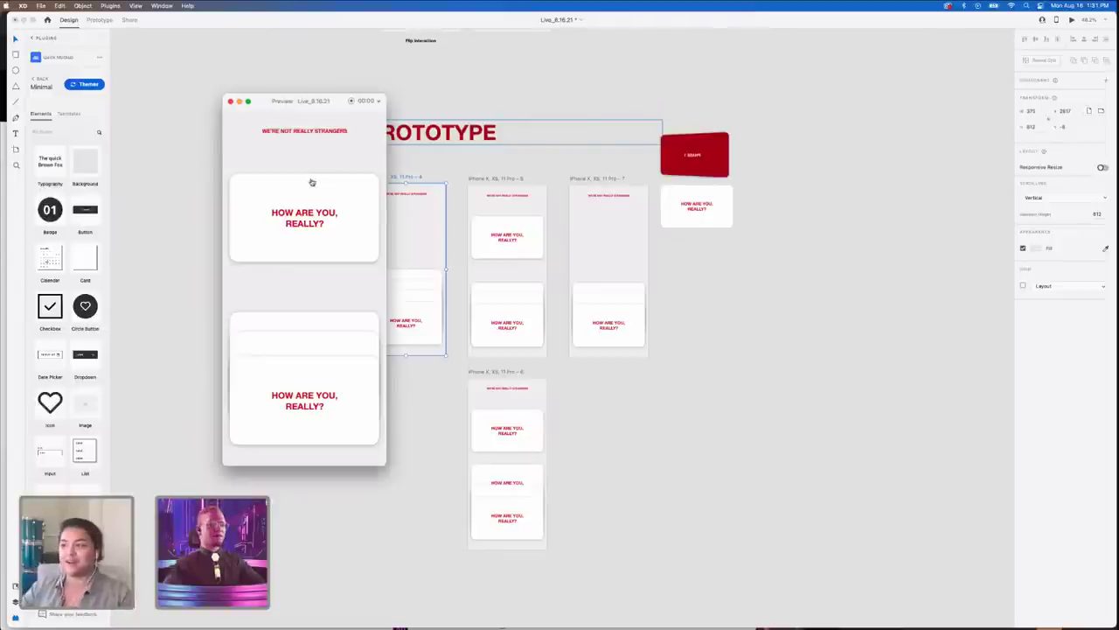
- Try swiping the upper question card in the preview and move the preview window clear of the PROTOTYPE artboards
mouse_move(313, 182)
mouse_down()
mouse_move(307, 297)
mouse_move(316, 181)
mouse_up()
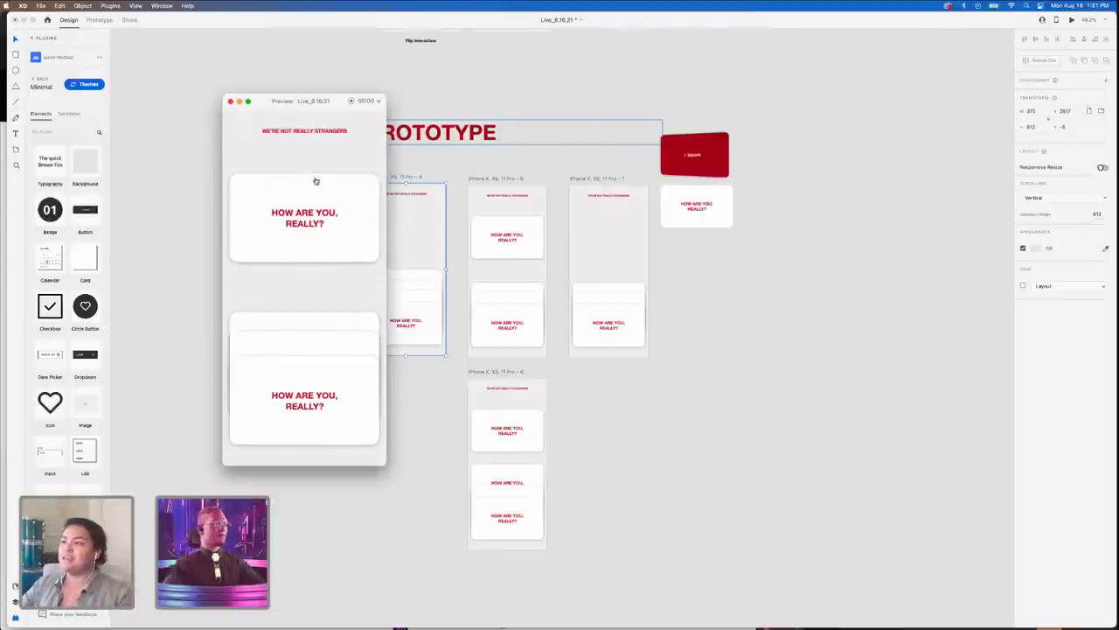
drag(262, 102, 209, 117)
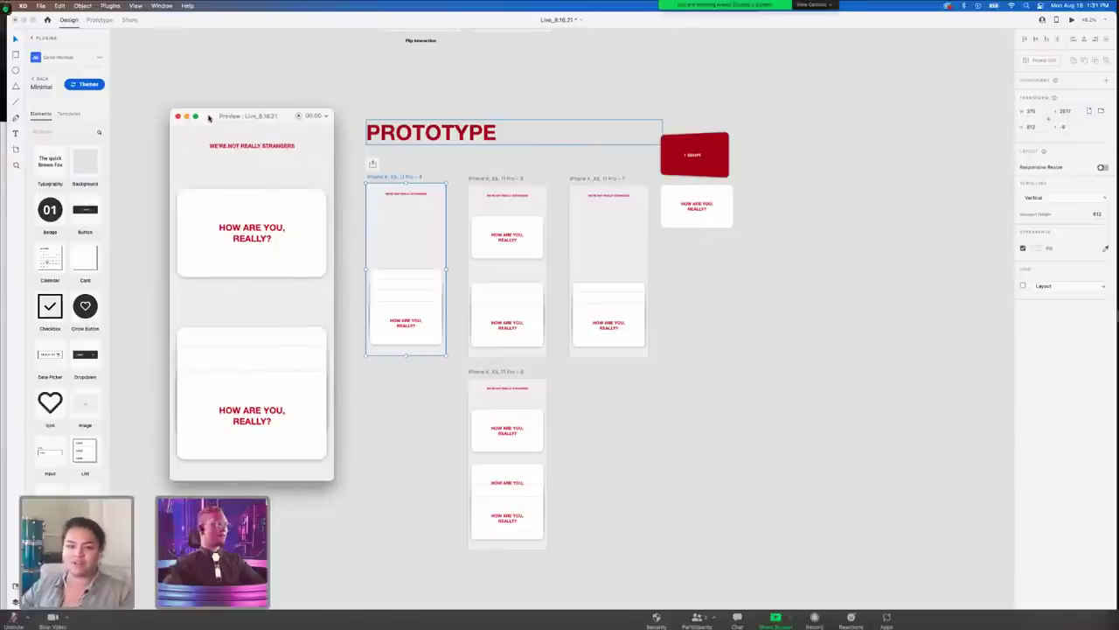
mouse_move(220, 210)
mouse_down()
mouse_move(218, 373)
mouse_move(222, 192)
mouse_up()
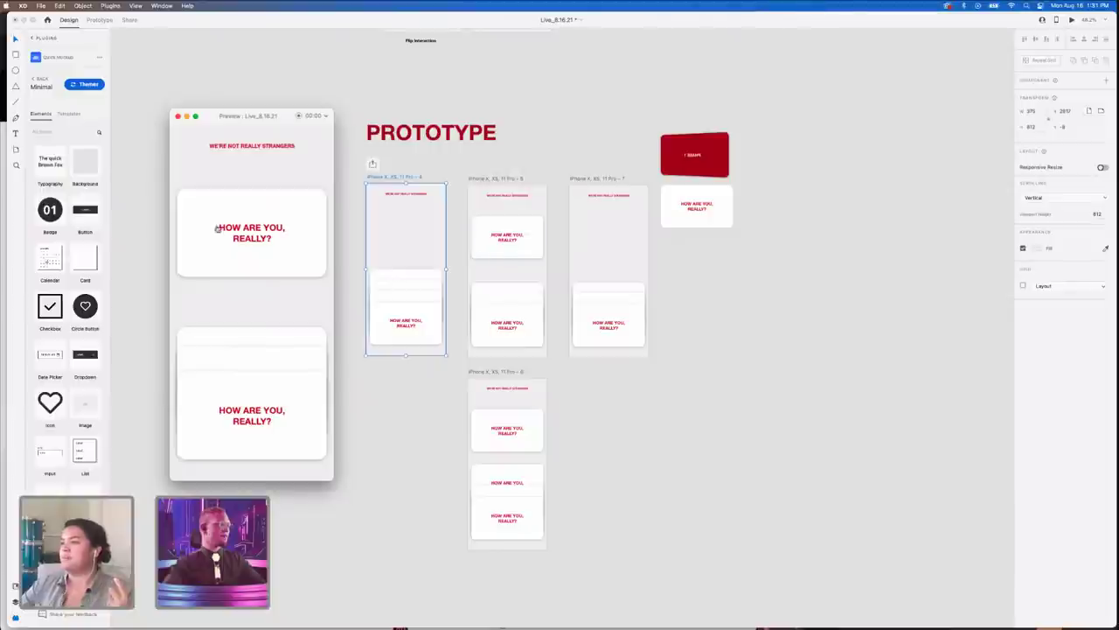
- Check the other PROTOTYPE artboards in the preview, including the one in the lower row, and close the preview
click(507, 179)
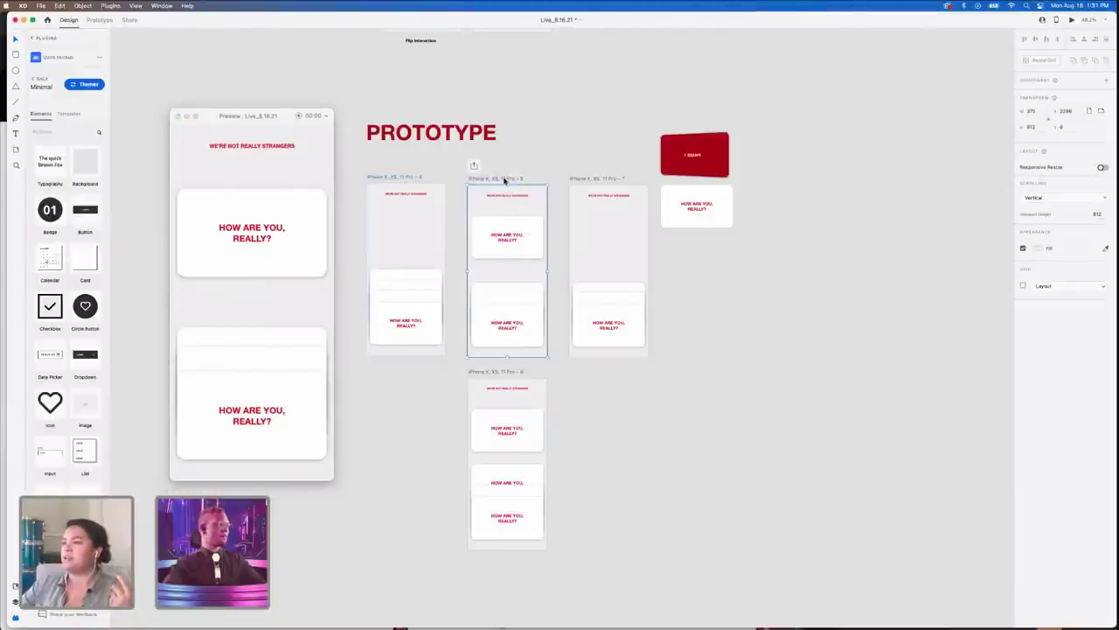
click(528, 225)
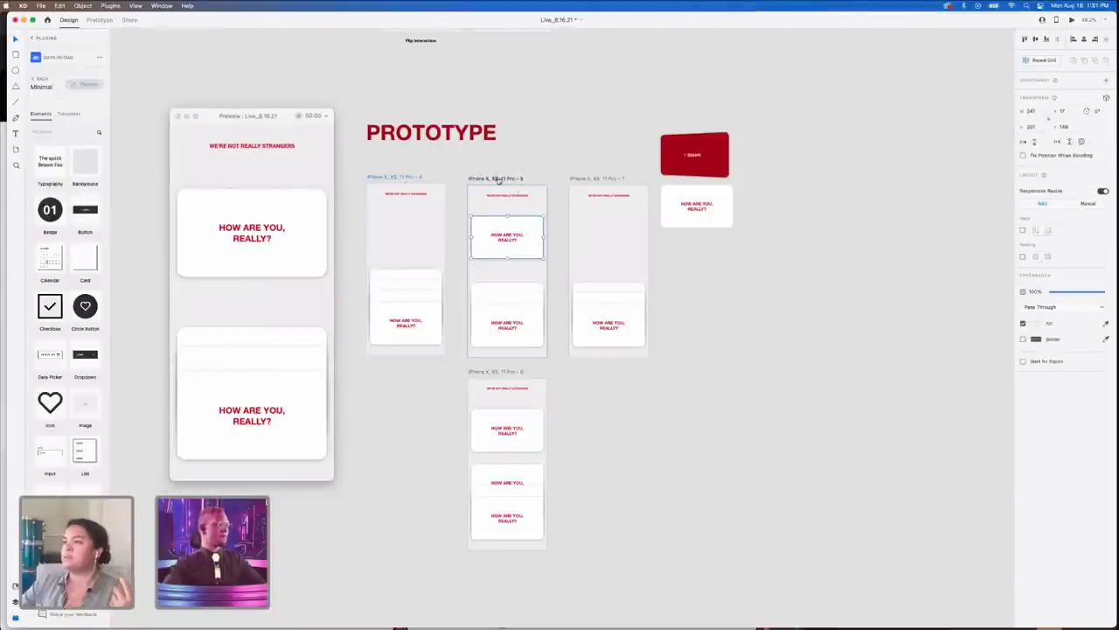
click(175, 205)
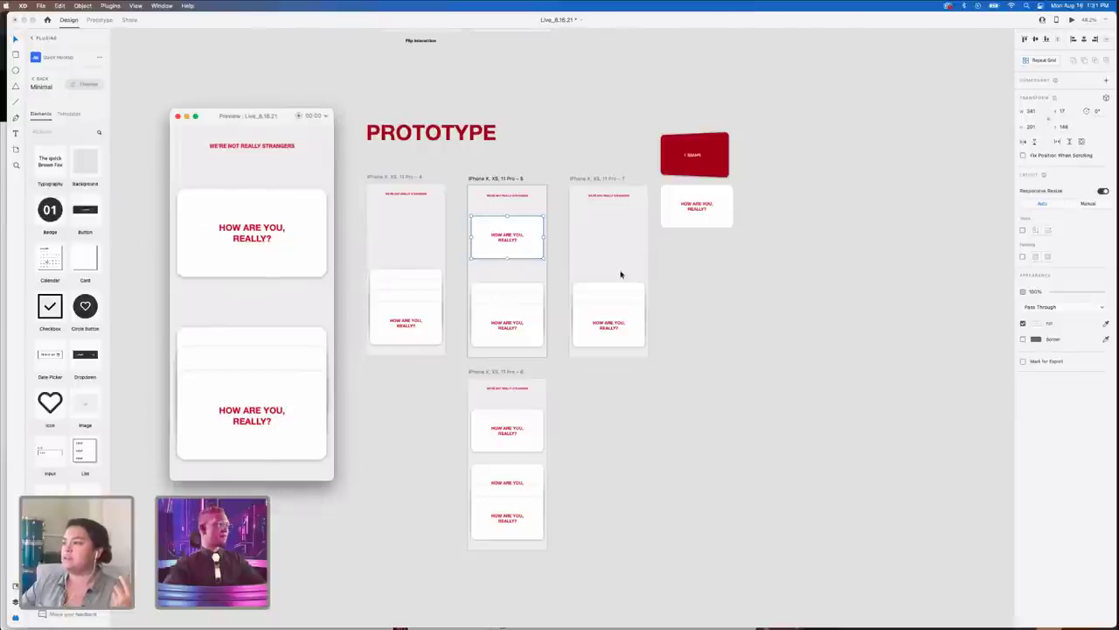
click(601, 178)
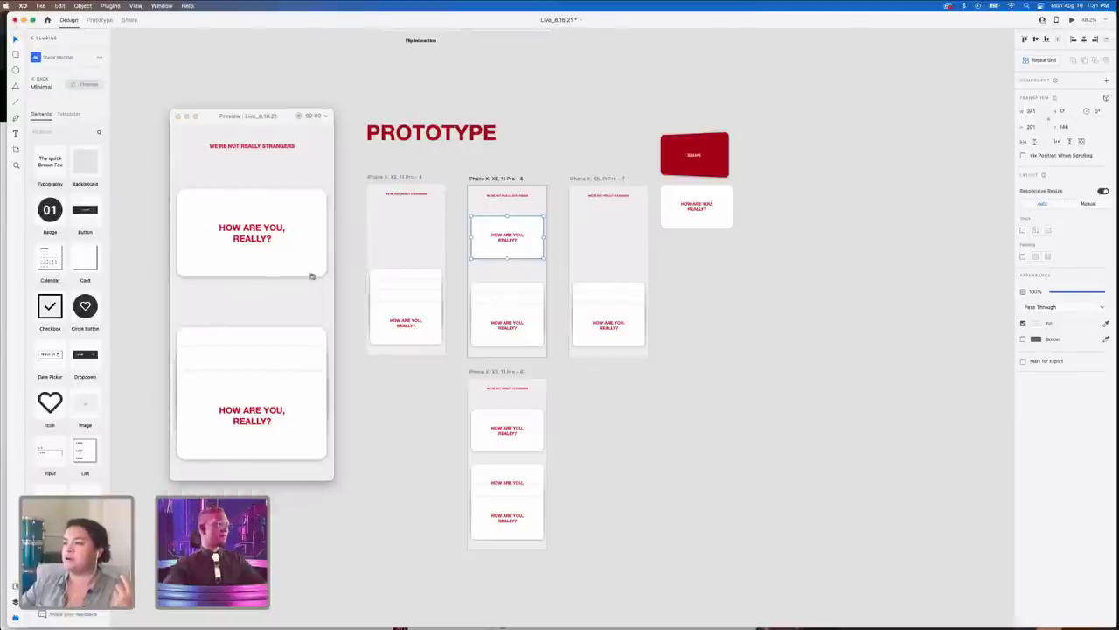
click(495, 383)
click(211, 298)
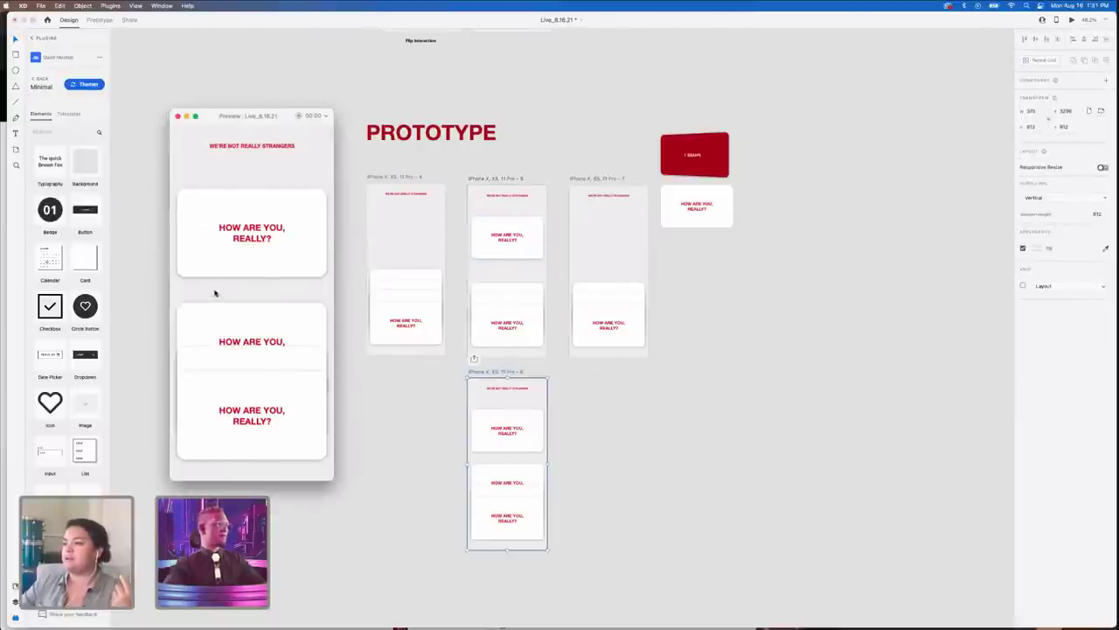
click(176, 116)
- Enable 3D transforms for the red PHASE 1 card and rotate it around its vertical axis until its text faces forward
click(516, 245)
scroll(516, 245, up, 3)
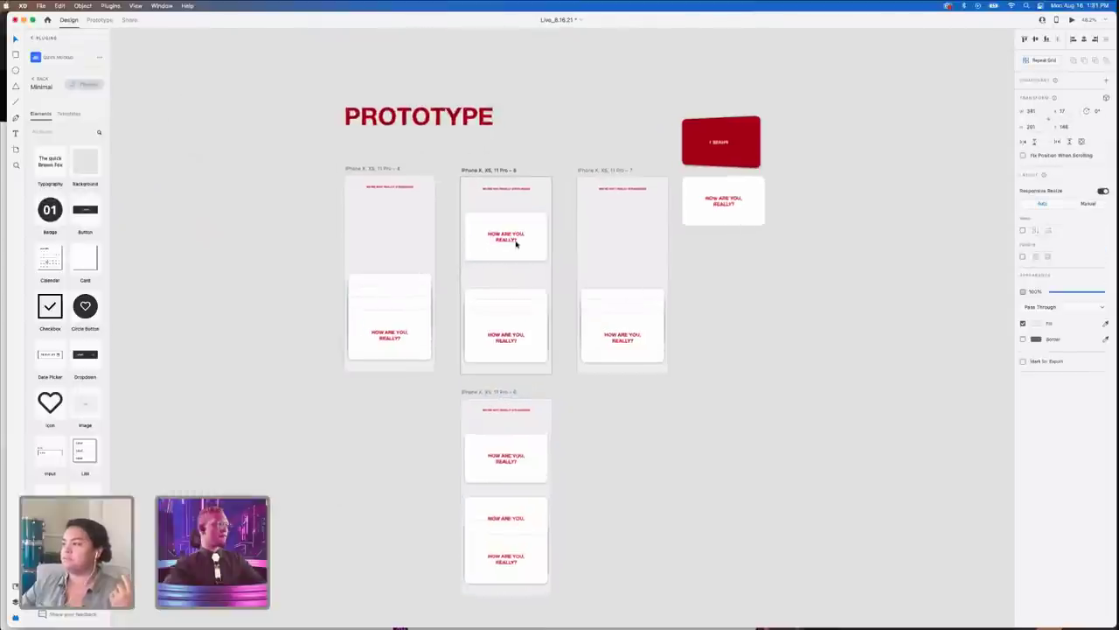
click(795, 159)
scroll(783, 153, up, 5)
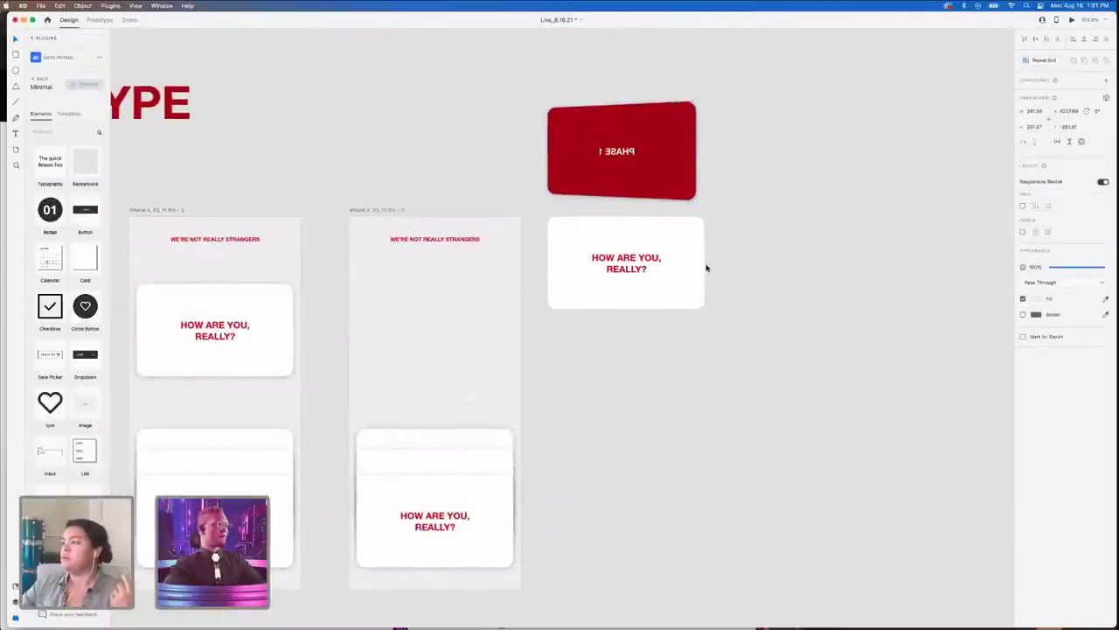
click(781, 202)
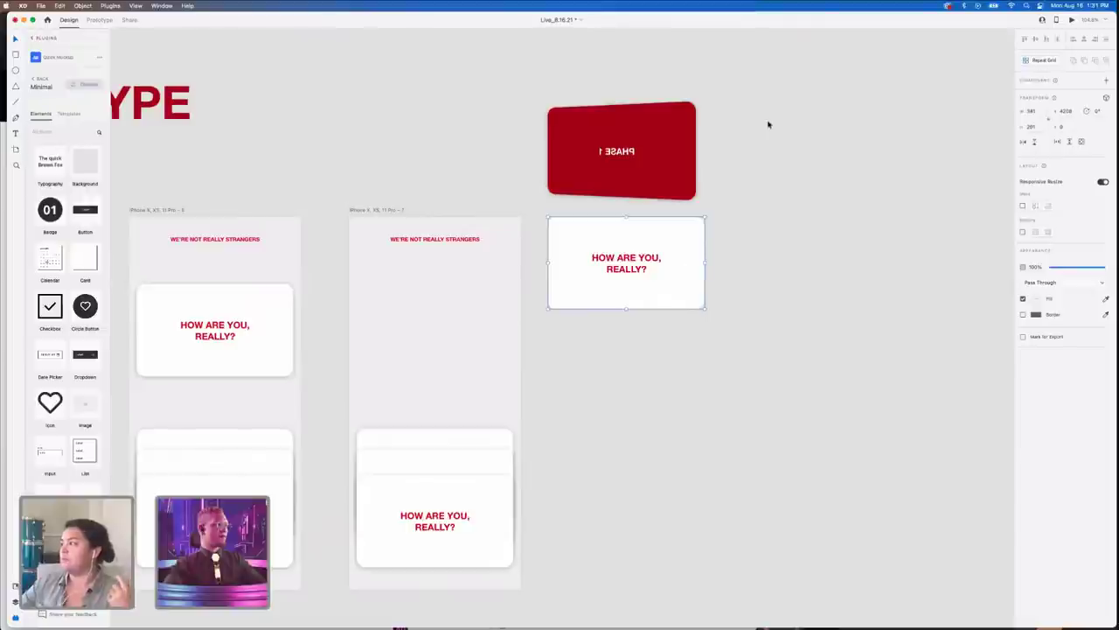
click(665, 141)
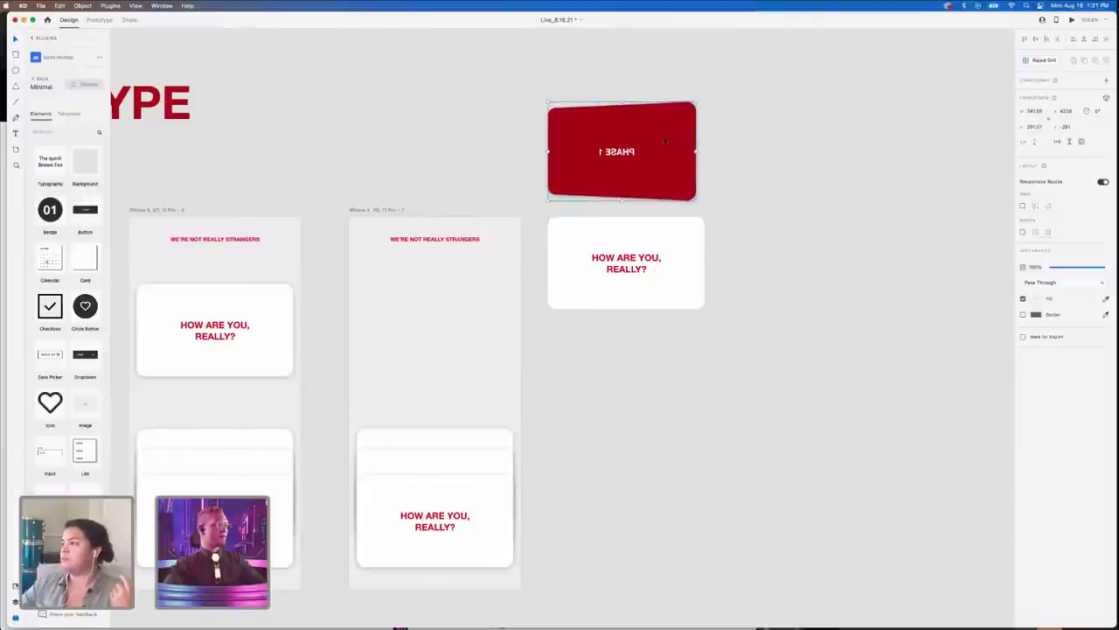
click(1106, 99)
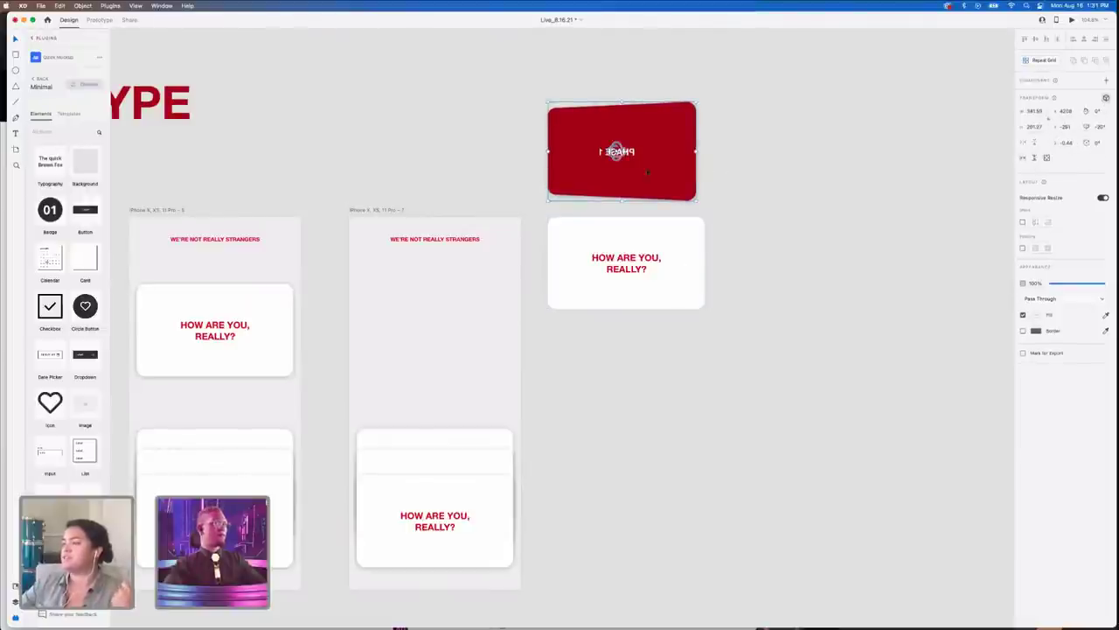
drag(616, 150, 784, 140)
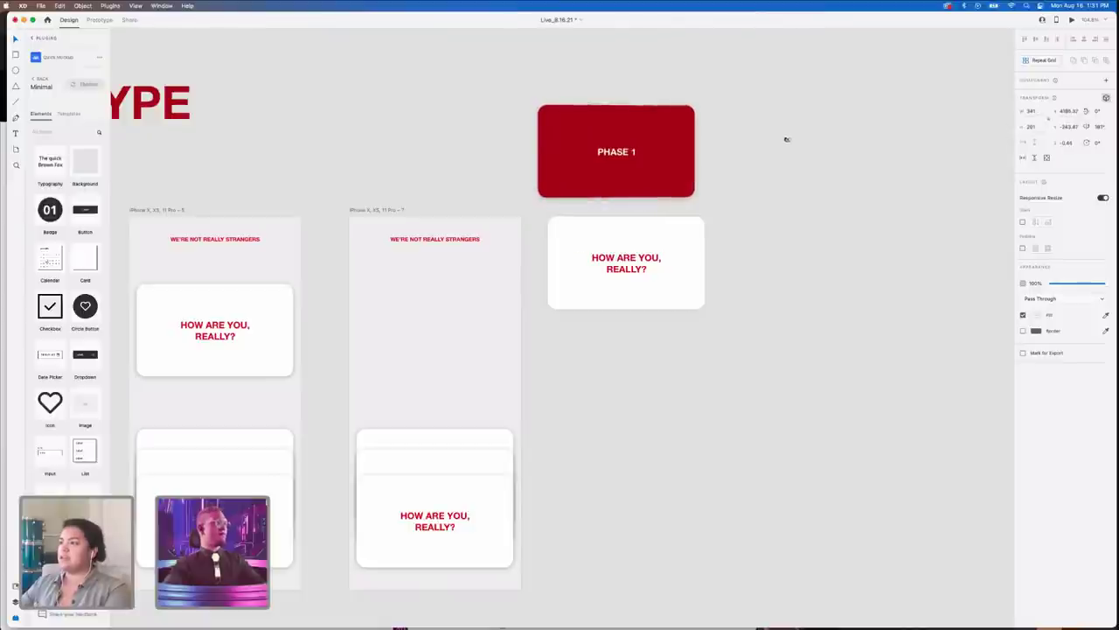
- Flip the PHASE 1 card over in 3D and stack it exactly on the separate white question card
click(655, 224)
shift+click(649, 165)
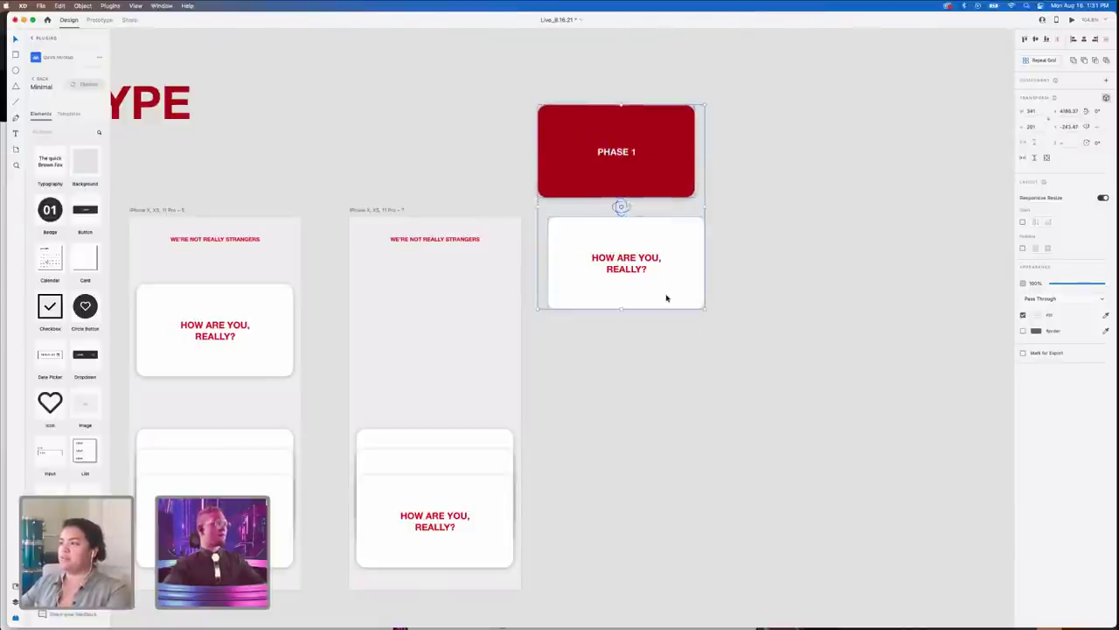
click(767, 193)
click(679, 265)
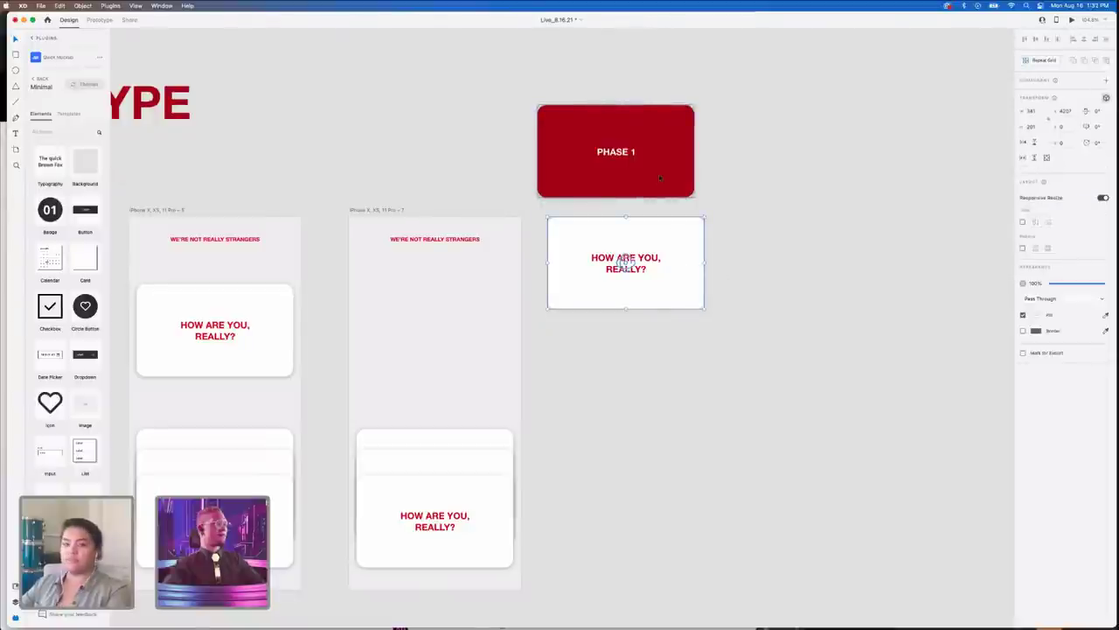
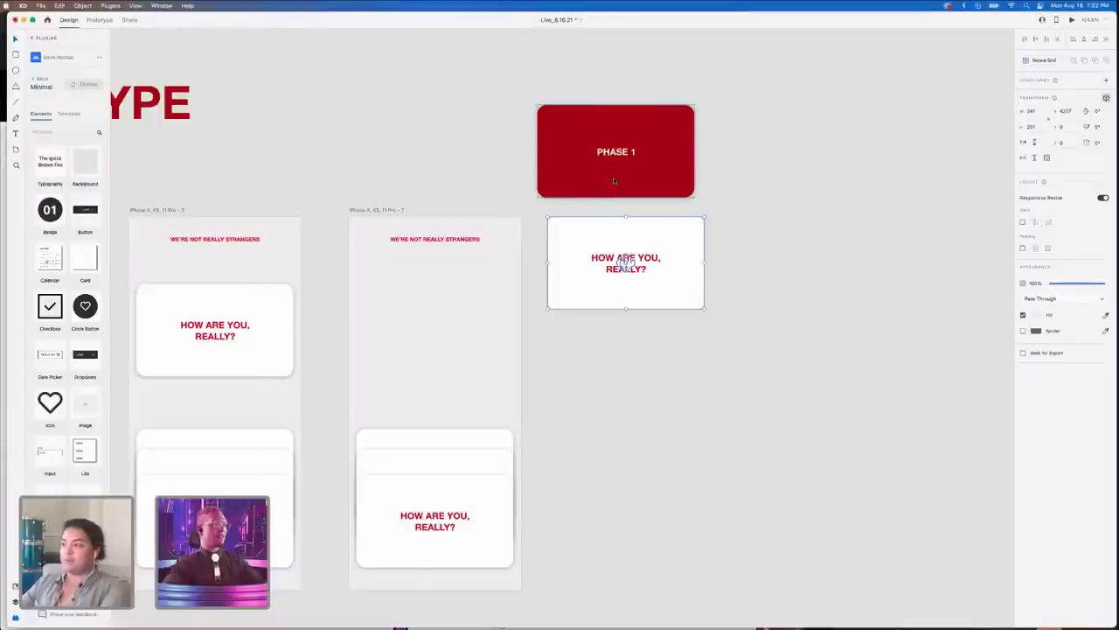
drag(609, 184, 478, 90)
drag(673, 167, 667, 292)
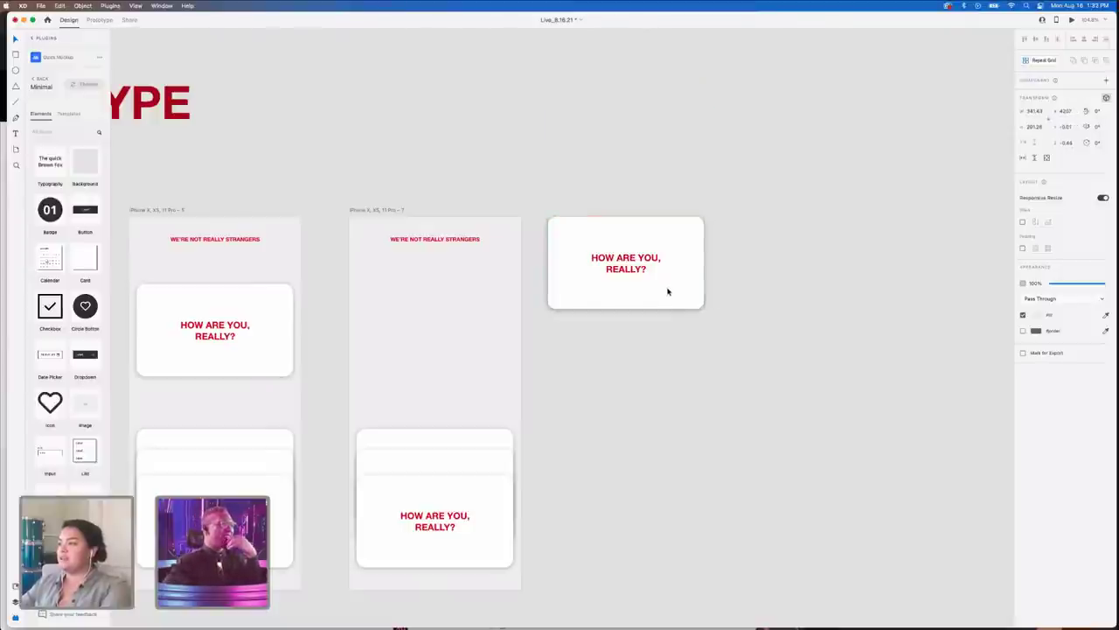
- Group the two stacked cards beside the PROTOTYPE artboards
click(726, 374)
drag(746, 384, 609, 199)
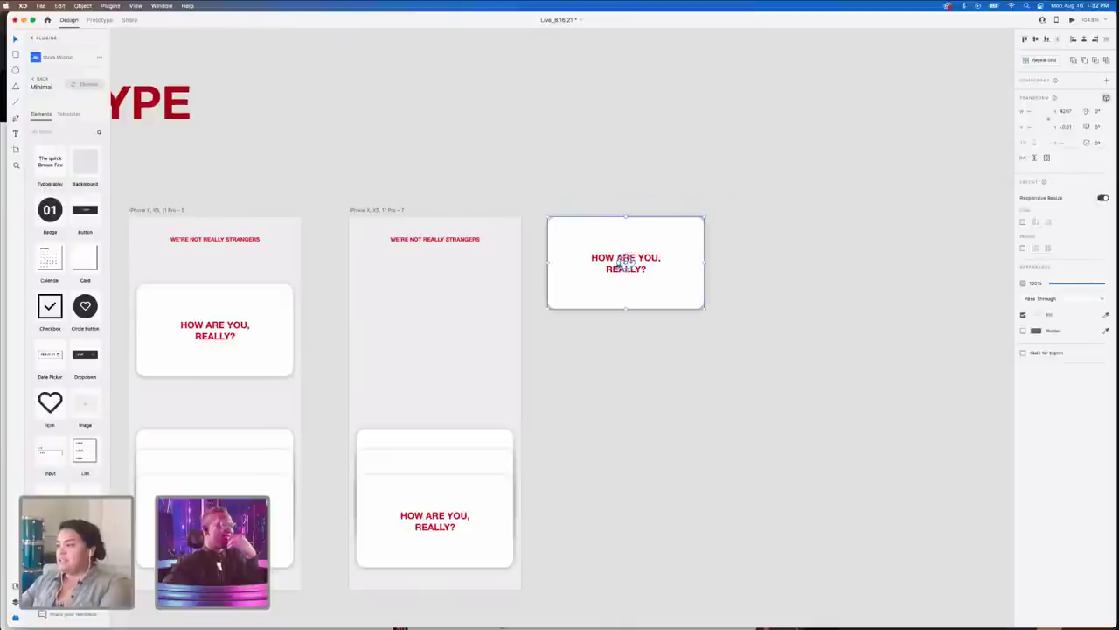
right_click(679, 290)
click(737, 387)
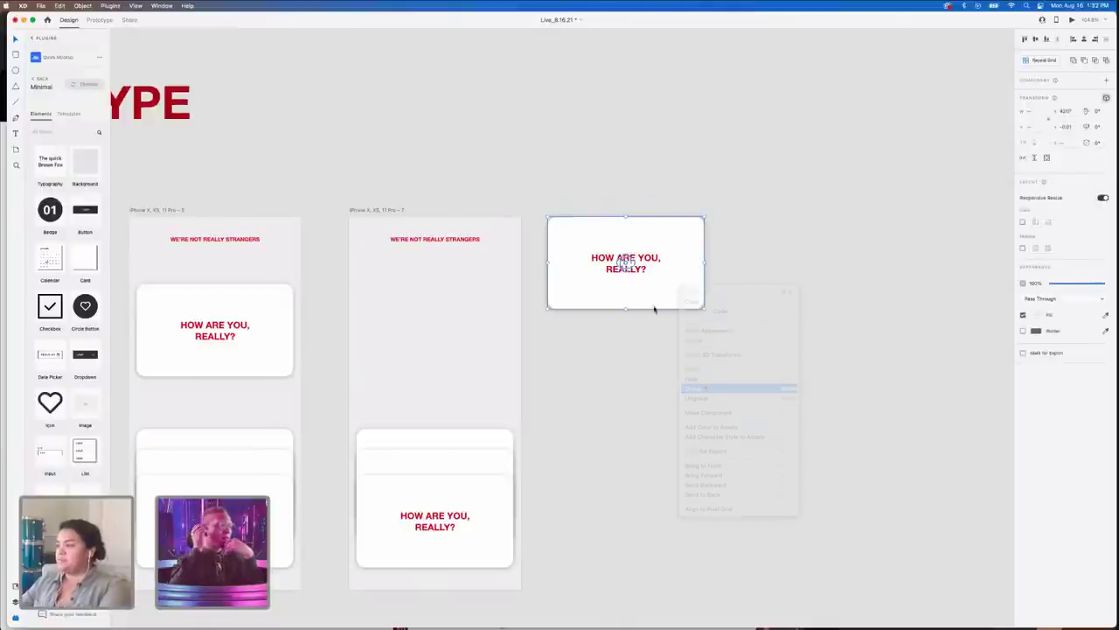
- Undo a trial 3D rotation of the grouped cards and move the group slightly away from its original place
drag(618, 264, 523, 267)
key(super+z)
drag(662, 280, 684, 258)
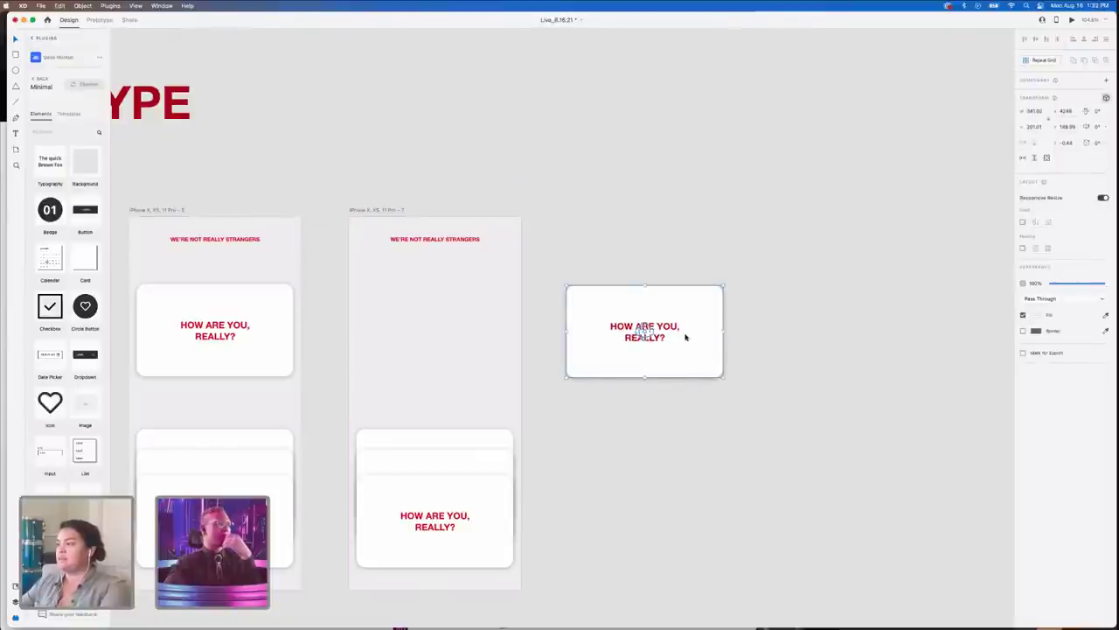
- Show the layers of the stacked card group and ungroup the plain white question card inside it
right_click(686, 335)
click(33, 39)
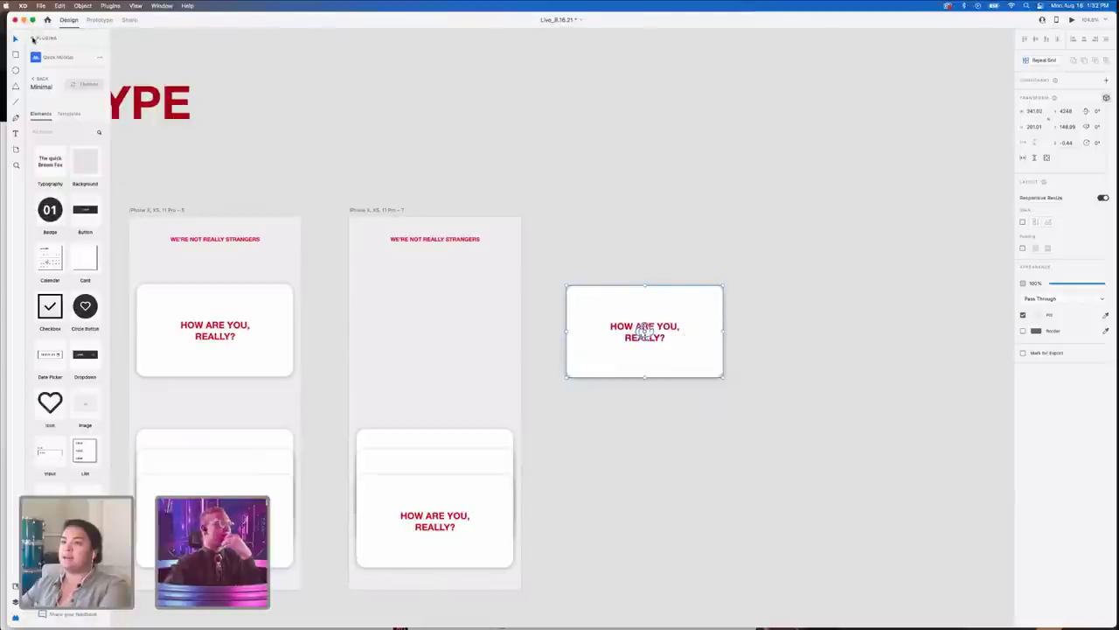
click(15, 601)
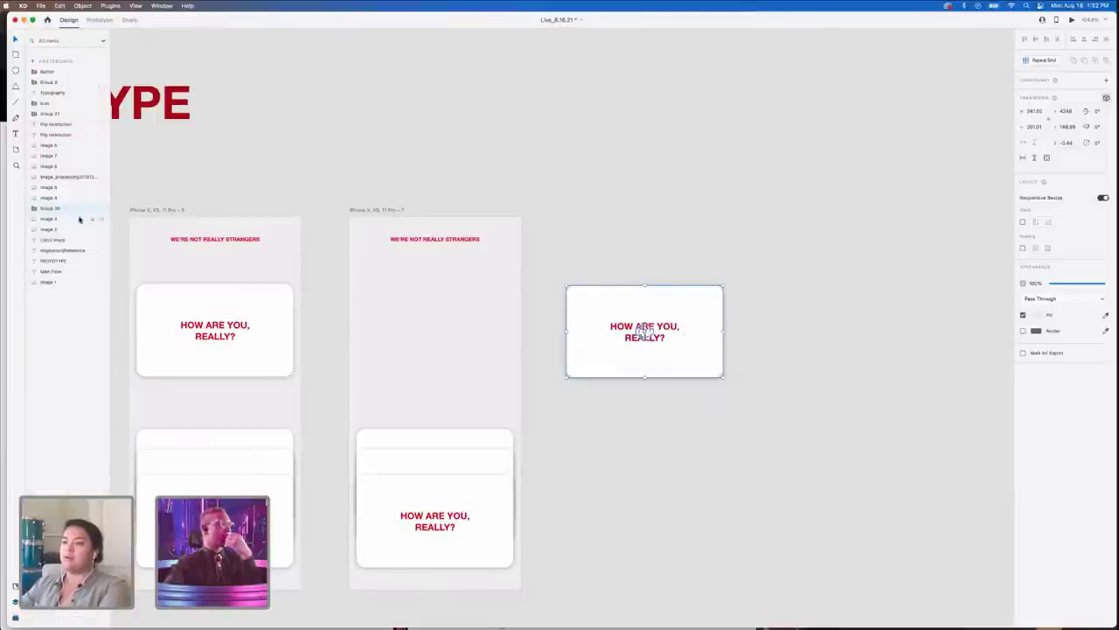
click(34, 208)
click(56, 219)
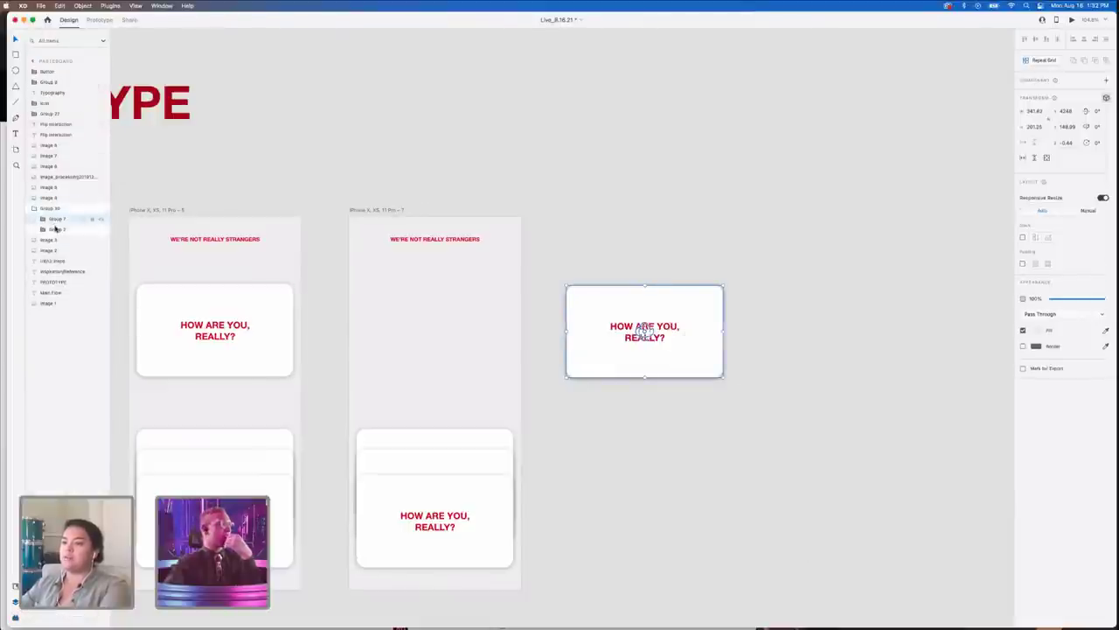
double_click(56, 219)
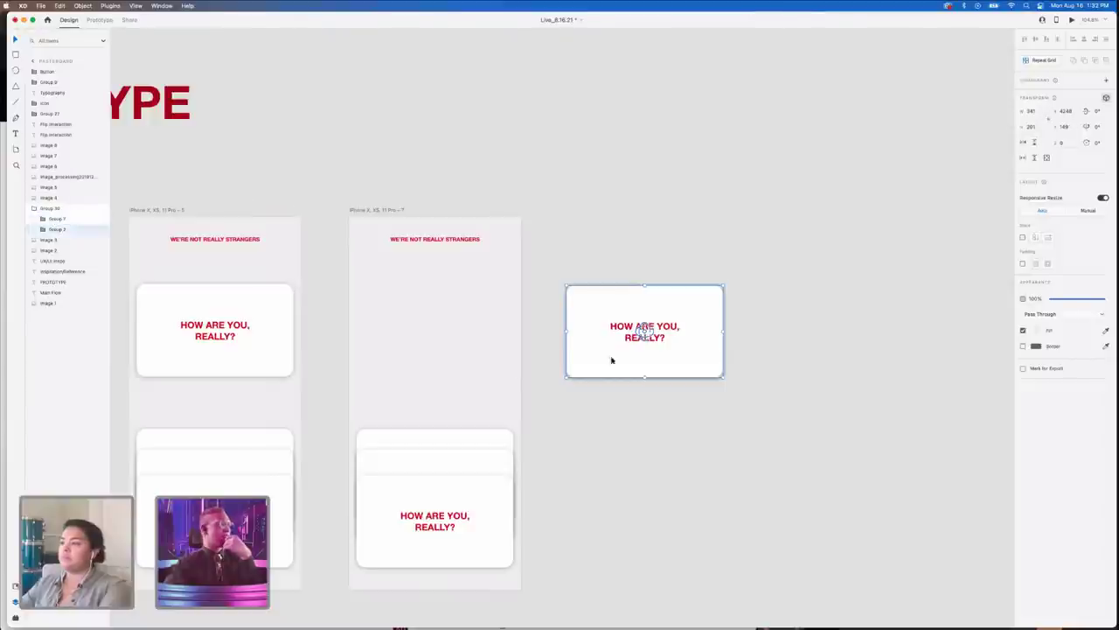
right_click(609, 355)
click(655, 452)
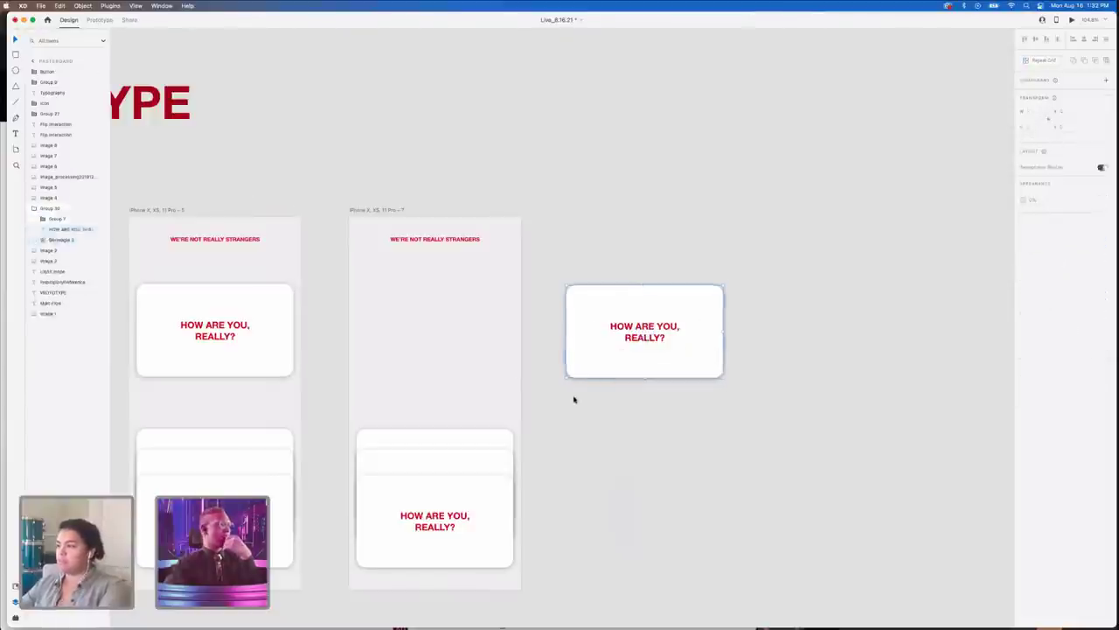
- Move the stacked cards higher, try pulling the white rectangle away from the red card, and undo that separation
drag(618, 362, 625, 421)
click(622, 308)
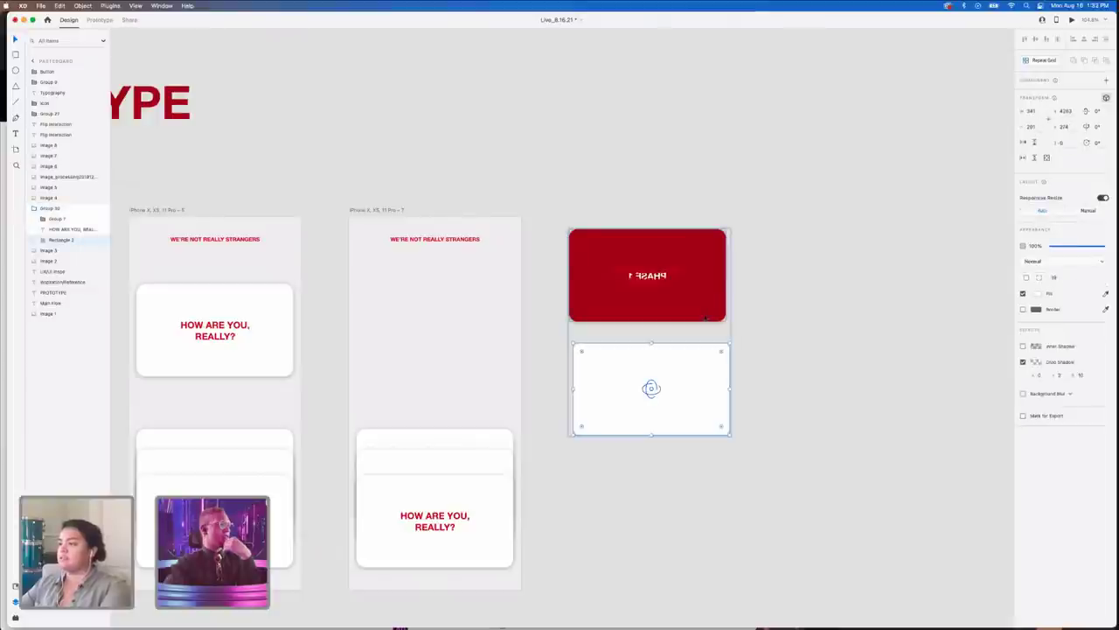
key(super+z)
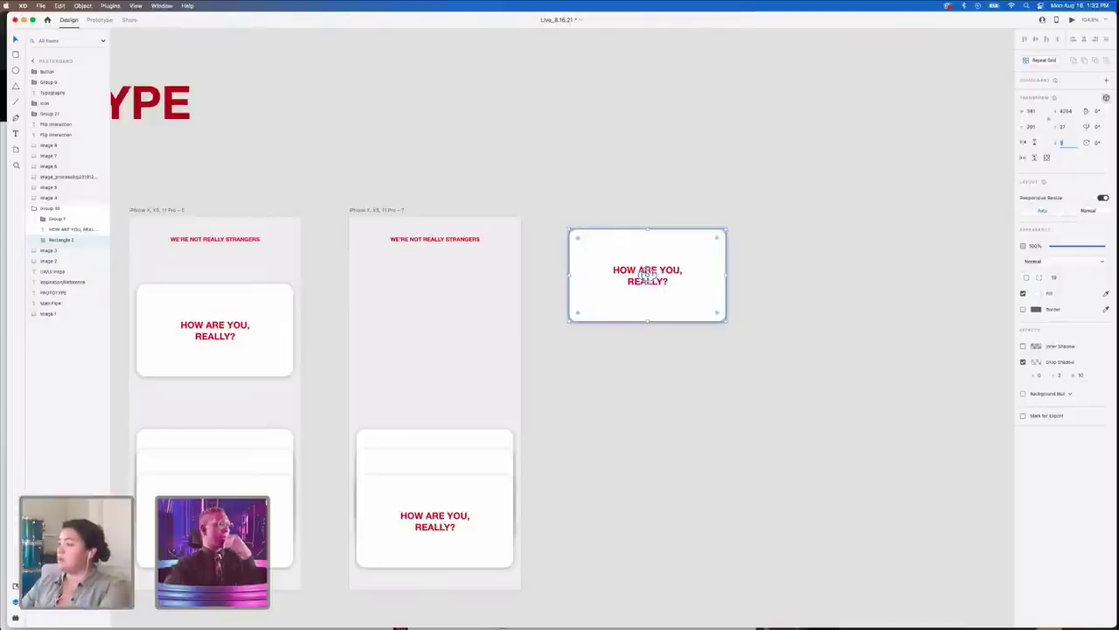
key(Return)
- Group the white rectangle with its HOW ARE YOU, REALLY? text inside the stacked card group
click(832, 316)
key(super+z)
shift+click(663, 286)
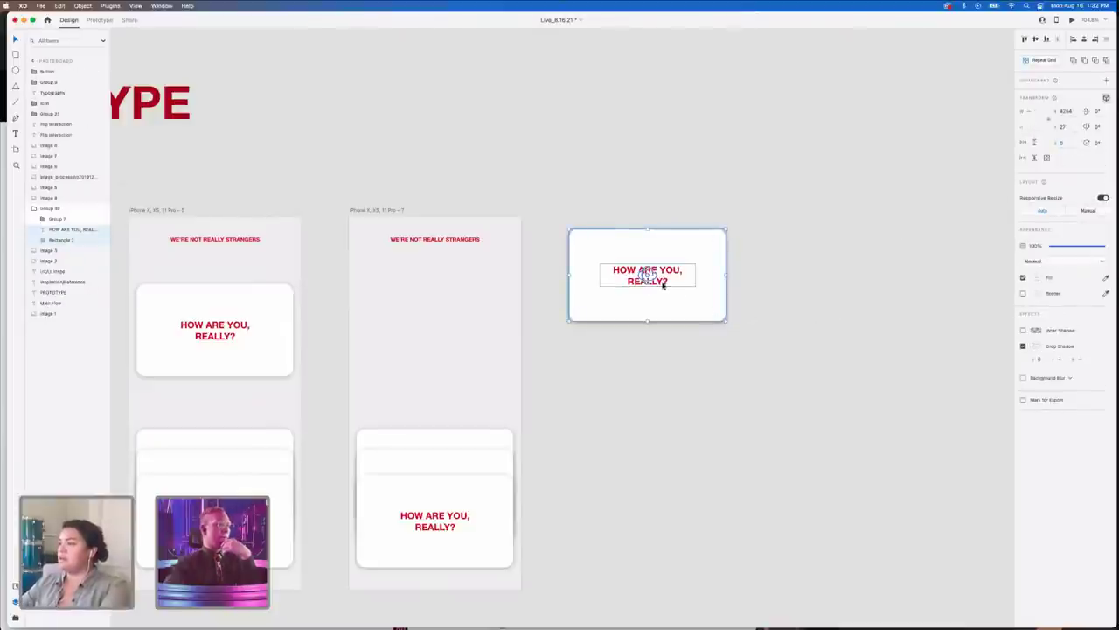
right_click(689, 298)
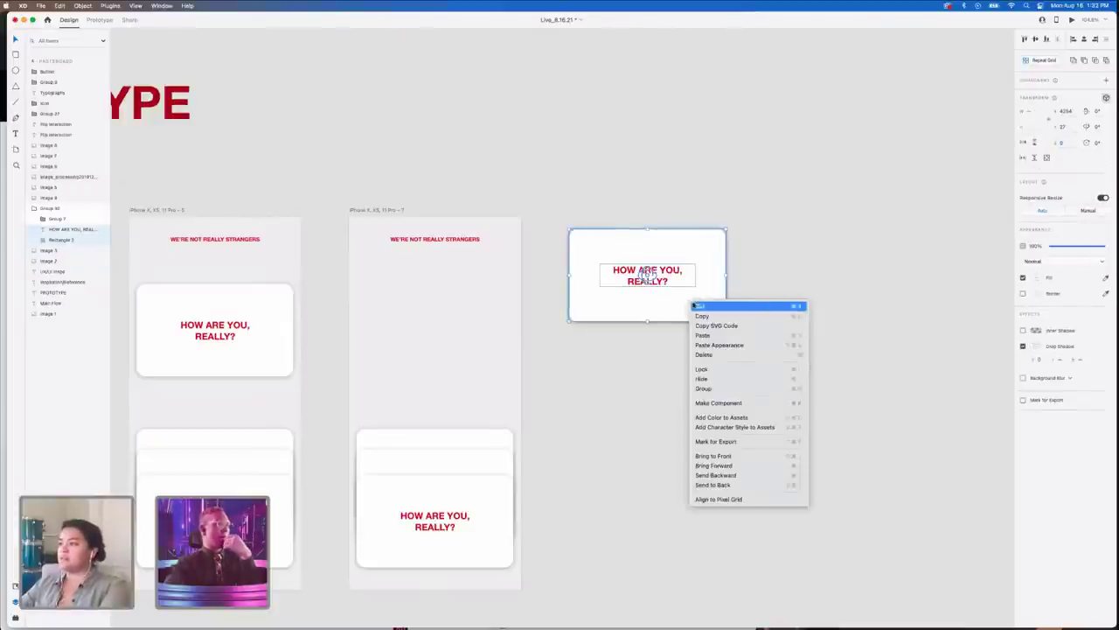
click(662, 352)
click(662, 352)
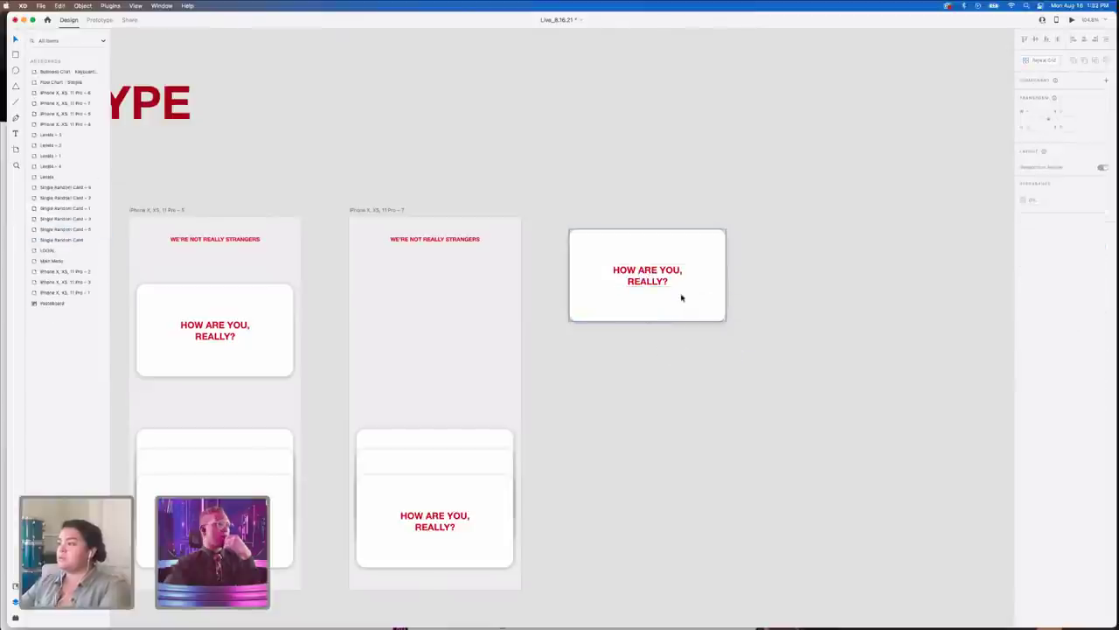
- Set the Z position of the whole stacked card group to 1
click(683, 297)
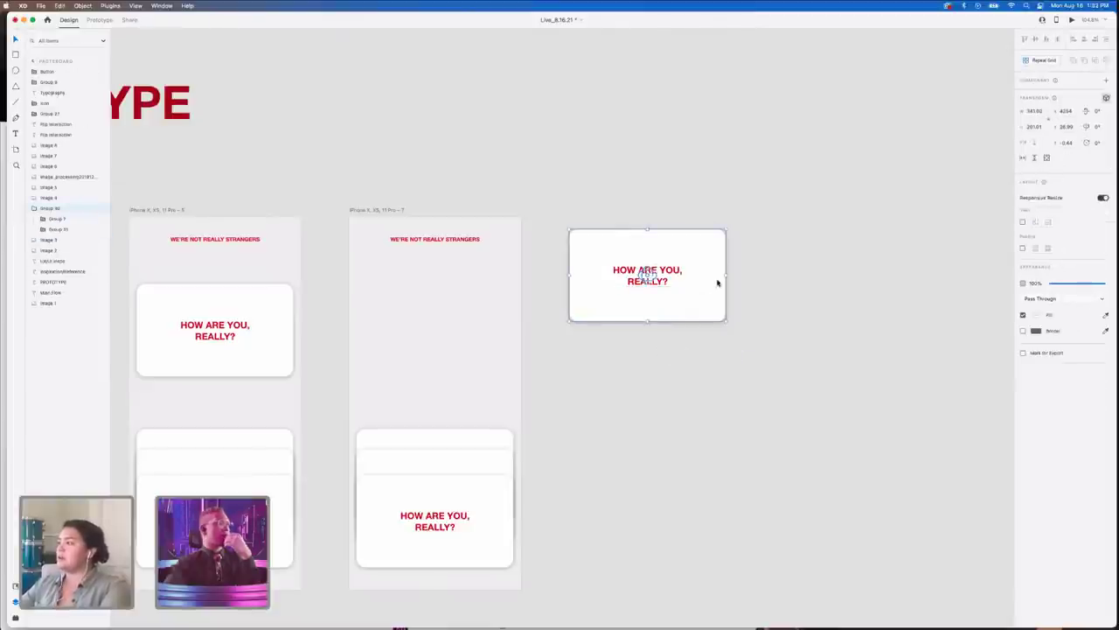
text(1)
key(Return)
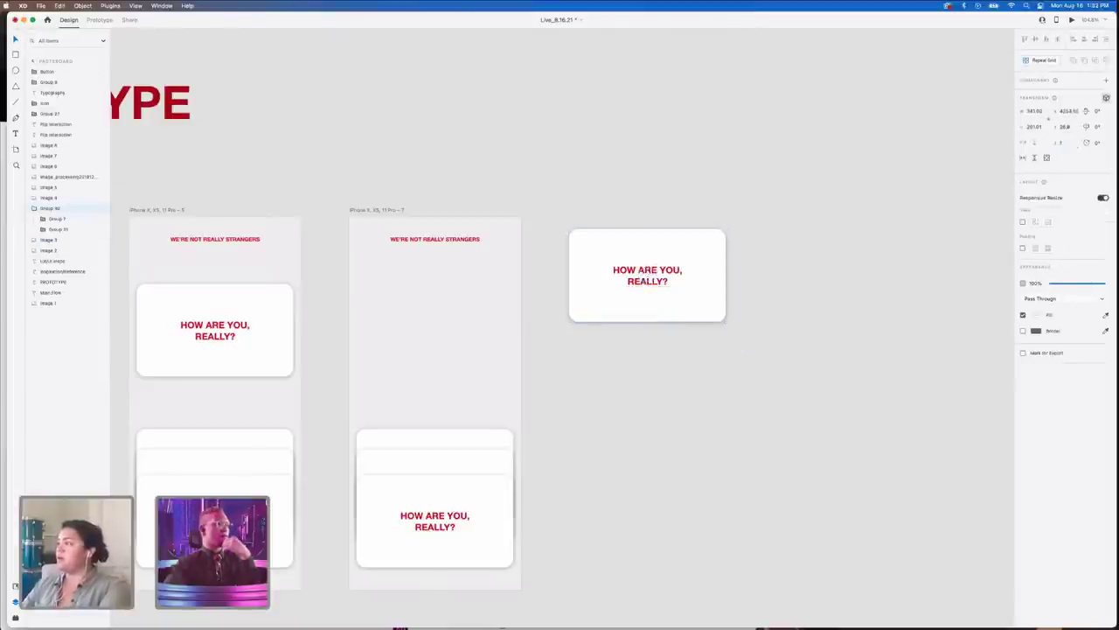
click(804, 277)
click(702, 289)
click(782, 332)
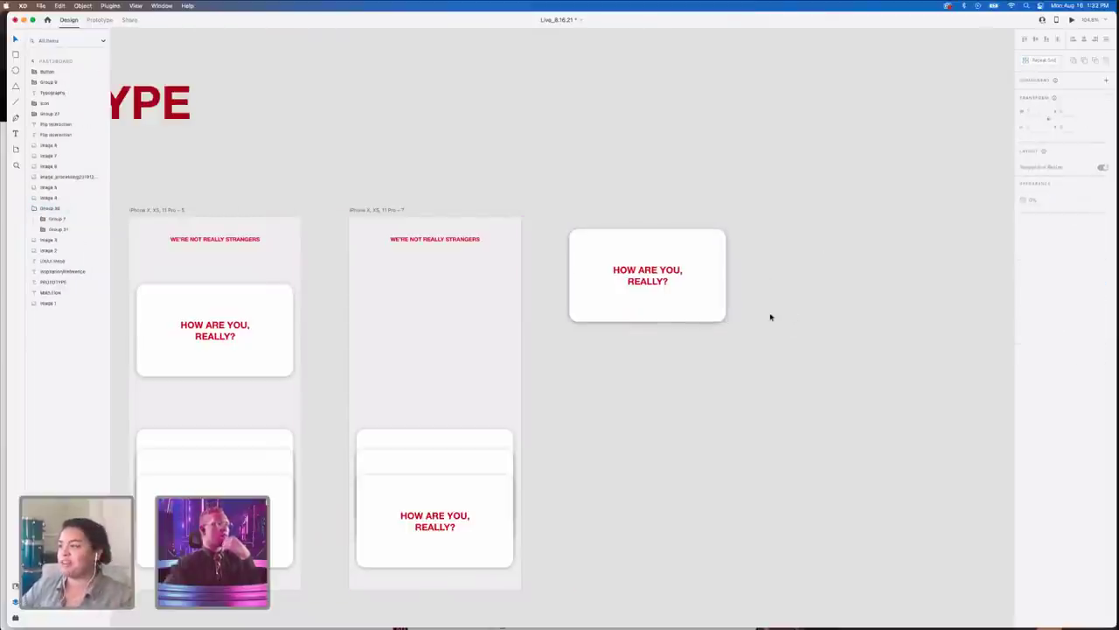
- Try rotating the stacked card group in 3D and undo the rotation
click(672, 288)
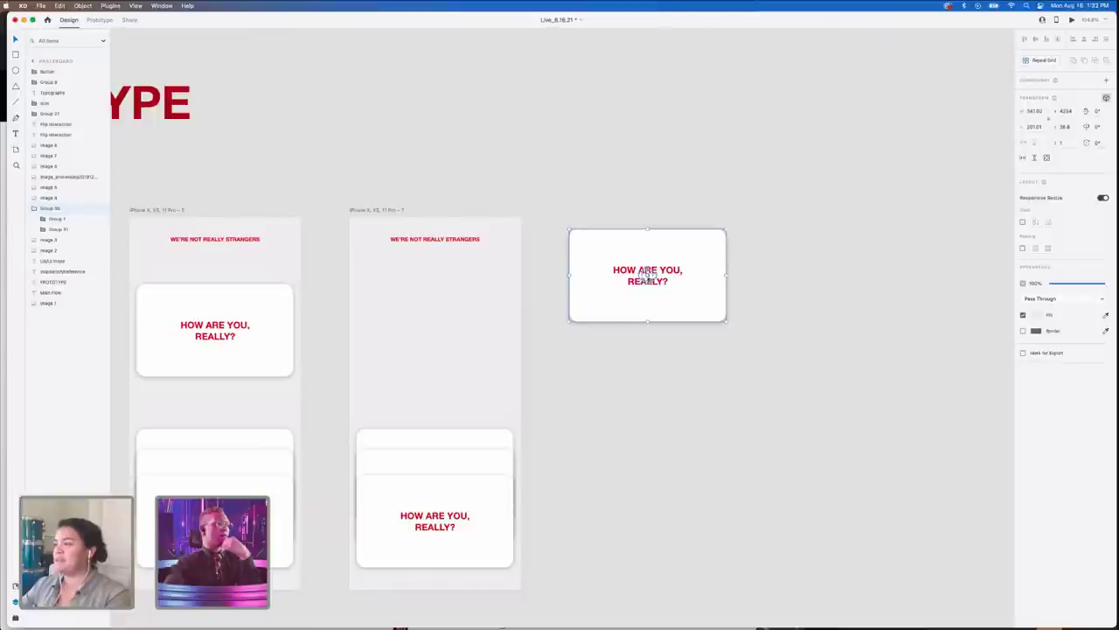
drag(647, 273, 515, 263)
key(super+z)
key(super+z)
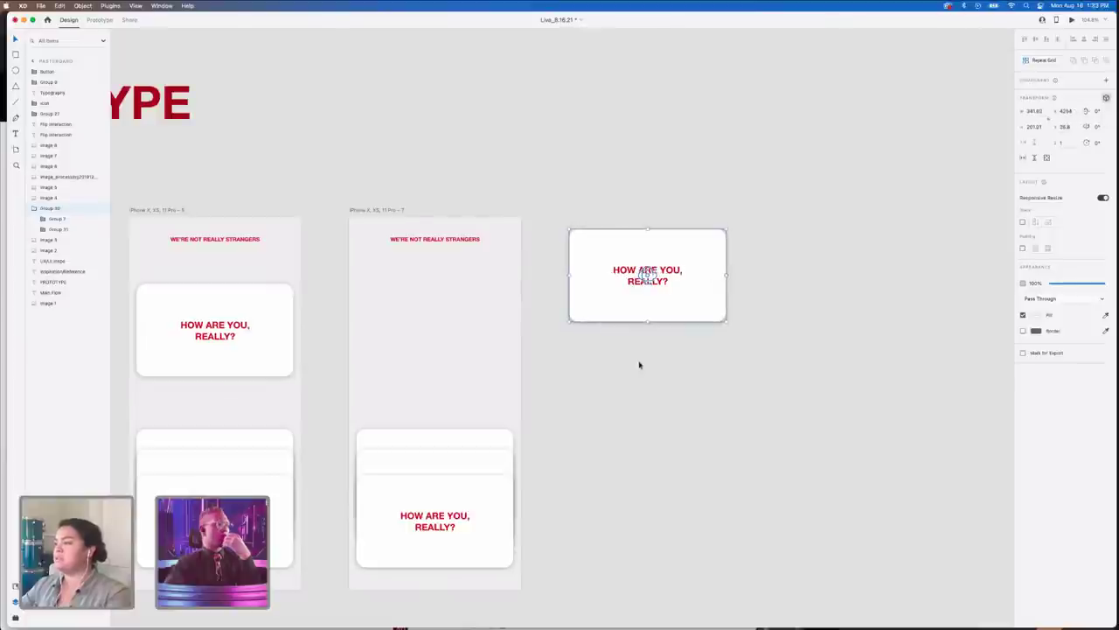
- Expand the nested groups of the stacked card and inspect the properties of the white and red background rectangles
click(657, 411)
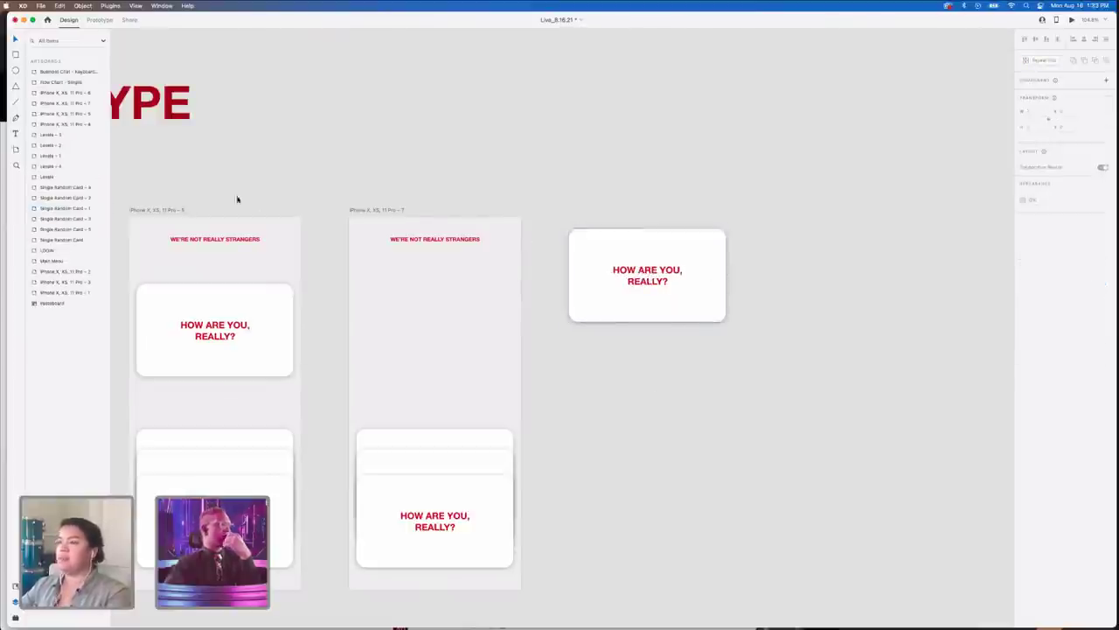
click(607, 316)
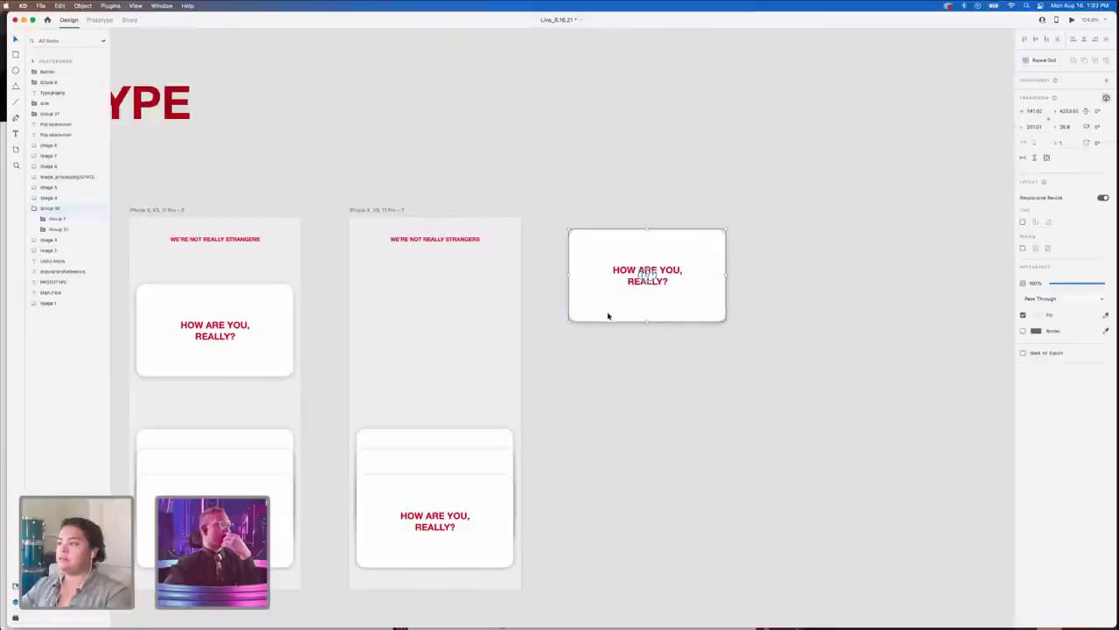
click(73, 230)
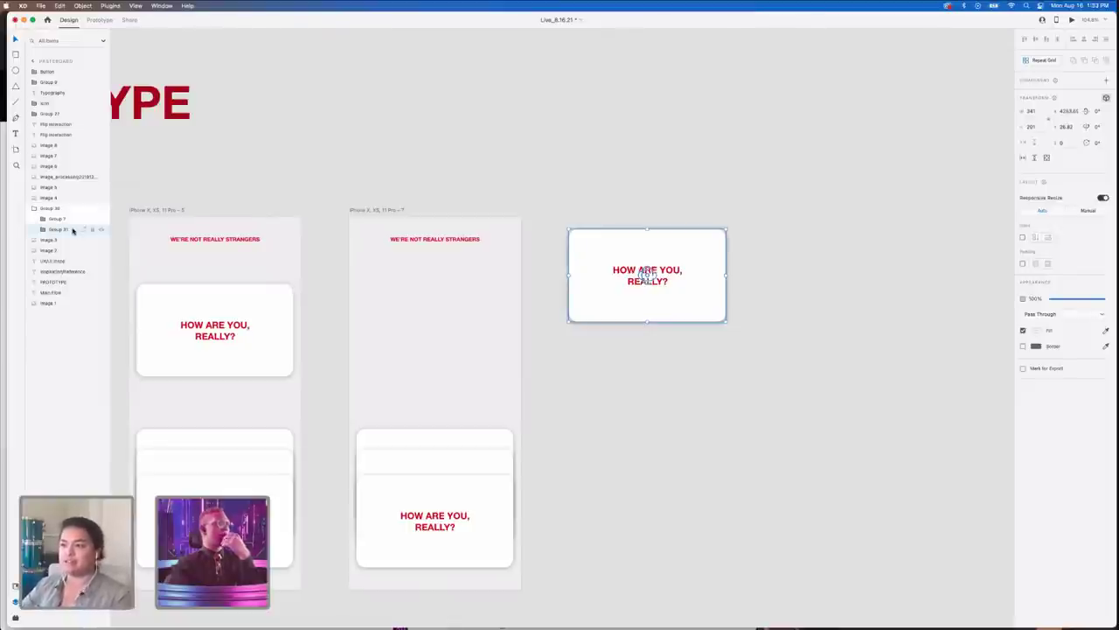
double_click(73, 230)
click(69, 252)
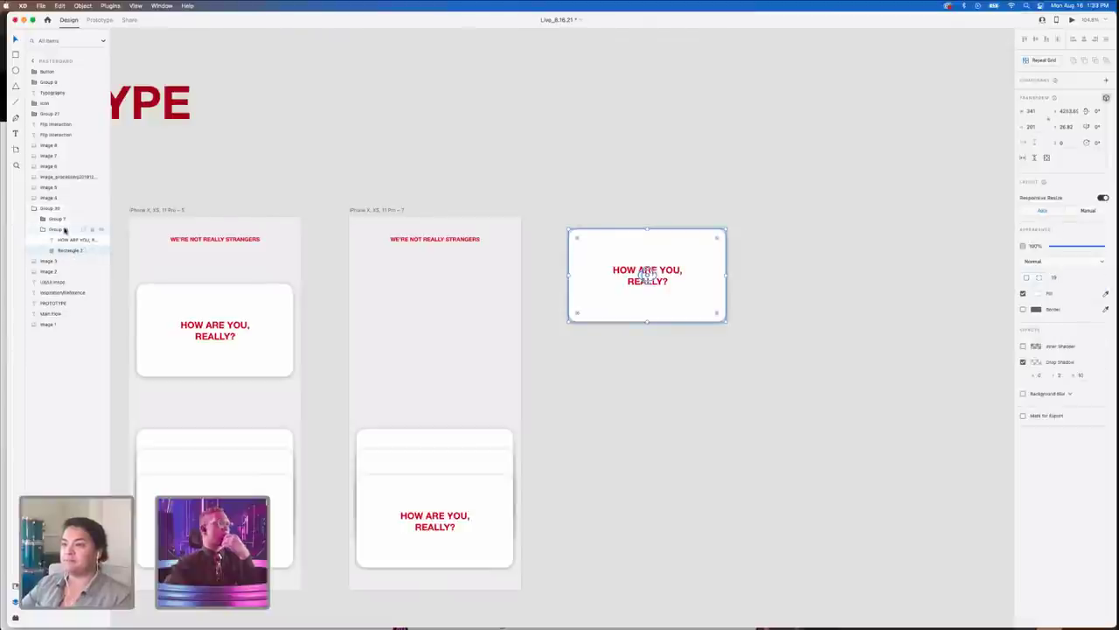
click(44, 218)
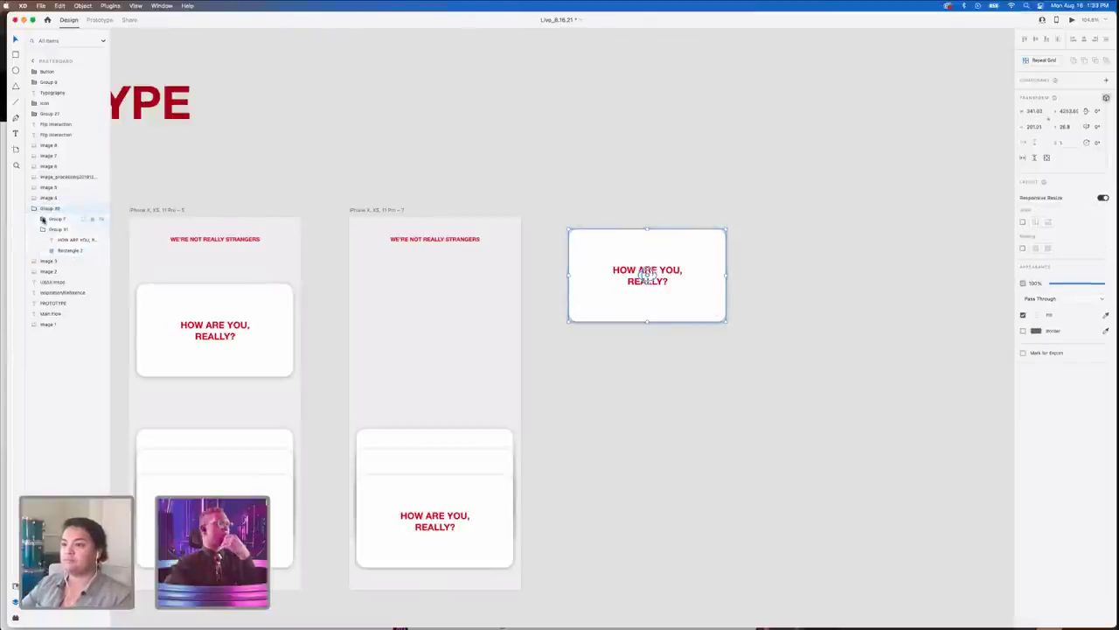
click(43, 219)
double_click(61, 241)
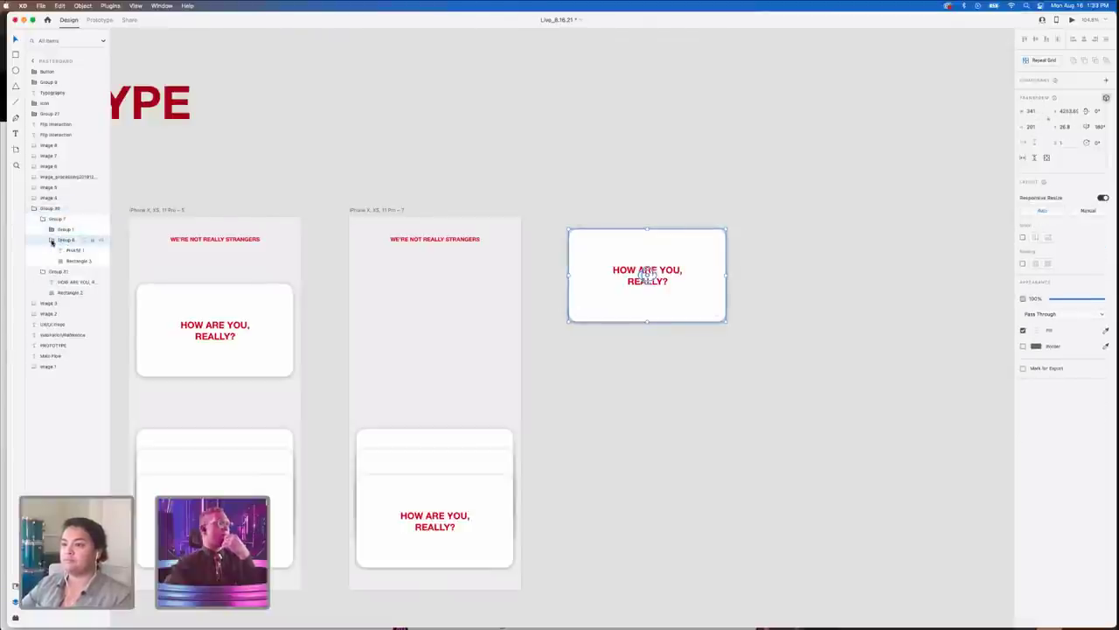
click(74, 262)
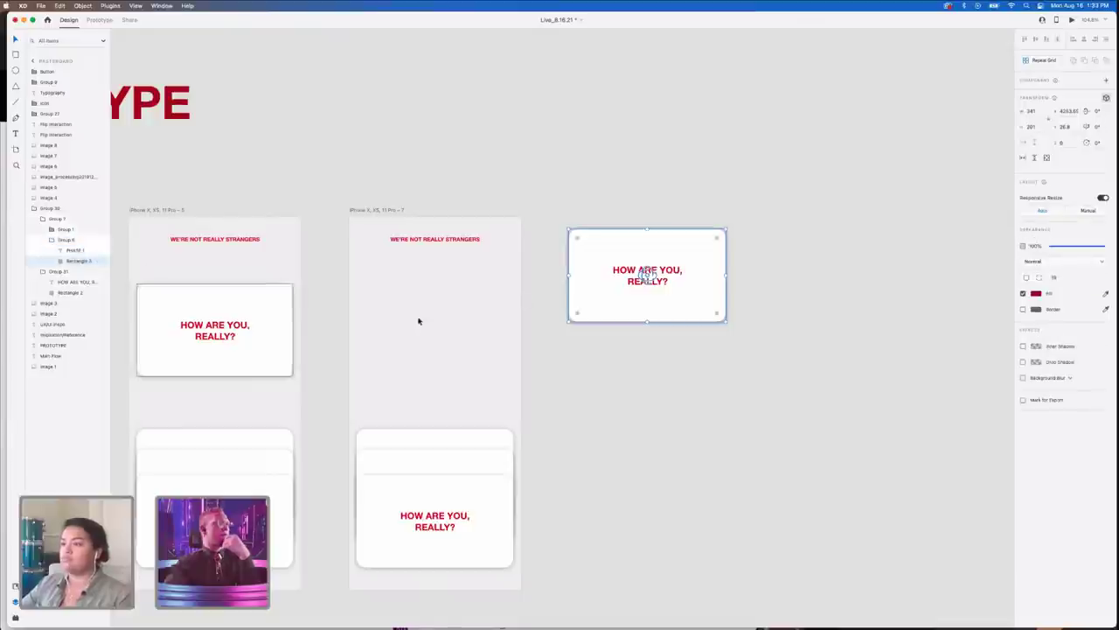
- Move the white card face aside, set the red PHASE 1 group's Z position to -1, and restack the white face over it
drag(610, 307, 591, 207)
click(605, 303)
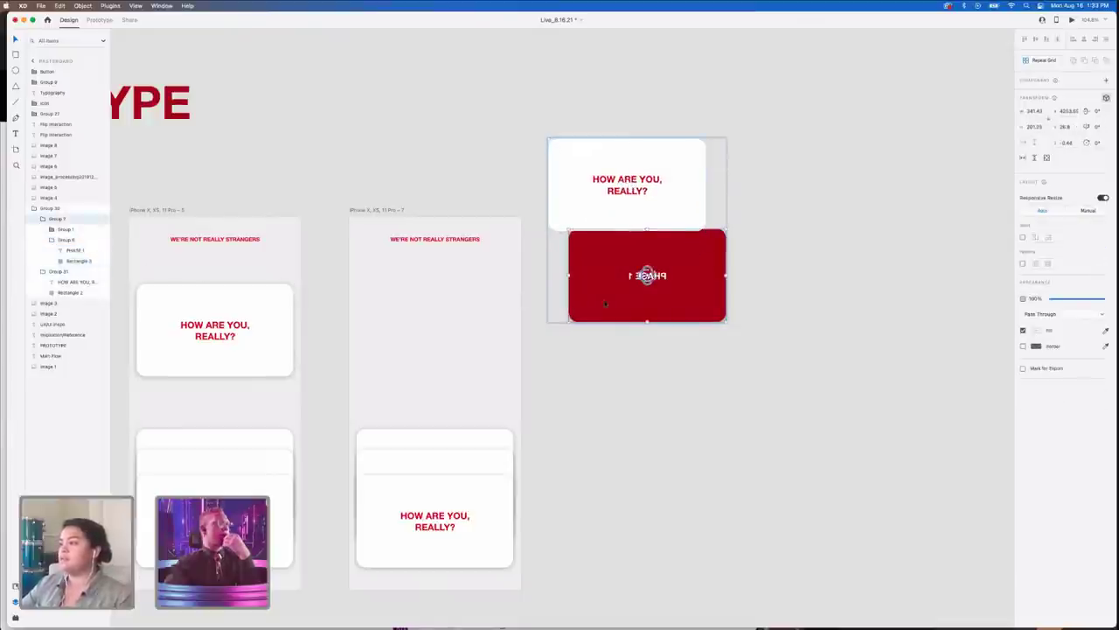
click(1067, 142)
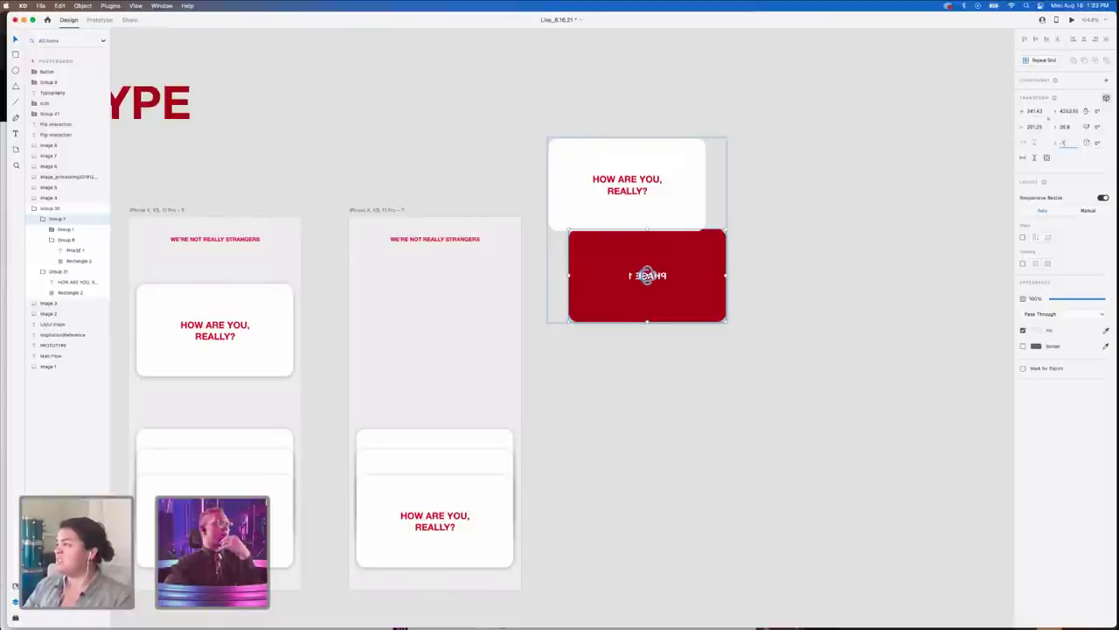
click(683, 209)
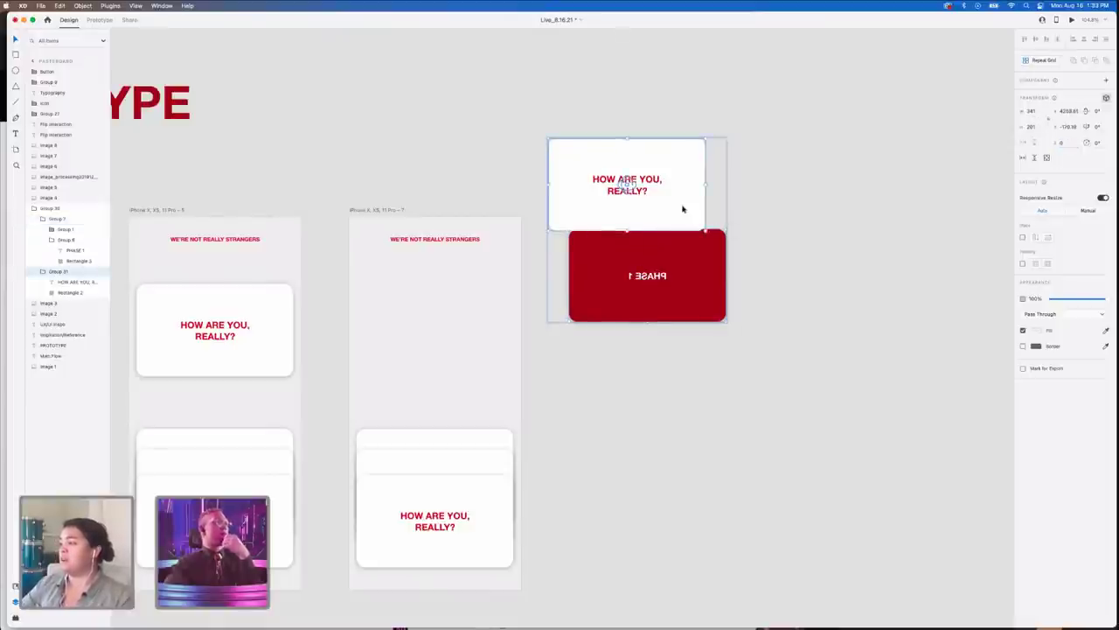
drag(683, 209, 700, 298)
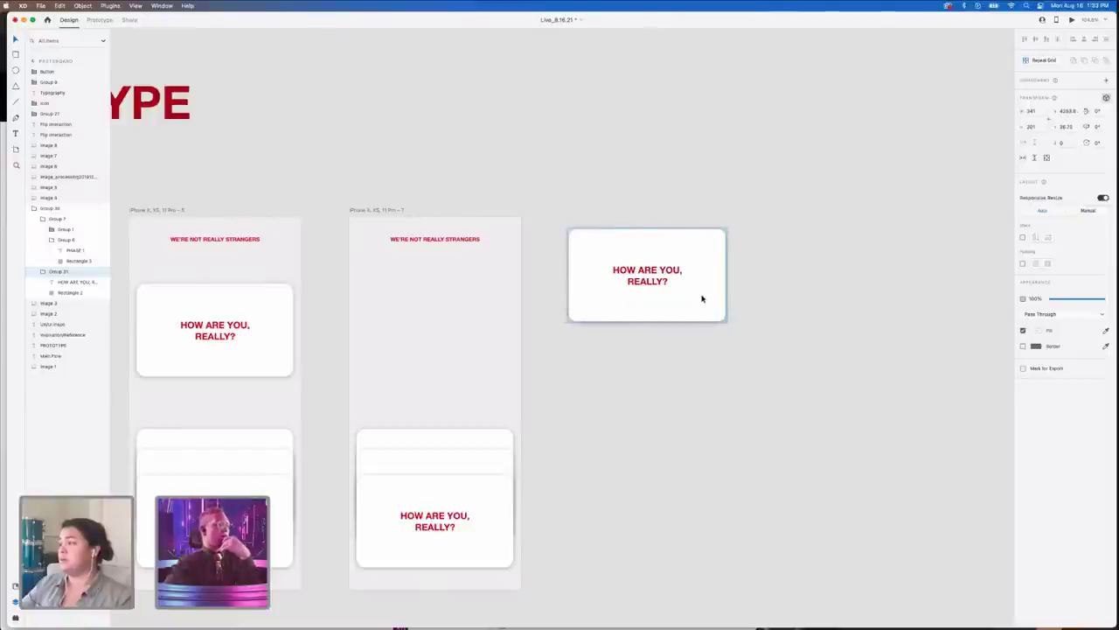
- Try rotating the white face and the whole stacked card group in 3D, undoing each rotation
click(639, 289)
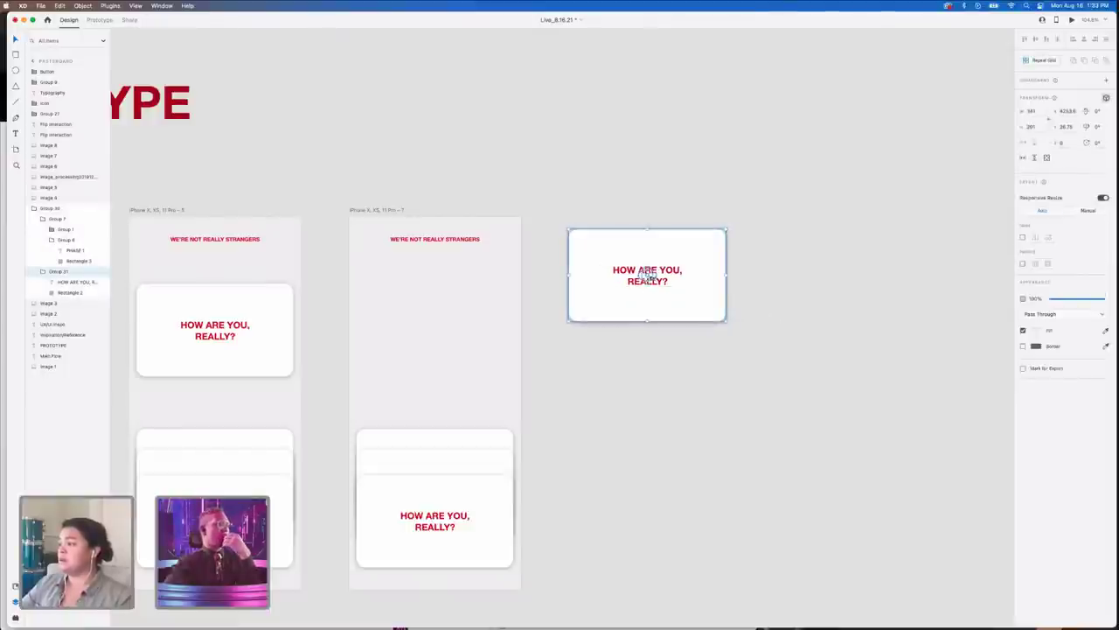
drag(649, 276, 600, 279)
key(super+z)
click(662, 400)
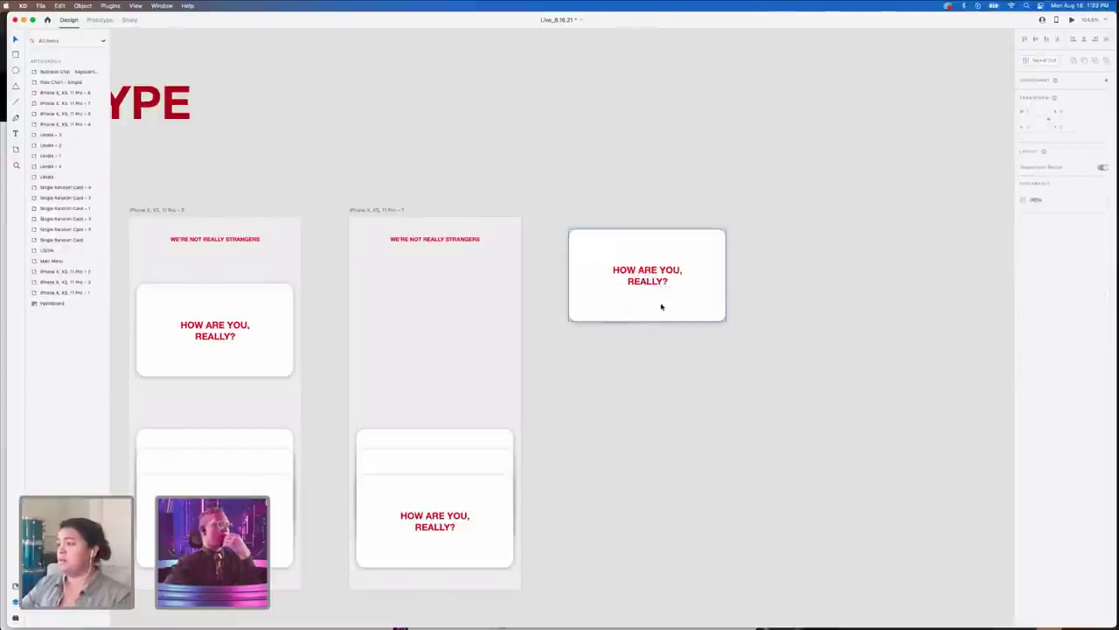
click(661, 307)
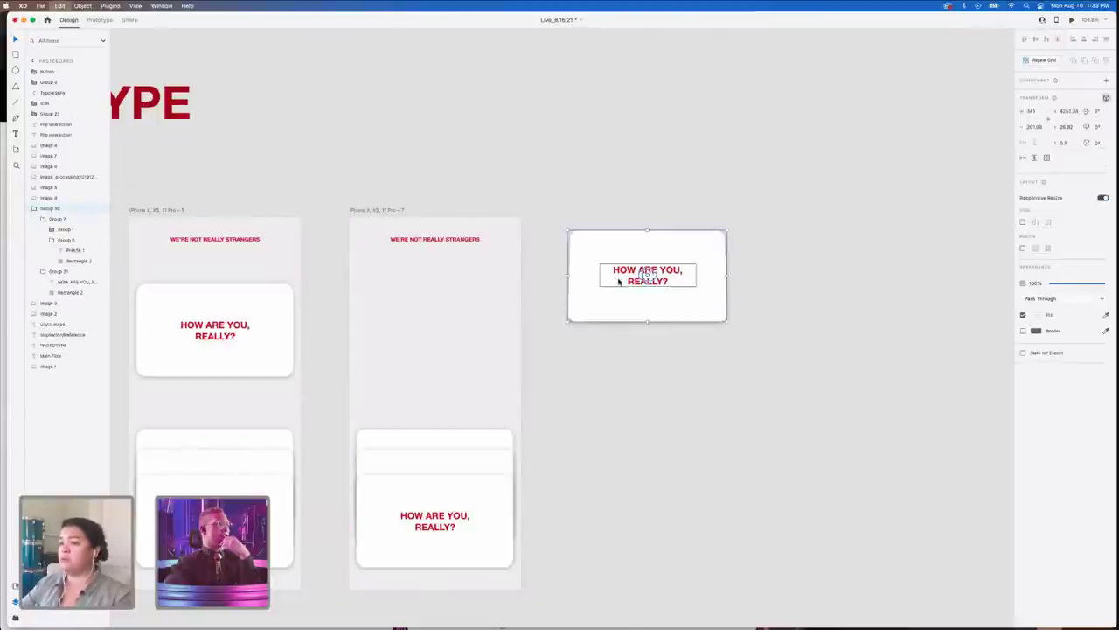
click(706, 371)
drag(650, 295, 512, 262)
key(super+z)
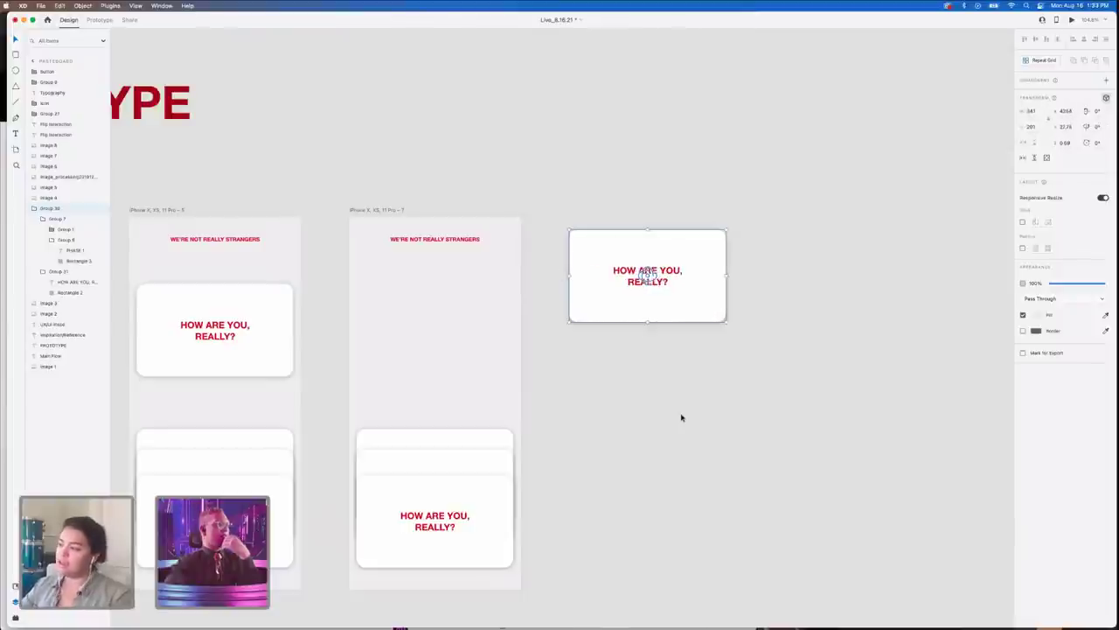
- Undo back to the separated card faces, check the red group's transform values, and redo the restacking
key(super+z)
key(super+z)
key(super+z)
key(super+z)
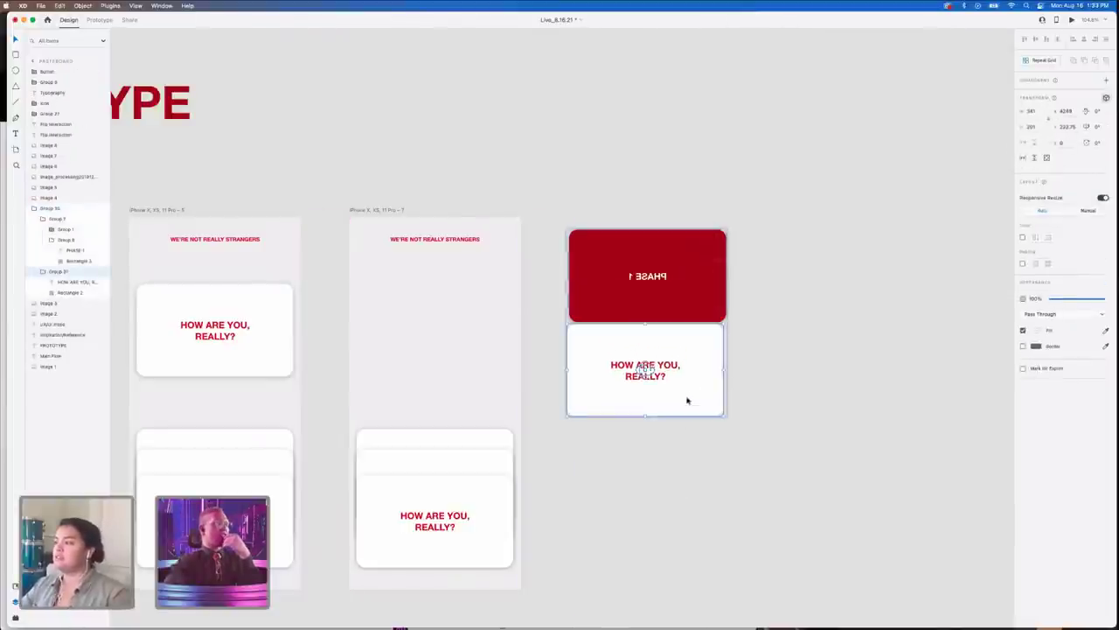
click(682, 291)
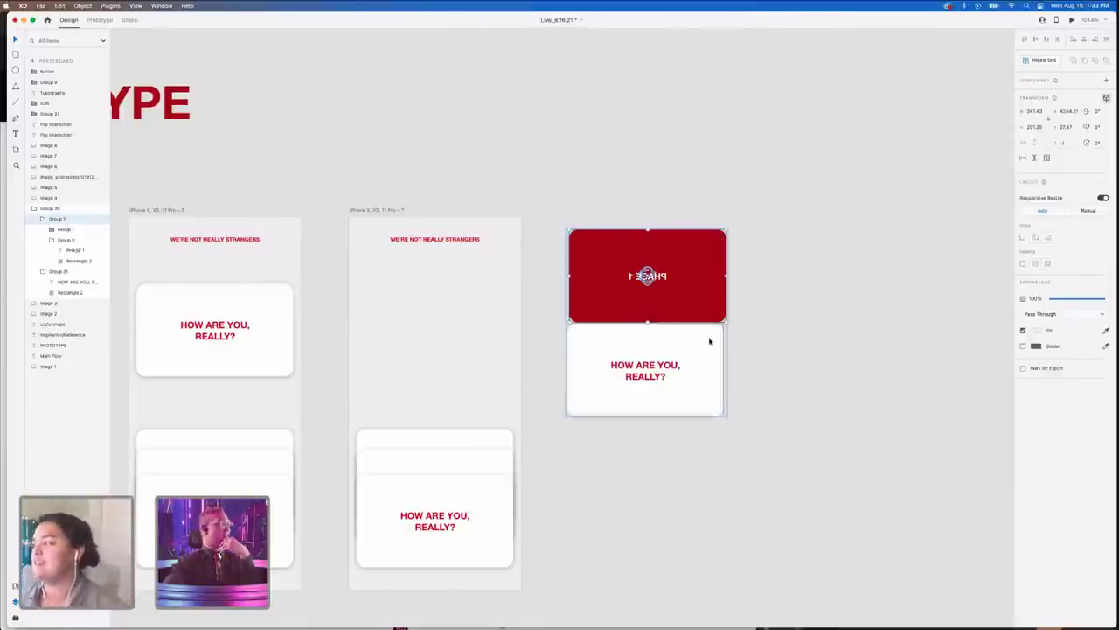
key(super+shift+z)
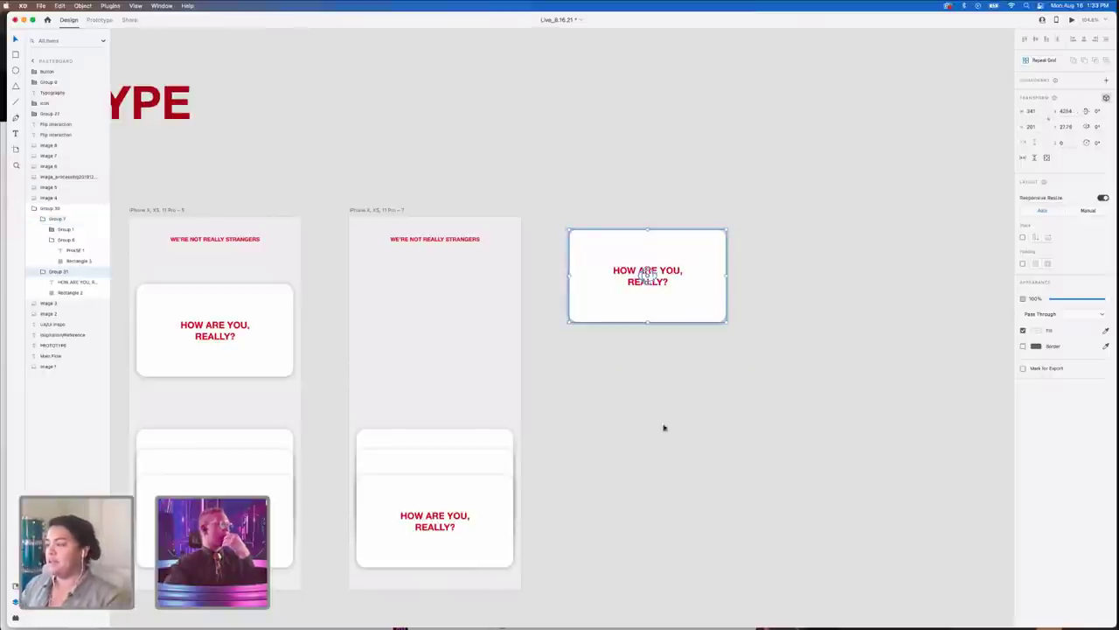
- Try rotating the restacked card group in 3D once more and undo the rotation
click(688, 483)
scroll(687, 483, down, 3)
scroll(688, 482, down, 2)
scroll(687, 482, up, 3)
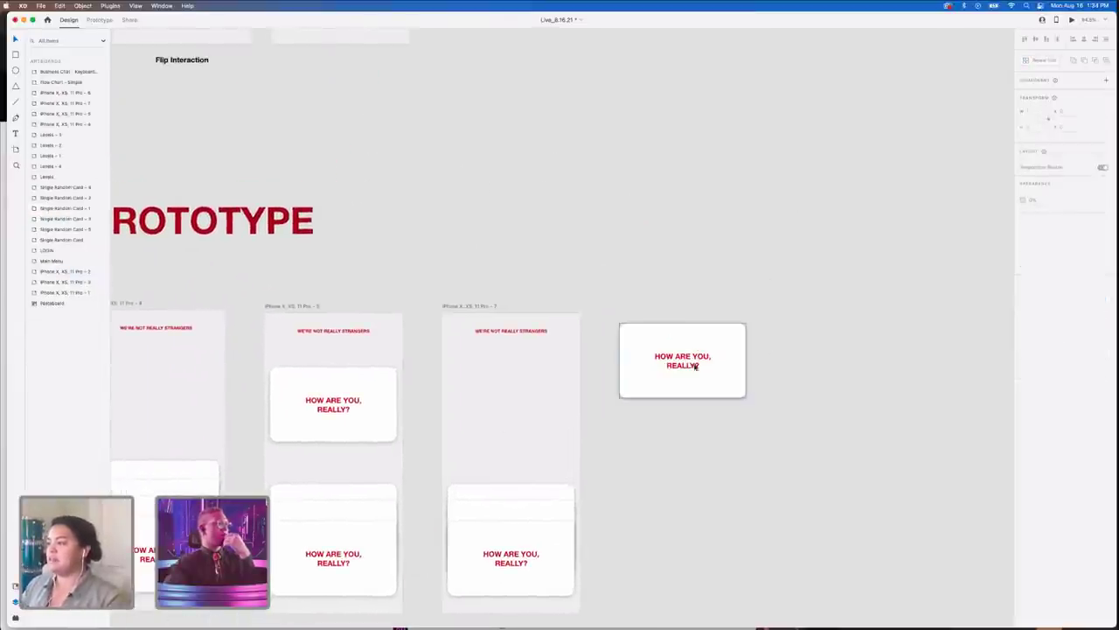
click(695, 368)
scroll(733, 391, up, 3)
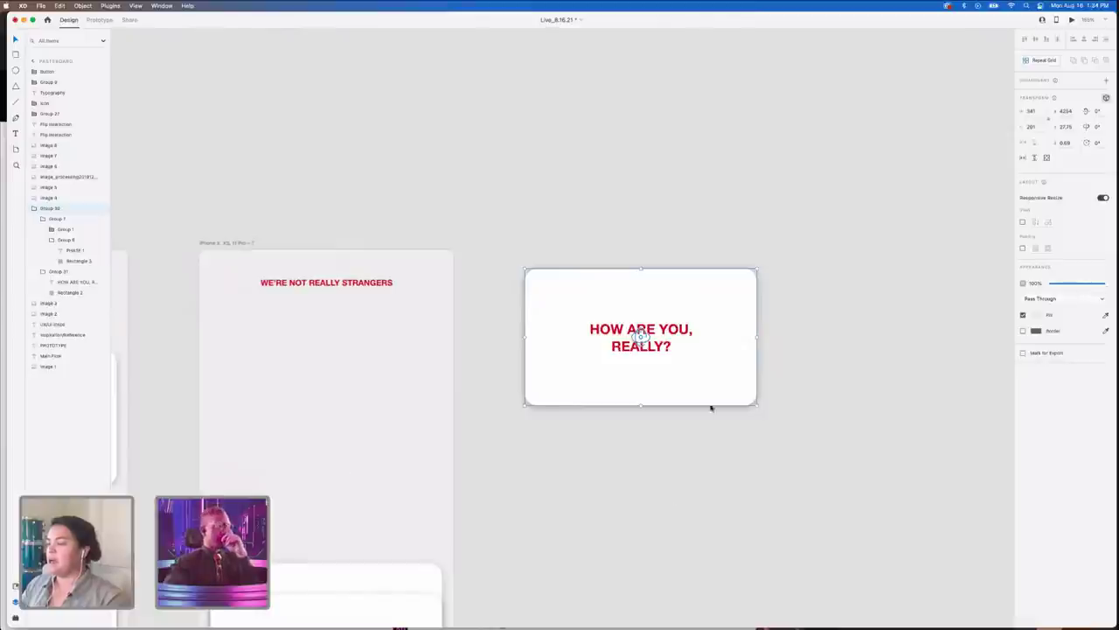
drag(638, 340, 618, 344)
key(super+z)
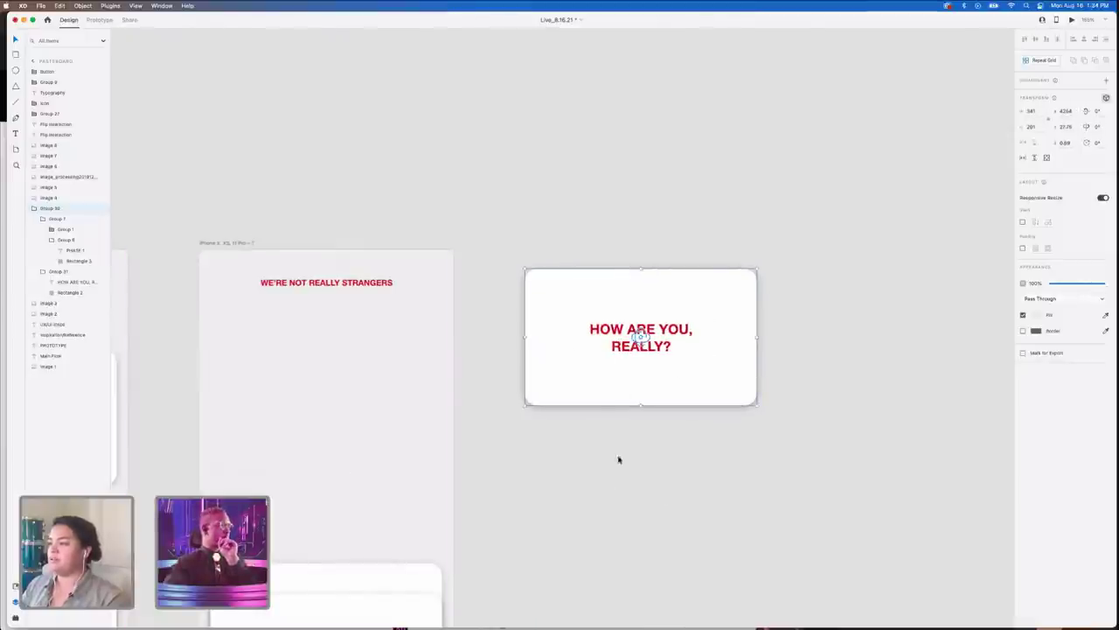
- Duplicate the iPhone X, XS, 11 Pro – 7 artboard beside itself and place the stacked card in the upper area of both artboards
click(620, 464)
scroll(617, 485, down, 4)
drag(636, 449, 530, 351)
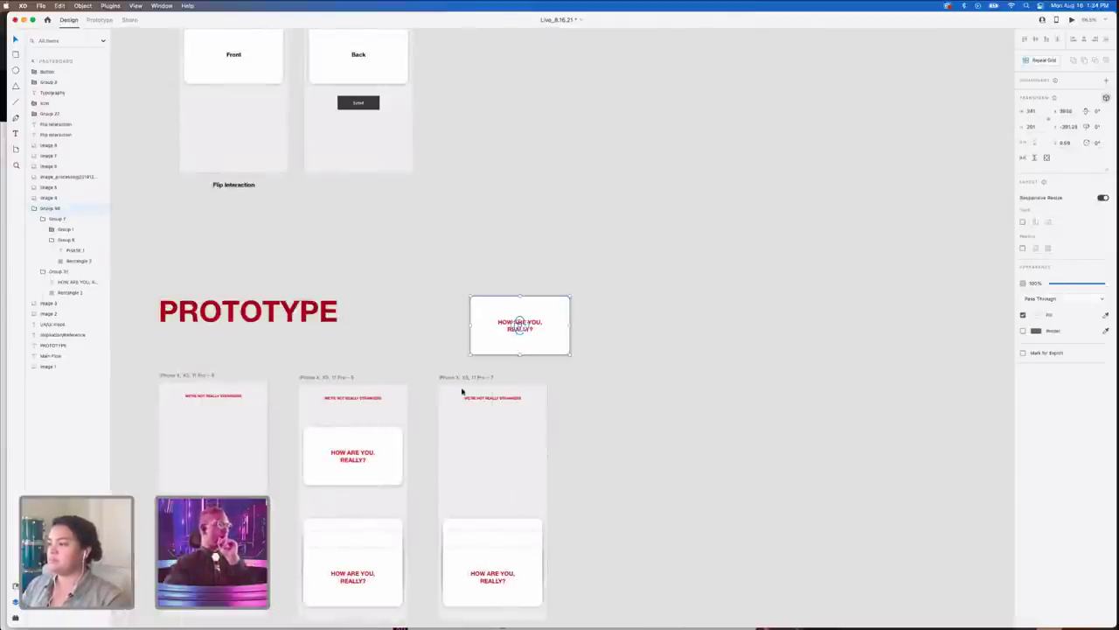
drag(464, 377, 587, 378)
click(544, 329)
drag(545, 330, 653, 458)
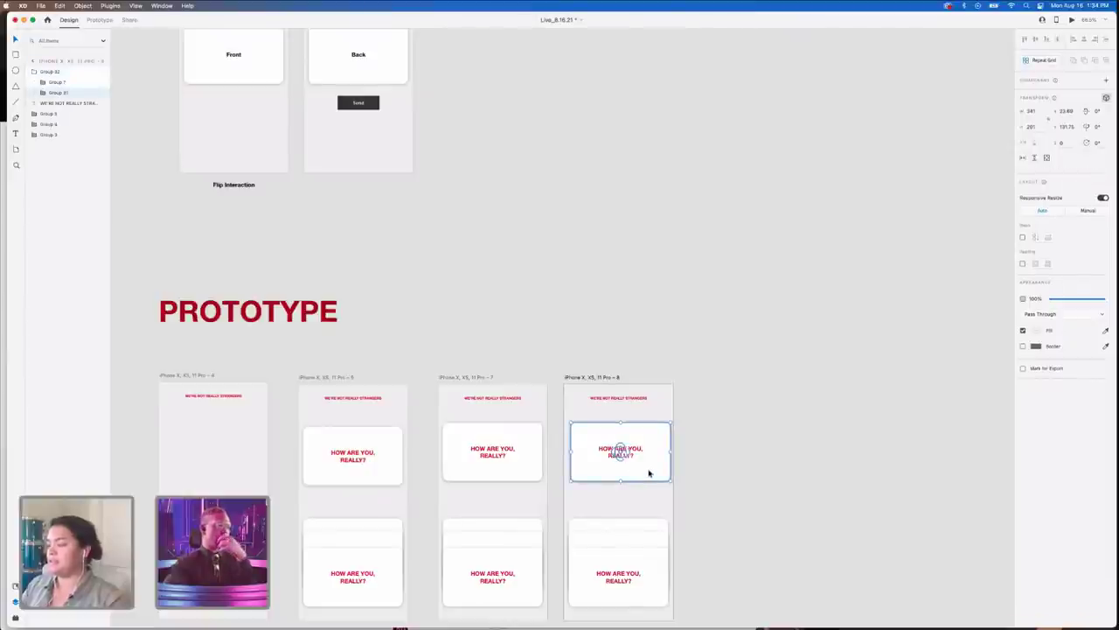
- Try rotating the white face in 3D on the duplicated artboard and undo the rotation
drag(620, 454, 571, 457)
key(super+z)
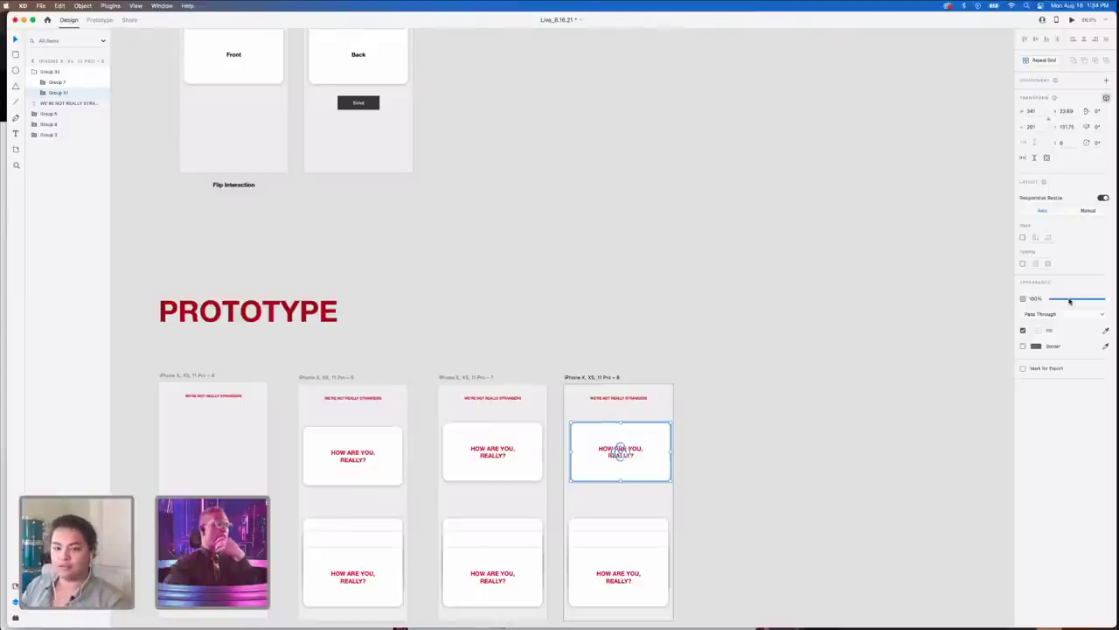
click(872, 318)
- On the duplicated artboard, move the white face above the red face and set the red group's Y rotation to 180°
click(615, 434)
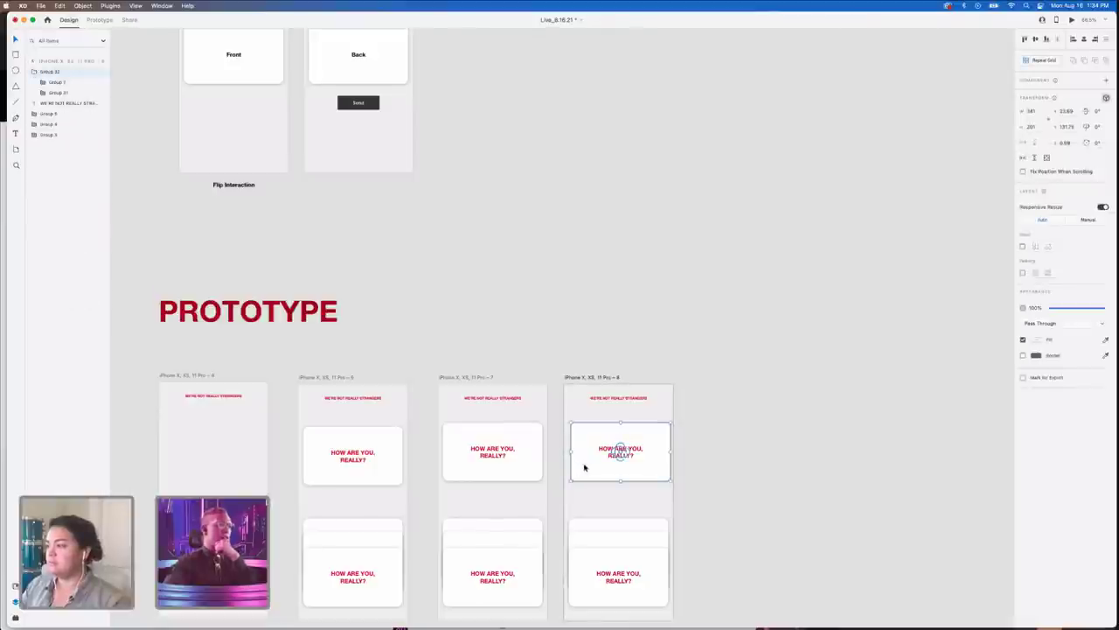
double_click(585, 467)
drag(585, 467, 583, 415)
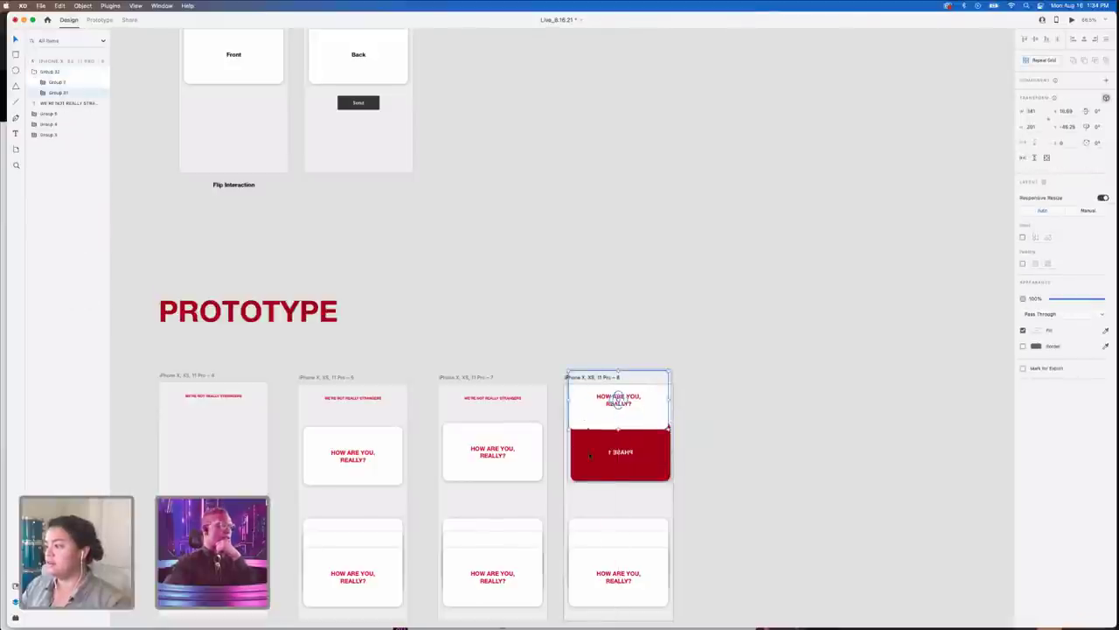
click(589, 455)
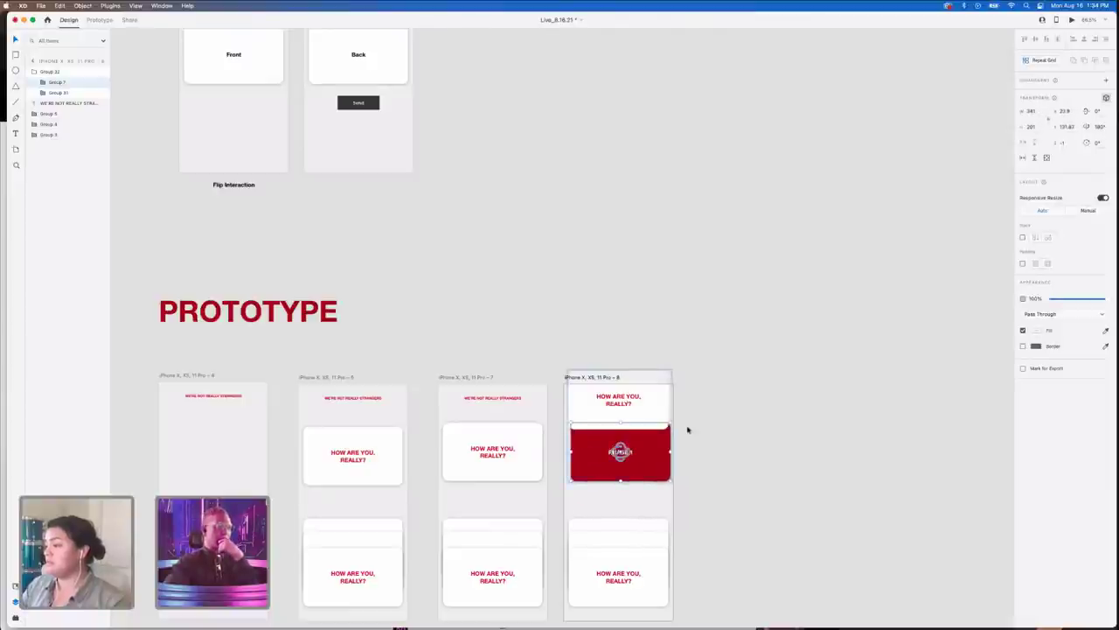
- Move the white face back down over the red face and send it backward
click(656, 410)
drag(656, 422, 657, 469)
right_click(650, 471)
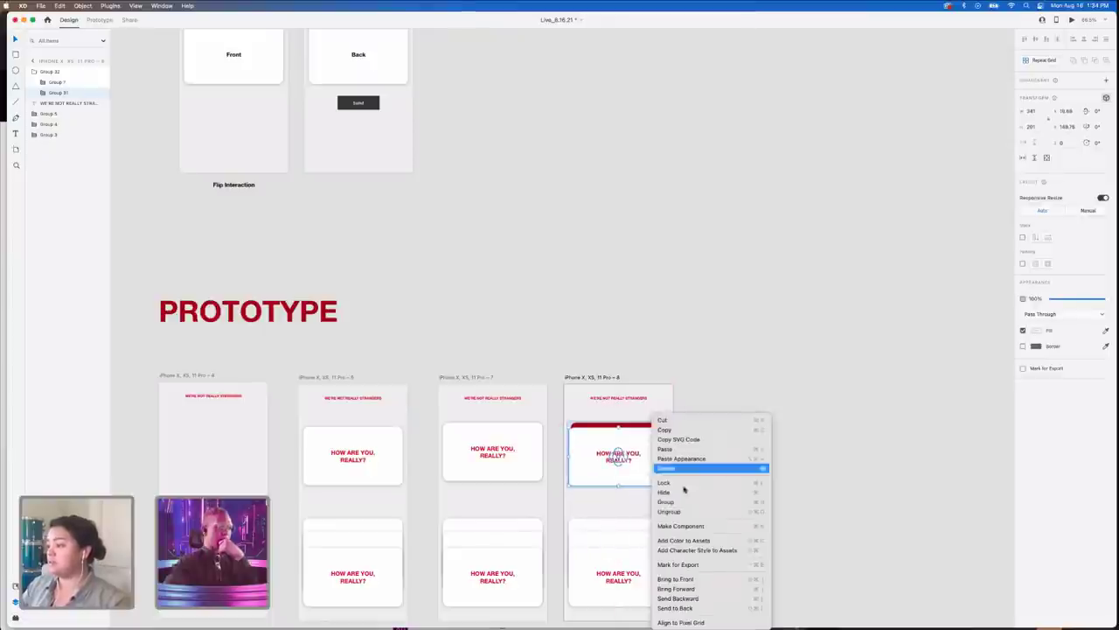
click(712, 599)
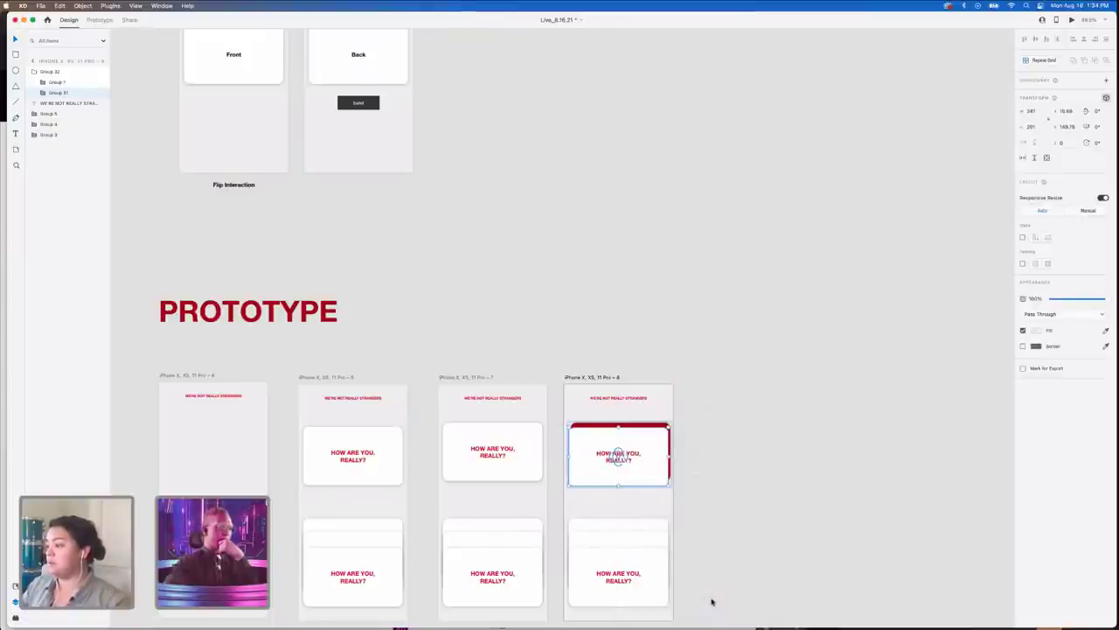
right_click(646, 453)
click(708, 601)
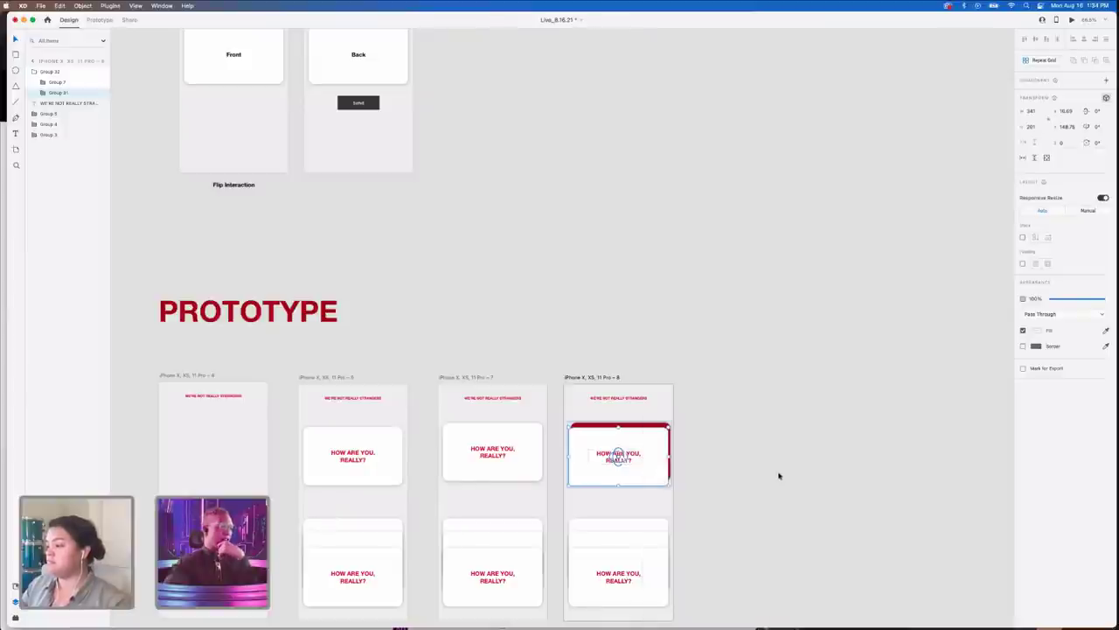
- Bring the red PHASE 1 group to the front within the card group
click(779, 476)
click(650, 455)
scroll(653, 427, up, 5)
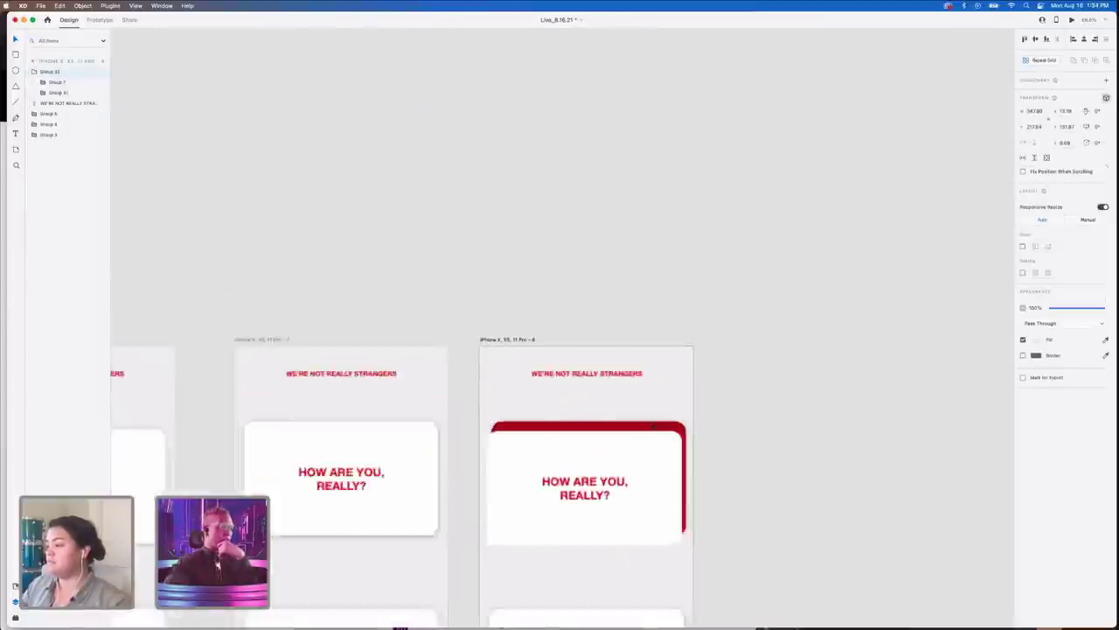
click(545, 512)
right_click(651, 434)
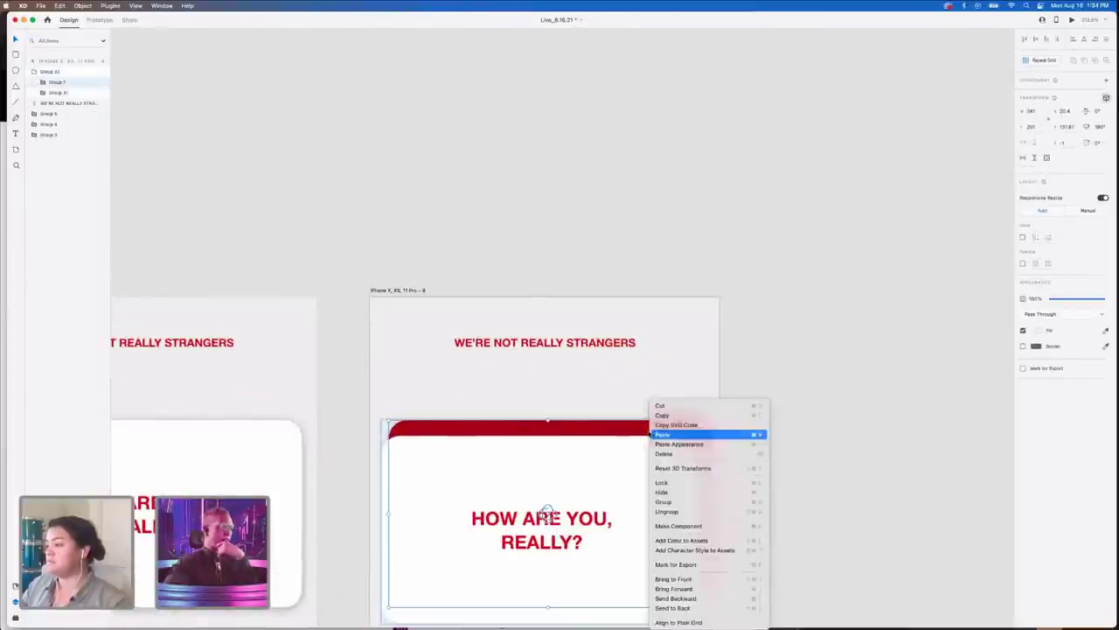
click(690, 578)
scroll(715, 466, down, 4)
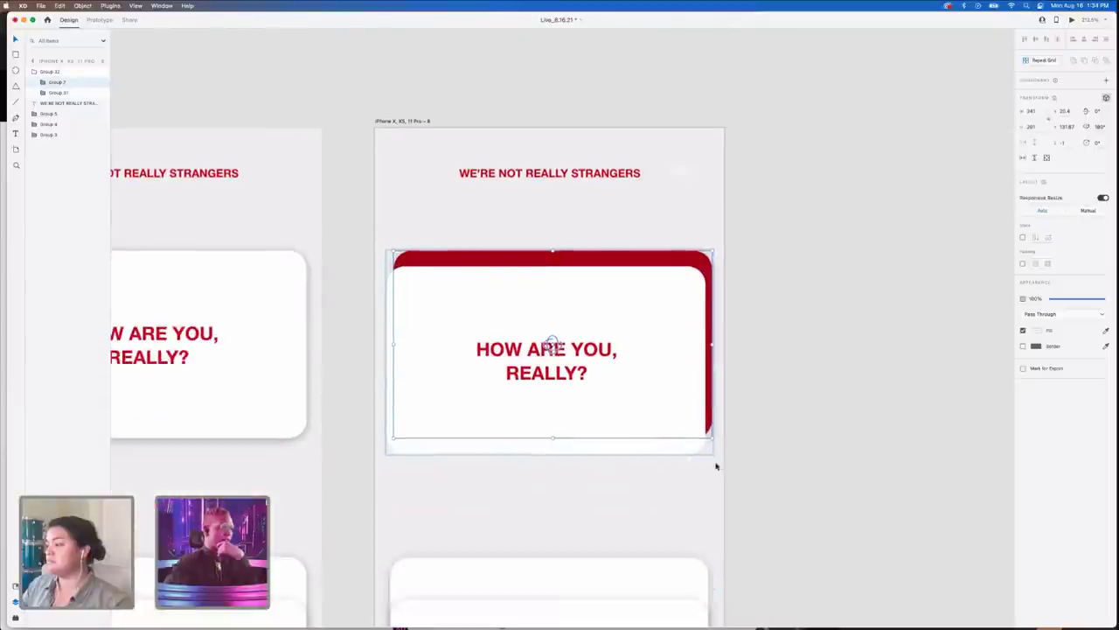
- Move the white rectangle together with its HOW ARE YOU, REALLY? text down to expose the upper part of the red face
double_click(632, 390)
drag(636, 399, 644, 473)
key(super+z)
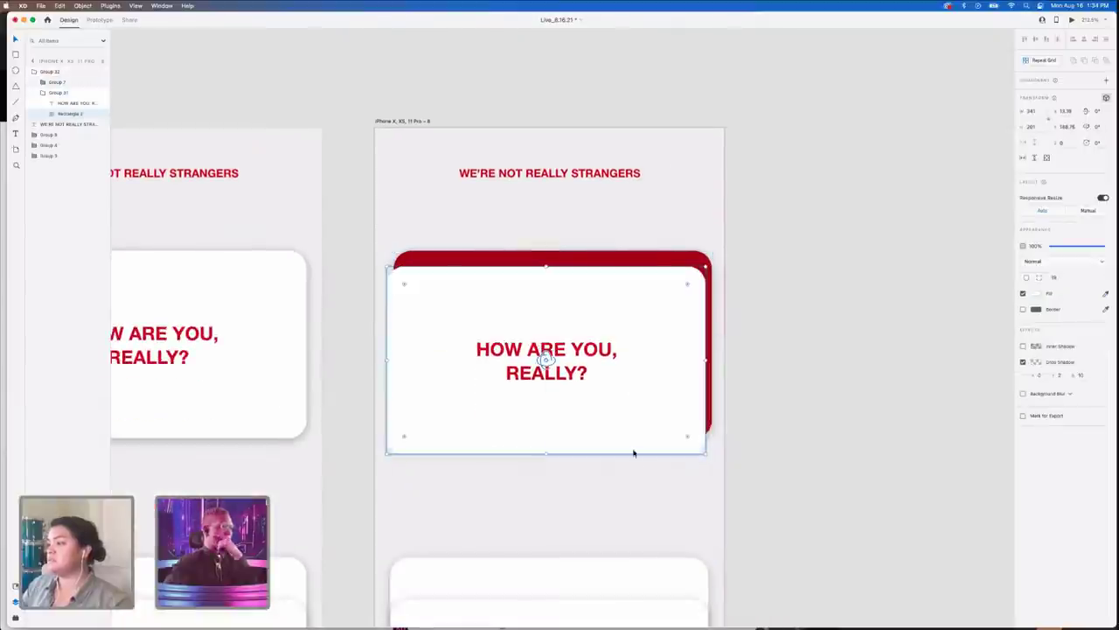
shift+click(609, 381)
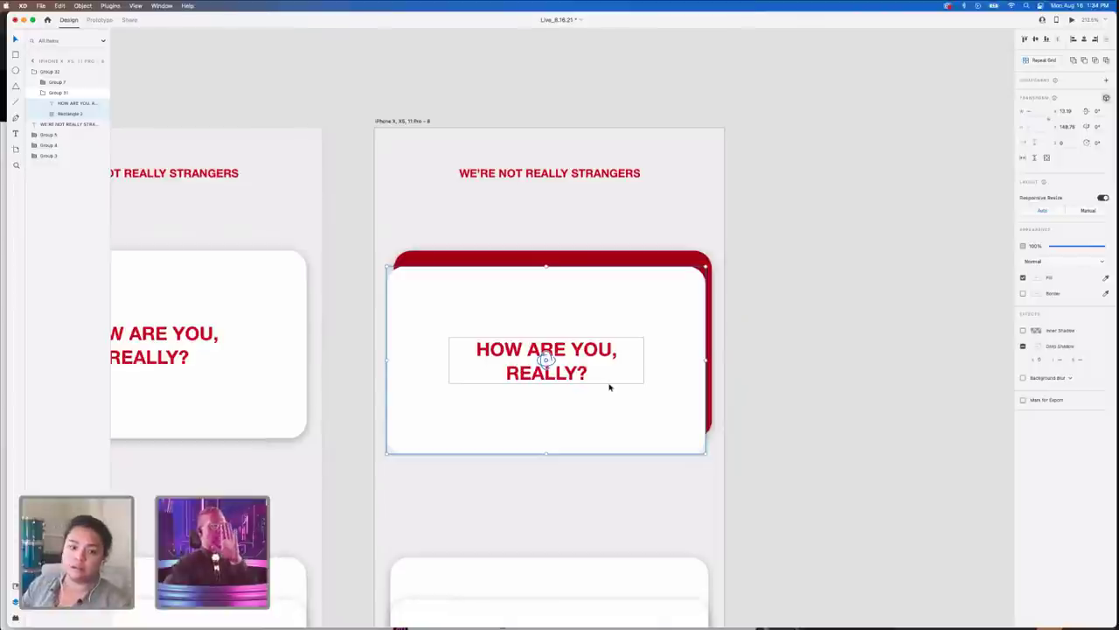
drag(610, 386, 608, 521)
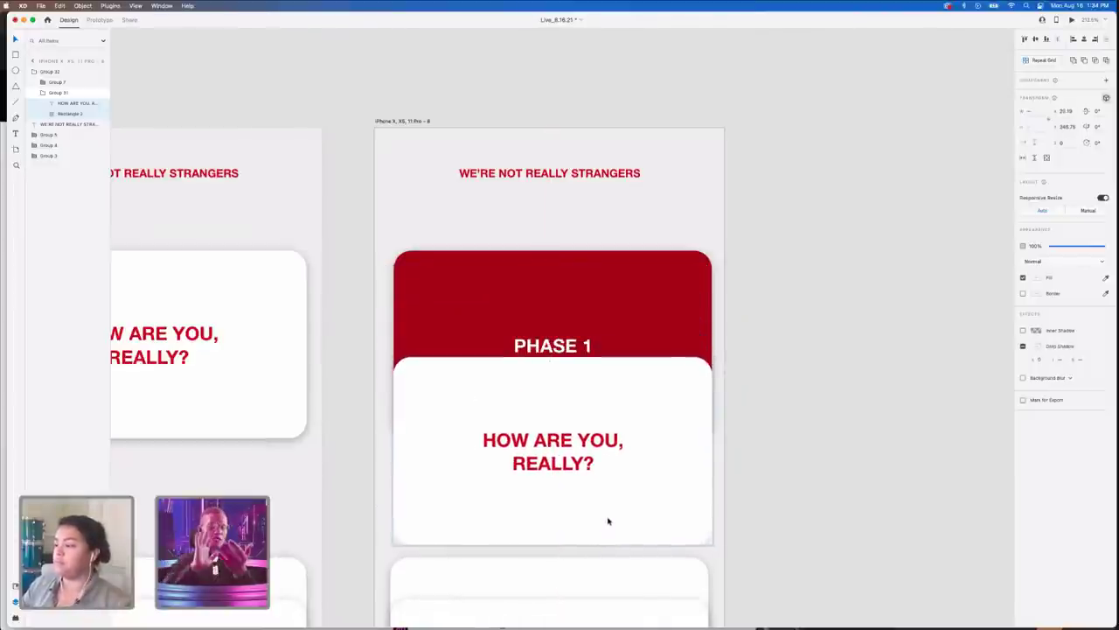
- Set the red PHASE 1 group's Z position to 0 and move the white face up into alignment behind it
click(614, 319)
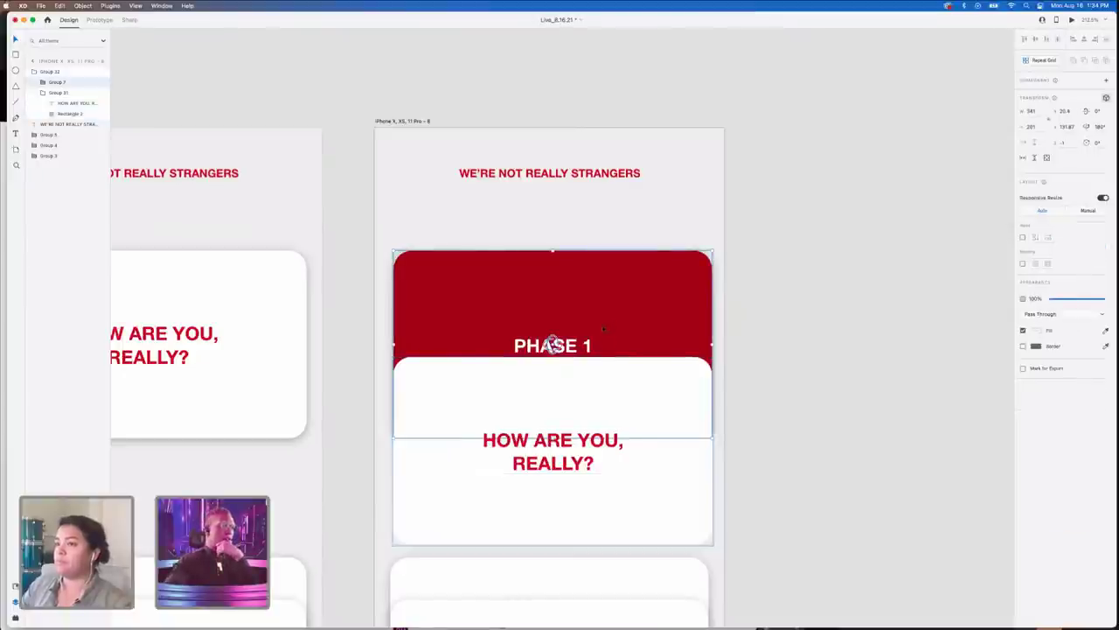
click(560, 411)
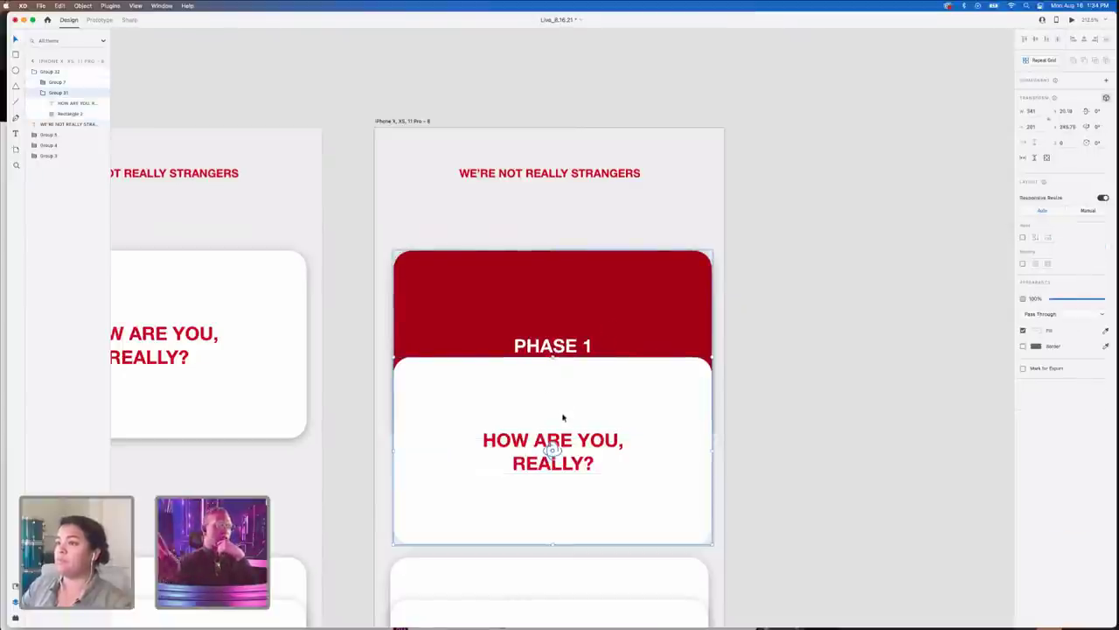
click(55, 82)
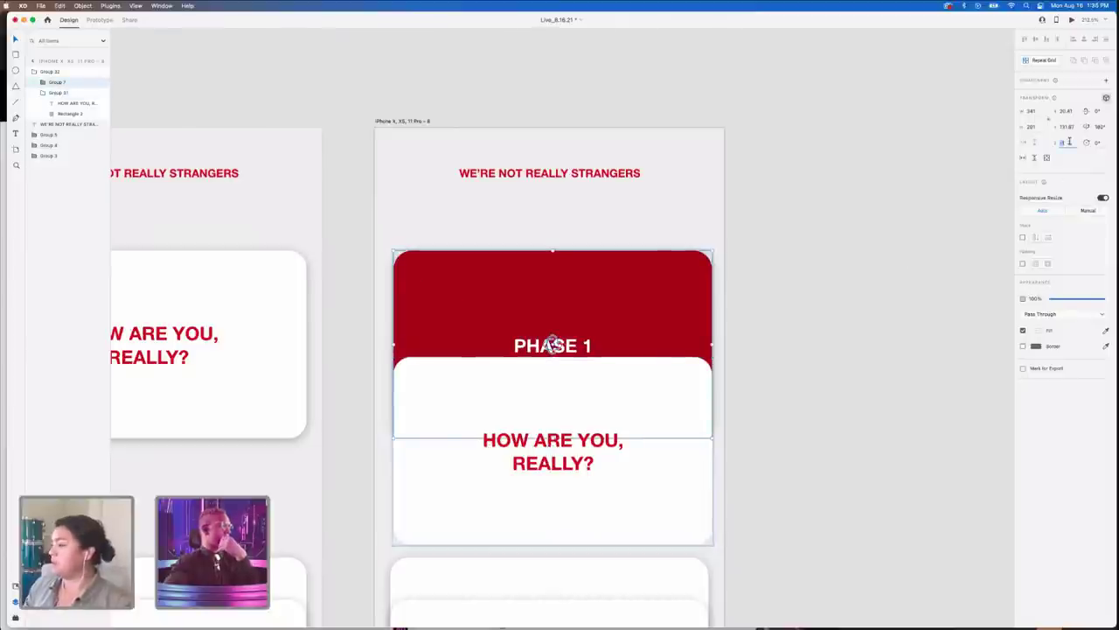
click(1068, 140)
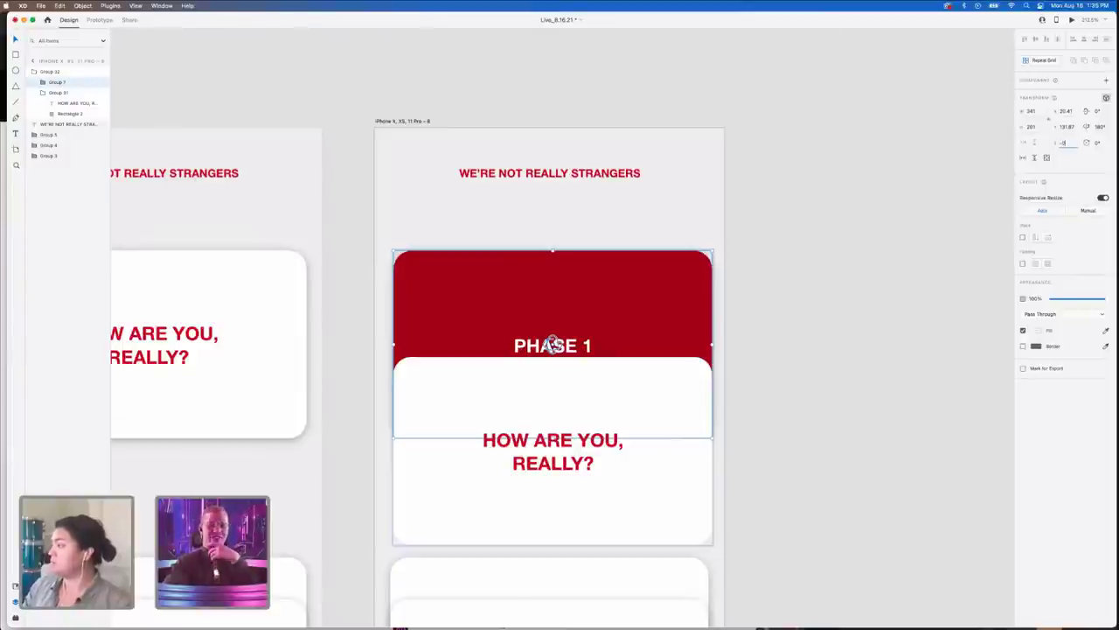
text(0)
key(Return)
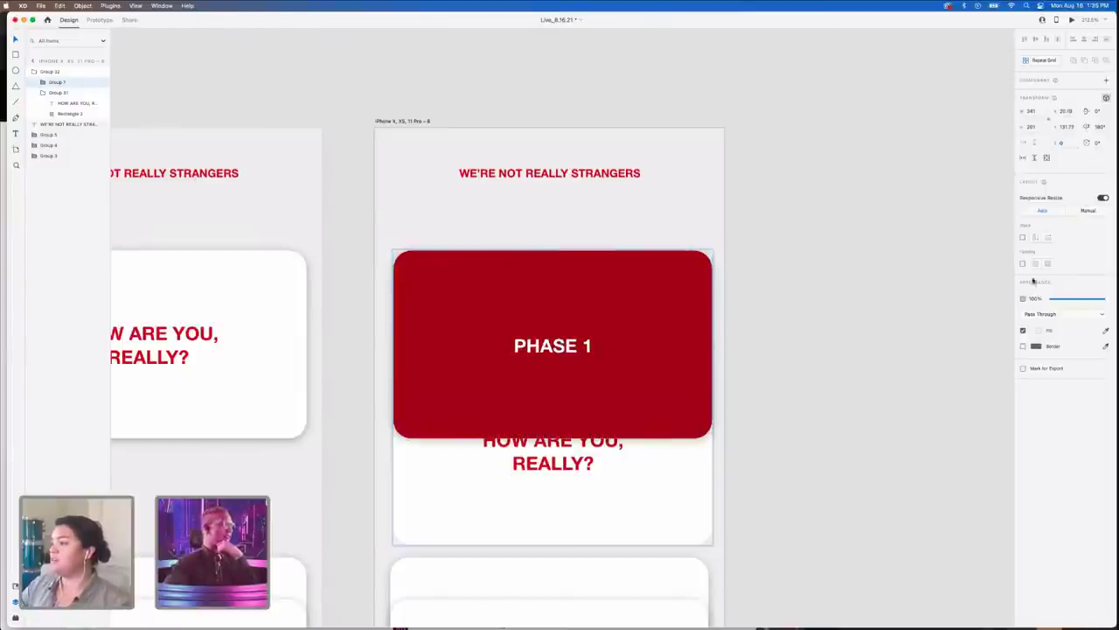
click(682, 488)
drag(662, 501, 648, 407)
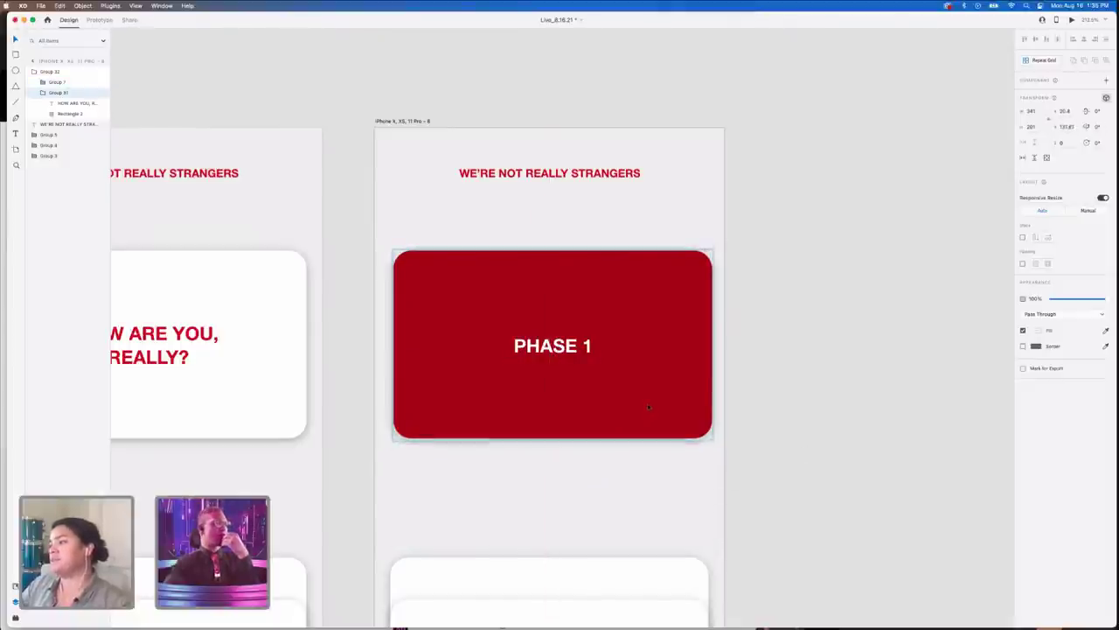
- Link the HOW ARE YOU, REALLY? card group on artboard 7 to the PHASE 1 artboard with a Tap-triggered Auto-Animate action
click(795, 437)
scroll(795, 440, left, 3)
scroll(796, 440, down, 3)
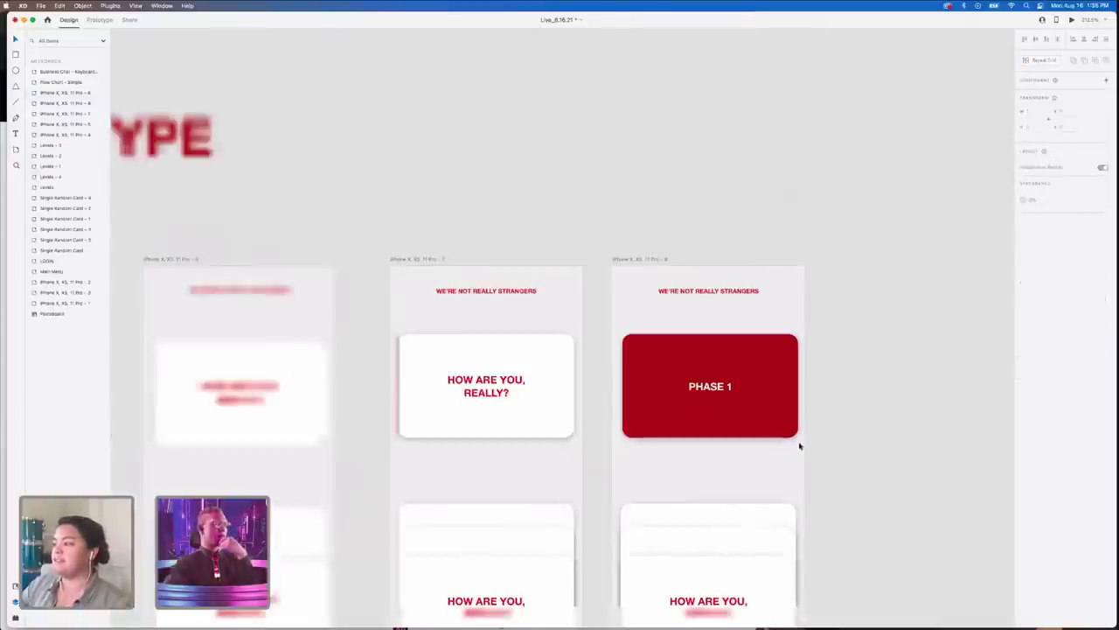
click(560, 405)
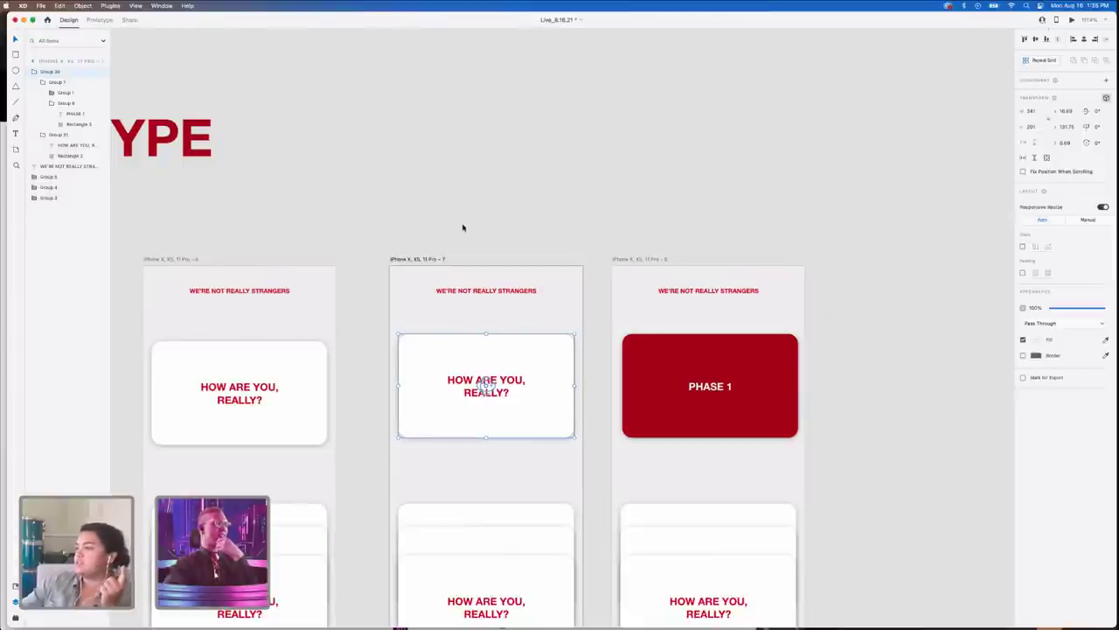
click(98, 19)
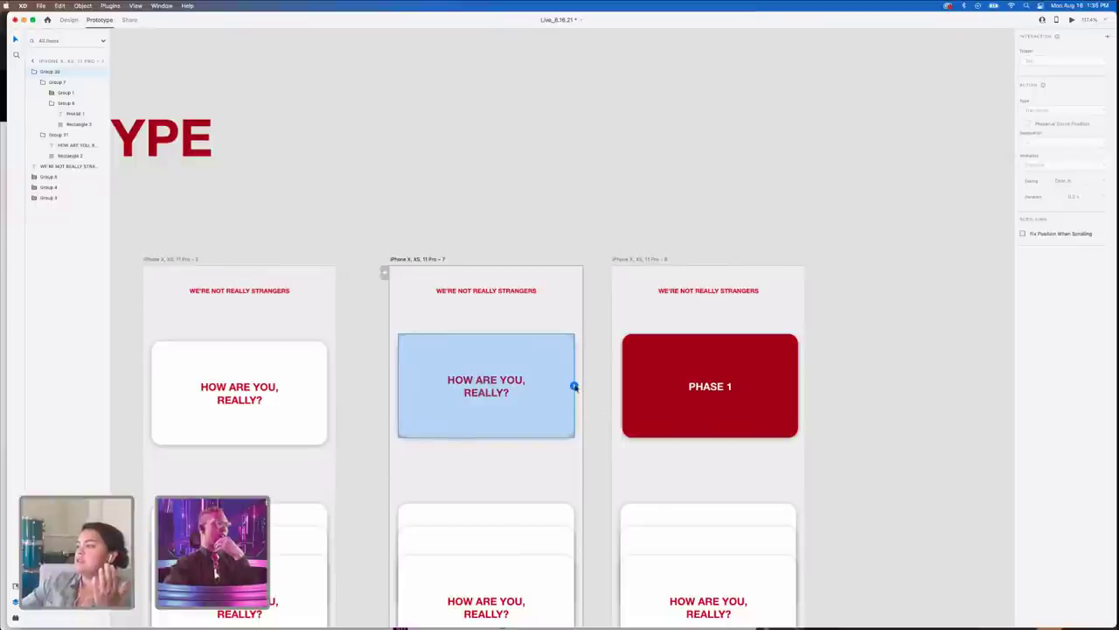
drag(573, 385, 616, 389)
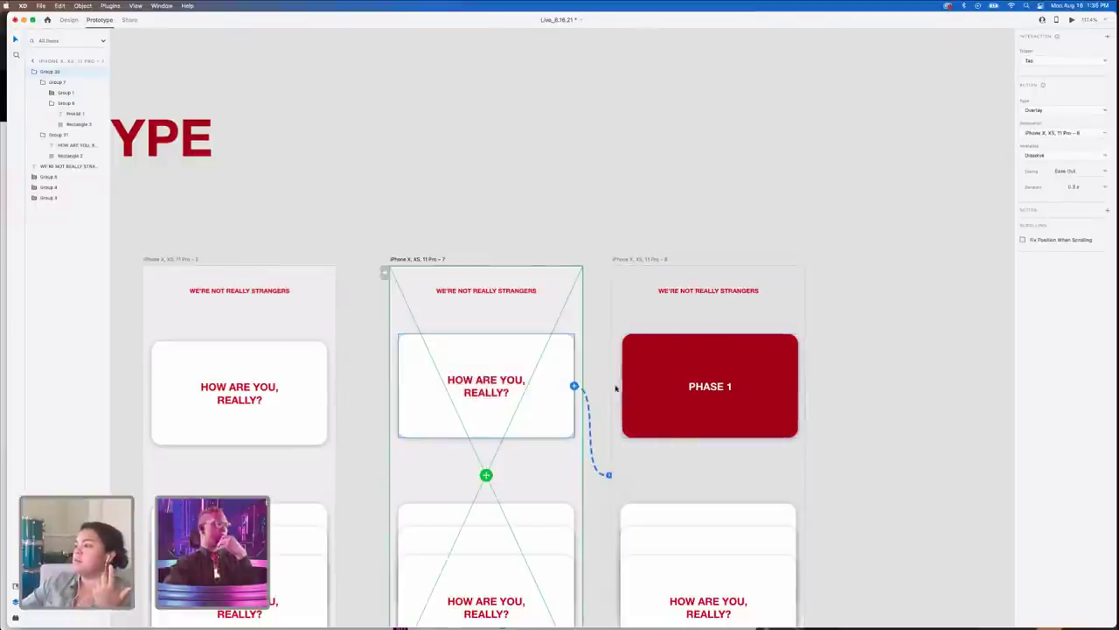
click(1054, 110)
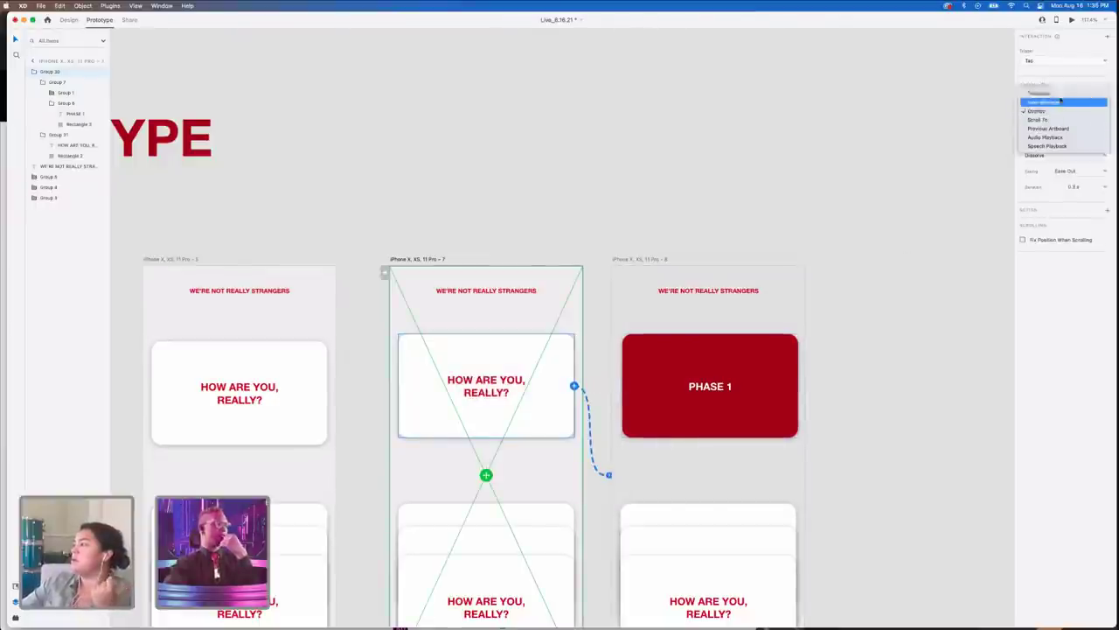
click(1060, 93)
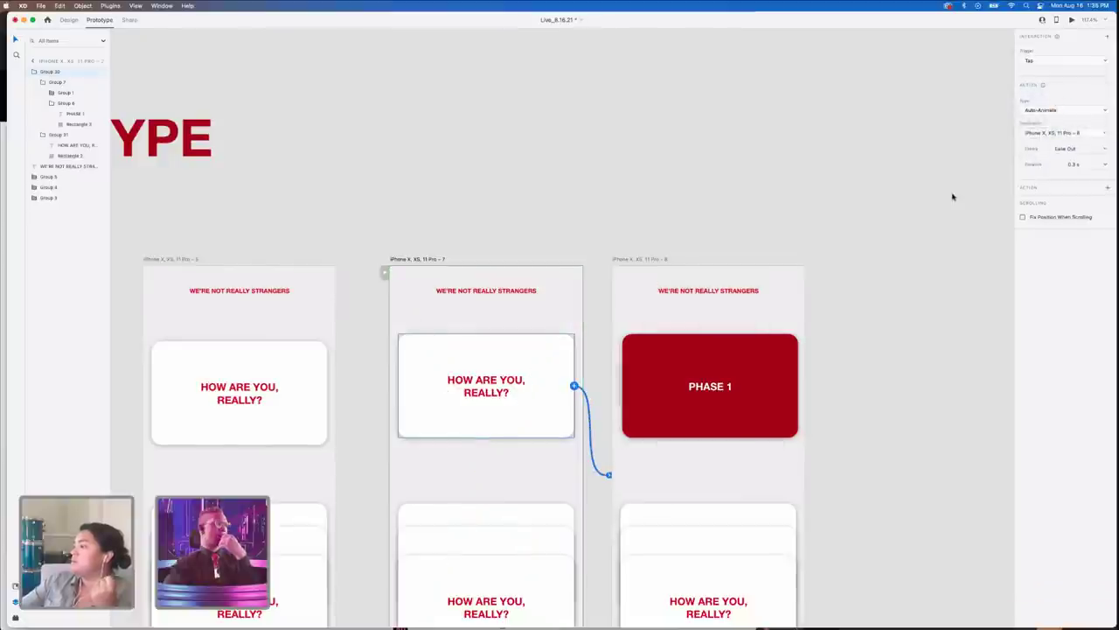
click(409, 313)
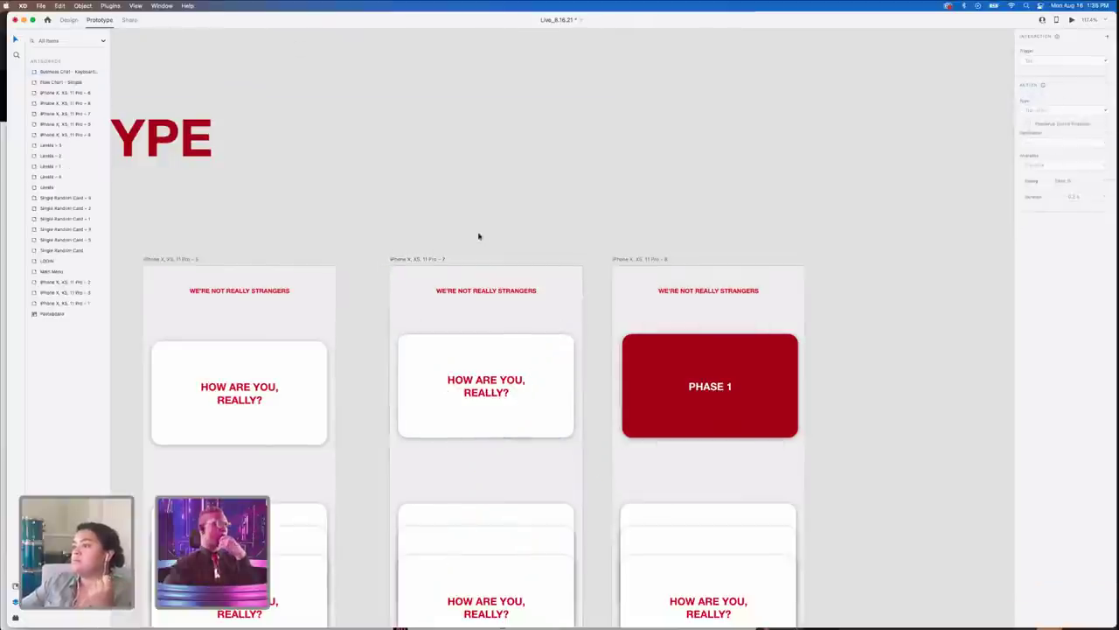
- Preview the prototype from artboard 7, test the card's tap flip, and close the preview
scroll(420, 258, down, 5)
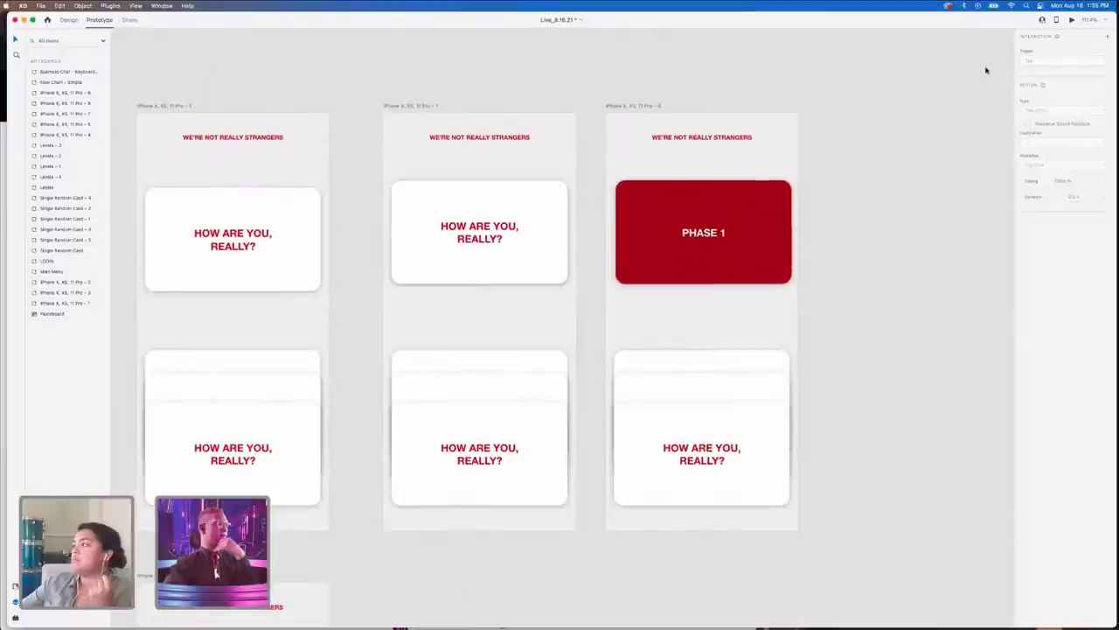
click(1072, 20)
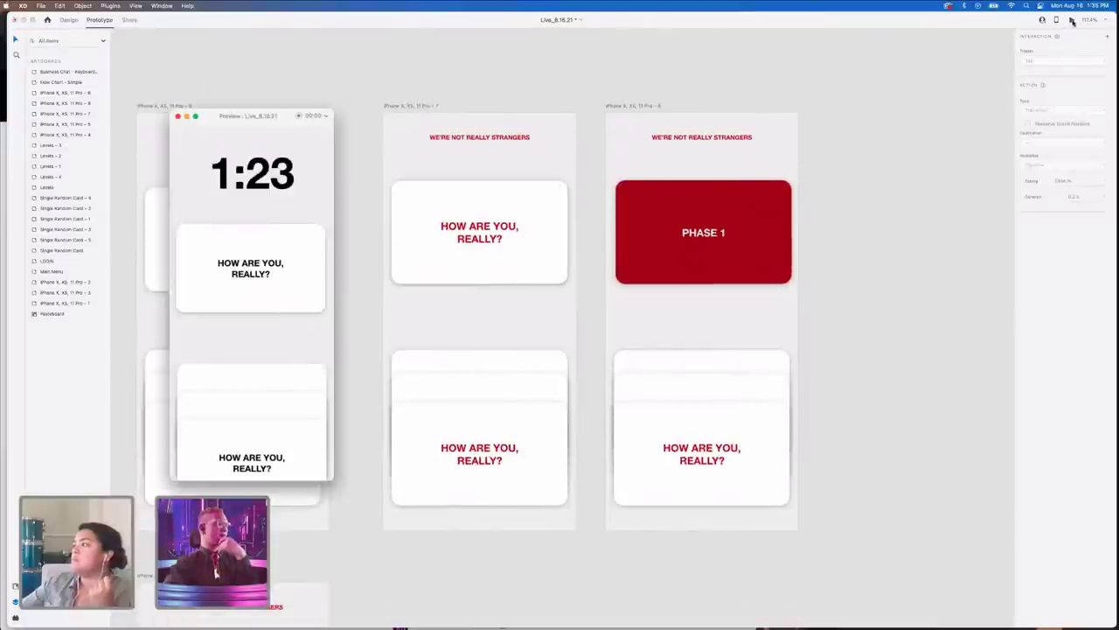
click(400, 105)
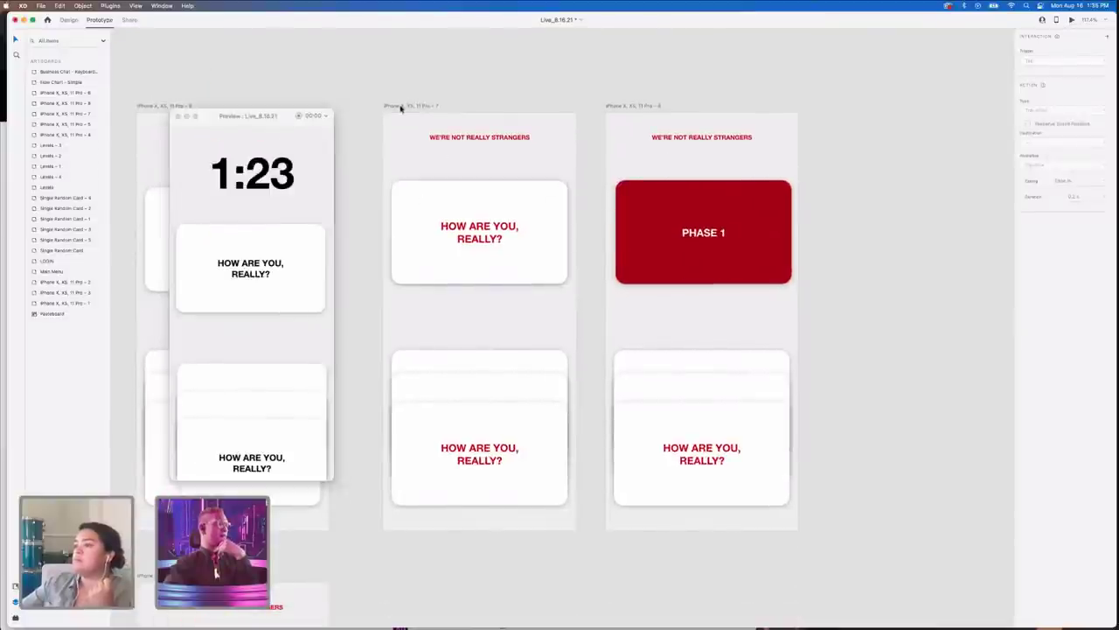
click(276, 267)
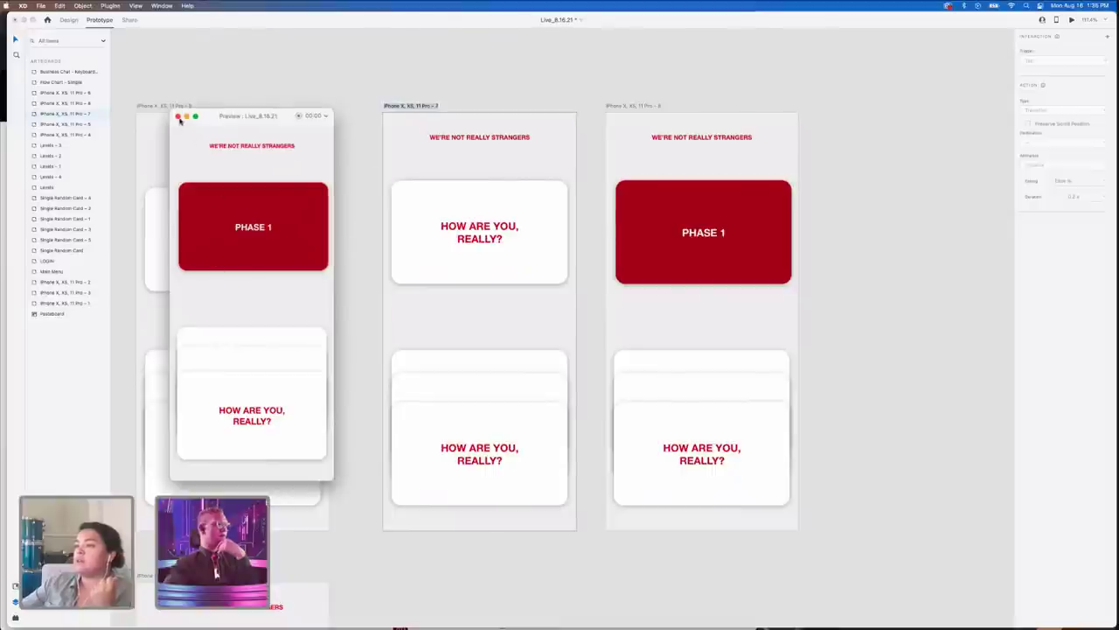
click(178, 116)
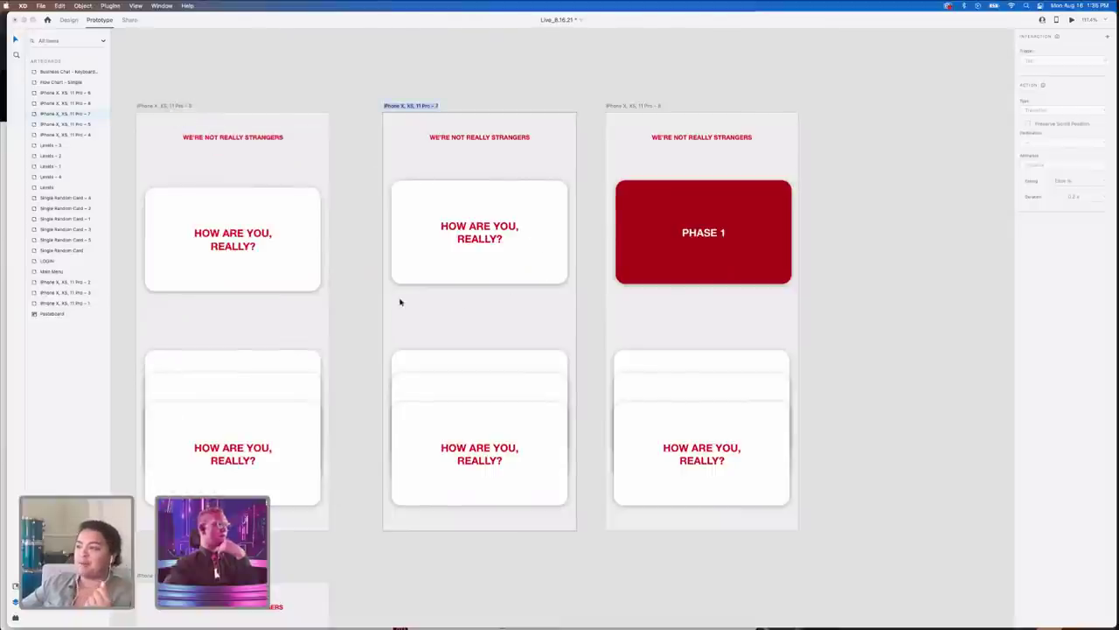
click(485, 279)
click(363, 310)
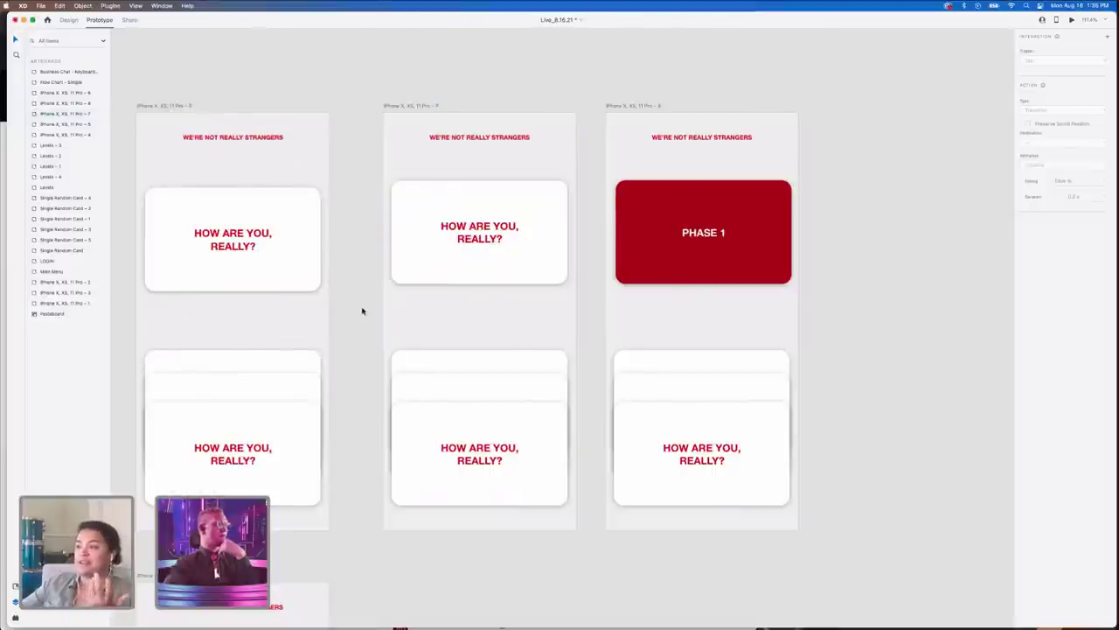
- Move the PHASE 1 artboard away to leave a gap beside artboard 7, and remove the white card's link to it
click(512, 265)
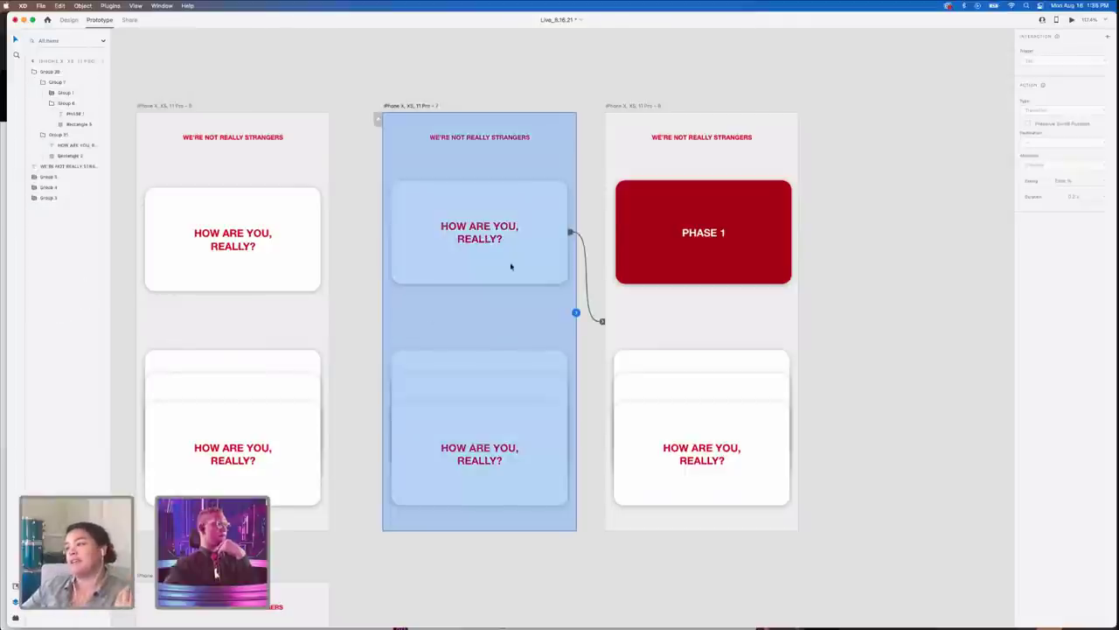
drag(662, 111, 685, 107)
drag(752, 93, 840, 99)
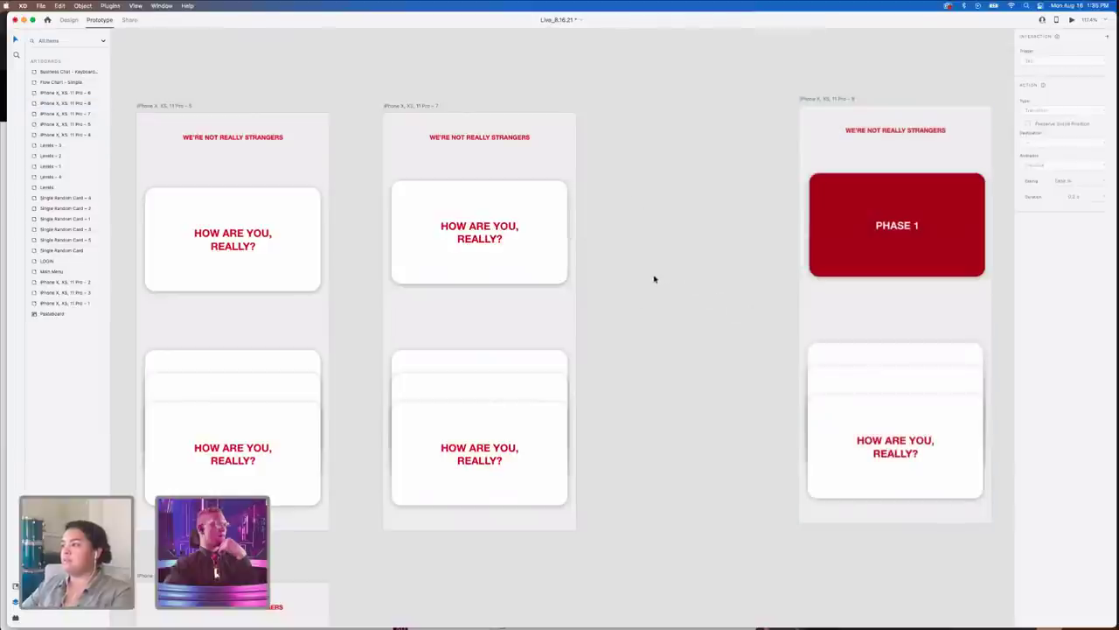
click(559, 258)
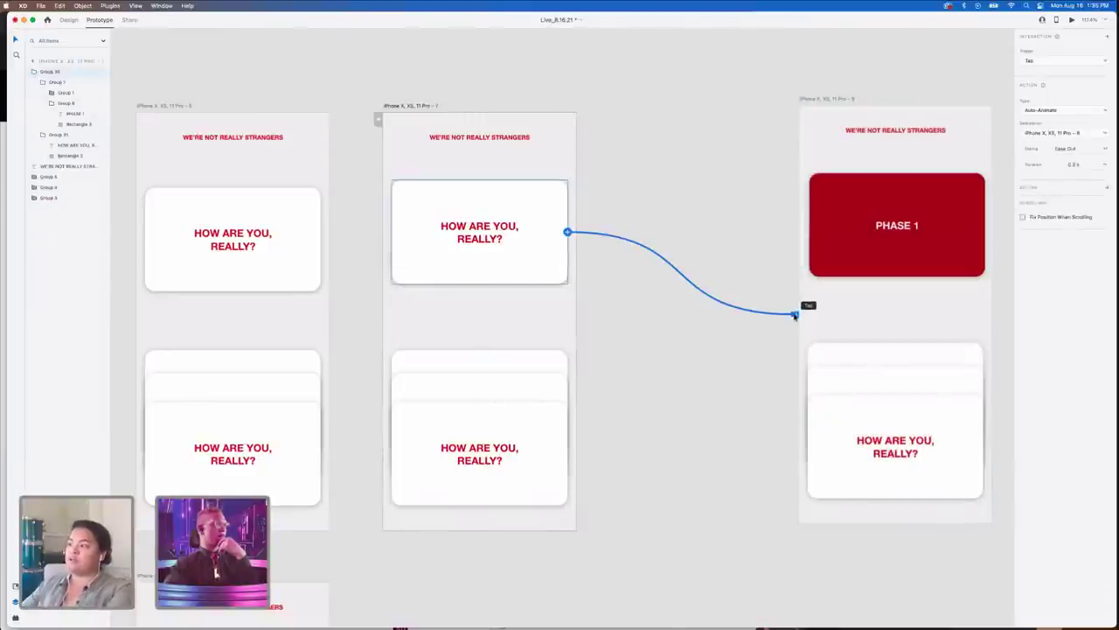
drag(795, 314, 570, 234)
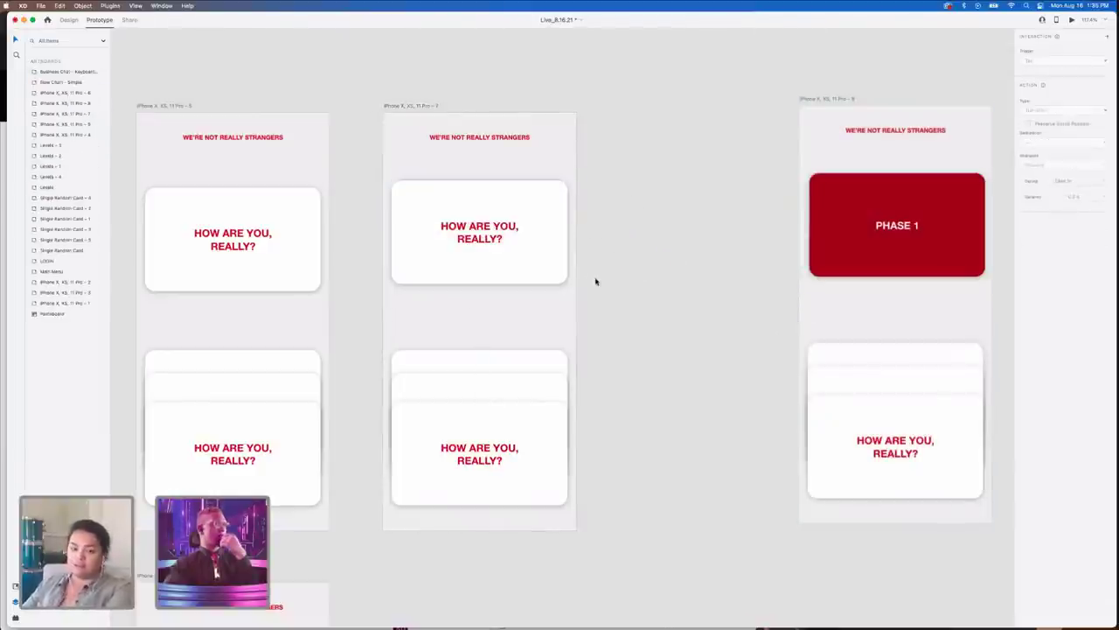
- Duplicate artboard 7 into the gap before the PHASE 1 artboard
drag(416, 107, 627, 110)
click(703, 211)
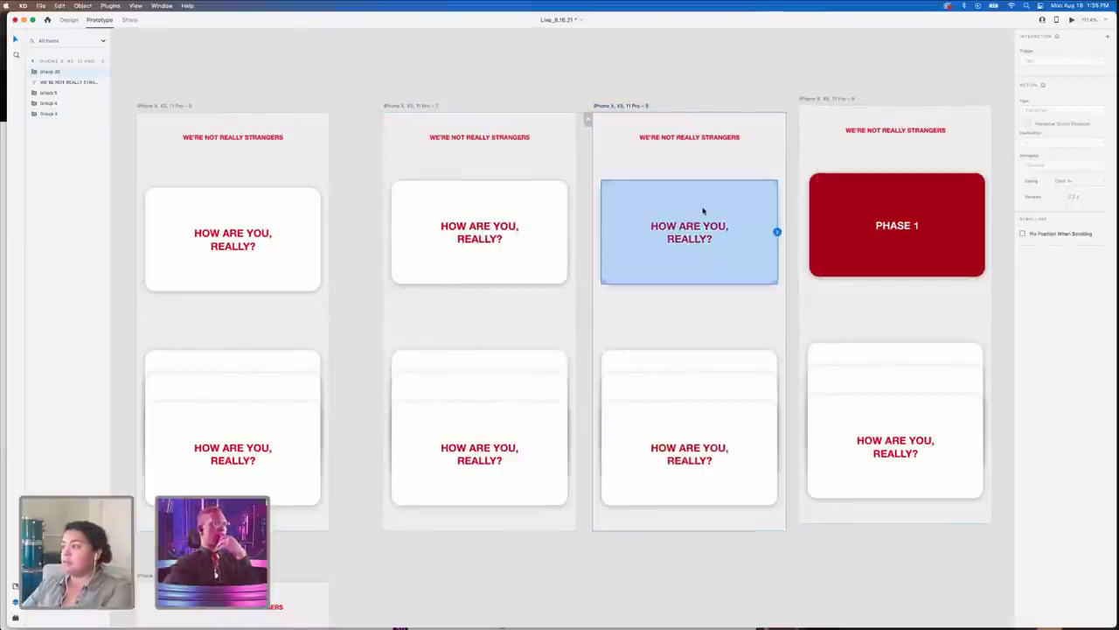
click(70, 20)
click(500, 275)
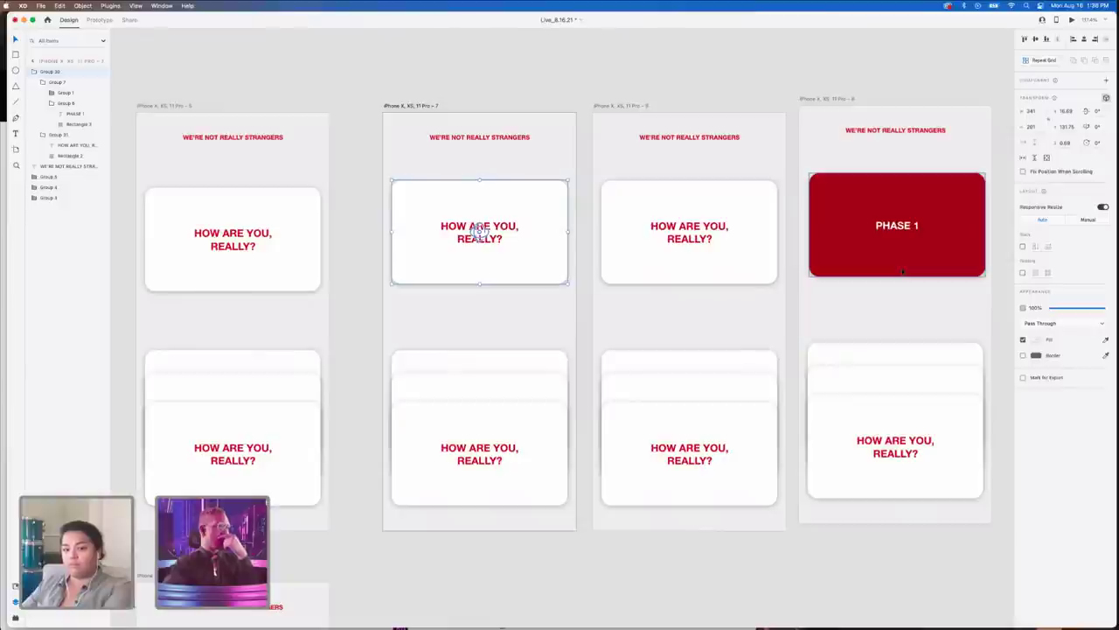
click(538, 253)
drag(538, 253, 539, 309)
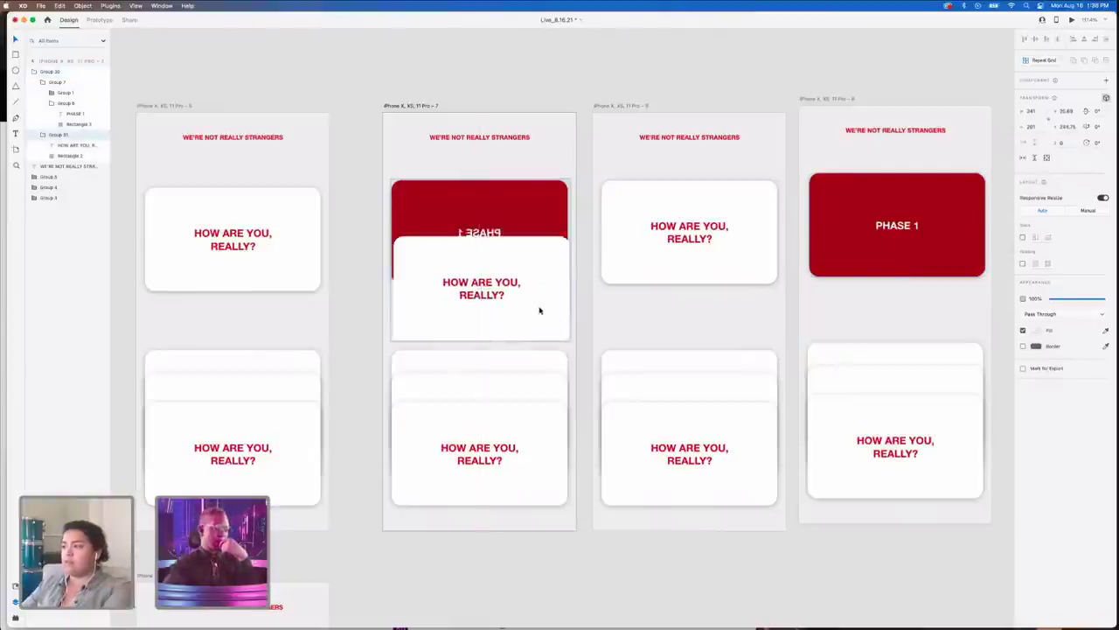
click(528, 207)
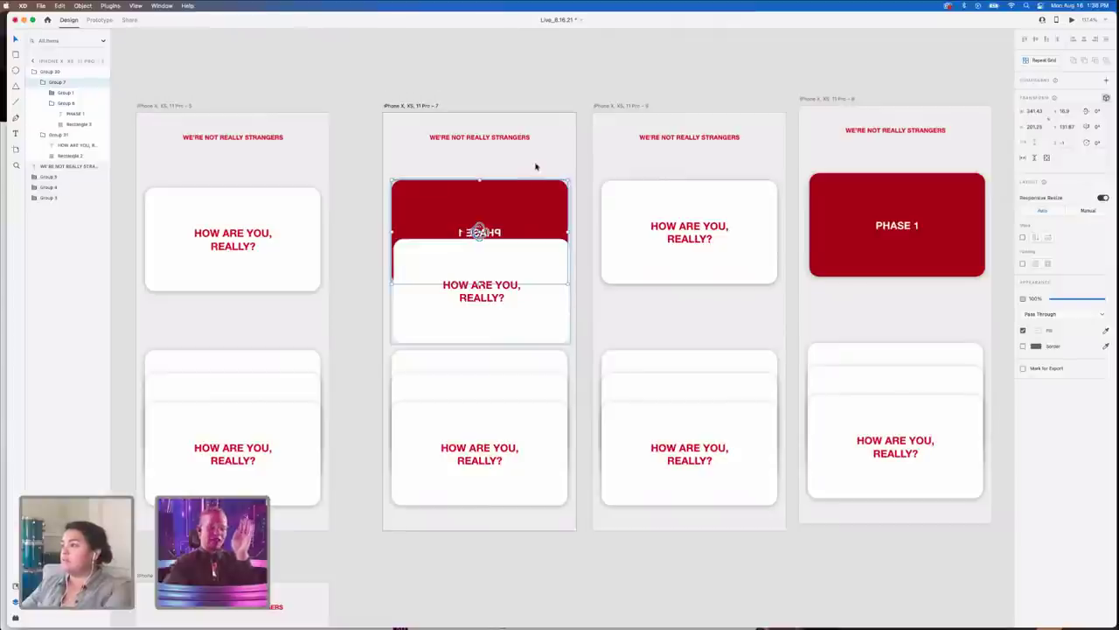
key(super+z)
- Rotate the white face in 3D about its vertical axis on the duplicated middle artboard until it is partly turned away
click(691, 165)
click(694, 204)
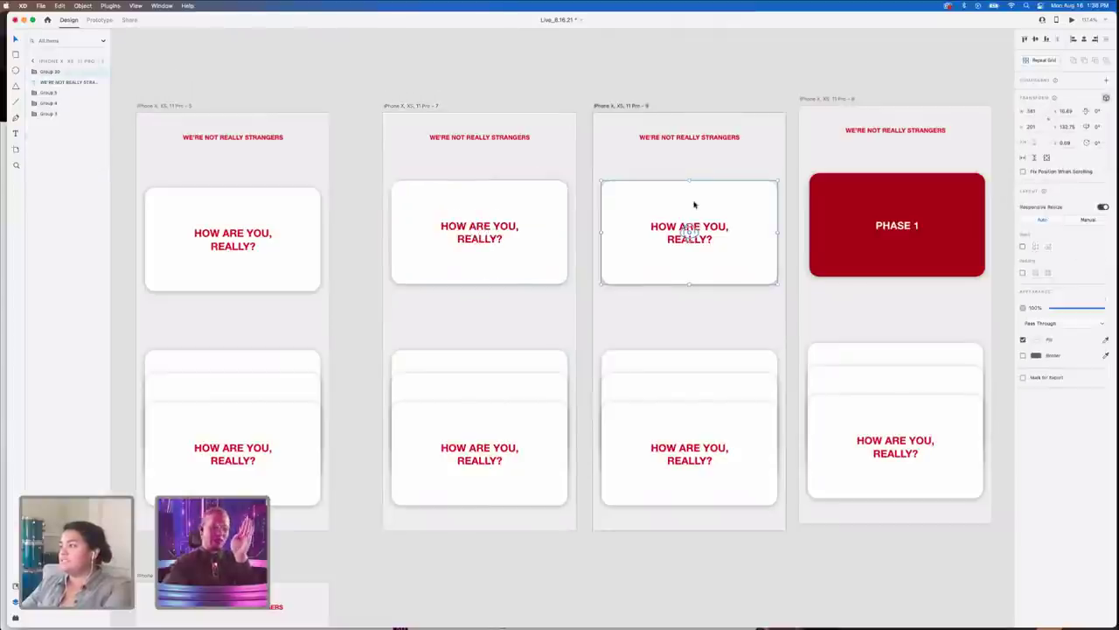
double_click(695, 205)
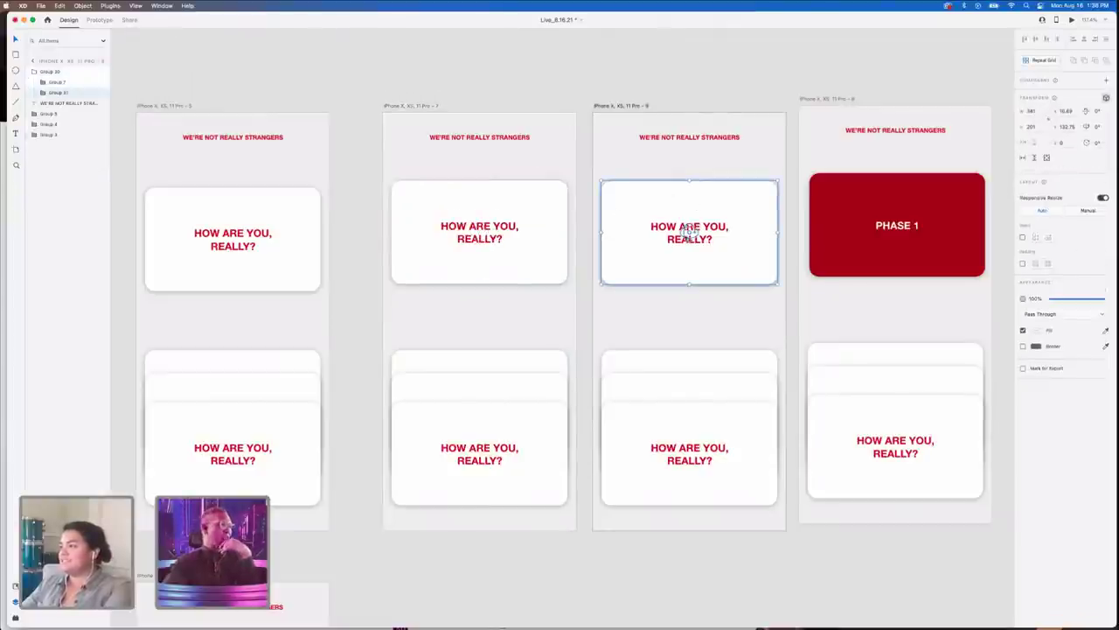
click(689, 230)
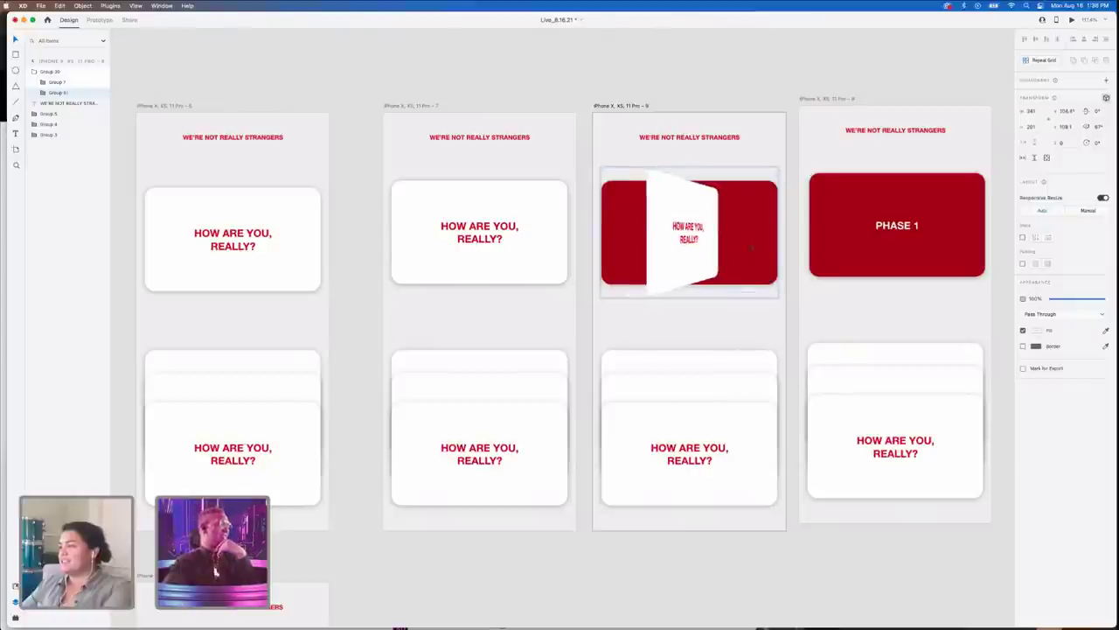
click(752, 266)
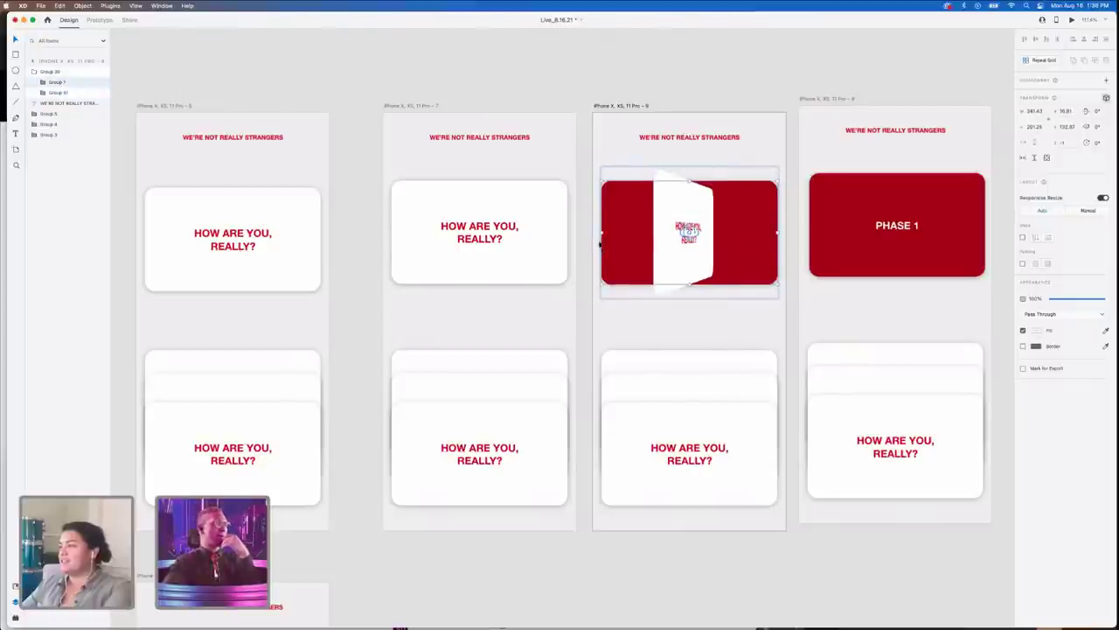
key(Delete)
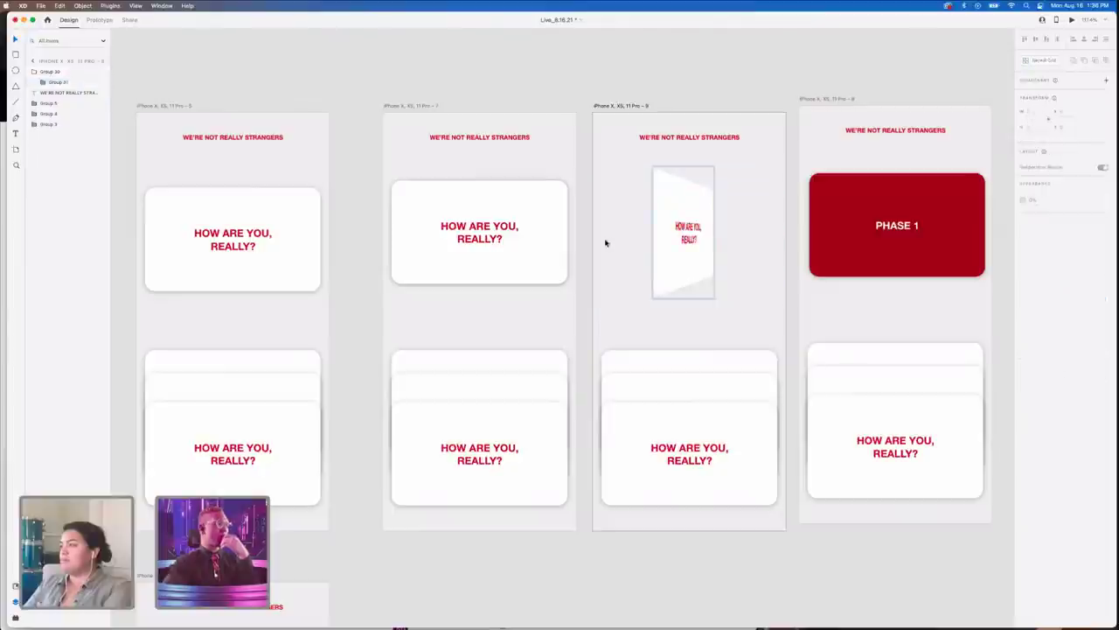
key(super+z)
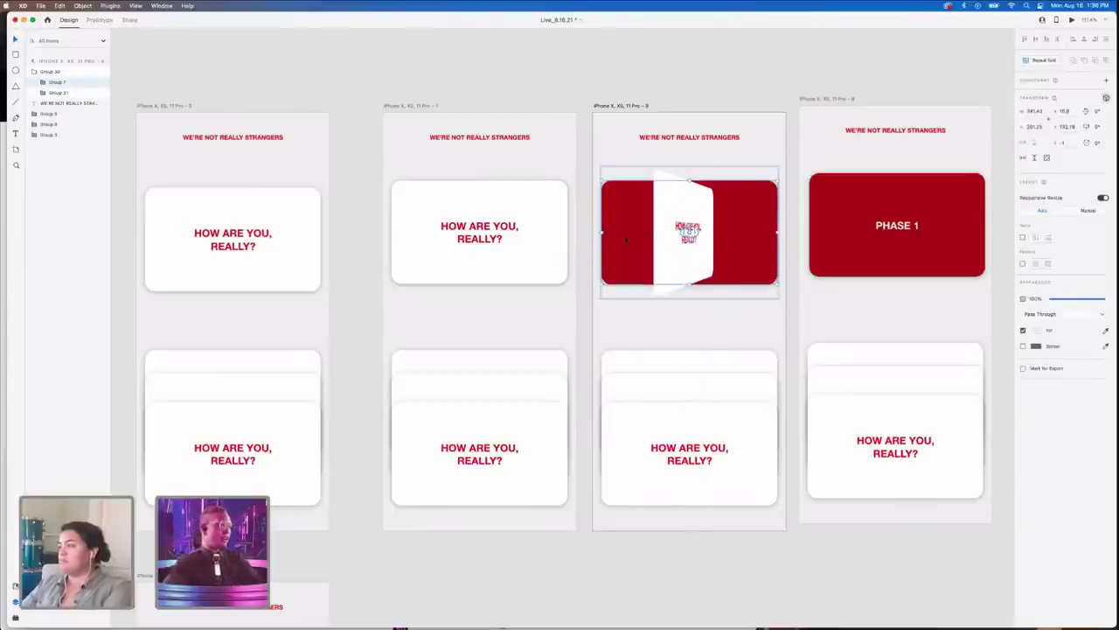
- Move the turned white face down on the middle artboard and rotate the red PHASE 1 face about its vertical axis to match
drag(682, 274, 682, 327)
double_click(691, 222)
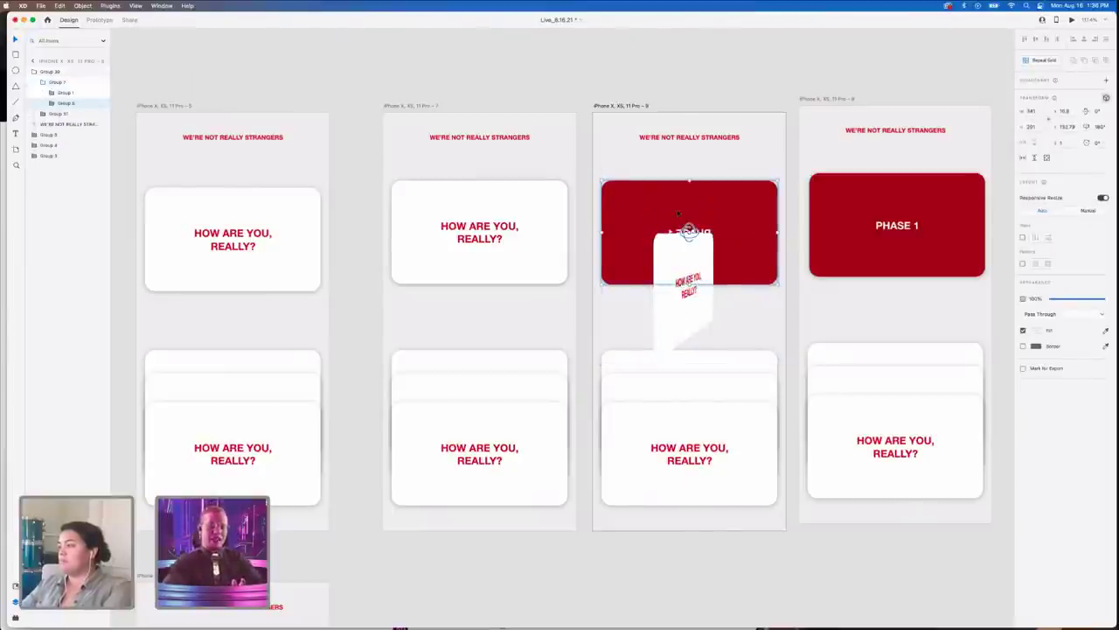
drag(695, 245, 759, 199)
- Delete the flat white card behind the turned red face and move the turned white face back over the red one
click(624, 237)
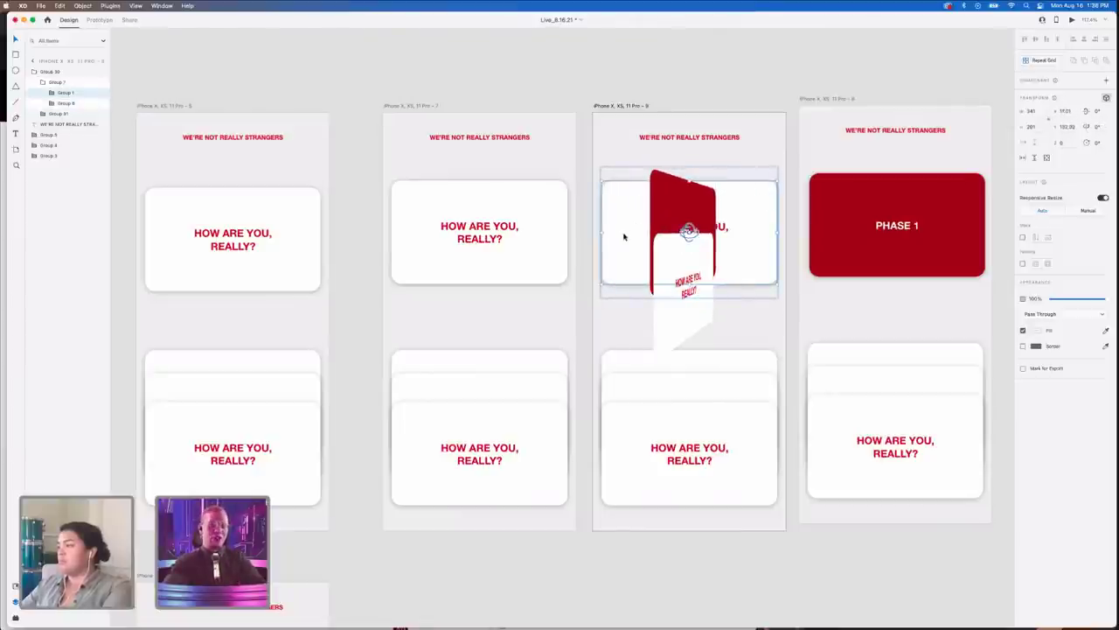
key(Delete)
drag(679, 217, 661, 244)
click(741, 315)
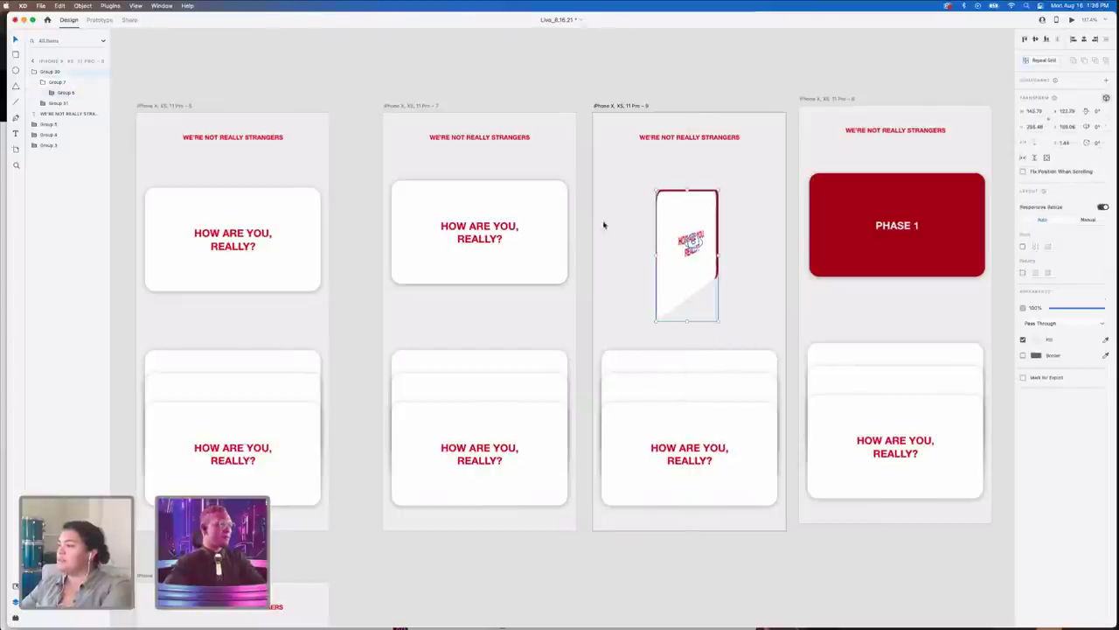
- Link artboard 7 to the middle artboard and that one to the PHASE 1 artboard with Tap Auto-Animate, and preview the flip
click(419, 100)
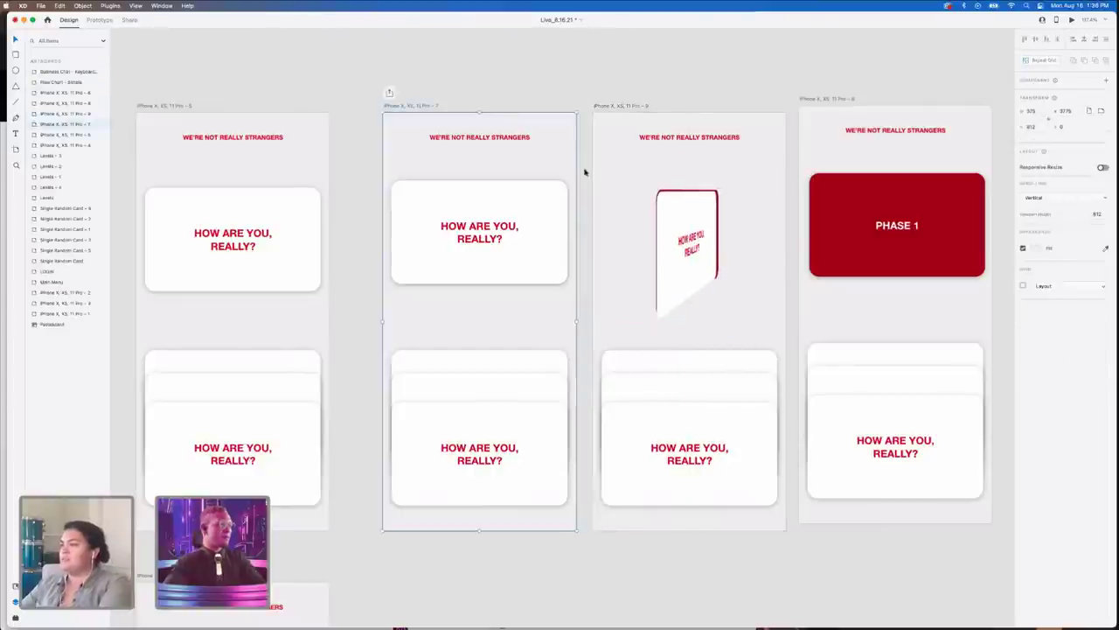
click(99, 19)
drag(576, 313, 786, 325)
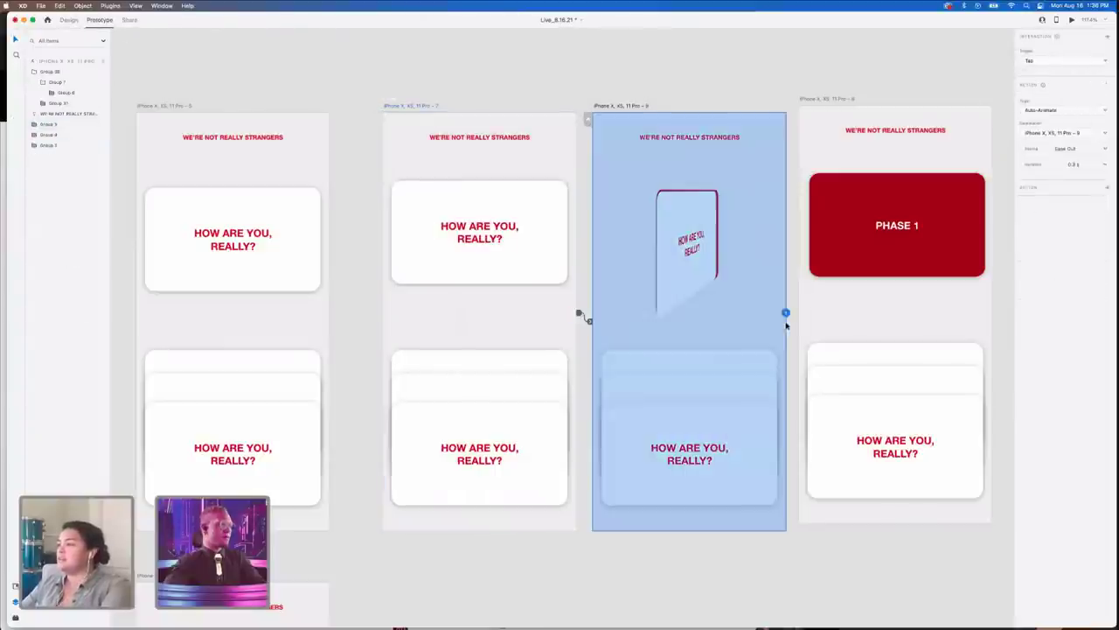
click(1072, 19)
click(230, 248)
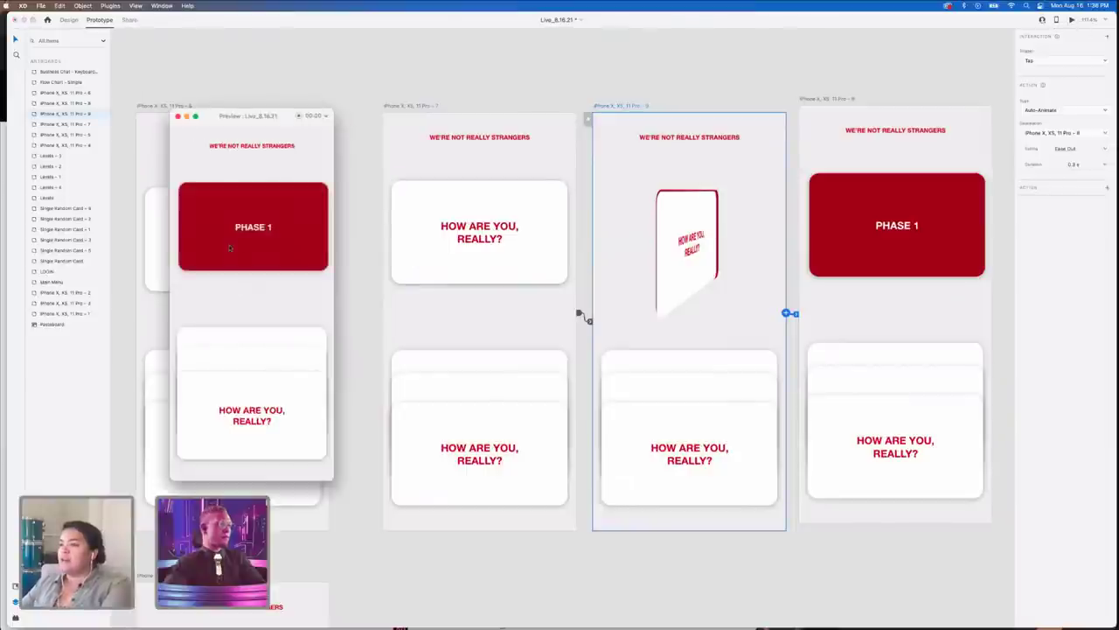
- Delete the middle artboard with the half-turned card and move the PHASE 1 artboard back beside artboard 7
click(605, 106)
key(Delete)
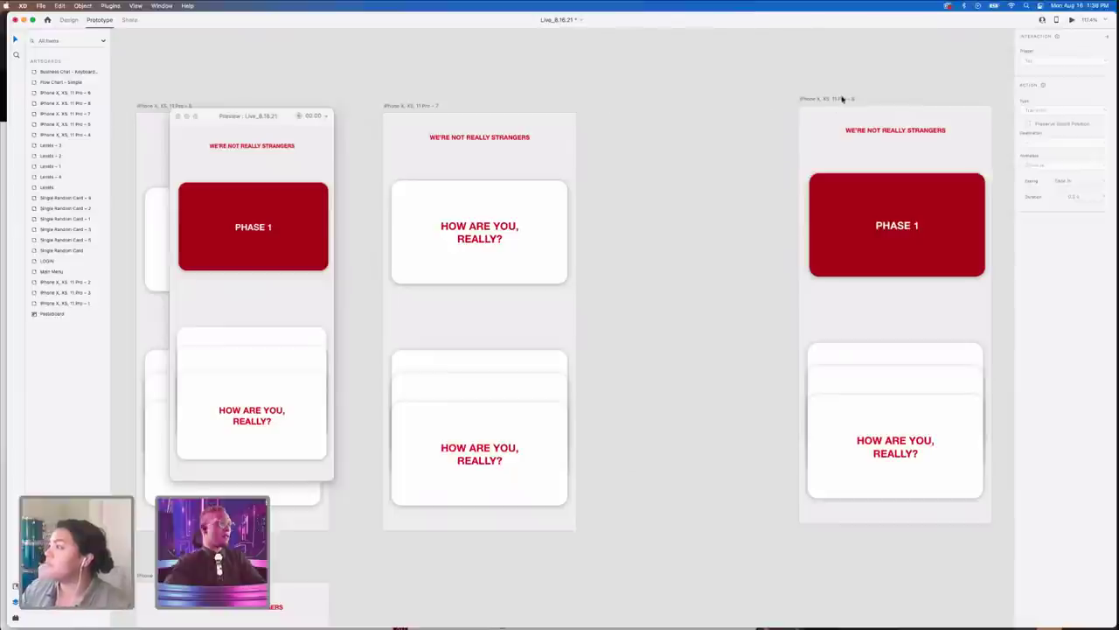
drag(842, 99, 641, 106)
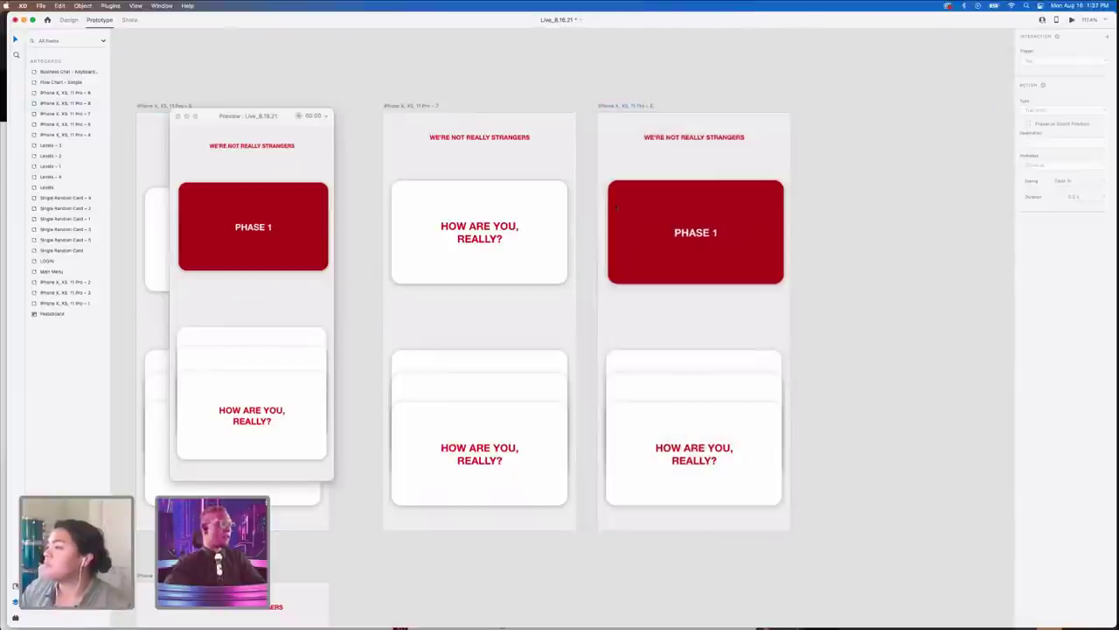
- Close the prototype preview and return to Design mode with the PHASE 1 card selected
click(178, 116)
click(510, 274)
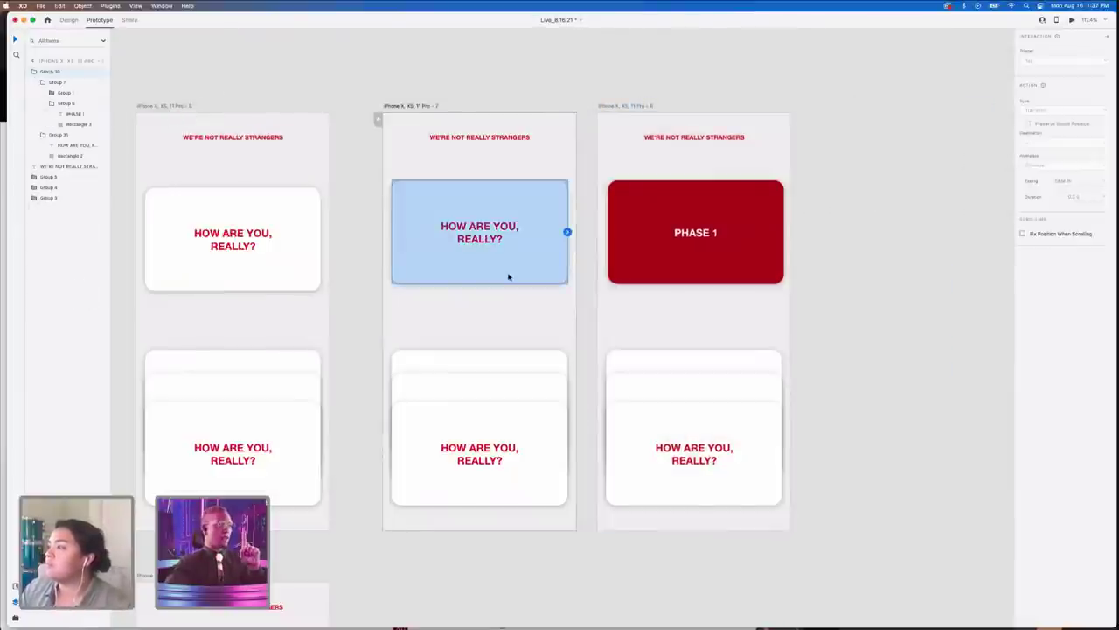
click(656, 263)
click(68, 19)
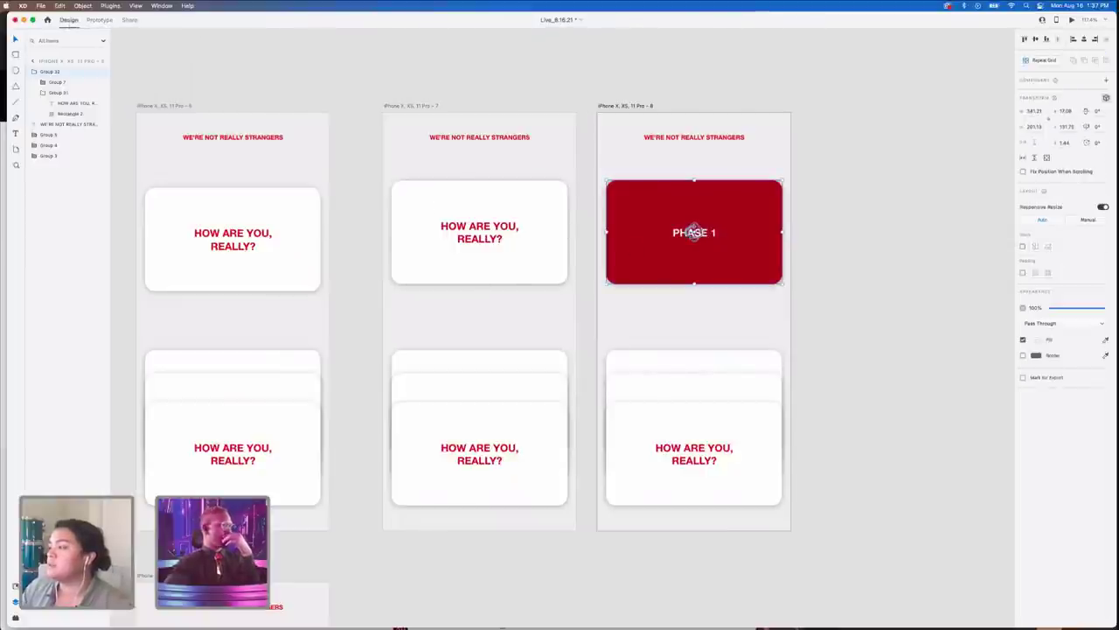
- Try a 3D transform on the PHASE 1 card, undo it, and select the white card on artboard 7
drag(693, 232, 737, 238)
key(super+z)
click(458, 237)
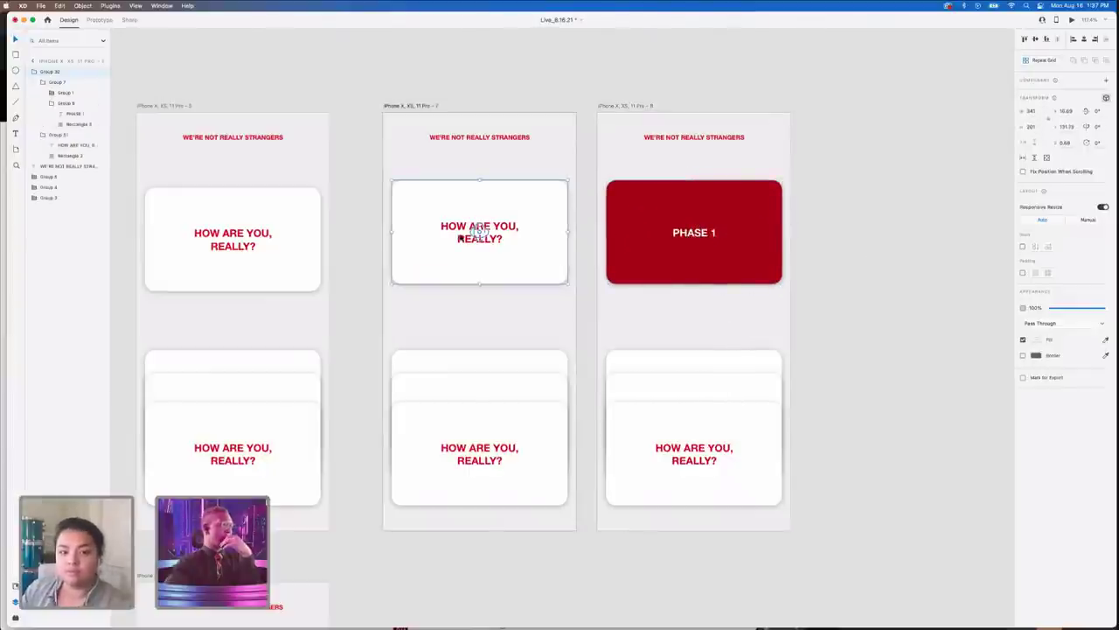
- Delete the PHASE 1 artboard and place a duplicate of artboard 7 in its position
click(636, 106)
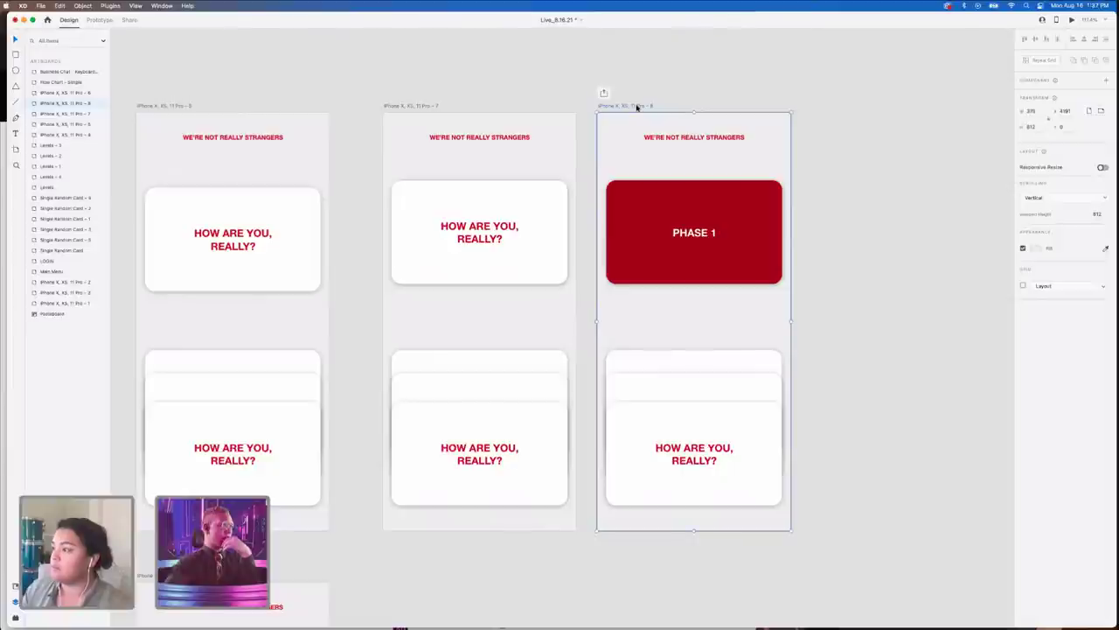
key(Delete)
drag(419, 106, 639, 105)
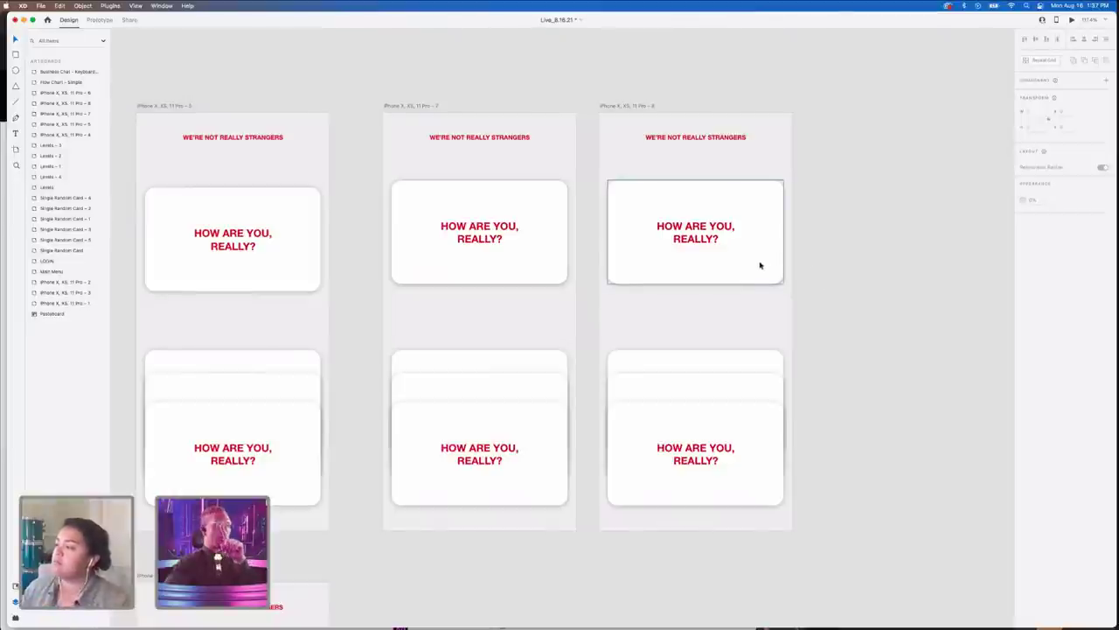
- Rotate the upper card group on the duplicated artboard 180° about its vertical axis
click(683, 246)
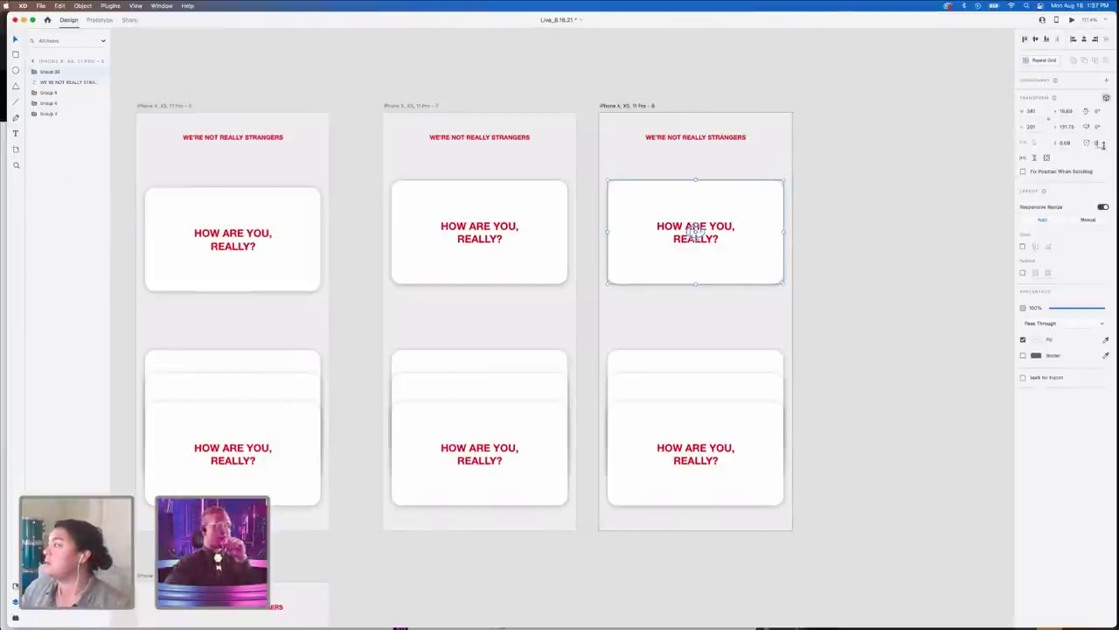
click(822, 189)
click(725, 232)
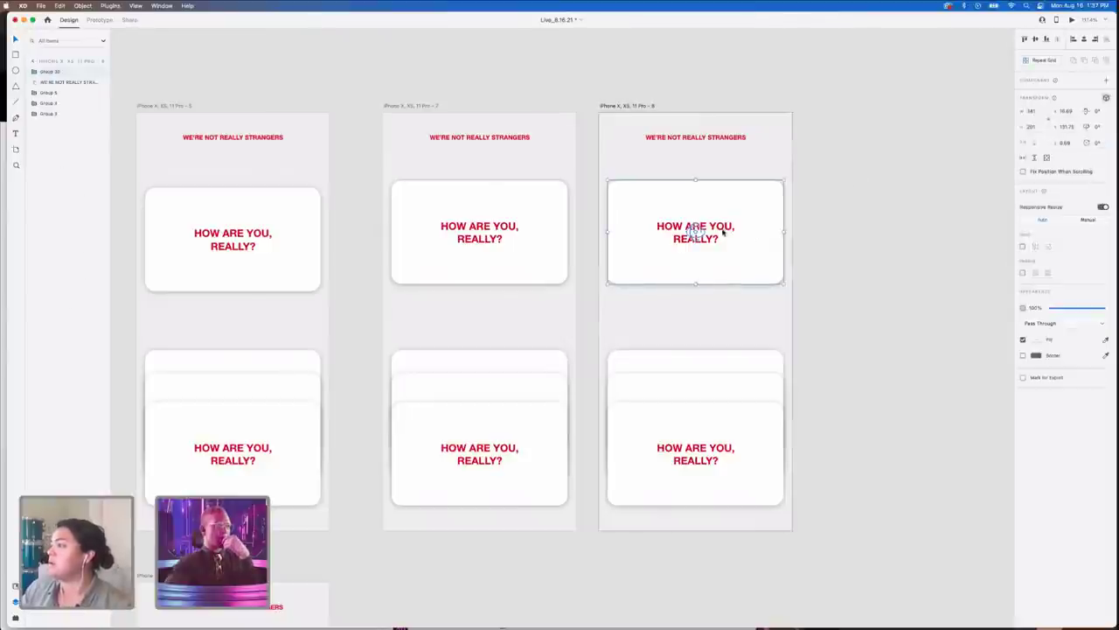
drag(695, 229, 875, 191)
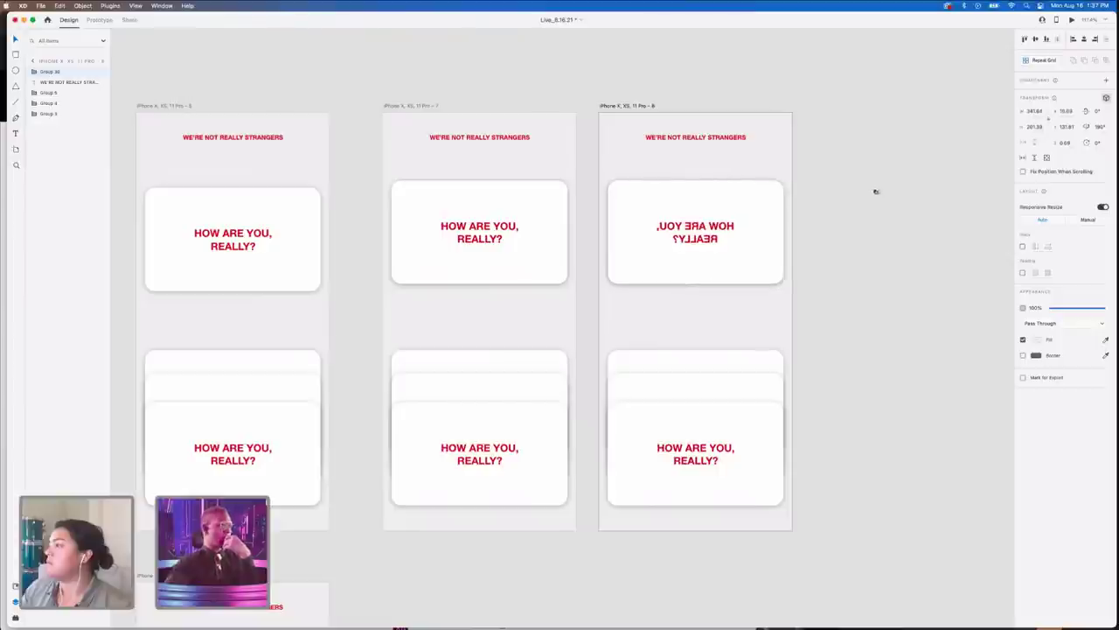
- Set the opacity of the flipped card's white rectangle to 0% and select its HOW ARE YOU, REALLY? text
double_click(752, 248)
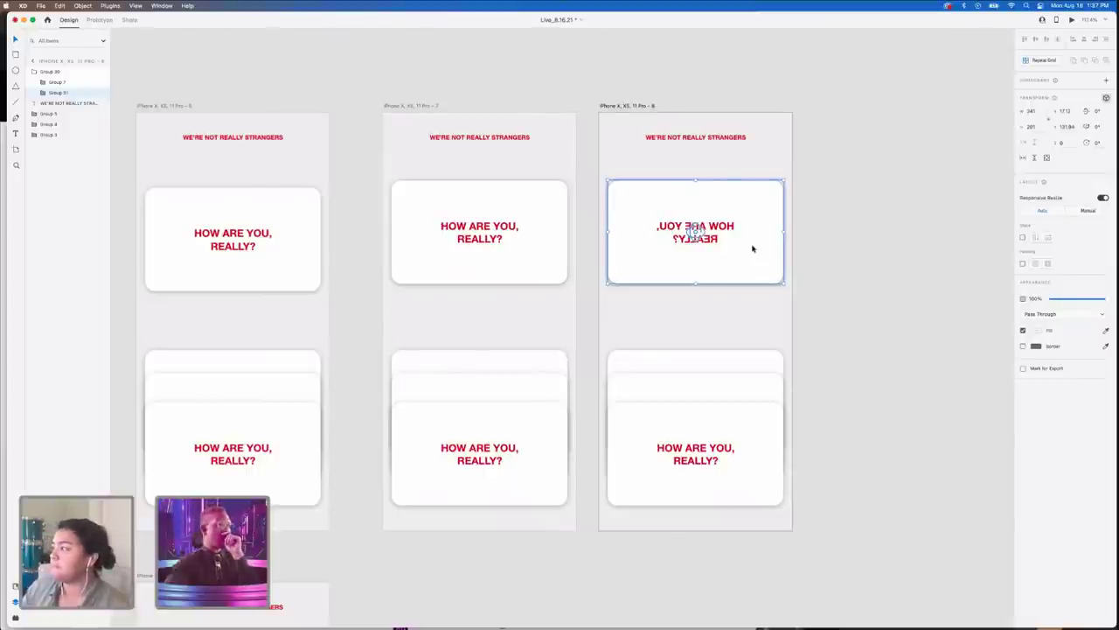
double_click(752, 248)
drag(1054, 250, 1023, 248)
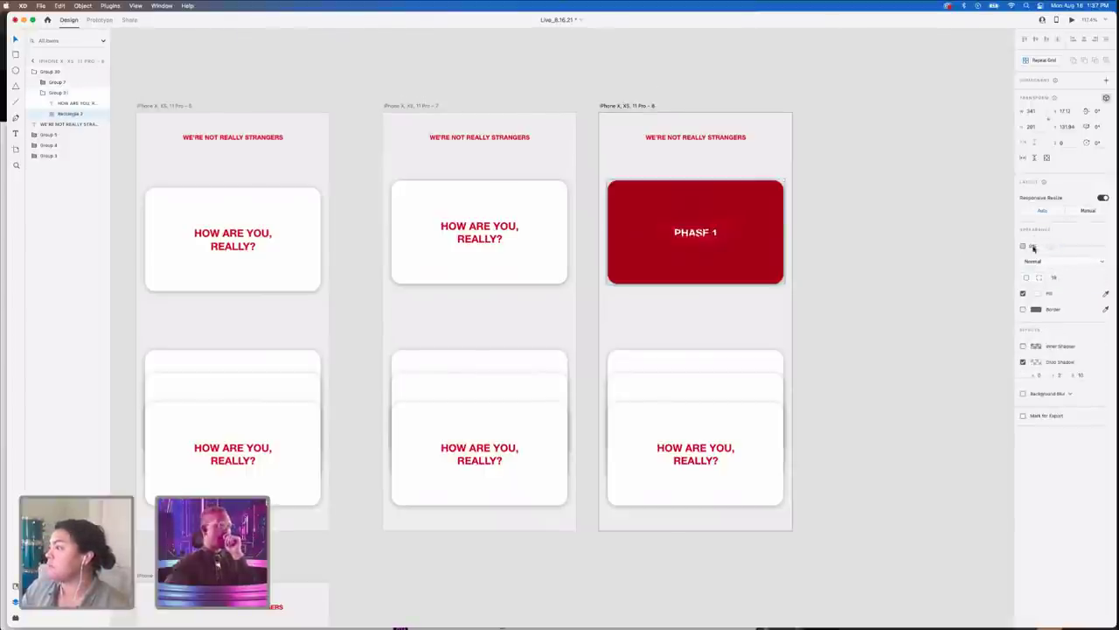
click(731, 225)
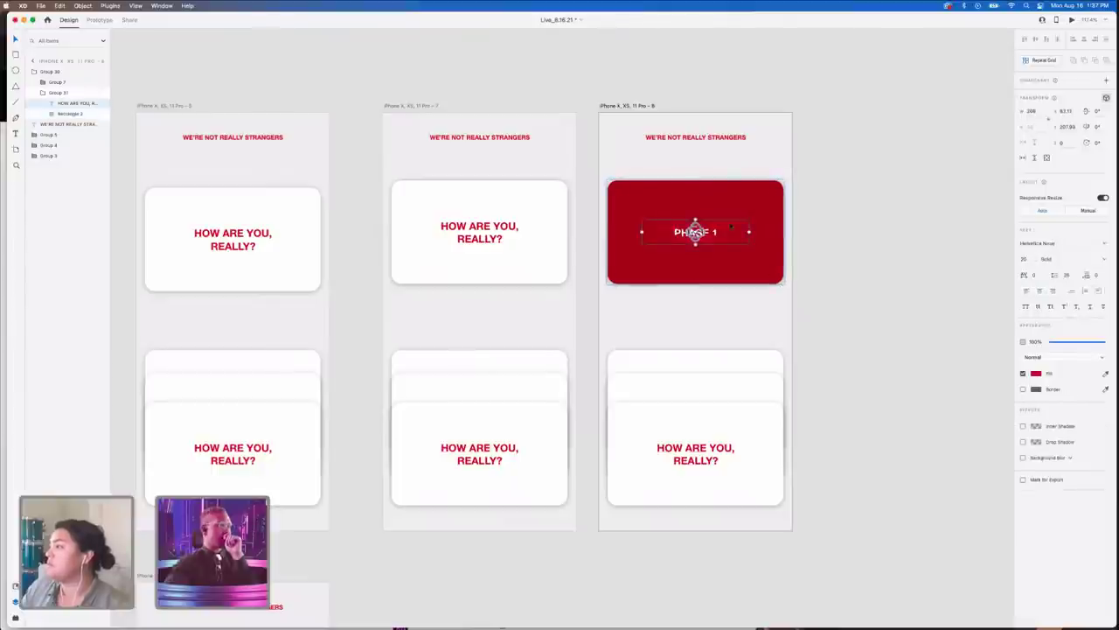
- Preview the iPhone X, XS, 11 Pro – 7 artboard and test tapping its upper white card
click(959, 330)
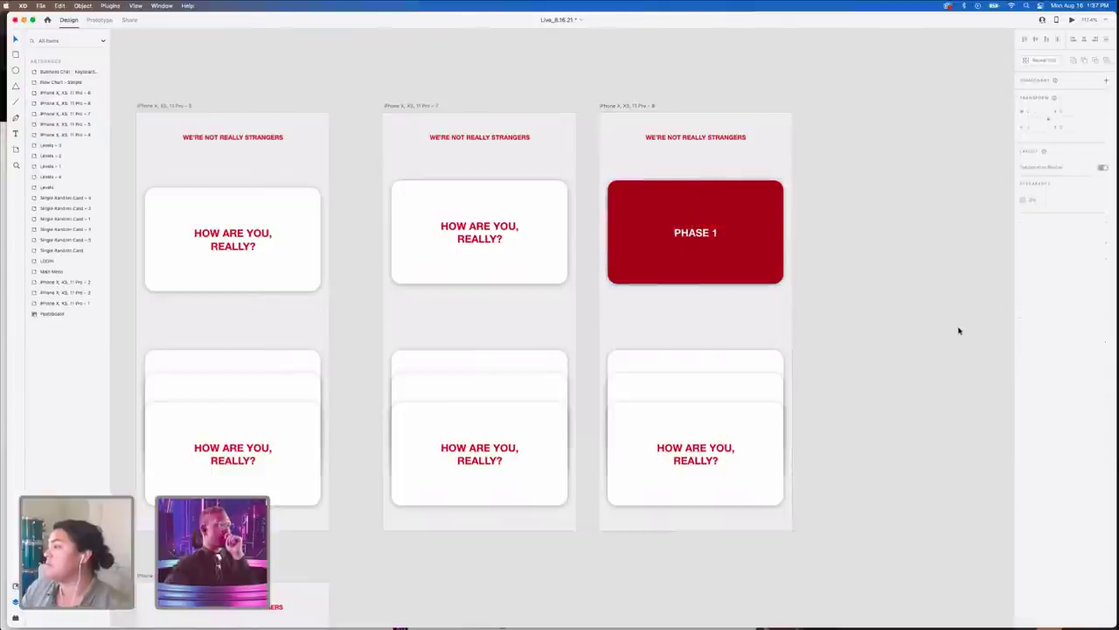
click(1073, 20)
click(404, 106)
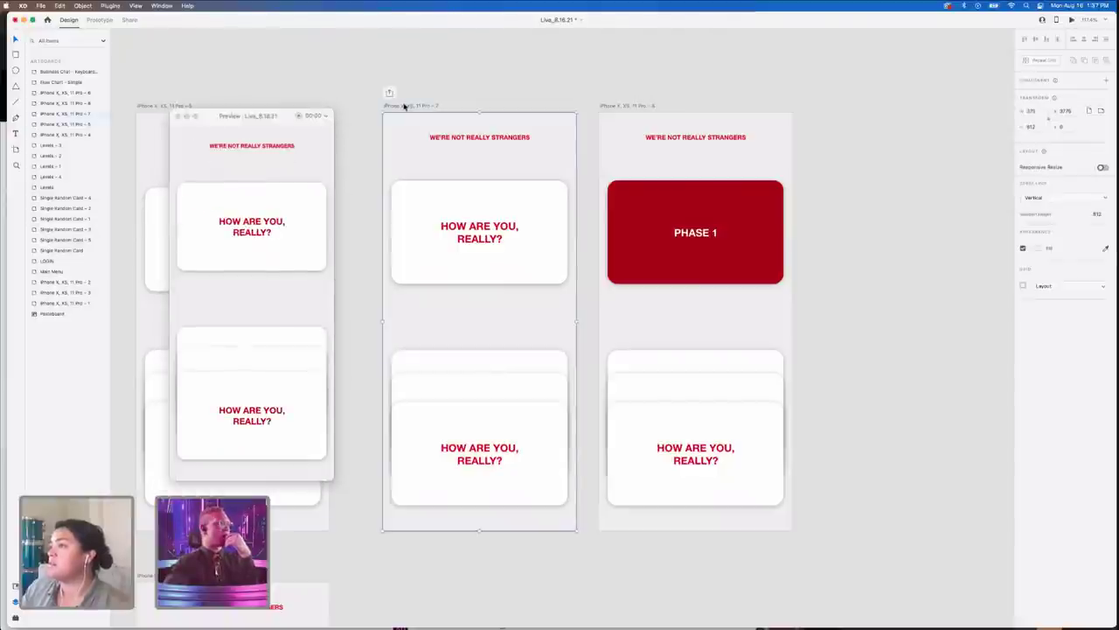
click(229, 238)
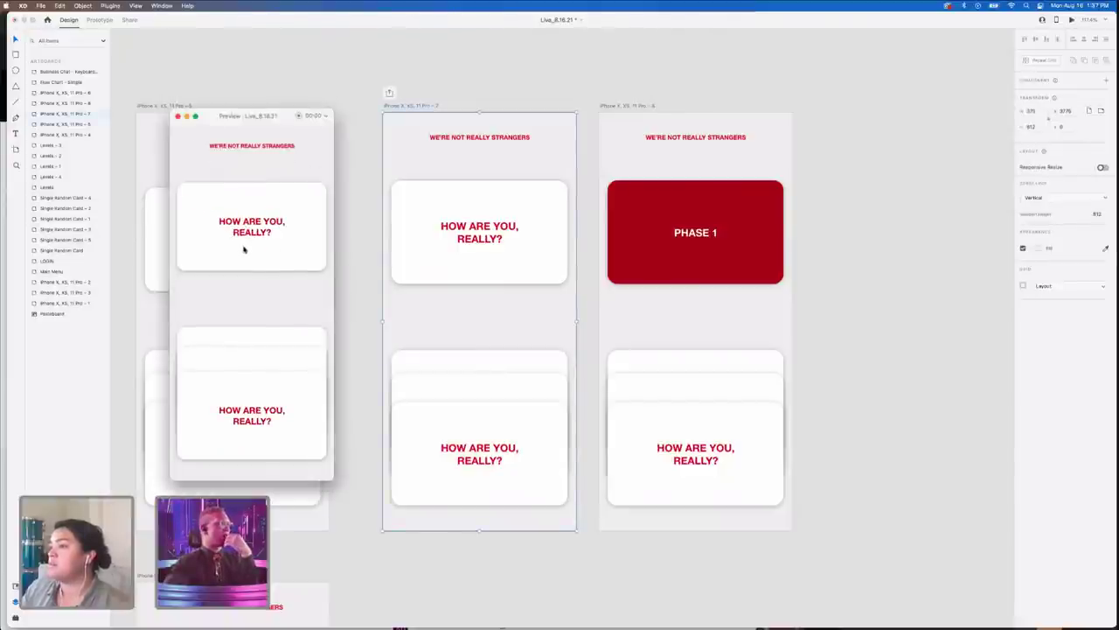
- Link the upper card on iPhone X, XS, 11 Pro – 7 to the Phase 1 artboard with a tap-triggered Auto-Animate interaction
click(99, 19)
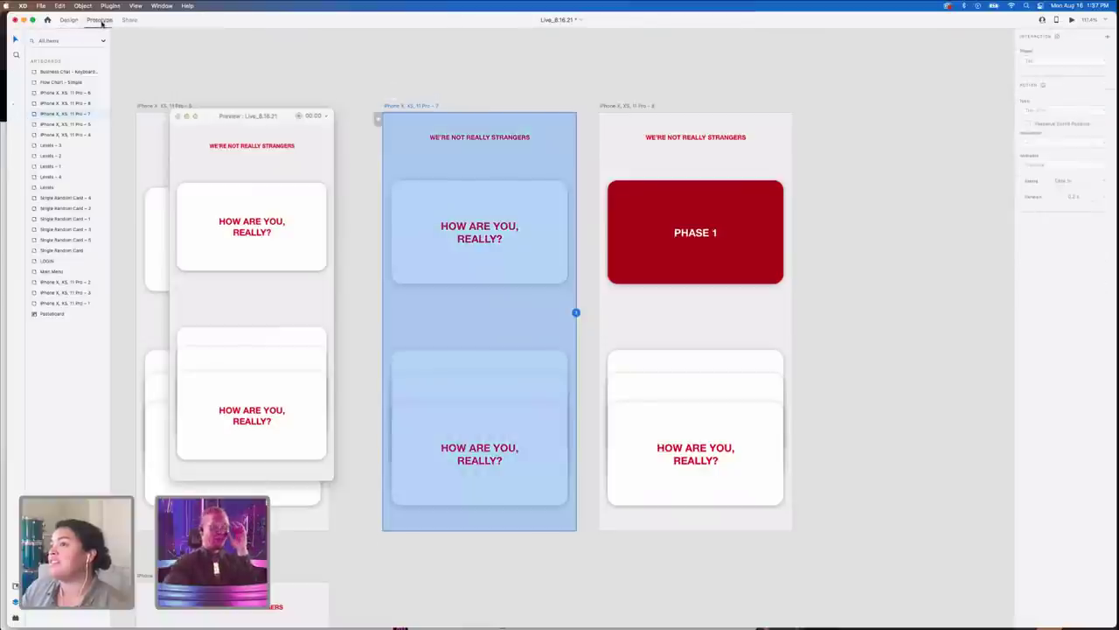
click(556, 275)
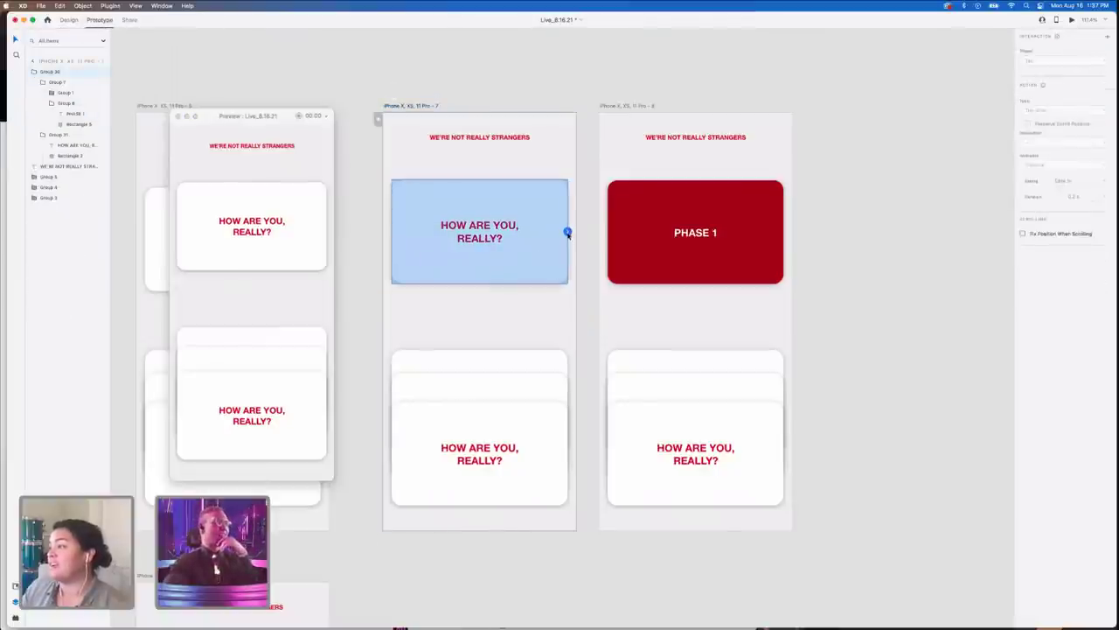
drag(568, 233, 630, 232)
click(1041, 110)
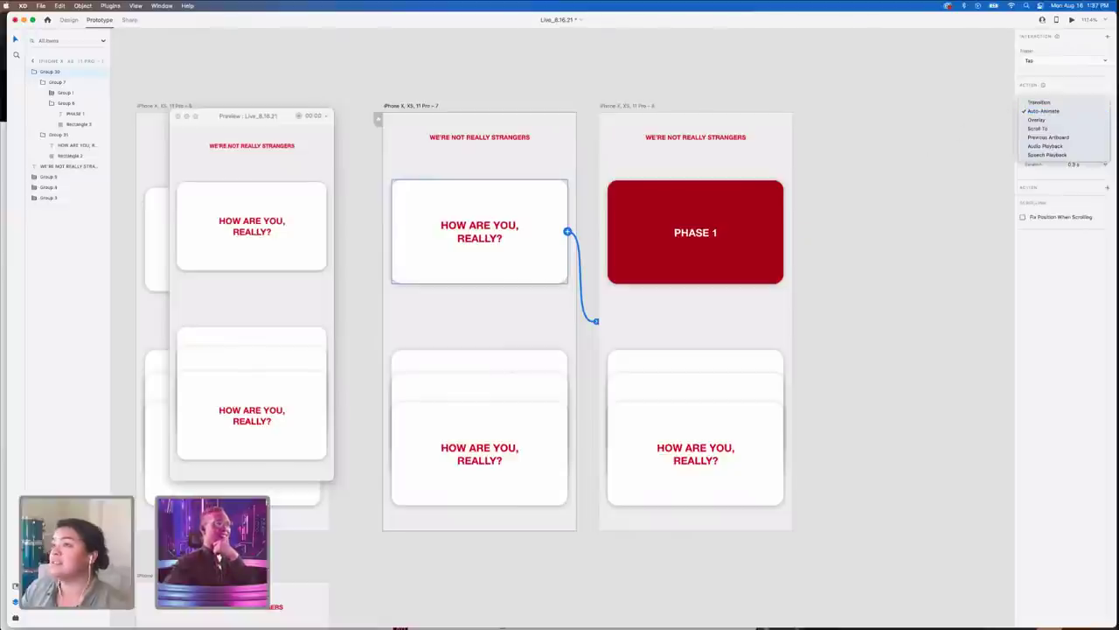
- Preview the card flip by tapping the upper "How are you, really?" card
click(1073, 20)
click(1073, 20)
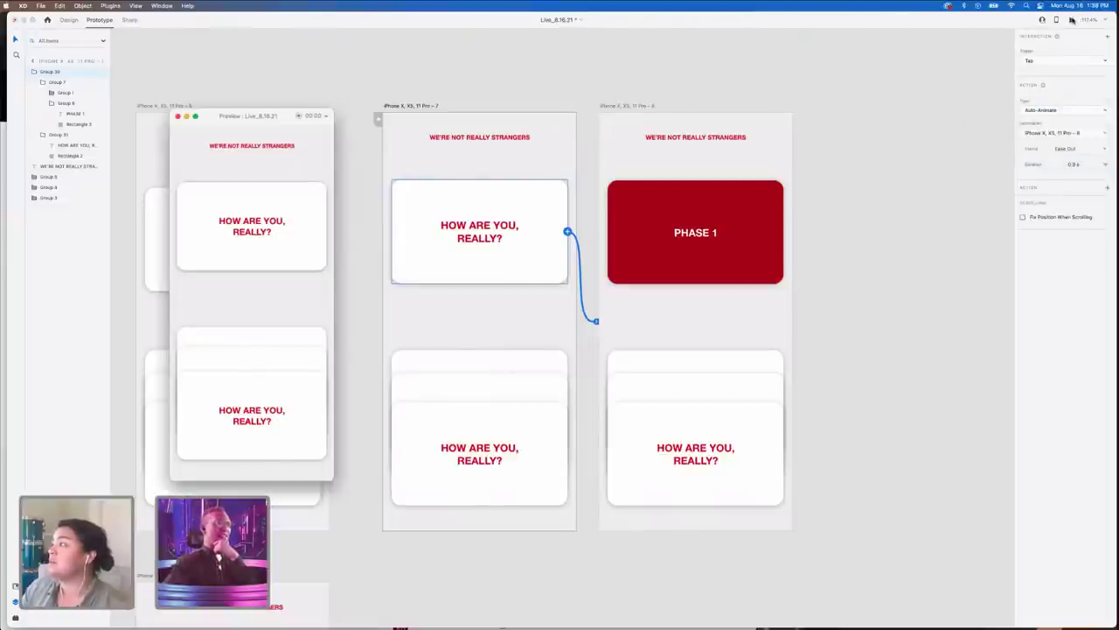
click(238, 187)
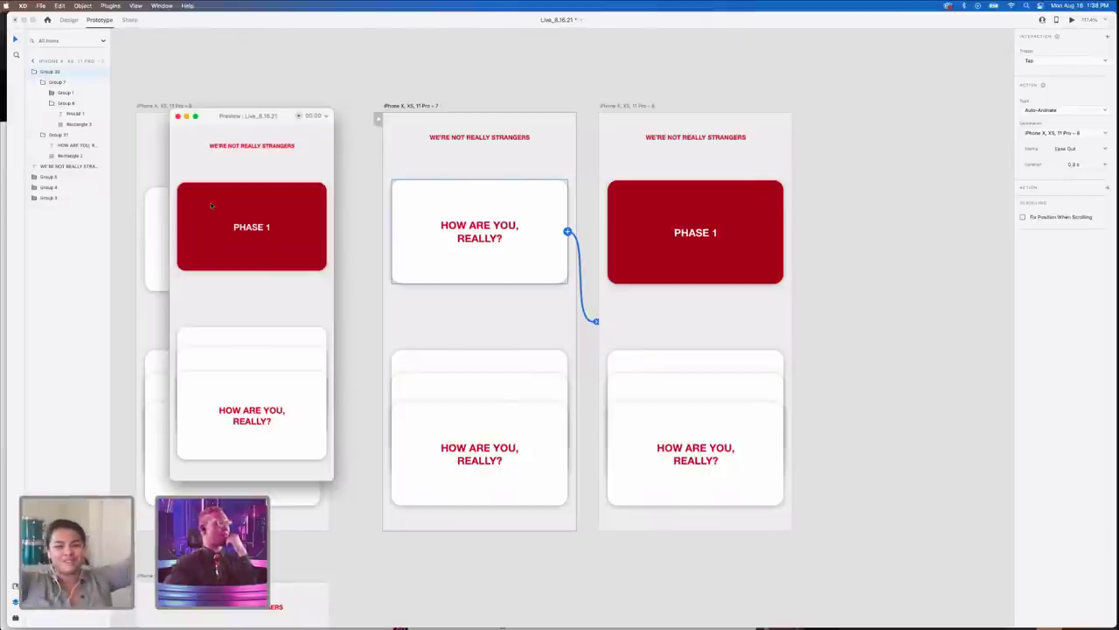
- Try a 5 s duration for the card's Auto-Animate interaction and play it in the preview
click(1078, 164)
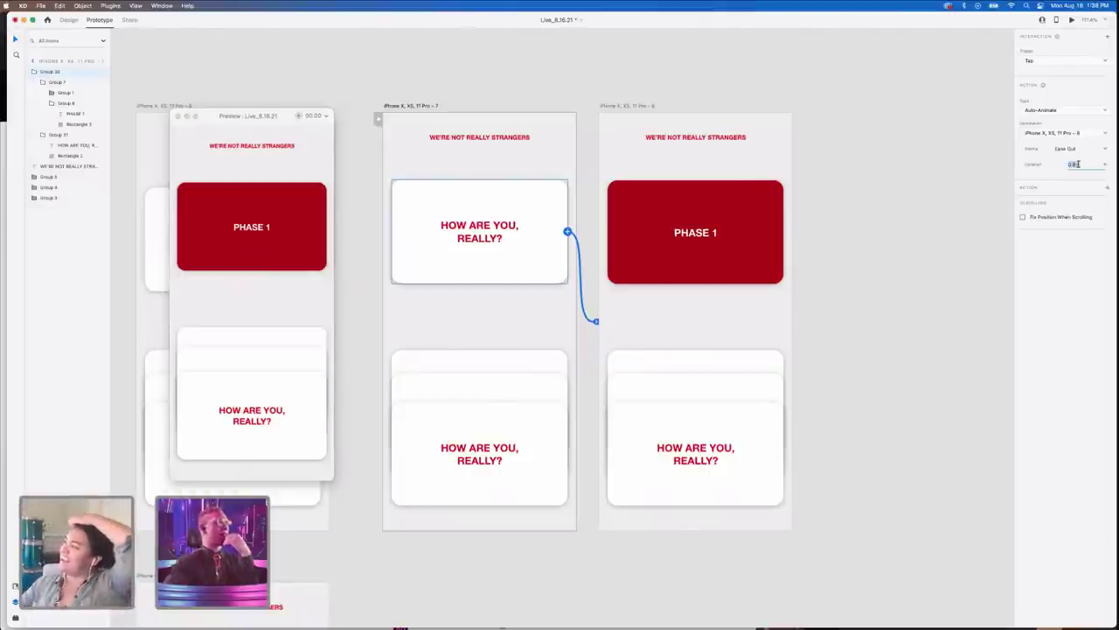
click(1078, 164)
text(5)
key(Return)
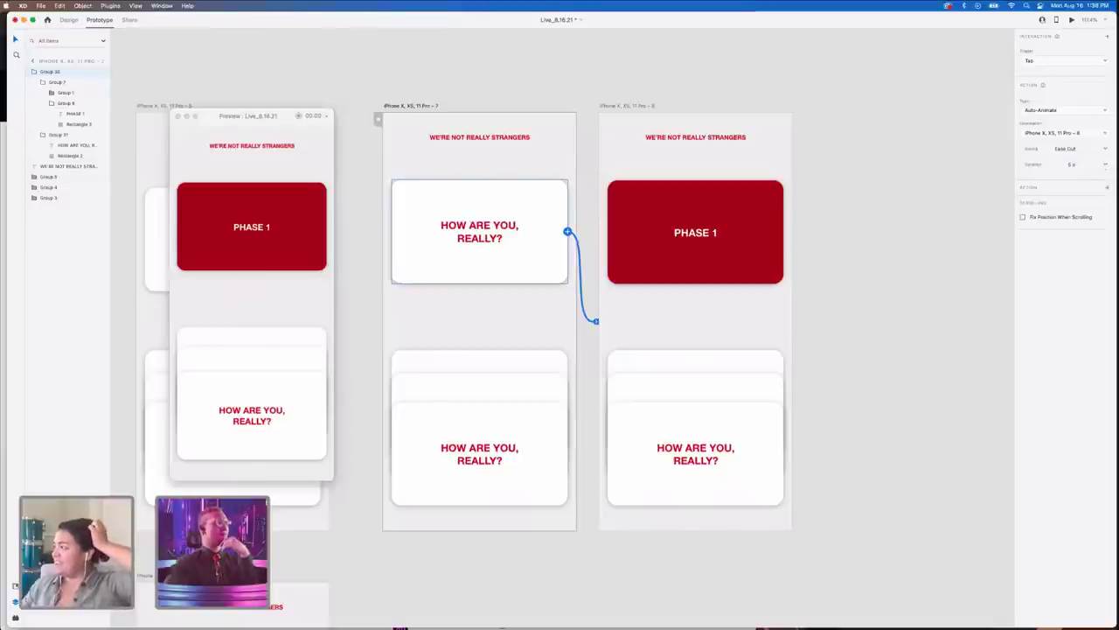
click(1071, 19)
click(257, 259)
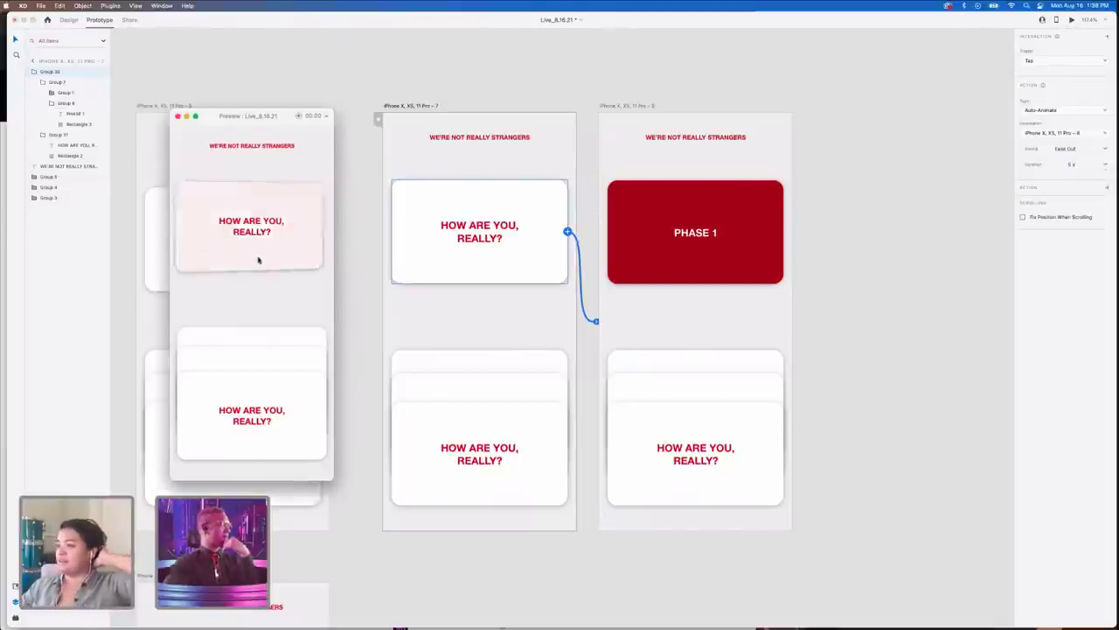
scroll(839, 284, left, 1)
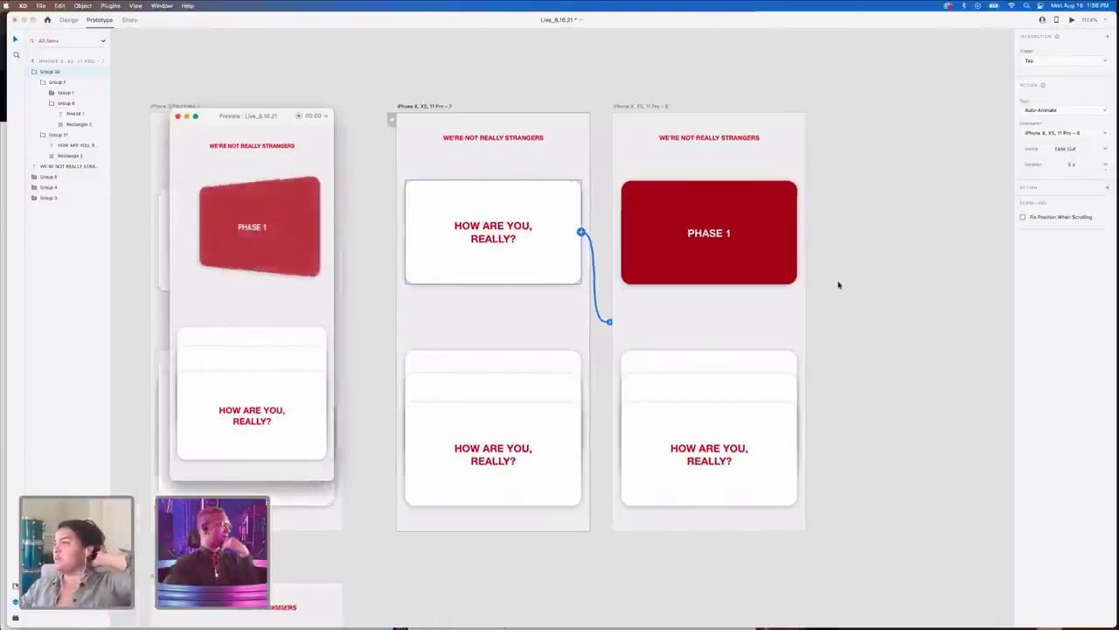
click(177, 116)
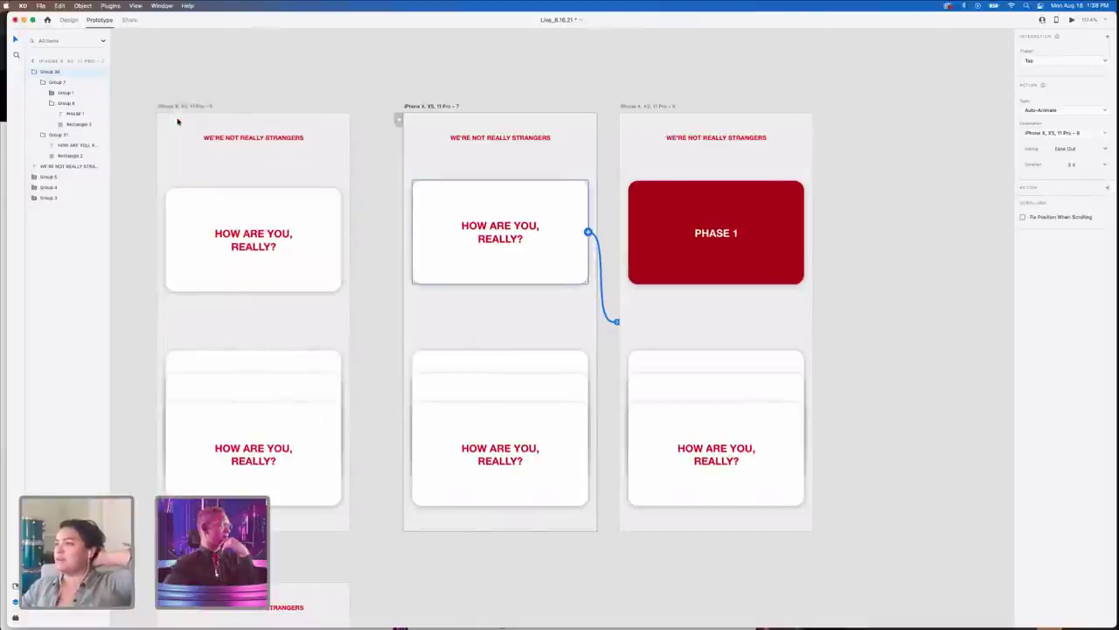
- Try a 1 s duration for the card flip animation and test it in the preview
click(1094, 166)
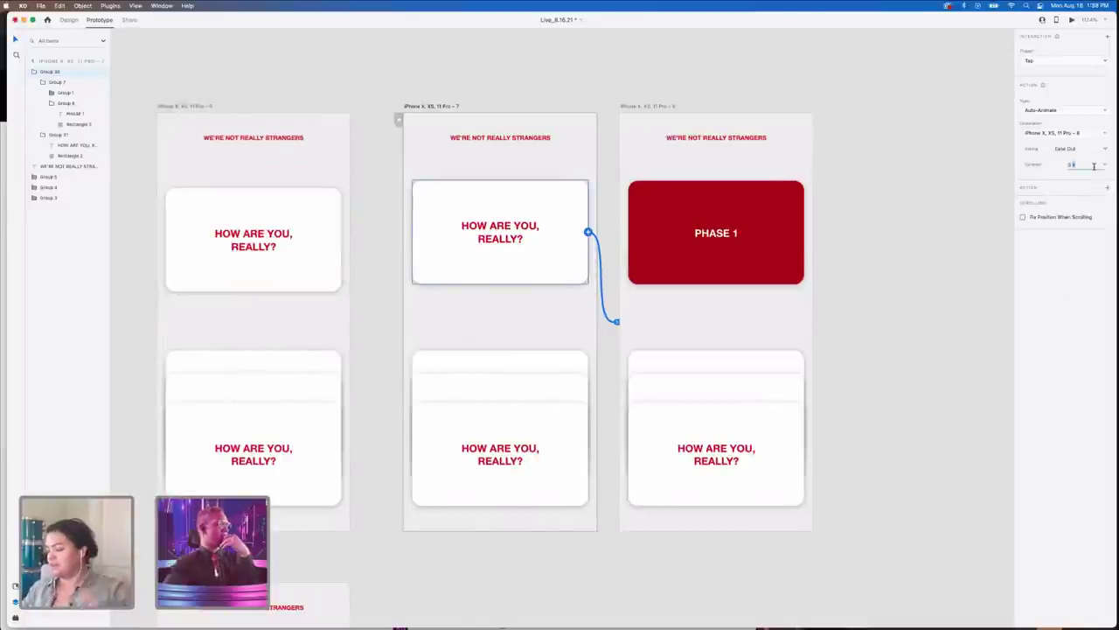
key(super+a)
text(1)
key(Return)
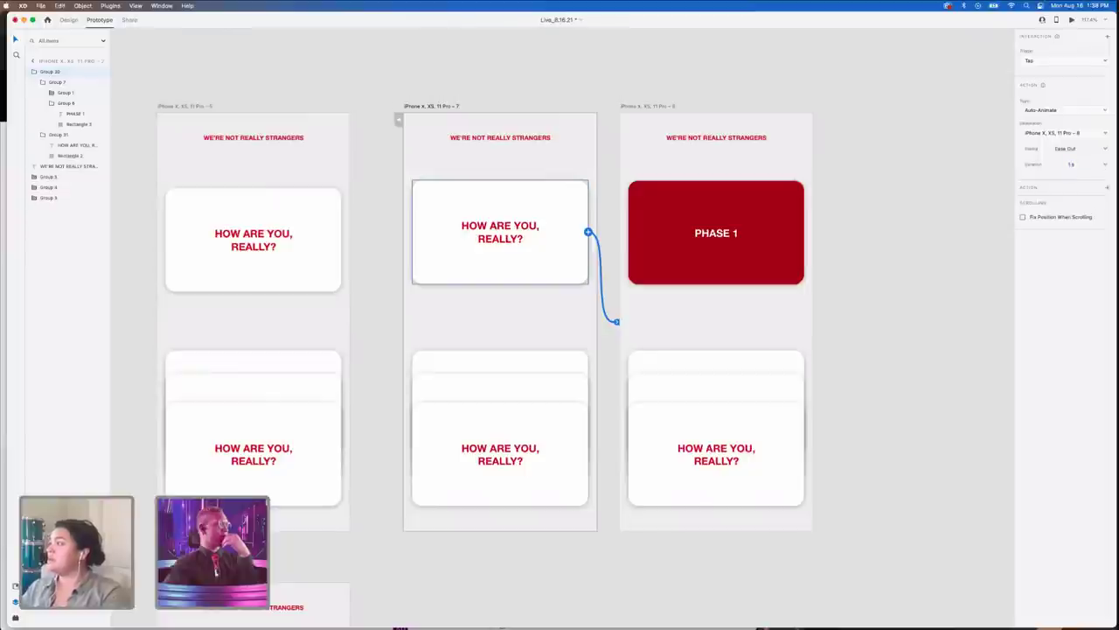
click(1072, 20)
click(263, 231)
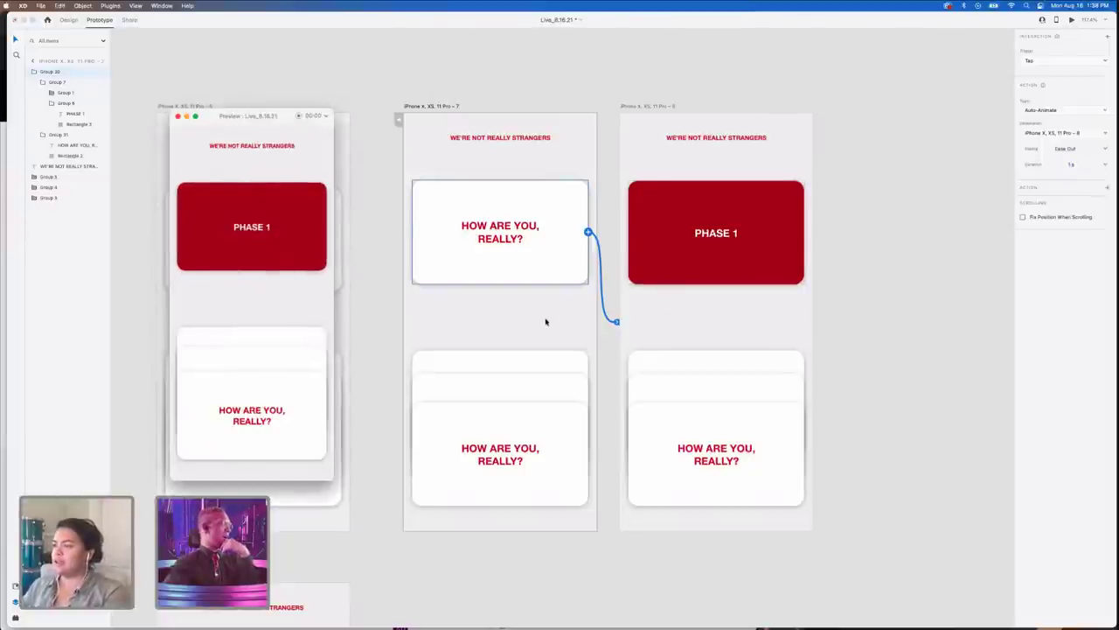
click(178, 116)
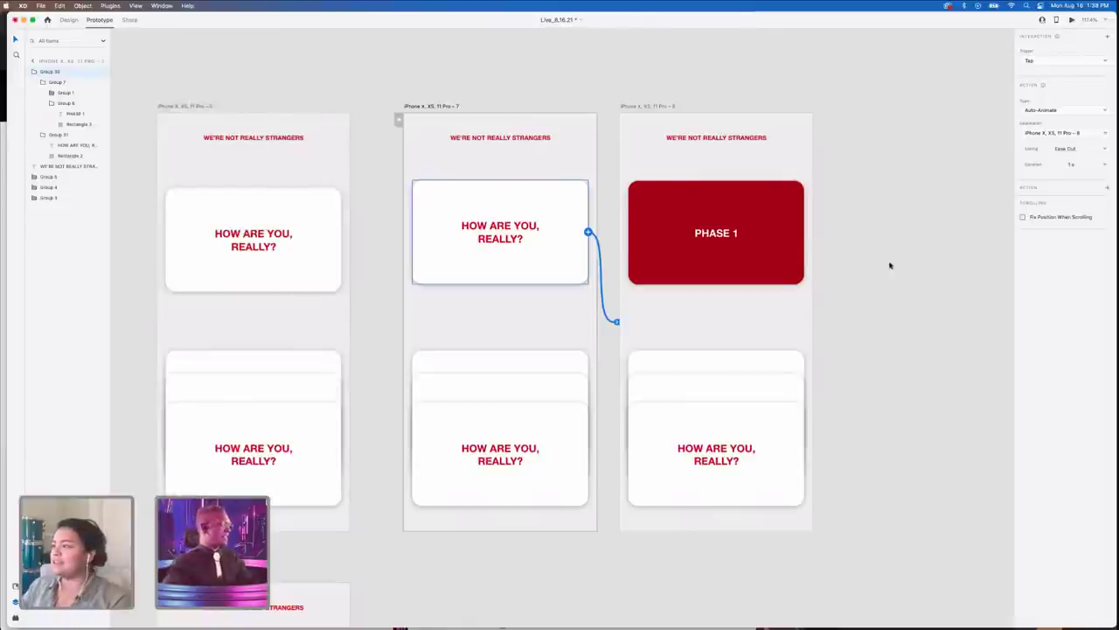
- Set the white card's Auto-Animate duration to 0.8 s and check the flip in the preview
click(664, 214)
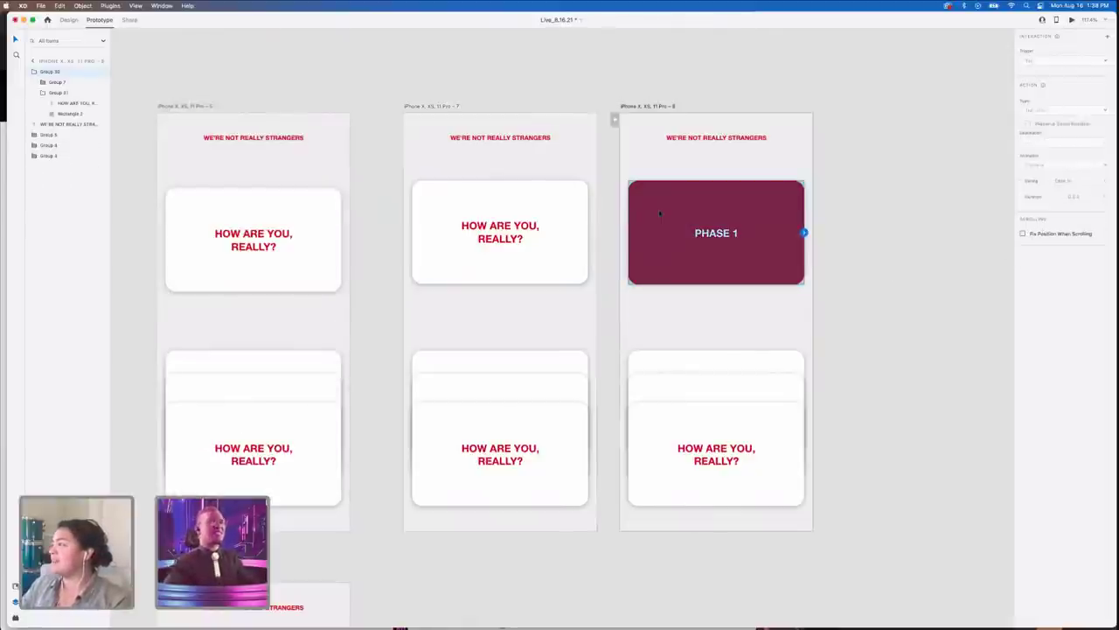
click(518, 239)
click(1103, 168)
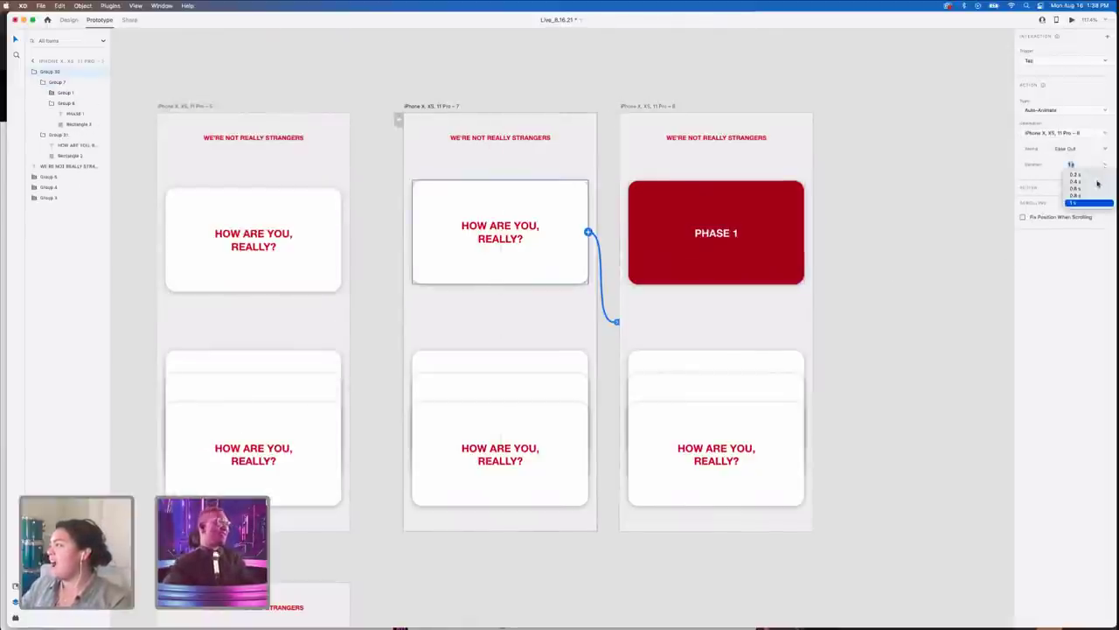
click(1096, 196)
click(1073, 19)
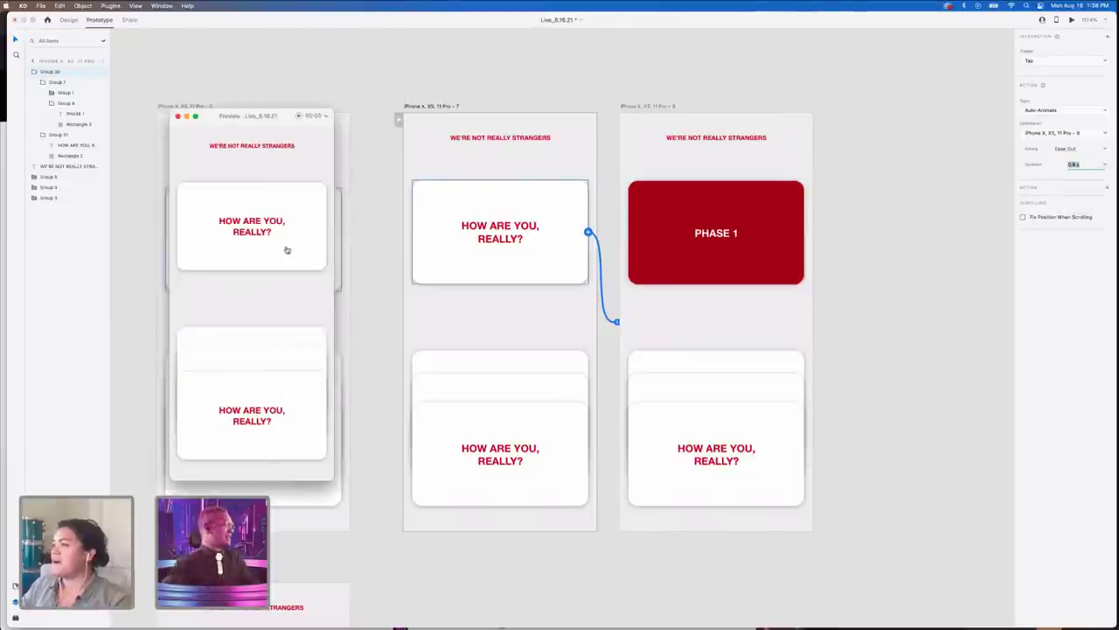
click(272, 243)
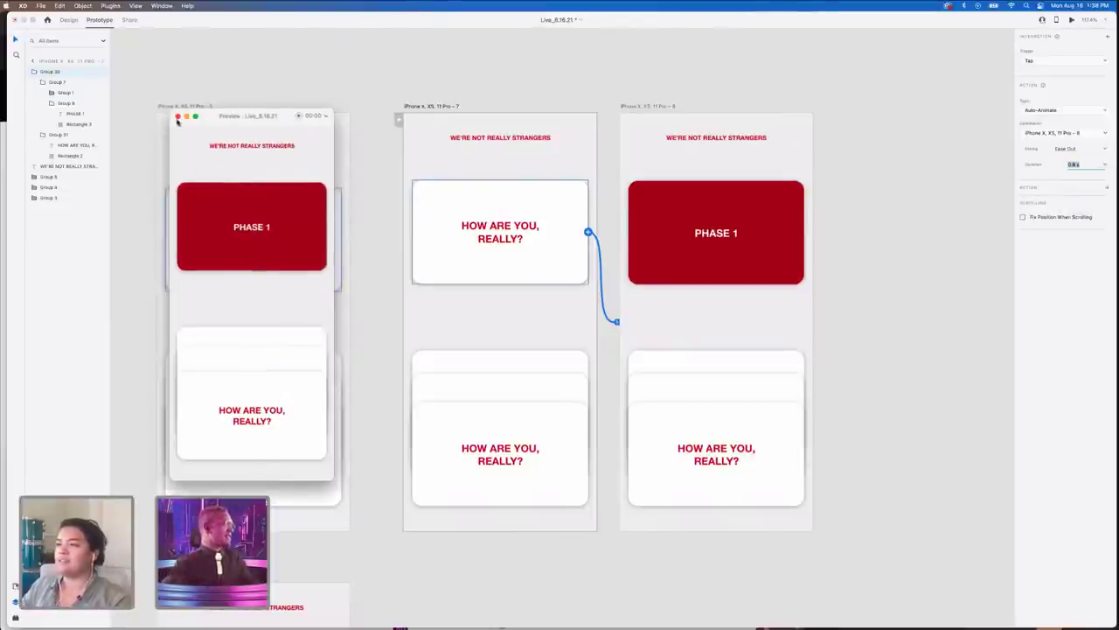
click(178, 115)
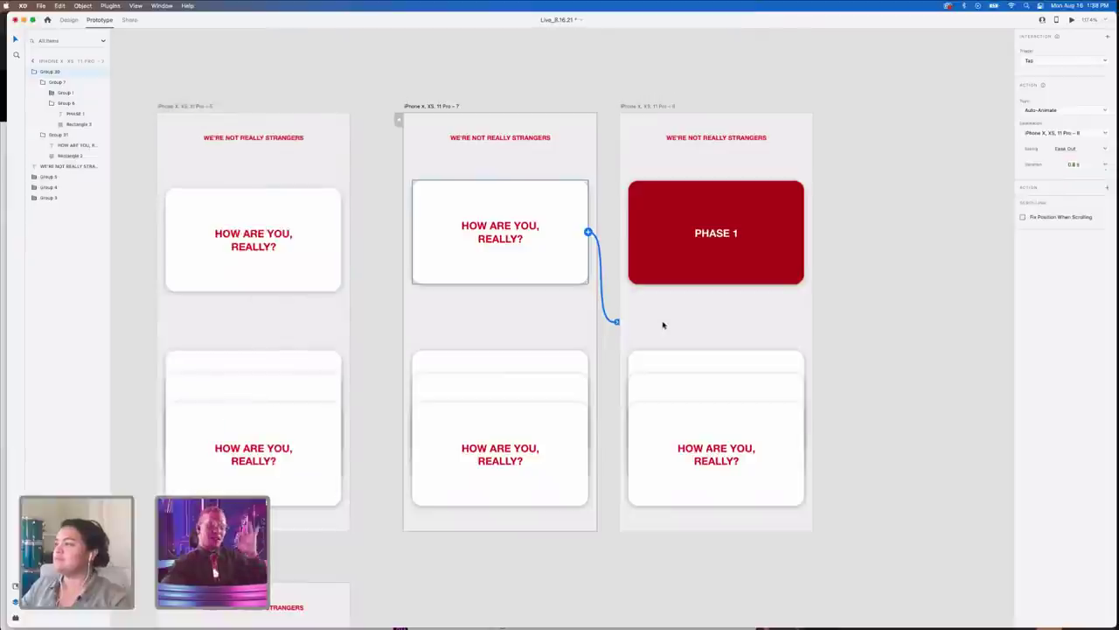
- Link the red Phase 1 card back to the iPhone X, XS, 11 Pro – 7 artboard and preview the flip in both directions
click(778, 253)
drag(803, 234, 517, 292)
click(1073, 19)
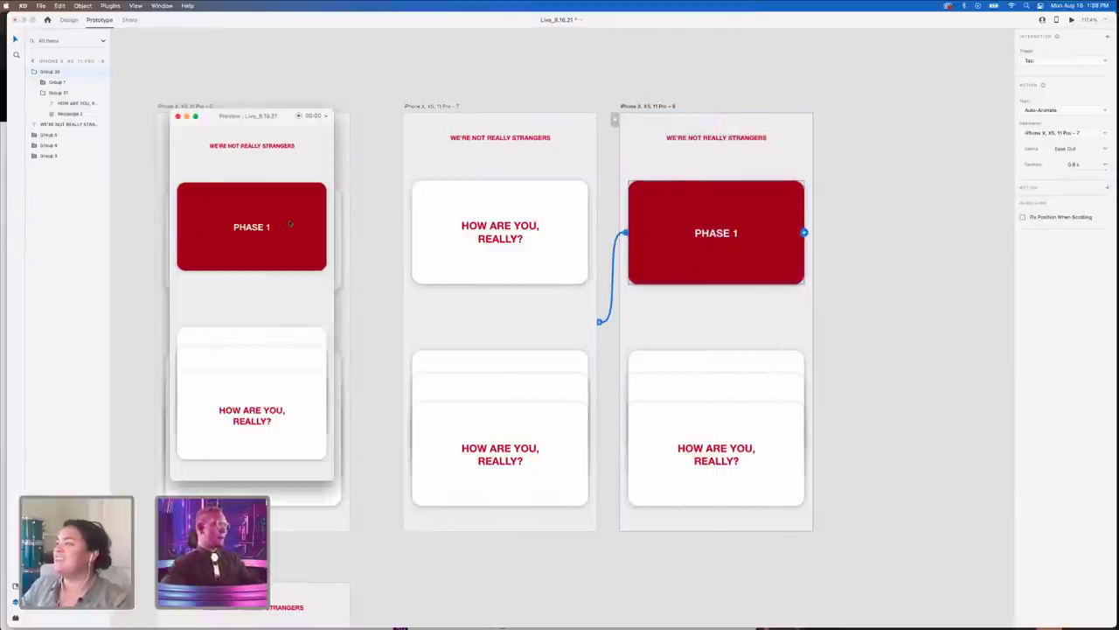
click(237, 205)
click(237, 205)
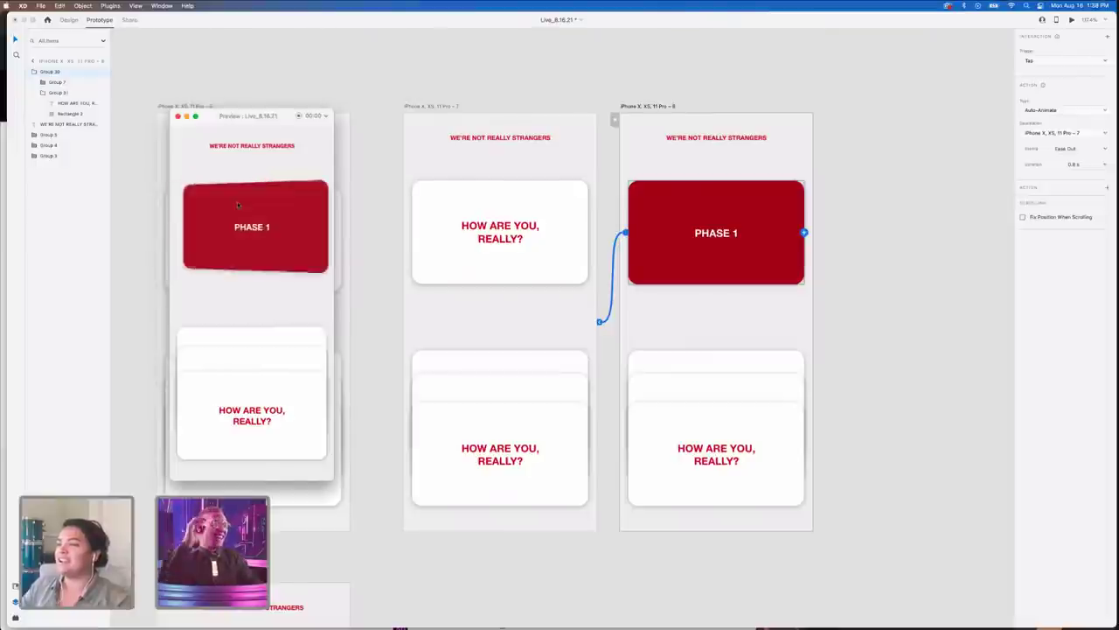
click(237, 205)
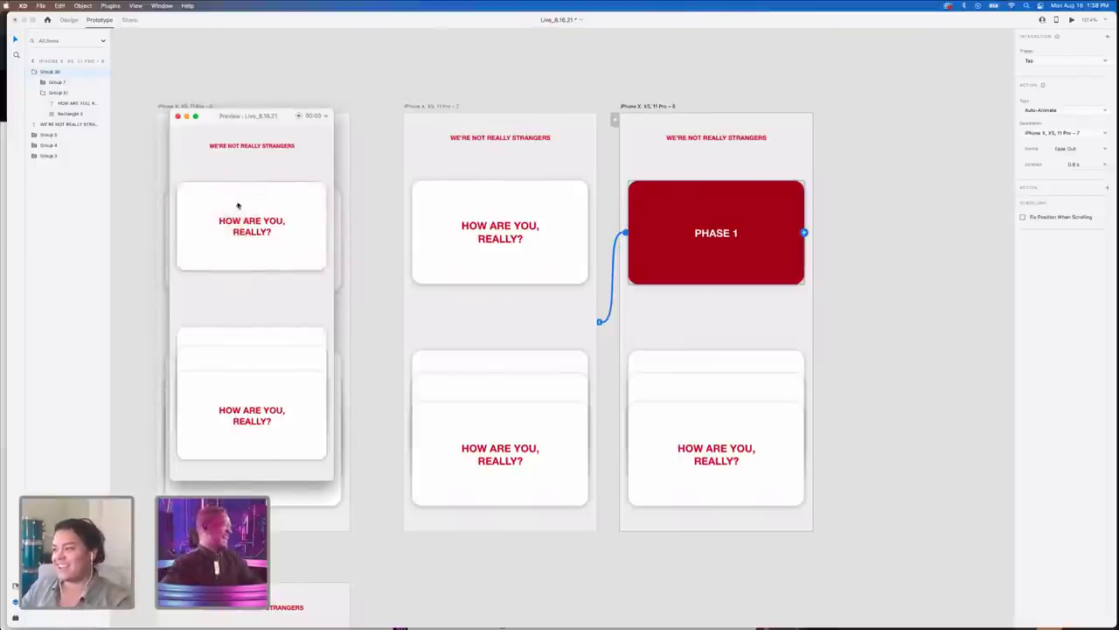
click(237, 205)
click(177, 116)
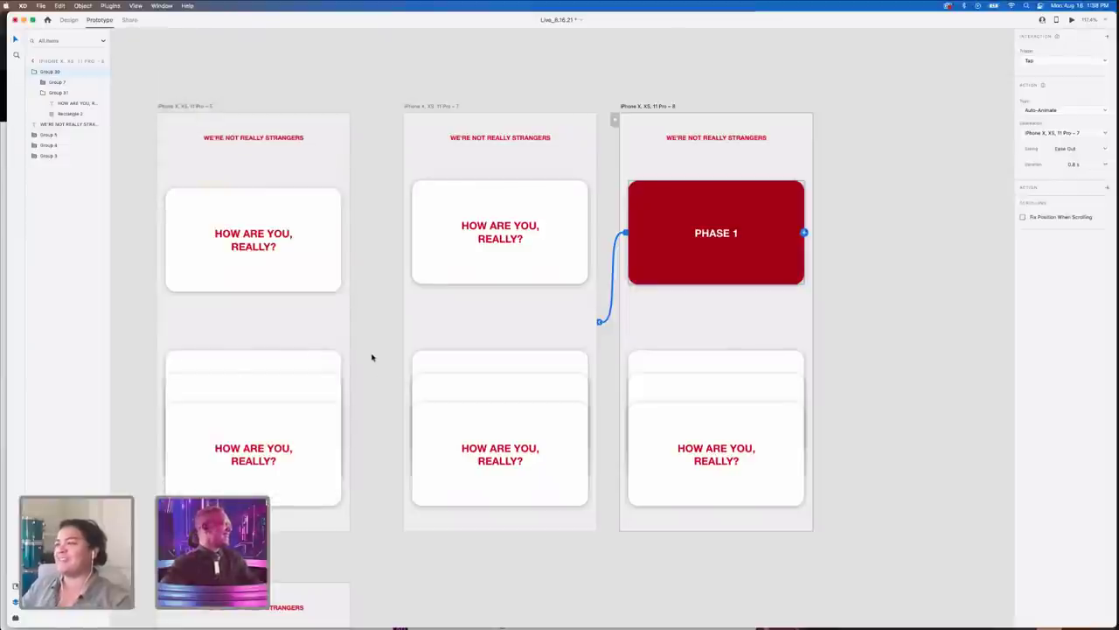
- Duplicate the Levels – 2 wireframe artboard into the empty area beside the prototype artboards
scroll(372, 356, left, 3)
scroll(375, 333, left, 5)
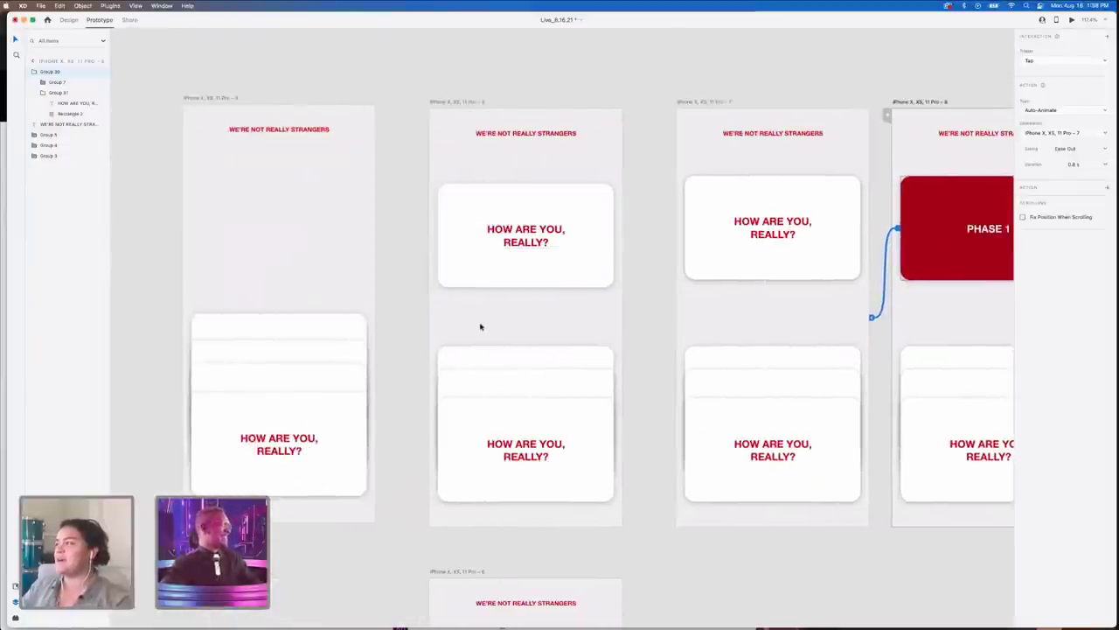
scroll(480, 326, down, 5)
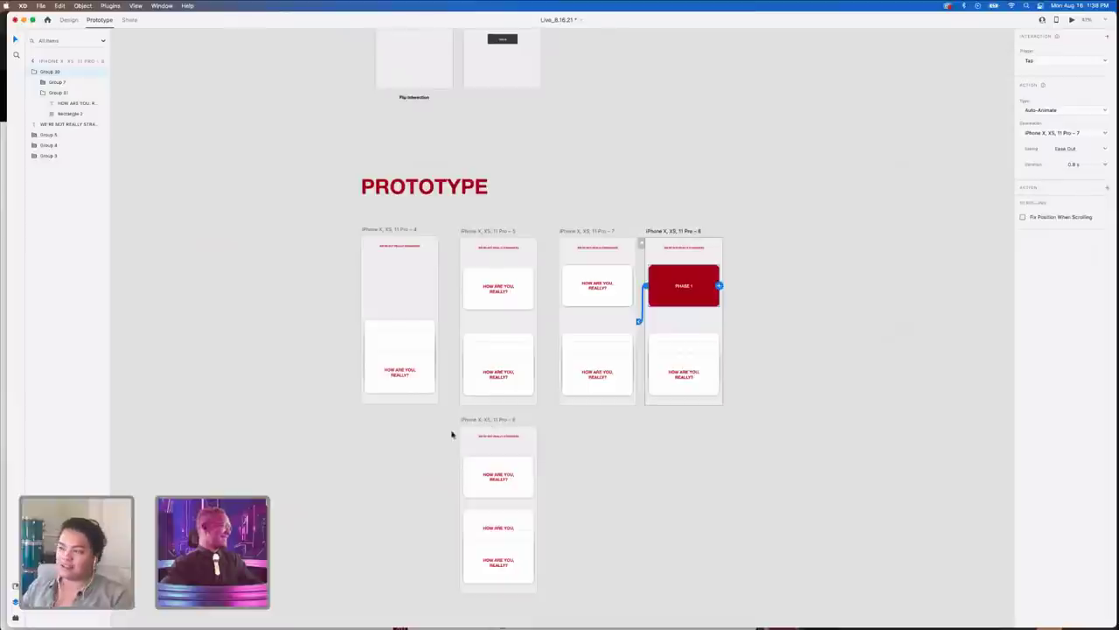
scroll(450, 441, up, 8)
scroll(451, 441, right, 5)
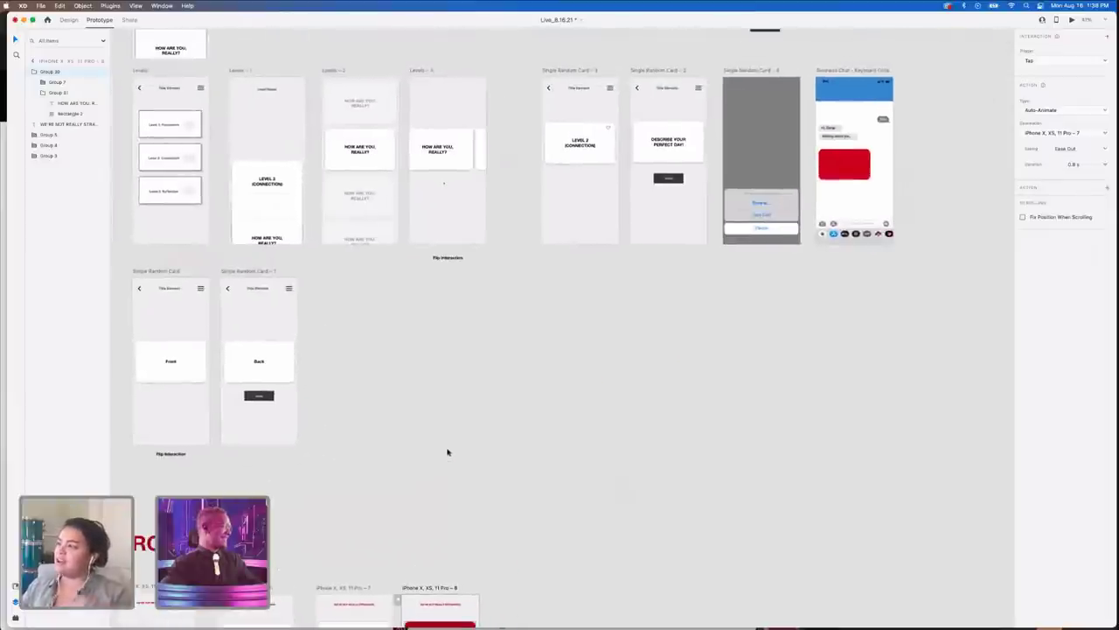
click(341, 70)
drag(340, 70, 601, 440)
scroll(525, 368, down, 4)
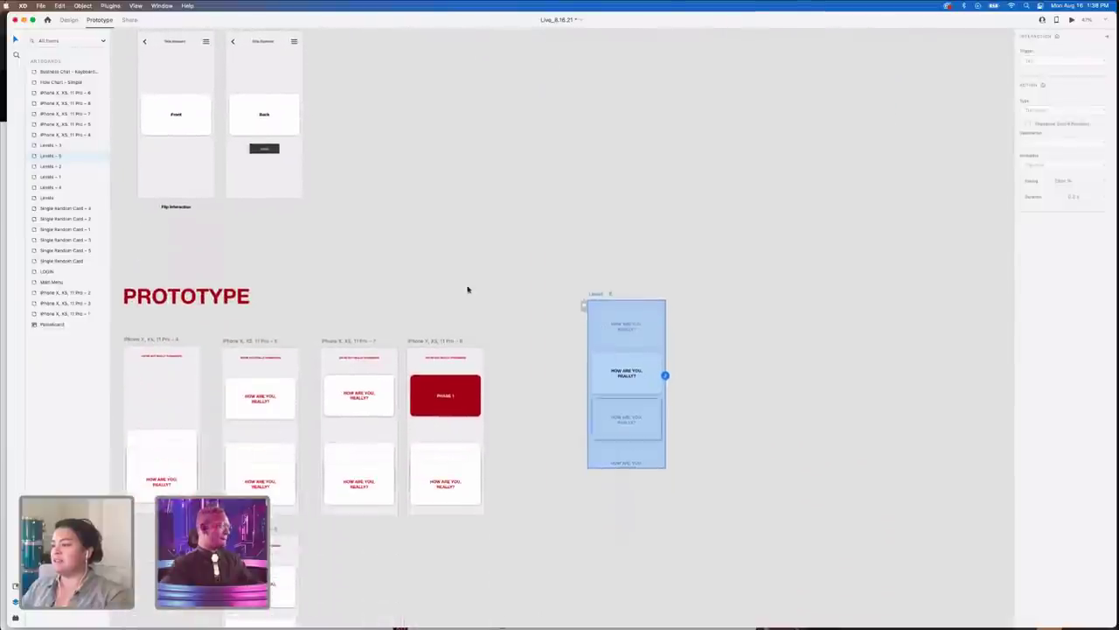
- Extend the PROTOTYPE heading to read "PROTOTYPE Micro Interaction" and move it slightly up from the artboards
scroll(568, 289, left, 6)
click(531, 291)
double_click(531, 290)
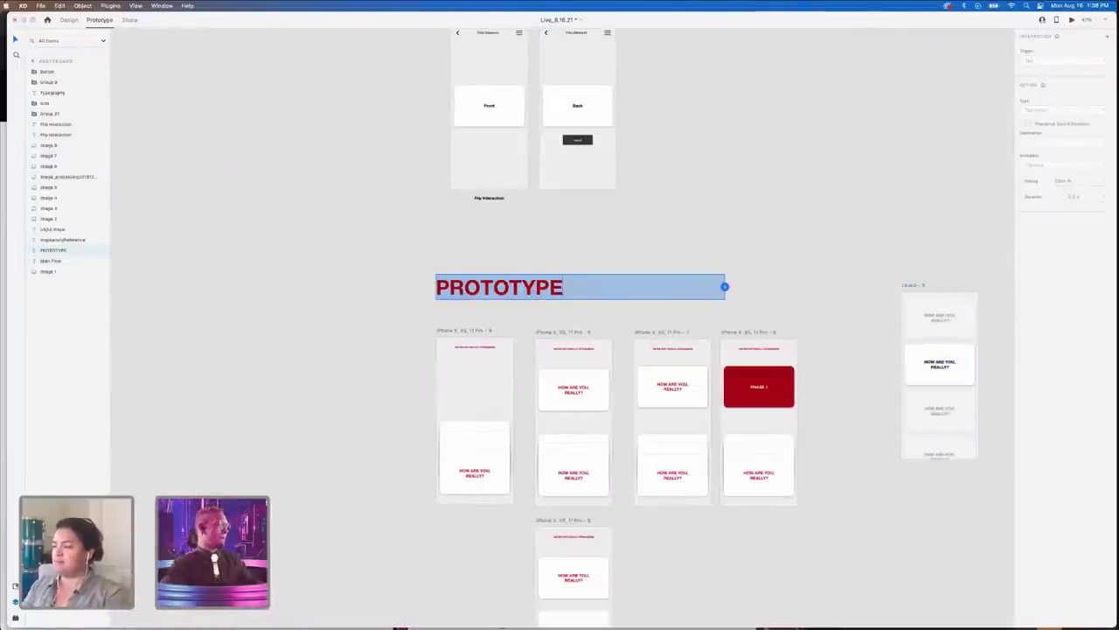
text(Mic)
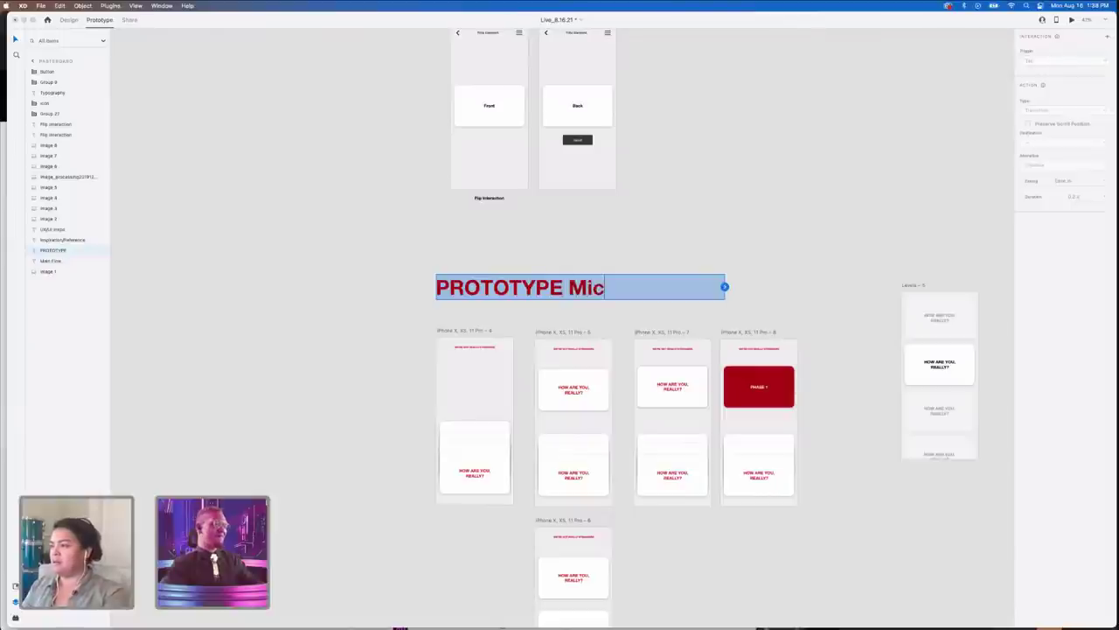
text(ro Interaction)
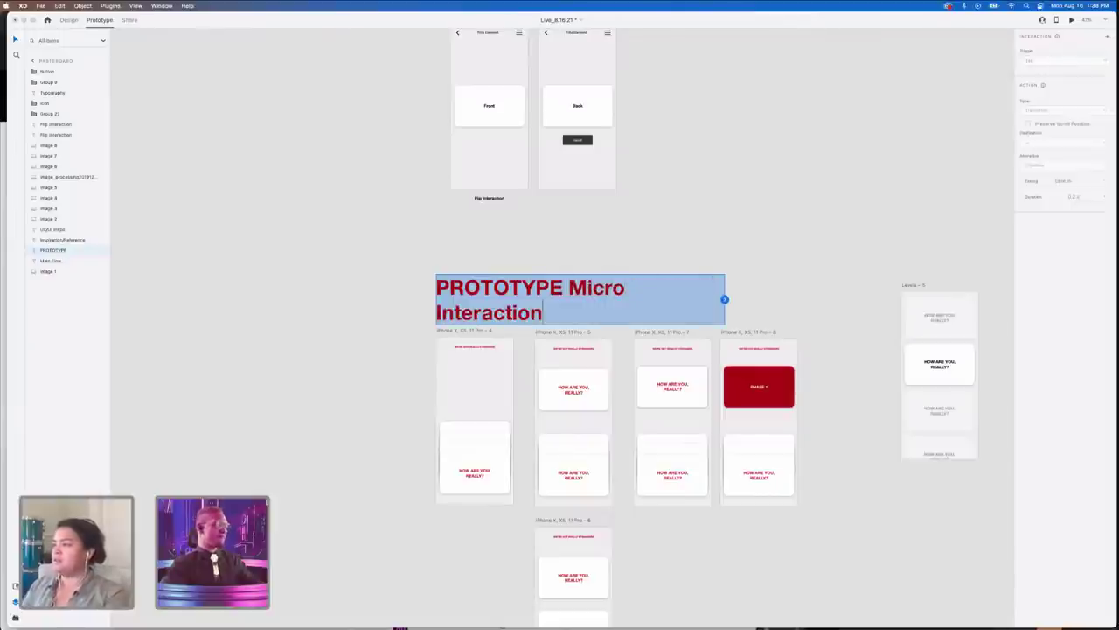
click(517, 254)
drag(514, 285, 513, 277)
click(835, 300)
- Move the copied Levels artboard below the prototype screens, aligned with the left edge of iPhone X, XS, 11 Pro – 4
drag(906, 285, 760, 527)
scroll(760, 527, down, 5)
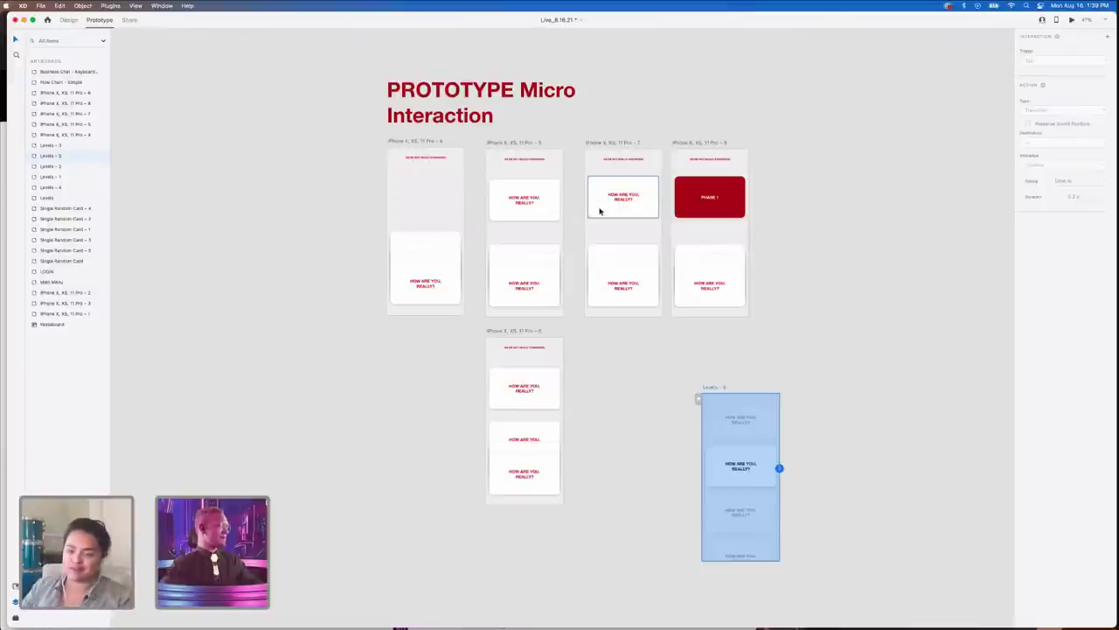
drag(713, 391, 403, 486)
scroll(416, 336, down, 3)
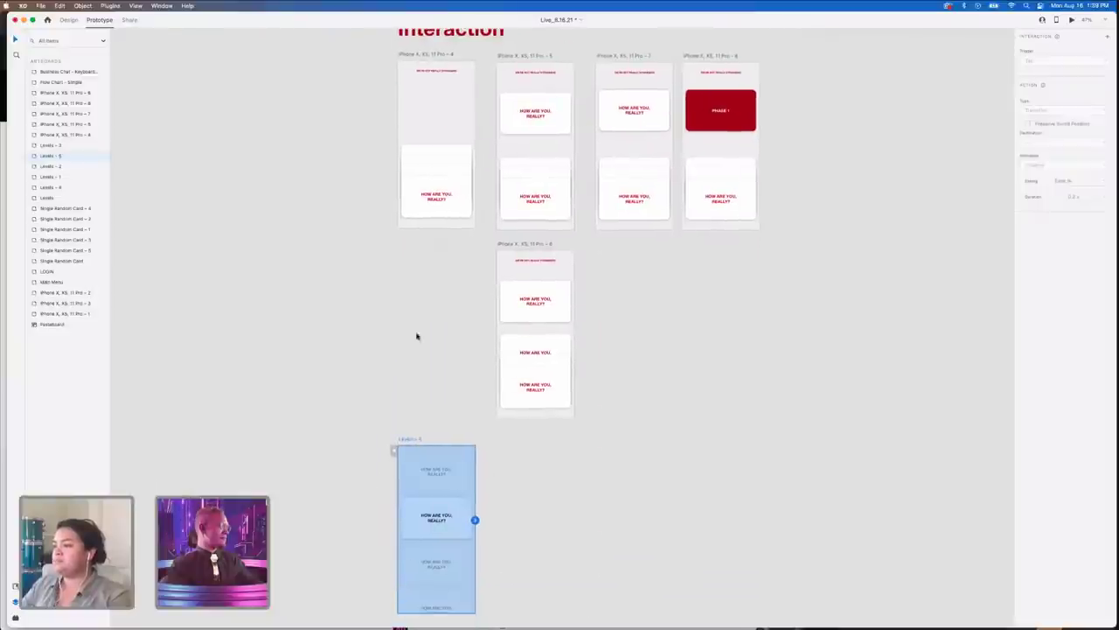
- Copy the front HOW ARE YOU, REALLY? card from iPhone X, XS, 11 Pro – 4 into the copied Levels artboard, over the top faded card
click(452, 377)
click(463, 200)
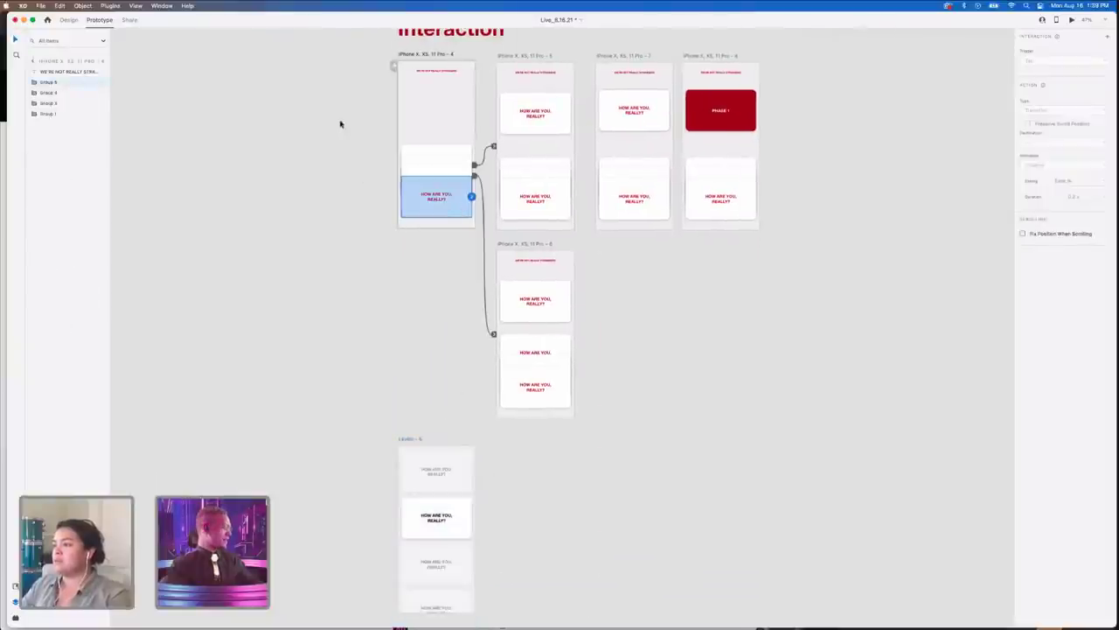
click(69, 19)
scroll(480, 482, down, 2)
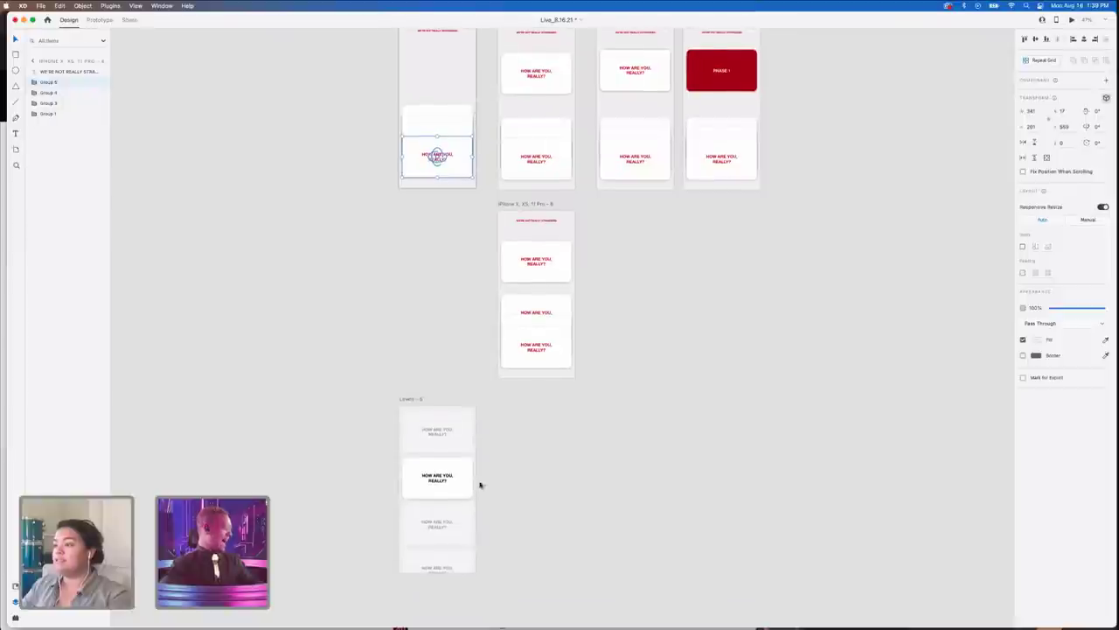
scroll(452, 432, up, 3)
scroll(472, 455, up, 2)
scroll(498, 485, down, 5)
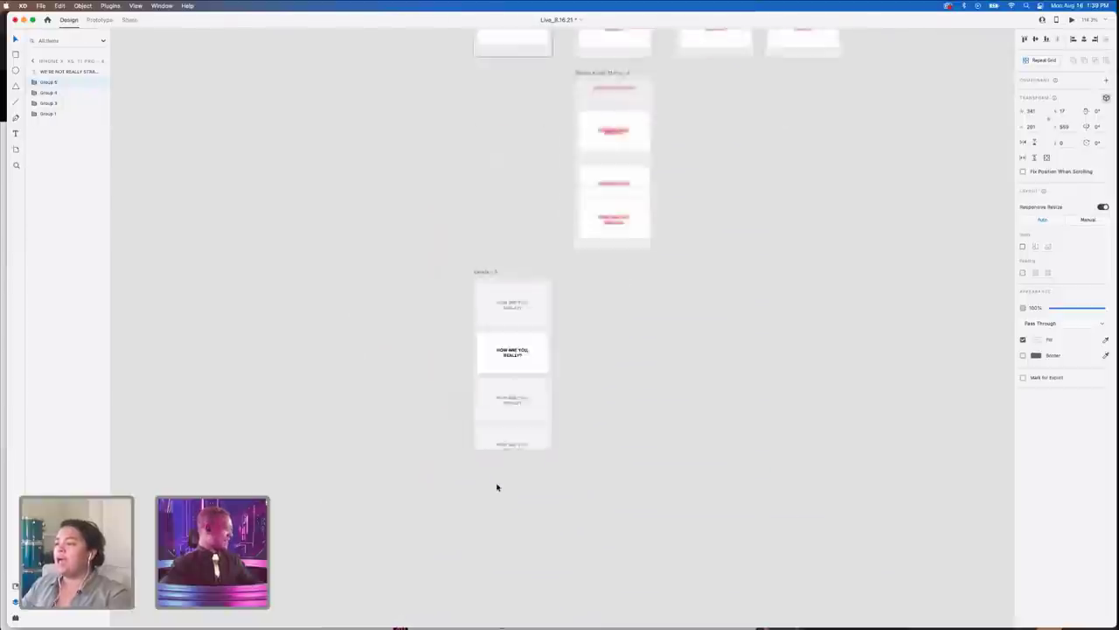
scroll(524, 367, up, 5)
scroll(533, 341, up, 1)
click(626, 361)
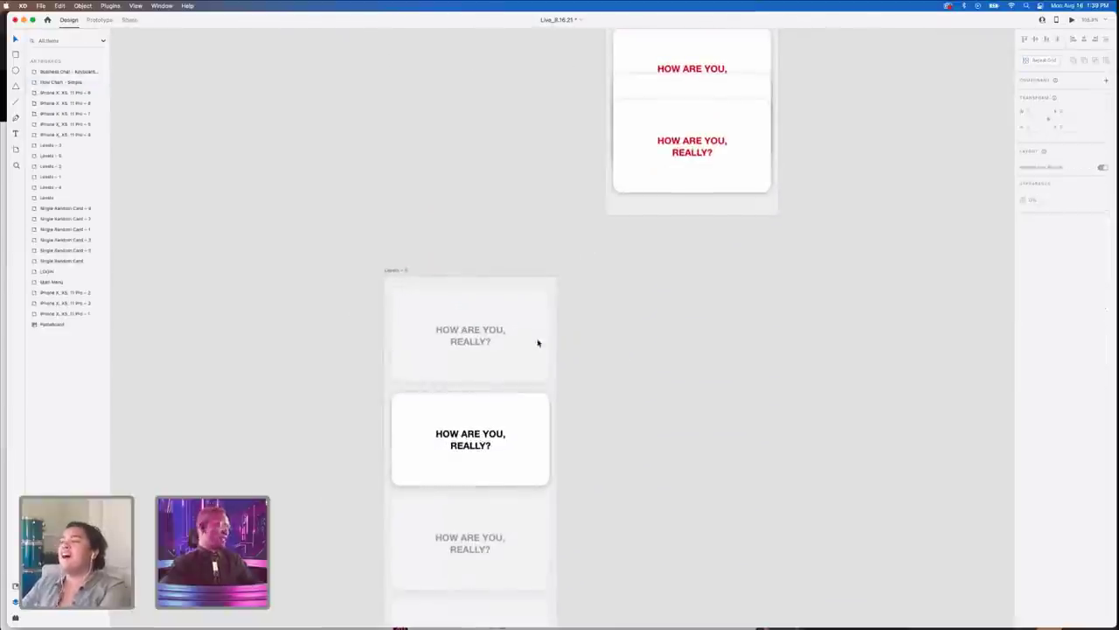
click(538, 342)
click(597, 364)
key(super+v)
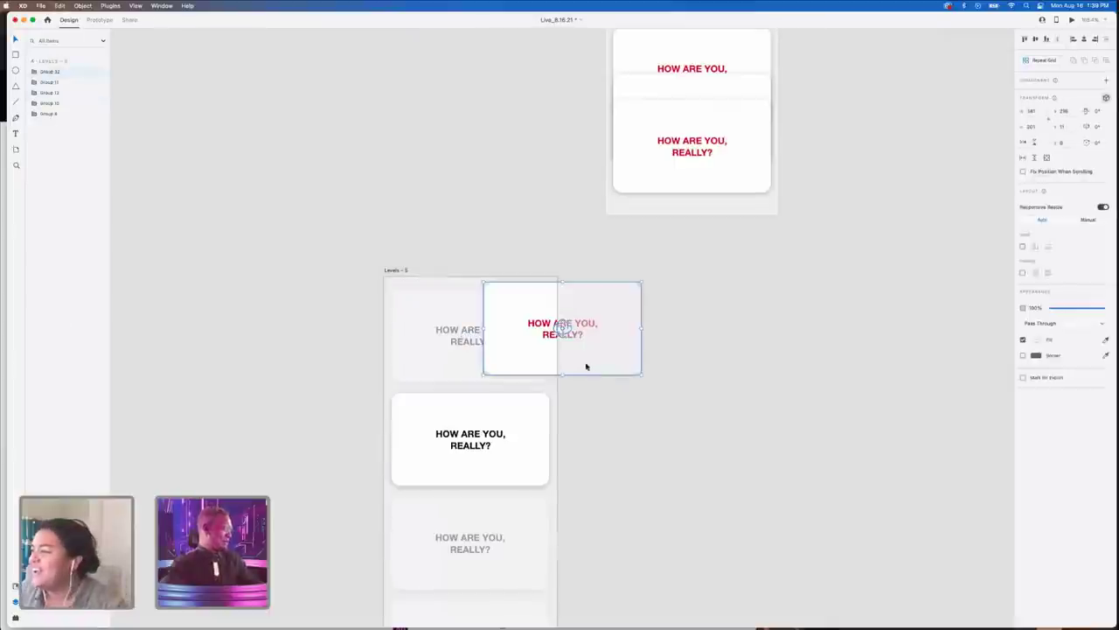
drag(586, 366, 499, 370)
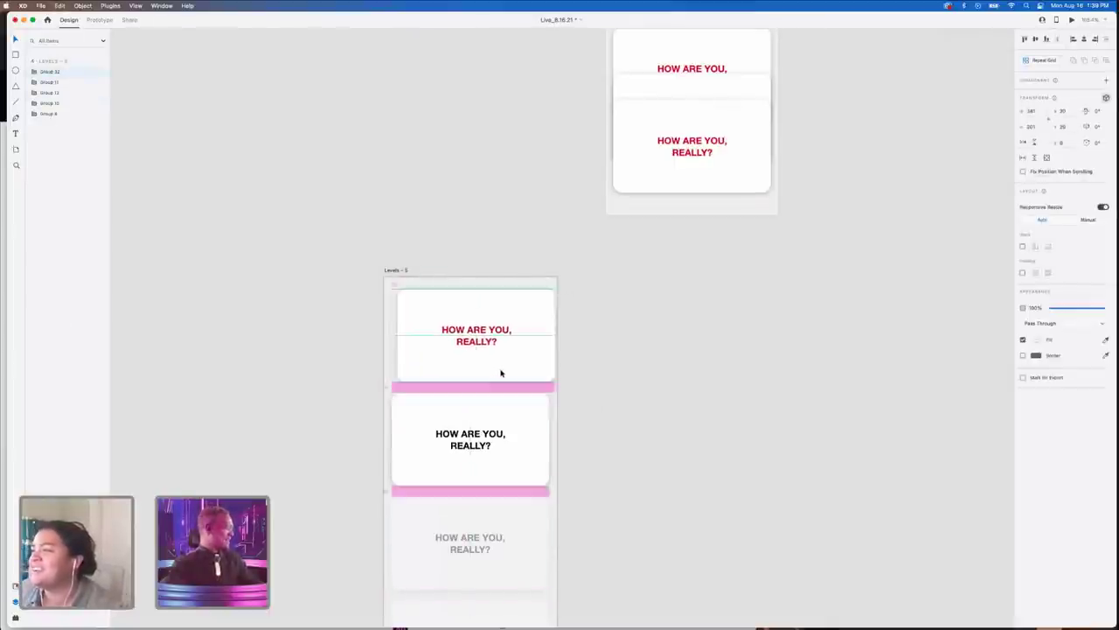
- Set the pasted red-text card's opacity to 33% to match the faded card beneath it
click(392, 355)
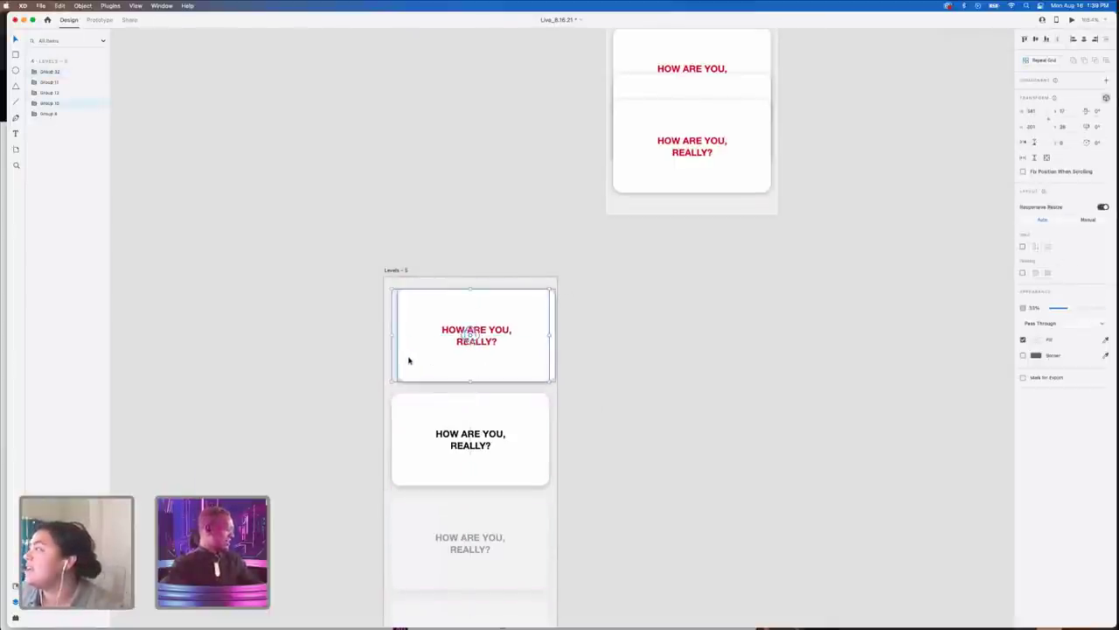
click(408, 360)
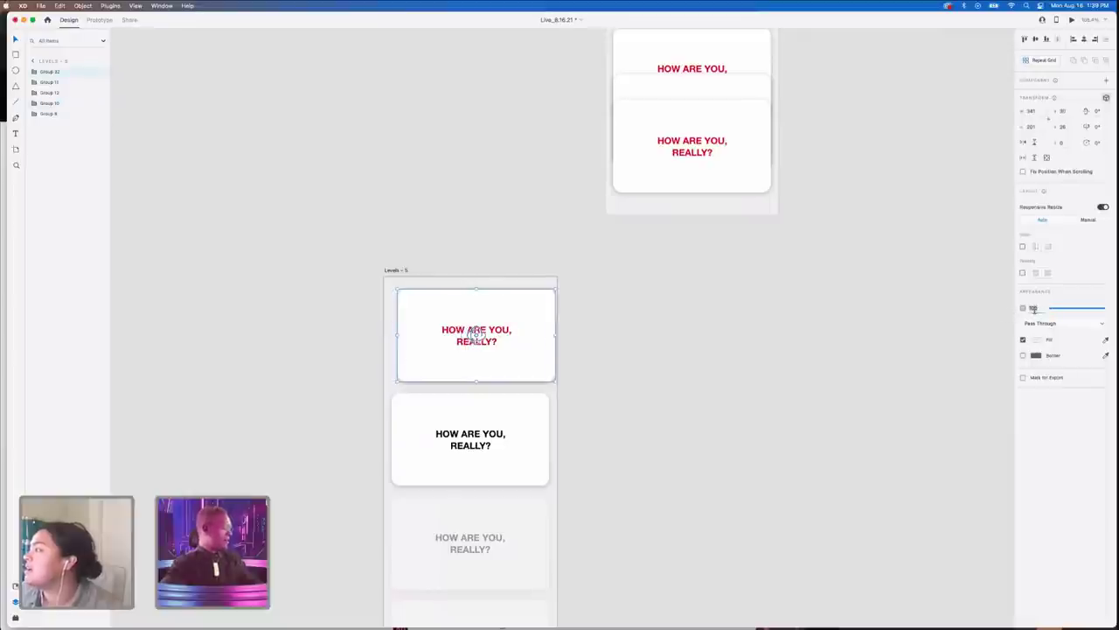
text(33)
key(Return)
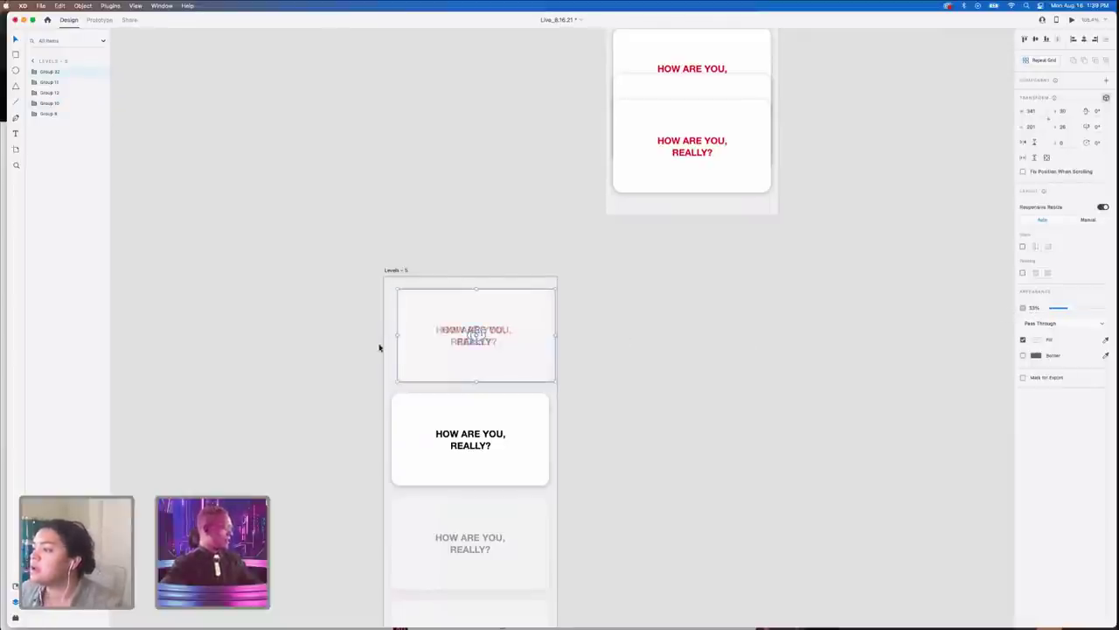
- Delete the grey-text card underneath and shift the pasted card into its place at X 17
click(394, 350)
key(Delete)
drag(429, 355, 422, 355)
- Set the Z depth of the red Phase 1 card on iPhone X, XS, 11 Pro – 8 to 1
scroll(735, 365, up, 7)
scroll(736, 366, right, 4)
scroll(735, 365, up, 5)
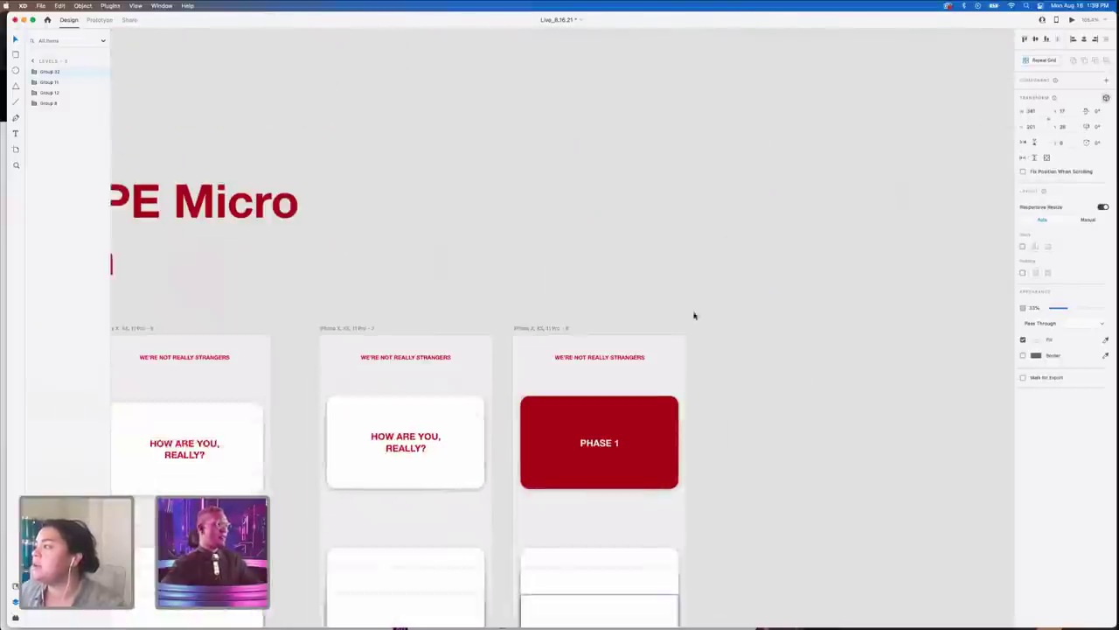
click(626, 456)
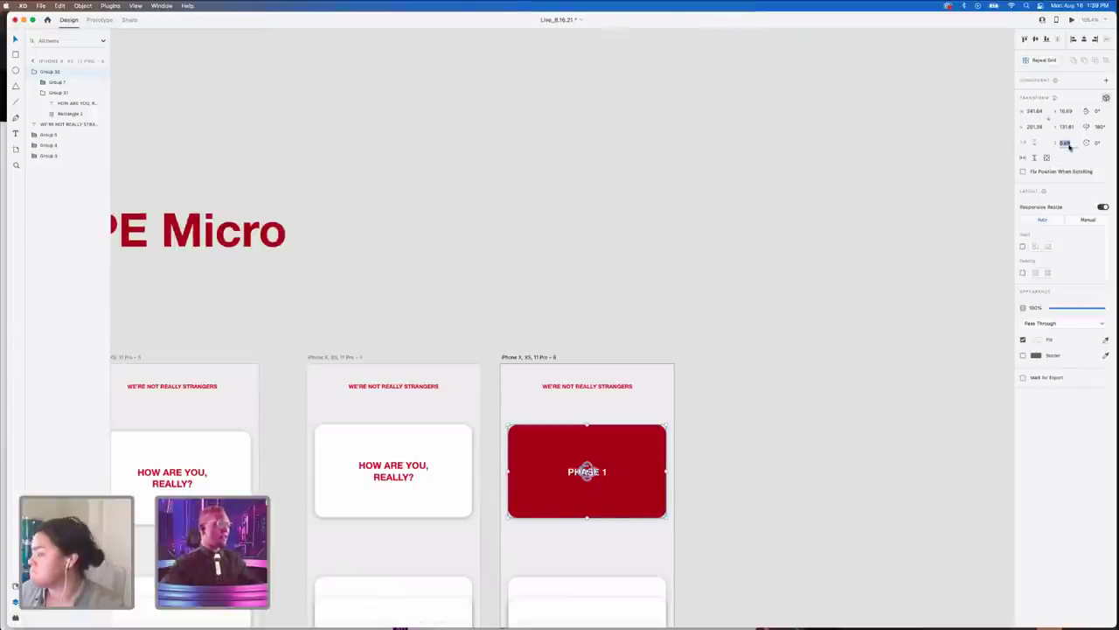
text(1)
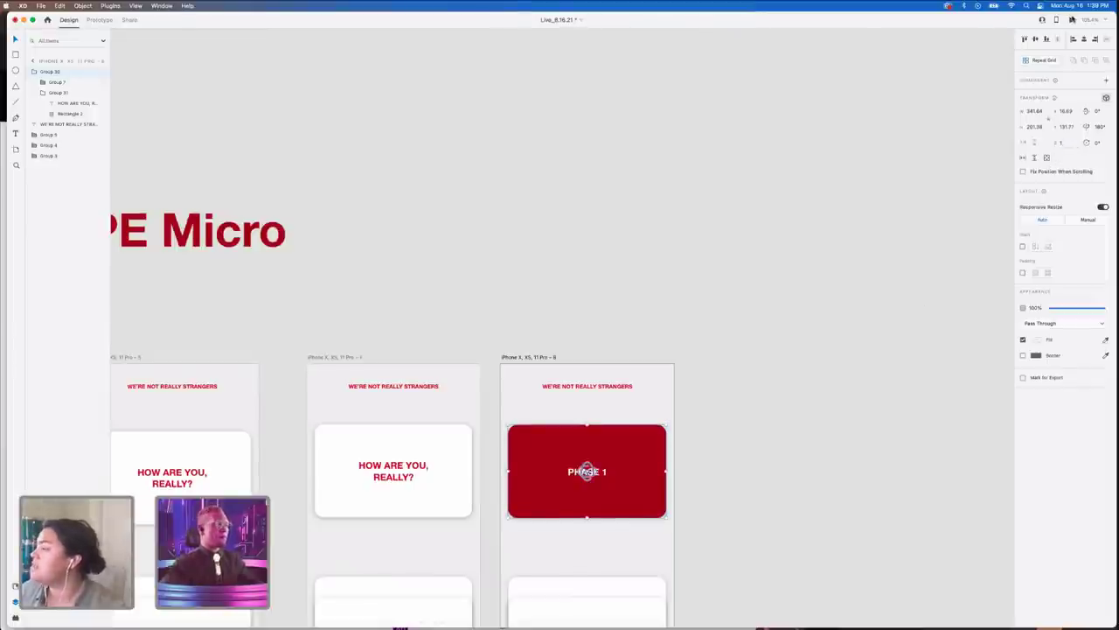
- Preview the card flip in the prototype and close the preview
click(1072, 19)
click(241, 194)
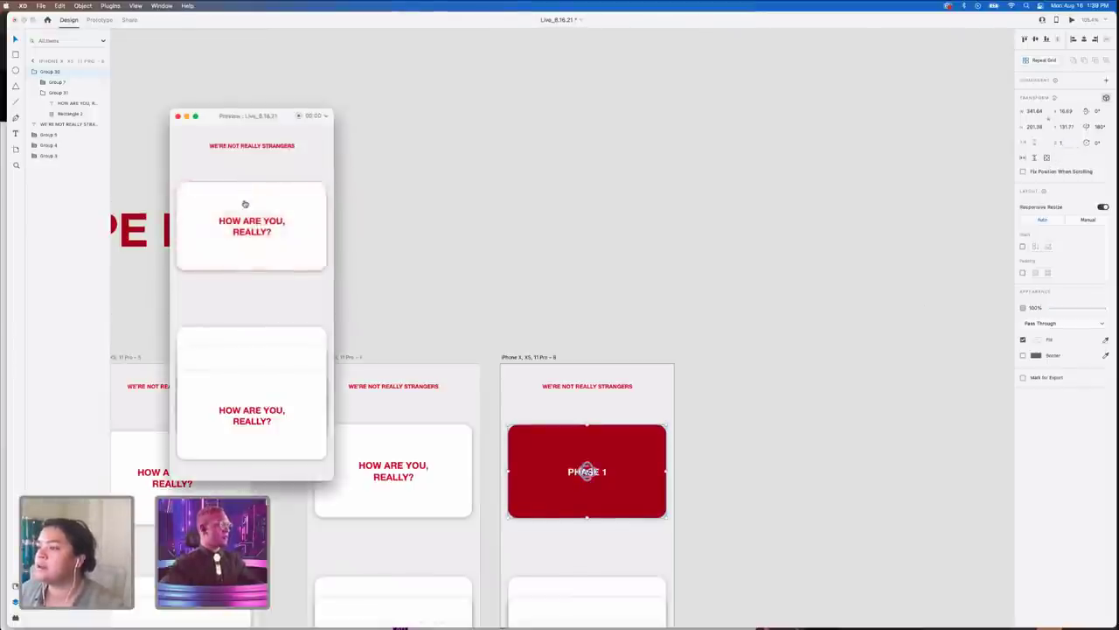
click(638, 288)
scroll(637, 288, down, 6)
scroll(637, 288, left, 2)
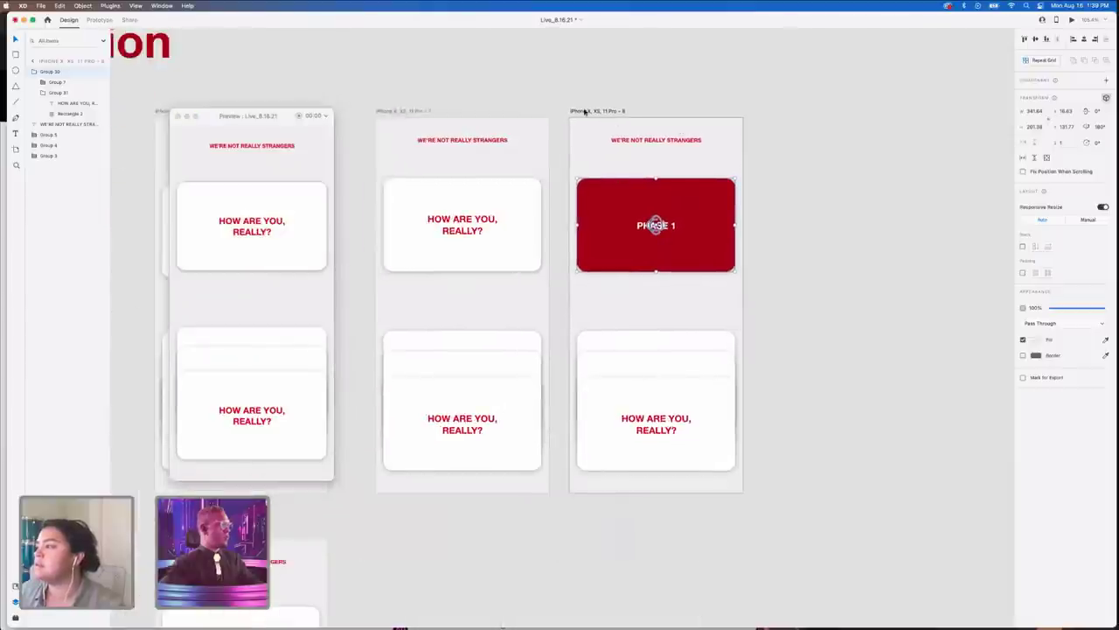
click(175, 116)
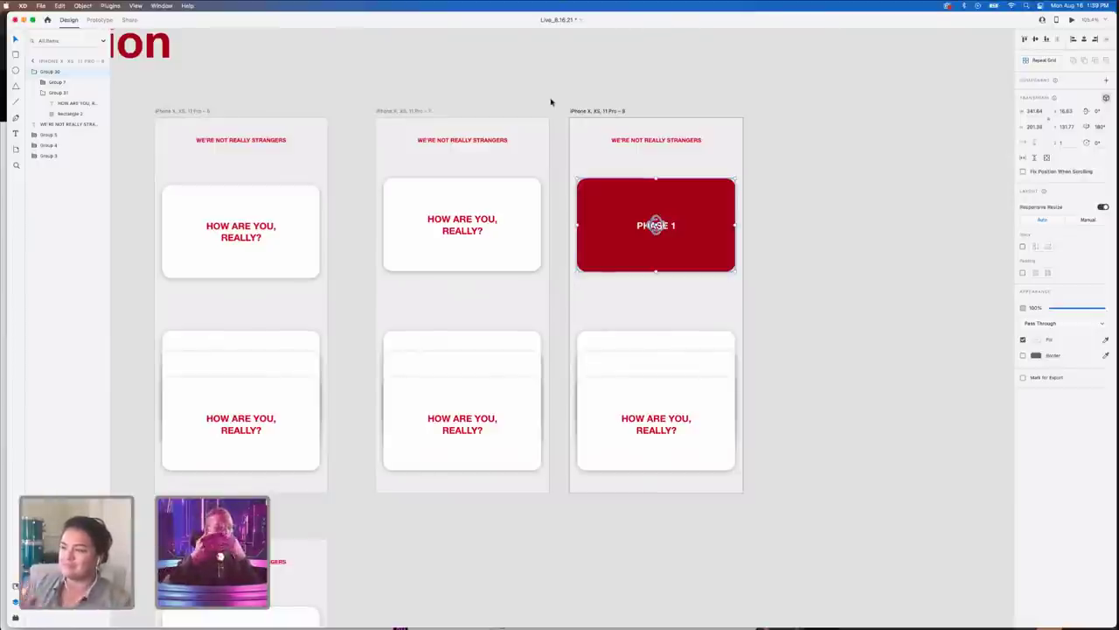
- Duplicate the iPhone X, XS, 11 Pro – 7 and – 8 artboards together into the empty space beyond the Phase 1 artboard
drag(606, 111, 610, 113)
shift+click(418, 112)
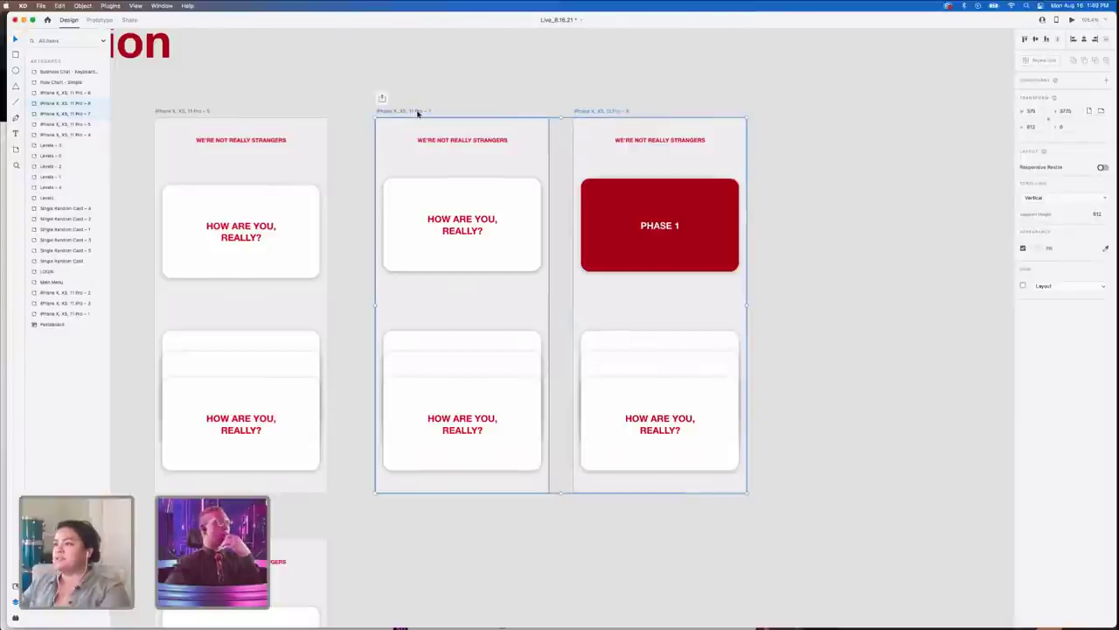
shift+click(418, 112)
shift+click(418, 112)
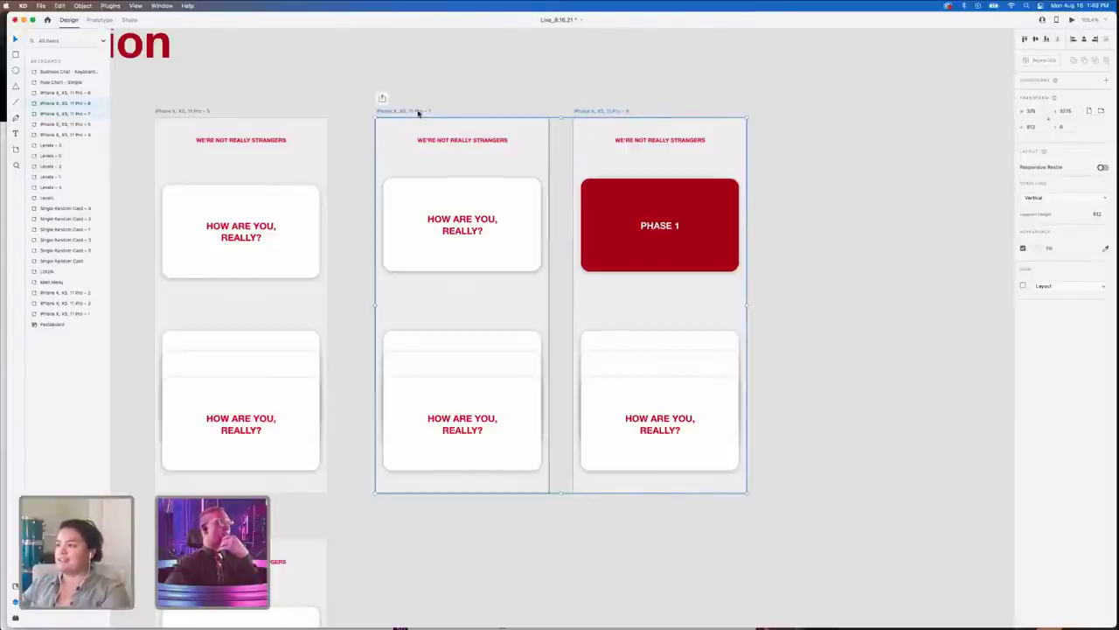
drag(418, 112, 912, 111)
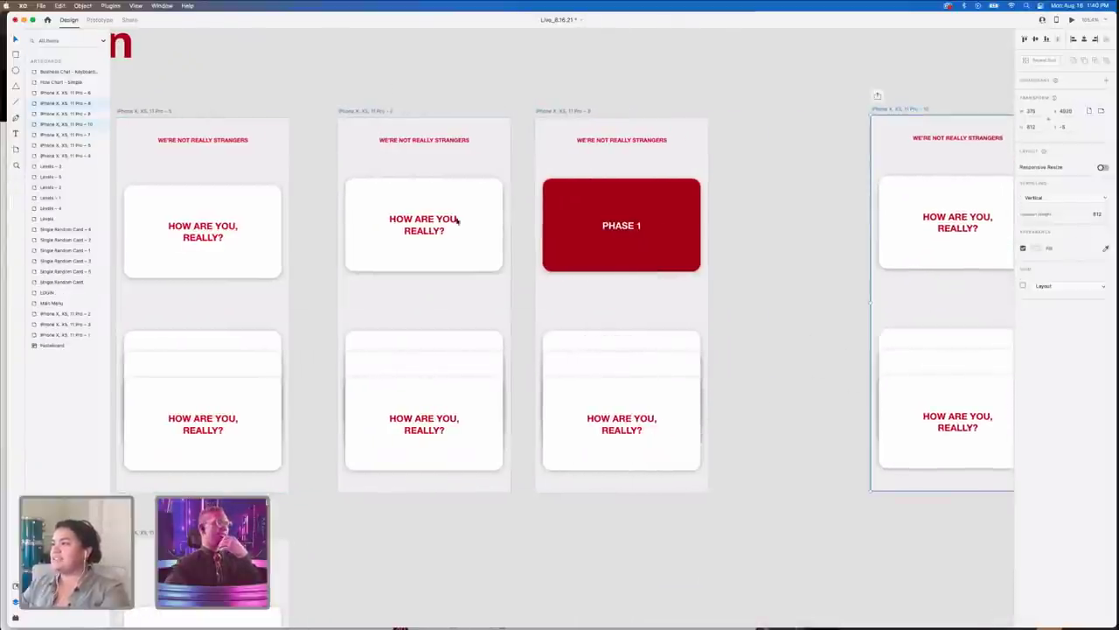
scroll(812, 192, right, 6)
drag(620, 107, 621, 103)
- Set the Z depth of the upper white card on iPhone X, XS, 11 Pro – 10 to 1
click(705, 230)
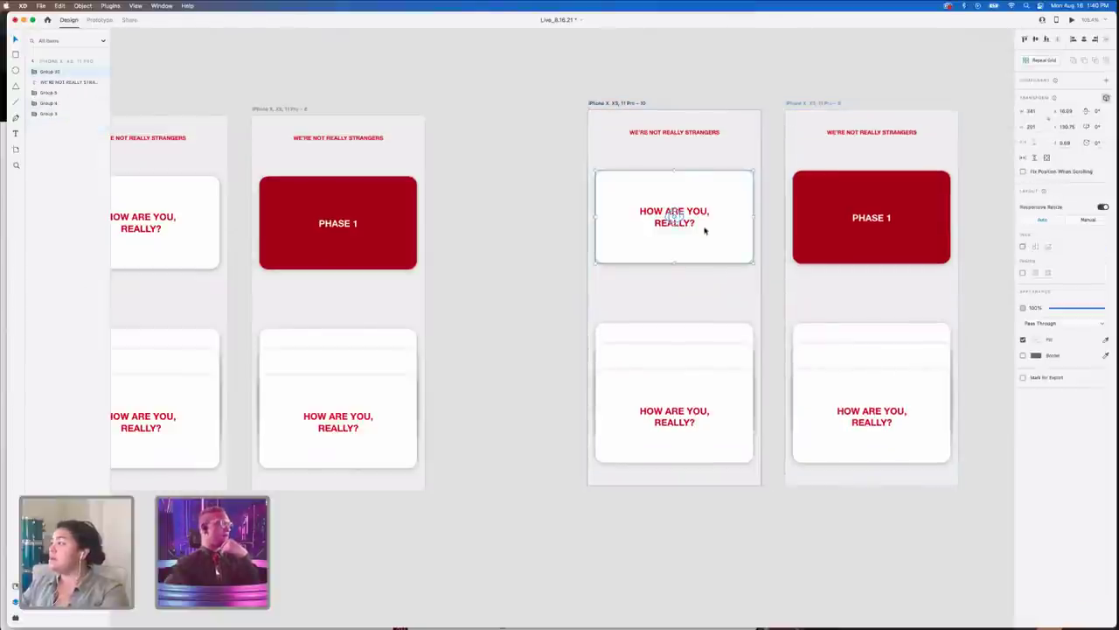
click(1070, 143)
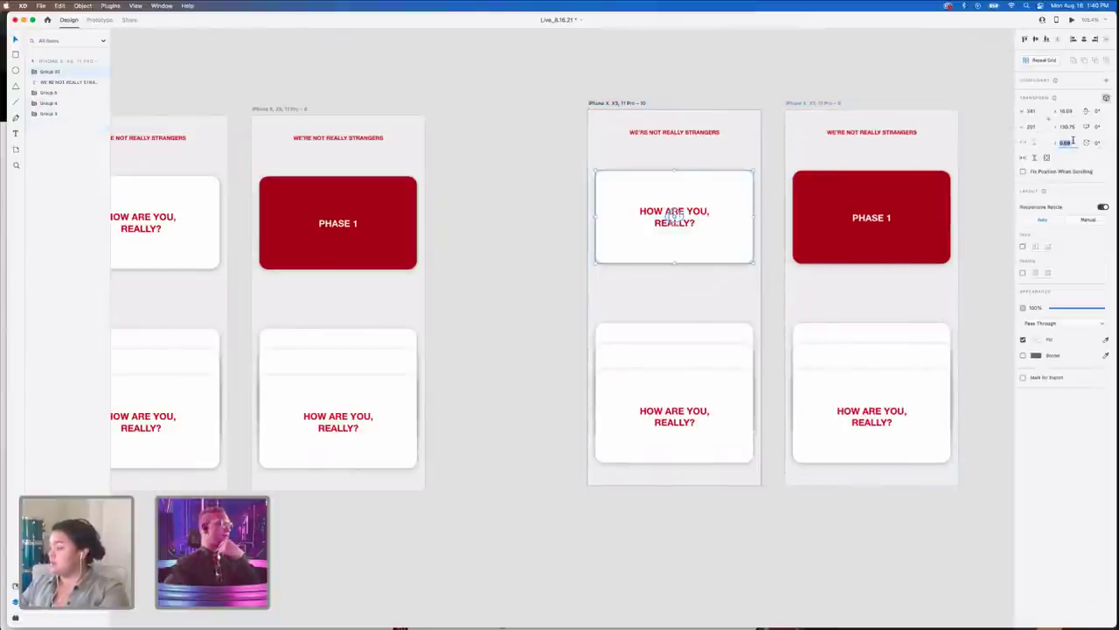
text(1)
key(Return)
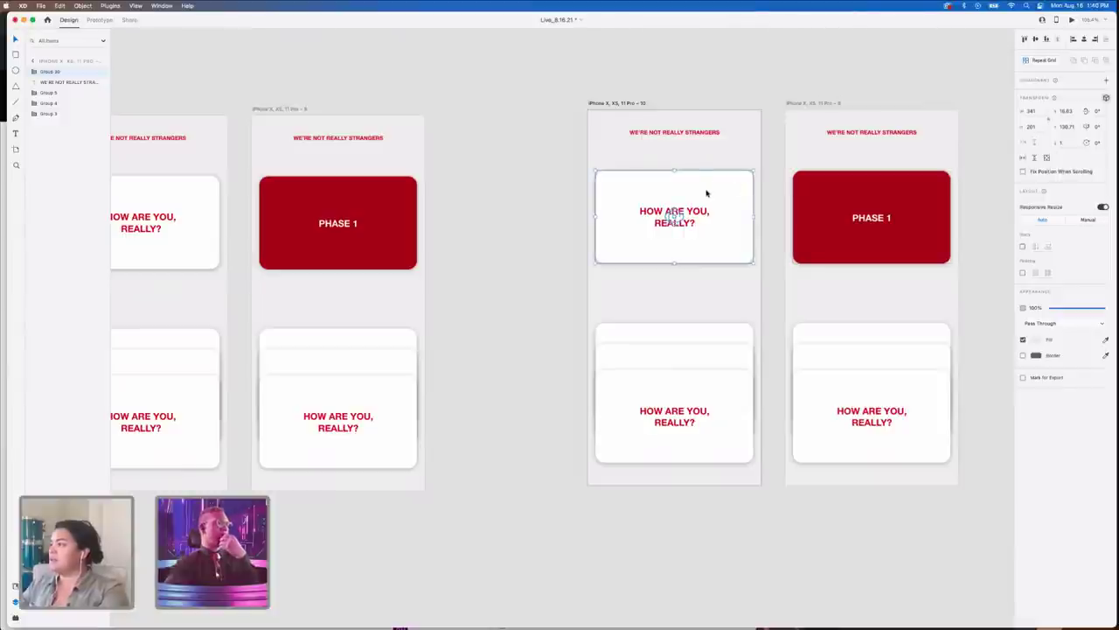
click(813, 198)
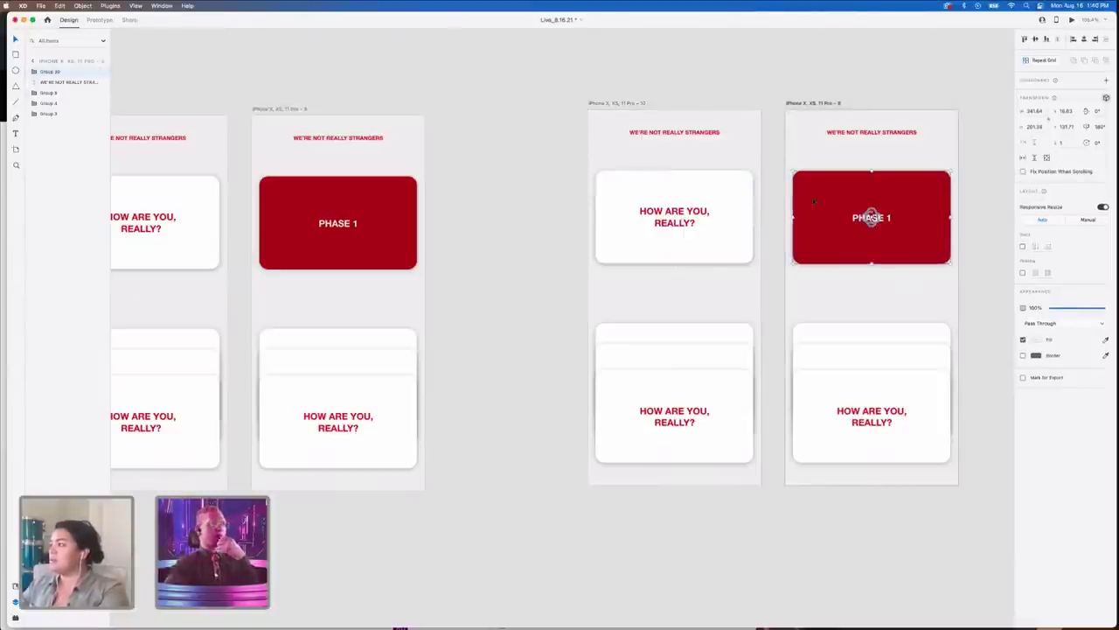
click(709, 212)
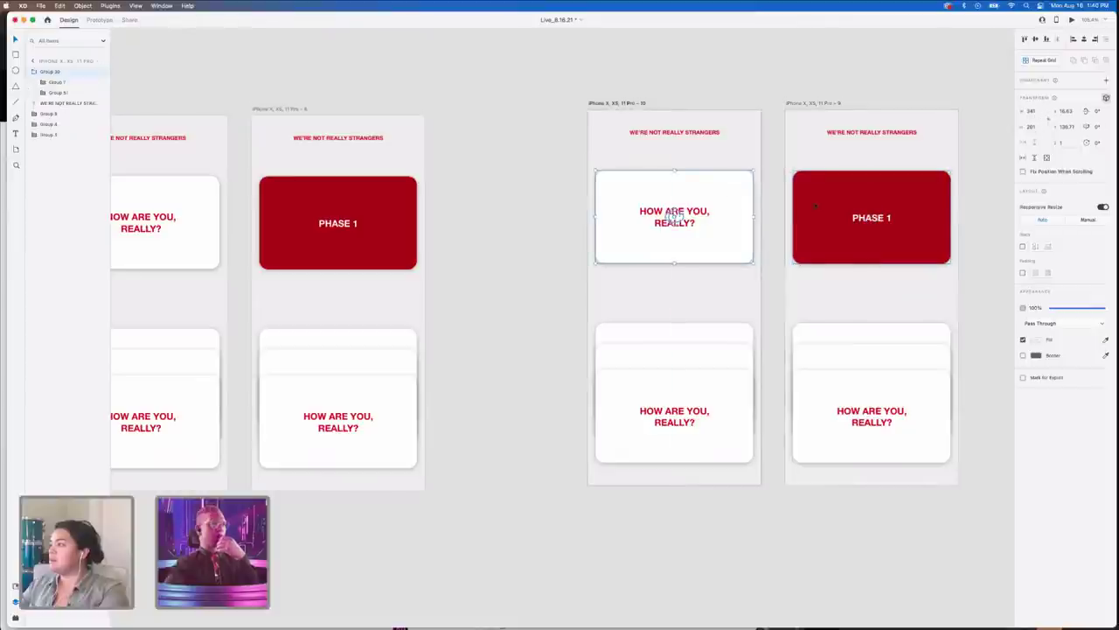
click(817, 206)
drag(817, 207, 818, 243)
key(super+z)
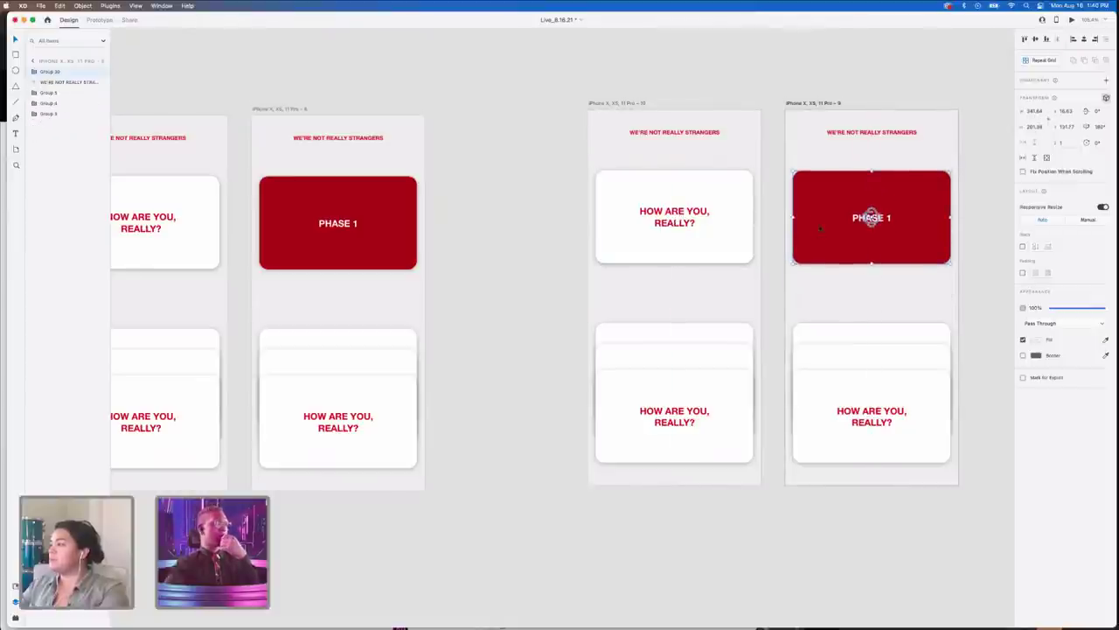
- Expand the Phase 1 card's nested groups on iPhone X, XS, 11 Pro – 9 and set the Z depth of Group 31's white rectangle to -1
double_click(820, 228)
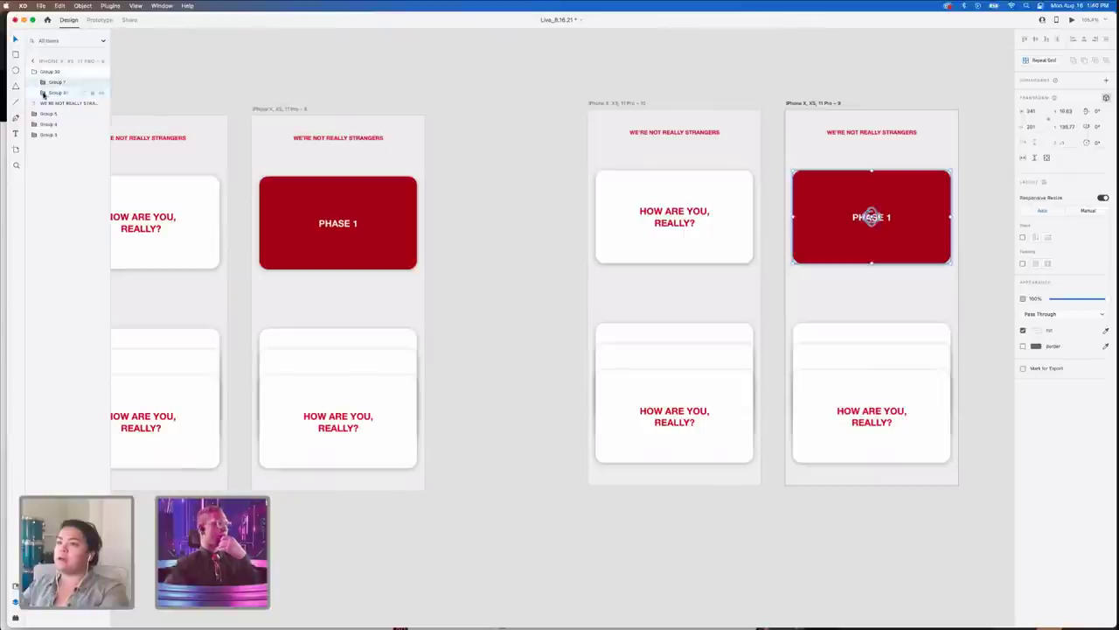
click(41, 82)
click(50, 93)
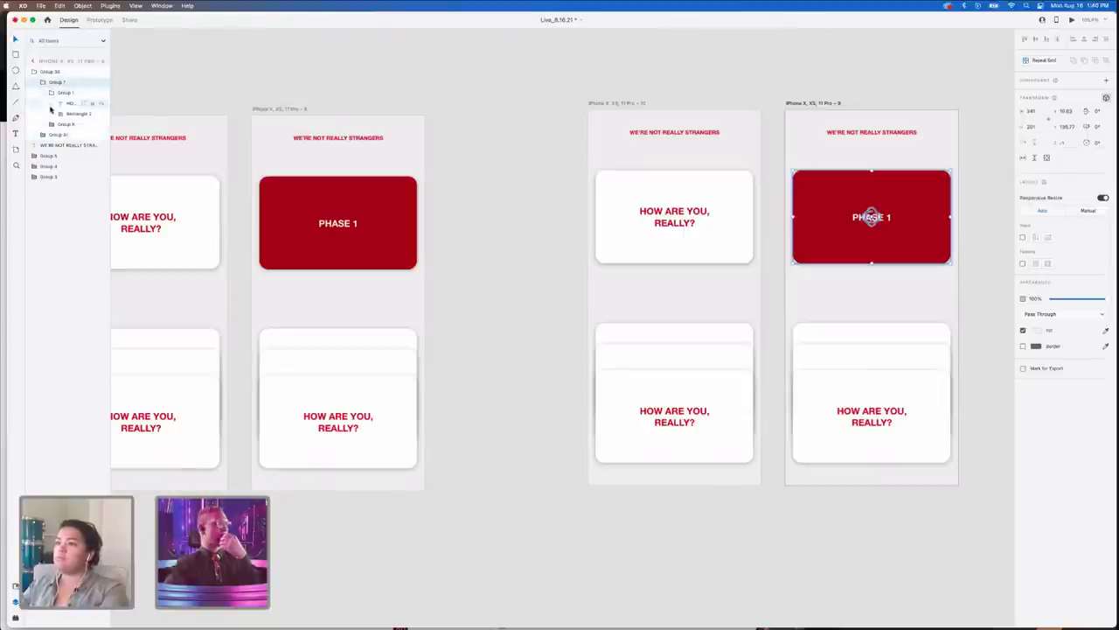
click(56, 114)
click(61, 114)
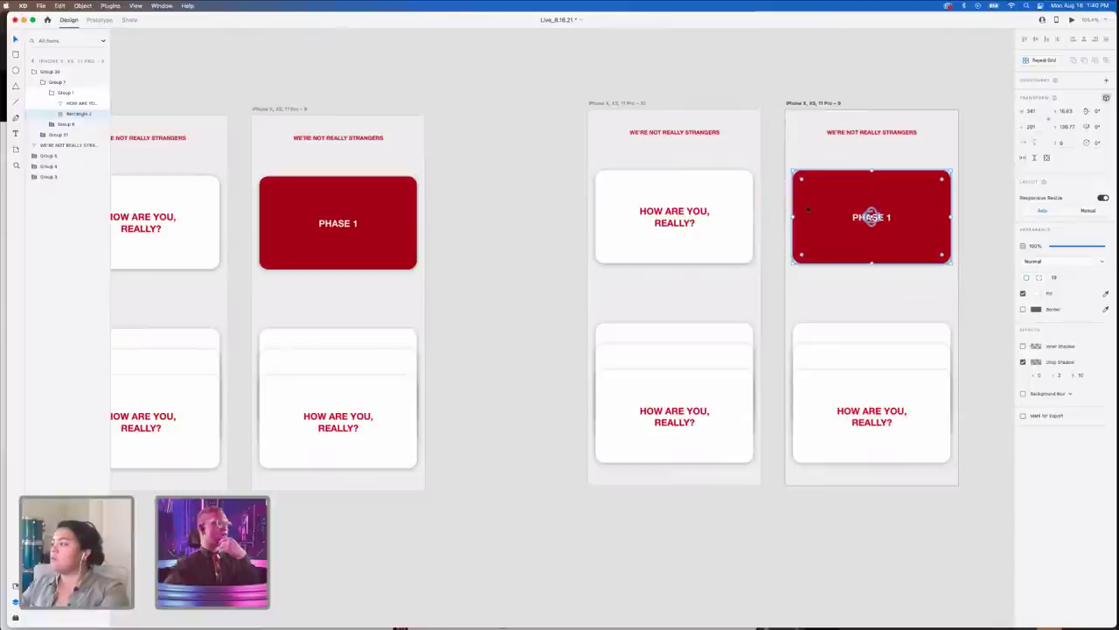
double_click(809, 253)
drag(1078, 248, 1105, 248)
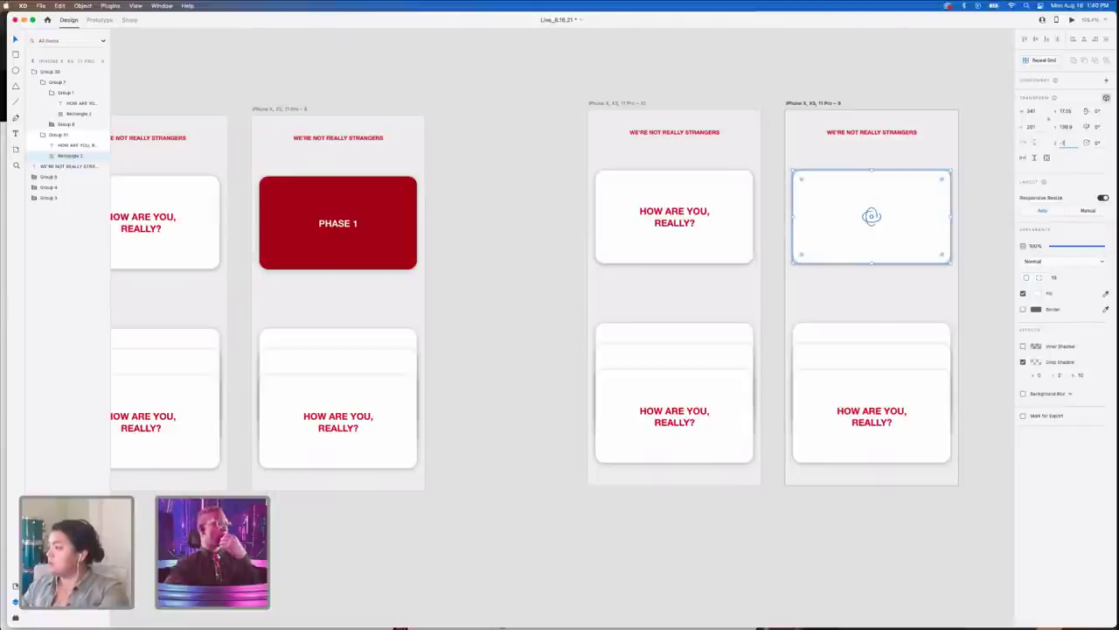
text(-1)
key(Return)
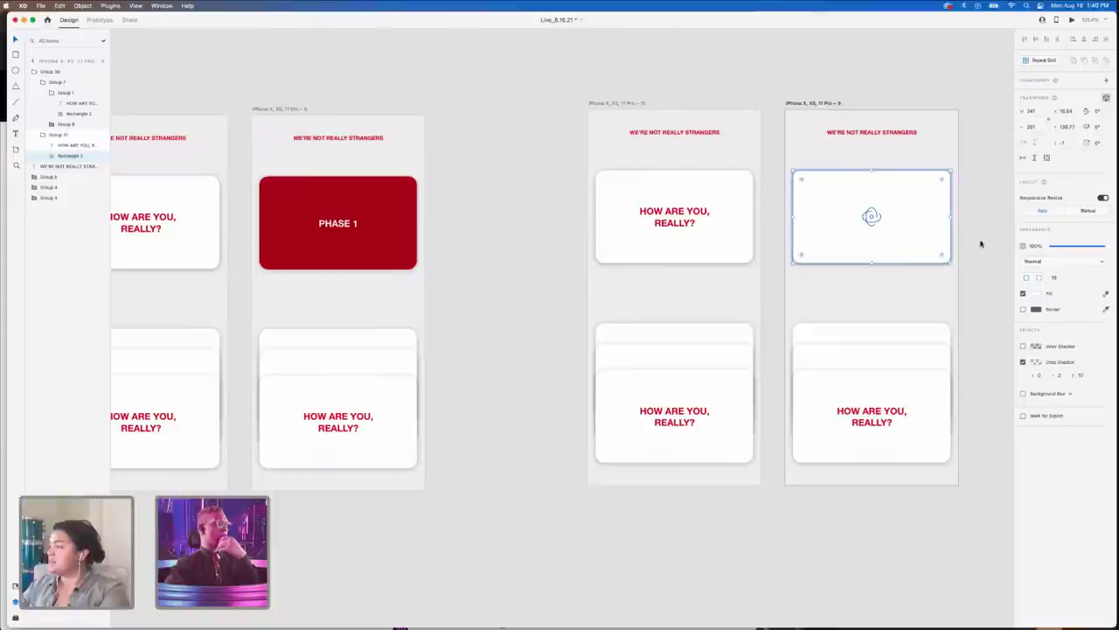
- Move Group 31's white rectangle down to about Y 205 and send it to the back
right_click(929, 231)
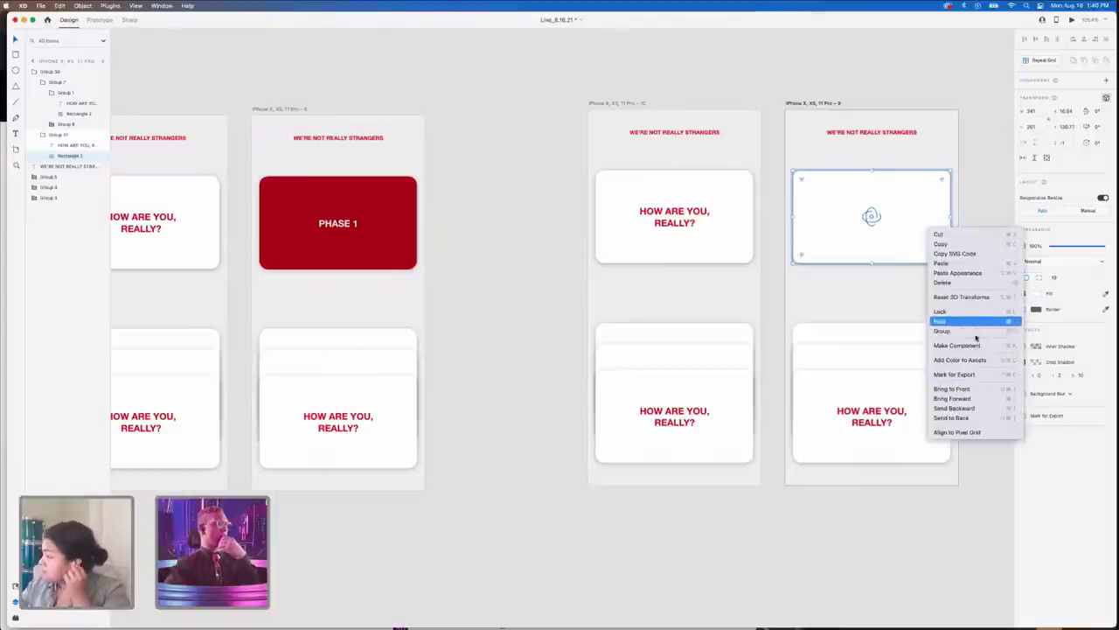
click(971, 416)
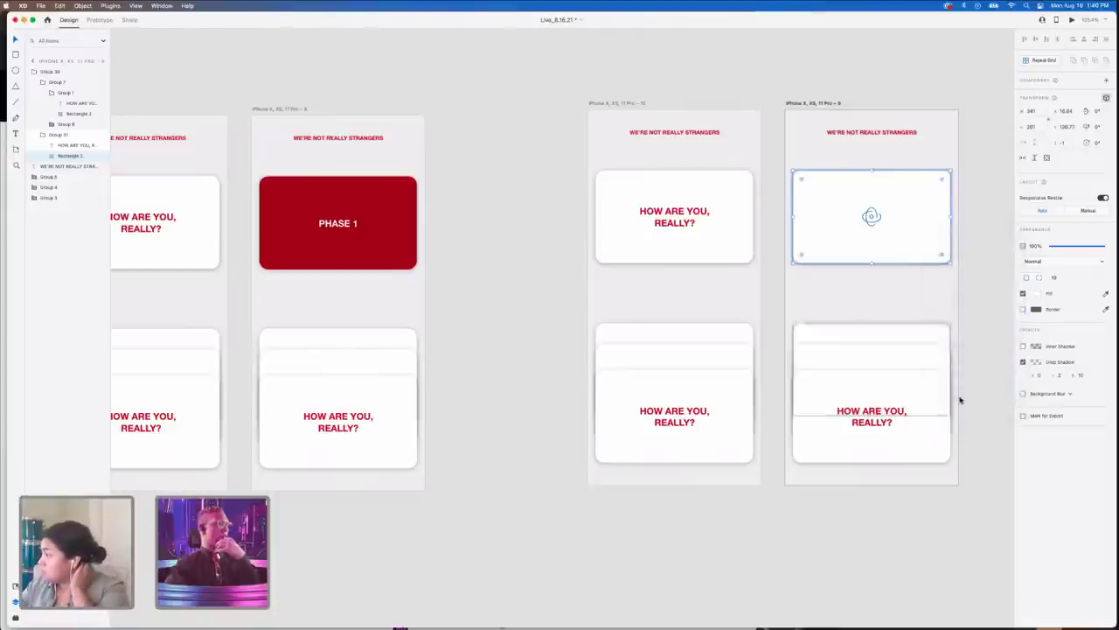
click(987, 169)
click(914, 225)
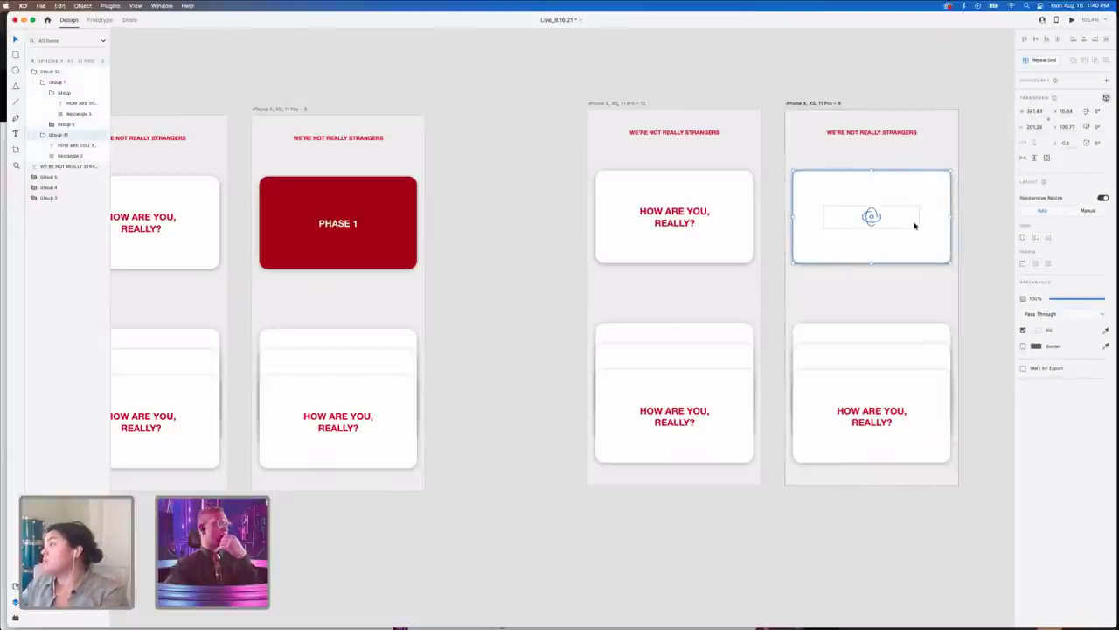
double_click(920, 223)
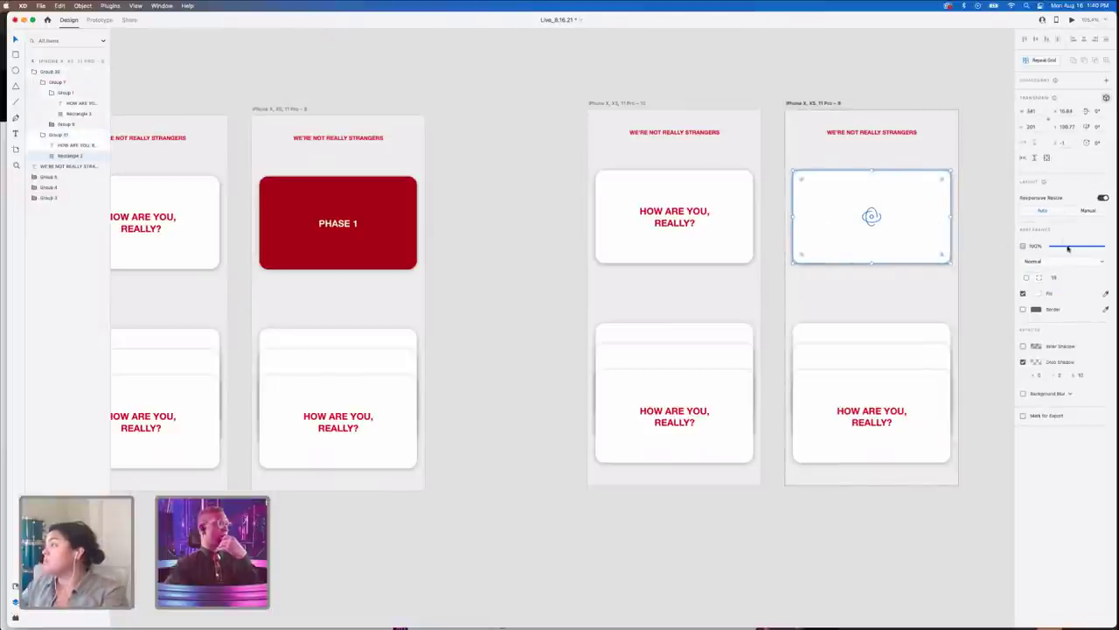
drag(887, 247, 888, 282)
right_click(905, 277)
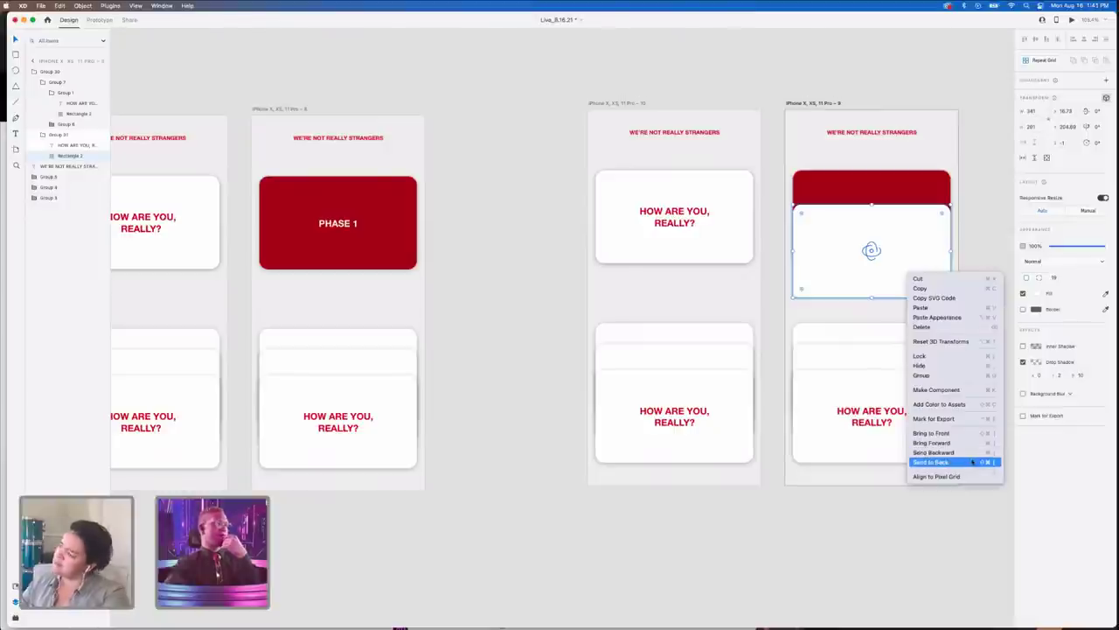
click(973, 462)
- Set Group 7's Z depth to 1 on iPhone X, XS, 11 Pro – 9 and move Group 31's white rectangle back up behind the Phase 1 card
click(907, 191)
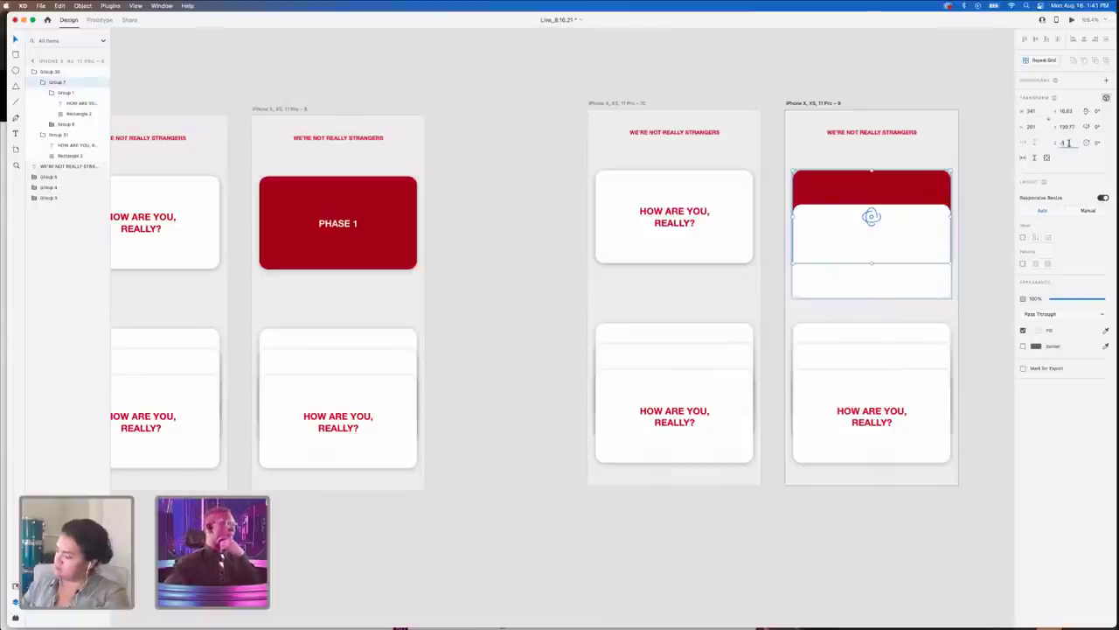
key(super+a)
text(1)
key(Return)
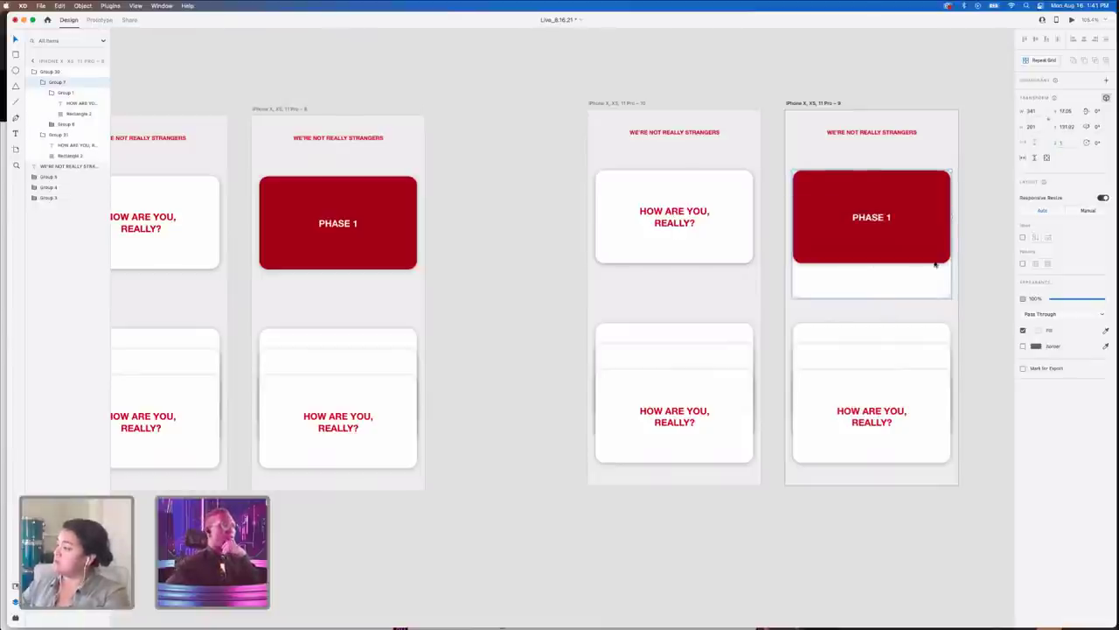
double_click(893, 295)
drag(894, 295, 890, 262)
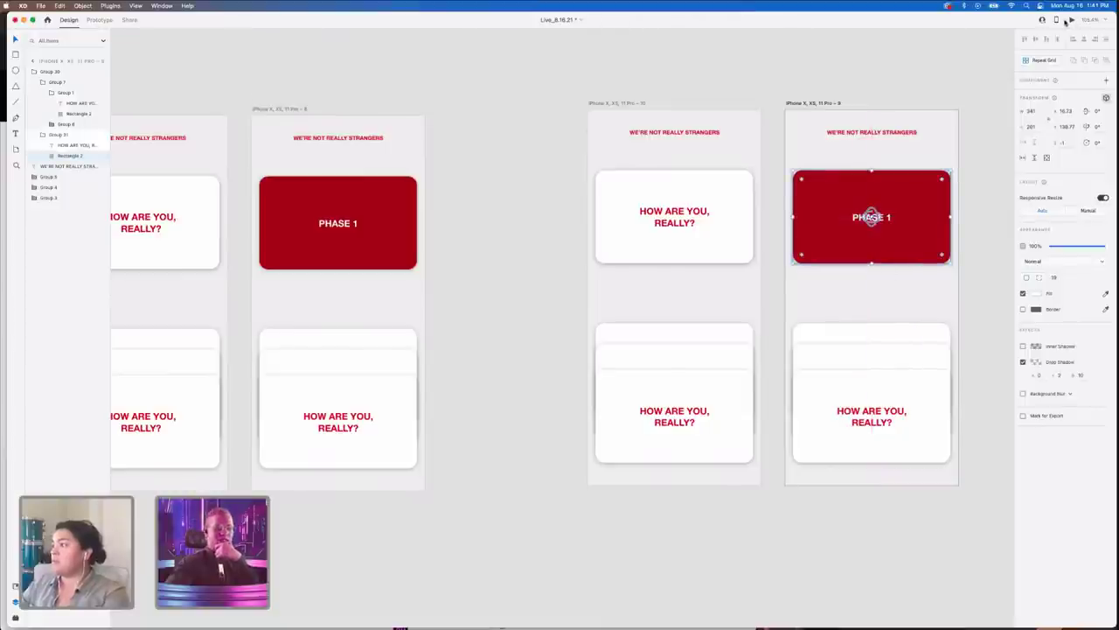
- Preview iPhone X, XS, 11 Pro – 10, link it to artboard – 9 with a Tap-triggered Auto-Animate, and test the flip
click(621, 106)
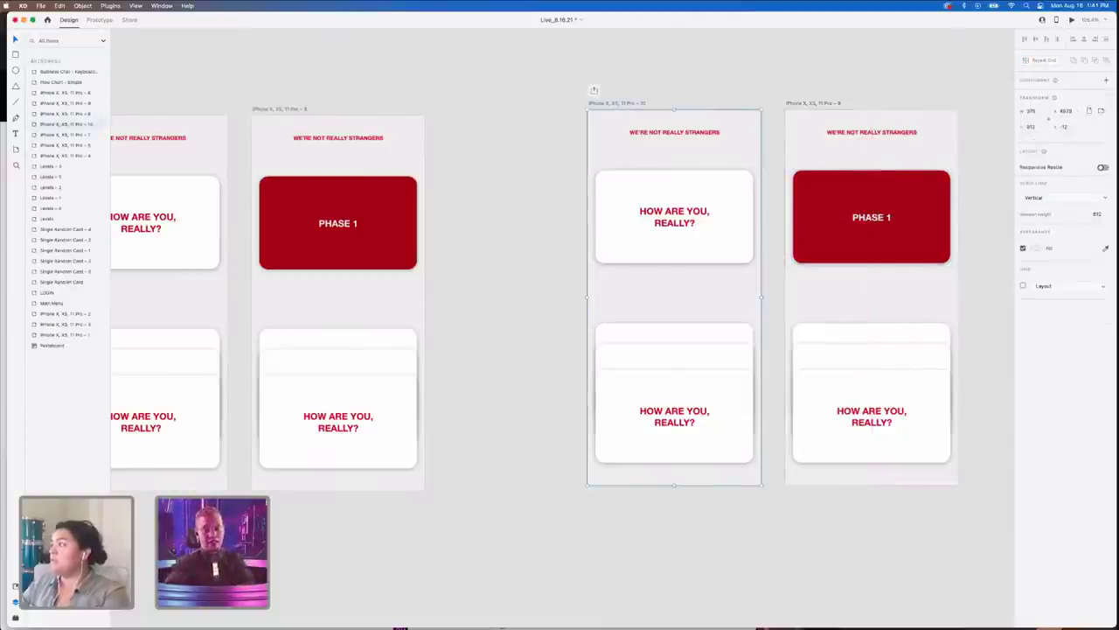
click(1070, 21)
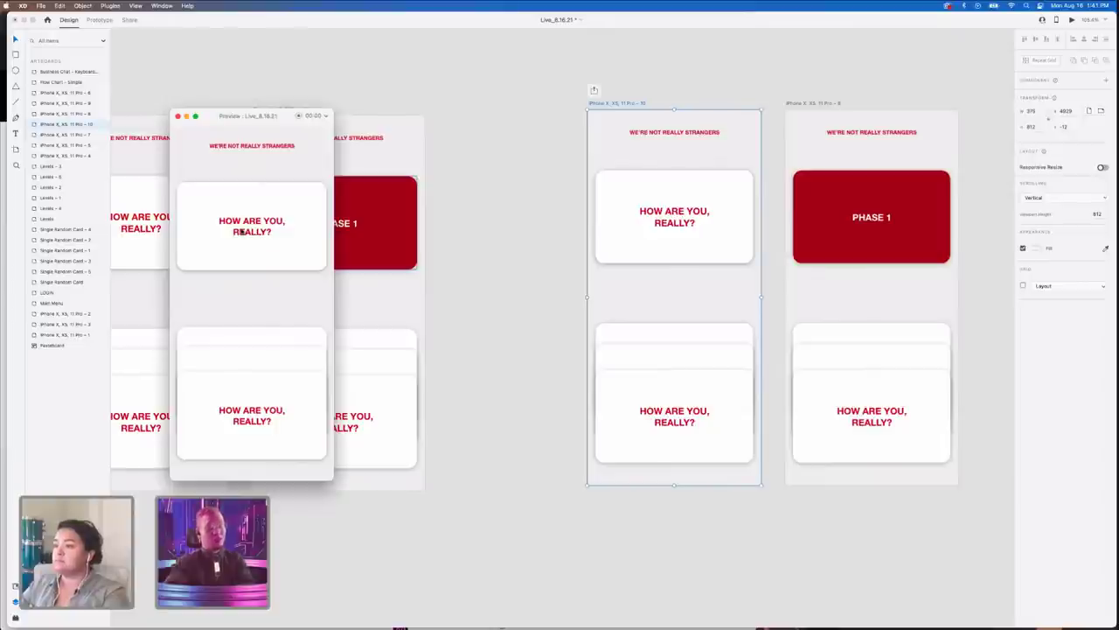
click(99, 19)
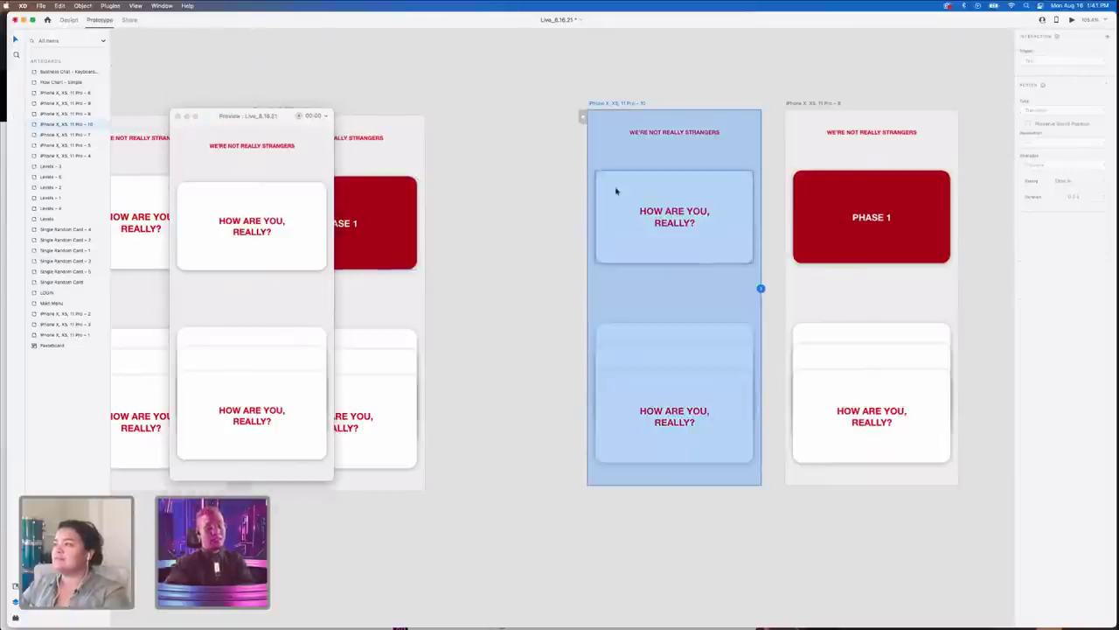
drag(762, 288, 801, 295)
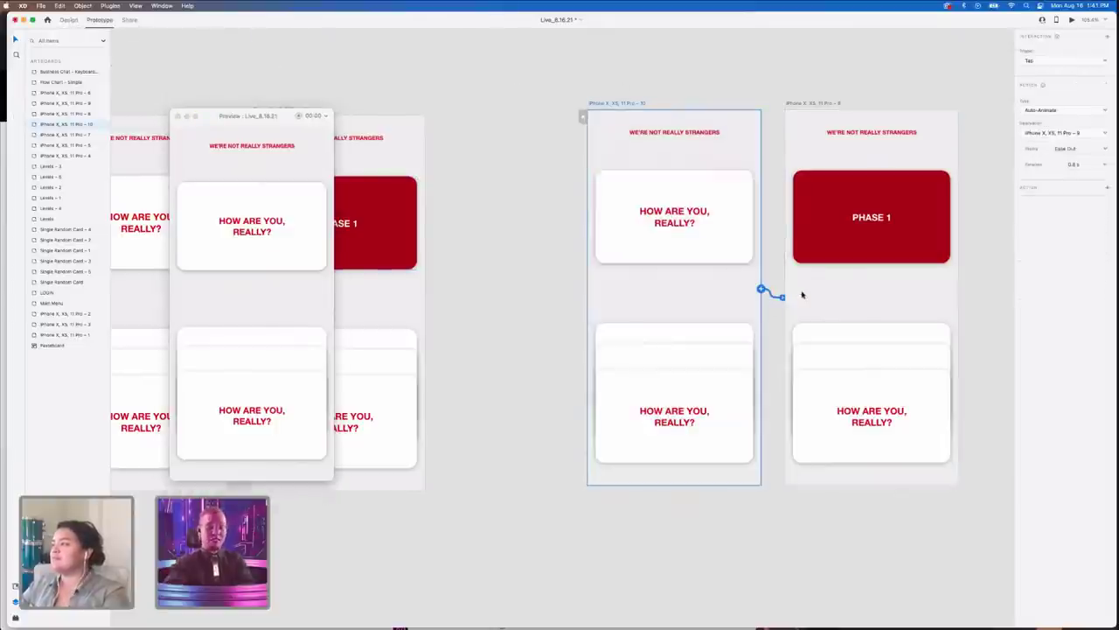
click(276, 234)
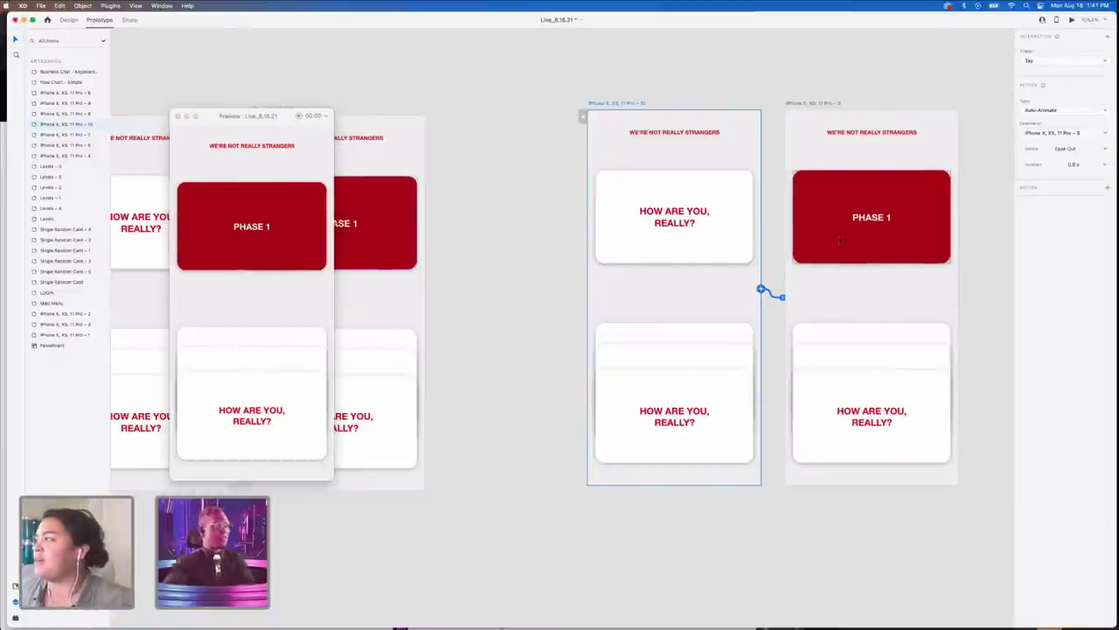
- Link the Phase 1 card back to iPhone X, XS, 11 Pro – 10 with a Tap-triggered Auto-Animate and test the flip in both directions
click(901, 196)
drag(950, 216, 708, 295)
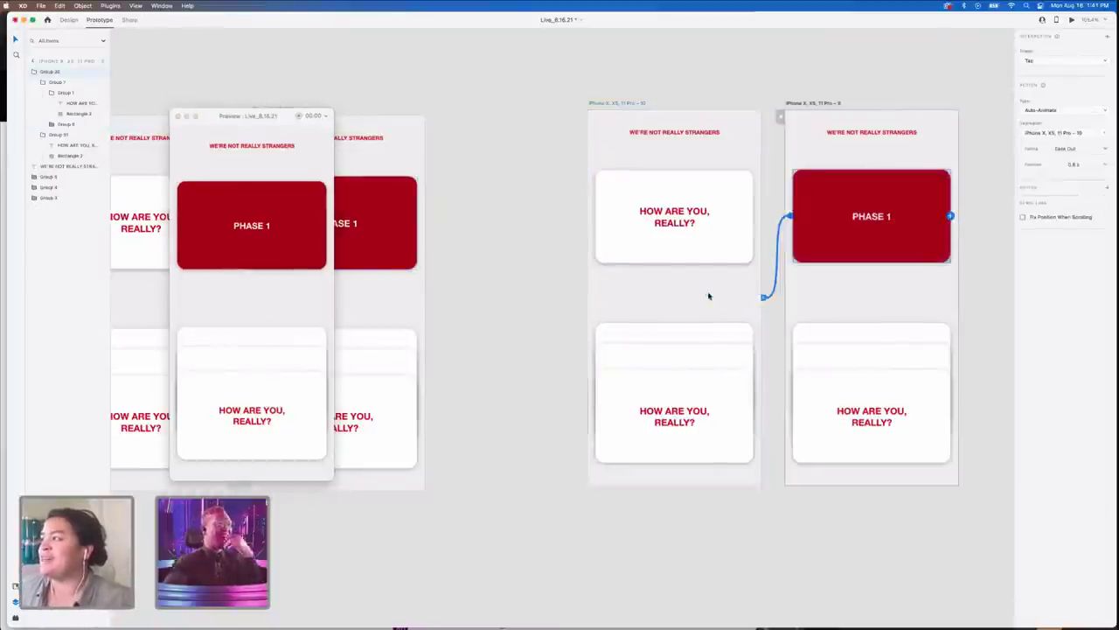
click(197, 188)
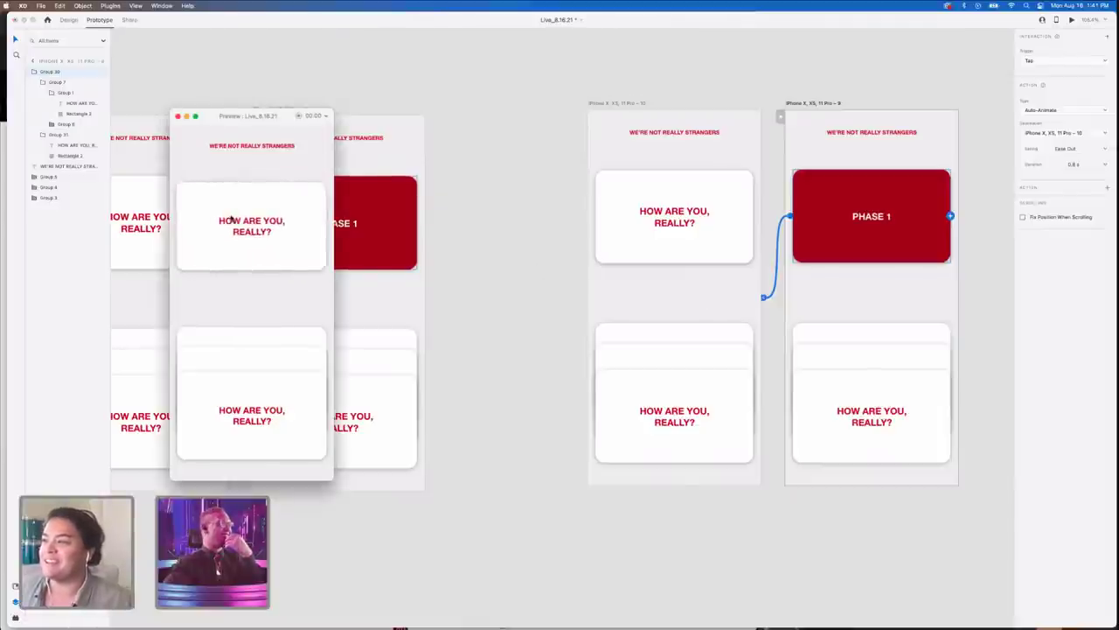
click(230, 234)
click(230, 232)
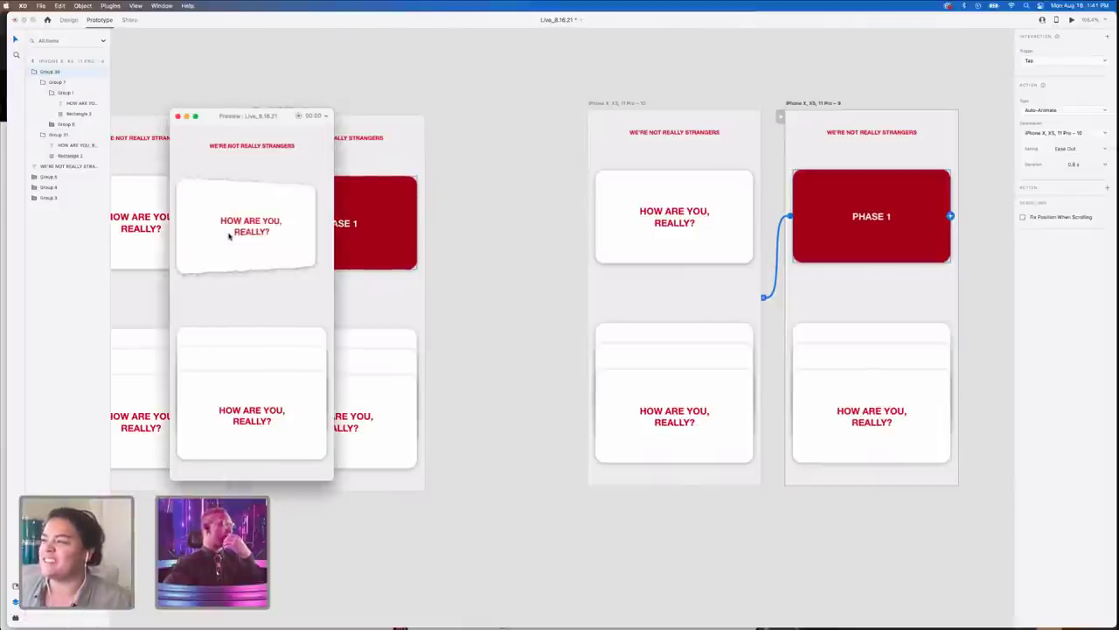
click(246, 210)
- Preview the original card flip starting from iPhone X, XS, 11 Pro – 7 in both directions
drag(263, 115, 479, 259)
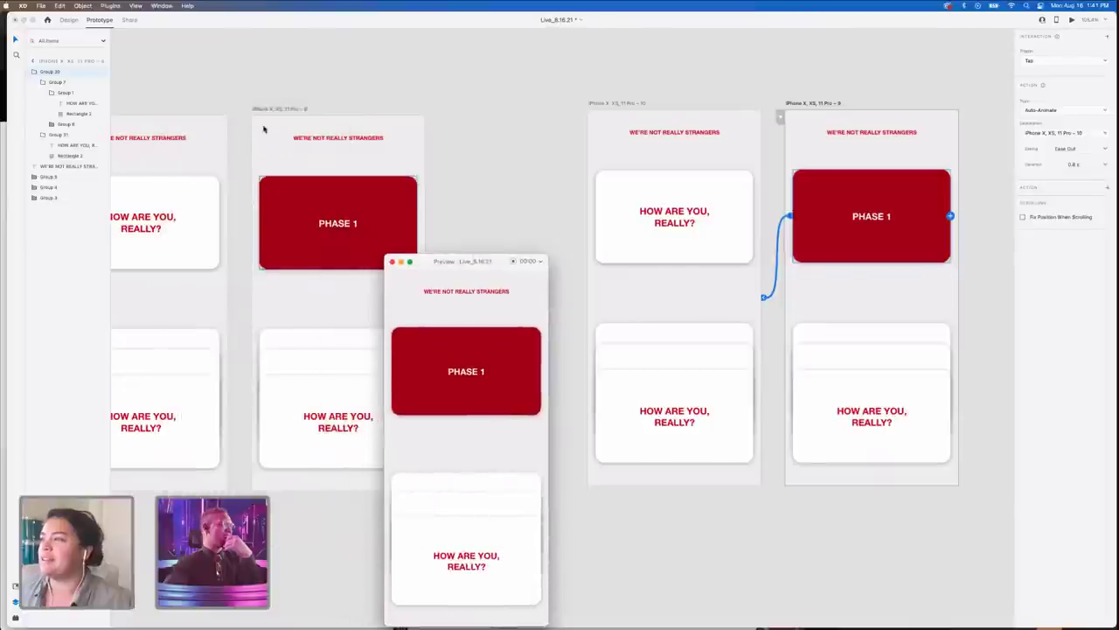
scroll(131, 85, left, 3)
scroll(166, 96, left, 2)
click(207, 106)
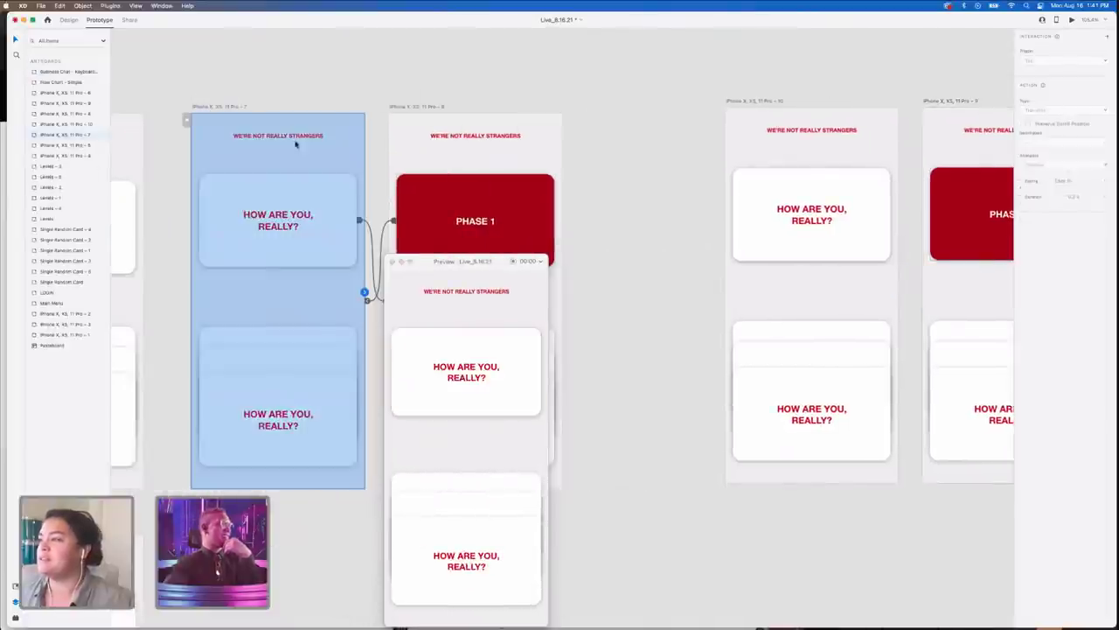
click(463, 388)
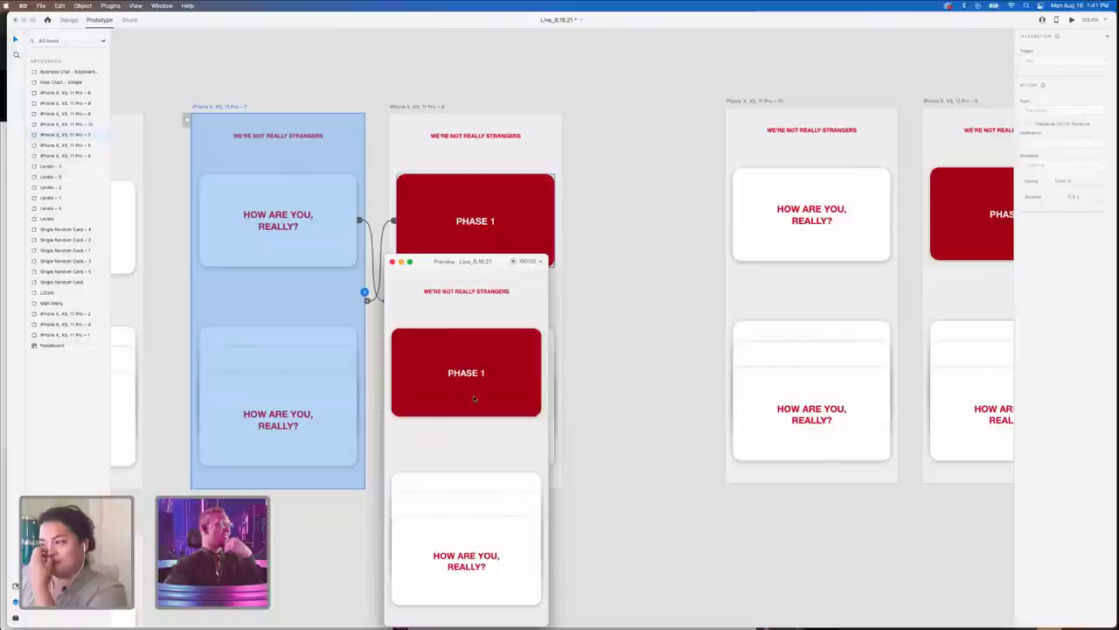
click(473, 399)
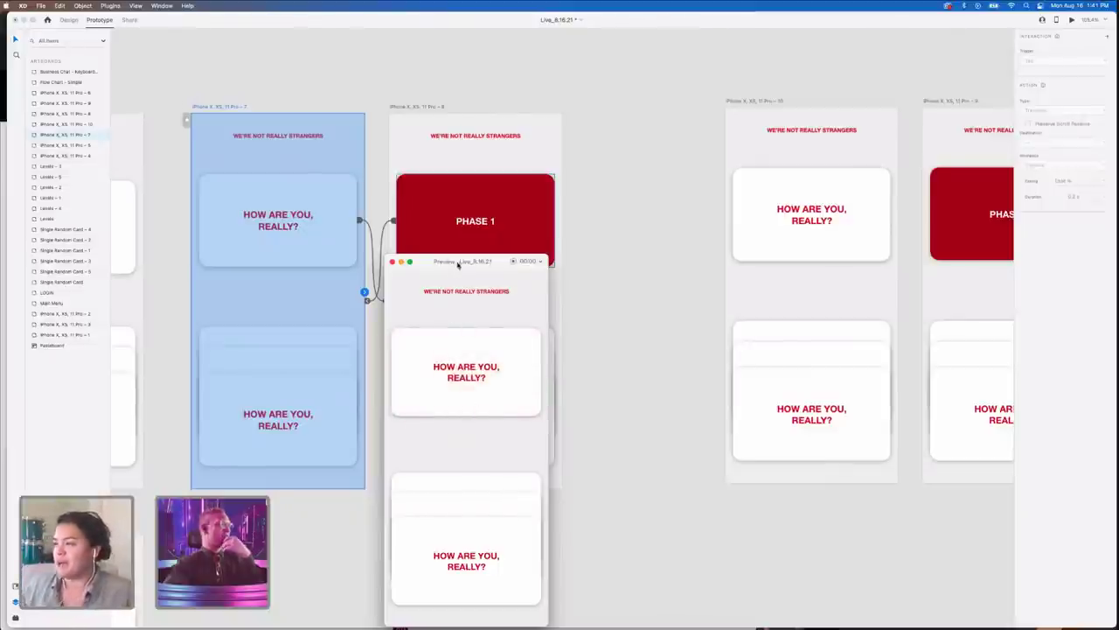
- Replay the reworked flip from iPhone X, XS, 11 Pro – 10 for comparison and close the preview
drag(487, 264, 680, 121)
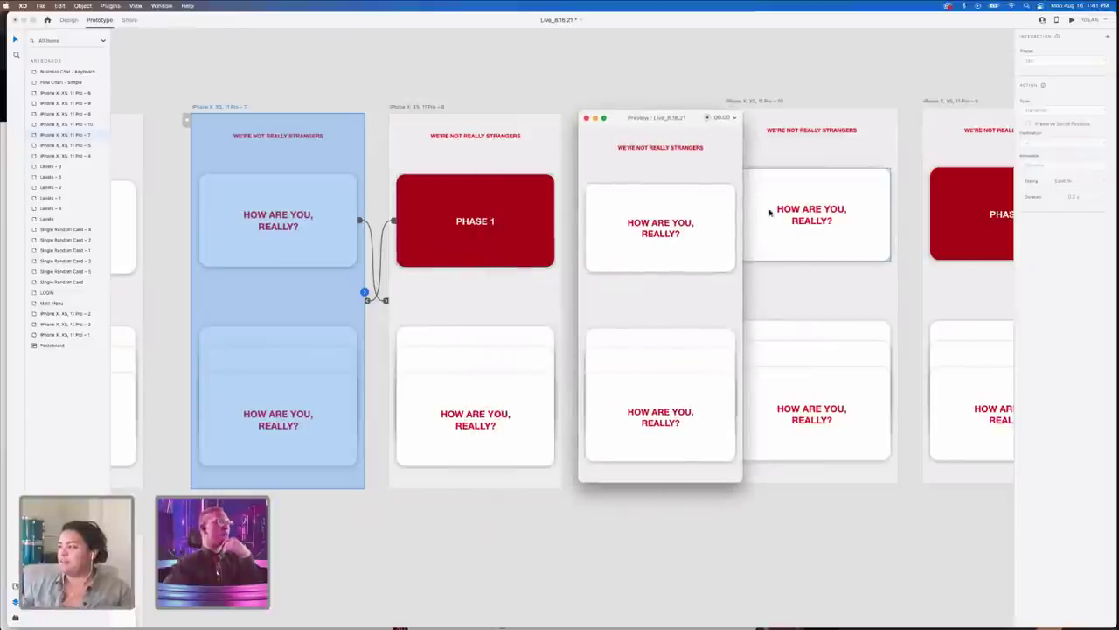
click(743, 101)
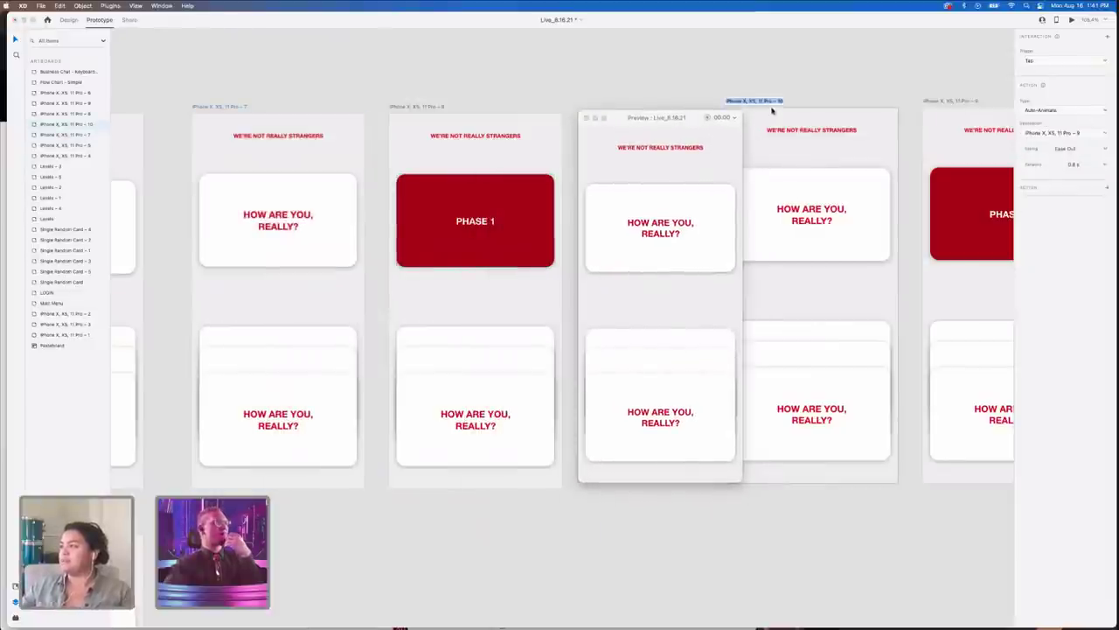
click(779, 105)
click(682, 273)
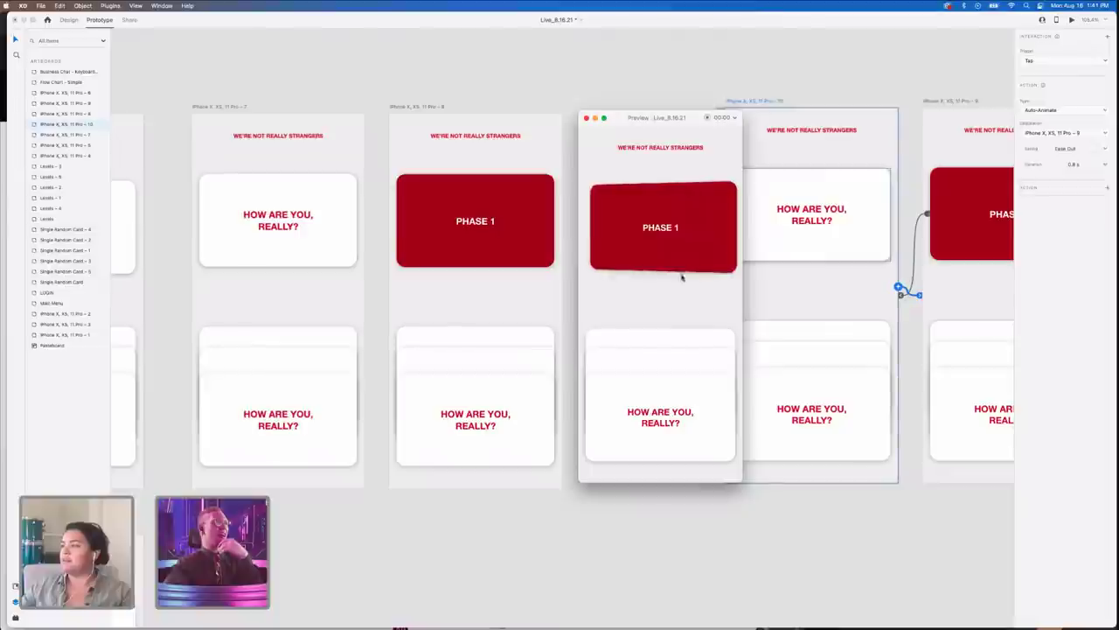
click(587, 118)
- Change the text of the faded top card on the Levels – 5 artboard to PHASE 1
scroll(600, 220, down, 5)
scroll(610, 380, down, 3)
scroll(610, 382, up, 2)
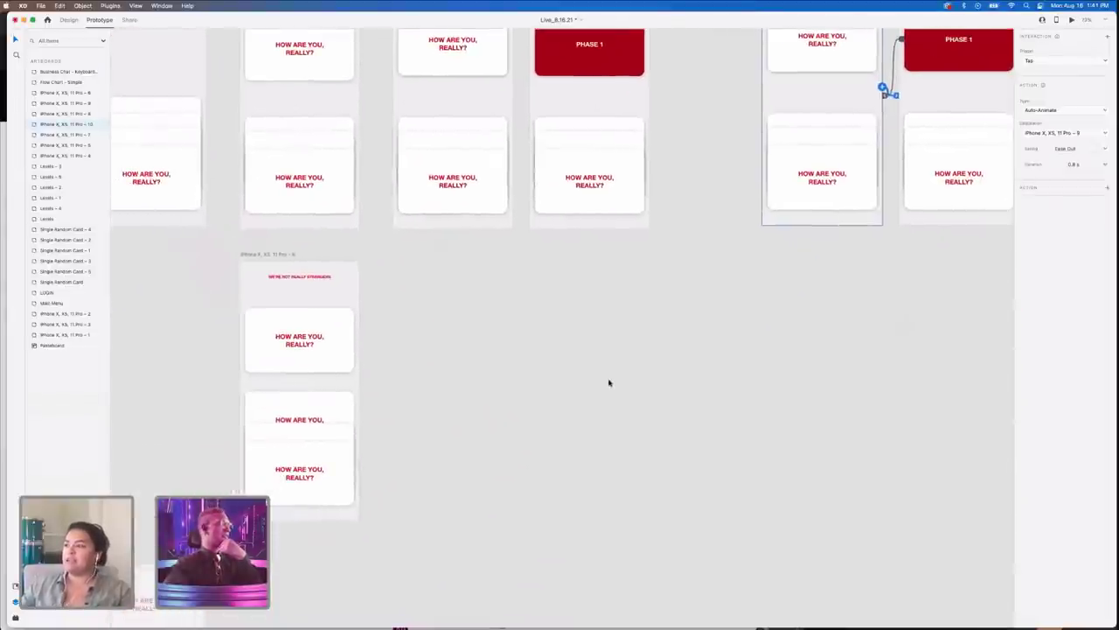
scroll(417, 464, down, 3)
scroll(367, 472, down, 3)
click(298, 468)
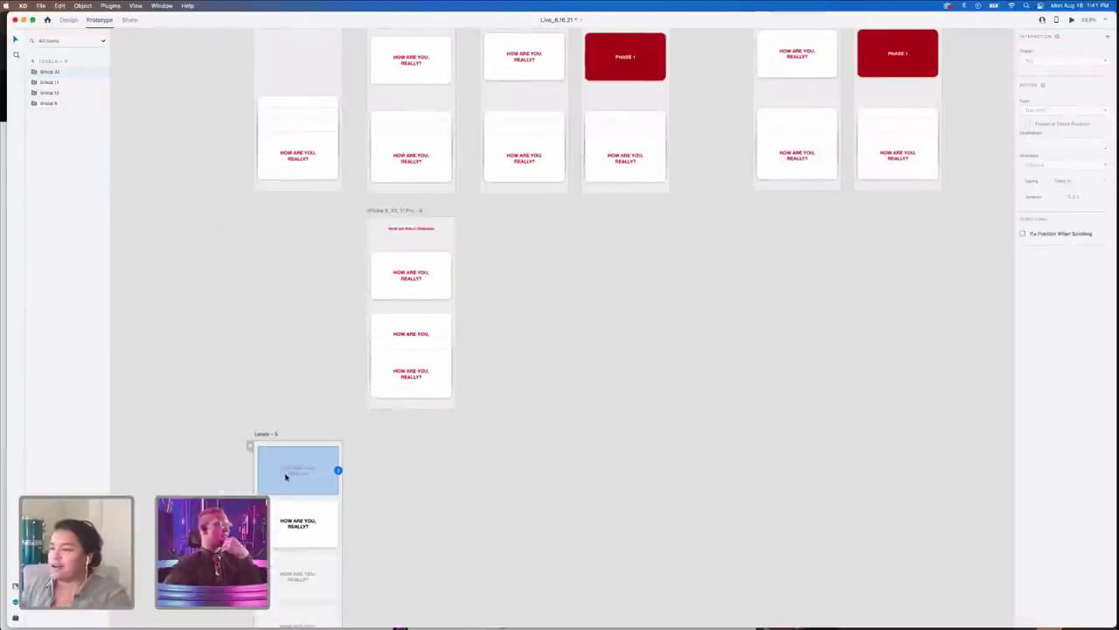
scroll(324, 463, down, 2)
scroll(324, 414, up, 3)
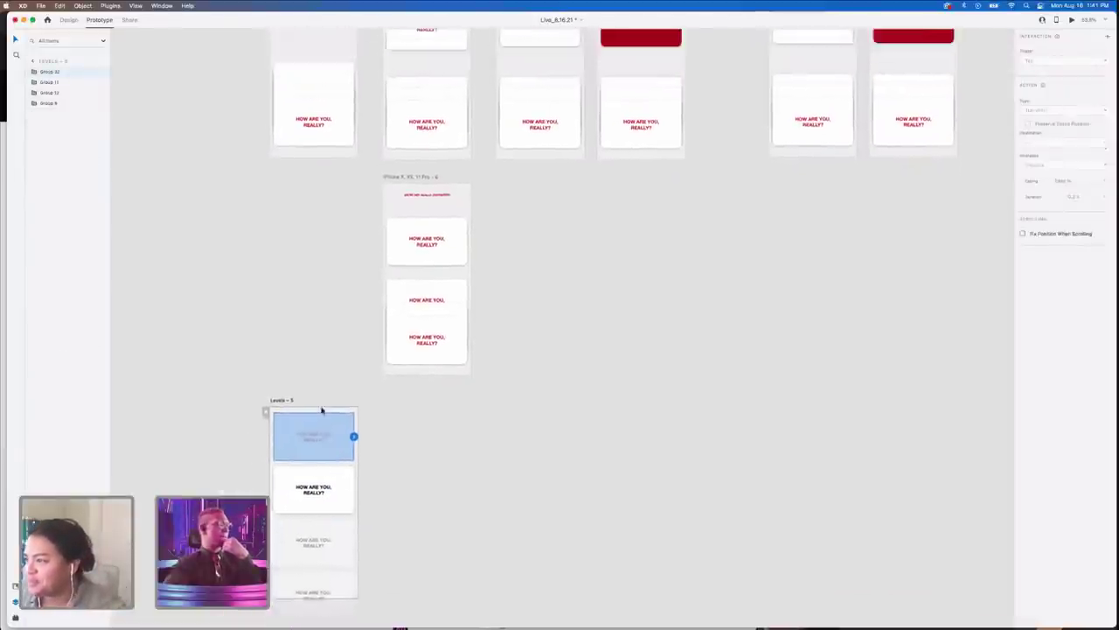
double_click(320, 516)
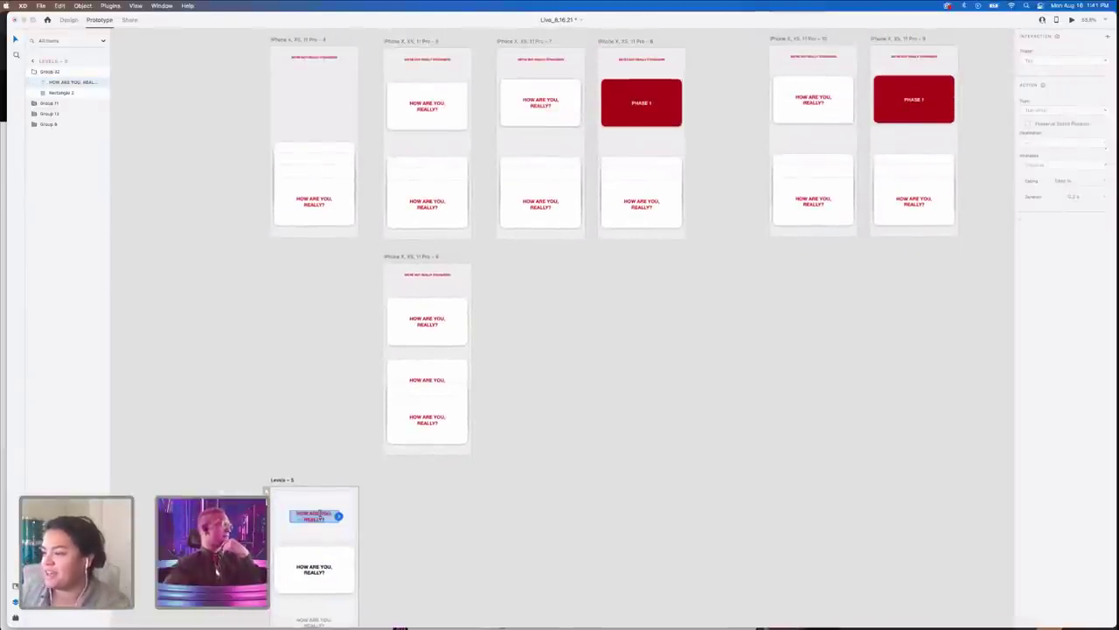
key(BackSpace)
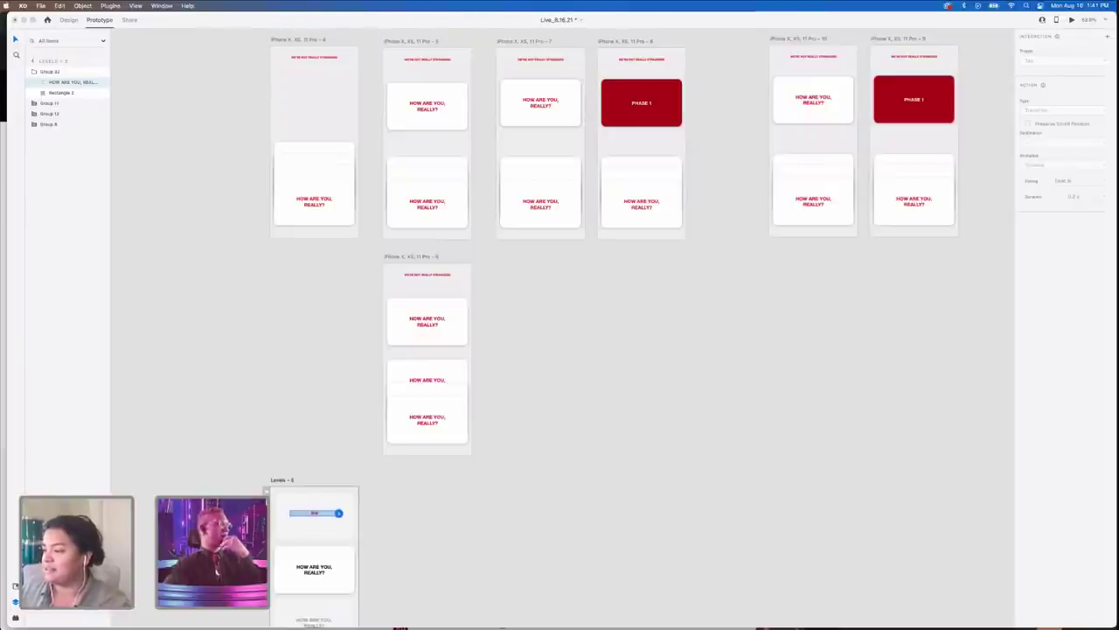
key(Escape)
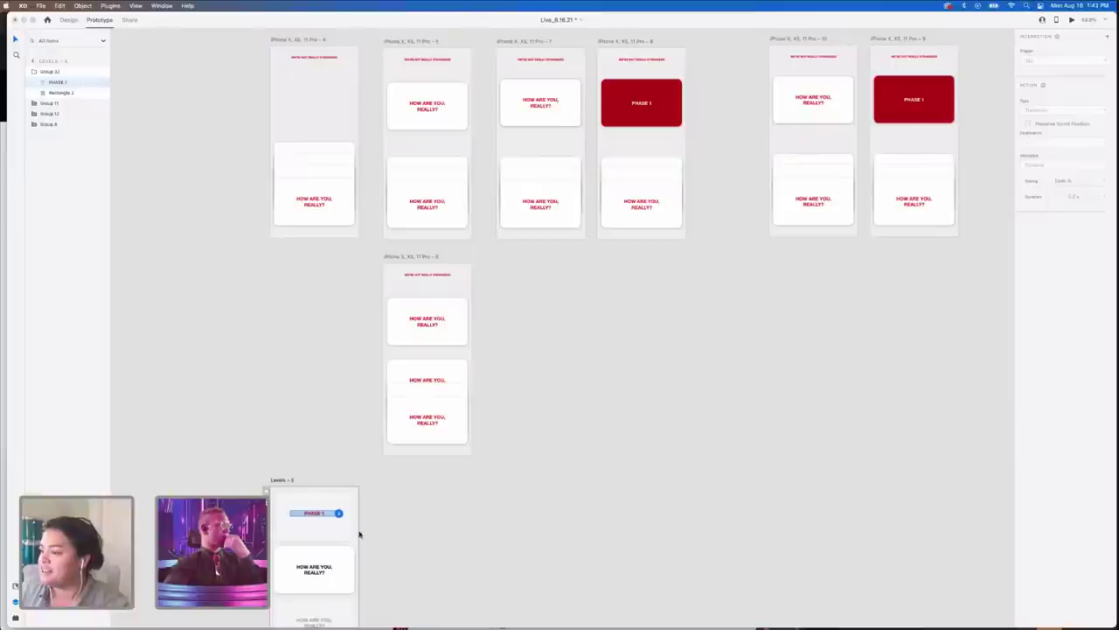
scroll(289, 515, down, 4)
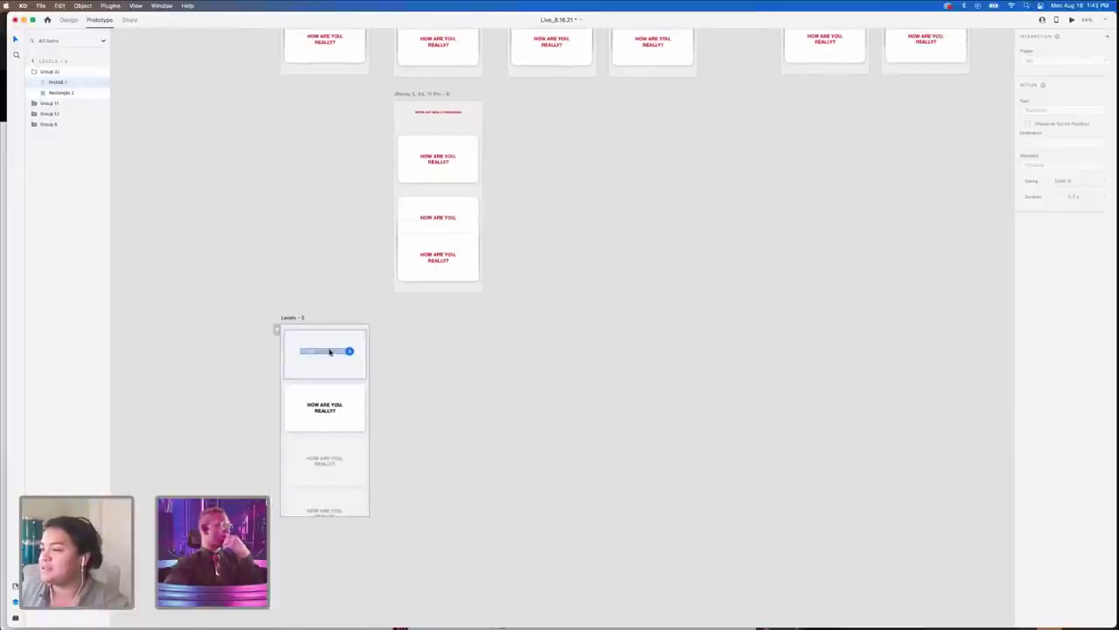
scroll(357, 360, up, 5)
scroll(354, 412, down, 2)
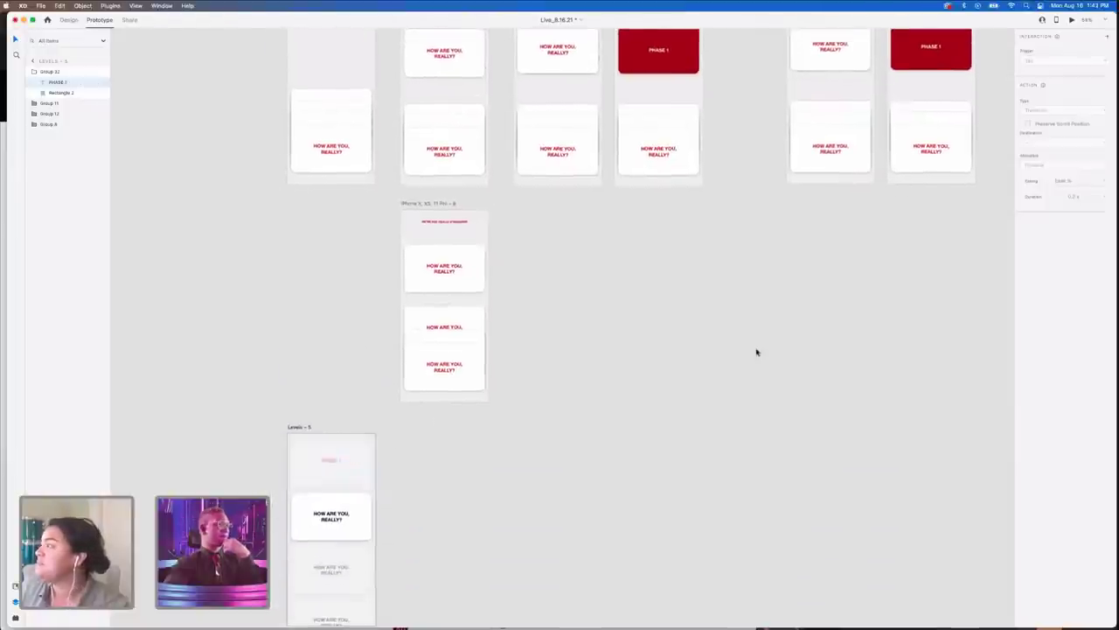
scroll(757, 350, down, 2)
- Return to design mode and recolour the top card's PHASE 1 text with a sampled white
click(68, 19)
scroll(887, 390, down, 2)
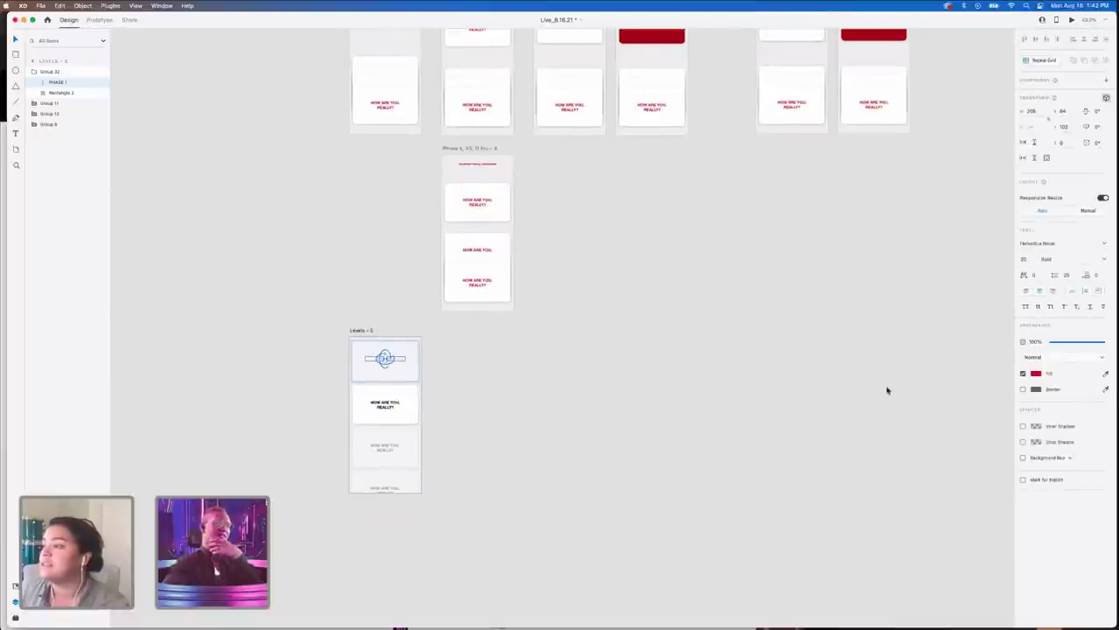
click(1036, 374)
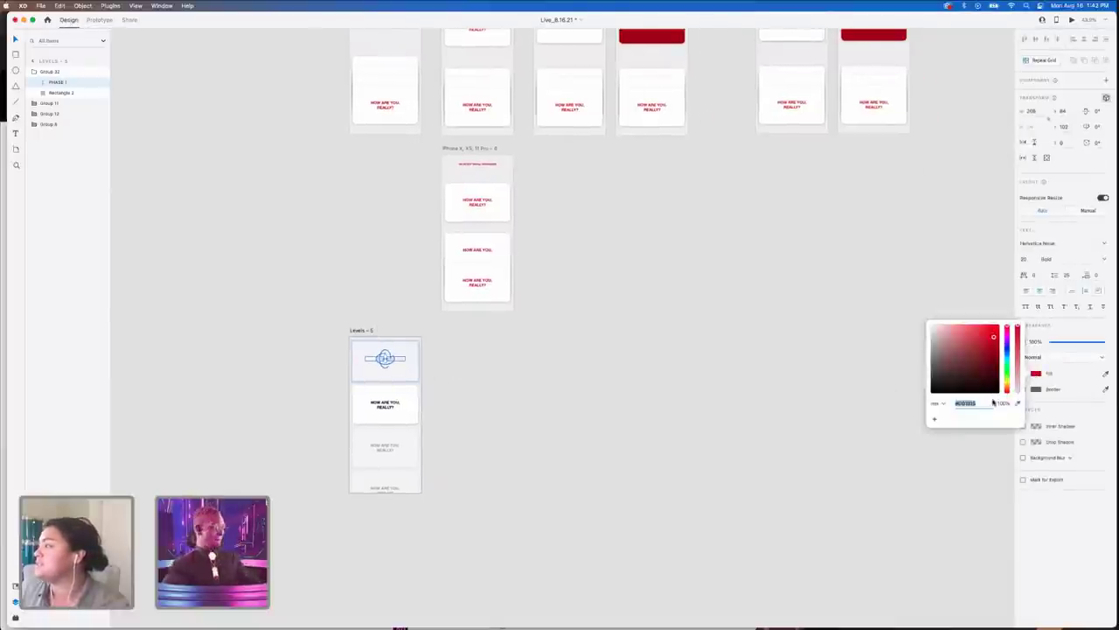
click(1016, 403)
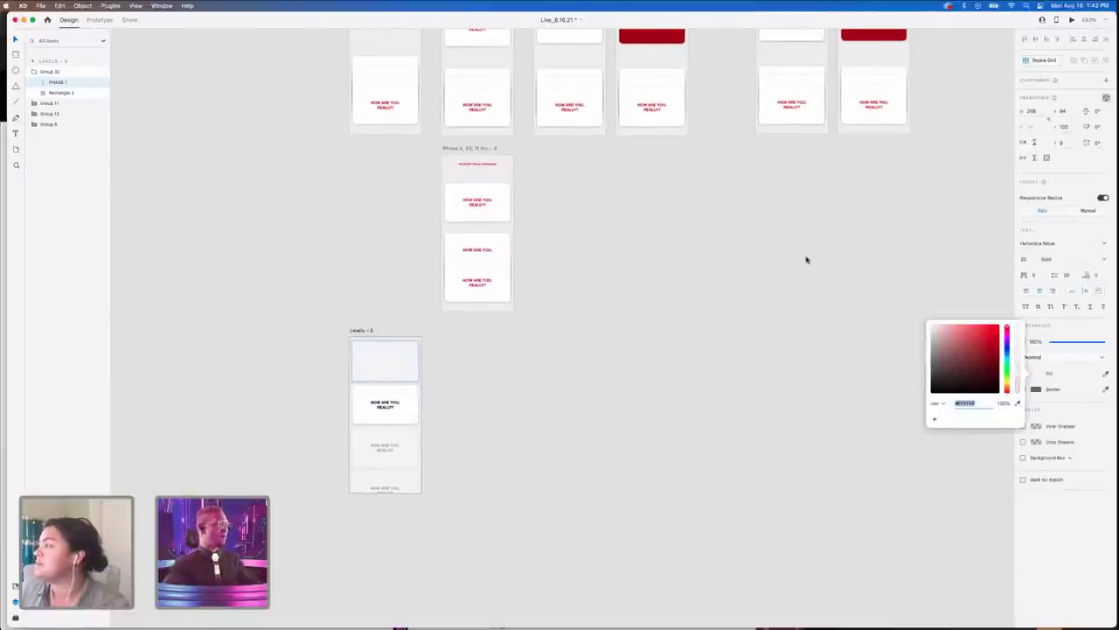
click(806, 259)
- Fill the top Levels – 5 card with the dark red sampled from the Phase 1 card and set its PHASE 1 text to white
click(359, 359)
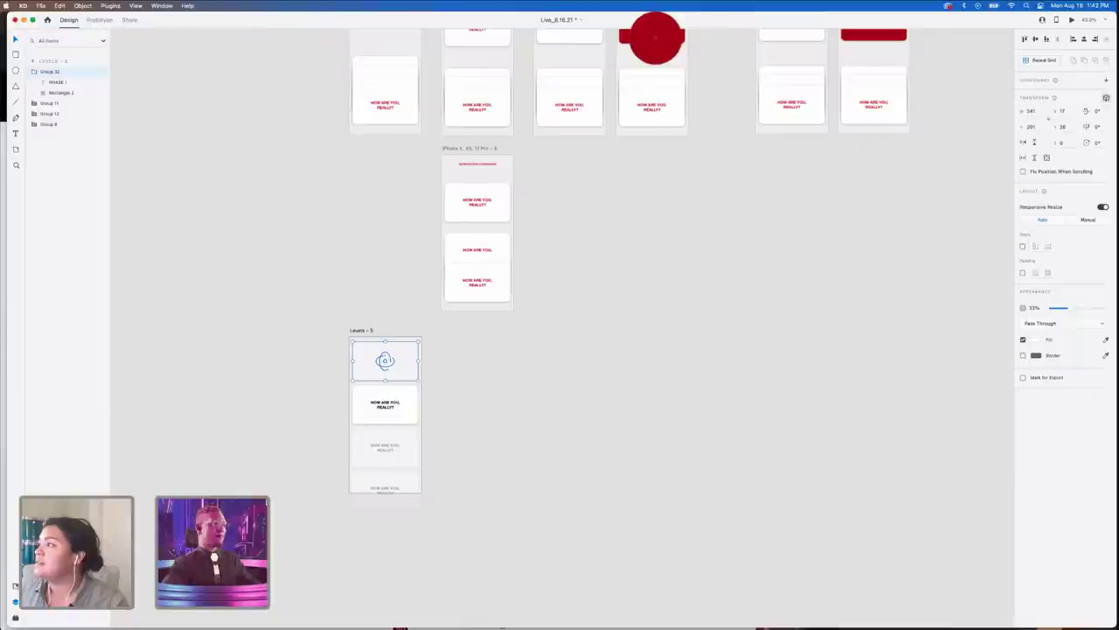
click(597, 303)
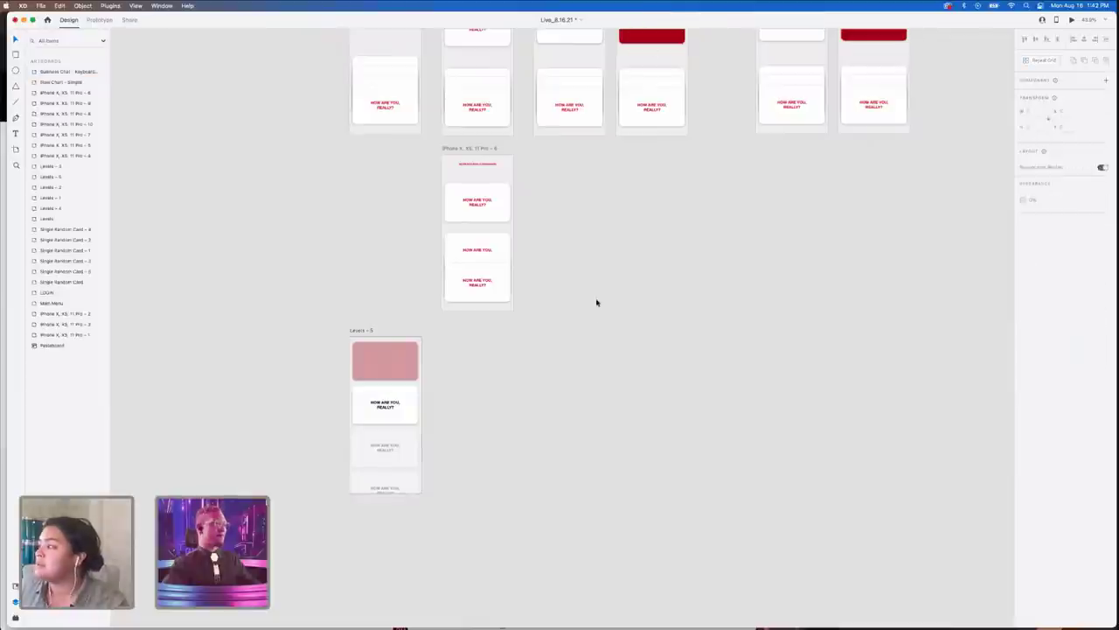
click(369, 370)
double_click(379, 361)
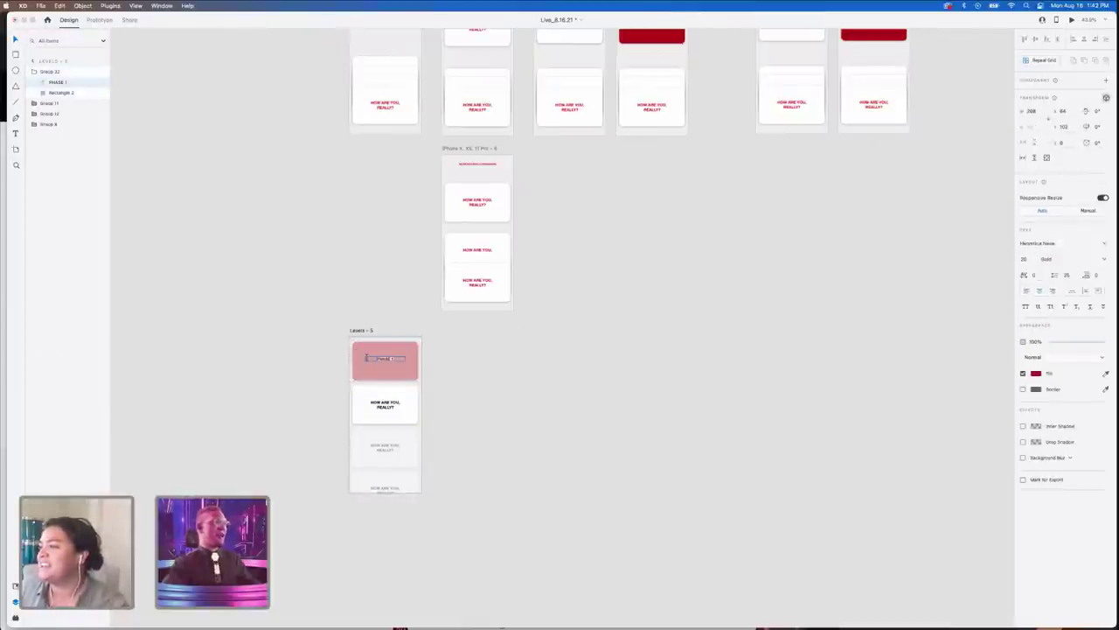
click(1035, 373)
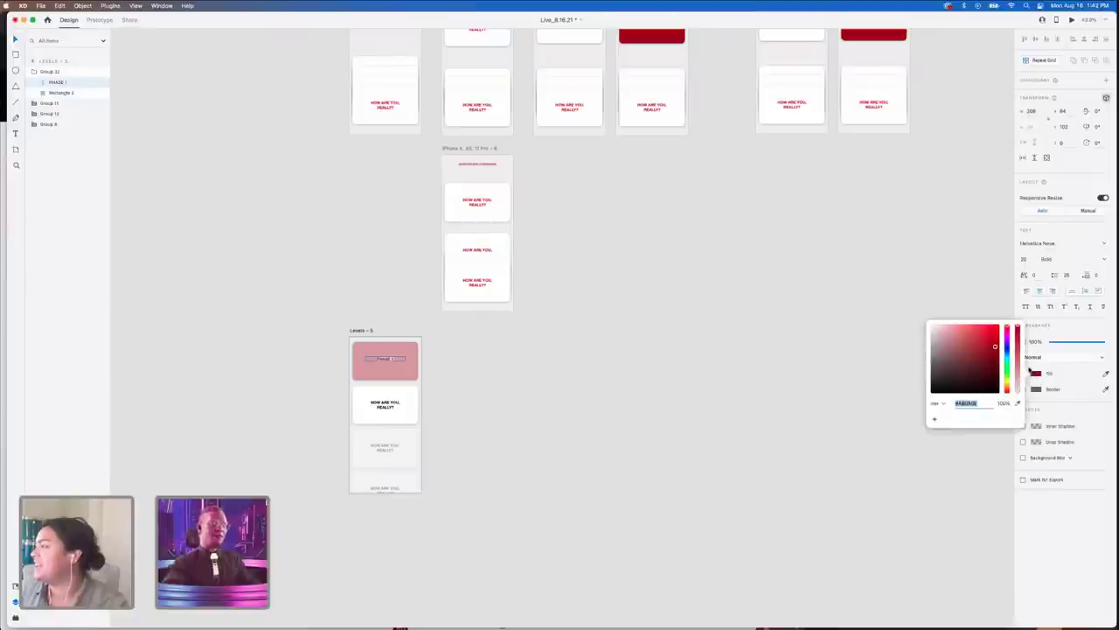
drag(953, 338, 846, 262)
click(845, 262)
scroll(458, 341, up, 1)
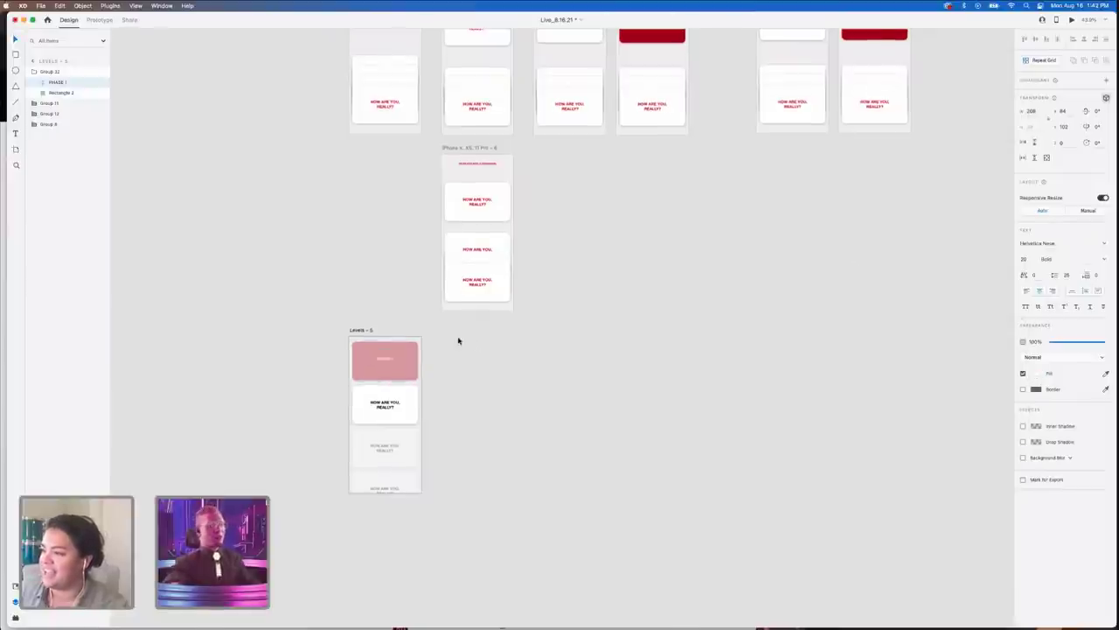
scroll(402, 357, up, 5)
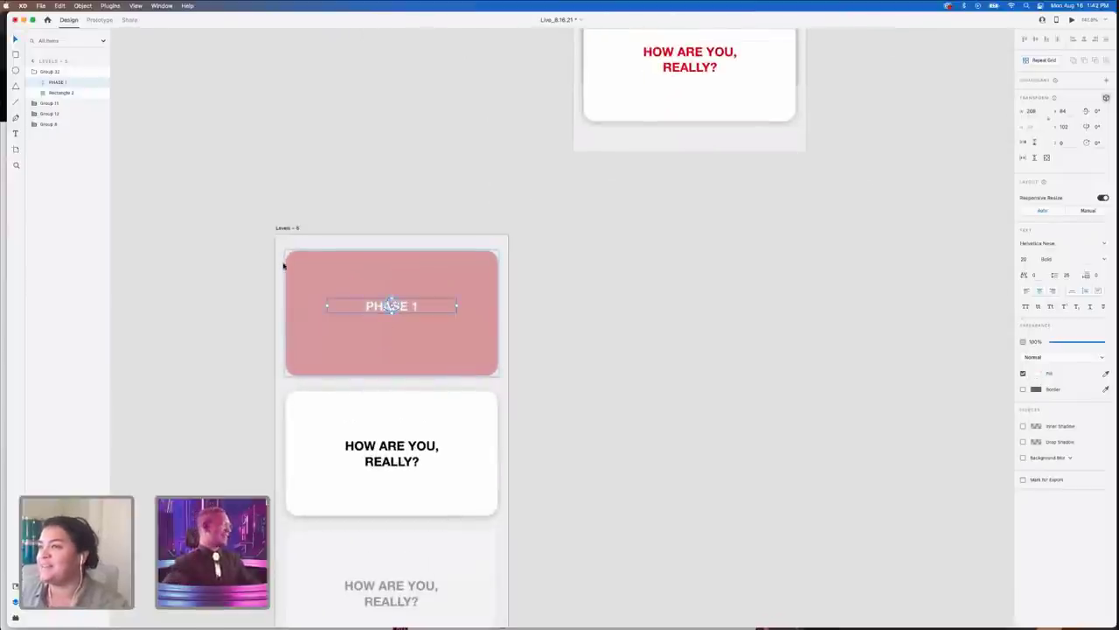
- Turn off 3D transforms for the top PHASE 1 card group on the Levels – 5 artboard
click(166, 96)
click(328, 264)
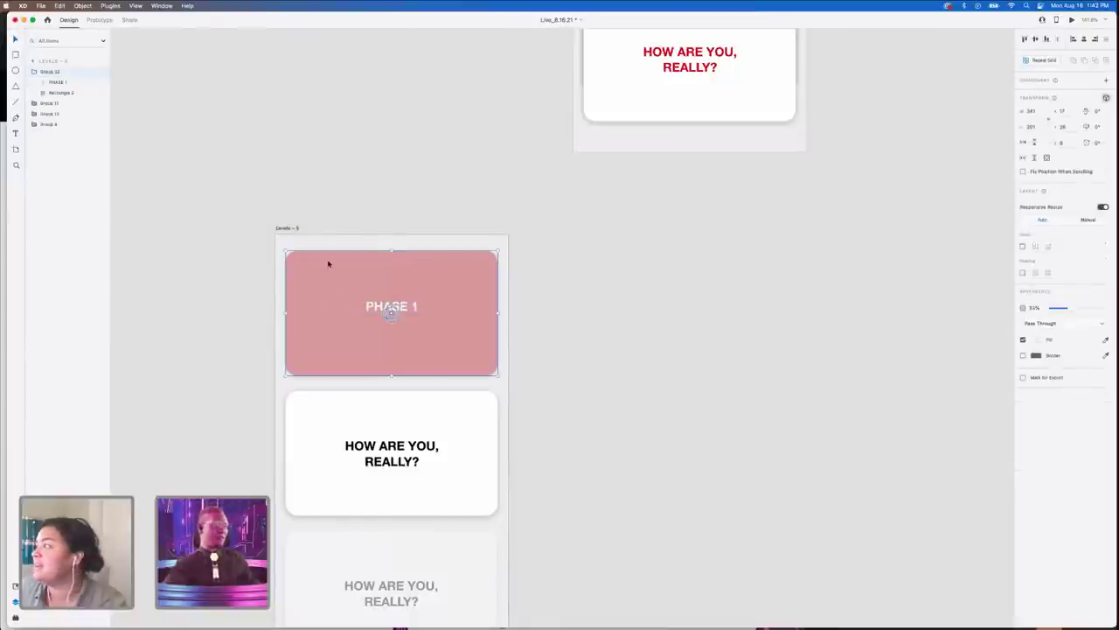
click(1106, 98)
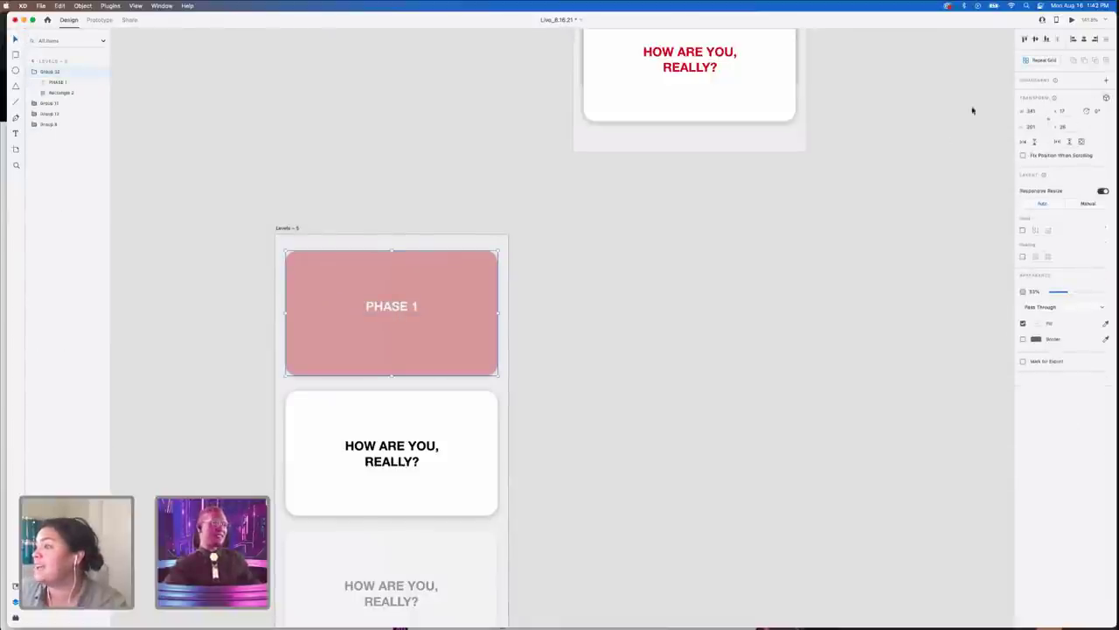
- Move the PHASE 1 text down to the vertical centre of the top Levels – 5 card
click(742, 229)
double_click(383, 308)
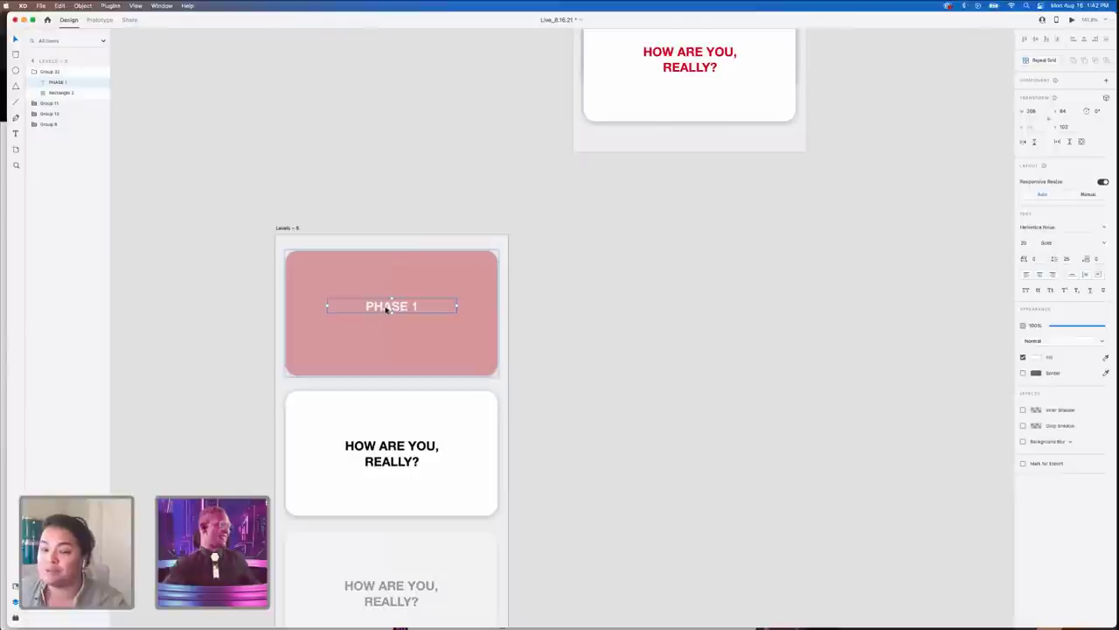
drag(386, 308, 395, 315)
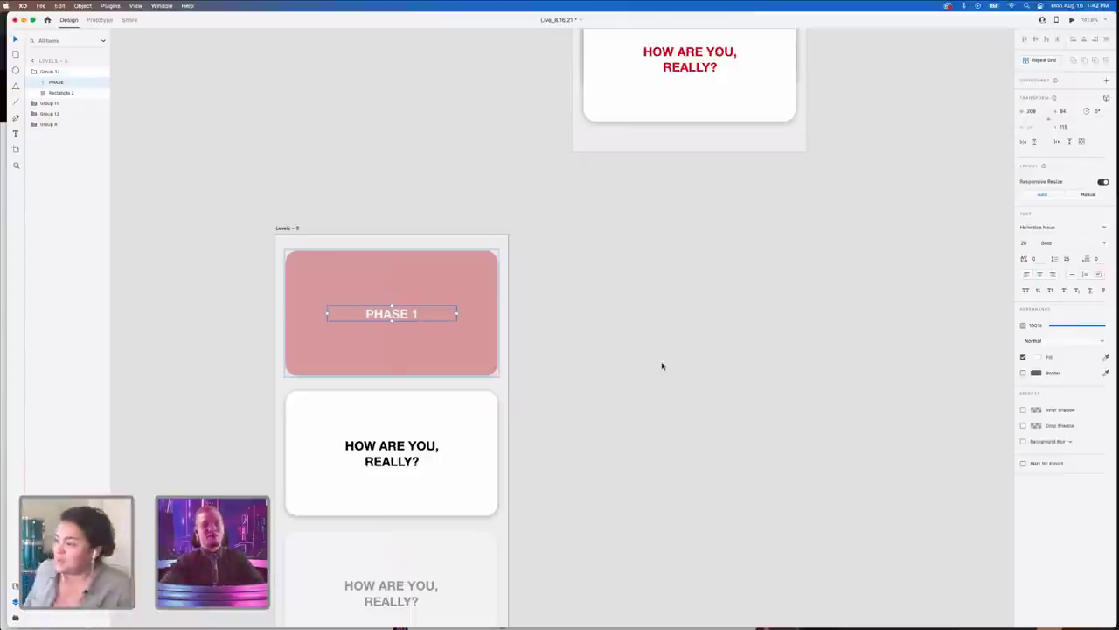
click(603, 434)
- Try to recolour the second Levels – 5 card's HOW ARE YOU, REALLY? text with a colour sampled from the canvas
scroll(569, 402, down, 2)
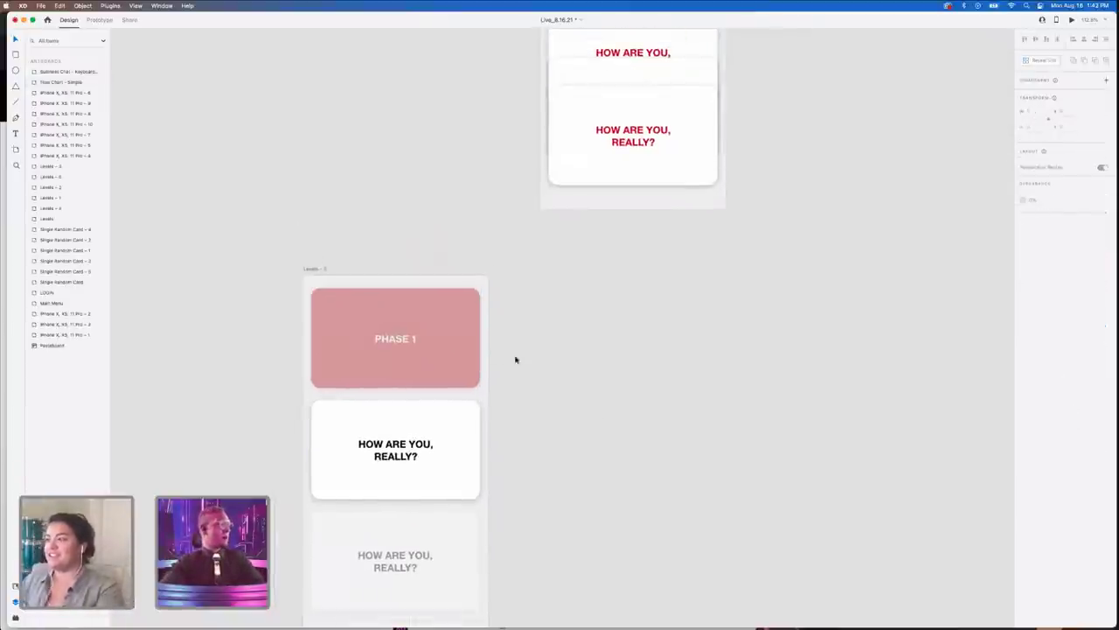
double_click(375, 458)
key(Return)
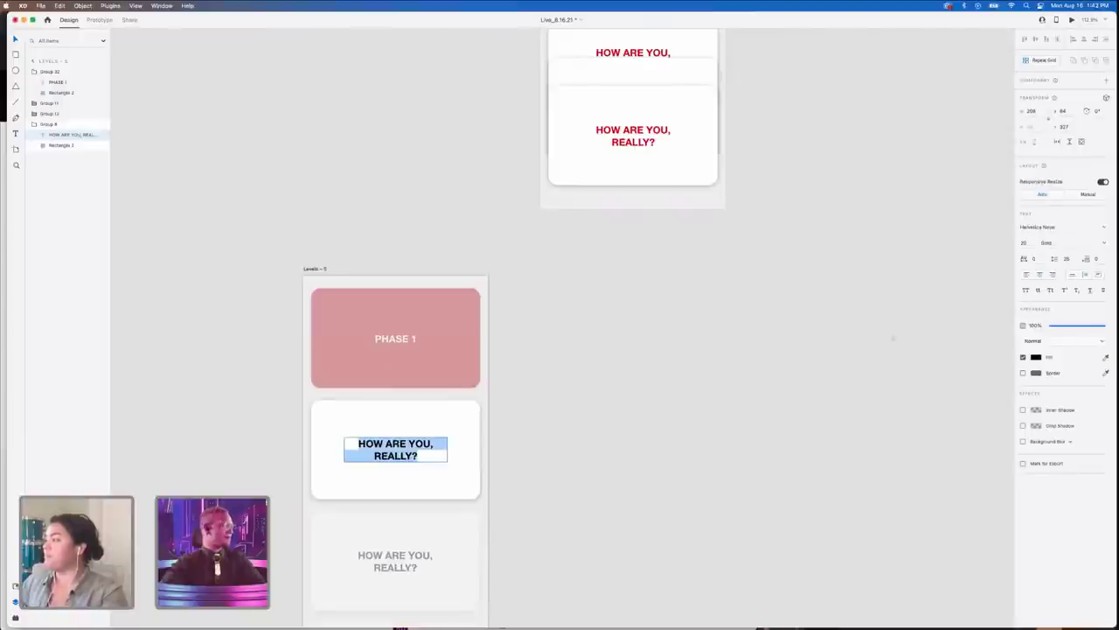
key(Escape)
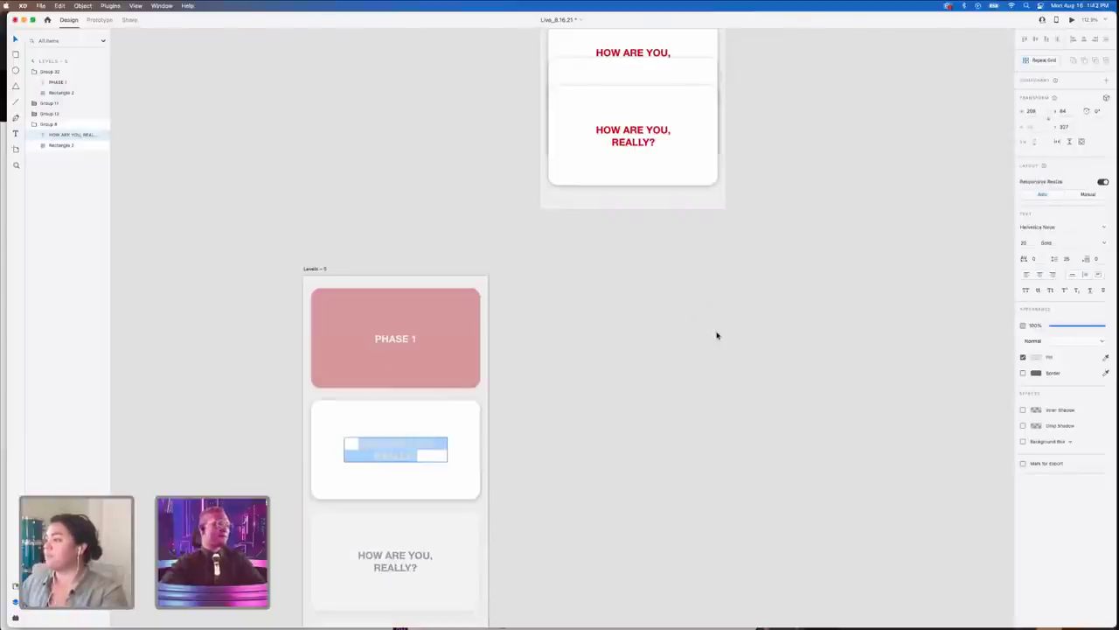
scroll(717, 332, down, 3)
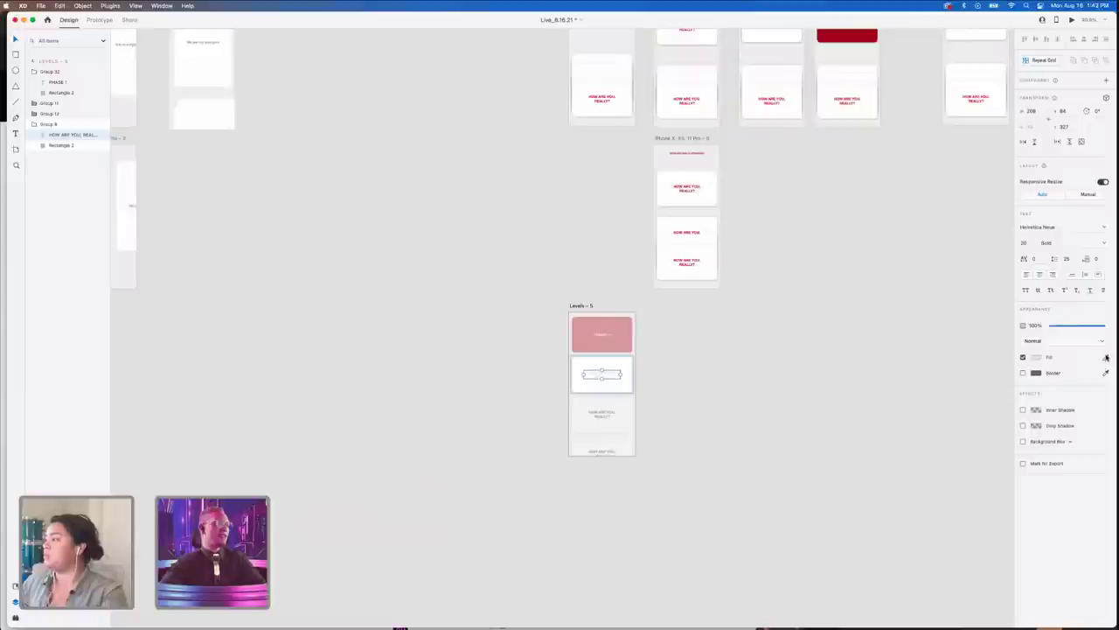
click(1105, 356)
click(851, 157)
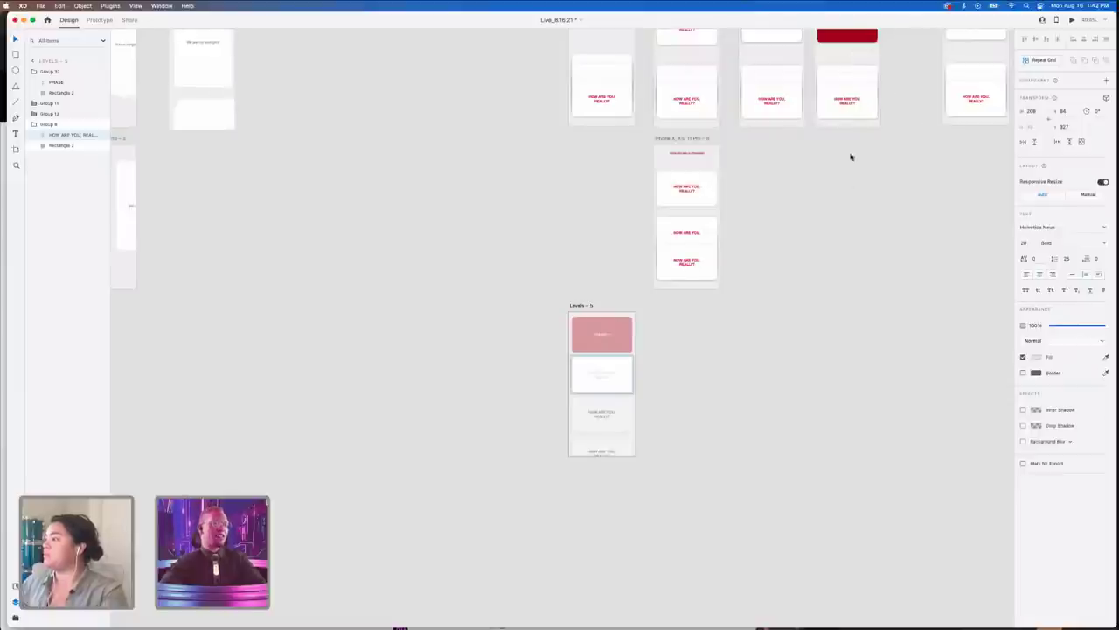
right_click(831, 39)
click(818, 40)
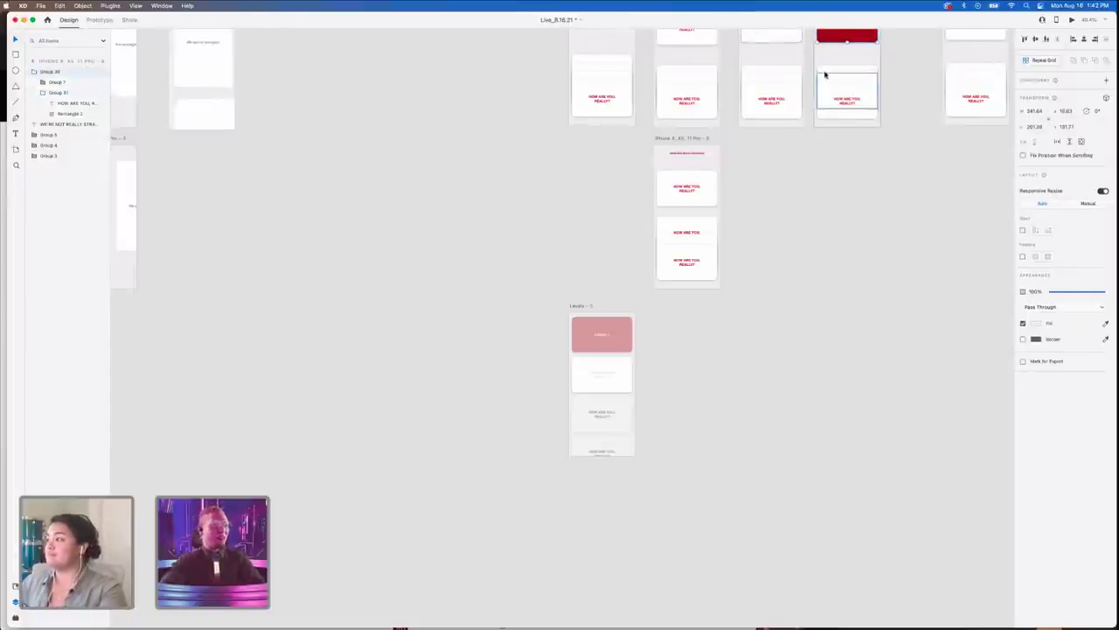
- Sample the neighbouring Phase 1 card's dark red as the fill of the iPhone X, XS, 11 Pro – 8 card group and save it as a swatch
scroll(822, 87, up, 5)
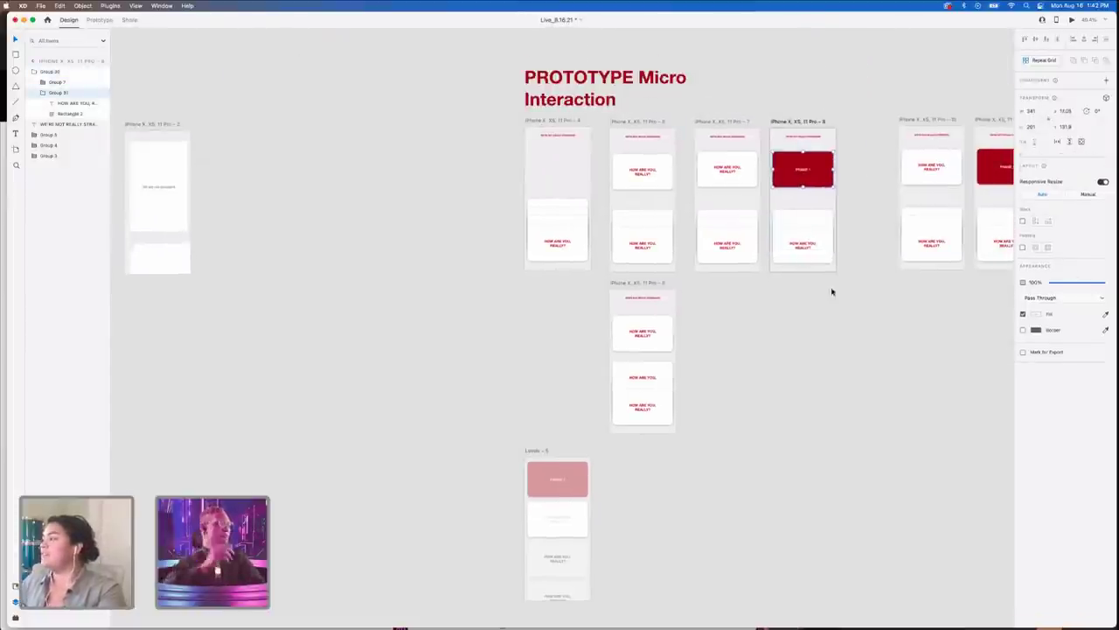
click(430, 347)
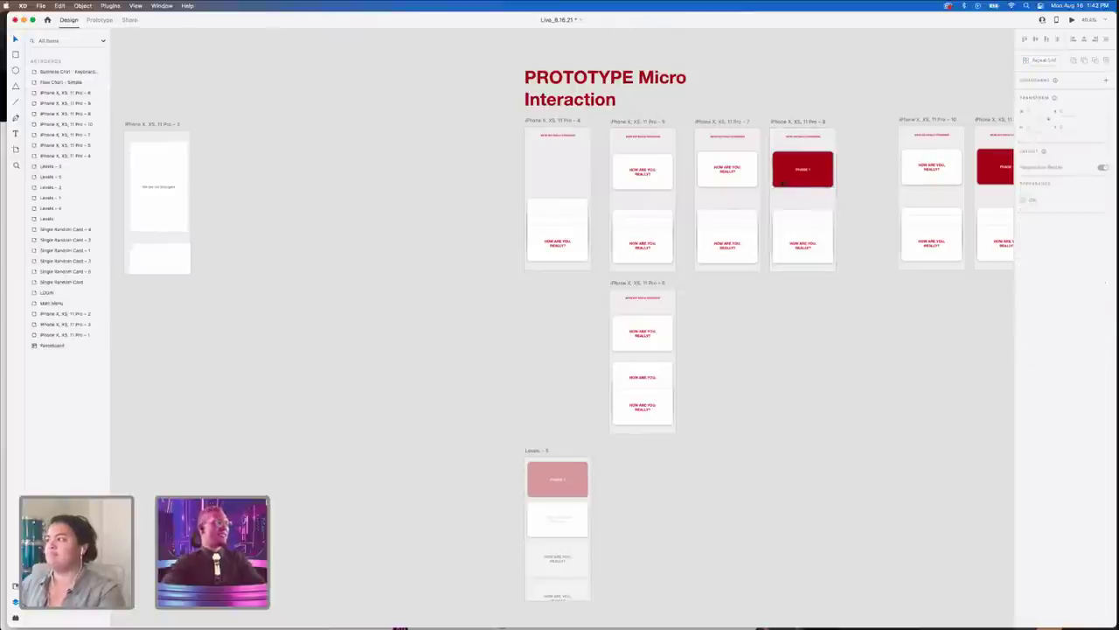
click(783, 183)
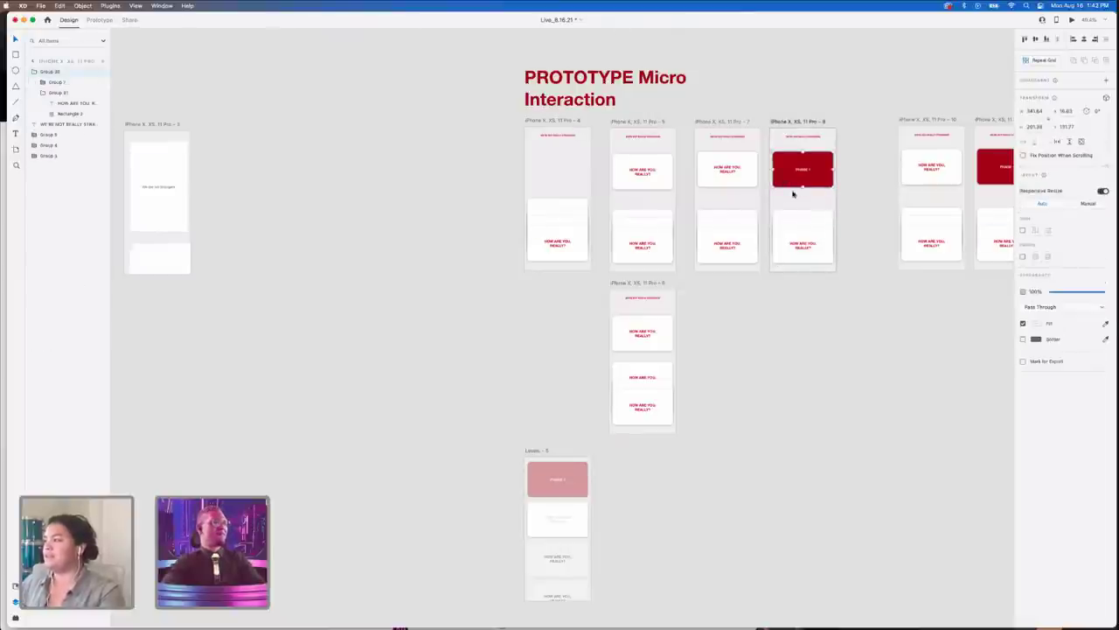
double_click(787, 185)
click(1036, 313)
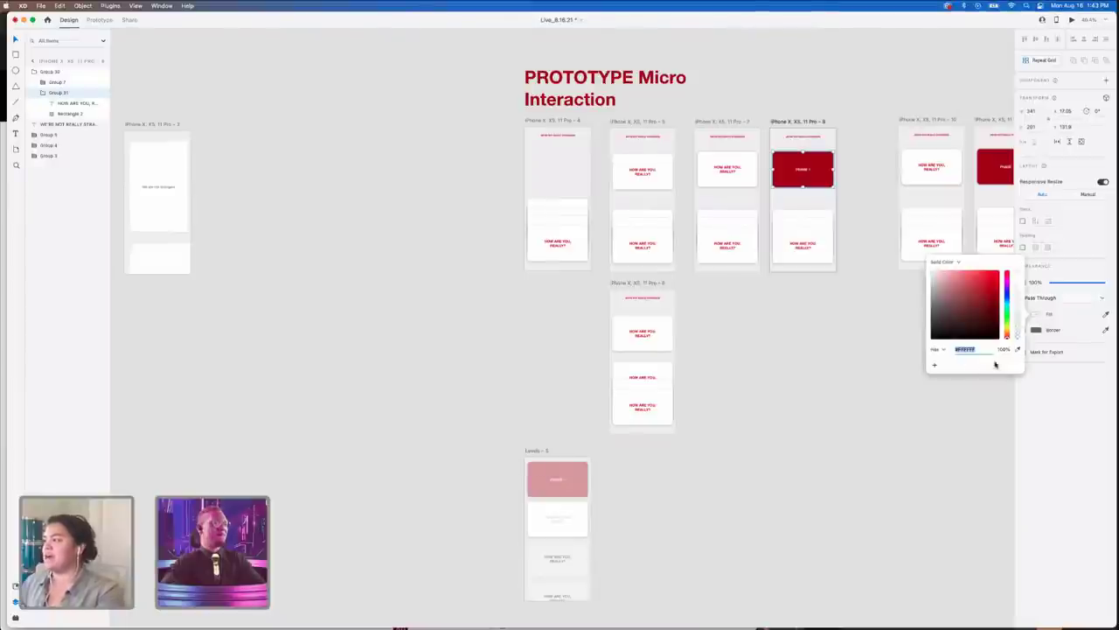
click(1019, 351)
click(997, 165)
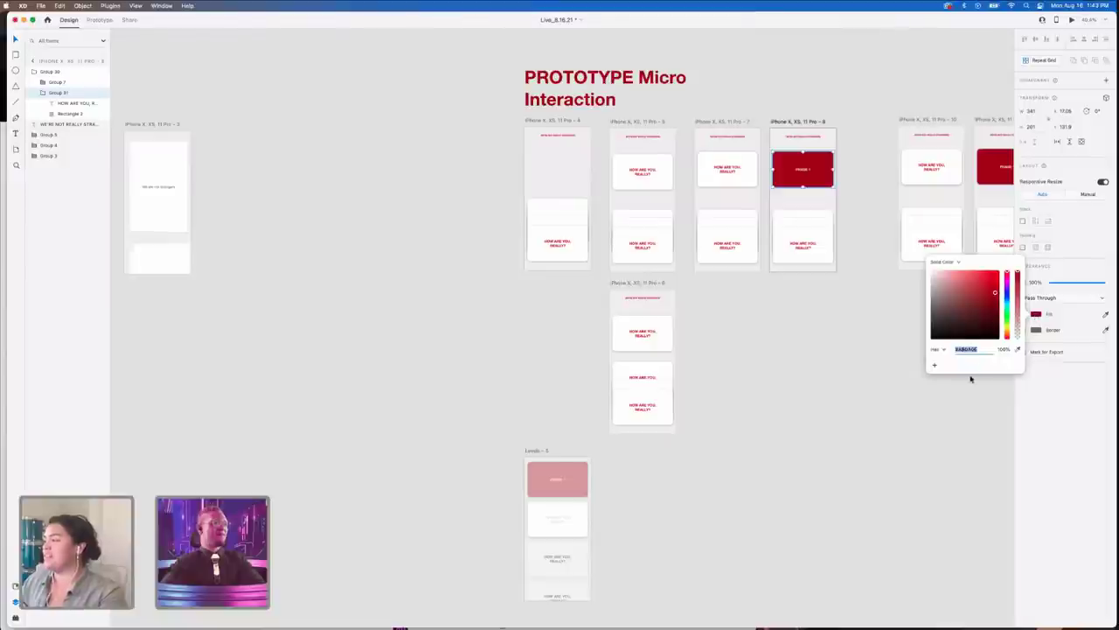
click(826, 398)
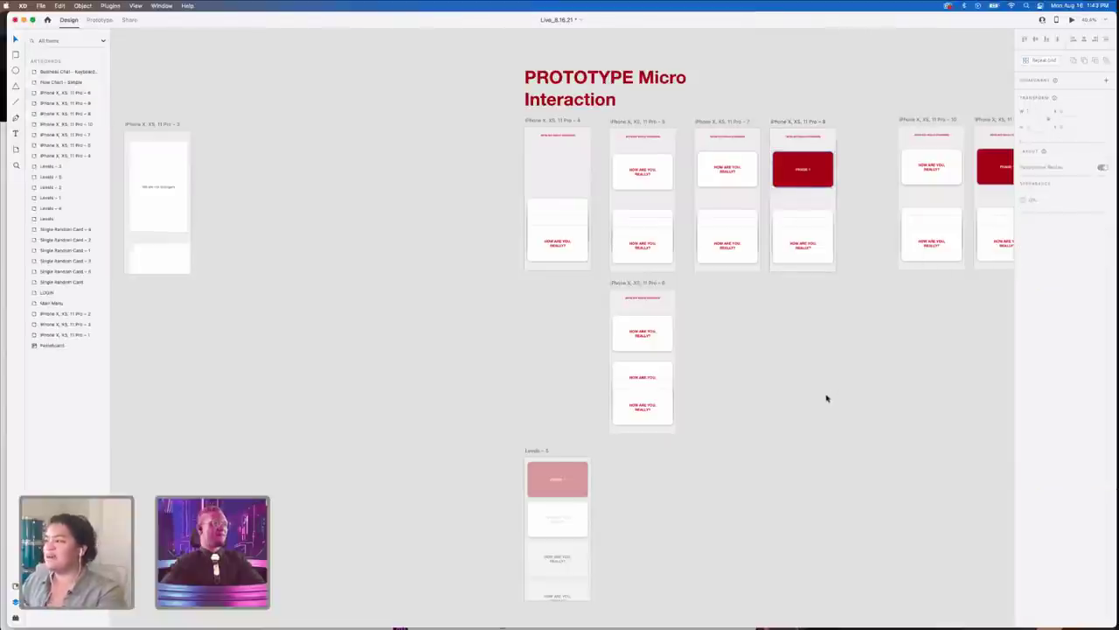
- Apply the saved dark red swatch to the HOW ARE YOU, REALLY? text of the second Levels – 5 card
scroll(644, 464, up, 10)
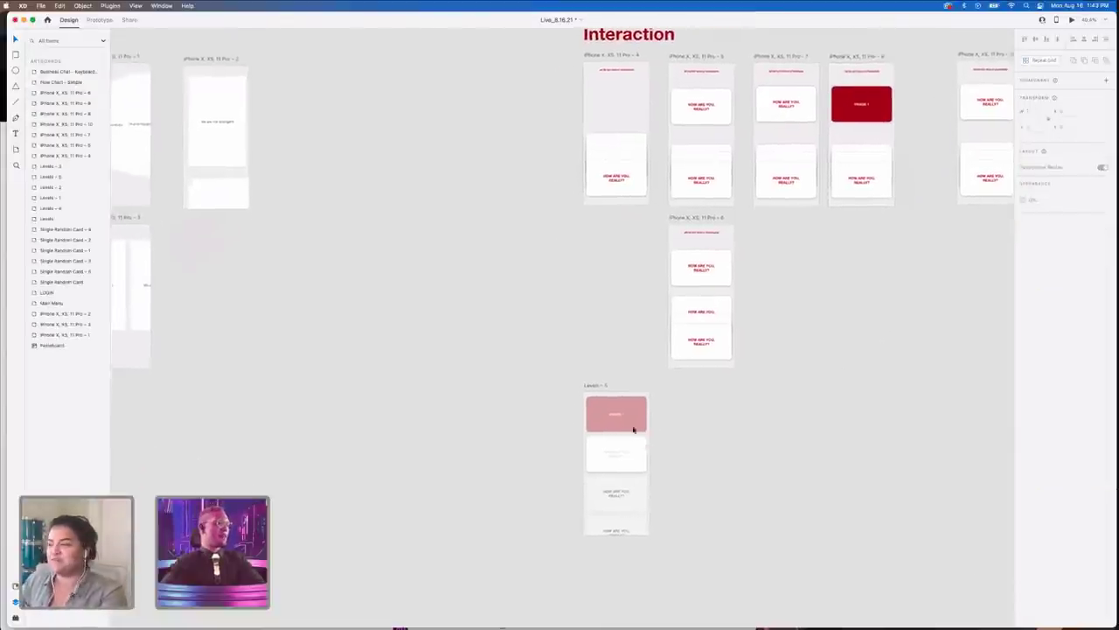
double_click(607, 476)
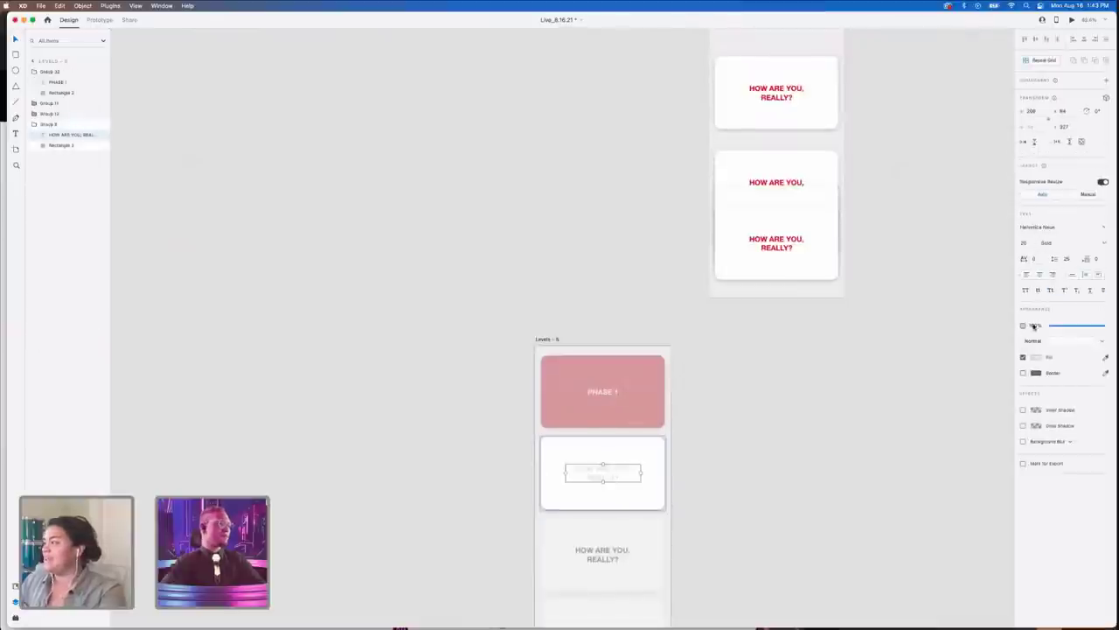
click(1036, 357)
click(942, 403)
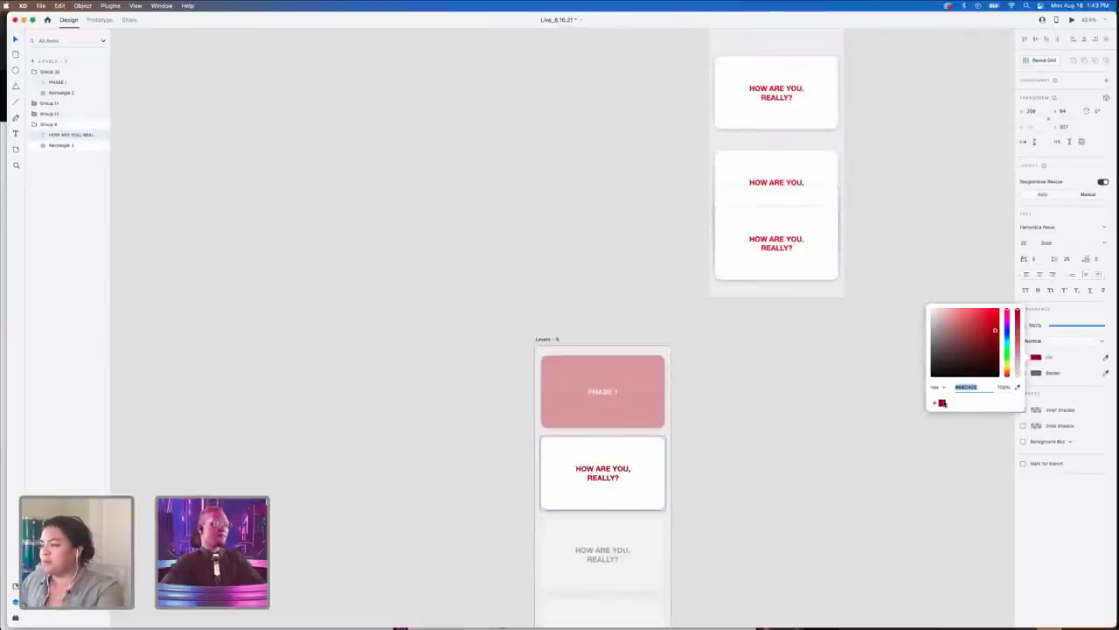
click(789, 475)
- Replace the two faded question cards at the end of Levels – 5 with copies of the faded PHASE 1 card
scroll(622, 324, down, 10)
click(662, 339)
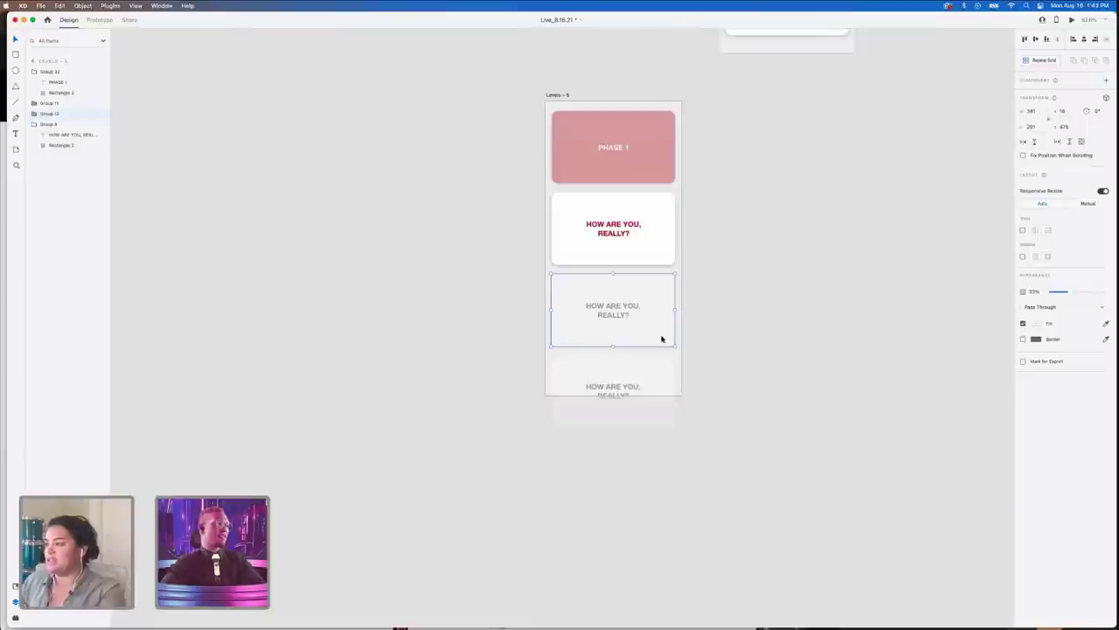
shift+click(665, 395)
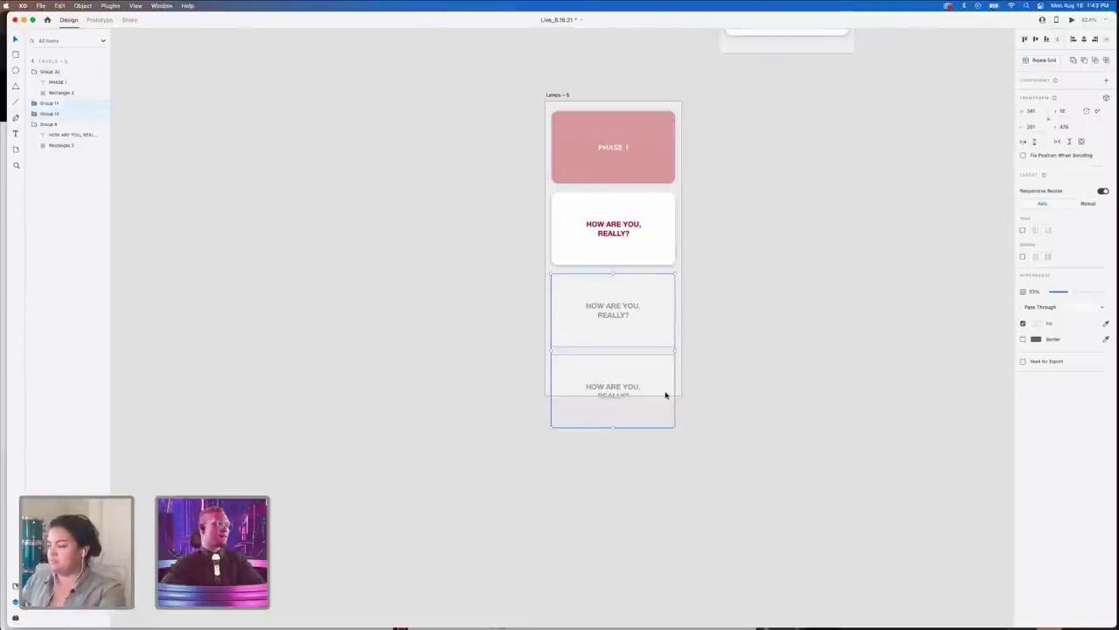
key(Delete)
drag(665, 148, 659, 392)
click(725, 400)
scroll(725, 402, down, 5)
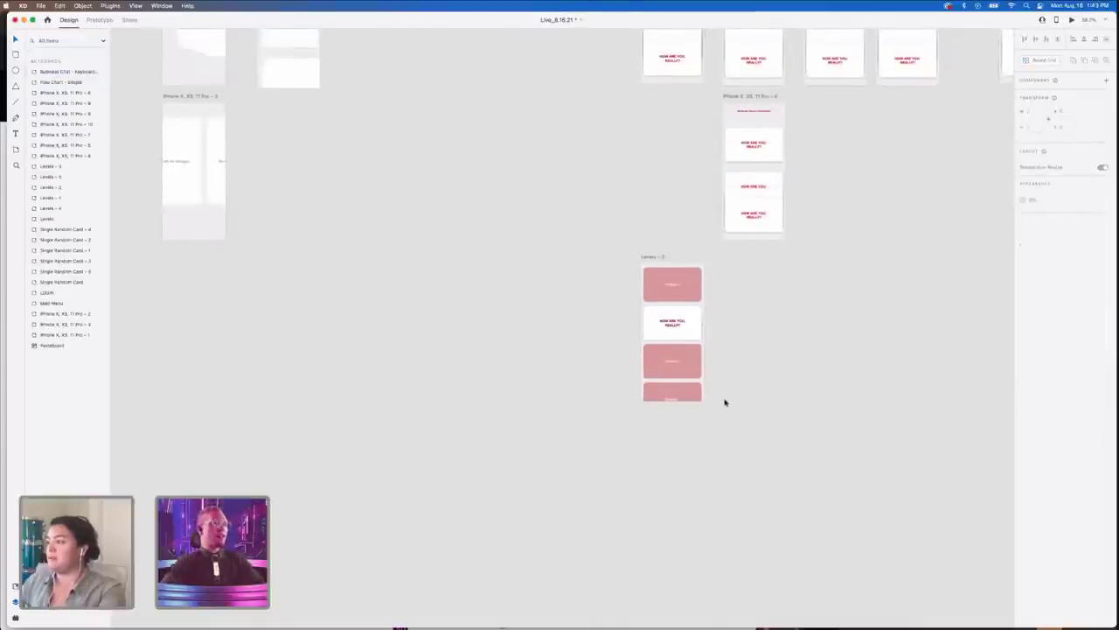
- Shift the Levels – 5 card stack down and add a PHASE 1 card copy above it, extending past the artboard's upper edge
drag(619, 272, 686, 399)
click(743, 380)
drag(694, 305, 641, 265)
click(730, 283)
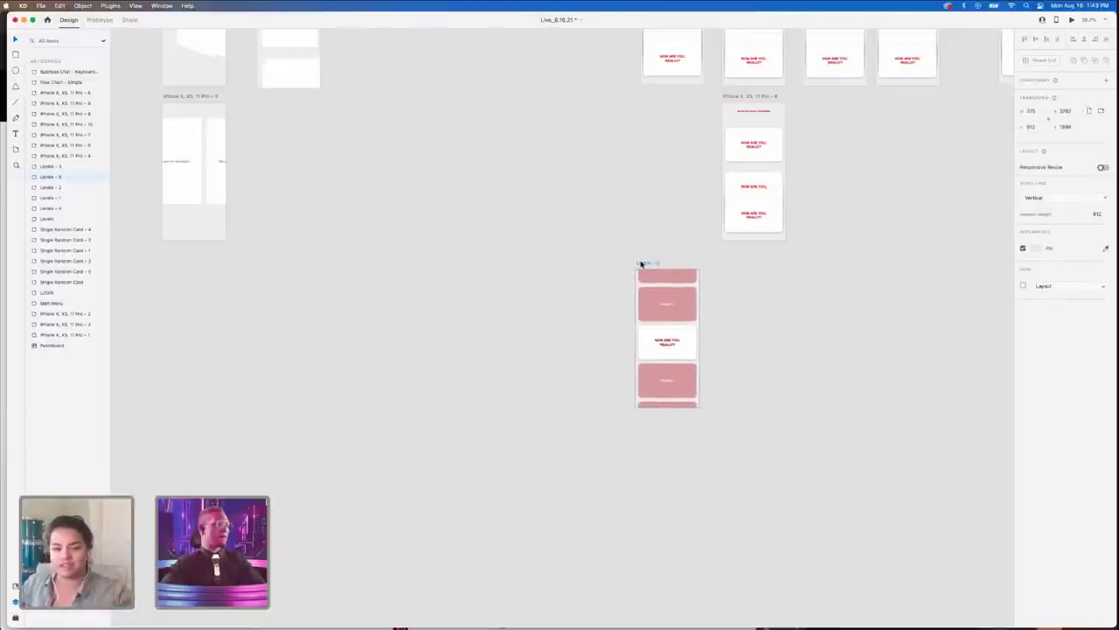
- Undo the deletion of the Levels – 5 artboard and move it back beneath the iPhone X, XS, 11 Pro – 4 column
drag(641, 264, 730, 264)
click(761, 297)
key(Delete)
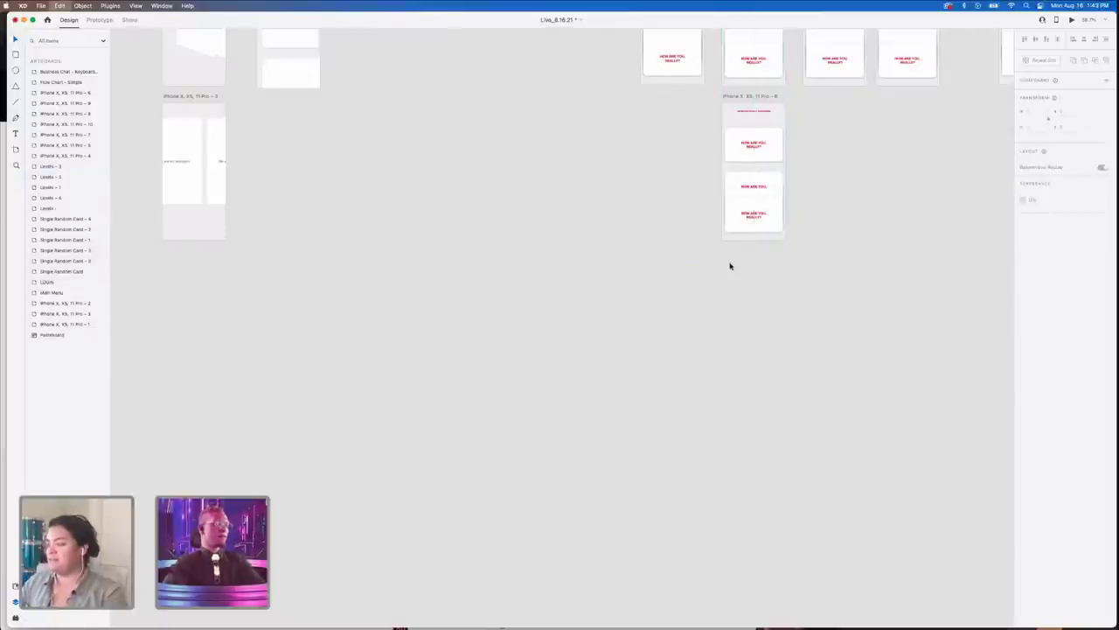
key(super+z)
drag(726, 261, 644, 260)
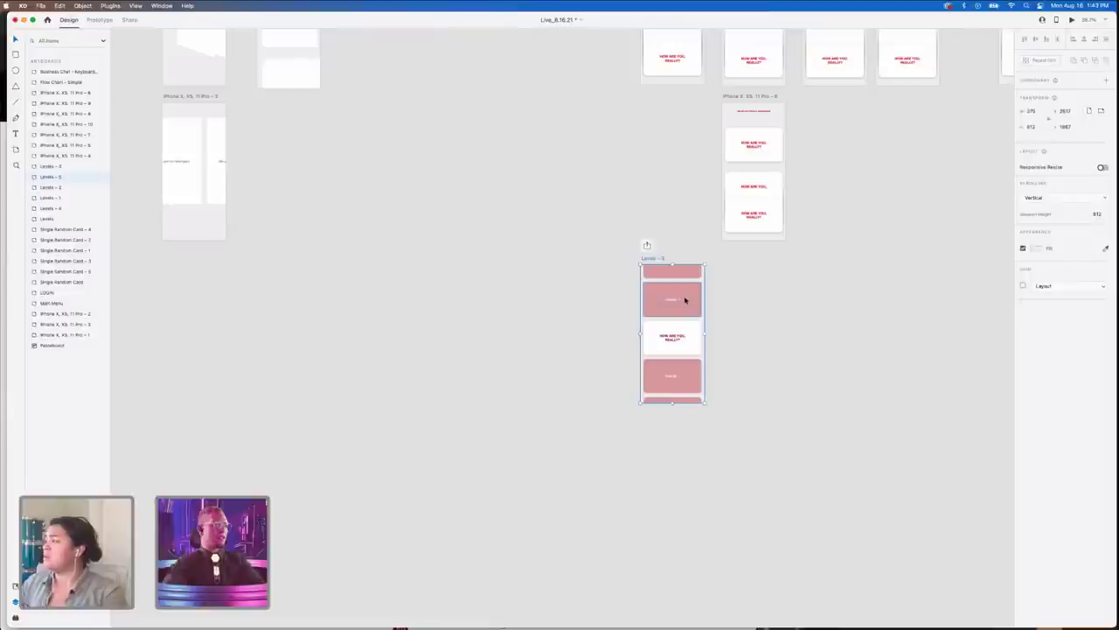
- Select the cards of the Levels – 5 stack and turn them into a vertical scroll group
double_click(685, 300)
shift+click(686, 274)
shift+click(681, 334)
shift+click(679, 382)
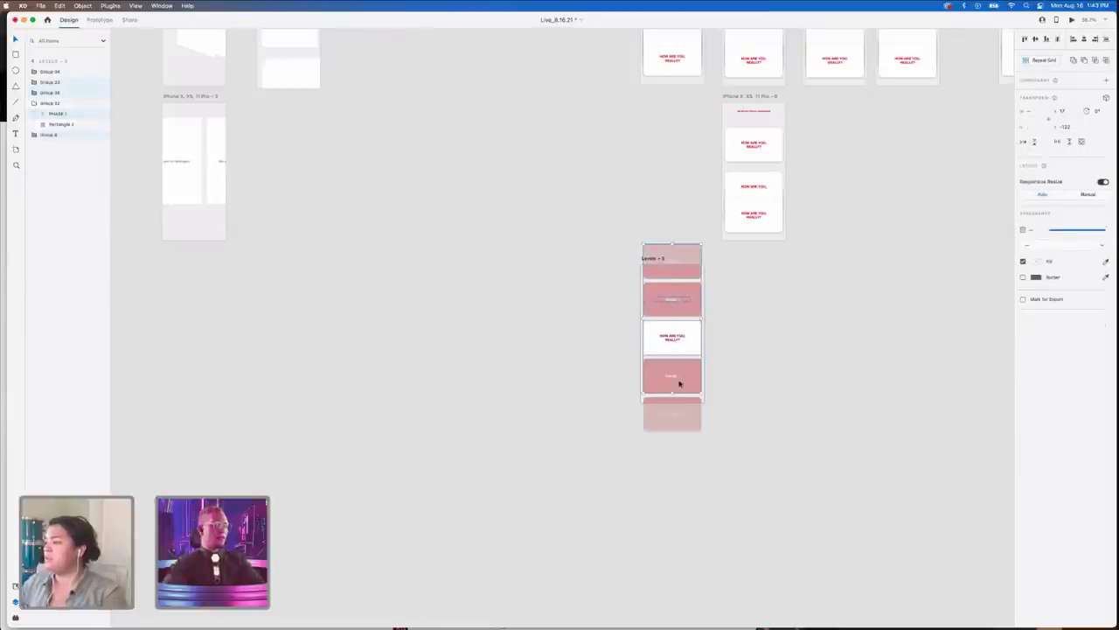
shift+click(680, 427)
click(1067, 142)
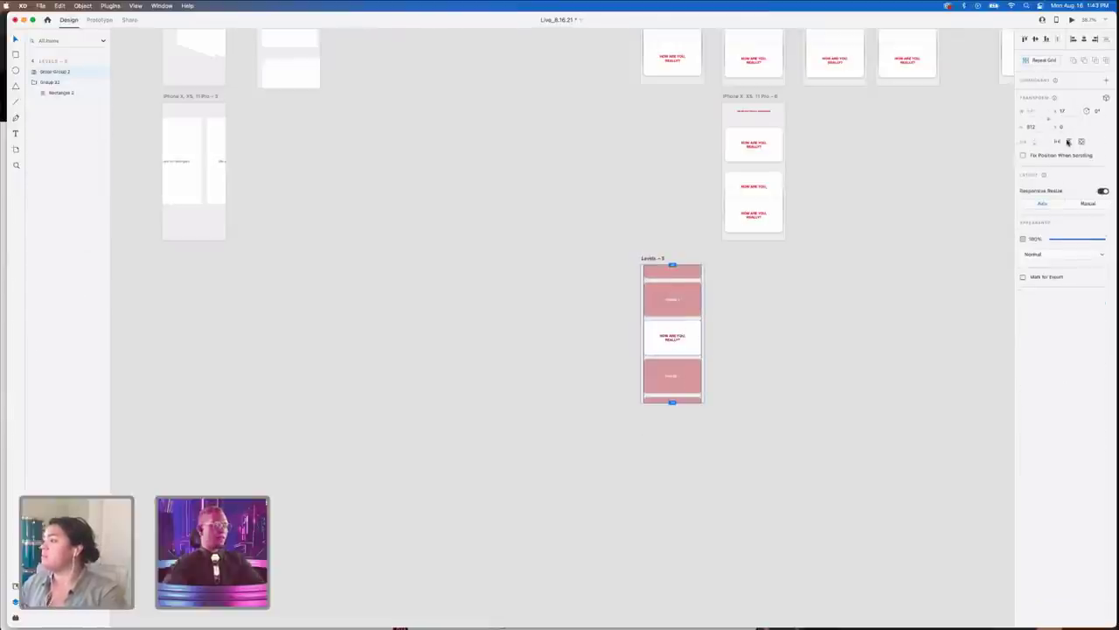
- Preview Levels – 5, scroll through the cards to test the scroll group, and close the preview
key(super+Return)
scroll(662, 227, down, 3)
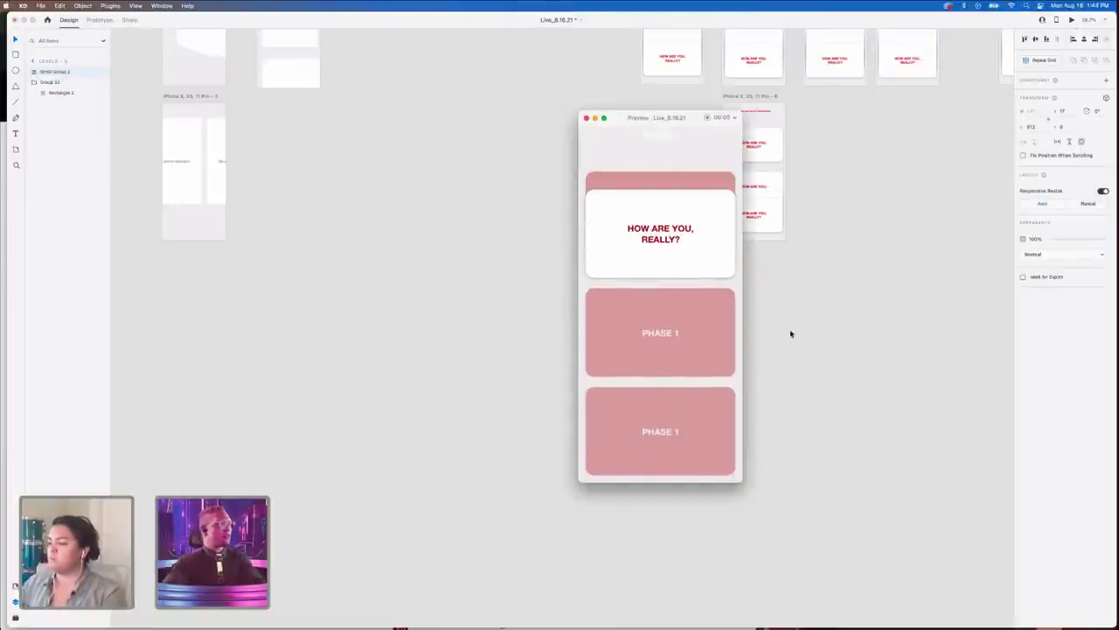
click(569, 161)
click(586, 119)
click(752, 312)
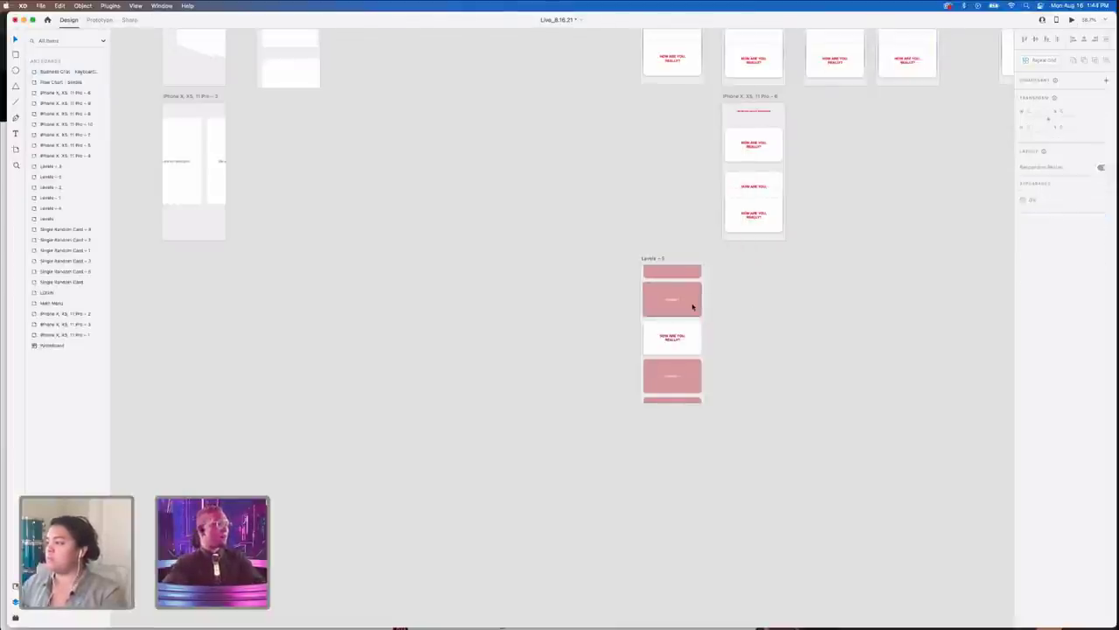
- Try deleting the PHASE 1 card group left outside the scroll group on the Levels – 5 artboard
click(692, 306)
scroll(693, 306, down, 2)
scroll(692, 306, up, 2)
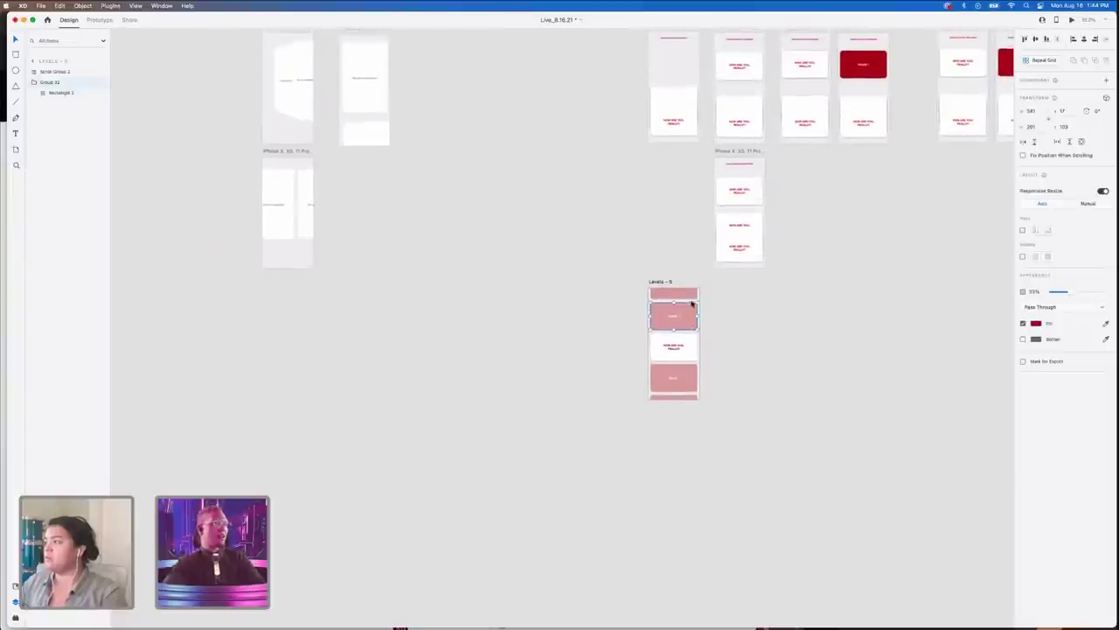
click(689, 299)
scroll(690, 298, up, 4)
scroll(691, 298, up, 2)
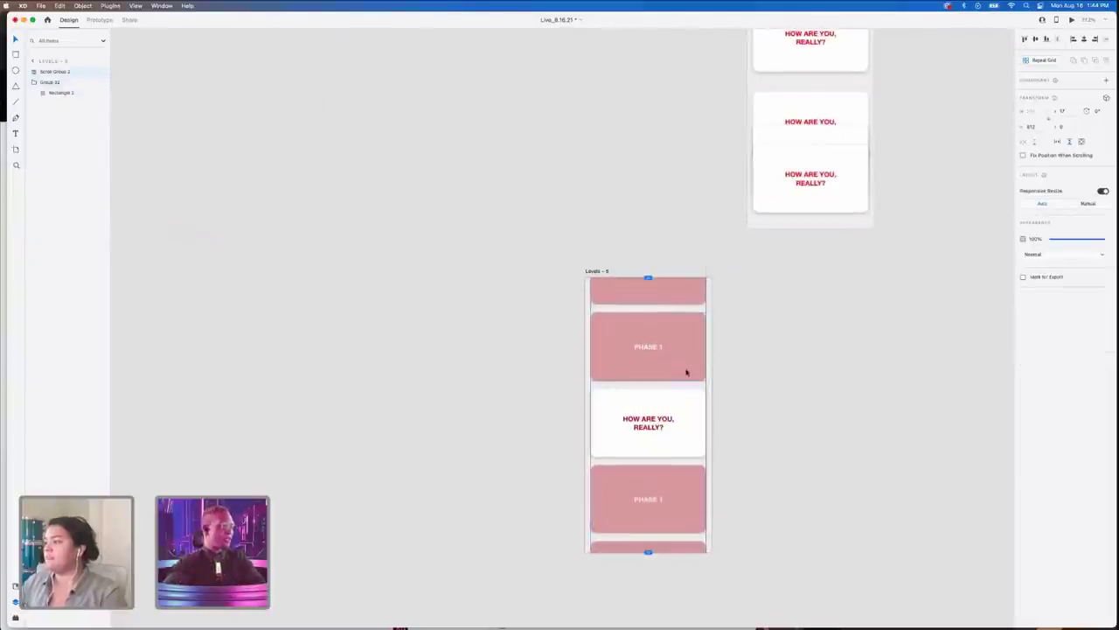
drag(688, 369, 647, 381)
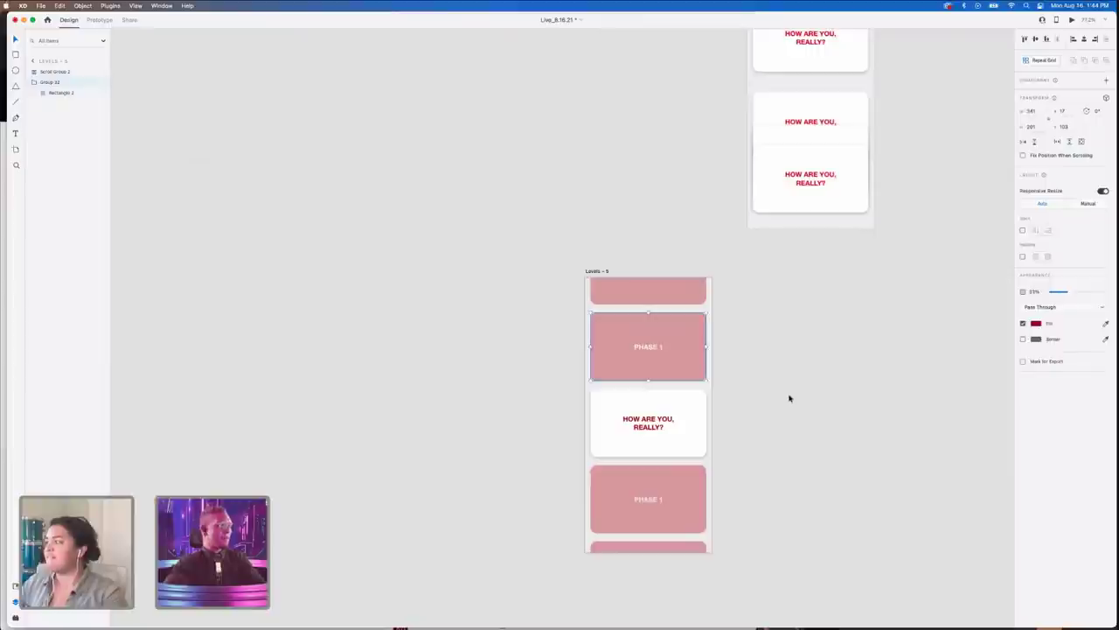
click(149, 102)
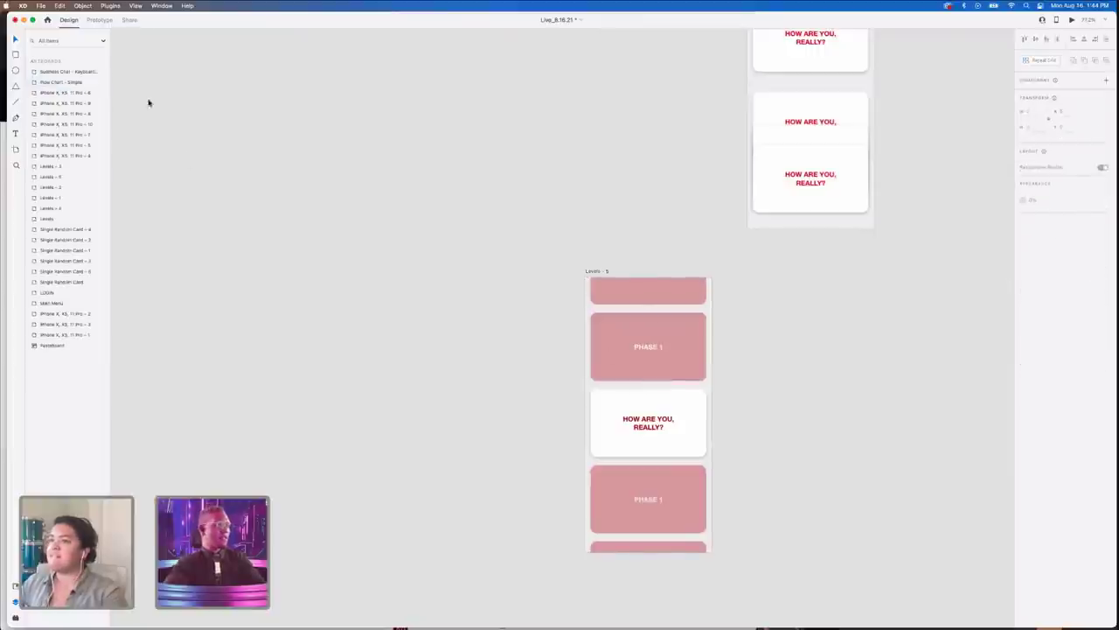
click(651, 289)
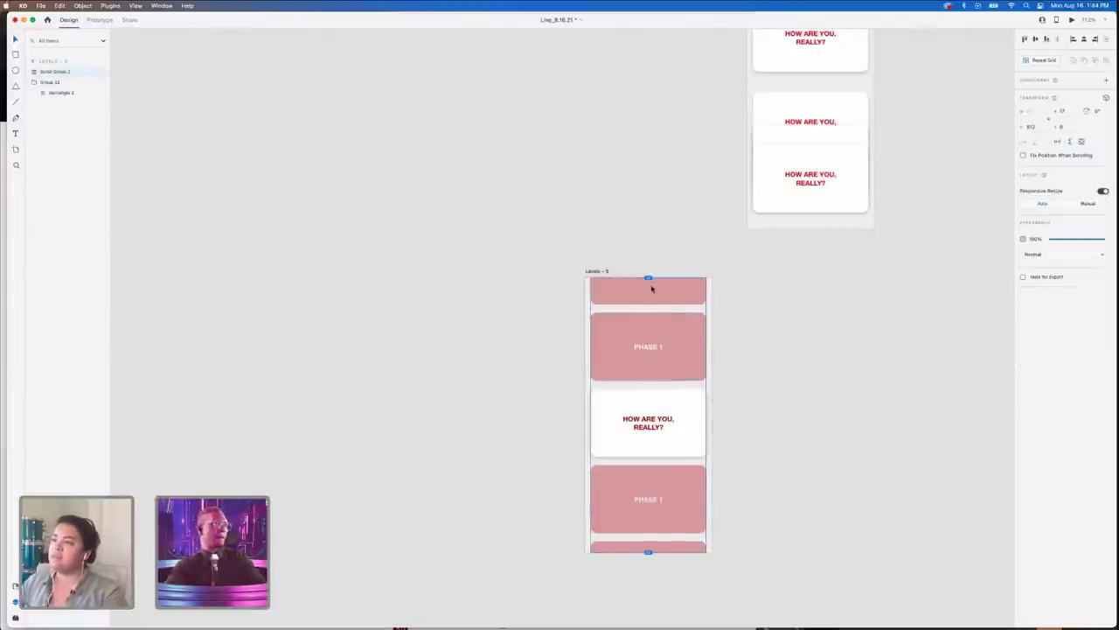
click(53, 83)
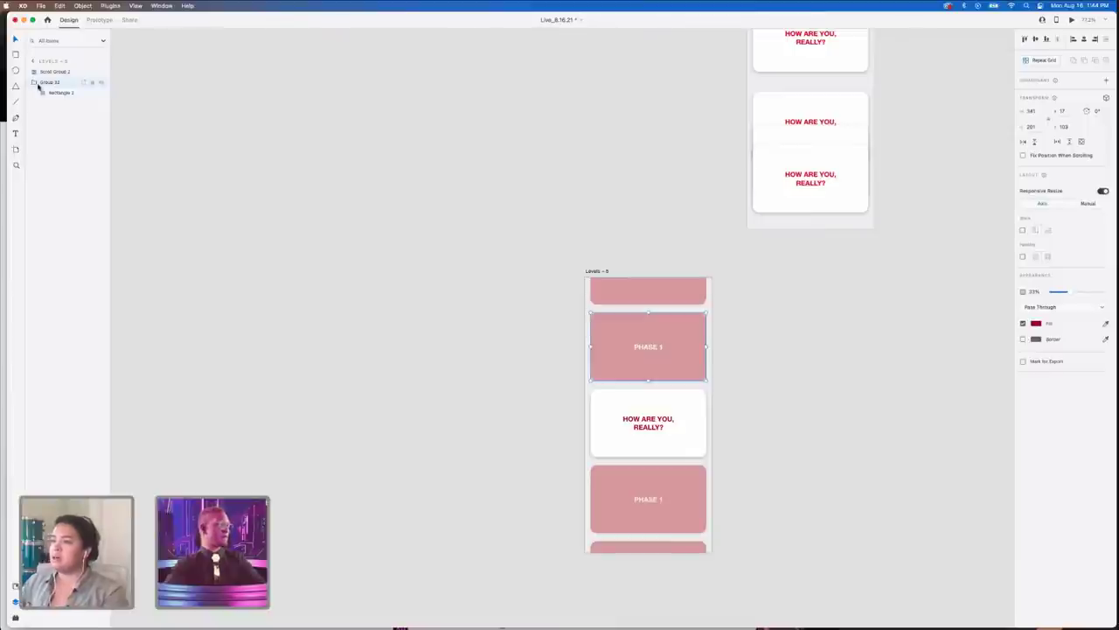
key(Delete)
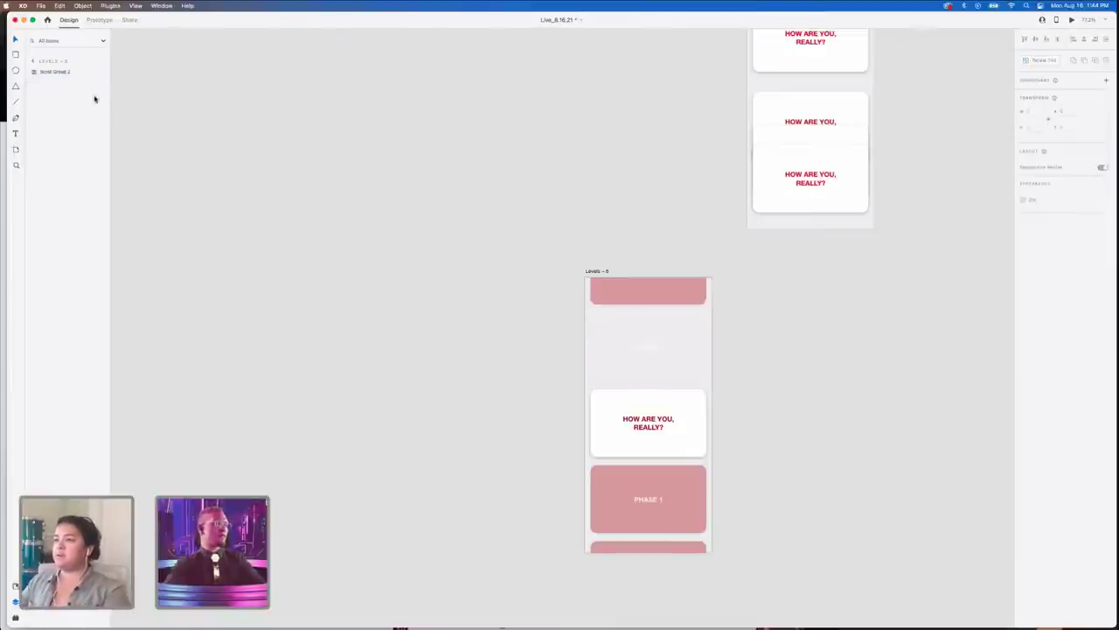
- Undo the card deletion and the scroll grouping on Levels – 5, restoring the separate card groups
key(super+z)
key(super+z)
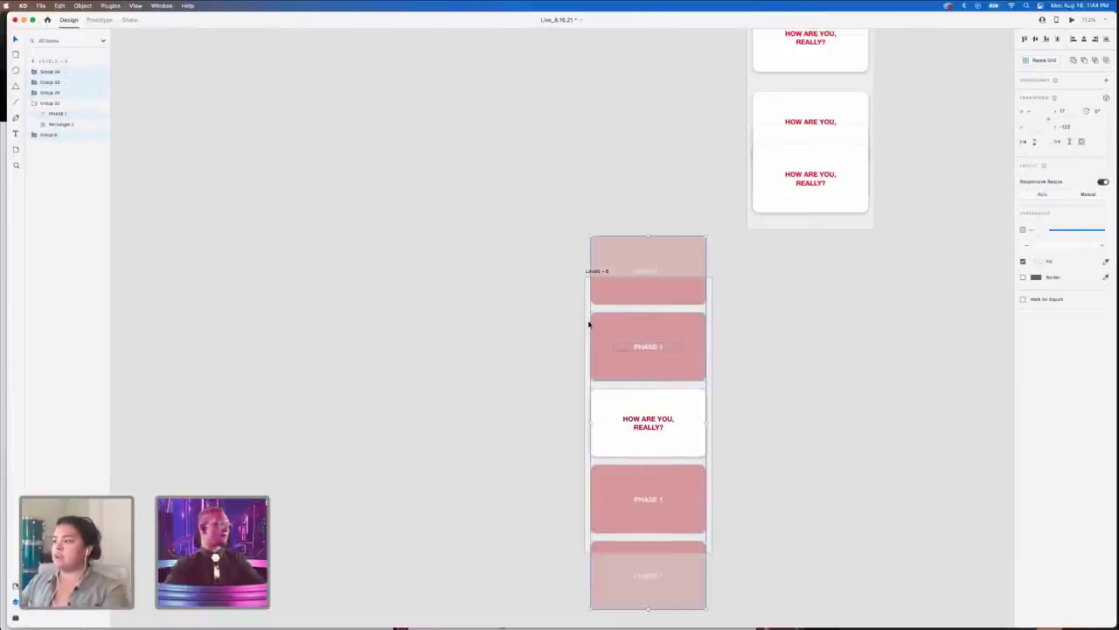
- Compare the PROTOTYPE Micro Interaction artboards with the Levels wireframes, including the stacked and faded card layouts
scroll(589, 323, up, 6)
scroll(589, 323, right, 3)
click(522, 341)
scroll(522, 341, down, 6)
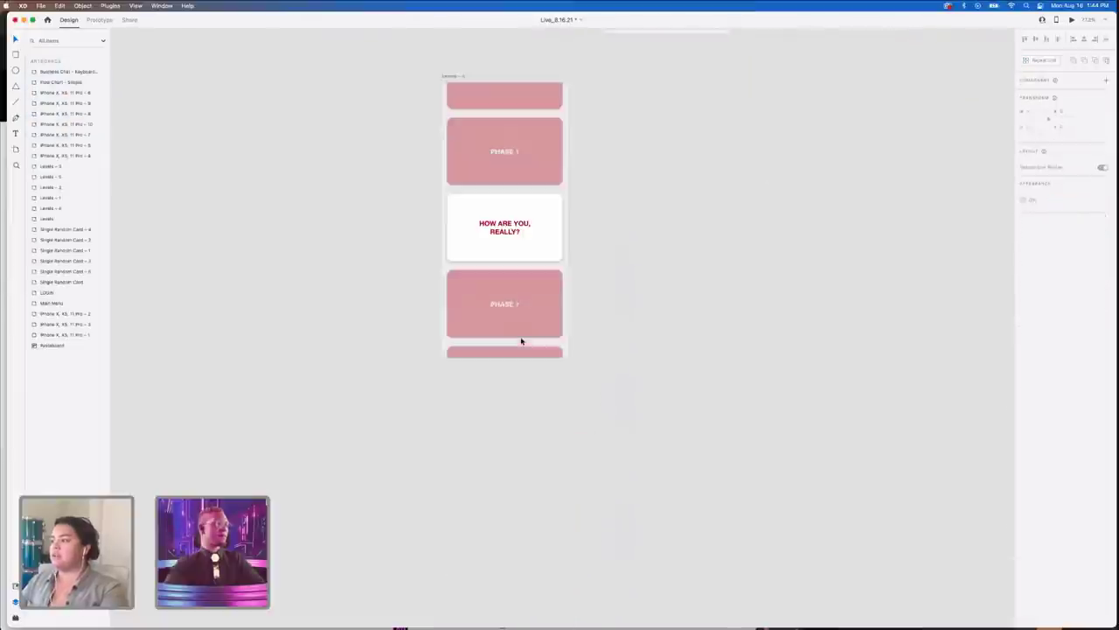
scroll(526, 331, up, 8)
scroll(527, 330, right, 3)
scroll(695, 264, down, 10)
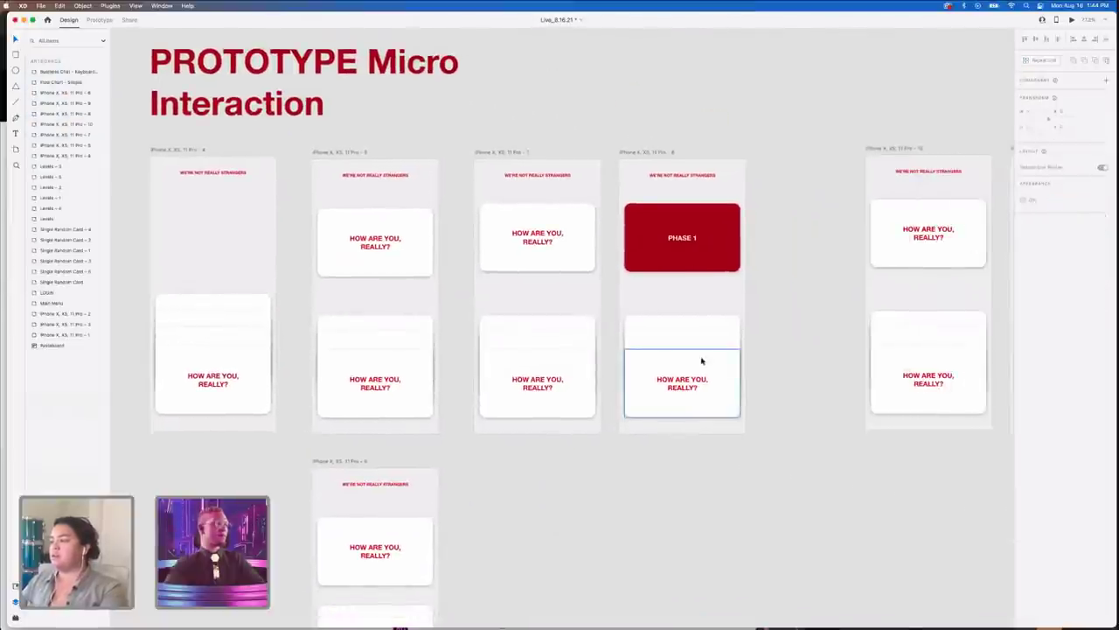
scroll(764, 242, up, 3)
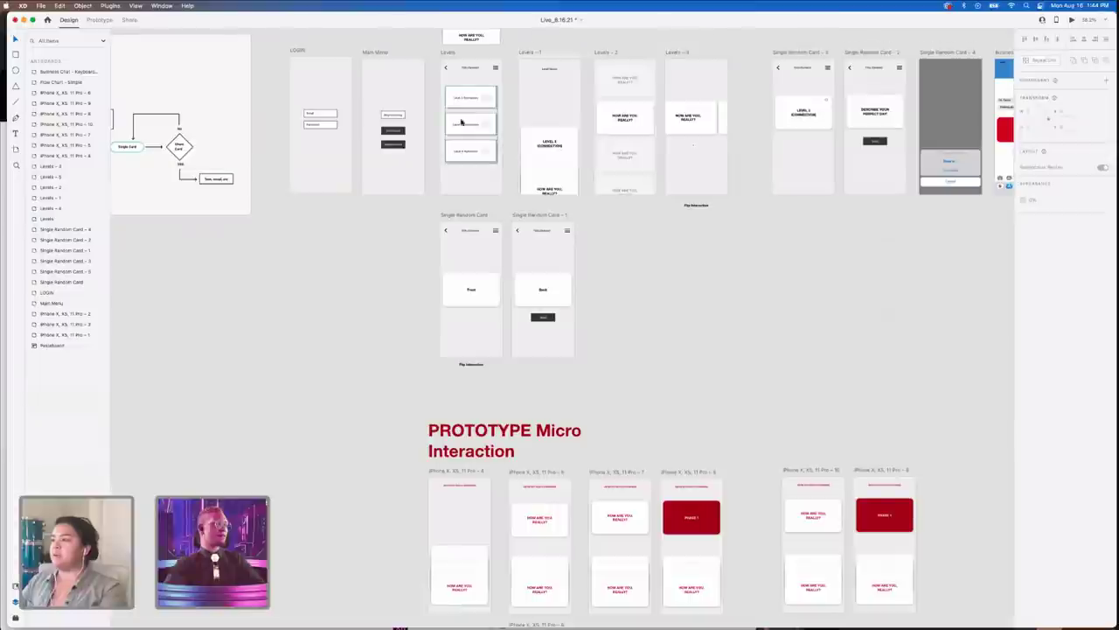
scroll(565, 132, up, 5)
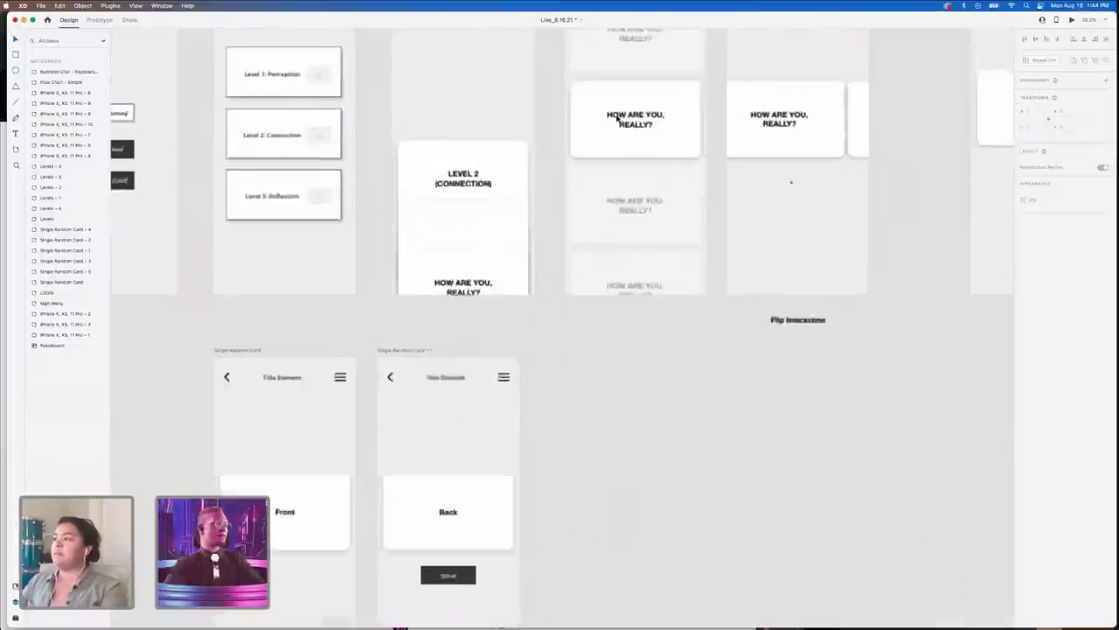
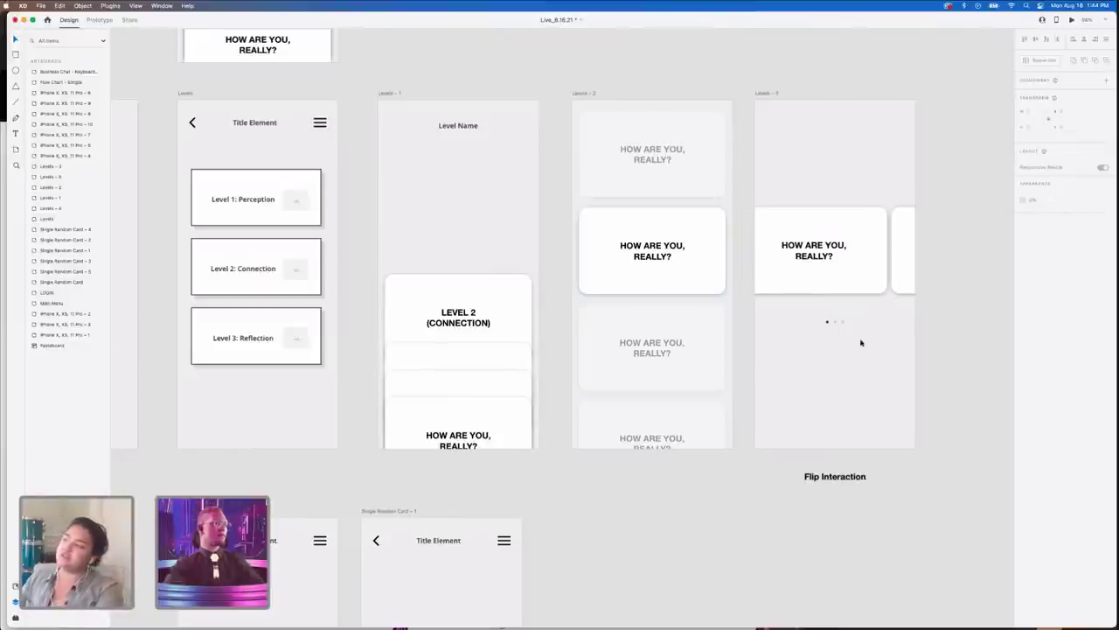
scroll(928, 369, right, 1)
scroll(927, 368, down, 5)
scroll(898, 447, down, 8)
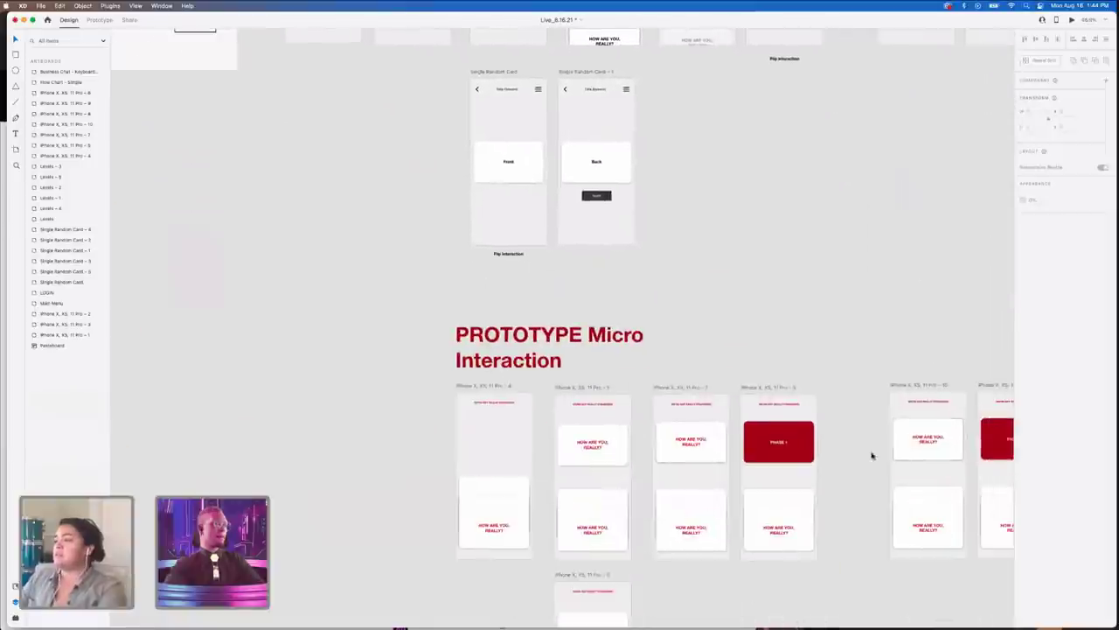
- Preview the ungrouped Levels – 5 artboard and close the preview
click(472, 402)
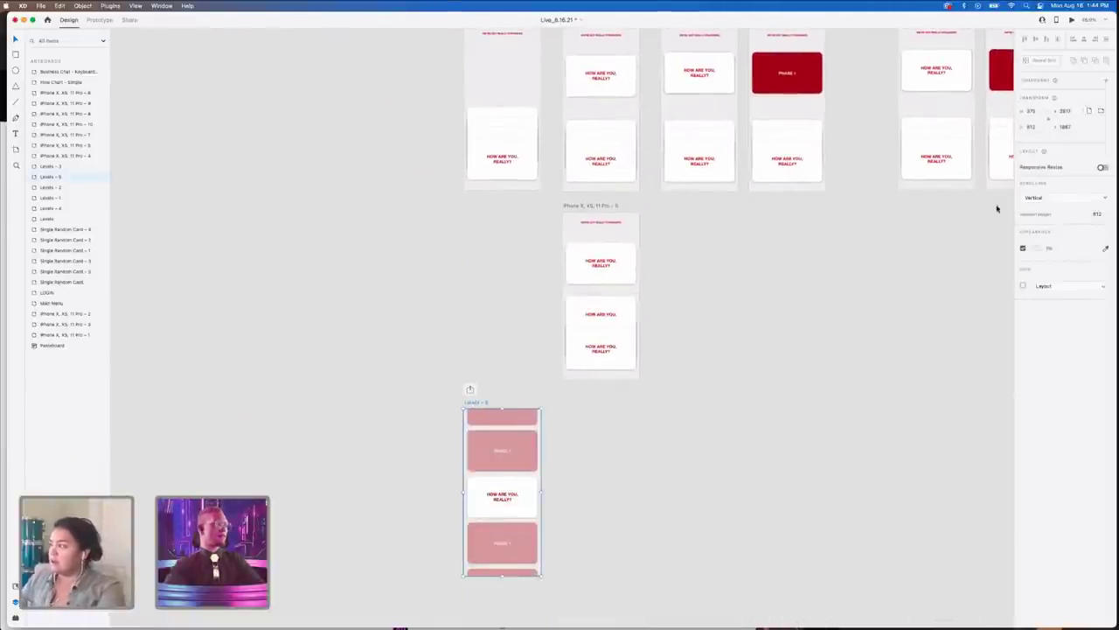
click(1072, 20)
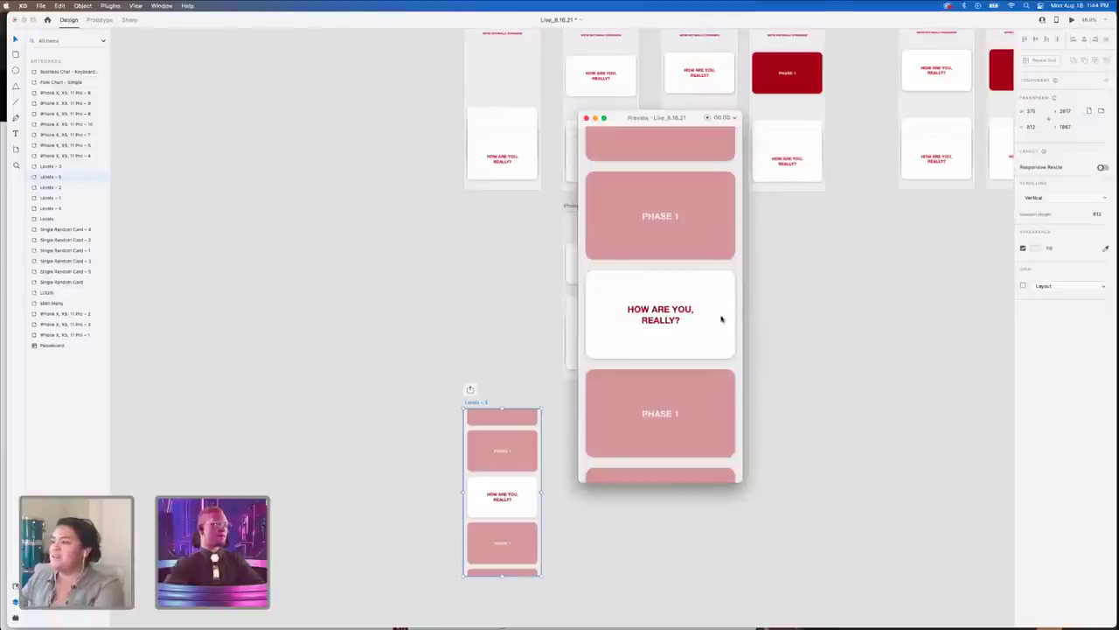
click(586, 117)
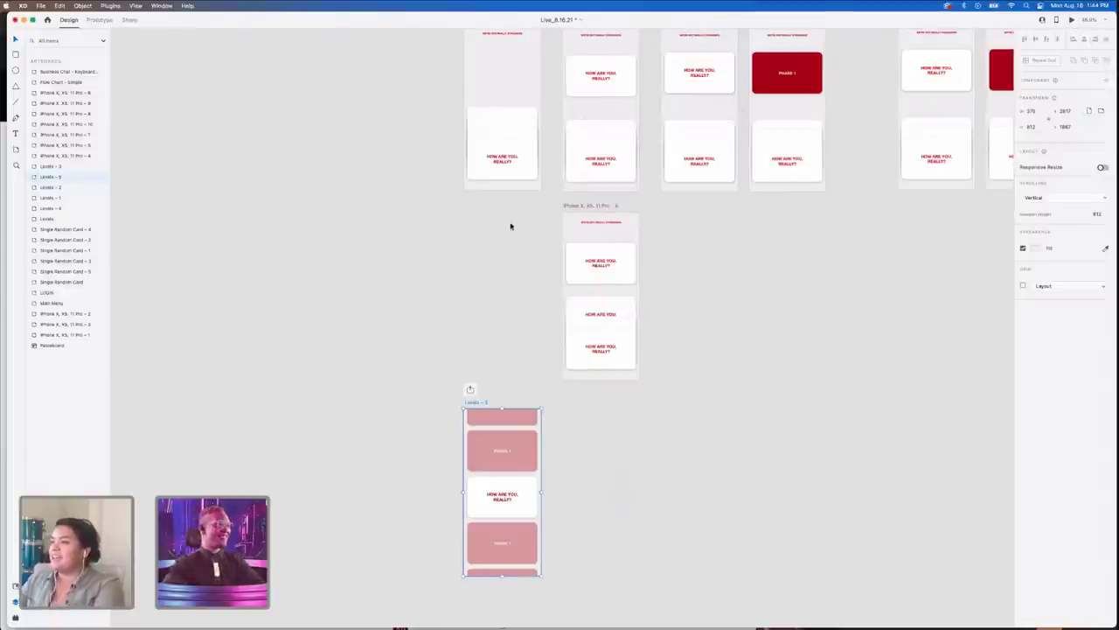
- Select all five cards of Levels – 5, including the overhanging ones, and make them a vertical scroll group
click(517, 430)
click(571, 447)
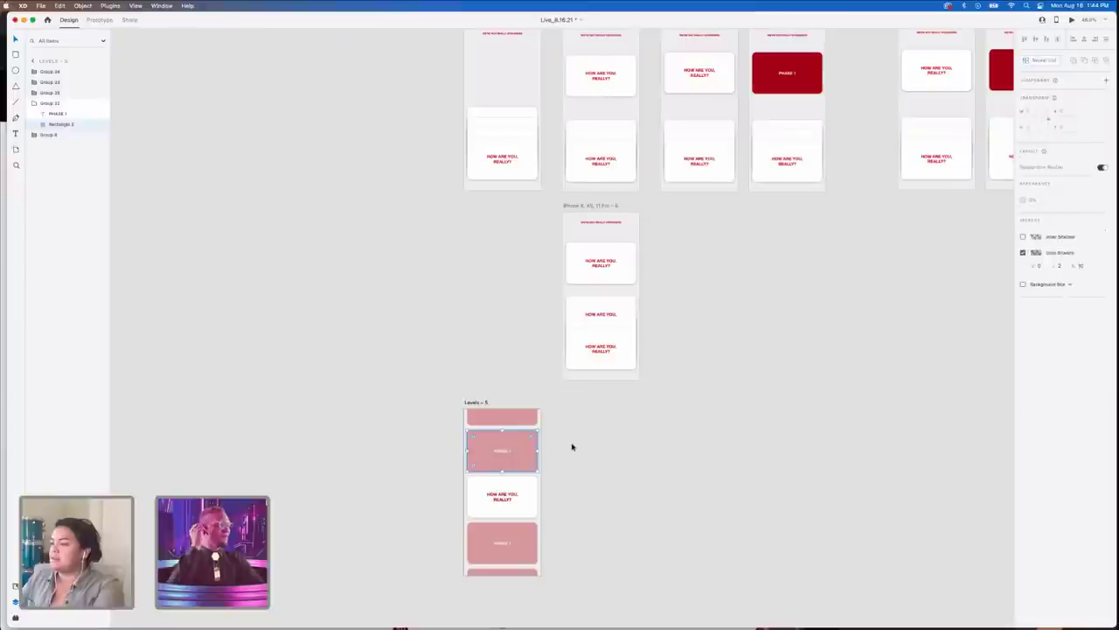
click(475, 394)
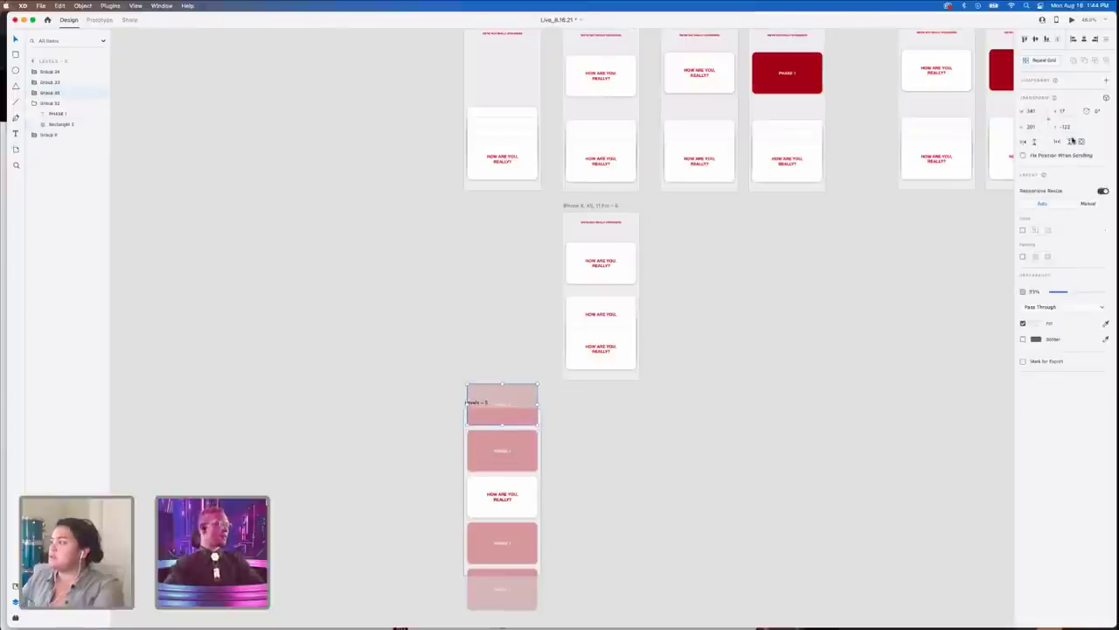
click(662, 452)
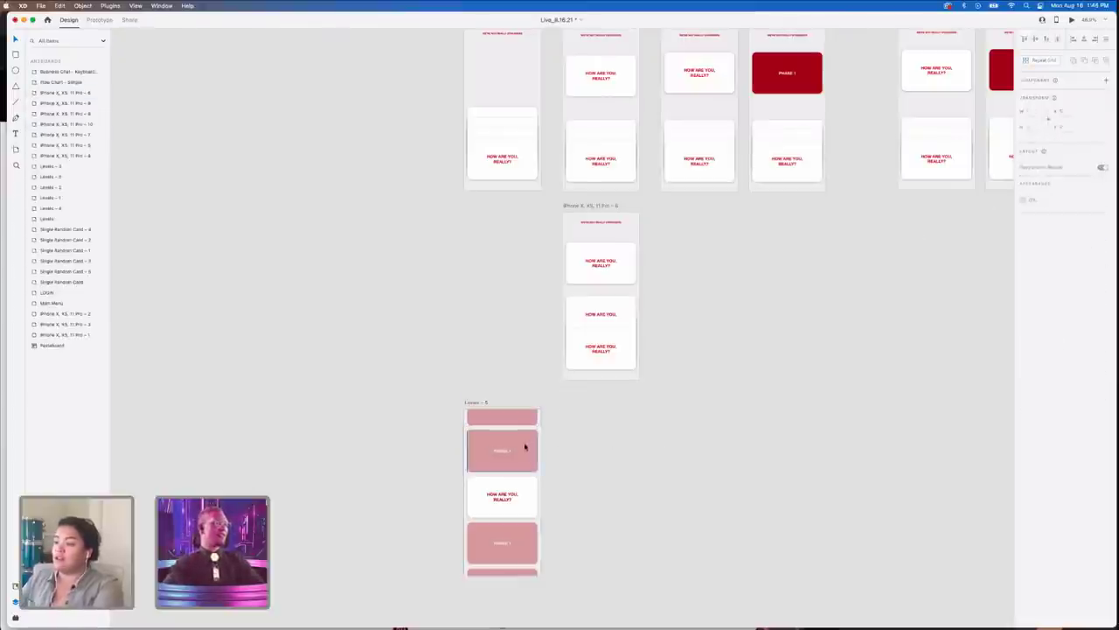
drag(425, 393, 542, 575)
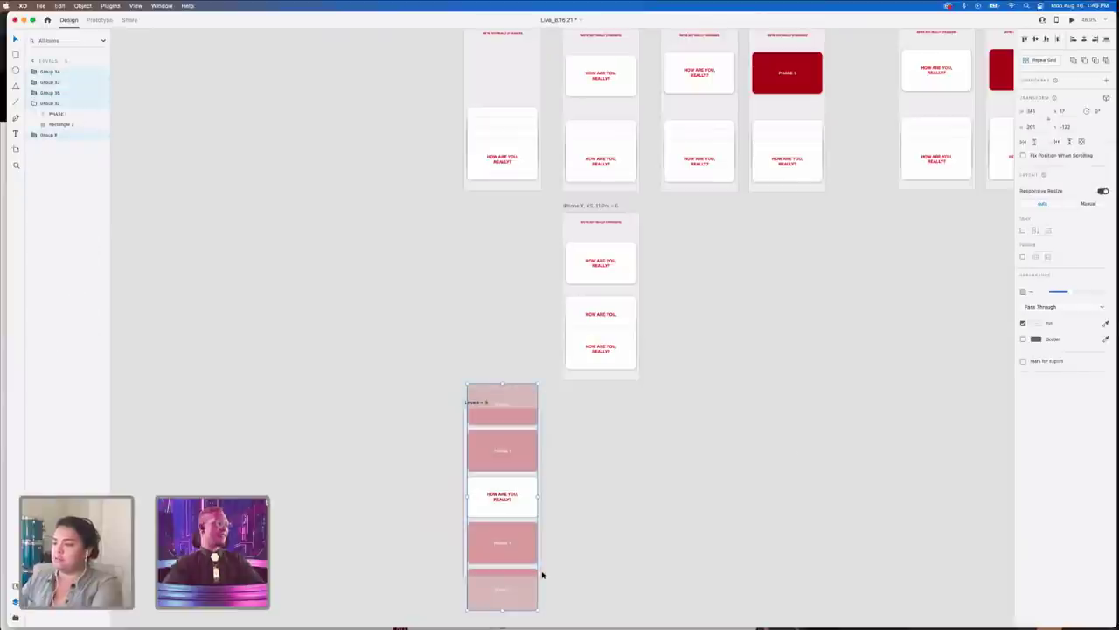
click(1074, 142)
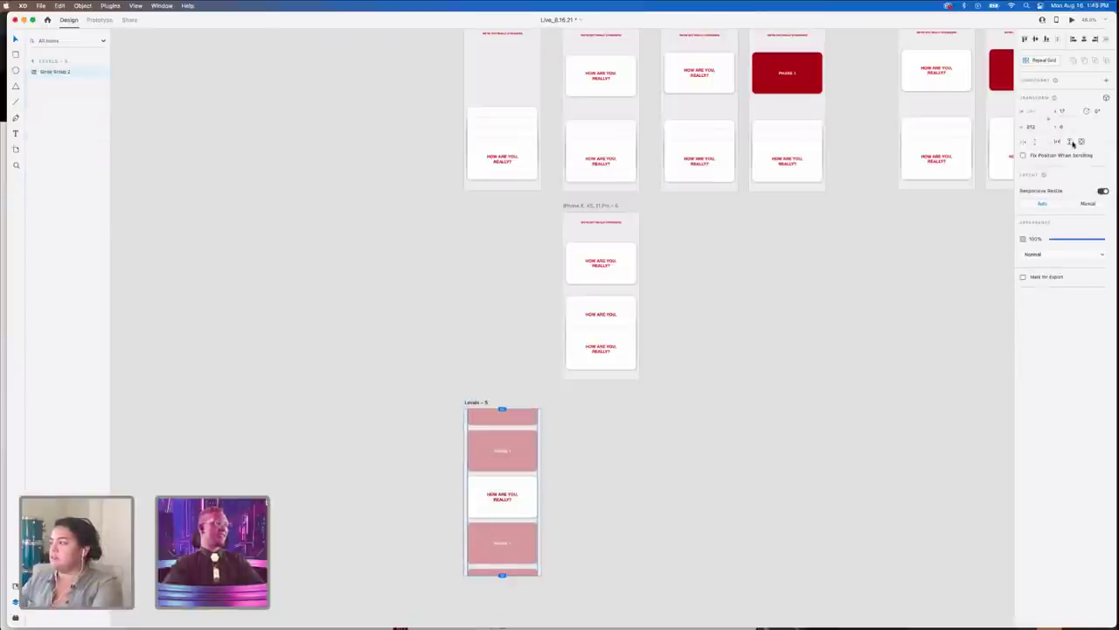
- Preview Levels – 5, pull the cards up and down to test the new scroll group, and close the preview
click(1071, 20)
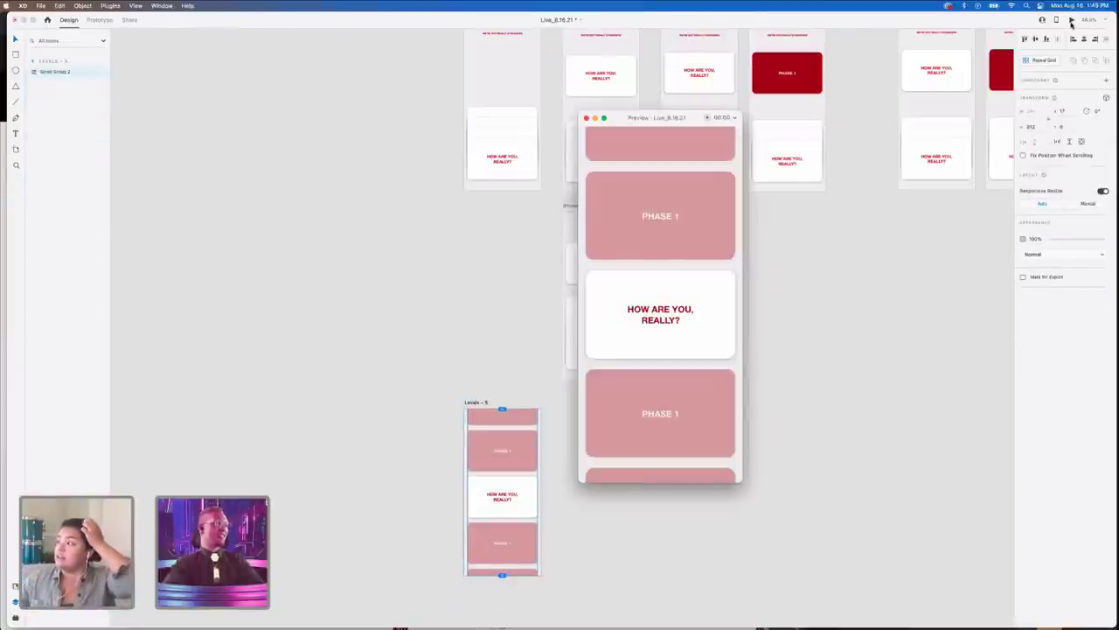
drag(719, 308, 719, 192)
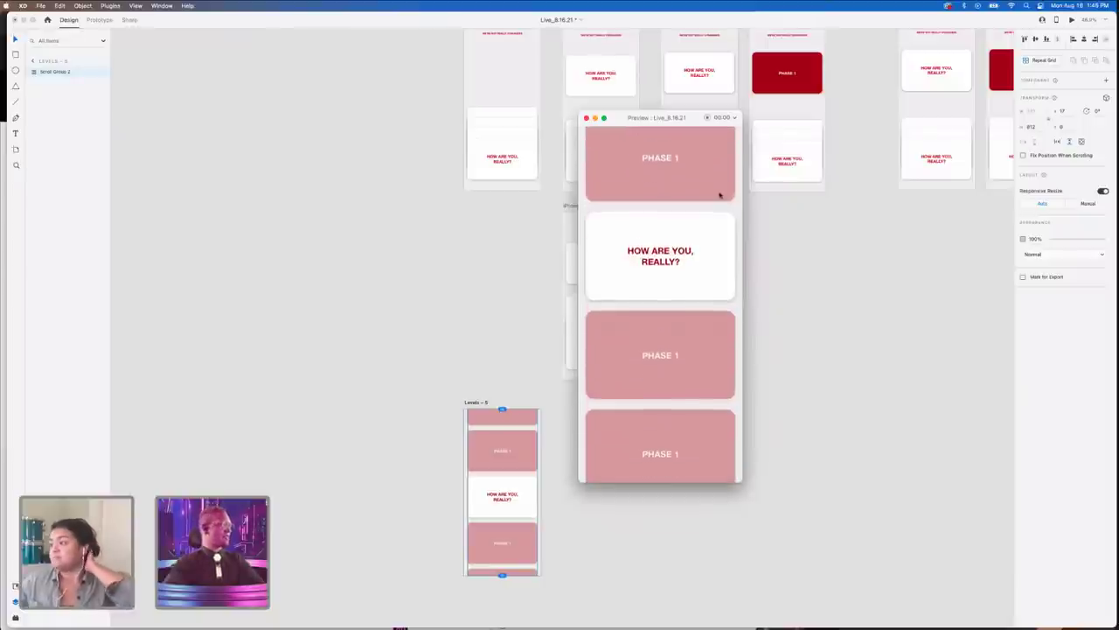
drag(717, 306, 720, 332)
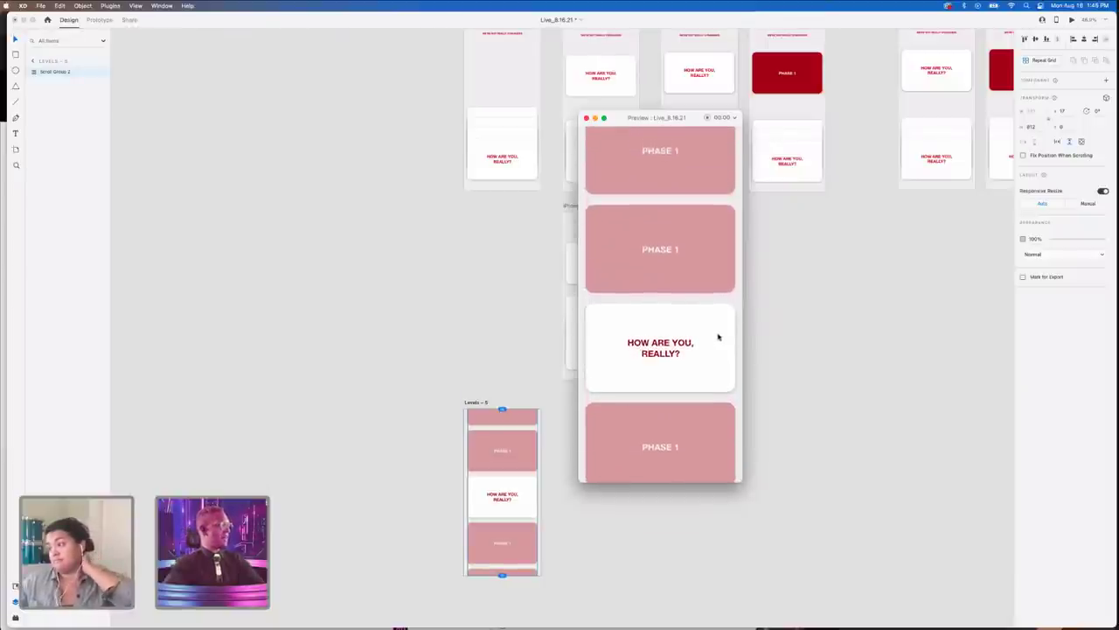
click(587, 119)
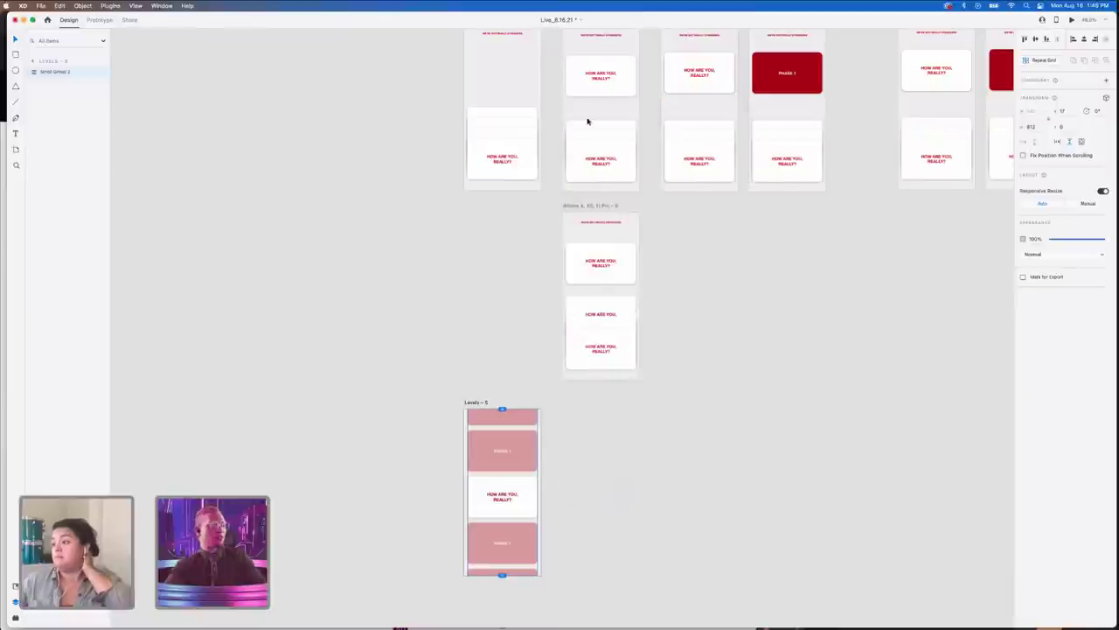
- Copy the upper question card and PHASE 1 card from the two rightmost prototype artboards onto the pasteboard beside Levels – 5
scroll(827, 297, up, 2)
scroll(828, 297, up, 5)
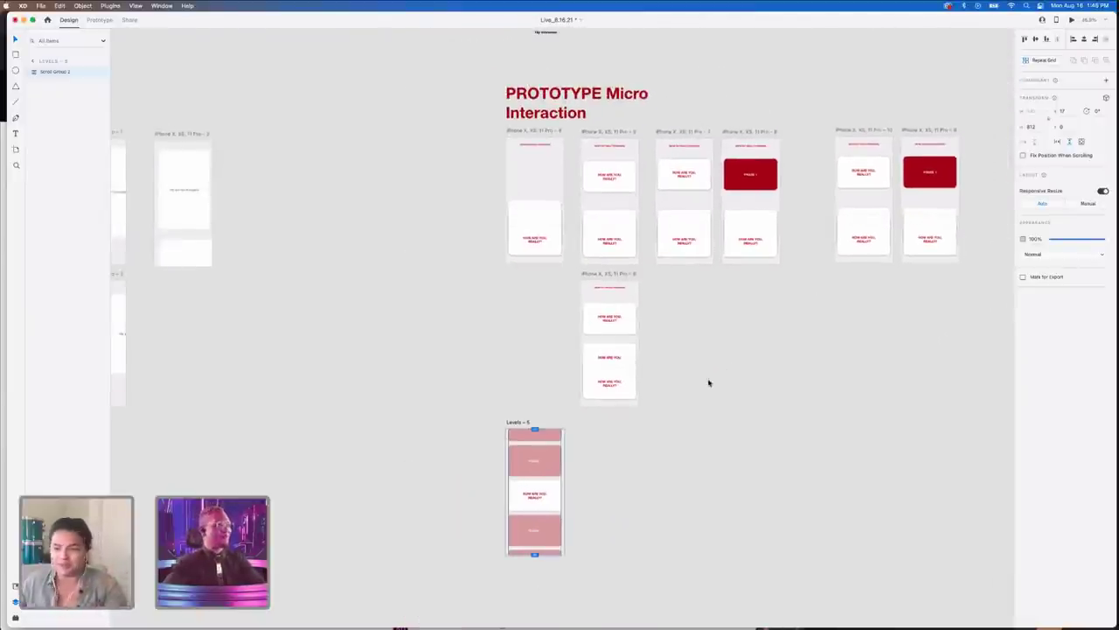
scroll(708, 382, down, 5)
scroll(700, 385, up, 1)
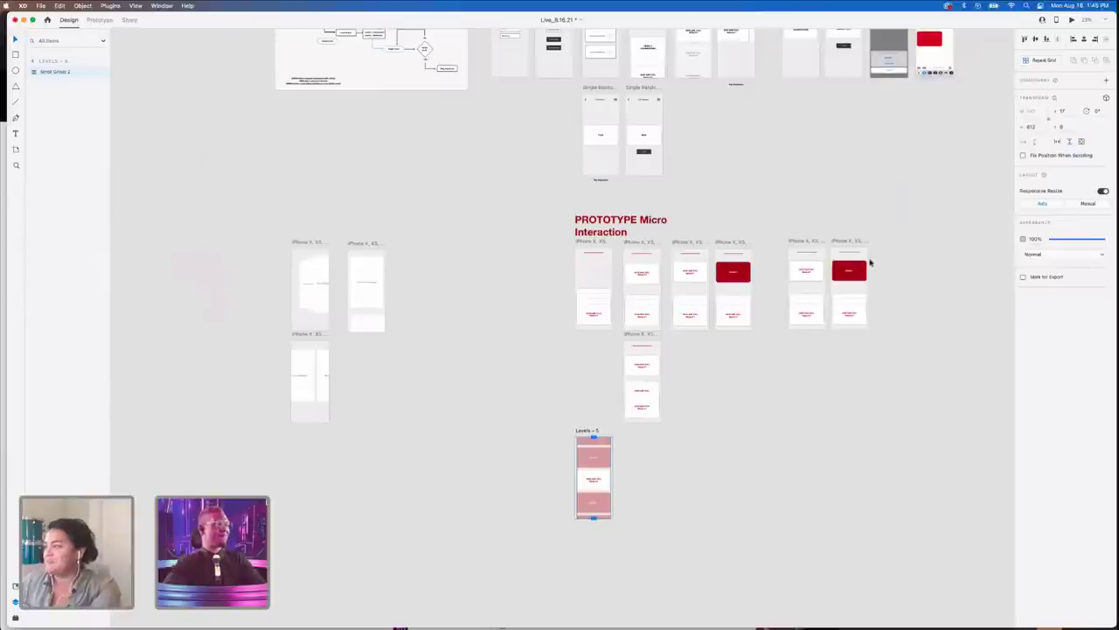
scroll(870, 262, up, 3)
scroll(847, 251, up, 1)
click(841, 274)
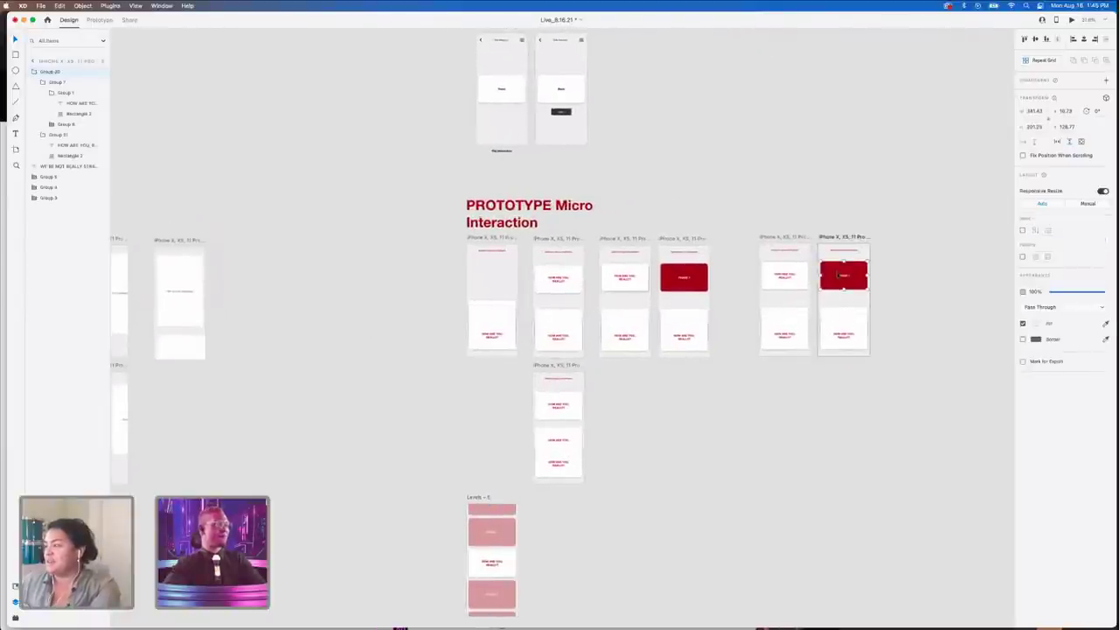
shift+click(772, 285)
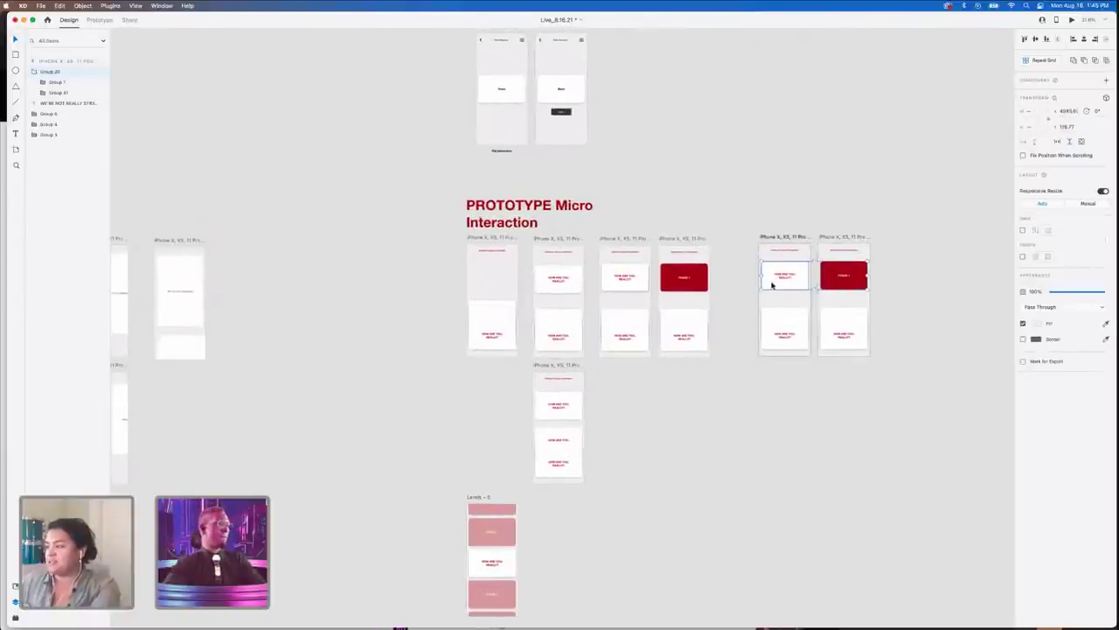
key(super+g)
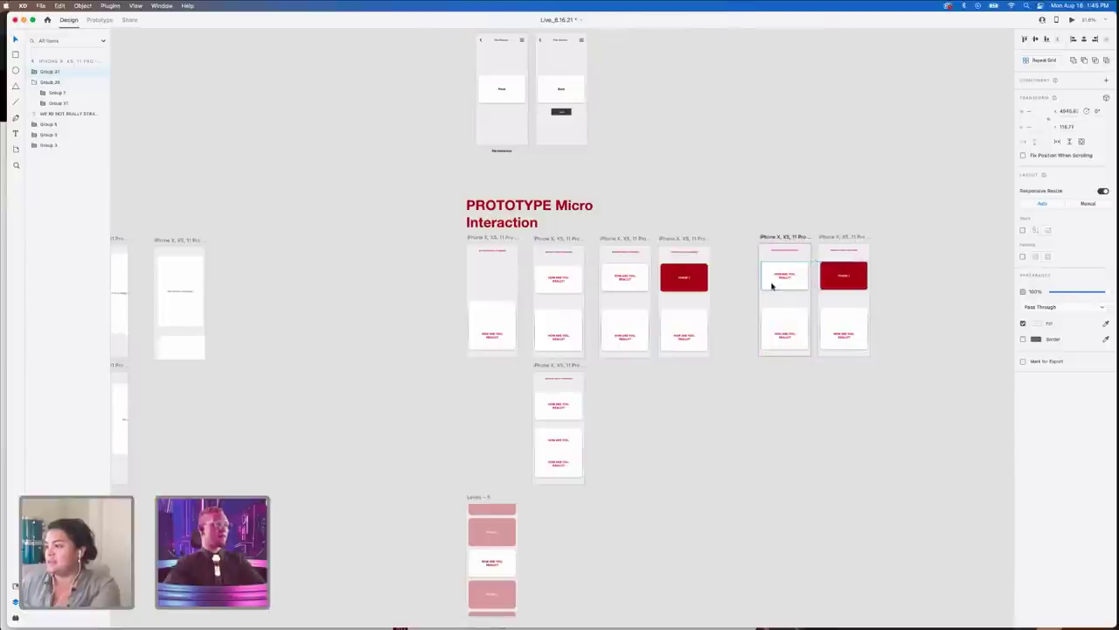
drag(772, 286, 588, 547)
scroll(590, 584, left, 5)
scroll(589, 584, down, 3)
- Duplicate the Levels – 5 artboard and place the copy directly to its left
click(567, 505)
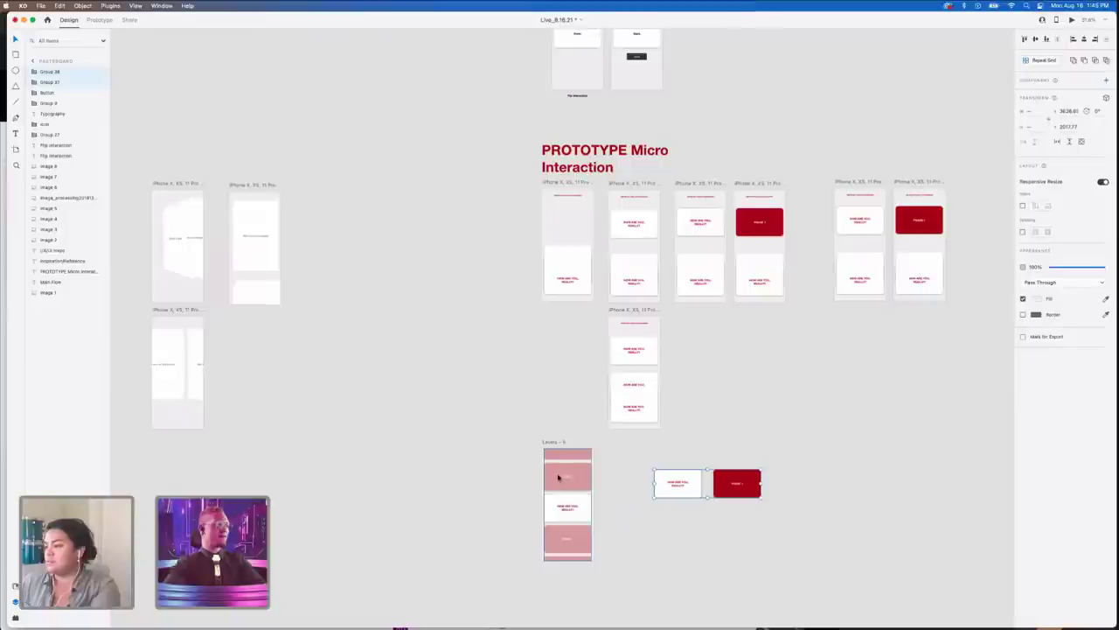
drag(550, 440, 478, 445)
- Set the opacity of the four faded PHASE 1 cards inside Levels – 6's scroll group to 100%
click(486, 458)
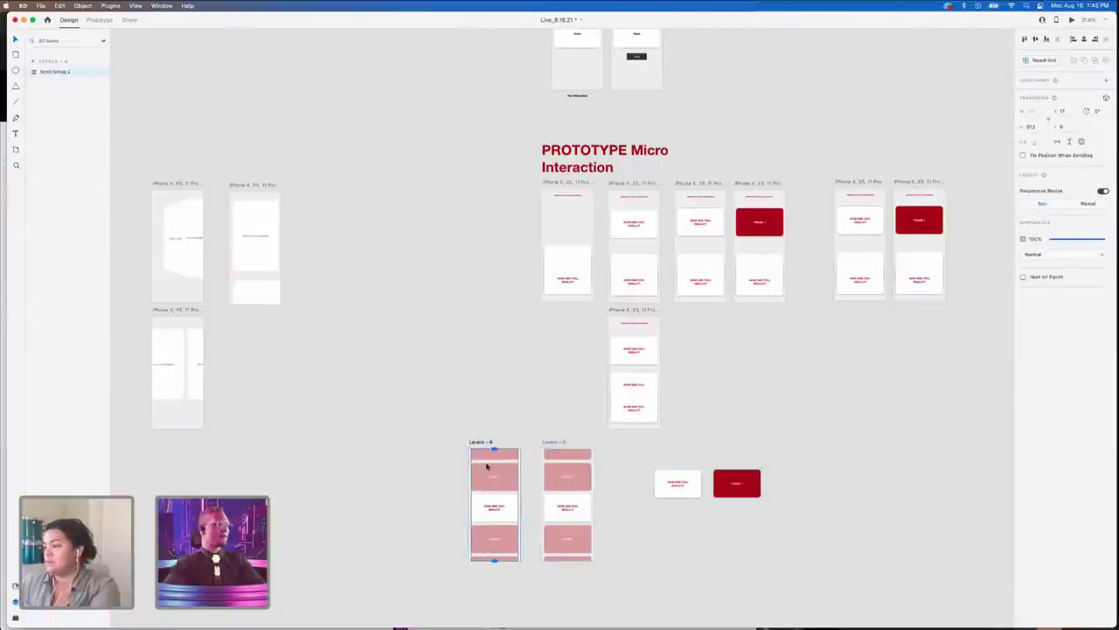
double_click(482, 446)
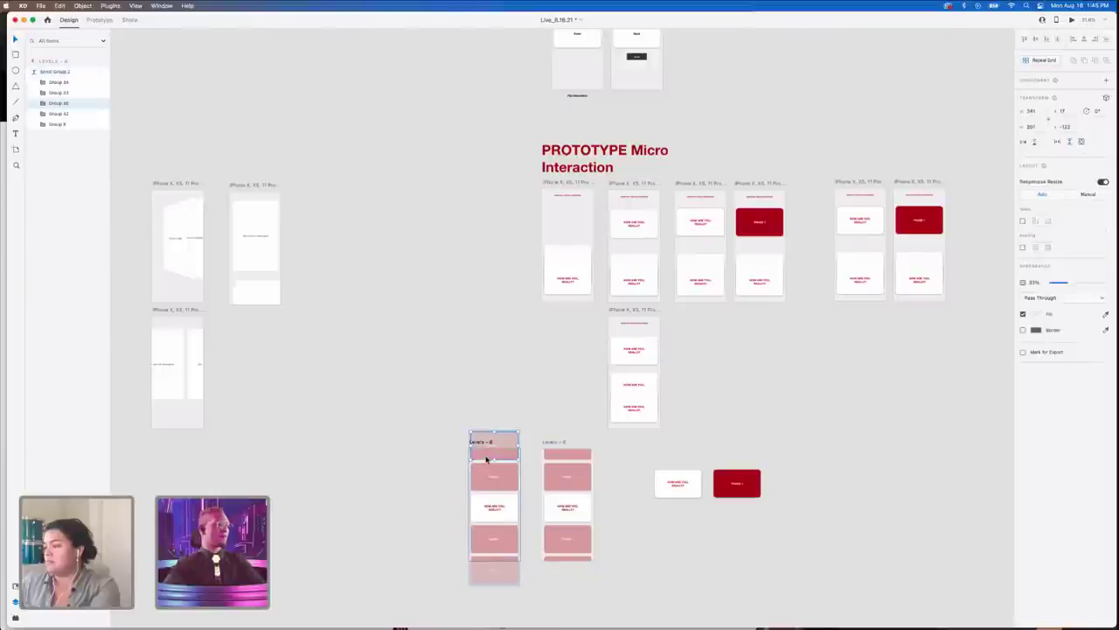
shift+click(484, 472)
shift+click(484, 506)
shift+click(485, 535)
shift+click(481, 570)
shift+click(481, 575)
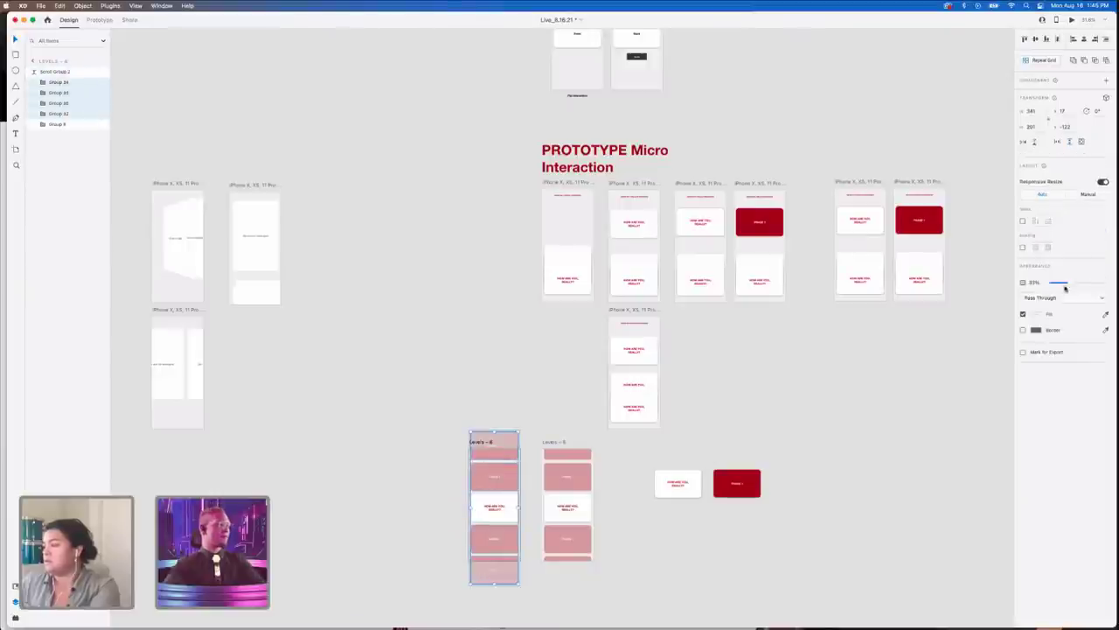
drag(1076, 283, 1106, 284)
click(630, 498)
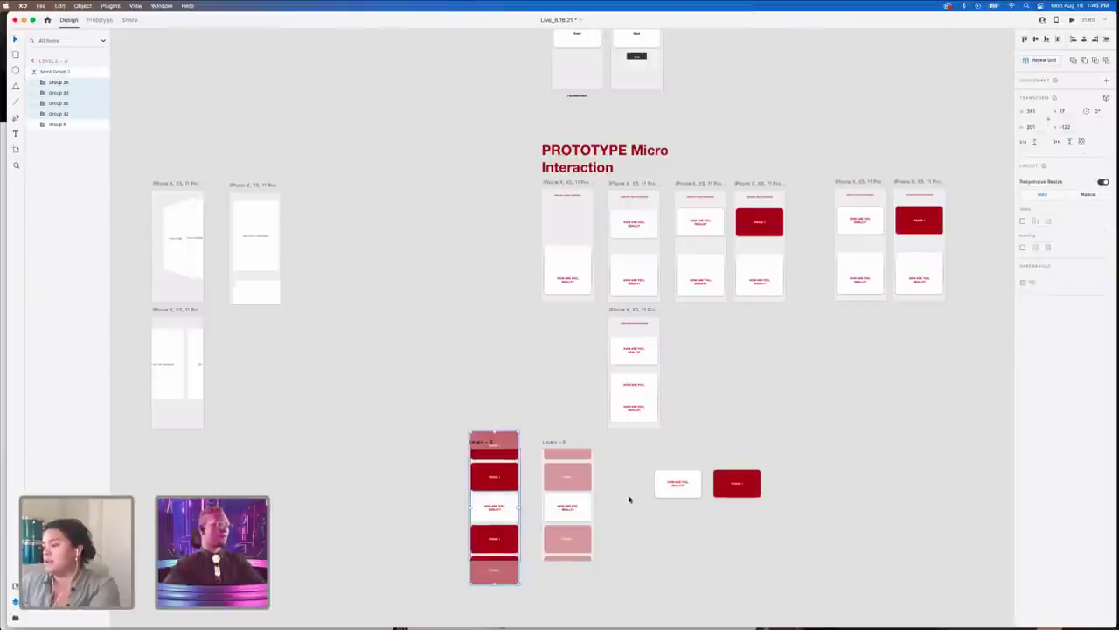
- Replace the question card in Levels – 6's scroll group with a PHASE 1 card and delete the question card
double_click(507, 522)
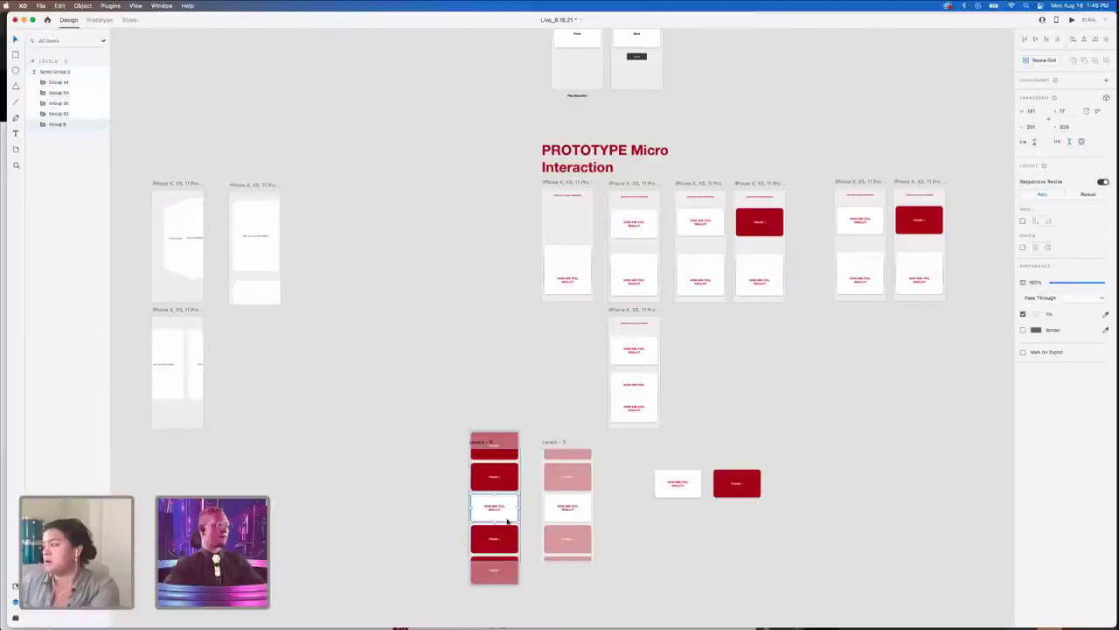
drag(508, 505, 415, 498)
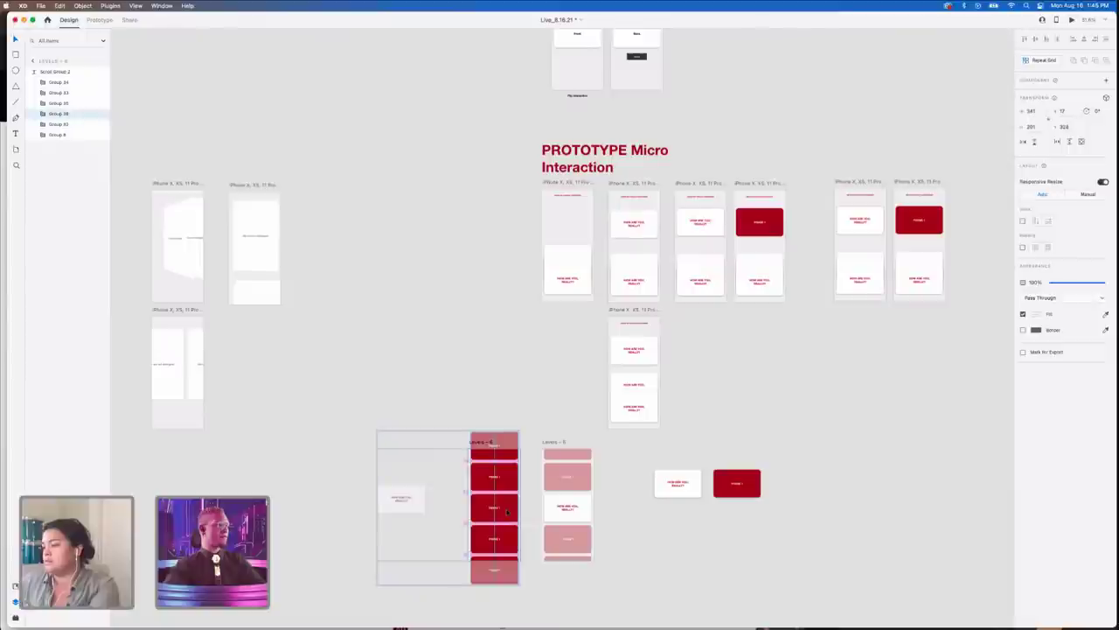
click(396, 502)
key(Delete)
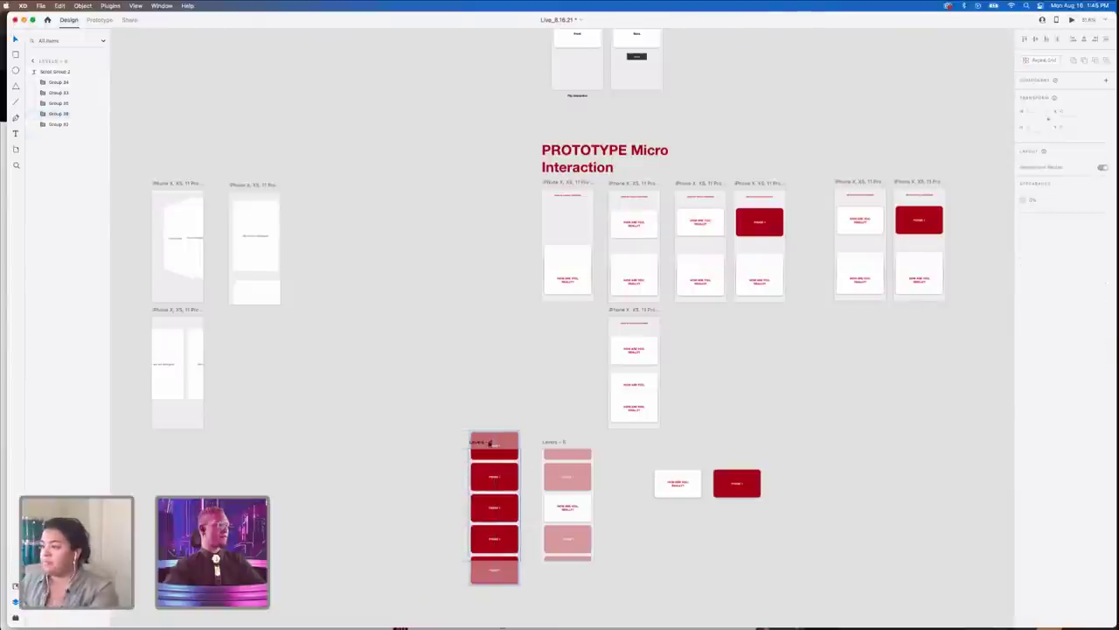
click(486, 443)
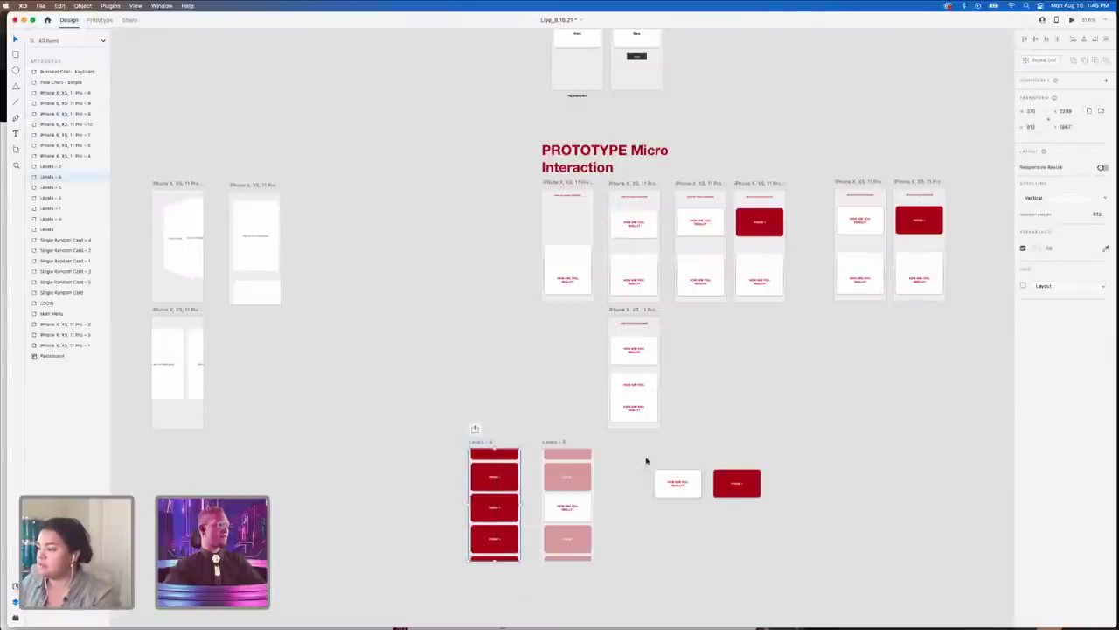
- Swap the middle card of Levels – 6 for the pasteboard PHASE 1 card, aligned with the other cards in the column
drag(653, 450, 696, 520)
click(750, 479)
drag(749, 478, 492, 505)
key(Delete)
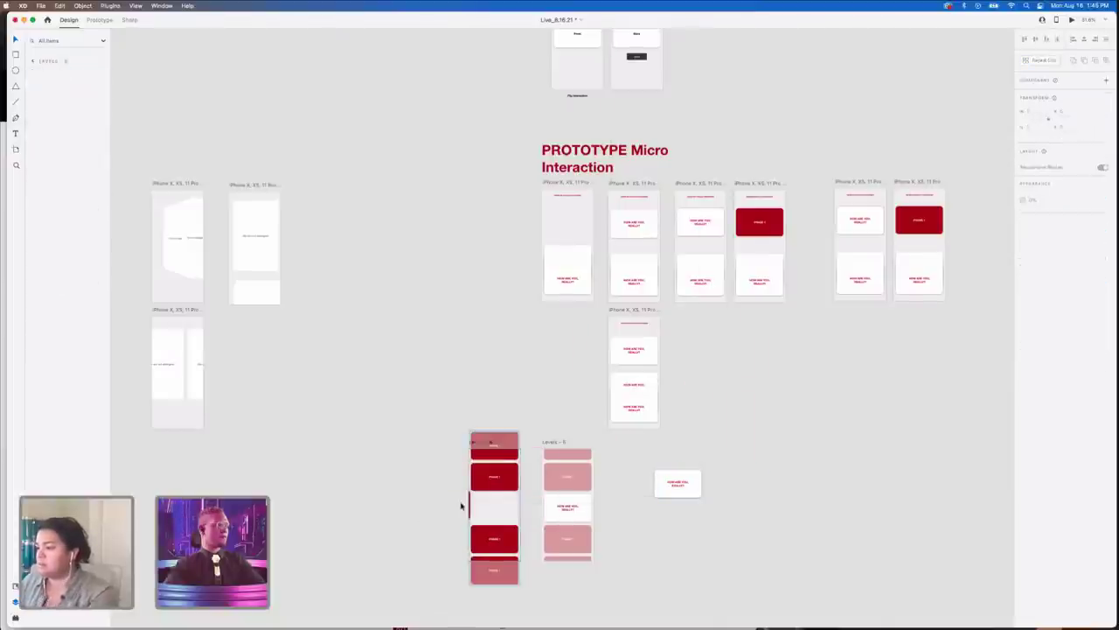
scroll(469, 502, up, 5)
drag(470, 504, 640, 487)
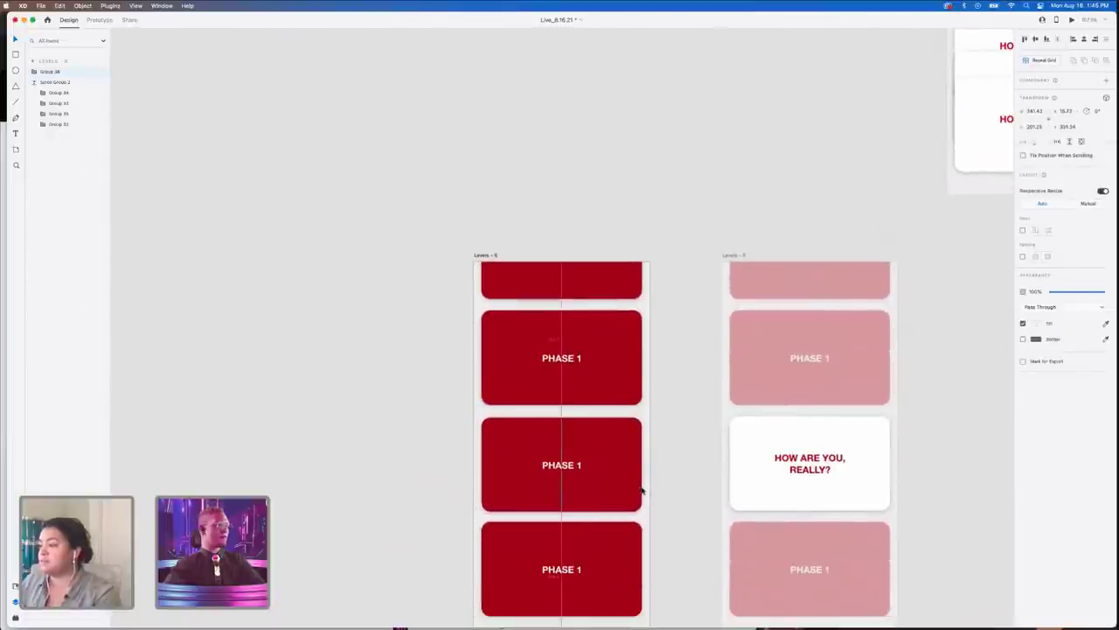
scroll(641, 486, down, 5)
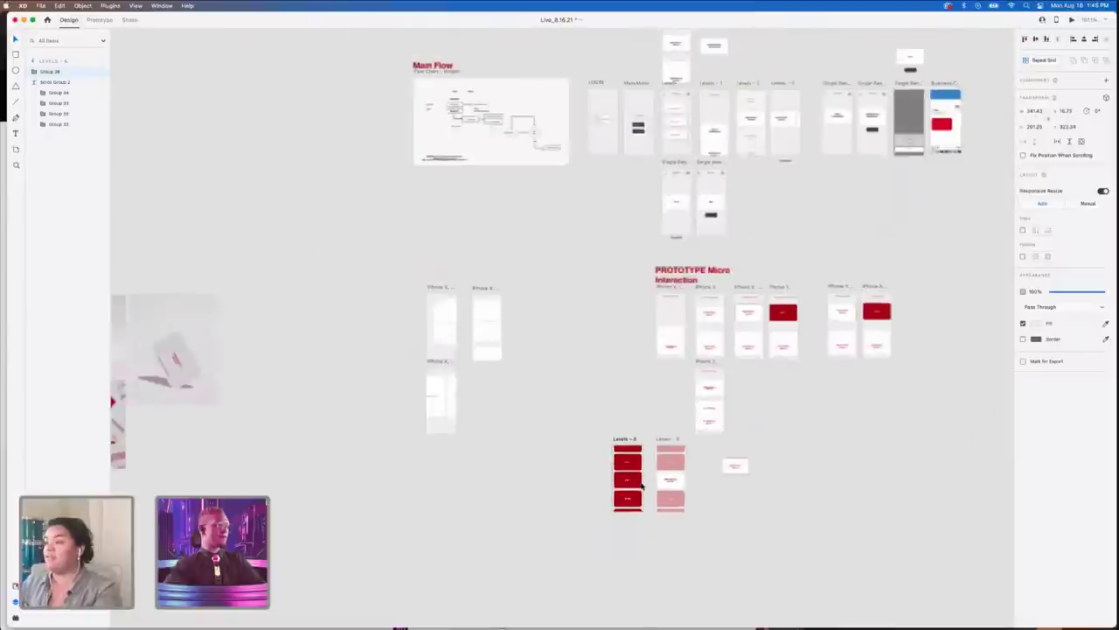
scroll(642, 486, up, 8)
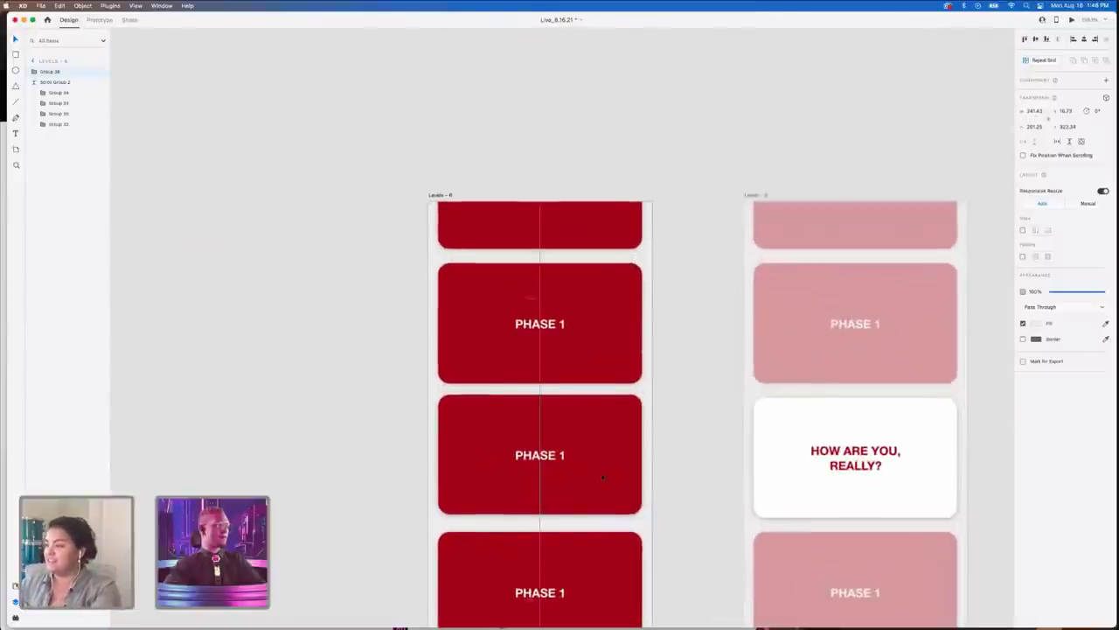
scroll(732, 487, down, 4)
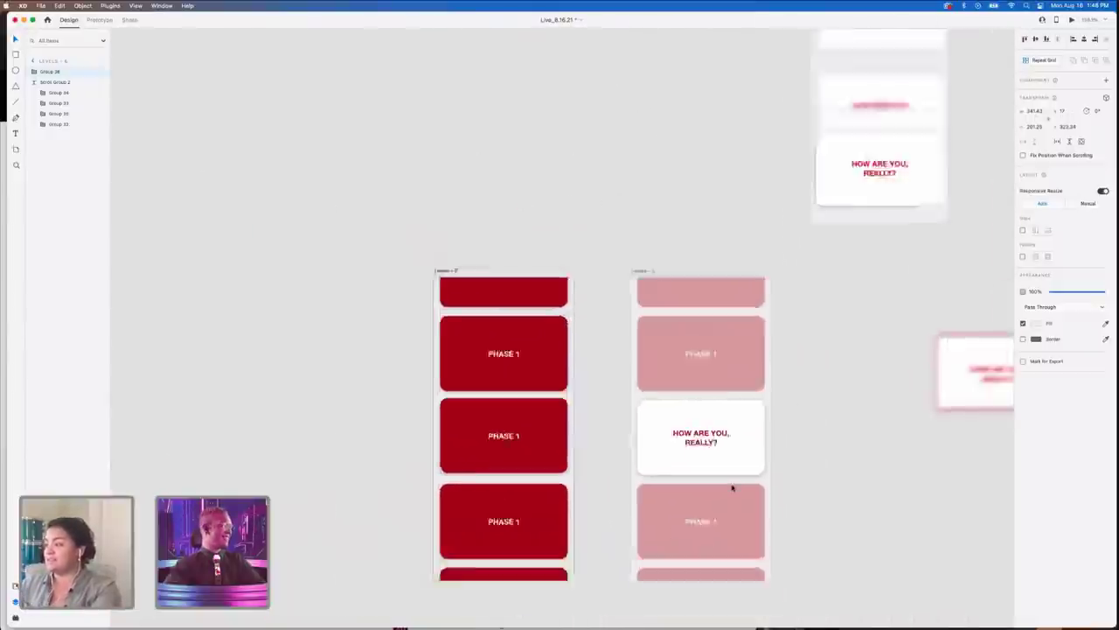
scroll(845, 459, right, 3)
- Place the pasteboard question card in the middle of Levels – 5's scroll group and move the original question card off the artboard
click(626, 429)
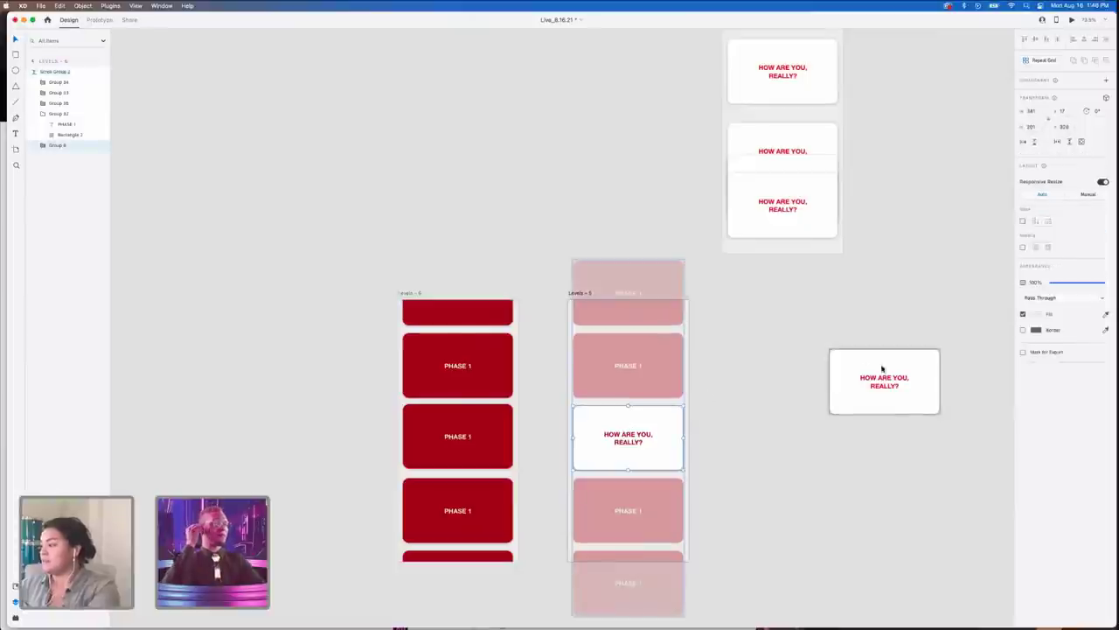
drag(670, 428, 846, 400)
key(Delete)
double_click(658, 424)
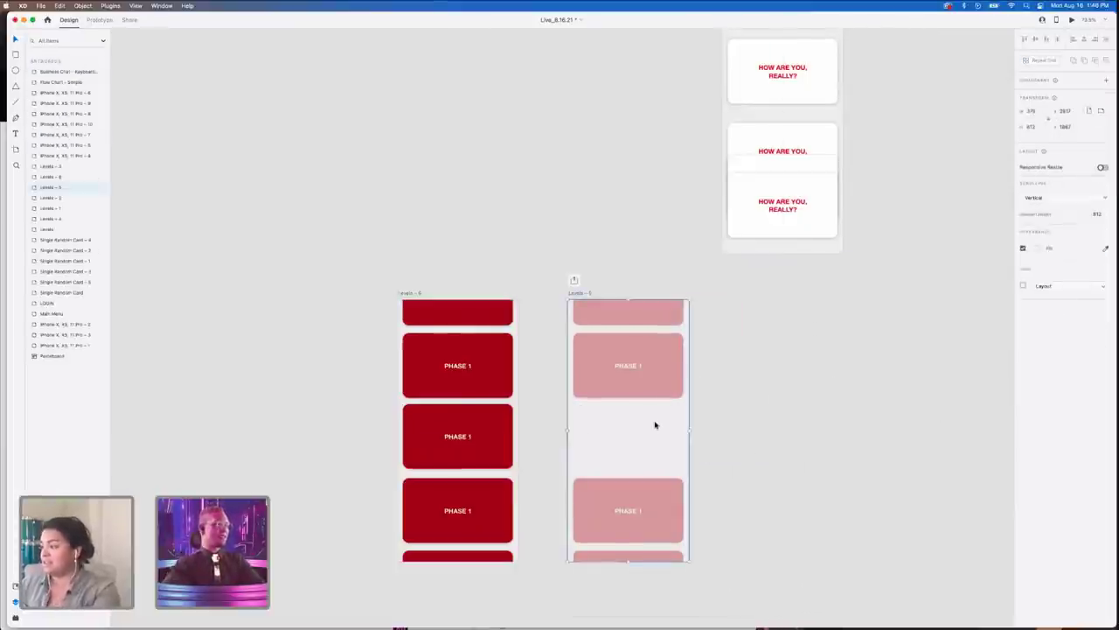
click(648, 380)
double_click(648, 381)
key(super+v)
drag(671, 431, 663, 443)
click(770, 428)
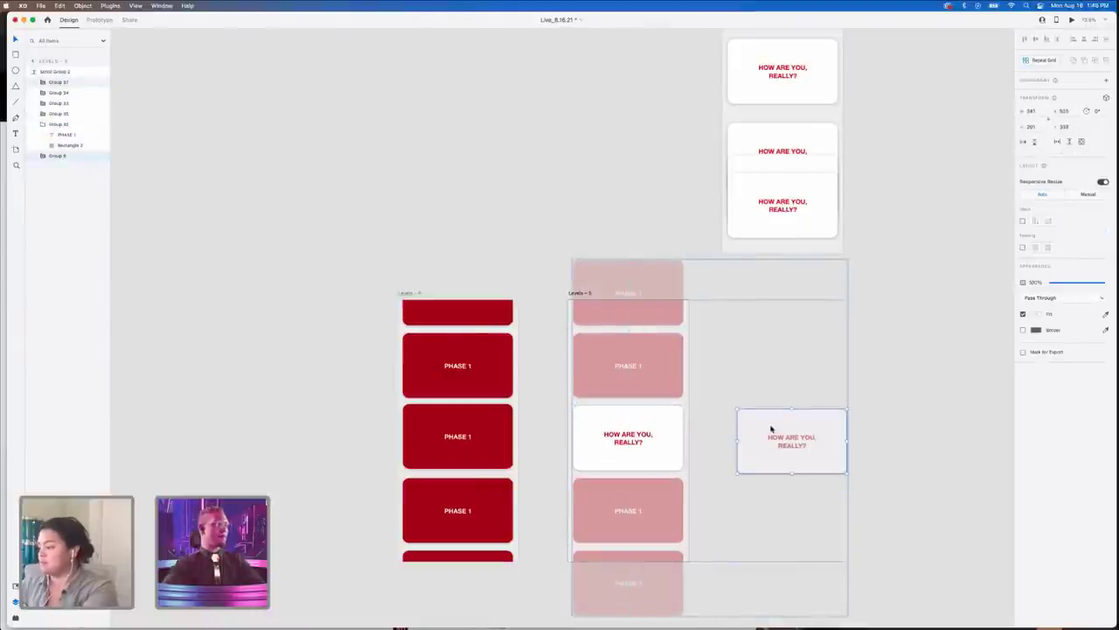
- Try deleting the displaced question card from Levels – 5, test Levels – 6's scrolling in the preview, and undo the deletion
key(Delete)
click(408, 292)
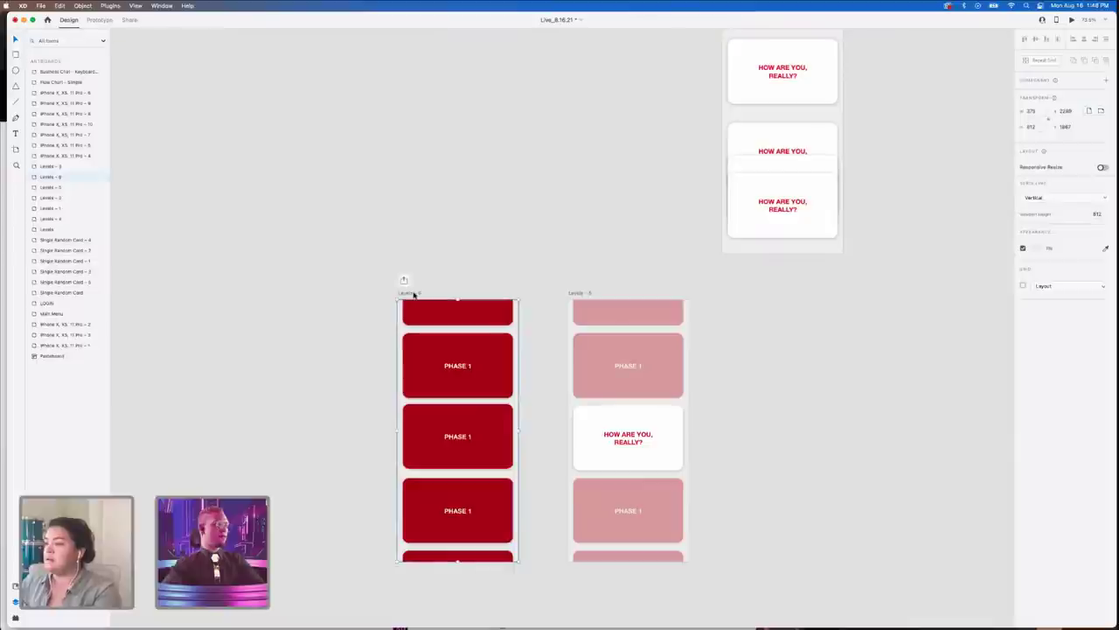
click(1071, 19)
click(623, 305)
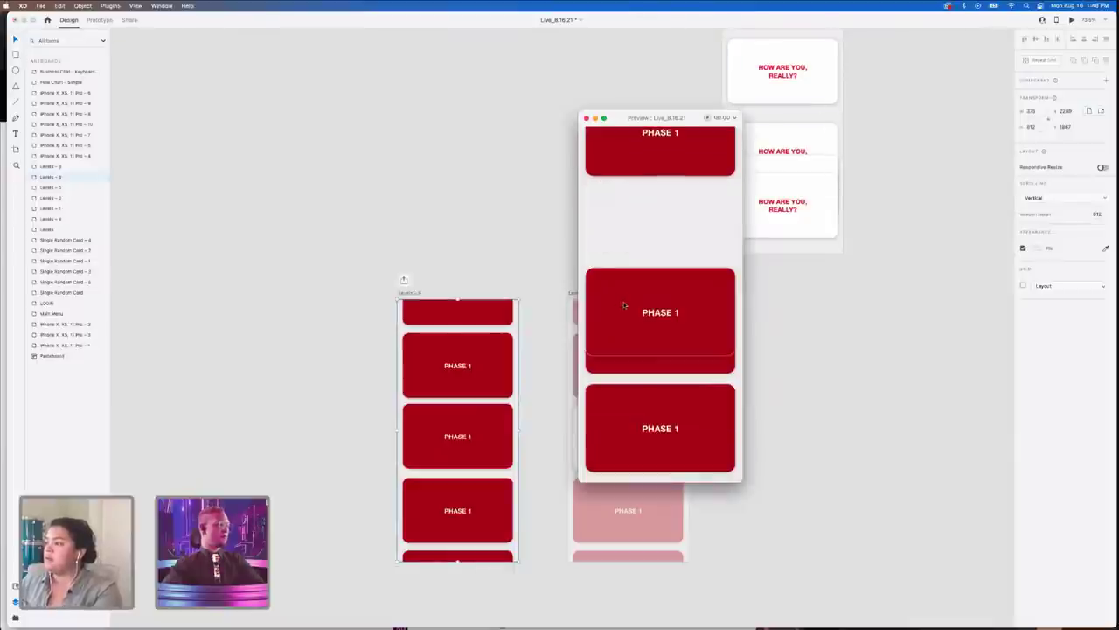
click(761, 350)
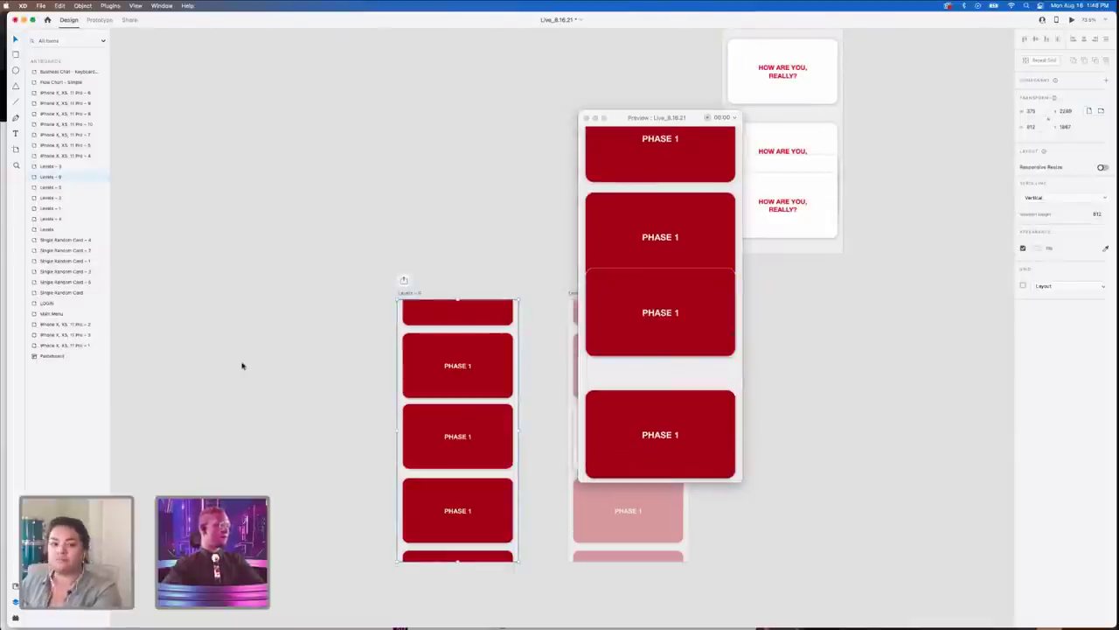
key(super+z)
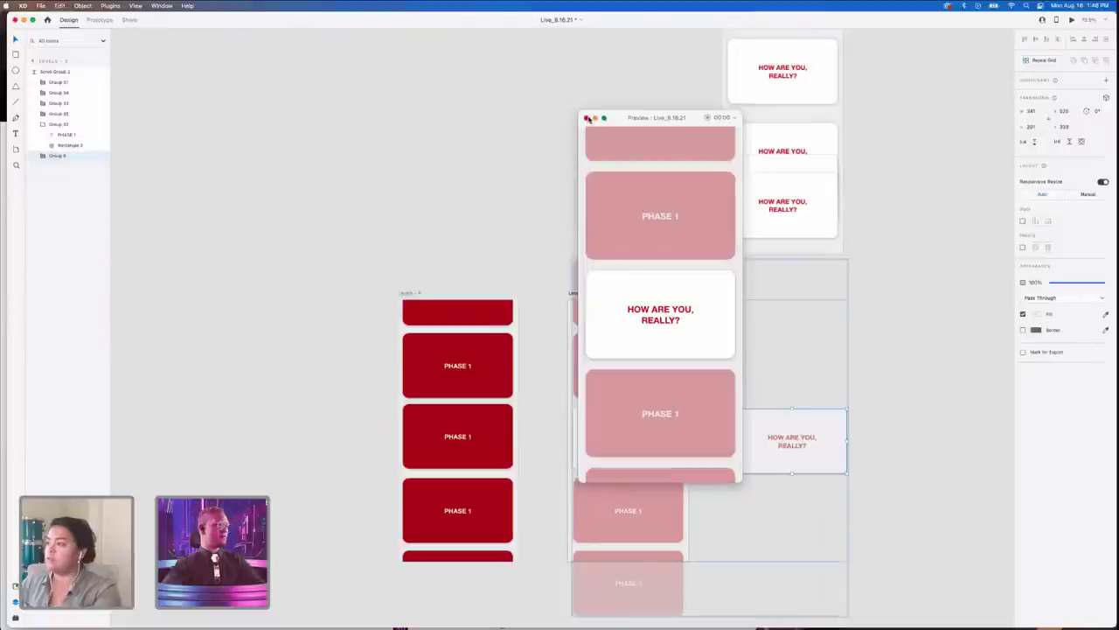
click(587, 117)
- Move the middle PHASE 1 card of Levels – 6 into the artboard's existing scroll group
click(557, 305)
click(435, 428)
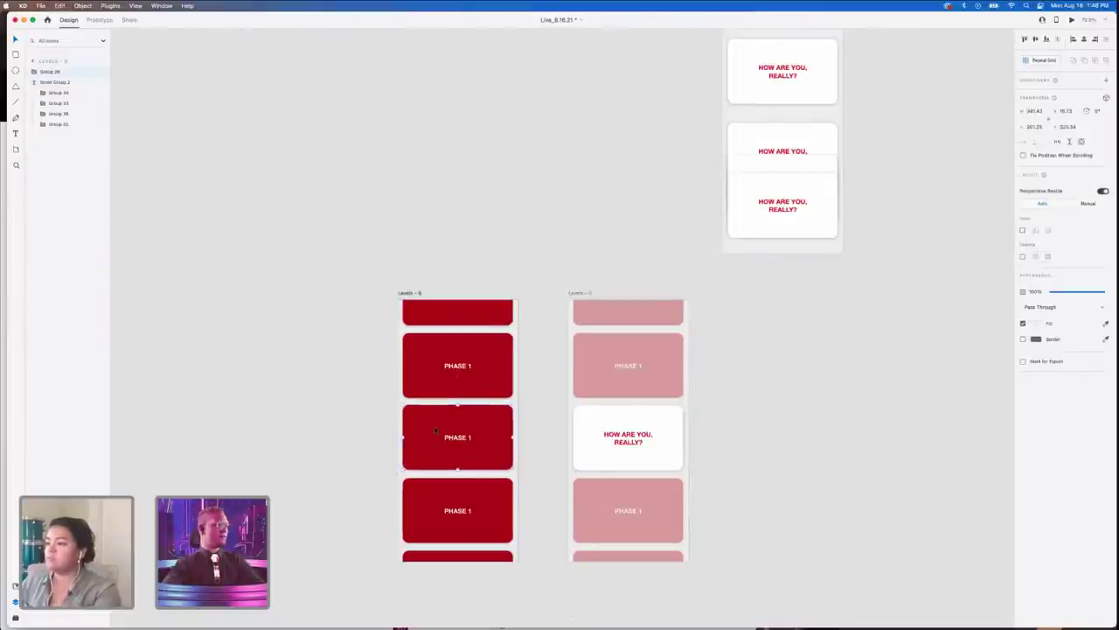
key(Delete)
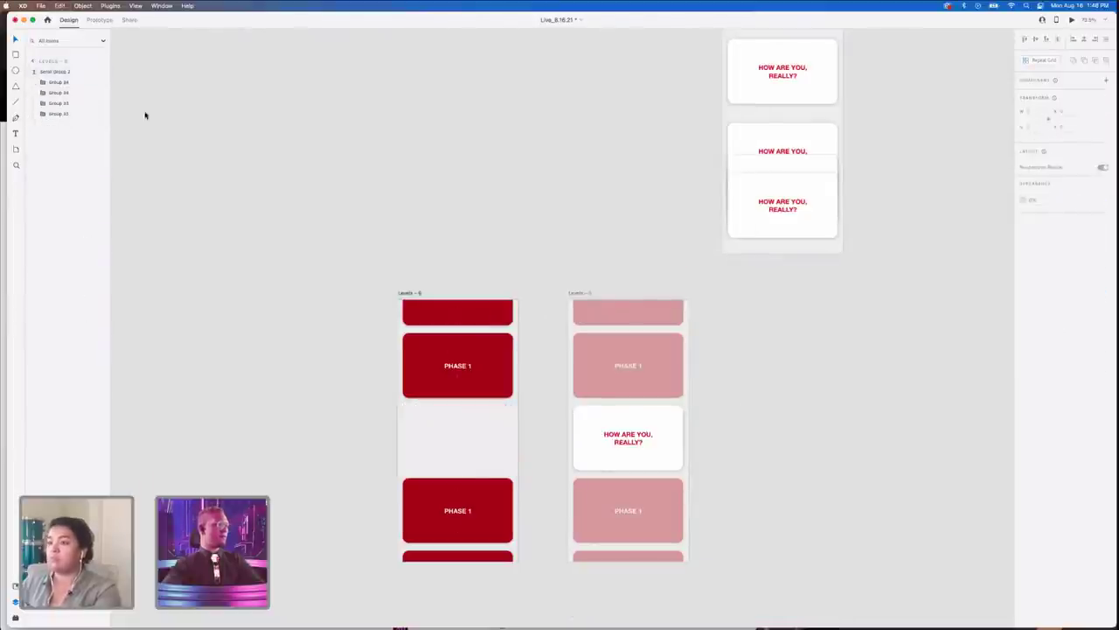
click(57, 73)
key(super+z)
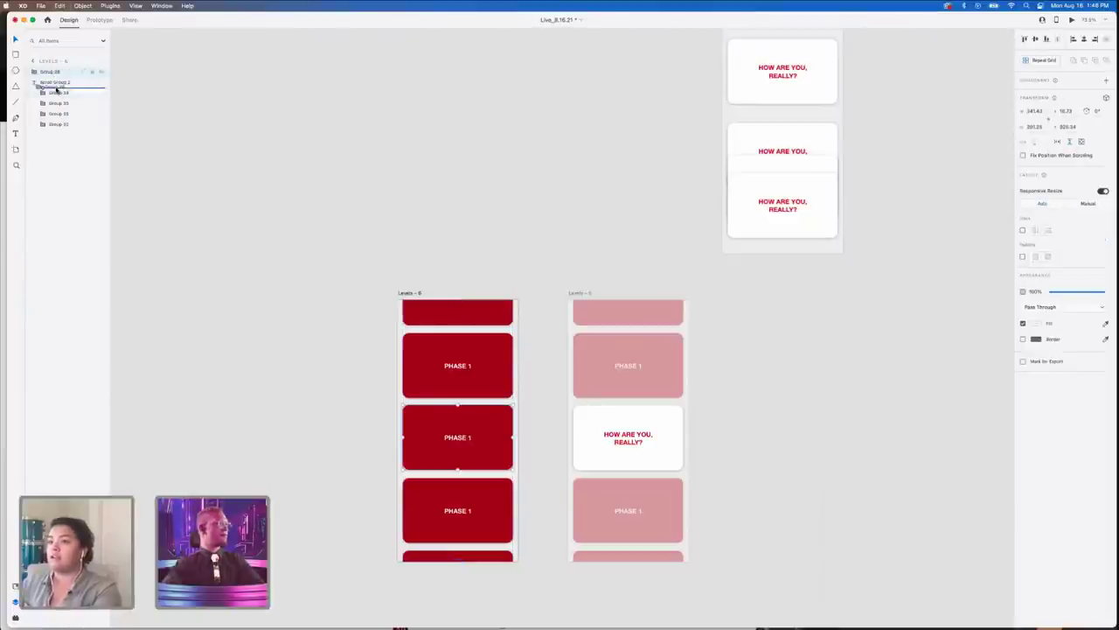
click(259, 275)
- Check that the middle question card of Levels – 5 is nested inside its scroll group
click(654, 444)
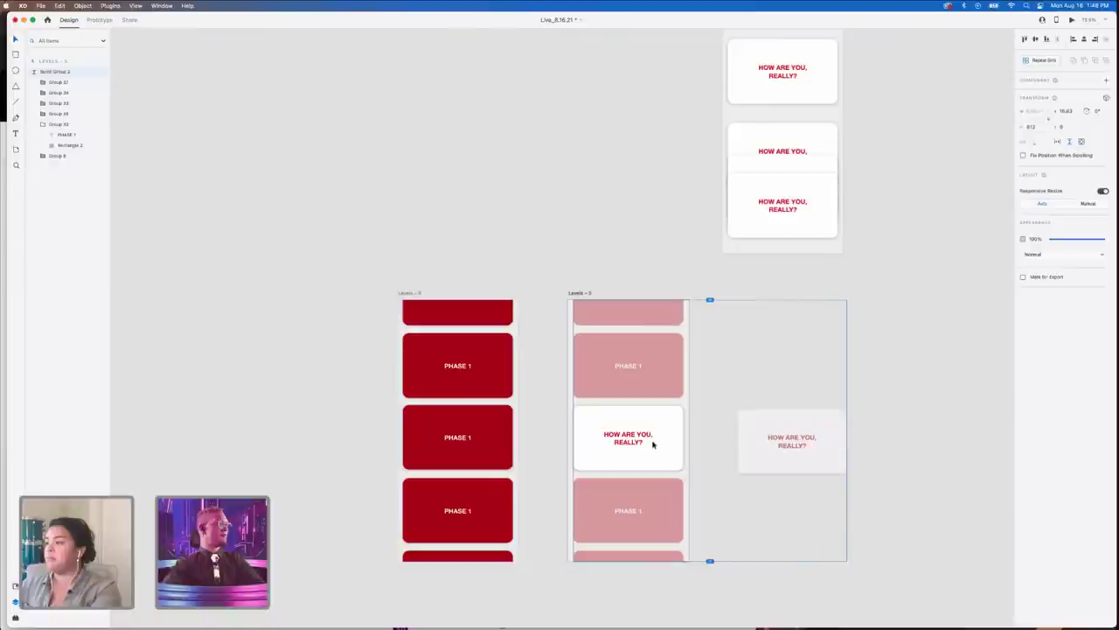
double_click(664, 442)
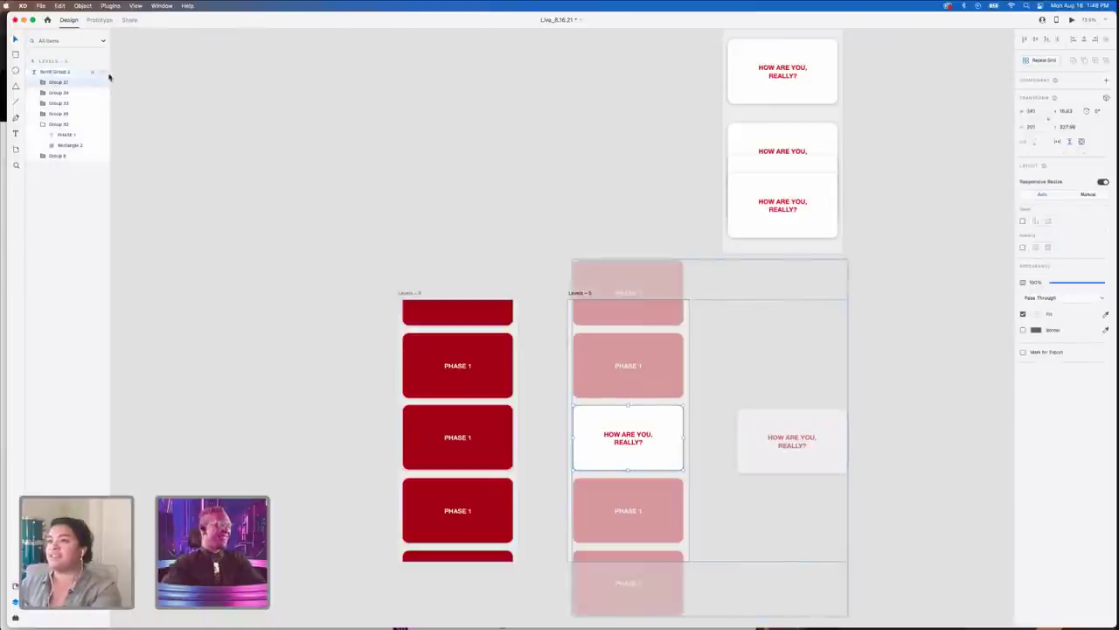
click(756, 425)
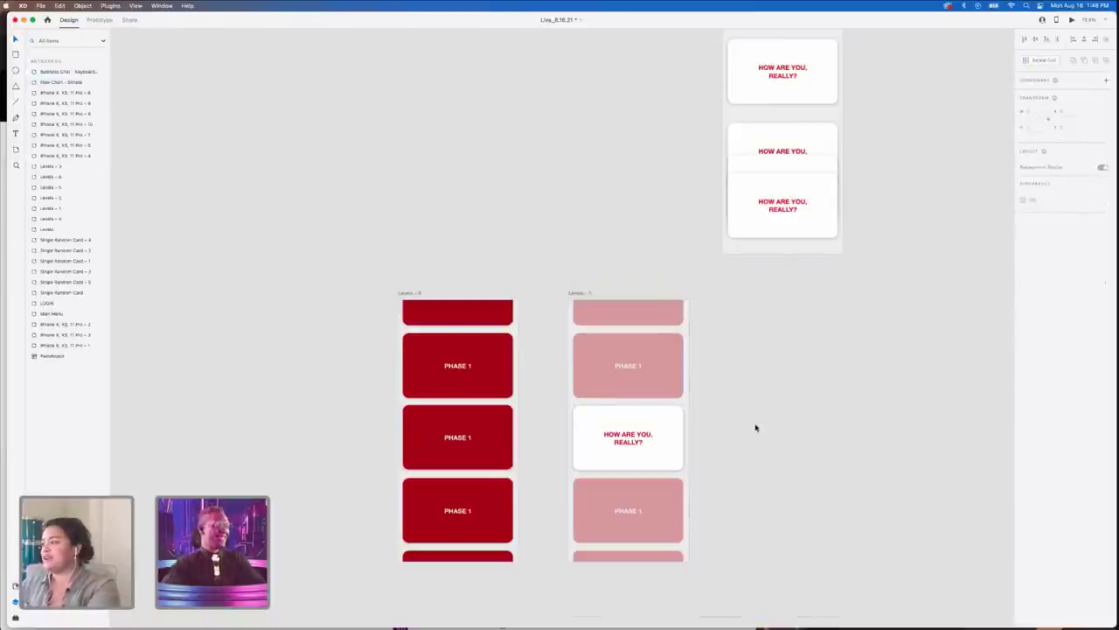
- Preview Levels – 6 and scroll its PHASE 1 cards down and up to check that they move together
click(1072, 19)
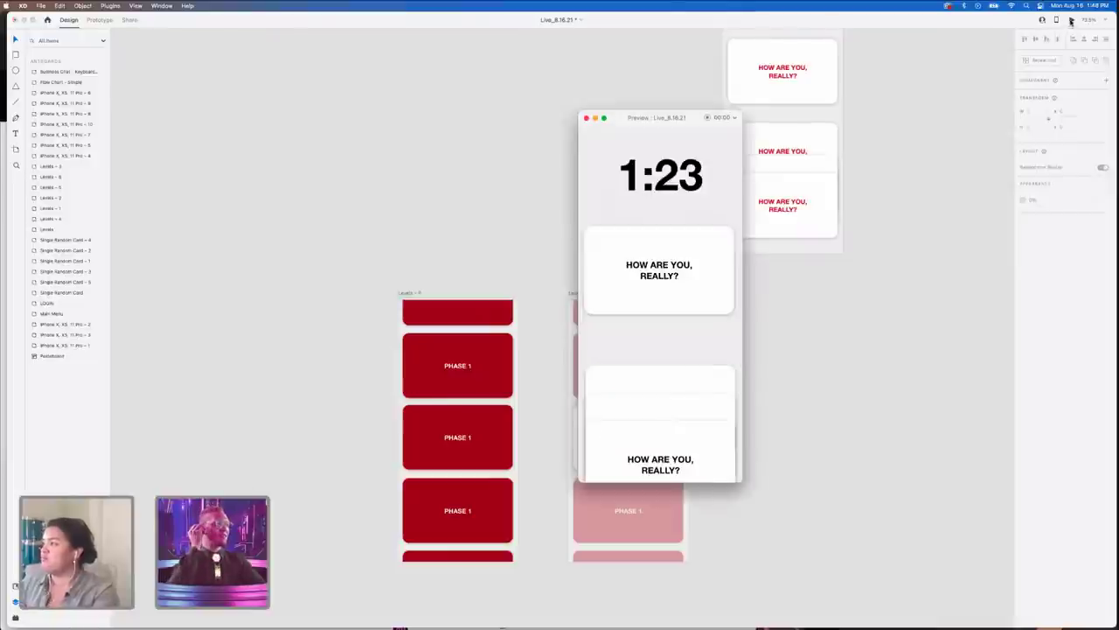
click(407, 294)
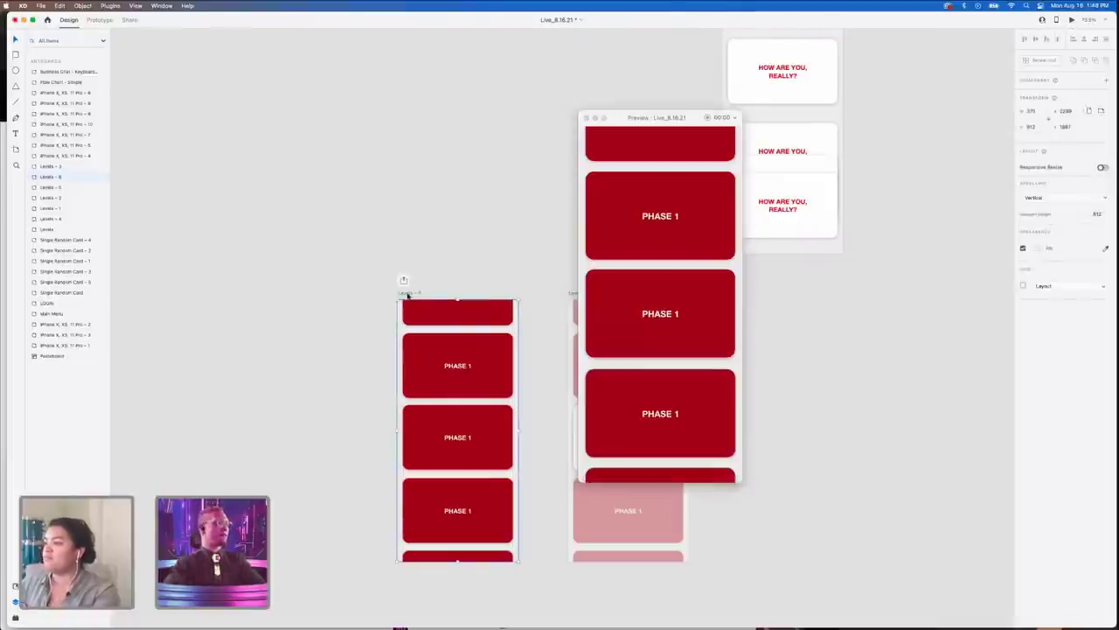
scroll(659, 324, down, 2)
click(657, 307)
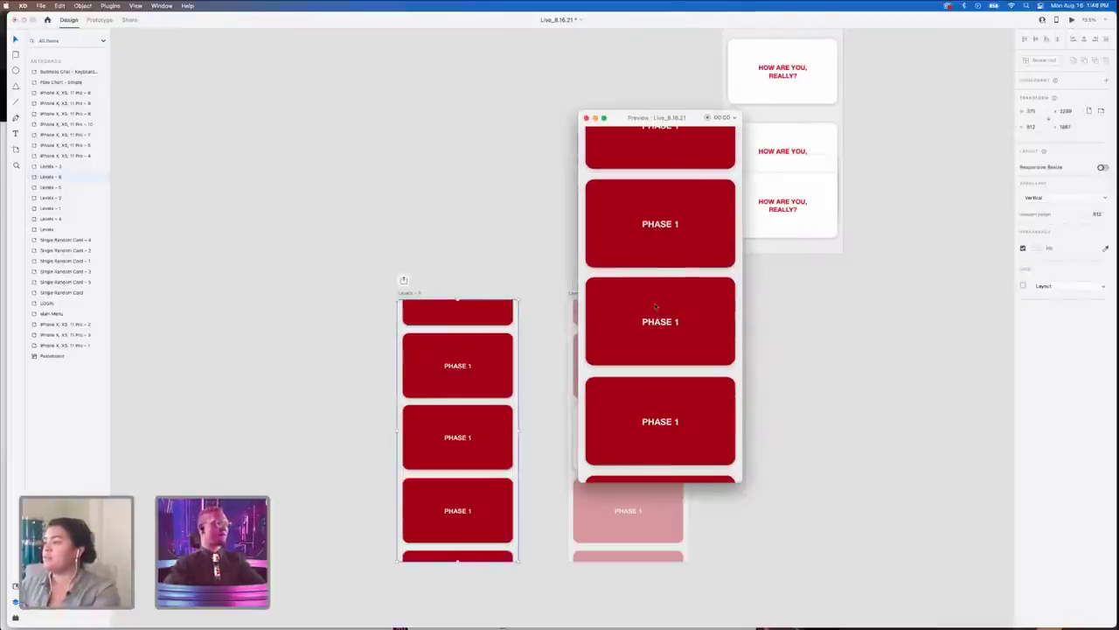
scroll(655, 361, up, 2)
- Link the middle PHASE 1 card of Levels – 6 to Levels – 5 with a Tap trigger and Auto-Animate action
double_click(468, 439)
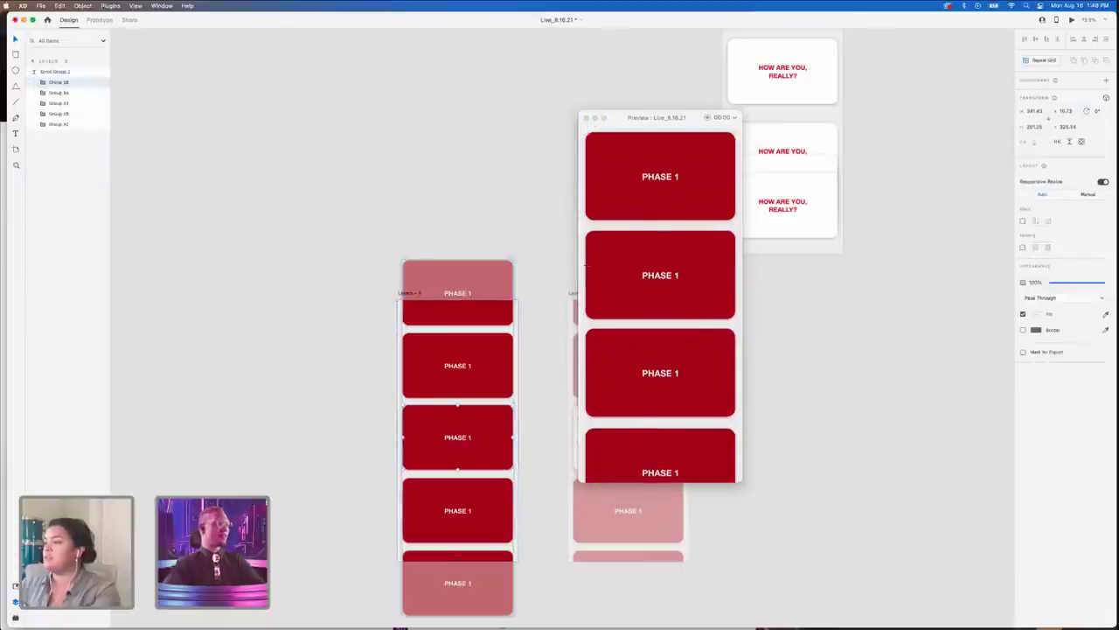
click(99, 19)
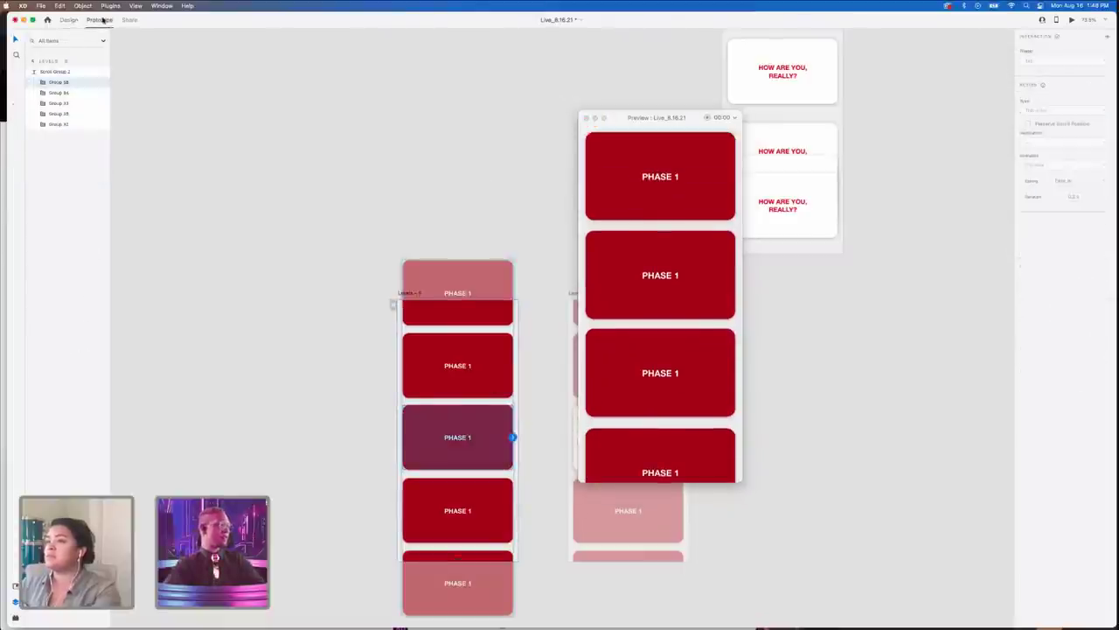
scroll(553, 388, right, 3)
drag(388, 427, 487, 426)
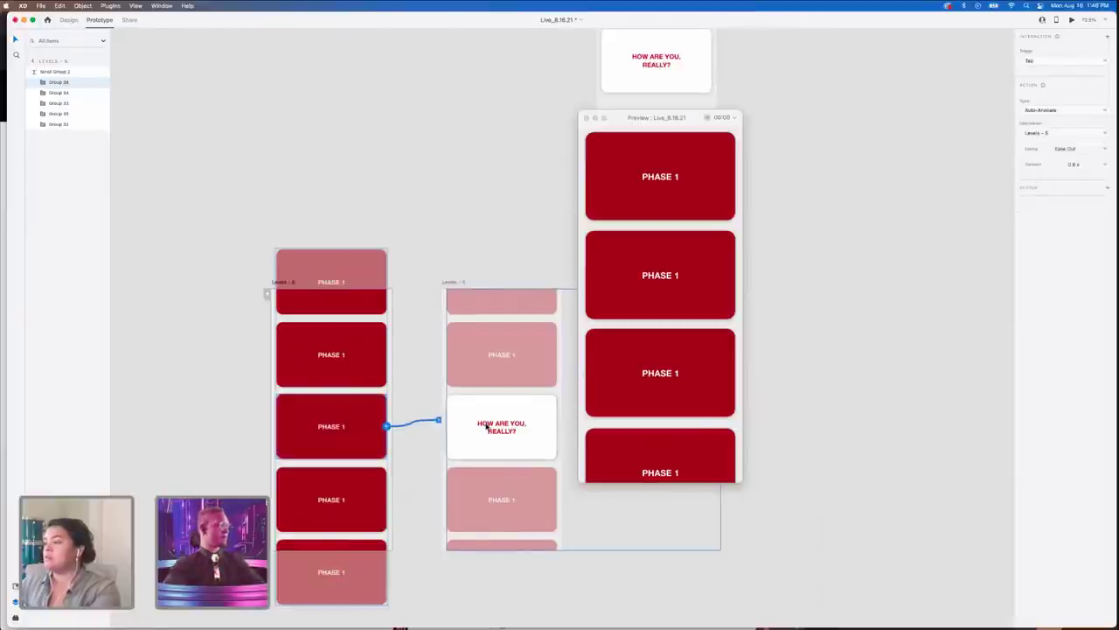
- Test the new tap transition on the middle PHASE 1 card in the preview and scroll the resulting Levels – 5 cards
click(603, 258)
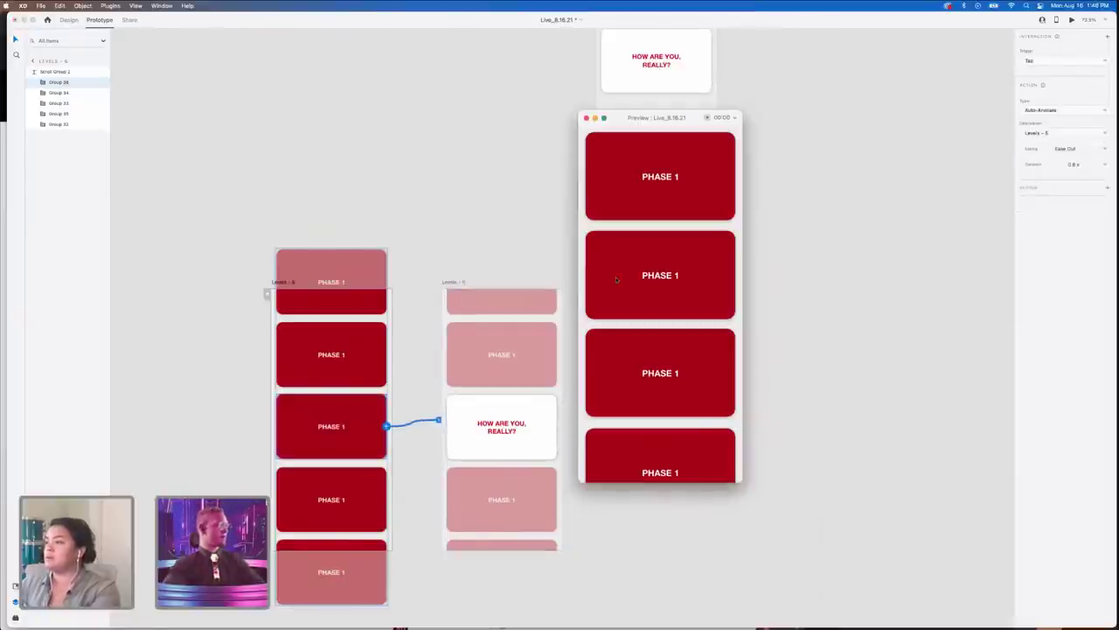
click(623, 378)
scroll(608, 389, down, 3)
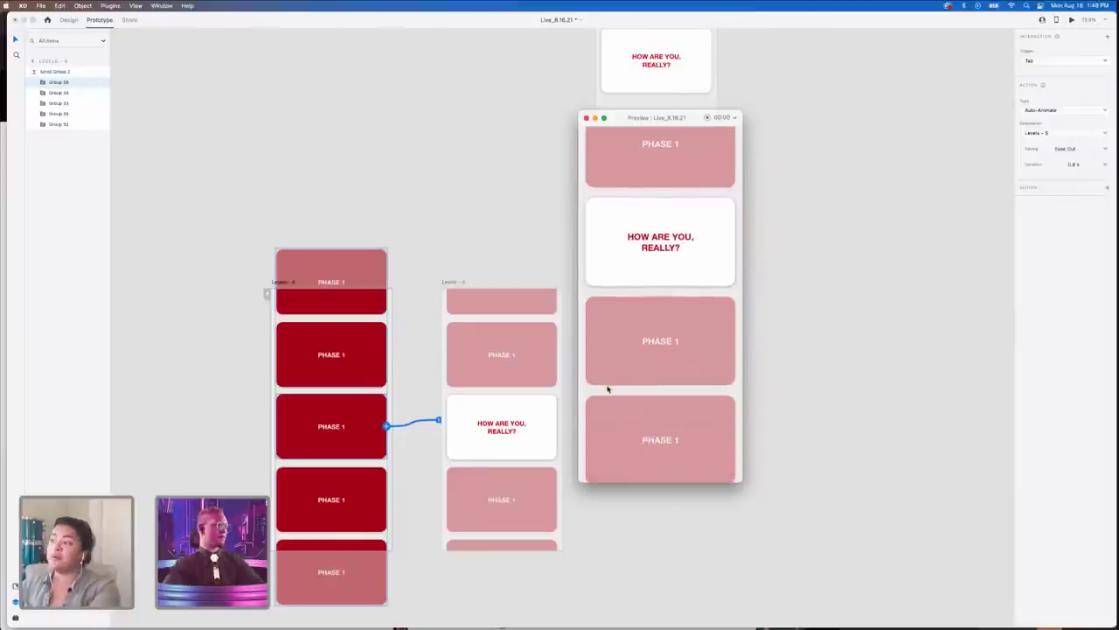
scroll(607, 387, up, 3)
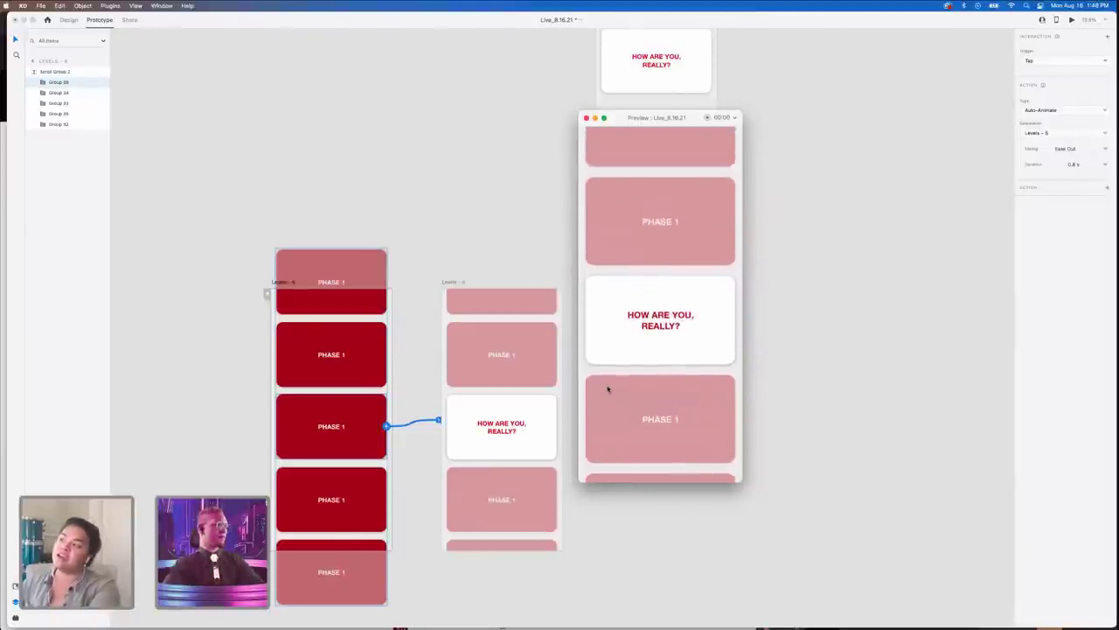
- Review the easing options of the tap interaction on the middle PHASE 1 card of Levels – 6
click(283, 281)
click(392, 242)
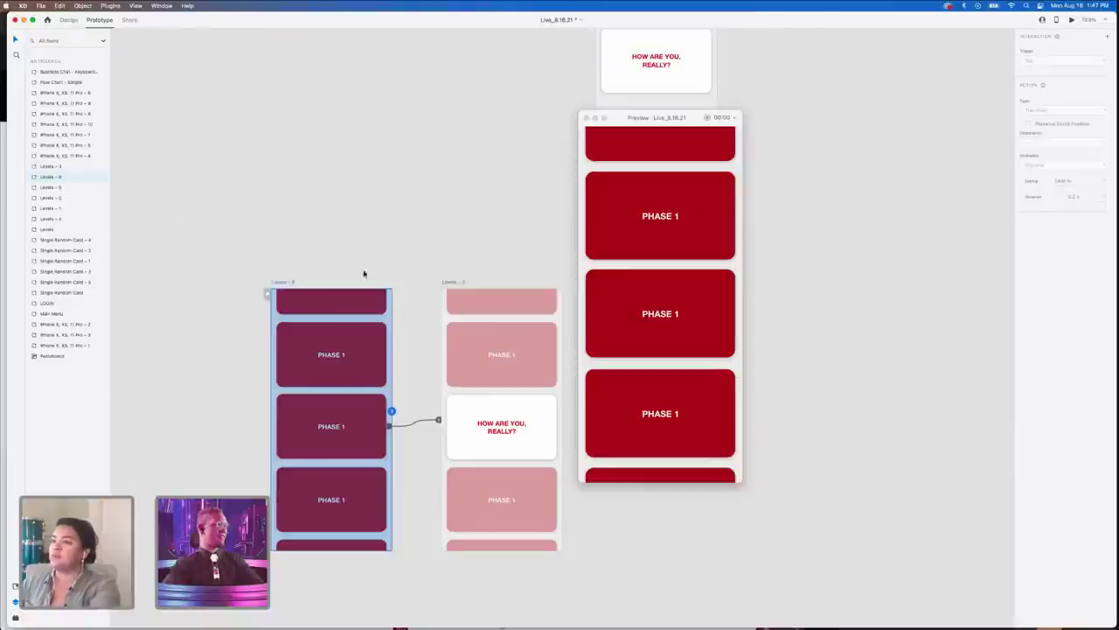
scroll(306, 255, down, 3)
scroll(307, 256, right, 2)
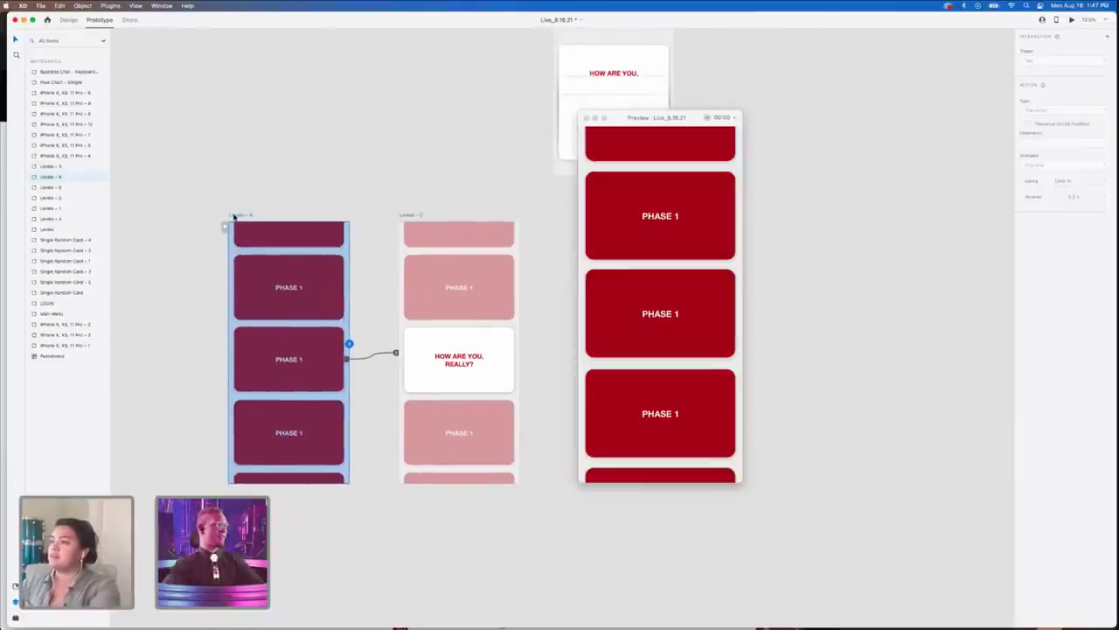
double_click(320, 359)
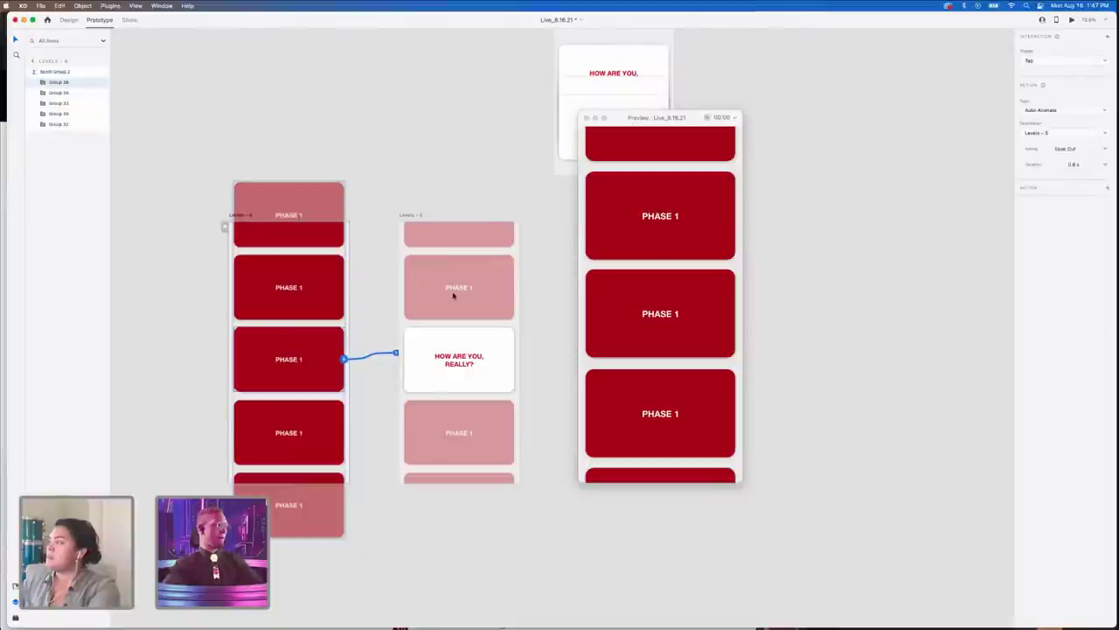
click(1100, 148)
click(1105, 150)
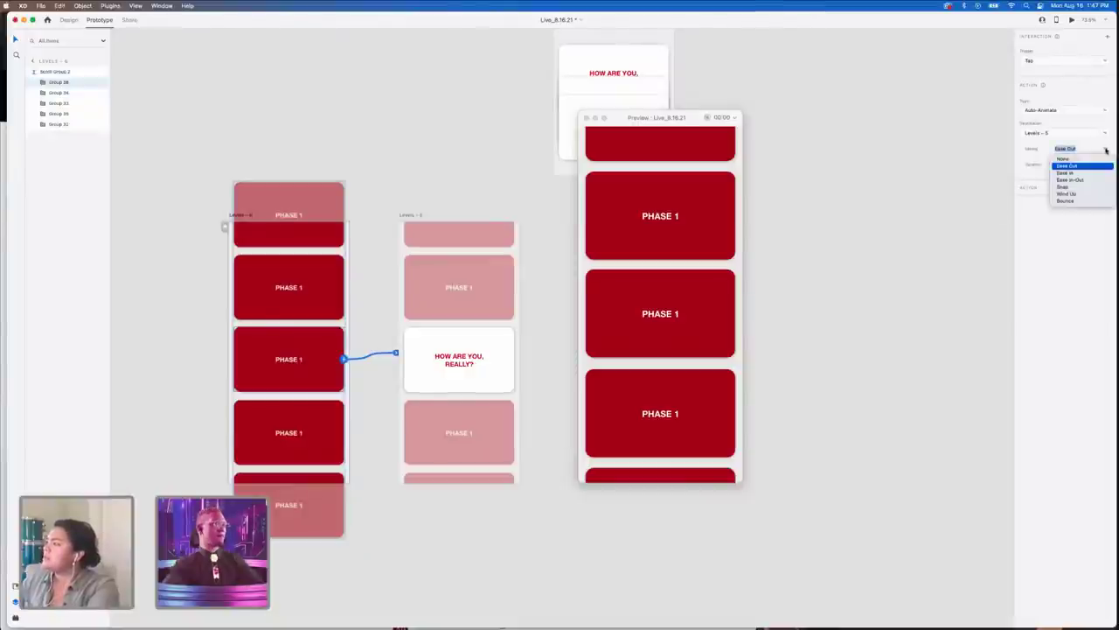
click(973, 243)
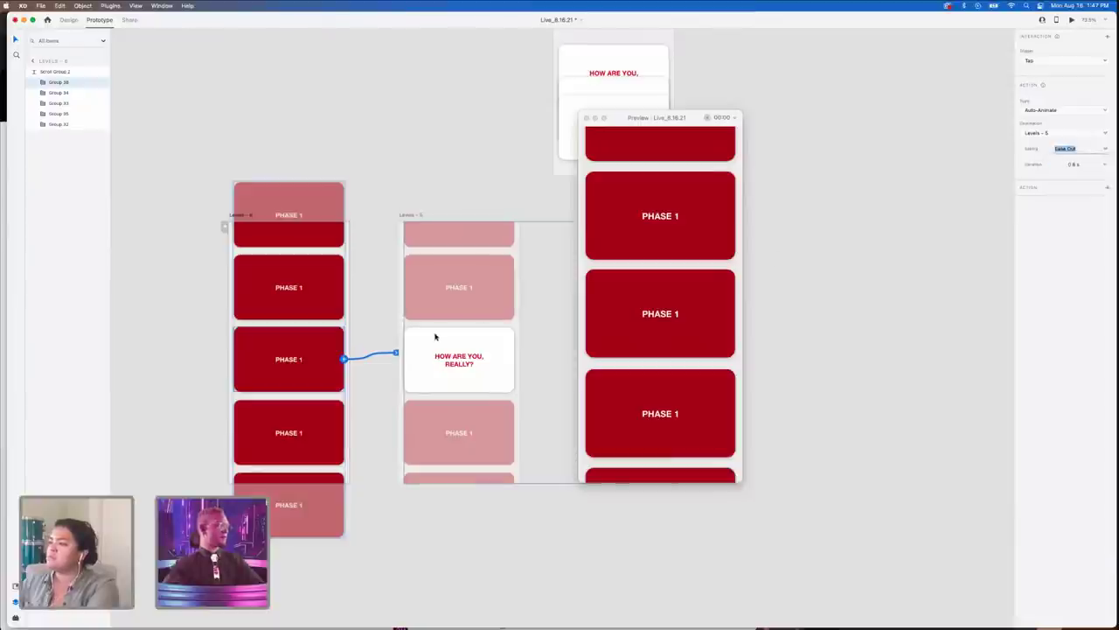
- Show Levels – 5 in the preview, then close the preview window and clear the selection
click(530, 322)
click(595, 308)
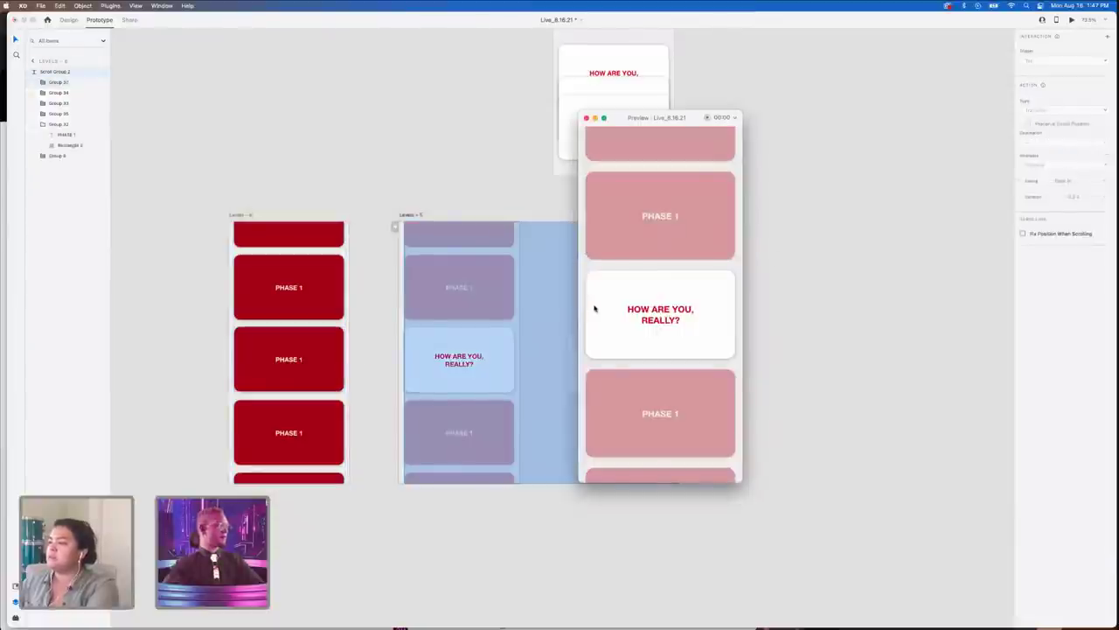
click(586, 118)
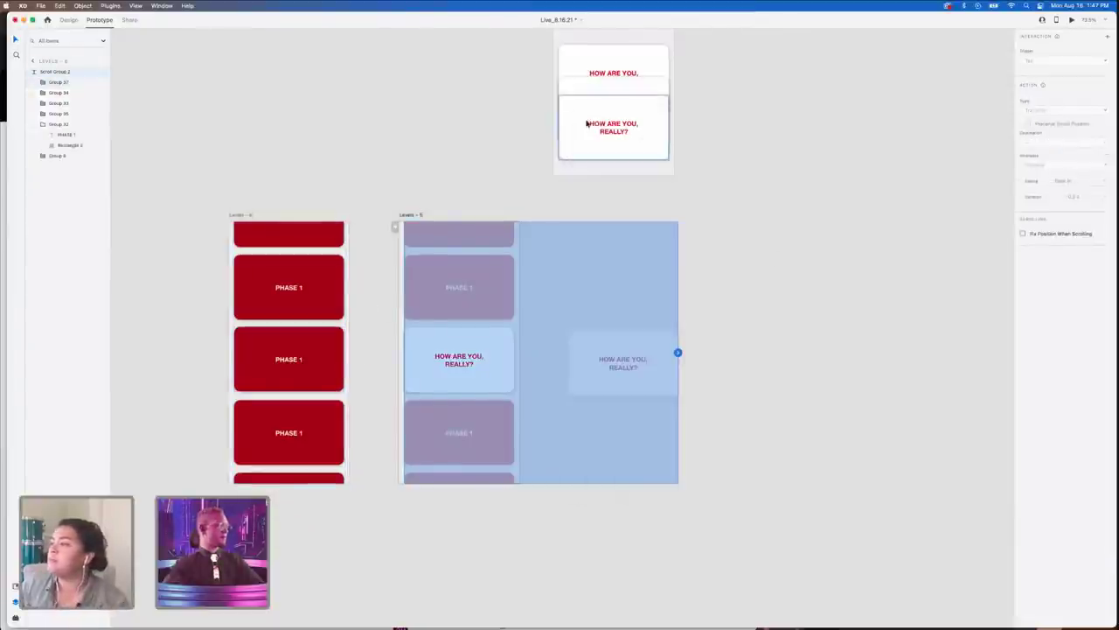
click(474, 149)
- Look over the PROTOTYPE Micro Interaction artboards, the Levels and Single Random Card wireframes, and the Main Flow chart
scroll(476, 150, left, 2)
scroll(475, 149, left, 1)
scroll(439, 332, up, 5)
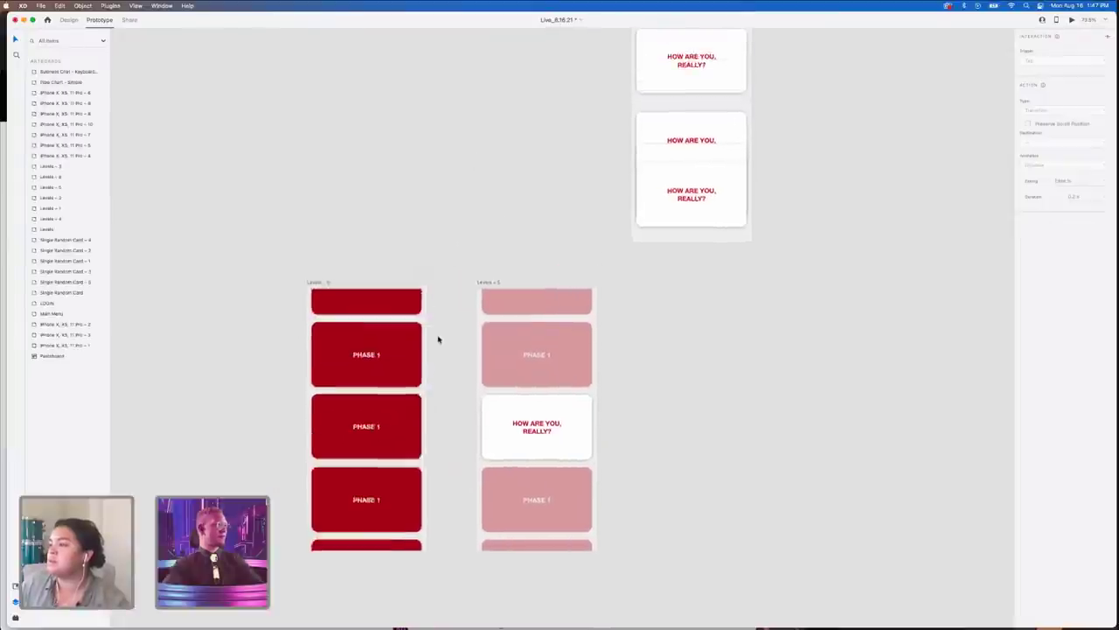
scroll(446, 433, down, 4)
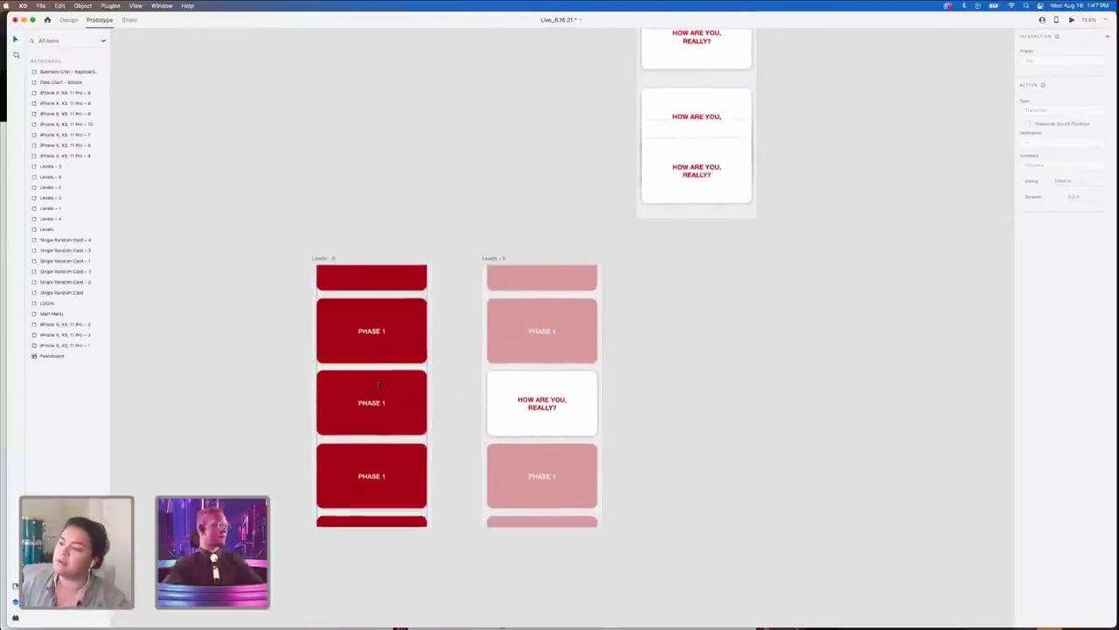
scroll(732, 444, up, 11)
scroll(733, 444, up, 4)
scroll(733, 444, right, 4)
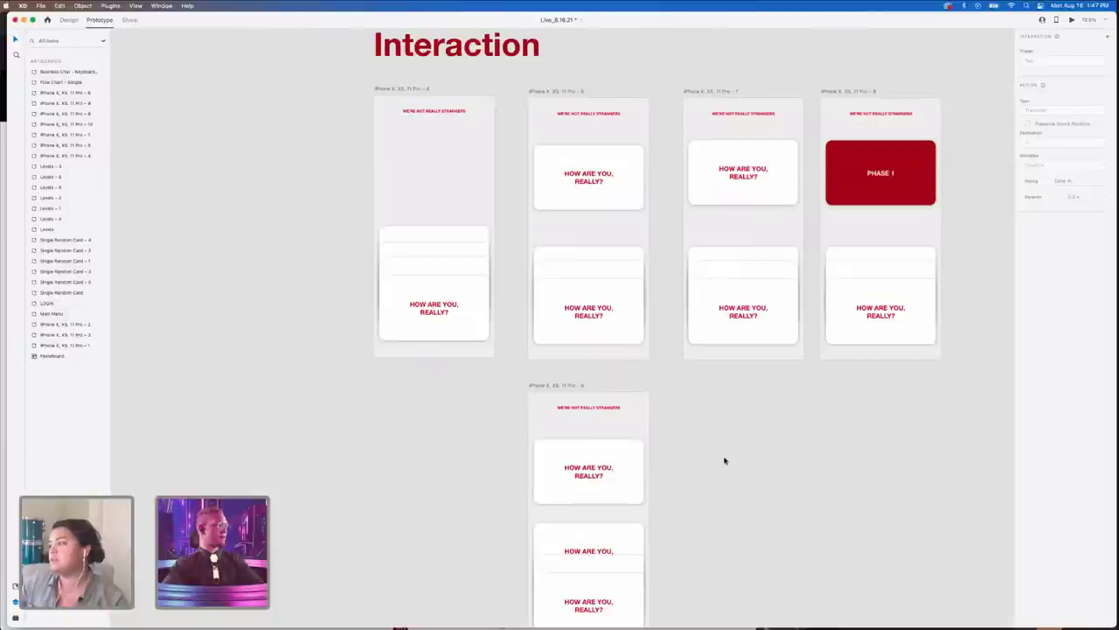
scroll(724, 460, up, 15)
scroll(724, 460, right, 10)
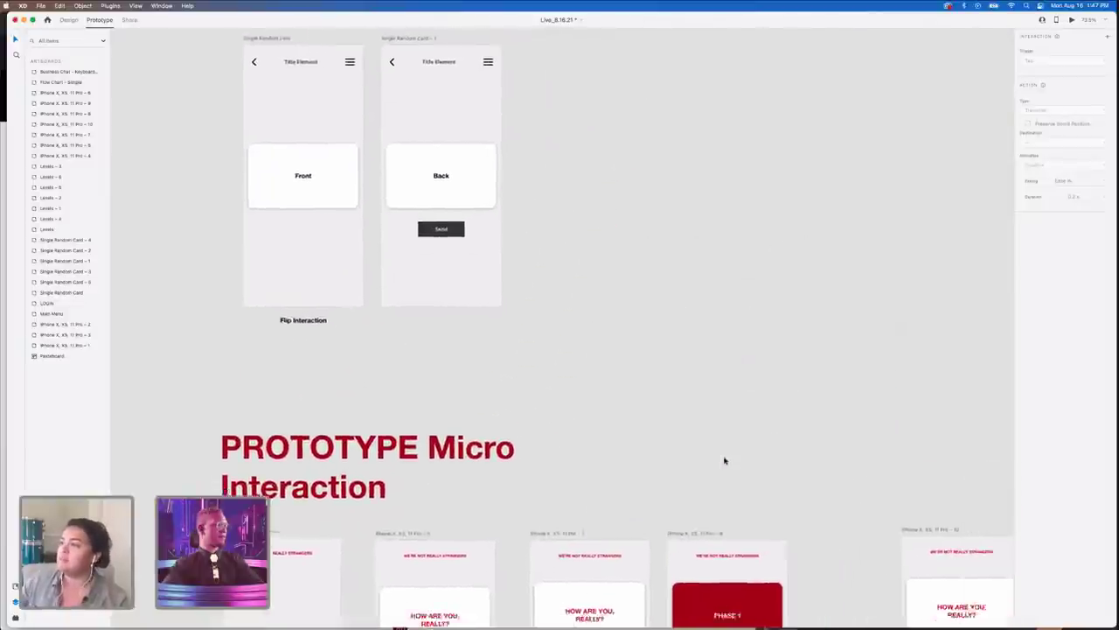
scroll(724, 460, up, 2)
scroll(724, 460, left, 3)
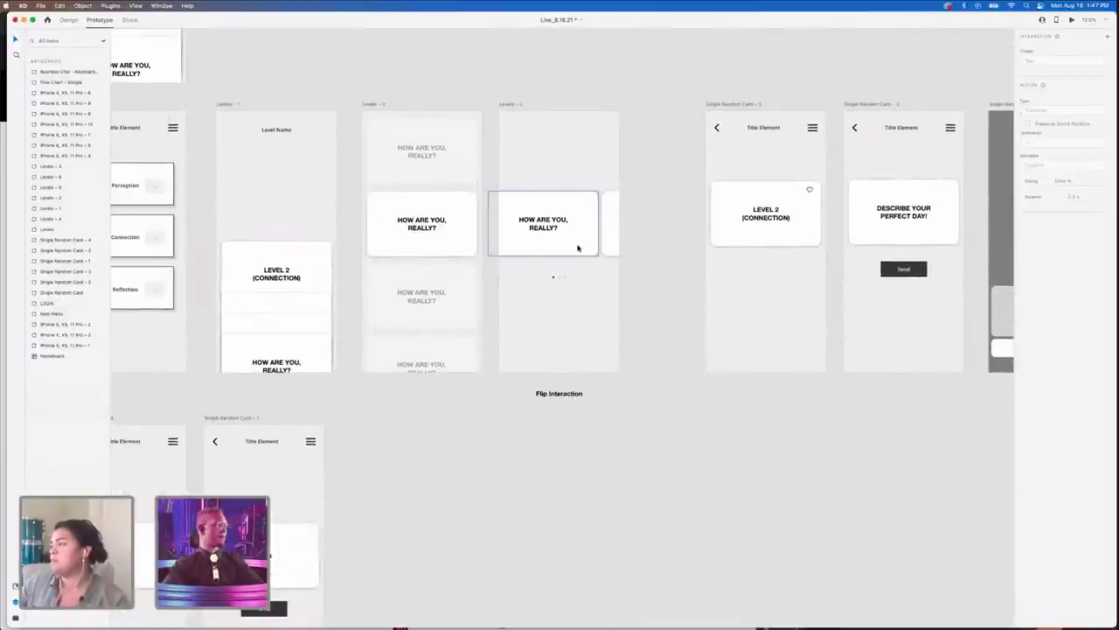
scroll(572, 249, left, 10)
scroll(573, 248, up, 2)
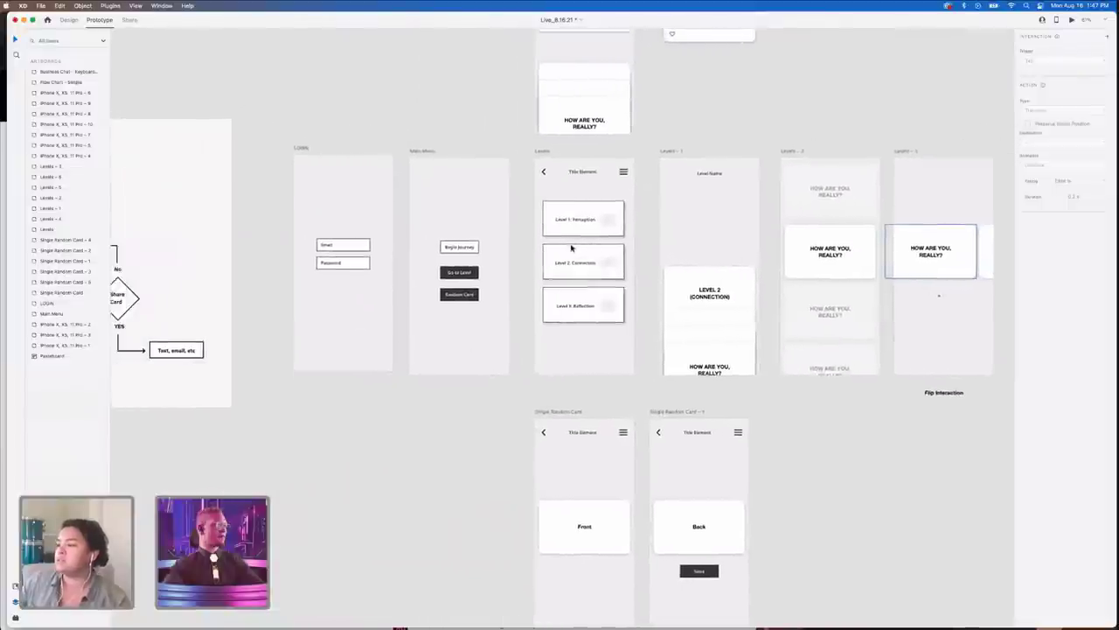
scroll(573, 278, left, 10)
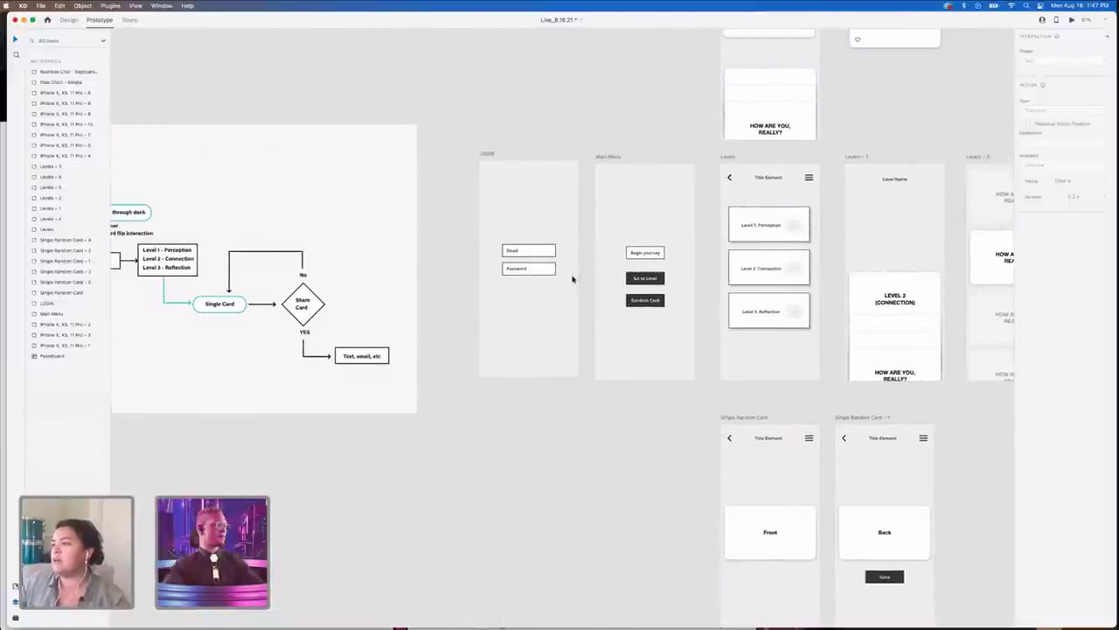
scroll(572, 278, right, 4)
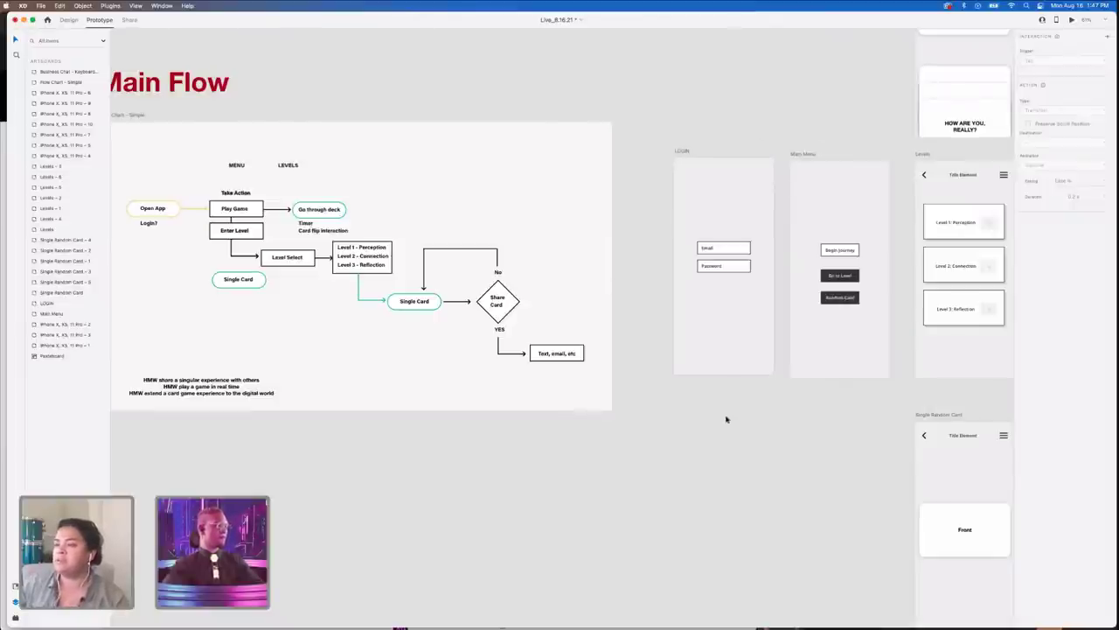
scroll(726, 419, right, 5)
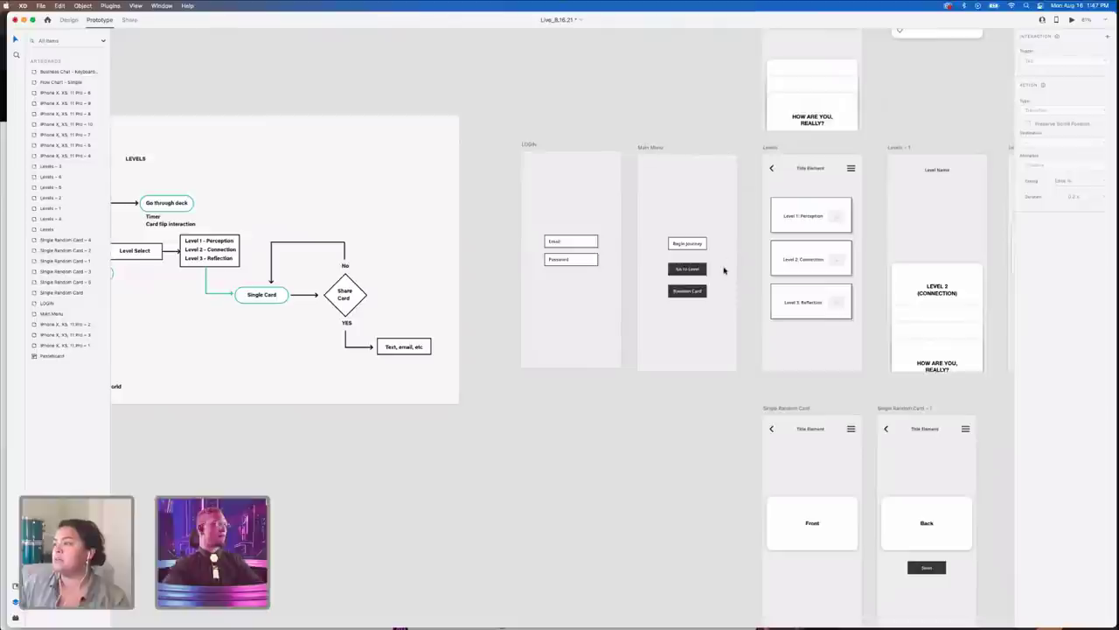
- Move the Begin Journey button higher on the Main Menu artboard and inspect the links of Go to Level and Random Card
scroll(724, 270, up, 5)
click(630, 180)
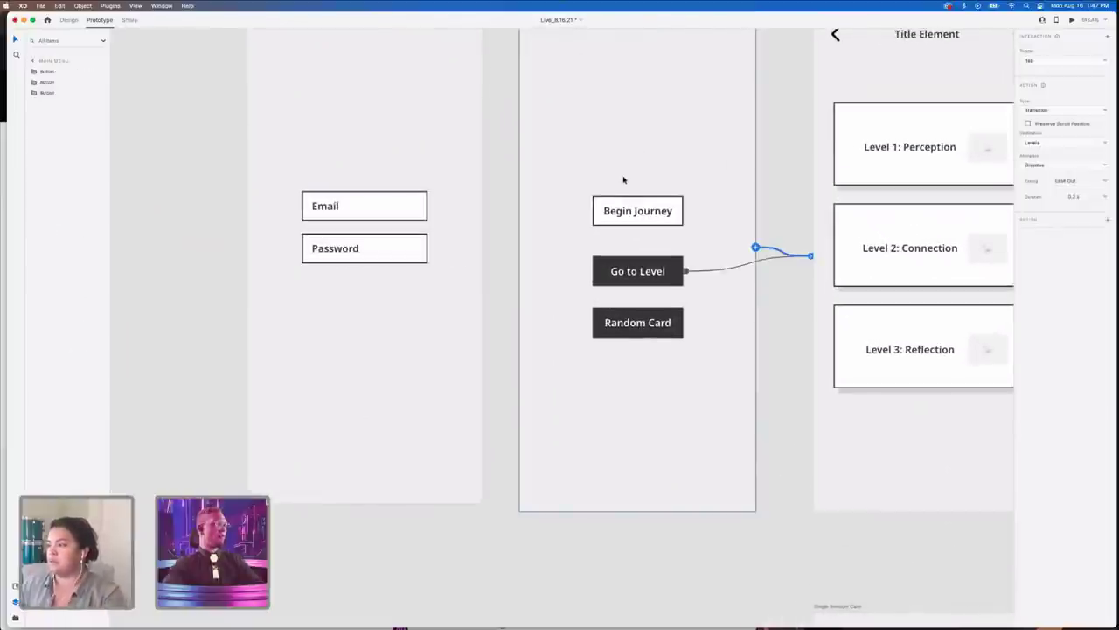
click(638, 214)
drag(646, 199, 645, 133)
click(655, 275)
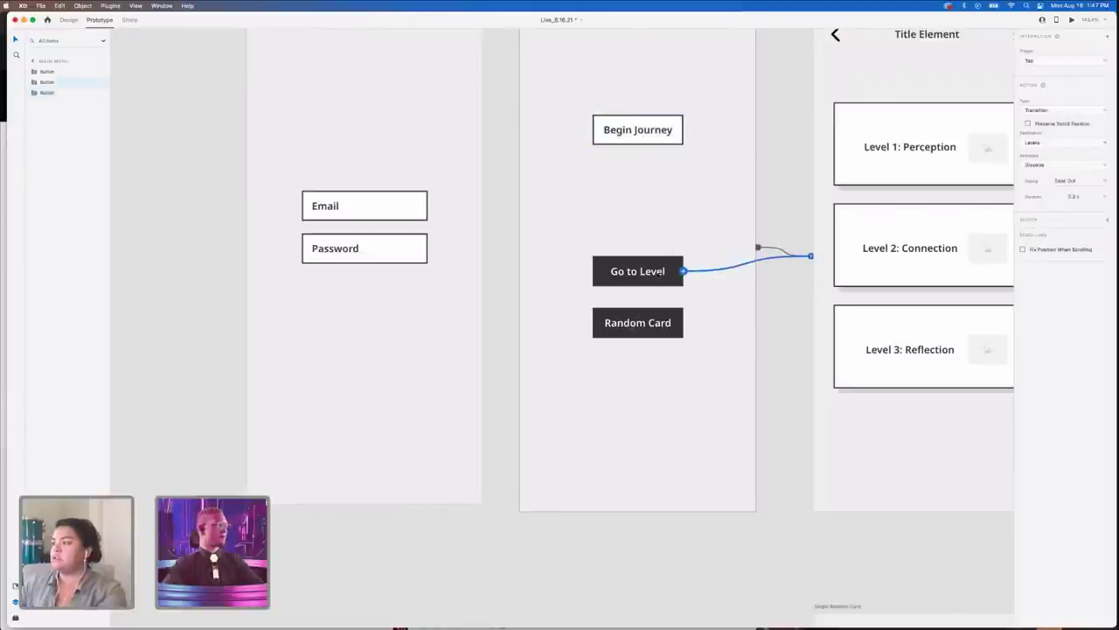
click(652, 329)
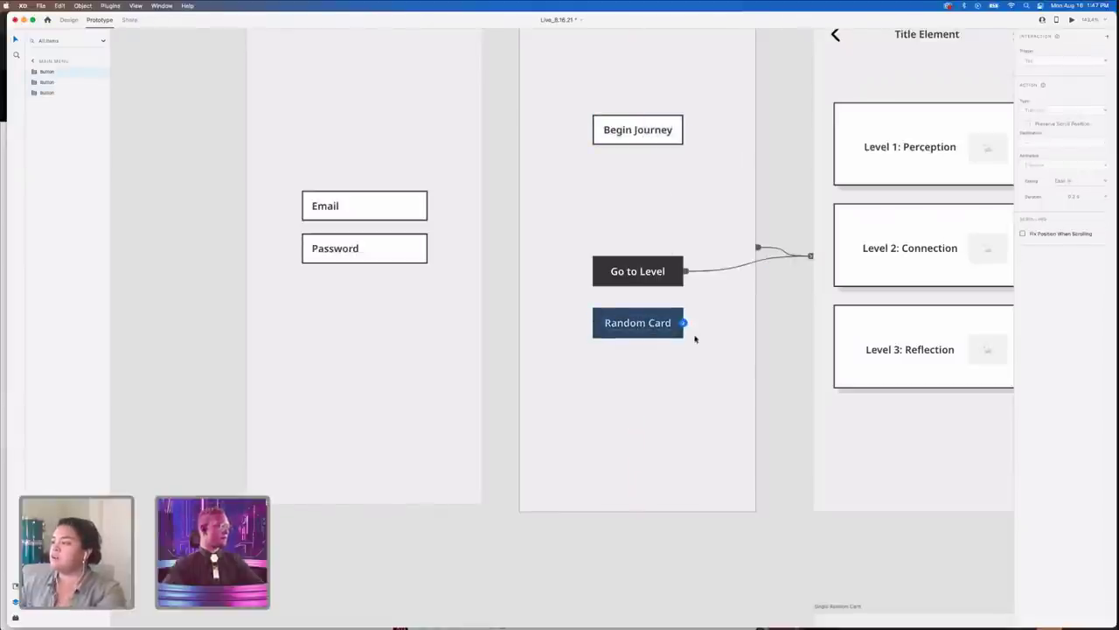
- Examine the timer, Levels and Single Random Card wireframes around Main Menu and compare them with the micro interaction artboards
scroll(696, 339, down, 5)
scroll(696, 338, right, 2)
scroll(691, 367, down, 1)
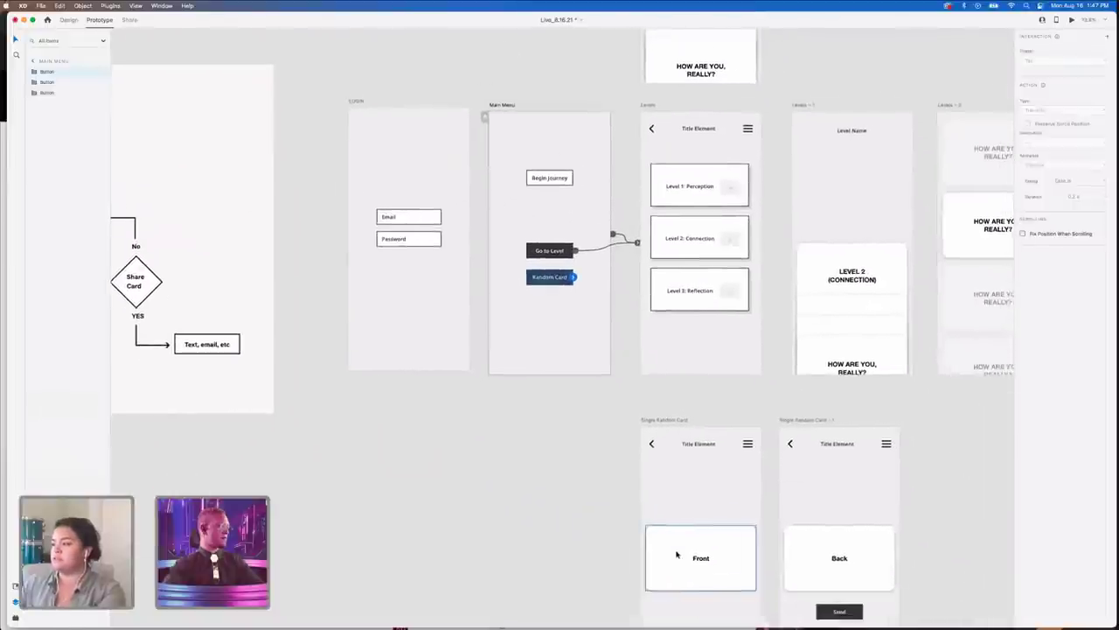
scroll(675, 554, right, 2)
scroll(676, 554, down, 1)
scroll(624, 300, up, 4)
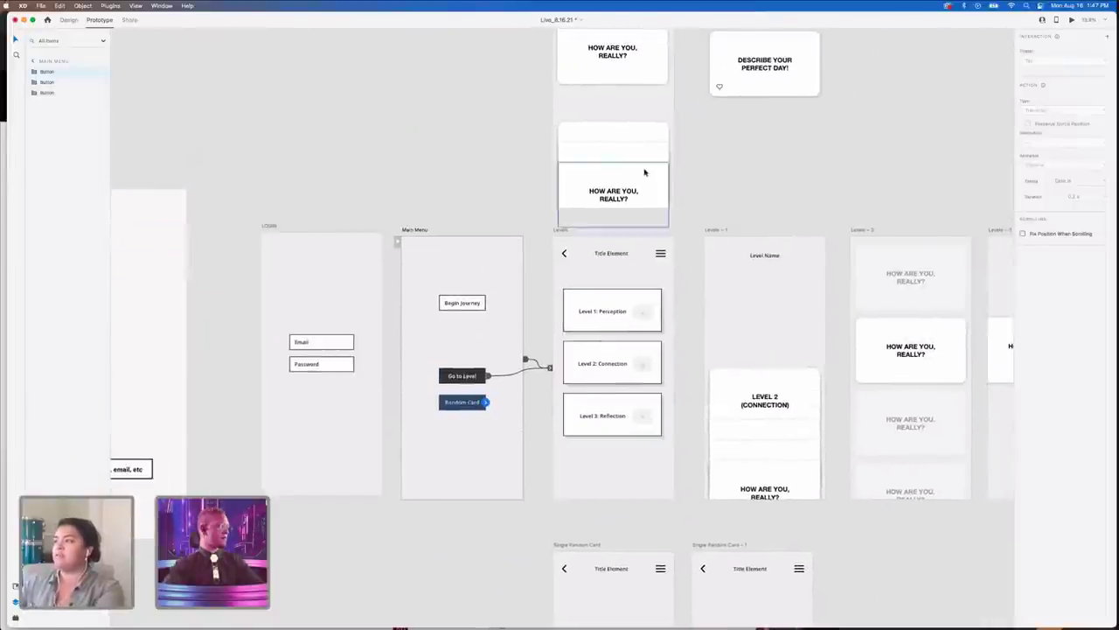
scroll(644, 172, up, 4)
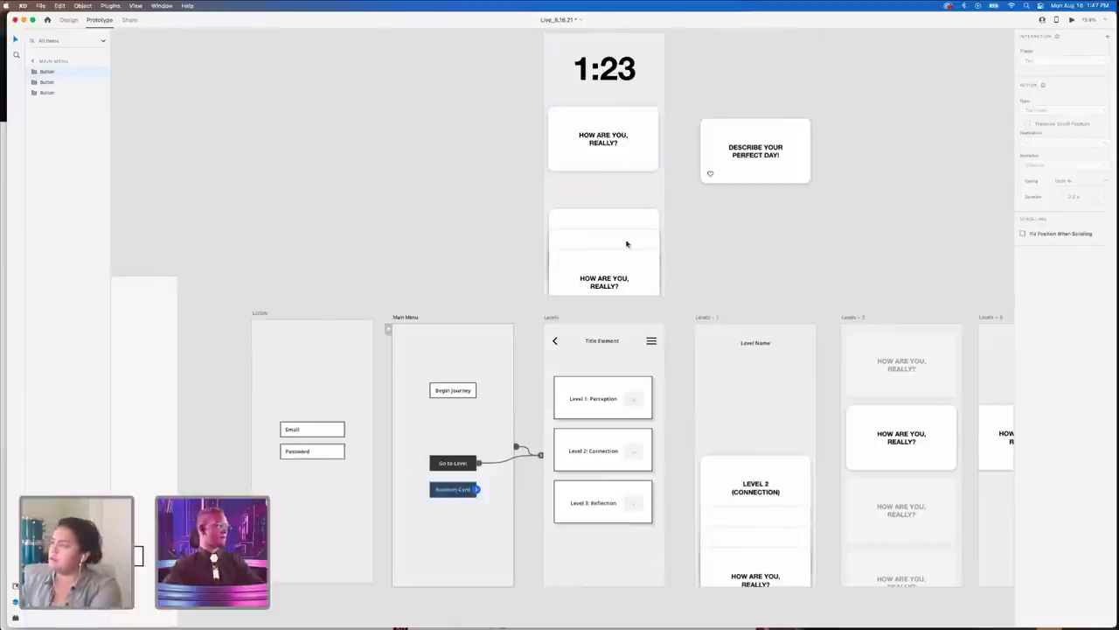
scroll(644, 192, down, 5)
scroll(644, 191, right, 1)
scroll(628, 288, down, 2)
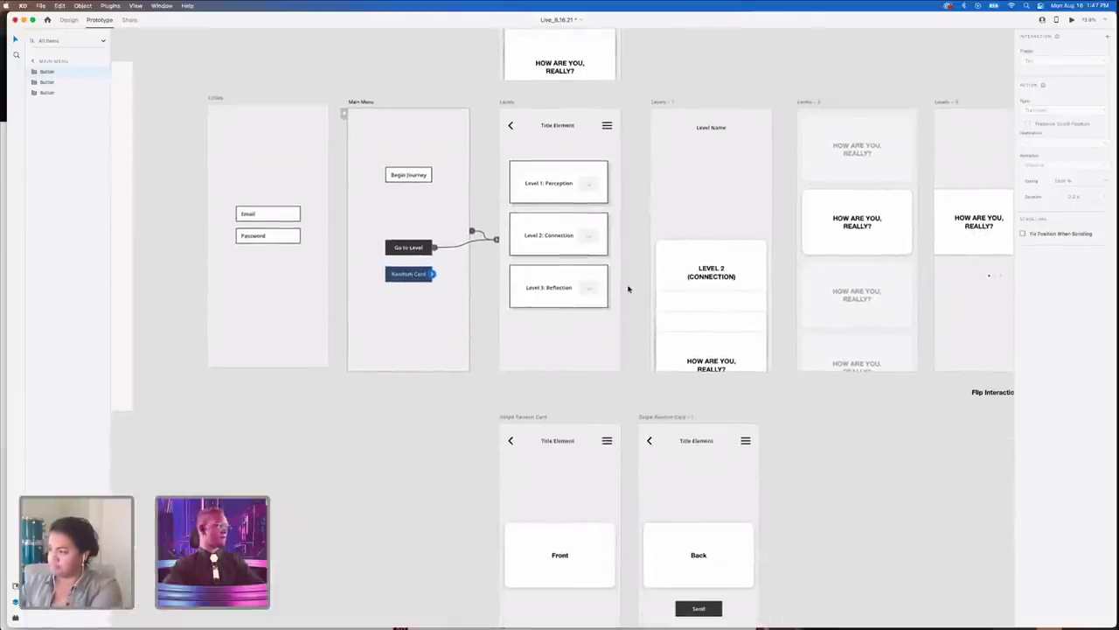
scroll(628, 288, right, 5)
scroll(628, 289, up, 2)
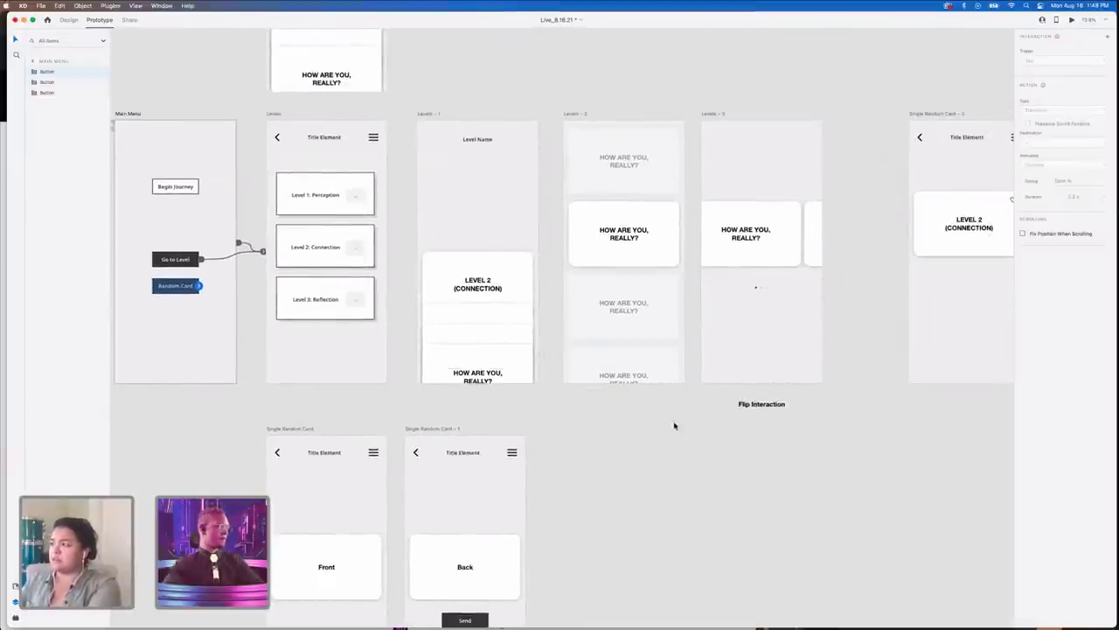
scroll(674, 425, right, 4)
scroll(674, 426, down, 2)
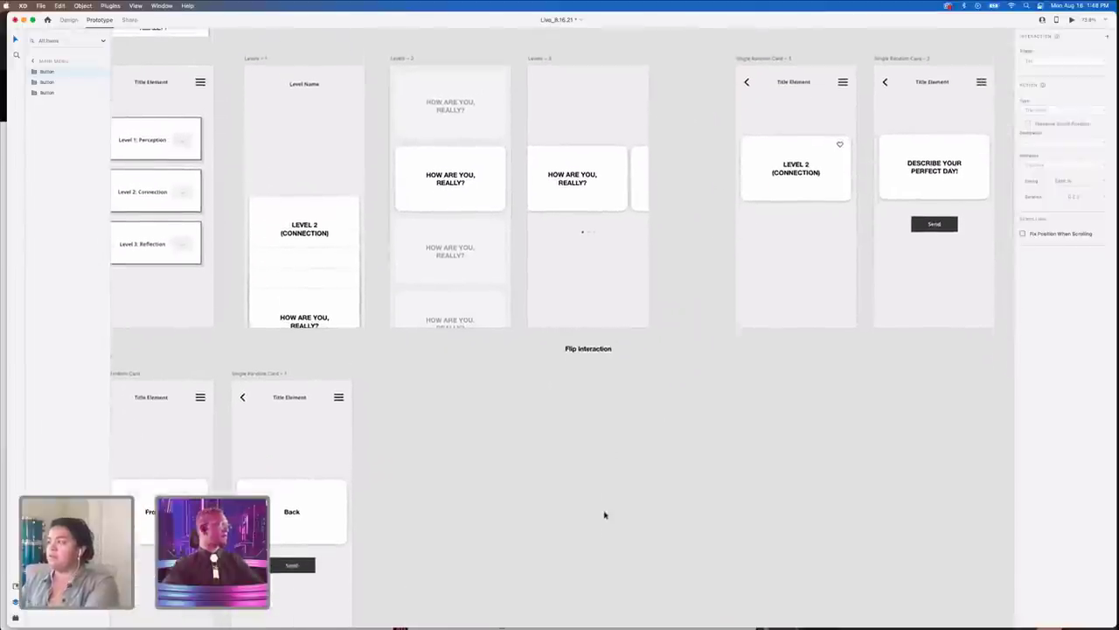
scroll(604, 514, down, 3)
scroll(601, 515, down, 8)
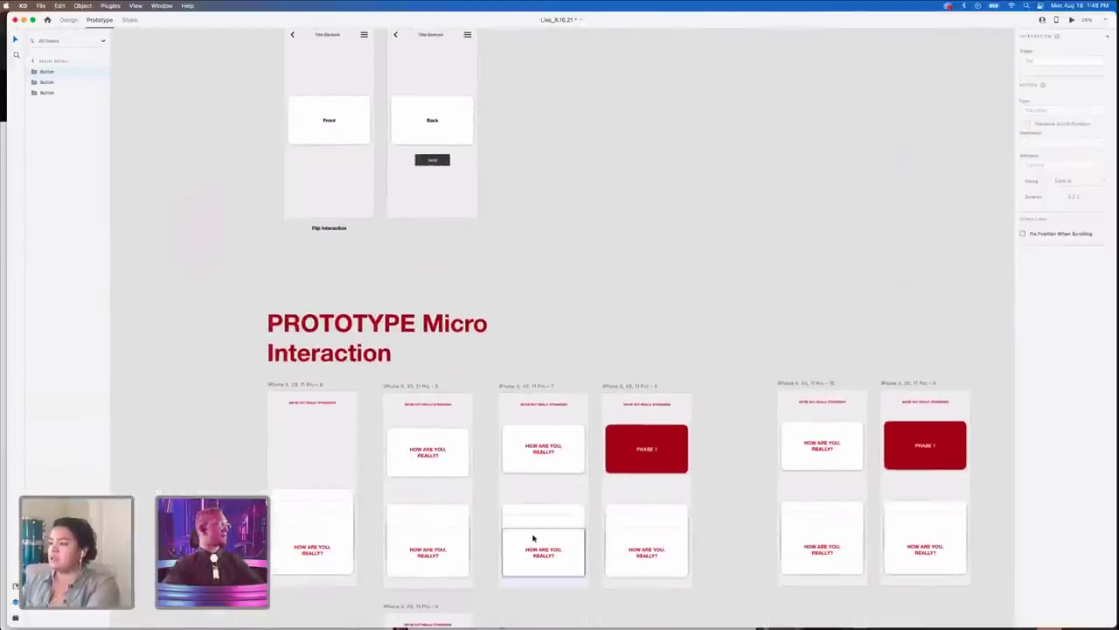
scroll(761, 529, up, 8)
scroll(557, 472, left, 2)
scroll(557, 471, up, 2)
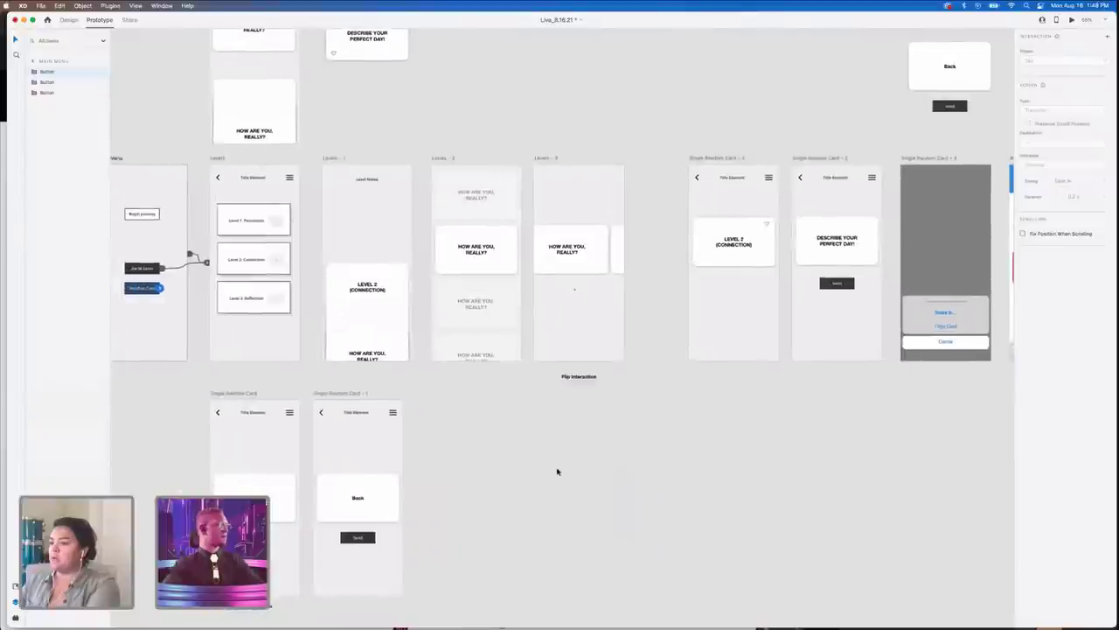
- Shift the Business Chat – Keyboard Collapsed artboard slightly farther away from Single Random Card – 4
click(901, 325)
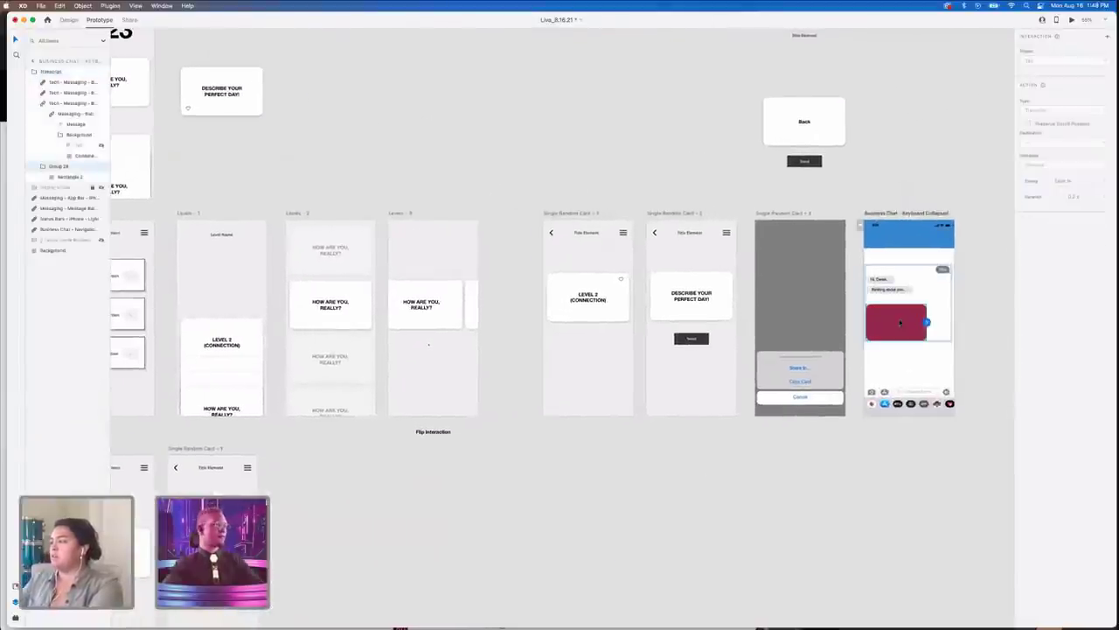
click(899, 378)
click(855, 339)
scroll(833, 304, up, 2)
scroll(834, 305, up, 1)
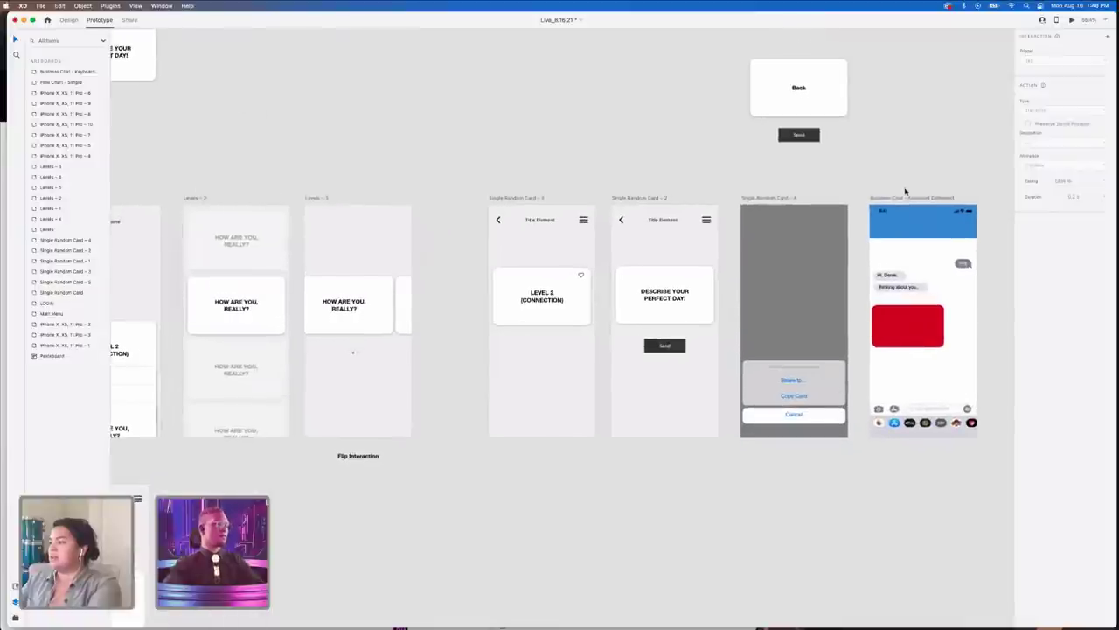
mouse_move(901, 199)
mouse_down()
mouse_move(954, 200)
mouse_move(904, 199)
mouse_up()
click(907, 170)
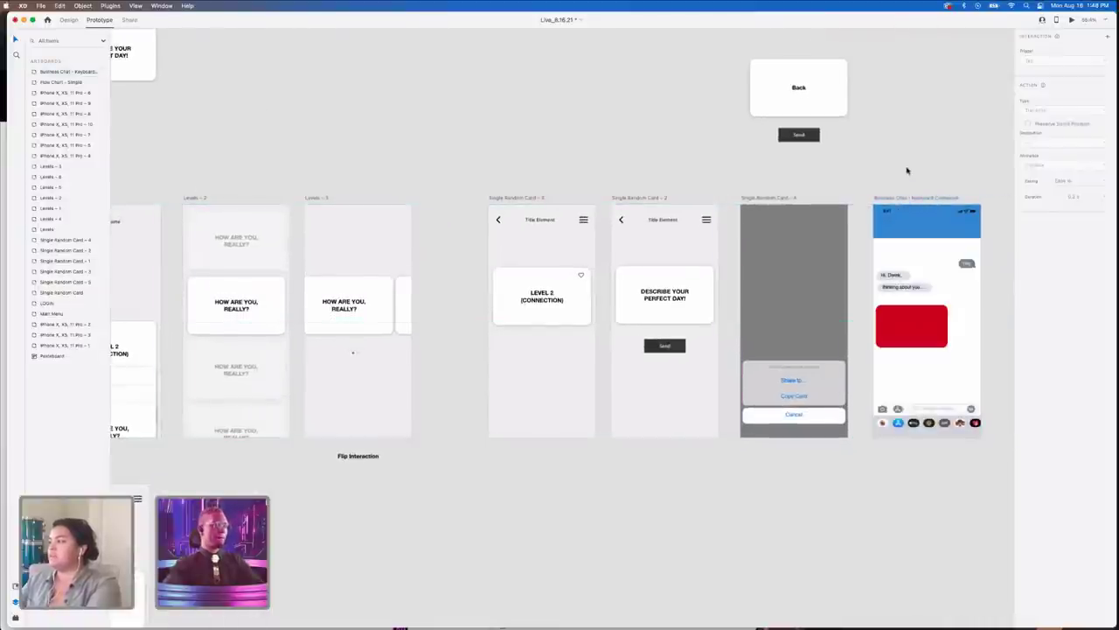
- Survey the whole canvas and examine the reference images in the UX/UI Inspo section
scroll(906, 171, down, 5)
scroll(733, 139, up, 3)
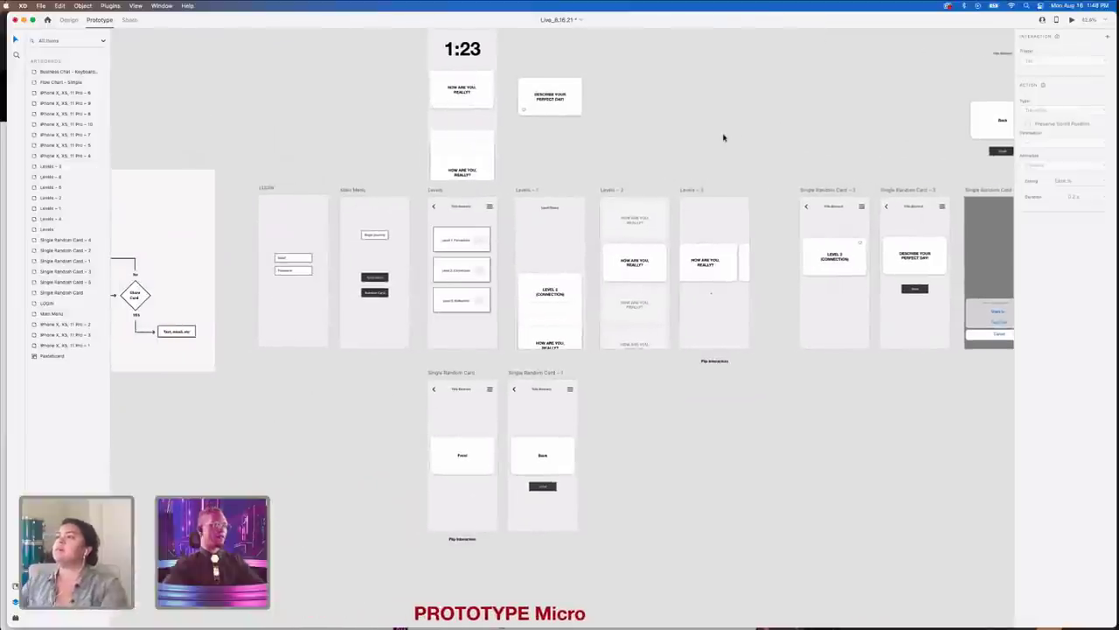
scroll(723, 137, down, 6)
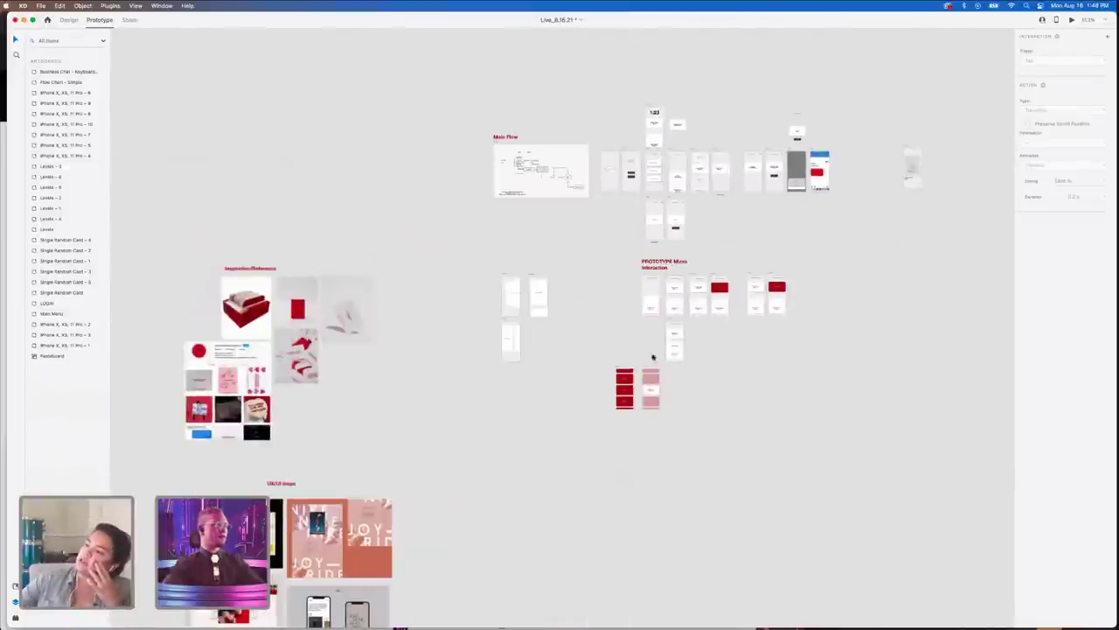
scroll(510, 392, up, 10)
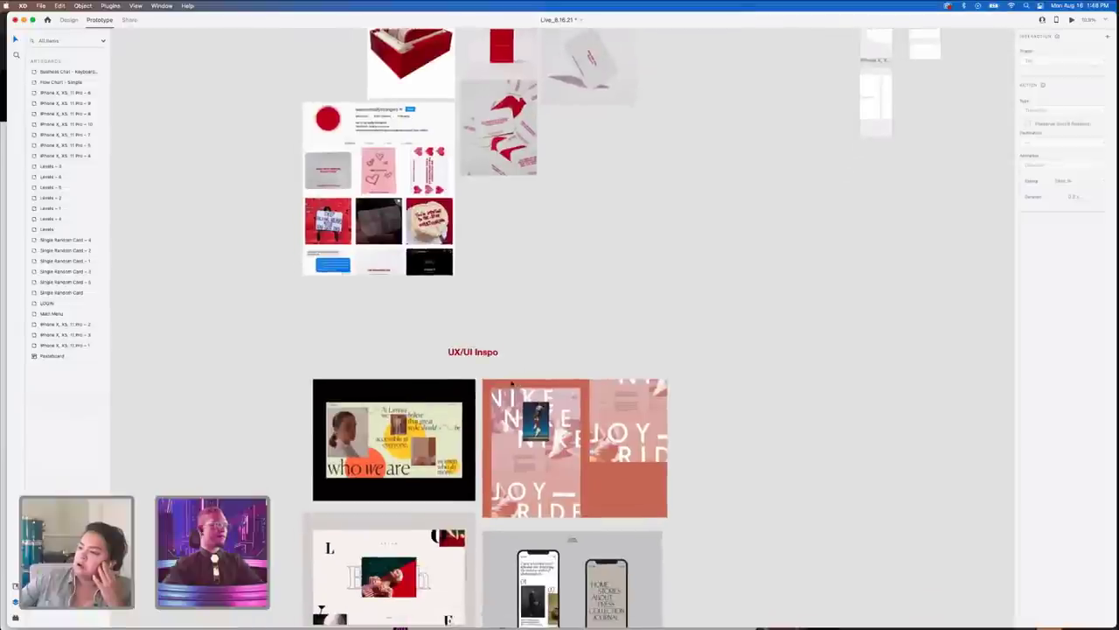
scroll(512, 382, up, 3)
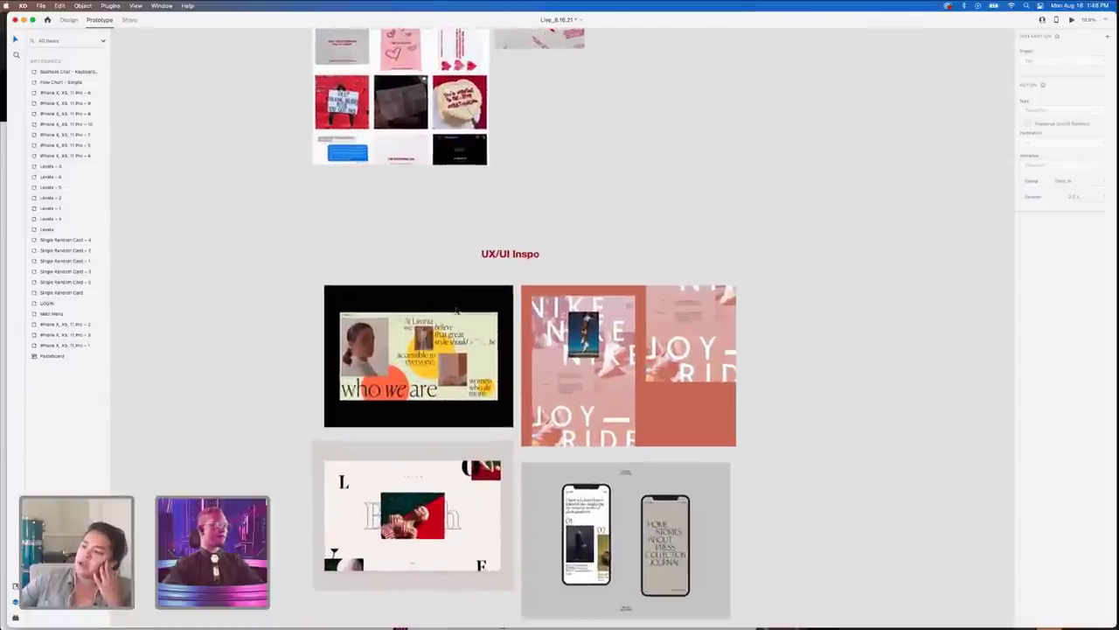
scroll(455, 310, up, 2)
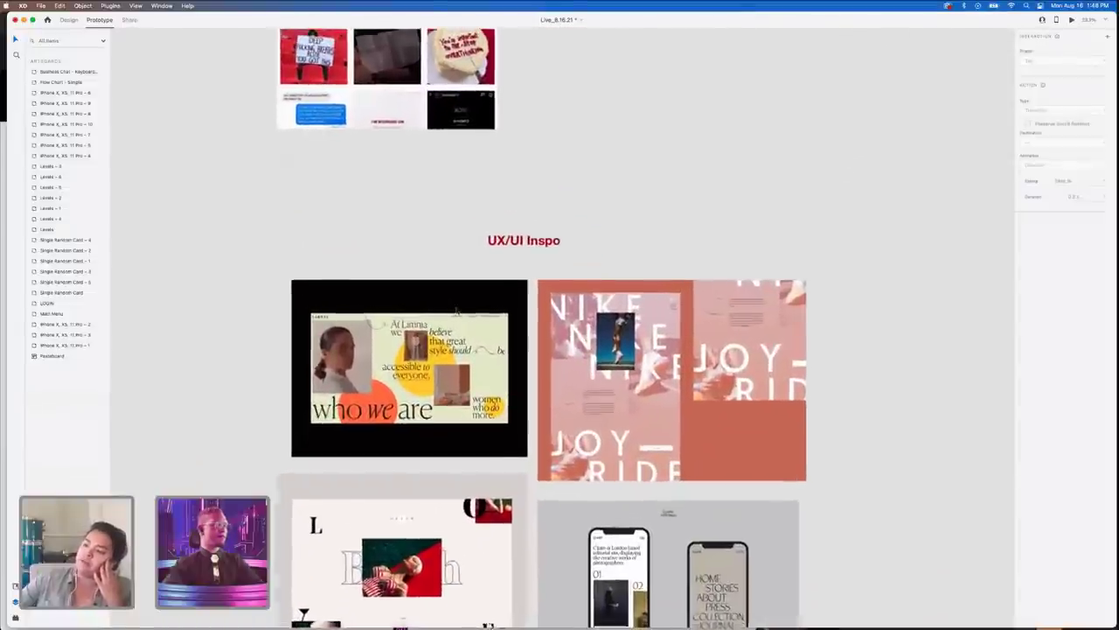
- Move the UX/UI Inspo heading so it lines up with the outer edge of the reference images below it
click(516, 239)
drag(516, 239, 331, 243)
scroll(453, 302, down, 3)
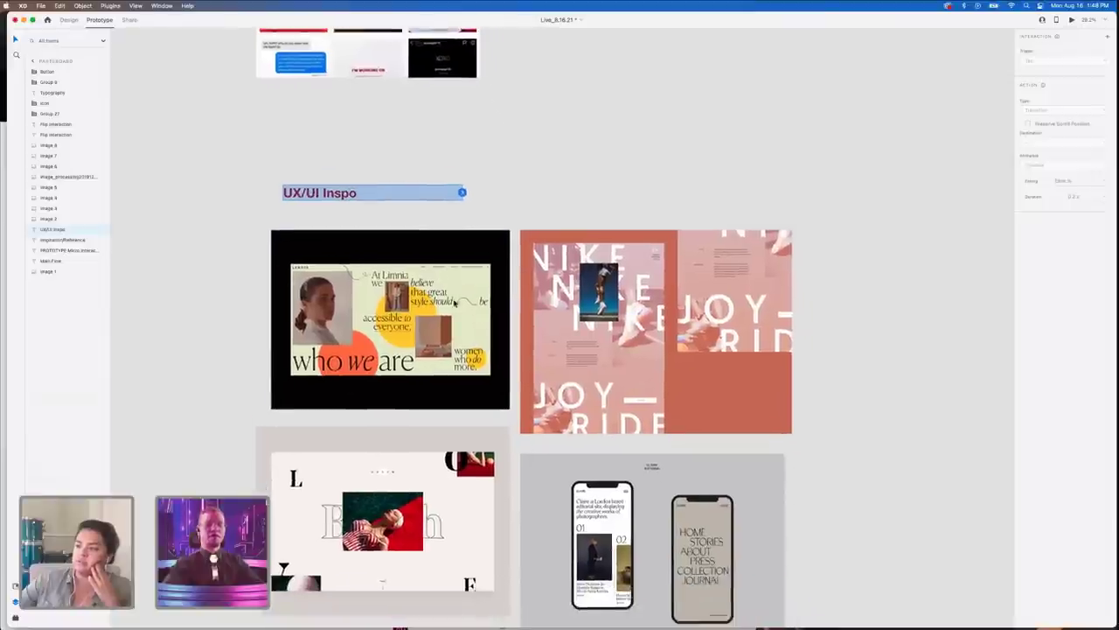
scroll(453, 303, up, 1)
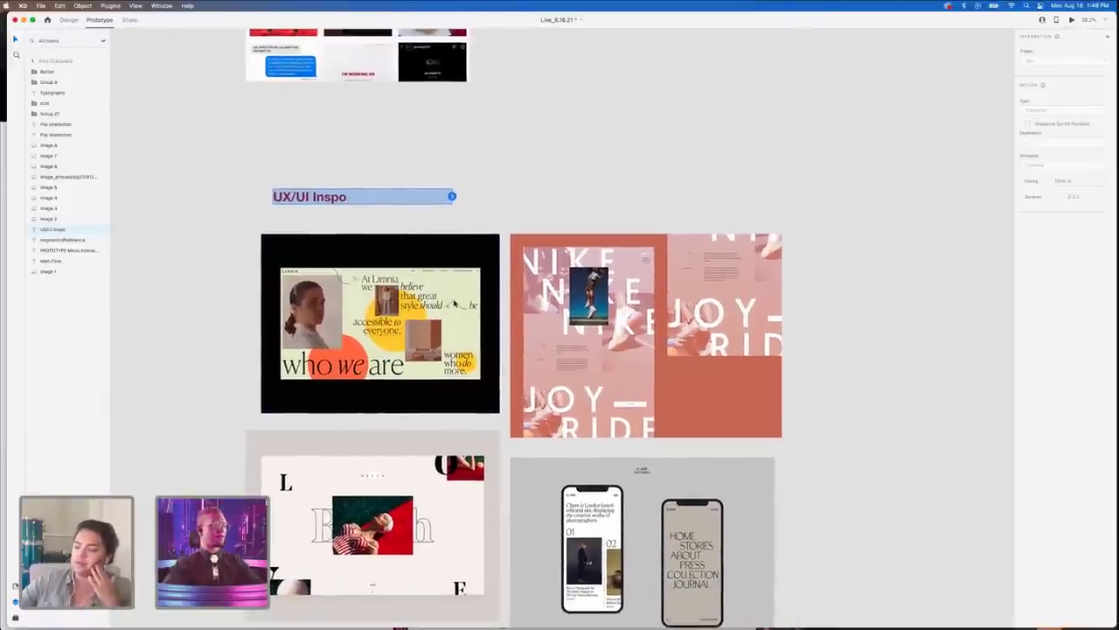
scroll(454, 301, left, 1)
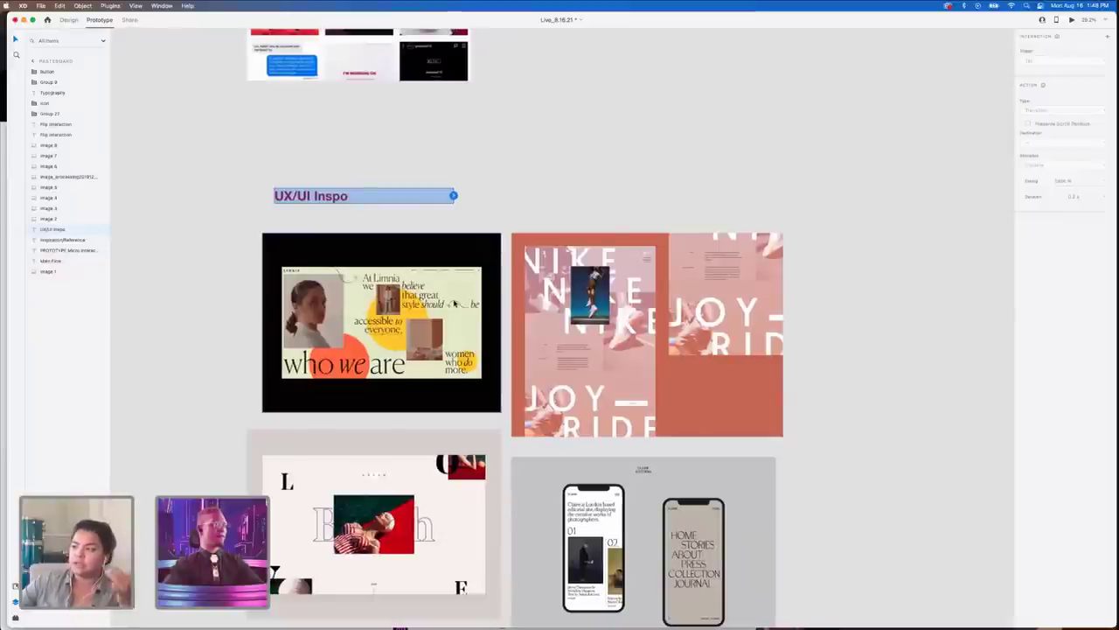
scroll(454, 303, down, 1)
- Look over the PROTOTYPE Micro Interaction artboards and the wireframes beside the Main Flow chart
scroll(454, 301, up, 15)
scroll(454, 302, right, 10)
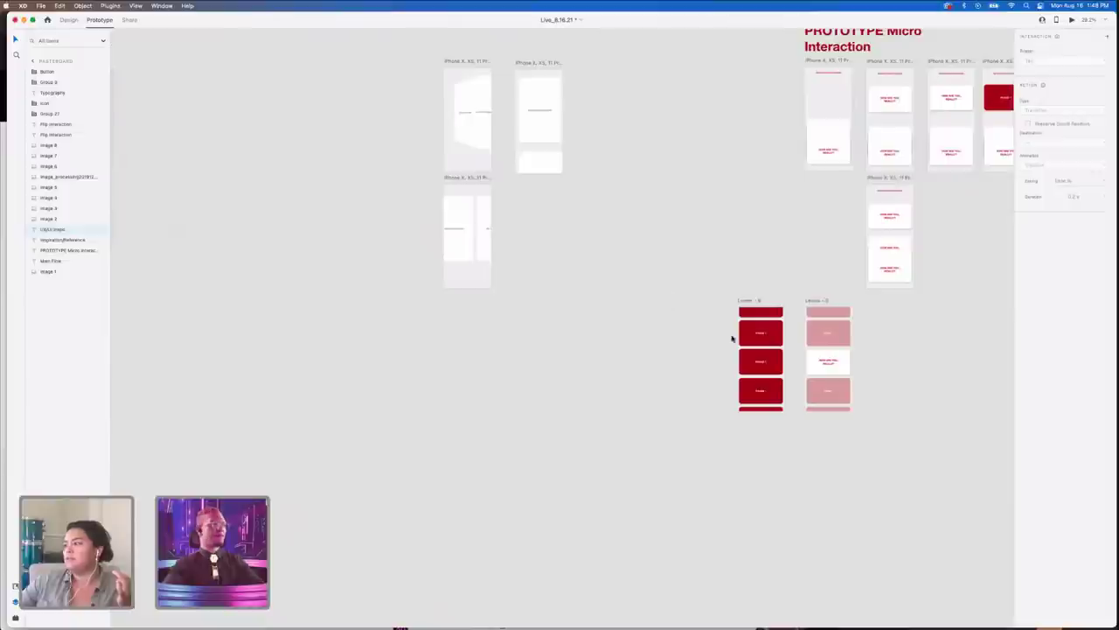
scroll(748, 360, right, 10)
scroll(749, 360, up, 2)
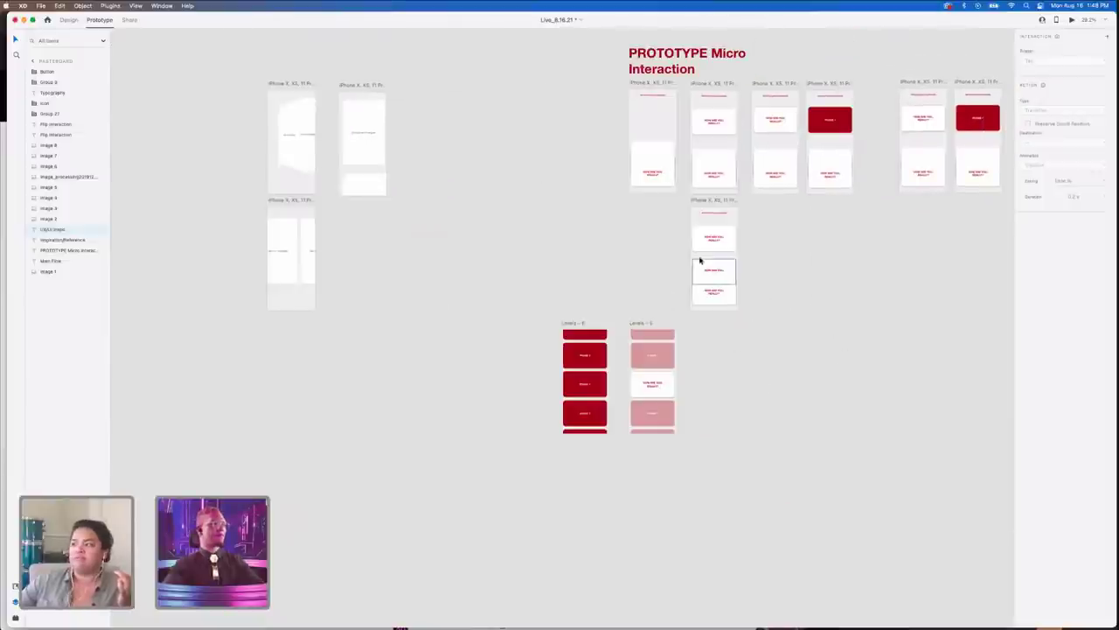
scroll(699, 261, up, 20)
scroll(699, 260, right, 3)
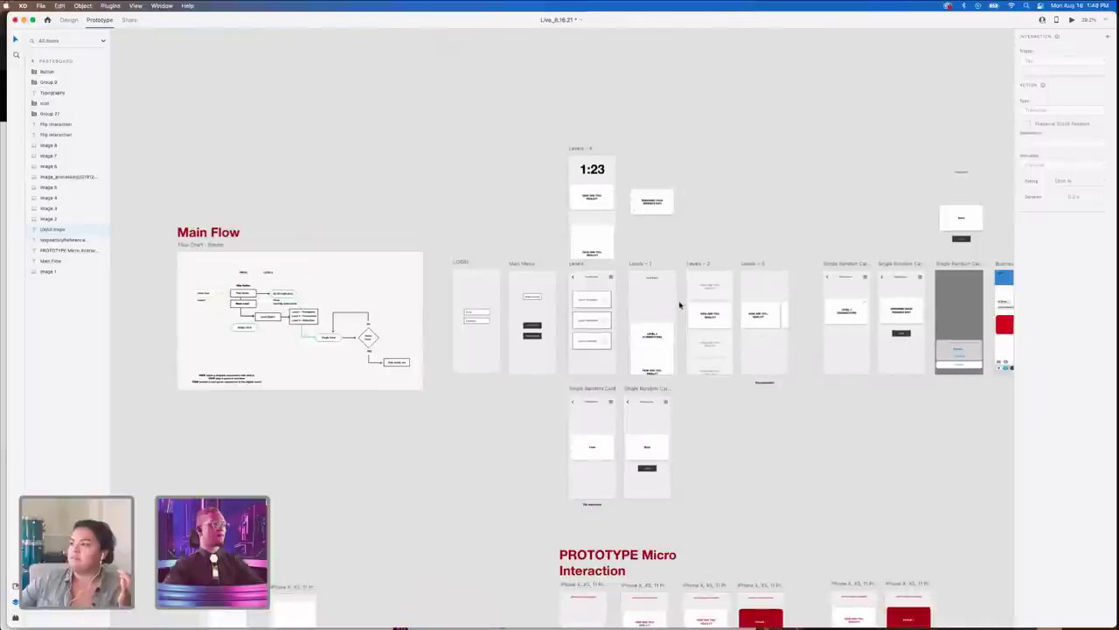
scroll(565, 365, right, 3)
scroll(562, 362, left, 20)
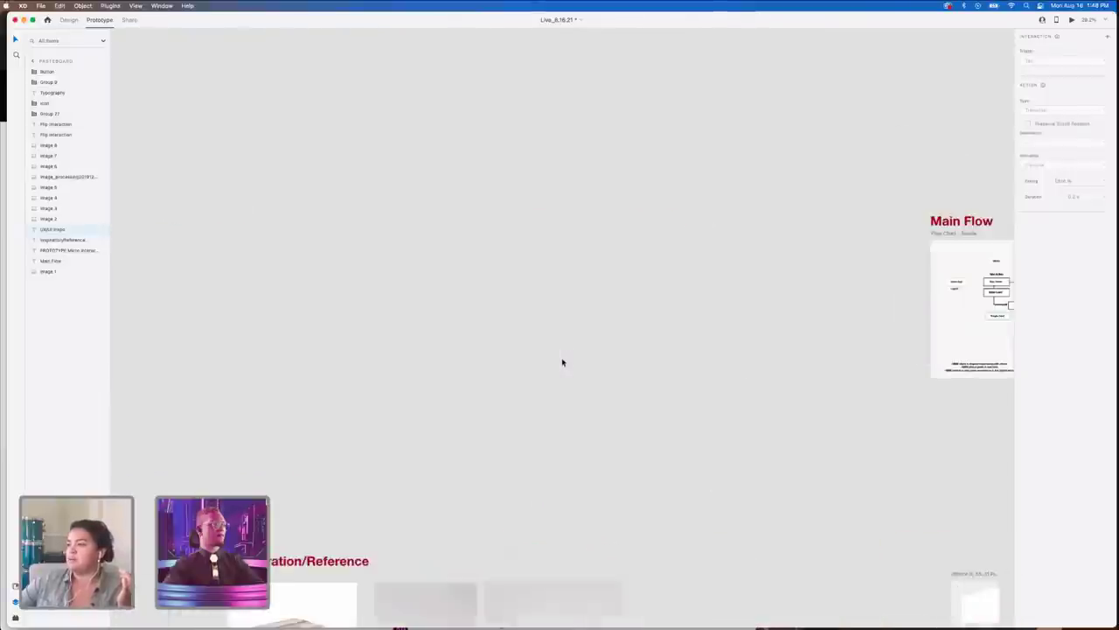
- Compare the UX/UI Inspo layouts with the card game images in the Inspiration/Reference section
scroll(562, 362, down, 20)
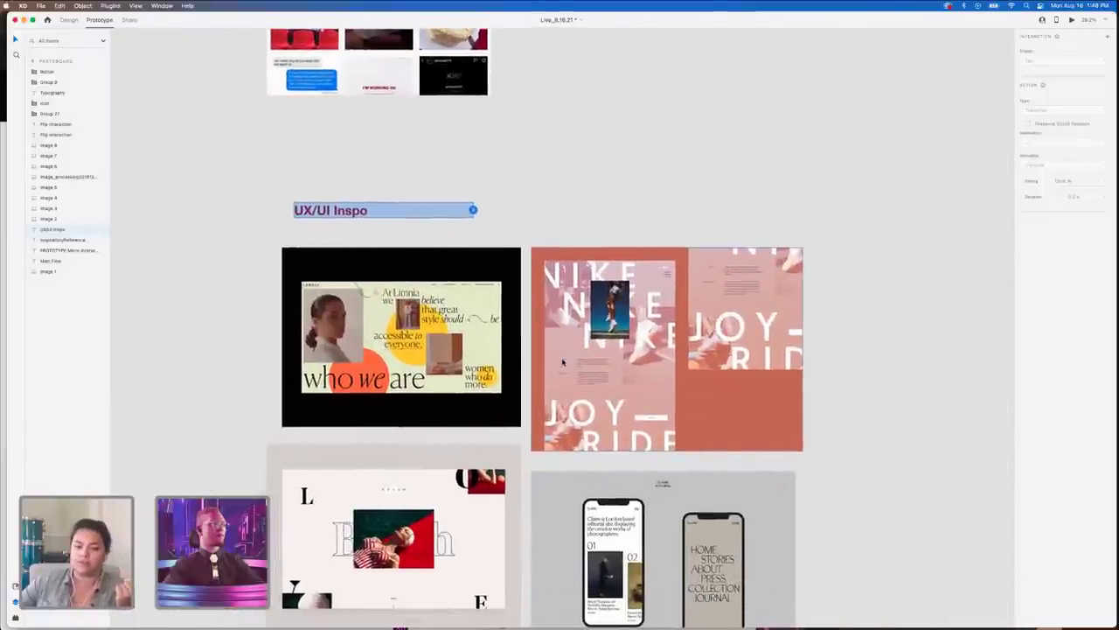
scroll(564, 363, down, 2)
scroll(577, 378, up, 5)
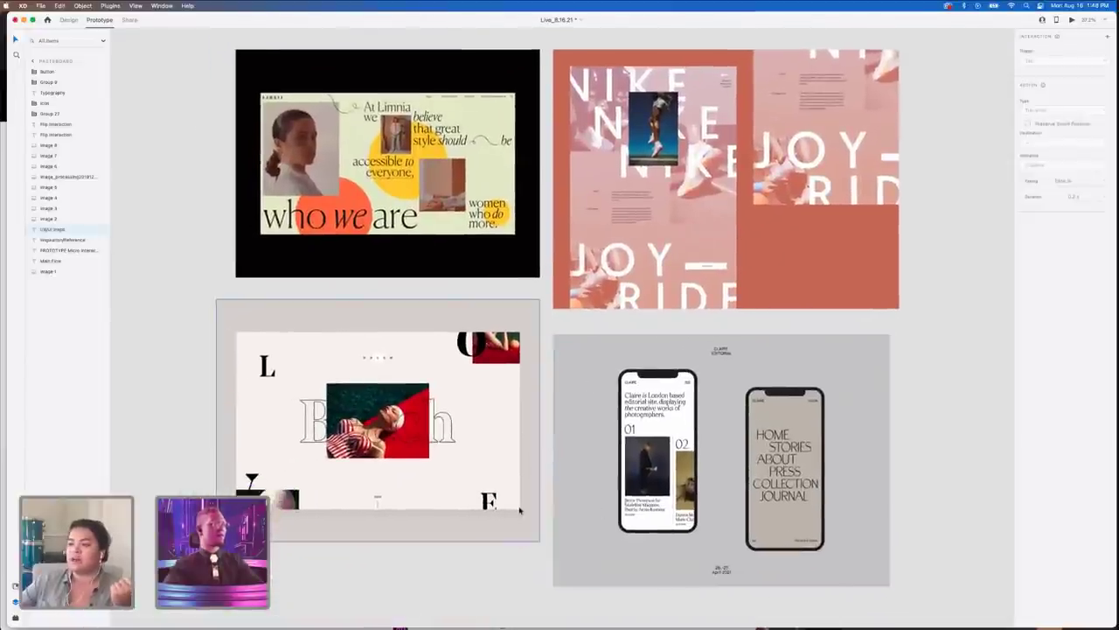
scroll(520, 511, up, 1)
scroll(520, 510, up, 12)
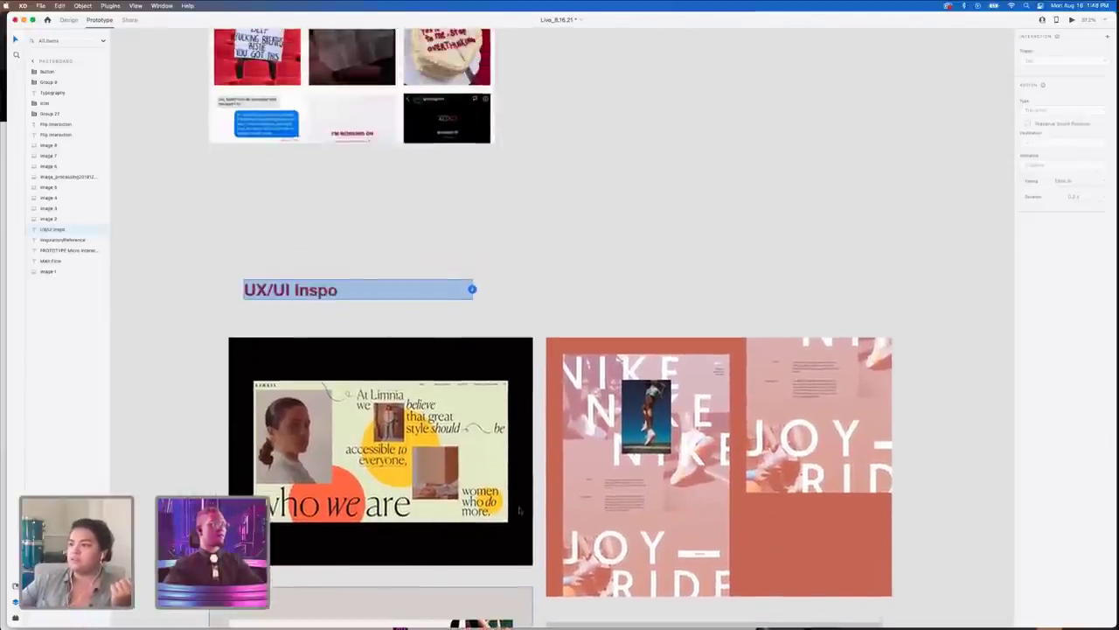
scroll(519, 511, up, 4)
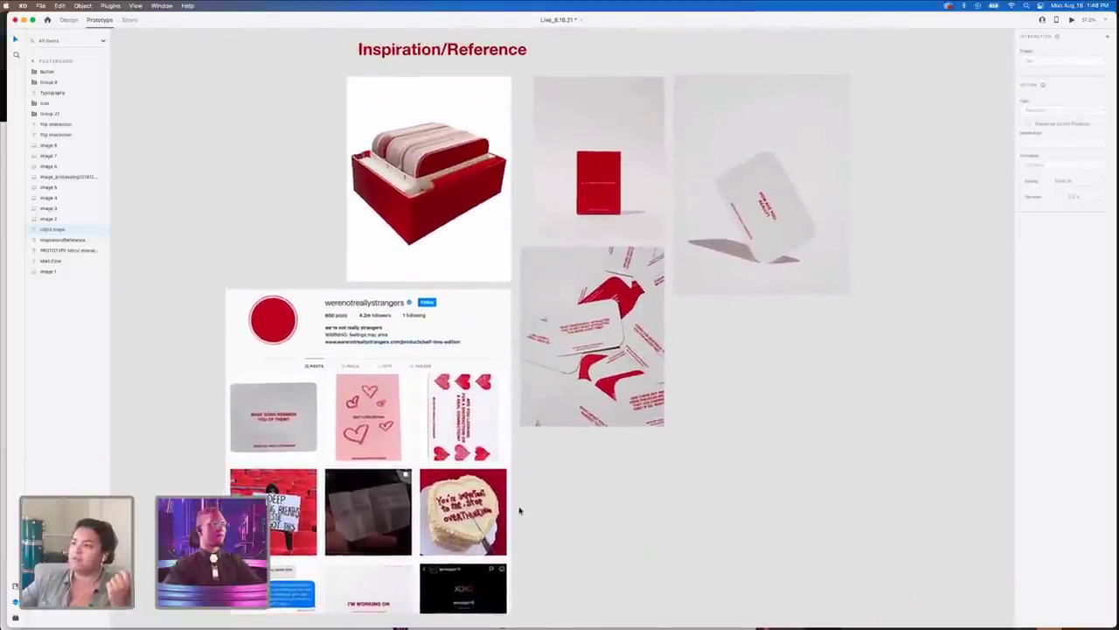
- Examine the Main Flow chart, including its HMW statements, level selection and card sharing branches
scroll(522, 508, down, 5)
scroll(520, 508, right, 8)
scroll(520, 507, up, 5)
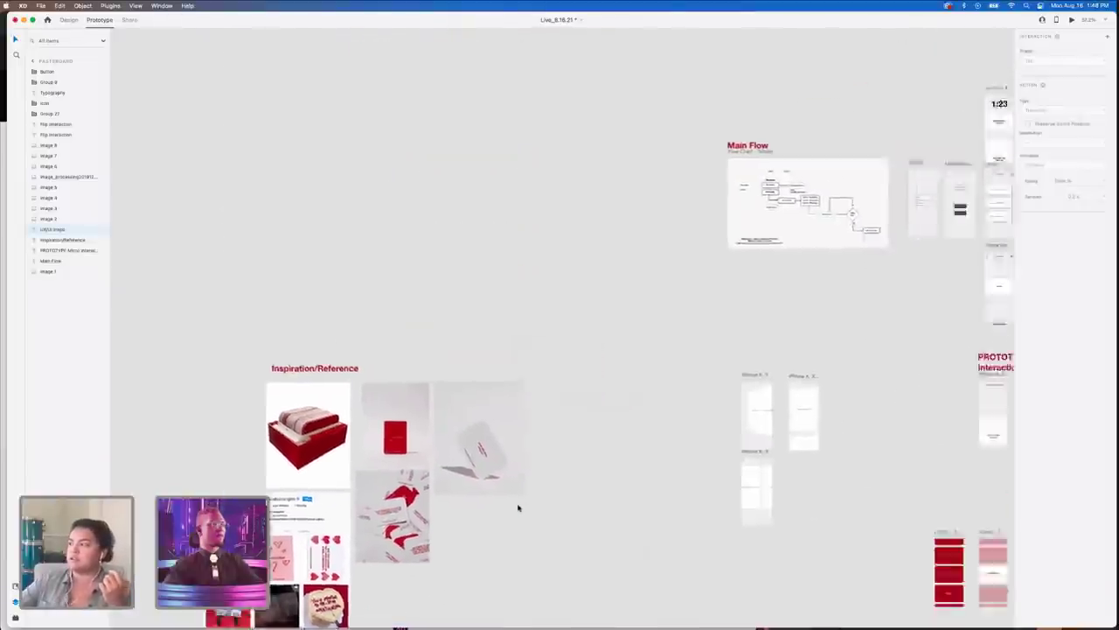
scroll(529, 440, up, 7)
scroll(529, 439, up, 3)
scroll(574, 393, up, 2)
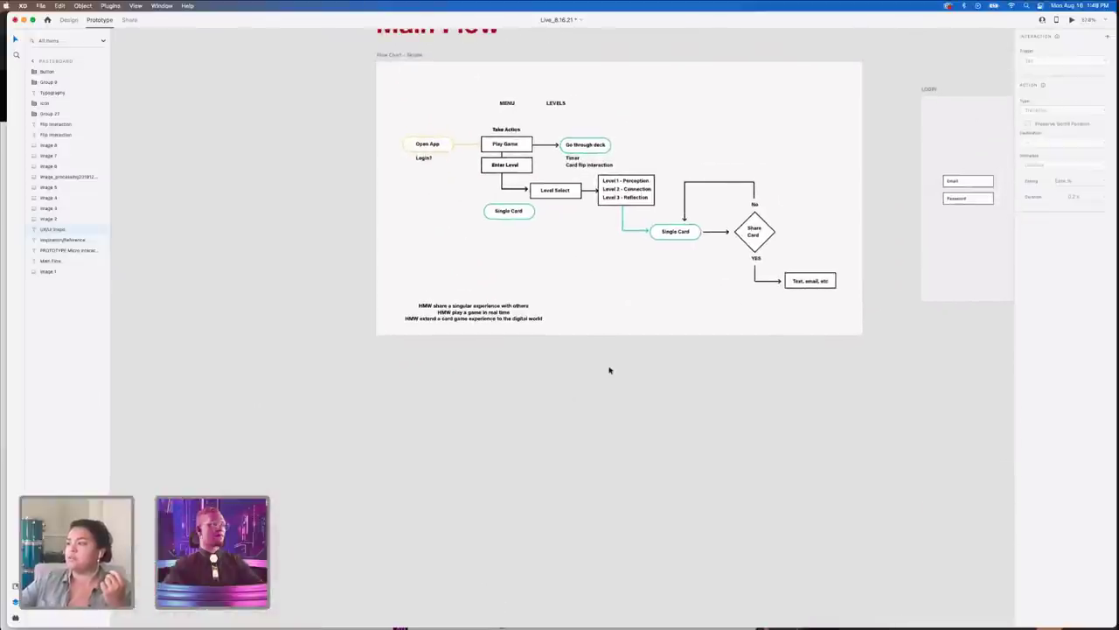
scroll(437, 306, up, 1)
scroll(437, 306, right, 2)
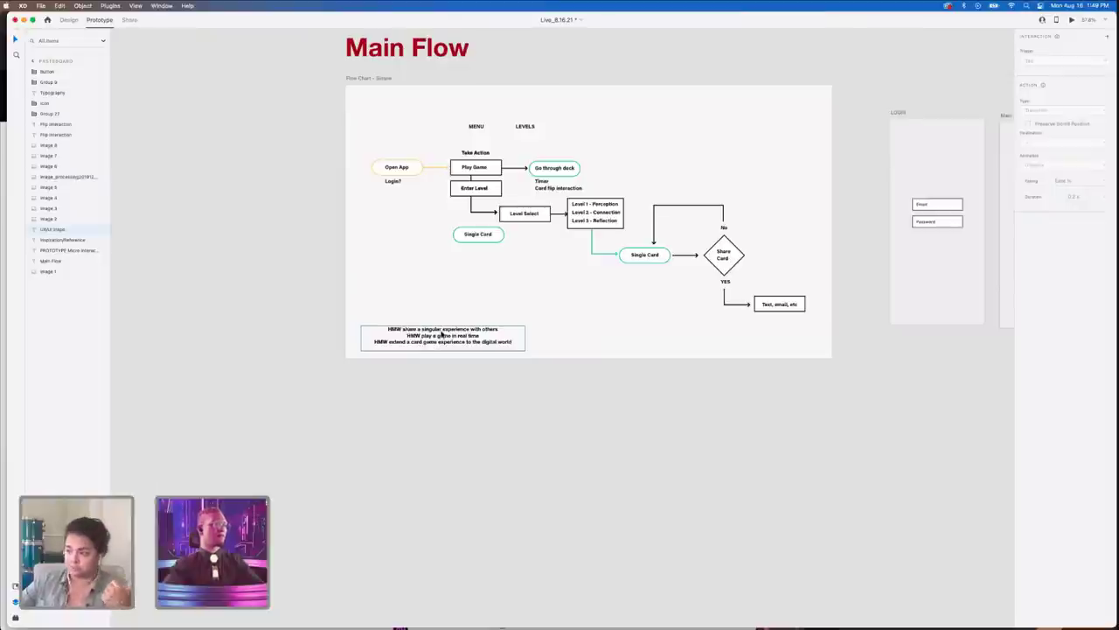
scroll(441, 334, up, 3)
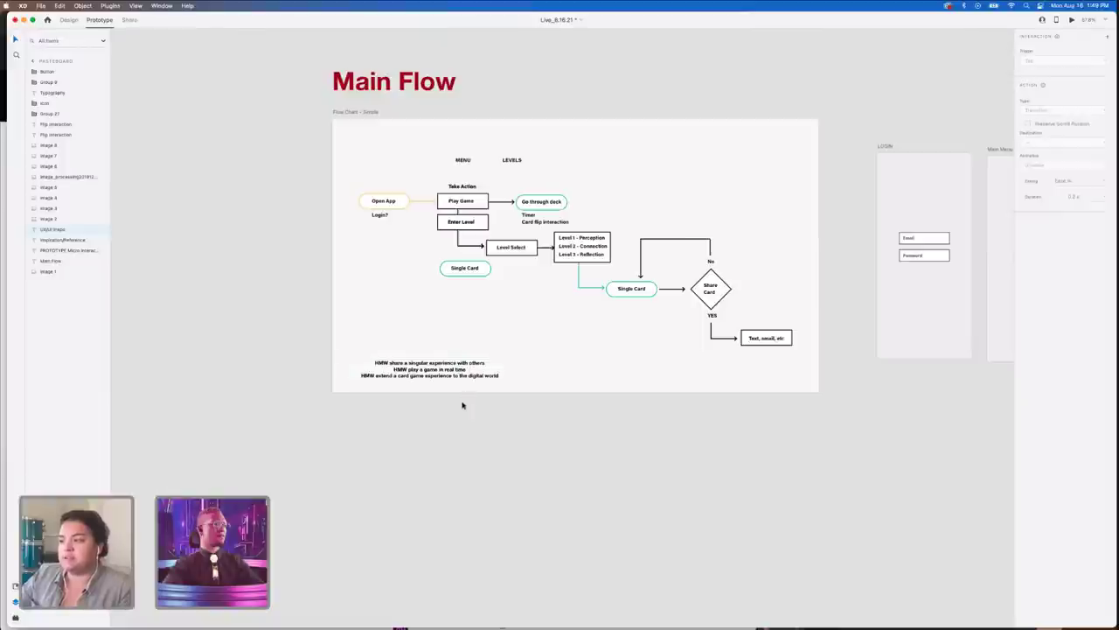
scroll(462, 403, right, 5)
scroll(461, 402, up, 3)
scroll(463, 405, down, 1)
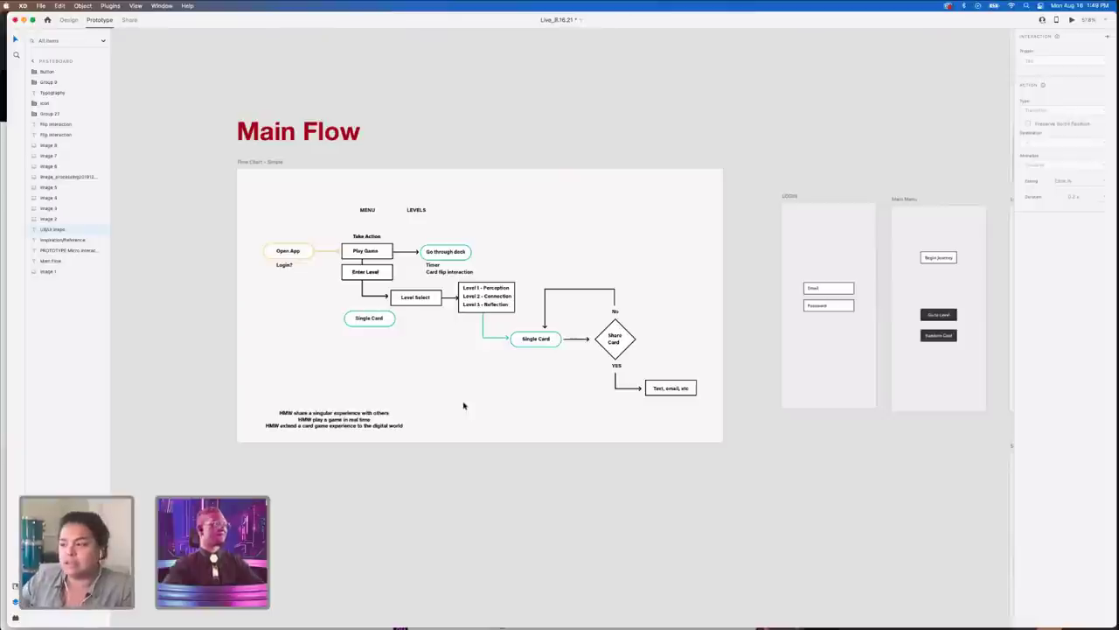
- Review the wireframes and PROTOTYPE Micro Interaction artboards, and survey them together with the inspiration sections
scroll(463, 405, down, 5)
scroll(534, 467, right, 10)
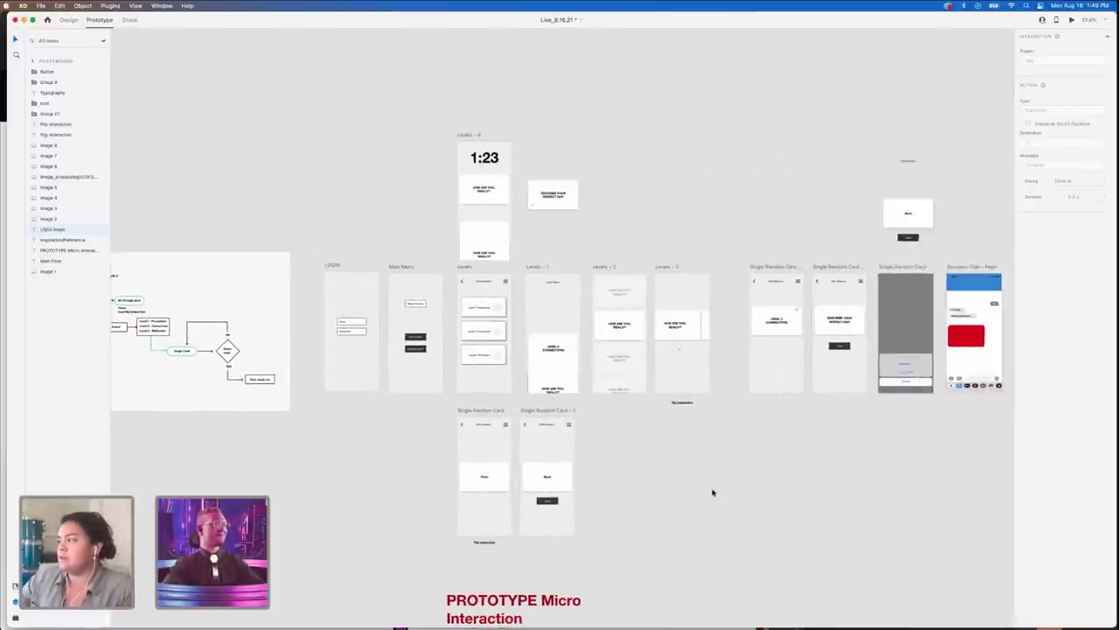
scroll(713, 493, right, 3)
scroll(713, 492, down, 5)
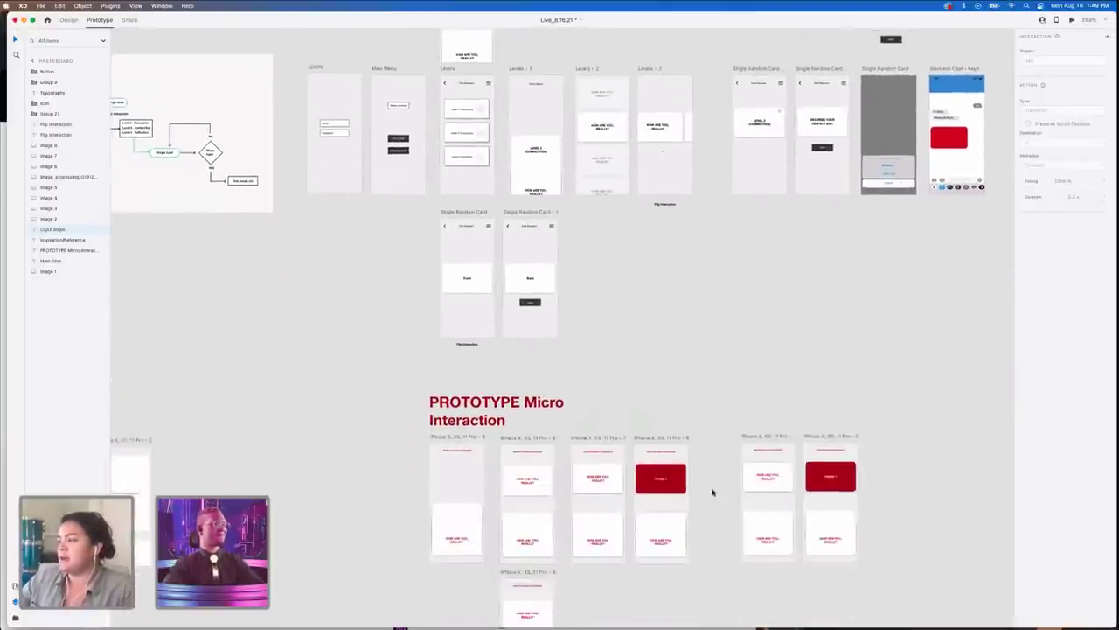
scroll(713, 492, down, 3)
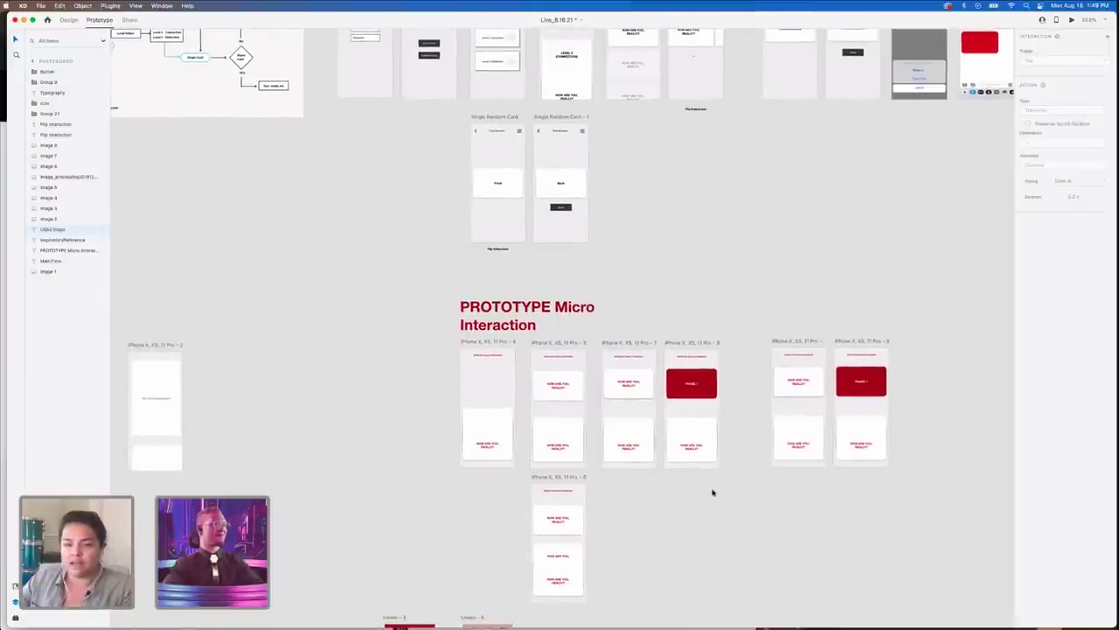
scroll(713, 493, down, 10)
scroll(712, 492, left, 5)
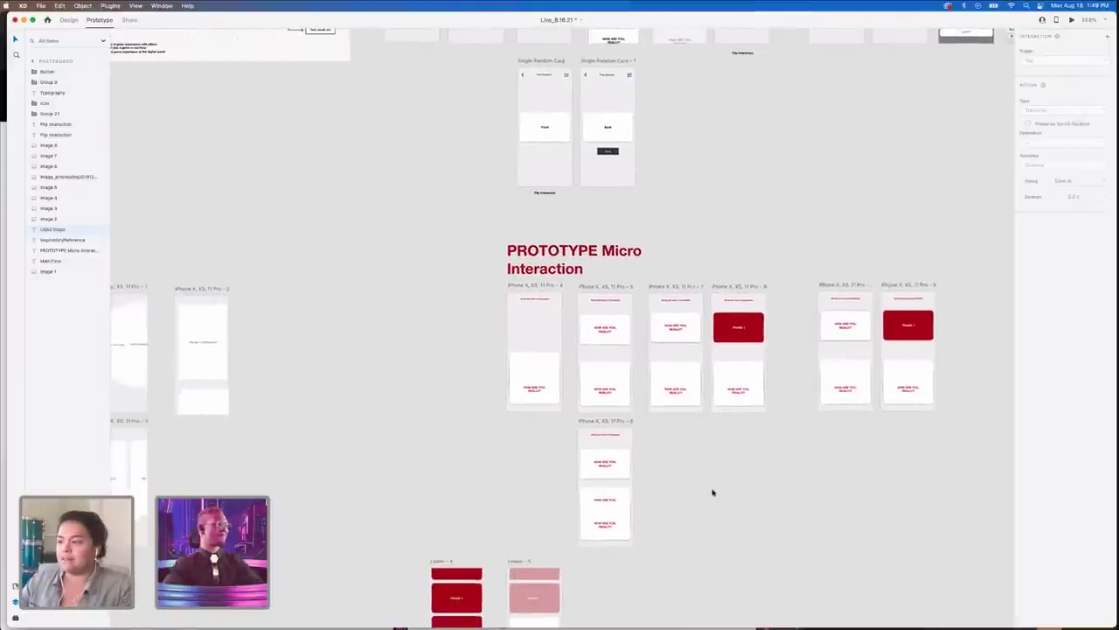
scroll(713, 492, down, 5)
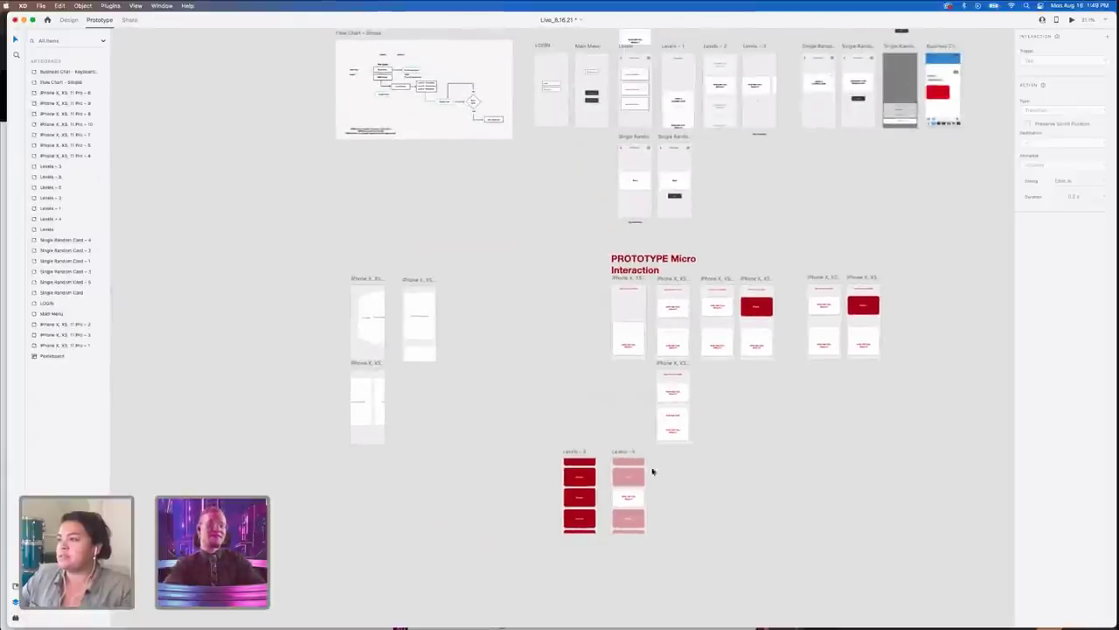
scroll(574, 411, down, 3)
scroll(574, 410, left, 6)
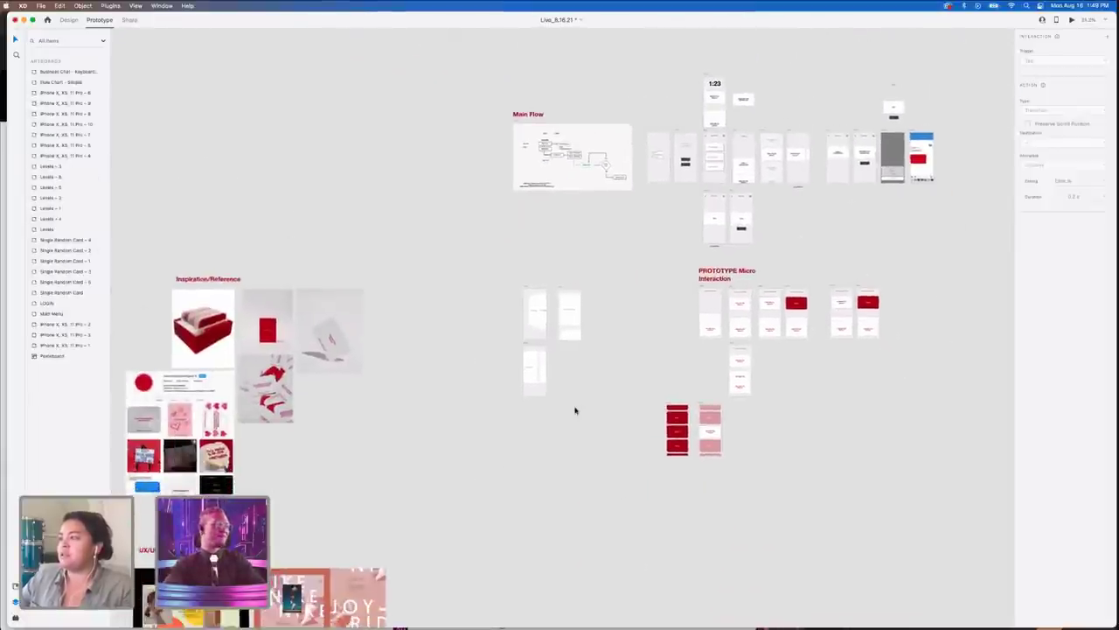
scroll(574, 410, down, 3)
scroll(574, 410, left, 2)
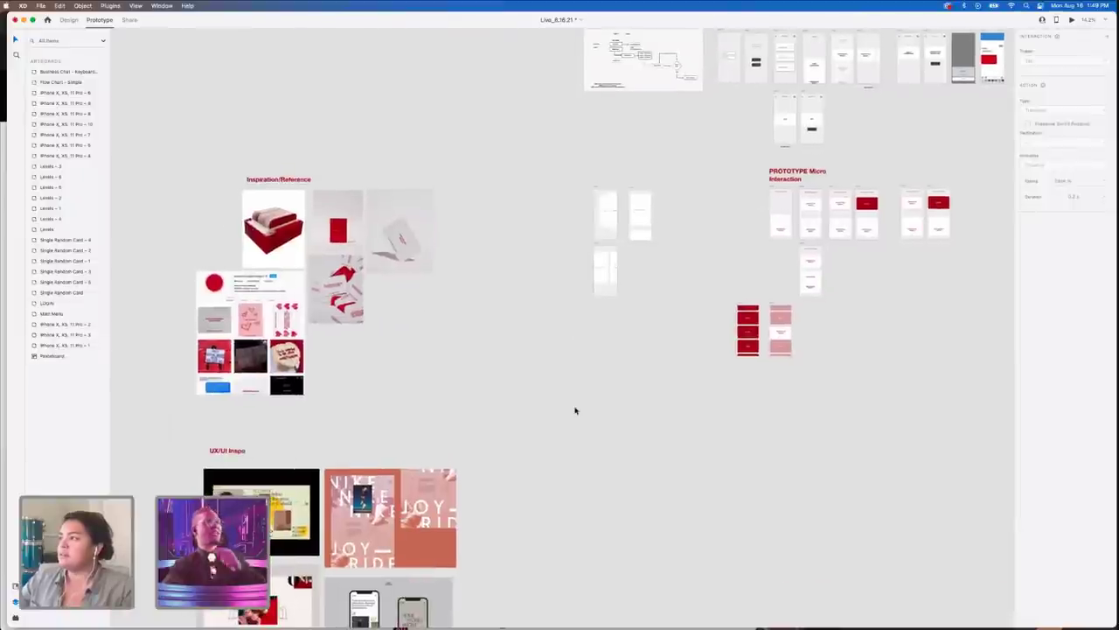
scroll(575, 410, up, 3)
scroll(575, 411, right, 1)
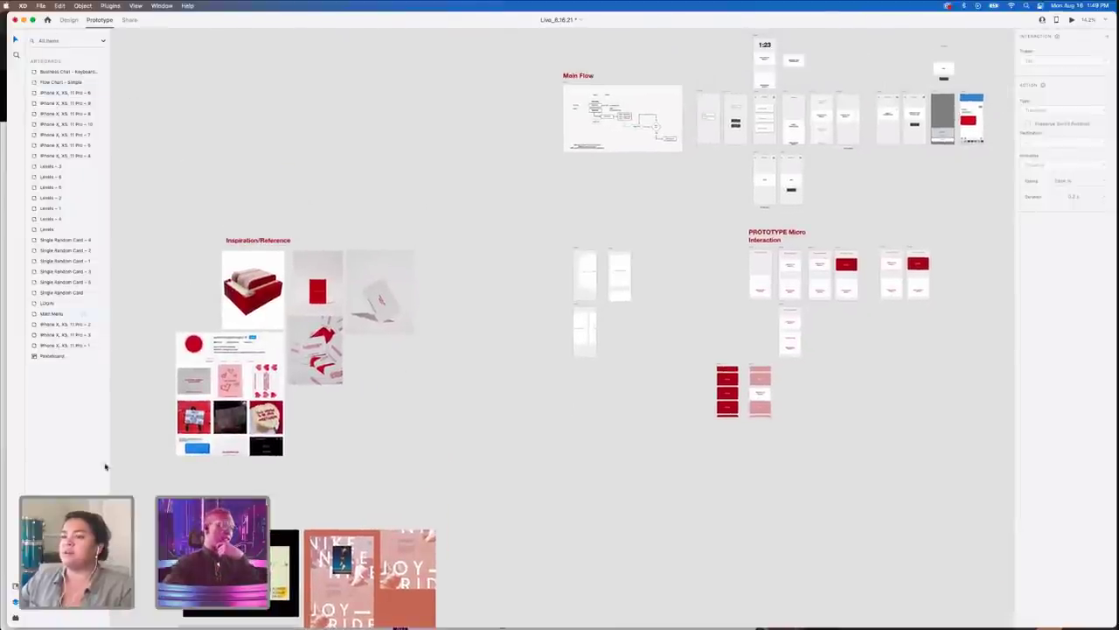
- Show the installed plugins, collapse the Whiteboard commands and browse the Minimal theme elements in Quick Mockup
click(14, 613)
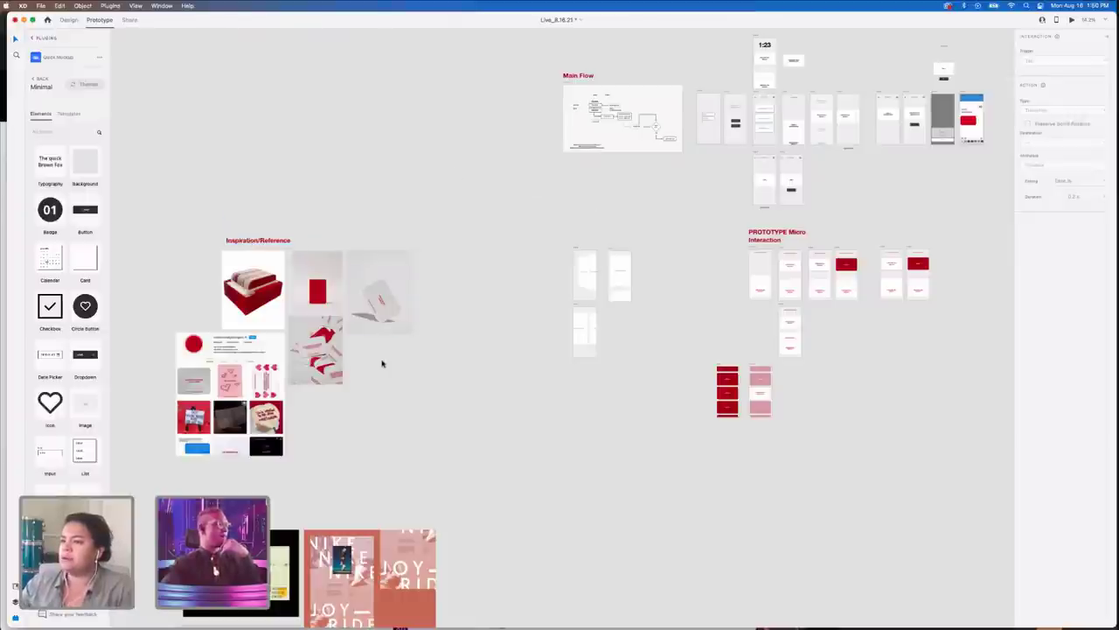
scroll(425, 423, up, 5)
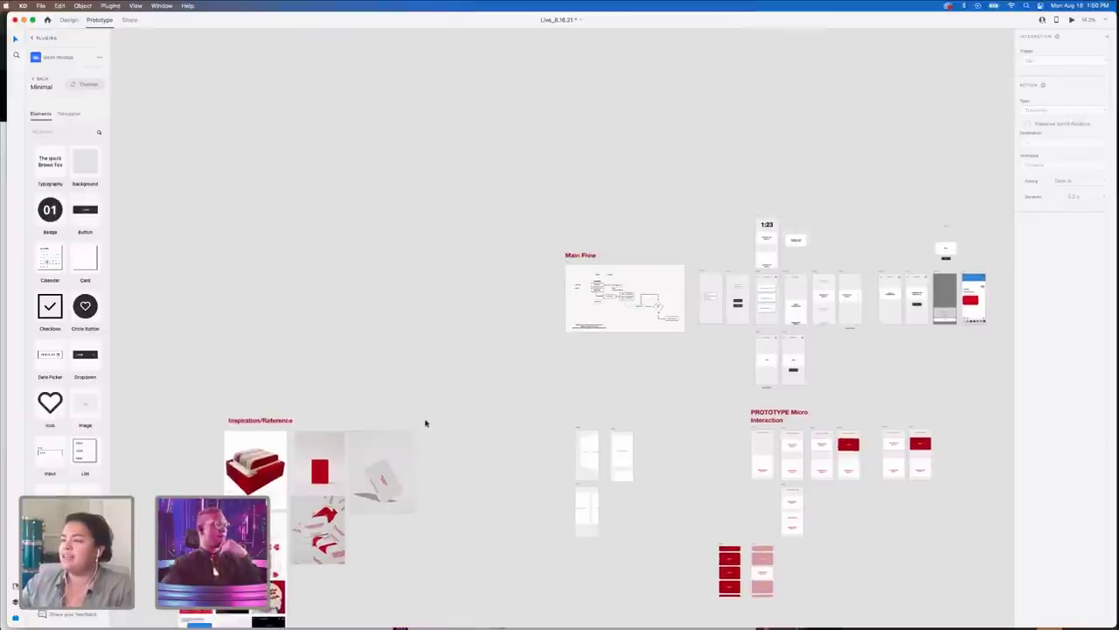
scroll(426, 424, down, 3)
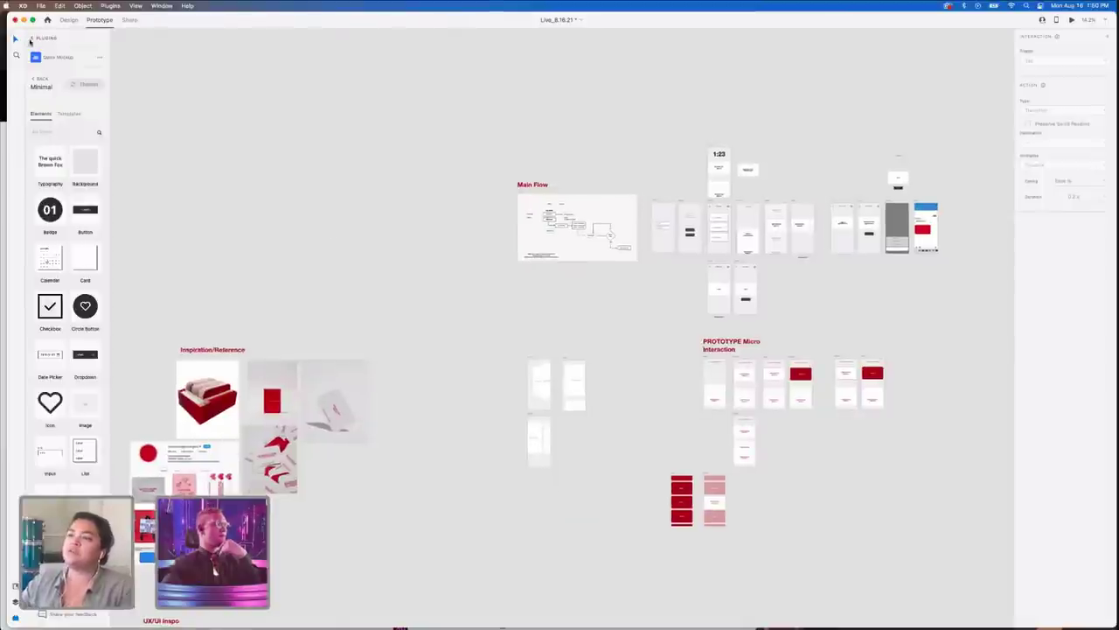
click(32, 38)
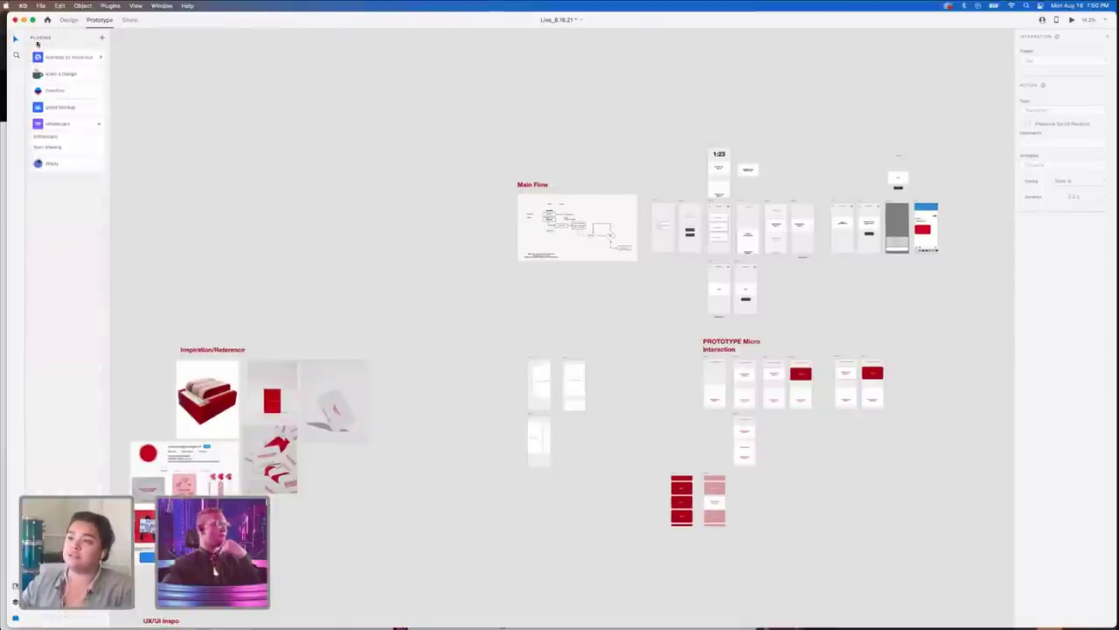
click(97, 125)
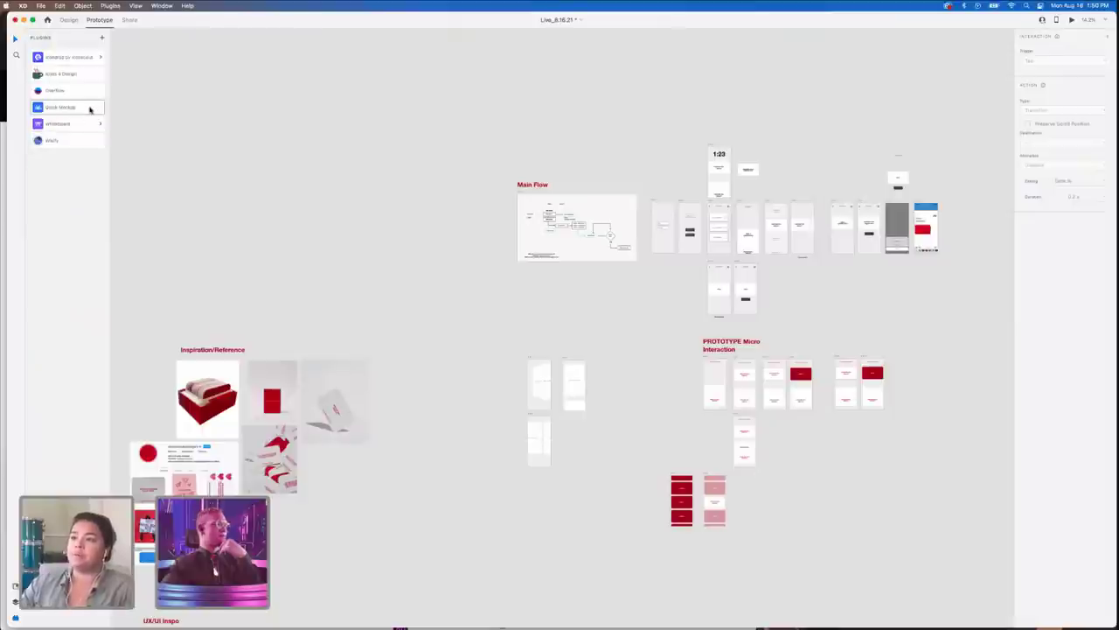
click(90, 108)
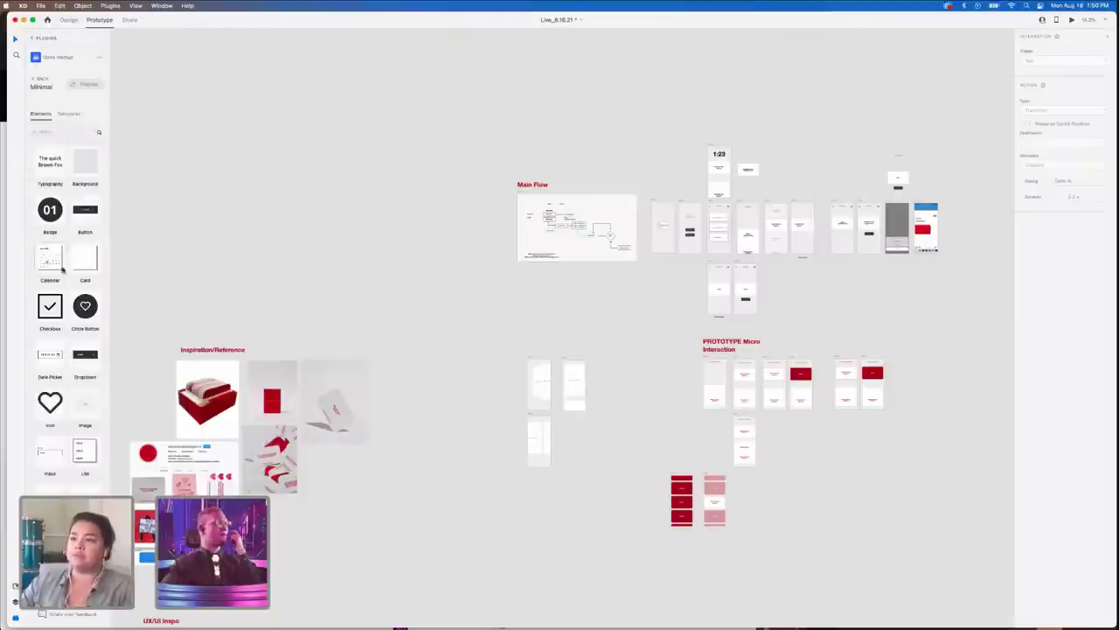
scroll(65, 270, down, 2)
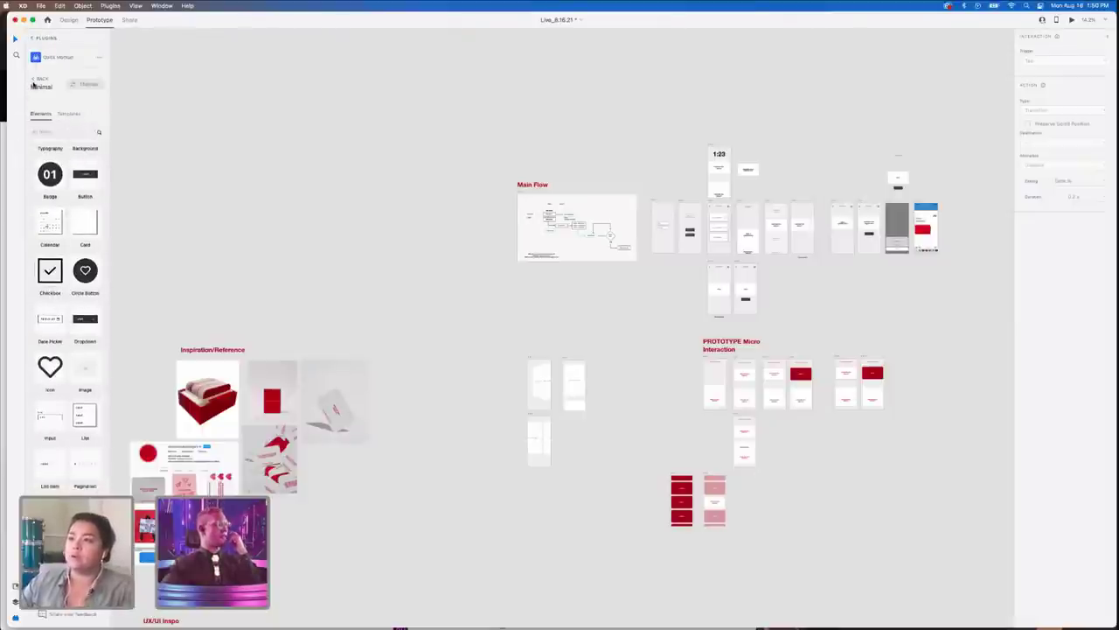
- Switch Quick Mockup to the Kyoto theme, browse its elements and return to the plugin list
click(35, 81)
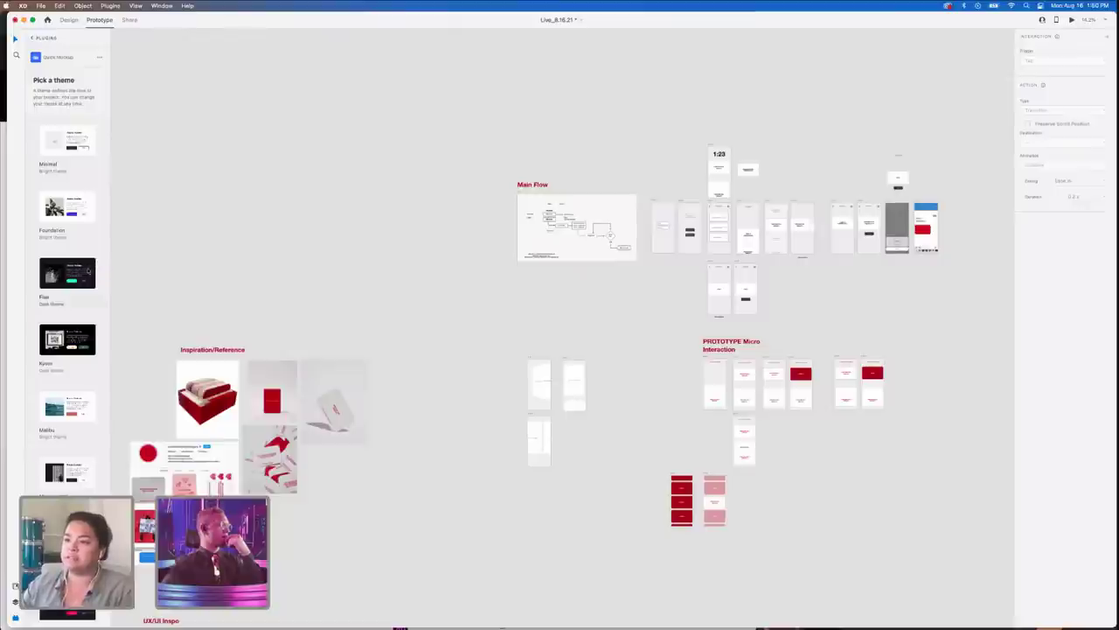
click(87, 335)
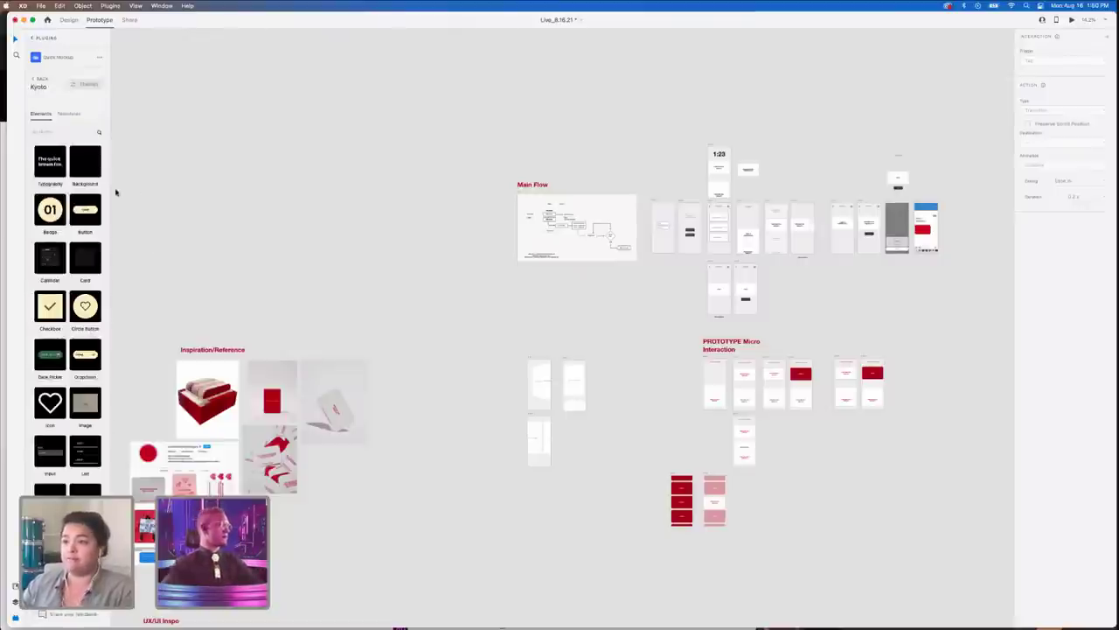
scroll(96, 332, down, 3)
scroll(74, 393, down, 4)
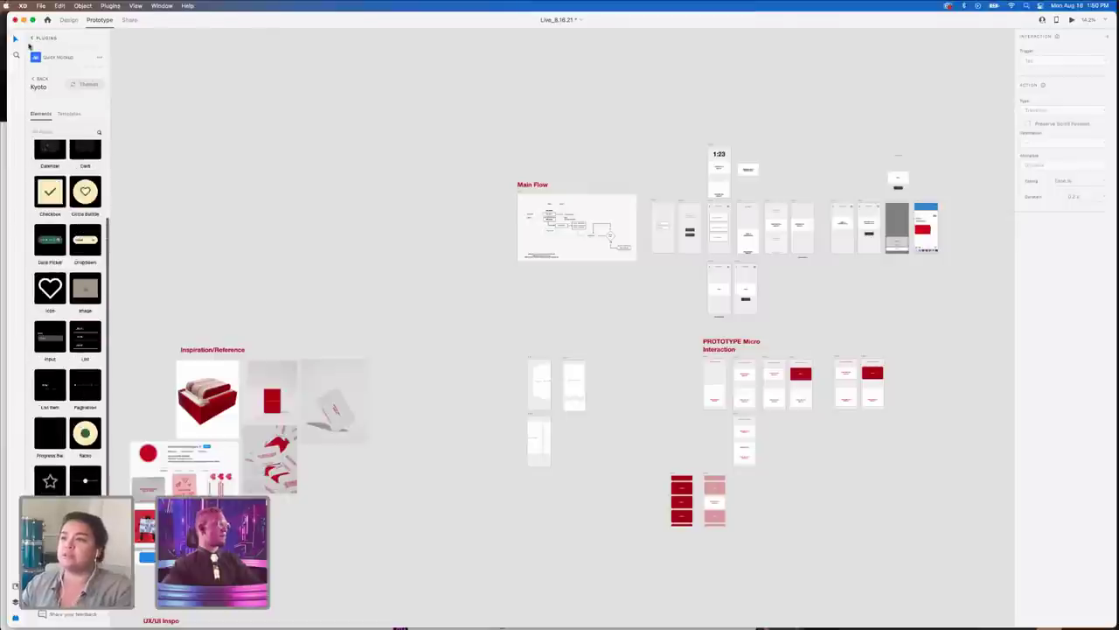
click(33, 38)
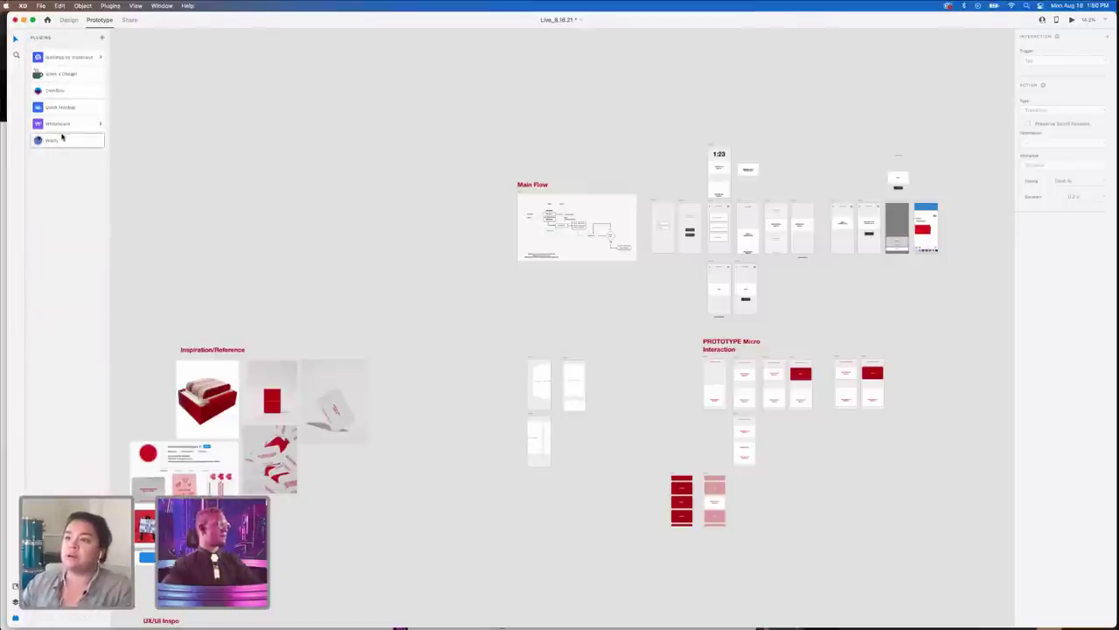
- Switch Quick Mockup to the Foundation theme and browse its elements
click(63, 107)
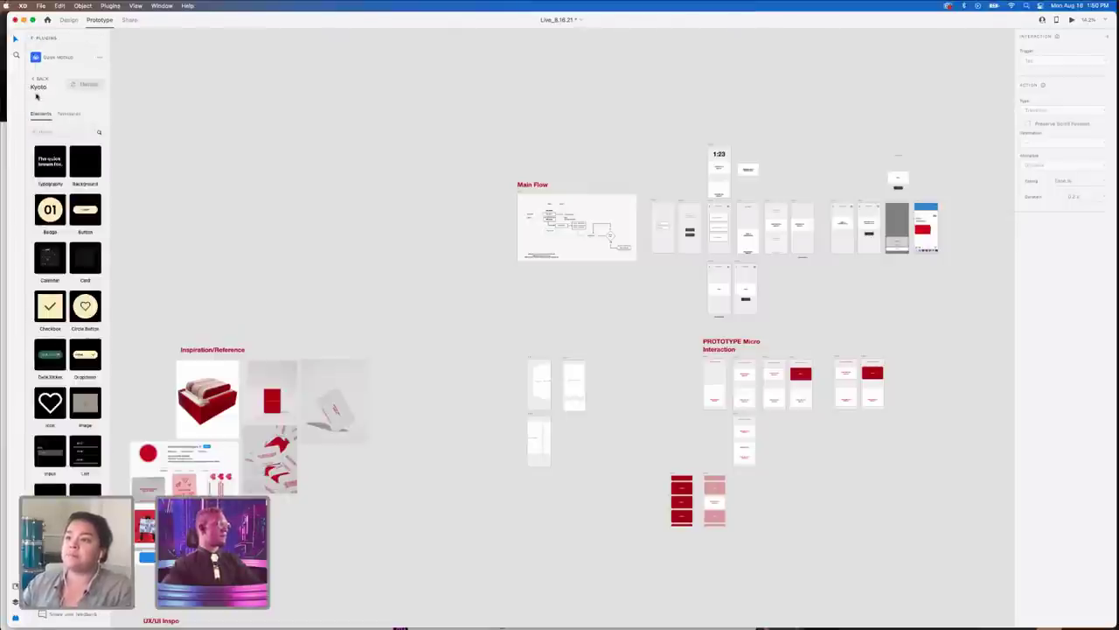
click(39, 80)
click(73, 228)
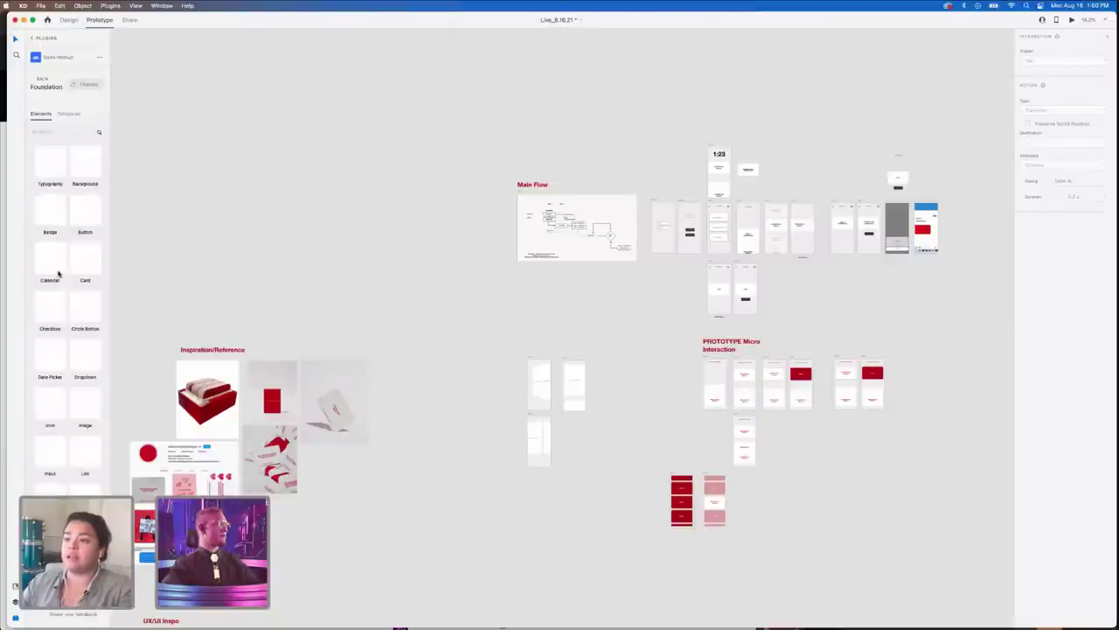
scroll(80, 368, down, 1)
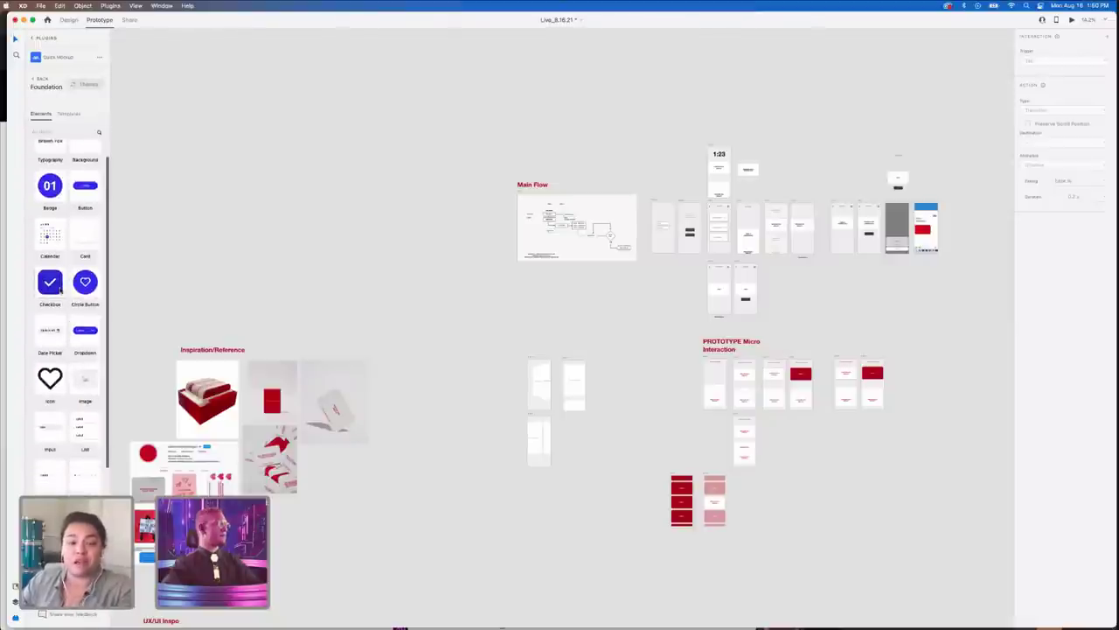
scroll(60, 291, down, 1)
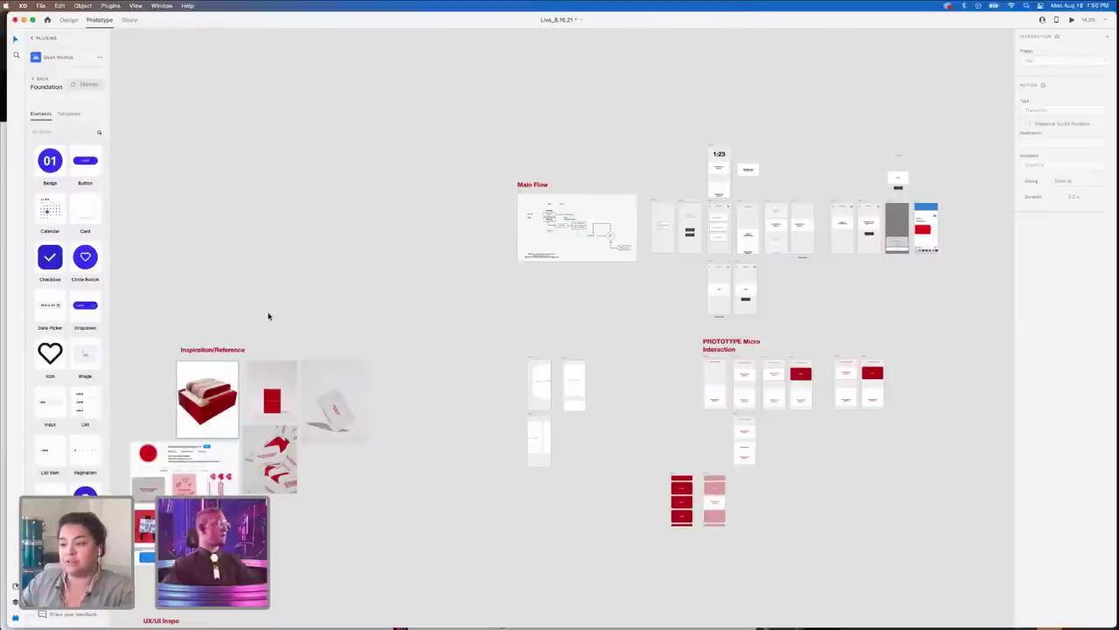
scroll(275, 415, down, 1)
- Look over the Inspiration/Reference and Main Flow sections, select the "Back" card artboard and switch to design mode
scroll(275, 415, up, 4)
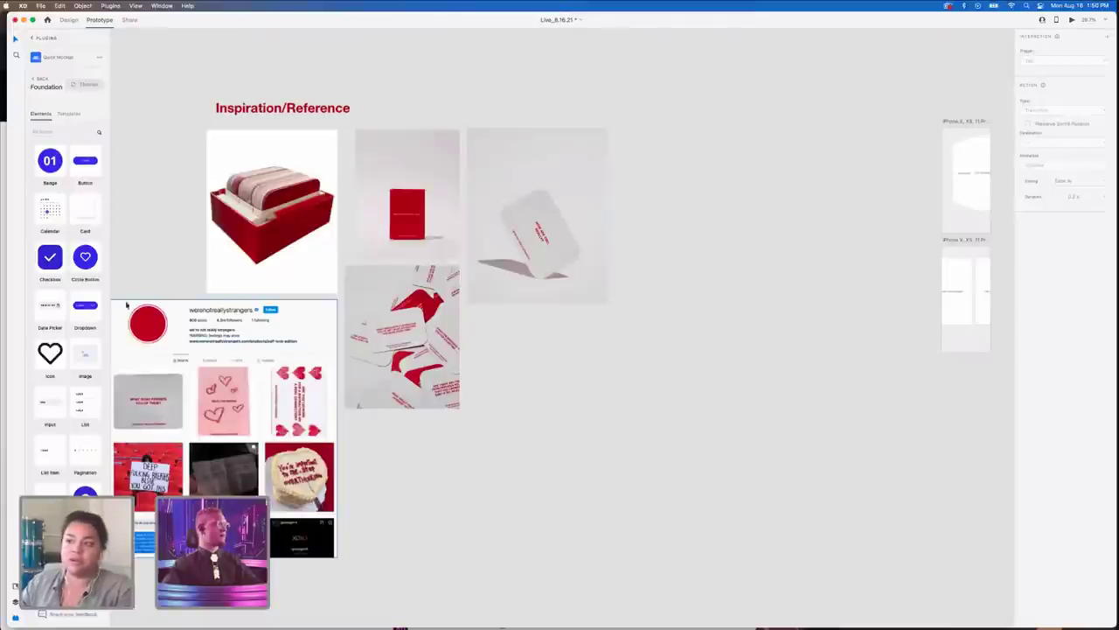
scroll(192, 285, up, 3)
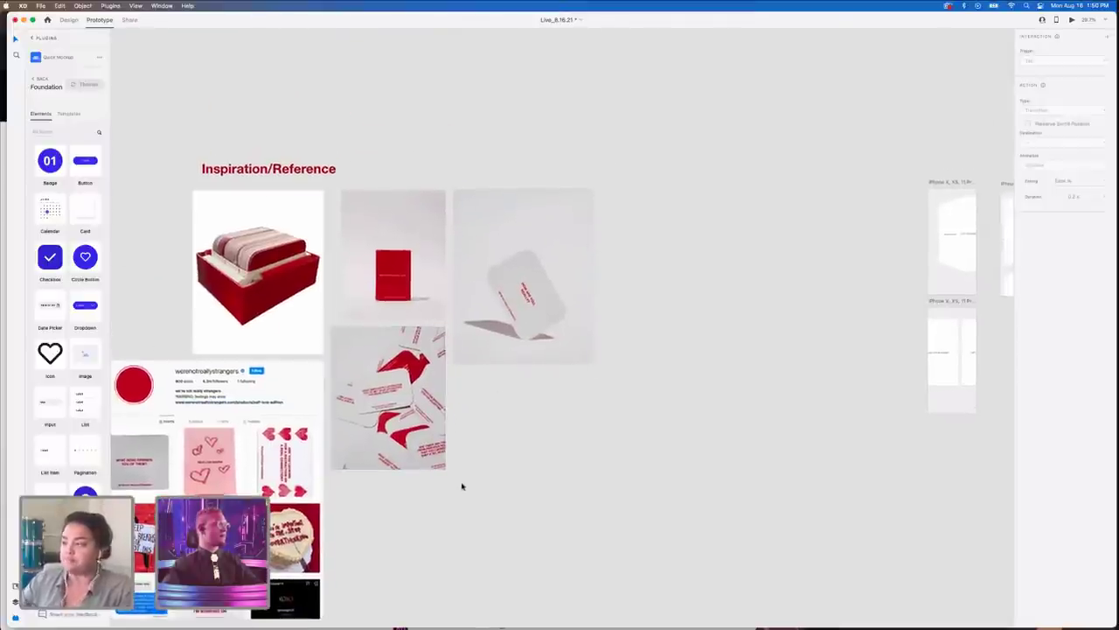
scroll(463, 486, right, 10)
scroll(463, 486, up, 3)
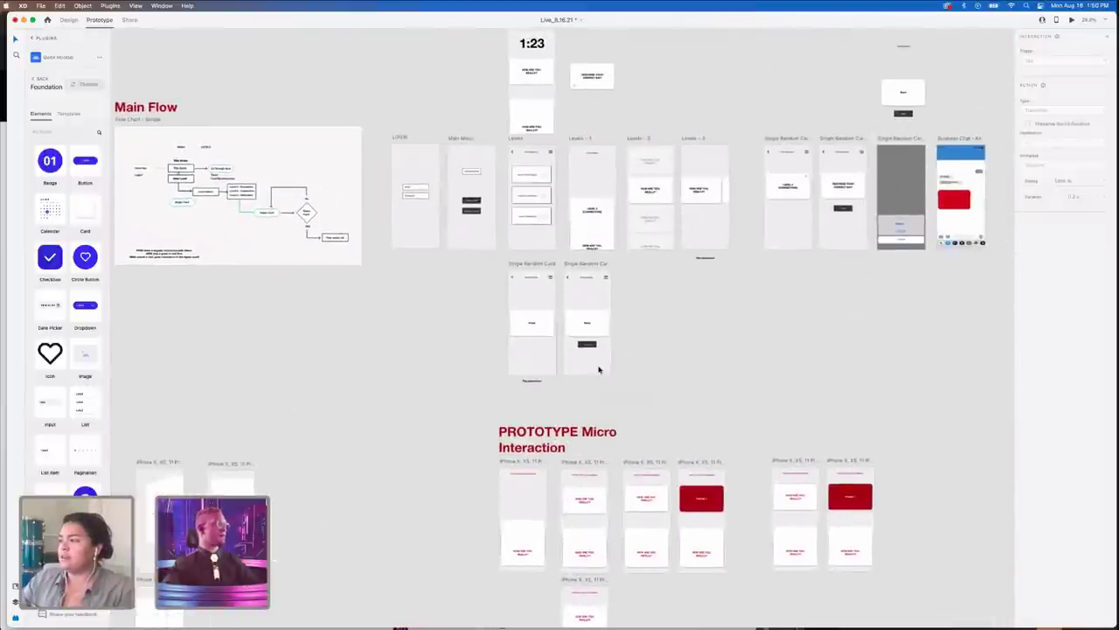
scroll(599, 369, up, 1)
scroll(599, 369, right, 1)
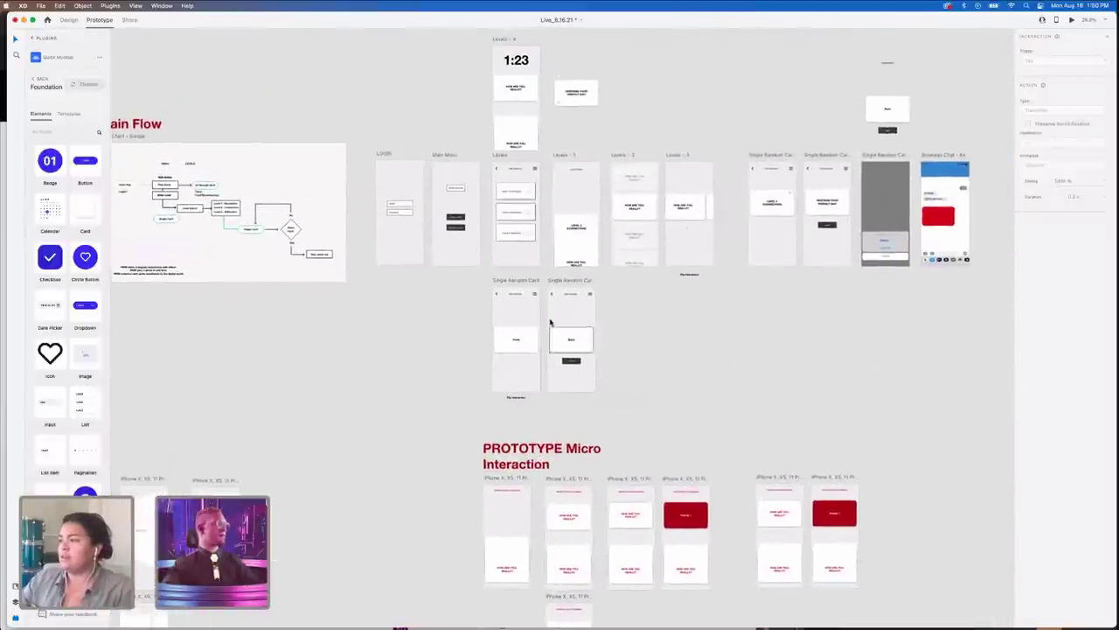
click(581, 280)
click(75, 20)
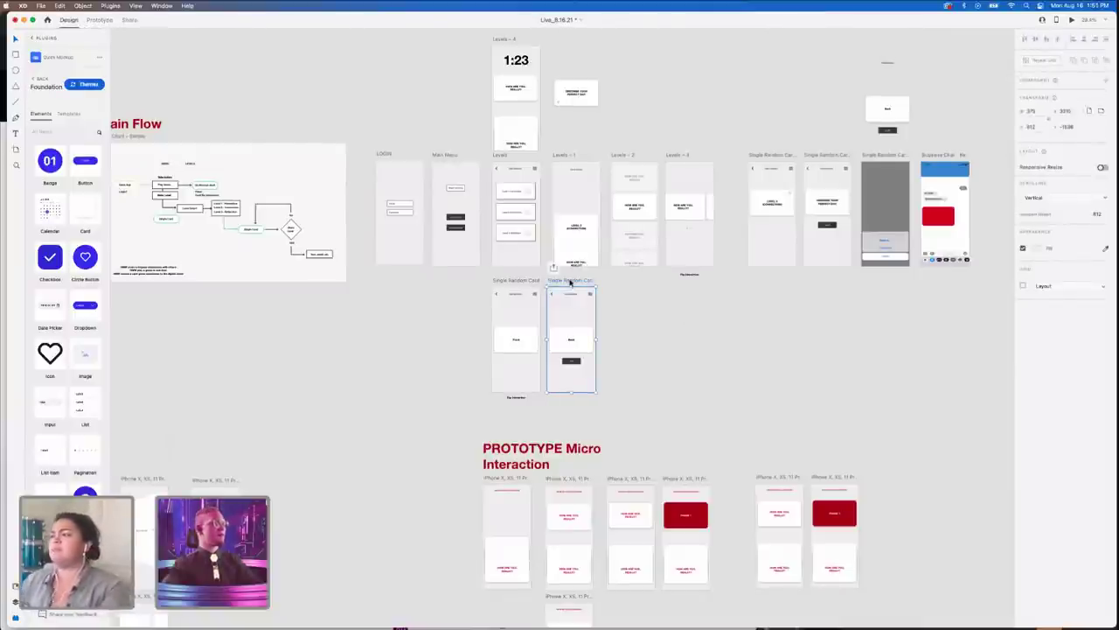
scroll(570, 282, down, 6)
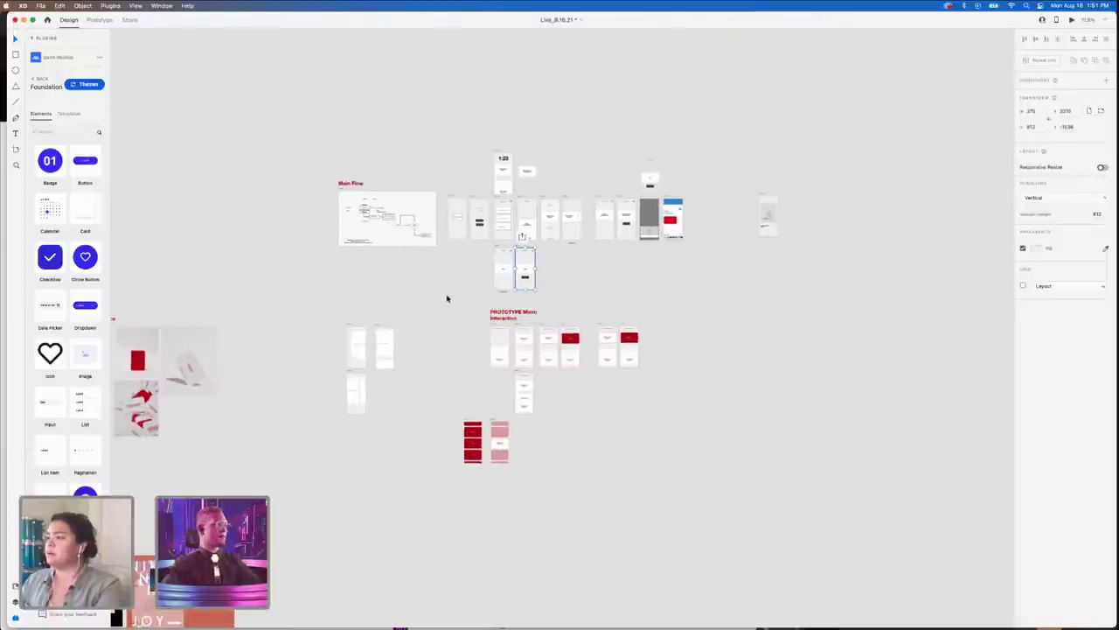
drag(447, 298, 707, 500)
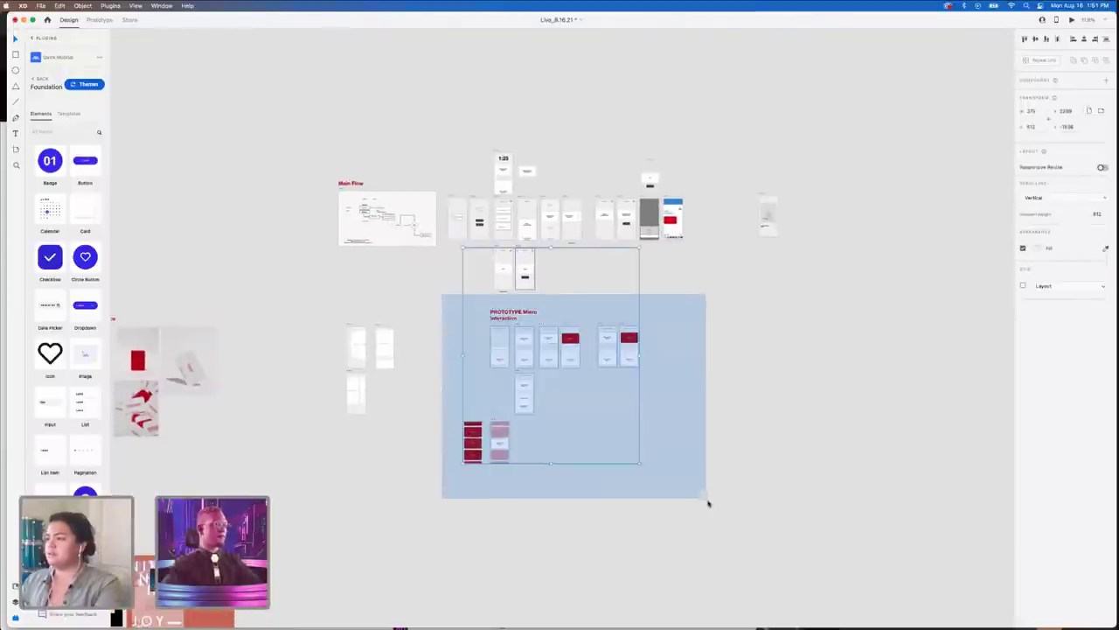
drag(447, 317, 440, 292)
click(512, 316)
drag(503, 320, 502, 332)
key(super+z)
click(453, 302)
drag(444, 304, 660, 464)
click(503, 318)
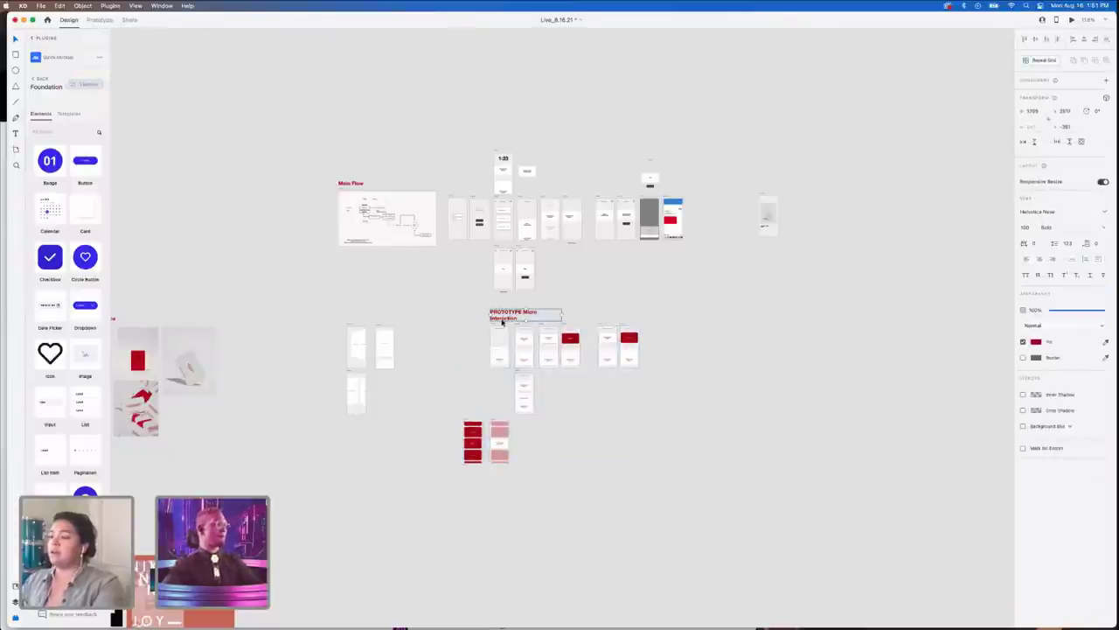
- Move all the PROTOTYPE Micro Interaction artboards and their heading down, away from the Main Flow wireframes
drag(453, 300, 687, 487)
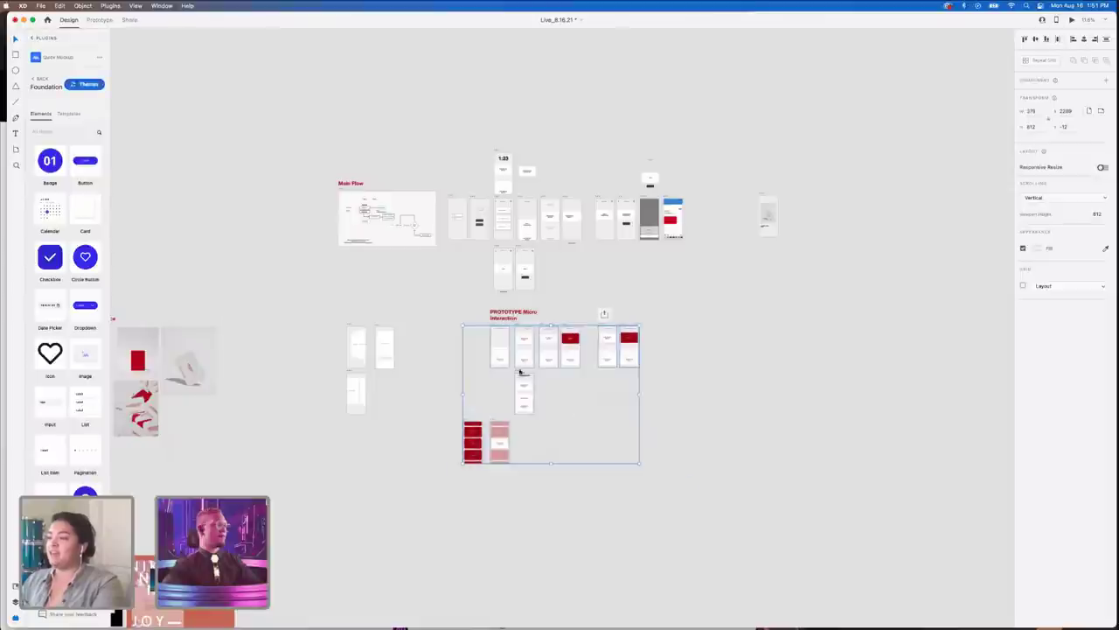
drag(519, 372, 520, 414)
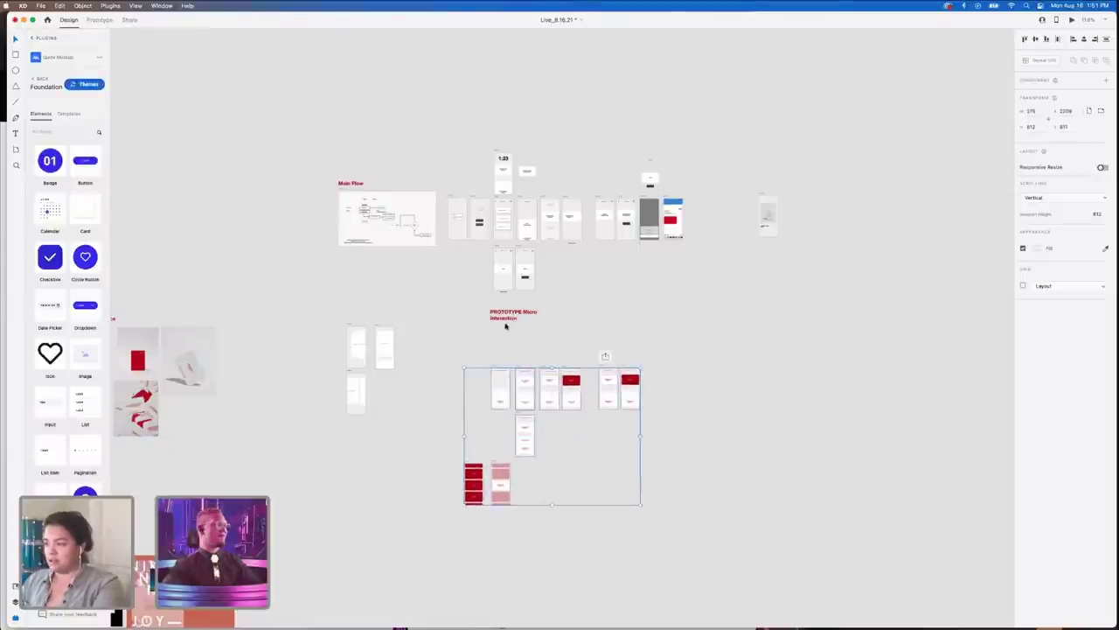
drag(504, 320, 503, 350)
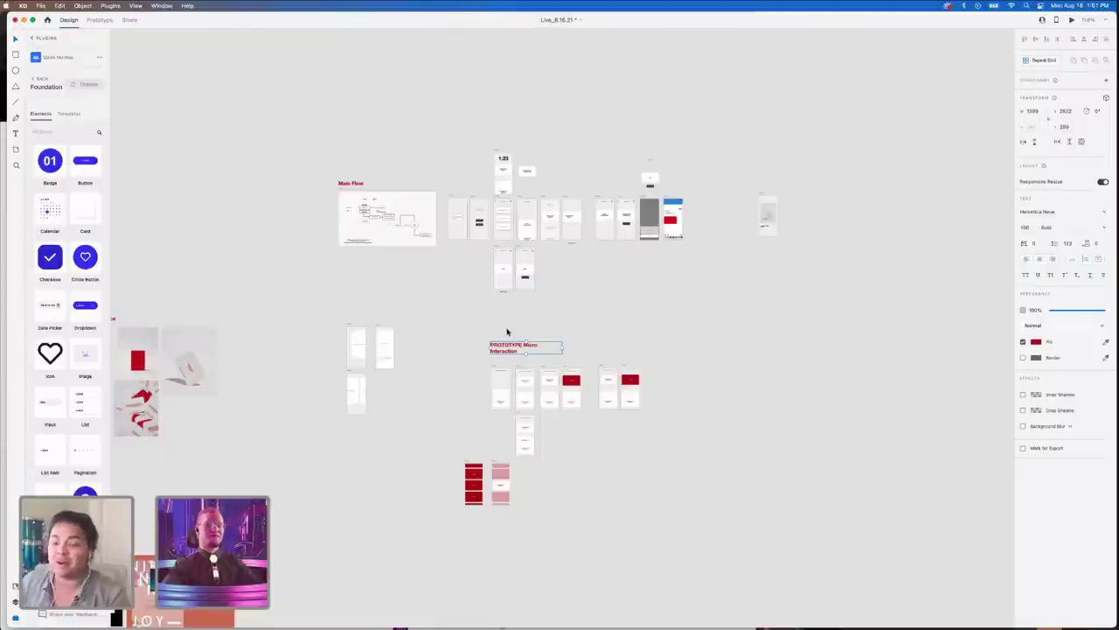
click(512, 327)
scroll(512, 327, up, 5)
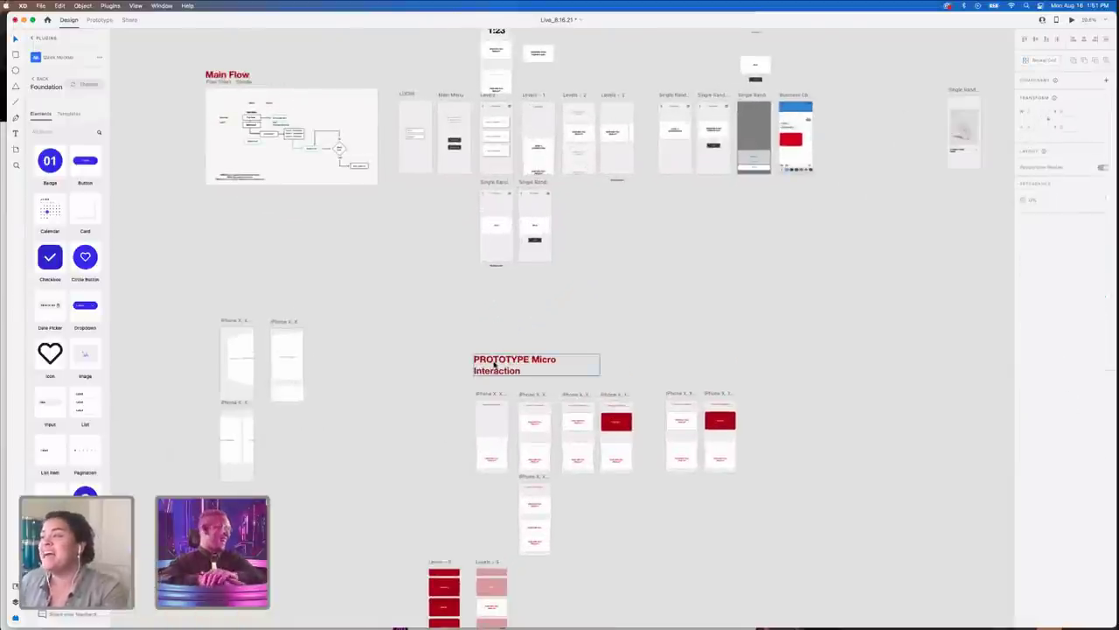
scroll(439, 309, down, 5)
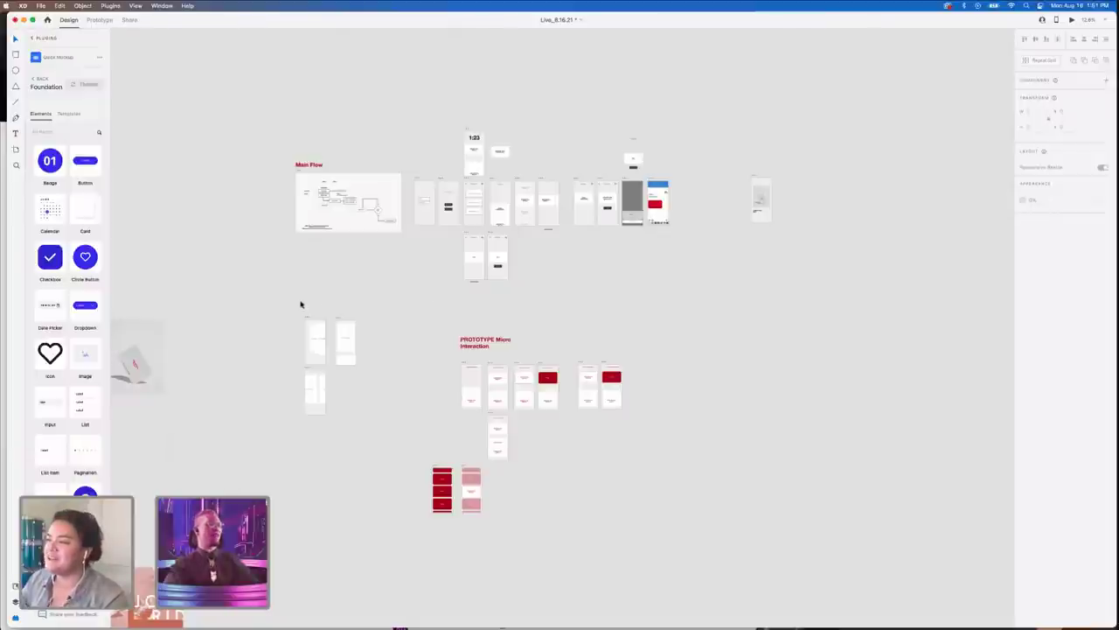
- Move the three separate white iPhone artboards down to line up with the PROTOTYPE Micro Interaction artboards
drag(301, 304, 377, 393)
drag(347, 356, 350, 391)
click(492, 306)
- Duplicate the "Front" Single Random Card artboard directly below the original in the Main Flow
scroll(492, 305, up, 3)
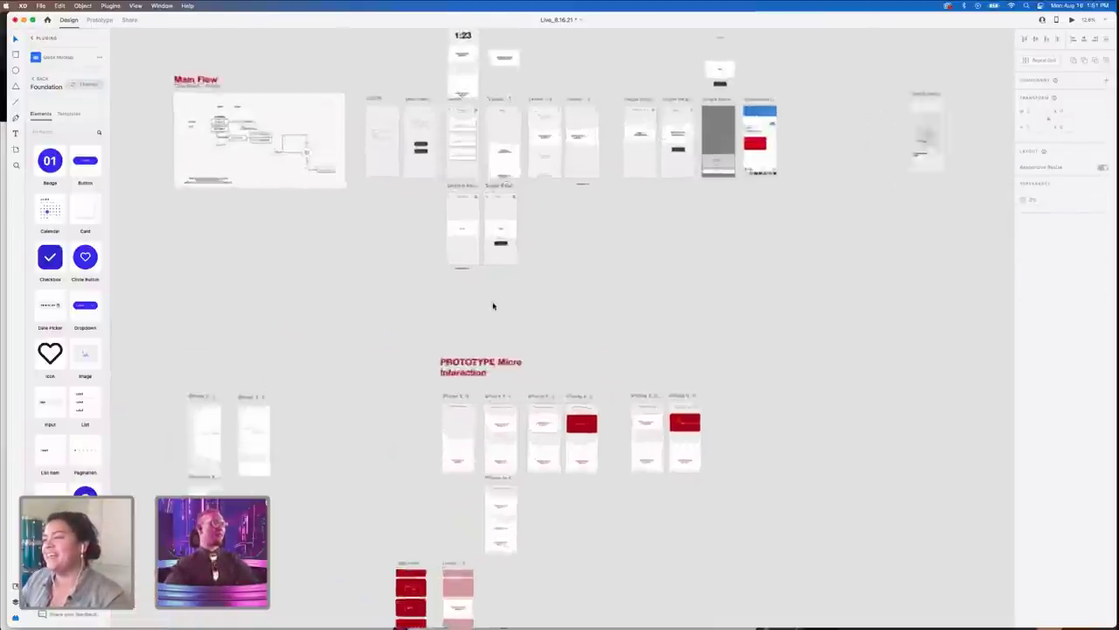
drag(463, 185, 453, 293)
scroll(450, 289, down, 3)
click(447, 286)
- Shift the PROTOTYPE Micro Interaction artboards and heading further down to clear space below the duplicated card artboard
drag(350, 289, 749, 589)
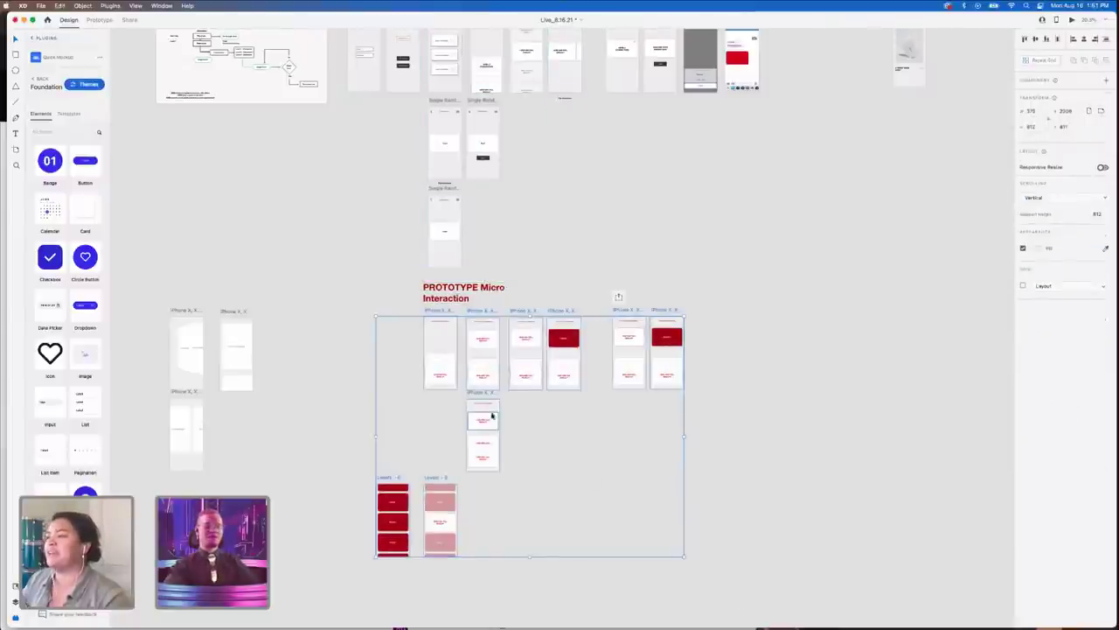
drag(488, 417, 493, 480)
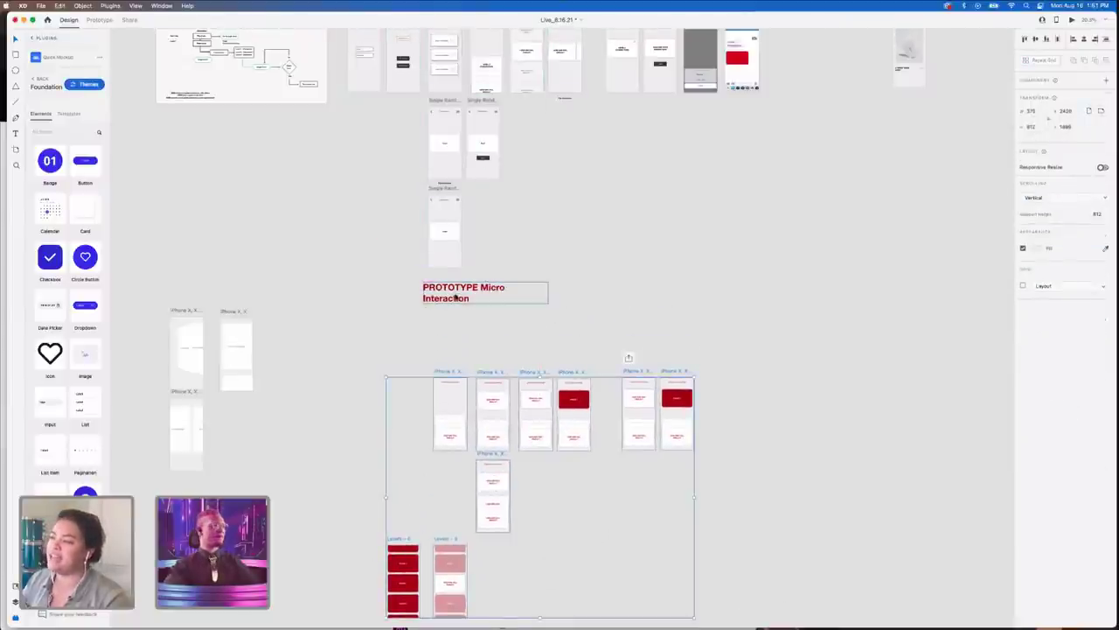
drag(458, 297, 465, 355)
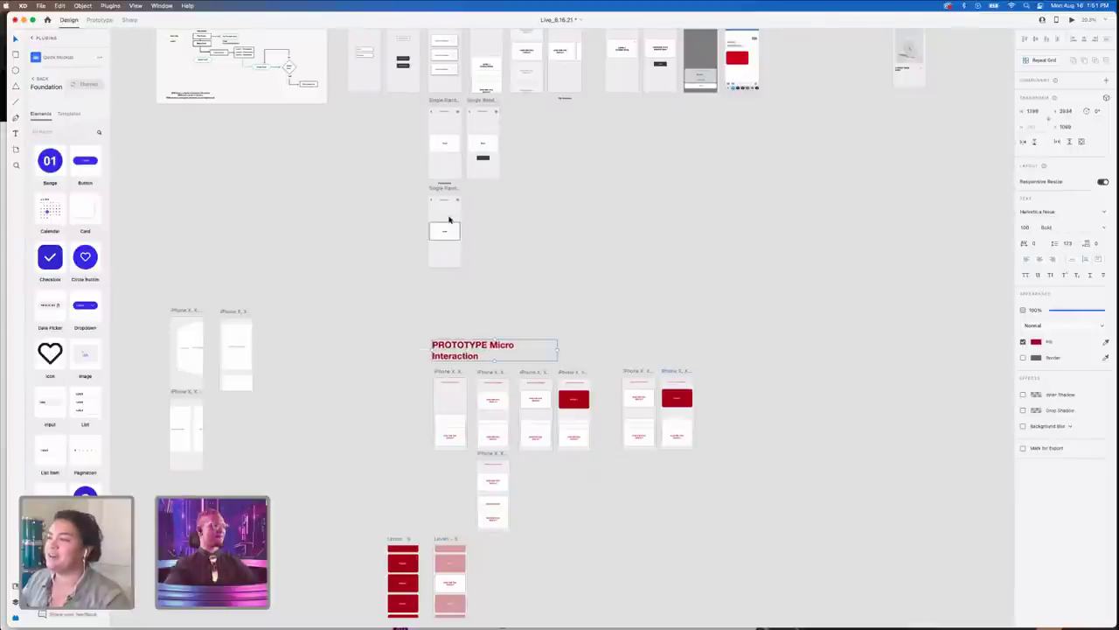
- Return to the plugin list and delete the Front card from the duplicated Single Random Card artboard
scroll(450, 218, up, 5)
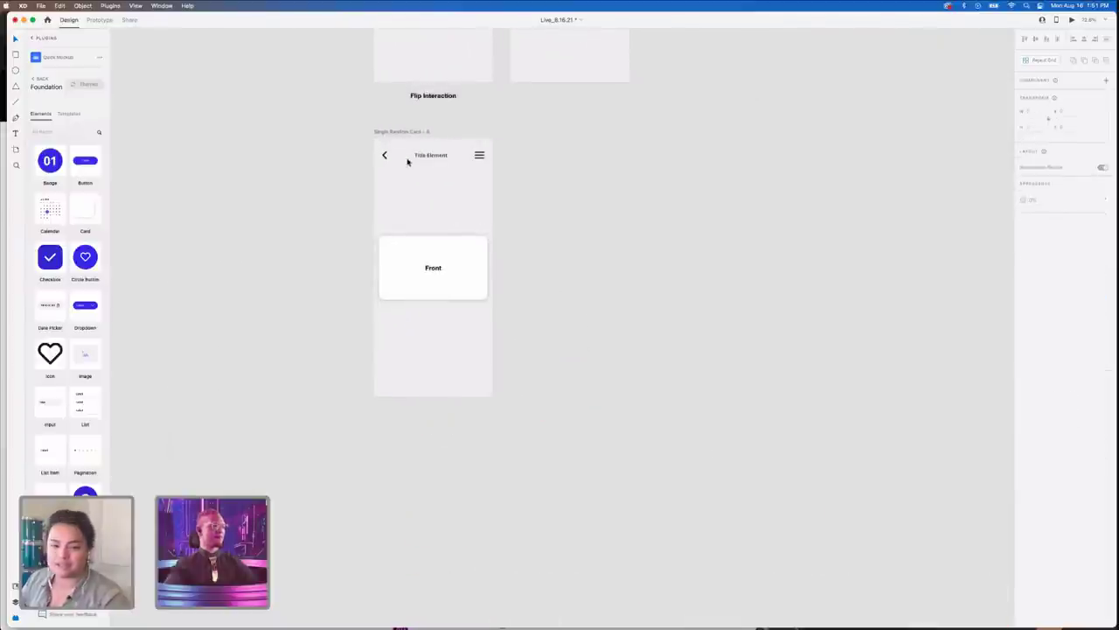
click(33, 40)
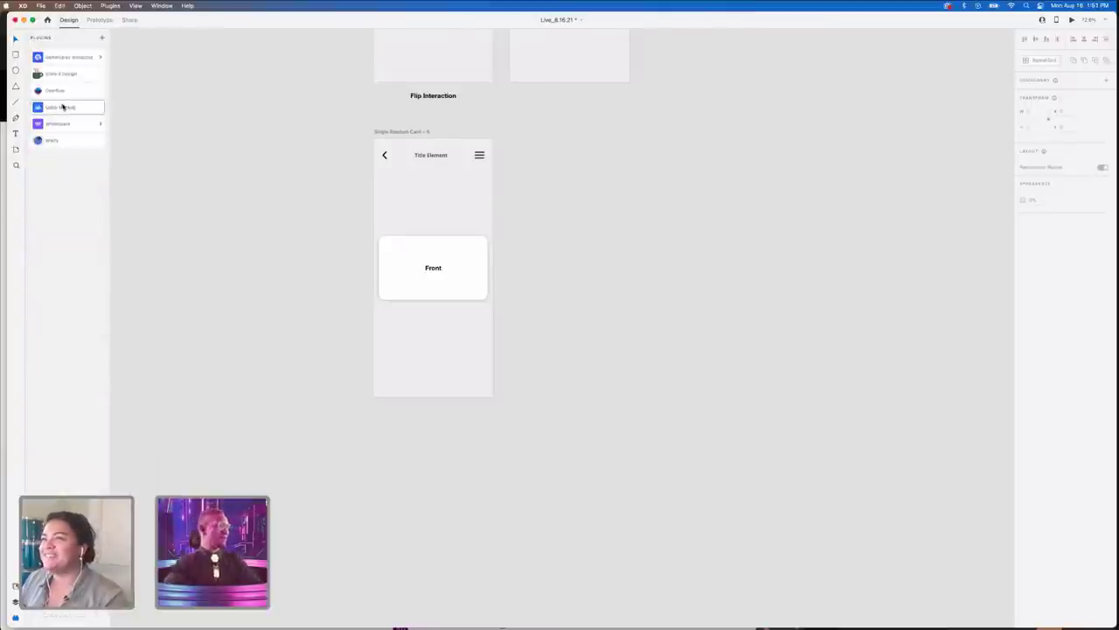
click(388, 282)
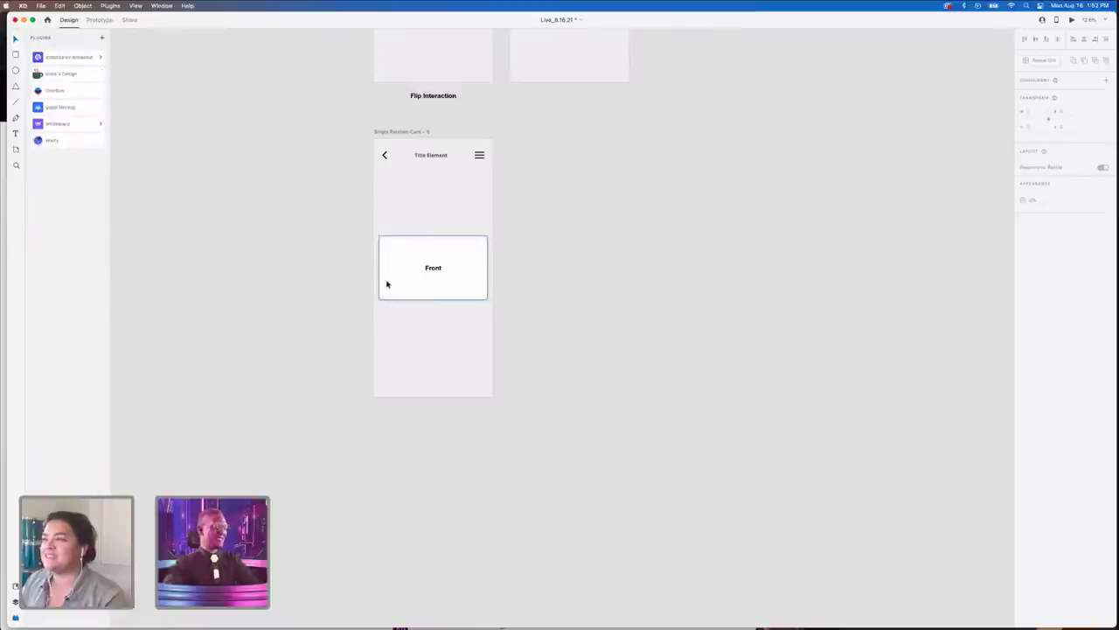
key(Delete)
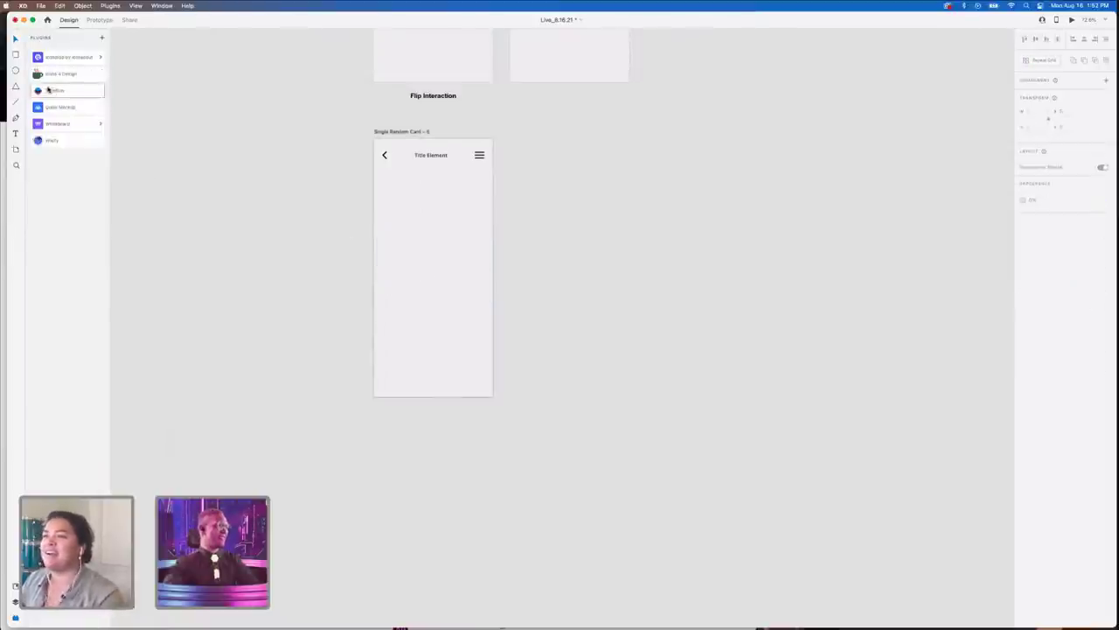
- Draw a white 375 by 812 rectangle covering the whole duplicated artboard
click(16, 148)
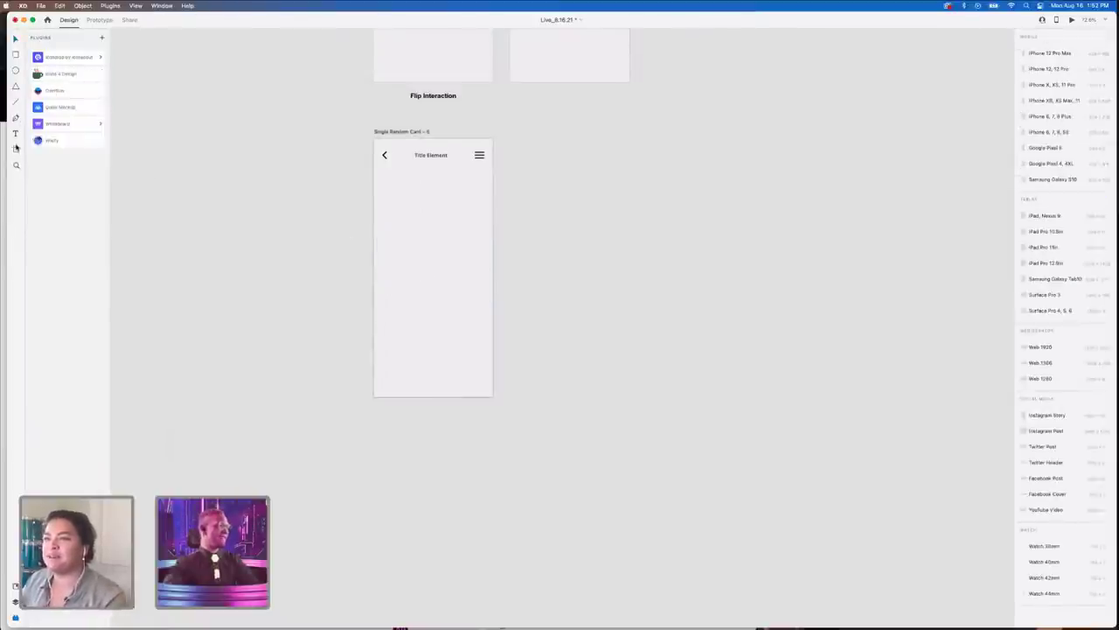
click(17, 56)
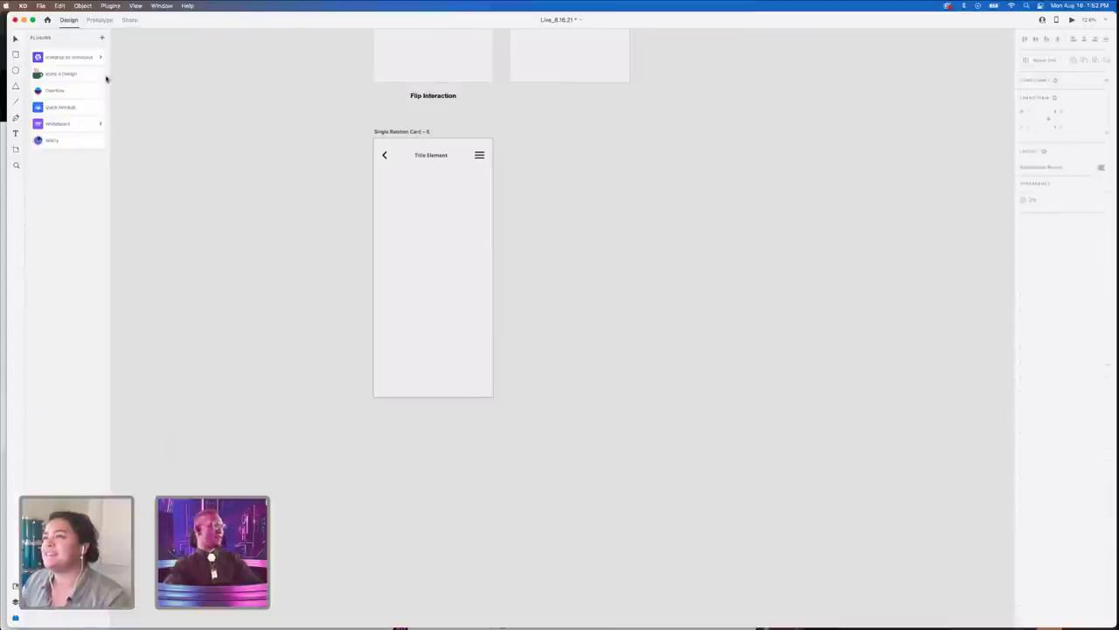
drag(374, 138, 493, 396)
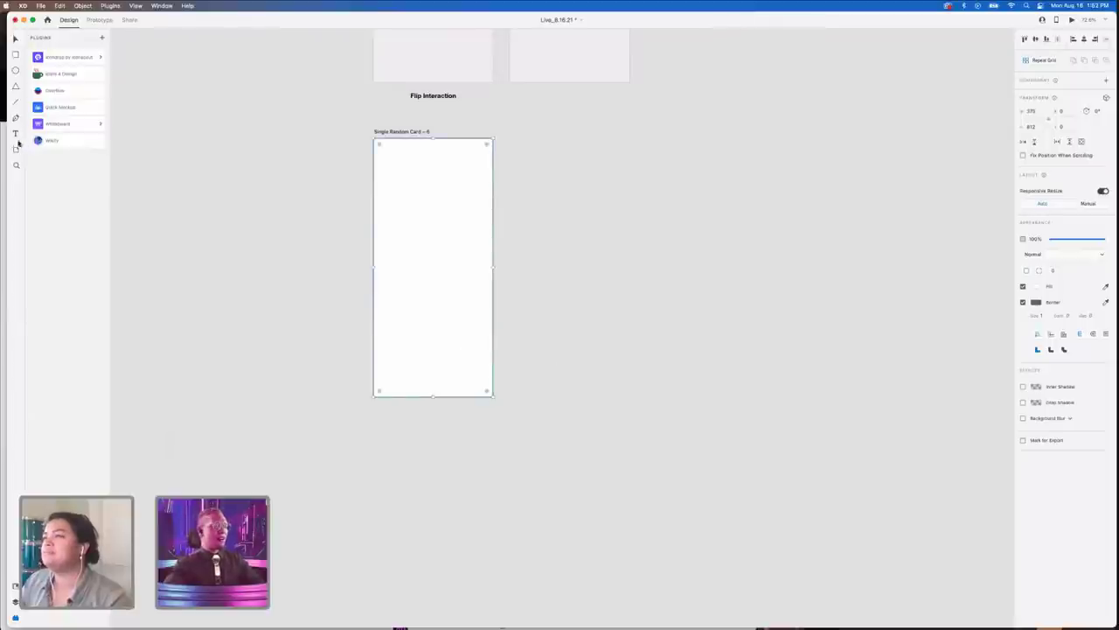
- Copy the "Front" label from the original card into the blank artboard and change its text to HOME
scroll(324, 147, up, 5)
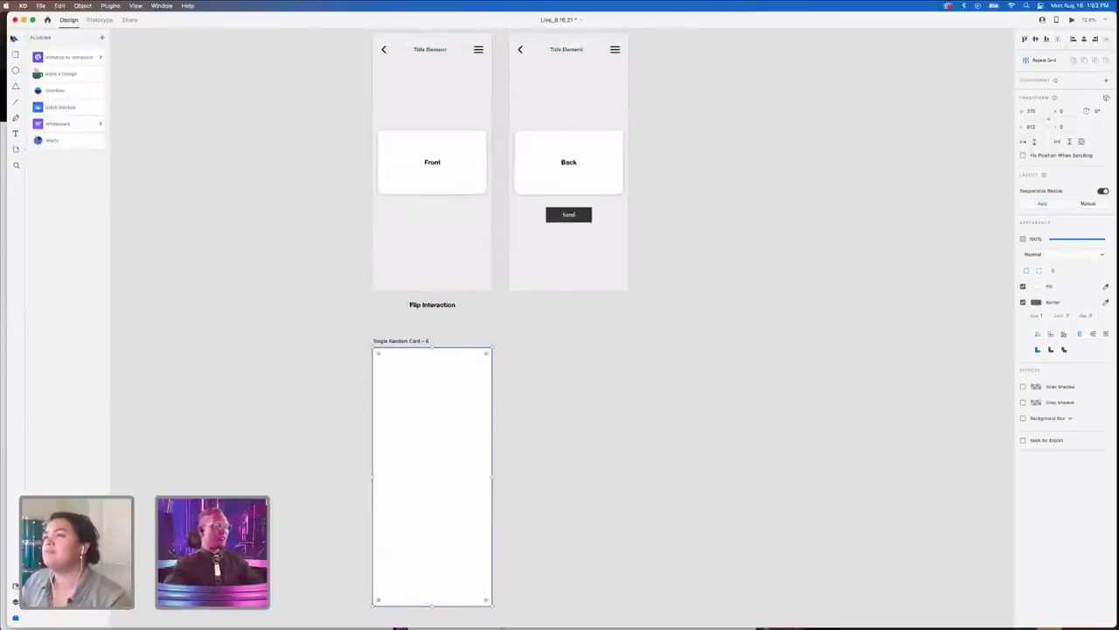
click(439, 160)
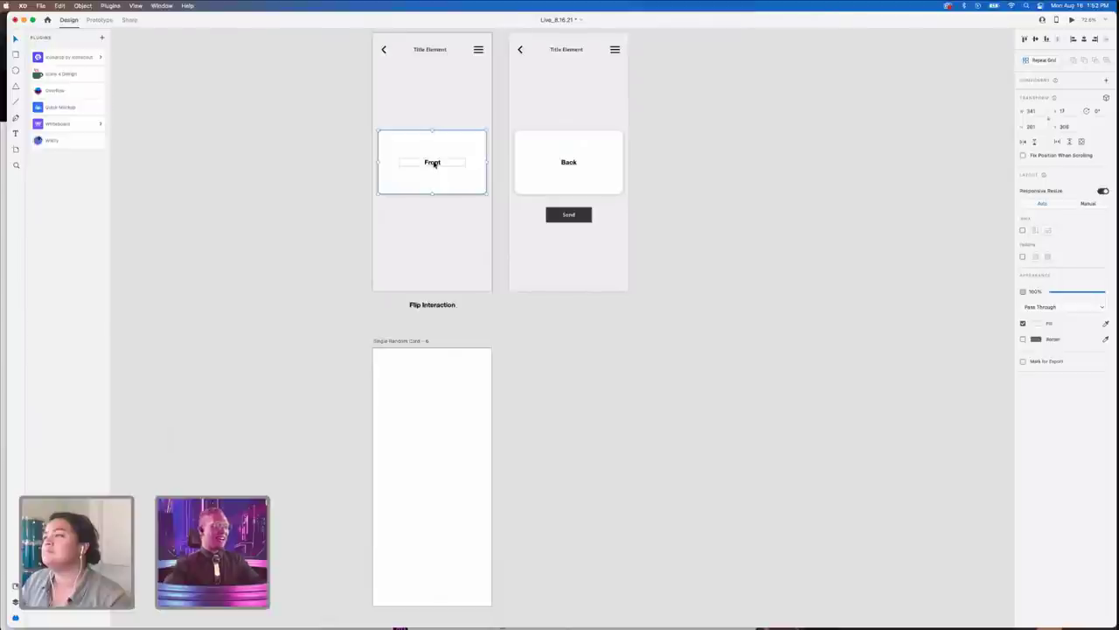
double_click(432, 163)
click(420, 341)
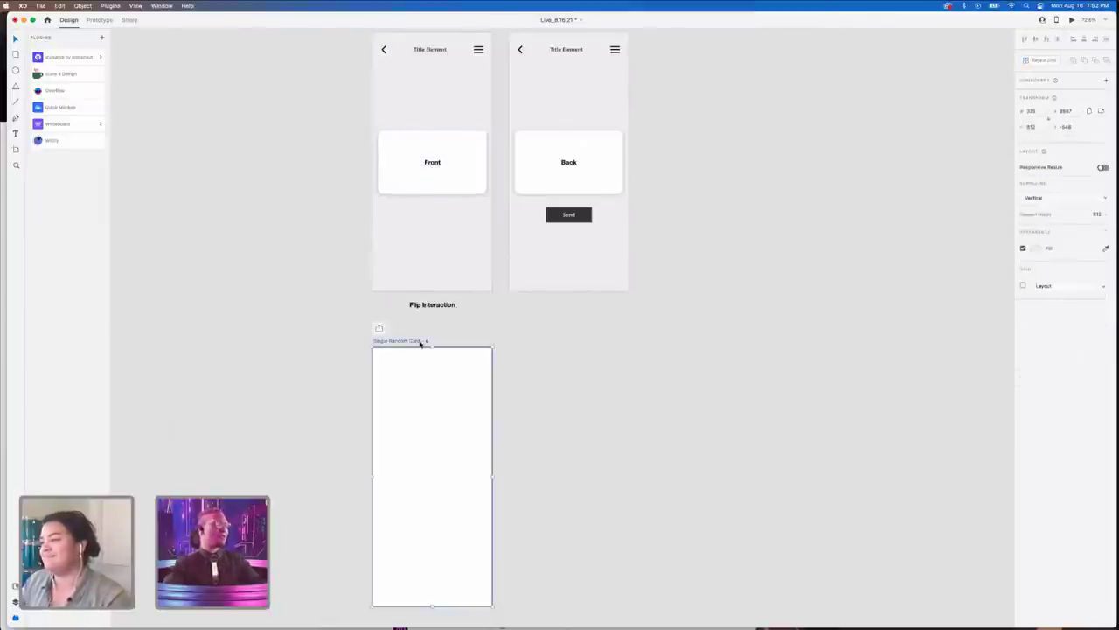
key(ctrl+v)
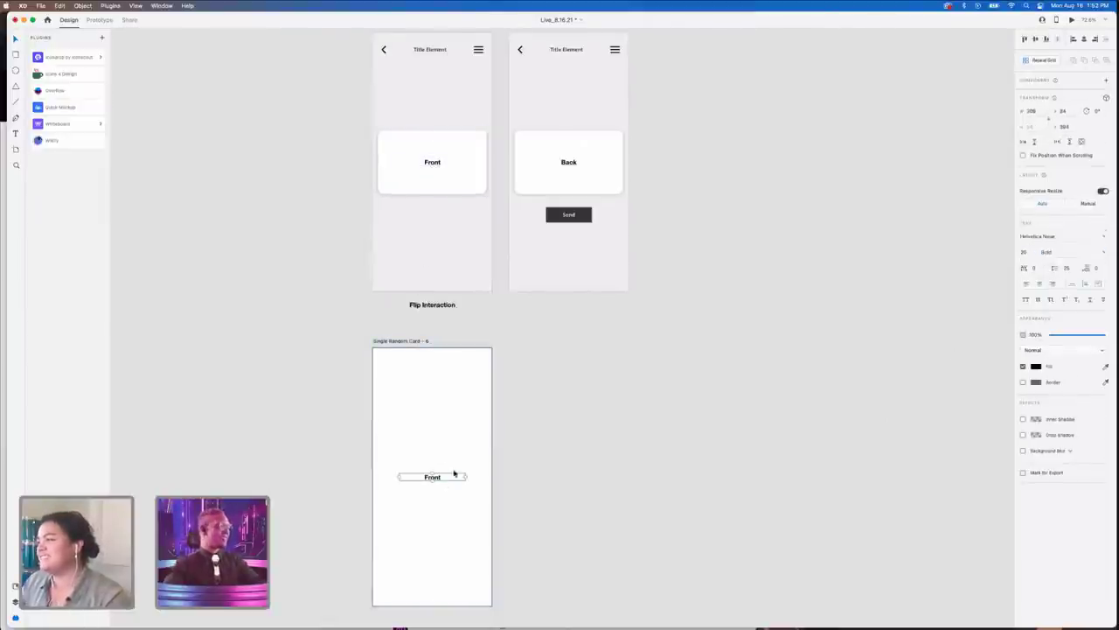
double_click(439, 482)
text(HOME)
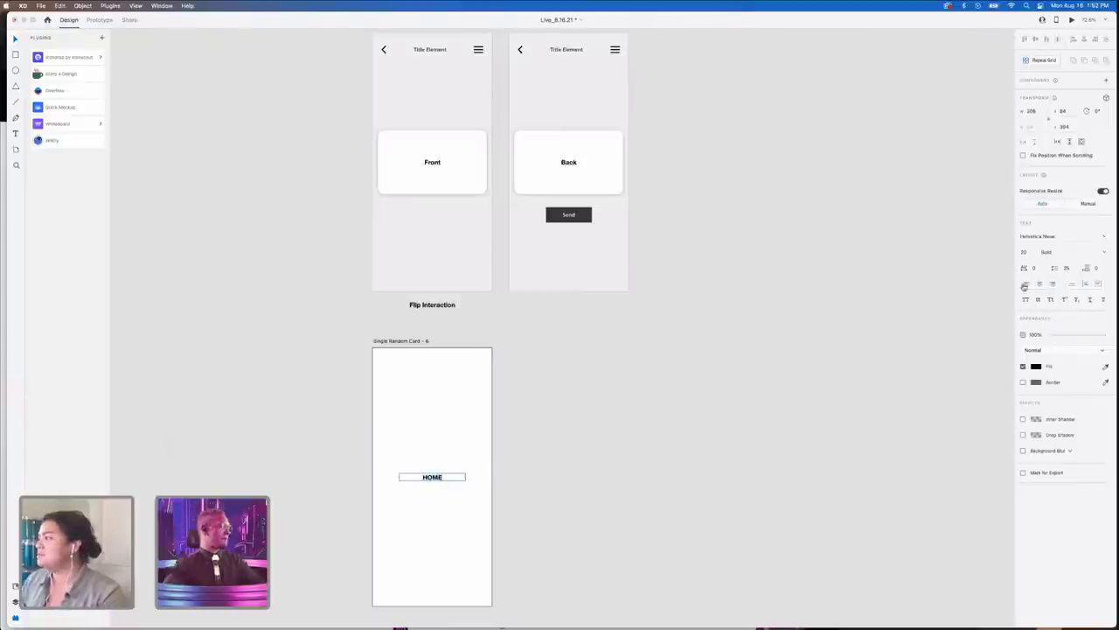
- Left-align the HOME text and set its font size to 30
click(1024, 285)
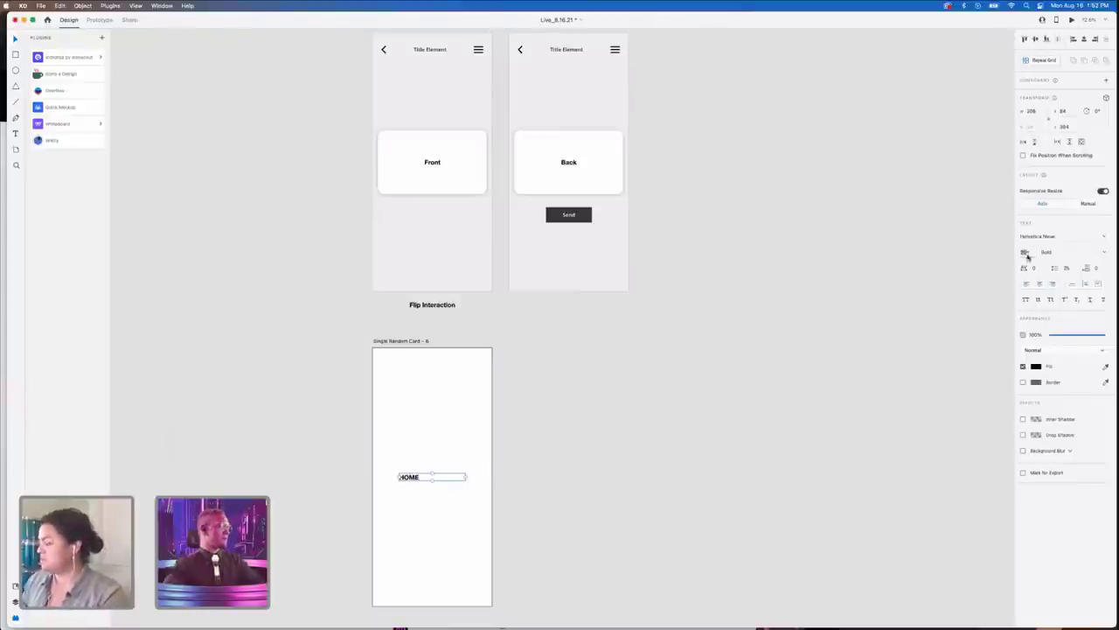
text(30)
key(Return)
click(662, 439)
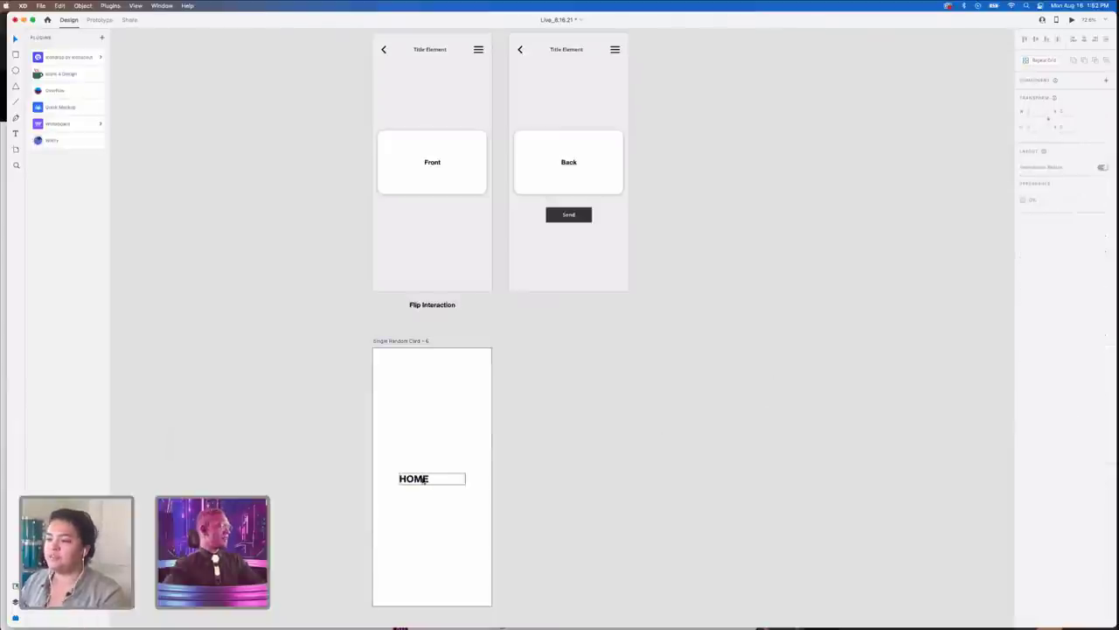
- Move HOME into the upper part of the artboard, duplicate it directly below, and change the copy's text to GAME
drag(424, 480, 424, 422)
double_click(418, 422)
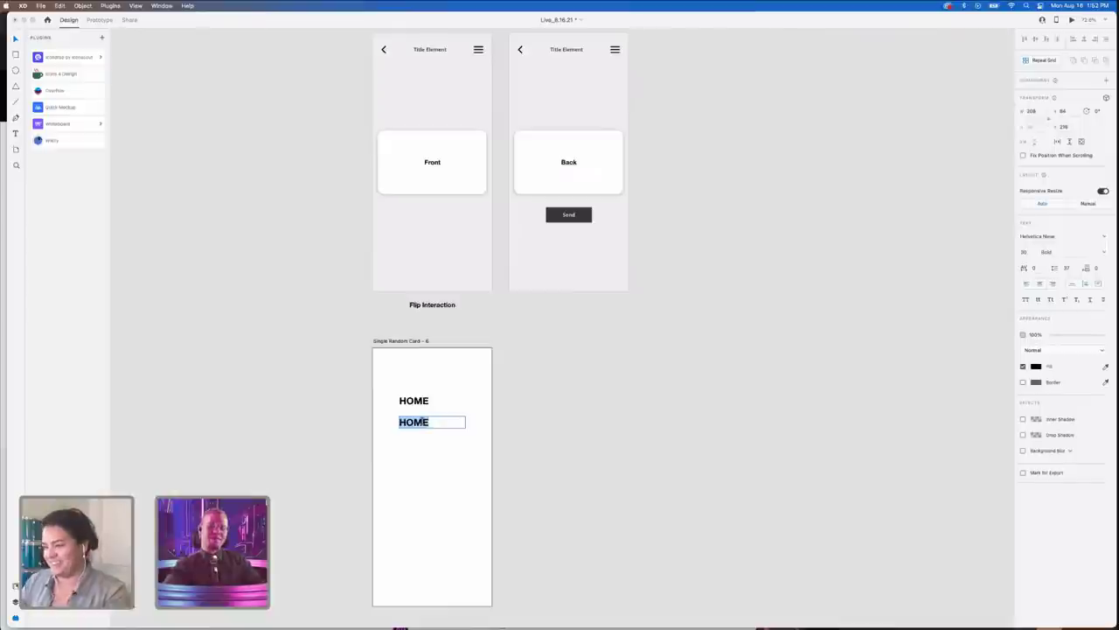
text(GAME)
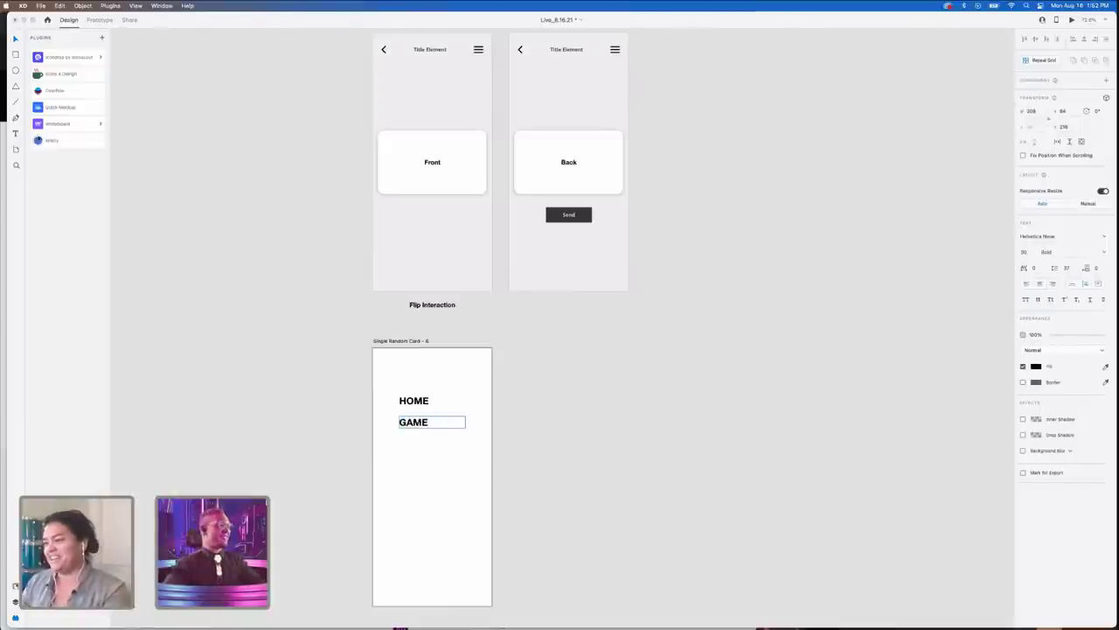
key(Escape)
- Duplicate GAME directly below itself and change the copy's text to SETTINGS
drag(425, 422, 427, 444)
double_click(427, 444)
key(BackSpace)
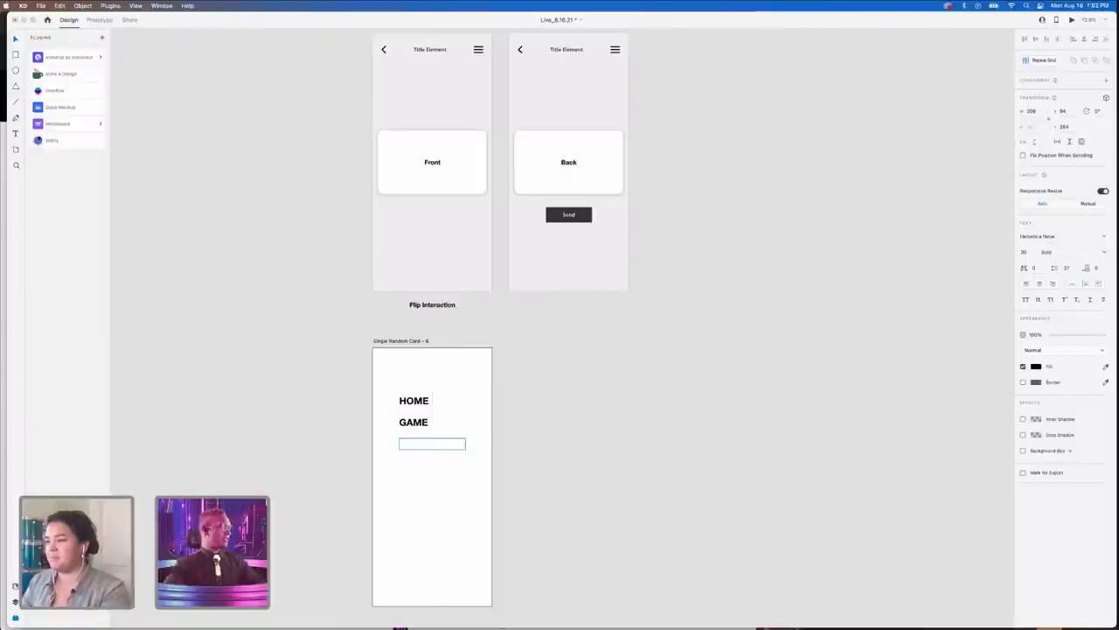
text(SETT)
double_click(431, 443)
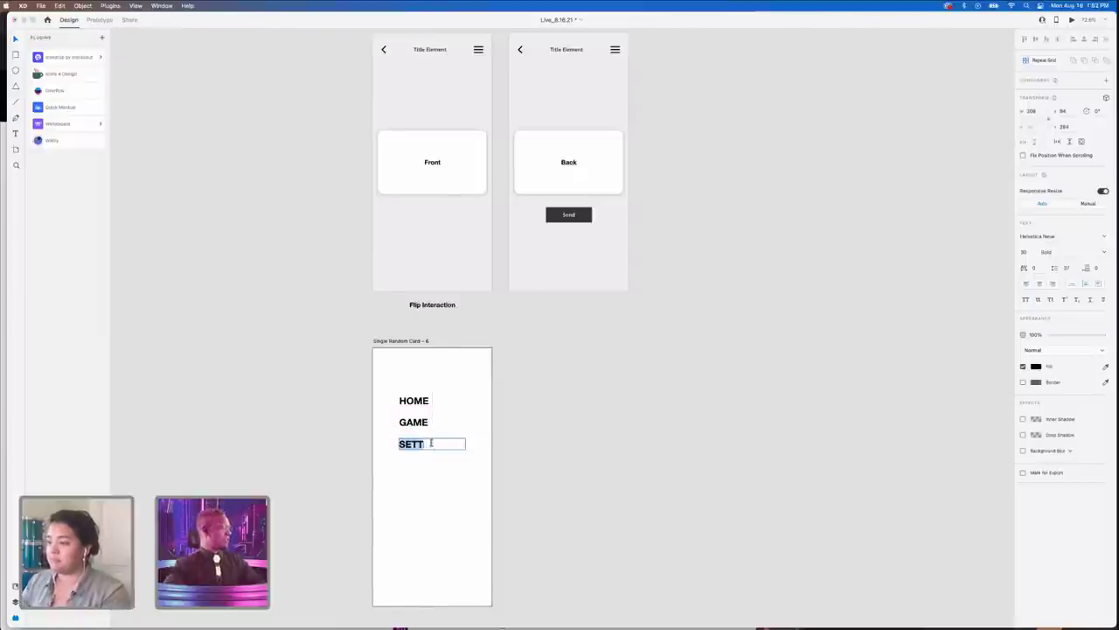
click(431, 444)
text(INGS)
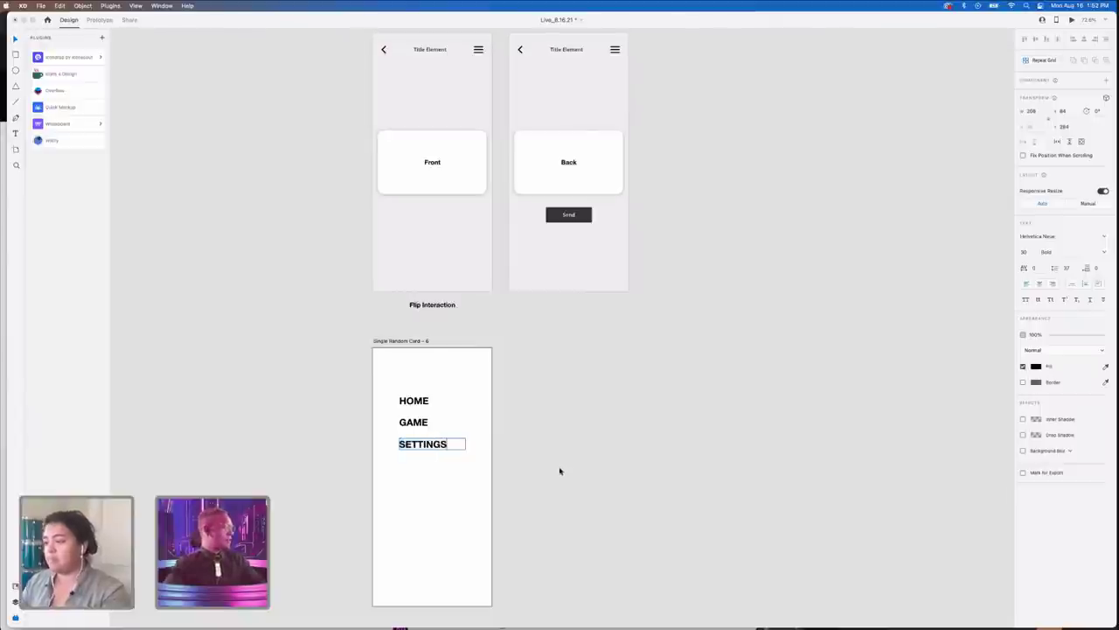
- Duplicate SETTINGS directly below itself and change the copy's text to PROFILE
scroll(429, 394, down, 3)
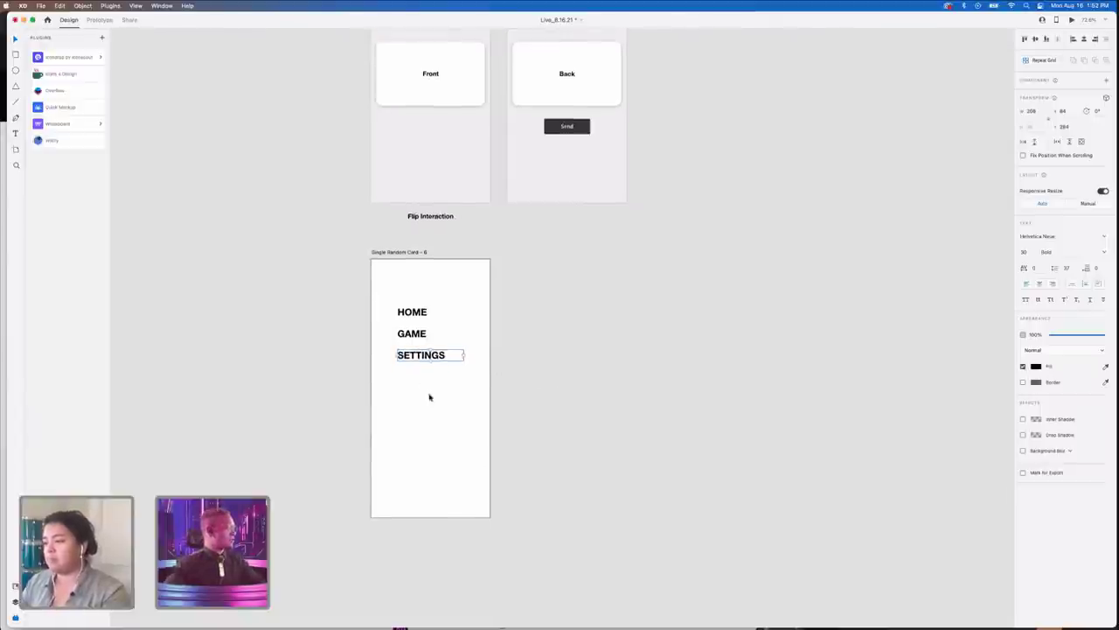
mouse_move(418, 358)
mouse_down()
mouse_move(415, 467)
mouse_move(421, 356)
mouse_move(416, 388)
mouse_move(416, 372)
mouse_up()
click(418, 336)
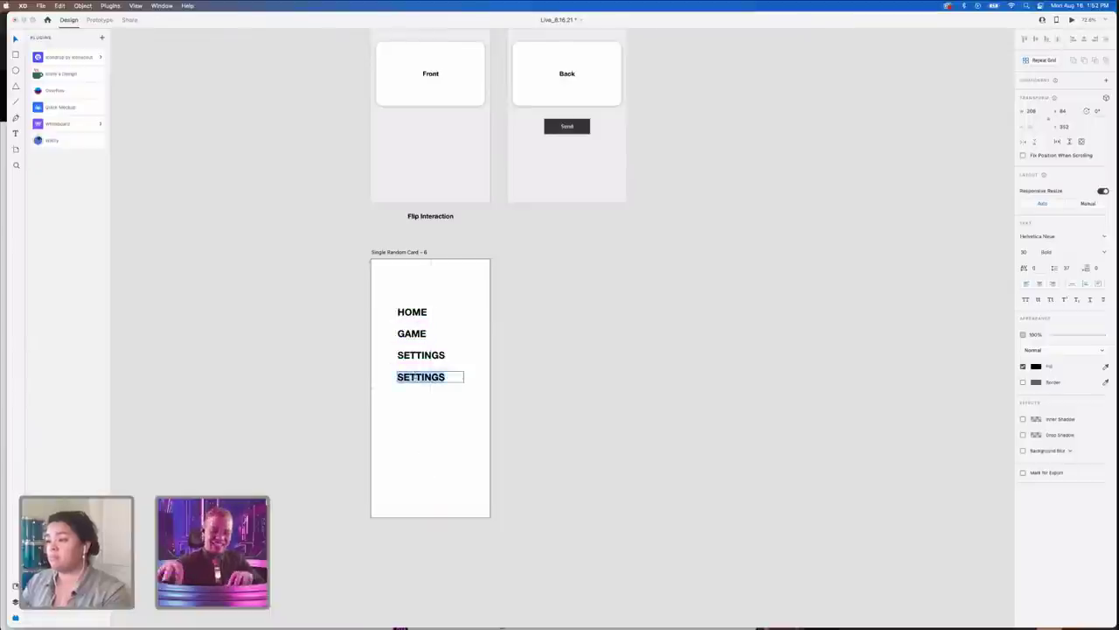
text(ACCOONT)
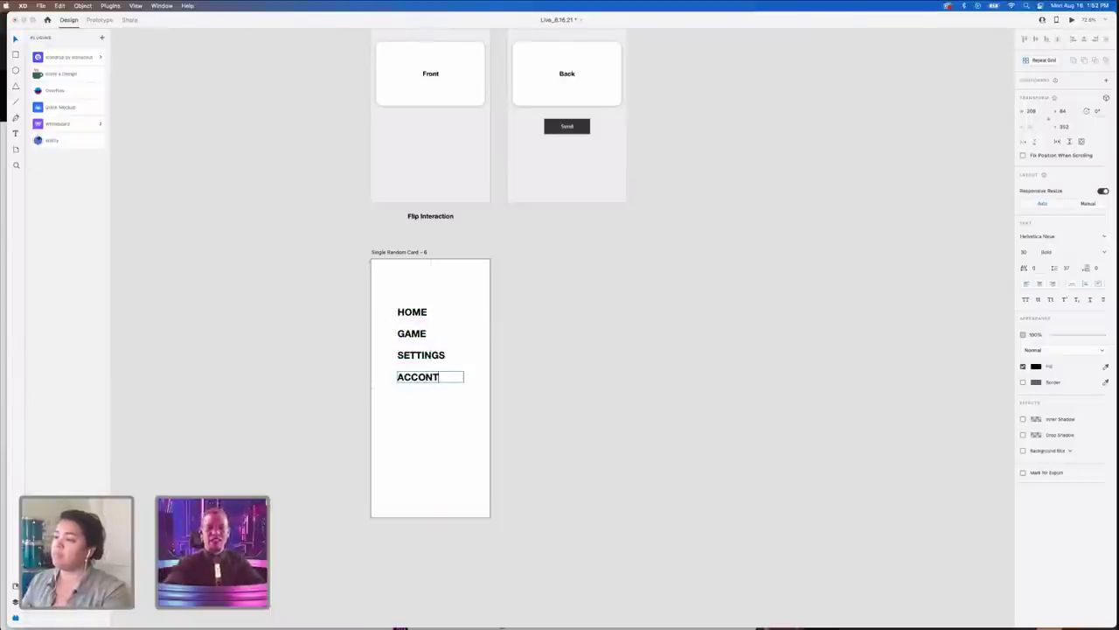
key(ctrl+a)
key(BackSpace)
text(P)
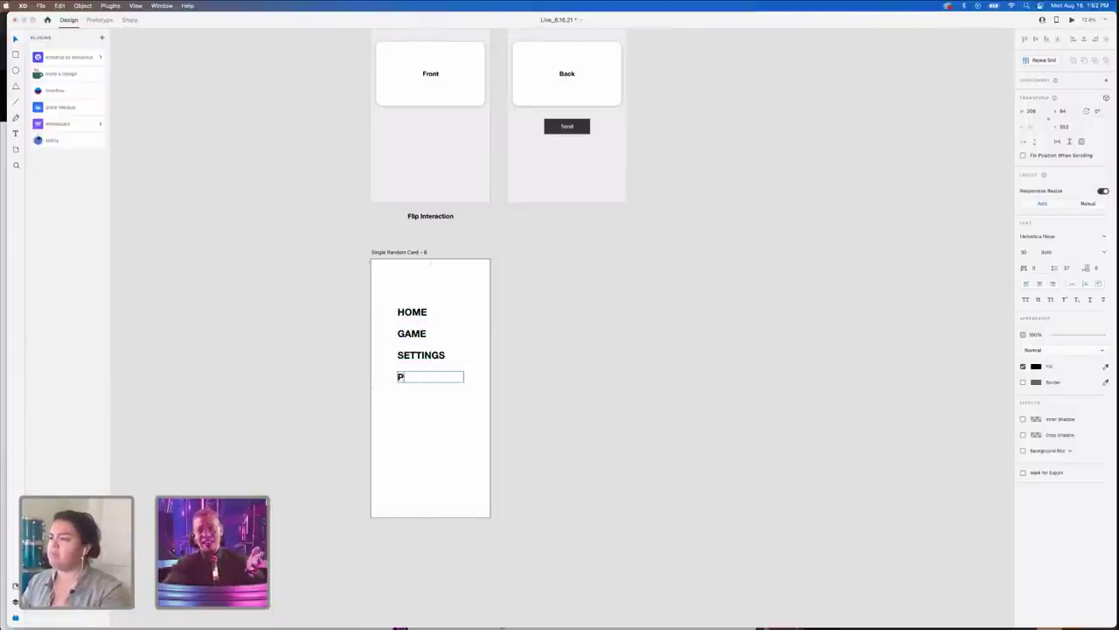
text(ROFILE)
key(Escape)
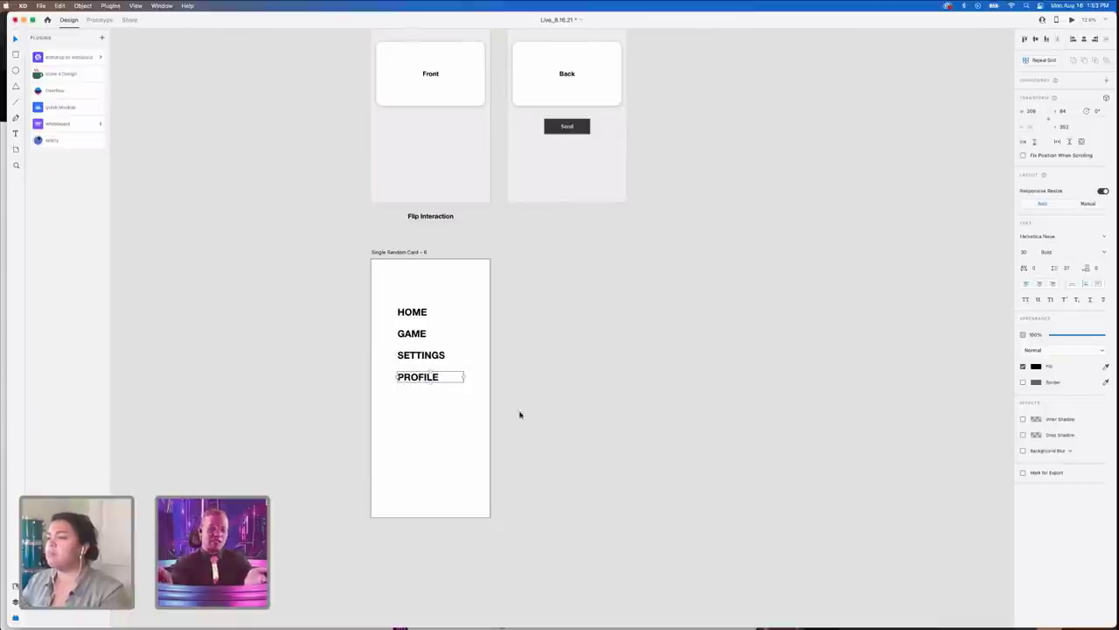
- Move SETTINGS and PROFILE lower together, and distribute all four labels evenly in the vertical direction
shift+click(426, 360)
drag(421, 357, 421, 373)
shift+click(411, 333)
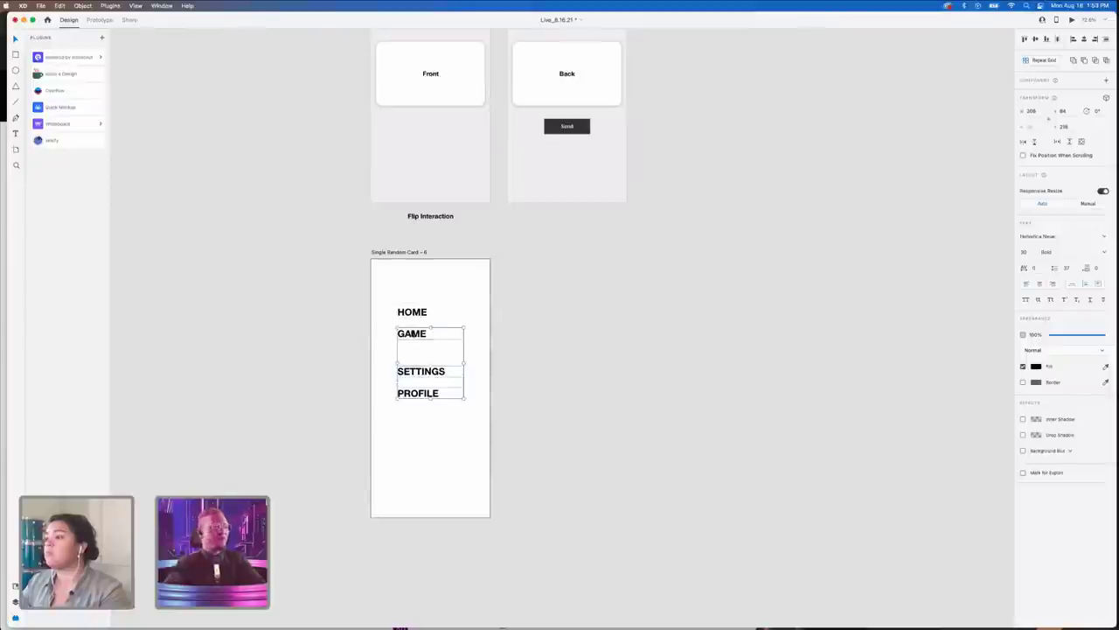
shift+click(413, 314)
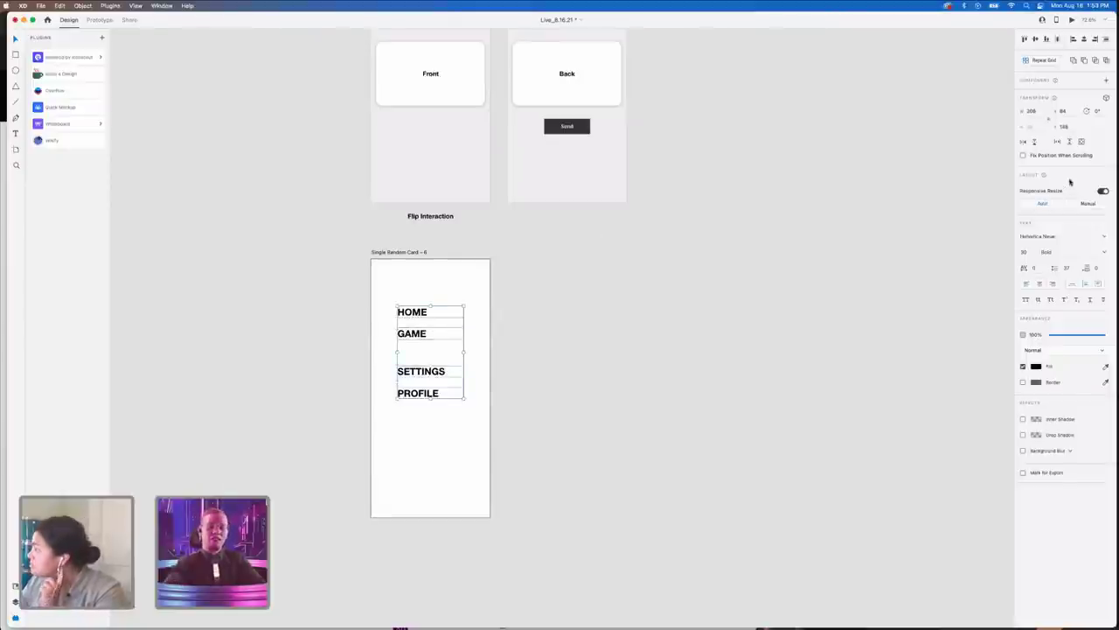
click(1106, 41)
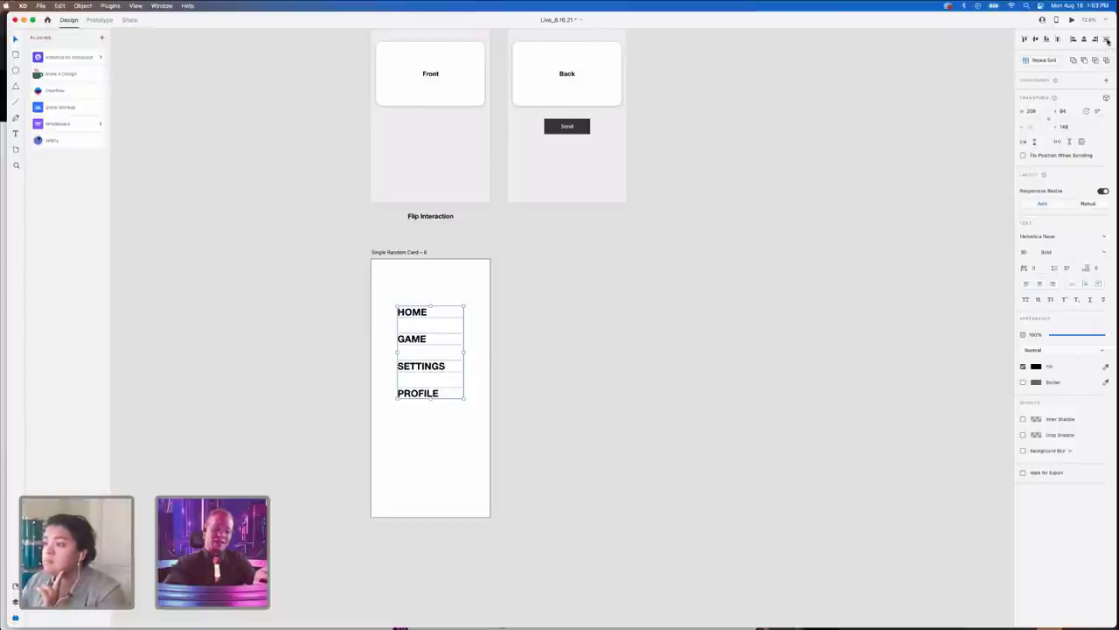
click(719, 299)
- Group the white background rectangle with the HOME, GAME, SETTINGS and PROFILE labels
click(445, 275)
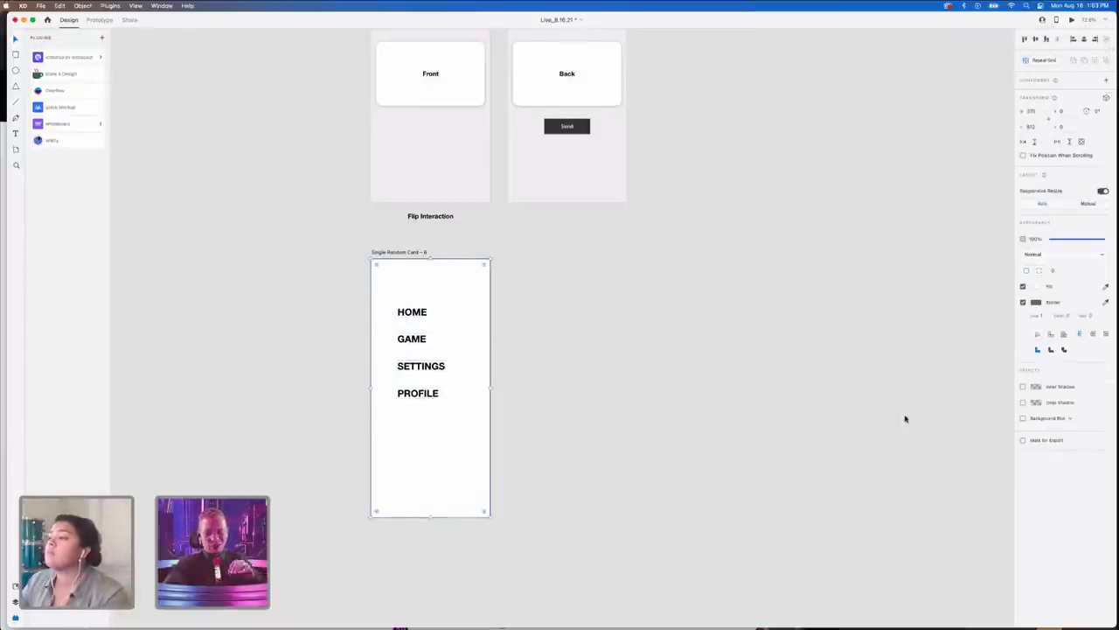
scroll(759, 406, down, 3)
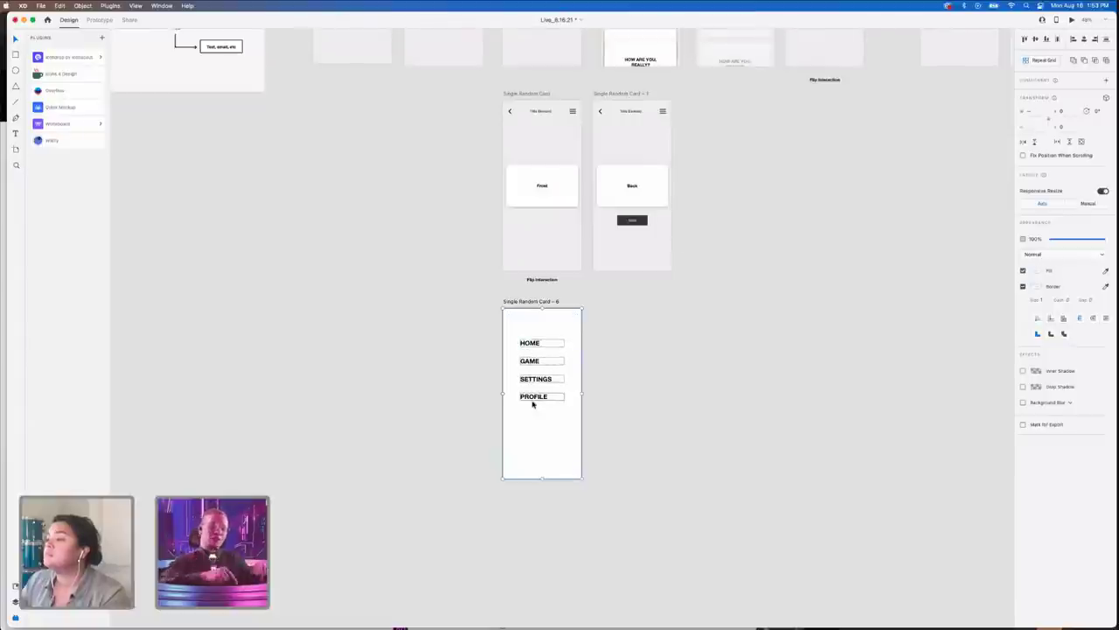
right_click(539, 399)
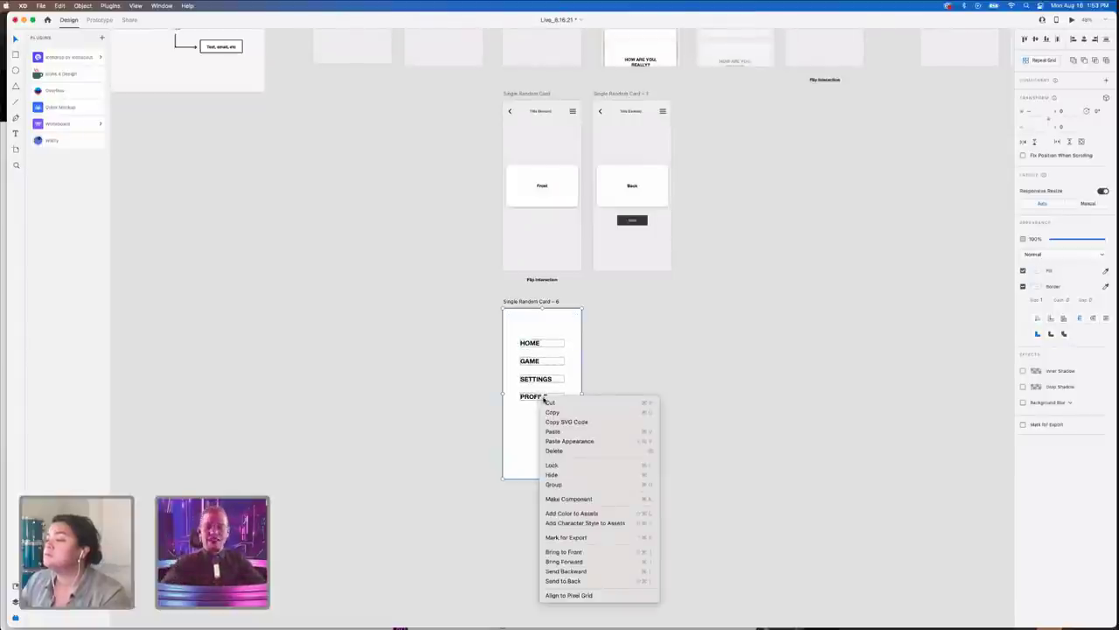
click(592, 486)
click(689, 425)
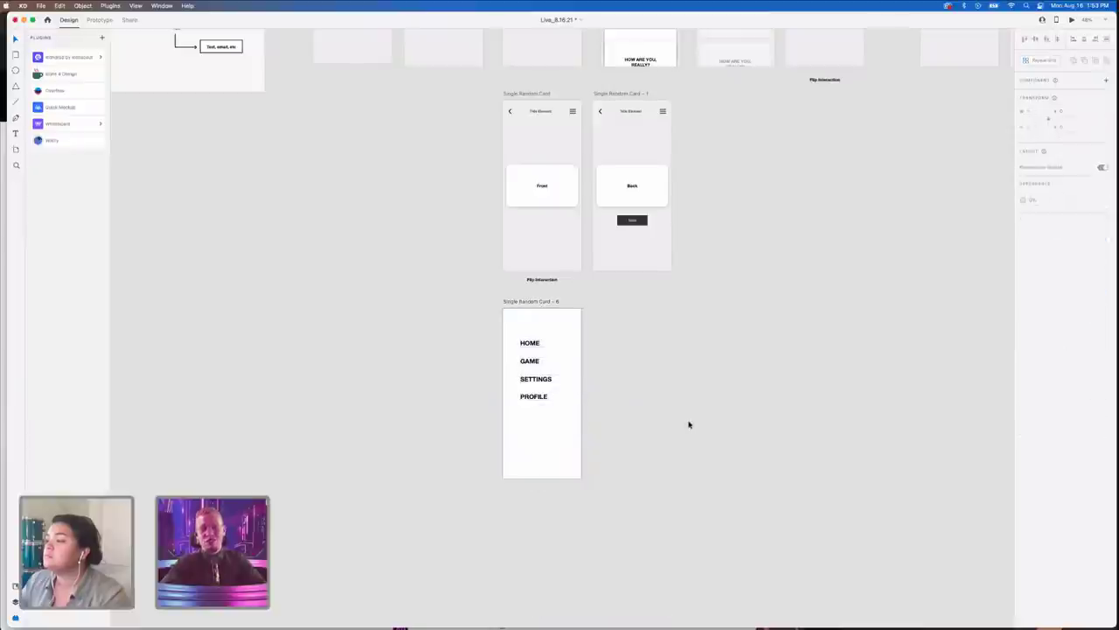
- Open the Icons 4 Design plugin and search its icons for CLOSE
scroll(654, 184, up, 2)
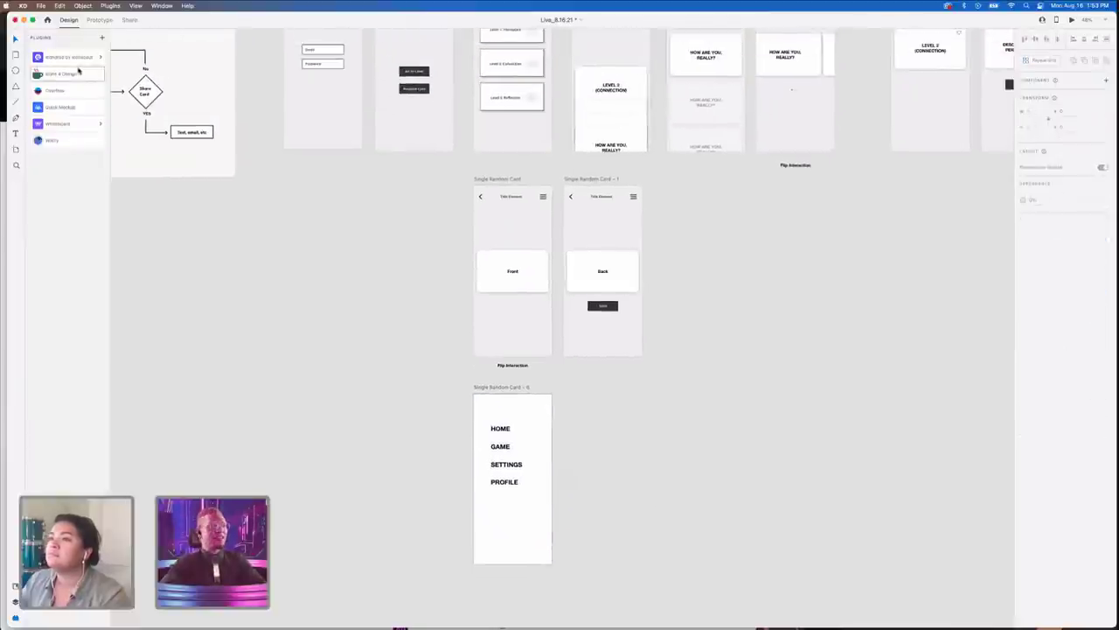
click(82, 71)
click(50, 83)
key(BackSpace)
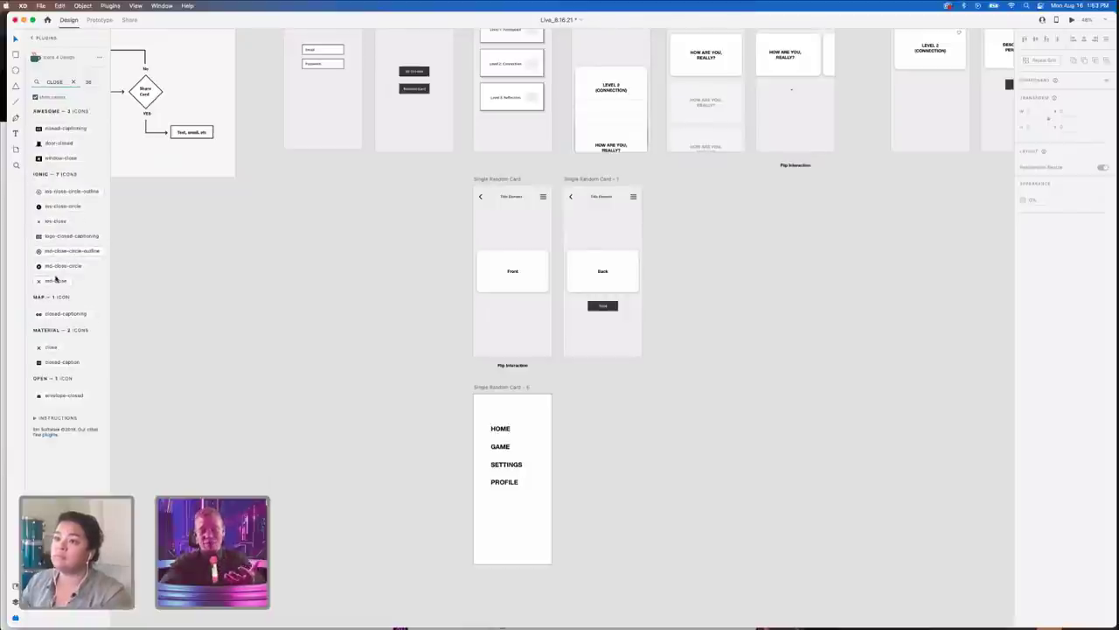
- Rename the artboard containing the four labels as Menu
click(481, 385)
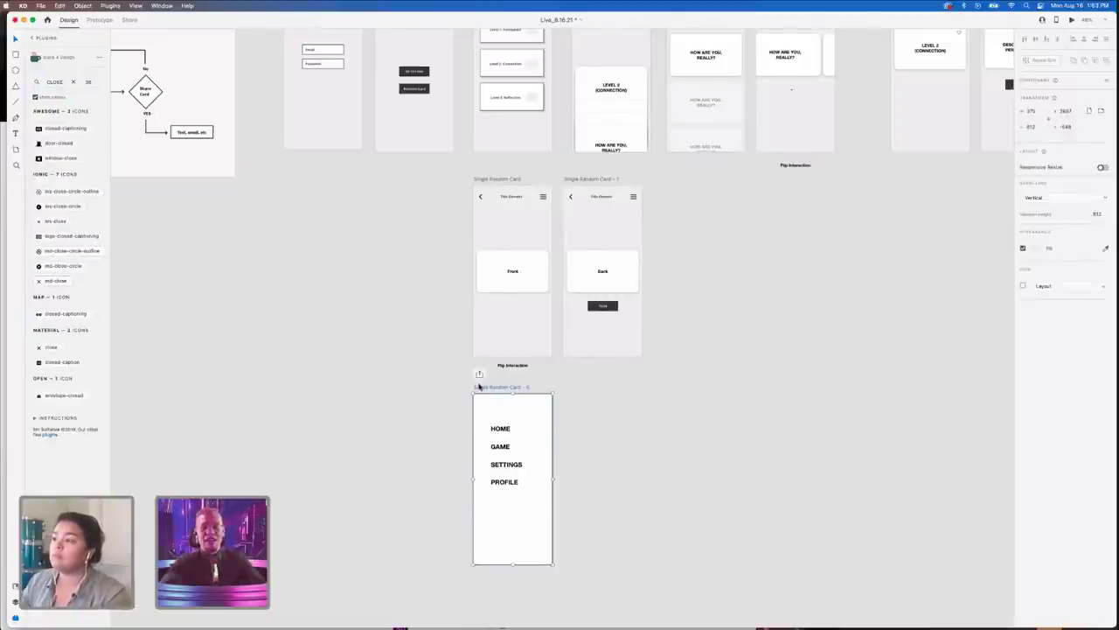
double_click(481, 387)
text(Menu)
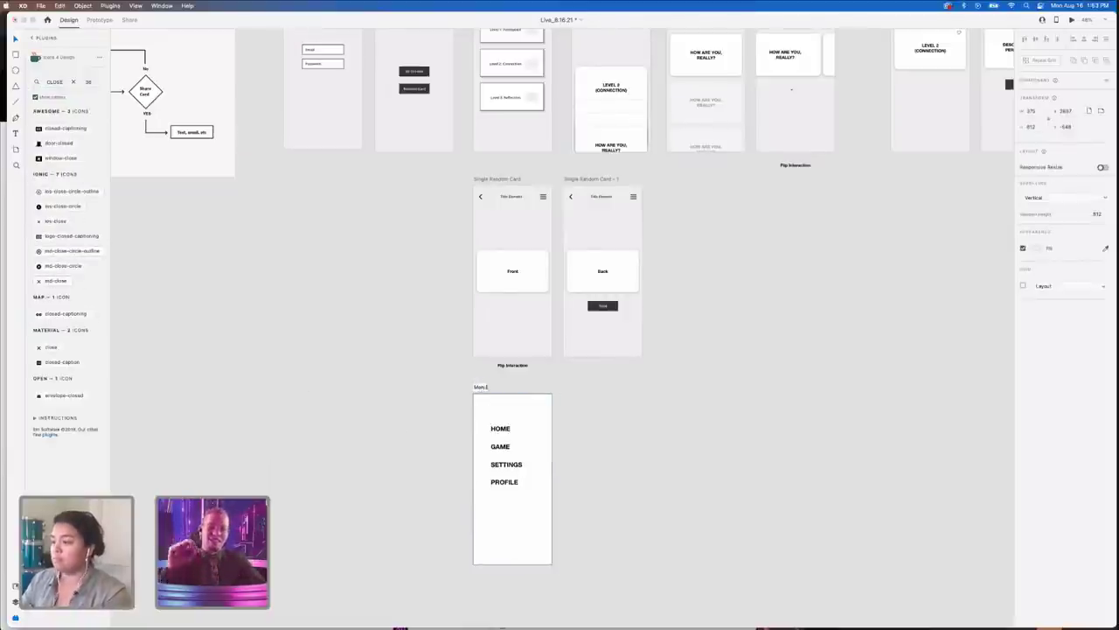
text( Ex)
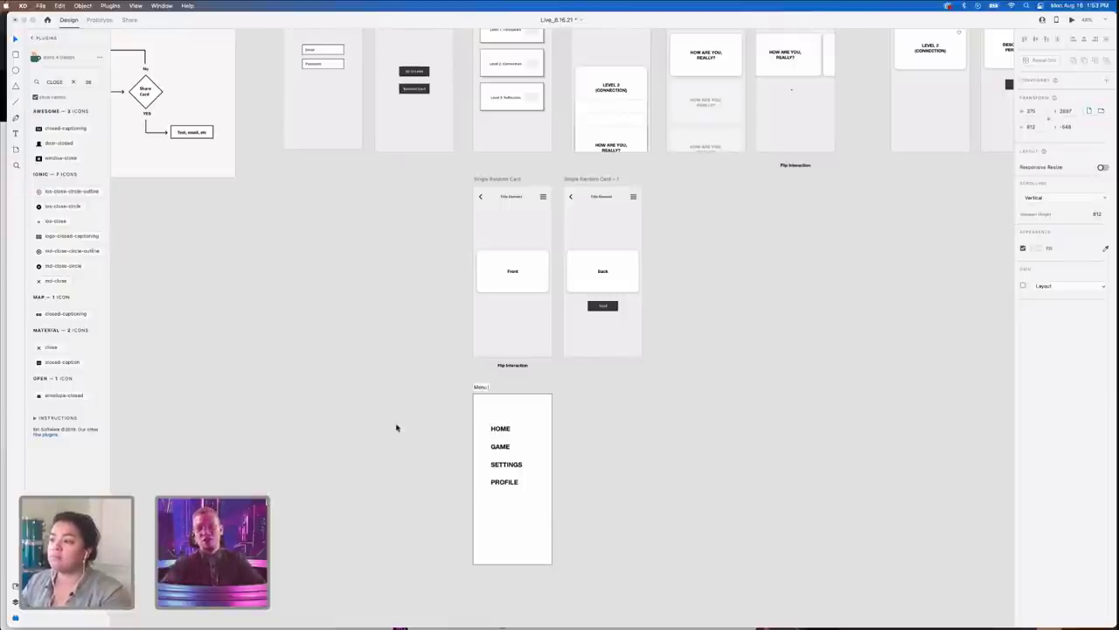
click(487, 397)
- Insert the md-close icon and place it in the upper-right corner of the Menu artboard
click(55, 280)
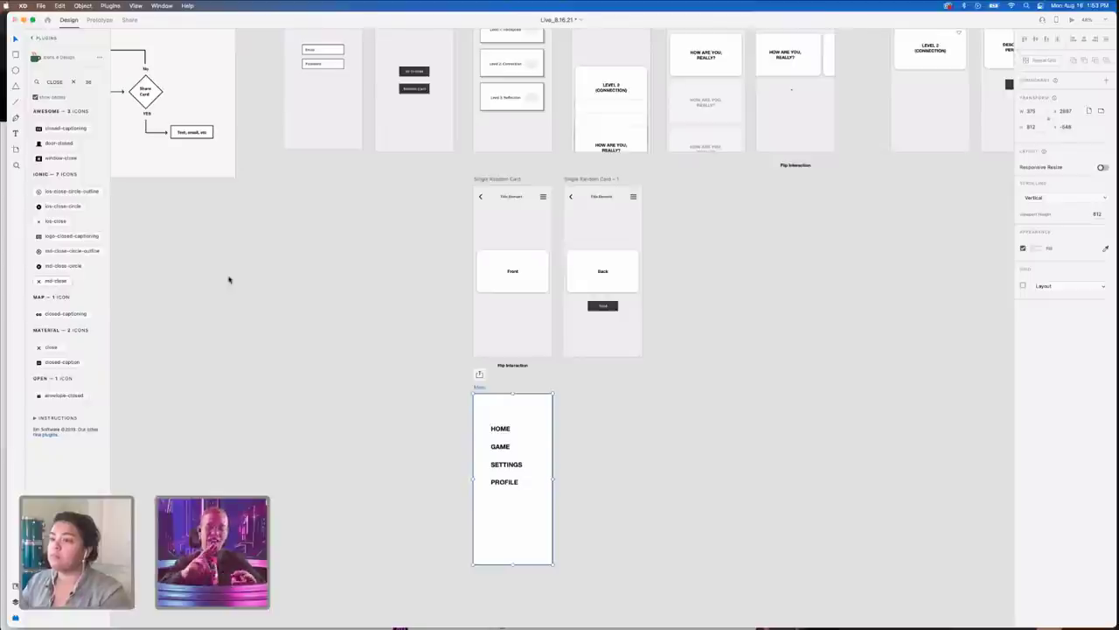
scroll(522, 429, up, 5)
drag(386, 330, 572, 357)
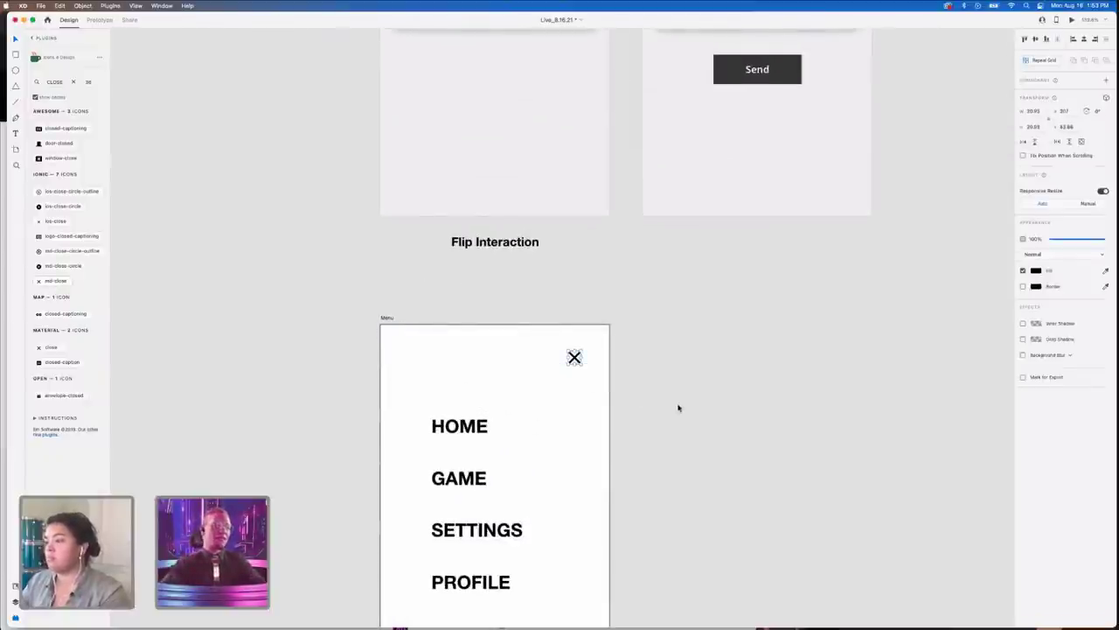
click(678, 408)
- Draw a thin horizontal line about 193 px long just below the GAME label
scroll(678, 407, down, 3)
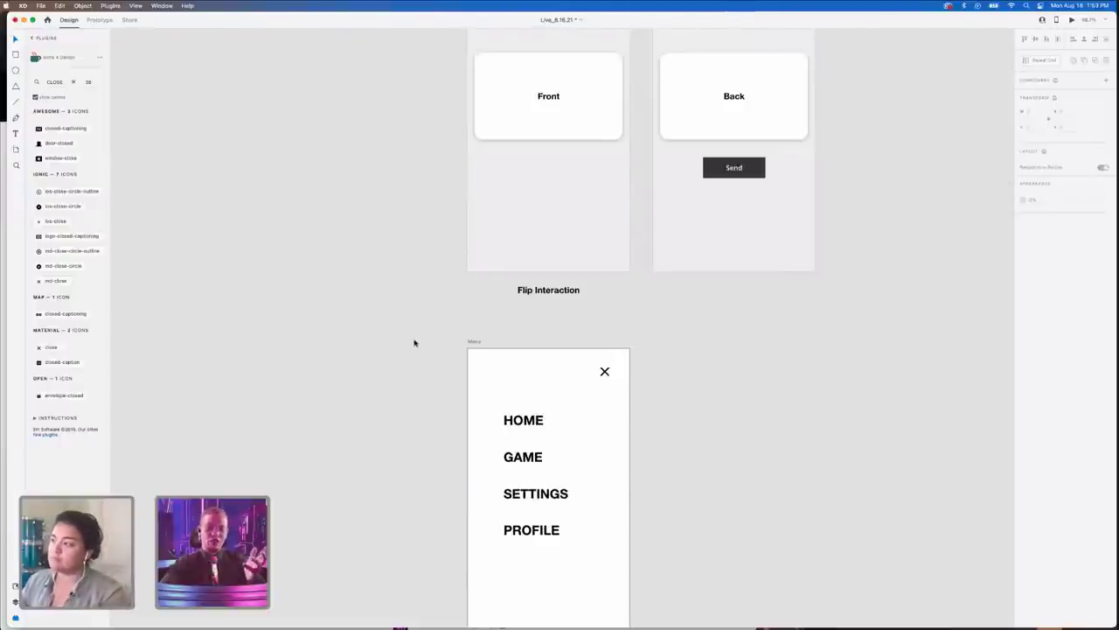
scroll(415, 342, down, 3)
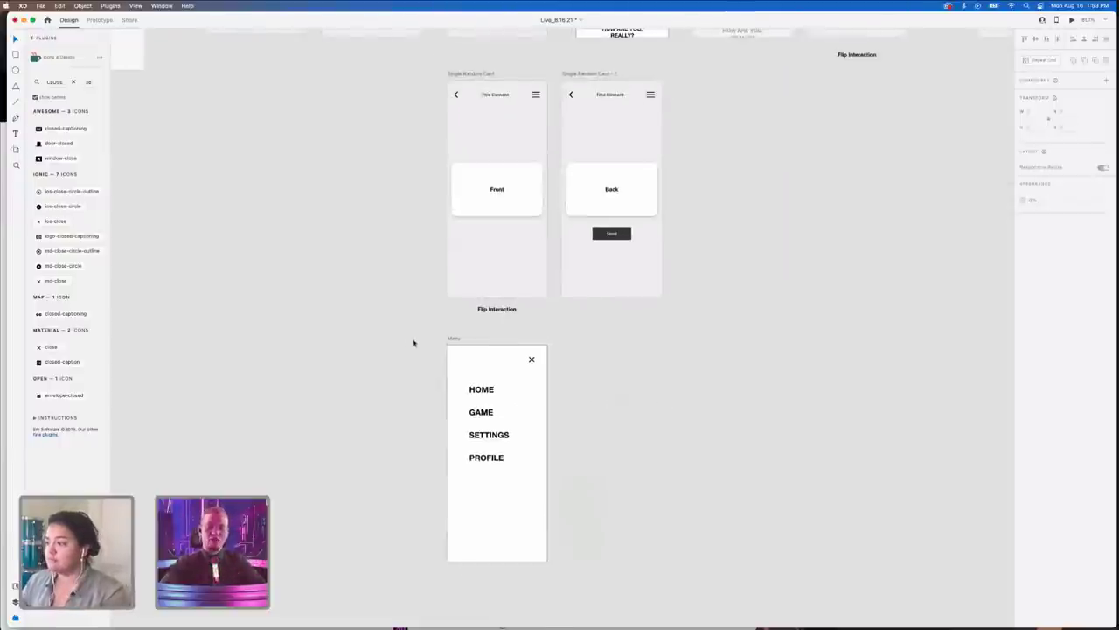
click(488, 414)
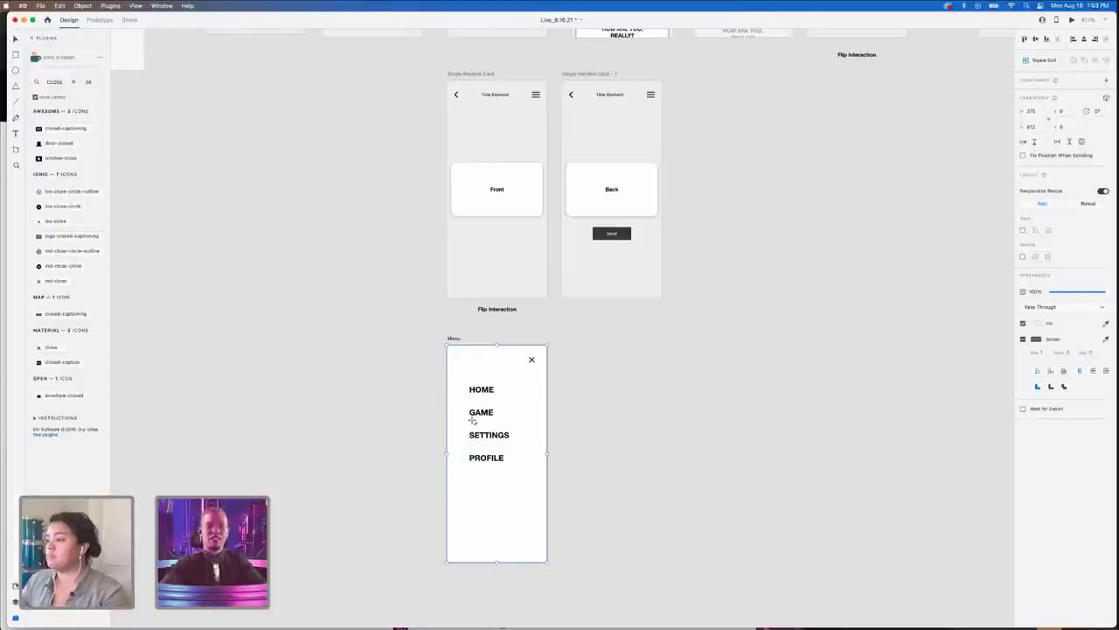
click(504, 422)
scroll(523, 424, up, 5)
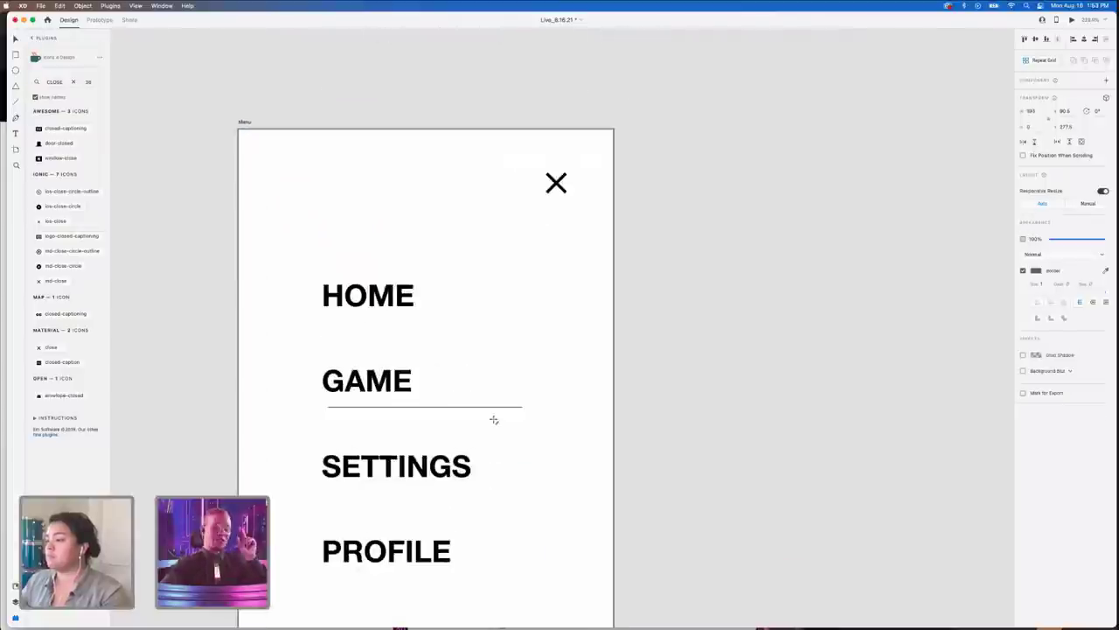
- Change the GAME label's text to PLAY
click(370, 389)
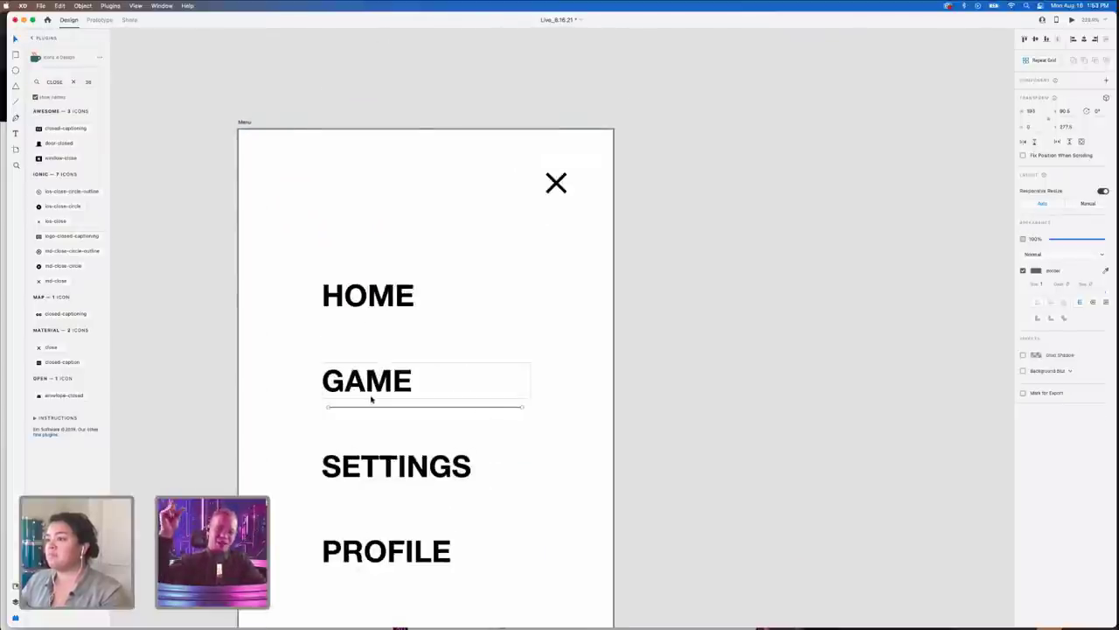
double_click(370, 382)
double_click(370, 382)
text(Play)
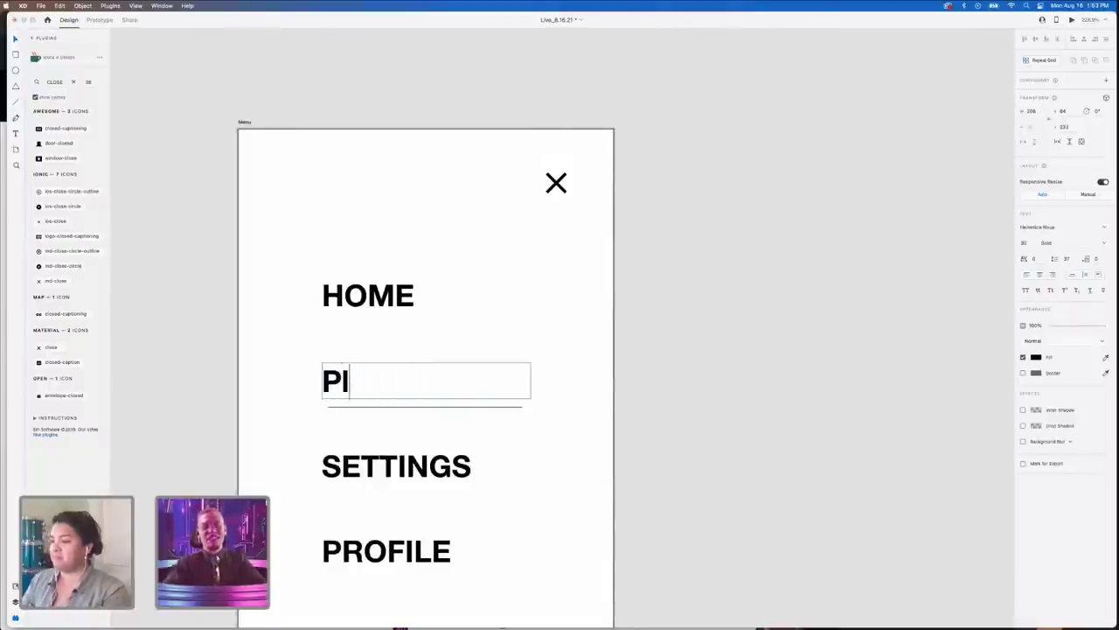
key(BackSpace)
key(BackSpace)
key(BackSpace)
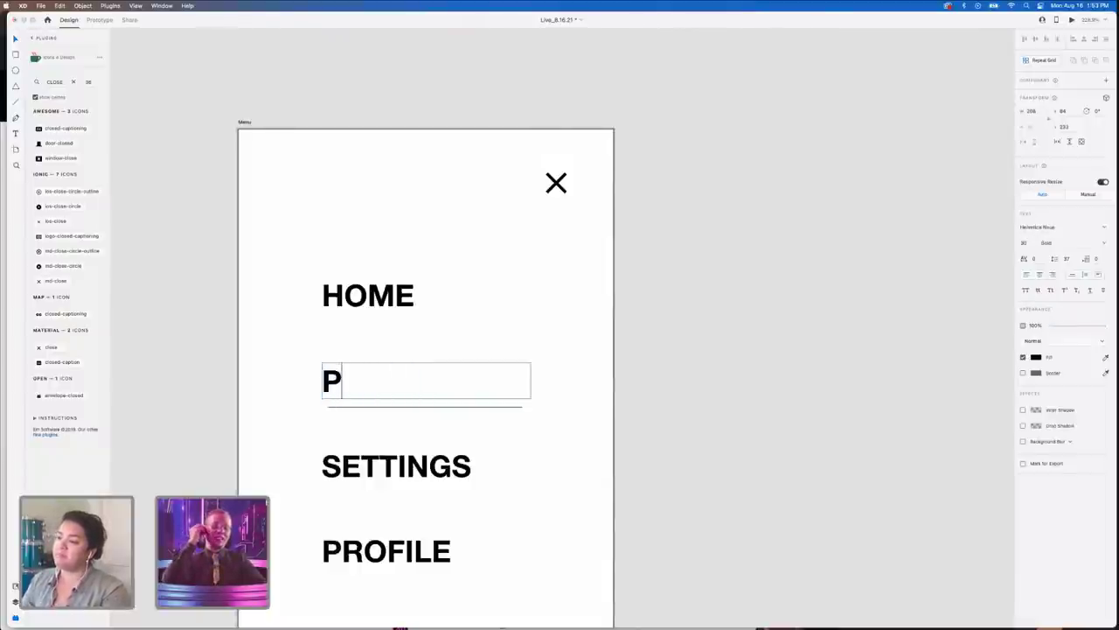
text(LAY)
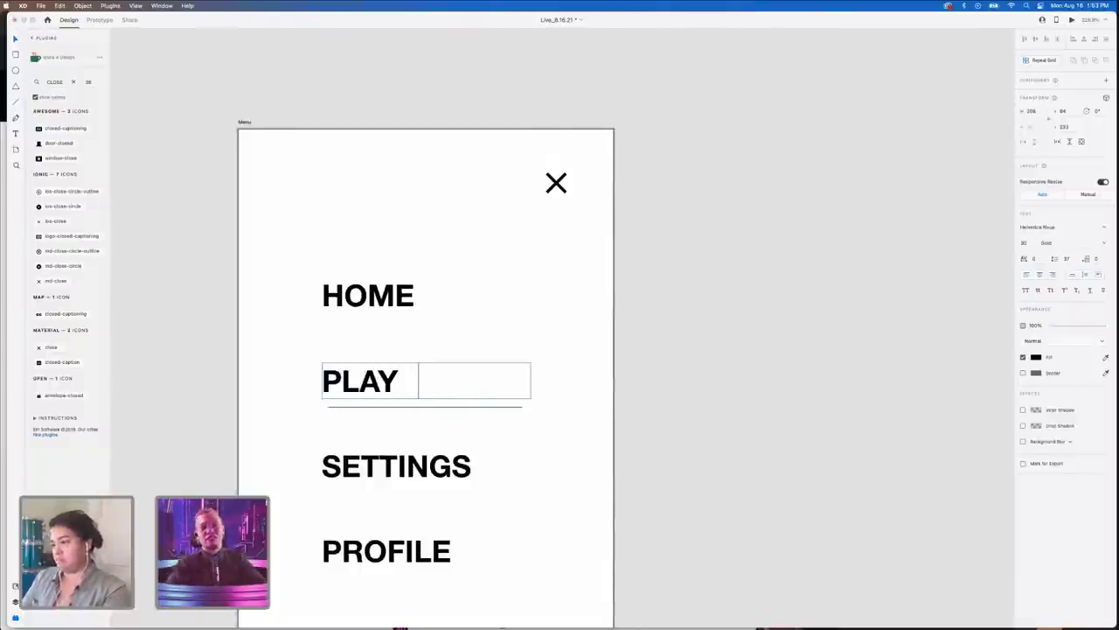
click(614, 491)
- Move SETTINGS and PROFILE down together and place a copy of PLAY in the gap above SETTINGS
scroll(614, 492, down, 4)
click(435, 331)
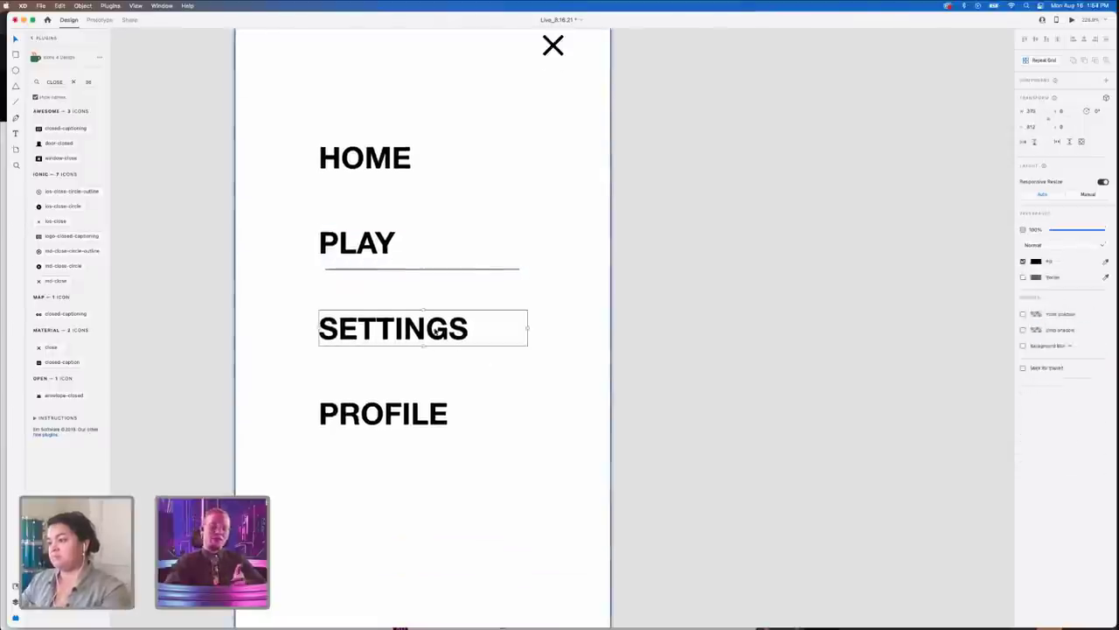
shift+click(430, 412)
drag(397, 337, 395, 404)
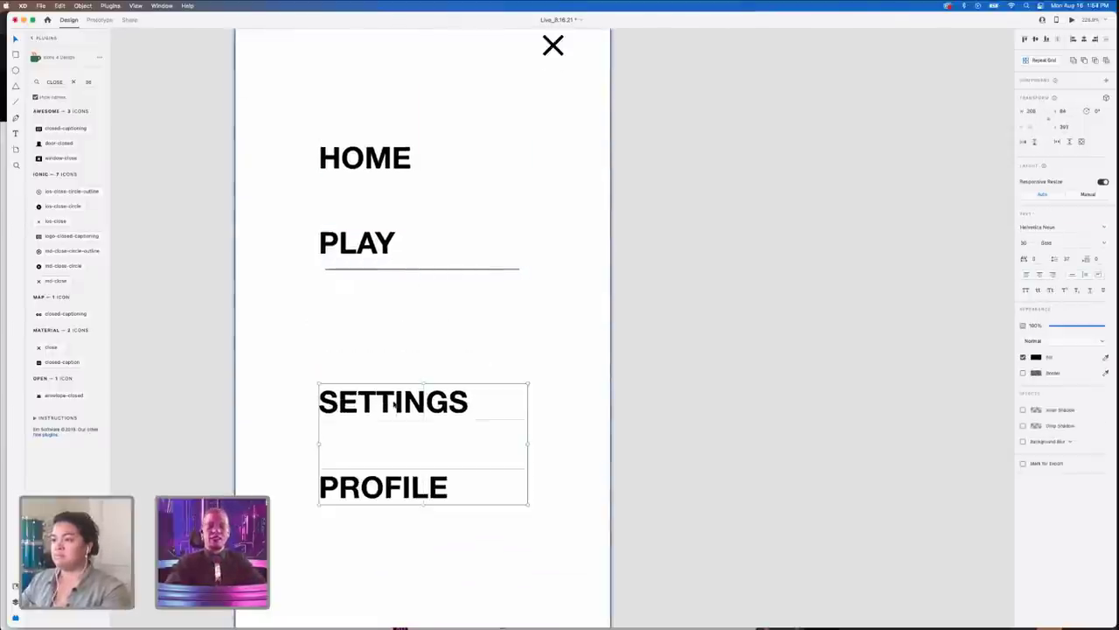
drag(353, 234, 348, 330)
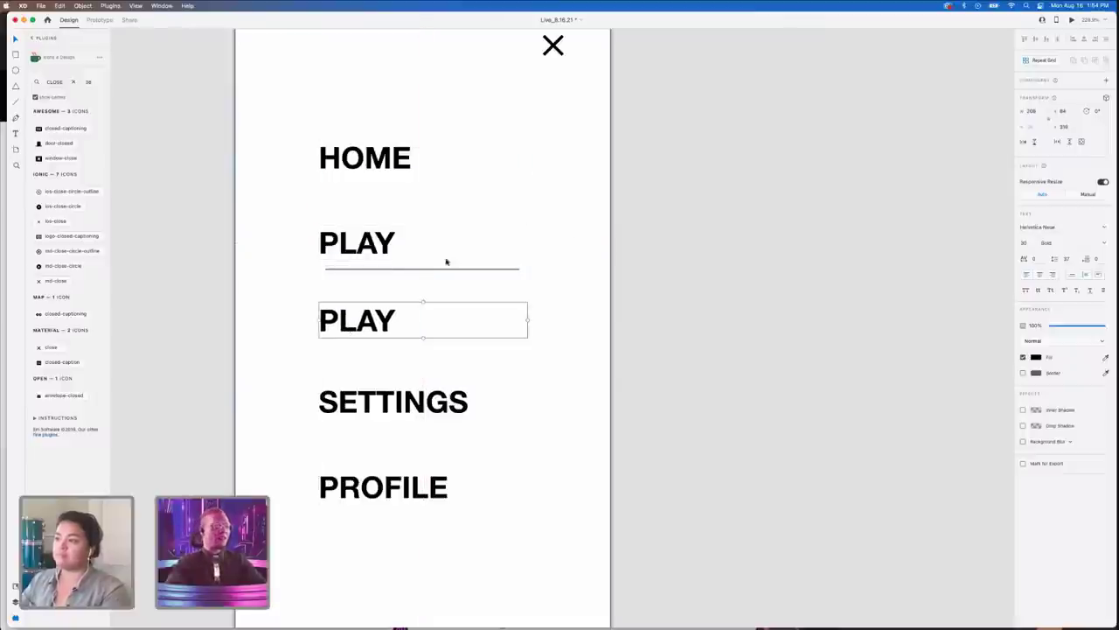
- Align the line under the upper PLAY with the labels' left edge and change the lower PLAY label to PICK A CARD
drag(447, 270, 437, 269)
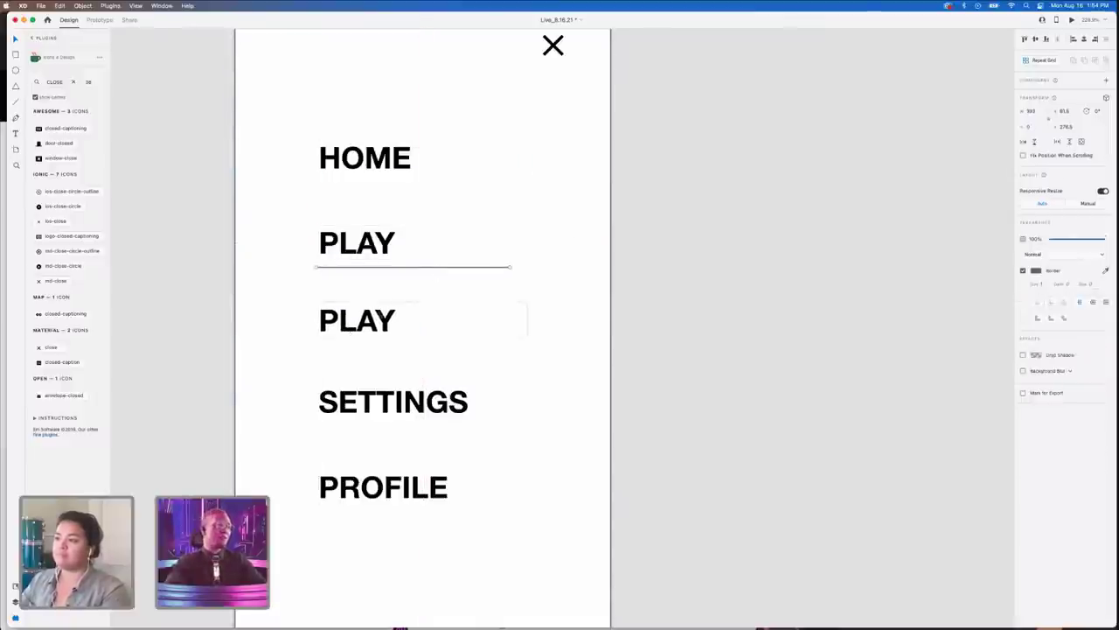
click(357, 320)
double_click(356, 320)
text(SHAR)
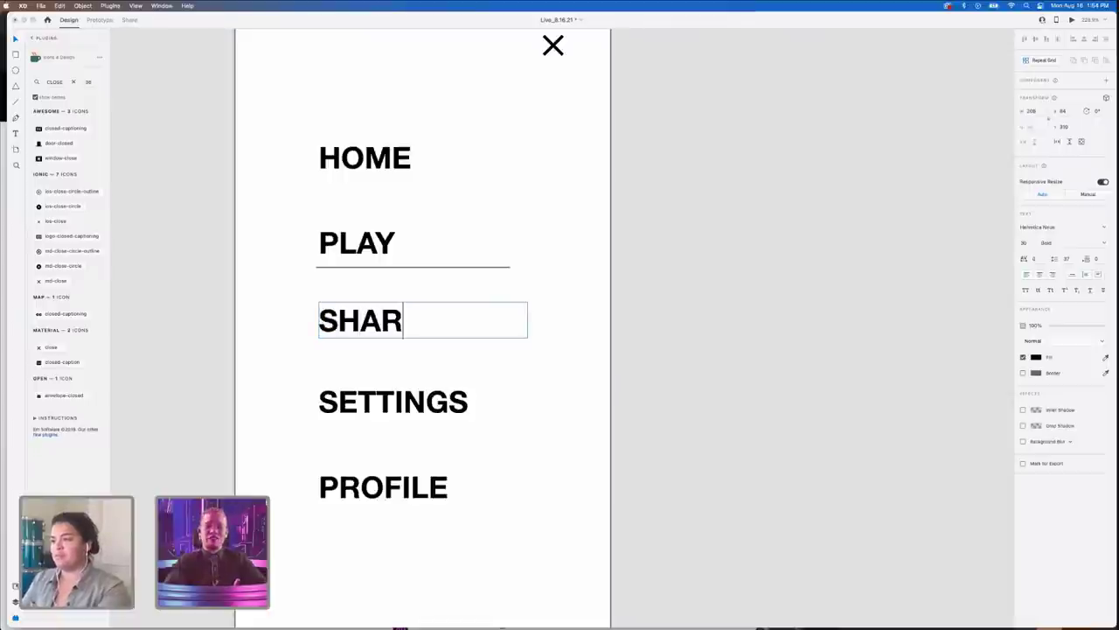
key(BackSpace)
key(BackSpace)
key(BackSpace)
key(BackSpace)
text(PICK A CARD)
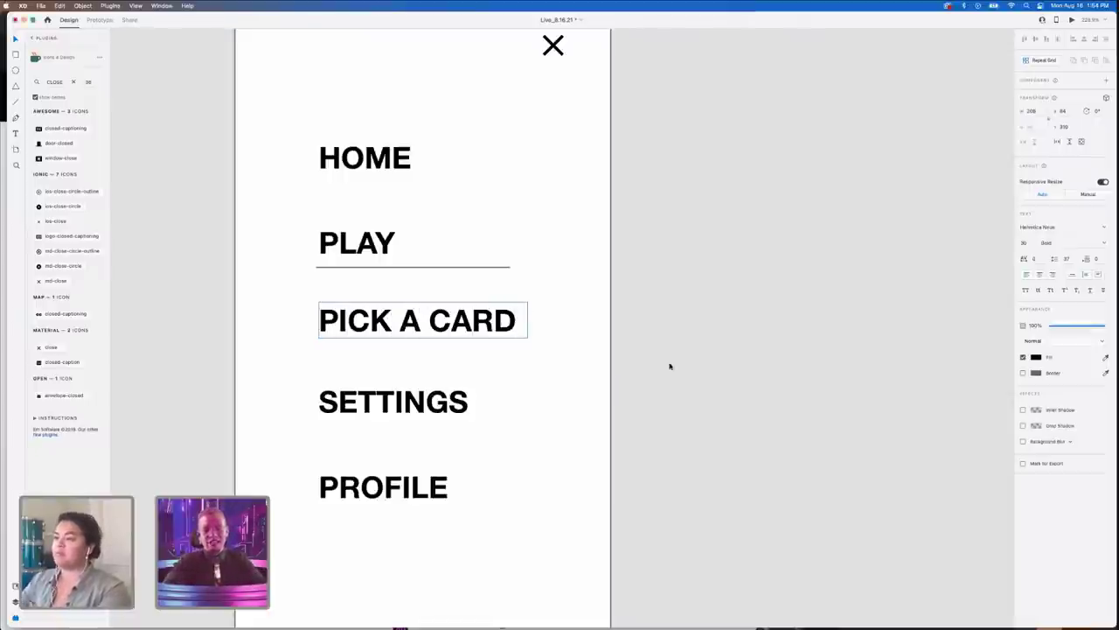
key(Escape)
- Shorten the line under PLAY to roughly the word's width and give it a thicker stroke
click(477, 267)
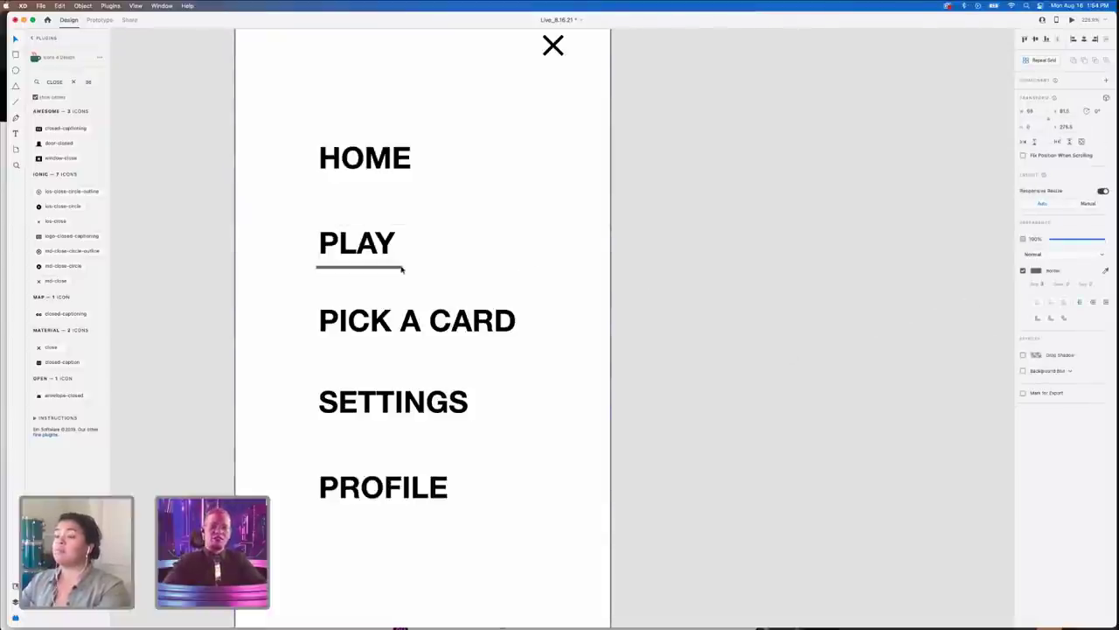
scroll(401, 270, down, 3)
scroll(720, 321, down, 3)
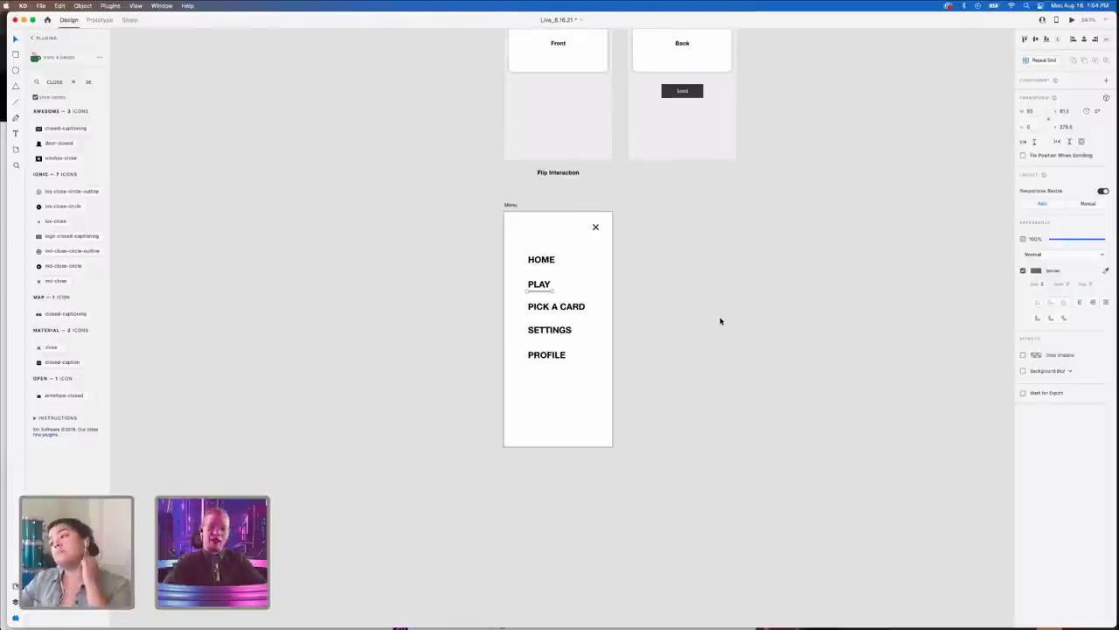
click(720, 321)
- Group all the elements on the Menu artboard, including the labels, underline and close icon
scroll(721, 321, up, 3)
scroll(720, 321, right, 3)
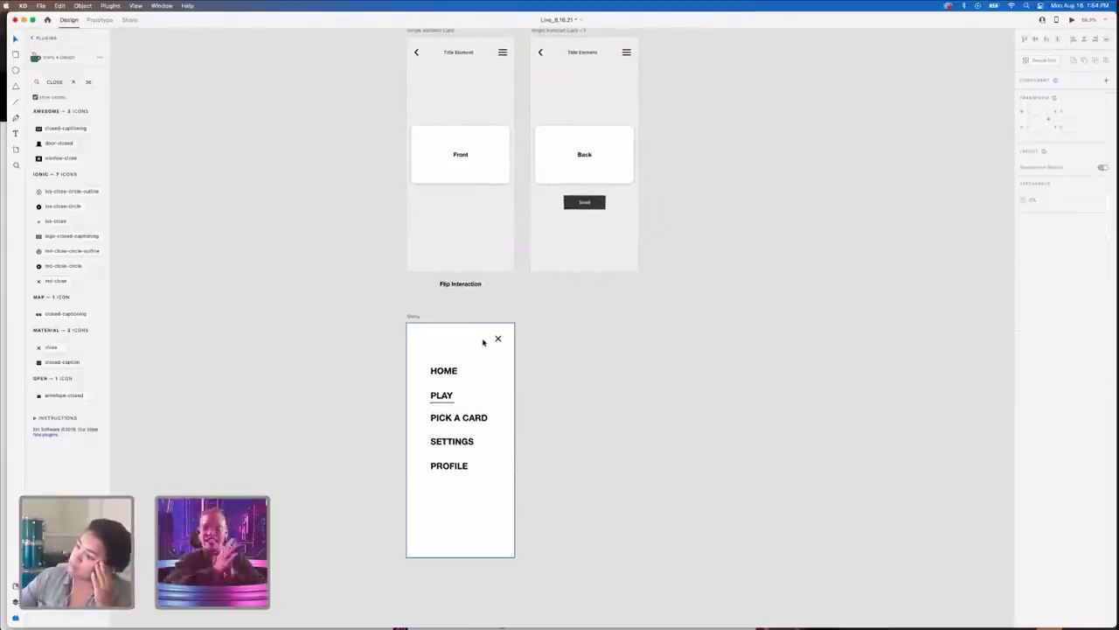
drag(577, 519, 413, 336)
right_click(428, 374)
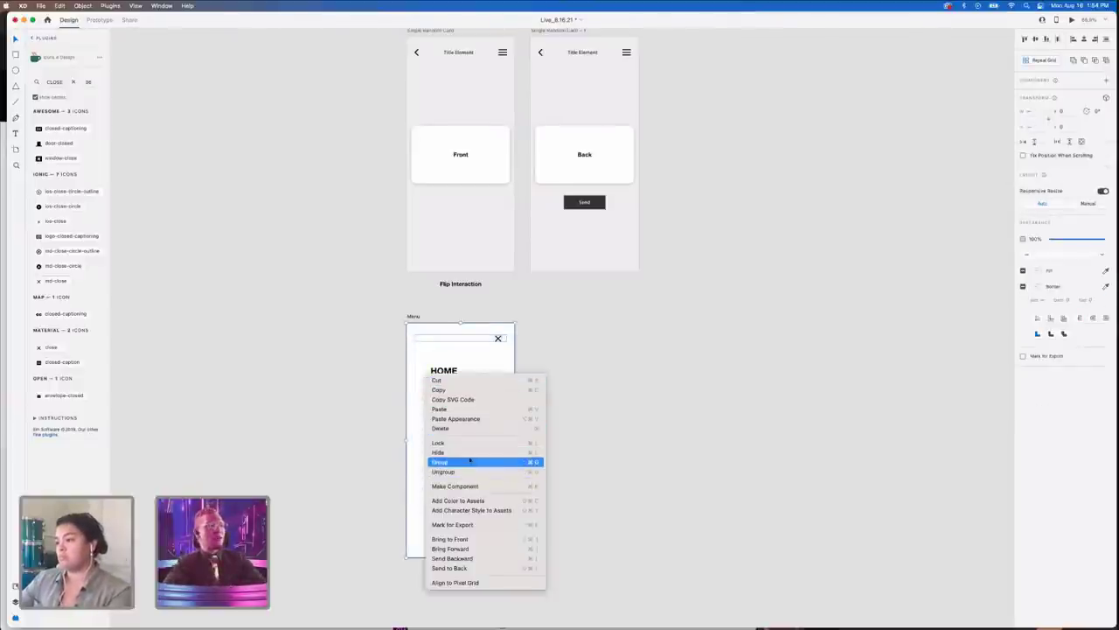
click(469, 461)
click(667, 385)
- Examine the header with the menu icon on the second Single Random Card artboard and the Menu screen's place within the overall flow
scroll(667, 385, up, 3)
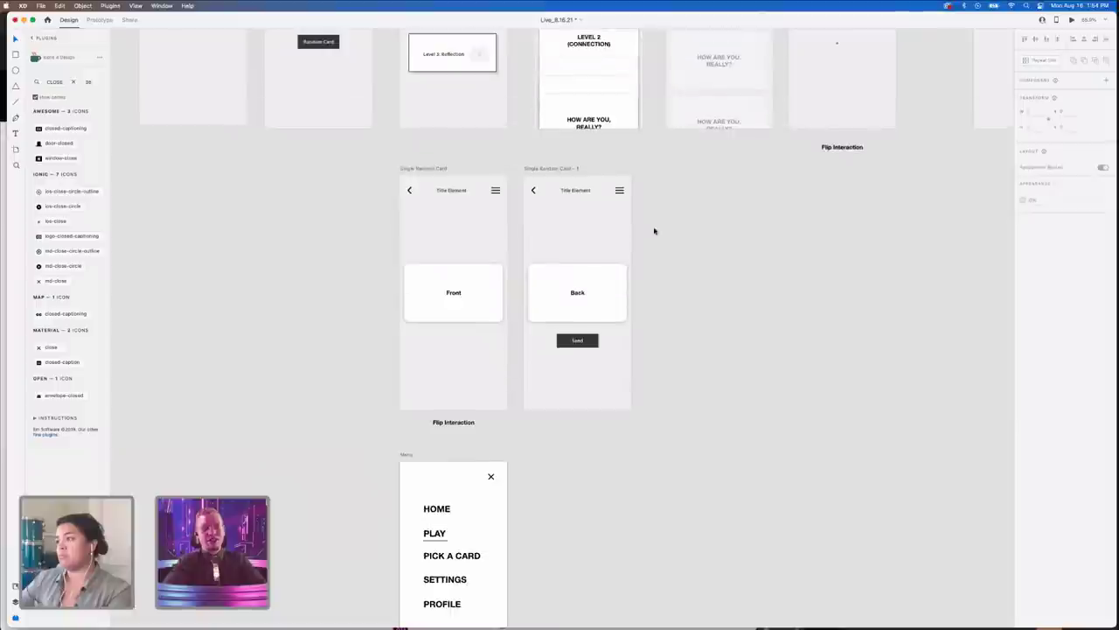
click(619, 190)
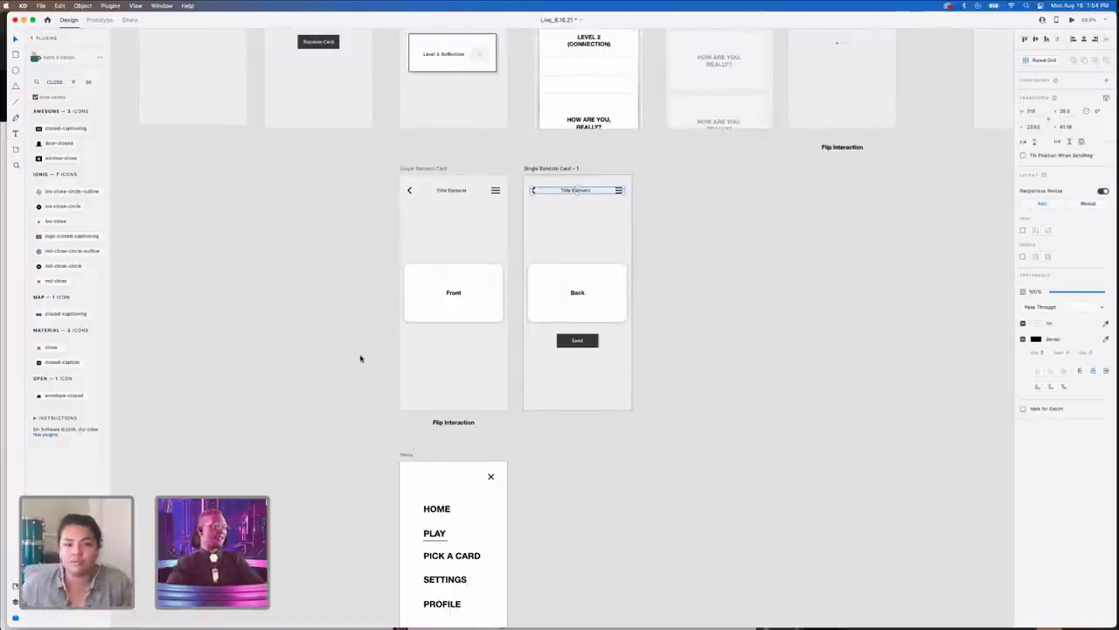
scroll(108, 337, down, 5)
scroll(108, 336, left, 7)
scroll(109, 337, up, 4)
scroll(108, 336, down, 1)
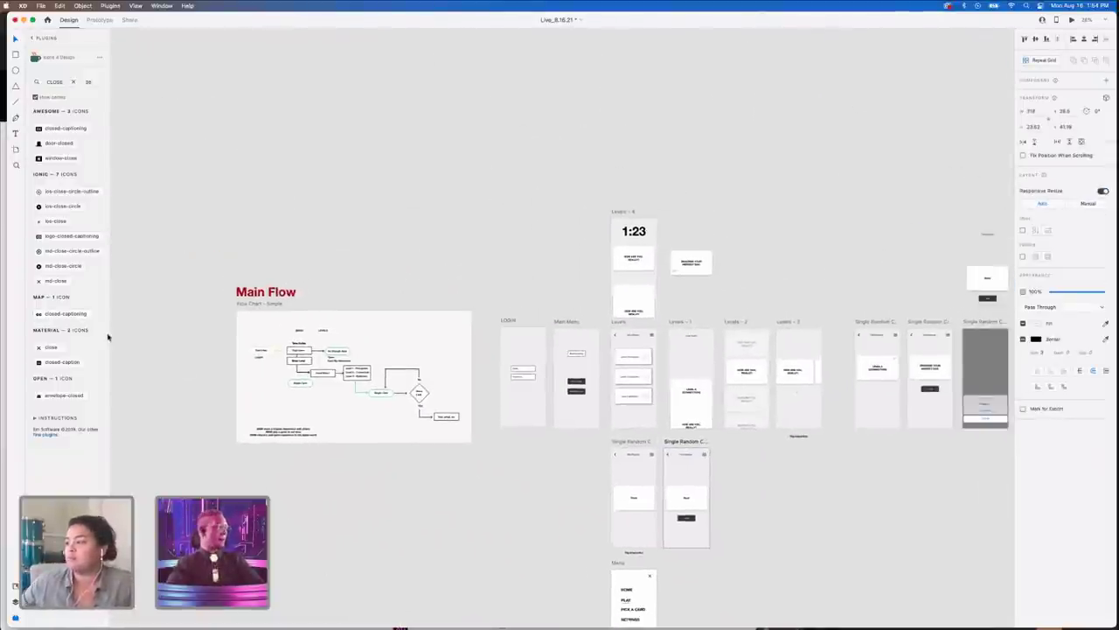
scroll(199, 431, down, 2)
scroll(200, 431, down, 2)
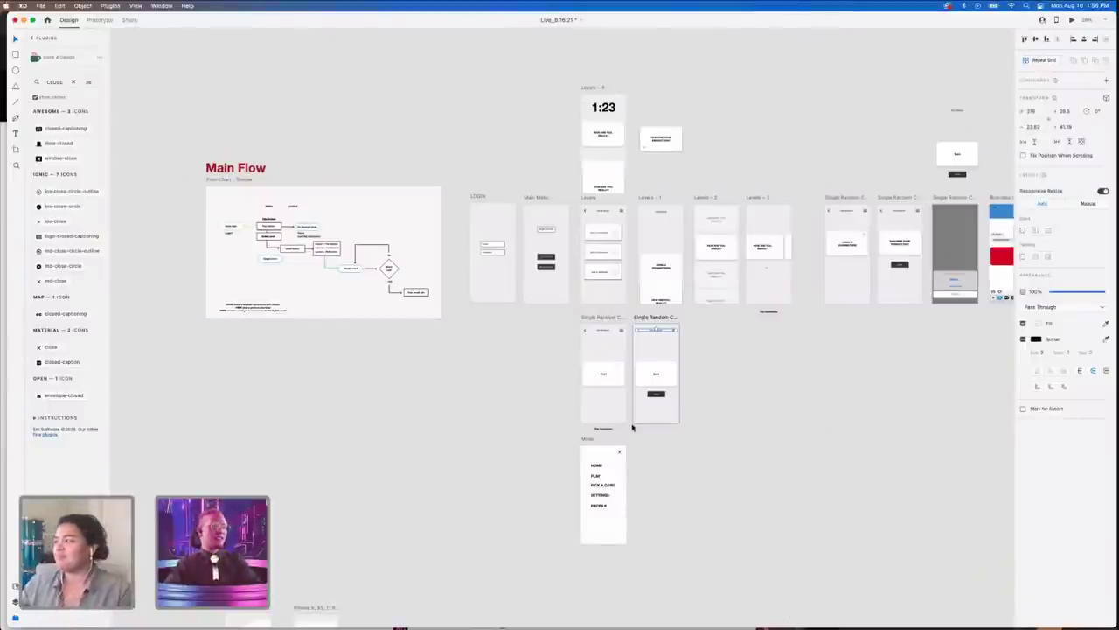
scroll(639, 480, down, 1)
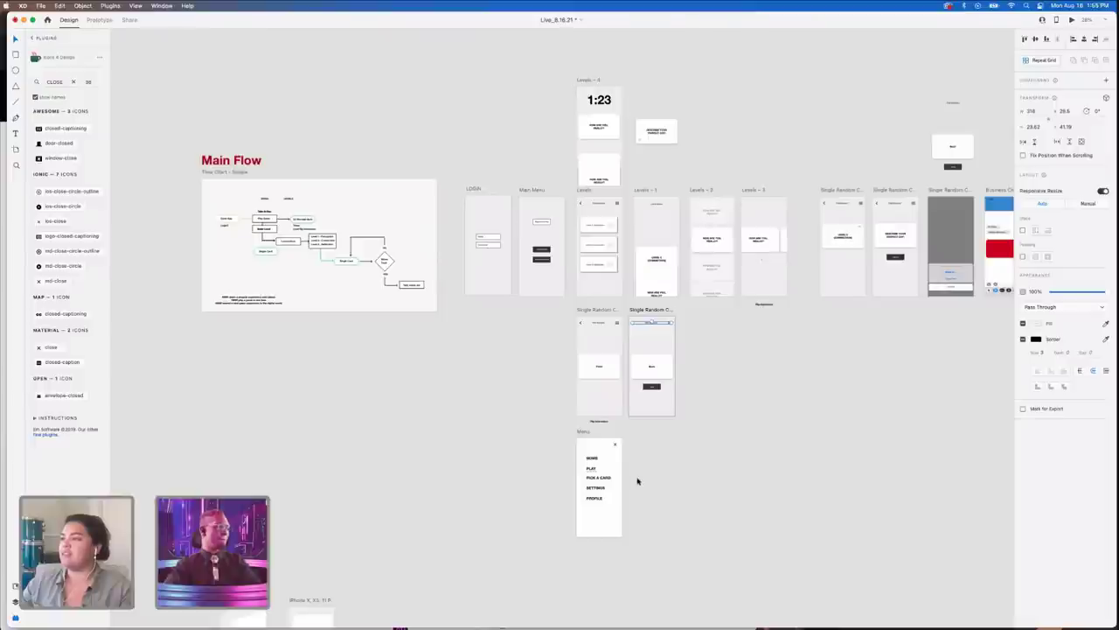
click(678, 487)
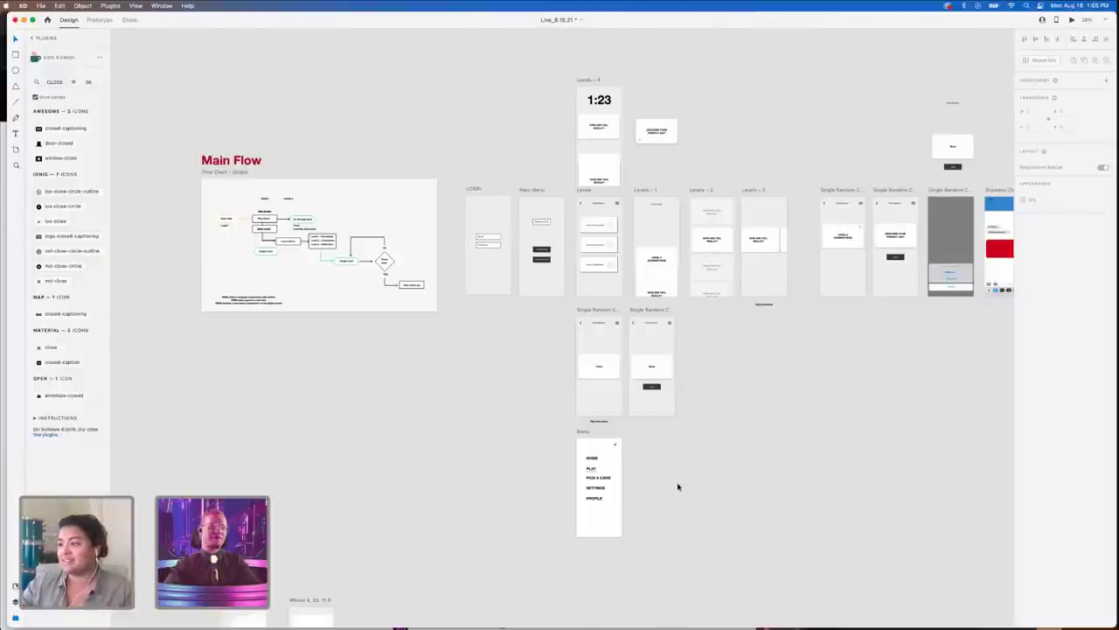
scroll(678, 486, down, 1)
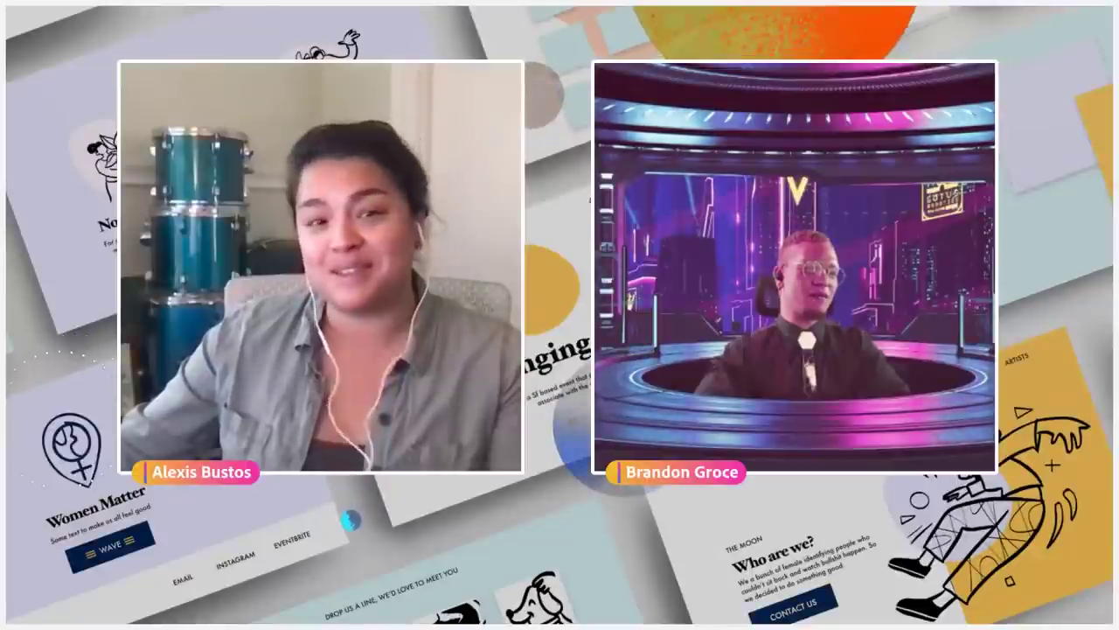